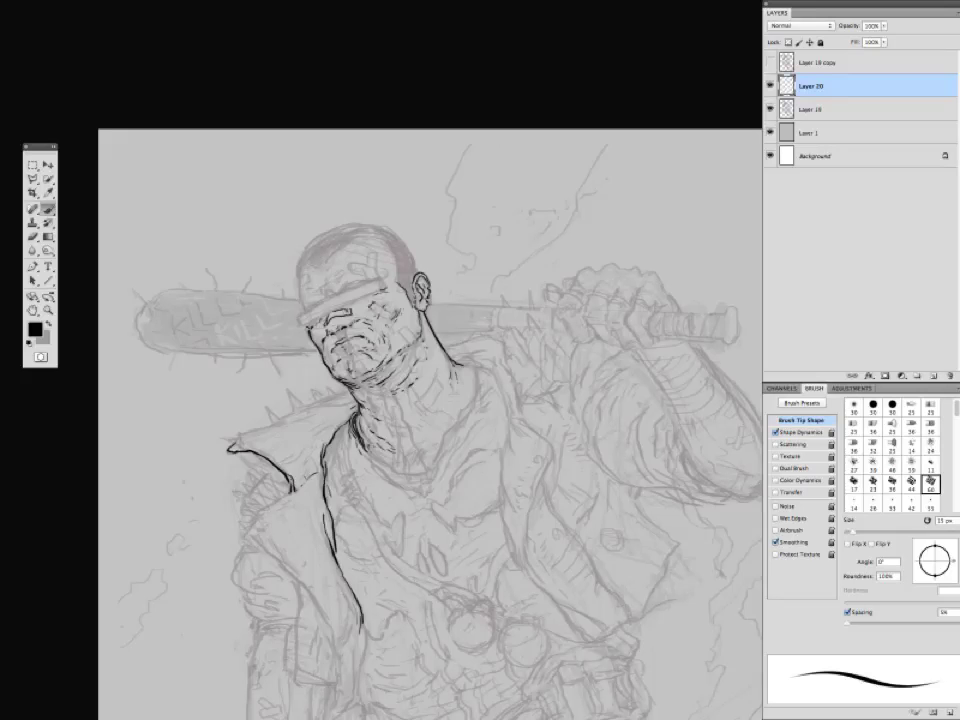
# Ink the bar across the eyes, the cheek bandages and the surrounding face wrinkles on Layer 20.
pyautogui.moveTo(413, 333)
pyautogui.mouseDown()
pyautogui.moveTo(427, 362)
pyautogui.moveTo(391, 421)
pyautogui.moveTo(425, 372)
pyautogui.mouseUp()
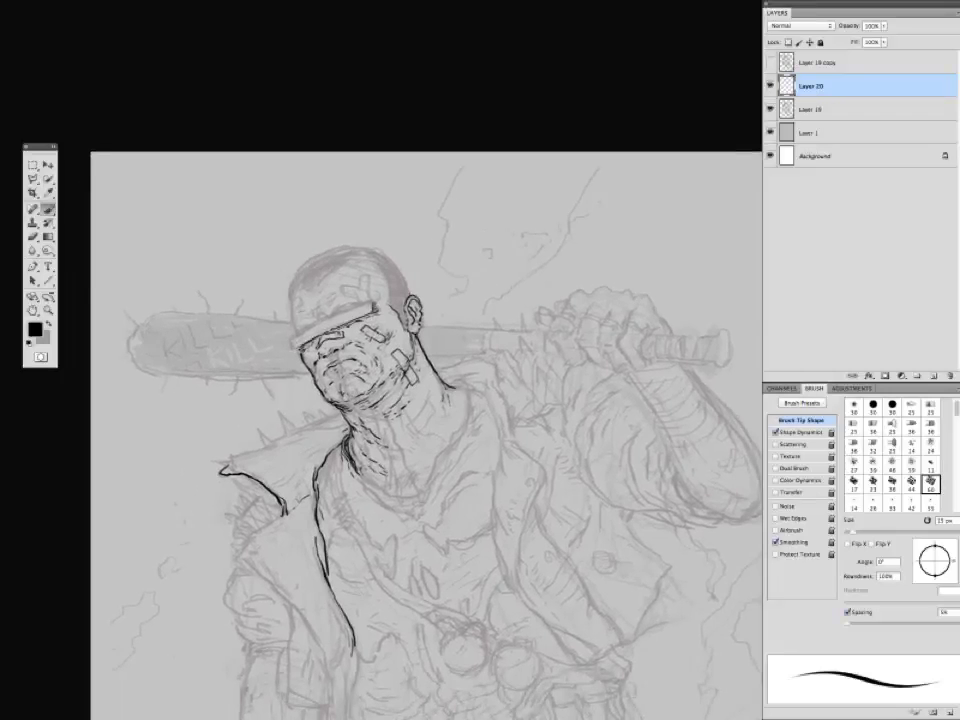
pyautogui.moveTo(375, 302); pyautogui.dragTo(379, 314)
pyautogui.moveTo(386, 227); pyautogui.dragTo(401, 225)
pyautogui.moveTo(322, 328); pyautogui.dragTo(385, 300)
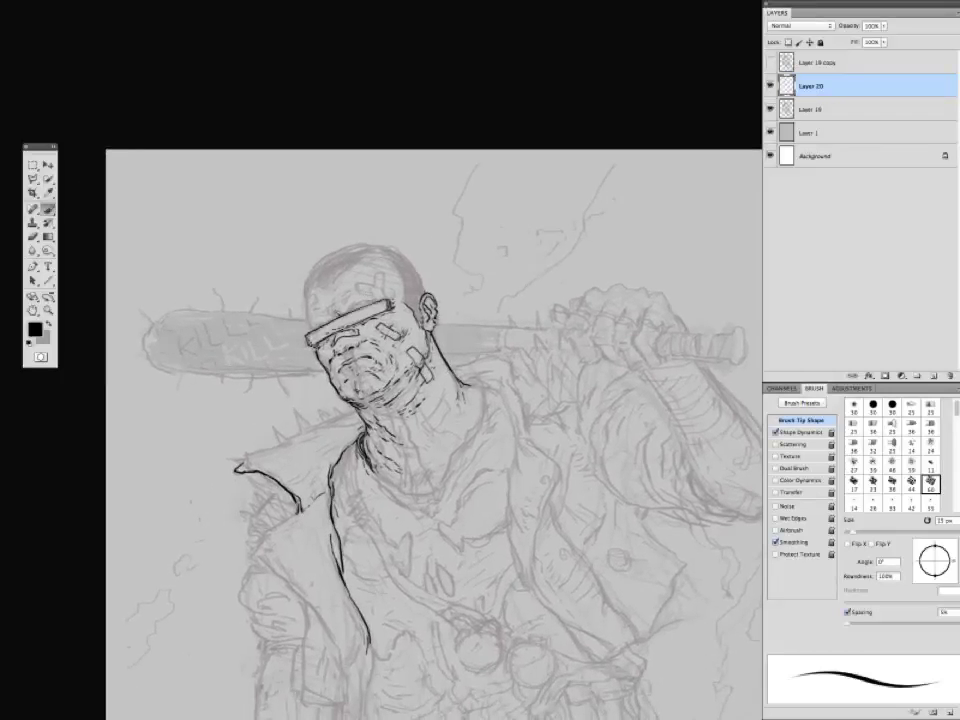
pyautogui.moveTo(374, 291); pyautogui.dragTo(370, 301)
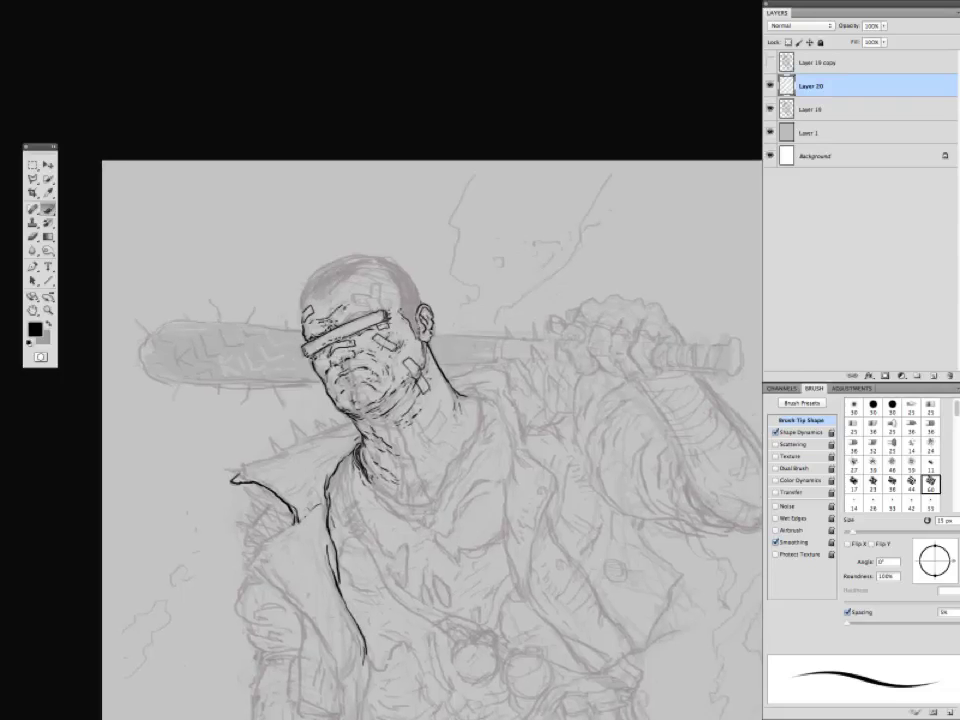
# Ink the jagged hairline at the temple and the fine creases on the brow and neck.
pyautogui.scroll(-1, 430, 440)
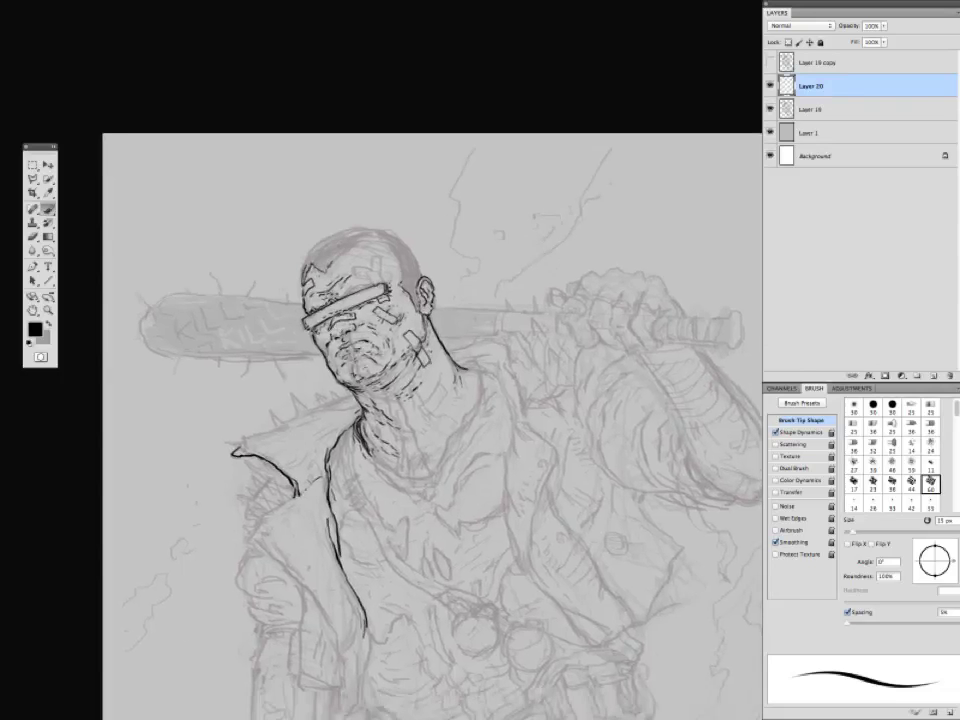
pyautogui.moveTo(324, 298); pyautogui.dragTo(270, 255)
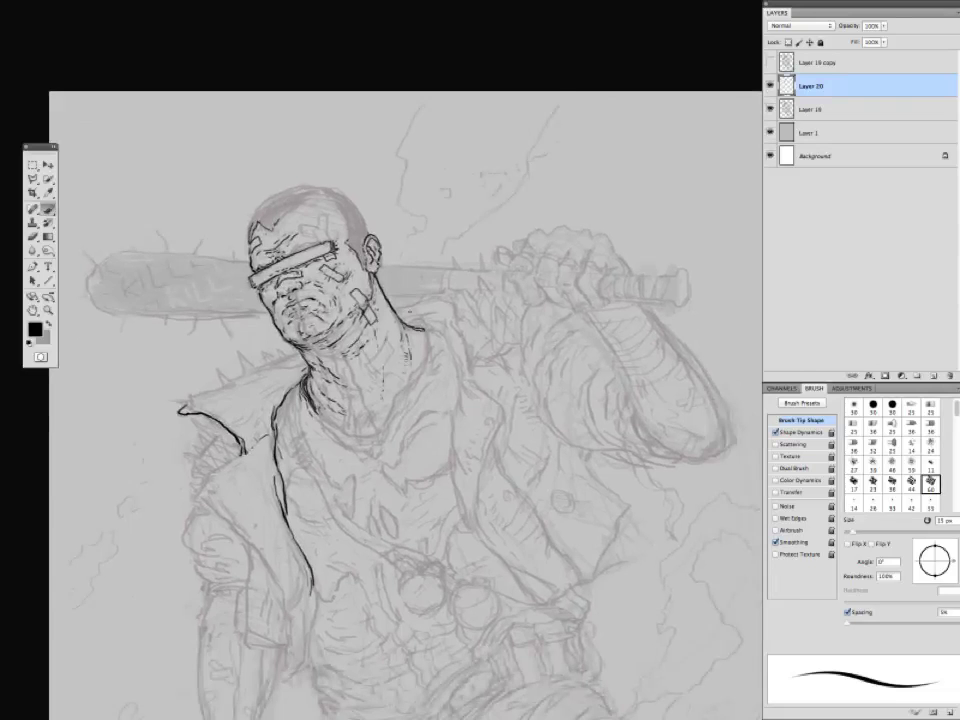
pyautogui.moveTo(300, 300); pyautogui.dragTo(316, 348)
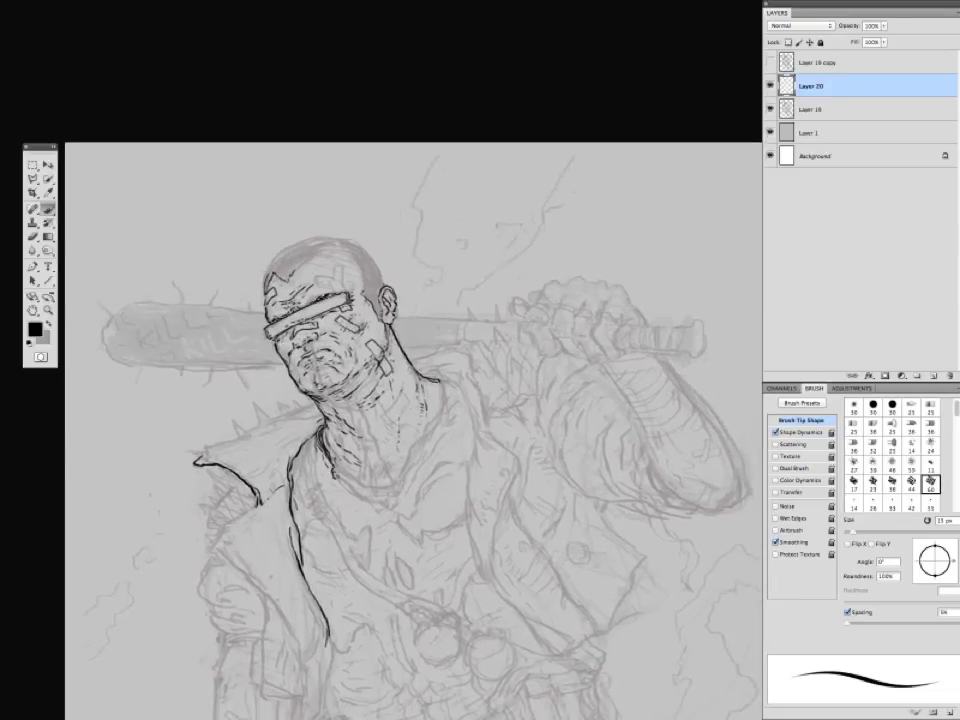
pyautogui.moveTo(240, 340); pyautogui.dragTo(220, 218)
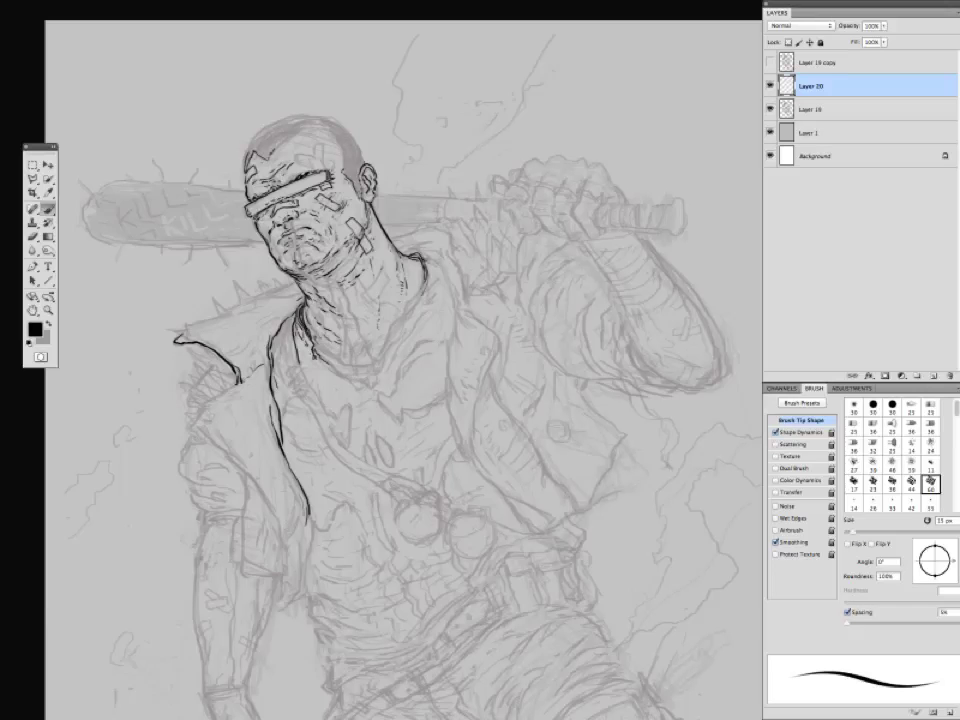
# Ink the collar line on the ear side of the neck and the start of the shirt's ragged neckline.
pyautogui.moveTo(436, 256); pyautogui.dragTo(458, 304)
pyautogui.moveTo(226, 280); pyautogui.dragTo(290, 247)
pyautogui.press('Tab')
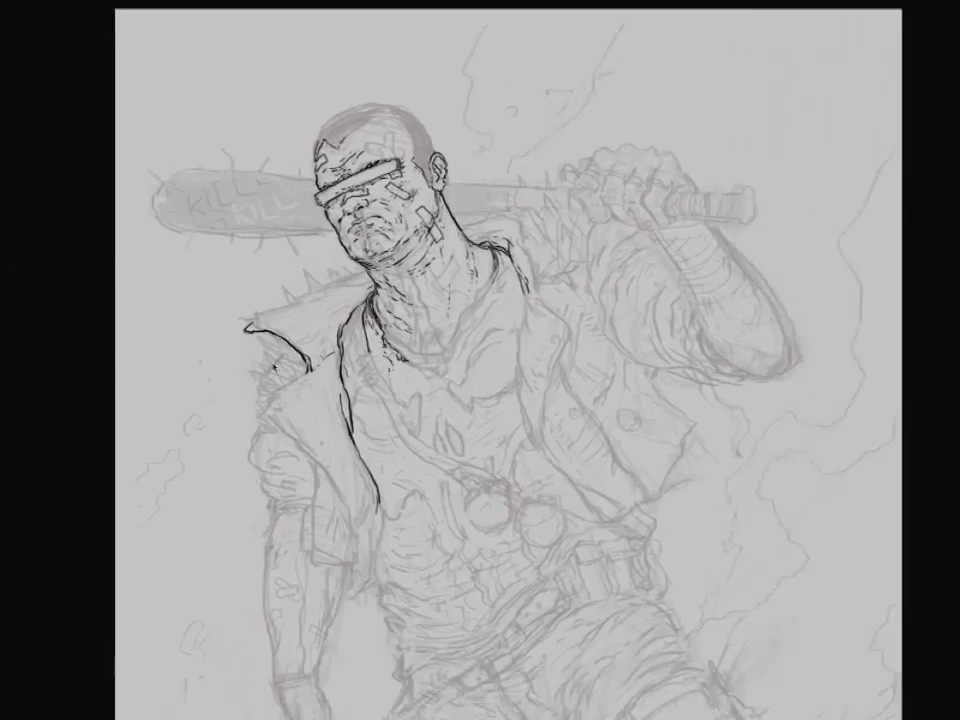
pyautogui.press('Tab')
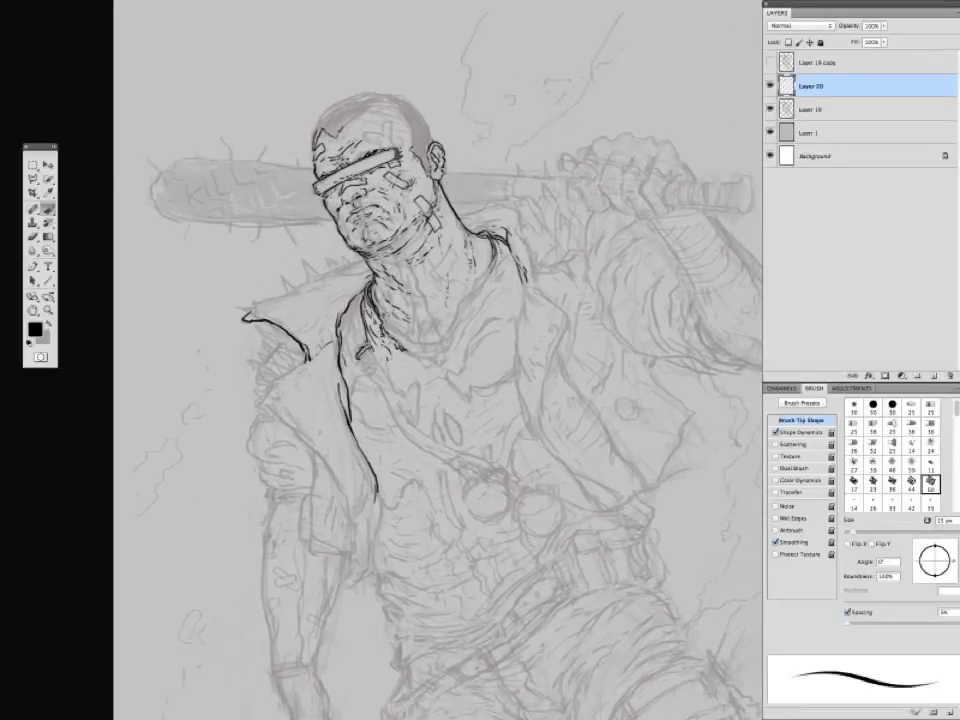
# Ink the fabric folds beside the neck and extend the torn shirt neckline down to its V point.
pyautogui.moveTo(358, 299)
pyautogui.mouseDown()
pyautogui.moveTo(351, 327)
pyautogui.moveTo(376, 370)
pyautogui.moveTo(372, 360)
pyautogui.mouseUp()
pyautogui.moveTo(367, 380)
pyautogui.mouseDown()
pyautogui.moveTo(337, 410)
pyautogui.moveTo(363, 370)
pyautogui.mouseUp()
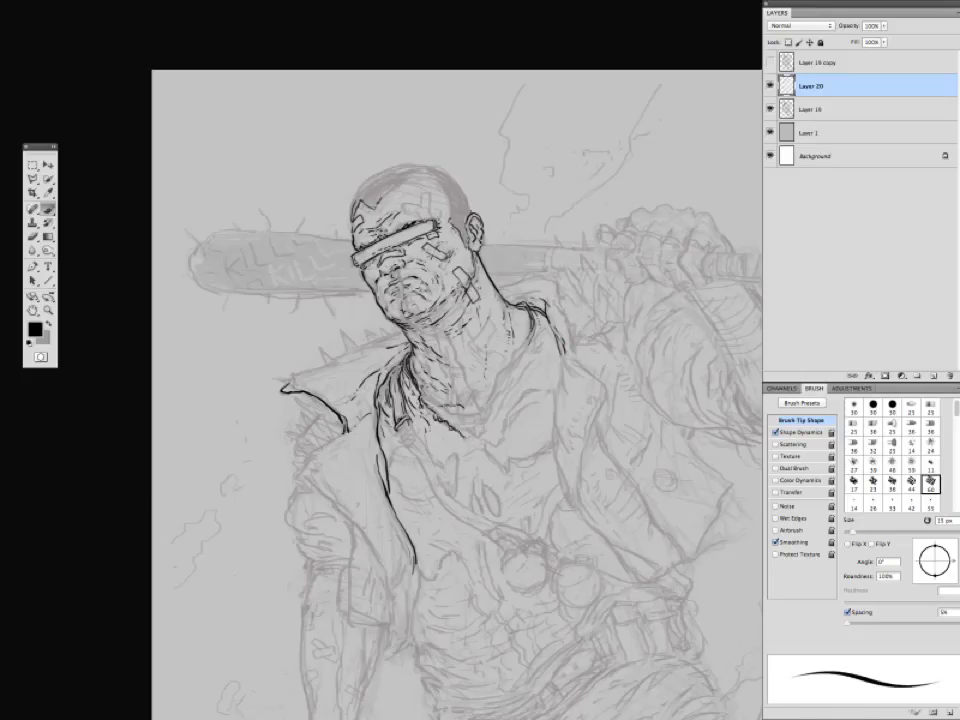
pyautogui.moveTo(364, 306); pyautogui.dragTo(361, 338)
pyautogui.press('Tab')
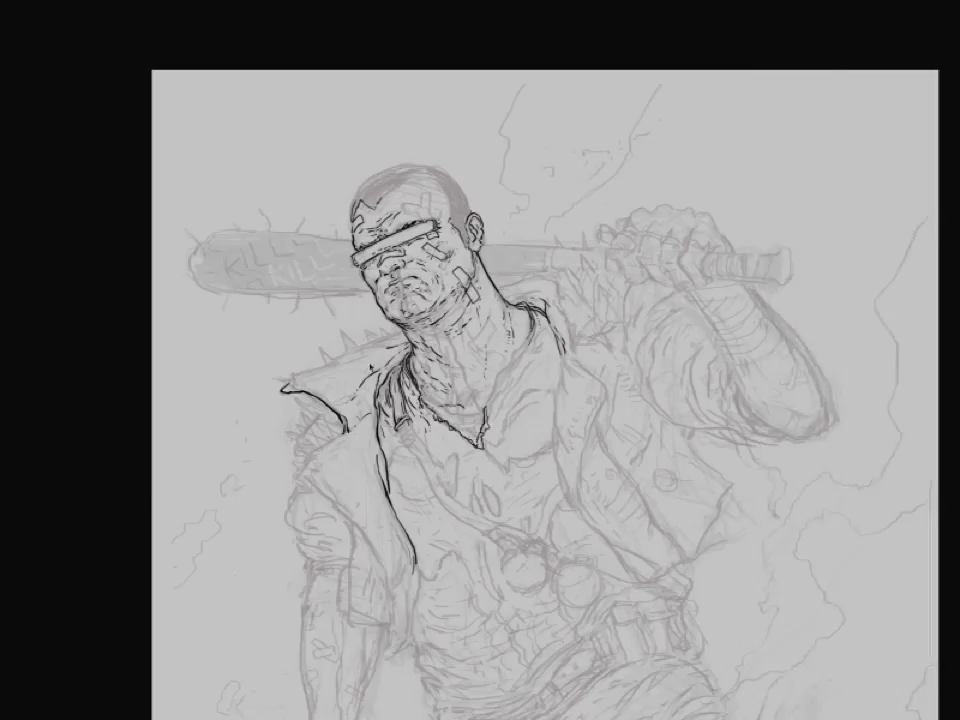
pyautogui.press('Tab')
# Ink the raised collar's upper edge, the neck bandages and the buckled shoulder strap.
pyautogui.moveTo(413, 366)
pyautogui.mouseDown()
pyautogui.moveTo(441, 334)
pyautogui.moveTo(451, 366)
pyautogui.mouseUp()
pyautogui.moveTo(228, 425); pyautogui.dragTo(330, 330)
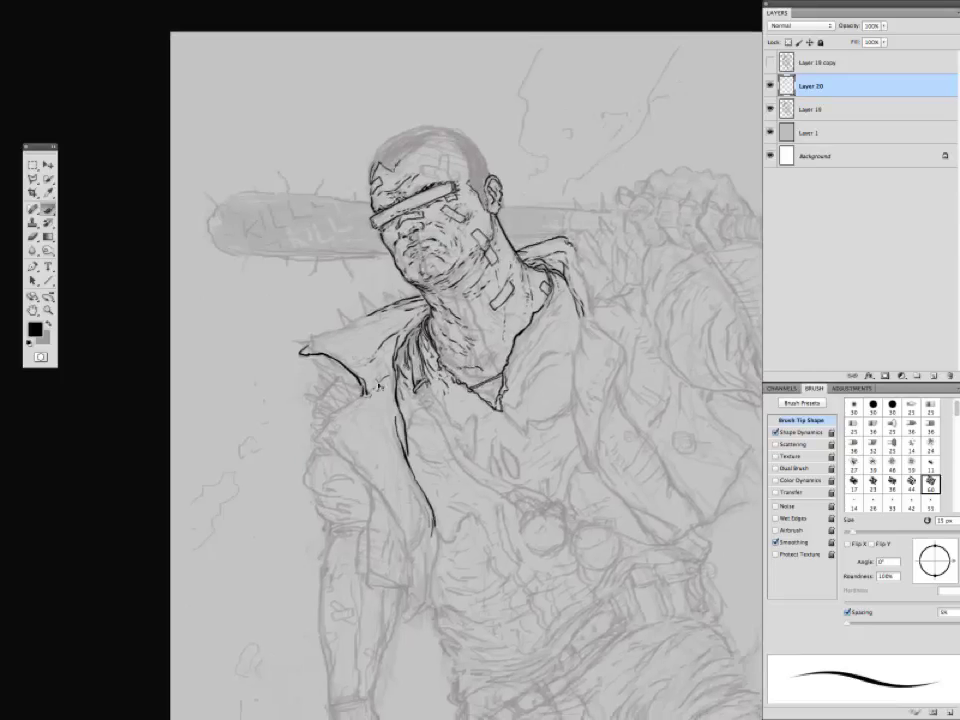
pyautogui.moveTo(390, 405)
pyautogui.mouseDown()
pyautogui.moveTo(435, 420)
pyautogui.moveTo(400, 368)
pyautogui.moveTo(378, 464)
pyautogui.moveTo(363, 394)
pyautogui.mouseUp()
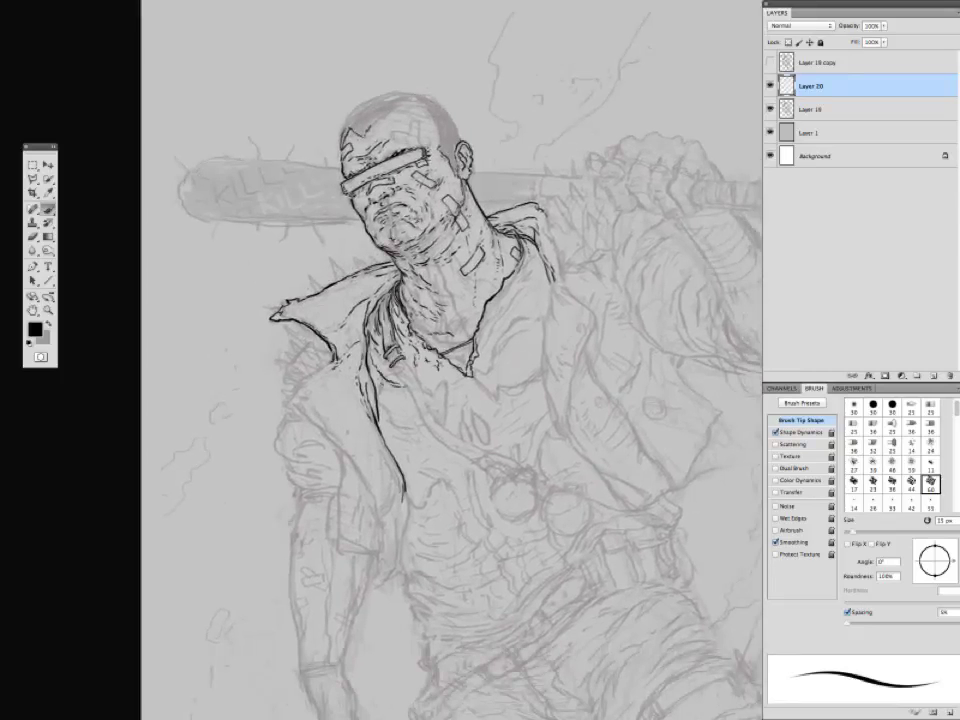
pyautogui.moveTo(305, 280); pyautogui.dragTo(283, 255)
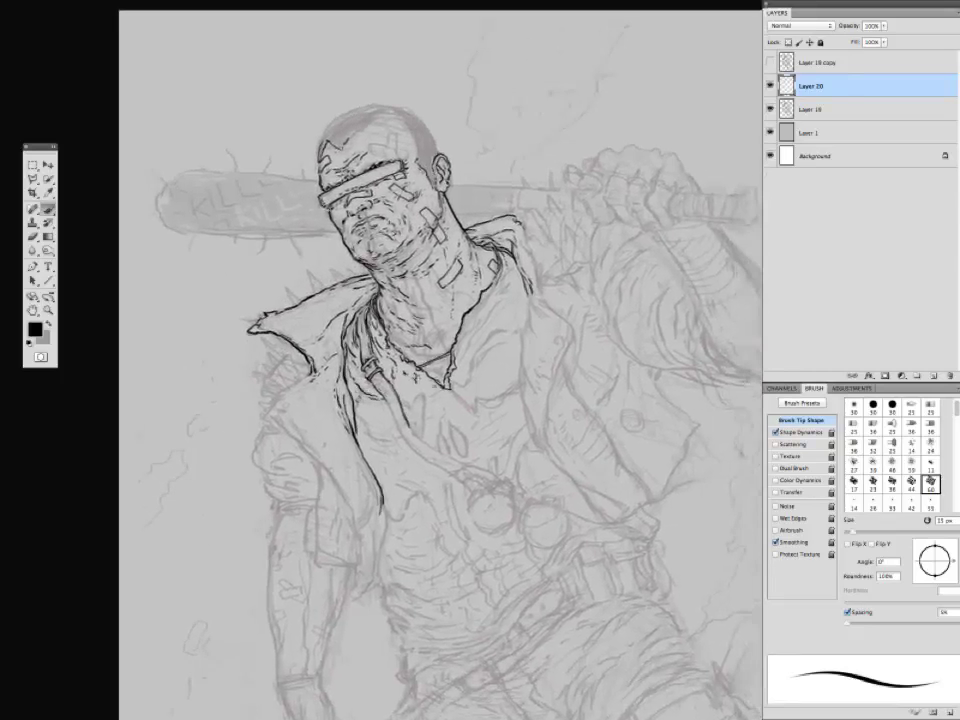
# Detail the lower edge of the pointed collar flap and ink the torn shoulder stub beneath it.
pyautogui.scroll(-3, 440, 360)
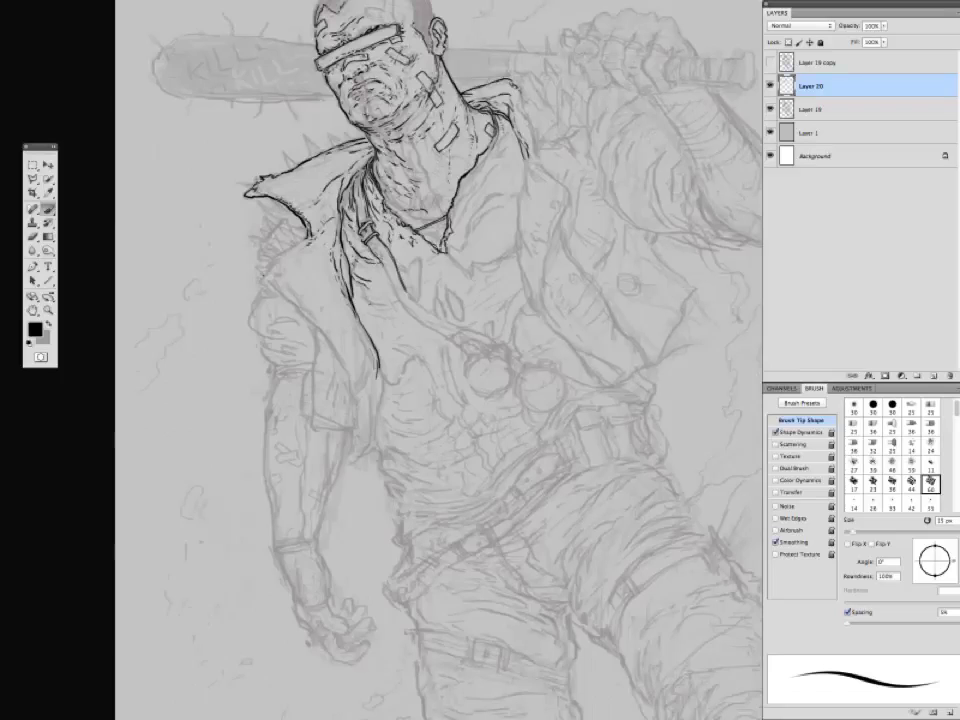
pyautogui.moveTo(300, 250); pyautogui.dragTo(315, 307)
pyautogui.moveTo(343, 217); pyautogui.dragTo(322, 226)
pyautogui.moveTo(335, 458)
pyautogui.mouseDown()
pyautogui.moveTo(293, 356)
pyautogui.moveTo(335, 471)
pyautogui.mouseUp()
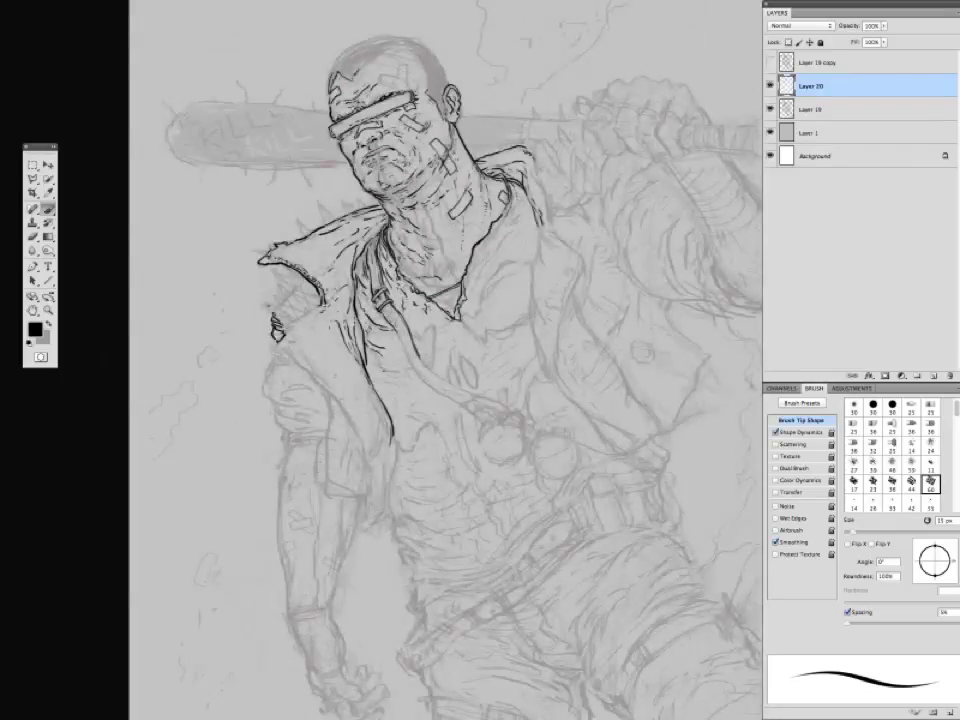
# Ink the outline of the skull and the hairline above the forehead.
pyautogui.scroll(5, 216, 234)
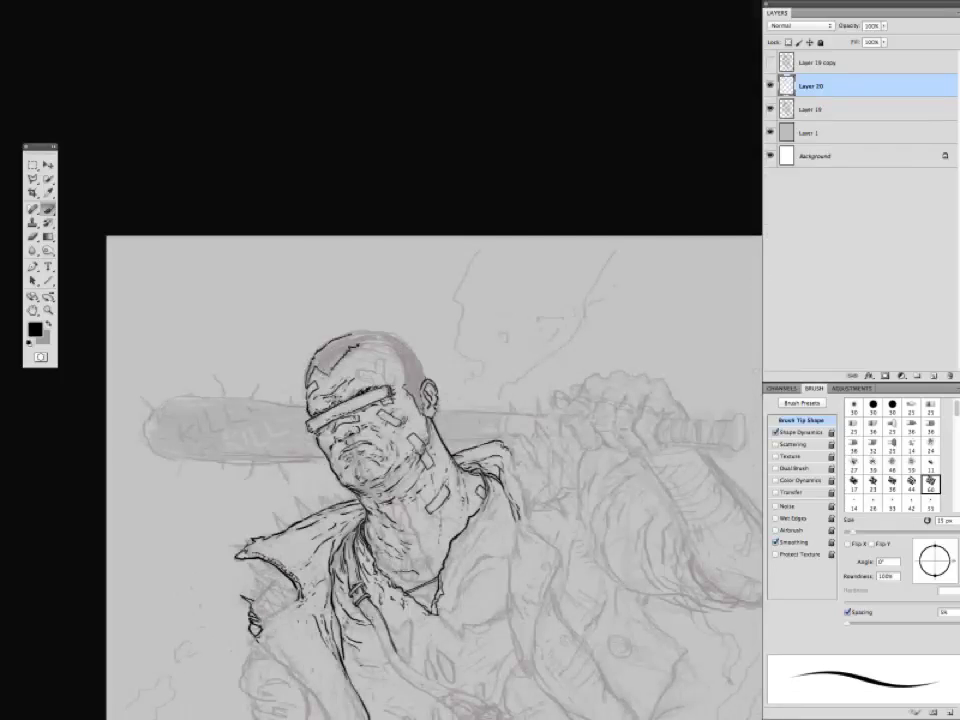
pyautogui.scroll(-5, 418, 450)
pyautogui.scroll(-2, 418, 360)
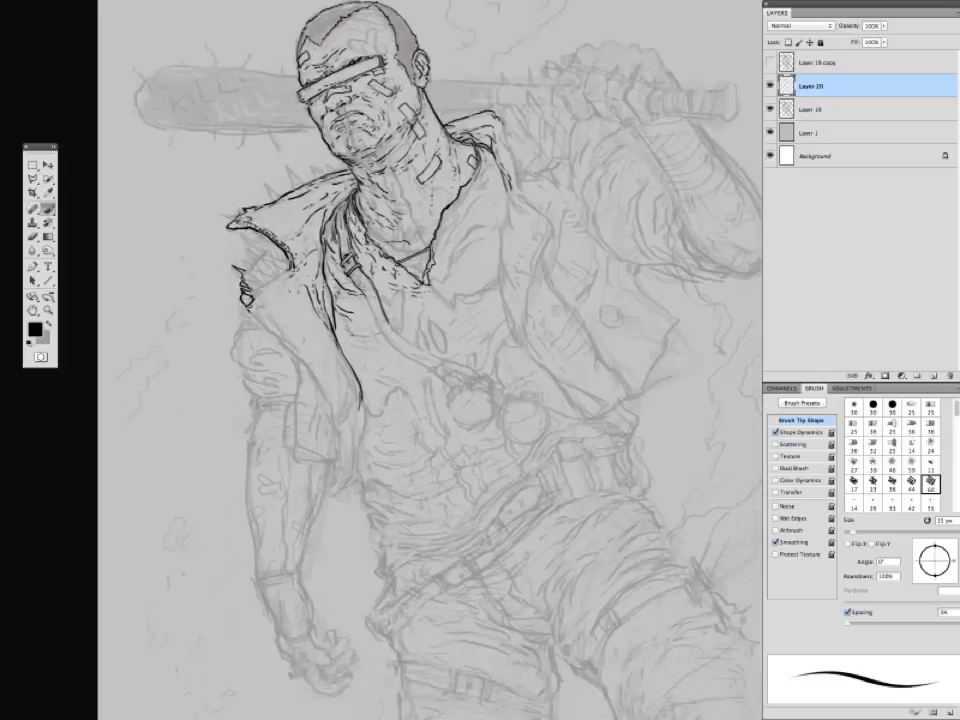
# Ink the shoulder spikes, the seam under the collar flap and the upper part of the vest's outer front edge.
pyautogui.moveTo(242, 201); pyautogui.dragTo(377, 307)
pyautogui.moveTo(388, 394)
pyautogui.mouseDown()
pyautogui.moveTo(424, 373)
pyautogui.moveTo(332, 295)
pyautogui.mouseUp()
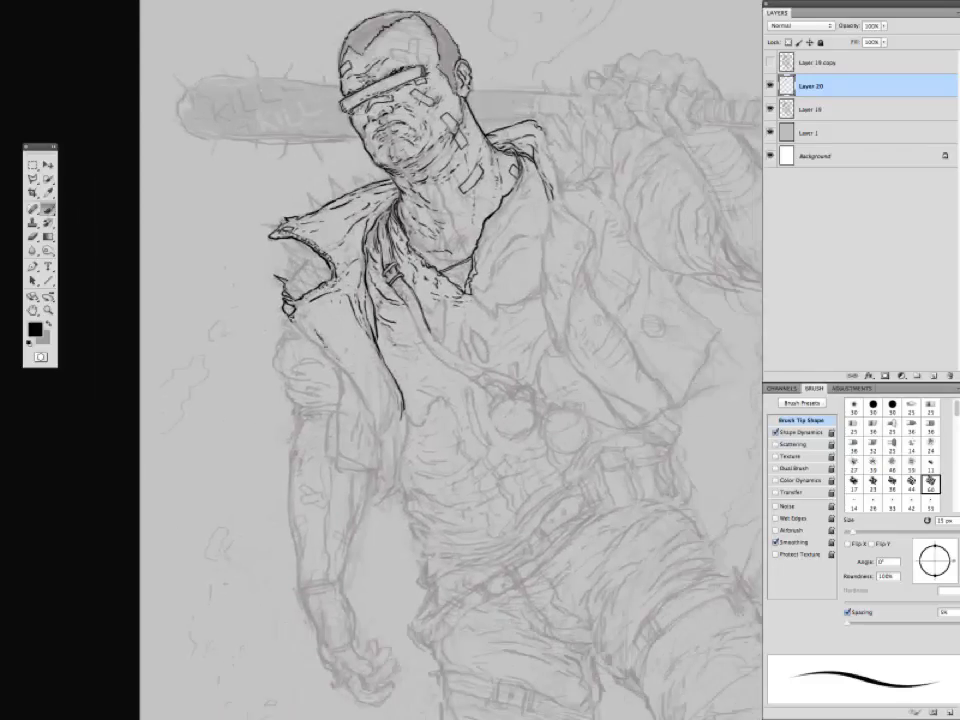
pyautogui.moveTo(340, 363); pyautogui.dragTo(291, 319)
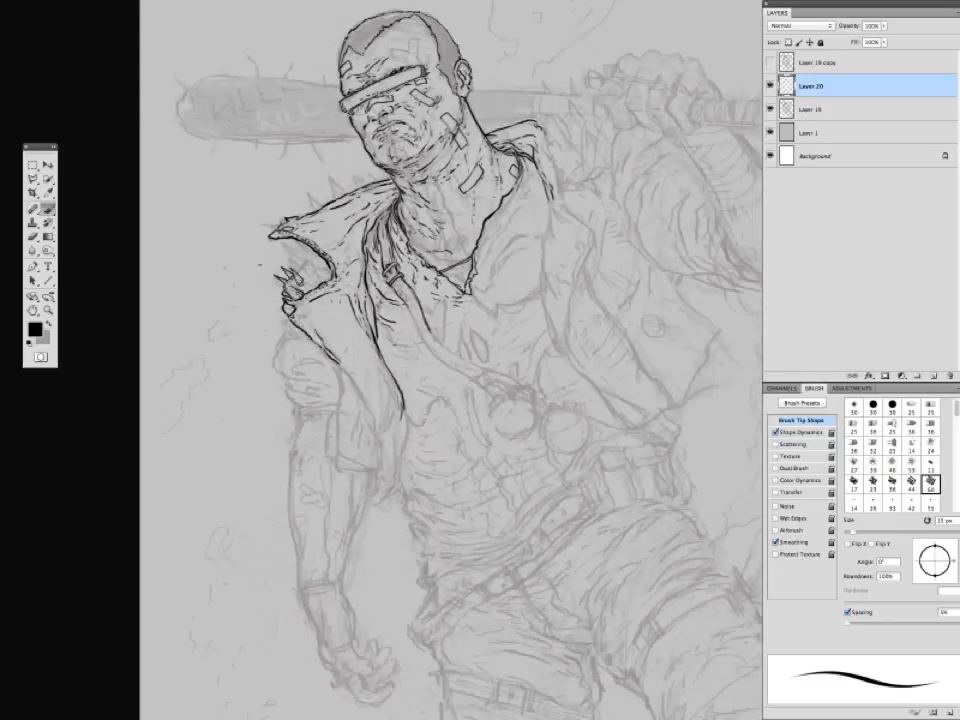
pyautogui.scroll(2, 222, 208)
# Draw round studs on the vest front and ink both its edges down towards the waist.
pyautogui.moveTo(240, 302); pyautogui.dragTo(285, 357)
pyautogui.moveTo(307, 369); pyautogui.dragTo(301, 378)
pyautogui.moveTo(340, 400)
pyautogui.mouseDown()
pyautogui.moveTo(337, 384)
pyautogui.moveTo(364, 443)
pyautogui.mouseUp()
pyautogui.moveTo(380, 428); pyautogui.dragTo(374, 479)
pyautogui.moveTo(374, 440); pyautogui.dragTo(354, 458)
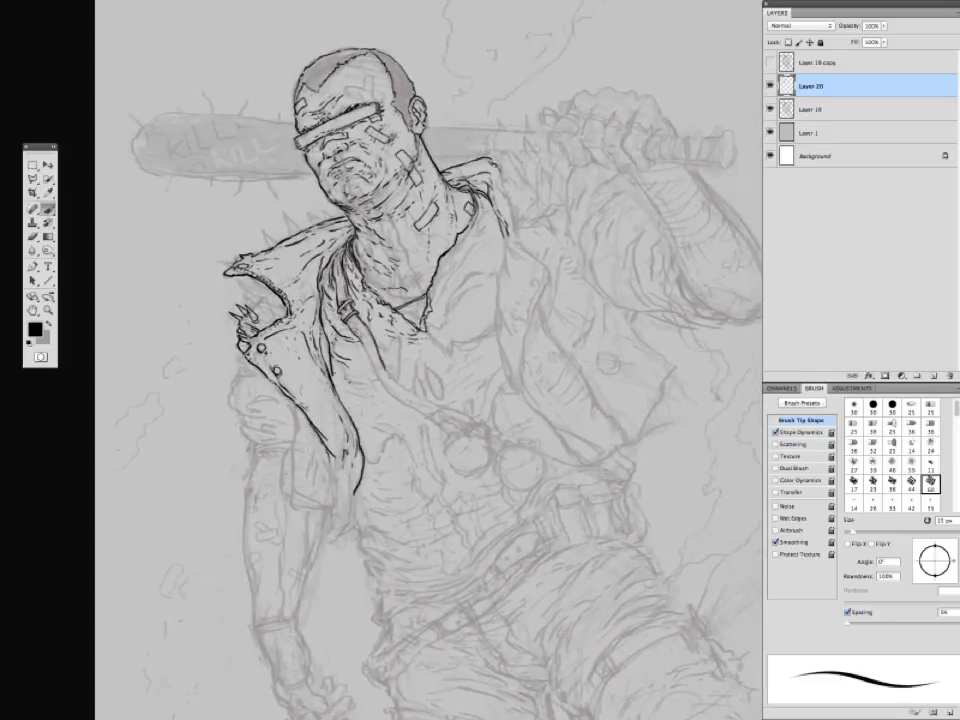
pyautogui.moveTo(280, 322)
pyautogui.mouseDown()
pyautogui.moveTo(314, 343)
pyautogui.moveTo(281, 342)
pyautogui.moveTo(281, 362)
pyautogui.moveTo(300, 372)
pyautogui.mouseUp()
# Ink the rumpled sleeve outline below the studded shoulder and a few creases across the shirt's midsection.
pyautogui.scroll(-2, 425, 360)
pyautogui.scroll(-2, 425, 360)
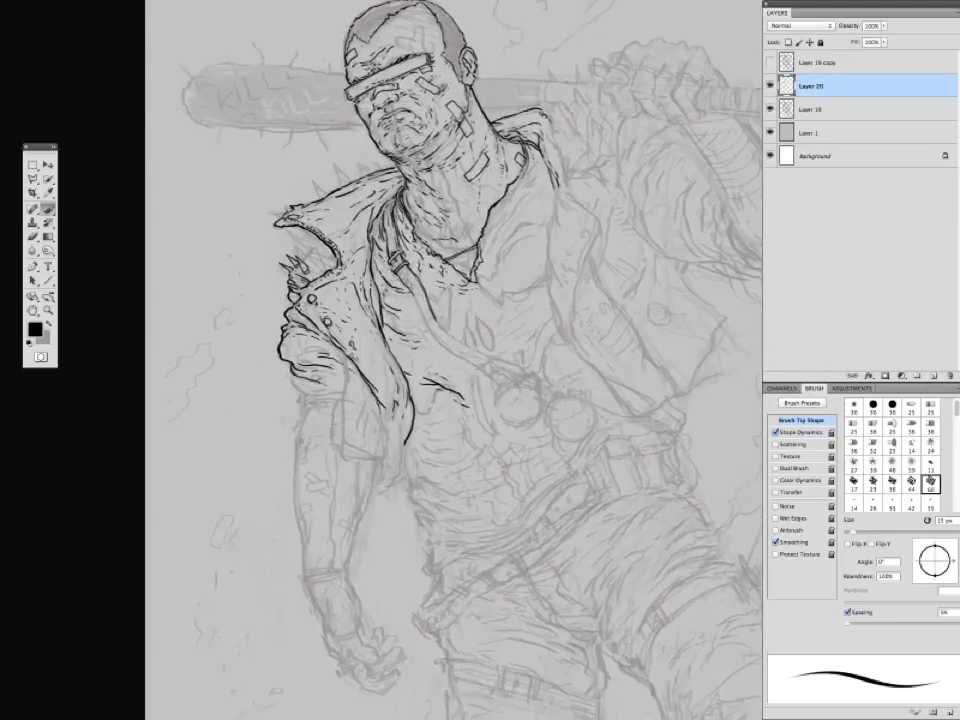
pyautogui.scroll(1, 230, 286)
pyautogui.scroll(5, 230, 300)
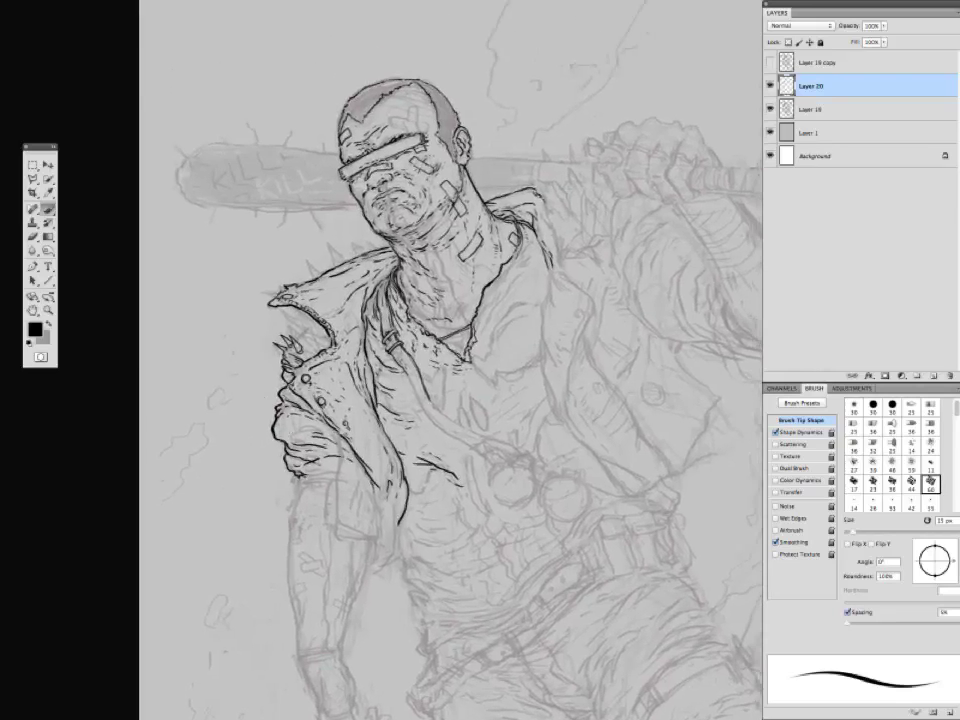
# Ink the inner edge of the vest's lower flap and the ragged outer edge of the far collar.
pyautogui.scroll(-3, 230, 300)
pyautogui.scroll(6, 230, 300)
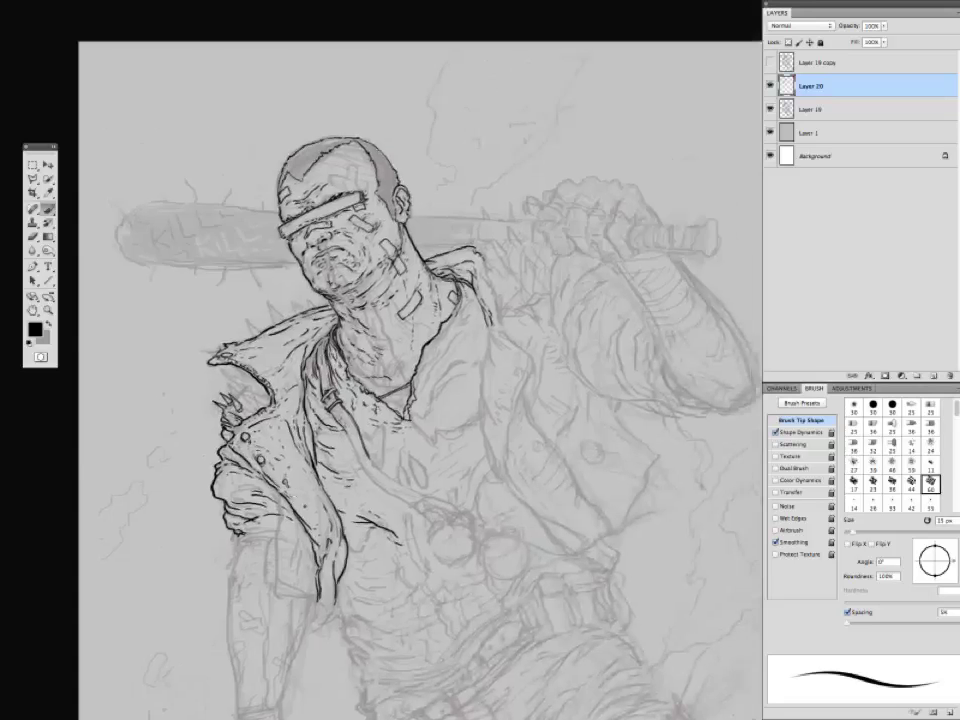
pyautogui.scroll(2, 330, 240)
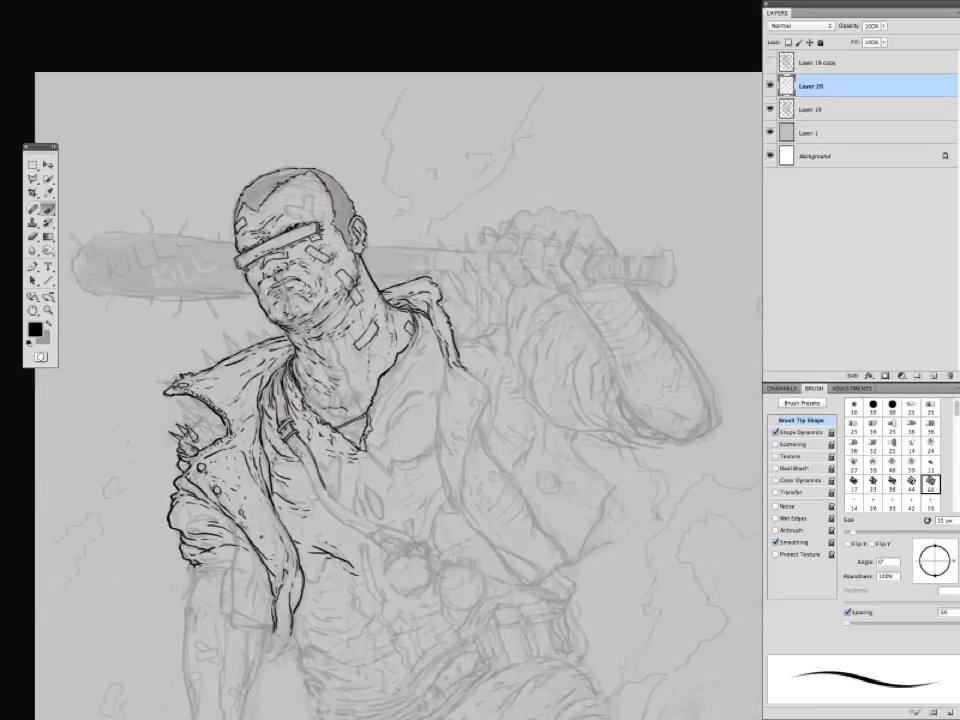
# Close the vest's lower tip with a small square tab and ink the far lapel's outer corner.
pyautogui.scroll(-2, 330, 300)
pyautogui.scroll(-5, 400, 360)
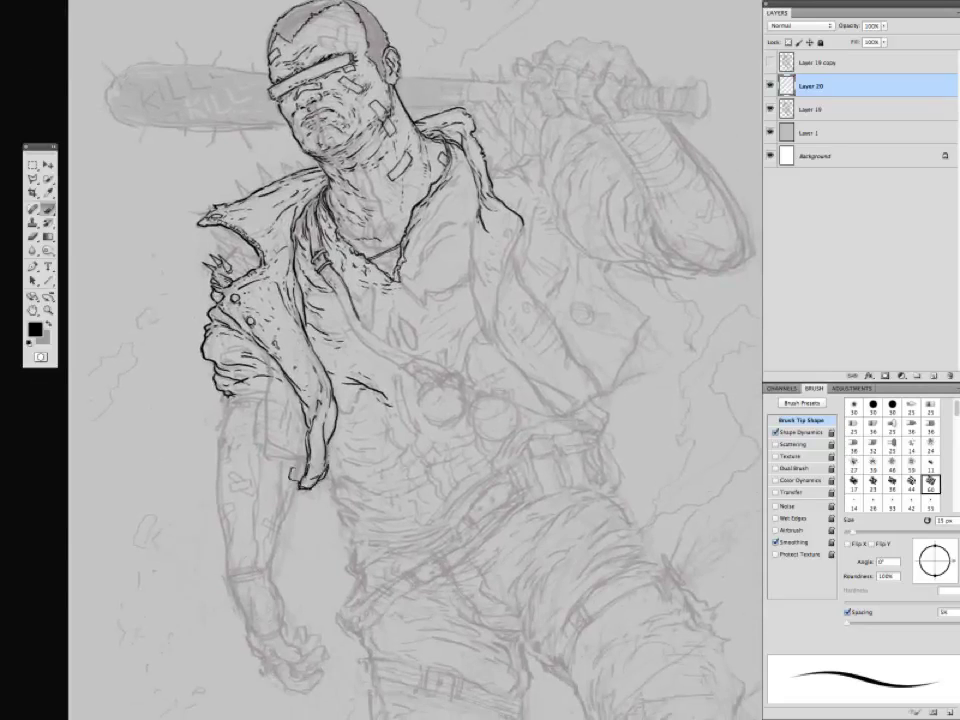
pyautogui.scroll(-1, 330, 270)
pyautogui.scroll(3, 410, 360)
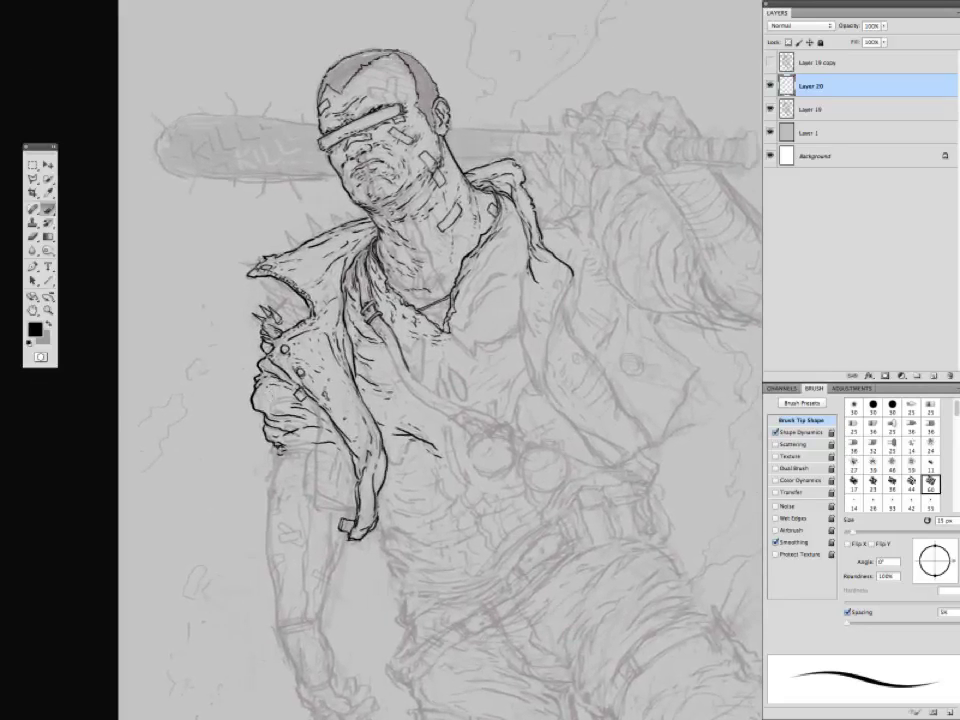
# Ink the shirt creases beside the vest's lower tip and the folds on the chest next to the neckline.
pyautogui.scroll(-3, 440, 360)
pyautogui.scroll(-3, 400, 360)
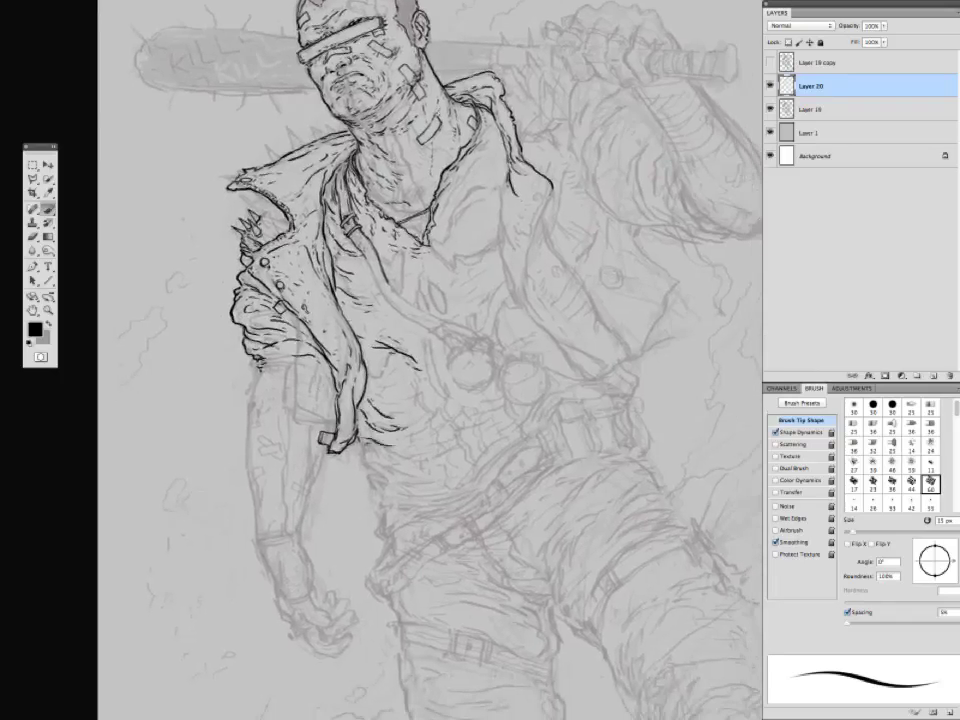
pyautogui.scroll(-5, 400, 360)
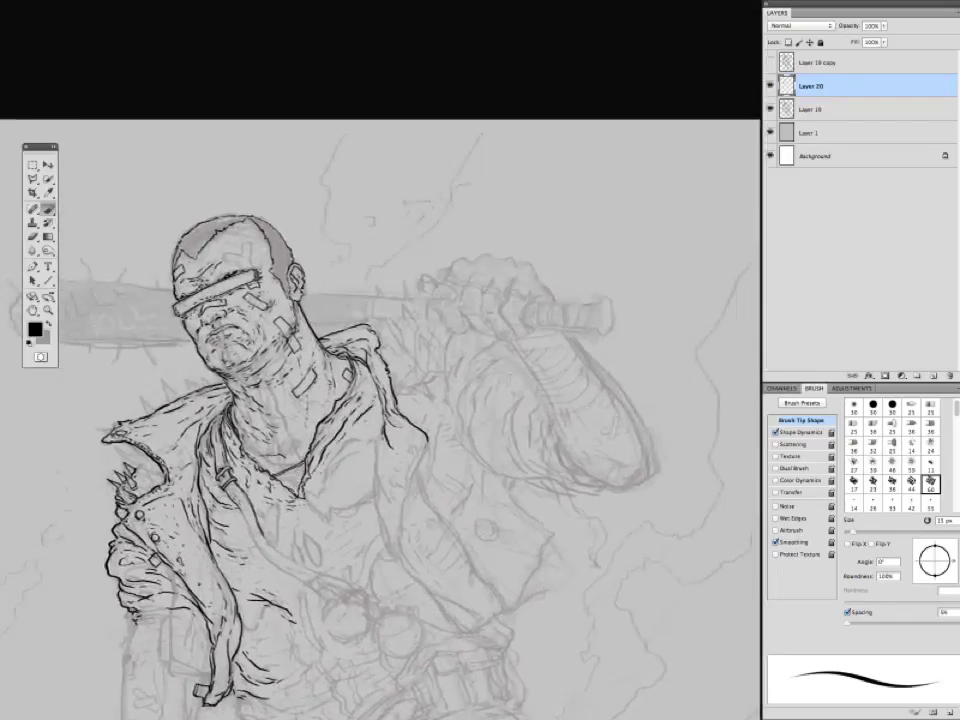
pyautogui.scroll(-4, 400, 360)
pyautogui.scroll(-4, 400, 360)
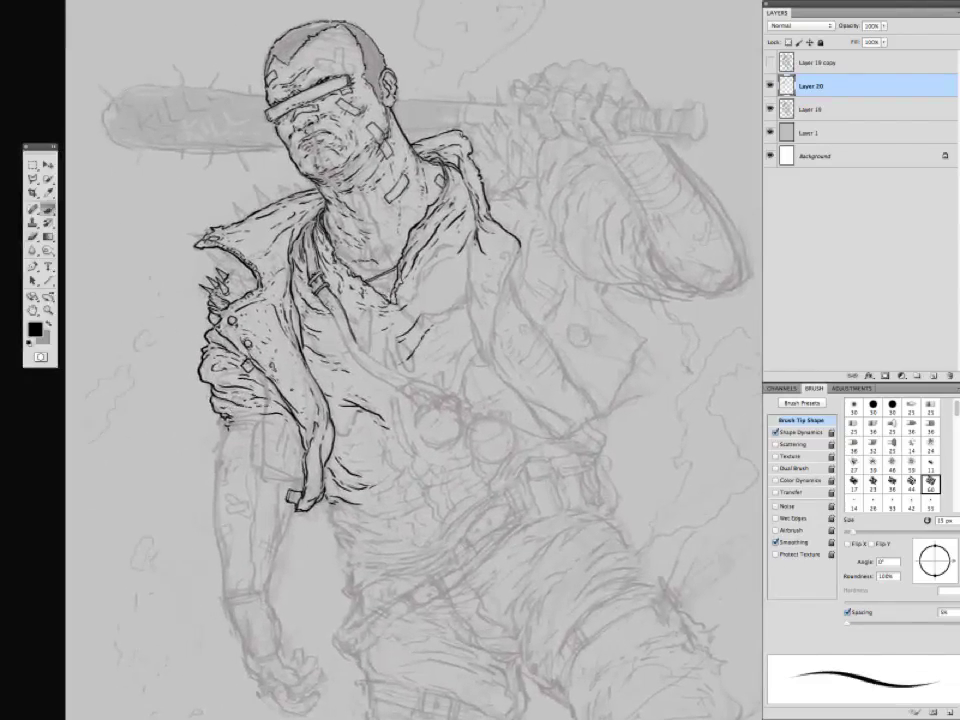
# Add more shoulder spikes and ink dense folds along the lower hem of the rumpled sleeve.
pyautogui.moveTo(205, 316); pyautogui.dragTo(223, 330)
pyautogui.scroll(-1, 400, 360)
pyautogui.hscroll(-3, 400, 360)
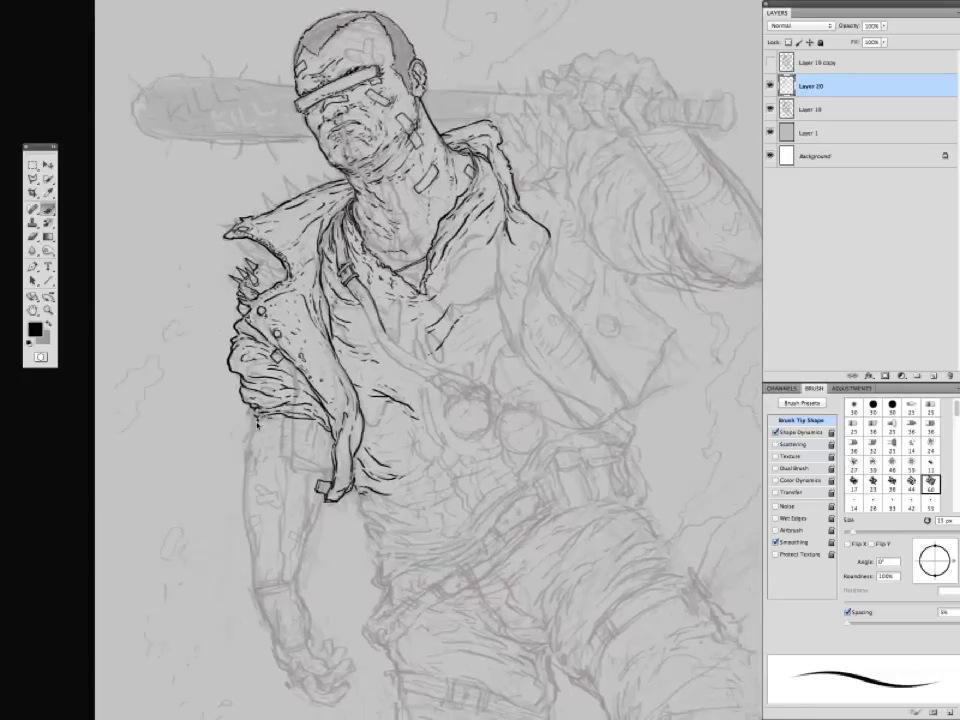
pyautogui.hscroll(3, 400, 360)
pyautogui.scroll(1, 400, 360)
pyautogui.scroll(-1, 400, 360)
pyautogui.hscroll(3, 400, 360)
pyautogui.moveTo(228, 220); pyautogui.dragTo(240, 249)
pyautogui.hscroll(2, 400, 360)
pyautogui.scroll(4, 400, 360)
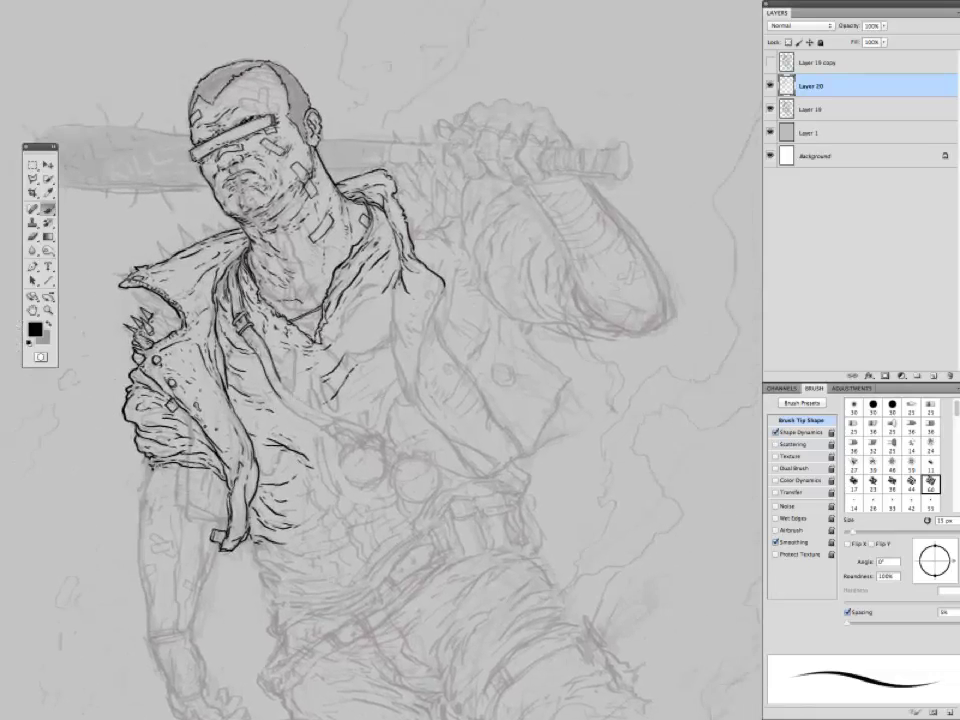
# Ink the inner edge of the far lapel down along the chest.
pyautogui.moveTo(292, 216)
pyautogui.mouseDown()
pyautogui.moveTo(306, 264)
pyautogui.moveTo(297, 244)
pyautogui.moveTo(299, 335)
pyautogui.mouseUp()
pyautogui.scroll(3, 400, 360)
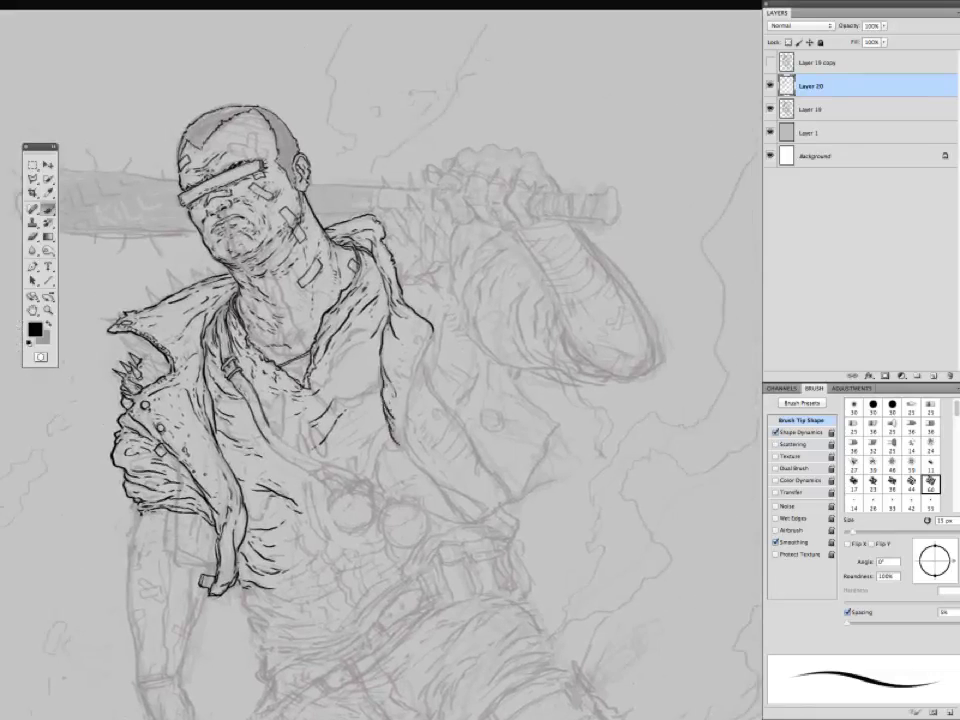
pyautogui.hscroll(3, 400, 360)
pyautogui.scroll(3, 400, 360)
pyautogui.moveTo(300, 282); pyautogui.dragTo(292, 330)
# Ink the far side of the open vest down to the belt and add shirt folds below the near vest tip.
pyautogui.moveTo(162, 487)
pyautogui.mouseDown()
pyautogui.moveTo(259, 345)
pyautogui.moveTo(235, 406)
pyautogui.mouseUp()
pyautogui.moveTo(447, 387); pyautogui.dragTo(495, 456)
pyautogui.moveTo(400, 445)
pyautogui.mouseDown()
pyautogui.moveTo(407, 360)
pyautogui.moveTo(383, 410)
pyautogui.moveTo(353, 436)
pyautogui.moveTo(361, 437)
pyautogui.mouseUp()
pyautogui.hscroll(-2, 400, 360)
pyautogui.scroll(-1, 400, 360)
pyautogui.hscroll(-2, 400, 360)
pyautogui.scroll(-1, 400, 360)
pyautogui.moveTo(346, 441); pyautogui.dragTo(392, 459)
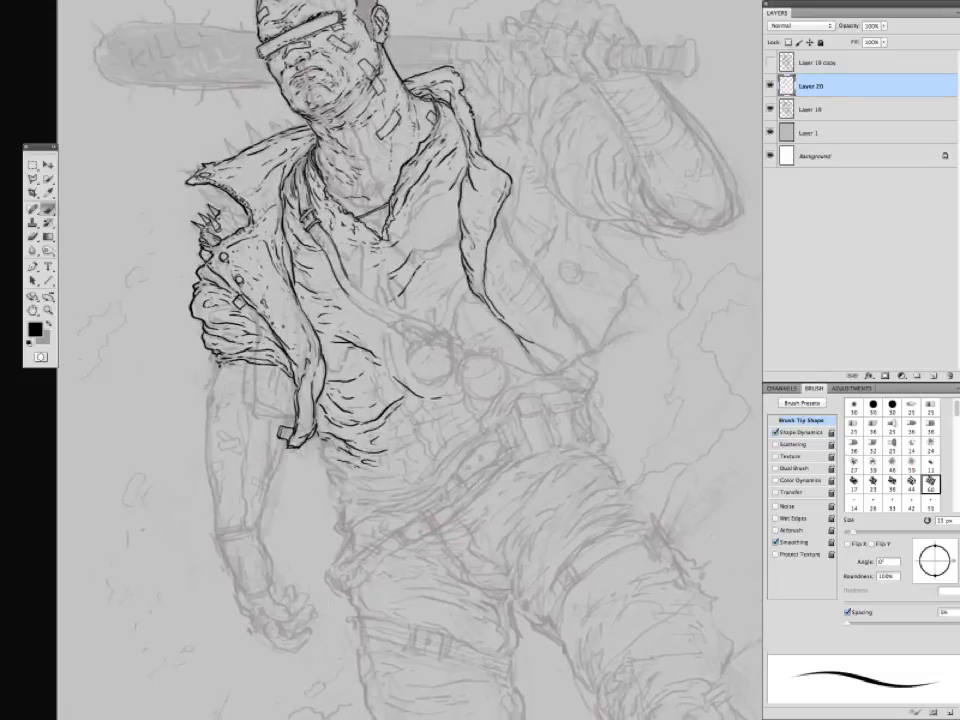
# Ink the shirt's edge at the waist and the creases across the stomach.
pyautogui.hscroll(-1, 400, 360)
pyautogui.scroll(1, 400, 360)
pyautogui.hscroll(-2, 400, 360)
pyautogui.scroll(5, 400, 360)
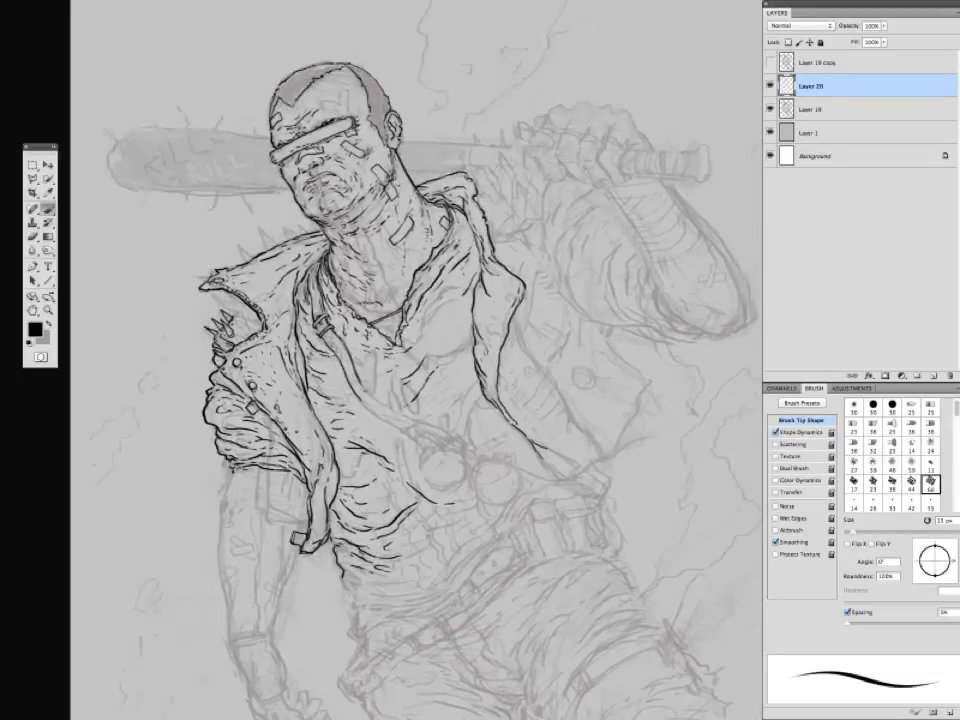
# Ink the shirt's near edge down to its pointed lower corner and add more spikes at the near armhole.
pyautogui.press('Tab')
pyautogui.press('Tab')
pyautogui.scroll(2, 400, 360)
pyautogui.press('Tab')
pyautogui.press('Tab')
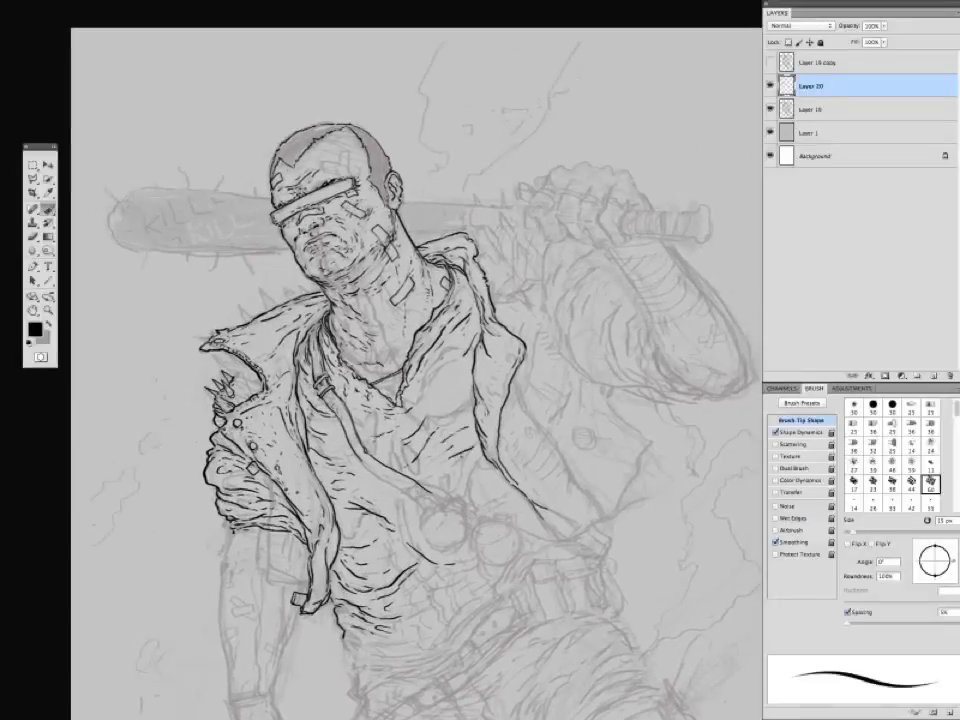
pyautogui.scroll(-7, 400, 360)
pyautogui.moveTo(347, 516); pyautogui.dragTo(353, 549)
pyautogui.moveTo(353, 549)
pyautogui.mouseDown()
pyautogui.moveTo(411, 524)
pyautogui.moveTo(367, 519)
pyautogui.moveTo(364, 500)
pyautogui.mouseUp()
pyautogui.moveTo(168, 132); pyautogui.dragTo(208, 272)
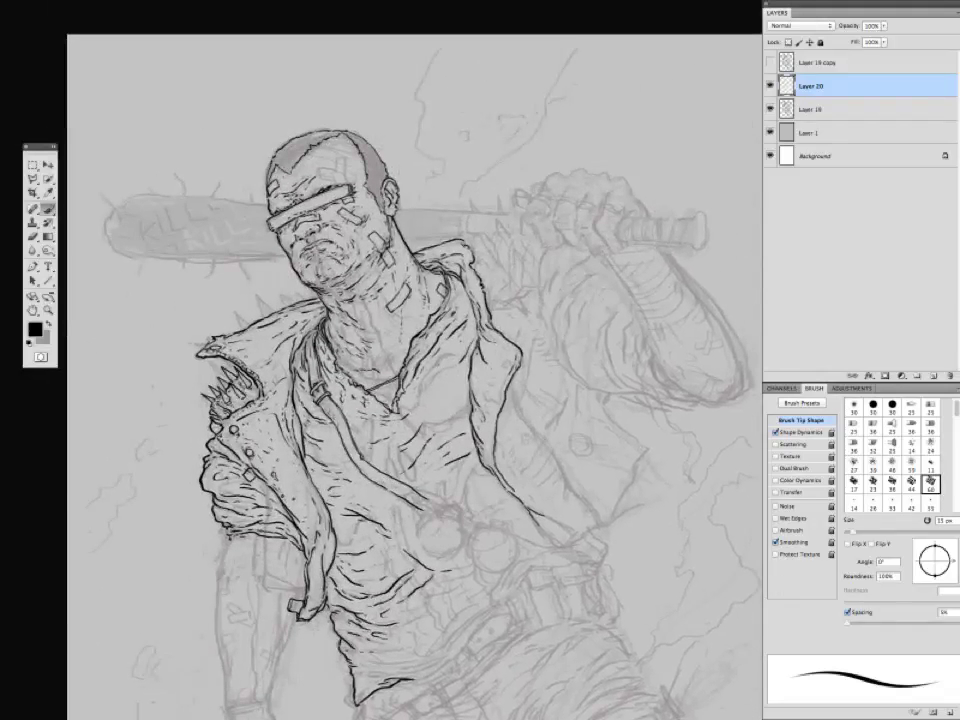
pyautogui.moveTo(200, 373); pyautogui.dragTo(203, 417)
# Ink a row of spikes along the near shoulder and add creases to the shirt front.
pyautogui.press('super+minus')
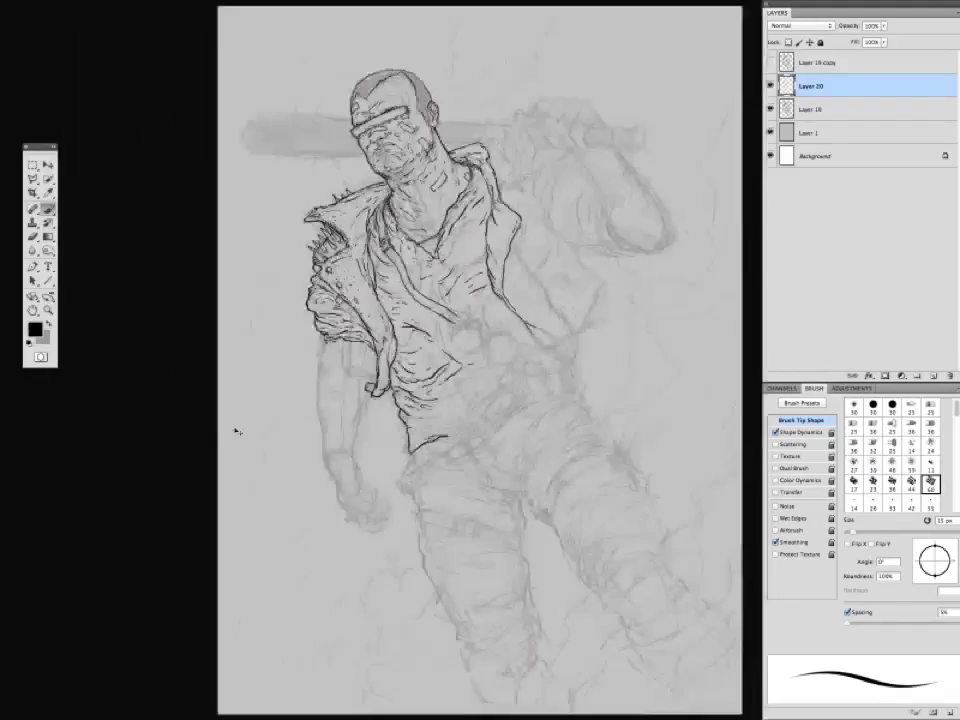
pyautogui.press('super+plus')
pyautogui.moveTo(273, 130)
pyautogui.mouseDown()
pyautogui.moveTo(230, 386)
pyautogui.moveTo(270, 425)
pyautogui.mouseUp()
pyautogui.moveTo(290, 408); pyautogui.dragTo(301, 398)
pyautogui.moveTo(305, 455); pyautogui.dragTo(305, 355)
pyautogui.moveTo(346, 455); pyautogui.dragTo(303, 337)
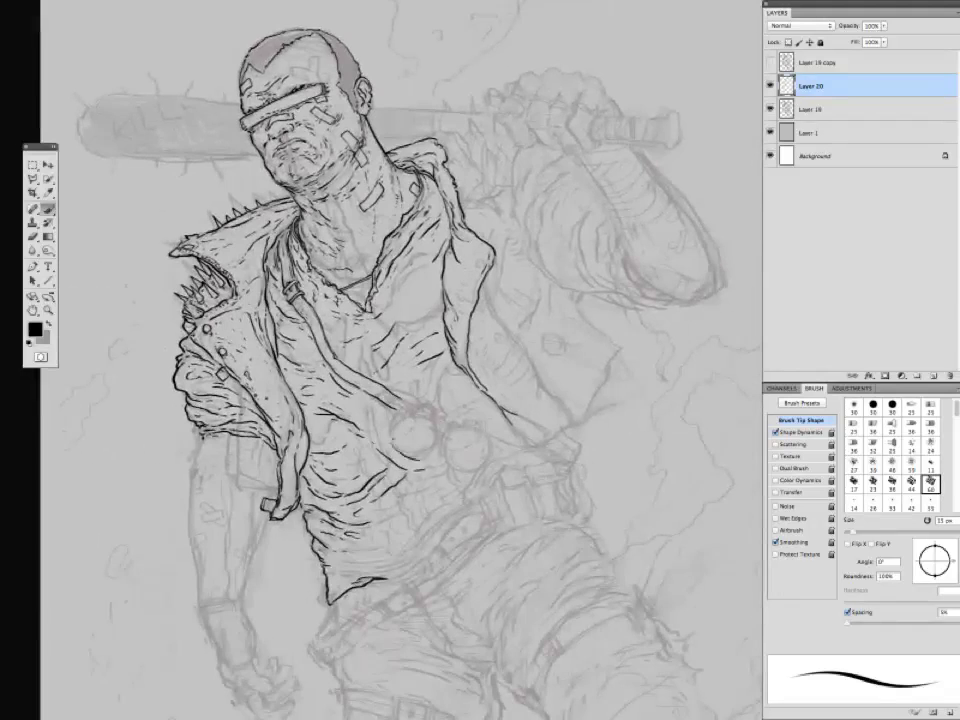
pyautogui.moveTo(390, 390); pyautogui.dragTo(345, 335)
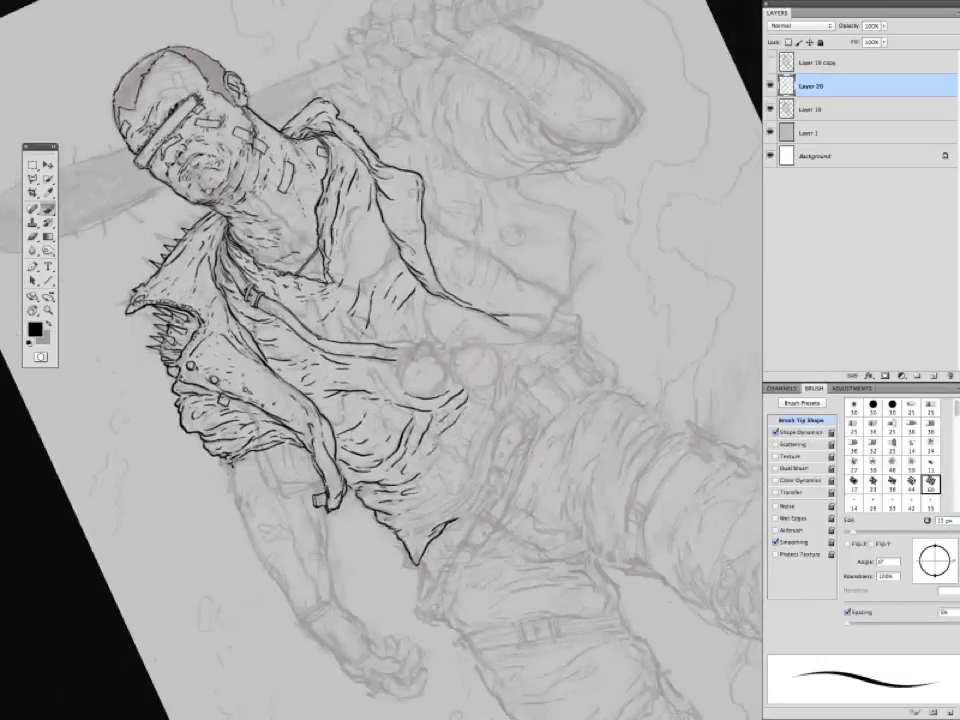
# Ink the shirt's lower hem from the pointed corner up toward the far hip and fill the stomach with folds.
pyautogui.moveTo(306, 377); pyautogui.dragTo(358, 386)
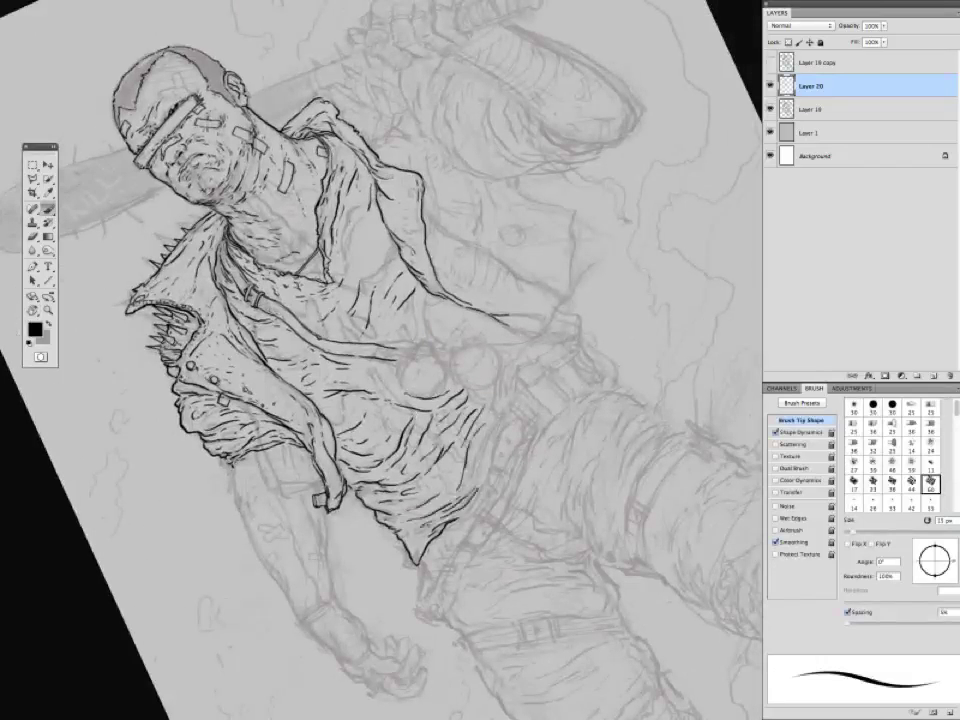
pyautogui.press('Escape')
pyautogui.moveTo(402, 473); pyautogui.dragTo(360, 519)
pyautogui.moveTo(361, 519)
pyautogui.mouseDown()
pyautogui.moveTo(428, 469)
pyautogui.moveTo(382, 522)
pyautogui.mouseUp()
pyautogui.press('e')
pyautogui.press('b')
pyautogui.moveTo(329, 266)
pyautogui.mouseDown()
pyautogui.moveTo(344, 287)
pyautogui.moveTo(334, 267)
pyautogui.mouseUp()
pyautogui.moveTo(335, 263); pyautogui.dragTo(346, 289)
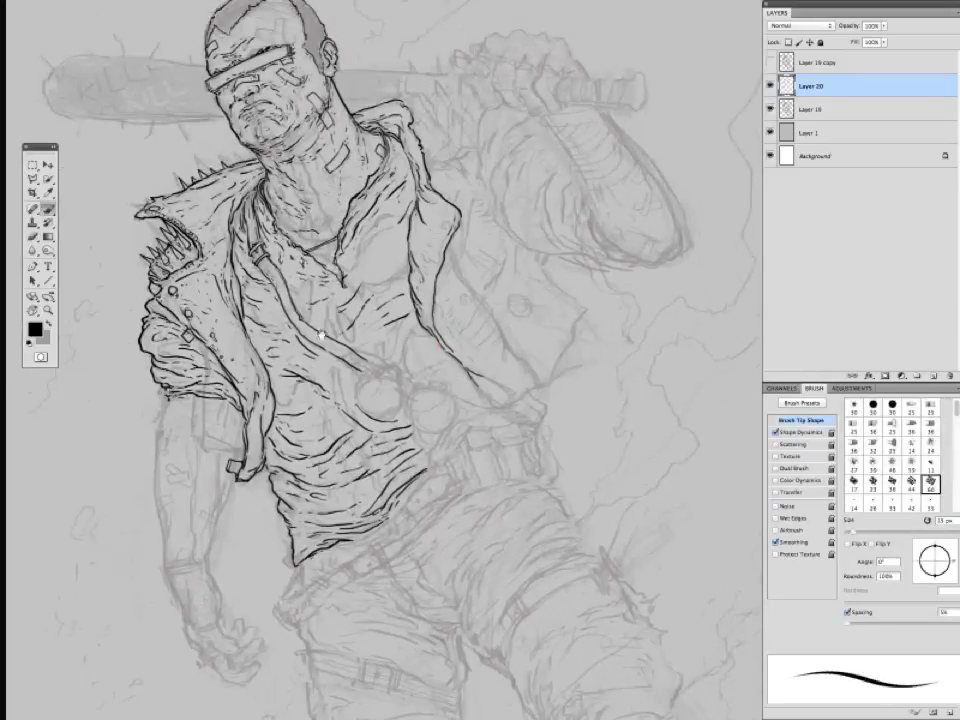
# Ink the round grenade at the far side of the waist, with its cap and curved bands.
pyautogui.moveTo(321, 336); pyautogui.dragTo(308, 368)
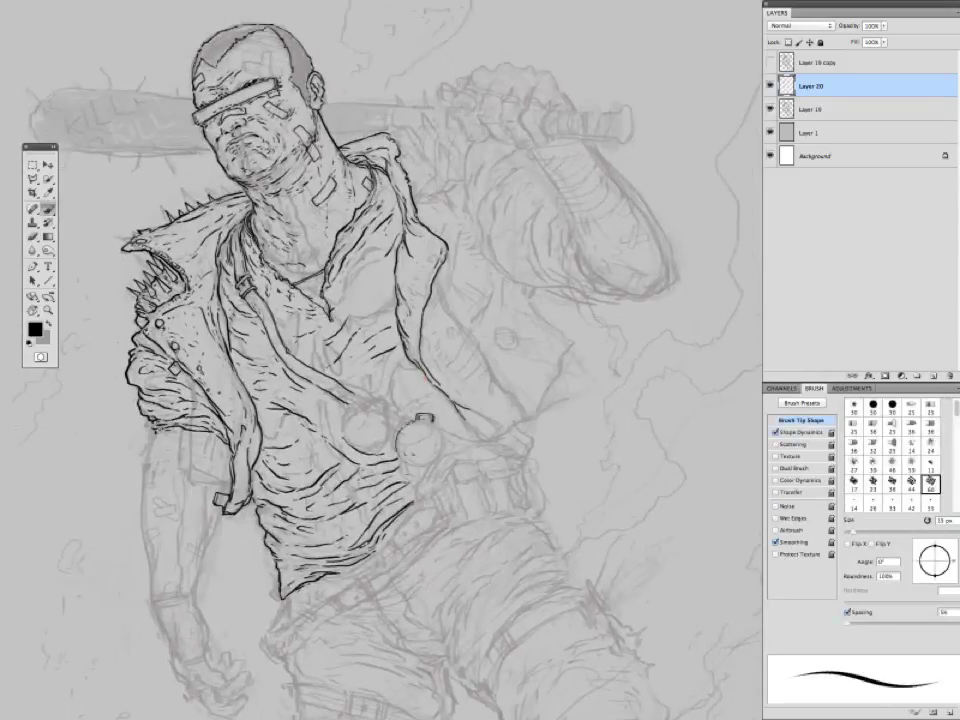
pyautogui.moveTo(330, 320); pyautogui.dragTo(310, 366)
pyautogui.moveTo(310, 366)
pyautogui.mouseDown()
pyautogui.moveTo(350, 290)
pyautogui.moveTo(310, 290)
pyautogui.moveTo(276, 478)
pyautogui.moveTo(258, 490)
pyautogui.mouseUp()
pyautogui.press('Tab')
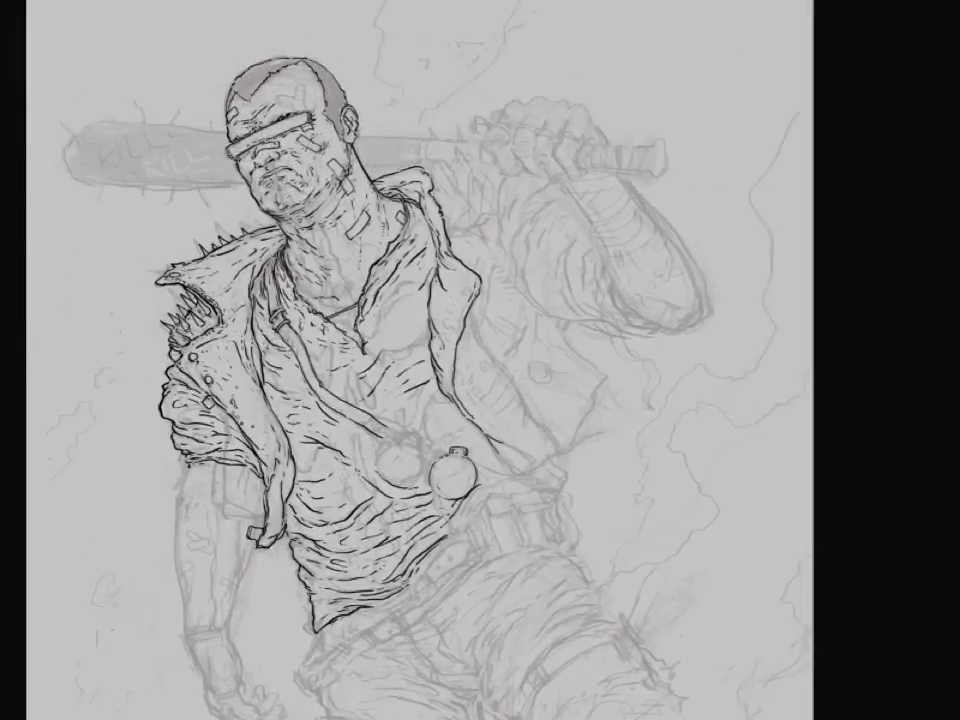
pyautogui.press('Tab')
pyautogui.moveTo(406, 418); pyautogui.dragTo(389, 433)
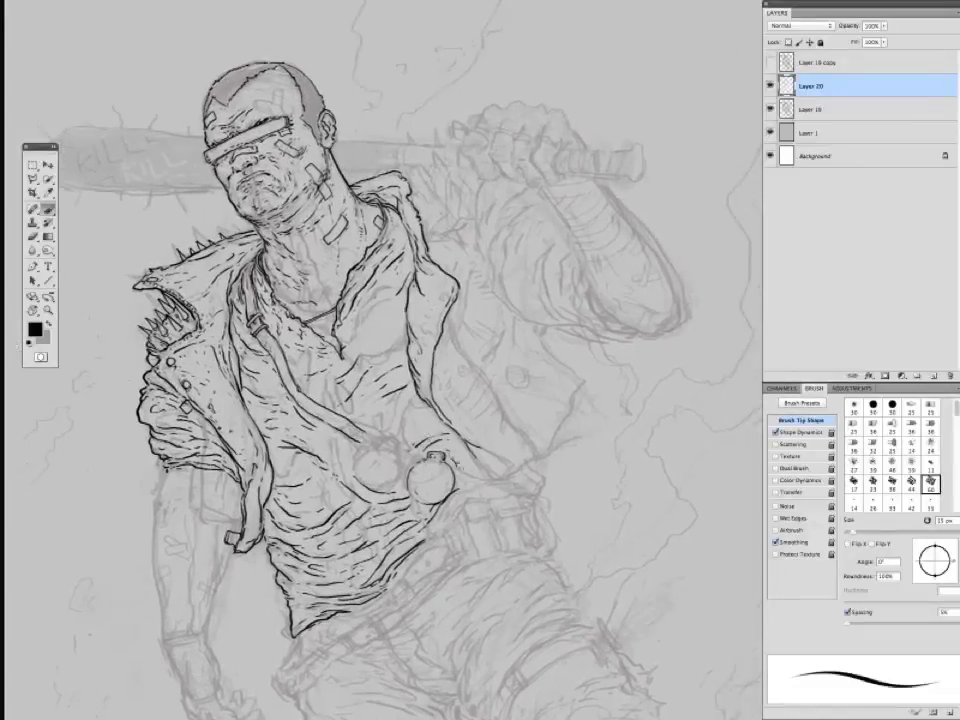
pyautogui.moveTo(410, 485); pyautogui.dragTo(440, 490)
pyautogui.moveTo(306, 357); pyautogui.dragTo(339, 369)
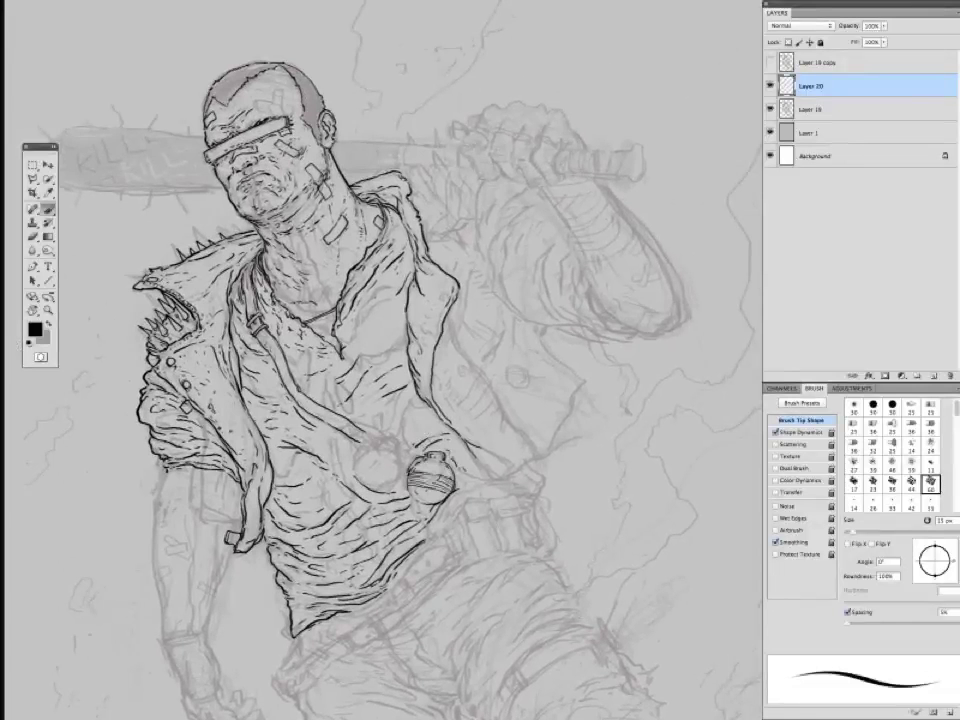
# Ink the curved line across the lower chest and the shirt creases around the grenade.
pyautogui.moveTo(463, 481); pyautogui.dragTo(469, 476)
pyautogui.scroll(-1, 380, 360)
pyautogui.moveTo(290, 338); pyautogui.dragTo(320, 308)
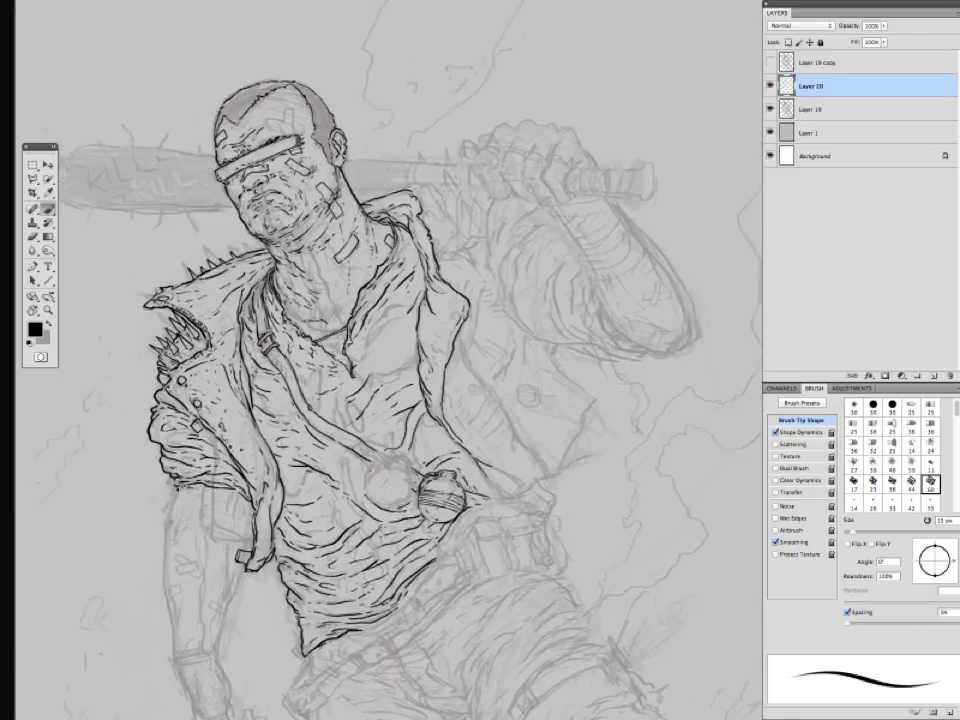
pyautogui.scroll(-3, 380, 360)
pyautogui.scroll(-1, 380, 360)
pyautogui.scroll(1, 380, 360)
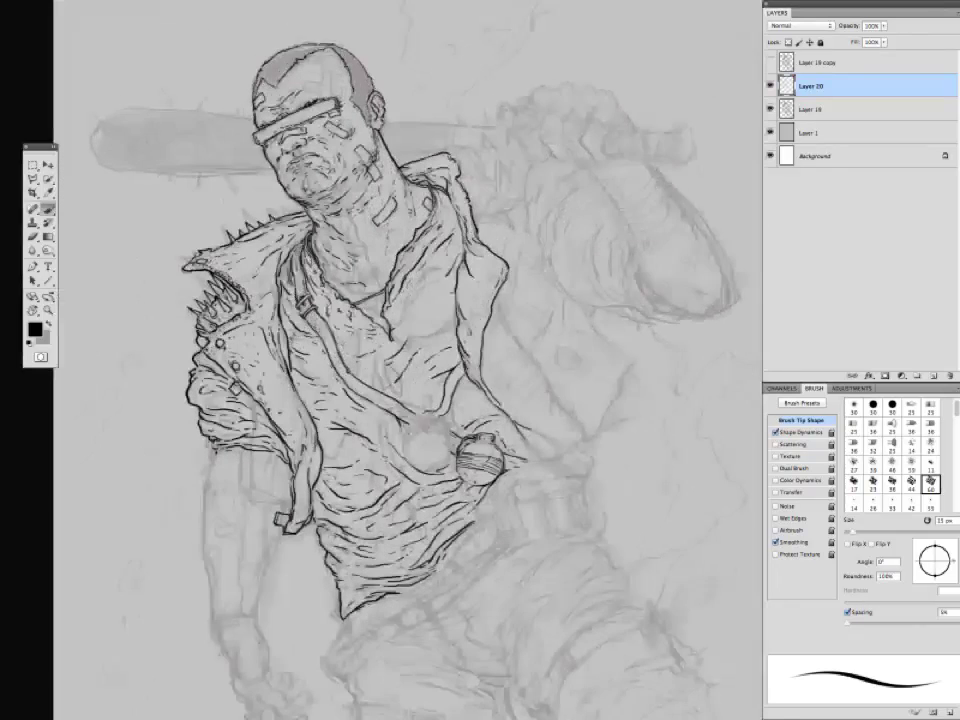
# Hatch the dark shadow inside the shirt's neckline and add a stud to the far lapel.
pyautogui.moveTo(351, 340)
pyautogui.mouseDown()
pyautogui.moveTo(354, 392)
pyautogui.moveTo(328, 489)
pyautogui.mouseUp()
pyautogui.moveTo(332, 466); pyautogui.dragTo(342, 480)
pyautogui.moveTo(345, 462); pyautogui.dragTo(352, 488)
pyautogui.moveTo(355, 462); pyautogui.dragTo(357, 493)
pyautogui.moveTo(262, 342); pyautogui.dragTo(268, 373)
pyautogui.moveTo(380, 360)
pyautogui.mouseDown()
pyautogui.moveTo(378, 369)
pyautogui.moveTo(363, 348)
pyautogui.moveTo(374, 350)
pyautogui.mouseUp()
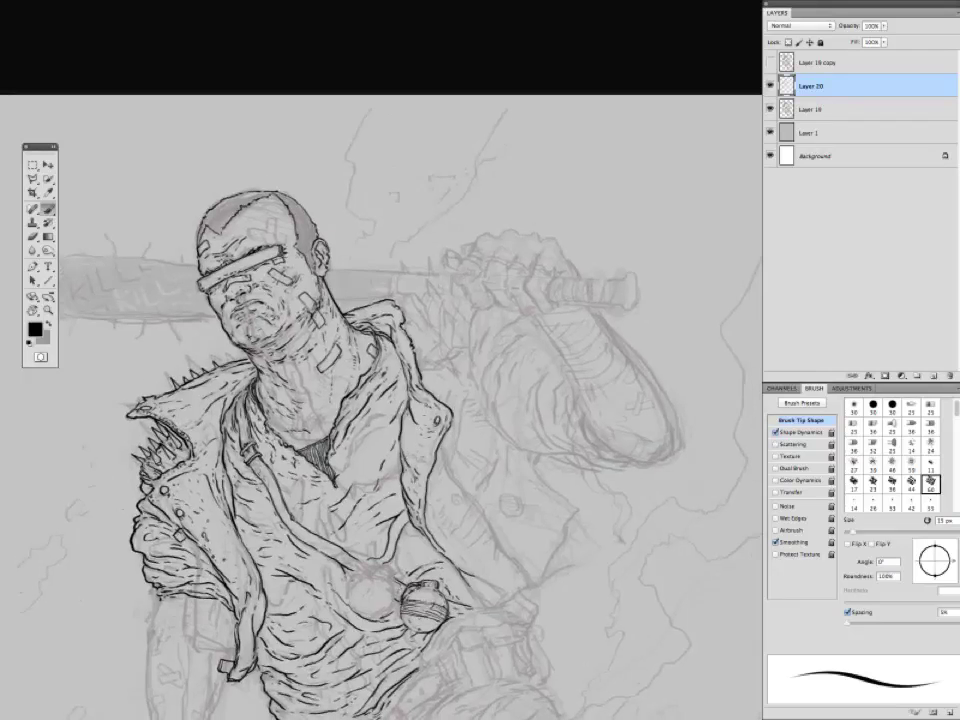
pyautogui.moveTo(310, 342); pyautogui.dragTo(322, 329)
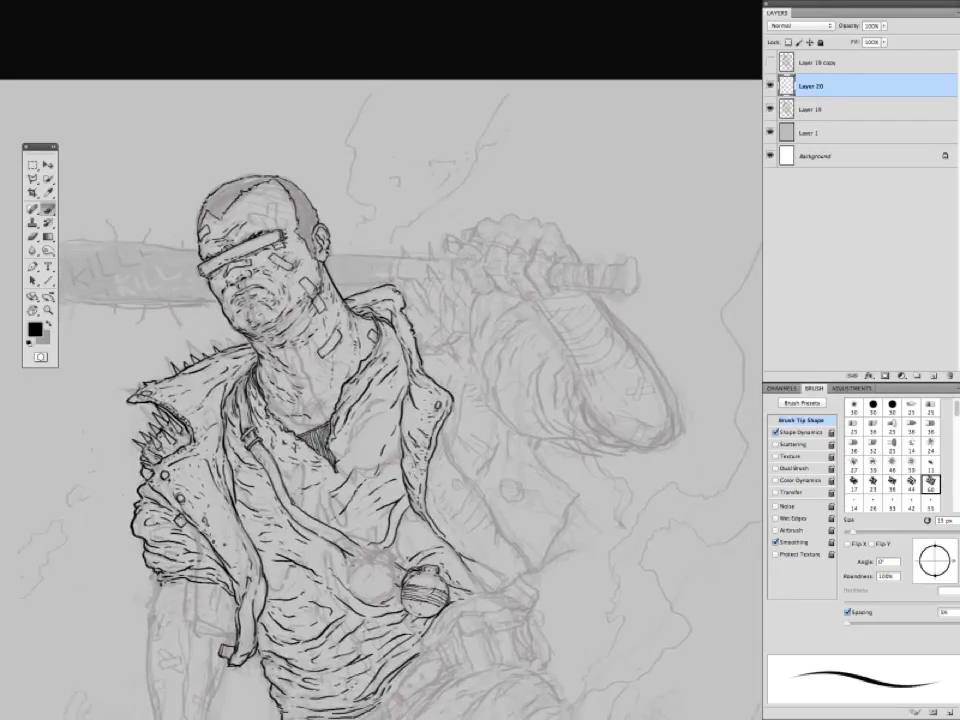
# Ink the second edge of the far vest front and the punched belt with its loops below the shirt hem.
pyautogui.moveTo(345, 397)
pyautogui.mouseDown()
pyautogui.moveTo(351, 350)
pyautogui.moveTo(366, 361)
pyautogui.moveTo(383, 318)
pyautogui.mouseUp()
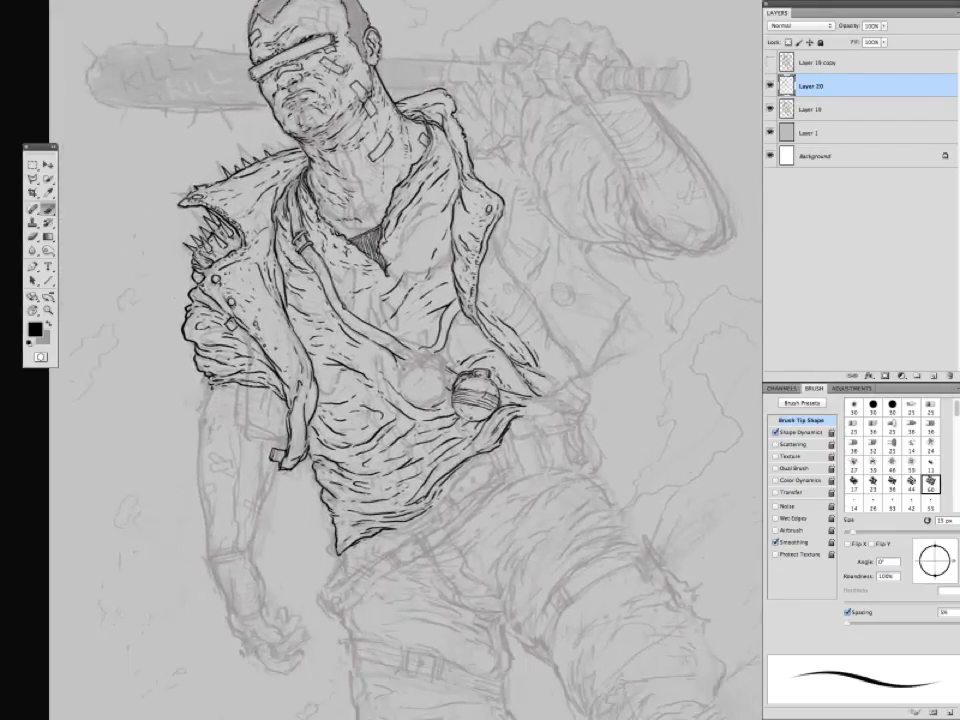
pyautogui.moveTo(312, 399); pyautogui.dragTo(284, 404)
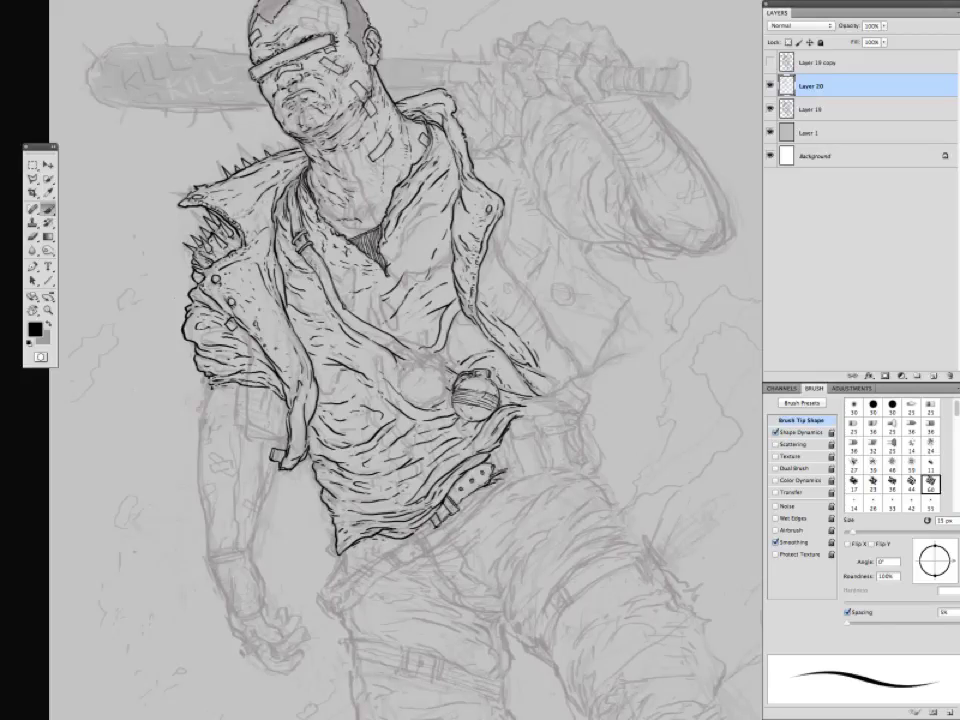
pyautogui.scroll(-2, 314, 270)
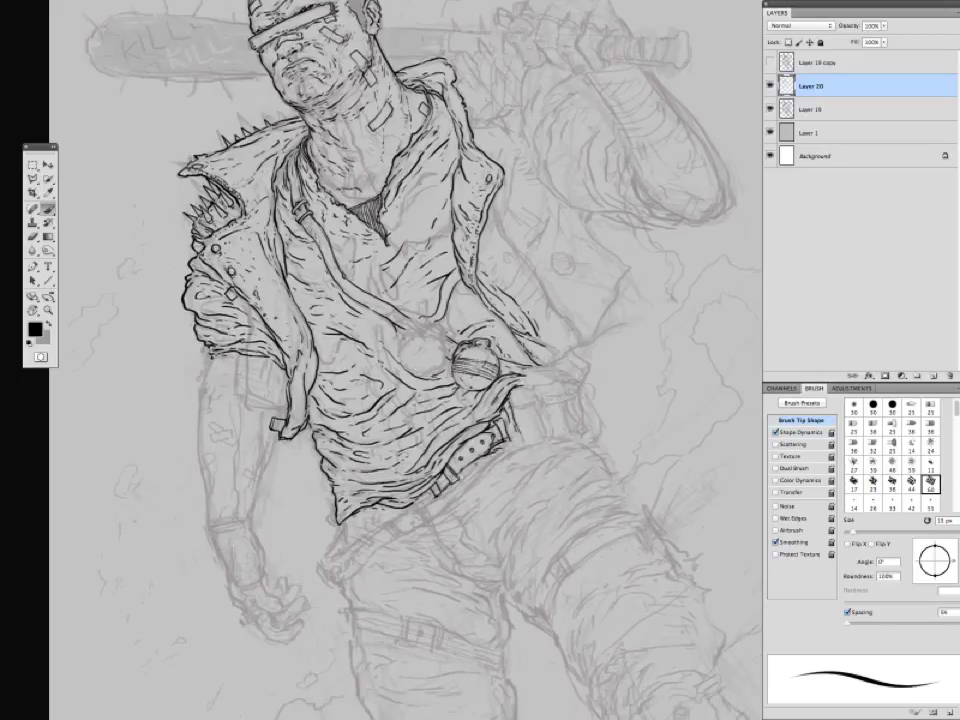
# Ink the spiky detail behind the far collar and the outline of the far shoulder down to the raised arm.
pyautogui.scroll(10, 314, 270)
pyautogui.hscroll(3, 314, 270)
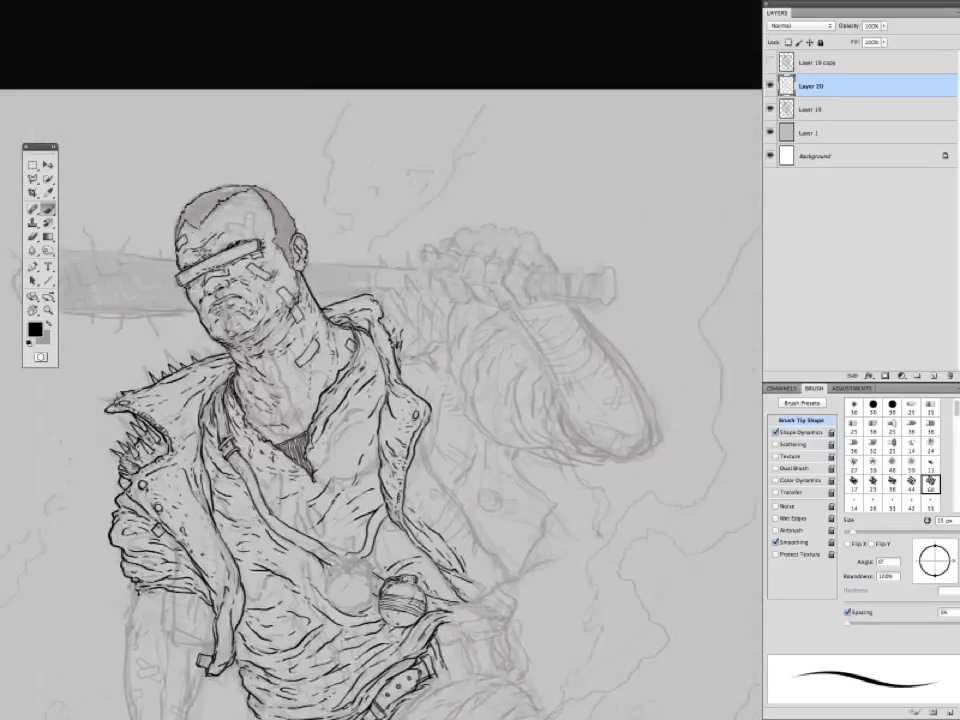
pyautogui.moveTo(434, 363)
pyautogui.mouseDown()
pyautogui.moveTo(476, 424)
pyautogui.moveTo(539, 440)
pyautogui.mouseUp()
pyautogui.moveTo(539, 440)
pyautogui.mouseDown()
pyautogui.moveTo(513, 343)
pyautogui.moveTo(527, 409)
pyautogui.mouseUp()
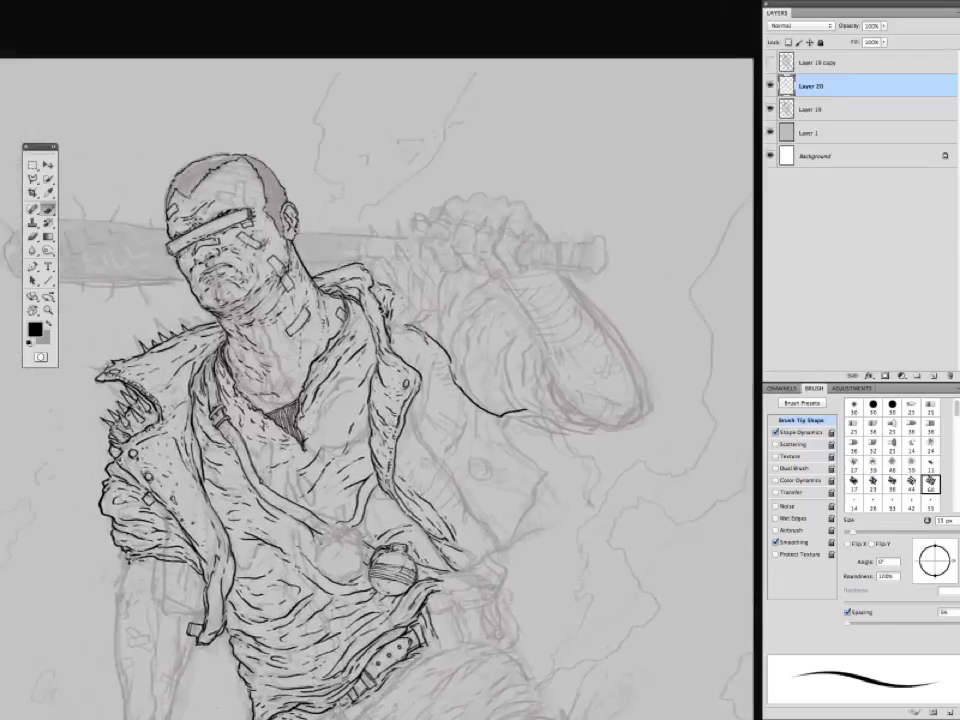
pyautogui.scroll(-3, 314, 270)
pyautogui.scroll(5, 305, 290)
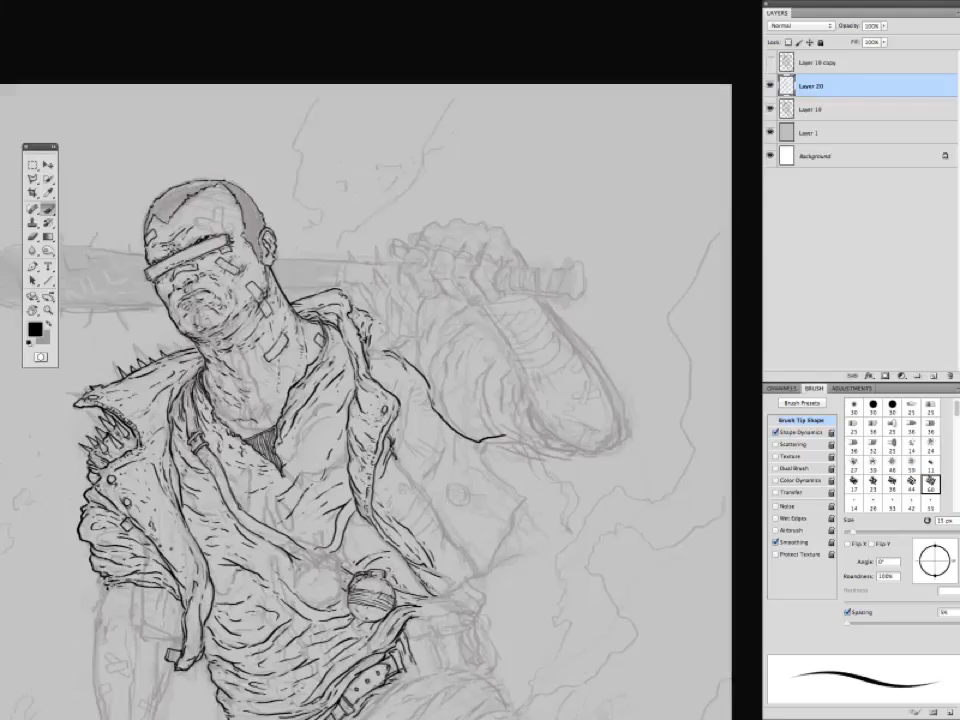
pyautogui.scroll(-8, 314, 300)
pyautogui.scroll(1, 314, 300)
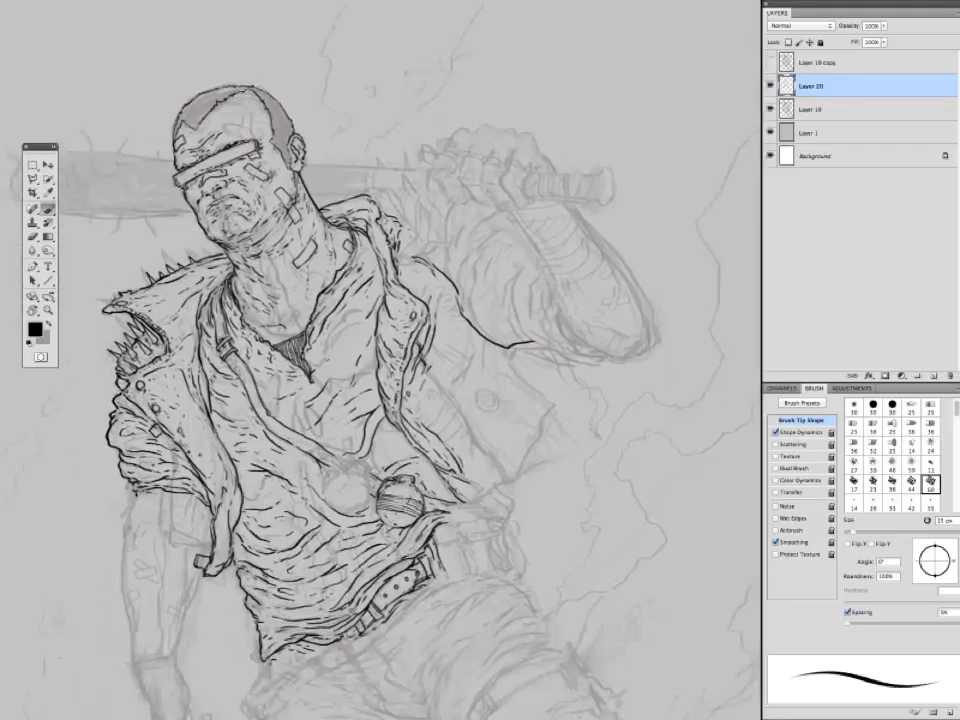
# Ink folds on the far side of the vest and the gathered shirt edge at the far hip.
pyautogui.press('Tab')
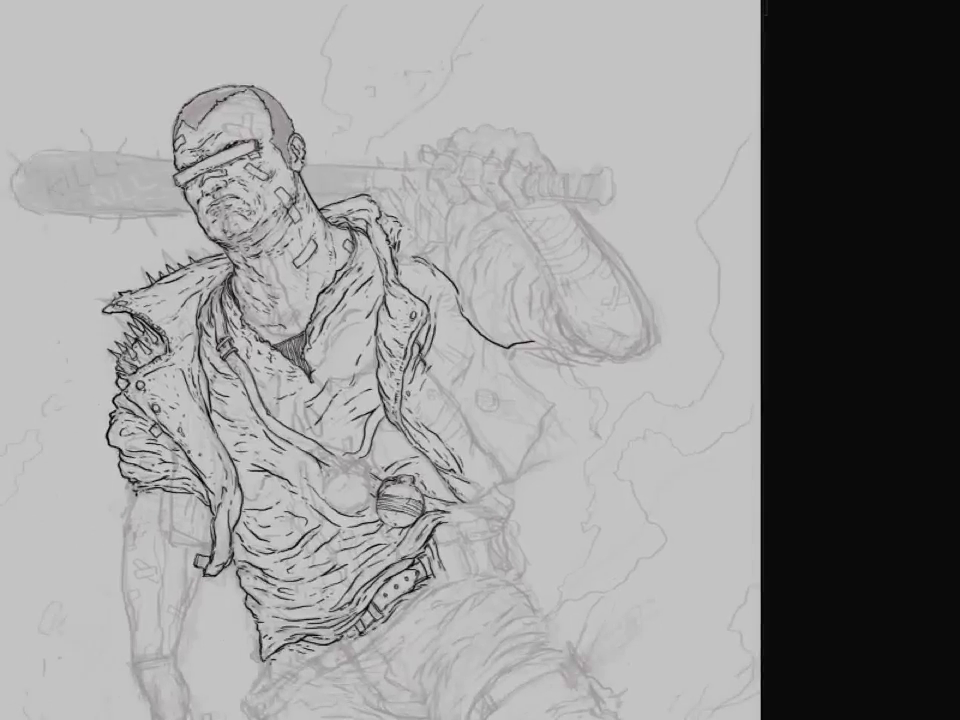
pyautogui.press('Tab')
pyautogui.press('Tab')
pyautogui.press('Tab')
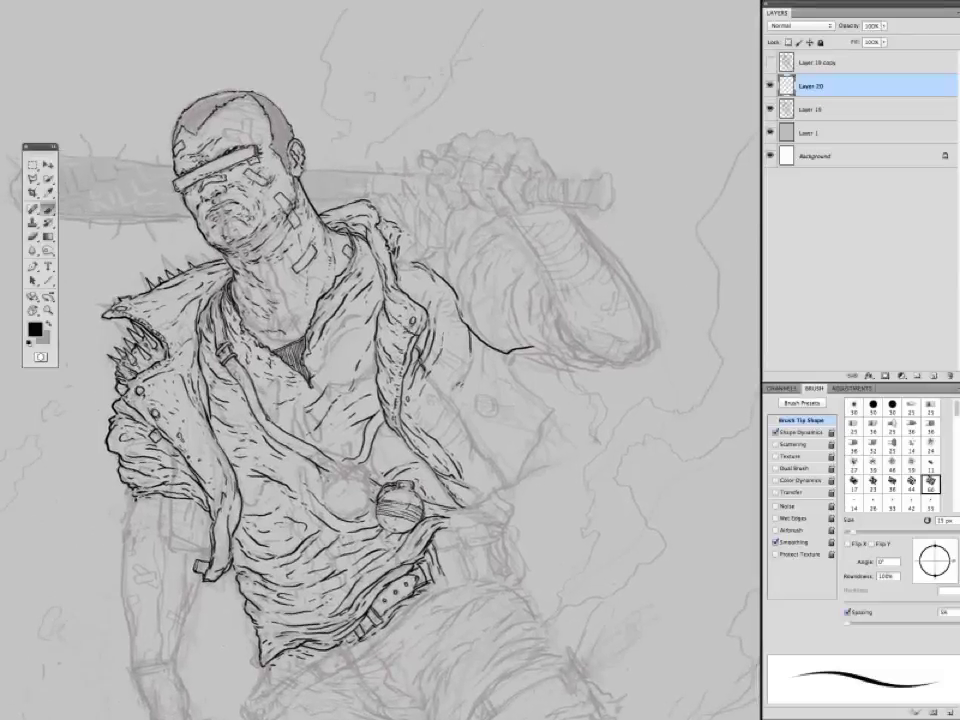
pyautogui.moveTo(400, 350)
pyautogui.mouseDown()
pyautogui.moveTo(432, 339)
pyautogui.moveTo(454, 351)
pyautogui.moveTo(392, 422)
pyautogui.moveTo(380, 361)
pyautogui.mouseUp()
pyautogui.moveTo(360, 270)
pyautogui.mouseDown()
pyautogui.moveTo(376, 292)
pyautogui.moveTo(394, 290)
pyautogui.moveTo(388, 218)
pyautogui.moveTo(405, 220)
pyautogui.mouseUp()
pyautogui.moveTo(400, 350); pyautogui.dragTo(352, 279)
pyautogui.press('Tab')
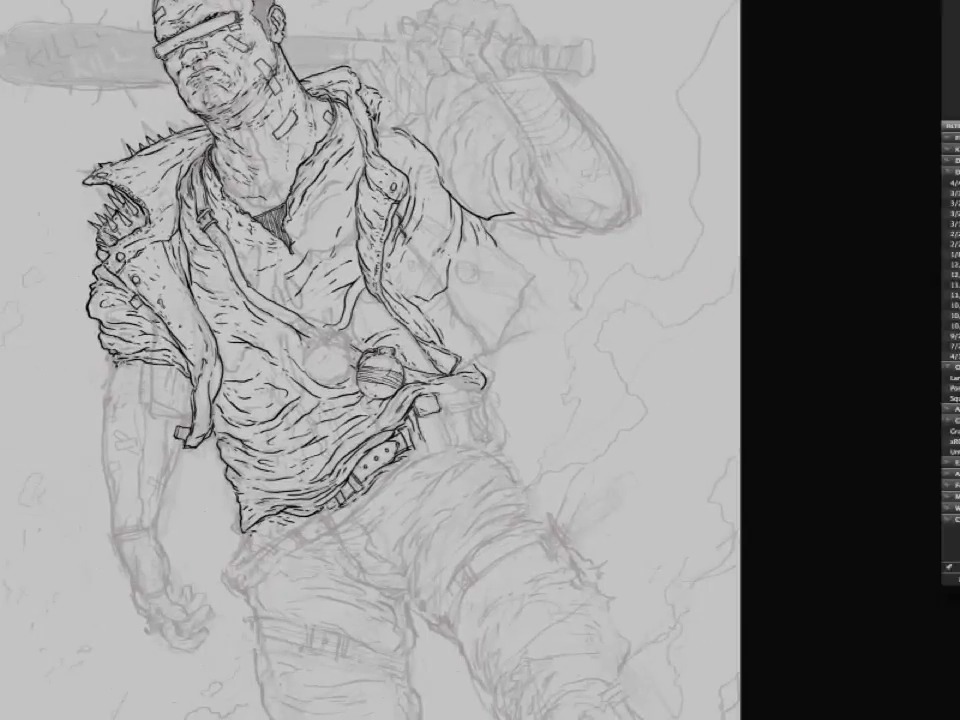
pyautogui.press('Tab')
pyautogui.scroll(-2, 280, 360)
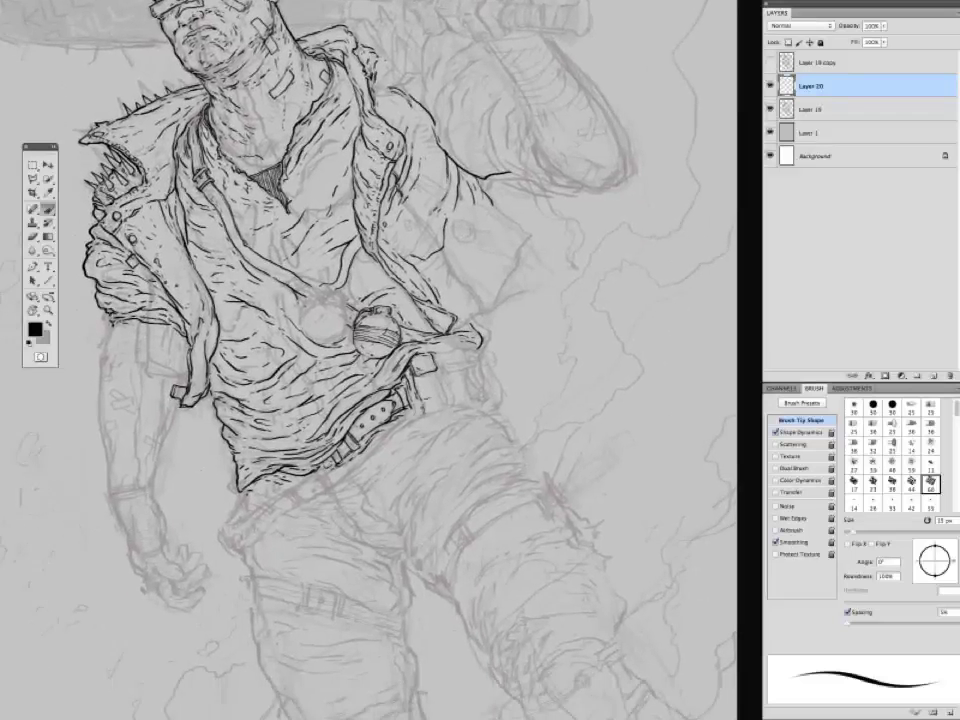
# Ink the pouch hanging from the belt at the far hip and add a patch and creases to the far vest.
pyautogui.moveTo(437, 364); pyautogui.dragTo(447, 407)
pyautogui.moveTo(419, 415); pyautogui.dragTo(446, 408)
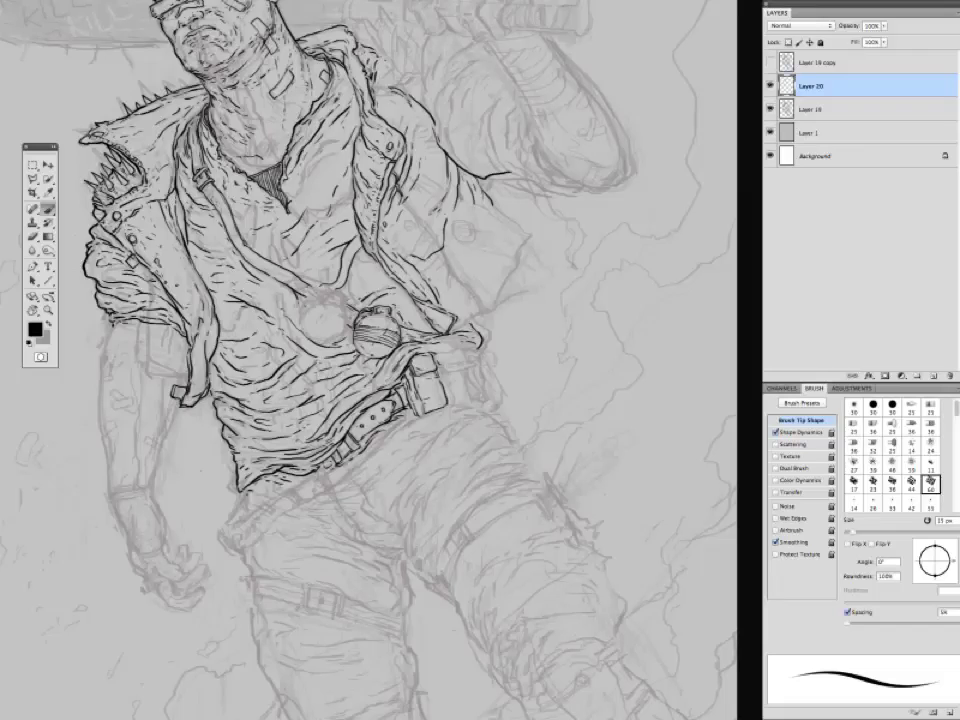
pyautogui.moveTo(363, 236); pyautogui.dragTo(338, 250)
pyautogui.moveTo(316, 146)
pyautogui.mouseDown()
pyautogui.moveTo(303, 169)
pyautogui.moveTo(312, 190)
pyautogui.mouseUp()
pyautogui.moveTo(312, 380); pyautogui.dragTo(332, 402)
pyautogui.moveTo(430, 437); pyautogui.dragTo(410, 463)
pyautogui.moveTo(400, 400); pyautogui.dragTo(403, 390)
pyautogui.moveTo(257, 329); pyautogui.dragTo(275, 338)
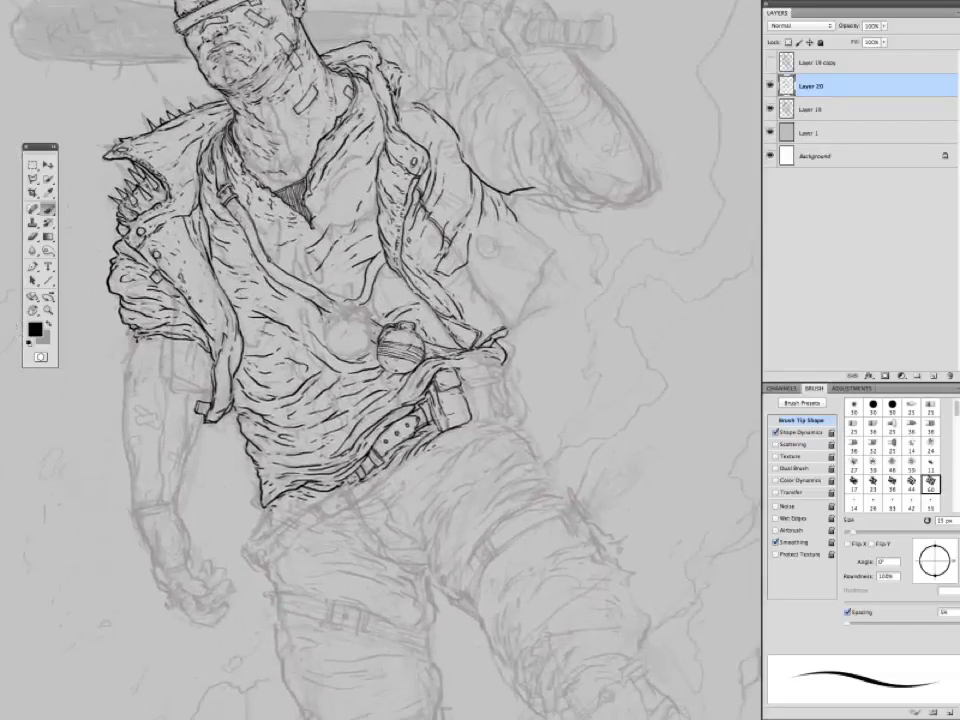
pyautogui.moveTo(400, 400); pyautogui.dragTo(408, 388)
pyautogui.moveTo(408, 275); pyautogui.dragTo(383, 294)
# Ink the loose end of the belt below the shirt's near corner.
pyautogui.press('super+minus')
pyautogui.press('super+minus')
pyautogui.press('super+plus')
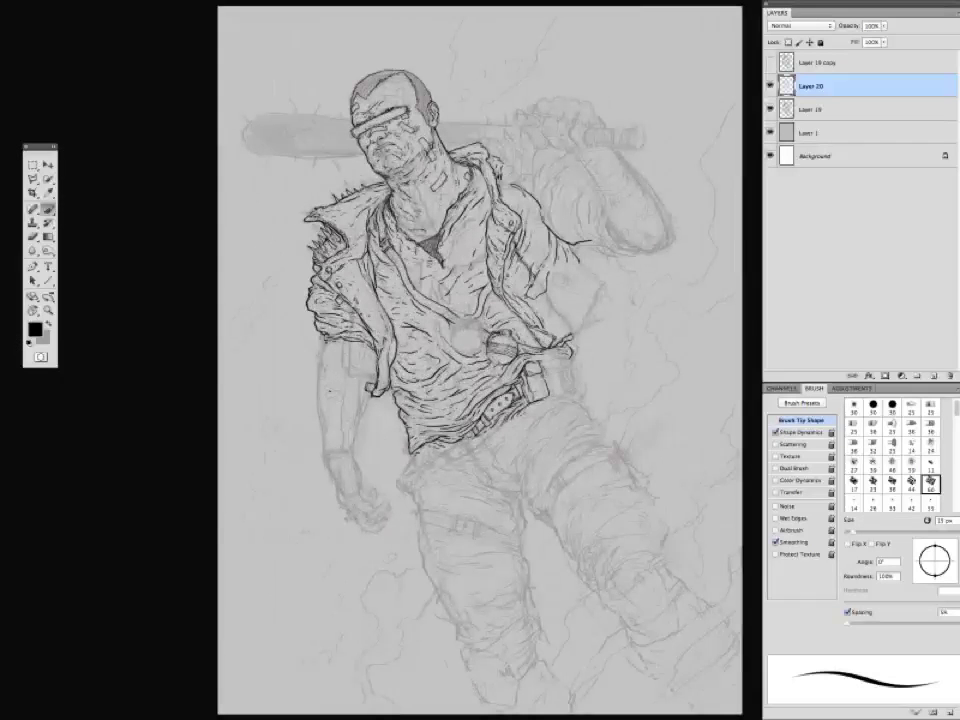
pyautogui.moveTo(330, 392); pyautogui.dragTo(324, 392)
pyautogui.moveTo(460, 437); pyautogui.dragTo(449, 455)
pyautogui.moveTo(324, 392); pyautogui.dragTo(319, 401)
pyautogui.moveTo(439, 461); pyautogui.dragTo(430, 470)
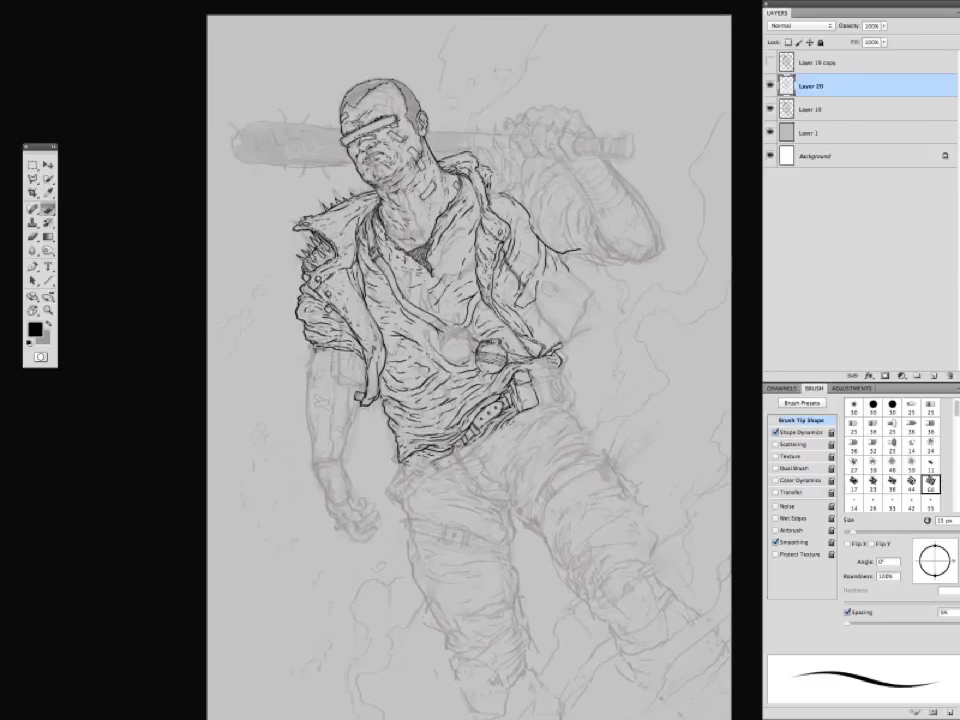
pyautogui.moveTo(400, 400); pyautogui.dragTo(394, 409)
# Set the brush size to 20 px and ink the trouser creases around the crotch below the belt.
pyautogui.press(']')
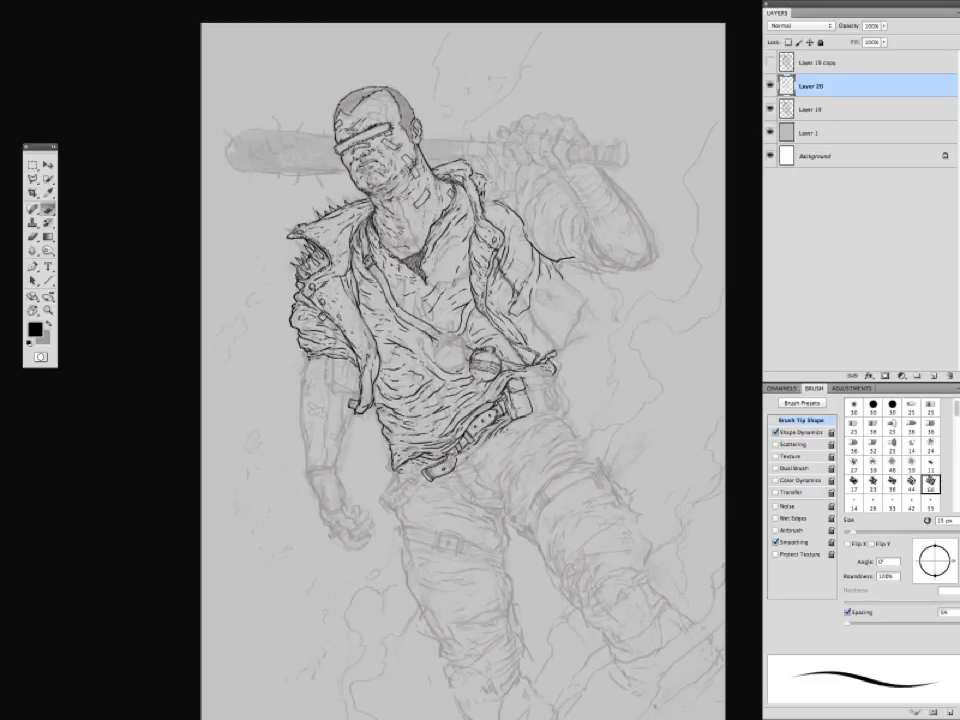
pyautogui.moveTo(338, 357); pyautogui.dragTo(408, 315)
pyautogui.moveTo(342, 362)
pyautogui.mouseDown()
pyautogui.moveTo(383, 401)
pyautogui.moveTo(347, 403)
pyautogui.mouseUp()
pyautogui.moveTo(281, 338); pyautogui.dragTo(303, 328)
pyautogui.moveTo(347, 403); pyautogui.dragTo(328, 405)
pyautogui.moveTo(400, 400); pyautogui.dragTo(395, 420)
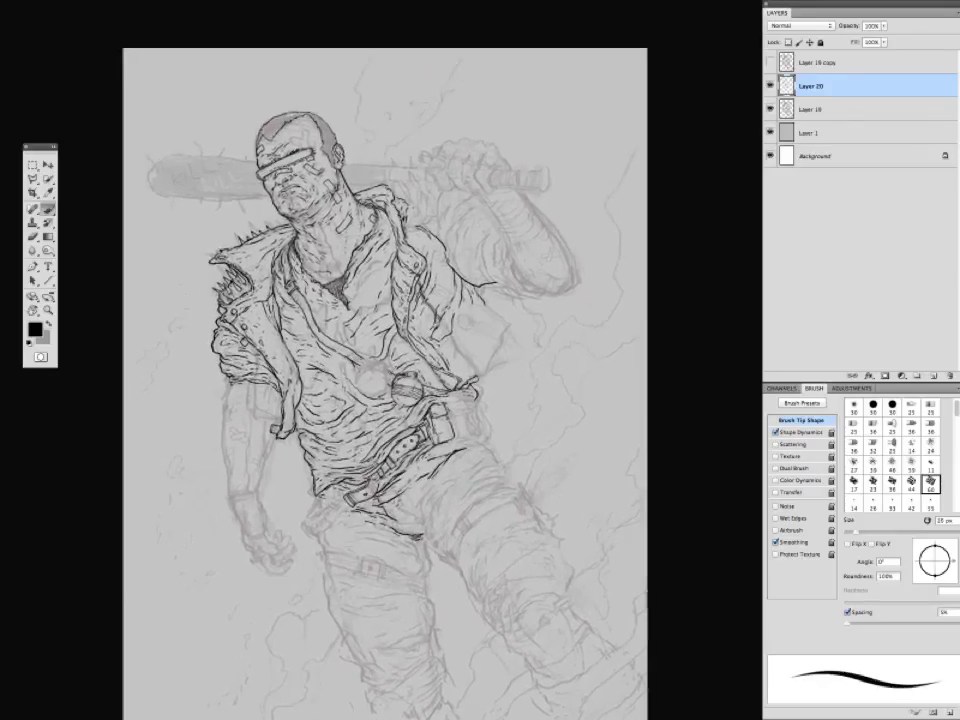
pyautogui.moveTo(328, 268)
pyautogui.mouseDown()
pyautogui.moveTo(350, 245)
pyautogui.moveTo(360, 288)
pyautogui.mouseUp()
pyautogui.moveTo(349, 420)
pyautogui.mouseDown()
pyautogui.moveTo(357, 377)
pyautogui.moveTo(335, 425)
pyautogui.mouseUp()
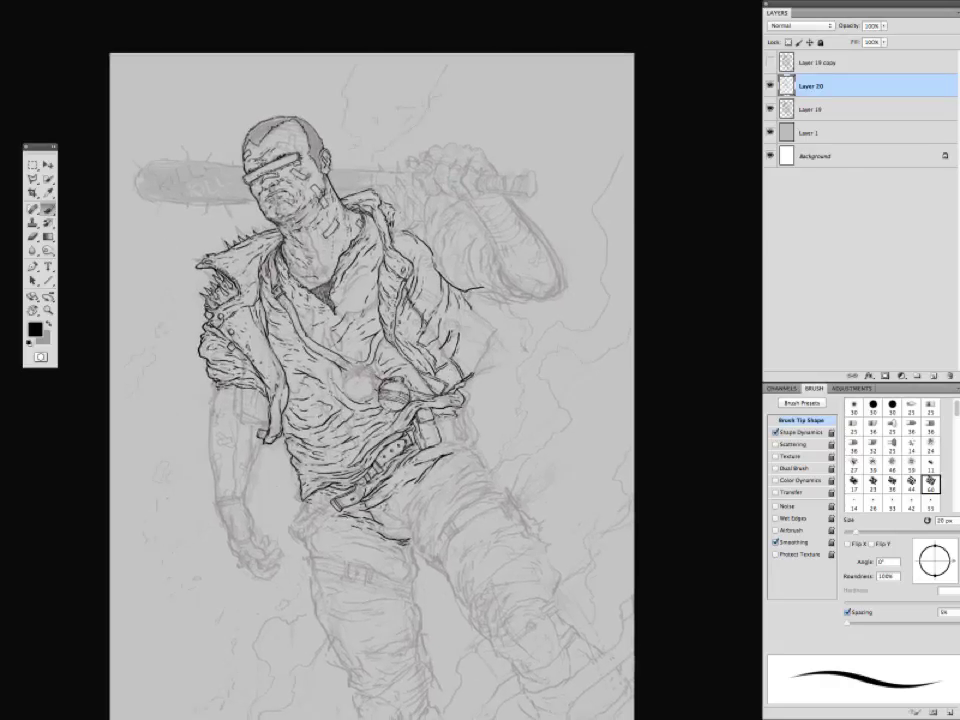
# Ink a second pouch at the far hip and the strap end hanging from the belt at the near hip.
pyautogui.moveTo(340, 313); pyautogui.dragTo(347, 337)
pyautogui.moveTo(345, 340); pyautogui.dragTo(353, 295)
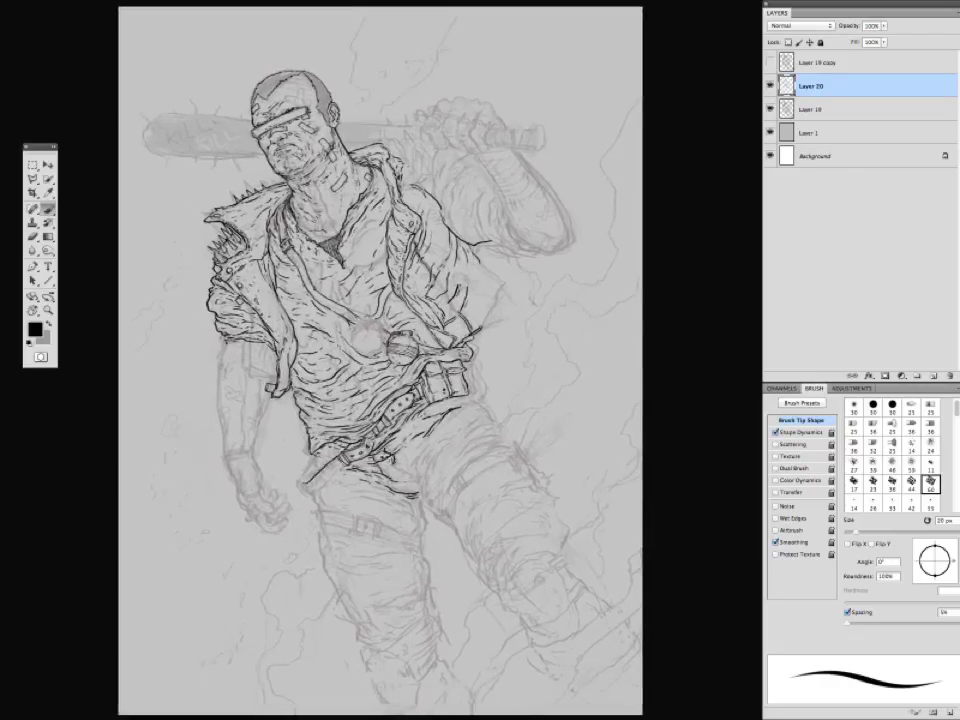
pyautogui.moveTo(258, 348); pyautogui.dragTo(255, 307)
pyautogui.press('Tab')
pyautogui.press('Tab')
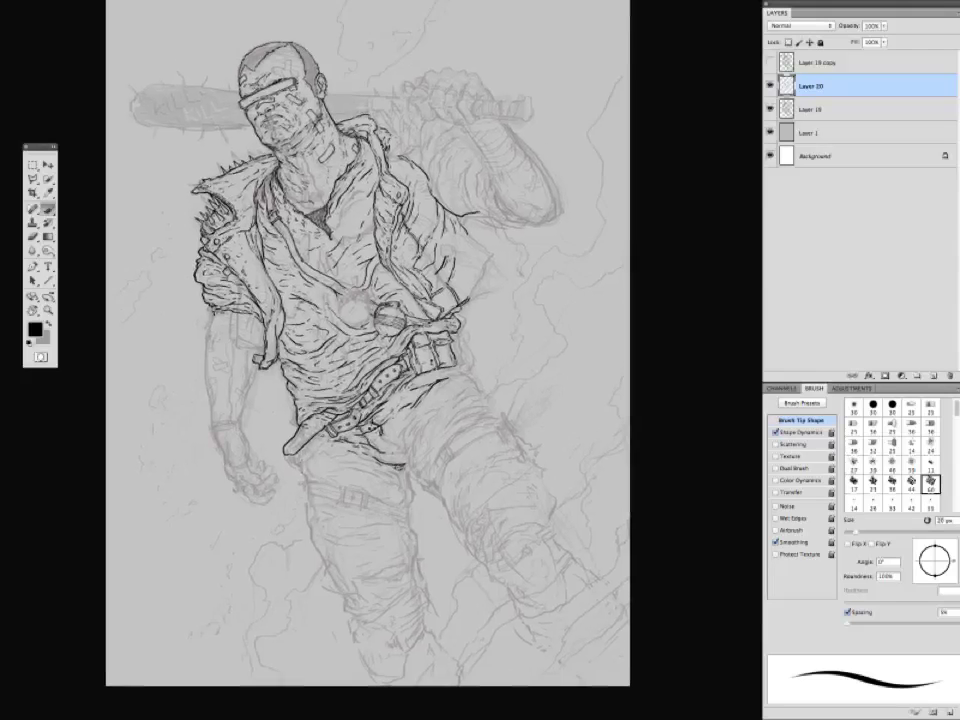
# Detail the strap end hanging at the near hip and ink the near upper thigh's creases and inner edge.
pyautogui.moveTo(296, 465); pyautogui.dragTo(329, 437)
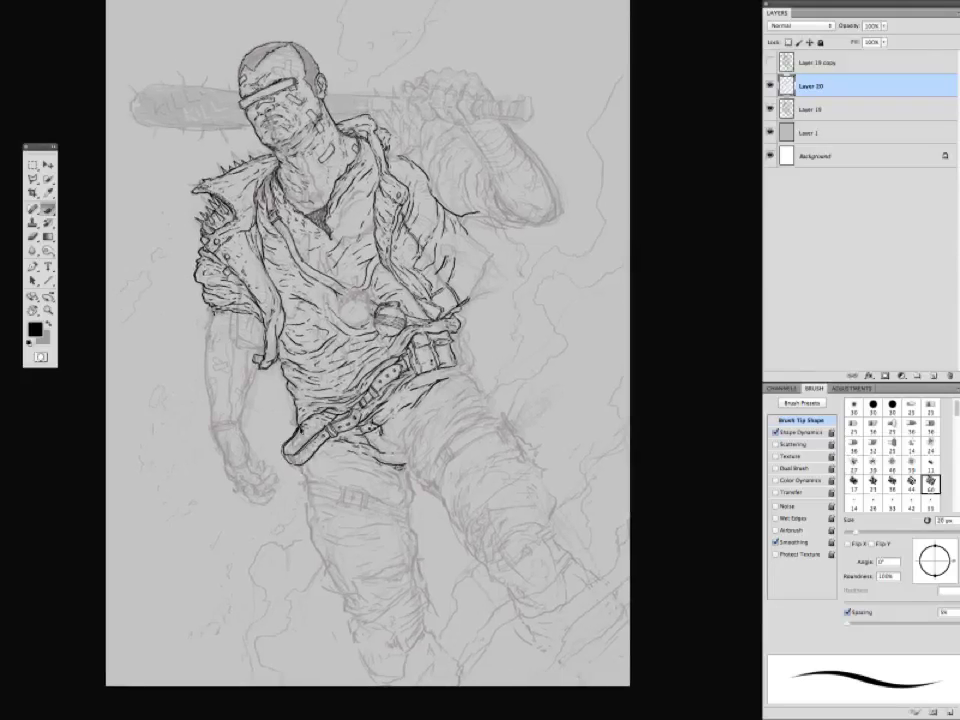
pyautogui.moveTo(300, 350)
pyautogui.mouseDown()
pyautogui.moveTo(245, 390)
pyautogui.moveTo(235, 412)
pyautogui.moveTo(293, 287)
pyautogui.mouseUp()
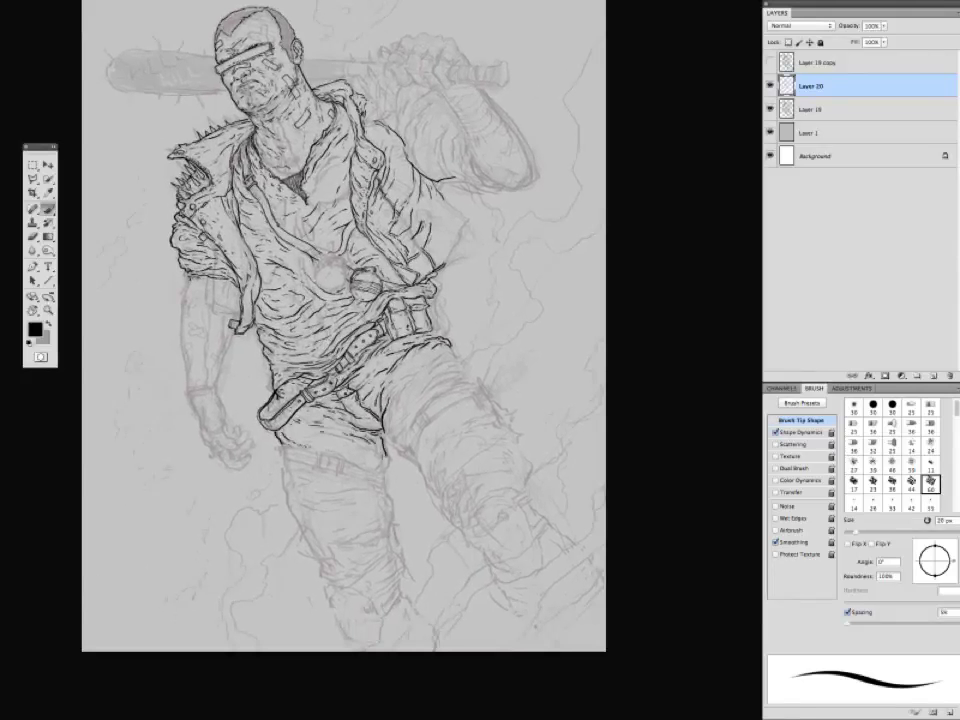
pyautogui.moveTo(382, 444); pyautogui.dragTo(385, 469)
# Ink the ribbed cuff of the near sleeve and the outer contour of the lowered arm down to the wrist.
pyautogui.moveTo(227, 410)
pyautogui.mouseDown()
pyautogui.moveTo(227, 390)
pyautogui.moveTo(284, 467)
pyautogui.mouseUp()
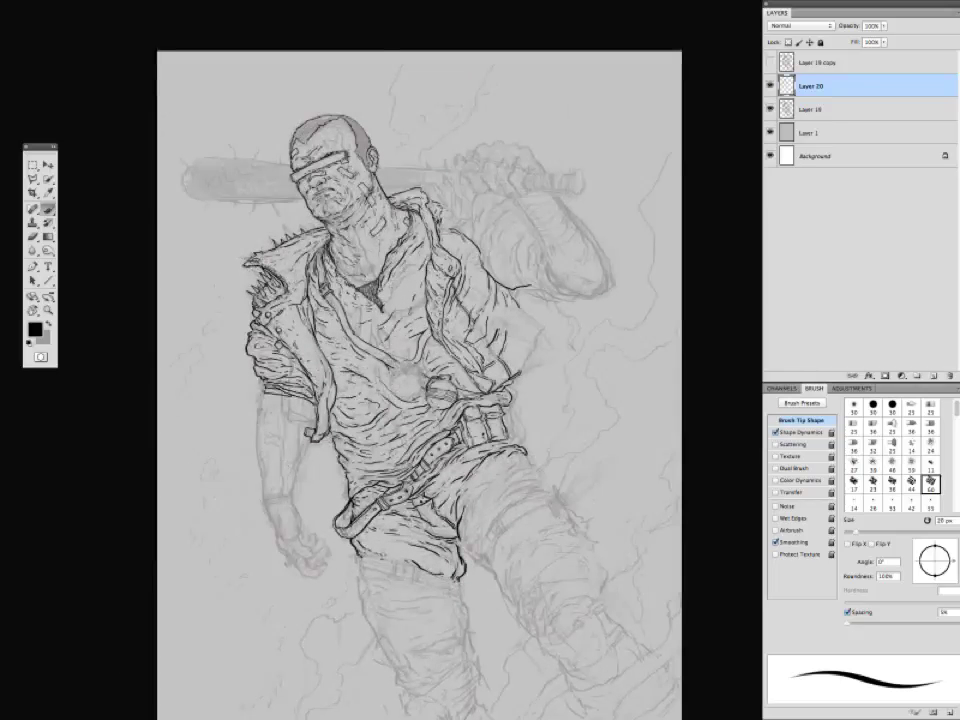
pyautogui.moveTo(198, 292); pyautogui.dragTo(210, 306)
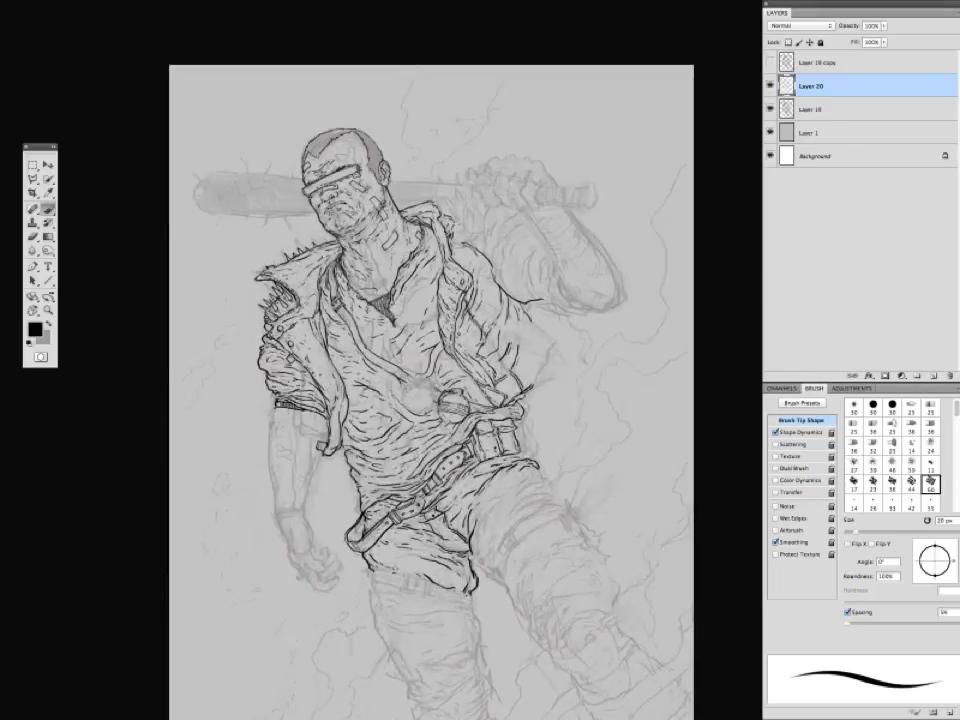
pyautogui.moveTo(204, 368); pyautogui.dragTo(189, 410)
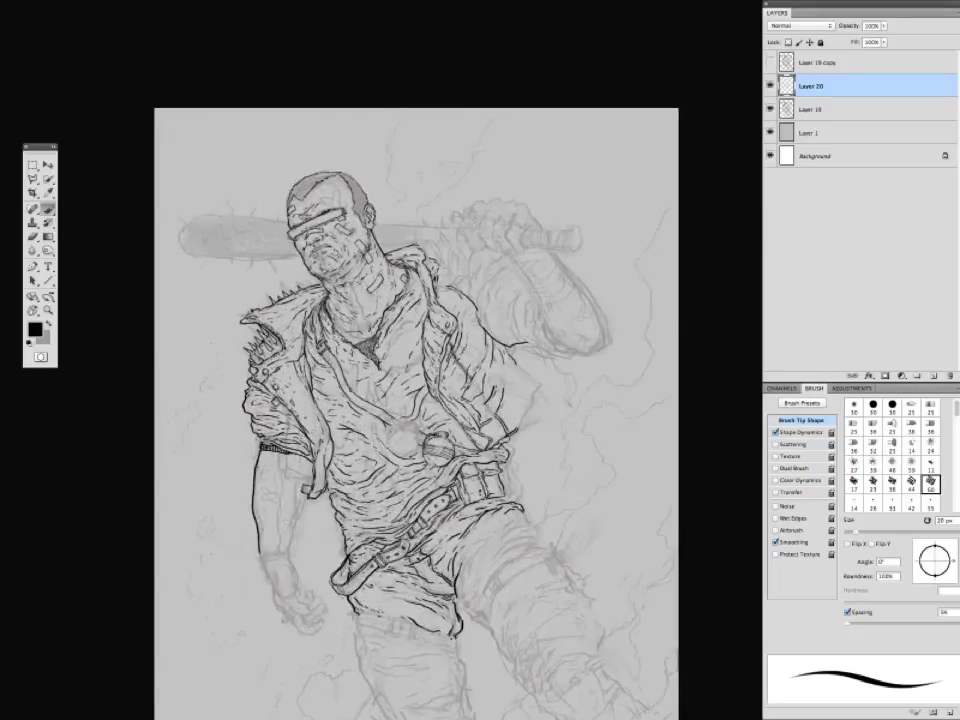
# Ink the inner part of the strap around the near thigh and the trouser fold bulging below it.
pyautogui.moveTo(280, 280); pyautogui.dragTo(243, 140)
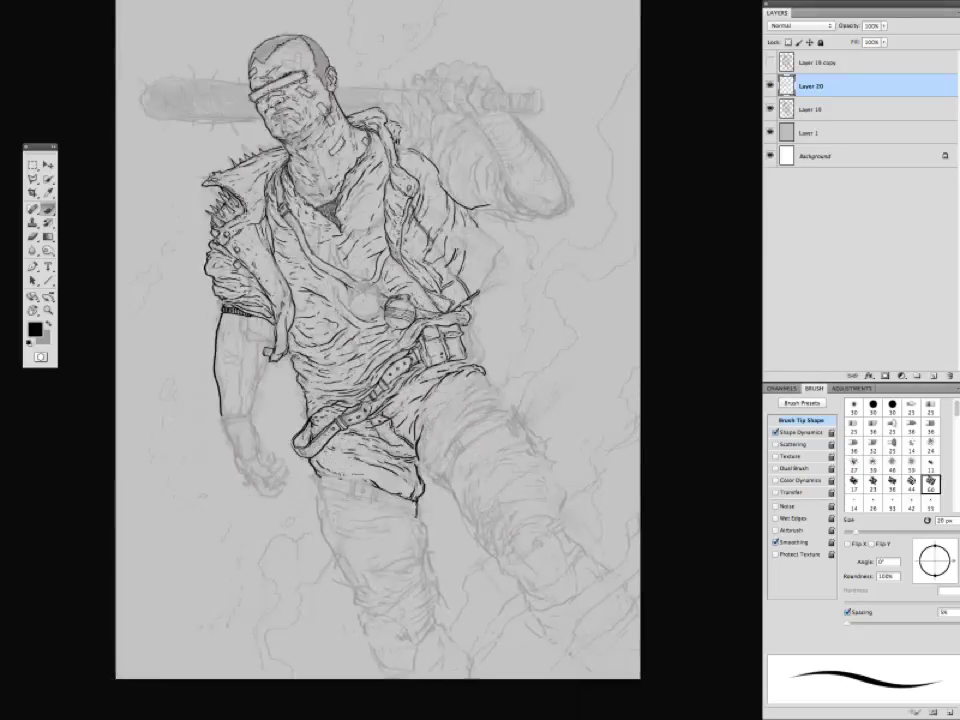
pyautogui.moveTo(305, 380); pyautogui.dragTo(300, 343)
pyautogui.moveTo(376, 462)
pyautogui.mouseDown()
pyautogui.moveTo(420, 487)
pyautogui.moveTo(421, 519)
pyautogui.moveTo(433, 510)
pyautogui.moveTo(443, 550)
pyautogui.mouseUp()
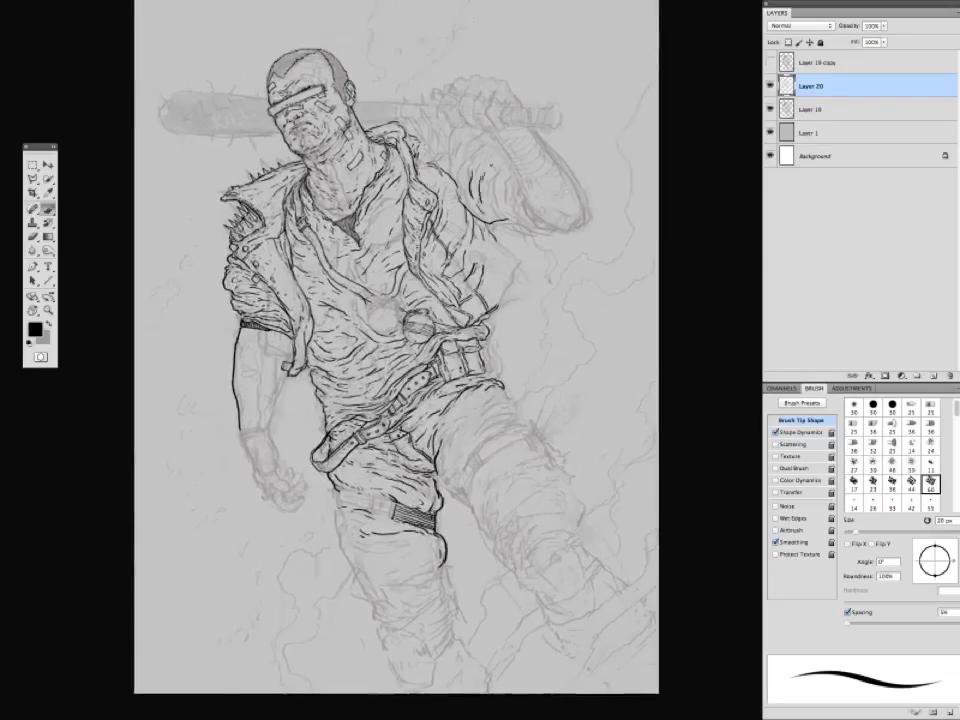
# Ink the inner edge and first creases of the raised arm's sleeve beside the far shoulder.
pyautogui.moveTo(400, 300); pyautogui.dragTo(395, 510)
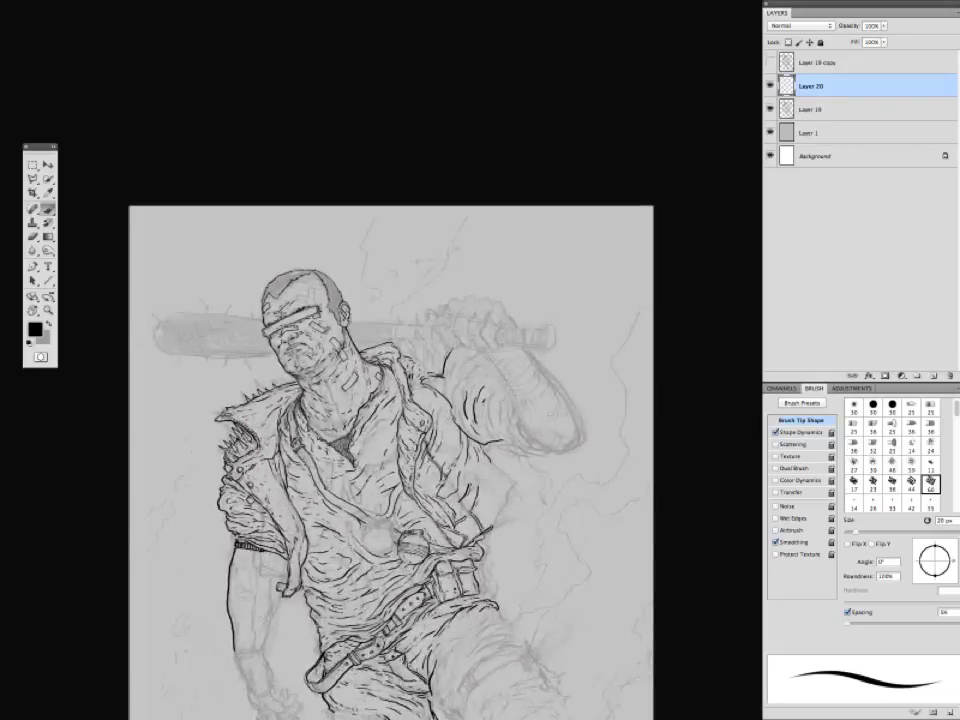
pyautogui.moveTo(446, 358)
pyautogui.mouseDown()
pyautogui.moveTo(451, 400)
pyautogui.moveTo(453, 373)
pyautogui.mouseUp()
pyautogui.moveTo(455, 385); pyautogui.dragTo(438, 385)
pyautogui.moveTo(370, 382)
pyautogui.mouseDown()
pyautogui.moveTo(390, 402)
pyautogui.moveTo(379, 383)
pyautogui.mouseUp()
pyautogui.moveTo(400, 400); pyautogui.dragTo(412, 369)
pyautogui.press('e')
pyautogui.press('b')
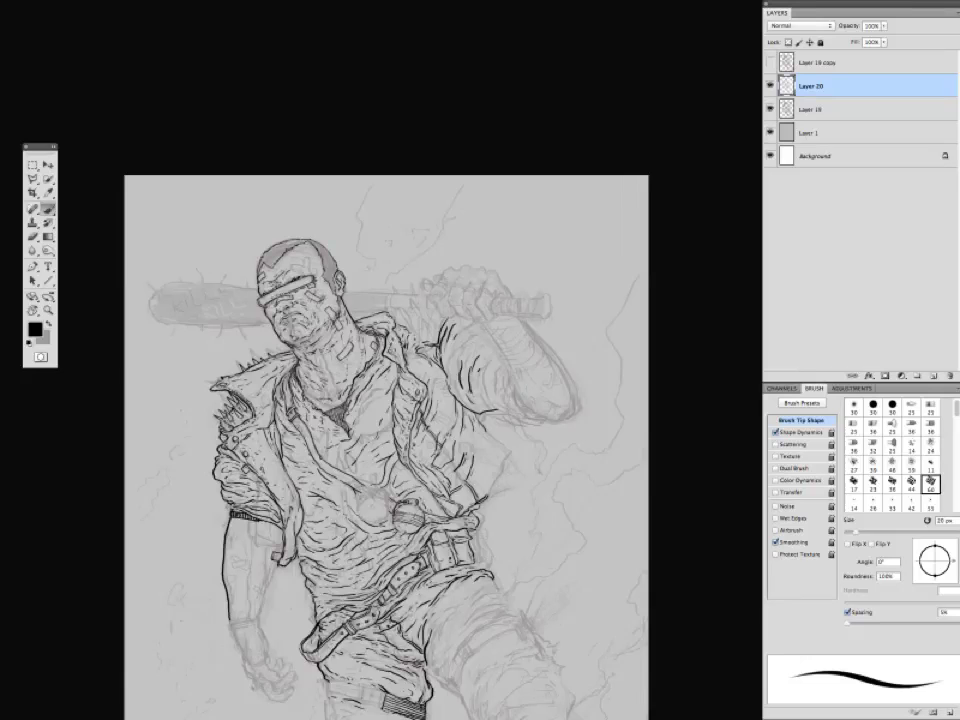
# Ink the outer contour of the far side of the vest below the raised arm.
pyautogui.moveTo(242, 539)
pyautogui.mouseDown()
pyautogui.moveTo(232, 377)
pyautogui.moveTo(200, 487)
pyautogui.mouseUp()
pyautogui.press('Tab')
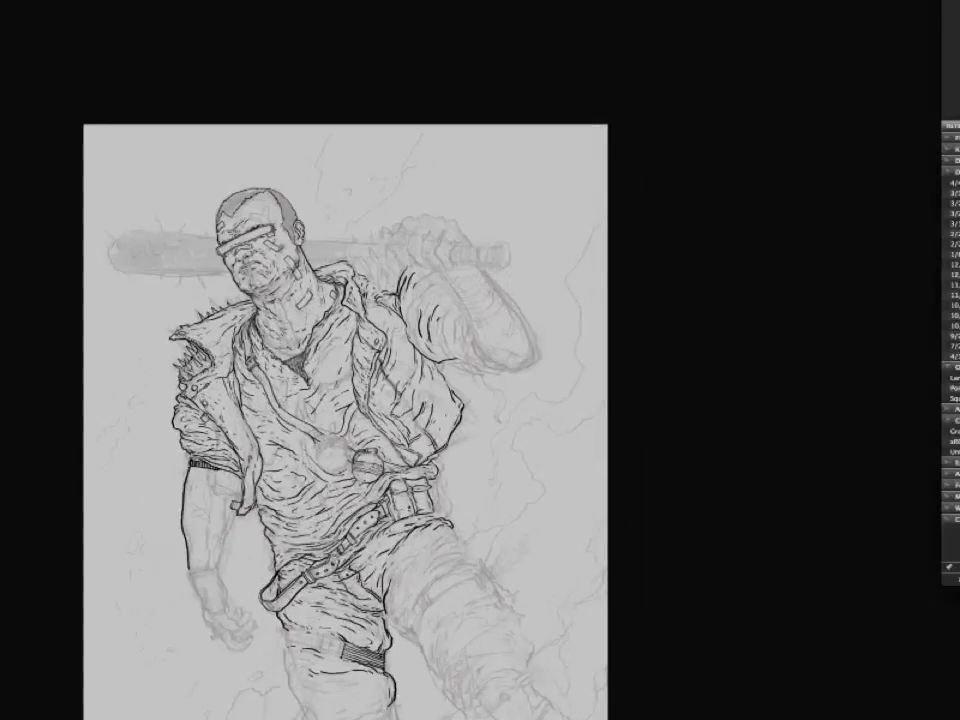
pyautogui.press('Tab')
# Ink the wristband, glove and thumb of the lowered hand.
pyautogui.moveTo(130, 470)
pyautogui.mouseDown()
pyautogui.moveTo(174, 320)
pyautogui.moveTo(290, 350)
pyautogui.mouseUp()
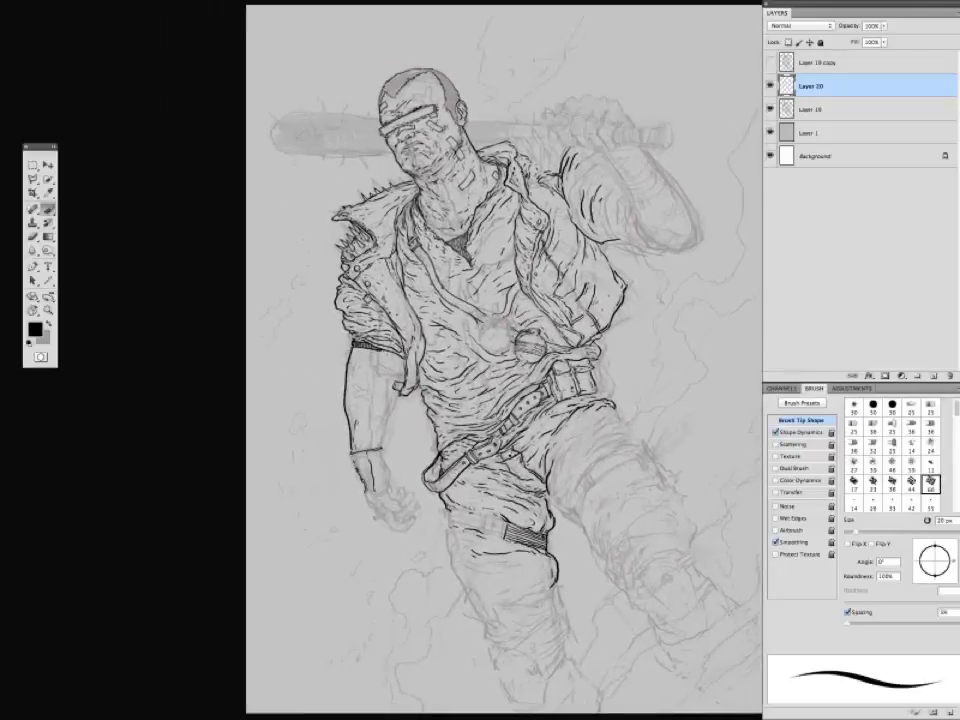
pyautogui.moveTo(381, 451); pyautogui.dragTo(389, 506)
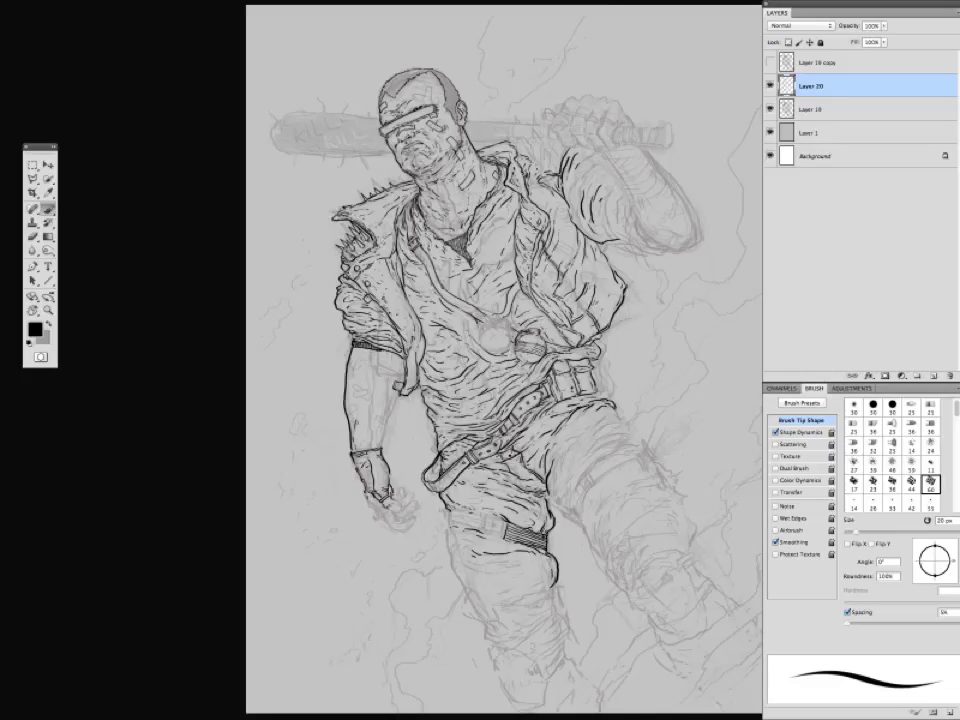
pyautogui.moveTo(390, 505)
pyautogui.mouseDown()
pyautogui.moveTo(384, 488)
pyautogui.moveTo(379, 524)
pyautogui.mouseUp()
# Set the brush size to 15 px and ink the lowered arm's inner contour, forearm patches, glove spikes and first fingers.
pyautogui.press('[')
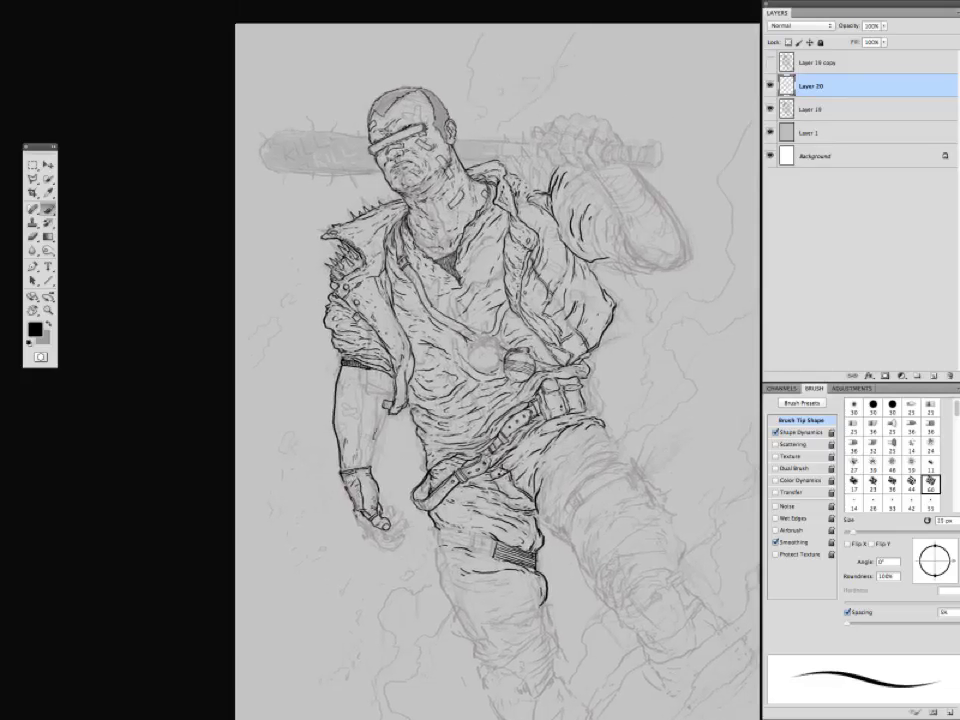
pyautogui.moveTo(280, 335); pyautogui.dragTo(260, 270)
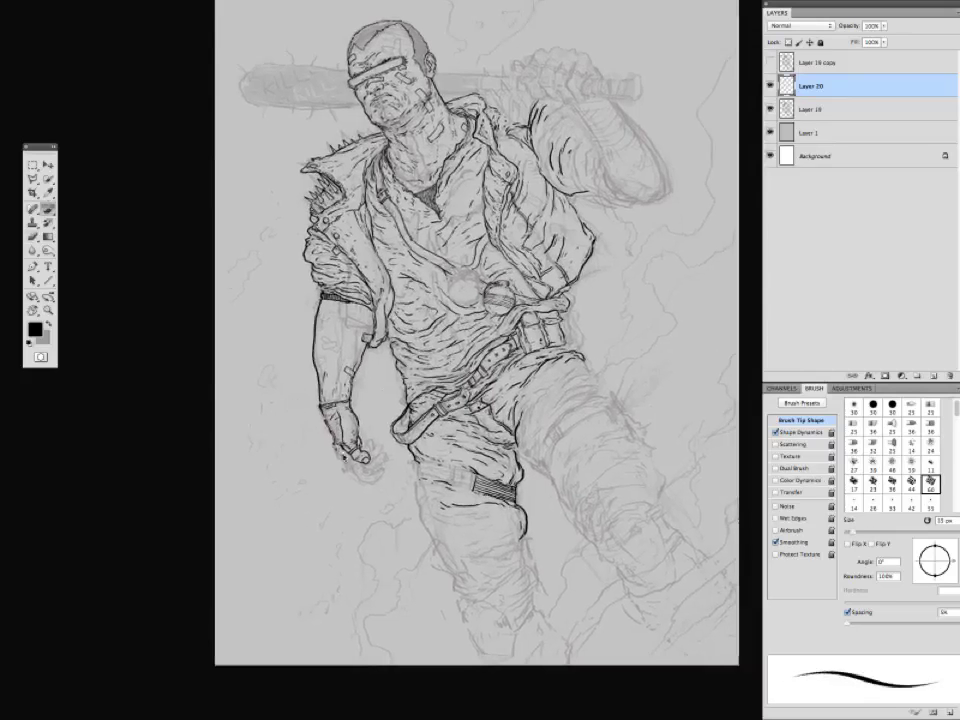
pyautogui.moveTo(520, 500); pyautogui.dragTo(508, 495)
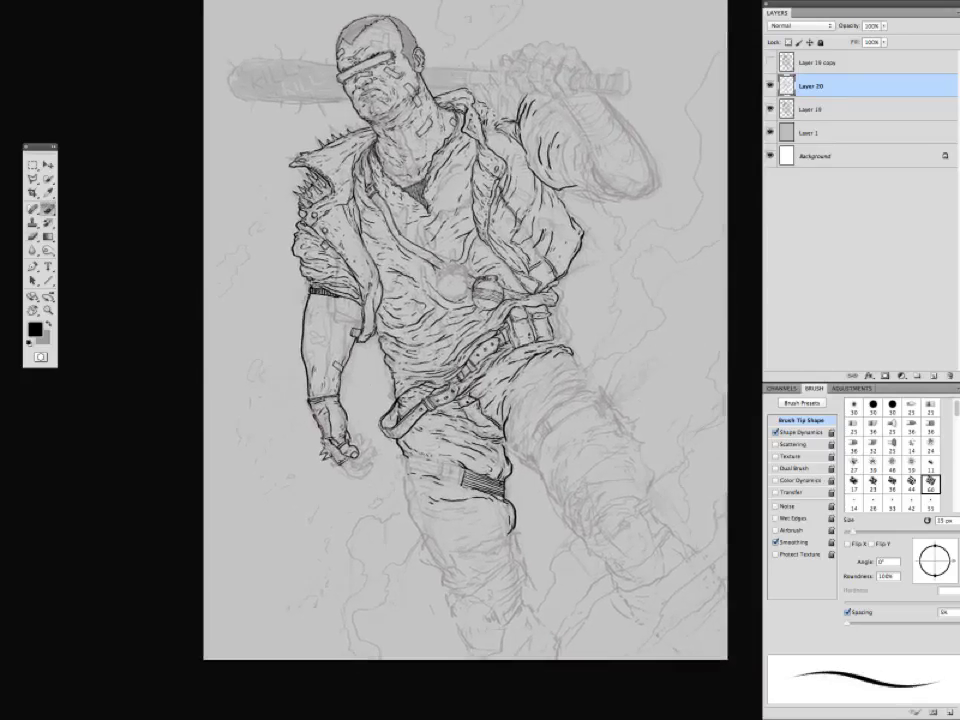
pyautogui.moveTo(258, 352)
pyautogui.mouseDown()
pyautogui.moveTo(243, 357)
pyautogui.moveTo(238, 420)
pyautogui.mouseUp()
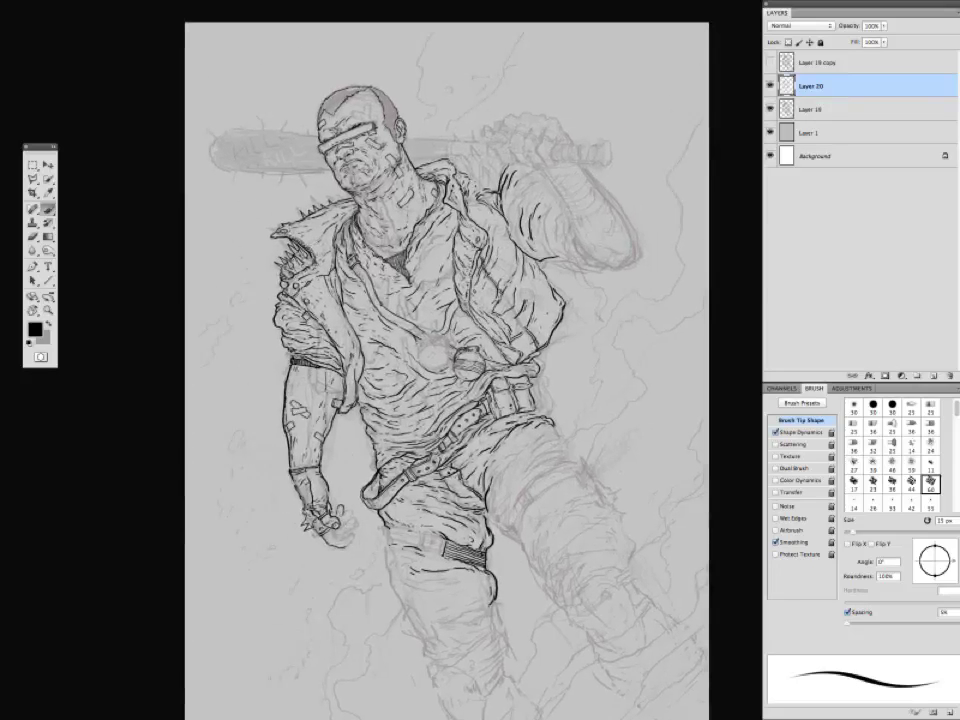
# Ink the outer part of the near thigh strap with its parallel bands.
pyautogui.moveTo(400, 400); pyautogui.dragTo(320, 330)
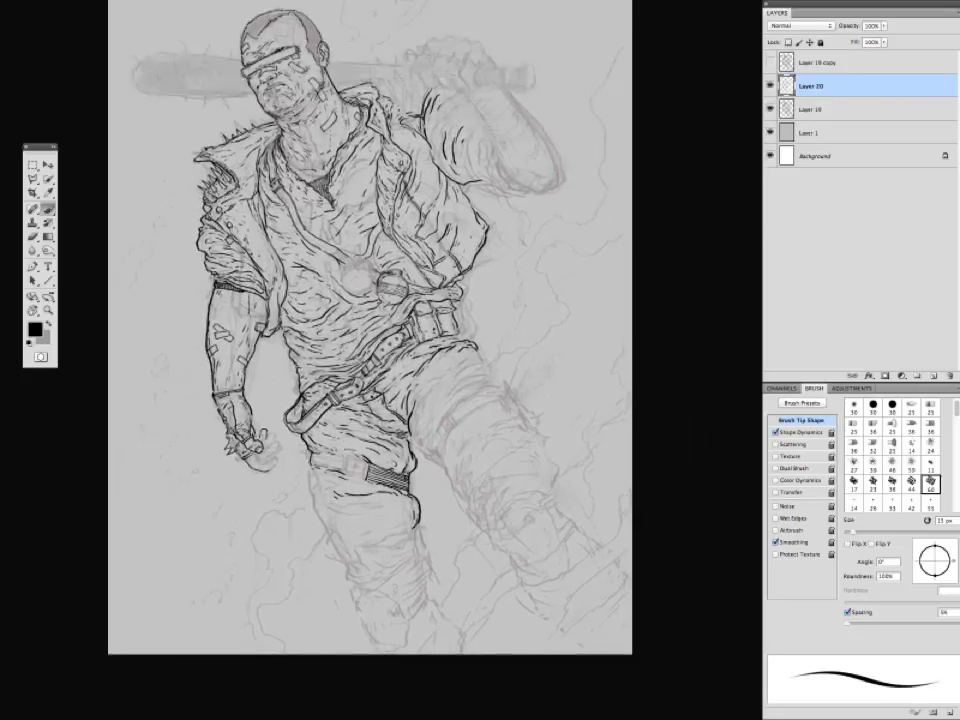
pyautogui.moveTo(245, 345)
pyautogui.mouseDown()
pyautogui.moveTo(249, 334)
pyautogui.moveTo(235, 400)
pyautogui.mouseUp()
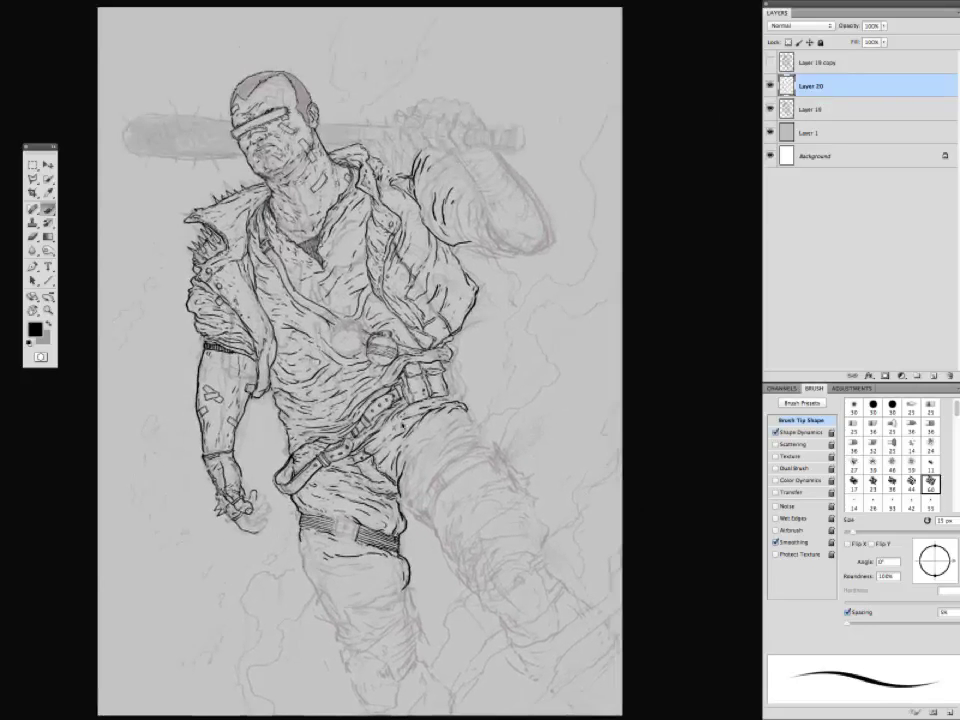
pyautogui.moveTo(304, 372)
pyautogui.mouseDown()
pyautogui.moveTo(264, 314)
pyautogui.moveTo(242, 452)
pyautogui.mouseUp()
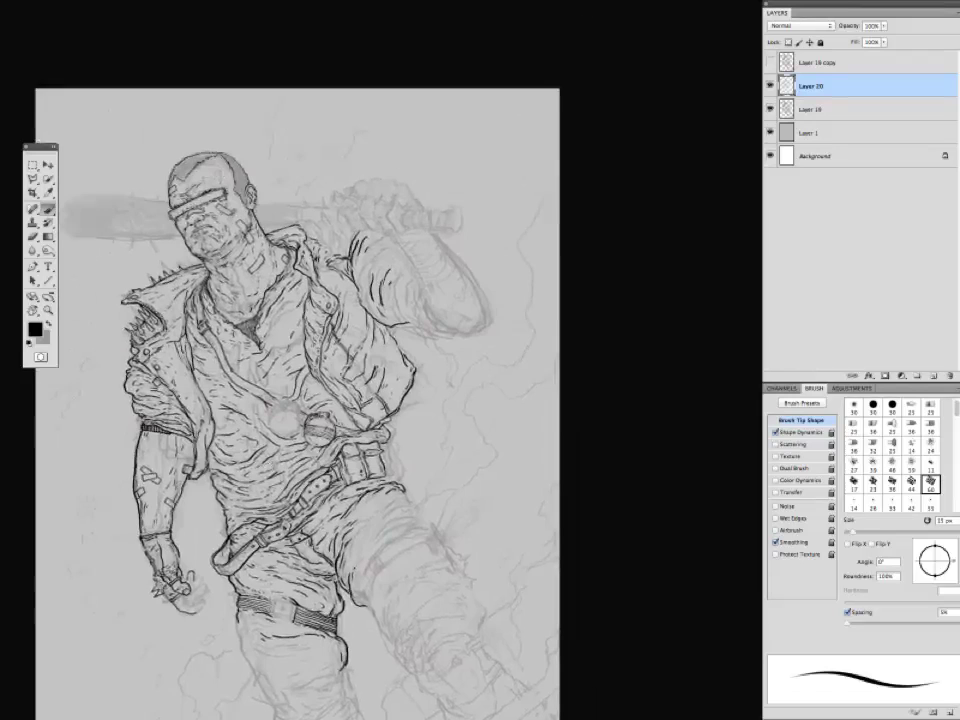
# Ink curved creases across the raised arm's sleeve and its lower edge towards the elbow.
pyautogui.moveTo(254, 282); pyautogui.dragTo(246, 327)
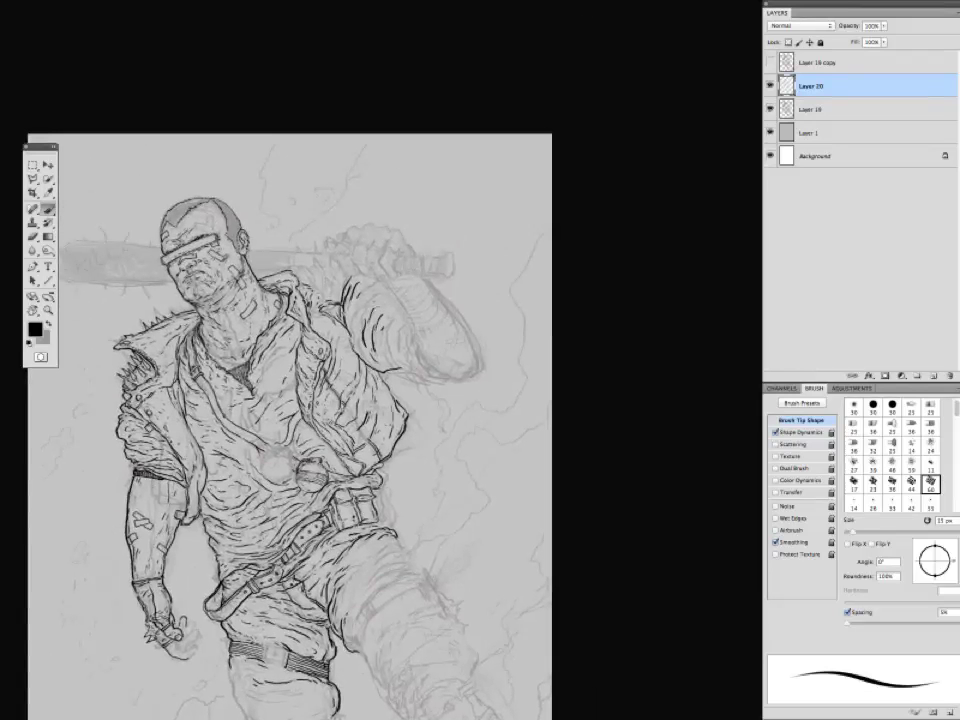
pyautogui.moveTo(292, 258)
pyautogui.mouseDown()
pyautogui.moveTo(305, 246)
pyautogui.moveTo(345, 264)
pyautogui.moveTo(332, 288)
pyautogui.moveTo(412, 116)
pyautogui.moveTo(334, 388)
pyautogui.mouseUp()
pyautogui.press('Tab')
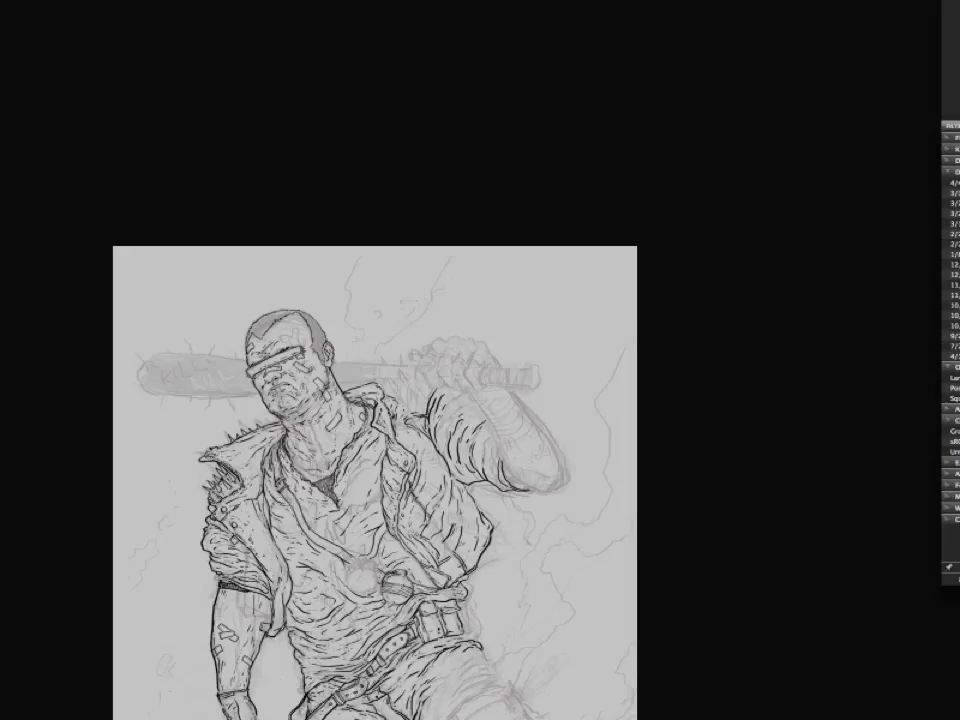
# Ink the outermost pouch at the far hip and add creases to the far upper thigh.
pyautogui.press('Tab')
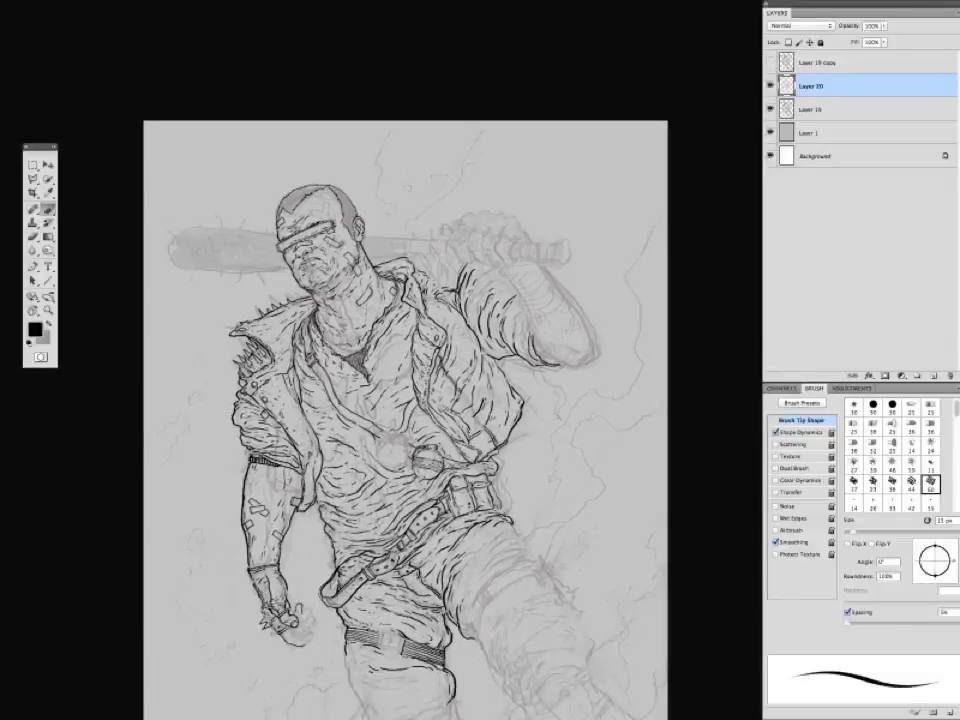
pyautogui.moveTo(423, 445); pyautogui.dragTo(400, 439)
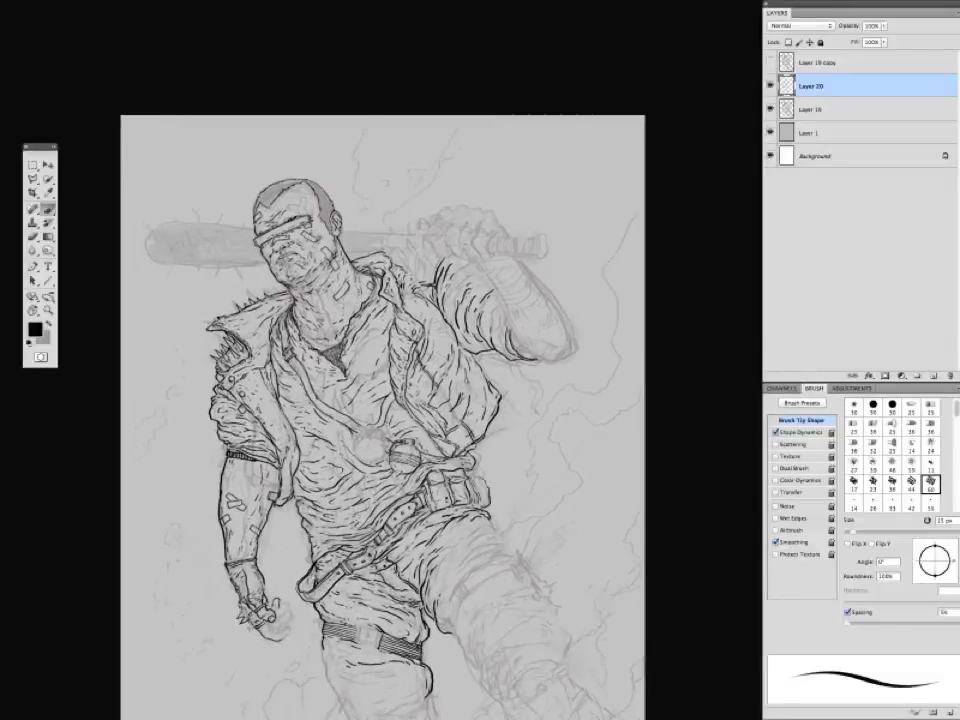
pyautogui.moveTo(360, 358); pyautogui.dragTo(377, 143)
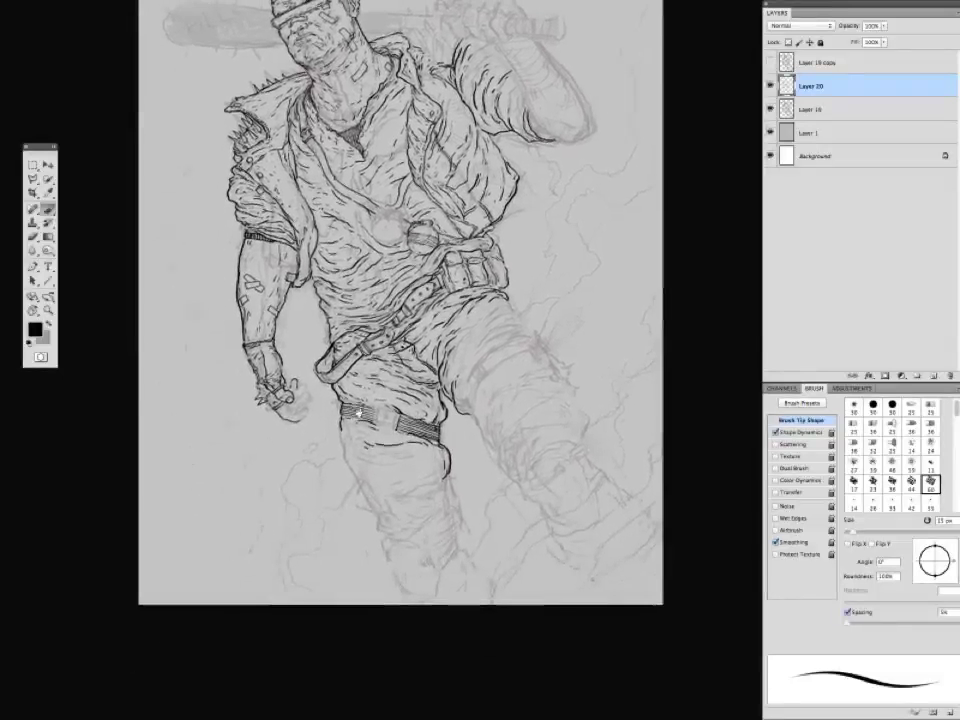
# Set the brush size to 20 px and ink the near thigh strap's buckle, the knee's outer contour and the creases around it.
pyautogui.moveTo(359, 411); pyautogui.dragTo(358, 407)
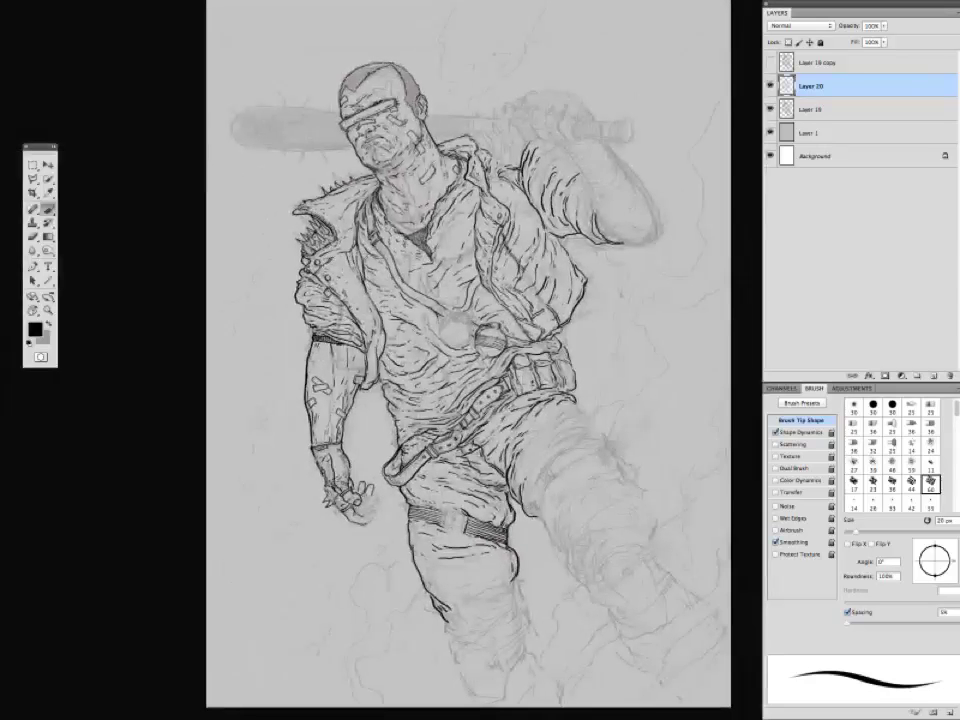
pyautogui.moveTo(467, 561); pyautogui.dragTo(419, 488)
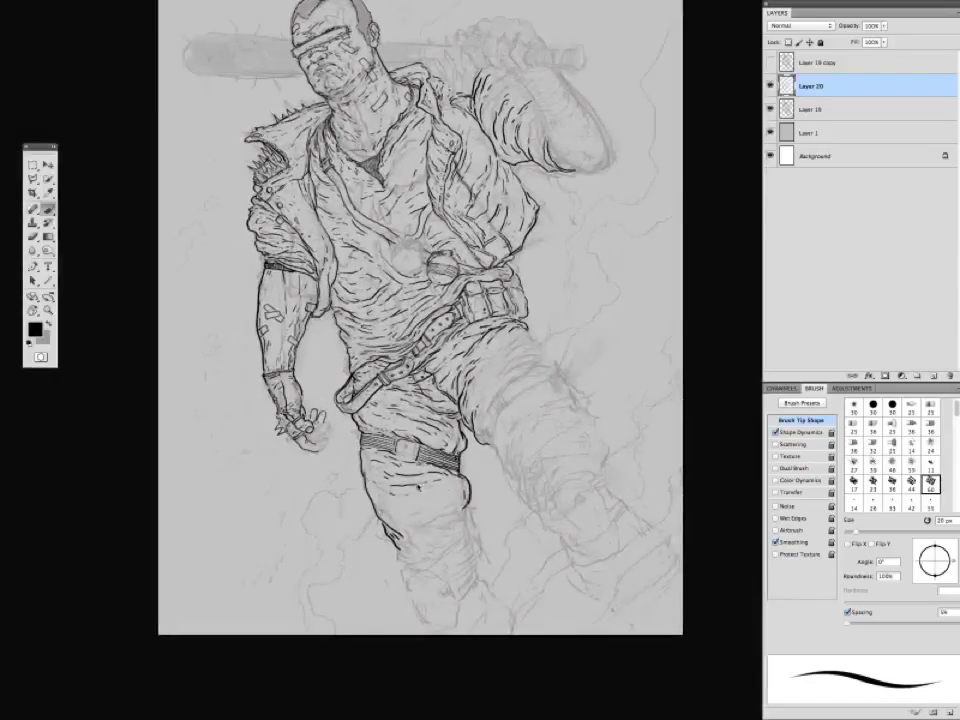
pyautogui.press('Tab')
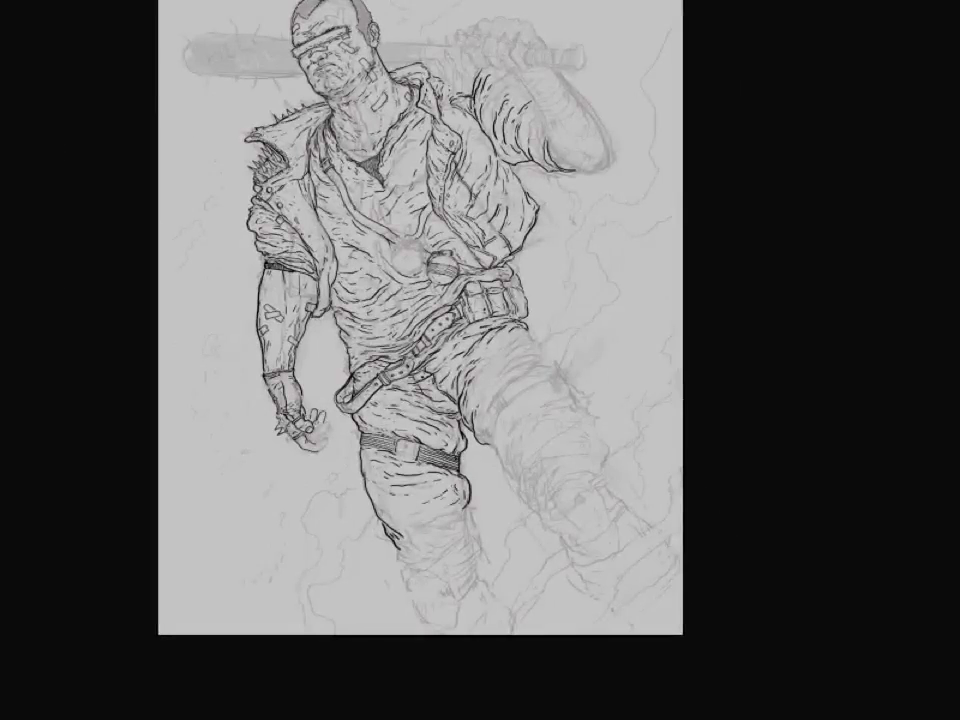
pyautogui.press('Tab')
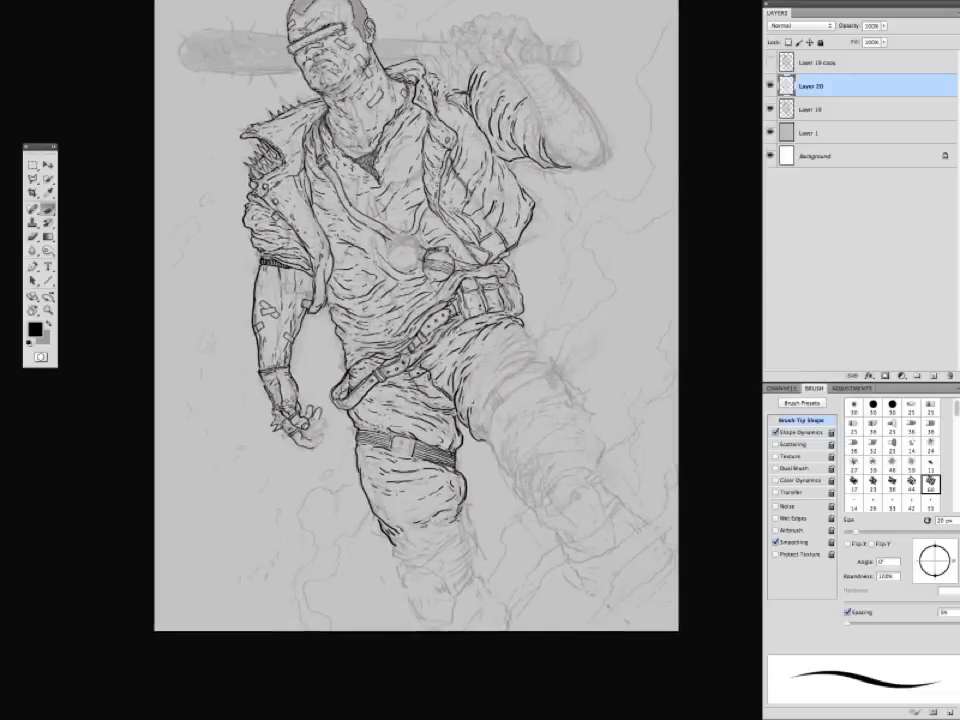
# Ink the hem of the raised arm's sleeve and the underside leading to the elbow.
pyautogui.scroll(5, 338, 476)
pyautogui.scroll(2, 339, 478)
pyautogui.scroll(1, 340, 360)
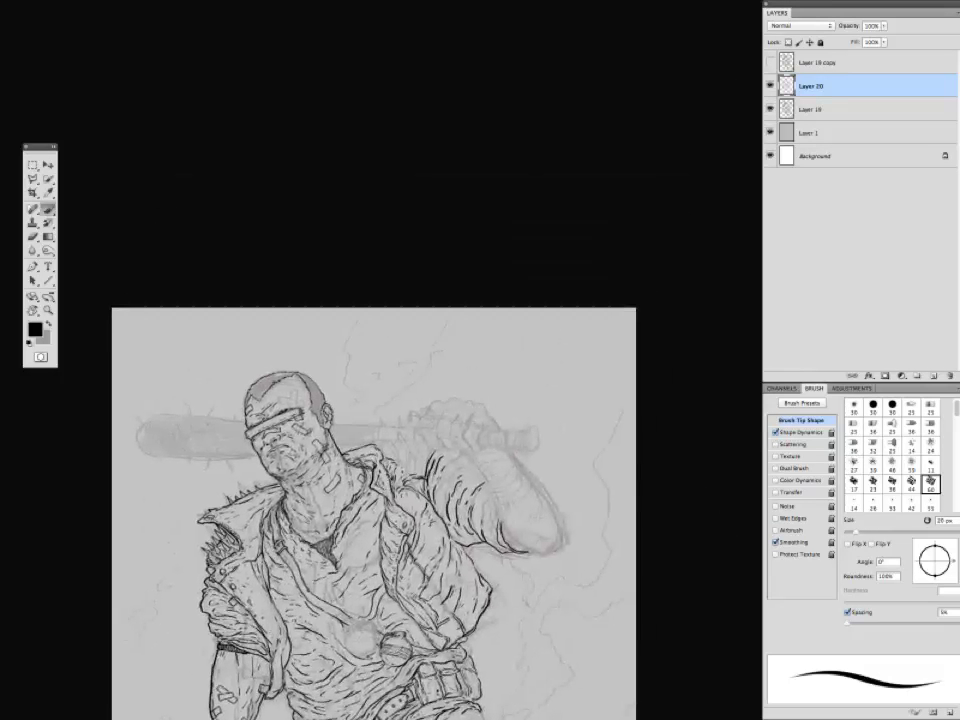
pyautogui.scroll(-2, 360, 382)
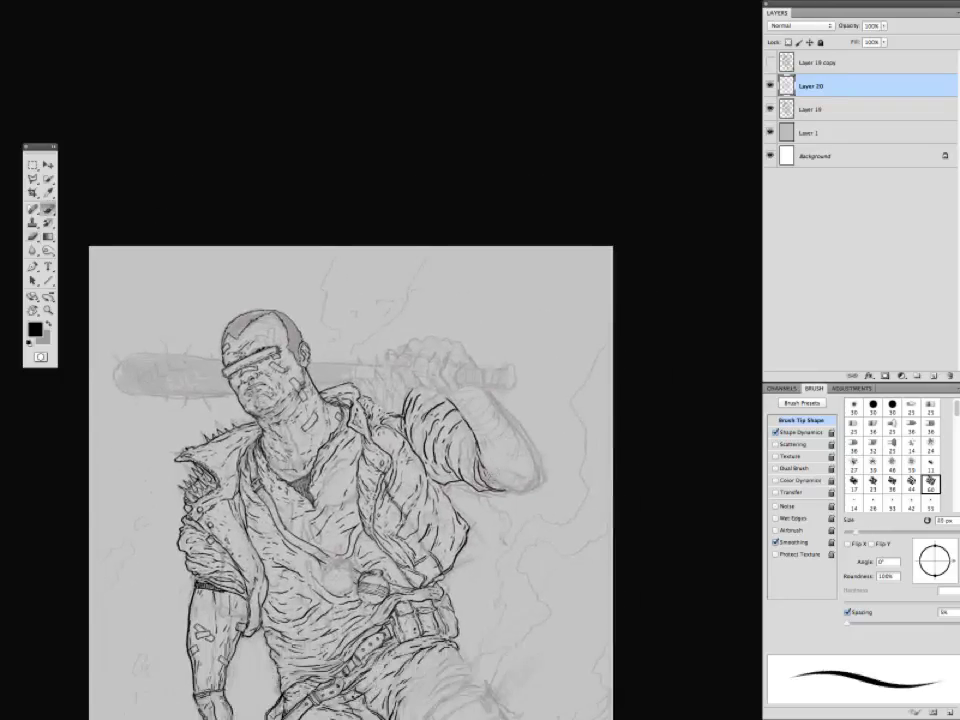
pyautogui.hscroll(1, 345, 385)
pyautogui.scroll(-2, 336, 394)
pyautogui.hscroll(-1, 336, 394)
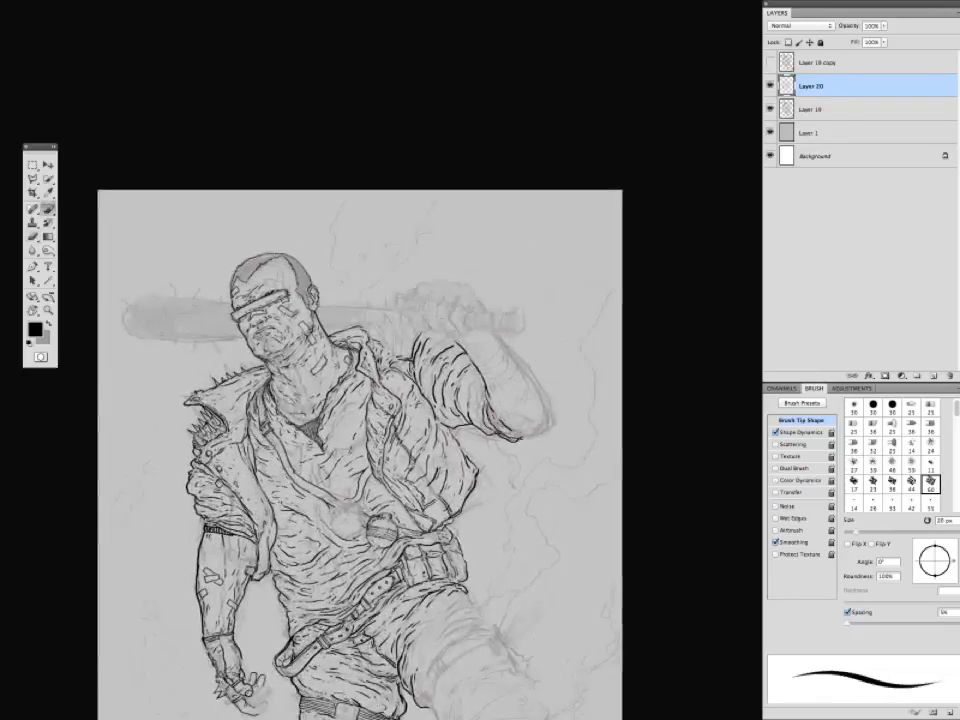
# Ink the raised arm's elbow and the outer contour of its forearm up towards the hand.
pyautogui.scroll(1, 439, 439)
pyautogui.scroll(-2, 439, 439)
pyautogui.scroll(2, 439, 439)
pyautogui.hscroll(-2, 439, 439)
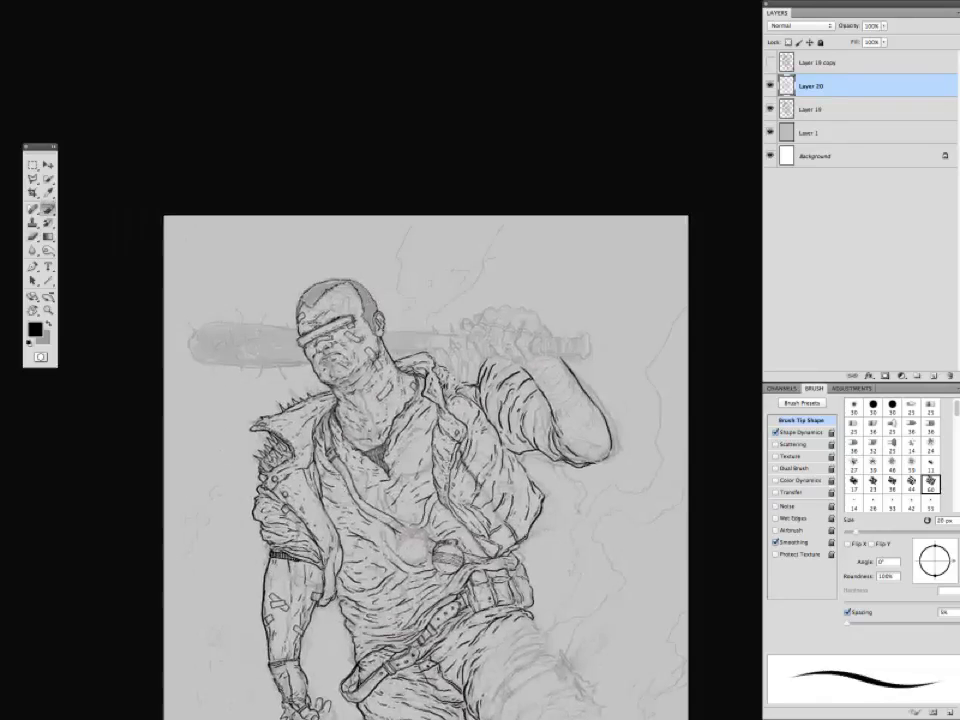
pyautogui.scroll(1, 420, 460)
pyautogui.hscroll(1, 420, 460)
pyautogui.scroll(-2, 420, 460)
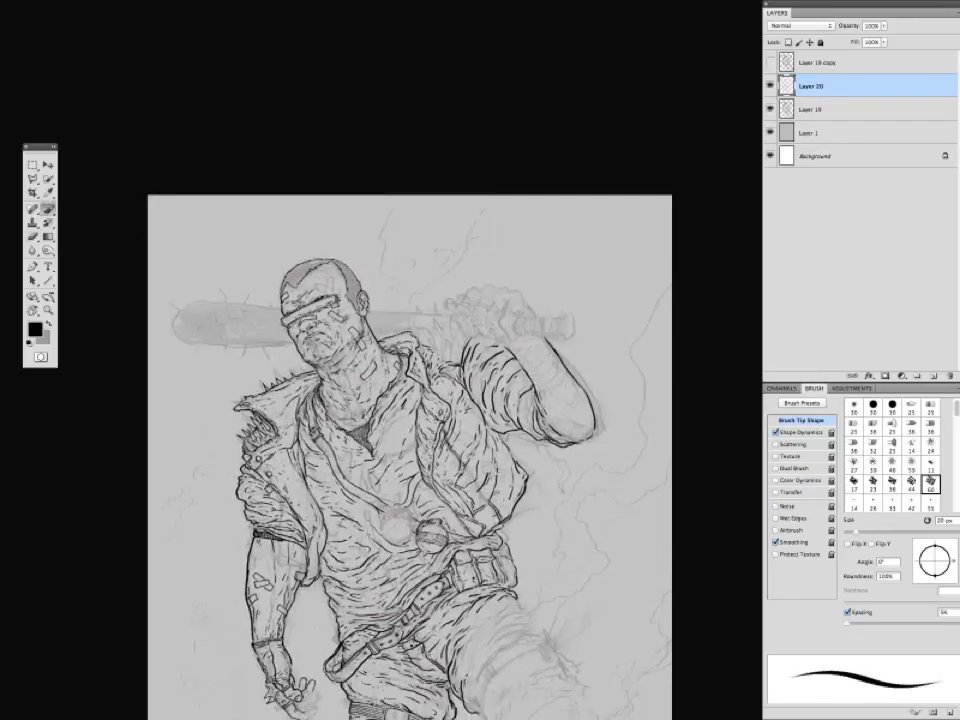
# Add creases around the near knee and ink the inner forearm edge and the round object hanging at the shirt's waist.
pyautogui.scroll(-5, 420, 460)
pyautogui.hscroll(-1, 420, 460)
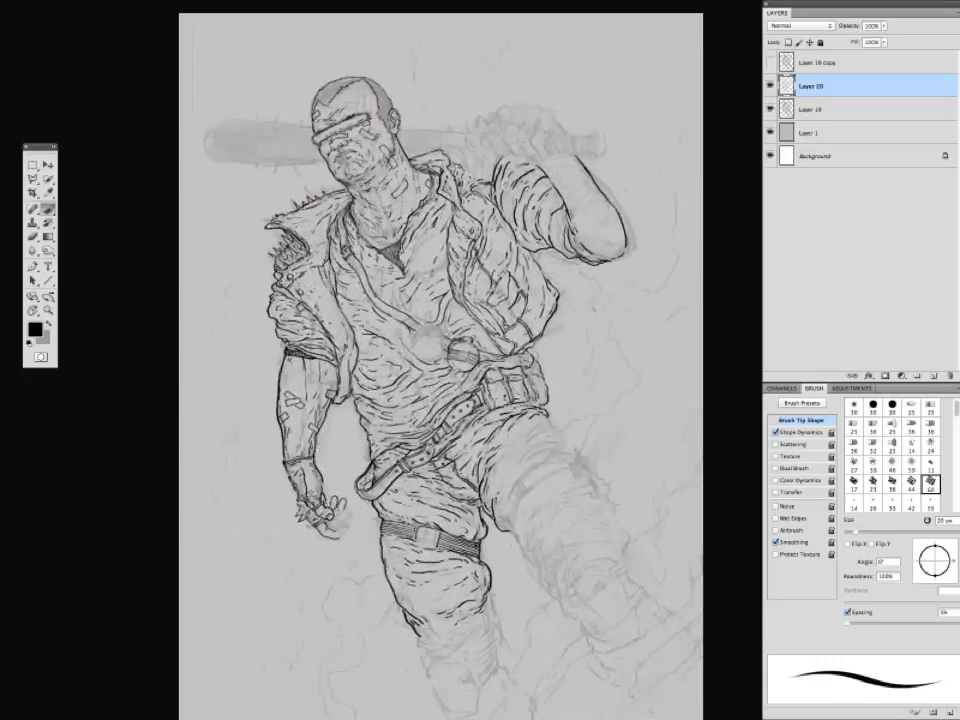
pyautogui.hscroll(1, 420, 460)
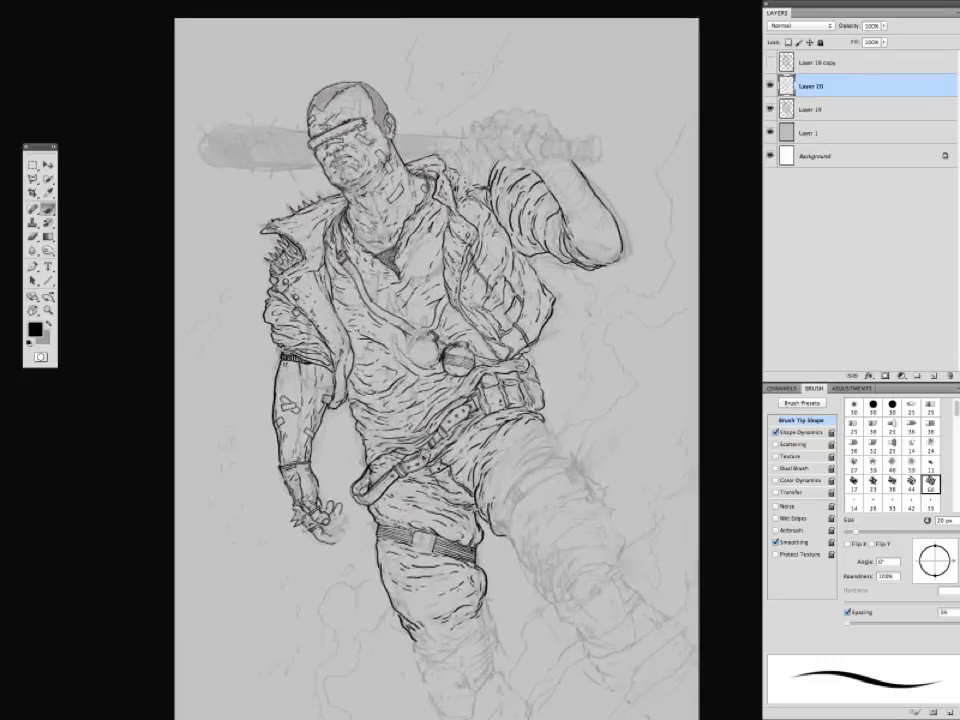
# Ink the creases below the near knee, the rounded shin guard's outline and the calf edge beside it.
pyautogui.scroll(-3, 420, 460)
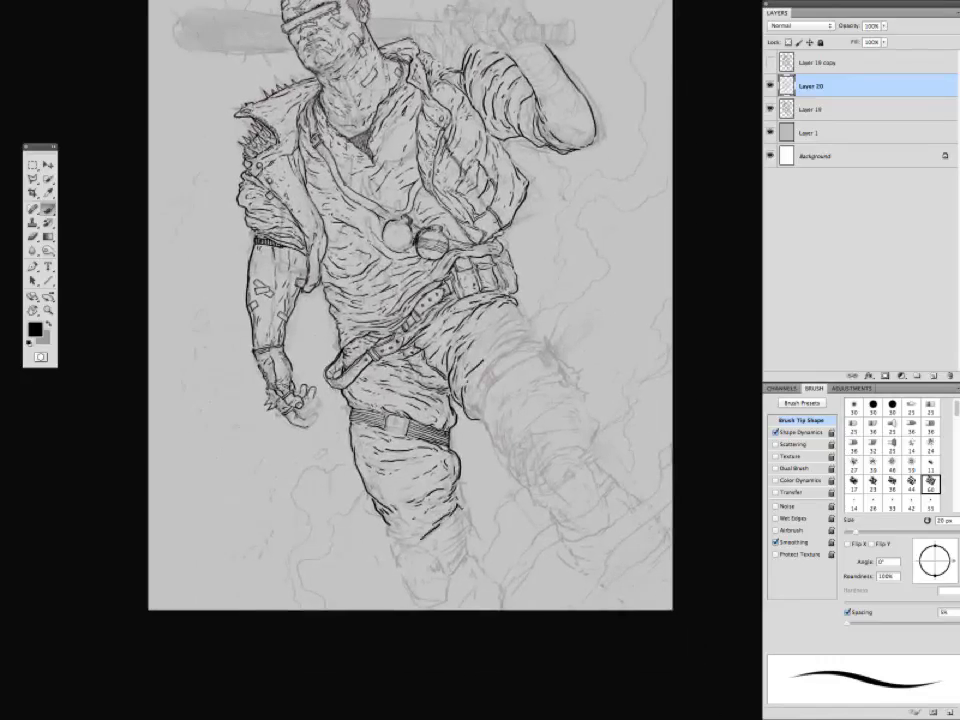
pyautogui.hscroll(1, 420, 460)
pyautogui.scroll(-2, 420, 460)
pyautogui.moveTo(404, 485); pyautogui.dragTo(415, 514)
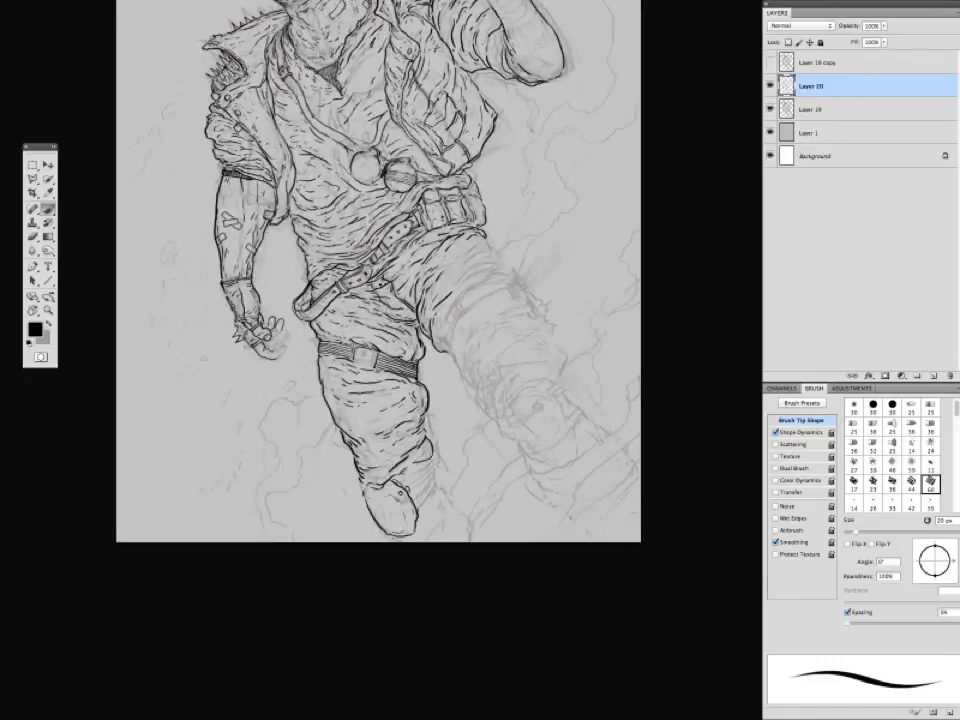
pyautogui.scroll(2, 323, 519)
pyautogui.scroll(1, 270, 370)
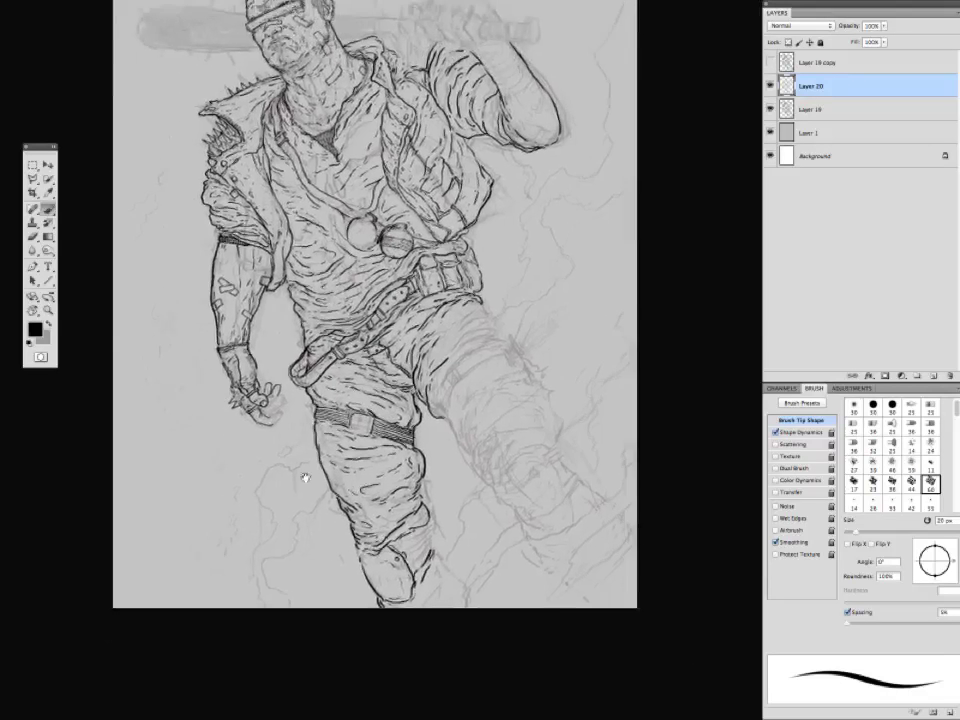
pyautogui.scroll(-1, 261, 444)
pyautogui.scroll(1, 261, 444)
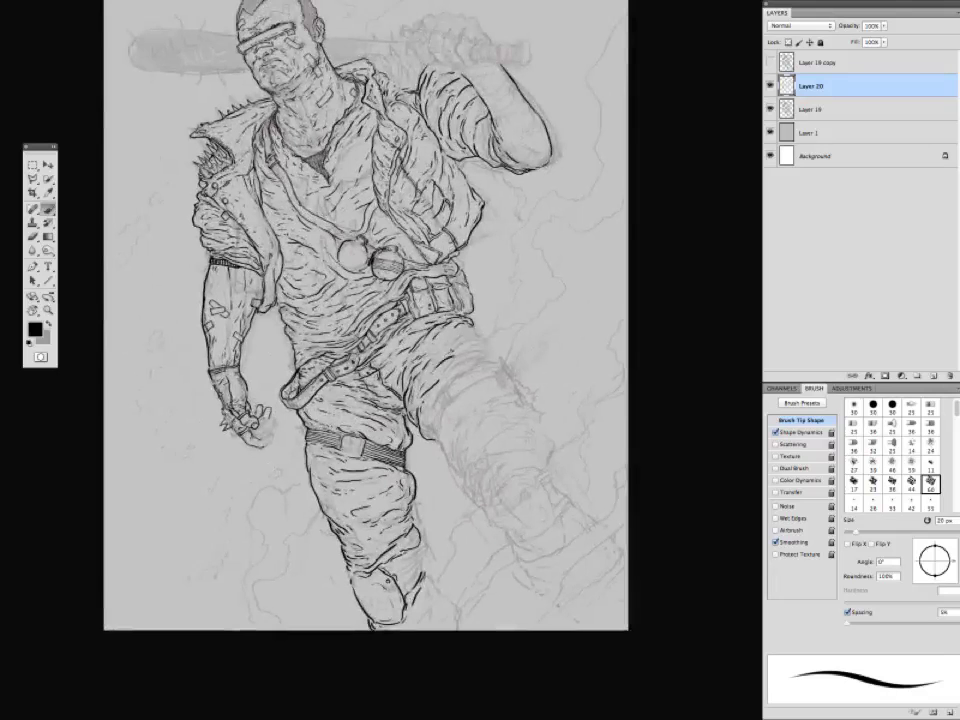
# Ink the far leg's inner contour from the thigh down to the knee.
pyautogui.scroll(2, 350, 255)
pyautogui.scroll(-1, 340, 340)
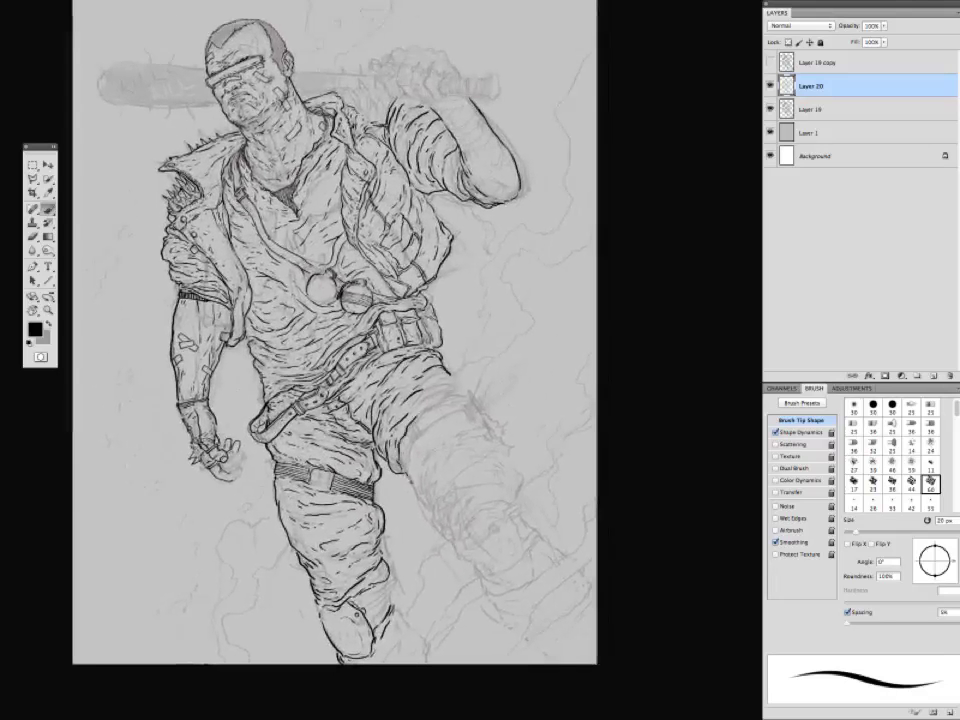
pyautogui.scroll(-1, 330, 340)
pyautogui.scroll(-2, 330, 330)
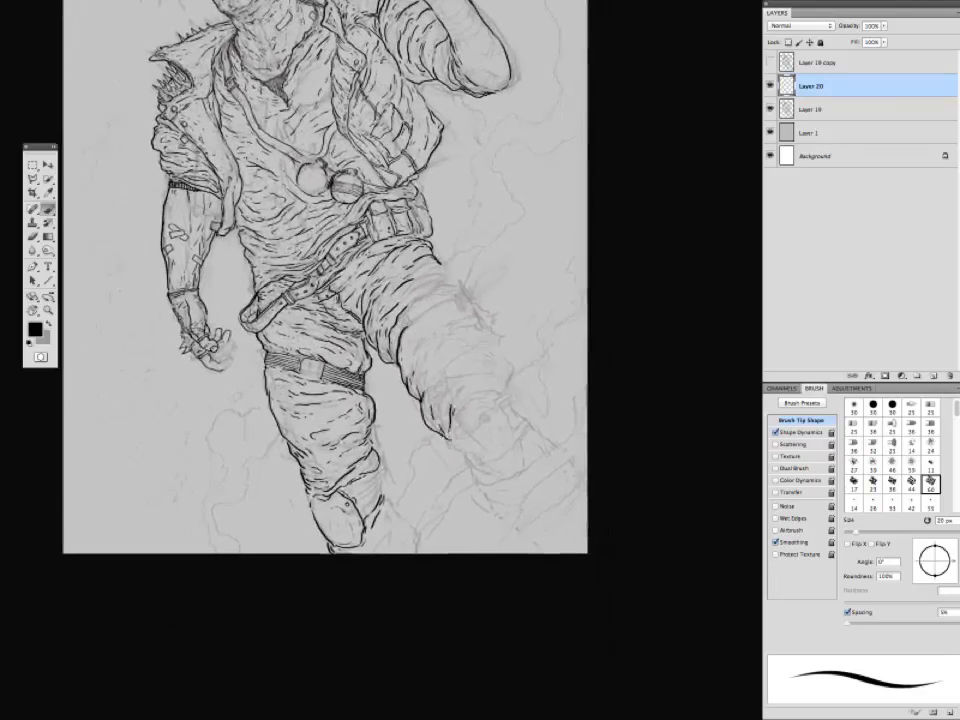
# Ink the band at the raised arm's wrist and outline the second round object hanging at the shirt's waist.
pyautogui.scroll(10, 325, 340)
pyautogui.scroll(8, 340, 400)
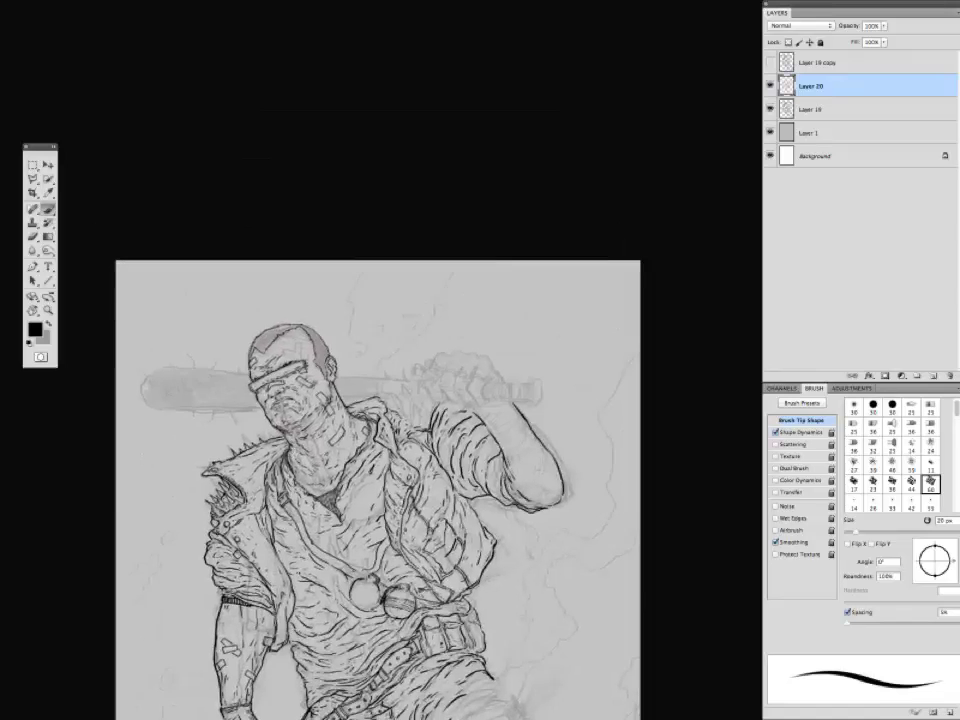
pyautogui.scroll(-5, 370, 450)
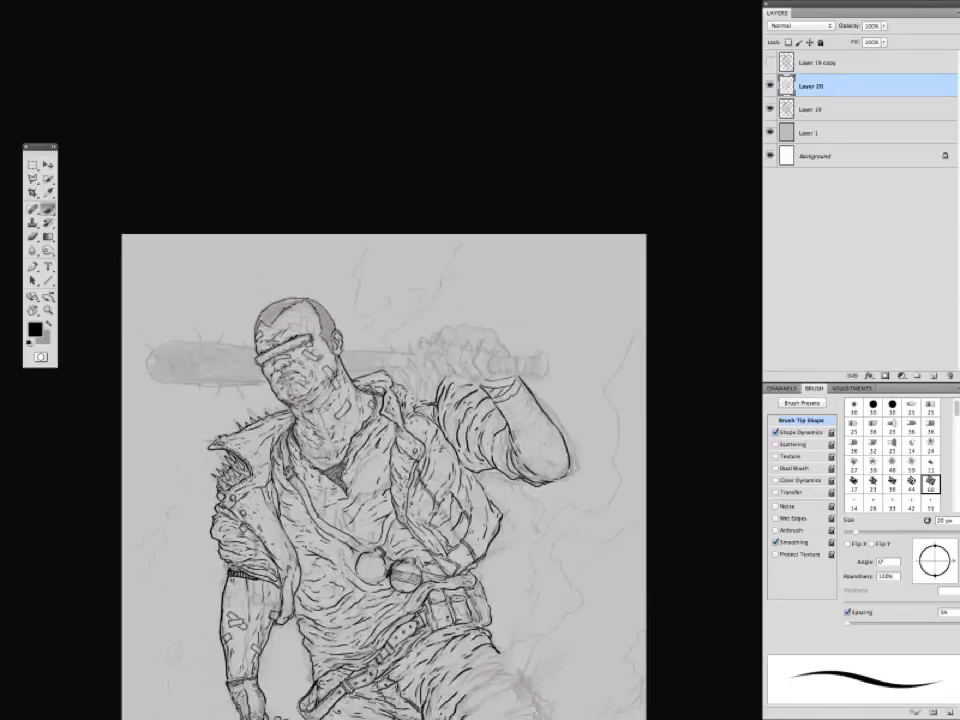
pyautogui.scroll(-2, 370, 400)
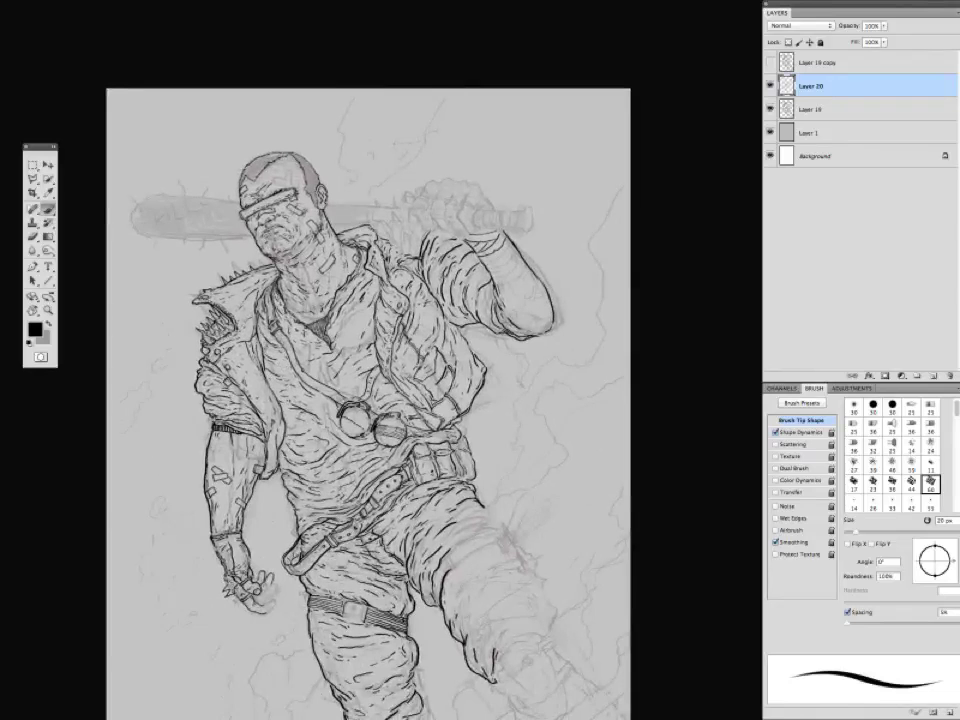
# Detail the buckle on the near thigh strap and fill the gap behind the shin guard with dark hatching.
pyautogui.scroll(-1, 365, 400)
pyautogui.scroll(-4, 365, 400)
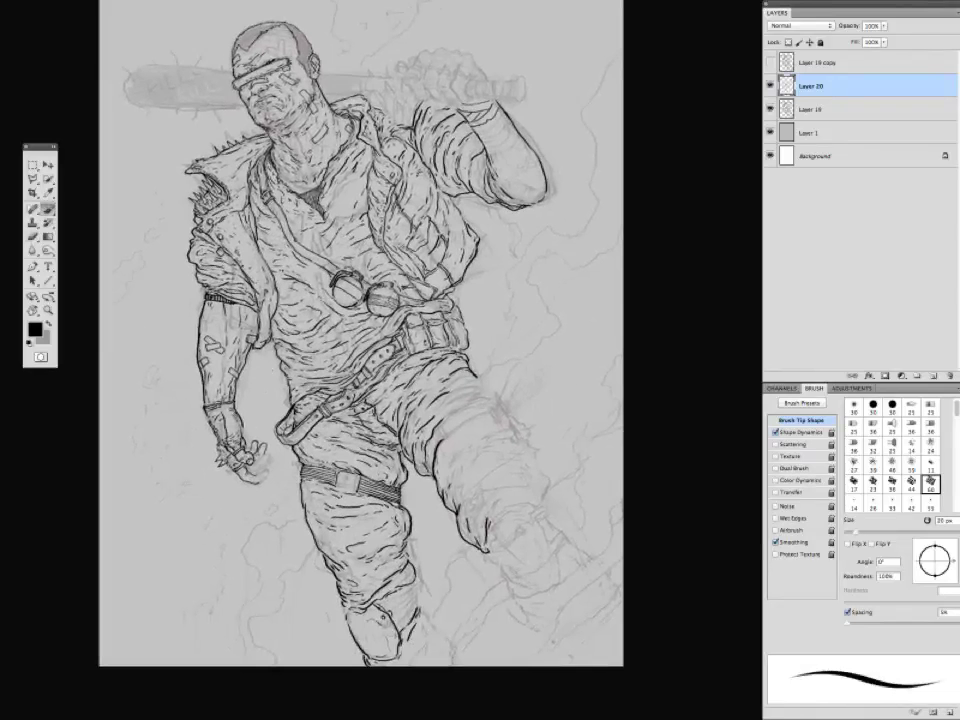
pyautogui.moveTo(252, 357); pyautogui.dragTo(270, 361)
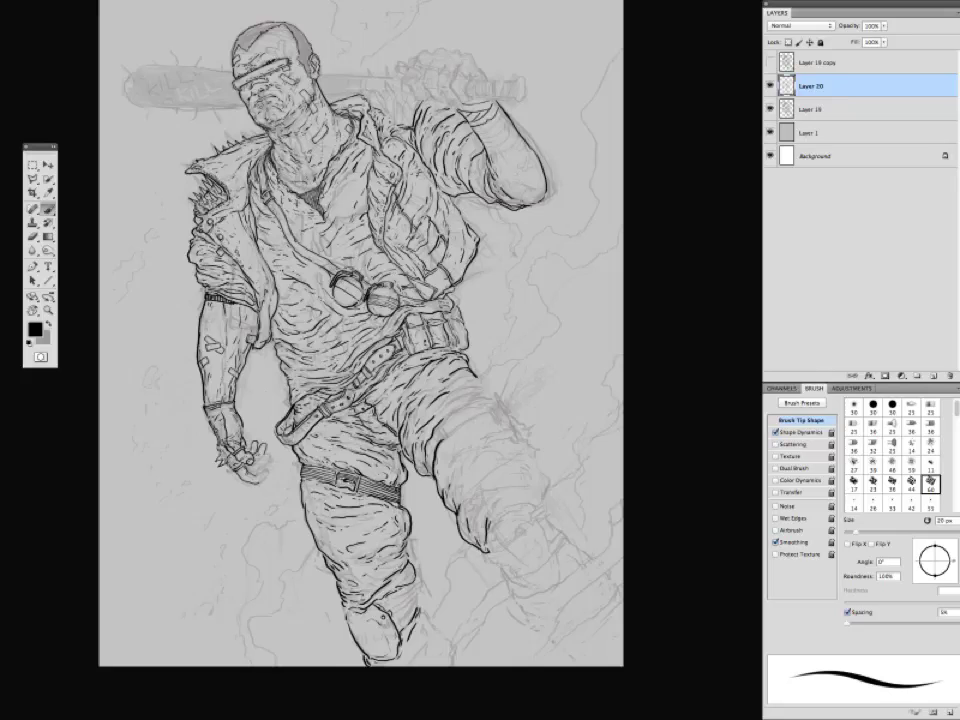
pyautogui.scroll(-6, 270, 362)
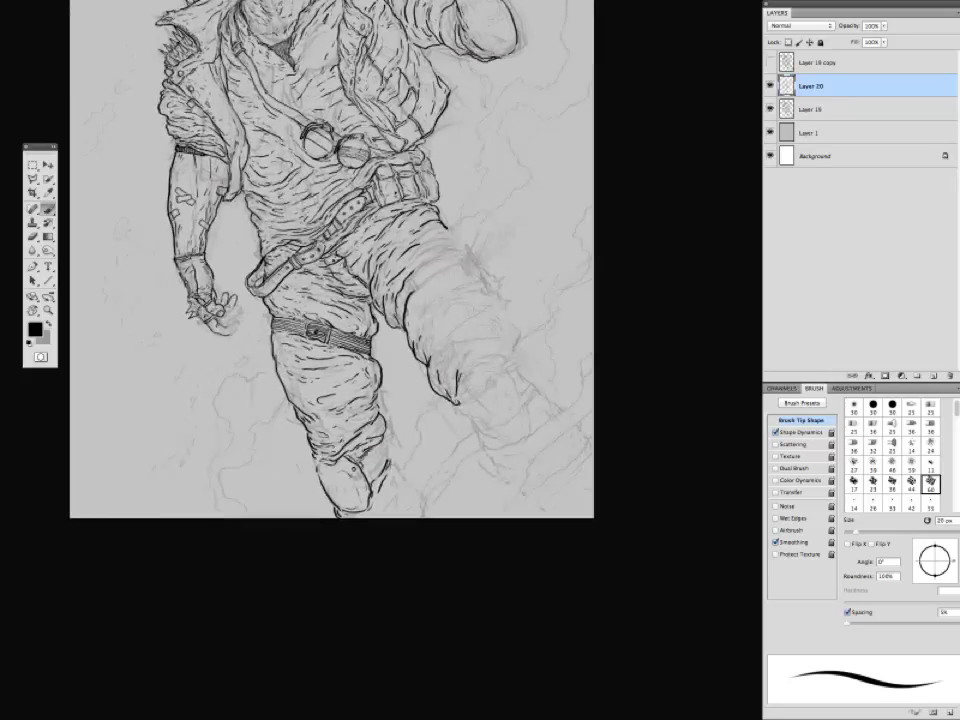
pyautogui.scroll(-2, 300, 340)
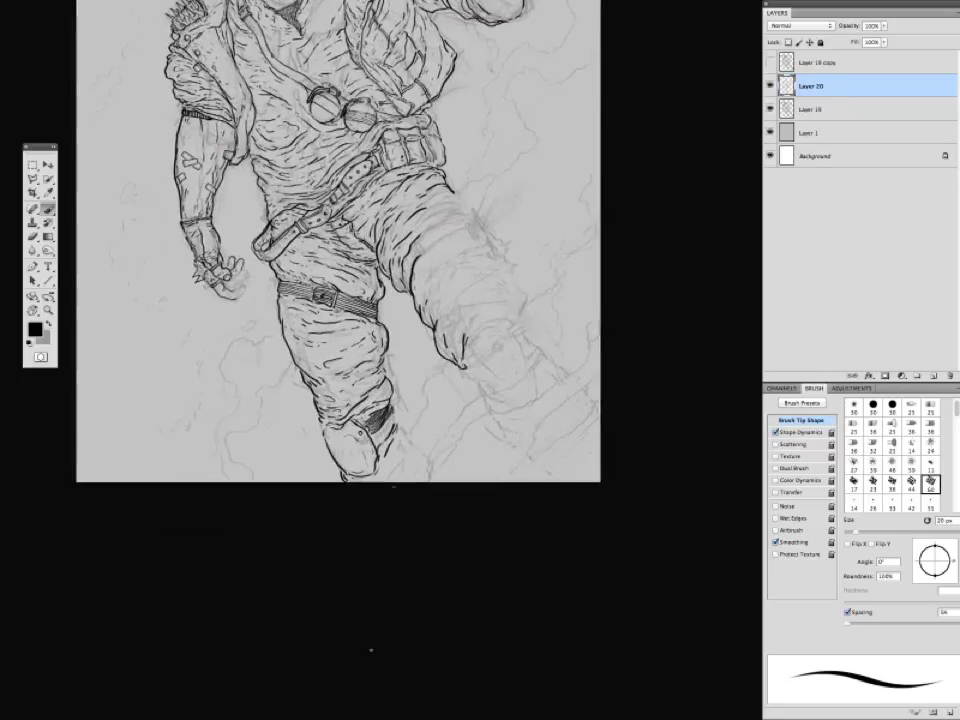
# Ink the near calf's outer contour and creases down to the canvas's lower edge.
pyautogui.press('Tab')
pyautogui.press('Tab')
pyautogui.moveTo(270, 360)
pyautogui.mouseDown()
pyautogui.moveTo(298, 330)
pyautogui.moveTo(327, 358)
pyautogui.moveTo(294, 322)
pyautogui.moveTo(277, 341)
pyautogui.moveTo(283, 330)
pyautogui.mouseUp()
pyautogui.scroll(1, 300, 340)
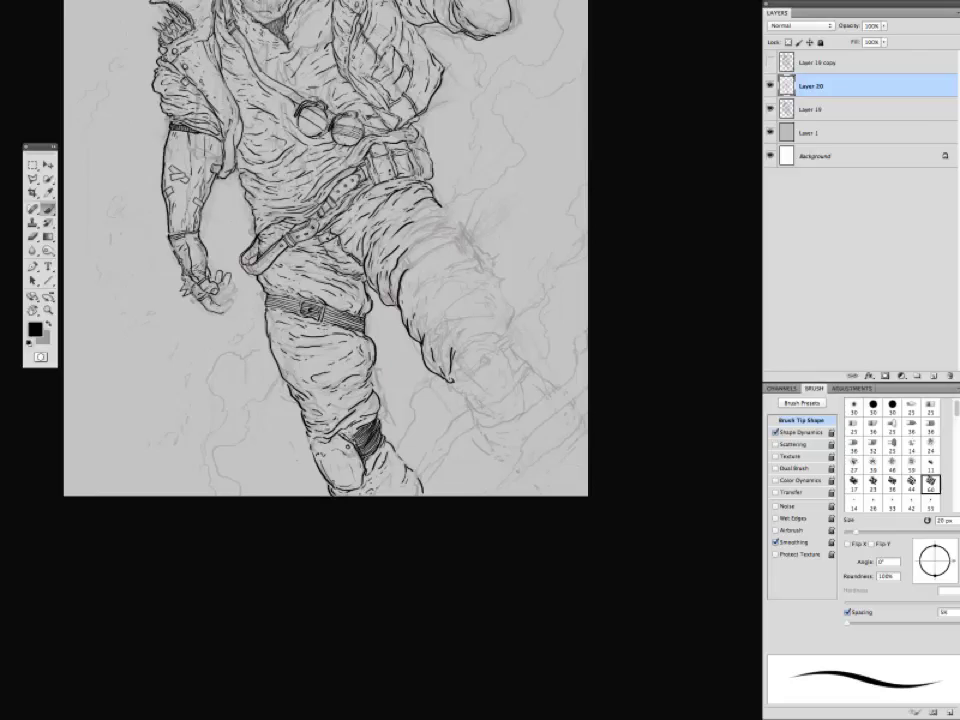
pyautogui.scroll(3, 300, 340)
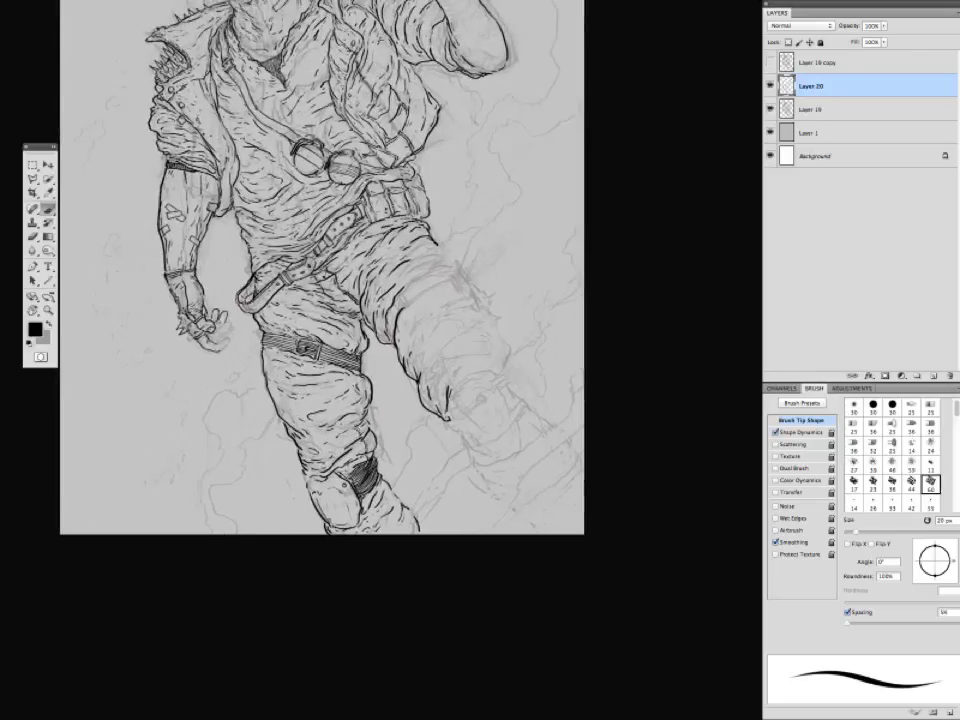
pyautogui.scroll(2, 300, 340)
pyautogui.scroll(7, 300, 340)
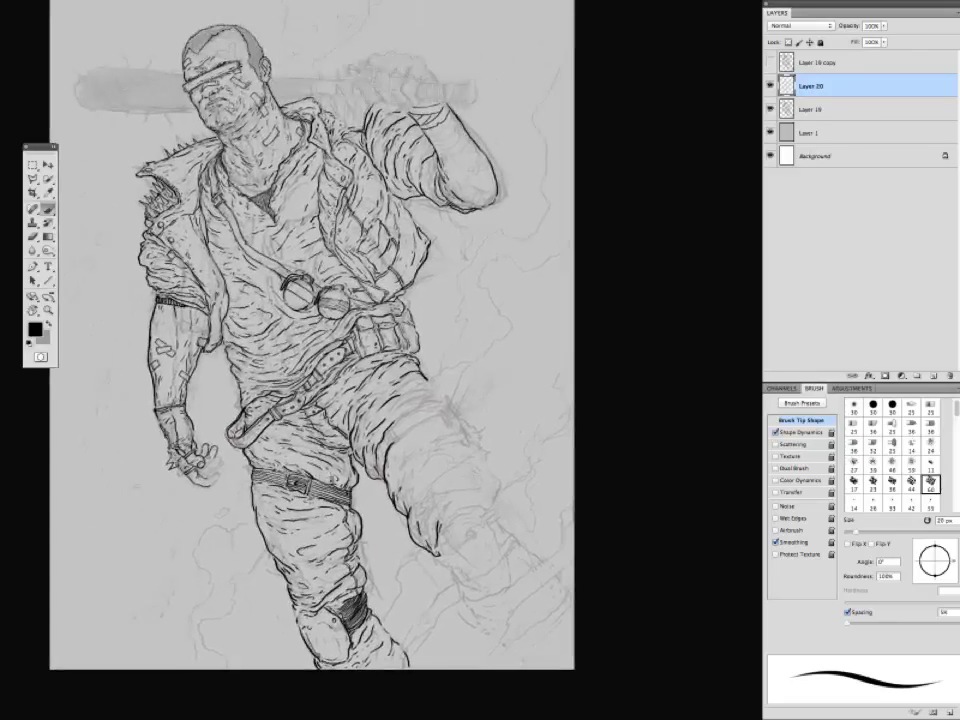
pyautogui.scroll(-5, 300, 340)
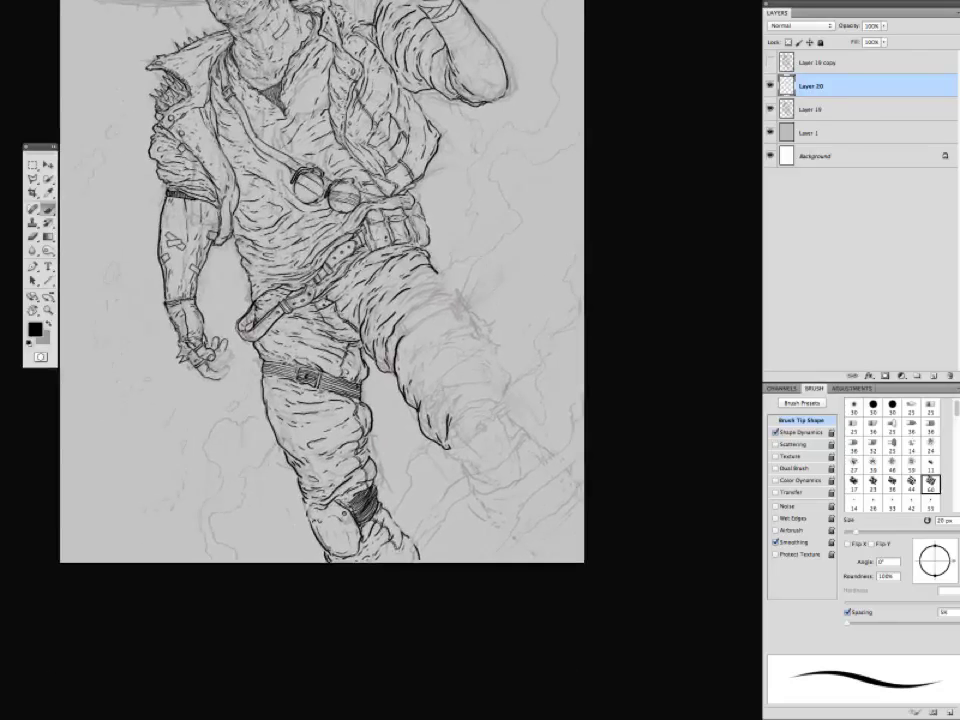
# Ink the strap on the far thigh's inner side and shade it dark.
pyautogui.scroll(5, 300, 418)
pyautogui.scroll(1, 300, 400)
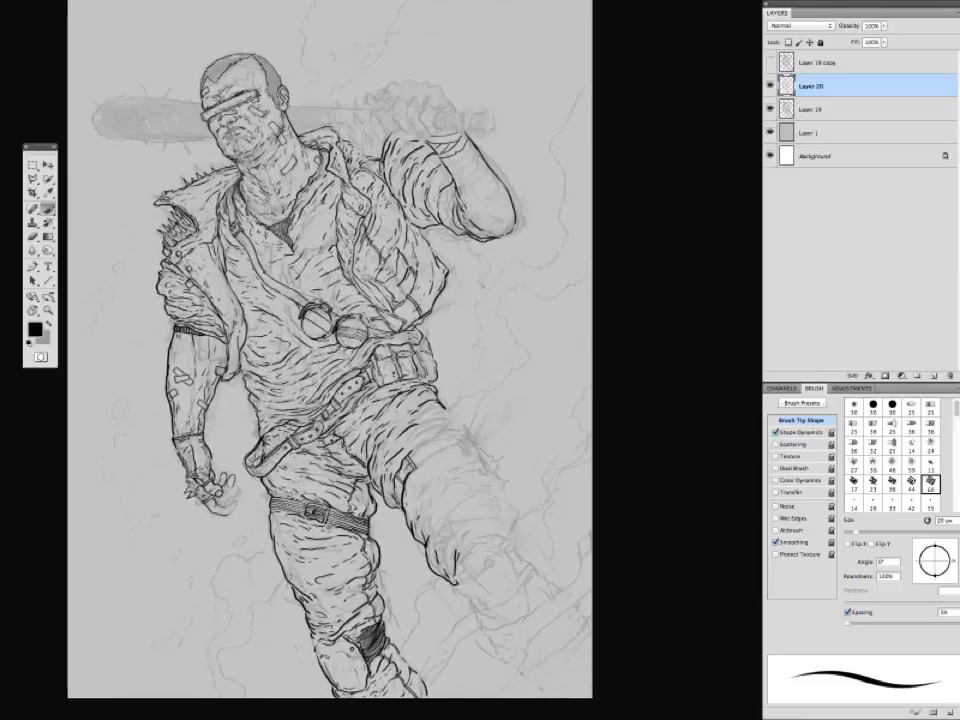
pyautogui.hscroll(2, 300, 350)
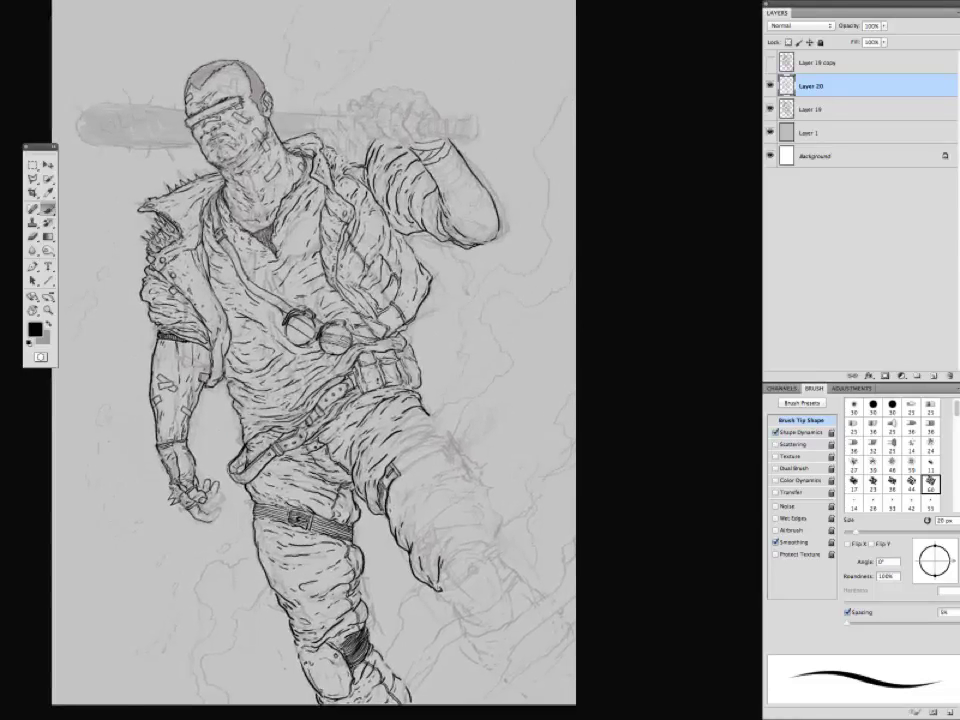
pyautogui.scroll(-2, 300, 370)
pyautogui.hscroll(-3, 300, 370)
pyautogui.scroll(4, 300, 370)
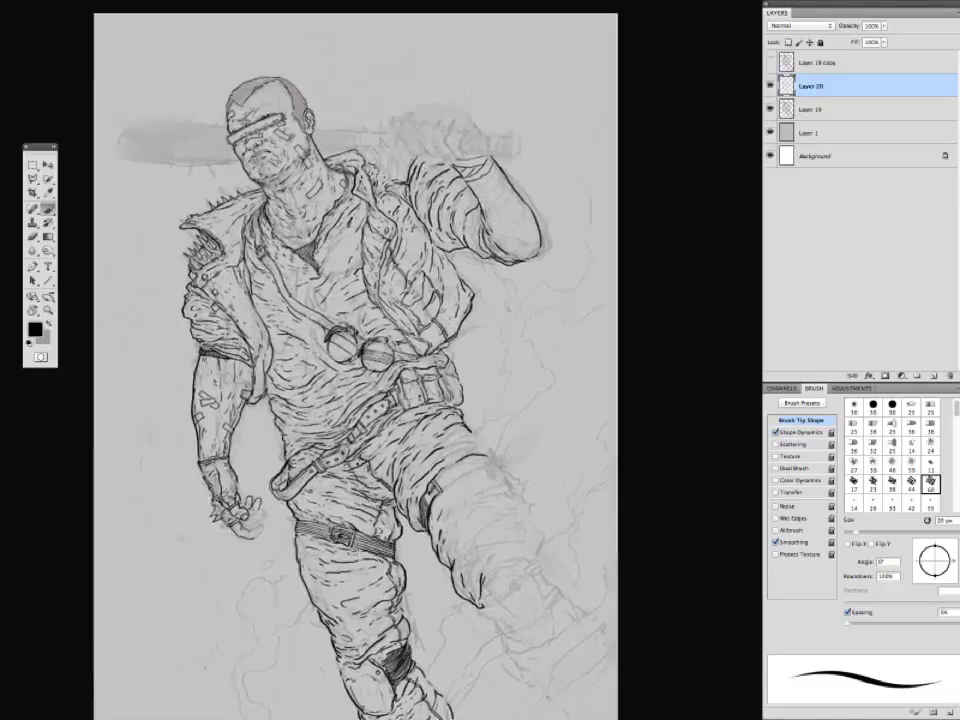
# Ink the far thigh's outer contour and the folded cloth edge running across it from the strap.
pyautogui.scroll(4, 300, 370)
pyautogui.hscroll(3, 300, 370)
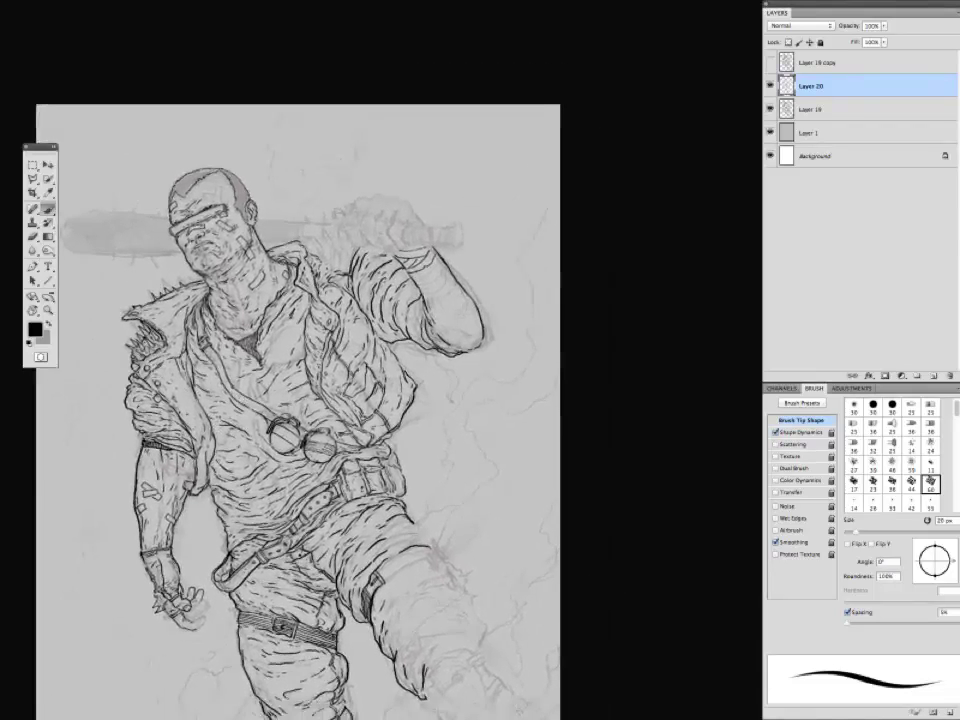
pyautogui.scroll(-4, 300, 370)
pyautogui.scroll(2, 300, 370)
pyautogui.hscroll(1, 300, 370)
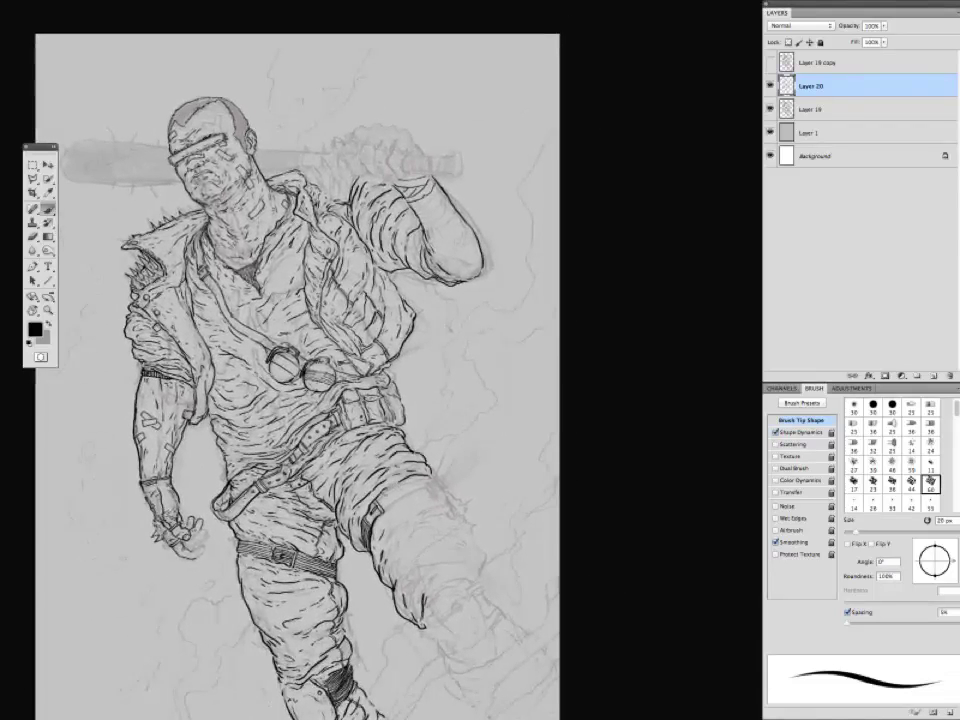
pyautogui.scroll(-3, 300, 370)
pyautogui.hscroll(-1, 300, 370)
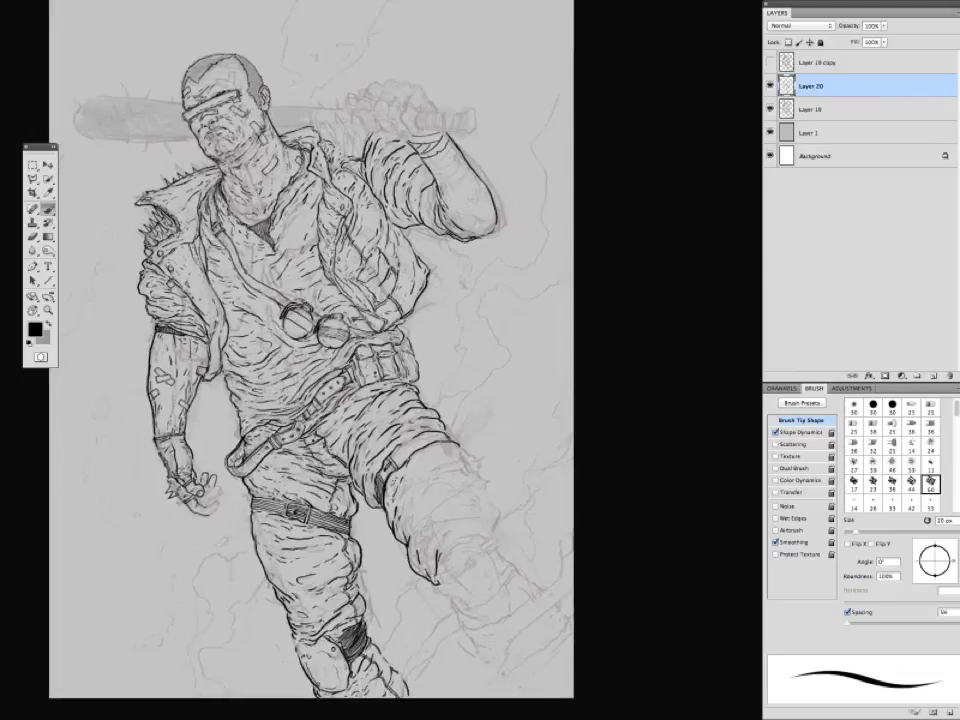
# Add rivets to the near leg's shin guard and creases to the far thigh.
pyautogui.scroll(-4, 300, 370)
pyautogui.hscroll(2, 300, 370)
pyautogui.scroll(-3, 300, 370)
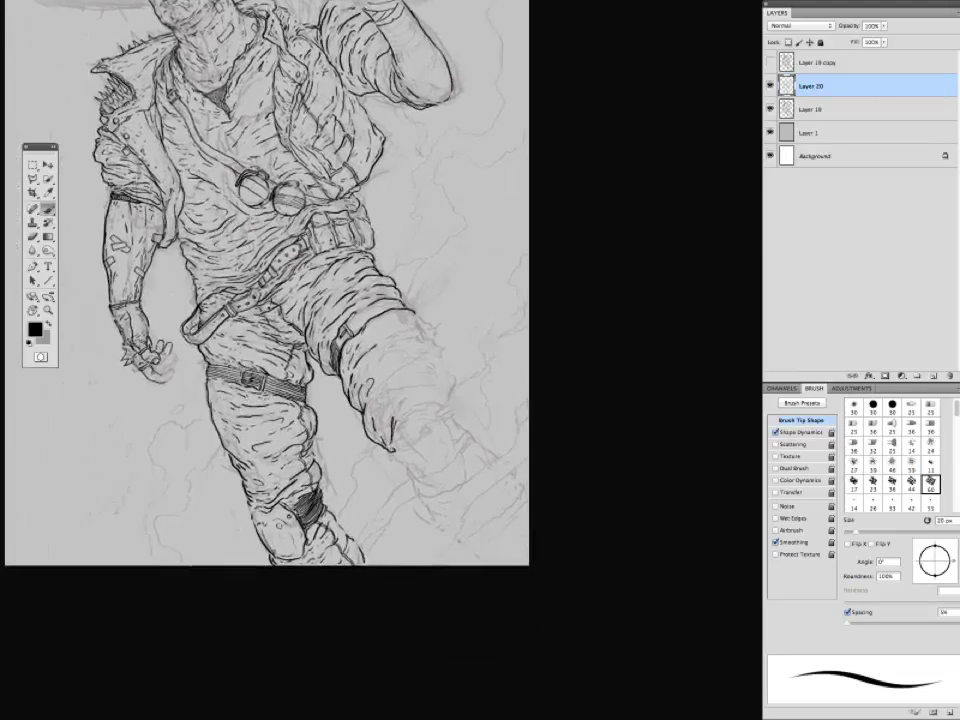
pyautogui.scroll(6, 251, 540)
pyautogui.hscroll(-3, 251, 540)
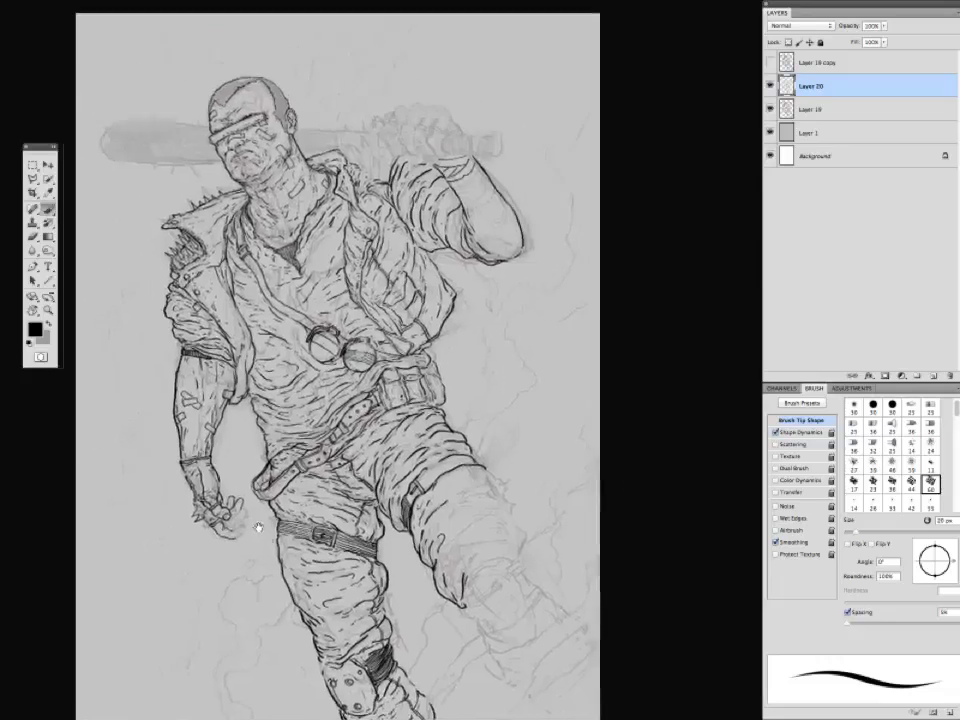
# Ink short spikes on the collar beside the neck and clean up around them with the Eraser.
pyautogui.scroll(4, 251, 540)
pyautogui.scroll(2, 252, 541)
pyautogui.hscroll(2, 252, 541)
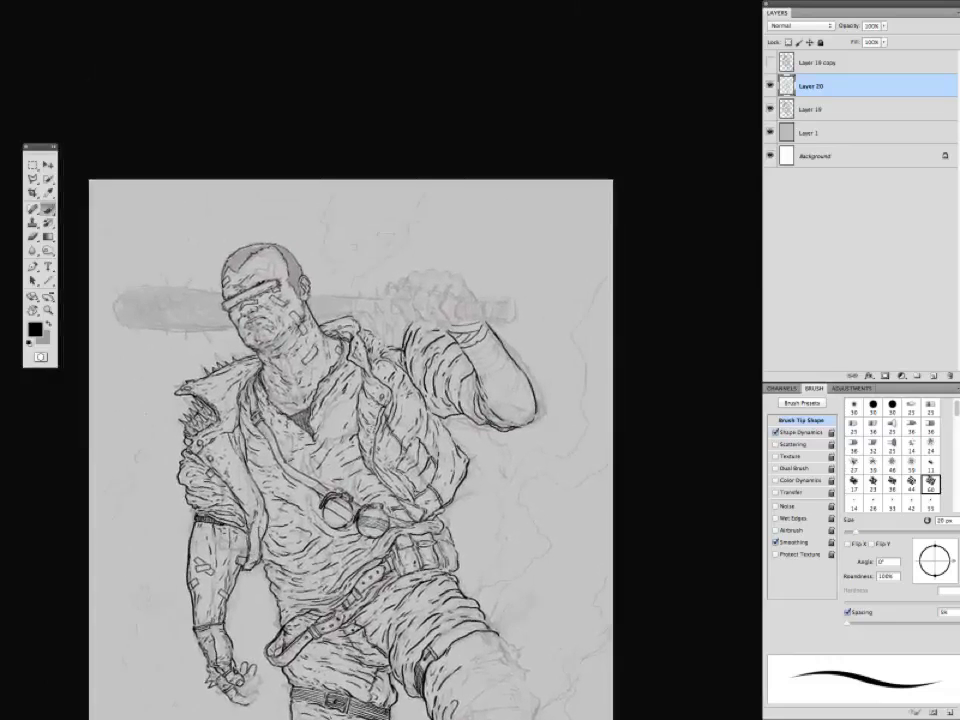
pyautogui.scroll(-2, 254, 500)
pyautogui.moveTo(248, 493); pyautogui.dragTo(236, 496)
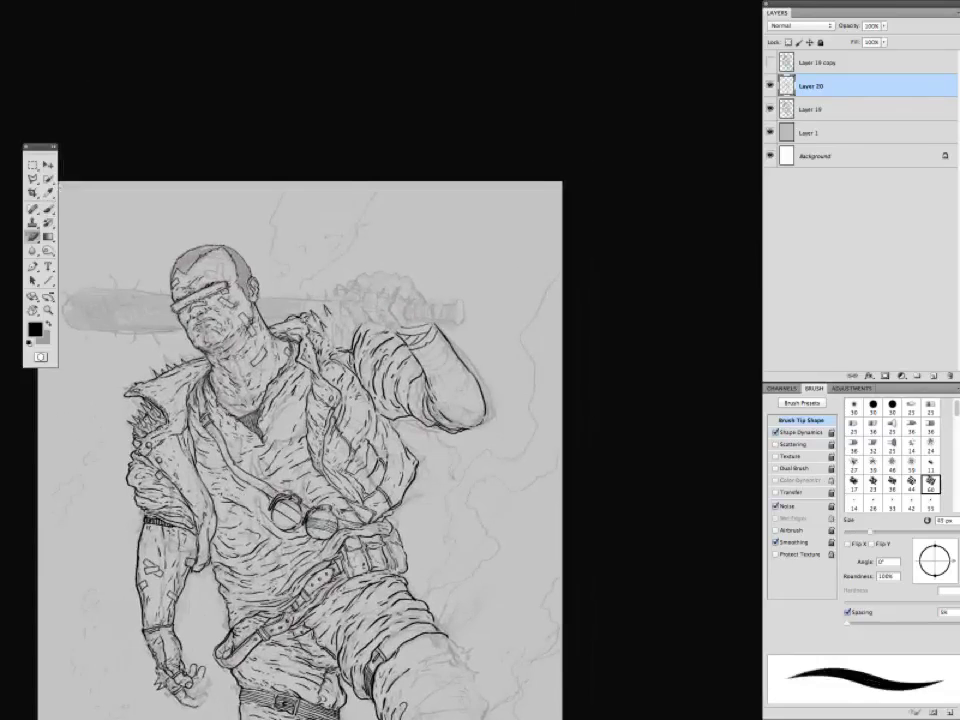
pyautogui.moveTo(207, 369); pyautogui.dragTo(191, 433)
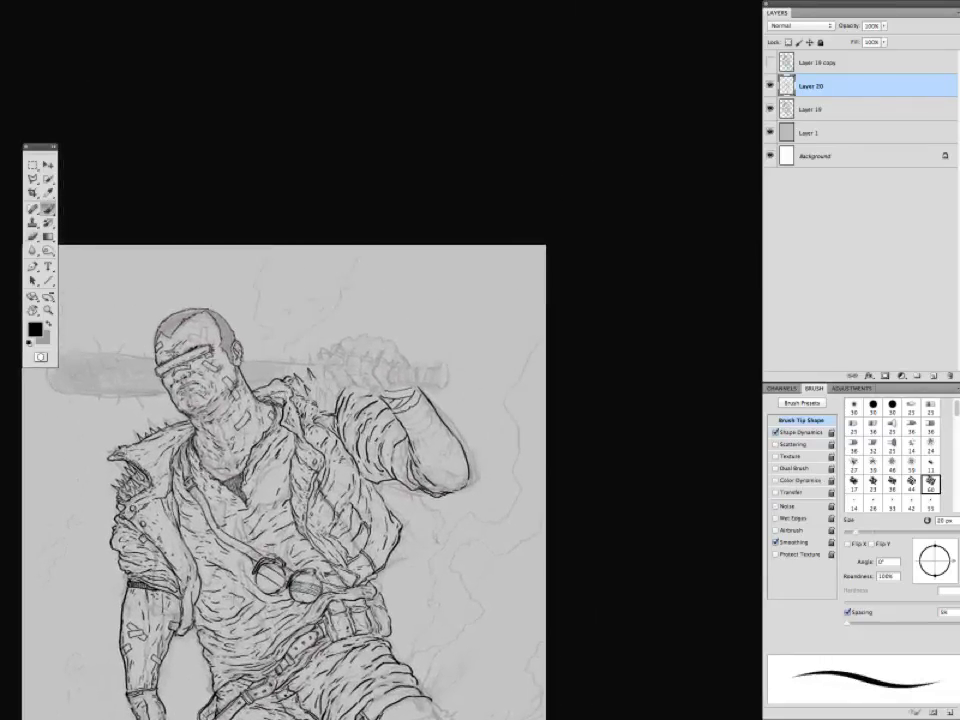
# Ink the wrapped bands around the raised arm's wrist.
pyautogui.moveTo(207, 369); pyautogui.dragTo(191, 397)
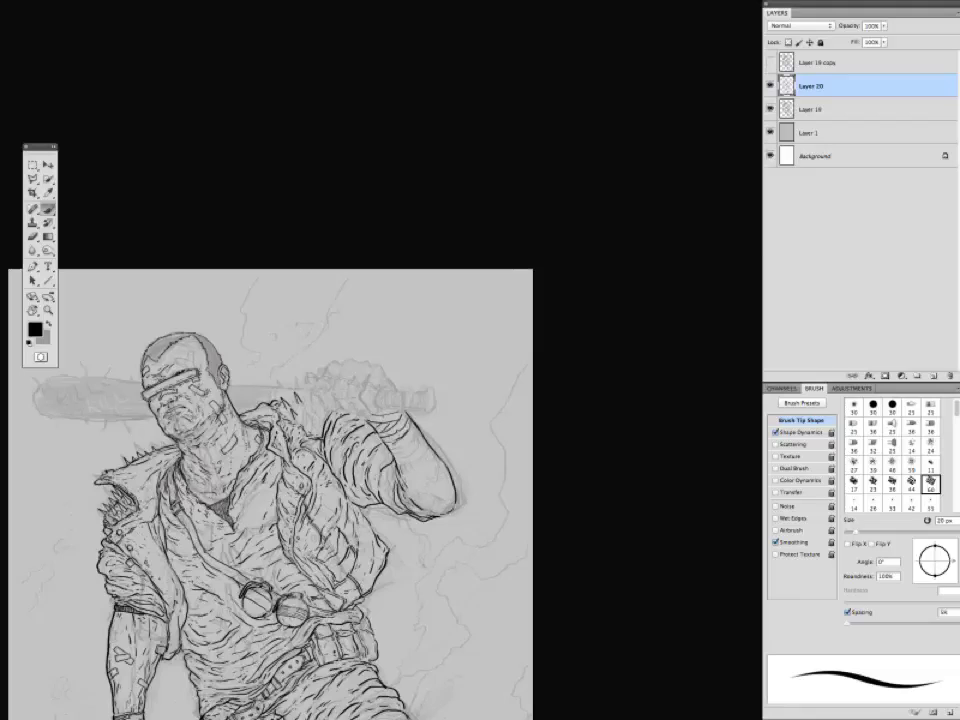
pyautogui.moveTo(308, 473); pyautogui.dragTo(368, 446)
pyautogui.moveTo(208, 434); pyautogui.dragTo(238, 381)
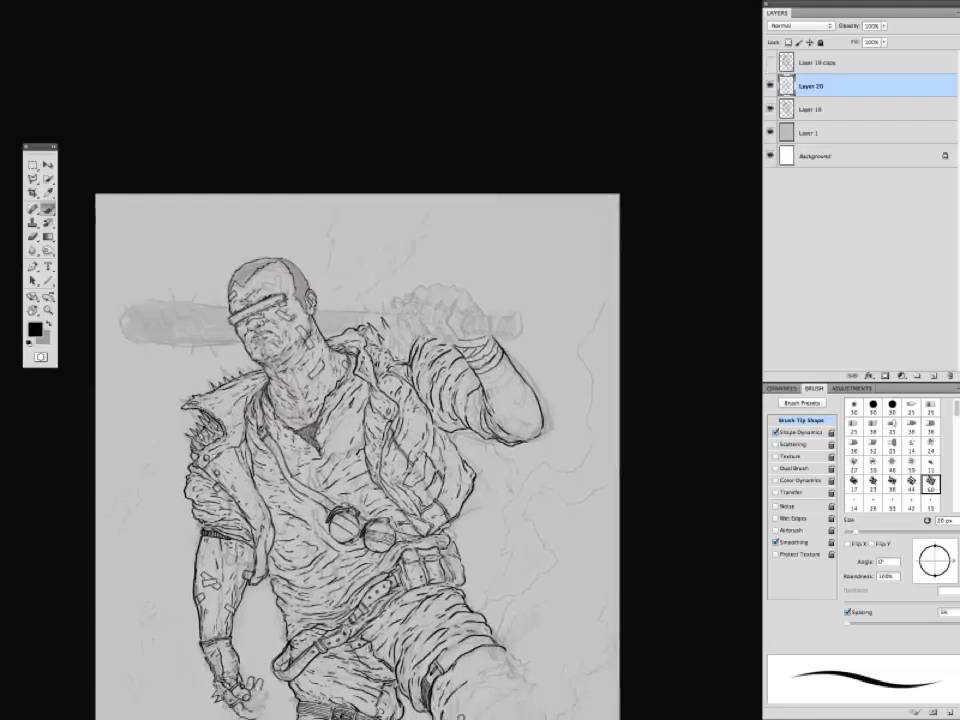
# Extend the far thigh's outer contour to a torn point above the knee and ink a tear at the near knee.
pyautogui.moveTo(339, 345)
pyautogui.mouseDown()
pyautogui.moveTo(345, 289)
pyautogui.moveTo(306, 140)
pyautogui.mouseUp()
pyautogui.moveTo(365, 460); pyautogui.dragTo(372, 401)
pyautogui.moveTo(206, 373); pyautogui.dragTo(215, 396)
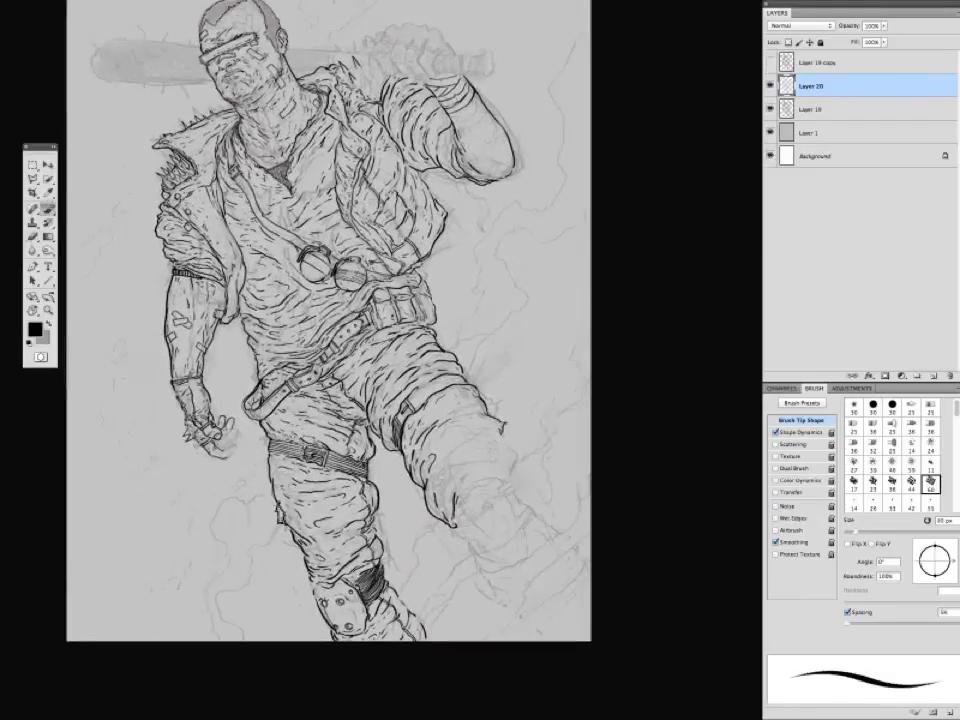
# Set the brush size to 20 px, refine the tear at the near knee and ink the ragged cloth edge below the far knee.
pyautogui.press('[')
pyautogui.press('[')
pyautogui.press('[')
pyautogui.press('[')
pyautogui.press('[')
pyautogui.press('[')
pyautogui.moveTo(217, 601); pyautogui.dragTo(200, 568)
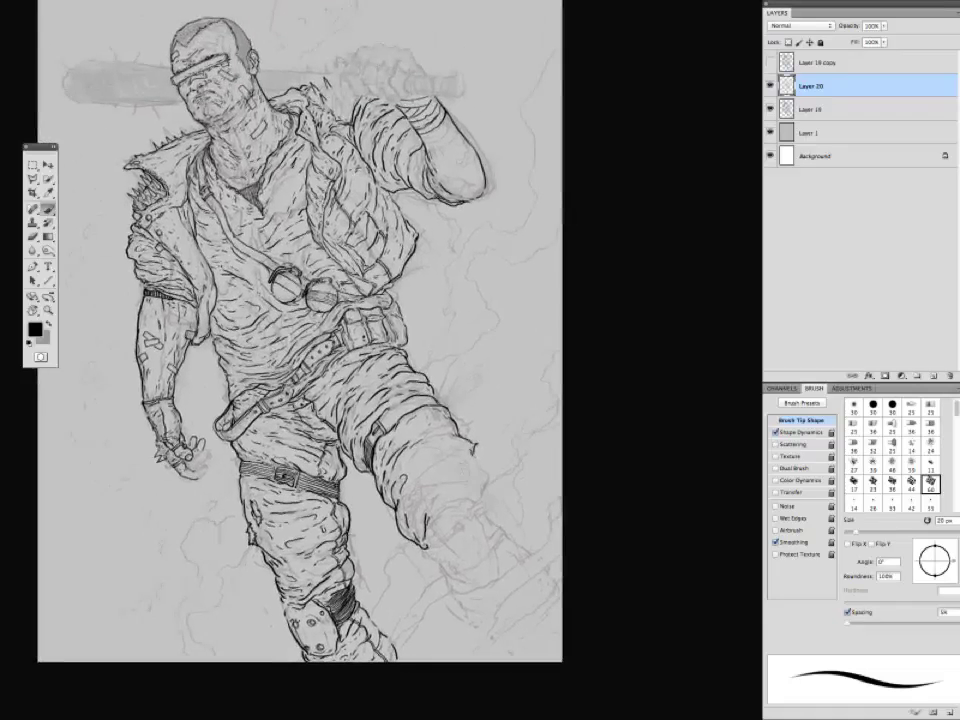
pyautogui.moveTo(277, 511); pyautogui.dragTo(333, 528)
pyautogui.press('super+minus')
pyautogui.press('super+minus')
pyautogui.press('super+plus')
pyautogui.press('super+plus')
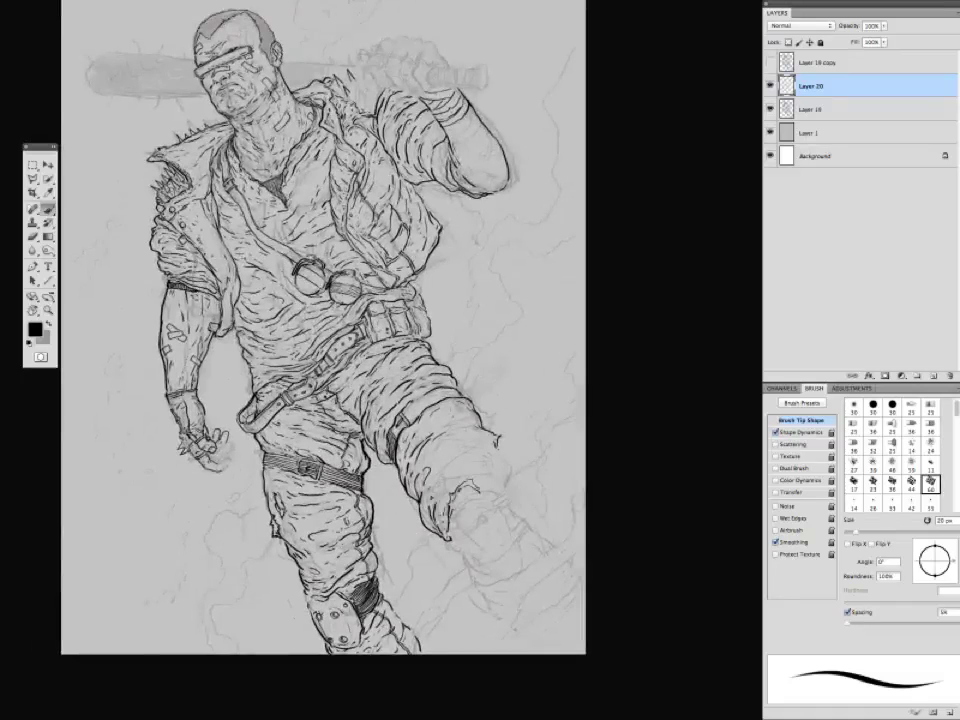
# Ink the far knee's outer contour and fill the cloth between thigh strap and ragged edge with creases.
pyautogui.moveTo(329, 392); pyautogui.dragTo(318, 425)
pyautogui.moveTo(398, 463); pyautogui.dragTo(418, 285)
pyautogui.moveTo(337, 192); pyautogui.dragTo(337, 167)
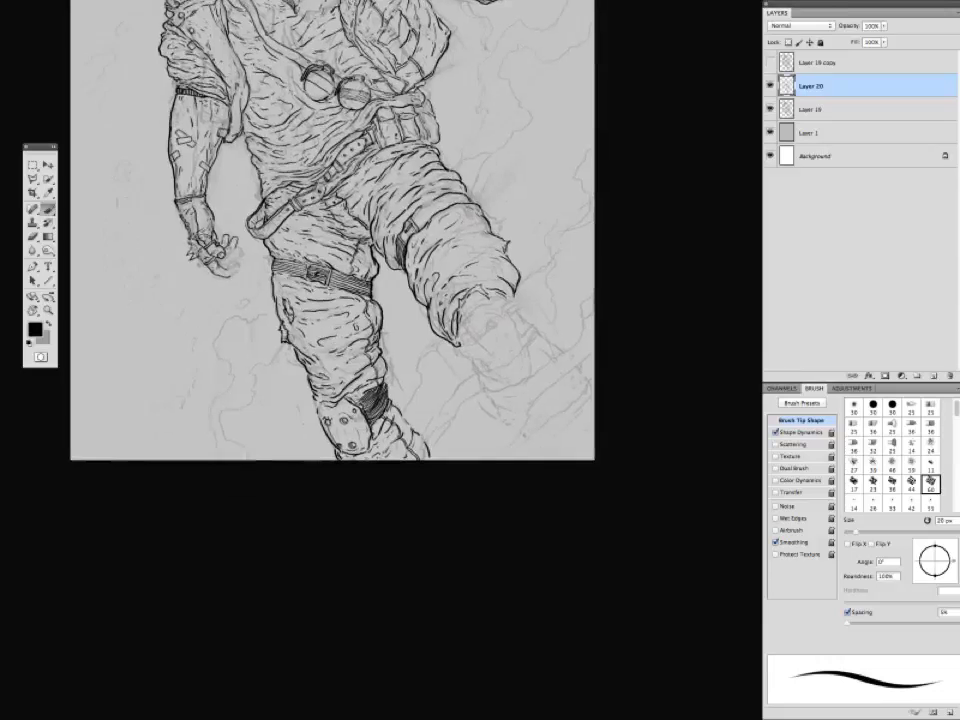
pyautogui.moveTo(388, 243); pyautogui.dragTo(390, 249)
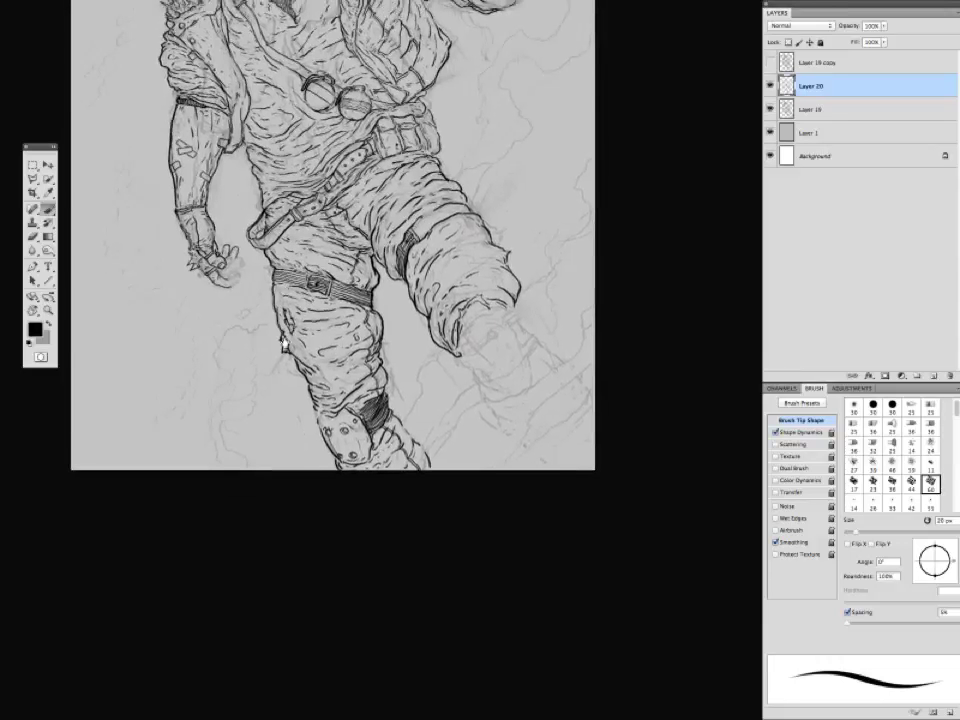
# Ink the ragged shirt hem and loose cloth folds above the belt at the near hip.
pyautogui.moveTo(270, 228)
pyautogui.mouseDown()
pyautogui.moveTo(289, 185)
pyautogui.moveTo(260, 240)
pyautogui.mouseUp()
pyautogui.moveTo(271, 191); pyautogui.dragTo(251, 229)
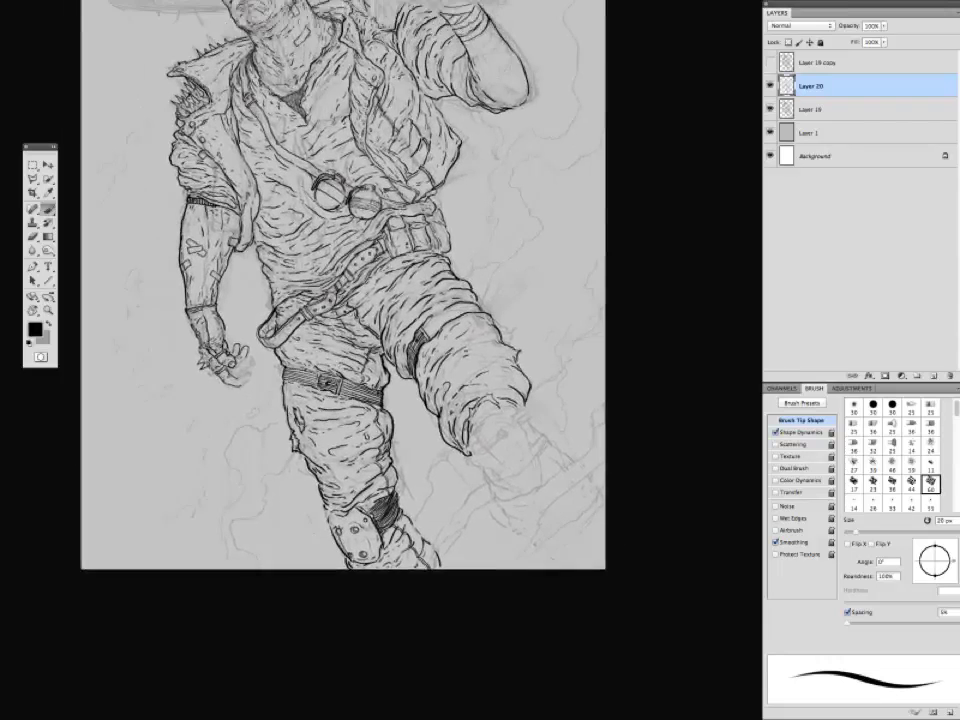
pyautogui.moveTo(390, 286); pyautogui.dragTo(386, 214)
pyautogui.moveTo(204, 133); pyautogui.dragTo(257, 258)
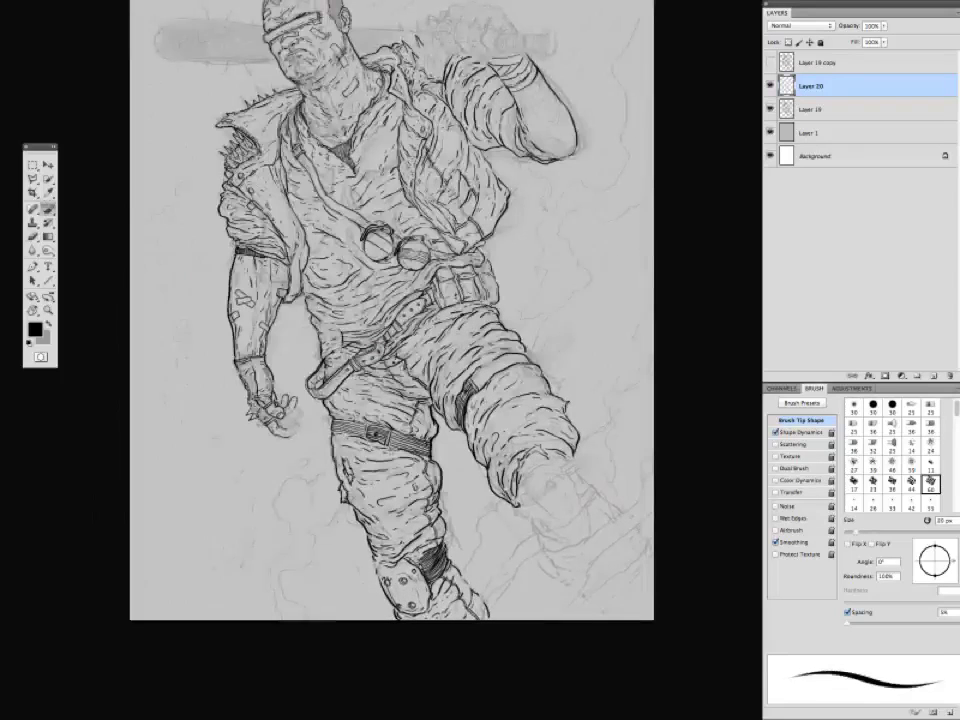
pyautogui.press('e')
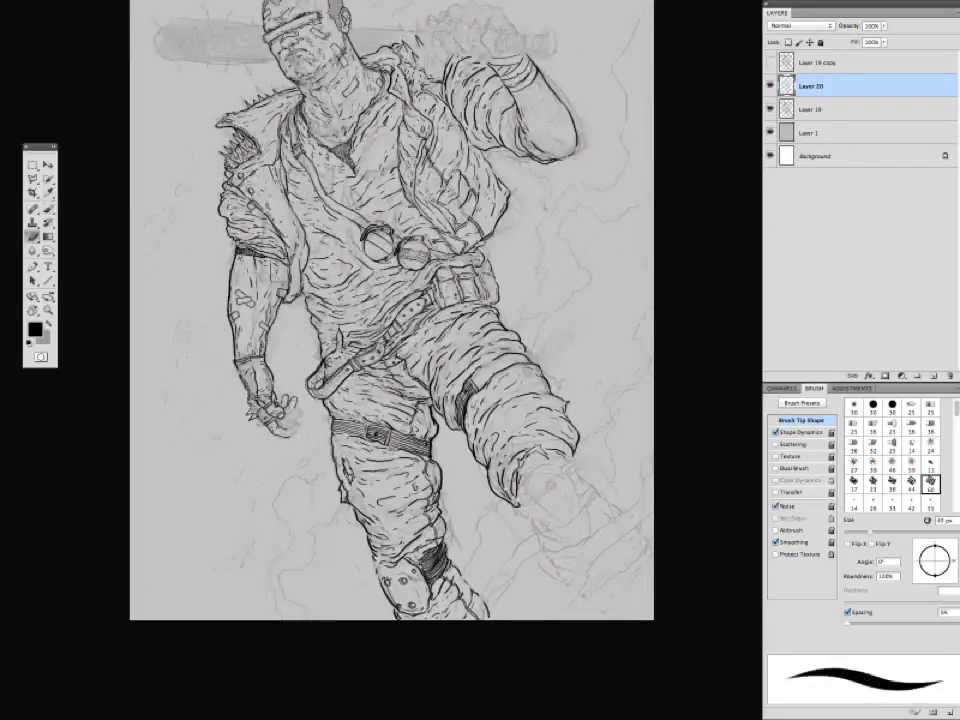
pyautogui.press('b')
pyautogui.moveTo(390, 310)
pyautogui.mouseDown()
pyautogui.moveTo(388, 289)
pyautogui.moveTo(385, 313)
pyautogui.mouseUp()
pyautogui.press('Tab')
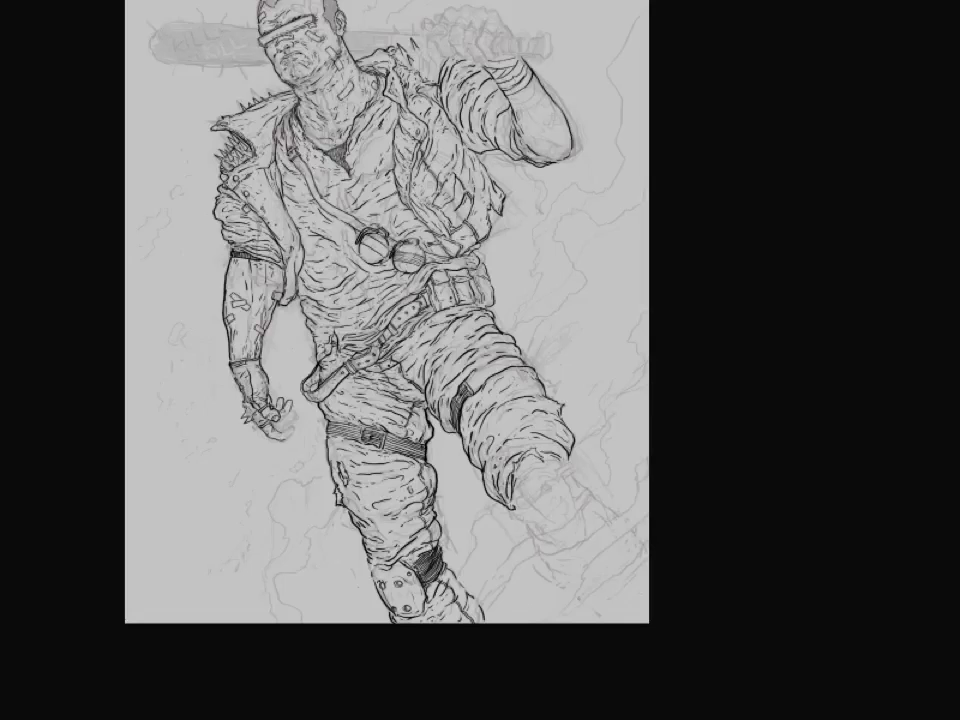
# Ink the strap band around the far thigh and fill it with hatching lines.
pyautogui.press('Tab')
pyautogui.press('Tab')
pyautogui.press('Tab')
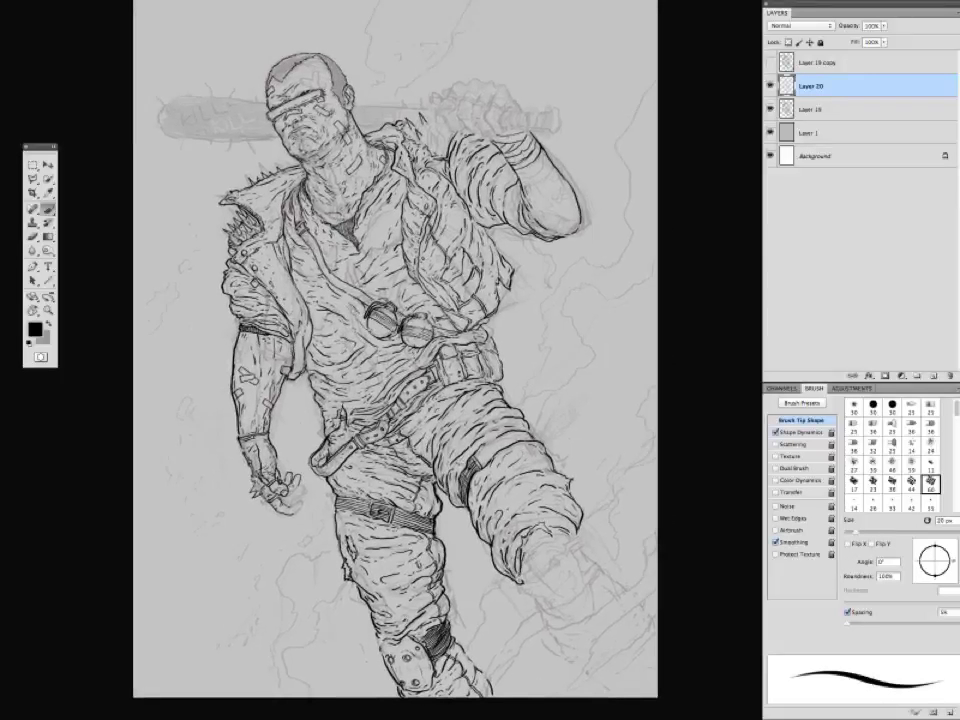
pyautogui.moveTo(389, 359)
pyautogui.mouseDown()
pyautogui.moveTo(365, 275)
pyautogui.moveTo(380, 262)
pyautogui.moveTo(349, 265)
pyautogui.mouseUp()
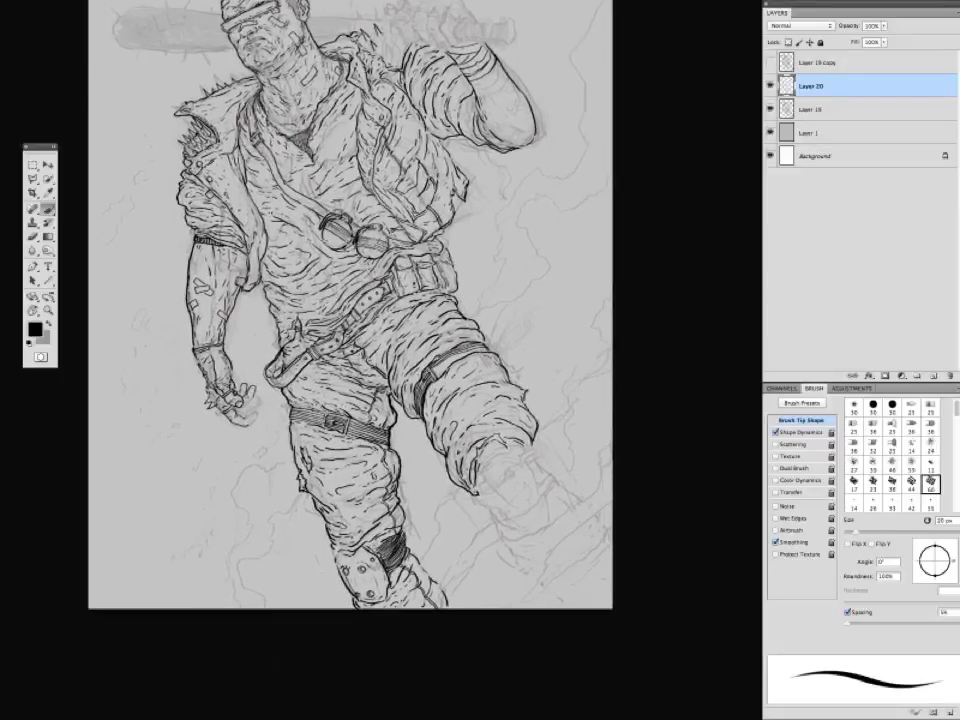
pyautogui.moveTo(340, 361); pyautogui.dragTo(349, 362)
pyautogui.moveTo(349, 362)
pyautogui.mouseDown()
pyautogui.moveTo(328, 345)
pyautogui.moveTo(376, 355)
pyautogui.moveTo(326, 301)
pyautogui.mouseUp()
pyautogui.moveTo(266, 352)
pyautogui.mouseDown()
pyautogui.moveTo(327, 438)
pyautogui.moveTo(395, 504)
pyautogui.mouseUp()
# Set the brush size to 15 px and ink the upper arc of the far leg's kneepad.
pyautogui.press('super+=')
pyautogui.press('[')
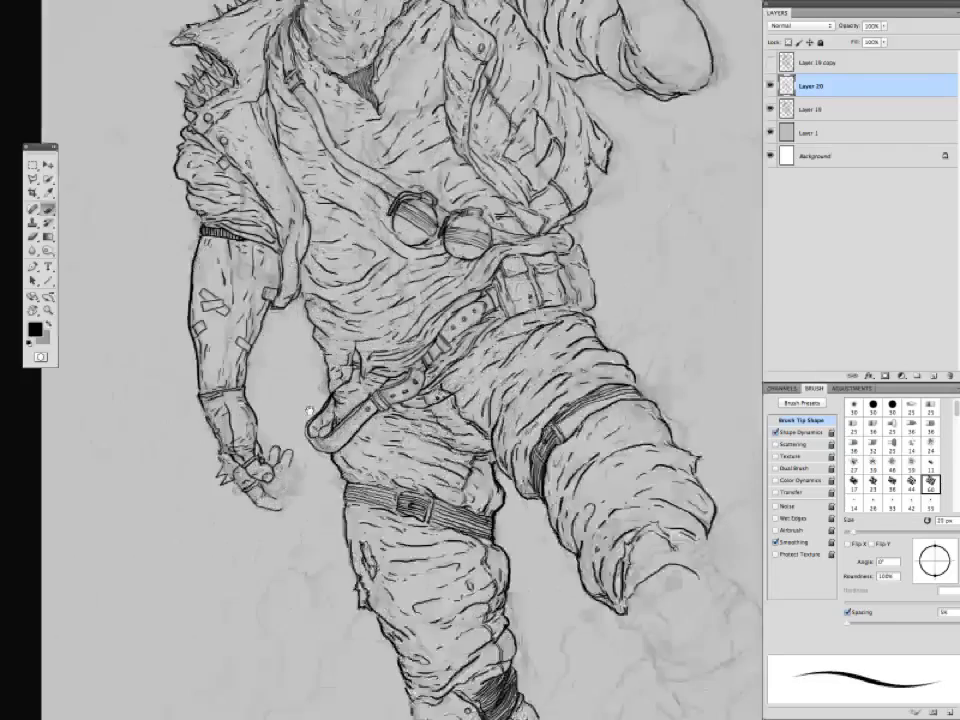
pyautogui.moveTo(311, 407); pyautogui.dragTo(367, 328)
pyautogui.moveTo(350, 386); pyautogui.dragTo(332, 407)
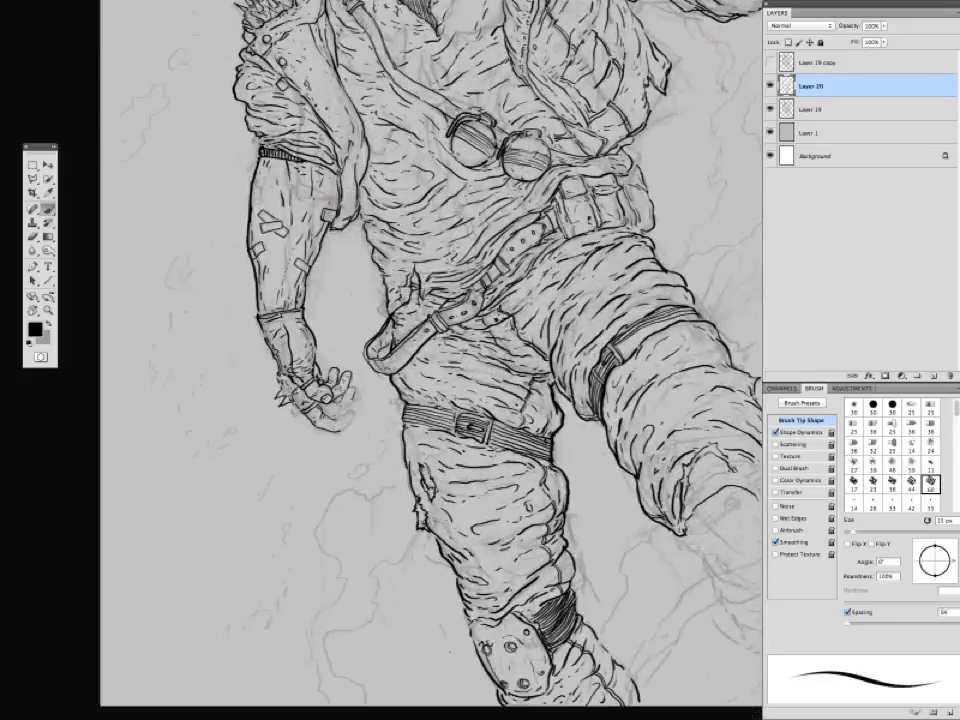
pyautogui.moveTo(250, 310); pyautogui.dragTo(247, 344)
pyautogui.press('Tab')
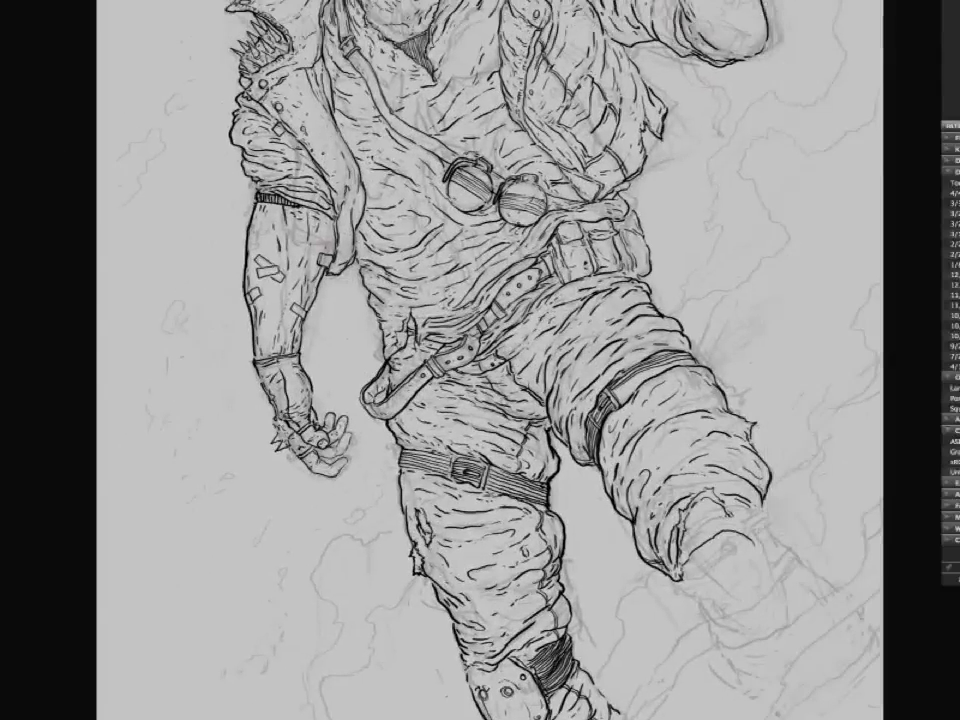
pyautogui.press('Tab')
pyautogui.moveTo(300, 300); pyautogui.dragTo(214, 482)
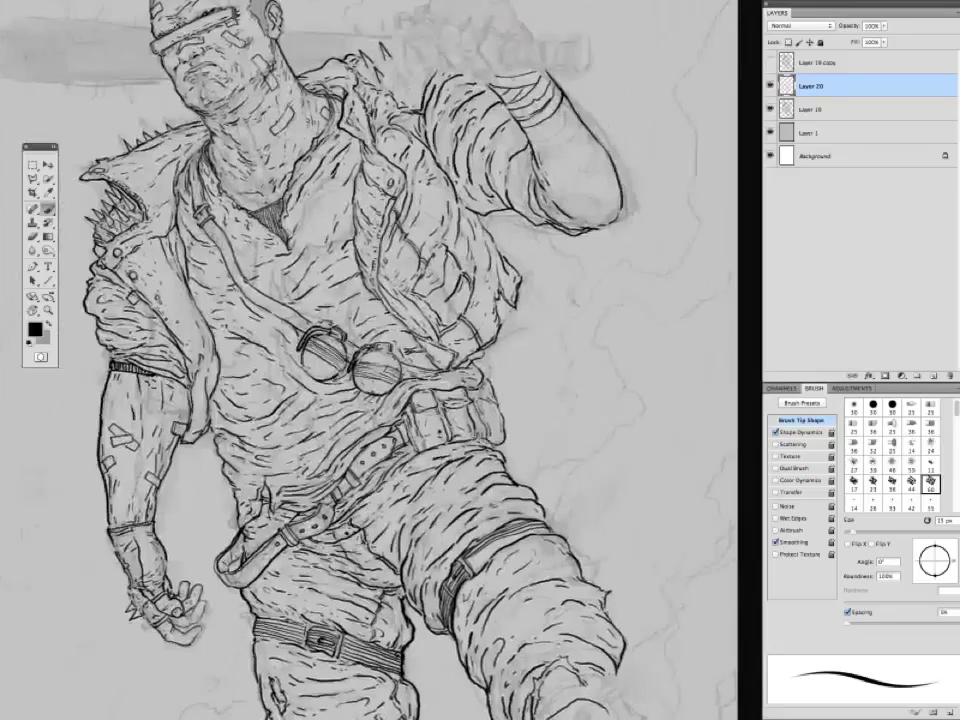
# Ink the crossed bandage strips on the forehead above the blindfold.
pyautogui.moveTo(300, 300); pyautogui.dragTo(280, 425)
pyautogui.moveTo(334, 307); pyautogui.dragTo(297, 382)
pyautogui.moveTo(332, 345); pyautogui.dragTo(347, 415)
pyautogui.moveTo(357, 381); pyautogui.dragTo(375, 404)
pyautogui.moveTo(507, 298); pyautogui.dragTo(632, 315)
pyautogui.press('Tab')
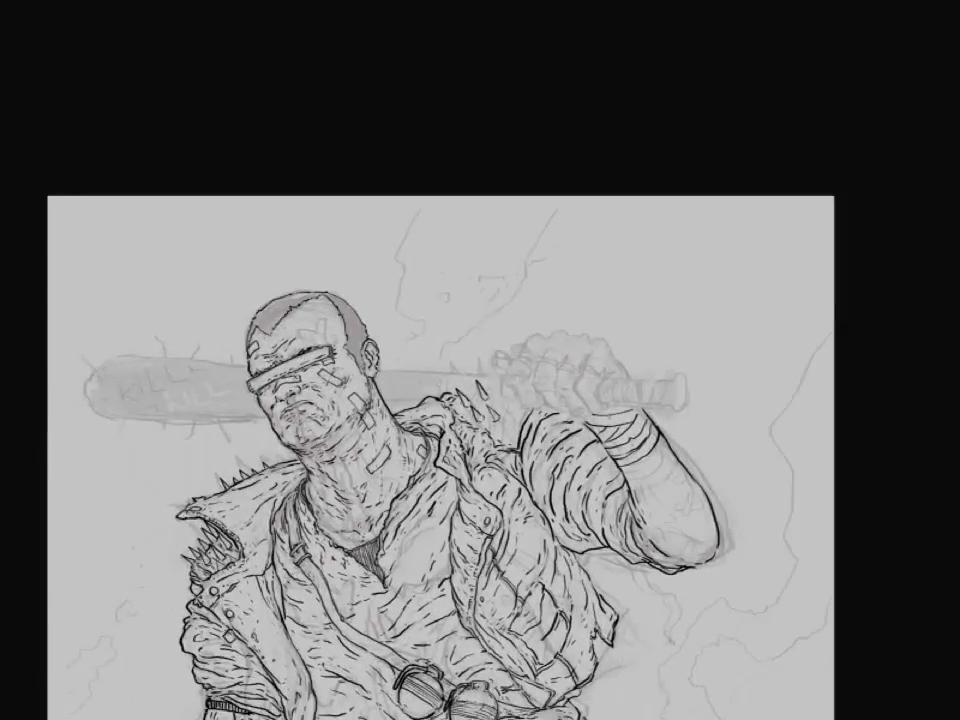
pyautogui.press('Tab')
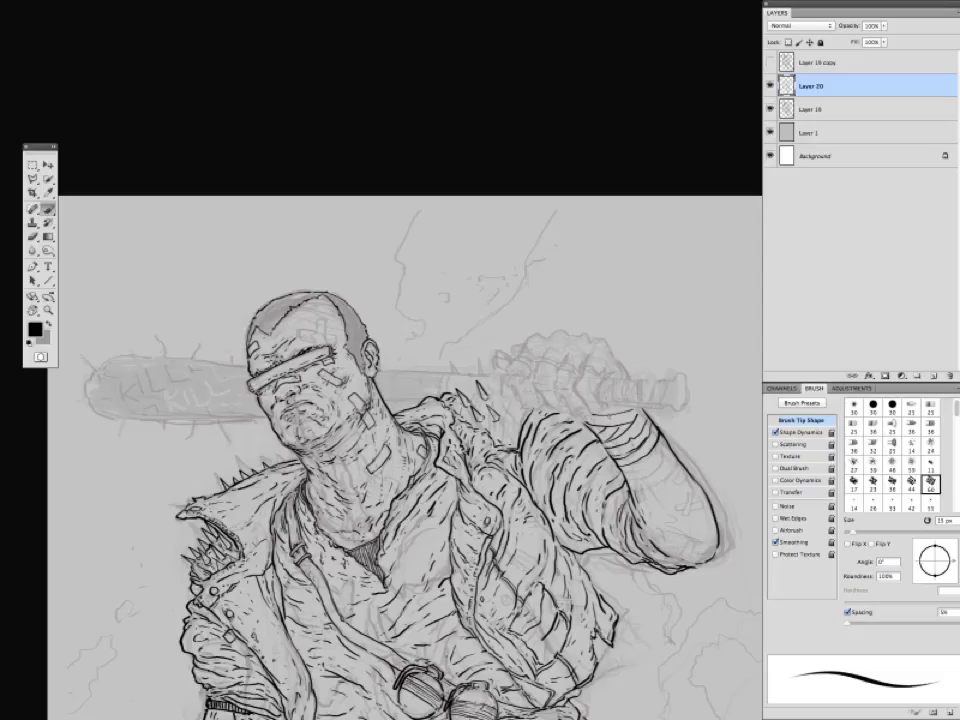
pyautogui.hotkey('ctrl', '0')
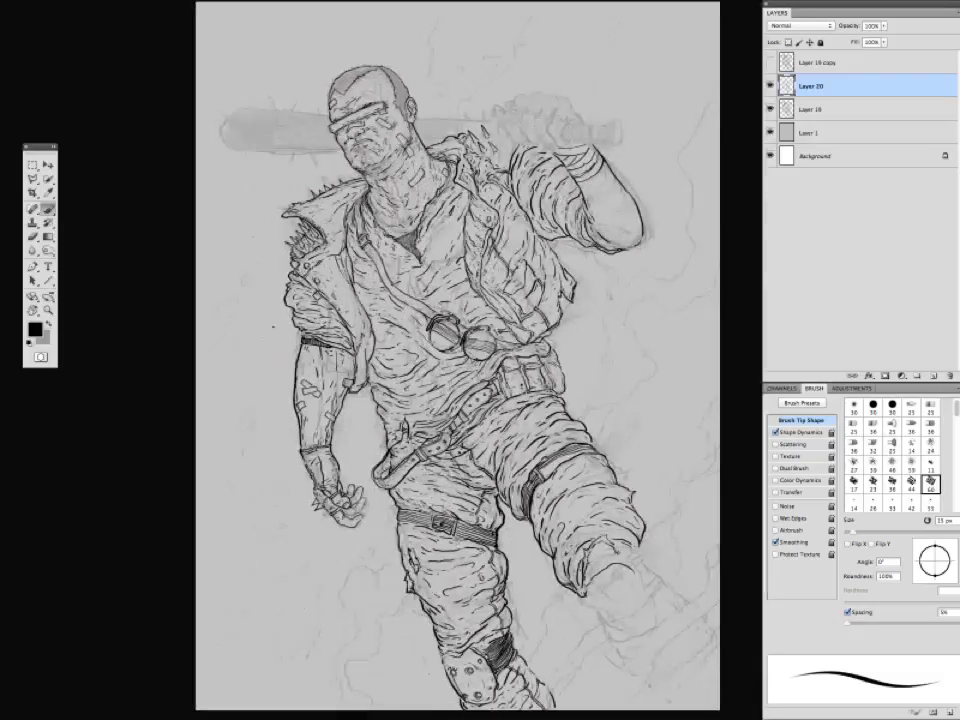
pyautogui.hotkey('ctrl', '+')
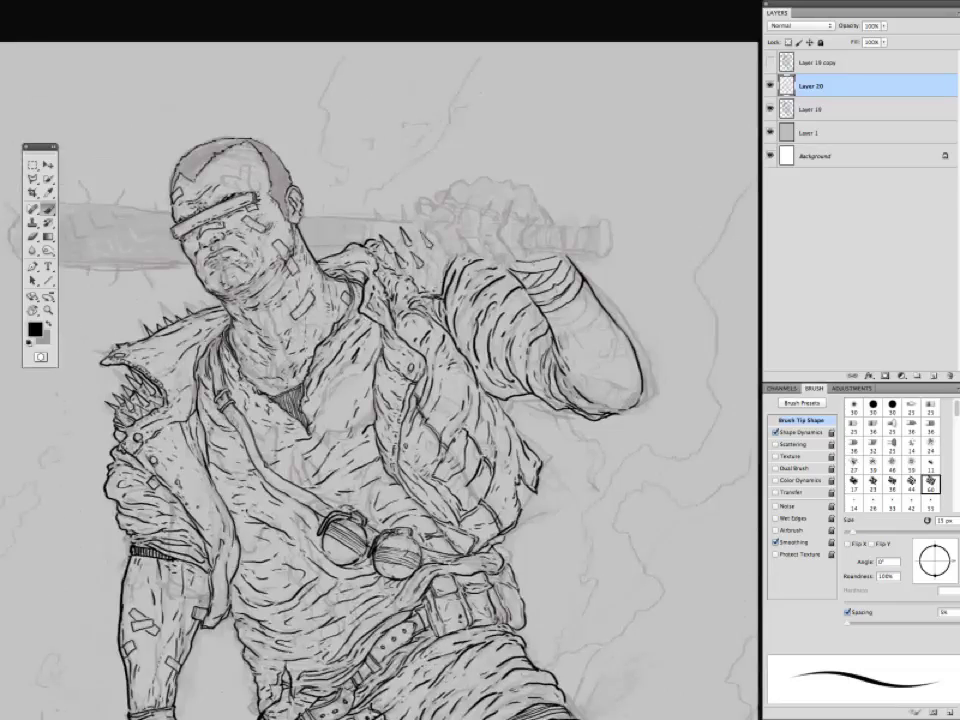
pyautogui.scroll(3, 380, 400)
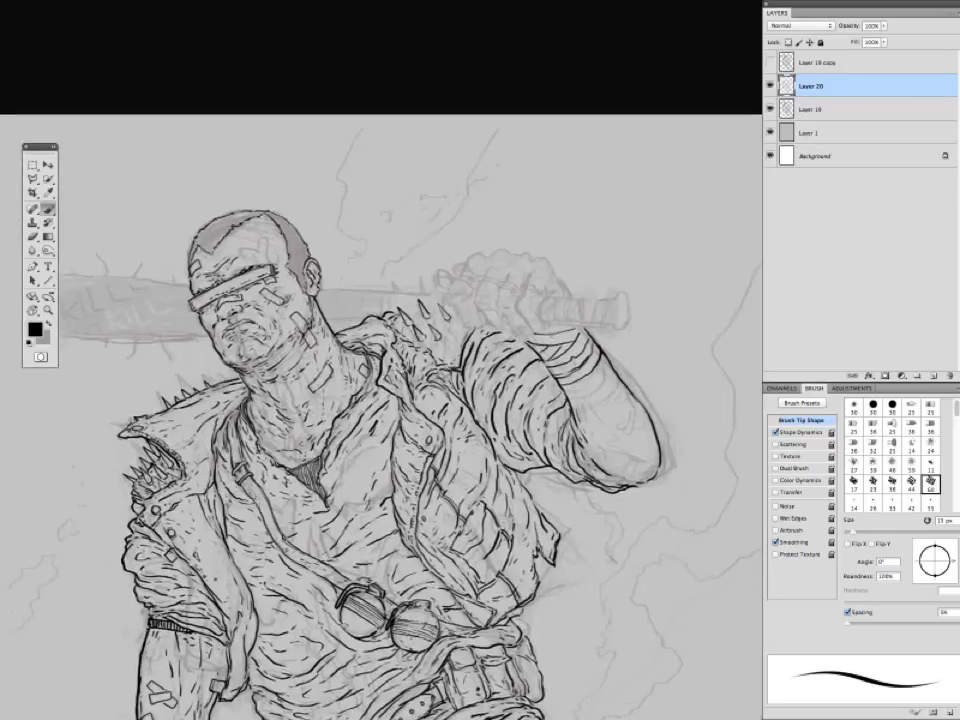
pyautogui.hscroll(-1, 325, 397)
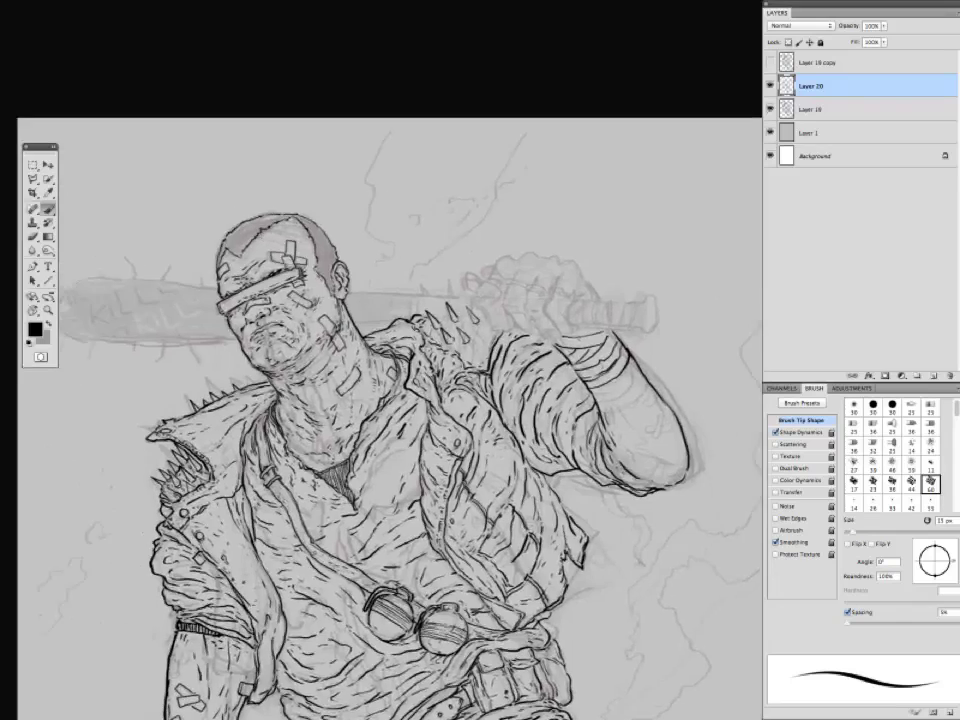
# Ink the round rivets along the upper part of the far kneepad.
pyautogui.scroll(-5, 325, 397)
pyautogui.scroll(-12, 325, 397)
pyautogui.hscroll(2, 325, 397)
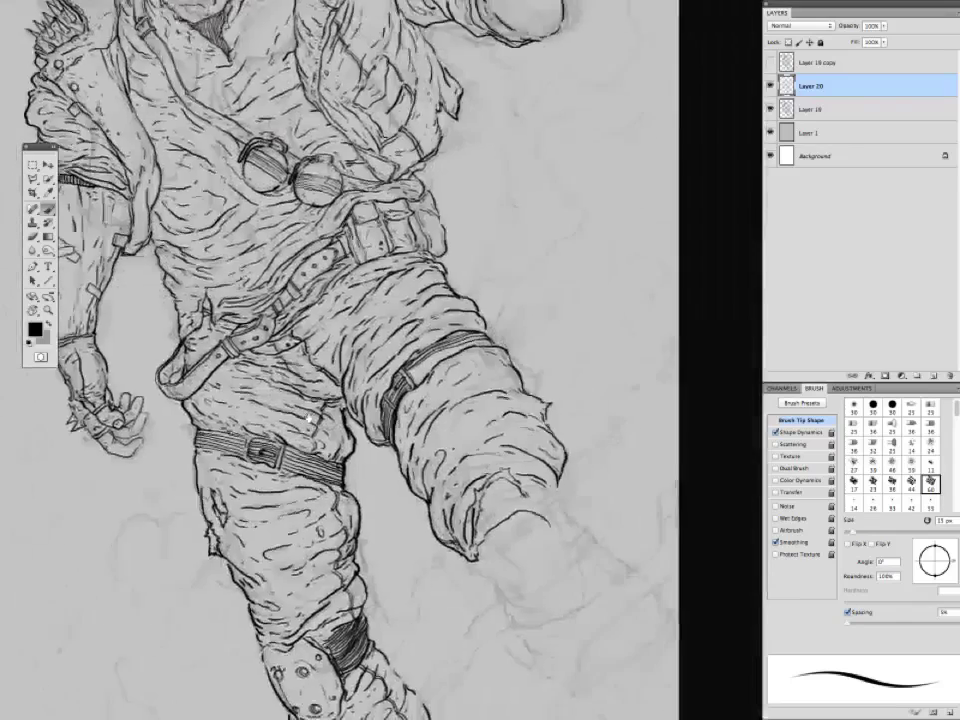
pyautogui.scroll(-5, 380, 355)
pyautogui.hscroll(-2, 380, 355)
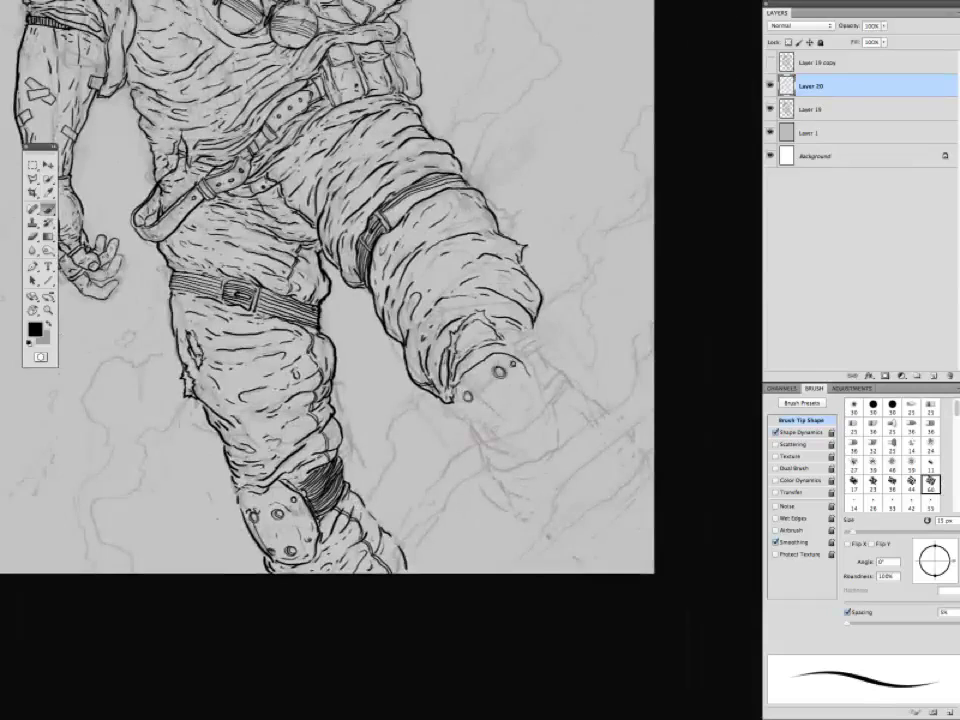
# Ink the wrapped bands along the raised forearm and the bandage strips near its elbow.
pyautogui.scroll(2, 350, 298)
pyautogui.scroll(-5, 350, 298)
pyautogui.scroll(4, 472, 398)
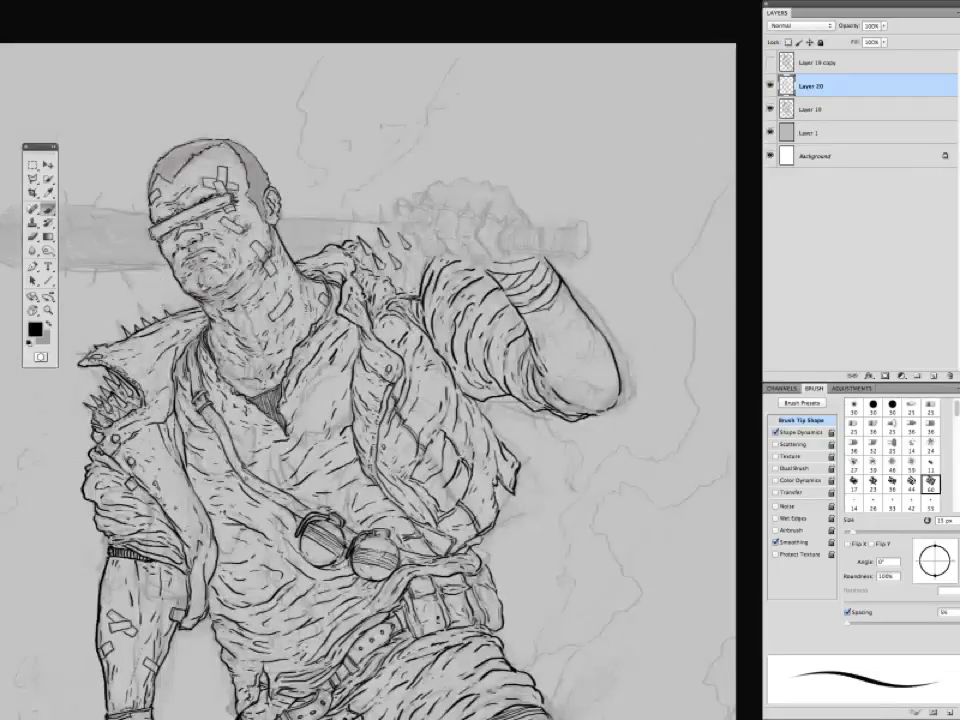
pyautogui.moveTo(579, 309); pyautogui.dragTo(568, 326)
pyautogui.moveTo(562, 301); pyautogui.dragTo(590, 330)
pyautogui.moveTo(602, 350)
pyautogui.mouseDown()
pyautogui.moveTo(619, 386)
pyautogui.moveTo(604, 403)
pyautogui.mouseUp()
pyautogui.moveTo(588, 389); pyautogui.dragTo(592, 405)
pyautogui.moveTo(549, 385); pyautogui.dragTo(560, 392)
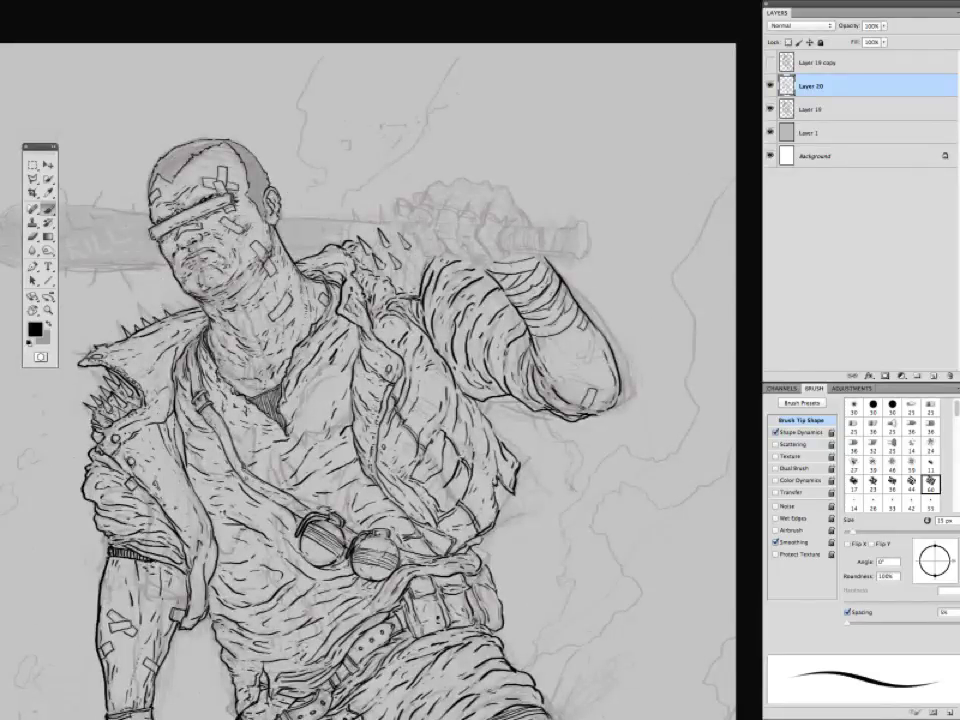
pyautogui.moveTo(590, 340); pyautogui.dragTo(584, 364)
# Ink the far kneepad's lower rivets and remaining outline, plus the shin's inner contour just below it.
pyautogui.moveTo(400, 400)
pyautogui.mouseDown()
pyautogui.moveTo(389, 391)
pyautogui.moveTo(415, 419)
pyautogui.moveTo(420, 272)
pyautogui.mouseUp()
pyautogui.moveTo(400, 400)
pyautogui.mouseDown()
pyautogui.moveTo(404, 336)
pyautogui.moveTo(350, 165)
pyautogui.mouseUp()
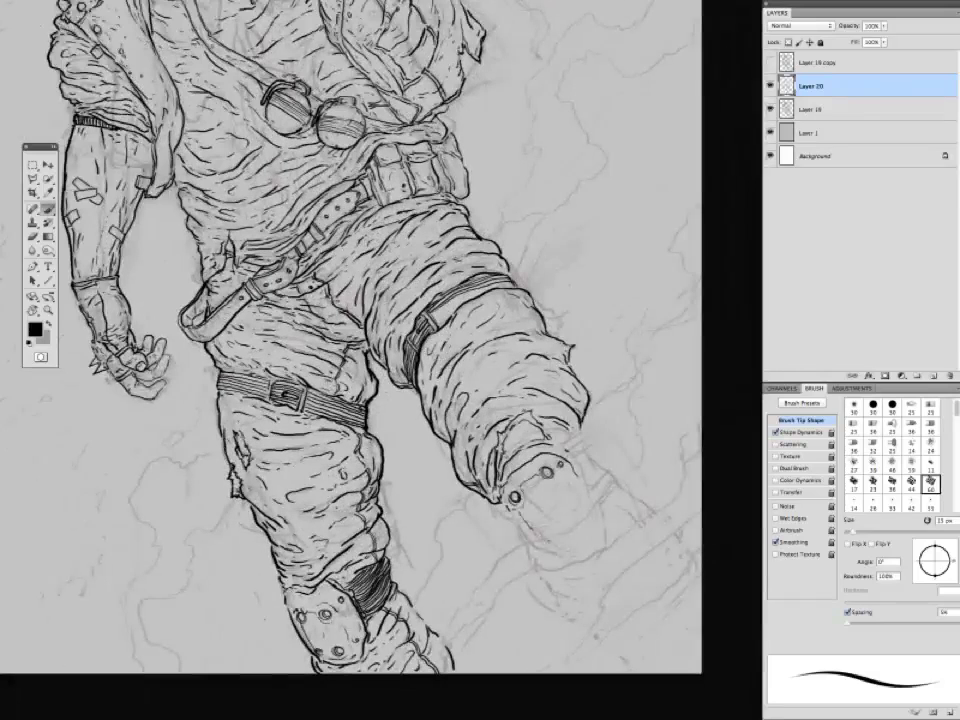
pyautogui.press('Tab')
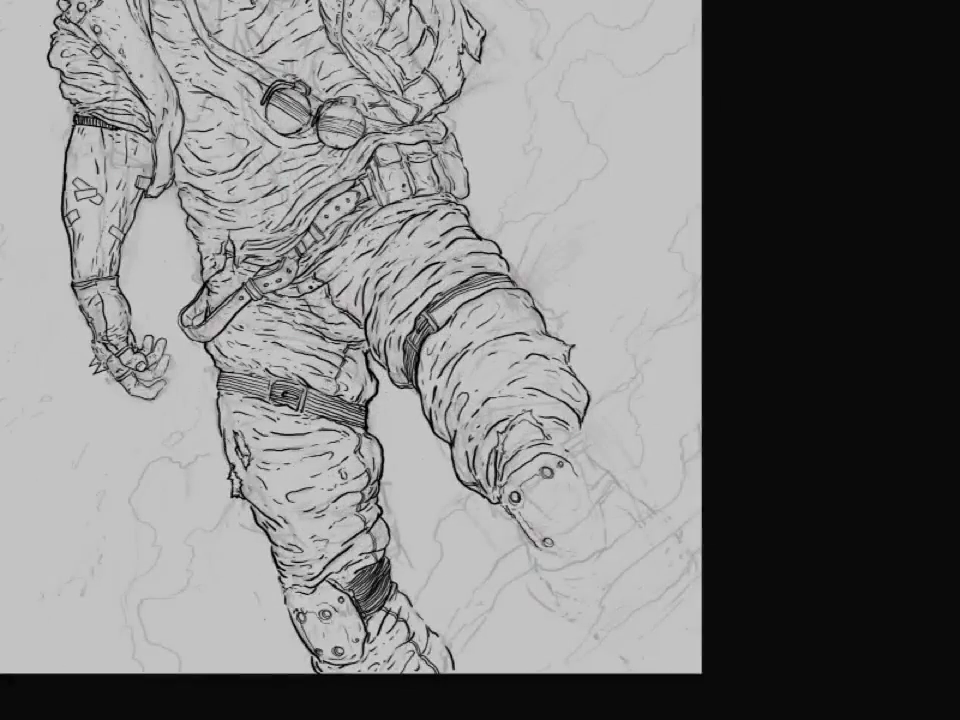
pyautogui.press('Tab')
pyautogui.press('Tab')
pyautogui.press('Tab')
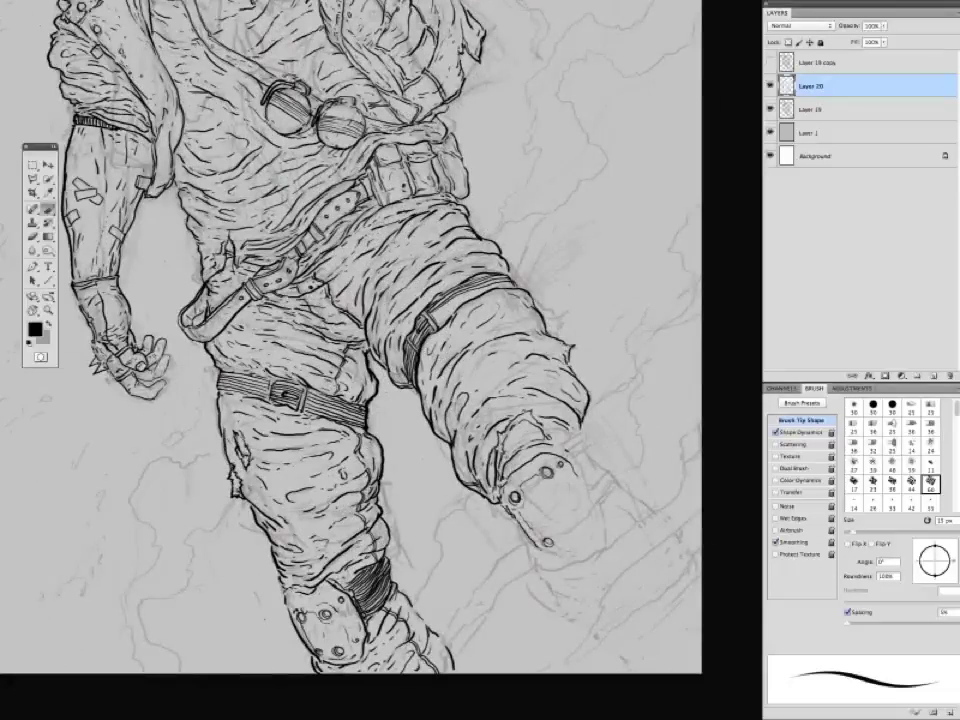
pyautogui.moveTo(425, 572); pyautogui.dragTo(310, 516)
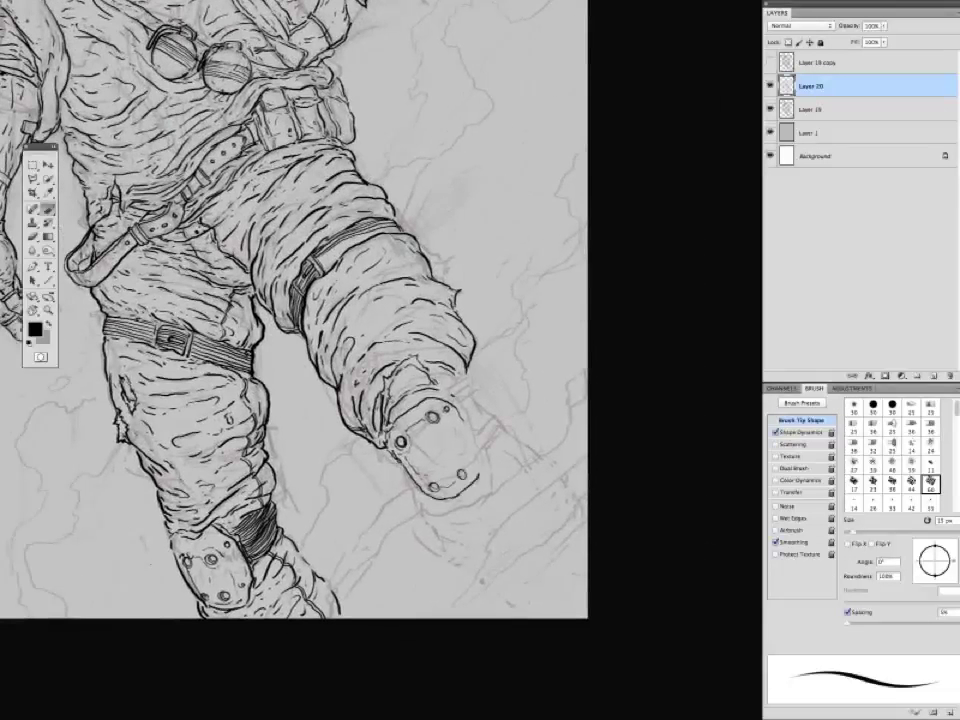
pyautogui.moveTo(413, 481)
pyautogui.mouseDown()
pyautogui.moveTo(446, 551)
pyautogui.moveTo(442, 582)
pyautogui.mouseUp()
pyautogui.moveTo(442, 446)
pyautogui.mouseDown()
pyautogui.moveTo(455, 456)
pyautogui.moveTo(471, 527)
pyautogui.mouseUp()
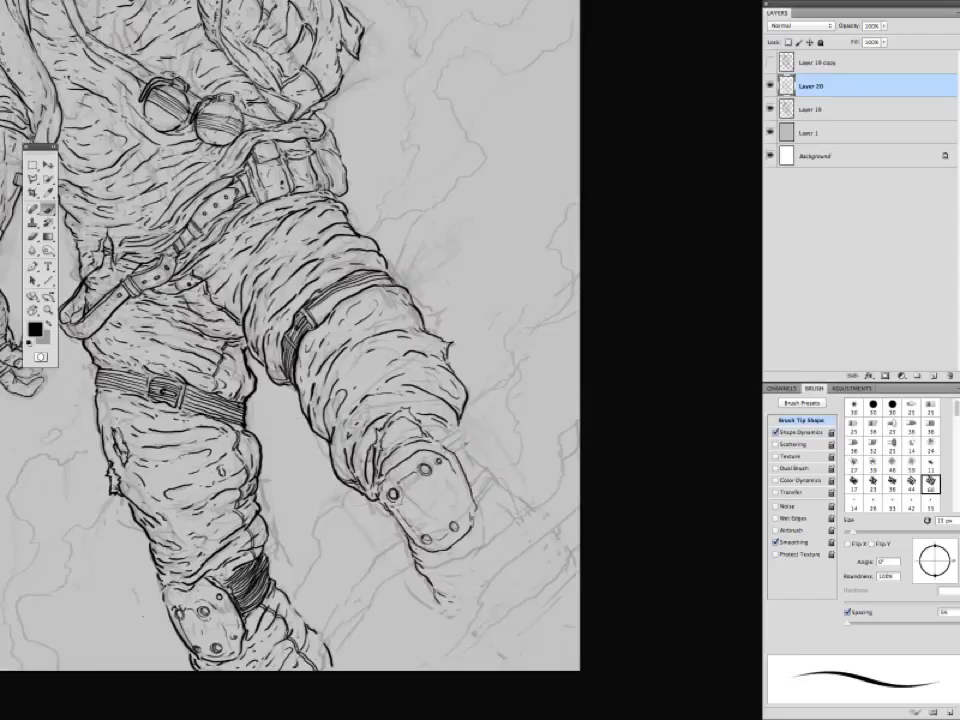
# Ink and hatch the short strap pieces holding the far kneepad at the knee's outer side.
pyautogui.moveTo(445, 432)
pyautogui.mouseDown()
pyautogui.moveTo(454, 446)
pyautogui.moveTo(441, 416)
pyautogui.moveTo(489, 528)
pyautogui.mouseUp()
pyautogui.moveTo(323, 275); pyautogui.dragTo(264, 306)
pyautogui.moveTo(280, 300); pyautogui.dragTo(261, 252)
pyautogui.moveTo(352, 390); pyautogui.dragTo(358, 425)
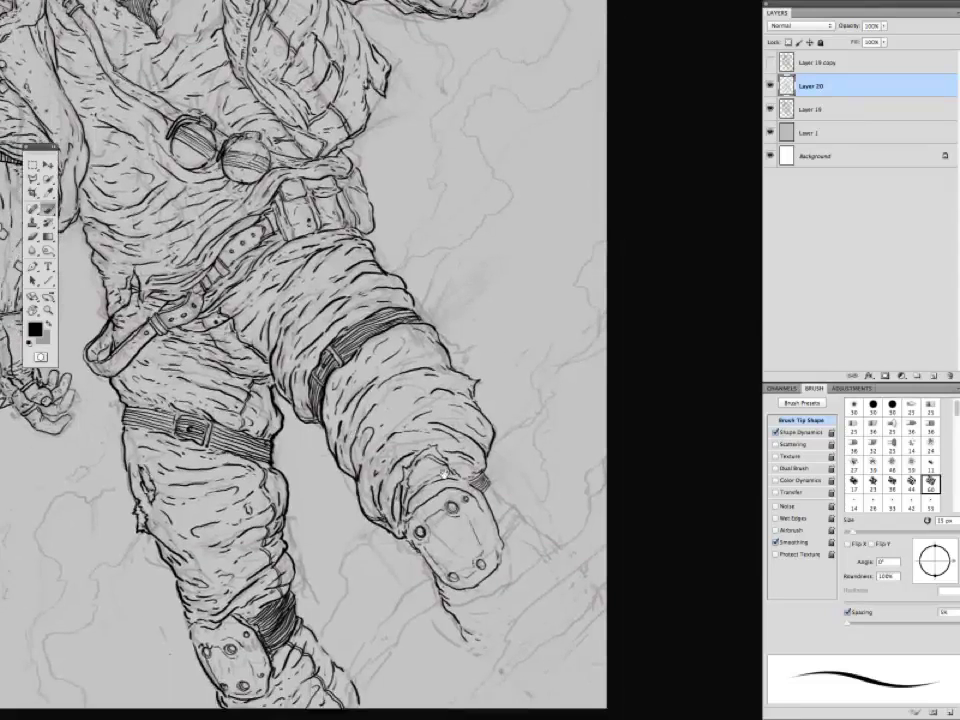
pyautogui.scroll(-3, 443, 474)
pyautogui.scroll(1, 443, 474)
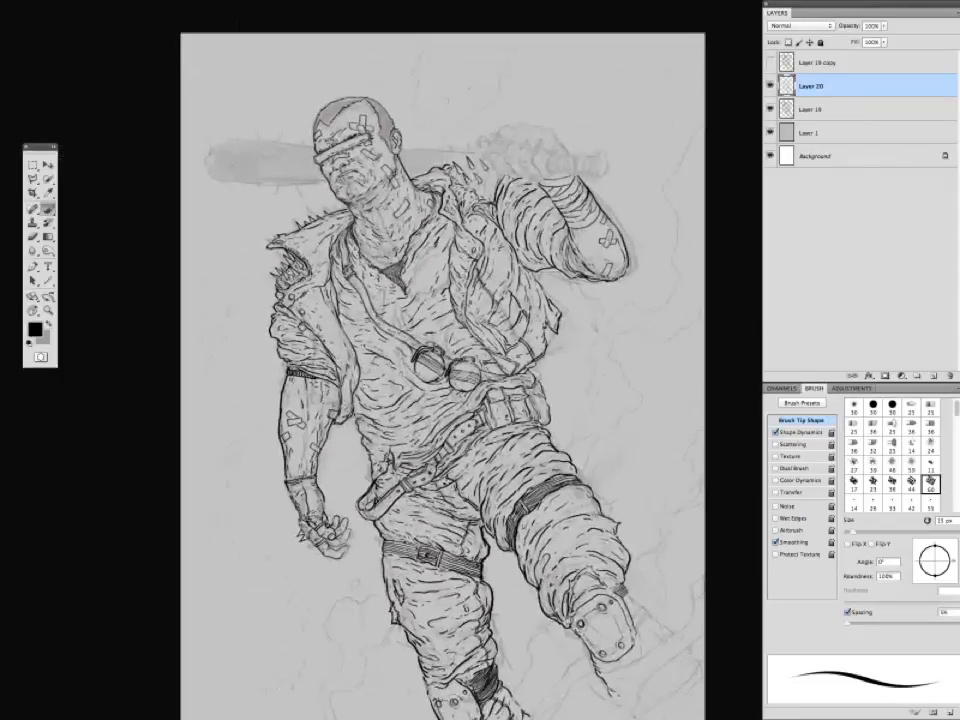
pyautogui.moveTo(443, 400)
pyautogui.mouseDown()
pyautogui.moveTo(427, 440)
pyautogui.moveTo(419, 422)
pyautogui.moveTo(400, 433)
pyautogui.moveTo(388, 487)
pyautogui.moveTo(389, 347)
pyautogui.mouseUp()
pyautogui.moveTo(580, 553); pyautogui.dragTo(593, 578)
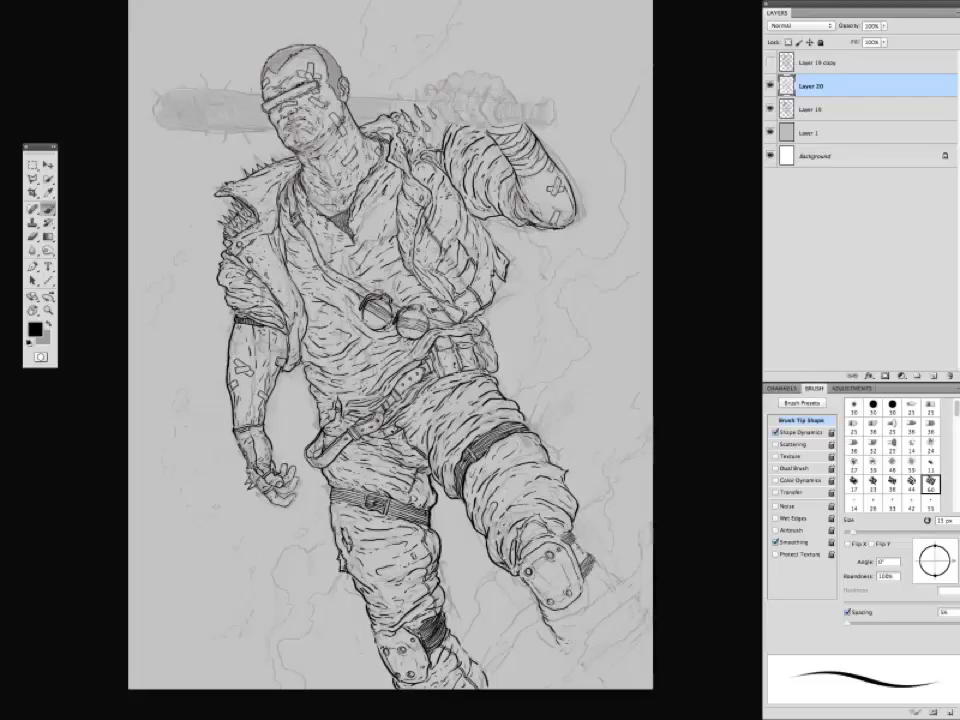
# Ink the outer and inner contours of the far shin down to the canvas edge.
pyautogui.moveTo(435, 411); pyautogui.dragTo(359, 262)
pyautogui.moveTo(382, 393); pyautogui.dragTo(360, 367)
pyautogui.moveTo(389, 306); pyautogui.dragTo(432, 354)
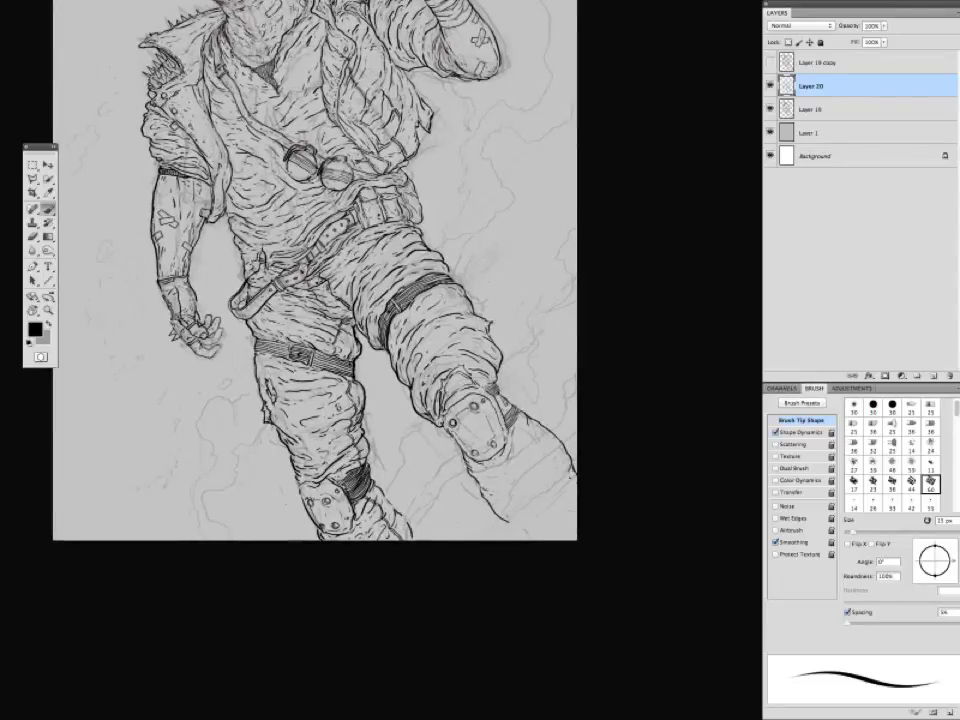
pyautogui.moveTo(186, 276); pyautogui.dragTo(215, 386)
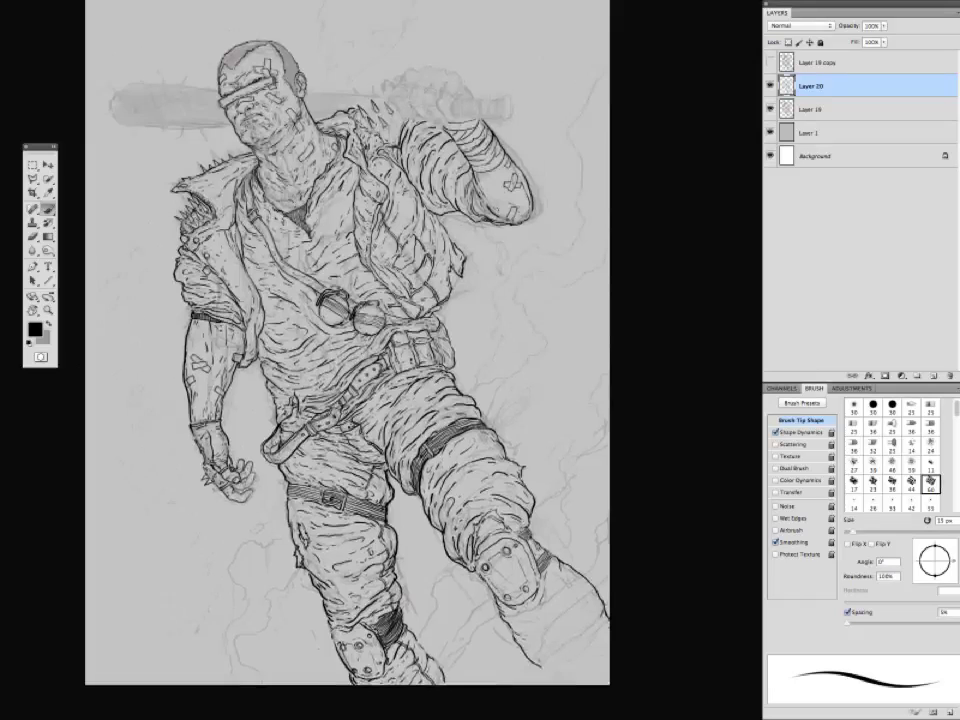
pyautogui.moveTo(208, 310); pyautogui.dragTo(242, 410)
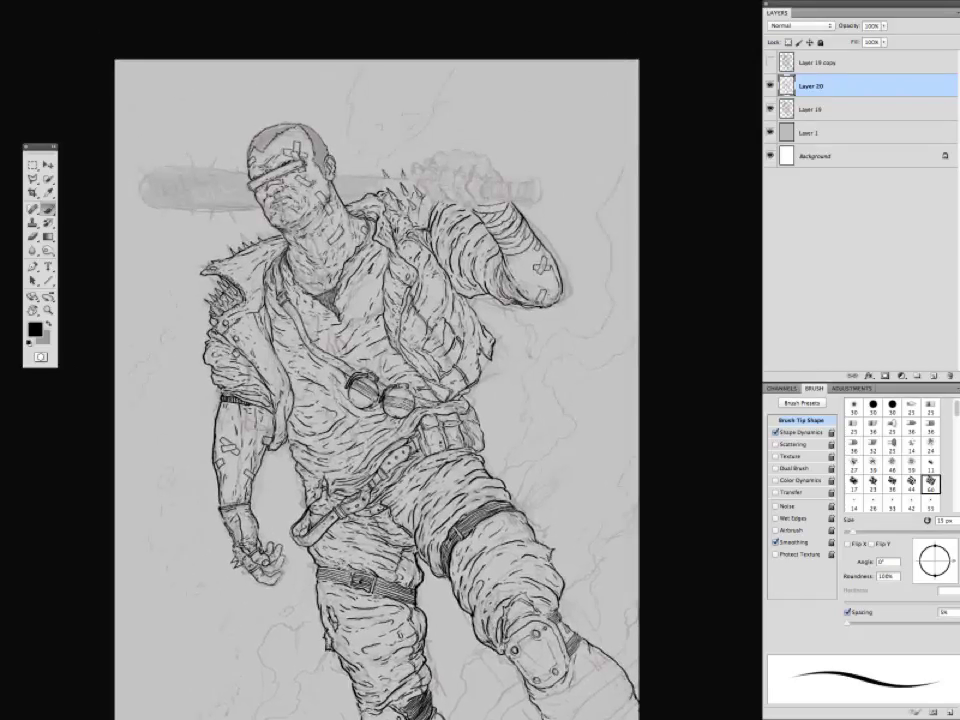
pyautogui.moveTo(379, 514)
pyautogui.mouseDown()
pyautogui.moveTo(372, 429)
pyautogui.moveTo(436, 518)
pyautogui.mouseUp()
pyautogui.moveTo(404, 402); pyautogui.dragTo(412, 390)
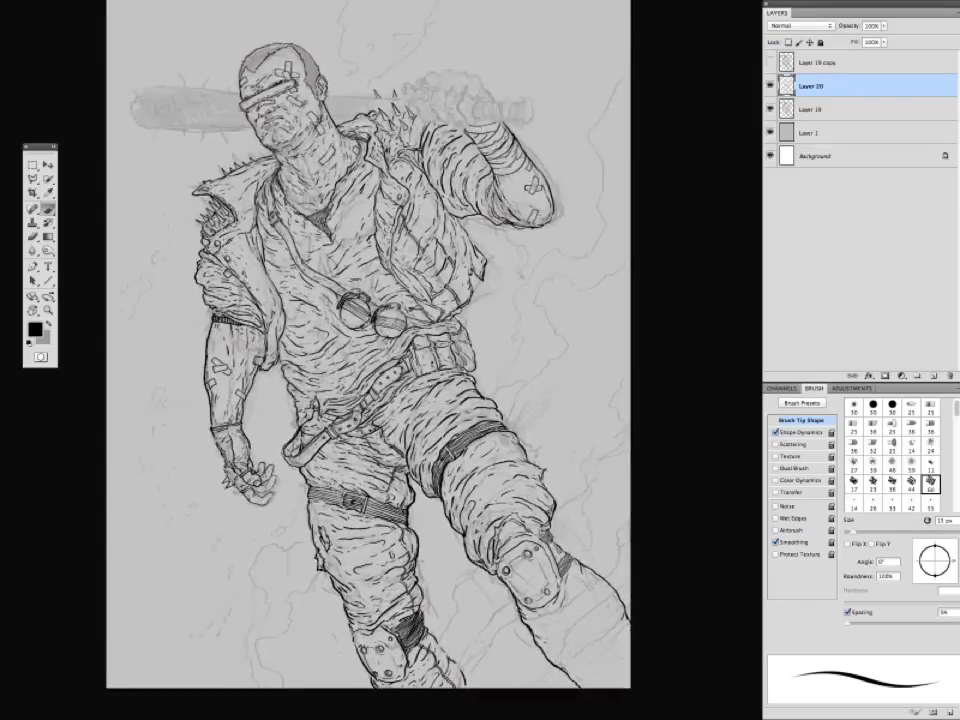
# Ink a small ragged tear on the chest of the shirt and check the whole figure.
pyautogui.press('Tab')
pyautogui.press('Tab')
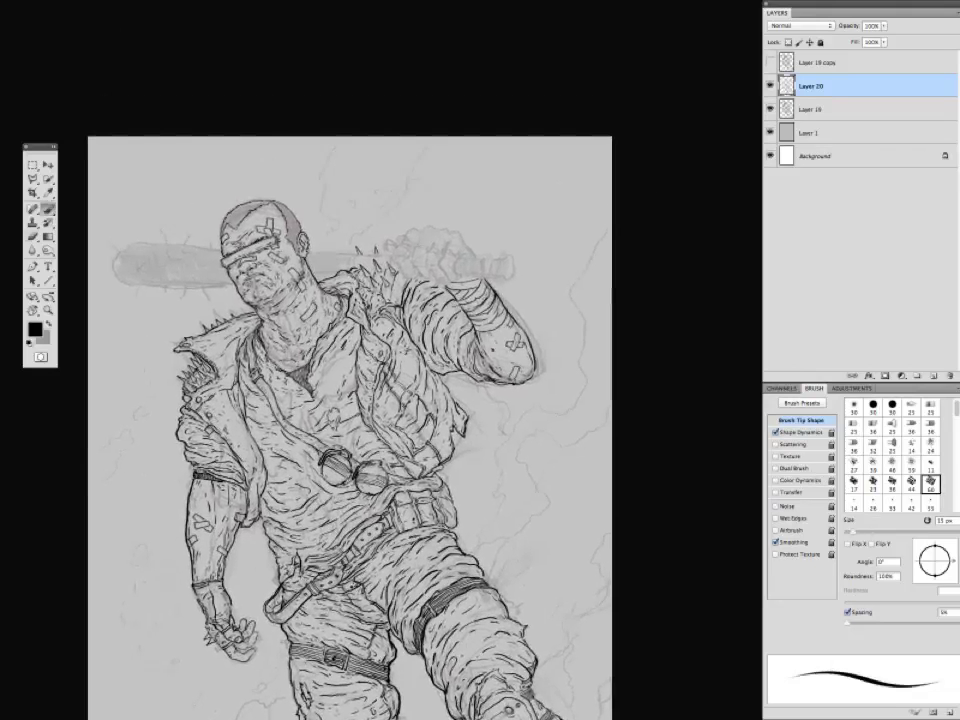
pyautogui.scroll(-5, 380, 400)
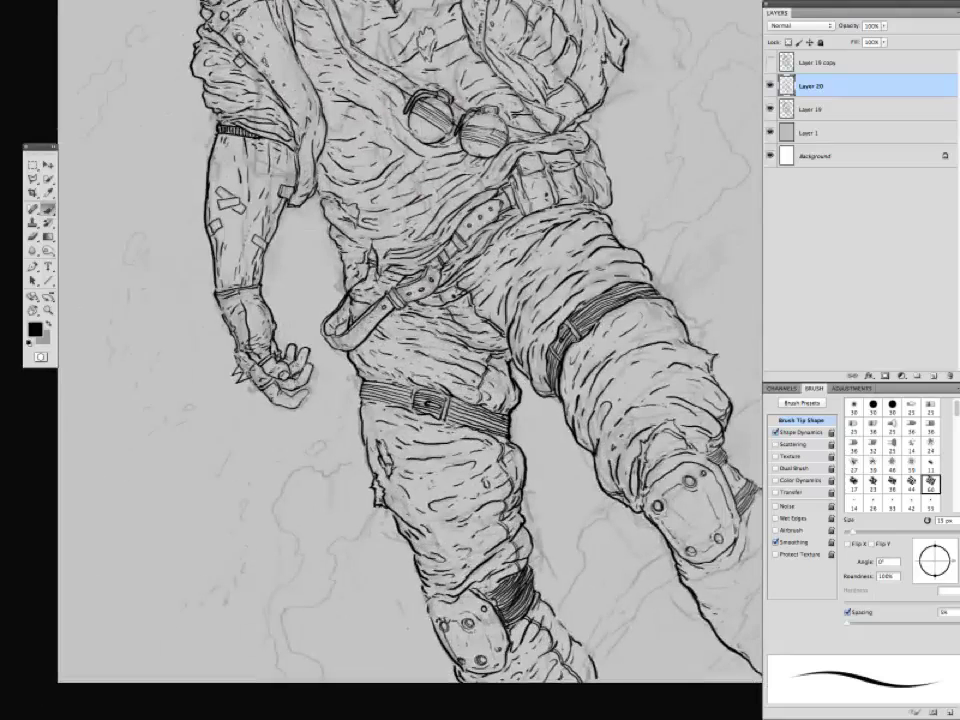
pyautogui.hotkey('ctrl', '-')
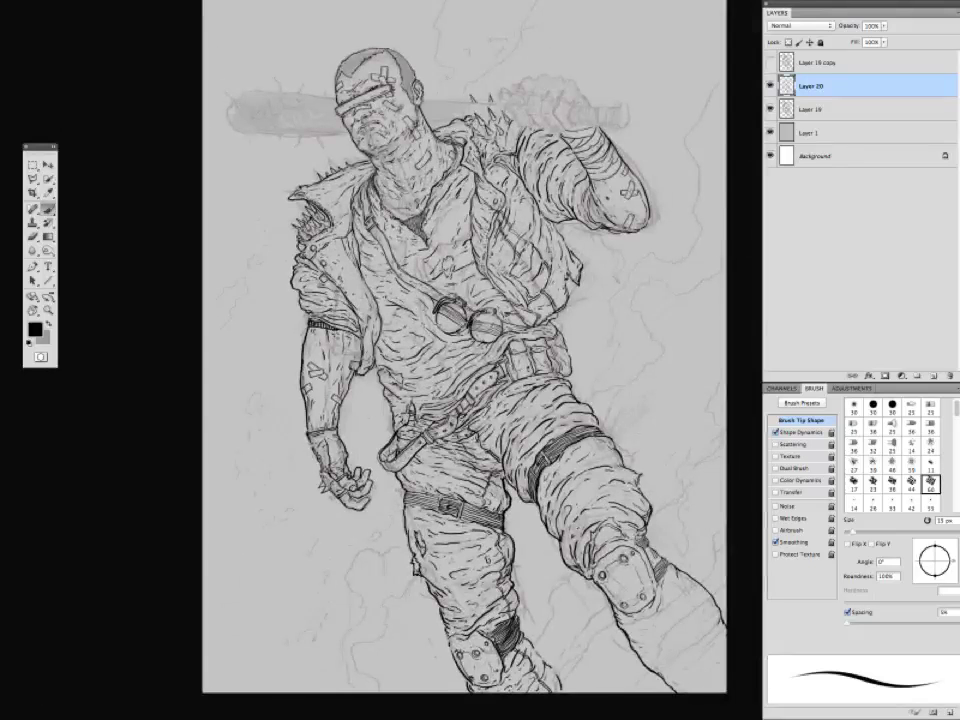
# Examine the inked figure from the lower legs up to the head, shoulders and raised arm.
pyautogui.scroll(-3, 464, 346)
pyautogui.hscroll(3, 464, 346)
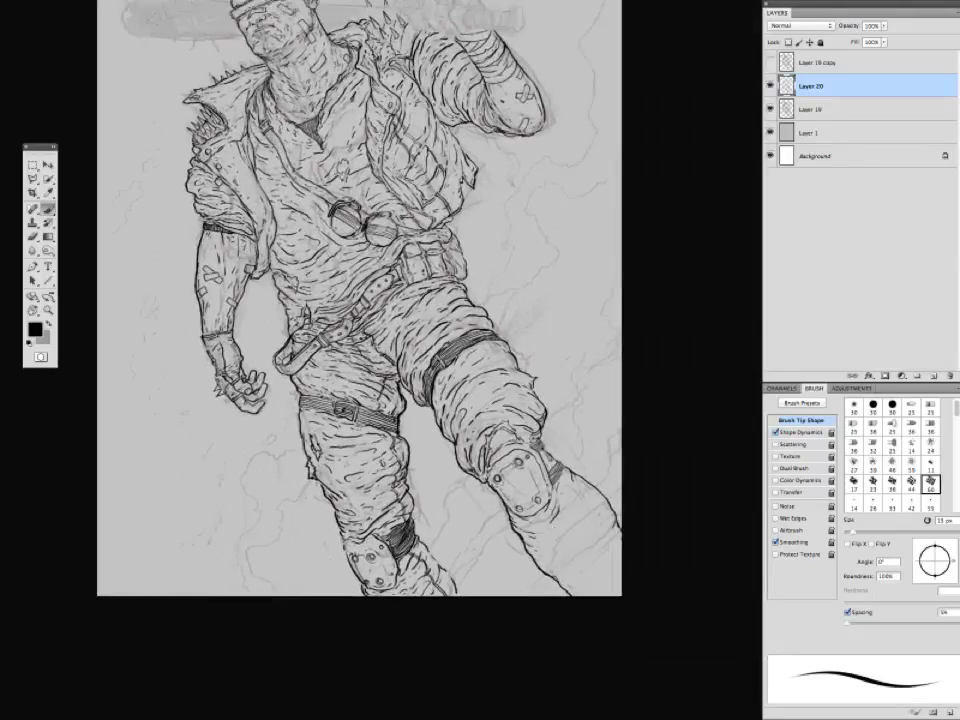
pyautogui.scroll(-1, 360, 346)
pyautogui.scroll(6, 360, 346)
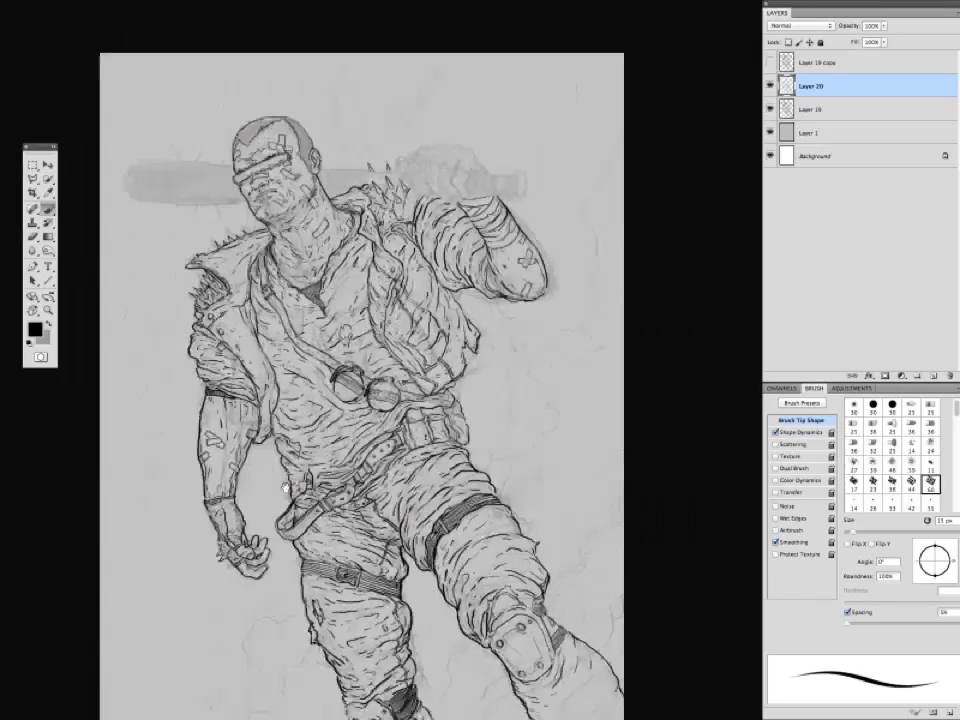
pyautogui.scroll(1, 360, 346)
pyautogui.hscroll(-1, 360, 346)
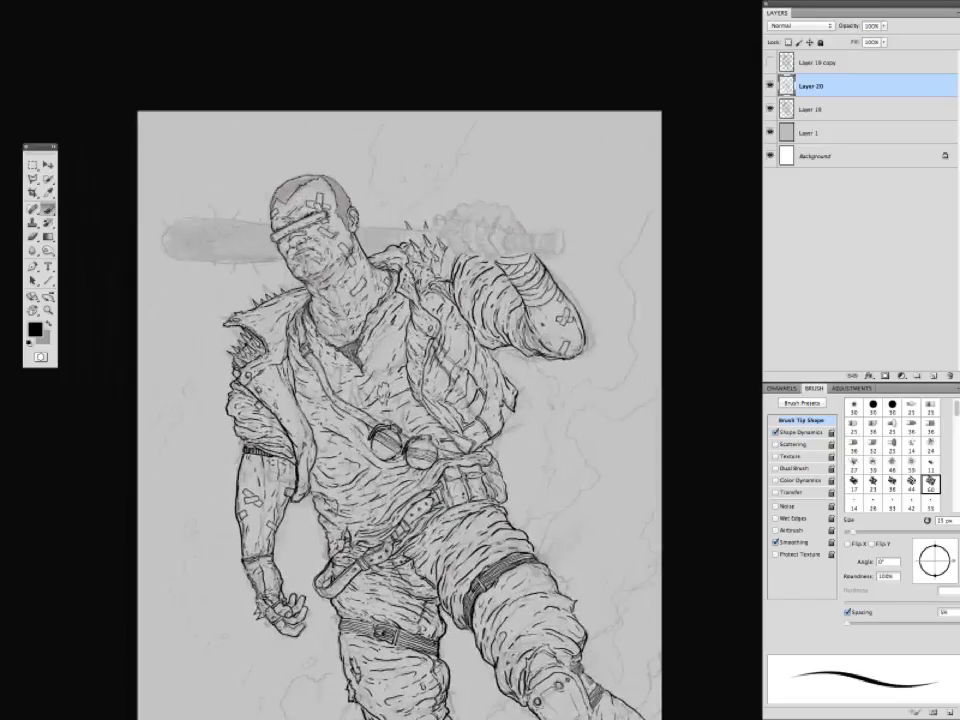
pyautogui.scroll(1, 360, 346)
pyautogui.scroll(2, 360, 346)
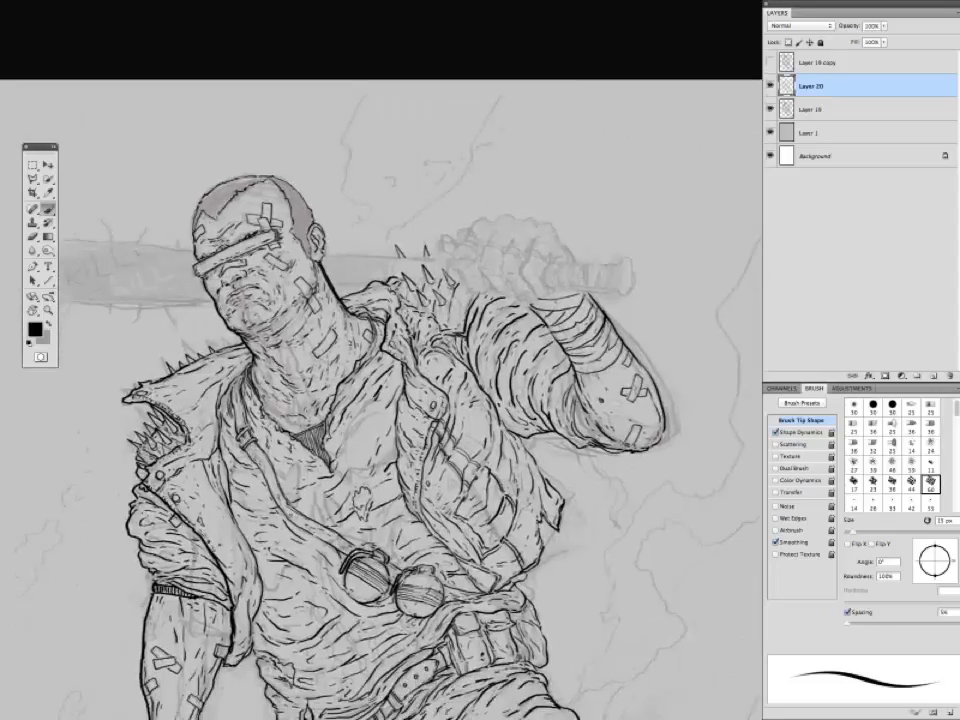
pyautogui.scroll(-1, 360, 346)
pyautogui.hscroll(1, 360, 346)
pyautogui.moveTo(383, 447); pyautogui.dragTo(303, 531)
pyautogui.scroll(-3, 360, 346)
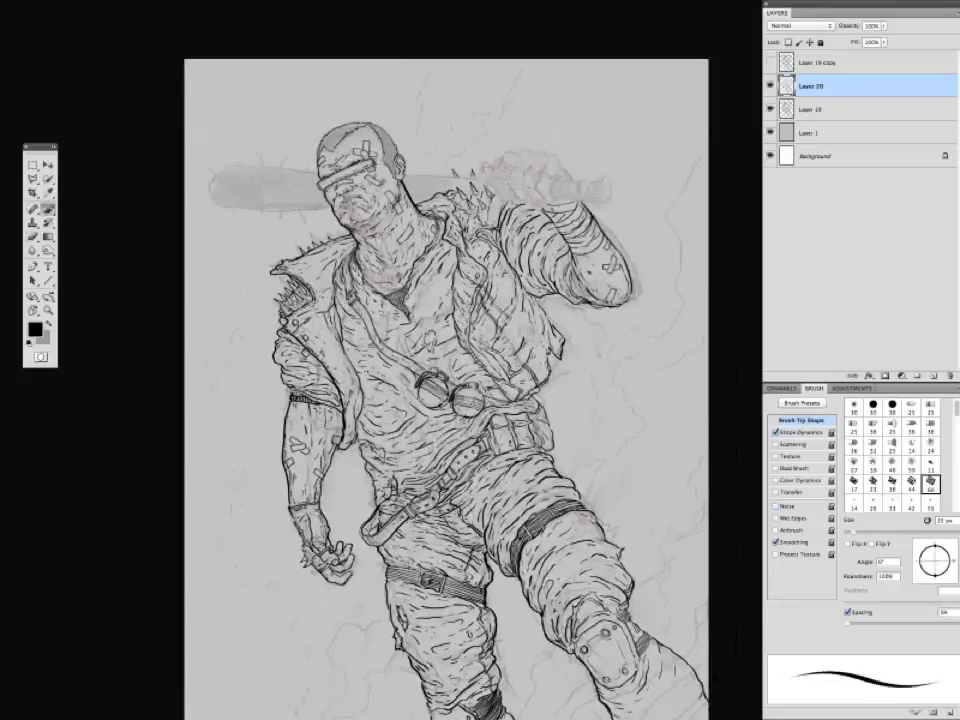
pyautogui.press('b')
pyautogui.scroll(-1, 445, 384)
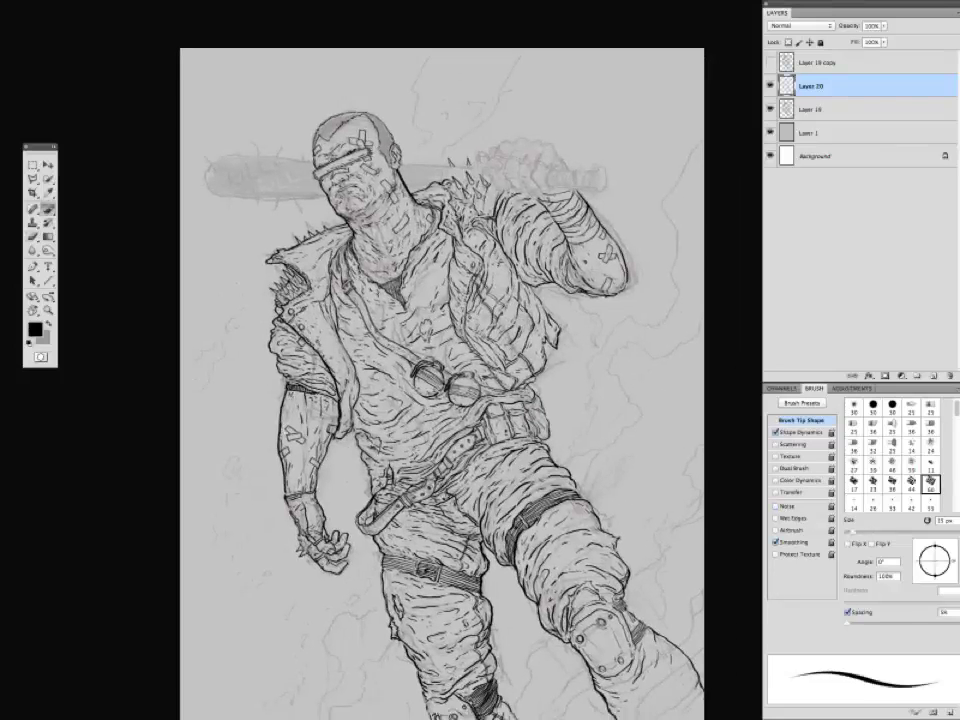
pyautogui.scroll(-2, 420, 380)
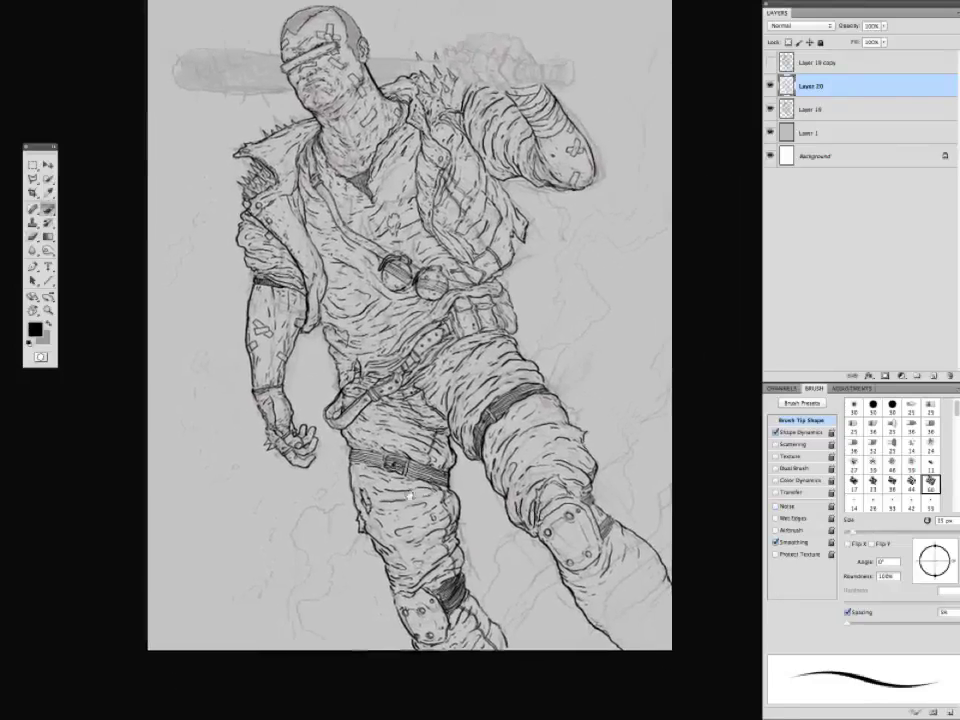
pyautogui.scroll(-2, 299, 450)
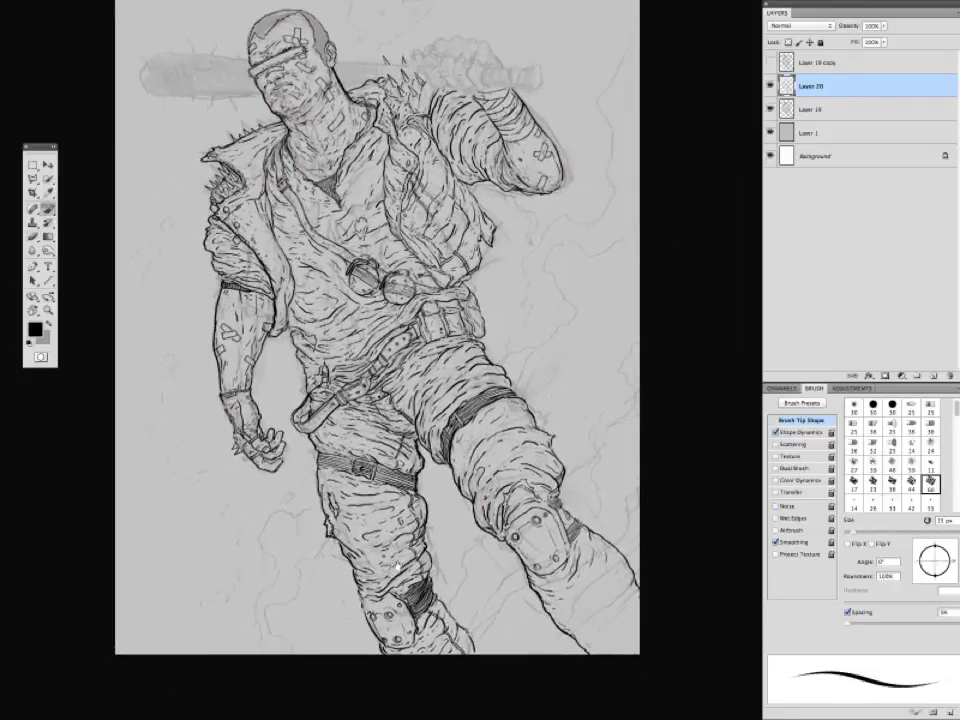
pyautogui.scroll(2, 380, 380)
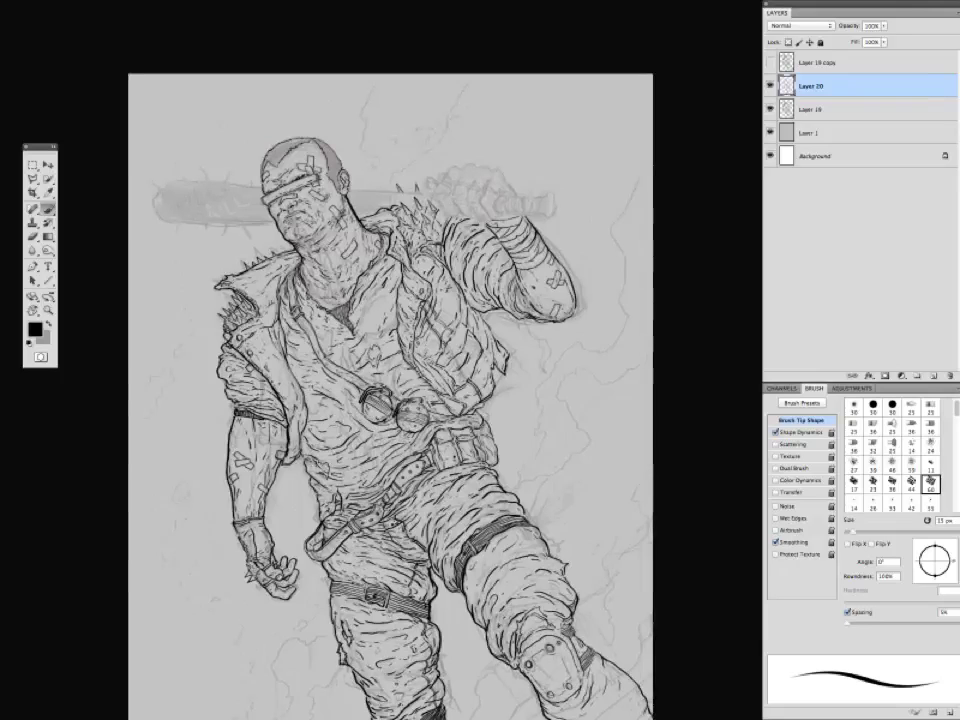
pyautogui.scroll(3, 398, 396)
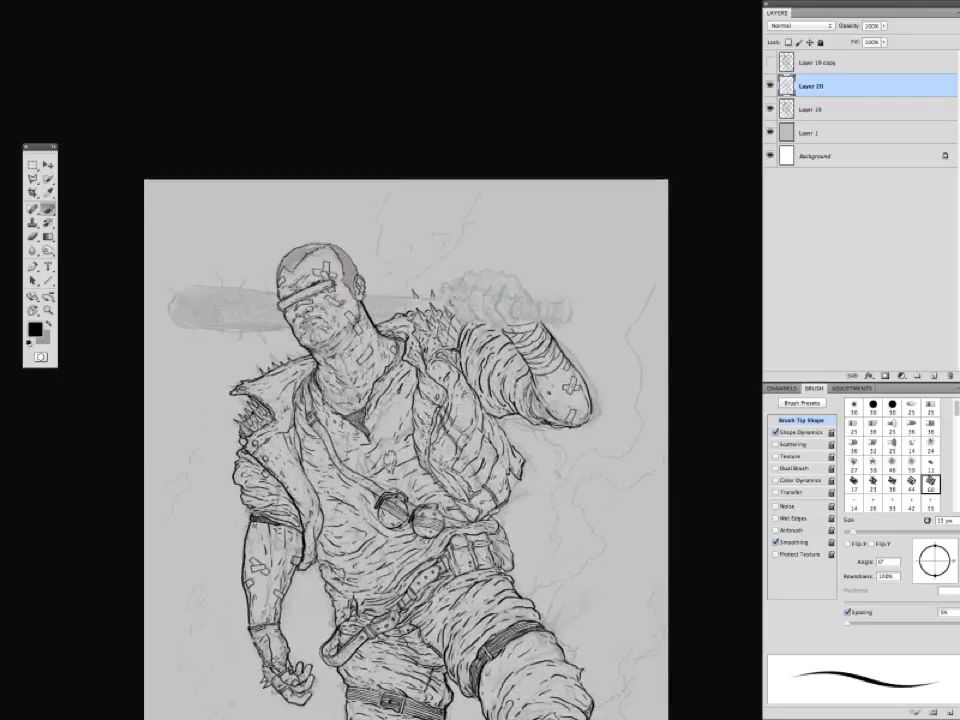
# Ink the thumb and first fingers of the raised fist gripping the bat.
pyautogui.scroll(1, 400, 450)
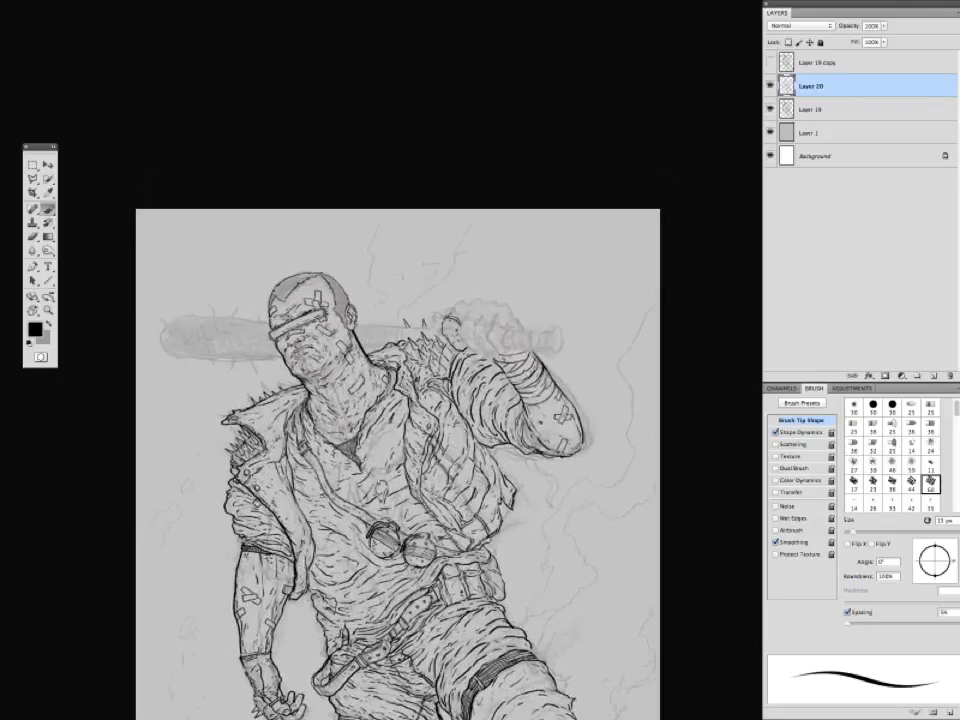
pyautogui.scroll(-3, 400, 450)
pyautogui.scroll(-5, 400, 400)
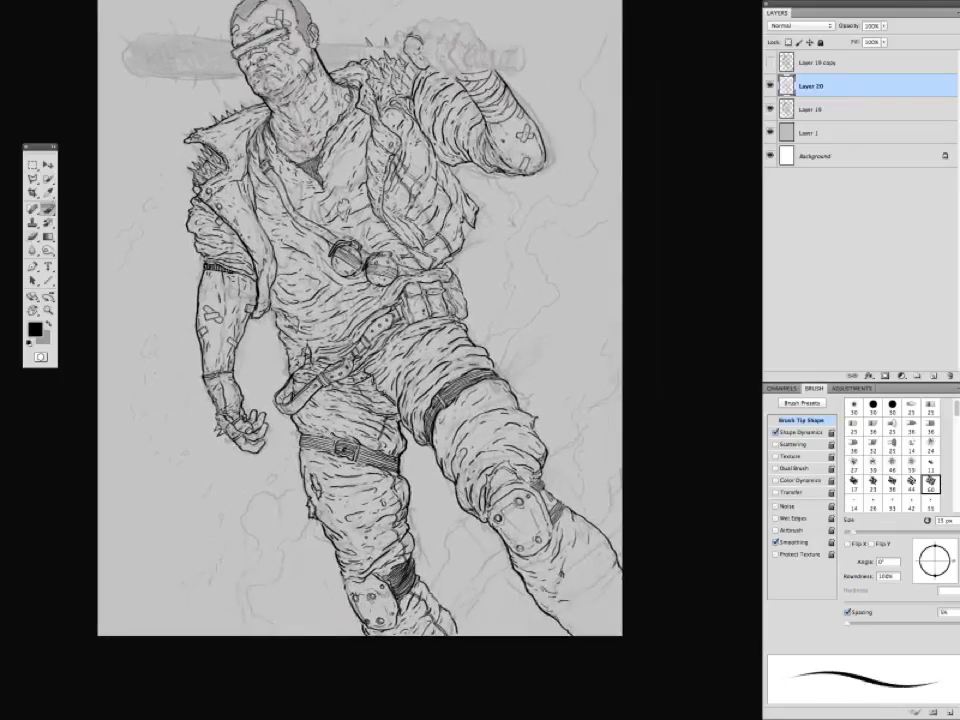
pyautogui.moveTo(218, 338); pyautogui.dragTo(212, 503)
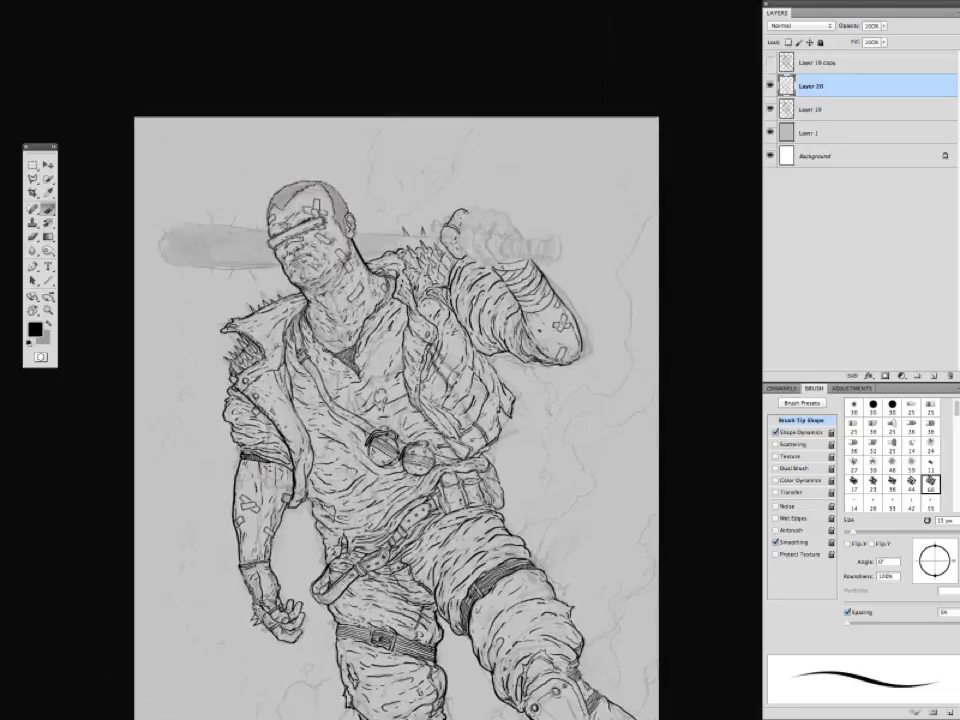
pyautogui.moveTo(467, 210); pyautogui.dragTo(484, 211)
pyautogui.moveTo(462, 217)
pyautogui.mouseDown()
pyautogui.moveTo(475, 230)
pyautogui.moveTo(459, 247)
pyautogui.moveTo(478, 259)
pyautogui.mouseUp()
pyautogui.moveTo(483, 209)
pyautogui.mouseDown()
pyautogui.moveTo(496, 215)
pyautogui.moveTo(483, 228)
pyautogui.mouseUp()
# Ink the remaining fingers and knuckles of the raised fist down to the wrist.
pyautogui.moveTo(417, 523); pyautogui.dragTo(407, 427)
pyautogui.moveTo(429, 305); pyautogui.dragTo(399, 424)
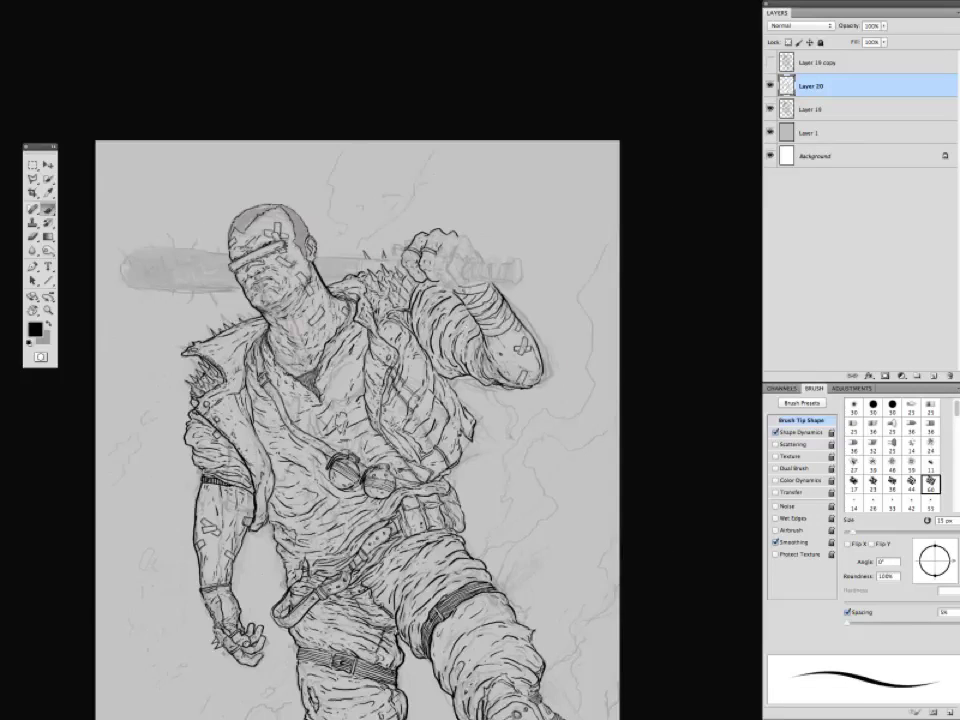
pyautogui.moveTo(425, 355); pyautogui.dragTo(423, 387)
pyautogui.scroll(1, 327, 228)
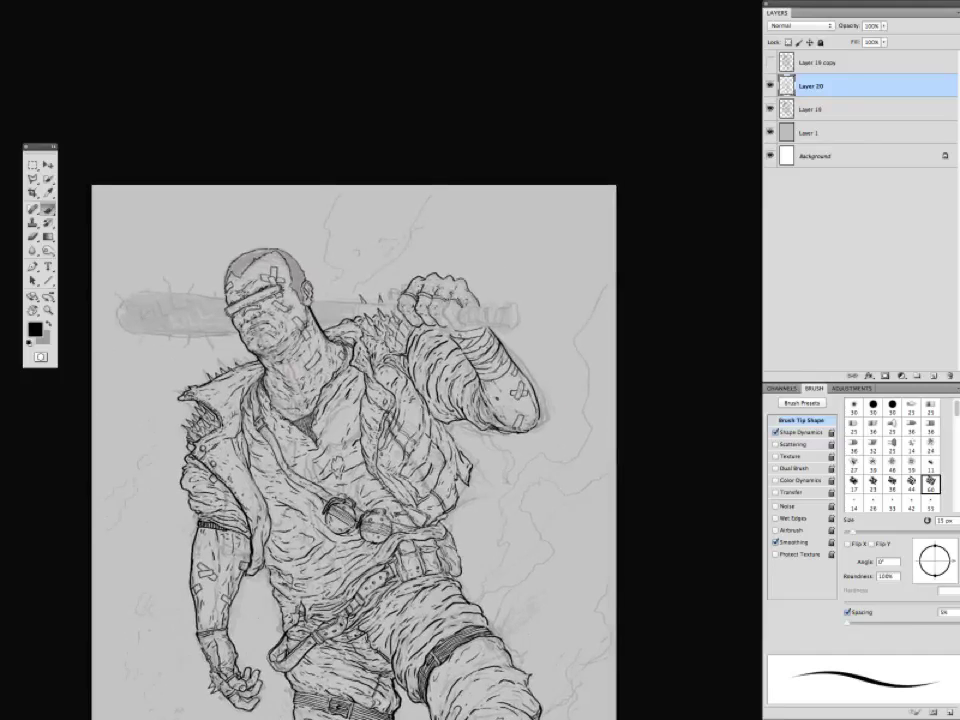
pyautogui.scroll(1, 330, 450)
pyautogui.hscroll(1, 330, 450)
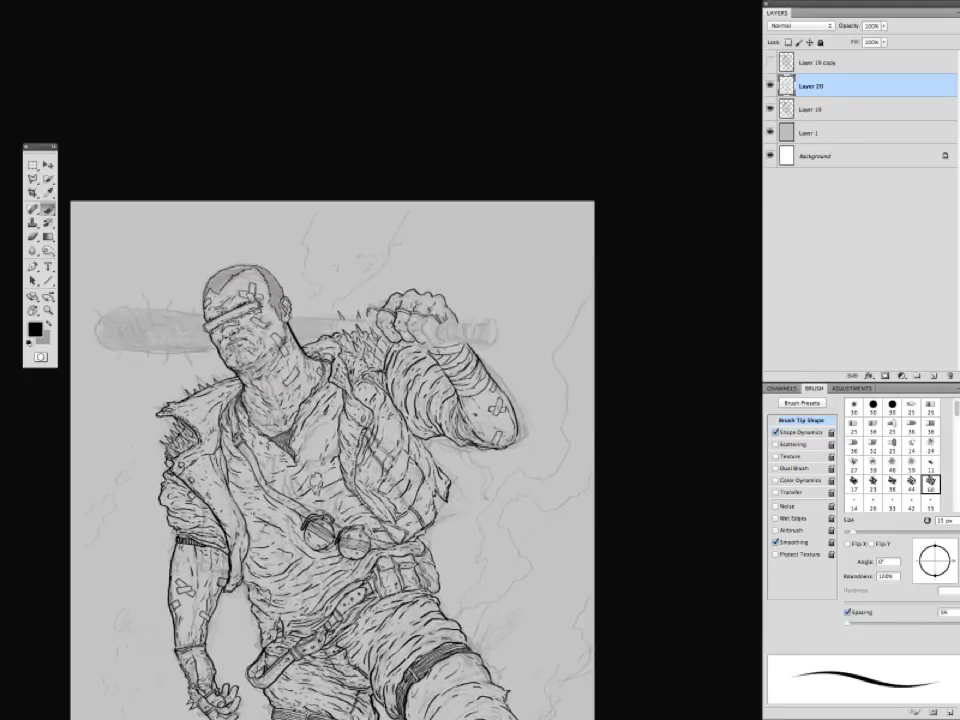
pyautogui.scroll(-5, 327, 252)
pyautogui.hscroll(-1, 327, 252)
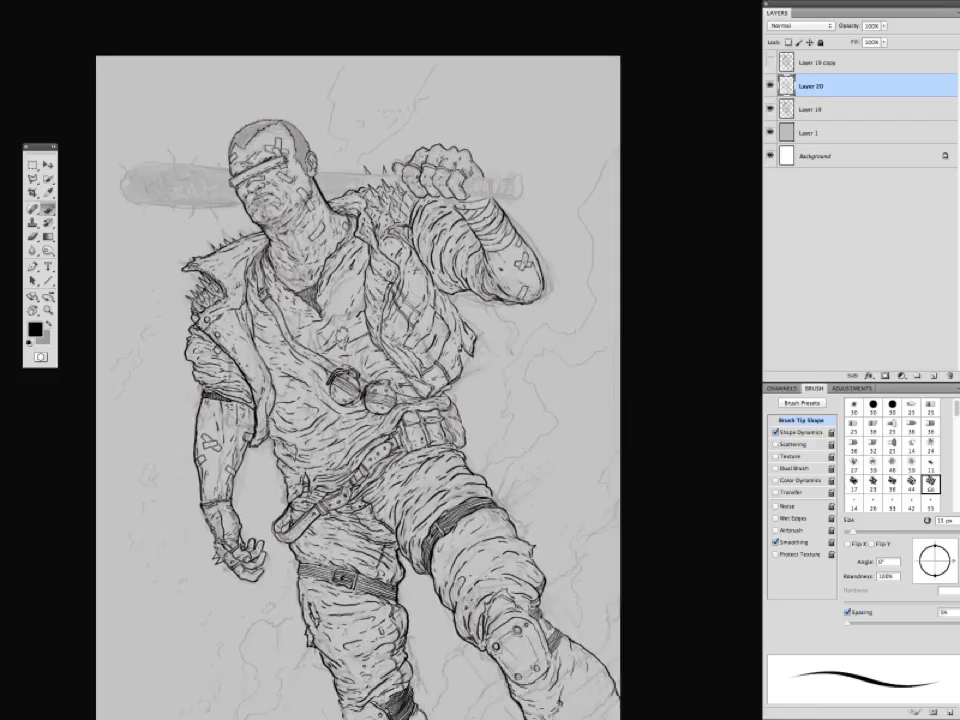
# Lasso the inked fist, adjust it slightly with Free Transform, and deselect it.
pyautogui.moveTo(34, 179); pyautogui.dragTo(66, 178)
pyautogui.moveTo(417, 190); pyautogui.dragTo(412, 184)
pyautogui.press('super+t')
pyautogui.moveTo(388, 114); pyautogui.dragTo(394, 120)
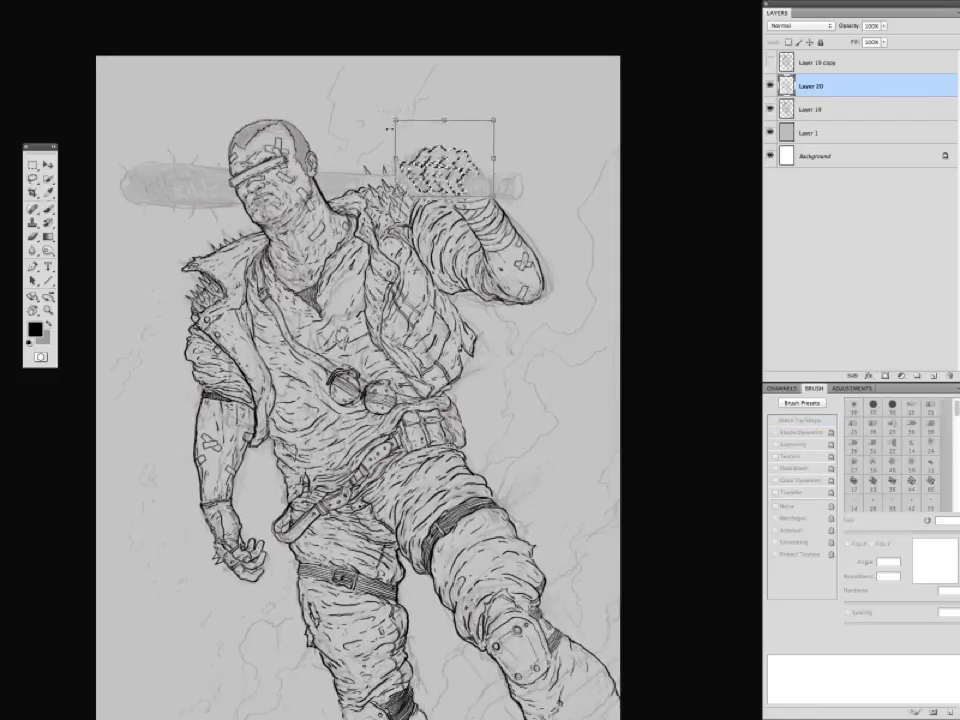
pyautogui.press('Return')
pyautogui.press('super+d')
pyautogui.press('b')
# Ink the straight edges of the bat's shaft on both sides of the fist.
pyautogui.scroll(2, 340, 150)
pyautogui.hscroll(-1, 340, 150)
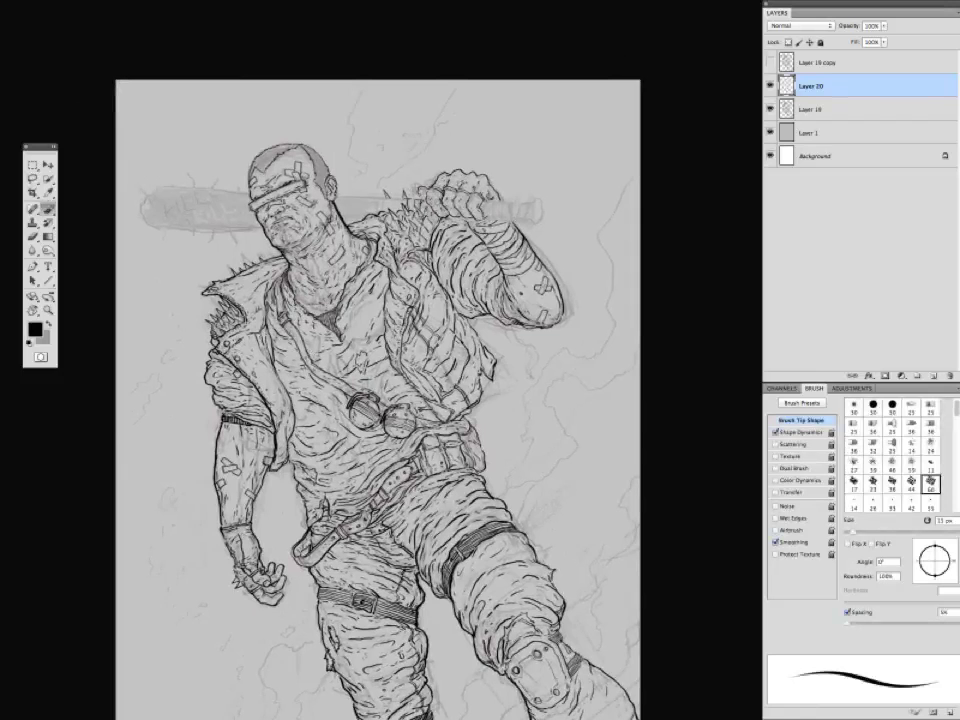
pyautogui.scroll(3, 340, 400)
pyautogui.hscroll(1, 340, 400)
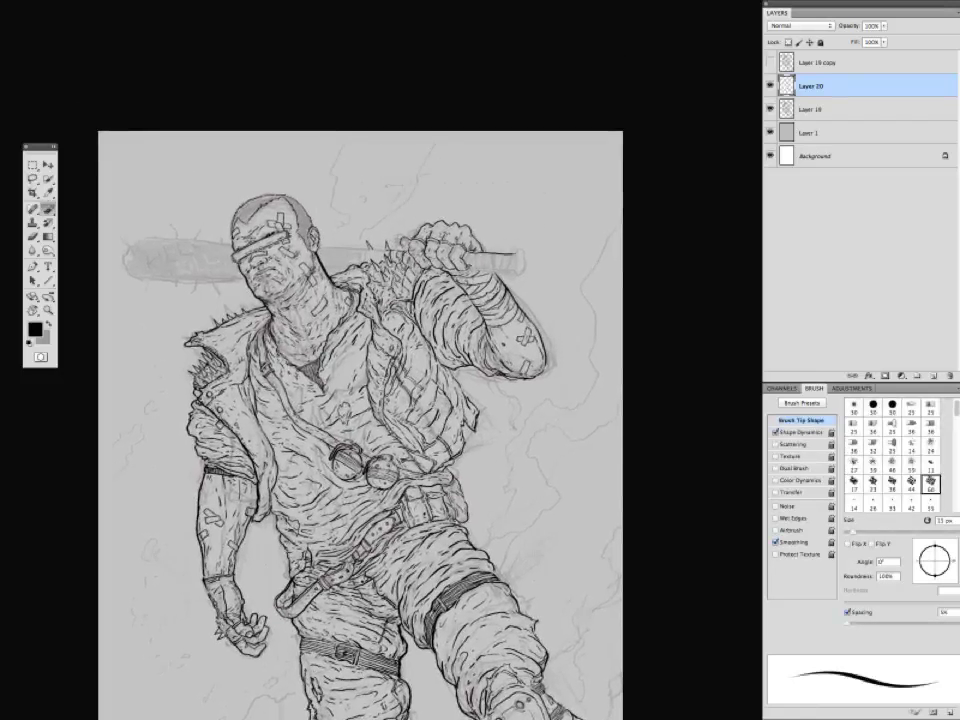
pyautogui.scroll(-1, 360, 420)
pyautogui.hscroll(-1, 360, 420)
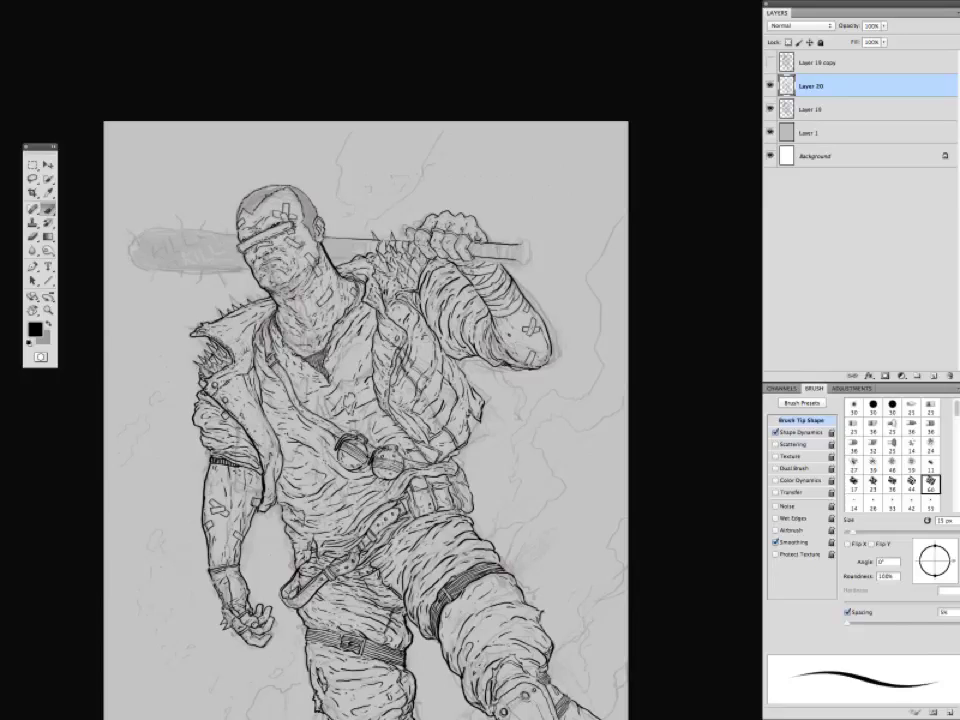
# Ink the bat's wrapped grip and end knob, and rename Layer 20 as line art.
pyautogui.press('m')
pyautogui.moveTo(472, 241); pyautogui.dragTo(522, 258)
pyautogui.hotkey('ctrl', 'd')
pyautogui.press('b')
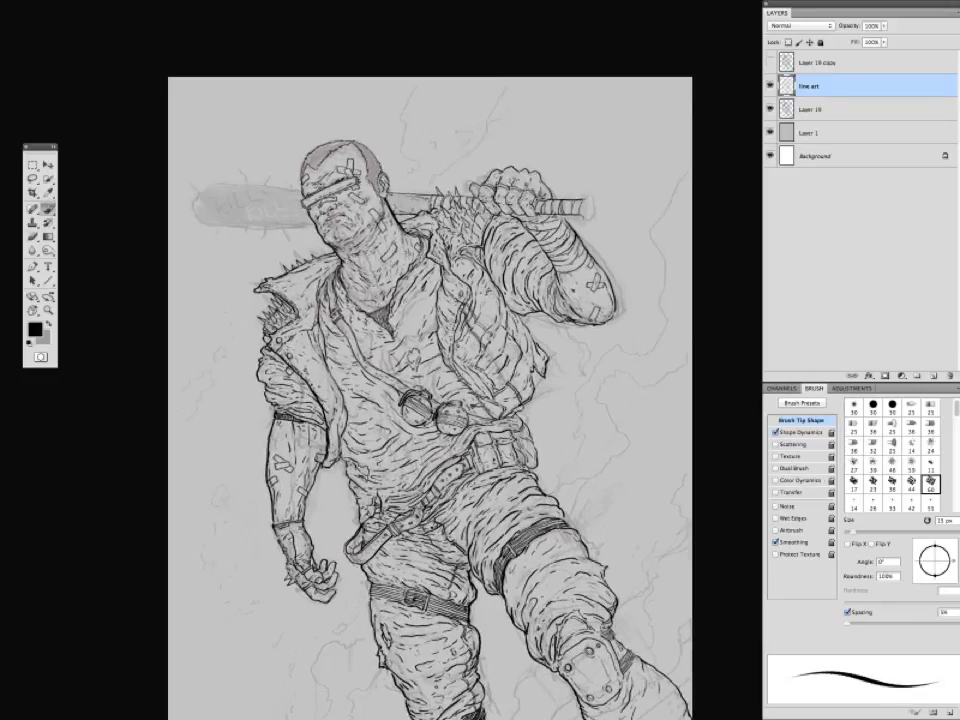
pyautogui.moveTo(586, 199); pyautogui.dragTo(587, 218)
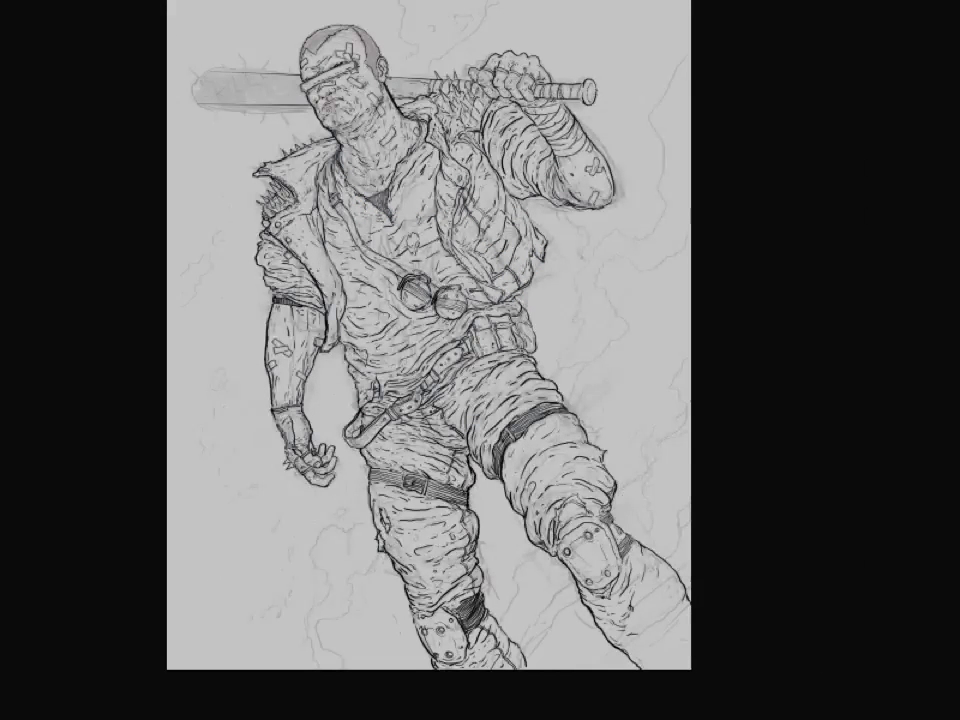
# Ink the small cord loop hanging beside the belt pouches at the hip.
pyautogui.press('Tab')
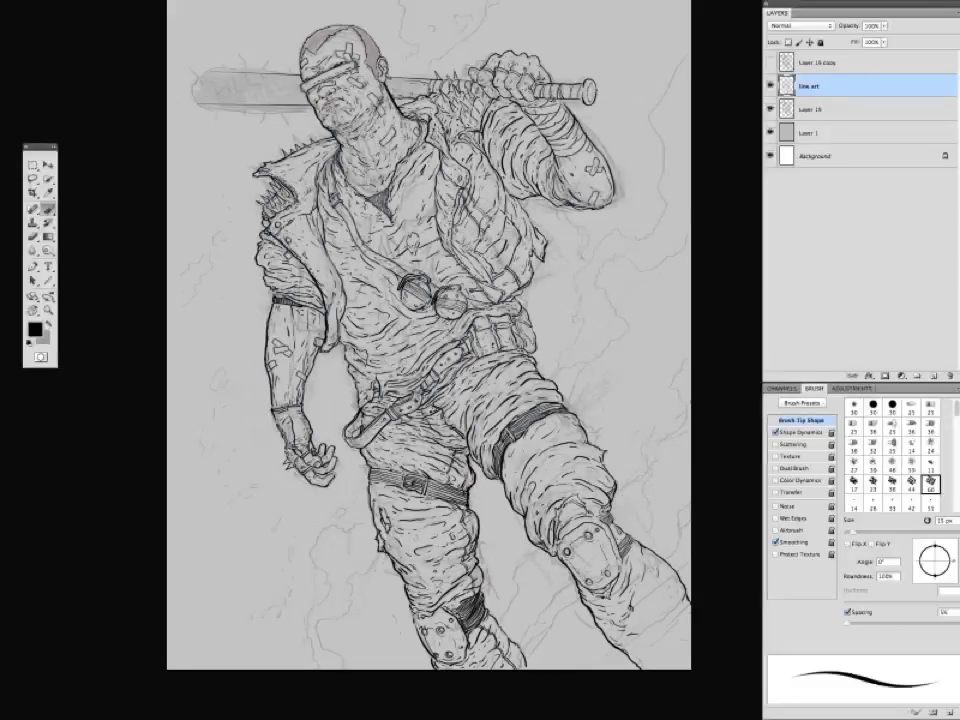
pyautogui.scroll(-5, 430, 360)
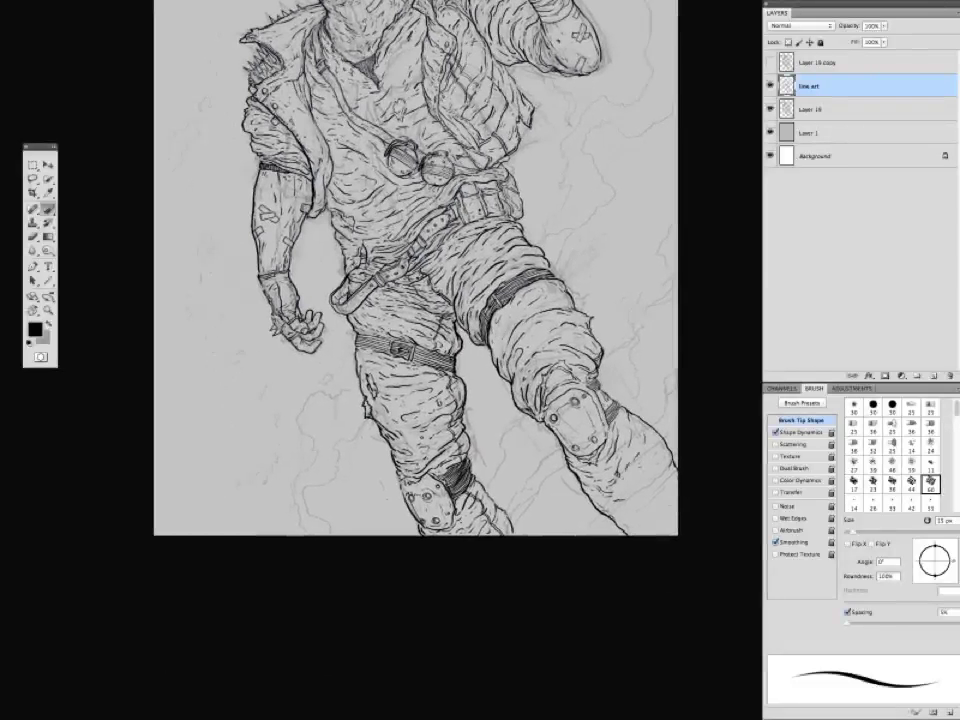
pyautogui.scroll(3, 420, 300)
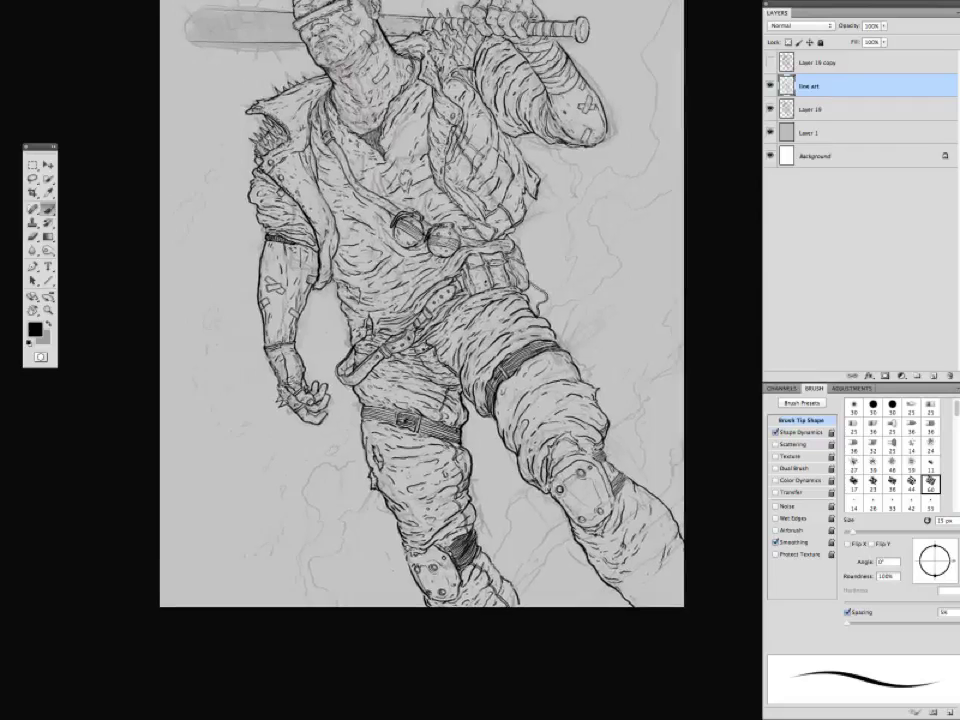
pyautogui.scroll(1, 420, 300)
pyautogui.scroll(-3, 420, 300)
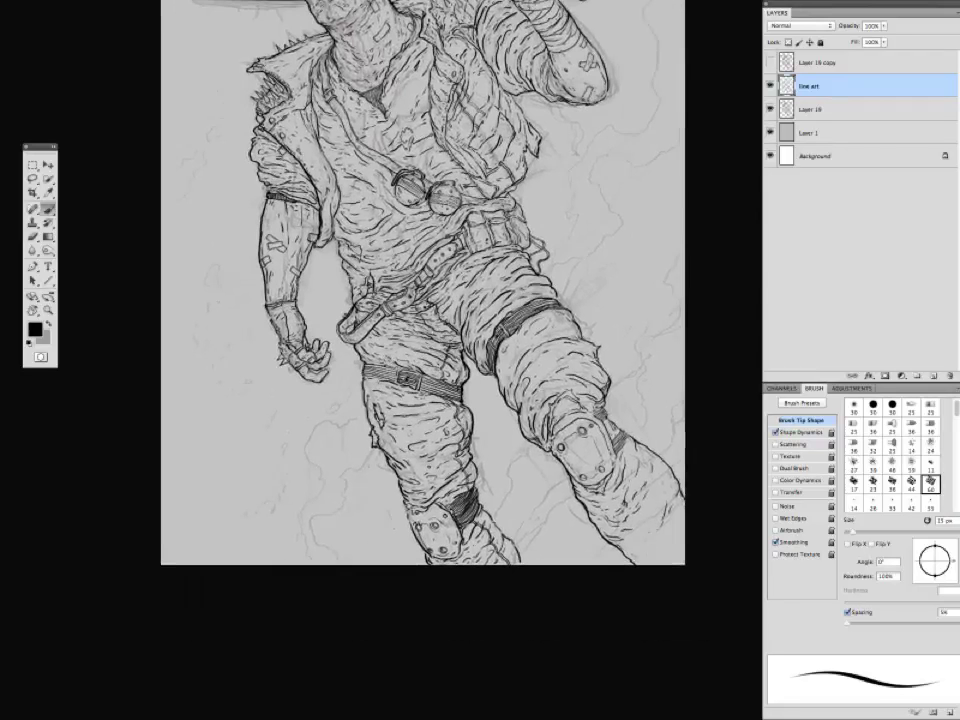
pyautogui.scroll(-3, 420, 300)
pyautogui.scroll(1, 420, 300)
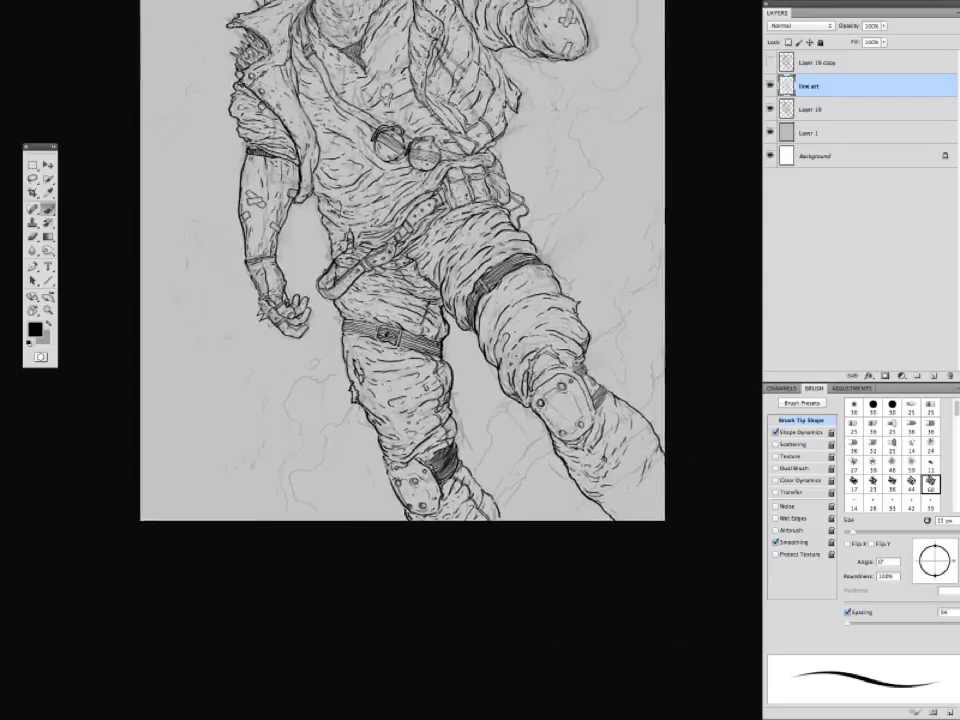
pyautogui.scroll(4, 400, 360)
pyautogui.scroll(7, 400, 360)
# Ink the bat's barrel outline around its rounded end, clean it up with the Eraser, and check the whole figure.
pyautogui.press('e')
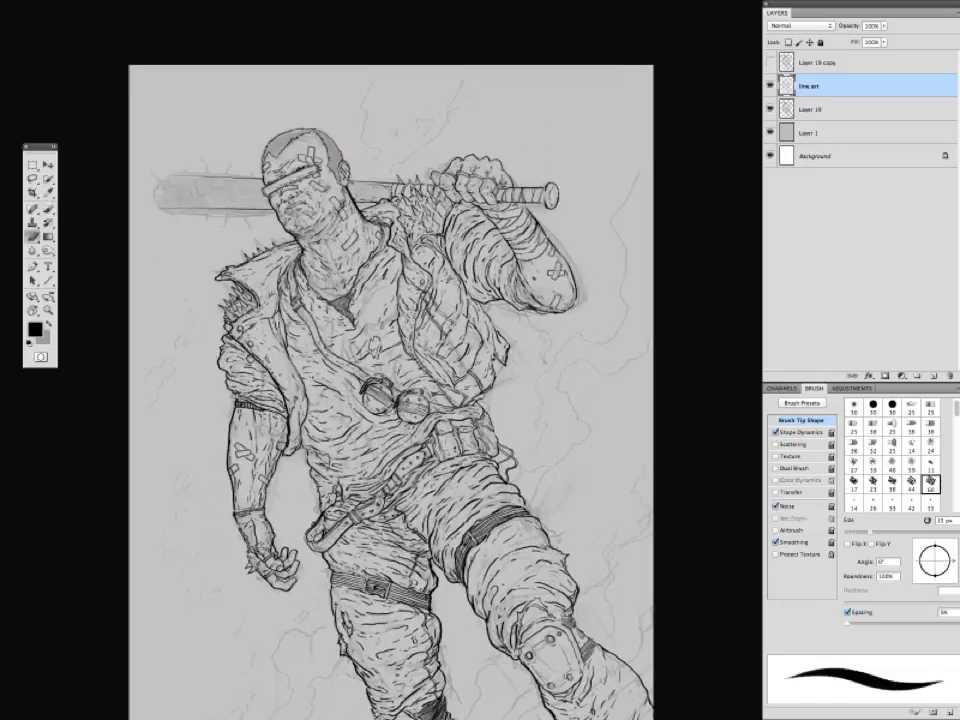
pyautogui.press('b')
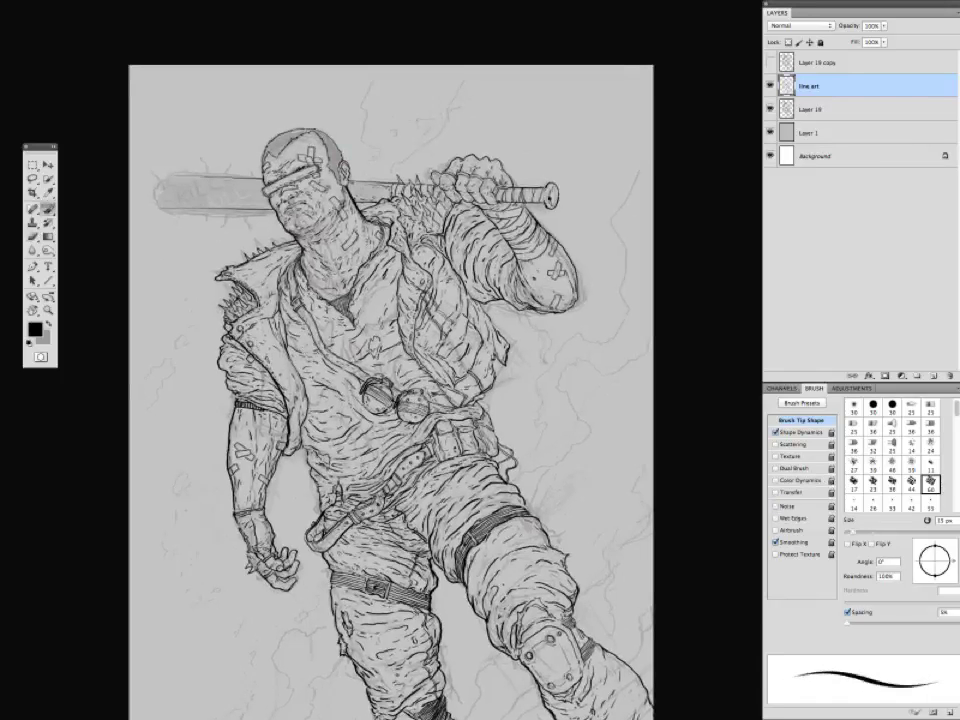
pyautogui.hscroll(-5, 450, 390)
pyautogui.scroll(1, 450, 390)
pyautogui.press('e')
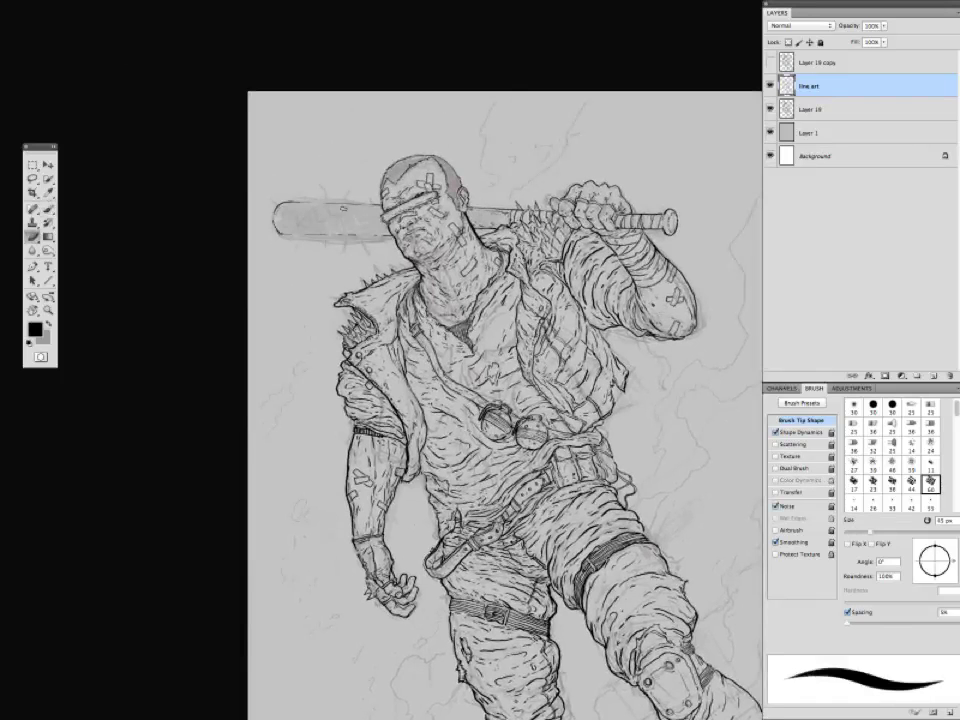
pyautogui.scroll(-3, 505, 400)
pyautogui.press('b')
pyautogui.scroll(-1, 505, 400)
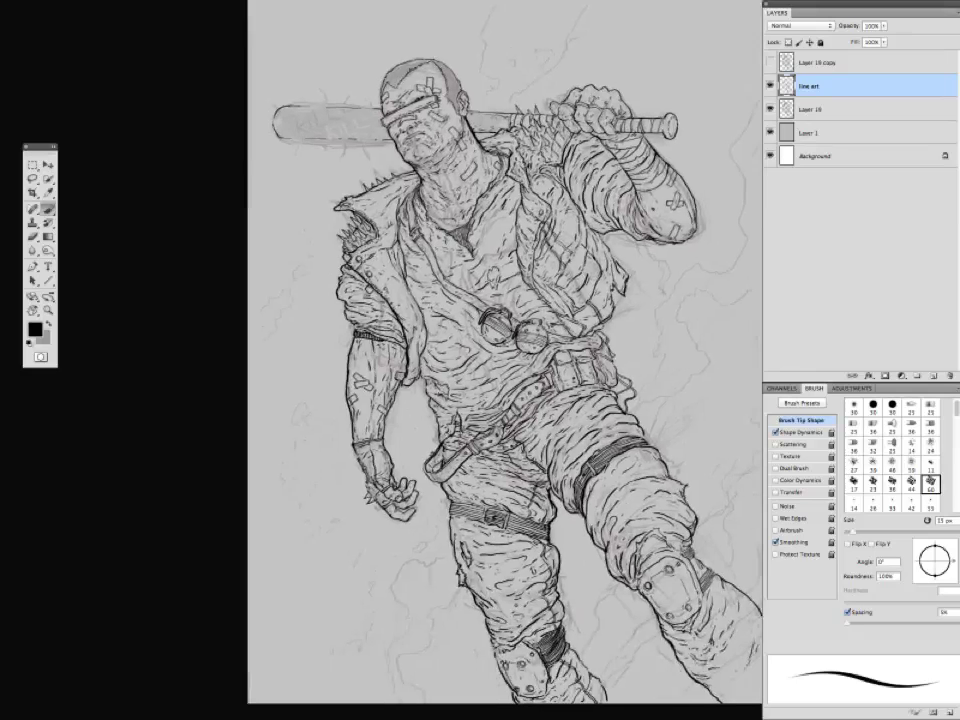
pyautogui.scroll(-1, 505, 400)
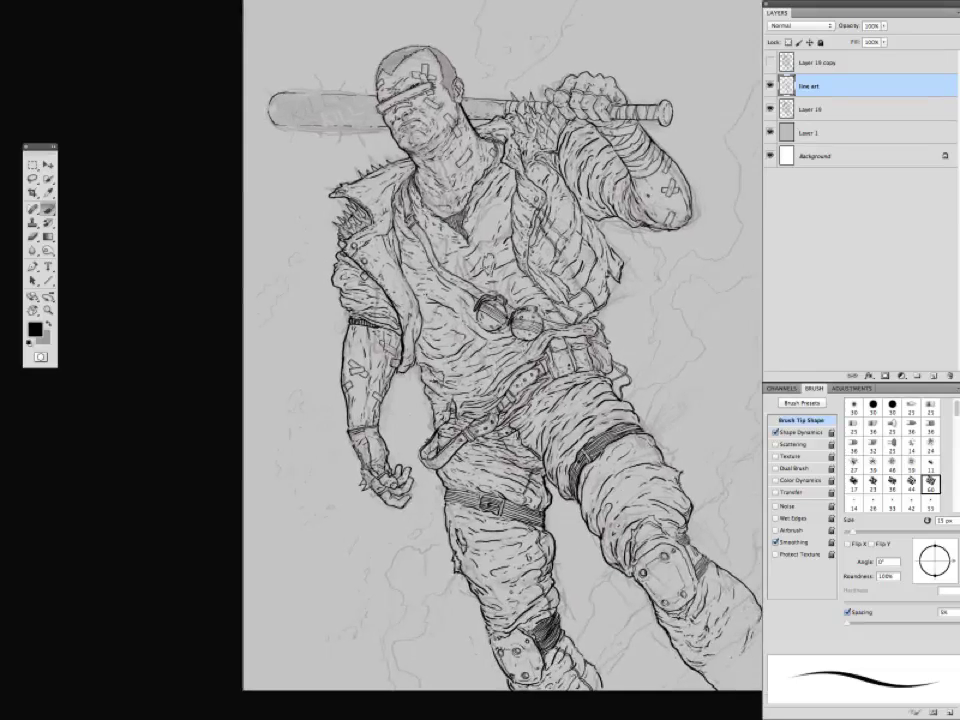
pyautogui.press('Tab')
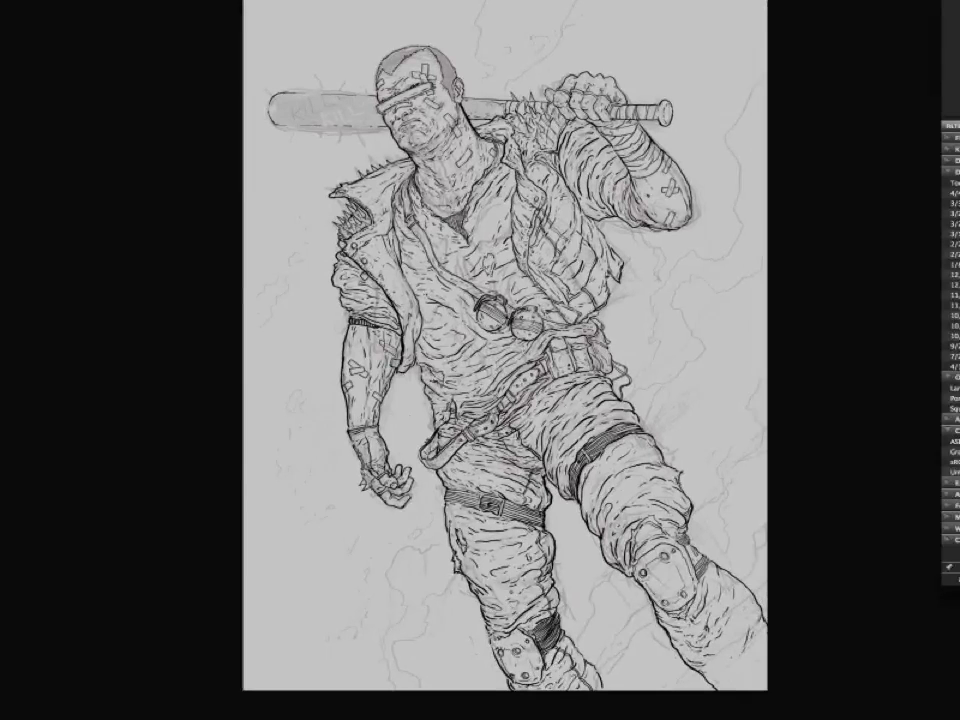
pyautogui.press('Tab')
pyautogui.scroll(-4, 415, 300)
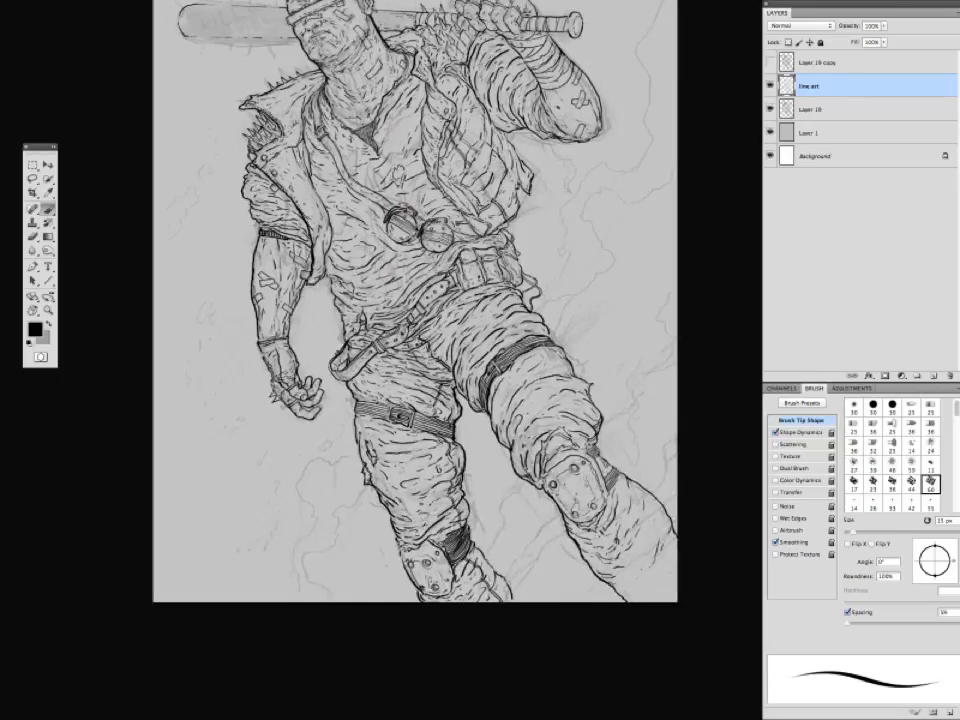
# Examine the inked figure from the head and bat down to both knee pads and lower legs.
pyautogui.scroll(-3, 415, 300)
pyautogui.moveTo(578, 544); pyautogui.dragTo(600, 533)
pyautogui.moveTo(608, 543); pyautogui.dragTo(628, 522)
pyautogui.moveTo(471, 455)
pyautogui.mouseDown()
pyautogui.moveTo(414, 444)
pyautogui.moveTo(424, 499)
pyautogui.mouseUp()
pyautogui.moveTo(357, 390); pyautogui.dragTo(453, 518)
pyautogui.moveTo(300, 196); pyautogui.dragTo(281, 321)
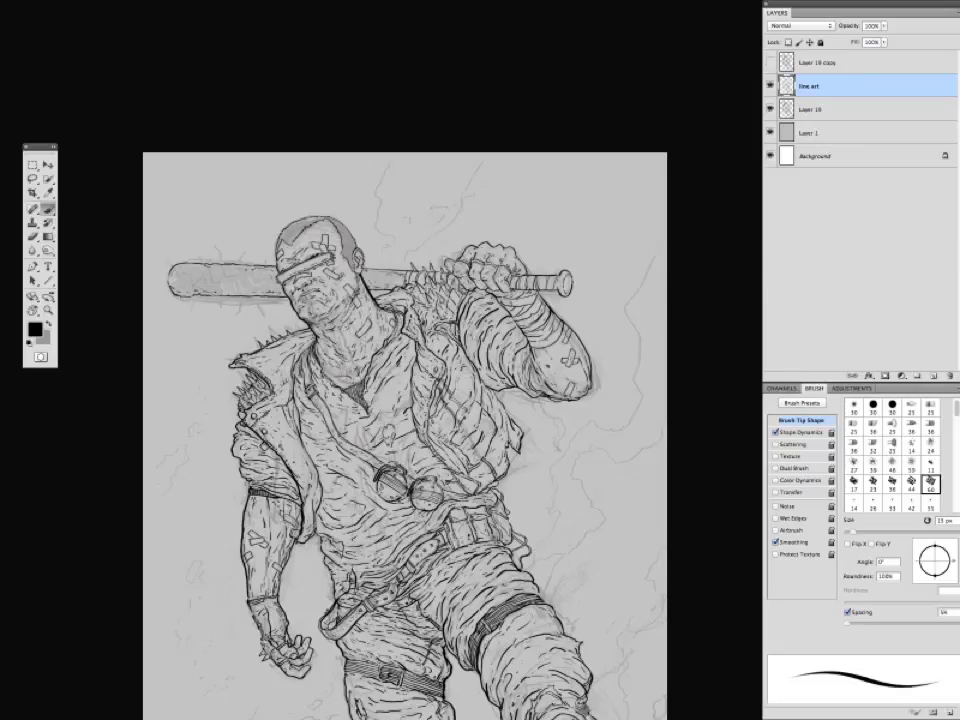
pyautogui.moveTo(400, 450); pyautogui.dragTo(414, 298)
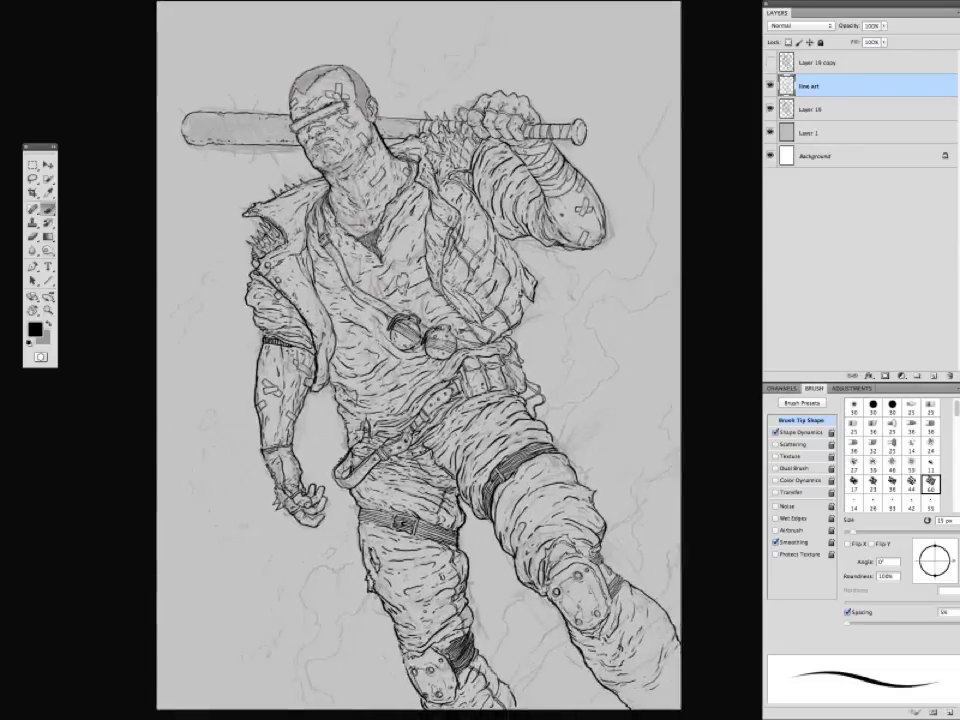
pyautogui.scroll(-3, 405, 360)
pyautogui.moveTo(242, 343); pyautogui.dragTo(210, 361)
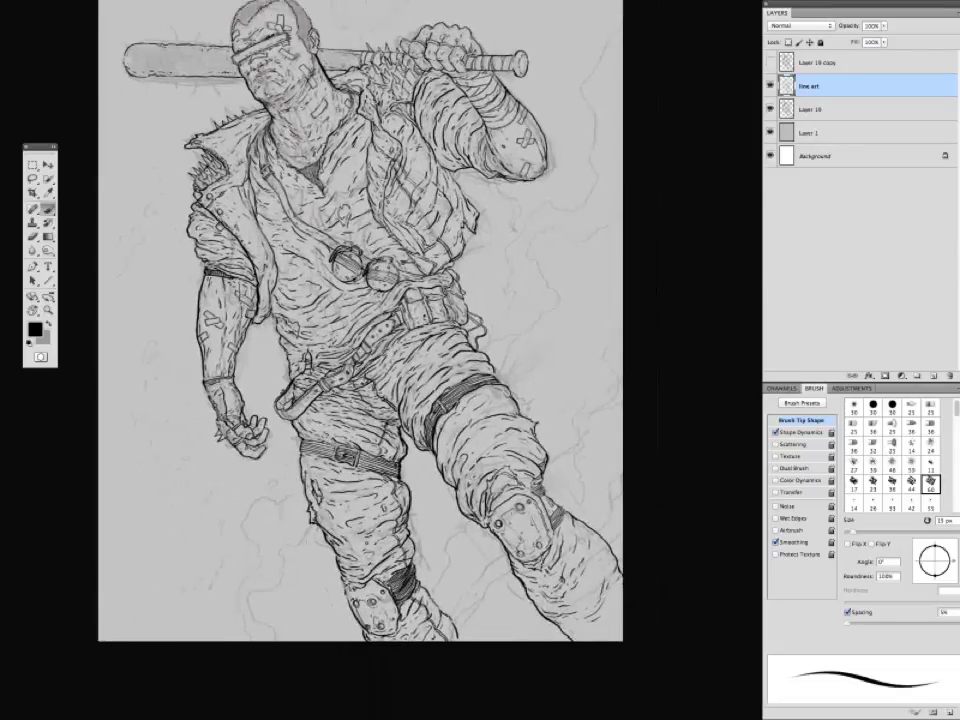
pyautogui.press('Tab')
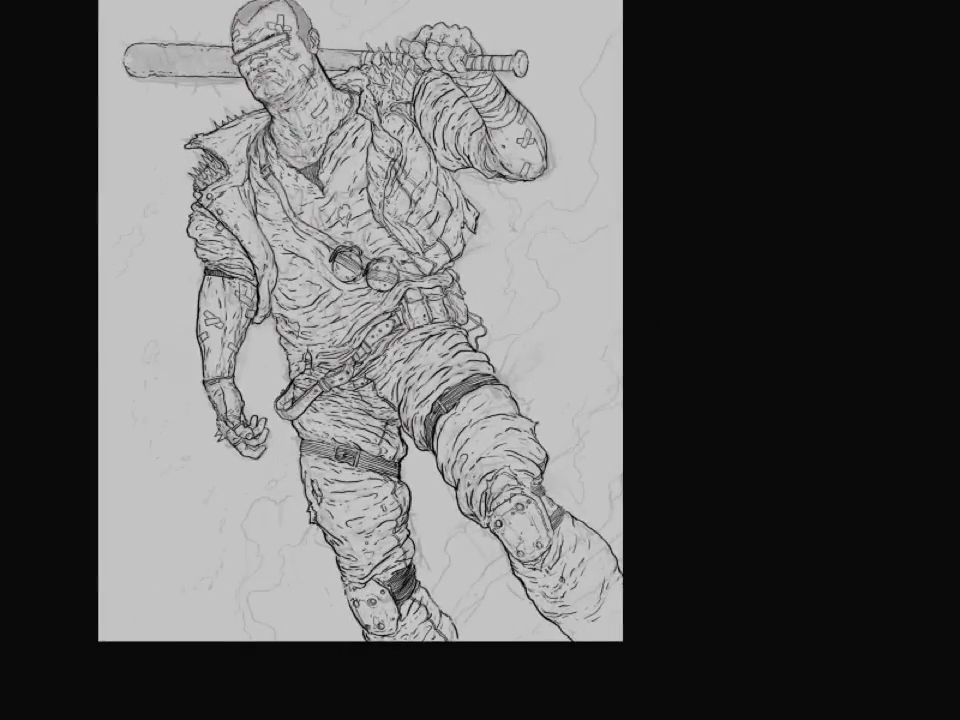
pyautogui.press('Tab')
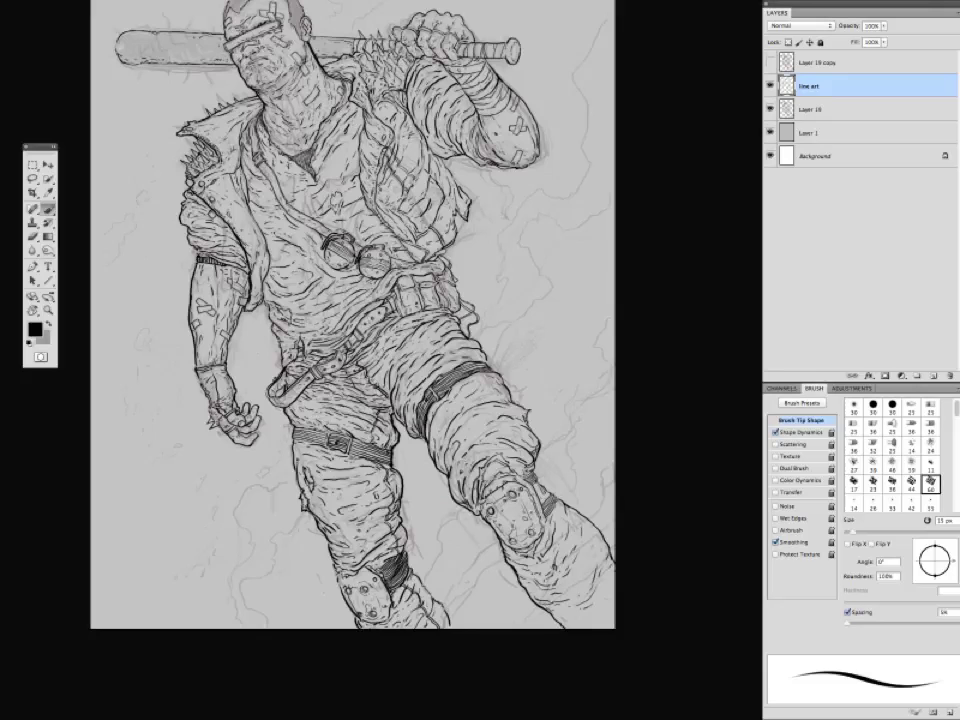
pyautogui.scroll(-2, 352, 360)
pyautogui.scroll(5, 352, 360)
pyautogui.hscroll(-2, 352, 360)
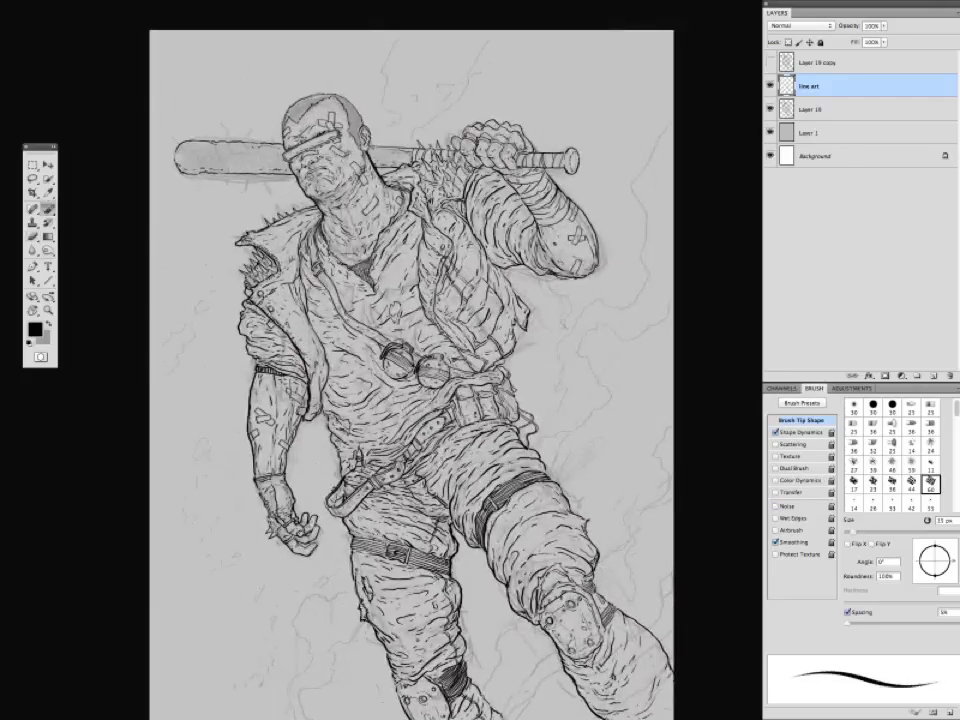
# Review the upper body, fist and bat against an uncluttered canvas, checking which sketched details still need inking.
pyautogui.press('Tab')
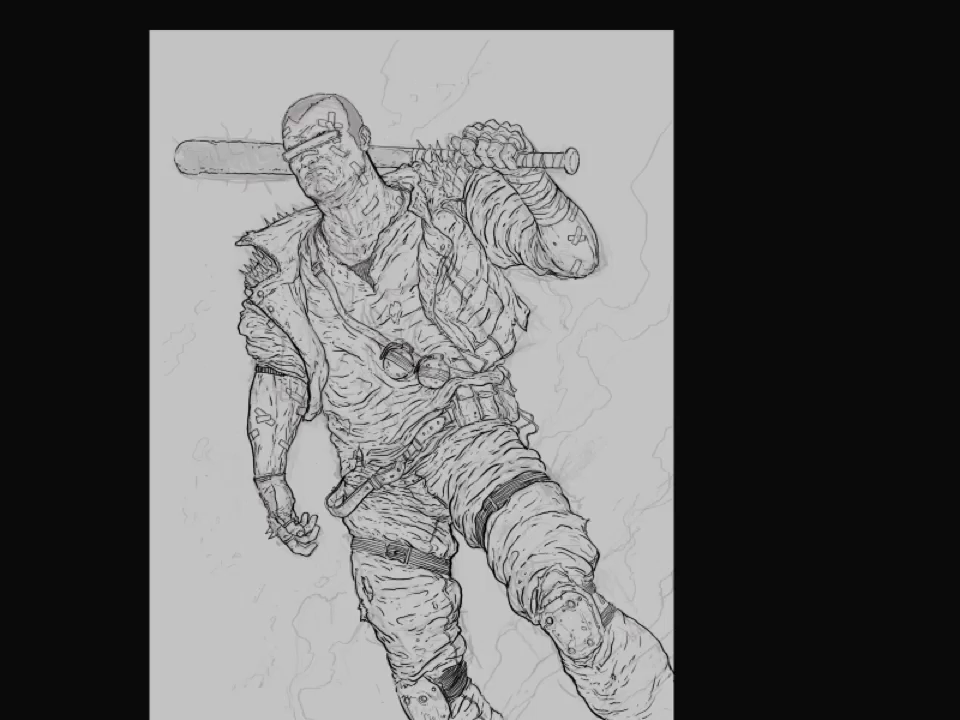
pyautogui.press('Tab')
pyautogui.press('Tab')
pyautogui.press('Tab')
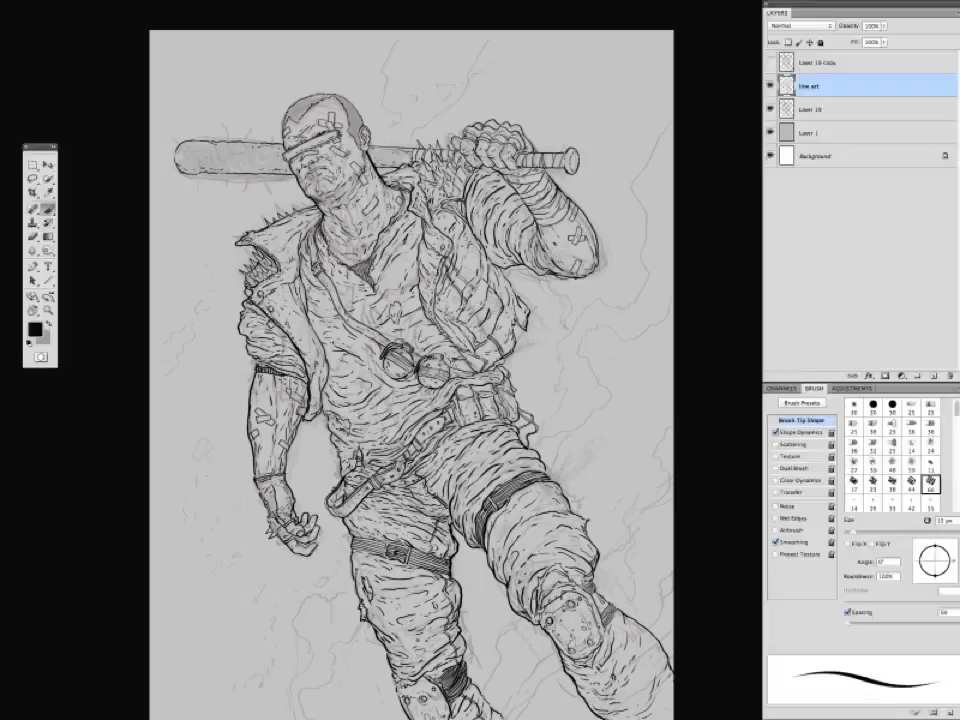
pyautogui.moveTo(266, 382)
pyautogui.mouseDown()
pyautogui.moveTo(272, 332)
pyautogui.moveTo(246, 402)
pyautogui.moveTo(235, 252)
pyautogui.mouseUp()
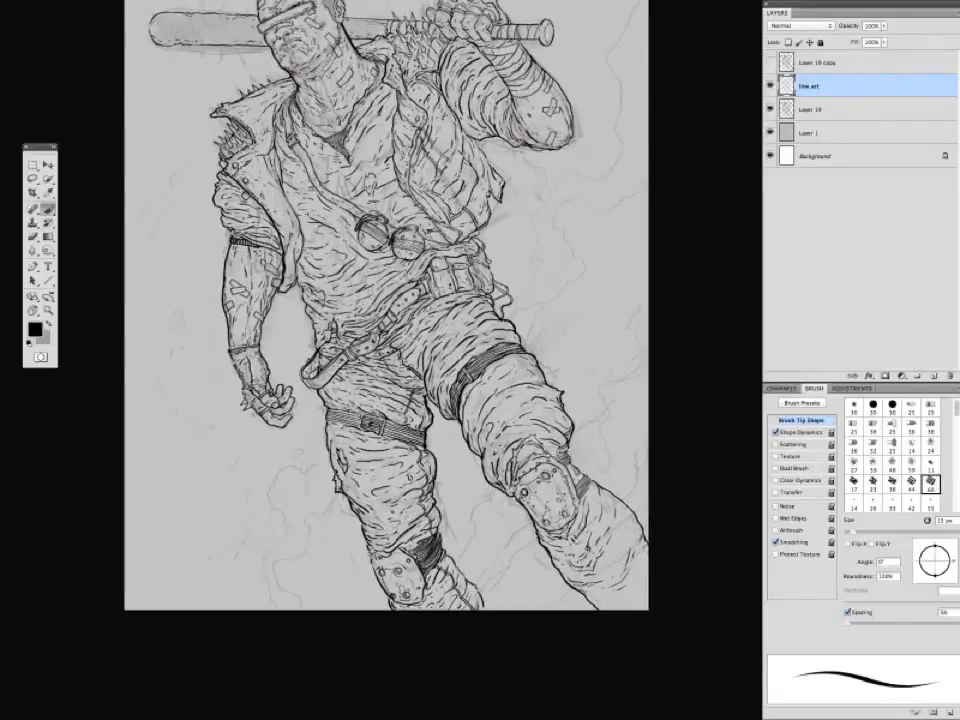
pyautogui.press('Tab')
pyautogui.press('Tab')
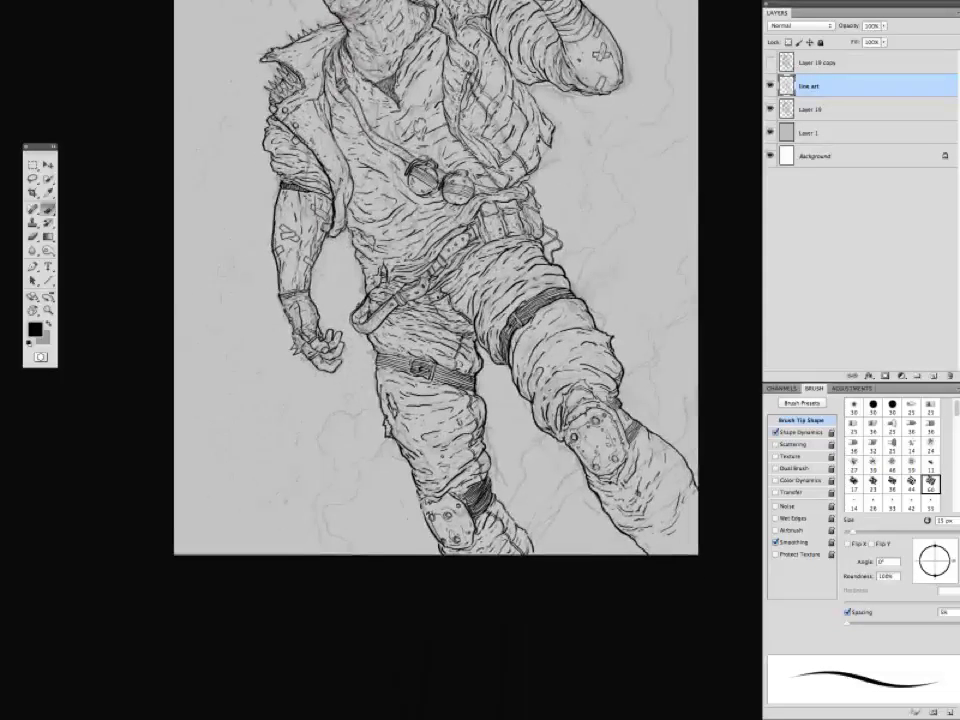
pyautogui.moveTo(300, 350); pyautogui.dragTo(360, 602)
pyautogui.press('Tab')
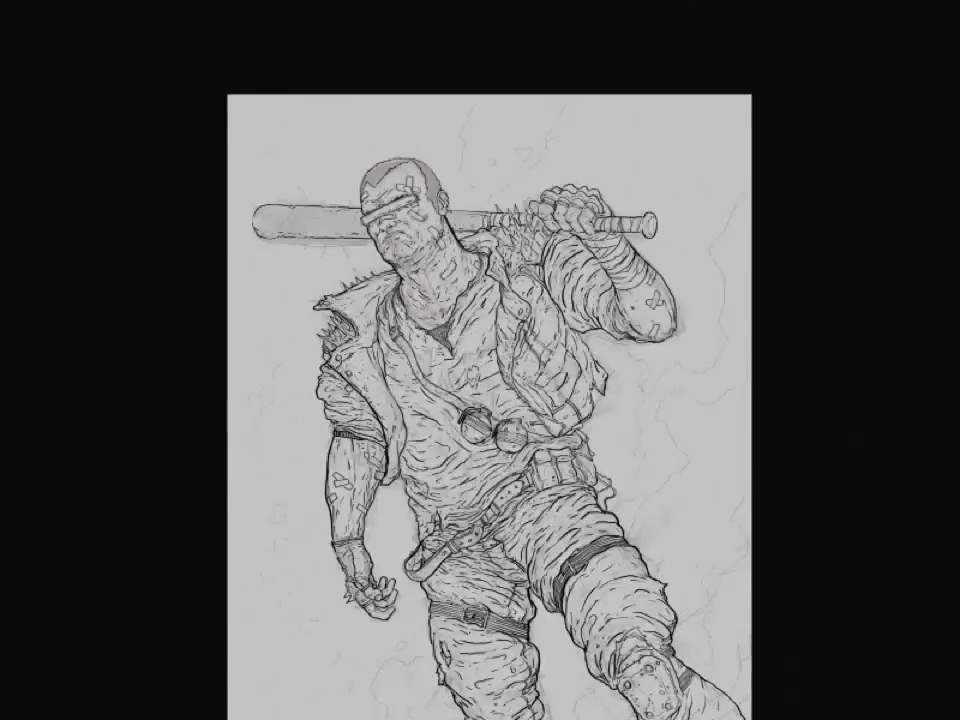
pyautogui.press('Tab')
pyautogui.hotkey('ctrl', '-')
pyautogui.hotkey('ctrl', '+')
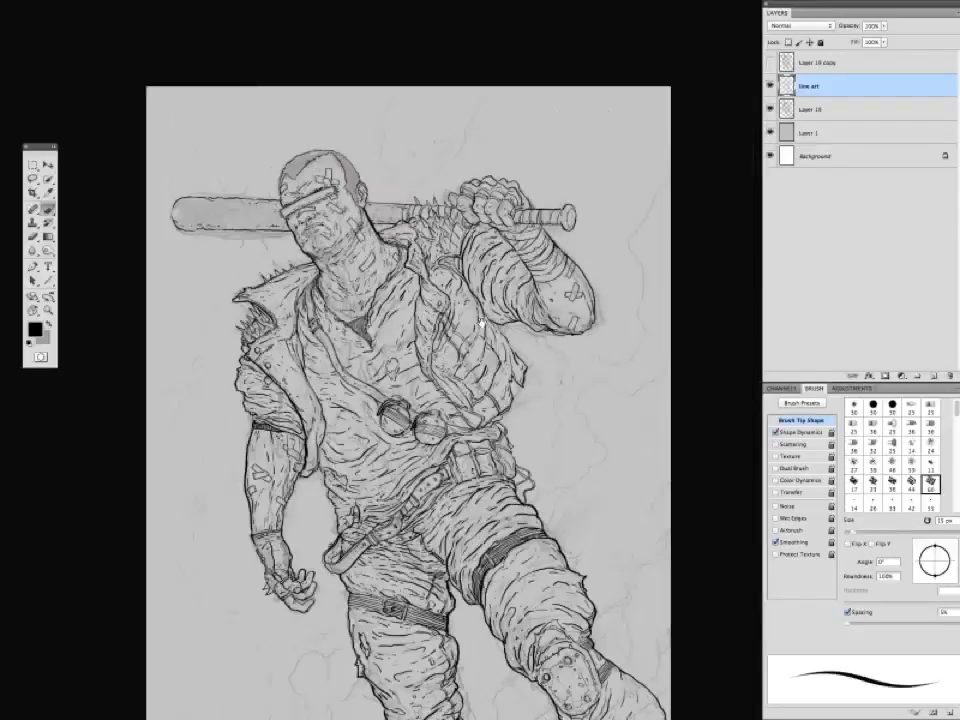
pyautogui.press('Tab')
pyautogui.press('Tab')
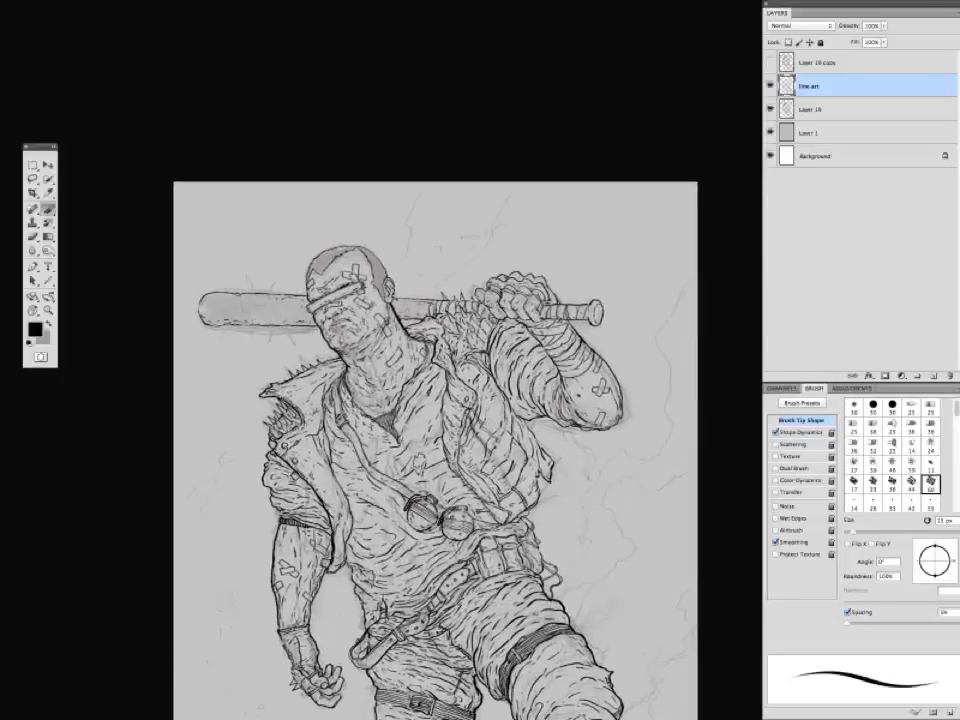
pyautogui.press('Tab')
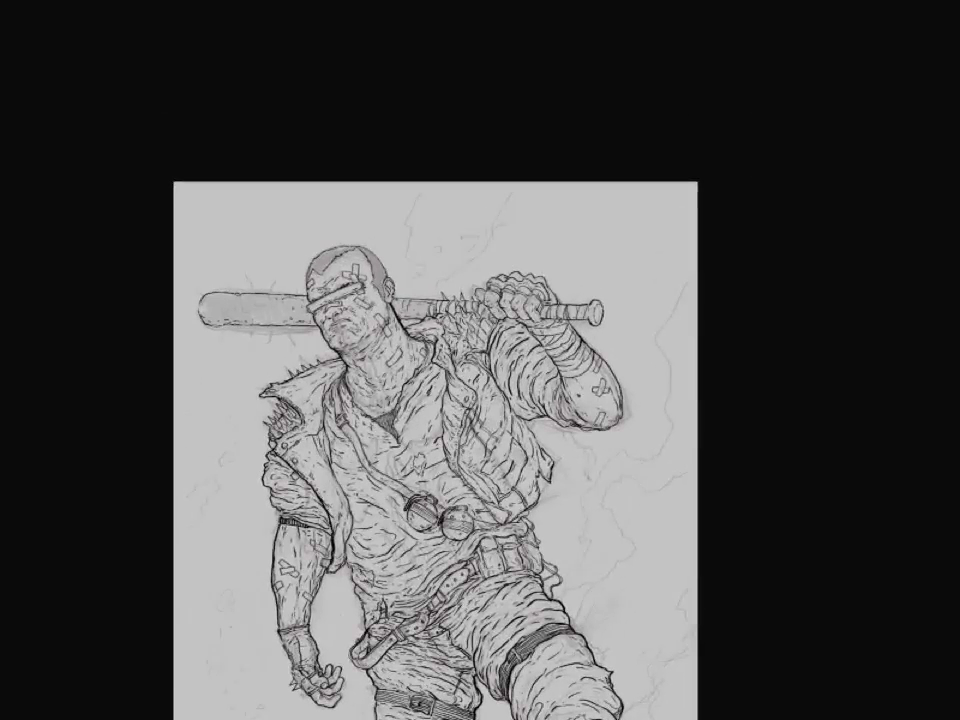
pyautogui.press('Tab')
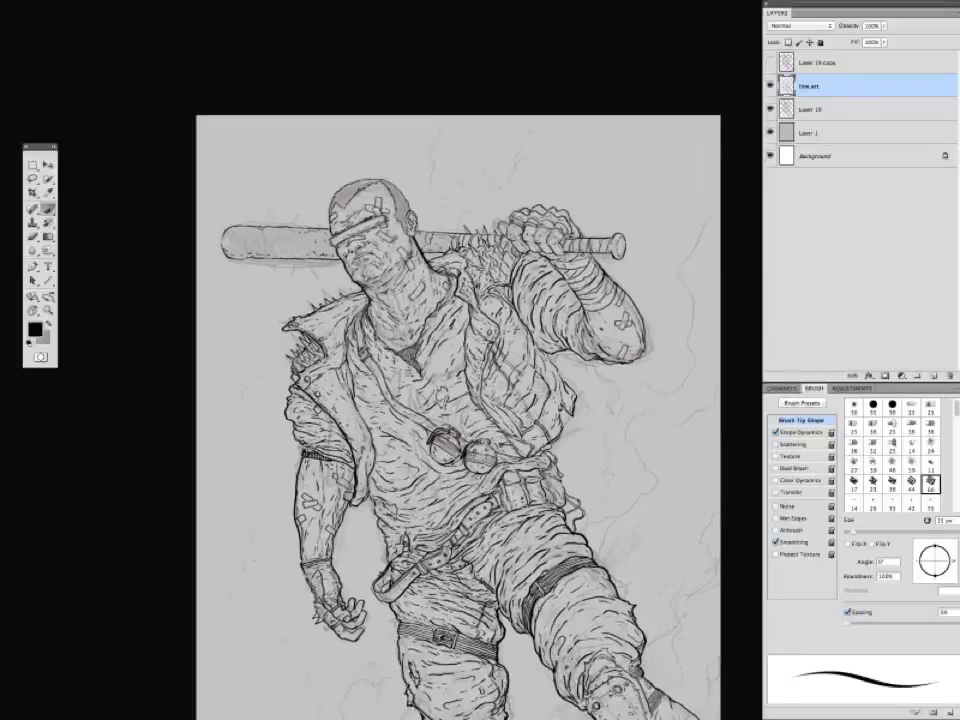
pyautogui.moveTo(265, 310); pyautogui.dragTo(289, 362)
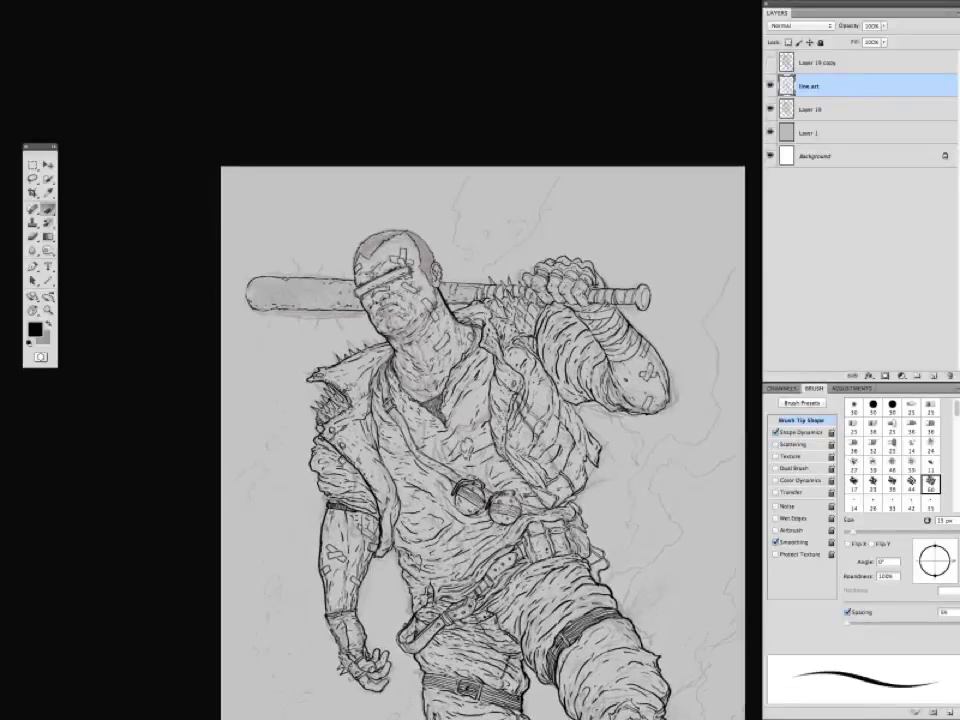
pyautogui.press('Tab')
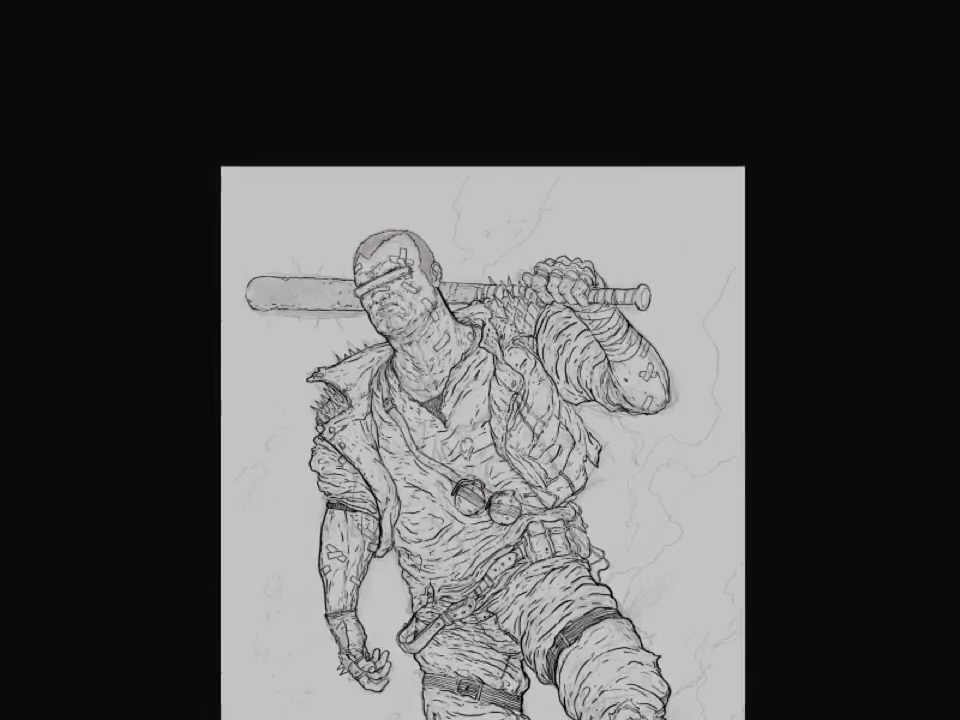
# Ink the first bent nails sticking out above and below the bat's barrel beside the man's face.
pyautogui.press('Tab')
pyautogui.press('Tab')
pyautogui.moveTo(483, 440); pyautogui.dragTo(459, 370)
pyautogui.press('Tab')
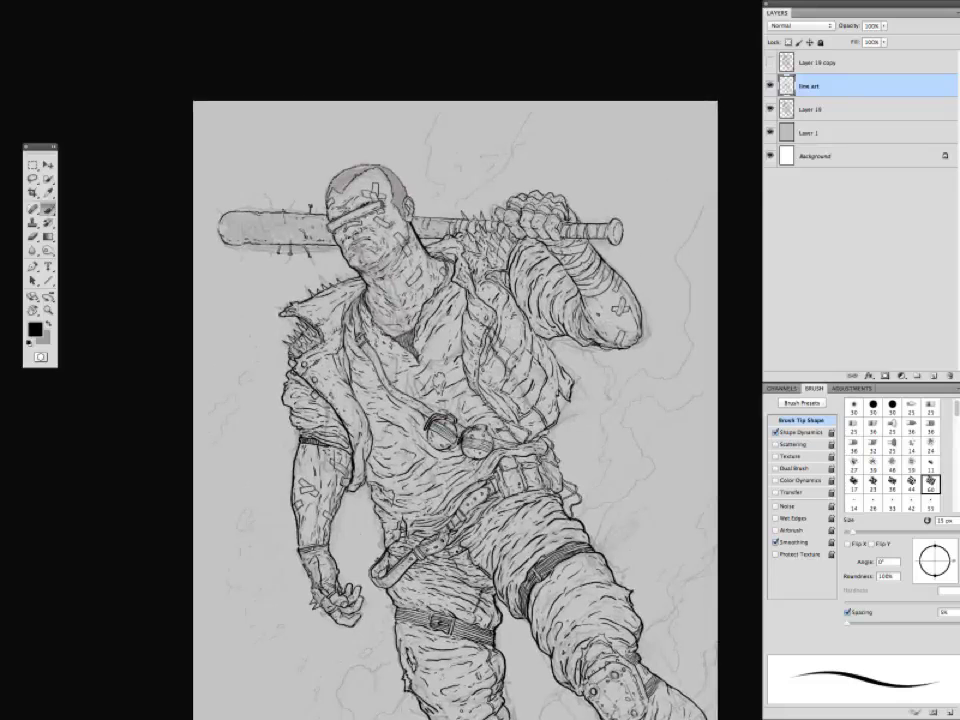
pyautogui.press('Tab')
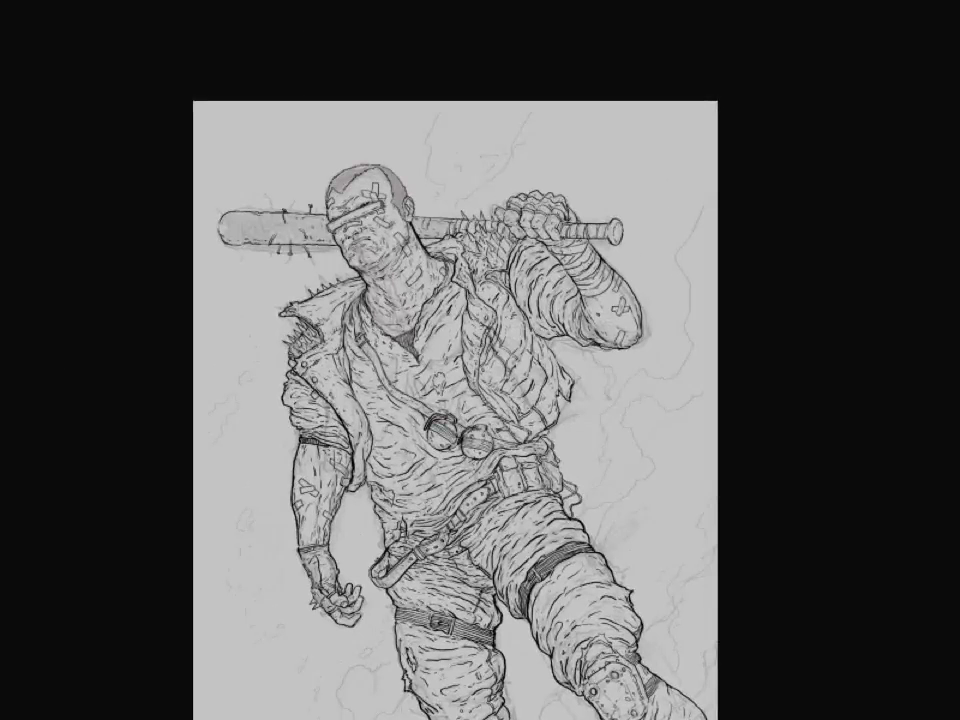
pyautogui.press('Tab')
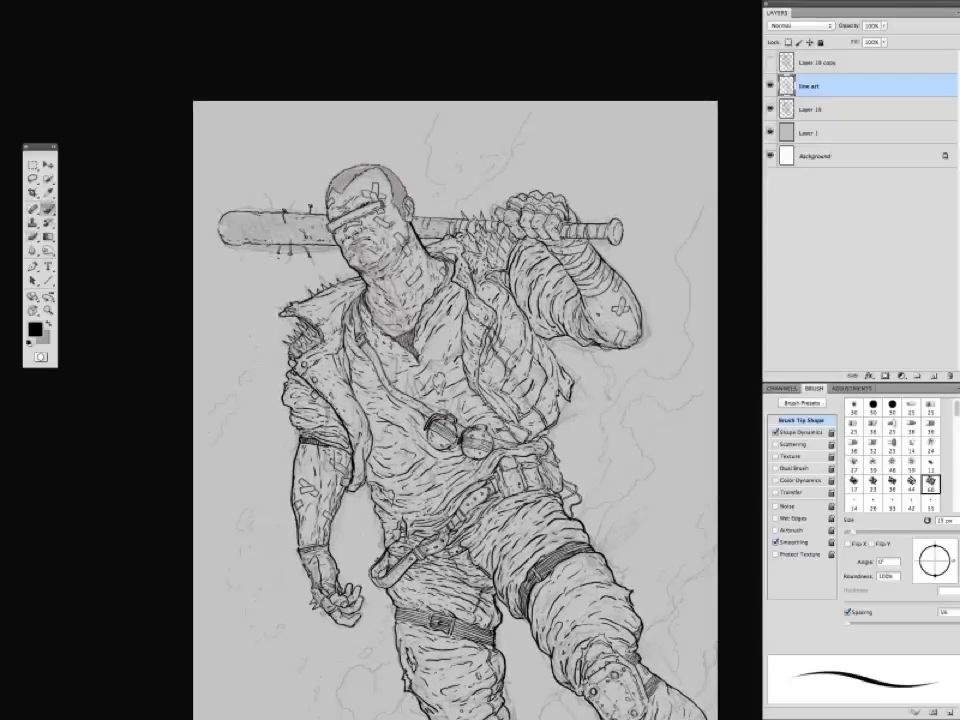
# Ink more nails along both edges and around the rounded end of the bat's barrel.
pyautogui.press('Tab')
pyautogui.press('Tab')
pyautogui.moveTo(244, 228)
pyautogui.mouseDown()
pyautogui.moveTo(261, 253)
pyautogui.moveTo(240, 238)
pyautogui.mouseUp()
pyautogui.moveTo(270, 231); pyautogui.dragTo(272, 244)
pyautogui.moveTo(261, 255); pyautogui.dragTo(281, 214)
pyautogui.press('Tab')
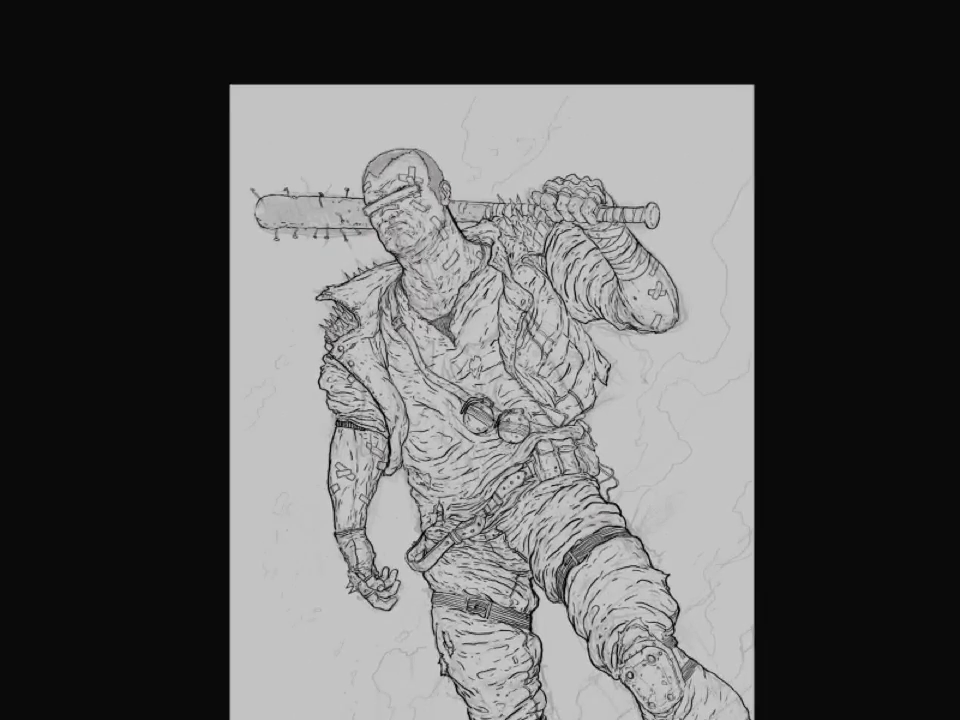
pyautogui.press('Tab')
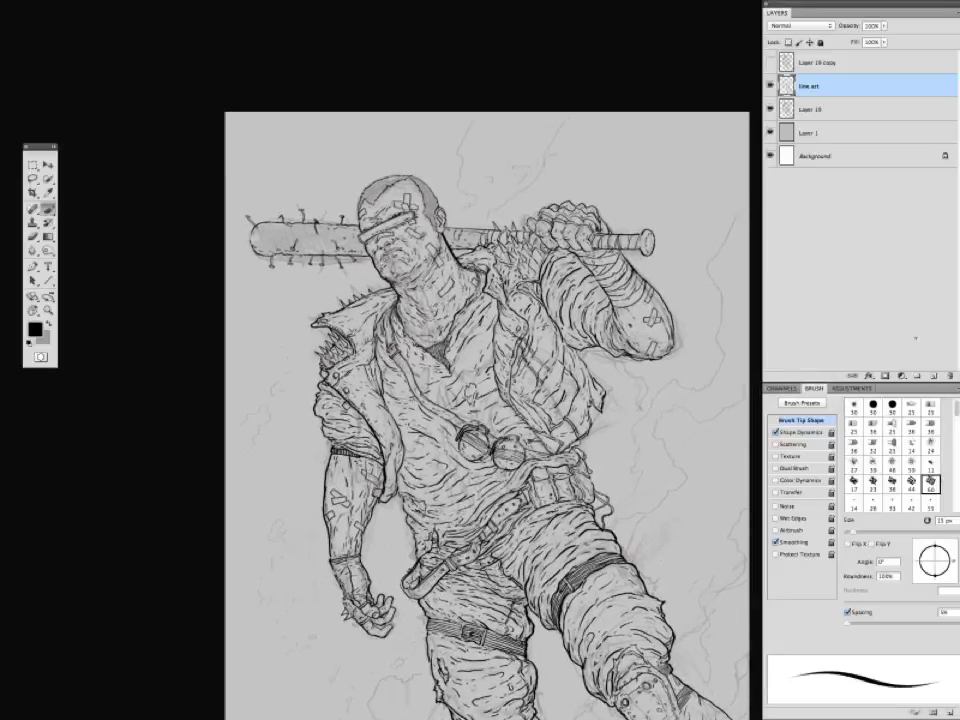
# Ink additional small nails along the barrel's lower edge and one on the bat's shaft behind the neck.
pyautogui.press('Tab')
pyautogui.press('Tab')
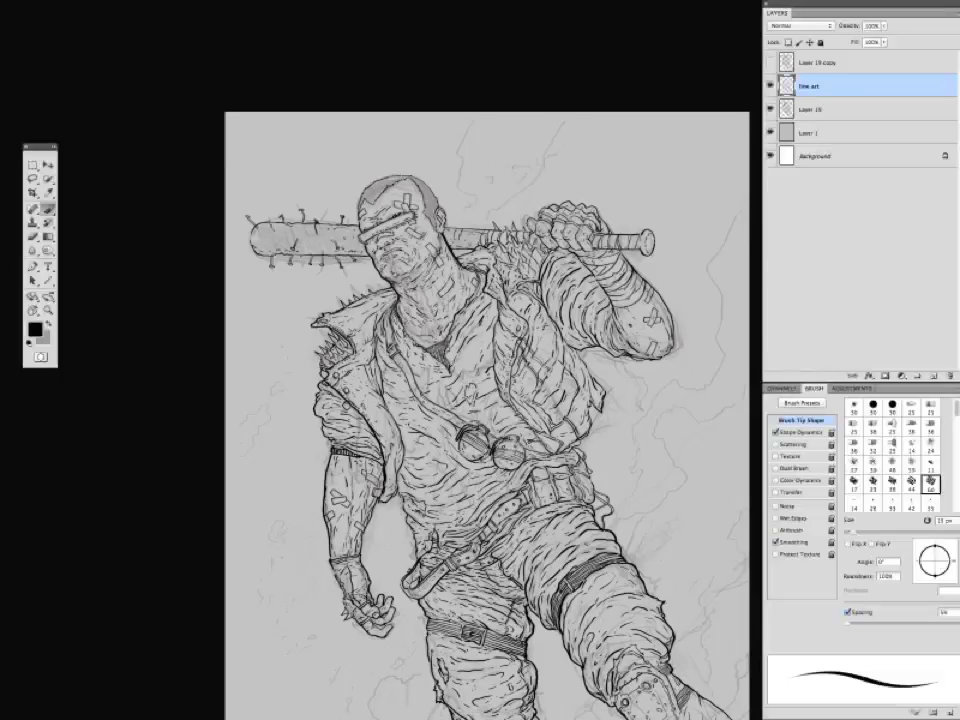
pyautogui.press('Tab')
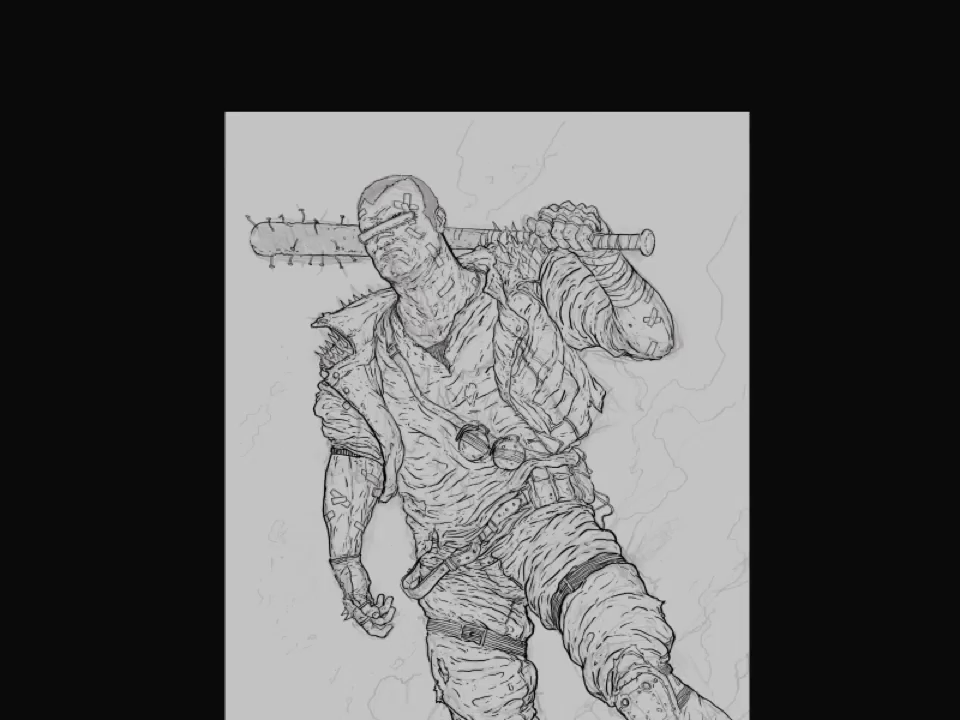
pyautogui.press('Tab')
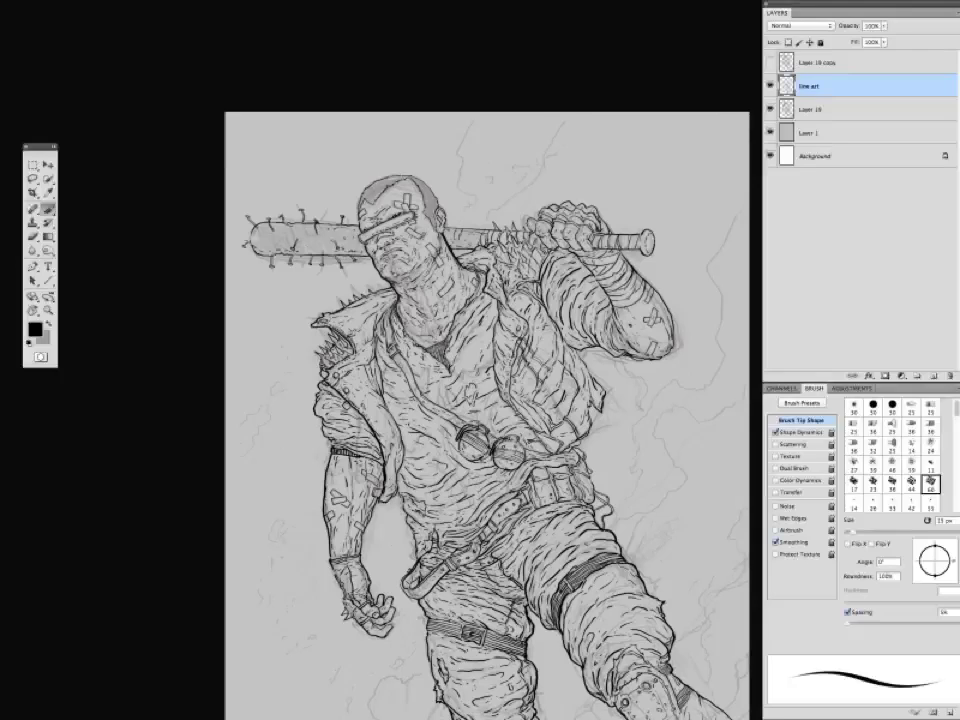
pyautogui.press('Tab')
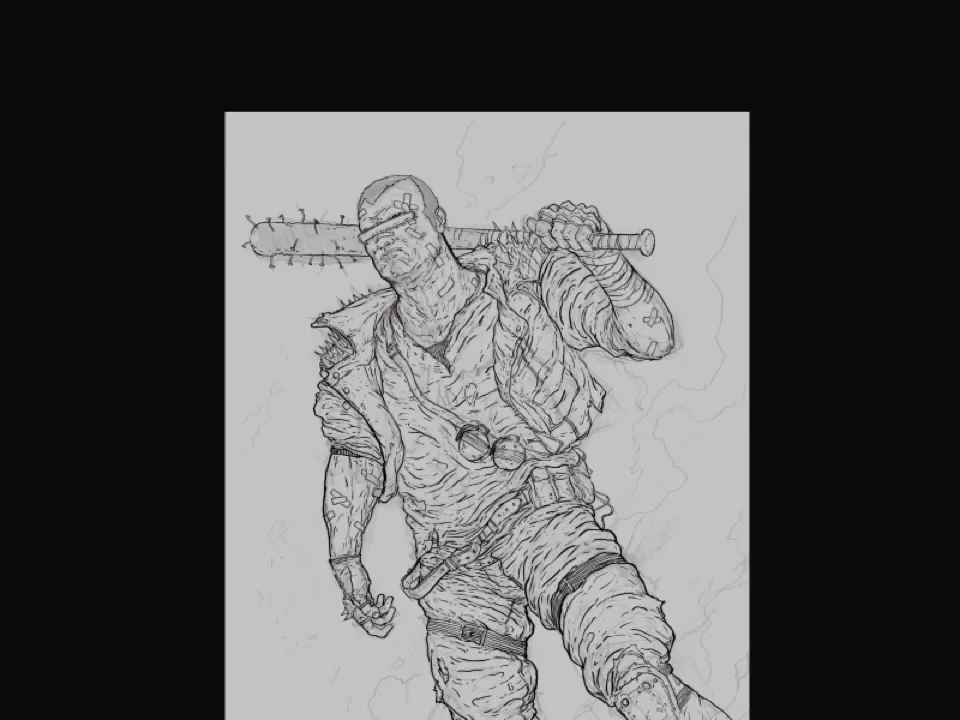
pyautogui.press('Tab')
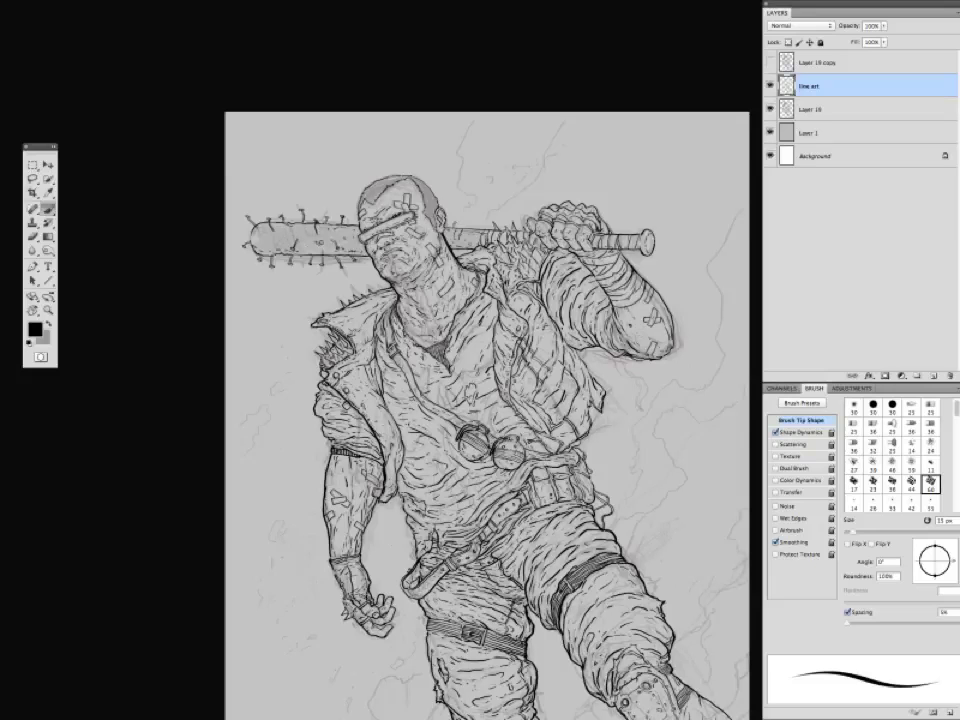
pyautogui.press('Tab')
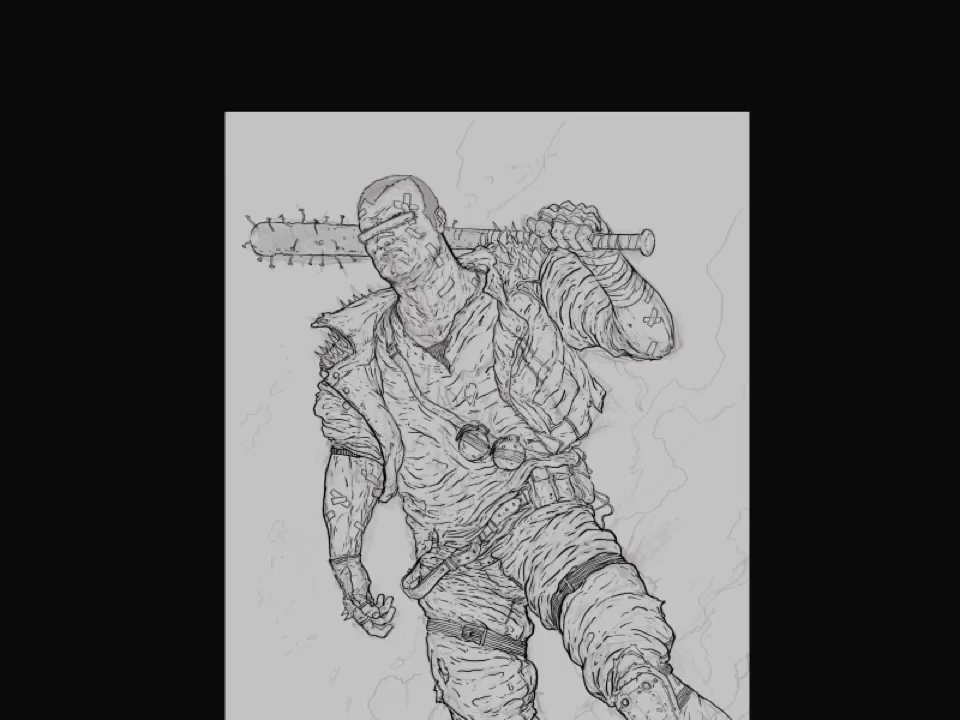
pyautogui.press('Tab')
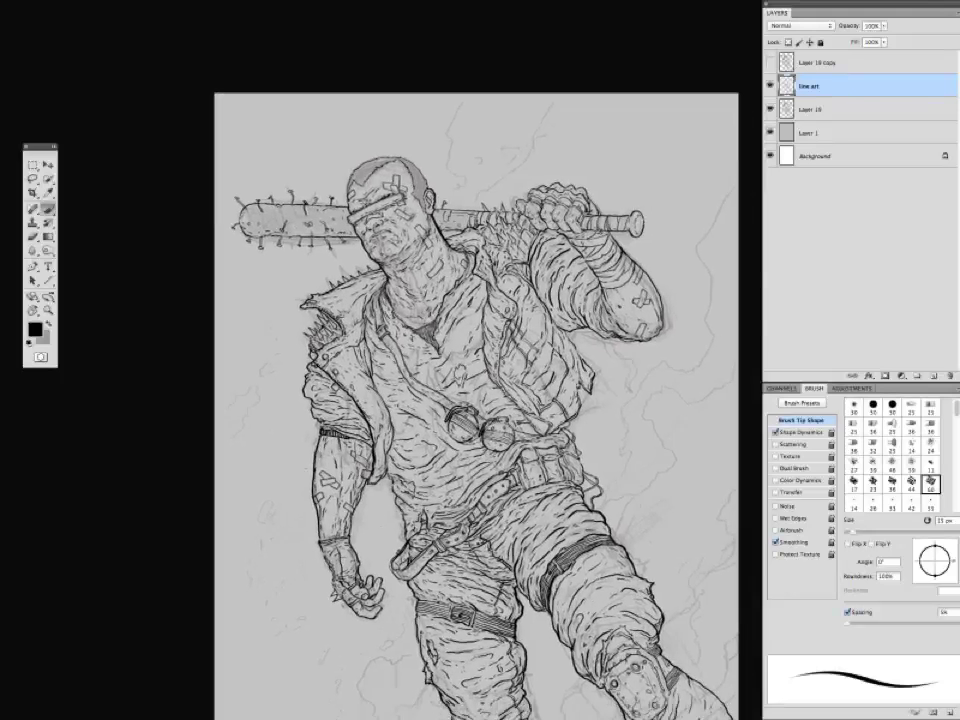
# Thicken the torso's side contour between the hanging arm and the belt, and check the whole figure.
pyautogui.press('Tab')
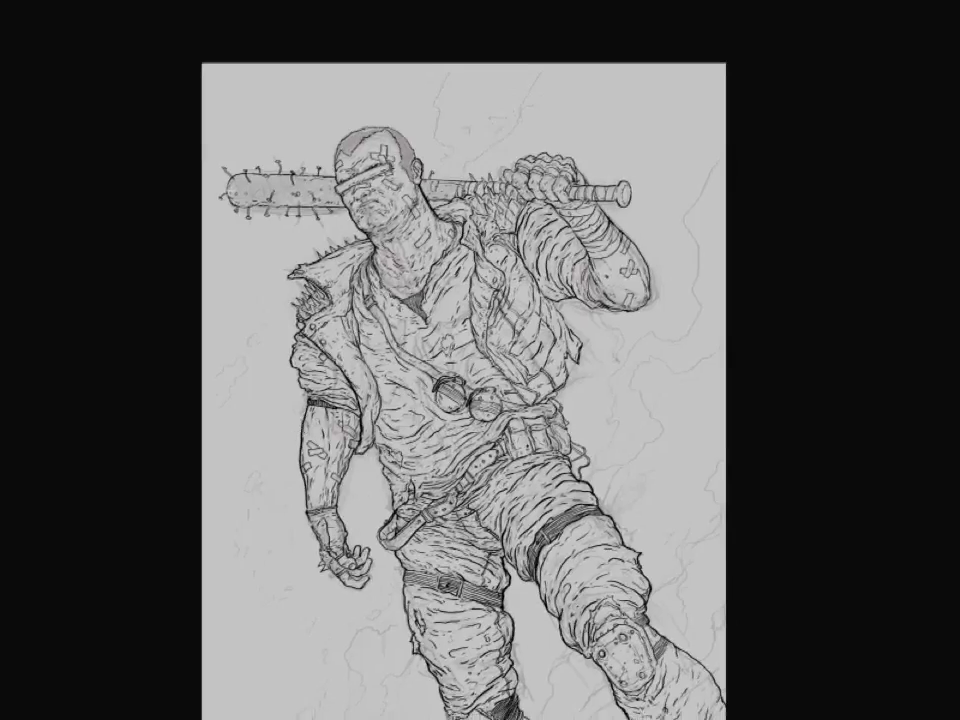
pyautogui.press('Tab')
pyautogui.press('Tab')
pyautogui.press('Tab')
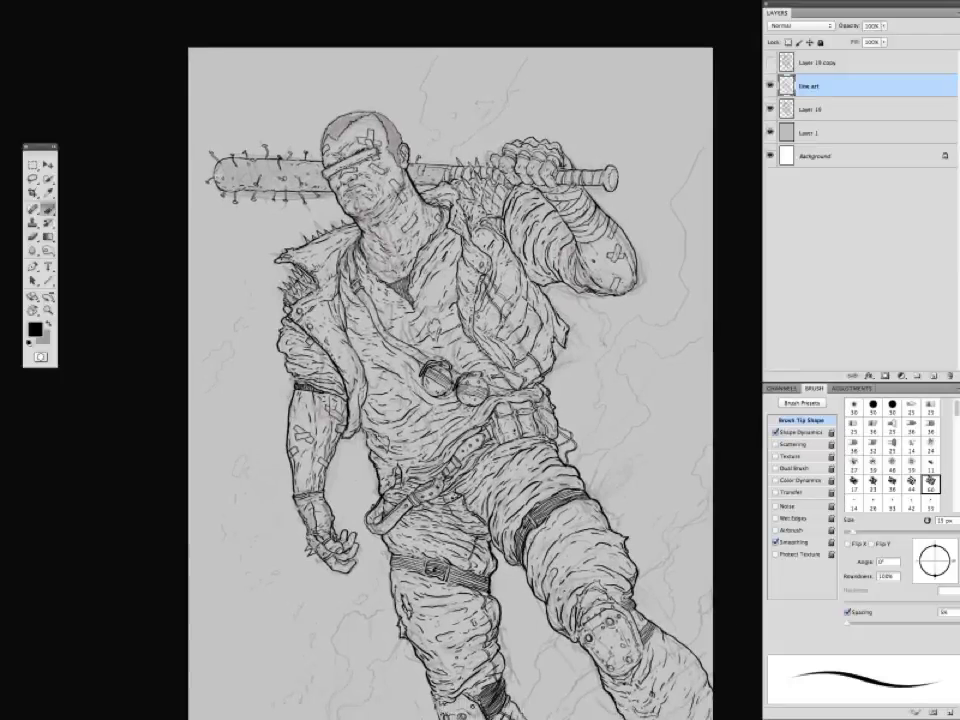
pyautogui.moveTo(265, 446); pyautogui.dragTo(272, 340)
pyautogui.moveTo(361, 541); pyautogui.dragTo(311, 561)
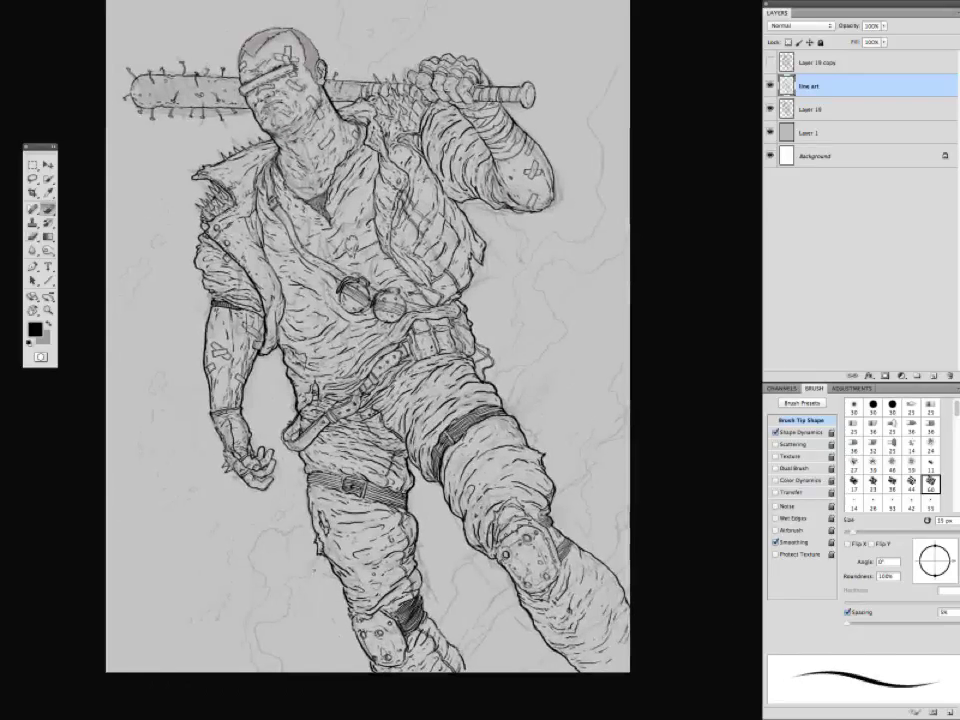
pyautogui.press('Tab')
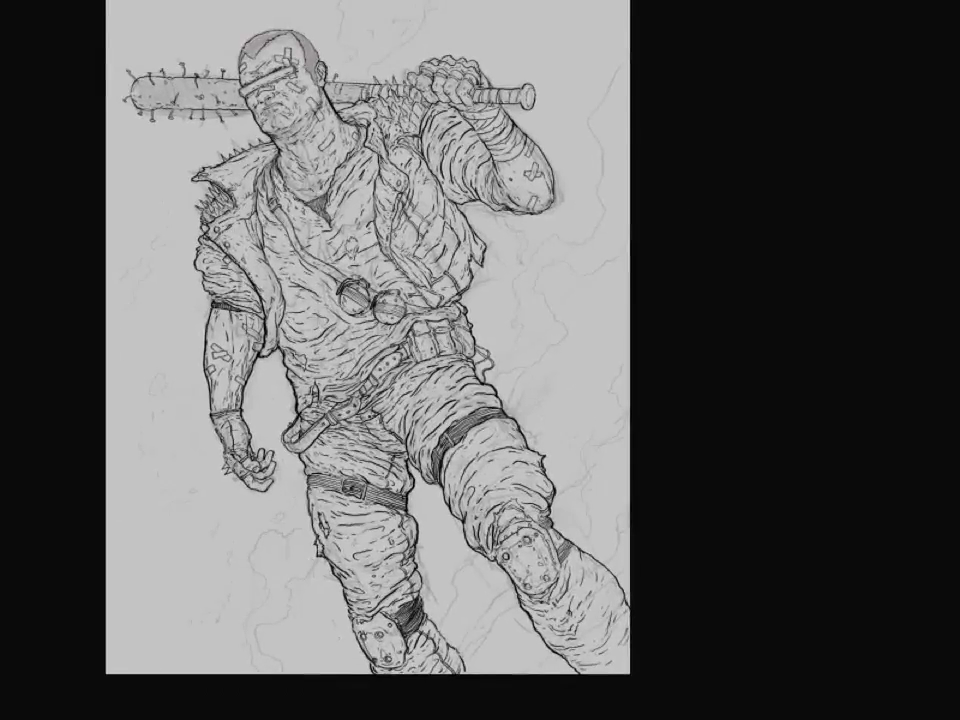
pyautogui.press('Tab')
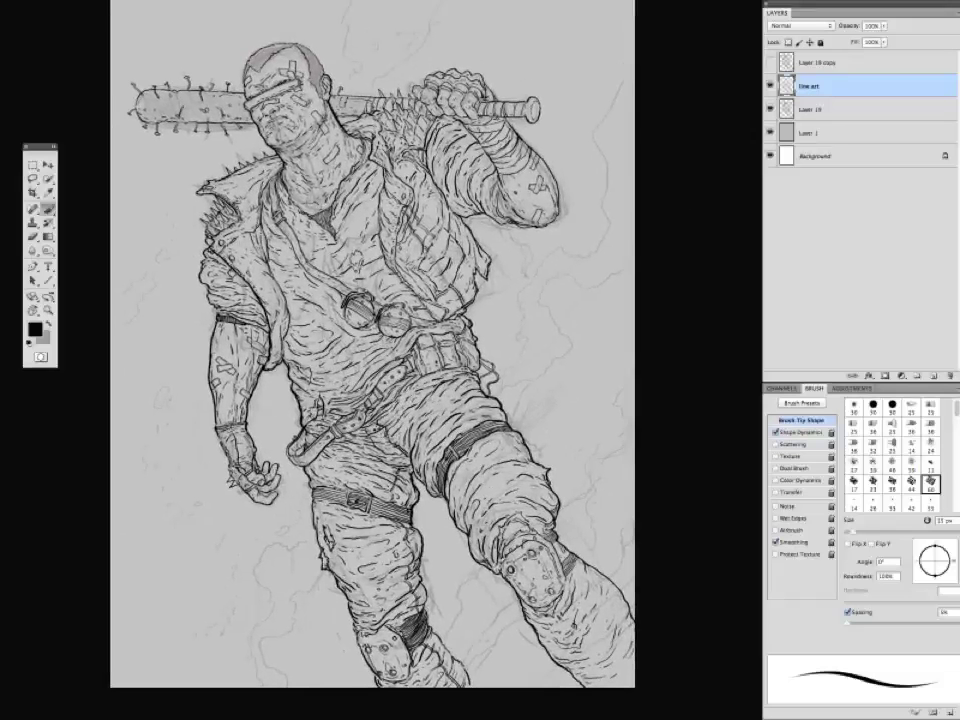
pyautogui.moveTo(372, 344); pyautogui.dragTo(347, 289)
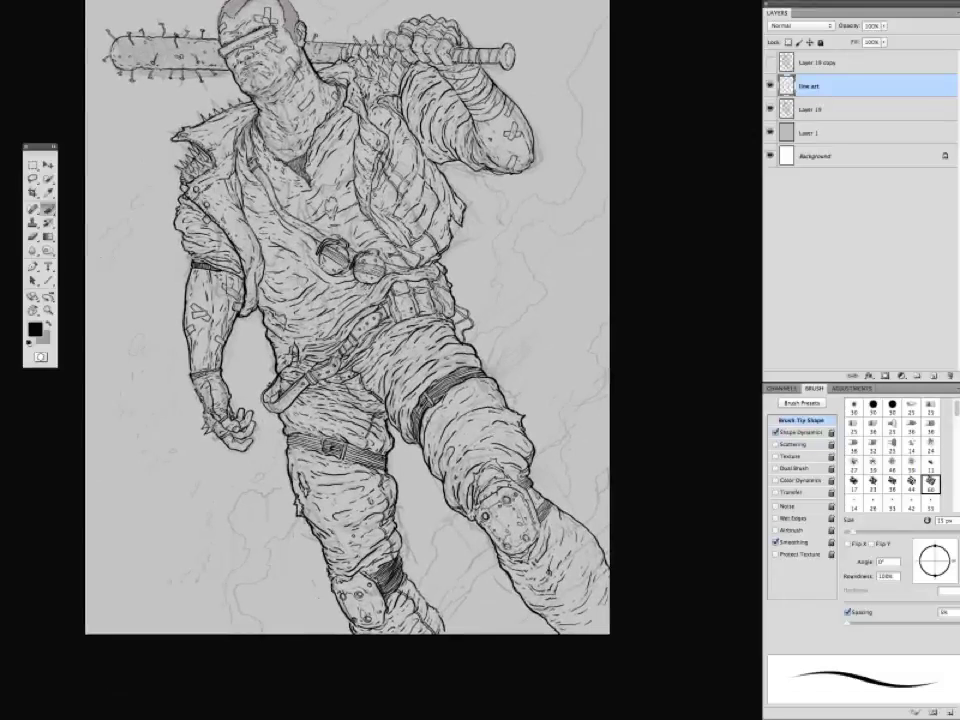
# Examine the inked figure from head to knees, with and without the interface panels showing.
pyautogui.moveTo(330, 460); pyautogui.dragTo(258, 450)
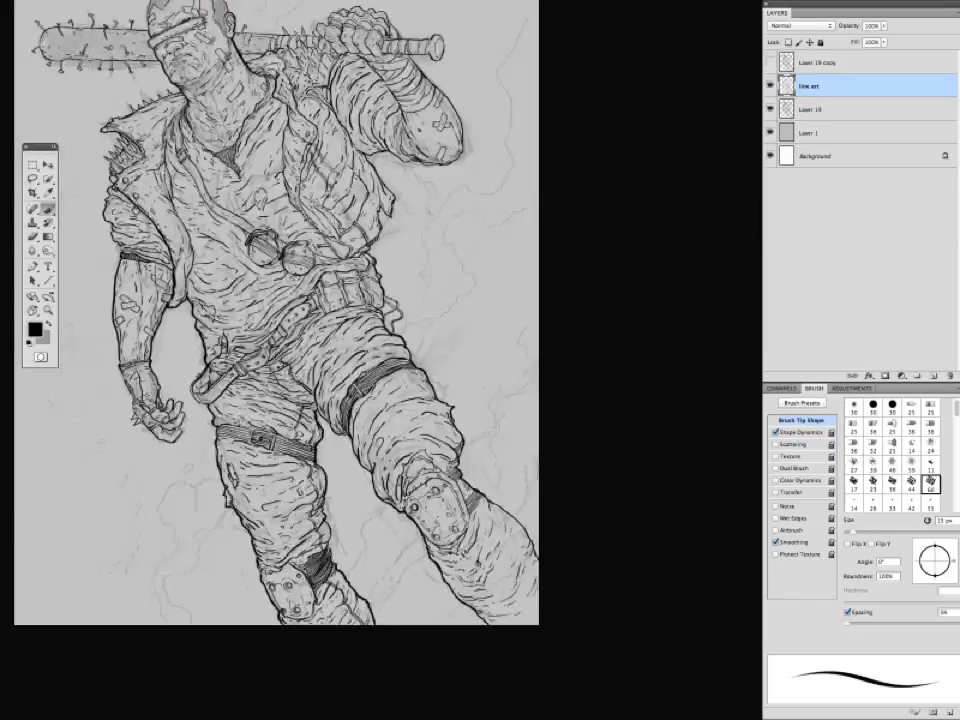
pyautogui.moveTo(130, 318); pyautogui.dragTo(251, 443)
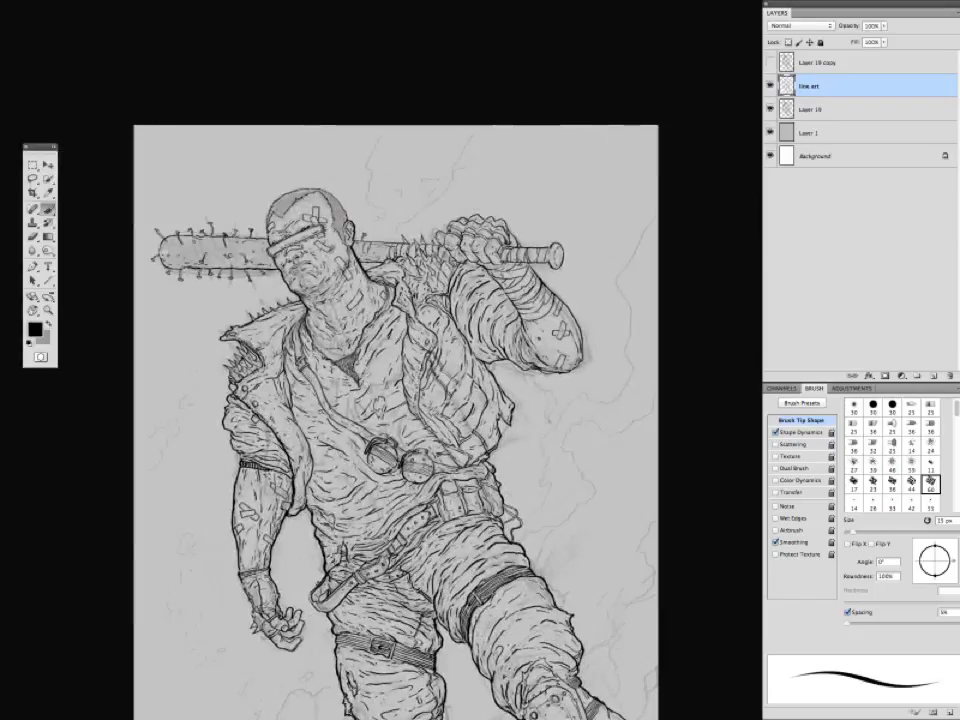
pyautogui.press('Tab')
pyautogui.press('Tab')
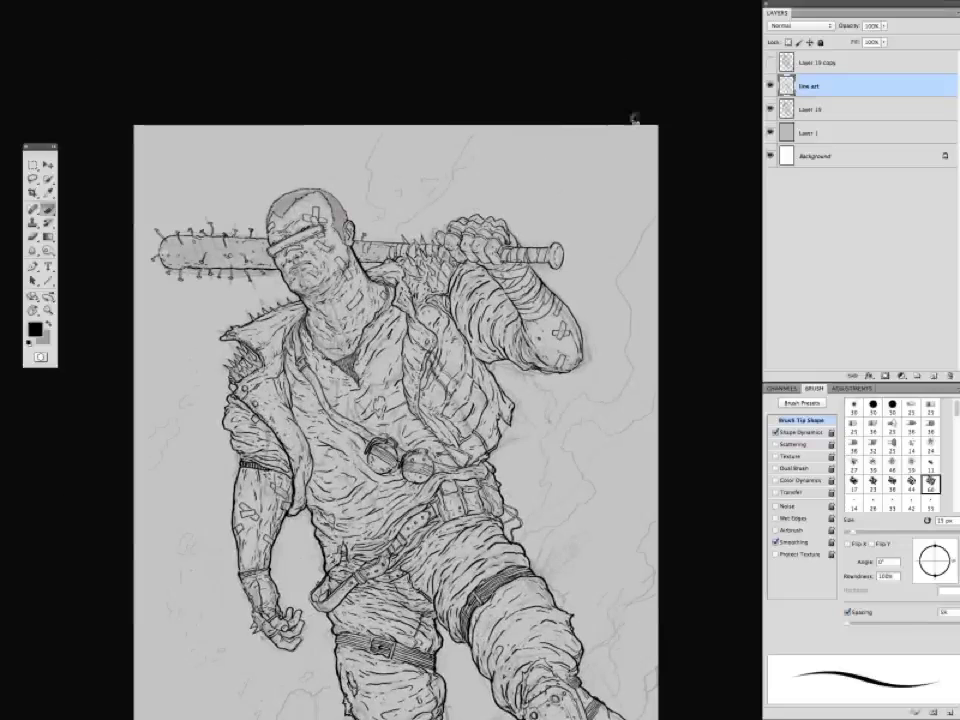
pyautogui.moveTo(429, 254)
pyautogui.mouseDown()
pyautogui.moveTo(483, 200)
pyautogui.moveTo(425, 217)
pyautogui.moveTo(420, 205)
pyautogui.mouseUp()
pyautogui.press('Tab')
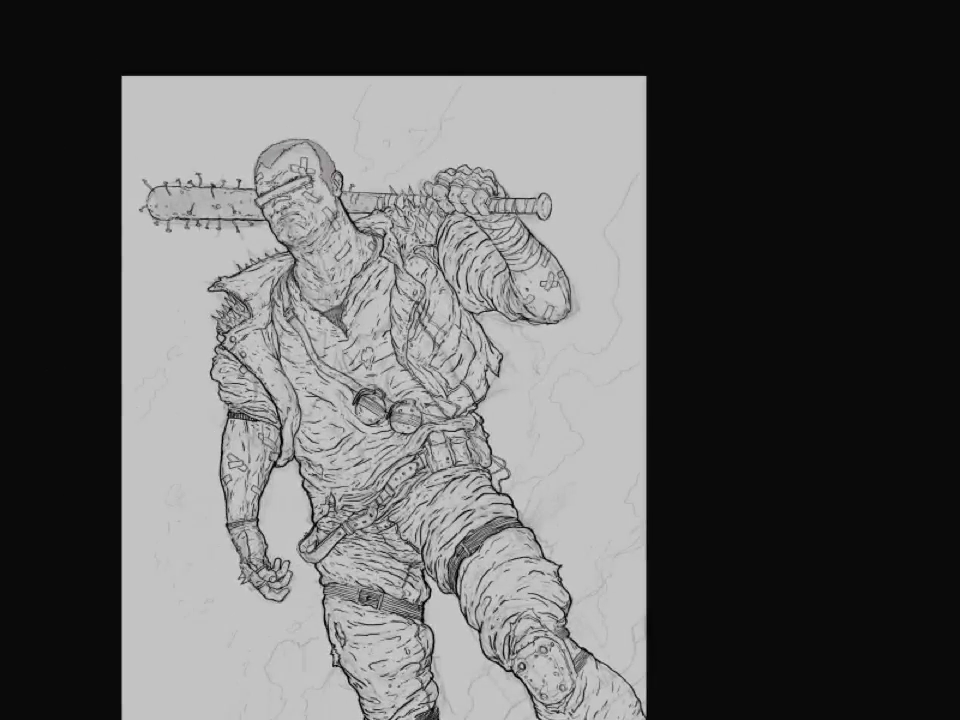
pyautogui.press('Tab')
pyautogui.moveTo(206, 423)
pyautogui.mouseDown()
pyautogui.moveTo(223, 381)
pyautogui.moveTo(217, 328)
pyautogui.moveTo(180, 401)
pyautogui.moveTo(268, 463)
pyautogui.mouseUp()
pyautogui.press('Tab')
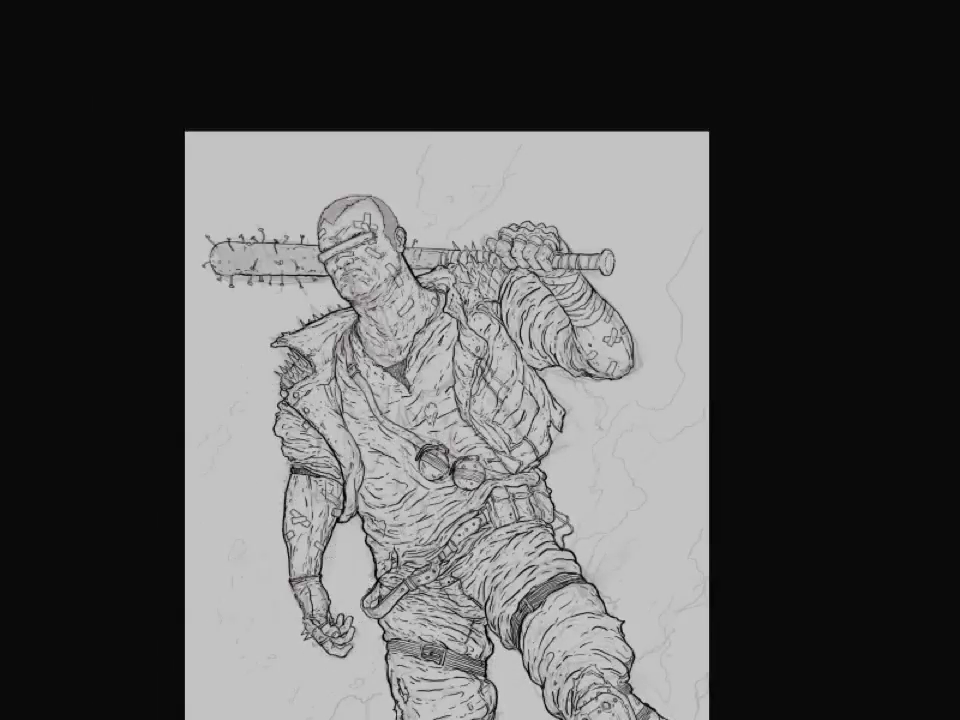
pyautogui.press('Tab')
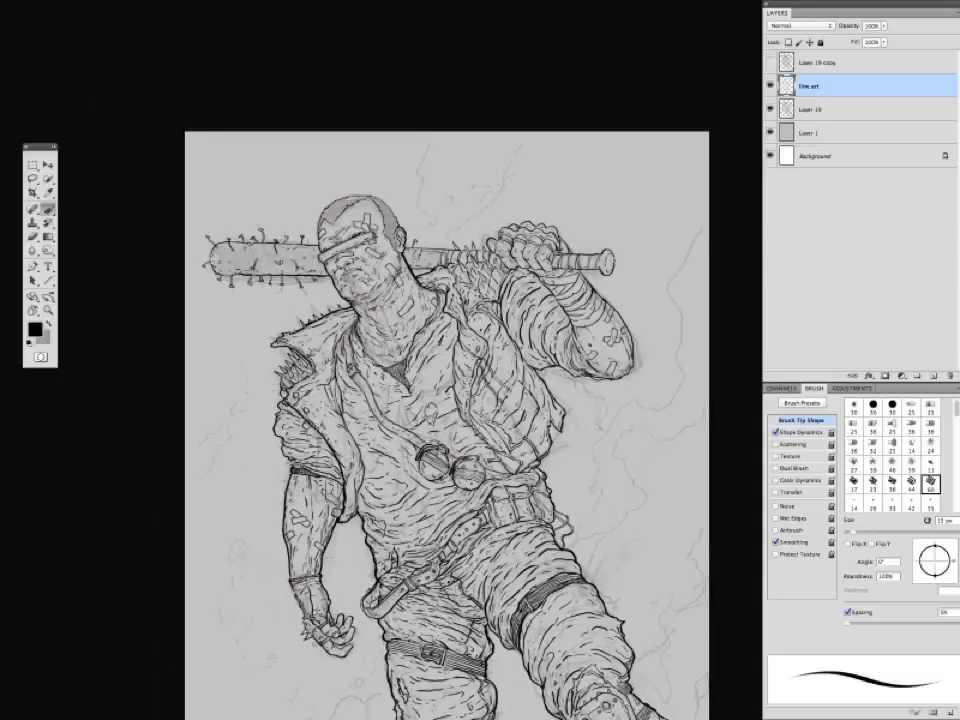
pyautogui.moveTo(268, 463); pyautogui.dragTo(261, 512)
pyautogui.moveTo(423, 207); pyautogui.dragTo(346, 216)
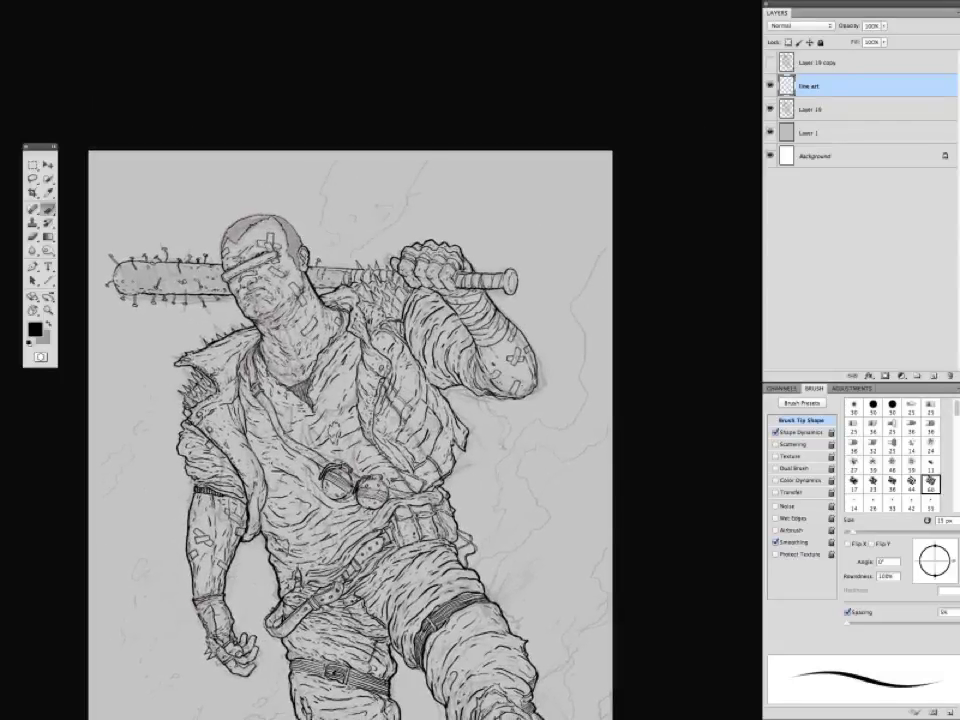
pyautogui.press('Tab')
pyautogui.moveTo(371, 440); pyautogui.dragTo(407, 233)
pyautogui.press('Tab')
pyautogui.moveTo(403, 400); pyautogui.dragTo(407, 306)
# Add a new layer above the line art and name it "details".
pyautogui.click(933, 376)
pyautogui.doubleClick(809, 86)
pyautogui.write('details')
pyautogui.press('Return')
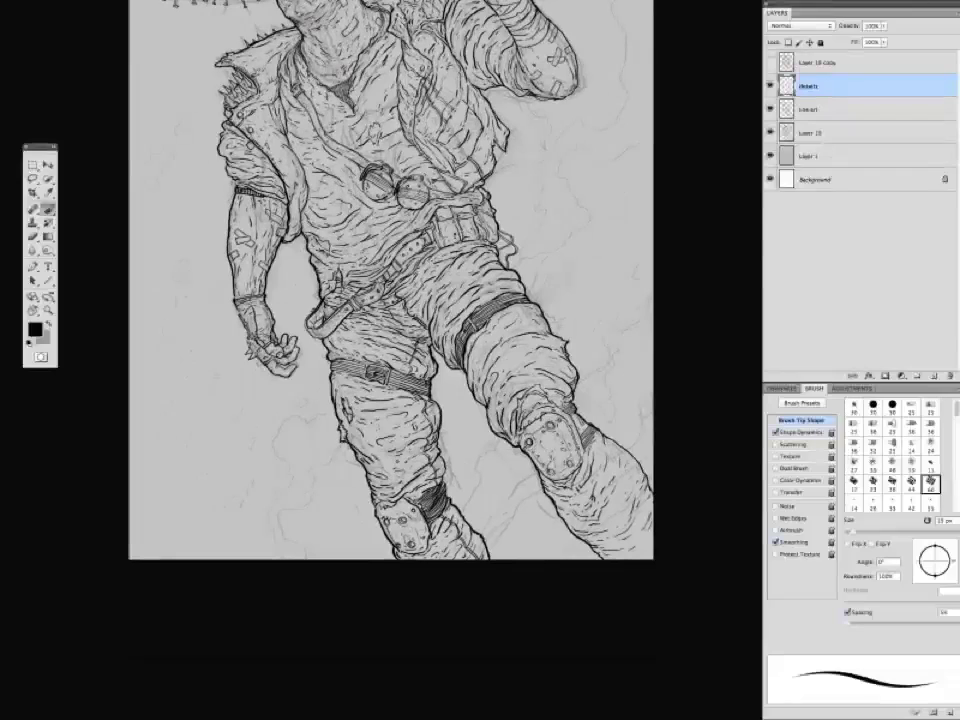
pyautogui.press('Tab')
pyautogui.moveTo(395, 250); pyautogui.dragTo(409, 415)
pyautogui.press('Tab')
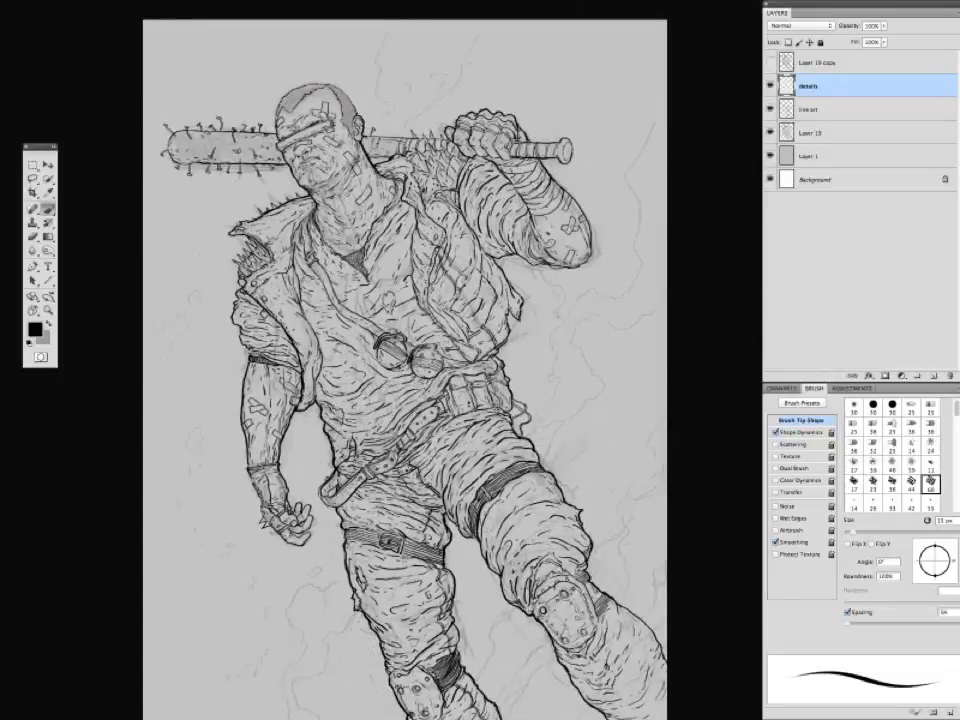
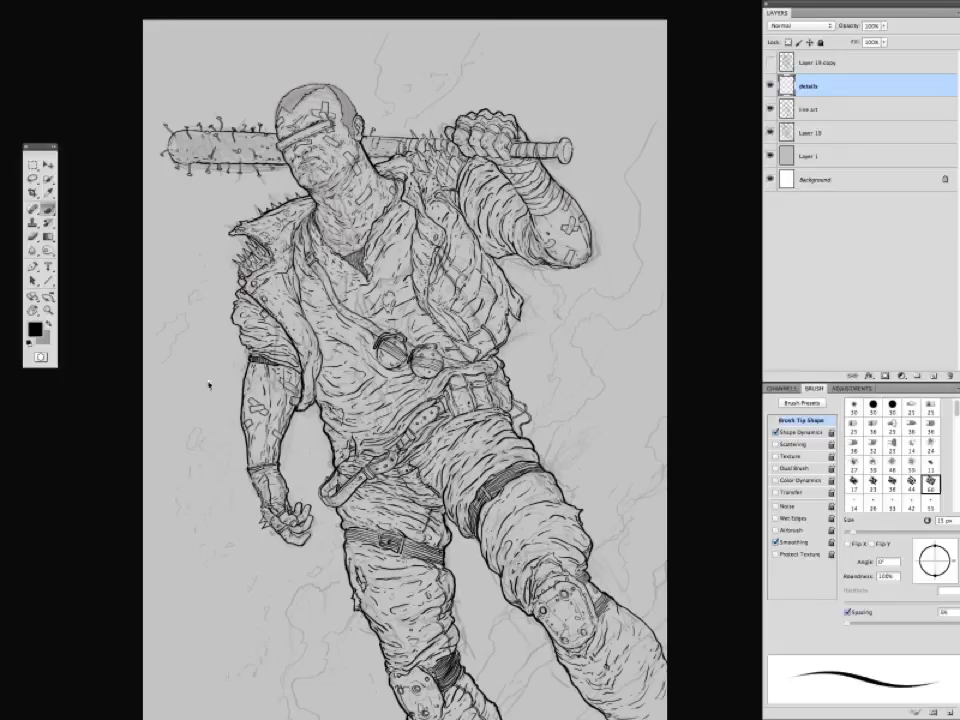
# Ink fine texture marks on the man's neck and sleeveless vest on the details layer.
pyautogui.moveTo(208, 386); pyautogui.dragTo(221, 417)
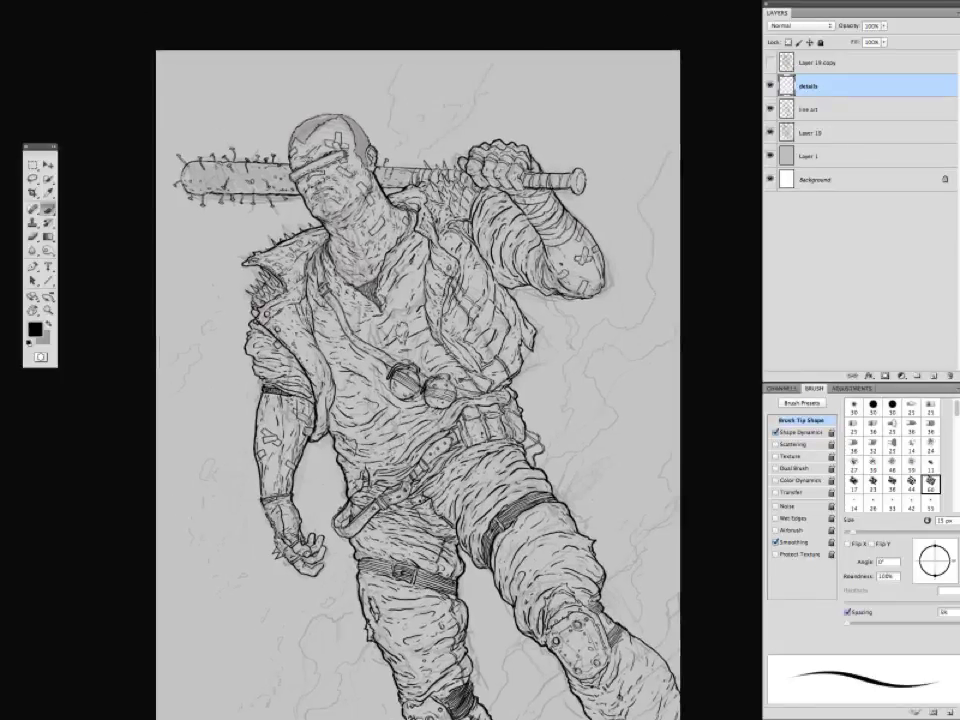
pyautogui.moveTo(264, 129); pyautogui.dragTo(272, 186)
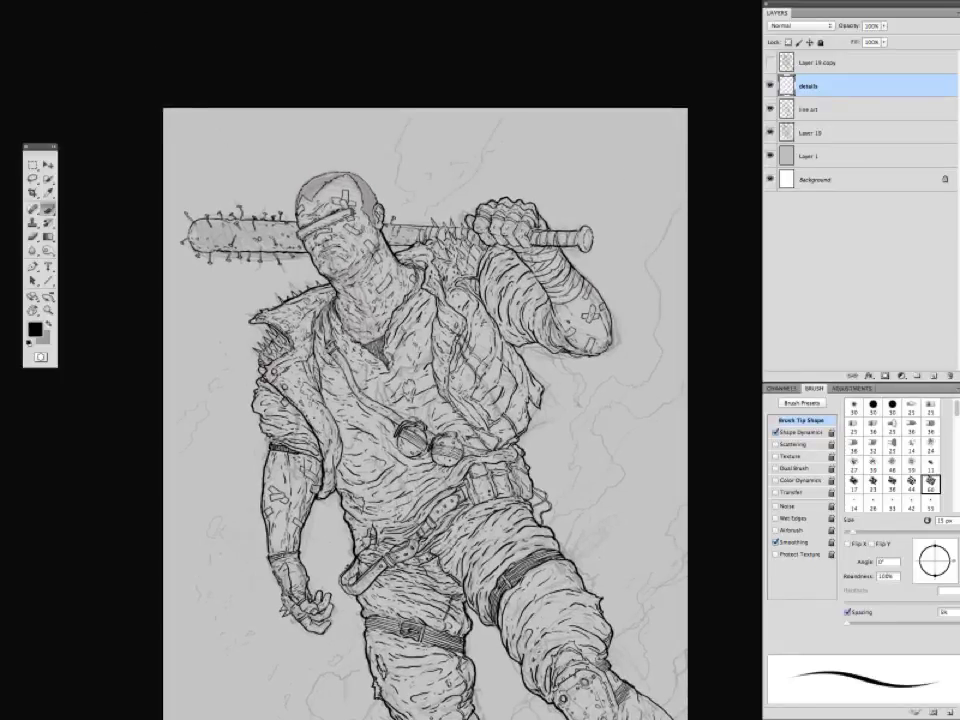
pyautogui.moveTo(230, 366); pyautogui.dragTo(223, 334)
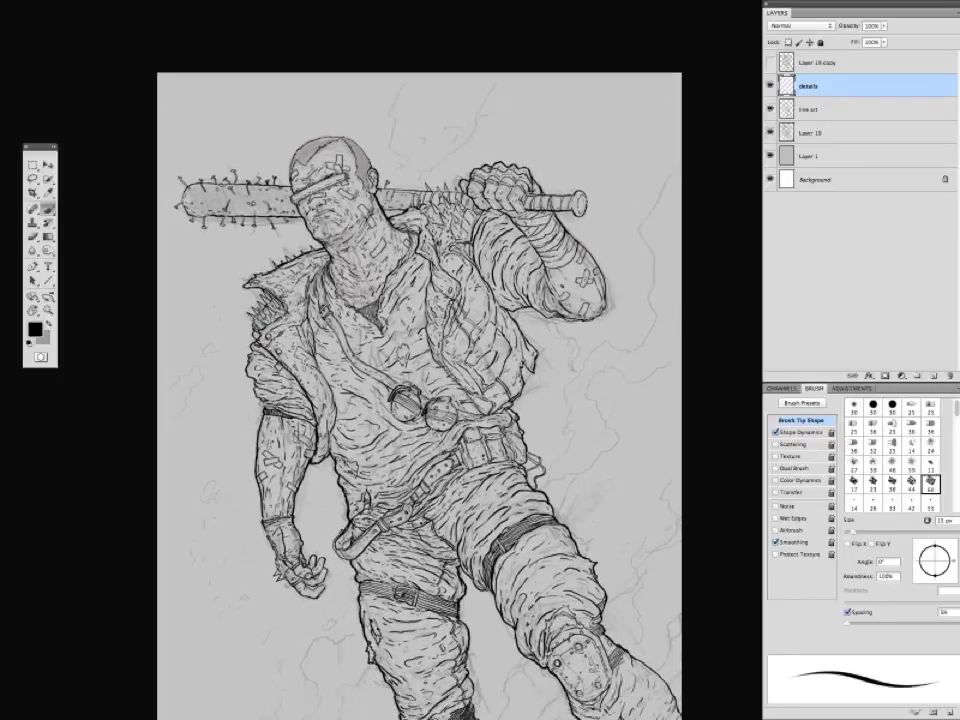
pyautogui.moveTo(205, 384); pyautogui.dragTo(127, 384)
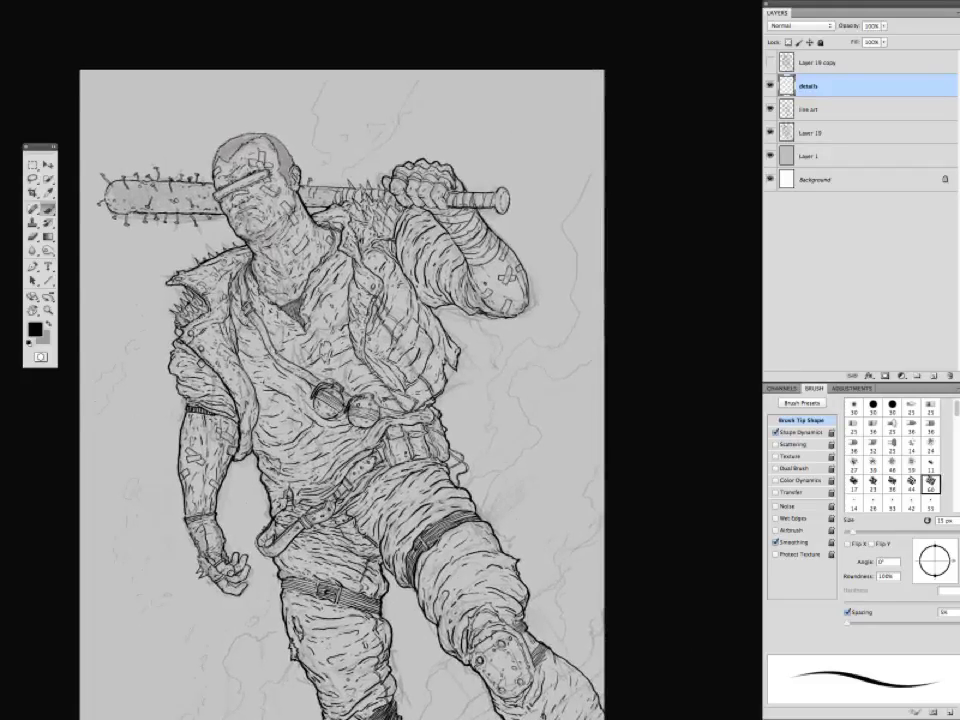
pyautogui.moveTo(207, 410); pyautogui.dragTo(225, 330)
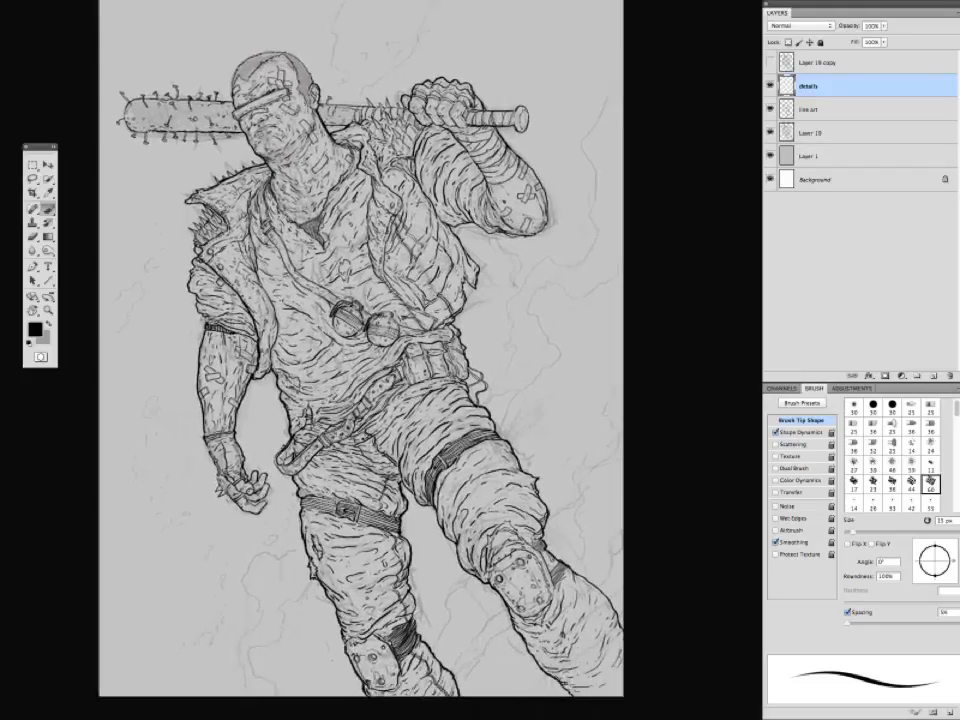
pyautogui.moveTo(206, 415); pyautogui.dragTo(206, 292)
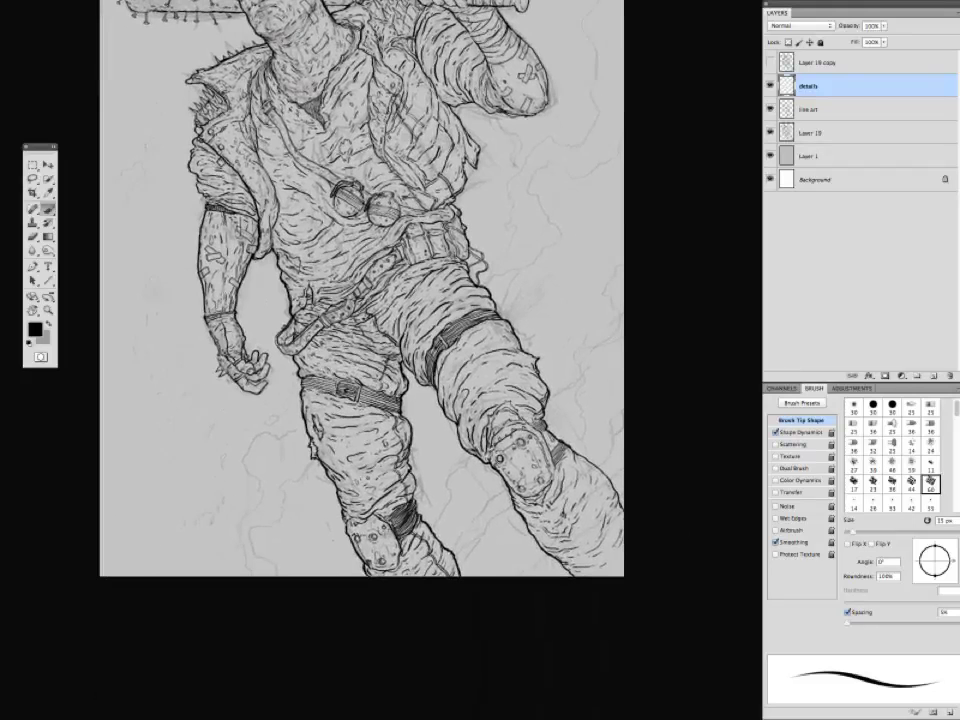
pyautogui.moveTo(290, 400); pyautogui.dragTo(282, 366)
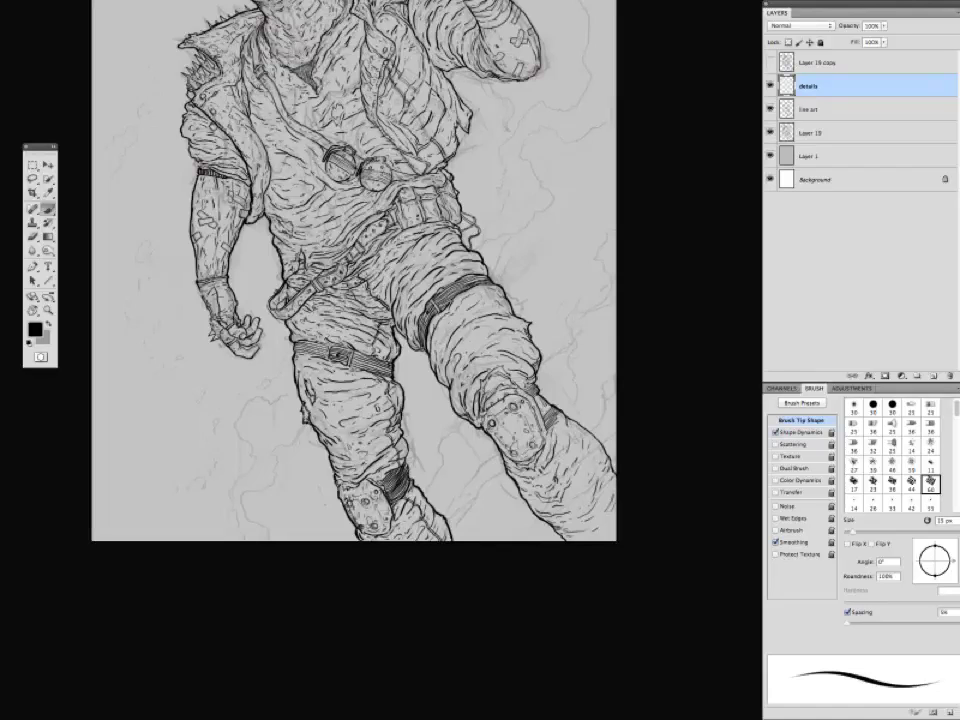
# Ink small dents and scratches on the bat's barrel and short texture marks on the clothing.
pyautogui.moveTo(332, 330); pyautogui.dragTo(324, 465)
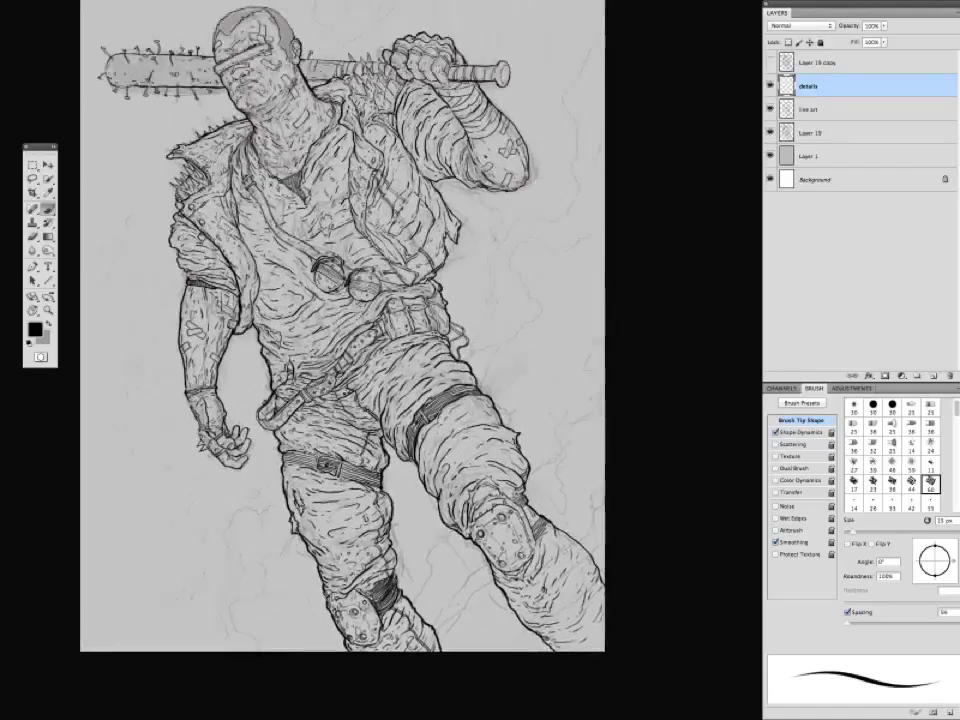
pyautogui.moveTo(330, 400); pyautogui.dragTo(407, 682)
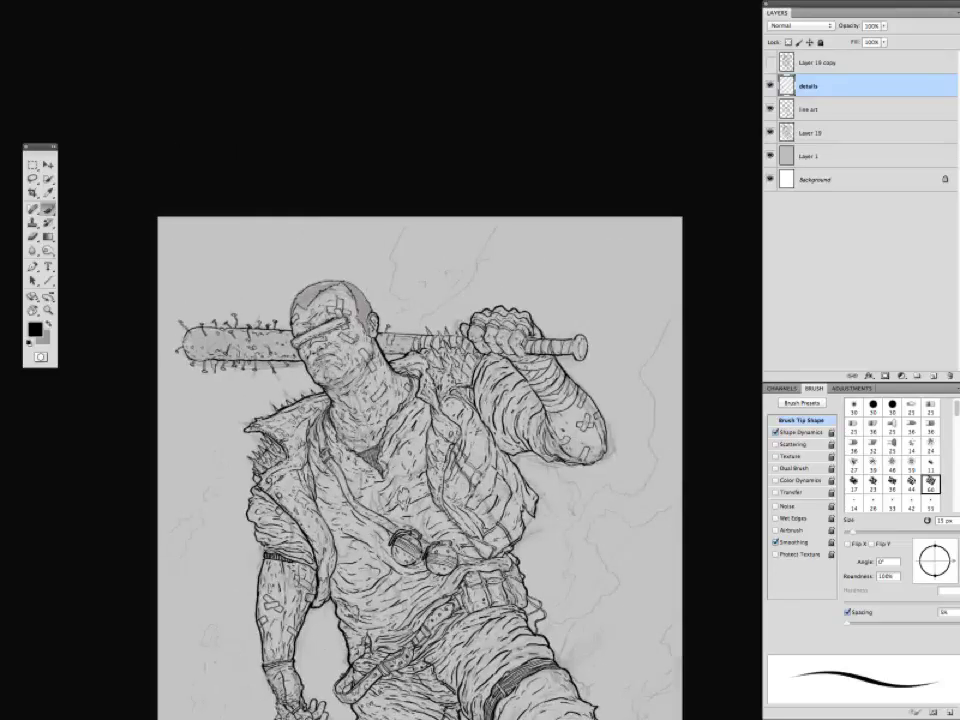
pyautogui.moveTo(400, 450); pyautogui.dragTo(350, 239)
pyautogui.moveTo(228, 257)
pyautogui.mouseDown()
pyautogui.moveTo(229, 360)
pyautogui.moveTo(222, 211)
pyautogui.moveTo(204, 232)
pyautogui.moveTo(194, 166)
pyautogui.mouseUp()
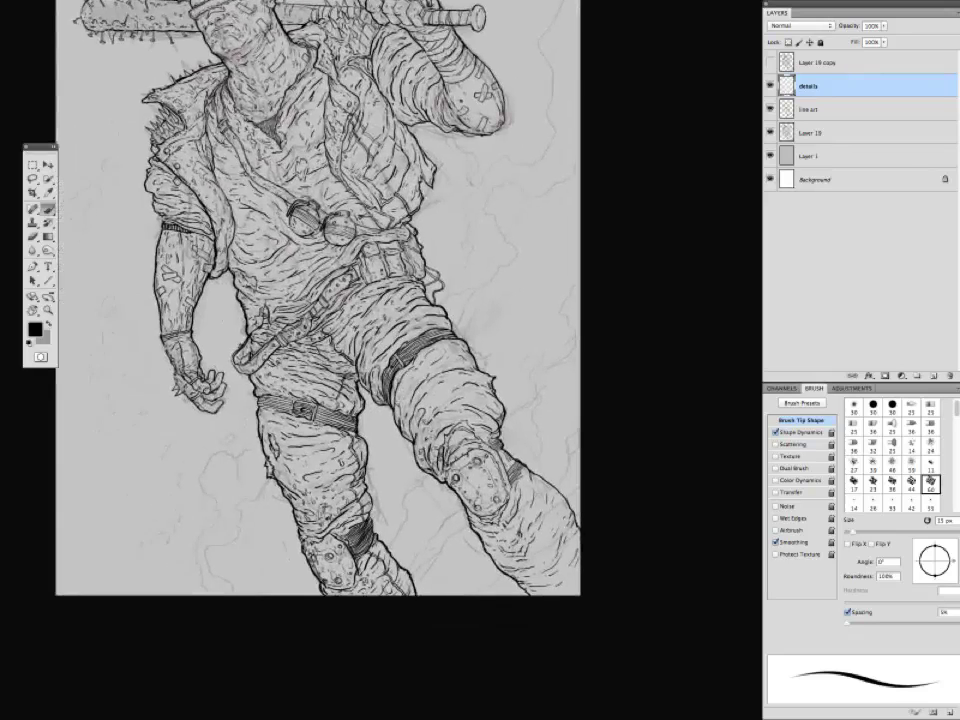
pyautogui.moveTo(223, 366); pyautogui.dragTo(275, 676)
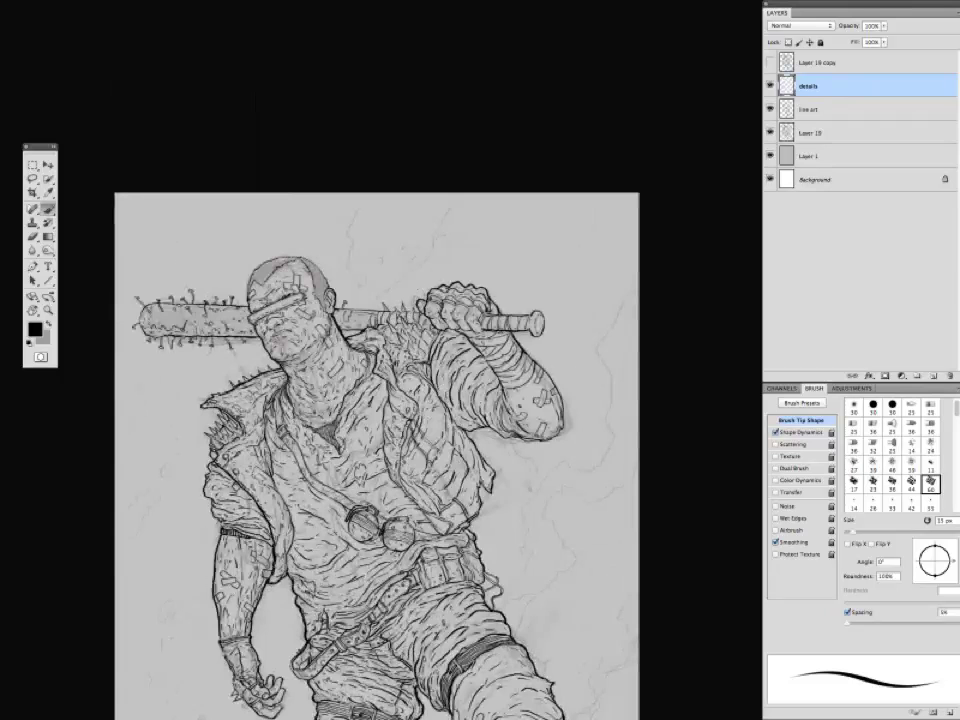
pyautogui.moveTo(295, 295); pyautogui.dragTo(220, 360)
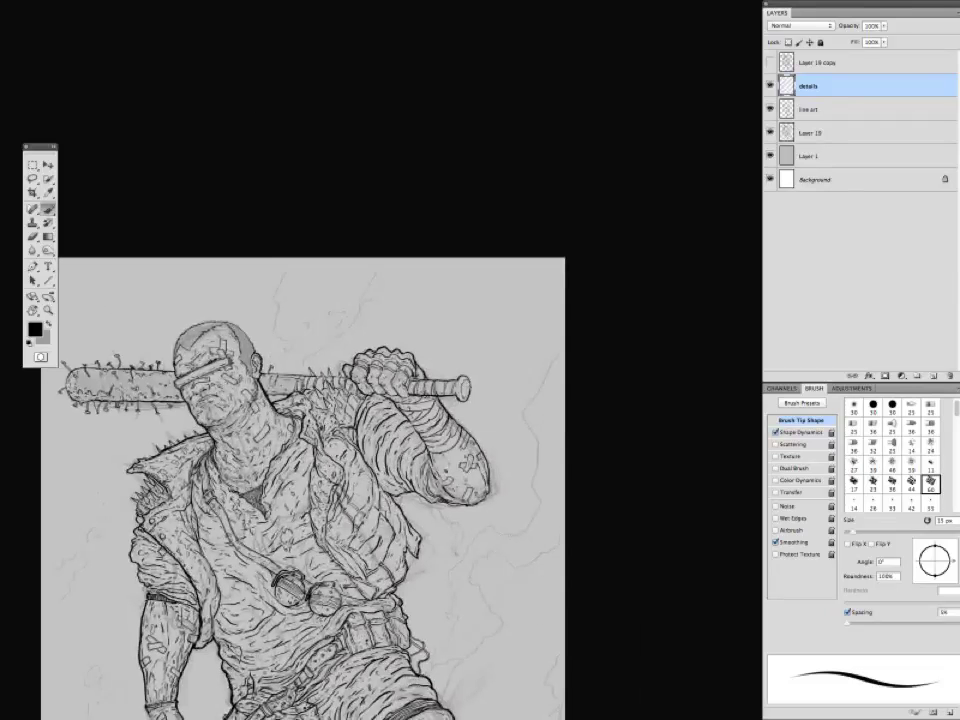
pyautogui.moveTo(300, 450); pyautogui.dragTo(345, 140)
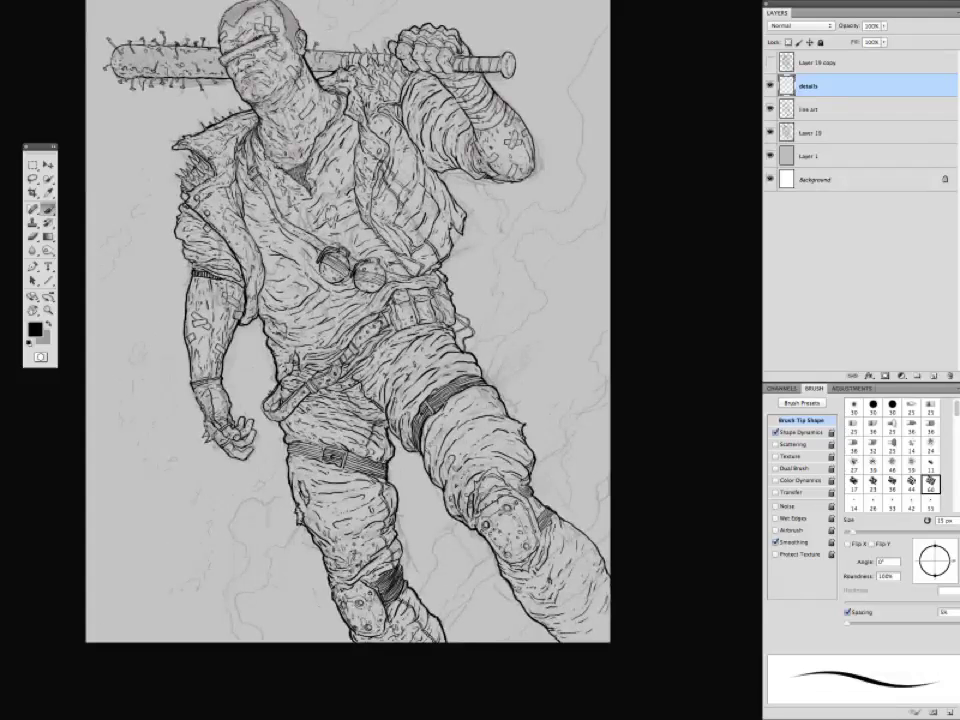
# Ink speckles and small wear marks on the trouser legs and knee pads.
pyautogui.moveTo(350, 350)
pyautogui.mouseDown()
pyautogui.moveTo(350, 338)
pyautogui.moveTo(388, 516)
pyautogui.mouseUp()
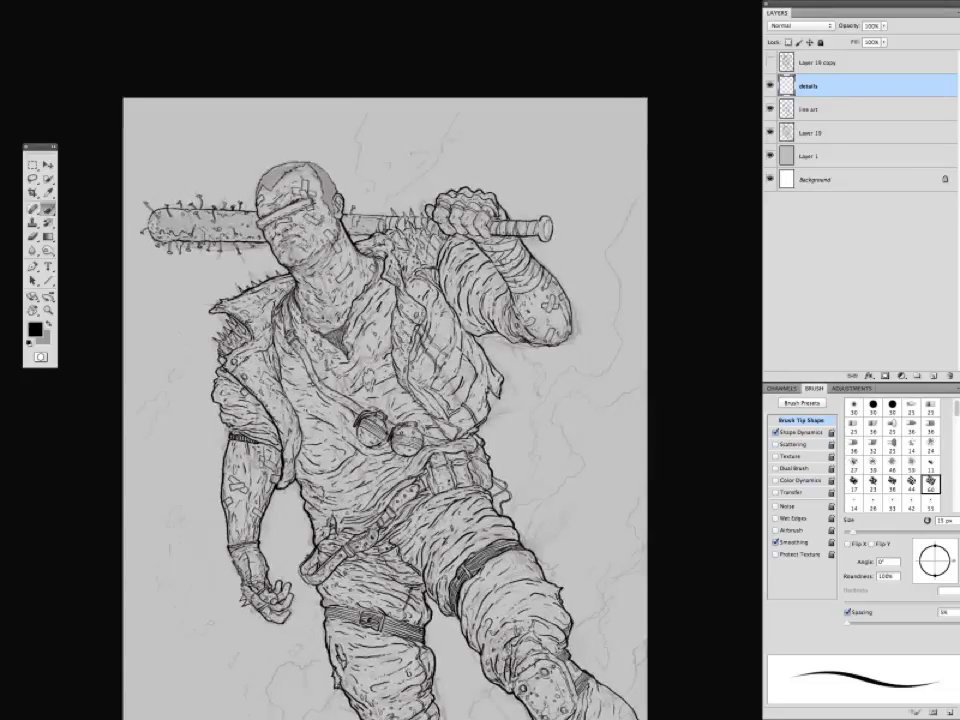
pyautogui.moveTo(350, 400); pyautogui.dragTo(332, 177)
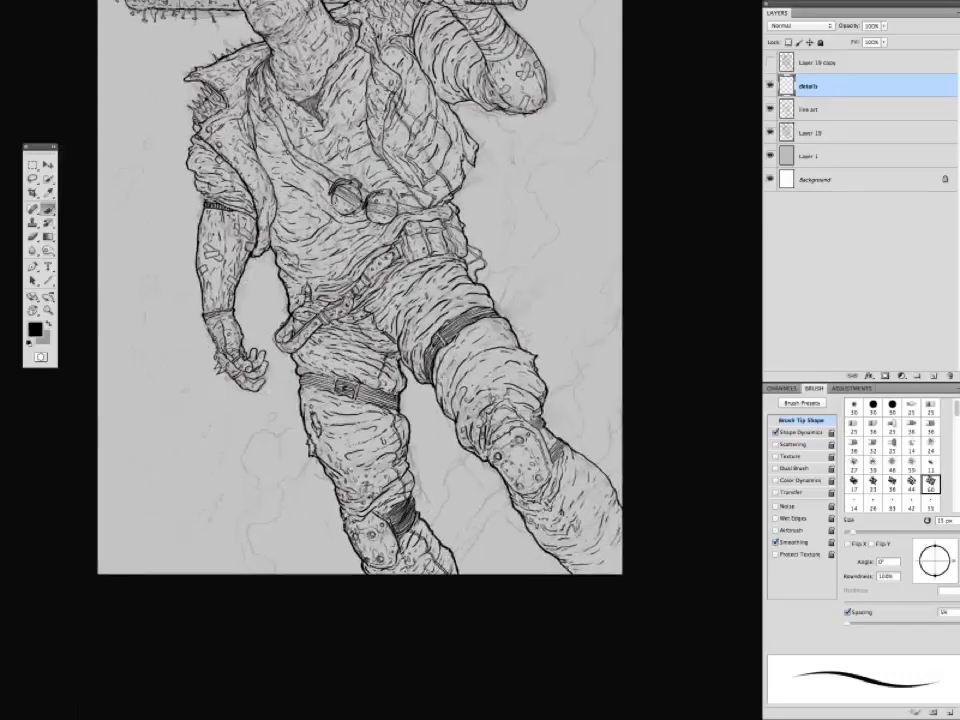
pyautogui.moveTo(338, 356); pyautogui.dragTo(290, 312)
pyautogui.moveTo(176, 190); pyautogui.dragTo(277, 539)
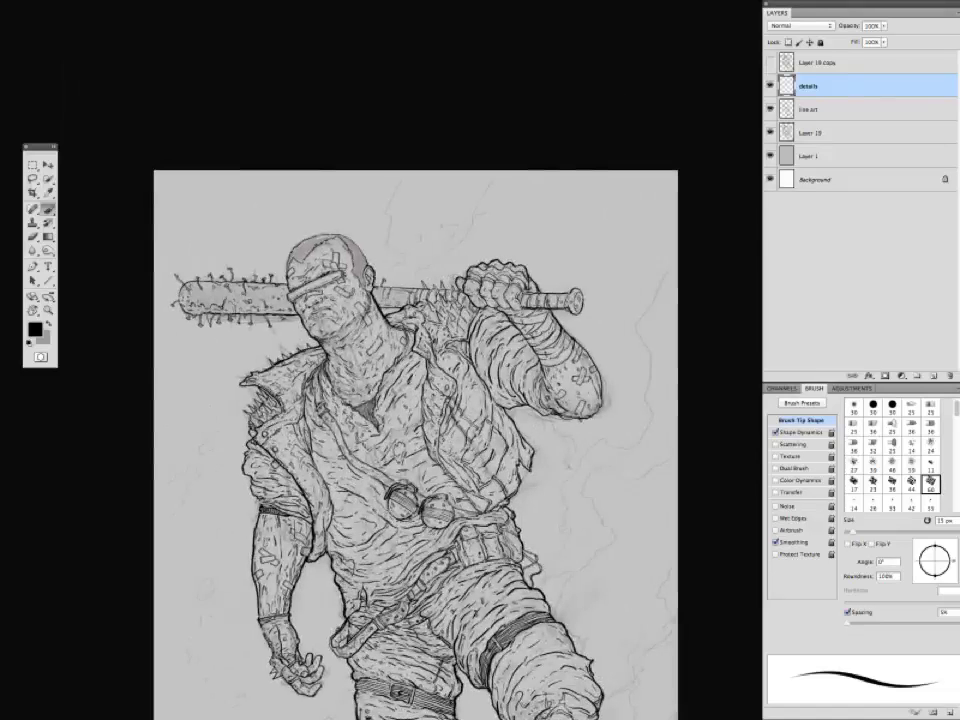
pyautogui.moveTo(227, 457); pyautogui.dragTo(242, 297)
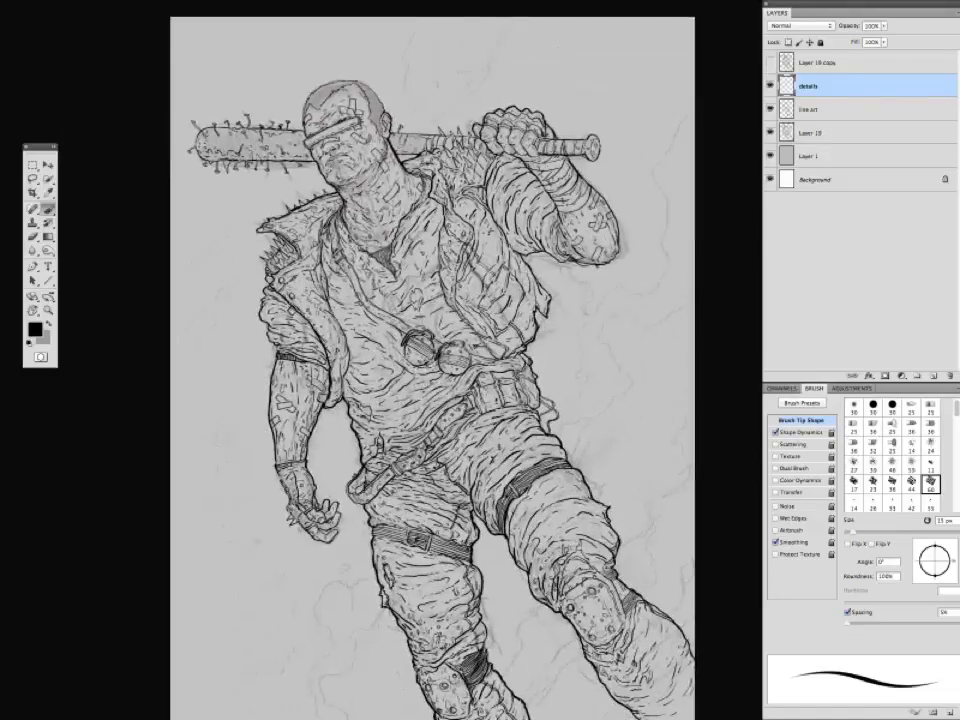
# Thicken the vest's front edge beside the raised arm on the line art layer.
pyautogui.click(810, 109)
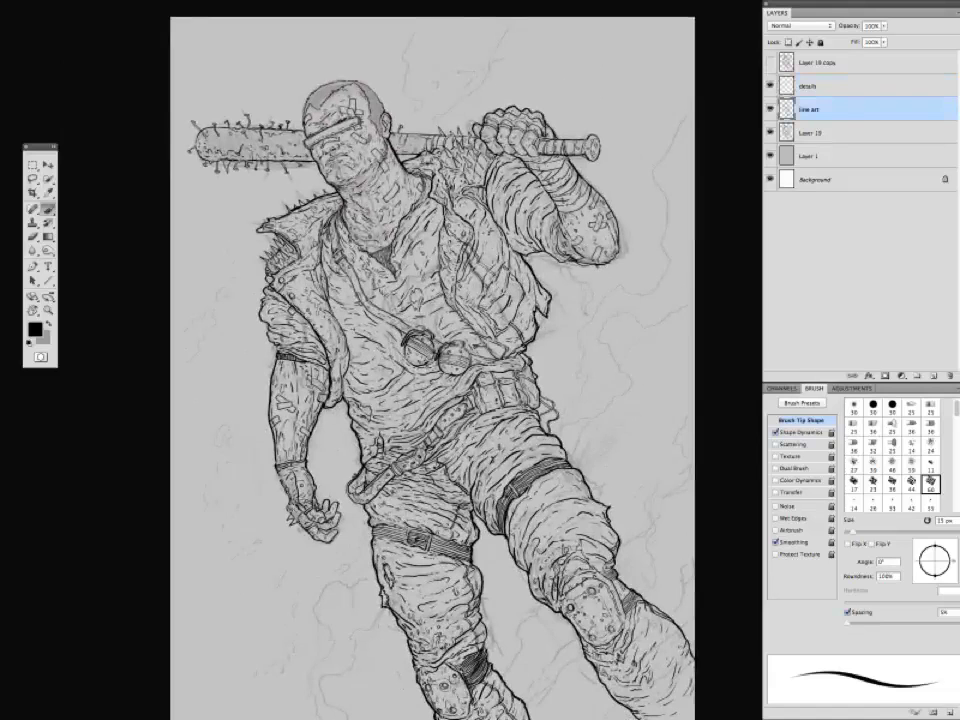
pyautogui.moveTo(297, 406); pyautogui.dragTo(265, 577)
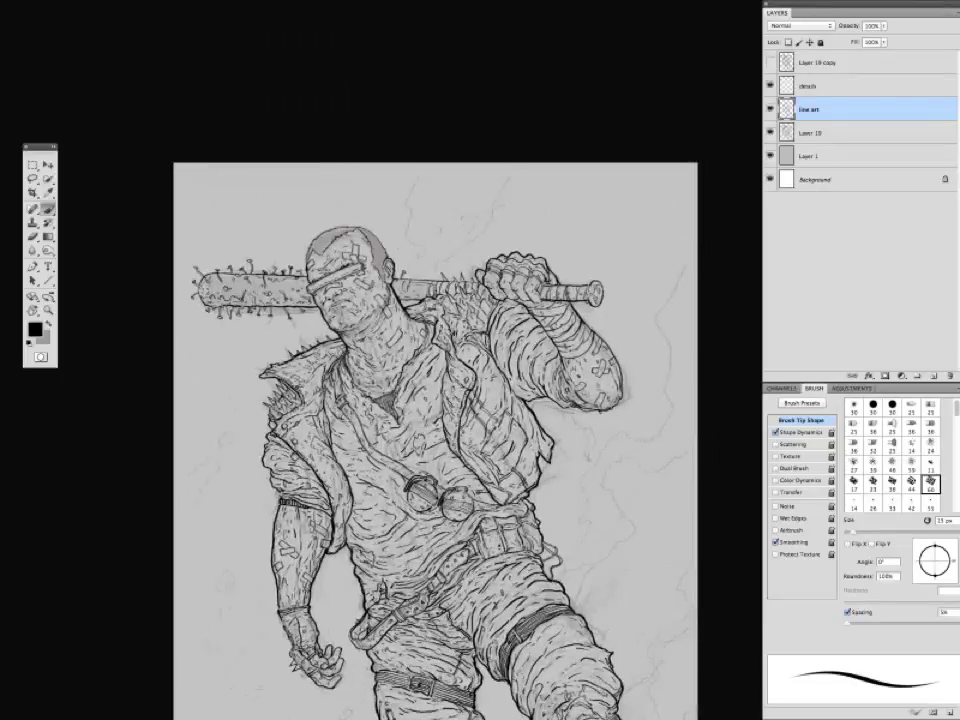
pyautogui.moveTo(265, 577); pyautogui.dragTo(274, 496)
# Add a new layer above the details layer and name it "shirt".
pyautogui.hotkey('alt', ']')
pyautogui.moveTo(284, 570); pyautogui.dragTo(241, 465)
pyautogui.click(933, 376)
pyautogui.doubleClick(808, 86)
pyautogui.write('shirt')
pyautogui.press('Return')
# Ink extra folds and stitch-like lines across the shirt's chest and belly on the shirt layer.
pyautogui.moveTo(374, 236); pyautogui.dragTo(385, 402)
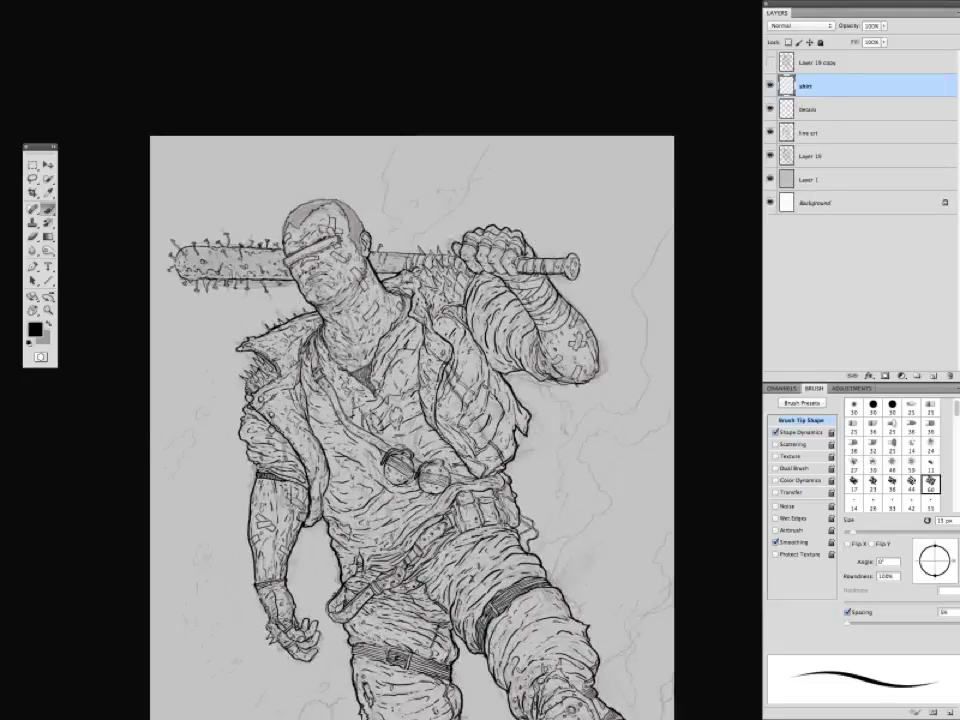
pyautogui.moveTo(250, 336); pyautogui.dragTo(244, 277)
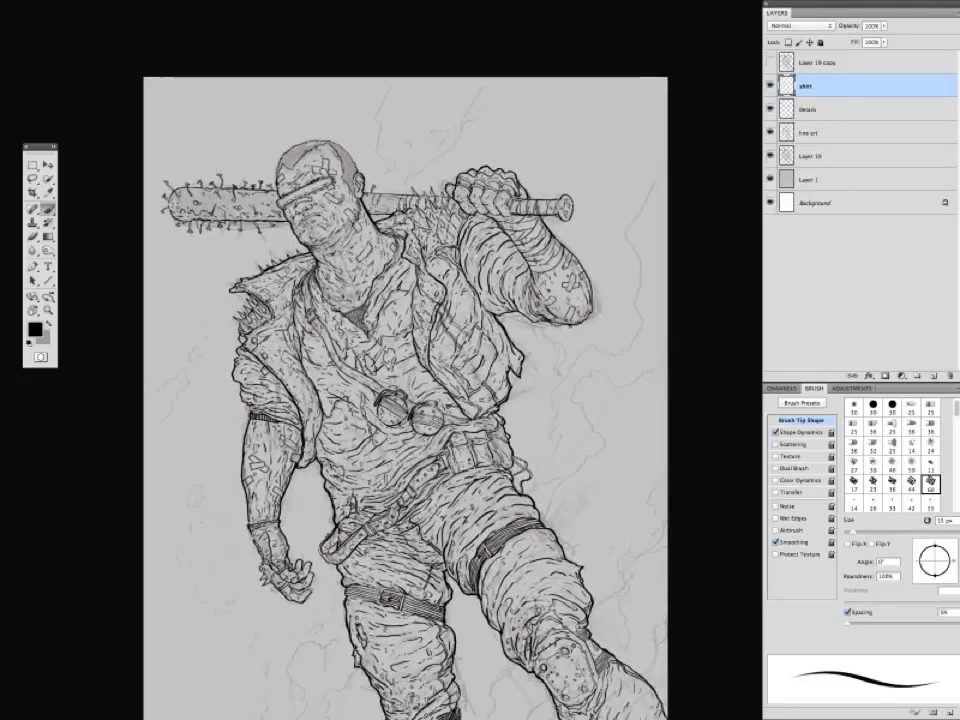
pyautogui.scroll(-2, 285, 305)
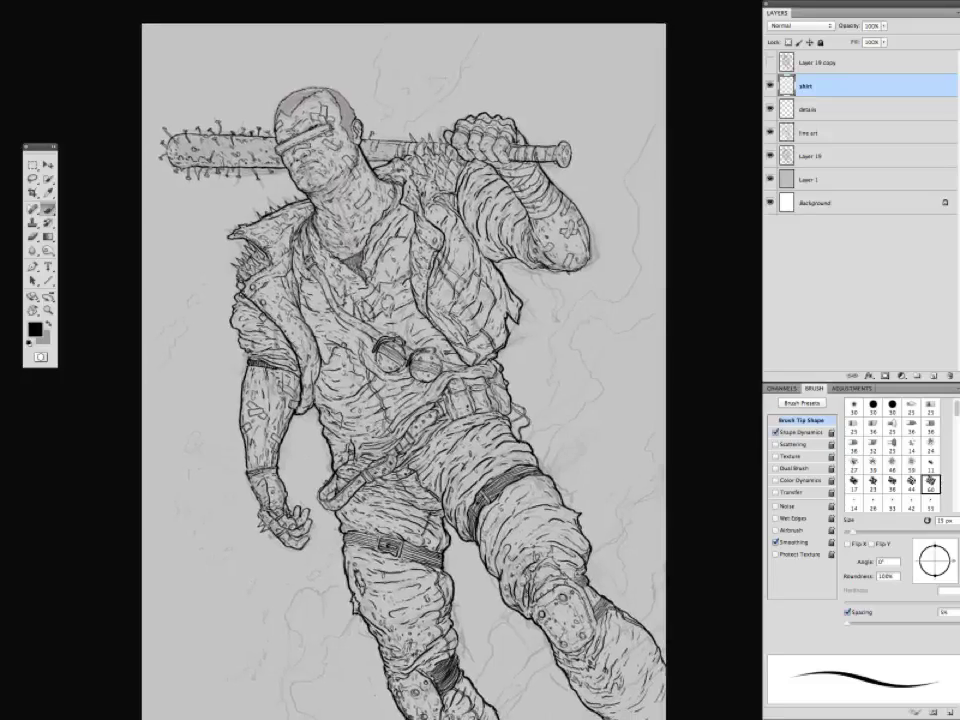
pyautogui.scroll(-1, 268, 285)
pyautogui.scroll(1, 290, 325)
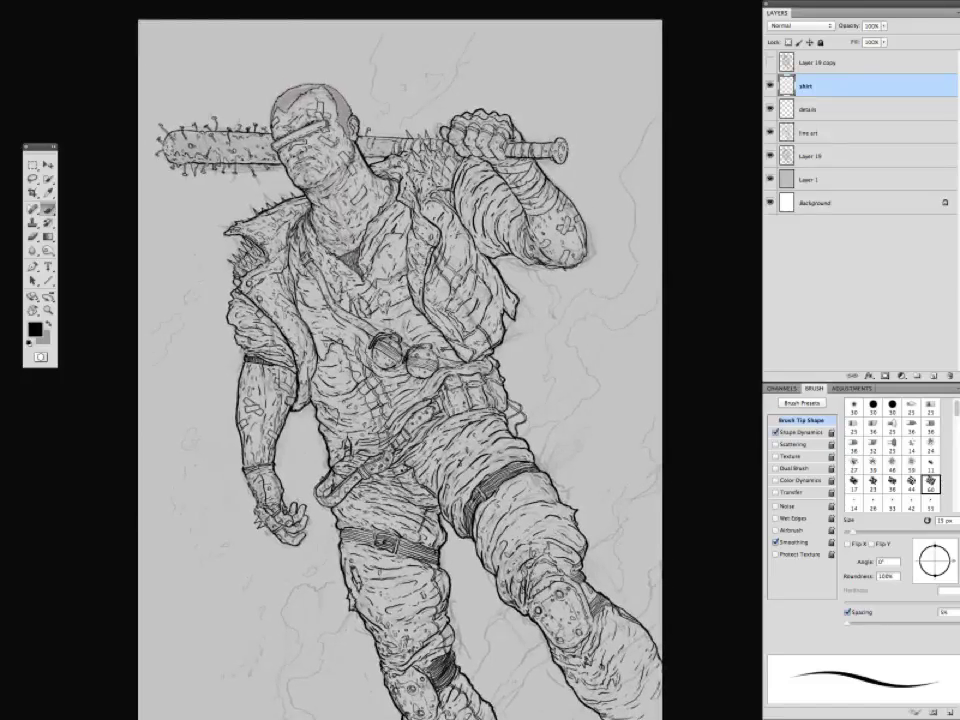
pyautogui.scroll(-1, 400, 360)
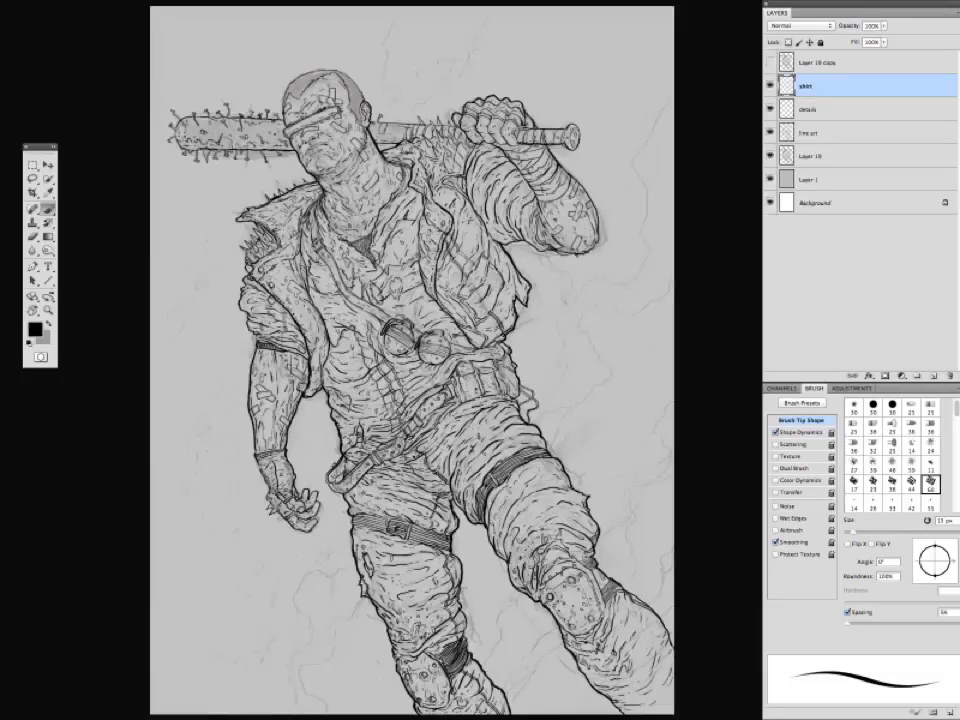
pyautogui.press('Tab')
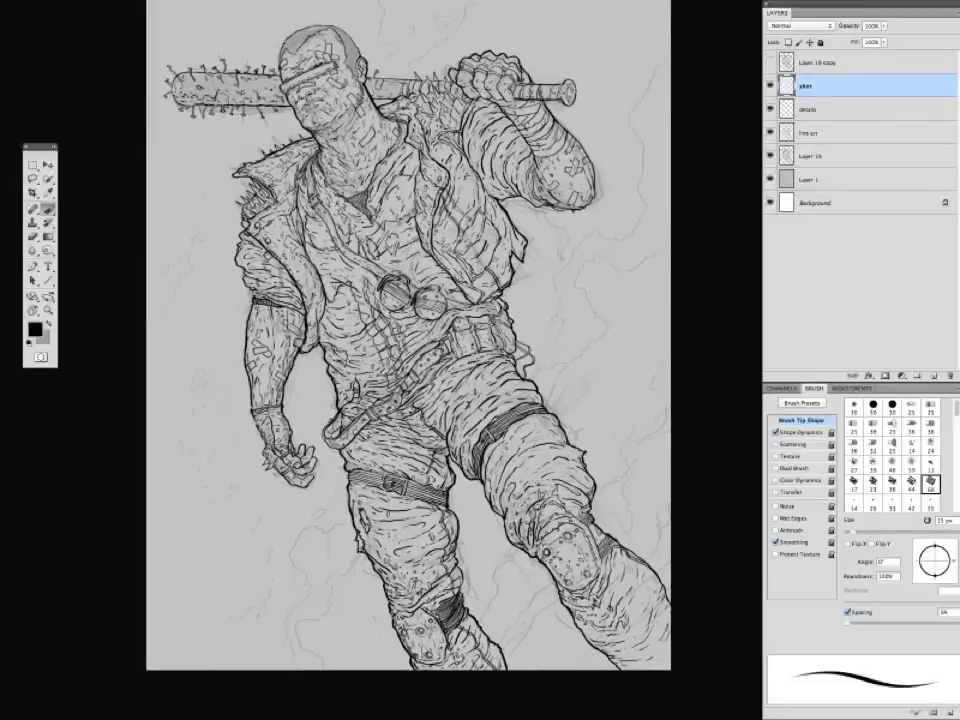
# Examine the whole inked figure for missing details, with and without the surrounding interface.
pyautogui.press('Tab')
pyautogui.press('Tab')
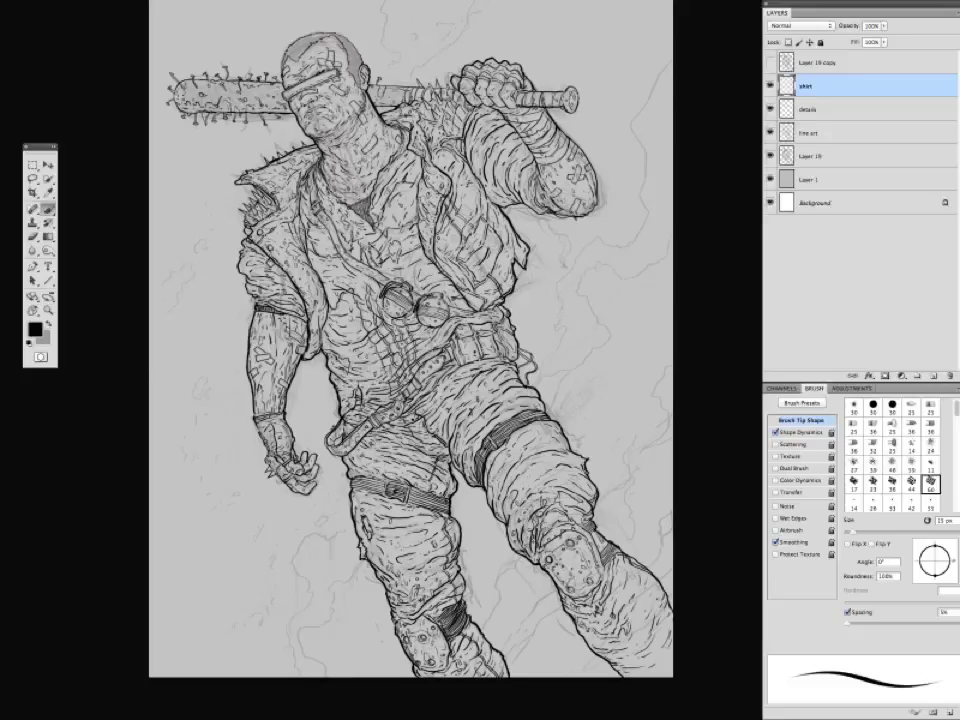
pyautogui.press('Tab')
pyautogui.press('Tab')
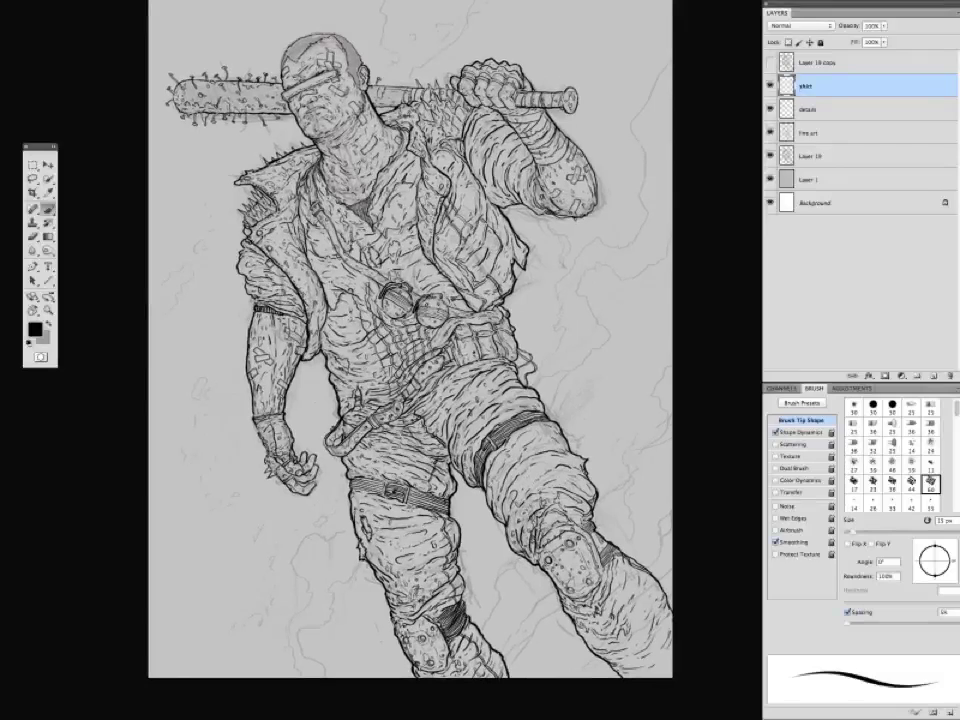
pyautogui.press('Tab')
pyautogui.press('Tab')
pyautogui.press('Tab')
pyautogui.press('Tab')
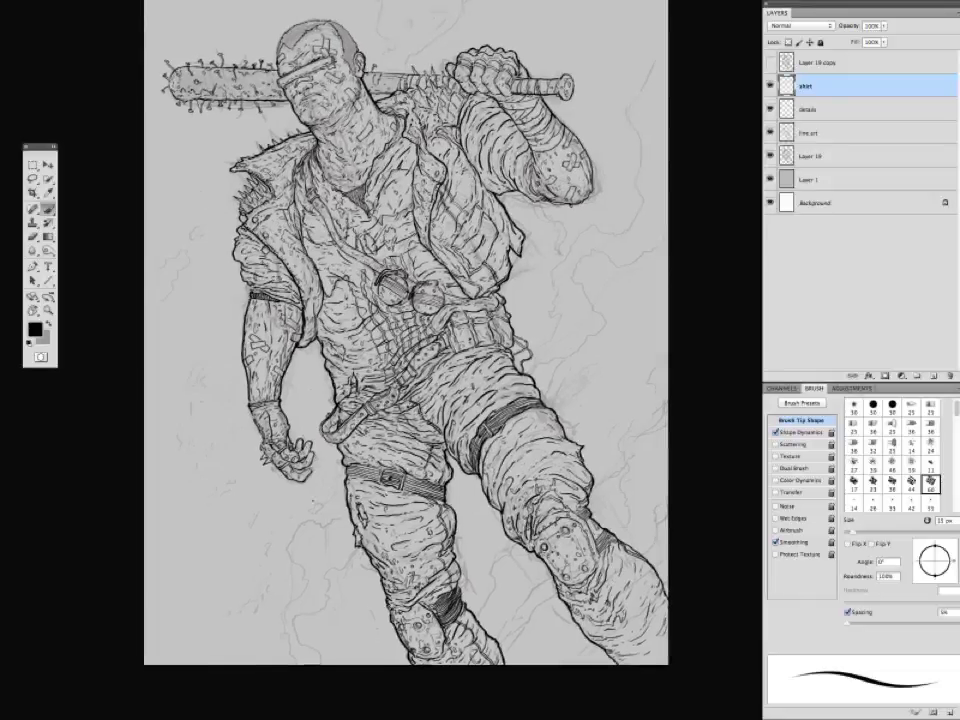
pyautogui.scroll(3, 430, 360)
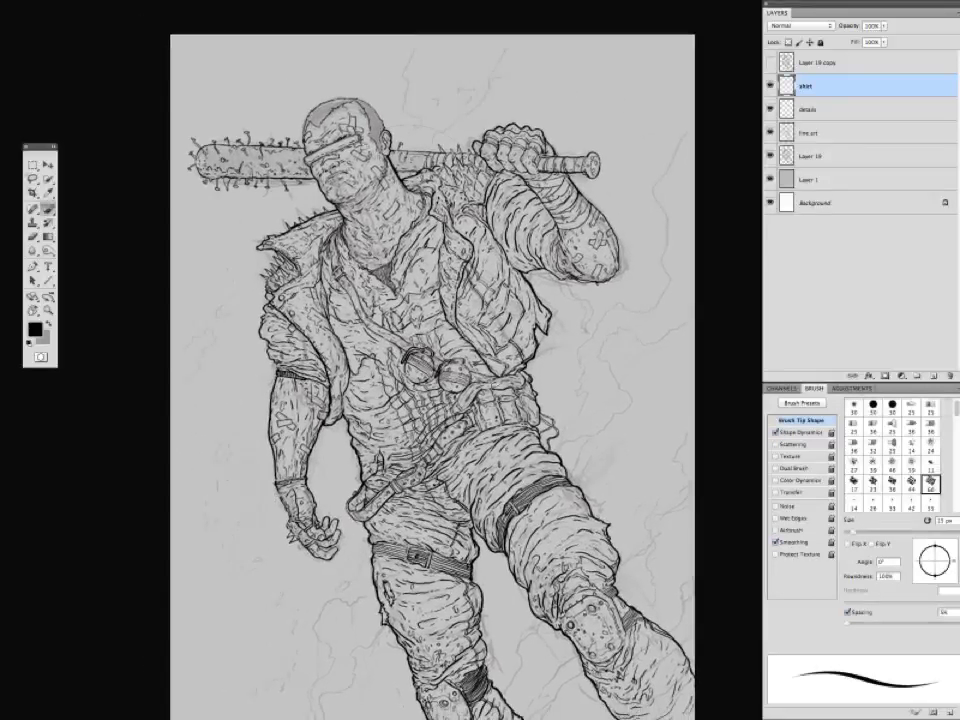
pyautogui.scroll(-2, 430, 360)
pyautogui.click(808, 132)
pyautogui.scroll(1, 430, 360)
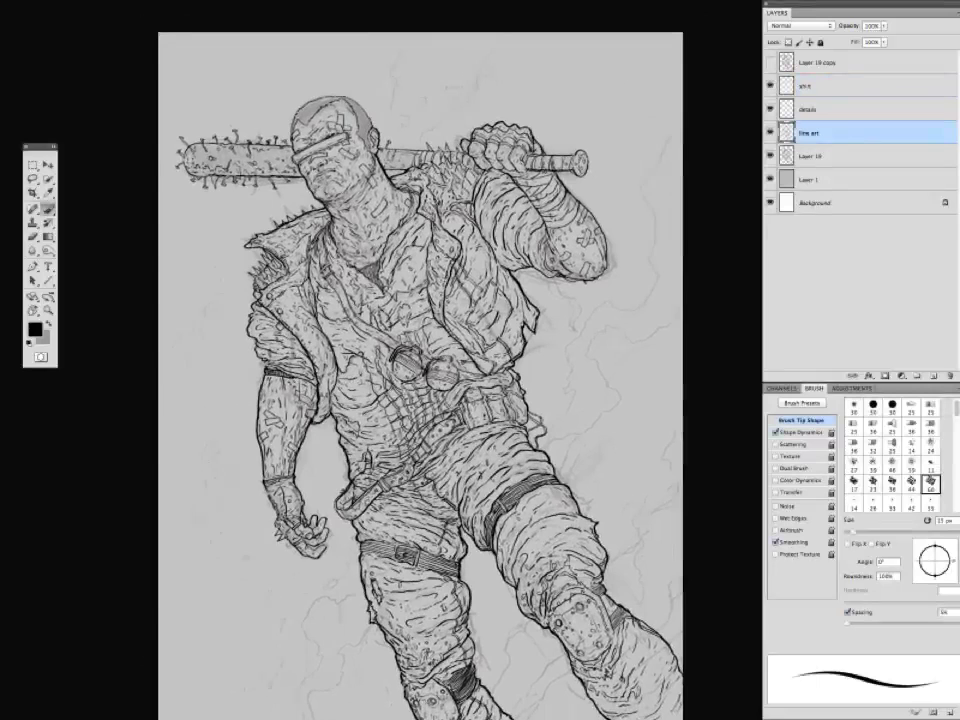
pyautogui.scroll(-3, 430, 360)
pyautogui.scroll(4, 430, 360)
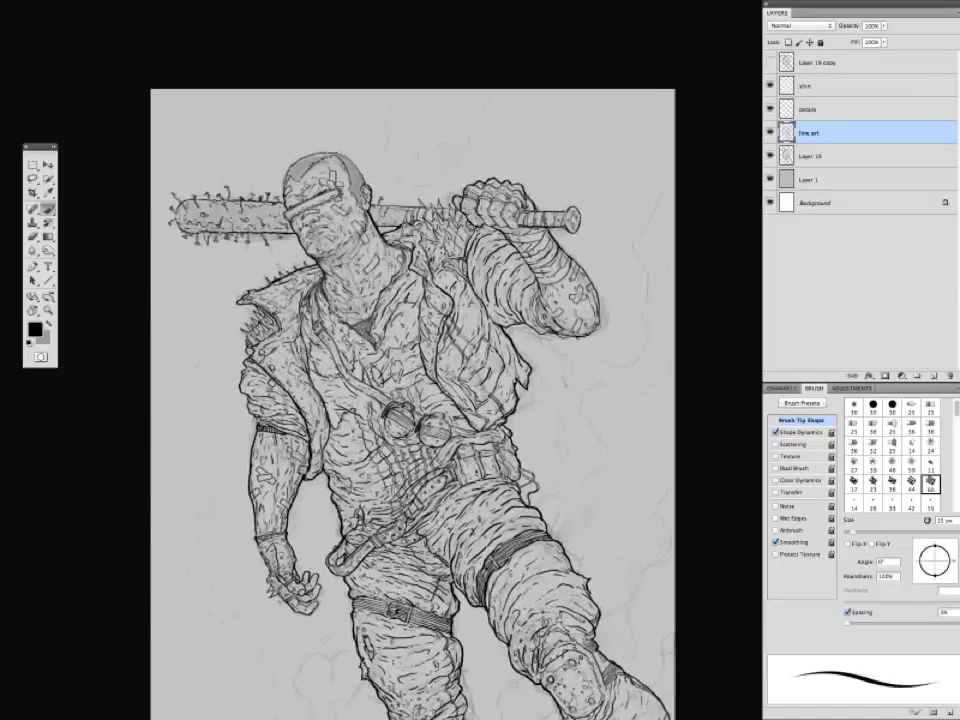
pyautogui.press('Tab')
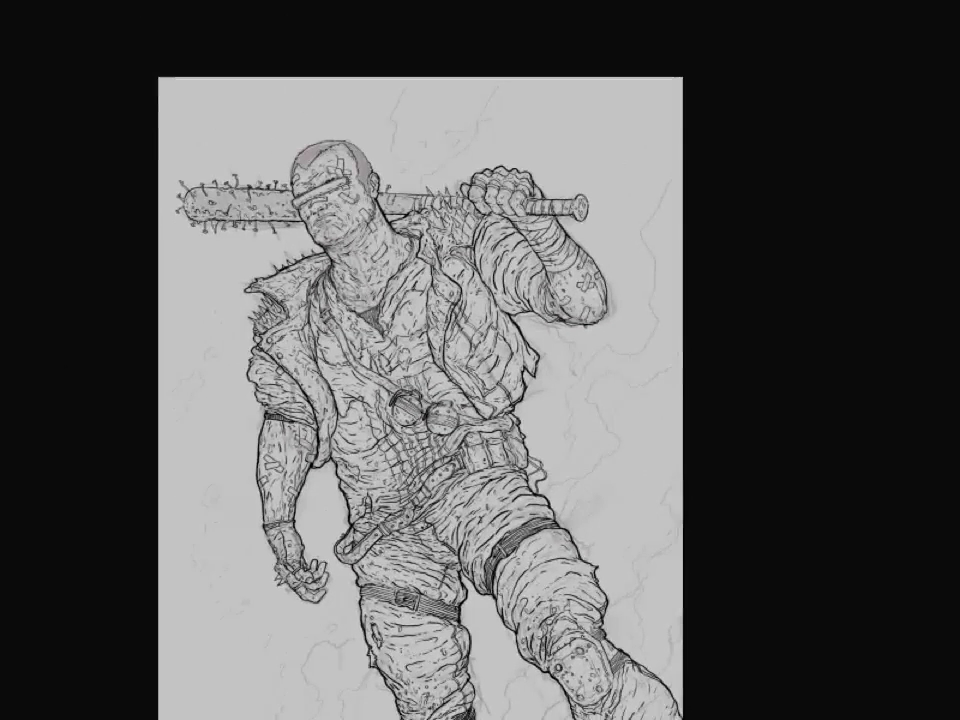
pyautogui.press('Tab')
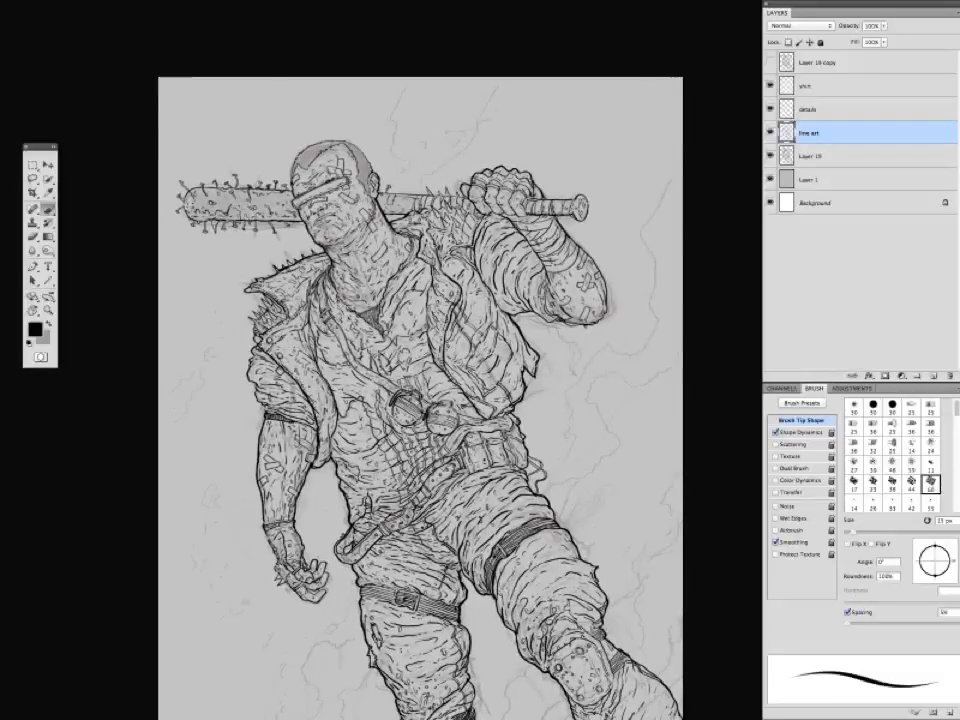
pyautogui.press('Tab')
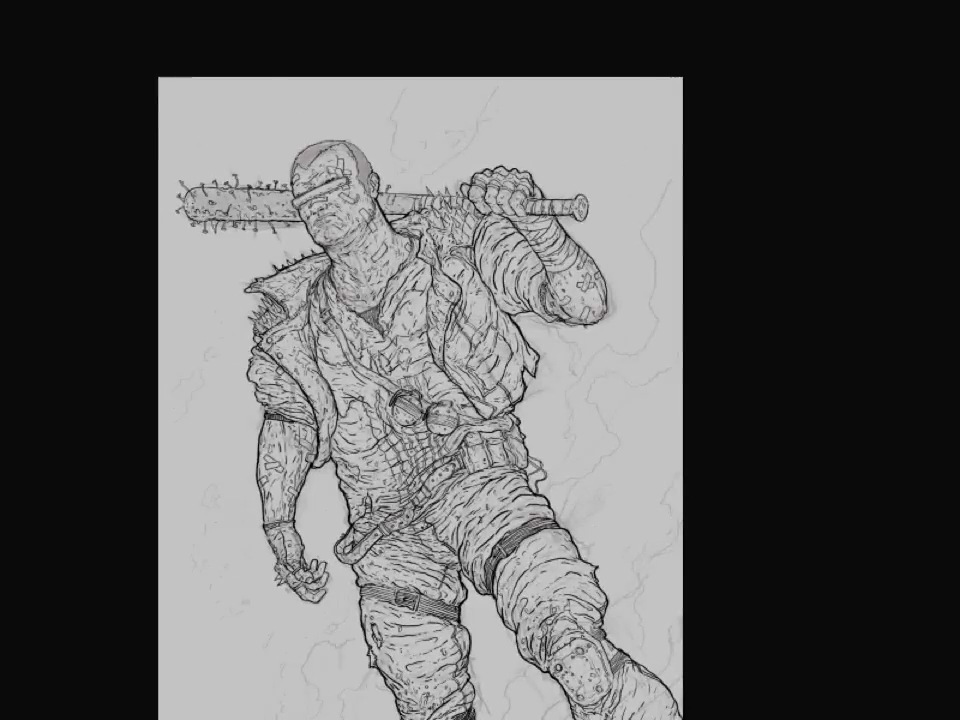
pyautogui.press('Tab')
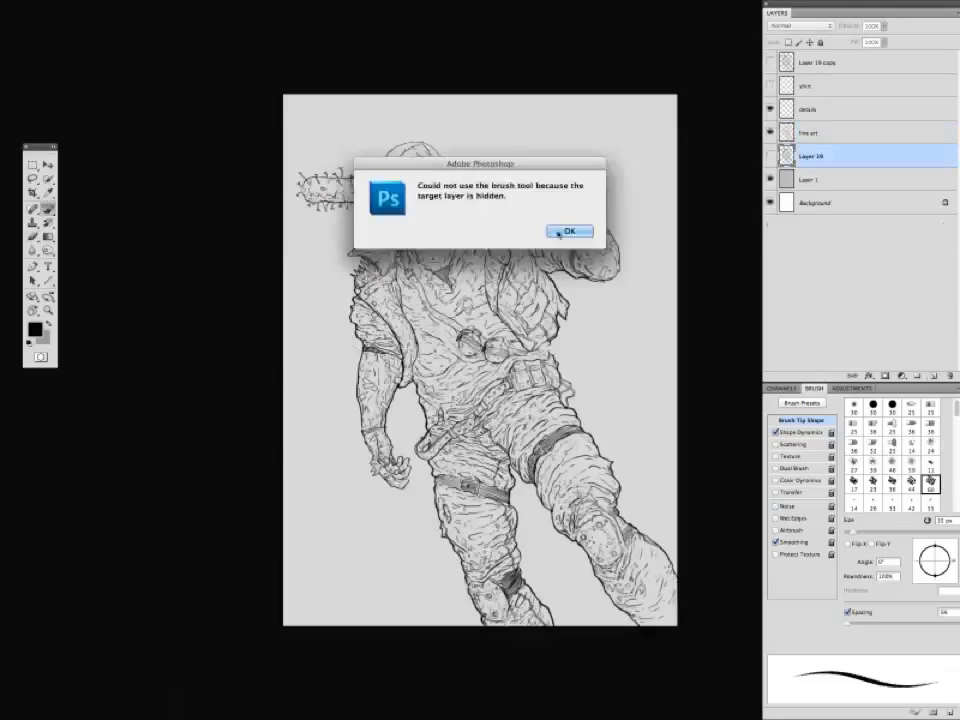
# Add a new layer named "notes" above the details layer and sketch a protruding handle beside the thigh and shell outlines on the thigh strap.
pyautogui.click(566, 231)
pyautogui.hotkey('ctrl', 'shift', 'alt', 'n')
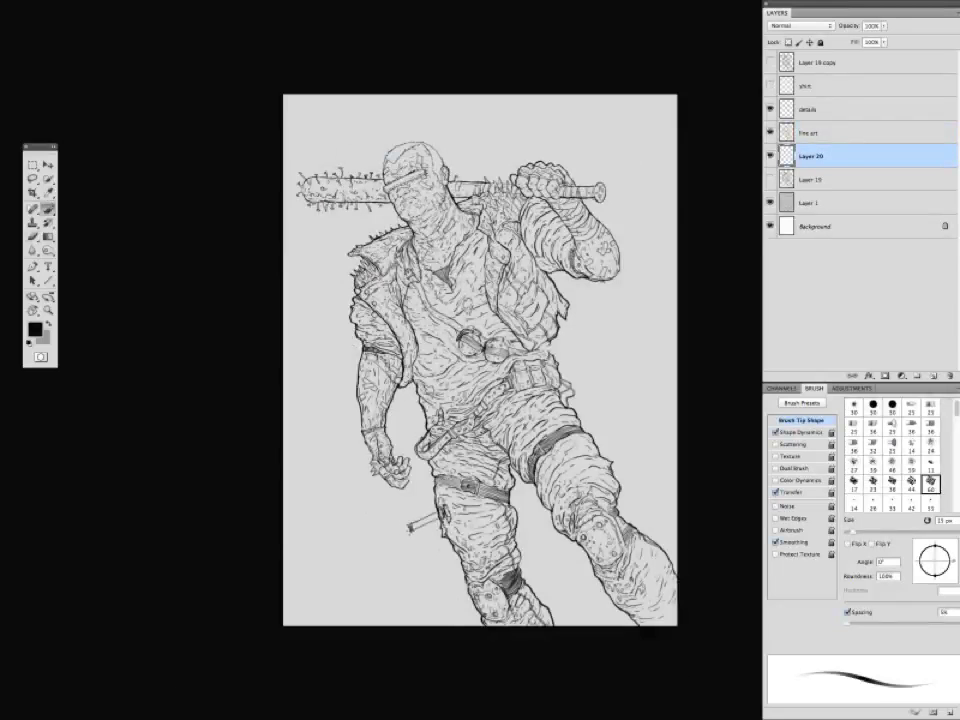
pyautogui.moveTo(446, 552); pyautogui.dragTo(457, 560)
pyautogui.moveTo(413, 526); pyautogui.dragTo(442, 519)
pyautogui.moveTo(562, 414); pyautogui.dragTo(562, 443)
pyautogui.moveTo(570, 416); pyautogui.dragTo(570, 441)
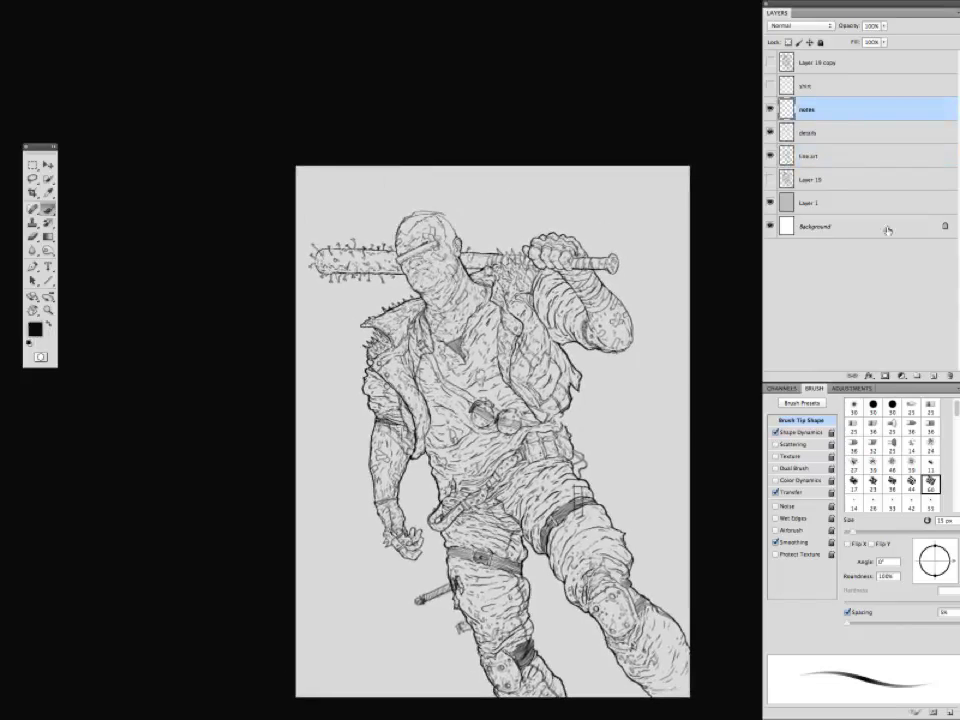
# Shade the short hair on the head and build up the shells on the upper thigh strap.
pyautogui.moveTo(336, 315); pyautogui.dragTo(320, 298)
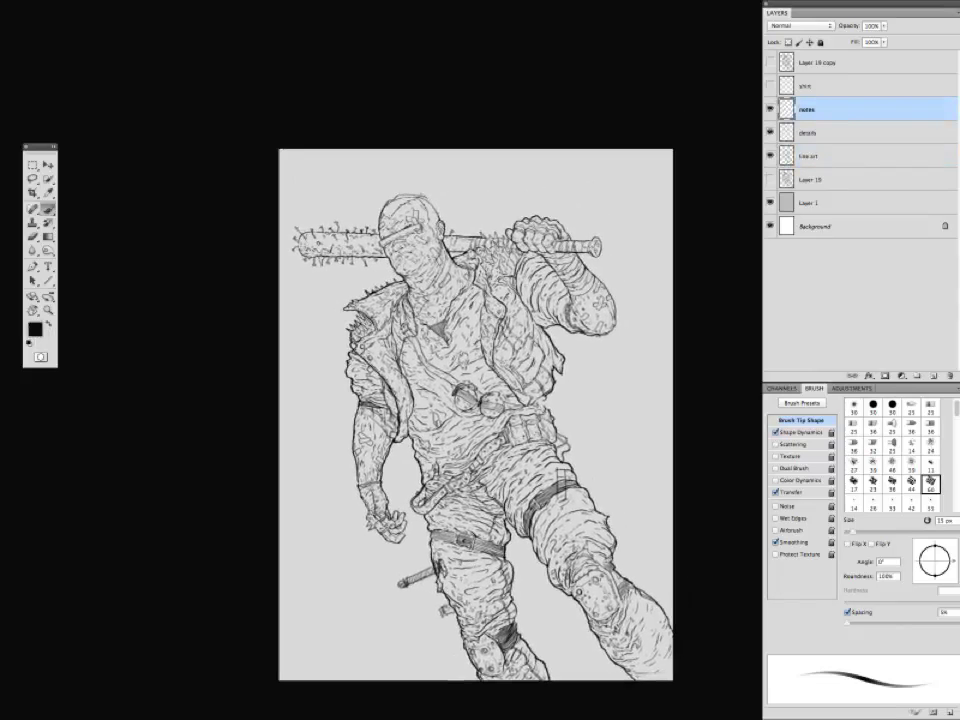
pyautogui.moveTo(393, 200)
pyautogui.mouseDown()
pyautogui.moveTo(436, 211)
pyautogui.moveTo(392, 203)
pyautogui.mouseUp()
pyautogui.moveTo(352, 378)
pyautogui.mouseDown()
pyautogui.moveTo(366, 341)
pyautogui.moveTo(340, 330)
pyautogui.moveTo(320, 353)
pyautogui.mouseUp()
pyautogui.moveTo(462, 458); pyautogui.dragTo(466, 494)
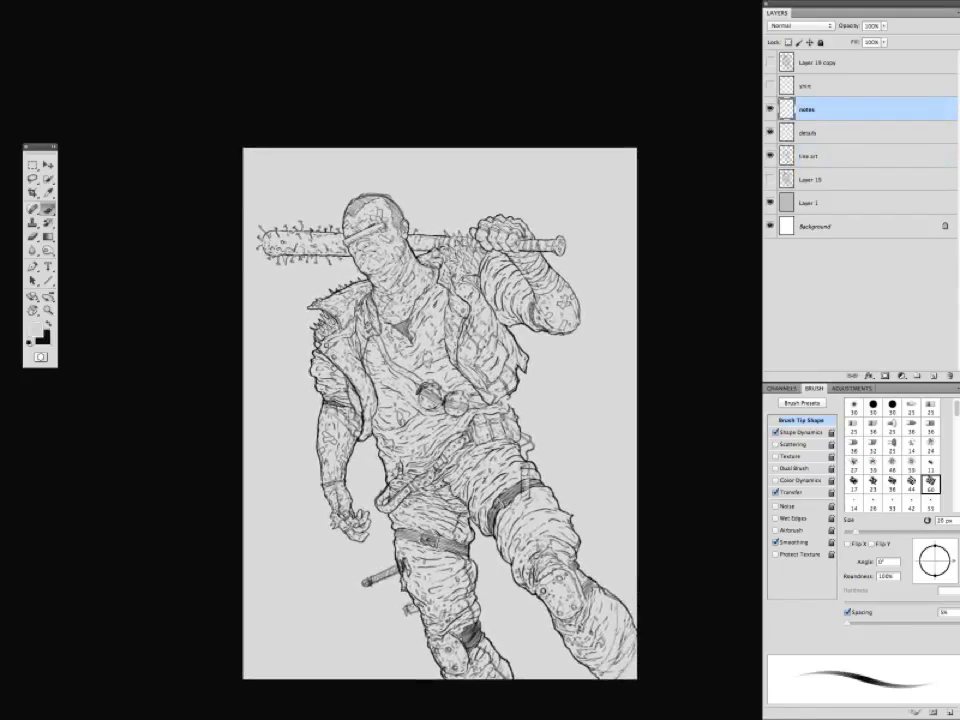
pyautogui.moveTo(393, 355)
pyautogui.mouseDown()
pyautogui.moveTo(383, 381)
pyautogui.moveTo(381, 314)
pyautogui.moveTo(381, 353)
pyautogui.moveTo(381, 331)
pyautogui.mouseUp()
pyautogui.press('l')
pyautogui.press('super+Tab')
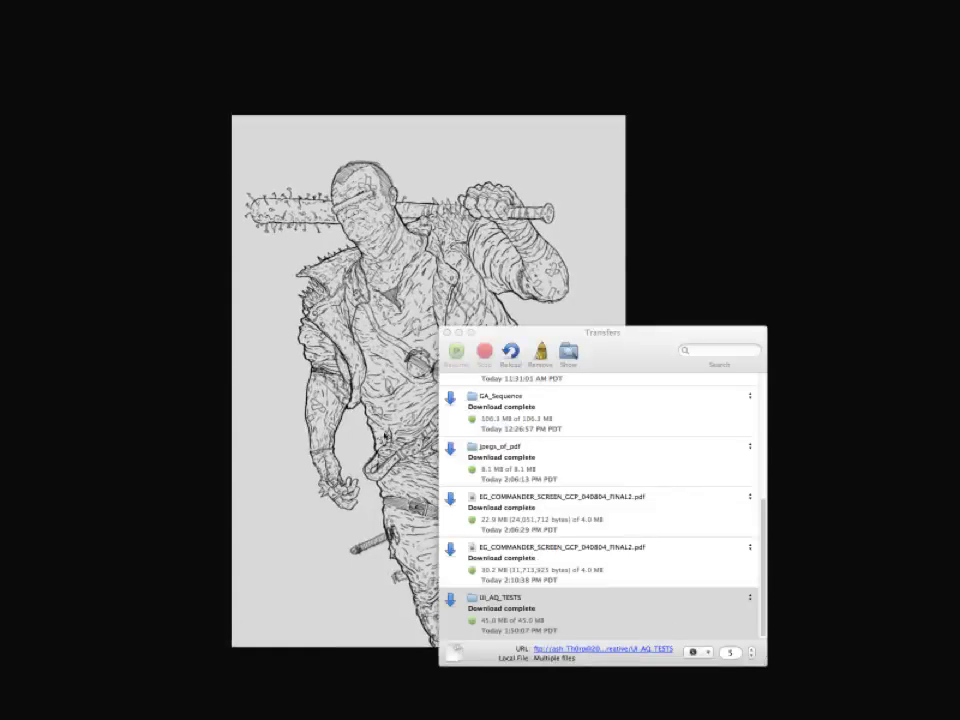
pyautogui.press('super+Tab')
pyautogui.press('b')
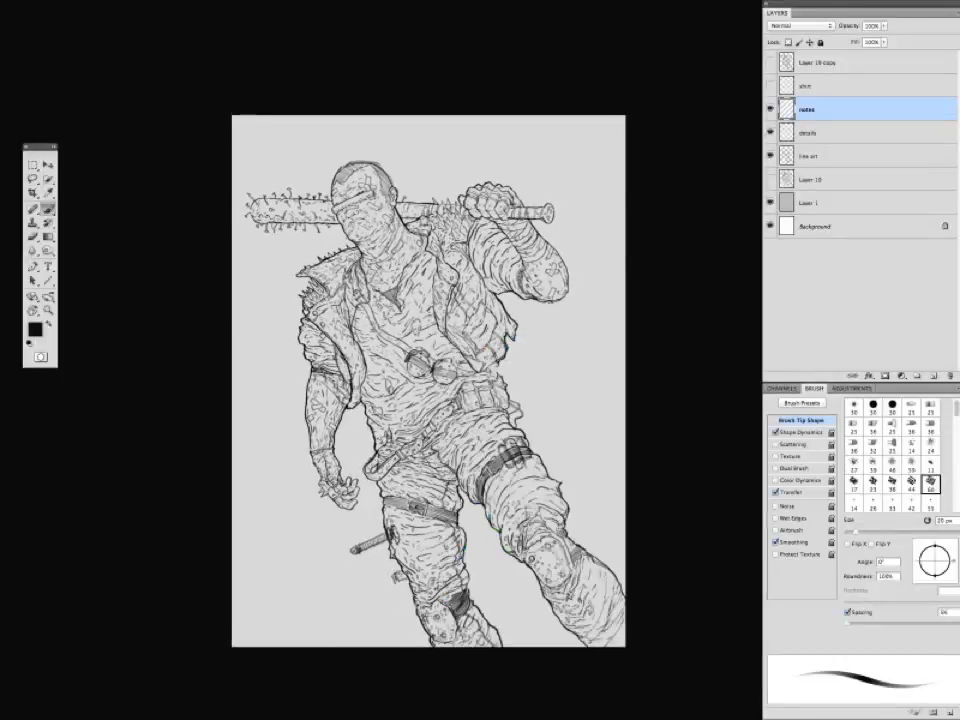
pyautogui.moveTo(532, 448); pyautogui.dragTo(551, 502)
pyautogui.press('super+Tab')
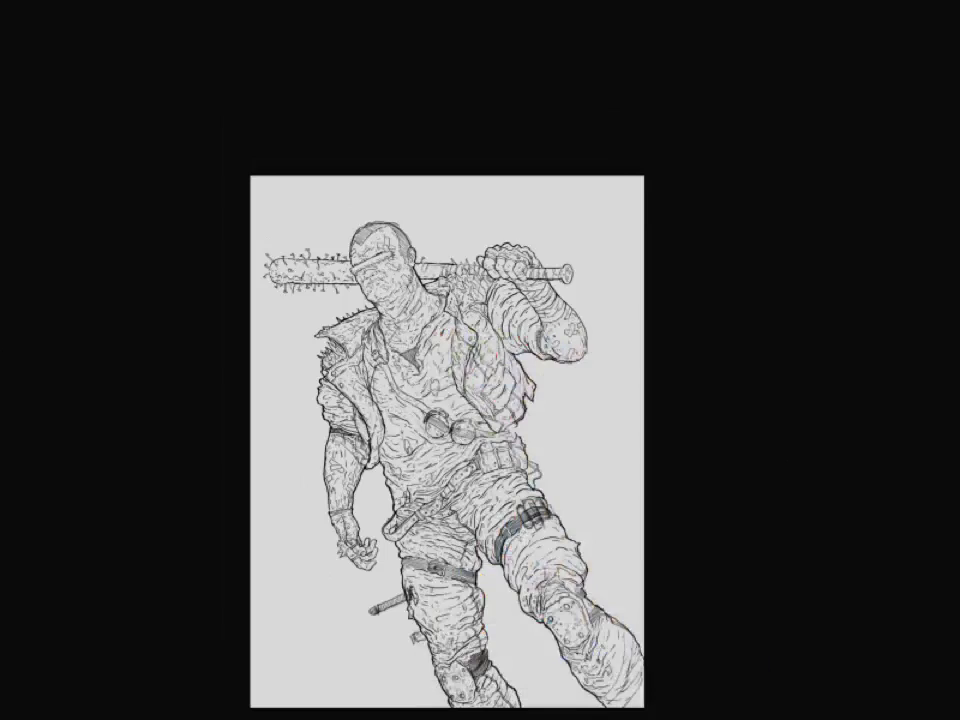
# Duplicate the line art layer, hide the original, and rotate the lowered hand slightly on the copy.
pyautogui.press('Tab')
pyautogui.scroll(-3, 440, 420)
pyautogui.hotkey('ctrl', 't')
pyautogui.moveTo(290, 500)
pyautogui.mouseDown()
pyautogui.moveTo(278, 440)
pyautogui.moveTo(281, 497)
pyautogui.mouseUp()
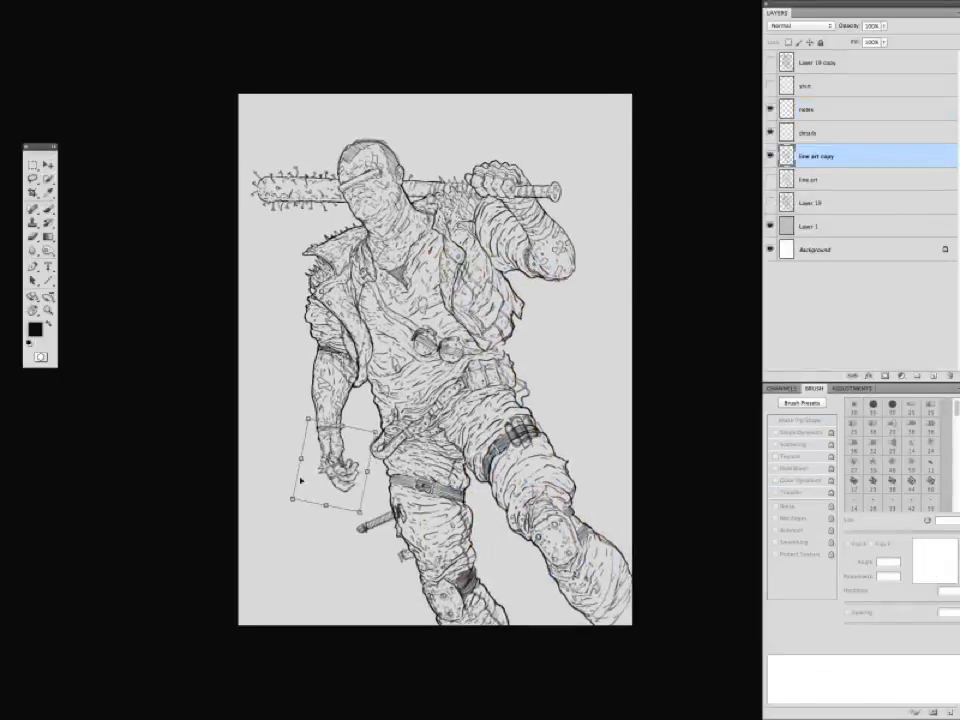
pyautogui.press('Return')
pyautogui.press('c')
pyautogui.press('b')
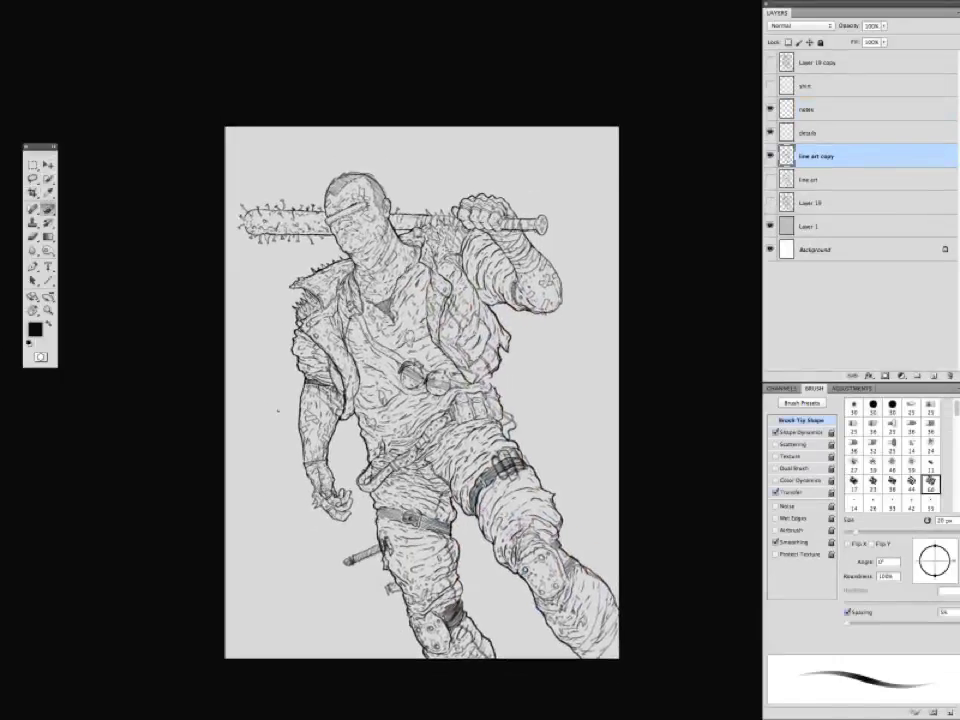
# Show the rough sketch on Layer 19 at 16% opacity and make the notes layer active.
pyautogui.press('Tab')
pyautogui.press('Tab')
pyautogui.hotkey('alt', ']')
pyautogui.hotkey('alt', ']')
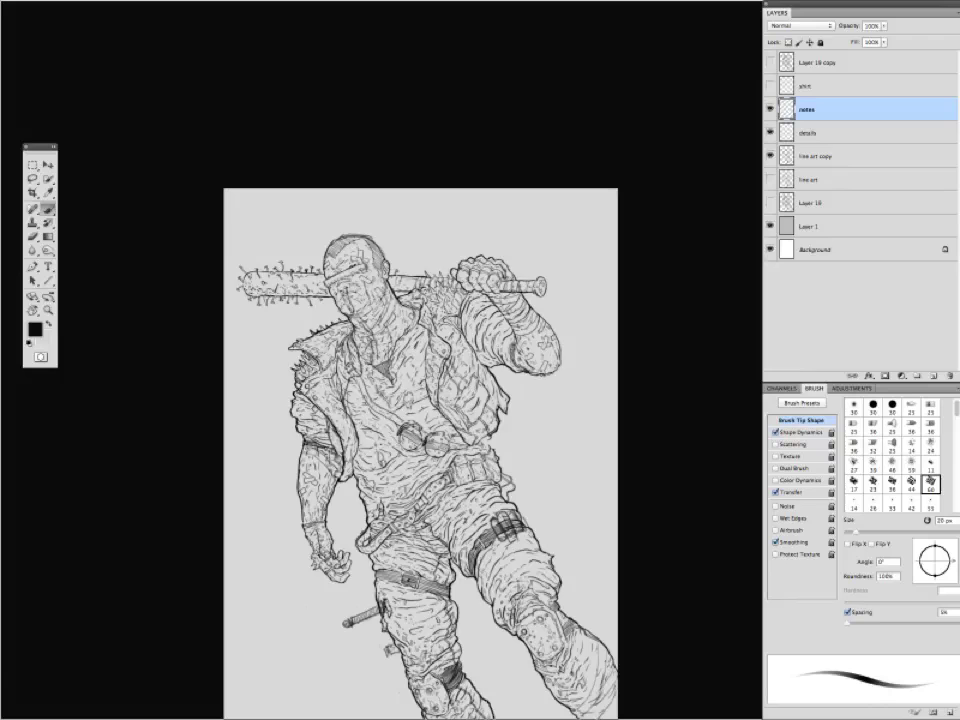
pyautogui.press('Tab')
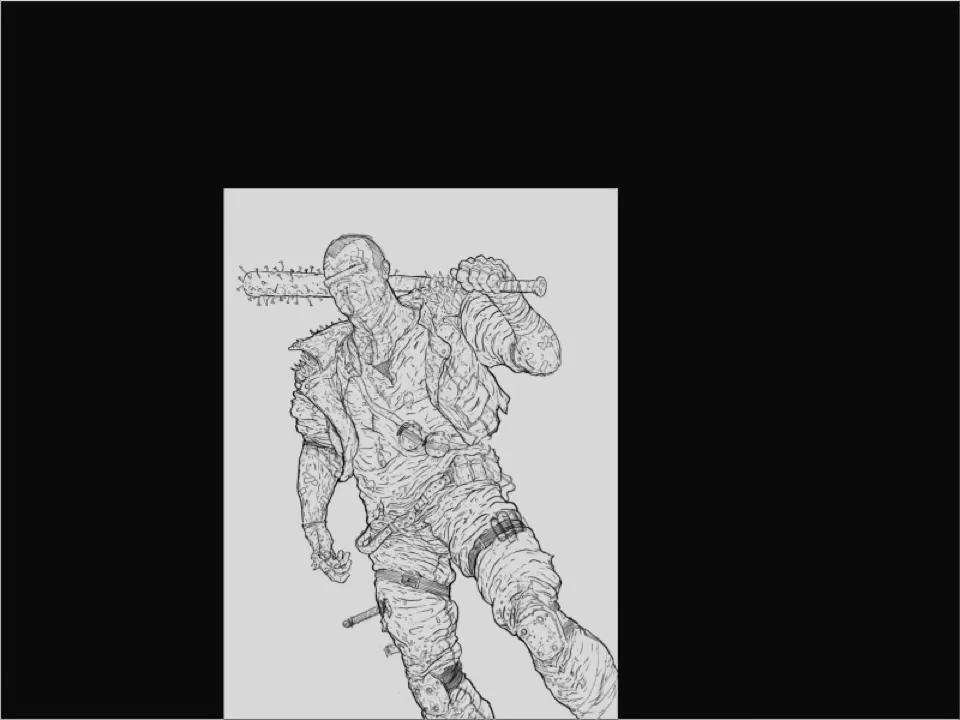
pyautogui.press('Tab')
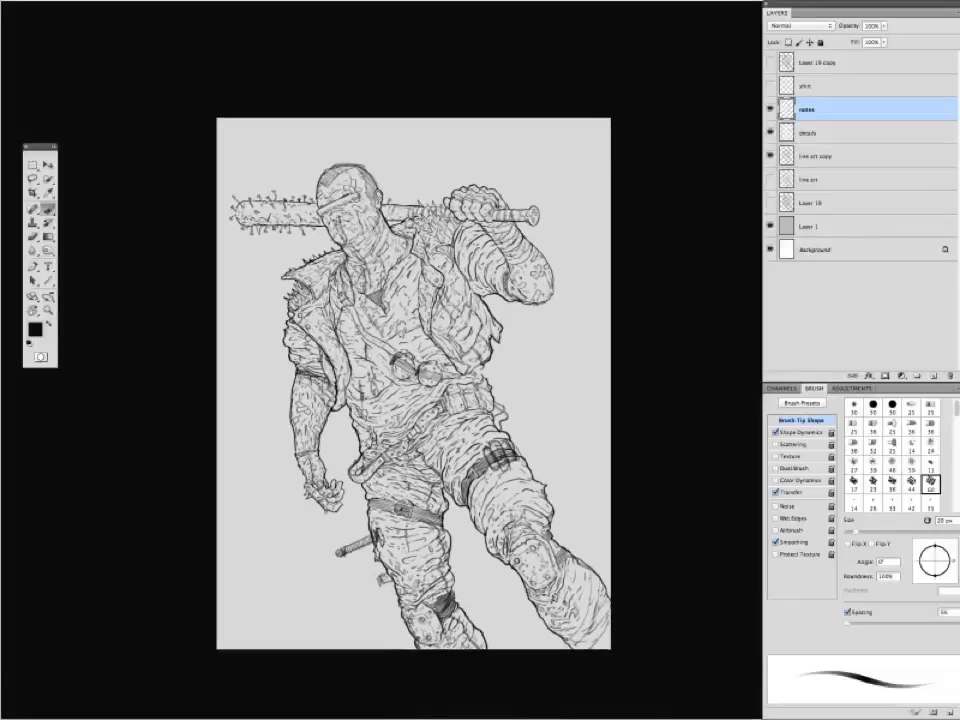
pyautogui.scroll(3, 413, 400)
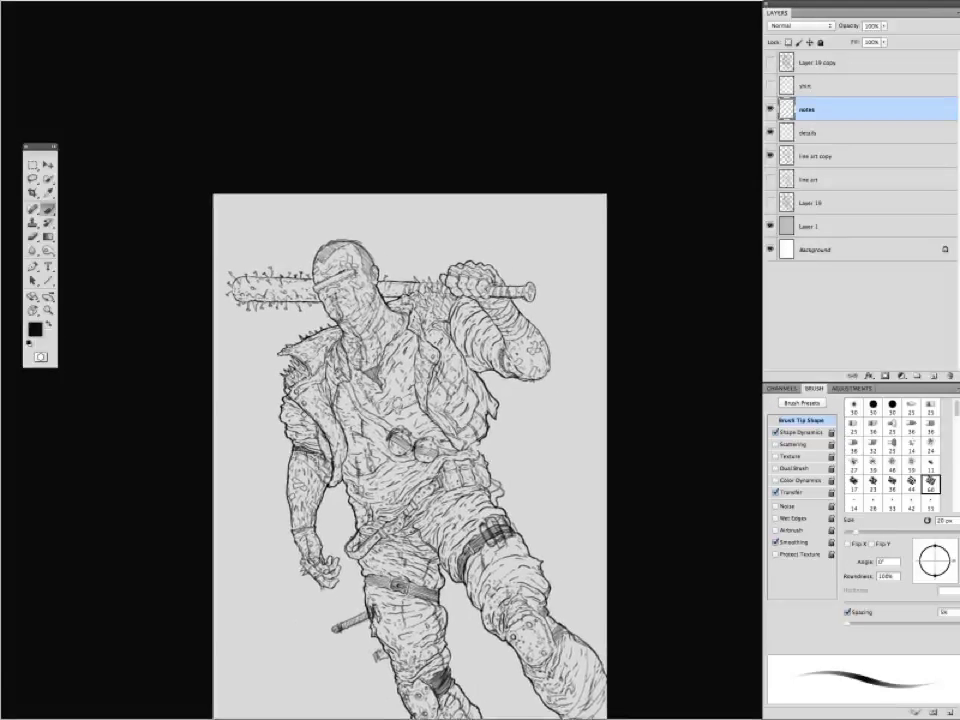
pyautogui.scroll(-2, 410, 420)
pyautogui.click(770, 203)
pyautogui.click(825, 203)
pyautogui.moveTo(849, 26); pyautogui.dragTo(765, 26)
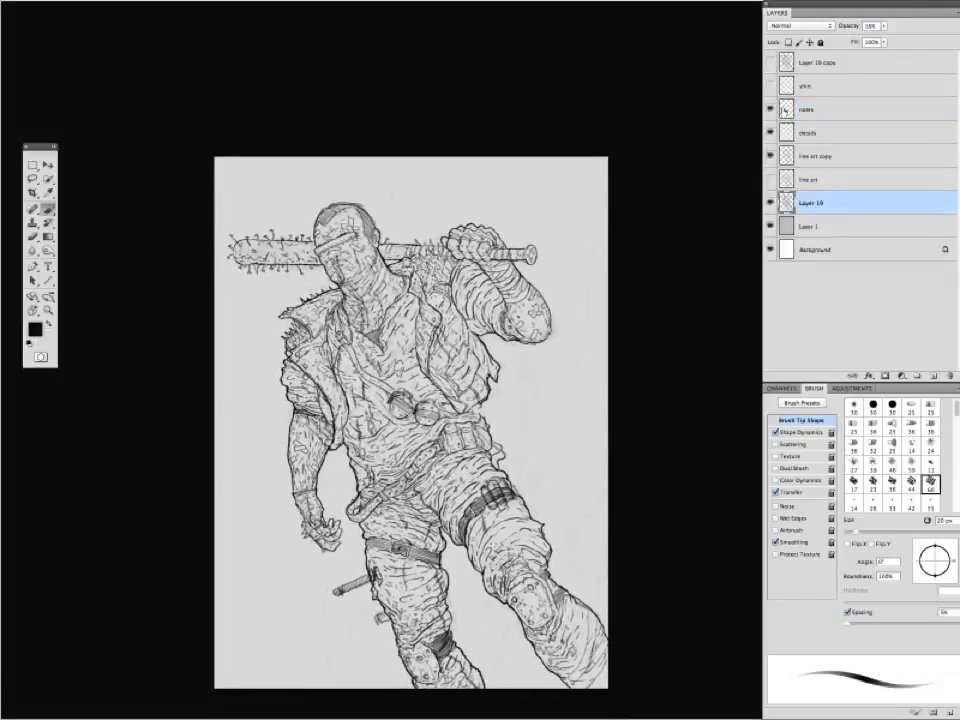
pyautogui.click(806, 109)
pyautogui.scroll(-1, 281, 377)
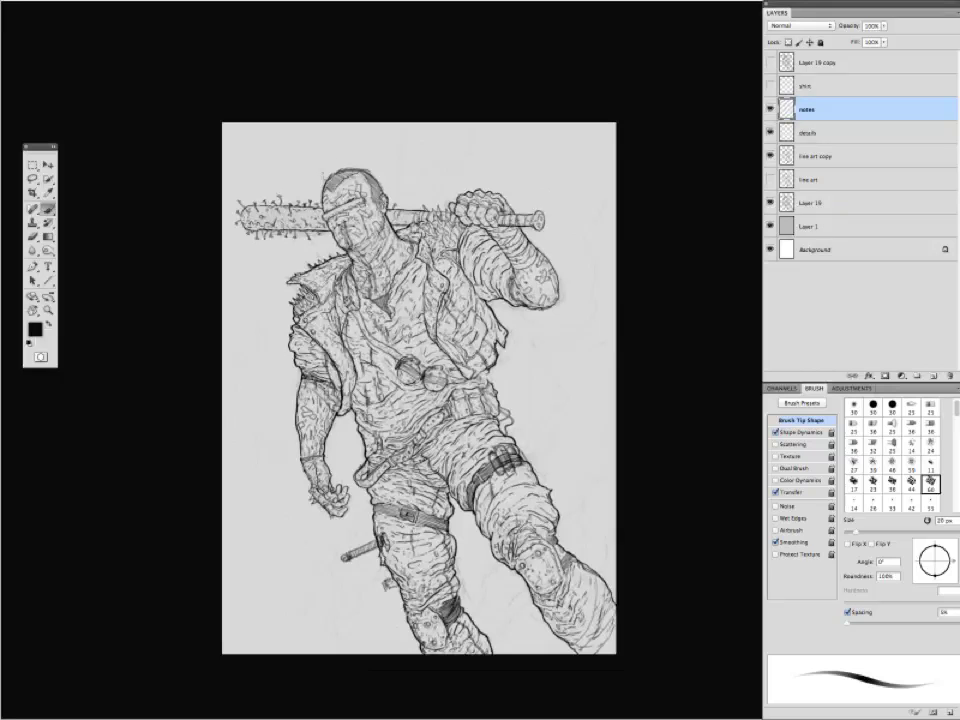
pyautogui.moveTo(319, 151); pyautogui.dragTo(328, 180)
pyautogui.moveTo(254, 302)
pyautogui.mouseDown()
pyautogui.moveTo(250, 328)
pyautogui.moveTo(282, 310)
pyautogui.moveTo(280, 226)
pyautogui.moveTo(279, 255)
pyautogui.mouseUp()
pyautogui.hotkey('ctrl', 'z')
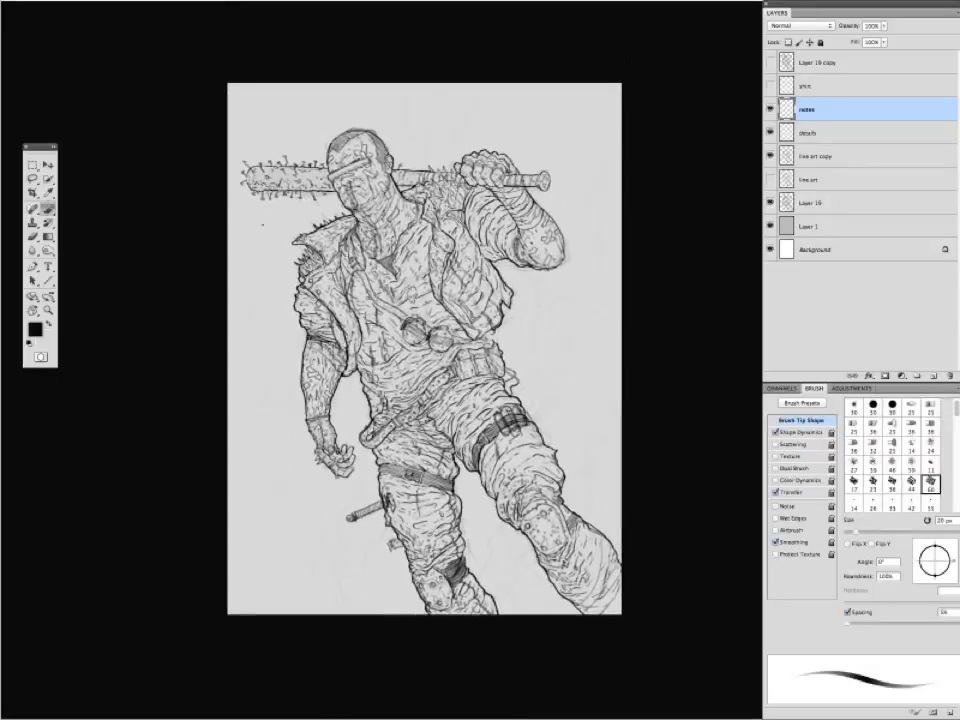
# Try sketching a small weight hanging on a cord from the lowered hand.
pyautogui.press('Tab')
pyautogui.press('Tab')
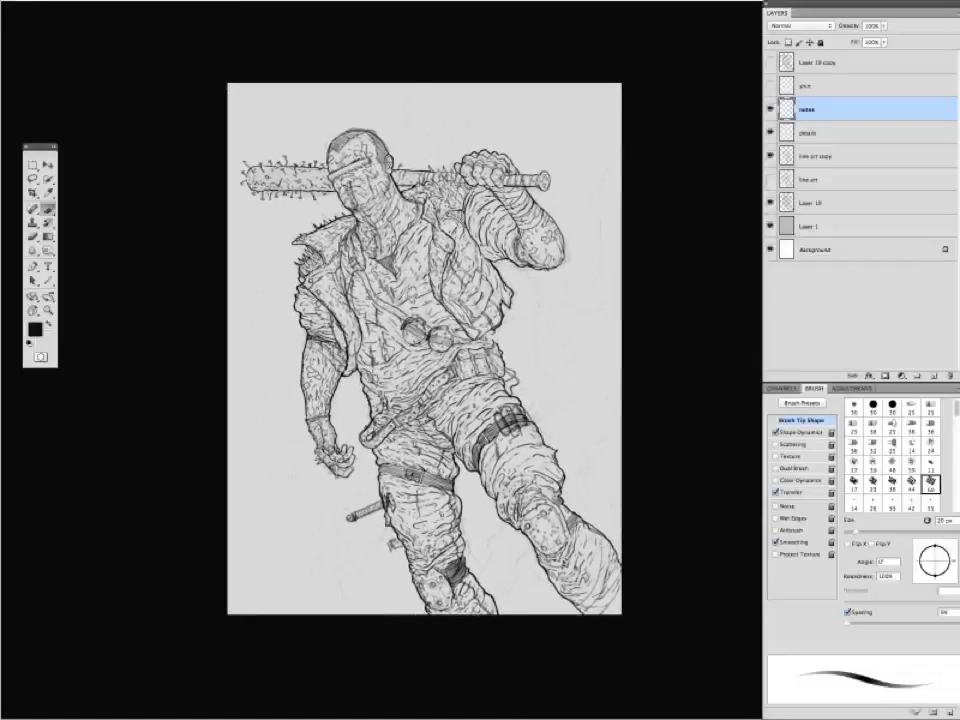
pyautogui.press('Tab')
pyautogui.press('Tab')
pyautogui.moveTo(330, 445); pyautogui.dragTo(330, 556)
pyautogui.press('Tab')
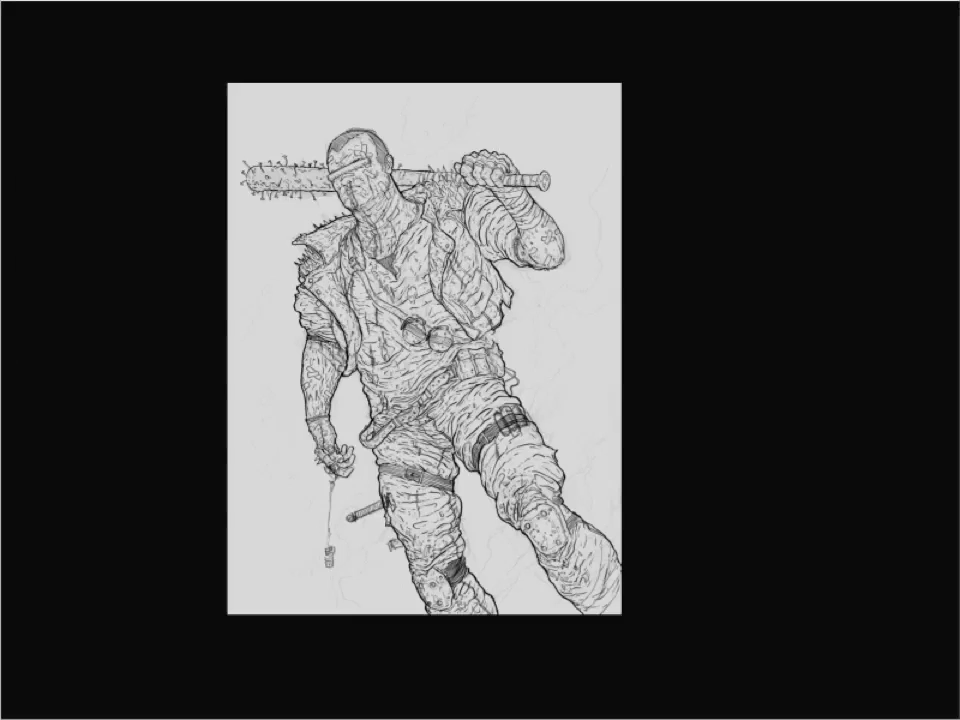
pyautogui.press('Tab')
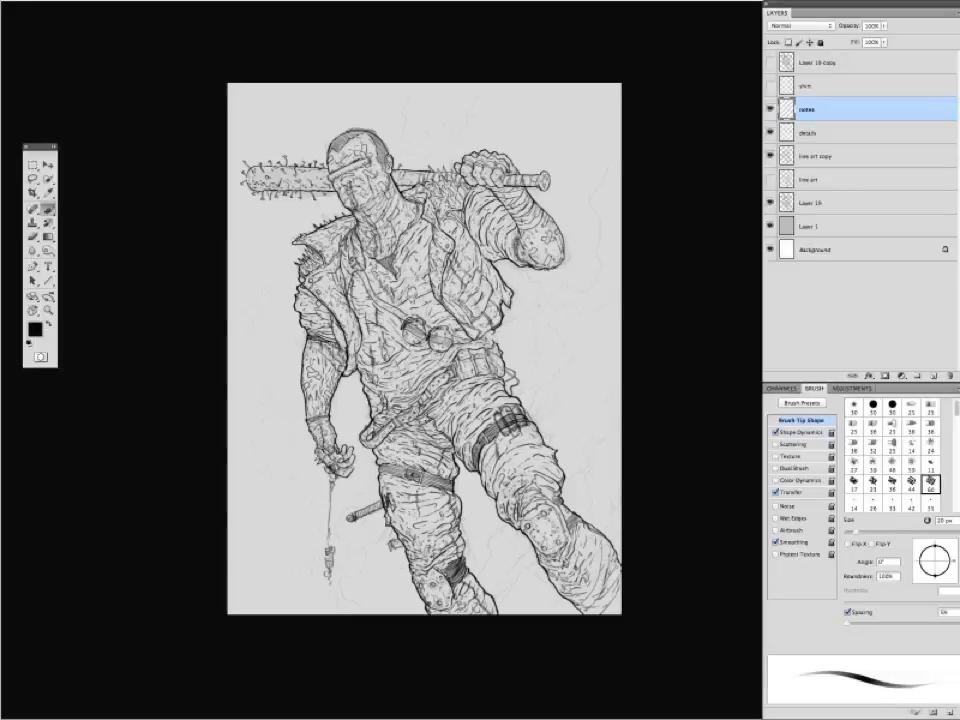
# Sketch barbed wire with spiky ends wrapped around the shin below the buckled thigh strap.
pyautogui.moveTo(392, 532)
pyautogui.mouseDown()
pyautogui.moveTo(396, 568)
pyautogui.moveTo(440, 540)
pyautogui.moveTo(474, 556)
pyautogui.mouseUp()
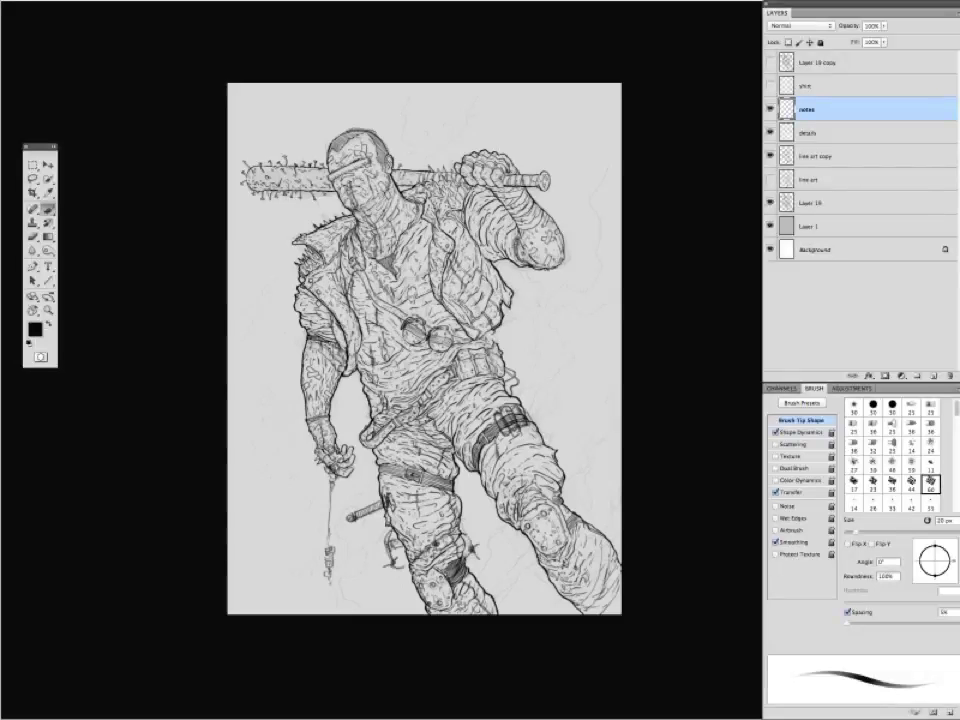
pyautogui.moveTo(308, 438); pyautogui.dragTo(313, 457)
pyautogui.moveTo(345, 379)
pyautogui.mouseDown()
pyautogui.moveTo(351, 386)
pyautogui.moveTo(288, 390)
pyautogui.moveTo(323, 396)
pyautogui.mouseUp()
pyautogui.press('Tab')
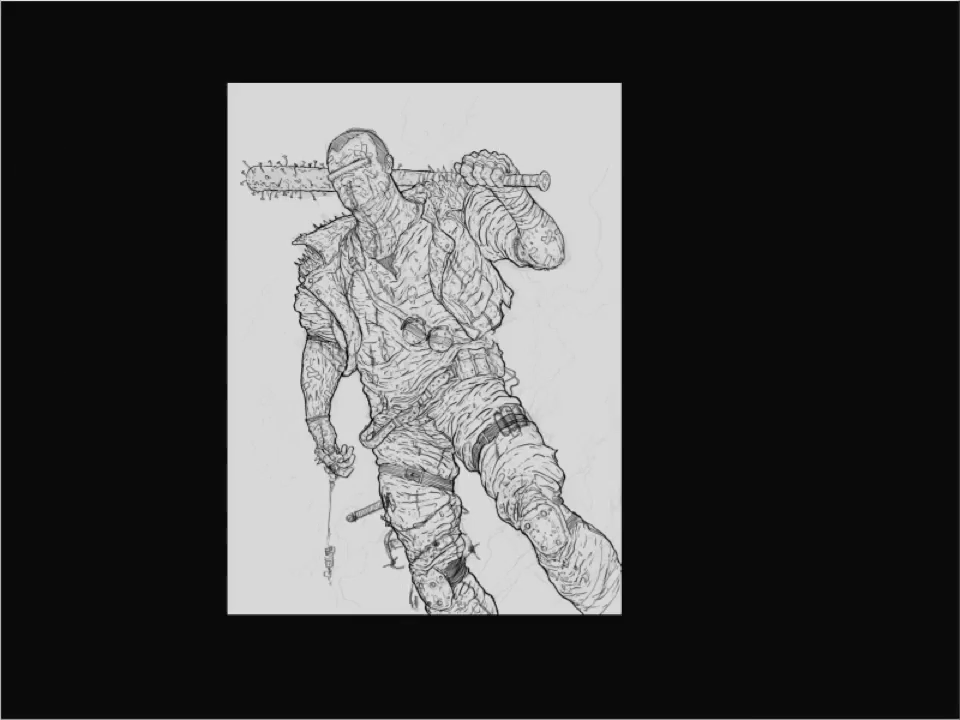
pyautogui.press('Tab')
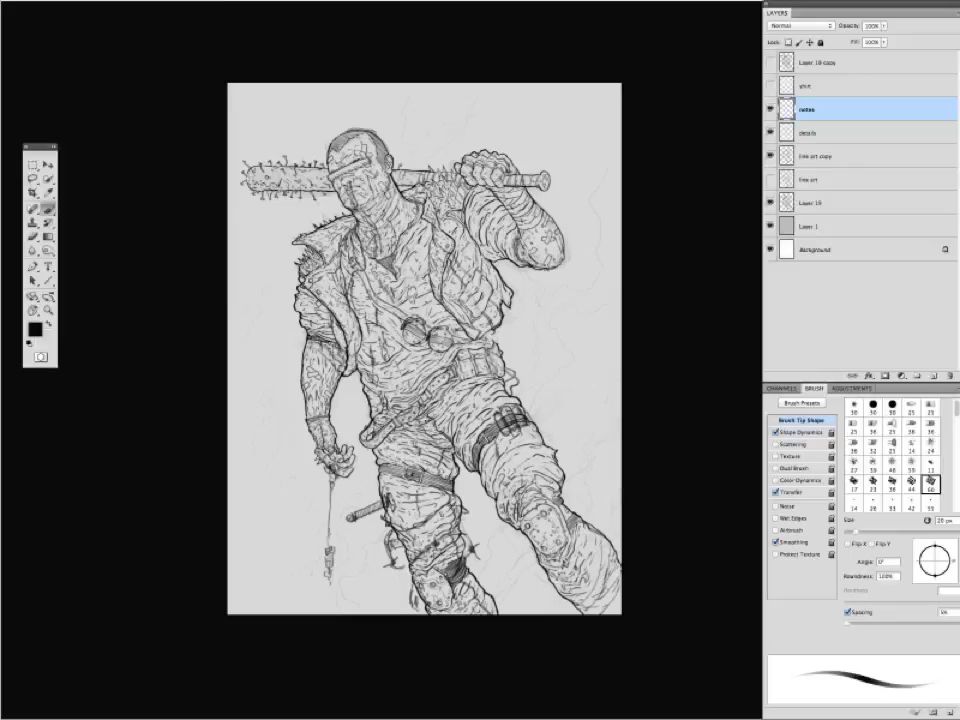
# Remove the hanging weight sketch from the lowered hand and show the shirt layer again.
pyautogui.moveTo(278, 498); pyautogui.dragTo(270, 493)
pyautogui.moveTo(295, 444)
pyautogui.mouseDown()
pyautogui.moveTo(309, 451)
pyautogui.moveTo(302, 423)
pyautogui.mouseUp()
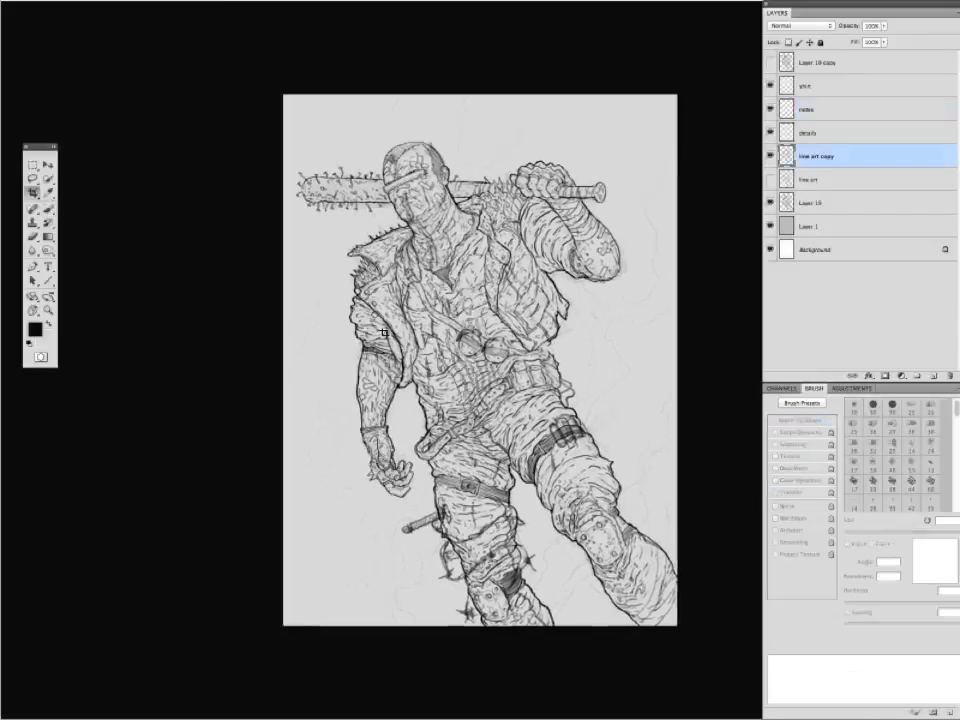
pyautogui.press('b')
# Sketch barbed wire spikes around the lowered forearm on the notes layer.
pyautogui.moveTo(450, 300)
pyautogui.mouseDown()
pyautogui.moveTo(403, 356)
pyautogui.moveTo(420, 285)
pyautogui.mouseUp()
pyautogui.click(808, 111)
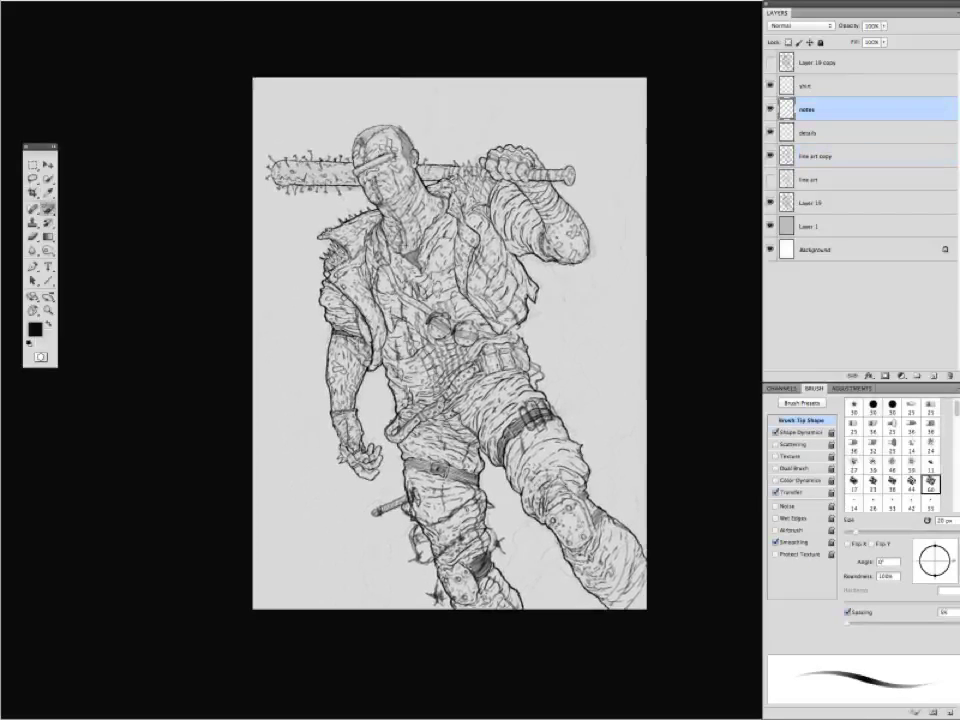
pyautogui.moveTo(328, 402)
pyautogui.mouseDown()
pyautogui.moveTo(357, 409)
pyautogui.moveTo(381, 360)
pyautogui.moveTo(356, 415)
pyautogui.moveTo(368, 392)
pyautogui.mouseUp()
pyautogui.press('x')
pyautogui.press('x')
pyautogui.press('x')
pyautogui.press('x')
pyautogui.moveTo(320, 368)
pyautogui.mouseDown()
pyautogui.moveTo(358, 383)
pyautogui.moveTo(330, 367)
pyautogui.mouseUp()
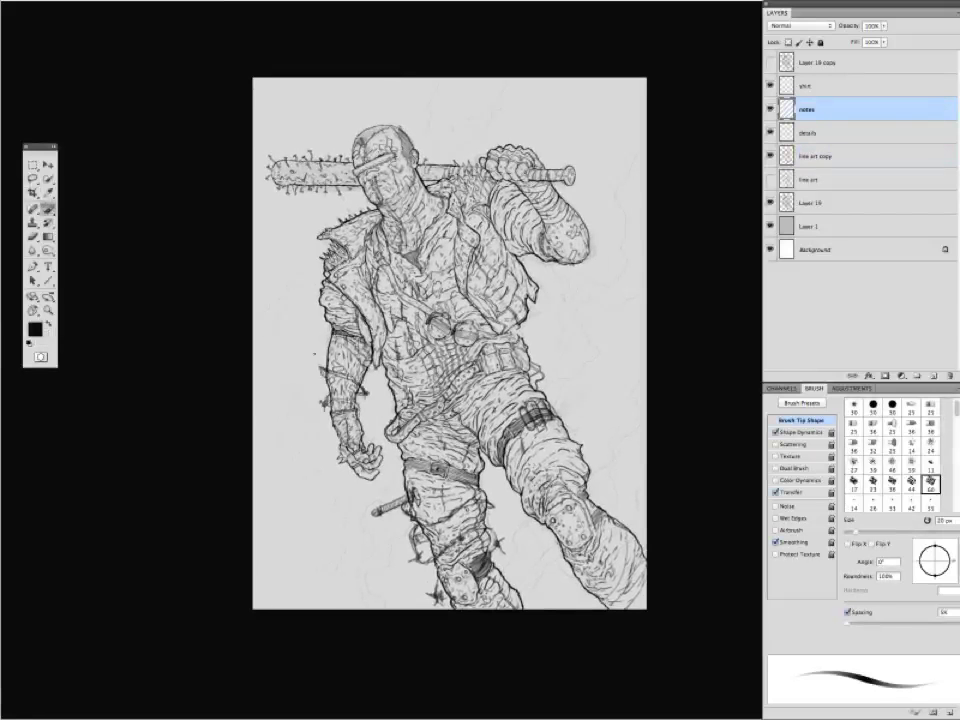
# Sketch barbed wire coiled around the nail-spiked end of the bat on the notes layer.
pyautogui.press('super+=')
pyautogui.press('super+-')
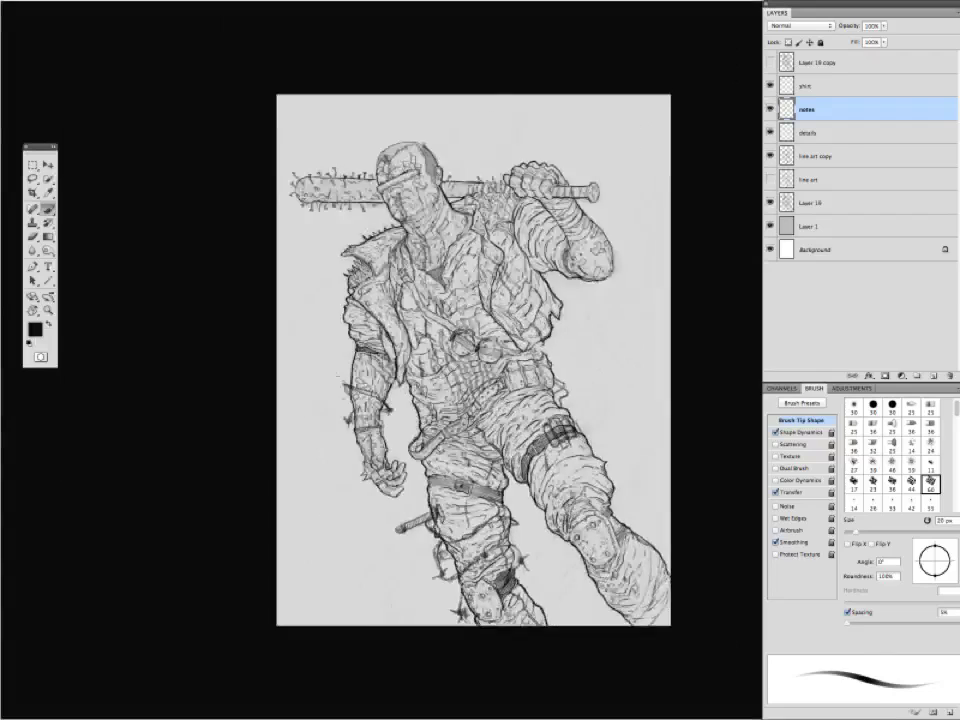
pyautogui.press('super+=')
pyautogui.press('f')
pyautogui.press('f')
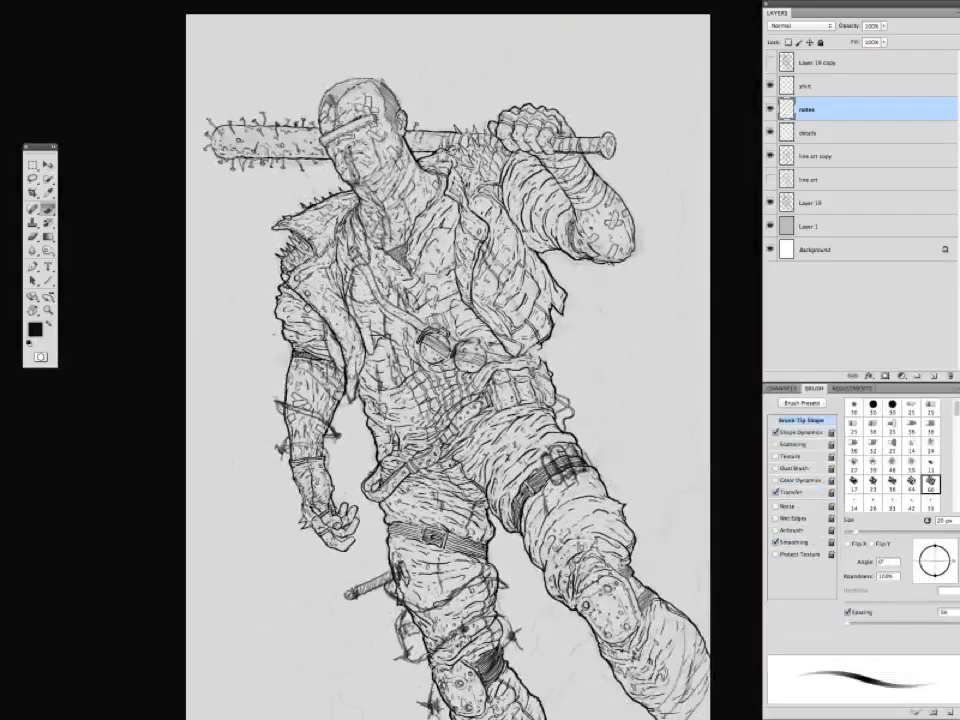
pyautogui.moveTo(182, 117); pyautogui.dragTo(206, 136)
pyautogui.moveTo(183, 90)
pyautogui.mouseDown()
pyautogui.moveTo(190, 110)
pyautogui.moveTo(220, 126)
pyautogui.mouseUp()
pyautogui.moveTo(224, 98); pyautogui.dragTo(232, 127)
pyautogui.moveTo(210, 84); pyautogui.dragTo(232, 116)
# Select the barbed wire sketch around the lowered forearm and delete it from the notes layer.
pyautogui.scroll(-3, 448, 360)
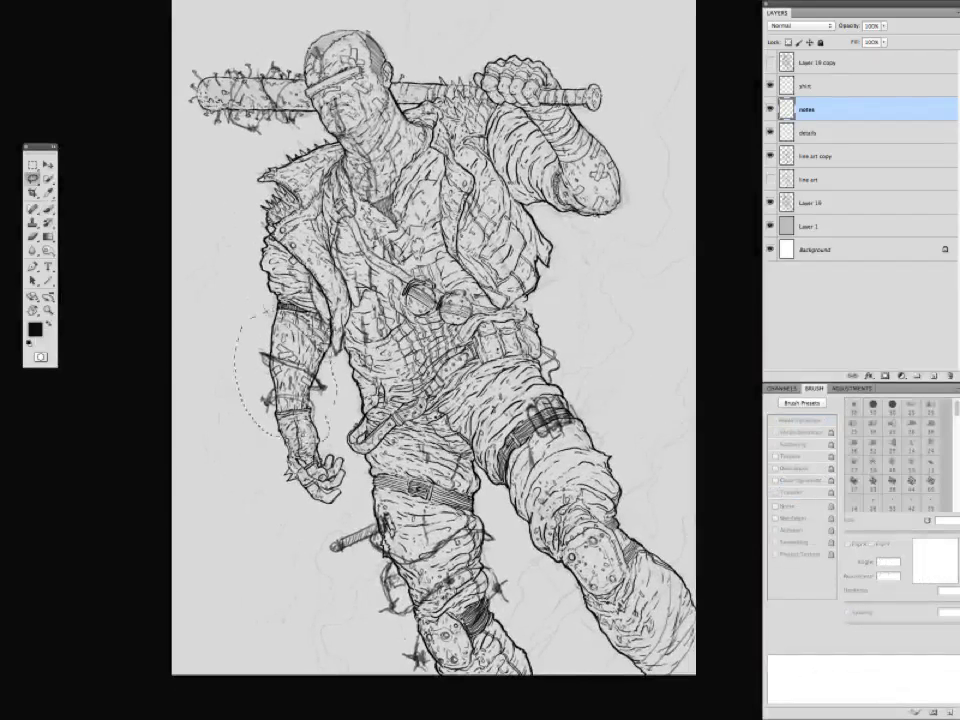
pyautogui.moveTo(440, 360); pyautogui.dragTo(447, 373)
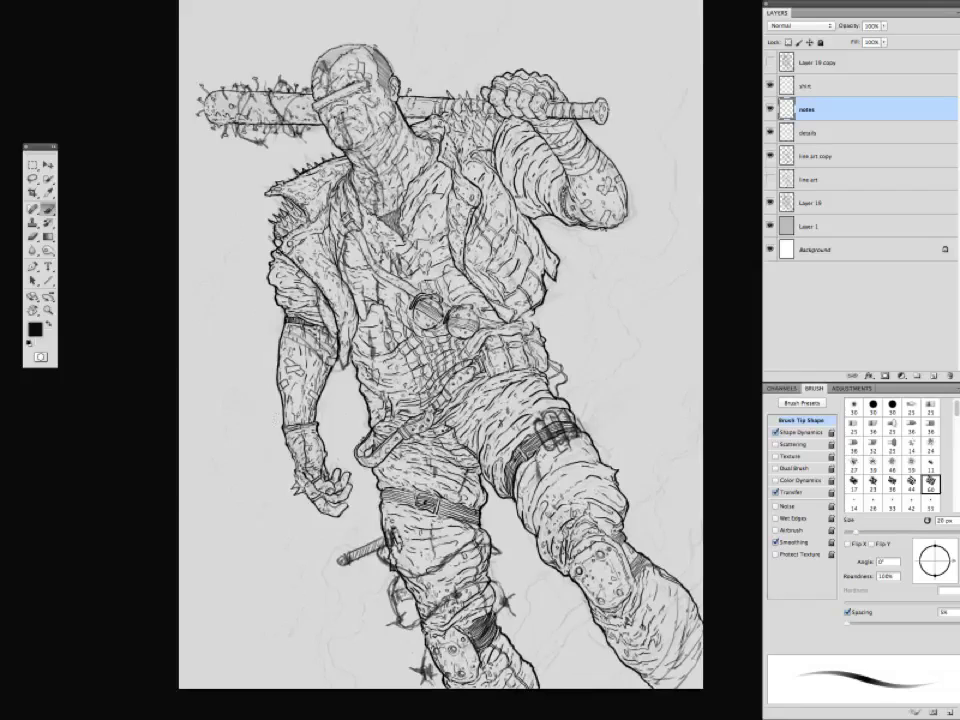
pyautogui.press('Tab')
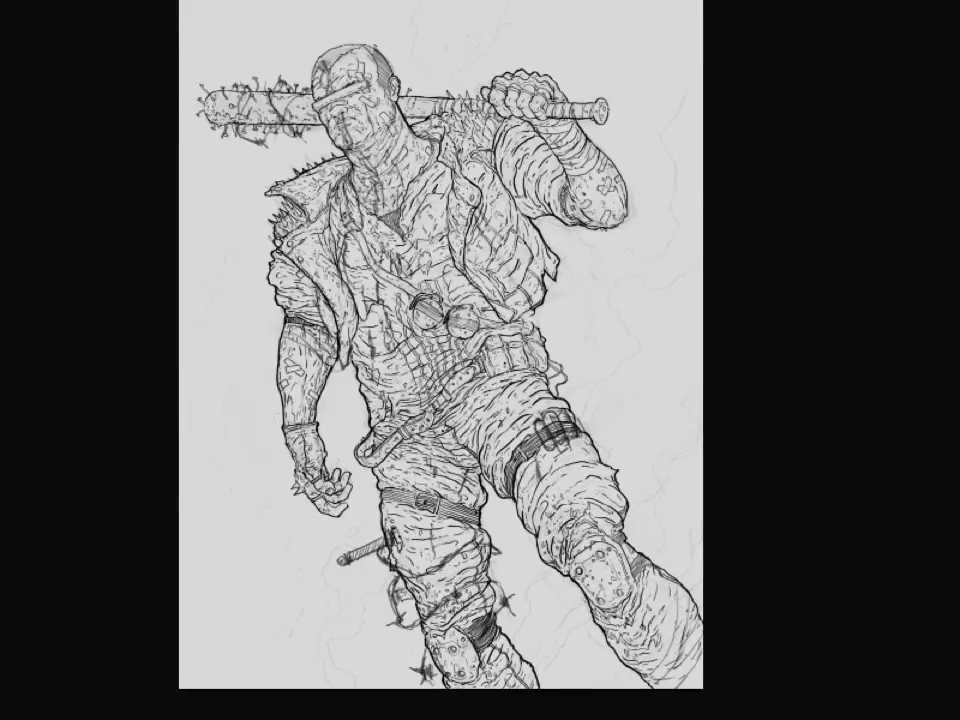
pyautogui.press('Tab')
pyautogui.moveTo(283, 345); pyautogui.dragTo(308, 379)
pyautogui.press('super+minus')
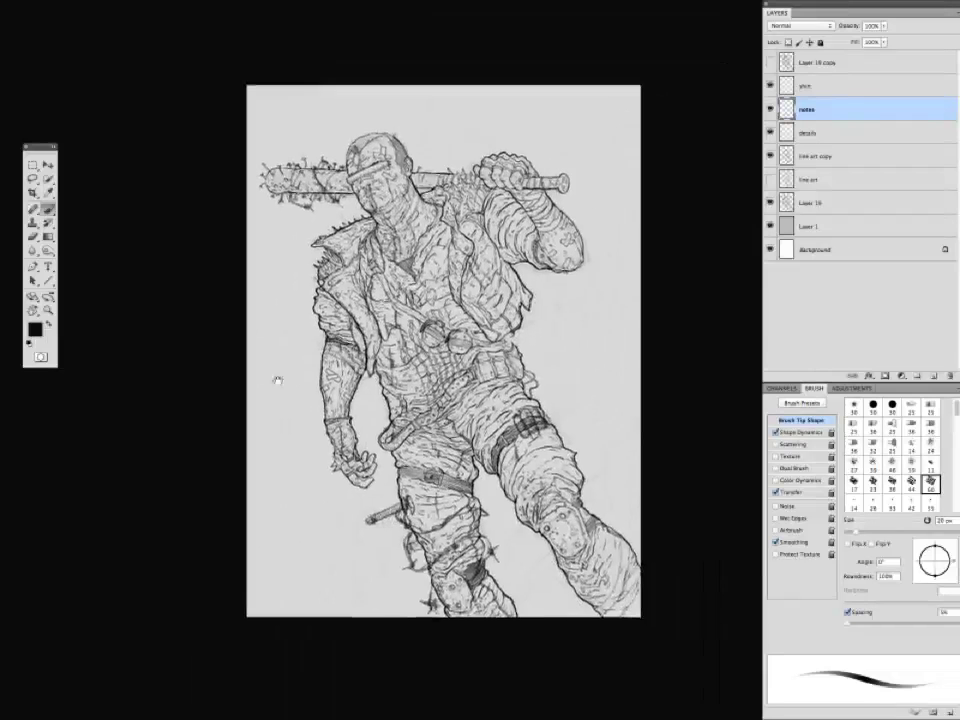
# Toggle the notes layer's visibility to compare the figure with and without the gear sketches.
pyautogui.click(770, 109)
pyautogui.click(770, 109)
pyautogui.click(770, 109)
pyautogui.click(770, 109)
pyautogui.click(770, 109)
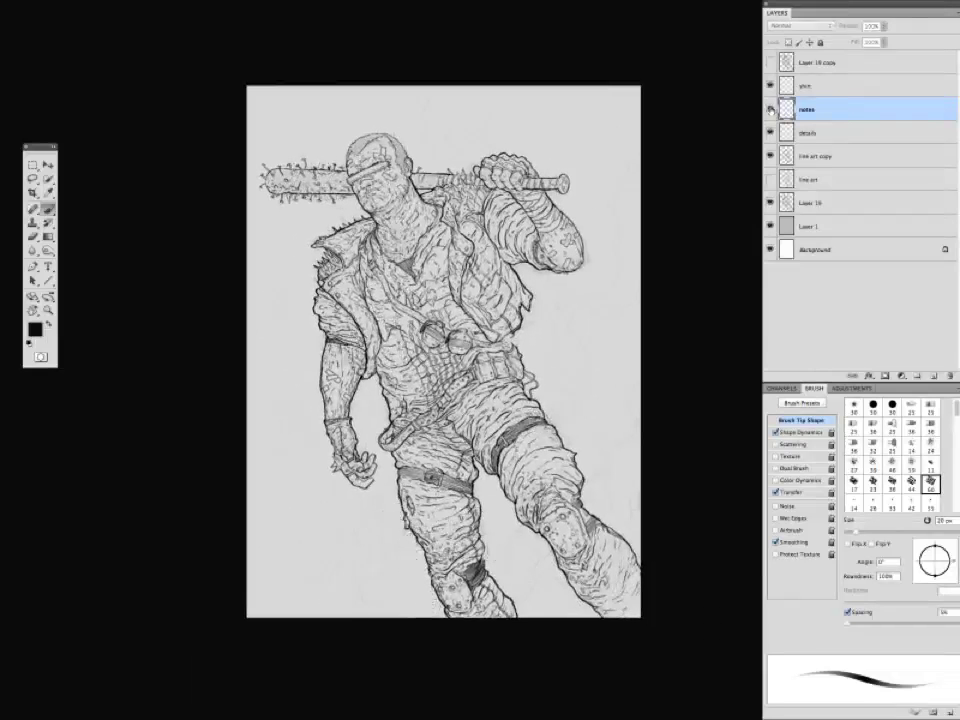
pyautogui.click(770, 109)
pyautogui.click(770, 109)
# On the line art copy layer, erase the strap lines behind the thigh shells and ink the shells over the sketch.
pyautogui.press('super+plus')
pyautogui.click(810, 156)
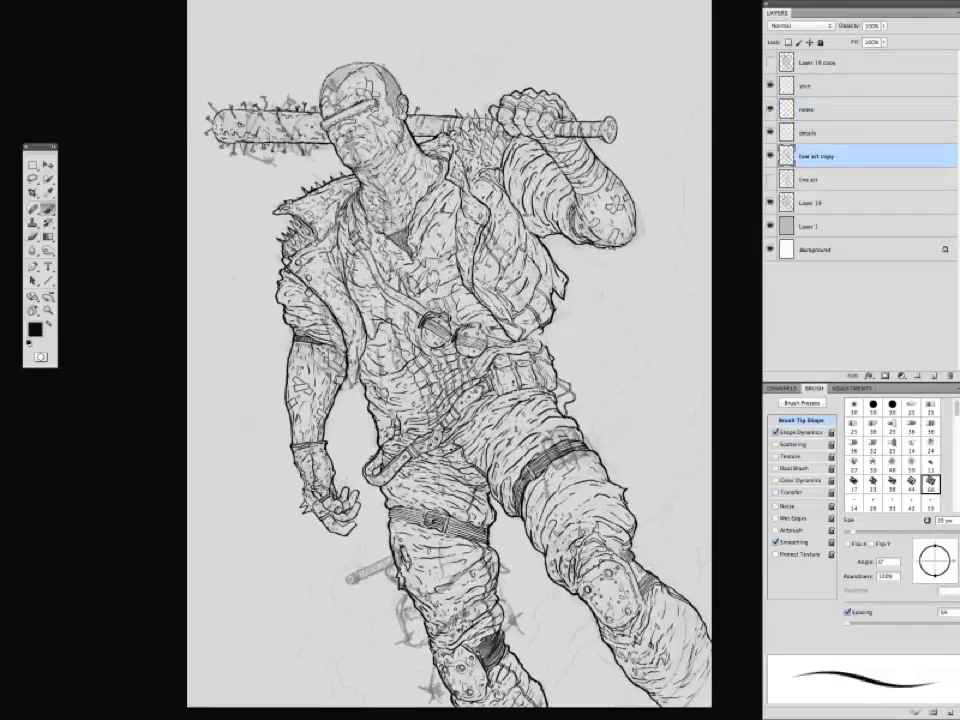
pyautogui.scroll(2, 455, 360)
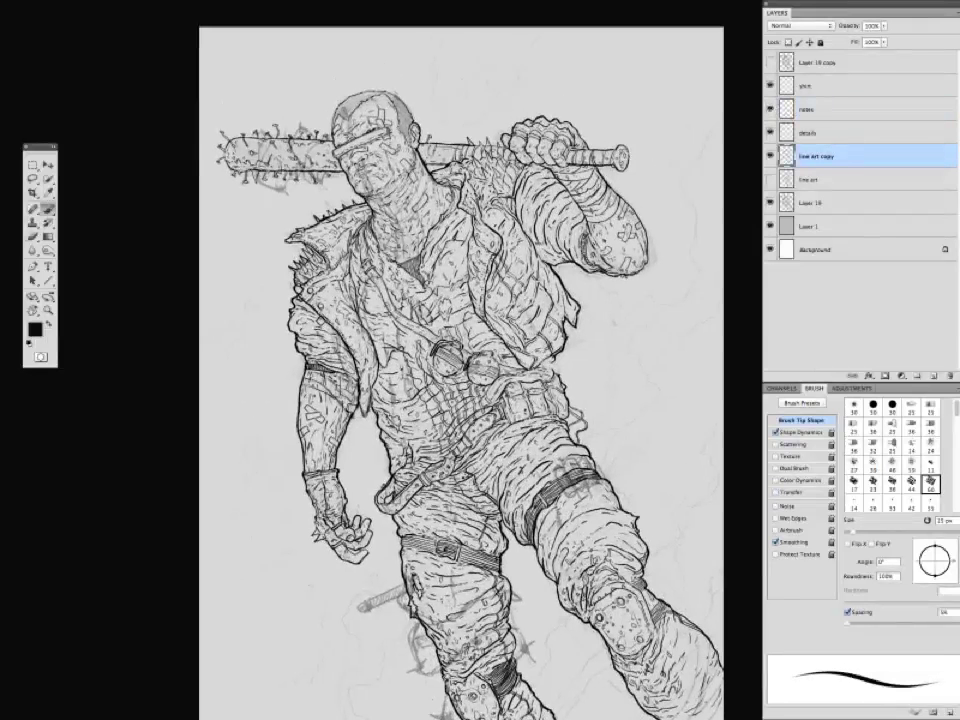
pyautogui.moveTo(455, 360)
pyautogui.mouseDown()
pyautogui.moveTo(468, 457)
pyautogui.moveTo(457, 404)
pyautogui.moveTo(402, 286)
pyautogui.mouseUp()
pyautogui.press('e')
pyautogui.moveTo(511, 390); pyautogui.dragTo(526, 411)
pyautogui.press('b')
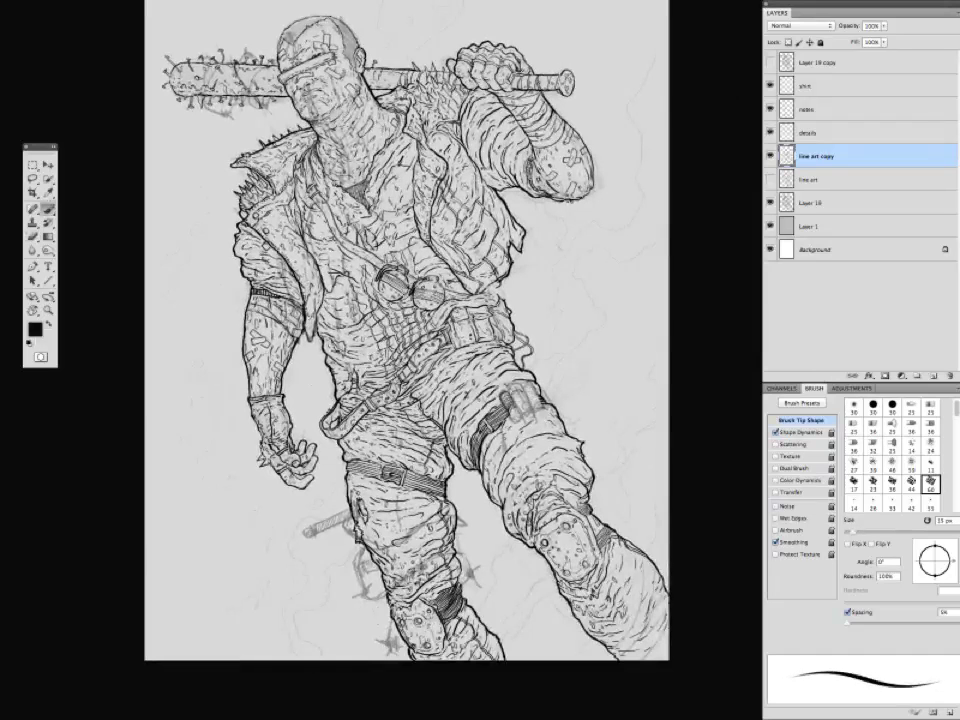
pyautogui.moveTo(513, 391); pyautogui.dragTo(525, 402)
pyautogui.moveTo(391, 302)
pyautogui.mouseDown()
pyautogui.moveTo(372, 251)
pyautogui.moveTo(363, 292)
pyautogui.mouseUp()
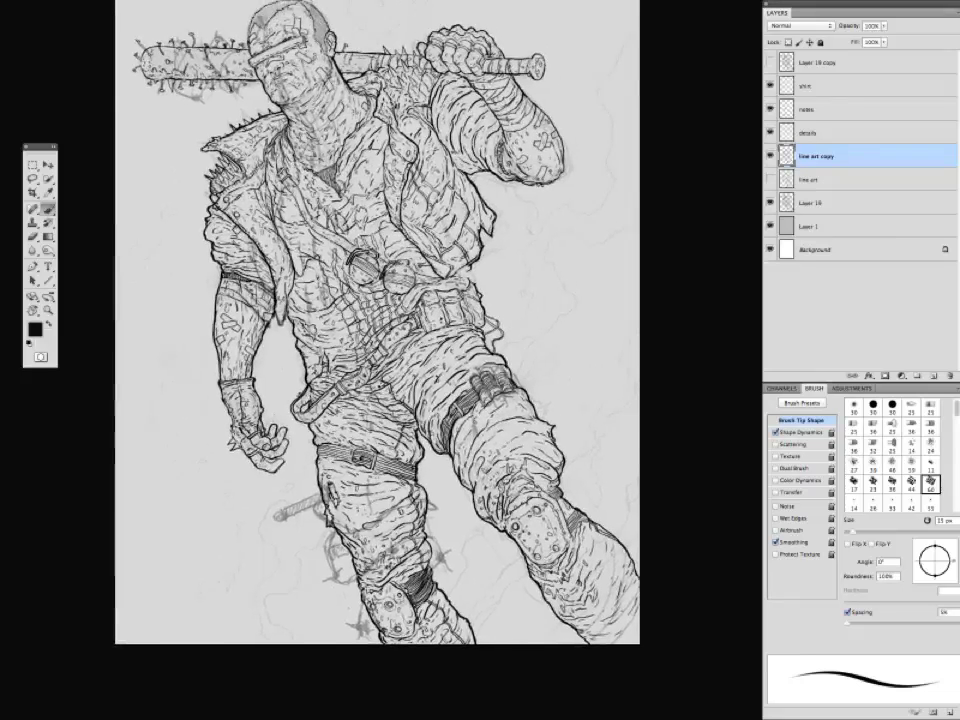
# Ink the wrapped knife handle sticking out beside the leg below the buckled thigh strap.
pyautogui.moveTo(242, 400)
pyautogui.mouseDown()
pyautogui.moveTo(255, 290)
pyautogui.moveTo(325, 274)
pyautogui.moveTo(334, 240)
pyautogui.mouseUp()
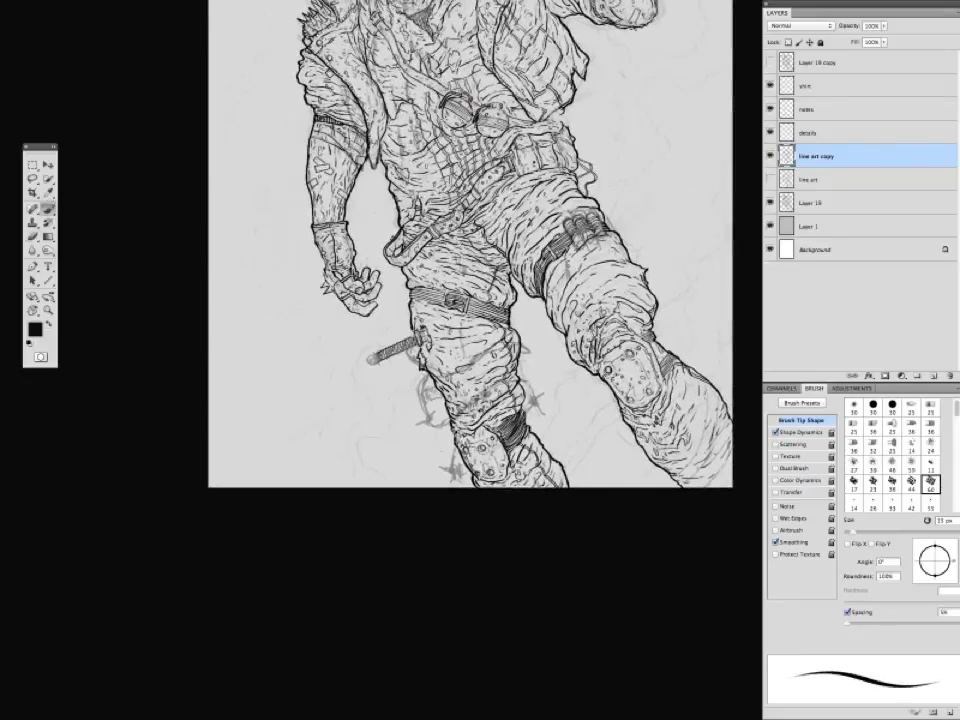
pyautogui.press('e')
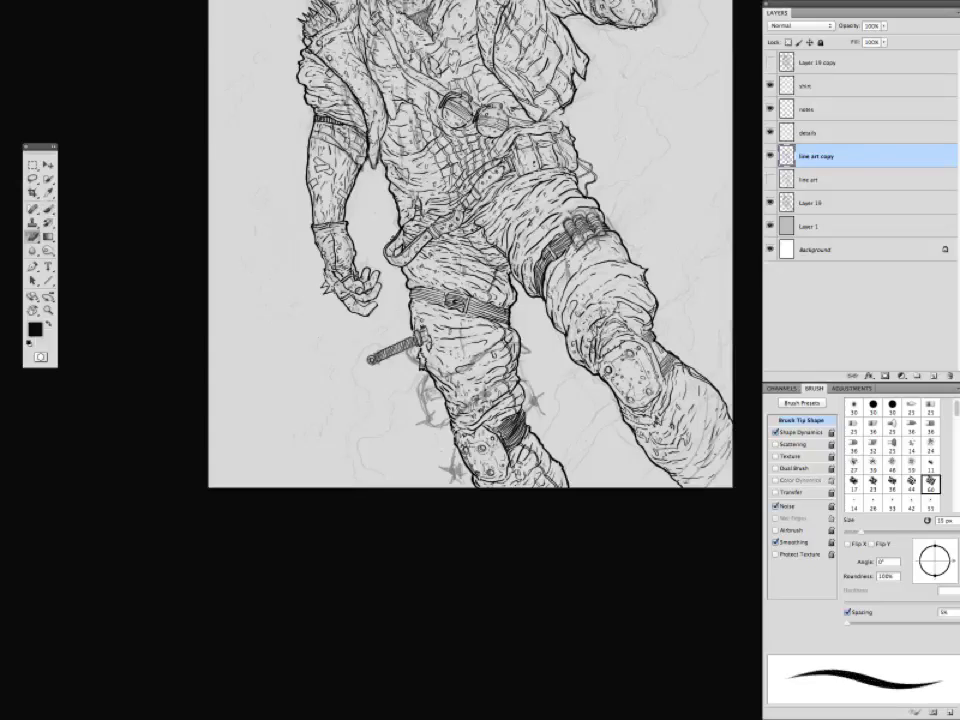
pyautogui.hotkey('ctrl', '+')
# Ink the upper strand of barbed wire across the leg below the knife handle with a finer brush.
pyautogui.press('b')
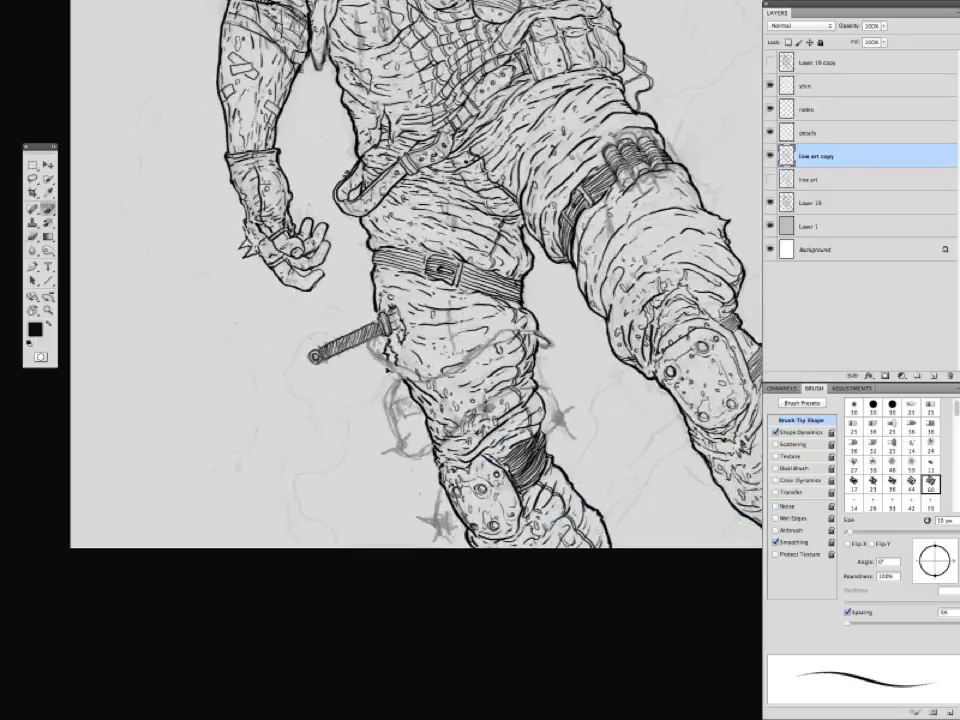
pyautogui.moveTo(410, 255); pyautogui.dragTo(480, 272)
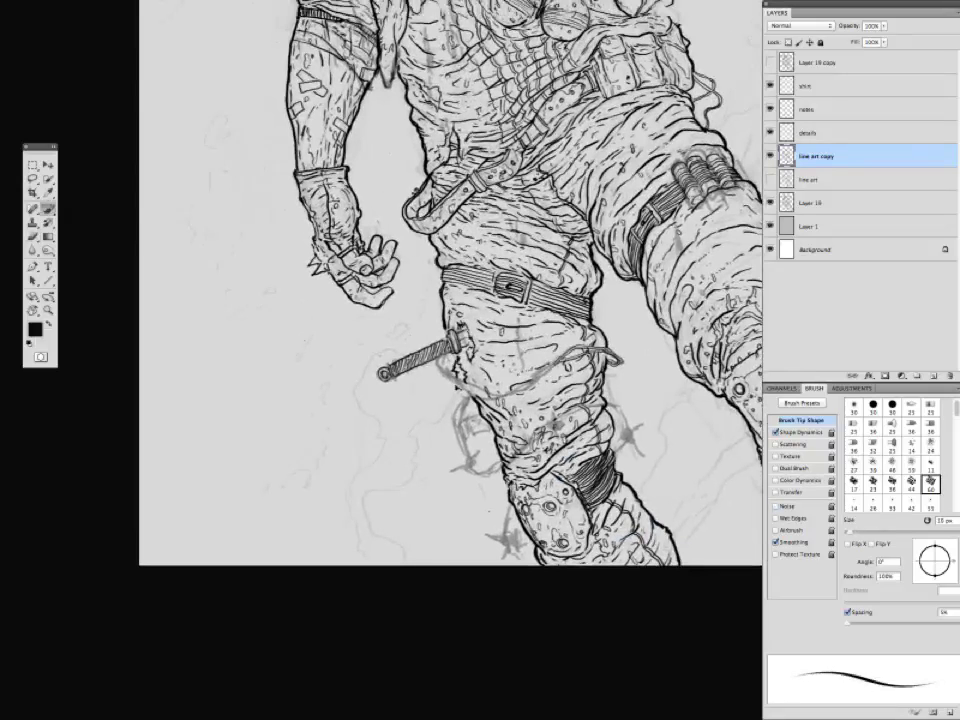
pyautogui.moveTo(410, 278); pyautogui.dragTo(325, 285)
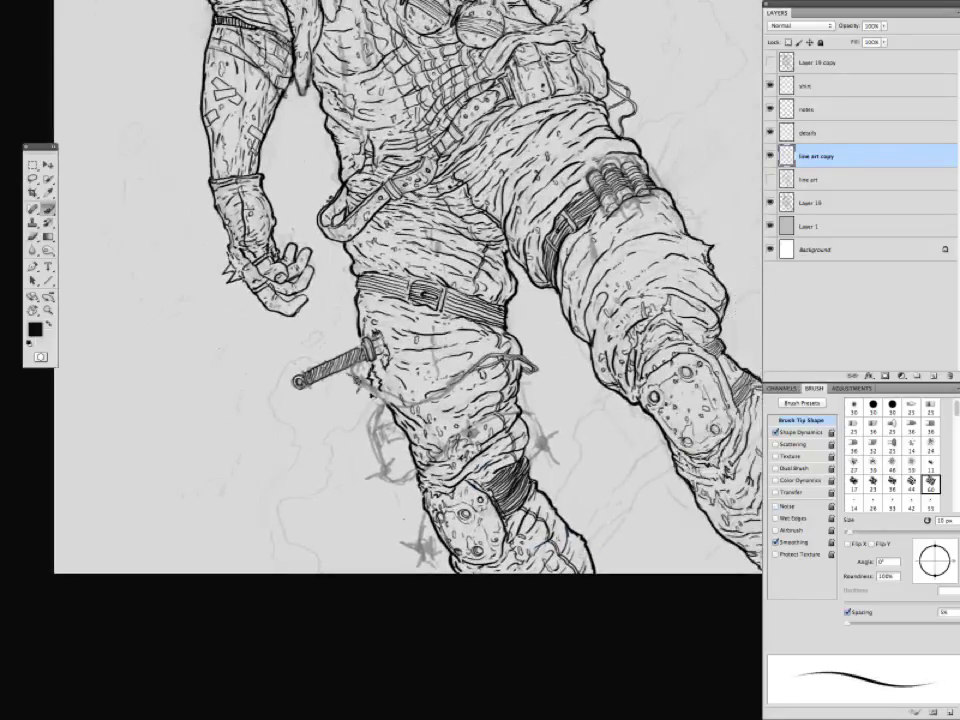
pyautogui.moveTo(283, 300); pyautogui.dragTo(308, 297)
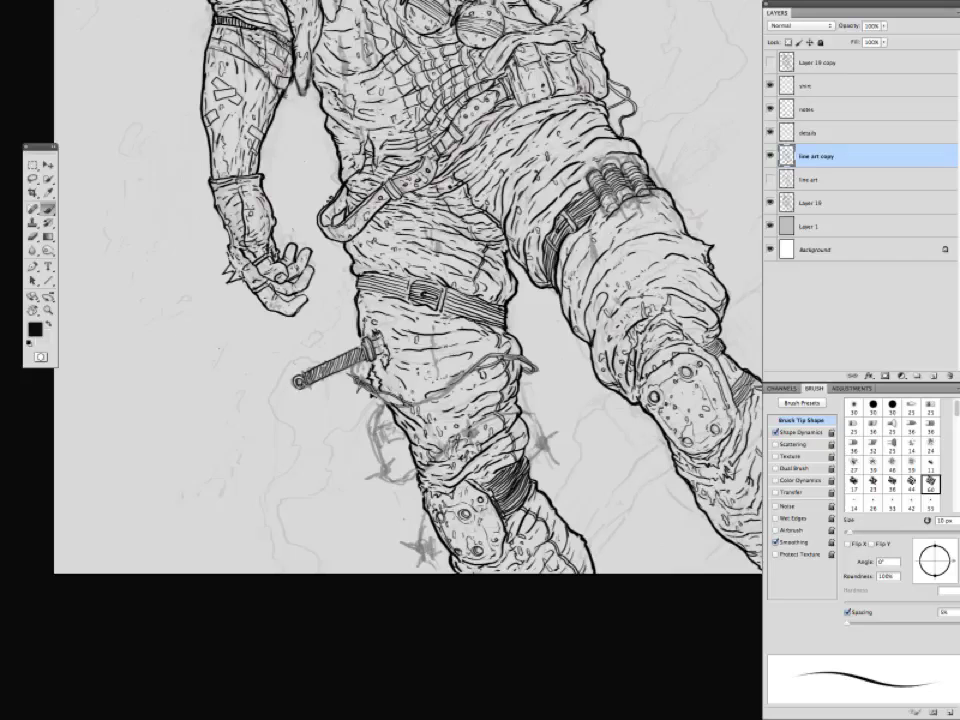
pyautogui.scroll(-2, 400, 290)
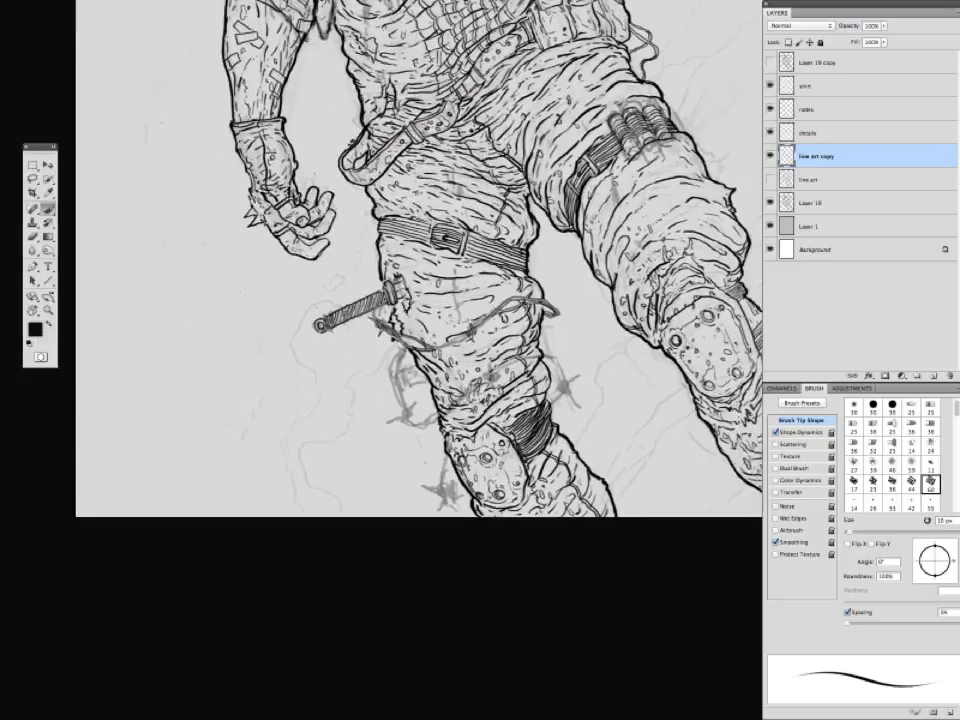
pyautogui.hotkey('ctrl', '-')
pyautogui.hotkey('ctrl', '+')
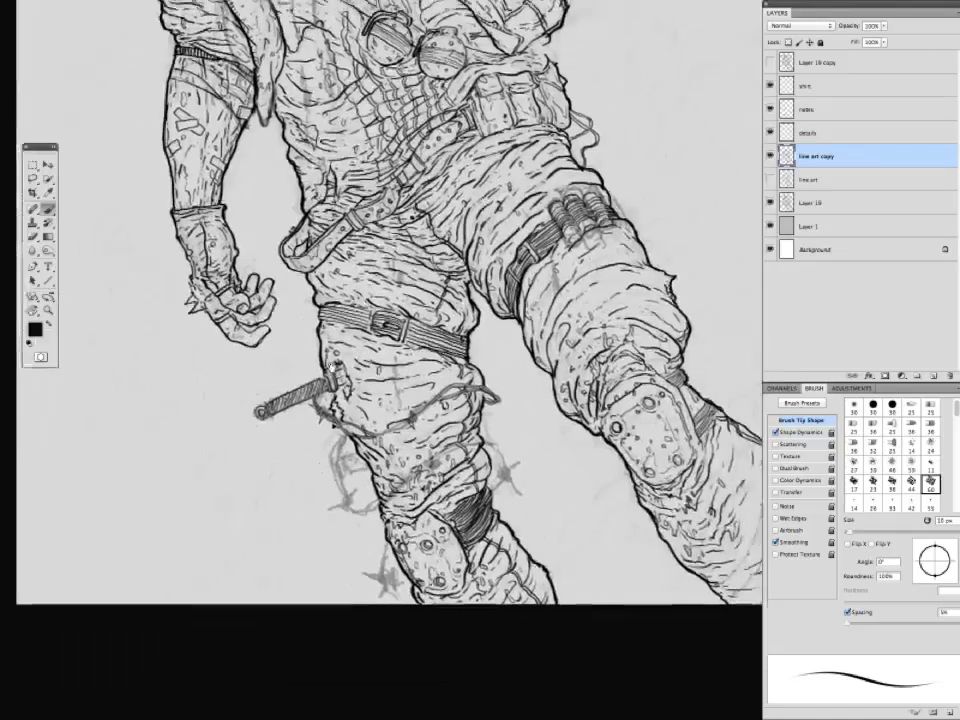
pyautogui.scroll(-2, 380, 280)
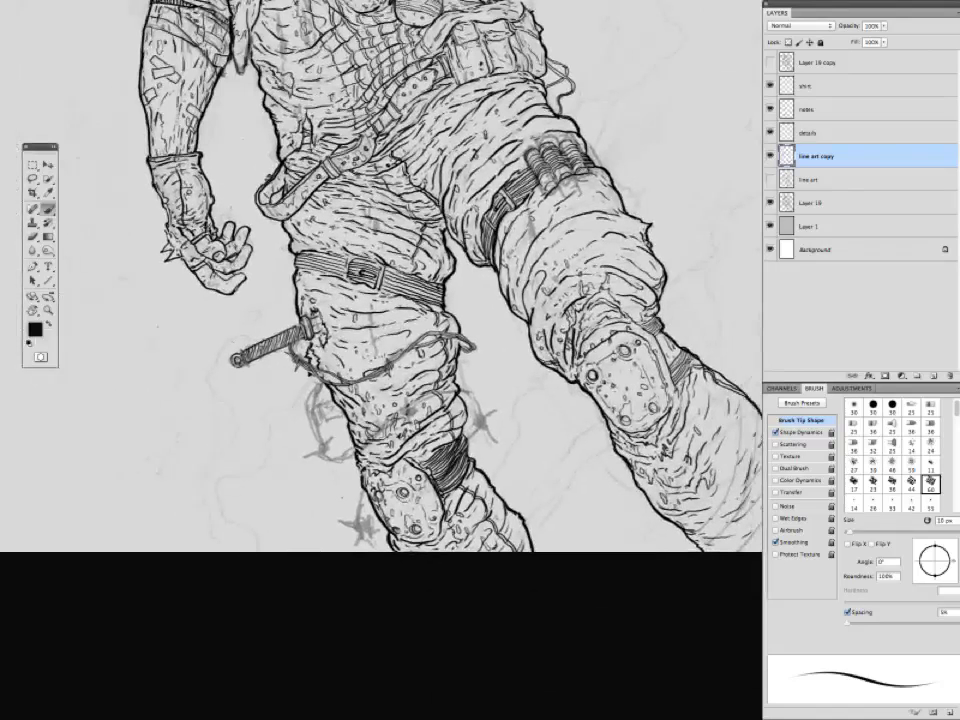
# Ink the lower barbed wire loops with their barbs around the leg and beside the studded pad.
pyautogui.moveTo(323, 384); pyautogui.dragTo(320, 450)
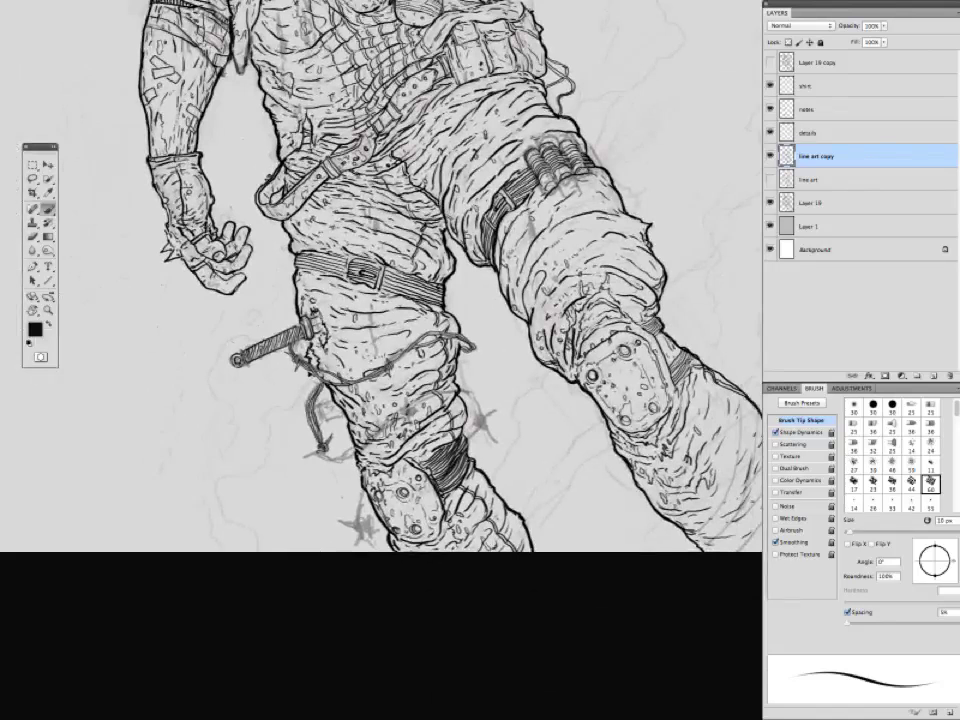
pyautogui.moveTo(235, 350); pyautogui.dragTo(226, 303)
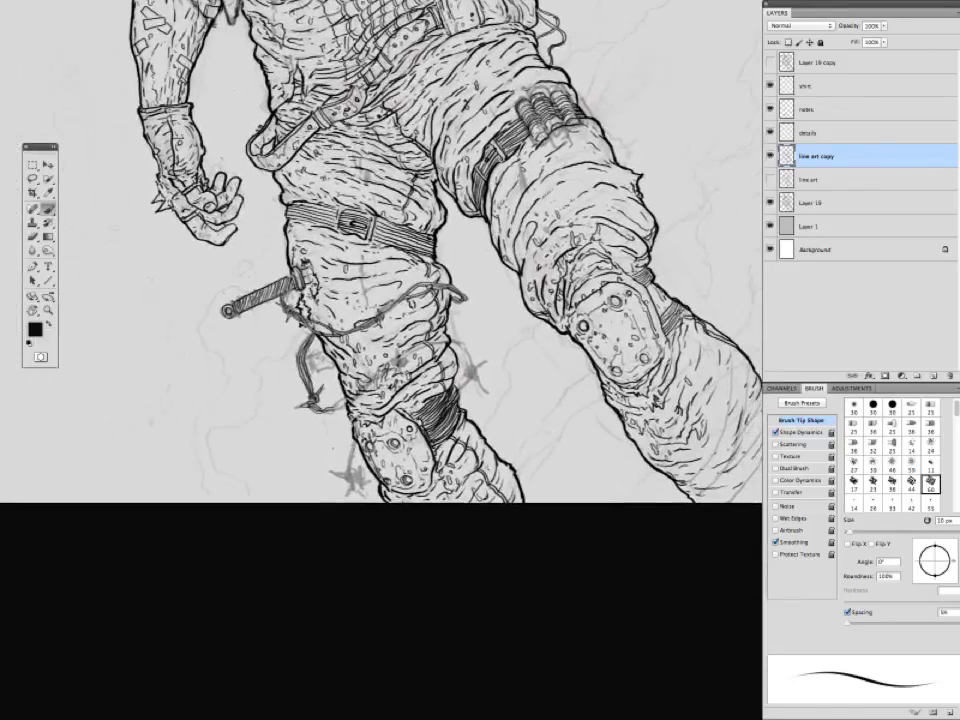
pyautogui.moveTo(258, 349); pyautogui.dragTo(276, 377)
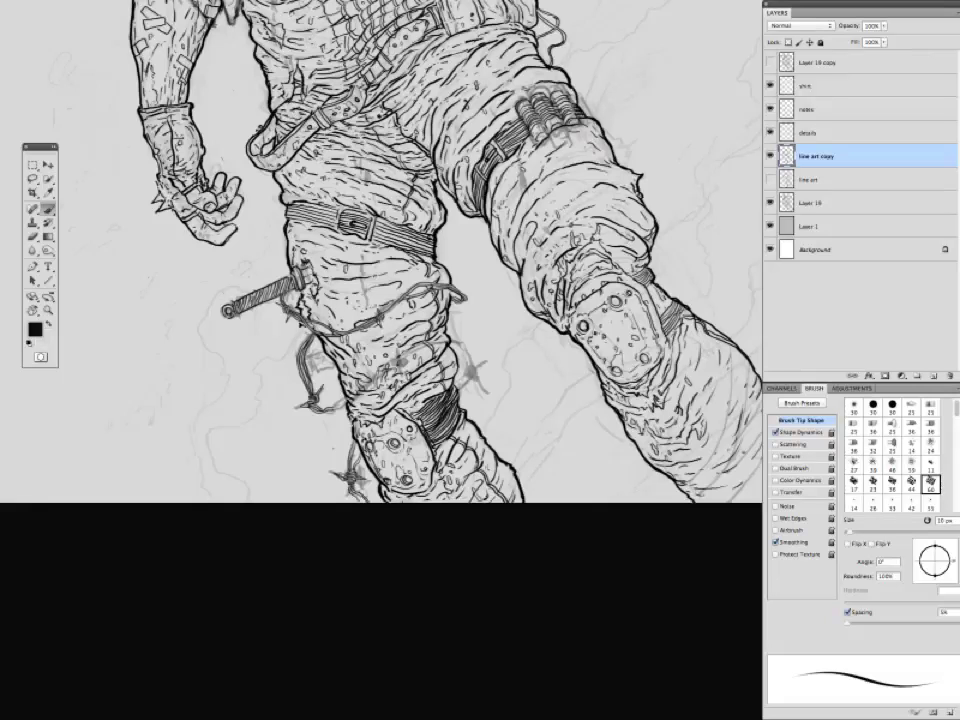
pyautogui.moveTo(250, 320); pyautogui.dragTo(315, 293)
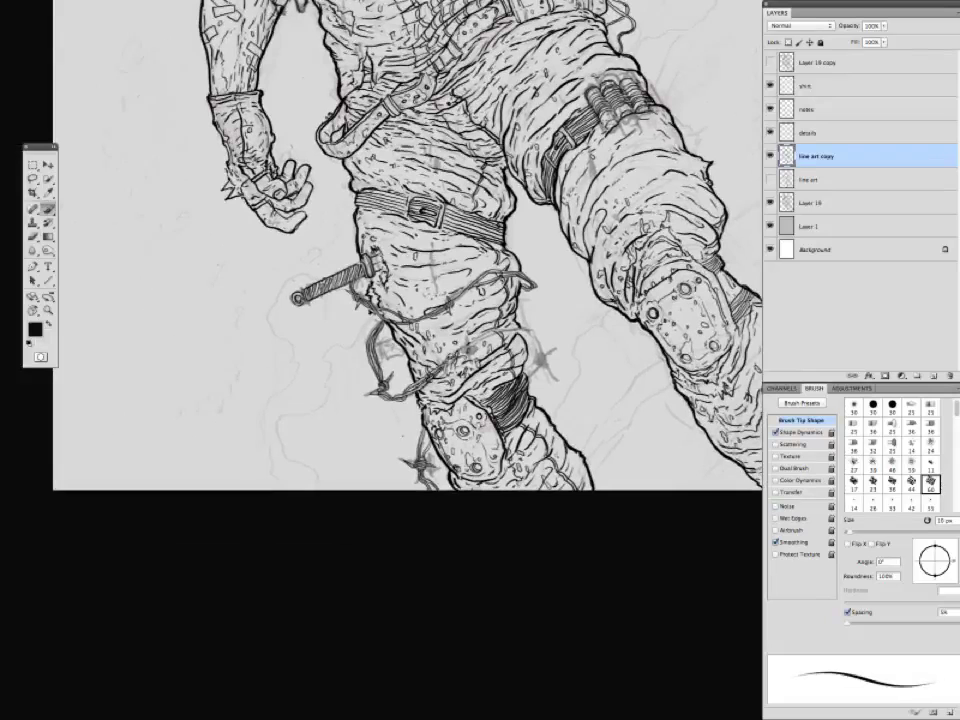
pyautogui.moveTo(321, 418); pyautogui.dragTo(226, 548)
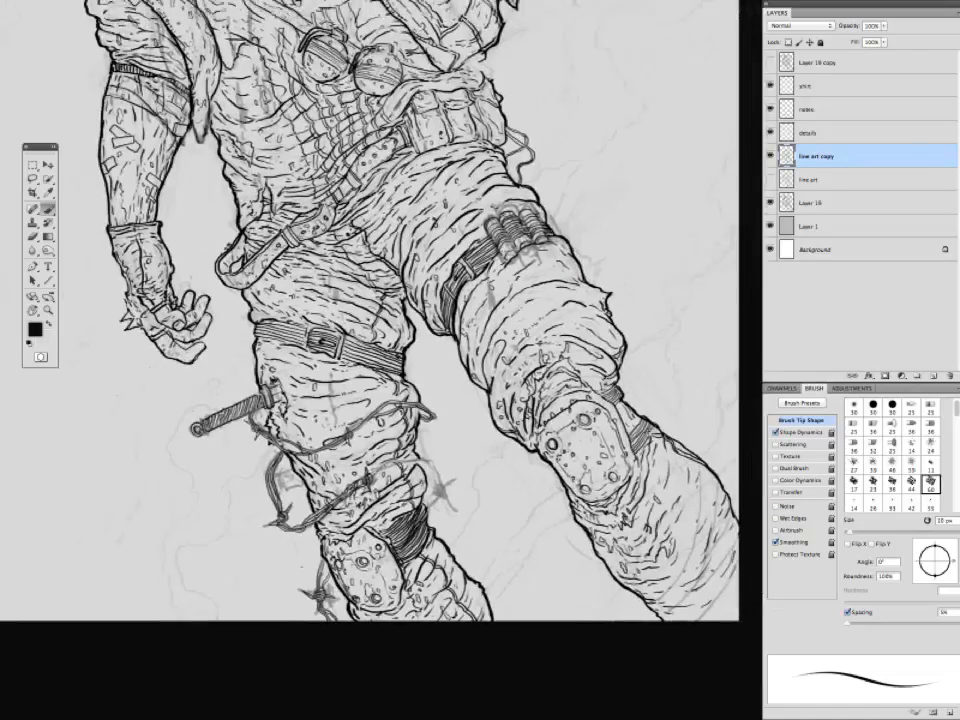
pyautogui.moveTo(290, 352); pyautogui.dragTo(250, 302)
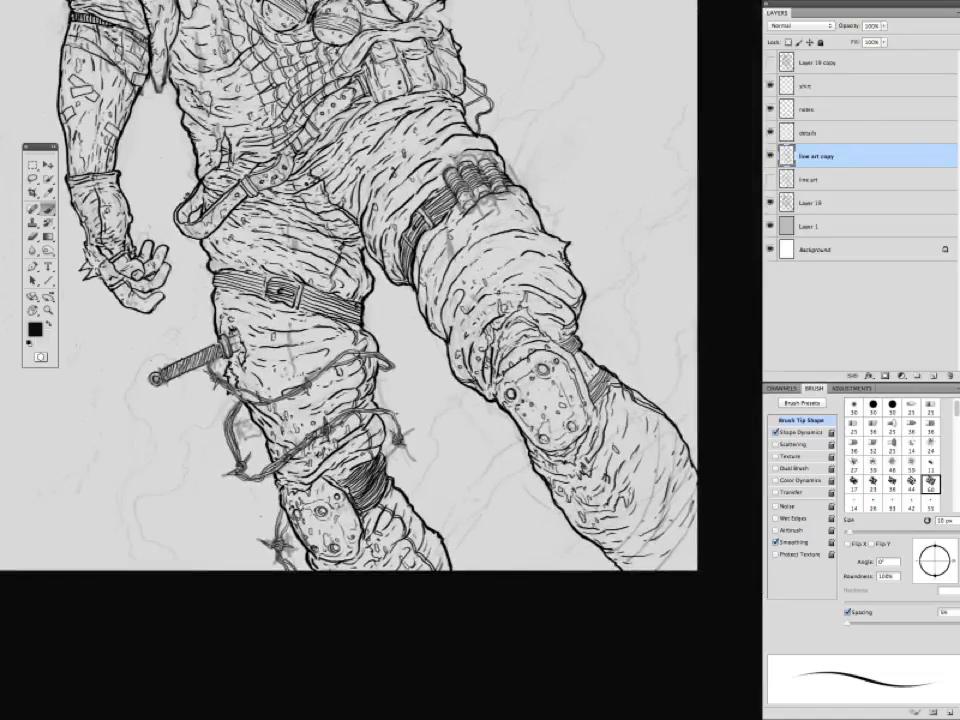
pyautogui.moveTo(300, 318); pyautogui.dragTo(340, 408)
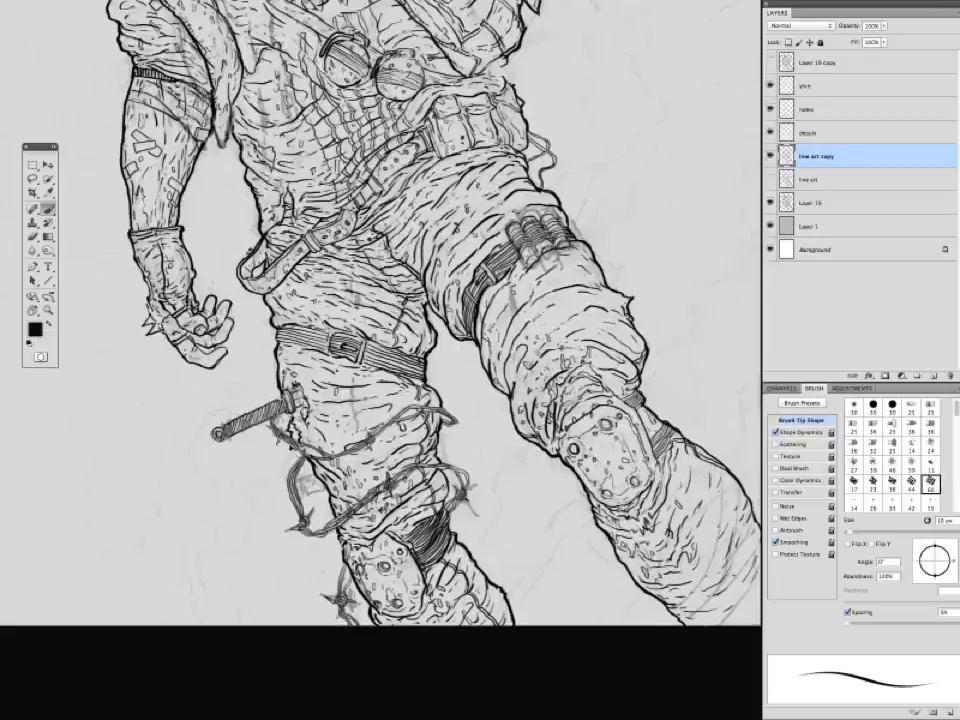
pyautogui.press('Tab')
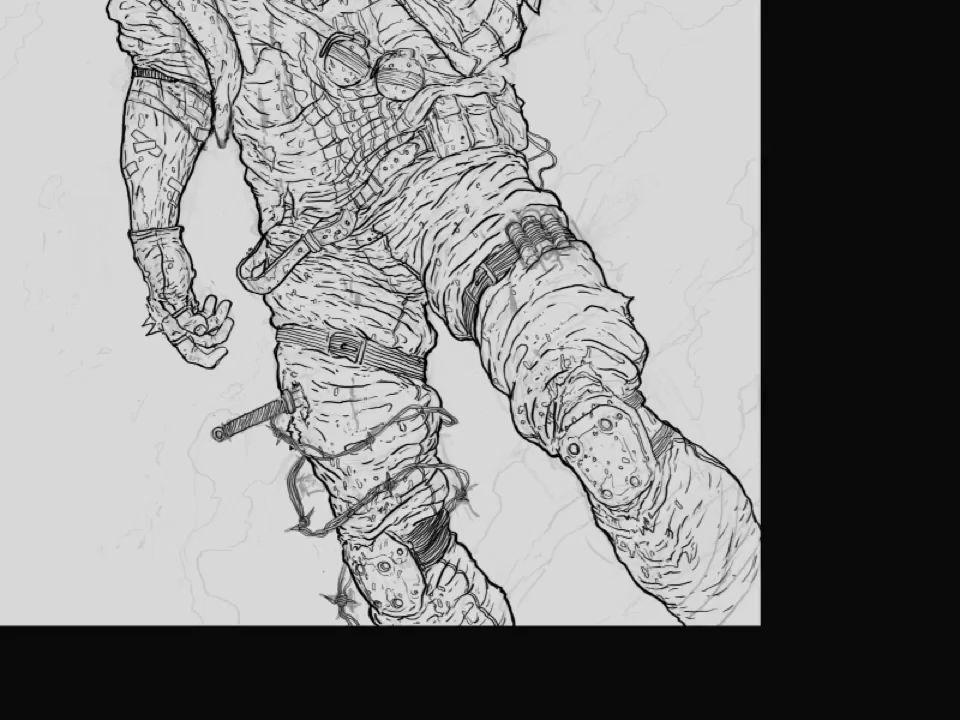
pyautogui.press('Tab')
pyautogui.press('Tab')
pyautogui.press('Tab')
pyautogui.scroll(-3, 380, 310)
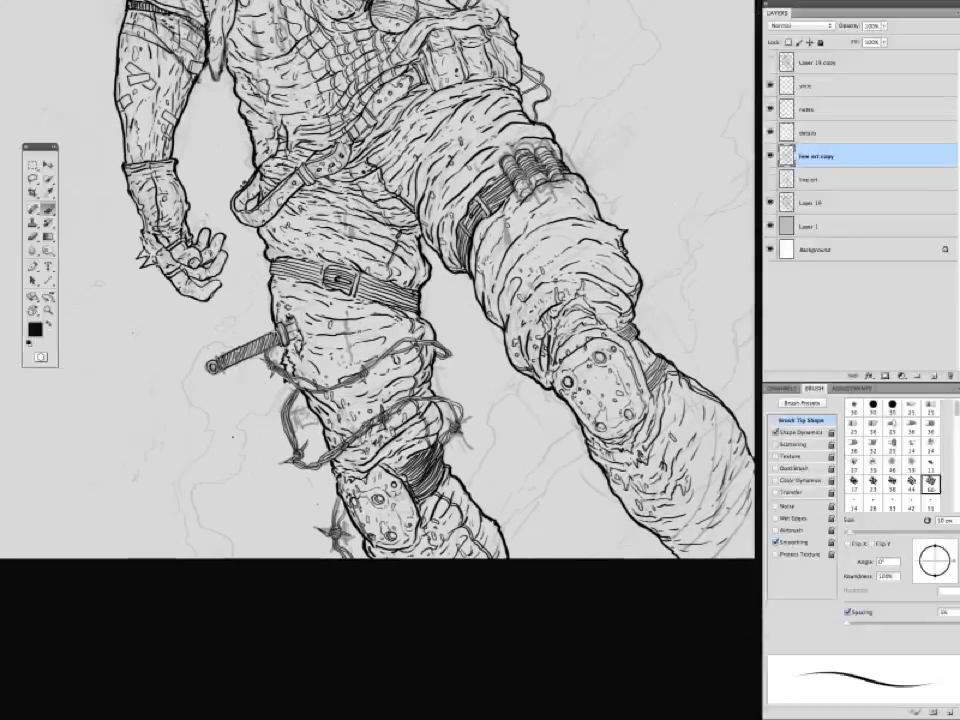
# Ink the barbed wire coils and their barbs wrapped around the nail-spiked end of the bat.
pyautogui.press('Tab')
pyautogui.scroll(10, 480, 360)
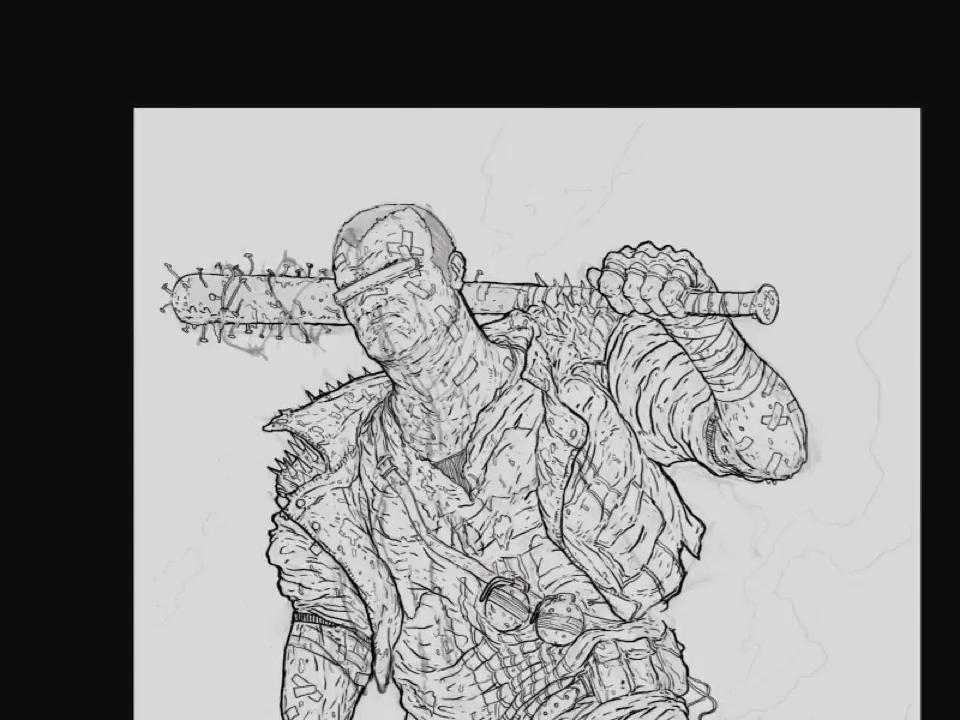
pyautogui.moveTo(220, 320); pyautogui.dragTo(226, 338)
pyautogui.scroll(-3, 480, 360)
pyautogui.moveTo(212, 200)
pyautogui.mouseDown()
pyautogui.moveTo(216, 212)
pyautogui.moveTo(218, 198)
pyautogui.moveTo(238, 196)
pyautogui.moveTo(243, 252)
pyautogui.mouseUp()
pyautogui.scroll(2, 480, 360)
pyautogui.moveTo(280, 635); pyautogui.dragTo(238, 542)
pyautogui.hotkey('ctrl', '-')
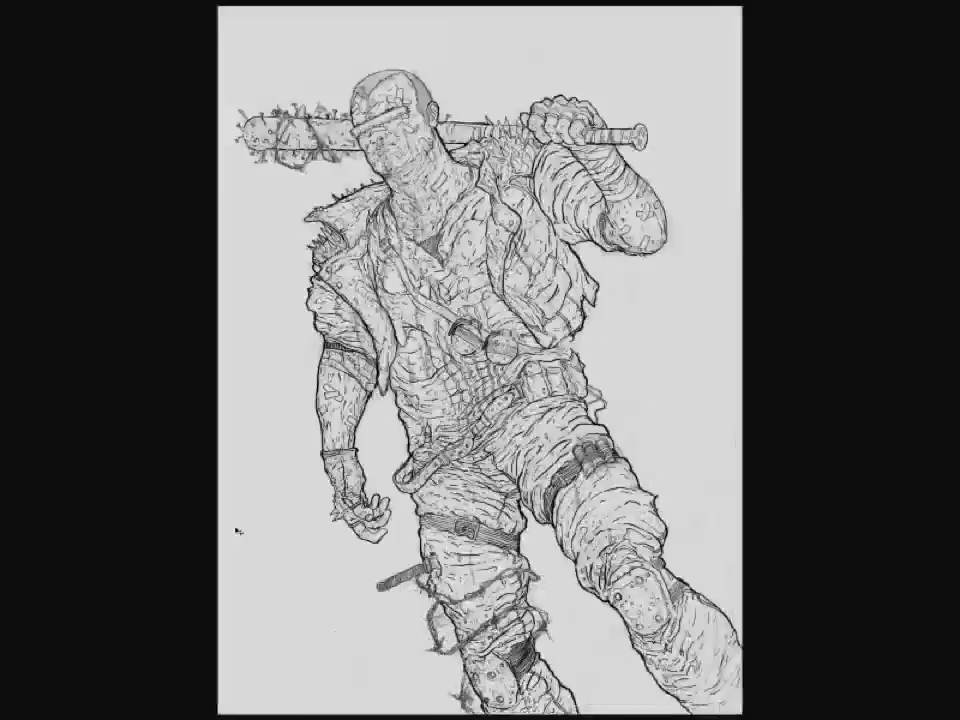
pyautogui.hotkey('ctrl', '+')
pyautogui.moveTo(480, 170); pyautogui.dragTo(505, 550)
pyautogui.moveTo(251, 370); pyautogui.dragTo(263, 391)
pyautogui.moveTo(260, 372)
pyautogui.mouseDown()
pyautogui.moveTo(271, 366)
pyautogui.moveTo(278, 399)
pyautogui.mouseUp()
pyautogui.moveTo(291, 382); pyautogui.dragTo(273, 404)
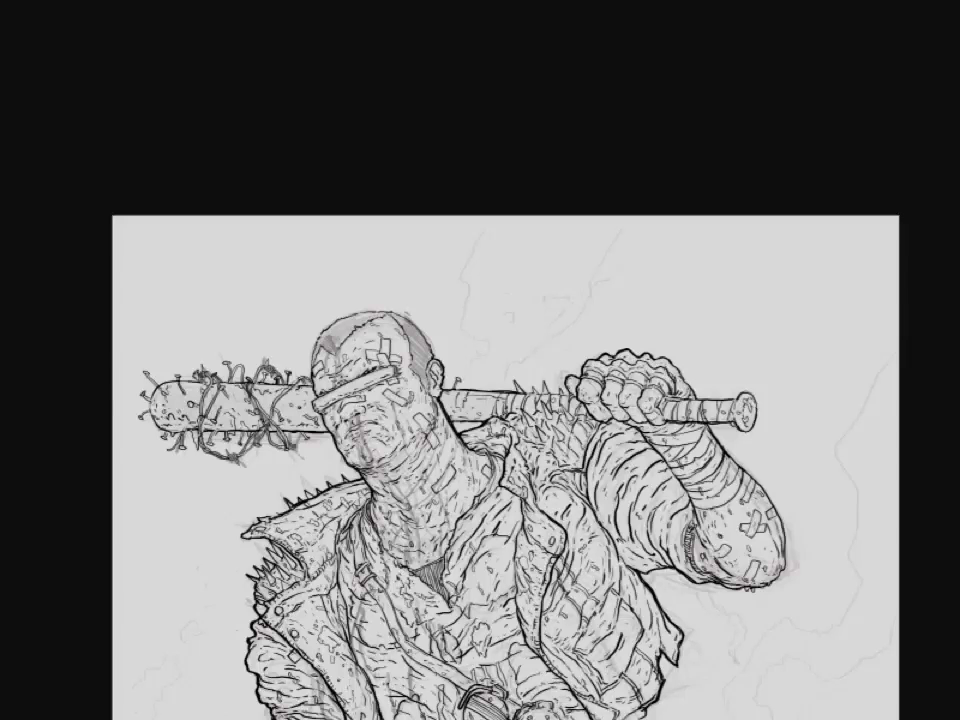
pyautogui.scroll(-2, 480, 360)
pyautogui.scroll(-6, 480, 360)
pyautogui.hotkey('ctrl', '+')
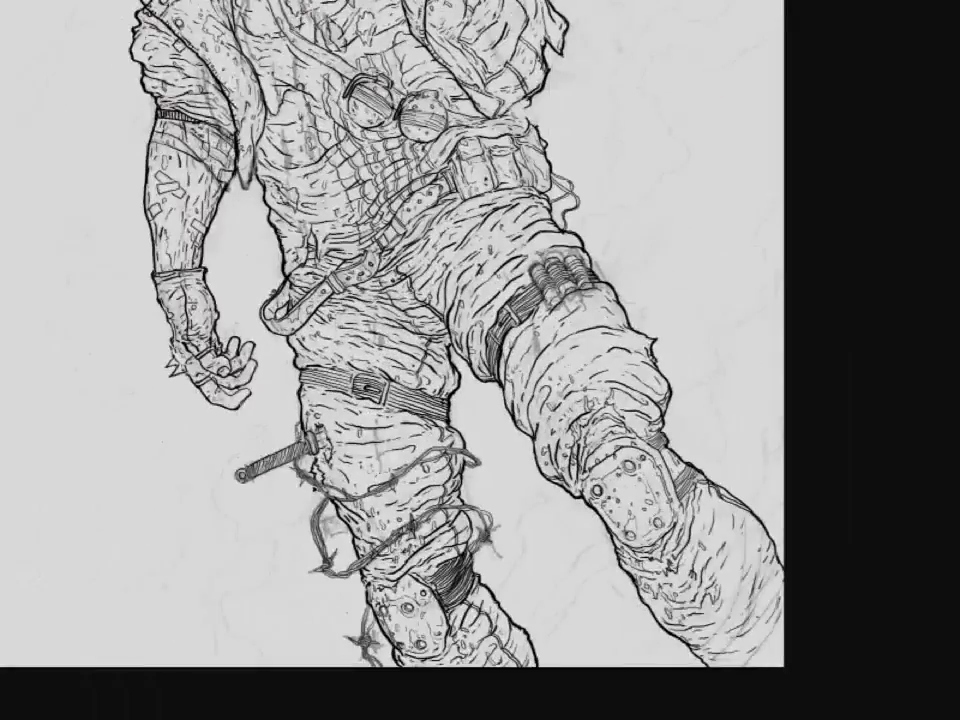
# Examine the figure's line art at several zoom levels, from the head and bat down to the legs.
pyautogui.hotkey('ctrl', '0')
pyautogui.press('Tab')
pyautogui.moveTo(266, 393); pyautogui.dragTo(211, 373)
pyautogui.hotkey('ctrl', '+')
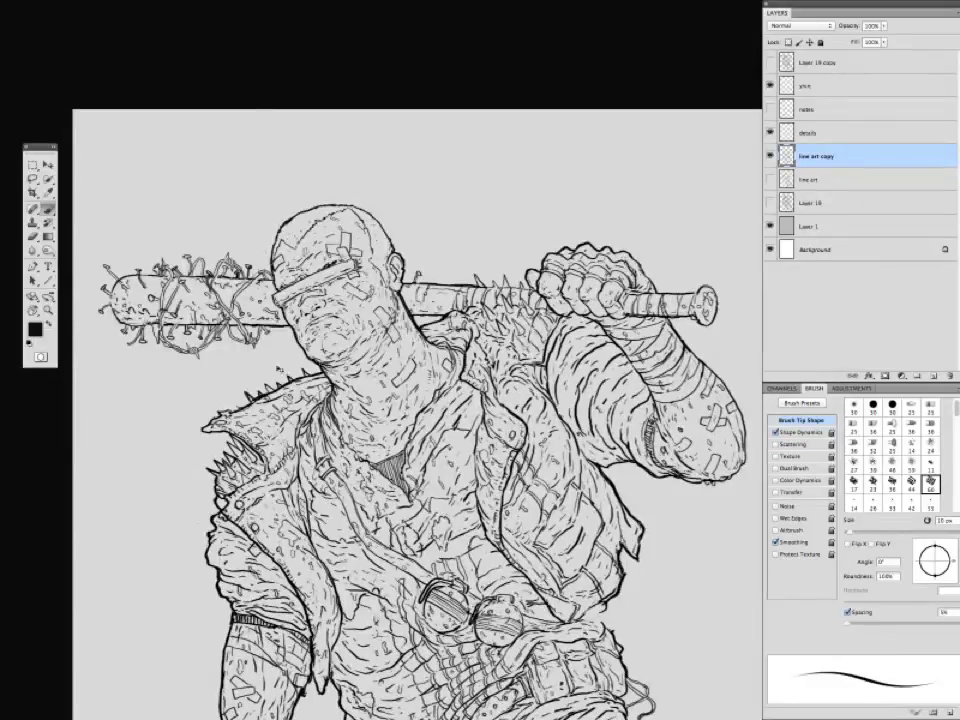
pyautogui.hotkey('ctrl', '-')
pyautogui.hotkey('ctrl', '-')
pyautogui.moveTo(319, 610); pyautogui.dragTo(296, 611)
pyautogui.hotkey('ctrl', '+')
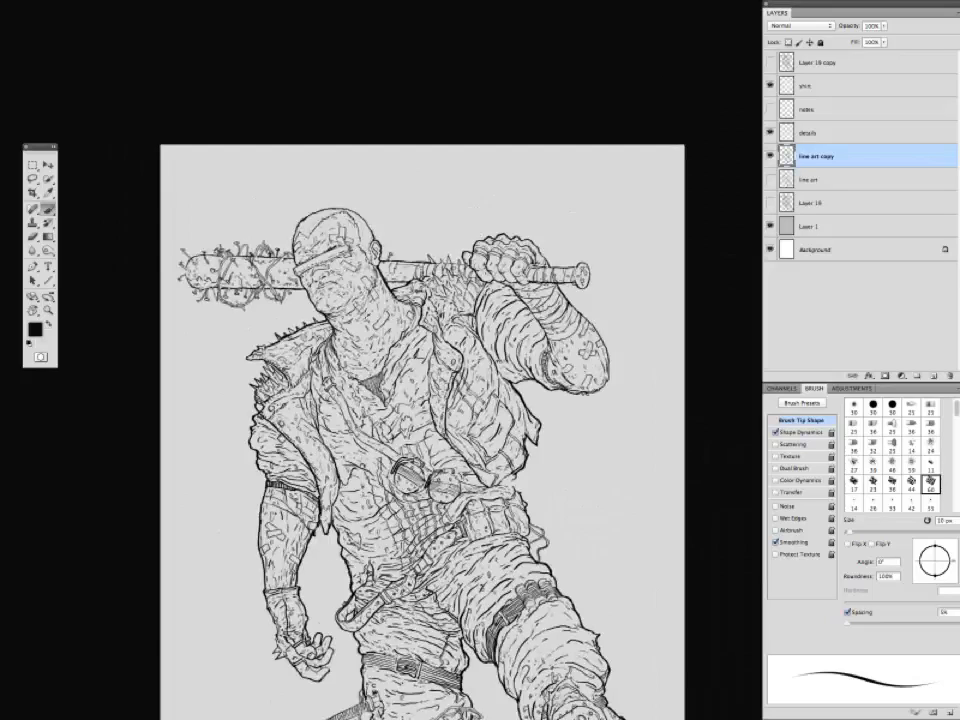
pyautogui.hotkey('ctrl', '-')
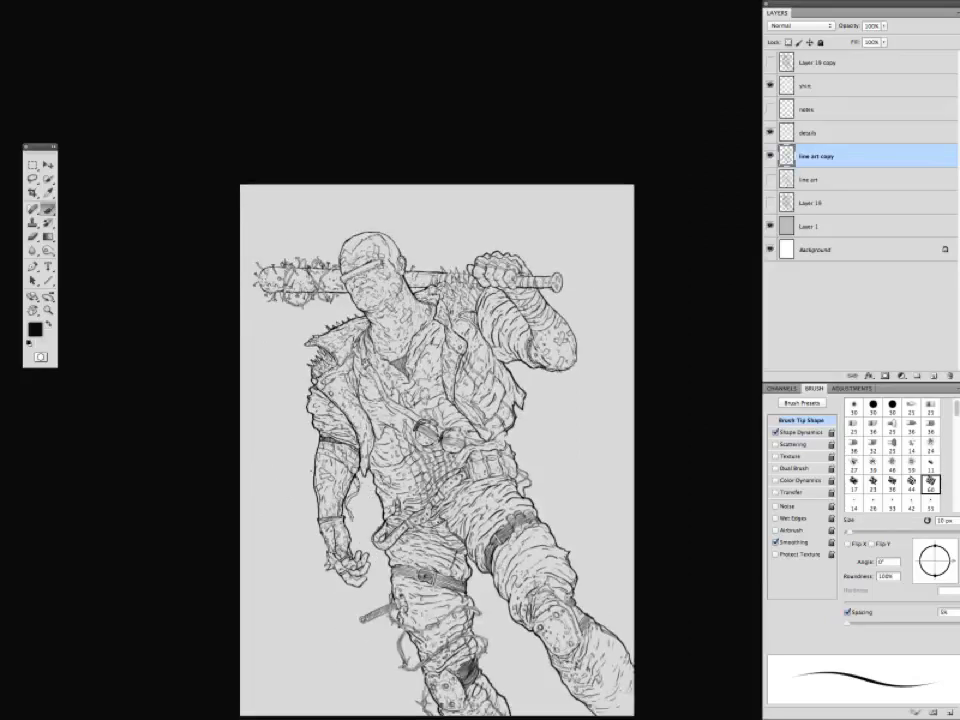
pyautogui.moveTo(299, 534); pyautogui.dragTo(268, 477)
pyautogui.hotkey('ctrl', '+')
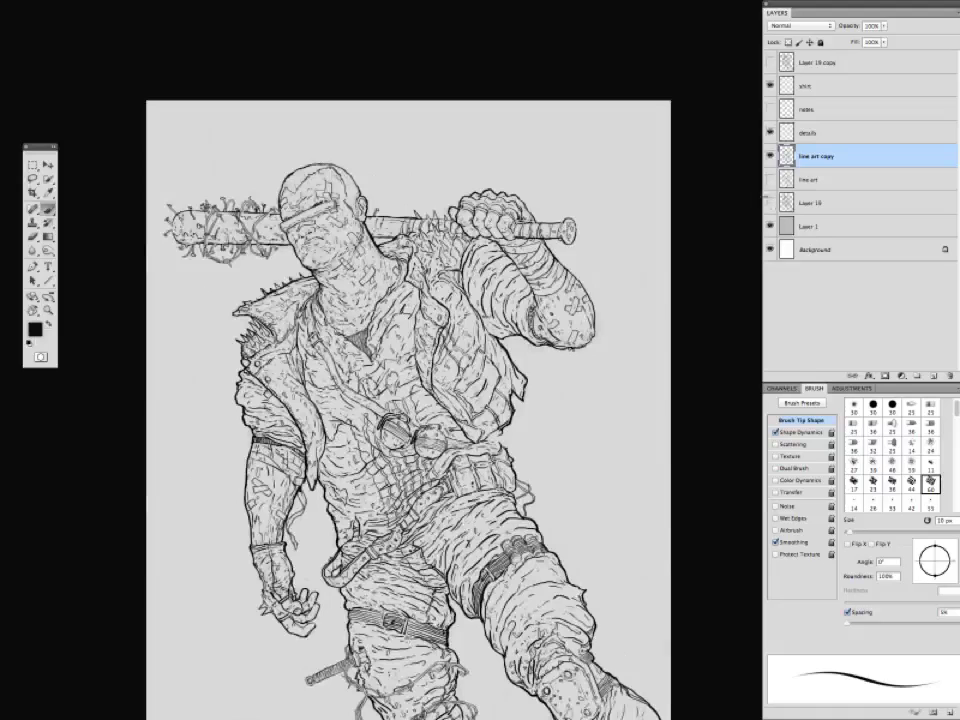
pyautogui.hotkey('ctrl', '-')
pyautogui.hotkey('ctrl', '+')
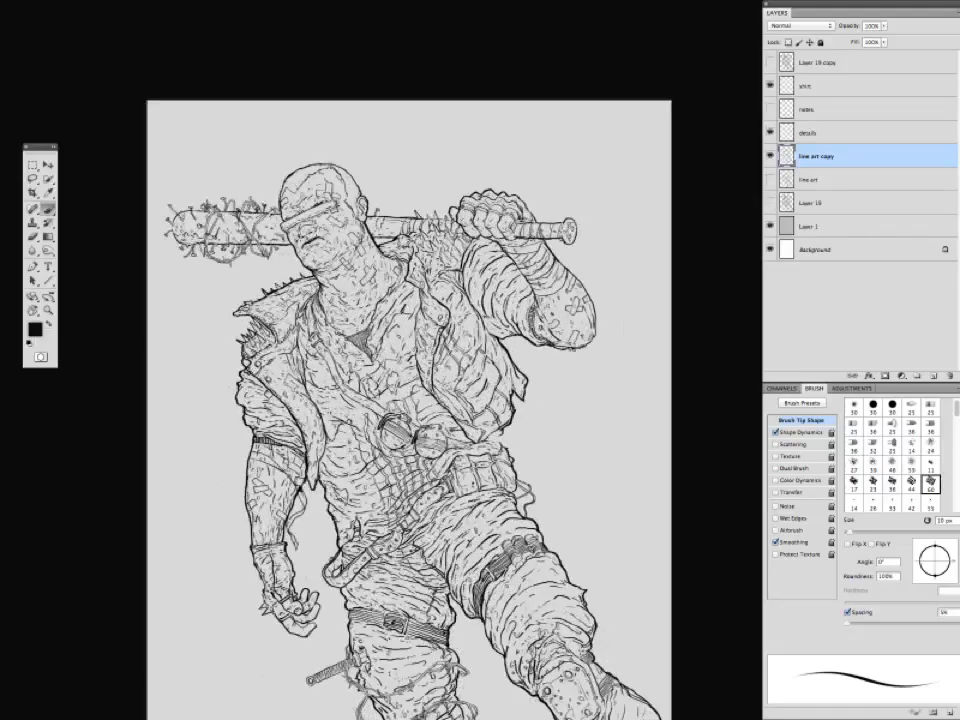
# Touch up the figure's inked lines on the line art copy layer with alternating Eraser and Brush strokes.
pyautogui.press('e')
pyautogui.moveTo(340, 522)
pyautogui.mouseDown()
pyautogui.moveTo(346, 403)
pyautogui.moveTo(328, 385)
pyautogui.mouseUp()
pyautogui.press('b')
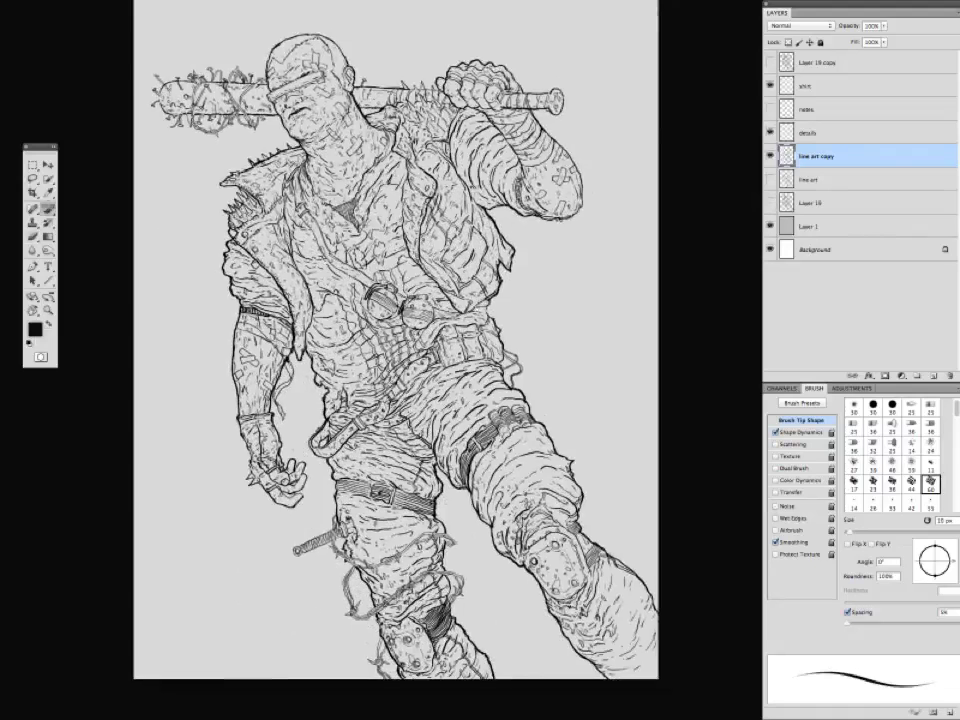
pyautogui.hotkey('ctrl', '-')
pyautogui.hotkey('ctrl', '+')
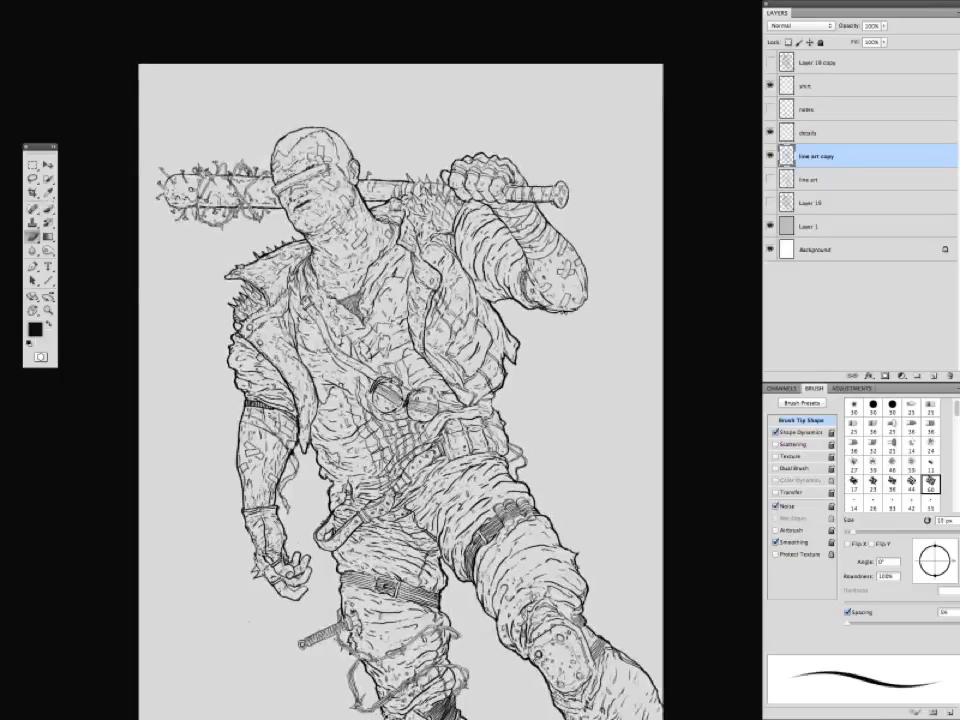
pyautogui.press('e')
pyautogui.moveTo(166, 325); pyautogui.dragTo(192, 352)
pyautogui.press('b')
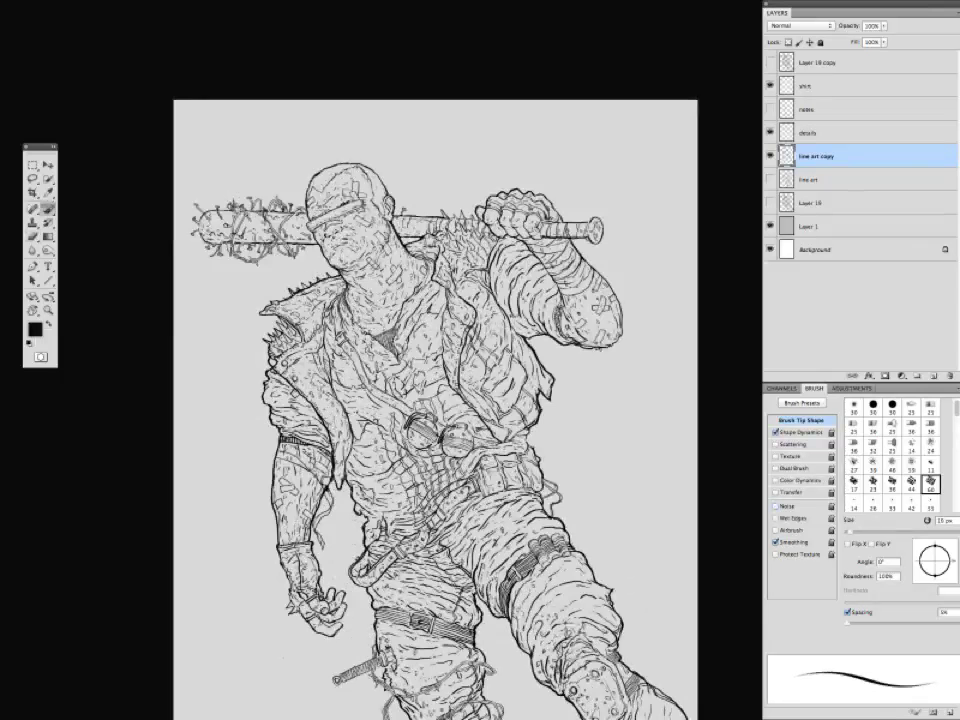
pyautogui.moveTo(430, 400); pyautogui.dragTo(422, 407)
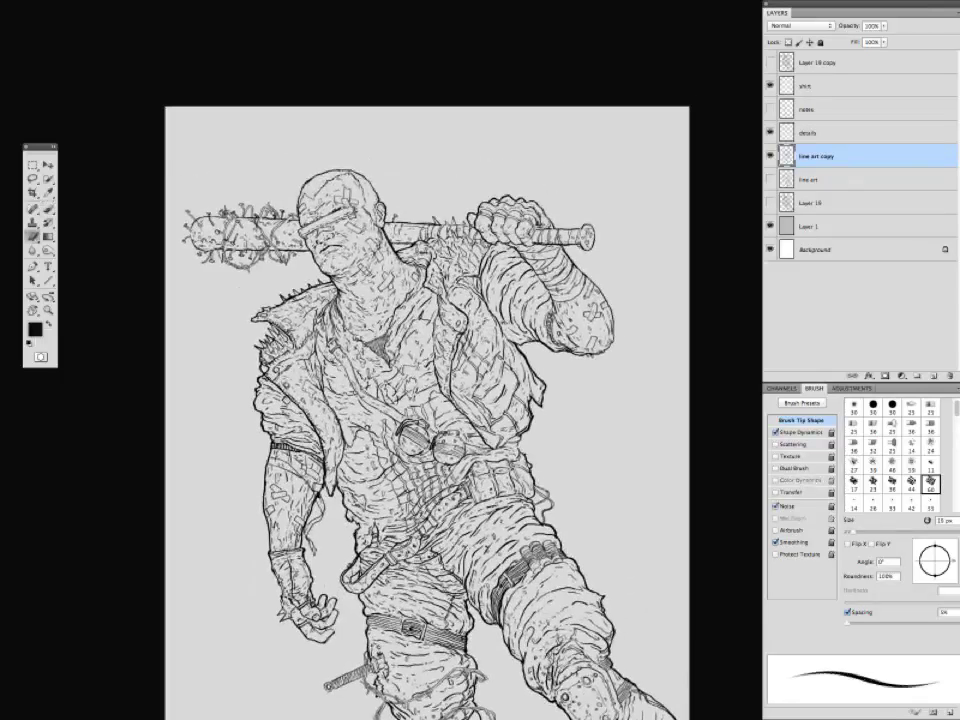
pyautogui.scroll(-3, 430, 400)
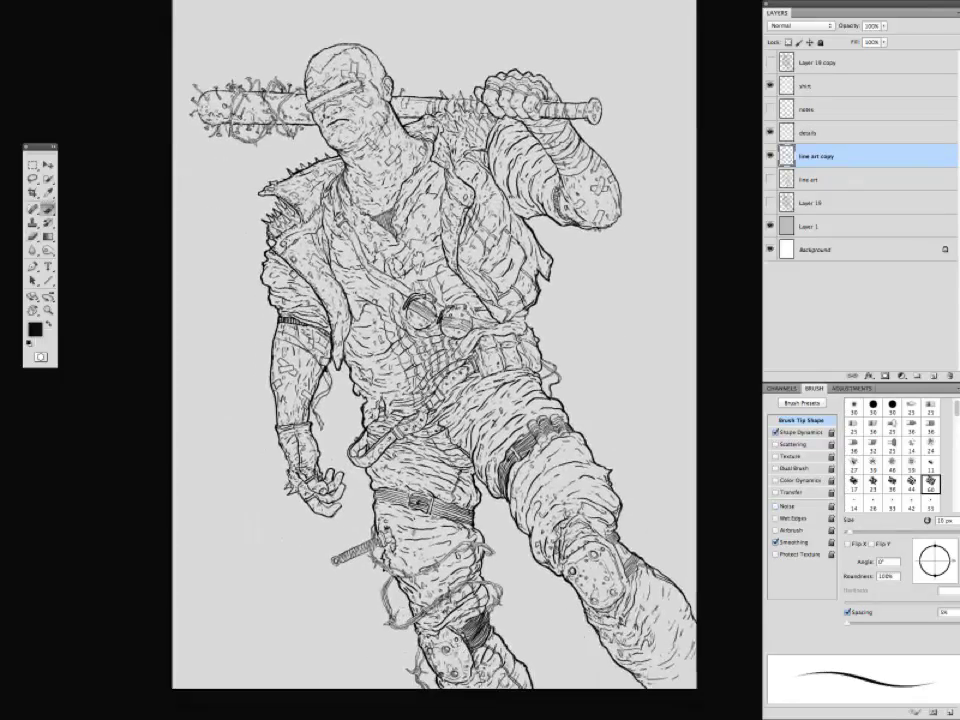
pyautogui.moveTo(295, 522); pyautogui.dragTo(235, 474)
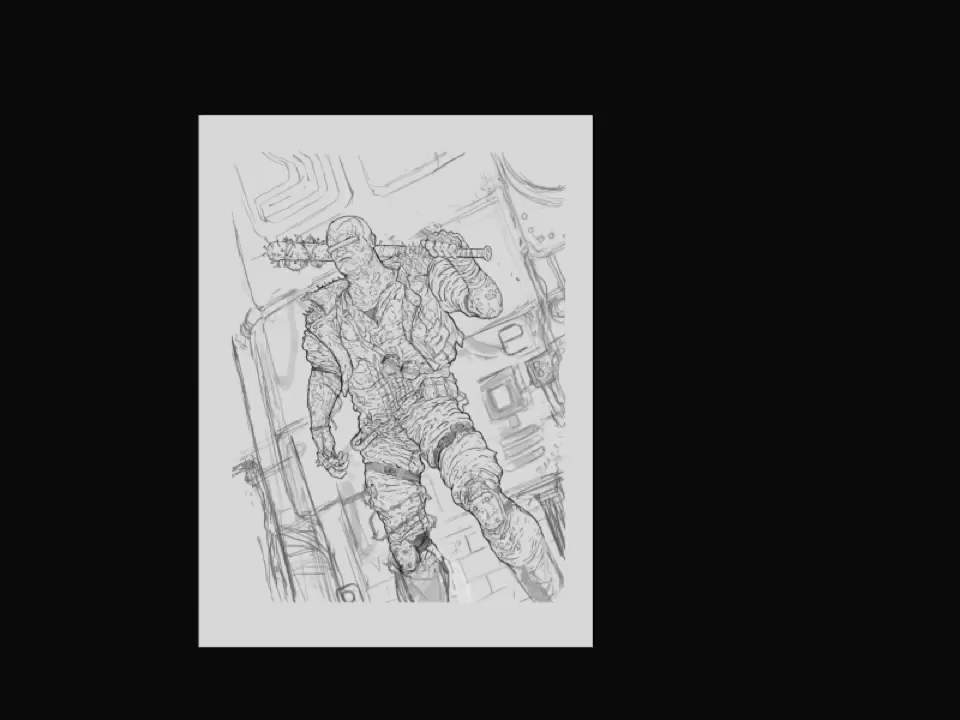
# On Layer 23, sketch long diagonal wall lines from the canvas's upper-left corner down toward the shoulder-height fitting.
pyautogui.press('Tab')
pyautogui.click(830, 146)
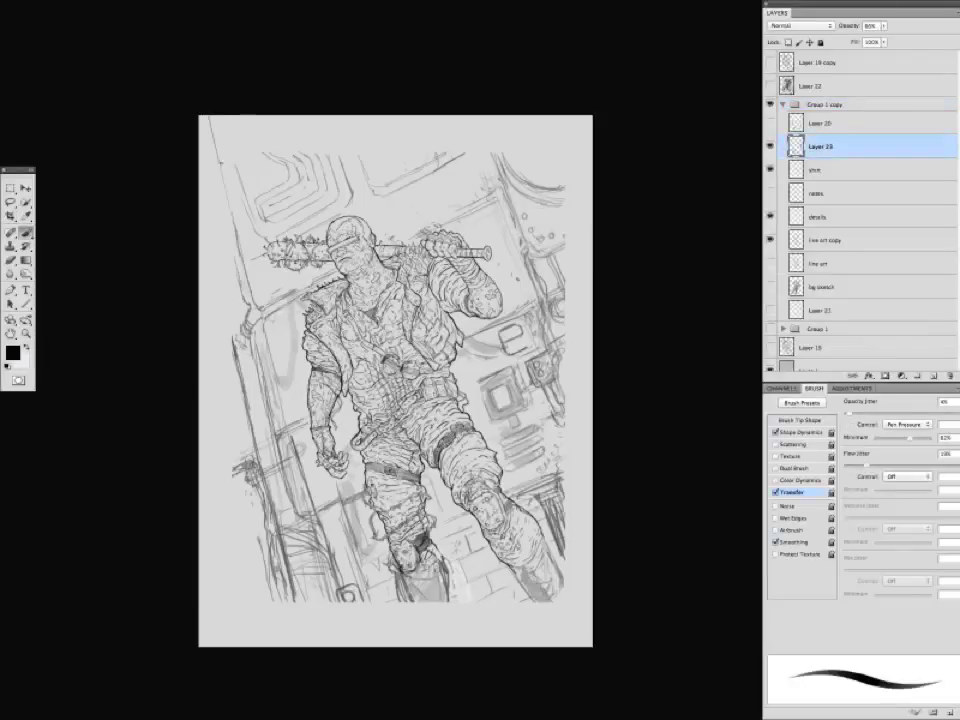
pyautogui.moveTo(207, 117)
pyautogui.mouseDown()
pyautogui.moveTo(207, 150)
pyautogui.moveTo(244, 355)
pyautogui.mouseUp()
pyautogui.moveTo(183, 357); pyautogui.dragTo(151, 280)
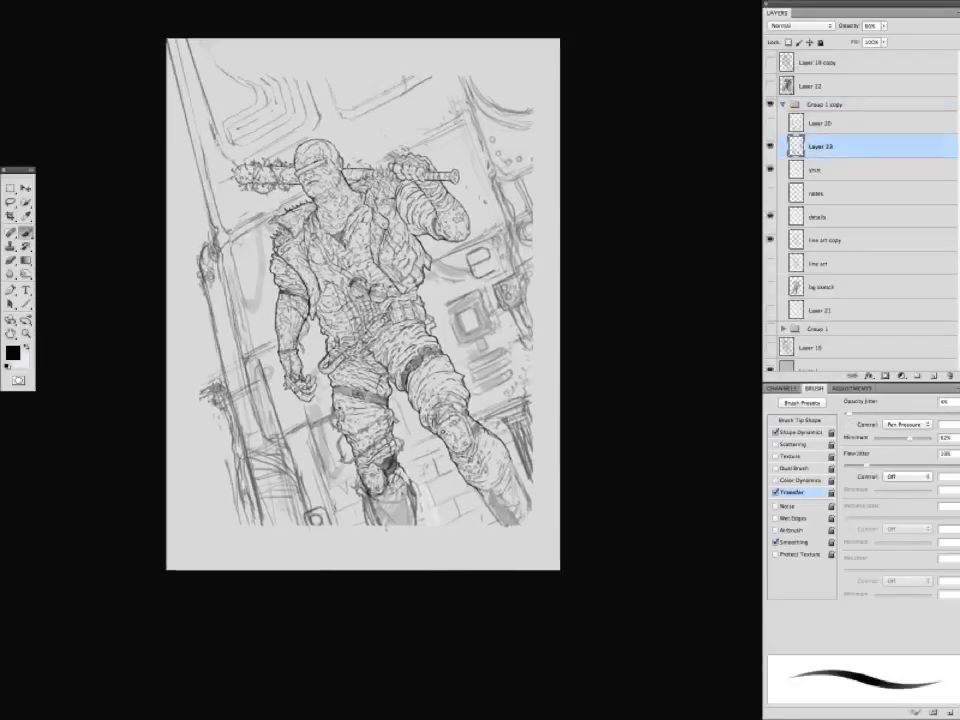
# Extend the background sketch toward the bottom of the canvas and add a short arm projecting from the left wall beam.
pyautogui.moveTo(370, 378); pyautogui.dragTo(418, 427)
pyautogui.moveTo(400, 320); pyautogui.dragTo(415, 385)
pyautogui.moveTo(378, 290); pyautogui.dragTo(418, 300)
pyautogui.moveTo(400, 300); pyautogui.dragTo(391, 341)
pyautogui.moveTo(295, 561); pyautogui.dragTo(307, 602)
pyautogui.moveTo(253, 564); pyautogui.dragTo(292, 584)
pyautogui.moveTo(200, 325); pyautogui.dragTo(162, 357)
# Sketch the pipe lines running down the right edge of the background beside the wall panels.
pyautogui.moveTo(519, 350); pyautogui.dragTo(531, 372)
pyautogui.moveTo(512, 306); pyautogui.dragTo(542, 384)
pyautogui.moveTo(516, 330); pyautogui.dragTo(547, 389)
pyautogui.moveTo(350, 340); pyautogui.dragTo(412, 415)
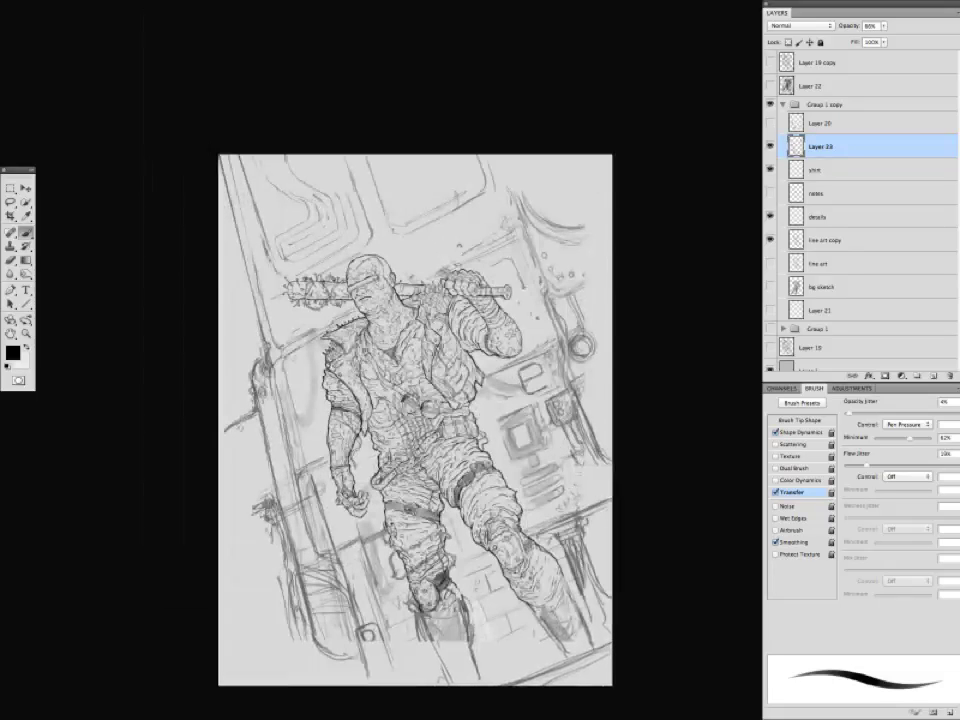
pyautogui.moveTo(400, 400); pyautogui.dragTo(384, 361)
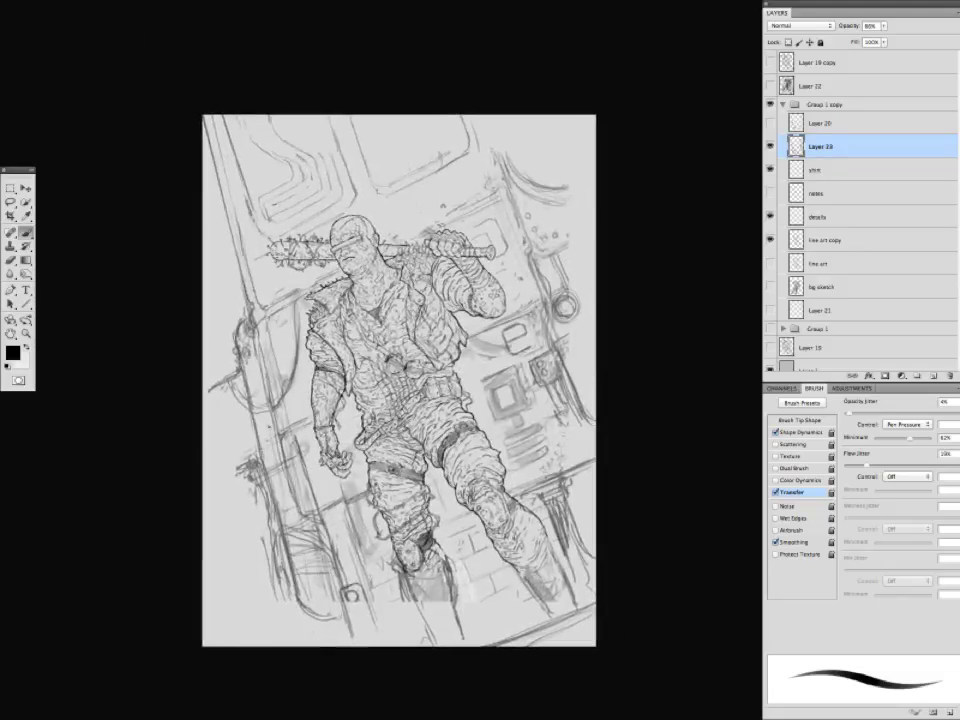
# Sketch a slanted box panel in the lower-left background and reinforce the projecting arm on the left wall beam.
pyautogui.moveTo(250, 464); pyautogui.dragTo(203, 492)
pyautogui.moveTo(276, 540); pyautogui.dragTo(219, 560)
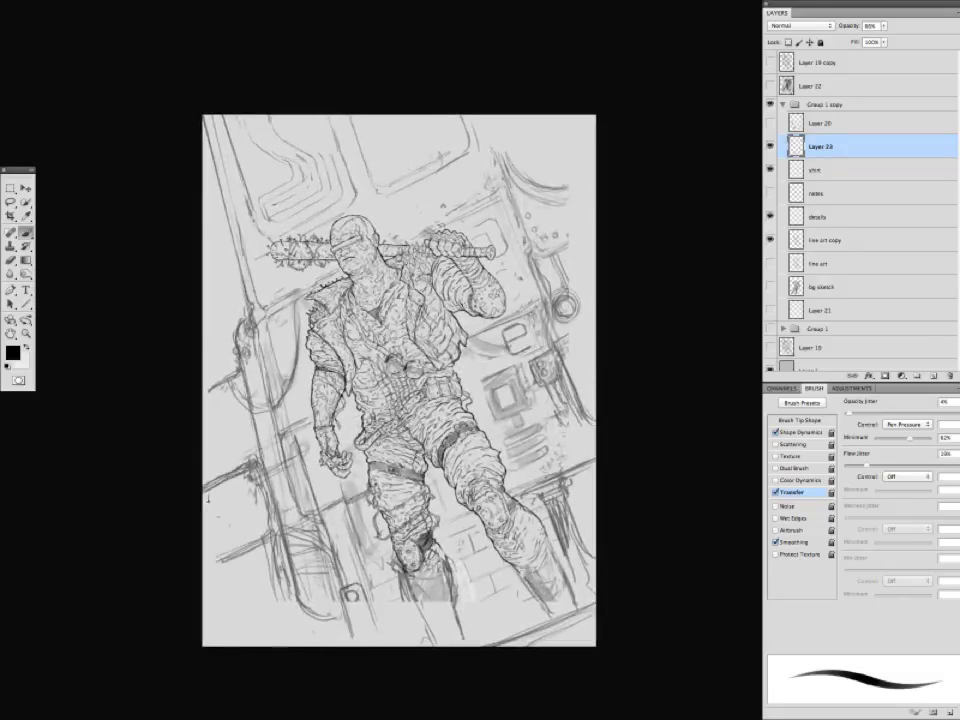
pyautogui.moveTo(212, 495); pyautogui.dragTo(232, 625)
pyautogui.moveTo(400, 400); pyautogui.dragTo(400, 387)
pyautogui.moveTo(235, 364); pyautogui.dragTo(207, 382)
pyautogui.moveTo(294, 553)
pyautogui.mouseDown()
pyautogui.moveTo(320, 632)
pyautogui.moveTo(266, 638)
pyautogui.mouseUp()
# Lasso the lower-left box panel, transform it slightly inward from the canvas edge, and deselect it.
pyautogui.press('e')
pyautogui.press('l')
pyautogui.hotkey('ctrl', 't')
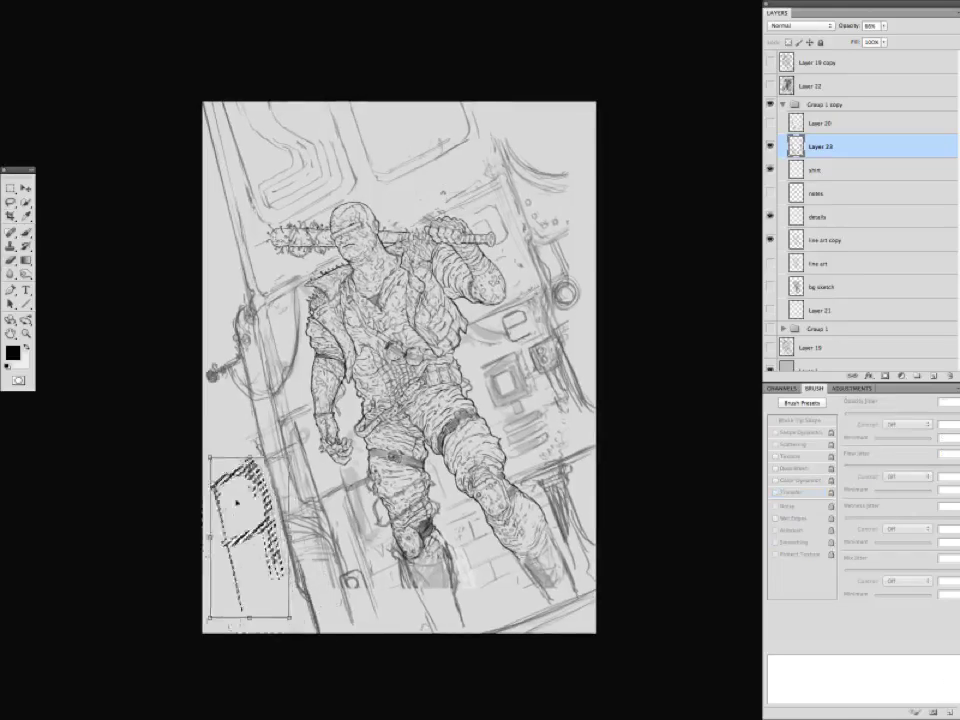
pyautogui.moveTo(236, 503); pyautogui.dragTo(244, 501)
pyautogui.press('Return')
pyautogui.hotkey('ctrl', 'd')
pyautogui.press('b')
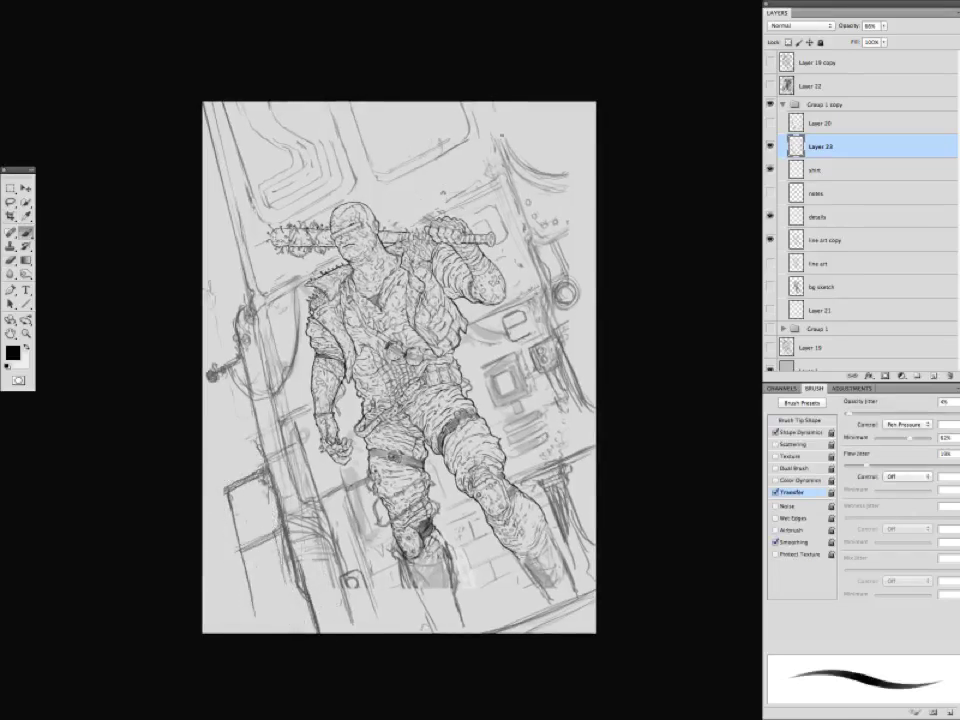
# Add long vertical construction lines along the upper-left edge of the background sketch.
pyautogui.moveTo(219, 449); pyautogui.dragTo(216, 426)
pyautogui.moveTo(241, 270); pyautogui.dragTo(236, 284)
pyautogui.moveTo(231, 220); pyautogui.dragTo(218, 278)
pyautogui.moveTo(234, 165); pyautogui.dragTo(205, 270)
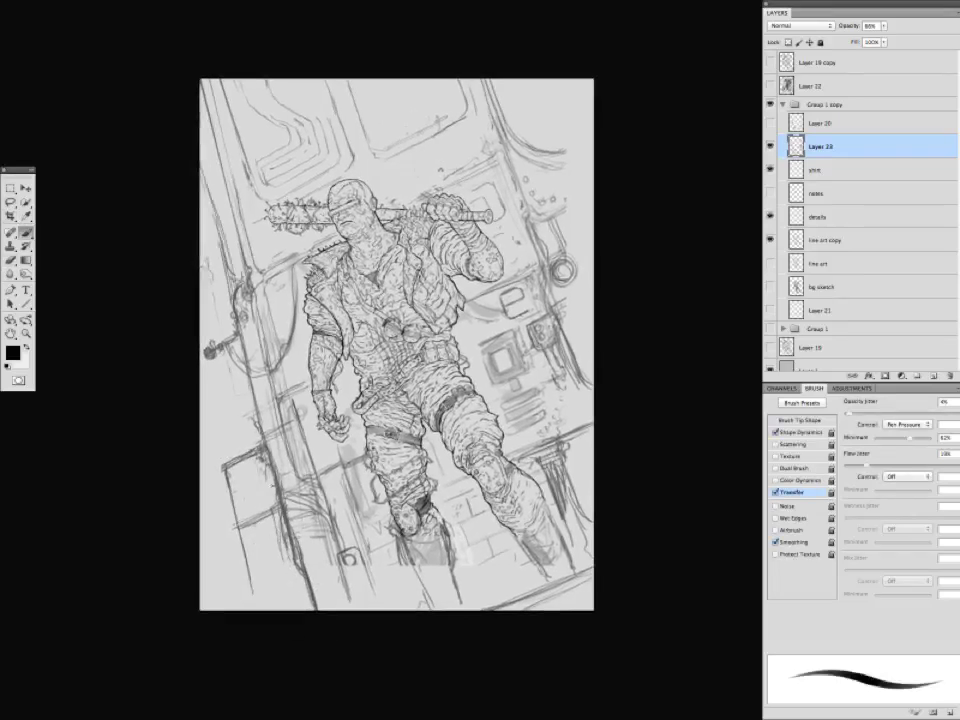
pyautogui.moveTo(300, 400)
pyautogui.mouseDown()
pyautogui.moveTo(297, 381)
pyautogui.moveTo(277, 381)
pyautogui.mouseUp()
pyautogui.moveTo(400, 202)
pyautogui.mouseDown()
pyautogui.moveTo(428, 222)
pyautogui.moveTo(421, 206)
pyautogui.mouseUp()
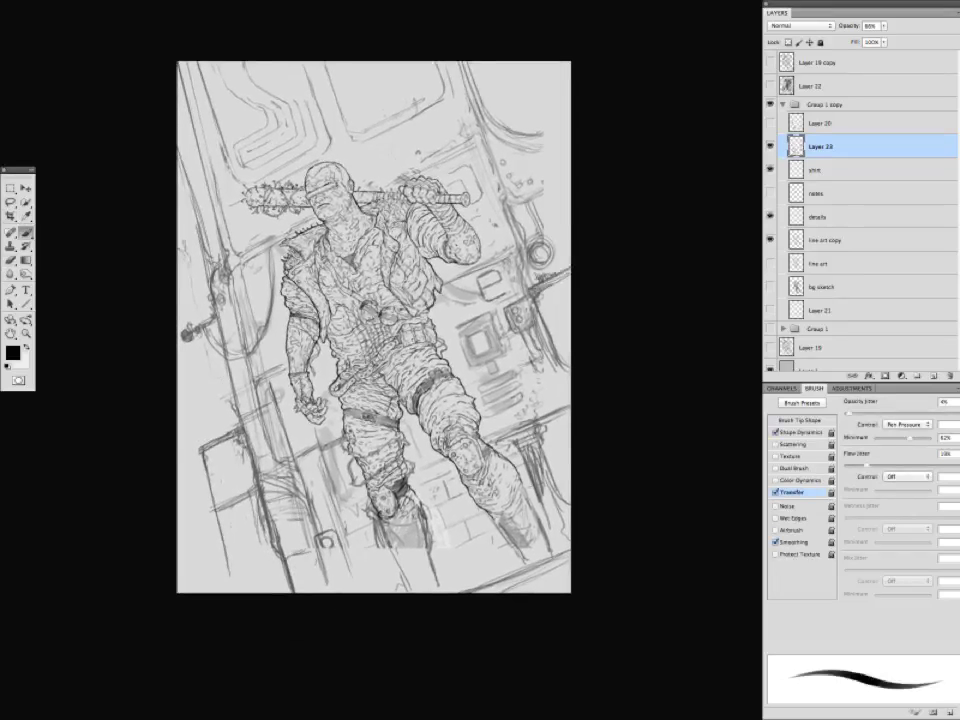
# Sketch a dark bracket with hanging pipes at the right edge, beside the square wall panel.
pyautogui.moveTo(534, 280); pyautogui.dragTo(560, 267)
pyautogui.moveTo(540, 300); pyautogui.dragTo(500, 295)
pyautogui.moveTo(485, 337); pyautogui.dragTo(512, 362)
pyautogui.moveTo(505, 348); pyautogui.dragTo(531, 374)
pyautogui.moveTo(200, 437); pyautogui.dragTo(268, 513)
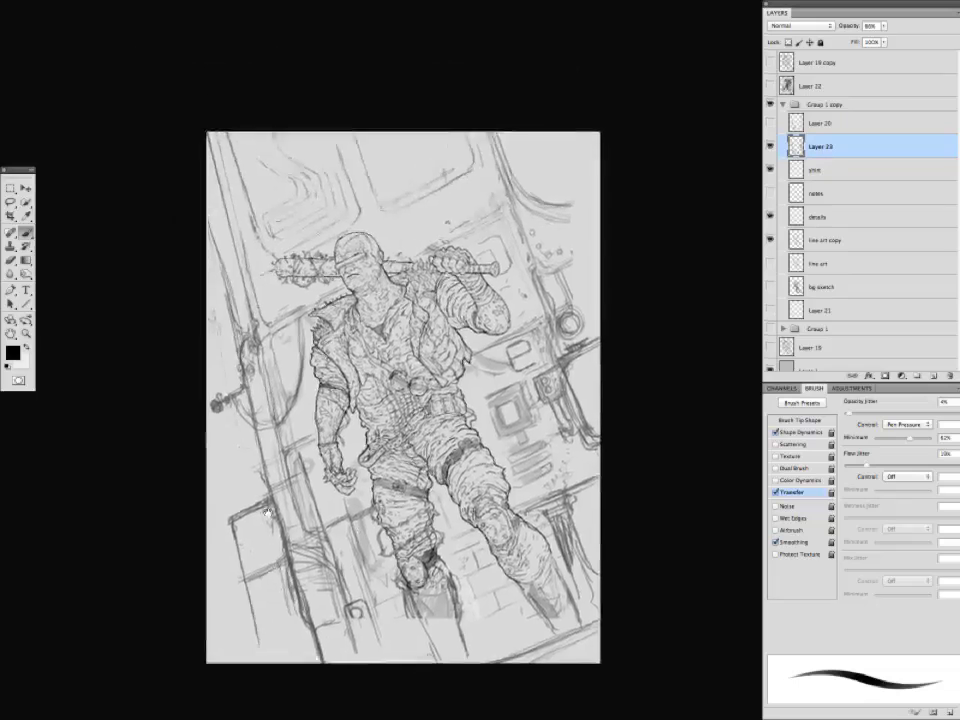
# Paint out the lower-left box panel with grey tones sampled from the canvas and rework the long diagonal wall edge.
pyautogui.hotkey('ctrl', '-')
pyautogui.keyDown('alt'); pyautogui.click(437, 500); pyautogui.keyUp('alt')
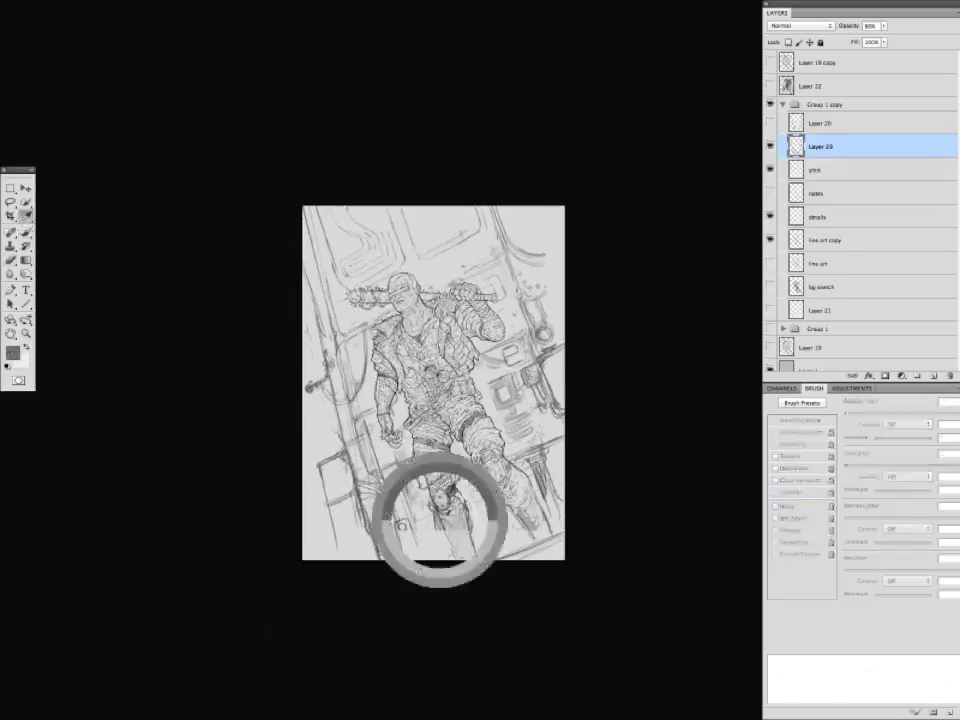
pyautogui.moveTo(370, 522); pyautogui.dragTo(370, 520)
pyautogui.moveTo(320, 452)
pyautogui.mouseDown()
pyautogui.moveTo(356, 540)
pyautogui.moveTo(370, 519)
pyautogui.mouseUp()
pyautogui.keyDown('alt'); pyautogui.click(372, 530); pyautogui.keyUp('alt')
pyautogui.moveTo(309, 322); pyautogui.dragTo(371, 554)
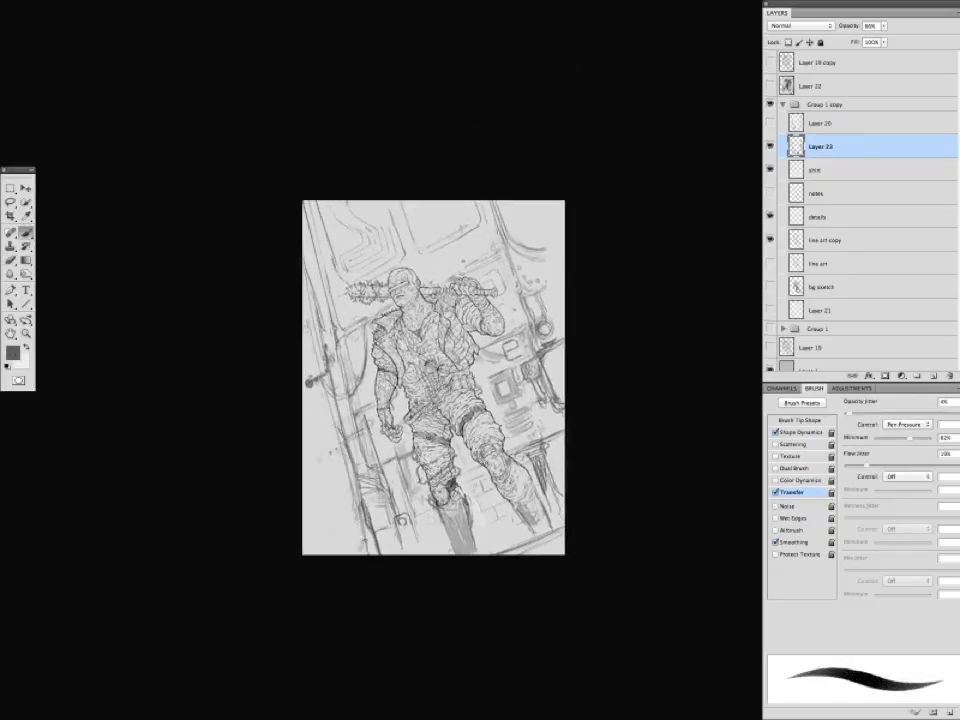
# Sketch a diagonal crossbeam behind the figure's left-side shoulder, clear the wall lines above it, and restore black as the drawing colour.
pyautogui.press('e')
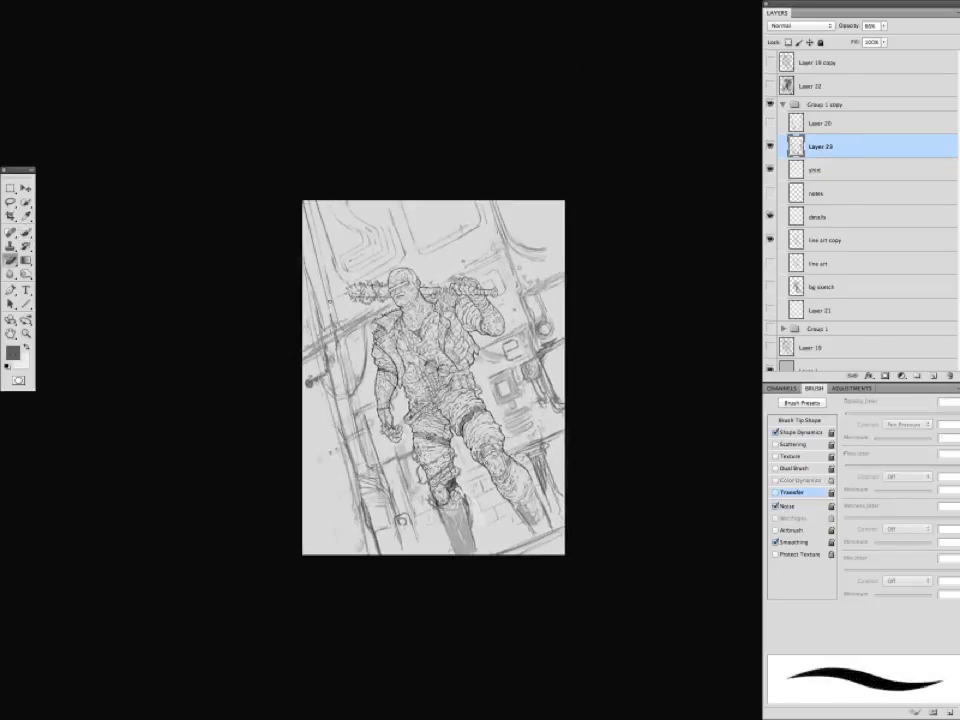
pyautogui.press('b')
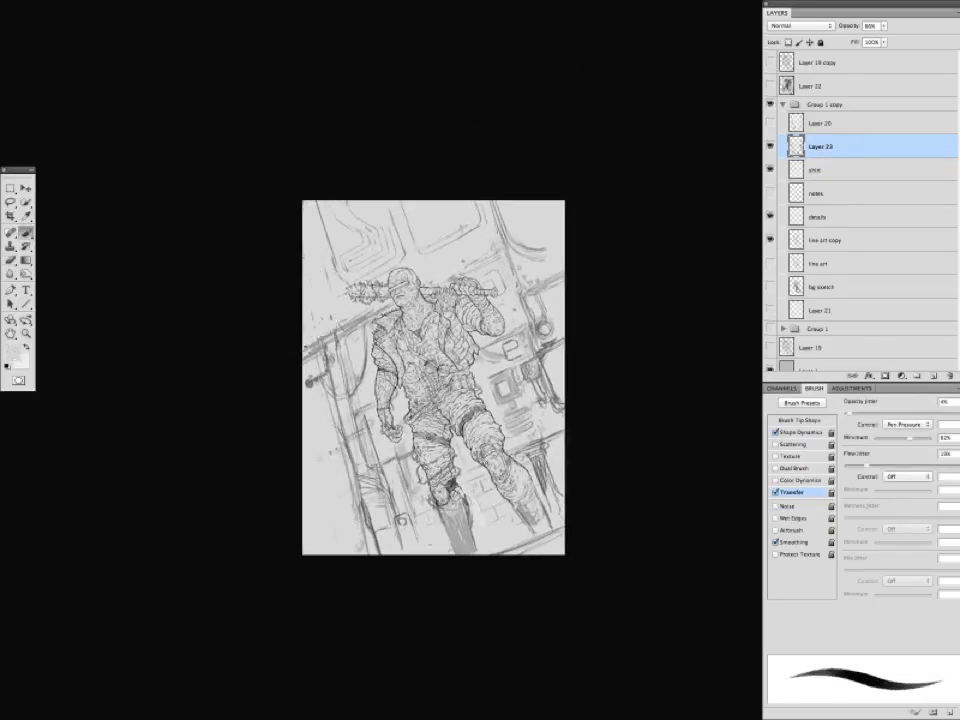
pyautogui.press('d')
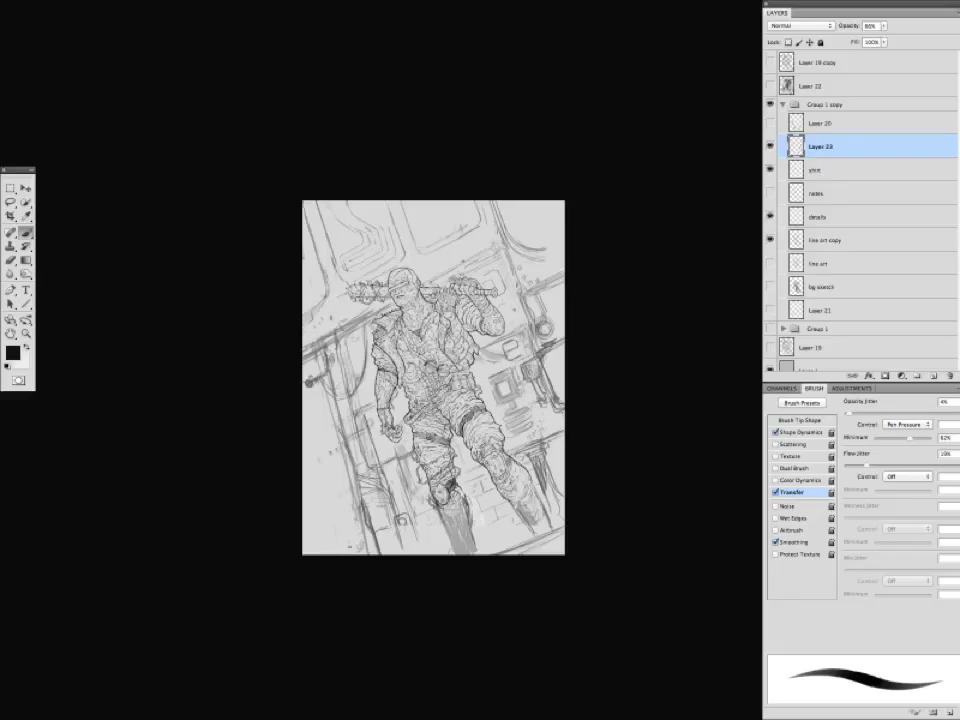
# Draw a small dark fixture on the floor area beside the figure's lower boot.
pyautogui.click(438, 540)
pyautogui.press('c')
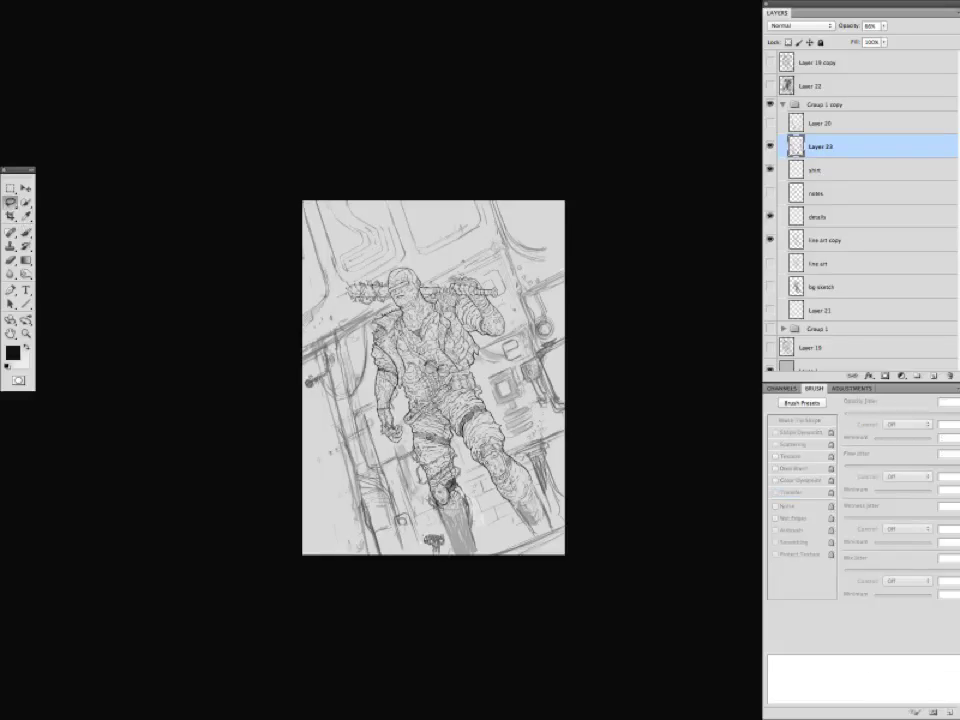
pyautogui.hotkey('ctrl', '+')
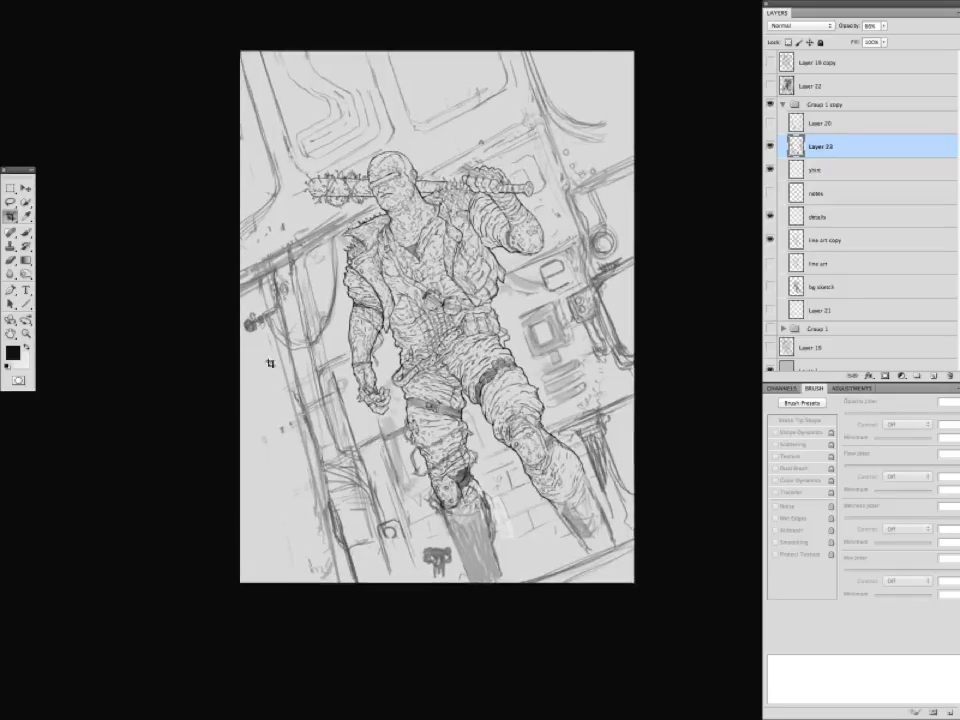
# Brush in the figure's hatched boots and the floor edge beneath them.
pyautogui.press('b')
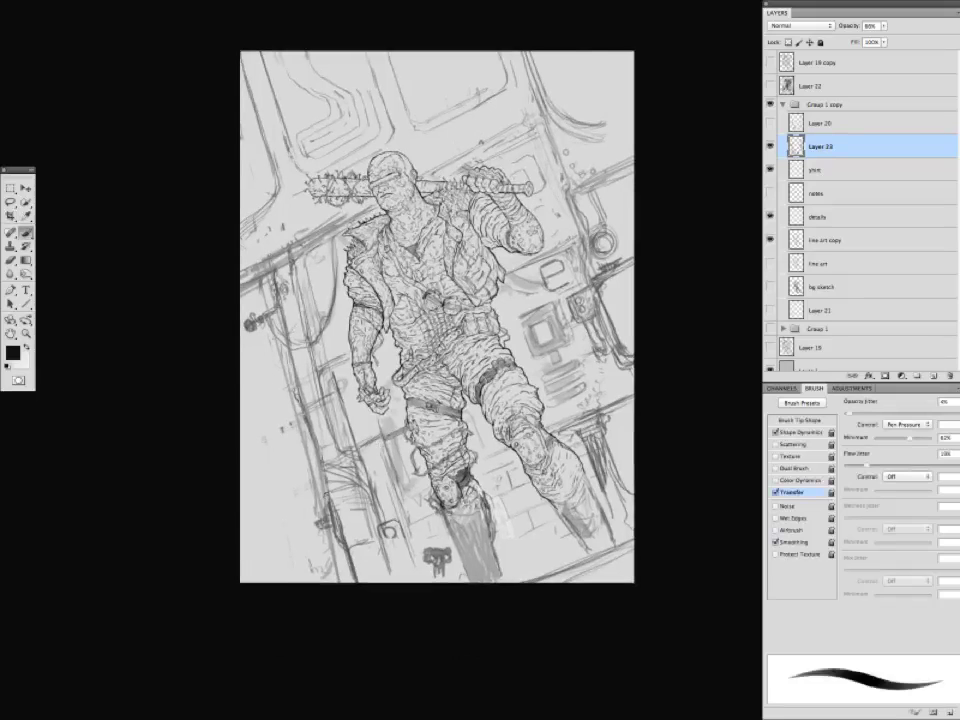
pyautogui.press('Tab')
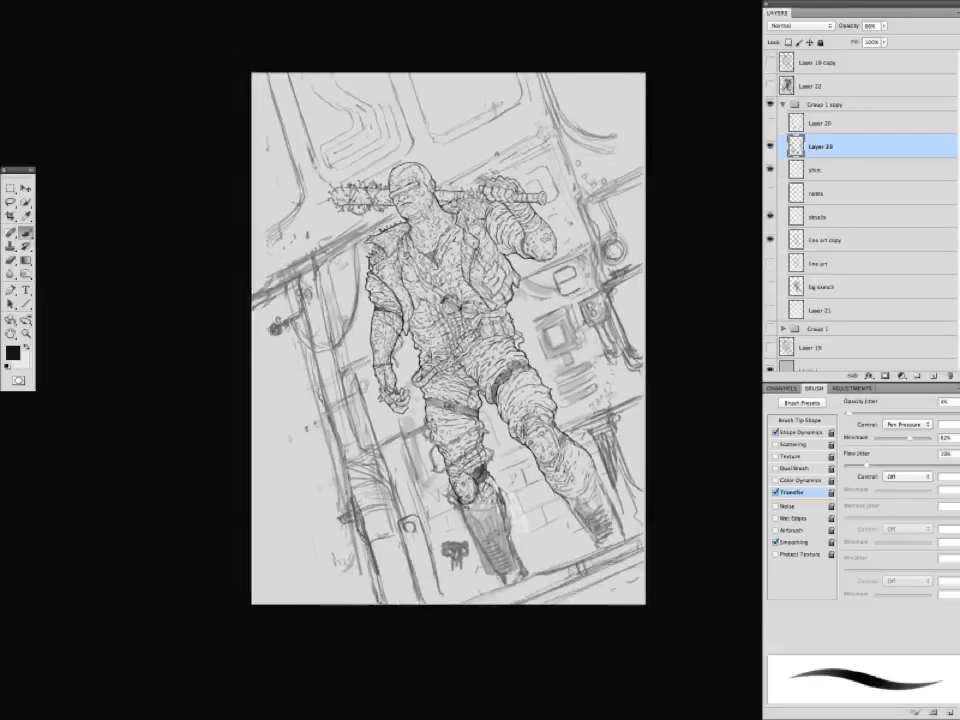
pyautogui.scroll(-1, 328, 436)
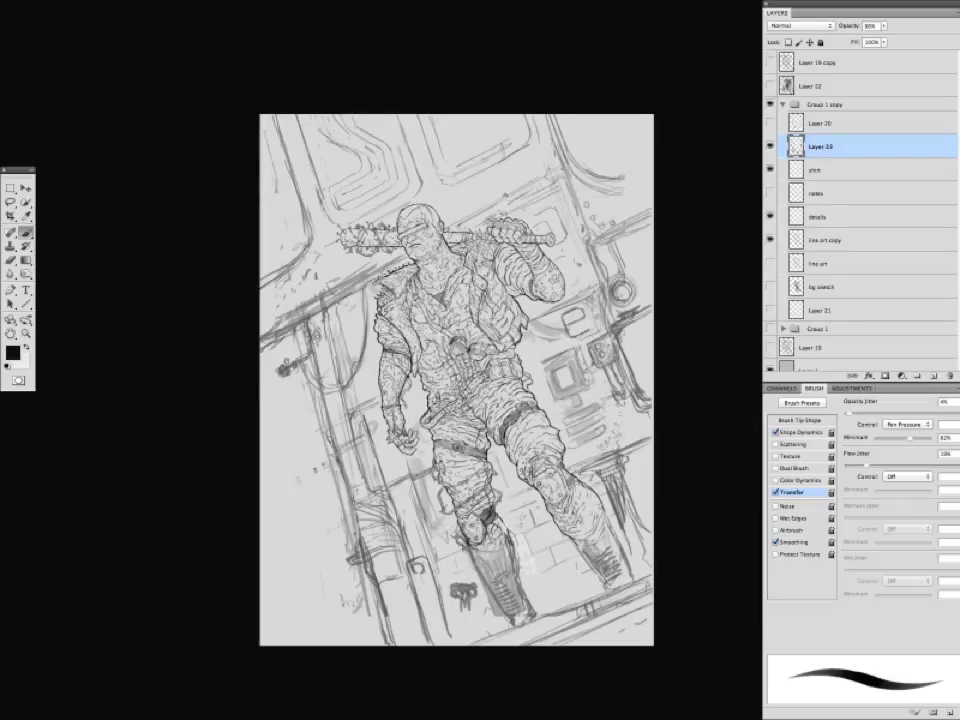
# Make the notes layer visible over the figure and background sketch.
pyautogui.press('Tab')
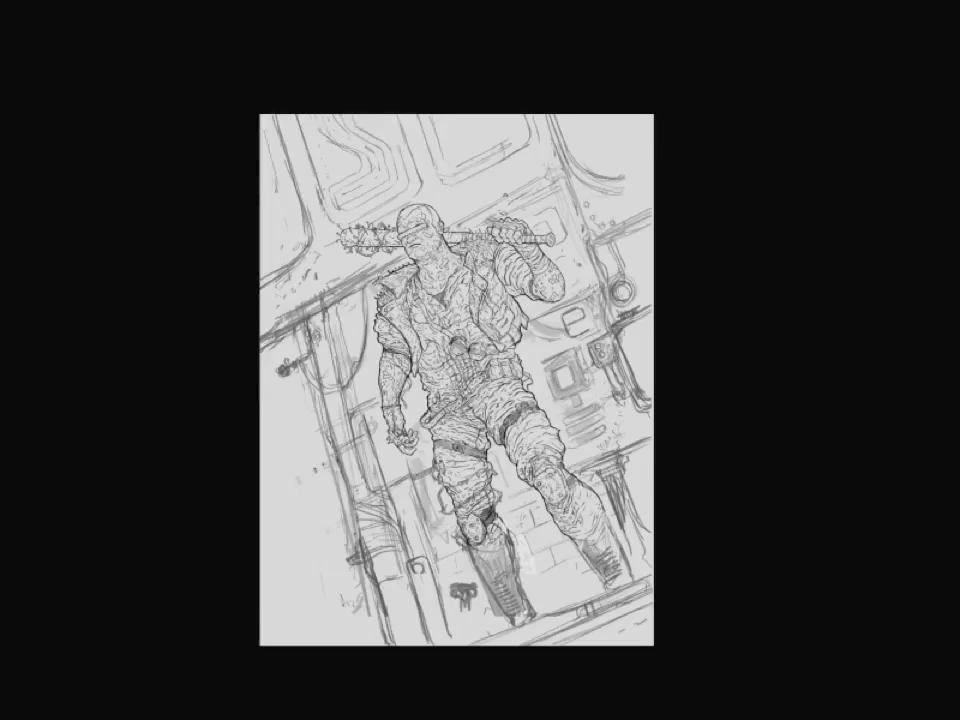
pyautogui.press('Tab')
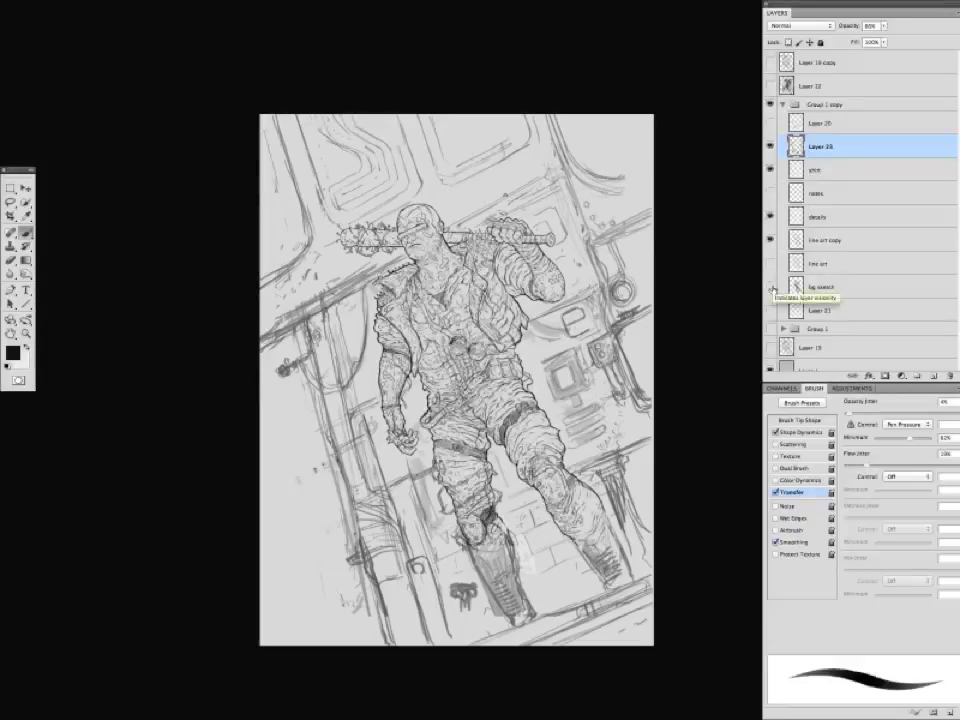
pyautogui.press('Tab')
pyautogui.press('Tab')
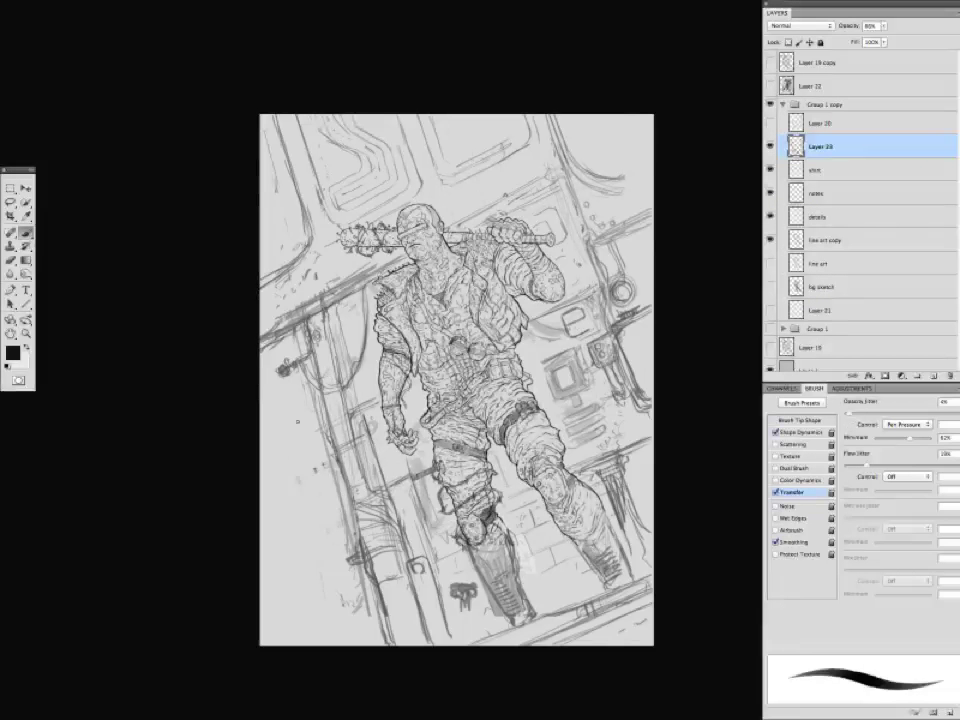
pyautogui.scroll(-1, 456, 380)
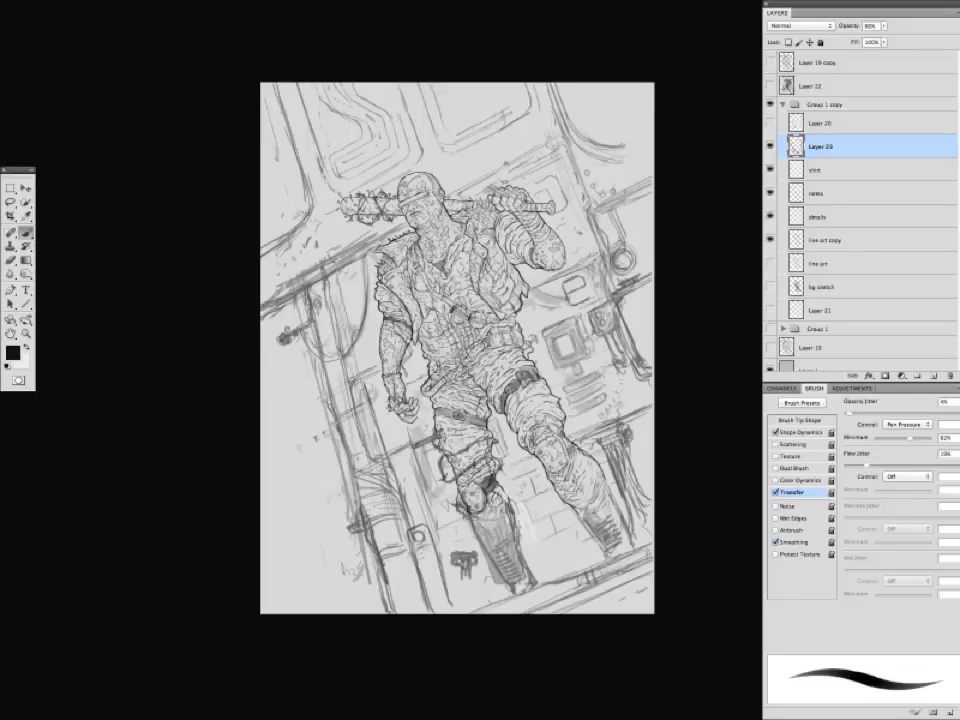
# Extend the curved panel edge in the upper-right background, add a short bar behind the left-side knee, and erase stray lines.
pyautogui.moveTo(285, 458); pyautogui.dragTo(238, 555)
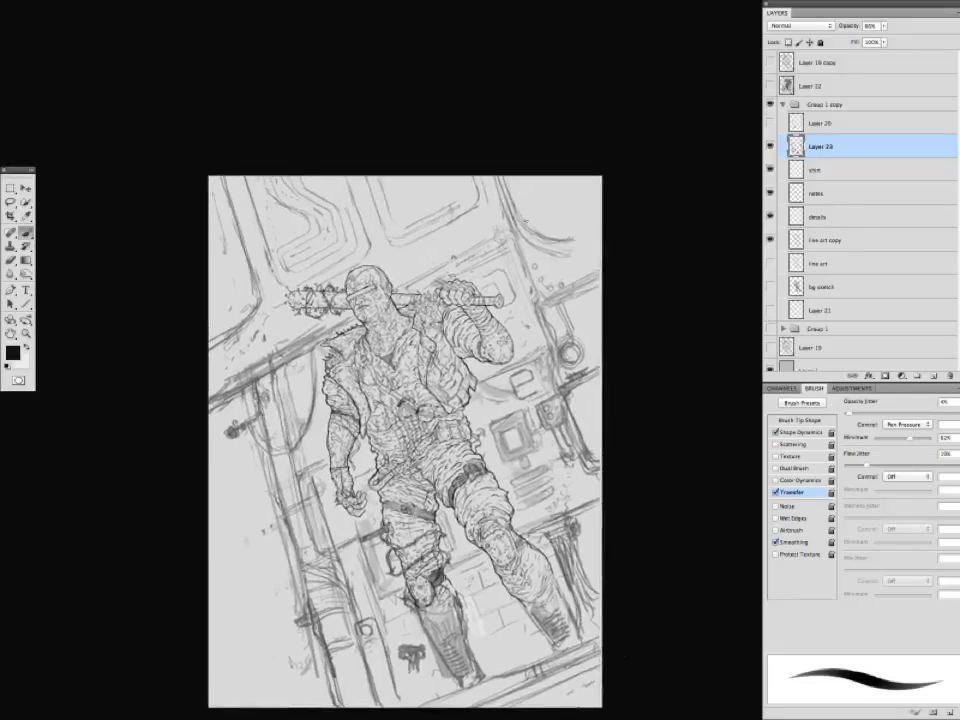
pyautogui.moveTo(563, 240); pyautogui.dragTo(600, 231)
pyautogui.press('e')
pyautogui.moveTo(540, 279); pyautogui.dragTo(568, 293)
pyautogui.moveTo(460, 450); pyautogui.dragTo(455, 422)
pyautogui.press('b')
pyautogui.press('e')
pyautogui.moveTo(351, 586)
pyautogui.mouseDown()
pyautogui.moveTo(395, 562)
pyautogui.moveTo(342, 515)
pyautogui.mouseUp()
pyautogui.press('b')
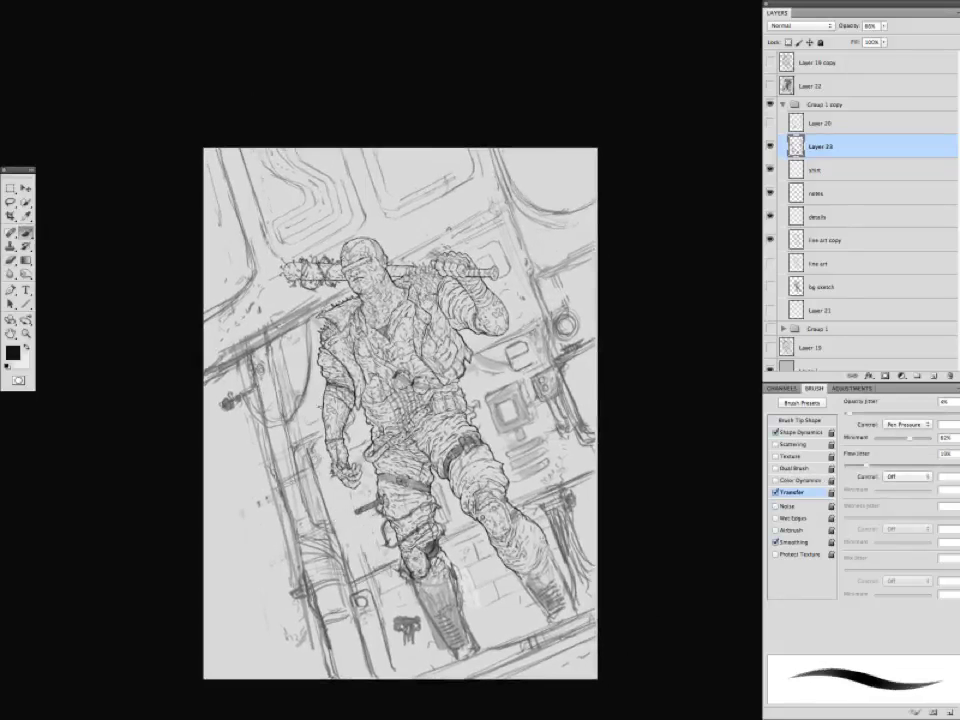
# Sketch recessed panel shapes on the wall beside the figure's hanging arm.
pyautogui.press('Tab')
pyautogui.press('Tab')
pyautogui.moveTo(340, 400)
pyautogui.mouseDown()
pyautogui.moveTo(360, 443)
pyautogui.moveTo(366, 392)
pyautogui.moveTo(320, 397)
pyautogui.moveTo(315, 290)
pyautogui.moveTo(439, 402)
pyautogui.moveTo(390, 438)
pyautogui.moveTo(428, 423)
pyautogui.moveTo(418, 415)
pyautogui.mouseUp()
pyautogui.moveTo(362, 363); pyautogui.dragTo(296, 358)
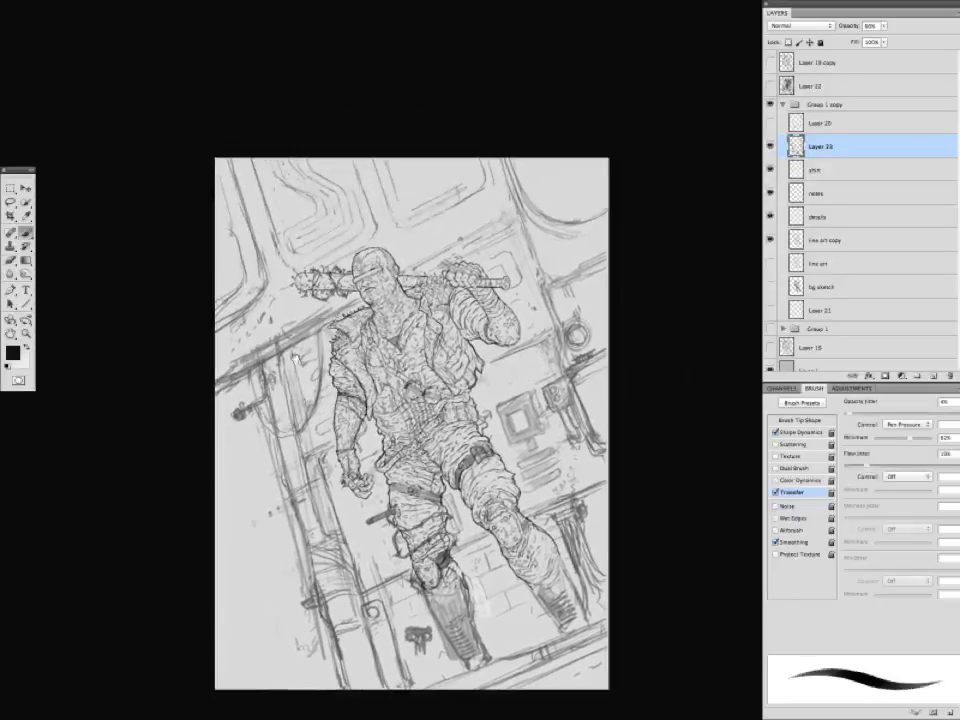
pyautogui.moveTo(315, 476); pyautogui.dragTo(330, 354)
pyautogui.moveTo(372, 547); pyautogui.dragTo(434, 517)
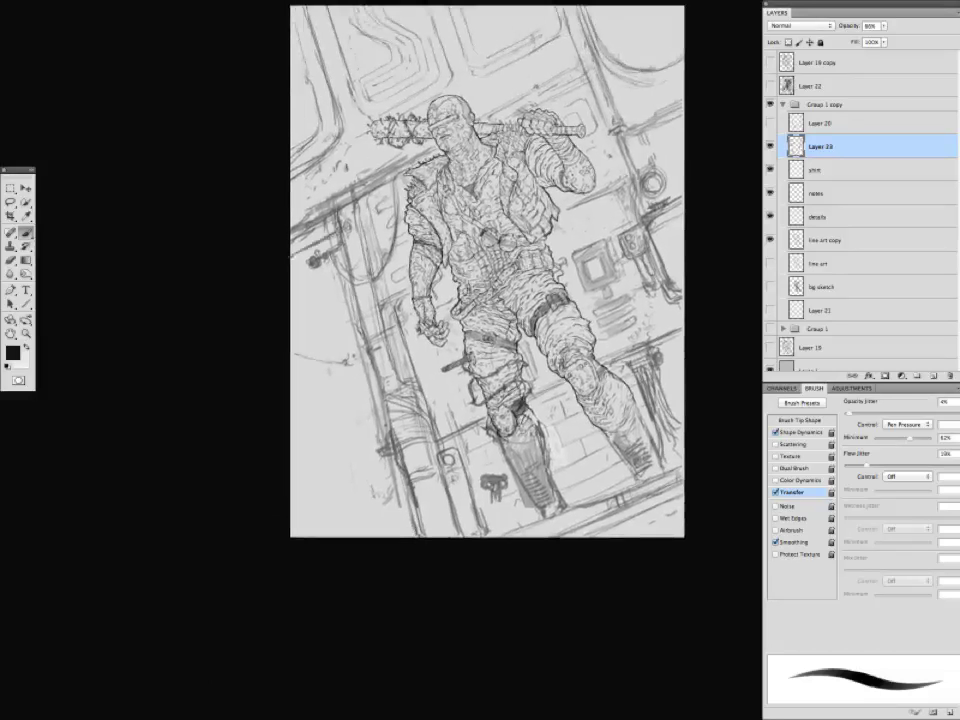
# Try to sketch a boxy structure in the empty lower-left area of the background.
pyautogui.moveTo(274, 396); pyautogui.dragTo(282, 369)
pyautogui.moveTo(315, 598); pyautogui.dragTo(279, 551)
pyautogui.moveTo(305, 372); pyautogui.dragTo(309, 509)
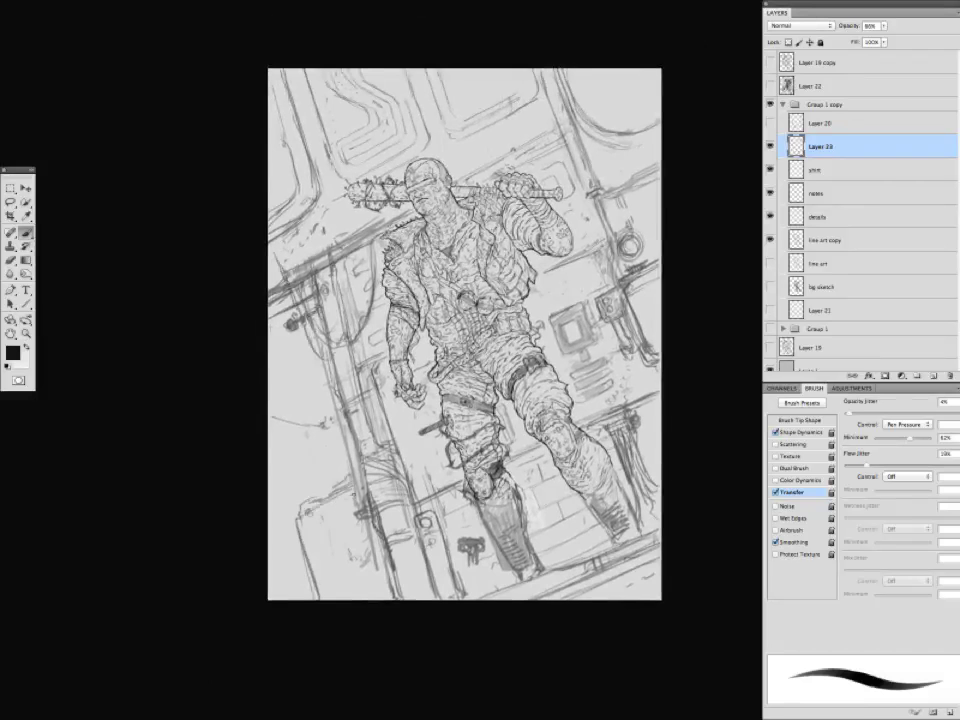
pyautogui.moveTo(248, 375); pyautogui.dragTo(255, 310)
pyautogui.moveTo(324, 410); pyautogui.dragTo(306, 435)
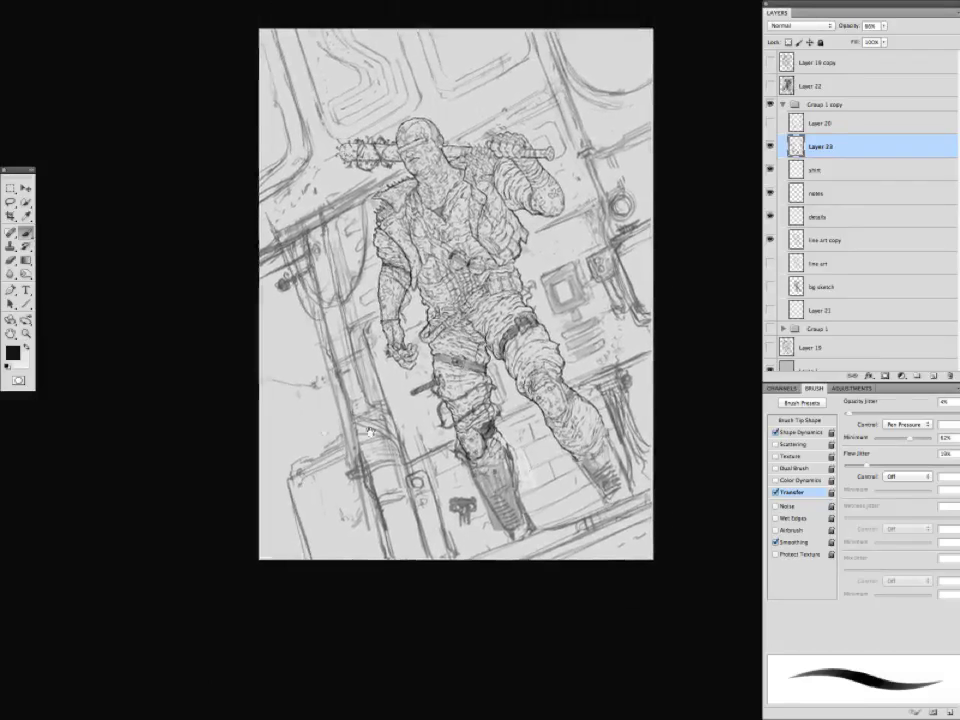
pyautogui.hotkey('ctrl', '-')
pyautogui.hotkey('ctrl', '+')
pyautogui.moveTo(285, 590); pyautogui.dragTo(306, 644)
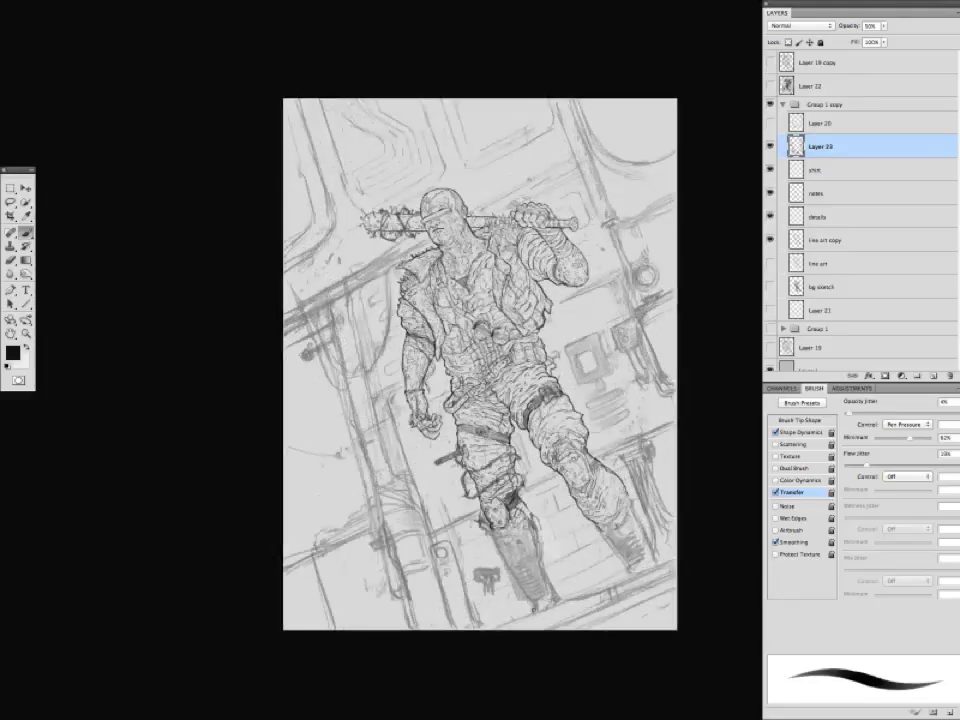
pyautogui.hotkey('ctrl', '-')
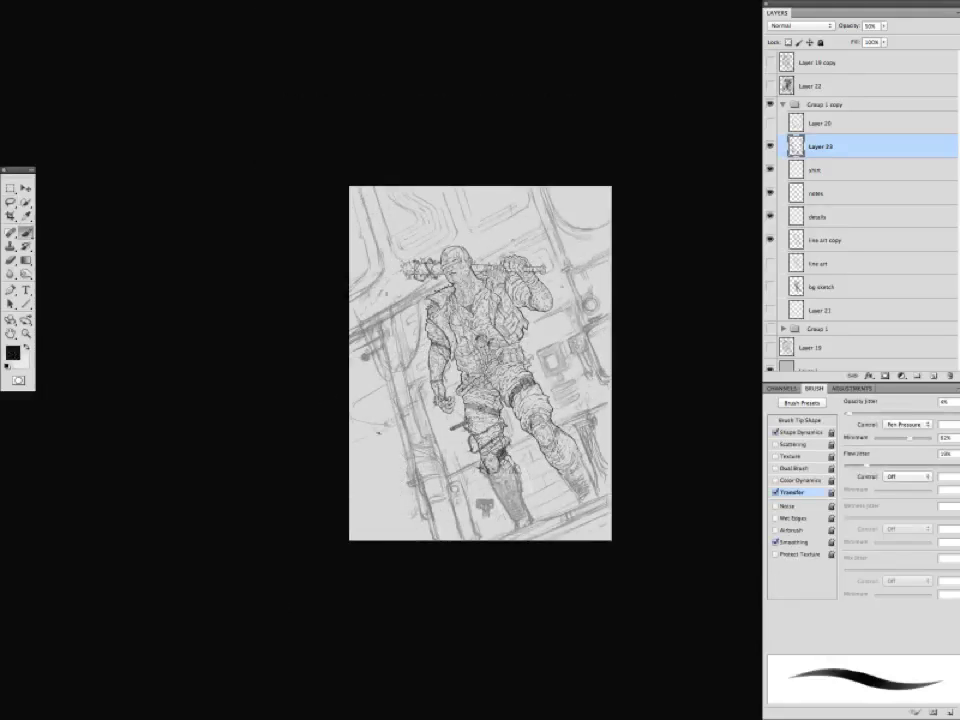
# Sketch a small slanted oval slot on the wall beside the figure's torso and touch up the surrounding lines.
pyautogui.moveTo(289, 488); pyautogui.dragTo(272, 454)
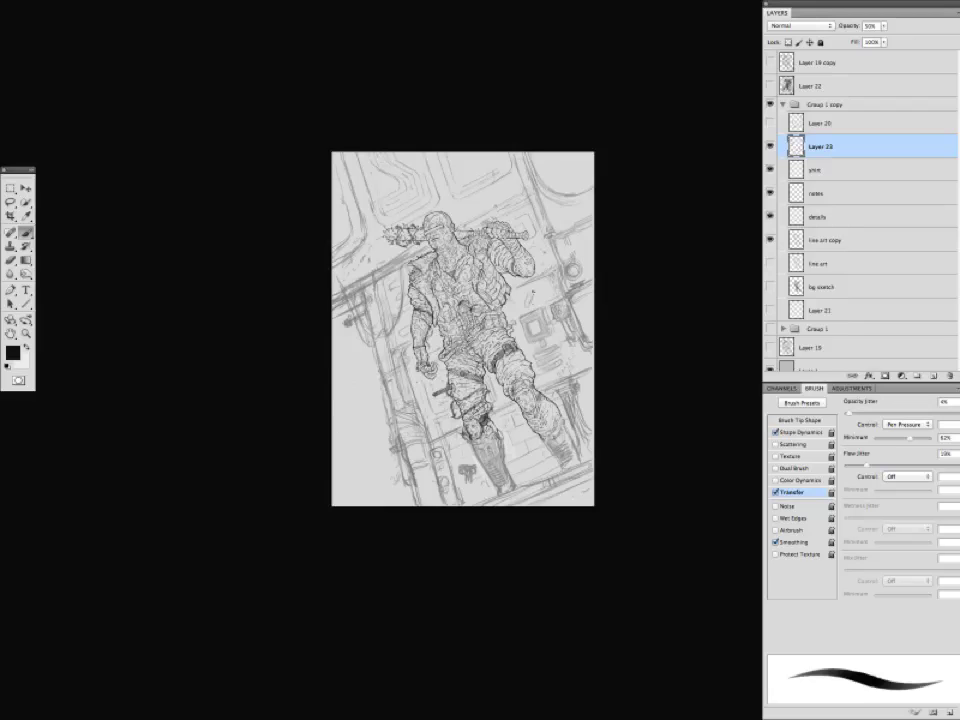
pyautogui.moveTo(389, 351)
pyautogui.mouseDown()
pyautogui.moveTo(335, 370)
pyautogui.moveTo(314, 421)
pyautogui.mouseUp()
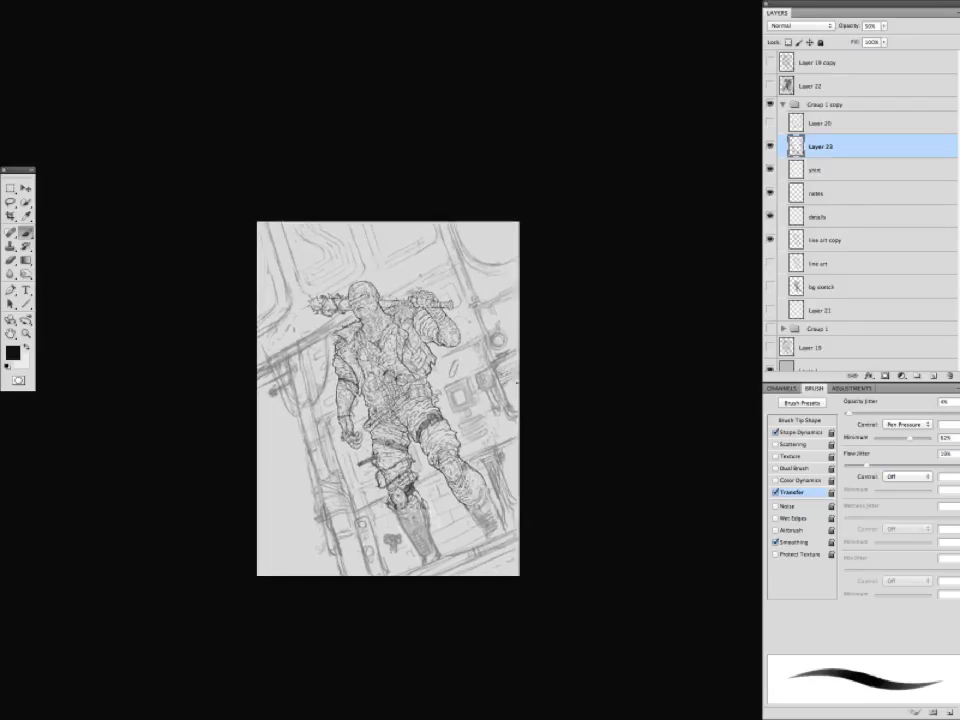
pyautogui.moveTo(383, 294)
pyautogui.mouseDown()
pyautogui.moveTo(381, 269)
pyautogui.moveTo(463, 238)
pyautogui.mouseUp()
pyautogui.moveTo(257, 335); pyautogui.dragTo(343, 294)
pyautogui.press('e')
pyautogui.press('b')
pyautogui.moveTo(386, 374); pyautogui.dragTo(378, 423)
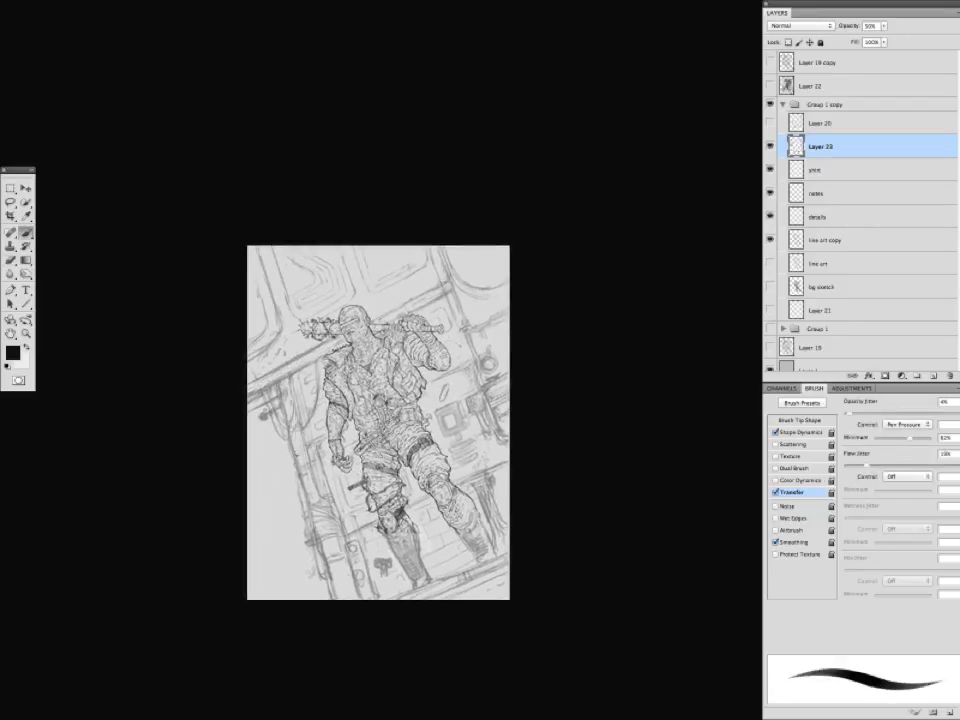
# Sketch concentric curves and a spoked wheel along the right-hand wall, and thicken the pipe edge on the lower left.
pyautogui.moveTo(297, 479); pyautogui.dragTo(307, 546)
pyautogui.moveTo(345, 480); pyautogui.dragTo(334, 480)
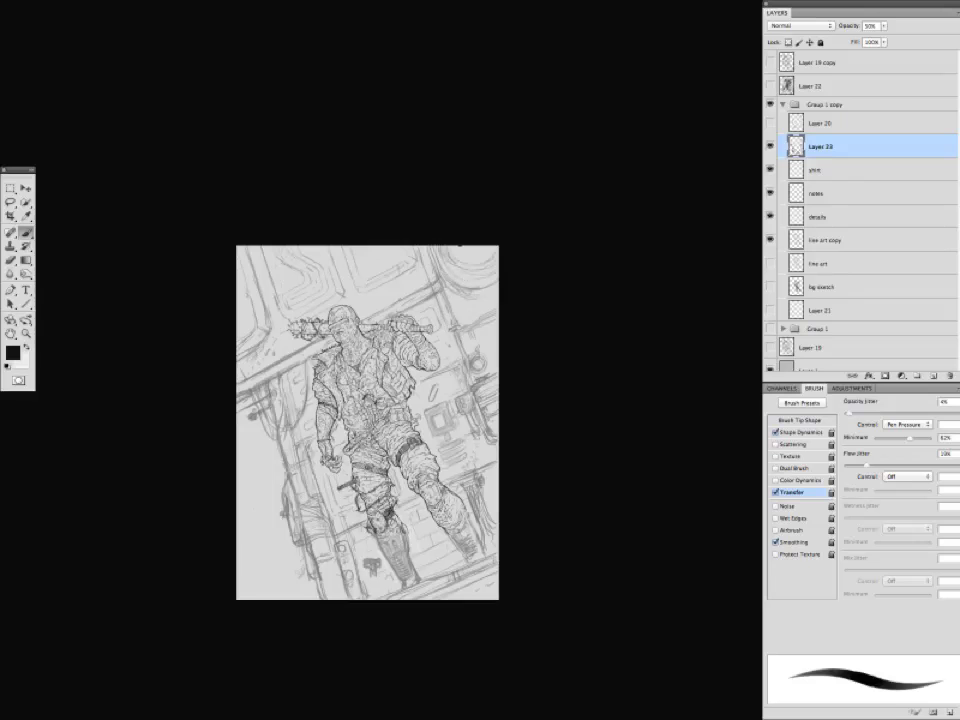
pyautogui.moveTo(490, 330); pyautogui.dragTo(489, 331)
pyautogui.moveTo(278, 497)
pyautogui.mouseDown()
pyautogui.moveTo(254, 434)
pyautogui.moveTo(256, 444)
pyautogui.mouseUp()
pyautogui.press('super+minus')
pyautogui.moveTo(230, 483)
pyautogui.mouseDown()
pyautogui.moveTo(242, 444)
pyautogui.moveTo(275, 476)
pyautogui.mouseUp()
# Review the whole illustration at different magnifications and with the interface panels hidden.
pyautogui.press('super+plus')
pyautogui.press('super+plus')
pyautogui.press('super+plus')
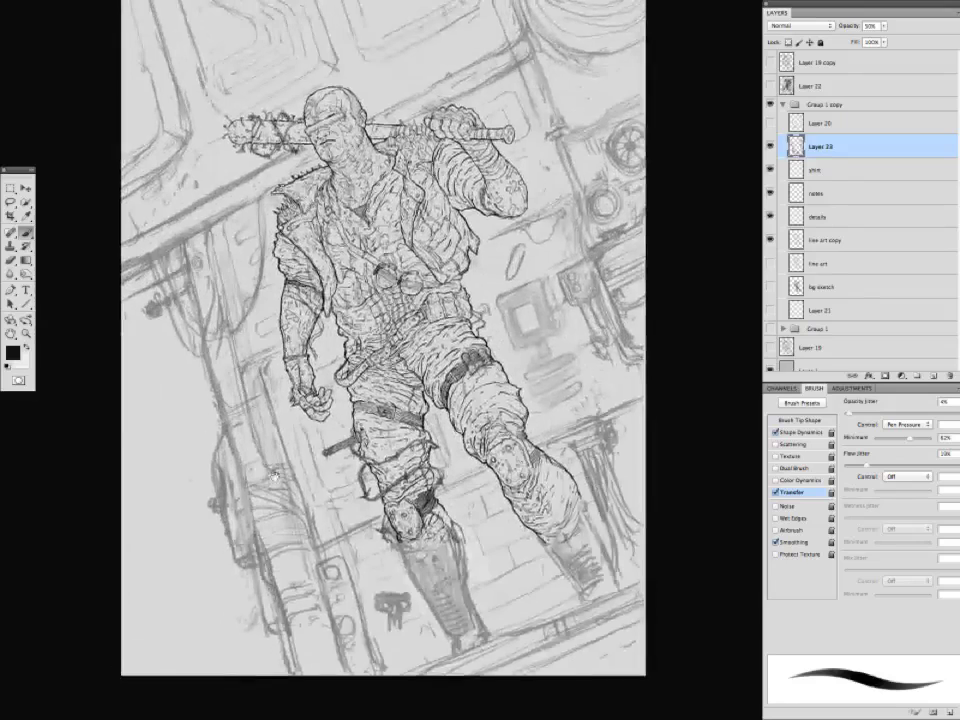
pyautogui.press('super+minus')
pyautogui.press('f')
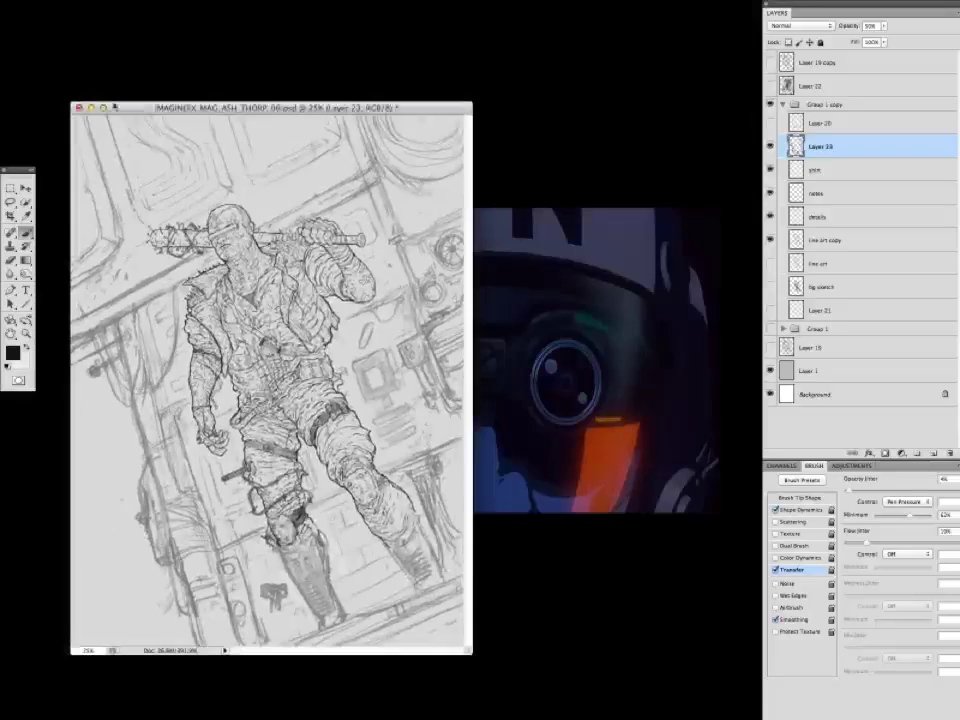
pyautogui.moveTo(400, 108); pyautogui.dragTo(542, 47)
pyautogui.press('f')
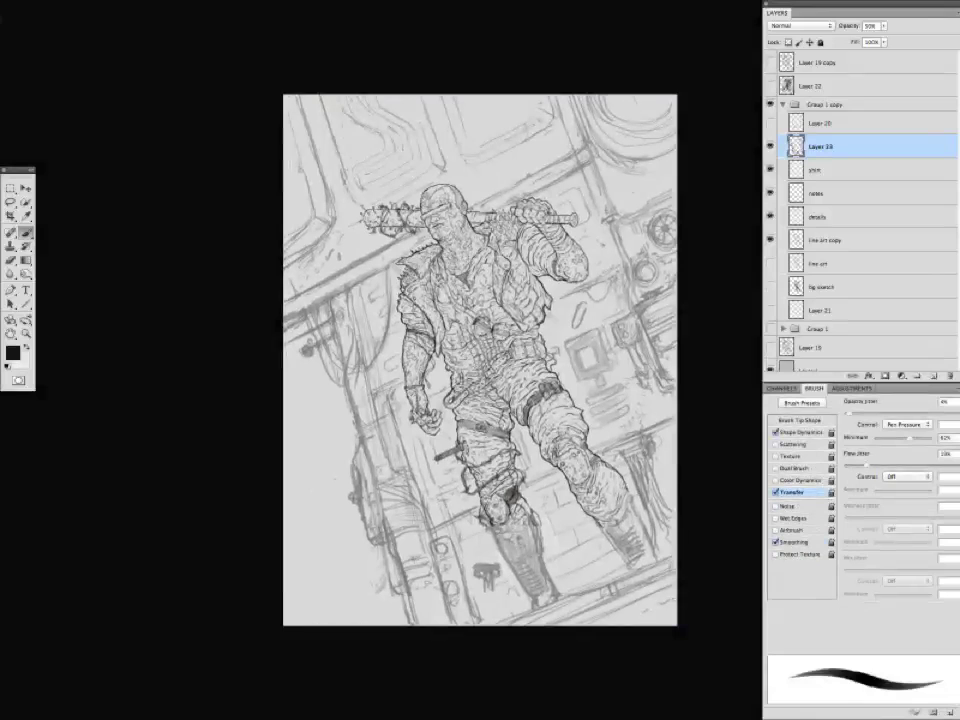
pyautogui.press('Tab')
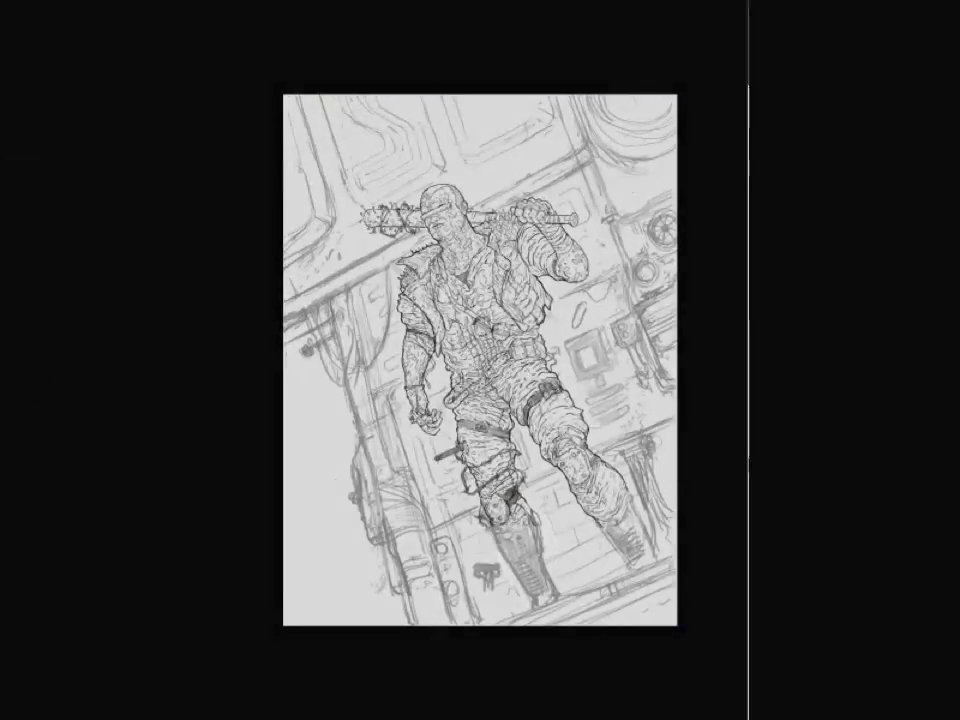
pyautogui.press('Tab')
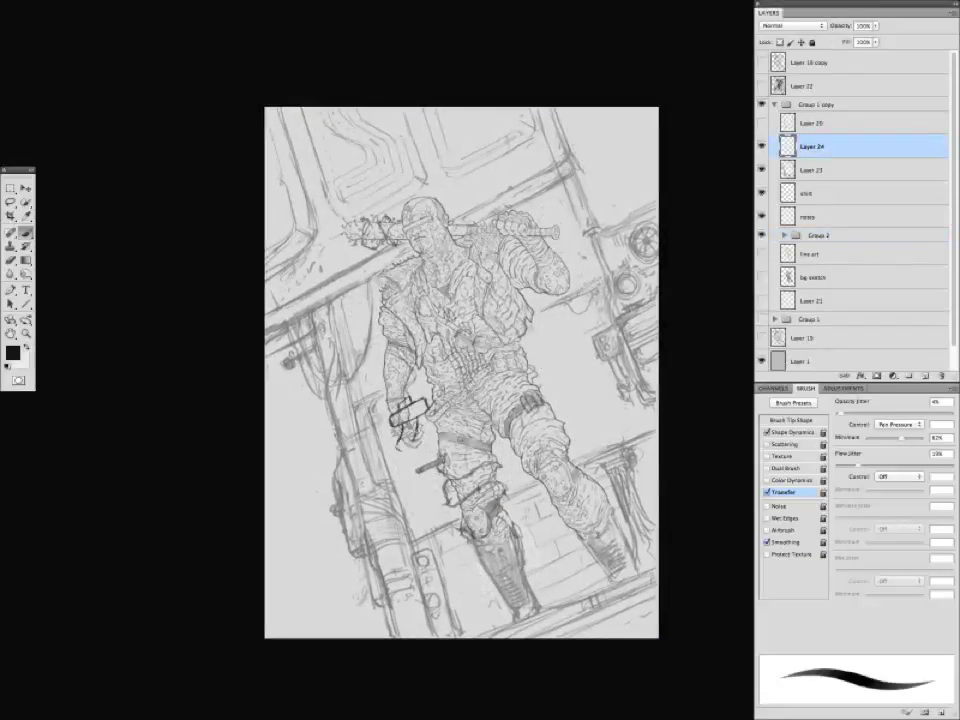
# Outline large block-style characters on the wall beside the hanging hand and across the raised arm on Layer 24.
pyautogui.moveTo(396, 402)
pyautogui.mouseDown()
pyautogui.moveTo(418, 440)
pyautogui.moveTo(406, 472)
pyautogui.moveTo(450, 484)
pyautogui.moveTo(430, 498)
pyautogui.moveTo(445, 466)
pyautogui.moveTo(424, 524)
pyautogui.mouseUp()
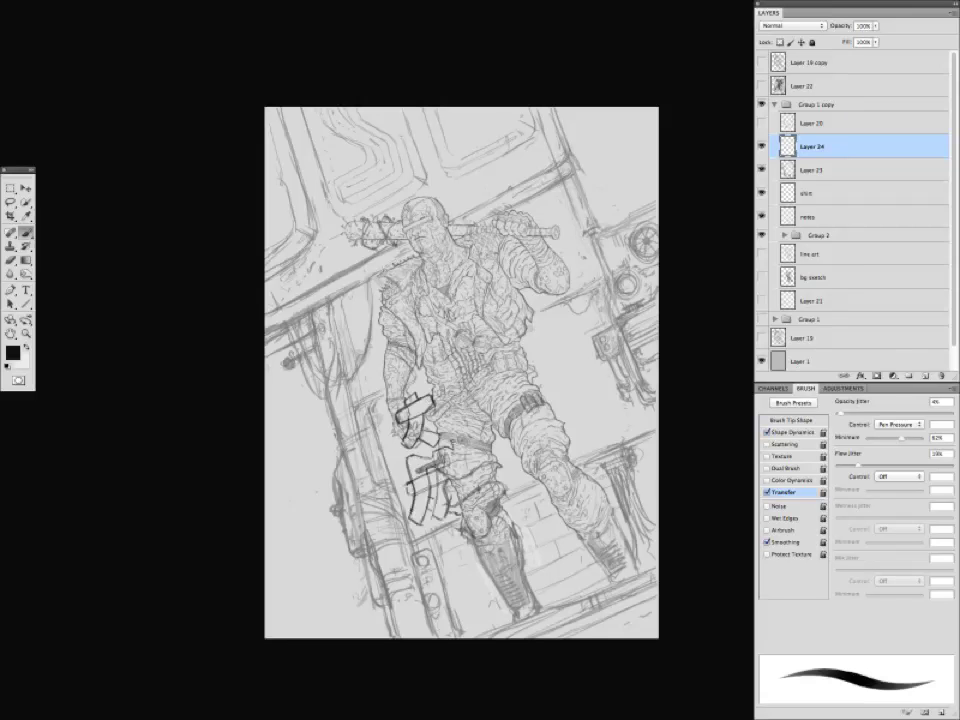
pyautogui.scroll(3, 461, 400)
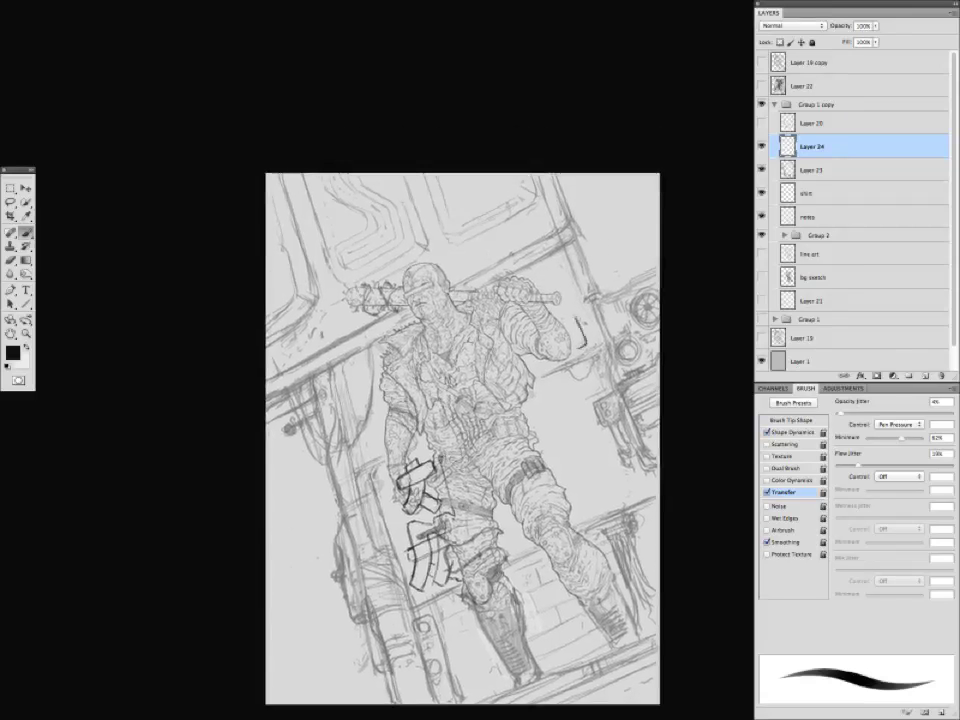
pyautogui.moveTo(548, 340); pyautogui.dragTo(566, 326)
pyautogui.moveTo(515, 352)
pyautogui.mouseDown()
pyautogui.moveTo(570, 316)
pyautogui.moveTo(560, 263)
pyautogui.mouseUp()
pyautogui.scroll(-1, 461, 440)
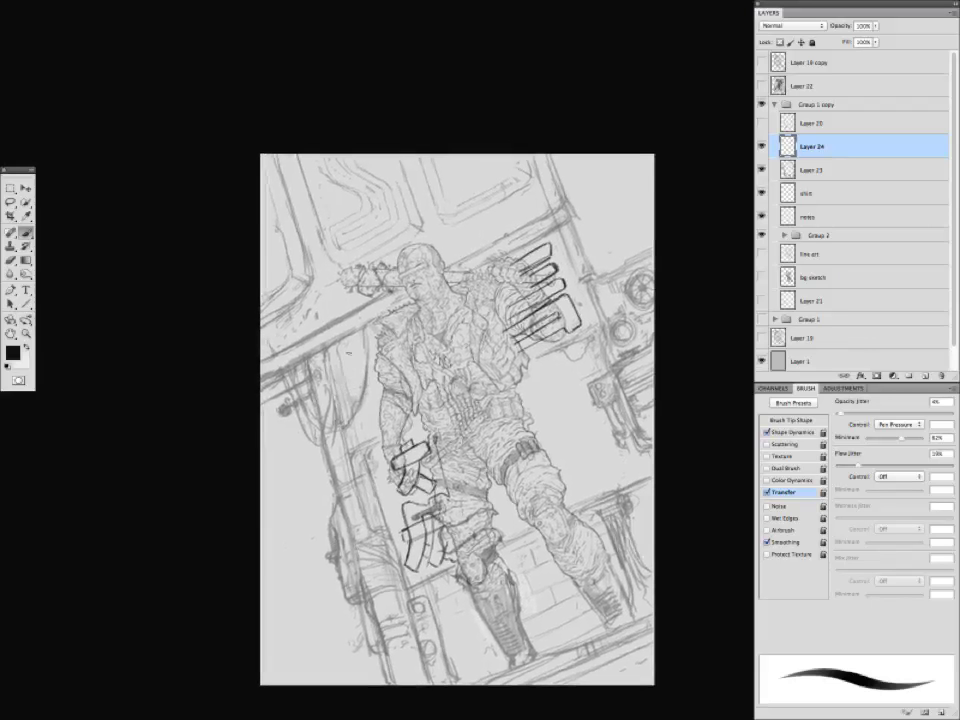
# Outline another block-style character from squares and crossed bars on the wall beside the figure's right-side hip.
pyautogui.moveTo(387, 372); pyautogui.dragTo(383, 368)
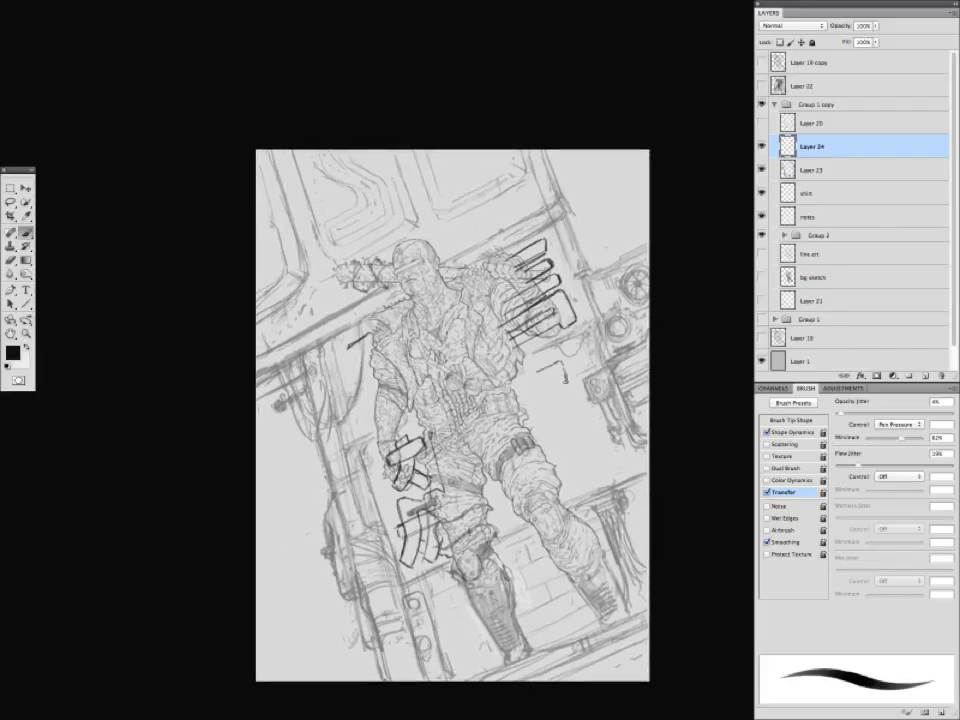
pyautogui.moveTo(537, 376)
pyautogui.mouseDown()
pyautogui.moveTo(549, 397)
pyautogui.moveTo(566, 386)
pyautogui.moveTo(520, 410)
pyautogui.mouseUp()
pyautogui.moveTo(373, 397); pyautogui.dragTo(361, 387)
pyautogui.moveTo(515, 403)
pyautogui.mouseDown()
pyautogui.moveTo(559, 386)
pyautogui.moveTo(534, 447)
pyautogui.mouseUp()
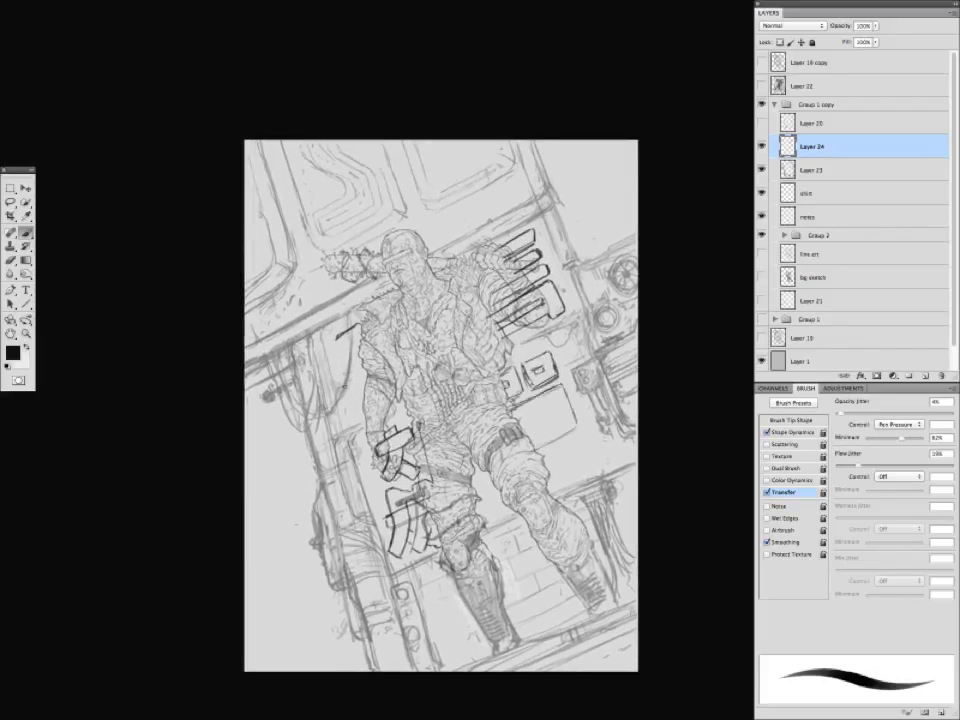
pyautogui.moveTo(339, 477)
pyautogui.mouseDown()
pyautogui.moveTo(373, 455)
pyautogui.moveTo(373, 435)
pyautogui.moveTo(353, 462)
pyautogui.mouseUp()
pyautogui.moveTo(557, 391); pyautogui.dragTo(571, 389)
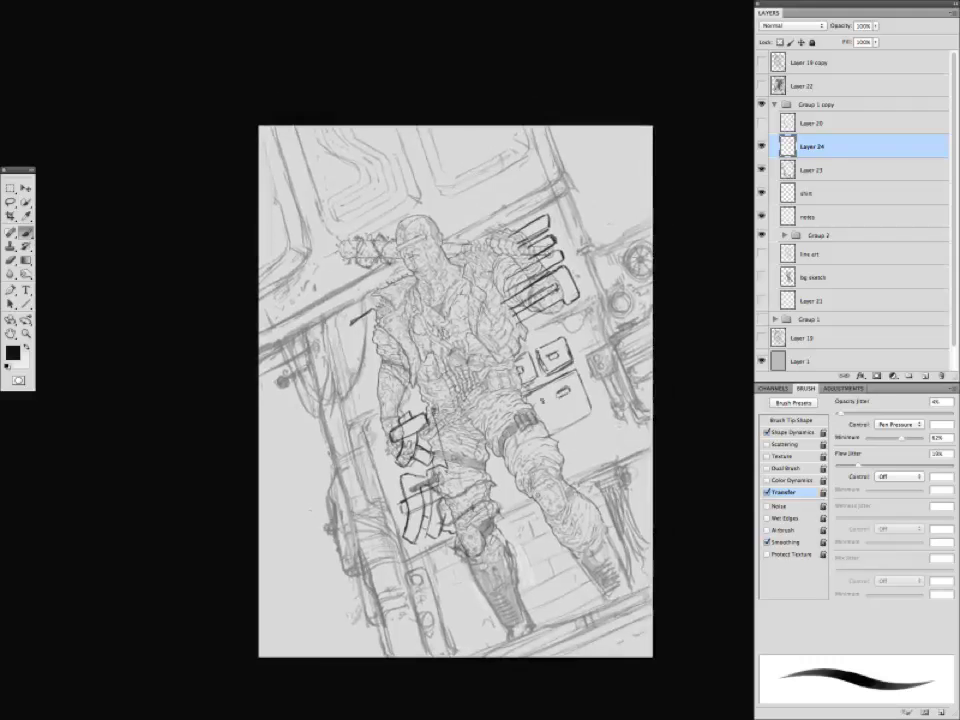
pyautogui.moveTo(455, 390); pyautogui.dragTo(449, 372)
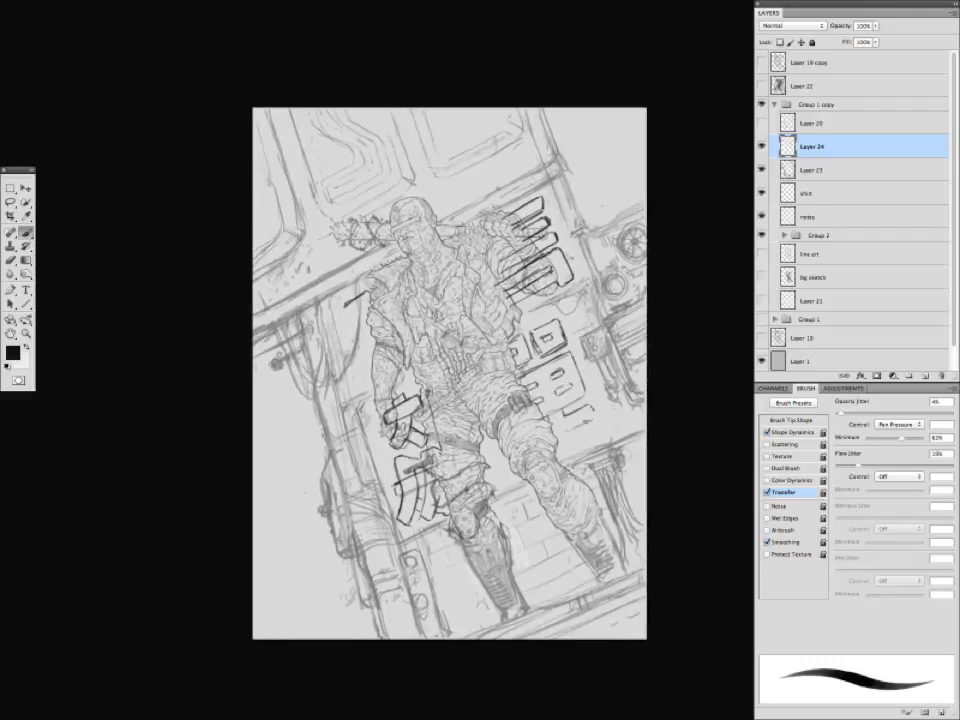
pyautogui.moveTo(445, 310); pyautogui.dragTo(443, 367)
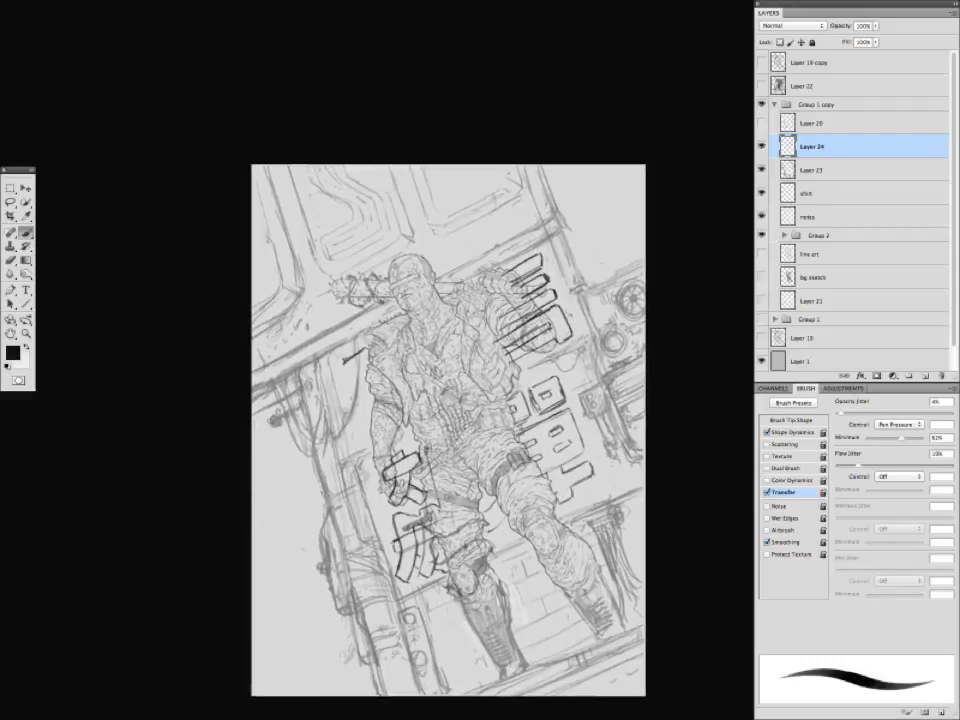
# Outline the block lettering beside the left-side shoulder and darken the right-hand wall fixture and upper panel edges.
pyautogui.moveTo(276, 341)
pyautogui.mouseDown()
pyautogui.moveTo(282, 289)
pyautogui.moveTo(310, 311)
pyautogui.moveTo(302, 304)
pyautogui.moveTo(316, 406)
pyautogui.moveTo(303, 440)
pyautogui.mouseUp()
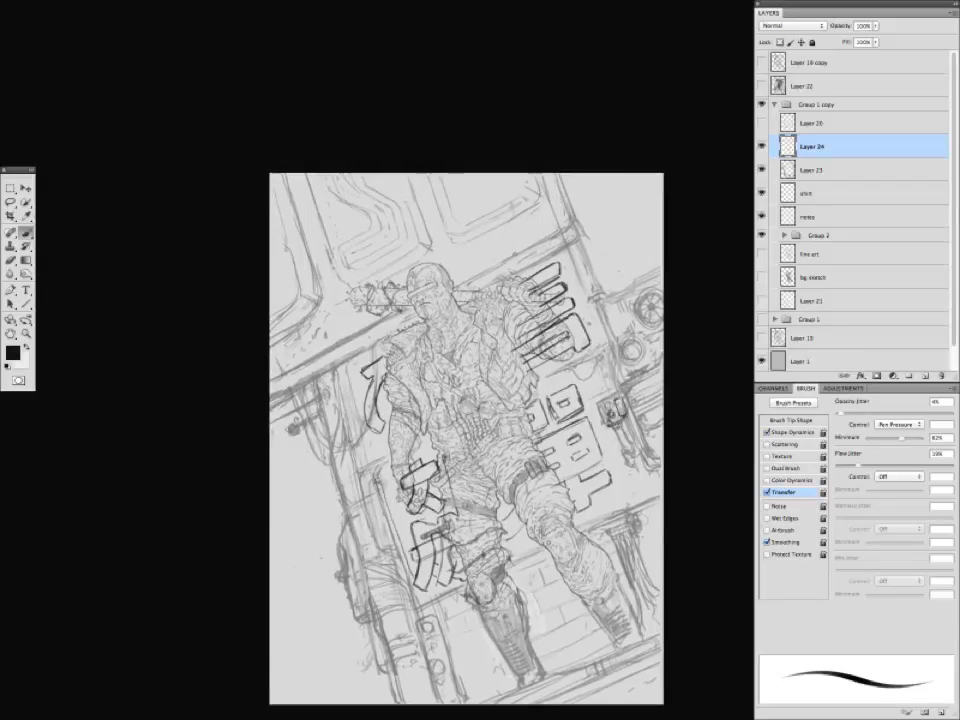
pyautogui.moveTo(460, 318); pyautogui.dragTo(422, 187)
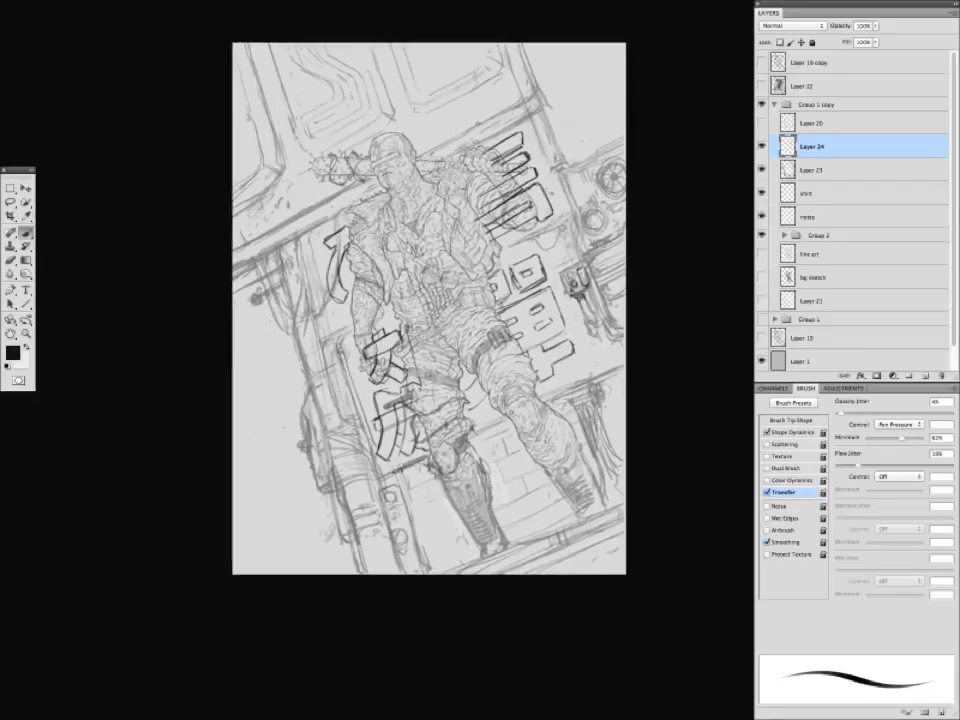
pyautogui.moveTo(430, 18); pyautogui.dragTo(494, 216)
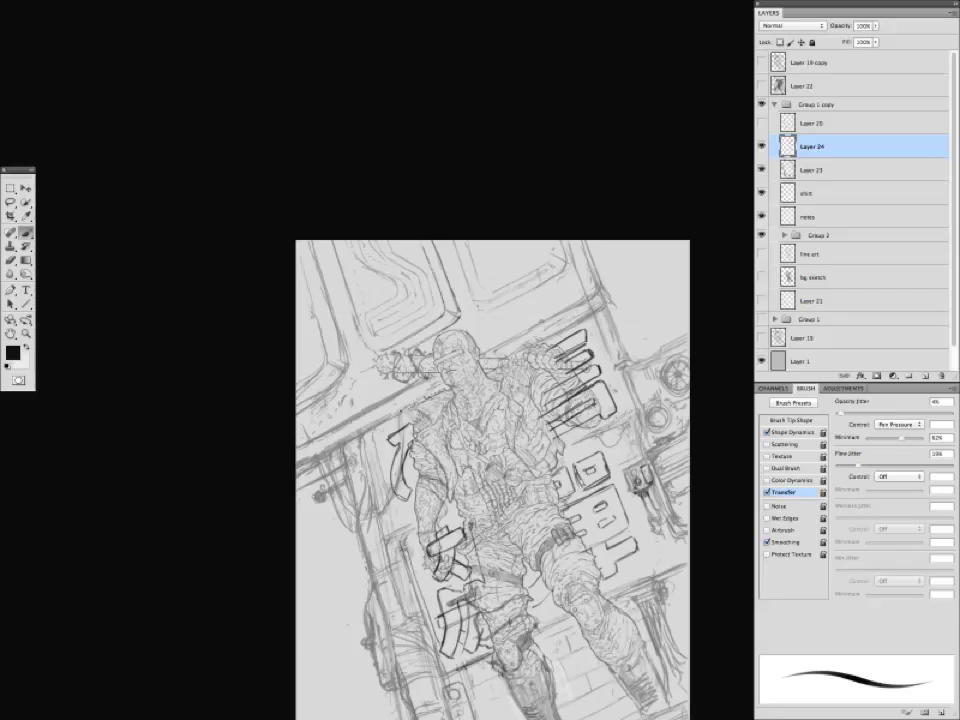
pyautogui.press('Tab')
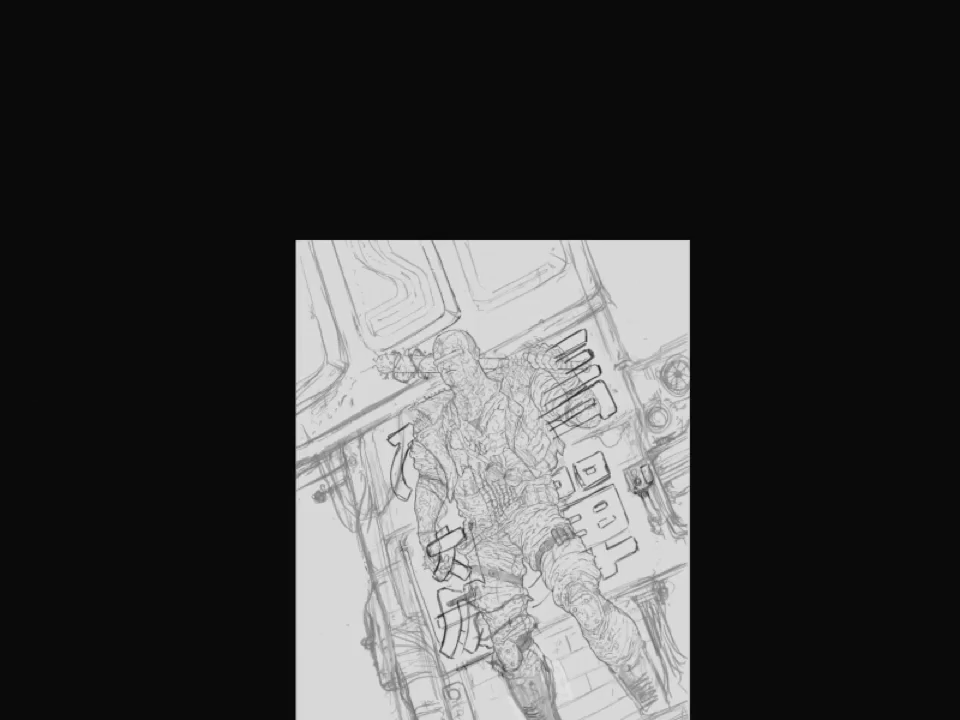
pyautogui.press('Tab')
# Redraw the knobbed strip and banded pipe collar at the lower left in darker lines, with bricks beside the boot.
pyautogui.scroll(-3, 317, 325)
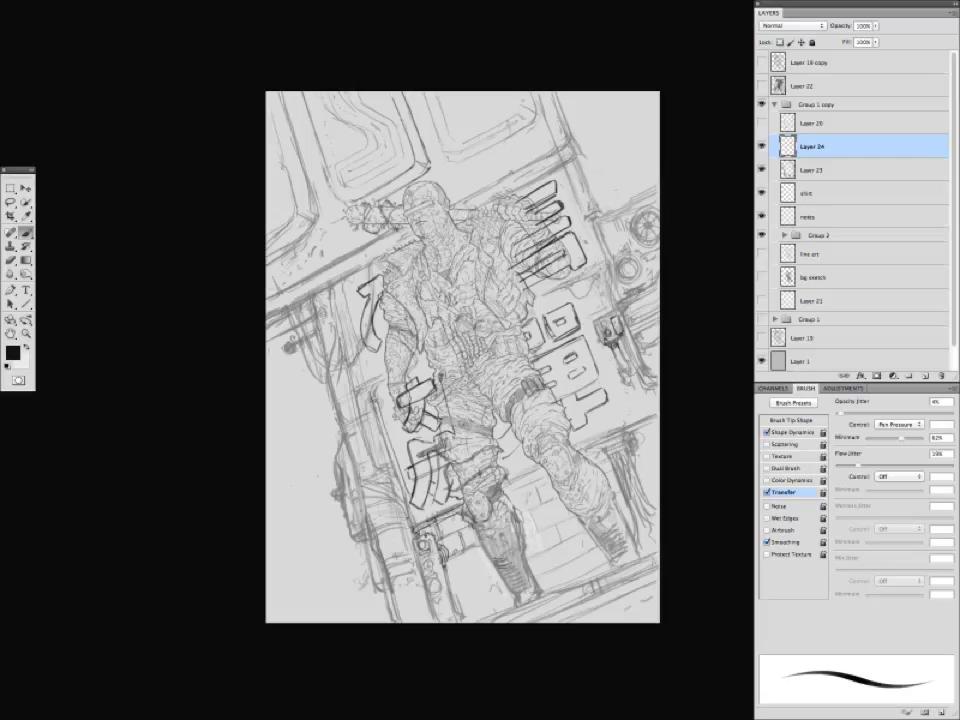
pyautogui.moveTo(389, 463); pyautogui.dragTo(411, 522)
pyautogui.scroll(-1, 462, 356)
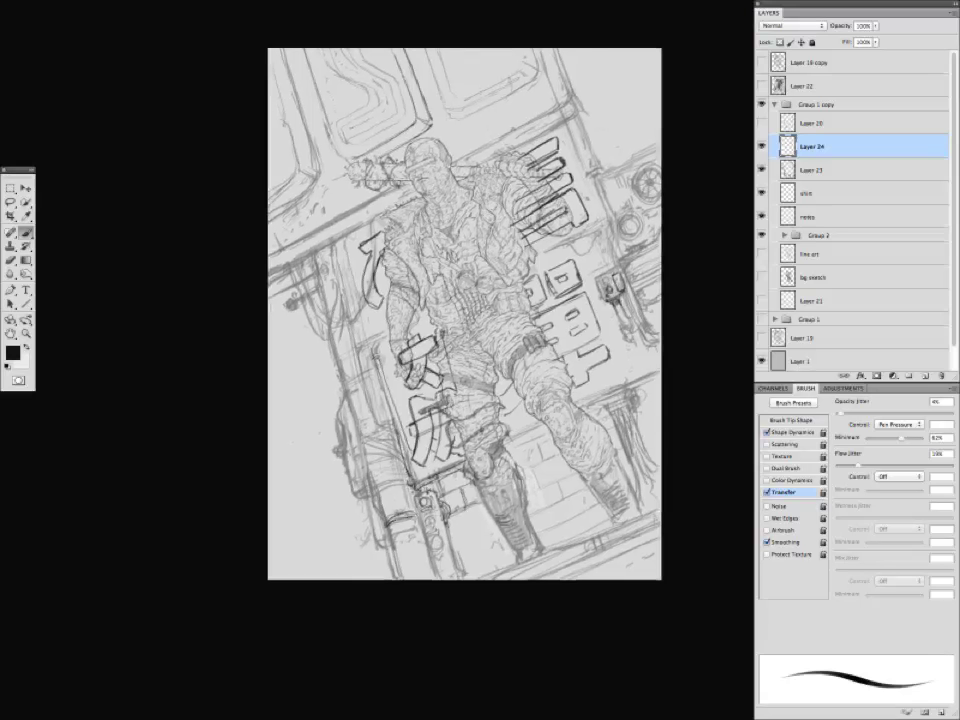
pyautogui.moveTo(368, 492); pyautogui.dragTo(408, 476)
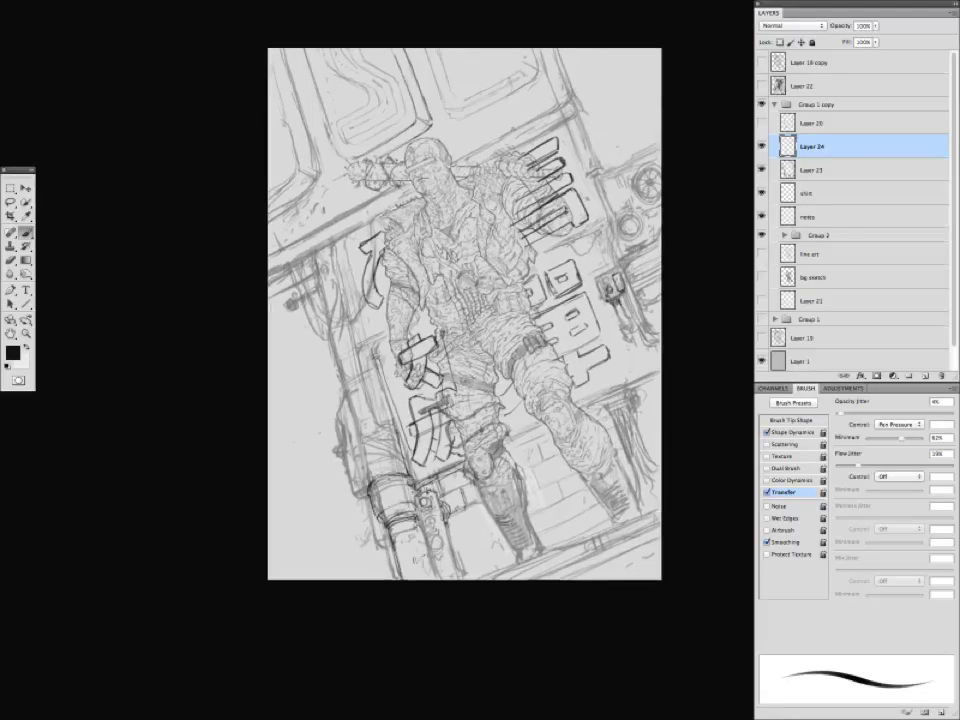
pyautogui.scroll(-1, 446, 504)
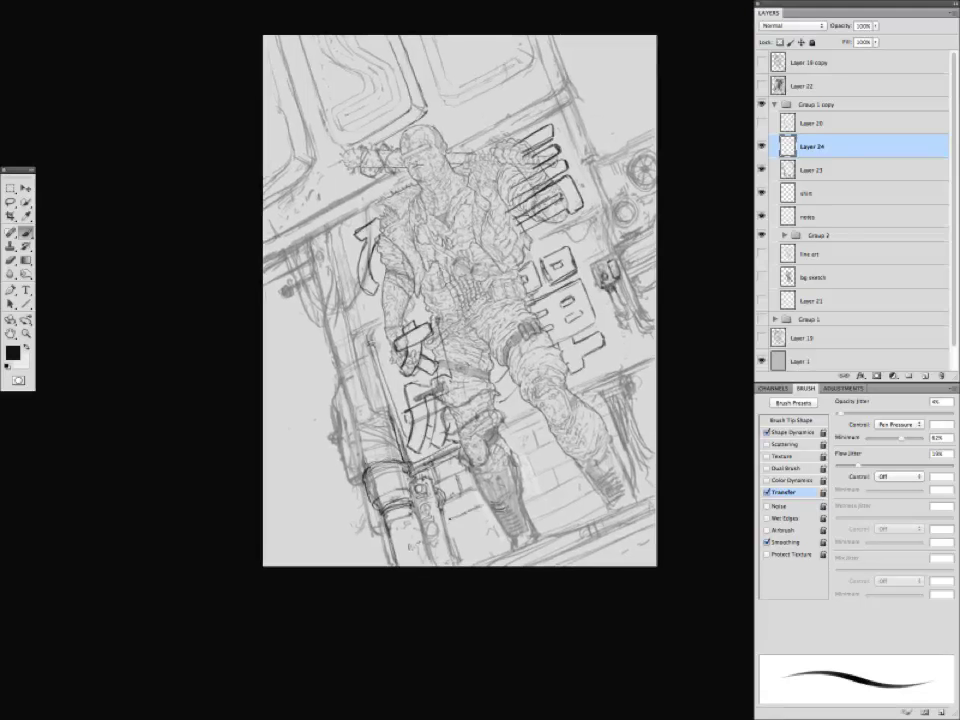
# Draw the ribbed pipe section above the banded collar in darker lines and erase stray marks near the figure.
pyautogui.scroll(2, 460, 335)
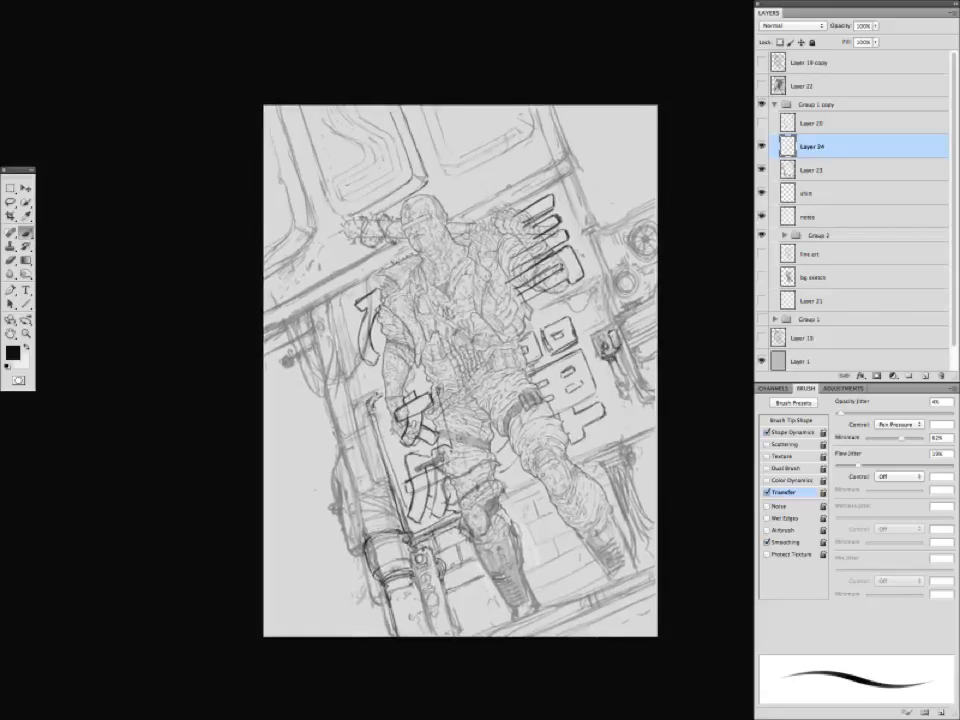
pyautogui.scroll(1, 455, 380)
pyautogui.moveTo(264, 410); pyautogui.dragTo(287, 379)
pyautogui.moveTo(366, 494); pyautogui.dragTo(391, 527)
pyautogui.press('e')
pyautogui.moveTo(455, 390)
pyautogui.mouseDown()
pyautogui.moveTo(476, 377)
pyautogui.moveTo(485, 399)
pyautogui.mouseUp()
pyautogui.press('b')
pyautogui.moveTo(413, 478); pyautogui.dragTo(423, 512)
# Darken the slanted post between the ribbed pipe and the block lettering.
pyautogui.moveTo(304, 350)
pyautogui.mouseDown()
pyautogui.moveTo(305, 322)
pyautogui.moveTo(336, 298)
pyautogui.mouseUp()
pyautogui.scroll(-1, 485, 400)
pyautogui.moveTo(308, 371); pyautogui.dragTo(306, 342)
pyautogui.moveTo(283, 332); pyautogui.dragTo(282, 318)
pyautogui.moveTo(373, 434); pyautogui.dragTo(390, 428)
pyautogui.moveTo(364, 421); pyautogui.dragTo(388, 487)
pyautogui.moveTo(385, 487)
pyautogui.mouseDown()
pyautogui.moveTo(397, 478)
pyautogui.moveTo(386, 492)
pyautogui.mouseUp()
pyautogui.moveTo(312, 456); pyautogui.dragTo(311, 449)
pyautogui.scroll(-3, 470, 370)
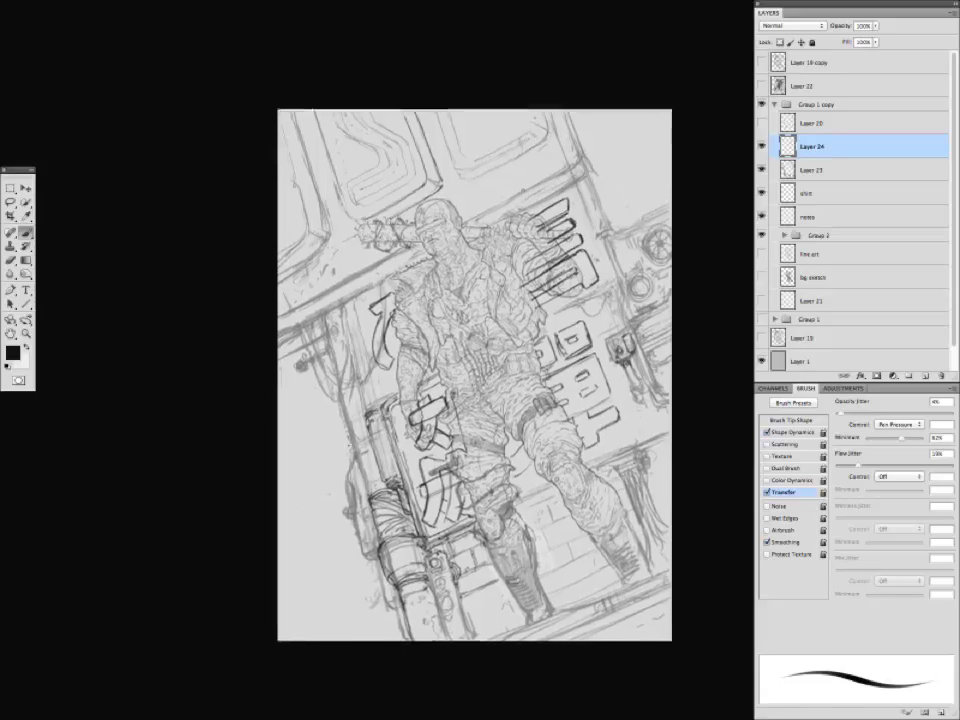
# Outline the elongated canister attached to the outer side of the ribbed pipe in darker lines.
pyautogui.moveTo(318, 395)
pyautogui.mouseDown()
pyautogui.moveTo(316, 415)
pyautogui.moveTo(300, 422)
pyautogui.moveTo(312, 410)
pyautogui.moveTo(372, 462)
pyautogui.mouseUp()
pyautogui.scroll(-1, 470, 370)
pyautogui.scroll(3, 470, 370)
pyautogui.moveTo(374, 432); pyautogui.dragTo(404, 488)
pyautogui.moveTo(366, 457); pyautogui.dragTo(376, 467)
pyautogui.moveTo(352, 418)
pyautogui.mouseDown()
pyautogui.moveTo(367, 405)
pyautogui.moveTo(363, 467)
pyautogui.moveTo(347, 453)
pyautogui.moveTo(349, 481)
pyautogui.mouseUp()
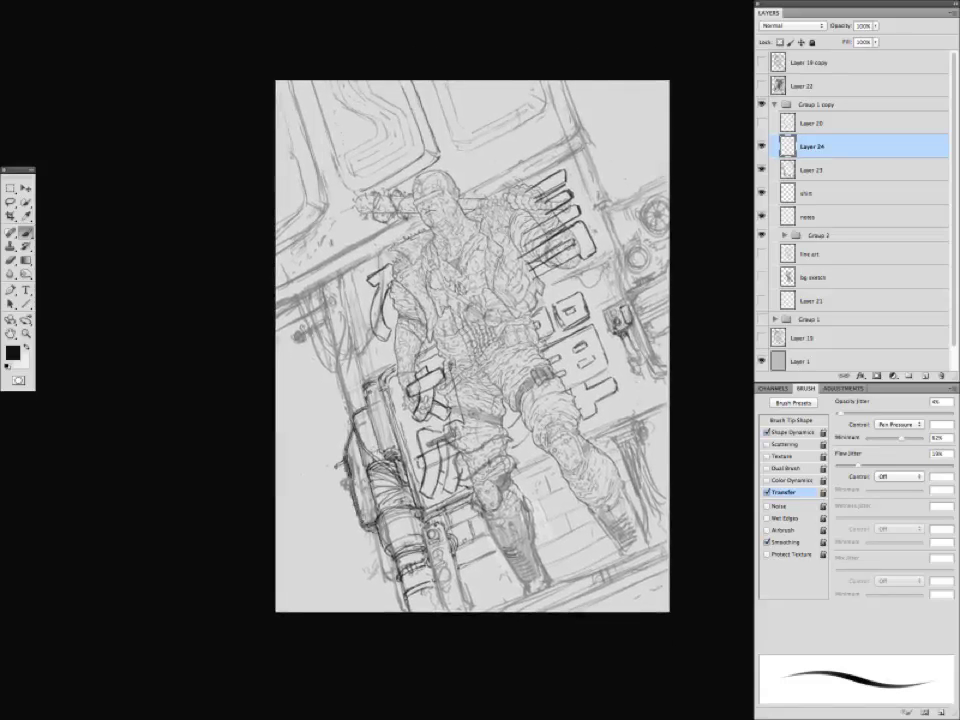
# Draw the thin bent tube below the canister and darken the nearby banded pipe and knobbed strip.
pyautogui.scroll(-1, 470, 370)
pyautogui.moveTo(376, 565); pyautogui.dragTo(396, 575)
pyautogui.moveTo(388, 480)
pyautogui.mouseDown()
pyautogui.moveTo(370, 503)
pyautogui.moveTo(327, 503)
pyautogui.moveTo(375, 525)
pyautogui.mouseUp()
pyautogui.moveTo(425, 577); pyautogui.dragTo(431, 596)
pyautogui.moveTo(326, 440)
pyautogui.mouseDown()
pyautogui.moveTo(314, 460)
pyautogui.moveTo(343, 460)
pyautogui.mouseUp()
pyautogui.scroll(2, 450, 370)
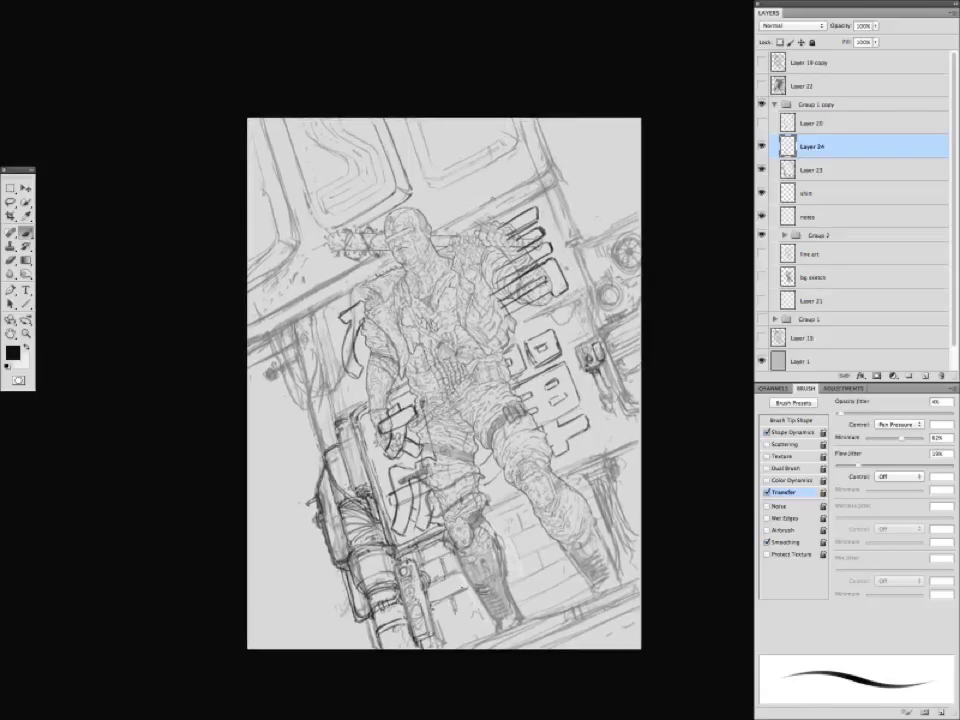
# Draw a rounded sign frame around the block character beside the figure's left-side arm, with more bricks near the boot.
pyautogui.scroll(3, 440, 380)
pyautogui.moveTo(252, 323)
pyautogui.mouseDown()
pyautogui.moveTo(268, 332)
pyautogui.moveTo(266, 324)
pyautogui.mouseUp()
pyautogui.moveTo(240, 340)
pyautogui.mouseDown()
pyautogui.moveTo(252, 332)
pyautogui.moveTo(252, 343)
pyautogui.moveTo(228, 258)
pyautogui.moveTo(286, 240)
pyautogui.mouseUp()
pyautogui.scroll(2, 440, 380)
pyautogui.moveTo(236, 265); pyautogui.dragTo(260, 365)
pyautogui.scroll(-1, 435, 420)
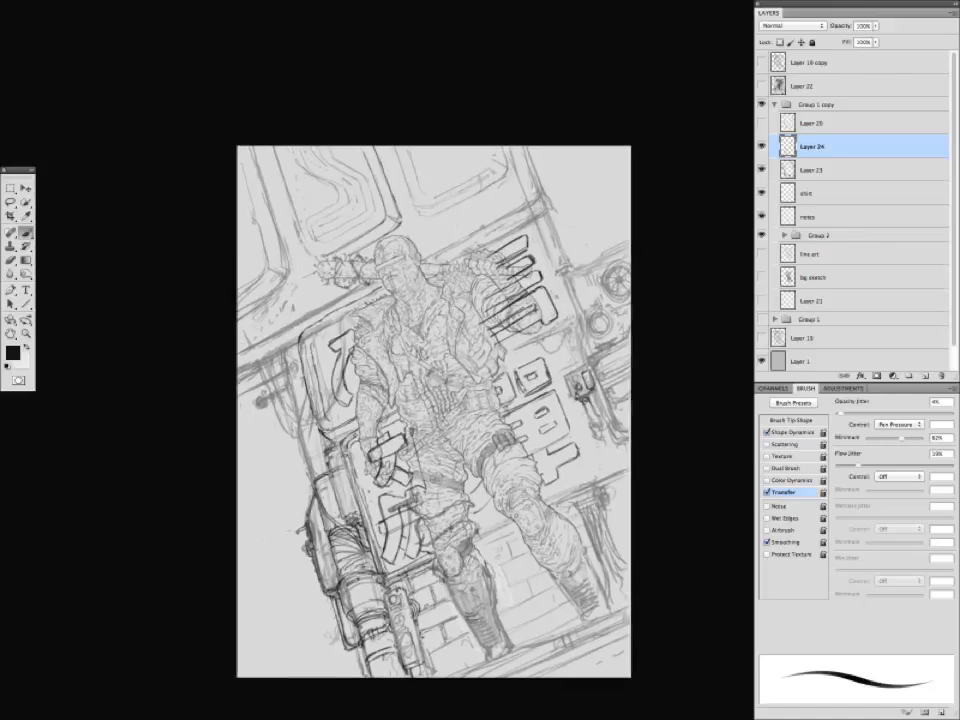
# Darken the hanging cables beneath the diagonal beam at the canvas's left edge.
pyautogui.press('Tab')
pyautogui.press('Tab')
pyautogui.moveTo(252, 236); pyautogui.dragTo(258, 241)
pyautogui.moveTo(243, 313)
pyautogui.mouseDown()
pyautogui.moveTo(267, 328)
pyautogui.moveTo(232, 334)
pyautogui.mouseUp()
pyautogui.moveTo(225, 260); pyautogui.dragTo(221, 287)
pyautogui.moveTo(238, 340); pyautogui.dragTo(232, 365)
pyautogui.moveTo(234, 317); pyautogui.dragTo(226, 350)
# Darken the upper pipe section and its joint beside the sign frame, along with the beam's lower edge.
pyautogui.moveTo(308, 424); pyautogui.dragTo(315, 437)
pyautogui.moveTo(307, 457); pyautogui.dragTo(300, 467)
pyautogui.moveTo(303, 413)
pyautogui.mouseDown()
pyautogui.moveTo(295, 447)
pyautogui.moveTo(271, 363)
pyautogui.moveTo(292, 452)
pyautogui.mouseUp()
pyautogui.moveTo(410, 278)
pyautogui.mouseDown()
pyautogui.moveTo(444, 324)
pyautogui.moveTo(426, 294)
pyautogui.mouseUp()
pyautogui.moveTo(436, 282); pyautogui.dragTo(442, 316)
pyautogui.moveTo(294, 361); pyautogui.dragTo(299, 375)
pyautogui.moveTo(285, 368)
pyautogui.mouseDown()
pyautogui.moveTo(315, 353)
pyautogui.moveTo(312, 344)
pyautogui.mouseUp()
pyautogui.moveTo(254, 374); pyautogui.dragTo(356, 328)
pyautogui.moveTo(280, 282); pyautogui.dragTo(275, 299)
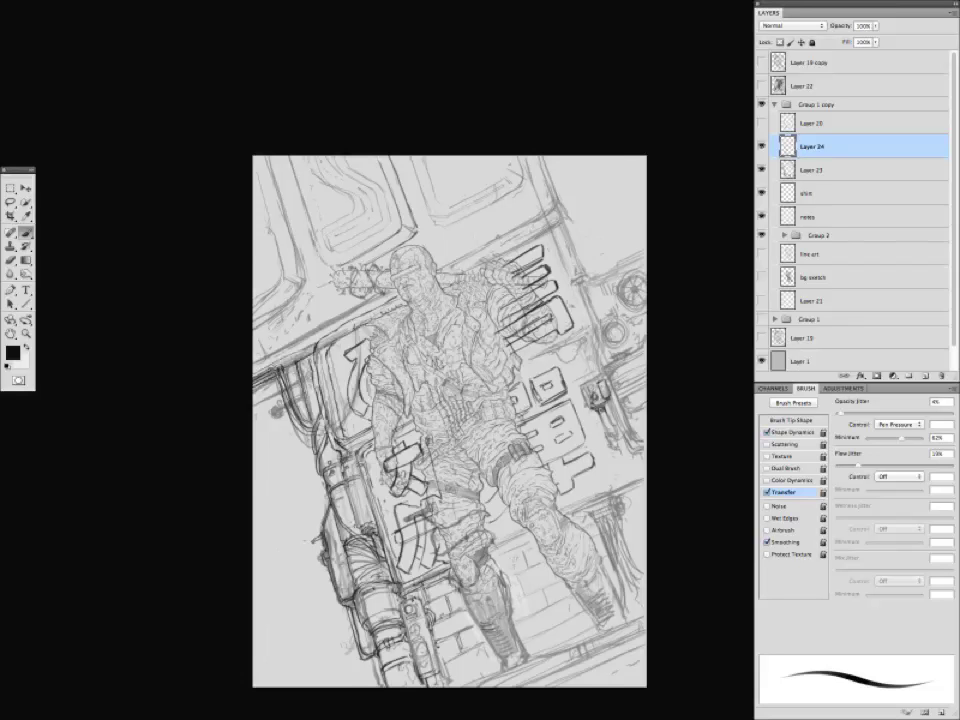
# Redraw the two block characters beside the lowered hand and thigh, and strengthen the hoses entering the upper pipe.
pyautogui.moveTo(450, 420); pyautogui.dragTo(428, 365)
pyautogui.moveTo(284, 362)
pyautogui.mouseDown()
pyautogui.moveTo(306, 352)
pyautogui.moveTo(284, 296)
pyautogui.mouseUp()
pyautogui.press('b')
pyautogui.moveTo(430, 400); pyautogui.dragTo(425, 390)
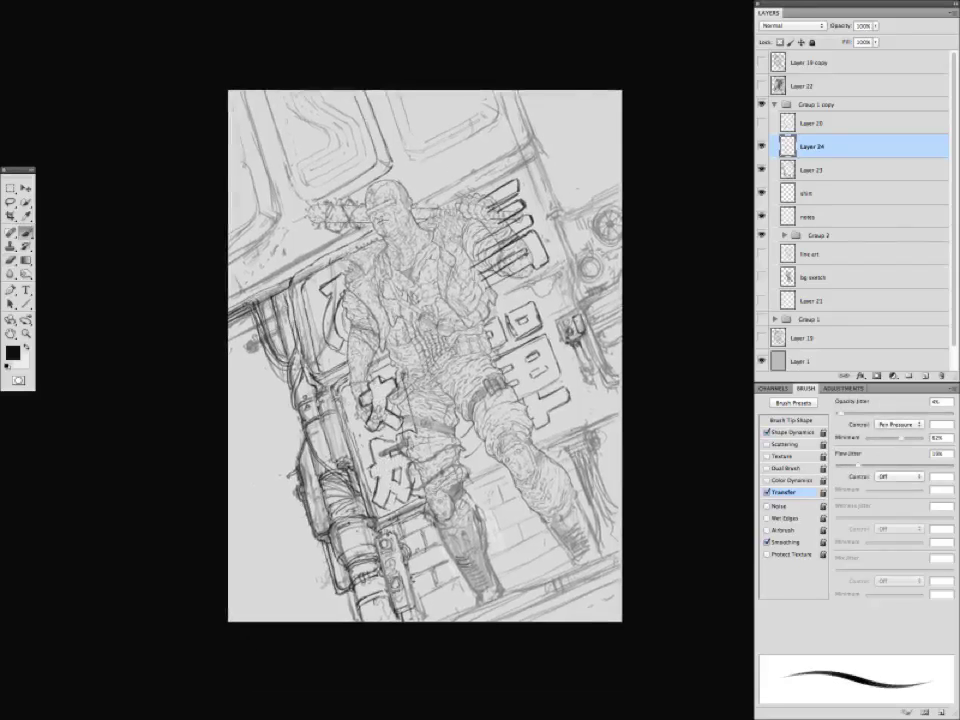
pyautogui.moveTo(330, 461); pyautogui.dragTo(288, 412)
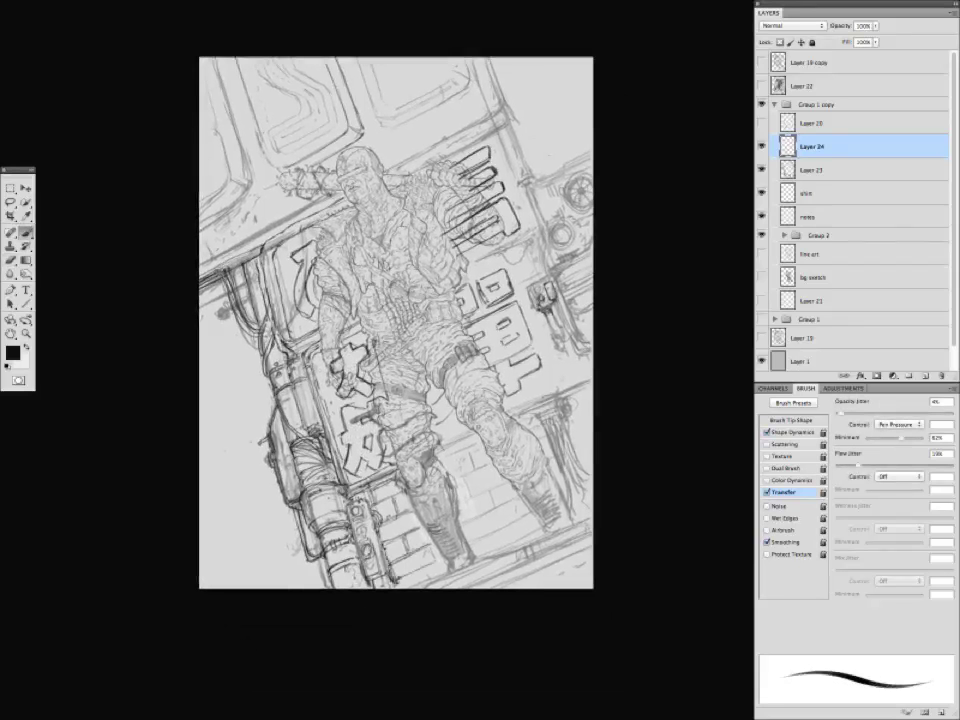
pyautogui.moveTo(412, 508)
pyautogui.mouseDown()
pyautogui.moveTo(369, 523)
pyautogui.moveTo(364, 456)
pyautogui.mouseUp()
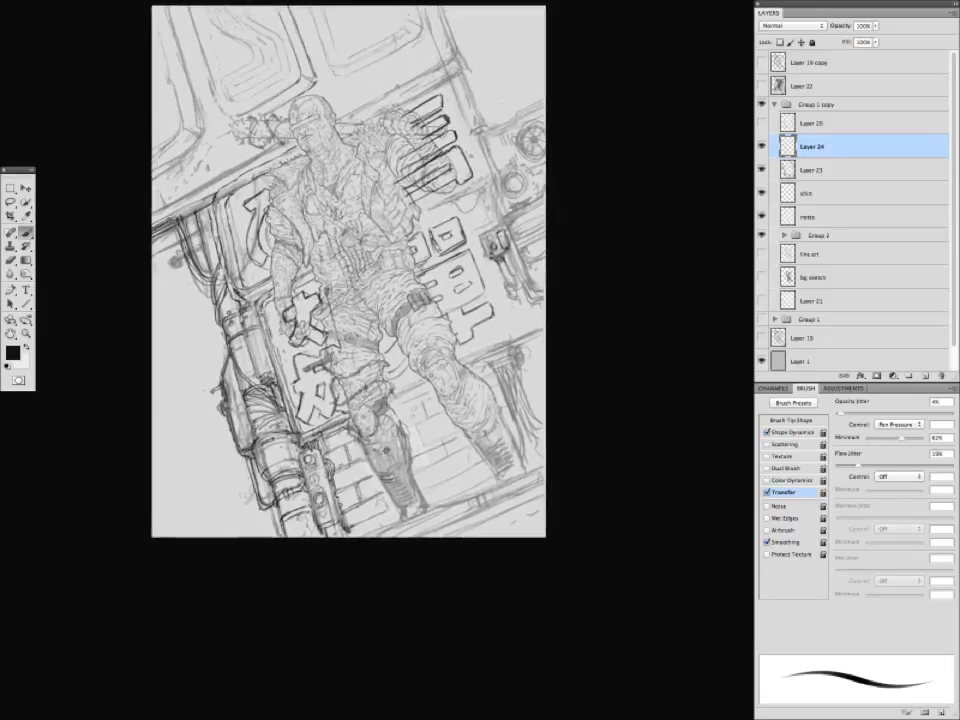
# Darken the left-side boot and outline the right-hand sign's rounded corner and adjoining wall fixture.
pyautogui.moveTo(300, 357)
pyautogui.mouseDown()
pyautogui.moveTo(289, 365)
pyautogui.moveTo(318, 380)
pyautogui.moveTo(297, 322)
pyautogui.moveTo(275, 335)
pyautogui.moveTo(310, 392)
pyautogui.mouseUp()
pyautogui.moveTo(350, 300)
pyautogui.mouseDown()
pyautogui.moveTo(379, 439)
pyautogui.moveTo(377, 354)
pyautogui.mouseUp()
pyautogui.moveTo(273, 381); pyautogui.dragTo(285, 382)
pyautogui.moveTo(309, 375); pyautogui.dragTo(404, 310)
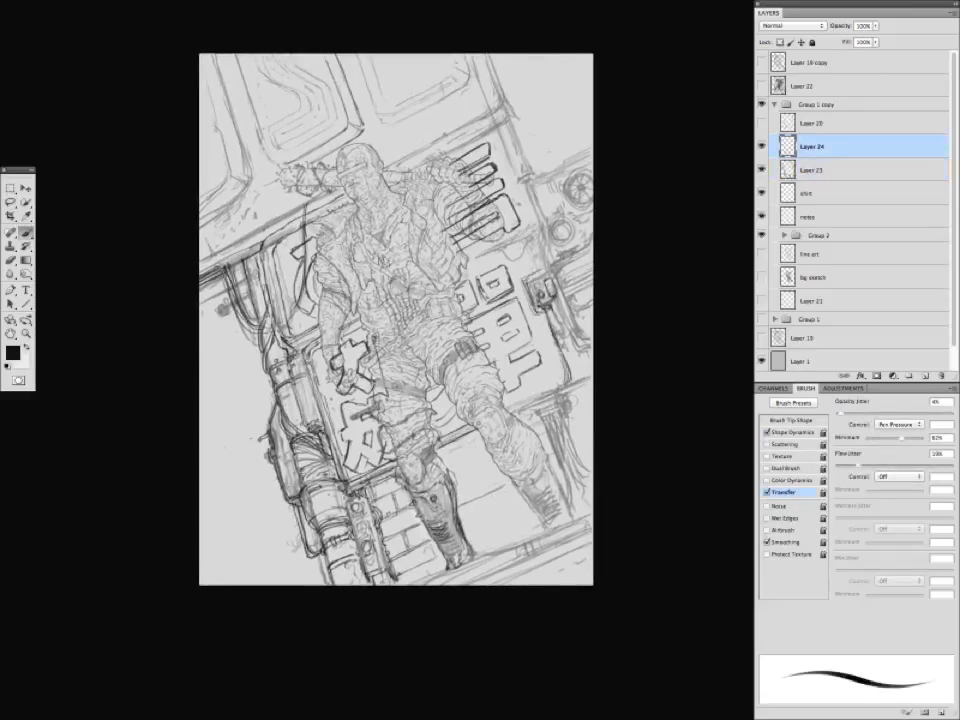
# Darken the cable running down from the right-hand fixture and the bracket with hanging wires below the sign.
pyautogui.moveTo(400, 320)
pyautogui.mouseDown()
pyautogui.moveTo(407, 352)
pyautogui.moveTo(415, 323)
pyautogui.mouseUp()
pyautogui.press('Tab')
pyautogui.press('Tab')
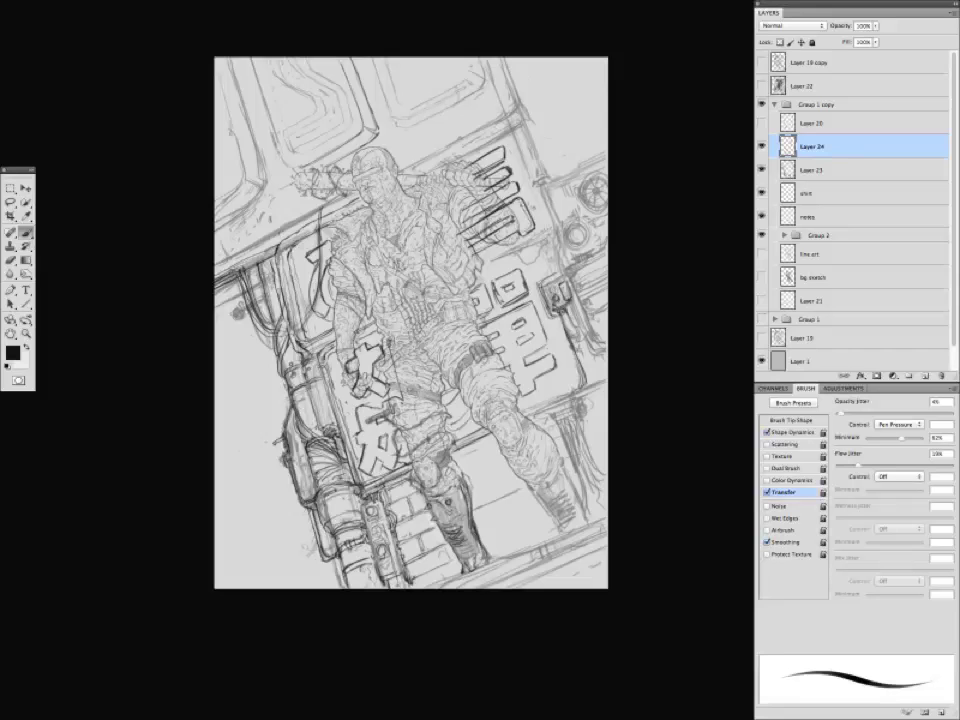
pyautogui.moveTo(415, 323); pyautogui.dragTo(409, 326)
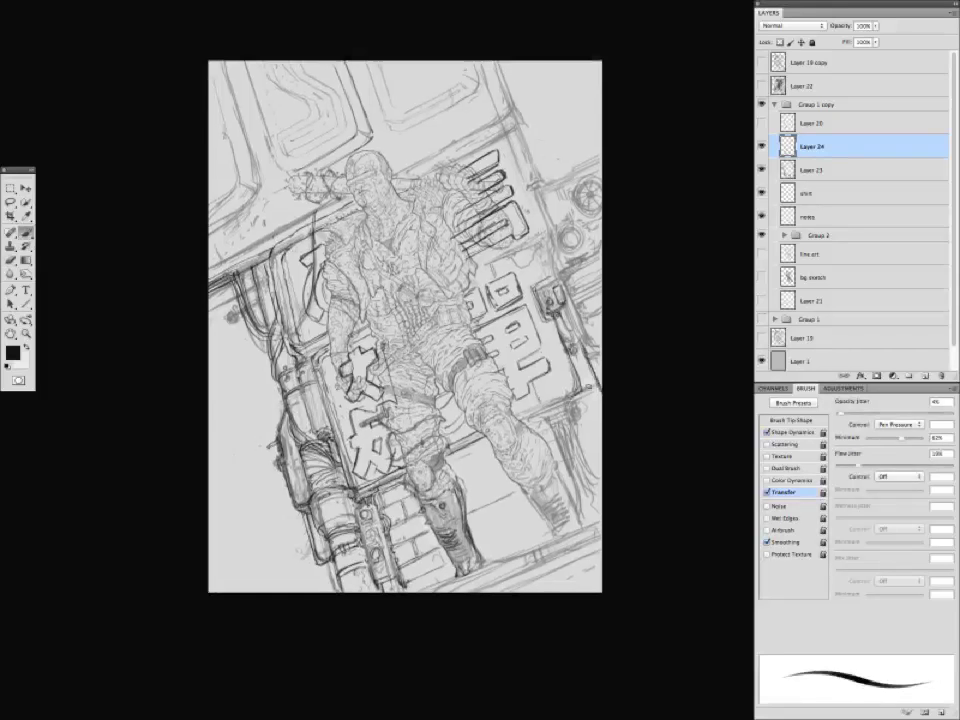
pyautogui.press('x')
pyautogui.press('x')
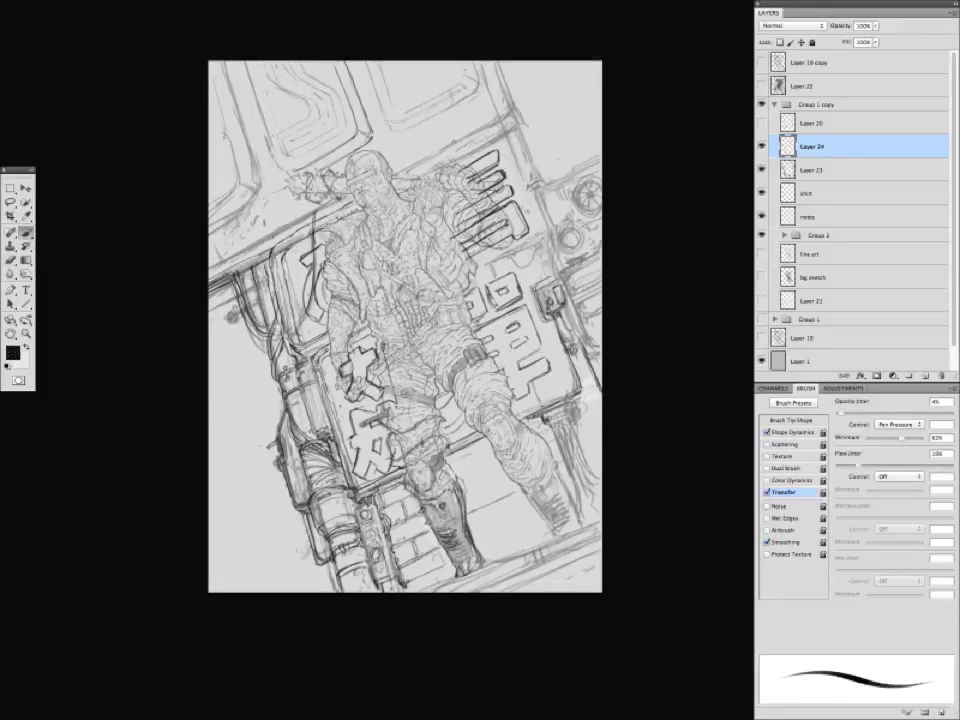
# Darken the slanted edges and lower corner of the large upper-right panel above the round vents.
pyautogui.moveTo(410, 316); pyautogui.dragTo(413, 396)
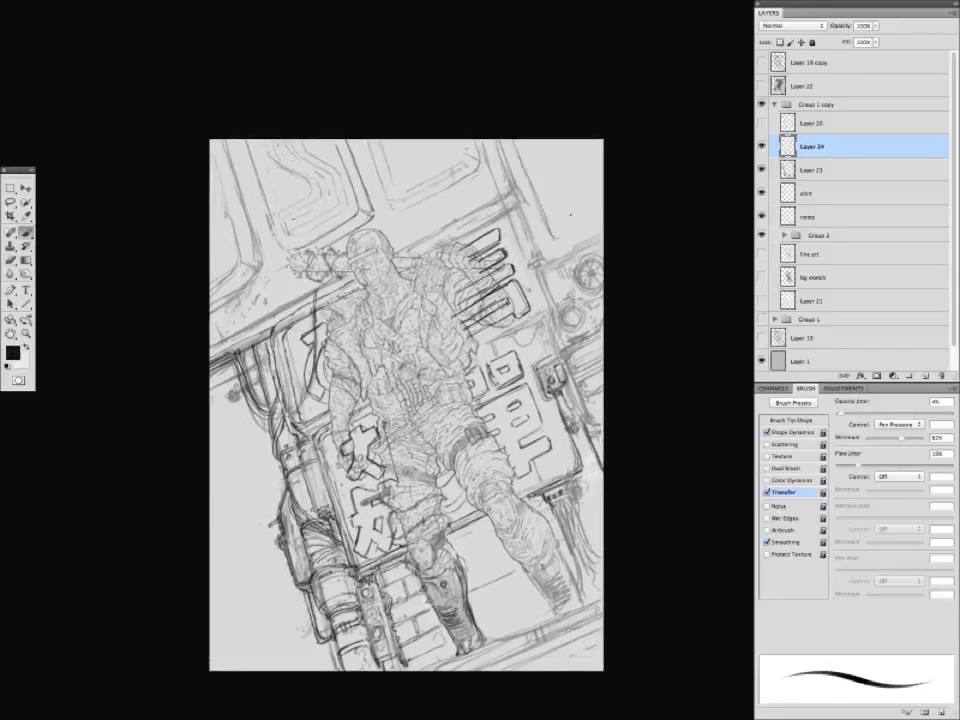
pyautogui.moveTo(521, 237); pyautogui.dragTo(538, 251)
pyautogui.moveTo(505, 190); pyautogui.dragTo(523, 239)
pyautogui.moveTo(486, 141)
pyautogui.mouseDown()
pyautogui.moveTo(535, 243)
pyautogui.moveTo(602, 212)
pyautogui.mouseUp()
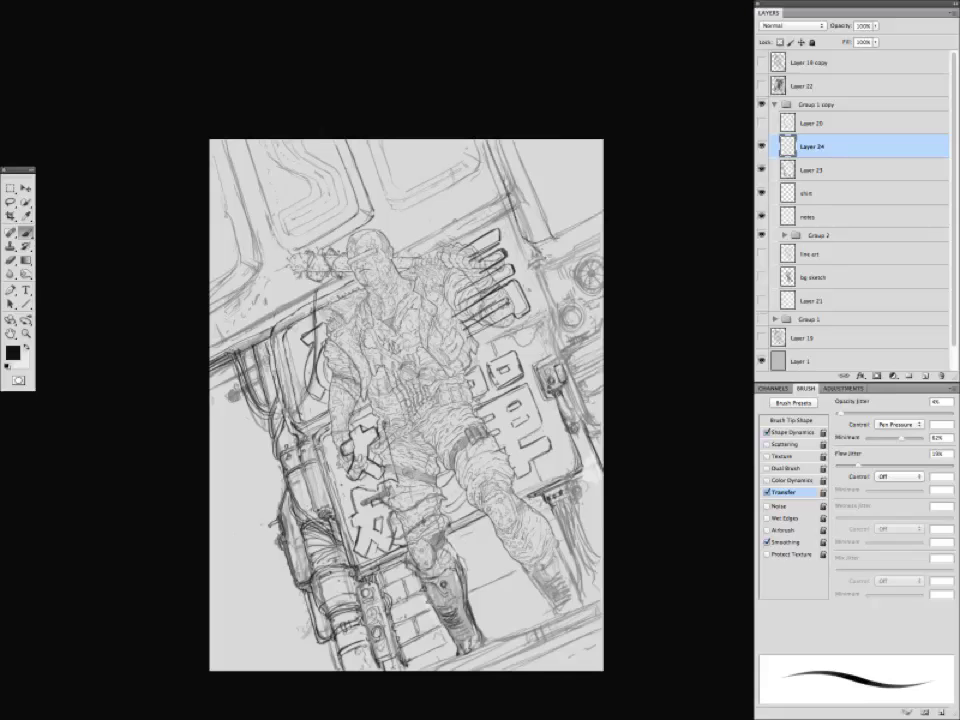
pyautogui.moveTo(546, 259); pyautogui.dragTo(599, 236)
pyautogui.press('v')
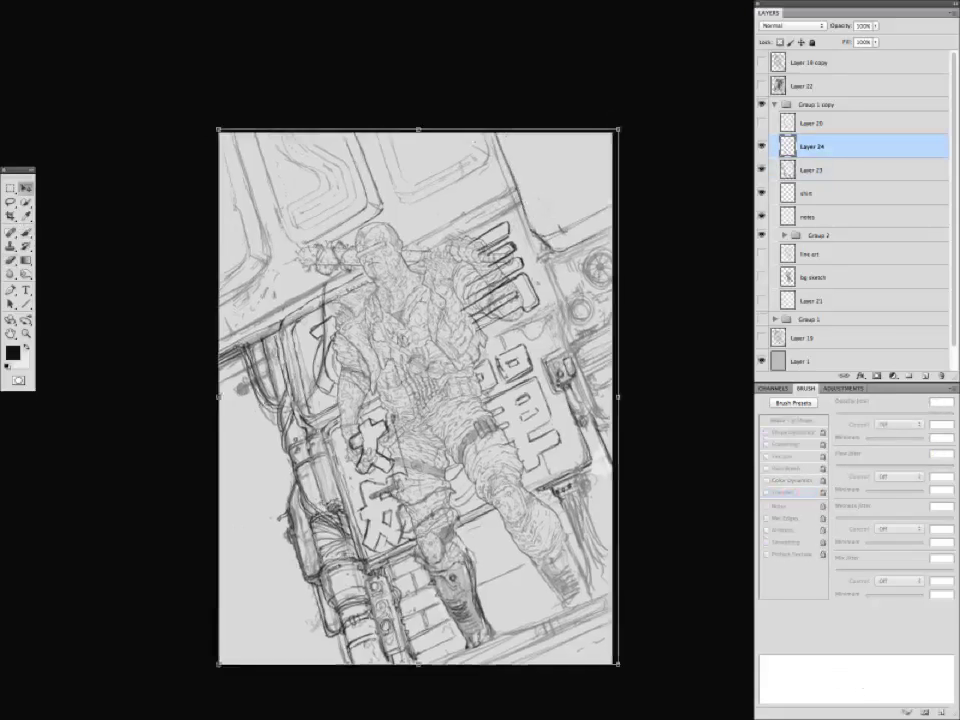
pyautogui.moveTo(511, 239); pyautogui.dragTo(637, 280)
pyautogui.press('b')
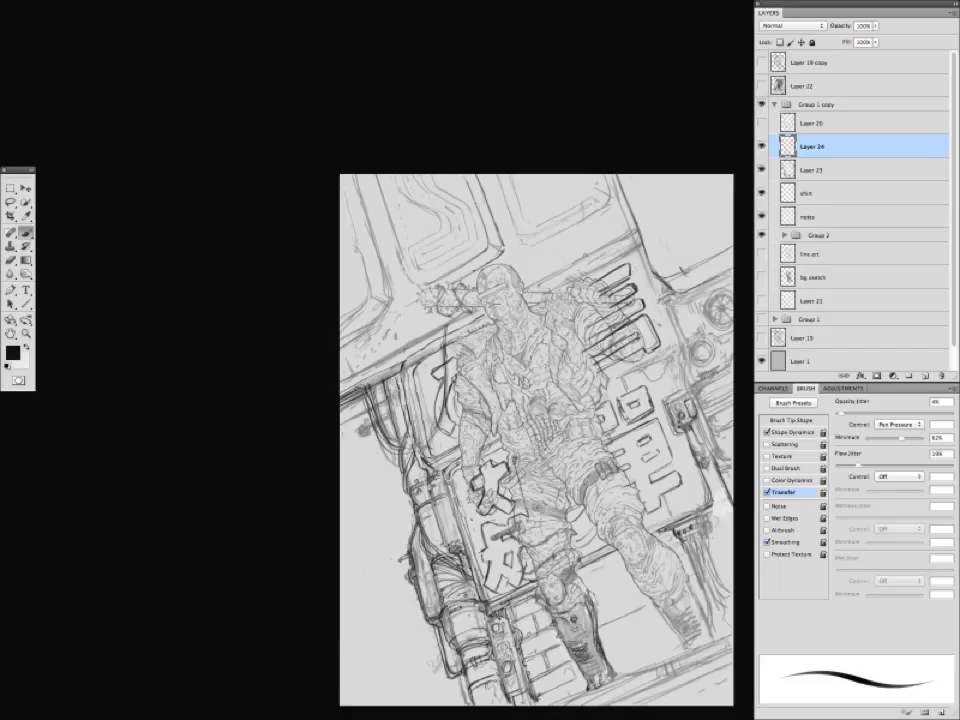
# Draw straight lines along the upper sign's top and bottom edges, carrying the lower one across the figure's torso.
pyautogui.moveTo(365, 480); pyautogui.dragTo(284, 403)
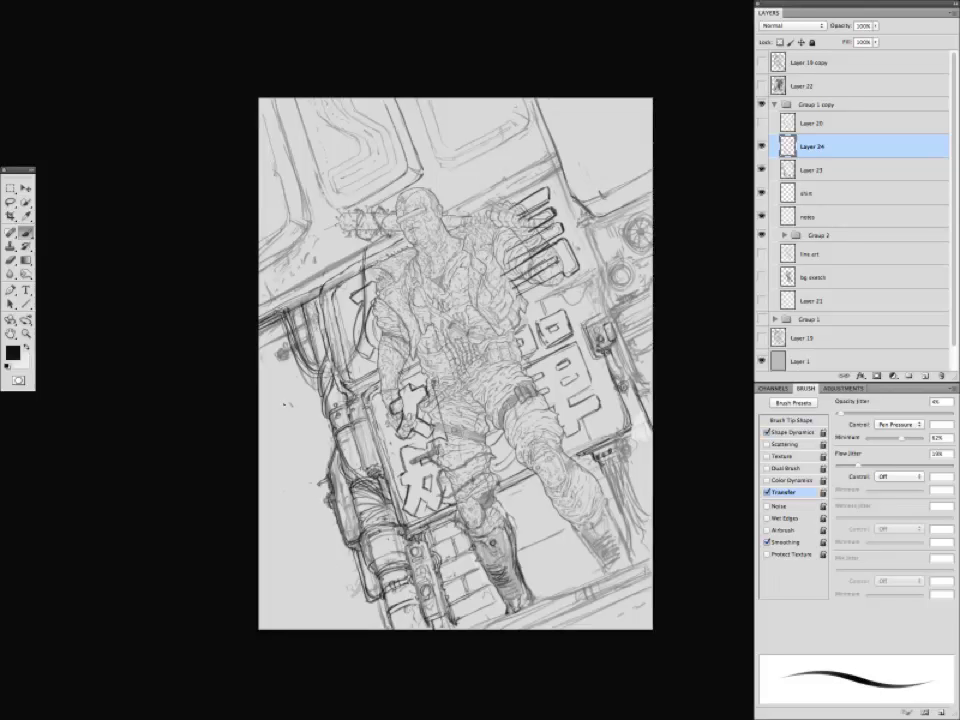
pyautogui.press('Tab')
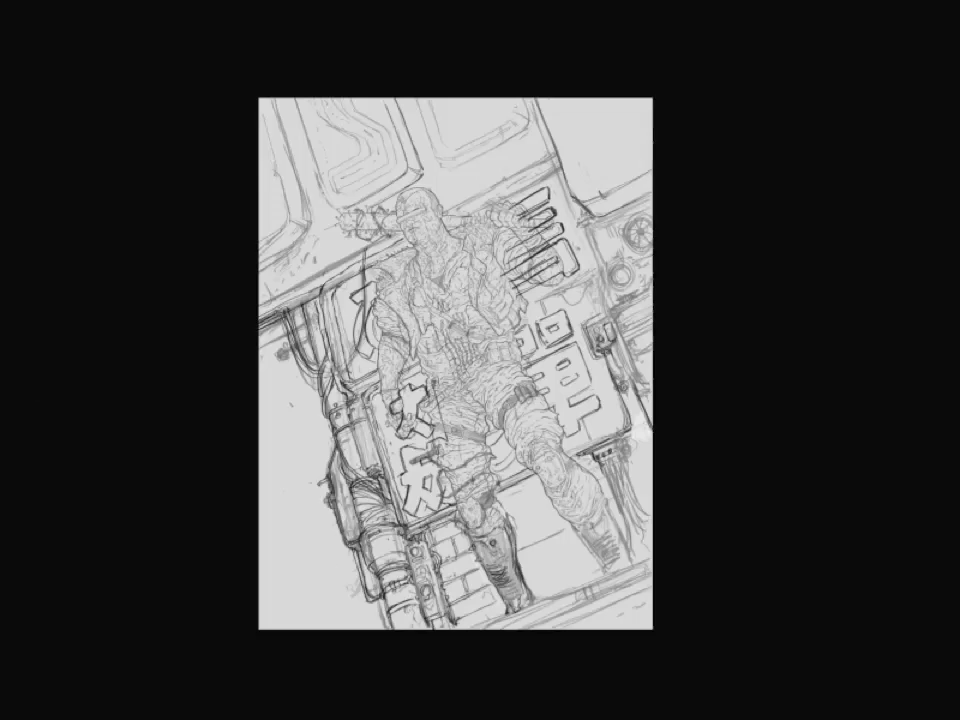
pyautogui.press('Tab')
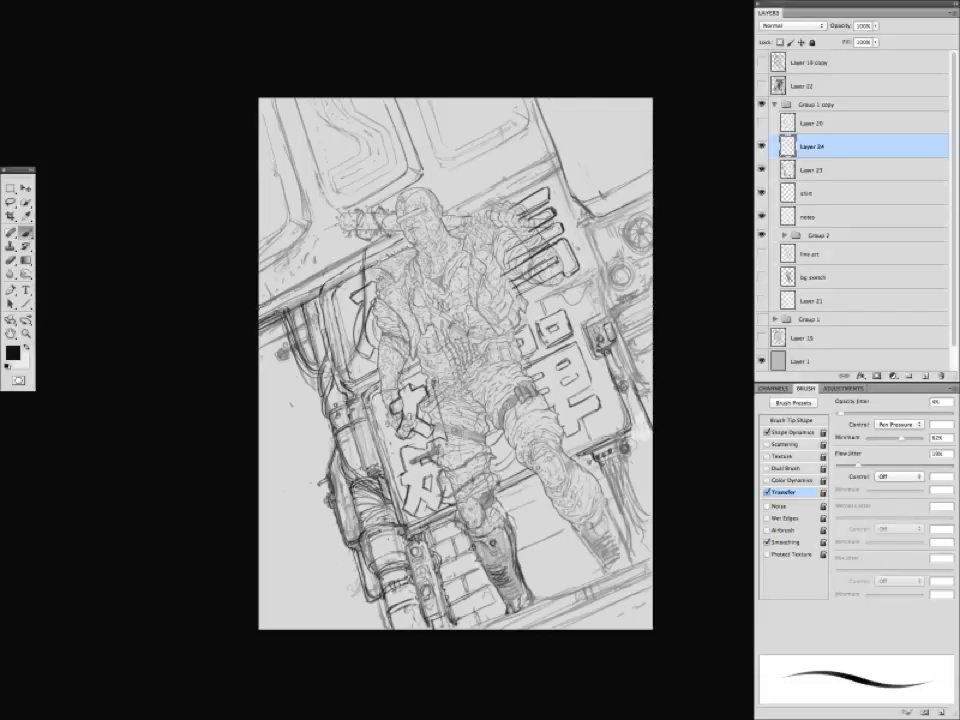
pyautogui.moveTo(453, 202); pyautogui.dragTo(544, 156)
pyautogui.moveTo(501, 178); pyautogui.dragTo(548, 150)
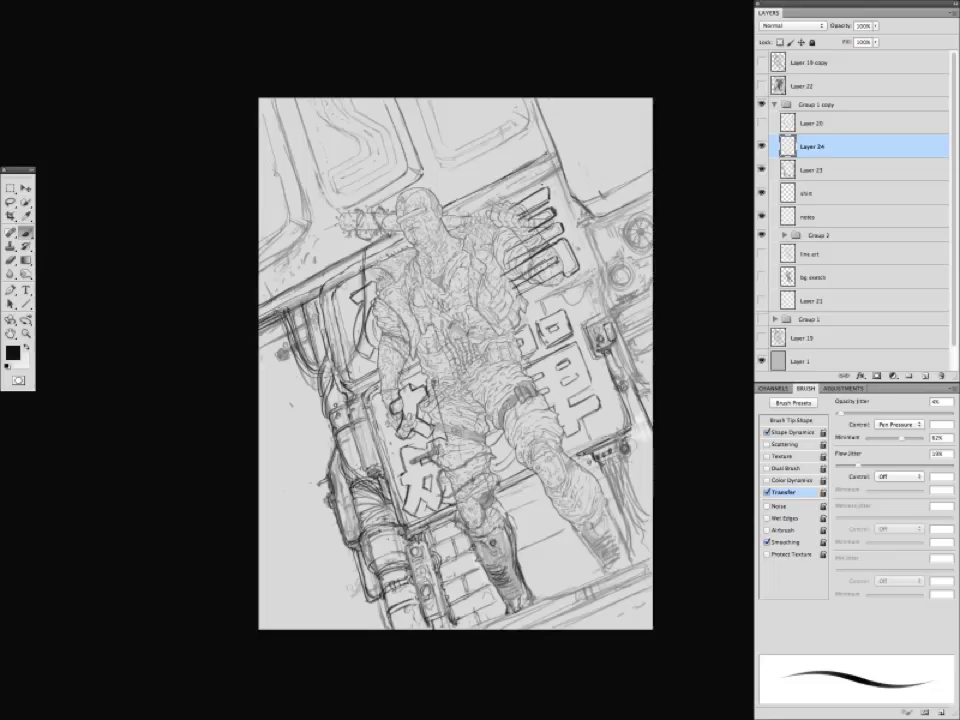
pyautogui.moveTo(282, 288)
pyautogui.mouseDown()
pyautogui.moveTo(441, 198)
pyautogui.moveTo(412, 123)
pyautogui.mouseUp()
pyautogui.moveTo(463, 324); pyautogui.dragTo(588, 264)
pyautogui.moveTo(419, 132); pyautogui.dragTo(449, 222)
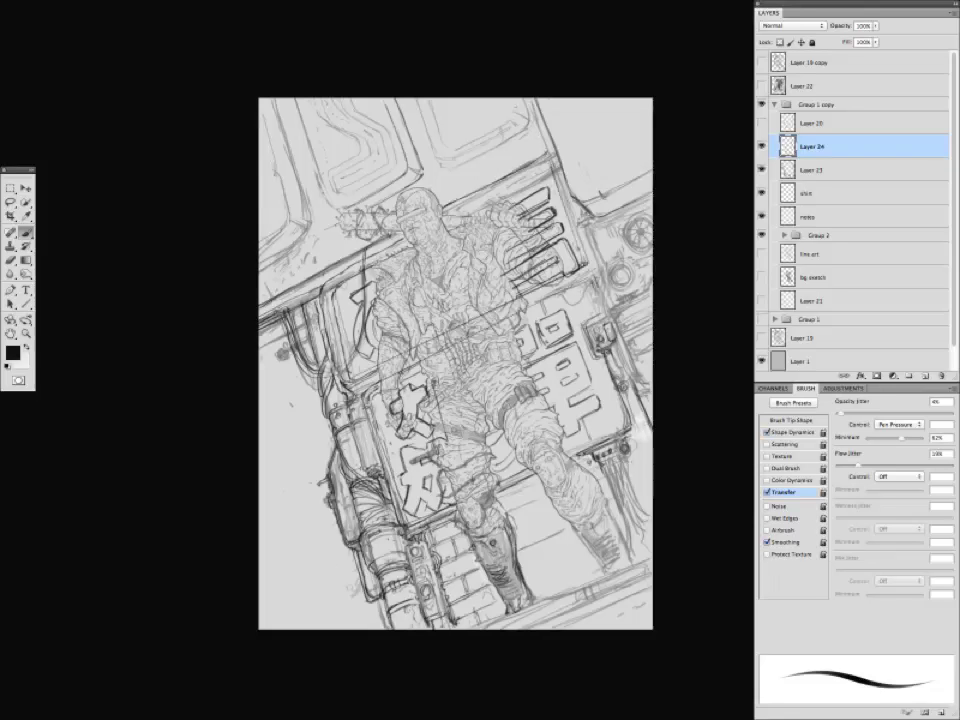
# Firm up the diagonal ledge edge under the boots and erase its rough lines on Layer 23.
pyautogui.moveTo(267, 330); pyautogui.dragTo(277, 348)
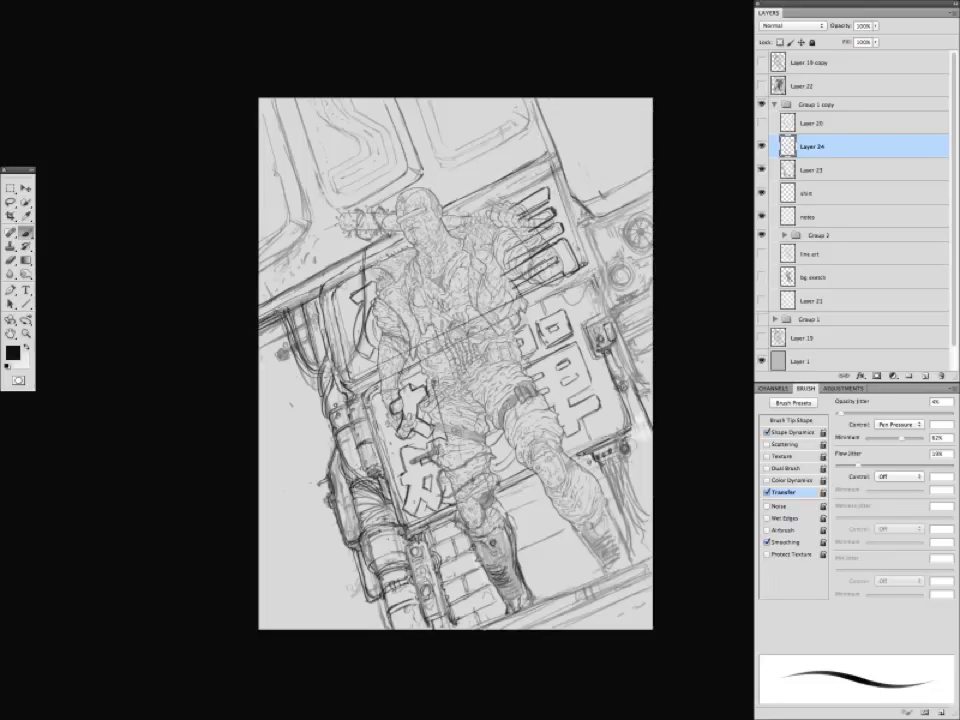
pyautogui.press('e')
pyautogui.hotkey('alt', '[')
pyautogui.moveTo(420, 440); pyautogui.dragTo(488, 465)
pyautogui.hotkey('alt', ']')
pyautogui.press('b')
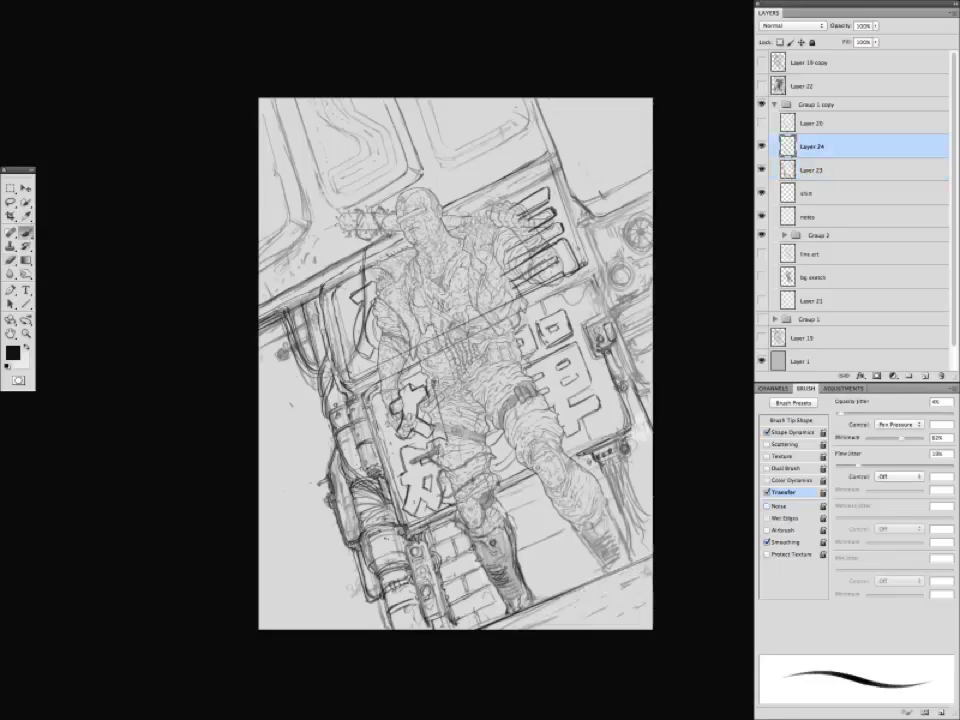
# Darken the diagonal beam's edge behind the head and shoulders, plus the sign's border and pipe contours.
pyautogui.moveTo(388, 238); pyautogui.dragTo(512, 173)
pyautogui.moveTo(440, 211); pyautogui.dragTo(549, 152)
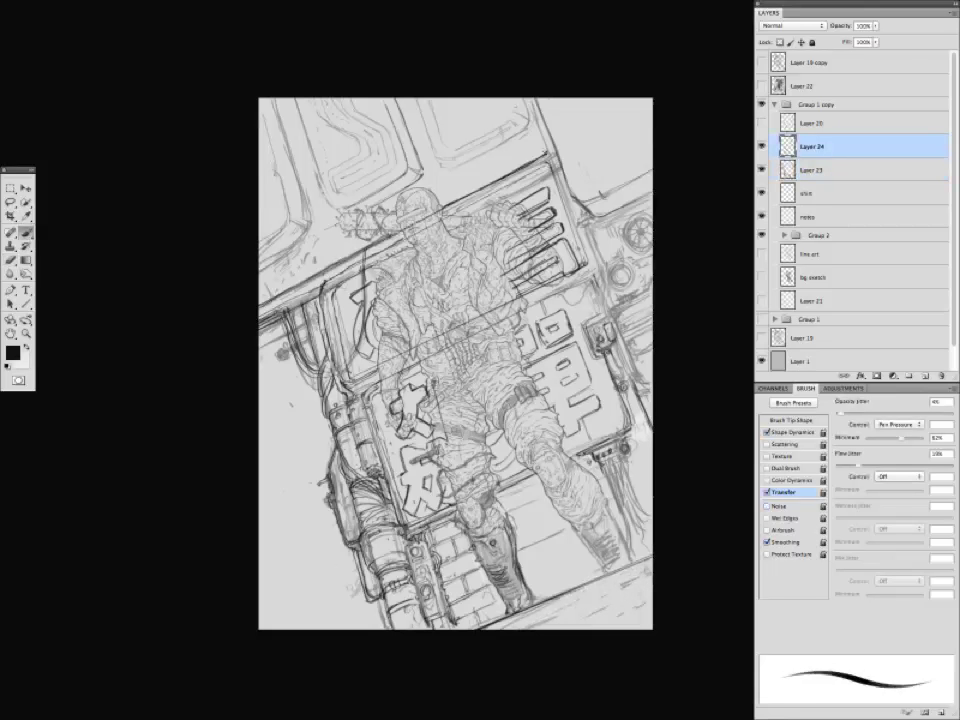
pyautogui.moveTo(262, 222)
pyautogui.mouseDown()
pyautogui.moveTo(252, 281)
pyautogui.moveTo(268, 207)
pyautogui.mouseUp()
pyautogui.moveTo(278, 299); pyautogui.dragTo(312, 389)
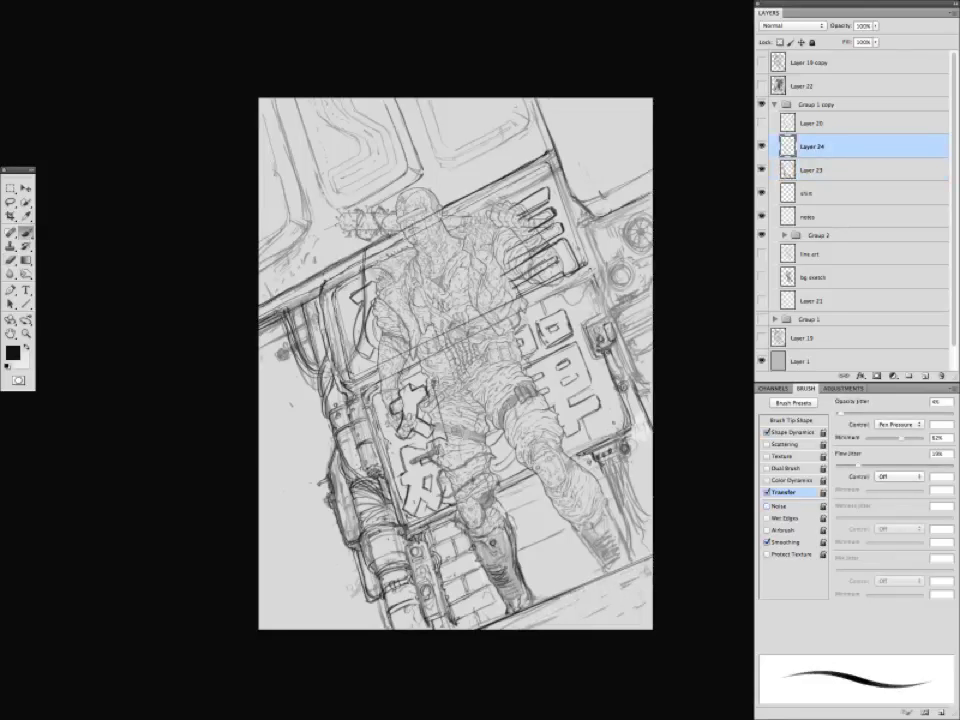
pyautogui.moveTo(278, 472); pyautogui.dragTo(297, 412)
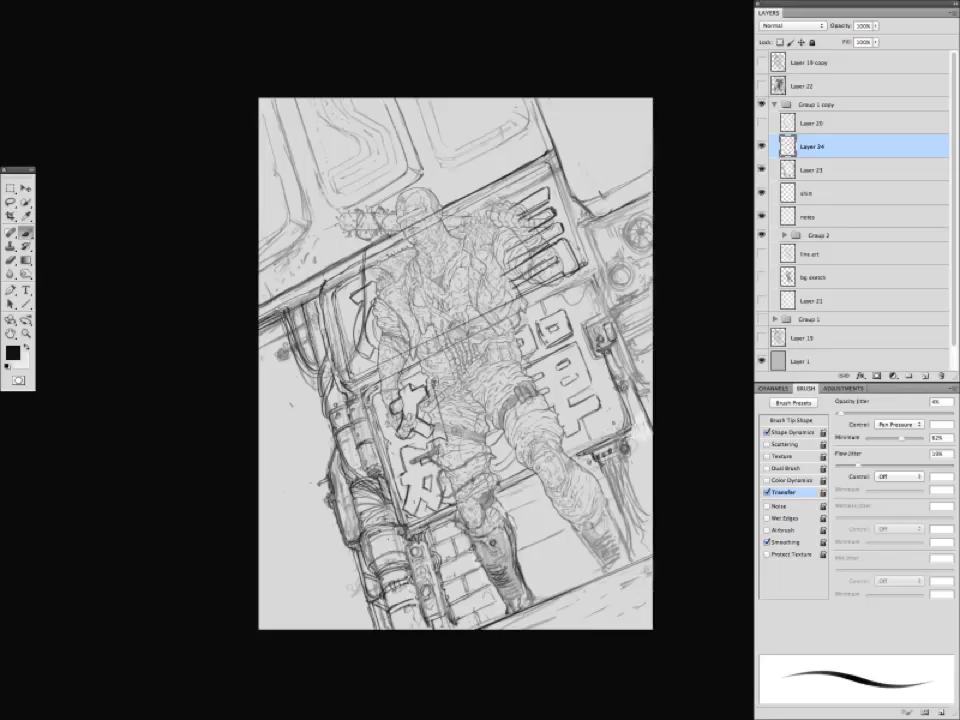
# Redraw the rounded frame of the top middle panel in darker lines and erase its rough lines on Layer 23.
pyautogui.moveTo(304, 146); pyautogui.dragTo(398, 94)
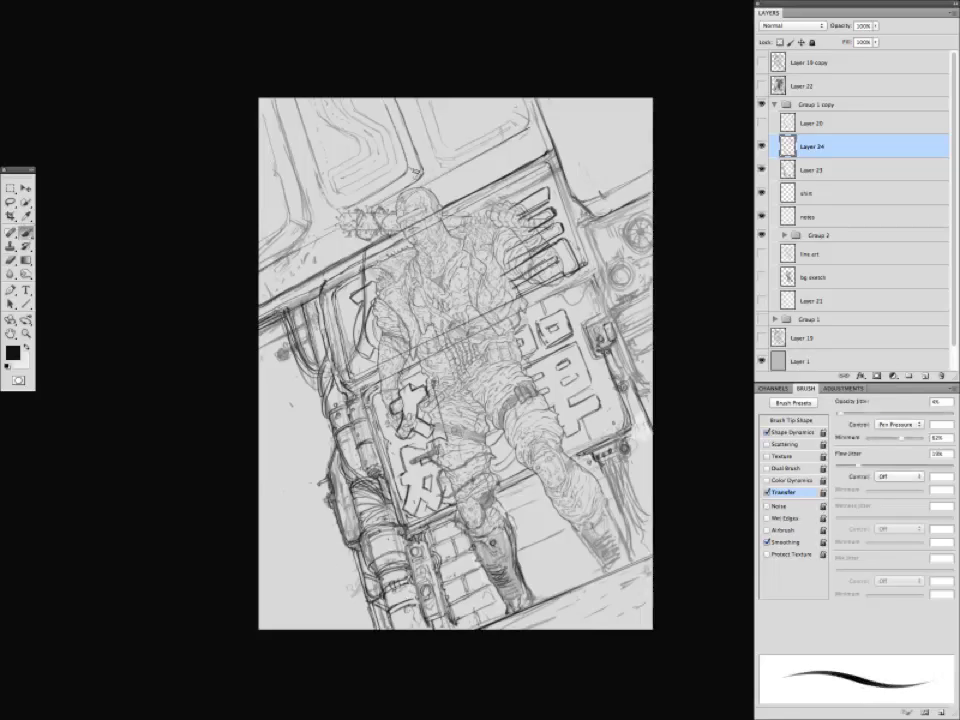
pyautogui.moveTo(316, 127); pyautogui.dragTo(289, 147)
pyautogui.moveTo(293, 145); pyautogui.dragTo(274, 155)
pyautogui.moveTo(306, 92); pyautogui.dragTo(314, 134)
pyautogui.moveTo(302, 120); pyautogui.dragTo(294, 134)
pyautogui.moveTo(301, 78); pyautogui.dragTo(288, 124)
pyautogui.moveTo(297, 130); pyautogui.dragTo(257, 155)
pyautogui.moveTo(297, 145)
pyautogui.mouseDown()
pyautogui.moveTo(256, 163)
pyautogui.moveTo(245, 157)
pyautogui.mouseUp()
pyautogui.moveTo(255, 139); pyautogui.dragTo(243, 162)
pyautogui.moveTo(303, 112); pyautogui.dragTo(297, 130)
pyautogui.press('e')
pyautogui.hotkey('alt', '[')
pyautogui.hotkey('alt', ']')
pyautogui.press('b')
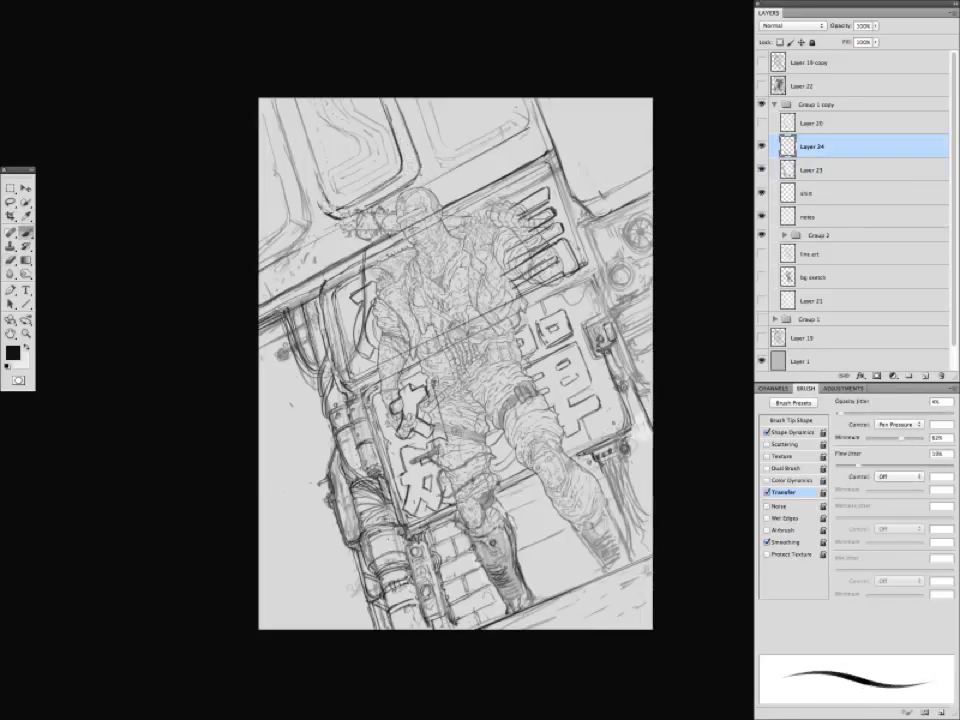
# Darken the frames of the top-left panel and the two neighbouring panels above the figure's head.
pyautogui.moveTo(312, 102); pyautogui.dragTo(280, 198)
pyautogui.moveTo(318, 150)
pyautogui.mouseDown()
pyautogui.moveTo(274, 257)
pyautogui.moveTo(261, 247)
pyautogui.mouseUp()
pyautogui.moveTo(278, 255); pyautogui.dragTo(261, 266)
pyautogui.moveTo(270, 148); pyautogui.dragTo(295, 230)
pyautogui.moveTo(260, 105); pyautogui.dragTo(290, 206)
pyautogui.moveTo(281, 126); pyautogui.dragTo(291, 158)
pyautogui.moveTo(417, 121); pyautogui.dragTo(427, 143)
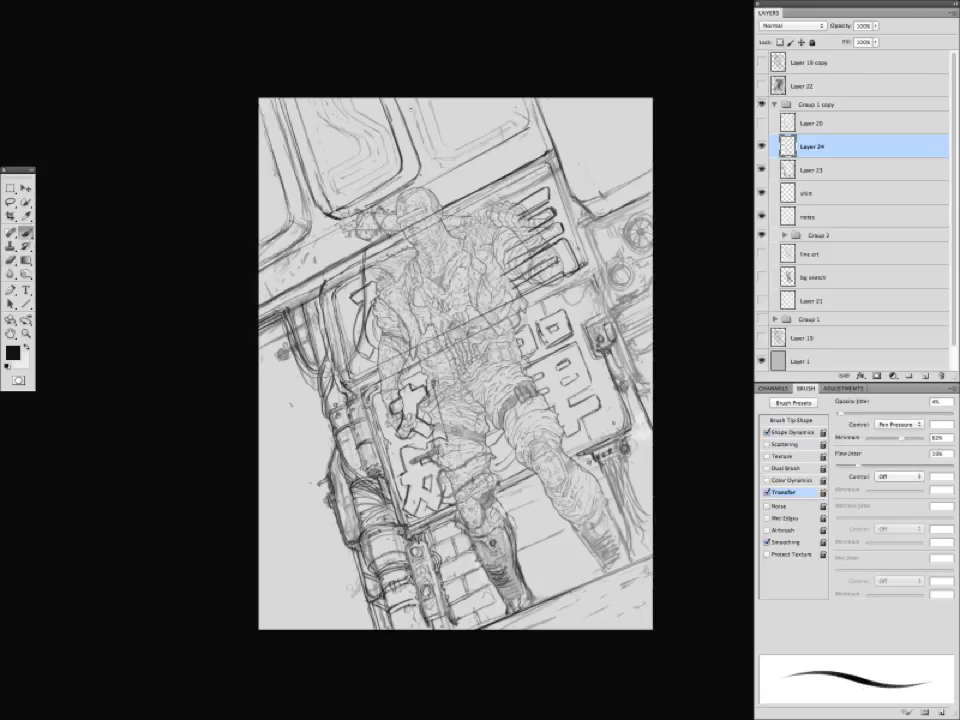
pyautogui.moveTo(404, 97); pyautogui.dragTo(431, 158)
pyautogui.moveTo(429, 146)
pyautogui.mouseDown()
pyautogui.moveTo(471, 152)
pyautogui.moveTo(500, 127)
pyautogui.mouseUp()
pyautogui.moveTo(316, 204); pyautogui.dragTo(327, 212)
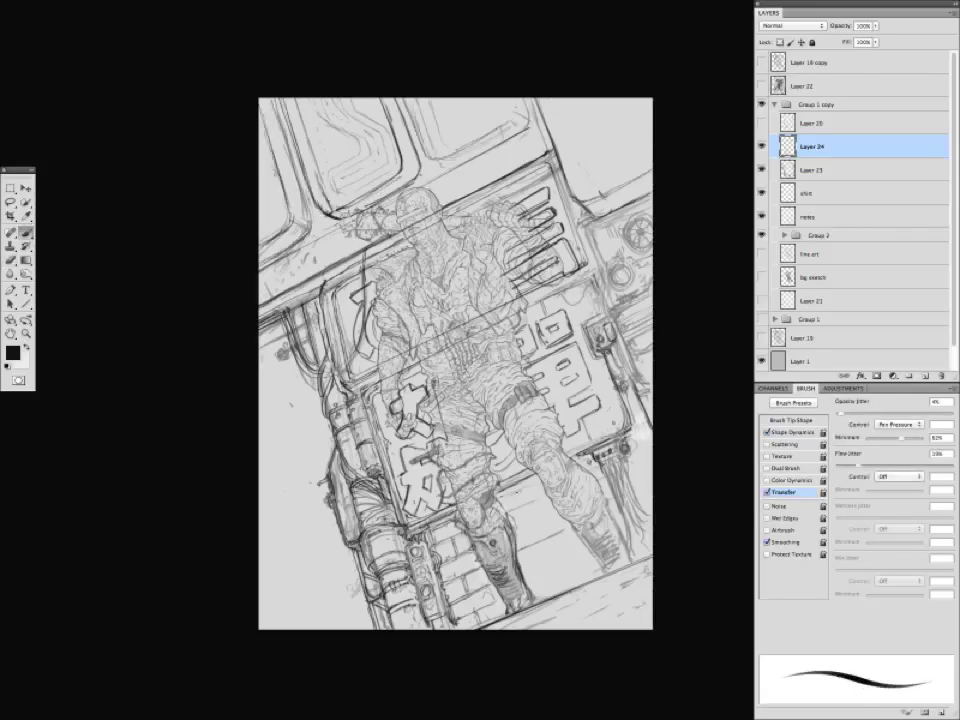
# Draw parallel brick course lines across the wall behind the figure's lower legs.
pyautogui.moveTo(498, 492)
pyautogui.mouseDown()
pyautogui.moveTo(511, 502)
pyautogui.moveTo(624, 466)
pyautogui.mouseUp()
pyautogui.moveTo(362, 396); pyautogui.dragTo(489, 338)
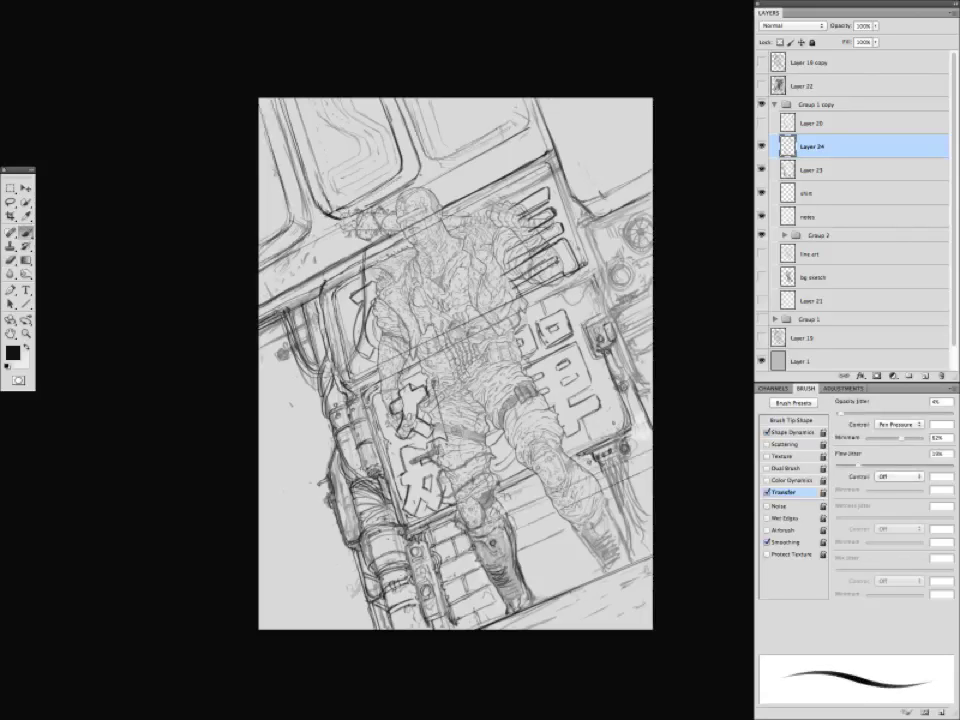
pyautogui.moveTo(520, 540); pyautogui.dragTo(650, 515)
pyautogui.moveTo(522, 568); pyautogui.dragTo(650, 545)
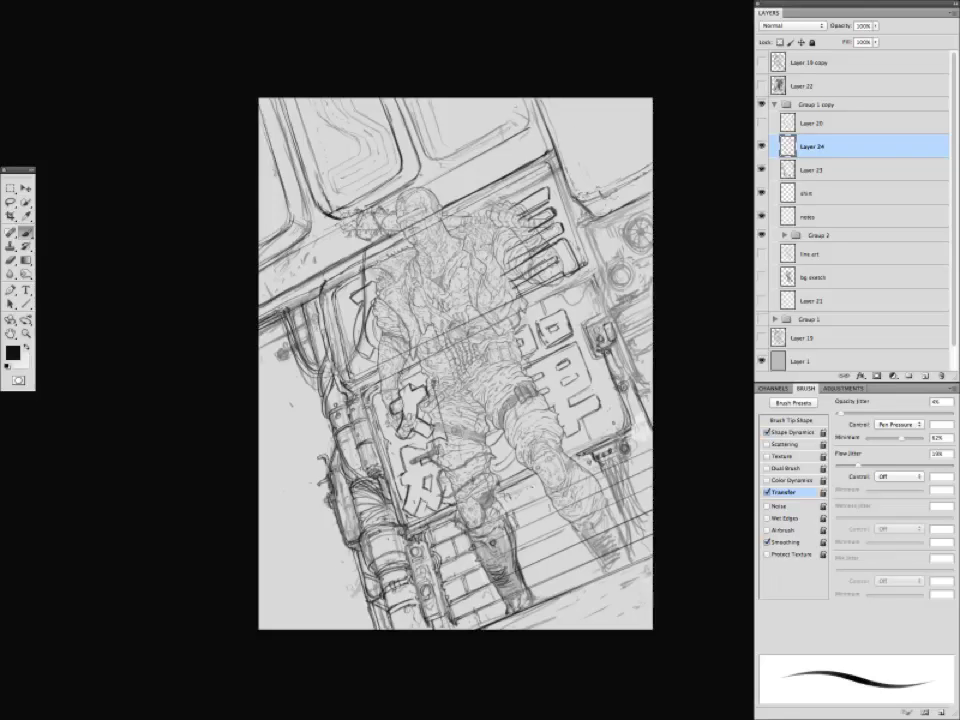
pyautogui.moveTo(399, 364); pyautogui.dragTo(390, 368)
pyautogui.moveTo(418, 388)
pyautogui.mouseDown()
pyautogui.moveTo(389, 396)
pyautogui.moveTo(378, 385)
pyautogui.mouseUp()
# Raise the opacity of Group 2 to darken the figure's line art, and reselect Layer 24.
pyautogui.click(818, 235)
pyautogui.click(762, 122)
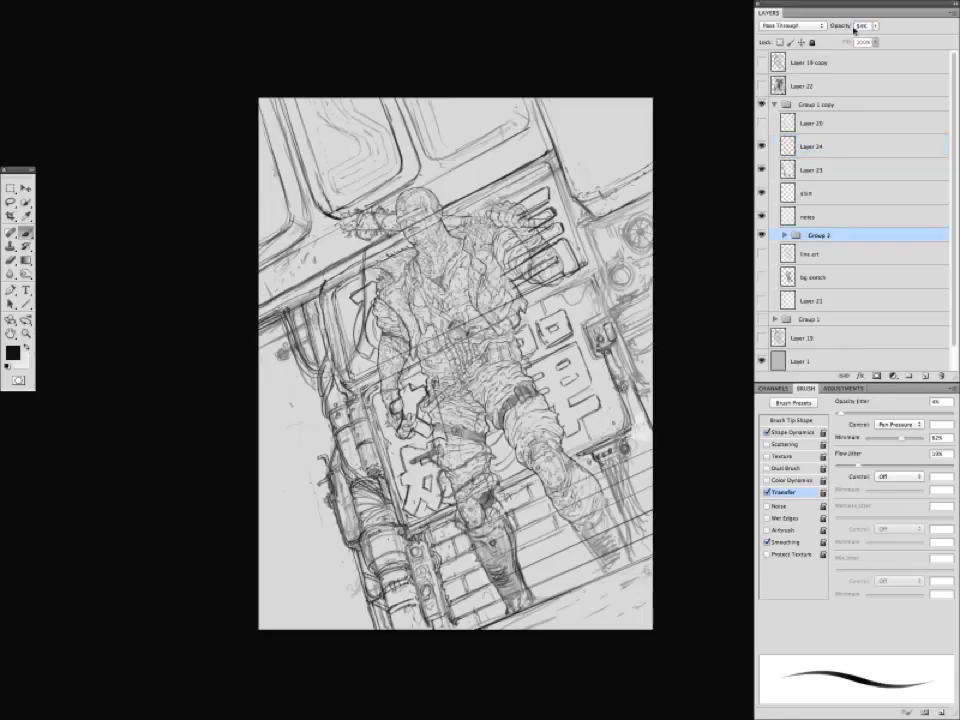
pyautogui.click(810, 146)
pyautogui.press('Tab')
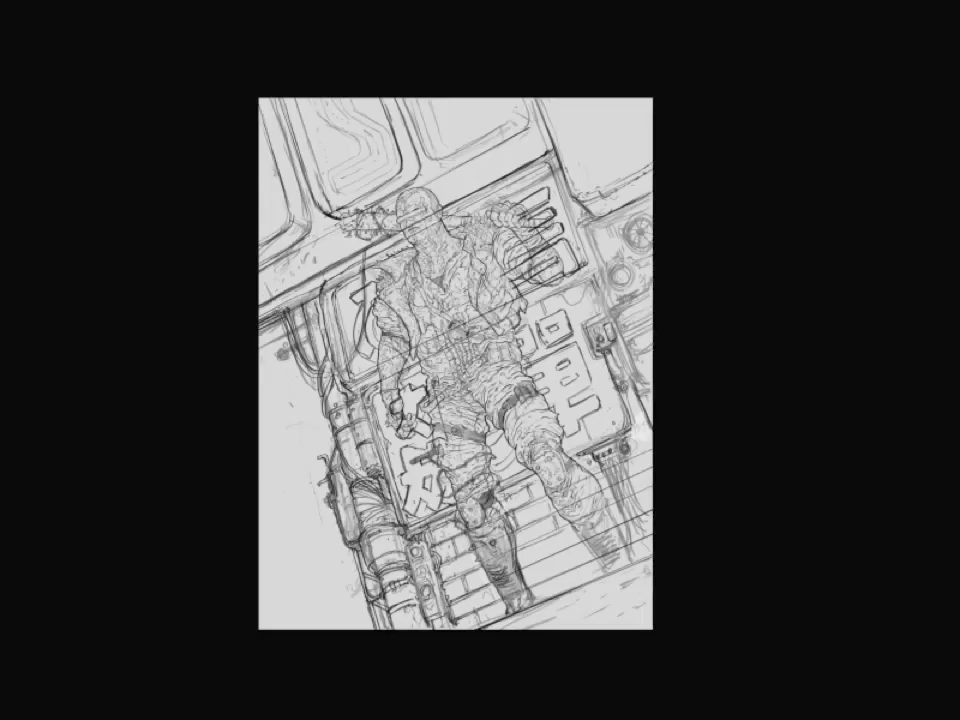
pyautogui.press('Tab')
# Sketch a boxy wall fixture on the outer side of the canister at the left pipe.
pyautogui.moveTo(303, 439); pyautogui.dragTo(316, 429)
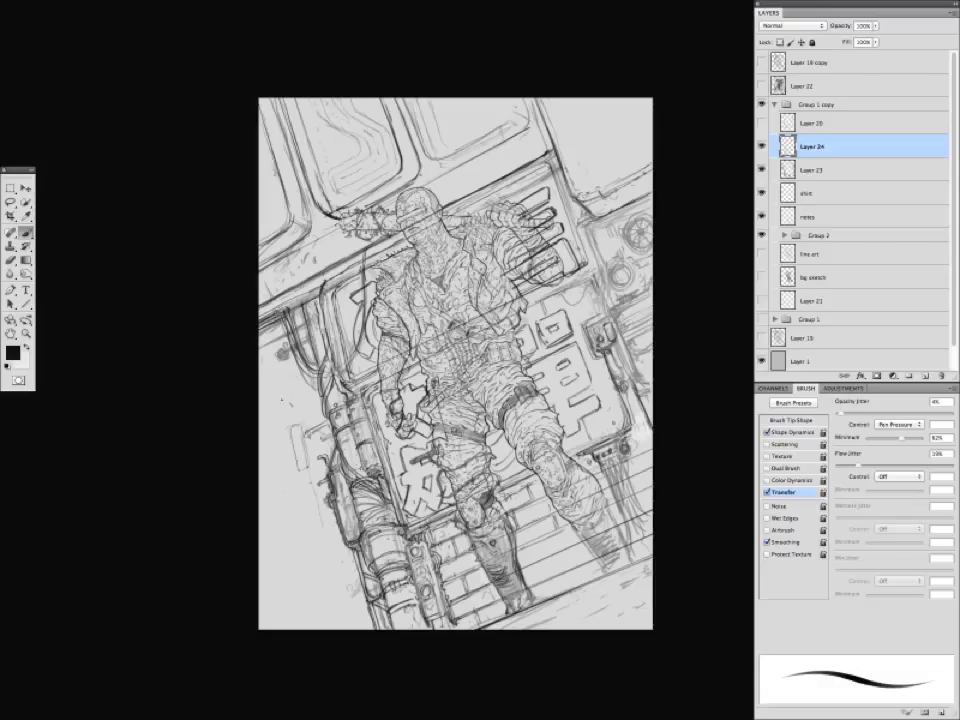
pyautogui.moveTo(304, 477)
pyautogui.mouseDown()
pyautogui.moveTo(323, 469)
pyautogui.moveTo(308, 506)
pyautogui.moveTo(334, 522)
pyautogui.mouseUp()
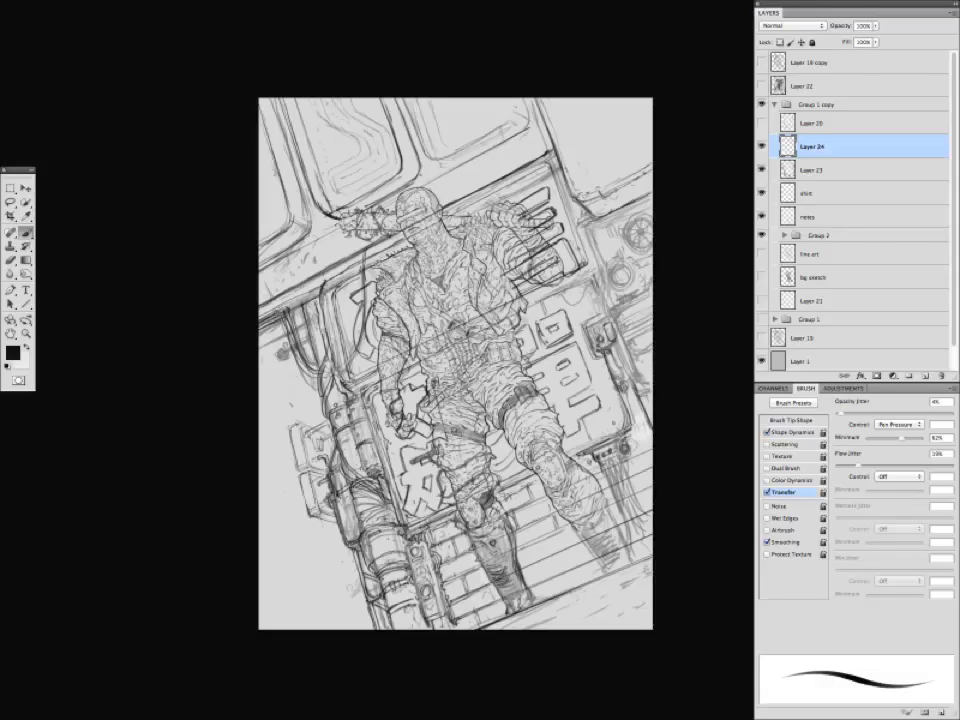
# Erase the background lines crossing the figure's arms and hands, and darken the S-shaped lettering in the top panel.
pyautogui.moveTo(338, 498); pyautogui.dragTo(350, 540)
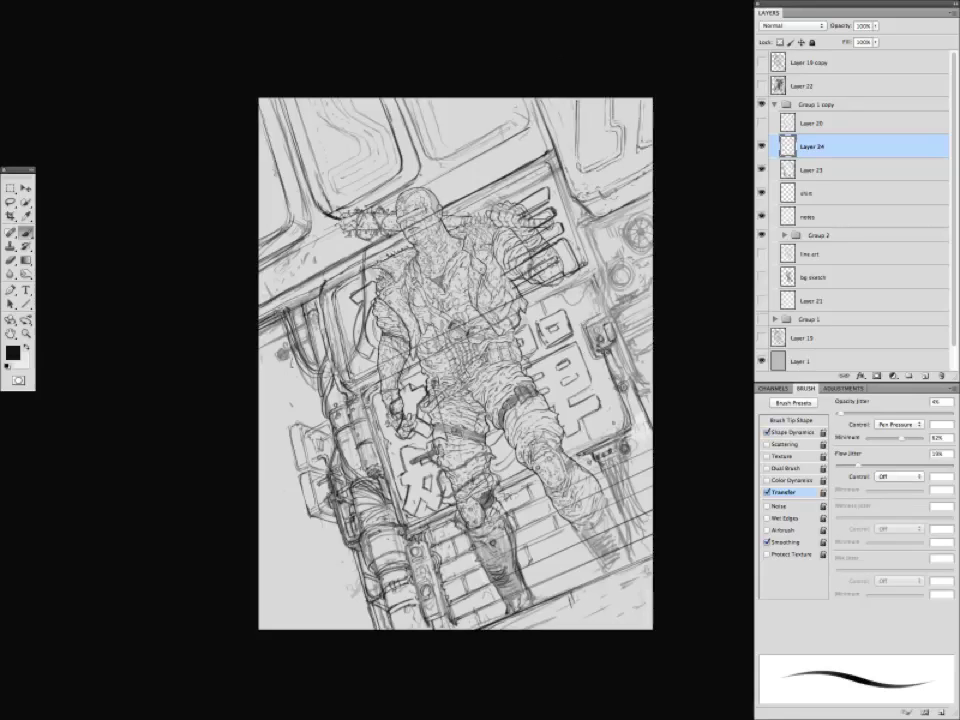
pyautogui.press('e')
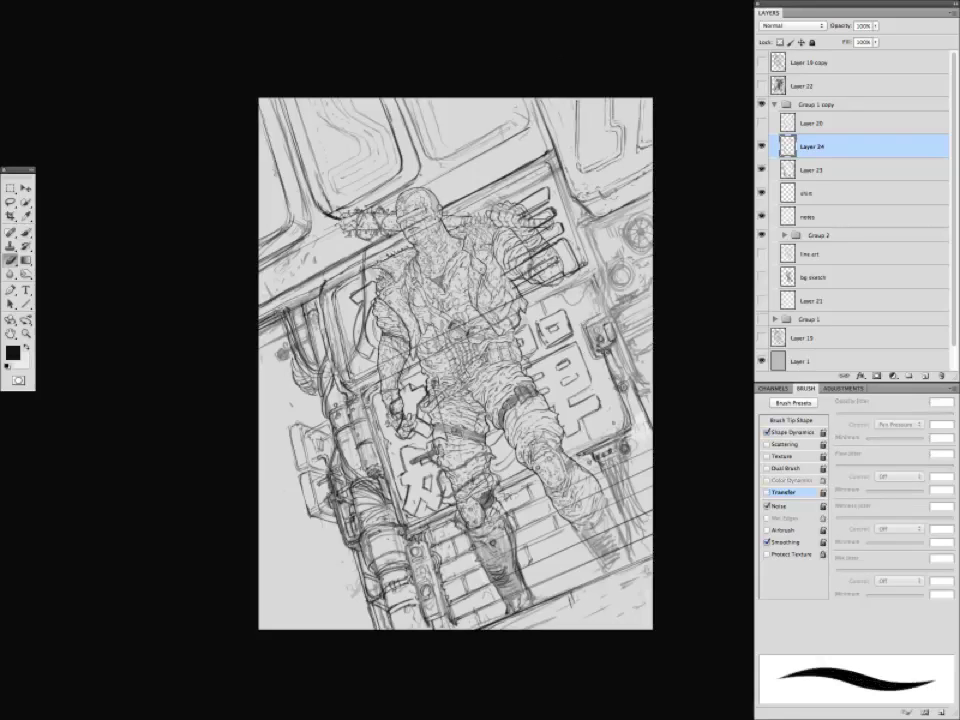
pyautogui.moveTo(325, 165)
pyautogui.mouseDown()
pyautogui.moveTo(306, 171)
pyautogui.moveTo(415, 210)
pyautogui.moveTo(293, 269)
pyautogui.mouseUp()
pyautogui.moveTo(300, 319); pyautogui.dragTo(296, 300)
pyautogui.moveTo(366, 402); pyautogui.dragTo(386, 430)
pyautogui.moveTo(445, 396)
pyautogui.mouseDown()
pyautogui.moveTo(462, 414)
pyautogui.moveTo(398, 420)
pyautogui.mouseUp()
pyautogui.press('b')
pyautogui.press('Tab')
pyautogui.press('Tab')
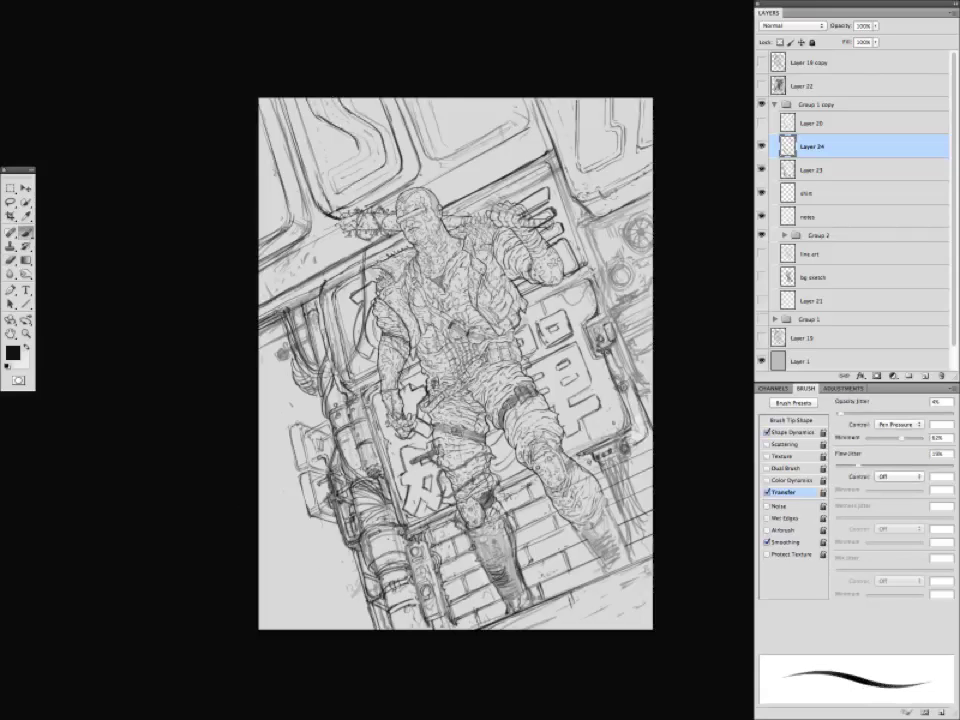
# Touch up the line work around the smaller sign and the cables hanging over the brick wall beside the outer leg.
pyautogui.moveTo(360, 311); pyautogui.dragTo(372, 340)
pyautogui.press('Tab')
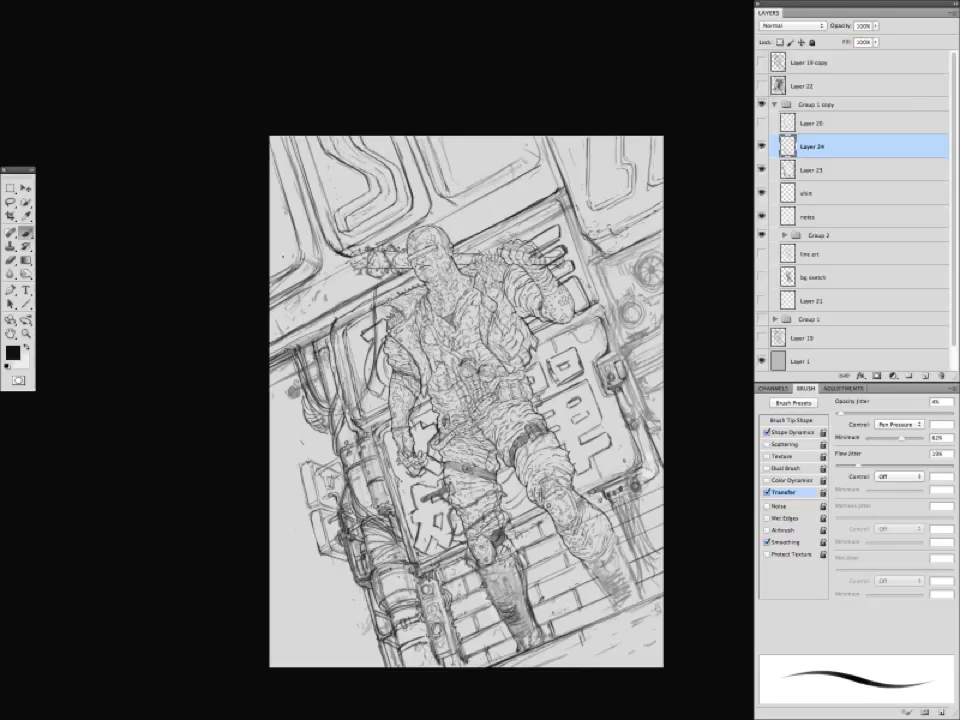
pyautogui.press('e')
pyautogui.press('b')
pyautogui.moveTo(296, 563); pyautogui.dragTo(278, 527)
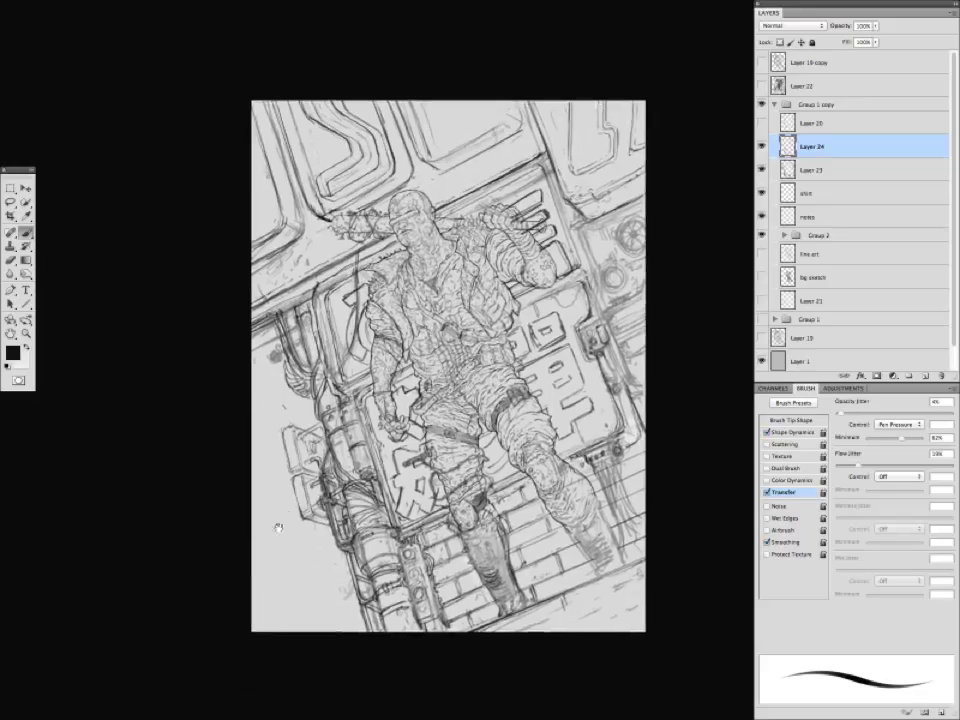
pyautogui.moveTo(608, 476); pyautogui.dragTo(604, 532)
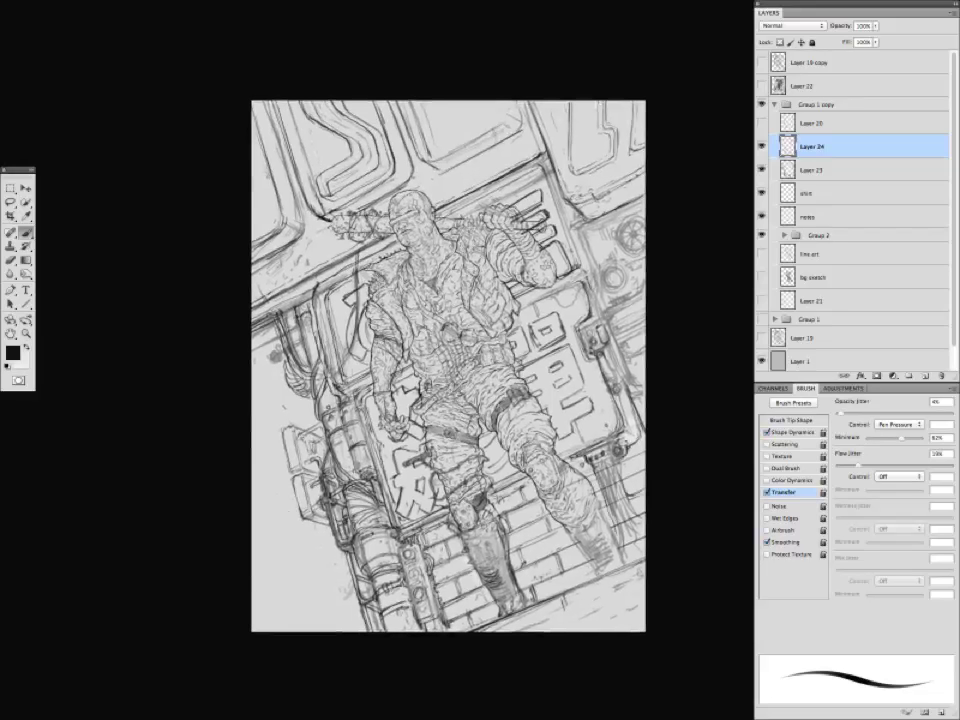
# Add small wear marks and bolt details to the brickwork and the large sign panel.
pyautogui.moveTo(459, 284)
pyautogui.mouseDown()
pyautogui.moveTo(455, 260)
pyautogui.moveTo(472, 264)
pyautogui.moveTo(468, 253)
pyautogui.mouseUp()
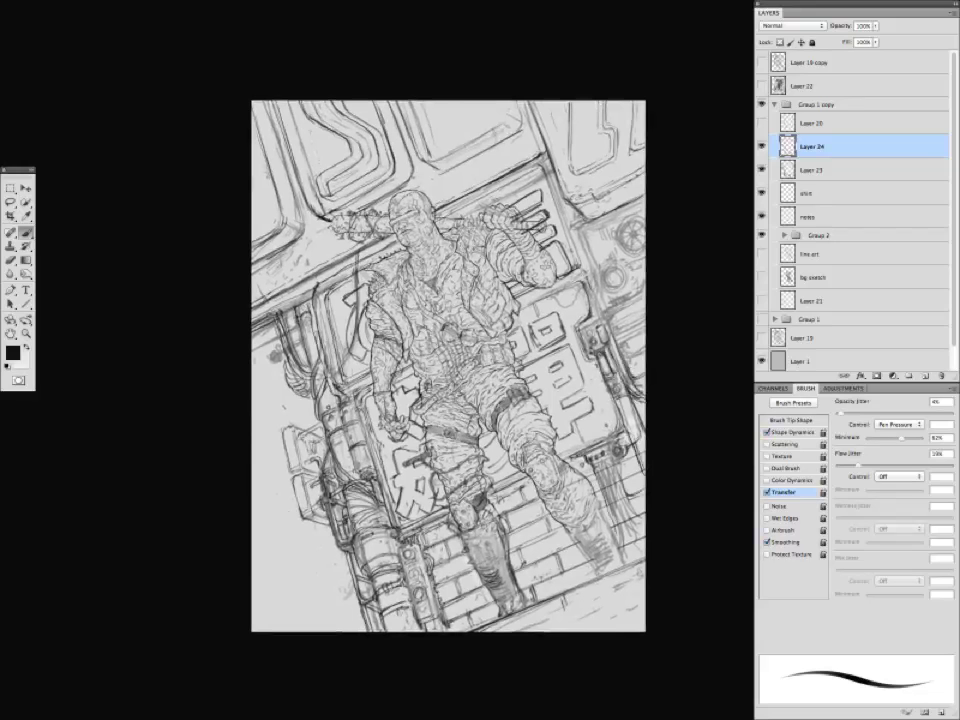
pyautogui.moveTo(460, 350); pyautogui.dragTo(451, 334)
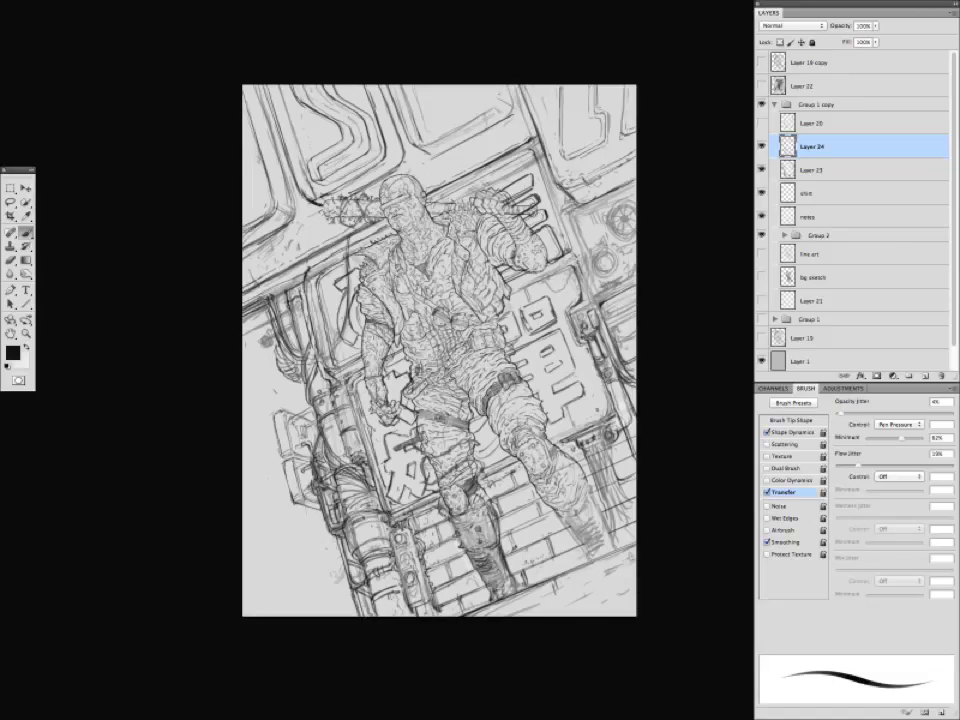
pyautogui.moveTo(377, 441); pyautogui.dragTo(361, 427)
pyautogui.moveTo(442, 361)
pyautogui.mouseDown()
pyautogui.moveTo(414, 386)
pyautogui.moveTo(422, 414)
pyautogui.moveTo(460, 410)
pyautogui.mouseUp()
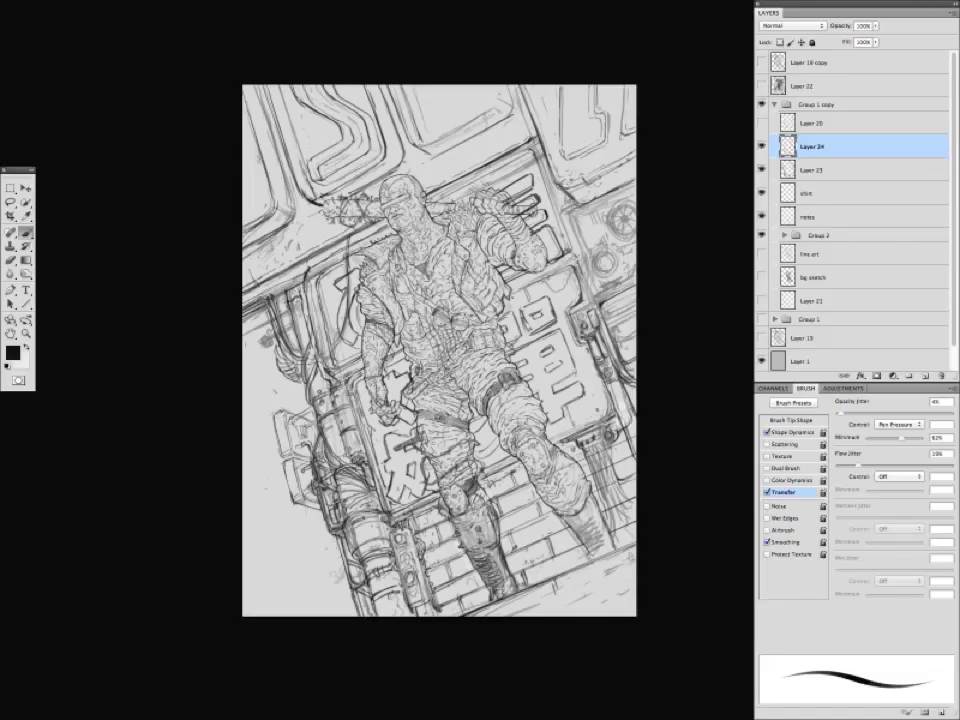
pyautogui.moveTo(382, 224); pyautogui.dragTo(401, 213)
pyautogui.press('Tab')
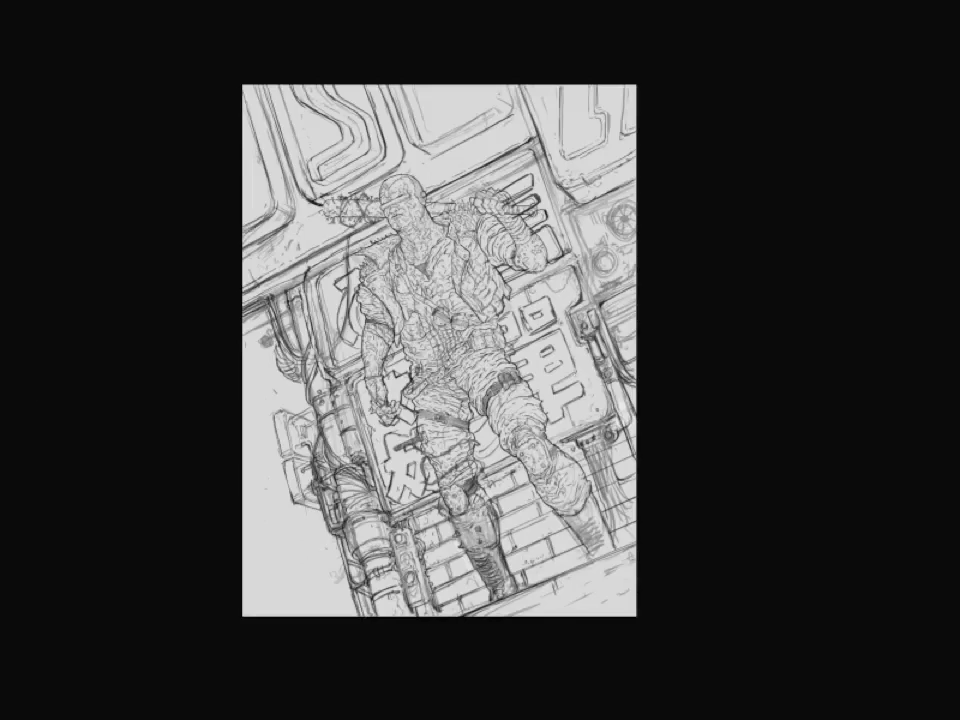
pyautogui.press('Tab')
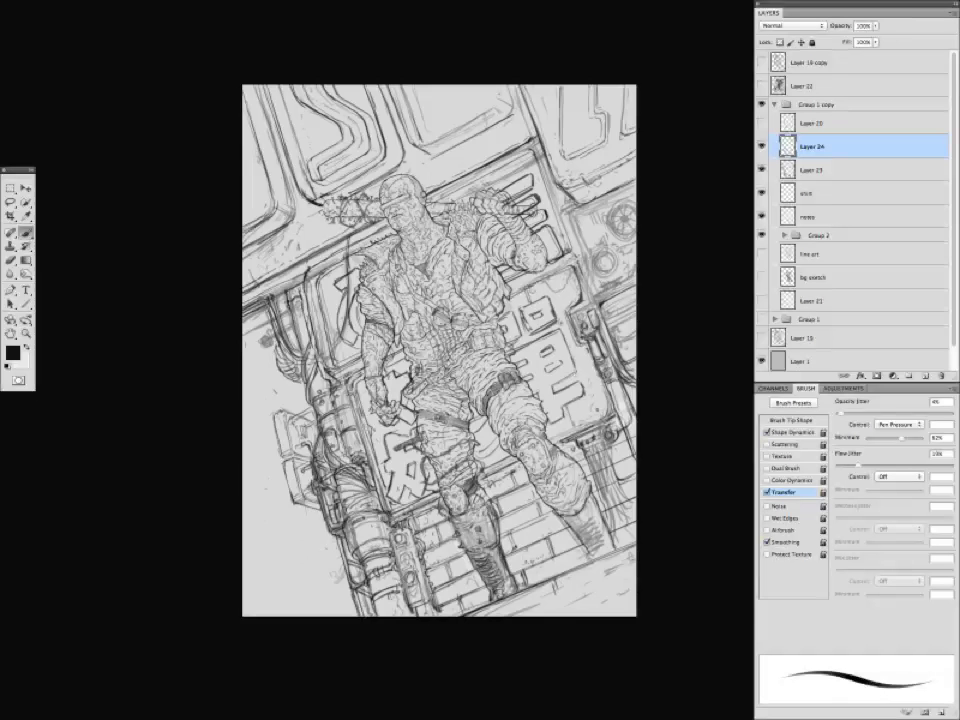
# Draw a narrow upright post in front of the brick wall between the figure's lower legs.
pyautogui.moveTo(374, 356); pyautogui.dragTo(403, 436)
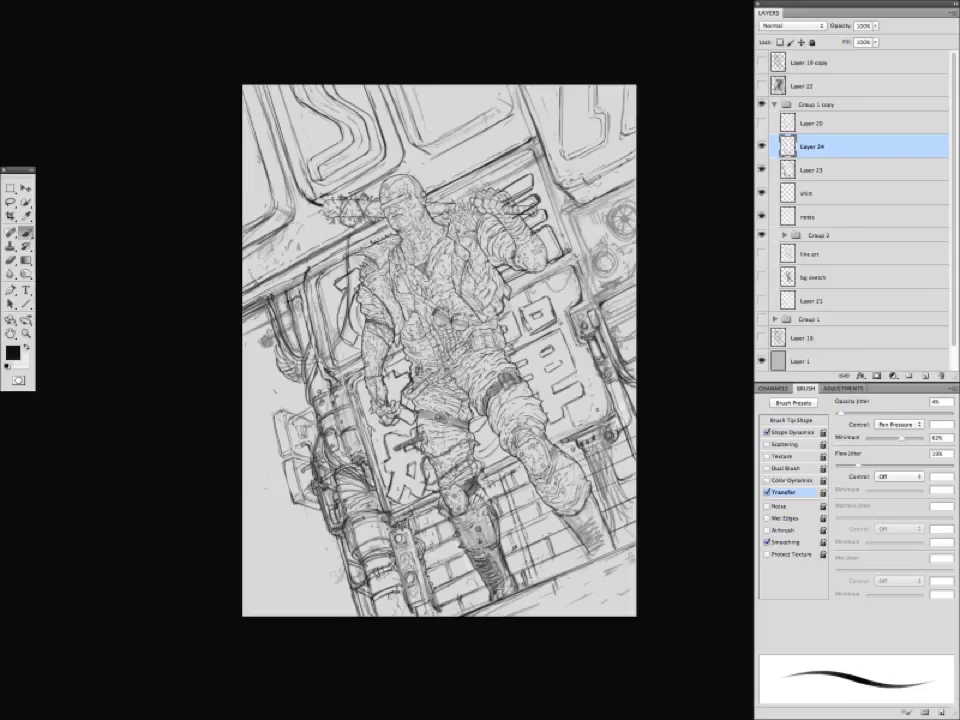
pyautogui.moveTo(382, 378); pyautogui.dragTo(398, 436)
pyautogui.moveTo(386, 360); pyautogui.dragTo(402, 420)
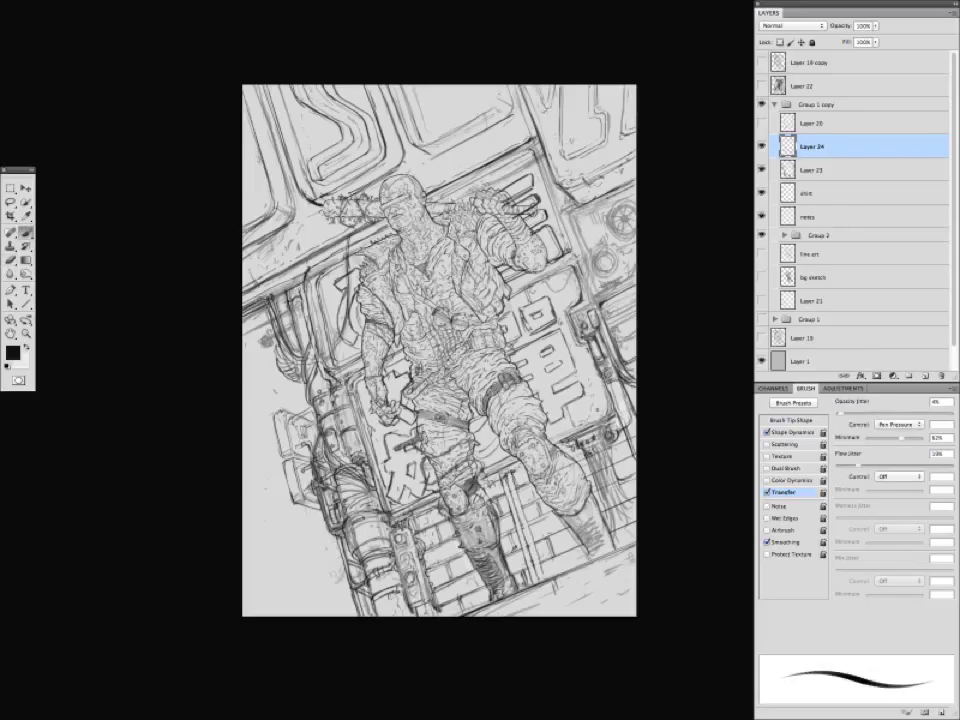
# Redraw the block lettering in the top-right panel and add small wear marks around it.
pyautogui.moveTo(433, 164); pyautogui.dragTo(476, 137)
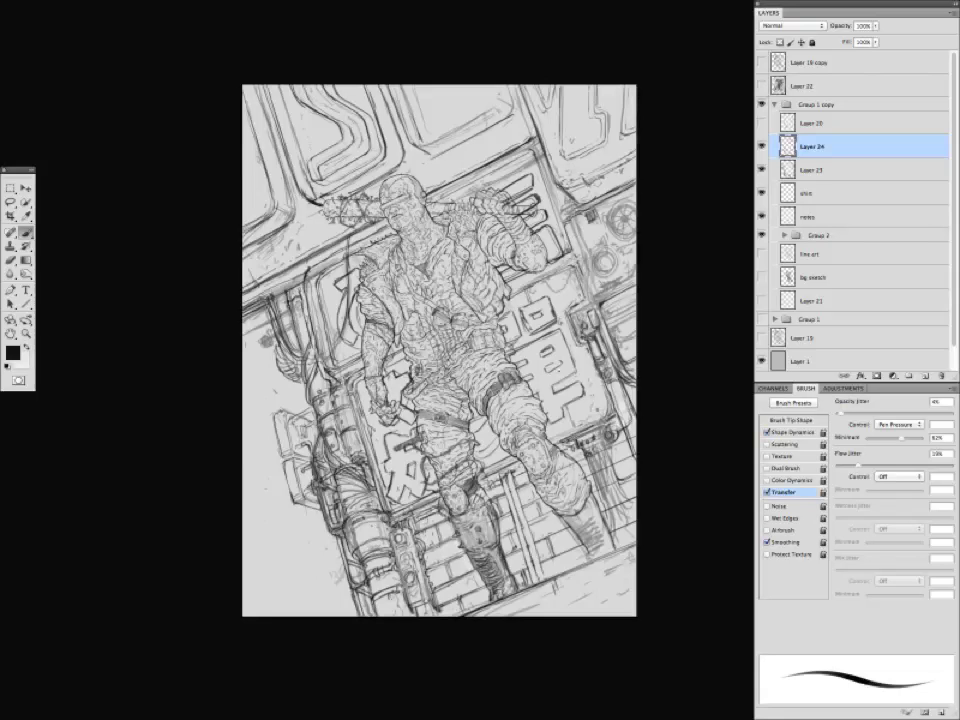
pyautogui.moveTo(441, 202); pyautogui.dragTo(446, 225)
pyautogui.press('e')
pyautogui.hotkey('ctrl', '-')
pyautogui.hotkey('ctrl', '+')
pyautogui.press('b')
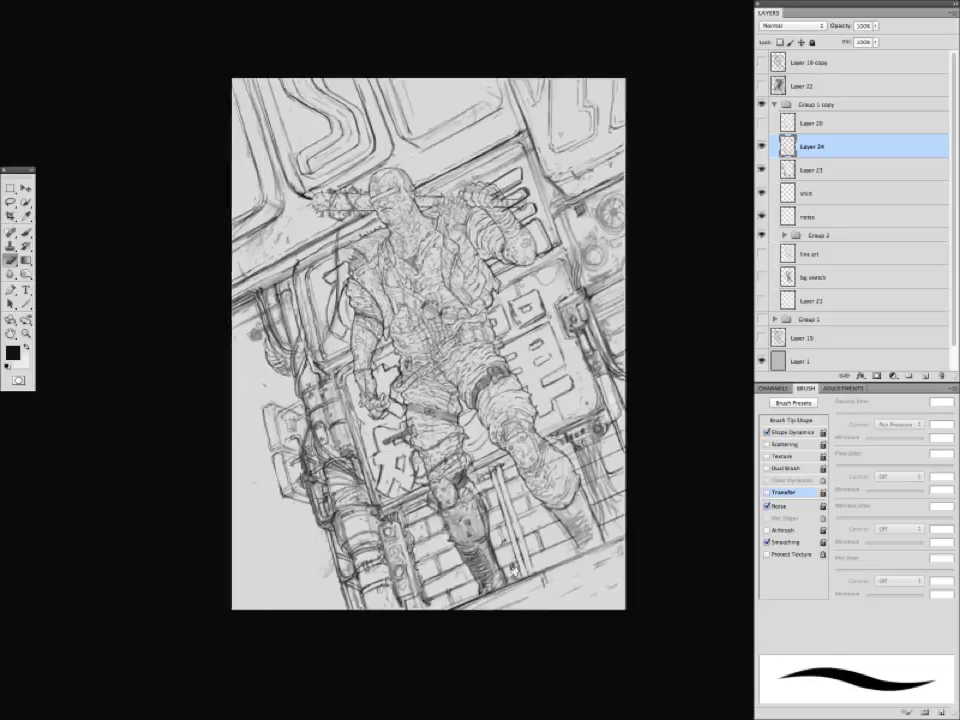
# Draw long parallel lines along the ledge beneath the brick wall at the figure's feet.
pyautogui.moveTo(362, 452)
pyautogui.mouseDown()
pyautogui.moveTo(465, 410)
pyautogui.moveTo(463, 438)
pyautogui.mouseUp()
pyautogui.moveTo(460, 388); pyautogui.dragTo(465, 432)
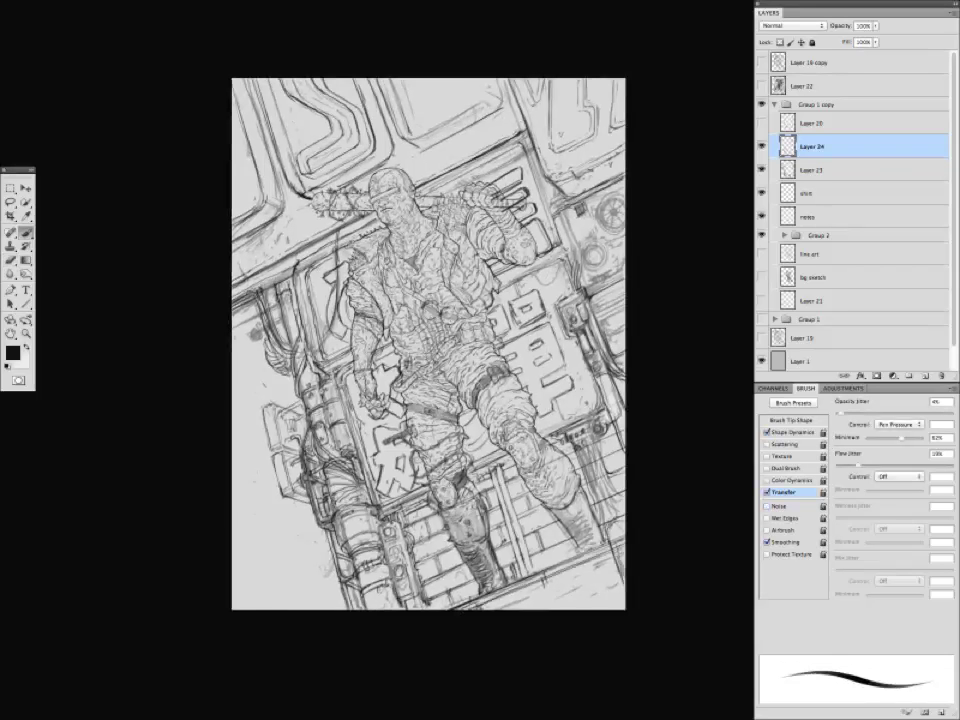
pyautogui.moveTo(386, 456); pyautogui.dragTo(469, 427)
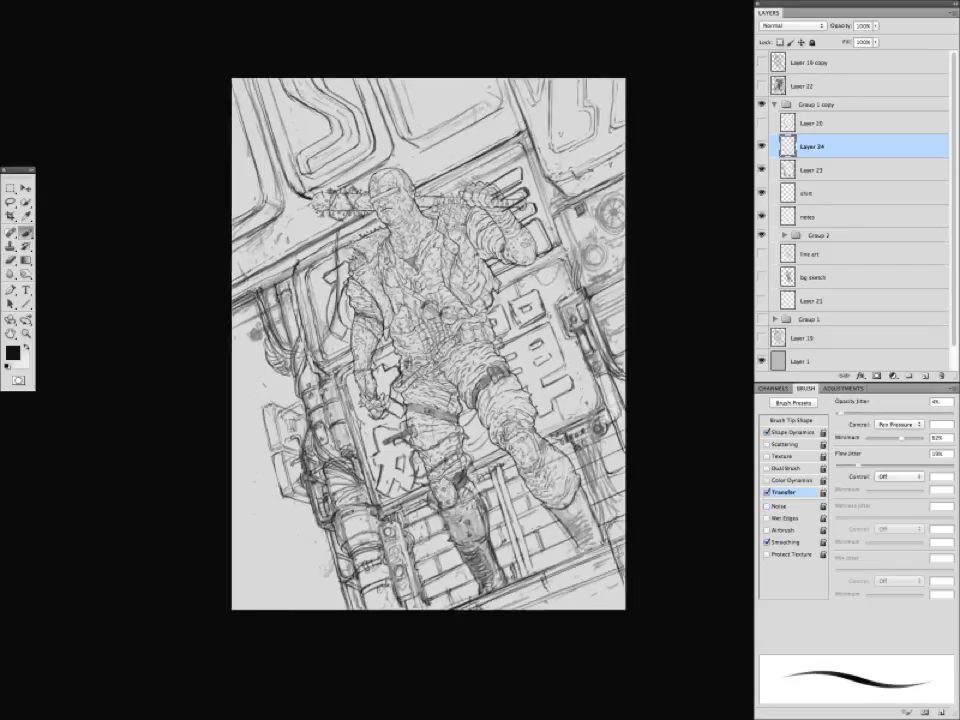
pyautogui.moveTo(393, 456); pyautogui.dragTo(466, 430)
pyautogui.moveTo(399, 456); pyautogui.dragTo(470, 426)
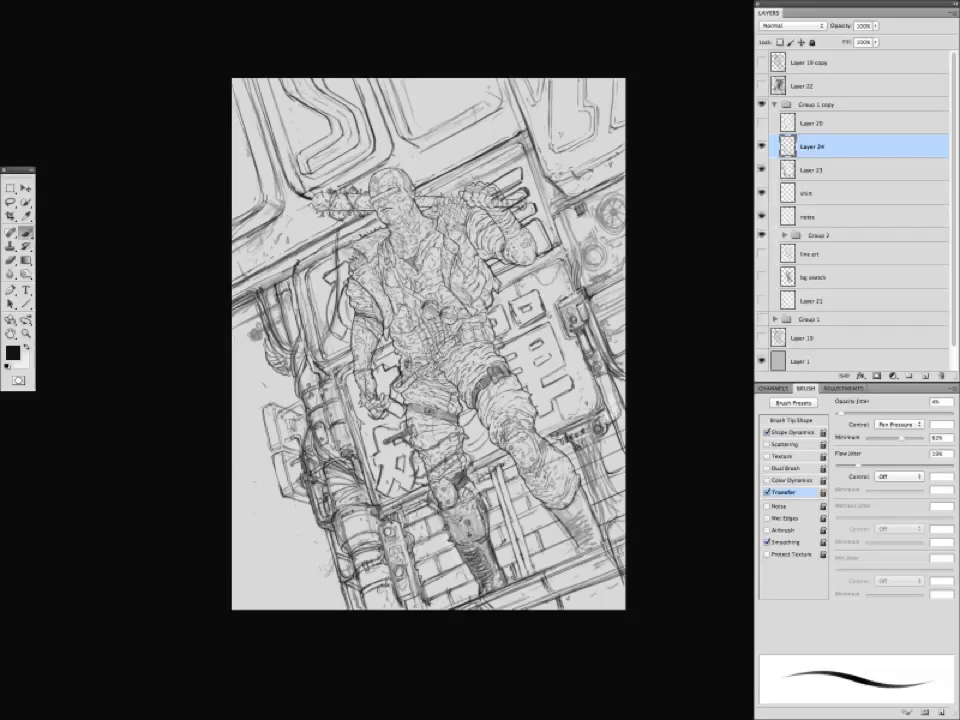
pyautogui.press('Tab')
pyautogui.press('Tab')
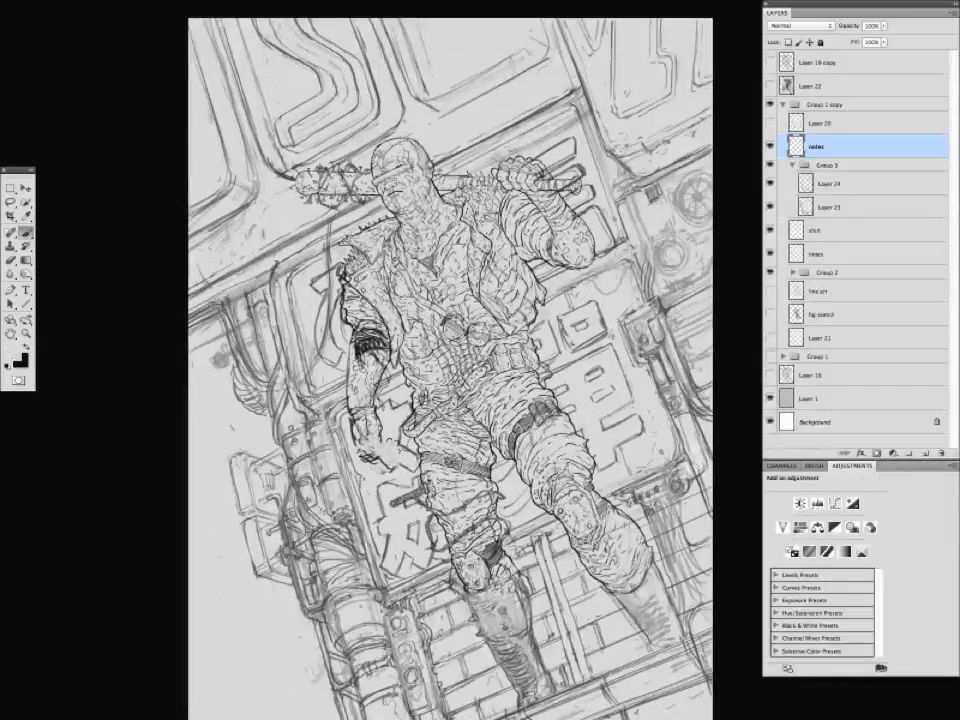
# Try painting over the hanging forearm and hand in the background grey on the upper notes layer.
pyautogui.moveTo(260, 256); pyautogui.dragTo(262, 316)
pyautogui.moveTo(285, 278)
pyautogui.mouseDown()
pyautogui.moveTo(288, 306)
pyautogui.moveTo(290, 278)
pyautogui.mouseUp()
pyautogui.moveTo(270, 314); pyautogui.dragTo(274, 344)
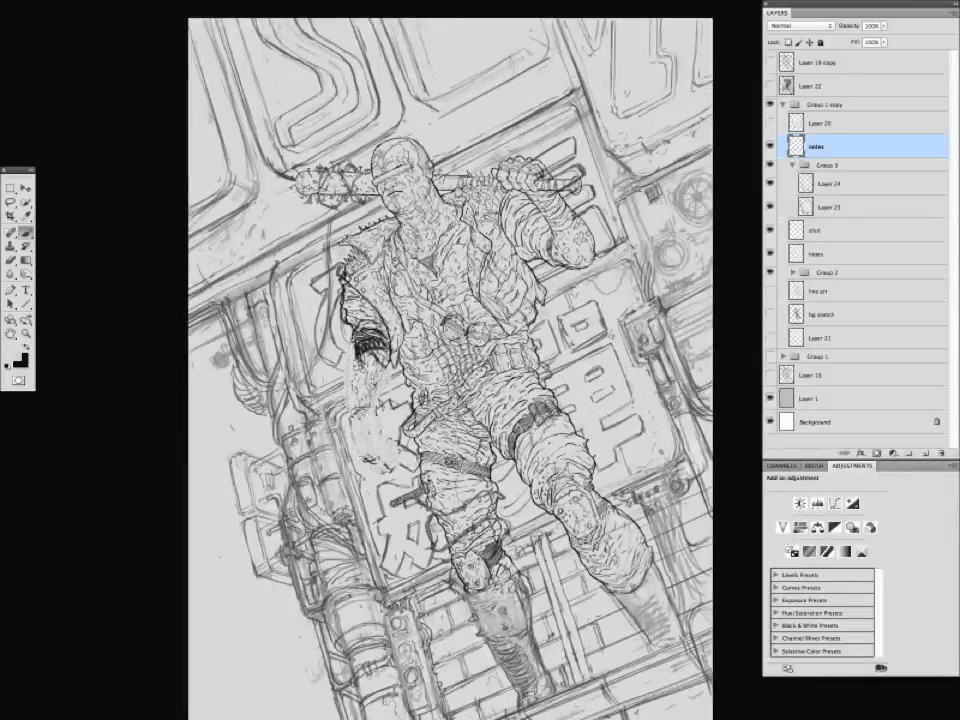
# Try redrawing the hanging forearm and hand below the sleeve cuff in dark strokes.
pyautogui.hotkey('ctrl', '-')
pyautogui.press('x')
pyautogui.moveTo(279, 223); pyautogui.dragTo(290, 252)
pyautogui.moveTo(290, 268); pyautogui.dragTo(303, 283)
pyautogui.moveTo(386, 358); pyautogui.dragTo(392, 420)
pyautogui.moveTo(414, 365); pyautogui.dragTo(409, 416)
pyautogui.moveTo(396, 410); pyautogui.dragTo(400, 428)
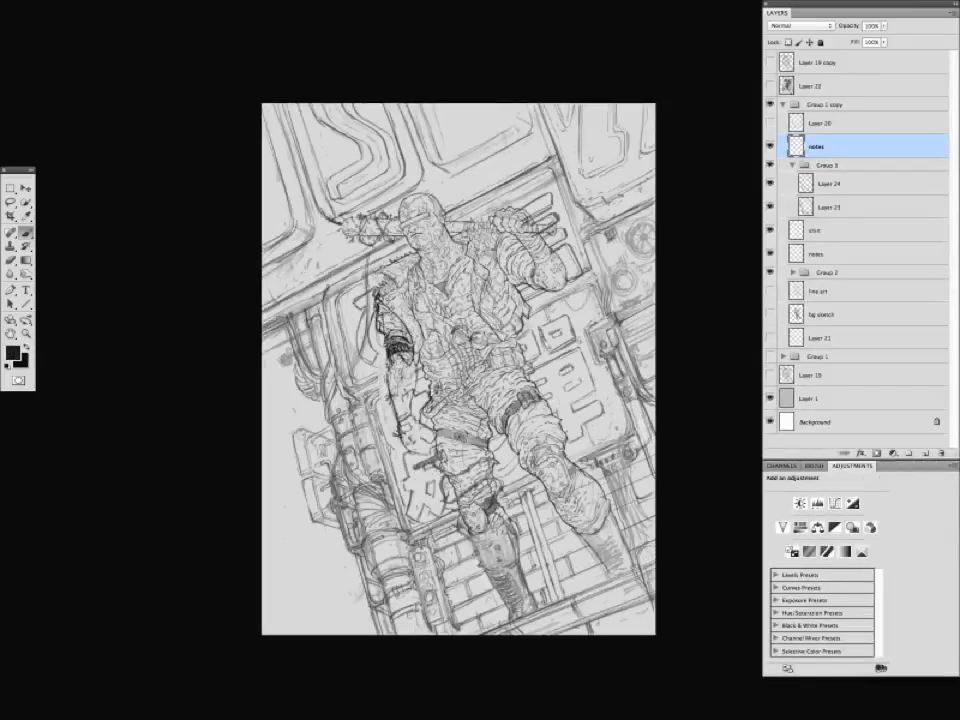
pyautogui.moveTo(306, 314); pyautogui.dragTo(300, 333)
pyautogui.moveTo(312, 288); pyautogui.dragTo(306, 300)
pyautogui.moveTo(307, 313)
pyautogui.mouseDown()
pyautogui.moveTo(303, 321)
pyautogui.moveTo(300, 306)
pyautogui.mouseUp()
pyautogui.press('x')
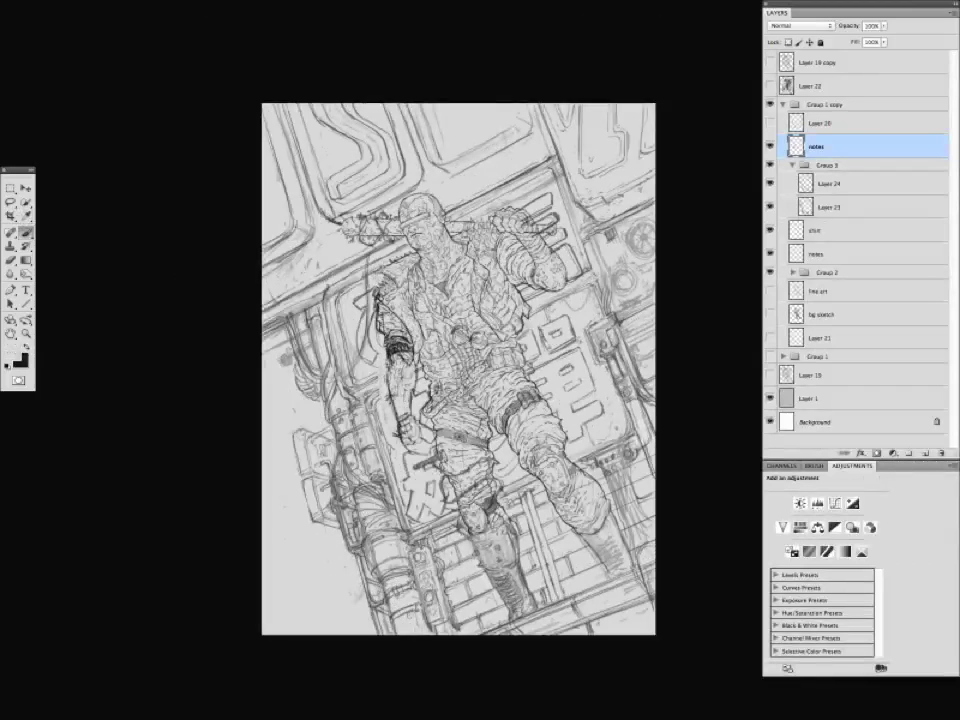
# Clear the redrawn forearm and cover the forearm area with background grey again.
pyautogui.press('x')
pyautogui.moveTo(421, 350); pyautogui.dragTo(401, 403)
pyautogui.moveTo(382, 333); pyautogui.dragTo(378, 346)
pyautogui.press('l')
pyautogui.press('Delete')
pyautogui.moveTo(380, 292)
pyautogui.mouseDown()
pyautogui.moveTo(357, 336)
pyautogui.moveTo(402, 400)
pyautogui.mouseUp()
pyautogui.press('super+z')
pyautogui.press('super+d')
pyautogui.press('c')
pyautogui.press('b')
pyautogui.press('x')
pyautogui.moveTo(392, 404); pyautogui.dragTo(416, 444)
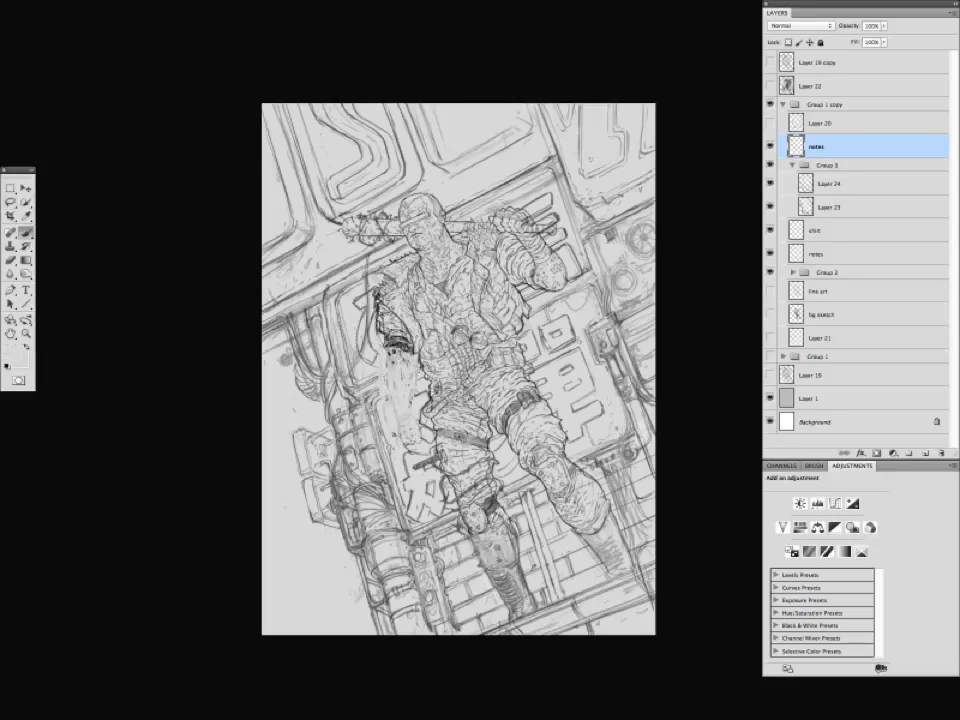
# Try sketching the arm bent upward beside the shoulder toward the bat in rough dark strokes.
pyautogui.moveTo(300, 268)
pyautogui.mouseDown()
pyautogui.moveTo(282, 240)
pyautogui.moveTo(305, 263)
pyautogui.mouseUp()
pyautogui.press('x')
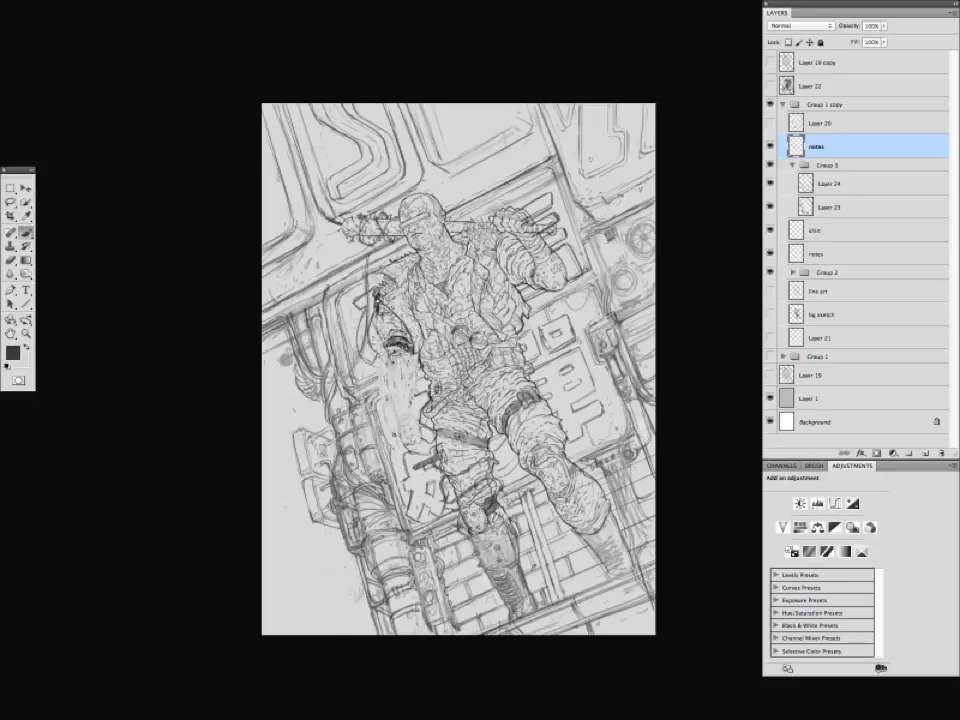
pyautogui.press('super+minus')
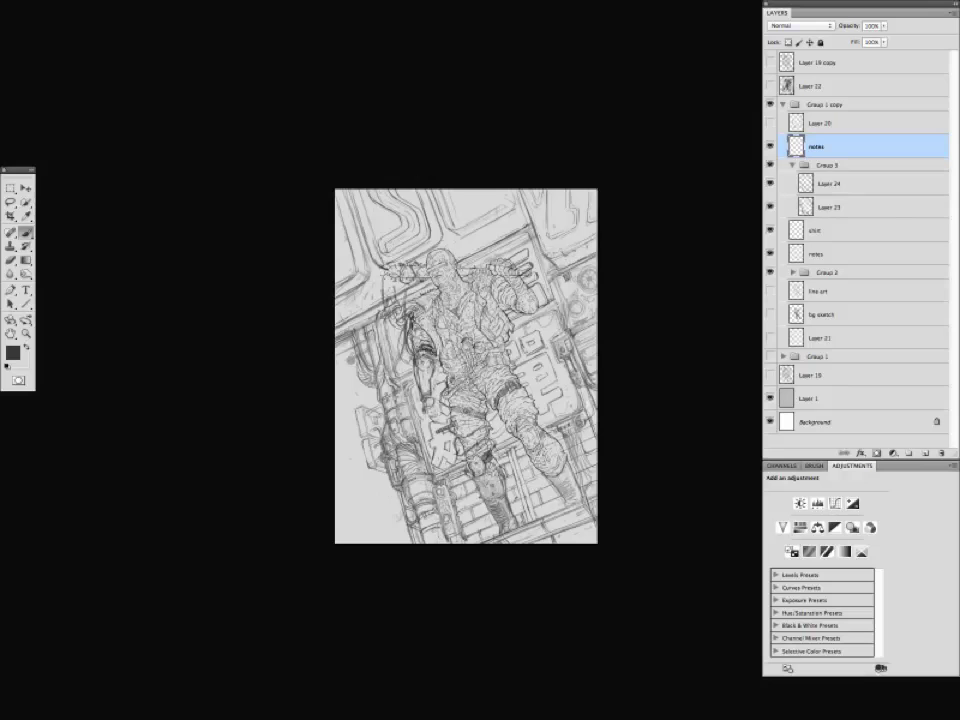
pyautogui.scroll(1, 466, 381)
pyautogui.moveTo(388, 264)
pyautogui.mouseDown()
pyautogui.moveTo(383, 331)
pyautogui.moveTo(399, 339)
pyautogui.mouseUp()
pyautogui.moveTo(390, 331); pyautogui.dragTo(440, 380)
pyautogui.press('x')
pyautogui.moveTo(436, 374)
pyautogui.mouseDown()
pyautogui.moveTo(420, 427)
pyautogui.moveTo(434, 420)
pyautogui.moveTo(406, 391)
pyautogui.mouseUp()
pyautogui.press('x')
pyautogui.press('x')
pyautogui.moveTo(415, 358)
pyautogui.mouseDown()
pyautogui.moveTo(414, 374)
pyautogui.moveTo(430, 374)
pyautogui.mouseUp()
pyautogui.press('x')
pyautogui.moveTo(390, 294)
pyautogui.mouseDown()
pyautogui.moveTo(380, 320)
pyautogui.moveTo(405, 350)
pyautogui.moveTo(402, 282)
pyautogui.mouseUp()
pyautogui.press('e')
pyautogui.press('b')
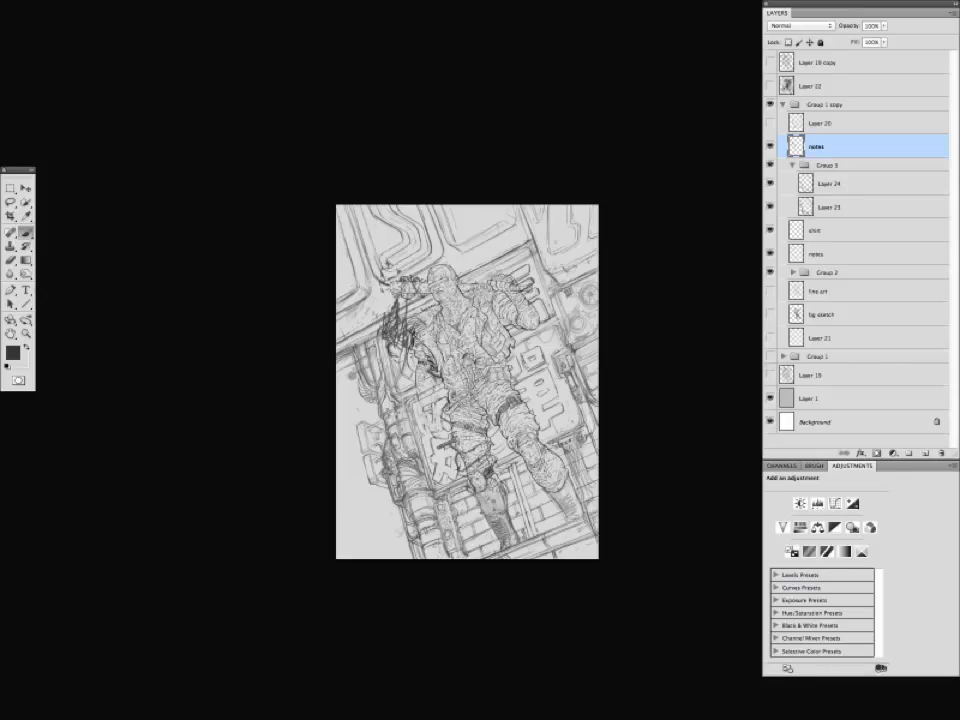
# Delete the rough raised-arm strokes and redraw the arm hanging down from the sleeve to the hand.
pyautogui.press('l')
pyautogui.press('Delete')
pyautogui.hotkey('ctrl', 'd')
pyautogui.press('b')
pyautogui.moveTo(393, 248)
pyautogui.mouseDown()
pyautogui.moveTo(436, 360)
pyautogui.moveTo(416, 384)
pyautogui.moveTo(423, 412)
pyautogui.mouseUp()
pyautogui.moveTo(437, 382); pyautogui.dragTo(436, 429)
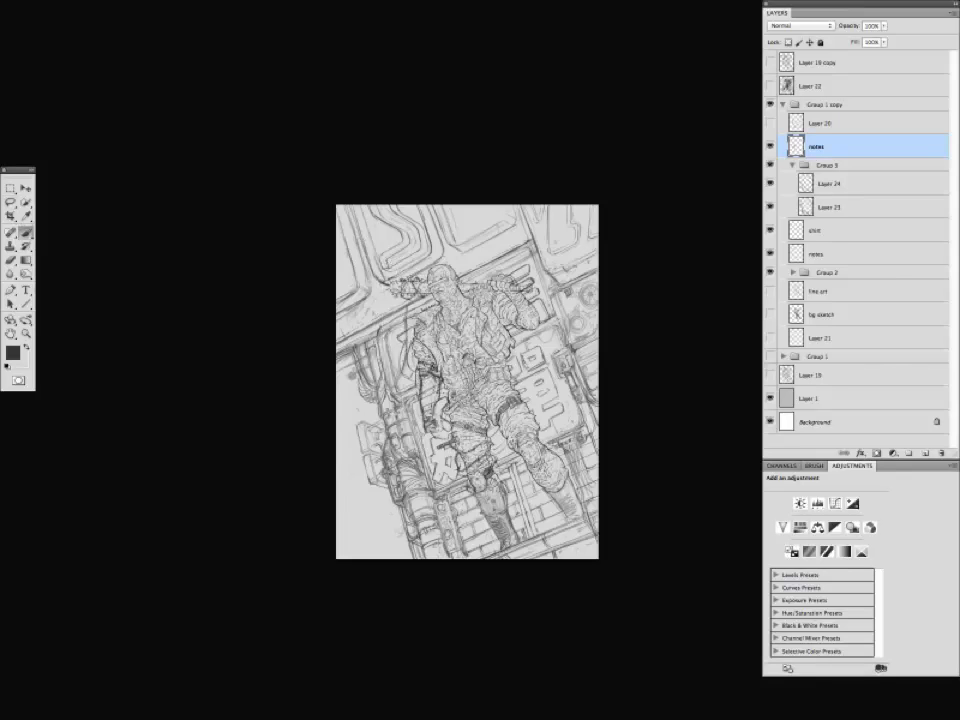
pyautogui.hotkey('ctrl', '+')
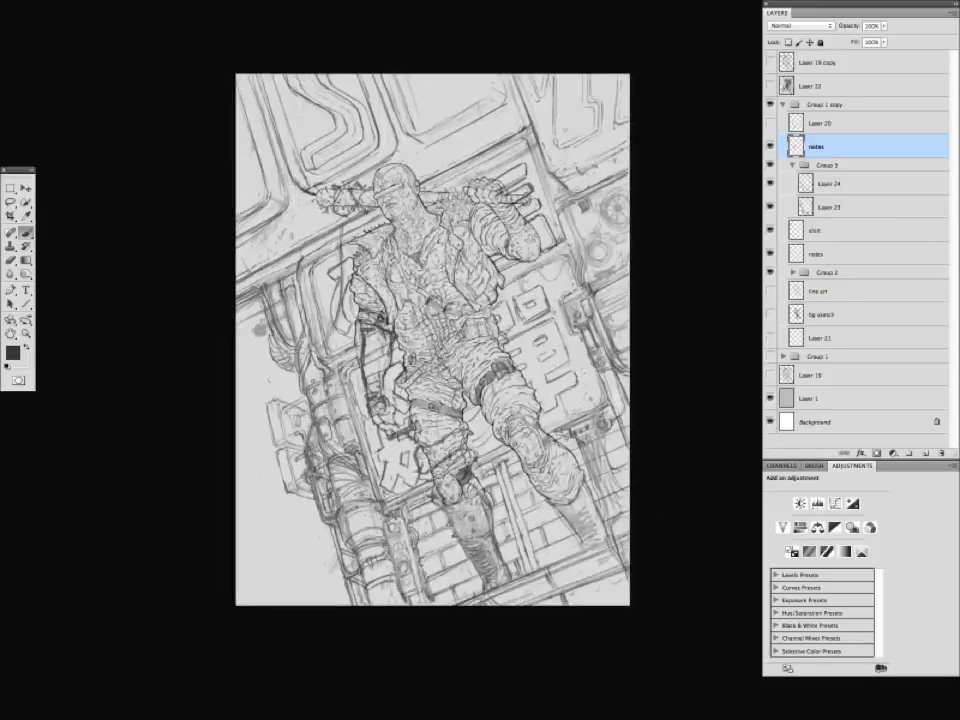
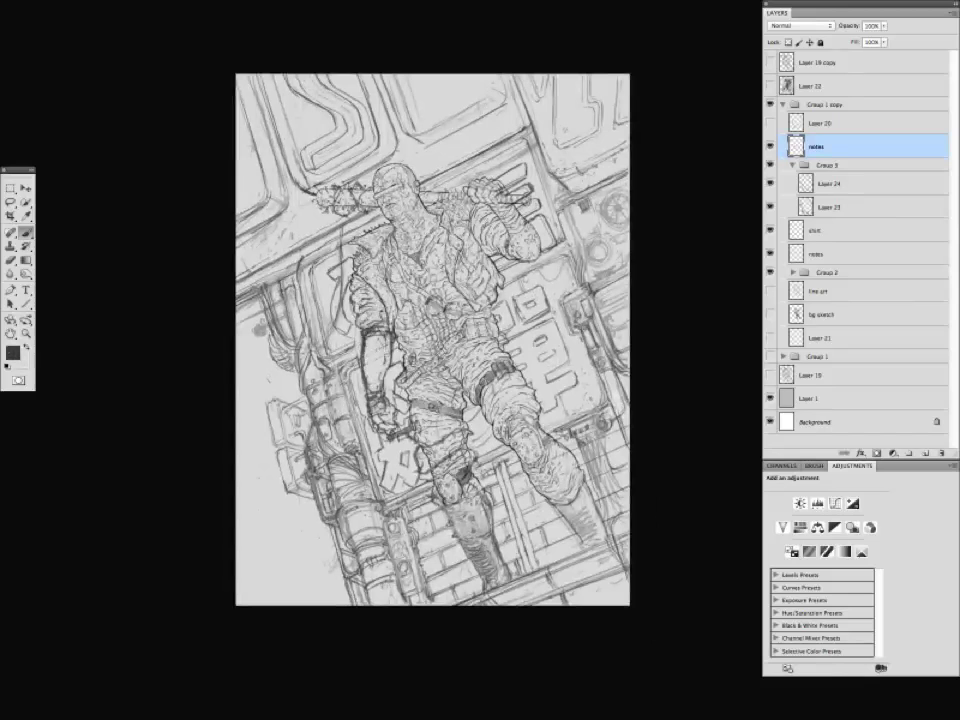
# Adjust the redrawn forearm's shape with a lasso selection and remove its hand sketch.
pyautogui.moveTo(300, 320); pyautogui.dragTo(287, 329)
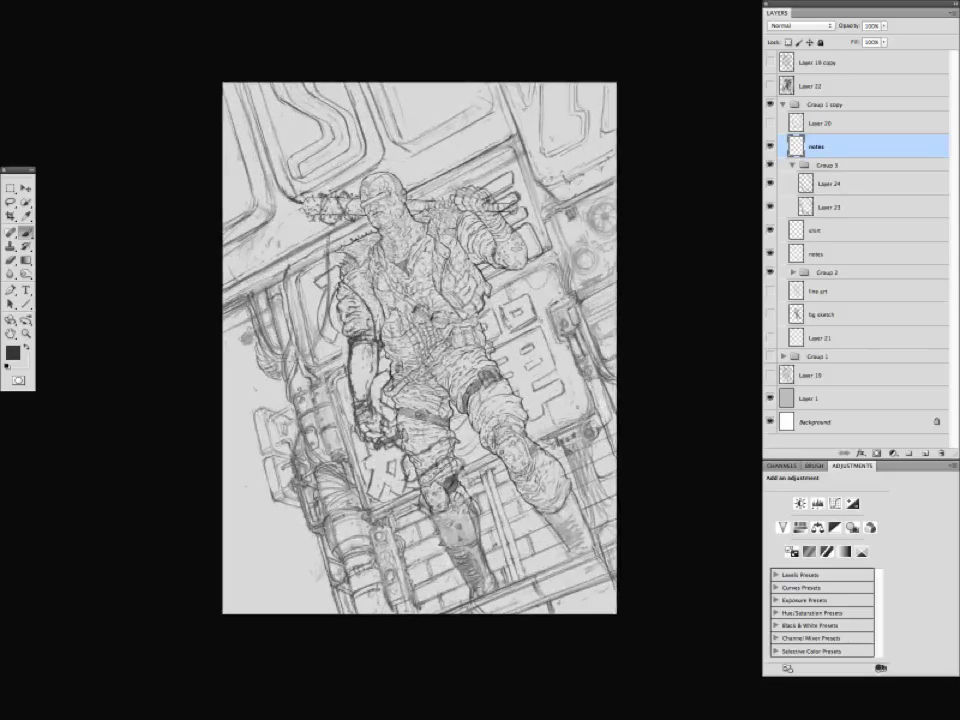
pyautogui.press('x')
pyautogui.press('l')
pyautogui.moveTo(330, 268)
pyautogui.mouseDown()
pyautogui.moveTo(385, 440)
pyautogui.moveTo(347, 441)
pyautogui.mouseUp()
pyautogui.hotkey('ctrl', 'd')
pyautogui.press('b')
pyautogui.moveTo(283, 305); pyautogui.dragTo(280, 299)
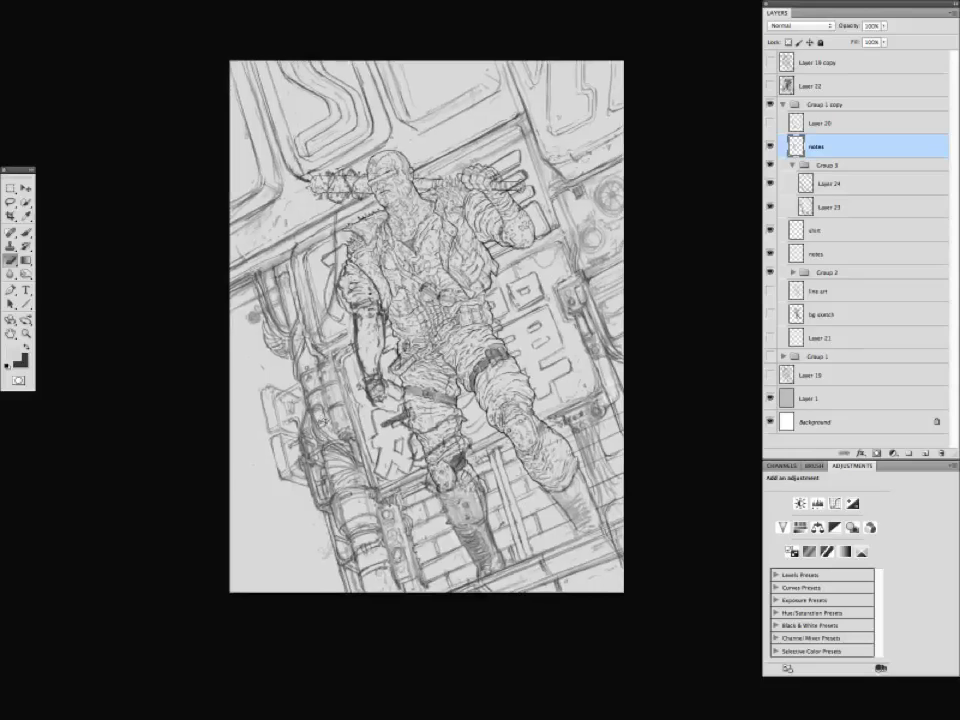
# Sketch a closed fist at the end of the redrawn hanging forearm.
pyautogui.press('b')
pyautogui.press('x')
pyautogui.moveTo(370, 400)
pyautogui.mouseDown()
pyautogui.moveTo(378, 414)
pyautogui.moveTo(396, 398)
pyautogui.mouseUp()
pyautogui.moveTo(376, 412); pyautogui.dragTo(395, 408)
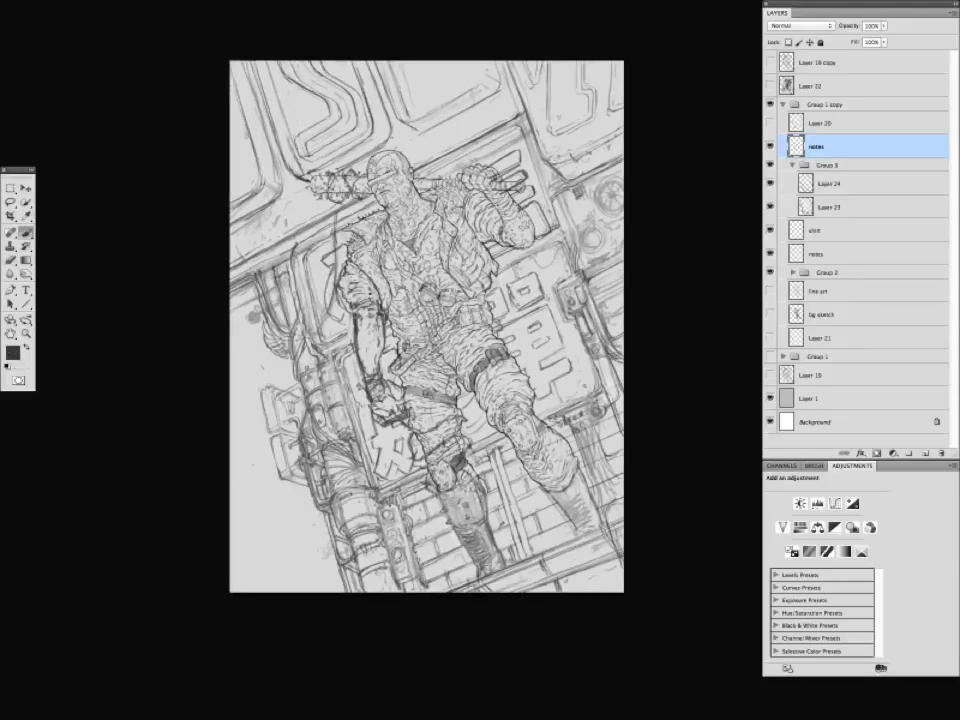
# Add rough strokes at the sleeve and delete the redrawn forearm and fist from the notes layer.
pyautogui.moveTo(331, 270)
pyautogui.mouseDown()
pyautogui.moveTo(370, 303)
pyautogui.moveTo(352, 304)
pyautogui.mouseUp()
pyautogui.press('l')
pyautogui.press('Delete')
pyautogui.hotkey('ctrl', 'd')
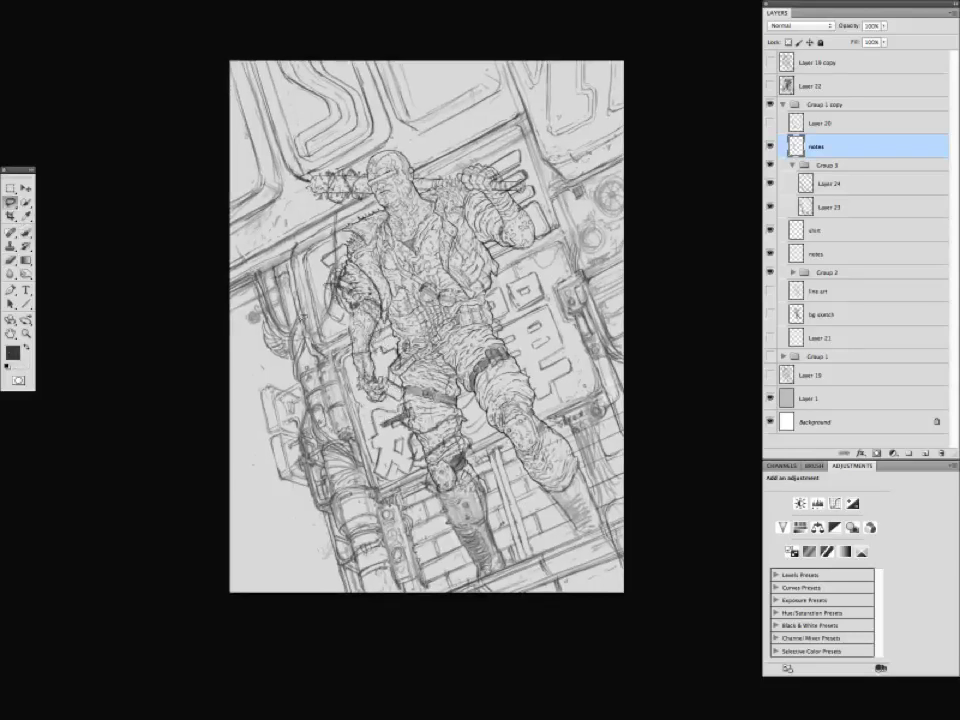
# Paint over the original hanging forearm and hand with the background grey.
pyautogui.press('b')
pyautogui.press('x')
pyautogui.moveTo(380, 400)
pyautogui.mouseDown()
pyautogui.moveTo(370, 315)
pyautogui.moveTo(352, 330)
pyautogui.moveTo(386, 327)
pyautogui.mouseUp()
# Sketch a long diagonal shaft passing behind the figure's head and over both shoulders.
pyautogui.press('x')
pyautogui.moveTo(343, 218)
pyautogui.mouseDown()
pyautogui.moveTo(370, 199)
pyautogui.moveTo(364, 215)
pyautogui.mouseUp()
pyautogui.moveTo(414, 170)
pyautogui.mouseDown()
pyautogui.moveTo(466, 136)
pyautogui.moveTo(431, 178)
pyautogui.mouseUp()
pyautogui.press('x')
pyautogui.moveTo(418, 172); pyautogui.dragTo(460, 146)
pyautogui.moveTo(372, 204); pyautogui.dragTo(358, 215)
pyautogui.press('x')
pyautogui.moveTo(346, 219); pyautogui.dragTo(374, 198)
pyautogui.moveTo(438, 162); pyautogui.dragTo(423, 178)
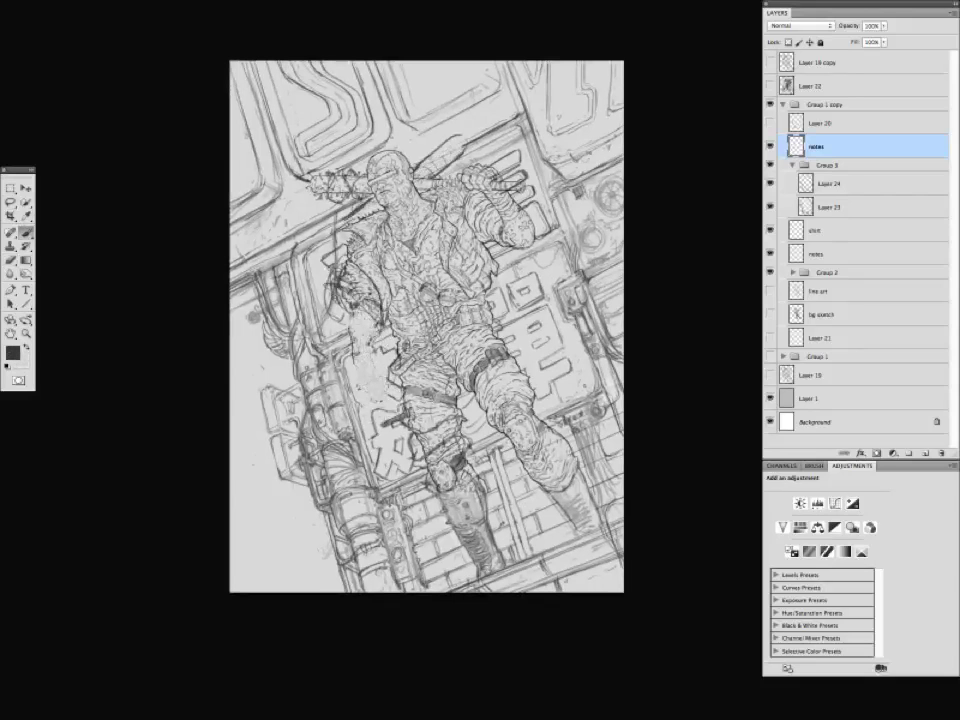
# Sketch the arm bent sharply upward on the notes layer, with a fist gripping the diagonal shaft above the shoulder.
pyautogui.moveTo(308, 248)
pyautogui.mouseDown()
pyautogui.moveTo(318, 268)
pyautogui.moveTo(326, 231)
pyautogui.mouseUp()
pyautogui.moveTo(303, 246); pyautogui.dragTo(321, 260)
pyautogui.moveTo(311, 243); pyautogui.dragTo(338, 223)
pyautogui.moveTo(325, 231)
pyautogui.mouseDown()
pyautogui.moveTo(350, 249)
pyautogui.moveTo(310, 302)
pyautogui.moveTo(368, 270)
pyautogui.moveTo(352, 244)
pyautogui.mouseUp()
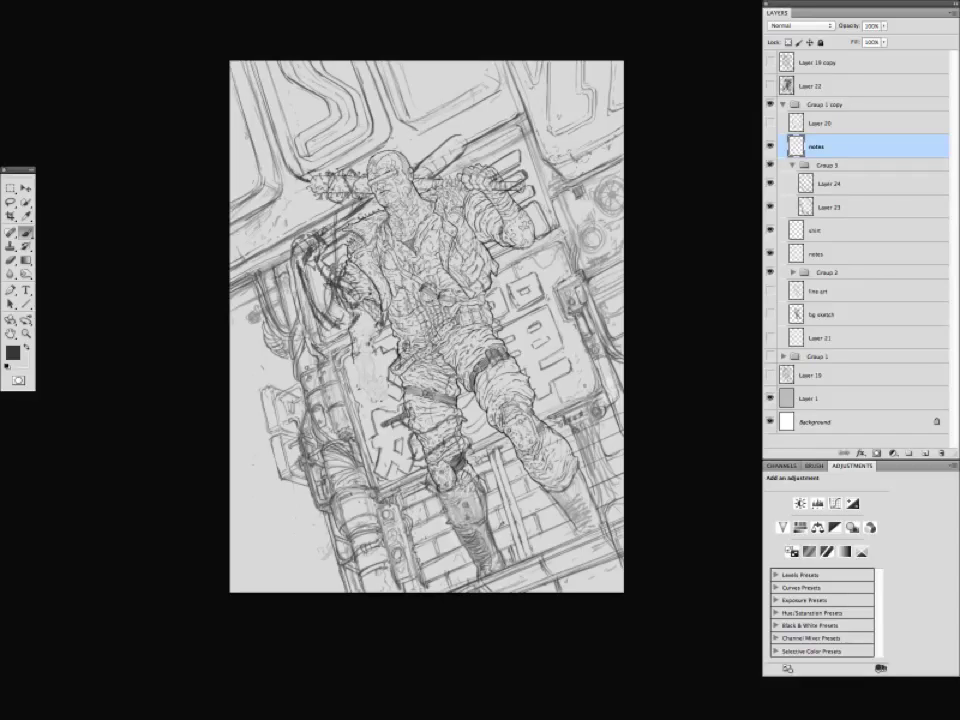
pyautogui.moveTo(346, 294); pyautogui.dragTo(374, 260)
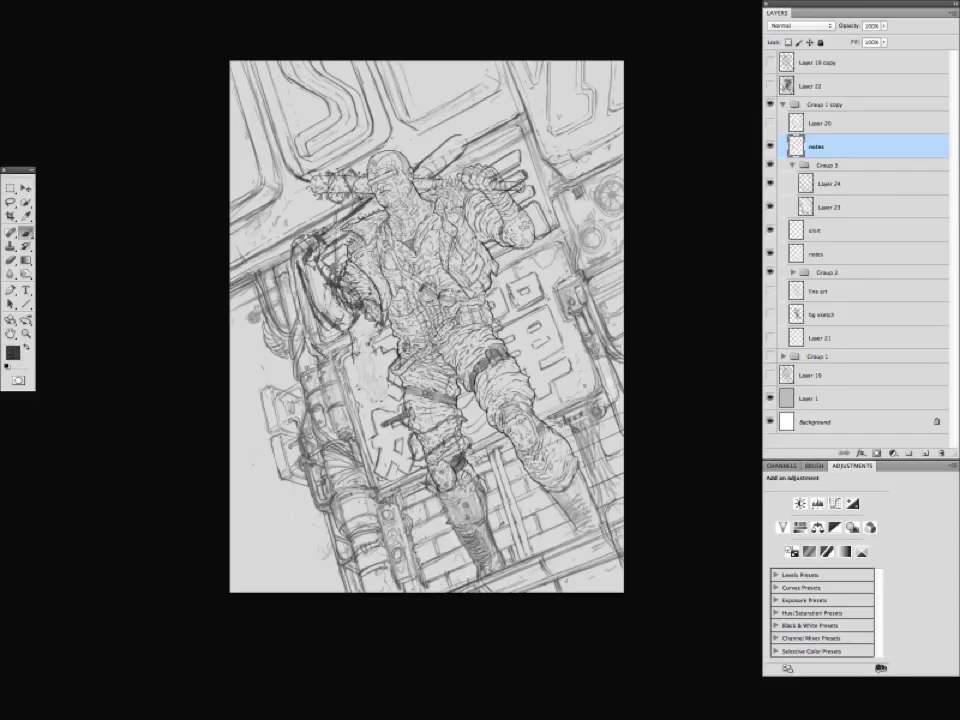
pyautogui.moveTo(318, 126); pyautogui.dragTo(346, 100)
pyautogui.moveTo(318, 248)
pyautogui.mouseDown()
pyautogui.moveTo(330, 300)
pyautogui.moveTo(352, 300)
pyautogui.moveTo(344, 312)
pyautogui.moveTo(342, 262)
pyautogui.moveTo(306, 218)
pyautogui.moveTo(320, 274)
pyautogui.moveTo(334, 262)
pyautogui.moveTo(328, 329)
pyautogui.mouseUp()
pyautogui.press('e')
pyautogui.moveTo(302, 270)
pyautogui.mouseDown()
pyautogui.moveTo(306, 240)
pyautogui.moveTo(337, 266)
pyautogui.moveTo(338, 281)
pyautogui.mouseUp()
pyautogui.press('b')
pyautogui.moveTo(319, 281); pyautogui.dragTo(342, 299)
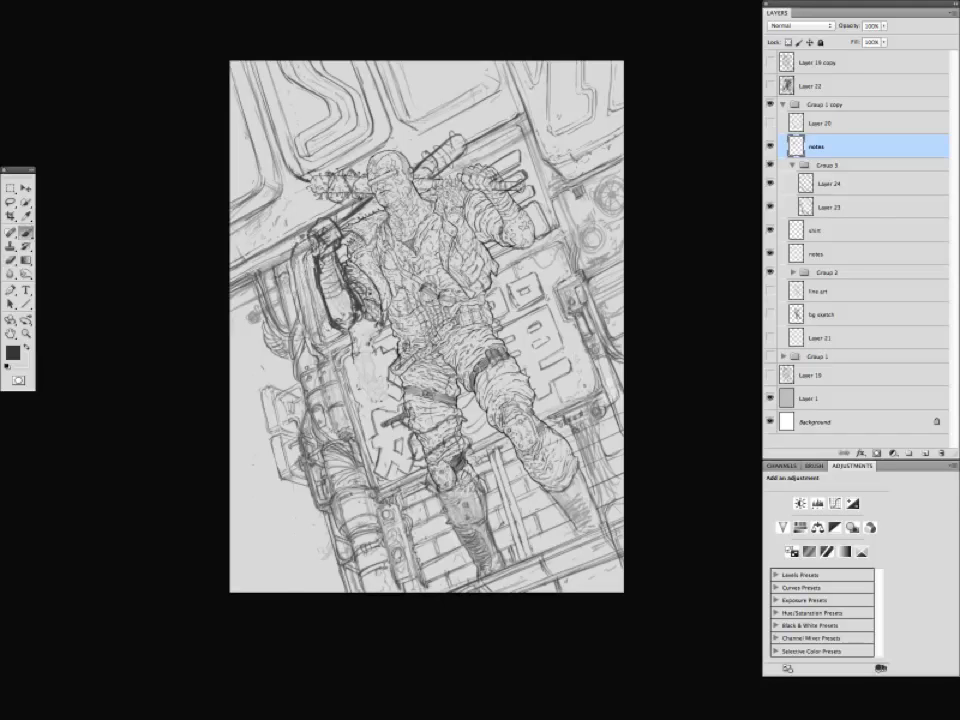
# Sketch the weapon's handle extending past the raised fist and its rounded end behind the opposite shoulder.
pyautogui.moveTo(314, 242); pyautogui.dragTo(297, 262)
pyautogui.moveTo(302, 249); pyautogui.dragTo(288, 267)
pyautogui.moveTo(250, 505); pyautogui.dragTo(252, 518)
pyautogui.moveTo(411, 183); pyautogui.dragTo(437, 161)
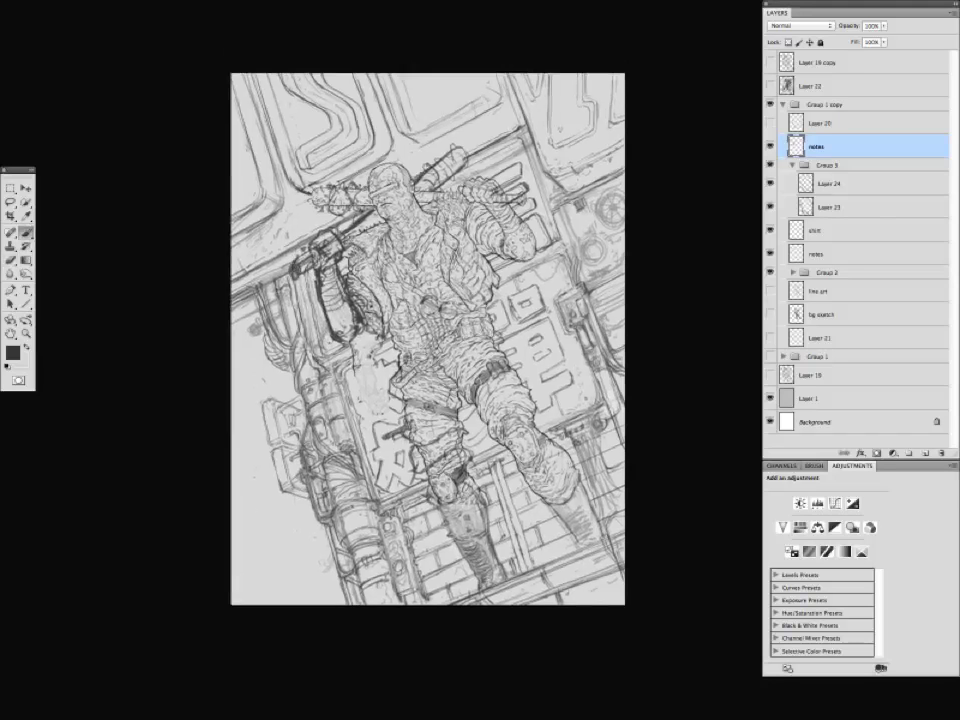
pyautogui.moveTo(257, 477); pyautogui.dragTo(254, 452)
pyautogui.moveTo(400, 300); pyautogui.dragTo(397, 294)
pyautogui.moveTo(287, 218)
pyautogui.mouseDown()
pyautogui.moveTo(272, 229)
pyautogui.moveTo(294, 240)
pyautogui.mouseUp()
pyautogui.moveTo(370, 190); pyautogui.dragTo(364, 212)
pyautogui.moveTo(400, 300); pyautogui.dragTo(398, 306)
pyautogui.moveTo(372, 192); pyautogui.dragTo(367, 206)
pyautogui.moveTo(272, 242); pyautogui.dragTo(294, 247)
pyautogui.moveTo(246, 161); pyautogui.dragTo(237, 172)
pyautogui.moveTo(245, 175); pyautogui.dragTo(238, 183)
pyautogui.hotkey('ctrl', '-')
pyautogui.hotkey('ctrl', '+')
pyautogui.moveTo(290, 250); pyautogui.dragTo(330, 215)
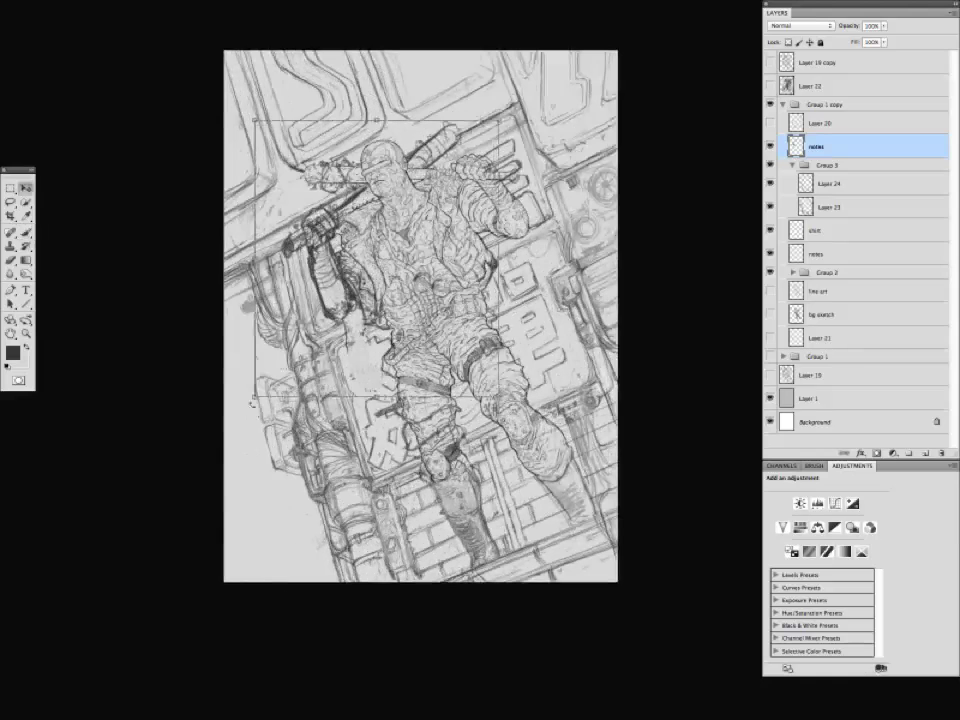
# Hide the bent-arm notes and paint over the original hanging forearm and hand in background grey on a new layer.
pyautogui.moveTo(400, 182); pyautogui.dragTo(450, 160)
pyautogui.press('c')
pyautogui.press('b')
pyautogui.moveTo(255, 245)
pyautogui.mouseDown()
pyautogui.moveTo(282, 258)
pyautogui.moveTo(288, 294)
pyautogui.mouseUp()
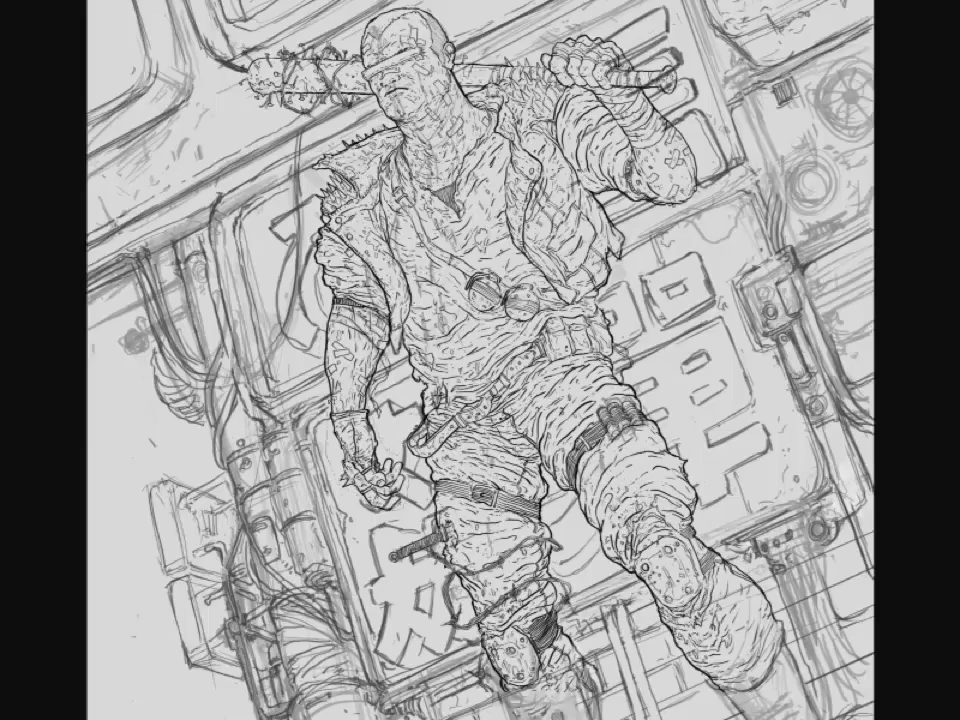
pyautogui.moveTo(324, 300); pyautogui.dragTo(292, 373)
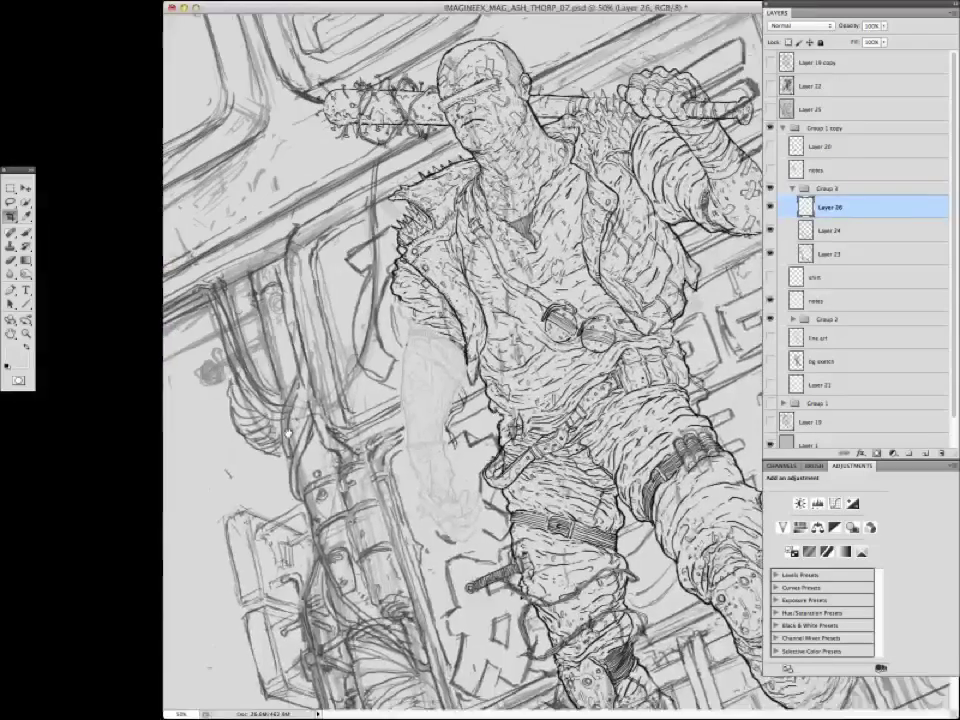
pyautogui.hotkey('ctrl', '0')
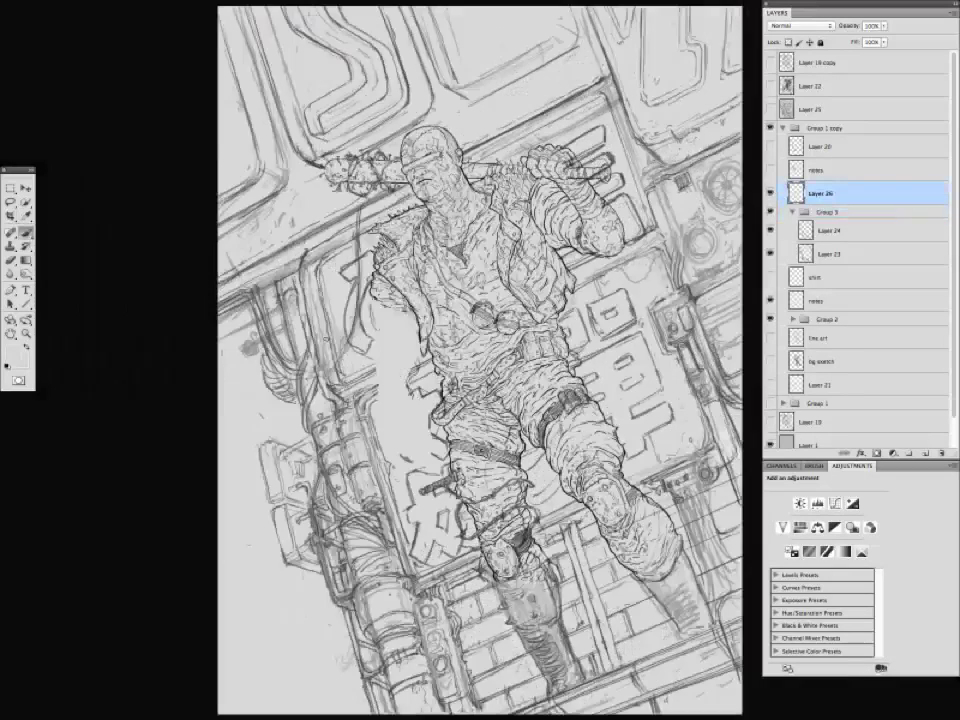
pyautogui.keyDown('alt'); pyautogui.click(418, 333); pyautogui.keyUp('alt')
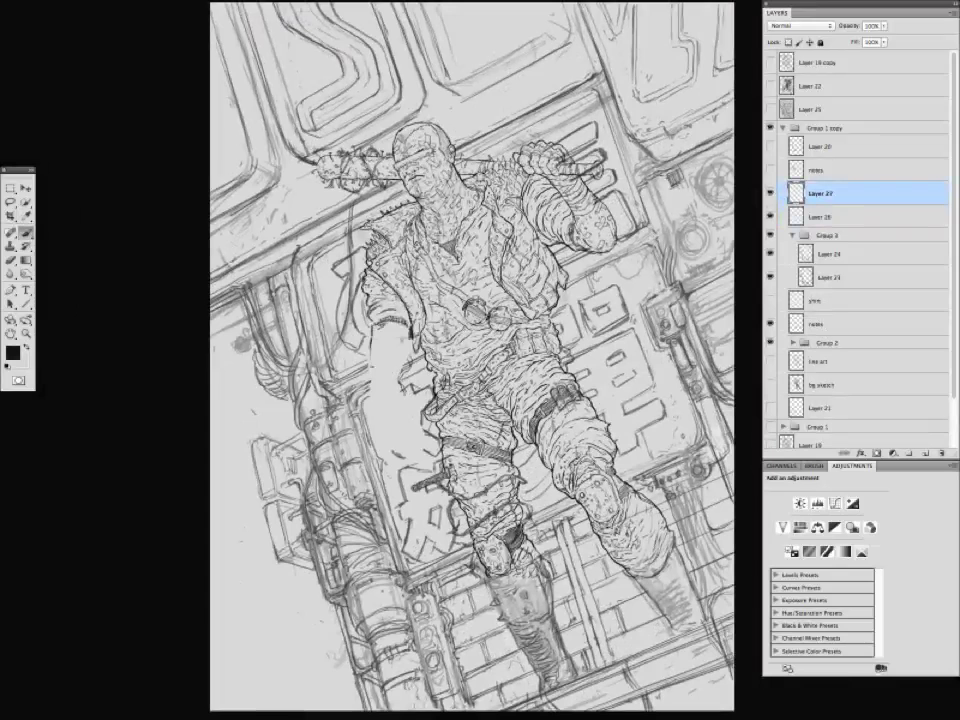
# Outline a new hanging forearm in black below the sleeve, on a separate layer above the grey cover.
pyautogui.moveTo(386, 246)
pyautogui.mouseDown()
pyautogui.moveTo(365, 310)
pyautogui.moveTo(398, 387)
pyautogui.mouseUp()
pyautogui.moveTo(370, 358)
pyautogui.mouseDown()
pyautogui.moveTo(376, 396)
pyautogui.moveTo(397, 399)
pyautogui.mouseUp()
pyautogui.moveTo(460, 403); pyautogui.dragTo(447, 433)
pyautogui.press('super+minus')
pyautogui.moveTo(373, 389); pyautogui.dragTo(386, 399)
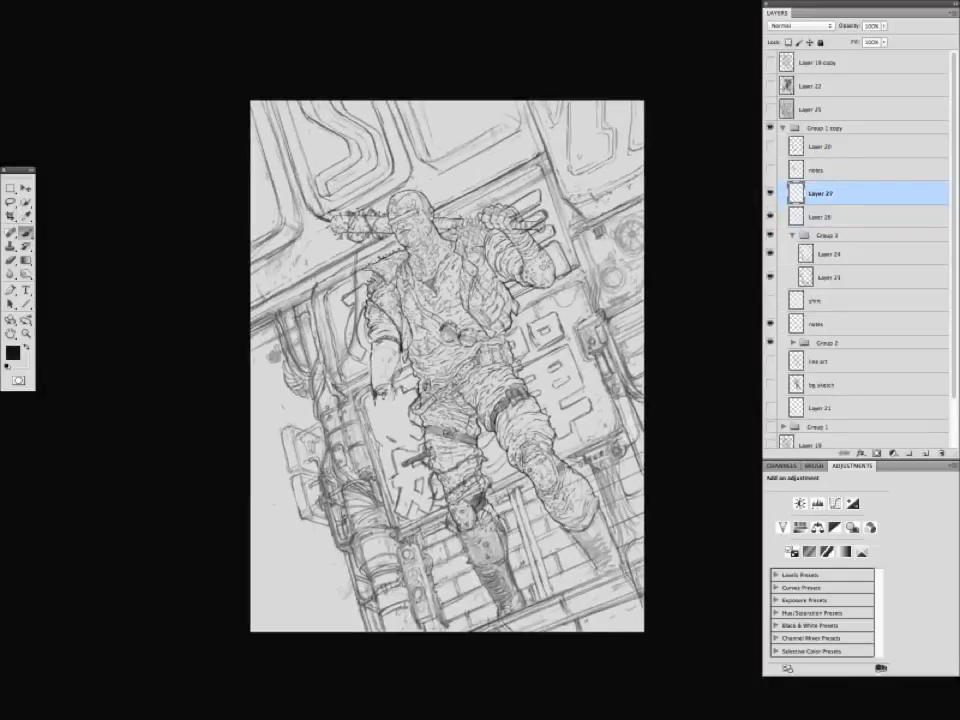
# Rework the forearm's edges and sketch the wrist wraps and the back of the hand.
pyautogui.moveTo(338, 349)
pyautogui.mouseDown()
pyautogui.moveTo(308, 397)
pyautogui.moveTo(362, 473)
pyautogui.mouseUp()
pyautogui.press('x')
pyautogui.press('x')
pyautogui.press('x')
pyautogui.press('x')
pyautogui.moveTo(346, 462)
pyautogui.mouseDown()
pyautogui.moveTo(367, 450)
pyautogui.moveTo(366, 482)
pyautogui.moveTo(378, 487)
pyautogui.mouseUp()
pyautogui.moveTo(372, 470); pyautogui.dragTo(372, 488)
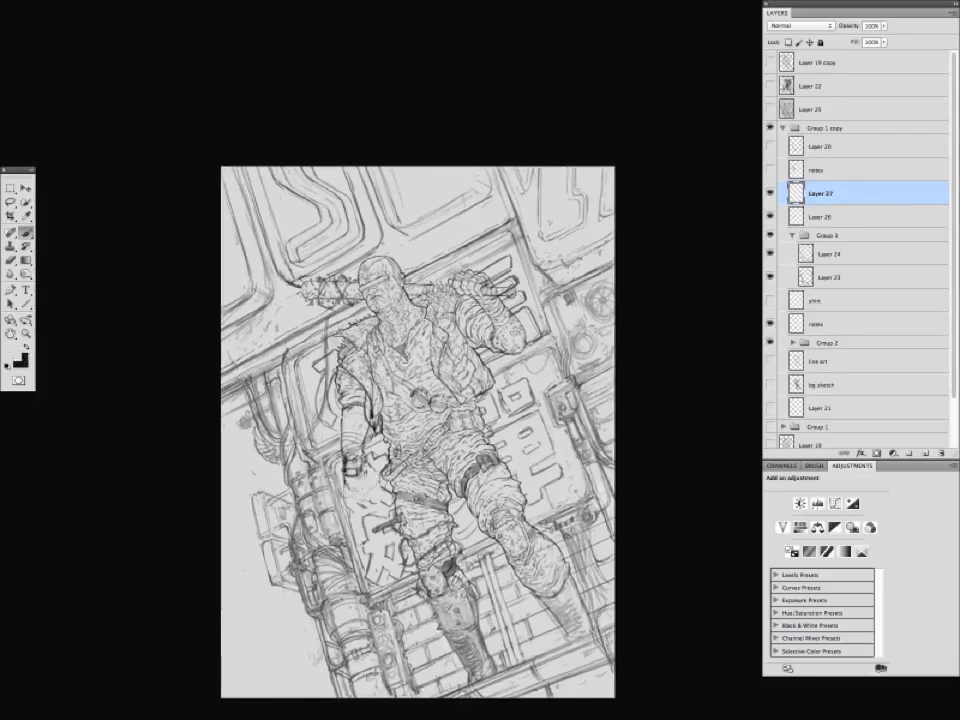
# Sketch the curled fingers of the hanging hand and correct their shape with background grey.
pyautogui.moveTo(274, 347)
pyautogui.mouseDown()
pyautogui.moveTo(262, 356)
pyautogui.moveTo(272, 366)
pyautogui.moveTo(258, 368)
pyautogui.moveTo(264, 360)
pyautogui.mouseUp()
pyautogui.moveTo(345, 481); pyautogui.dragTo(356, 498)
pyautogui.moveTo(349, 489)
pyautogui.mouseDown()
pyautogui.moveTo(367, 499)
pyautogui.moveTo(362, 487)
pyautogui.mouseUp()
pyautogui.moveTo(359, 473); pyautogui.dragTo(370, 485)
pyautogui.moveTo(343, 477); pyautogui.dragTo(338, 494)
pyautogui.moveTo(340, 465); pyautogui.dragTo(345, 500)
pyautogui.press('x')
pyautogui.moveTo(362, 434)
pyautogui.mouseDown()
pyautogui.moveTo(366, 478)
pyautogui.moveTo(363, 464)
pyautogui.mouseUp()
pyautogui.press('x')
pyautogui.press('x')
pyautogui.press('x')
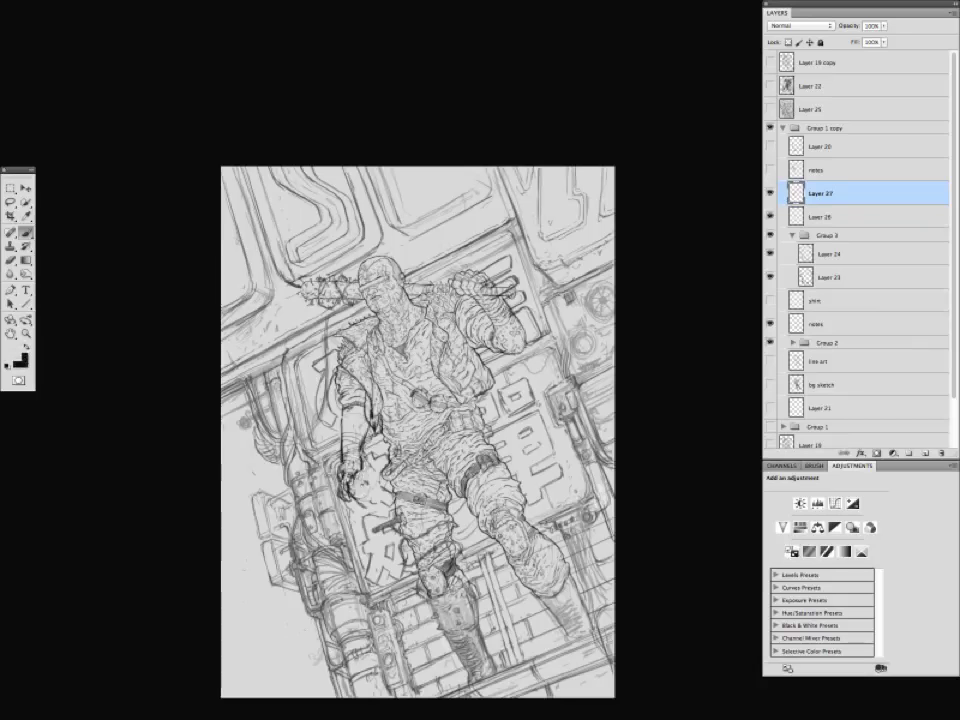
pyautogui.press('Tab')
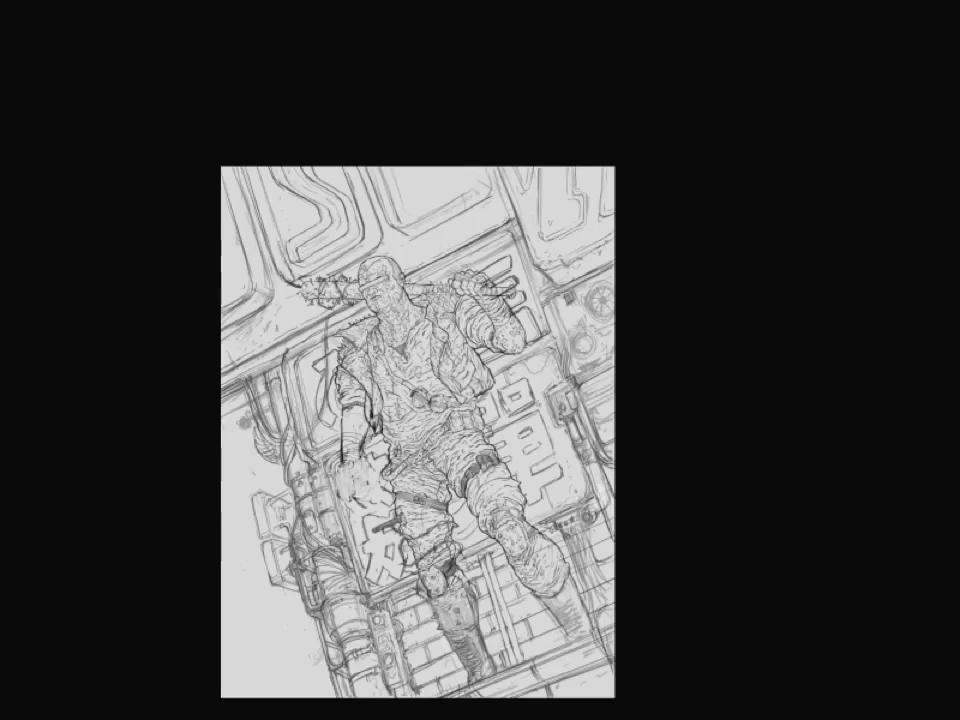
pyautogui.press('Tab')
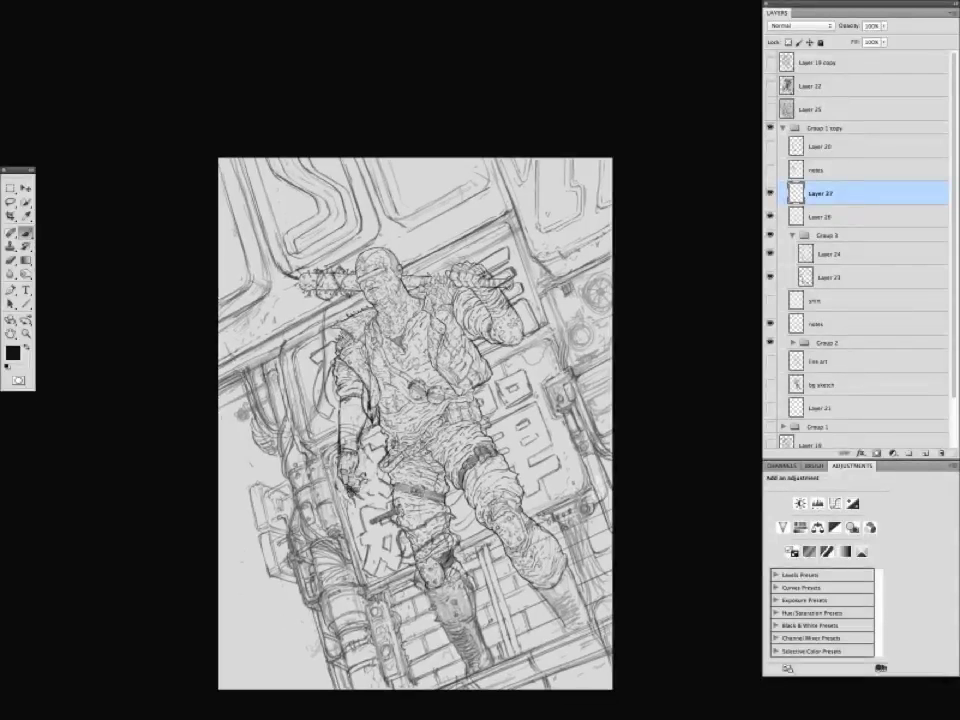
# Sketch a thin shaft with a segmented end hanging from the hand, and strengthen the sleeve and vest edge lines.
pyautogui.moveTo(353, 493); pyautogui.dragTo(375, 559)
pyautogui.moveTo(355, 445); pyautogui.dragTo(307, 431)
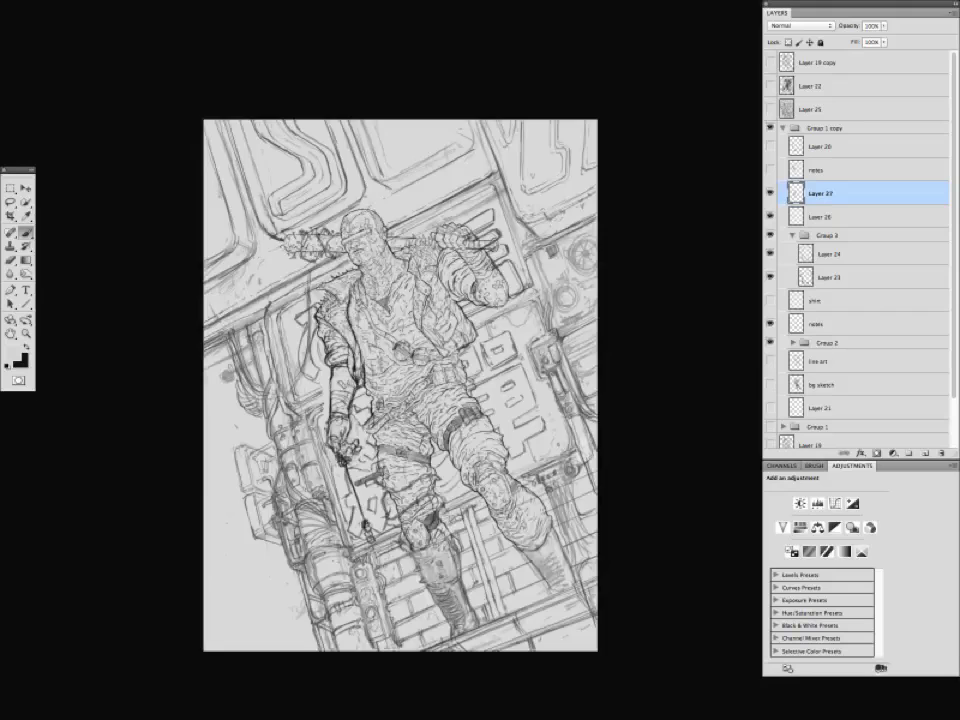
pyautogui.hotkey('ctrl', '-')
pyautogui.press('Tab')
pyautogui.hotkey('ctrl', '+')
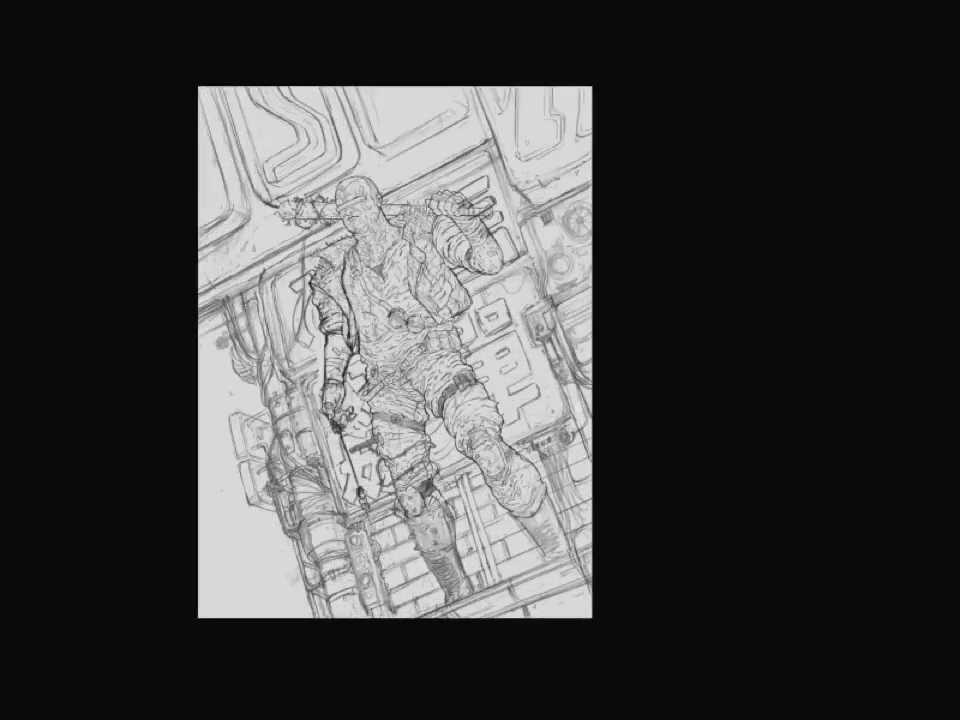
# Collapse Group 3 in the layer stack and rename it bg.
pyautogui.press('Tab')
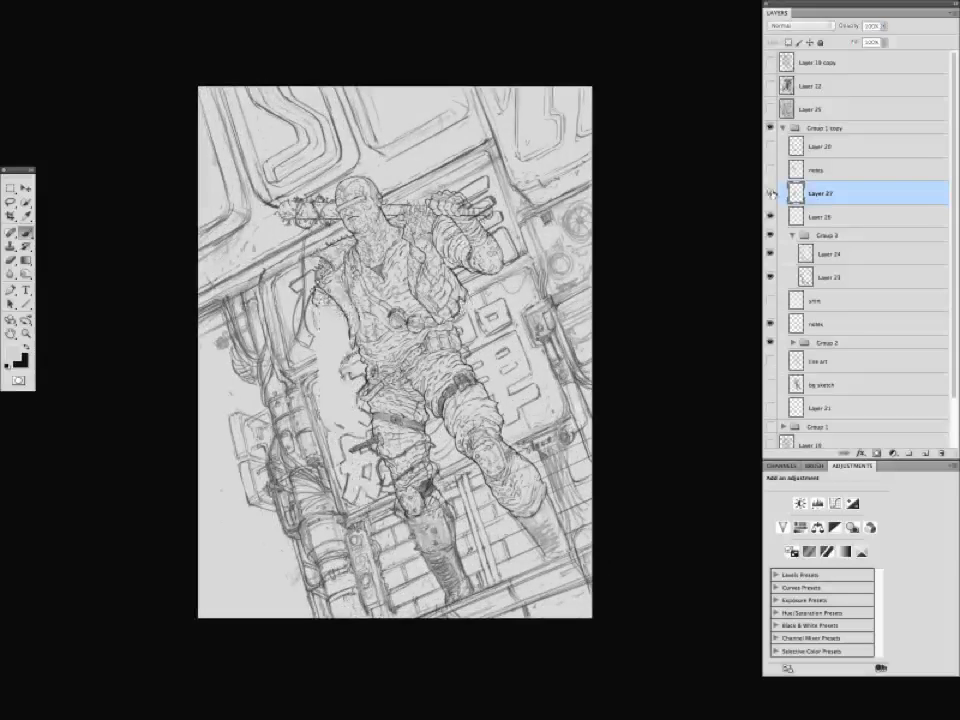
pyautogui.click(792, 212)
pyautogui.doubleClick(826, 212)
pyautogui.write('bg')
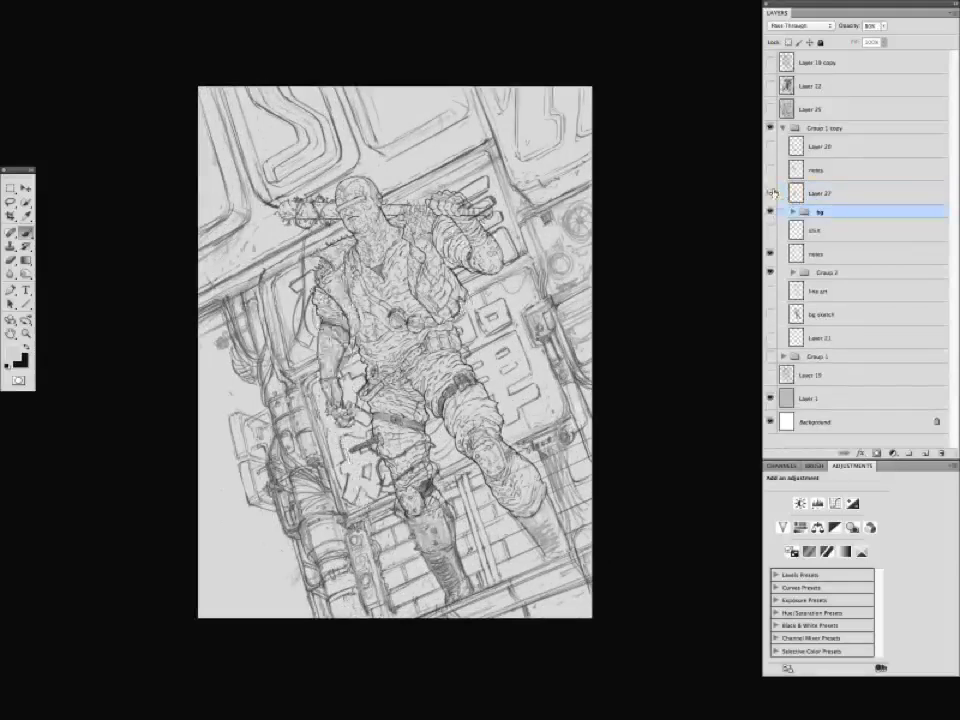
# Mask the original hanging arm out of Group 2 and hide the old notes layer below the bg group.
pyautogui.click(826, 272)
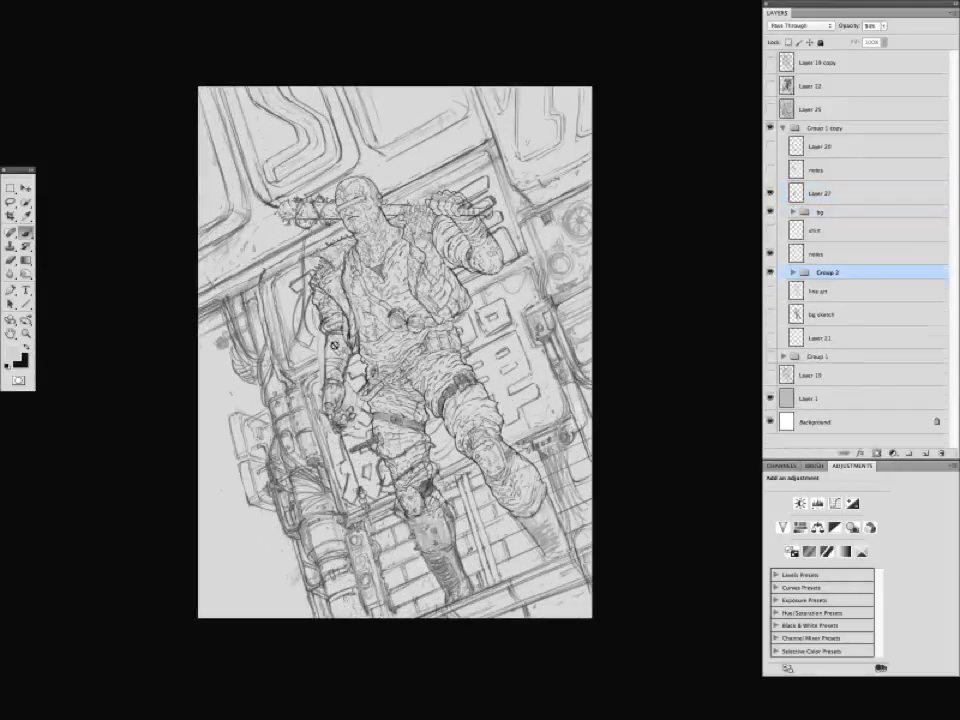
pyautogui.click(876, 453)
pyautogui.press('l')
pyautogui.click(770, 212)
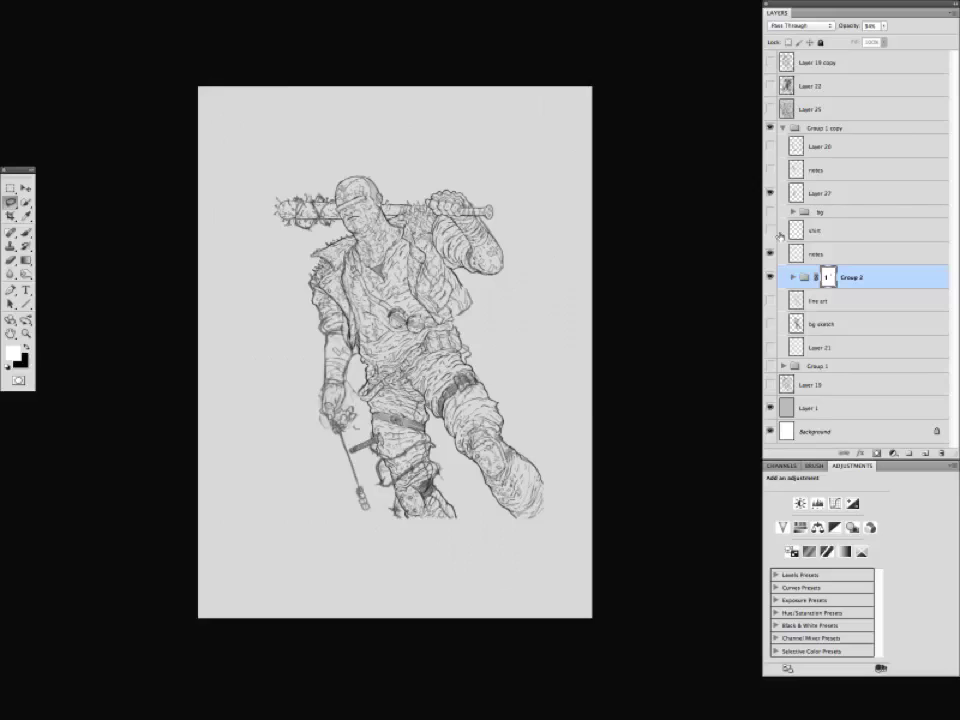
pyautogui.press('b')
pyautogui.press('x')
pyautogui.click(770, 254)
pyautogui.click(770, 212)
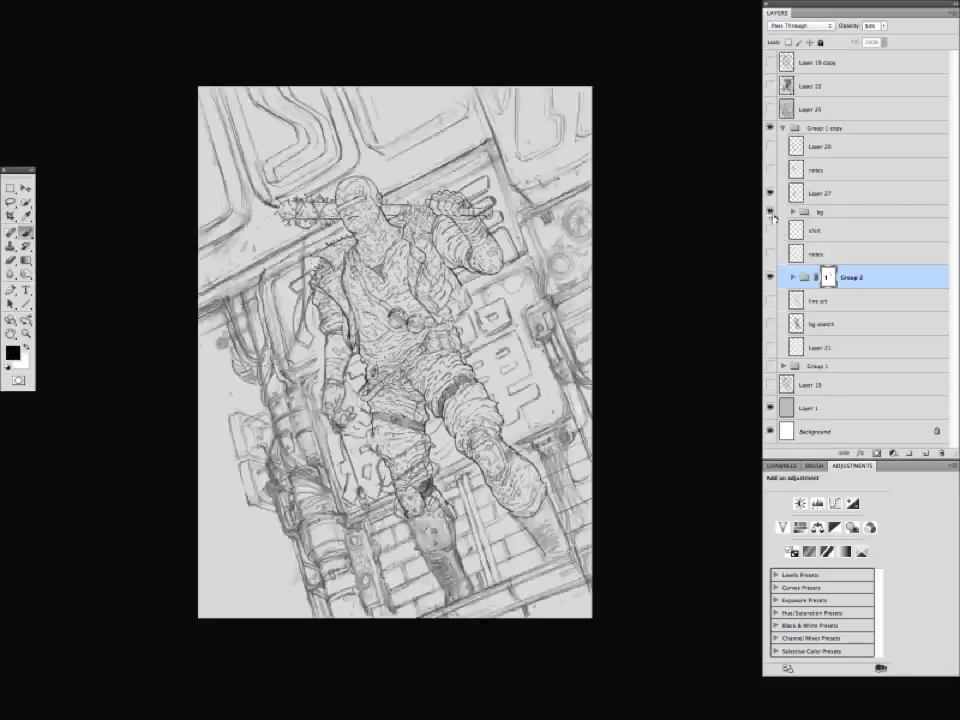
# Add a new inking layer above the arm sketch, using a Shape Dynamics and Smoothing brush with Transfer off.
pyautogui.scroll(3, 282, 331)
pyautogui.hotkey('ctrl', 'shift', 'alt', 'n')
pyautogui.moveTo(295, 401)
pyautogui.mouseDown()
pyautogui.moveTo(215, 491)
pyautogui.moveTo(222, 496)
pyautogui.mouseUp()
pyautogui.click(814, 466)
pyautogui.moveTo(820, 278); pyautogui.dragTo(820, 183)
pyautogui.moveTo(300, 450); pyautogui.dragTo(304, 403)
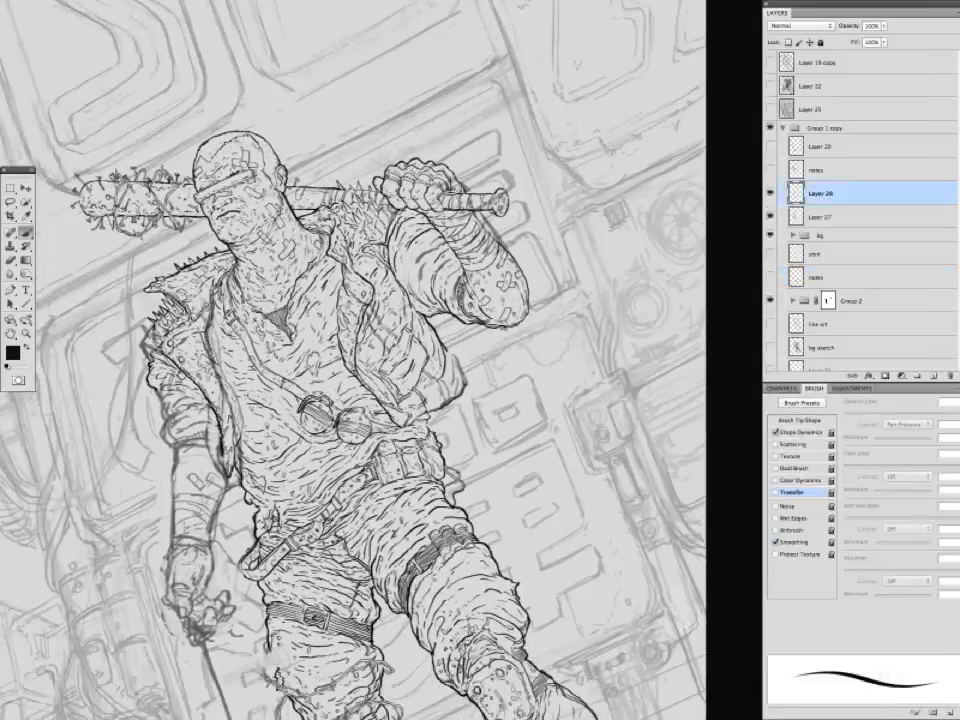
pyautogui.press('Tab')
pyautogui.press('Tab')
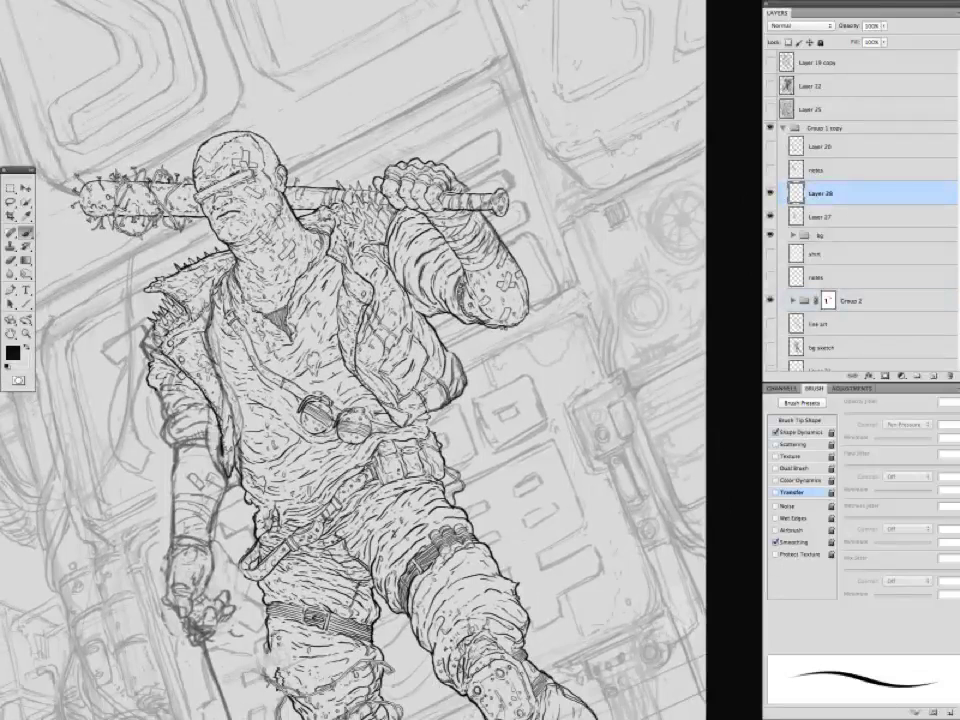
# Ink the outline and folds of the hanging arm's upper sleeve over the sketch.
pyautogui.scroll(-5, 380, 360)
pyautogui.hscroll(-3, 380, 360)
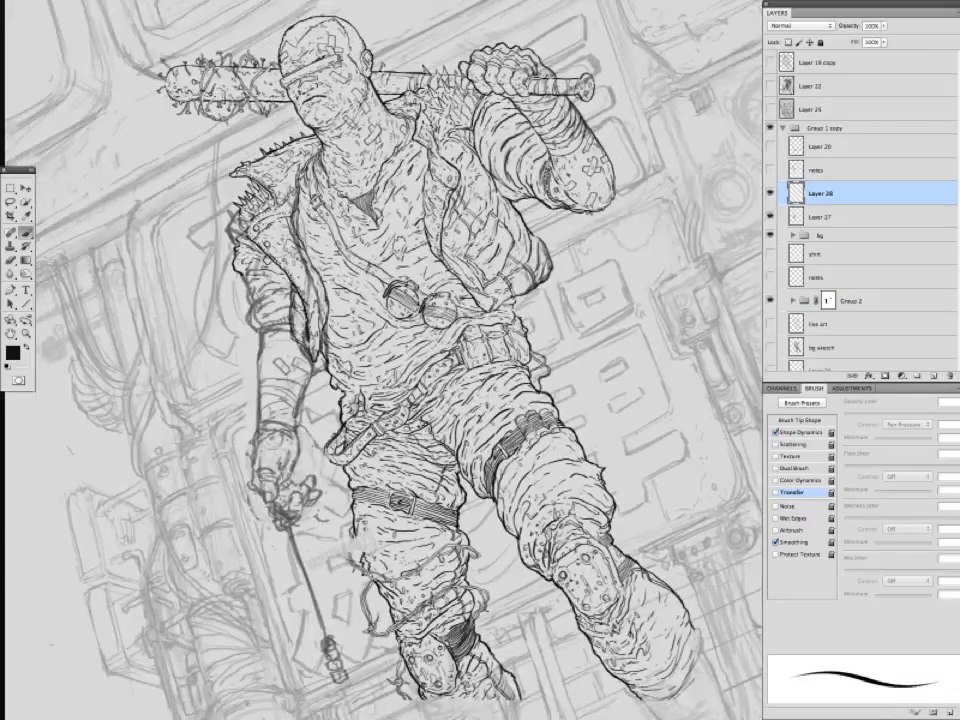
pyautogui.scroll(-3, 200, 215)
pyautogui.hscroll(-3, 210, 216)
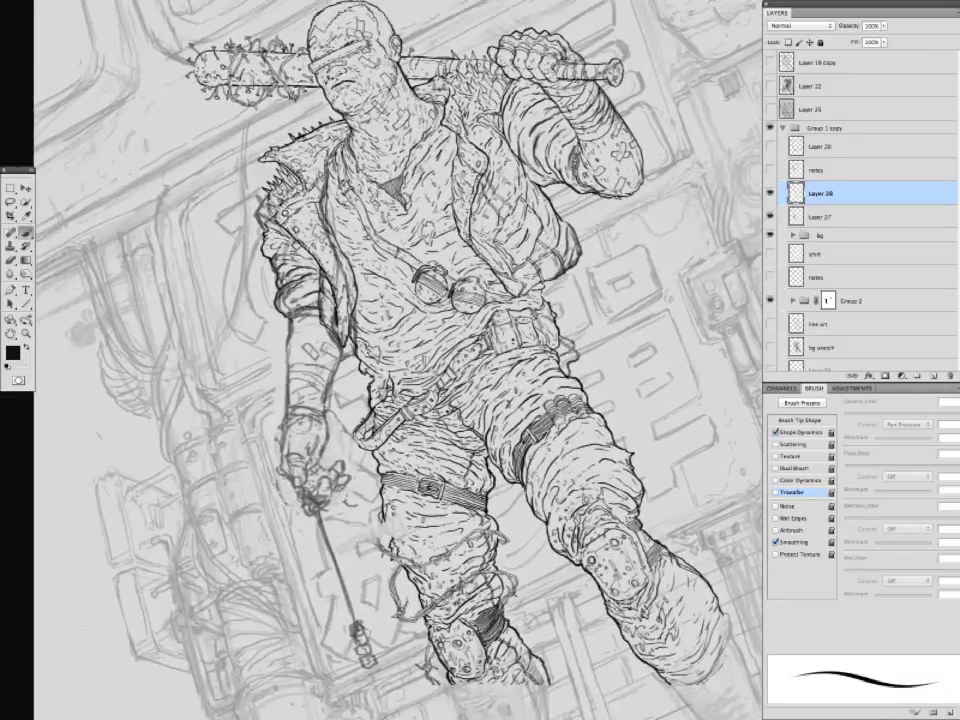
pyautogui.press('l')
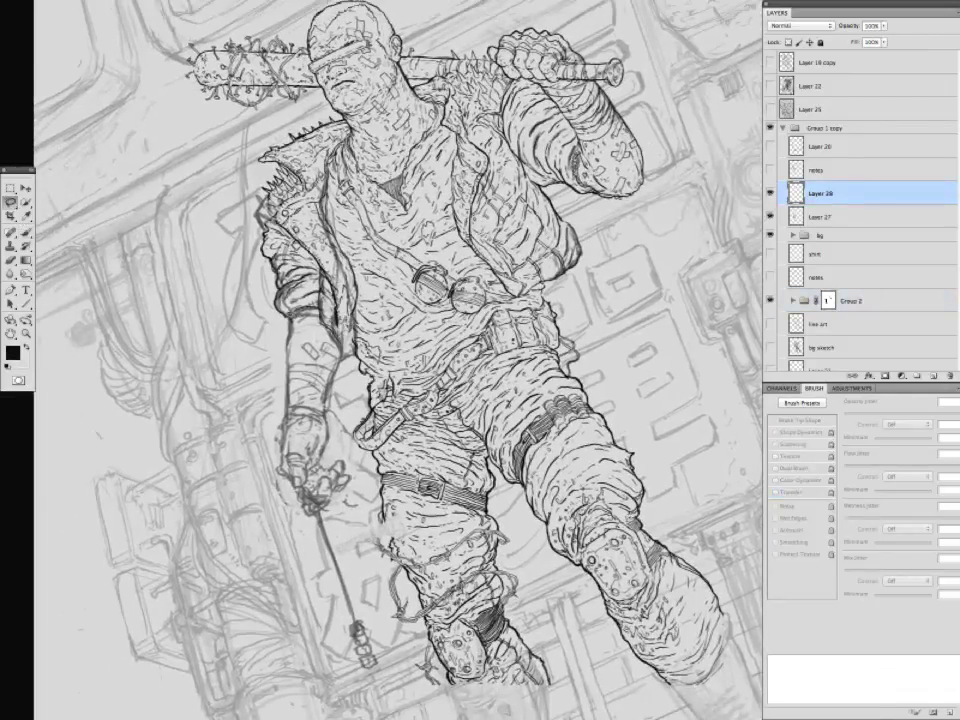
pyautogui.scroll(1, 262, 200)
pyautogui.press('b')
pyautogui.hscroll(-1, 262, 250)
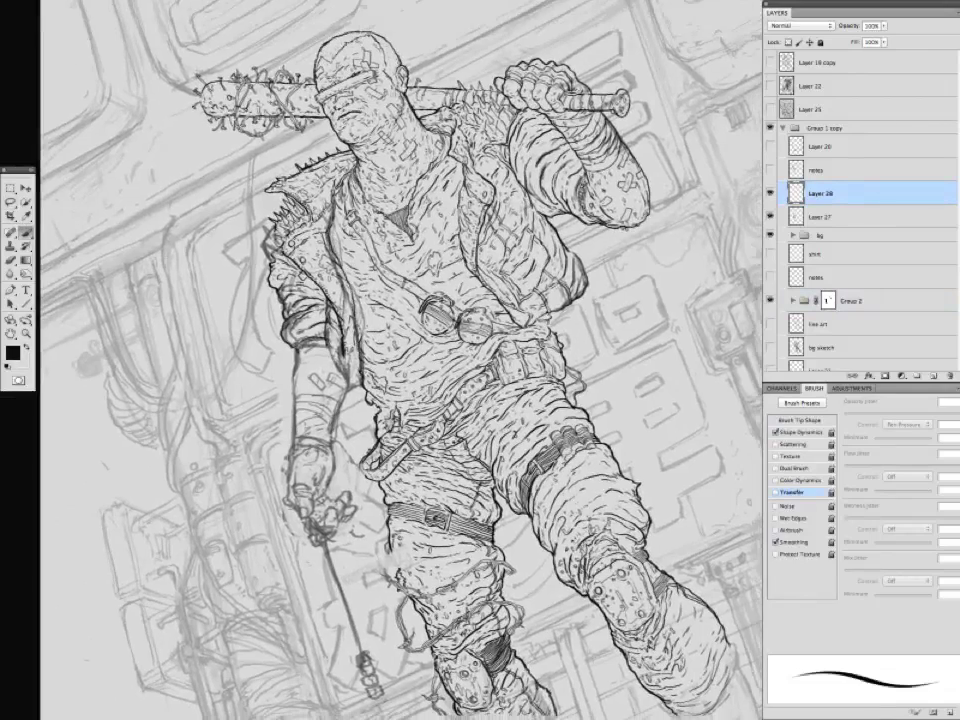
pyautogui.scroll(1, 260, 270)
# Ink the vest edge beside the sleeve and the dark band at the sleeve's end on Layer 28.
pyautogui.click(850, 300)
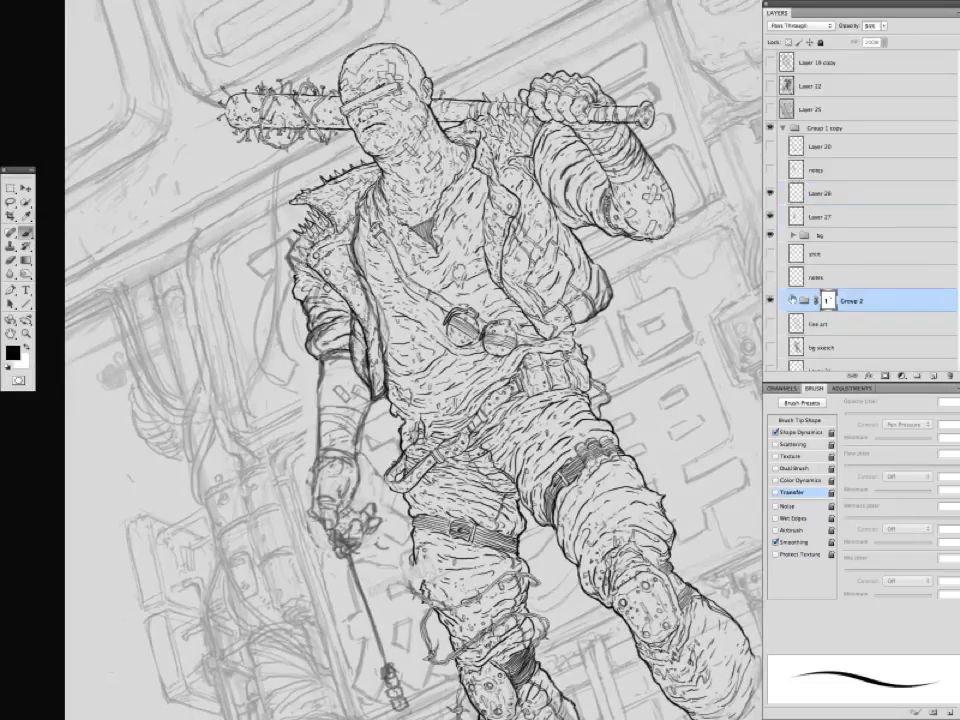
pyautogui.click(795, 217)
pyautogui.click(820, 193)
pyautogui.scroll(1, 310, 270)
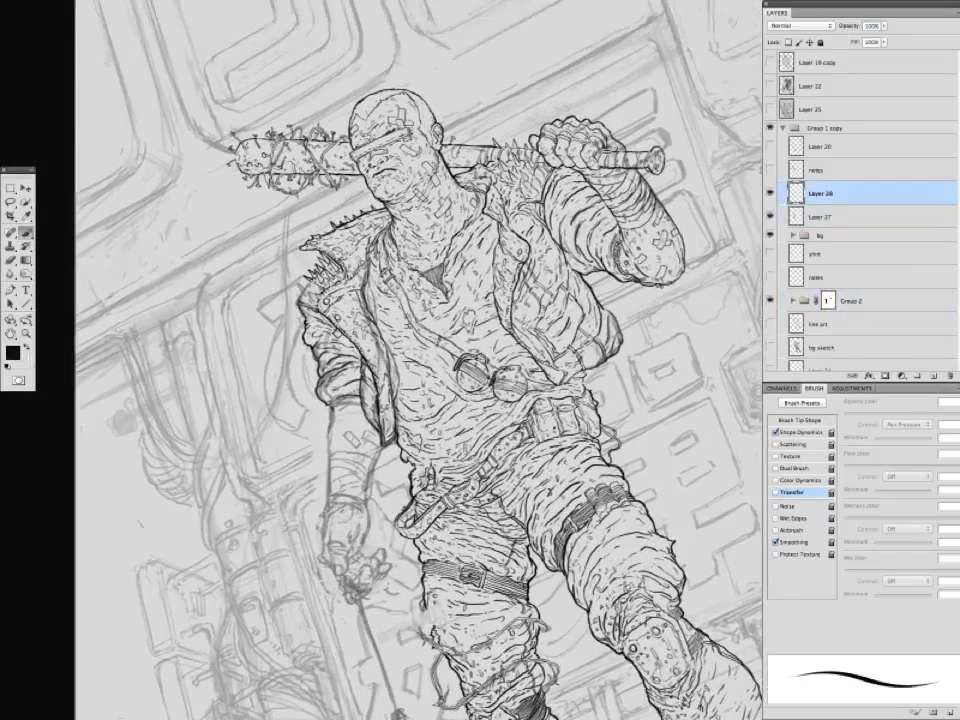
pyautogui.scroll(1, 300, 300)
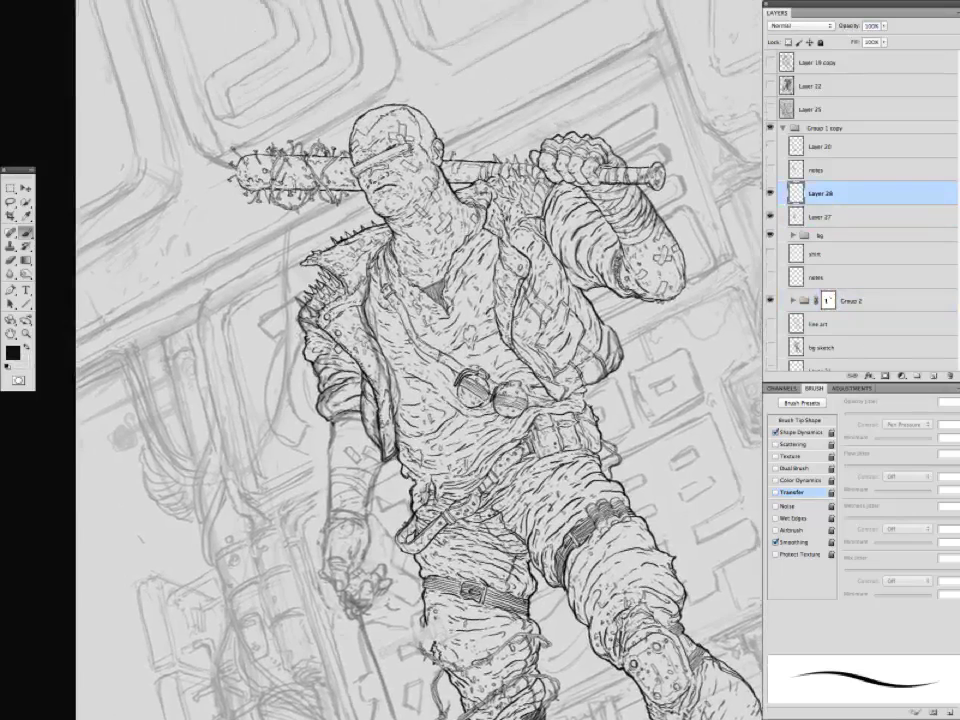
pyautogui.hscroll(-1, 300, 300)
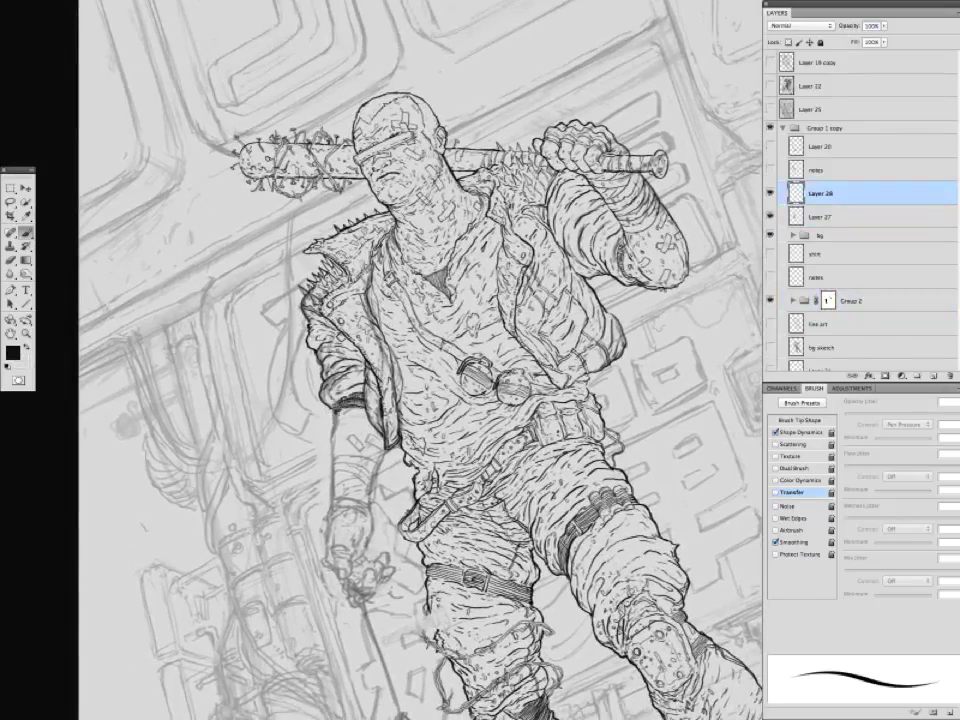
# Ink the hanging forearm's outline, plaster marks and bandage wraps down to the wrist.
pyautogui.scroll(-3, 315, 300)
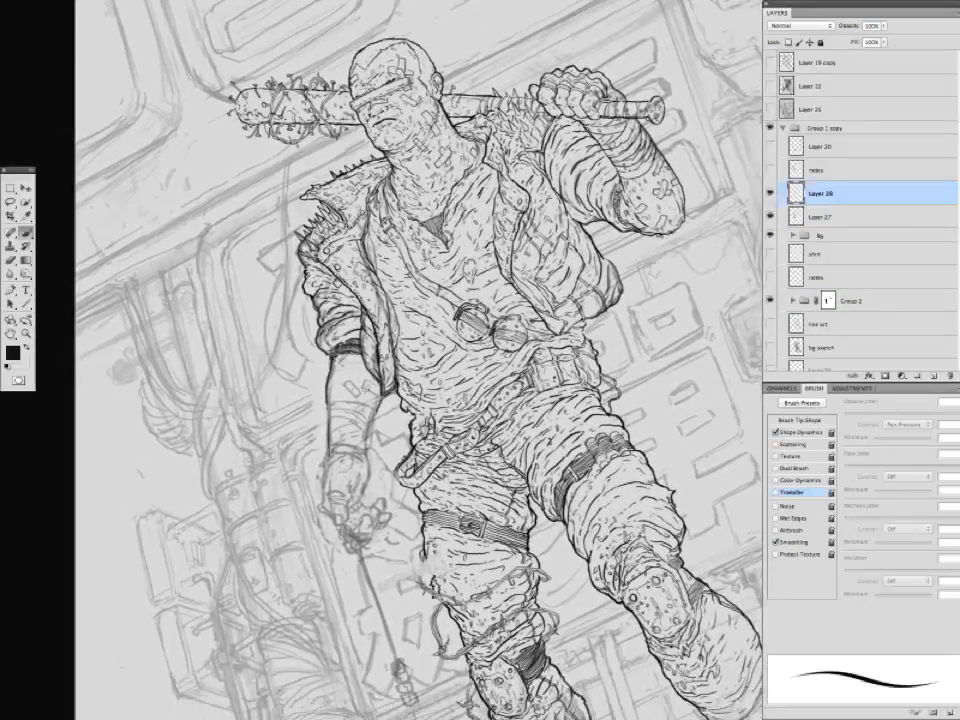
pyautogui.scroll(-2, 300, 300)
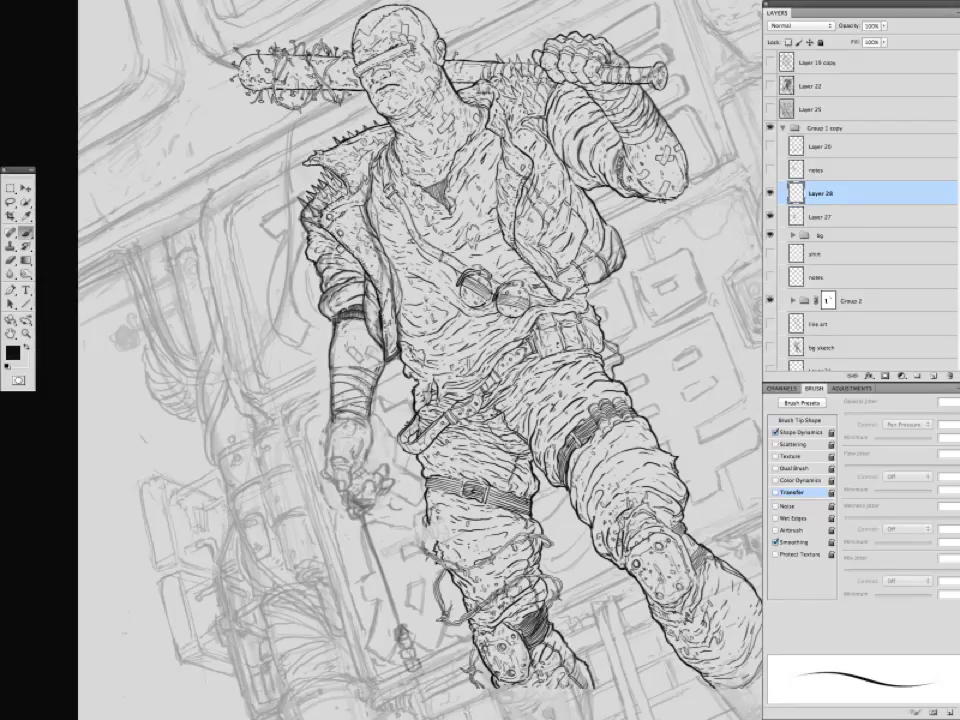
pyautogui.scroll(-1, 272, 280)
pyautogui.scroll(-2, 361, 336)
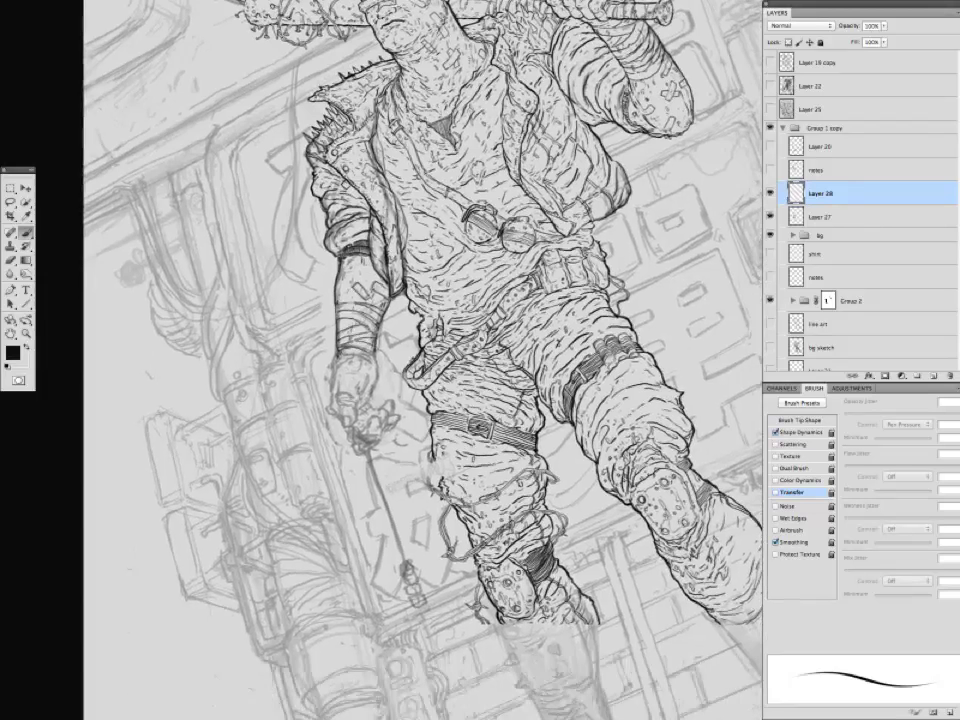
pyautogui.scroll(-1, 330, 300)
pyautogui.scroll(-1, 270, 297)
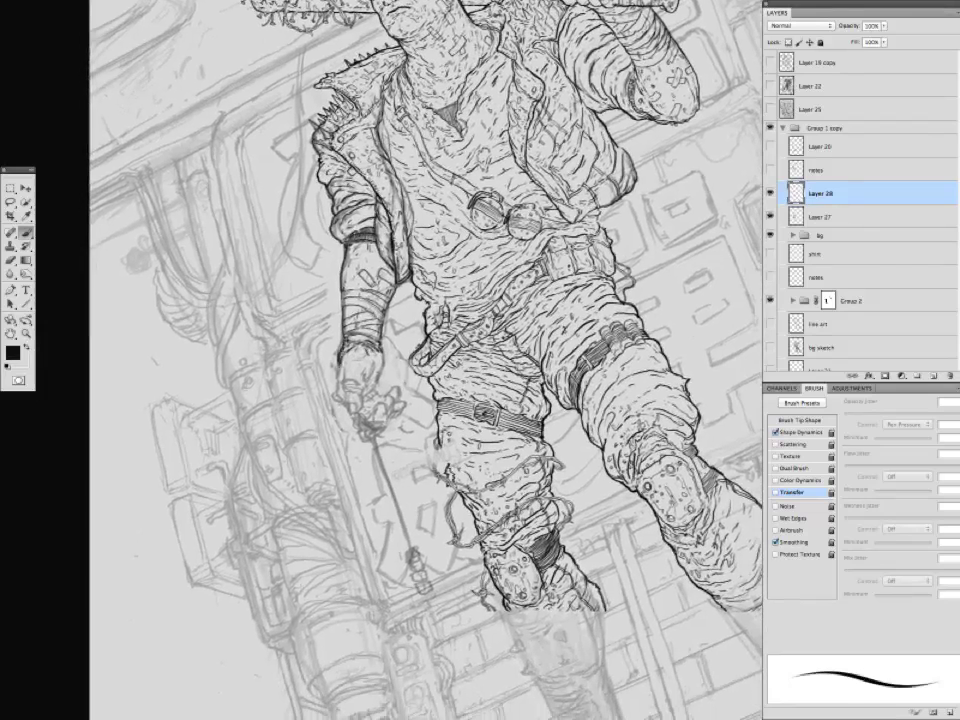
# Ink the back and thumb of the hanging hand, and set the foreground color to black.
pyautogui.moveTo(373, 361)
pyautogui.mouseDown()
pyautogui.moveTo(360, 404)
pyautogui.moveTo(388, 420)
pyautogui.moveTo(385, 461)
pyautogui.moveTo(345, 438)
pyautogui.mouseUp()
pyautogui.hotkey('ctrl', '+')
pyautogui.click(12, 352)
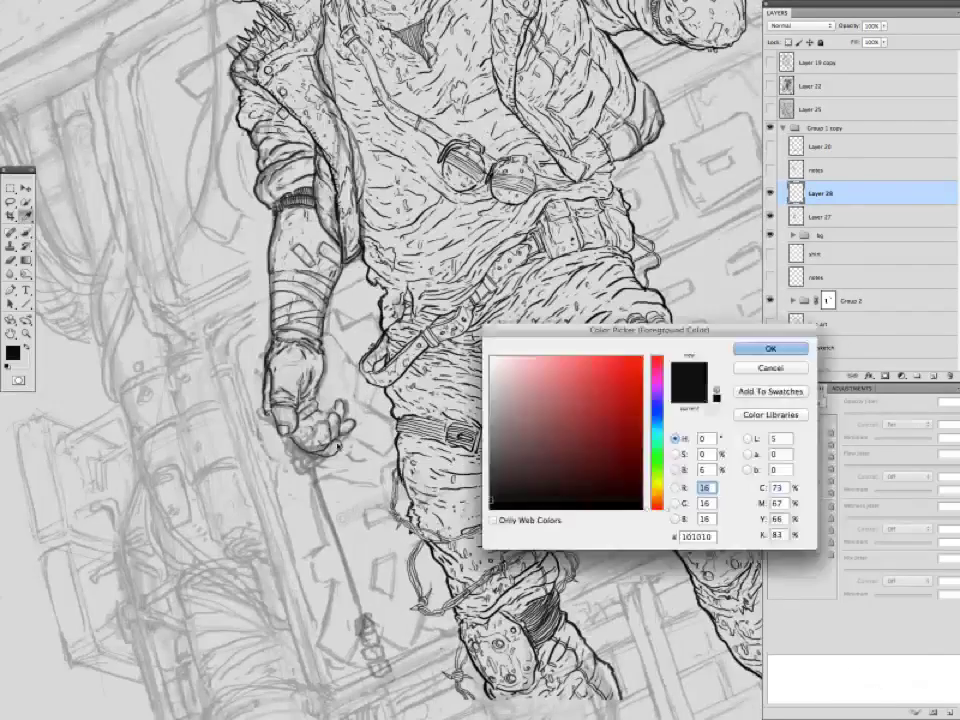
pyautogui.press('Return')
pyautogui.hotkey('ctrl', '0')
pyautogui.hotkey('ctrl', '+')
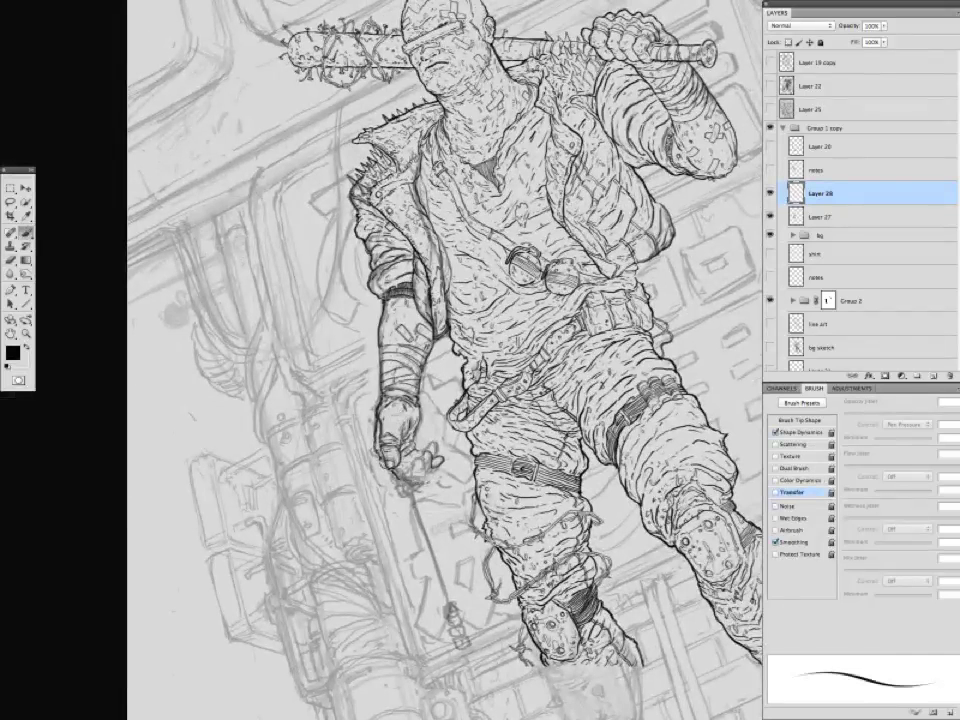
# Ink the wrapped calf below the knee pad on the hanging-arm side, including its folds, spikes and barbed wire.
pyautogui.moveTo(302, 360); pyautogui.dragTo(227, 185)
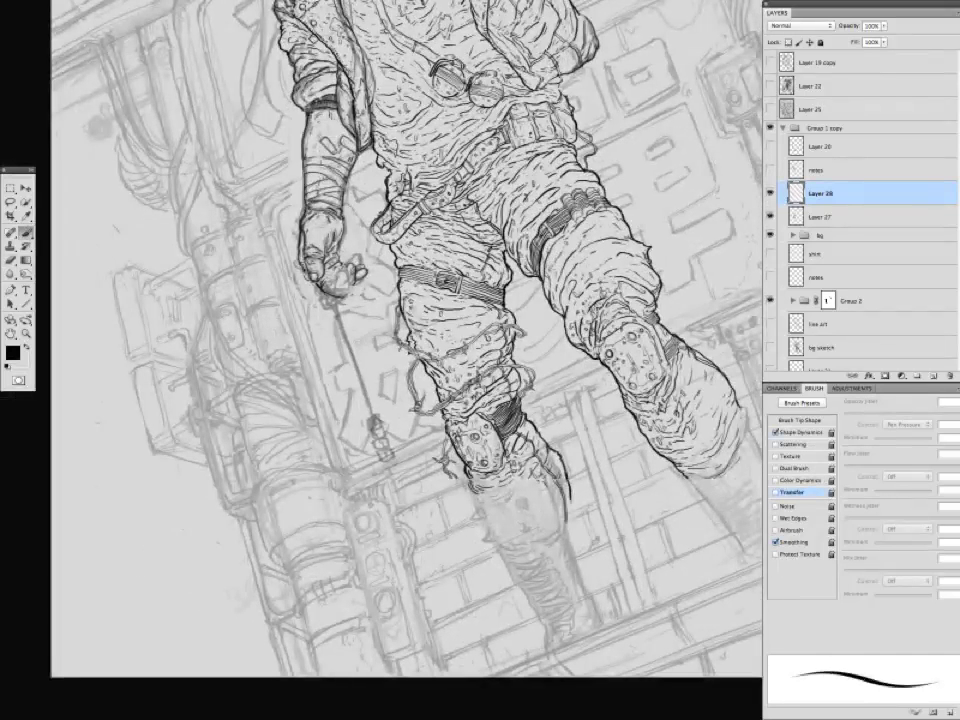
pyautogui.press('super+plus')
pyautogui.press('super+plus')
pyautogui.moveTo(418, 414)
pyautogui.mouseDown()
pyautogui.moveTo(456, 459)
pyautogui.moveTo(560, 512)
pyautogui.mouseUp()
pyautogui.moveTo(457, 454)
pyautogui.mouseDown()
pyautogui.moveTo(490, 495)
pyautogui.moveTo(496, 477)
pyautogui.mouseUp()
pyautogui.moveTo(496, 477); pyautogui.dragTo(387, 402)
pyautogui.moveTo(387, 402); pyautogui.dragTo(443, 430)
pyautogui.moveTo(443, 430)
pyautogui.mouseDown()
pyautogui.moveTo(394, 446)
pyautogui.moveTo(407, 444)
pyautogui.mouseUp()
pyautogui.moveTo(378, 425); pyautogui.dragTo(370, 437)
pyautogui.moveTo(401, 444)
pyautogui.mouseDown()
pyautogui.moveTo(403, 456)
pyautogui.moveTo(402, 435)
pyautogui.mouseUp()
pyautogui.moveTo(398, 430); pyautogui.dragTo(490, 452)
pyautogui.press('super+0')
pyautogui.press('super+plus')
pyautogui.press('super+plus')
pyautogui.moveTo(560, 610)
pyautogui.mouseDown()
pyautogui.moveTo(500, 435)
pyautogui.moveTo(523, 488)
pyautogui.mouseUp()
pyautogui.moveTo(514, 484); pyautogui.dragTo(527, 508)
pyautogui.moveTo(501, 457); pyautogui.dragTo(518, 479)
pyautogui.moveTo(370, 341); pyautogui.dragTo(379, 351)
pyautogui.scroll(-2, 287, 268)
pyautogui.moveTo(308, 335); pyautogui.dragTo(342, 345)
pyautogui.moveTo(349, 328)
pyautogui.mouseDown()
pyautogui.moveTo(304, 362)
pyautogui.moveTo(318, 350)
pyautogui.mouseUp()
pyautogui.moveTo(352, 340)
pyautogui.mouseDown()
pyautogui.moveTo(364, 356)
pyautogui.moveTo(339, 356)
pyautogui.moveTo(346, 363)
pyautogui.moveTo(393, 364)
pyautogui.mouseUp()
pyautogui.press('super+minus')
pyautogui.scroll(-3, 462, 423)
pyautogui.scroll(-1, 462, 423)
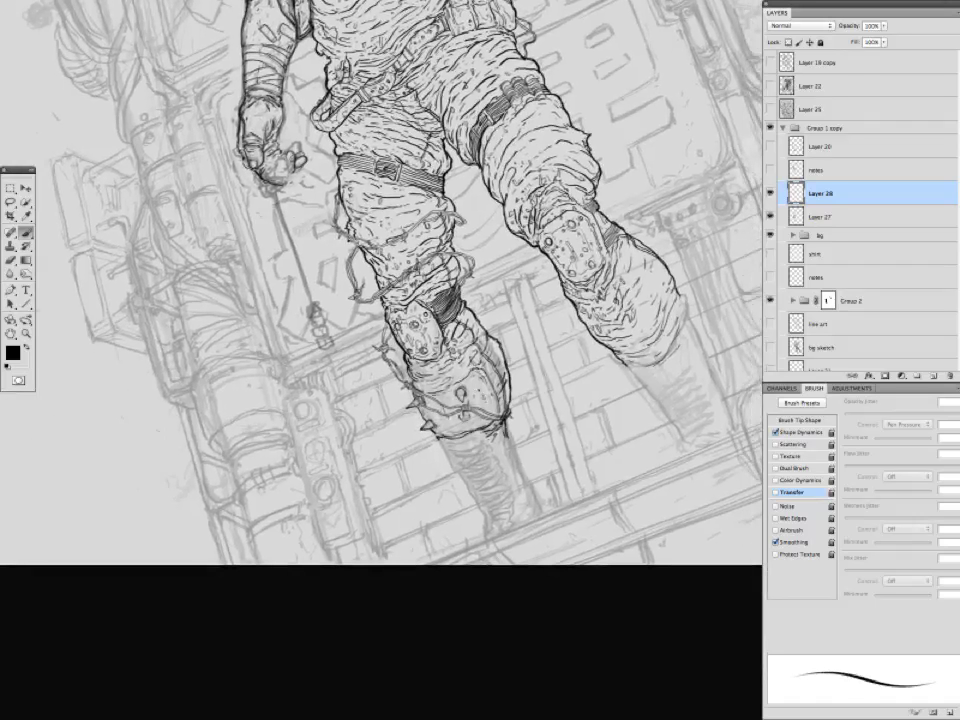
# Ink the outline of the narrow shin below the wrapped calf on the hanging-arm side.
pyautogui.press('super+minus')
pyautogui.press('super+minus')
pyautogui.press('super+plus')
pyautogui.press('super+plus')
pyautogui.scroll(-3, 381, 323)
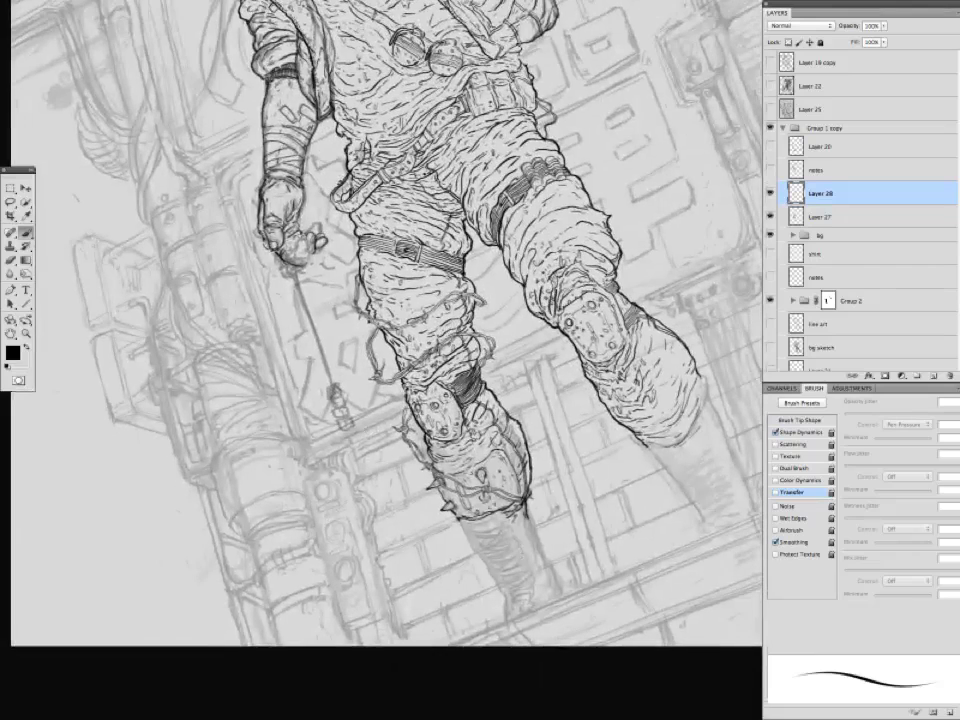
pyautogui.scroll(-3, 344, 391)
pyautogui.hscroll(2, 344, 391)
pyautogui.press('Tab')
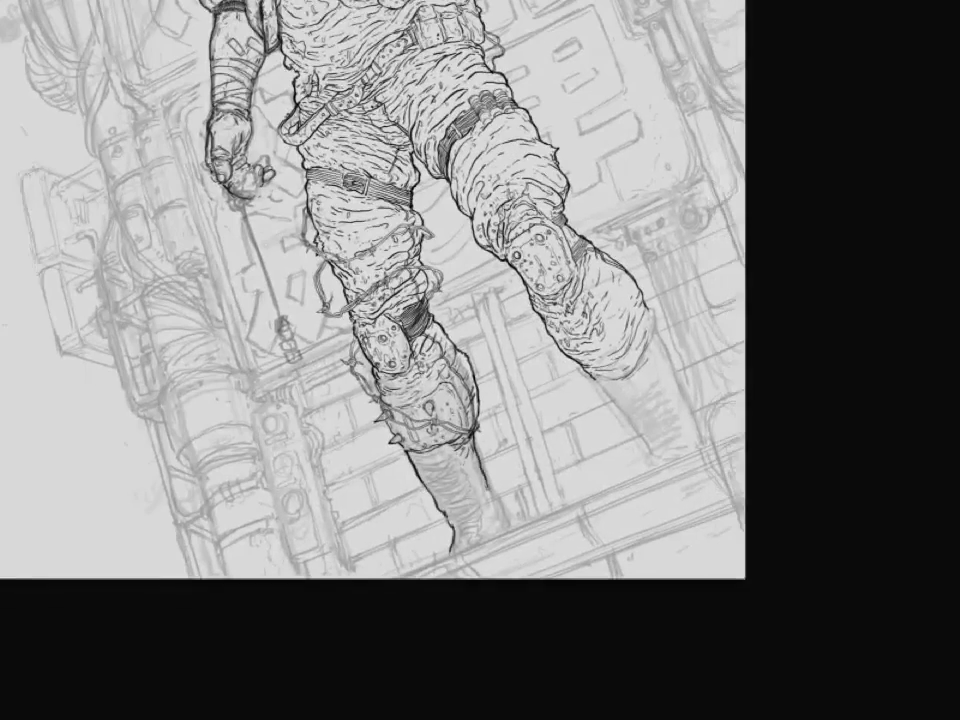
pyautogui.press('Tab')
pyautogui.moveTo(511, 352)
pyautogui.mouseDown()
pyautogui.moveTo(447, 427)
pyautogui.moveTo(439, 403)
pyautogui.mouseUp()
# Ink both side edges of the other leg's shin, from the wrapped calf down to the ankle.
pyautogui.moveTo(486, 395)
pyautogui.mouseDown()
pyautogui.moveTo(518, 380)
pyautogui.moveTo(531, 474)
pyautogui.mouseUp()
pyautogui.moveTo(532, 343); pyautogui.dragTo(581, 457)
pyautogui.moveTo(520, 430)
pyautogui.mouseDown()
pyautogui.moveTo(506, 417)
pyautogui.moveTo(528, 355)
pyautogui.mouseUp()
pyautogui.moveTo(373, 455); pyautogui.dragTo(386, 463)
pyautogui.moveTo(258, 297)
pyautogui.mouseDown()
pyautogui.moveTo(384, 319)
pyautogui.moveTo(386, 348)
pyautogui.moveTo(328, 449)
pyautogui.moveTo(335, 486)
pyautogui.moveTo(403, 445)
pyautogui.mouseUp()
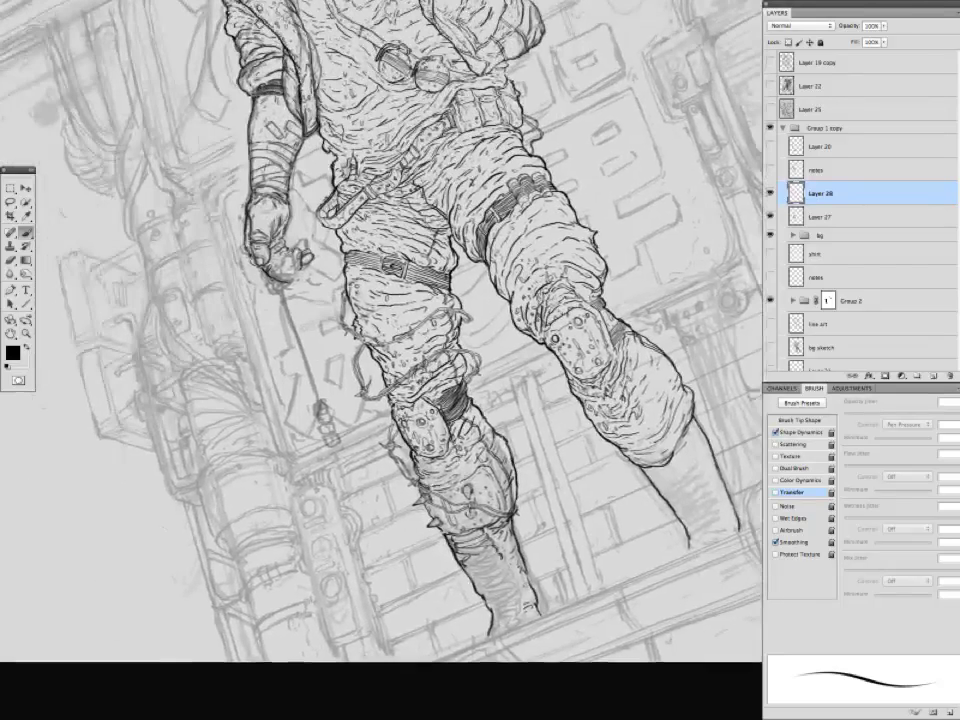
# Ink the crisscross wraps and foot edge on the hanging-arm side's shin, and the lower edge of the other shin.
pyautogui.press('r')
pyautogui.moveTo(350, 356)
pyautogui.mouseDown()
pyautogui.moveTo(372, 355)
pyautogui.moveTo(369, 336)
pyautogui.moveTo(298, 296)
pyautogui.moveTo(324, 304)
pyautogui.mouseUp()
pyautogui.moveTo(325, 304)
pyautogui.mouseDown()
pyautogui.moveTo(296, 259)
pyautogui.moveTo(320, 293)
pyautogui.moveTo(287, 313)
pyautogui.mouseUp()
pyautogui.moveTo(192, 257); pyautogui.dragTo(212, 271)
pyautogui.moveTo(214, 208)
pyautogui.mouseDown()
pyautogui.moveTo(240, 265)
pyautogui.moveTo(311, 358)
pyautogui.moveTo(373, 302)
pyautogui.moveTo(370, 313)
pyautogui.moveTo(325, 306)
pyautogui.moveTo(302, 290)
pyautogui.moveTo(463, 320)
pyautogui.mouseUp()
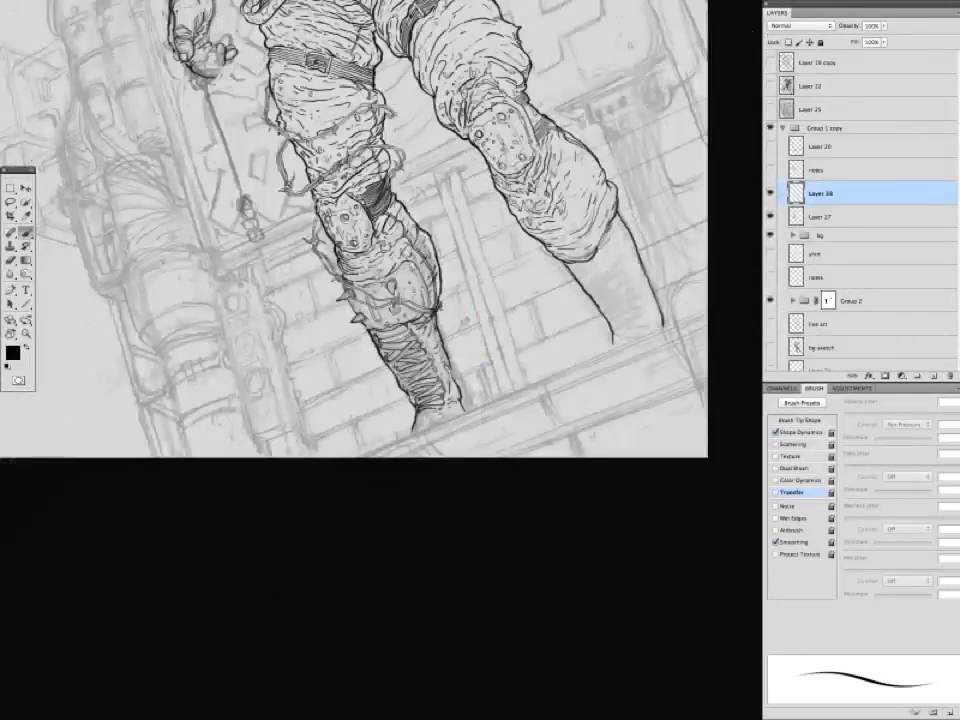
pyautogui.moveTo(305, 315); pyautogui.dragTo(409, 419)
pyautogui.scroll(-4, 289, 446)
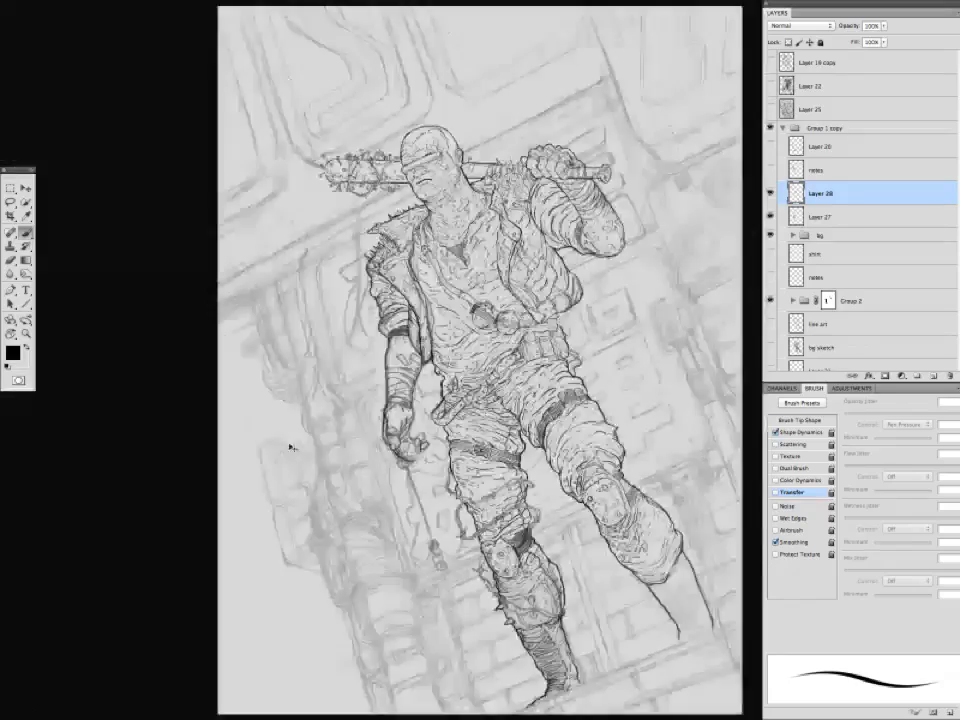
pyautogui.scroll(4, 300, 474)
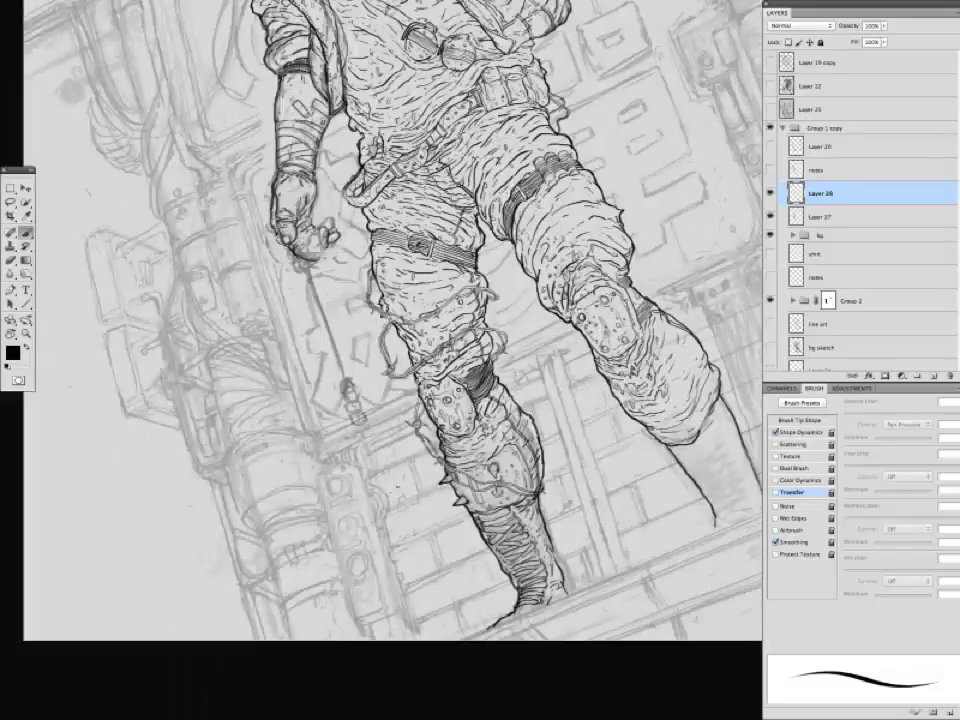
pyautogui.moveTo(400, 350); pyautogui.dragTo(343, 484)
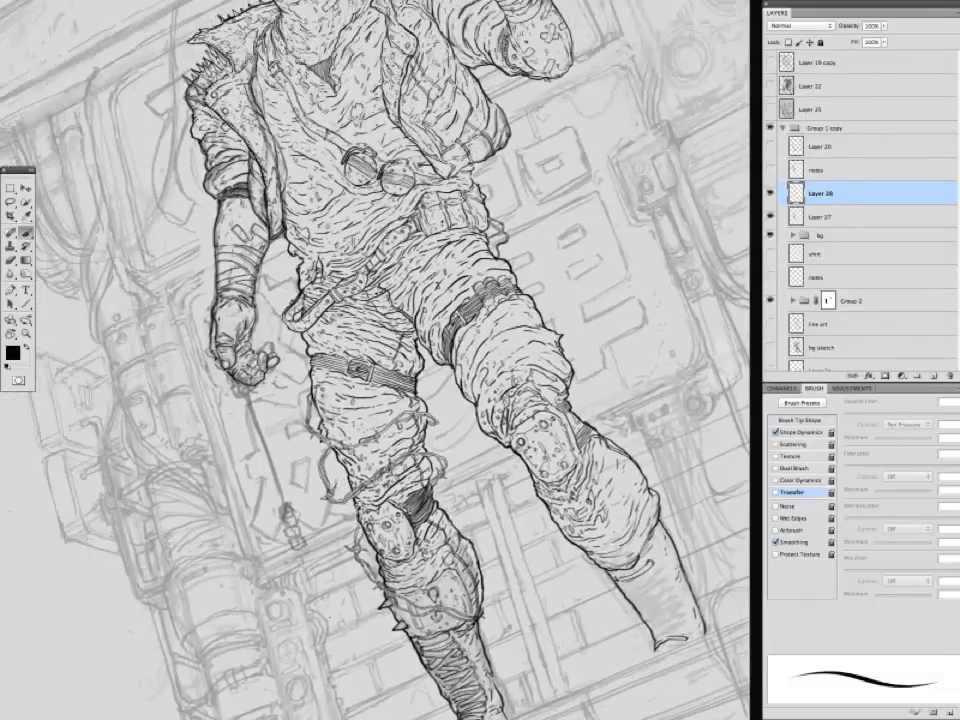
# Ink the hanging hand's curled fingers and the long shaft of the thin weapon it holds.
pyautogui.press('super+0')
pyautogui.press('super+plus')
pyautogui.moveTo(420, 420); pyautogui.dragTo(373, 262)
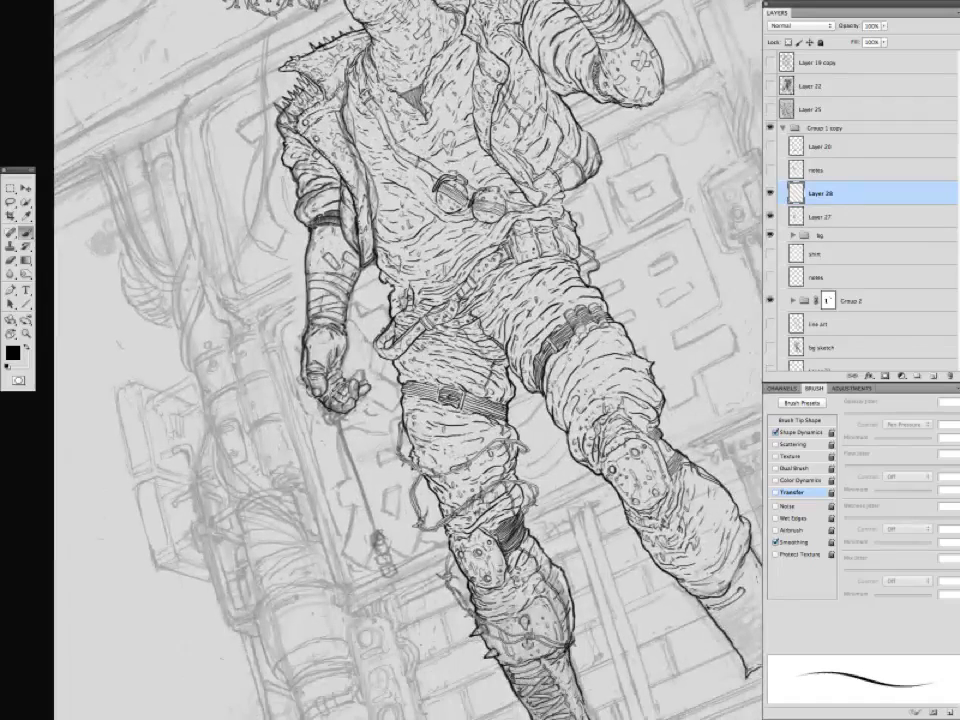
pyautogui.moveTo(252, 305); pyautogui.dragTo(249, 303)
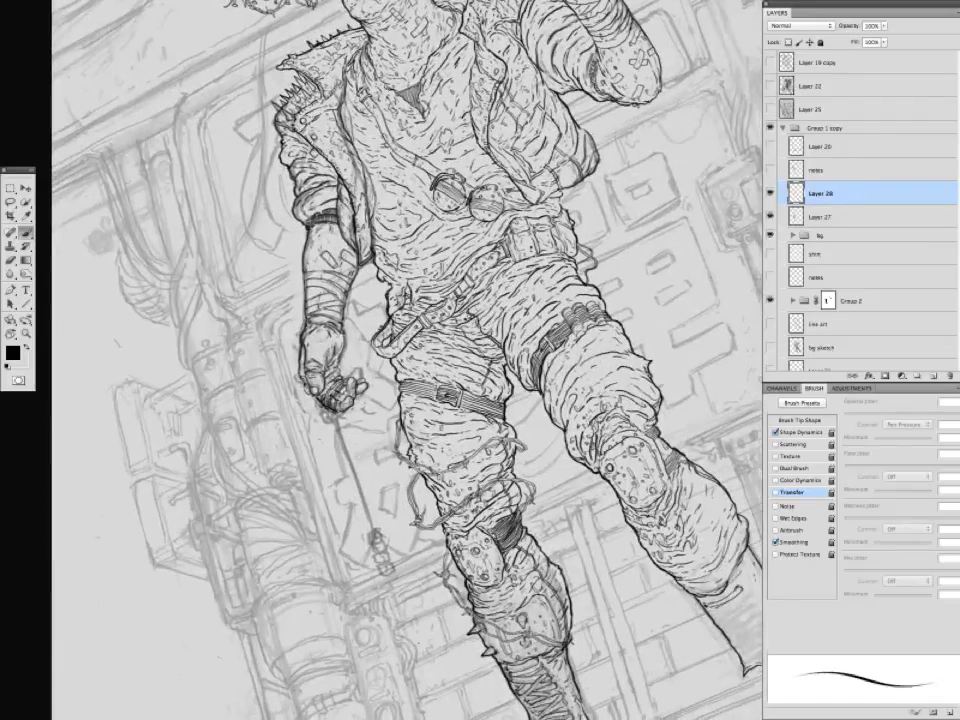
pyautogui.moveTo(328, 412); pyautogui.dragTo(338, 435)
pyautogui.moveTo(331, 417)
pyautogui.mouseDown()
pyautogui.moveTo(372, 530)
pyautogui.moveTo(346, 450)
pyautogui.mouseUp()
pyautogui.moveTo(350, 450)
pyautogui.mouseDown()
pyautogui.moveTo(347, 419)
pyautogui.moveTo(351, 450)
pyautogui.mouseUp()
pyautogui.moveTo(322, 335); pyautogui.dragTo(343, 346)
pyautogui.moveTo(400, 300)
pyautogui.mouseDown()
pyautogui.moveTo(405, 365)
pyautogui.moveTo(415, 335)
pyautogui.mouseUp()
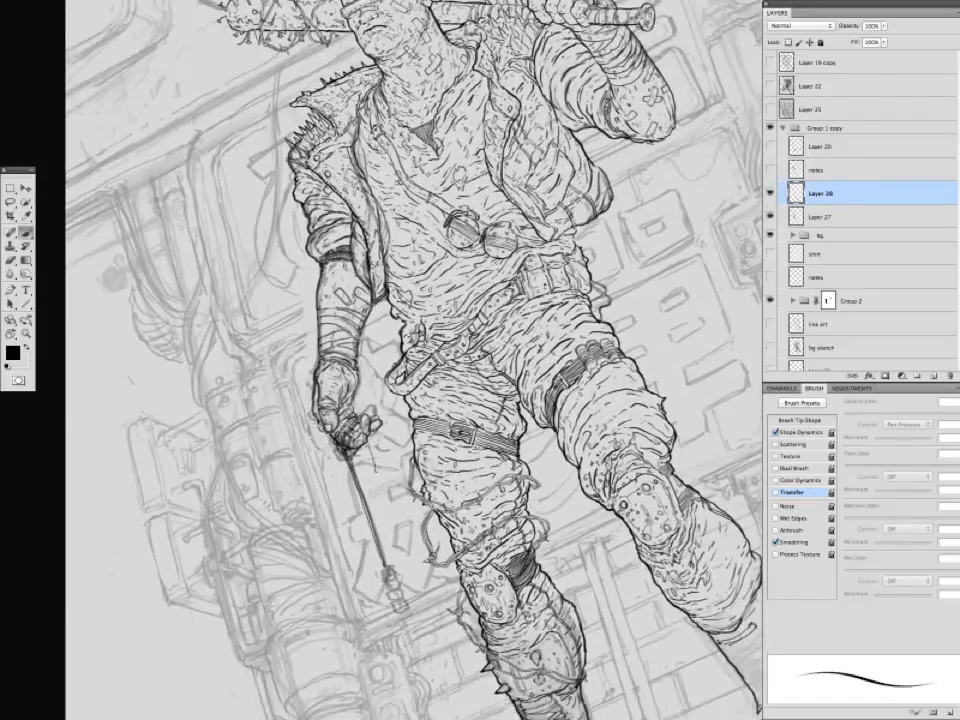
# Ink the cord loop hanging from the hand and the wraps around the other leg's shin and ankle.
pyautogui.moveTo(280, 334)
pyautogui.mouseDown()
pyautogui.moveTo(270, 370)
pyautogui.moveTo(300, 345)
pyautogui.moveTo(385, 338)
pyautogui.mouseUp()
pyautogui.moveTo(585, 470); pyautogui.dragTo(590, 484)
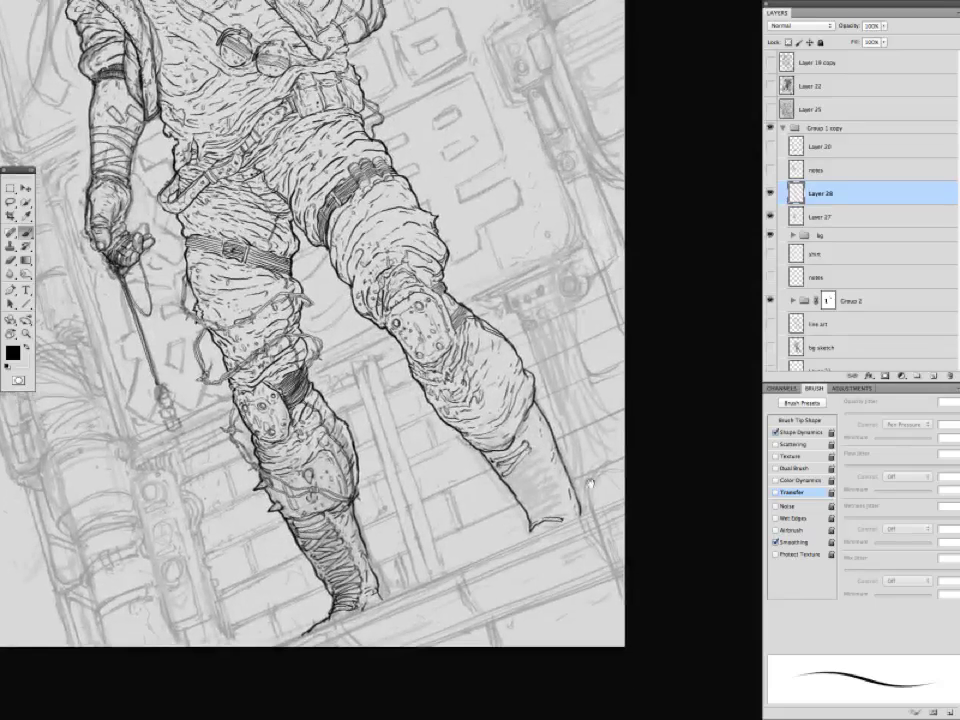
pyautogui.moveTo(415, 386); pyautogui.dragTo(385, 364)
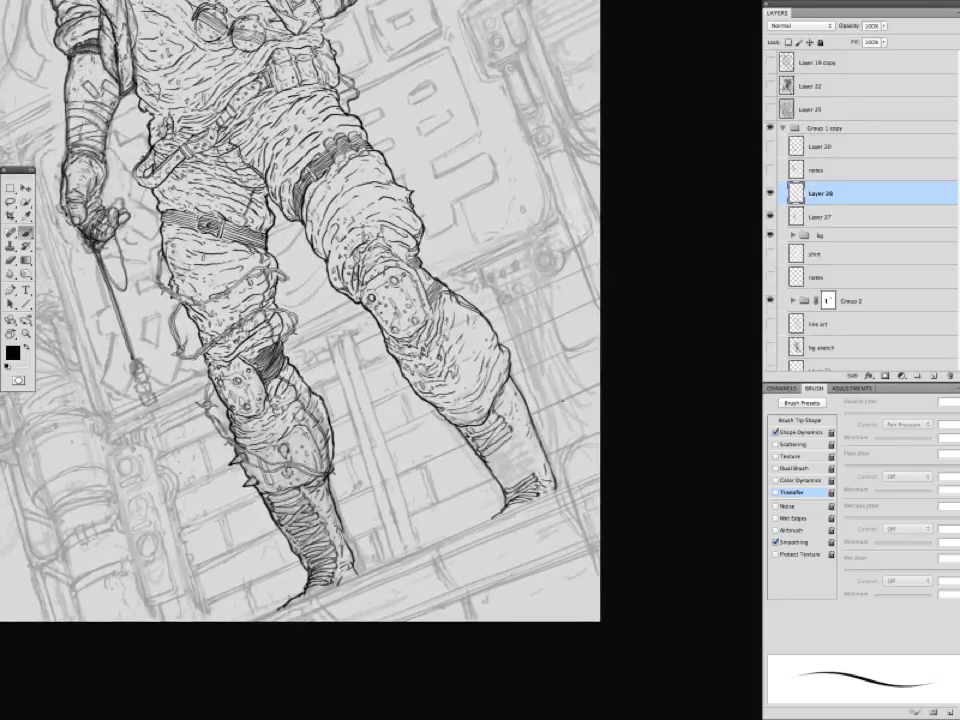
pyautogui.moveTo(390, 334); pyautogui.dragTo(416, 358)
pyautogui.press('super+minus')
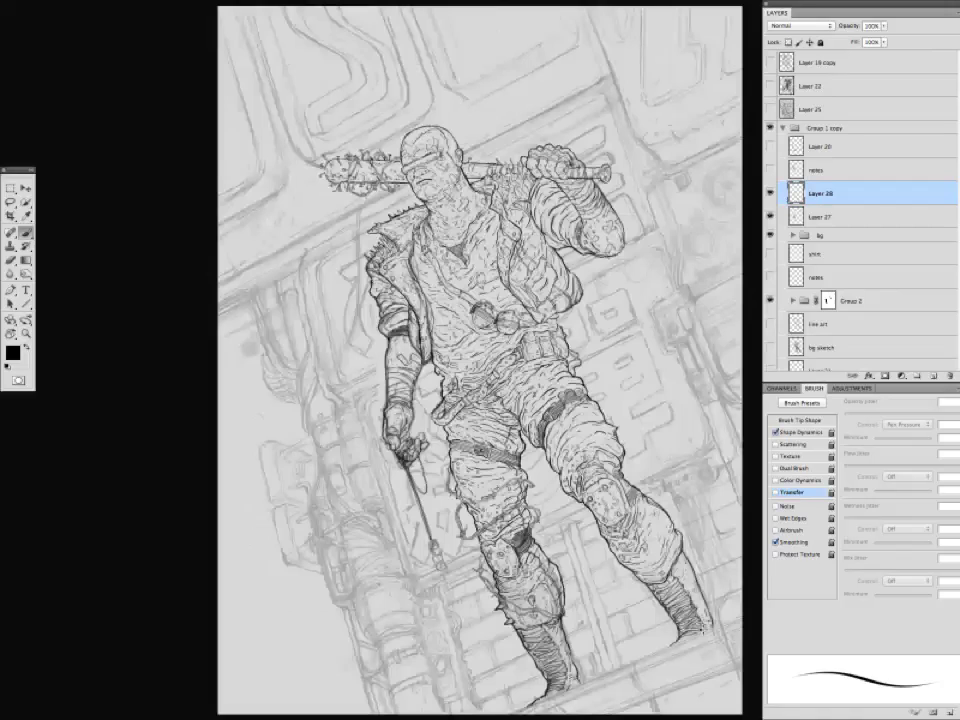
# Hide the arm sketch on Layer 27 so only the inked lines show on the figure.
pyautogui.press('super+minus')
pyautogui.click(770, 217)
pyautogui.press('super+equal')
pyautogui.press('super+equal')
pyautogui.press('e')
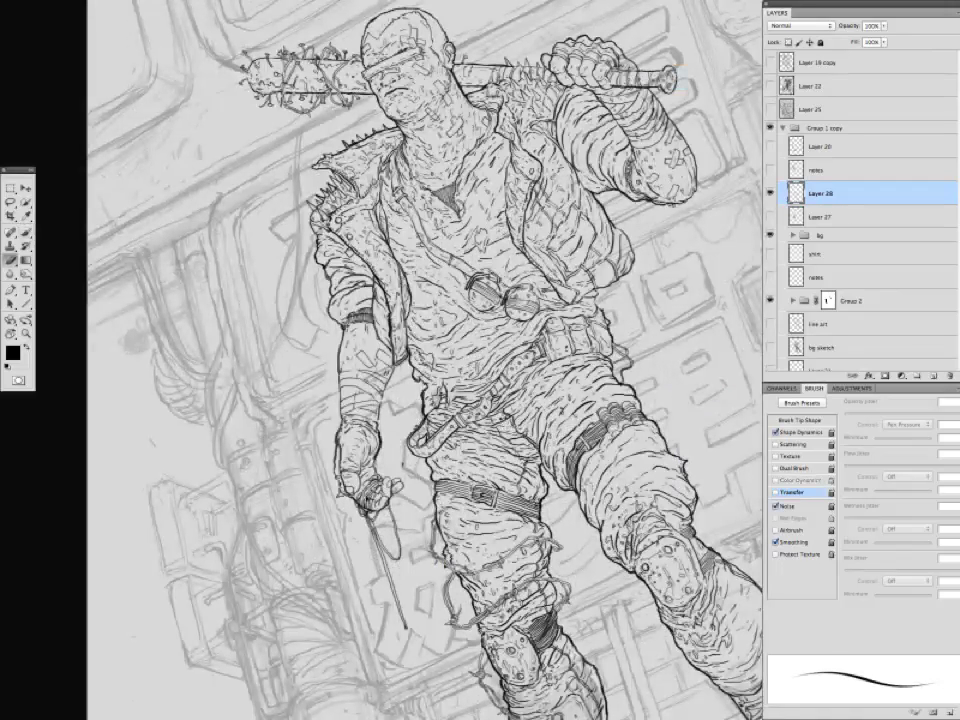
pyautogui.press('b')
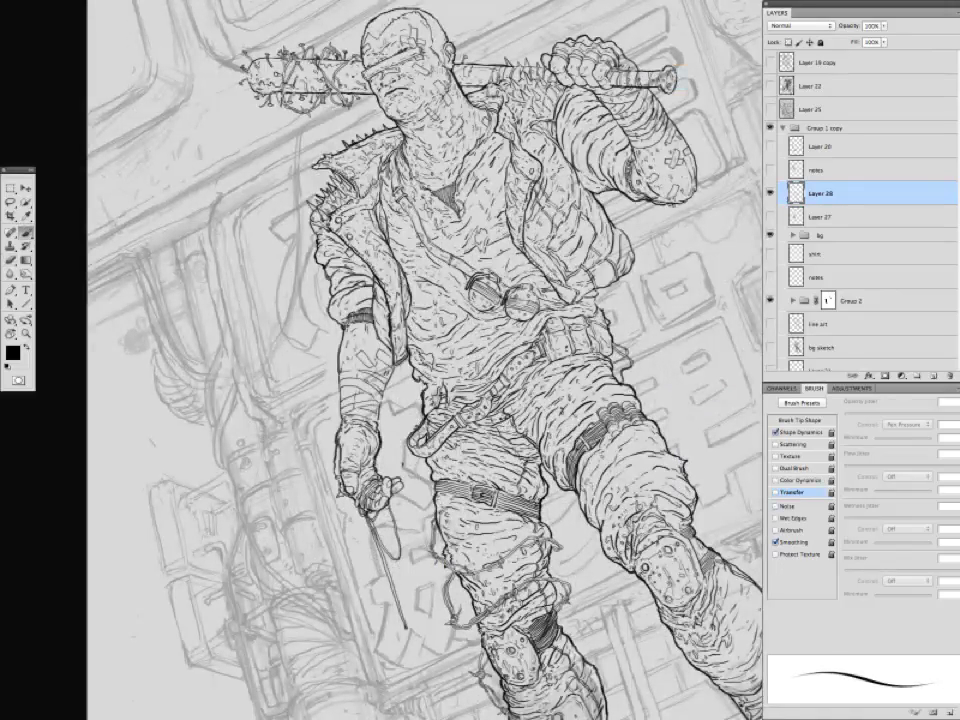
# Examine the inked figure from the bat and head down to the feet with the arm sketch hidden.
pyautogui.scroll(2, 420, 360)
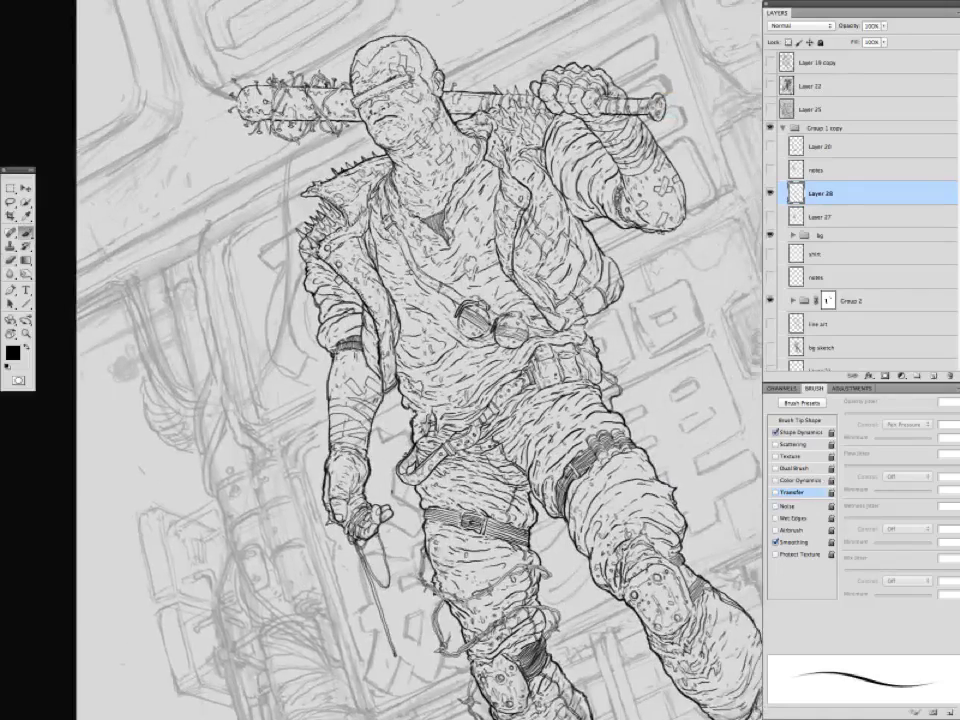
pyautogui.scroll(2, 420, 360)
pyautogui.scroll(1, 420, 360)
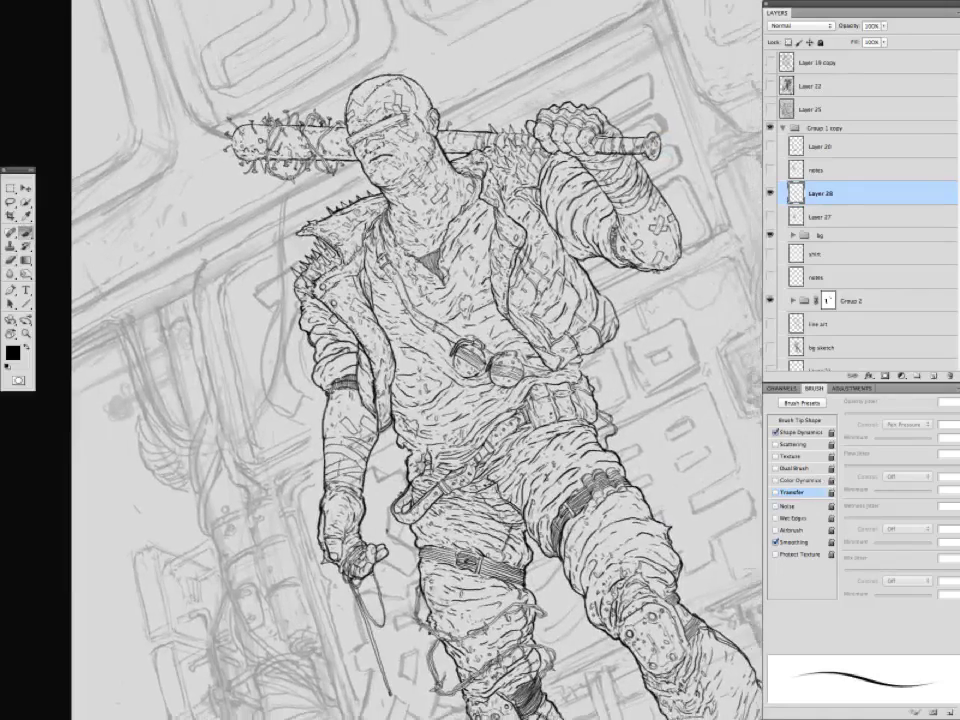
pyautogui.scroll(-2, 420, 360)
pyautogui.scroll(3, 420, 360)
pyautogui.press('super+minus')
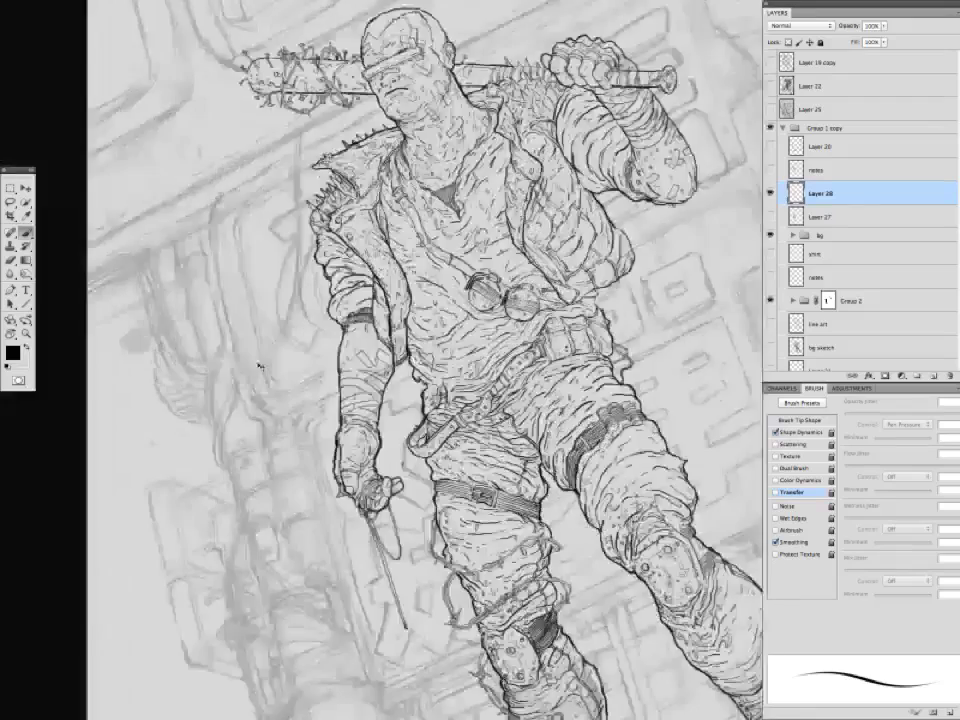
pyautogui.moveTo(355, 372); pyautogui.dragTo(176, 582)
pyautogui.click(829, 300)
pyautogui.click(820, 193)
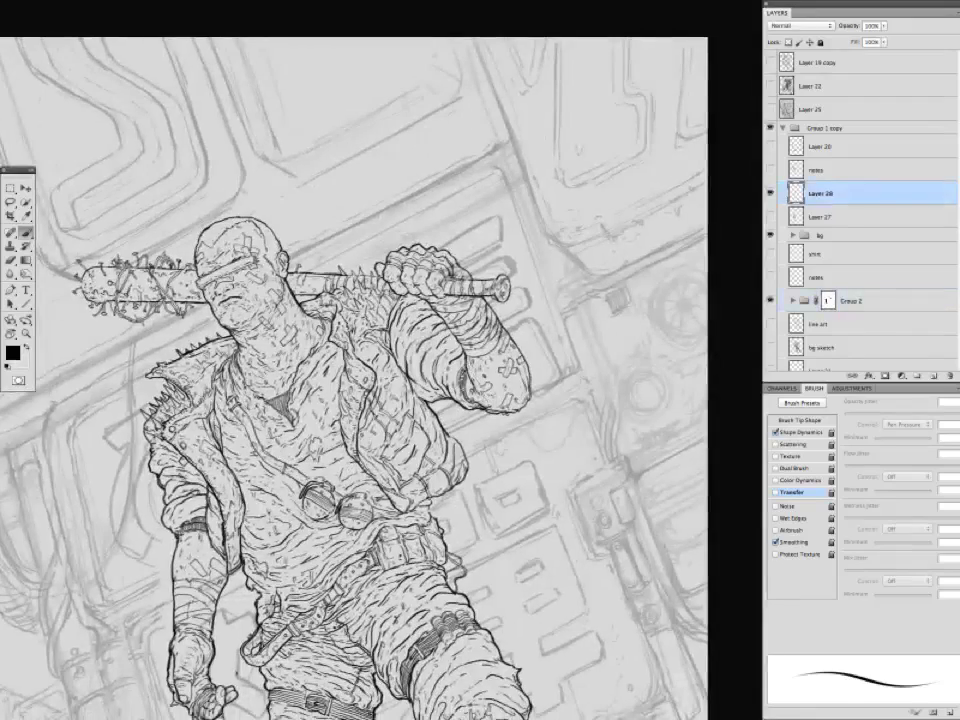
pyautogui.scroll(3, 360, 380)
pyautogui.scroll(1, 360, 380)
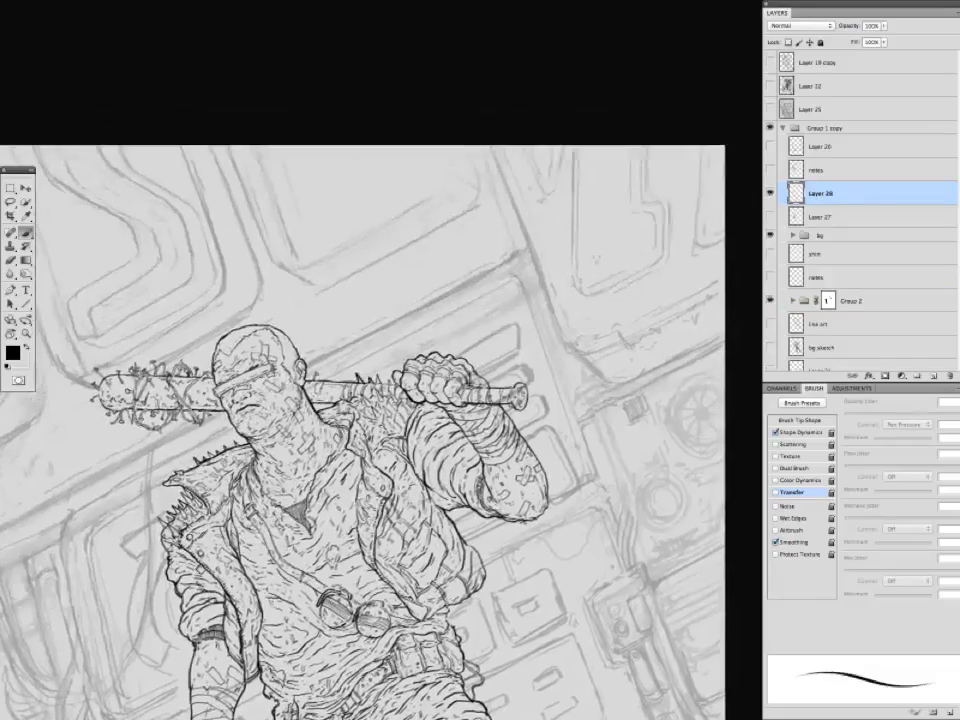
pyautogui.hscroll(2, 360, 380)
pyautogui.scroll(-4, 360, 380)
pyautogui.scroll(5, 310, 310)
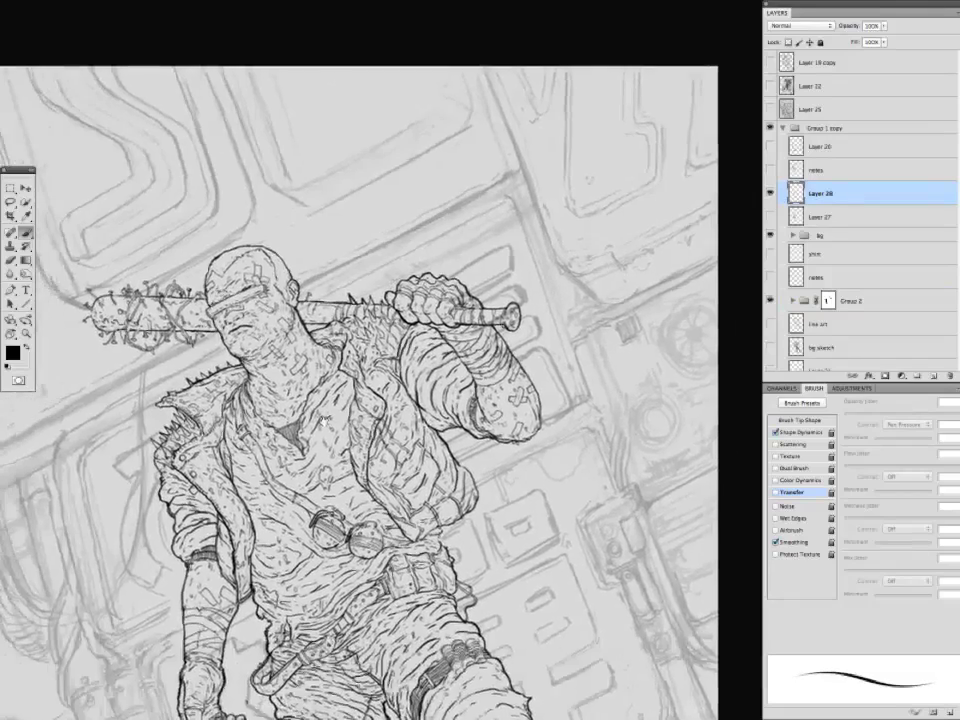
pyautogui.hscroll(-3, 333, 432)
pyautogui.scroll(1, 333, 432)
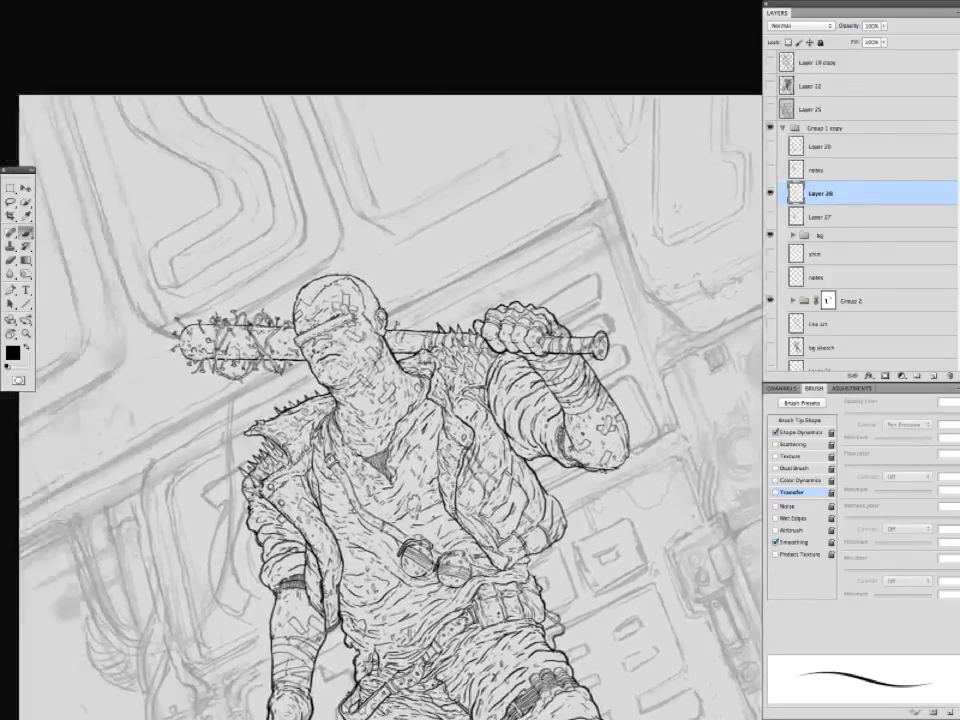
pyautogui.scroll(-3, 390, 400)
pyautogui.hscroll(-1, 390, 400)
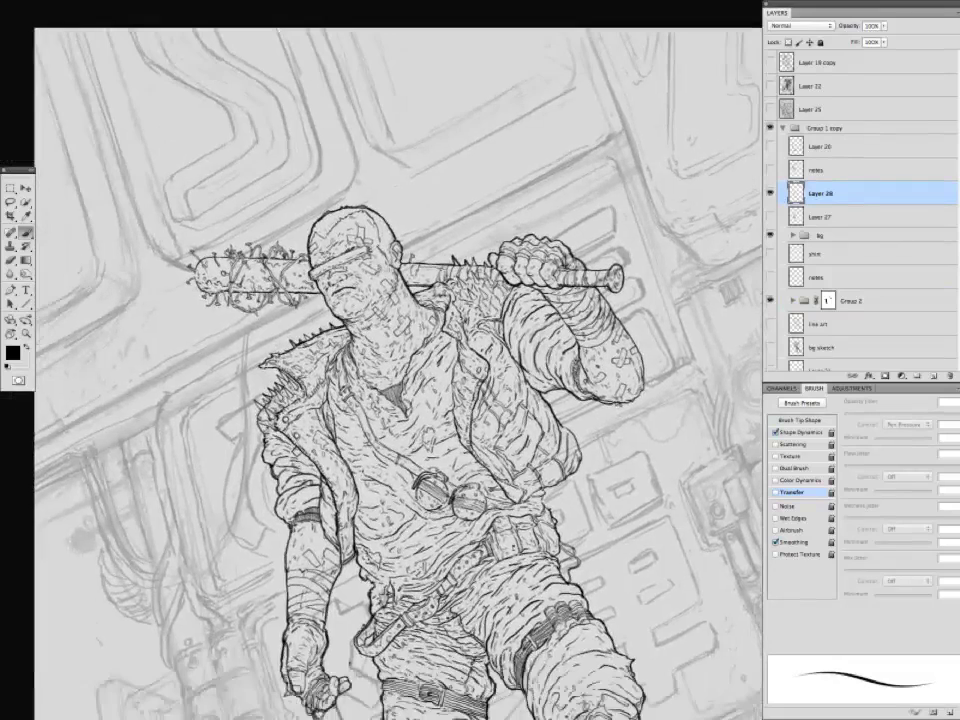
pyautogui.scroll(-10, 390, 400)
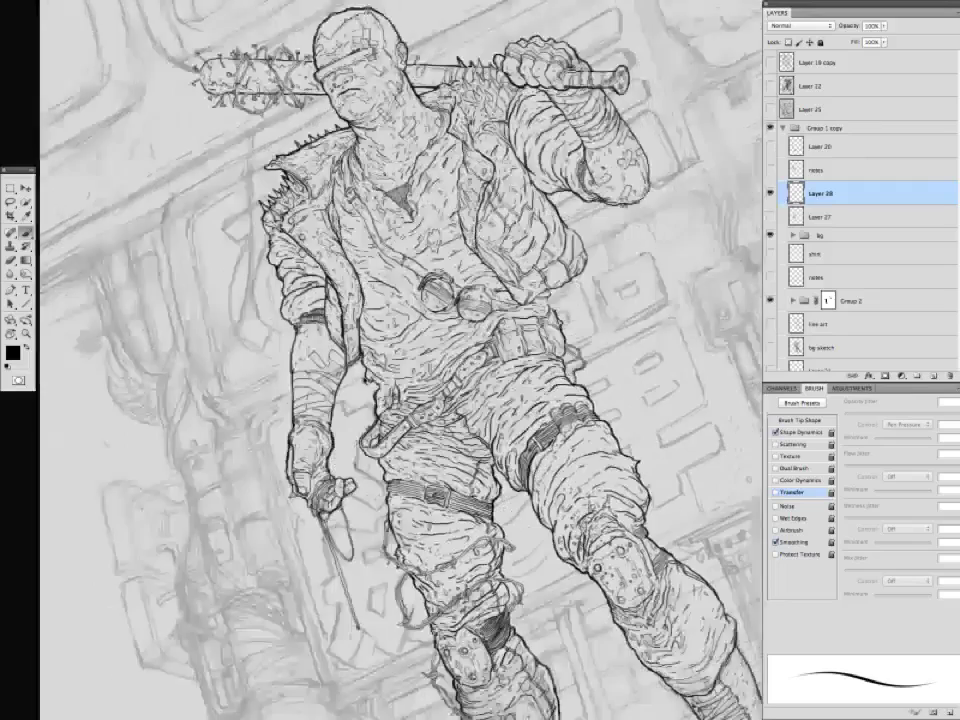
pyautogui.scroll(-5, 383, 360)
pyautogui.hscroll(4, 383, 360)
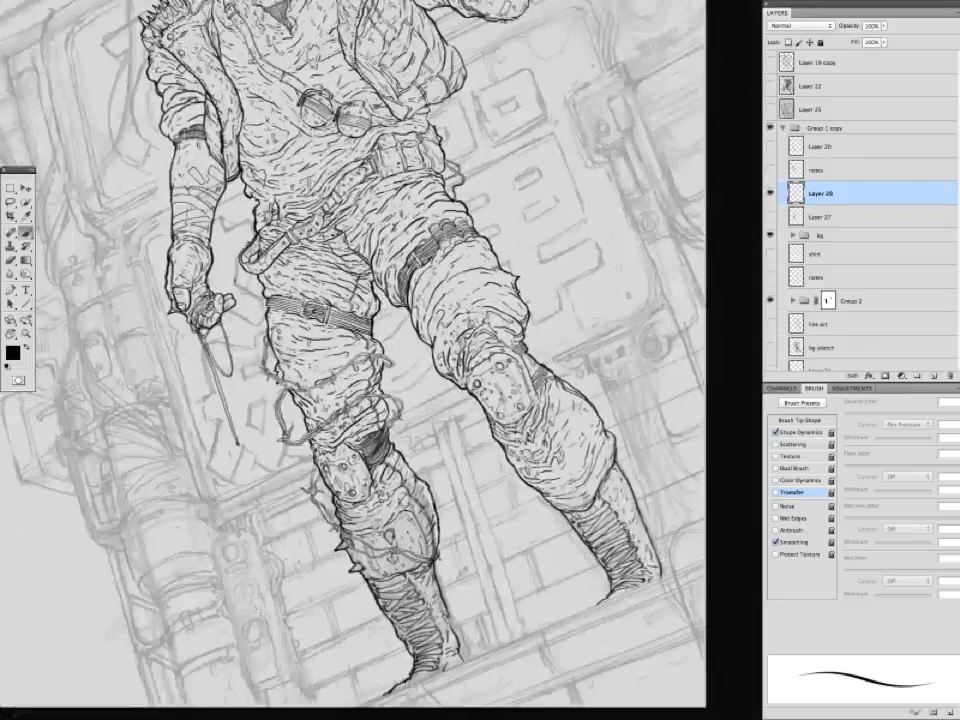
pyautogui.scroll(5, 286, 459)
# Group the new inking layer, Layer 28, together with the figure's Group 2.
pyautogui.hotkey('ctrl', '-')
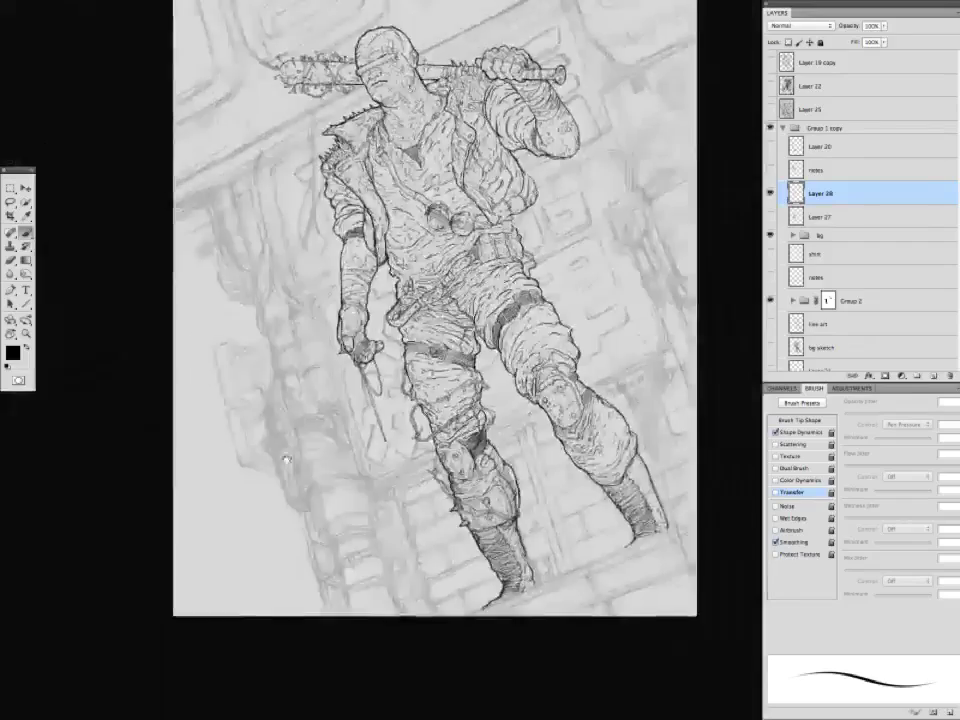
pyautogui.hotkey('ctrl', '-')
pyautogui.hotkey('ctrl', '+')
pyautogui.hscroll(3, 383, 360)
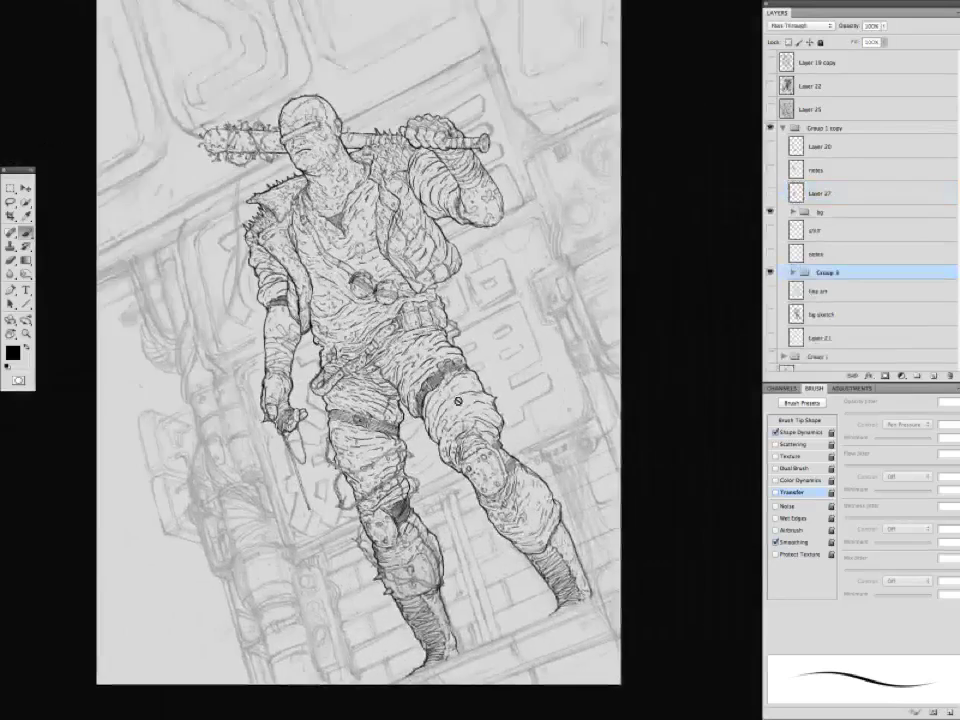
# Ink the ledge's upper edge between the two feet and the first strap wrapped around it on the bg layer.
pyautogui.hotkey('ctrl', '+')
pyautogui.scroll(-2, 350, 300)
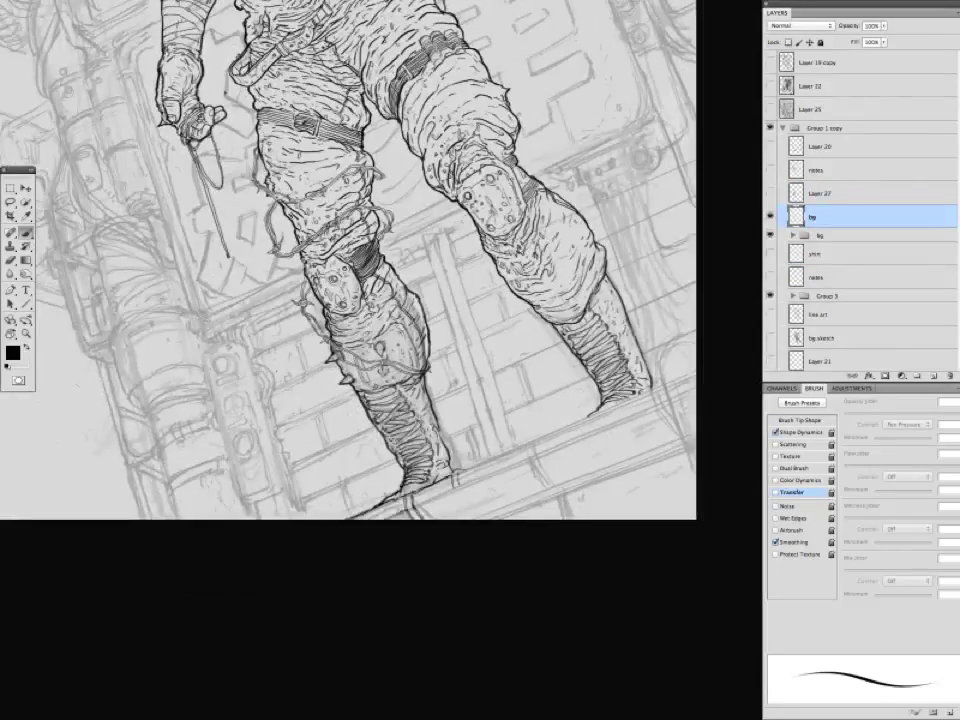
pyautogui.hscroll(2, 350, 260)
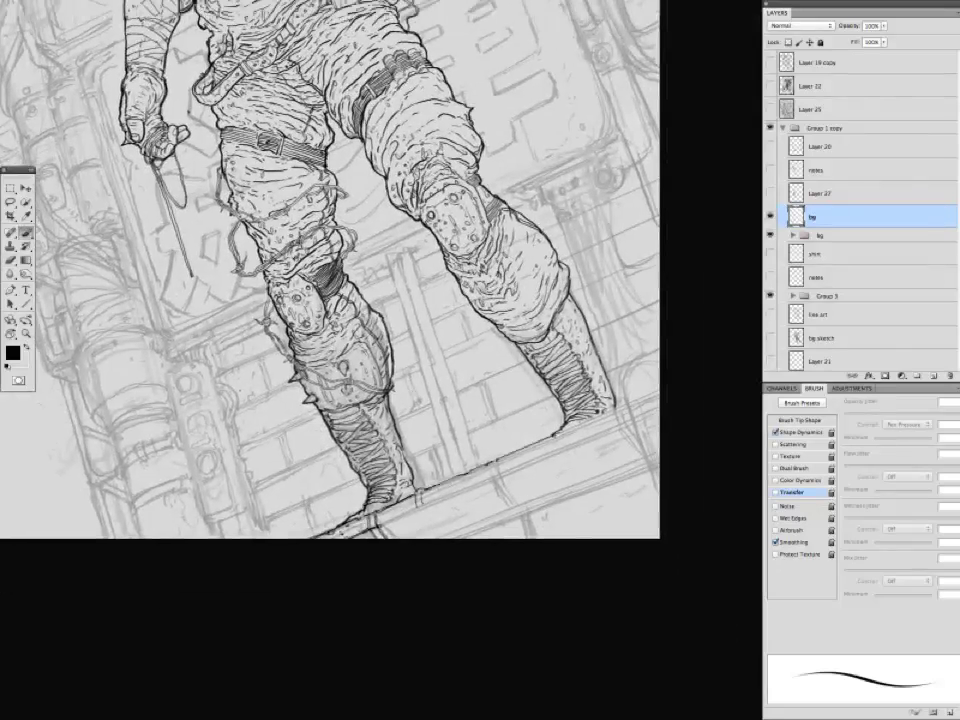
pyautogui.hscroll(4, 350, 260)
pyautogui.press('e')
pyautogui.moveTo(317, 535)
pyautogui.mouseDown()
pyautogui.moveTo(341, 565)
pyautogui.moveTo(350, 515)
pyautogui.mouseUp()
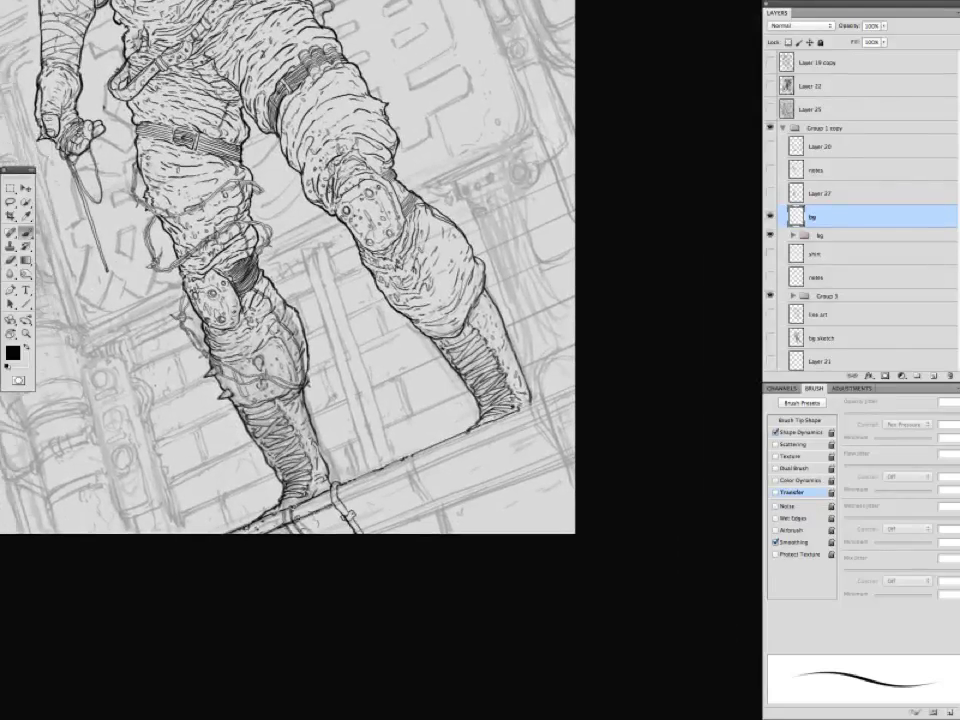
# Ink the second strap around the ledge and the ledge's lower edge below the near foot.
pyautogui.moveTo(515, 407); pyautogui.dragTo(560, 433)
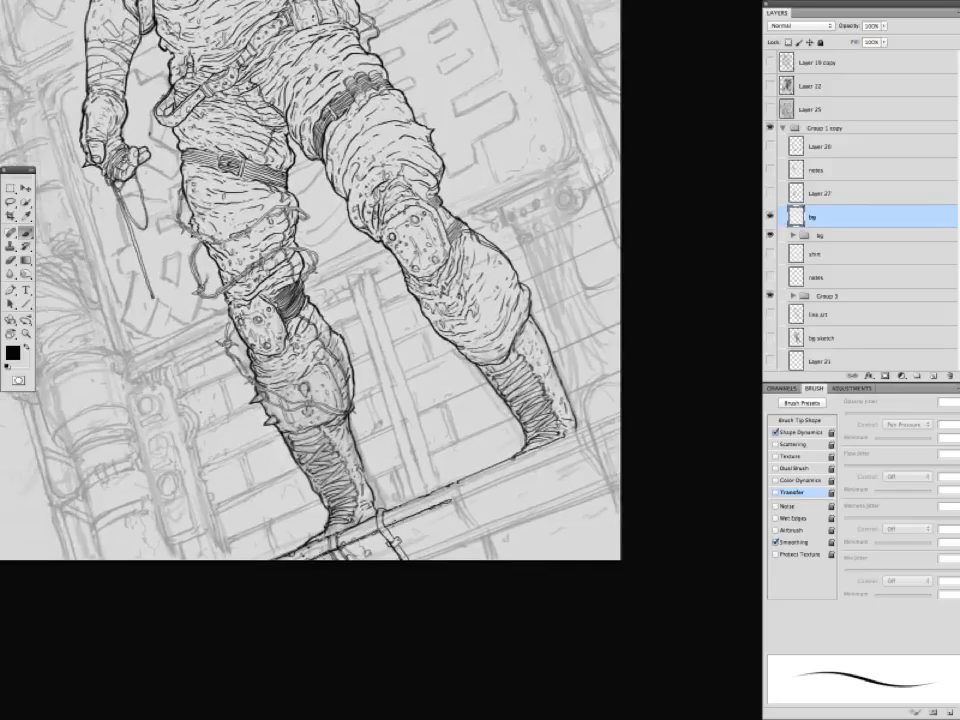
pyautogui.moveTo(292, 392); pyautogui.dragTo(288, 383)
pyautogui.moveTo(365, 386); pyautogui.dragTo(290, 341)
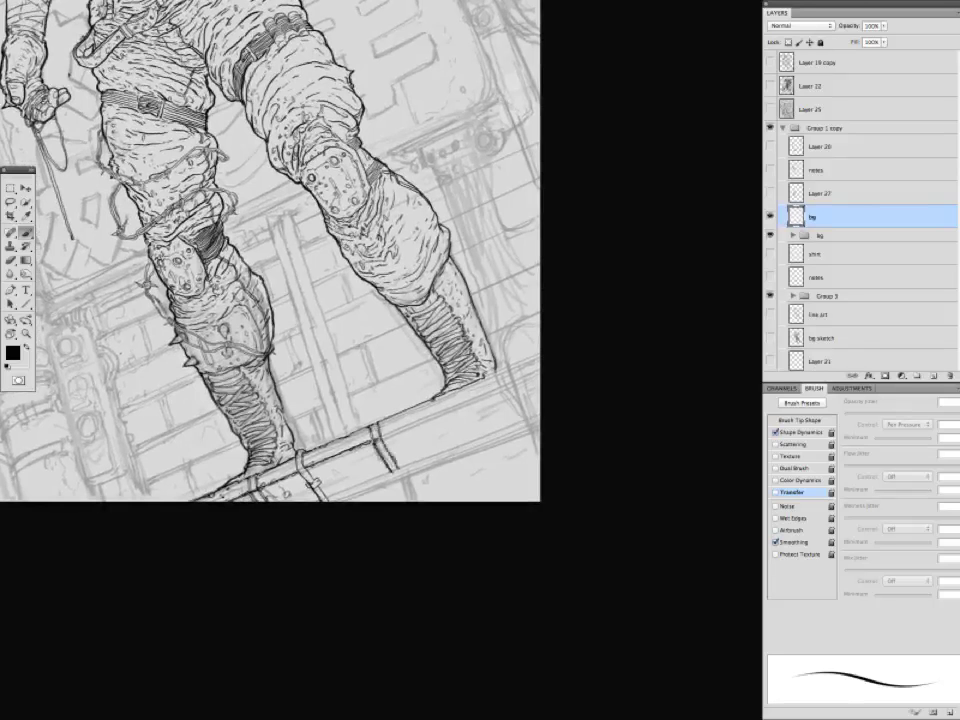
pyautogui.hotkey('ctrl', '+')
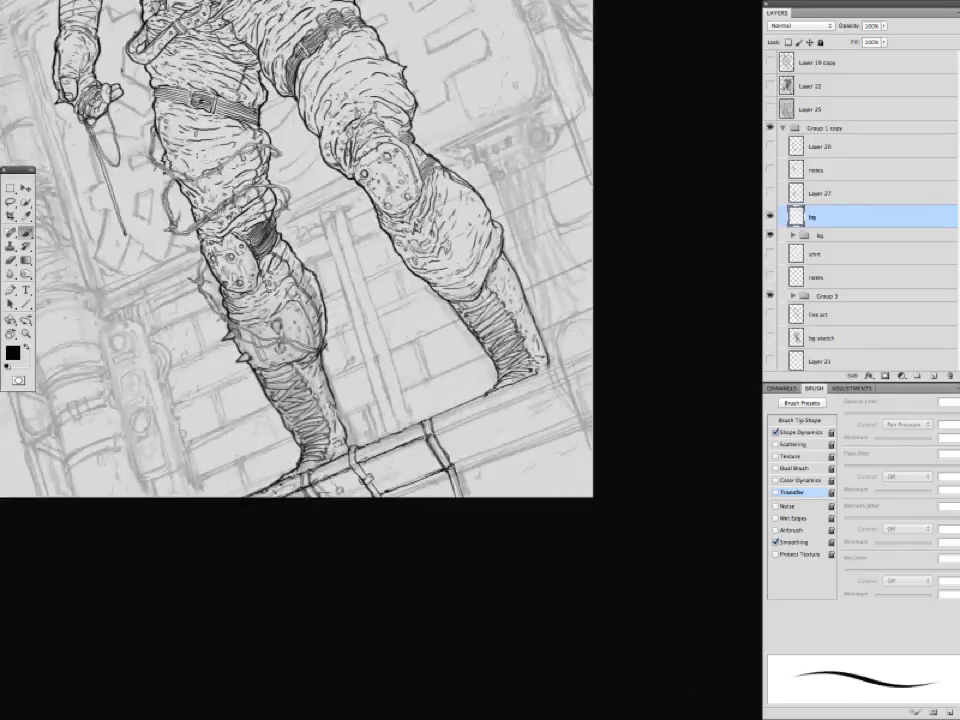
pyautogui.moveTo(455, 469); pyautogui.dragTo(389, 497)
pyautogui.moveTo(449, 465); pyautogui.dragTo(455, 475)
pyautogui.scroll(-2, 296, 248)
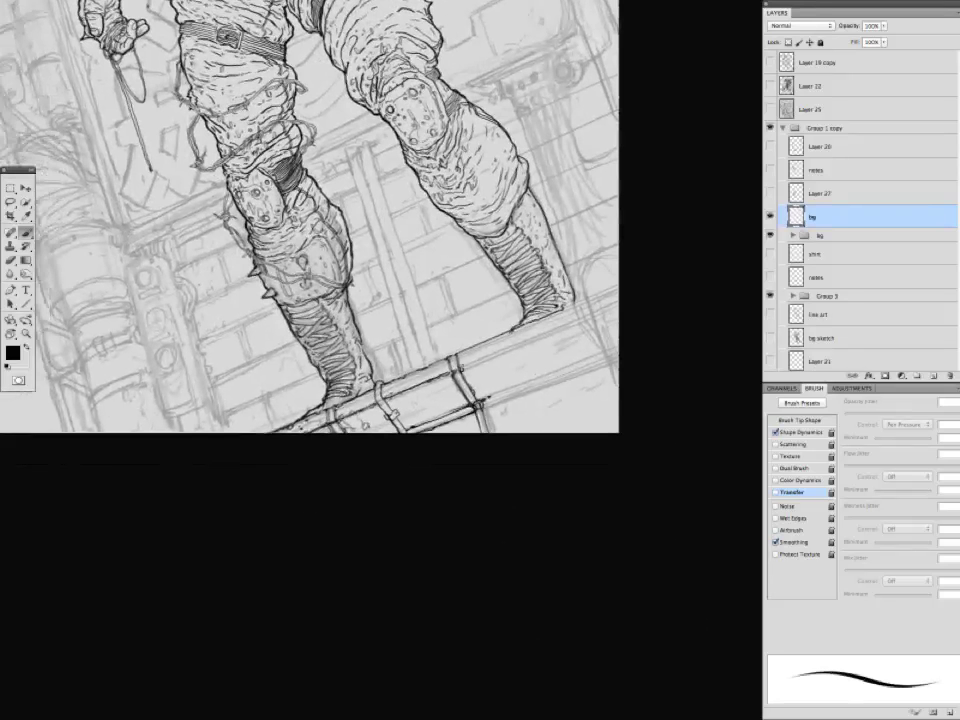
# Extend the ledge past the far foot to the page edge and ink the rounded shape and cables beside that foot.
pyautogui.moveTo(461, 398)
pyautogui.mouseDown()
pyautogui.moveTo(467, 411)
pyautogui.moveTo(555, 365)
pyautogui.moveTo(510, 362)
pyautogui.mouseUp()
pyautogui.moveTo(518, 306)
pyautogui.mouseDown()
pyautogui.moveTo(564, 406)
pyautogui.moveTo(548, 355)
pyautogui.mouseUp()
pyautogui.moveTo(529, 291)
pyautogui.mouseDown()
pyautogui.moveTo(527, 280)
pyautogui.moveTo(564, 247)
pyautogui.mouseUp()
pyautogui.moveTo(540, 270); pyautogui.dragTo(522, 263)
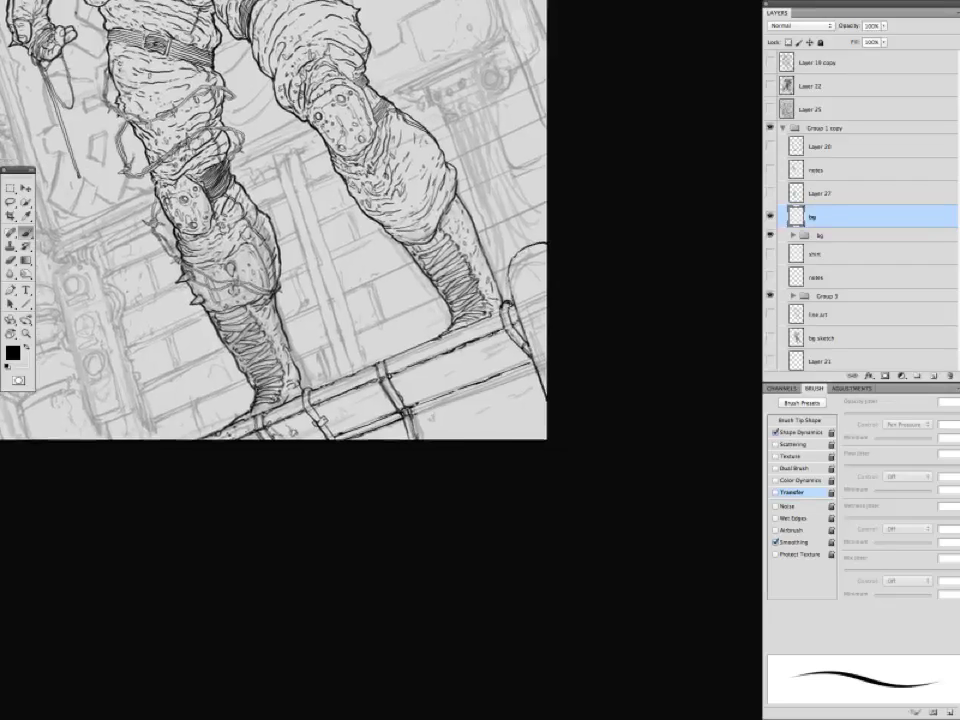
# Ink the cable draped over the ledge between the feet and add small chips and pits to the ledge's surface.
pyautogui.hotkey('ctrl', '-')
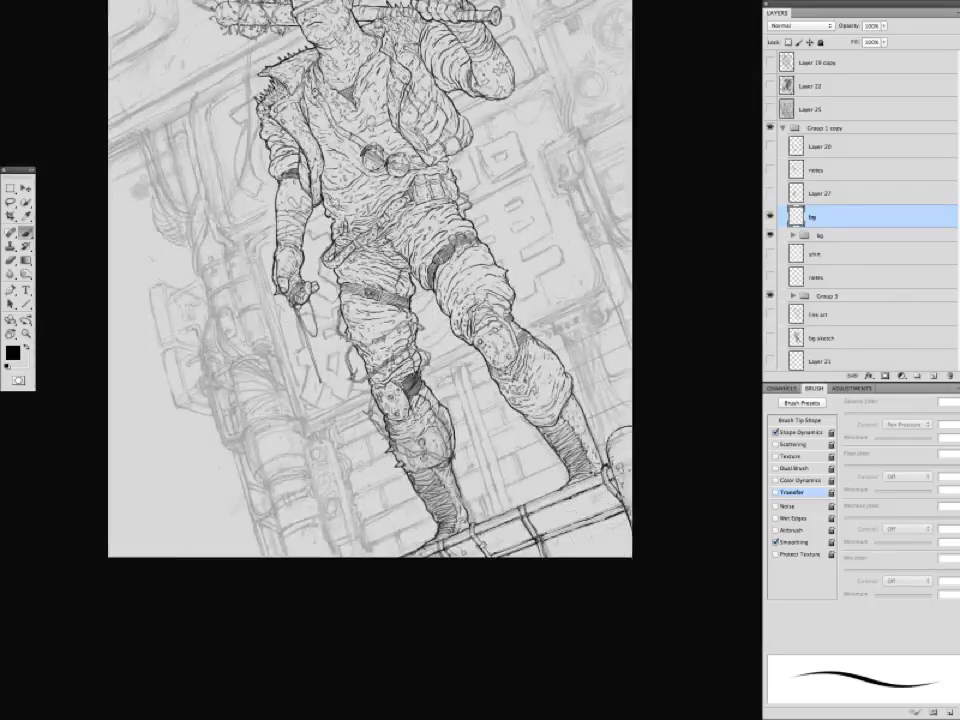
pyautogui.press('e')
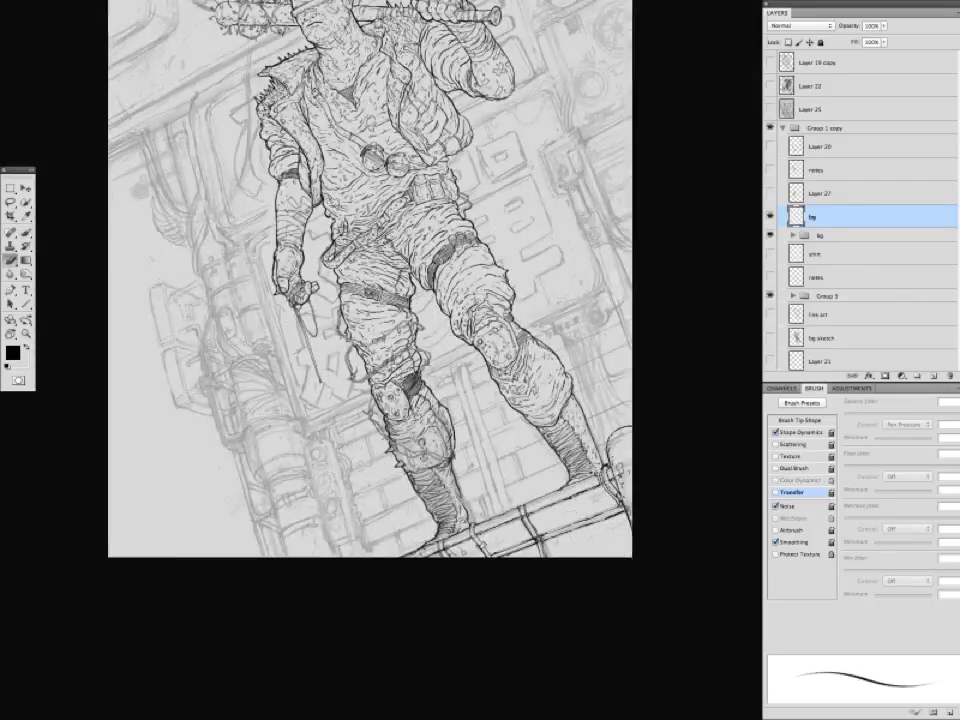
pyautogui.press('b')
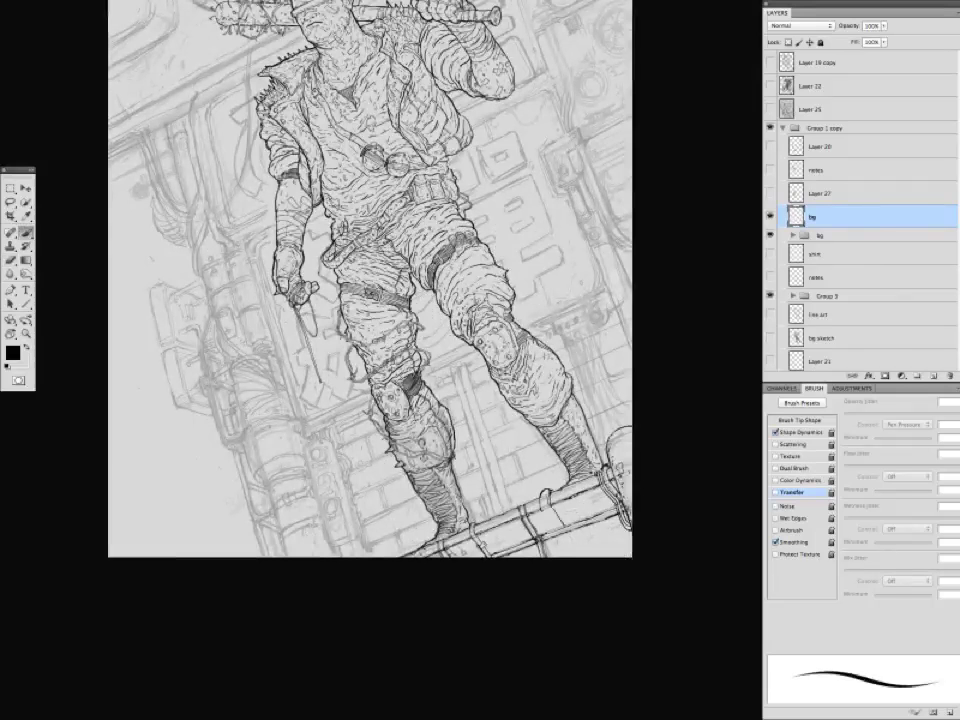
pyautogui.press('e')
pyautogui.press('b')
pyautogui.moveTo(556, 536); pyautogui.dragTo(563, 555)
pyautogui.moveTo(565, 525); pyautogui.dragTo(575, 555)
pyautogui.moveTo(585, 496); pyautogui.dragTo(604, 491)
pyautogui.moveTo(580, 510)
pyautogui.mouseDown()
pyautogui.moveTo(560, 498)
pyautogui.moveTo(549, 533)
pyautogui.mouseUp()
pyautogui.moveTo(537, 529); pyautogui.dragTo(557, 544)
pyautogui.moveTo(540, 539); pyautogui.dragTo(549, 547)
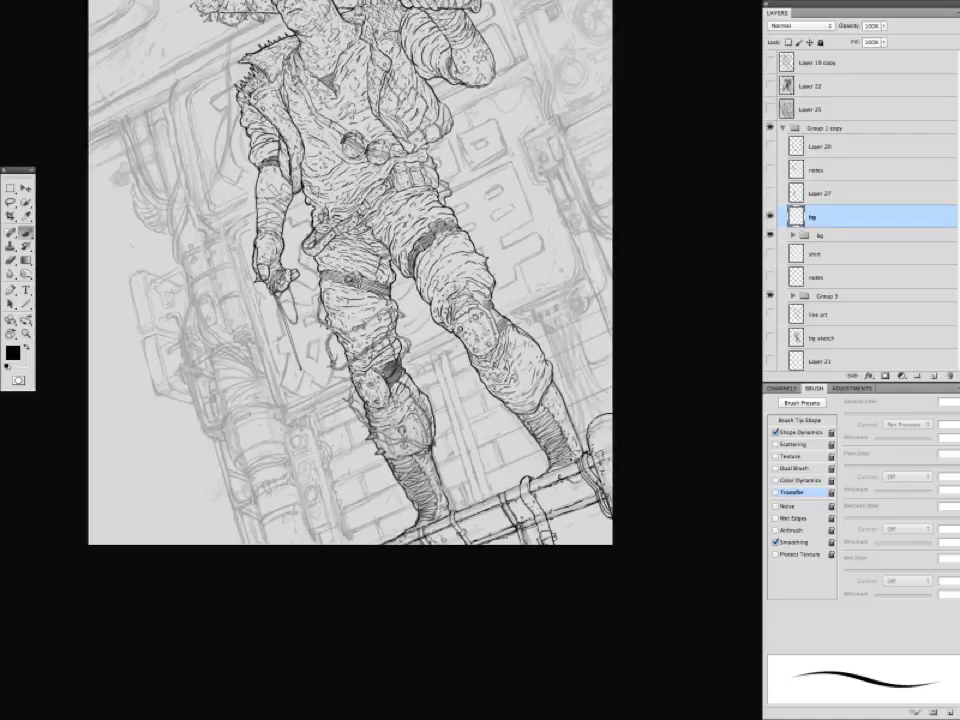
pyautogui.moveTo(590, 505); pyautogui.dragTo(610, 517)
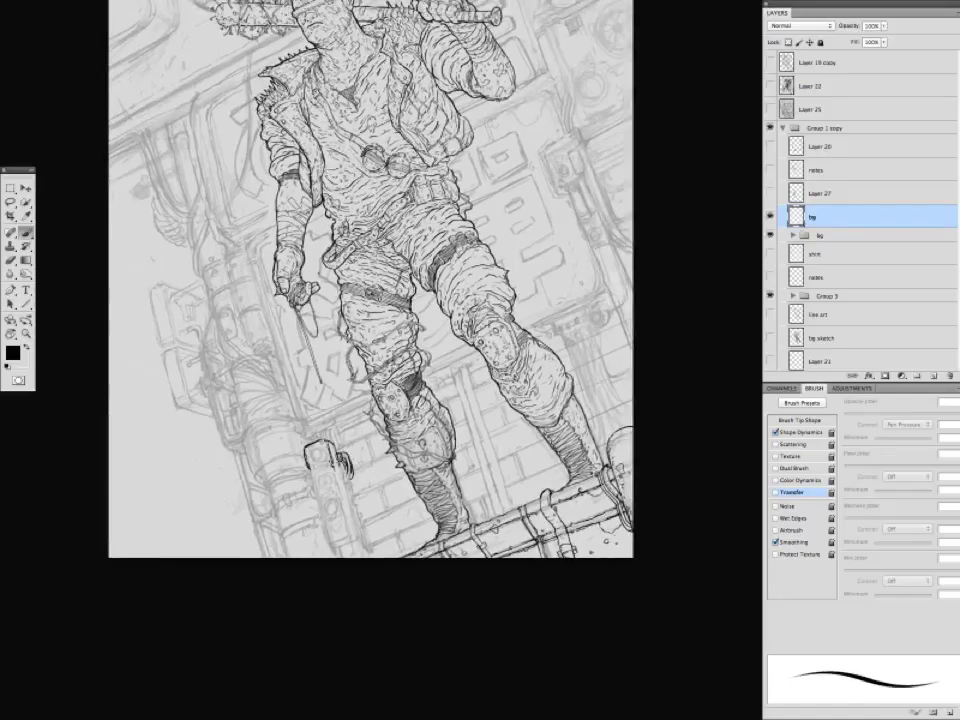
# Ink the boxy post beside the near leg with its bolt, side coils, top wires and lower edge.
pyautogui.scroll(-3, 270, 370)
pyautogui.moveTo(283, 386); pyautogui.dragTo(302, 417)
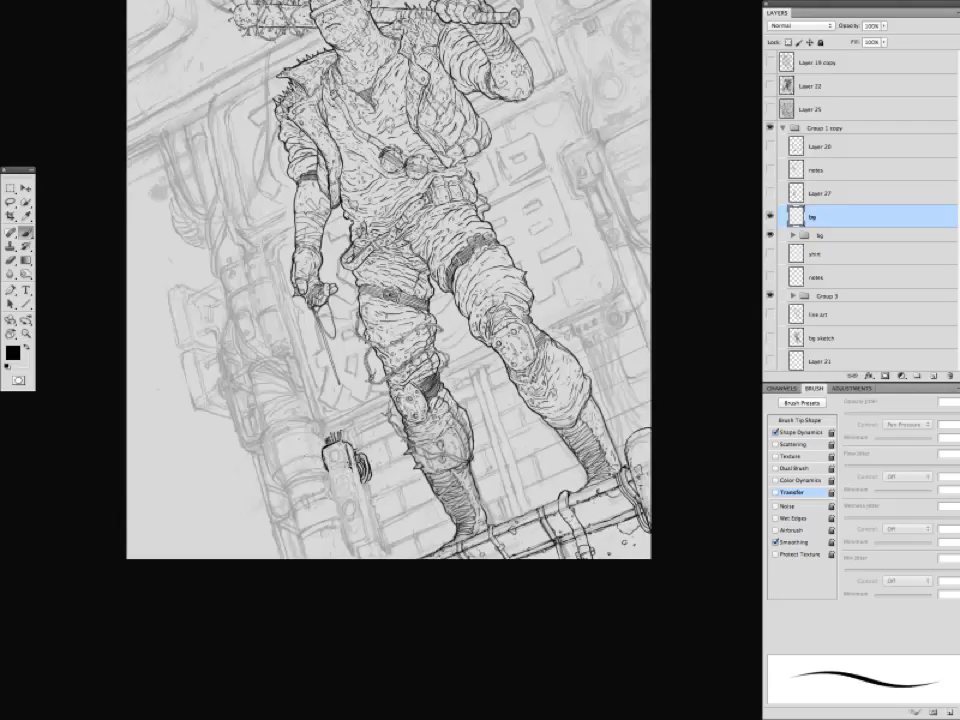
pyautogui.moveTo(271, 363); pyautogui.dragTo(283, 404)
pyautogui.moveTo(252, 355); pyautogui.dragTo(246, 380)
pyautogui.moveTo(252, 336); pyautogui.dragTo(251, 358)
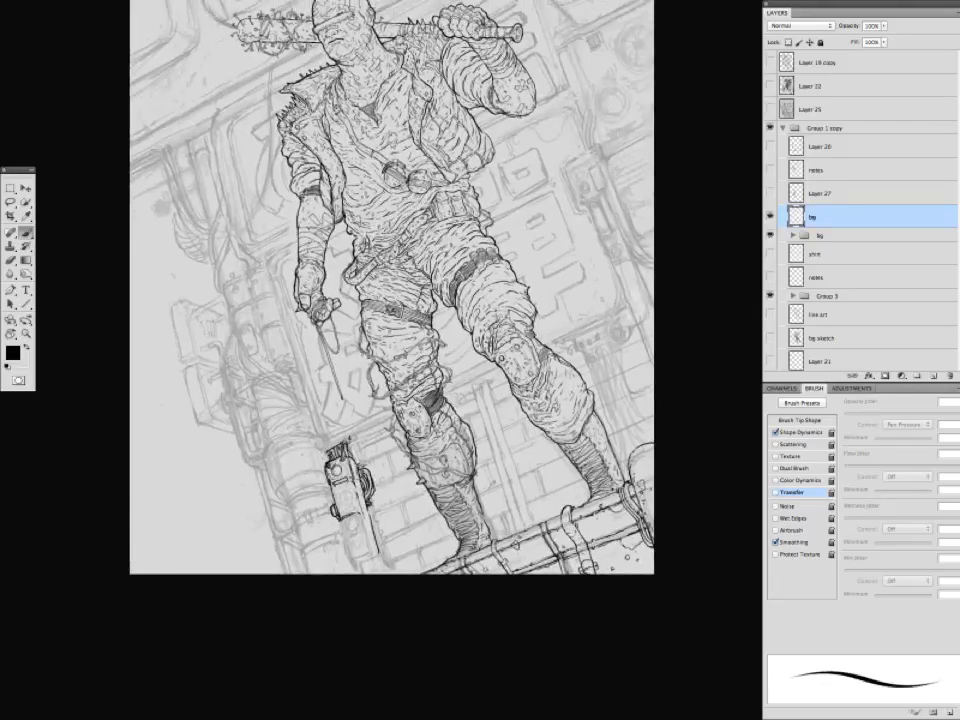
# Ink the brick rows and the rail above them between the post and the near leg, plus the post's lower cables.
pyautogui.moveTo(378, 478)
pyautogui.mouseDown()
pyautogui.moveTo(400, 482)
pyautogui.moveTo(410, 470)
pyautogui.moveTo(410, 484)
pyautogui.mouseUp()
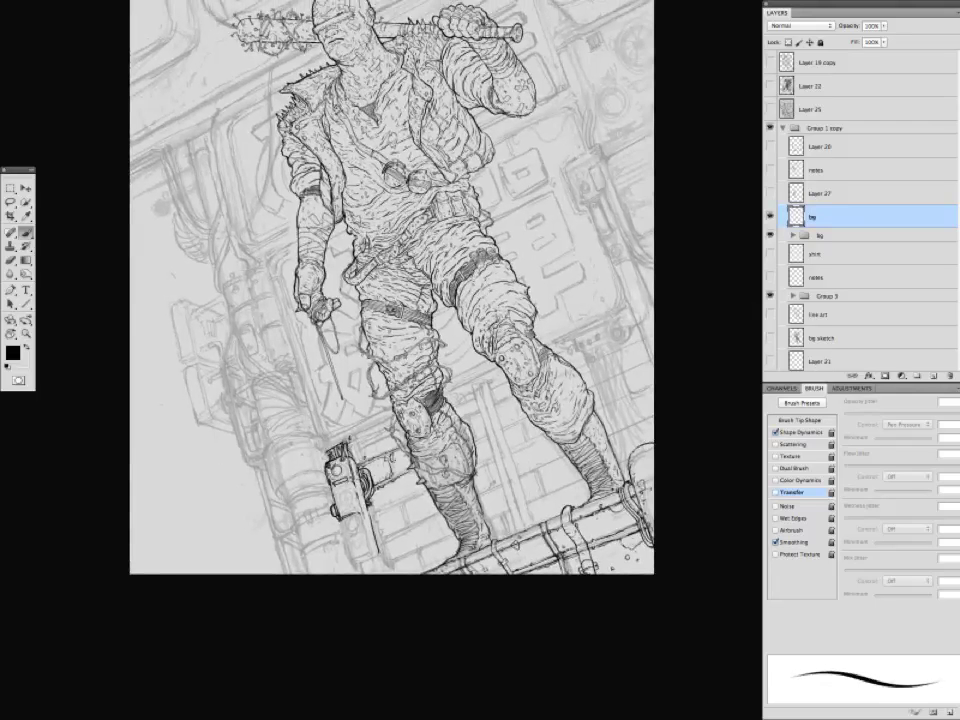
pyautogui.moveTo(278, 380)
pyautogui.mouseDown()
pyautogui.moveTo(298, 431)
pyautogui.moveTo(281, 403)
pyautogui.mouseUp()
pyautogui.moveTo(316, 312); pyautogui.dragTo(330, 372)
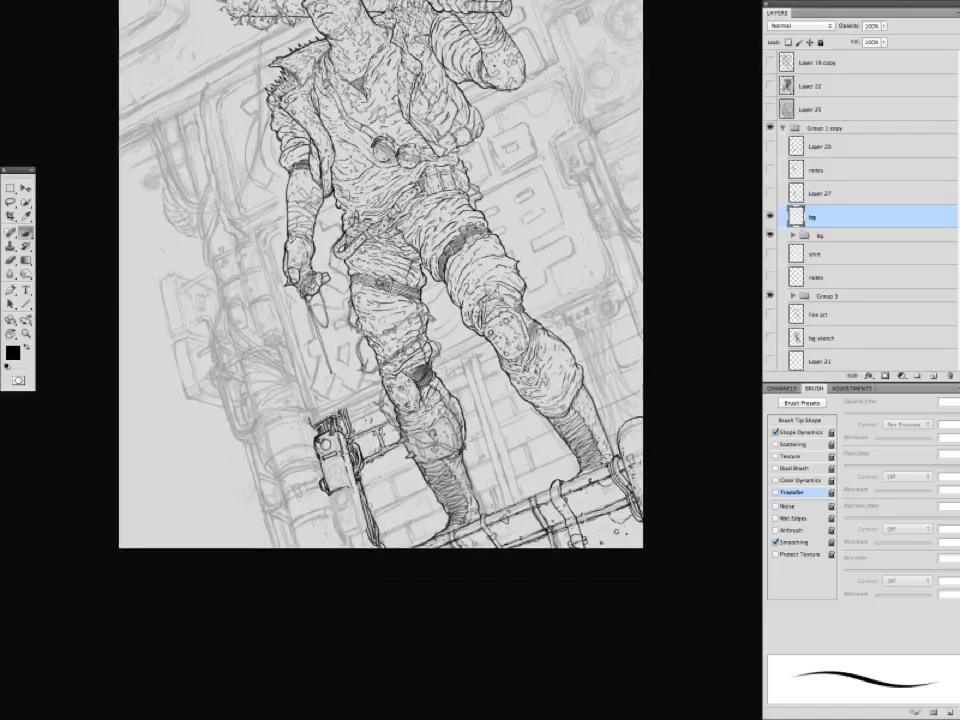
pyautogui.press('Tab')
pyautogui.press('Tab')
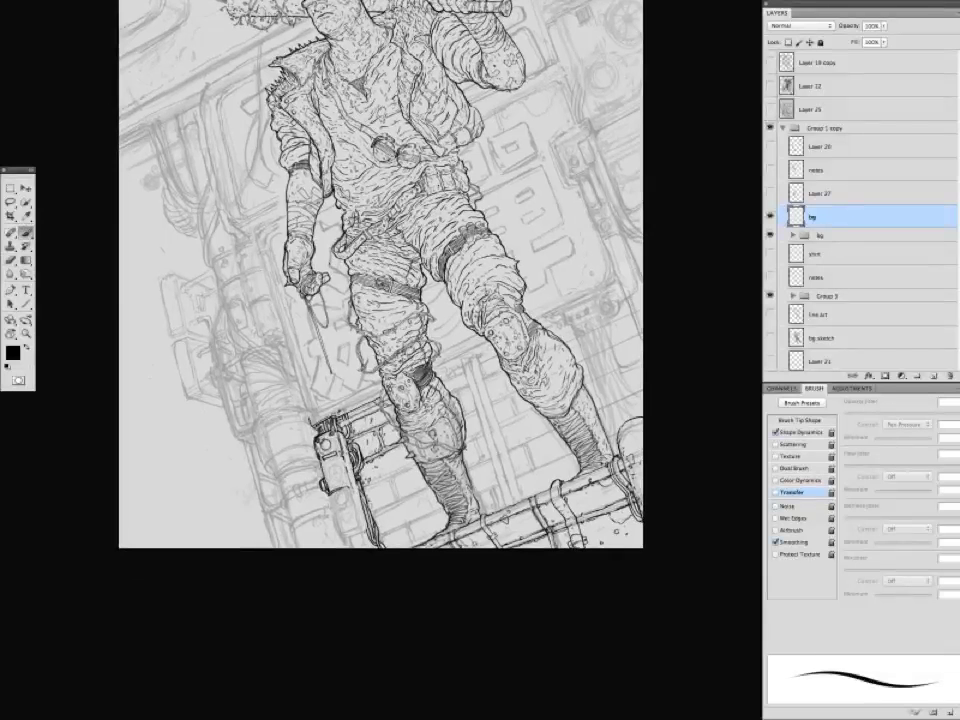
pyautogui.moveTo(380, 320); pyautogui.dragTo(366, 305)
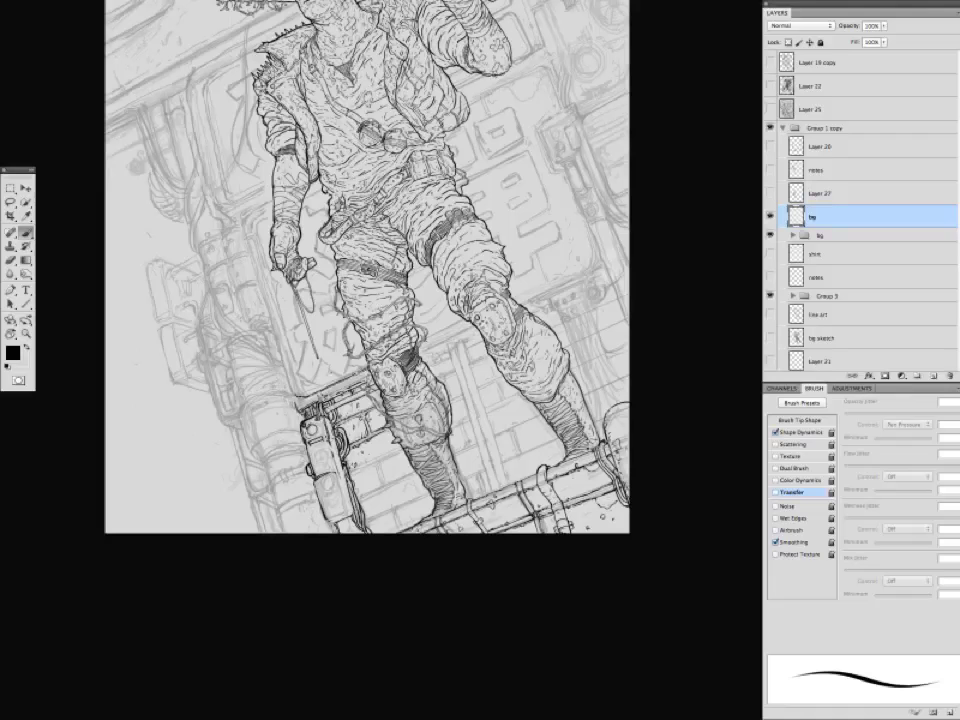
pyautogui.moveTo(234, 321); pyautogui.dragTo(210, 306)
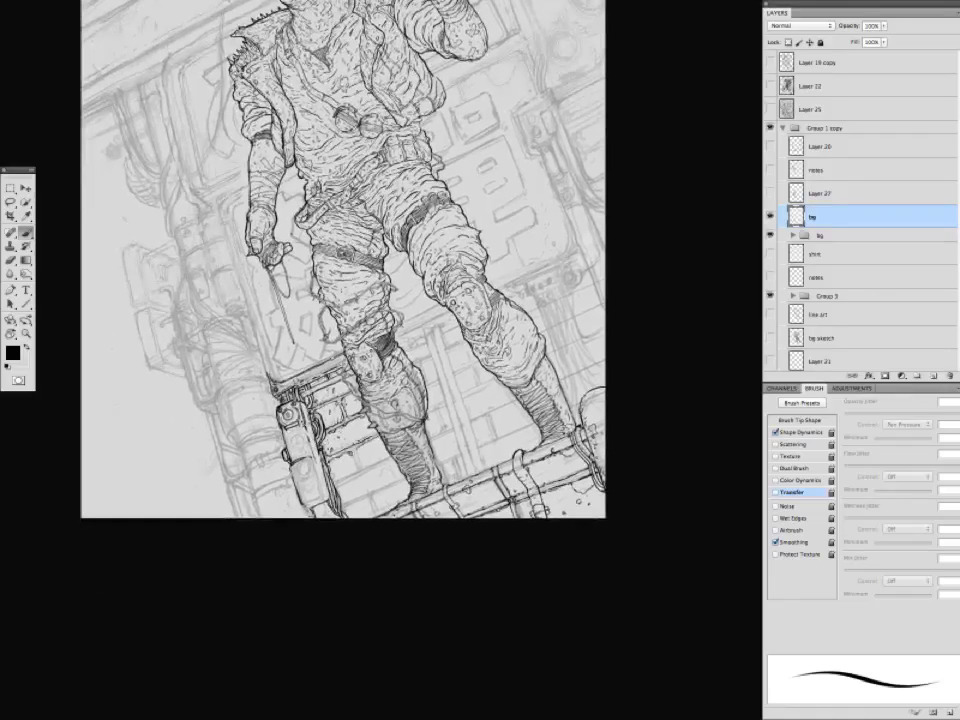
# Ink the long slanted beam edge running behind both legs at knee height.
pyautogui.moveTo(202, 432); pyautogui.dragTo(356, 234)
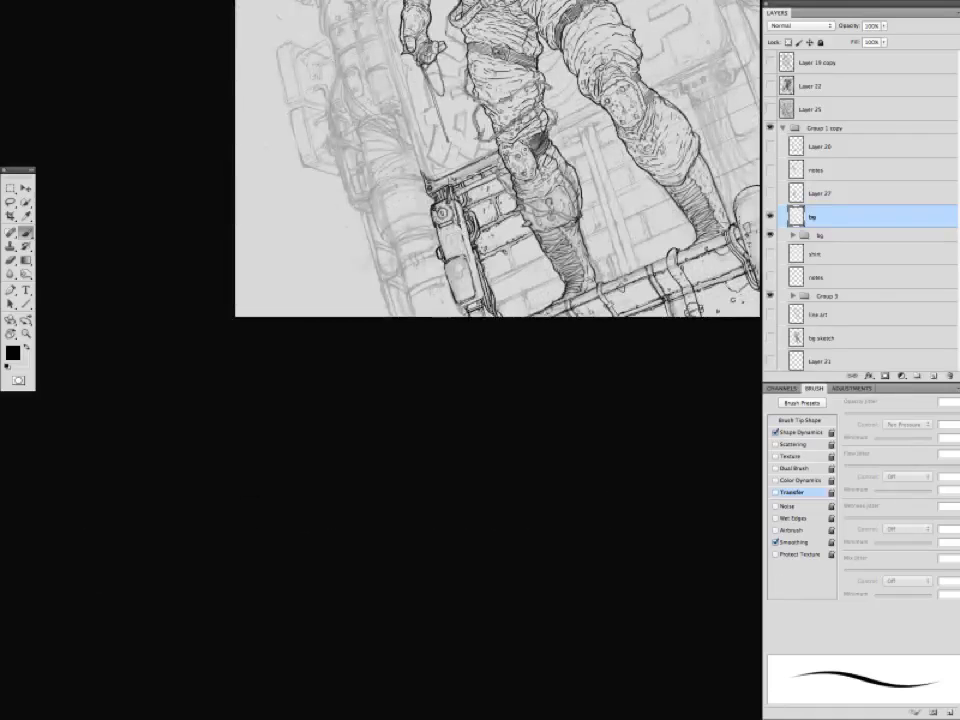
pyautogui.scroll(3, 357, 232)
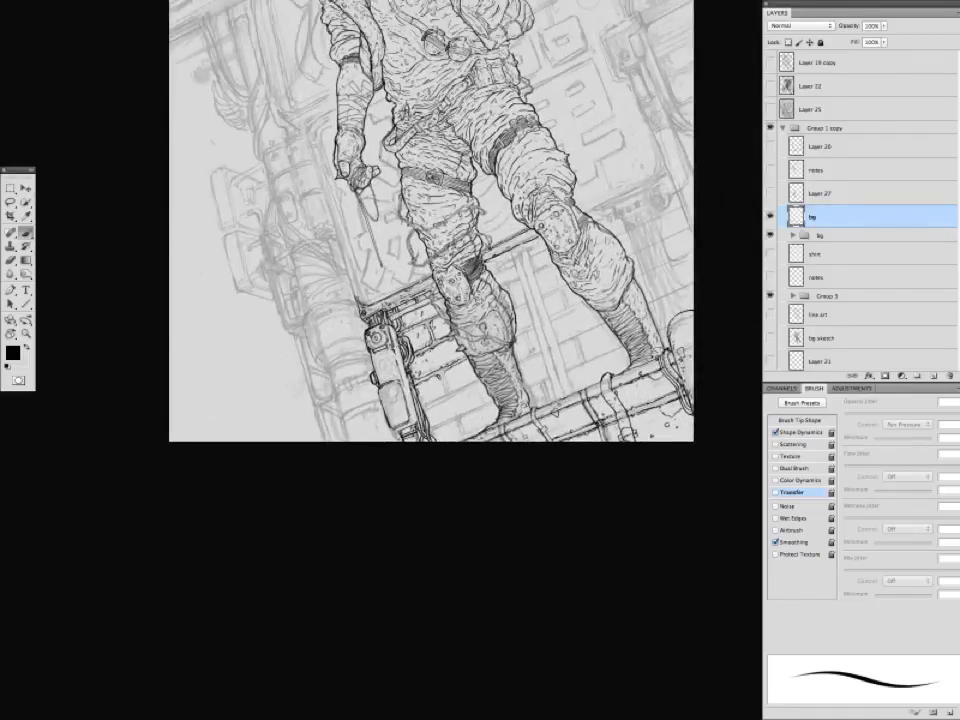
pyautogui.moveTo(442, 379); pyautogui.dragTo(438, 375)
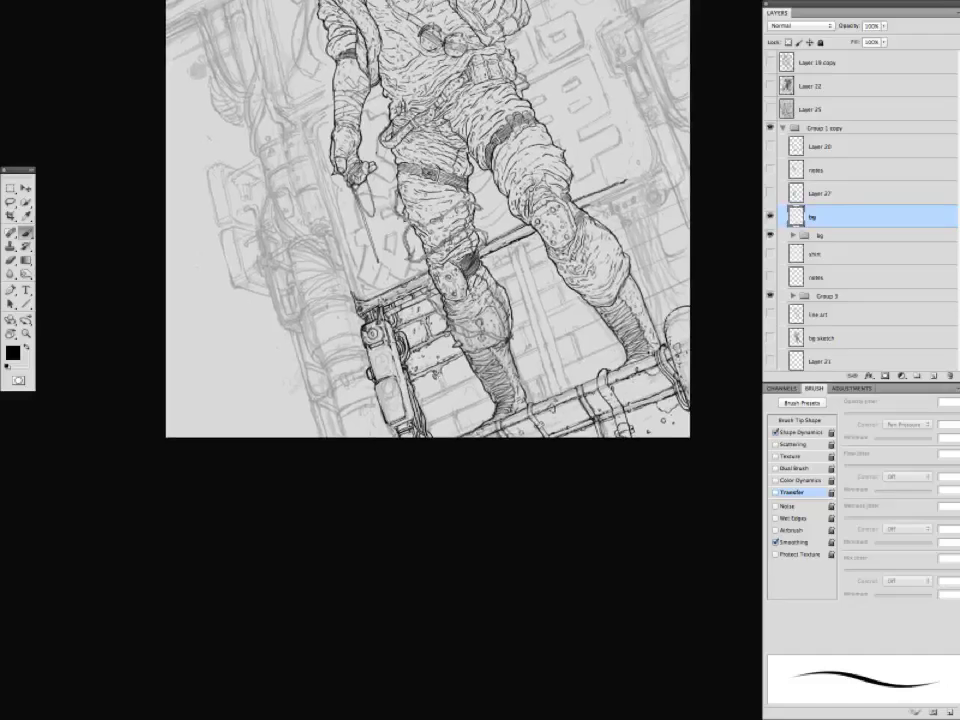
# Ink the frame of the wall panel behind the hanging arm, from the post up around its rounded corner.
pyautogui.moveTo(342, 275)
pyautogui.mouseDown()
pyautogui.moveTo(334, 252)
pyautogui.moveTo(324, 357)
pyautogui.mouseUp()
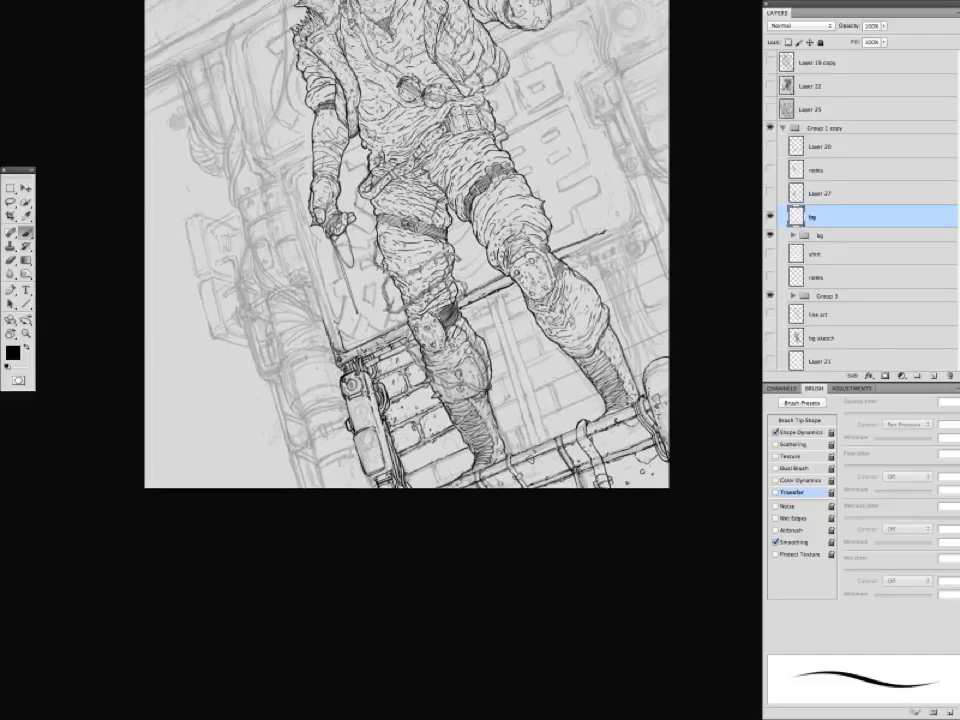
pyautogui.moveTo(311, 283)
pyautogui.mouseDown()
pyautogui.moveTo(328, 315)
pyautogui.moveTo(326, 260)
pyautogui.mouseUp()
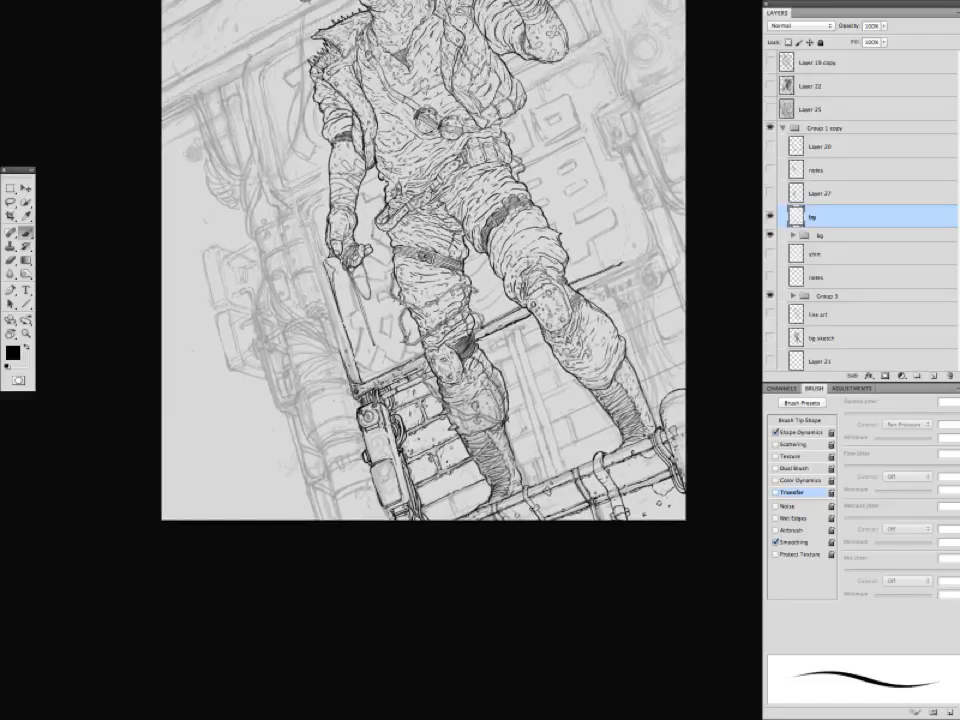
pyautogui.moveTo(400, 260); pyautogui.dragTo(438, 310)
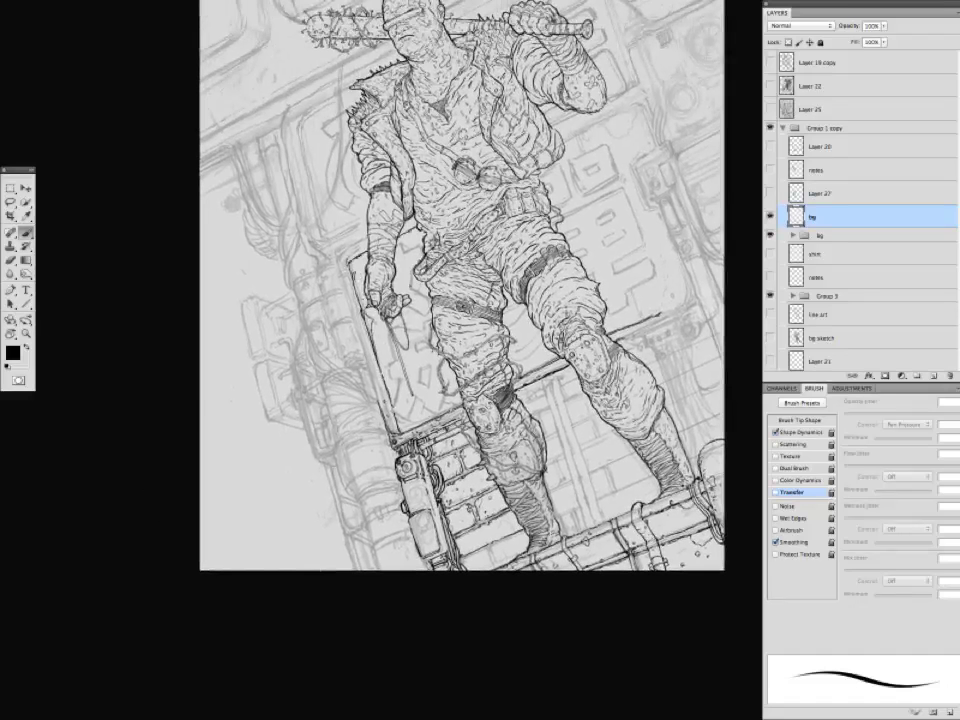
pyautogui.moveTo(338, 259); pyautogui.dragTo(359, 241)
pyautogui.scroll(-1, 462, 285)
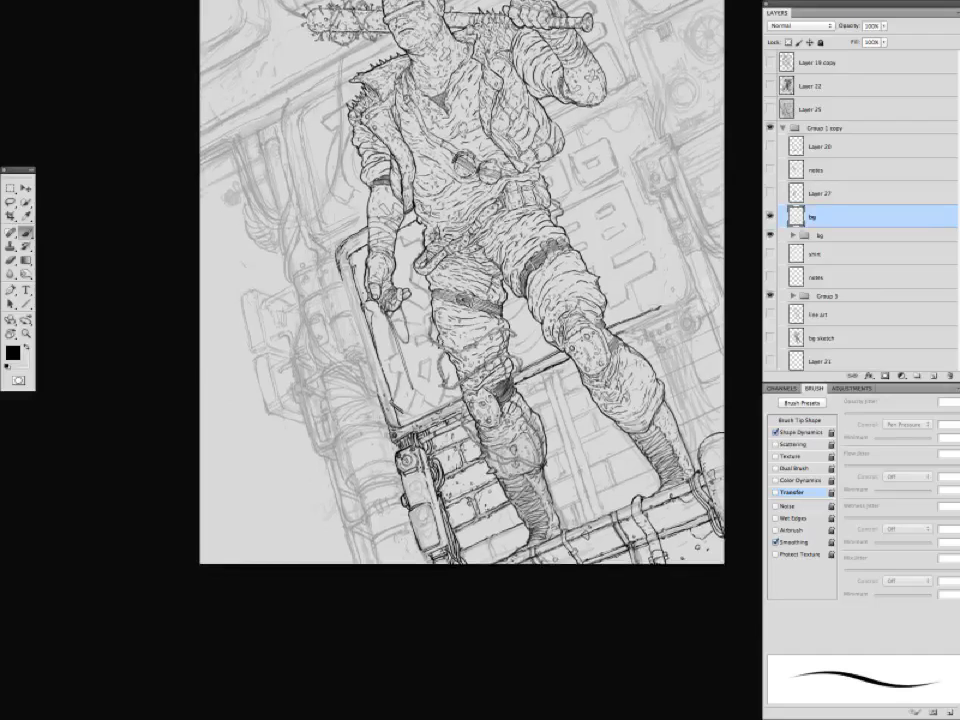
# Ink the first jagged lines of the panel's pattern below the hand and add round details to the post.
pyautogui.moveTo(398, 371)
pyautogui.mouseDown()
pyautogui.moveTo(394, 399)
pyautogui.moveTo(399, 374)
pyautogui.mouseUp()
pyautogui.moveTo(400, 374); pyautogui.dragTo(388, 351)
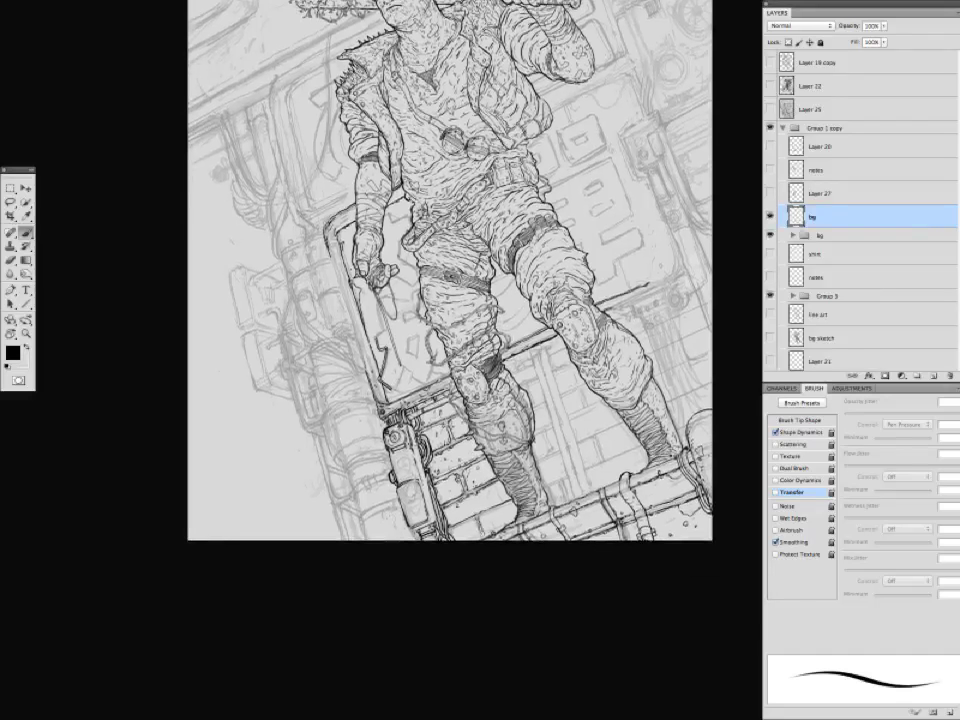
pyautogui.moveTo(481, 516); pyautogui.dragTo(512, 500)
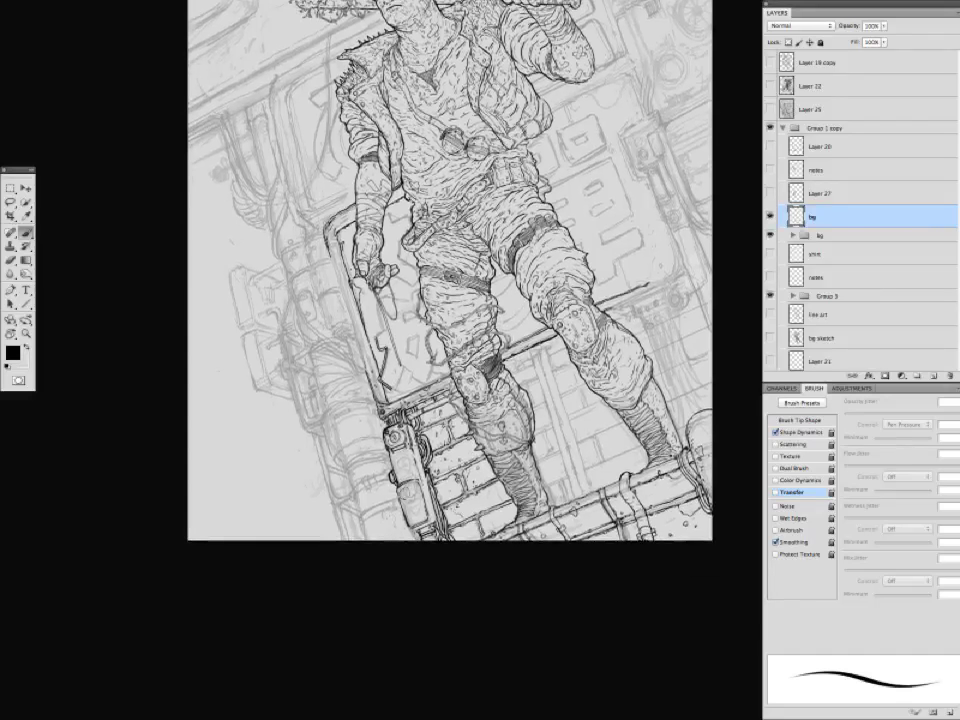
pyautogui.moveTo(298, 350); pyautogui.dragTo(291, 342)
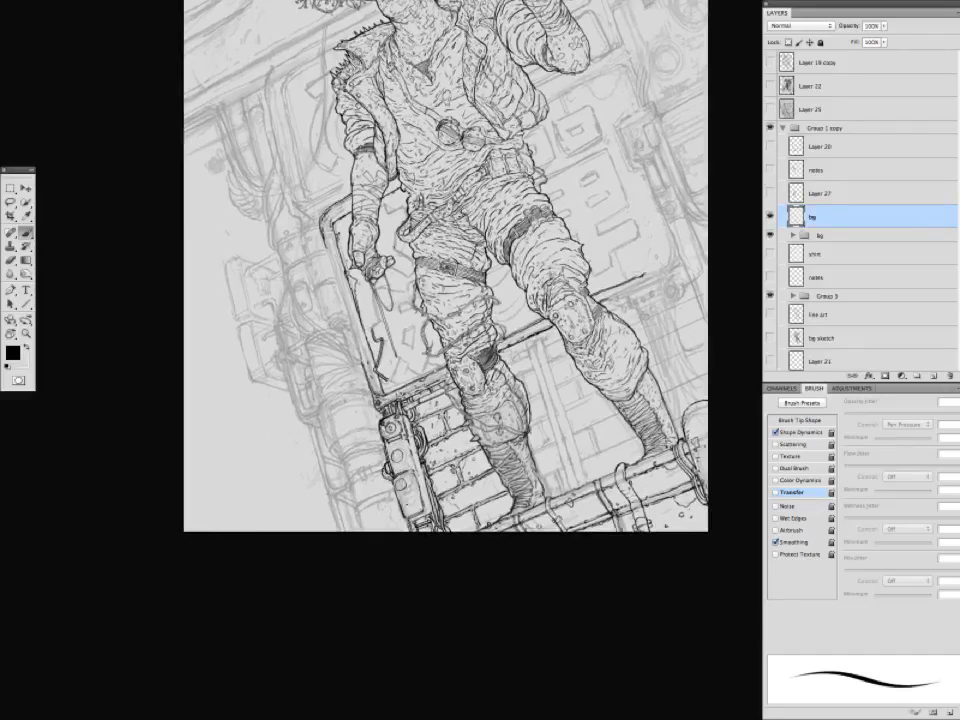
# Ink the remaining angular shapes of the panel's pattern between the hanging hand and the near leg.
pyautogui.hotkey('ctrl', '-')
pyautogui.hotkey('ctrl', '-')
pyautogui.hotkey('ctrl', '+')
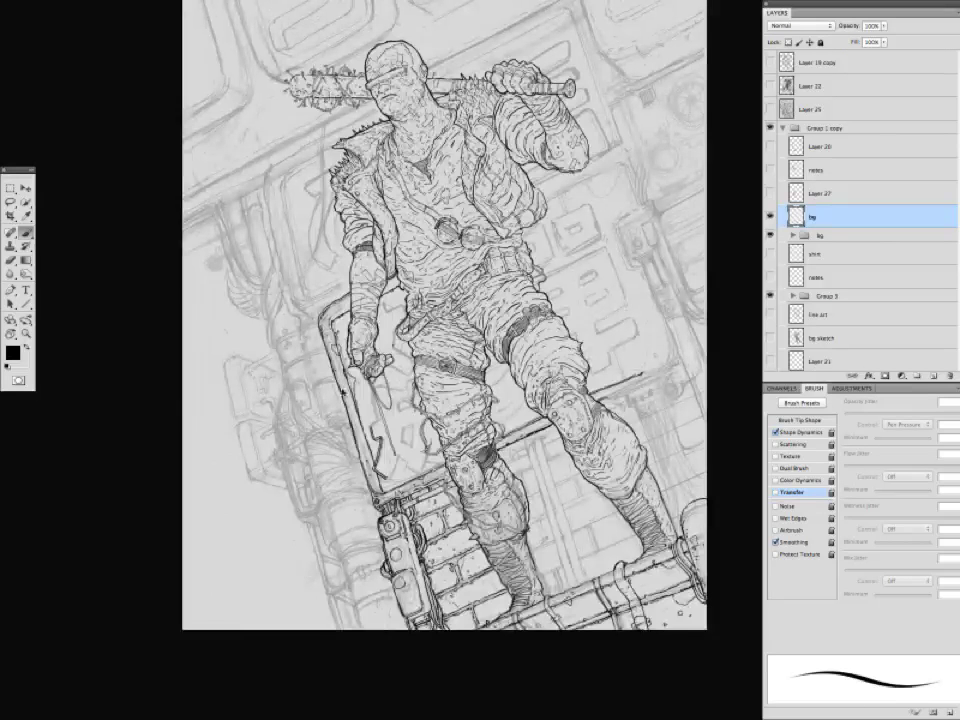
pyautogui.hotkey('ctrl', '+')
pyautogui.moveTo(276, 250); pyautogui.dragTo(286, 281)
pyautogui.hotkey('ctrl', '-')
pyautogui.hotkey('ctrl', '-')
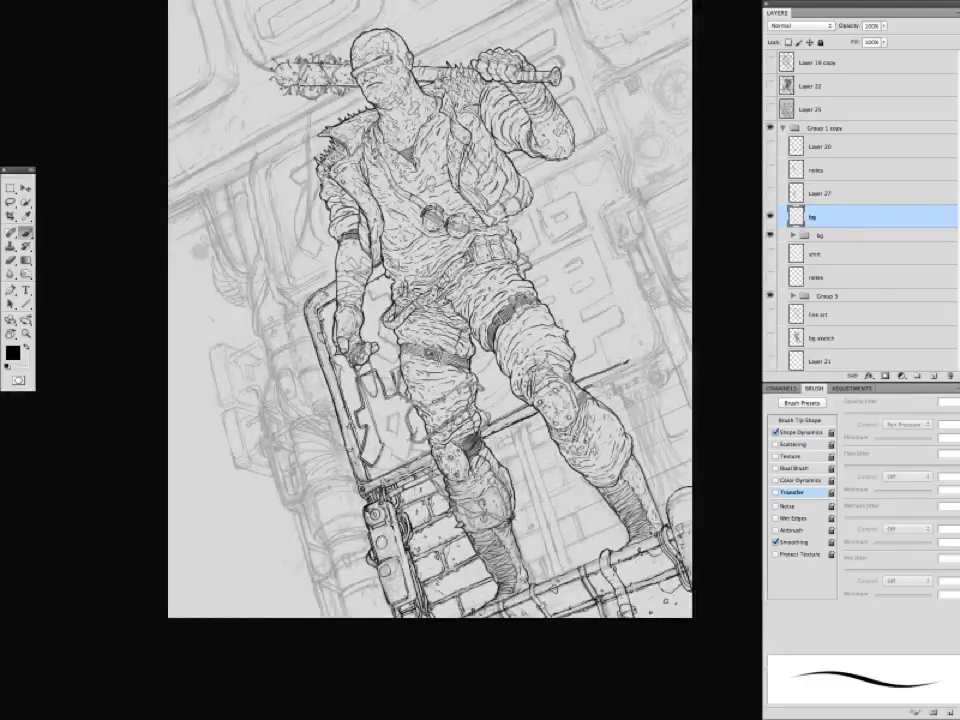
pyautogui.hotkey('ctrl', '+')
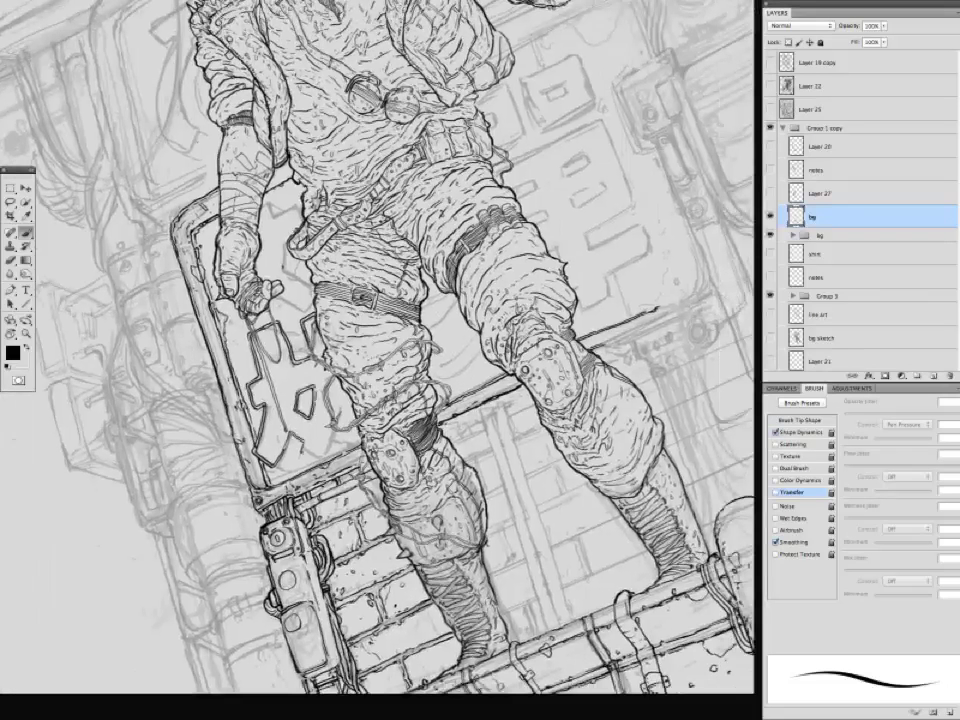
pyautogui.hotkey('ctrl', '-')
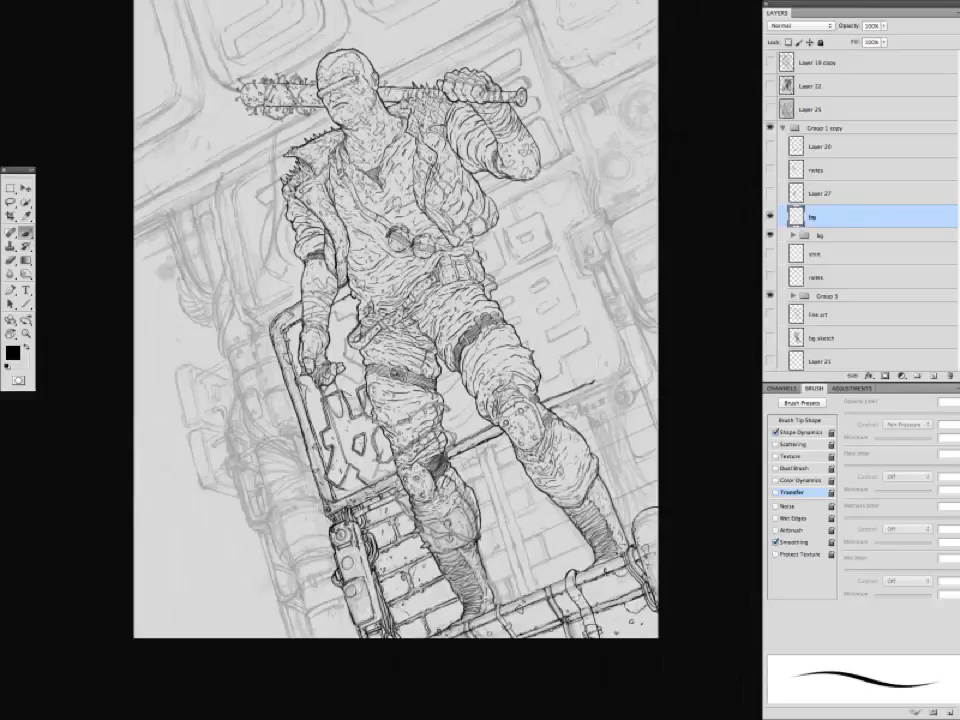
pyautogui.moveTo(400, 350); pyautogui.dragTo(382, 337)
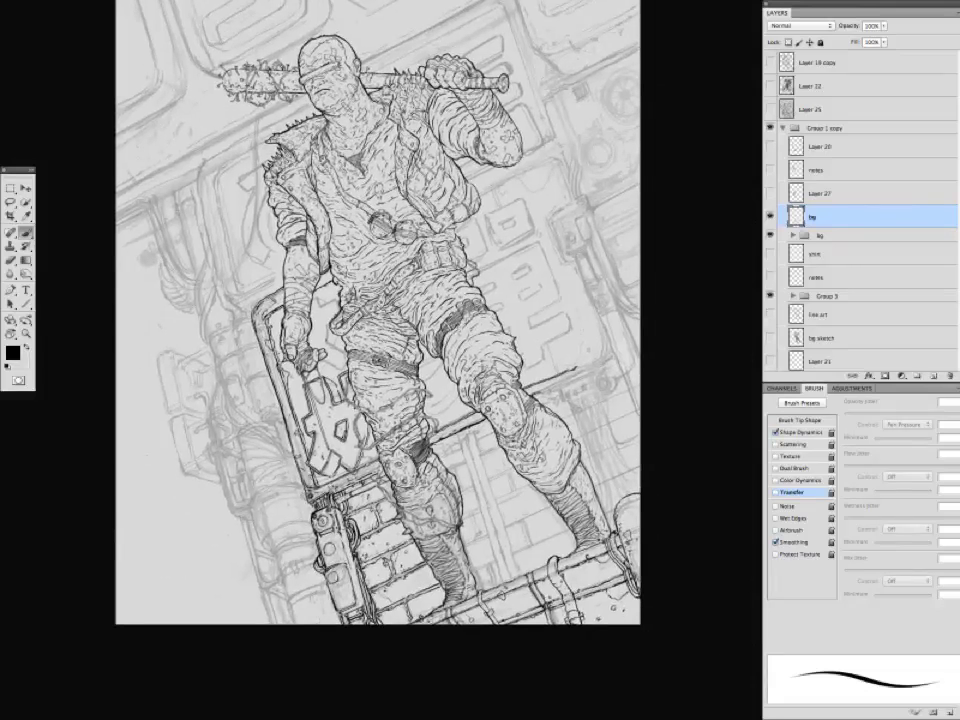
# Ink the rounded lower corner of the wall panel beyond the far knee, with a small block and round bolts beneath it.
pyautogui.moveTo(257, 240); pyautogui.dragTo(235, 310)
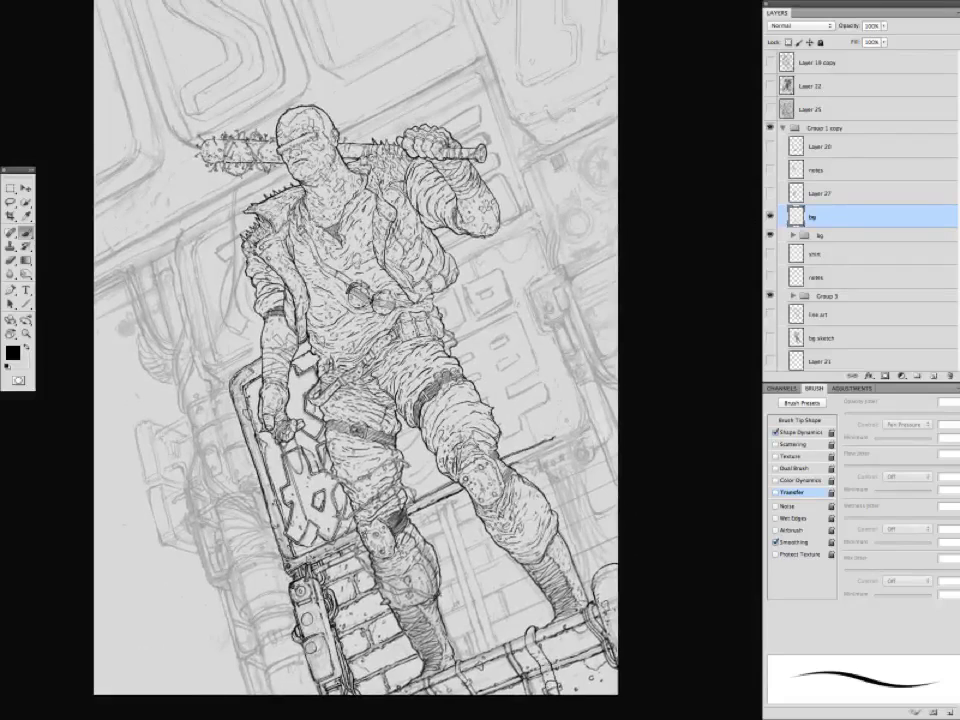
pyautogui.moveTo(297, 538); pyautogui.dragTo(258, 457)
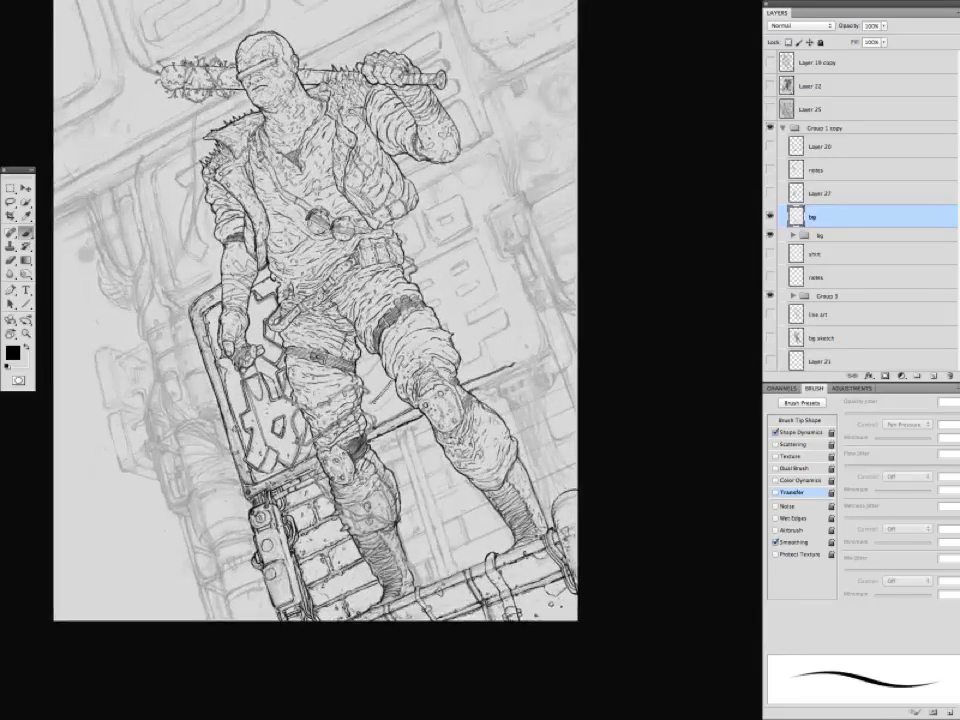
pyautogui.moveTo(278, 276); pyautogui.dragTo(193, 356)
pyautogui.press('super+plus')
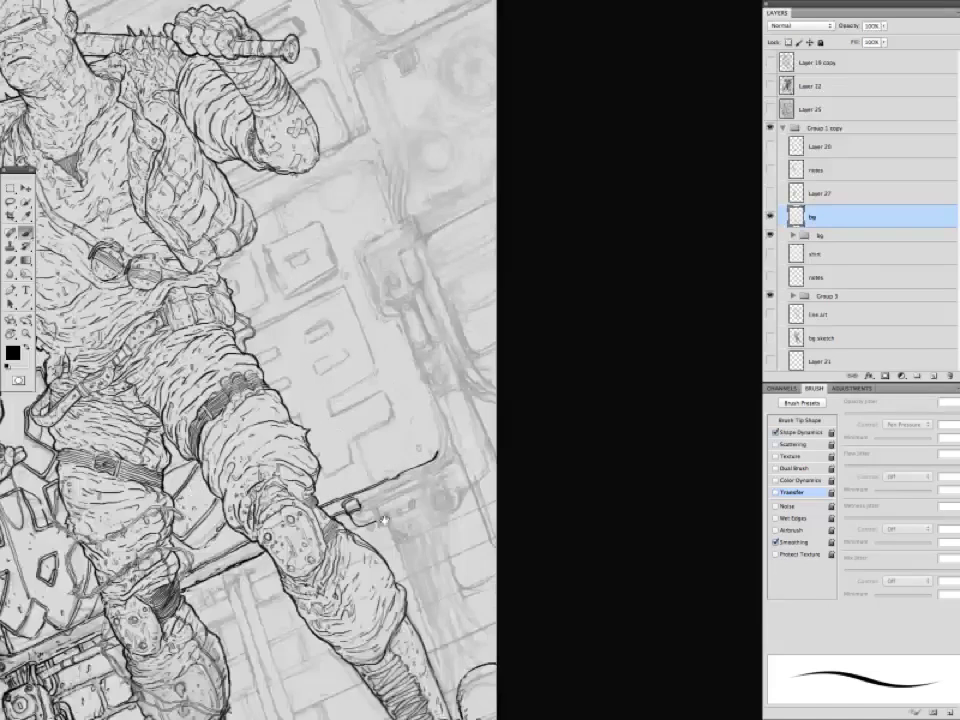
pyautogui.moveTo(383, 512); pyautogui.dragTo(390, 525)
pyautogui.moveTo(396, 513); pyautogui.dragTo(417, 502)
pyautogui.moveTo(361, 516); pyautogui.dragTo(375, 510)
pyautogui.press('super+minus')
pyautogui.moveTo(300, 400); pyautogui.dragTo(534, 450)
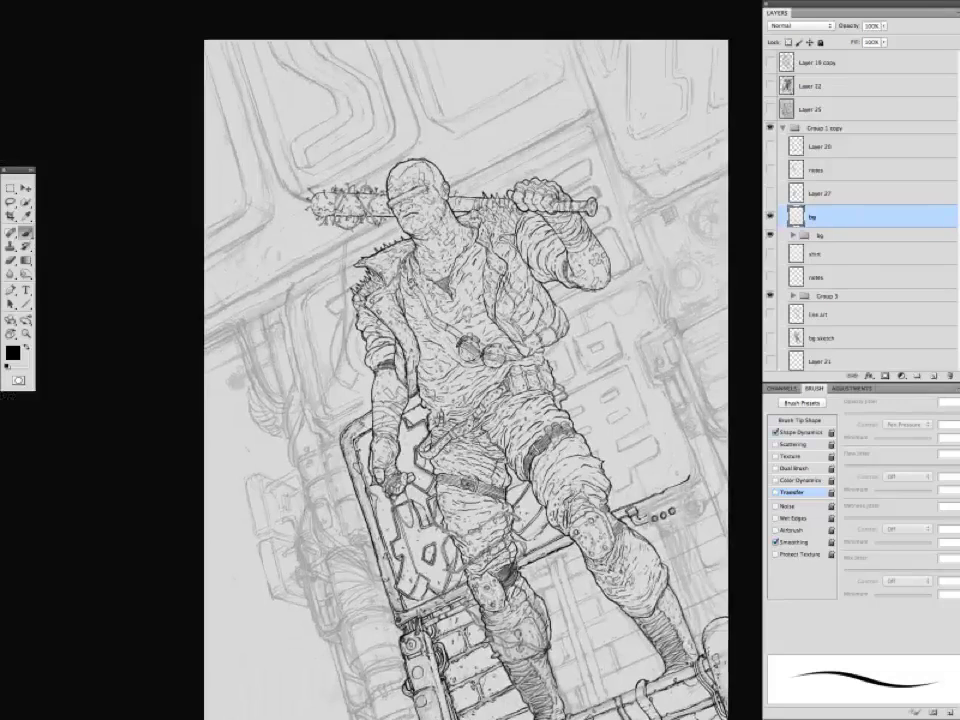
# Ink the panel's upper edge and rounded corner beneath the raised elbow, adding its notched side and chipped-paint marks.
pyautogui.moveTo(400, 400); pyautogui.dragTo(360, 437)
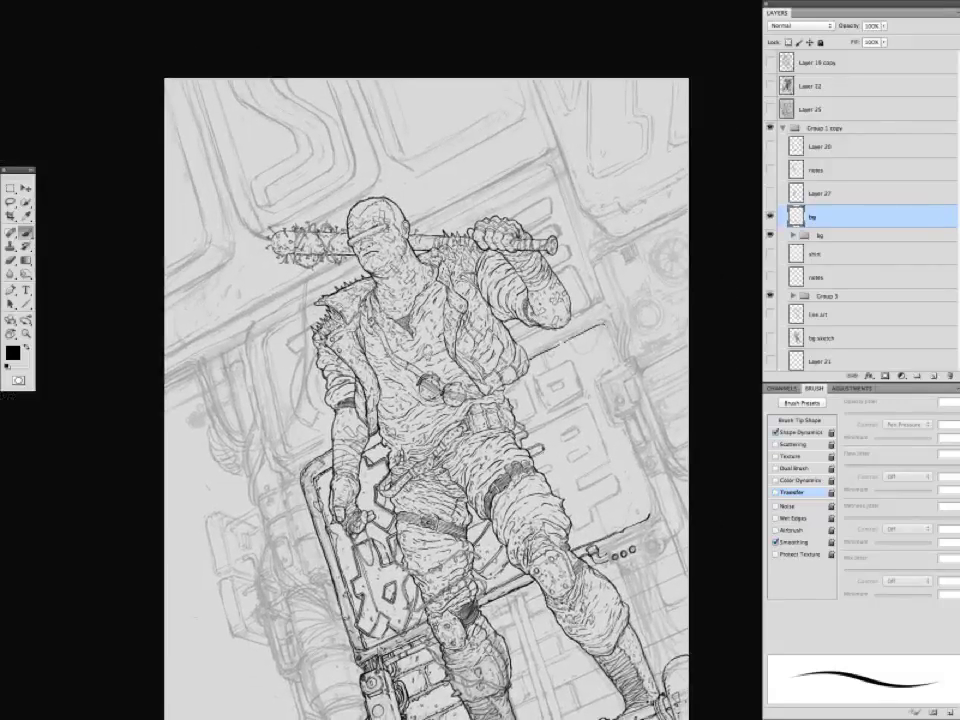
pyautogui.moveTo(543, 331); pyautogui.dragTo(584, 316)
pyautogui.moveTo(455, 245); pyautogui.dragTo(451, 234)
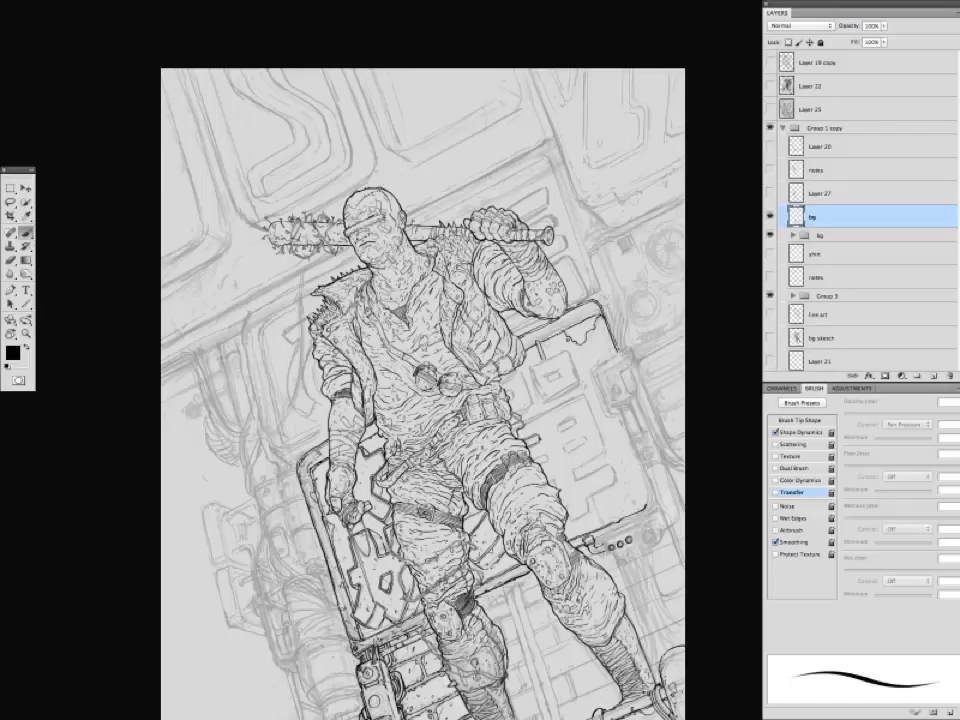
pyautogui.moveTo(392, 308); pyautogui.dragTo(389, 228)
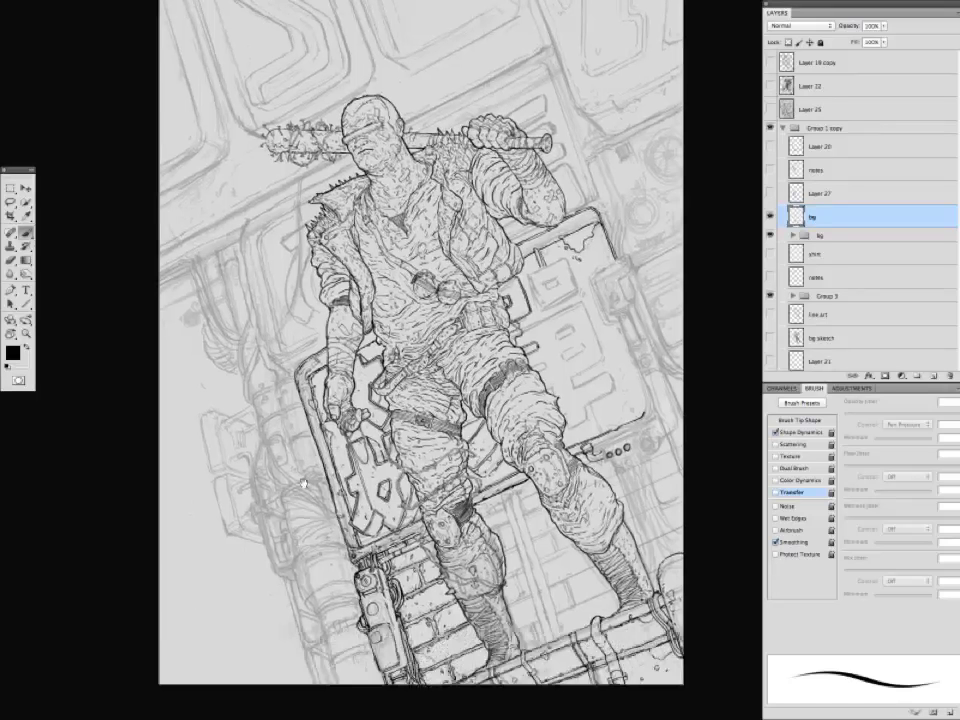
pyautogui.moveTo(467, 178); pyautogui.dragTo(407, 276)
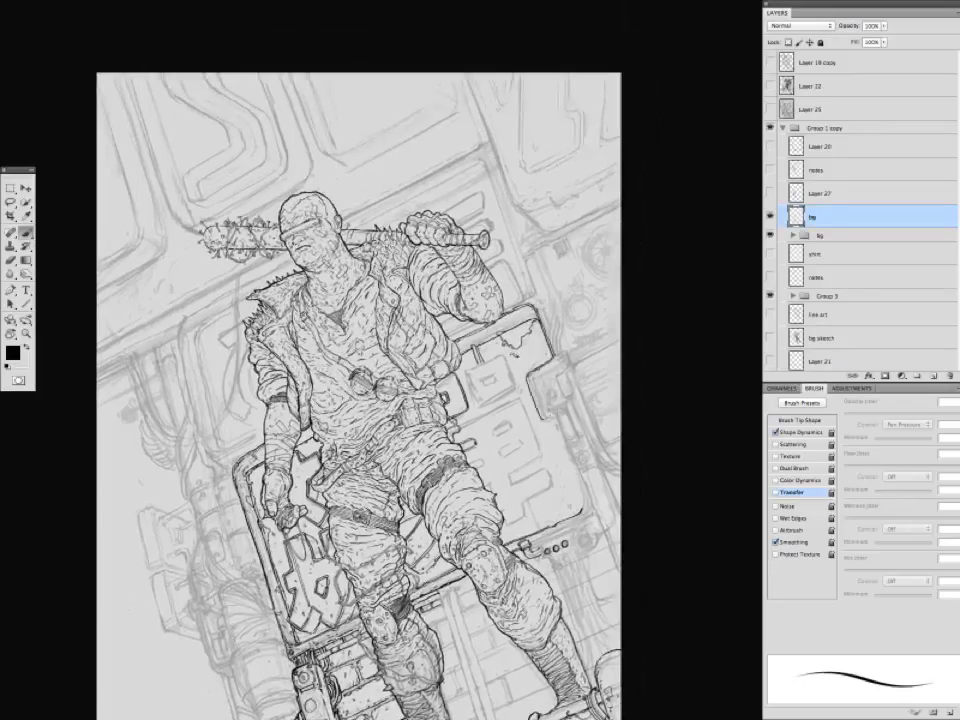
# Ink the latch plate on the panel's outer side and the bolted connector block under its lower corner.
pyautogui.click(598, 164)
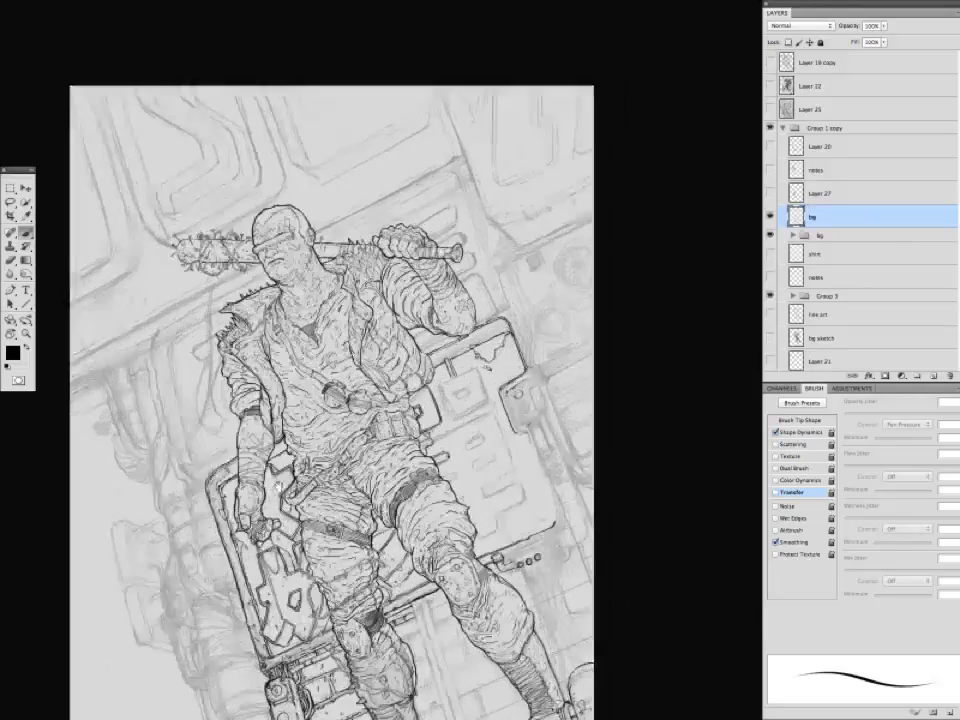
pyautogui.moveTo(384, 418)
pyautogui.mouseDown()
pyautogui.moveTo(431, 263)
pyautogui.moveTo(428, 294)
pyautogui.moveTo(441, 306)
pyautogui.mouseUp()
pyautogui.moveTo(432, 310); pyautogui.dragTo(424, 315)
pyautogui.moveTo(420, 320); pyautogui.dragTo(416, 315)
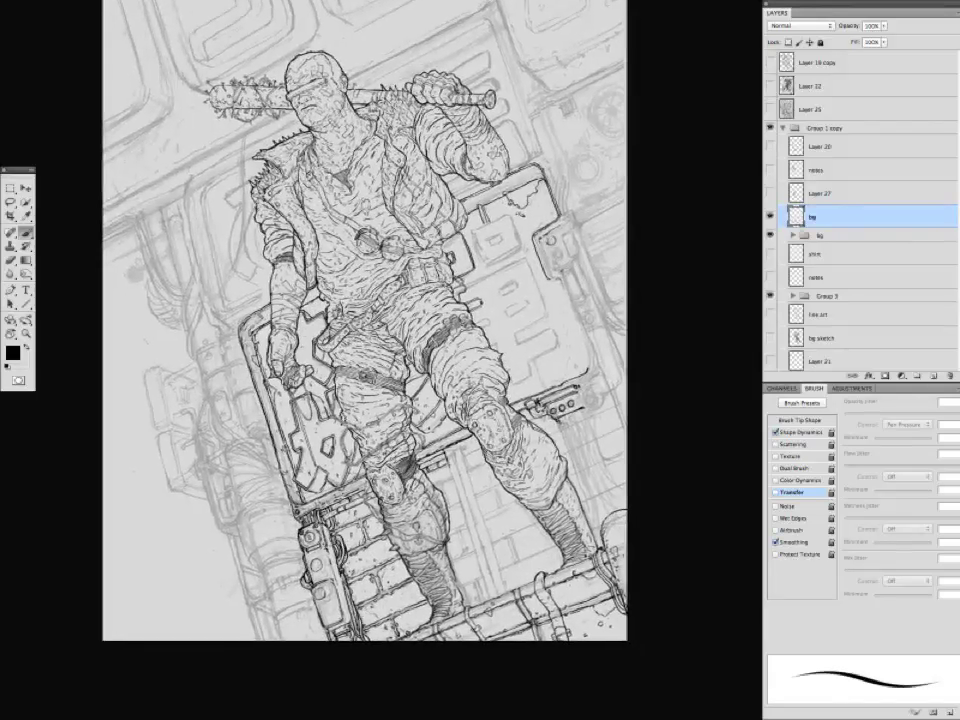
pyautogui.moveTo(341, 335); pyautogui.dragTo(336, 348)
pyautogui.moveTo(351, 332)
pyautogui.mouseDown()
pyautogui.moveTo(341, 367)
pyautogui.moveTo(325, 366)
pyautogui.moveTo(328, 379)
pyautogui.mouseUp()
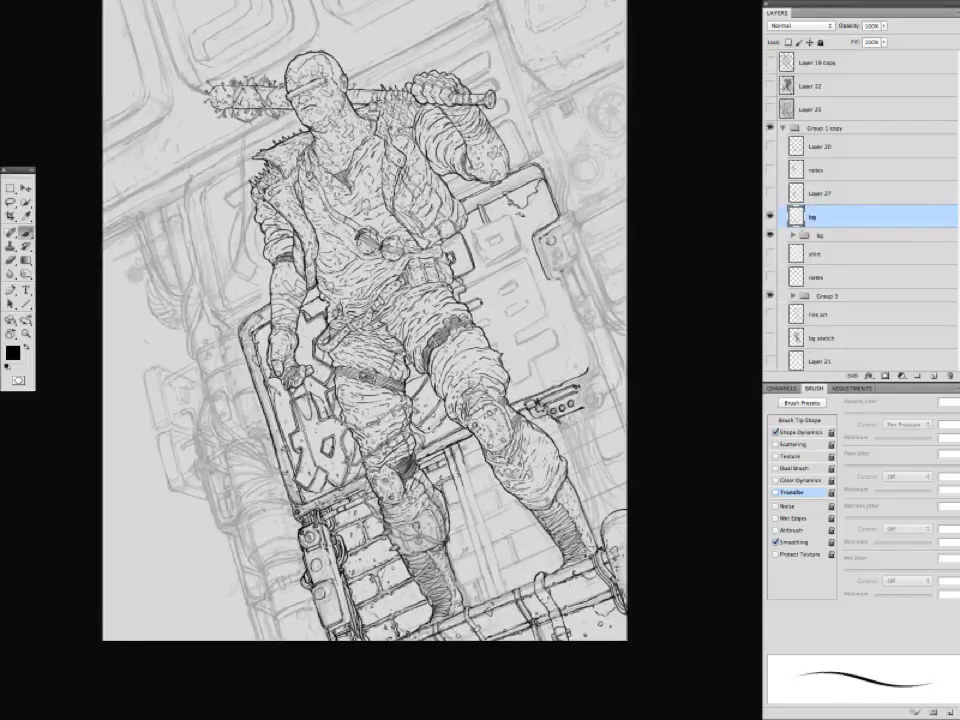
# Finish the connector block and ink the bundle of cables hanging from it behind the far shin.
pyautogui.moveTo(380, 330)
pyautogui.mouseDown()
pyautogui.moveTo(330, 387)
pyautogui.moveTo(404, 455)
pyautogui.mouseUp()
pyautogui.moveTo(383, 374)
pyautogui.mouseDown()
pyautogui.moveTo(408, 458)
pyautogui.moveTo(366, 350)
pyautogui.mouseUp()
pyautogui.moveTo(378, 378)
pyautogui.mouseDown()
pyautogui.moveTo(384, 411)
pyautogui.moveTo(350, 380)
pyautogui.mouseUp()
pyautogui.moveTo(361, 349)
pyautogui.mouseDown()
pyautogui.moveTo(352, 363)
pyautogui.moveTo(355, 352)
pyautogui.mouseUp()
pyautogui.moveTo(358, 340)
pyautogui.mouseDown()
pyautogui.moveTo(356, 373)
pyautogui.moveTo(352, 366)
pyautogui.mouseUp()
pyautogui.moveTo(364, 338)
pyautogui.mouseDown()
pyautogui.moveTo(356, 348)
pyautogui.moveTo(352, 338)
pyautogui.moveTo(352, 371)
pyautogui.moveTo(365, 379)
pyautogui.moveTo(364, 338)
pyautogui.moveTo(369, 368)
pyautogui.mouseUp()
pyautogui.moveTo(370, 291)
pyautogui.mouseDown()
pyautogui.moveTo(363, 316)
pyautogui.moveTo(380, 341)
pyautogui.mouseUp()
pyautogui.moveTo(386, 304); pyautogui.dragTo(382, 335)
pyautogui.hotkey('ctrl', '-')
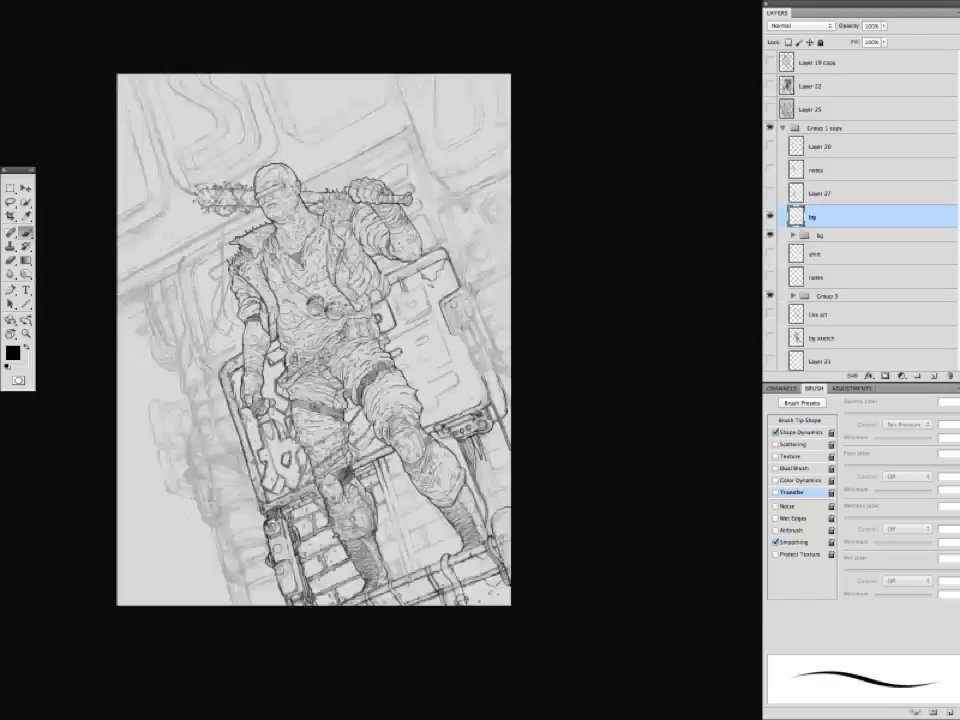
pyautogui.hotkey('ctrl', '+')
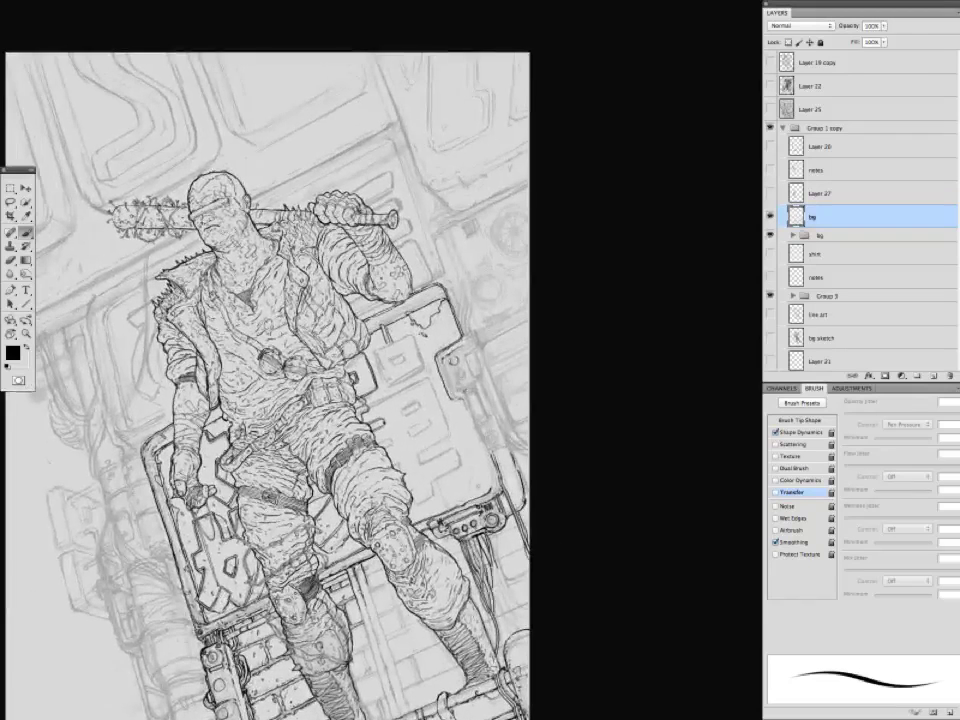
# Ink the panel's outer edge with small chips and the cables emerging beside it above the connector block.
pyautogui.moveTo(350, 275); pyautogui.dragTo(330, 335)
pyautogui.moveTo(352, 391); pyautogui.dragTo(355, 410)
pyautogui.moveTo(333, 346)
pyautogui.mouseDown()
pyautogui.moveTo(350, 389)
pyautogui.moveTo(366, 378)
pyautogui.mouseUp()
pyautogui.moveTo(365, 380); pyautogui.dragTo(345, 390)
pyautogui.moveTo(345, 390); pyautogui.dragTo(350, 280)
pyautogui.moveTo(340, 338); pyautogui.dragTo(349, 342)
pyautogui.moveTo(324, 340); pyautogui.dragTo(331, 346)
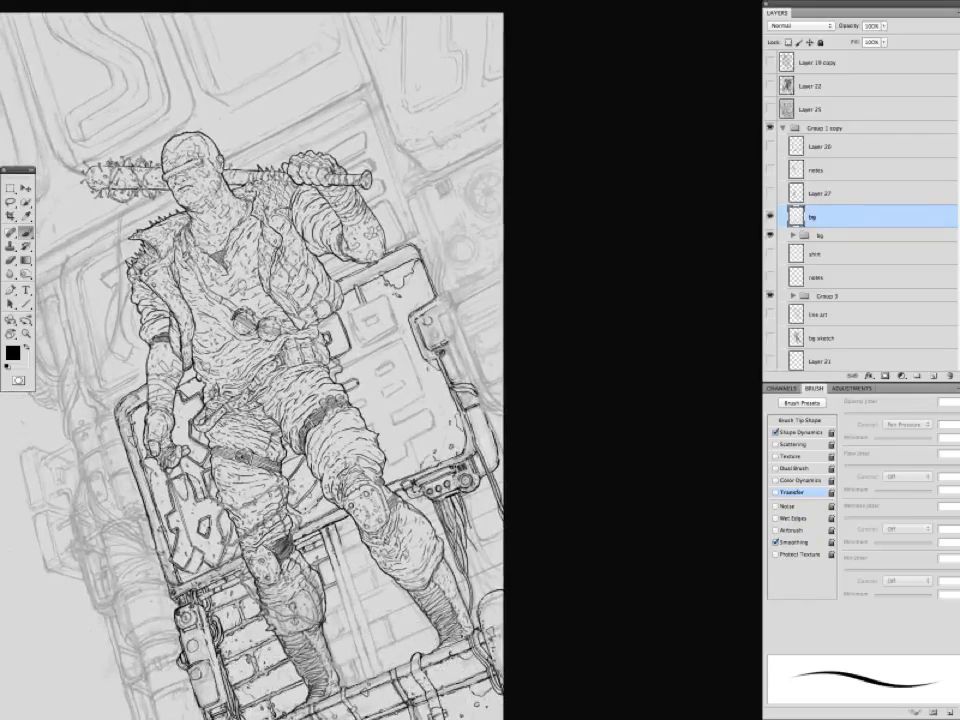
pyautogui.moveTo(304, 419)
pyautogui.mouseDown()
pyautogui.moveTo(354, 438)
pyautogui.moveTo(326, 453)
pyautogui.moveTo(298, 492)
pyautogui.mouseUp()
pyautogui.moveTo(354, 362)
pyautogui.mouseDown()
pyautogui.moveTo(341, 373)
pyautogui.moveTo(353, 340)
pyautogui.mouseUp()
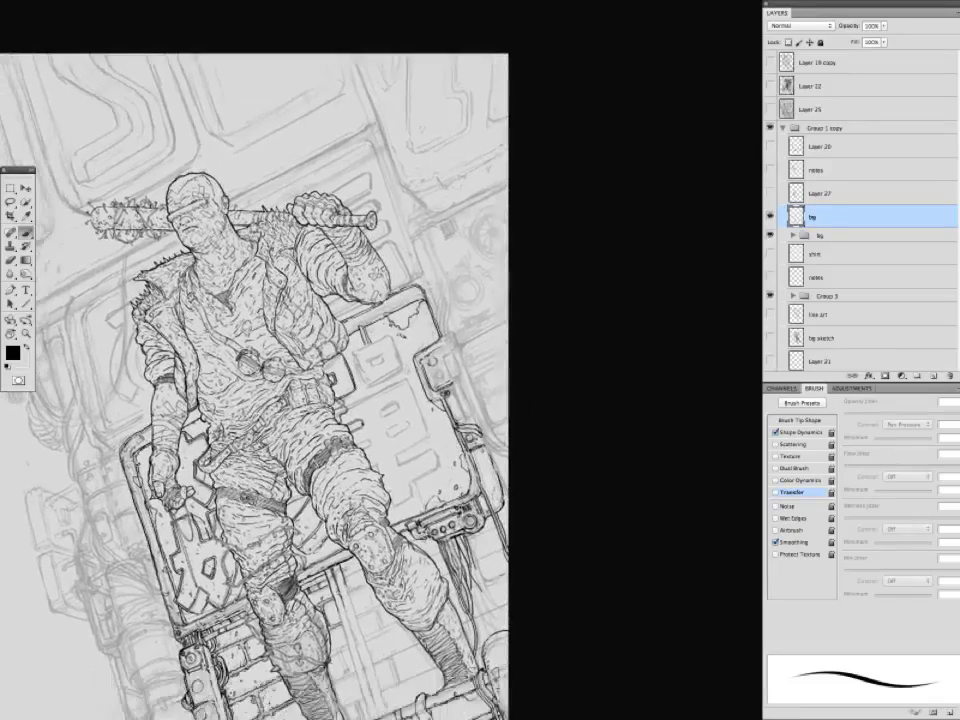
# Ink the looping cable and the rounded box edge beside the hanging cables at the canvas border.
pyautogui.moveTo(378, 423)
pyautogui.mouseDown()
pyautogui.moveTo(355, 437)
pyautogui.moveTo(356, 454)
pyautogui.moveTo(291, 524)
pyautogui.mouseUp()
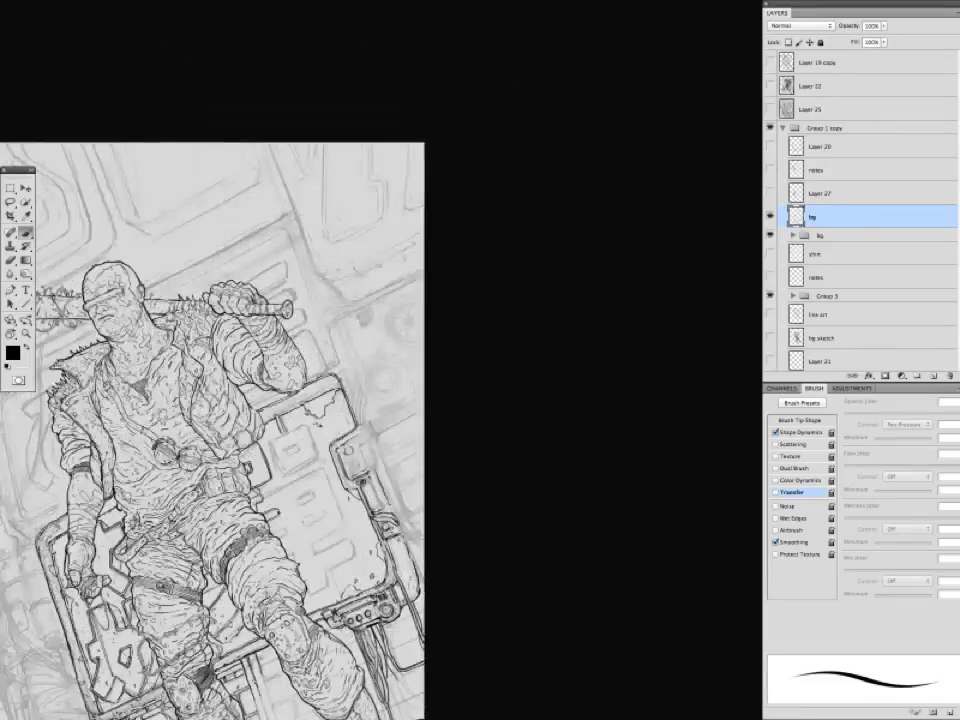
pyautogui.moveTo(422, 562); pyautogui.dragTo(388, 550)
pyautogui.moveTo(390, 555)
pyautogui.mouseDown()
pyautogui.moveTo(457, 406)
pyautogui.moveTo(427, 521)
pyautogui.moveTo(441, 497)
pyautogui.mouseUp()
pyautogui.moveTo(278, 312)
pyautogui.mouseDown()
pyautogui.moveTo(238, 330)
pyautogui.moveTo(244, 282)
pyautogui.mouseUp()
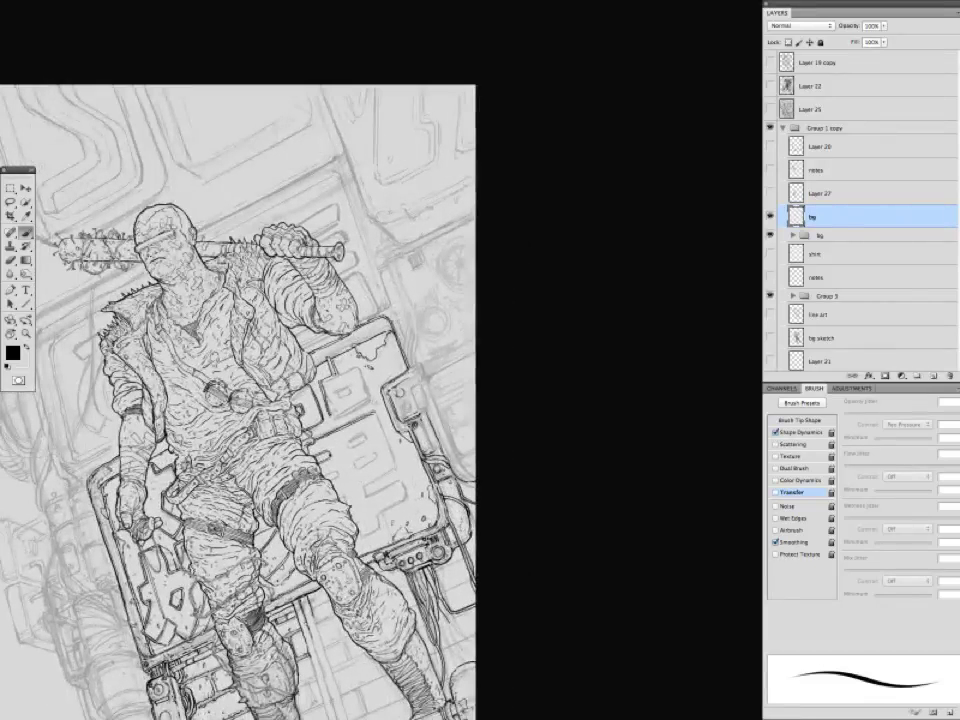
# Ink the slanted pipe along the panel's outer side and the raised rectangular shapes near the vest.
pyautogui.moveTo(385, 415)
pyautogui.mouseDown()
pyautogui.moveTo(370, 427)
pyautogui.moveTo(338, 506)
pyautogui.mouseUp()
pyautogui.moveTo(381, 469); pyautogui.dragTo(412, 554)
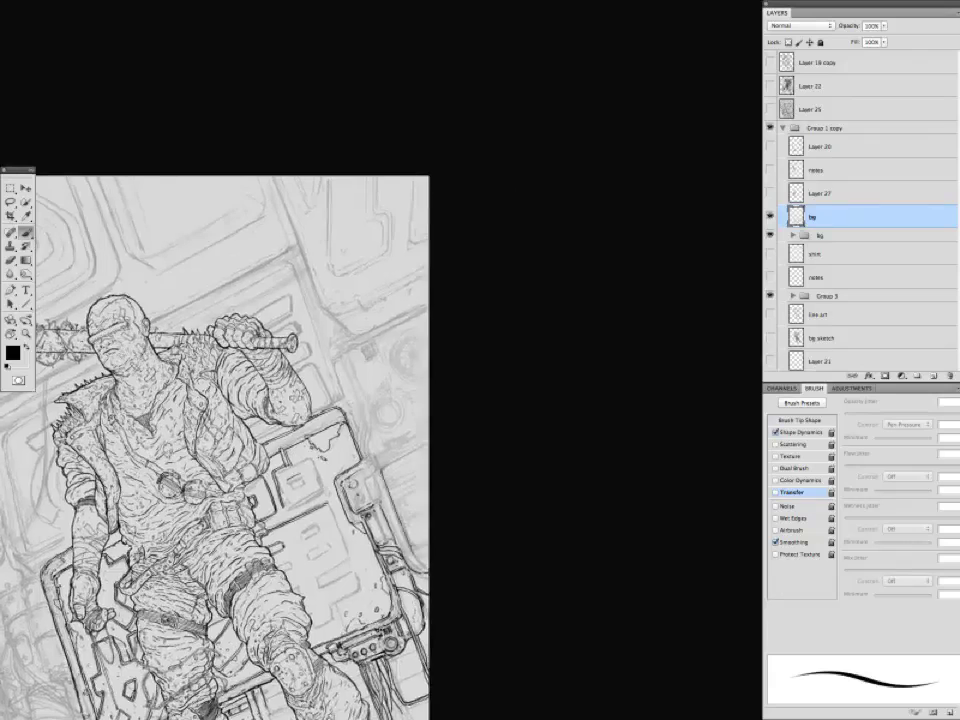
pyautogui.moveTo(400, 510); pyautogui.dragTo(391, 509)
pyautogui.moveTo(364, 461); pyautogui.dragTo(378, 500)
pyautogui.moveTo(300, 450); pyautogui.dragTo(560, 230)
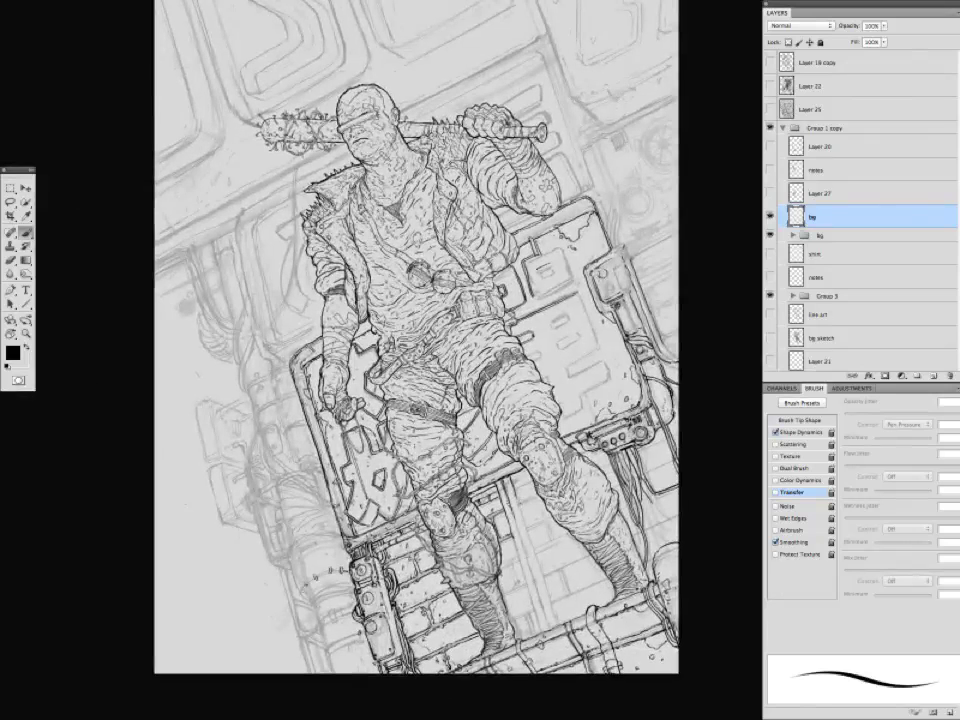
# Ink the cylindrical pipe section beside the bolted post, with its rim, stitch-like marks and wrapped bands.
pyautogui.moveTo(420, 360); pyautogui.dragTo(424, 359)
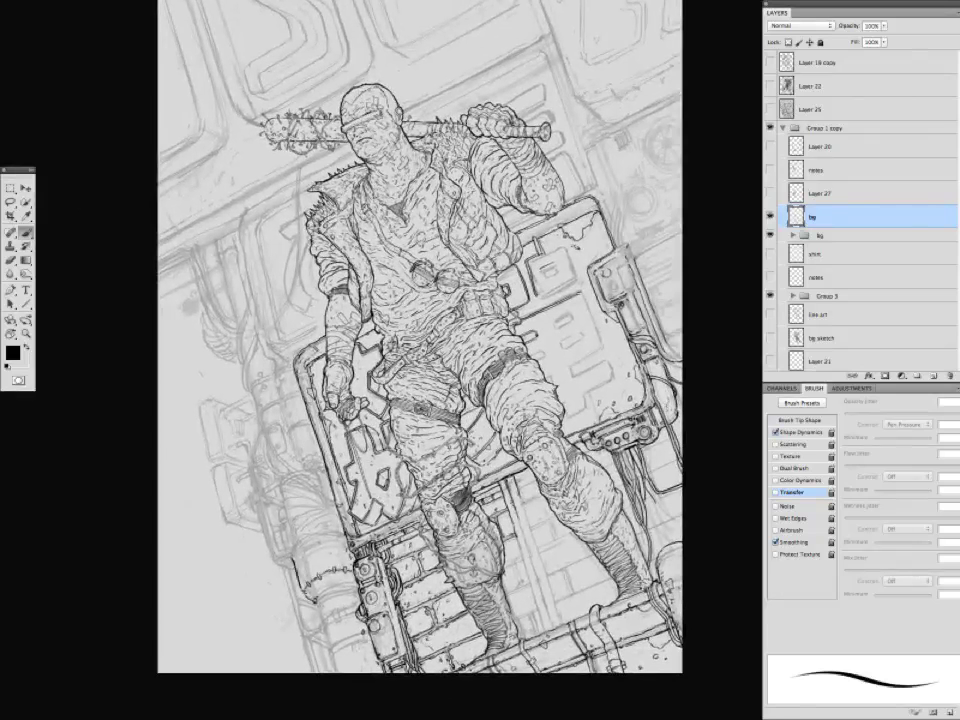
pyautogui.moveTo(260, 445); pyautogui.dragTo(324, 409)
pyautogui.moveTo(450, 360); pyautogui.dragTo(403, 427)
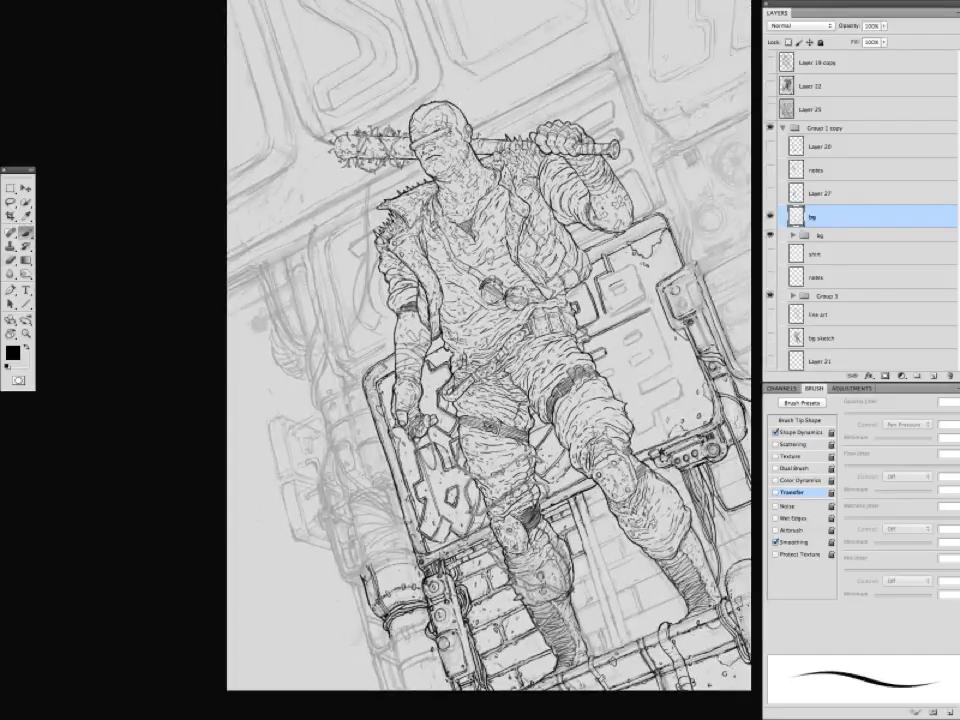
pyautogui.moveTo(316, 458); pyautogui.dragTo(255, 392)
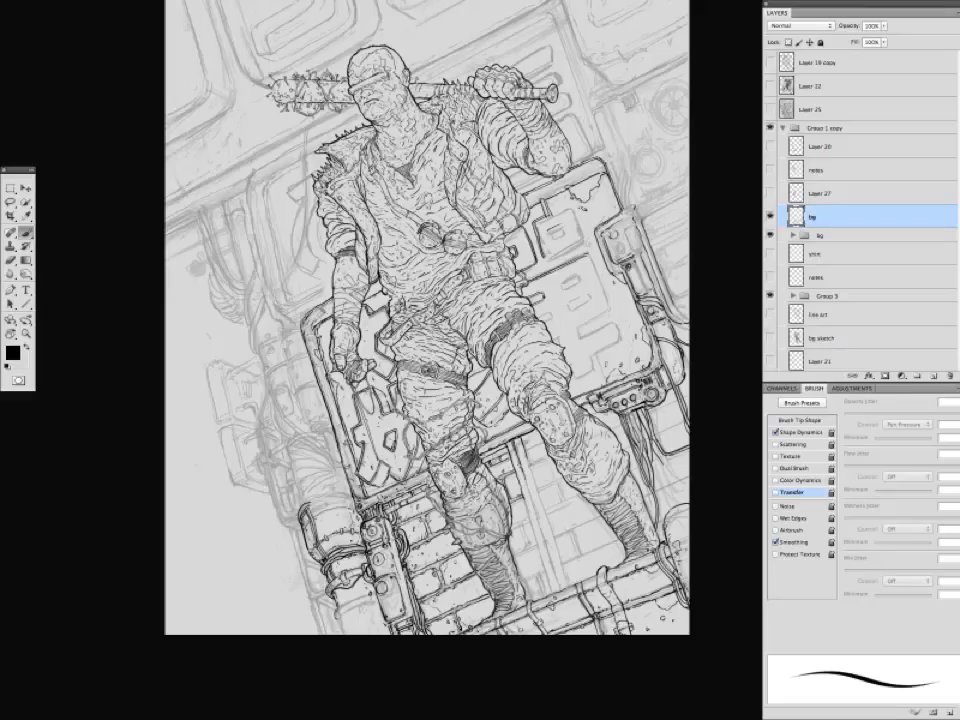
pyautogui.moveTo(319, 594)
pyautogui.mouseDown()
pyautogui.moveTo(337, 607)
pyautogui.moveTo(340, 598)
pyautogui.moveTo(393, 610)
pyautogui.mouseUp()
# Ink the clamp and the lower pipe section beneath the wrapped bands, down toward the canvas edge.
pyautogui.scroll(3, 345, 540)
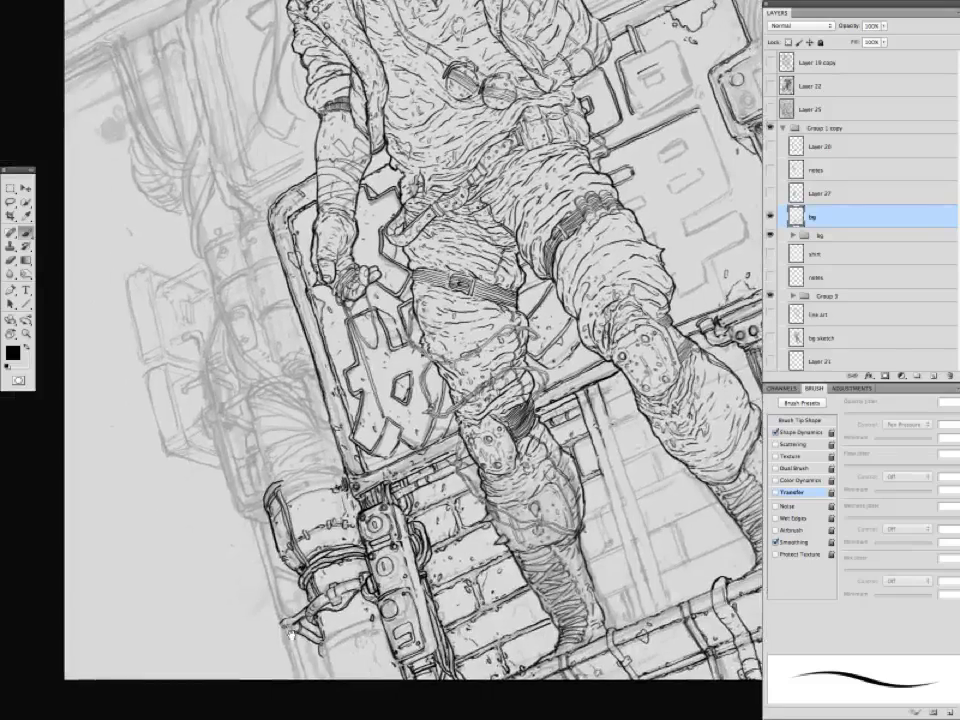
pyautogui.moveTo(290, 632)
pyautogui.mouseDown()
pyautogui.moveTo(300, 646)
pyautogui.moveTo(308, 636)
pyautogui.mouseUp()
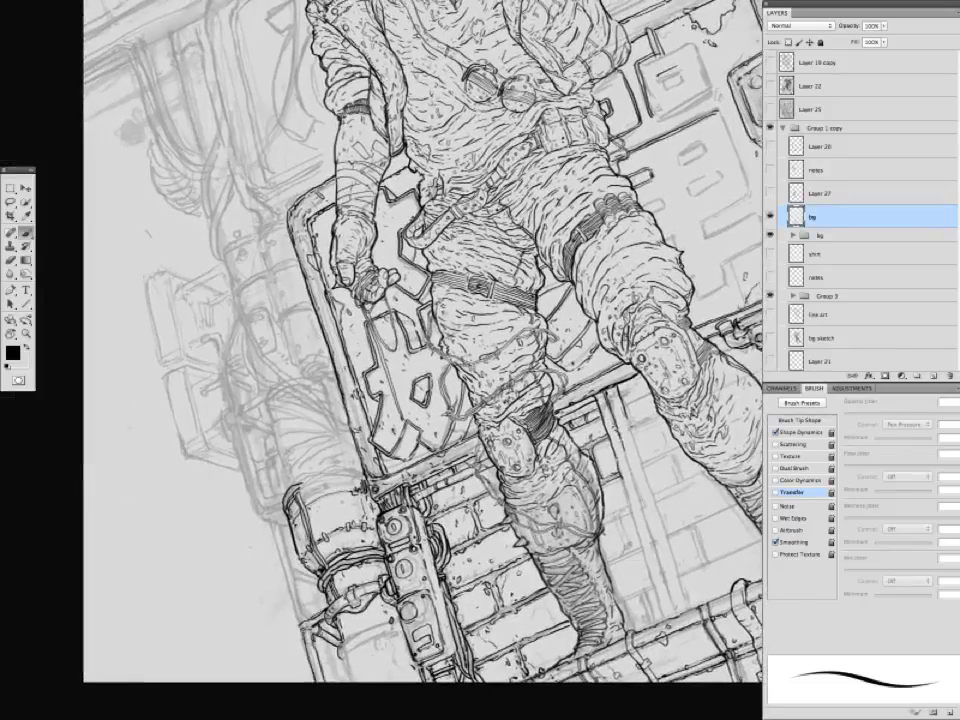
pyautogui.moveTo(300, 425); pyautogui.dragTo(298, 413)
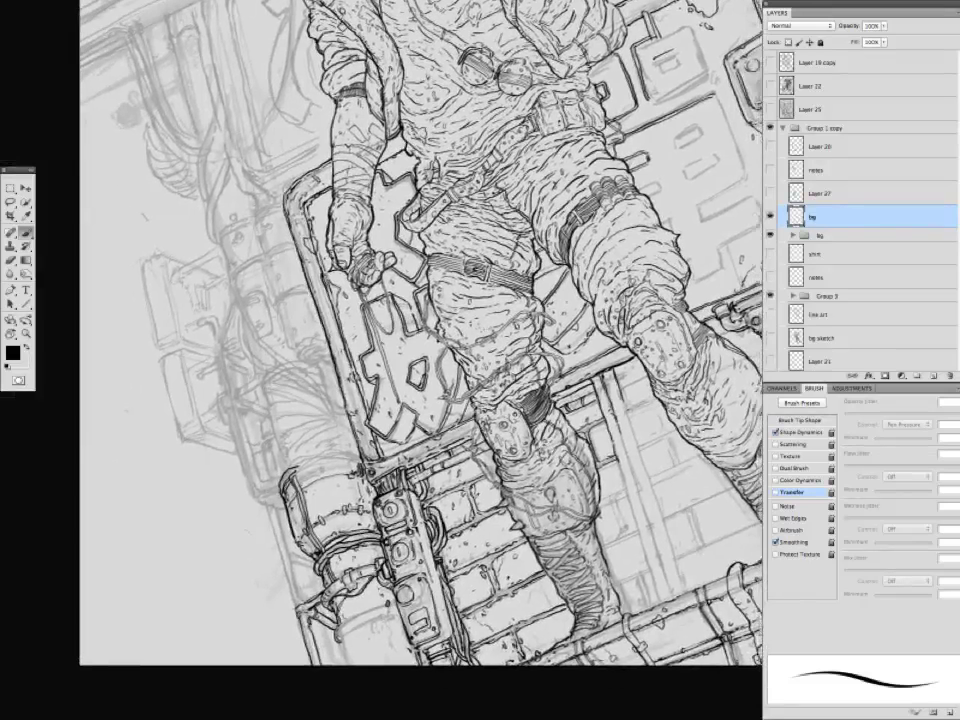
pyautogui.hotkey('ctrl', '0')
# Ink the long slanted outer casing edge around the cylindrical pipe, from its upper bracket down to the canvas bottom.
pyautogui.moveTo(236, 420); pyautogui.dragTo(227, 448)
pyautogui.moveTo(229, 398); pyautogui.dragTo(220, 423)
pyautogui.moveTo(231, 402)
pyautogui.mouseDown()
pyautogui.moveTo(219, 447)
pyautogui.moveTo(229, 431)
pyautogui.moveTo(197, 392)
pyautogui.moveTo(210, 395)
pyautogui.mouseUp()
pyautogui.moveTo(255, 468)
pyautogui.mouseDown()
pyautogui.moveTo(236, 453)
pyautogui.moveTo(241, 477)
pyautogui.mouseUp()
pyautogui.moveTo(296, 506); pyautogui.dragTo(335, 497)
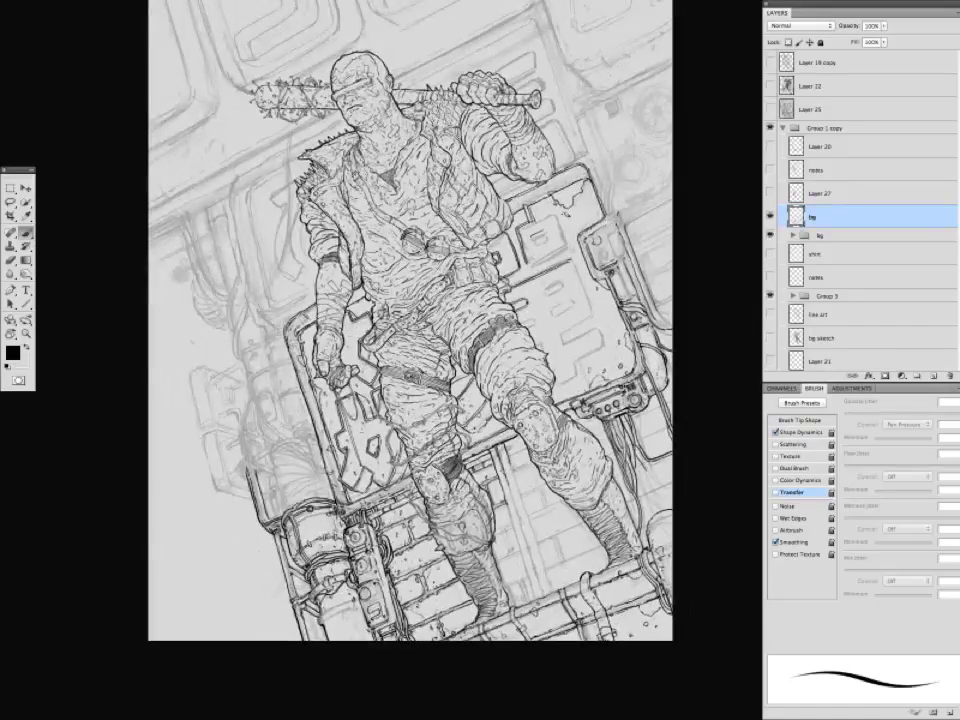
pyautogui.moveTo(249, 464)
pyautogui.mouseDown()
pyautogui.moveTo(272, 454)
pyautogui.moveTo(250, 477)
pyautogui.moveTo(293, 435)
pyautogui.mouseUp()
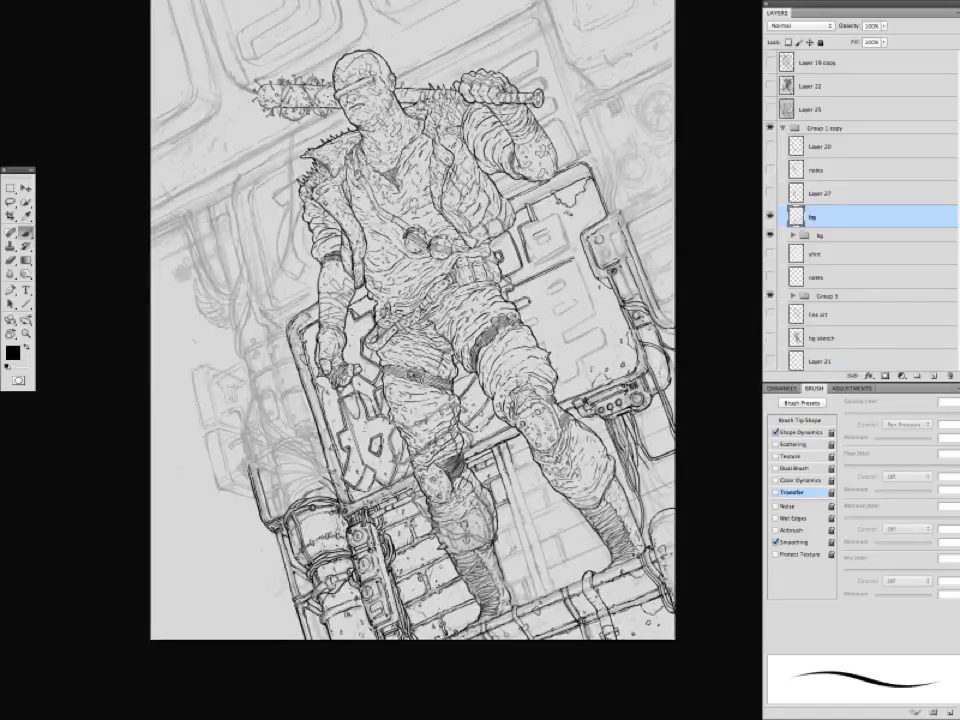
# Ink the first curved cables rising above the cylindrical pipe and thin strands beside the wall panel's upper outer corner.
pyautogui.moveTo(251, 362); pyautogui.dragTo(236, 402)
pyautogui.hotkey('ctrl', '-')
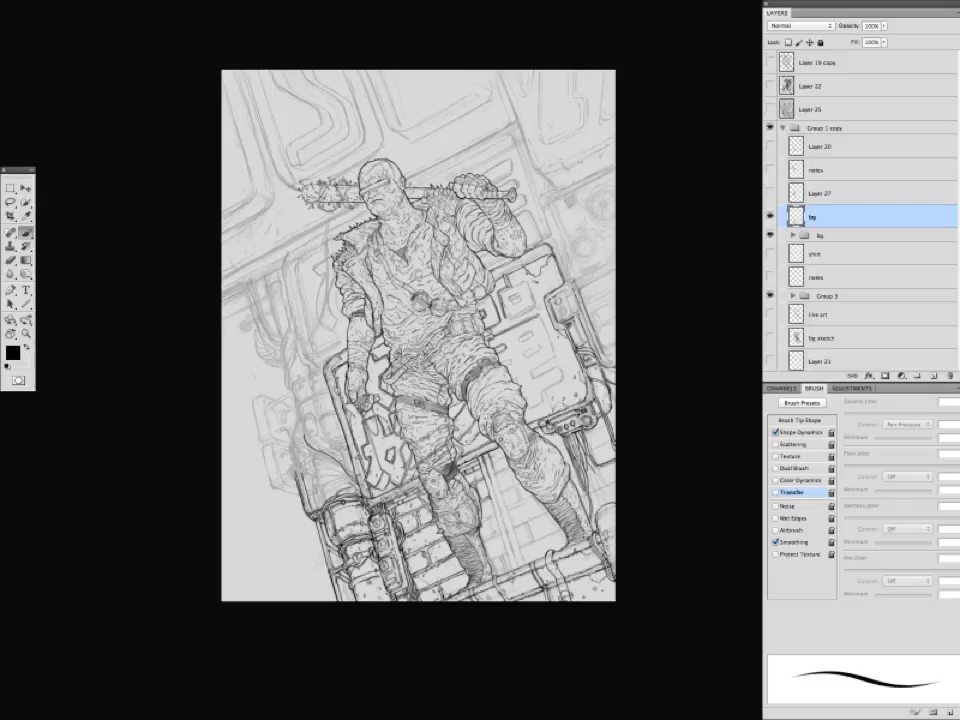
pyautogui.scroll(5, 405, 367)
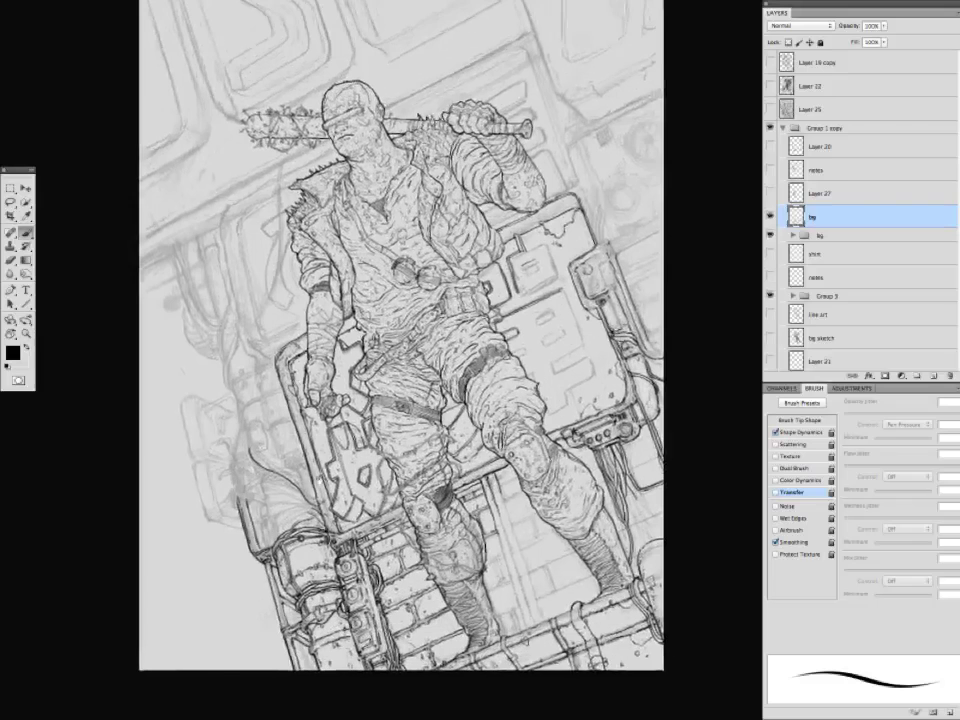
pyautogui.scroll(2, 415, 390)
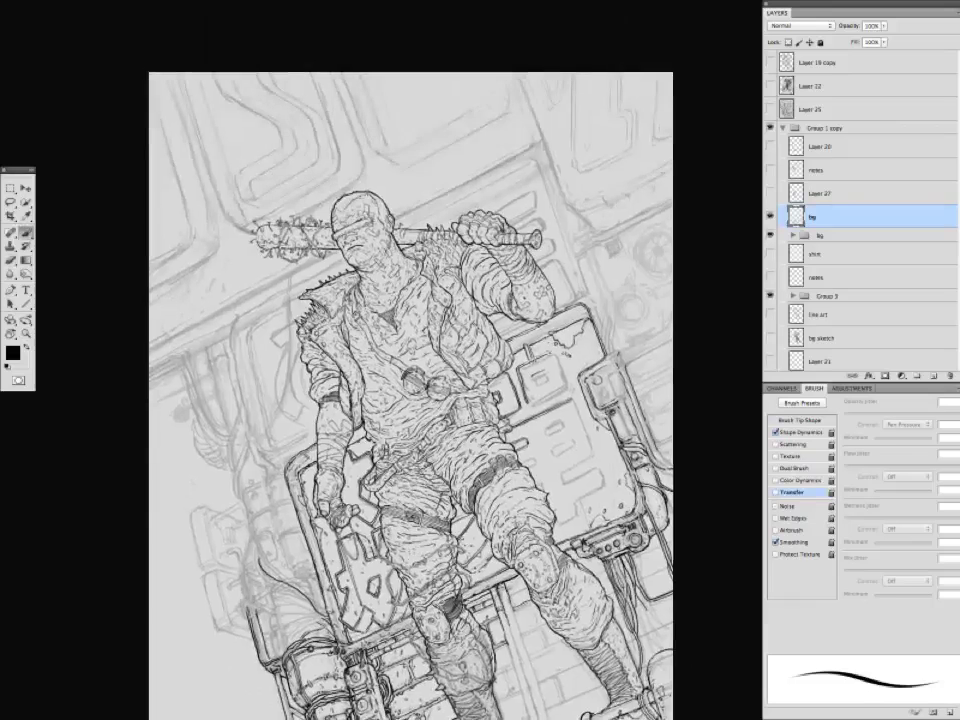
pyautogui.scroll(1, 405, 400)
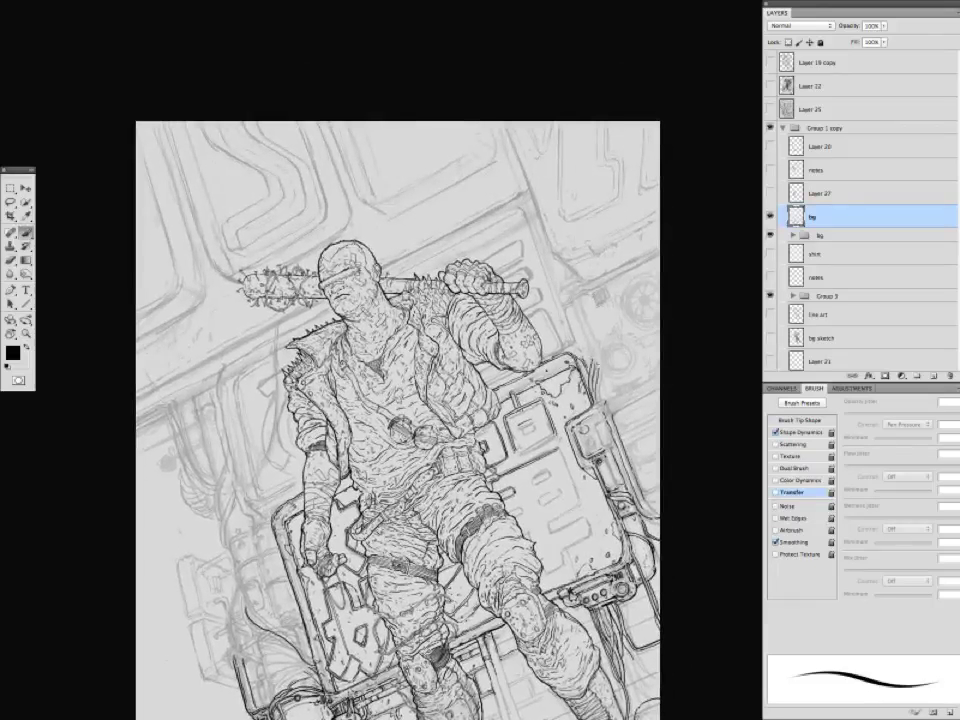
# Ink the folded cables and thin strands draping over the top of the cylindrical pipe, inside the outer casing's upper bracket.
pyautogui.scroll(-3, 447, 380)
pyautogui.hscroll(-2, 490, 340)
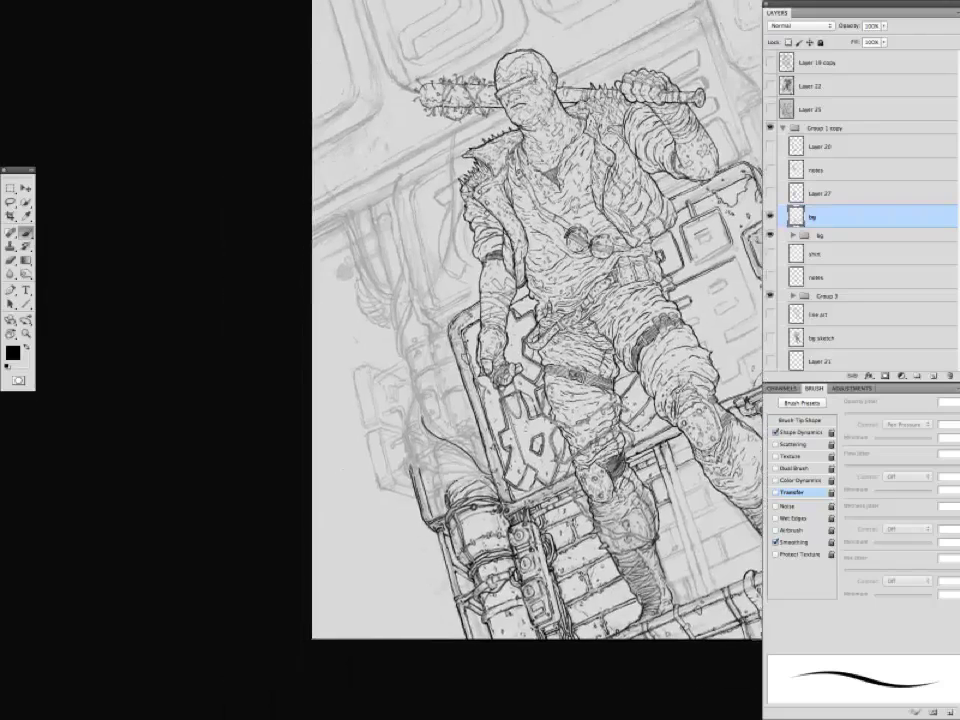
pyautogui.scroll(1, 500, 350)
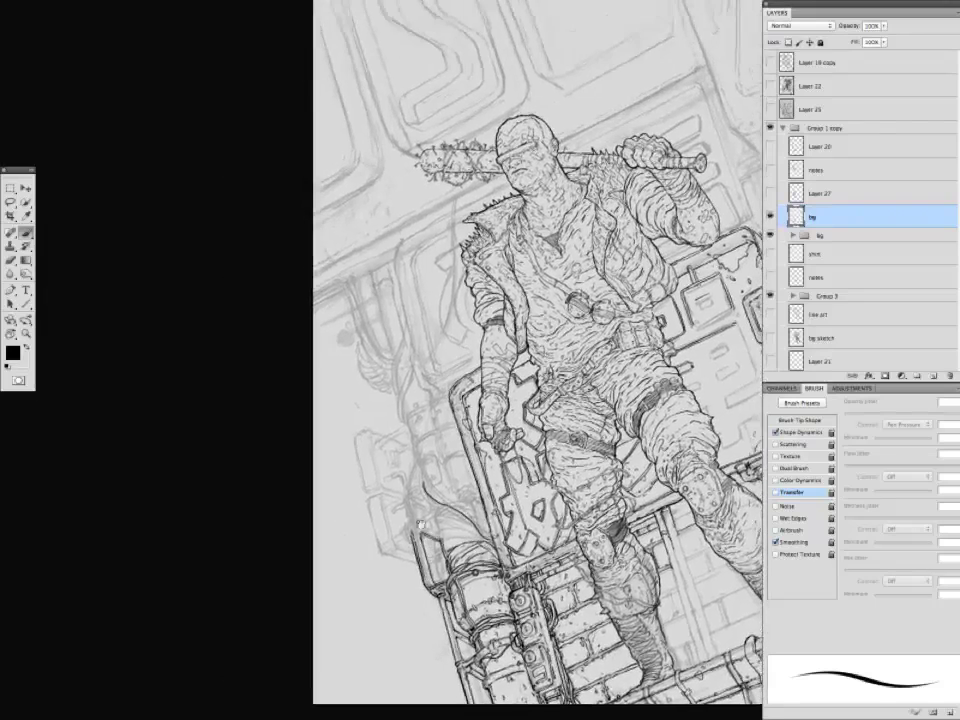
pyautogui.hscroll(2, 500, 350)
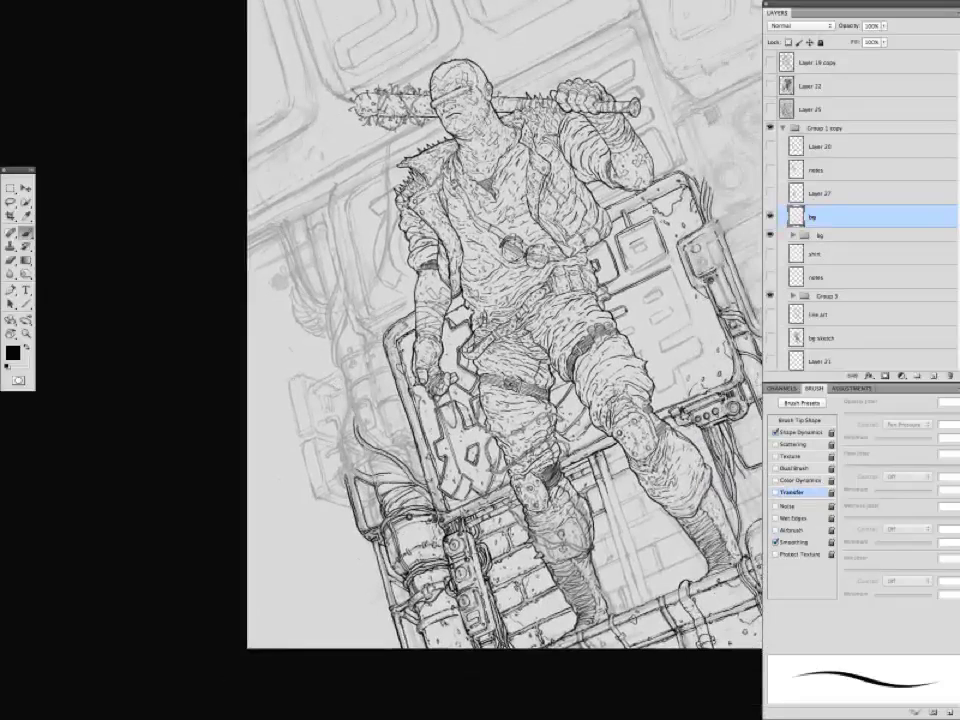
pyautogui.scroll(1, 500, 340)
pyautogui.hscroll(-1, 500, 340)
pyautogui.scroll(-2, 500, 340)
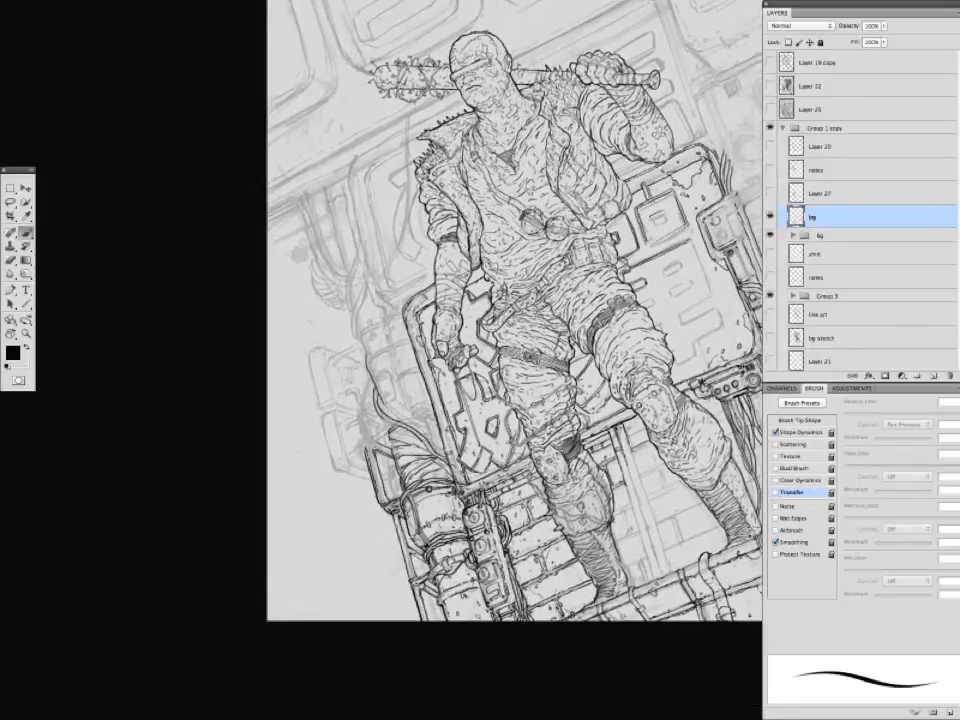
# Ink the curved cables rising from the outer casing's upper end beside the wall panel.
pyautogui.moveTo(364, 437)
pyautogui.mouseDown()
pyautogui.moveTo(367, 377)
pyautogui.moveTo(368, 405)
pyautogui.mouseUp()
pyautogui.scroll(1, 500, 340)
pyautogui.hscroll(-1, 500, 340)
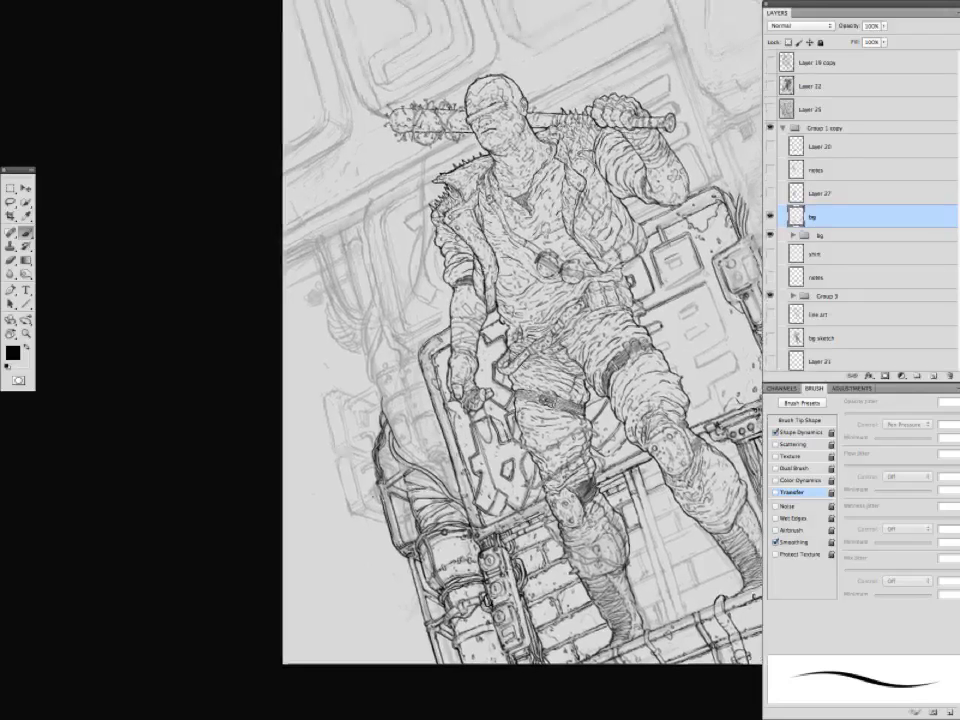
pyautogui.scroll(-2, 500, 340)
pyautogui.hscroll(1, 500, 340)
pyautogui.scroll(1, 500, 340)
pyautogui.hscroll(1, 500, 340)
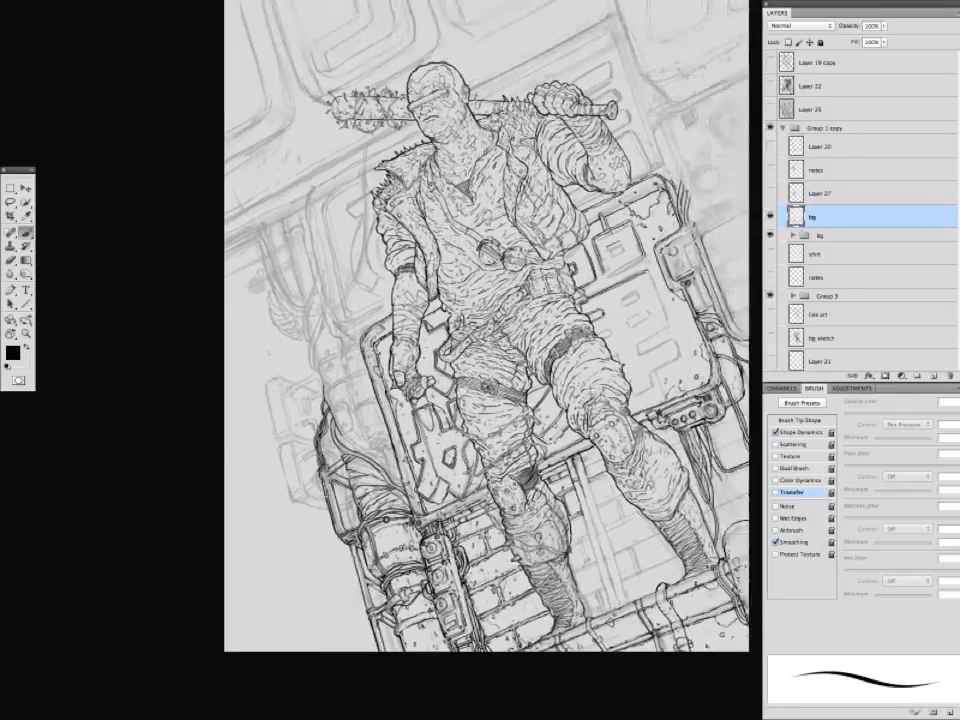
# Ink the outer and lower edges of the small box attached to the outside of the pipe casing.
pyautogui.scroll(-1, 500, 340)
pyautogui.scroll(-1, 480, 320)
pyautogui.hscroll(1, 480, 320)
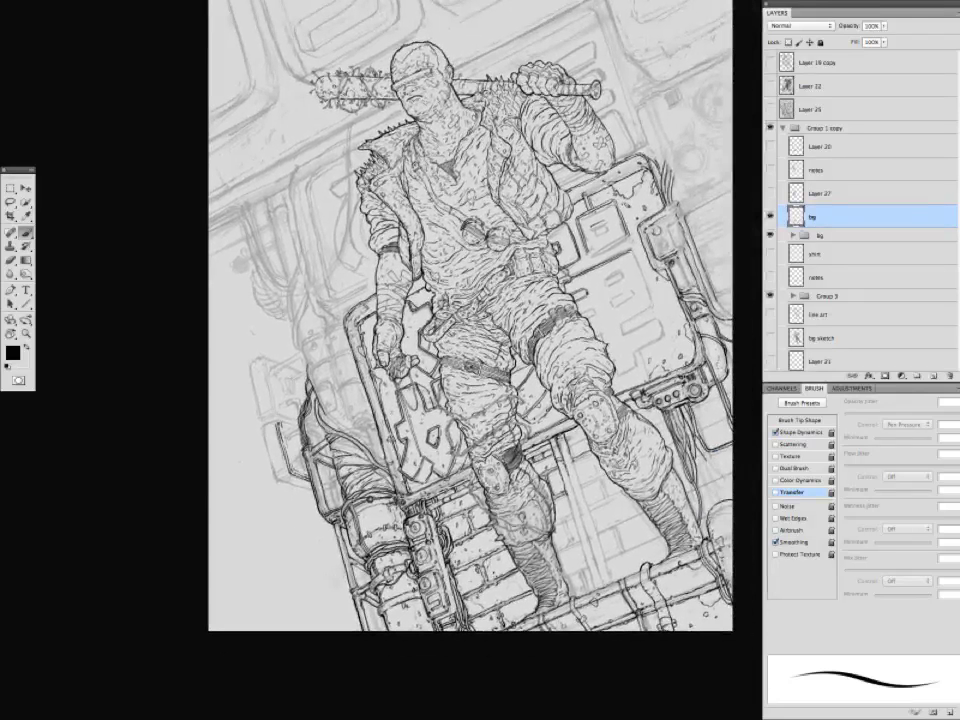
pyautogui.hscroll(-3, 480, 320)
pyautogui.scroll(1, 480, 320)
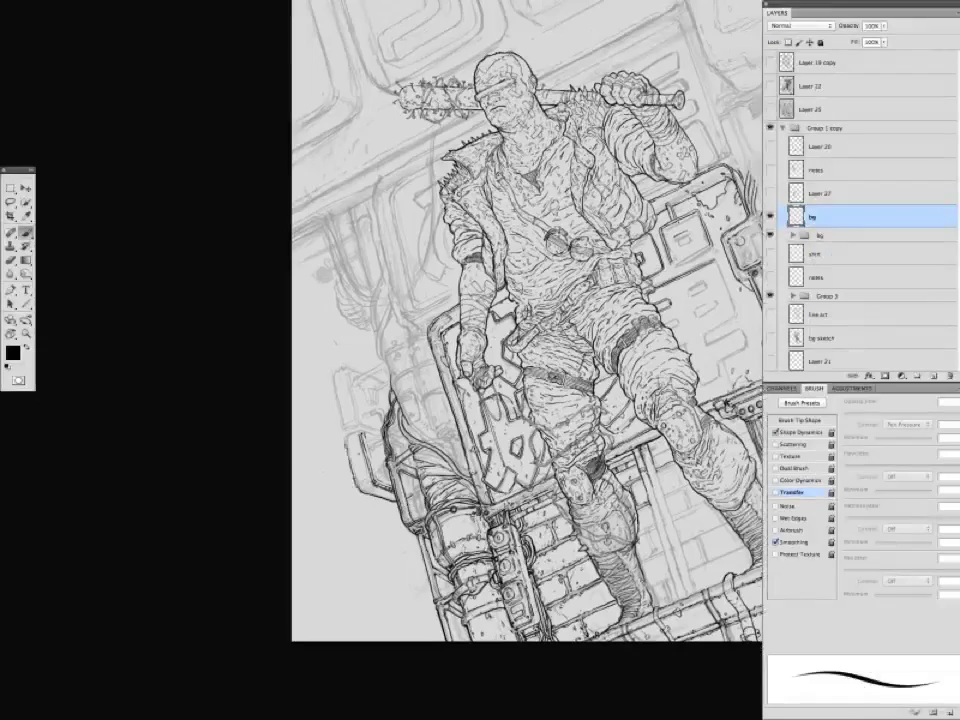
pyautogui.scroll(1, 500, 340)
pyautogui.hscroll(1, 500, 340)
# Ink the small box's inner faces and top edge, adding the short vent lines beside the casing.
pyautogui.press('Tab')
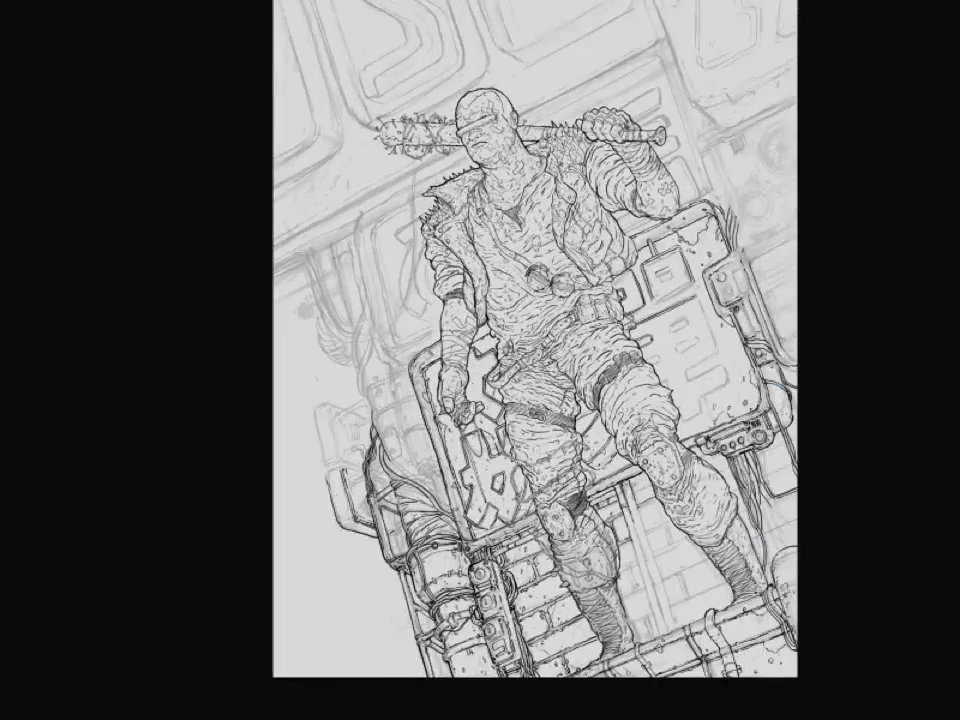
pyautogui.press('Tab')
pyautogui.scroll(2, 480, 340)
pyautogui.scroll(-2, 480, 340)
pyautogui.scroll(-1, 480, 340)
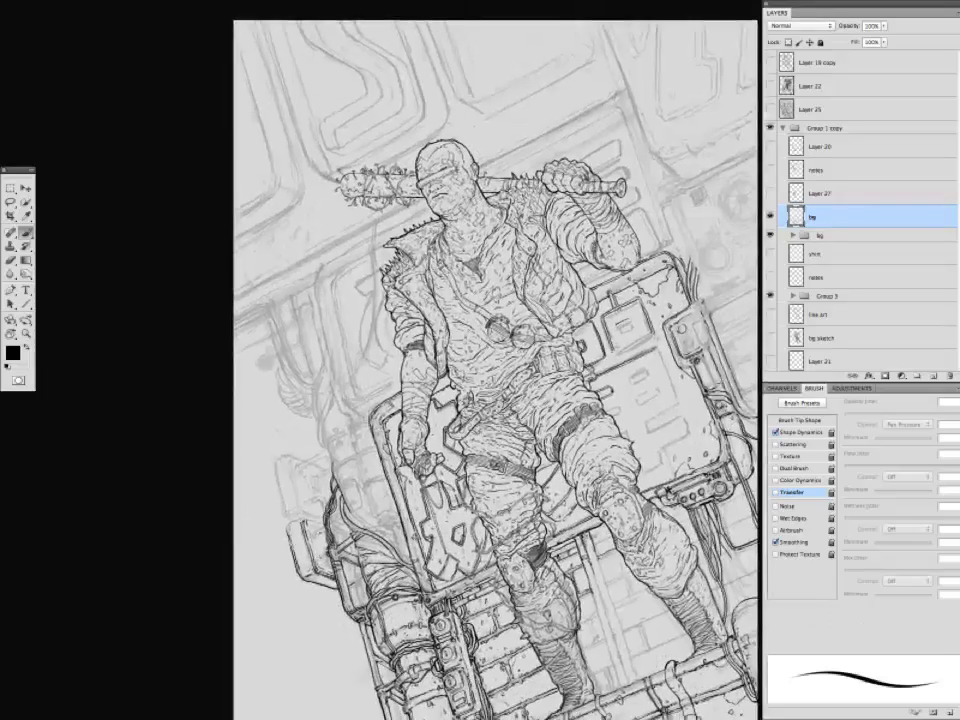
pyautogui.scroll(-1, 480, 340)
pyautogui.scroll(1, 480, 340)
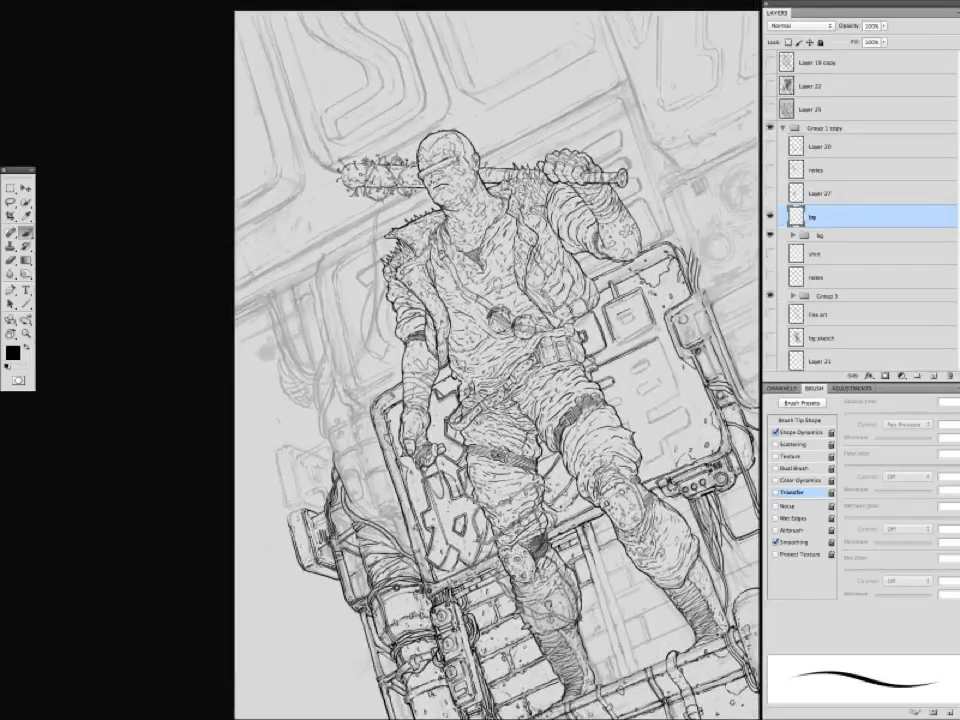
pyautogui.moveTo(294, 515); pyautogui.dragTo(430, 462)
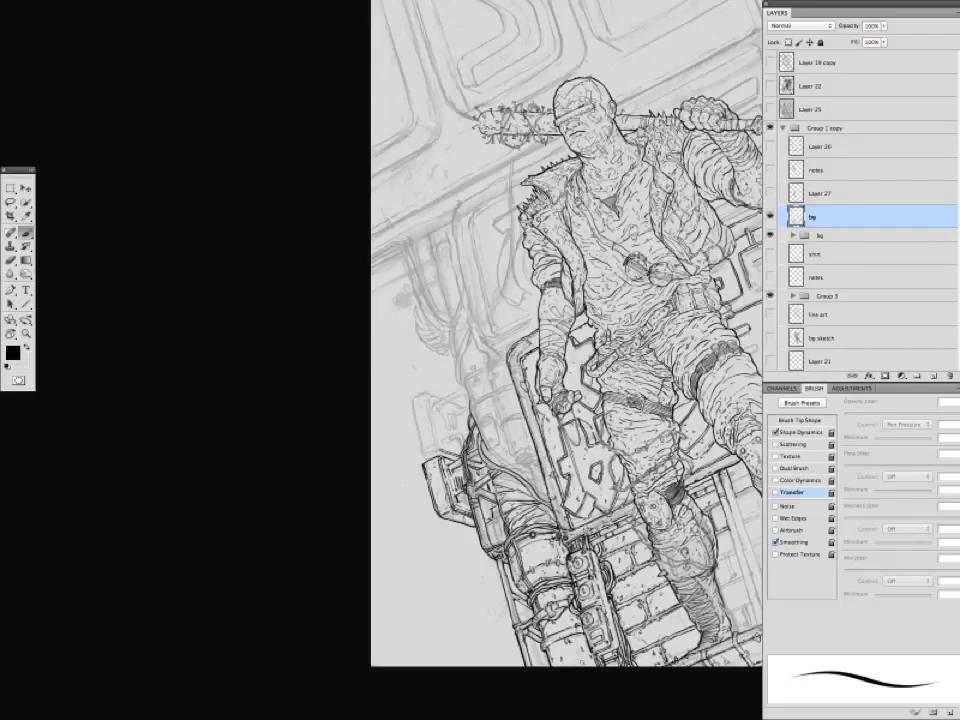
# Ink the slanted outer edge and scratch marks of the taller box section above the vented box.
pyautogui.scroll(1, 565, 340)
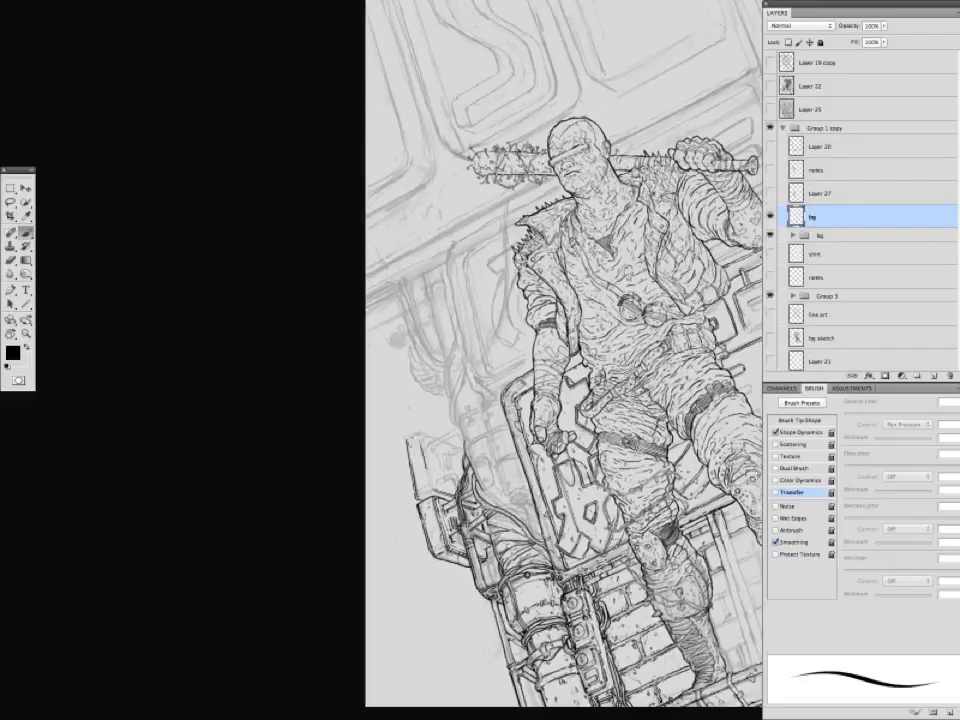
pyautogui.hscroll(3, 565, 340)
pyautogui.scroll(1, 525, 345)
pyautogui.hscroll(3, 525, 345)
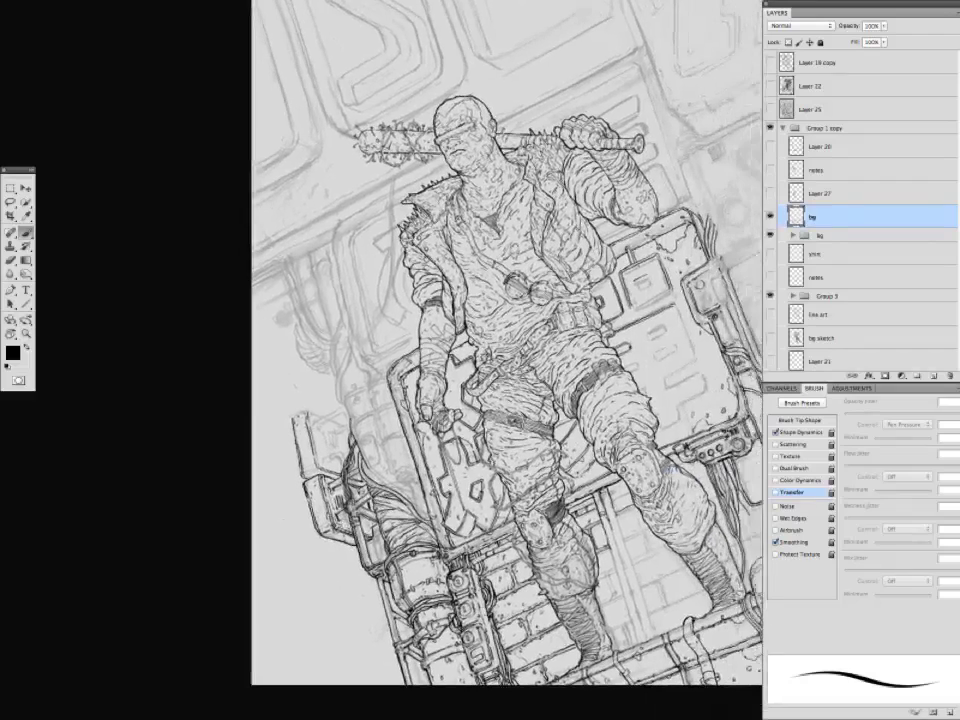
pyautogui.scroll(-3, 525, 345)
pyautogui.scroll(3, 490, 360)
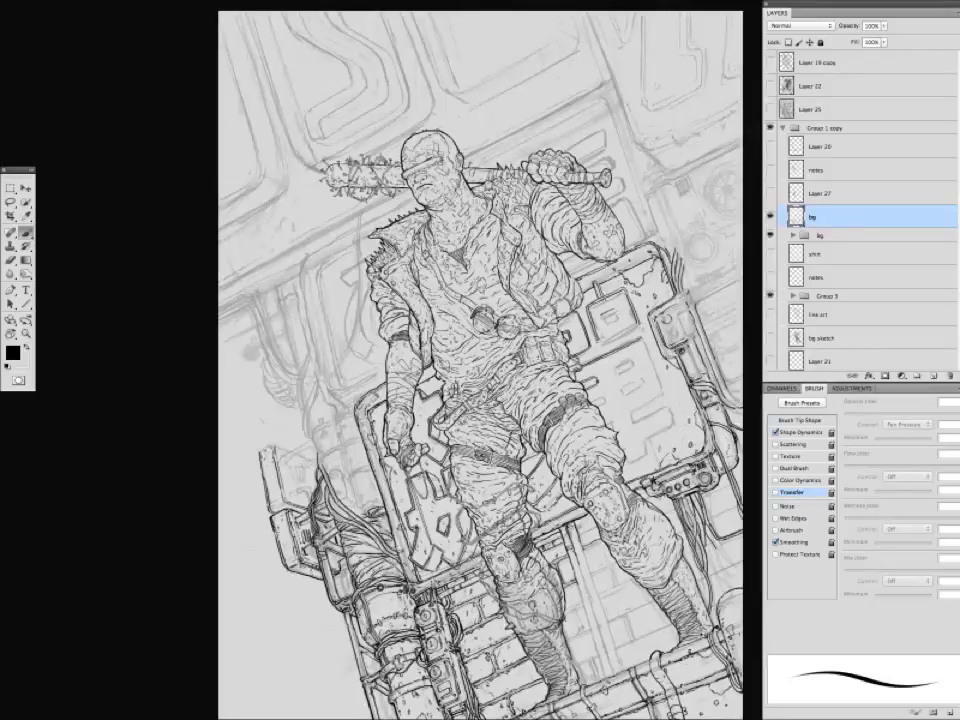
# Ink the small bracket and the short upper pipe section between the cables and the wall panel.
pyautogui.scroll(1, 280, 375)
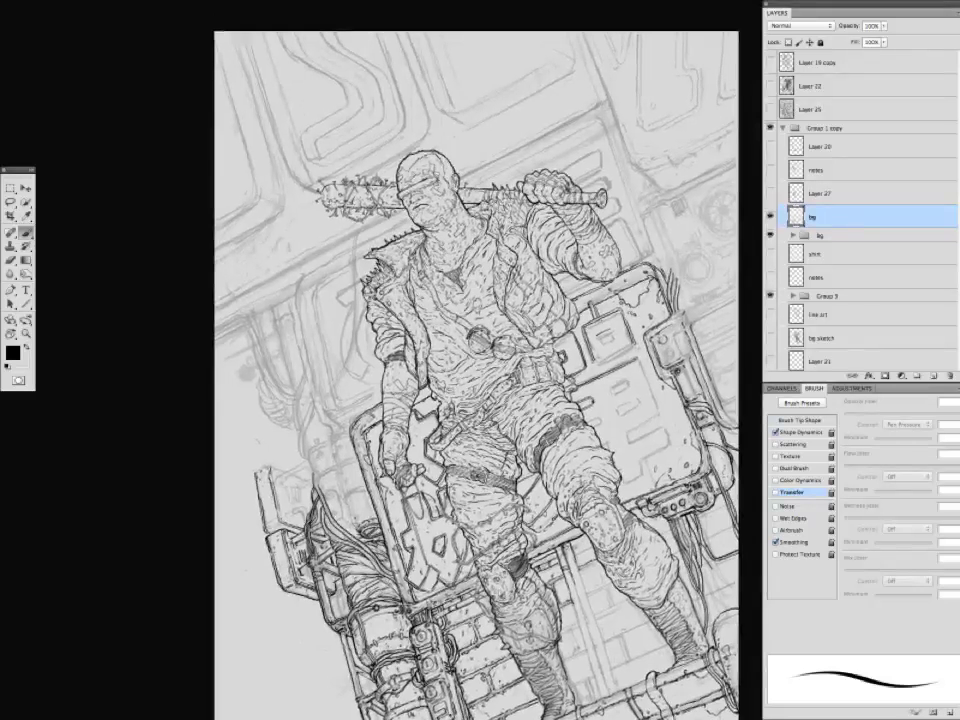
pyautogui.scroll(-3, 280, 375)
pyautogui.scroll(-2, 280, 375)
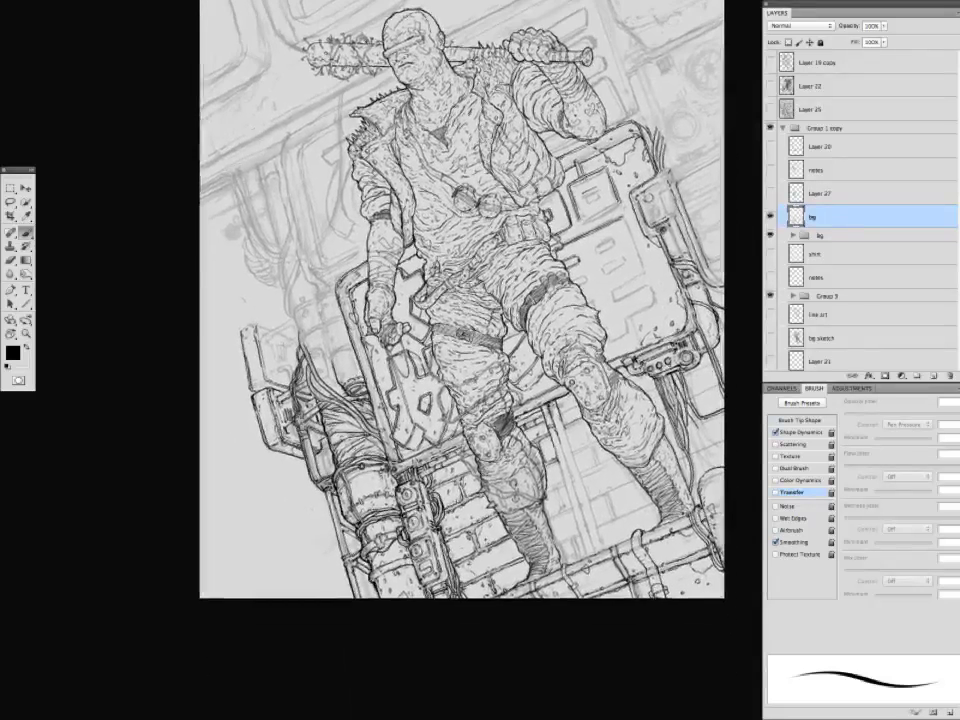
pyautogui.scroll(4, 260, 365)
pyautogui.scroll(2, 280, 375)
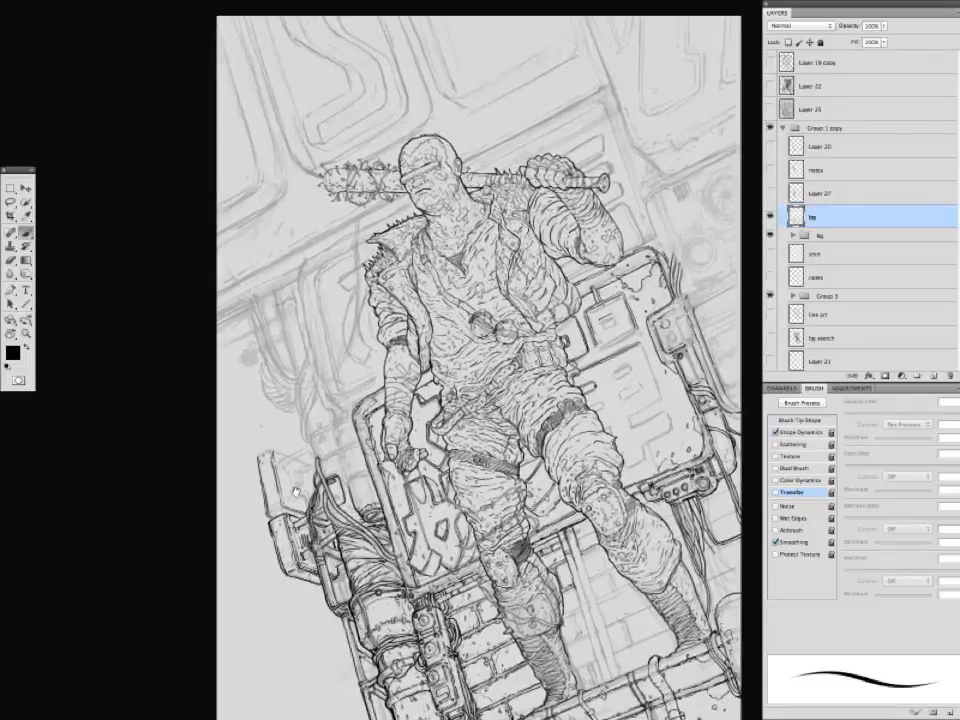
pyautogui.scroll(1, 460, 380)
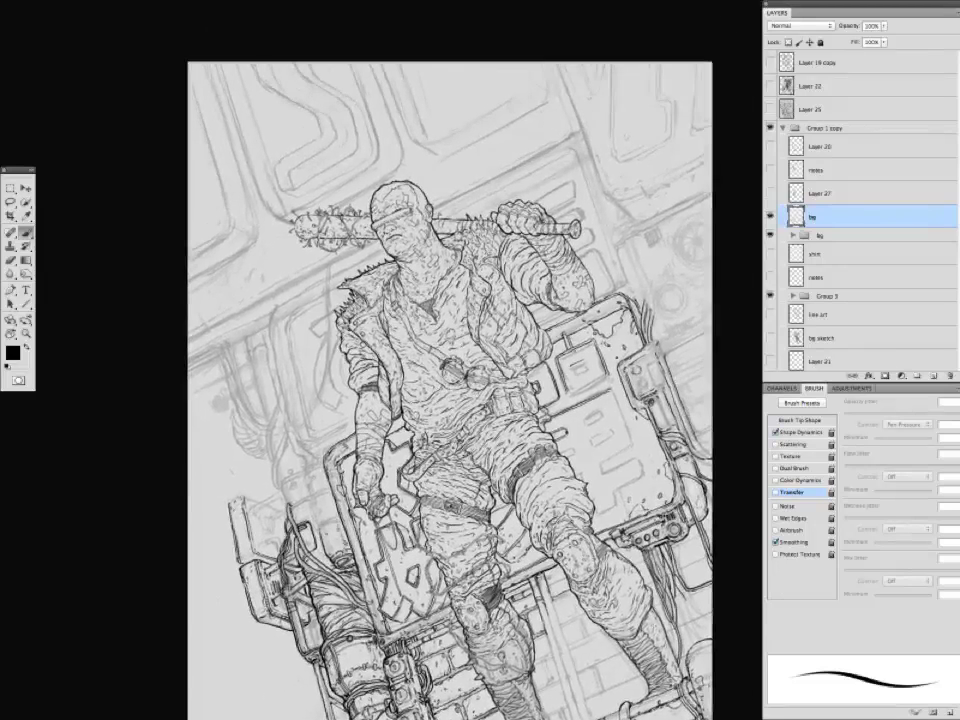
pyautogui.scroll(1, 460, 380)
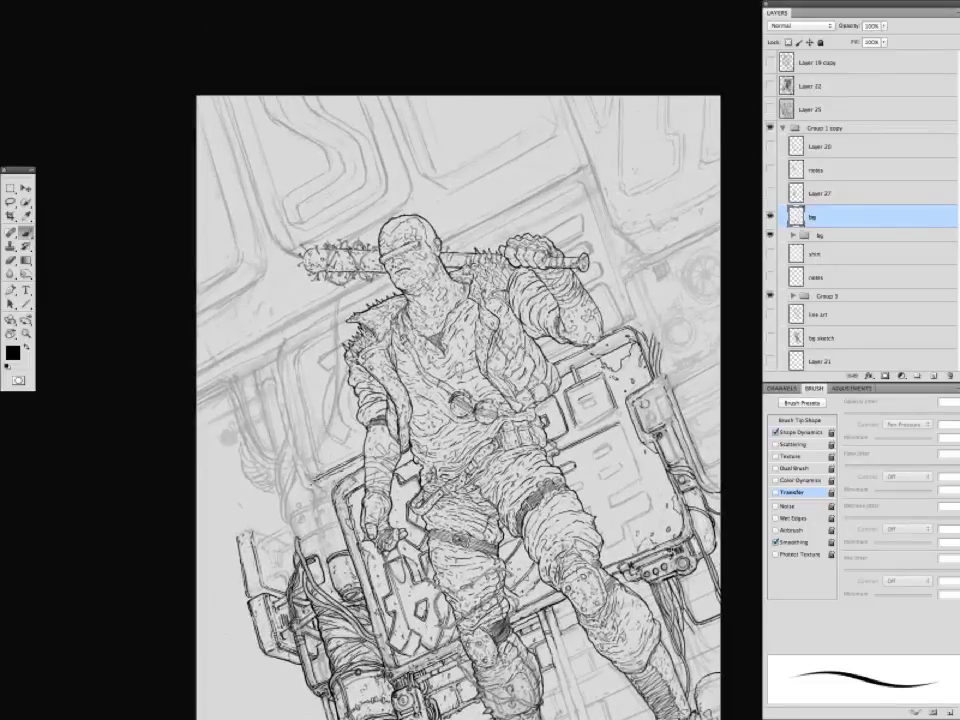
# Ink the ledge along the wall panel's upper outer corner and the banded upper pipe beneath it.
pyautogui.scroll(-3, 245, 375)
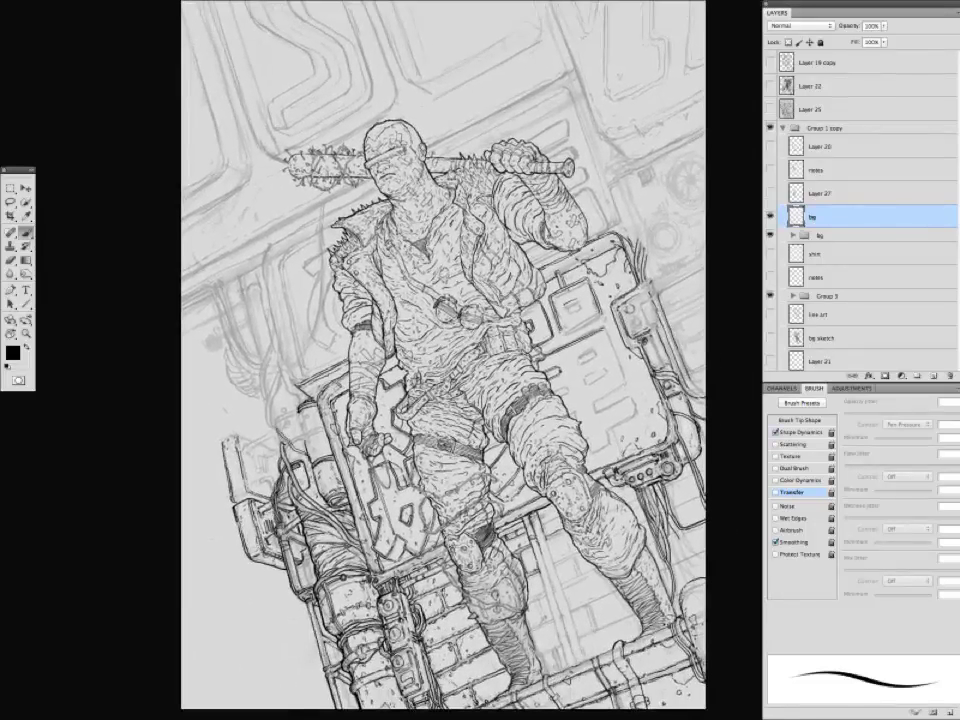
pyautogui.scroll(-3, 240, 370)
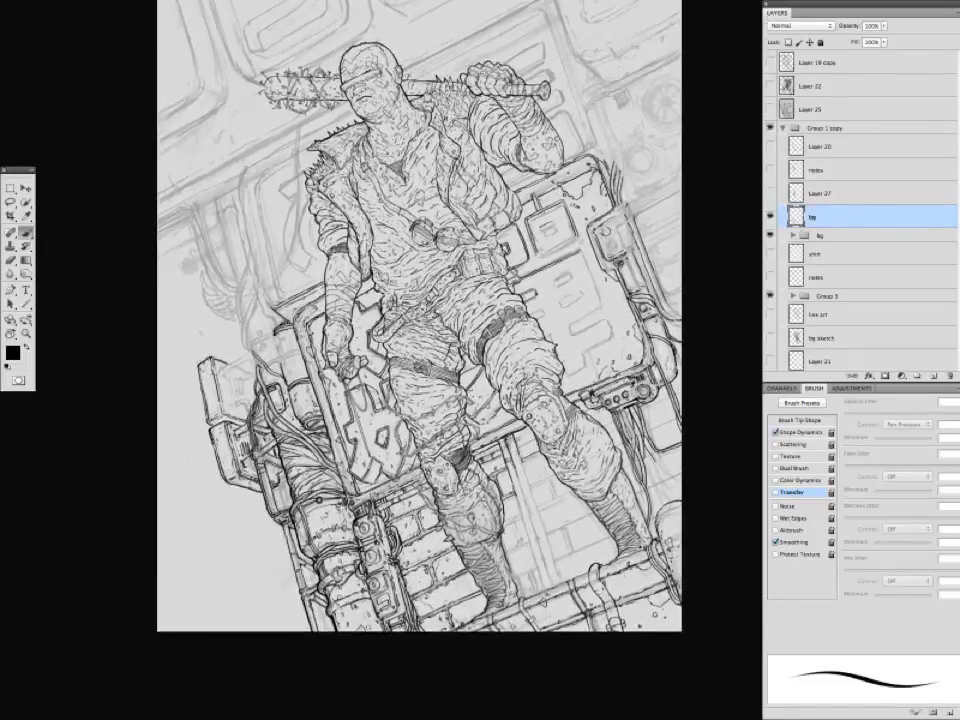
pyautogui.scroll(2, 406, 360)
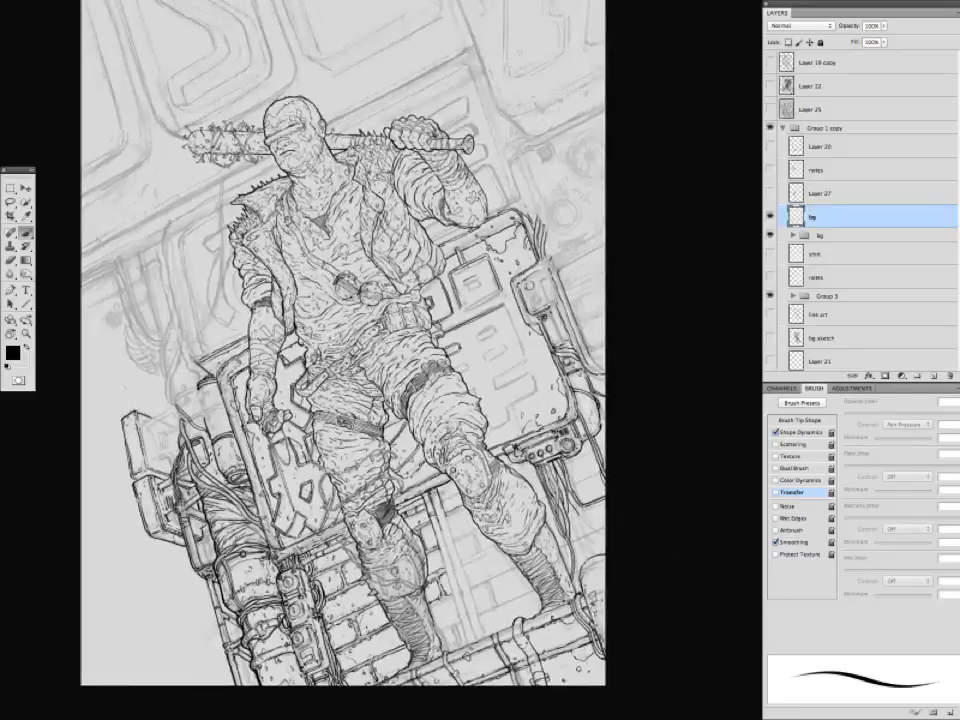
pyautogui.scroll(2, 406, 360)
pyautogui.scroll(2, 445, 360)
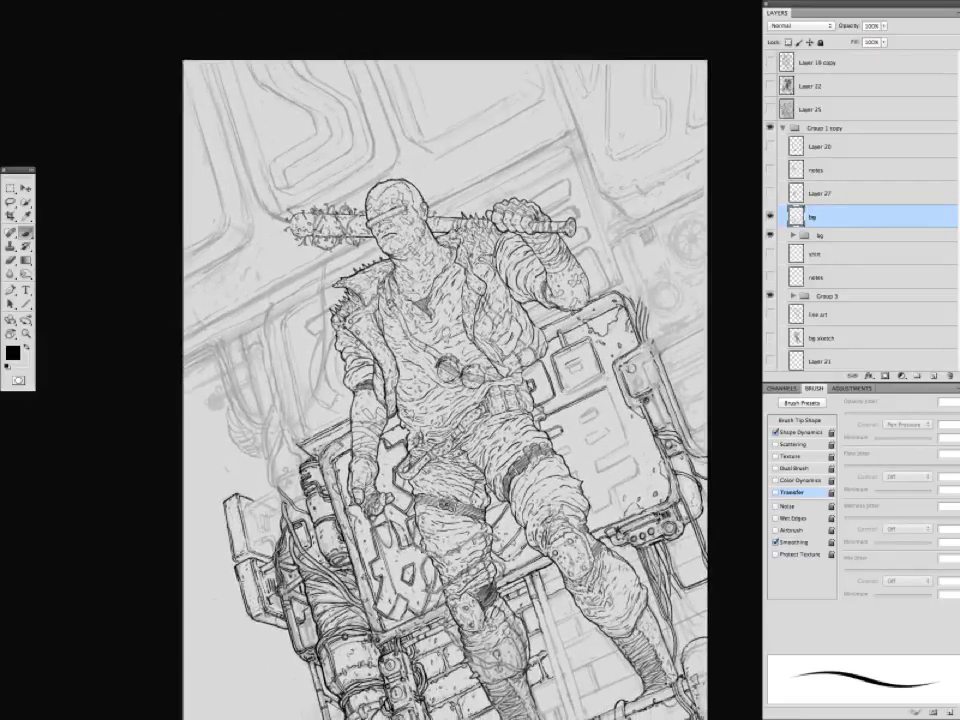
# Close and thicken the taller box's outline, and ink a curved cable rising above the upper pipe.
pyautogui.scroll(1, 240, 400)
pyautogui.scroll(-2, 445, 360)
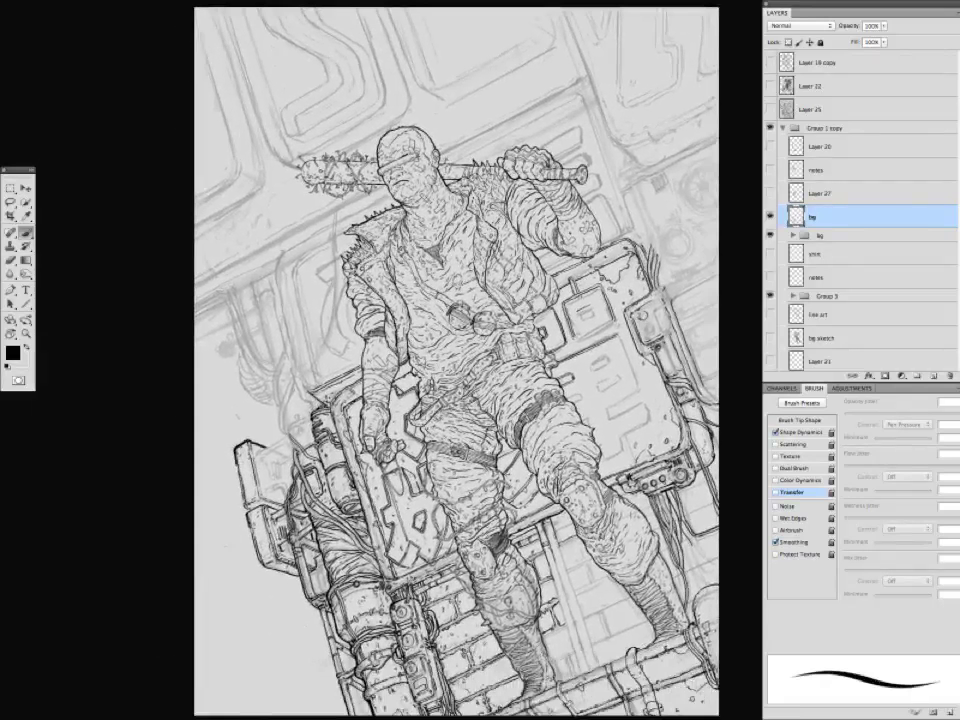
pyautogui.scroll(-2, 445, 360)
pyautogui.scroll(2, 222, 387)
pyautogui.scroll(-1, 205, 328)
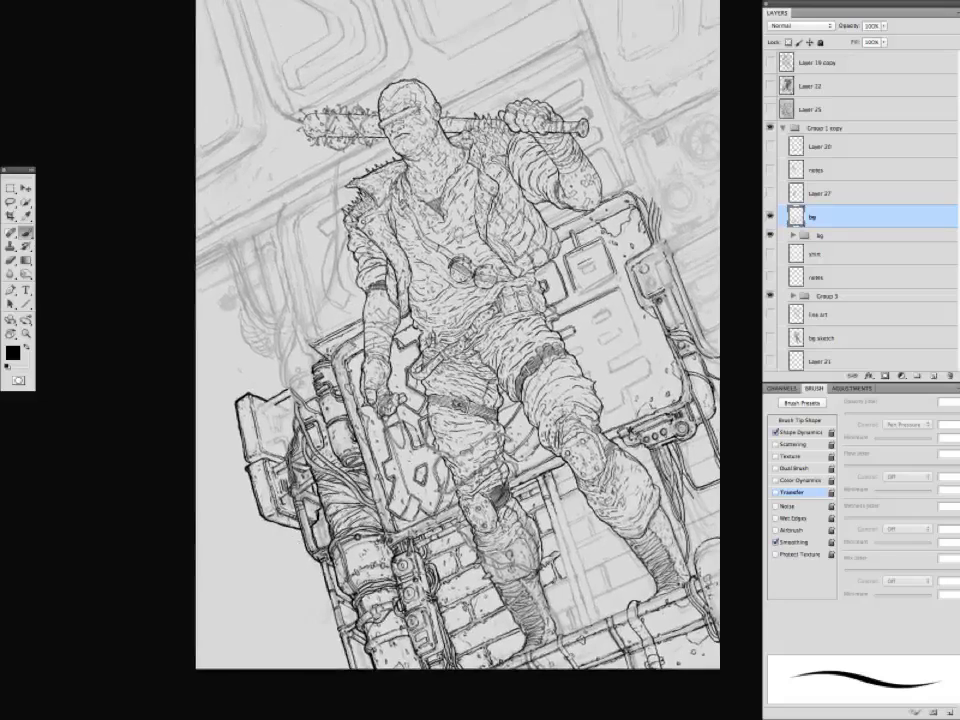
pyautogui.scroll(-1, 250, 440)
pyautogui.scroll(2, 215, 365)
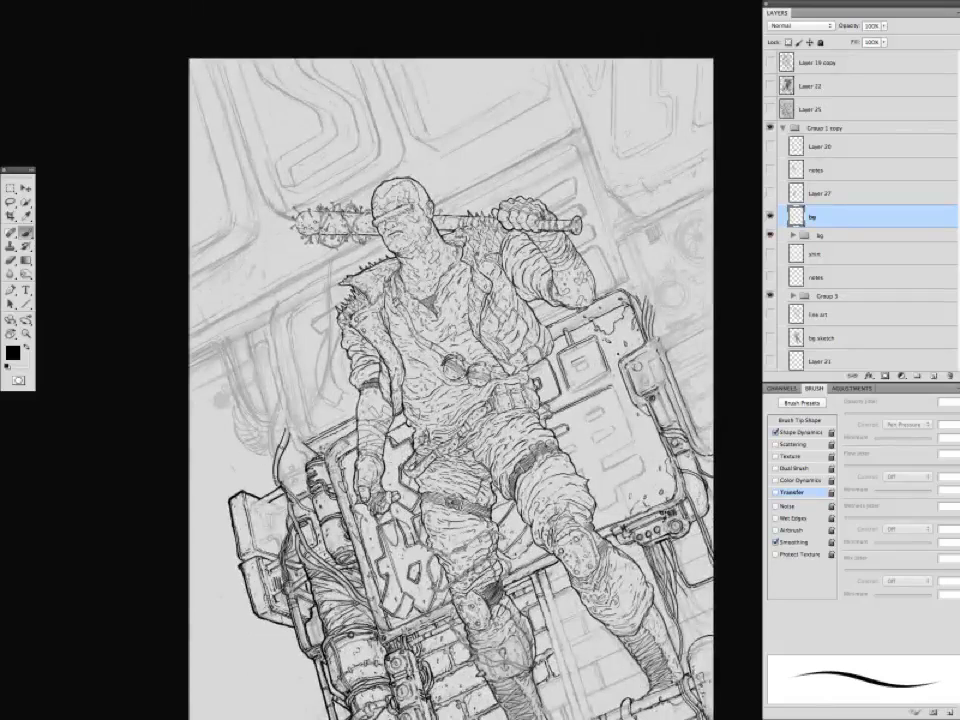
# Ink the connector joint at the base of the curved cable, on top of the upper pipe.
pyautogui.hscroll(-1, 229, 360)
pyautogui.scroll(-1, 240, 352)
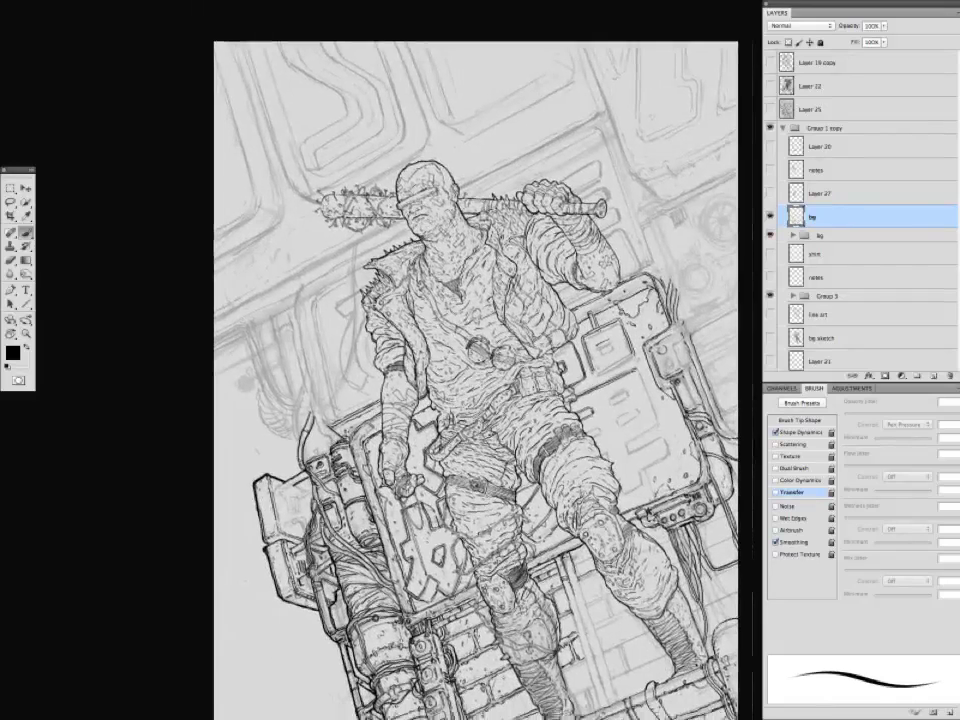
pyautogui.hscroll(-1, 222, 362)
pyautogui.scroll(-1, 230, 365)
pyautogui.scroll(-3, 230, 365)
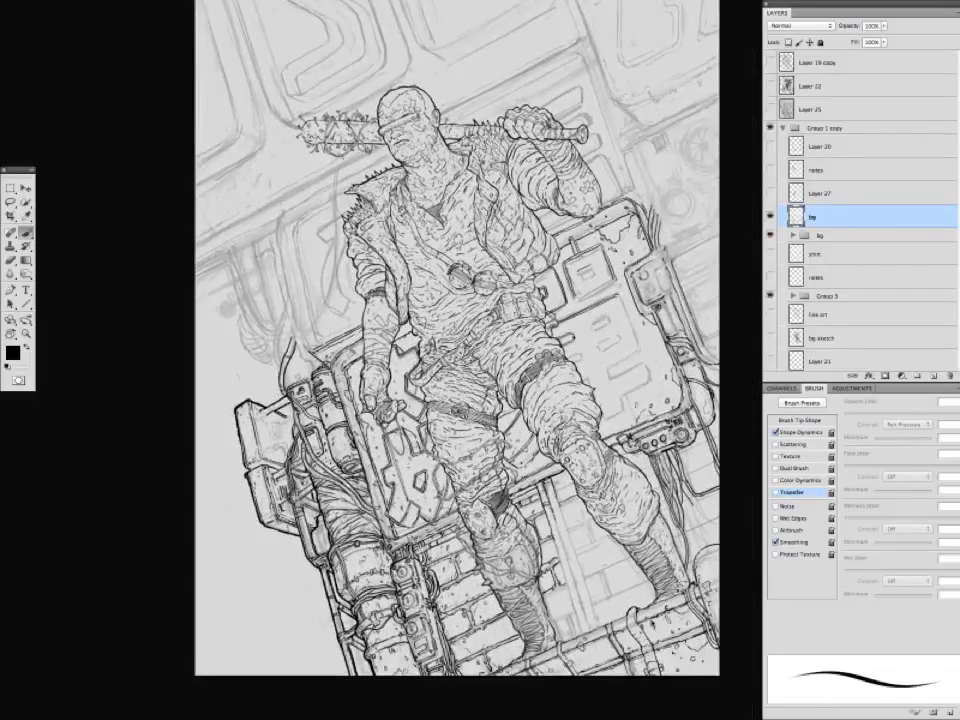
# Ink the bracket and strands running down from the cable connector alongside the upper pipe.
pyautogui.scroll(1, 230, 365)
pyautogui.hscroll(5, 230, 365)
pyautogui.hscroll(1, 230, 365)
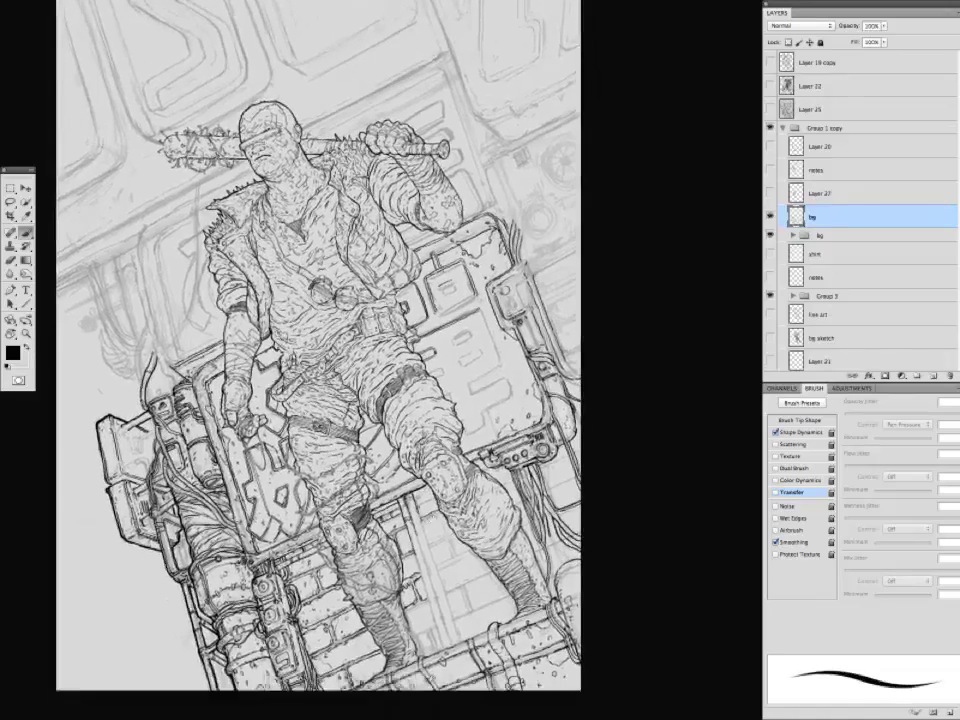
pyautogui.scroll(3, 313, 374)
pyautogui.hscroll(2, 313, 374)
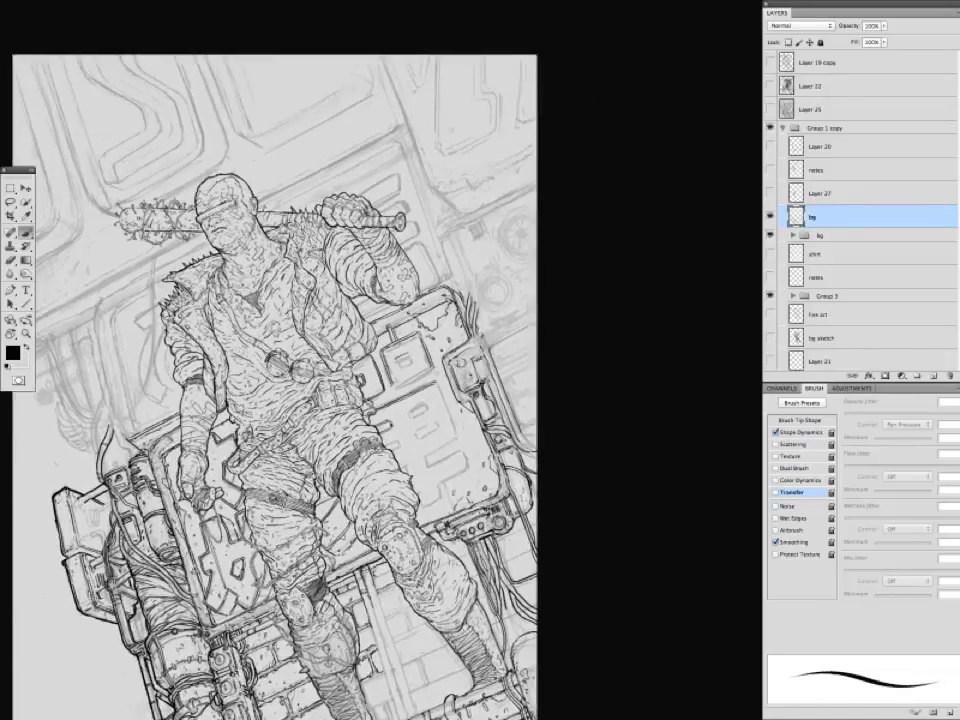
pyautogui.scroll(4, 313, 374)
pyautogui.scroll(-4, 313, 374)
pyautogui.hscroll(-4, 313, 374)
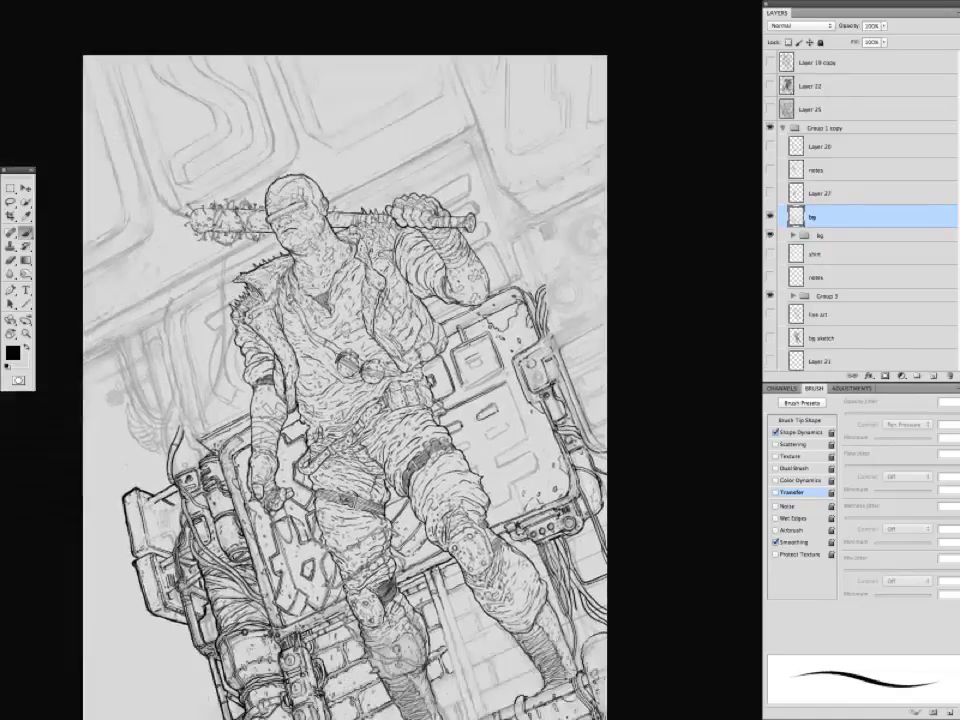
# Ink the rounded slots and the square inset on the wall panel beside the figure's hip.
pyautogui.moveTo(357, 310)
pyautogui.mouseDown()
pyautogui.moveTo(375, 305)
pyautogui.moveTo(394, 328)
pyautogui.moveTo(371, 343)
pyautogui.mouseUp()
pyautogui.moveTo(350, 266); pyautogui.dragTo(362, 277)
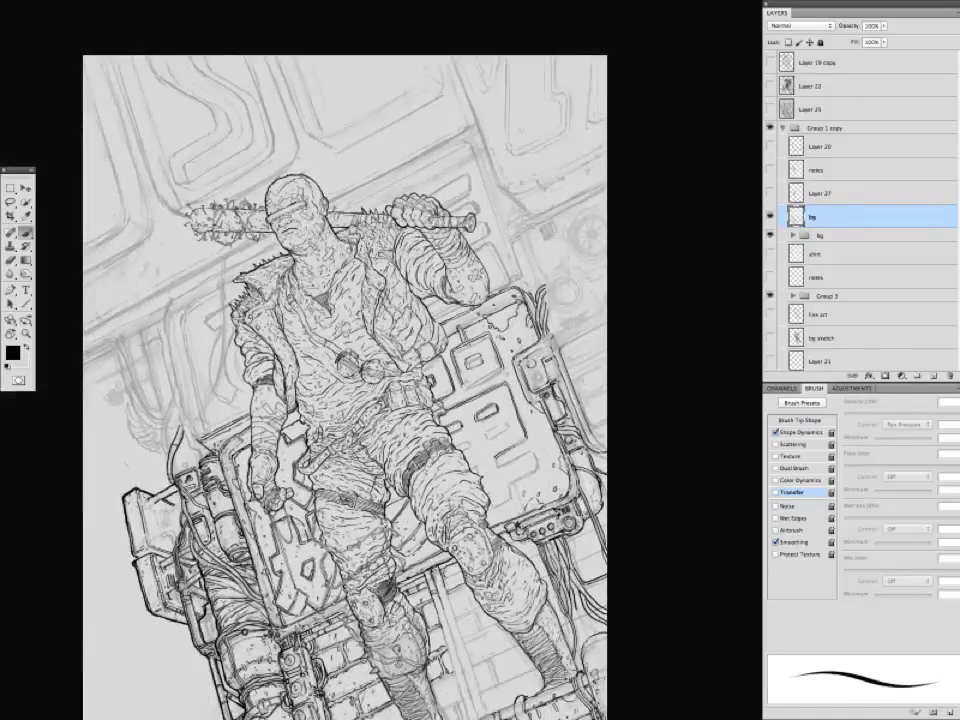
pyautogui.press('super+equal')
pyautogui.moveTo(469, 396)
pyautogui.mouseDown()
pyautogui.moveTo(476, 411)
pyautogui.moveTo(491, 382)
pyautogui.mouseUp()
pyautogui.moveTo(498, 386)
pyautogui.mouseDown()
pyautogui.moveTo(471, 412)
pyautogui.moveTo(480, 409)
pyautogui.mouseUp()
pyautogui.press('super+minus')
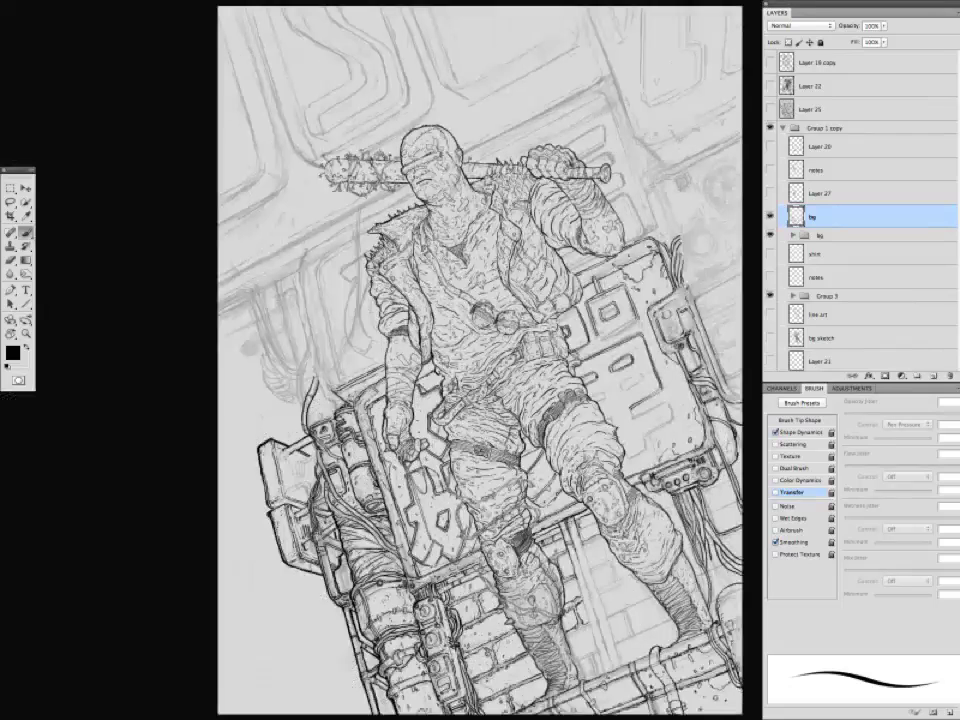
pyautogui.scroll(3, 450, 256)
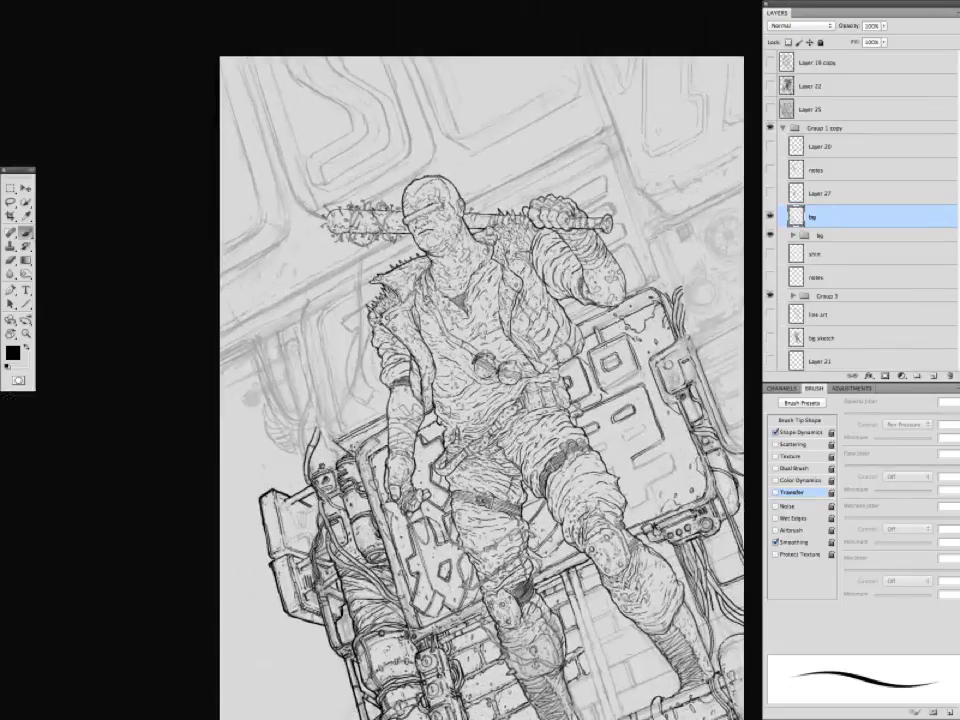
# Ink the rounded outer edge of the tall panel behind the figure's hanging arm and refine the slots on the hip-side wall panel.
pyautogui.press('Tab')
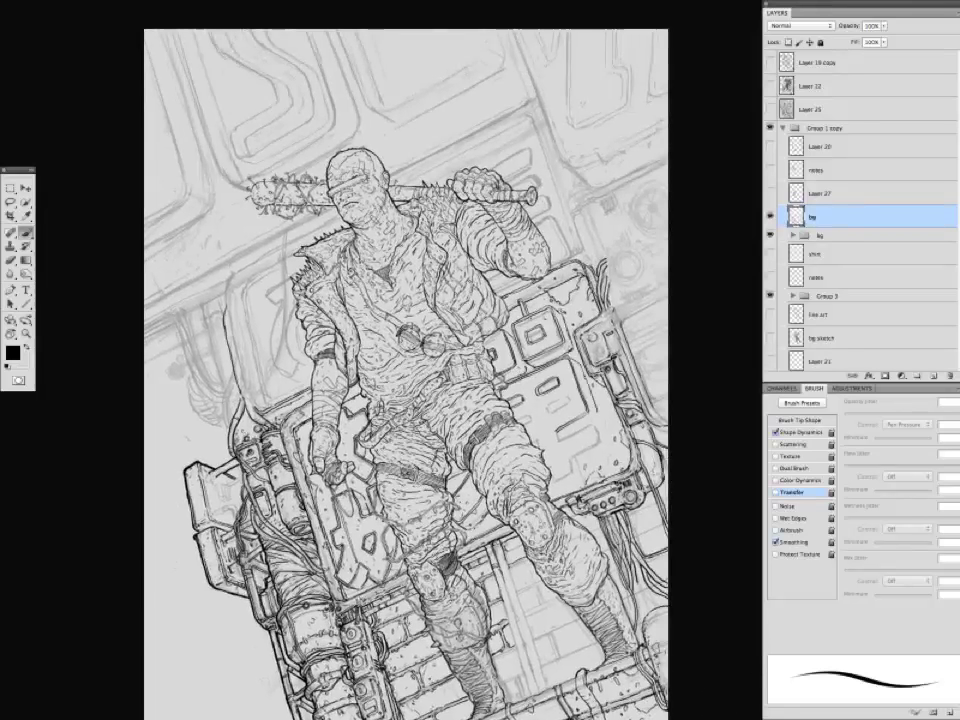
pyautogui.moveTo(415, 303); pyautogui.dragTo(414, 289)
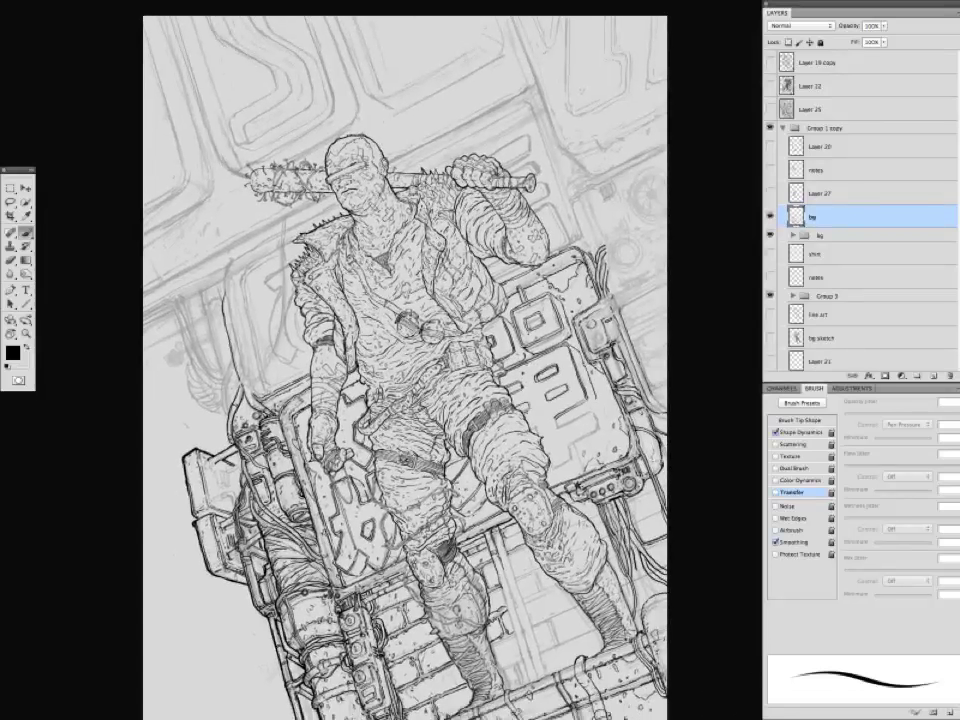
pyautogui.scroll(-2, 400, 360)
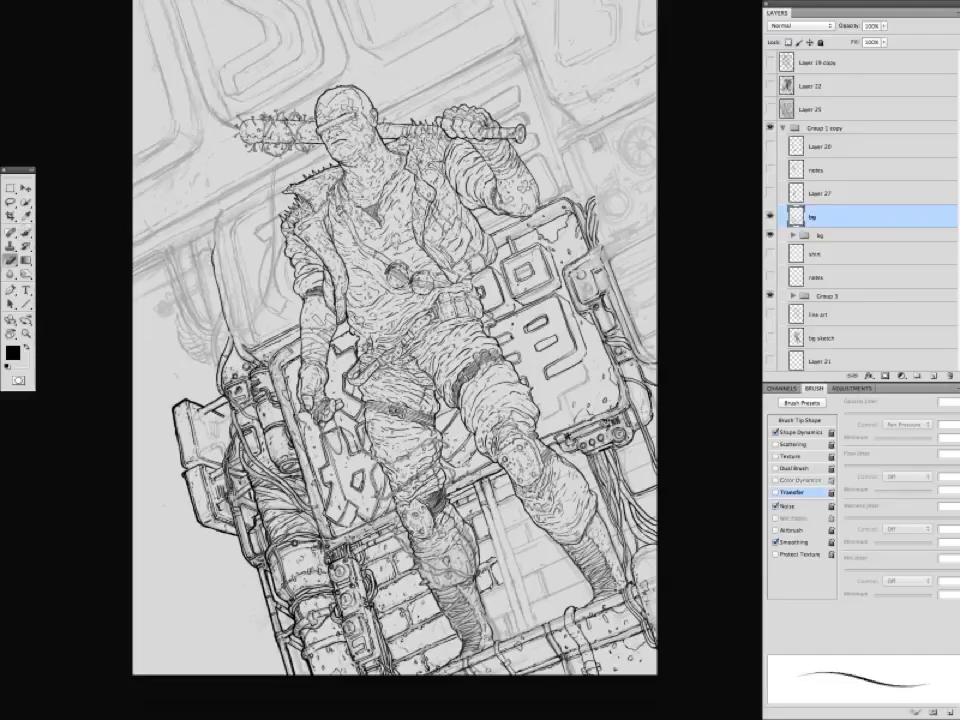
pyautogui.moveTo(478, 405); pyautogui.dragTo(566, 380)
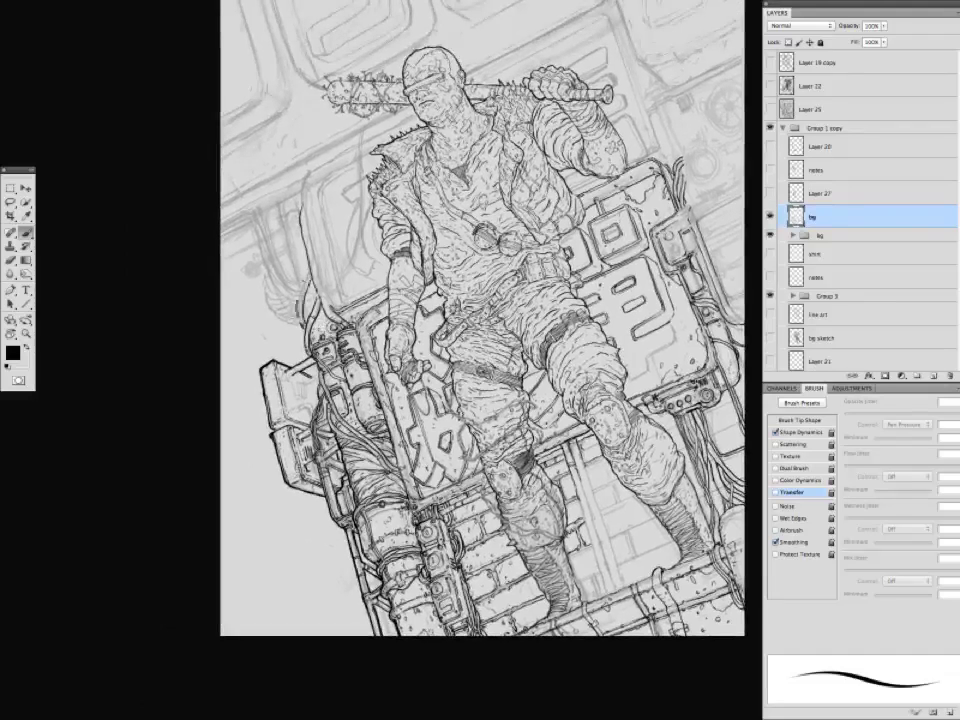
# Ink pointed fins on the outer sides of the stacked boxes and the first drooping cables above the upper pipe.
pyautogui.moveTo(228, 240); pyautogui.dragTo(280, 268)
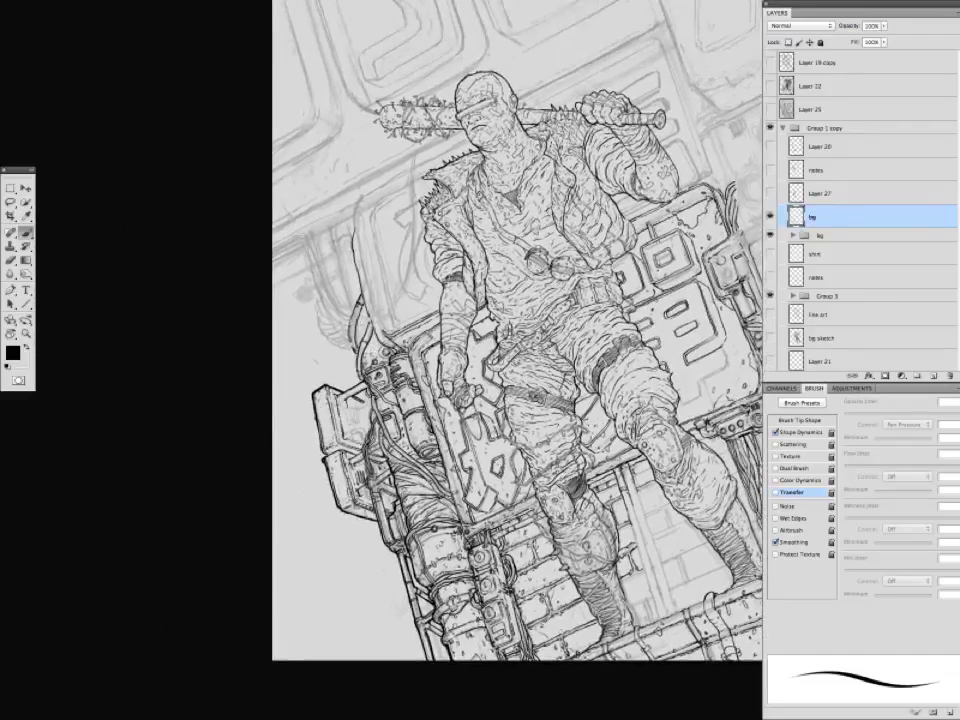
pyautogui.moveTo(257, 320); pyautogui.dragTo(255, 332)
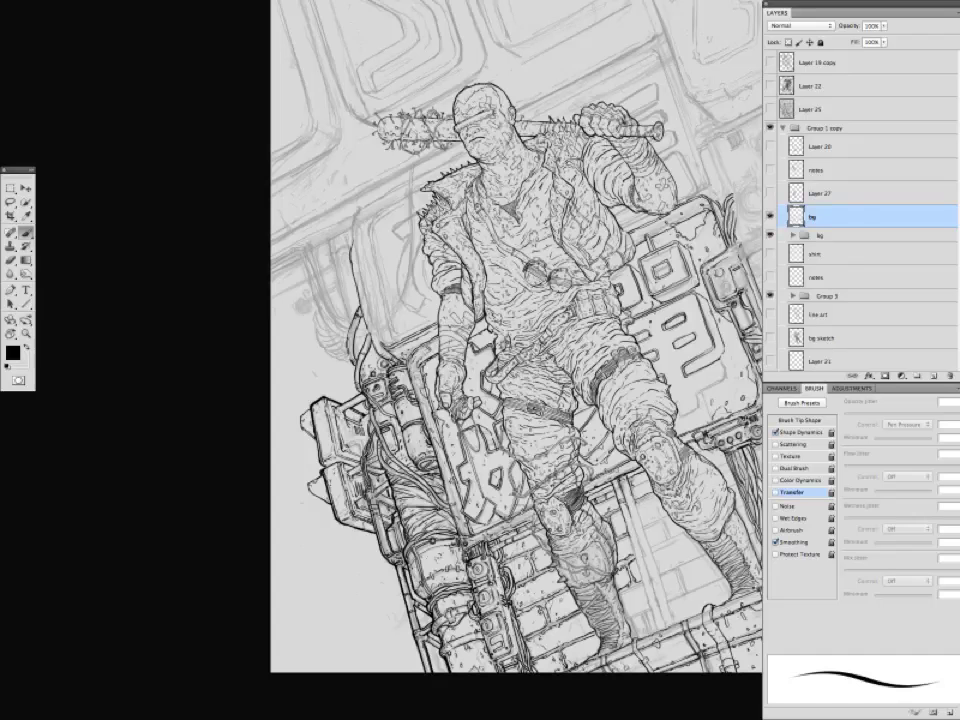
pyautogui.moveTo(516, 380)
pyautogui.mouseDown()
pyautogui.moveTo(478, 336)
pyautogui.moveTo(479, 460)
pyautogui.moveTo(506, 433)
pyautogui.moveTo(432, 537)
pyautogui.mouseUp()
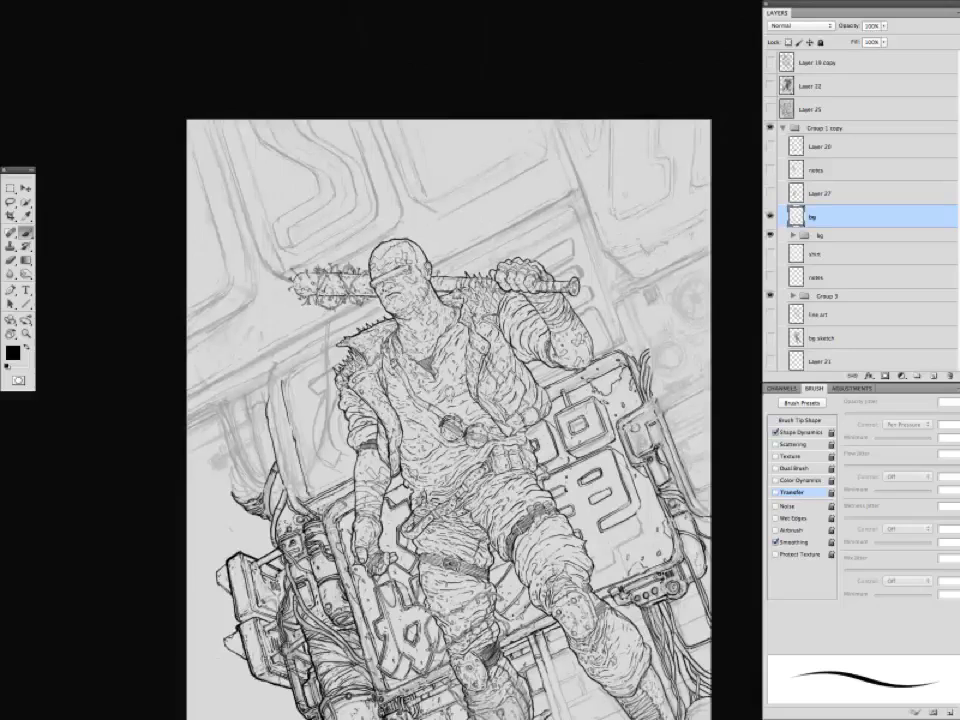
# Ink the double frame lines of the tall panel behind the hanging arm and a small ring on its outer edge.
pyautogui.moveTo(240, 514); pyautogui.dragTo(245, 501)
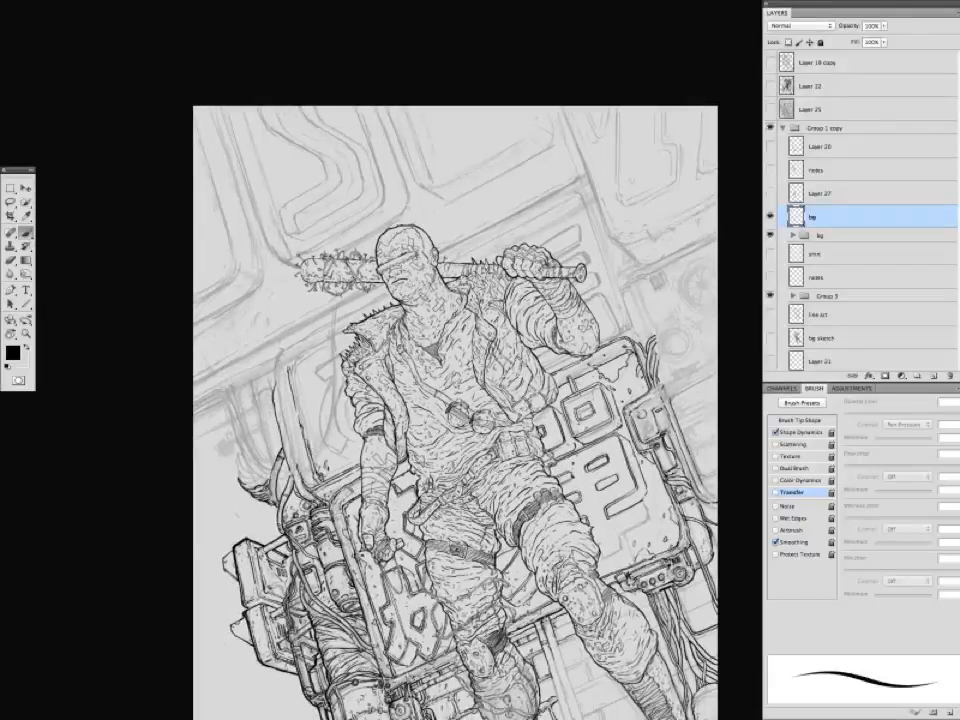
pyautogui.moveTo(230, 322)
pyautogui.mouseDown()
pyautogui.moveTo(246, 215)
pyautogui.moveTo(232, 307)
pyautogui.moveTo(211, 256)
pyautogui.mouseUp()
pyautogui.moveTo(490, 352); pyautogui.dragTo(418, 372)
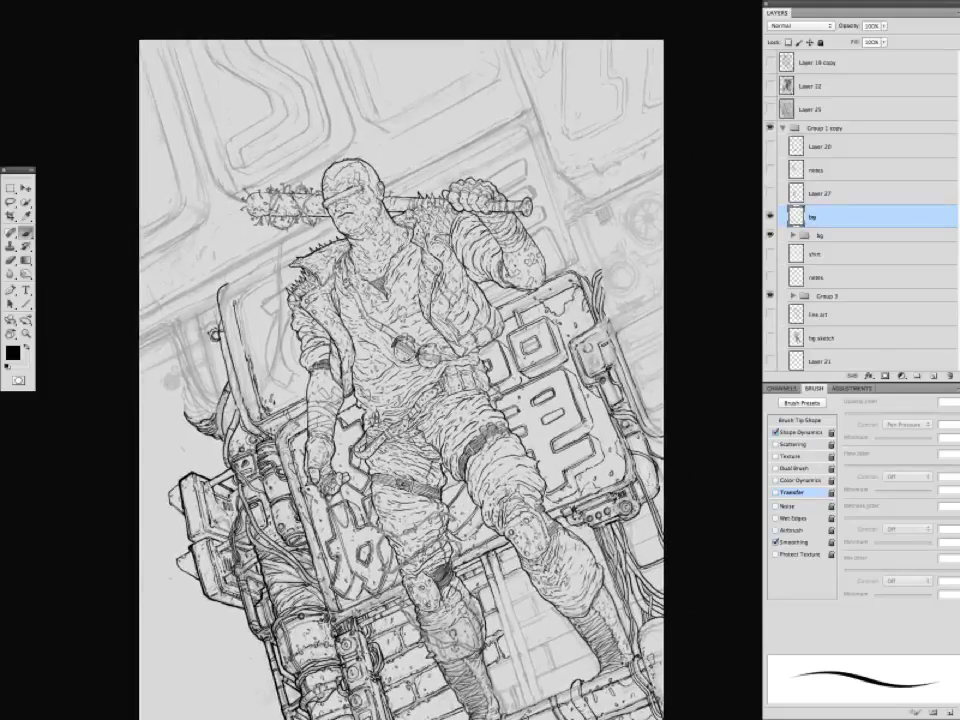
pyautogui.moveTo(429, 283); pyautogui.dragTo(424, 274)
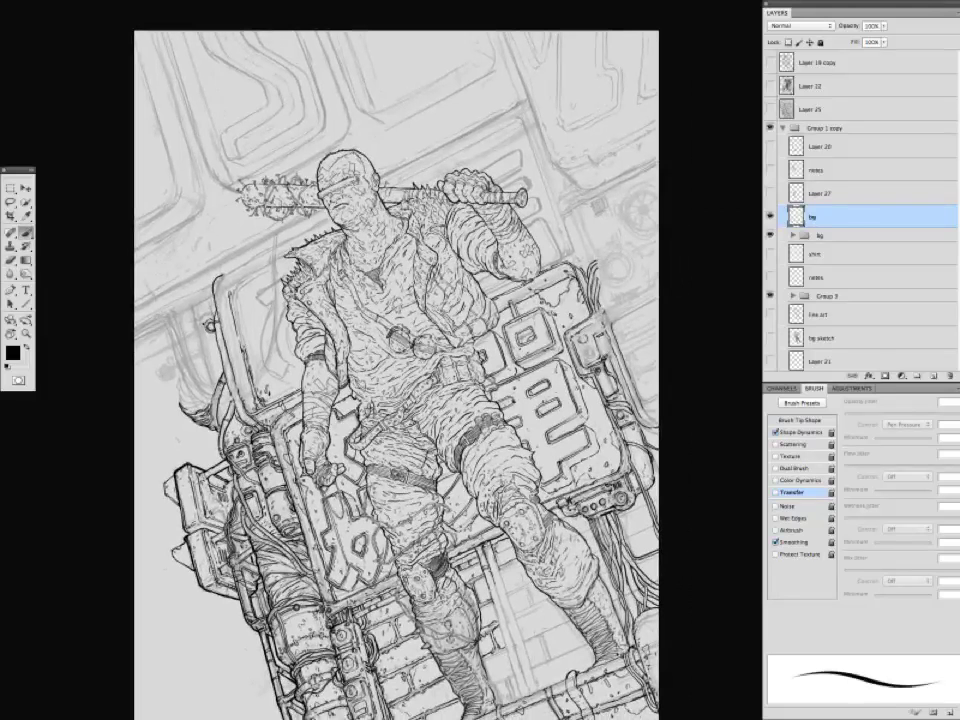
pyautogui.moveTo(381, 246); pyautogui.dragTo(383, 308)
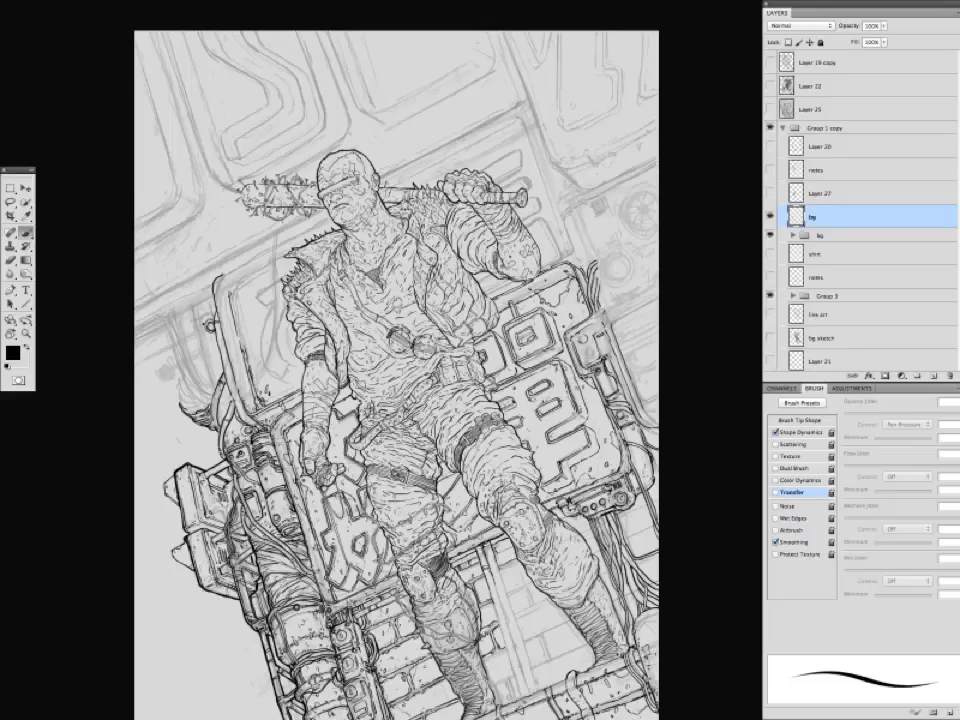
# Ink the pointed cable ends at the wall panel's upper corner and the knobs and fittings on the control box beside it.
pyautogui.moveTo(390, 360); pyautogui.dragTo(454, 323)
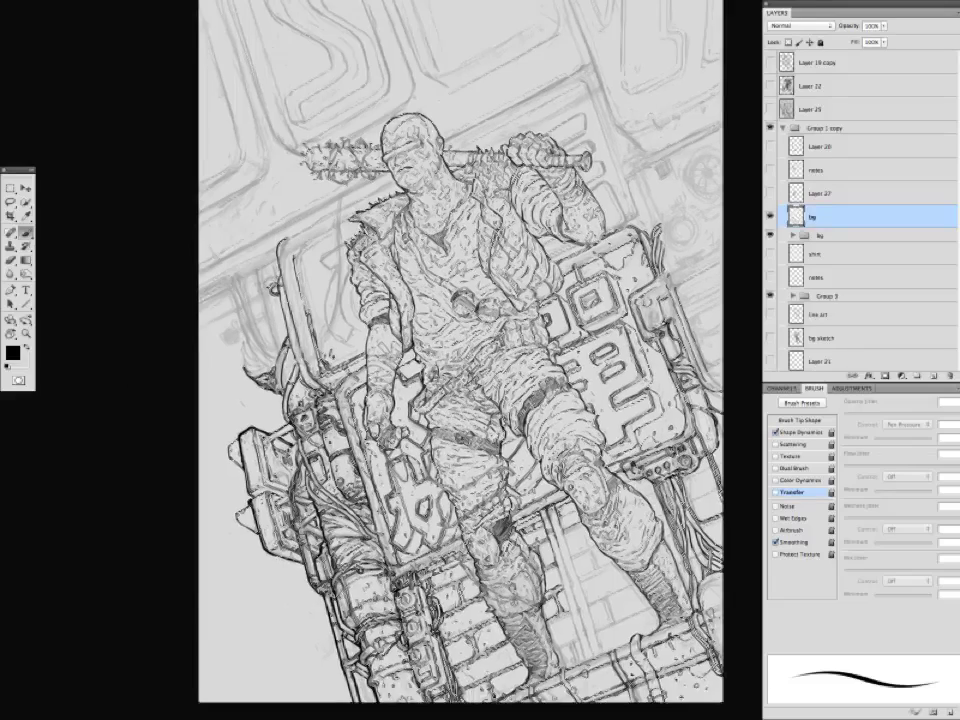
pyautogui.moveTo(581, 333); pyautogui.dragTo(676, 391)
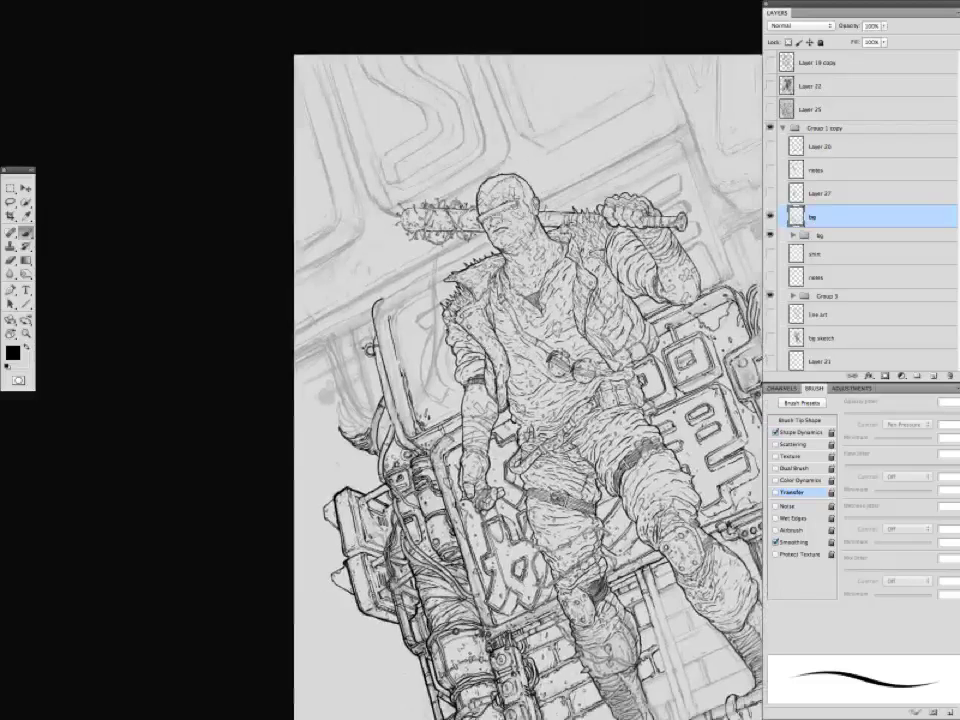
pyautogui.moveTo(533, 215); pyautogui.dragTo(353, 291)
pyautogui.moveTo(546, 322)
pyautogui.mouseDown()
pyautogui.moveTo(552, 360)
pyautogui.moveTo(583, 388)
pyautogui.mouseUp()
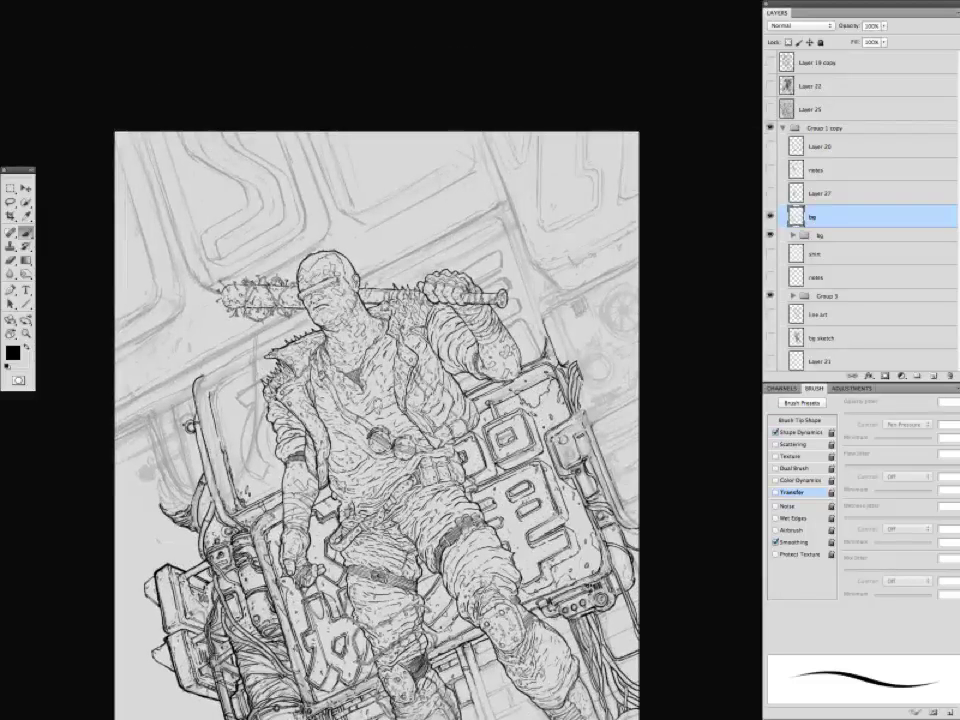
pyautogui.moveTo(426, 340); pyautogui.dragTo(461, 237)
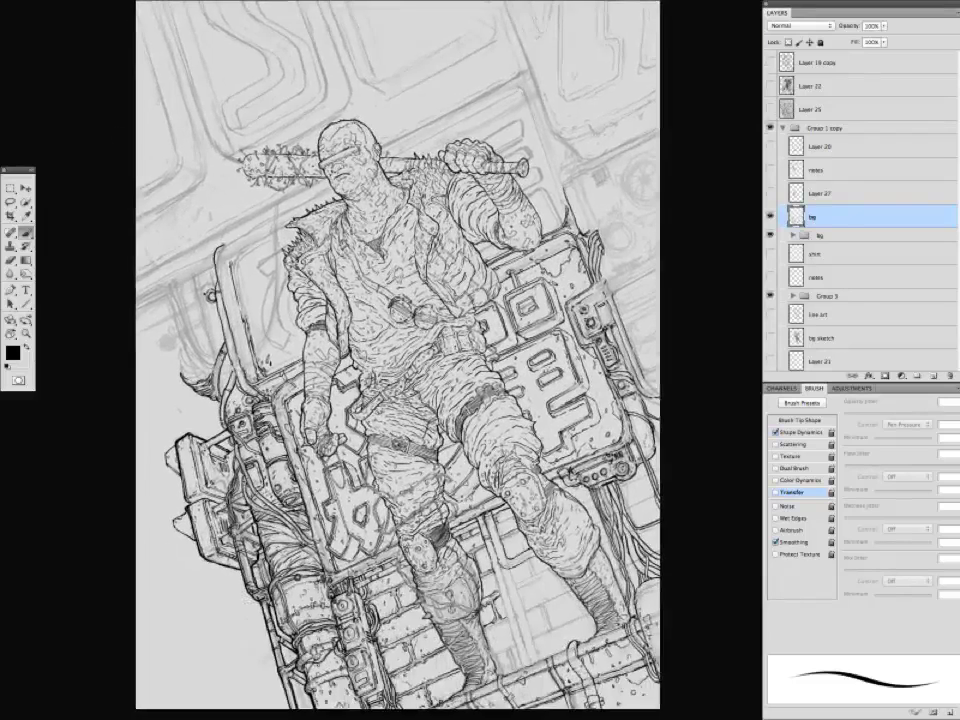
pyautogui.moveTo(408, 323); pyautogui.dragTo(415, 408)
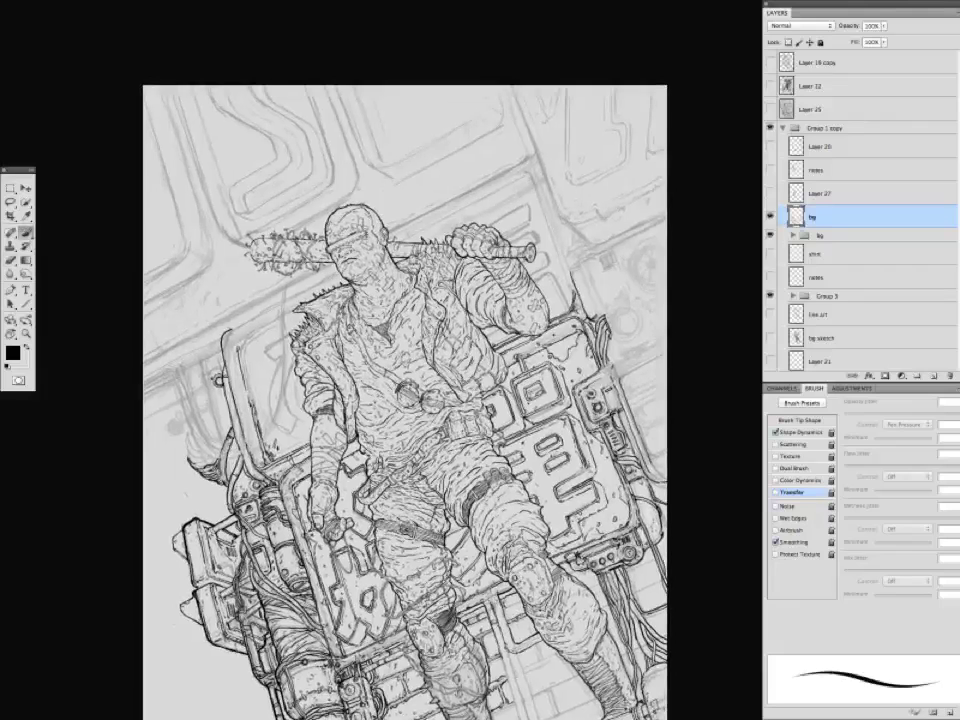
# Ink the bracket and the top of the vertical pipe beneath the wall panel, between the figure's legs.
pyautogui.moveTo(366, 450); pyautogui.dragTo(354, 365)
pyautogui.press('e')
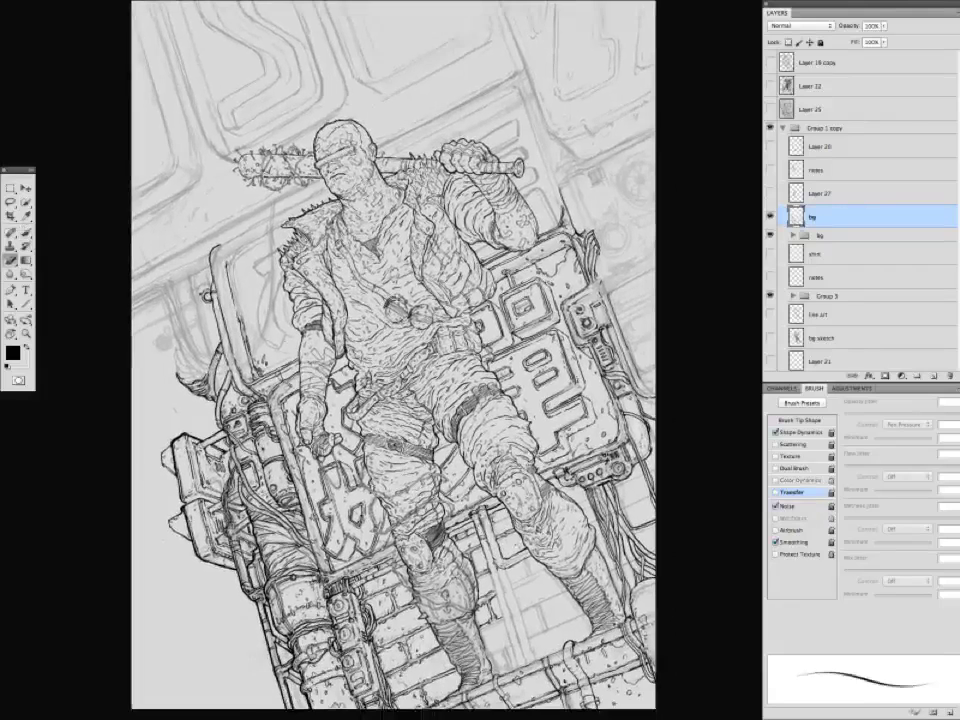
pyautogui.press('b')
pyautogui.moveTo(389, 420); pyautogui.dragTo(362, 315)
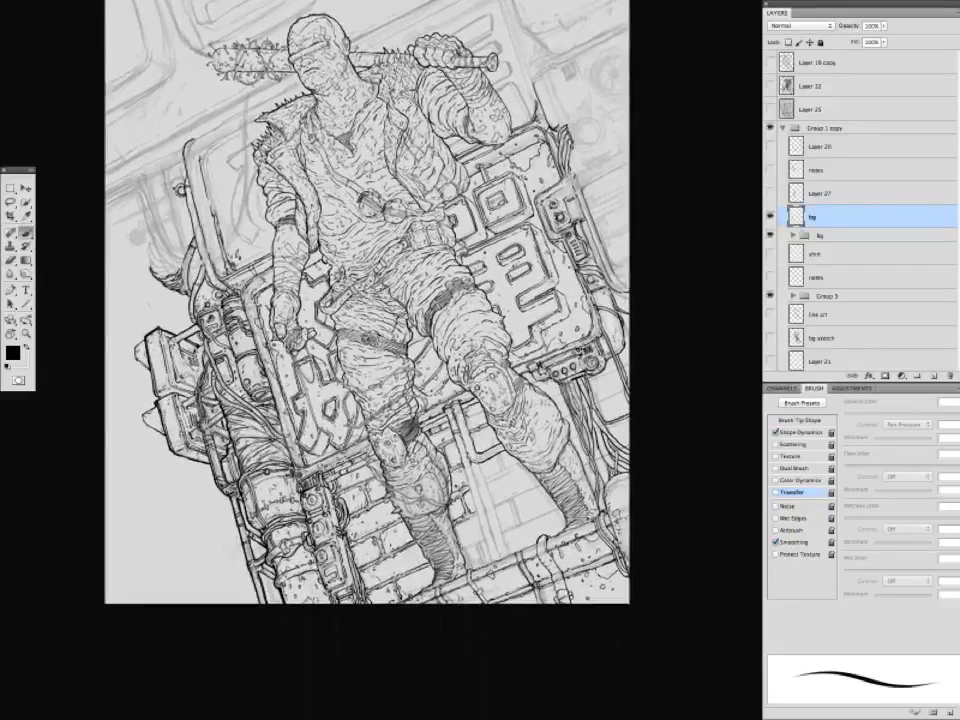
pyautogui.moveTo(346, 395); pyautogui.dragTo(379, 445)
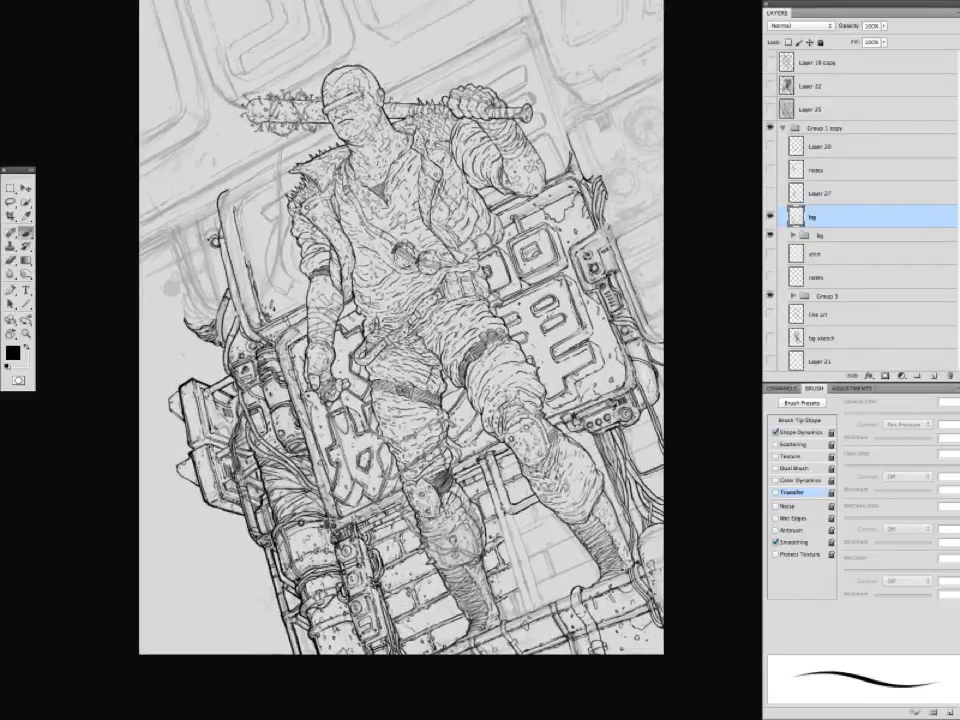
pyautogui.moveTo(380, 350); pyautogui.dragTo(337, 394)
pyautogui.moveTo(445, 536); pyautogui.dragTo(457, 550)
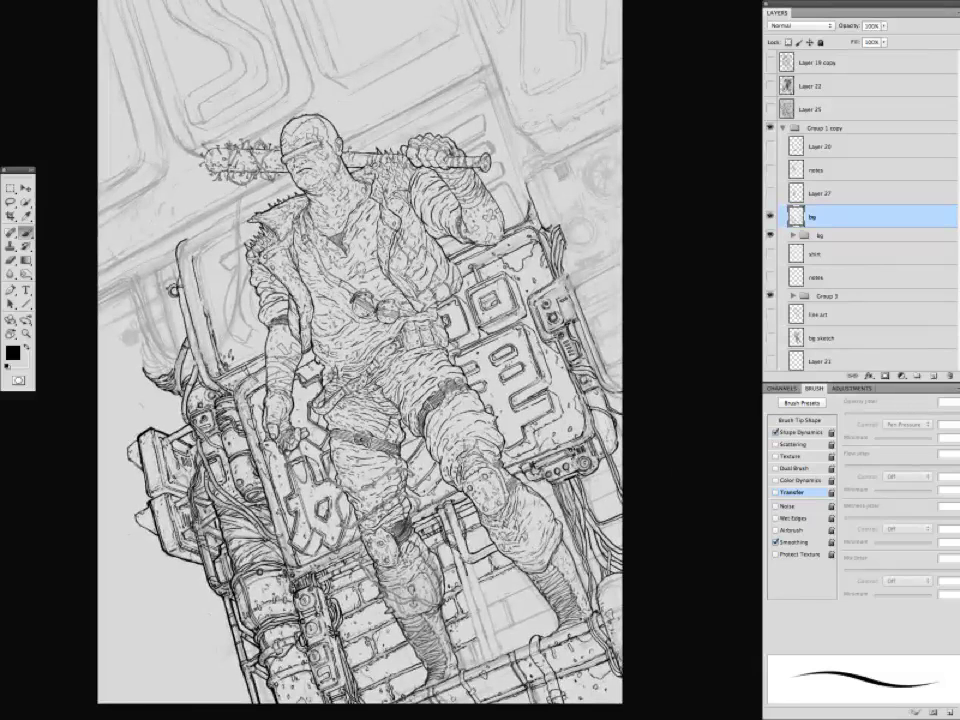
# Ink a long thin cable curving down behind the spiked shoulder, and extend the pipe between the legs down to the ledge.
pyautogui.moveTo(300, 300); pyautogui.dragTo(336, 438)
pyautogui.moveTo(276, 337)
pyautogui.mouseDown()
pyautogui.moveTo(240, 499)
pyautogui.moveTo(257, 488)
pyautogui.moveTo(239, 506)
pyautogui.mouseUp()
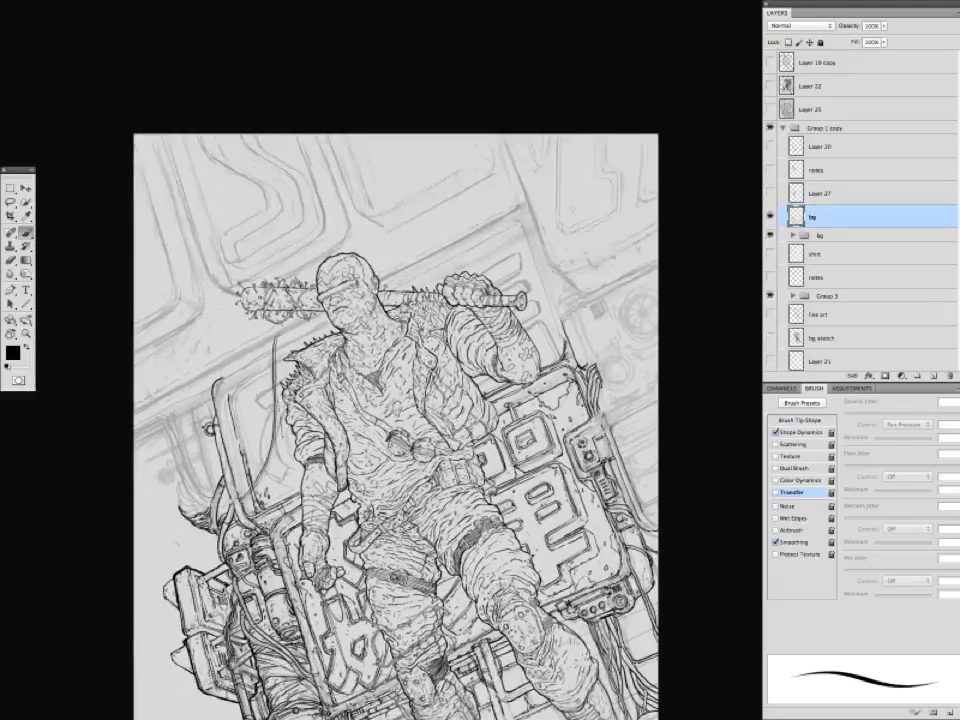
pyautogui.moveTo(212, 328); pyautogui.dragTo(182, 376)
pyautogui.moveTo(400, 400)
pyautogui.mouseDown()
pyautogui.moveTo(422, 377)
pyautogui.moveTo(398, 338)
pyautogui.moveTo(386, 233)
pyautogui.moveTo(372, 220)
pyautogui.moveTo(380, 200)
pyautogui.moveTo(366, 237)
pyautogui.mouseUp()
pyautogui.moveTo(398, 418); pyautogui.dragTo(390, 450)
pyautogui.moveTo(366, 380)
pyautogui.mouseDown()
pyautogui.moveTo(392, 458)
pyautogui.moveTo(378, 420)
pyautogui.moveTo(357, 456)
pyautogui.moveTo(377, 422)
pyautogui.moveTo(396, 420)
pyautogui.moveTo(379, 438)
pyautogui.mouseUp()
pyautogui.moveTo(498, 573); pyautogui.dragTo(499, 569)
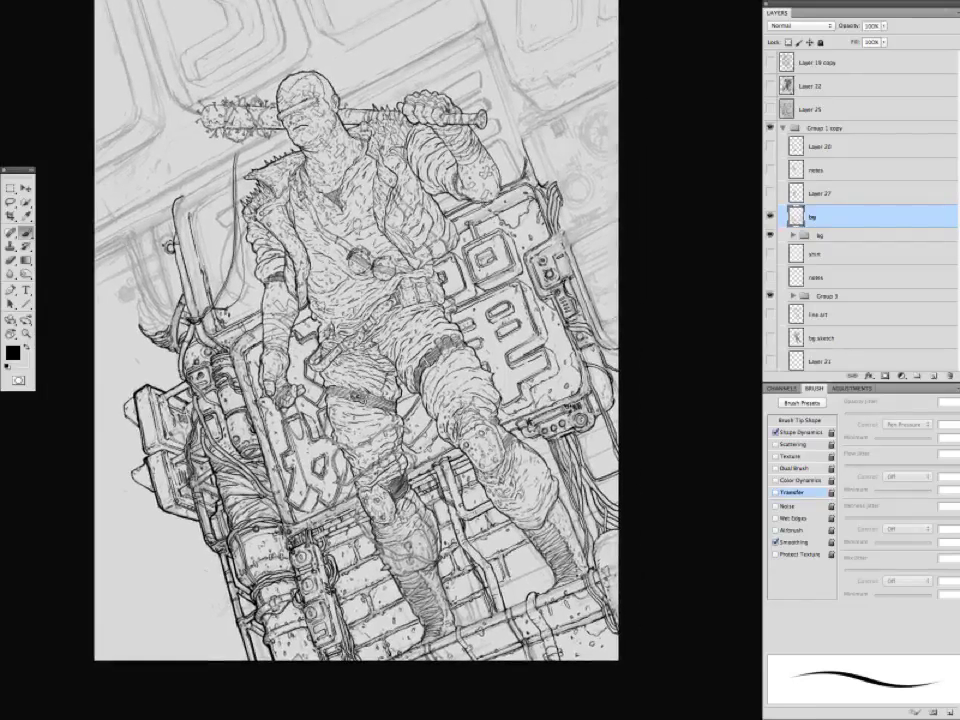
# Ink the brick courses around the pipe between the figure's legs.
pyautogui.moveTo(298, 300); pyautogui.dragTo(366, 392)
pyautogui.moveTo(318, 365); pyautogui.dragTo(299, 394)
pyautogui.moveTo(306, 302); pyautogui.dragTo(314, 366)
pyautogui.moveTo(330, 420); pyautogui.dragTo(325, 397)
pyautogui.moveTo(298, 477); pyautogui.dragTo(303, 482)
pyautogui.moveTo(380, 440); pyautogui.dragTo(293, 390)
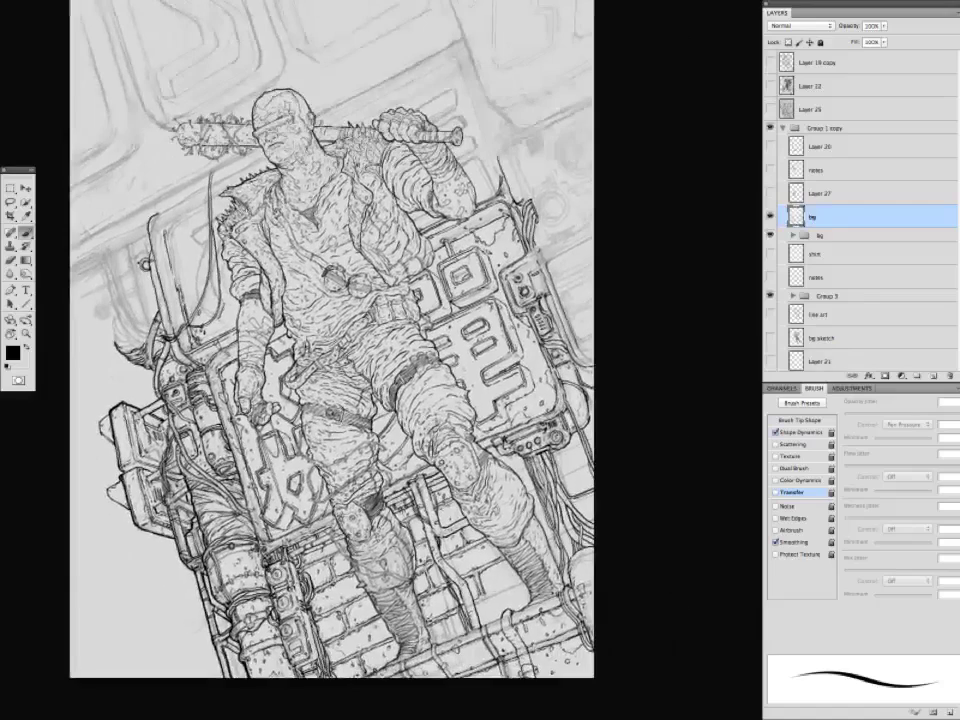
pyautogui.moveTo(333, 466); pyautogui.dragTo(321, 521)
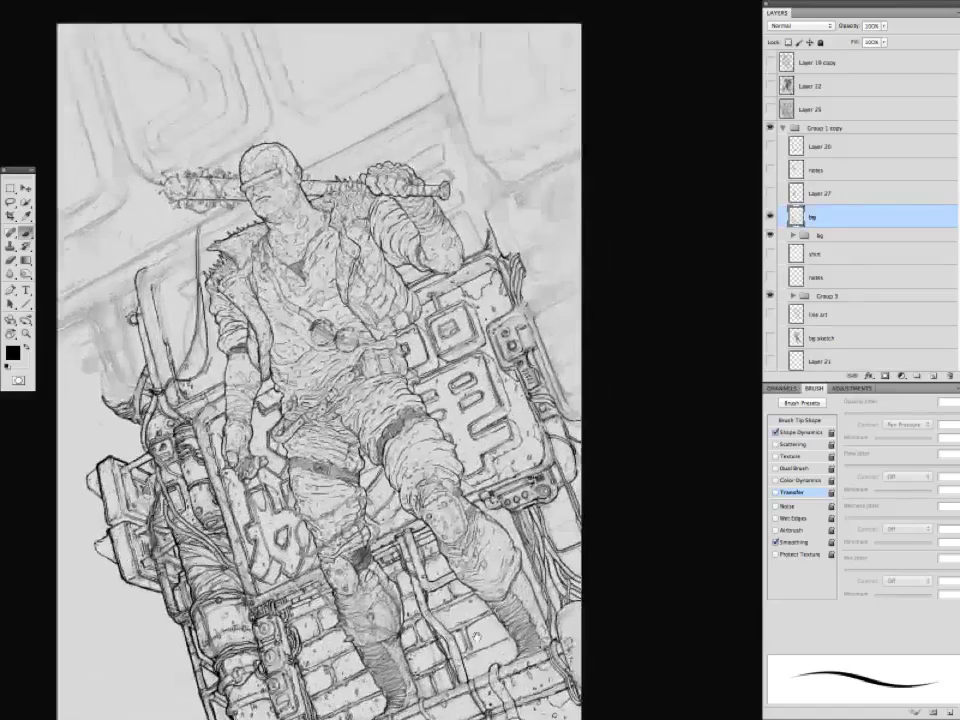
# Add cracks and texture to the bricks between the legs and firm up the surrounding brick edges.
pyautogui.moveTo(406, 383)
pyautogui.mouseDown()
pyautogui.moveTo(434, 348)
pyautogui.moveTo(424, 314)
pyautogui.mouseUp()
pyautogui.moveTo(330, 420); pyautogui.dragTo(327, 416)
pyautogui.moveTo(402, 424); pyautogui.dragTo(418, 480)
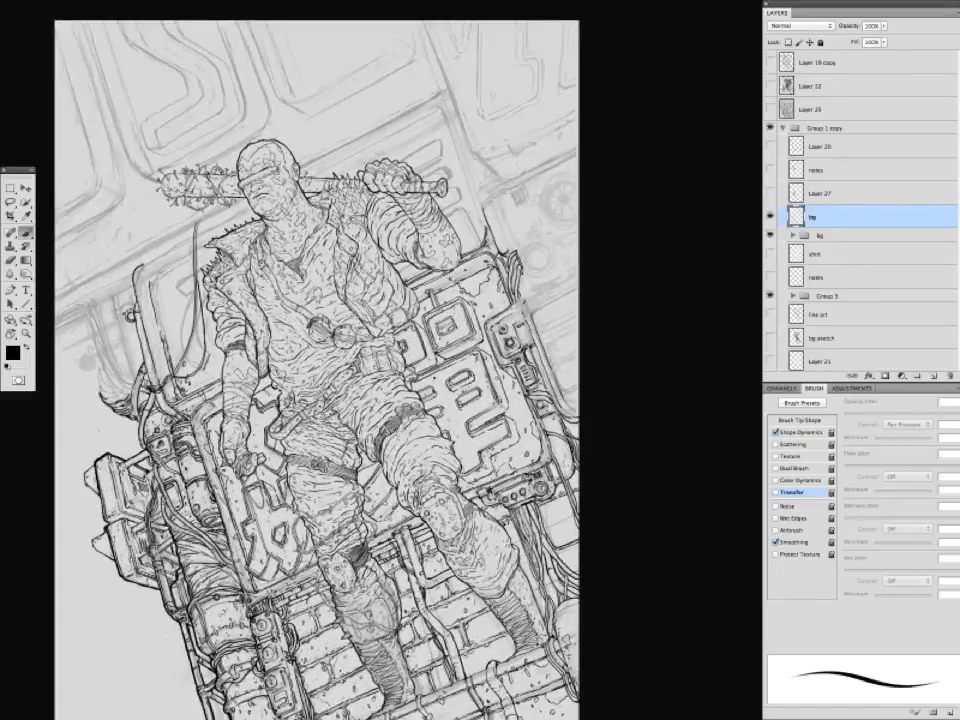
pyautogui.moveTo(355, 500); pyautogui.dragTo(350, 502)
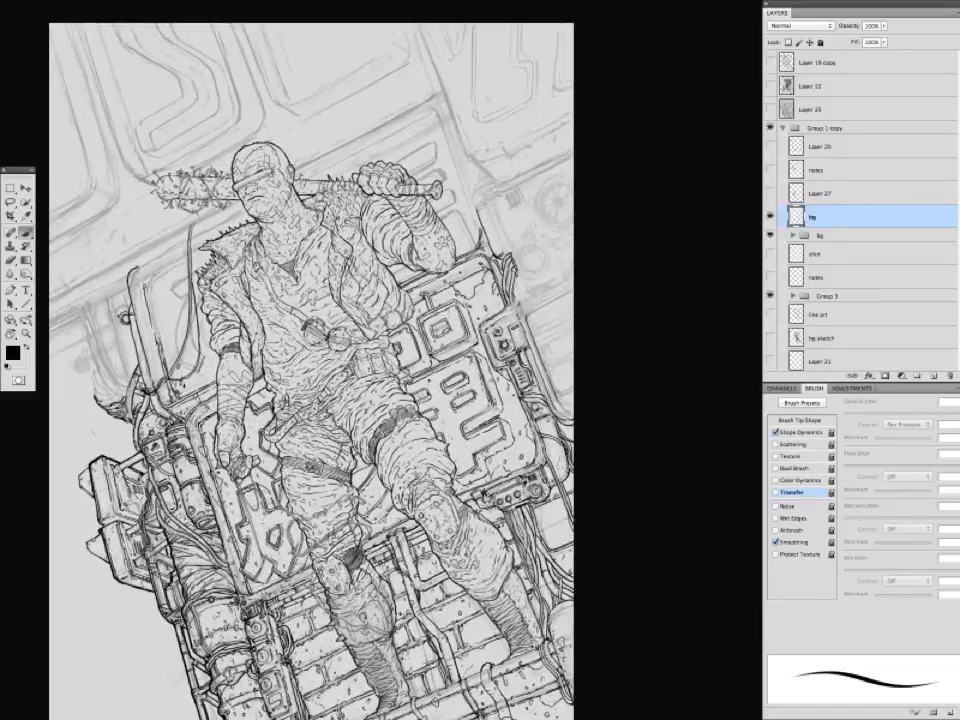
pyautogui.moveTo(406, 397)
pyautogui.mouseDown()
pyautogui.moveTo(429, 382)
pyautogui.moveTo(341, 470)
pyautogui.mouseUp()
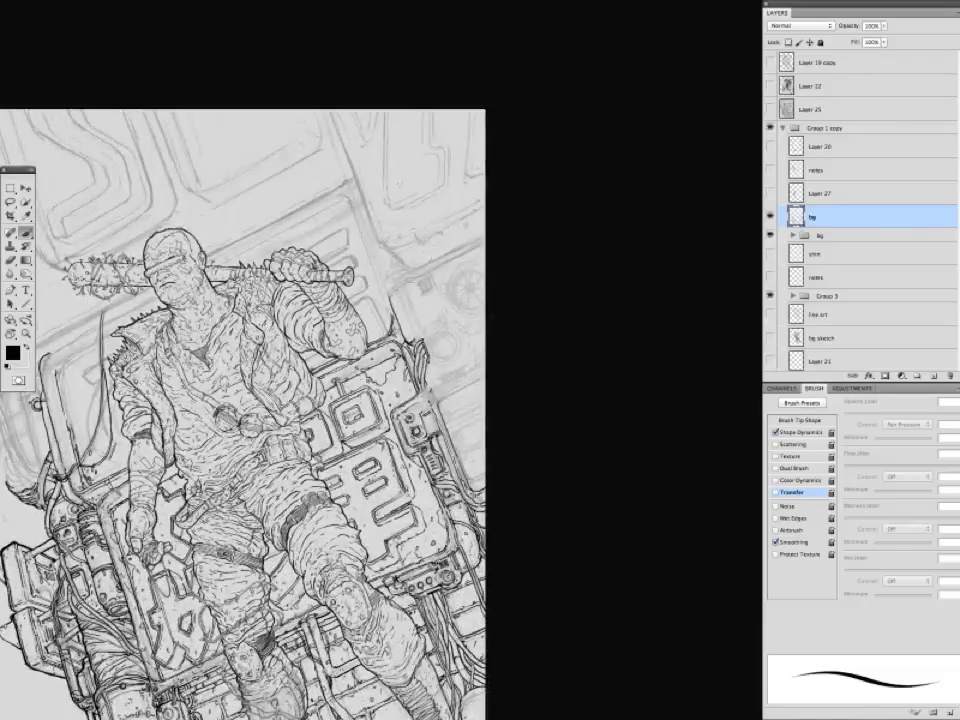
# Ink the bricks and hanging cables below the wall panel's outer corner, beside the page edge.
pyautogui.moveTo(400, 450); pyautogui.dragTo(396, 478)
pyautogui.moveTo(477, 596); pyautogui.dragTo(482, 587)
pyautogui.moveTo(420, 500); pyautogui.dragTo(432, 472)
pyautogui.moveTo(433, 603); pyautogui.dragTo(442, 592)
pyautogui.moveTo(420, 460); pyautogui.dragTo(398, 498)
pyautogui.moveTo(417, 429); pyautogui.dragTo(471, 400)
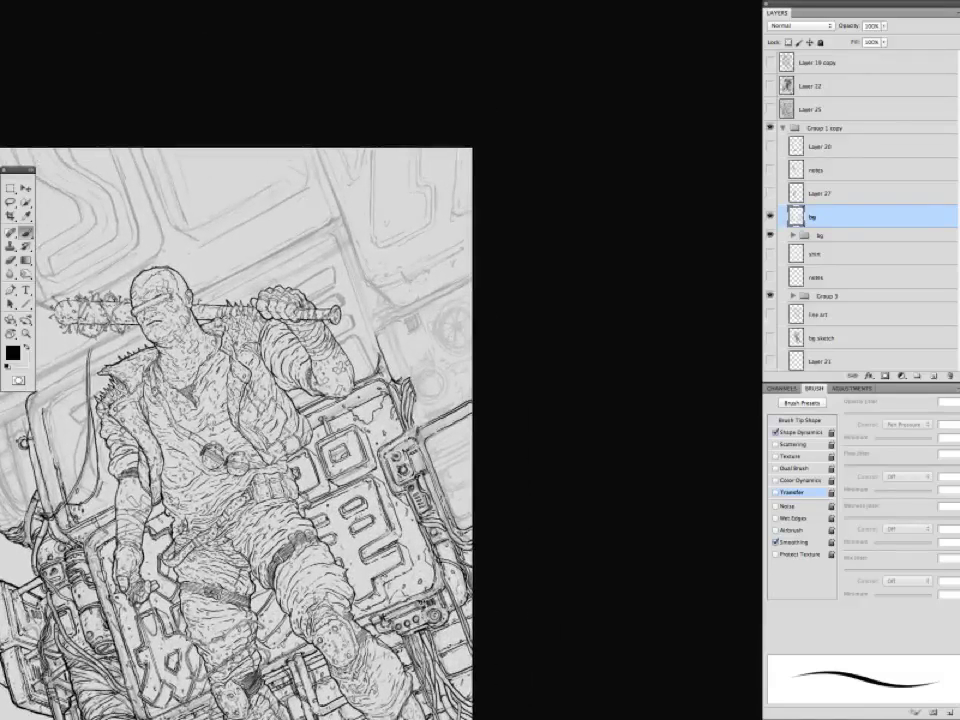
# Ink the frame of the adjoining panel at the page edge and the long diagonal wall edge running down behind the raised elbow.
pyautogui.moveTo(157, 446); pyautogui.dragTo(322, 326)
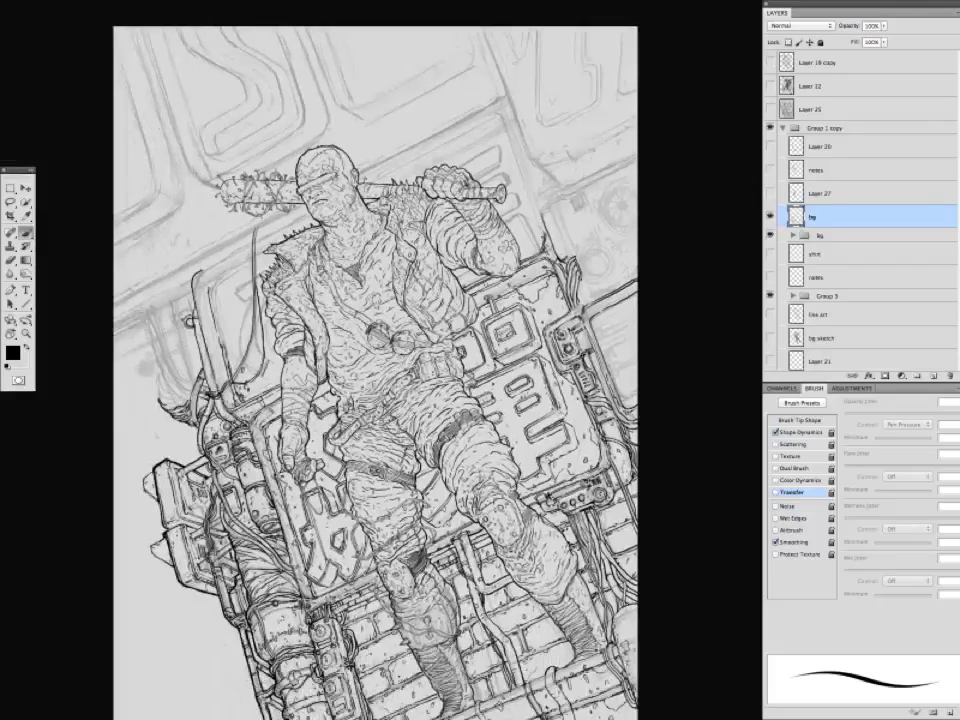
pyautogui.moveTo(406, 178); pyautogui.dragTo(372, 84)
pyautogui.moveTo(370, 330); pyautogui.dragTo(414, 266)
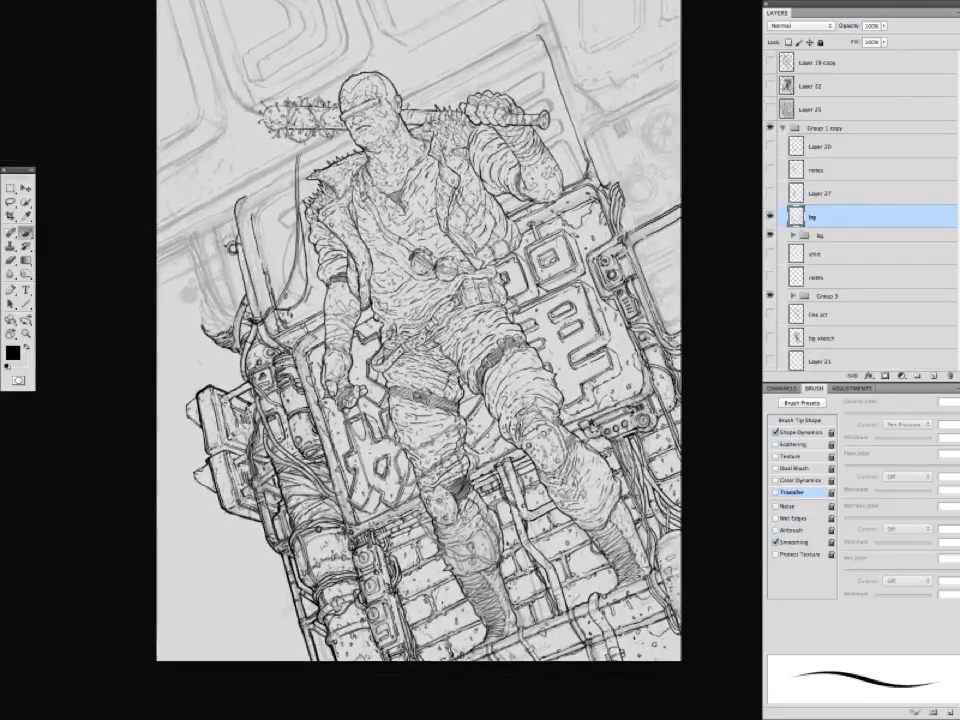
pyautogui.moveTo(597, 645); pyautogui.dragTo(593, 660)
pyautogui.moveTo(579, 494); pyautogui.dragTo(553, 608)
pyautogui.moveTo(597, 346); pyautogui.dragTo(656, 316)
pyautogui.moveTo(600, 345); pyautogui.dragTo(591, 378)
pyautogui.moveTo(585, 375); pyautogui.dragTo(611, 331)
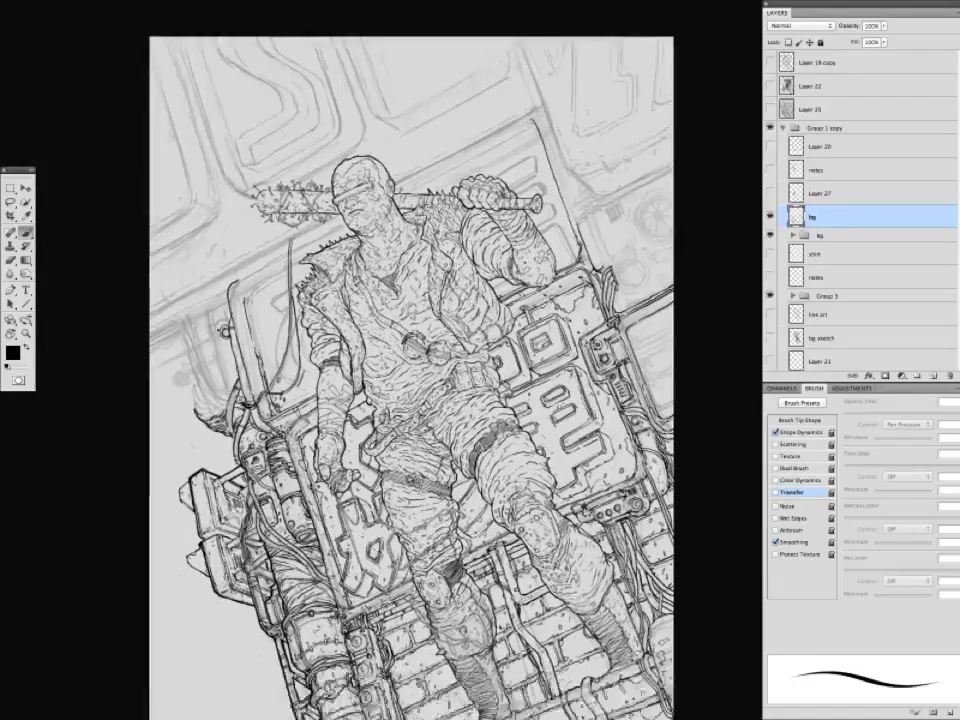
pyautogui.moveTo(148, 298); pyautogui.dragTo(222, 283)
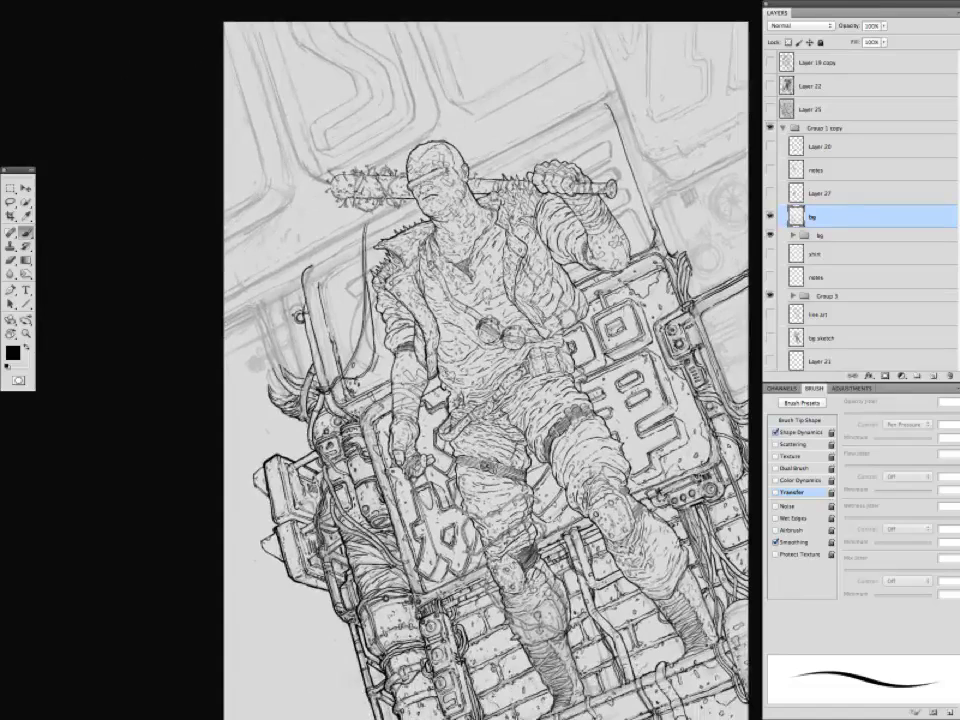
# Ink the bundle of cable strands hanging beside the tall panel and curving into the joint above the upper pipe.
pyautogui.hotkey('ctrl', '-')
pyautogui.hotkey('ctrl', '+')
pyautogui.moveTo(338, 568); pyautogui.dragTo(375, 699)
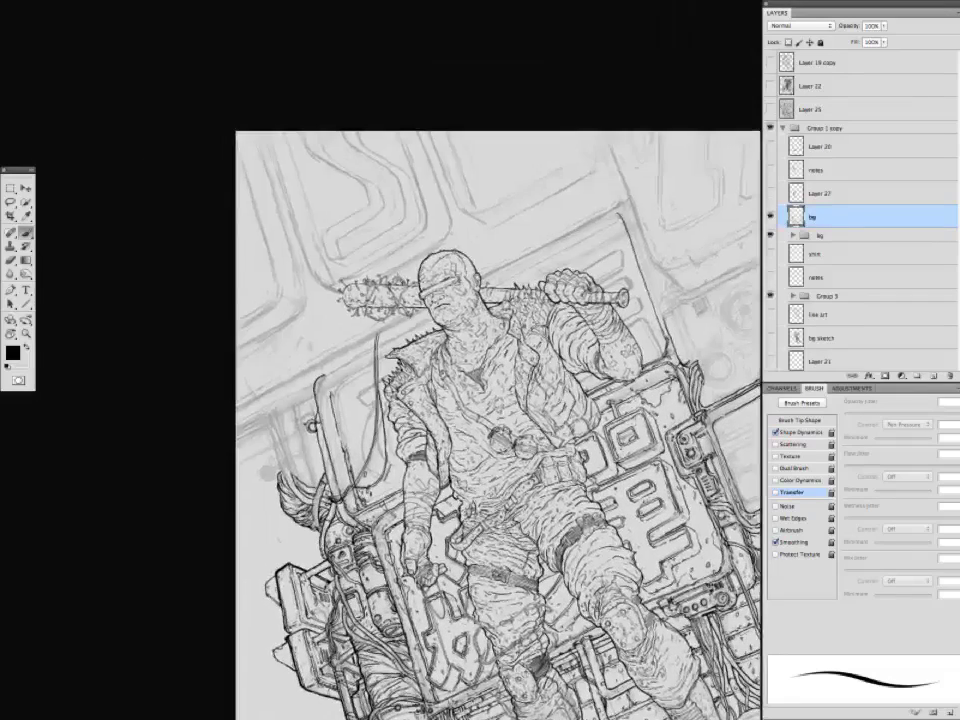
pyautogui.moveTo(286, 481)
pyautogui.mouseDown()
pyautogui.moveTo(270, 418)
pyautogui.moveTo(278, 415)
pyautogui.mouseUp()
pyautogui.moveTo(290, 440); pyautogui.dragTo(290, 419)
pyautogui.scroll(-1, 210, 310)
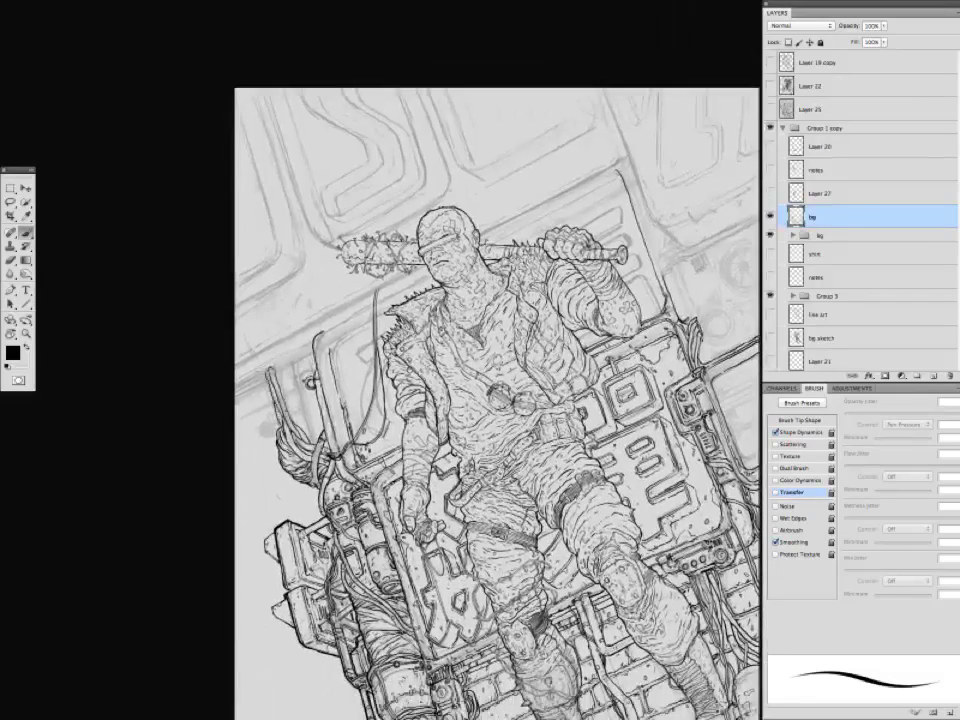
pyautogui.scroll(-1, 212, 290)
pyautogui.hotkey('ctrl', '-')
pyautogui.hotkey('ctrl', '+')
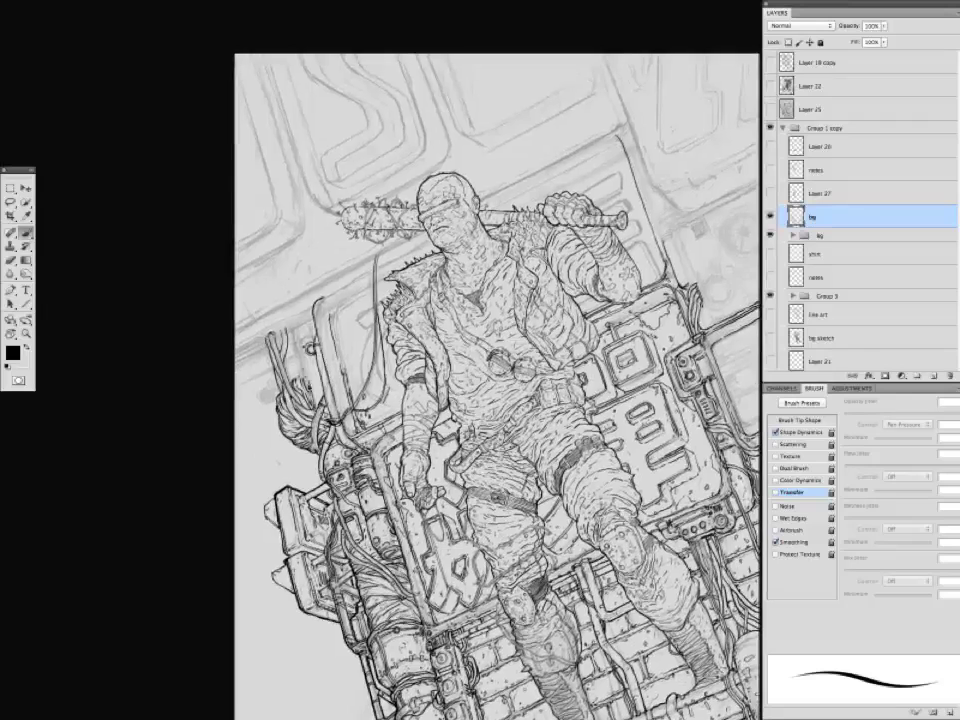
# Ink the long outer side and inner border of the tall panel behind the lowered arm, down to its lower corner.
pyautogui.hscroll(-2, 500, 380)
pyautogui.scroll(-1, 500, 380)
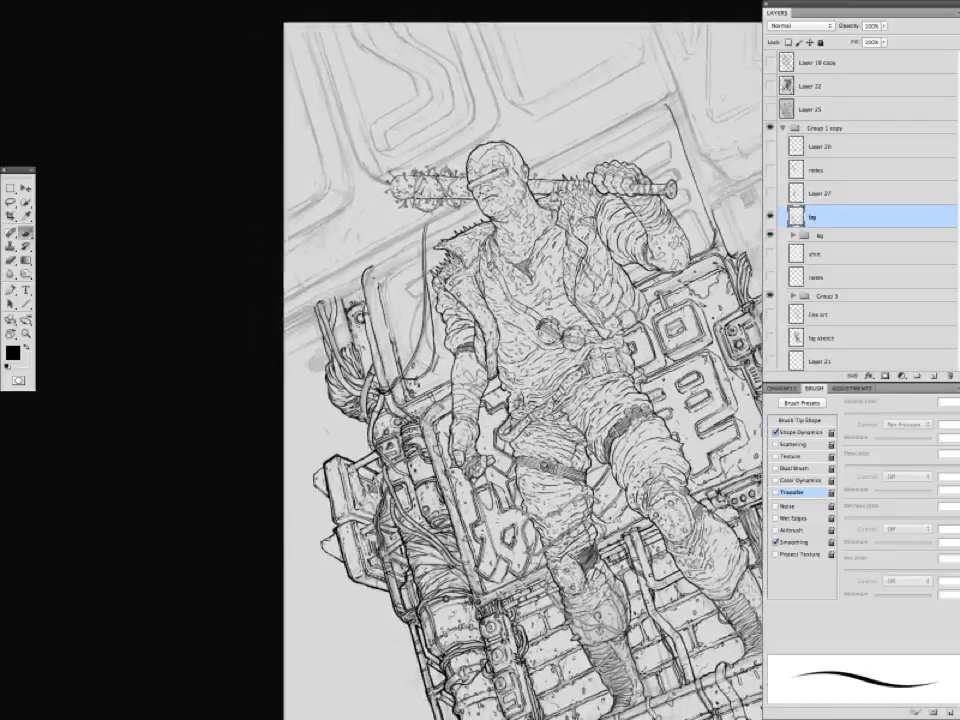
pyautogui.scroll(5, 520, 370)
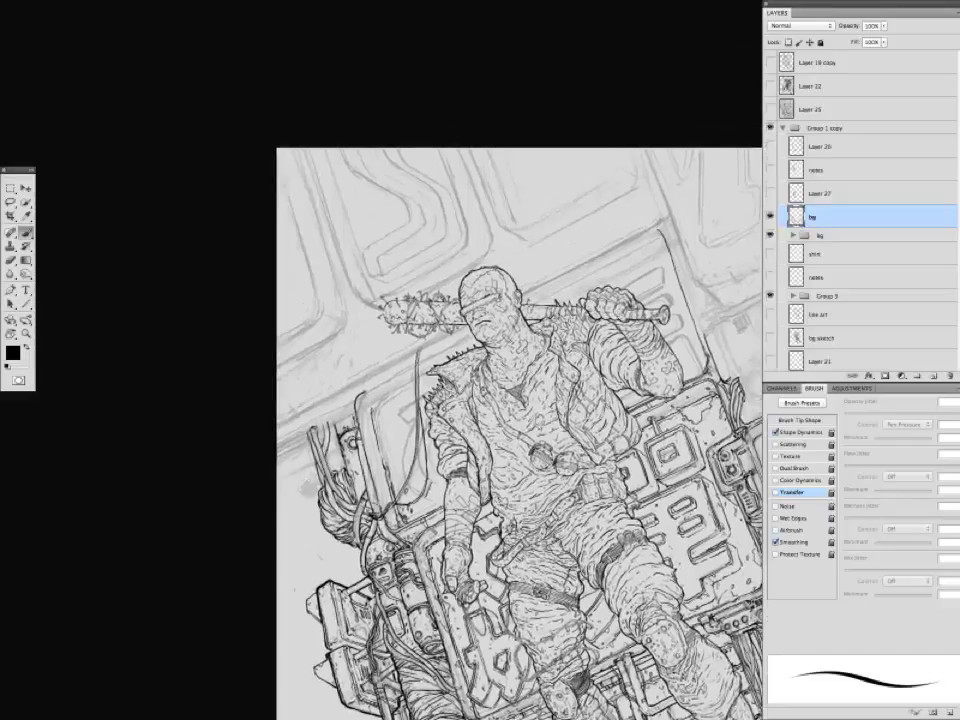
pyautogui.scroll(2, 283, 355)
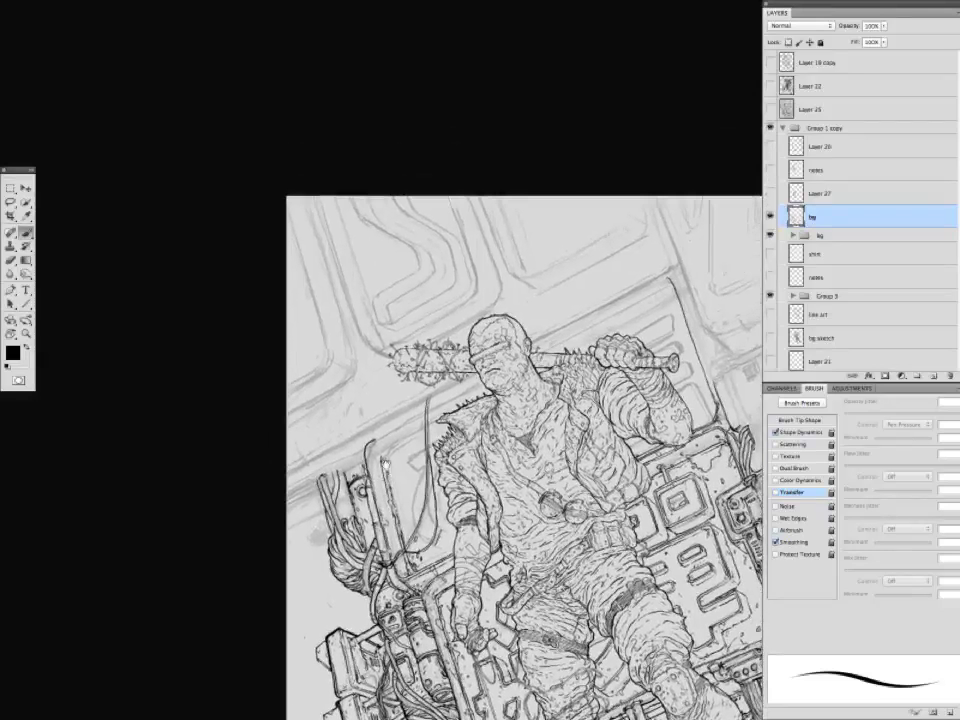
pyautogui.scroll(-3, 265, 354)
pyautogui.hscroll(2, 265, 354)
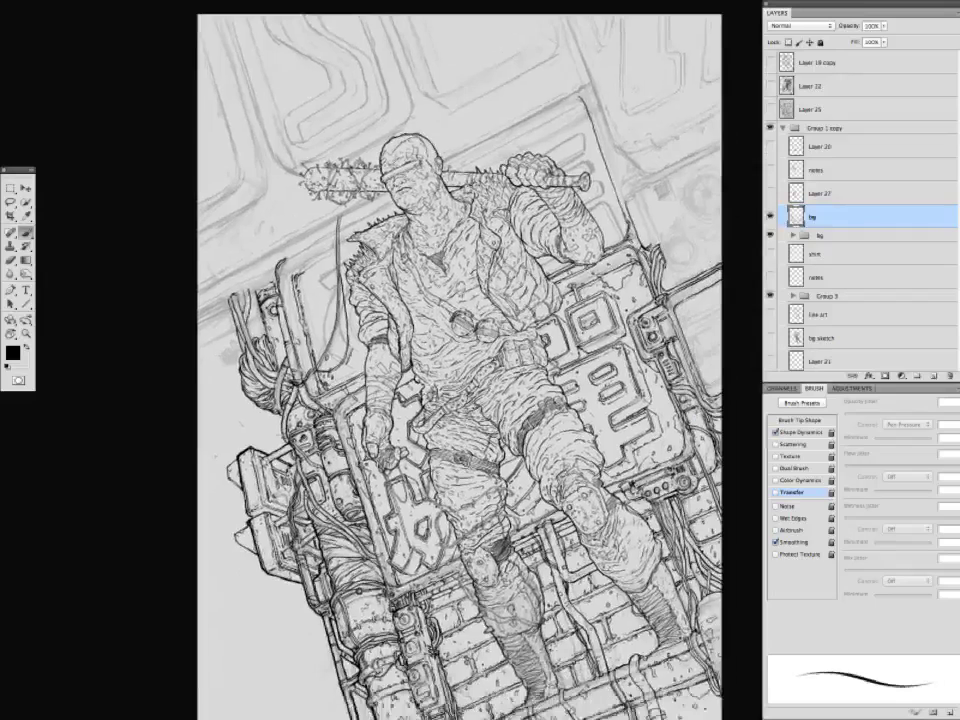
pyautogui.scroll(2, 480, 385)
pyautogui.hscroll(-2, 480, 385)
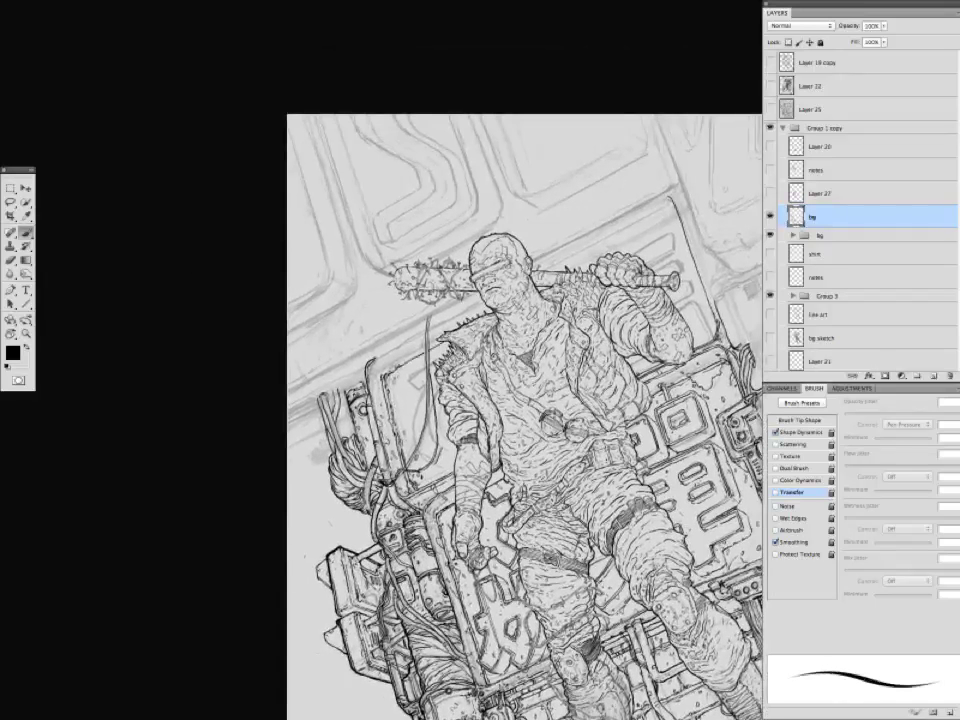
# Ink the tall panel's rounded upper corner and double top edge up to the spiked shoulder, adding small surface marks.
pyautogui.scroll(-1, 300, 265)
pyautogui.hscroll(1, 300, 265)
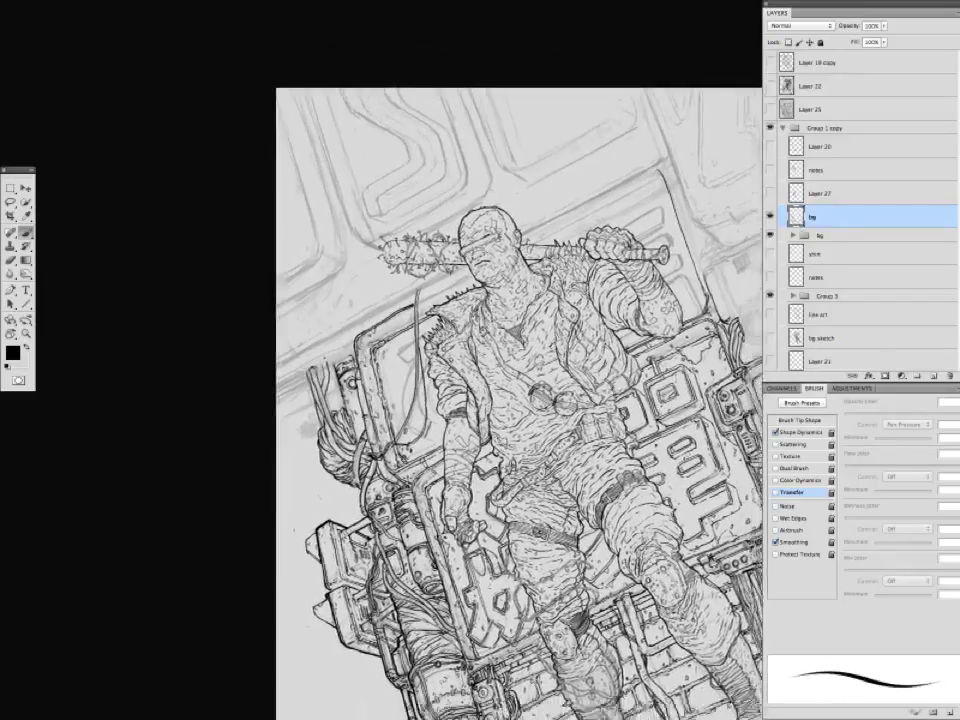
pyautogui.scroll(-1, 513, 375)
pyautogui.hscroll(1, 513, 375)
pyautogui.scroll(-2, 291, 370)
pyautogui.hscroll(1, 291, 370)
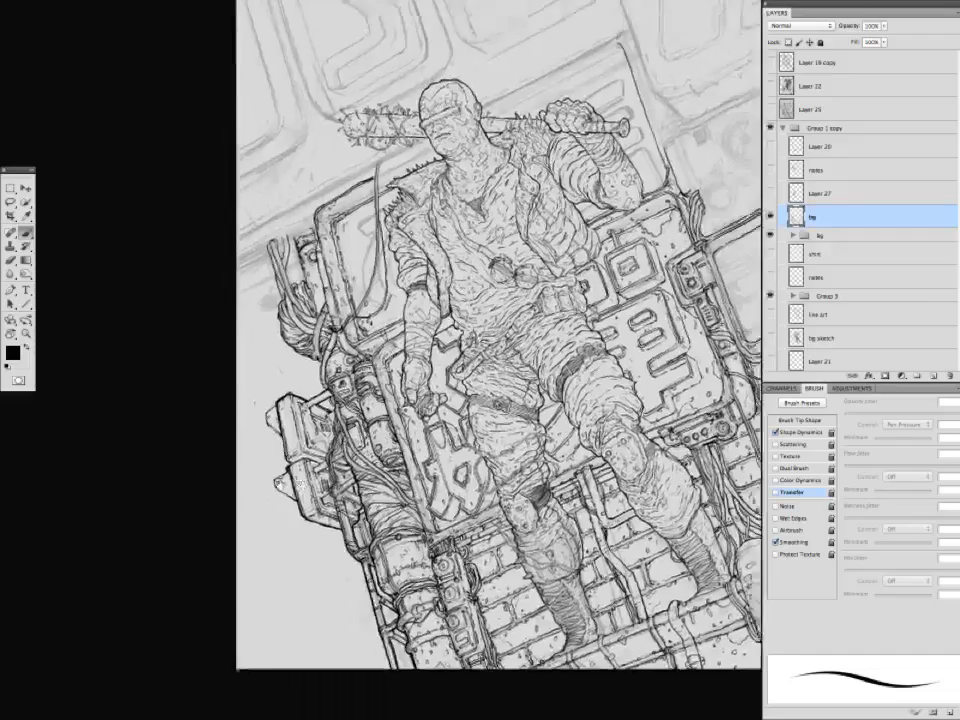
pyautogui.scroll(3, 400, 330)
pyautogui.hscroll(2, 400, 330)
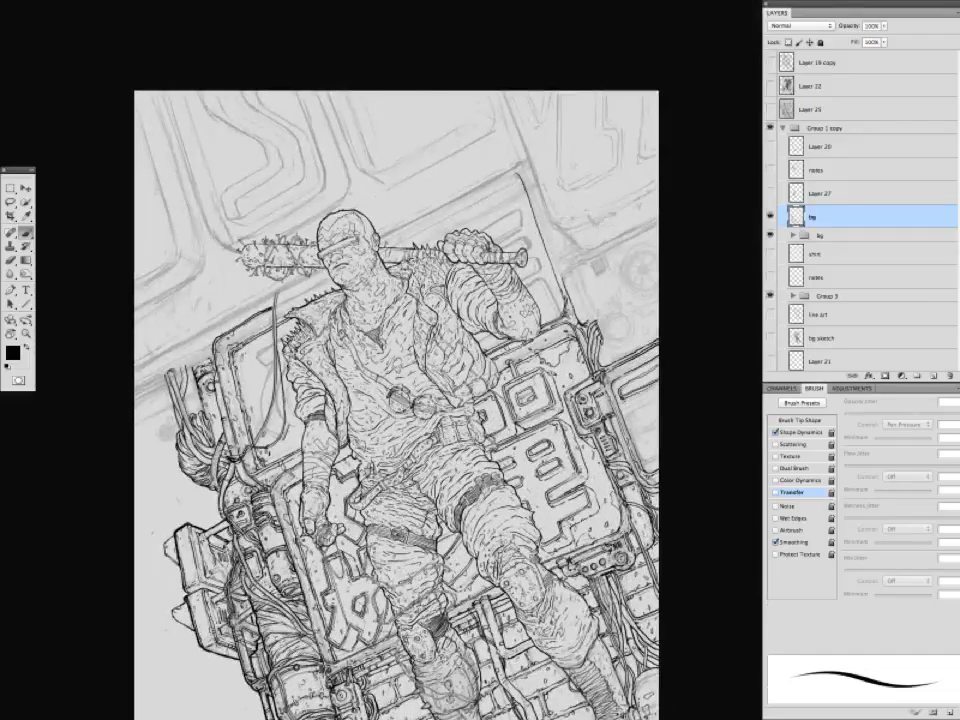
# Ink the slatted panel and nearby cables beside the right side of the seat on the bg layer.
pyautogui.scroll(1, 390, 405)
pyautogui.hscroll(1, 390, 405)
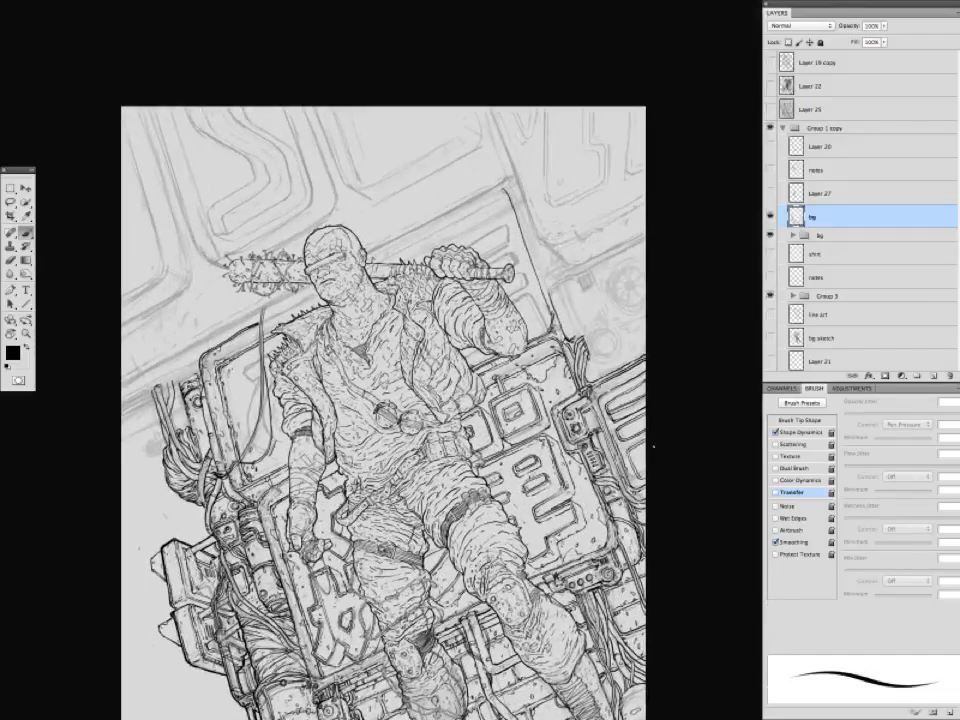
pyautogui.hscroll(1, 383, 410)
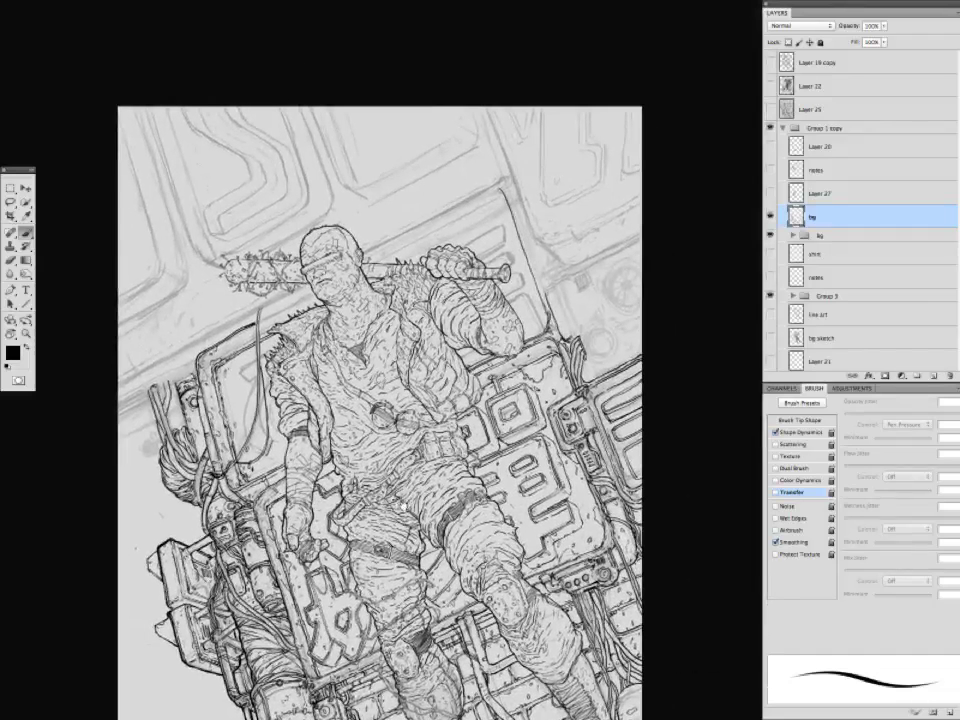
pyautogui.scroll(-1, 465, 345)
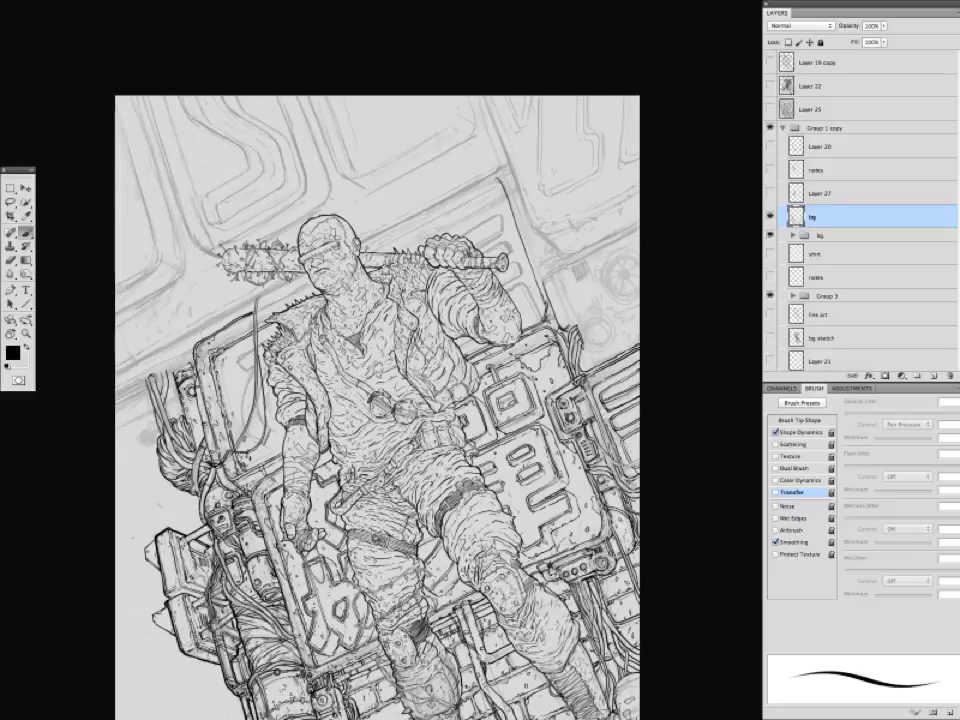
pyautogui.scroll(1, 465, 345)
pyautogui.hscroll(1, 465, 345)
pyautogui.scroll(-4, 378, 390)
pyautogui.hscroll(-1, 378, 390)
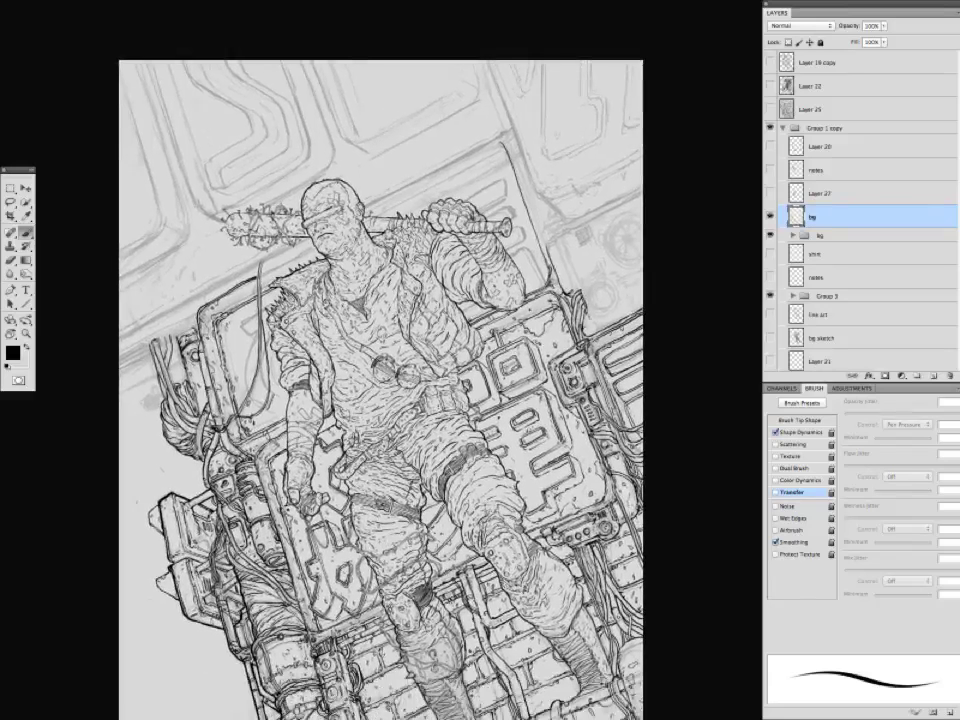
# Ink the bundled cables and fittings along the left side of the seat behind the figure's shoulder.
pyautogui.scroll(5, 408, 390)
pyautogui.hscroll(-4, 408, 390)
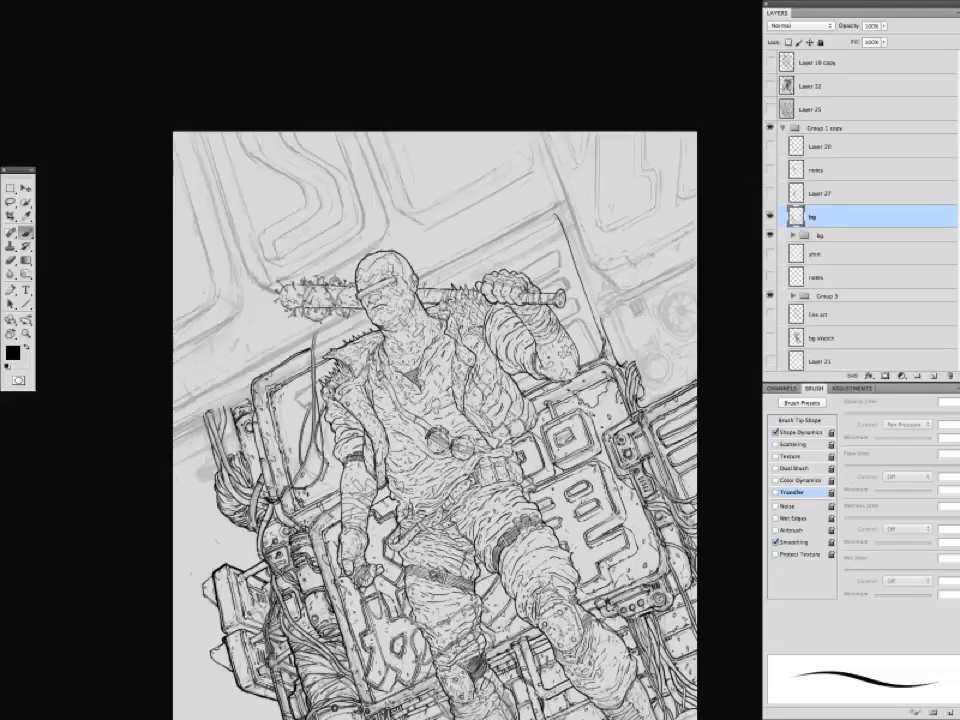
pyautogui.hscroll(-12, 432, 381)
pyautogui.scroll(1, 432, 381)
pyautogui.hscroll(1, 432, 381)
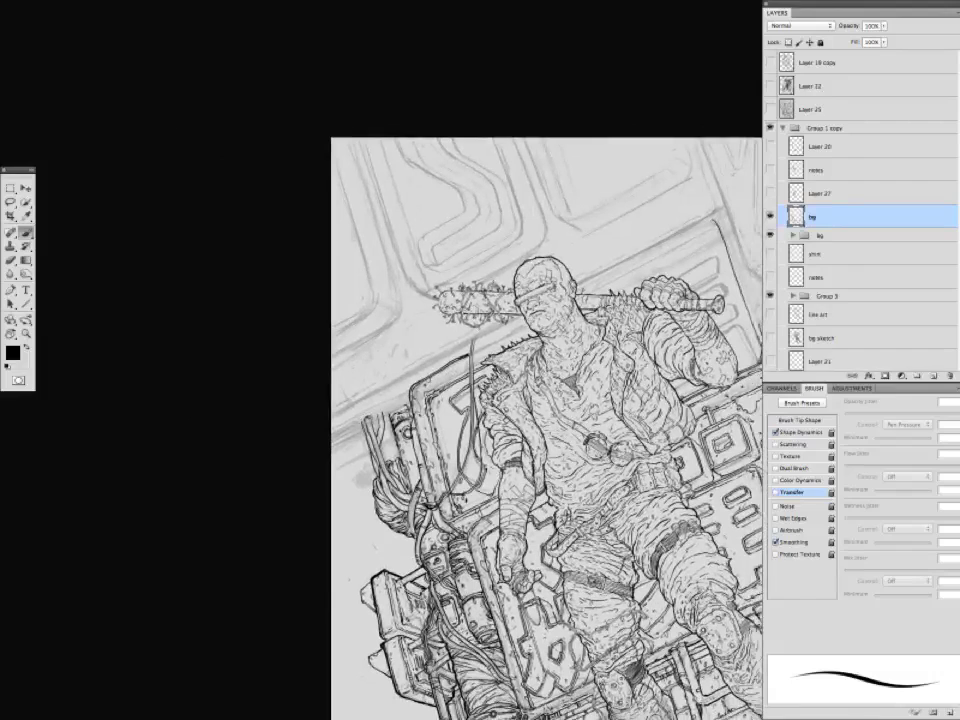
pyautogui.hscroll(1, 432, 381)
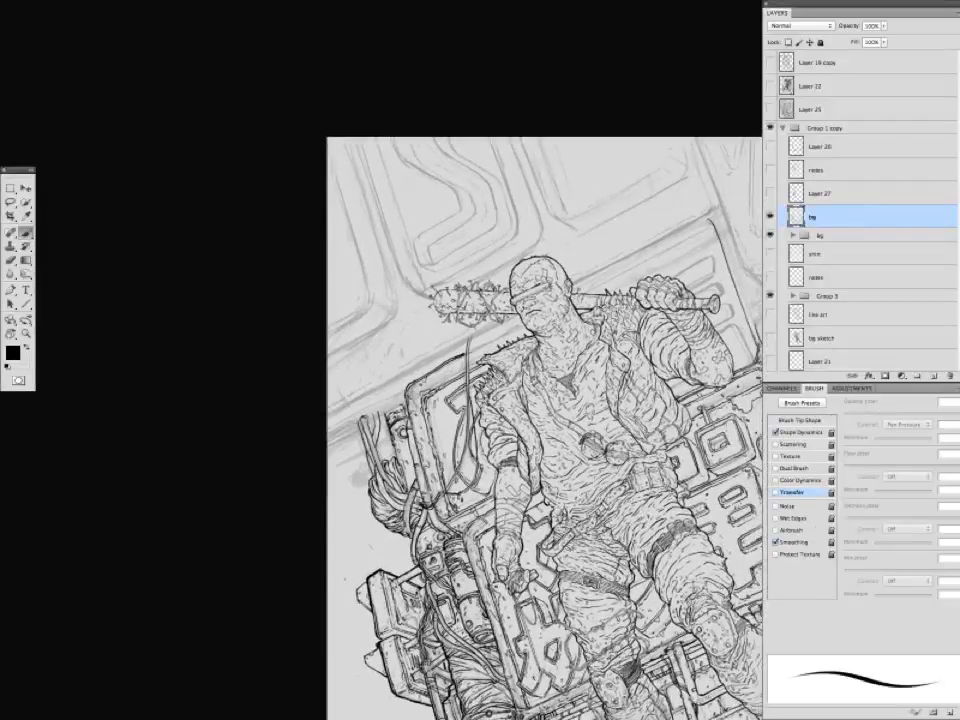
pyautogui.hscroll(11, 432, 381)
pyautogui.scroll(-7, 432, 381)
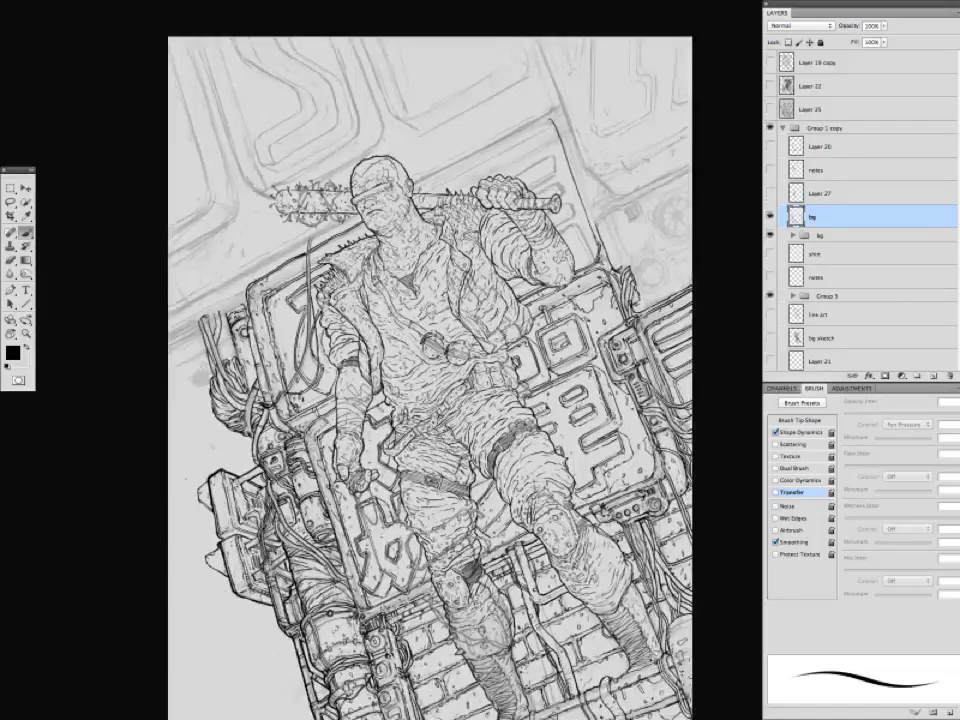
pyautogui.scroll(4, 432, 381)
pyautogui.hscroll(-8, 432, 381)
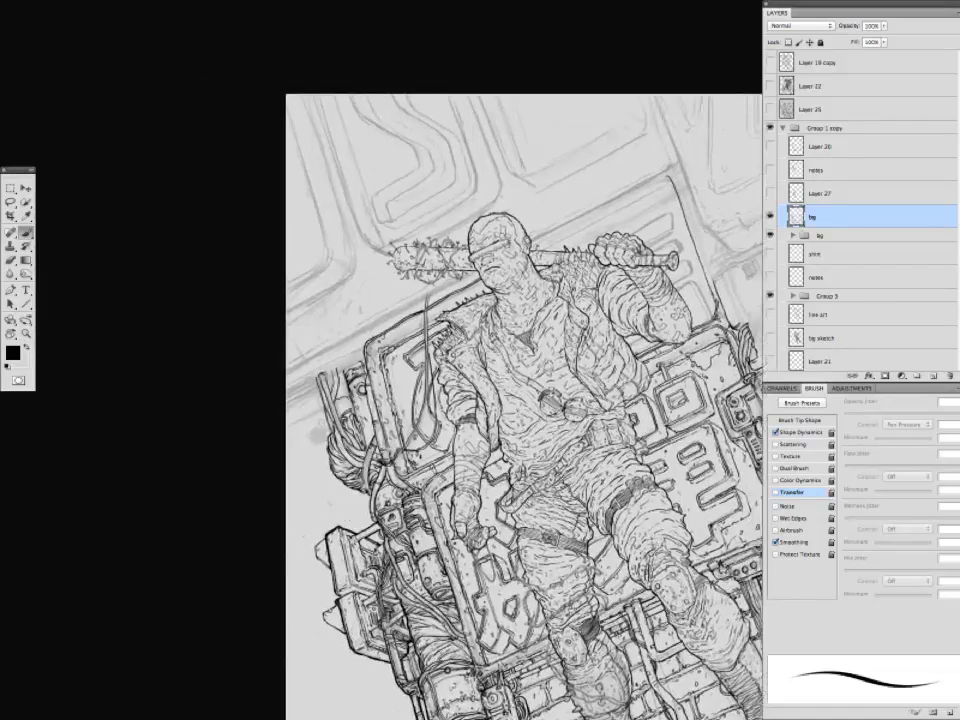
# Ink the long wall seam and the rounded panel outline behind the raised fist and bat.
pyautogui.scroll(4, 520, 400)
pyautogui.hscroll(3, 520, 400)
pyautogui.scroll(-5, 432, 381)
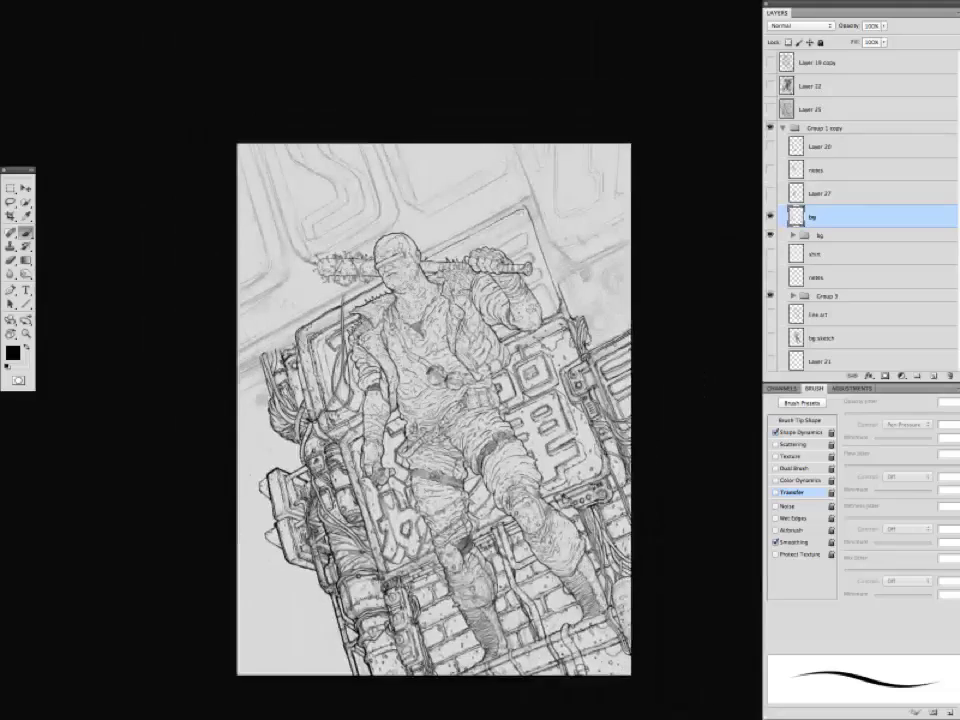
pyautogui.scroll(2, 600, 130)
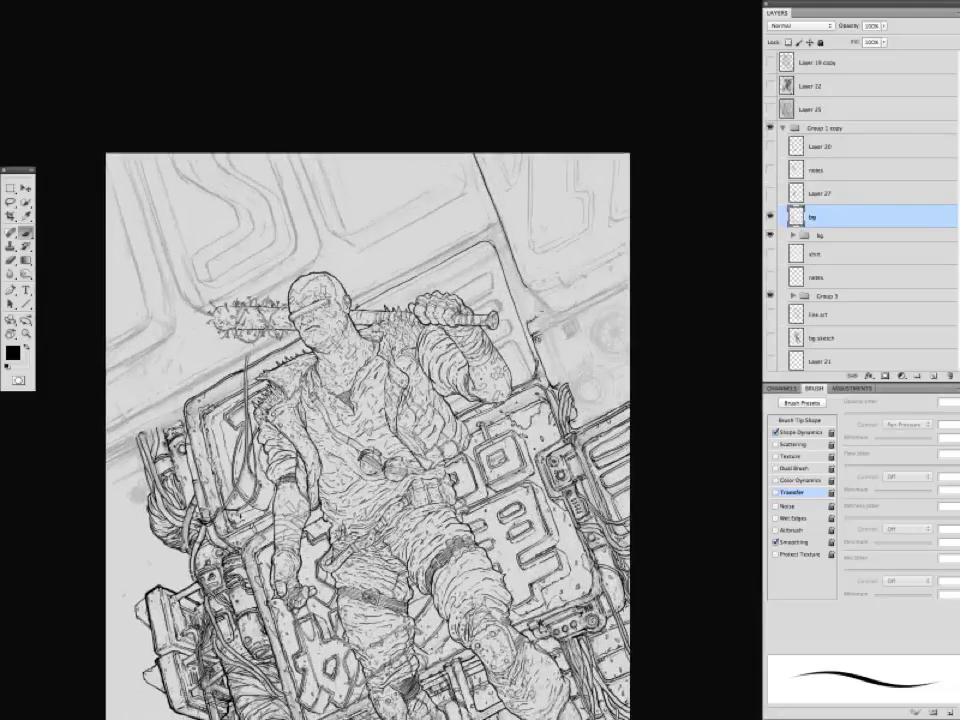
# Ink the diagonal wall beam behind the left shoulder and add a second hanging cable beside it.
pyautogui.moveTo(240, 692); pyautogui.dragTo(455, 653)
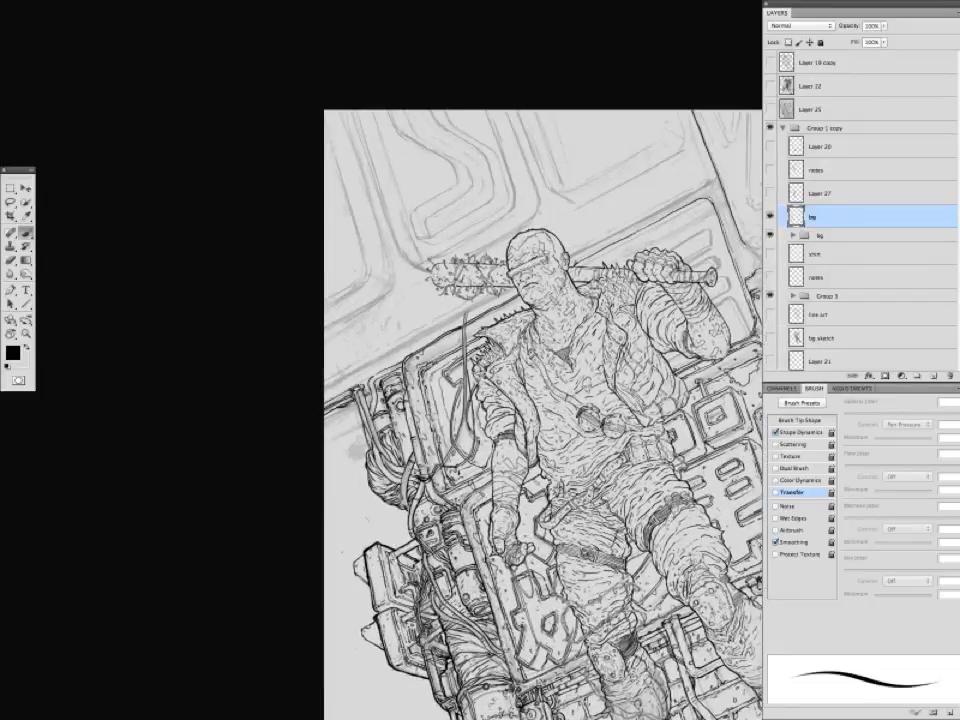
pyautogui.moveTo(335, 420); pyautogui.dragTo(317, 426)
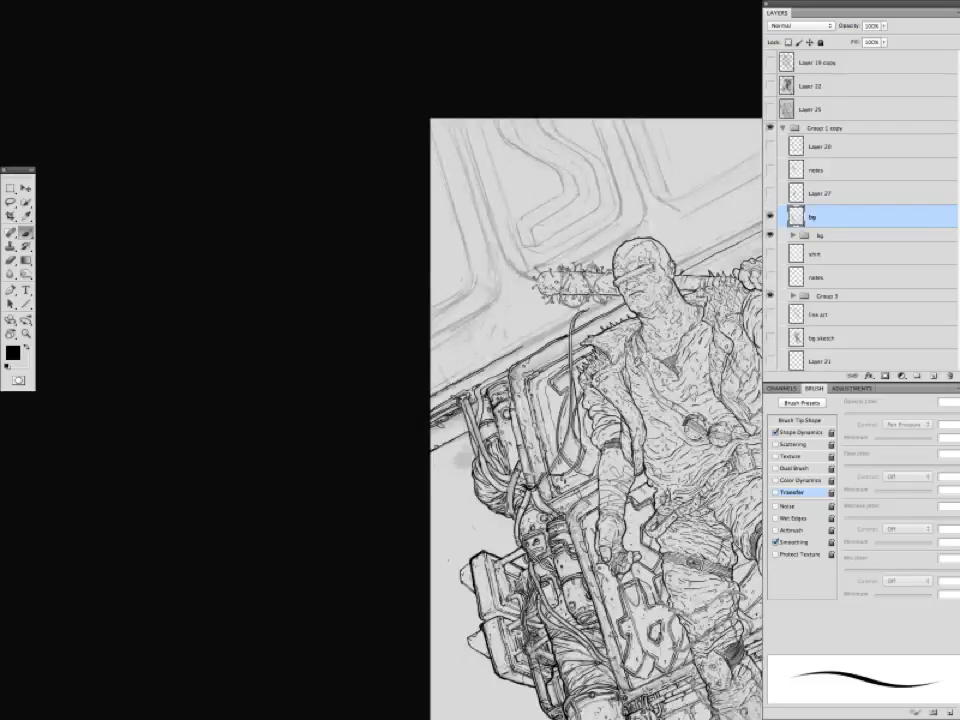
pyautogui.moveTo(424, 237); pyautogui.dragTo(221, 295)
pyautogui.moveTo(217, 340); pyautogui.dragTo(210, 340)
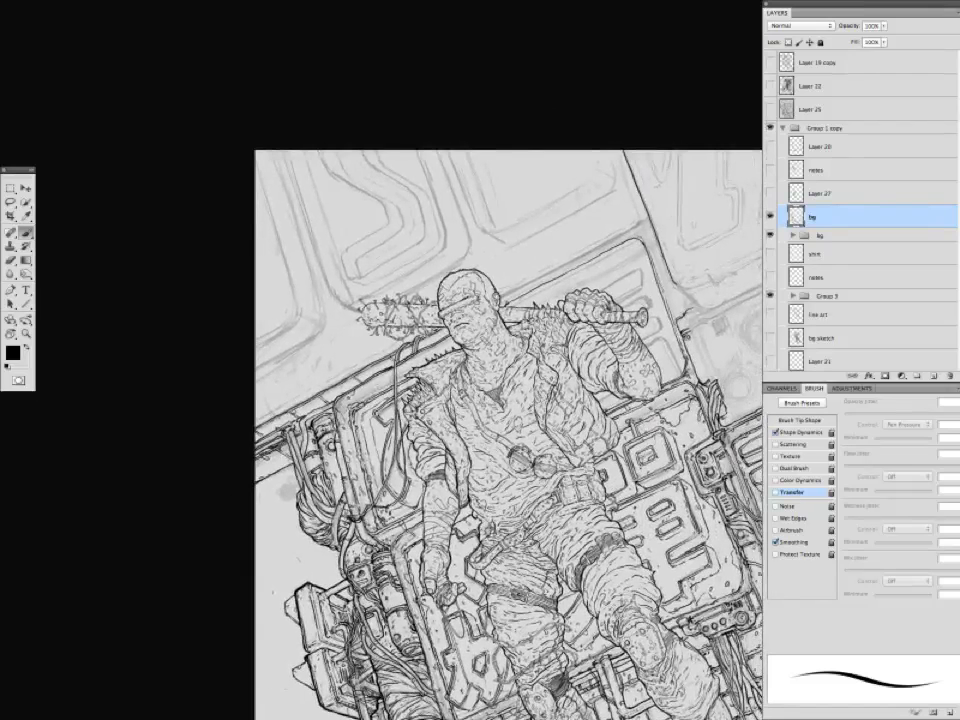
# Ink the upper-left wall frame above the beam, with its bracket recess, curved panel corners and surface dents.
pyautogui.moveTo(210, 340); pyautogui.dragTo(401, 283)
pyautogui.moveTo(424, 226)
pyautogui.mouseDown()
pyautogui.moveTo(463, 224)
pyautogui.moveTo(377, 250)
pyautogui.moveTo(178, 250)
pyautogui.moveTo(105, 275)
pyautogui.moveTo(107, 256)
pyautogui.moveTo(219, 318)
pyautogui.moveTo(299, 284)
pyautogui.mouseUp()
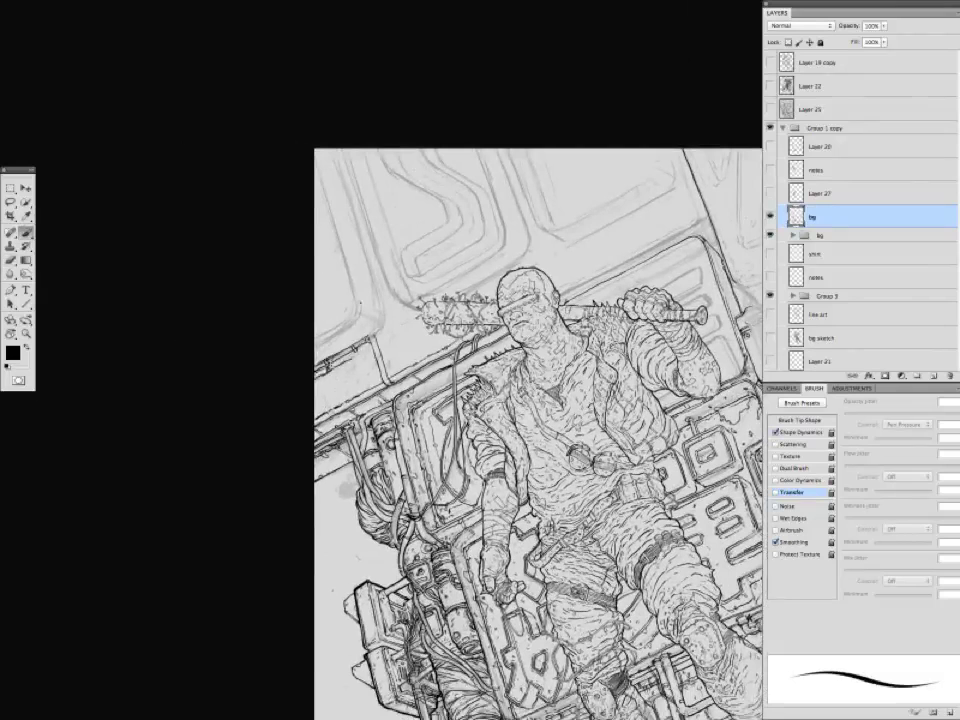
pyautogui.moveTo(283, 287)
pyautogui.mouseDown()
pyautogui.moveTo(288, 322)
pyautogui.moveTo(277, 308)
pyautogui.moveTo(239, 400)
pyautogui.mouseUp()
pyautogui.moveTo(256, 482); pyautogui.dragTo(241, 518)
pyautogui.moveTo(274, 430)
pyautogui.mouseDown()
pyautogui.moveTo(269, 369)
pyautogui.moveTo(236, 333)
pyautogui.moveTo(245, 408)
pyautogui.moveTo(209, 459)
pyautogui.moveTo(316, 454)
pyautogui.mouseUp()
pyautogui.moveTo(250, 300)
pyautogui.mouseDown()
pyautogui.moveTo(214, 160)
pyautogui.moveTo(205, 199)
pyautogui.moveTo(250, 228)
pyautogui.moveTo(248, 280)
pyautogui.mouseUp()
pyautogui.hotkey('ctrl', '-')
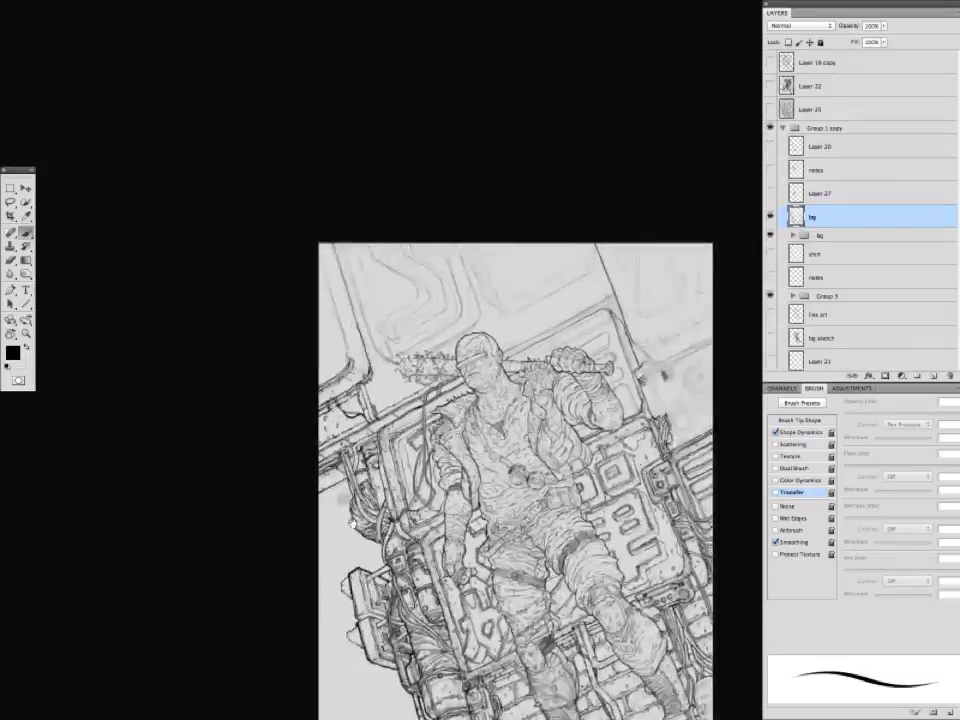
pyautogui.moveTo(262, 238)
pyautogui.mouseDown()
pyautogui.moveTo(266, 267)
pyautogui.moveTo(242, 188)
pyautogui.moveTo(191, 85)
pyautogui.moveTo(149, 162)
pyautogui.moveTo(163, 225)
pyautogui.moveTo(190, 244)
pyautogui.moveTo(134, 71)
pyautogui.mouseUp()
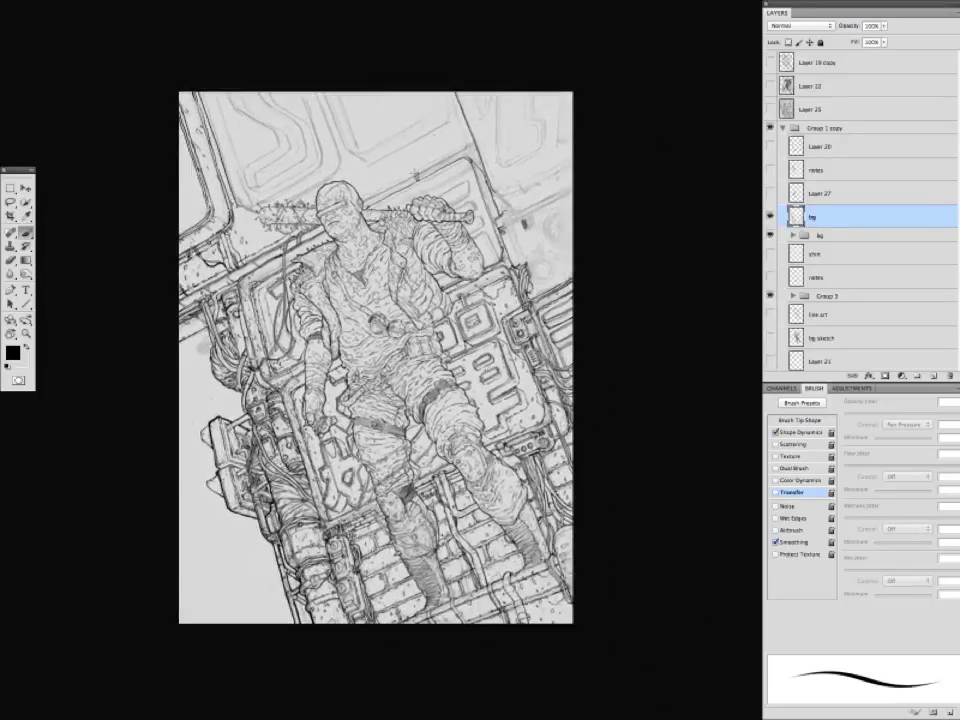
# Show the shirt layer and ink the wall panel edge above the bat with its small cable clip.
pyautogui.moveTo(453, 162)
pyautogui.mouseDown()
pyautogui.moveTo(468, 162)
pyautogui.moveTo(477, 185)
pyautogui.mouseUp()
pyautogui.click(770, 254)
pyautogui.press('super+plus')
pyautogui.moveTo(560, 345)
pyautogui.mouseDown()
pyautogui.moveTo(353, 178)
pyautogui.moveTo(346, 141)
pyautogui.mouseUp()
pyautogui.moveTo(375, 85); pyautogui.dragTo(305, 325)
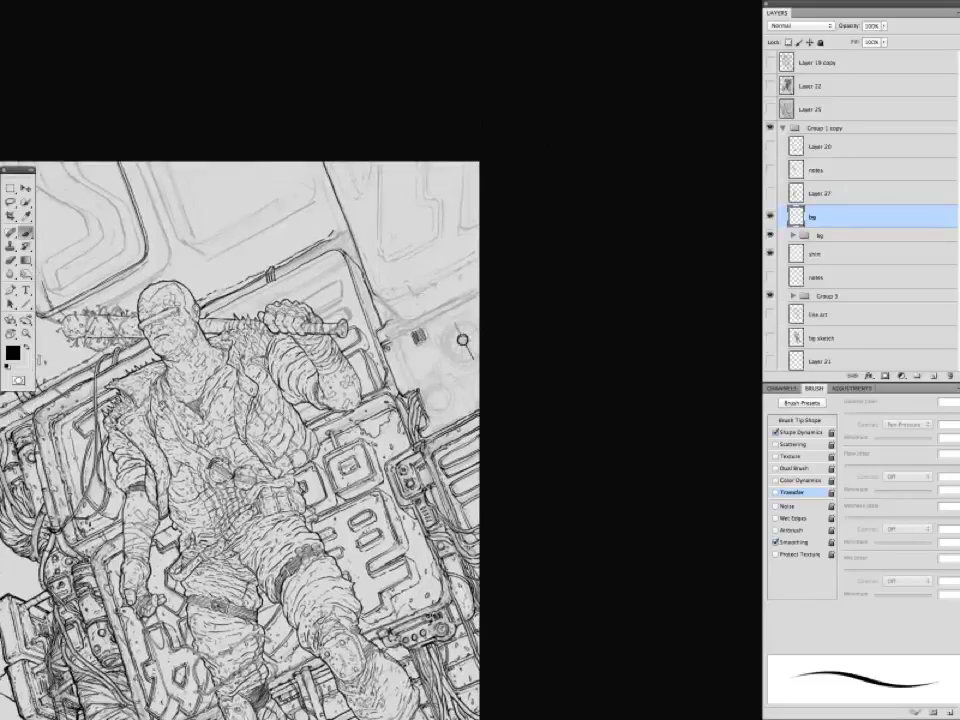
# Ink the round spoked fan and the circular knob on the wall equipment right of the raised arm.
pyautogui.moveTo(462, 340); pyautogui.dragTo(796, 465)
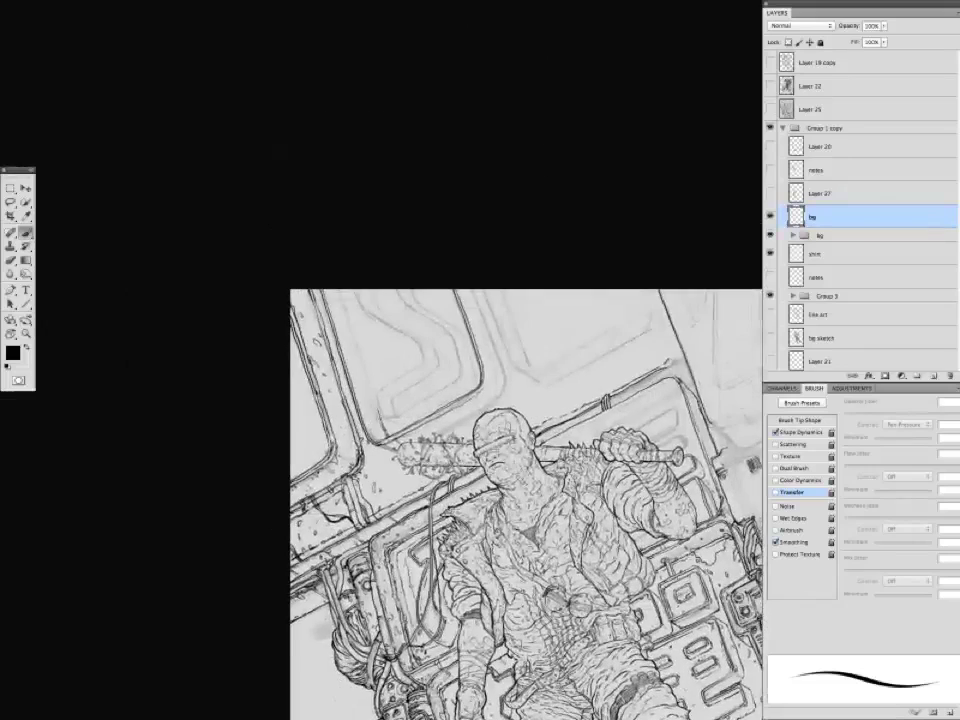
pyautogui.moveTo(500, 450)
pyautogui.mouseDown()
pyautogui.moveTo(449, 415)
pyautogui.moveTo(465, 468)
pyautogui.moveTo(484, 365)
pyautogui.moveTo(463, 333)
pyautogui.moveTo(446, 349)
pyautogui.mouseUp()
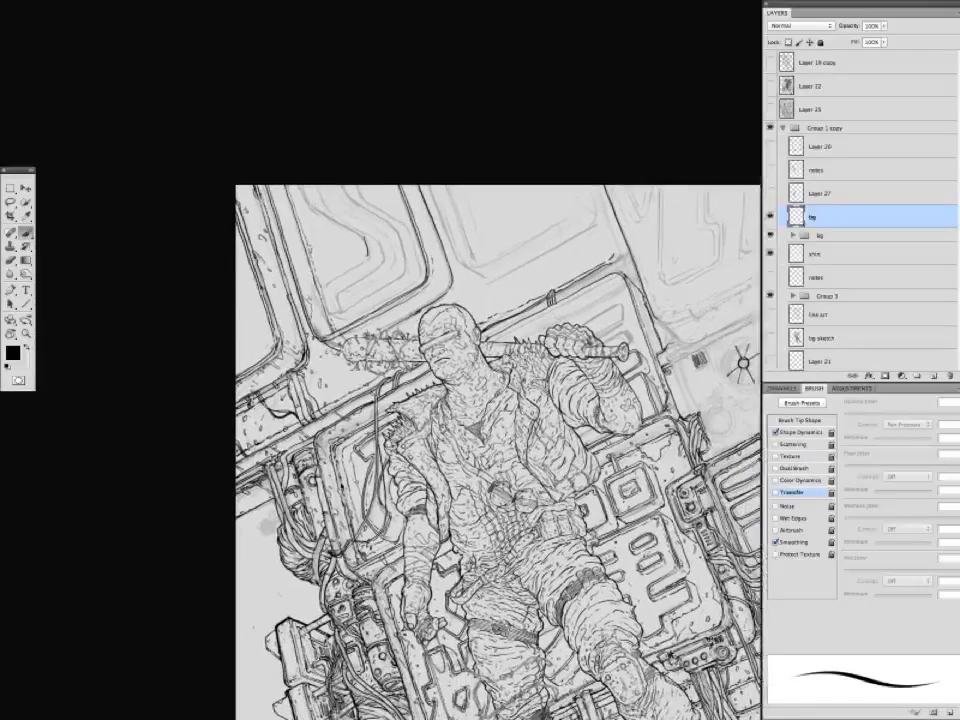
pyautogui.moveTo(709, 452); pyautogui.dragTo(410, 420)
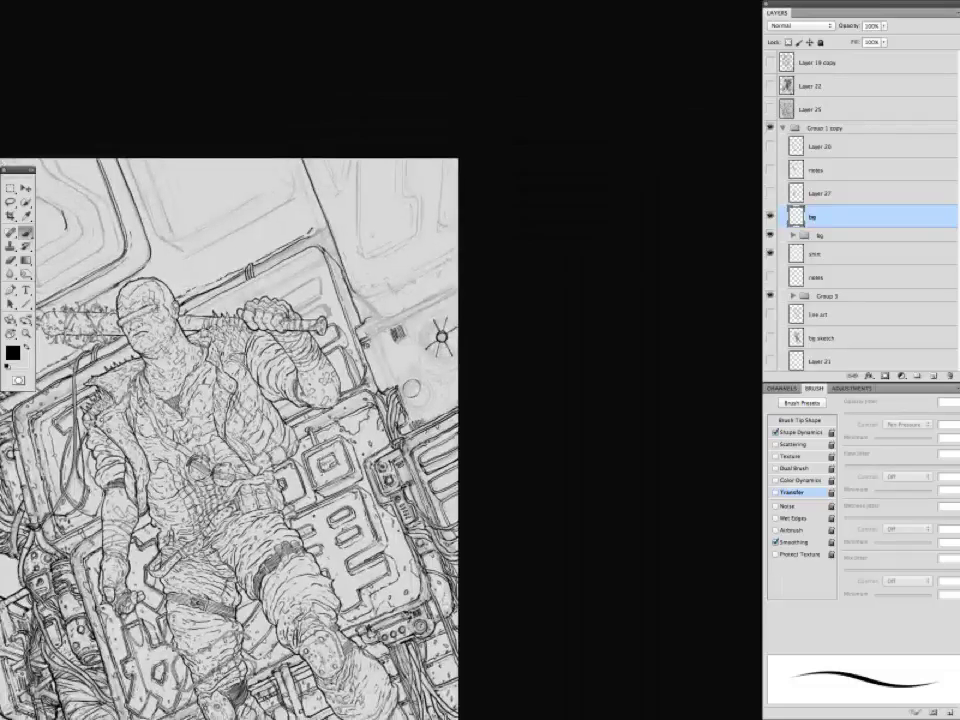
pyautogui.moveTo(306, 293); pyautogui.dragTo(267, 339)
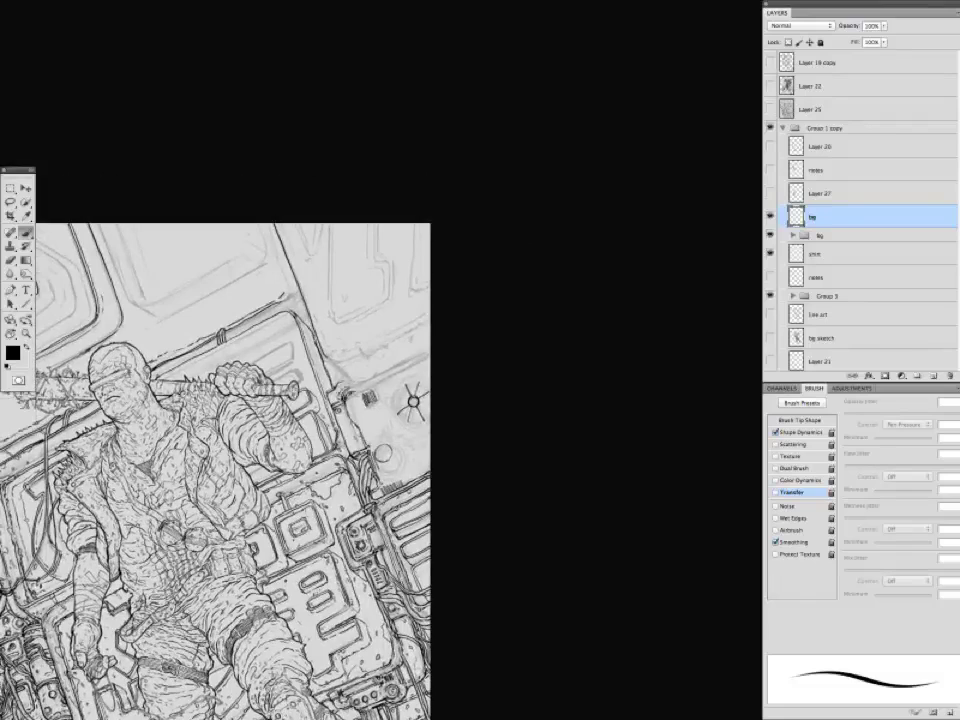
# Ink the hanging cable loop below the wall panel edge, just above the raised fist.
pyautogui.moveTo(337, 386); pyautogui.dragTo(350, 394)
pyautogui.moveTo(261, 297)
pyautogui.mouseDown()
pyautogui.moveTo(249, 197)
pyautogui.moveTo(377, 335)
pyautogui.moveTo(525, 257)
pyautogui.moveTo(485, 290)
pyautogui.moveTo(280, 290)
pyautogui.moveTo(312, 276)
pyautogui.mouseUp()
pyautogui.moveTo(265, 475); pyautogui.dragTo(238, 666)
pyautogui.moveTo(245, 255); pyautogui.dragTo(278, 177)
pyautogui.moveTo(297, 297); pyautogui.dragTo(437, 57)
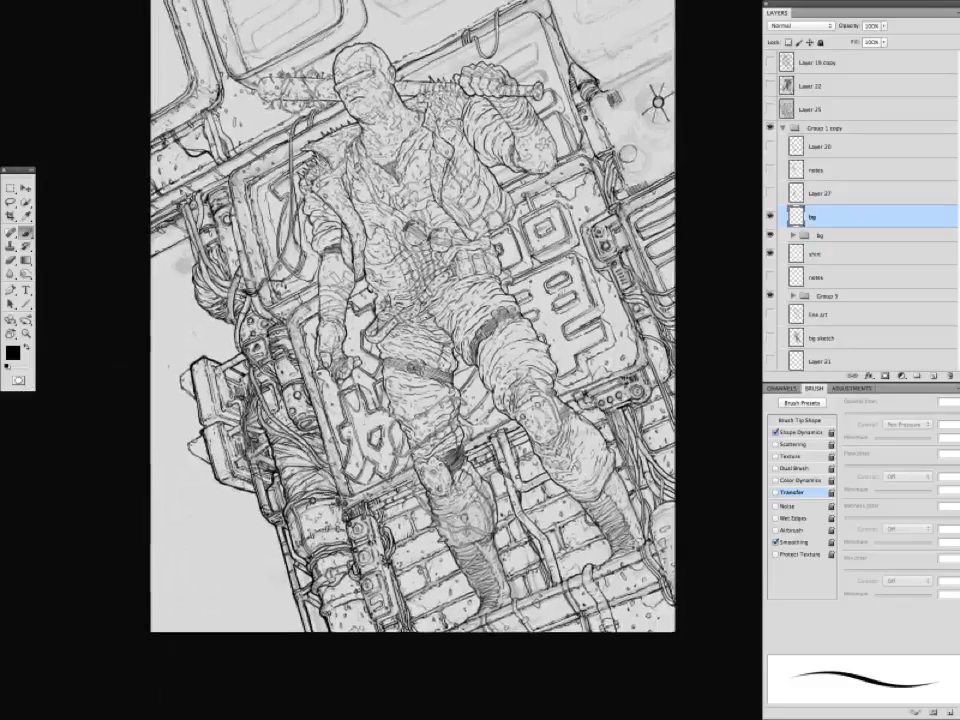
# Ink the diagonal ledge above the fan and the surrounding equipment housing at the right edge of the artwork.
pyautogui.moveTo(520, 48); pyautogui.dragTo(310, 363)
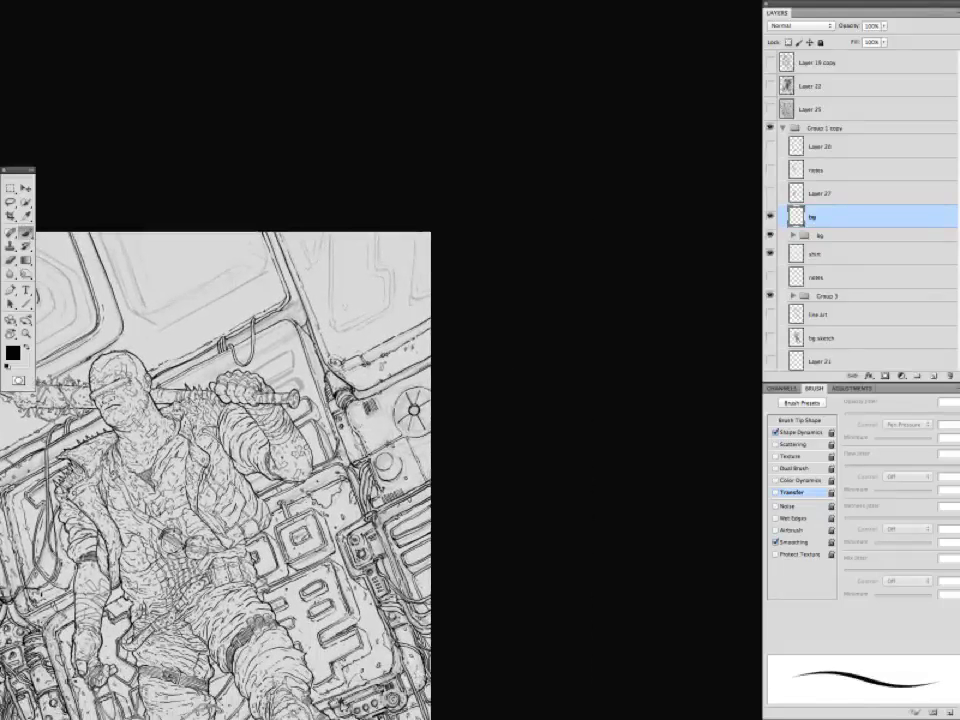
pyautogui.moveTo(310, 292); pyautogui.dragTo(645, 254)
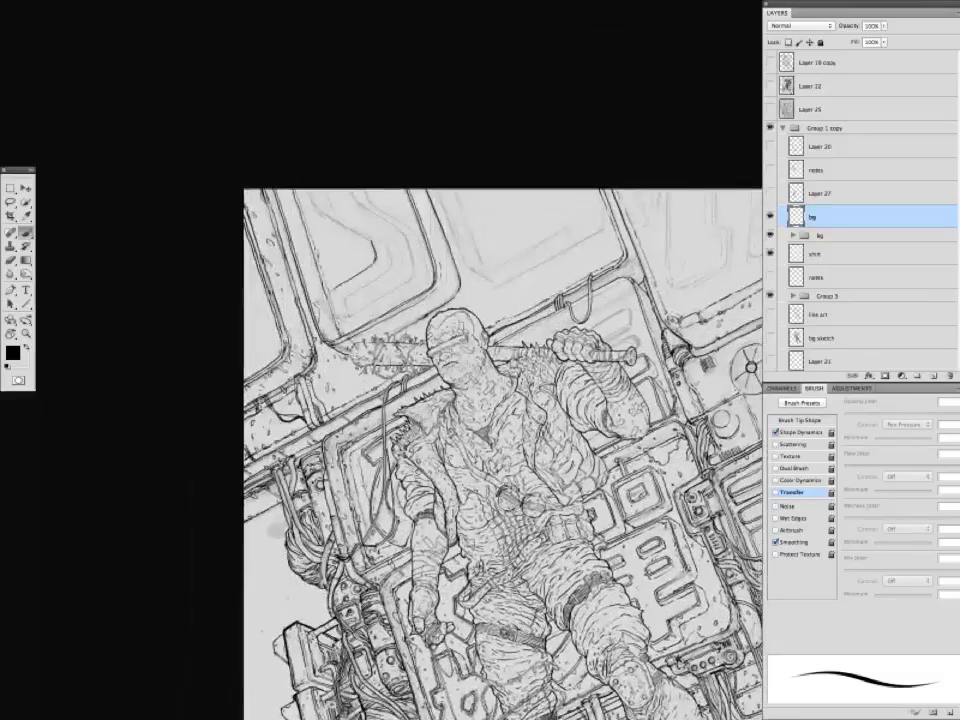
pyautogui.moveTo(254, 229); pyautogui.dragTo(72, 310)
# Ink the winding recessed shape inside the upper-left wall panel above the bat's spiked end.
pyautogui.press('Tab')
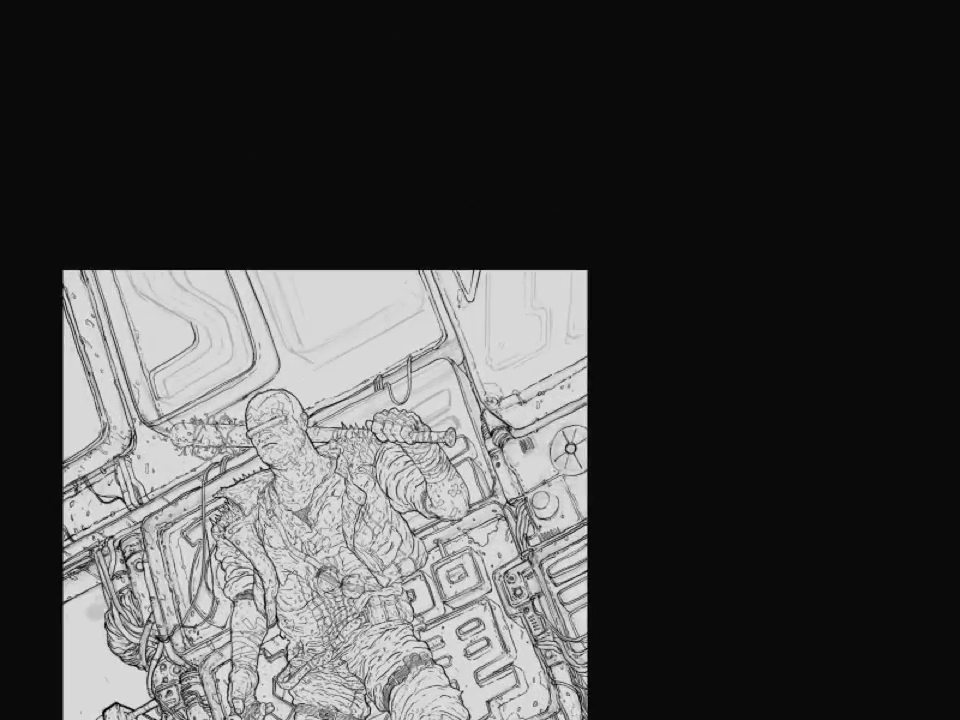
pyautogui.press('Tab')
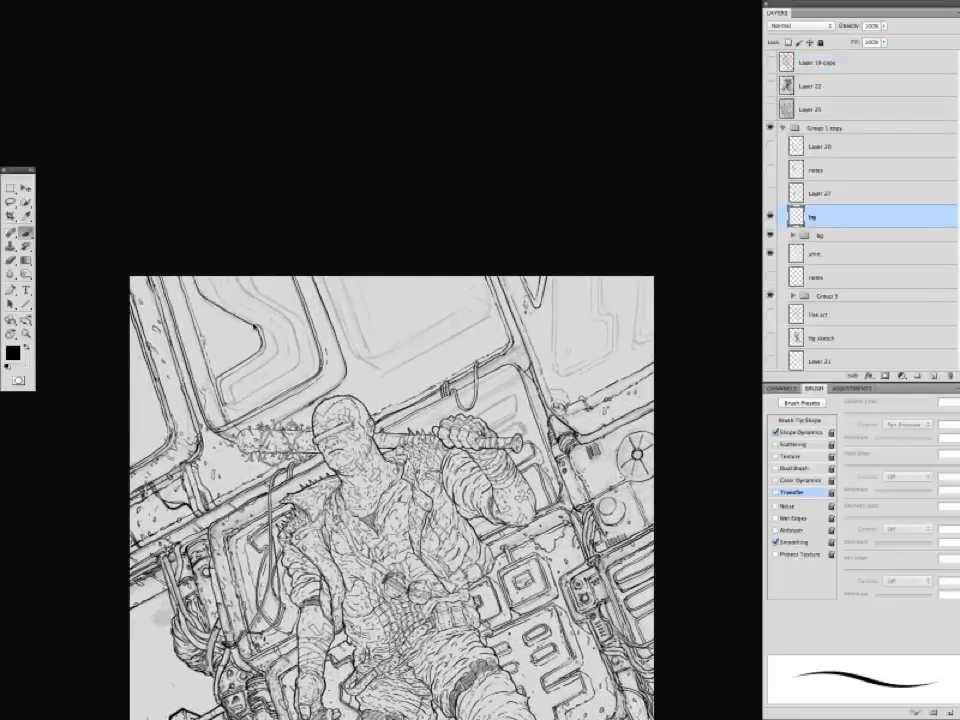
pyautogui.moveTo(210, 277); pyautogui.dragTo(247, 293)
pyautogui.moveTo(200, 240); pyautogui.dragTo(422, 99)
pyautogui.moveTo(367, 206); pyautogui.dragTo(204, 294)
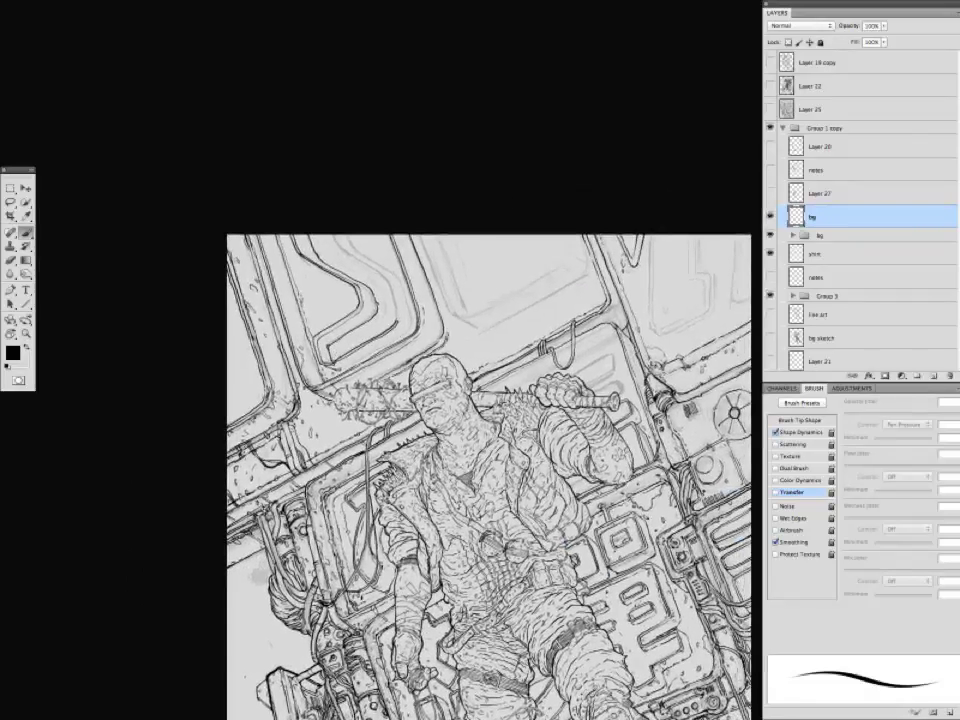
# Ink the angular recessed shapes in the upper-right wall panel, adjusting the brush size between strokes.
pyautogui.moveTo(360, 690); pyautogui.dragTo(247, 581)
pyautogui.moveTo(245, 351); pyautogui.dragTo(279, 423)
pyautogui.press(']')
pyautogui.moveTo(458, 306); pyautogui.dragTo(354, 369)
pyautogui.press(']')
pyautogui.moveTo(387, 476); pyautogui.dragTo(426, 356)
pyautogui.press('[')
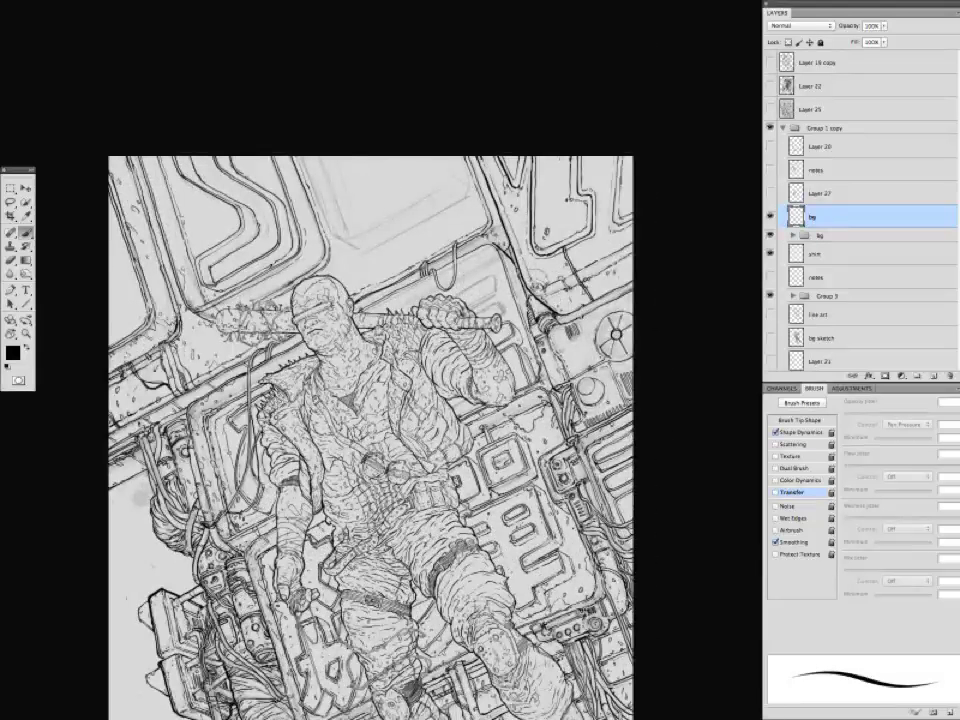
# Finish the upper-right panel's recess outlines and add small surface dents around them.
pyautogui.moveTo(370, 440); pyautogui.dragTo(343, 447)
pyautogui.press('Tab')
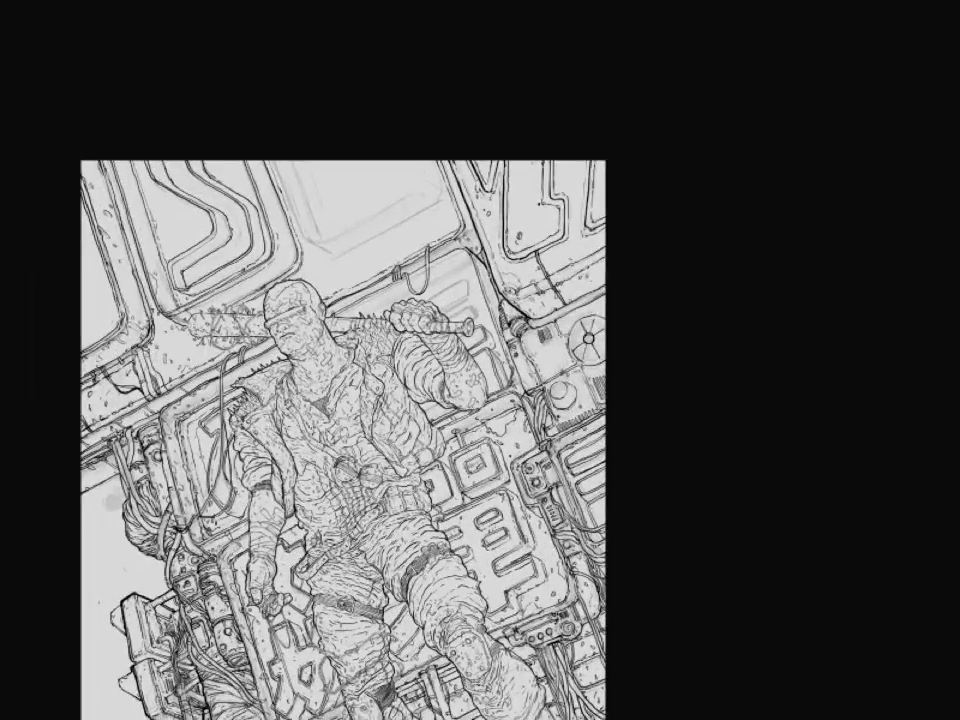
pyautogui.press('Tab')
pyautogui.scroll(-3, 360, 450)
pyautogui.scroll(5, 360, 450)
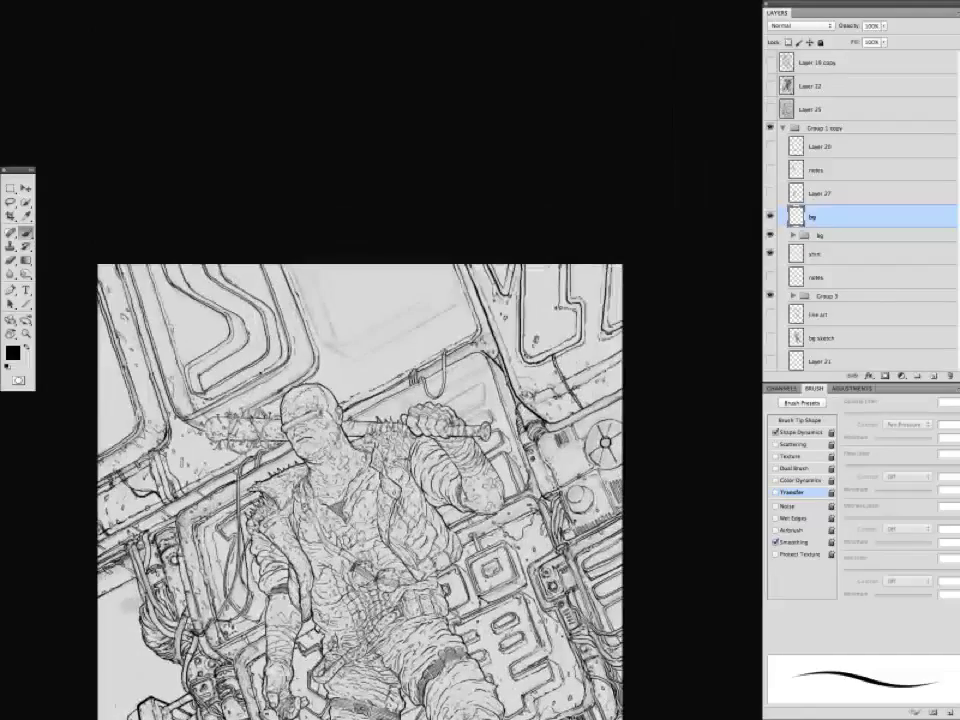
pyautogui.moveTo(360, 450); pyautogui.dragTo(289, 299)
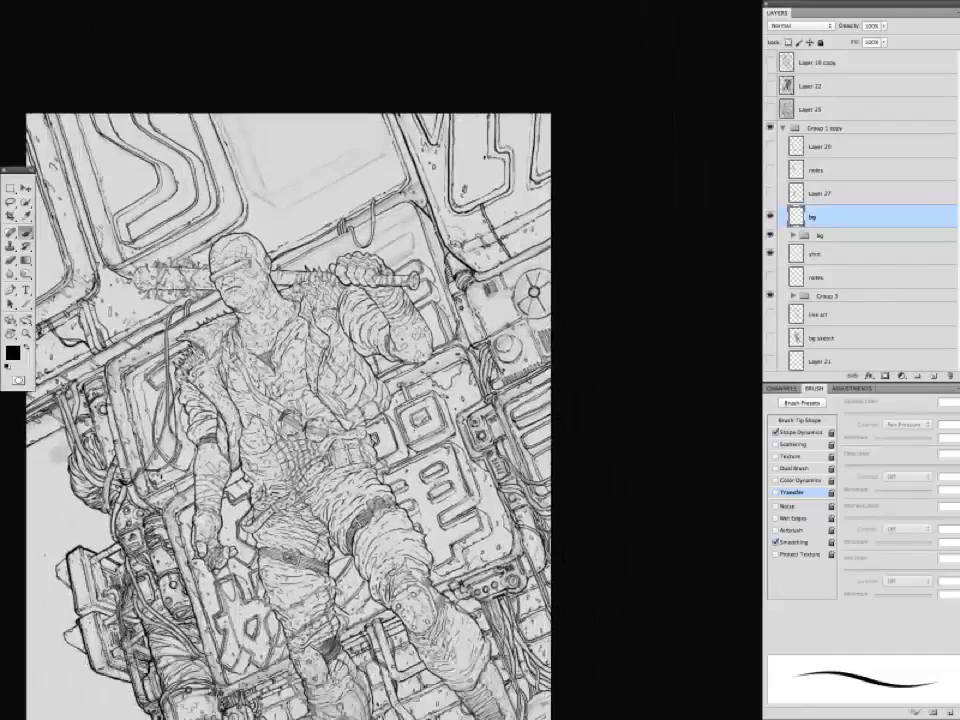
pyautogui.moveTo(300, 400); pyautogui.dragTo(411, 266)
pyautogui.press('super+minus')
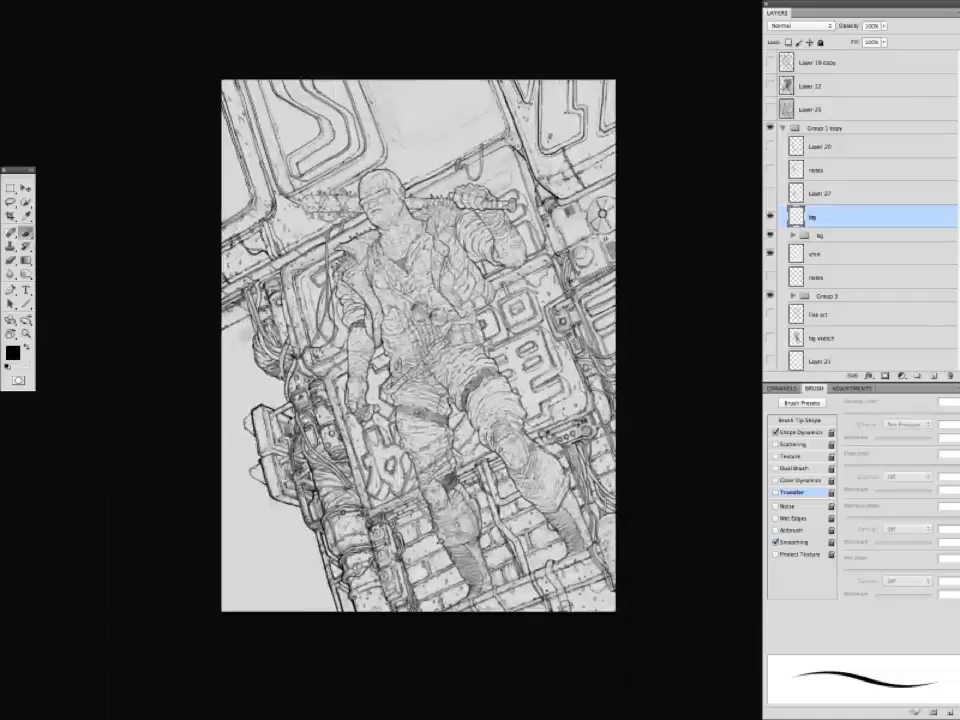
pyautogui.press('Tab')
pyautogui.press('Tab')
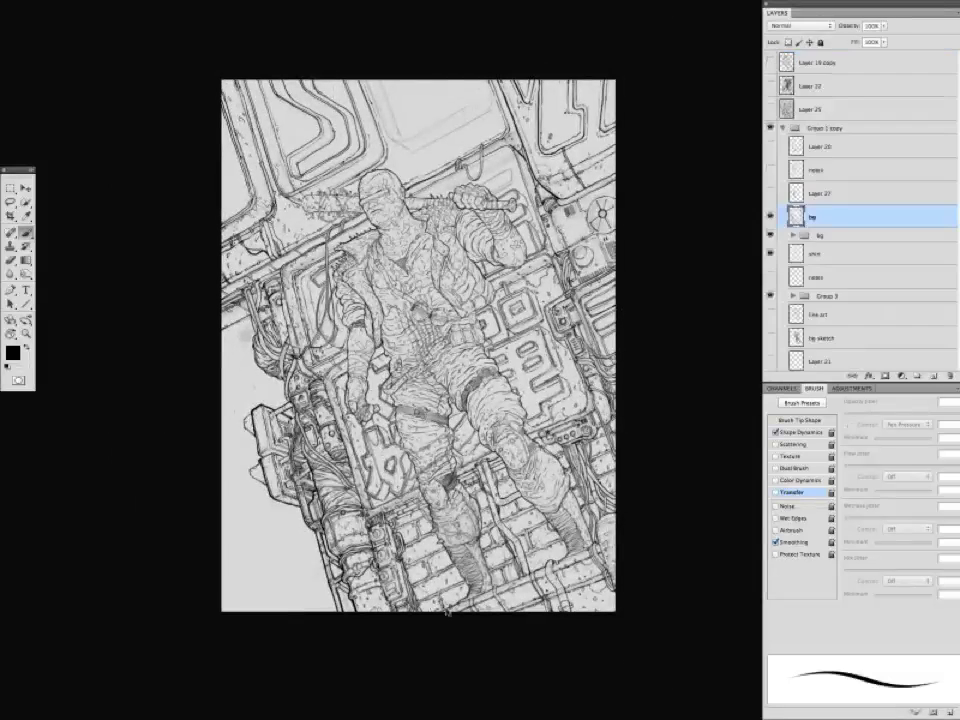
pyautogui.press('super+plus')
pyautogui.press('super+plus')
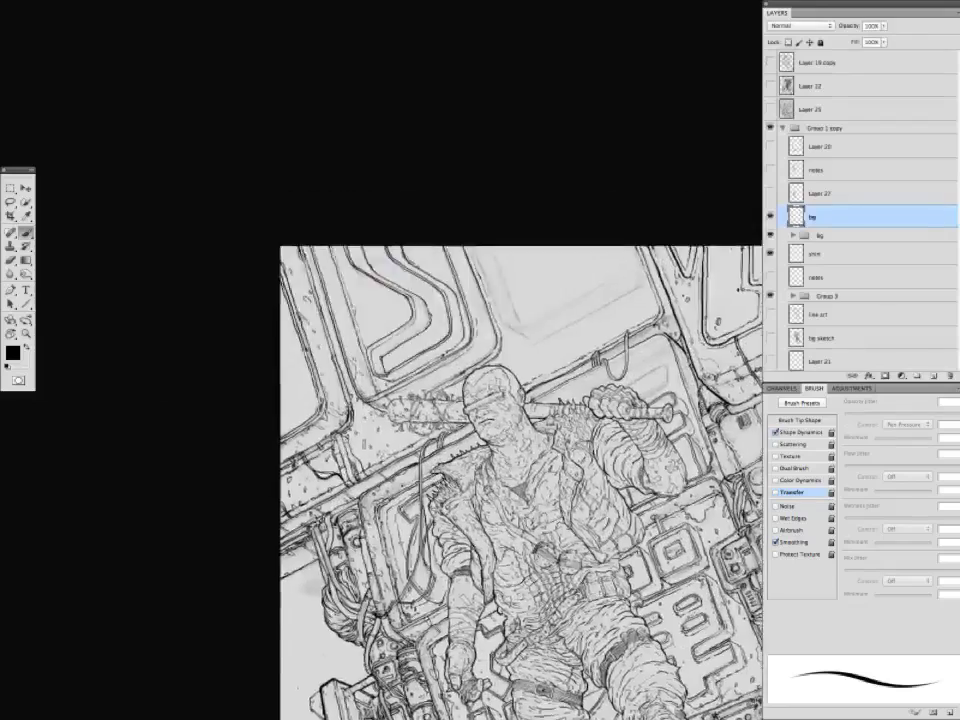
# Add small surface dents to the upper-left wall panel and its frame, erasing stray marks between brush strokes.
pyautogui.press('e')
pyautogui.moveTo(329, 540)
pyautogui.mouseDown()
pyautogui.moveTo(330, 440)
pyautogui.moveTo(334, 460)
pyautogui.mouseUp()
pyautogui.press('b')
pyautogui.moveTo(344, 399)
pyautogui.mouseDown()
pyautogui.moveTo(327, 339)
pyautogui.moveTo(289, 445)
pyautogui.moveTo(235, 419)
pyautogui.moveTo(268, 505)
pyautogui.moveTo(190, 259)
pyautogui.moveTo(163, 546)
pyautogui.mouseUp()
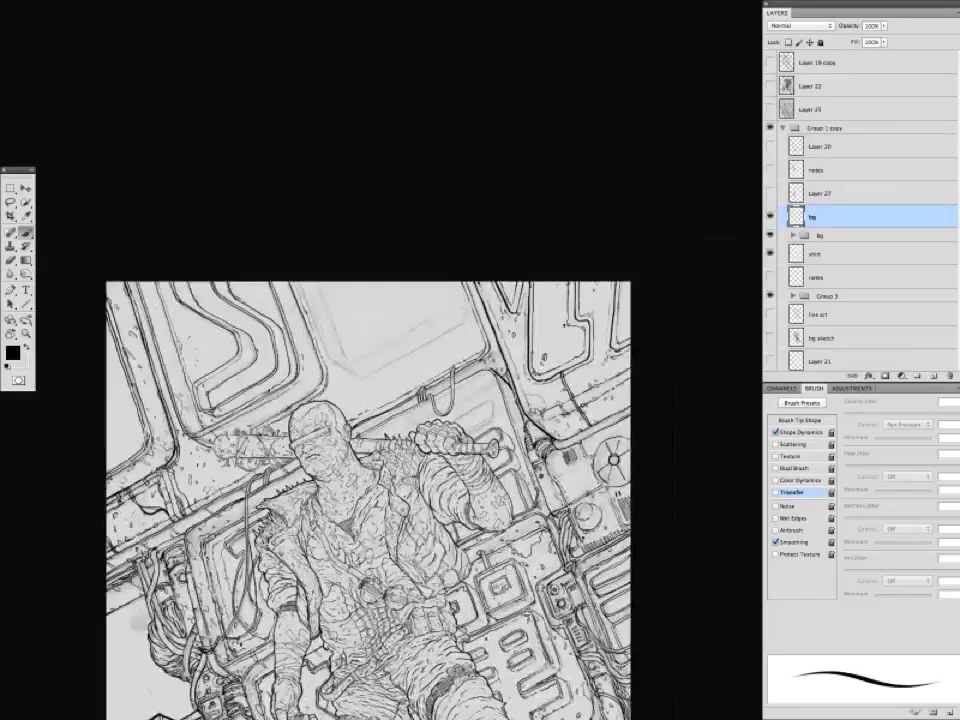
pyautogui.press('Tab')
pyautogui.moveTo(368, 500); pyautogui.dragTo(290, 370)
pyautogui.press('Tab')
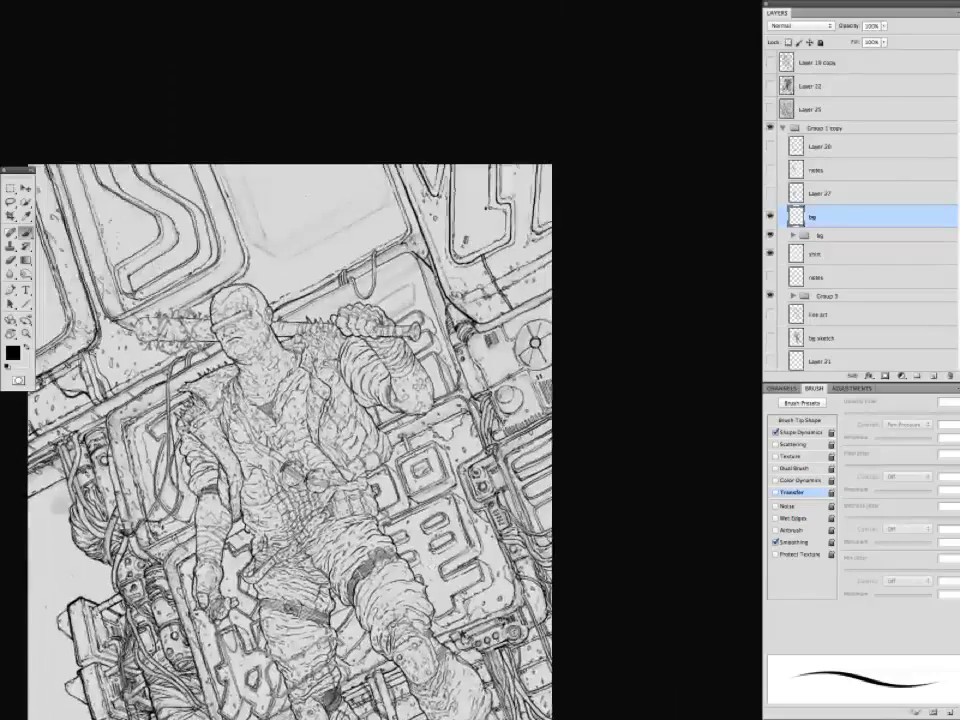
pyautogui.moveTo(395, 300); pyautogui.dragTo(582, 385)
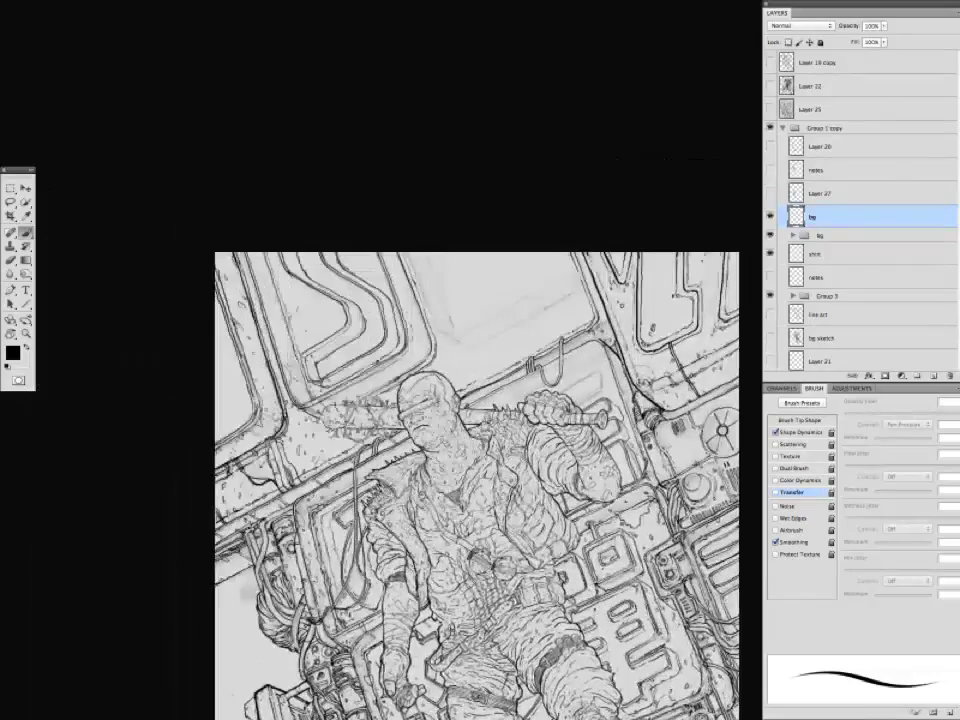
pyautogui.moveTo(552, 343); pyautogui.dragTo(440, 340)
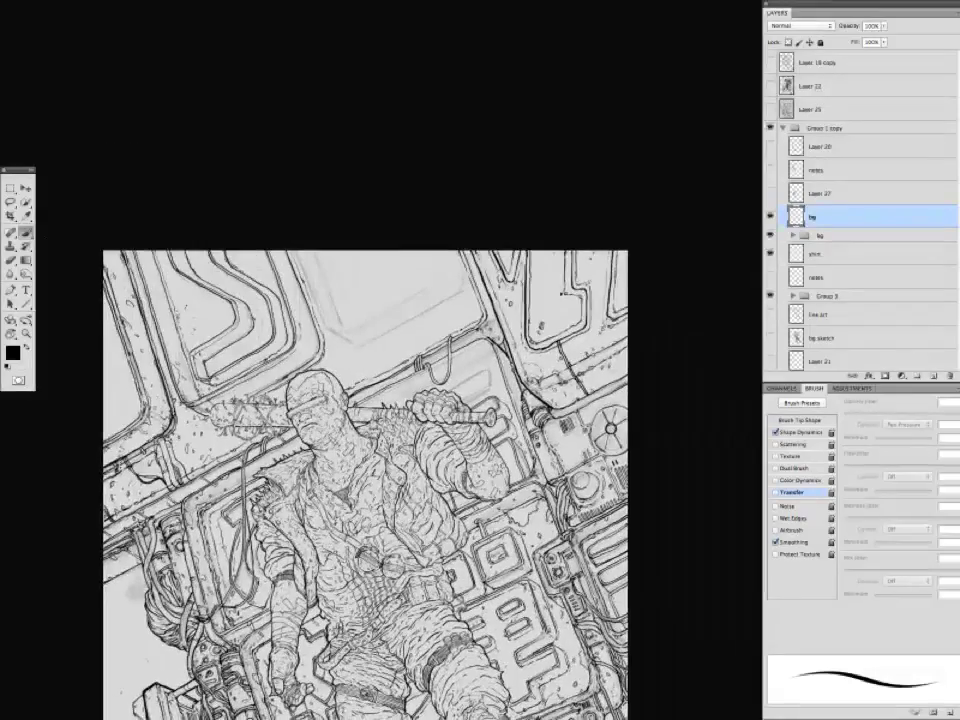
# Examine the inked background from the upper wall panels down to the machinery and floor beneath the figure's feet.
pyautogui.scroll(-10, 370, 400)
pyautogui.scroll(-2, 370, 400)
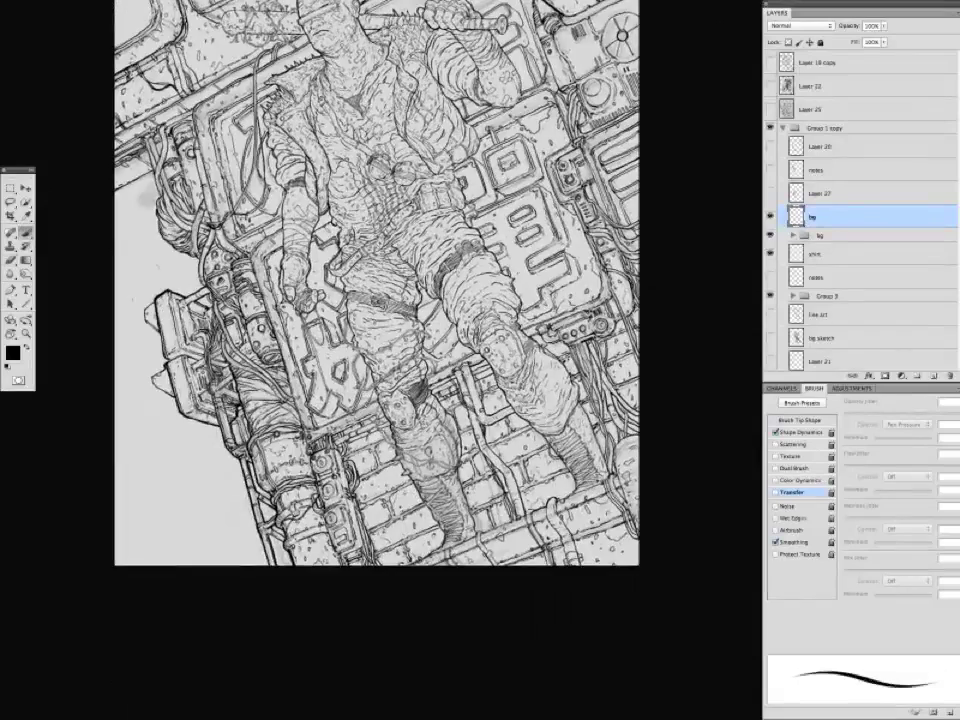
pyautogui.scroll(11, 372, 340)
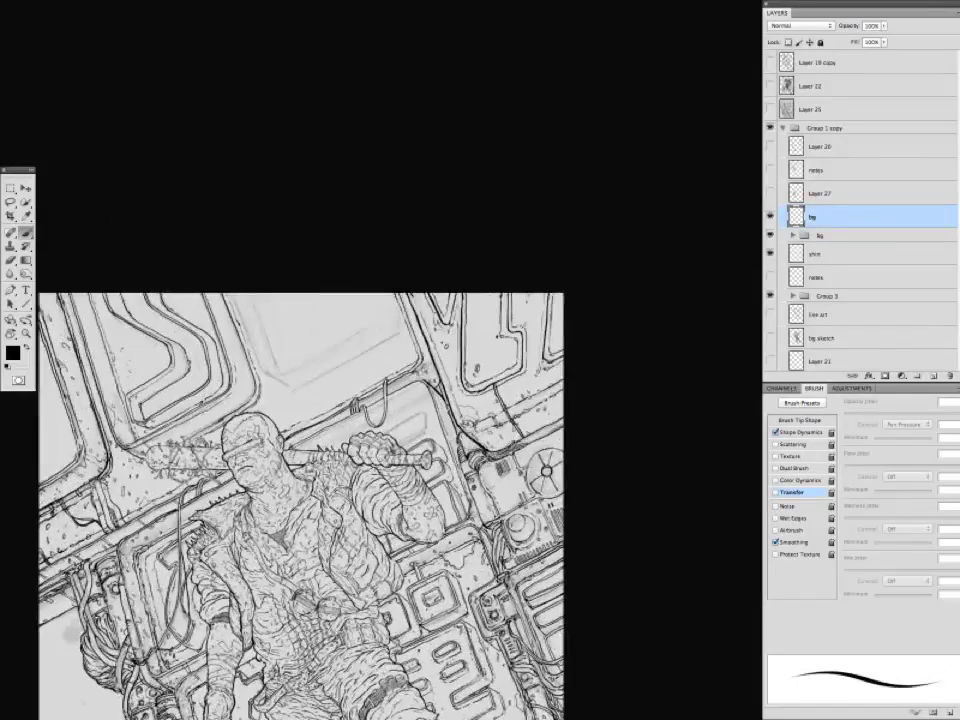
pyautogui.scroll(-6, 405, 325)
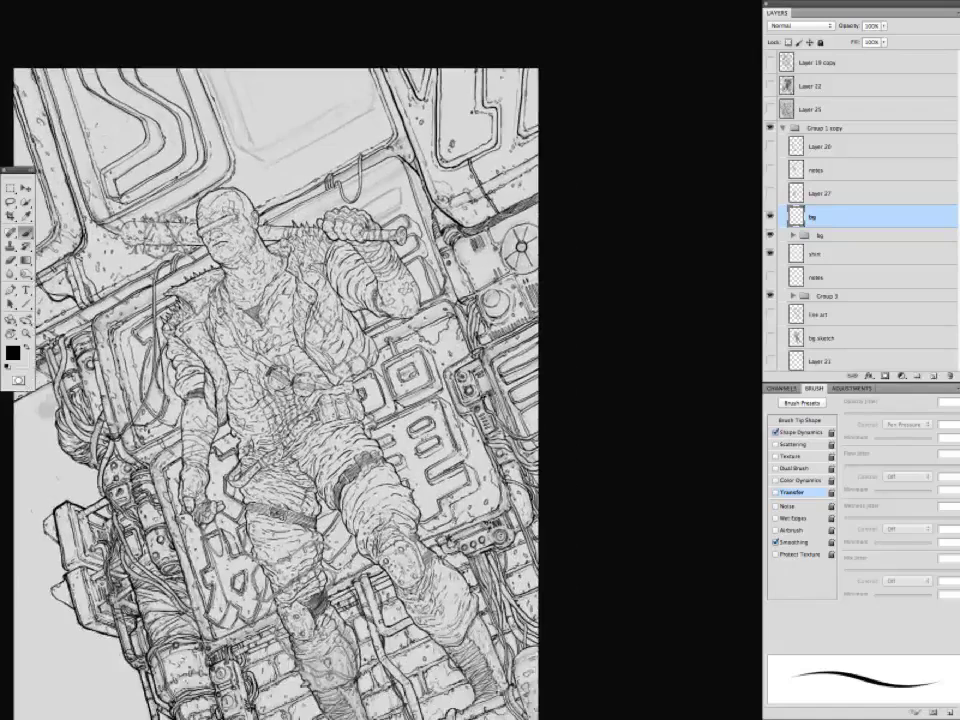
pyautogui.scroll(-4, 387, 338)
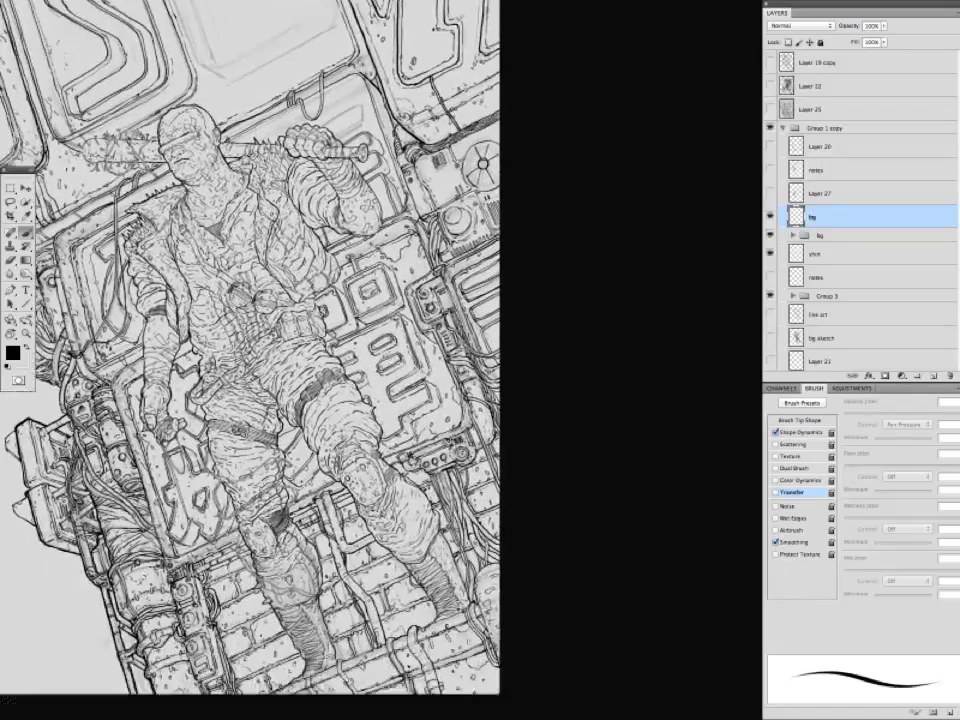
pyautogui.scroll(4, 390, 200)
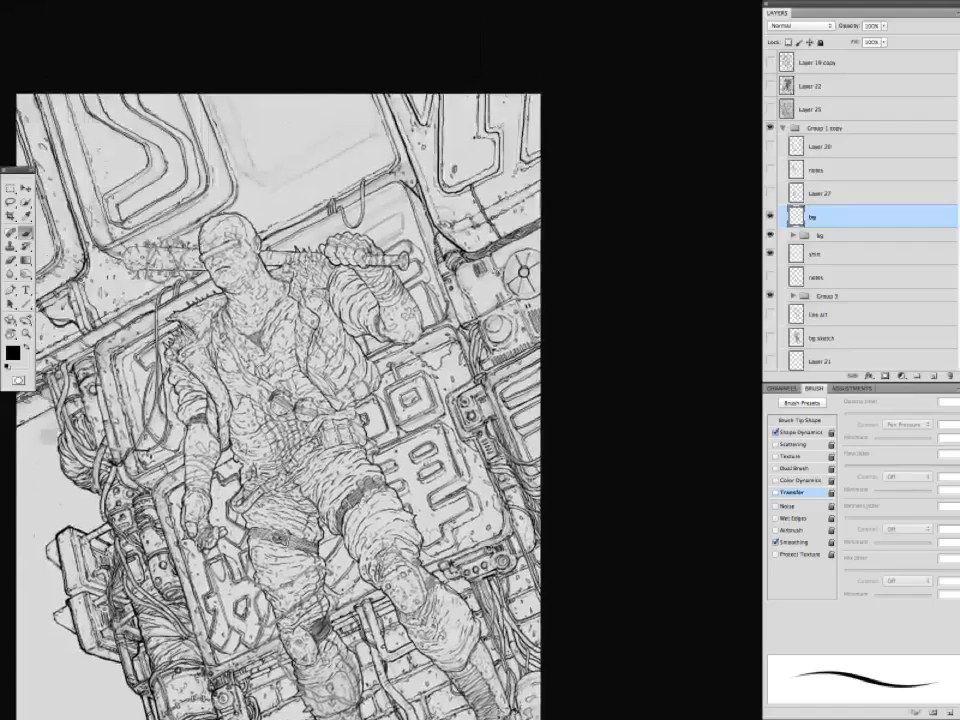
pyautogui.scroll(-2, 280, 400)
# Ink the recessed outline of the central wall panel above the figure's head, following the faint sketch.
pyautogui.scroll(3, 350, 300)
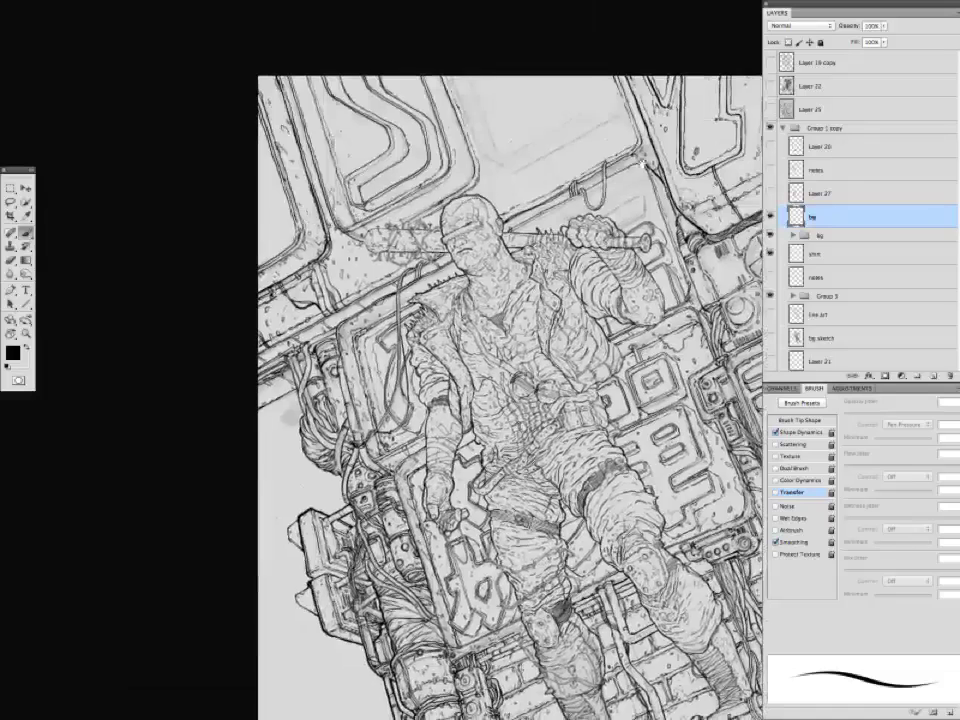
pyautogui.scroll(2, 450, 400)
pyautogui.hscroll(-2, 283, 210)
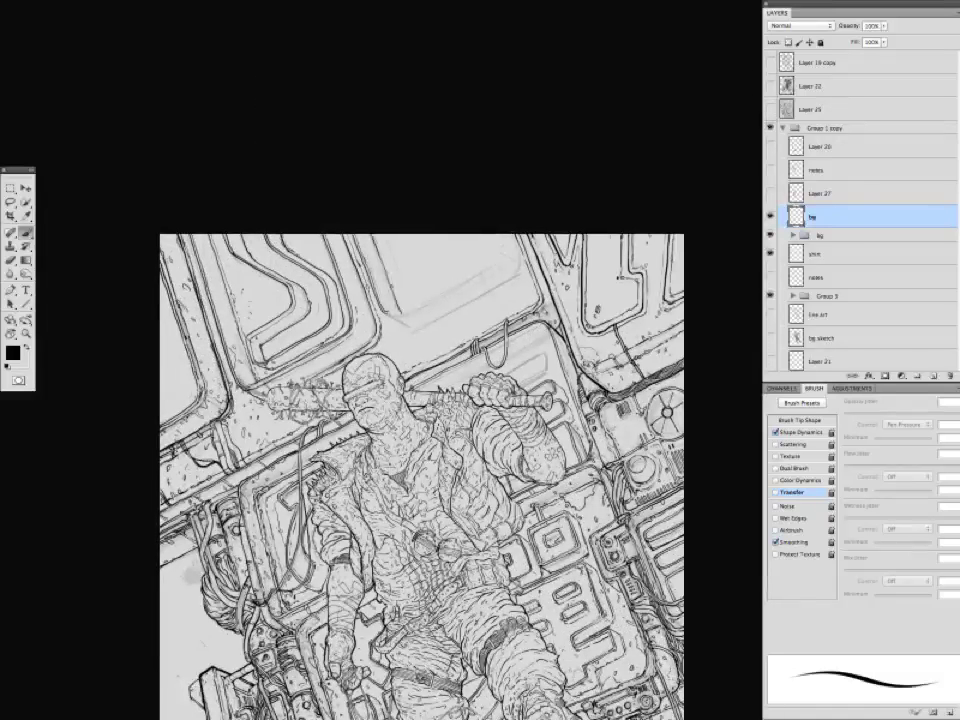
pyautogui.scroll(-3, 420, 470)
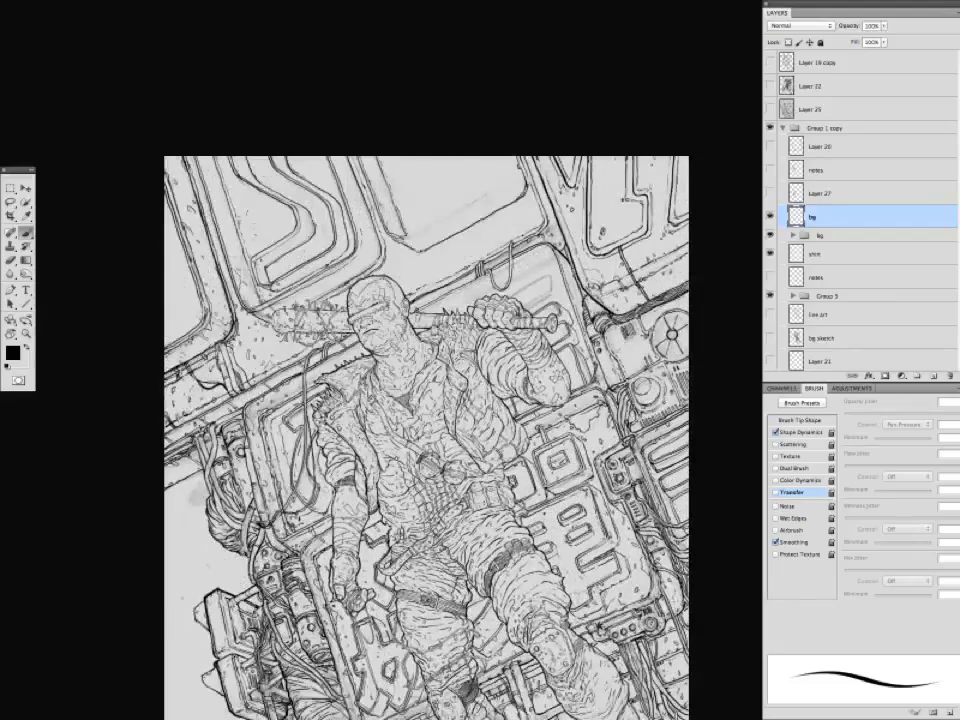
pyautogui.scroll(-2, 420, 440)
pyautogui.scroll(2, 400, 430)
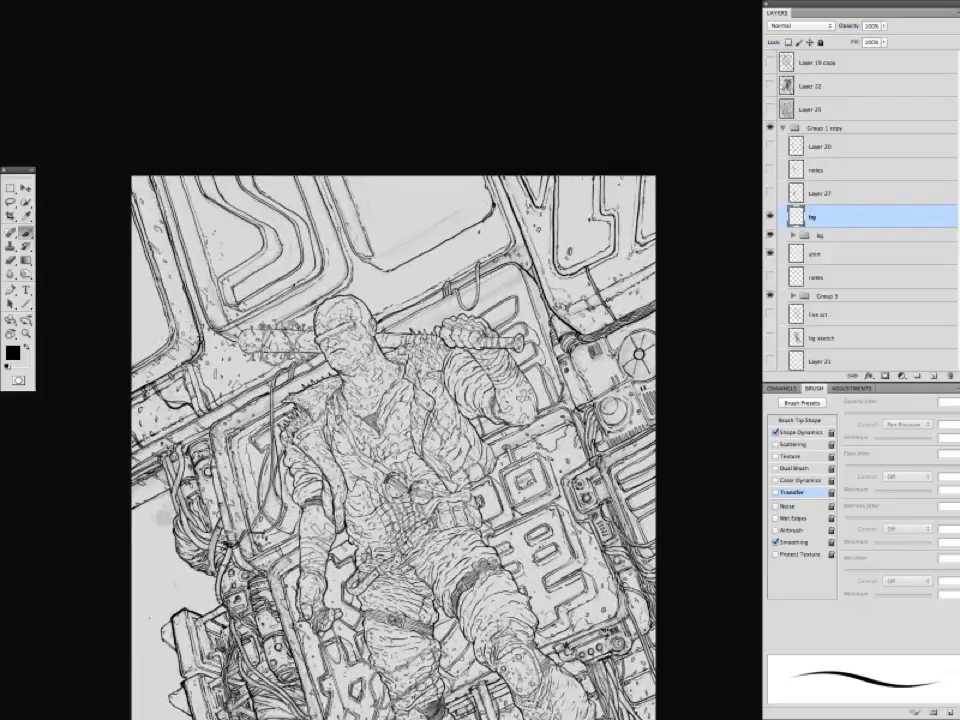
pyautogui.scroll(2, 380, 450)
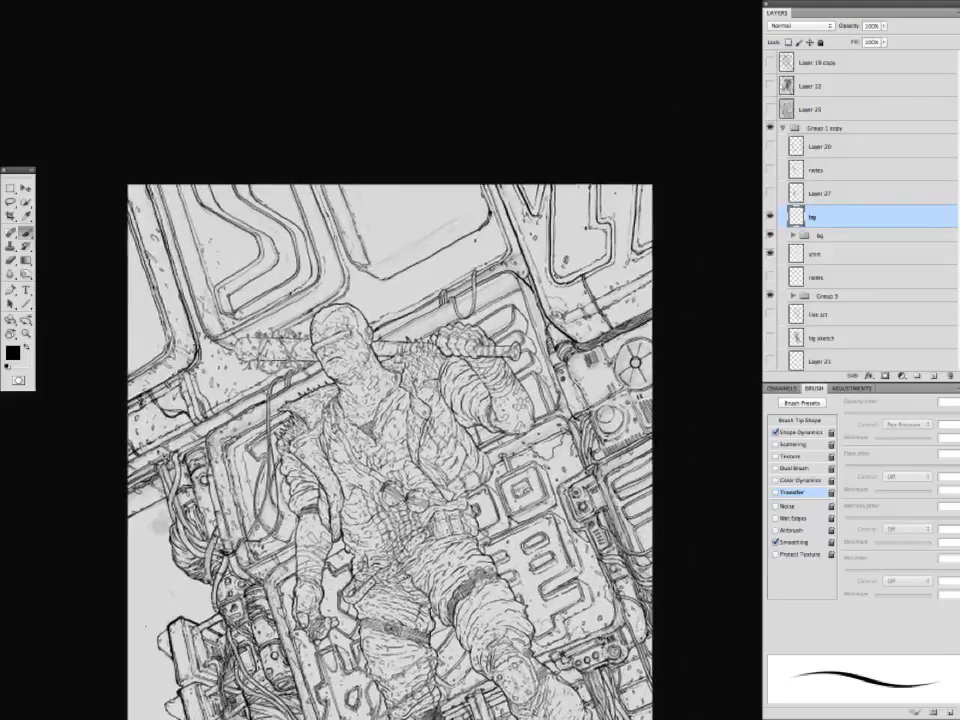
pyautogui.scroll(-2, 370, 450)
# Ink the nested winding recess inside the central wall panel and hide the bg group and shirt layer.
pyautogui.press('Tab')
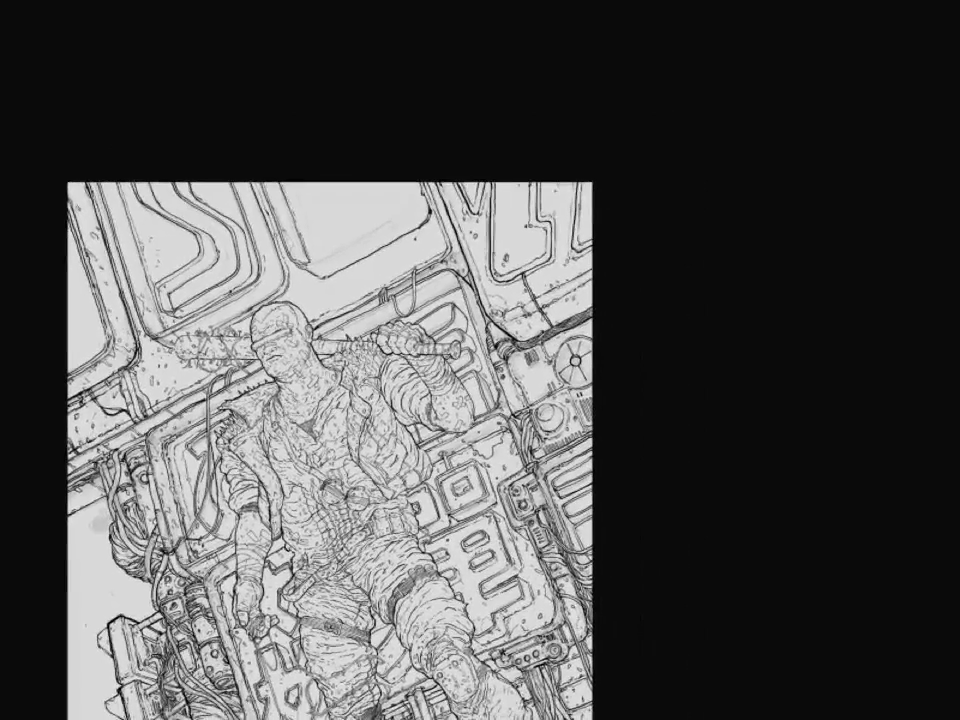
pyautogui.press('Tab')
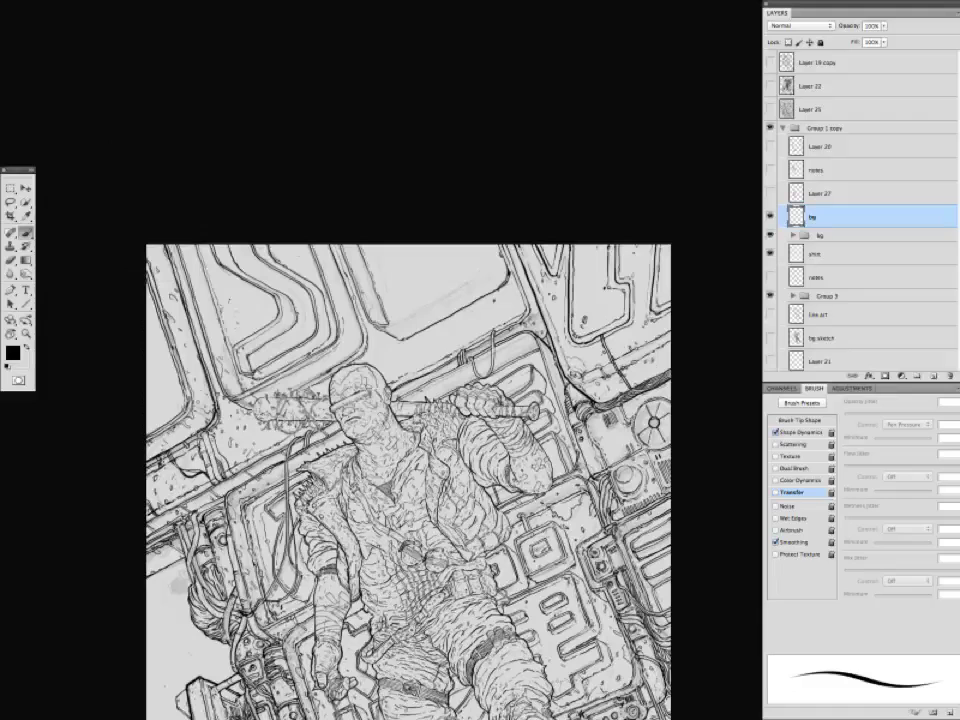
pyautogui.scroll(3, 385, 480)
pyautogui.hscroll(2, 385, 480)
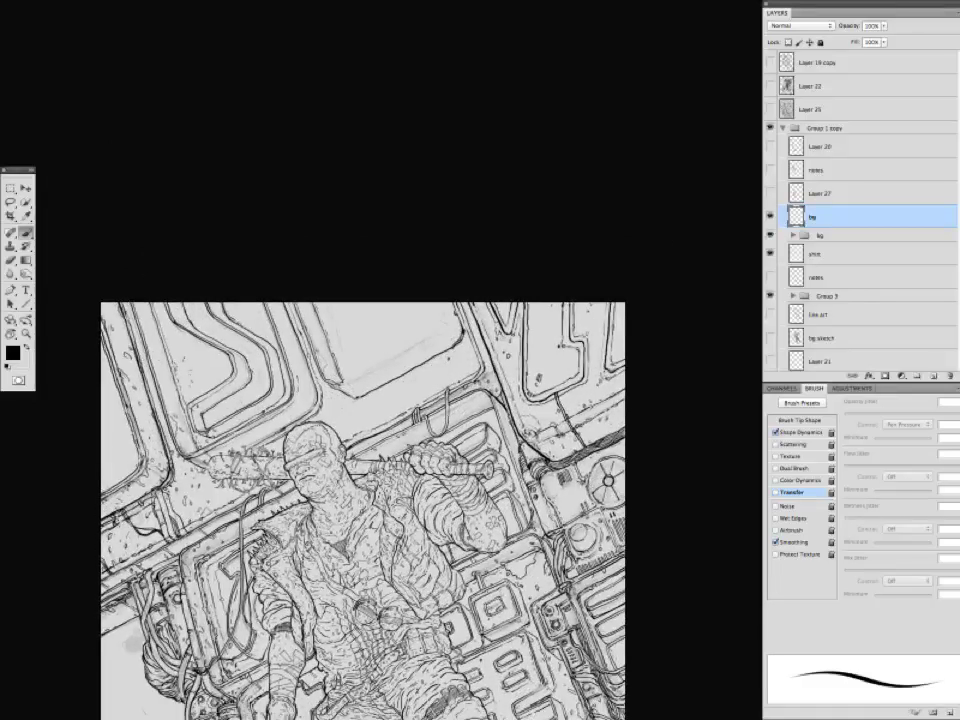
pyautogui.scroll(-10, 370, 450)
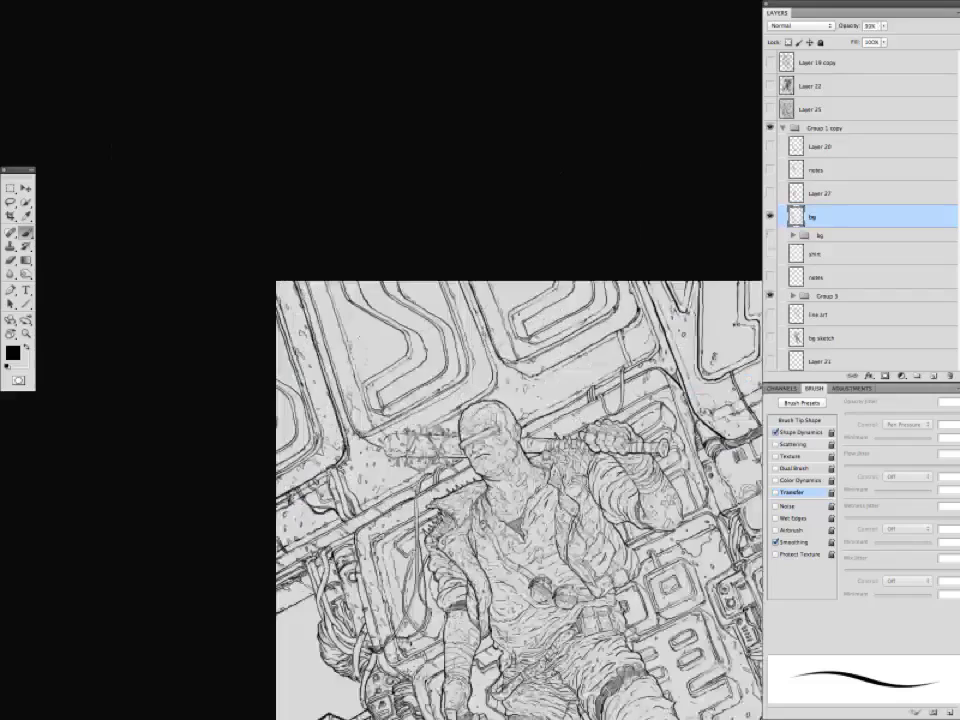
# Add small dents around the central wall panel and touch up the lines along the beam beneath it.
pyautogui.moveTo(384, 391); pyautogui.dragTo(431, 346)
pyautogui.scroll(2, 300, 245)
pyautogui.hscroll(-1, 300, 245)
pyautogui.hscroll(4, 360, 260)
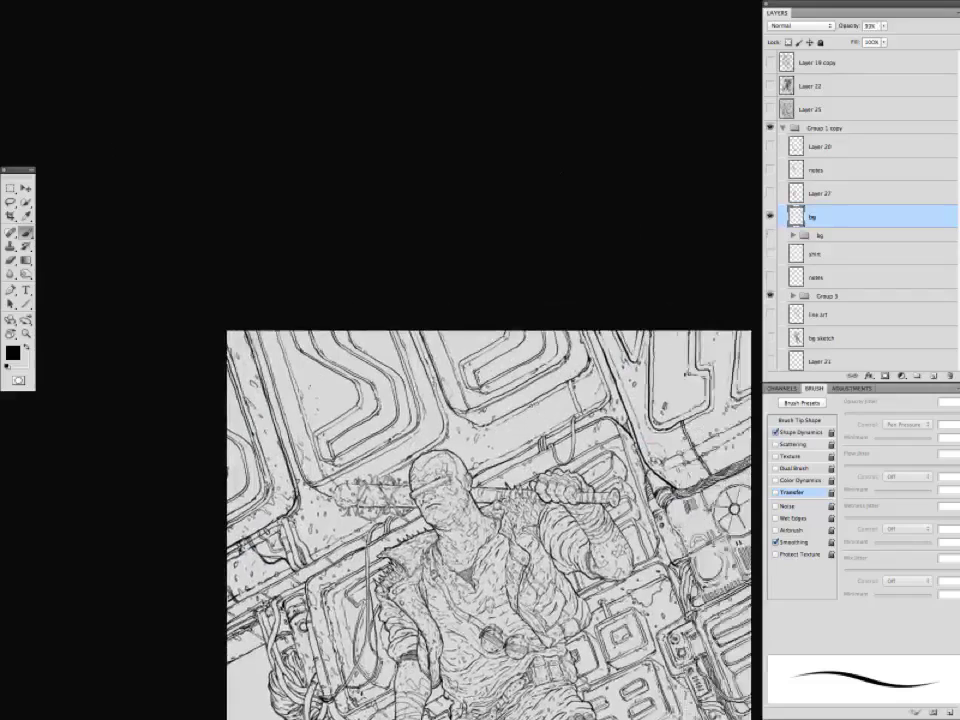
pyautogui.press('e')
pyautogui.press('b')
pyautogui.scroll(-4, 490, 520)
pyautogui.hscroll(-2, 490, 520)
pyautogui.scroll(1, 490, 520)
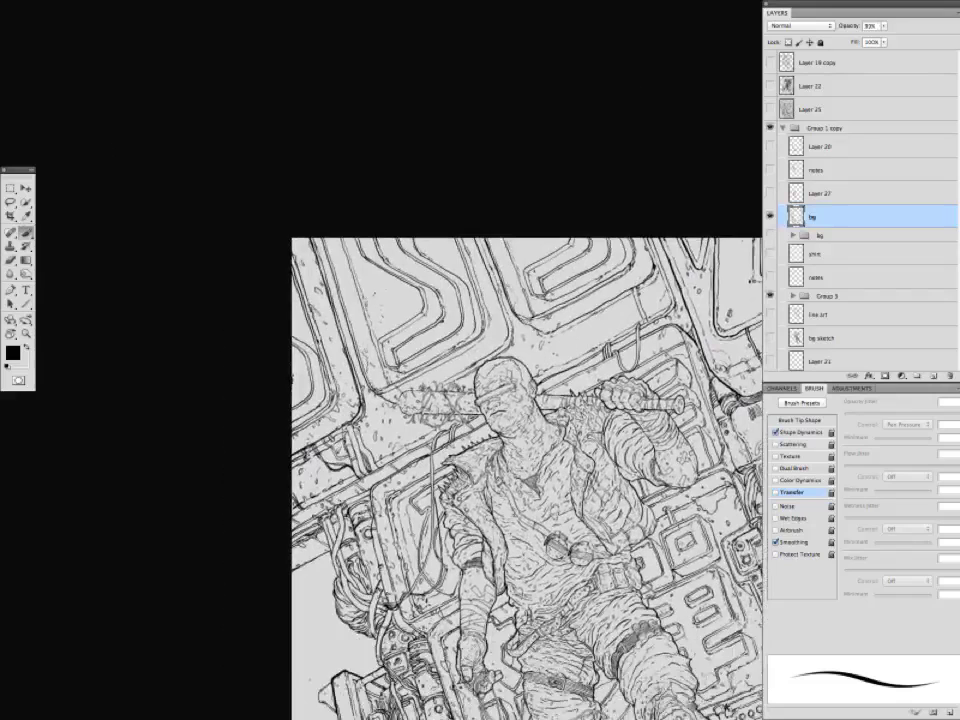
# Examine the complete inked artwork with the interface hidden.
pyautogui.press('super+minus')
pyautogui.press('super+plus')
pyautogui.hscroll(4, 343, 506)
pyautogui.hscroll(-1, 430, 470)
pyautogui.scroll(-4, 430, 470)
pyautogui.hscroll(2, 430, 470)
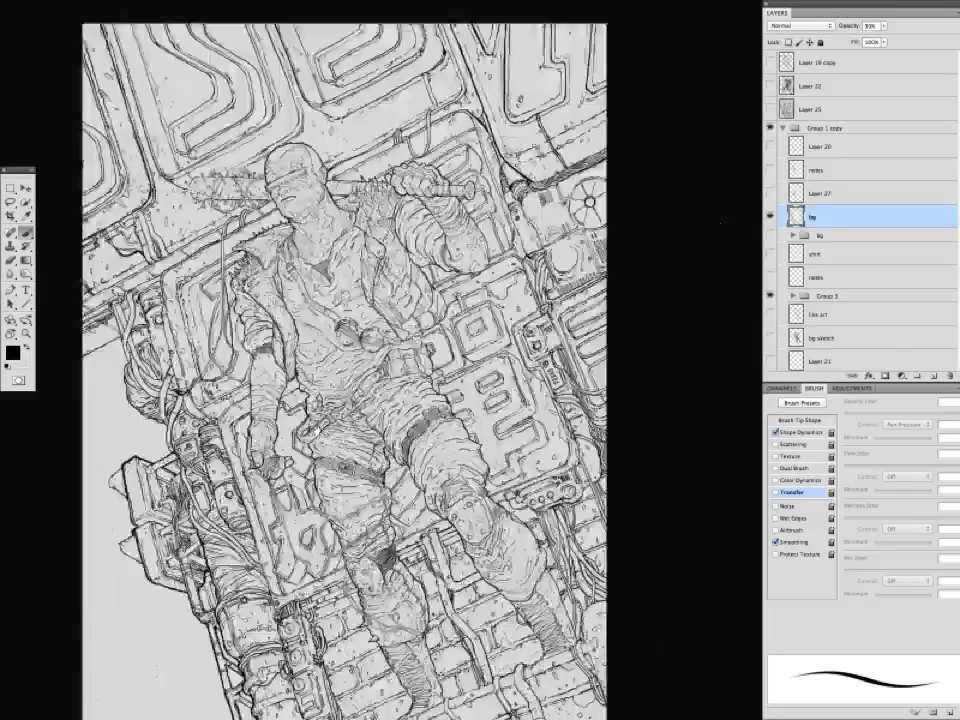
pyautogui.press('super+minus')
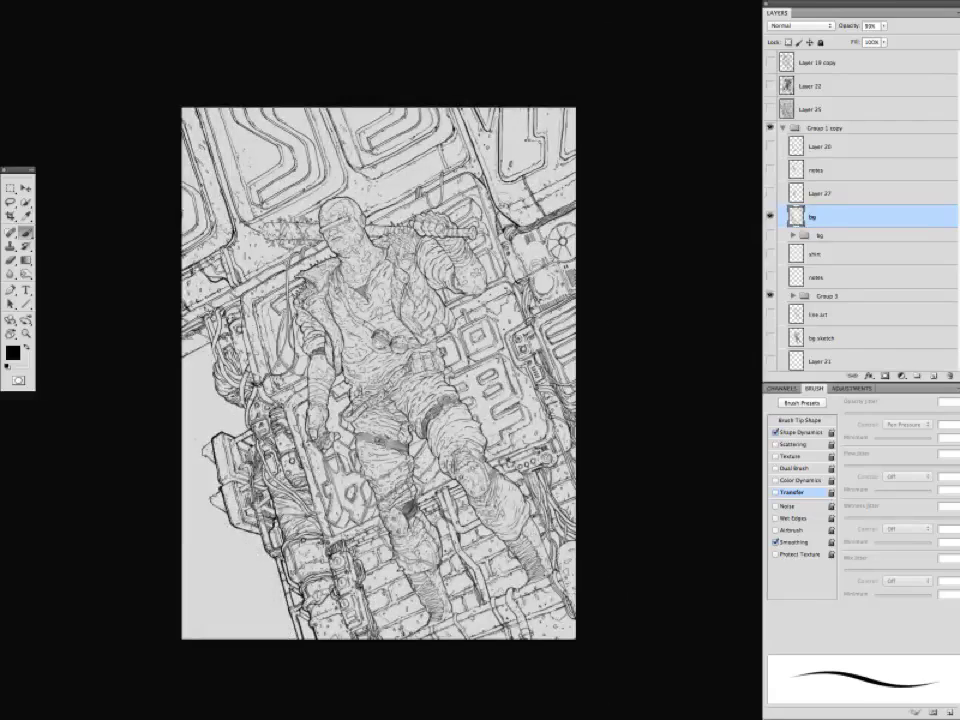
pyautogui.press('Tab')
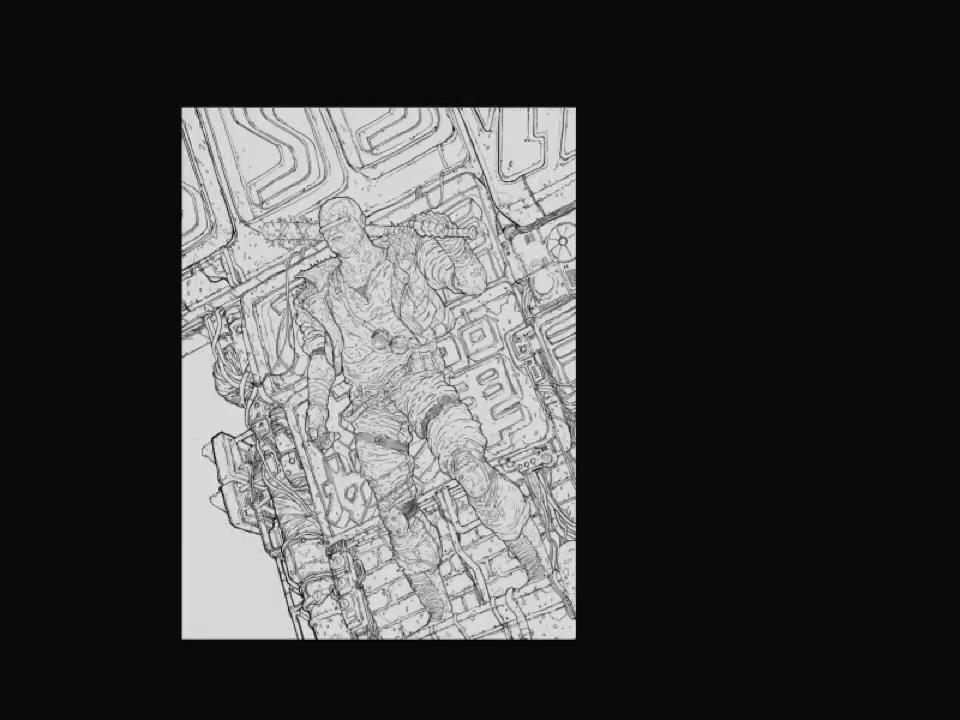
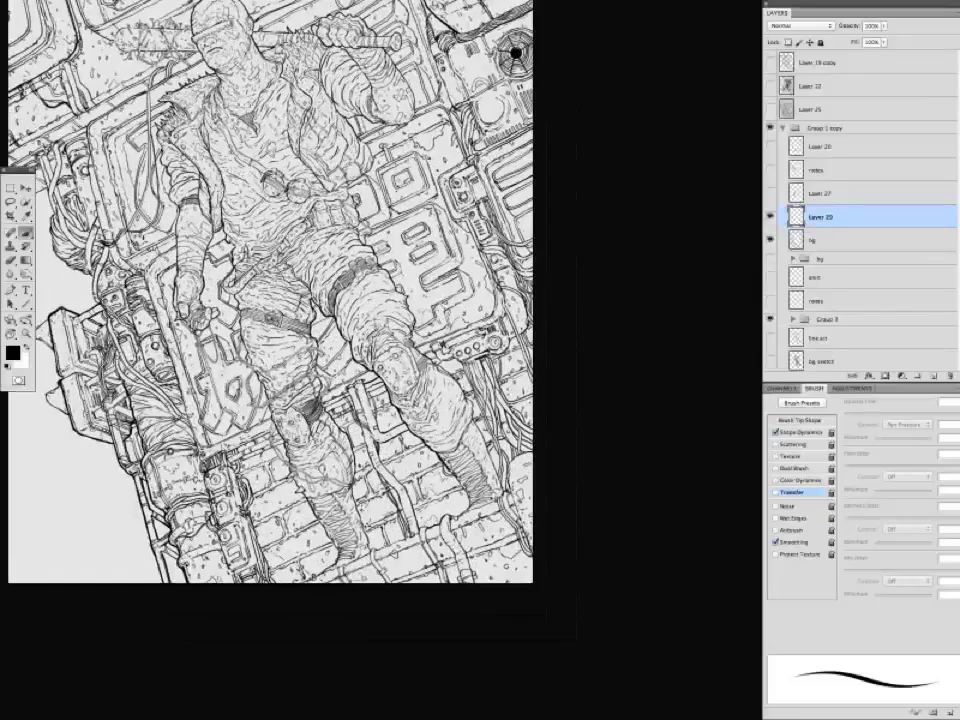
# Thicken the outer contour of the figure's right-hand leg from thigh to boot on Layer 29.
pyautogui.scroll(2, 275, 330)
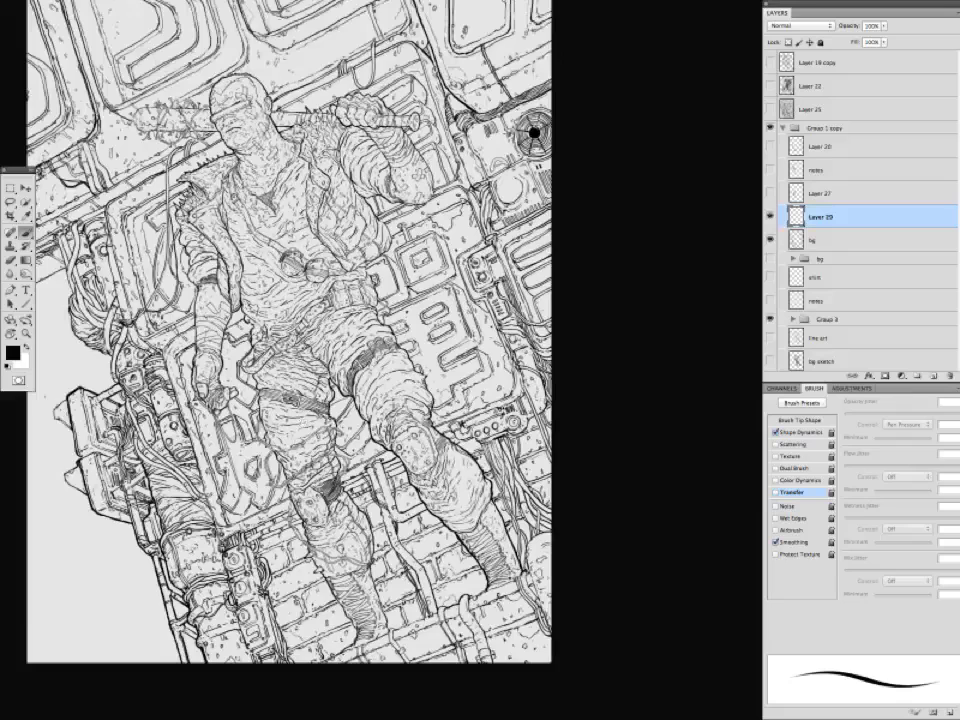
pyautogui.scroll(-3, 290, 360)
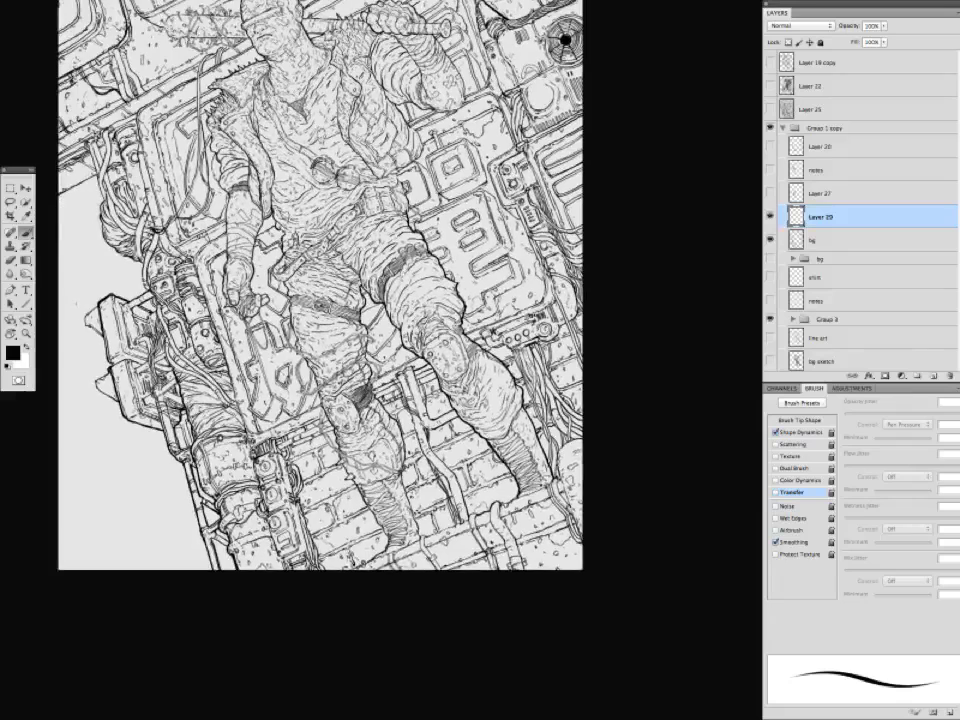
pyautogui.scroll(1, 325, 310)
pyautogui.scroll(-3, 320, 310)
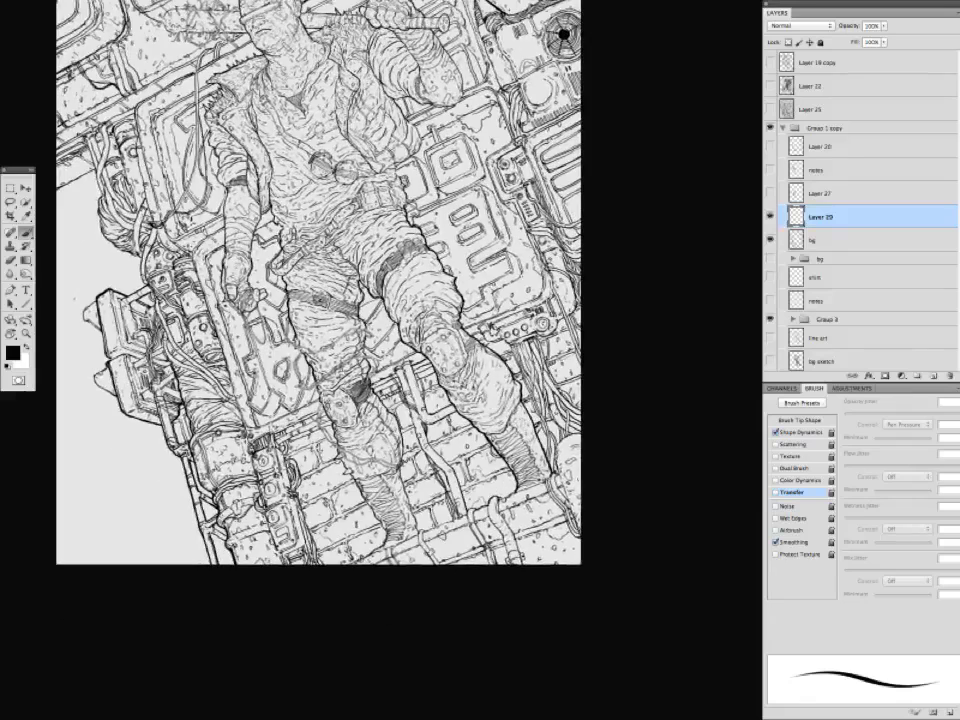
pyautogui.scroll(5, 320, 310)
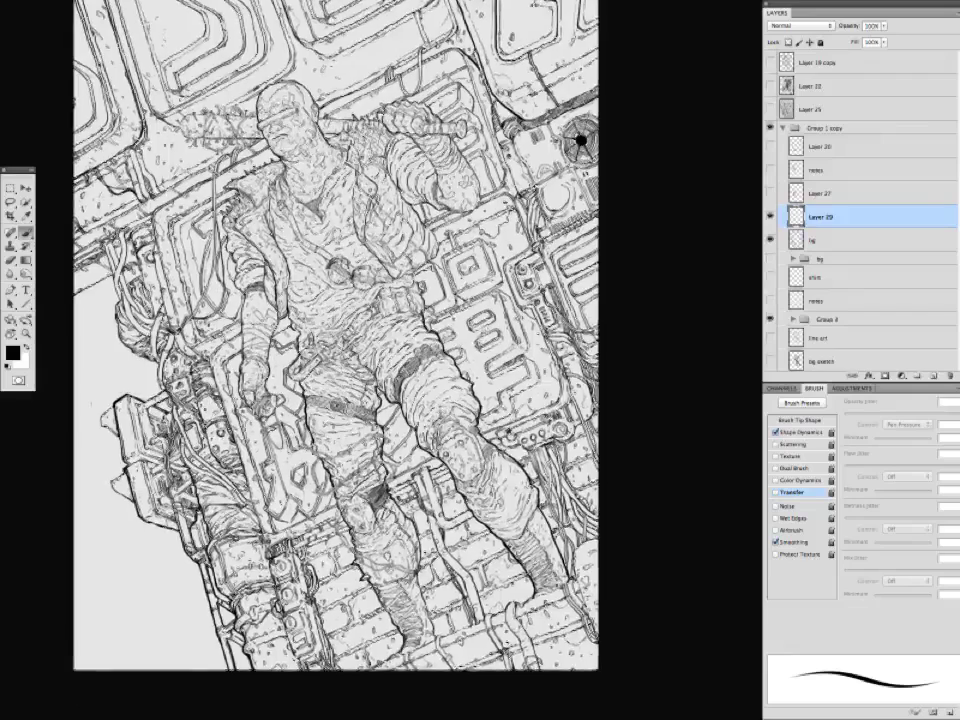
# Thicken the contours of the figure's left-hand leg down to the boot on Layer 29.
pyautogui.scroll(-4, 320, 310)
pyautogui.scroll(3, 320, 310)
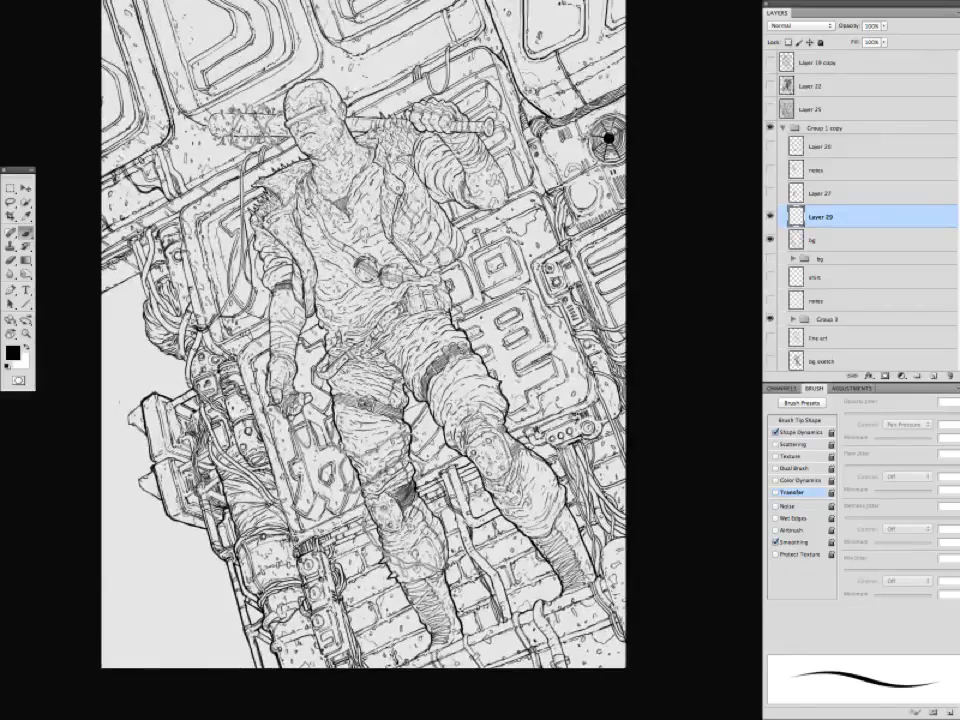
pyautogui.scroll(1, 320, 310)
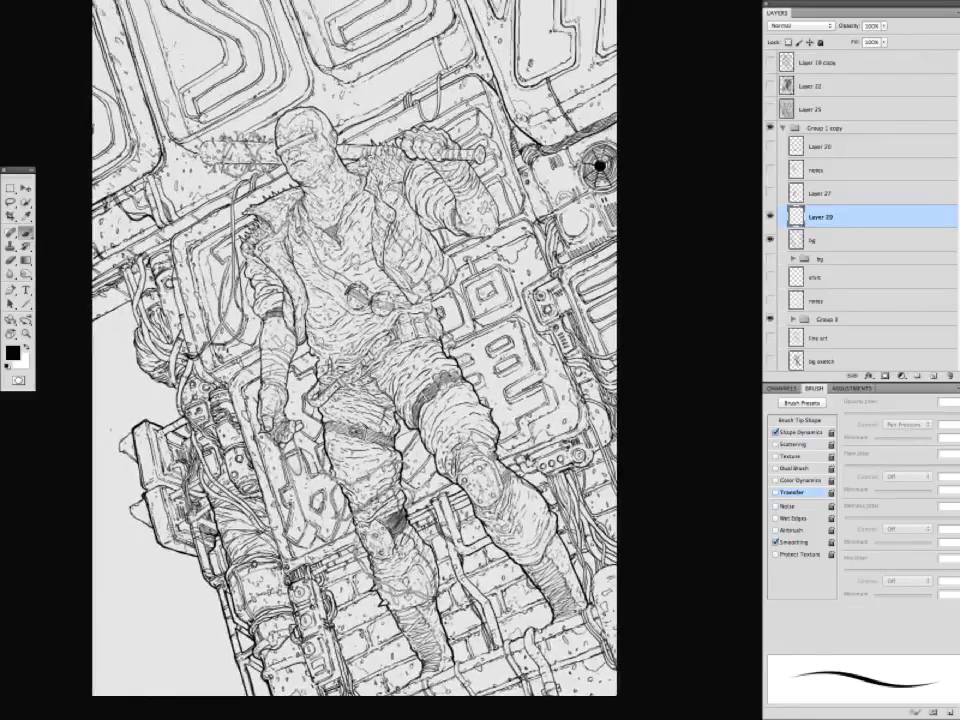
pyautogui.scroll(3, 320, 310)
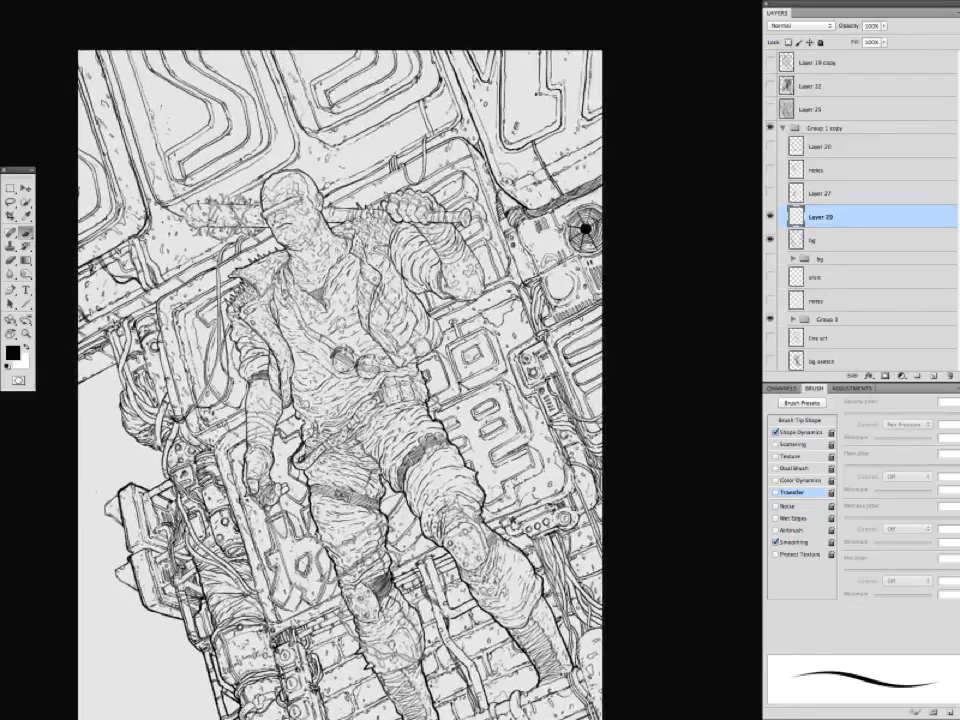
# Thicken the figure's outline around the left-hand hip, belt and waist on Layer 29.
pyautogui.hscroll(-2, 340, 310)
pyautogui.scroll(2, 340, 310)
pyautogui.scroll(-4, 340, 310)
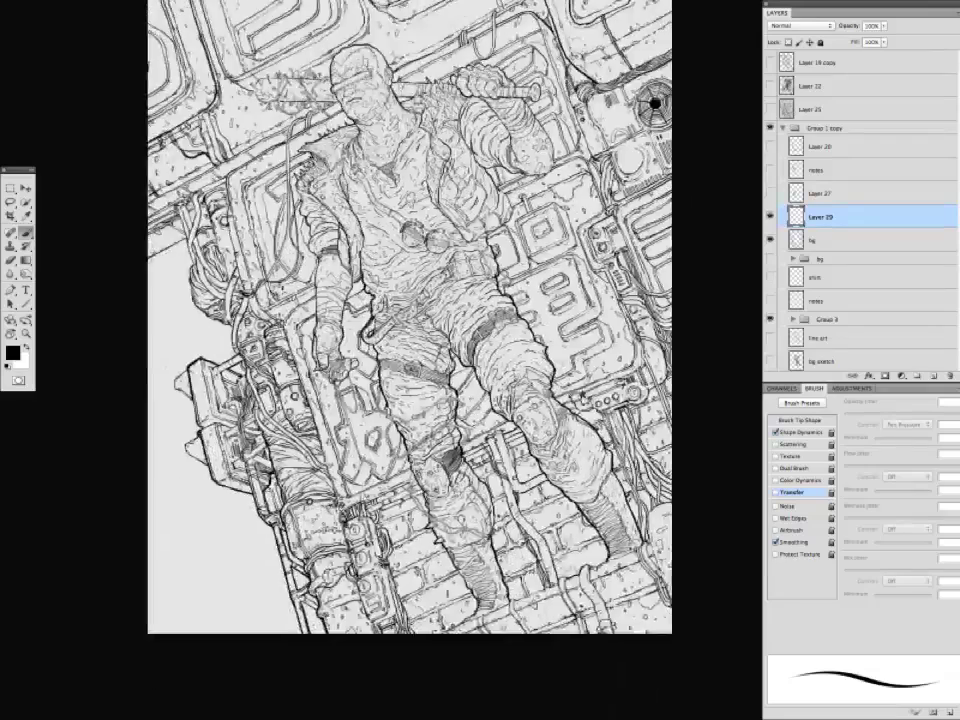
pyautogui.hotkey('ctrl', '-')
pyautogui.hotkey('ctrl', '+')
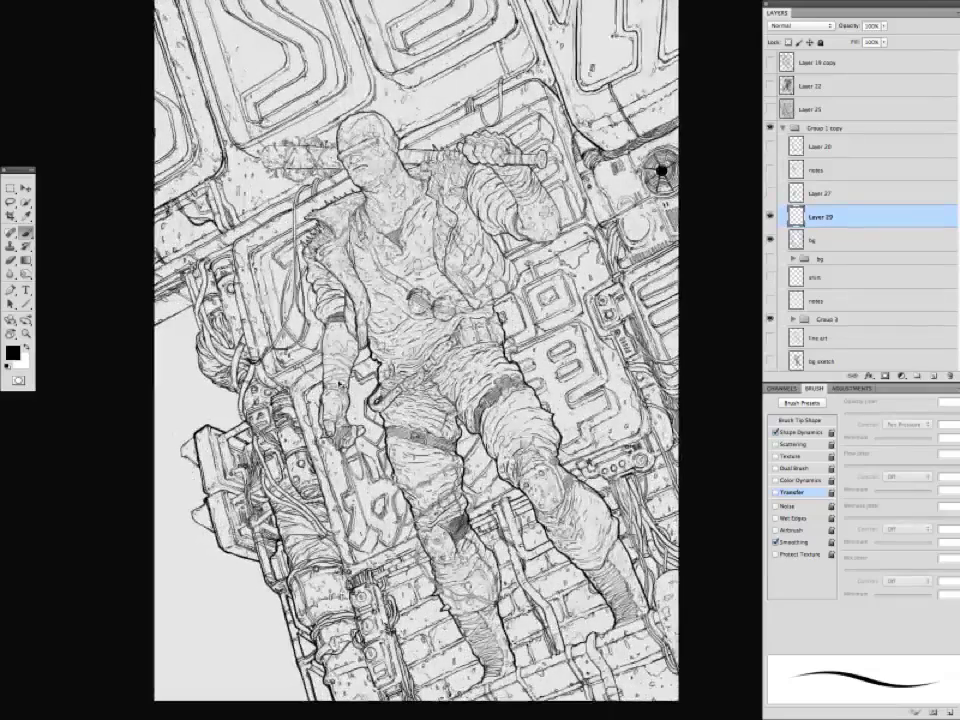
pyautogui.scroll(-2, 416, 350)
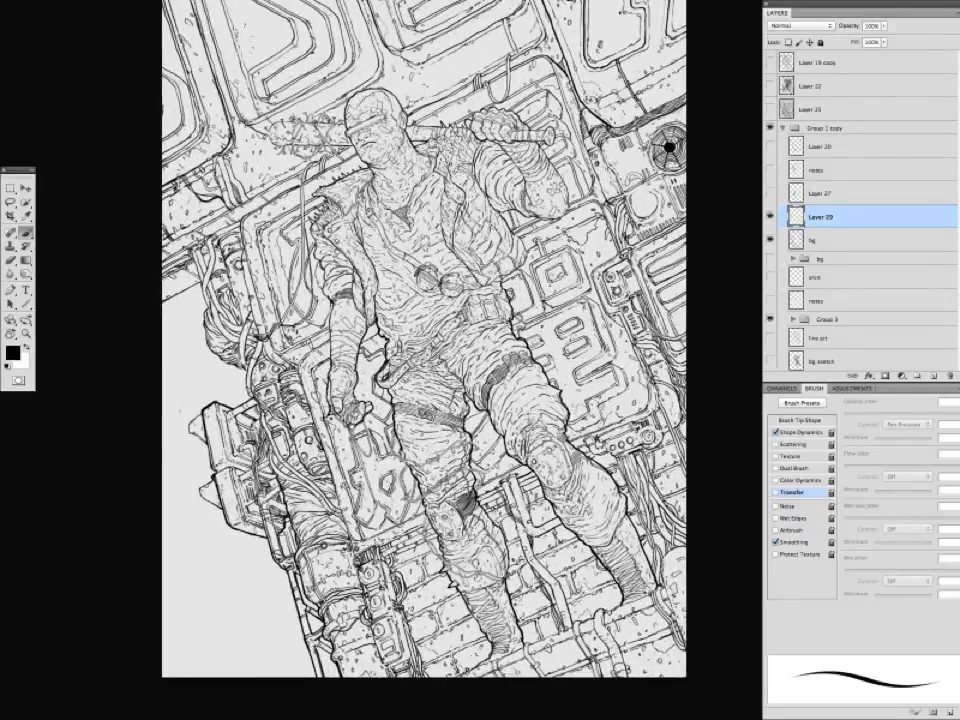
pyautogui.scroll(2, 416, 350)
pyautogui.scroll(2, 416, 350)
pyautogui.hotkey('ctrl', '+')
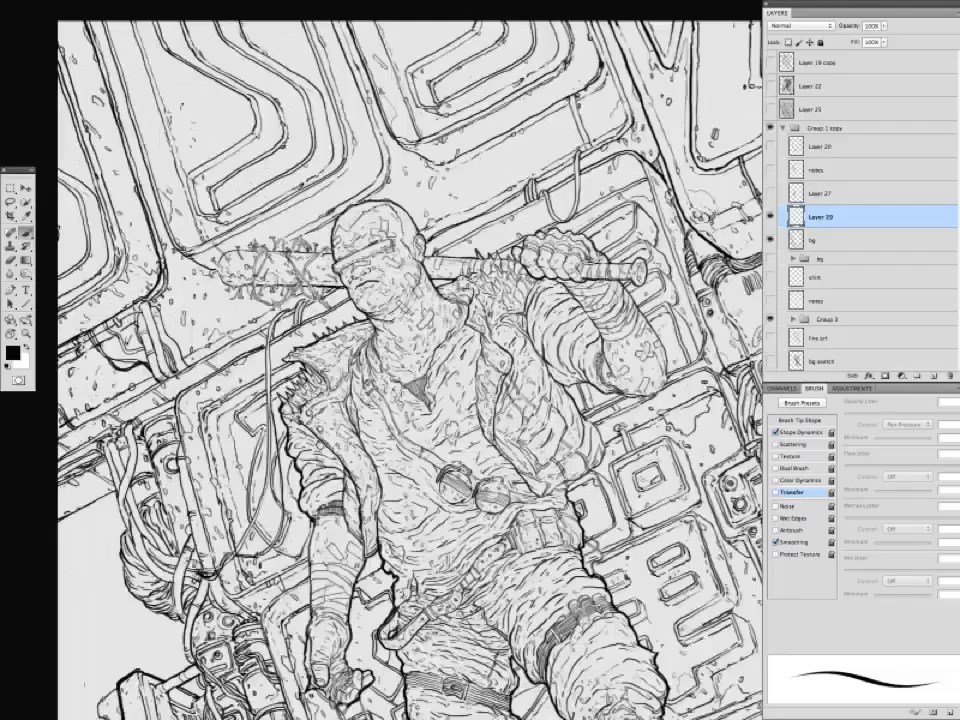
# Thicken the contours of the figure's raised forearm and the handle end of the bat on Layer 29.
pyautogui.moveTo(163, 201); pyautogui.dragTo(179, 215)
pyautogui.moveTo(172, 208)
pyautogui.mouseDown()
pyautogui.moveTo(232, 263)
pyautogui.moveTo(245, 229)
pyautogui.mouseUp()
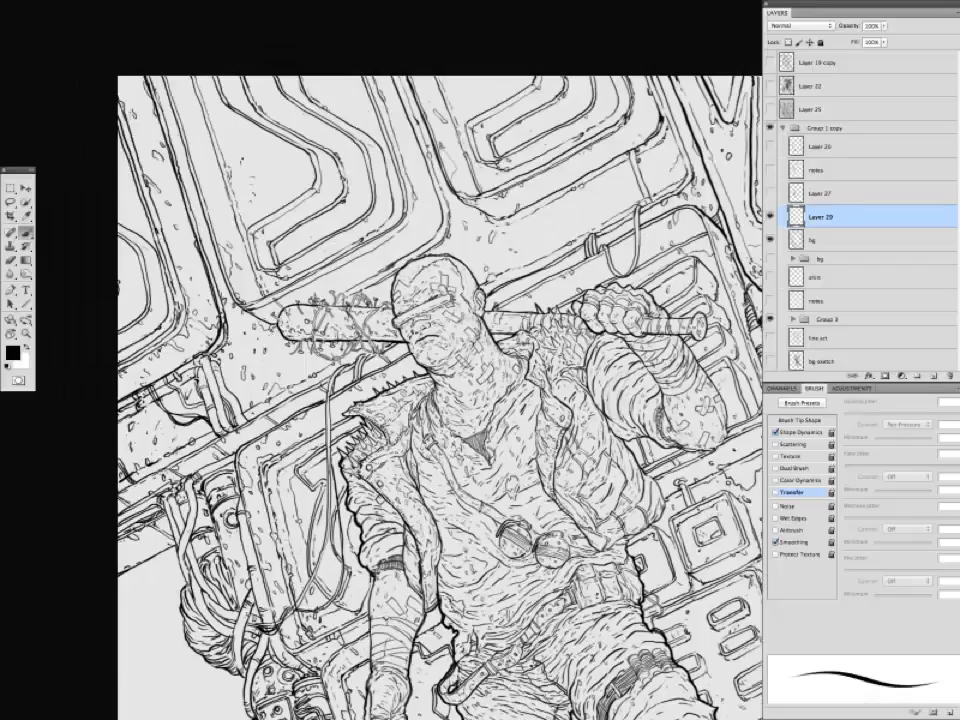
pyautogui.moveTo(257, 345); pyautogui.dragTo(267, 355)
pyautogui.moveTo(600, 380)
pyautogui.mouseDown()
pyautogui.moveTo(480, 297)
pyautogui.moveTo(443, 336)
pyautogui.mouseUp()
pyautogui.moveTo(472, 297); pyautogui.dragTo(516, 380)
pyautogui.moveTo(526, 289)
pyautogui.mouseDown()
pyautogui.moveTo(531, 303)
pyautogui.moveTo(541, 269)
pyautogui.mouseUp()
pyautogui.moveTo(541, 289); pyautogui.dragTo(555, 298)
pyautogui.moveTo(405, 228); pyautogui.dragTo(425, 296)
pyautogui.hotkey('ctrl', '-')
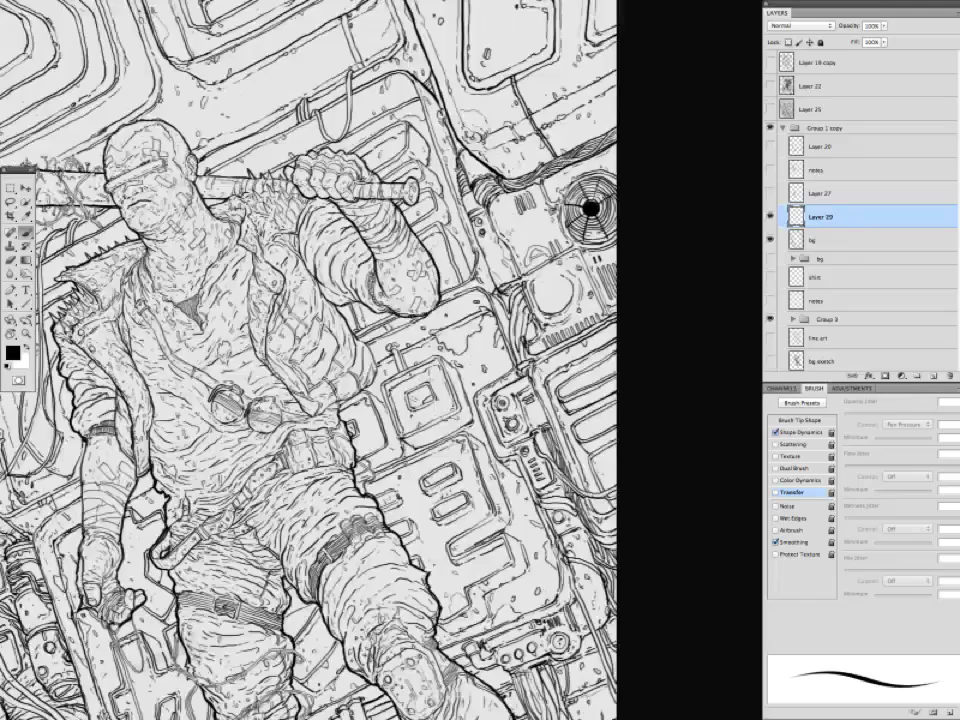
# Examine the complete inked artwork at several magnifications, with the interface shown and hidden.
pyautogui.hotkey('ctrl', '-')
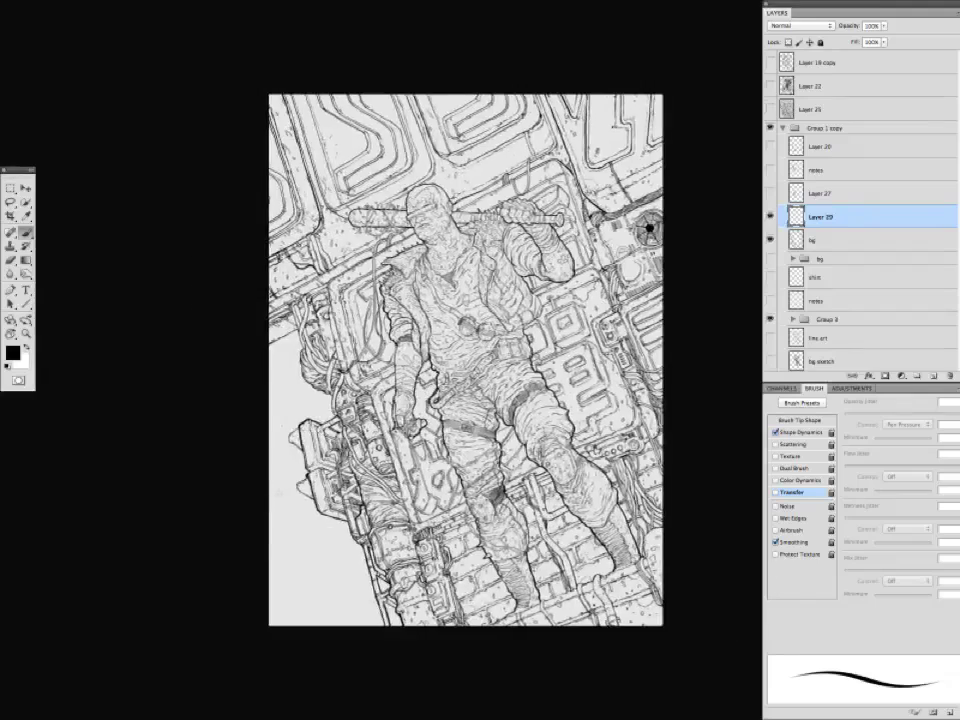
pyautogui.hotkey('ctrl', '-')
pyautogui.hotkey('ctrl', '+')
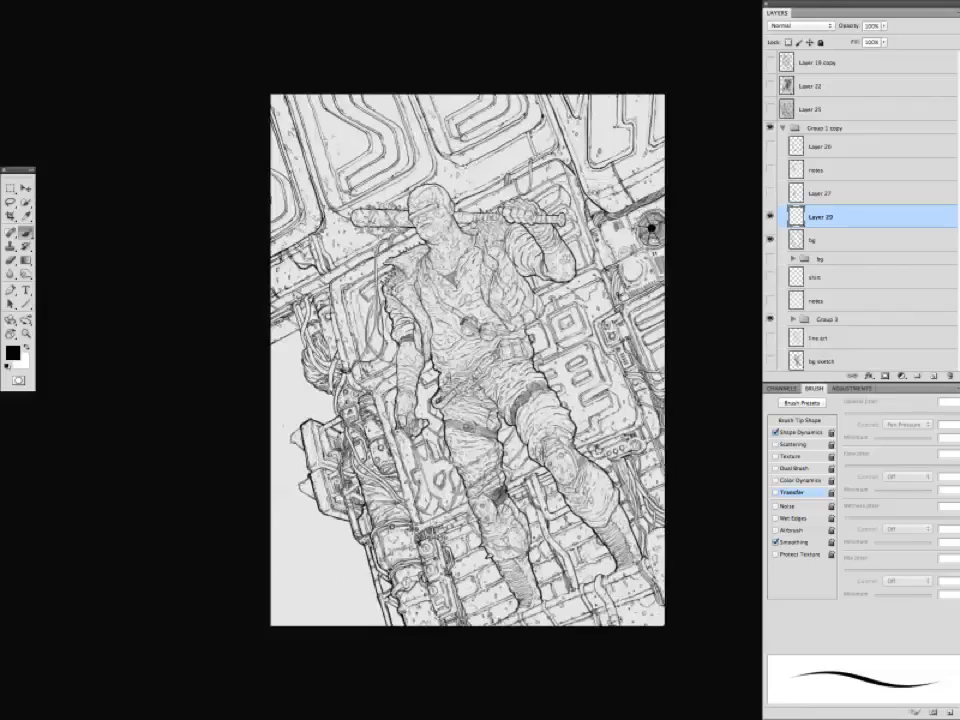
pyautogui.press('Tab')
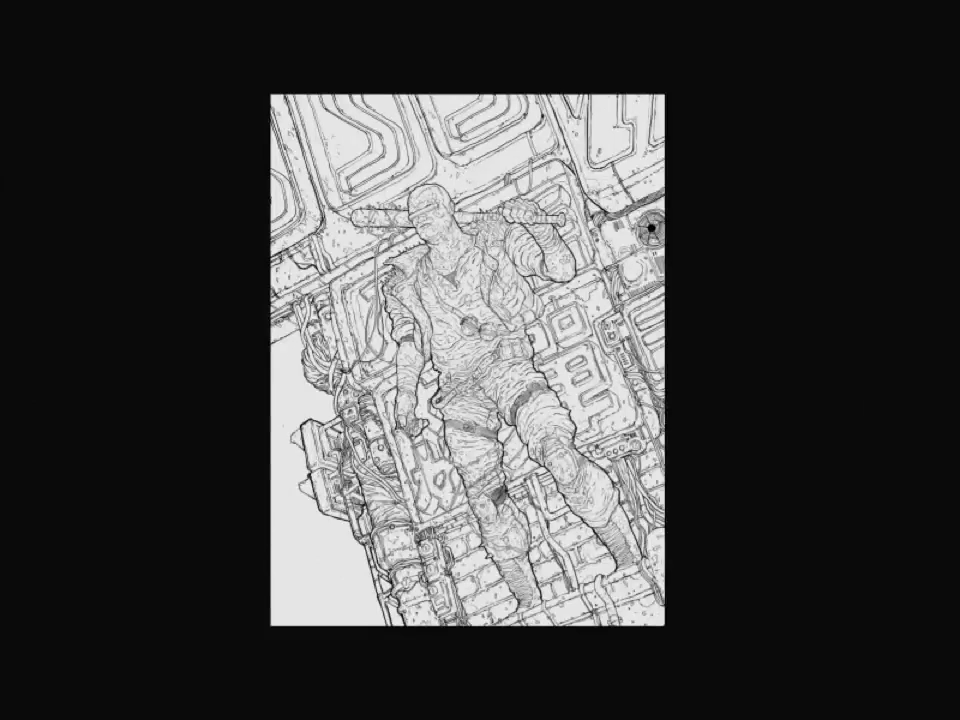
pyautogui.press('Tab')
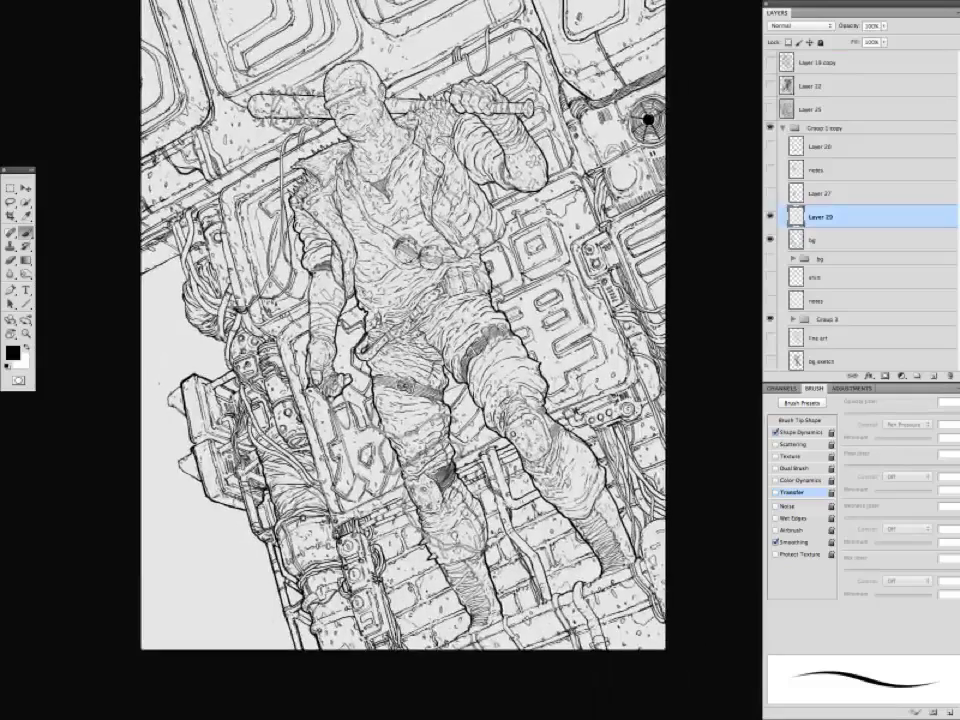
pyautogui.moveTo(403, 325)
pyautogui.mouseDown()
pyautogui.moveTo(391, 305)
pyautogui.moveTo(392, 319)
pyautogui.mouseUp()
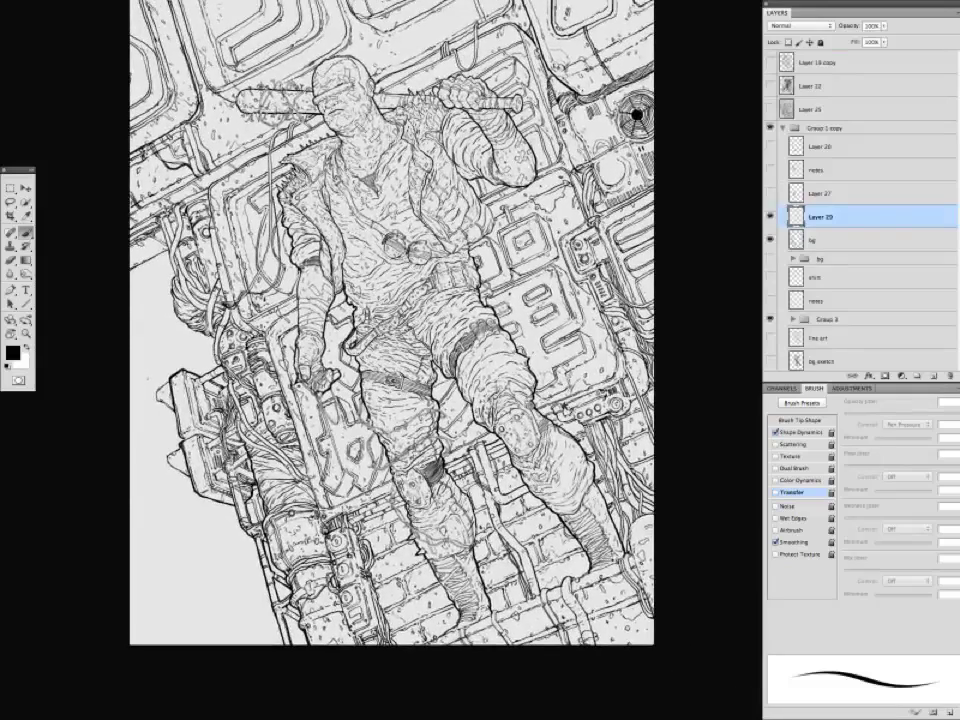
pyautogui.moveTo(505, 100); pyautogui.dragTo(436, 195)
pyautogui.hotkey('ctrl', '-')
pyautogui.hotkey('ctrl', '+')
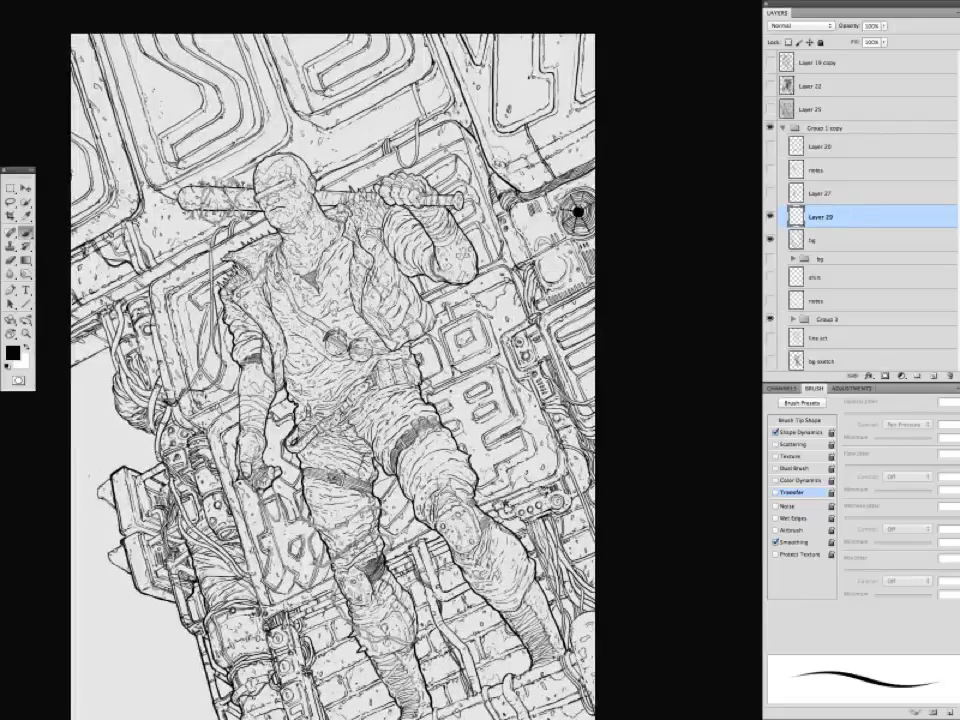
pyautogui.moveTo(430, 300); pyautogui.dragTo(441, 258)
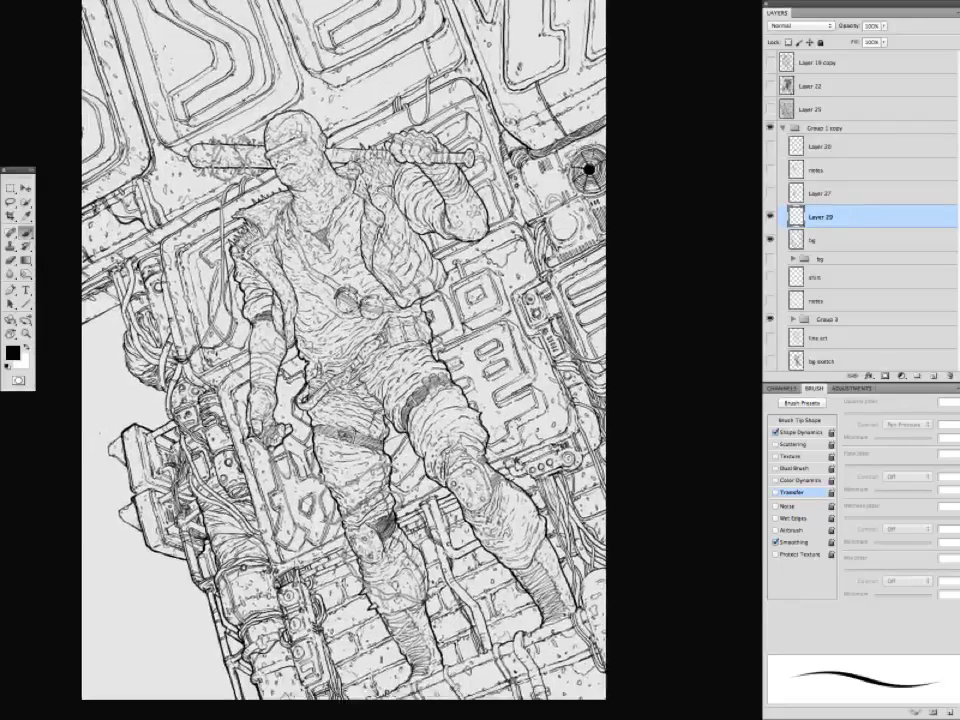
pyautogui.hotkey('ctrl', '-')
pyautogui.hotkey('ctrl', '+')
pyautogui.moveTo(360, 300); pyautogui.dragTo(569, 247)
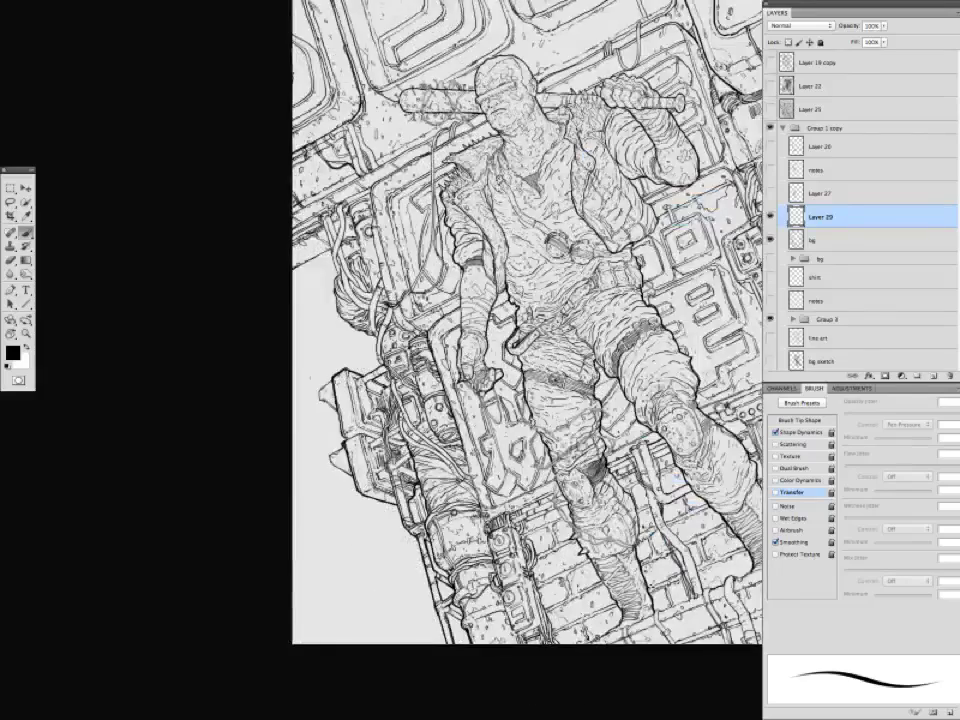
pyautogui.hotkey('ctrl', '-')
pyautogui.moveTo(430, 300); pyautogui.dragTo(447, 418)
pyautogui.hotkey('ctrl', '+')
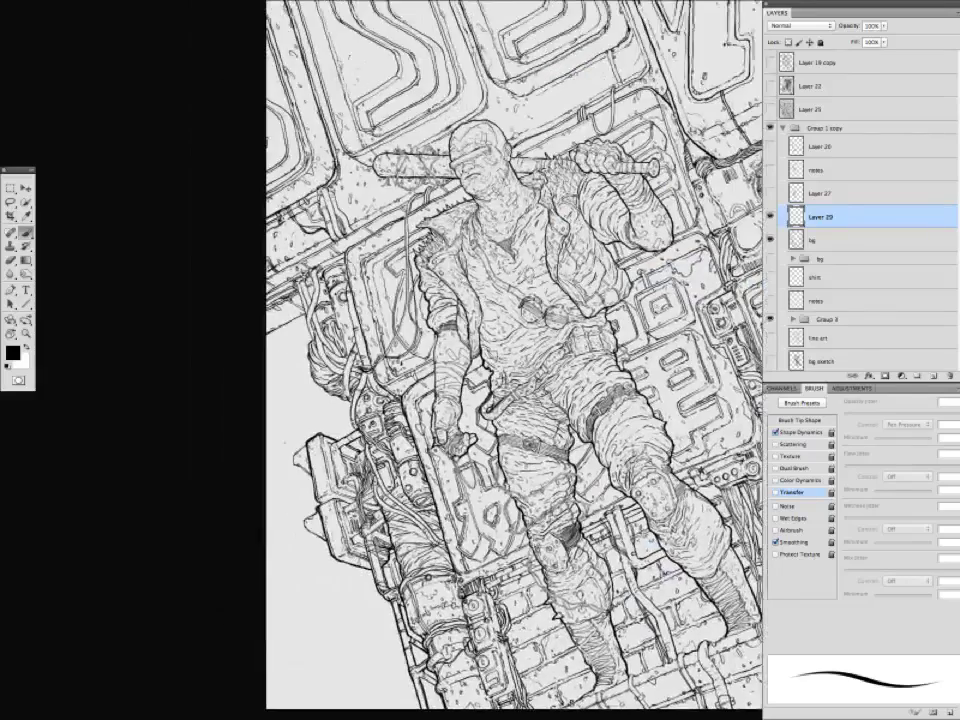
pyautogui.moveTo(500, 350); pyautogui.dragTo(360, 270)
pyautogui.hotkey('ctrl', '+')
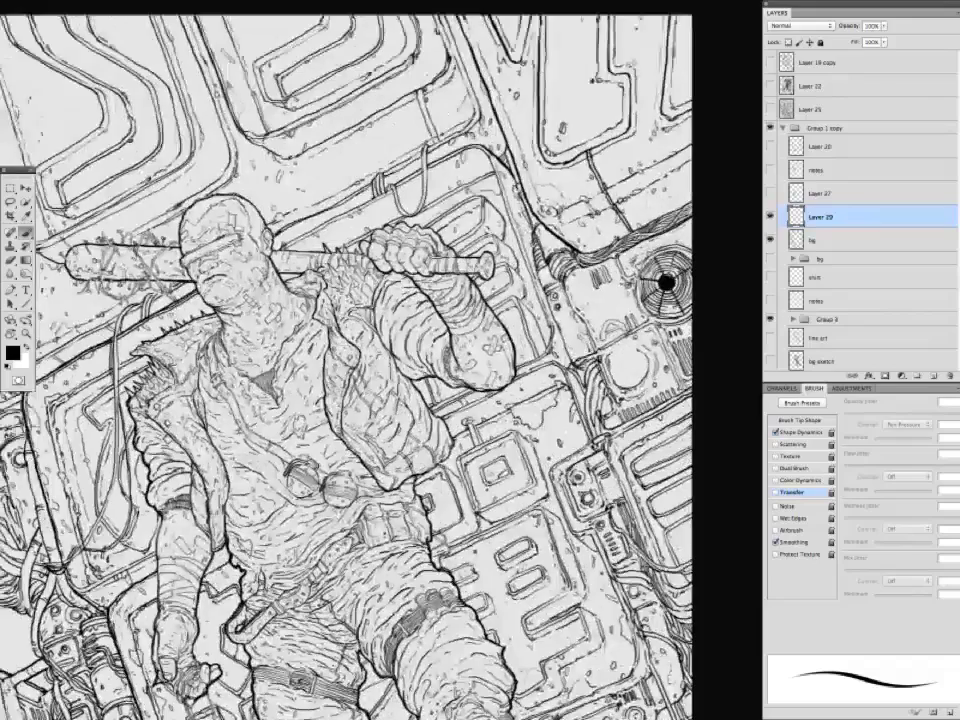
pyautogui.hotkey('ctrl', '-')
pyautogui.hotkey('ctrl', '-')
pyautogui.hotkey('ctrl', '+')
pyautogui.hotkey('ctrl', '-')
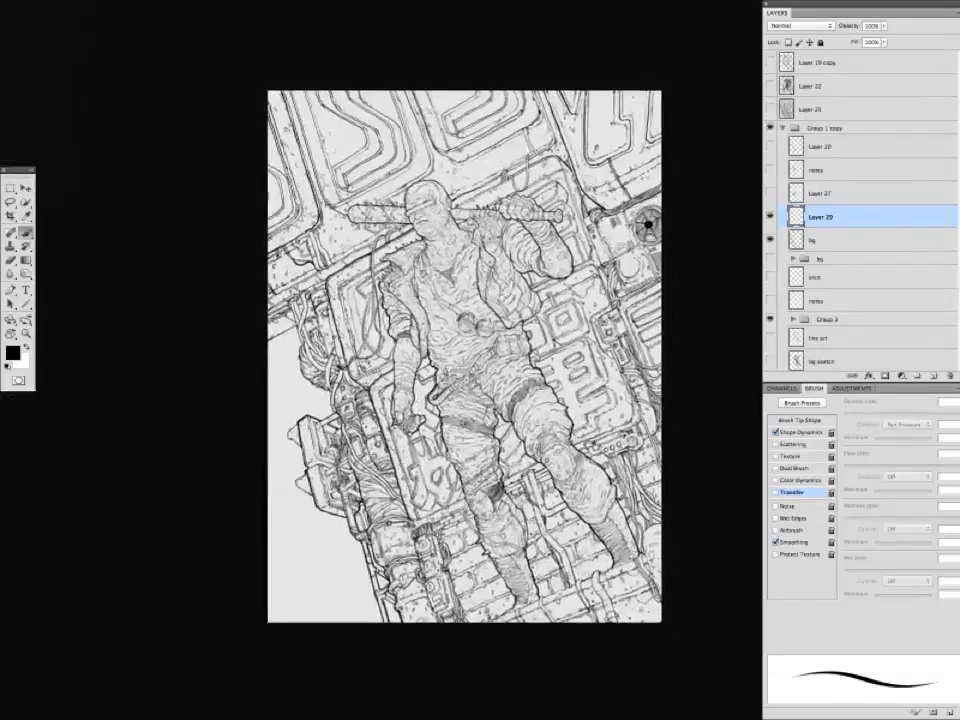
pyautogui.hotkey('ctrl', '+')
pyautogui.hotkey('ctrl', '-')
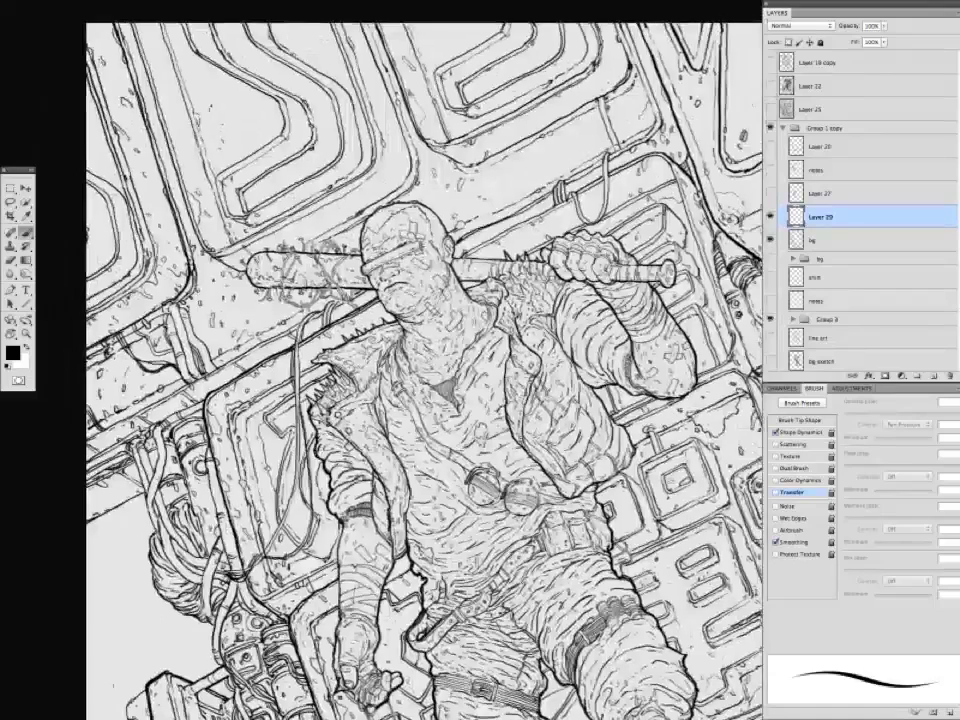
pyautogui.hotkey('ctrl', '-')
pyautogui.hotkey('ctrl', '-')
pyautogui.hotkey('ctrl', '-')
pyautogui.hotkey('ctrl', '+')
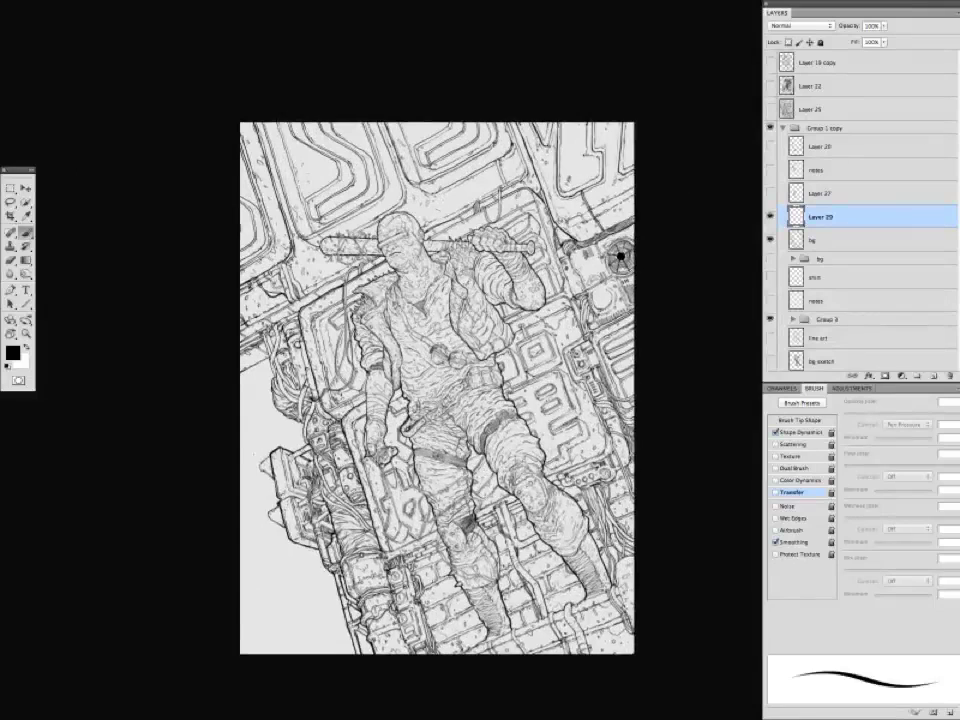
pyautogui.press('Tab')
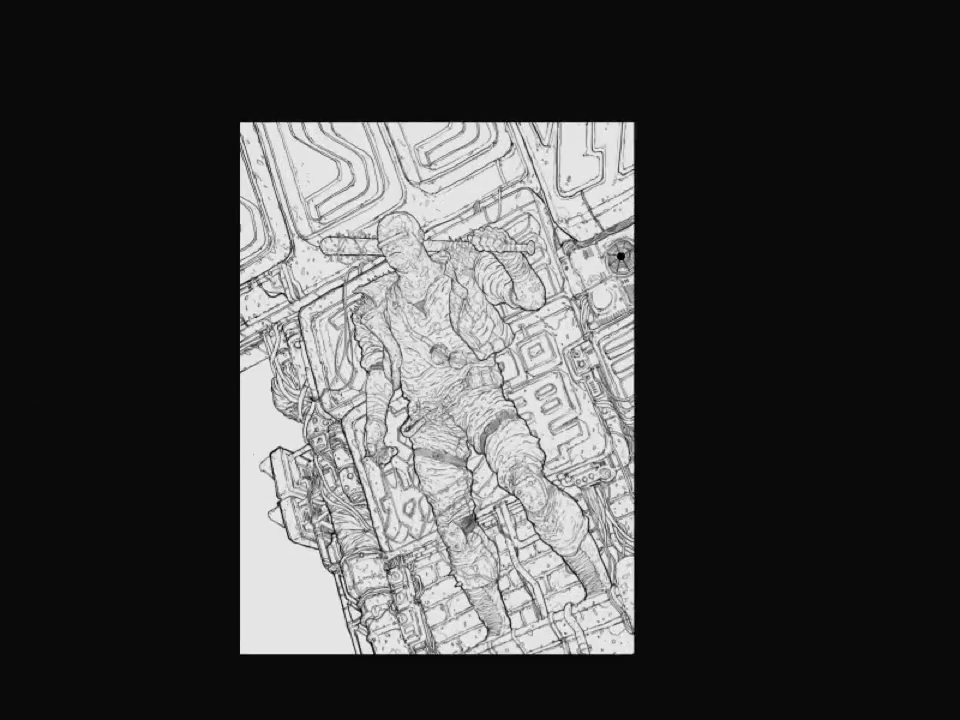
pyautogui.press('Tab')
pyautogui.moveTo(437, 388); pyautogui.dragTo(380, 327)
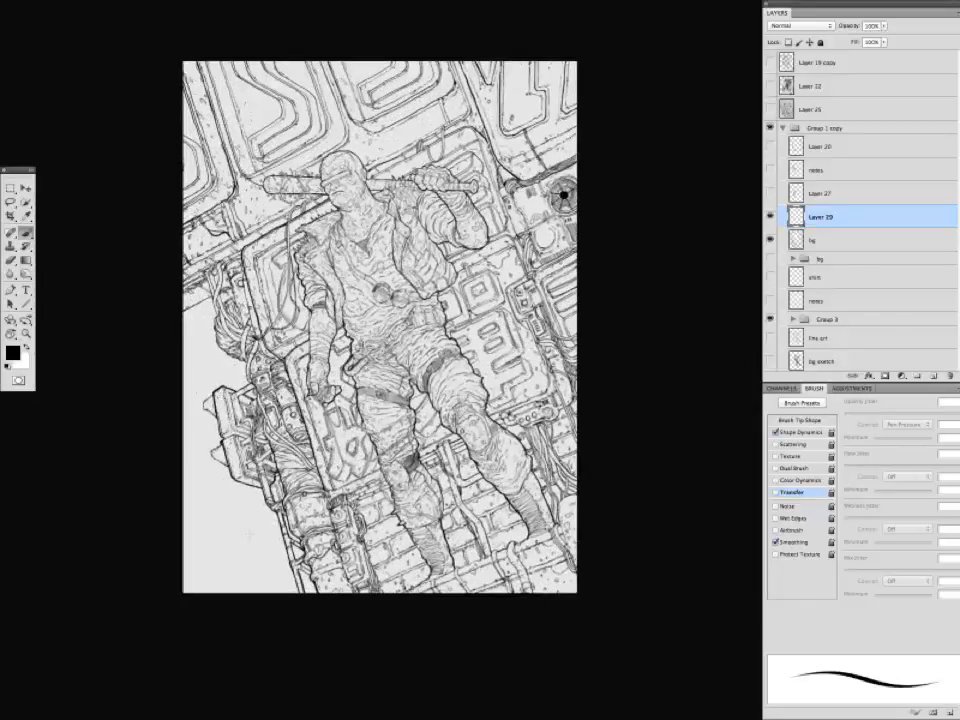
# Fade the line art by lowering layer opacities, with Group 3 at 71%.
pyautogui.hotkey('alt', '[')
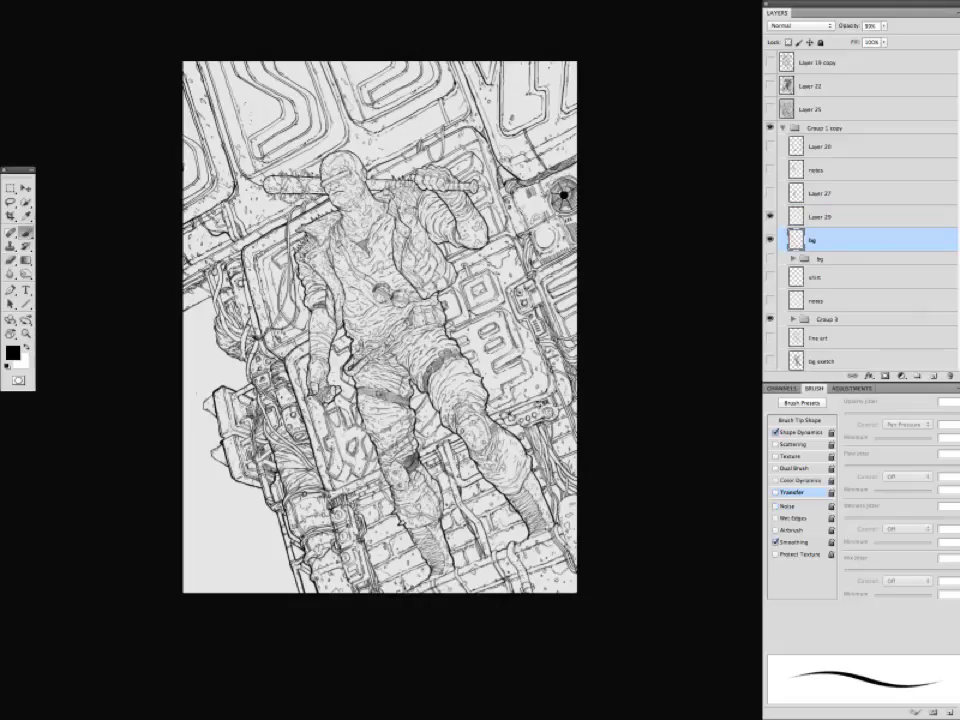
pyautogui.moveTo(380, 327)
pyautogui.mouseDown()
pyautogui.moveTo(381, 338)
pyautogui.moveTo(361, 328)
pyautogui.mouseUp()
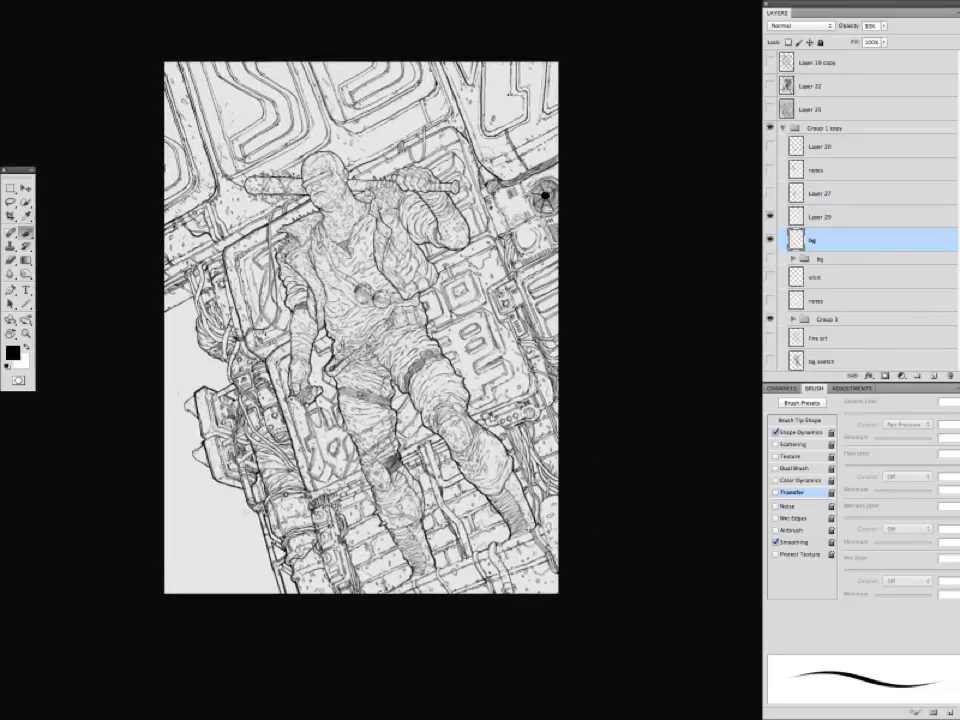
pyautogui.hotkey('ctrl', '-')
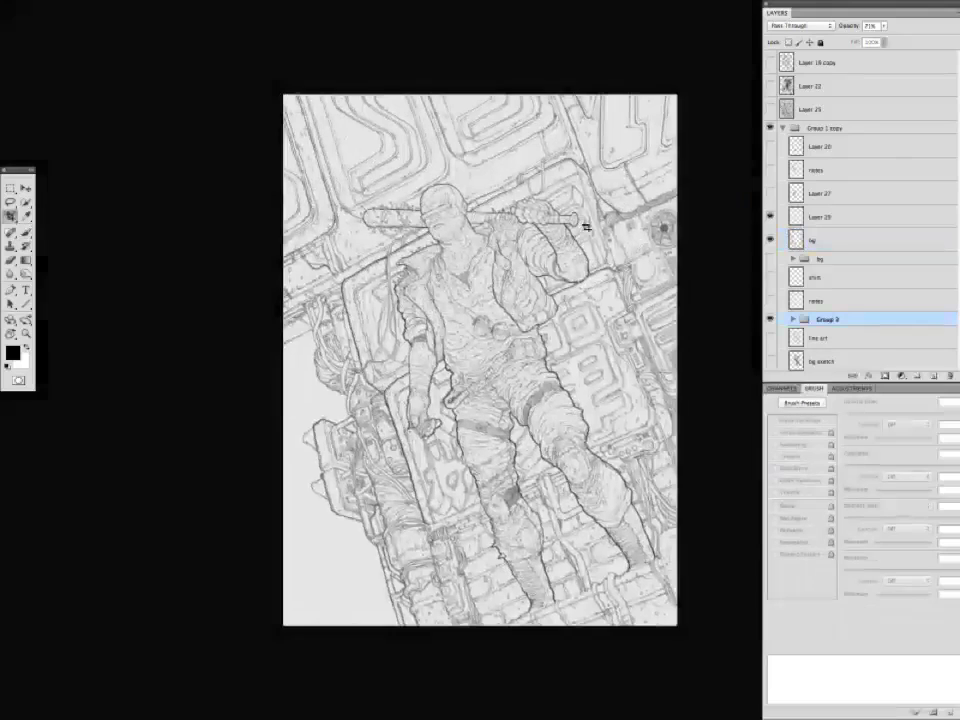
pyautogui.press('v')
pyautogui.moveTo(597, 228)
pyautogui.mouseDown()
pyautogui.moveTo(580, 225)
pyautogui.moveTo(588, 223)
pyautogui.mouseUp()
pyautogui.hotkey('ctrl', 'Tab')
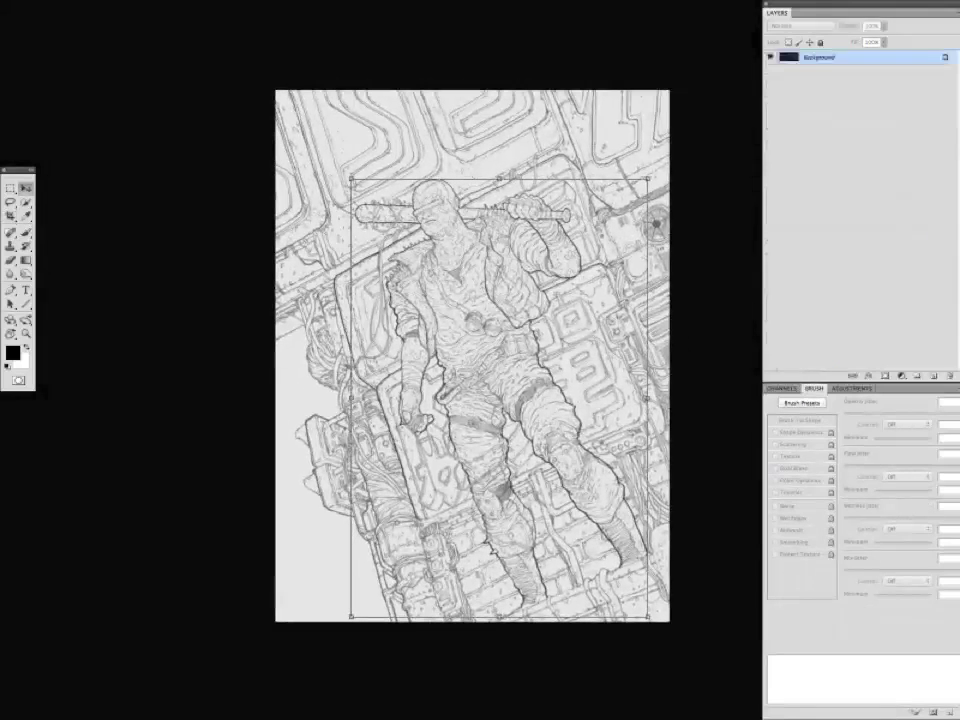
pyautogui.hotkey('ctrl', 'Tab')
pyautogui.press('Tab')
pyautogui.moveTo(864, 6); pyautogui.dragTo(850, 5)
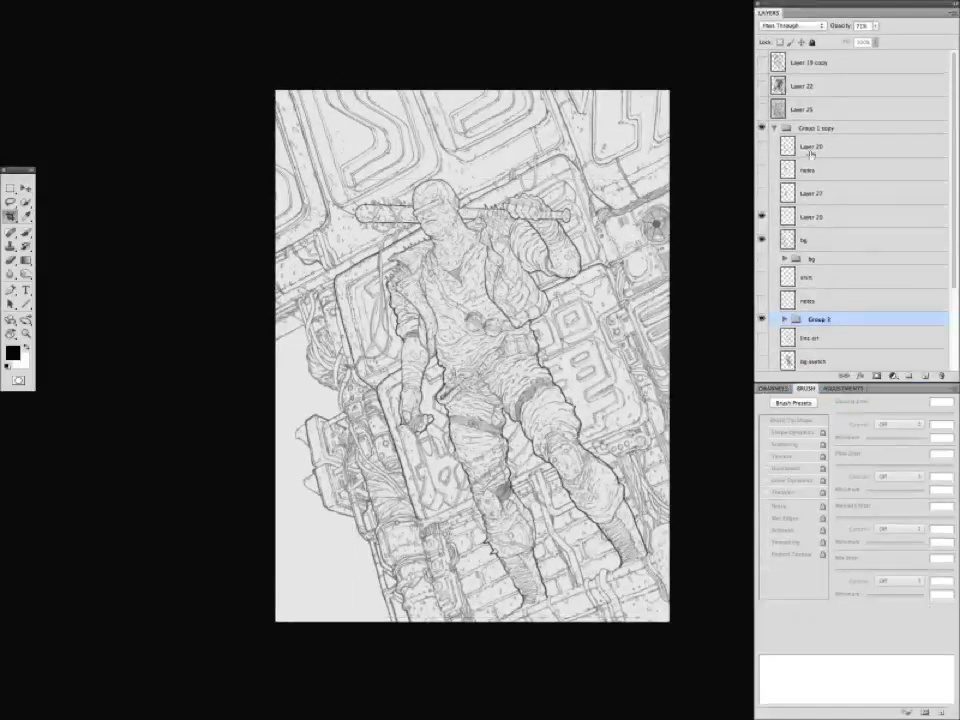
# Delete Layer 19 copy, Layer 22 and Layer 25, plus Layer 20, notes and Layer 27 inside Group 1 copy.
pyautogui.click(812, 62)
pyautogui.keyDown('shift'); pyautogui.click(812, 109); pyautogui.keyUp('shift')
pyautogui.press('Delete')
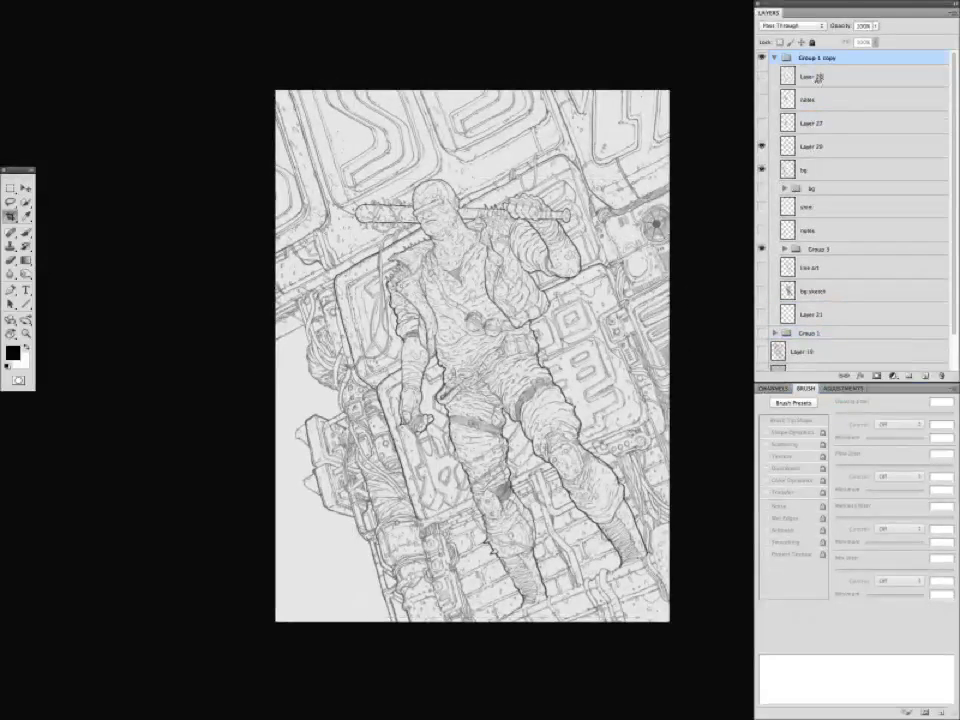
pyautogui.click(818, 78)
pyautogui.keyDown('shift'); pyautogui.click(832, 124); pyautogui.keyUp('shift')
pyautogui.press('Delete')
# Delete the bg subgroup, shirt, remaining notes layer, line art, bg sketch, Layer 21, Group 1 and Layer 19.
pyautogui.click(800, 120)
pyautogui.keyDown('shift'); pyautogui.click(810, 163); pyautogui.keyUp('shift')
pyautogui.press('Delete')
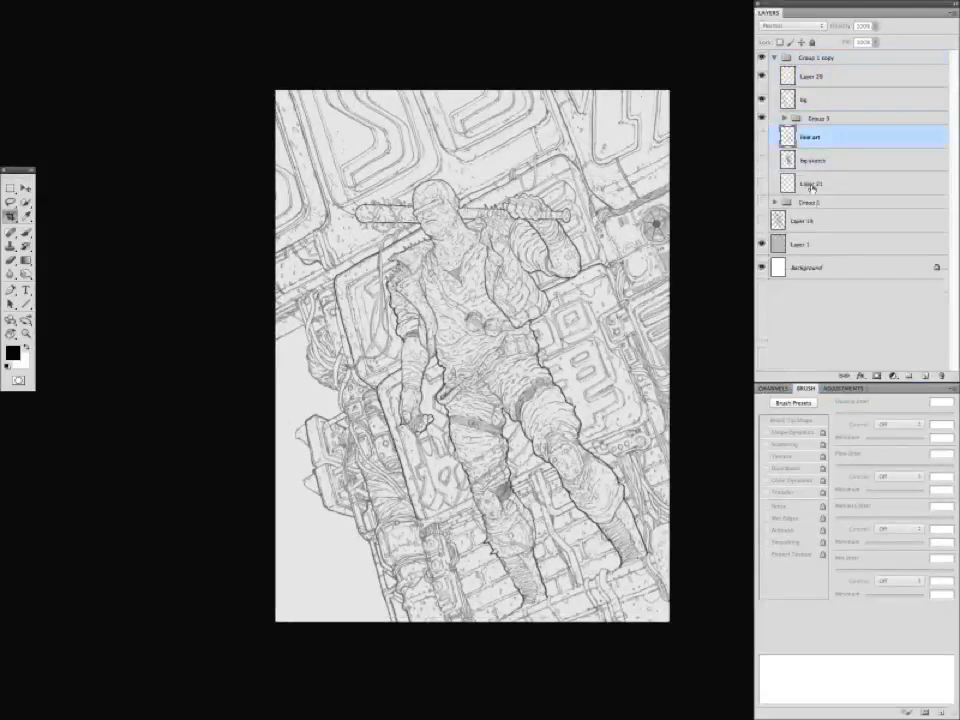
pyautogui.keyDown('shift'); pyautogui.click(812, 202); pyautogui.keyUp('shift')
pyautogui.press('Delete')
pyautogui.click(811, 138)
pyautogui.press('Delete')
# Adjust the bg layer's opacity and compare the artwork with Layer 29 shown and hidden.
pyautogui.click(812, 100)
pyautogui.moveTo(838, 27)
pyautogui.mouseDown()
pyautogui.moveTo(860, 28)
pyautogui.moveTo(832, 28)
pyautogui.mouseUp()
pyautogui.click(762, 77)
pyautogui.click(762, 77)
pyautogui.click(762, 77)
pyautogui.click(762, 77)
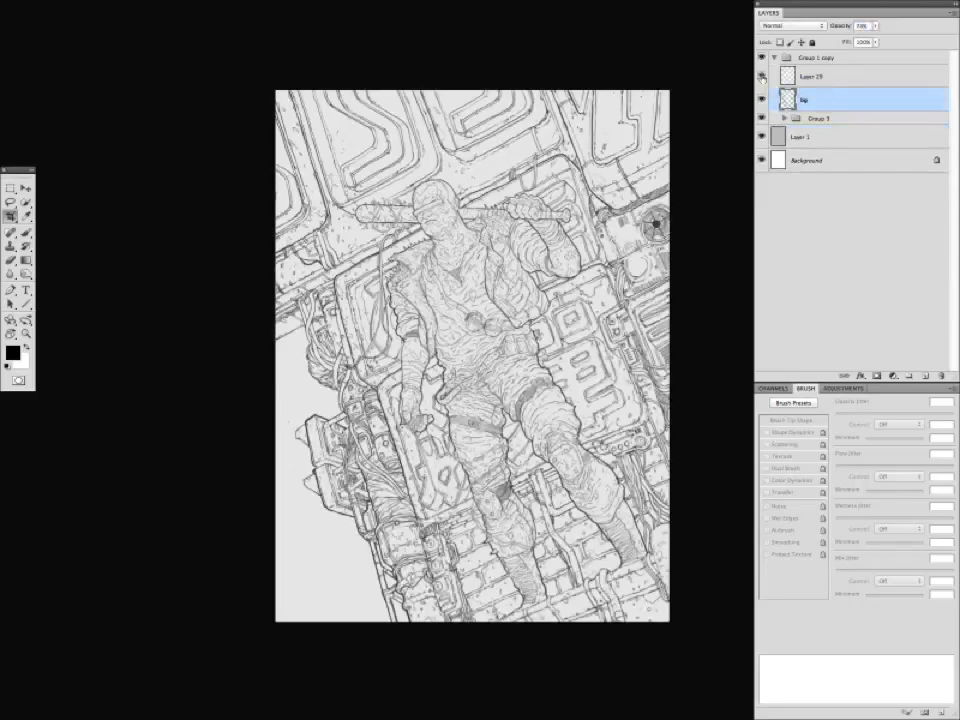
# With the bg layer hidden, lasso the stray background lines around the figure on Layer 29 and copy them to a new layer.
pyautogui.click(762, 99)
pyautogui.click(812, 77)
pyautogui.press('l')
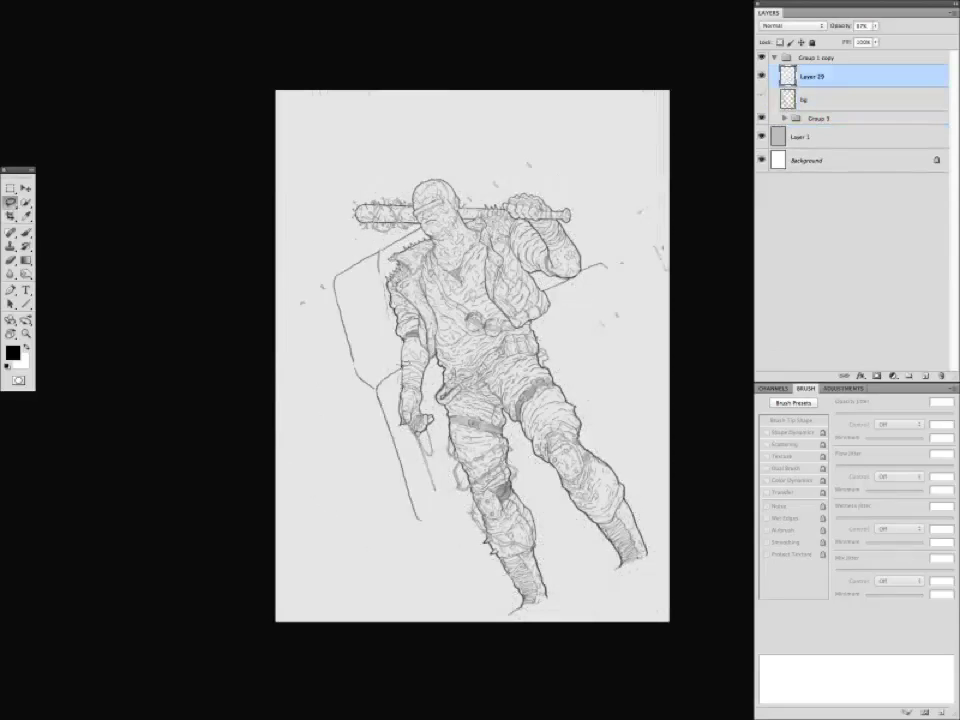
pyautogui.moveTo(414, 228)
pyautogui.mouseDown()
pyautogui.moveTo(330, 250)
pyautogui.moveTo(285, 290)
pyautogui.moveTo(400, 520)
pyautogui.moveTo(432, 540)
pyautogui.mouseUp()
pyautogui.moveTo(578, 275)
pyautogui.mouseDown()
pyautogui.moveTo(628, 195)
pyautogui.moveTo(576, 311)
pyautogui.moveTo(550, 295)
pyautogui.mouseUp()
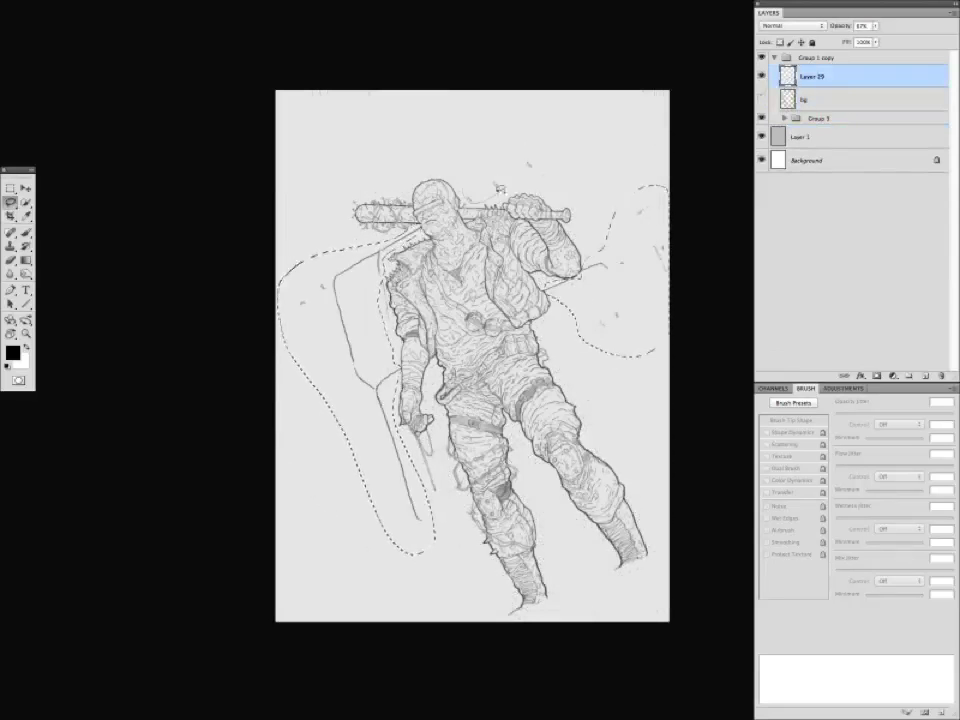
pyautogui.moveTo(497, 190); pyautogui.dragTo(476, 200)
pyautogui.hotkey('ctrl', 'j')
pyautogui.press('v')
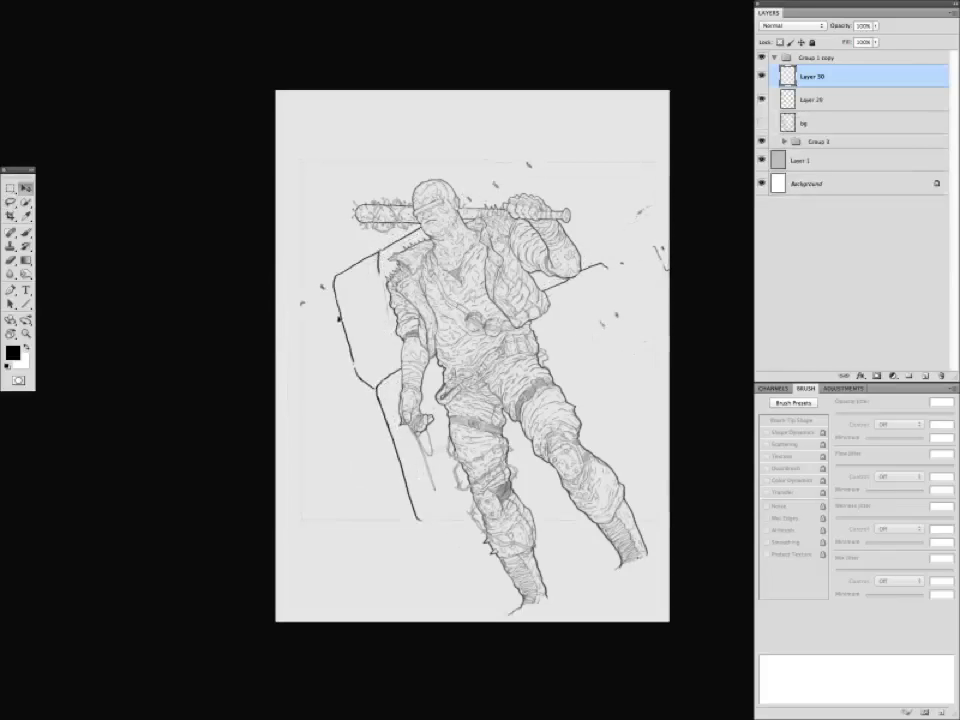
# Lasso the same background lines on Layer 29 and remove them so it holds only the figure's outlines.
pyautogui.click(787, 99)
pyautogui.press('l')
pyautogui.moveTo(413, 228)
pyautogui.mouseDown()
pyautogui.moveTo(396, 435)
pyautogui.moveTo(376, 243)
pyautogui.moveTo(411, 229)
pyautogui.mouseUp()
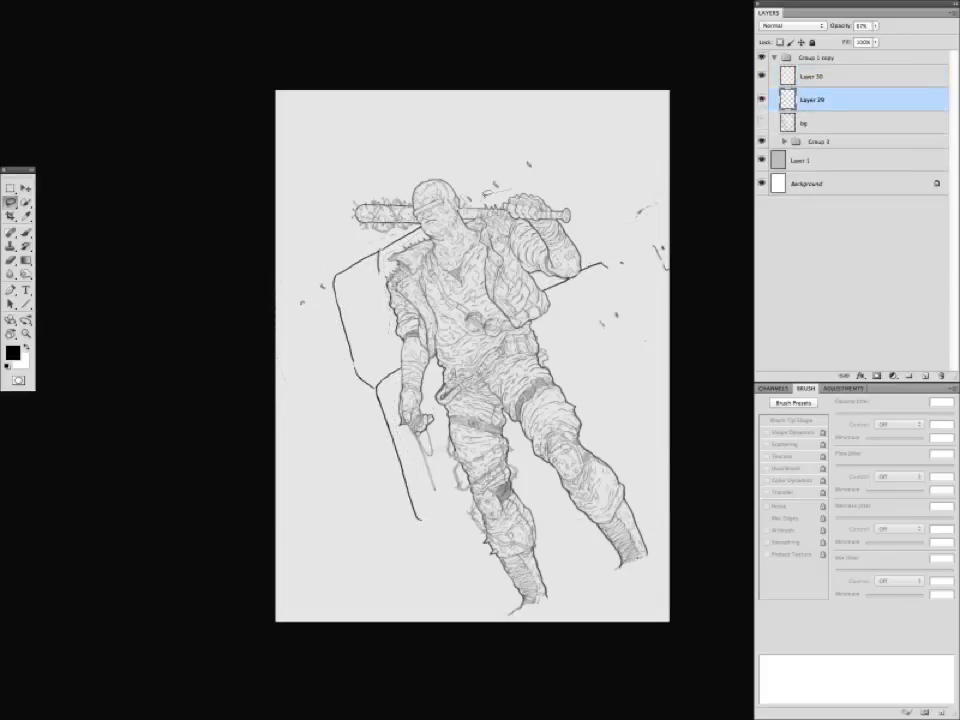
pyautogui.moveTo(479, 203)
pyautogui.mouseDown()
pyautogui.moveTo(581, 273)
pyautogui.moveTo(545, 286)
pyautogui.moveTo(440, 215)
pyautogui.mouseUp()
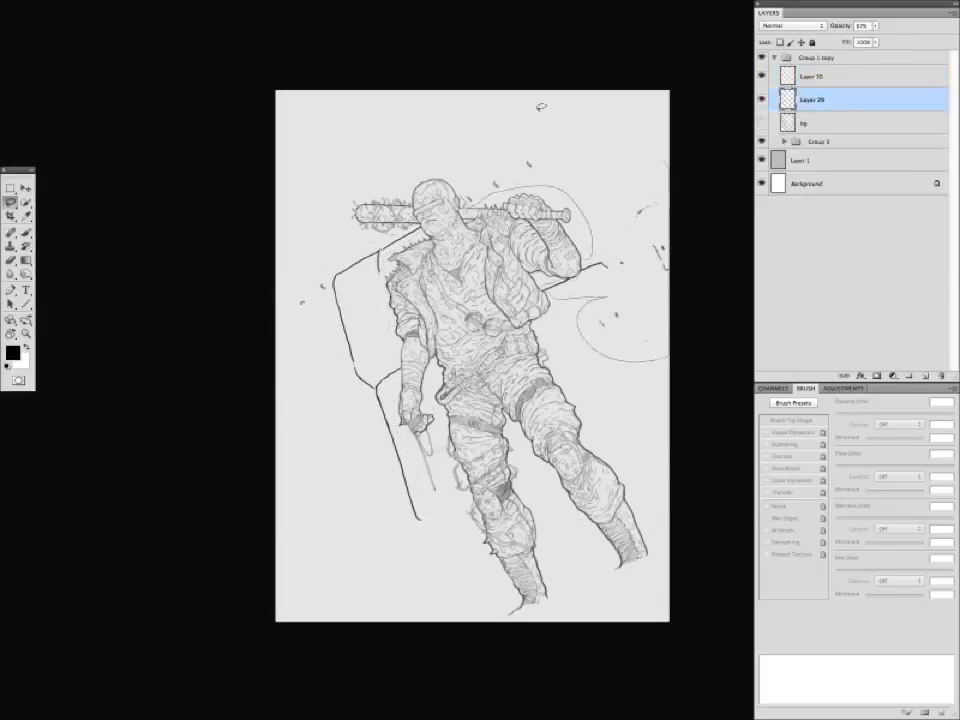
# Hide Layer 30, move Layer 29 into Group 3 and show the bg layer.
pyautogui.click(762, 76)
pyautogui.moveTo(776, 112); pyautogui.dragTo(786, 141)
pyautogui.click(762, 99)
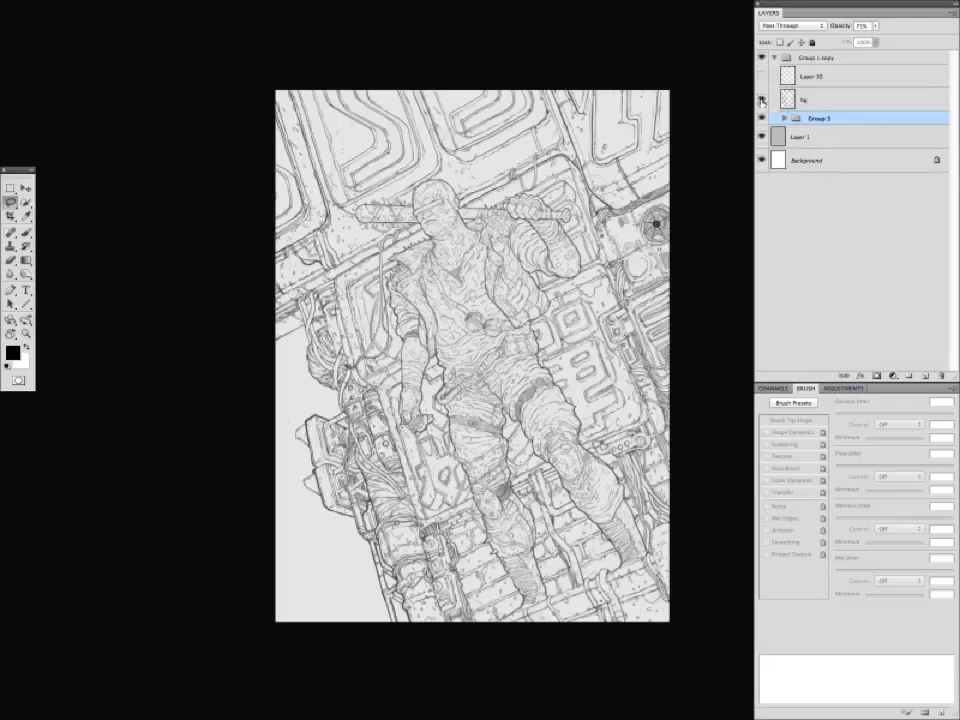
# Show Layer 30, set the bg layer to 100% opacity and merge the two layers.
pyautogui.click(762, 77)
pyautogui.click(778, 82)
pyautogui.click(808, 99)
pyautogui.press('0')
pyautogui.keyDown('shift'); pyautogui.click(812, 77); pyautogui.keyUp('shift')
pyautogui.hotkey('ctrl', 'e')
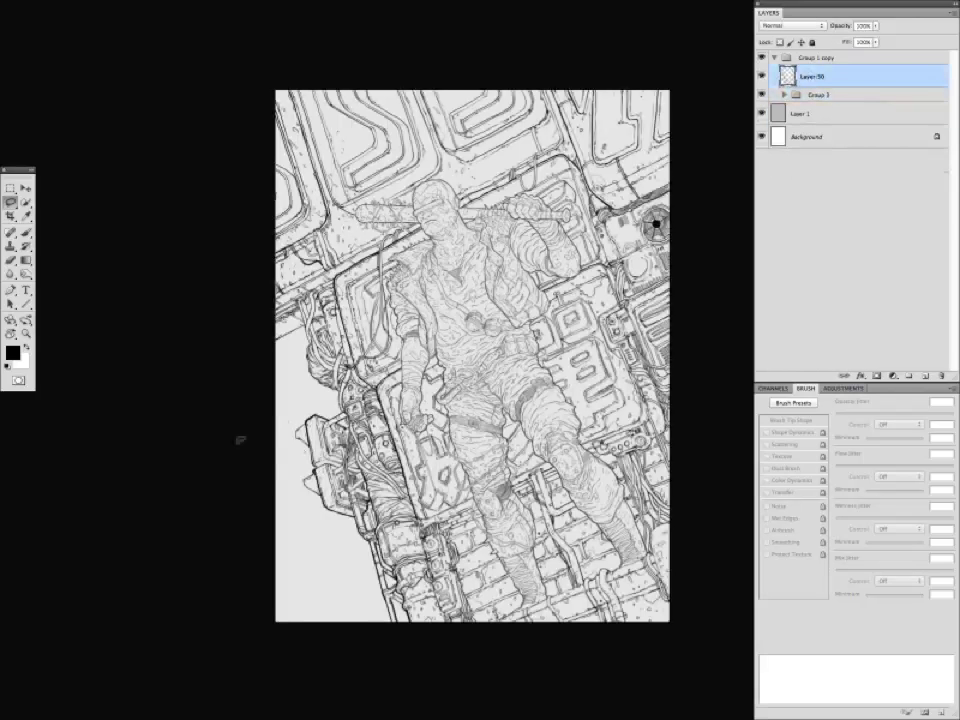
# Rename the merged background layer as bg and set its opacity to 80%.
pyautogui.moveTo(265, 378); pyautogui.dragTo(245, 385)
pyautogui.doubleClick(808, 76)
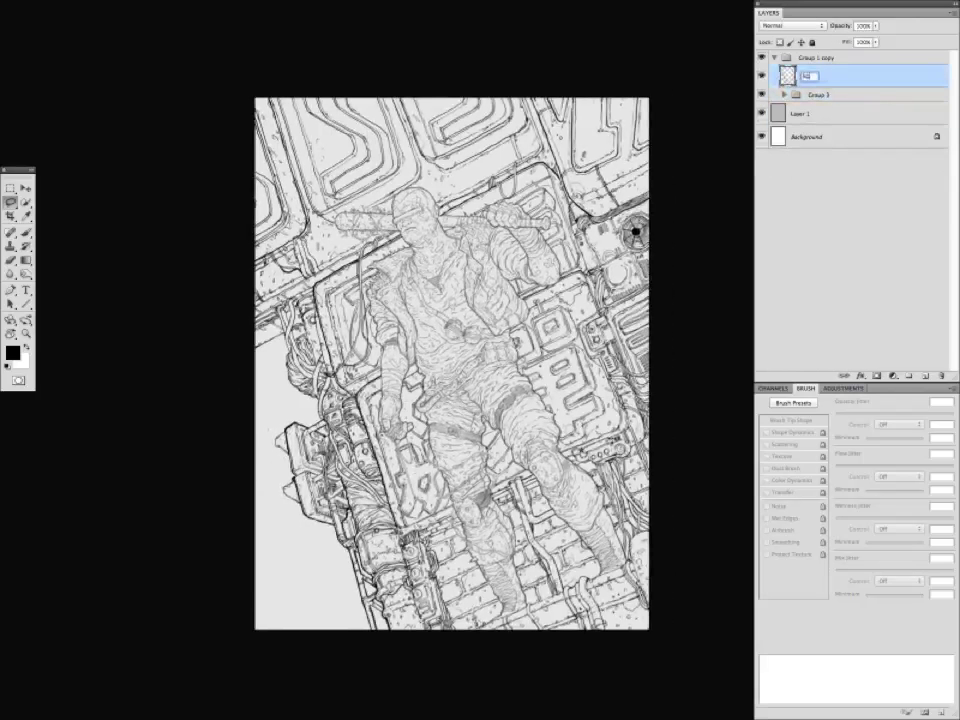
pyautogui.write('bg')
pyautogui.press('Return')
pyautogui.press('8')
# Hide the bg layer, expand Group 3 and select Group 2's mask to check the isolated figure line art.
pyautogui.click(784, 94)
pyautogui.click(762, 77)
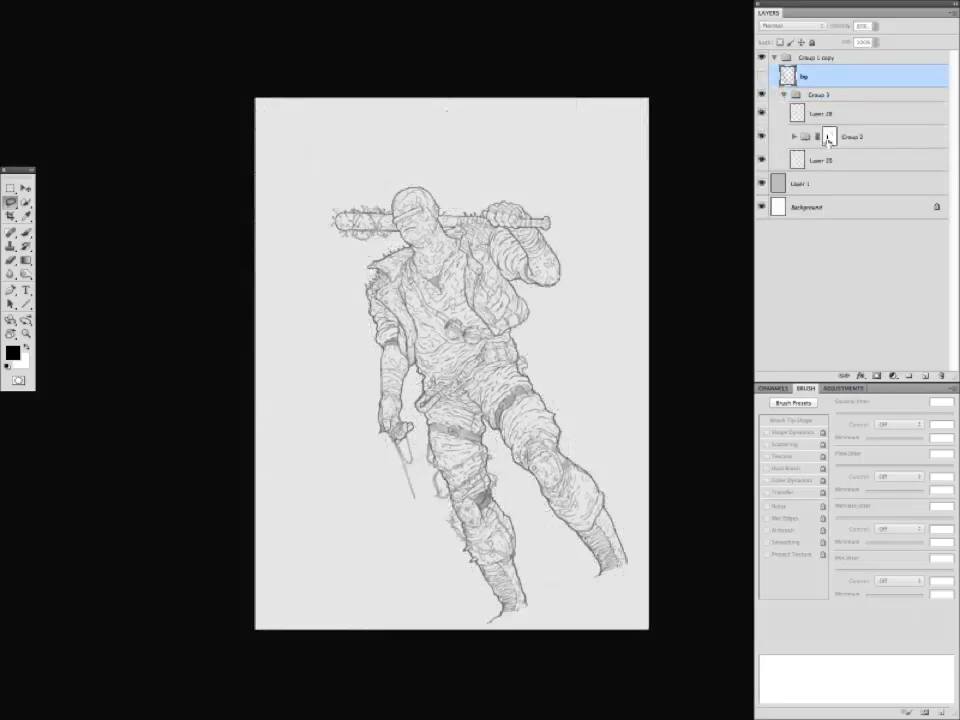
pyautogui.click(829, 137)
pyautogui.press('b')
pyautogui.hotkey('ctrl', '+')
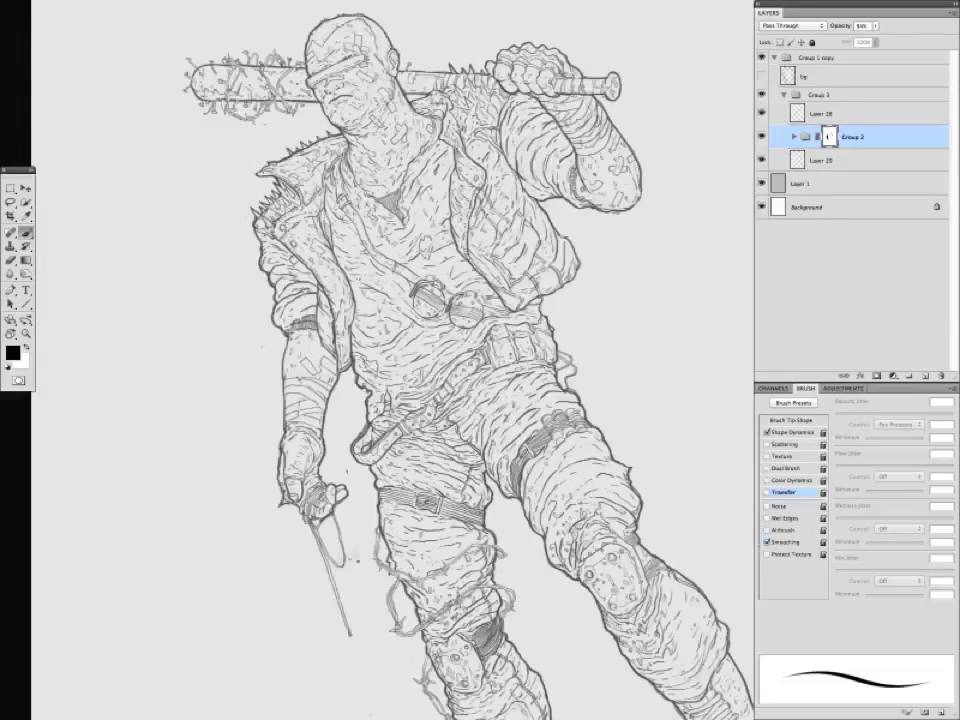
pyautogui.hotkey('ctrl', '-')
pyautogui.hotkey('ctrl', '-')
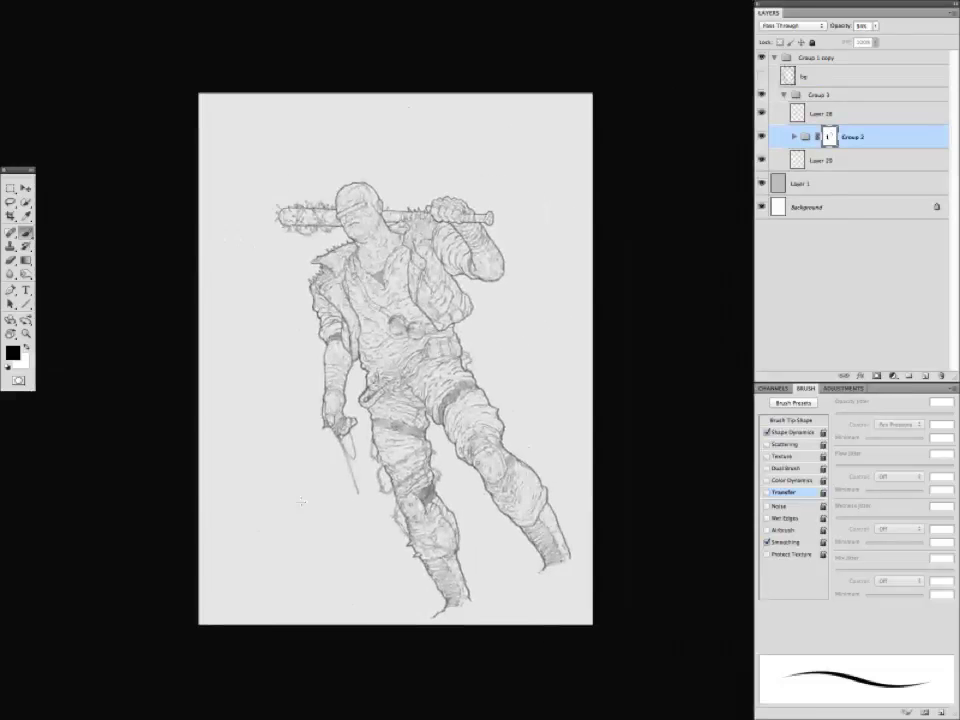
# Move the figure outline layer from beneath Group 2 to directly above it inside Group 3.
pyautogui.click(792, 137)
pyautogui.click(792, 137)
pyautogui.hotkey('ctrl', 'shift', 'alt', 'n')
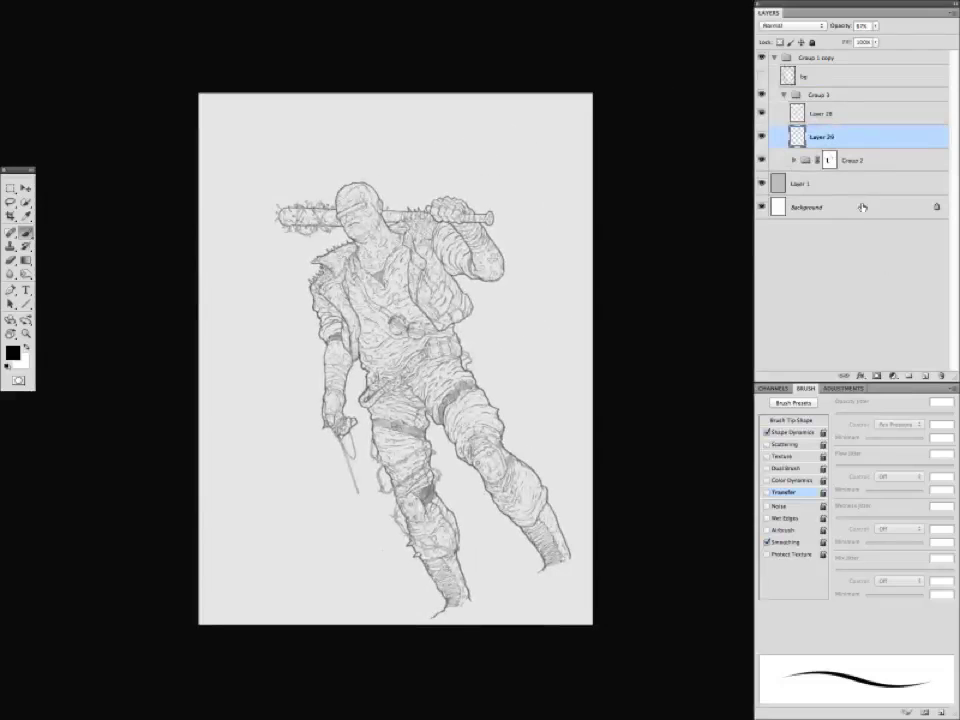
pyautogui.moveTo(620, 342); pyautogui.dragTo(608, 390)
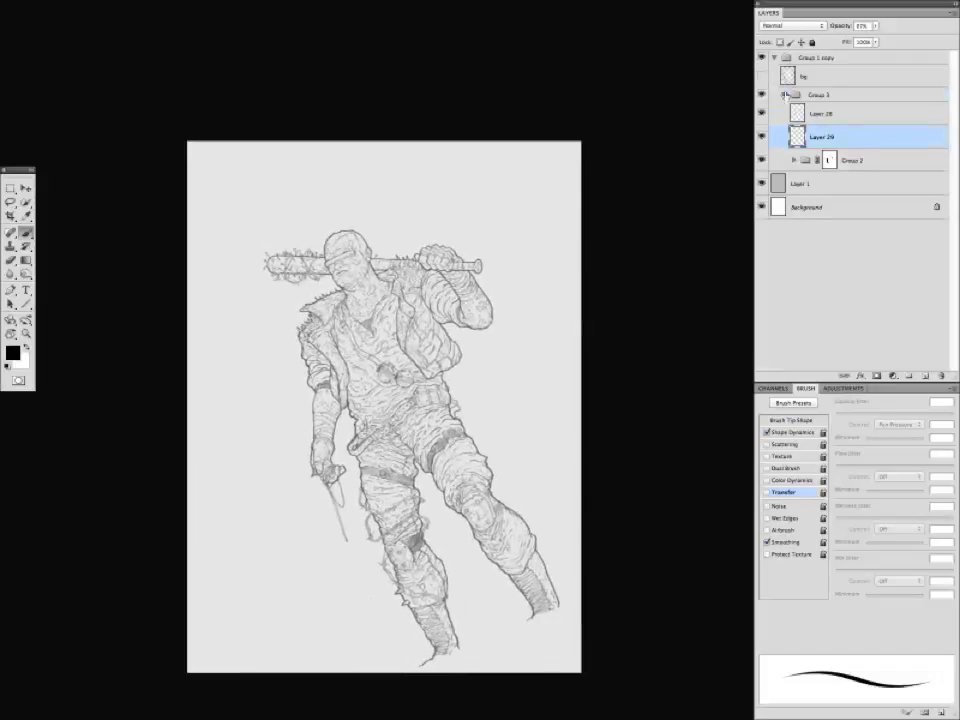
# Collapse Group 3 and rename it as guy.
pyautogui.click(784, 95)
pyautogui.doubleClick(819, 95)
pyautogui.write('guy')
pyautogui.press('Return')
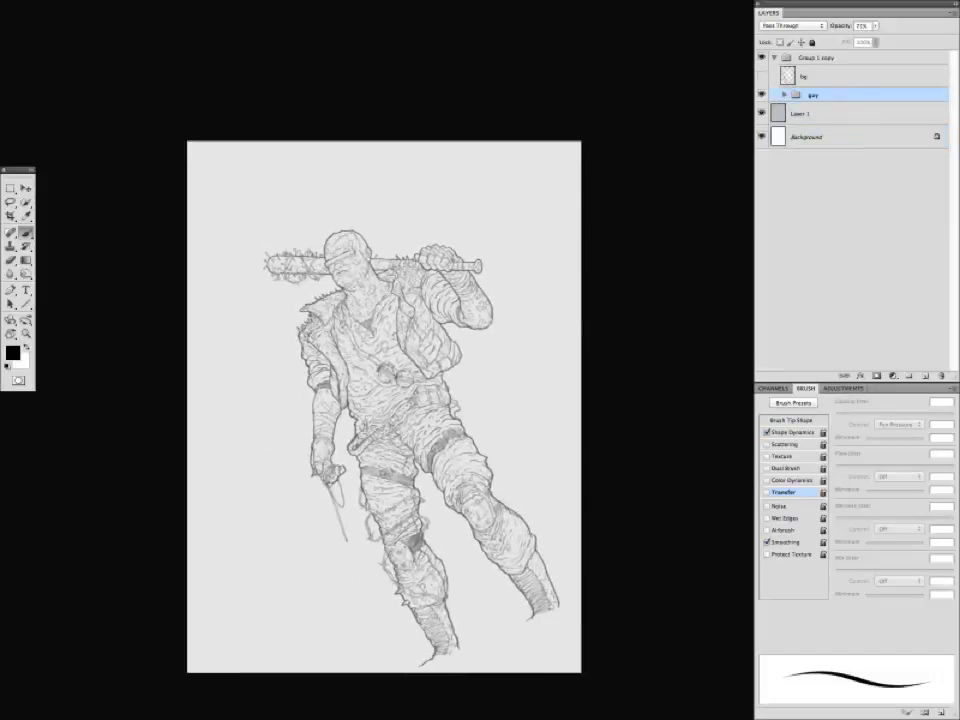
# Expand the guy group and set Layer 28's blend mode to Multiply.
pyautogui.click(784, 95)
pyautogui.click(792, 25)
pyautogui.click(812, 111)
pyautogui.press('Tab')
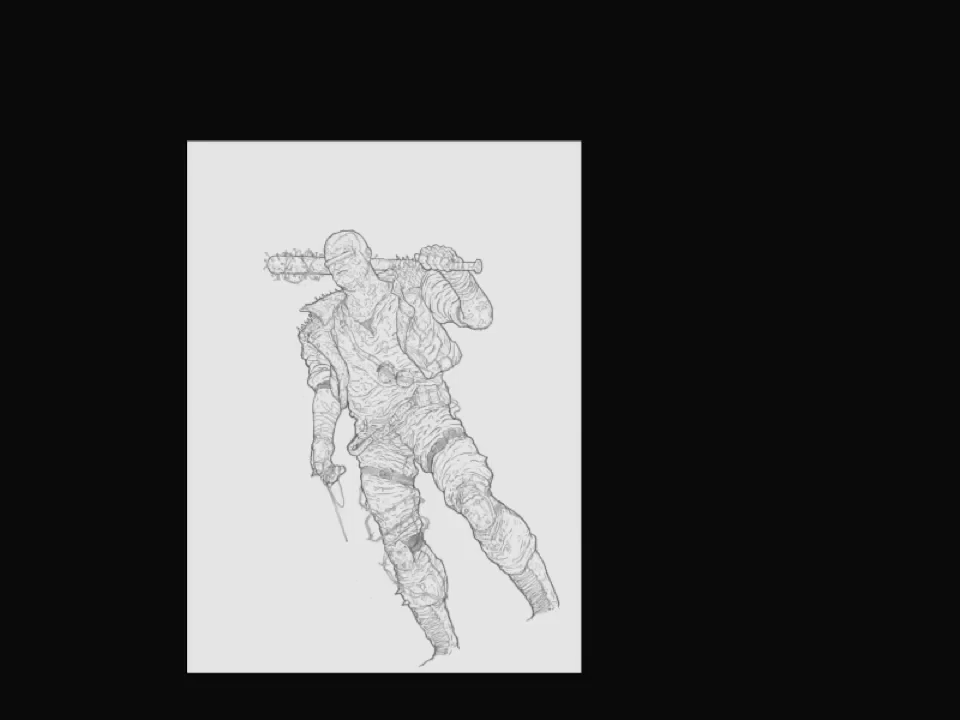
pyautogui.press('Tab')
pyautogui.moveTo(600, 300); pyautogui.dragTo(559, 361)
# Adjust the blend modes of Layer 29 and the line art copy layer inside Group 2.
pyautogui.click(827, 138)
pyautogui.click(792, 26)
pyautogui.click(795, 161)
pyautogui.click(829, 184)
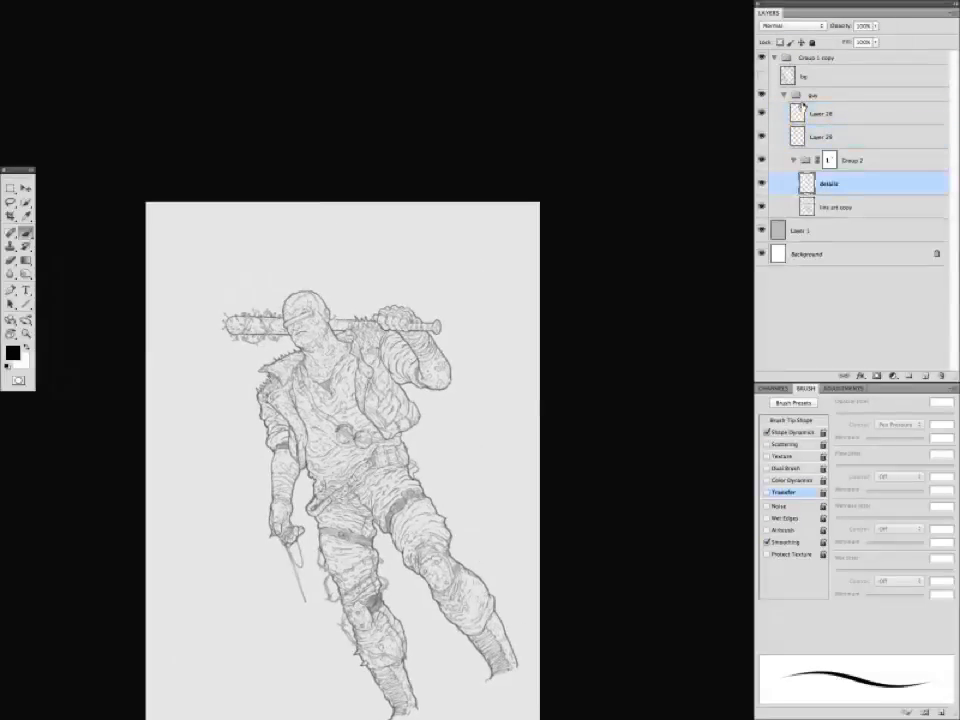
pyautogui.click(835, 207)
pyautogui.click(792, 26)
pyautogui.click(778, 58)
pyautogui.click(829, 184)
pyautogui.click(794, 161)
# Check the settings of Group 2, Layer 28 and Layer 29, and lower the opacity of the whole guy group.
pyautogui.click(784, 95)
pyautogui.click(784, 95)
pyautogui.click(830, 160)
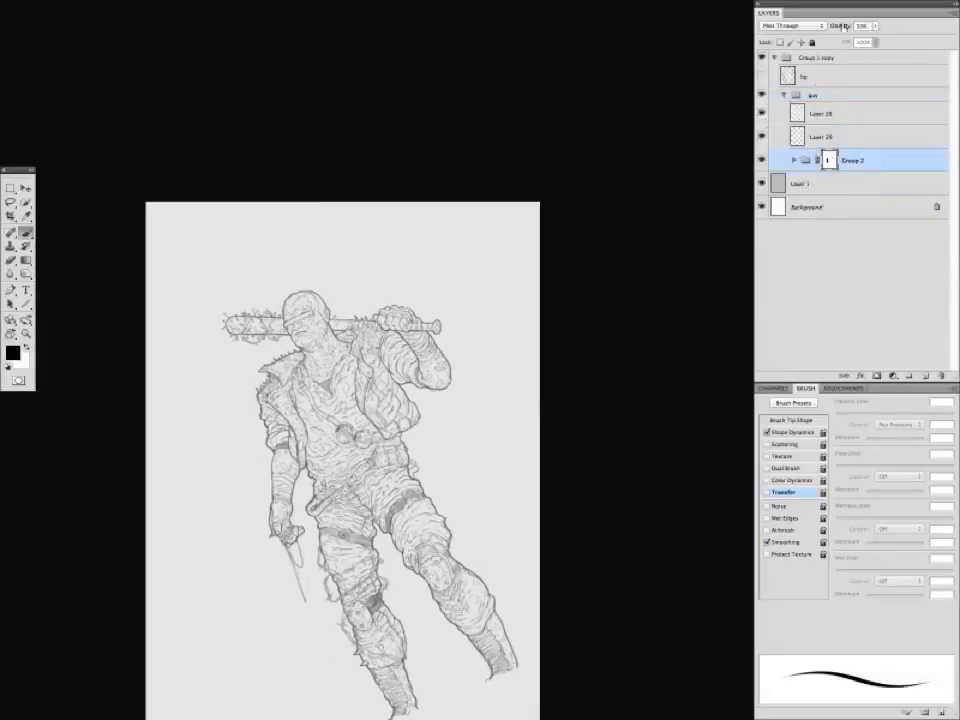
pyautogui.click(794, 161)
pyautogui.click(794, 161)
pyautogui.click(812, 113)
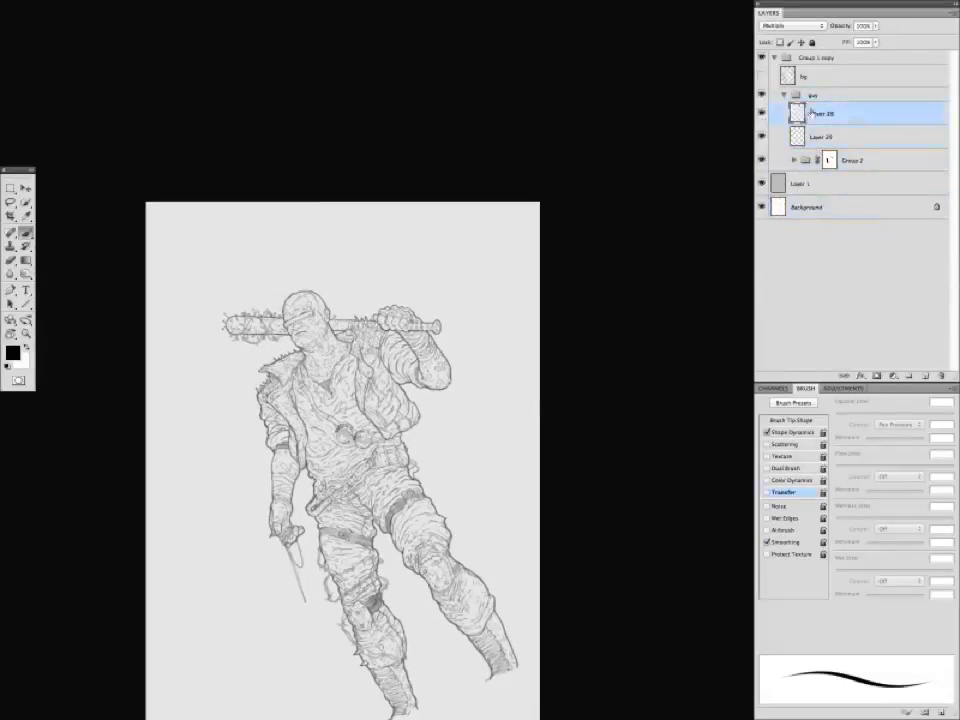
pyautogui.click(815, 136)
pyautogui.click(784, 95)
pyautogui.moveTo(852, 27); pyautogui.dragTo(841, 34)
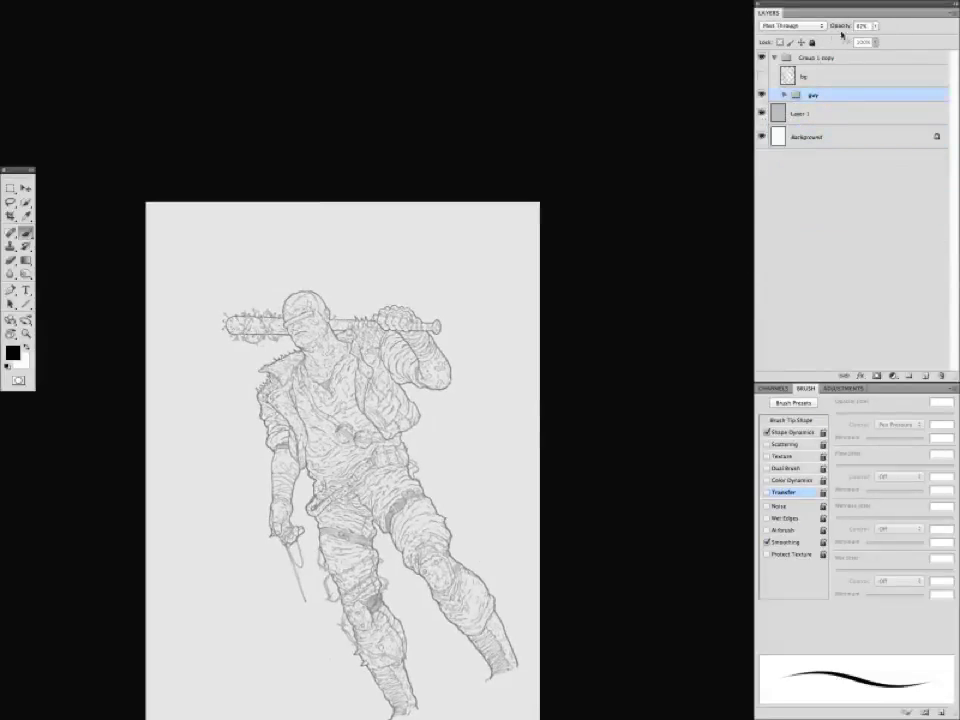
# Create a new layer between the Group 1 copy group and Layer 1, and choose red (#f50505) as the foreground colour.
pyautogui.hotkey('ctrl', 'shift', 'alt', 'n')
pyautogui.moveTo(805, 100); pyautogui.dragTo(805, 118)
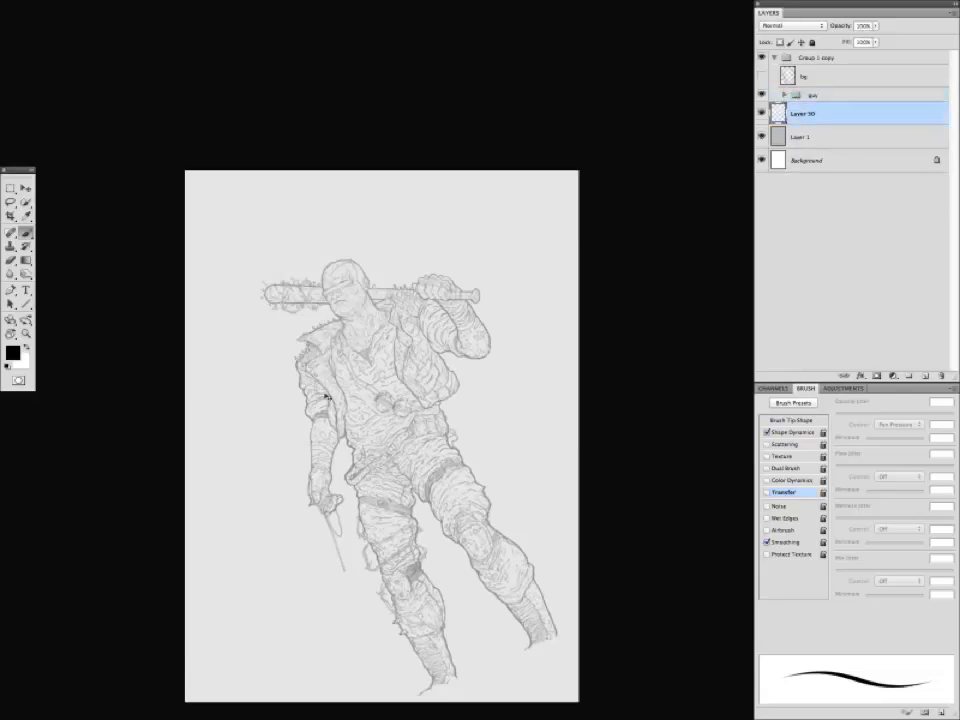
pyautogui.hotkey('ctrl', '+')
pyautogui.click(12, 352)
pyautogui.click(620, 362)
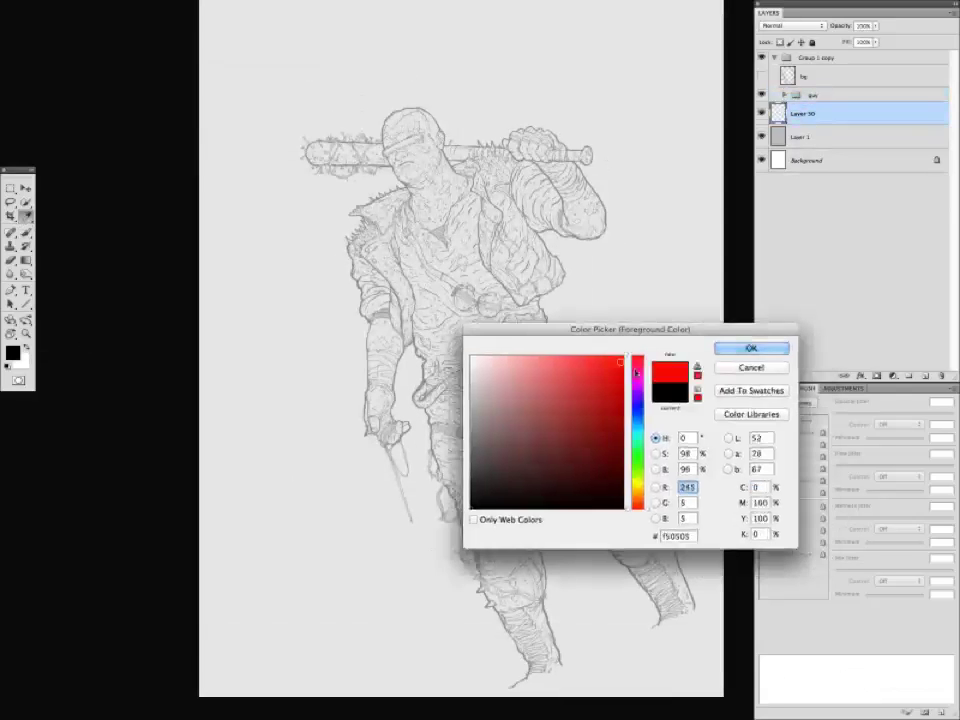
pyautogui.press('Return')
# Lasso the figure's torso, lowered arm and upper thighs and fill the selection with red.
pyautogui.press('F5')
pyautogui.press('x')
pyautogui.hotkey('ctrl', '+')
pyautogui.press('l')
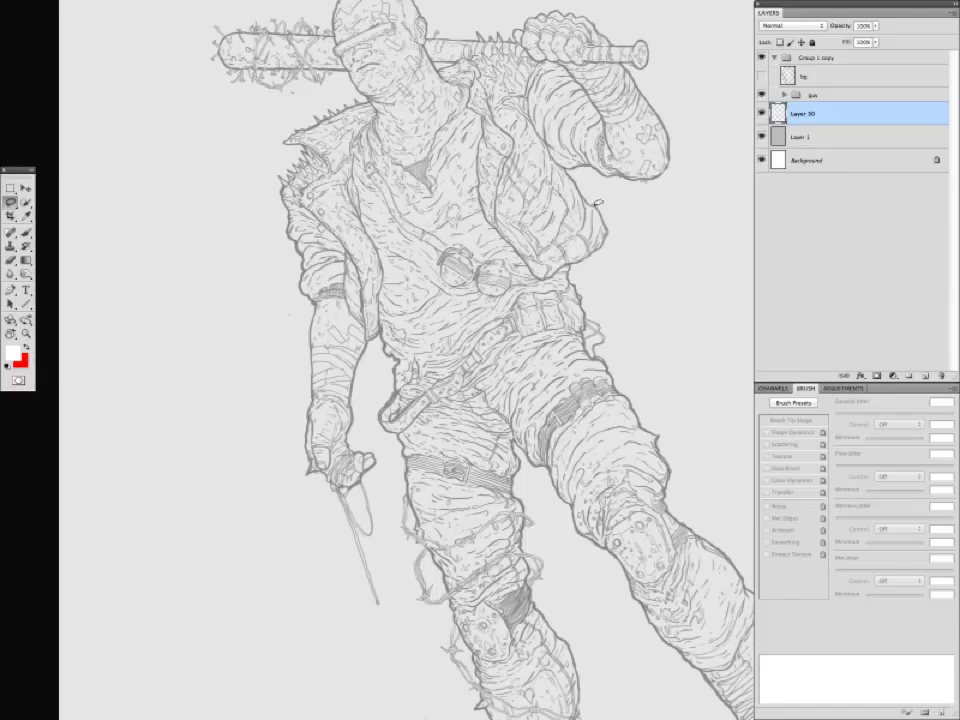
pyautogui.moveTo(577, 178)
pyautogui.mouseDown()
pyautogui.moveTo(537, 120)
pyautogui.moveTo(314, 160)
pyautogui.moveTo(282, 190)
pyautogui.mouseUp()
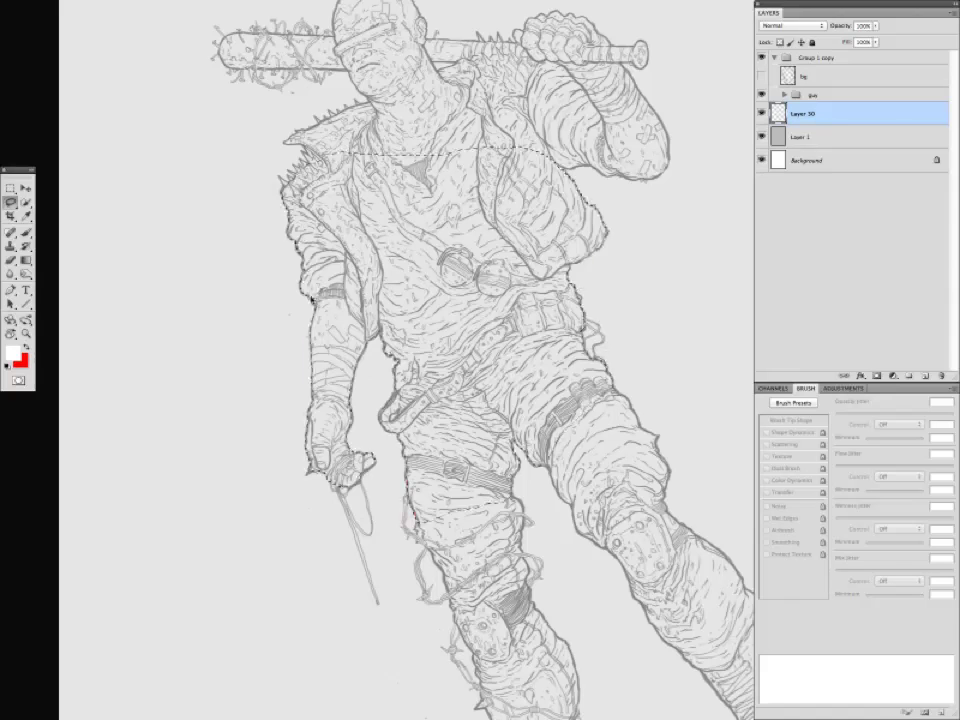
pyautogui.hotkey('alt', 'BackSpace')
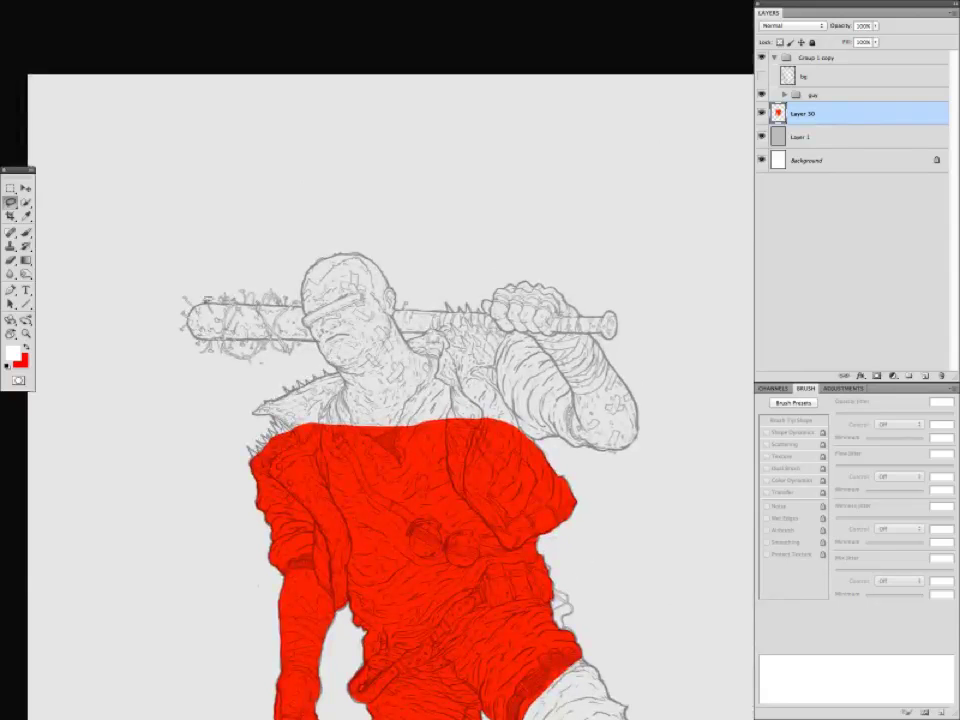
# Lasso the bat's barrel, the neck and the spiked collar, and fill them with red.
pyautogui.moveTo(208, 300)
pyautogui.mouseDown()
pyautogui.moveTo(309, 304)
pyautogui.moveTo(229, 425)
pyautogui.moveTo(229, 486)
pyautogui.mouseUp()
pyautogui.press('super+BackSpace')
pyautogui.press('super+d')
pyautogui.moveTo(295, 379); pyautogui.dragTo(300, 440)
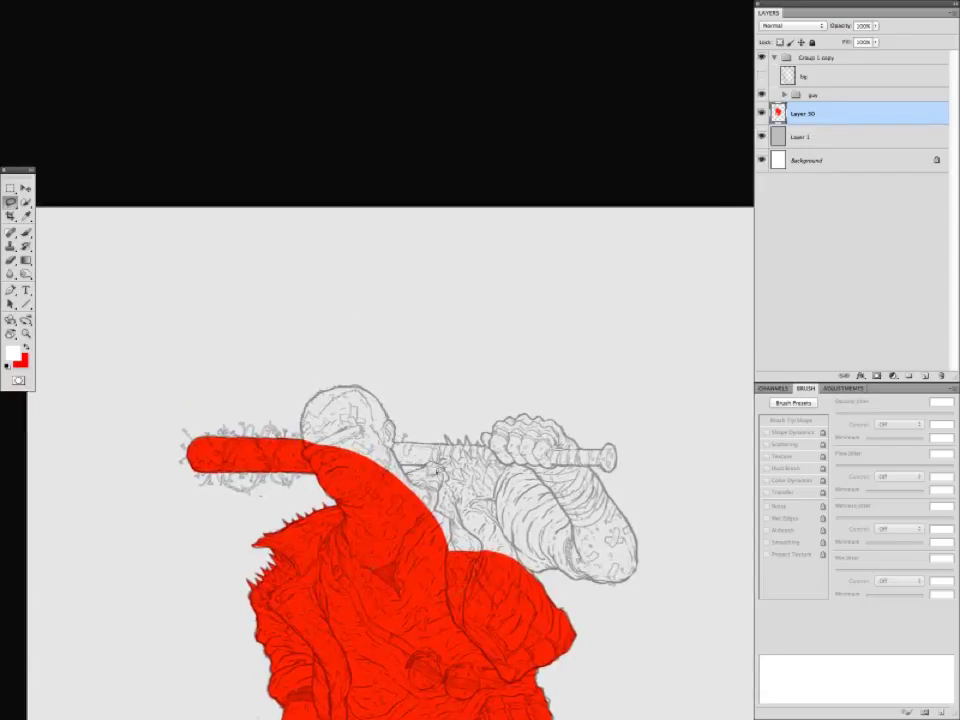
pyautogui.press('super+BackSpace')
# Lasso and fill the head, the raised arm and the rest of the bat with red.
pyautogui.moveTo(438, 440); pyautogui.dragTo(309, 418)
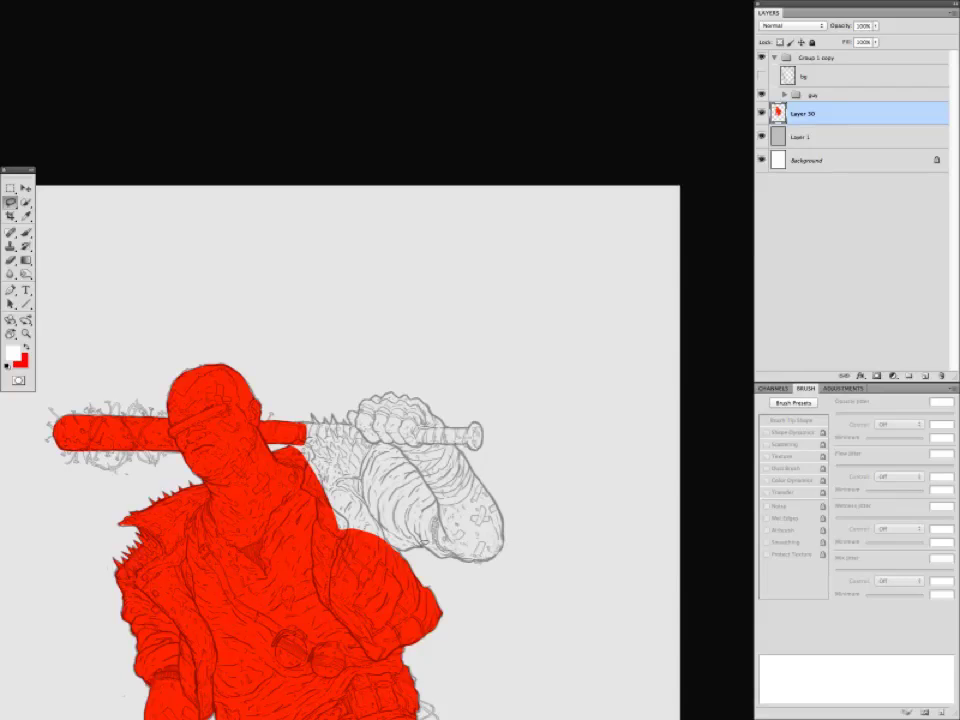
pyautogui.hotkey('alt', 'BackSpace')
pyautogui.press('b')
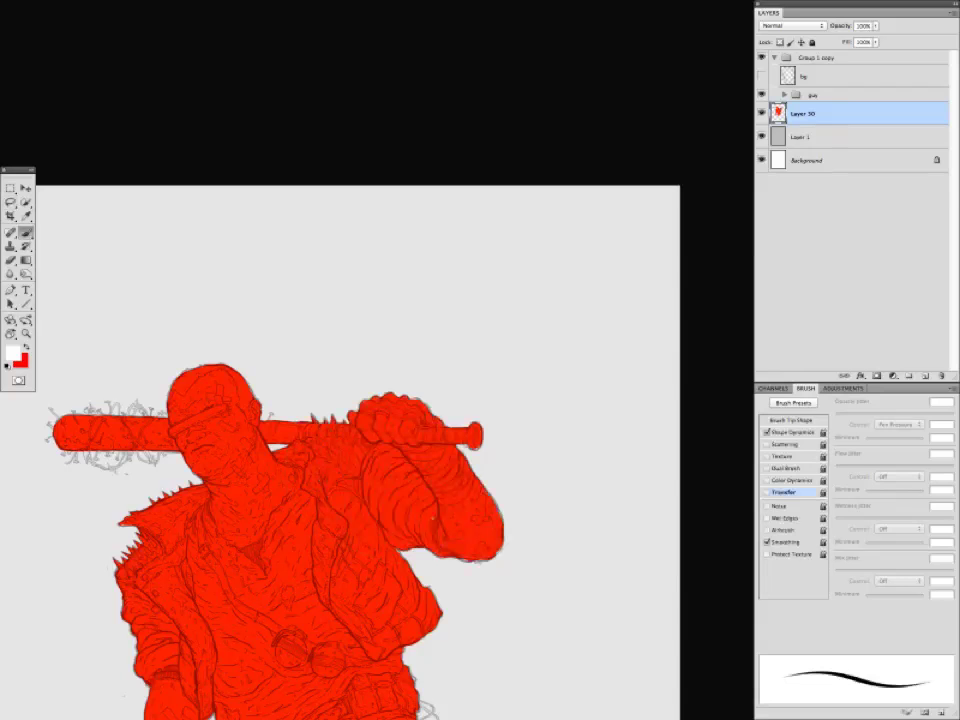
# Lasso the lower part of the leg nearest the lowered hand and fill it with red.
pyautogui.press('x')
pyautogui.scroll(-10, 340, 400)
pyautogui.press('l')
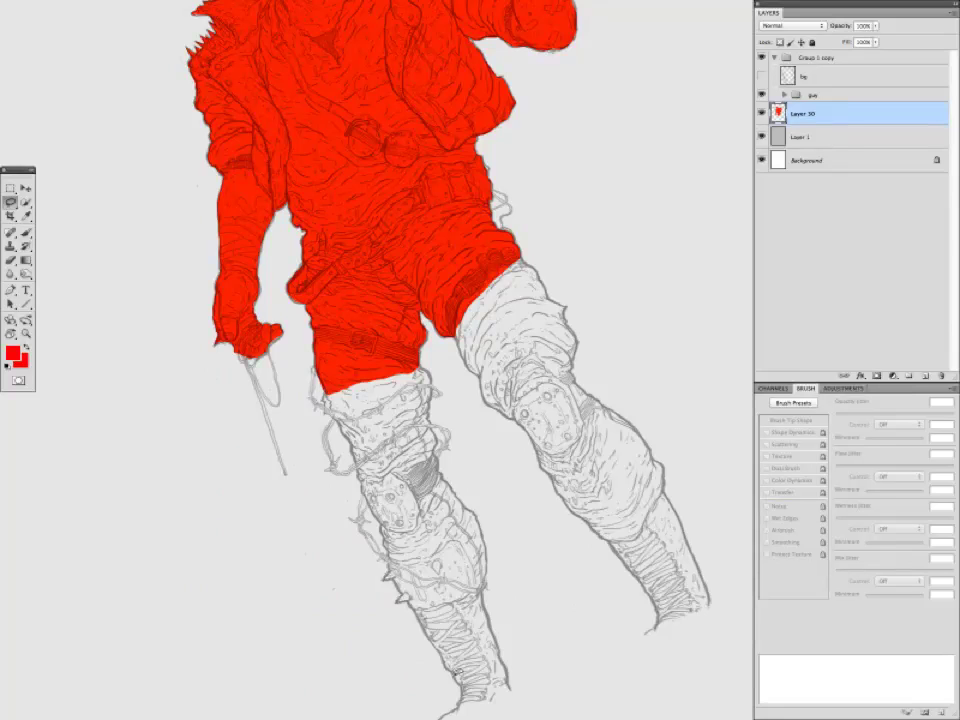
pyautogui.scroll(-3, 340, 400)
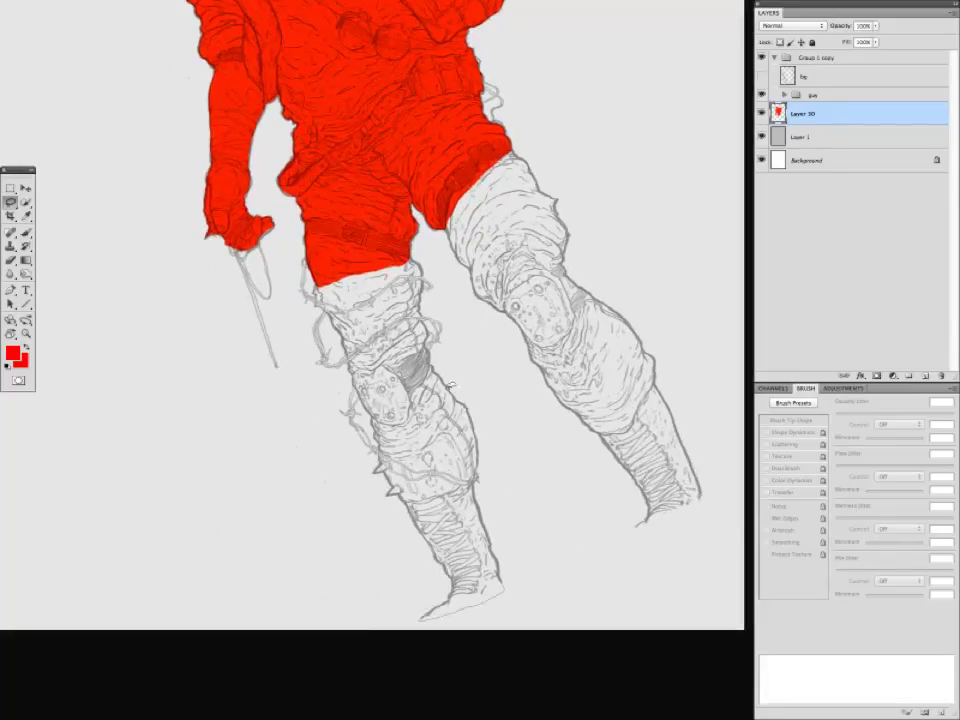
pyautogui.moveTo(424, 295)
pyautogui.mouseDown()
pyautogui.moveTo(414, 251)
pyautogui.moveTo(312, 282)
pyautogui.mouseUp()
pyautogui.hotkey('alt', 'BackSpace')
pyautogui.press('super+d')
# Lasso the remaining leg down to the ankle and fill it with red.
pyautogui.moveTo(441, 228); pyautogui.dragTo(329, 359)
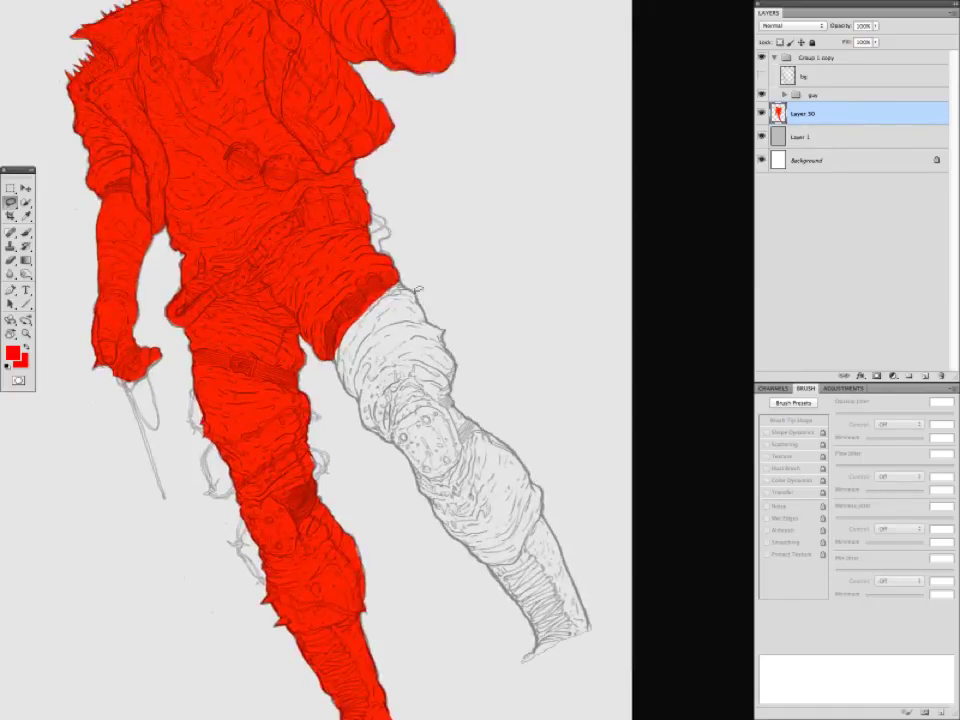
pyautogui.hotkey('ctrl', '-')
pyautogui.hotkey('ctrl', '-')
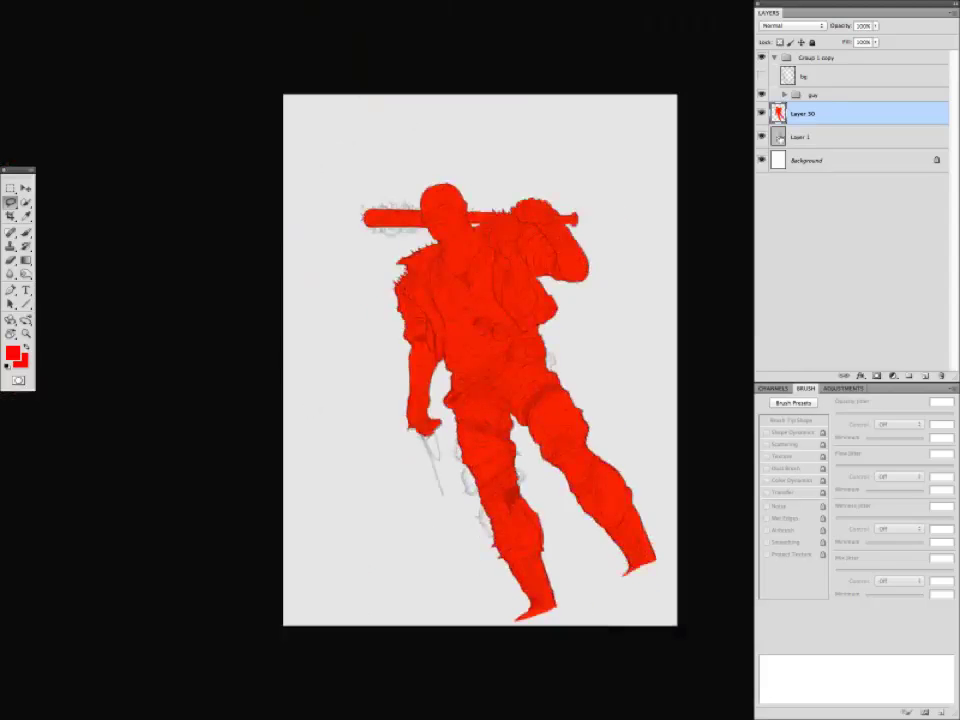
# Convert the figure's silhouette into a mask on Layer 30, with the layer itself filled entirely with red.
pyautogui.press('d')
pyautogui.hotkey('ctrl', '+')
pyautogui.hotkey('ctrl', '+')
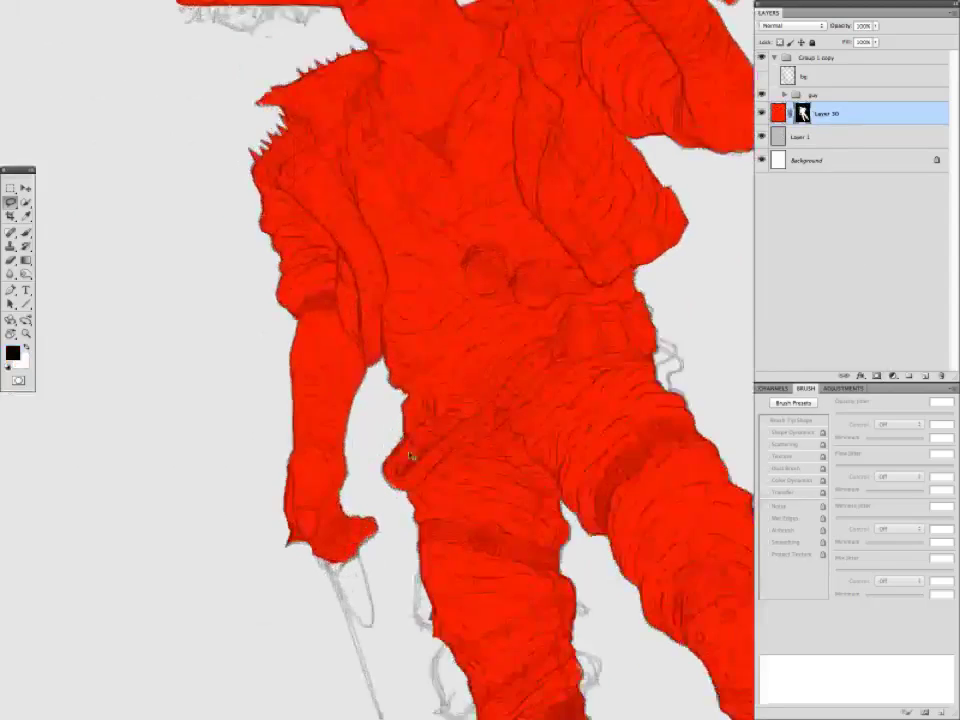
# Brush white into Layer 30's mask to add the wire loops sticking out at the figure's hip.
pyautogui.hotkey('ctrl', '+')
pyautogui.press('b')
pyautogui.press('x')
pyautogui.hotkey('ctrl', '+')
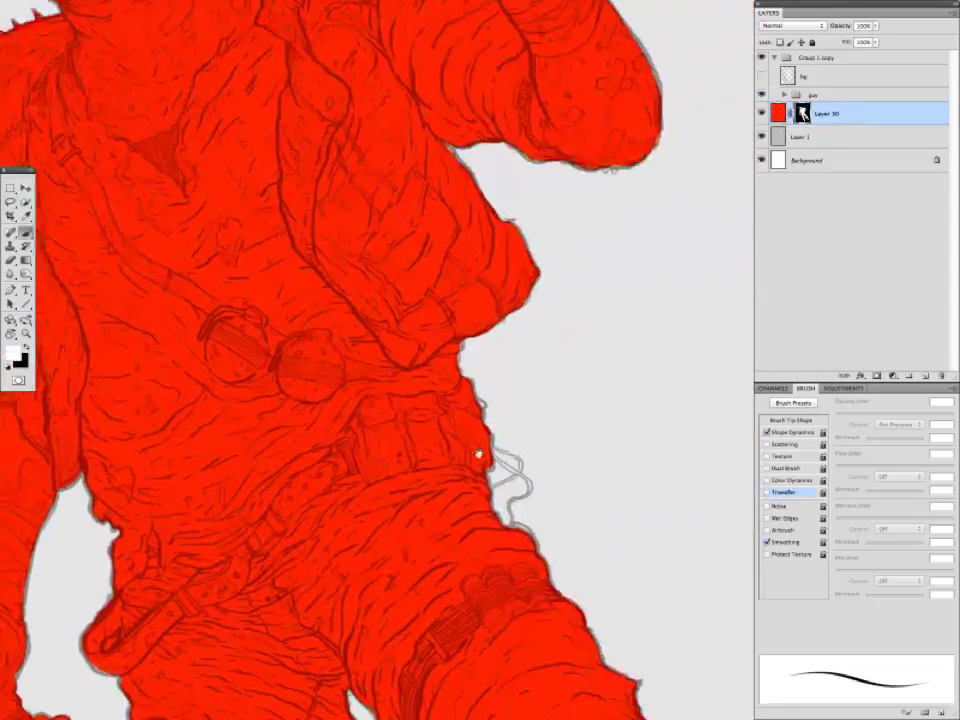
pyautogui.moveTo(478, 455); pyautogui.dragTo(428, 475)
pyautogui.moveTo(442, 472)
pyautogui.mouseDown()
pyautogui.moveTo(474, 490)
pyautogui.moveTo(476, 512)
pyautogui.mouseUp()
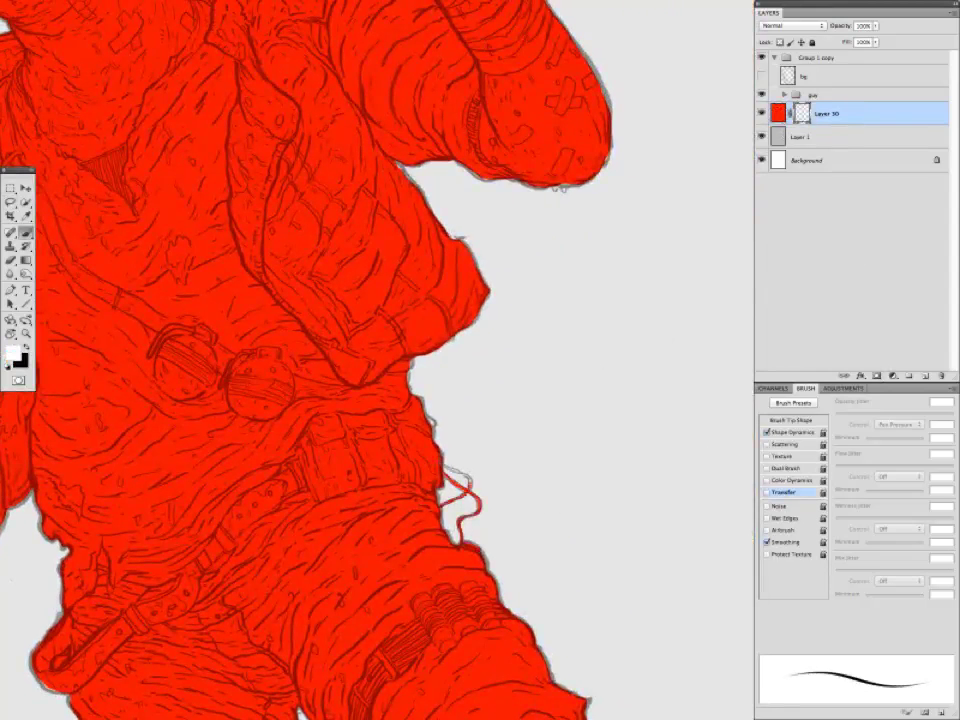
# Brush the nails and barbed wire along the bat's upper edge into the red silhouette mask.
pyautogui.hotkey('ctrl', '-')
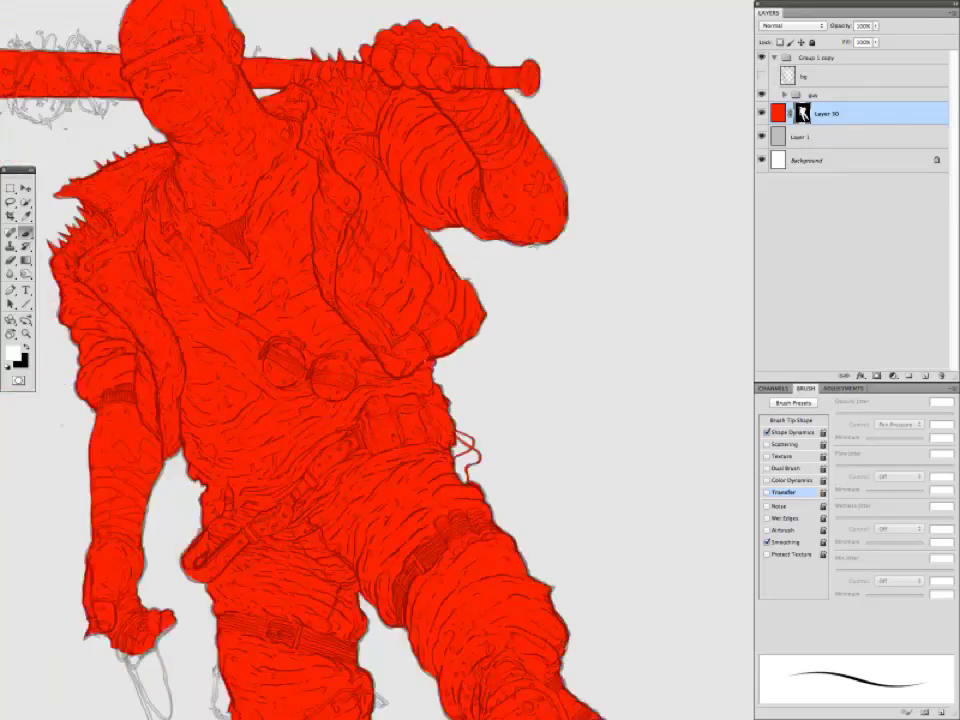
pyautogui.scroll(2, 380, 360)
pyautogui.hotkey('ctrl', '+')
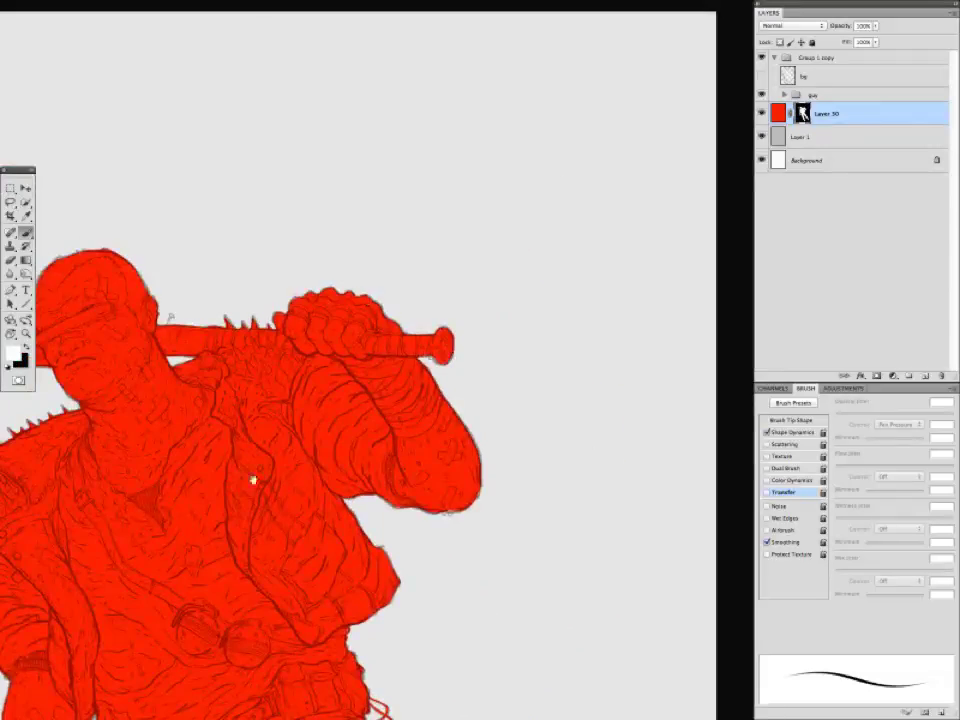
pyautogui.scroll(3, 253, 480)
pyautogui.hscroll(-3, 400, 450)
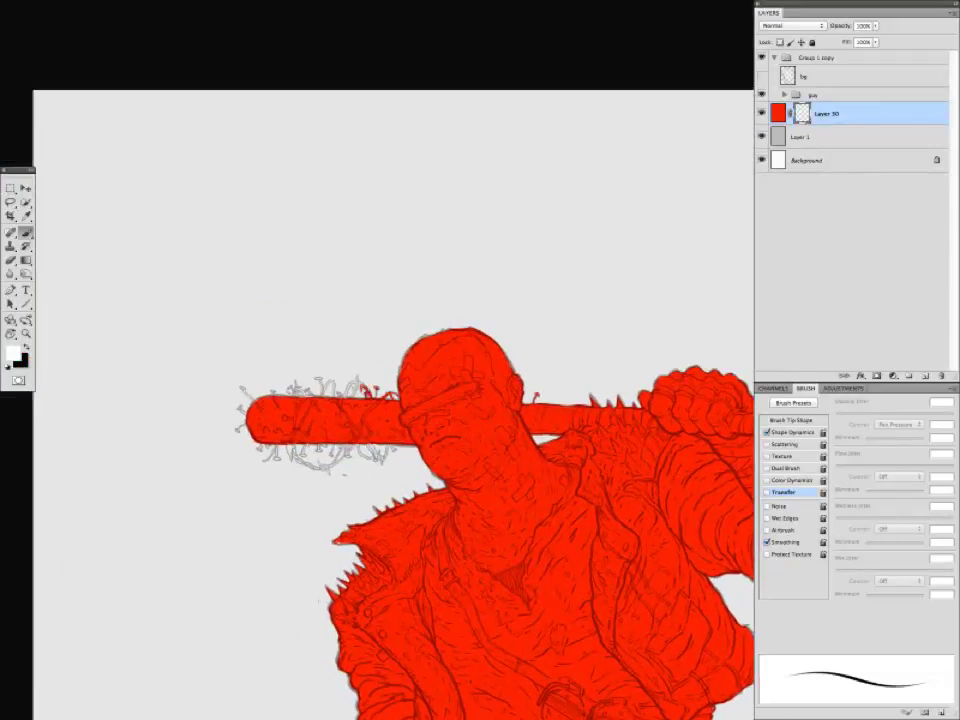
pyautogui.hscroll(-1, 390, 420)
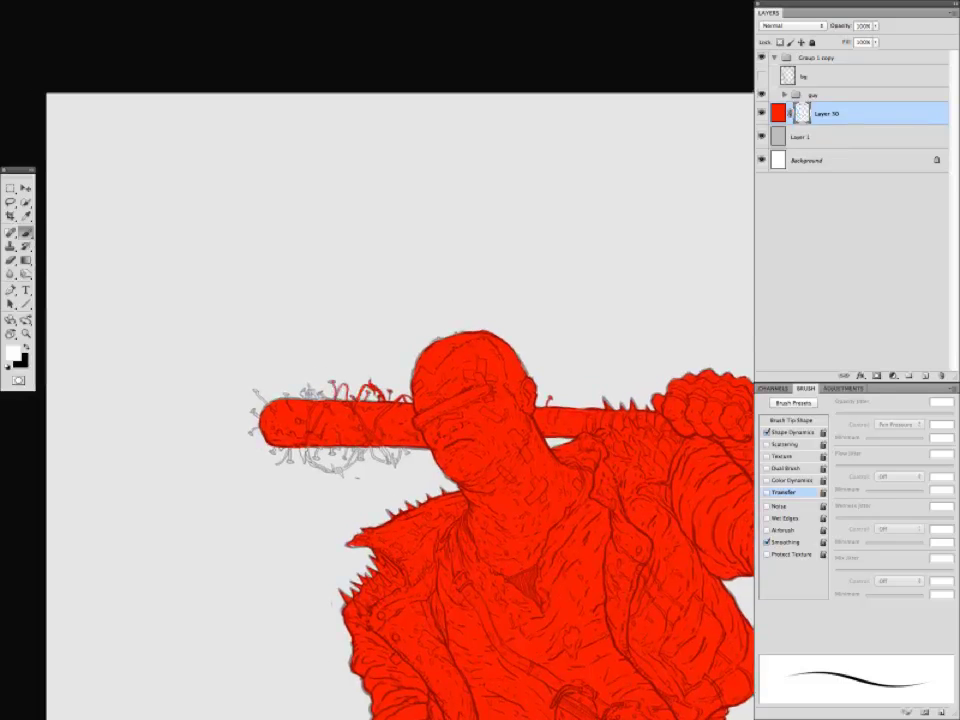
# Brush the barbed wire loops and nails beneath the bat and around its tip into the mask.
pyautogui.scroll(-1, 400, 400)
pyautogui.scroll(-1, 400, 400)
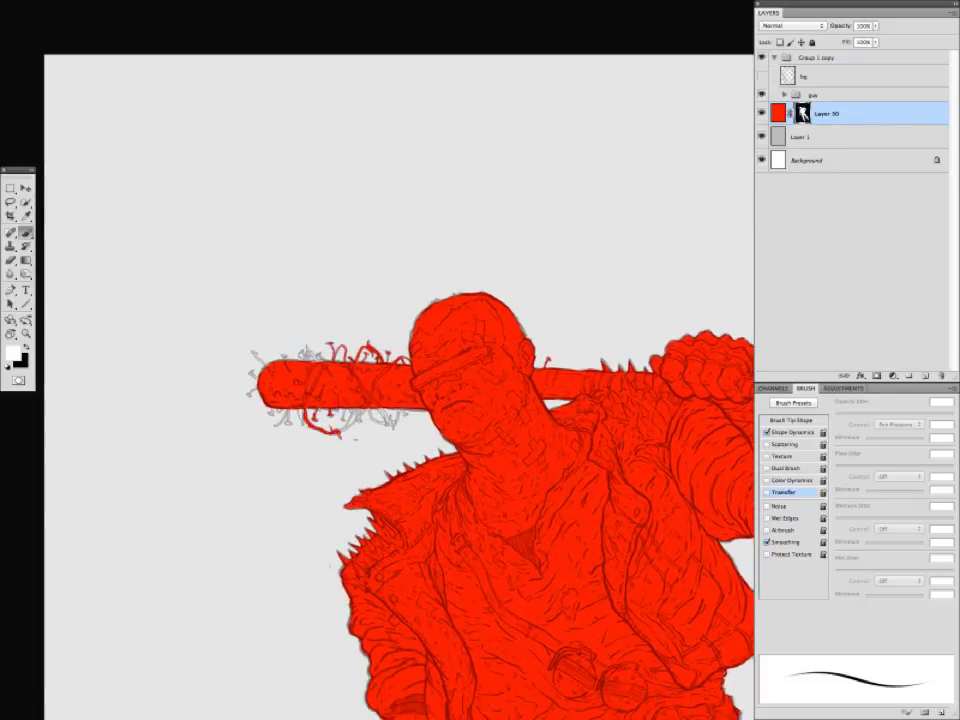
pyautogui.moveTo(346, 430)
pyautogui.mouseDown()
pyautogui.moveTo(361, 410)
pyautogui.moveTo(361, 421)
pyautogui.moveTo(371, 410)
pyautogui.moveTo(383, 422)
pyautogui.mouseUp()
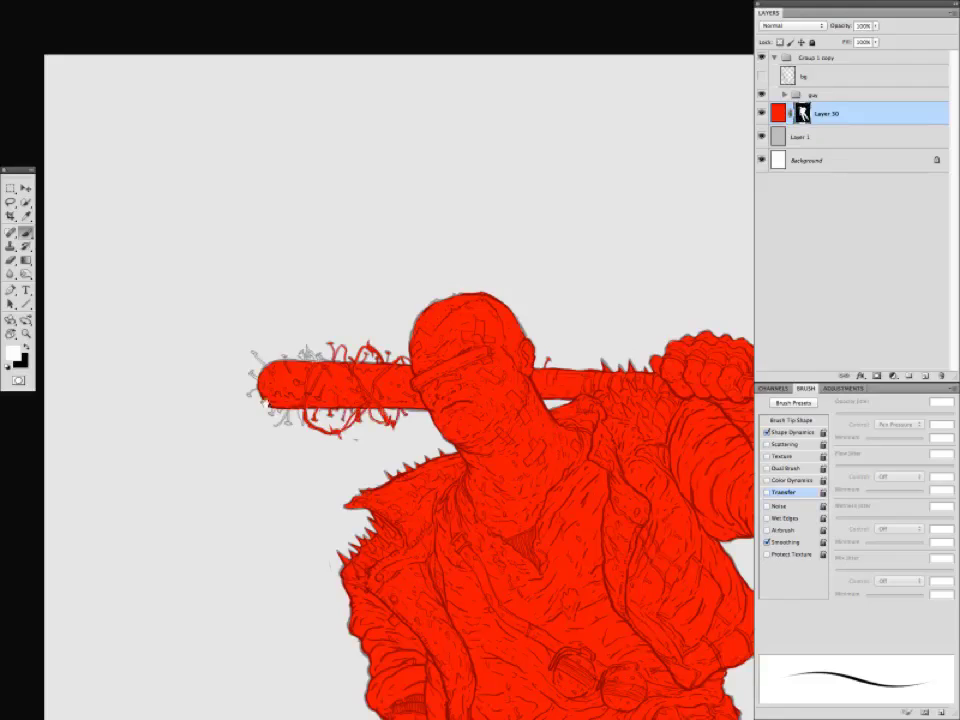
pyautogui.moveTo(267, 404); pyautogui.dragTo(270, 399)
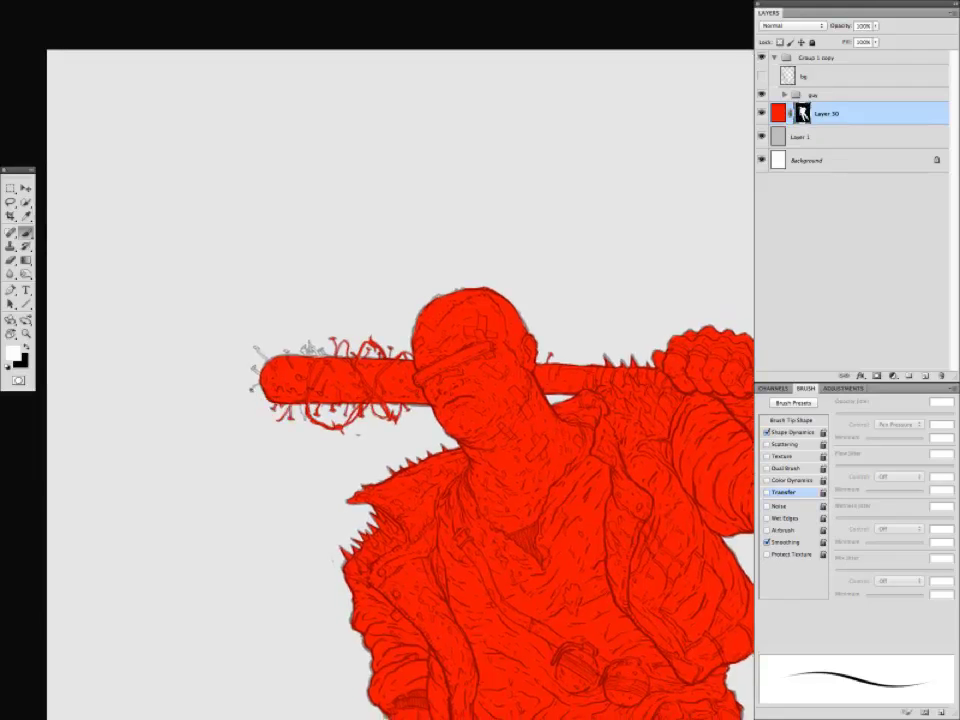
pyautogui.moveTo(256, 348); pyautogui.dragTo(266, 359)
# Brush the thin cord and loop hanging from the figure's lowered hand into Layer 30's silhouette mask.
pyautogui.scroll(-6, 243, 265)
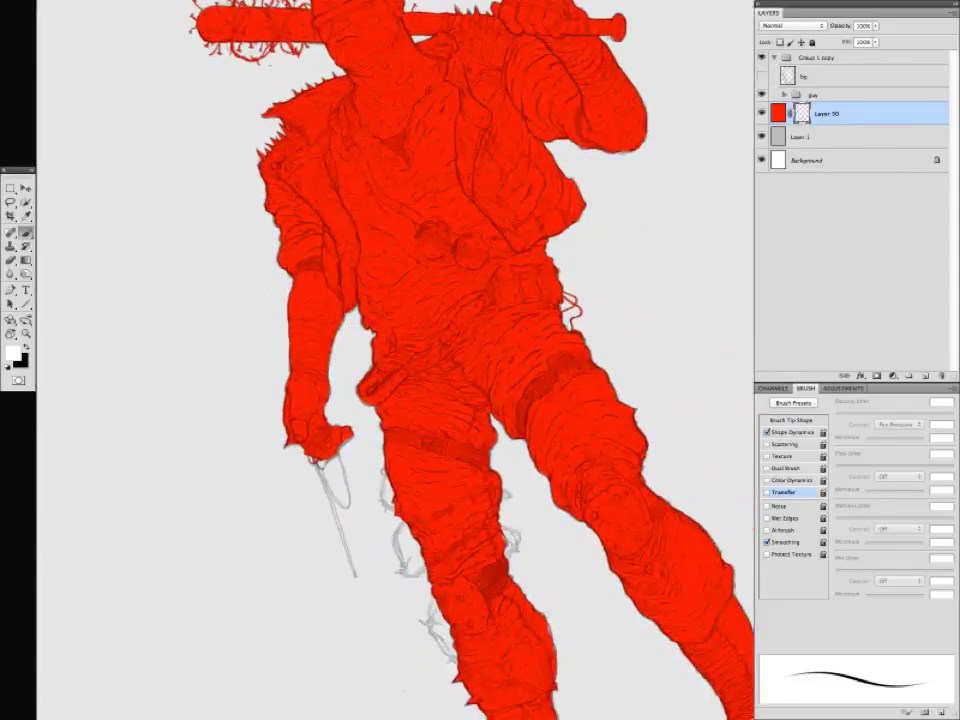
pyautogui.moveTo(383, 519); pyautogui.dragTo(362, 487)
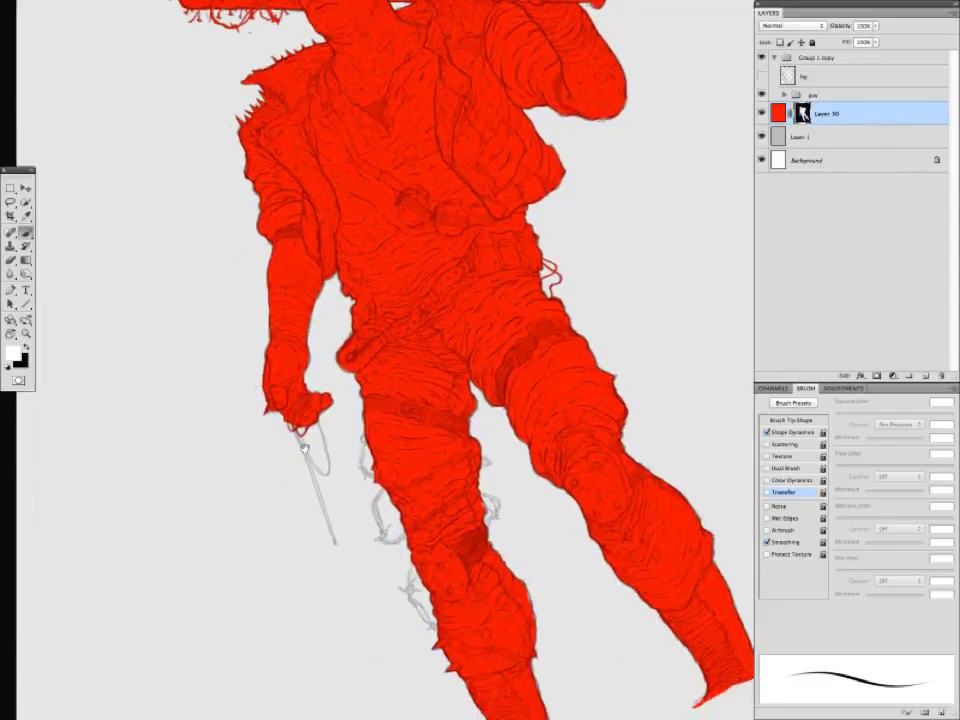
pyautogui.moveTo(300, 433); pyautogui.dragTo(307, 451)
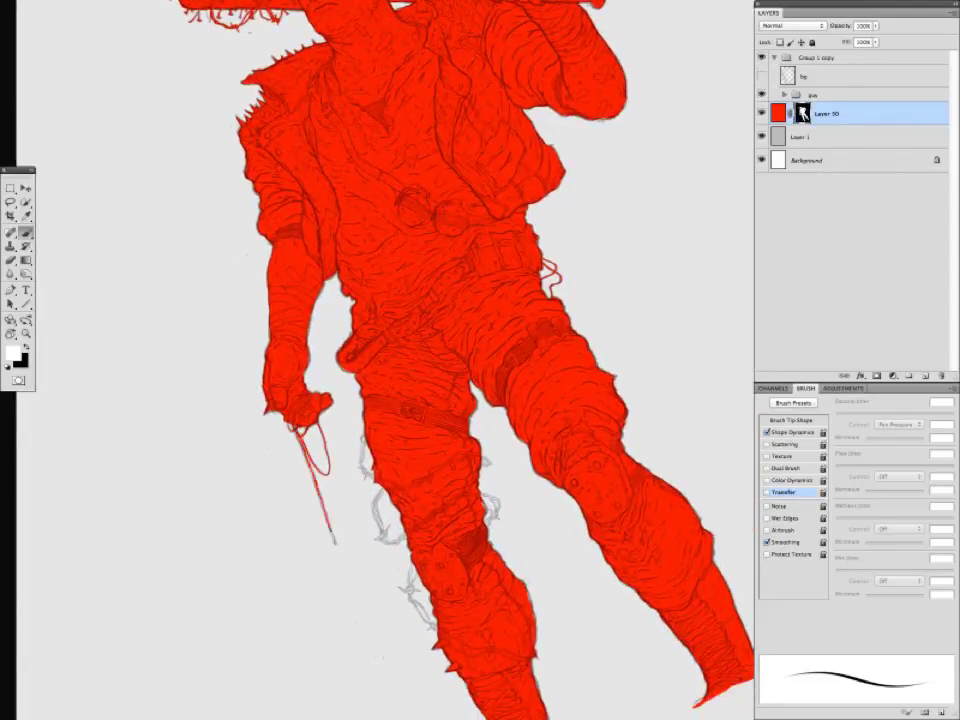
# Brush the barbed wire loops on both sides of the leg nearest the lowered hand into the red silhouette mask.
pyautogui.hscroll(3, 250, 400)
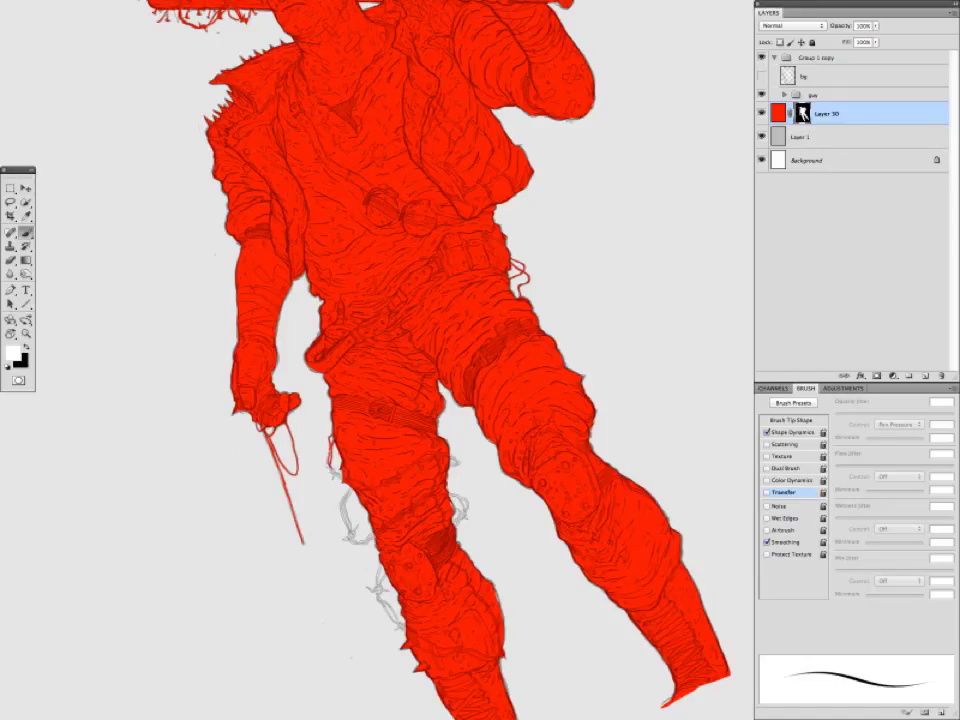
pyautogui.hscroll(3, 356, 484)
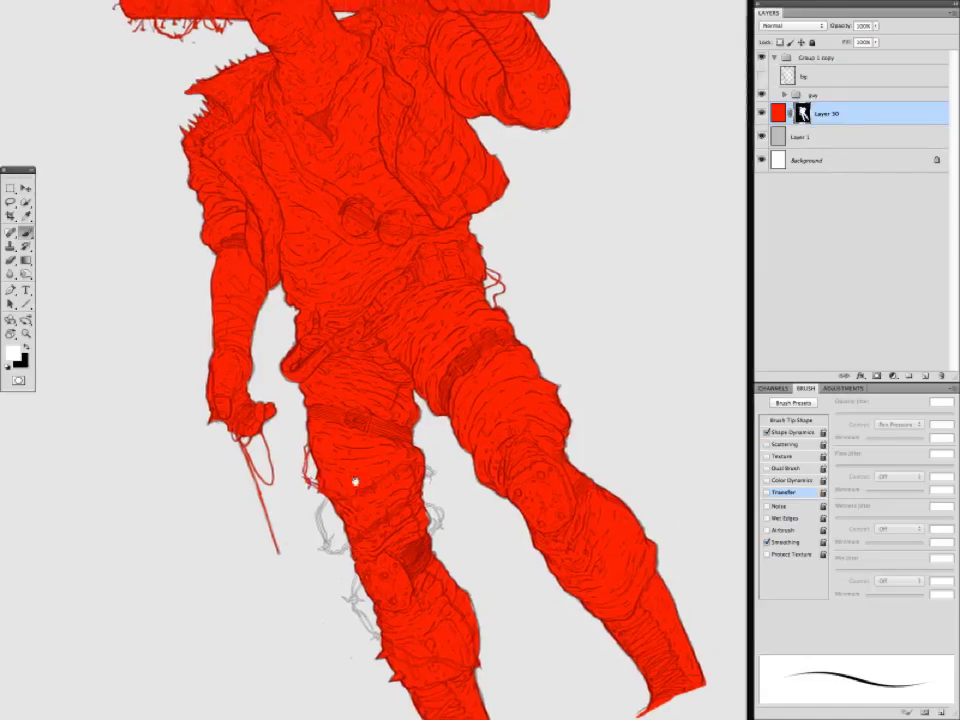
pyautogui.scroll(-1, 318, 270)
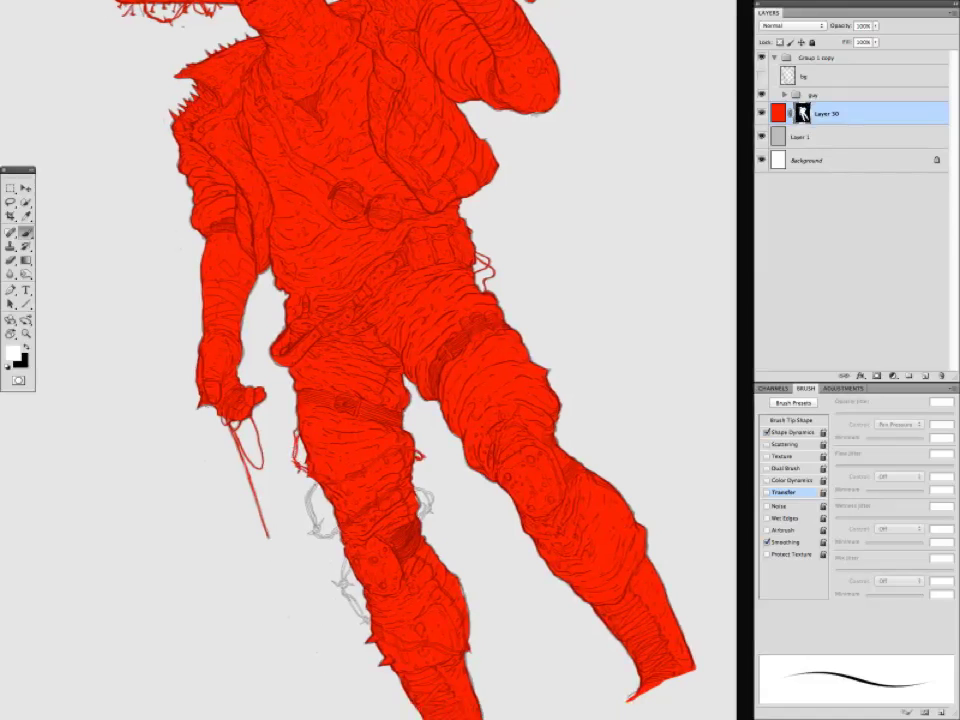
pyautogui.moveTo(311, 503)
pyautogui.mouseDown()
pyautogui.moveTo(316, 524)
pyautogui.moveTo(313, 485)
pyautogui.moveTo(317, 528)
pyautogui.mouseUp()
pyautogui.moveTo(231, 400); pyautogui.dragTo(252, 397)
pyautogui.hscroll(2, 400, 360)
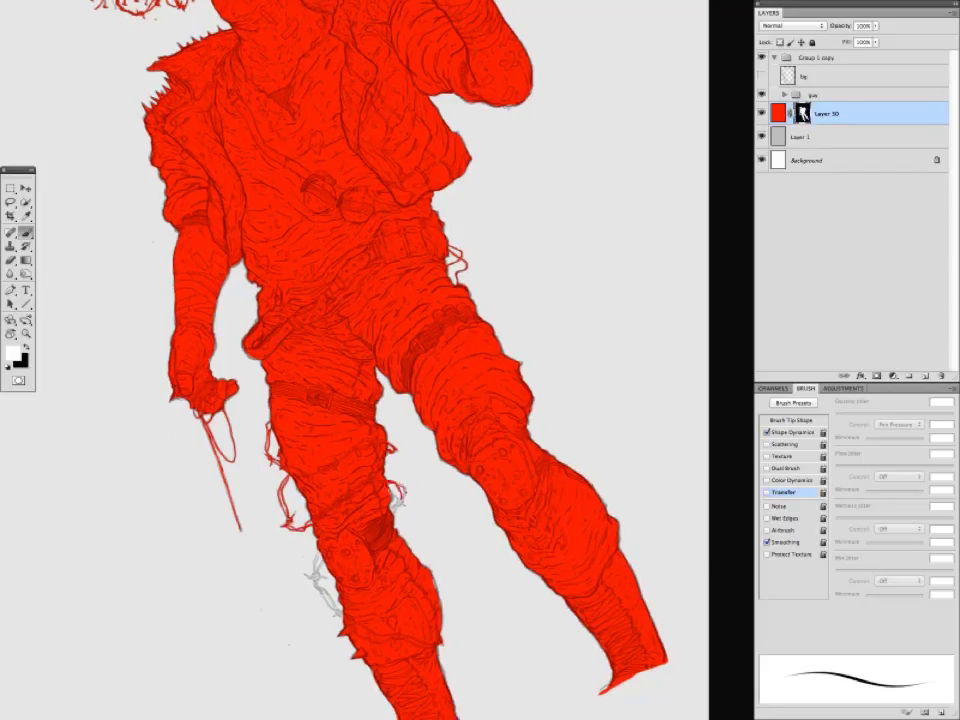
pyautogui.hscroll(2, 350, 360)
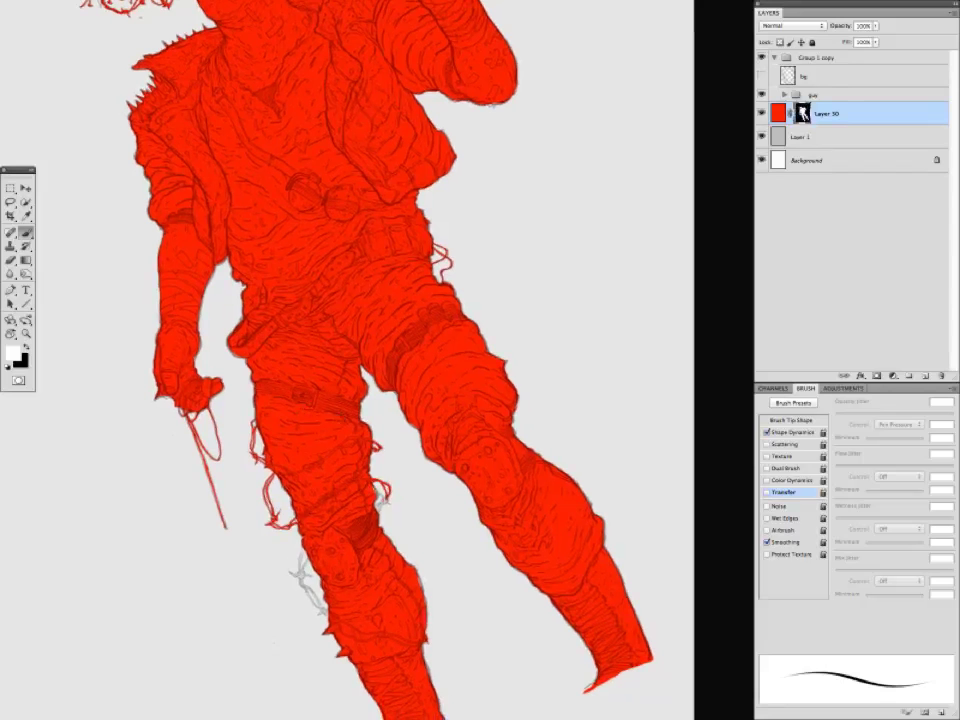
pyautogui.scroll(-2, 350, 360)
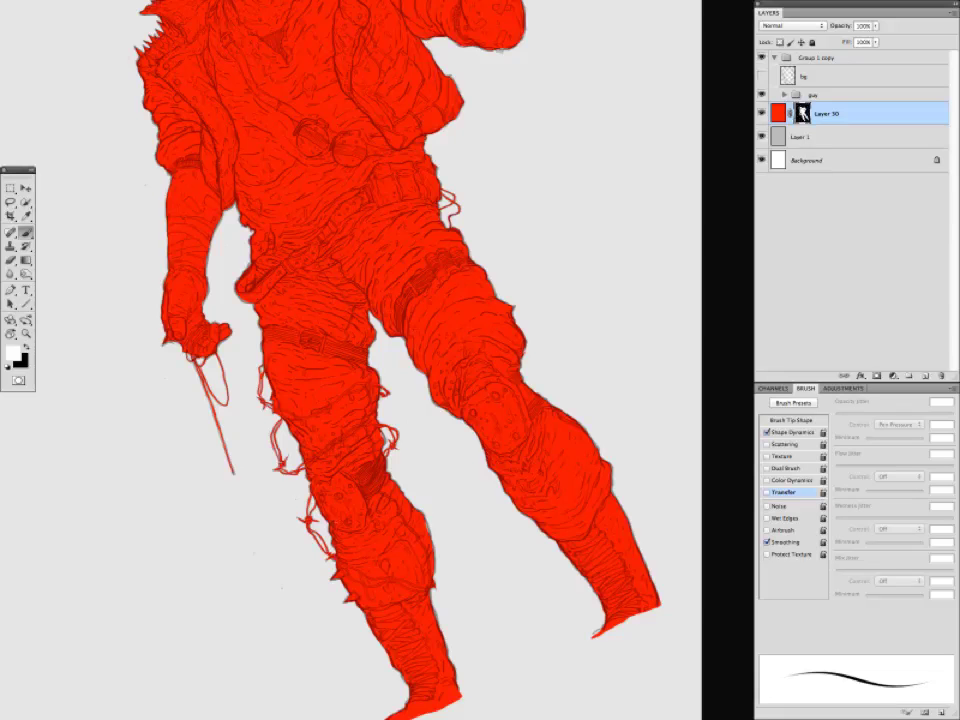
# Show the bg line art again and raise the opacity of the guy line-art group.
pyautogui.hotkey('ctrl', '0')
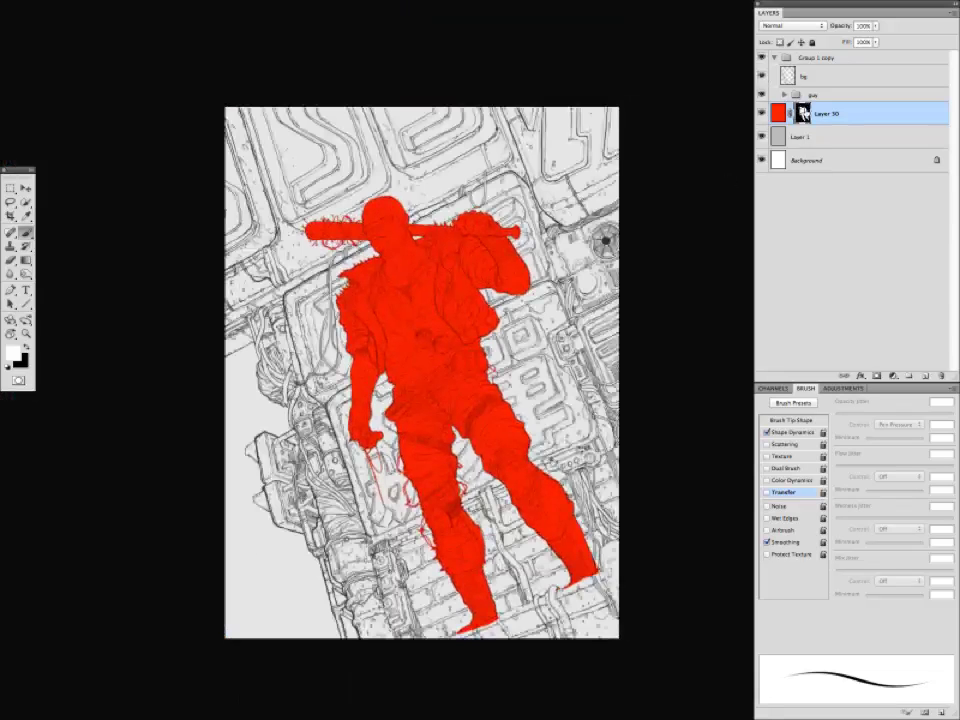
pyautogui.hotkey('ctrl', '+')
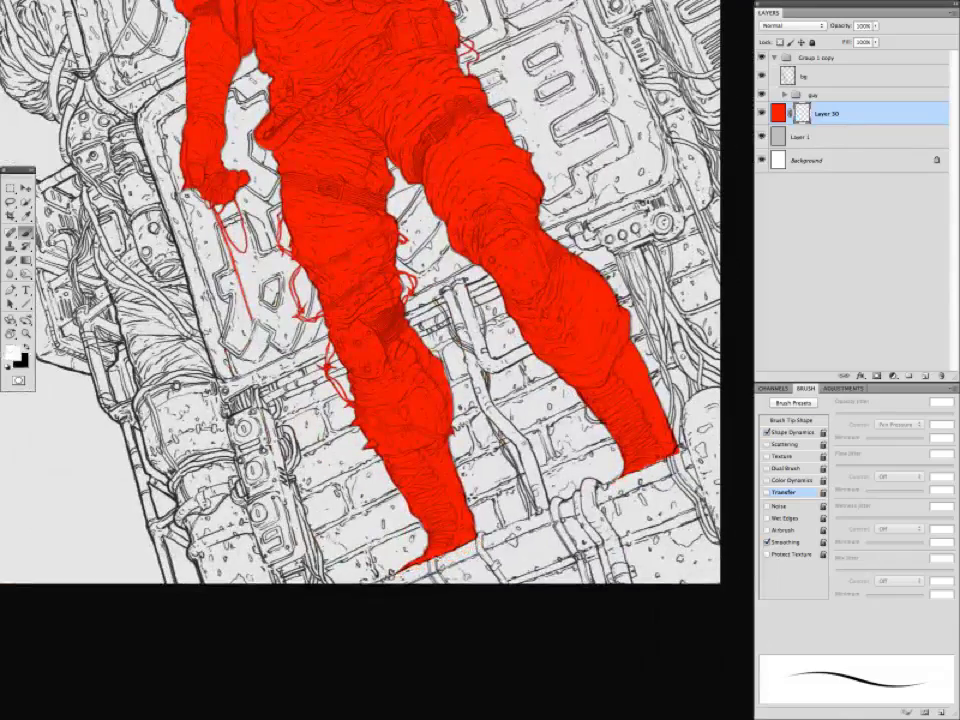
pyautogui.hotkey('ctrl', '0')
pyautogui.hotkey('ctrl', '-')
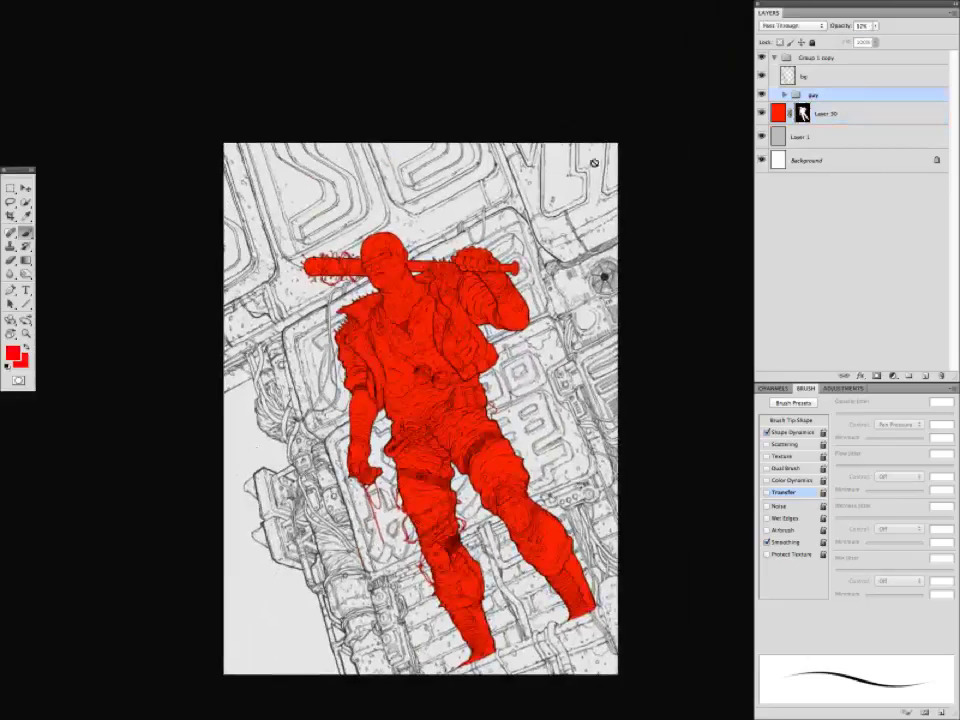
pyautogui.hotkey('ctrl', '-')
pyautogui.press('super+plus')
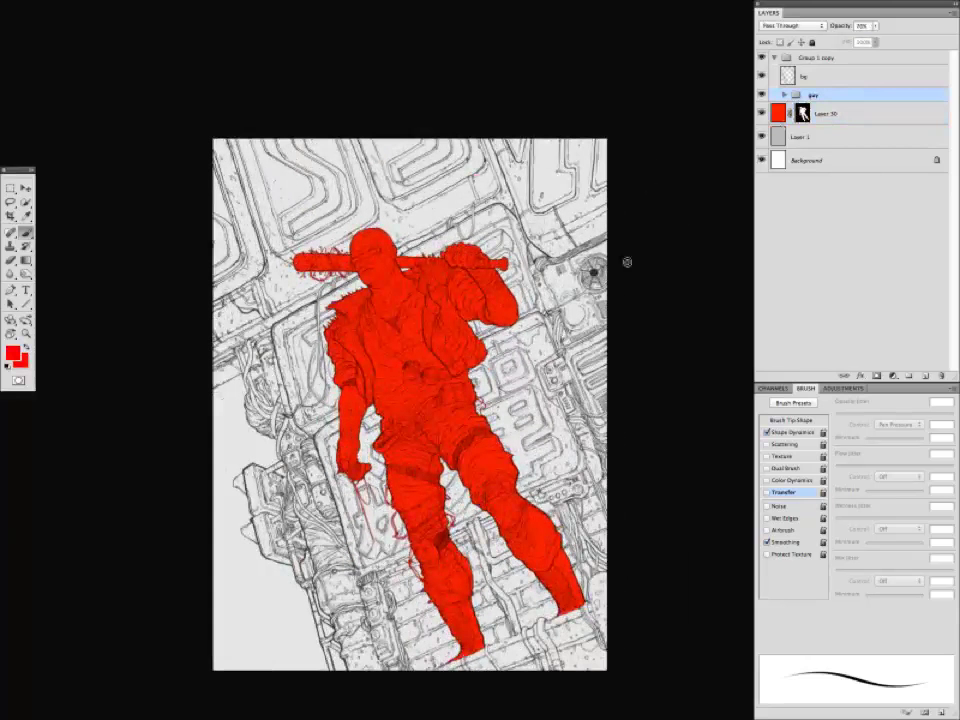
# Add a new layer beneath the red silhouette, fill it with magenta and give it a layer mask.
pyautogui.click(799, 136)
pyautogui.click(925, 375)
pyautogui.click(13, 353)
pyautogui.click(638, 379)
pyautogui.click(620, 366)
pyautogui.click(751, 348)
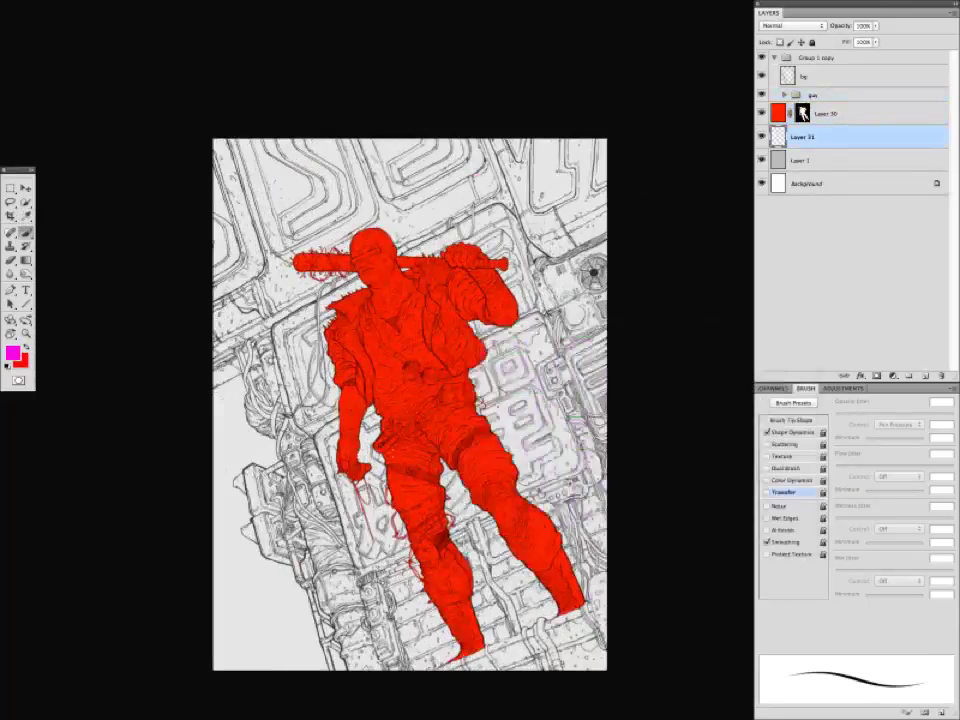
pyautogui.press('x')
pyautogui.press('super+BackSpace')
pyautogui.click(876, 375)
# Lasso the upper part of the empty area beside the machinery and hide it in the magenta layer's mask.
pyautogui.press('super+plus')
pyautogui.press('l')
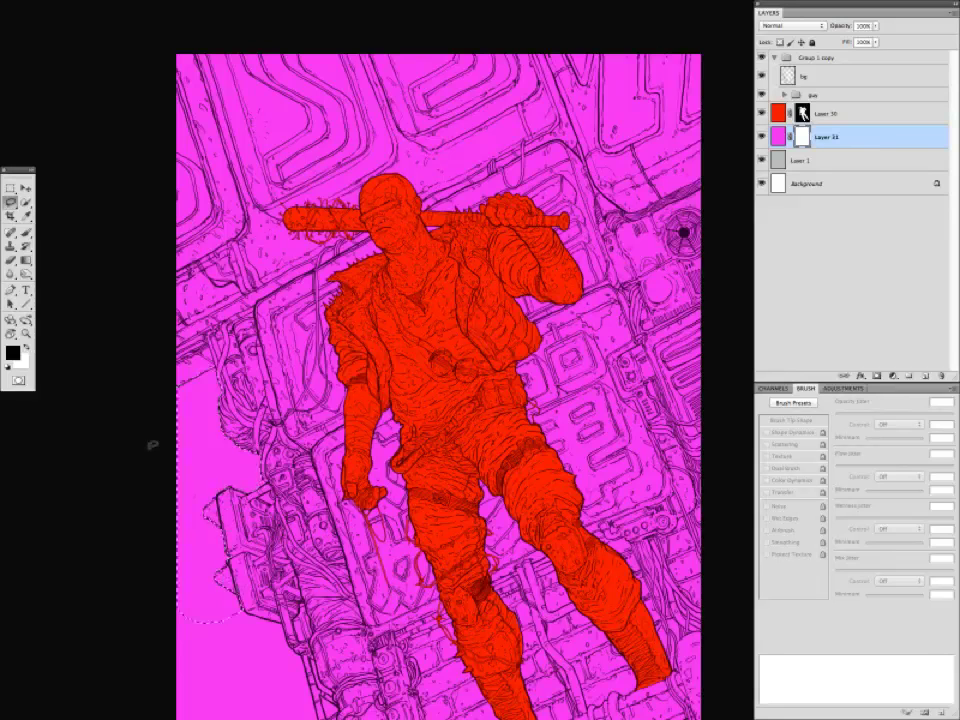
pyautogui.press('x')
pyautogui.press('Delete')
pyautogui.scroll(-3, 154, 401)
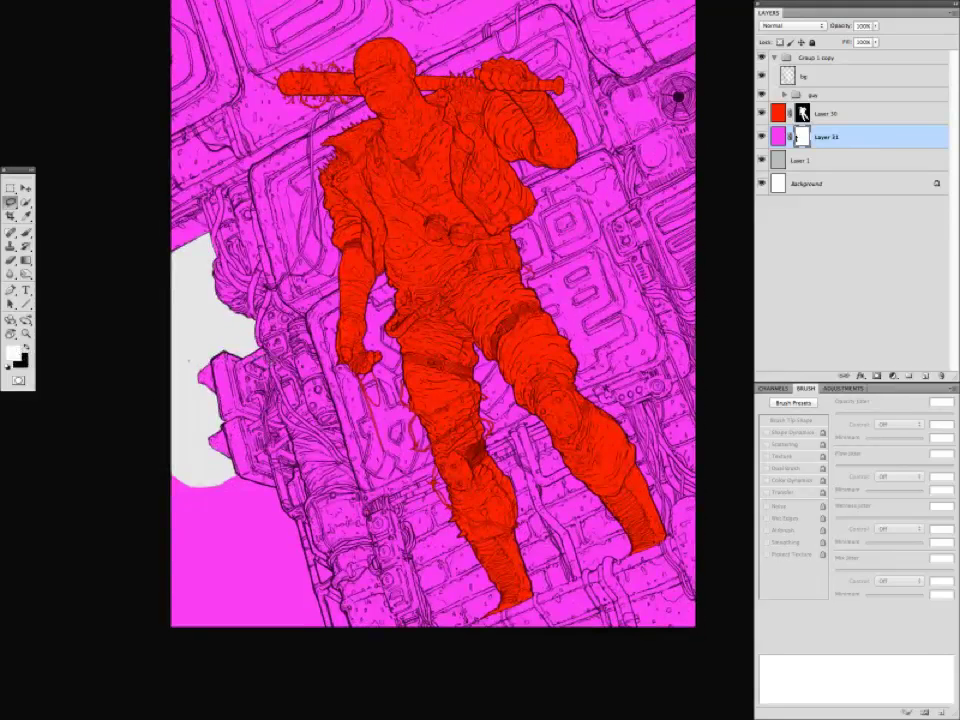
# Brush black into the magenta layer's mask to clear the small gaps along the machinery's outer edge.
pyautogui.press('b')
pyautogui.hotkey('ctrl', '+')
pyautogui.press('x')
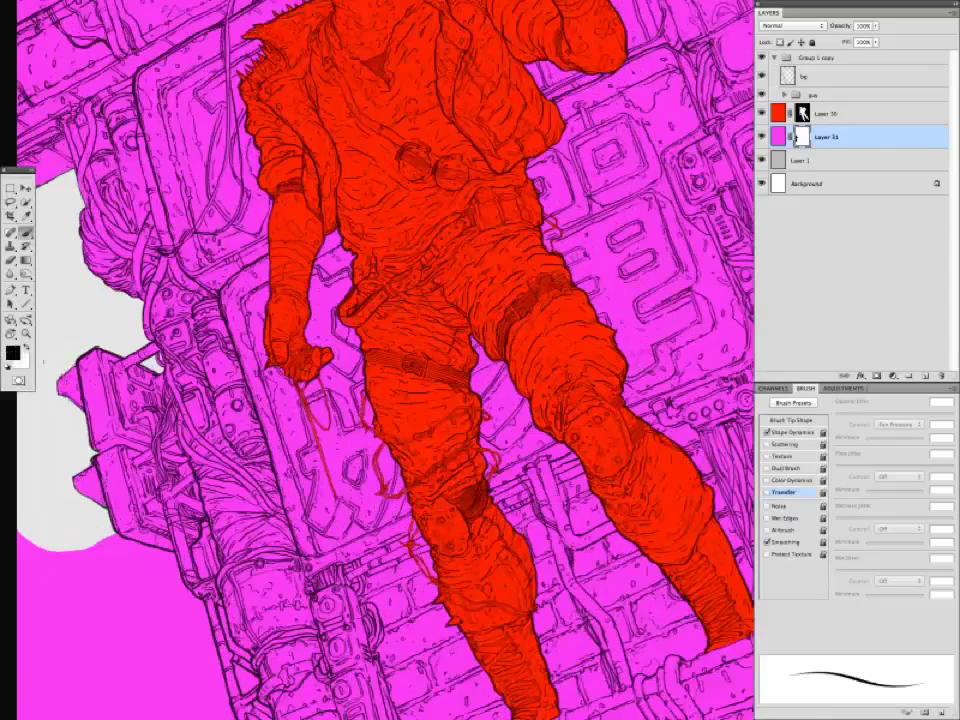
pyautogui.scroll(-1, 289, 270)
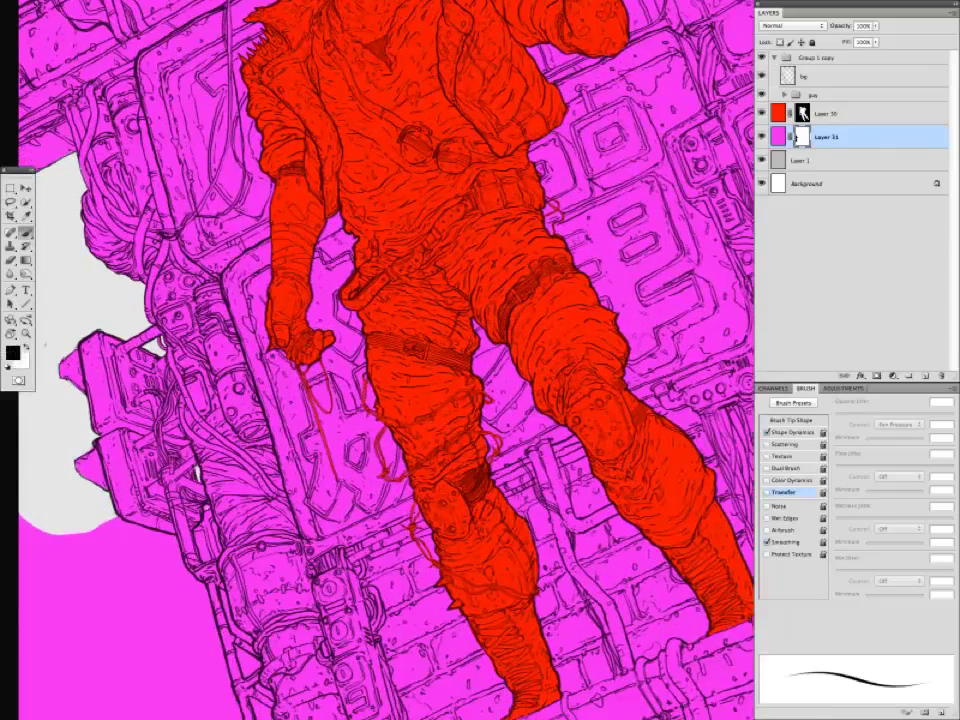
pyautogui.moveTo(155, 381); pyautogui.dragTo(178, 298)
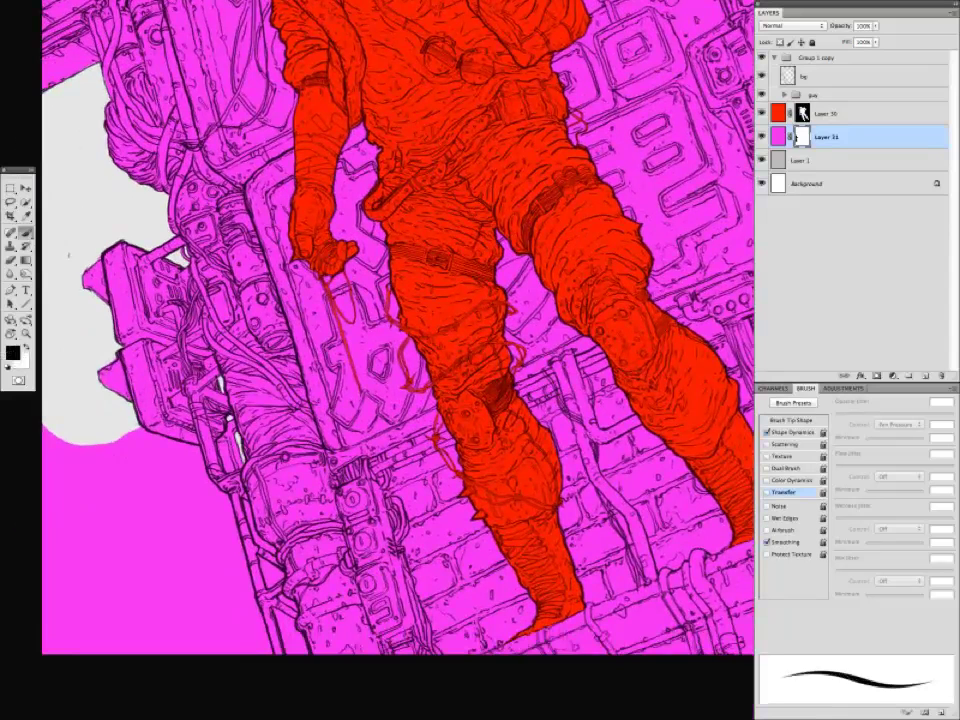
# Lasso the gaps in the lower machinery frame and the remaining empty lower corner, and hide them in the magenta layer's mask.
pyautogui.press('x')
pyautogui.press('l')
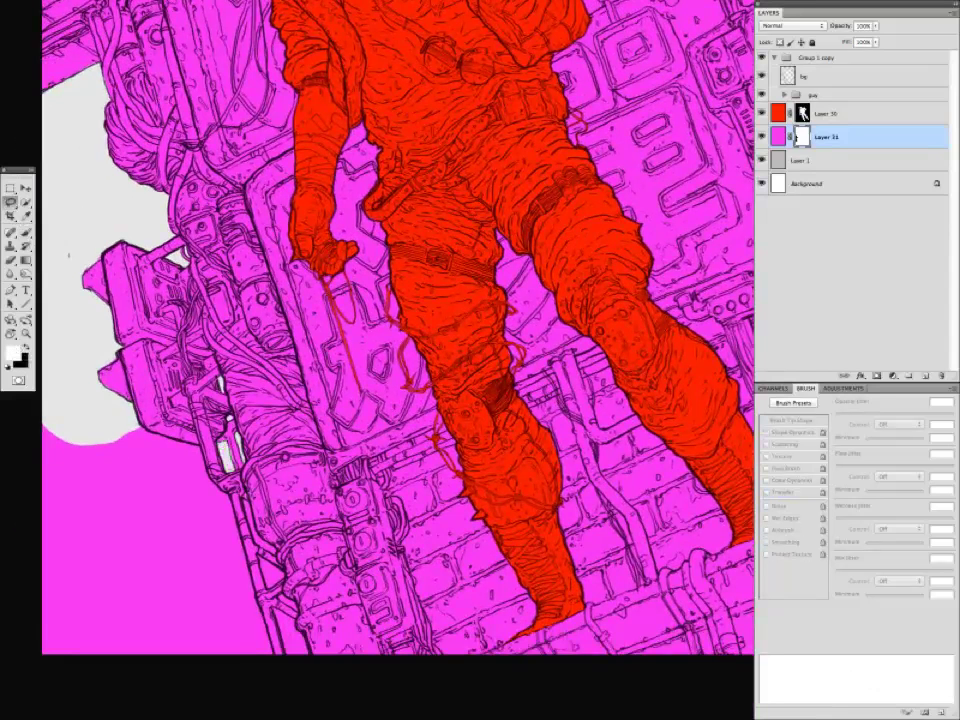
pyautogui.moveTo(210, 405); pyautogui.dragTo(202, 385)
pyautogui.press('Delete')
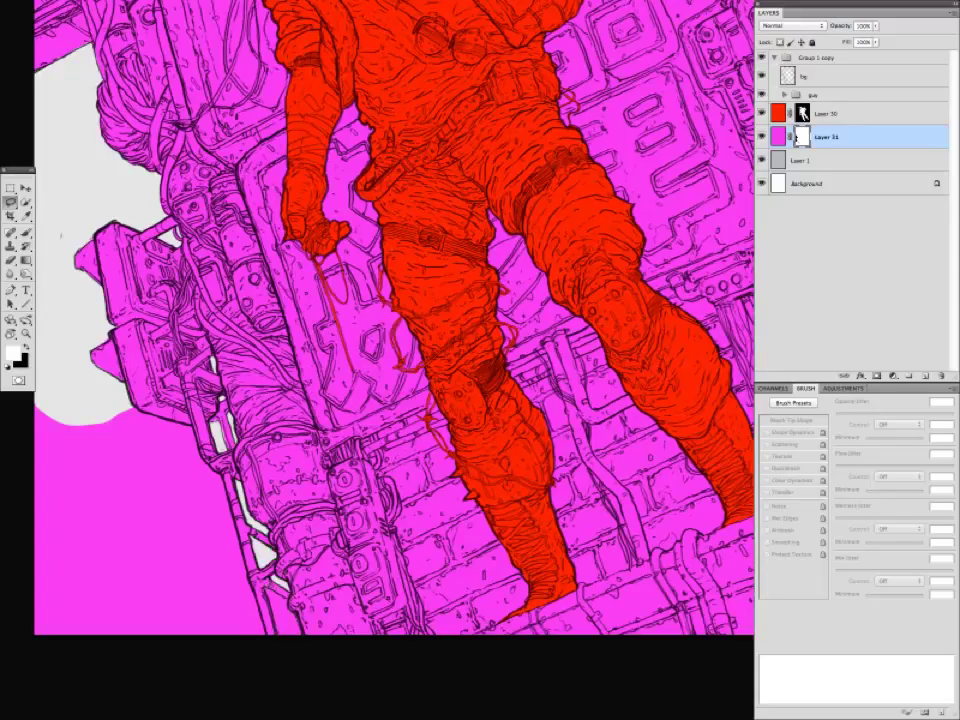
pyautogui.press('Delete')
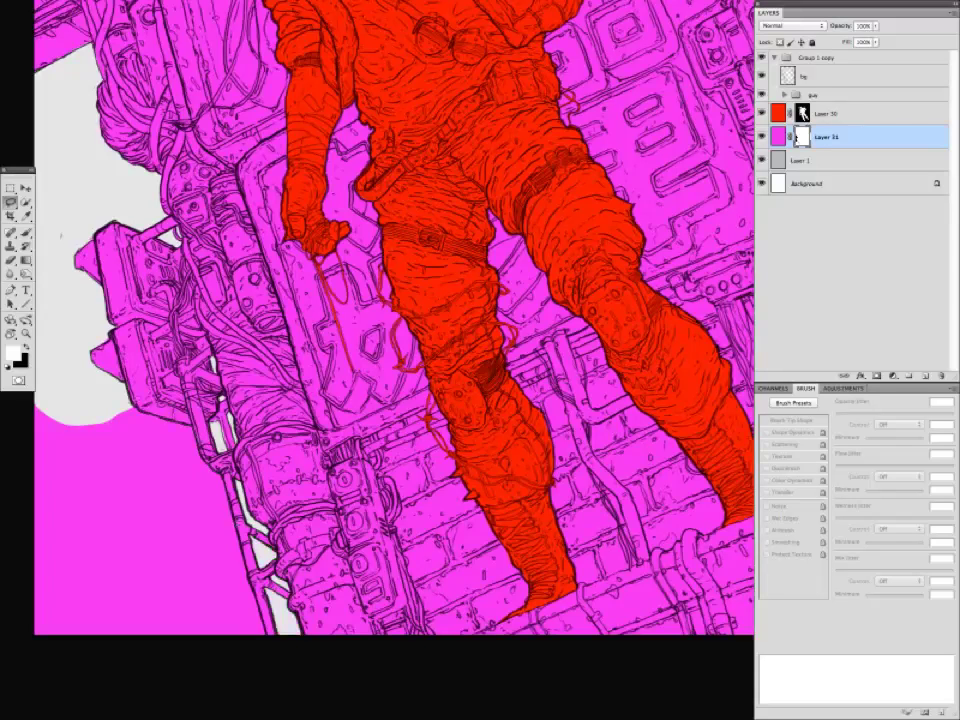
pyautogui.hotkey('ctrl', '-')
pyautogui.hotkey('ctrl', '-')
pyautogui.hotkey('ctrl', '-')
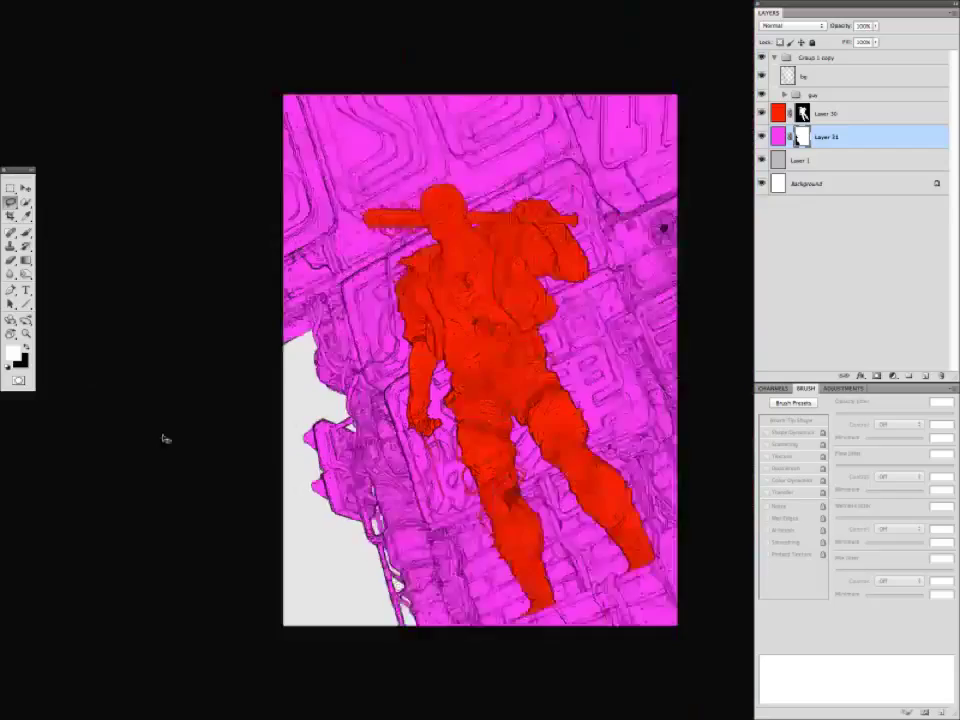
# Add a new layer beneath the magenta background layer and fill it with light blue.
pyautogui.hotkey('ctrl', 'shift', 'alt', 'n')
pyautogui.click(12, 352)
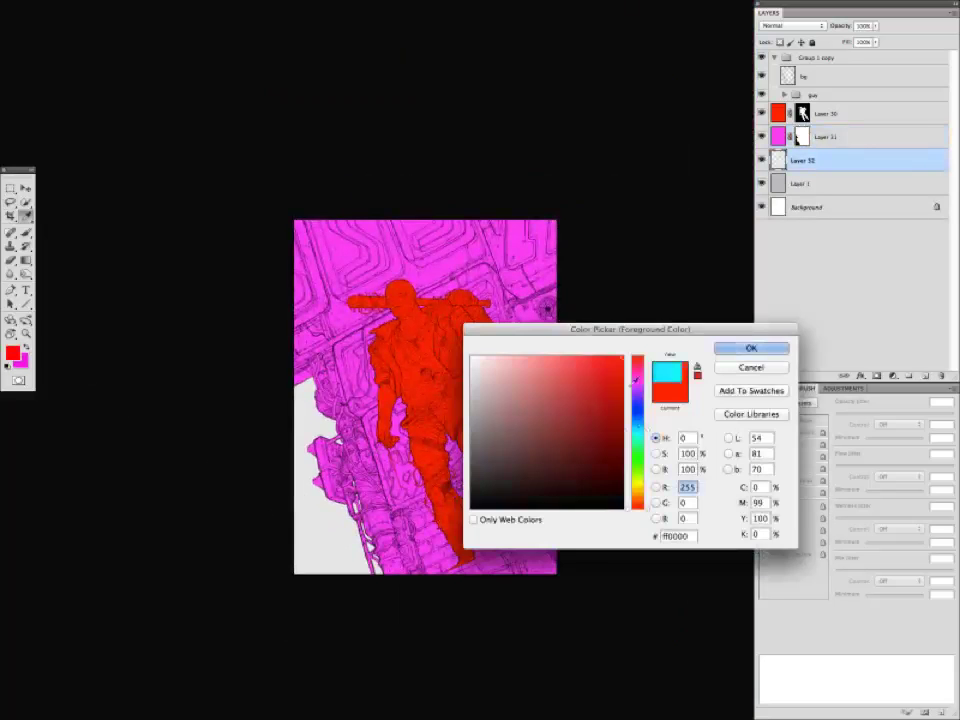
pyautogui.click(750, 347)
pyautogui.press('x')
pyautogui.hotkey('ctrl', 'BackSpace')
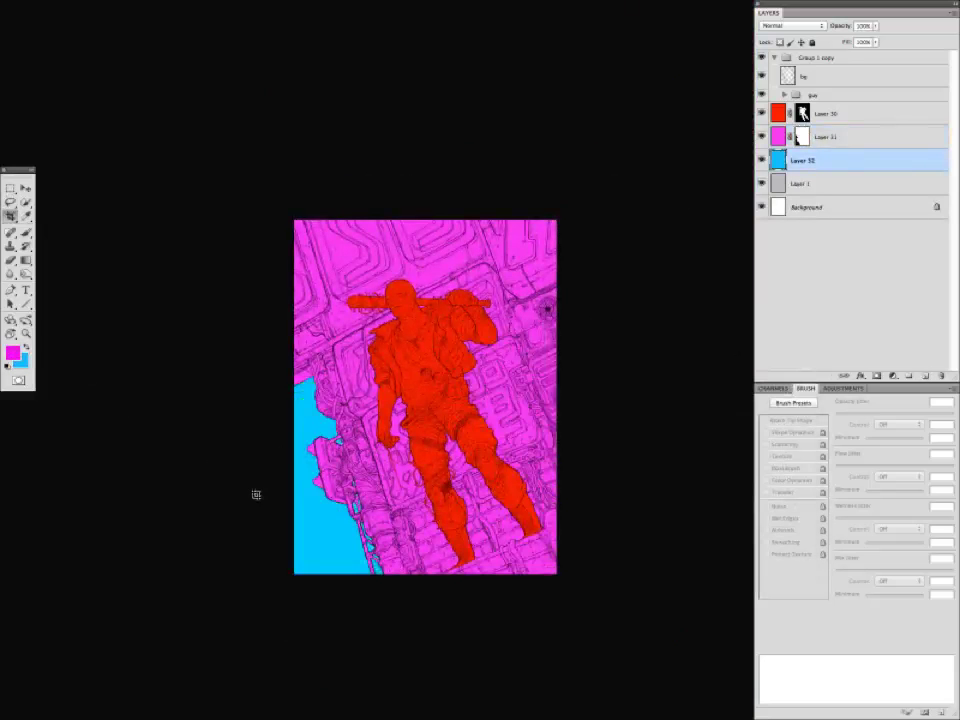
pyautogui.hotkey('ctrl', '+')
pyautogui.hotkey('ctrl', '-')
pyautogui.hotkey('ctrl', '+')
# Put the red layer into a group named "guy crop" and move its silhouette mask onto the group.
pyautogui.click(826, 114)
pyautogui.hotkey('ctrl', 'g')
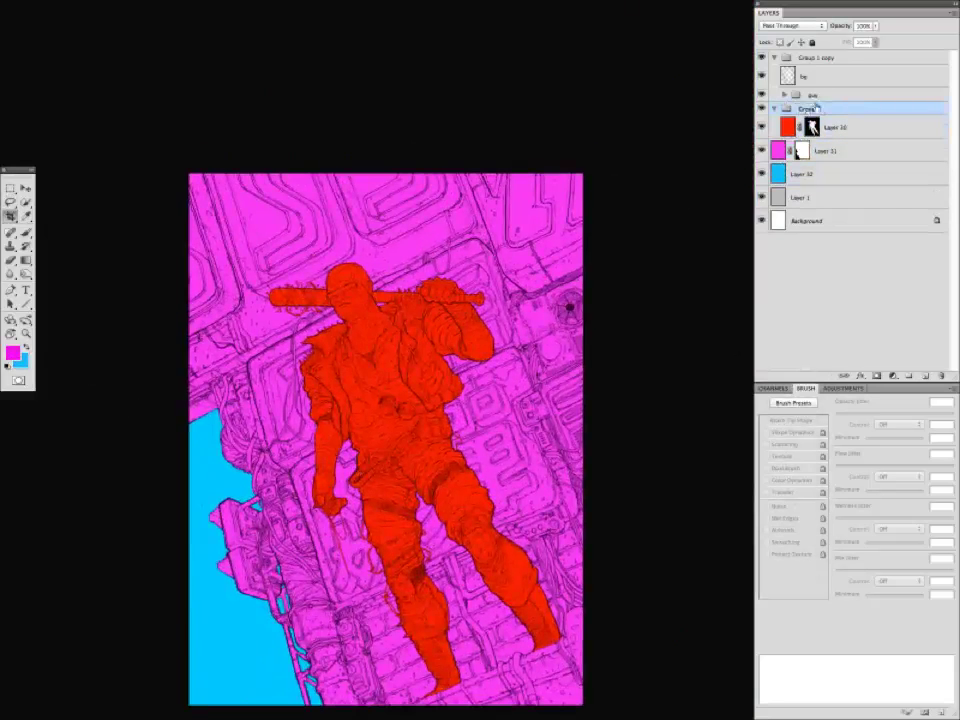
pyautogui.doubleClick(813, 108)
pyautogui.write('guy crop')
pyautogui.press('Return')
pyautogui.moveTo(811, 127); pyautogui.dragTo(810, 110)
# On a new layer inside the guy crop group, lasso the lowered forearm and fill it with yellow f8ea06.
pyautogui.hotkey('ctrl', 'shift', 'alt', 'n')
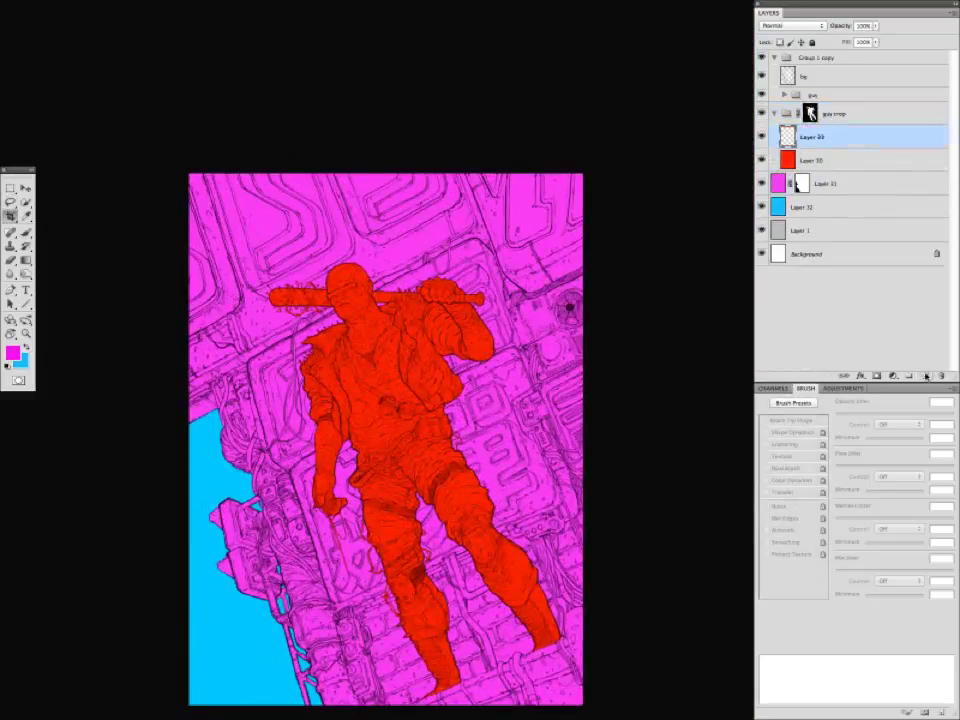
pyautogui.hotkey('ctrl', '+')
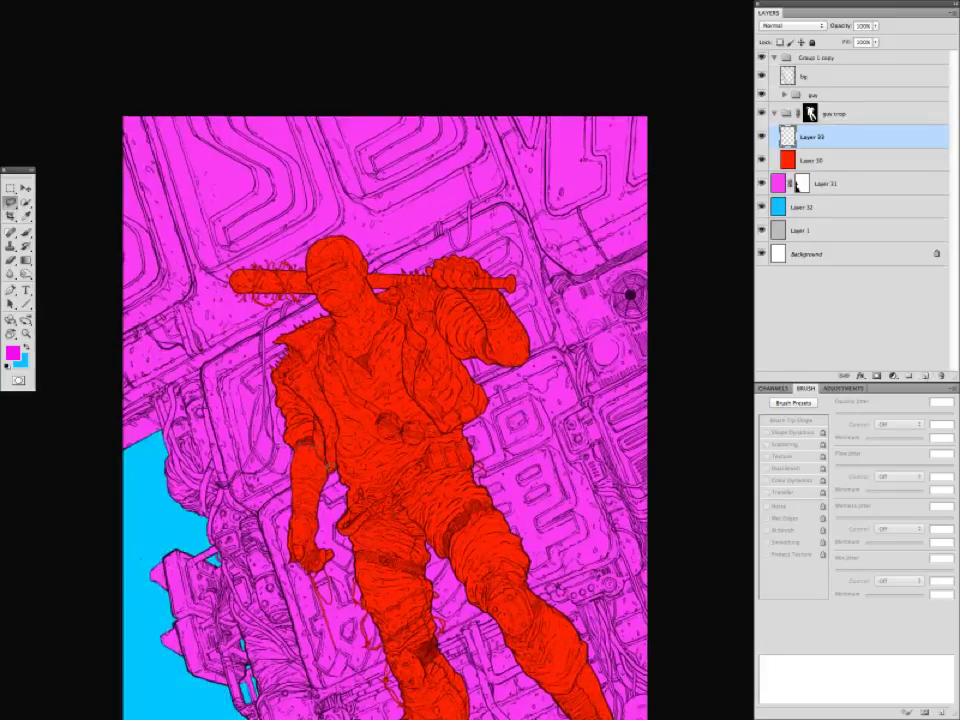
pyautogui.click(12, 352)
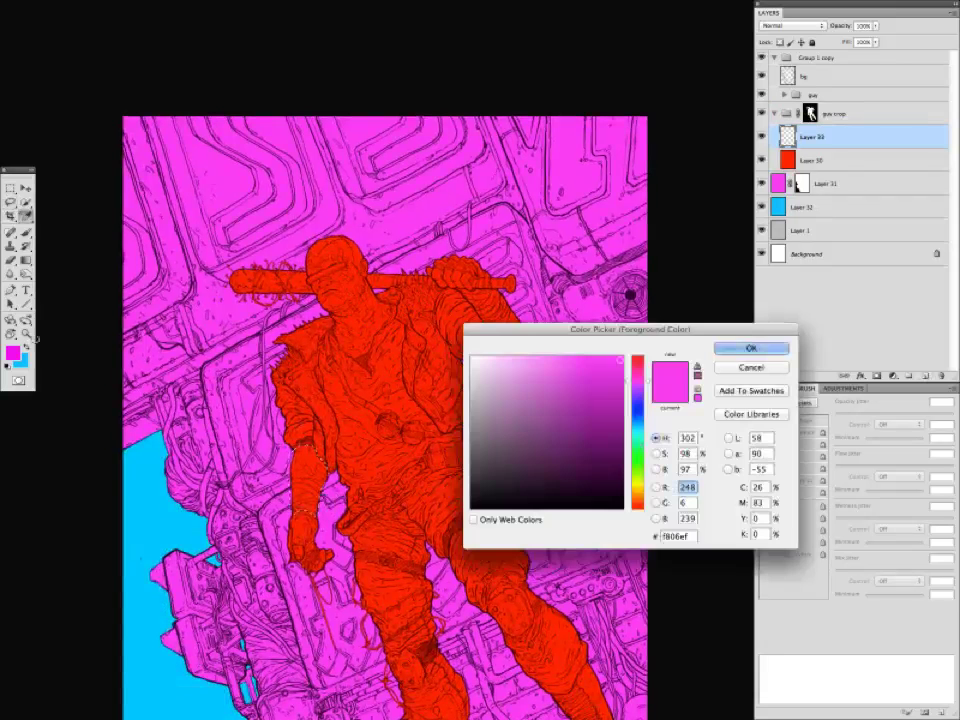
pyautogui.moveTo(634, 458); pyautogui.dragTo(630, 487)
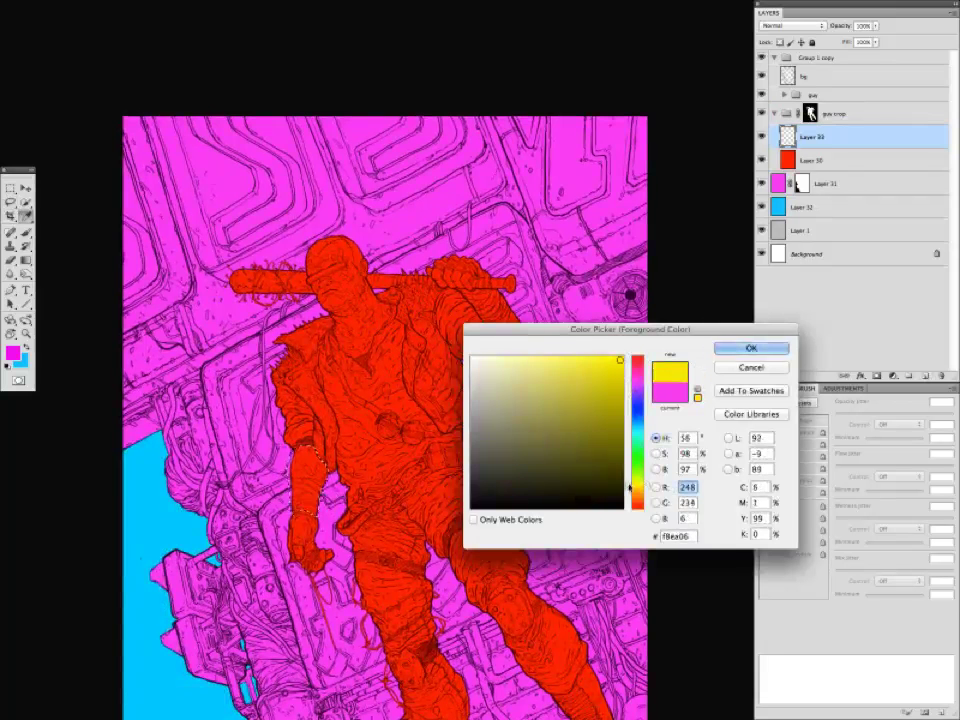
pyautogui.click(740, 346)
pyautogui.hotkey('alt', 'BackSpace')
pyautogui.press('super+d')
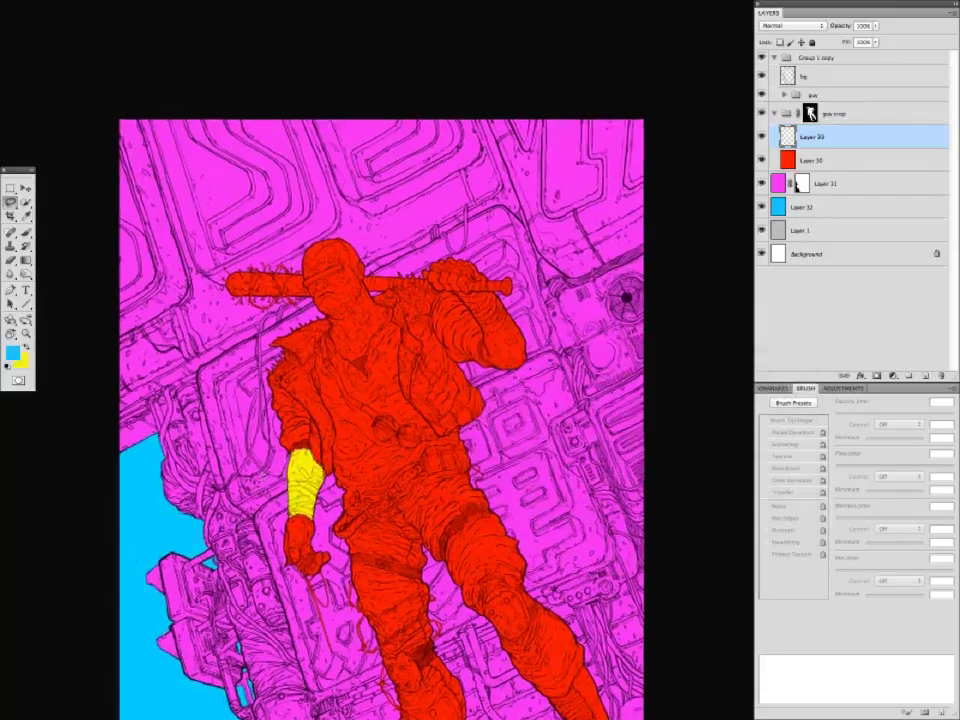
# Brush yellow over the exposed thumb and fingertips of the figure's lowered hand.
pyautogui.press('super+plus')
pyautogui.moveTo(470, 390); pyautogui.dragTo(490, 352)
pyautogui.press('b')
pyautogui.press('x')
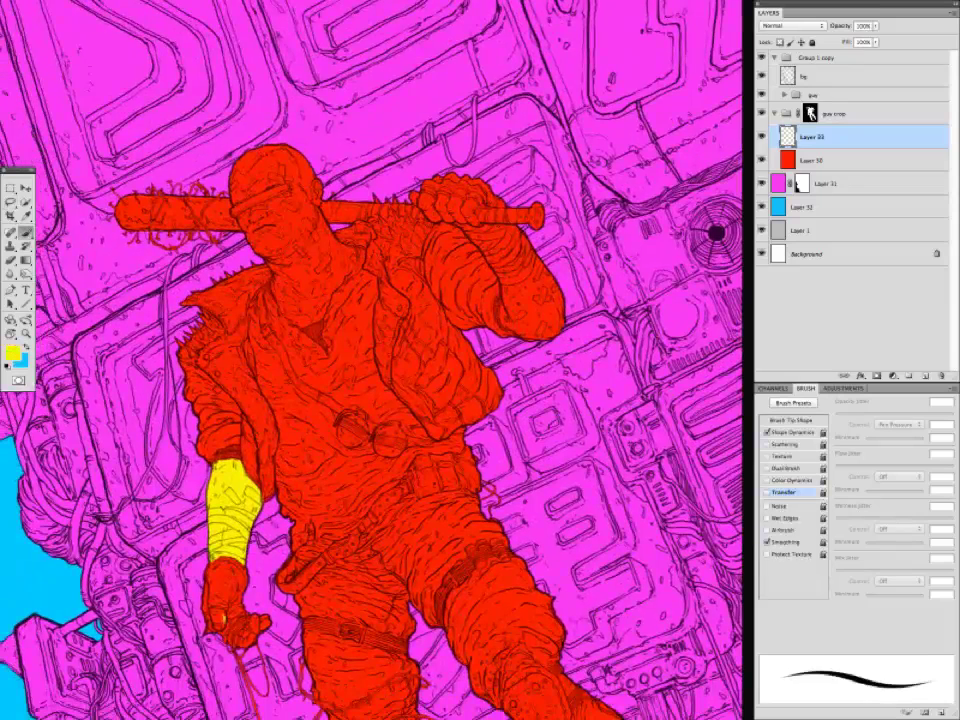
pyautogui.moveTo(217, 615); pyautogui.dragTo(216, 611)
pyautogui.scroll(3, 200, 468)
pyautogui.hscroll(3, 200, 468)
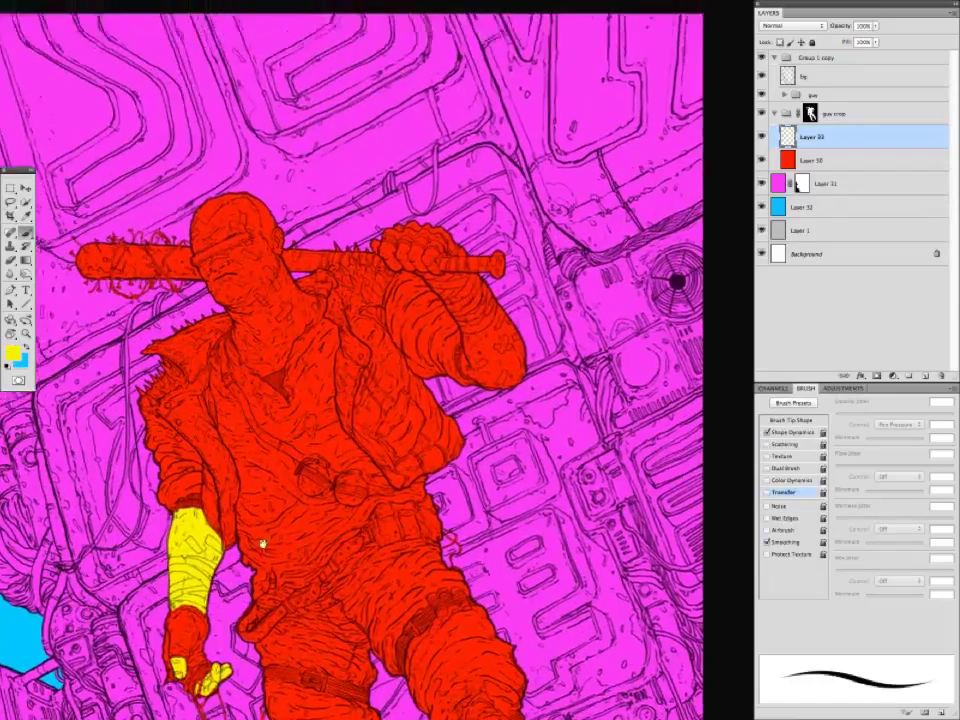
# Lasso the exposed elbow and forearm of the raised arm and fill the area with yellow.
pyautogui.hscroll(-3, 220, 467)
pyautogui.scroll(-1, 220, 467)
pyautogui.moveTo(506, 340)
pyautogui.mouseDown()
pyautogui.moveTo(528, 368)
pyautogui.moveTo(573, 313)
pyautogui.moveTo(546, 293)
pyautogui.mouseUp()
pyautogui.press('x')
pyautogui.press('l')
pyautogui.press('super+BackSpace')
pyautogui.press('super+d')
pyautogui.moveTo(218, 485); pyautogui.dragTo(229, 466)
# Set the foreground colour to off-white f2f7f8 and, on a new layer, paint the lowered forearm's bandages and plasters.
pyautogui.click(13, 353)
pyautogui.click(474, 359)
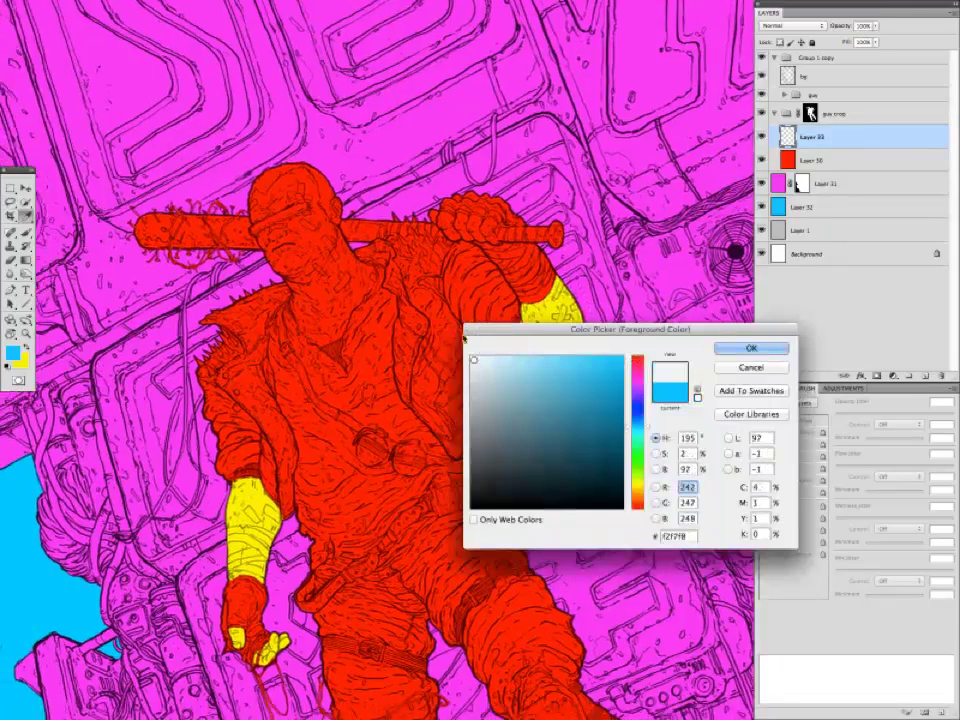
pyautogui.press('Return')
pyautogui.press('b')
pyautogui.moveTo(539, 300); pyautogui.dragTo(551, 278)
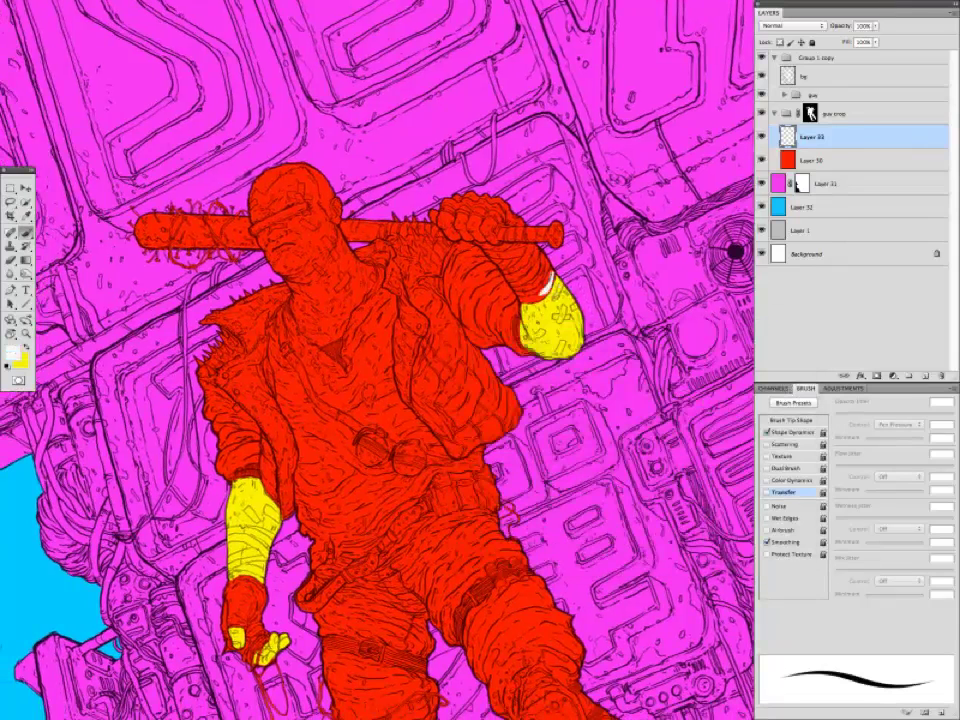
pyautogui.press('super+shift+alt+n')
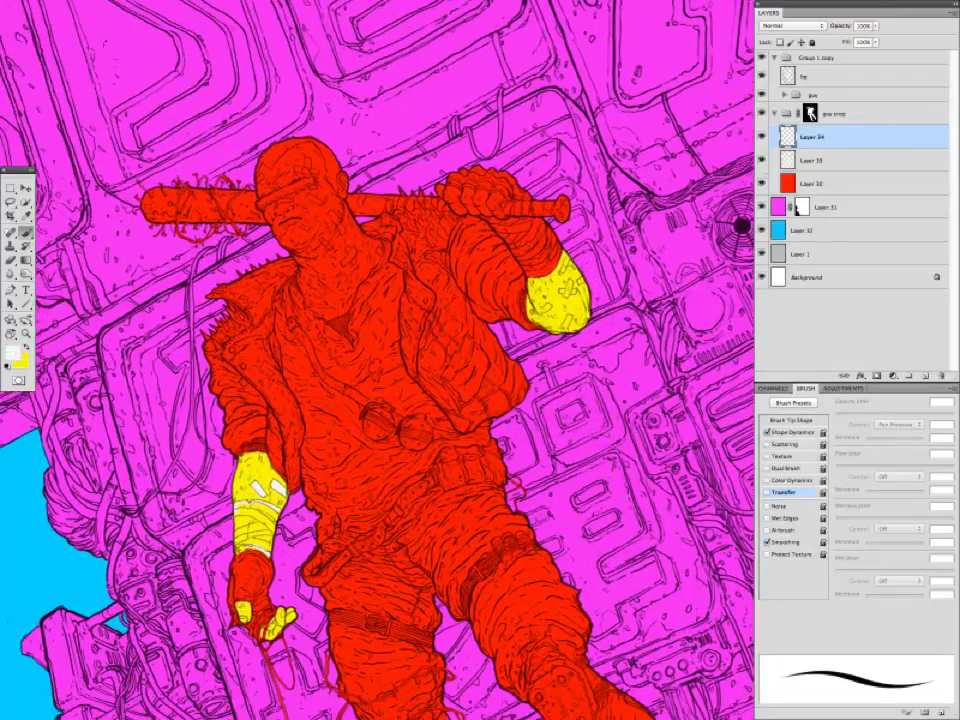
pyautogui.moveTo(256, 545); pyautogui.dragTo(275, 511)
# Brush off-white over the raised arm's forearm wrapping and the plasters around its elbow.
pyautogui.moveTo(507, 268); pyautogui.dragTo(416, 401)
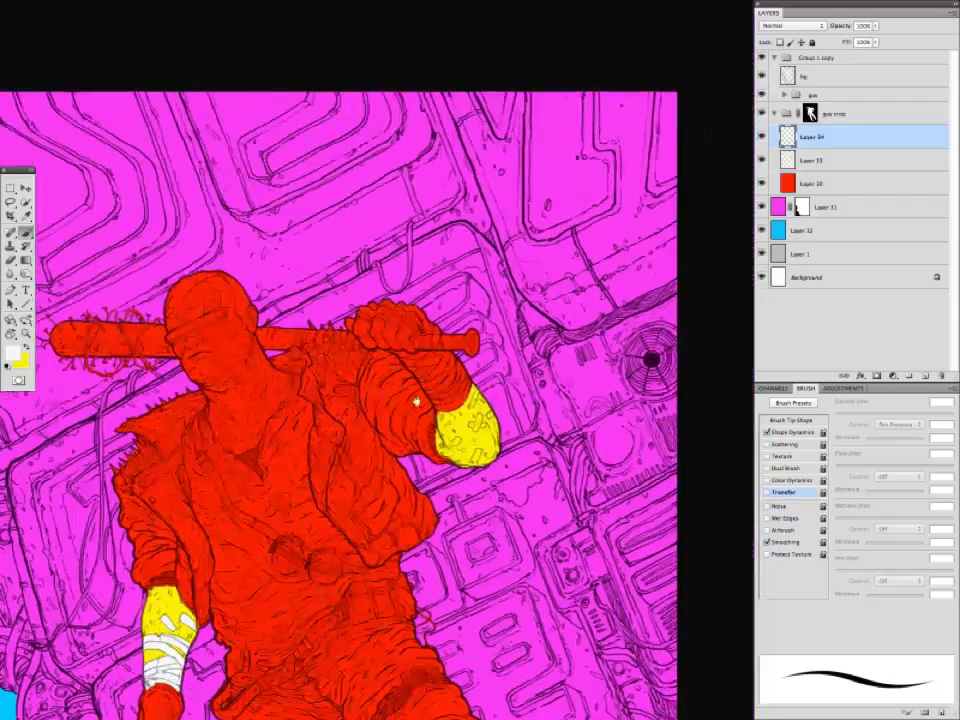
pyautogui.moveTo(469, 380)
pyautogui.mouseDown()
pyautogui.moveTo(460, 402)
pyautogui.moveTo(437, 408)
pyautogui.mouseUp()
pyautogui.moveTo(445, 354)
pyautogui.mouseDown()
pyautogui.moveTo(430, 377)
pyautogui.moveTo(466, 398)
pyautogui.mouseUp()
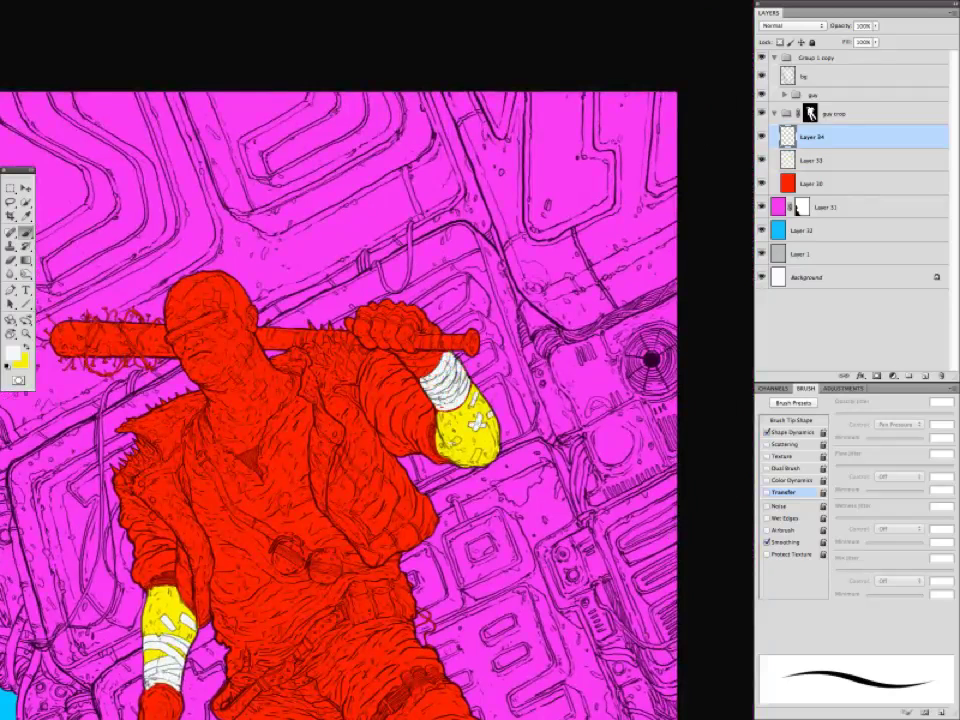
pyautogui.moveTo(340, 400); pyautogui.dragTo(320, 450)
pyautogui.moveTo(388, 404); pyautogui.dragTo(412, 414)
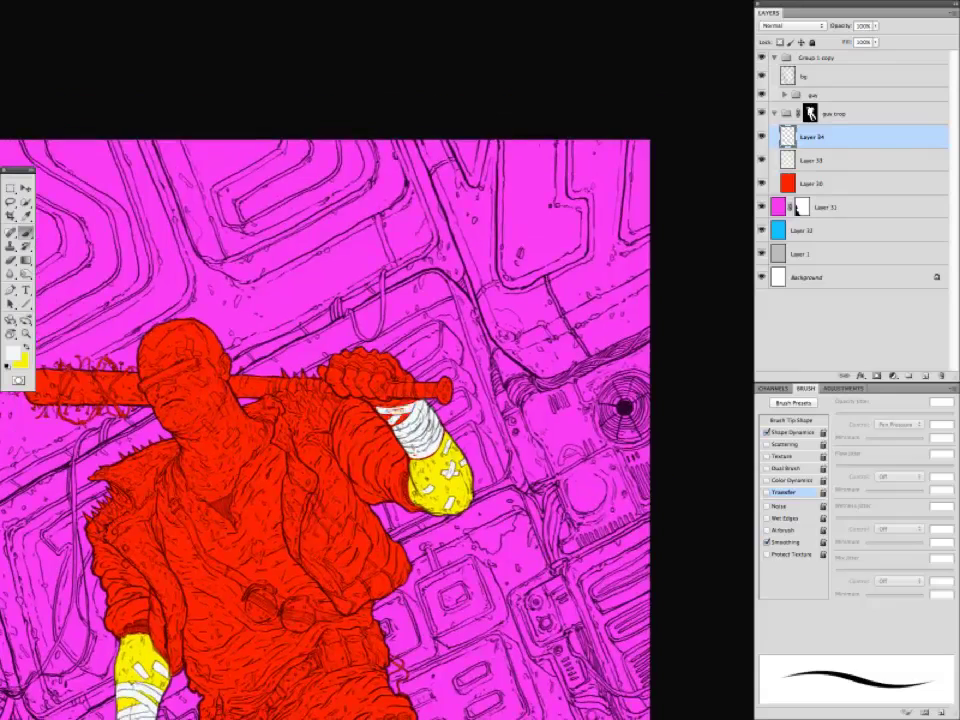
# Brush the plasters on the figure's neck, cheek and forehead off-white.
pyautogui.moveTo(278, 301); pyautogui.dragTo(363, 176)
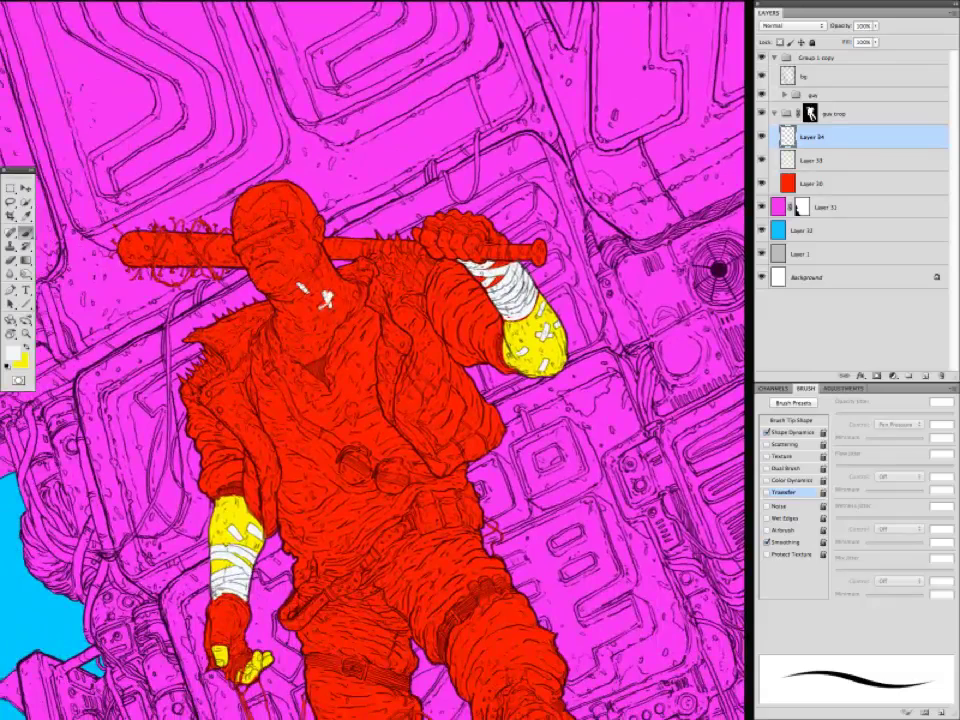
pyautogui.moveTo(230, 234); pyautogui.dragTo(220, 374)
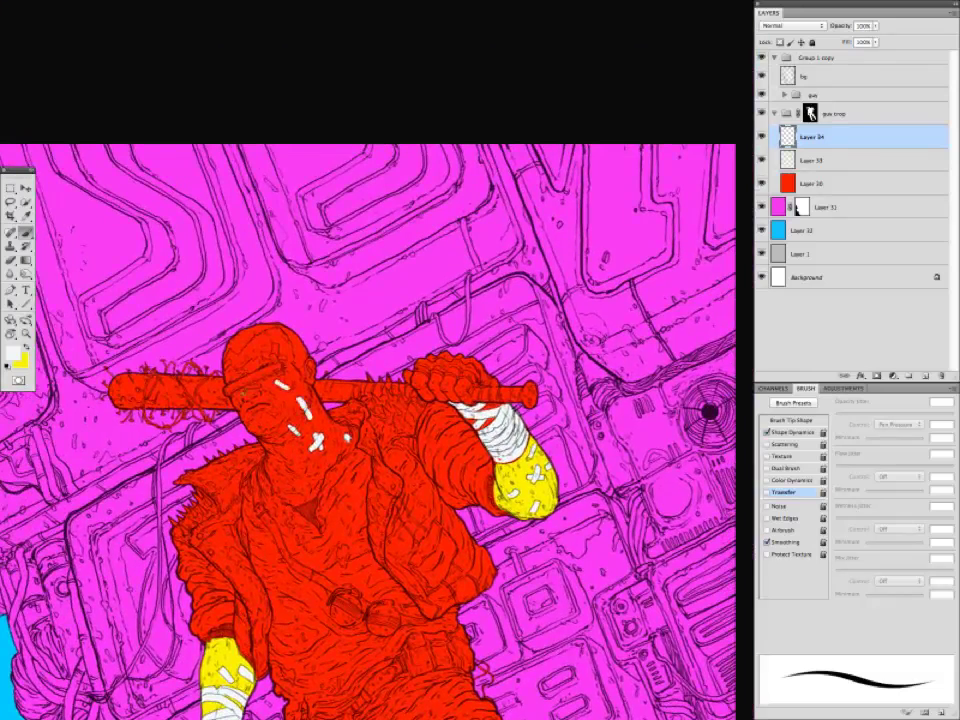
pyautogui.moveTo(234, 348); pyautogui.dragTo(254, 384)
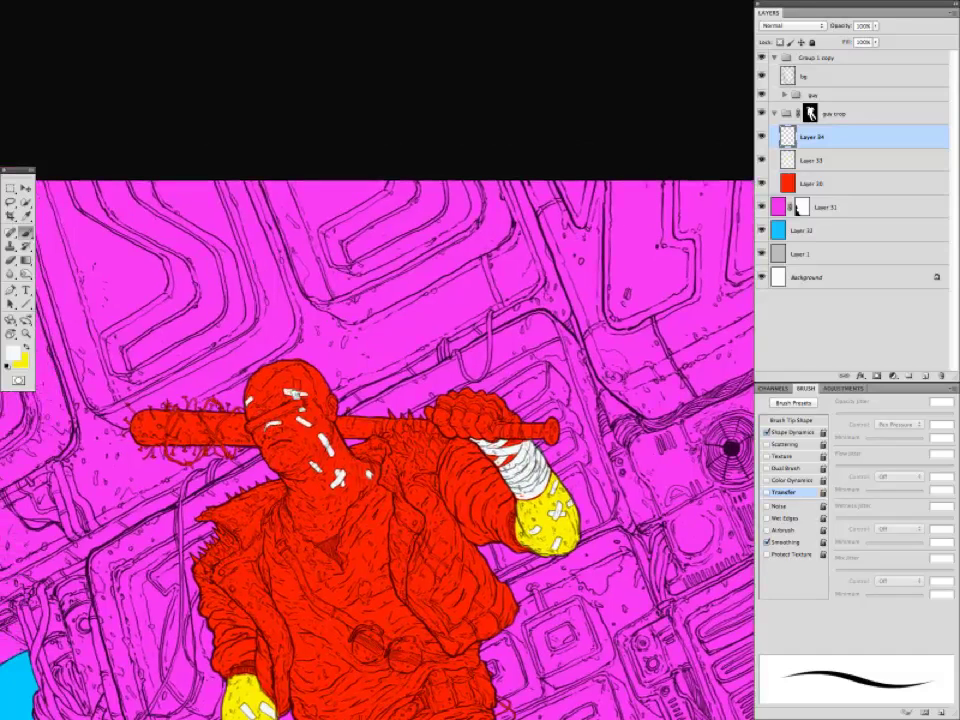
pyautogui.moveTo(222, 290); pyautogui.dragTo(205, 115)
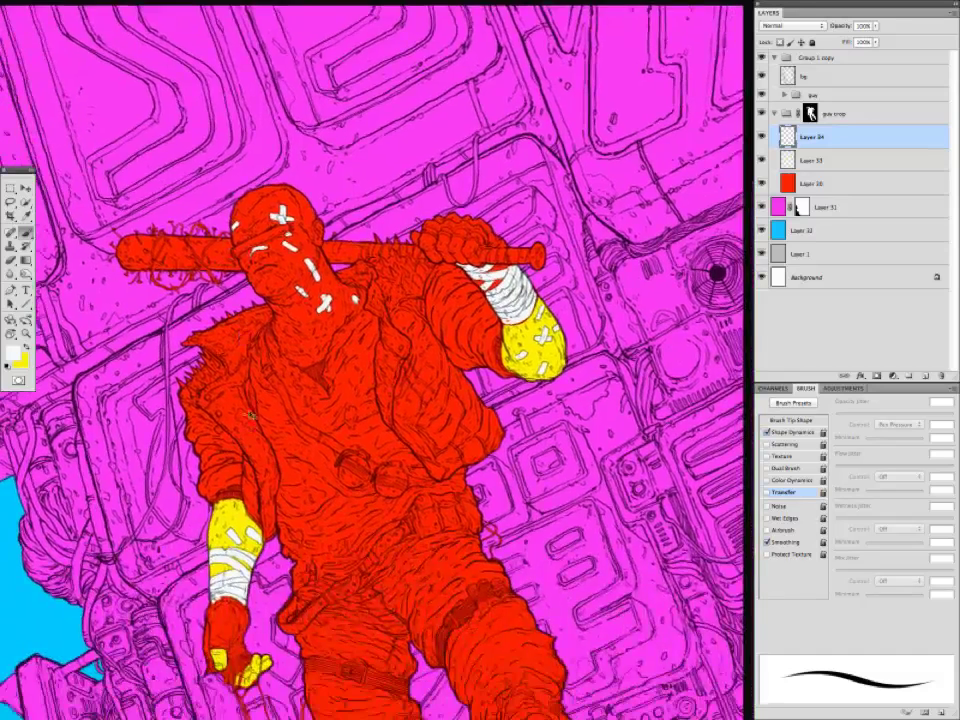
# Try a Curves adjustment layer above all groups, lifting blue to output 148 at input 79 and green shadows to 12.
pyautogui.hotkey('ctrl', '0')
pyautogui.click(850, 113)
pyautogui.click(893, 375)
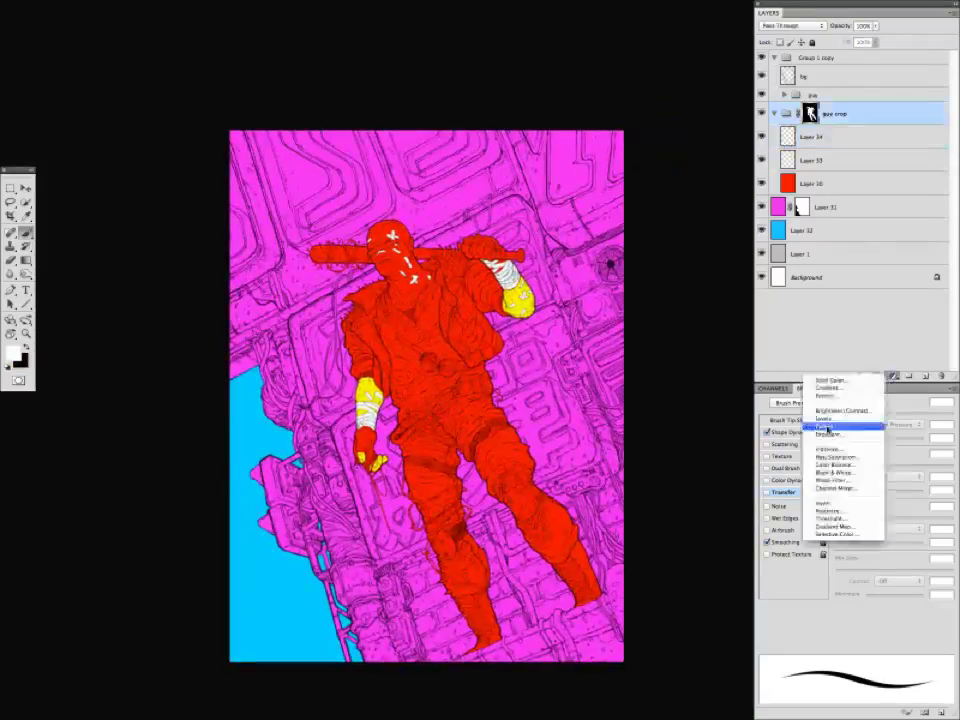
pyautogui.click(826, 428)
pyautogui.hotkey('alt', '5')
pyautogui.moveTo(812, 582); pyautogui.dragTo(809, 555)
pyautogui.moveTo(830, 136); pyautogui.dragTo(800, 51)
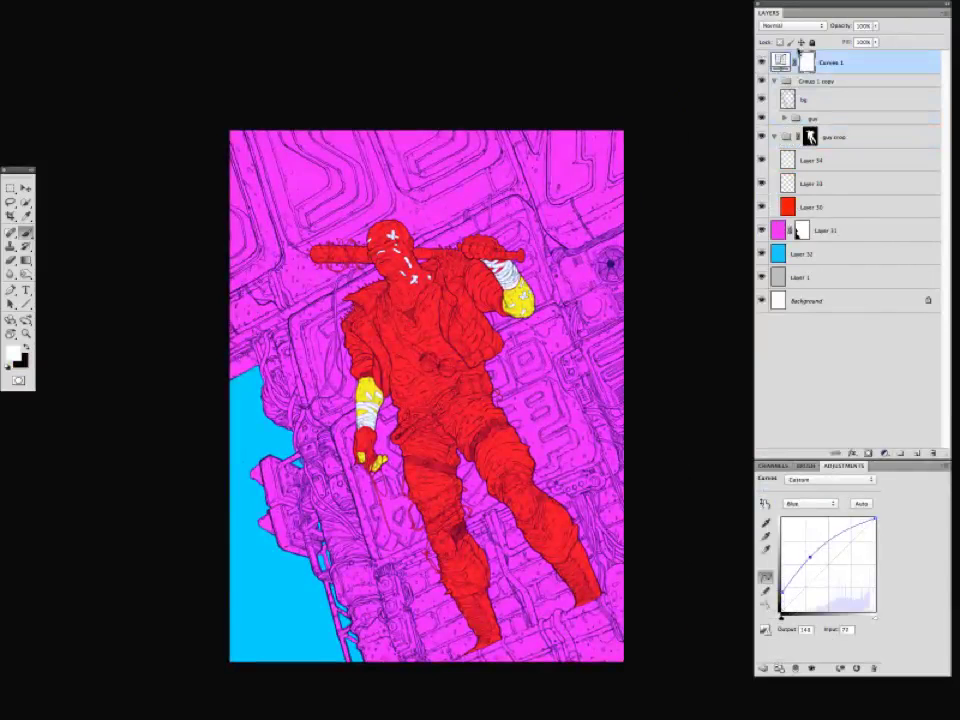
pyautogui.hotkey('alt', '4')
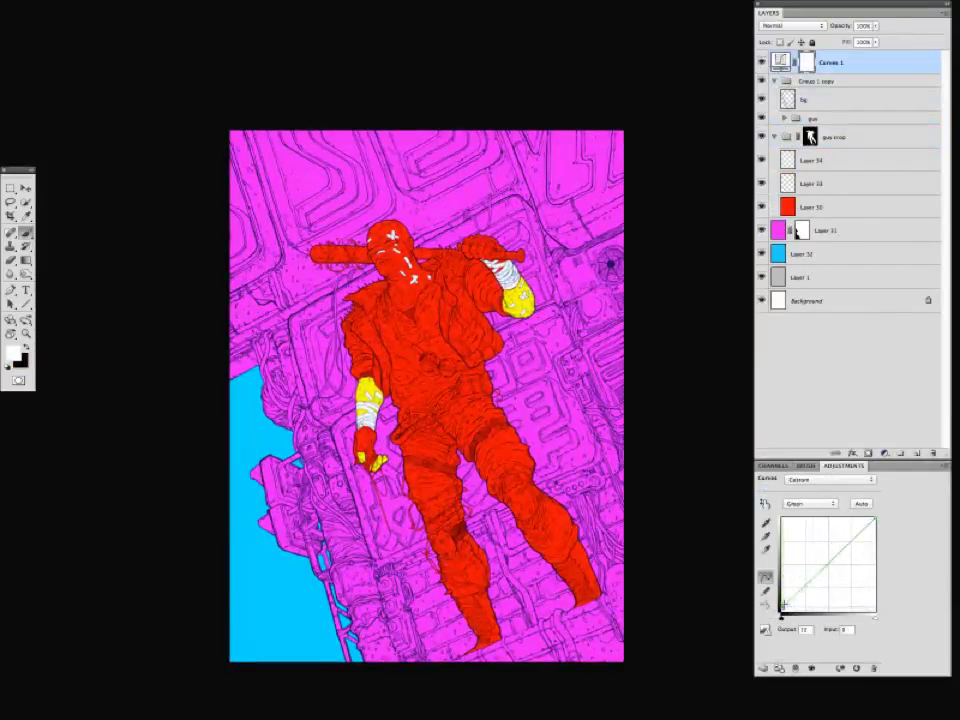
pyautogui.click(810, 503)
pyautogui.click(798, 493)
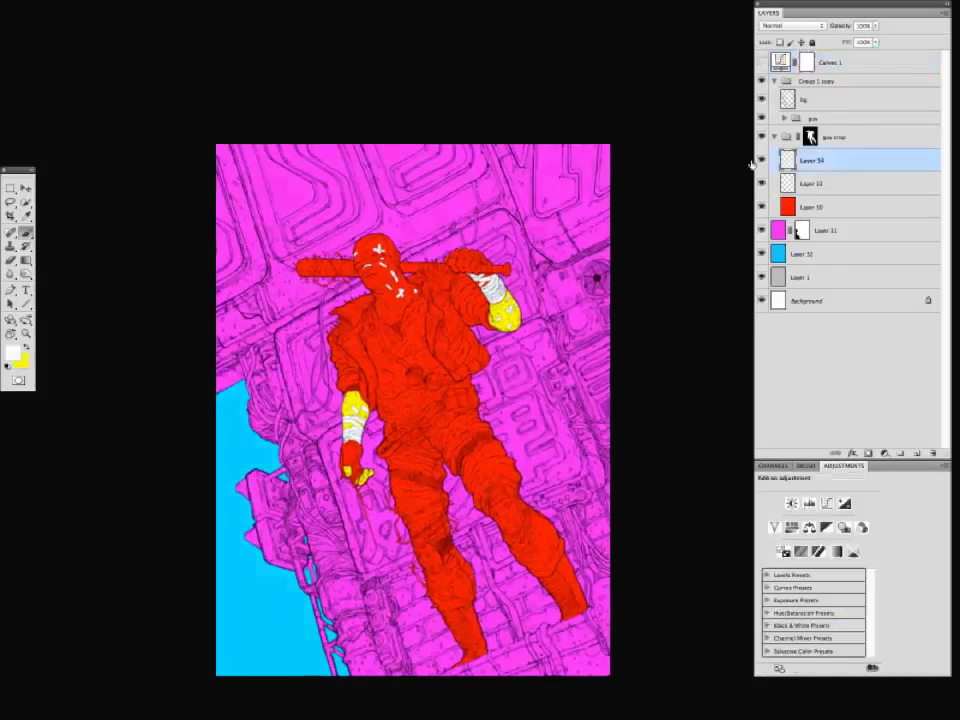
# On the skin layer, lasso the head and neck, fill them with yellow and leave the band across the eyes clear.
pyautogui.hotkey('ctrl', '+')
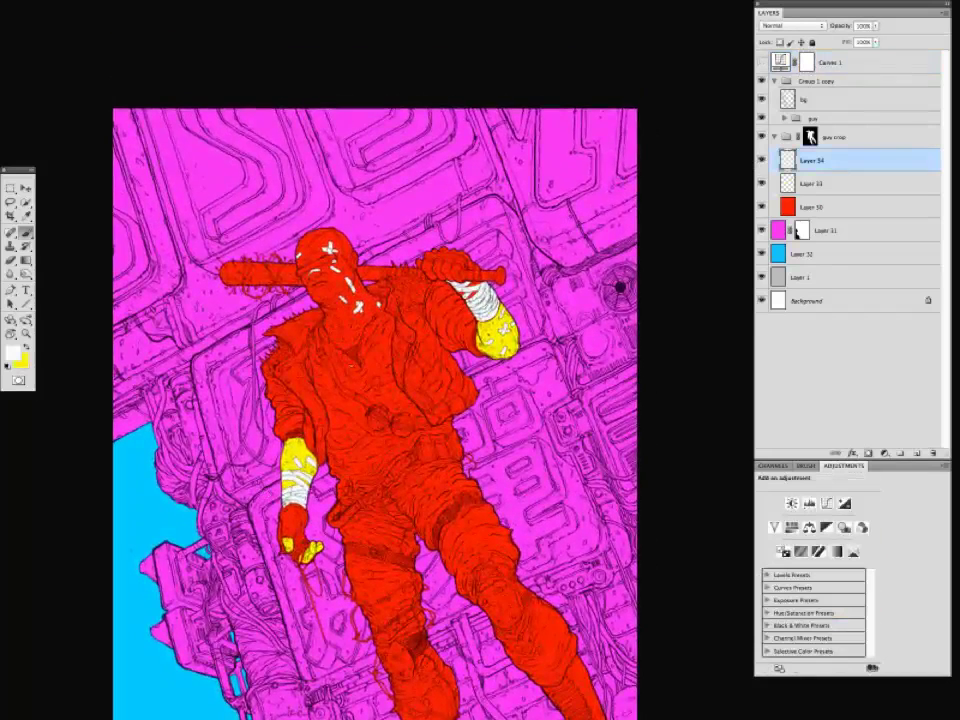
pyautogui.hotkey('alt', '[')
pyautogui.hotkey('ctrl', '+')
pyautogui.press('l')
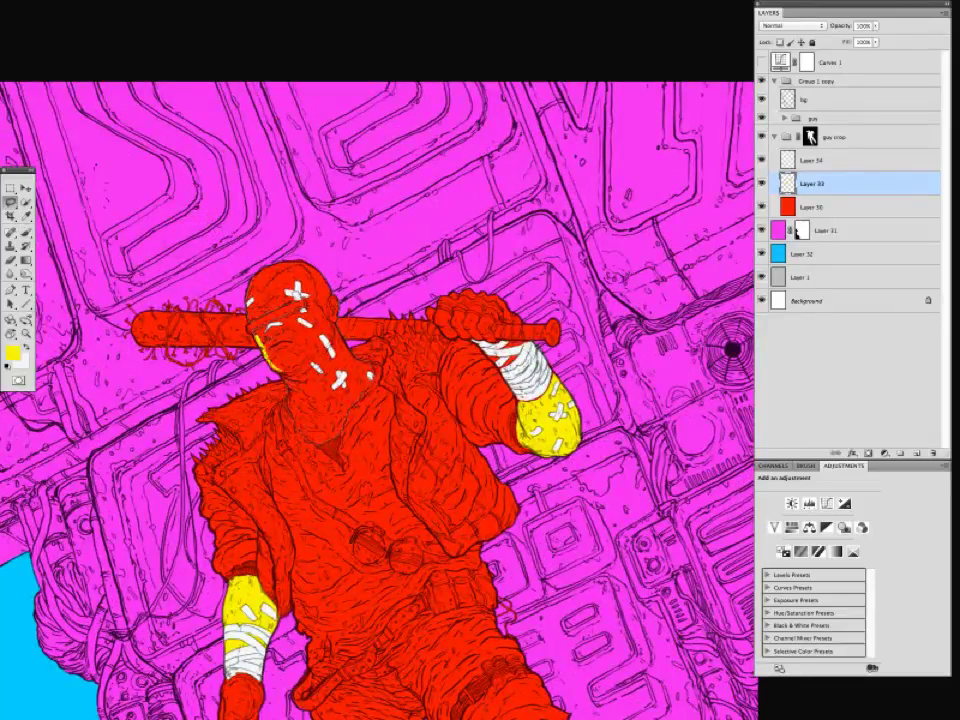
pyautogui.hotkey('alt', 'BackSpace')
pyautogui.press('x')
pyautogui.press('e')
# Brush yellow over the exposed fingers of the raised hand gripping the bat.
pyautogui.hotkey('ctrl', '0')
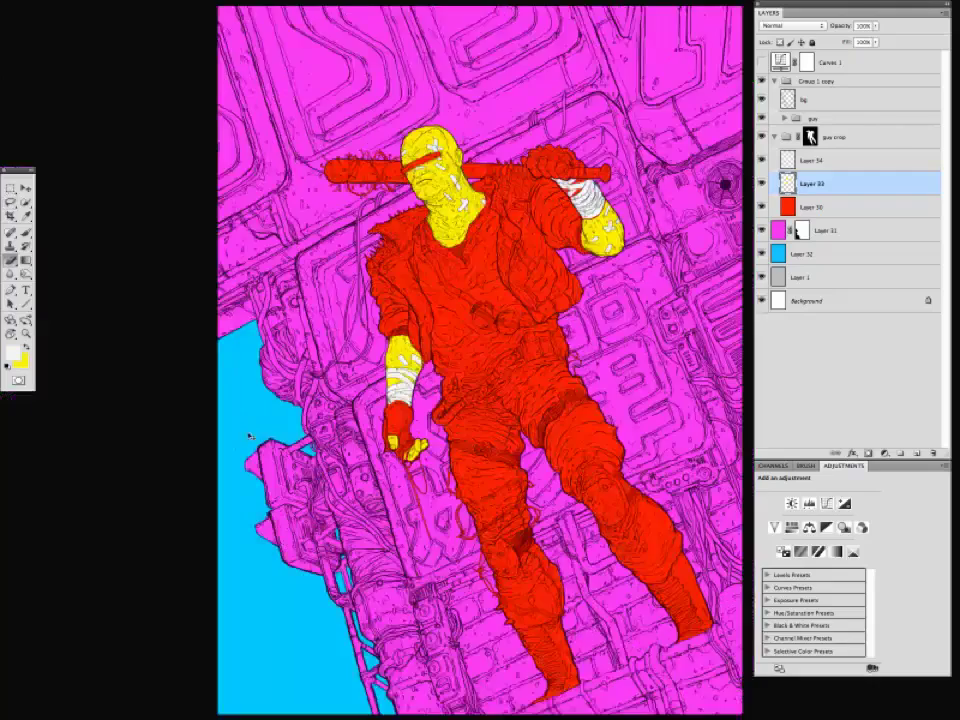
pyautogui.hotkey('ctrl', '+')
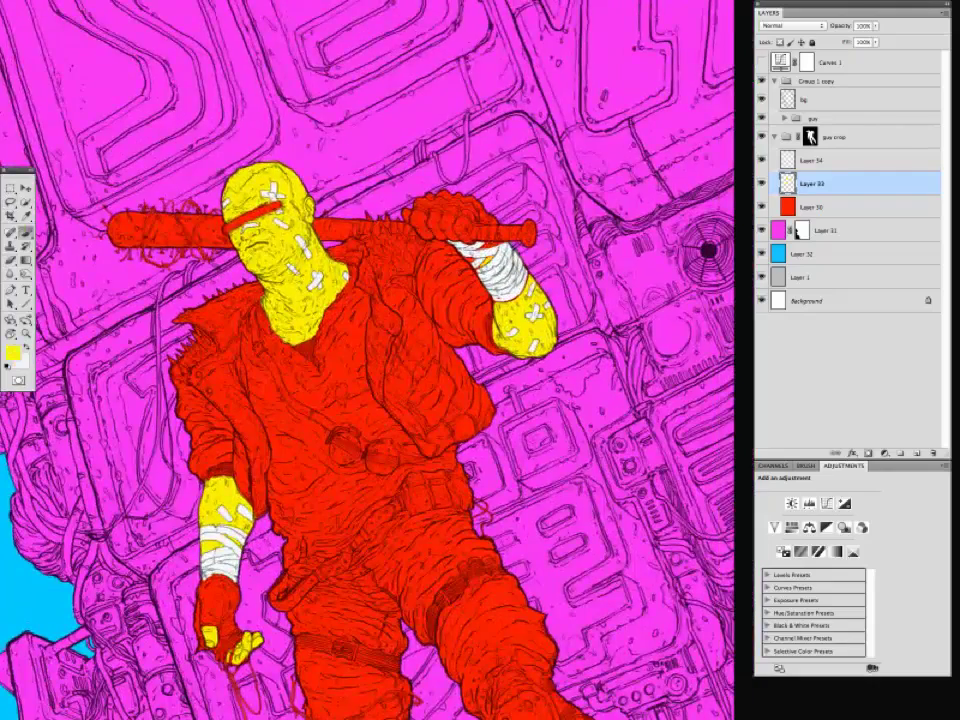
pyautogui.click(462, 234)
pyautogui.hotkey('ctrl', '-')
pyautogui.hotkey('ctrl', '-')
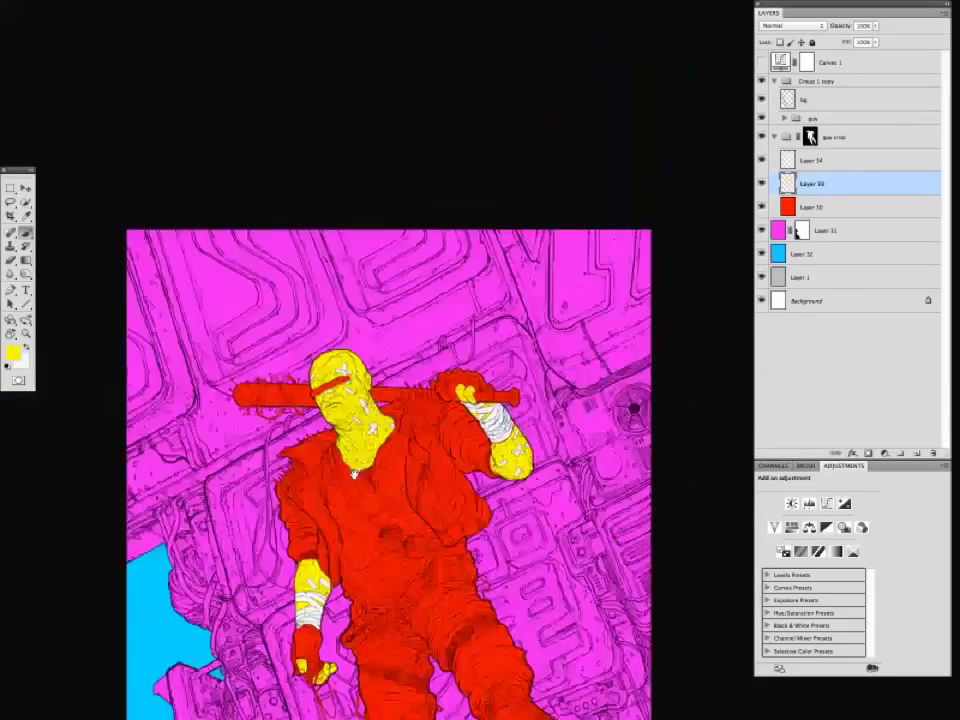
pyautogui.click(444, 390)
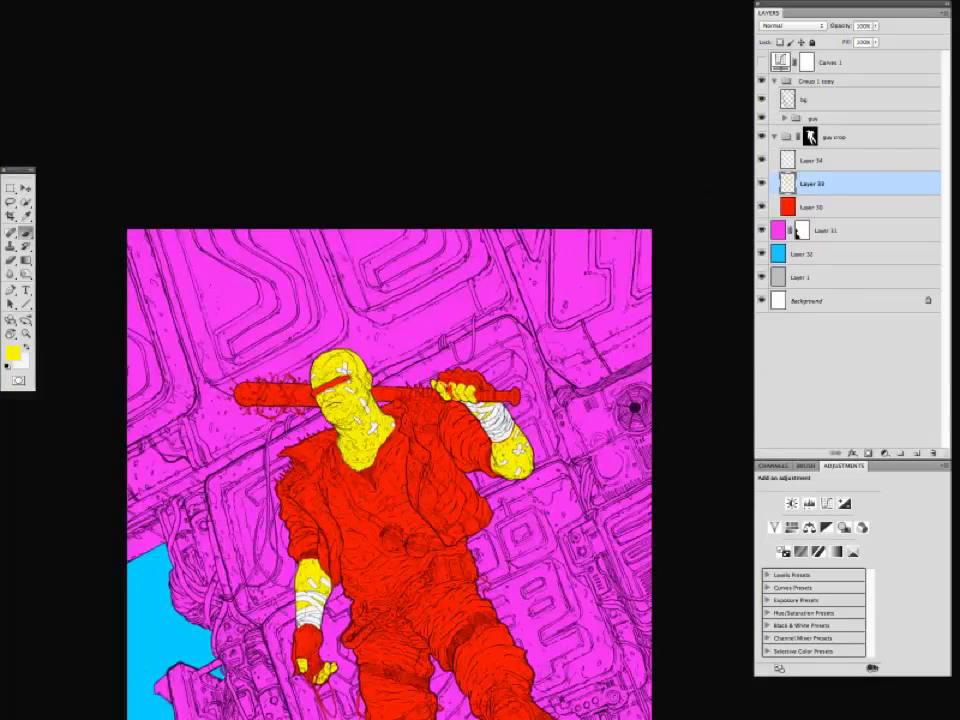
# Recolour the yellow skin layer to pale lavender with Hue/Saturation: hue -151, saturation +13, lightness +64.
pyautogui.hotkey('ctrl', '-')
pyautogui.moveTo(296, 600); pyautogui.dragTo(262, 519)
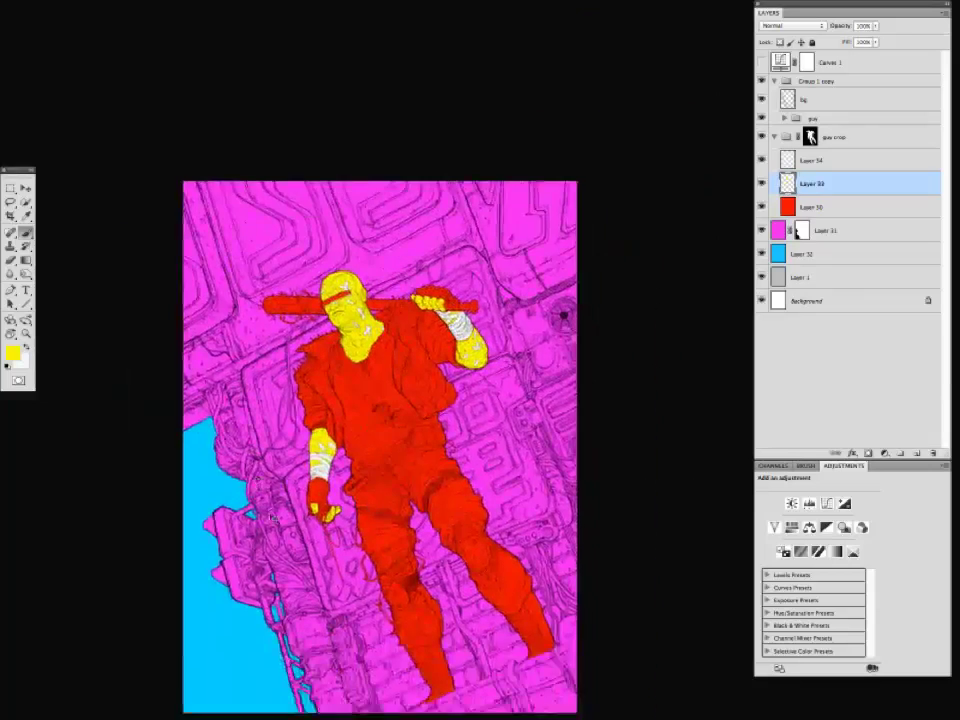
pyautogui.hotkey('ctrl', '+')
pyautogui.moveTo(256, 576); pyautogui.dragTo(255, 503)
pyautogui.hotkey('ctrl', '-')
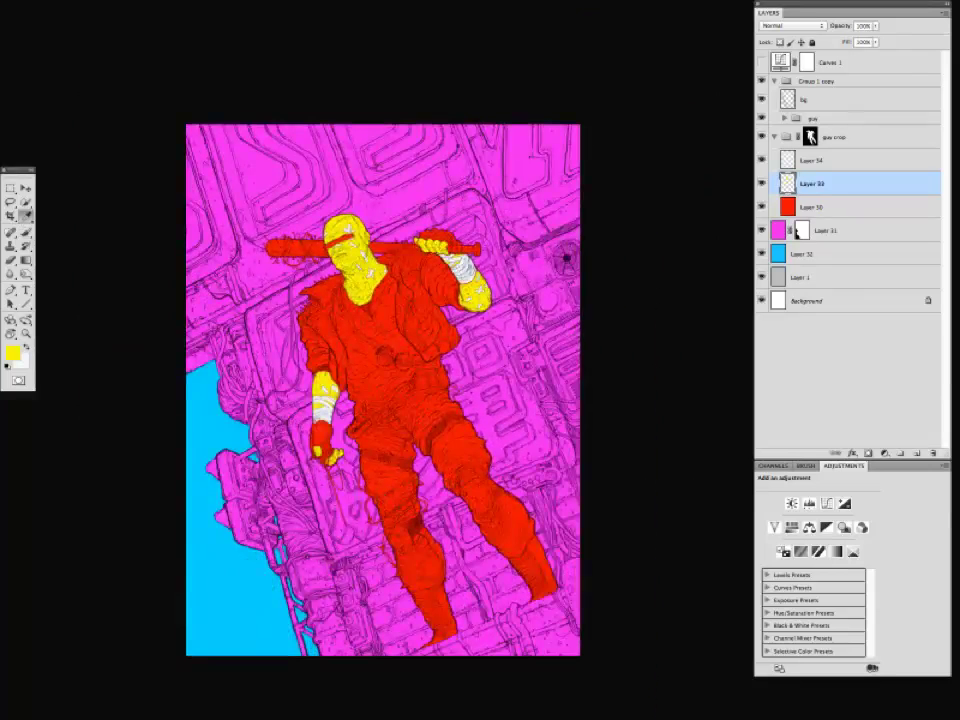
pyautogui.hotkey('ctrl', 'u')
pyautogui.moveTo(520, 521); pyautogui.dragTo(512, 524)
pyautogui.moveTo(520, 450); pyautogui.dragTo(465, 452)
pyautogui.moveTo(514, 523); pyautogui.dragTo(561, 525)
pyautogui.moveTo(471, 377); pyautogui.dragTo(112, 453)
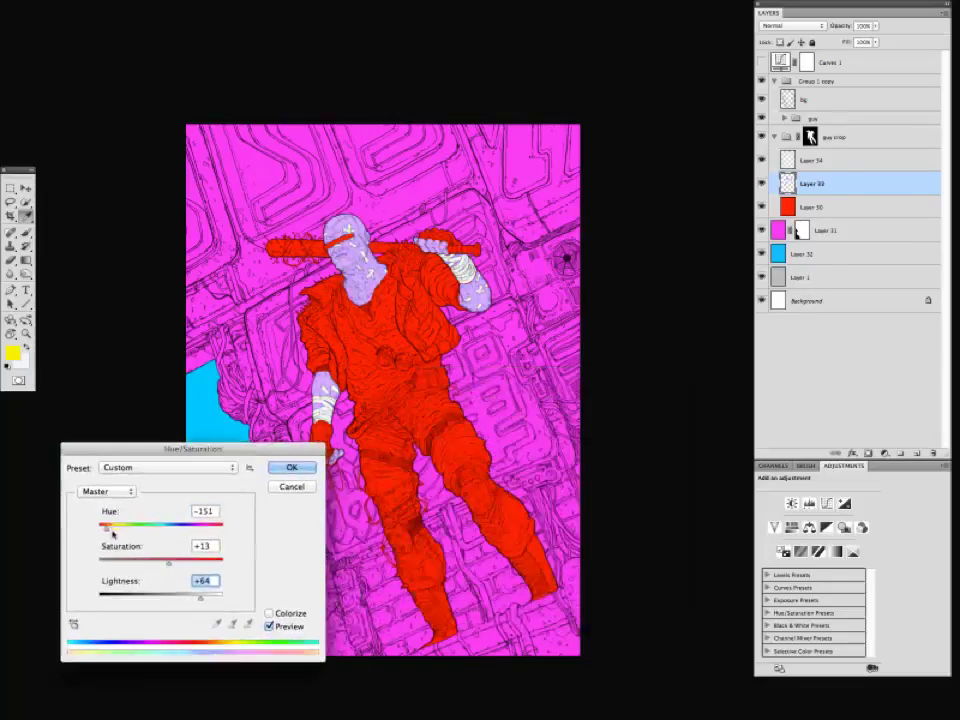
pyautogui.press('Return')
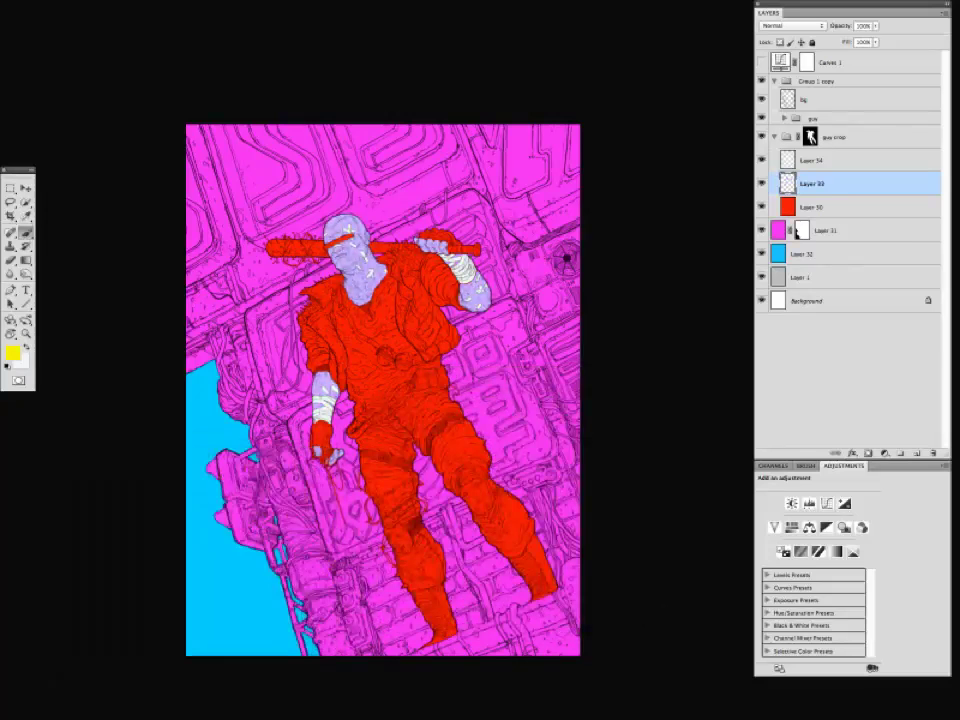
# Shift the red base layer of the figure by hue -19 with Hue/Saturation.
pyautogui.hotkey('alt', '[')
pyautogui.hotkey('ctrl', 'u')
pyautogui.moveTo(146, 517)
pyautogui.mouseDown()
pyautogui.moveTo(166, 525)
pyautogui.moveTo(189, 508)
pyautogui.moveTo(134, 524)
pyautogui.mouseUp()
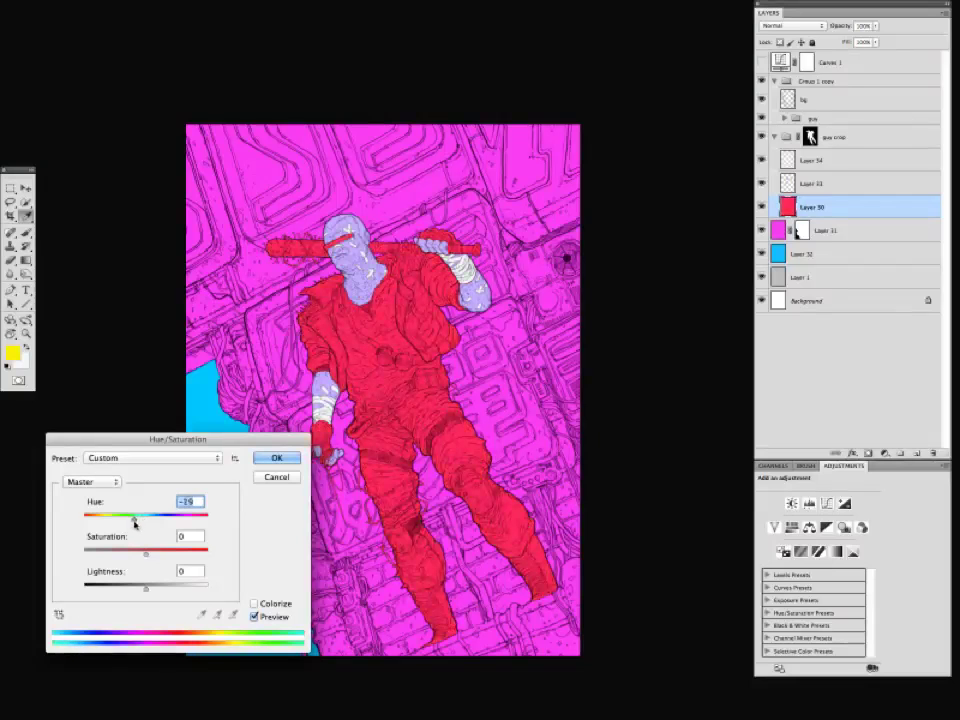
pyautogui.press('Return')
# Replace the Curves layer with a new one whose blue curve dips in the shadows and rises to output 173 at input 156.
pyautogui.click(761, 63)
pyautogui.moveTo(830, 63); pyautogui.dragTo(933, 453)
pyautogui.click(885, 453)
pyautogui.click(838, 502)
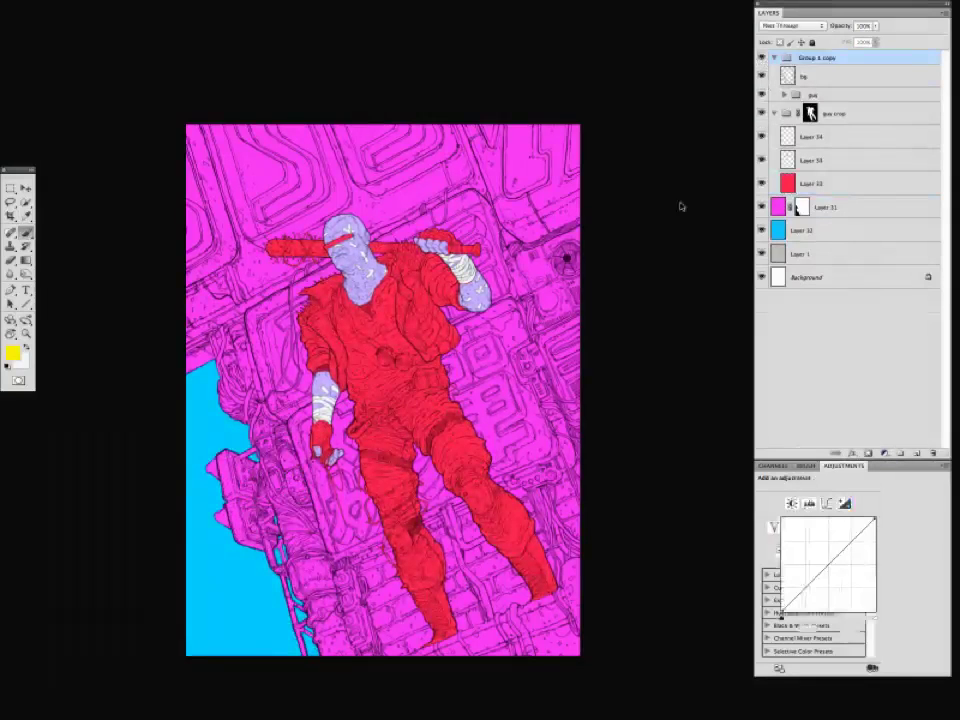
pyautogui.click(810, 503)
pyautogui.click(806, 540)
pyautogui.moveTo(803, 590); pyautogui.dragTo(803, 598)
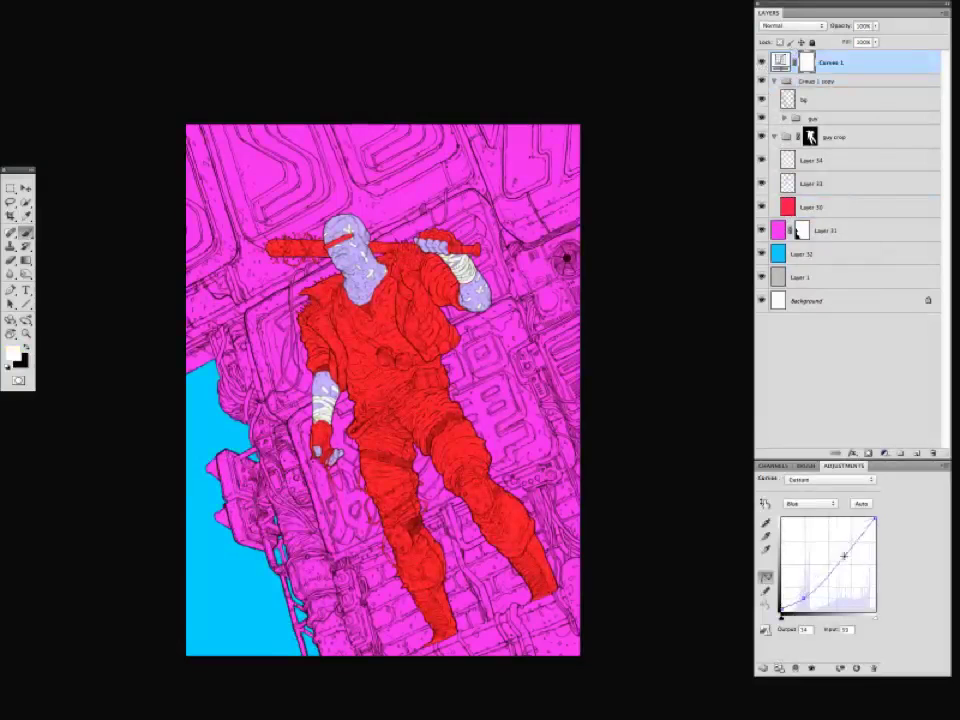
pyautogui.moveTo(844, 555); pyautogui.dragTo(839, 548)
# With the Curves layer hidden, paint the figure's hair in dark blue 0850a1 on a new layer above the bandages.
pyautogui.hotkey('ctrl', '+')
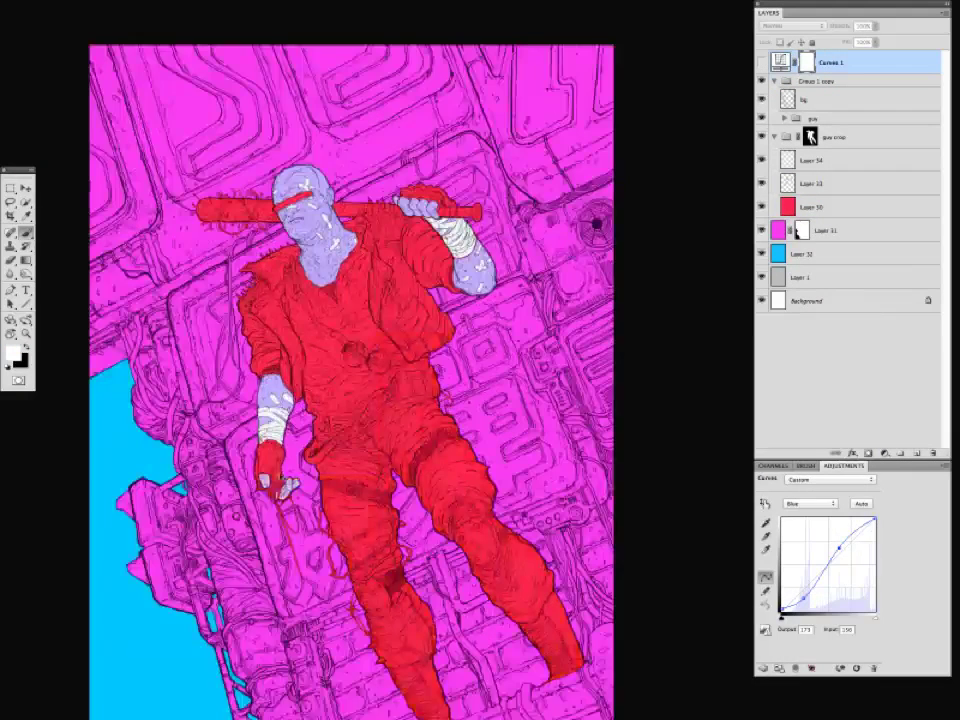
pyautogui.scroll(2, 343, 463)
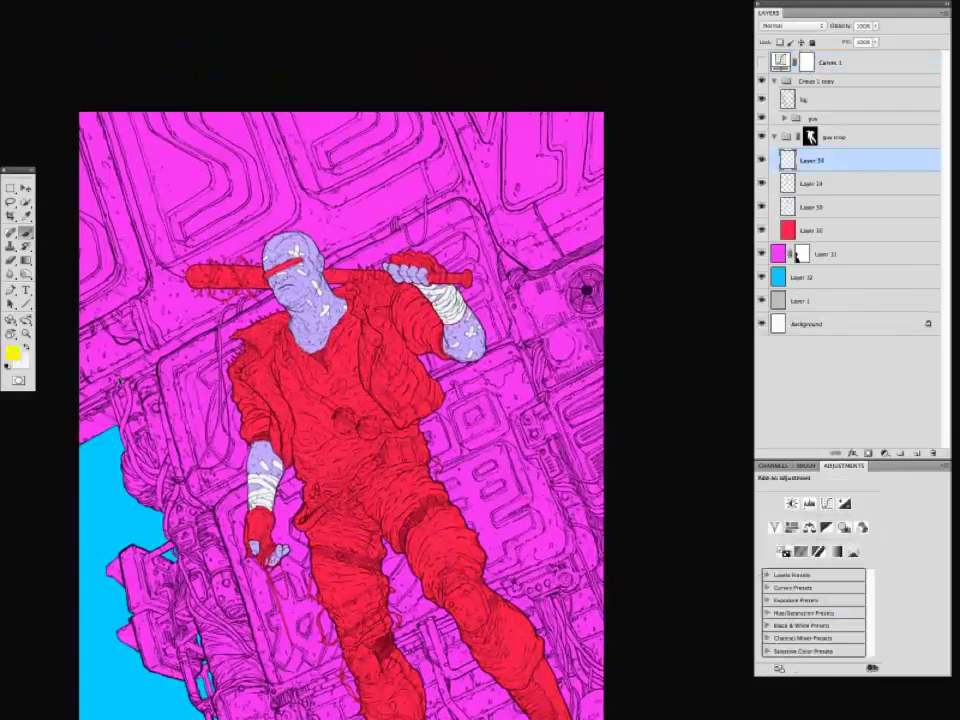
pyautogui.click(13, 352)
pyautogui.moveTo(642, 410); pyautogui.dragTo(620, 420)
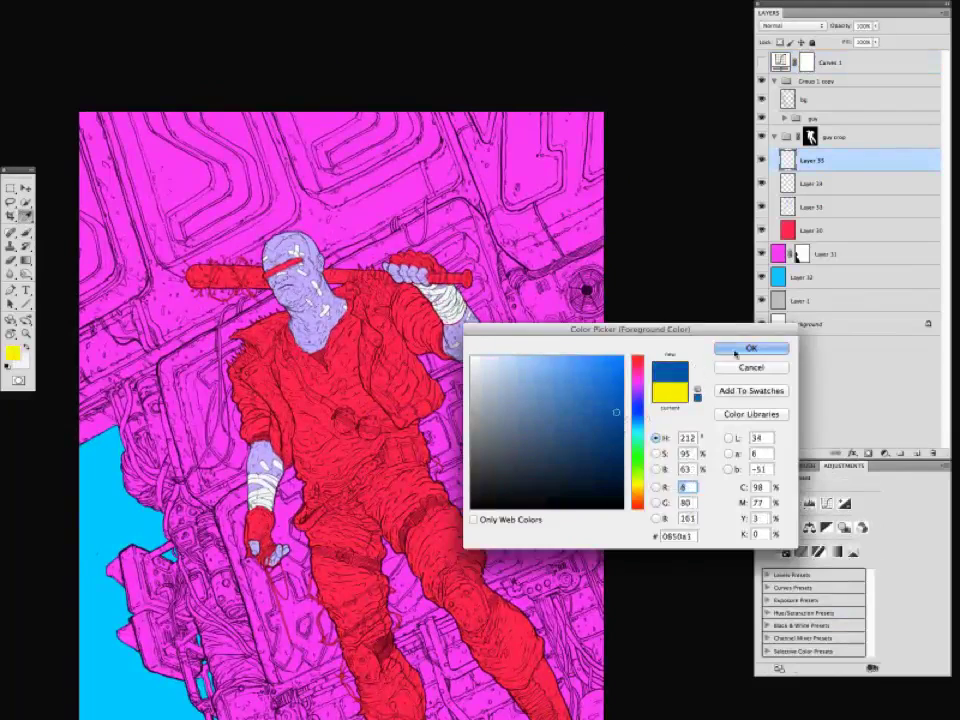
pyautogui.press('Return')
pyautogui.hotkey('ctrl', '+')
pyautogui.scroll(3, 230, 275)
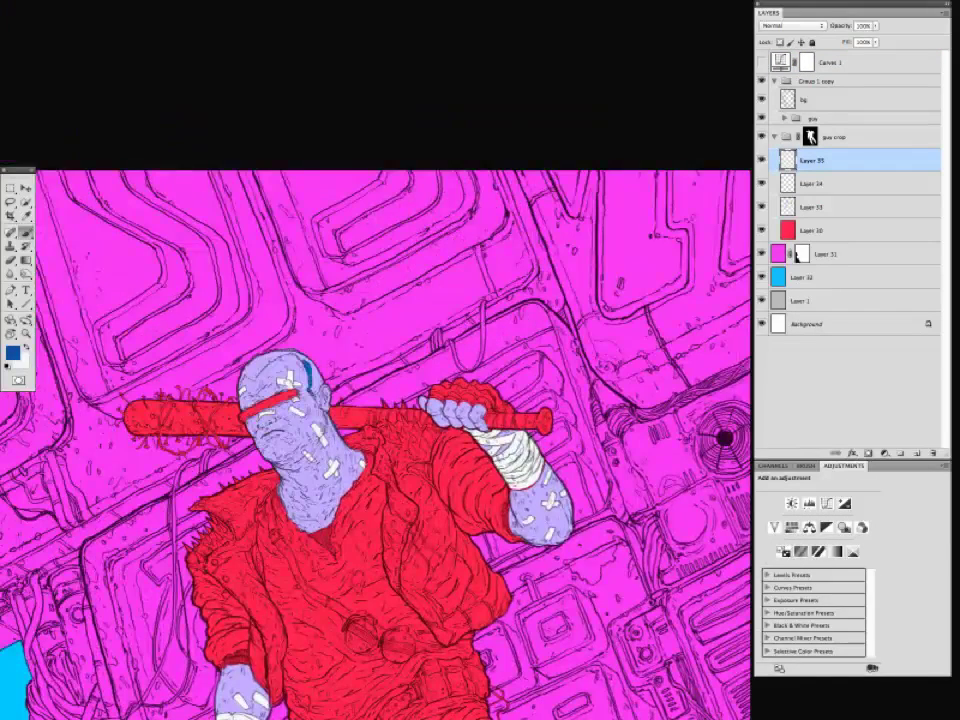
pyautogui.moveTo(310, 384)
pyautogui.mouseDown()
pyautogui.moveTo(320, 364)
pyautogui.moveTo(340, 390)
pyautogui.mouseUp()
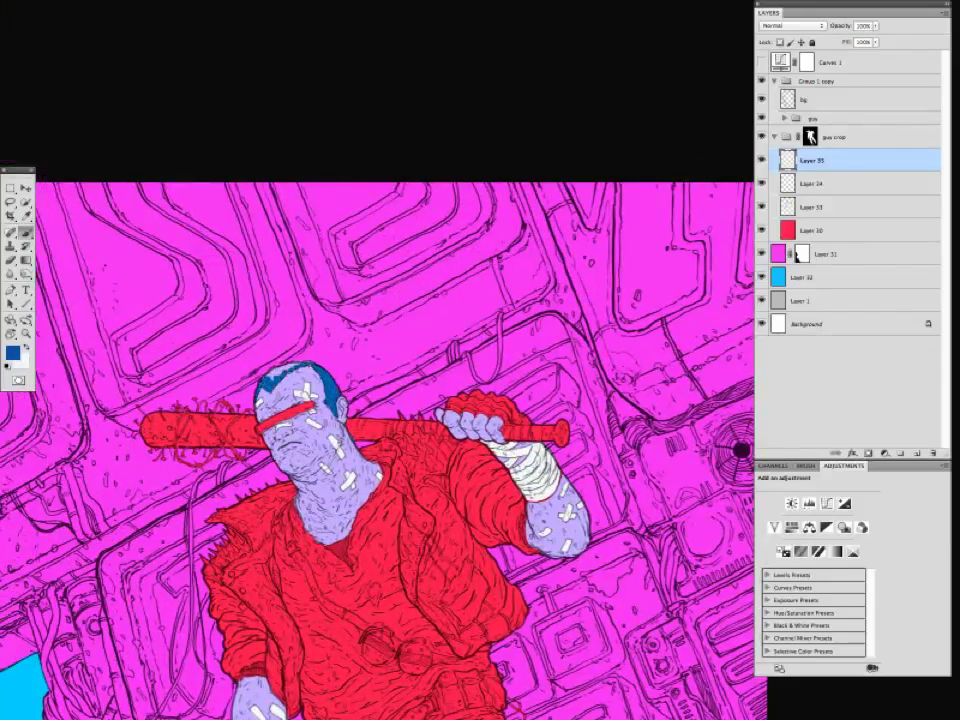
# Lighten the hair layer with Hue/Saturation, setting lightness to +78.
pyautogui.hotkey('ctrl', '0')
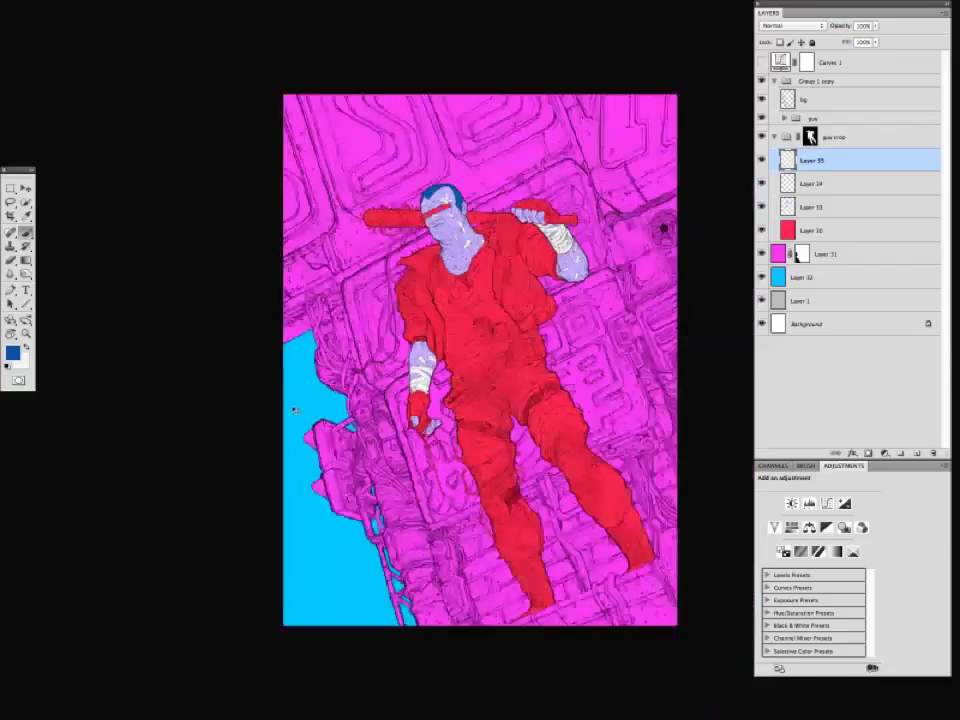
pyautogui.hotkey('ctrl', 'u')
pyautogui.moveTo(146, 585); pyautogui.dragTo(194, 590)
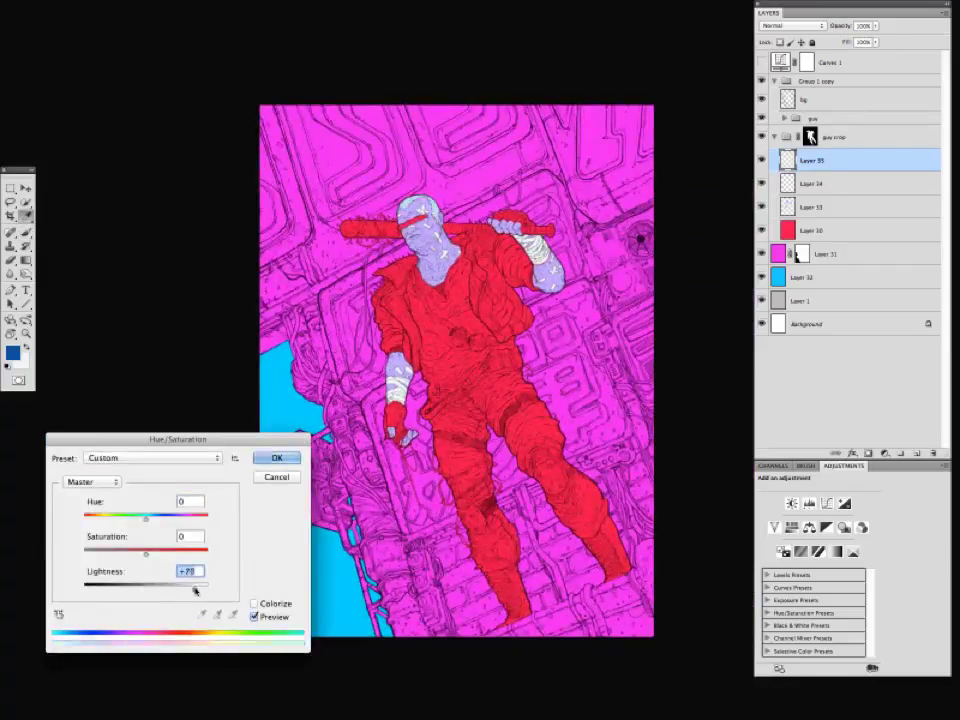
pyautogui.press('Return')
pyautogui.moveTo(286, 442); pyautogui.dragTo(249, 462)
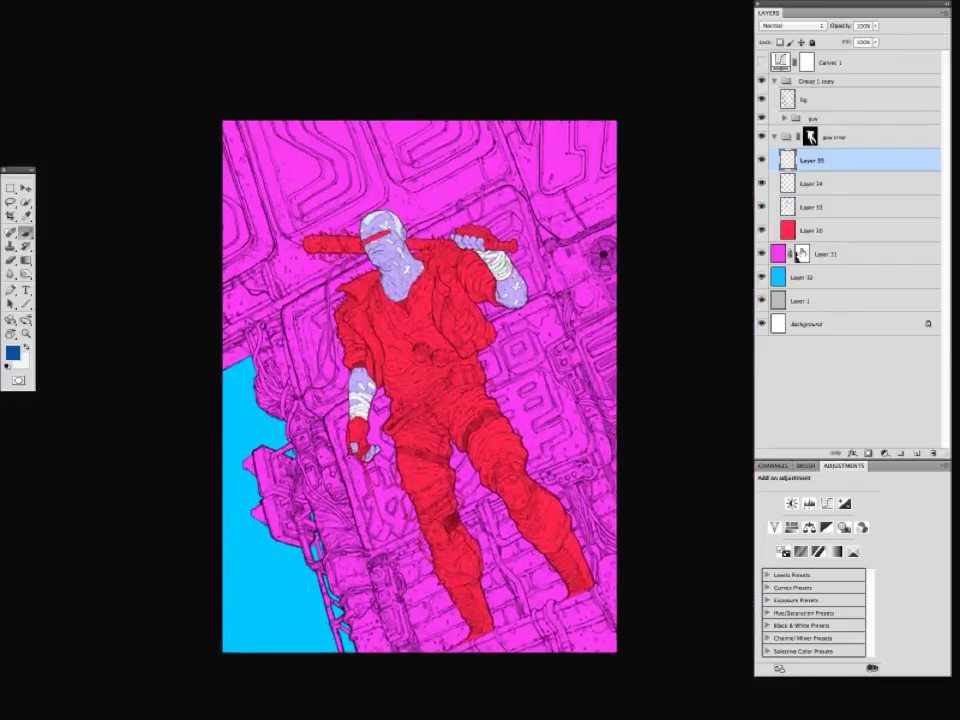
# Rename the figure's colour layers above the red base to hair, white and skin.
pyautogui.doubleClick(811, 160)
pyautogui.write('Hair')
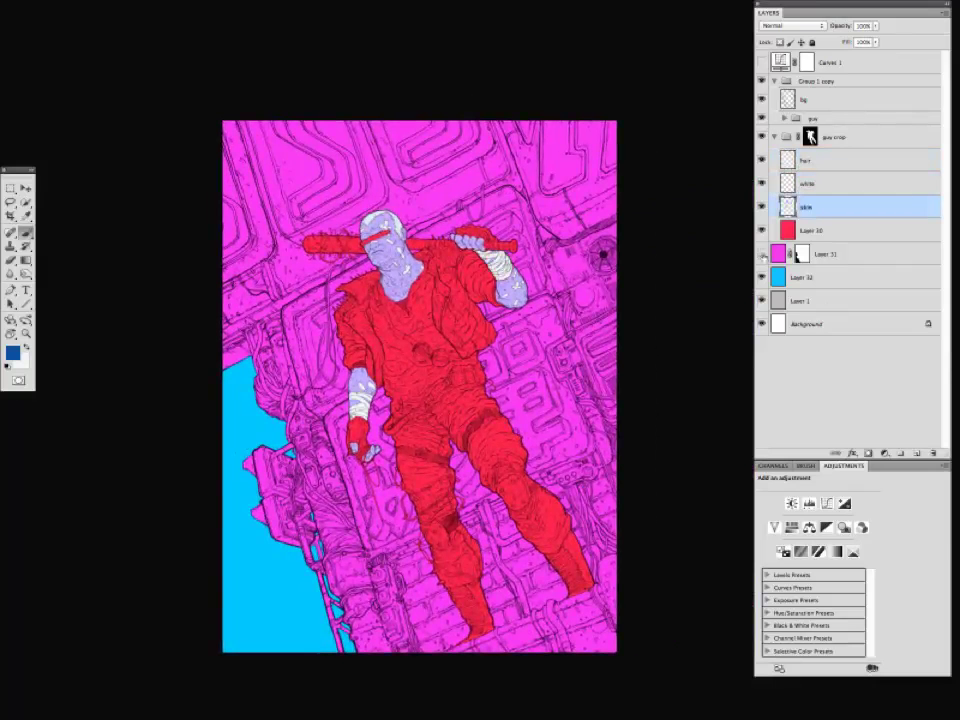
# Group the magenta and blue background colour layers into a group named BG and lower the group's opacity.
pyautogui.click(762, 256)
pyautogui.click(762, 256)
pyautogui.click(826, 255)
pyautogui.keyDown('shift'); pyautogui.click(798, 284); pyautogui.keyUp('shift')
pyautogui.press('super+g')
pyautogui.doubleClick(804, 249)
pyautogui.write('BG')
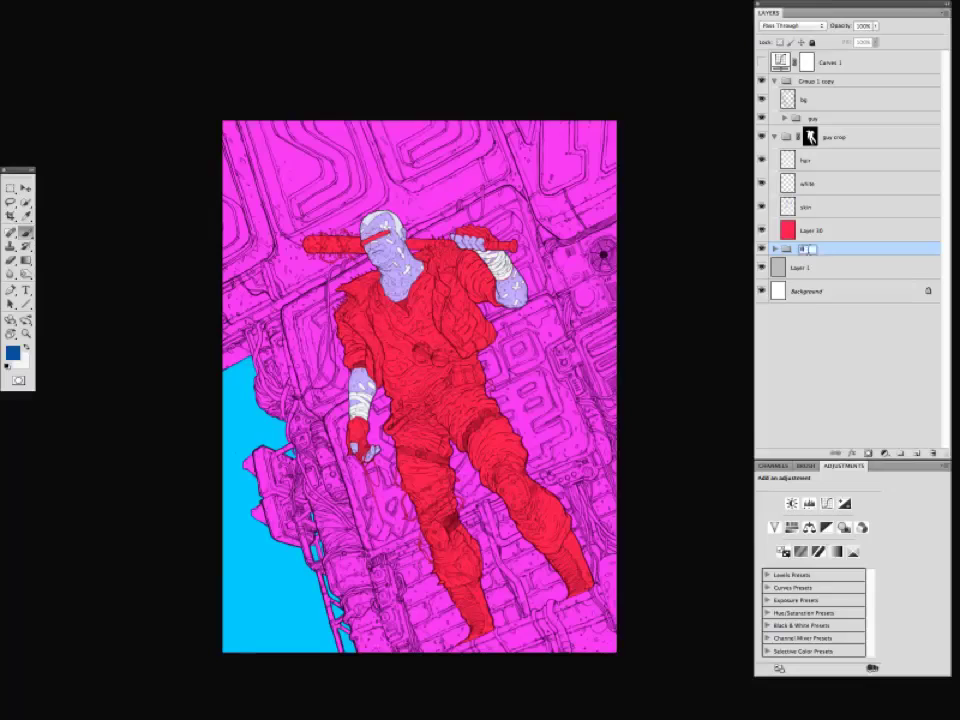
pyautogui.moveTo(849, 28); pyautogui.dragTo(819, 29)
# Duplicate the bg line art layer and hide the original.
pyautogui.click(768, 100)
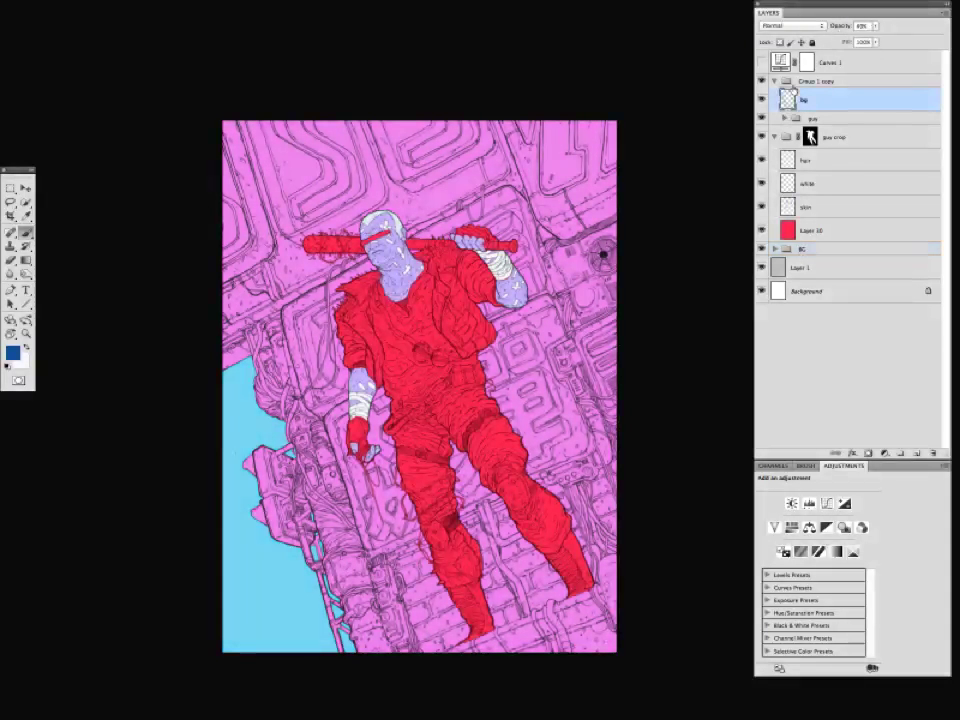
pyautogui.press('super+j')
pyautogui.click(762, 123)
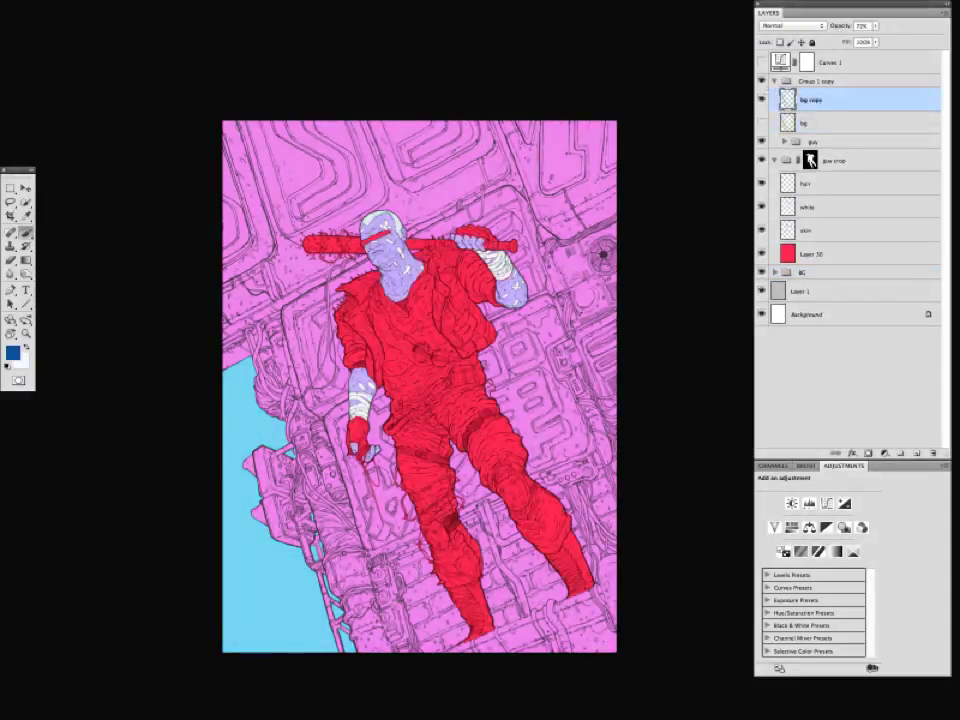
# Colorize the duplicated background line art to a dark red with Hue/Saturation.
pyautogui.press('super+u')
pyautogui.click(255, 603)
pyautogui.moveTo(146, 588); pyautogui.dragTo(158, 589)
pyautogui.moveTo(115, 553); pyautogui.dragTo(202, 554)
pyautogui.moveTo(156, 514); pyautogui.dragTo(127, 523)
pyautogui.click(276, 457)
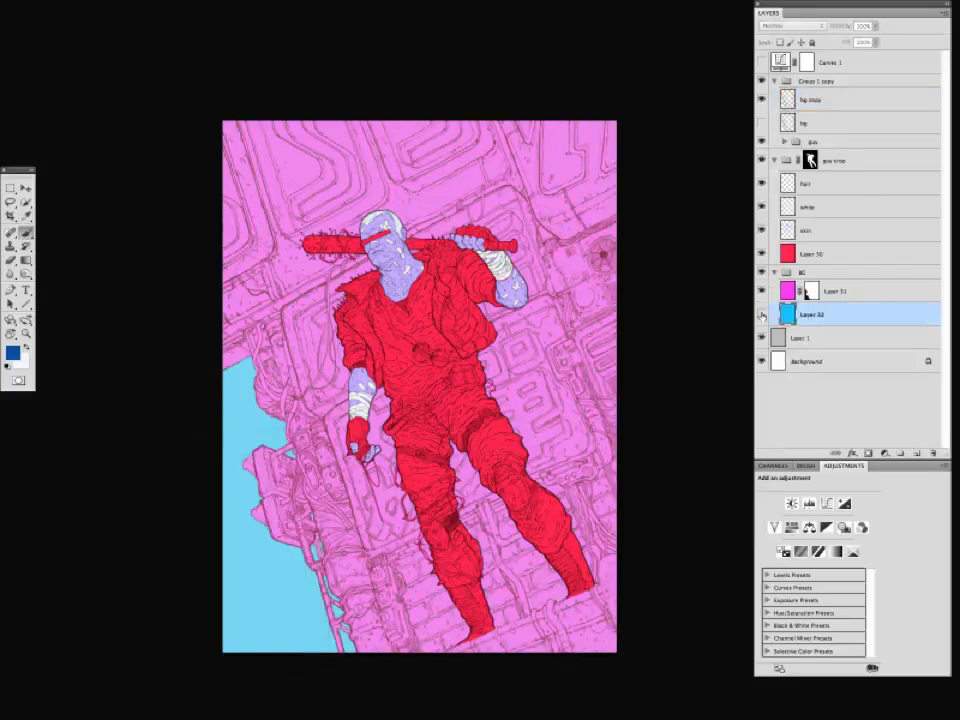
# Try out hue and lightness shifts on the blue background layer with Hue/Saturation.
pyautogui.hotkey('ctrl', 'u')
pyautogui.moveTo(178, 438); pyautogui.dragTo(547, 462)
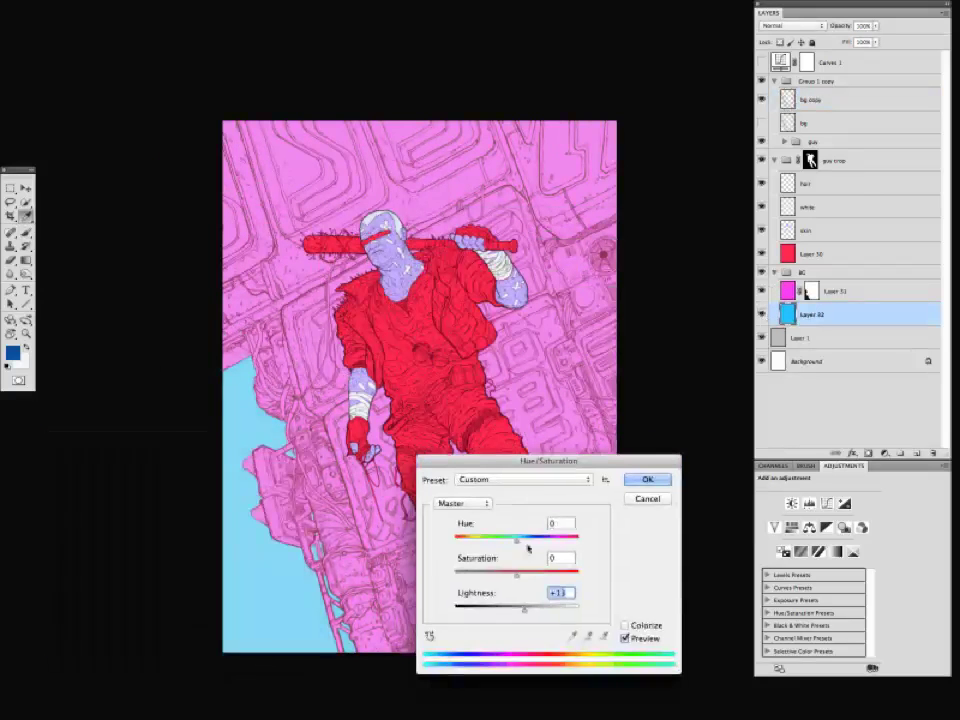
pyautogui.moveTo(516, 537); pyautogui.dragTo(488, 540)
pyautogui.moveTo(531, 608); pyautogui.dragTo(516, 609)
pyautogui.moveTo(488, 541); pyautogui.dragTo(515, 541)
pyautogui.moveTo(516, 609)
pyautogui.mouseDown()
pyautogui.moveTo(480, 611)
pyautogui.moveTo(516, 611)
pyautogui.mouseUp()
pyautogui.click(645, 480)
# Add a new layer above the hair layer and name it shirt.
pyautogui.click(805, 185)
pyautogui.press('alt+shift+super+n')
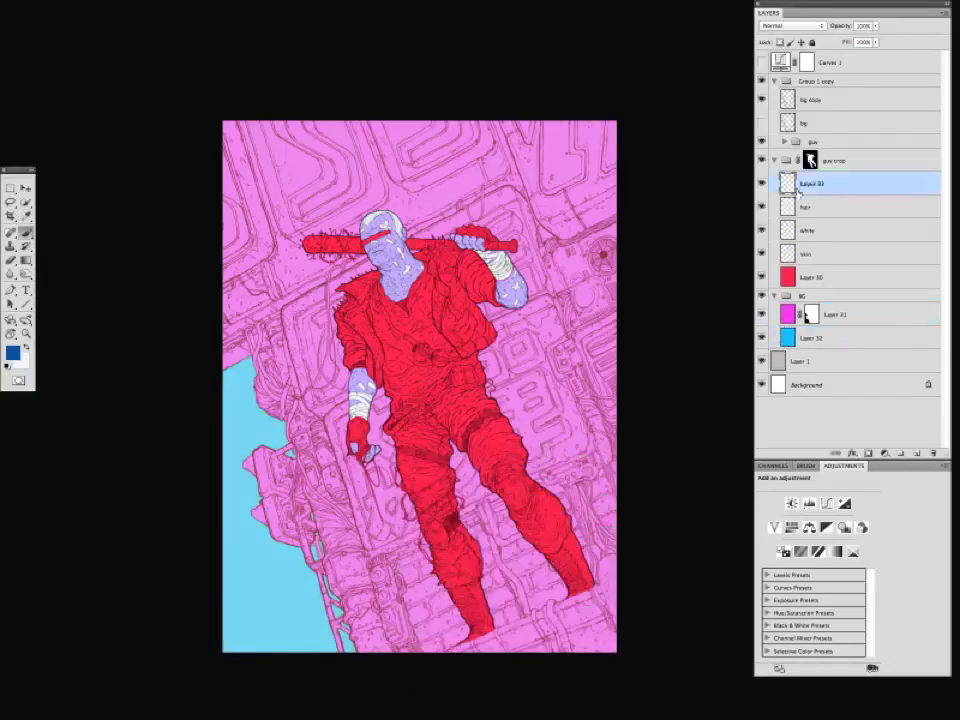
pyautogui.doubleClick(805, 185)
pyautogui.write('shirt')
pyautogui.press('Return')
# Draw a dark purple gradient rising from the figure's feet and fading out over the lower legs.
pyautogui.press('super+plus')
pyautogui.moveTo(303, 381); pyautogui.dragTo(281, 443)
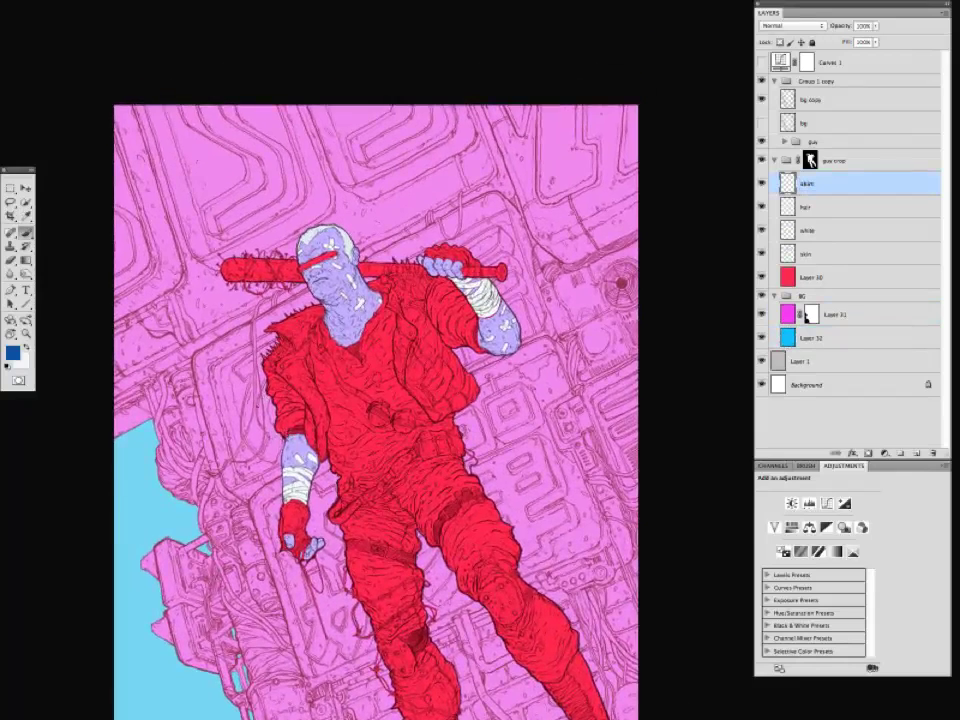
pyautogui.moveTo(380, 450); pyautogui.dragTo(392, 265)
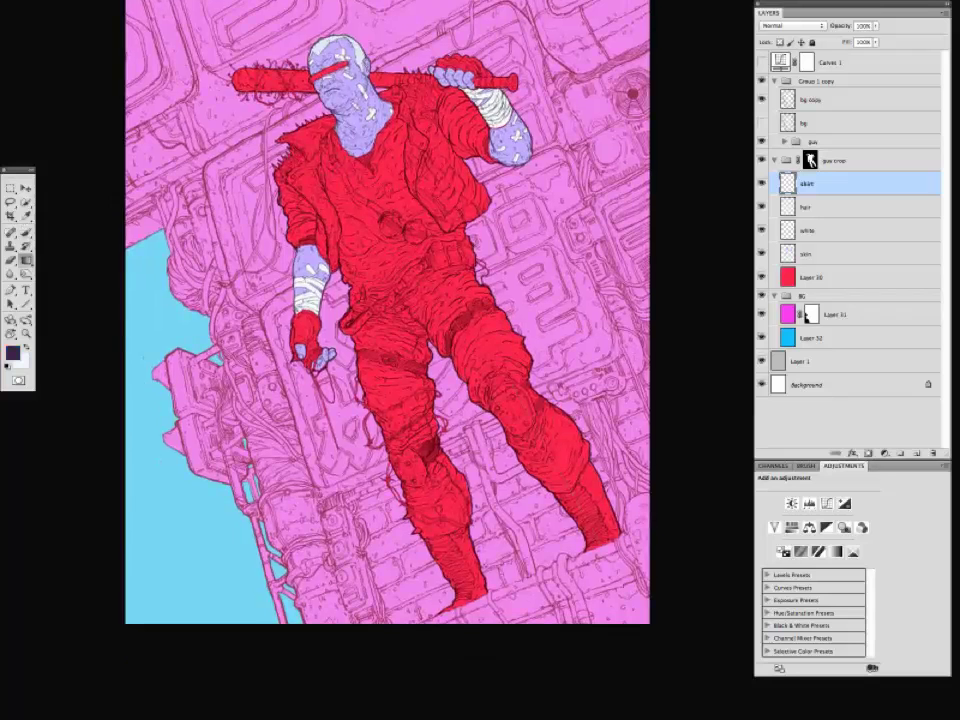
pyautogui.press('super+minus')
pyautogui.press('super+minus')
pyautogui.press('super+plus')
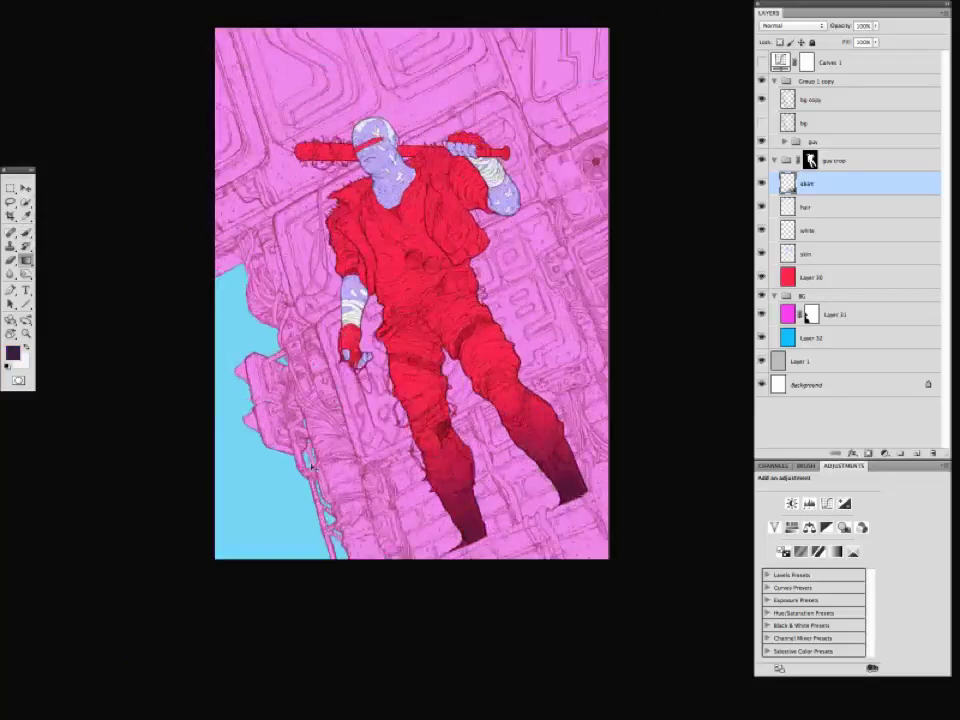
# Rename the gradient layer grad and add a new layer directly beneath it for the trousers.
pyautogui.press('super+plus')
pyautogui.moveTo(312, 467); pyautogui.dragTo(290, 477)
pyautogui.press('alt+shift+super+n')
pyautogui.moveTo(806, 209); pyautogui.dragTo(806, 187)
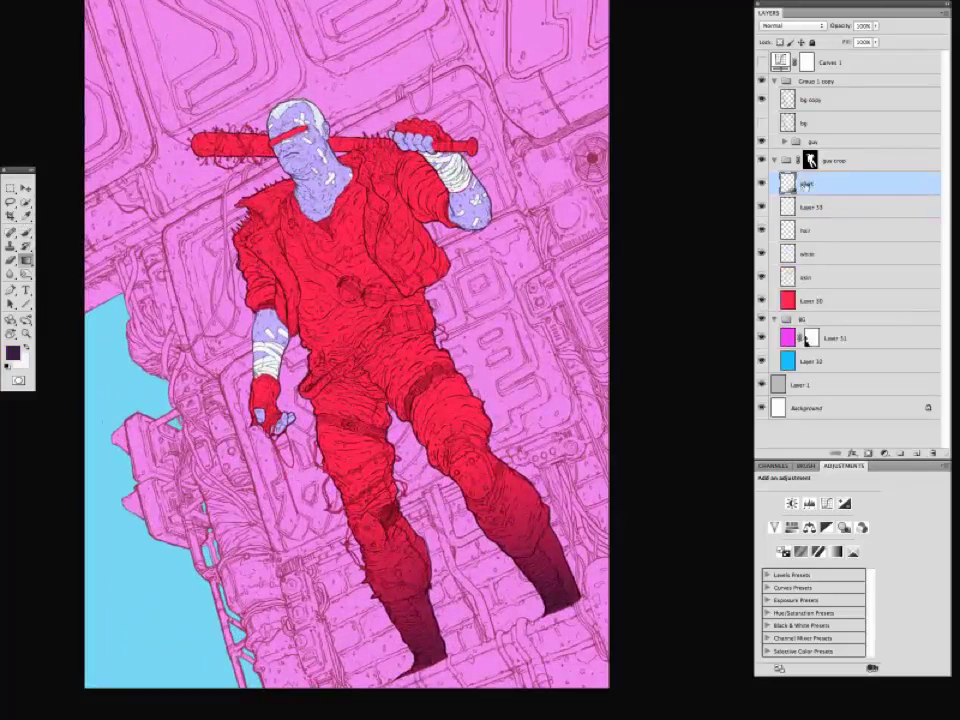
pyautogui.hotkey('alt', '[')
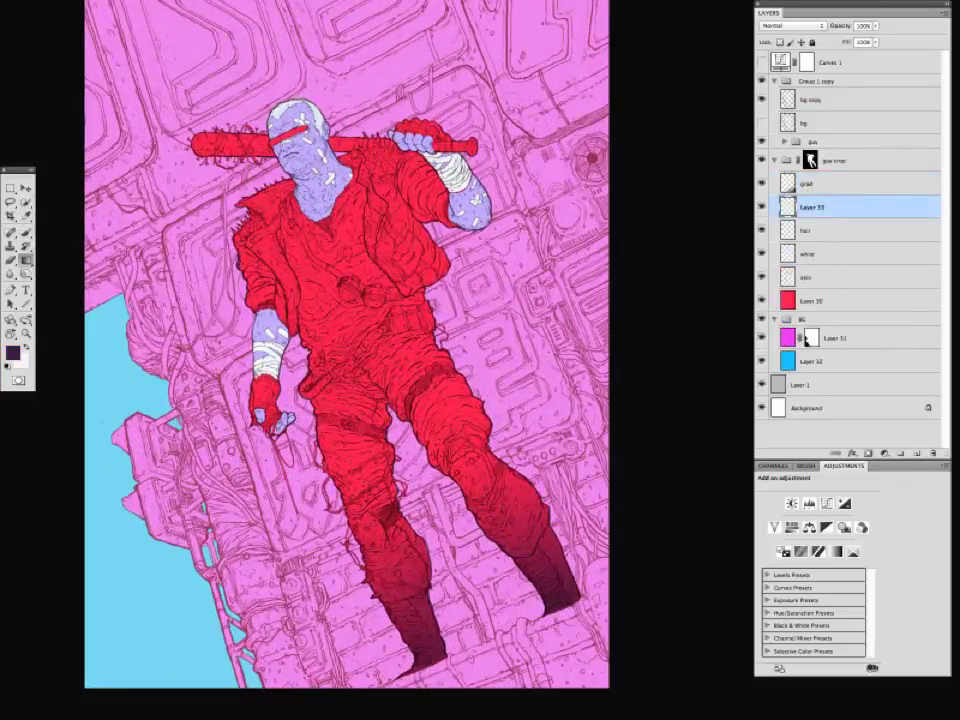
# Sample the dark red of the shin and shift it to a deep magenta foreground colour.
pyautogui.press('i')
pyautogui.click(521, 517)
pyautogui.click(13, 352)
pyautogui.click(616, 405)
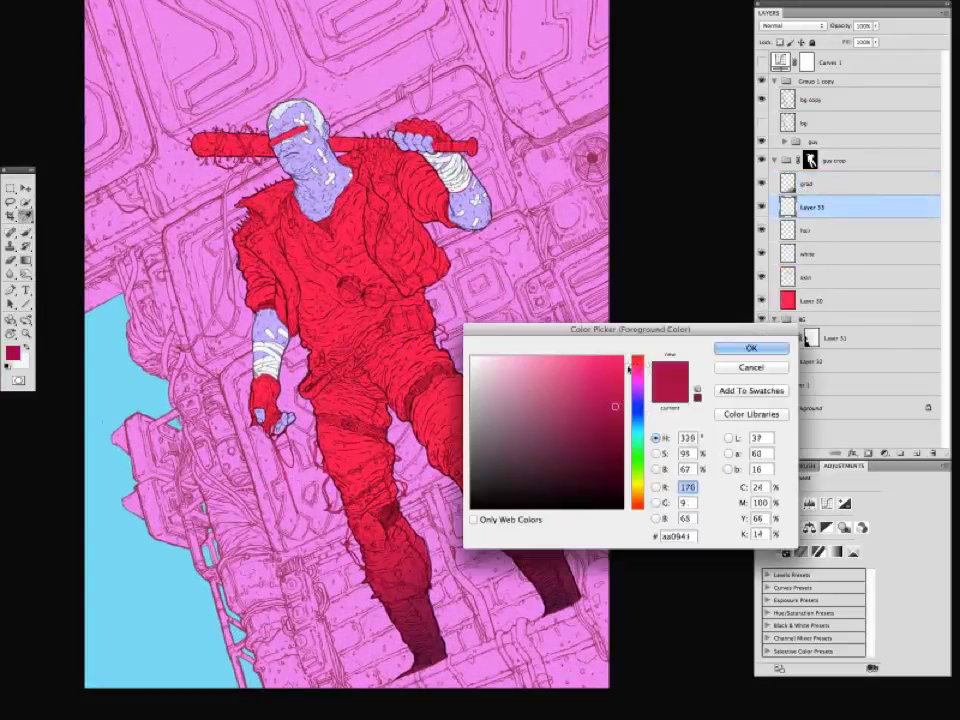
pyautogui.click(636, 373)
pyautogui.click(751, 347)
# Lasso the thigh and lower leg on the drawing's right side and fill them with the deep magenta.
pyautogui.press('l')
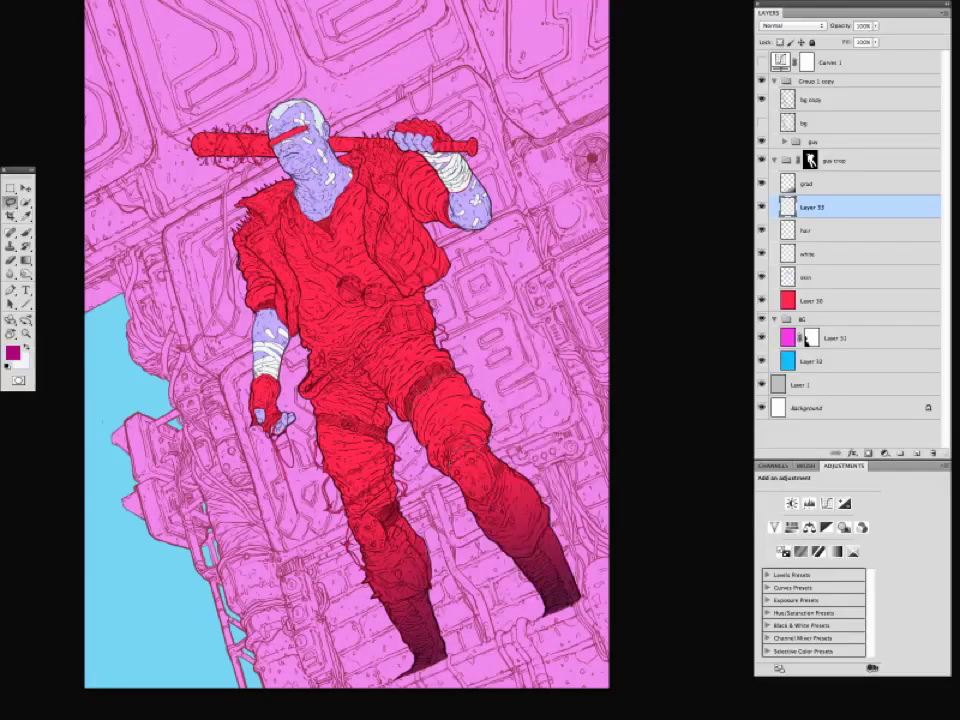
pyautogui.hotkey('alt', 'BackSpace')
pyautogui.press('x')
pyautogui.moveTo(444, 464); pyautogui.dragTo(373, 447)
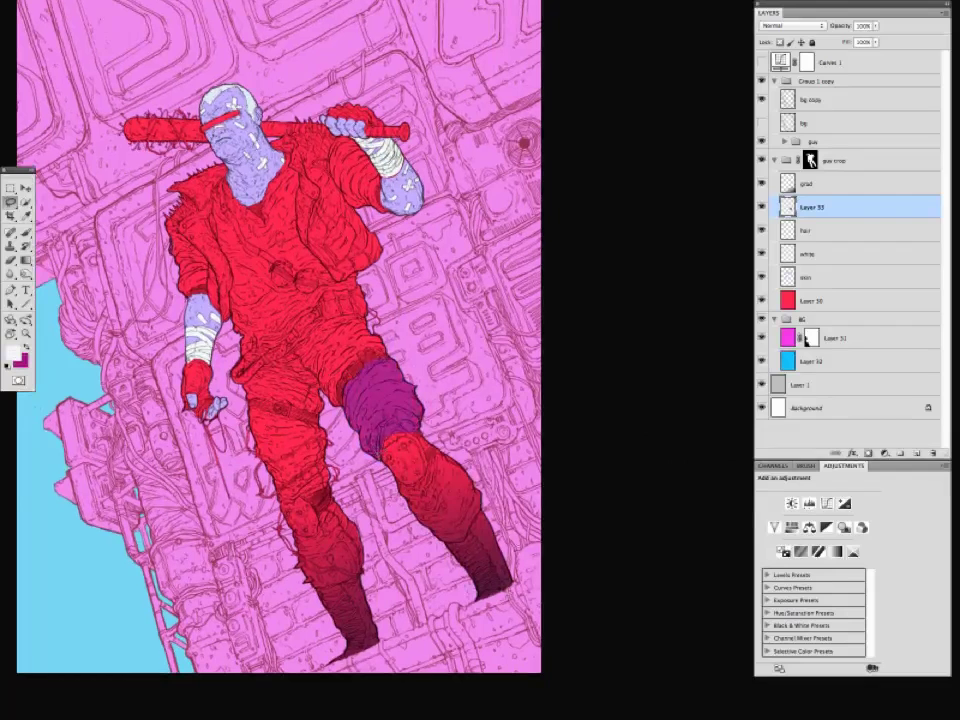
pyautogui.hotkey('alt', 'BackSpace')
pyautogui.press('Tab')
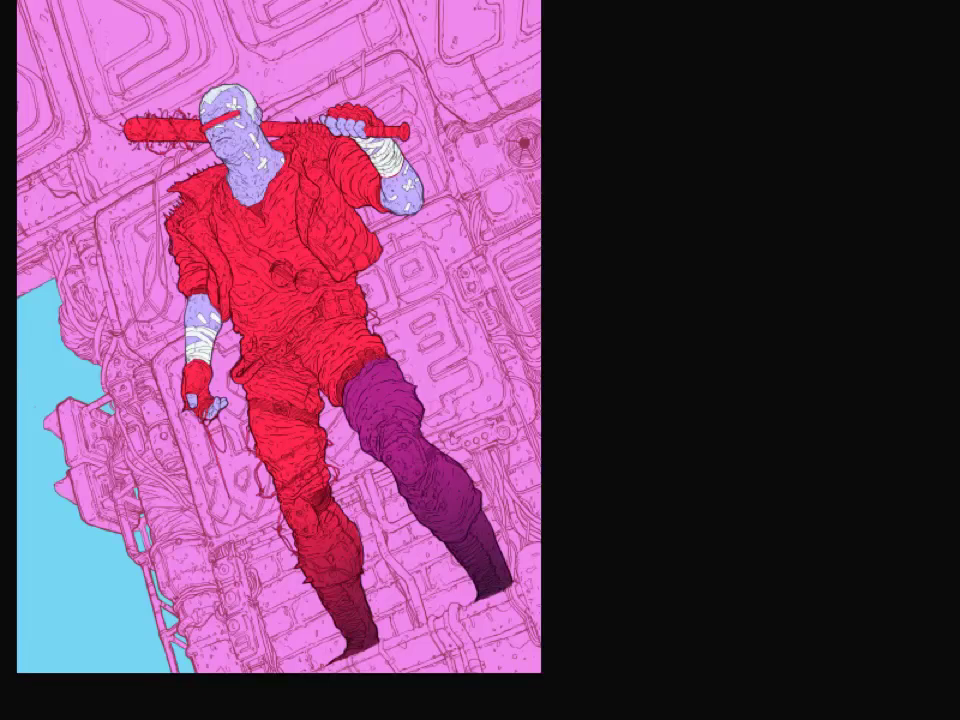
pyautogui.press('Tab')
pyautogui.hotkey('ctrl', 'Tab')
pyautogui.press('c')
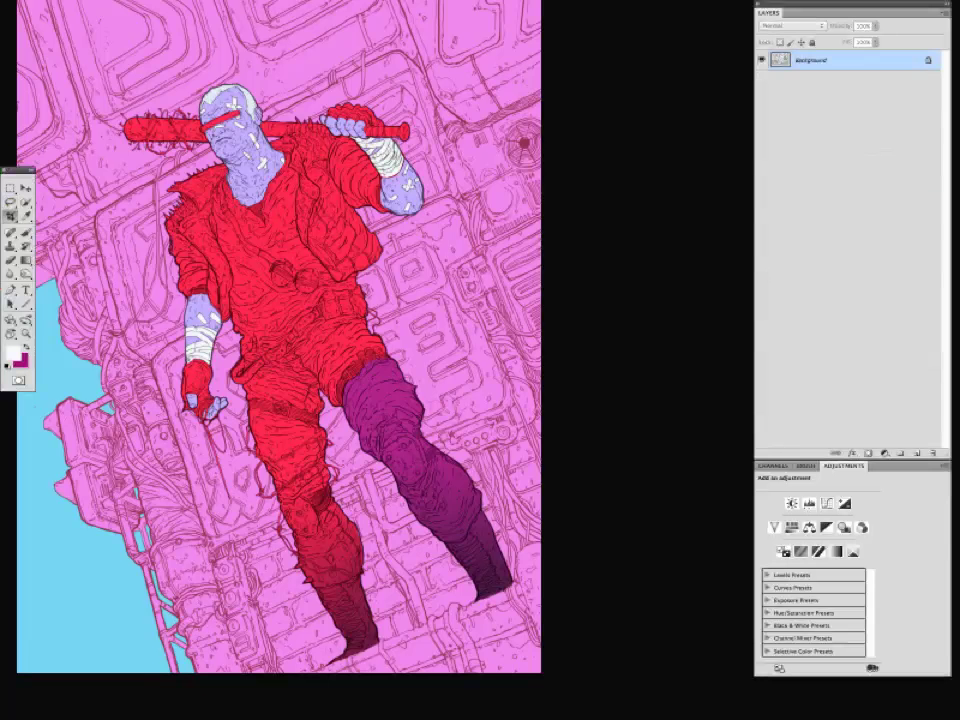
pyautogui.hotkey('ctrl', 'Tab')
# Fill the figure's other trouser leg, hips and waistband with the deep magenta.
pyautogui.press('l')
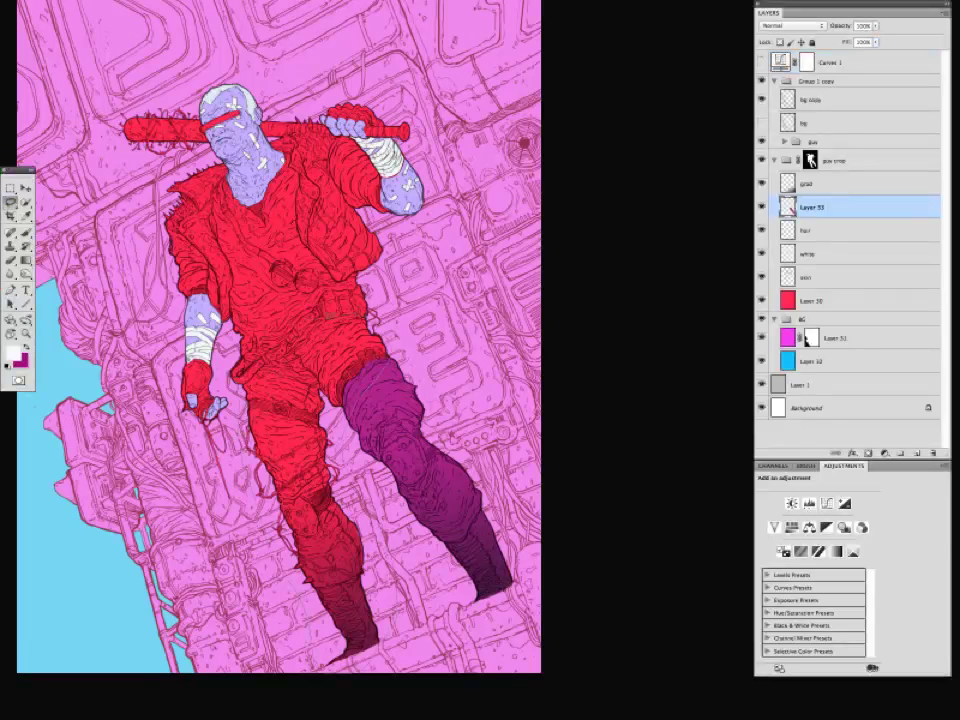
pyautogui.hotkey('ctrl', 'BackSpace')
pyautogui.moveTo(280, 310); pyautogui.dragTo(315, 358)
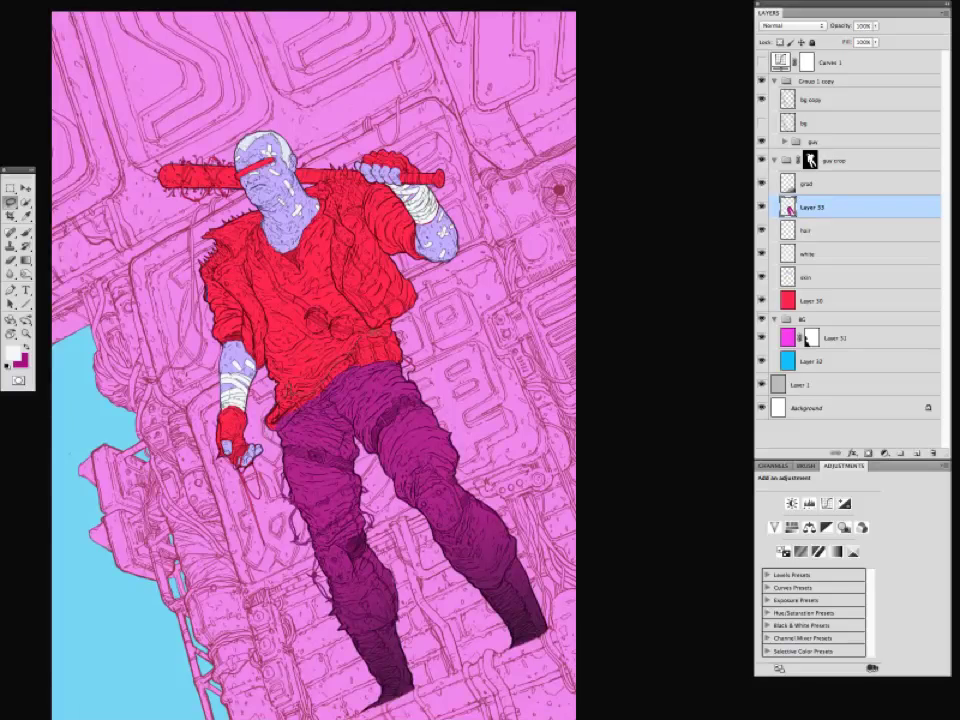
pyautogui.hotkey('ctrl', 'BackSpace')
pyautogui.moveTo(335, 418)
pyautogui.mouseDown()
pyautogui.moveTo(341, 431)
pyautogui.moveTo(342, 406)
pyautogui.mouseUp()
# Move the magenta trousers layer directly below the skin layer and fill both gloves with the same magenta.
pyautogui.hotkey('ctrl', '[')
pyautogui.hotkey('ctrl', '[')
pyautogui.hotkey('ctrl', '[')
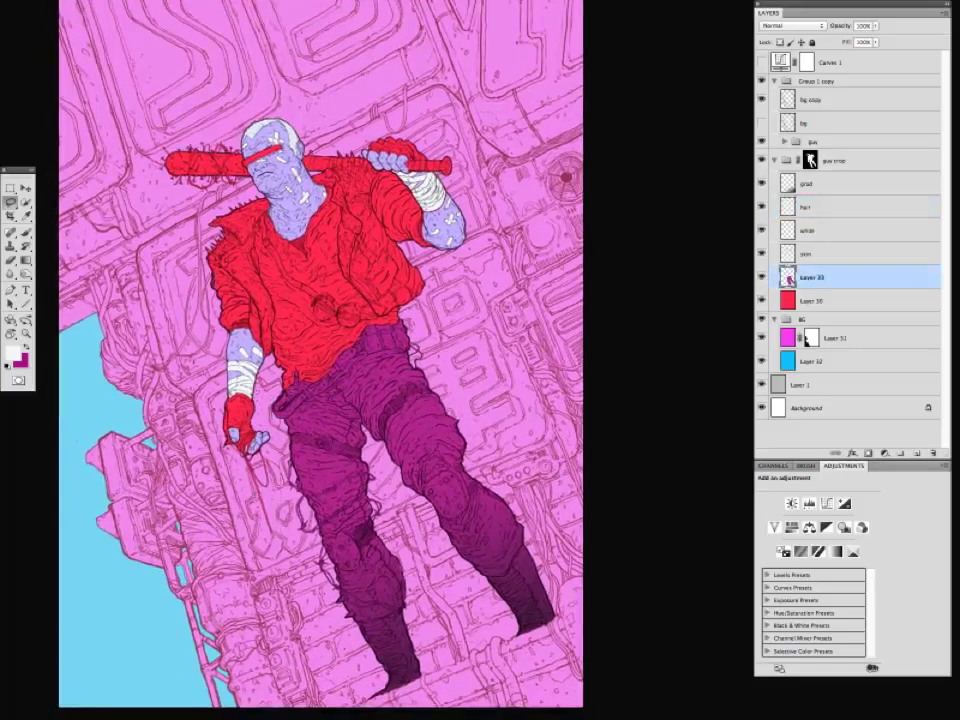
pyautogui.moveTo(177, 357); pyautogui.dragTo(170, 417)
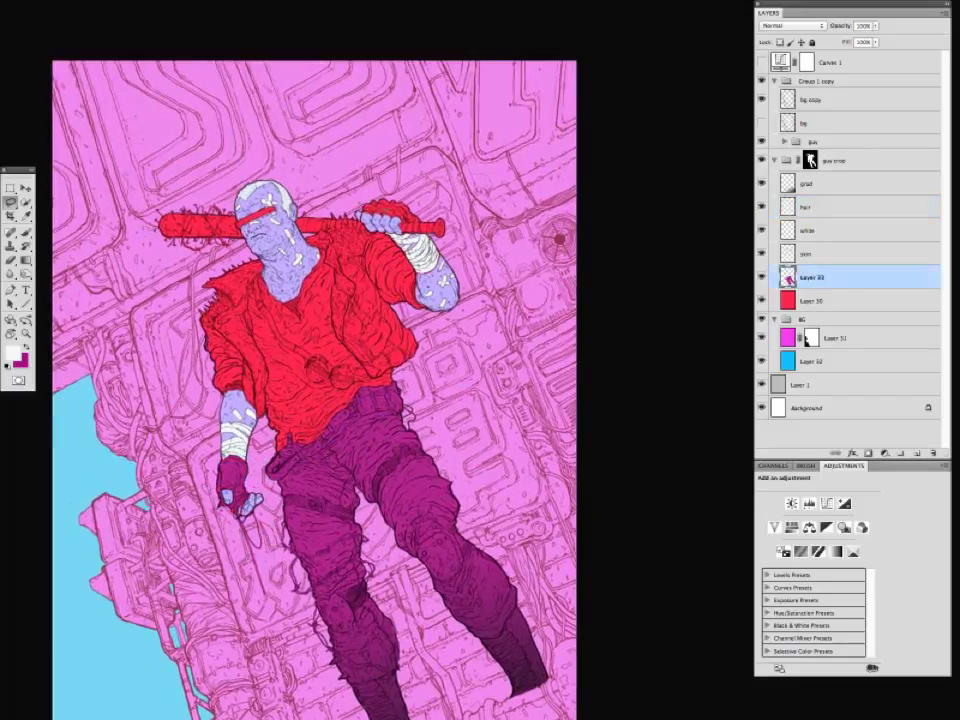
pyautogui.hotkey('ctrl', 'BackSpace')
pyautogui.scroll(-1, 300, 400)
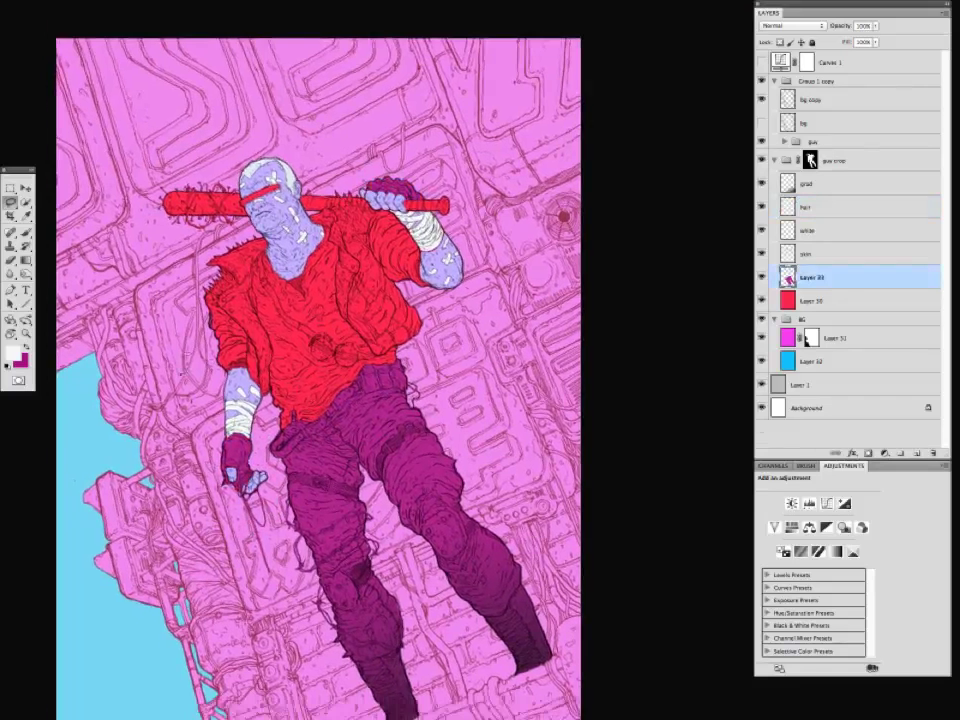
# On a new layer above the trousers, fill the jacket half on the drawing's left side with deep magenta.
pyautogui.hotkey('ctrl', 'shift', 'alt', 'n')
pyautogui.scroll(3, 300, 400)
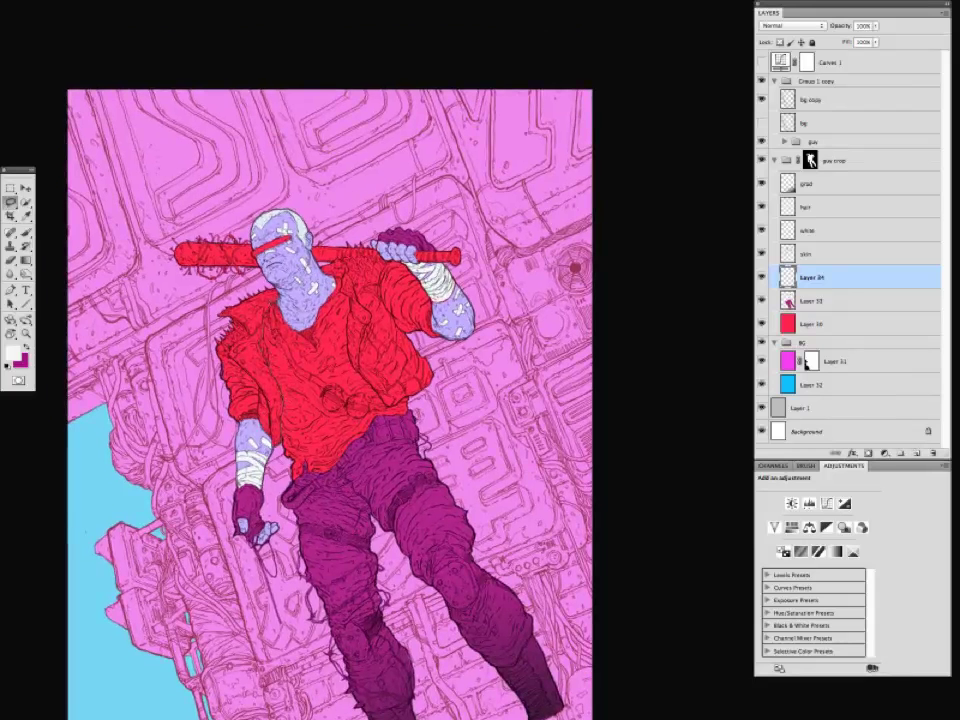
pyautogui.hotkey('ctrl', 'BackSpace')
pyautogui.press('x')
pyautogui.press('b')
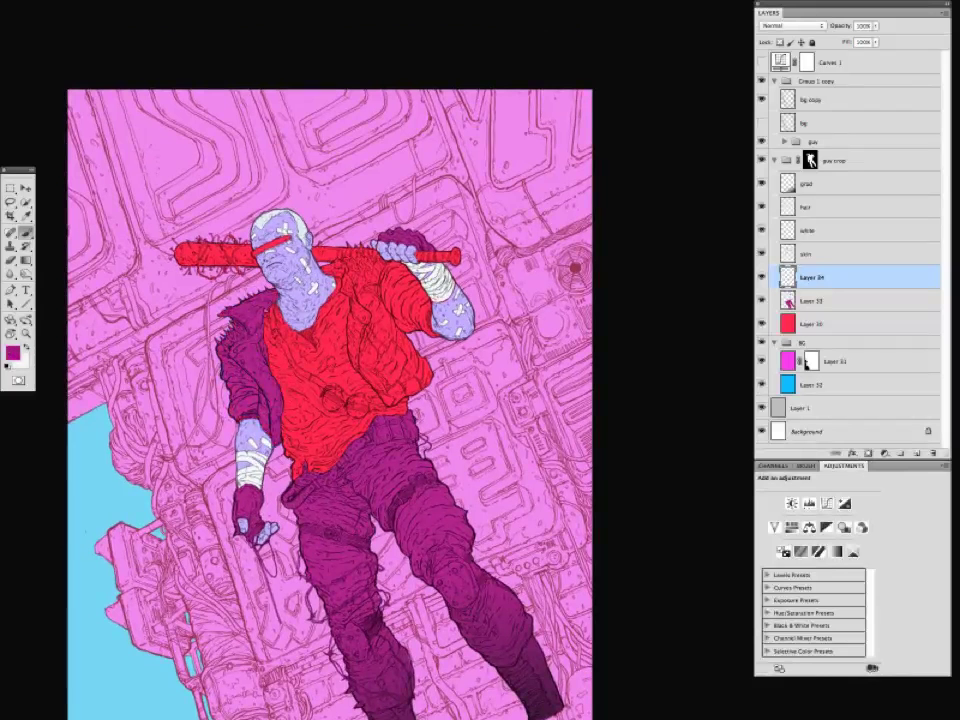
# Lasso the jacket half and sleeve on the drawing's right side and fill them with deep magenta.
pyautogui.scroll(-1, 330, 400)
pyautogui.press('l')
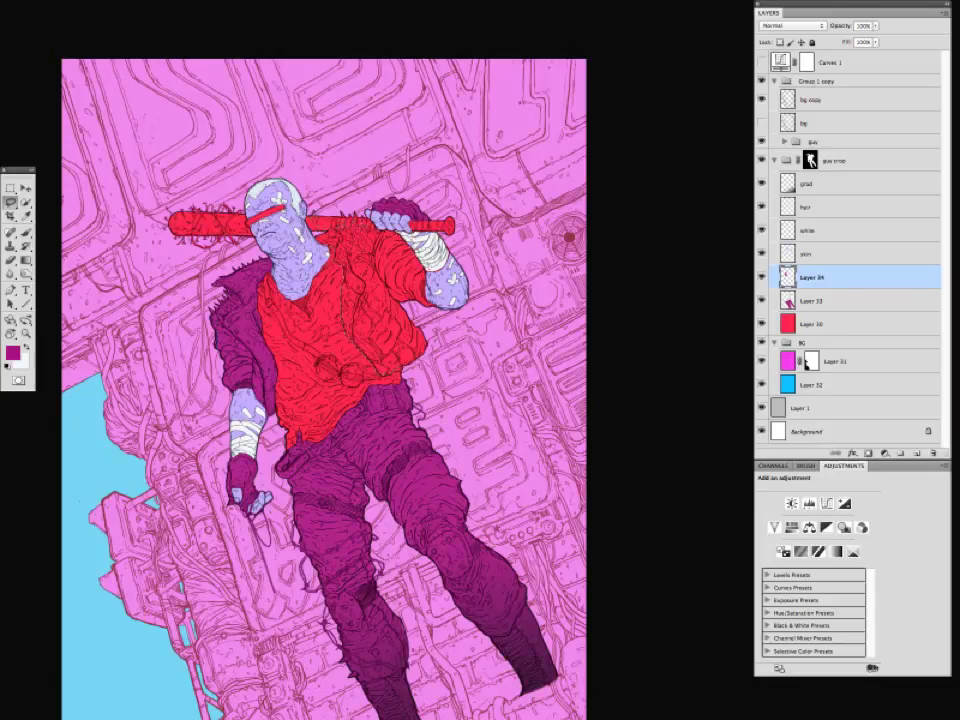
pyautogui.press('super+BackSpace')
pyautogui.press('super+z')
pyautogui.press('x')
pyautogui.press('x')
pyautogui.press('super+z')
pyautogui.press('super+z')
pyautogui.press('x')
pyautogui.press('super+BackSpace')
# Fill the figure's visor with the deep magenta on the jacket layer.
pyautogui.press('c')
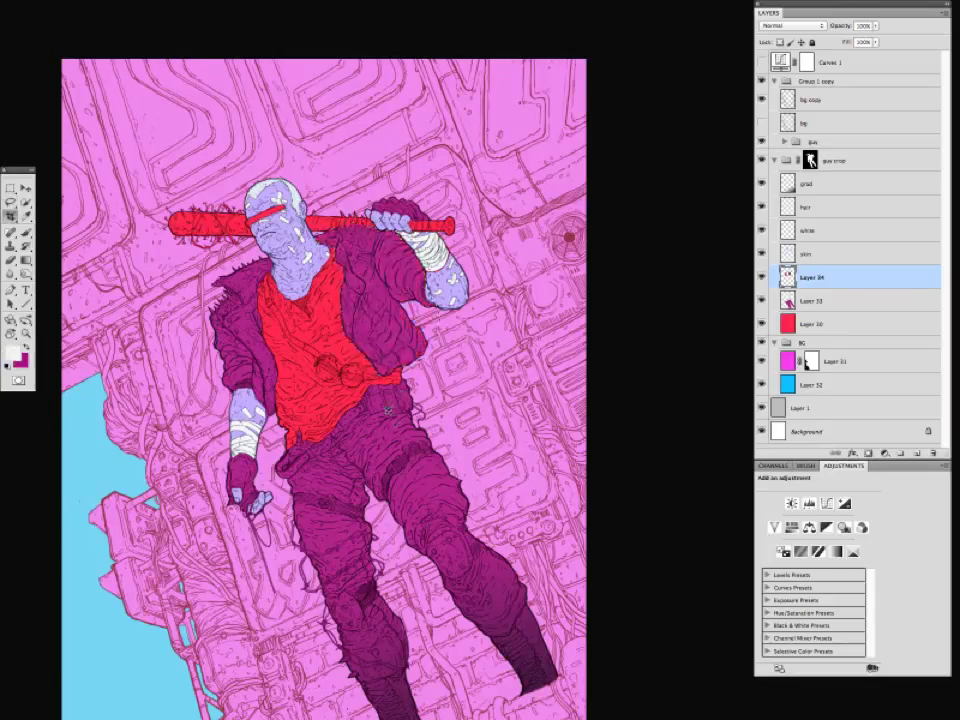
pyautogui.moveTo(388, 411); pyautogui.dragTo(392, 431)
pyautogui.press('super+minus')
pyautogui.press('super+plus')
pyautogui.moveTo(239, 461); pyautogui.dragTo(252, 512)
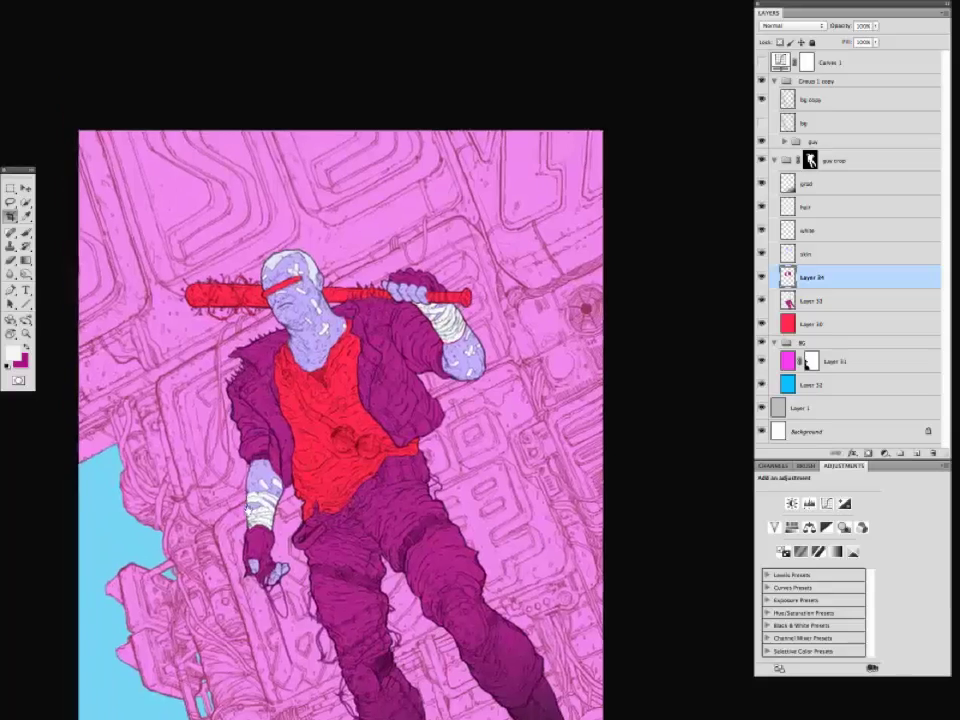
pyautogui.moveTo(198, 196)
pyautogui.mouseDown()
pyautogui.moveTo(210, 289)
pyautogui.moveTo(271, 190)
pyautogui.mouseUp()
pyautogui.press('l')
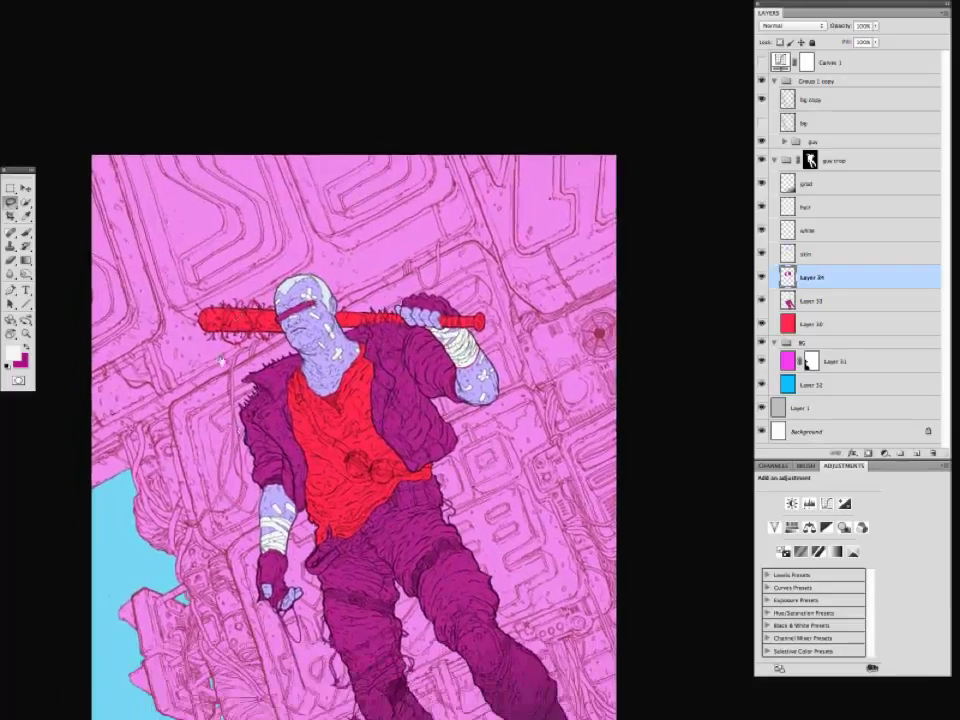
# Shift the jacket layer's hue by -34 and raise its lightness with Hue/Saturation for a softer purple.
pyautogui.moveTo(170, 310); pyautogui.dragTo(168, 281)
pyautogui.press('super+u')
pyautogui.moveTo(516, 540); pyautogui.dragTo(497, 542)
pyautogui.moveTo(516, 608); pyautogui.dragTo(523, 611)
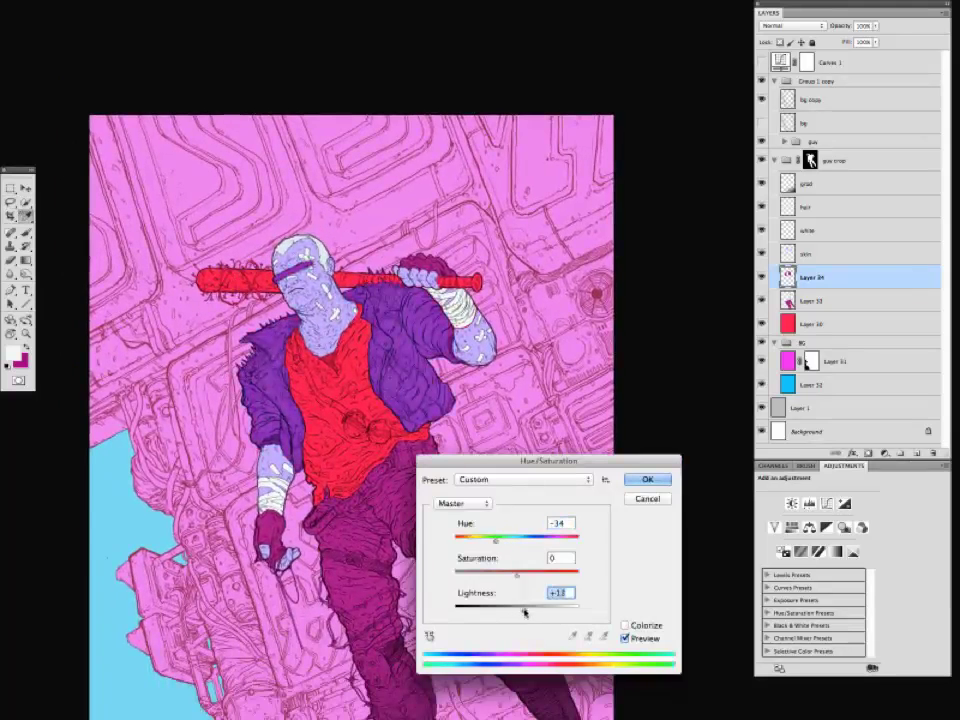
pyautogui.press('super+minus')
pyautogui.press('super+minus')
pyautogui.moveTo(548, 461); pyautogui.dragTo(230, 429)
pyautogui.moveTo(207, 578); pyautogui.dragTo(218, 580)
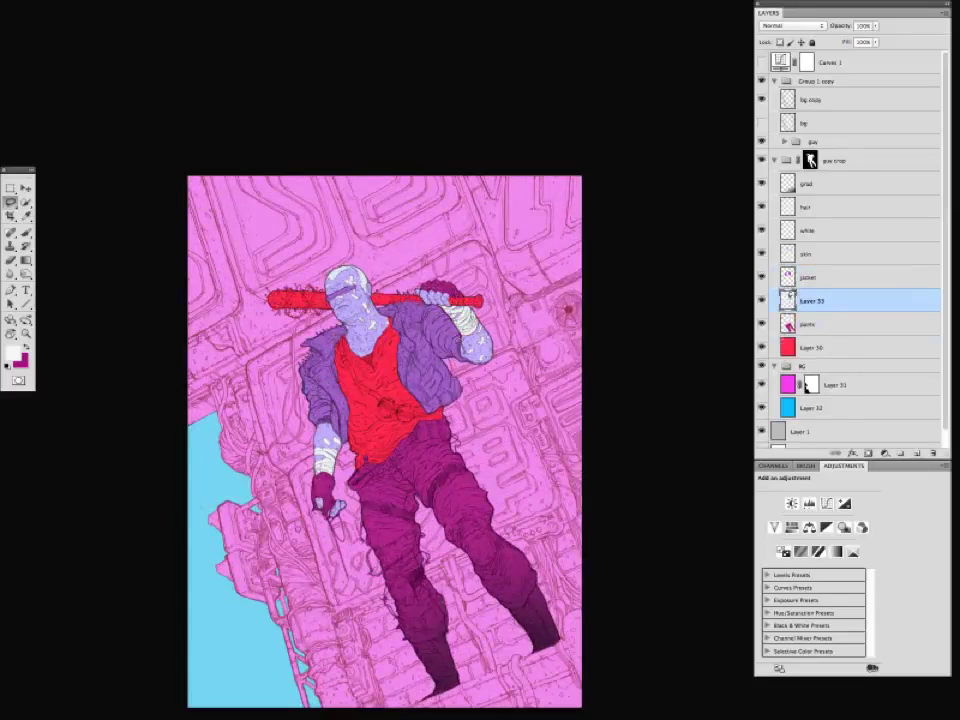
# Move the new empty layer below the pants layer and fill the shirt with the lavender sampled from the skin.
pyautogui.hotkey('ctrl', '[')
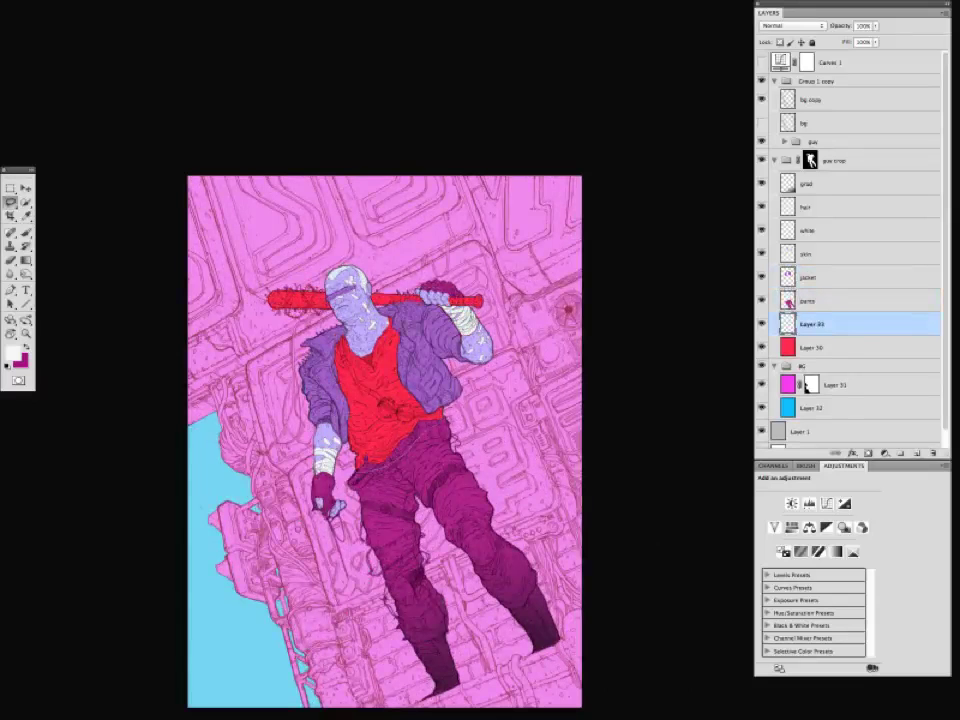
pyautogui.press('i')
pyautogui.click(318, 427)
pyautogui.hotkey('alt', 'BackSpace')
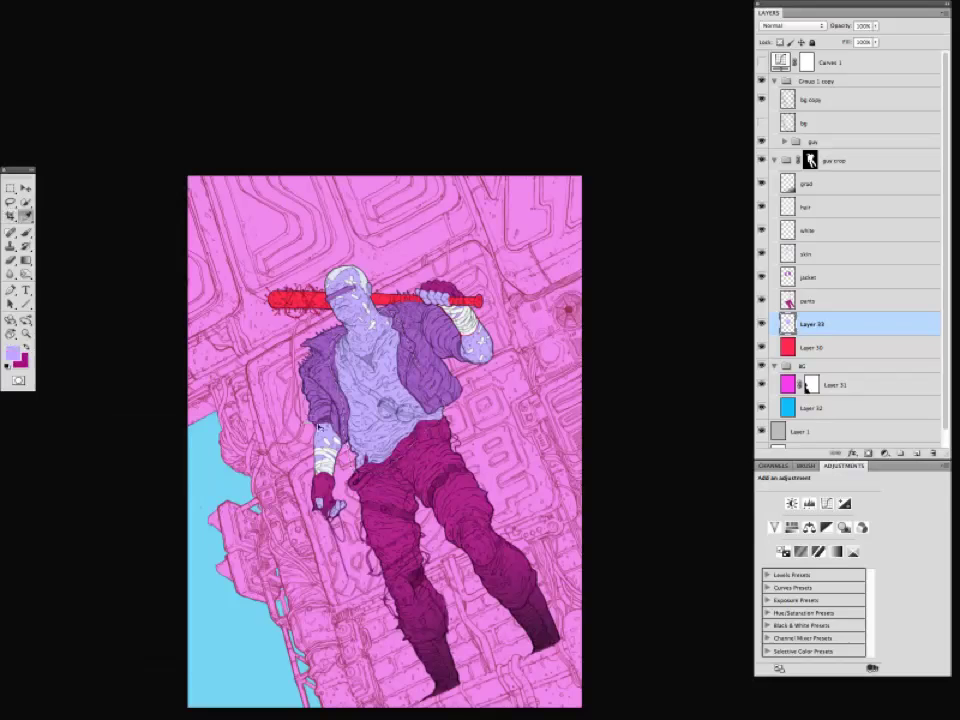
# Raise the shirt layer's lightness by 23 with Hue/Saturation, leaving hue and saturation at 0.
pyautogui.hotkey('ctrl', 'u')
pyautogui.moveTo(198, 577); pyautogui.dragTo(190, 577)
pyautogui.moveTo(218, 430); pyautogui.dragTo(158, 463)
pyautogui.moveTo(133, 610); pyautogui.dragTo(165, 613)
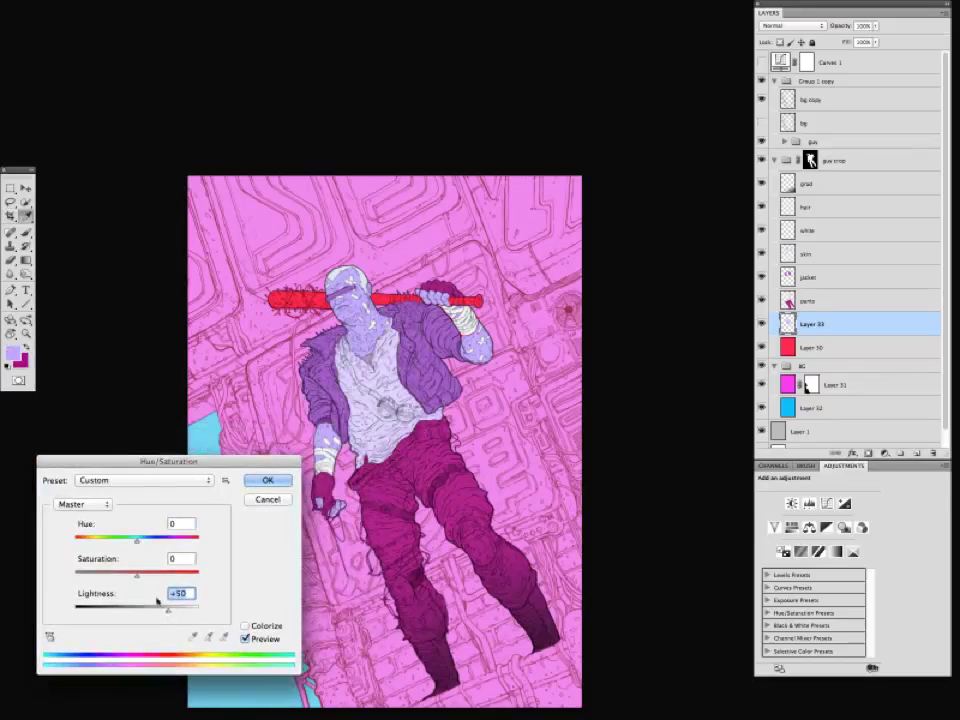
pyautogui.hotkey('ctrl', '-')
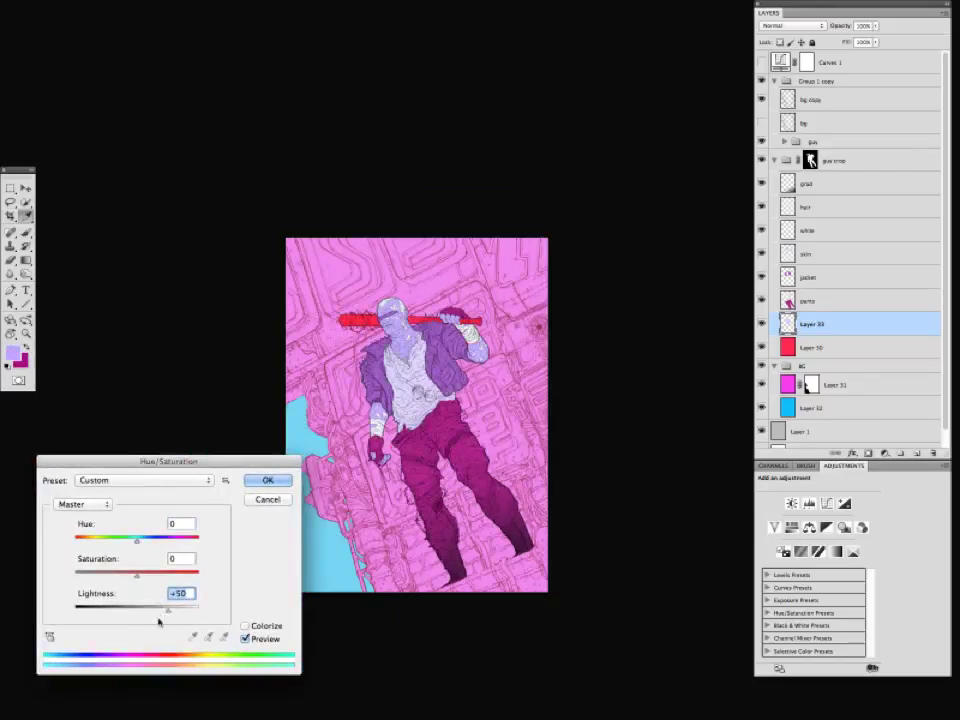
pyautogui.moveTo(163, 610); pyautogui.dragTo(145, 614)
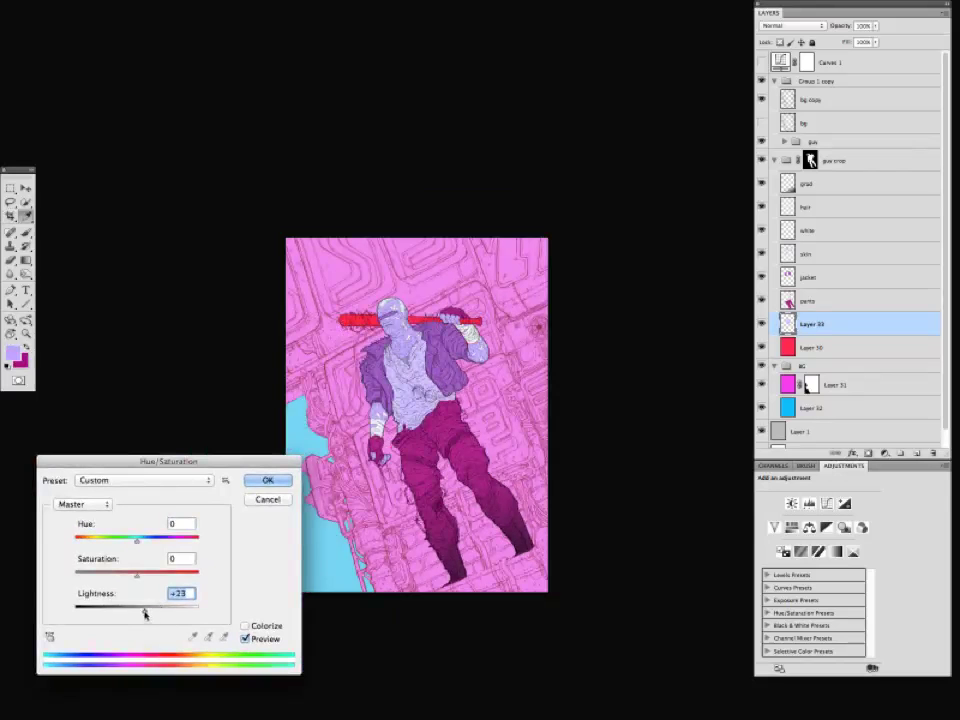
pyautogui.click(268, 480)
pyautogui.hotkey('ctrl', '+')
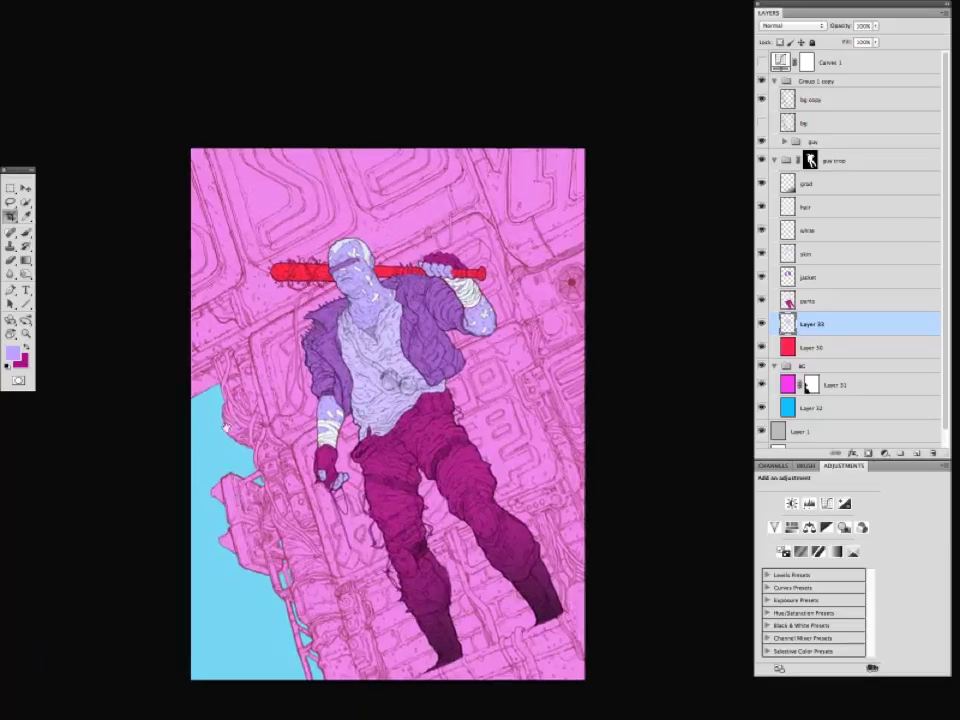
pyautogui.click(761, 384)
pyautogui.click(761, 384)
pyautogui.click(788, 384)
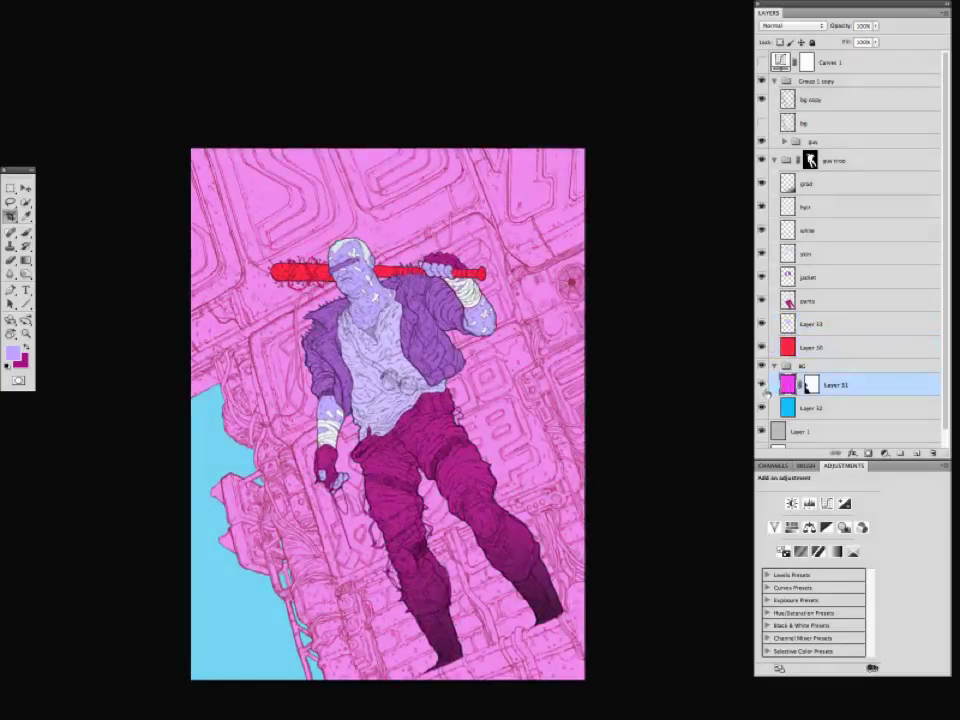
pyautogui.hotkey('ctrl', '-')
pyautogui.hotkey('ctrl', '+')
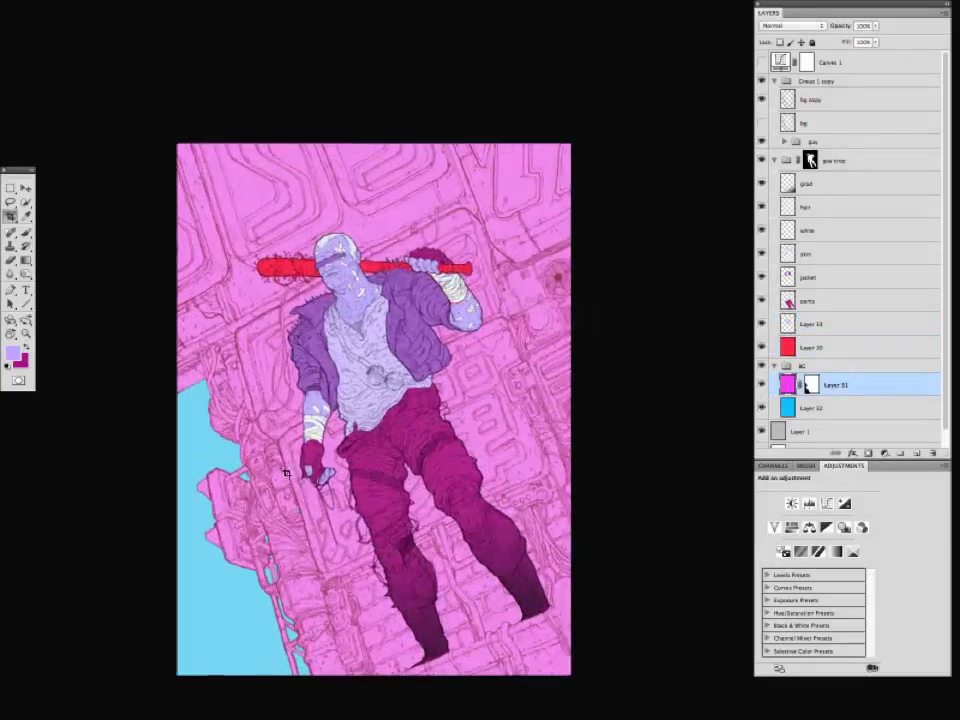
# Recolour the jacket layer, including the visor, with the deep magenta background colour.
pyautogui.click(787, 277)
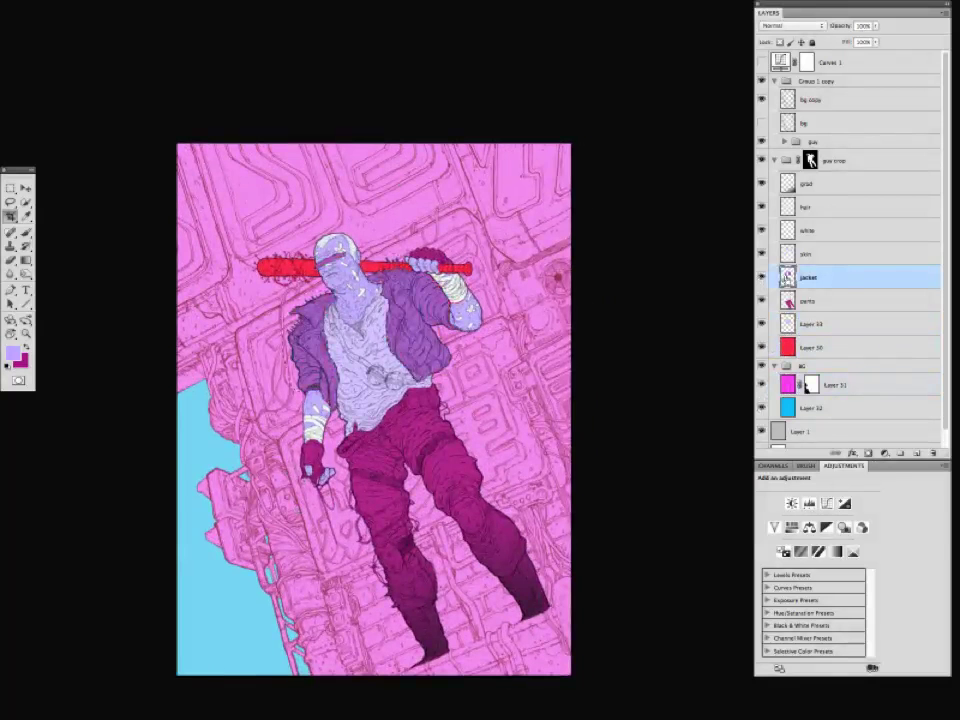
pyautogui.hotkey('ctrl', 'BackSpace')
# Retune the shirt layer's hue, saturation and lightness with Hue/Saturation for a muted greyish lavender.
pyautogui.click(811, 324)
pyautogui.hotkey('ctrl', 'u')
pyautogui.moveTo(137, 576); pyautogui.dragTo(145, 612)
pyautogui.moveTo(146, 462); pyautogui.dragTo(195, 453)
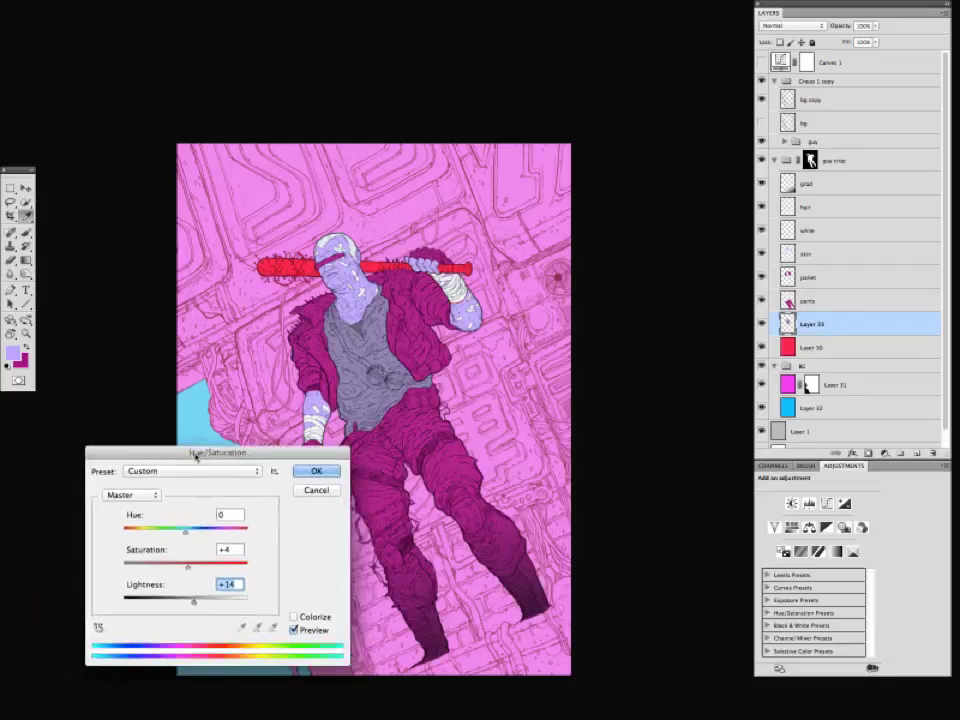
pyautogui.moveTo(193, 601); pyautogui.dragTo(177, 602)
pyautogui.moveTo(185, 532)
pyautogui.mouseDown()
pyautogui.moveTo(135, 535)
pyautogui.moveTo(226, 531)
pyautogui.moveTo(196, 535)
pyautogui.mouseUp()
pyautogui.moveTo(177, 599)
pyautogui.mouseDown()
pyautogui.moveTo(167, 604)
pyautogui.moveTo(184, 600)
pyautogui.moveTo(176, 603)
pyautogui.mouseUp()
pyautogui.press('super+minus')
pyautogui.moveTo(195, 531)
pyautogui.mouseDown()
pyautogui.moveTo(207, 534)
pyautogui.moveTo(188, 531)
pyautogui.mouseUp()
pyautogui.press('Return')
pyautogui.press('super+plus')
# Shade the shirt with a soft gradient of sampled dark purple on a new layer and merge it down into the shirt layer.
pyautogui.press('super+alt+shift+n')
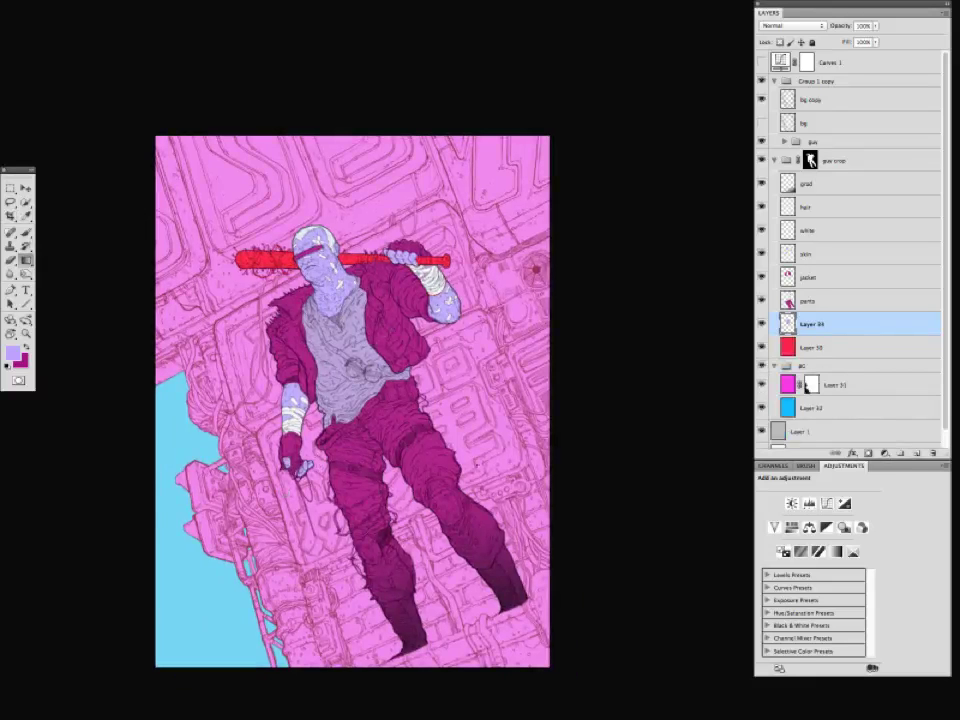
pyautogui.keyDown('alt'); pyautogui.click(318, 425); pyautogui.keyUp('alt')
pyautogui.press('super+minus')
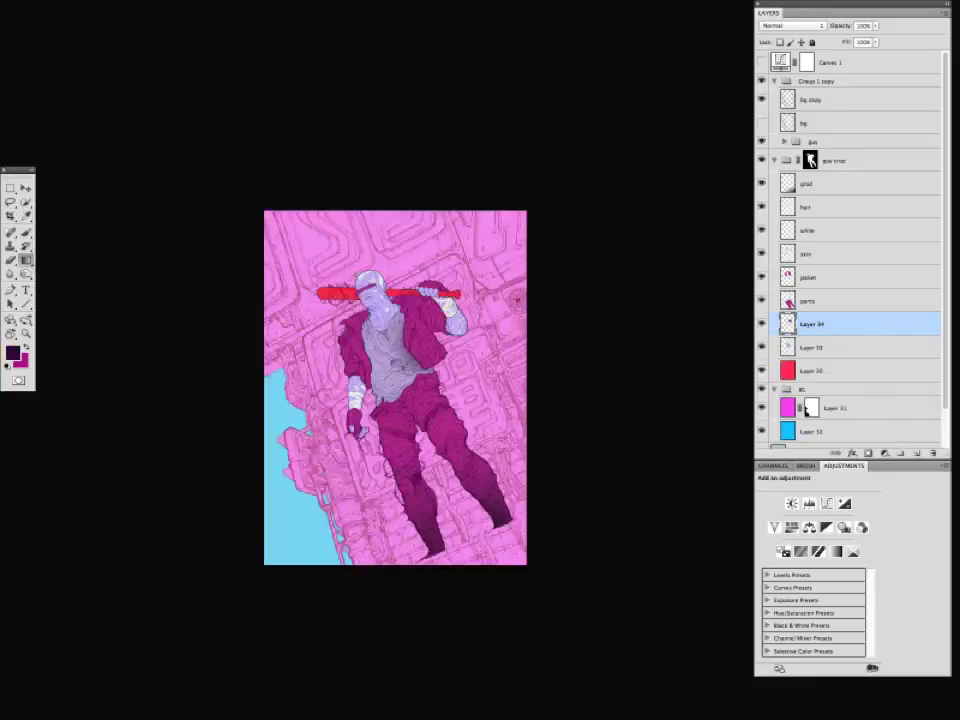
pyautogui.press('super+plus')
pyautogui.press('super+e')
pyautogui.moveTo(283, 476); pyautogui.dragTo(292, 479)
pyautogui.moveTo(216, 328); pyautogui.dragTo(213, 316)
# Add a new layer above the pants layer and choose a crimson red as the foreground colour.
pyautogui.press('super+alt+shift+n')
pyautogui.press('super+bracketright')
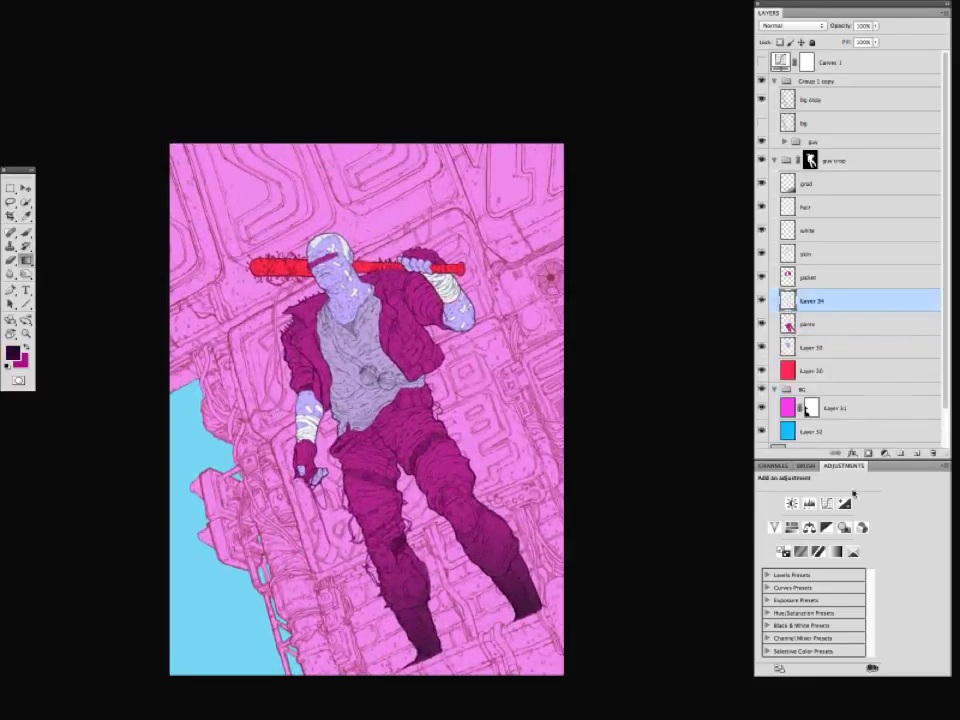
pyautogui.click(13, 352)
pyautogui.click(619, 380)
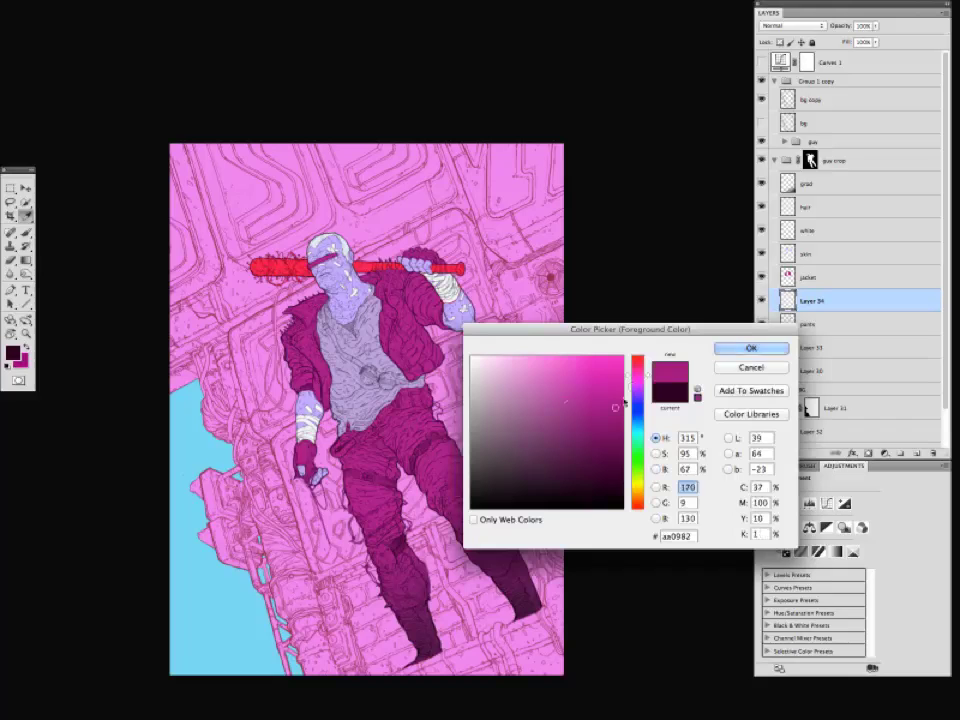
pyautogui.click(749, 348)
pyautogui.press('super+plus')
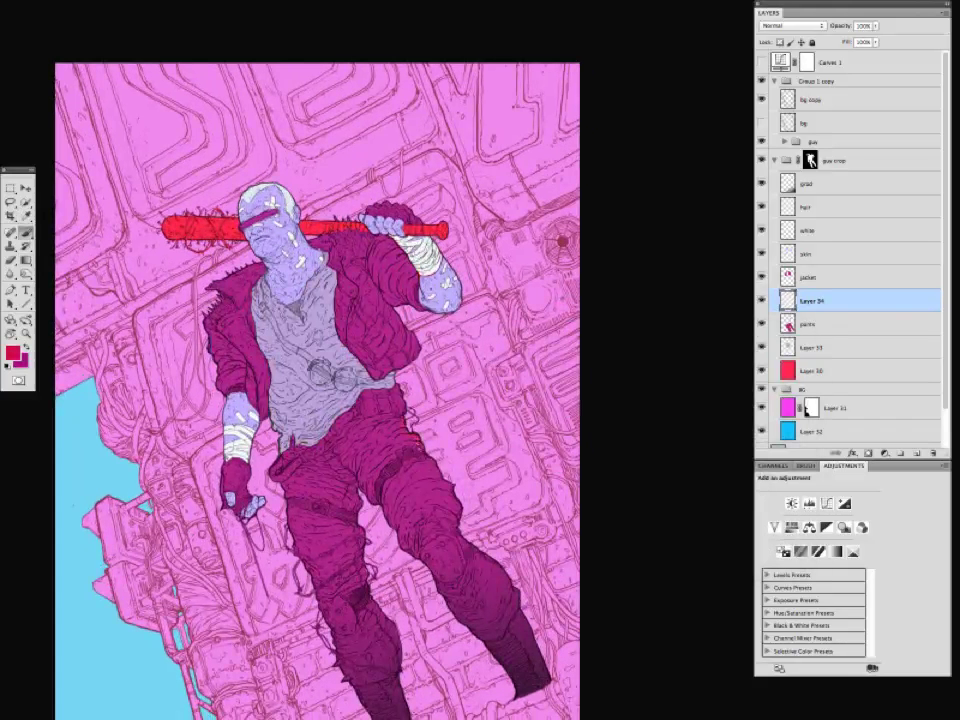
# Brush crimson highlights along the hip, thigh folds and knee of the trouser leg on the drawing's right side.
pyautogui.moveTo(319, 417); pyautogui.dragTo(304, 402)
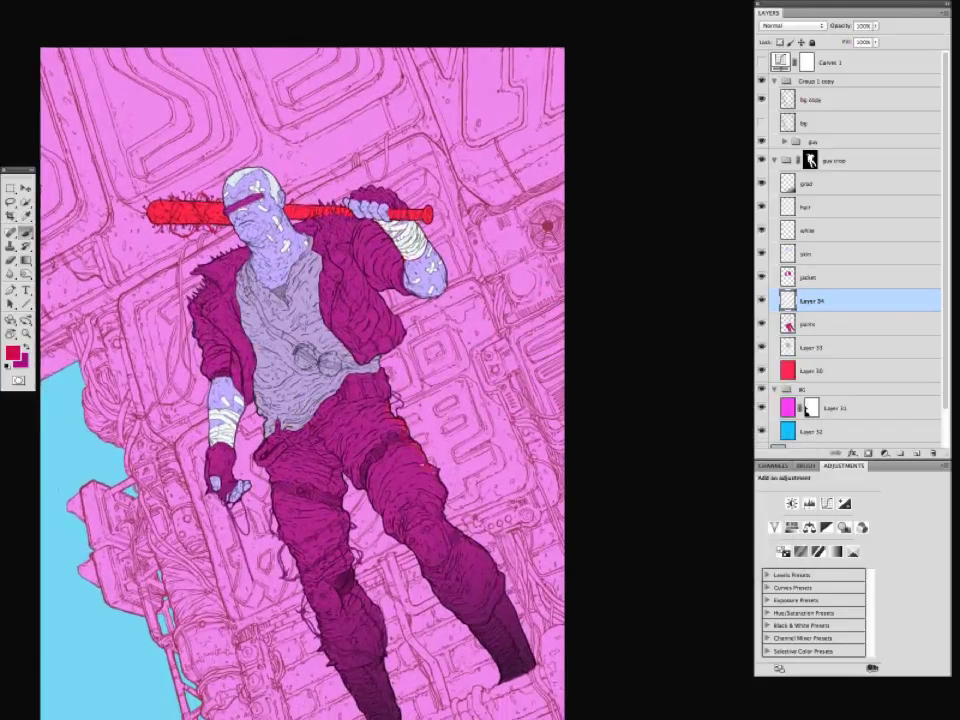
pyautogui.moveTo(263, 315); pyautogui.dragTo(269, 297)
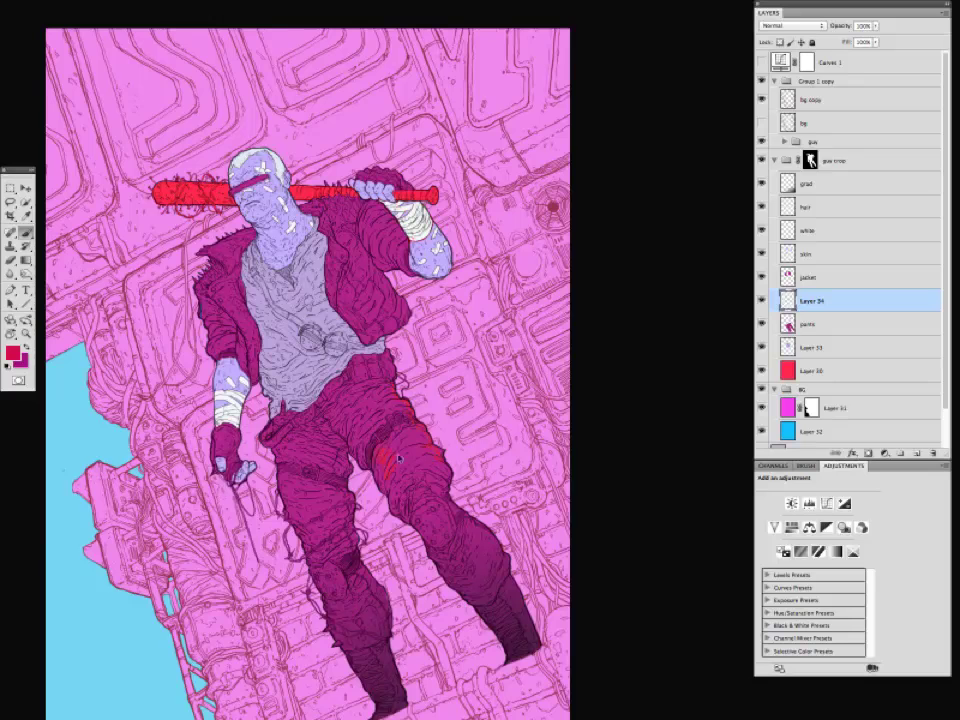
pyautogui.moveTo(398, 457); pyautogui.dragTo(295, 355)
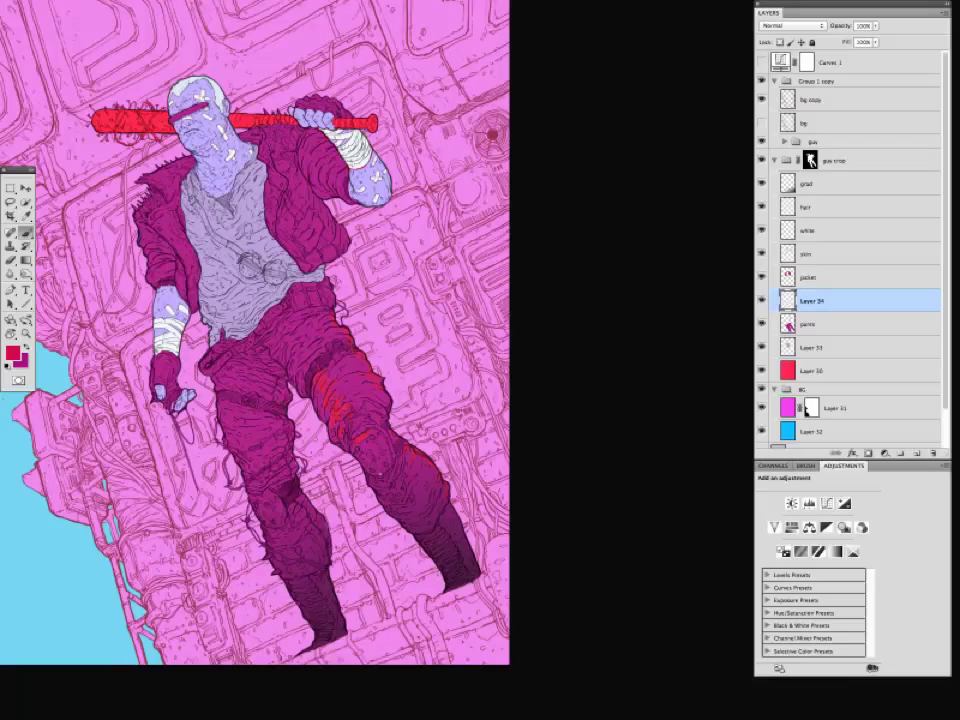
pyautogui.moveTo(295, 355); pyautogui.dragTo(326, 420)
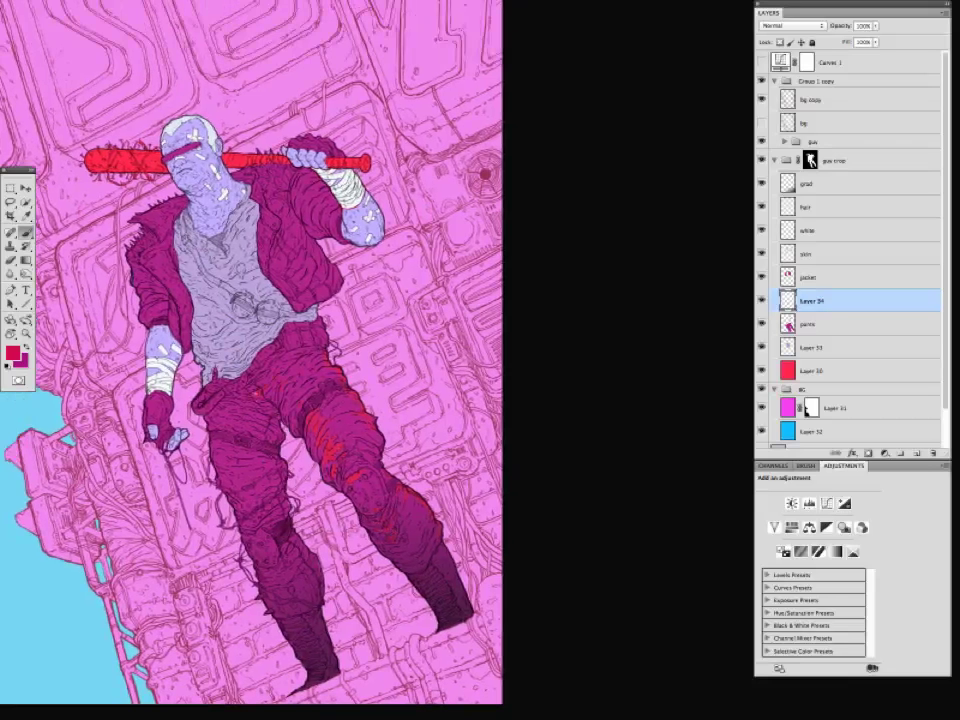
# Brush crimson highlights around the crotch and down the thigh and knee of the trouser leg on the drawing's left side.
pyautogui.moveTo(300, 360); pyautogui.dragTo(348, 355)
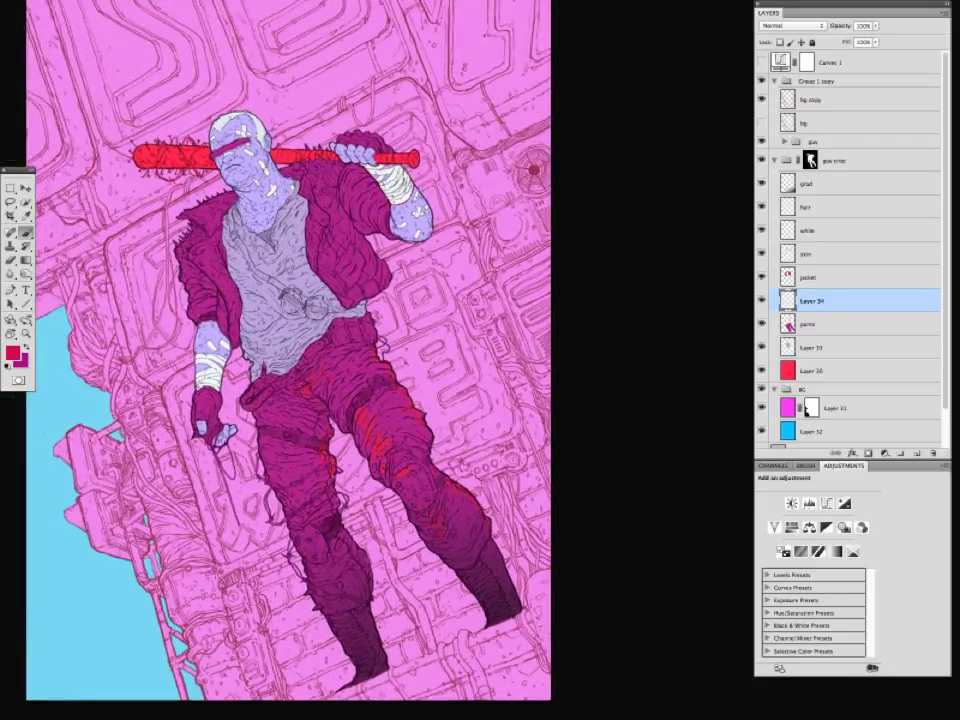
pyautogui.moveTo(286, 462); pyautogui.dragTo(283, 450)
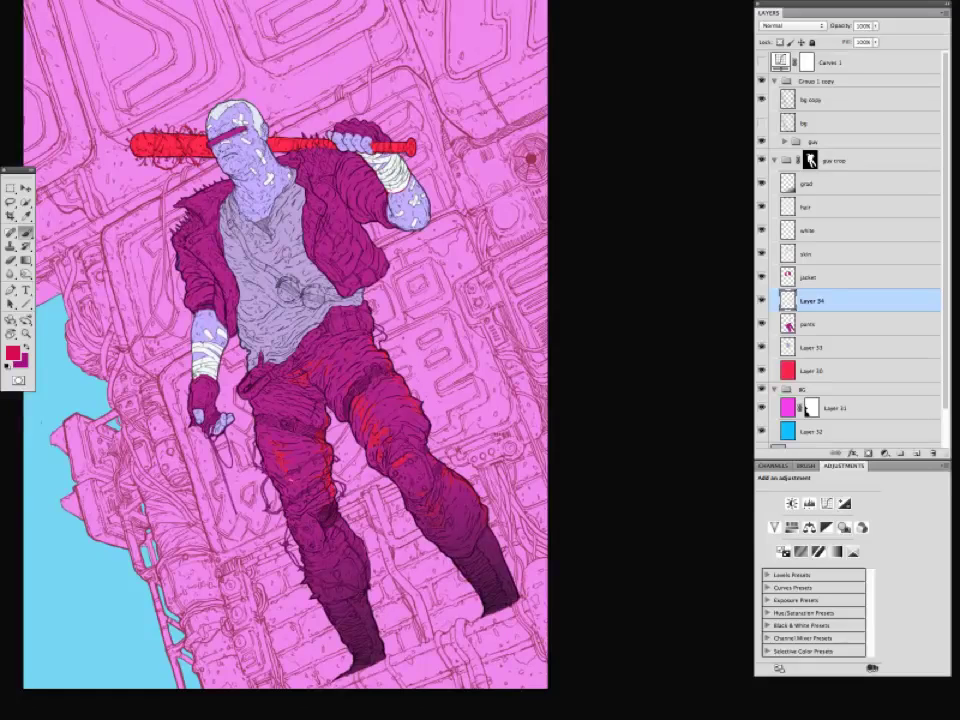
pyautogui.moveTo(300, 360); pyautogui.dragTo(324, 313)
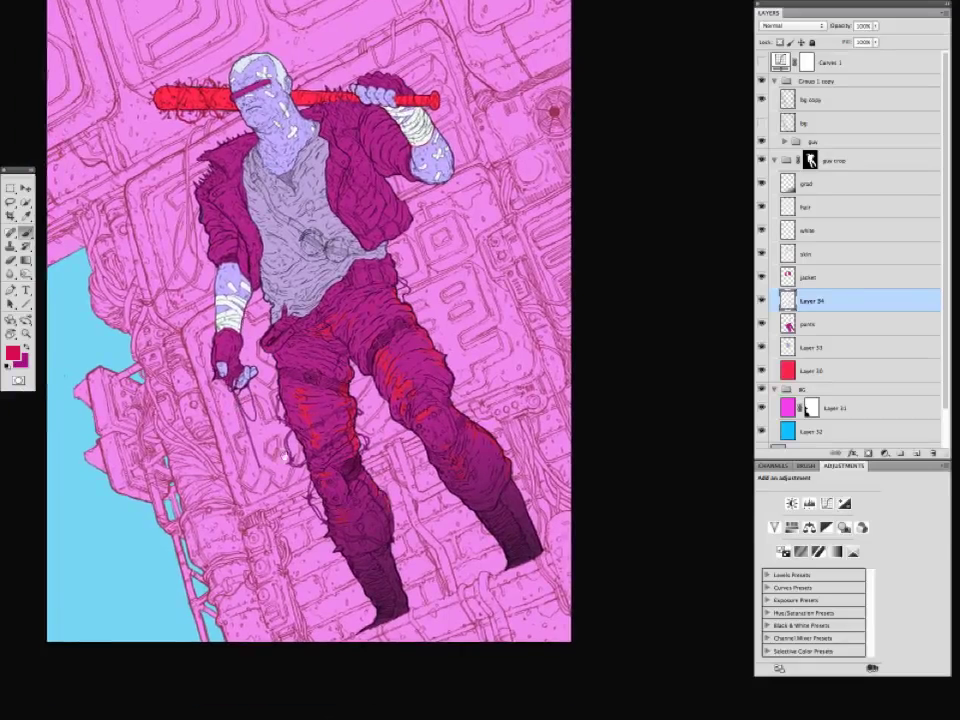
pyautogui.moveTo(386, 500); pyautogui.dragTo(418, 605)
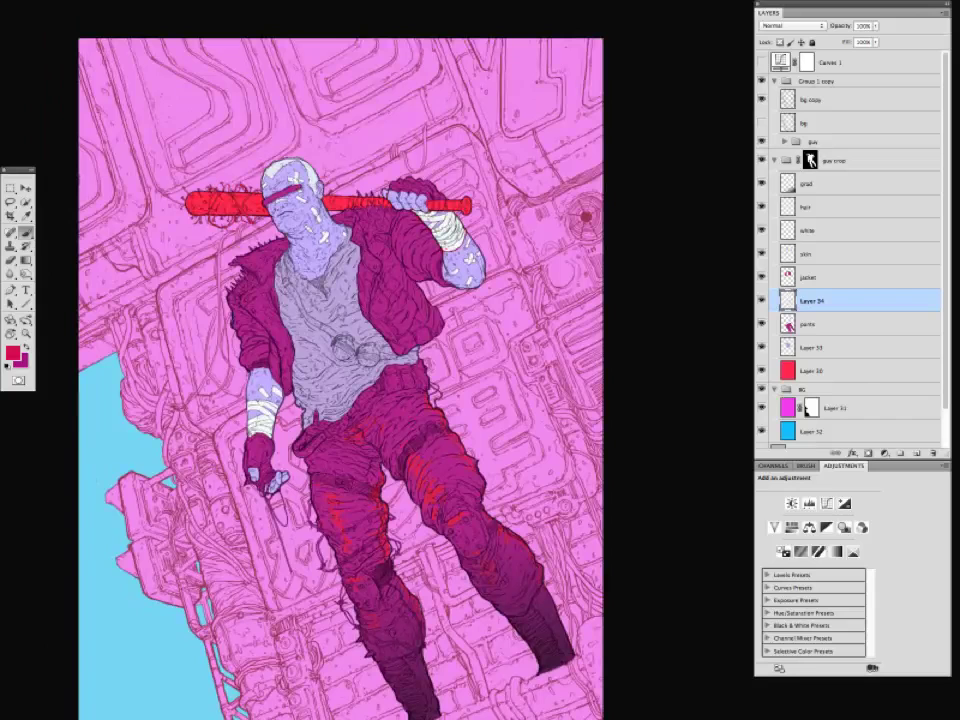
# Paint the thigh straps and knee gaps dark purple on a new layer between the pants and the red highlights.
pyautogui.click(13, 352)
pyautogui.click(567, 475)
pyautogui.click(750, 347)
pyautogui.click(917, 453)
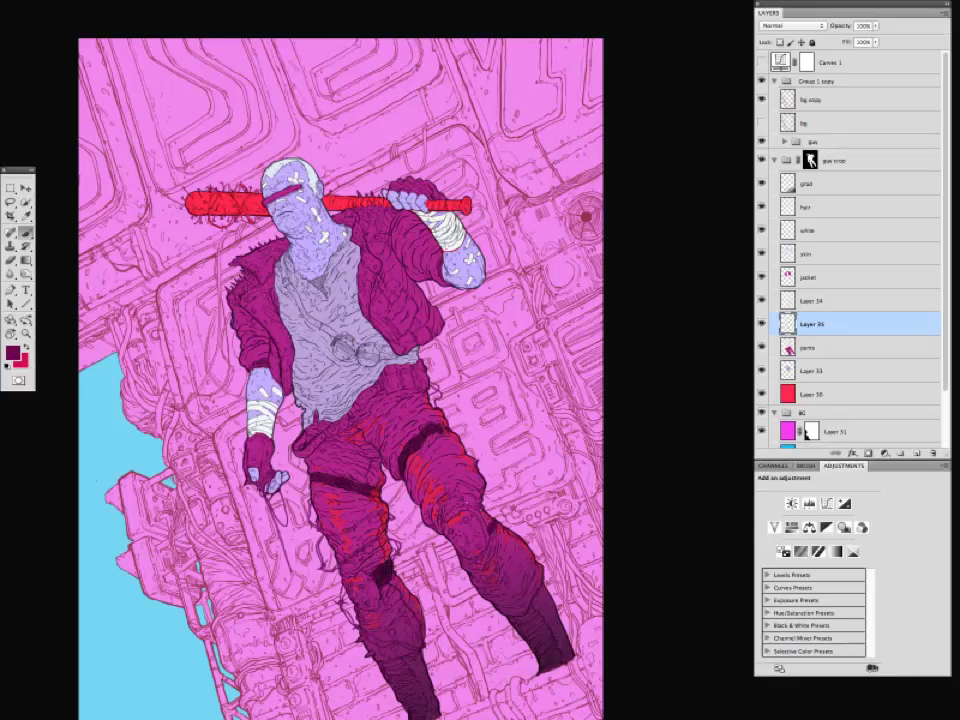
pyautogui.moveTo(280, 520)
pyautogui.mouseDown()
pyautogui.moveTo(270, 464)
pyautogui.moveTo(296, 527)
pyautogui.mouseUp()
pyautogui.press('super+minus')
pyautogui.press('super+plus')
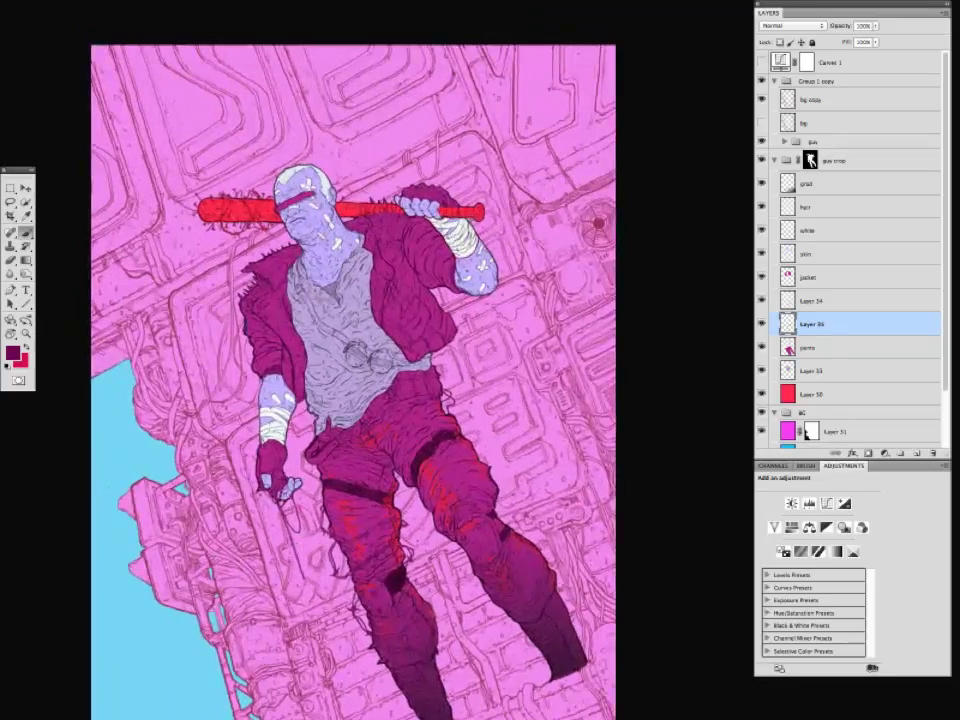
# Adjust the foreground to a slightly lighter purple and brush fold shadows across the trousers' hips and thighs.
pyautogui.click(12, 353)
pyautogui.press('Return')
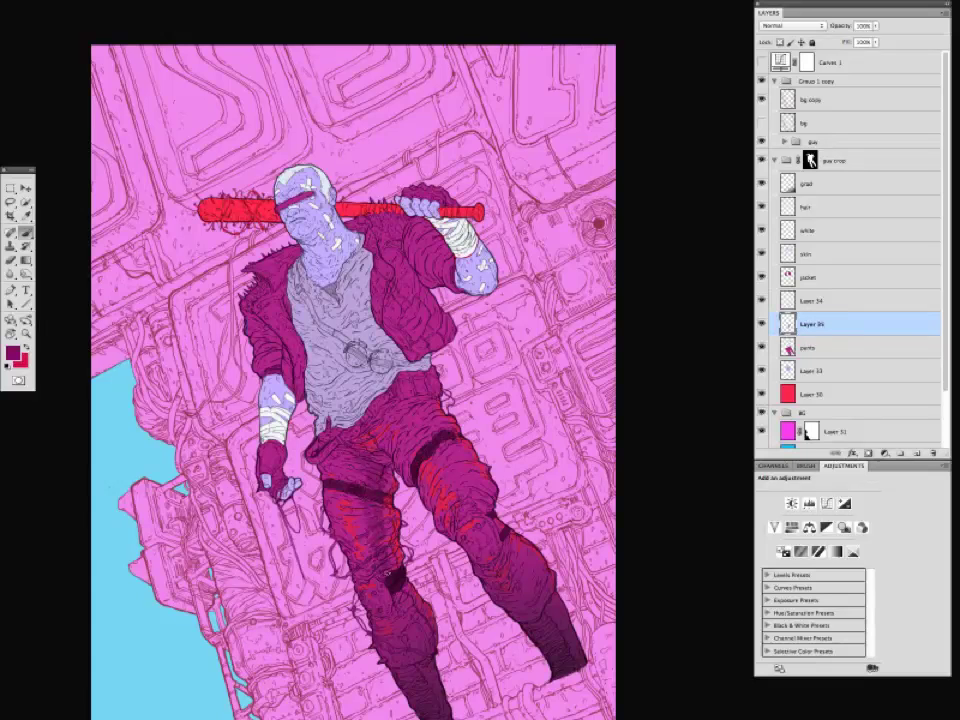
pyautogui.hotkey('ctrl', '-')
pyautogui.hotkey('ctrl', '-')
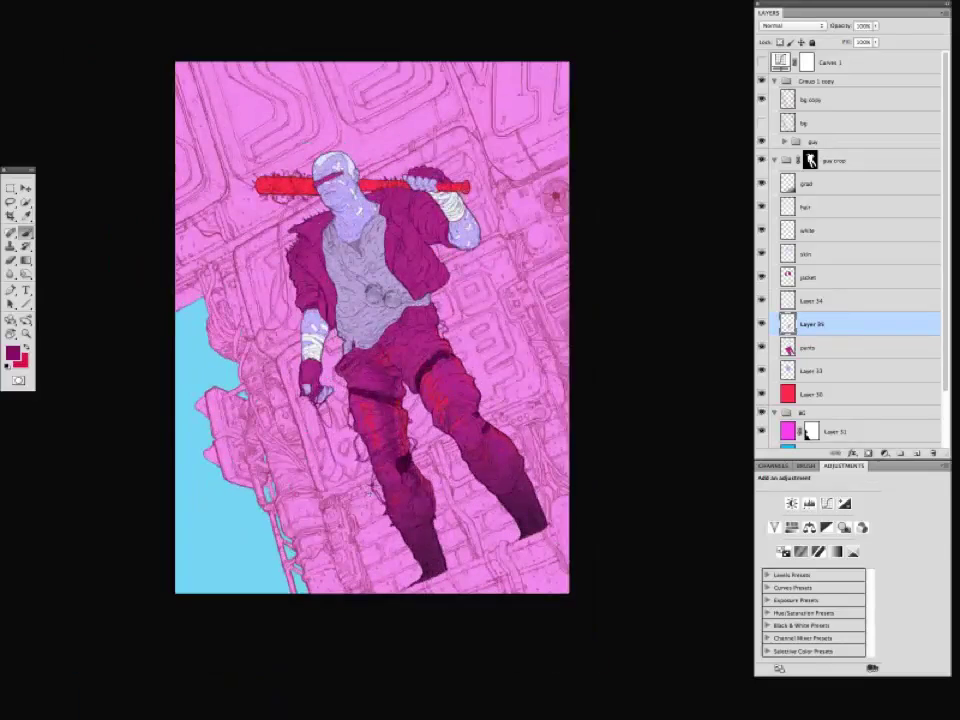
# Try the guy crop colour group at 70% opacity and a different opacity for the guy line-art group.
pyautogui.click(835, 160)
pyautogui.moveTo(840, 26); pyautogui.dragTo(816, 32)
pyautogui.hotkey('ctrl', '-')
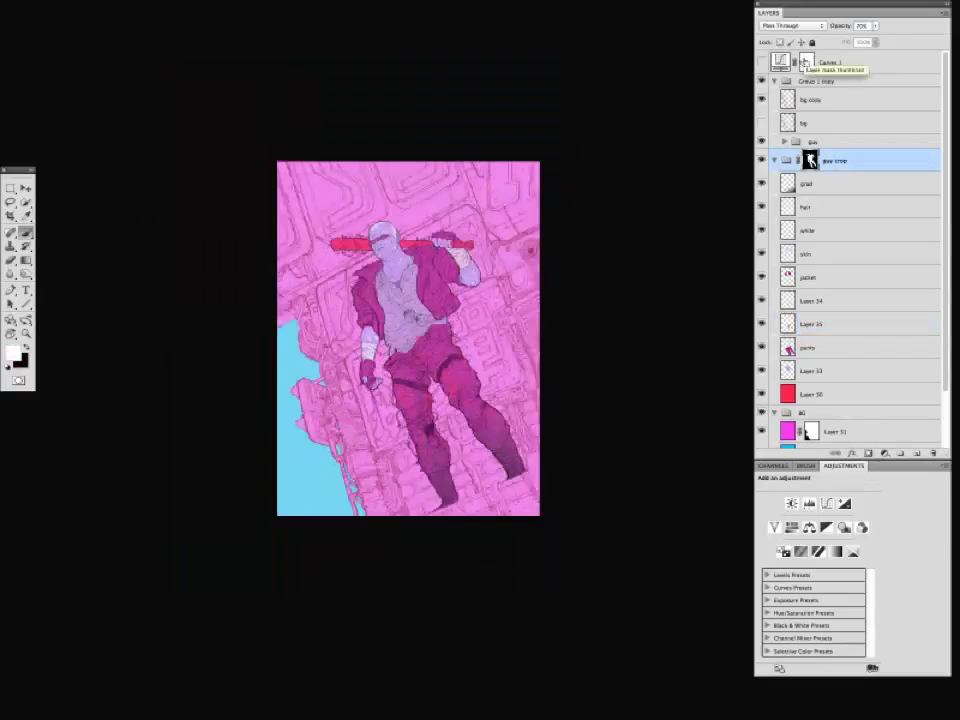
pyautogui.moveTo(312, 526); pyautogui.dragTo(300, 579)
pyautogui.click(762, 142)
pyautogui.click(762, 142)
pyautogui.click(812, 143)
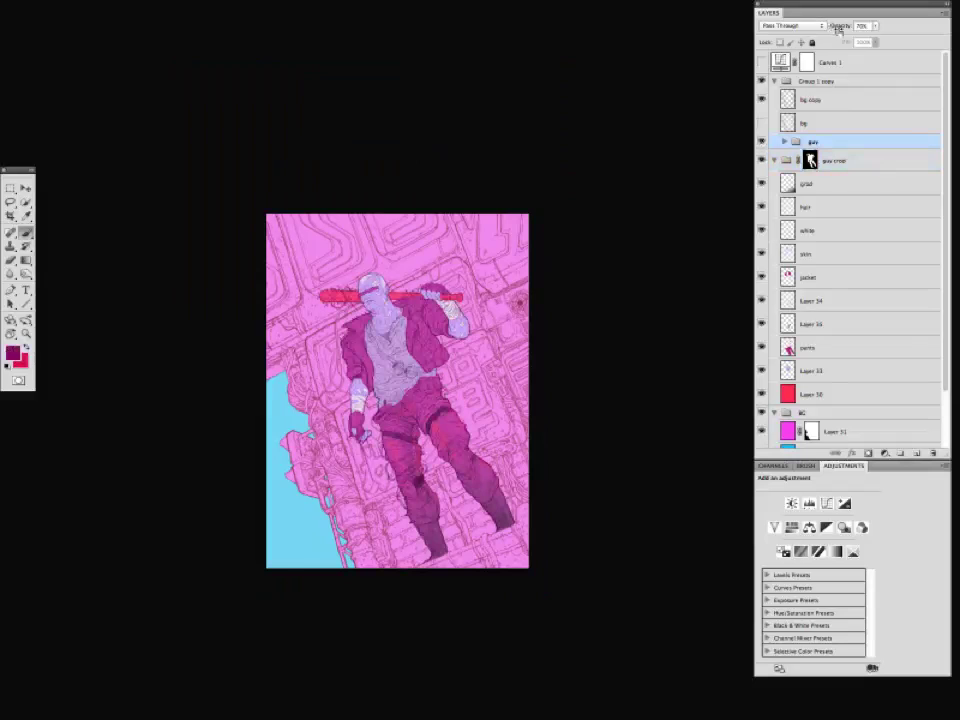
pyautogui.moveTo(840, 28); pyautogui.dragTo(835, 31)
pyautogui.hotkey('ctrl', '+')
pyautogui.moveTo(330, 400); pyautogui.dragTo(350, 376)
pyautogui.click(811, 160)
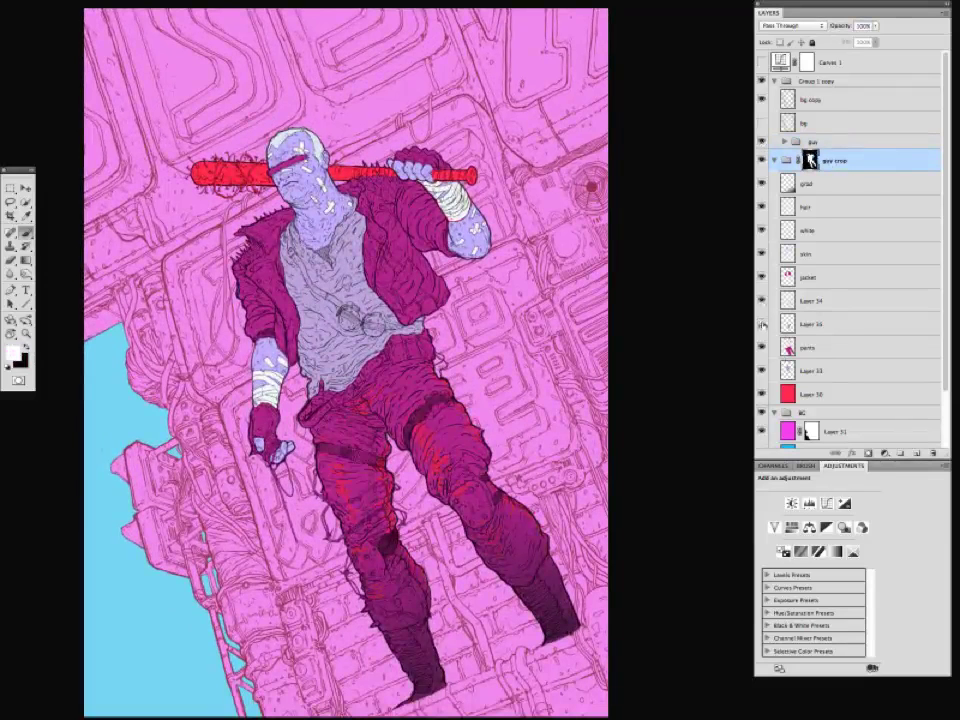
# Brush more purple shadows onto Layer 35 over the trousers' pocket, crotch, thighs and lower legs.
pyautogui.moveTo(290, 350); pyautogui.dragTo(342, 418)
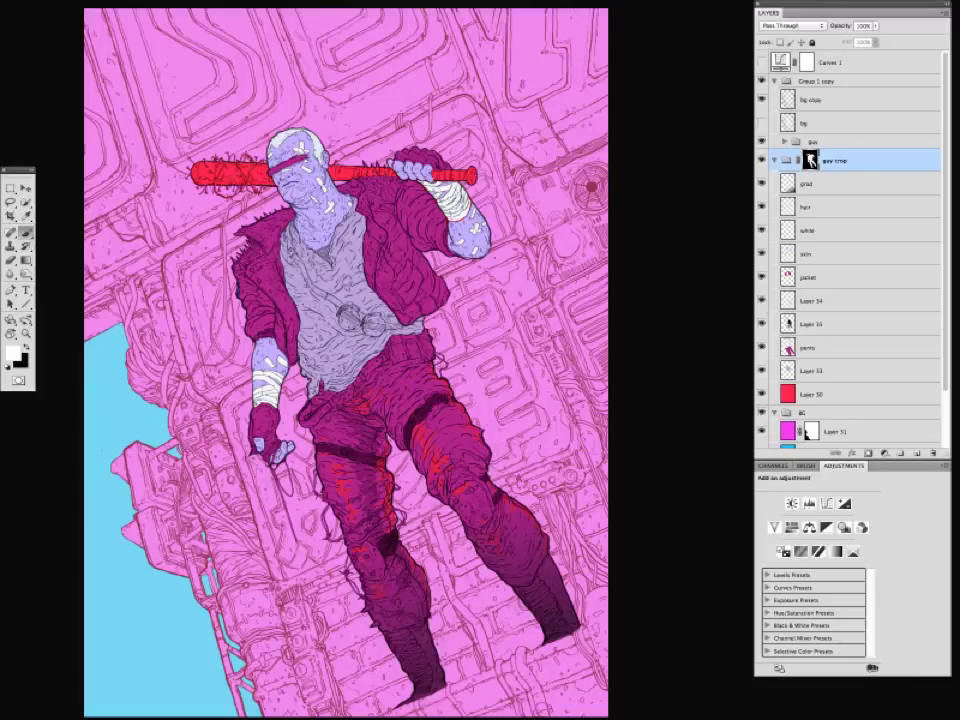
pyautogui.click(812, 324)
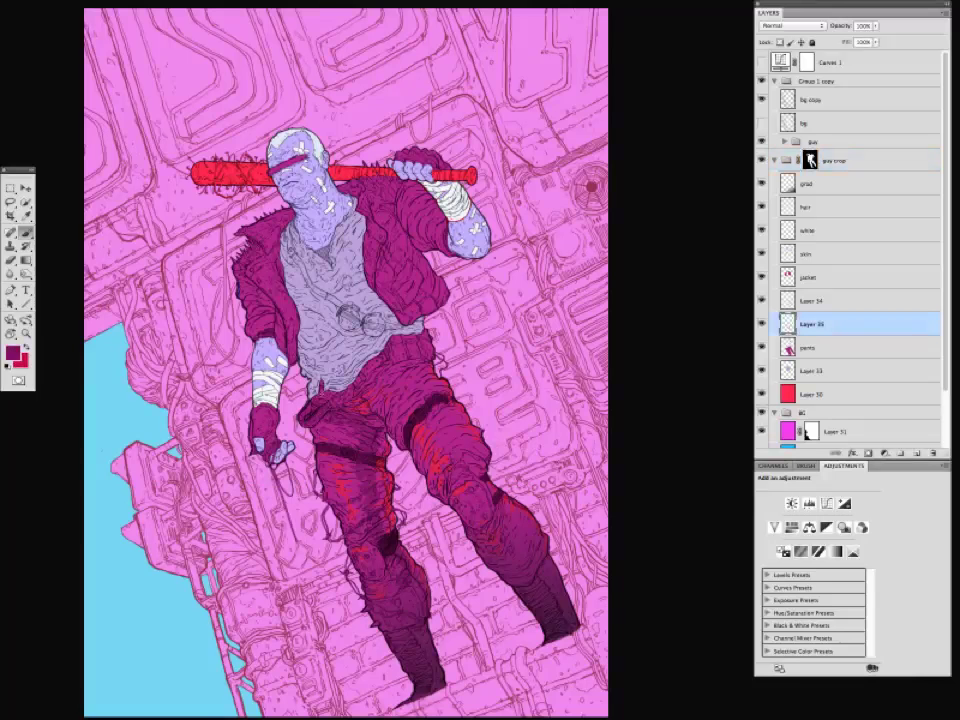
pyautogui.scroll(1, 240, 300)
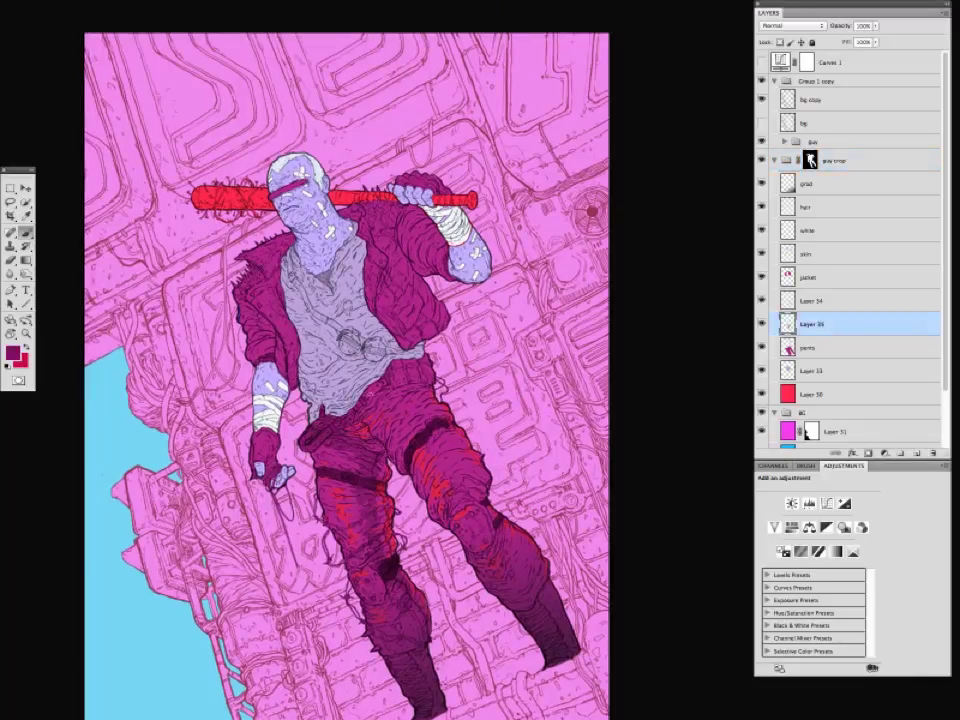
pyautogui.moveTo(232, 390); pyautogui.dragTo(226, 376)
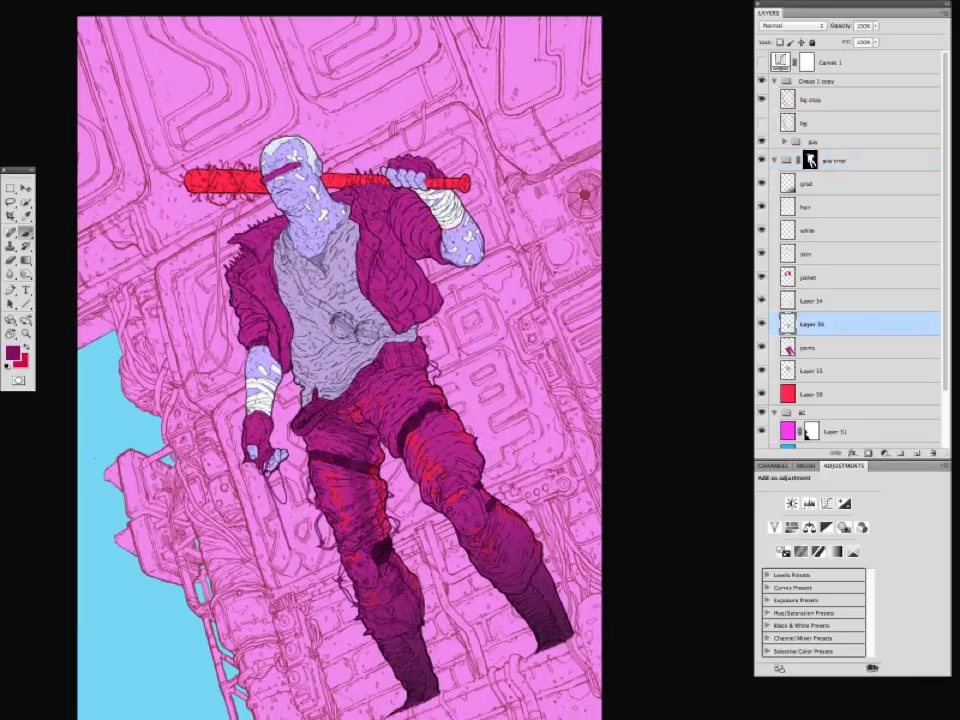
pyautogui.scroll(-2, 326, 360)
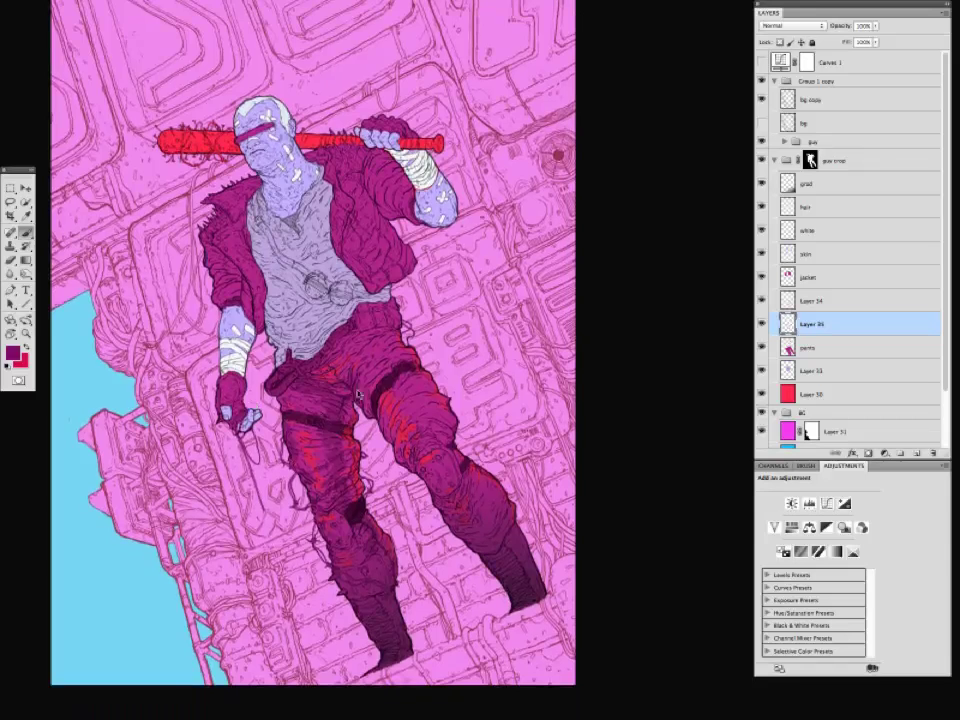
pyautogui.scroll(-3, 245, 270)
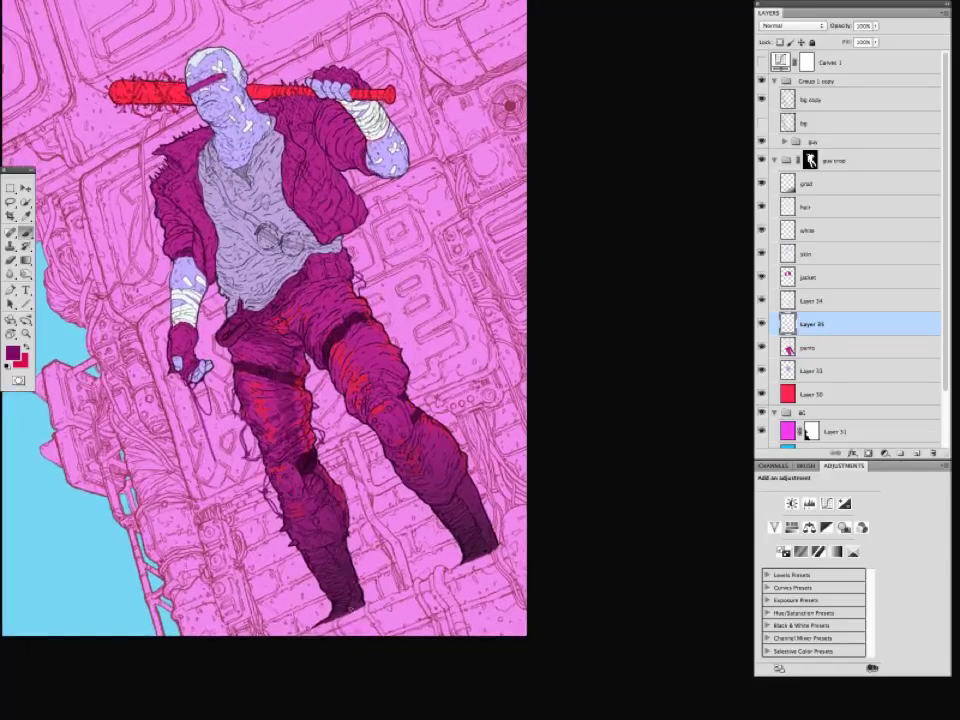
pyautogui.moveTo(288, 470); pyautogui.dragTo(321, 486)
pyautogui.press('super+minus')
pyautogui.press('super+minus')
pyautogui.press('super+plus')
pyautogui.press('super+plus')
pyautogui.moveTo(209, 468); pyautogui.dragTo(191, 515)
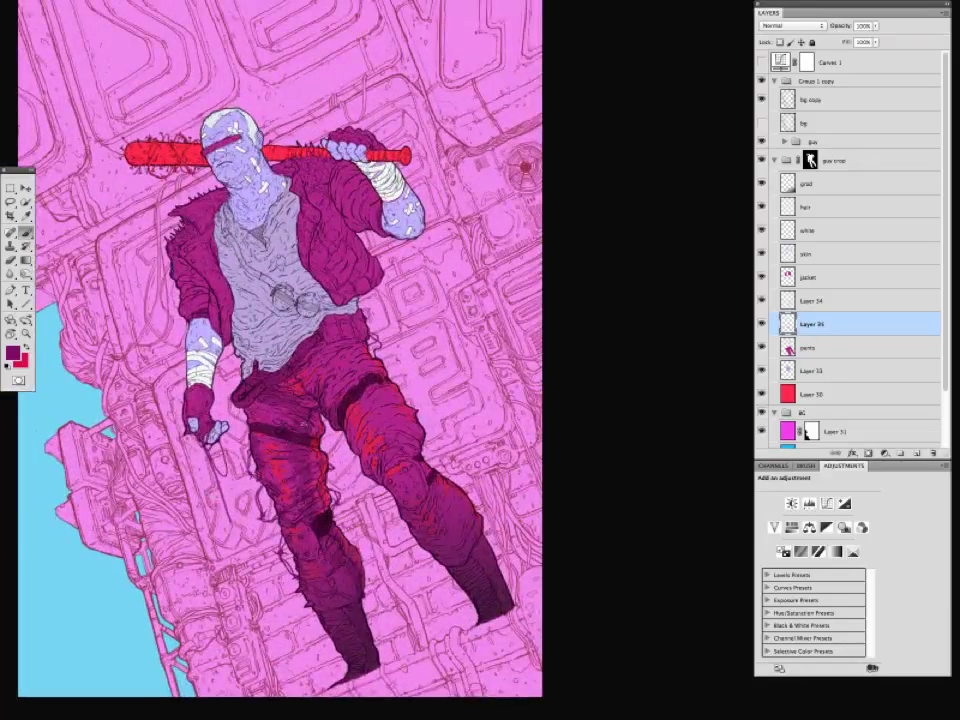
# Continue shading the trousers on Layer 35, brushing purple folds around the thighs, knees and shins.
pyautogui.hscroll(3, 270, 350)
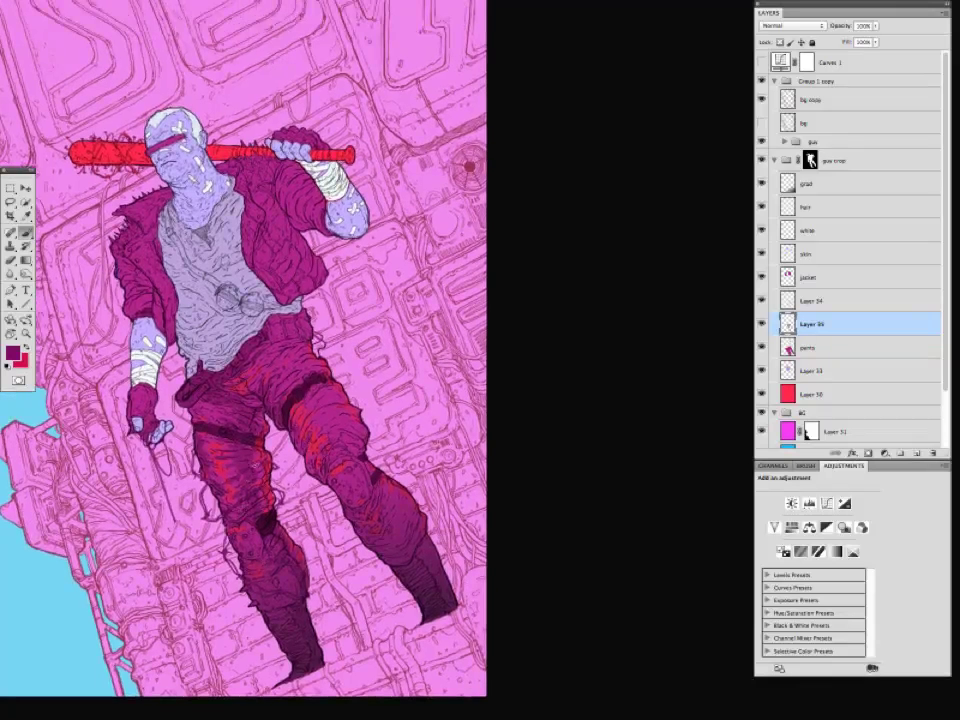
pyautogui.hscroll(-2, 176, 367)
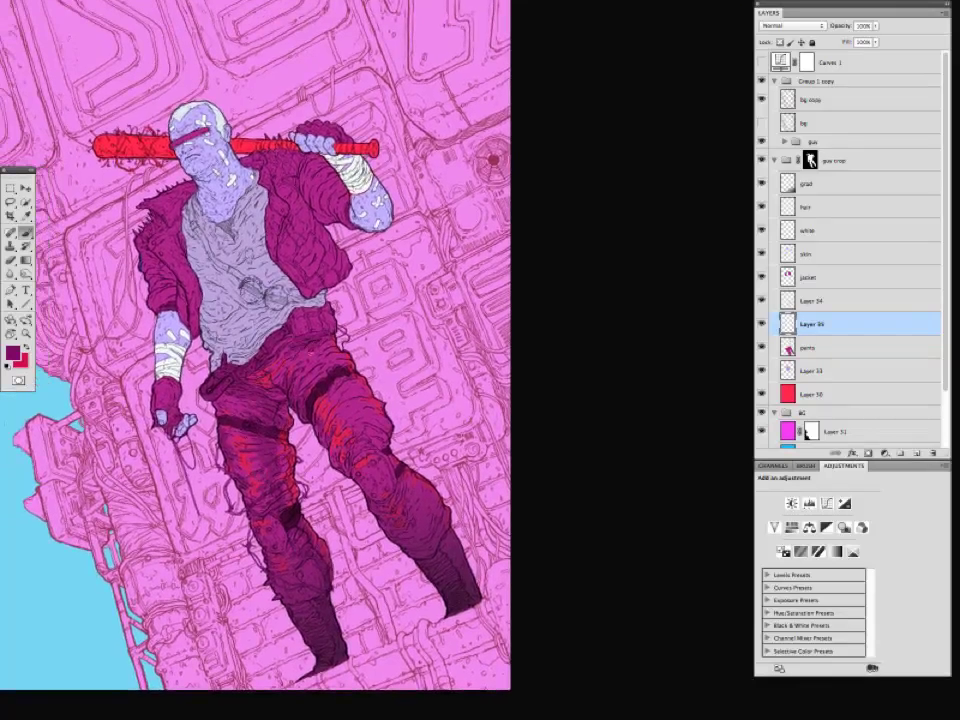
pyautogui.hscroll(-5, 226, 430)
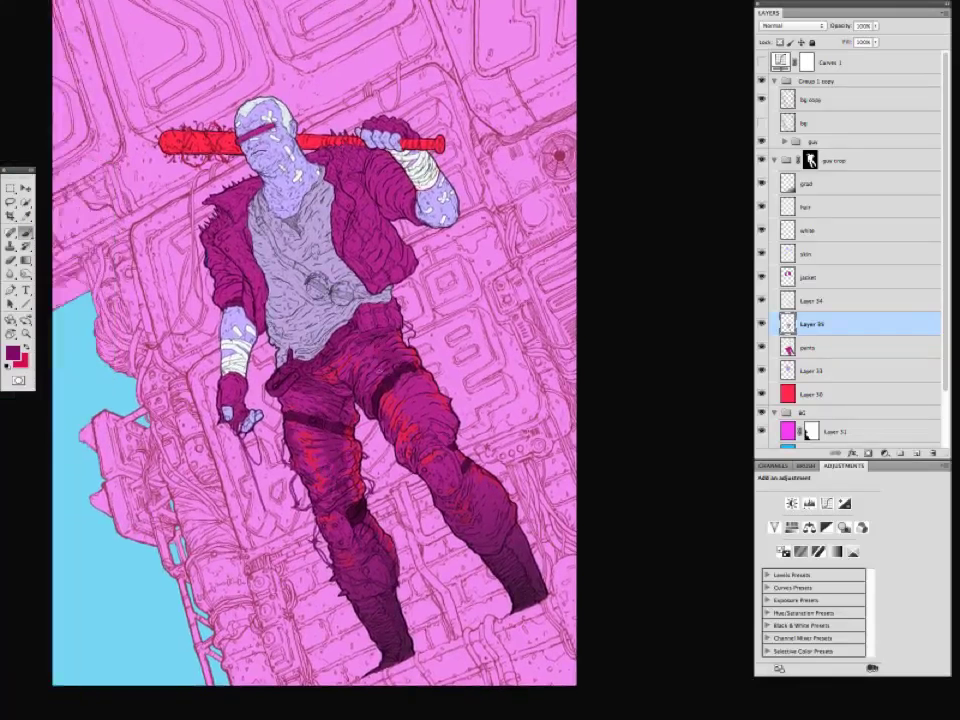
pyautogui.hscroll(6, 303, 280)
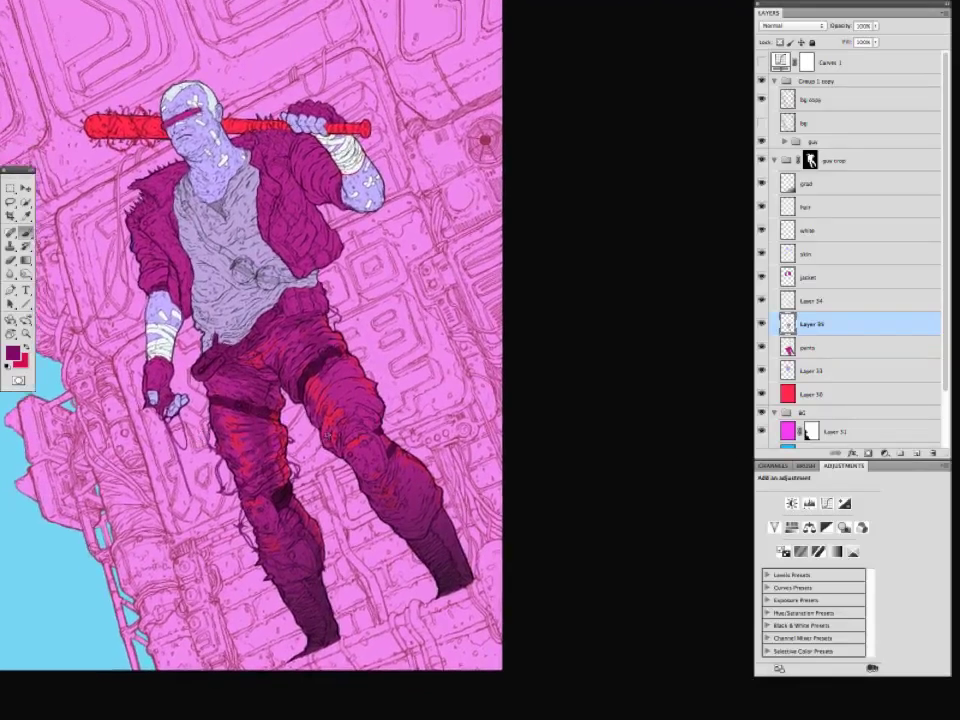
pyautogui.scroll(-2, 276, 350)
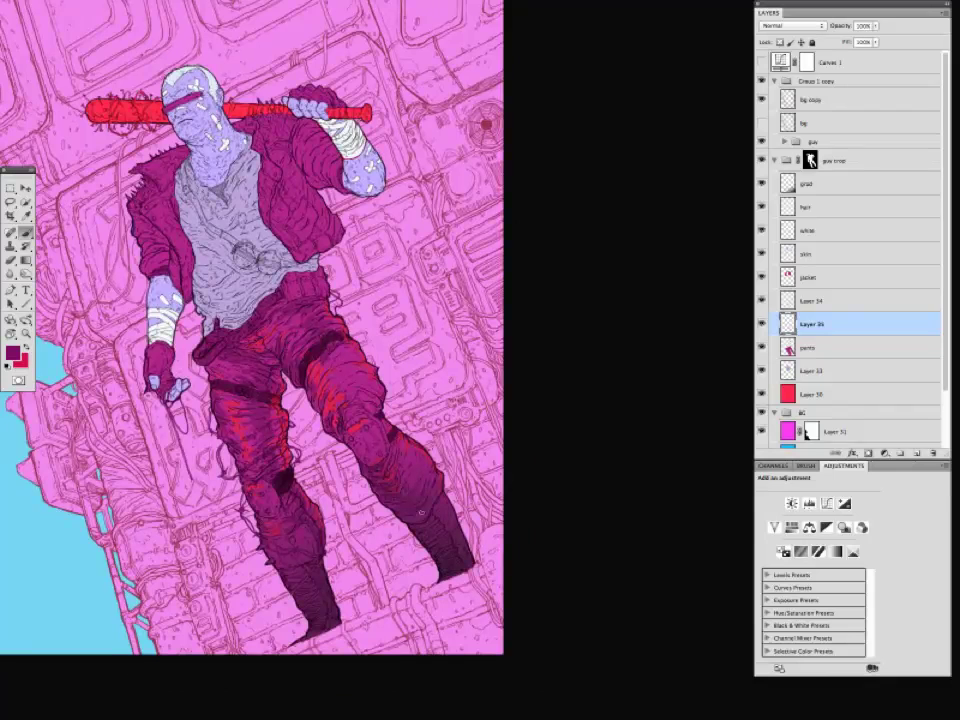
pyautogui.scroll(2, 236, 438)
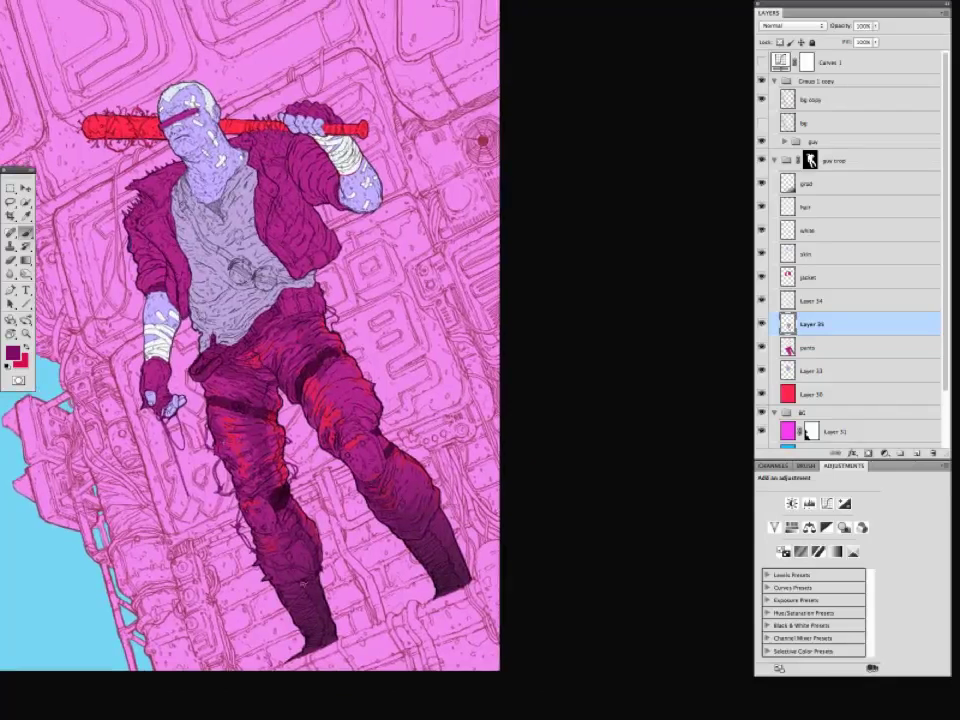
pyautogui.hscroll(4, 236, 434)
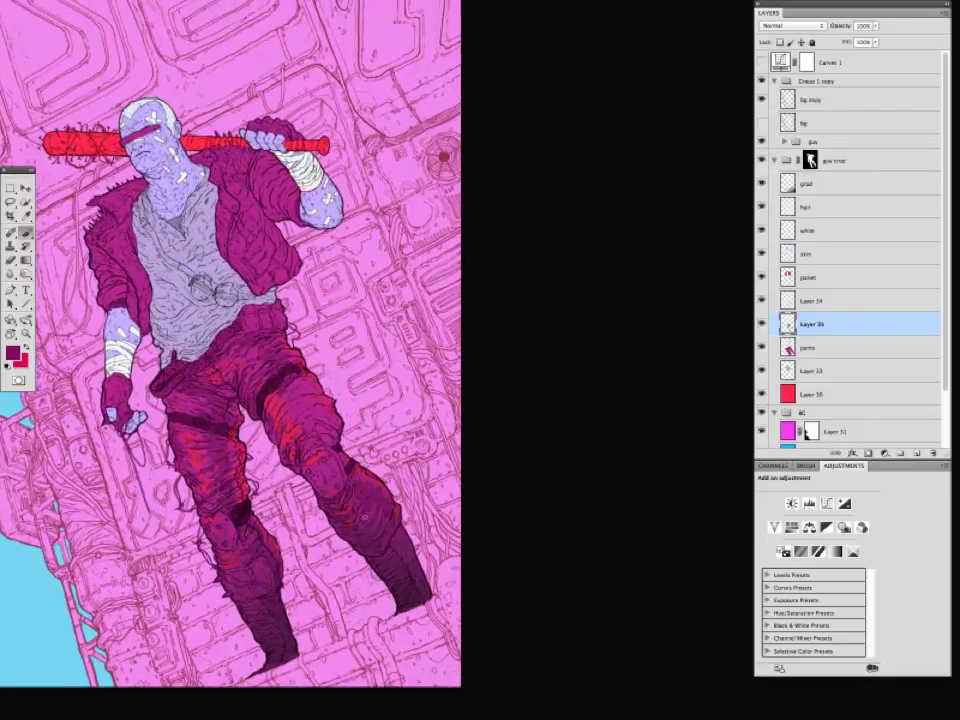
pyautogui.scroll(2, 274, 388)
pyautogui.scroll(3, 166, 428)
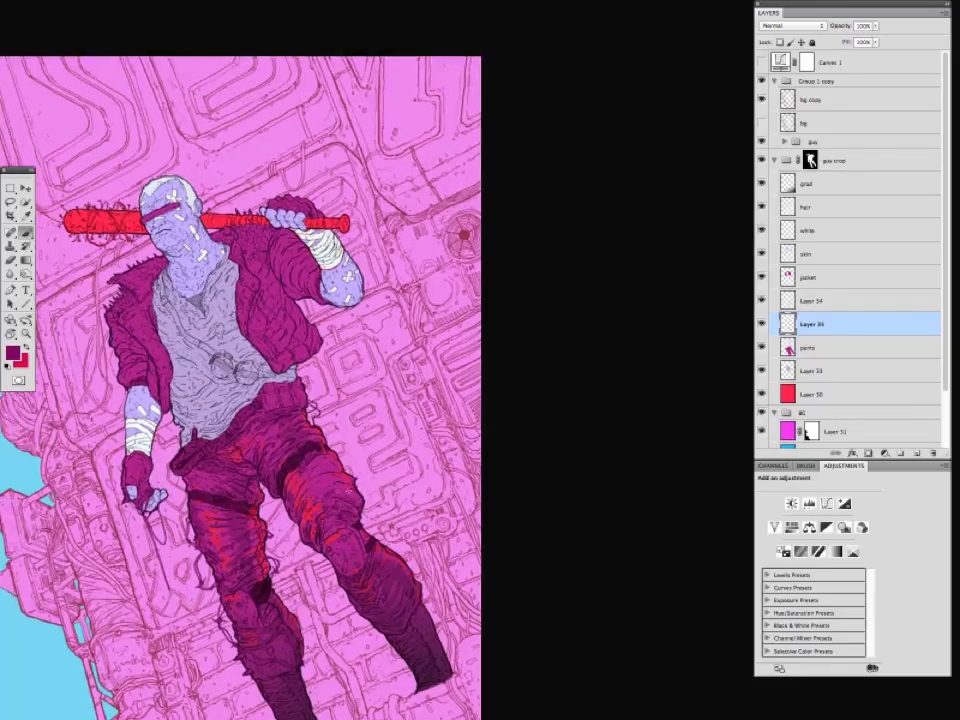
pyautogui.scroll(-2, 232, 346)
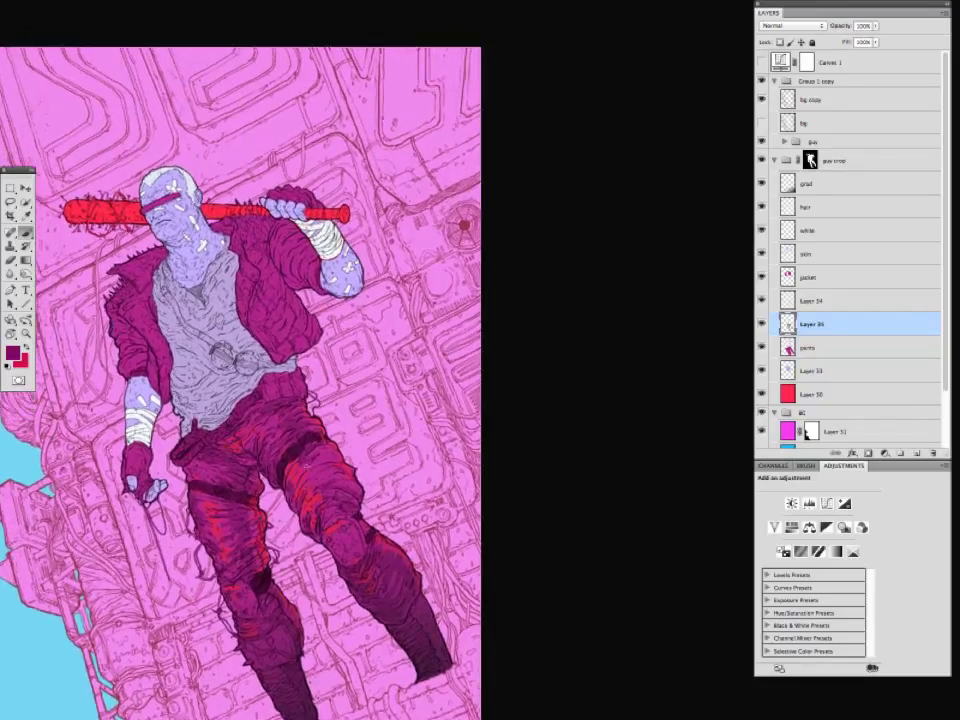
pyautogui.hscroll(-5, 232, 346)
pyautogui.scroll(2, 337, 350)
pyautogui.hscroll(1, 337, 350)
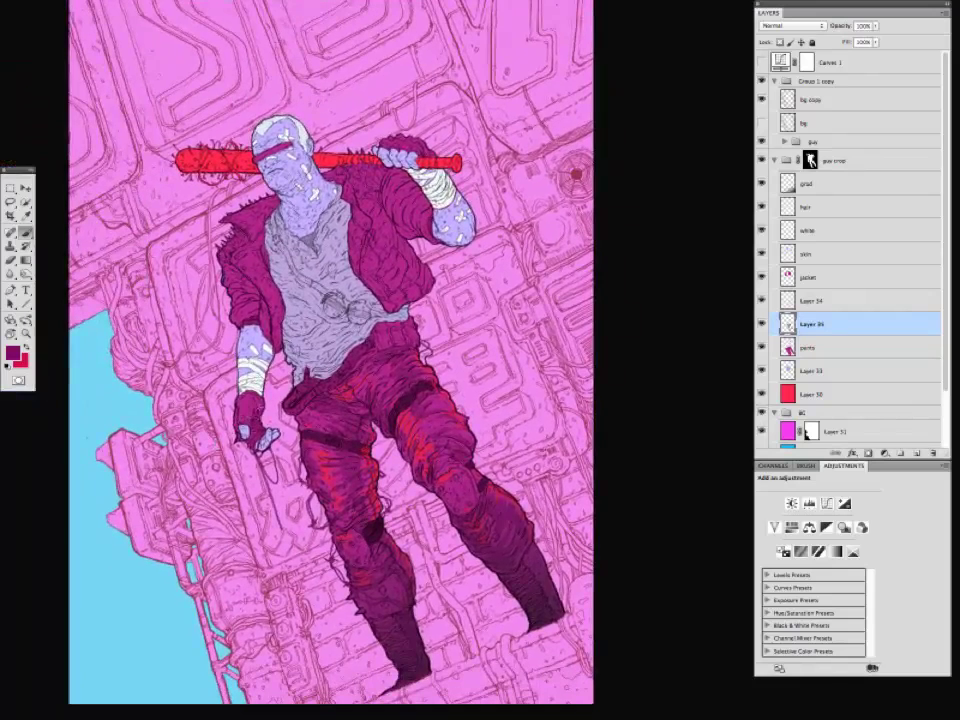
pyautogui.scroll(2, 330, 360)
pyautogui.hscroll(1, 330, 360)
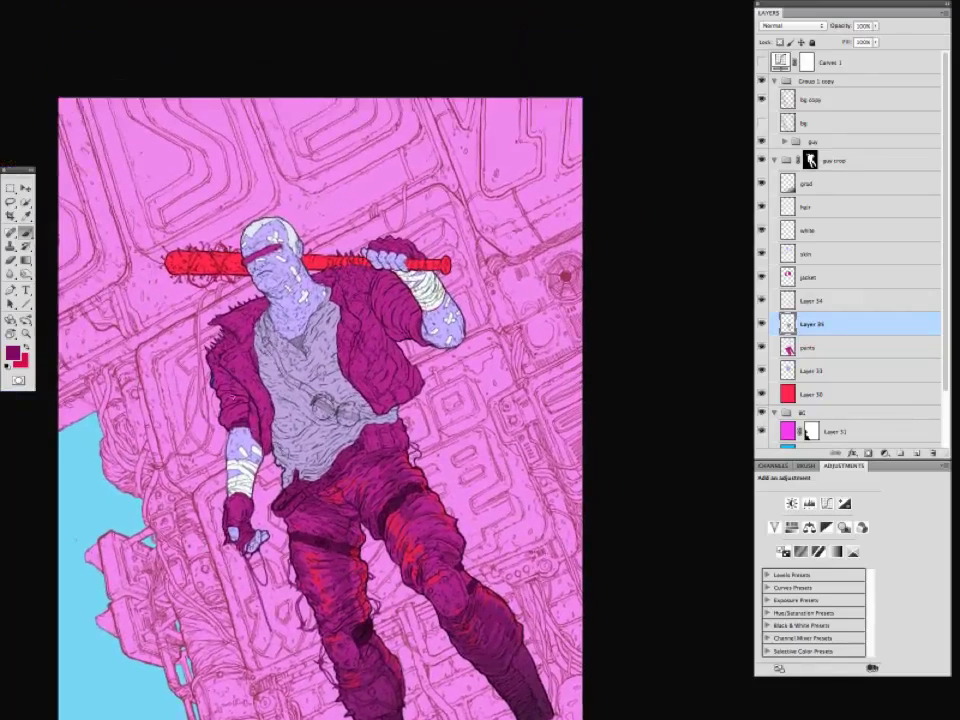
# Lower the opacity of the guy crop colour group to 72%.
pyautogui.hotkey('ctrl', '-')
pyautogui.click(811, 160)
pyautogui.moveTo(835, 26); pyautogui.dragTo(829, 28)
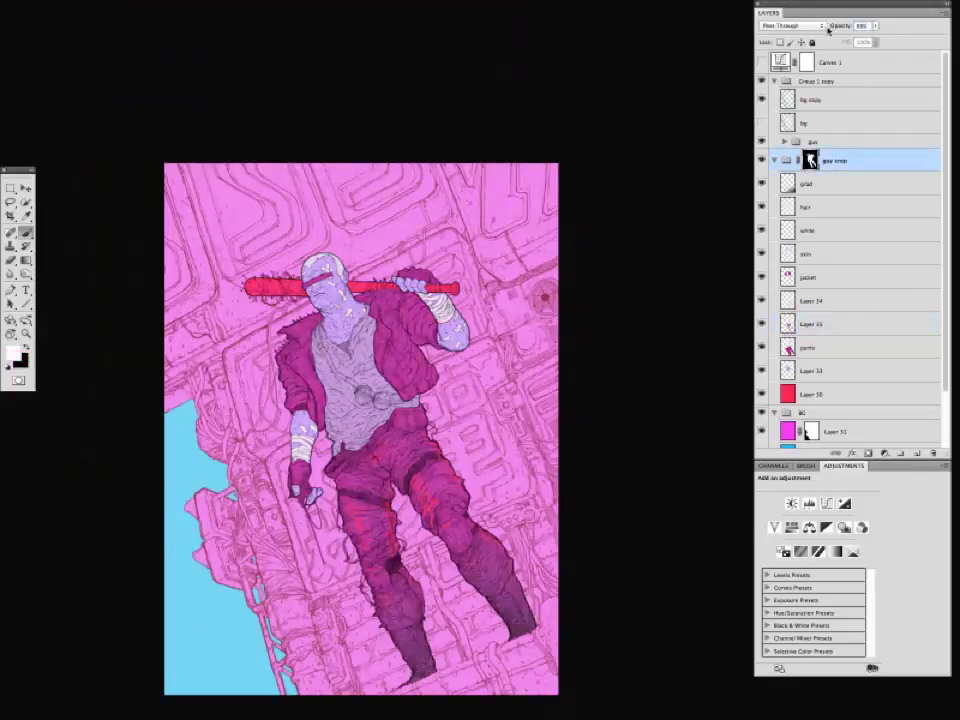
pyautogui.scroll(-4, 462, 393)
pyautogui.hscroll(1, 462, 393)
pyautogui.scroll(1, 462, 393)
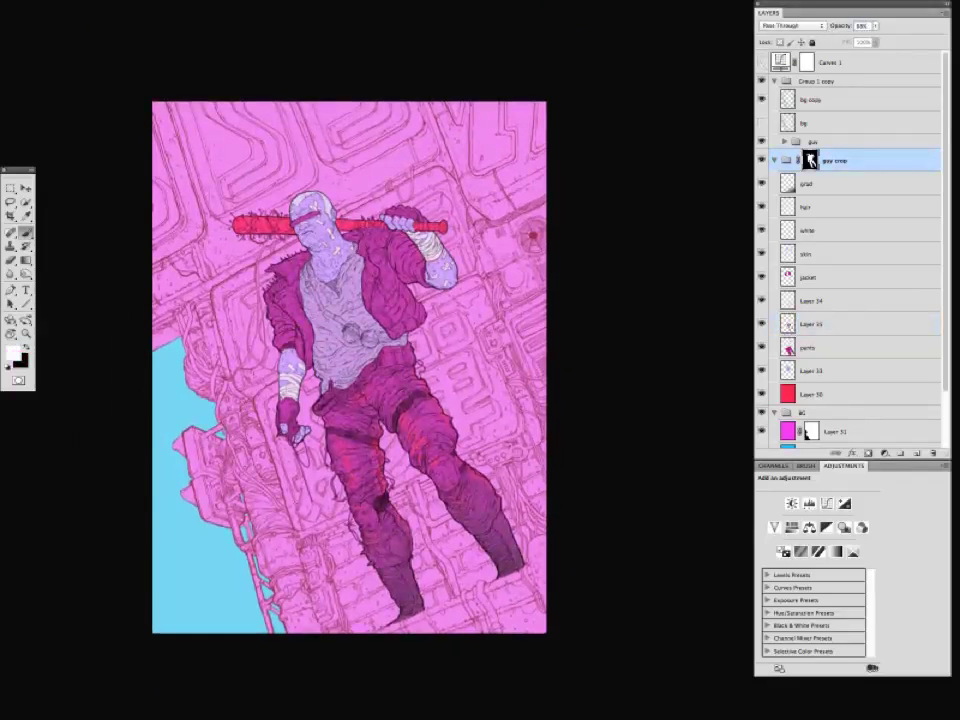
pyautogui.hotkey('ctrl', '-')
pyautogui.scroll(-3, 850, 300)
# Reduce the blue Layer 32 to 47% opacity and hide Layer 33 to expose the red beneath the shirt.
pyautogui.click(762, 367)
pyautogui.click(762, 367)
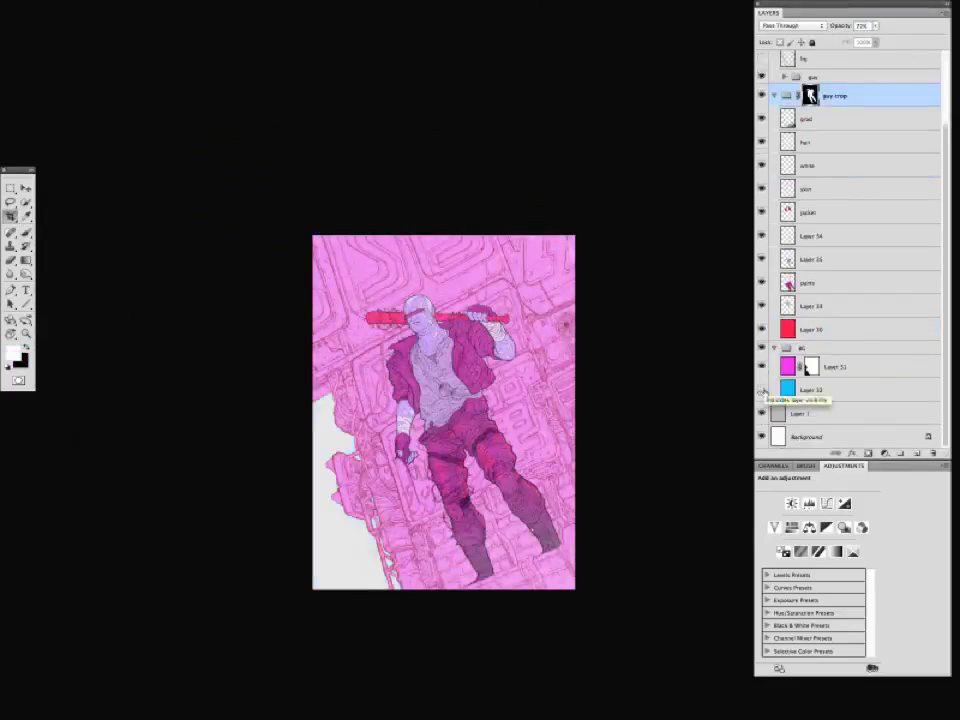
pyautogui.click(790, 390)
pyautogui.keyDown('shift'); pyautogui.click(810, 94); pyautogui.keyUp('shift')
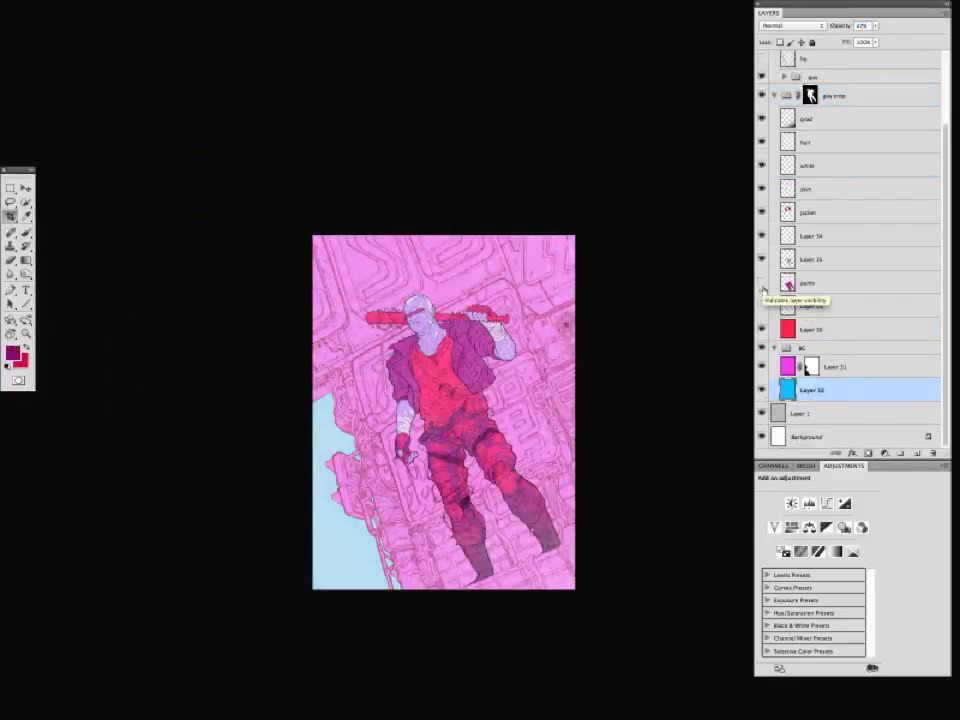
pyautogui.press('Tab')
pyautogui.press('Tab')
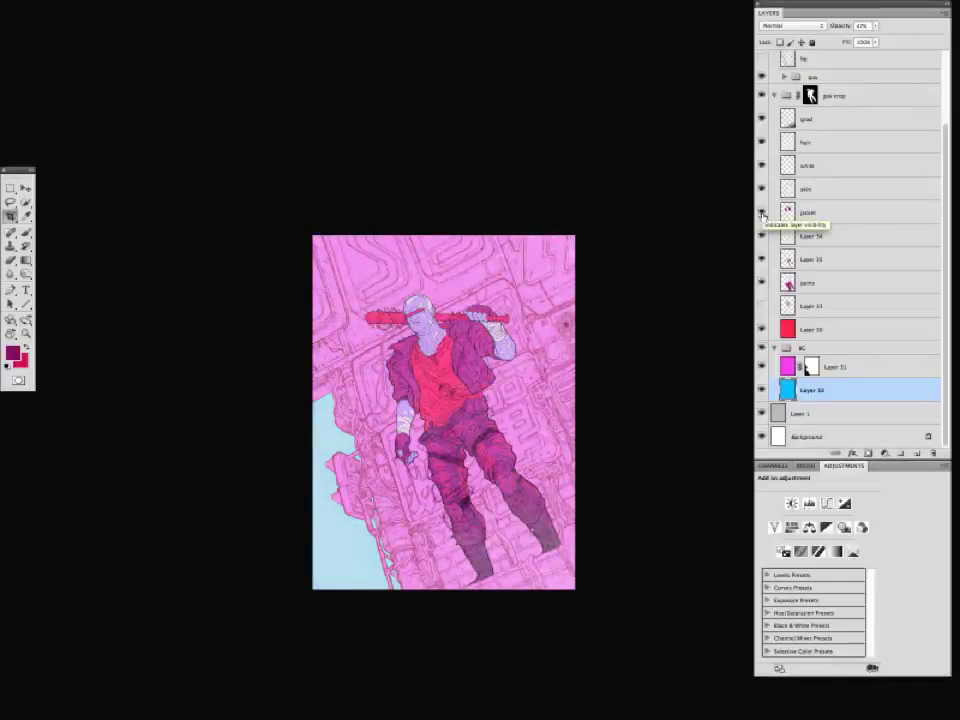
pyautogui.scroll(4, 800, 250)
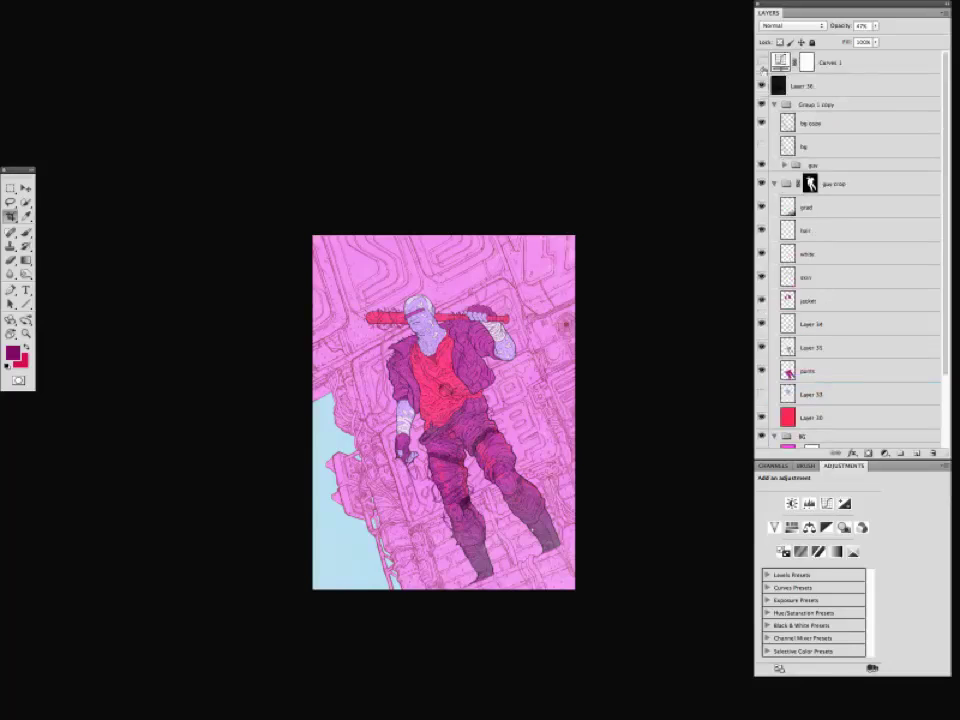
# Add a layer above the guy line-art group, fill it with a sampled dark purple, lower its opacity and hide it.
pyautogui.click(812, 164)
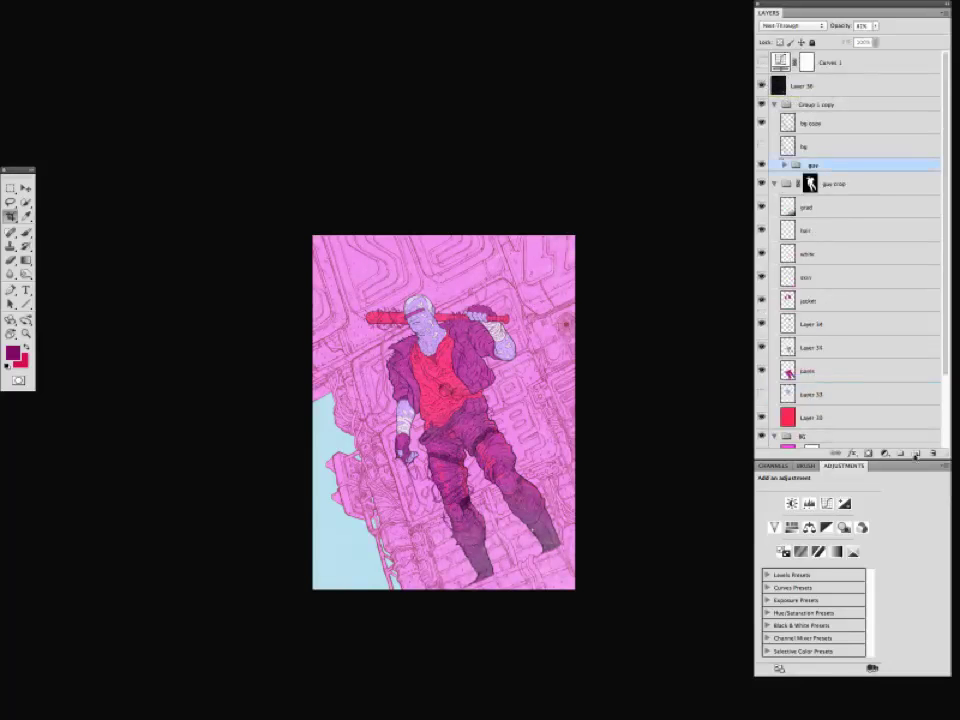
pyautogui.click(916, 455)
pyautogui.press('i')
pyautogui.click(486, 434)
pyautogui.press('x')
pyautogui.press('c')
pyautogui.press('super+BackSpace')
pyautogui.moveTo(842, 28); pyautogui.dragTo(820, 28)
pyautogui.click(763, 147)
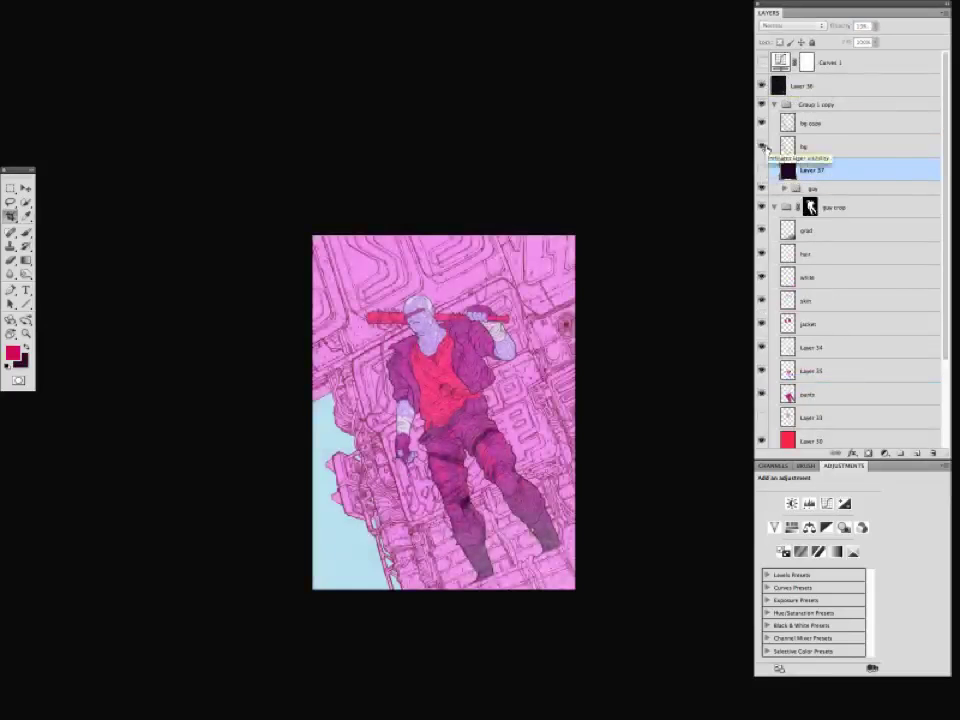
# Duplicate the bg copy line-art layer and merge the duplicate down into it.
pyautogui.click(812, 123)
pyautogui.press('super+j')
pyautogui.press('super+equal')
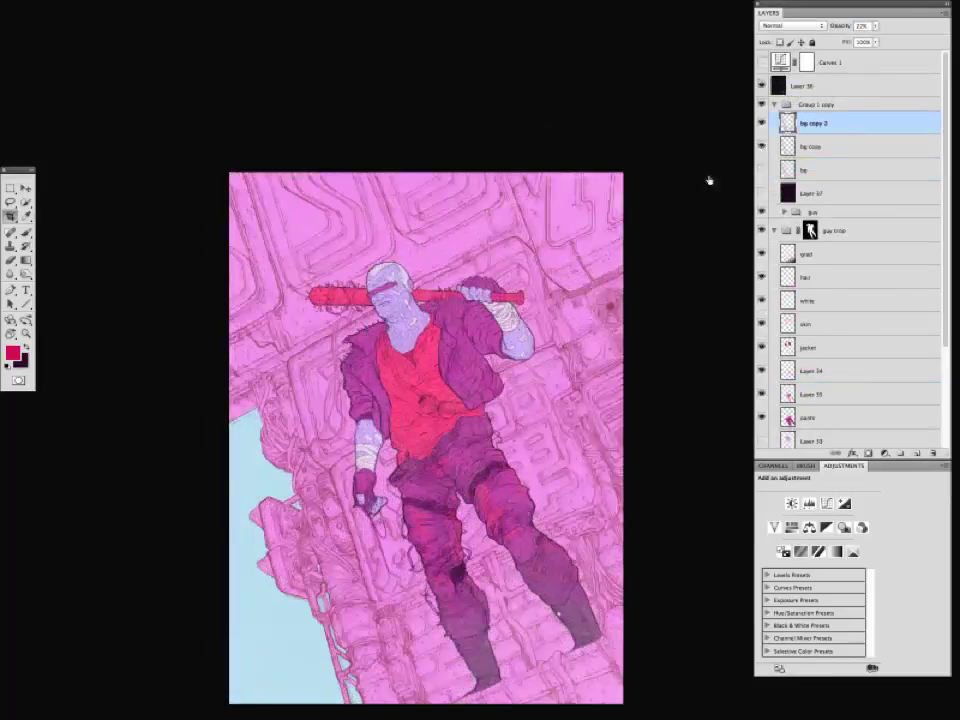
pyautogui.press('super+e')
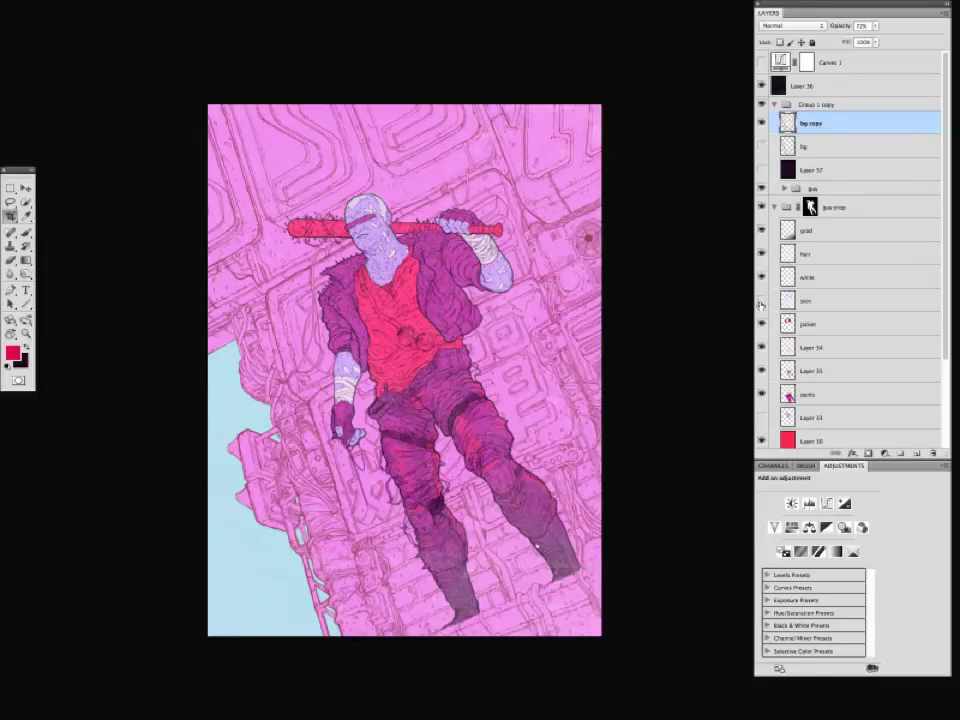
# Adjust the skin layer's colour with Hue/Saturation, shifting its hue slightly.
pyautogui.click(815, 300)
pyautogui.press('super+u')
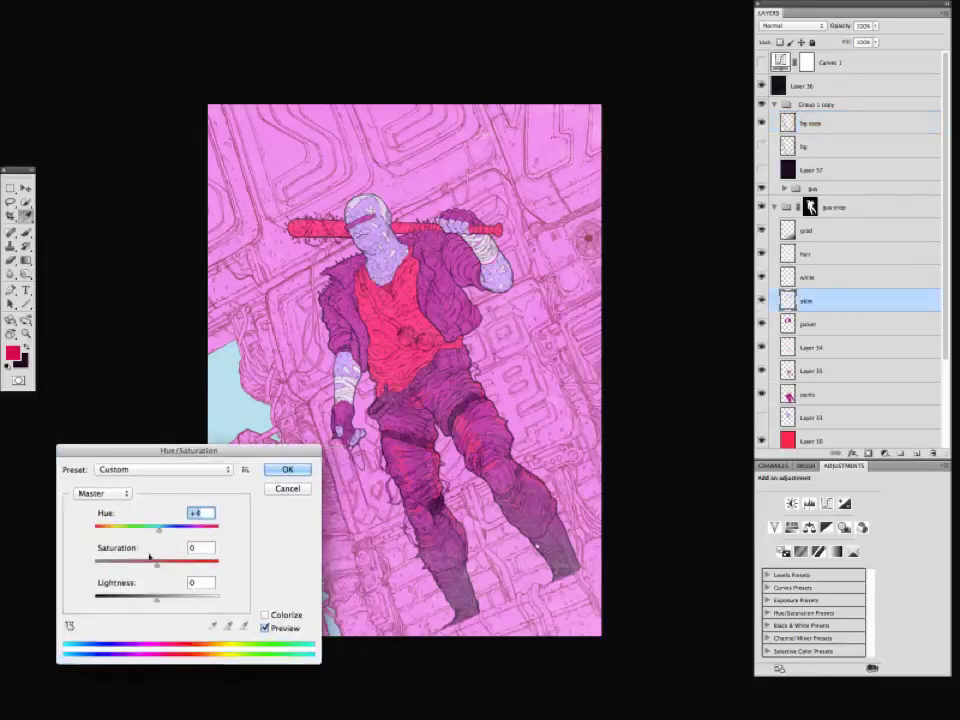
pyautogui.moveTo(158, 530); pyautogui.dragTo(161, 525)
pyautogui.moveTo(156, 599); pyautogui.dragTo(178, 568)
pyautogui.press('Return')
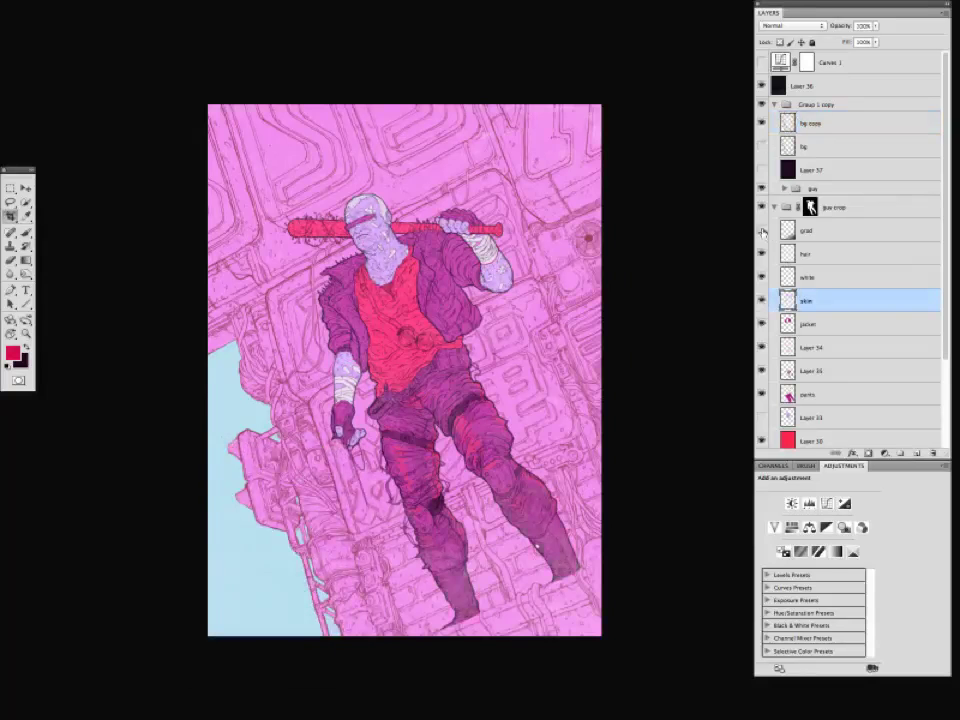
# Flip the Screen-mode Layer 36 texture overlay horizontally with Free Transform.
pyautogui.click(763, 231)
pyautogui.click(808, 231)
pyautogui.click(804, 86)
pyautogui.press('super+t')
pyautogui.rightClick(423, 416)
pyautogui.click(446, 569)
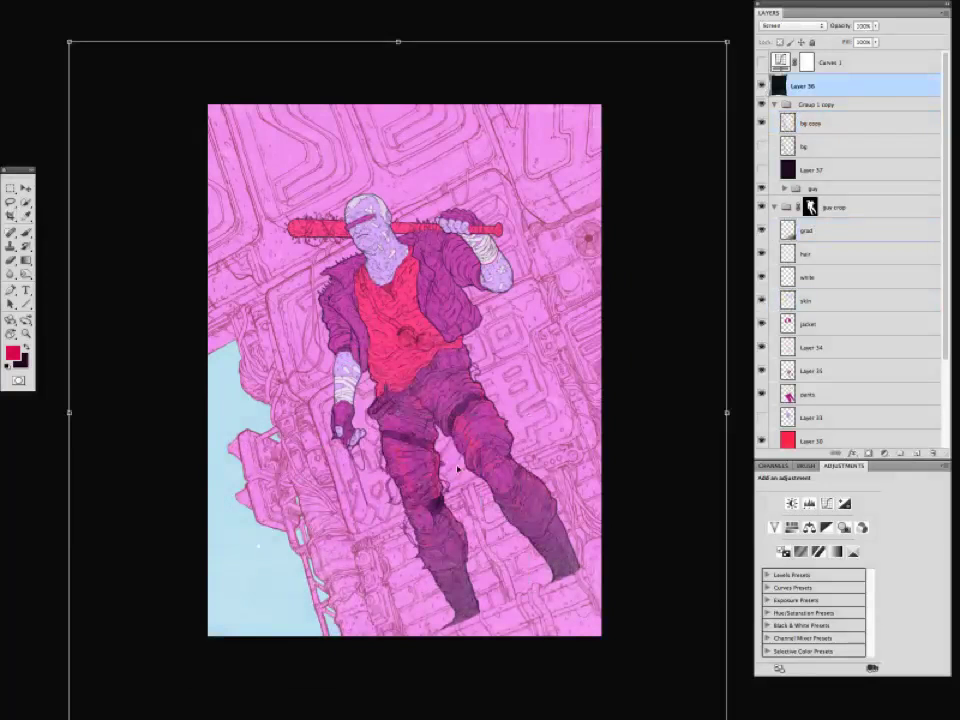
pyautogui.press('Return')
pyautogui.hotkey('ctrl', '-')
pyautogui.press('c')
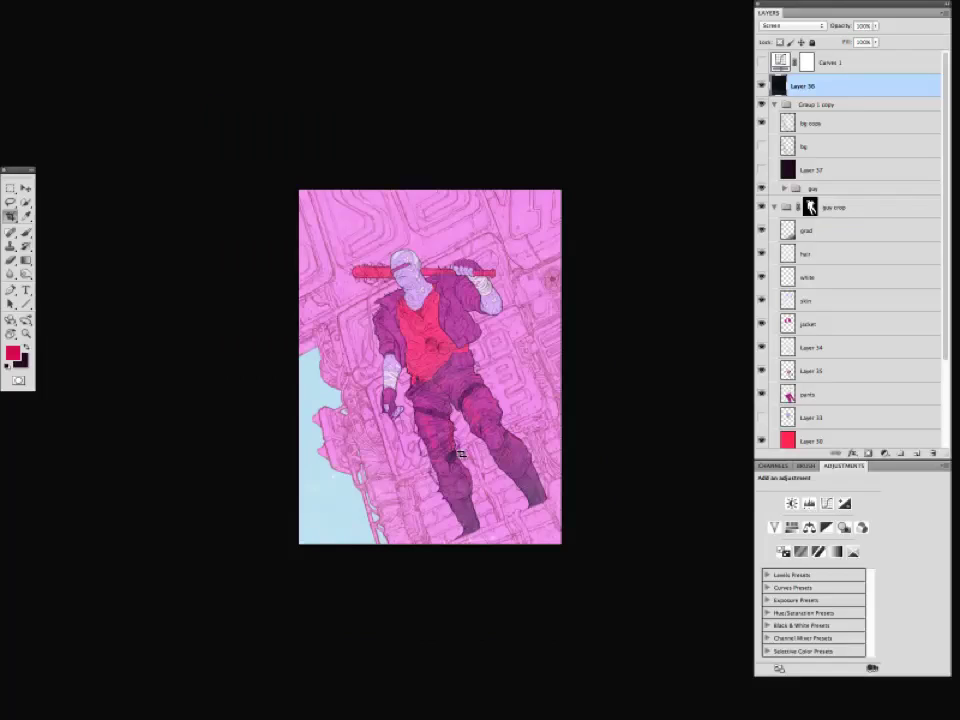
# Create a layer above Layer 31 in the BG group and name it sketch.
pyautogui.hotkey('ctrl', '+')
pyautogui.hotkey('ctrl', '-')
pyautogui.hotkey('ctrl', '+')
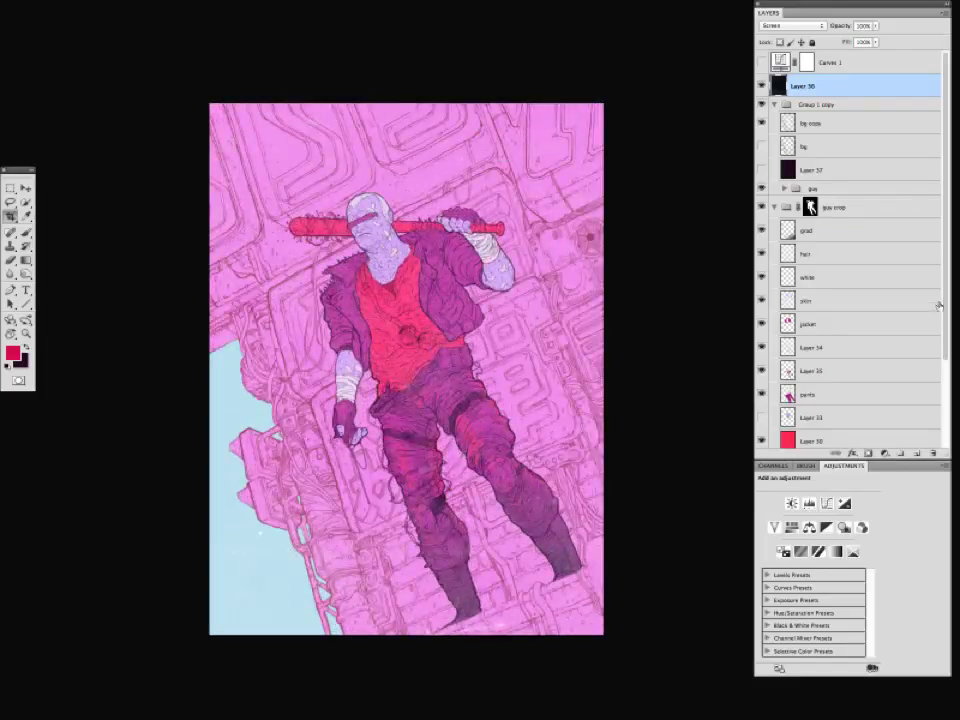
pyautogui.scroll(-5, 850, 300)
pyautogui.click(860, 366)
pyautogui.doubleClick(808, 366)
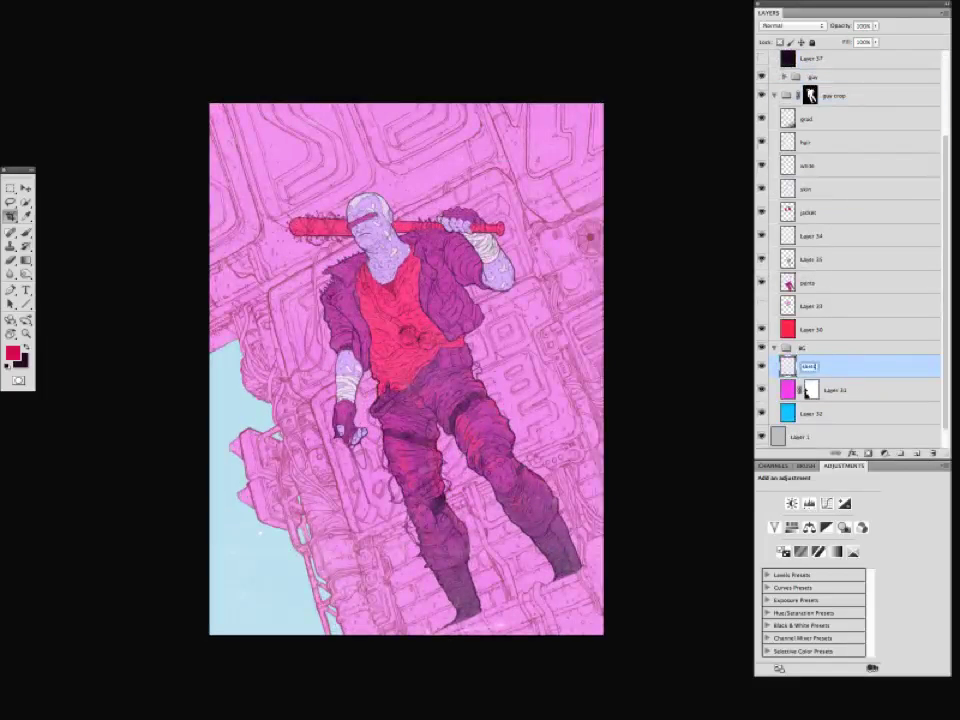
pyautogui.press('Return')
# Brush pale pink accents onto the sketch layer over the background pipes, panel grooves and machinery beside the figure's legs.
pyautogui.hotkey('ctrl', '-')
pyautogui.press('b')
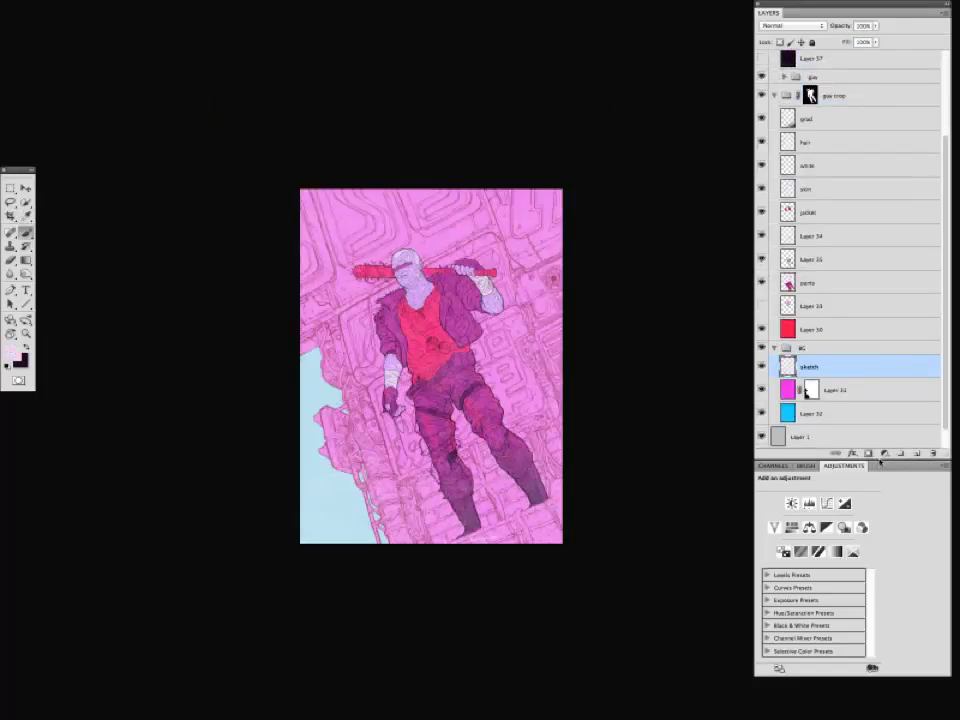
pyautogui.moveTo(880, 462); pyautogui.dragTo(880, 502)
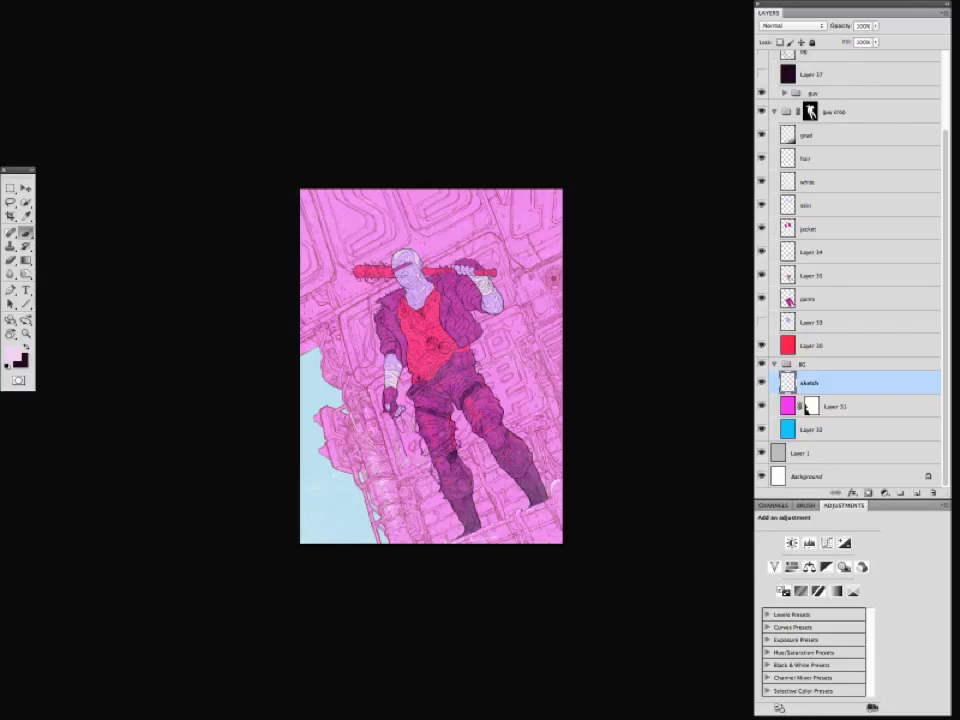
pyautogui.moveTo(322, 393); pyautogui.dragTo(325, 445)
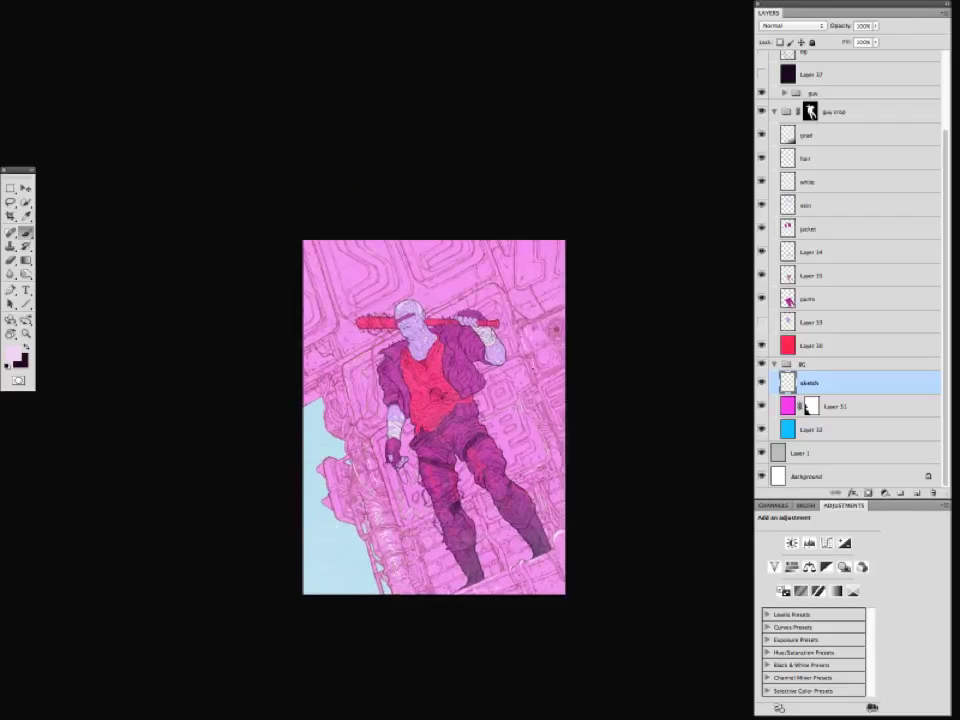
pyautogui.moveTo(325, 445); pyautogui.dragTo(324, 483)
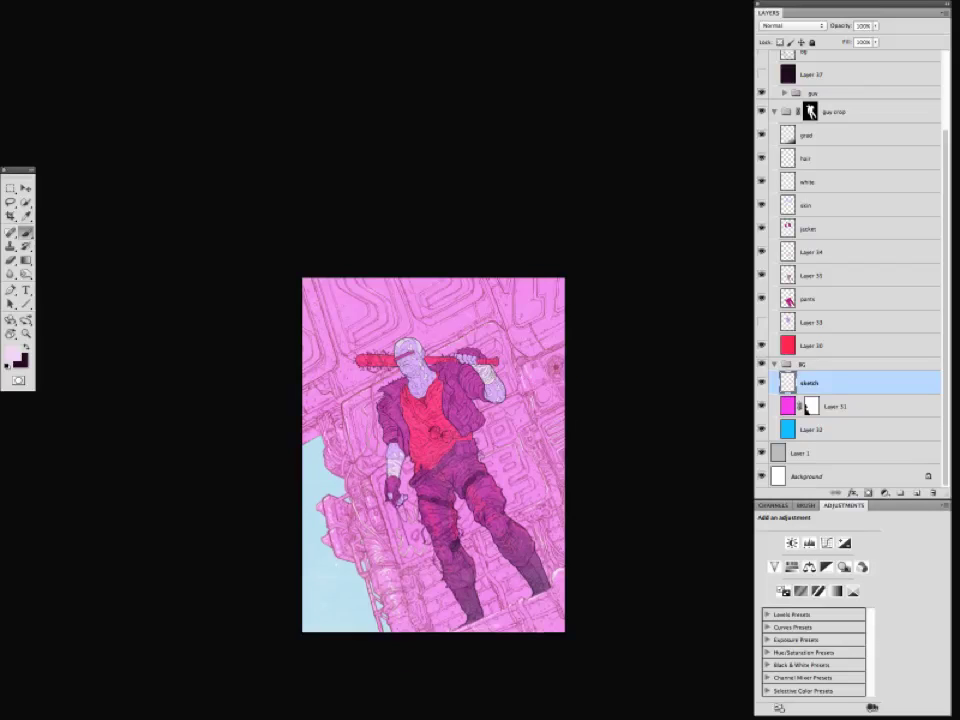
pyautogui.moveTo(324, 483); pyautogui.dragTo(341, 534)
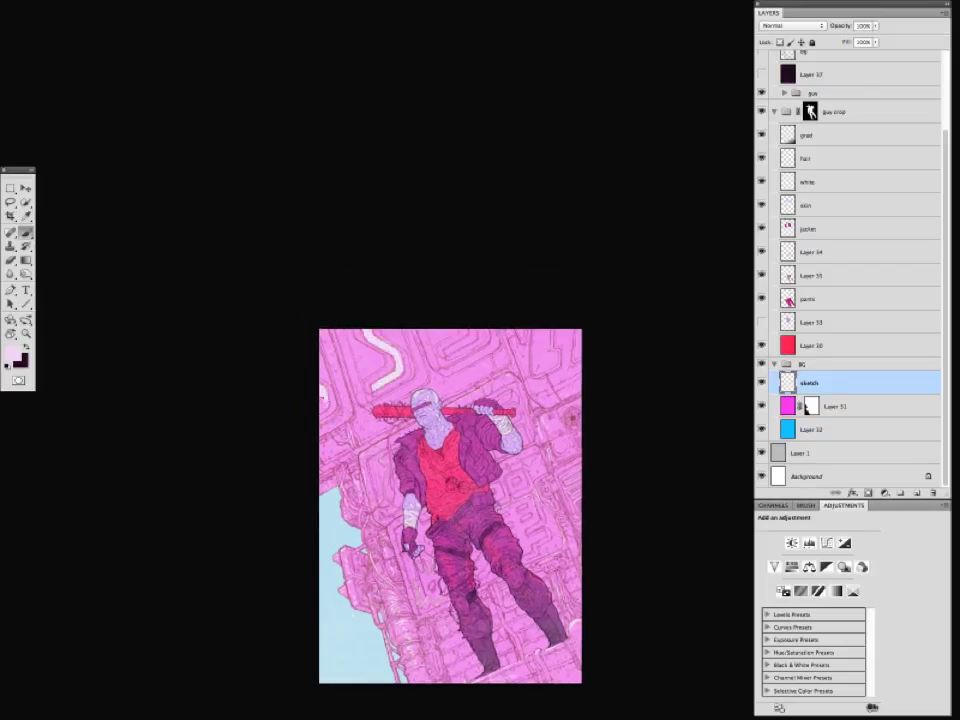
pyautogui.moveTo(575, 628); pyautogui.dragTo(571, 629)
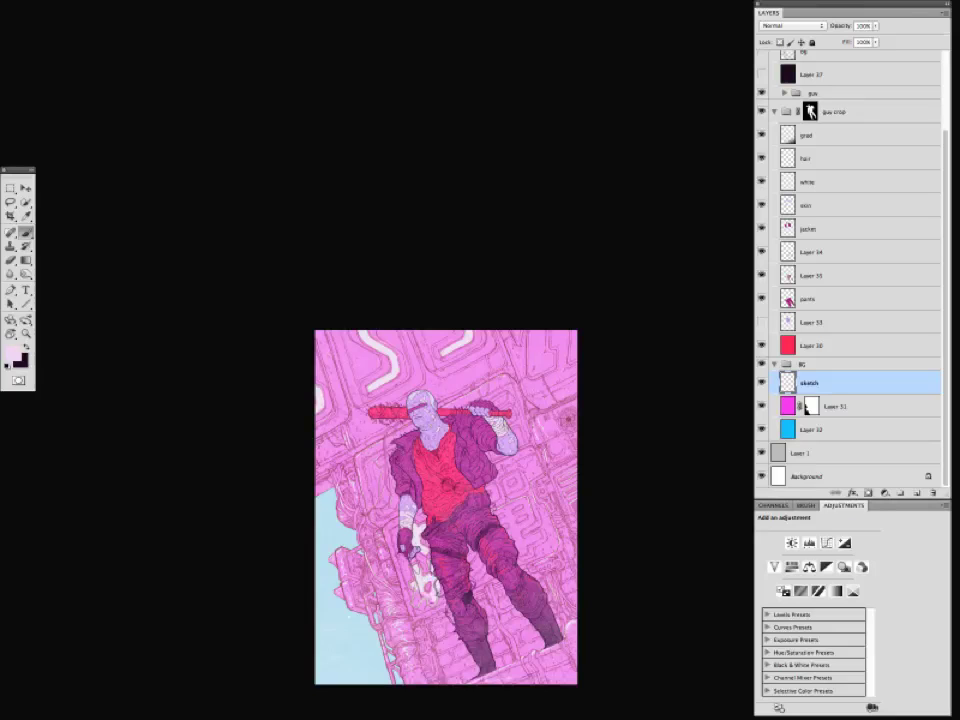
pyautogui.moveTo(405, 461); pyautogui.dragTo(395, 468)
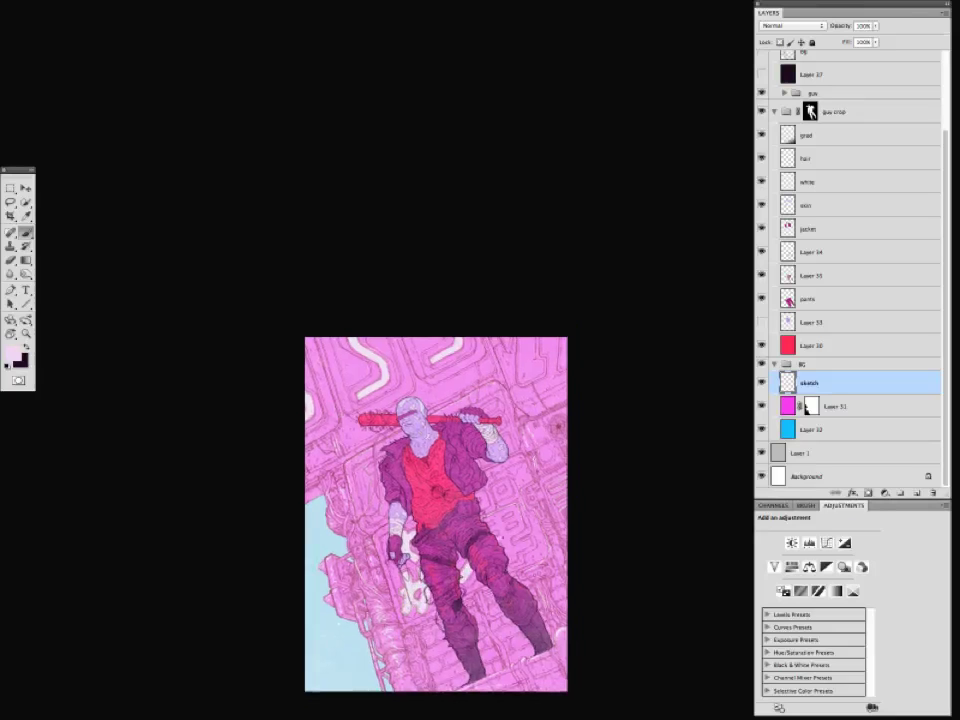
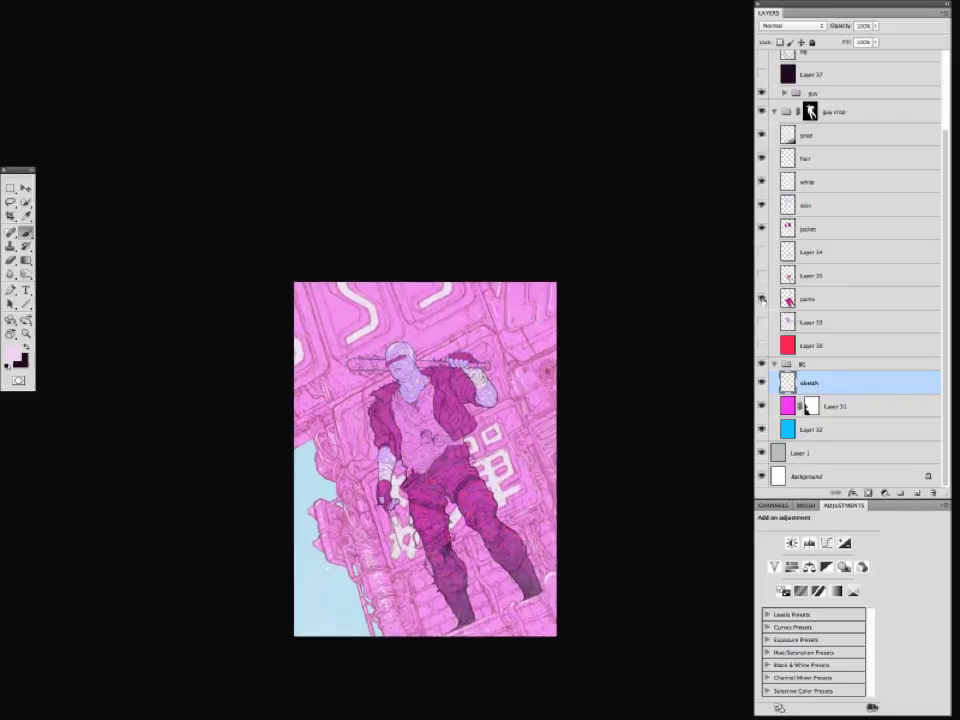
# Lighten the pants layer with Hue/Saturation, setting Lightness to +24.
pyautogui.click(790, 299)
pyautogui.hotkey('ctrl', 'u')
pyautogui.moveTo(156, 597); pyautogui.dragTo(171, 597)
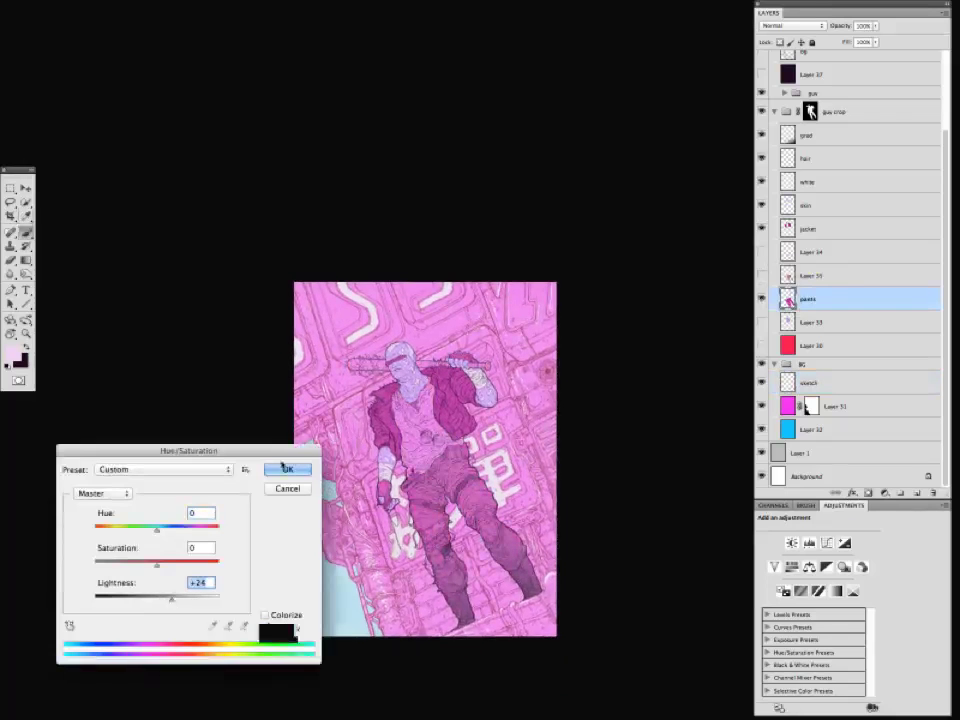
pyautogui.click(287, 468)
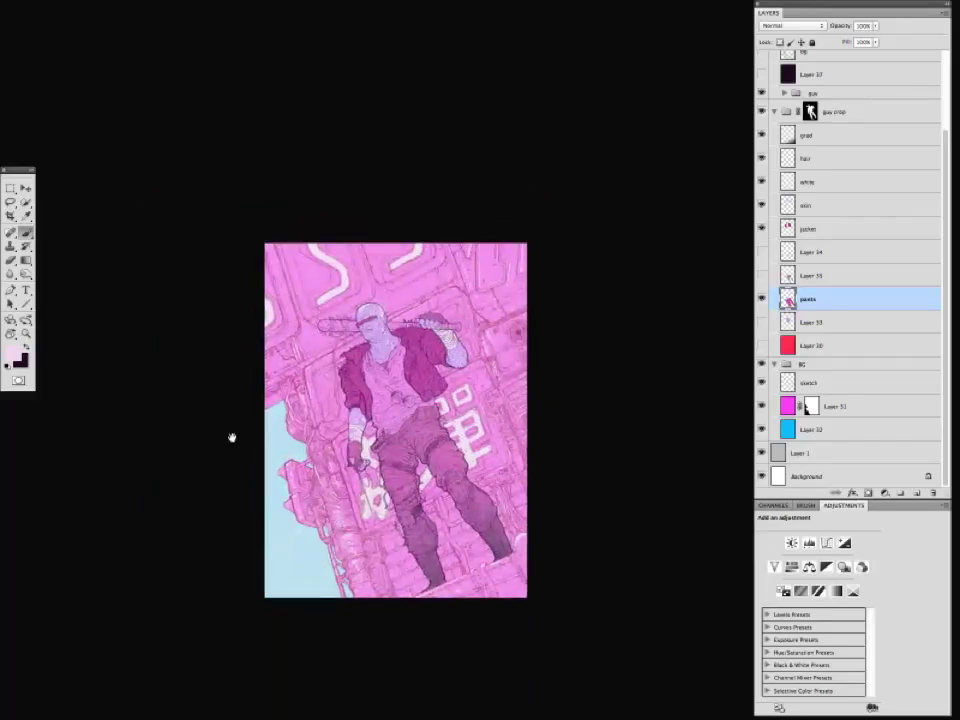
# Add a Color Balance adjustment layer above Layer 36 and shift its midtones warmer, towards red and yellow.
pyautogui.scroll(5, 850, 250)
pyautogui.click(805, 86)
pyautogui.click(809, 567)
pyautogui.moveTo(803, 598); pyautogui.dragTo(775, 655)
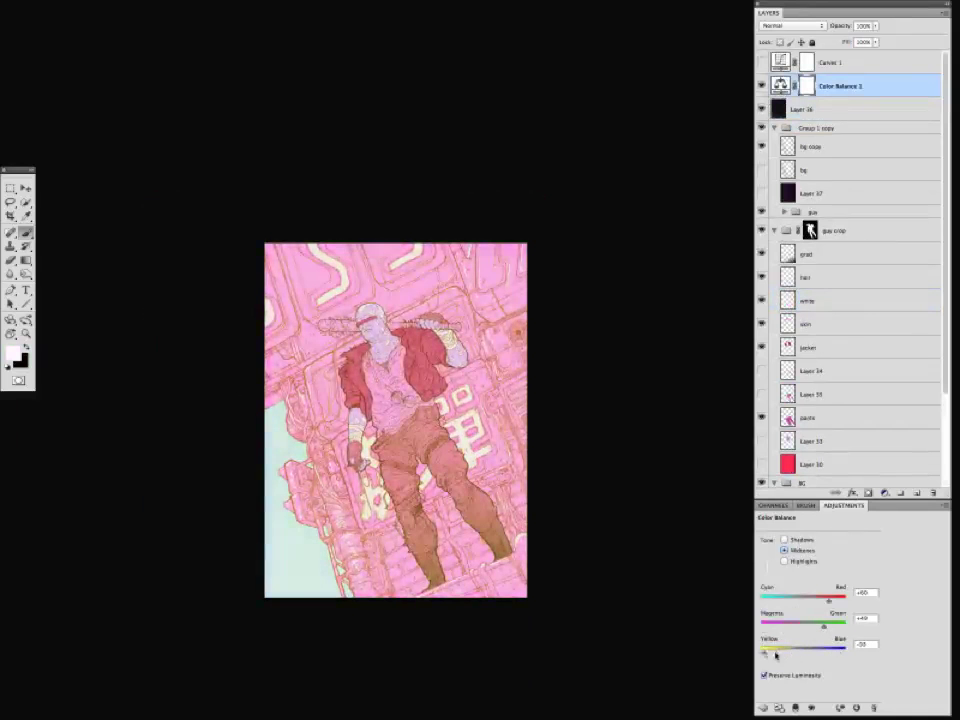
# Deepen the shading at the bottom of the figure's legs with a dark gradient on the grad layer.
pyautogui.click(830, 254)
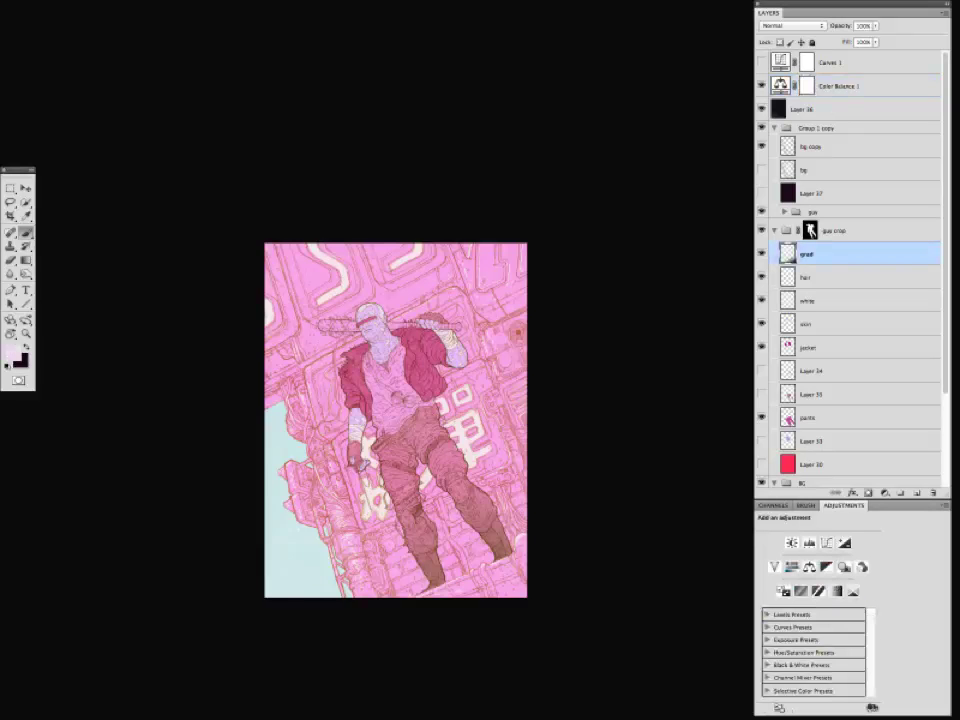
pyautogui.moveTo(252, 365); pyautogui.dragTo(255, 343)
pyautogui.press('super+plus')
pyautogui.press('super+minus')
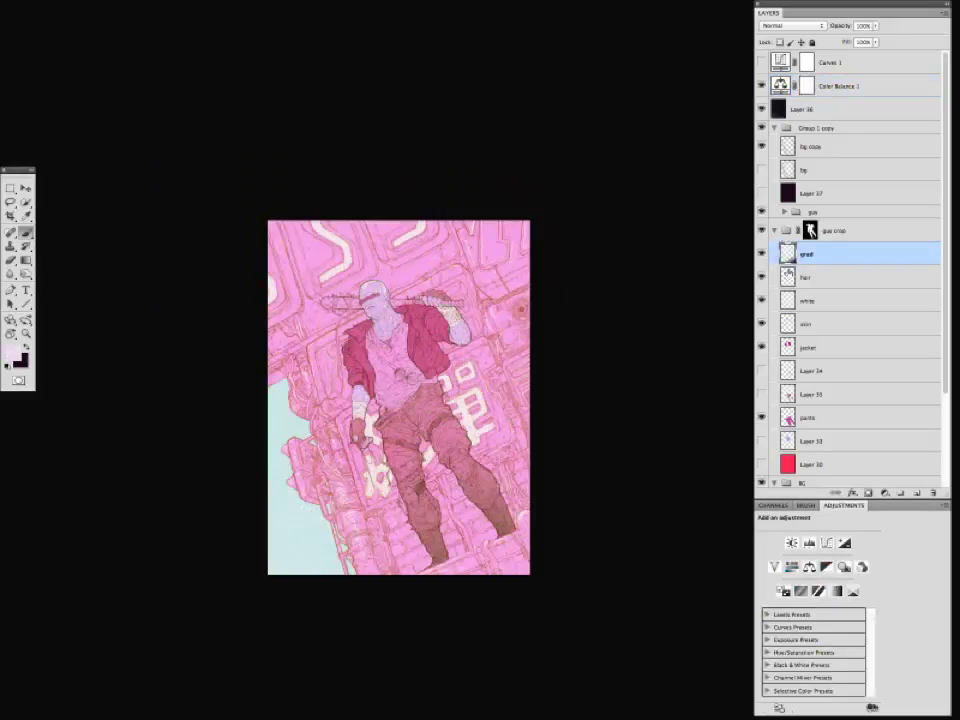
pyautogui.press('g')
pyautogui.press('x')
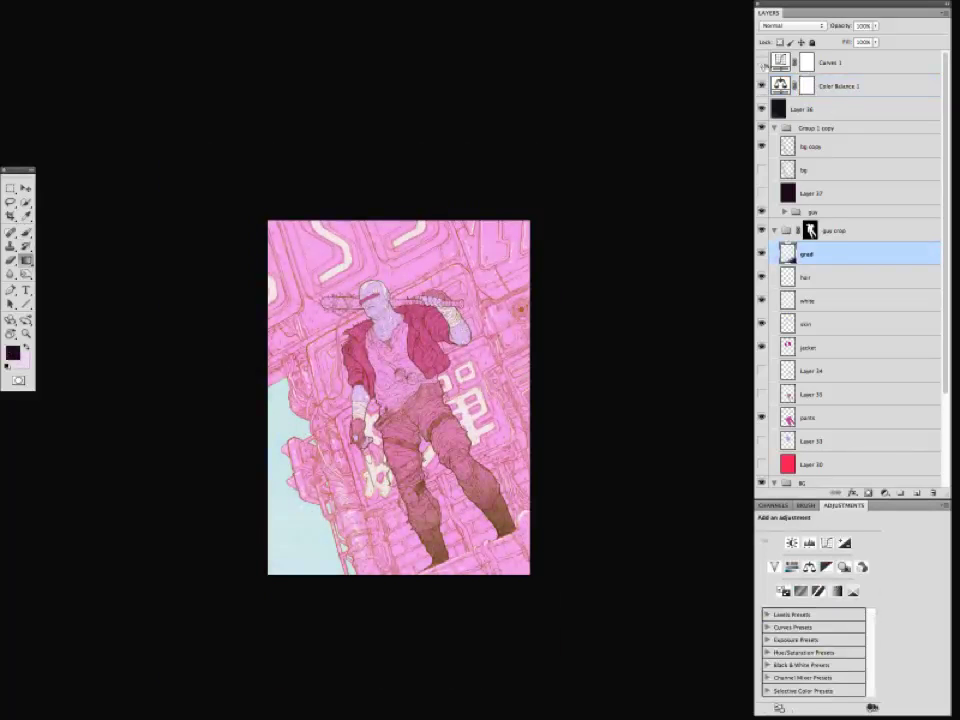
# Create a layer above Color Balance 1 and fill it entirely with bright yellow.
pyautogui.press('super+shift+alt+n')
pyautogui.click(13, 353)
pyautogui.click(637, 480)
pyautogui.moveTo(611, 377); pyautogui.dragTo(624, 366)
pyautogui.press('Return')
pyautogui.press('x')
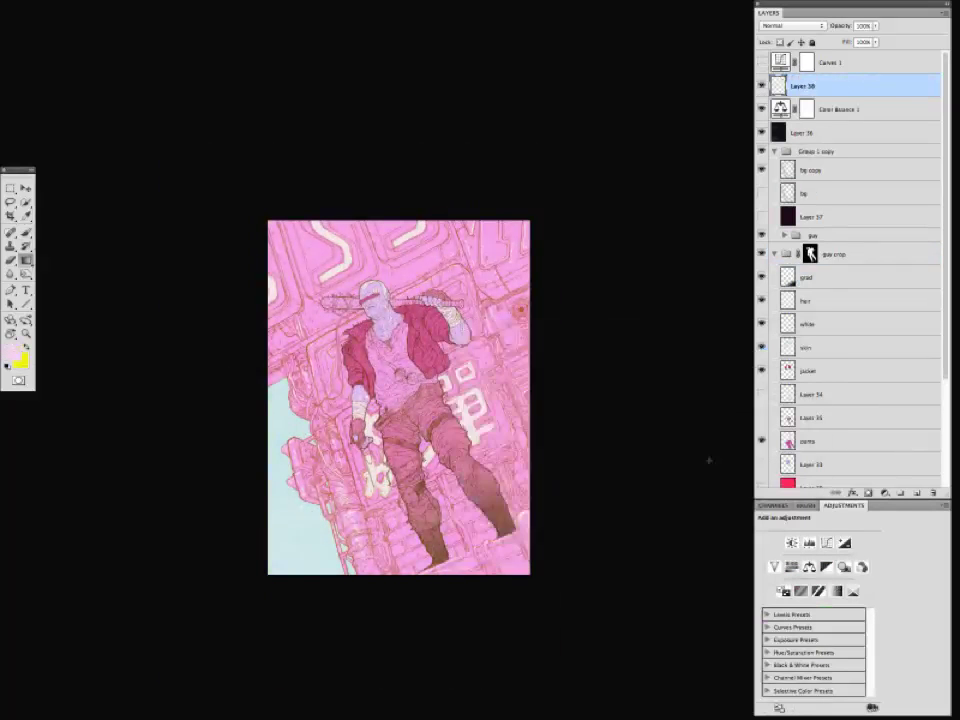
pyautogui.press('super+BackSpace')
# Set the yellow fill layer to Multiply and lower its opacity to about 20%.
pyautogui.click(776, 26)
pyautogui.click(771, 48)
pyautogui.click(789, 26)
pyautogui.click(773, 34)
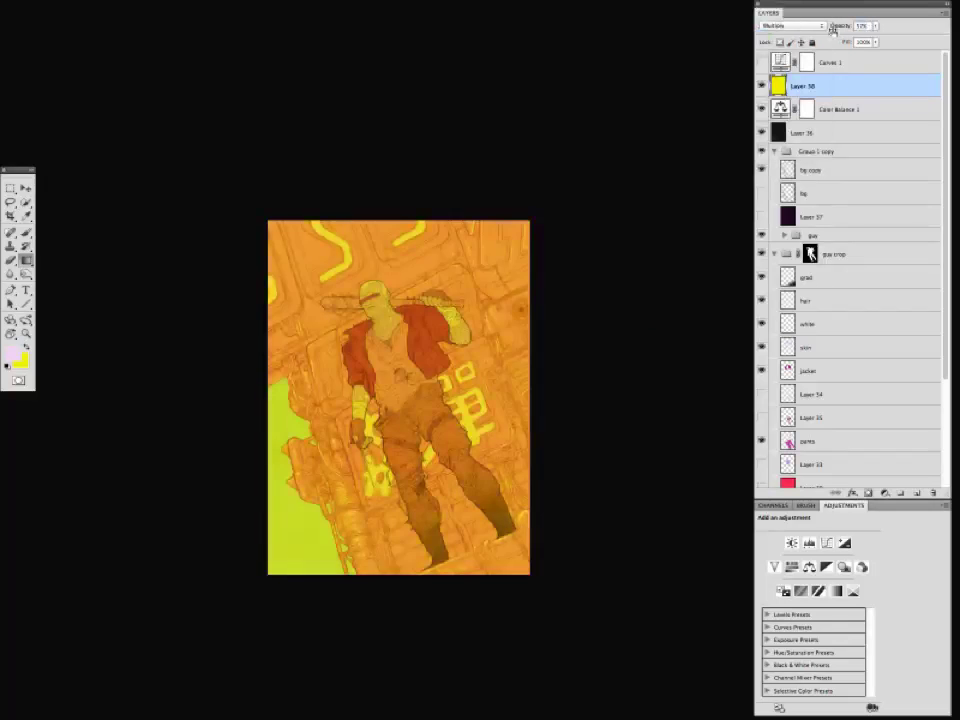
pyautogui.moveTo(858, 26); pyautogui.dragTo(630, 23)
# Move the yellow Layer 38 beneath Layer 36 and hide the Color Balance 1 adjustment layer.
pyautogui.press('super+equal')
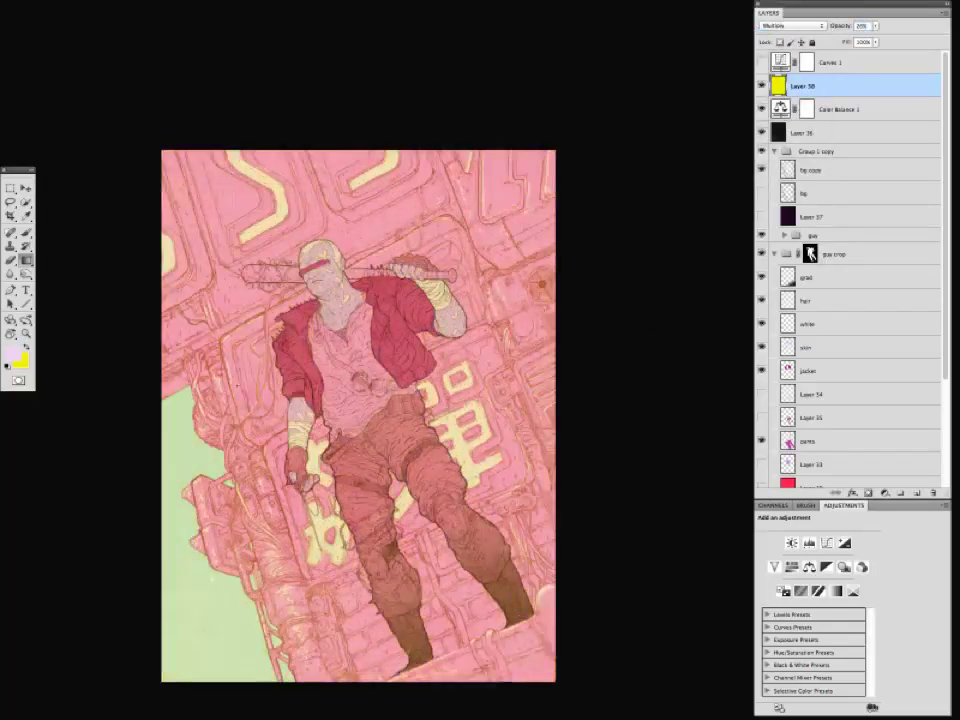
pyautogui.hscroll(-2, 400, 370)
pyautogui.scroll(-1, 400, 370)
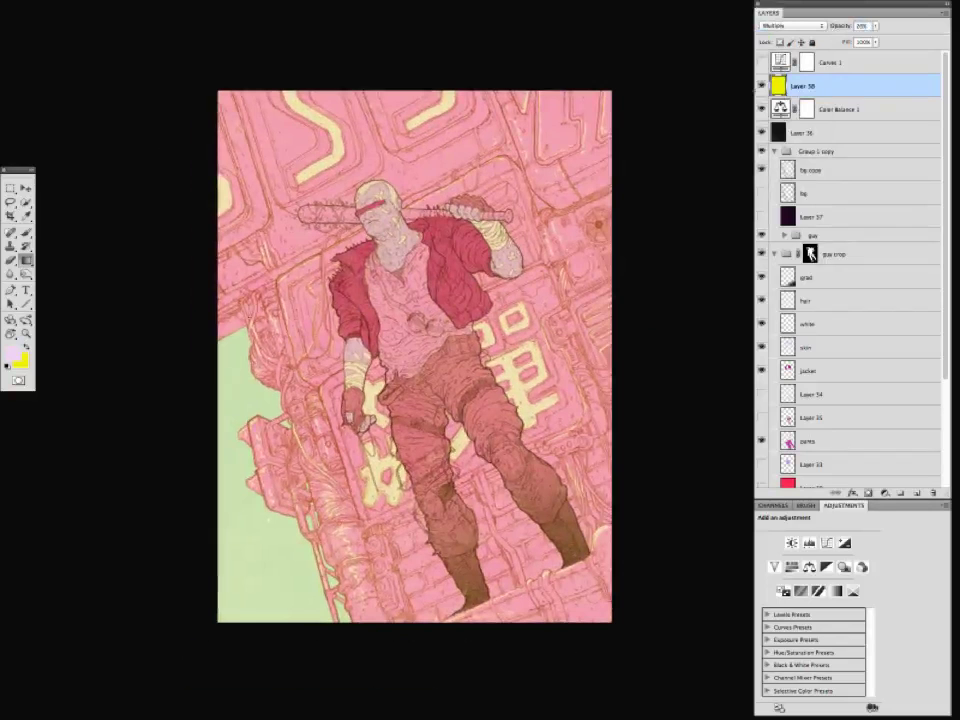
pyautogui.press('super+bracketleft')
pyautogui.press('super+bracketleft')
pyautogui.click(762, 110)
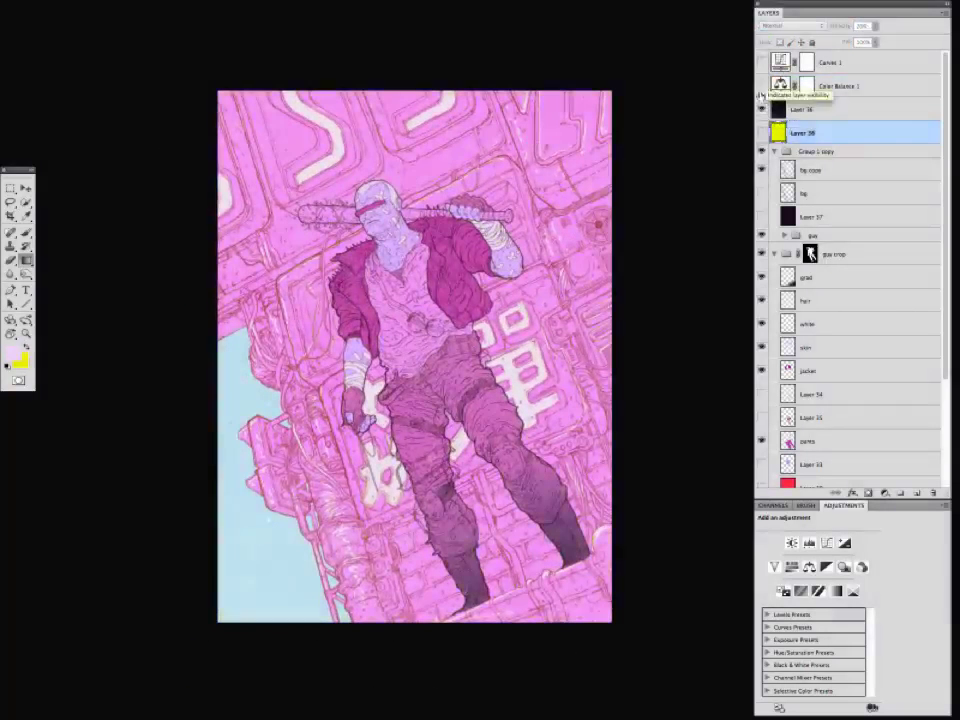
pyautogui.press('super+minus')
pyautogui.press('super+minus')
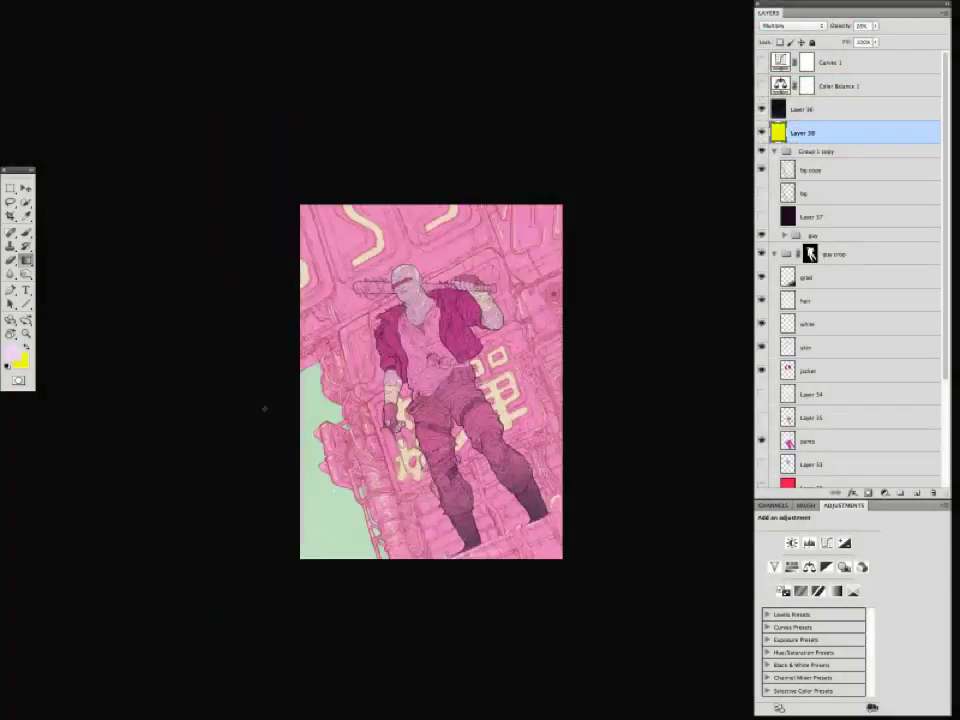
pyautogui.press('super+plus')
pyautogui.press('super+plus')
pyautogui.moveTo(257, 430); pyautogui.dragTo(267, 392)
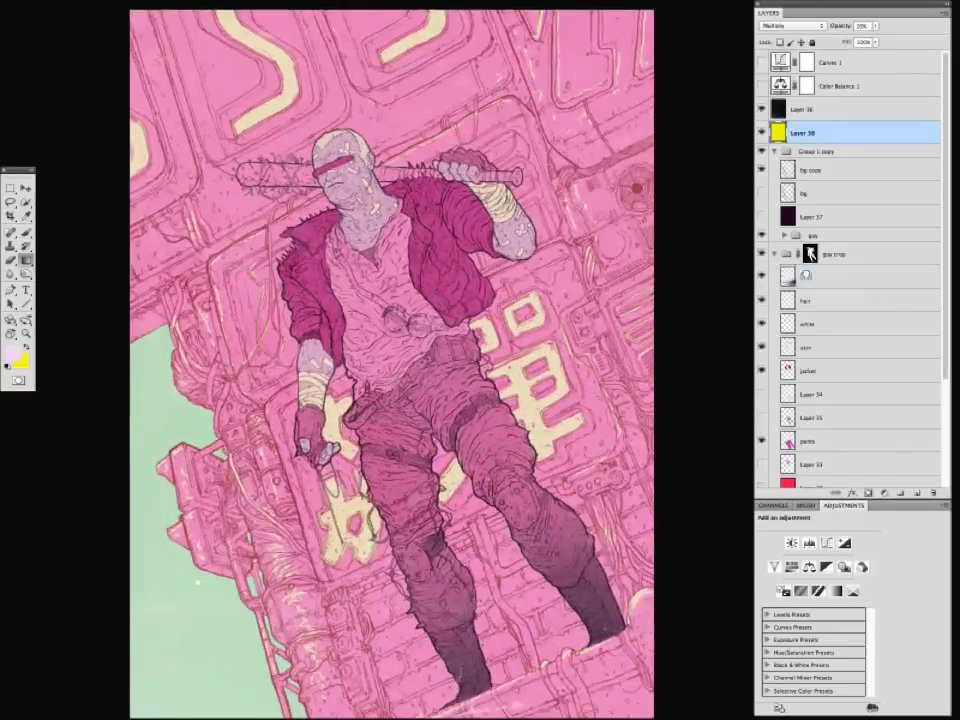
# Create a layer above grad in the guy crop group and name it blood.
pyautogui.click(806, 277)
pyautogui.press('super+shift+alt+n')
pyautogui.doubleClick(808, 278)
pyautogui.write('blood')
pyautogui.press('Return')
# Pick a bright red and brush blood streaks down the figure's face, neck and forearms on the blood layer.
pyautogui.press('i')
pyautogui.click(308, 290)
pyautogui.click(13, 353)
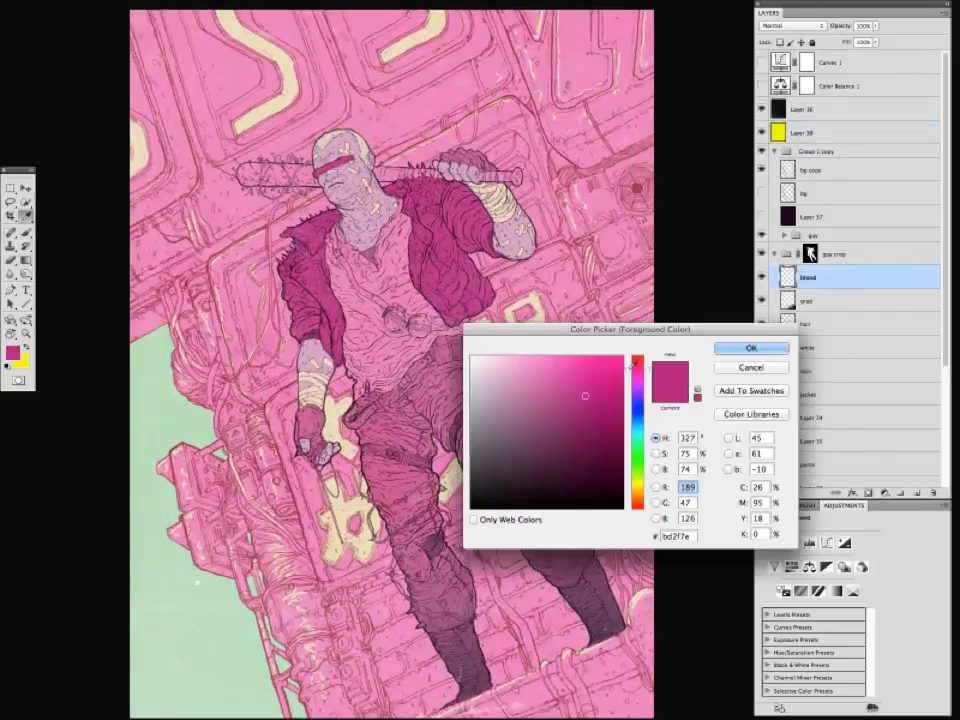
pyautogui.click(636, 358)
pyautogui.click(621, 366)
pyautogui.click(732, 349)
pyautogui.press('b')
pyautogui.moveTo(370, 210)
pyautogui.mouseDown()
pyautogui.moveTo(363, 261)
pyautogui.moveTo(344, 268)
pyautogui.mouseUp()
pyautogui.press('super+minus')
pyautogui.press('super+plus')
pyautogui.moveTo(322, 214); pyautogui.dragTo(330, 236)
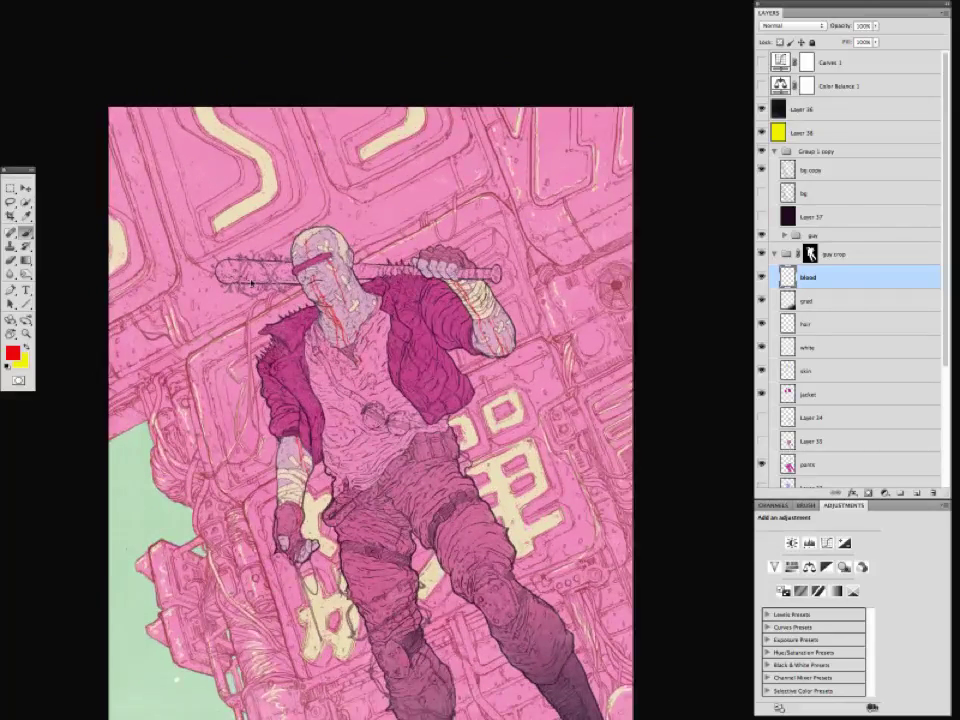
# Brush red blood over the bat's barrel, the shirt front, the gloved hand and the torn knees.
pyautogui.moveTo(223, 278); pyautogui.dragTo(237, 274)
pyautogui.moveTo(168, 198); pyautogui.dragTo(186, 158)
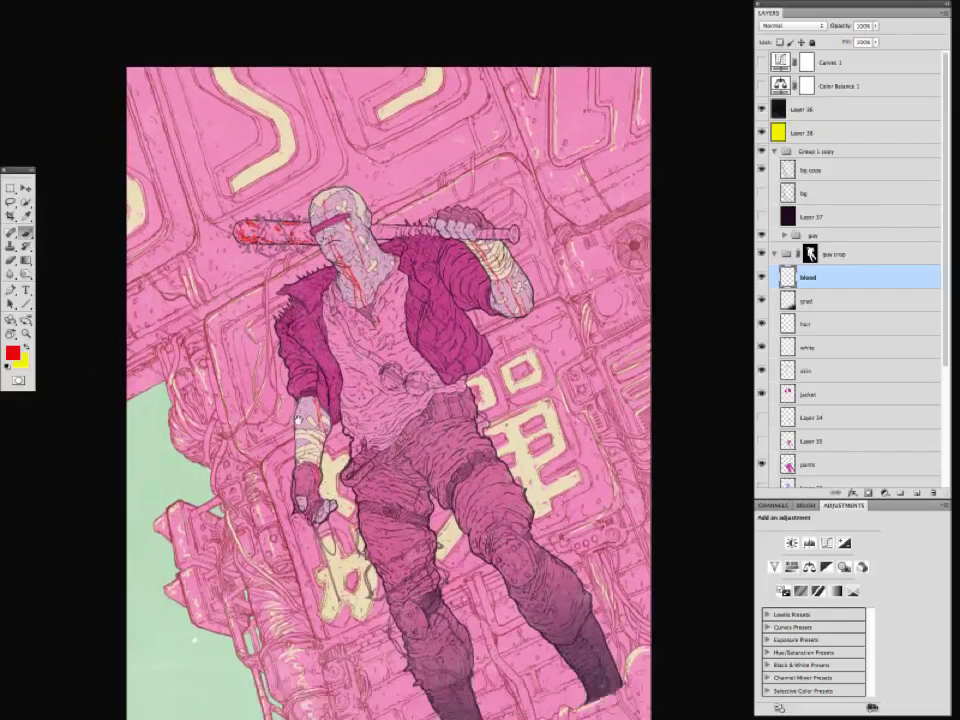
pyautogui.moveTo(242, 202); pyautogui.dragTo(228, 260)
pyautogui.moveTo(261, 297); pyautogui.dragTo(270, 271)
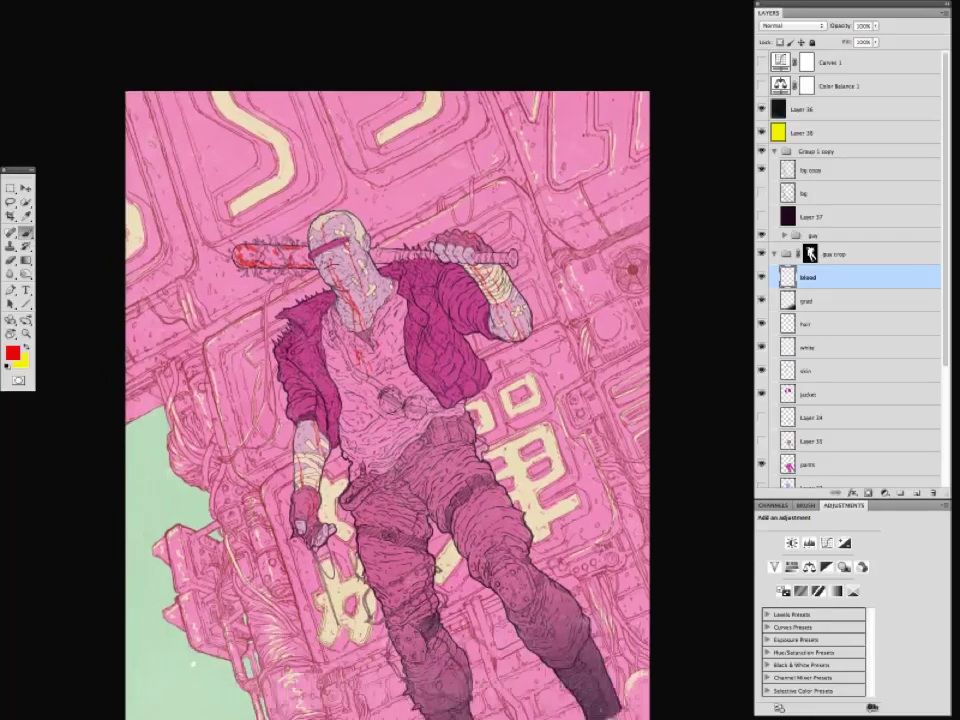
pyautogui.moveTo(345, 444); pyautogui.dragTo(347, 397)
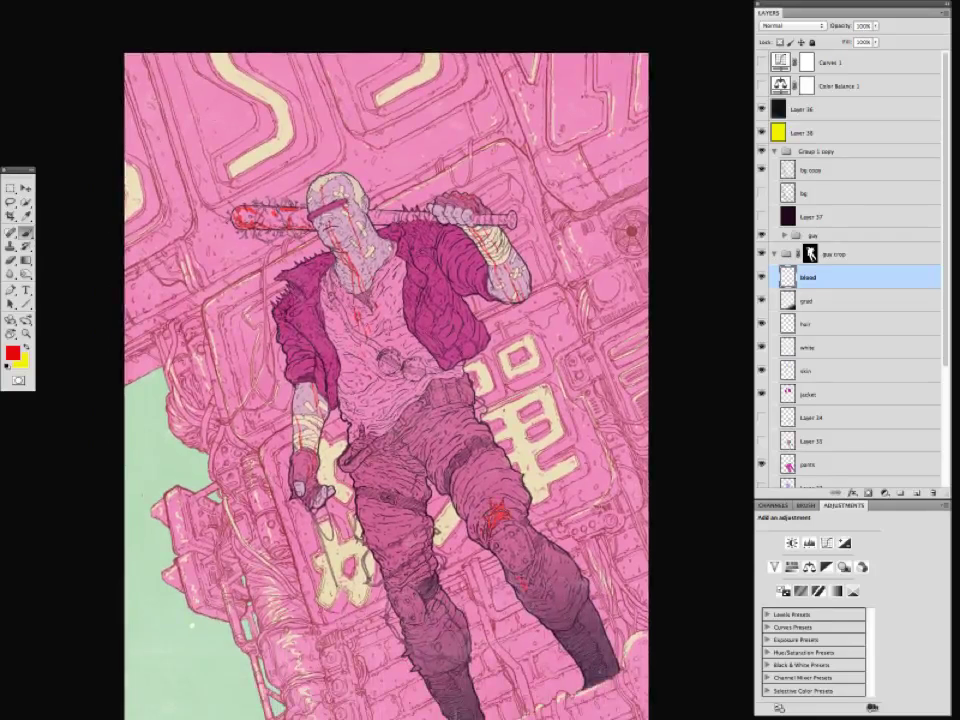
# Move the blood layer beneath the grad layer and compare the artwork with and without Color Balance 1.
pyautogui.hotkey('ctrl', '[')
pyautogui.moveTo(403, 436); pyautogui.dragTo(369, 391)
pyautogui.hotkey('ctrl', '-')
pyautogui.hotkey('ctrl', '-')
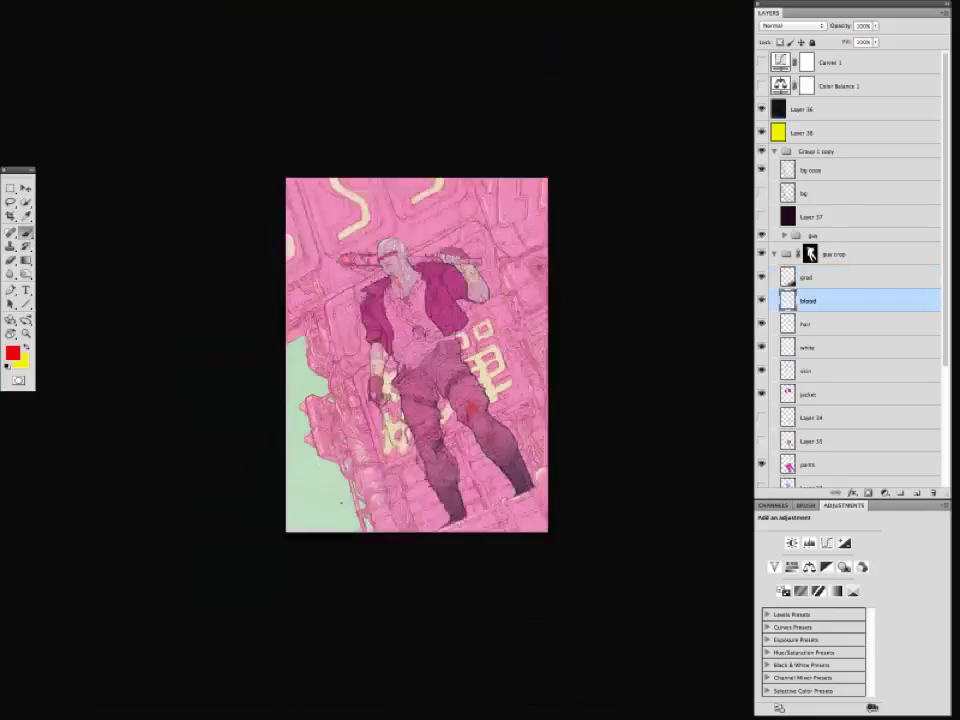
pyautogui.hotkey('ctrl', '+')
pyautogui.hotkey('ctrl', '+')
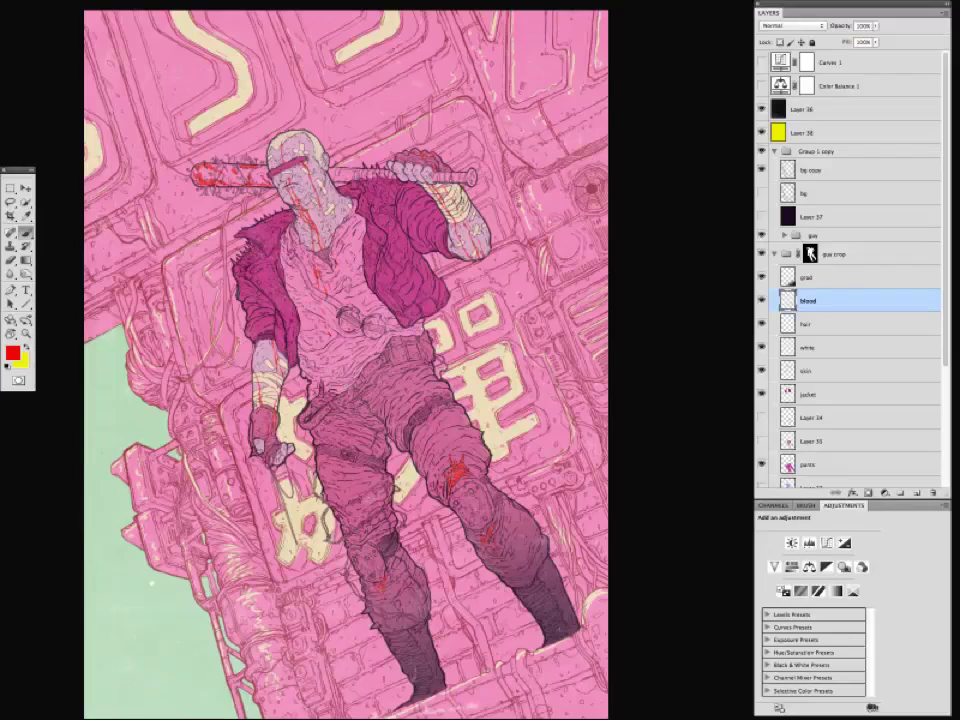
pyautogui.hotkey('ctrl', '-')
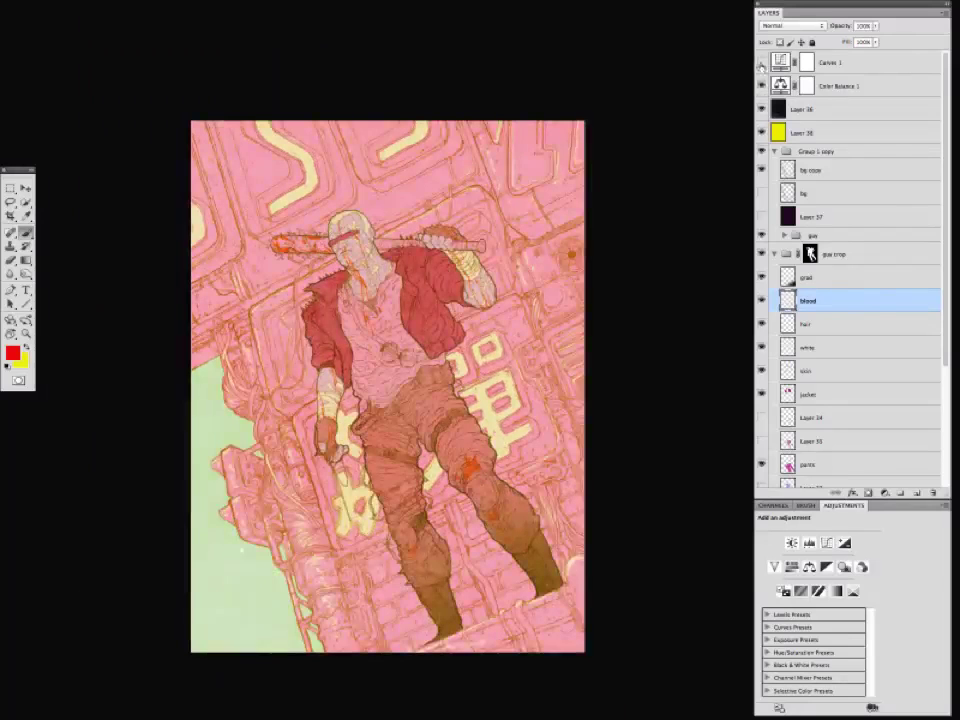
pyautogui.click(762, 86)
# Darken the blood layer slightly by lowering its Lightness in Hue/Saturation.
pyautogui.hotkey('ctrl', '+')
pyautogui.hotkey('ctrl', 'u')
pyautogui.moveTo(156, 600); pyautogui.dragTo(143, 602)
pyautogui.click(284, 471)
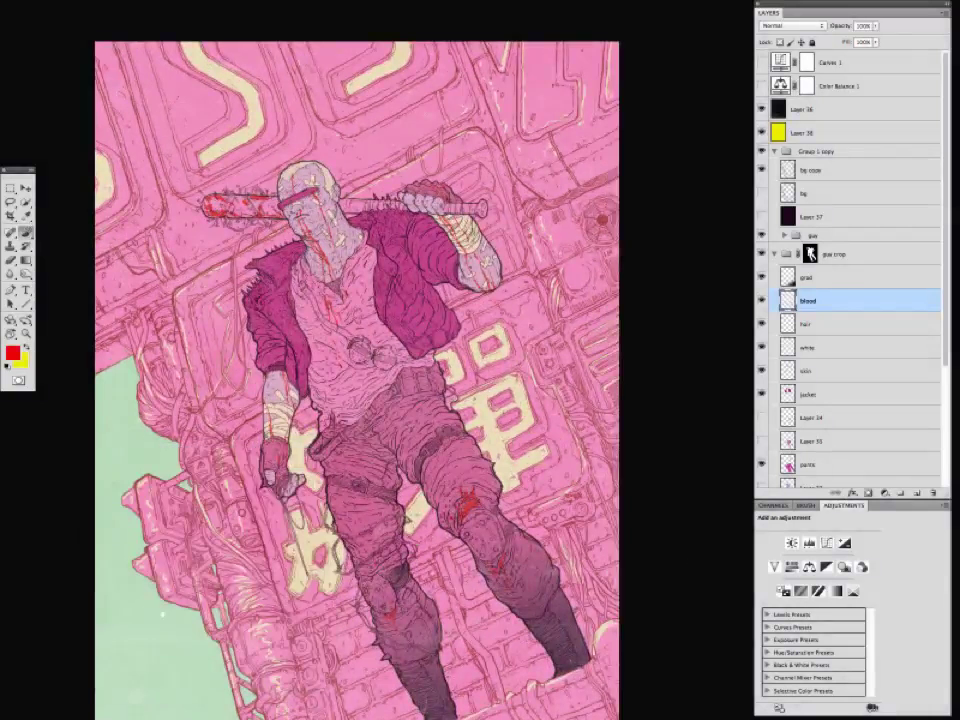
# Sample the red from the bat and brush further blood details onto the bat and the figure's arms.
pyautogui.keyDown('alt'); pyautogui.click(213, 212); pyautogui.keyUp('alt')
pyautogui.moveTo(355, 242); pyautogui.dragTo(347, 245)
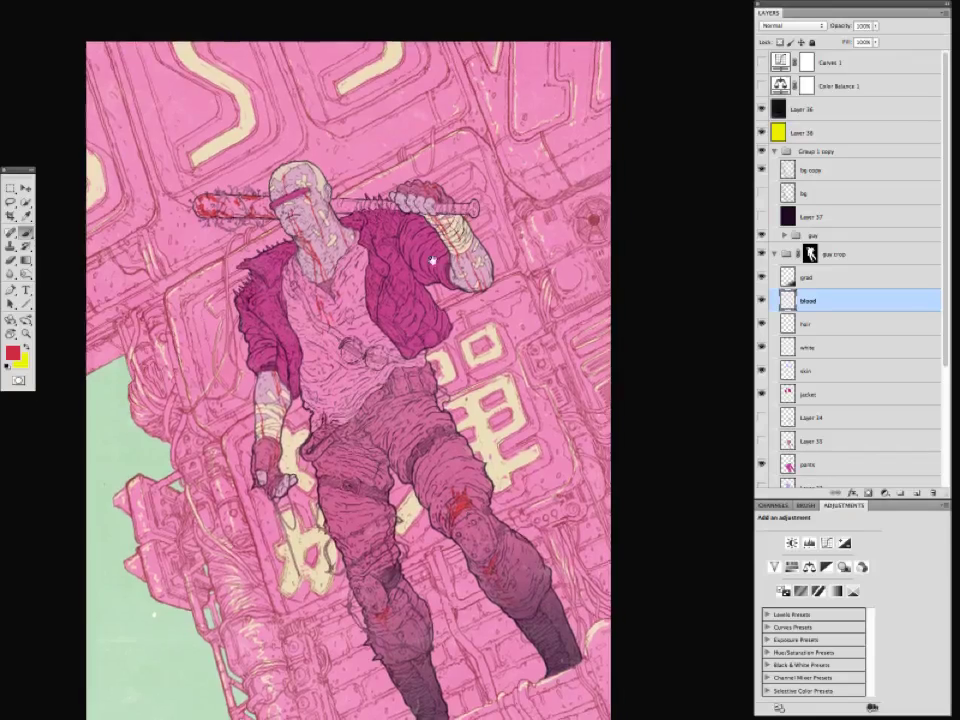
pyautogui.moveTo(455, 253); pyautogui.dragTo(463, 286)
pyautogui.moveTo(350, 400); pyautogui.dragTo(357, 307)
# Take the guy group out of Group 1 copy and add a layer above Group 1 copy, with cream #f9efd2 as the foreground colour.
pyautogui.moveTo(813, 235)
pyautogui.mouseDown()
pyautogui.moveTo(815, 260)
pyautogui.moveTo(801, 230)
pyautogui.mouseUp()
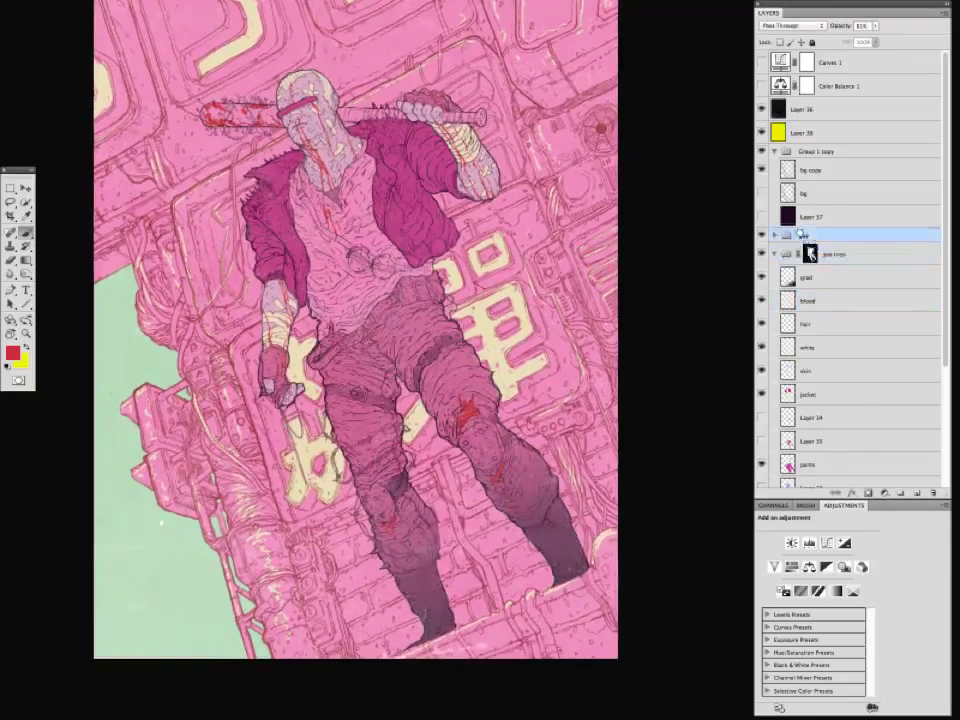
pyautogui.click(917, 493)
pyautogui.click(12, 352)
pyautogui.click(504, 366)
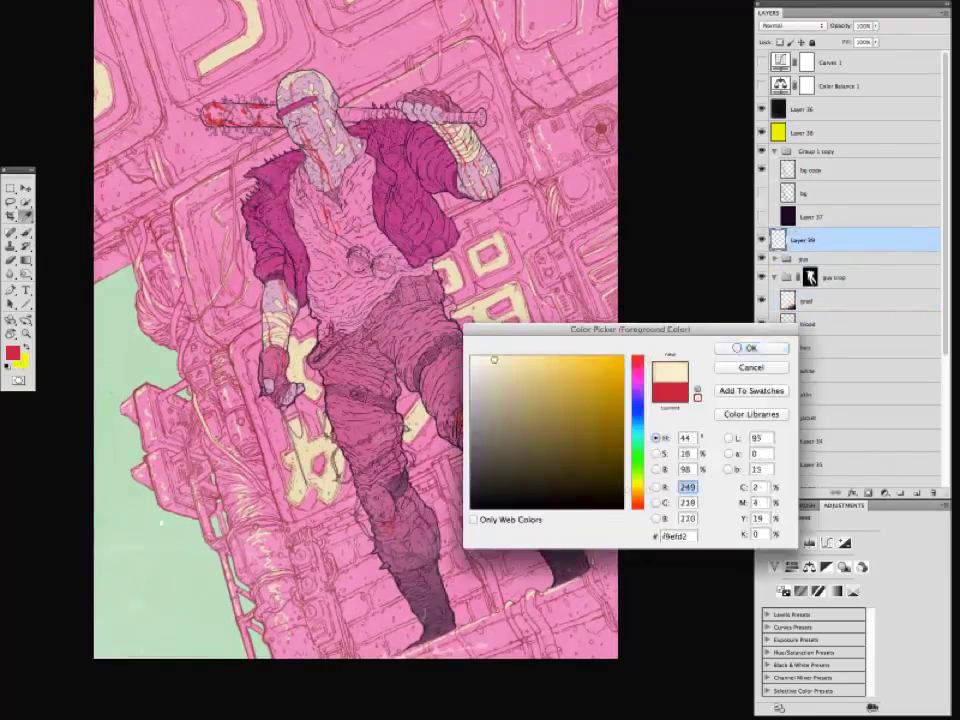
pyautogui.press('Return')
pyautogui.moveTo(790, 240); pyautogui.dragTo(785, 158)
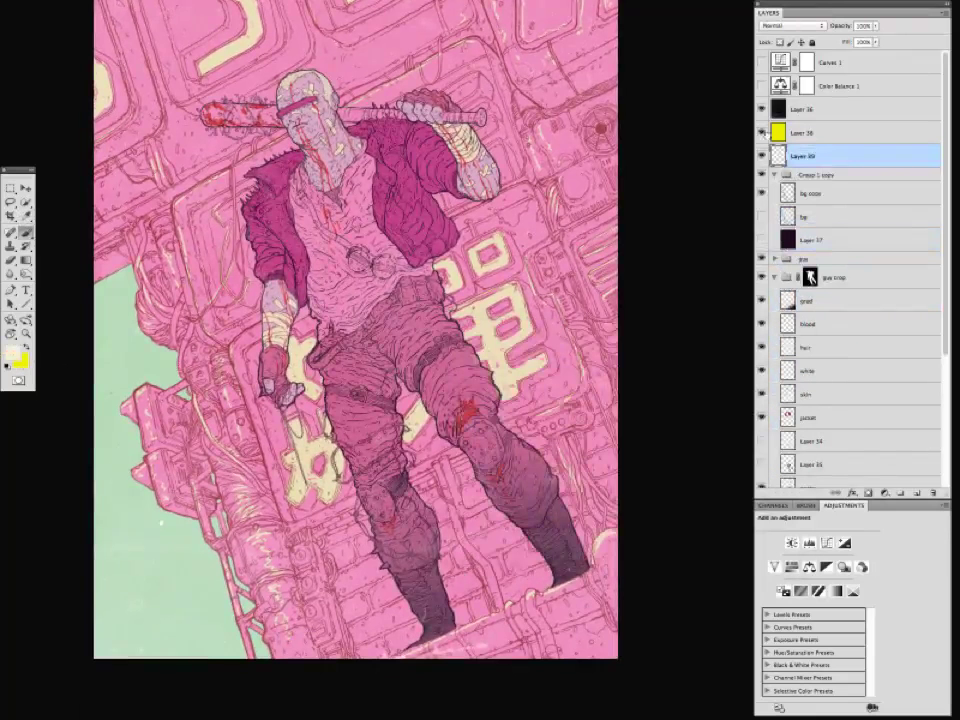
# Brush small cream highlights and specks over the line art of the figure and background machinery on Layer 39.
pyautogui.scroll(2, 355, 345)
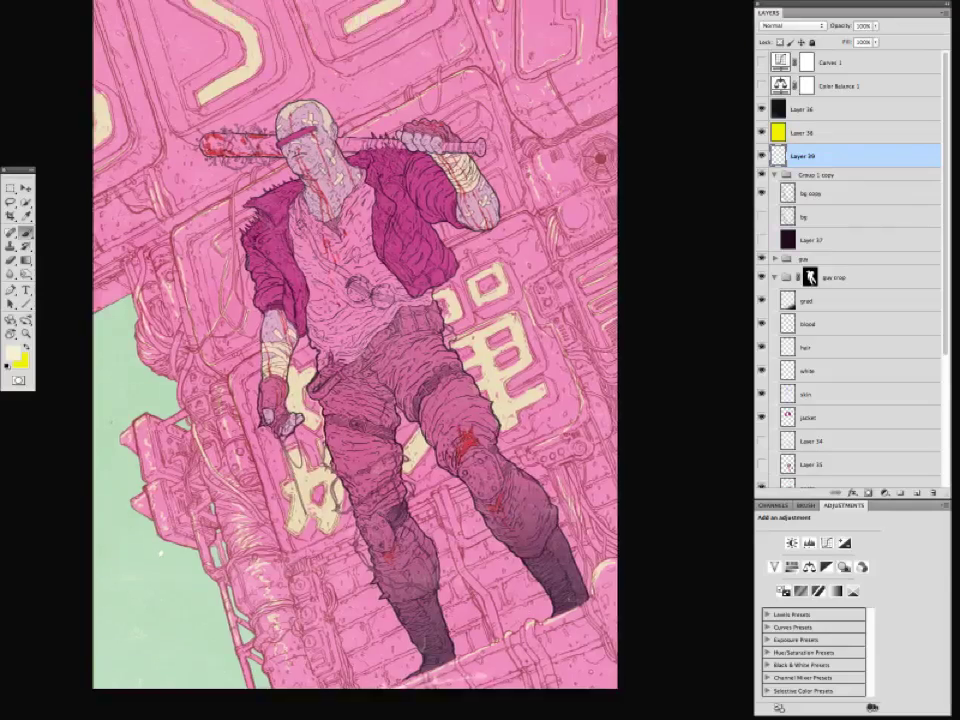
pyautogui.scroll(1, 355, 345)
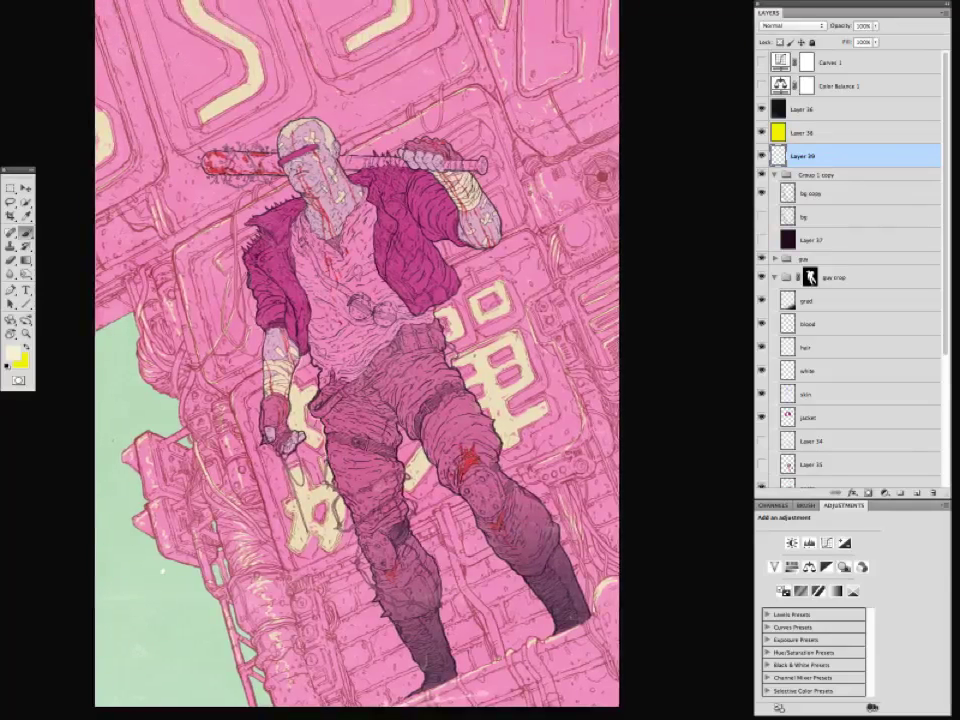
pyautogui.scroll(-4, 356, 350)
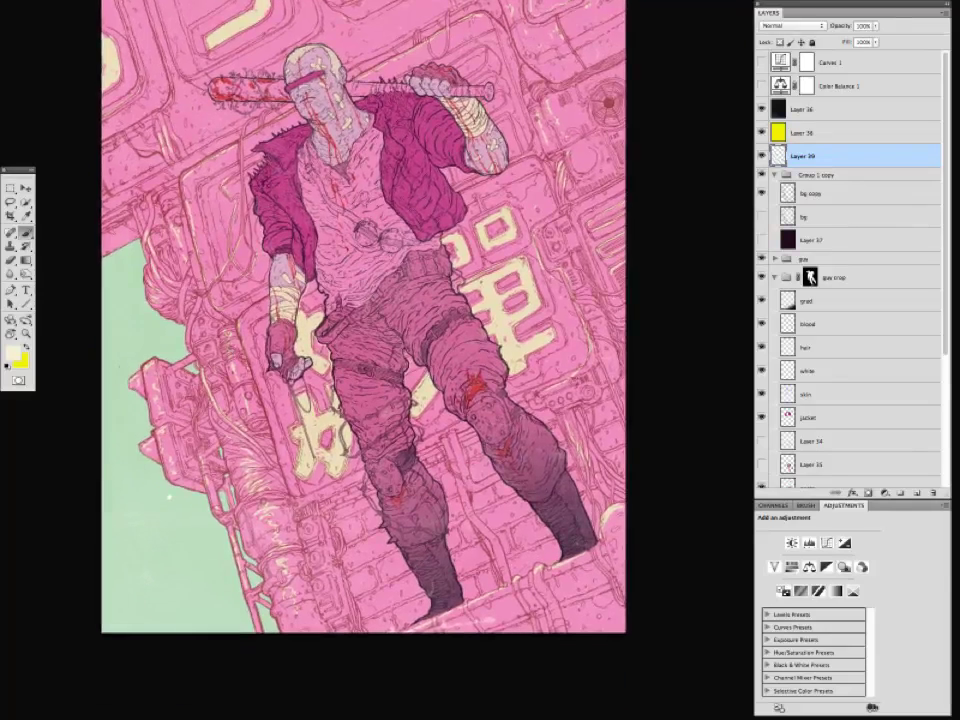
pyautogui.moveTo(310, 312); pyautogui.dragTo(293, 335)
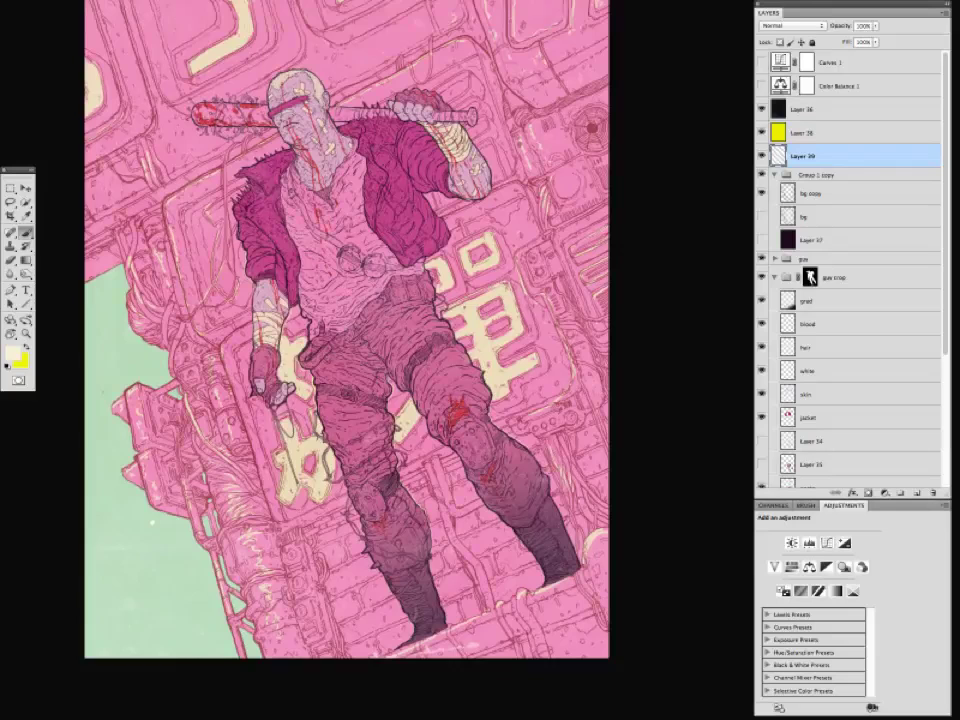
pyautogui.press('super+minus')
pyautogui.press('super+minus')
pyautogui.press('super+plus')
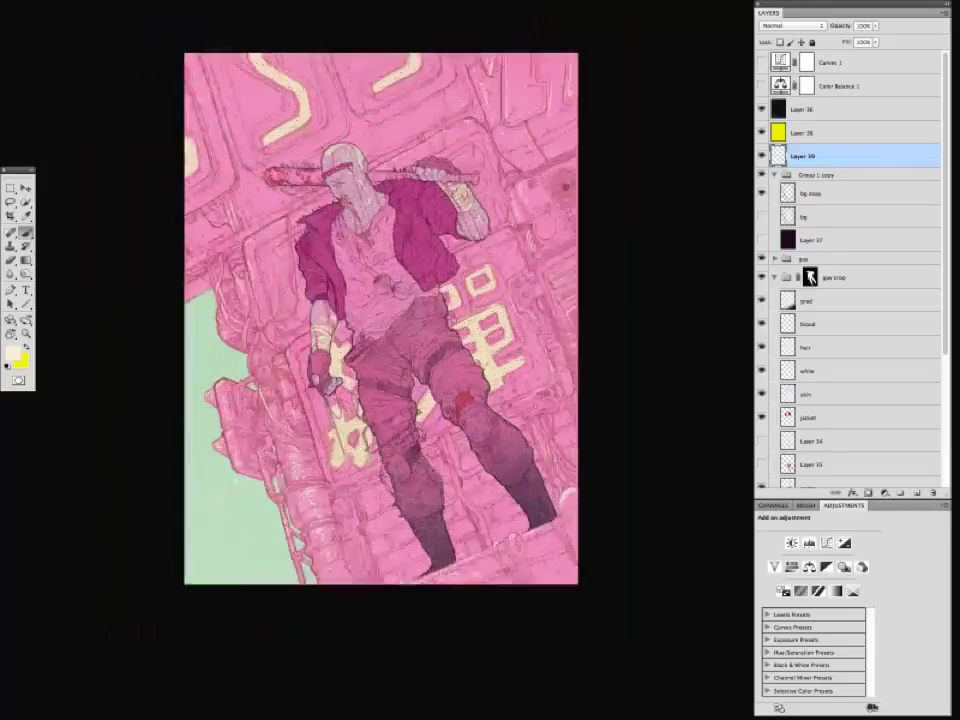
pyautogui.press('super+plus')
pyautogui.moveTo(293, 335); pyautogui.dragTo(295, 395)
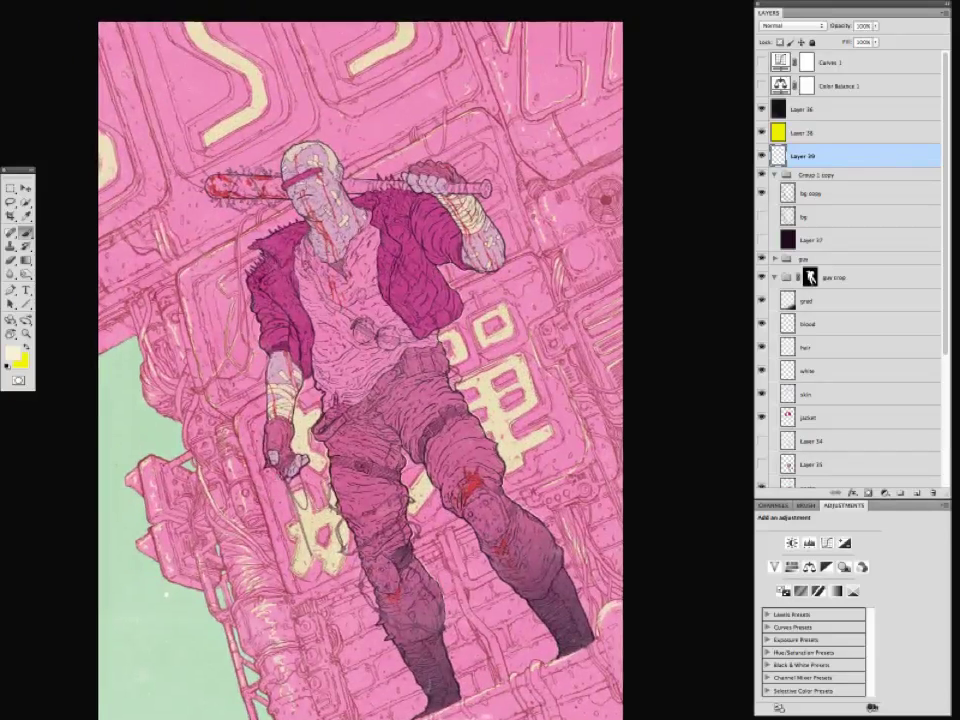
# Add a layer above sketch in the BG group and choose a dark crimson brush colour based on the background lines.
pyautogui.press('super+minus')
pyautogui.press('super+minus')
pyautogui.press('super+plus')
pyautogui.scroll(-5, 850, 300)
pyautogui.click(812, 384)
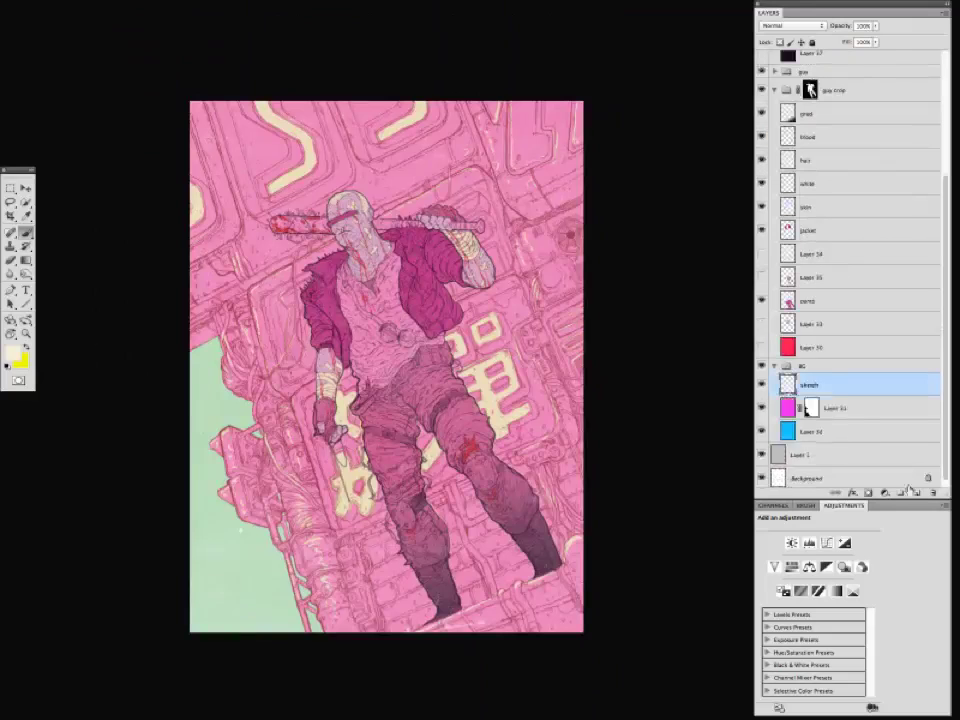
pyautogui.keyDown('alt'); pyautogui.click(300, 330); pyautogui.keyUp('alt')
pyautogui.click(12, 352)
pyautogui.click(598, 426)
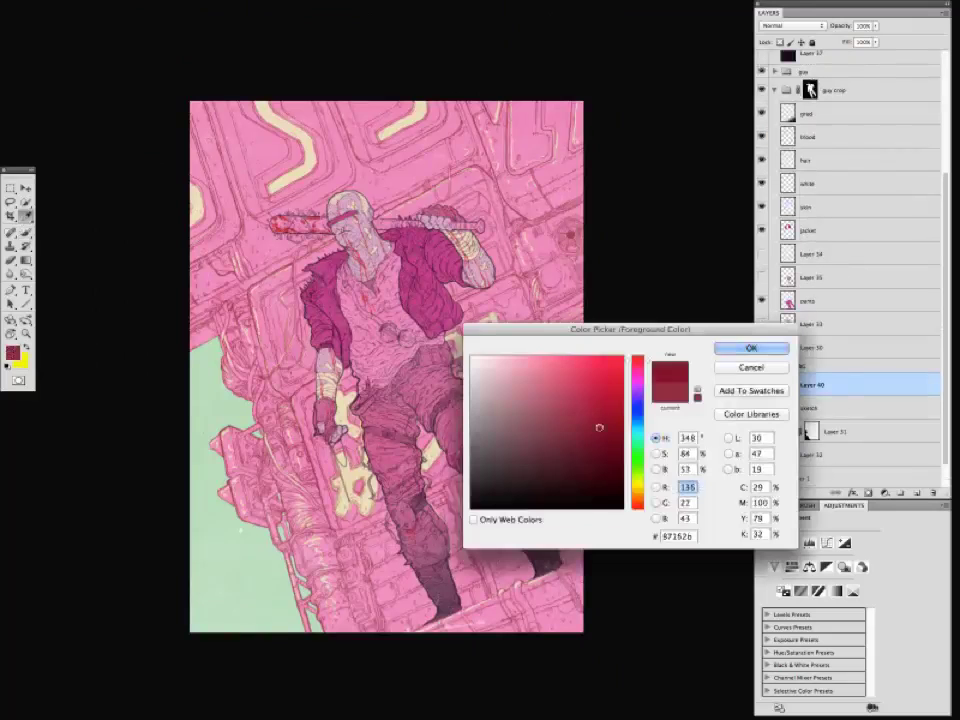
pyautogui.press('Return')
pyautogui.press('b')
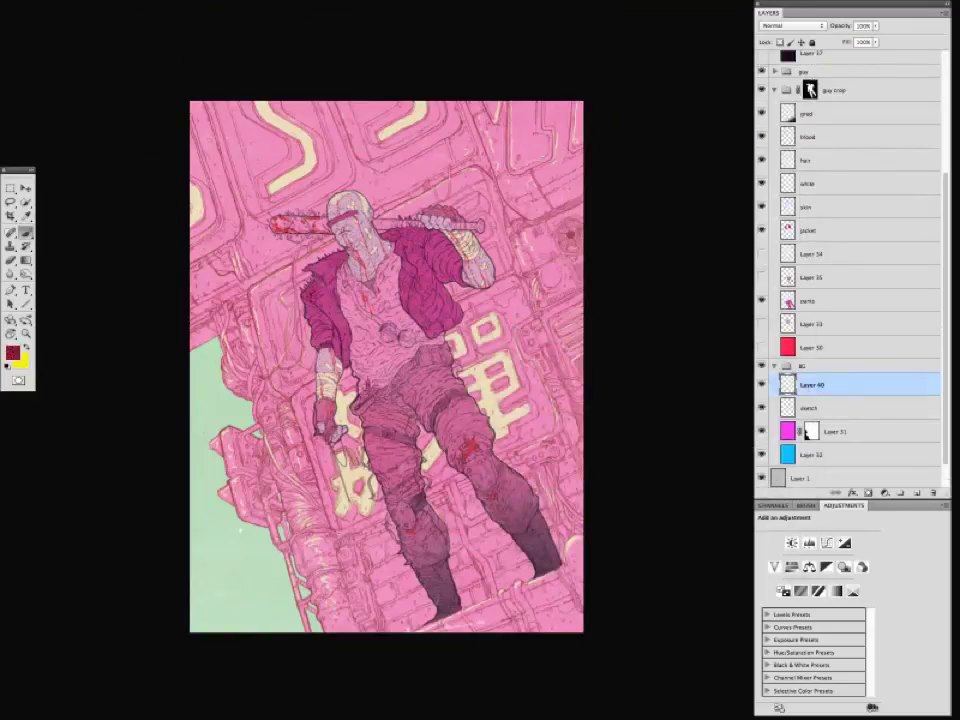
# Brush dark crimson and brighter magenta-red shading over the background pipes, panels and brickwork beside the figure's legs on Layer 40.
pyautogui.moveTo(339, 534); pyautogui.dragTo(385, 513)
pyautogui.click(12, 352)
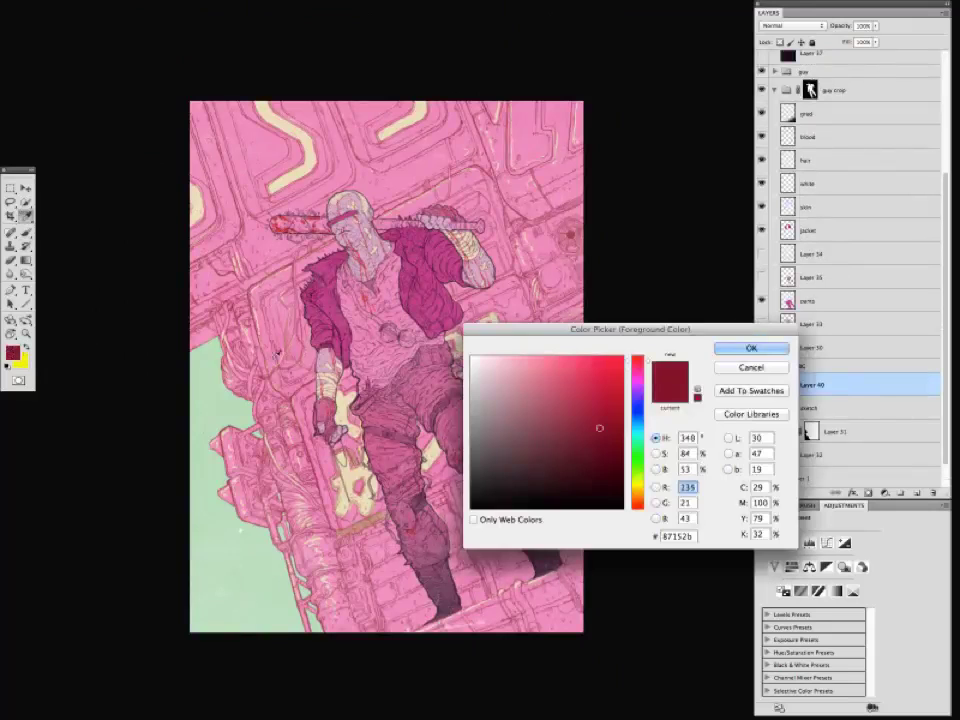
pyautogui.click(611, 392)
pyautogui.press('Return')
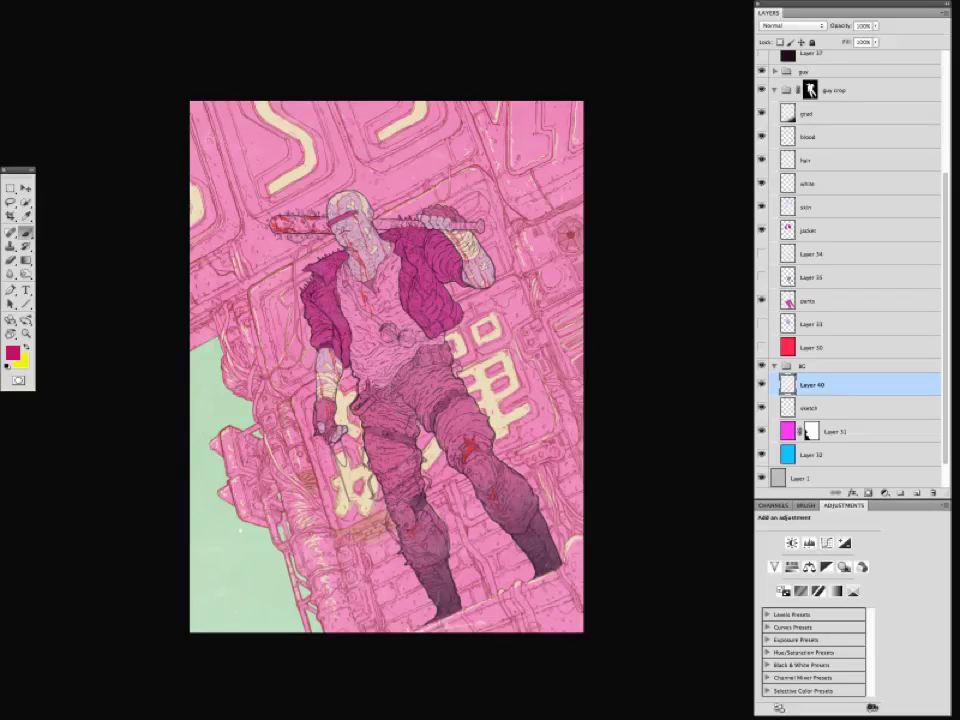
pyautogui.moveTo(310, 487); pyautogui.dragTo(307, 483)
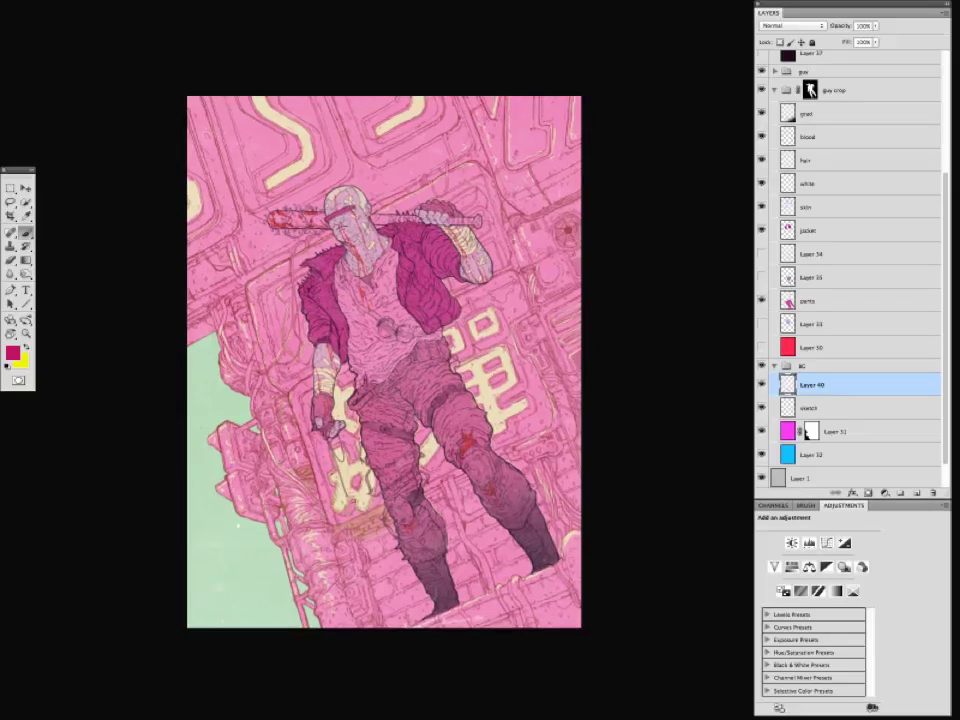
pyautogui.moveTo(265, 344); pyautogui.dragTo(238, 285)
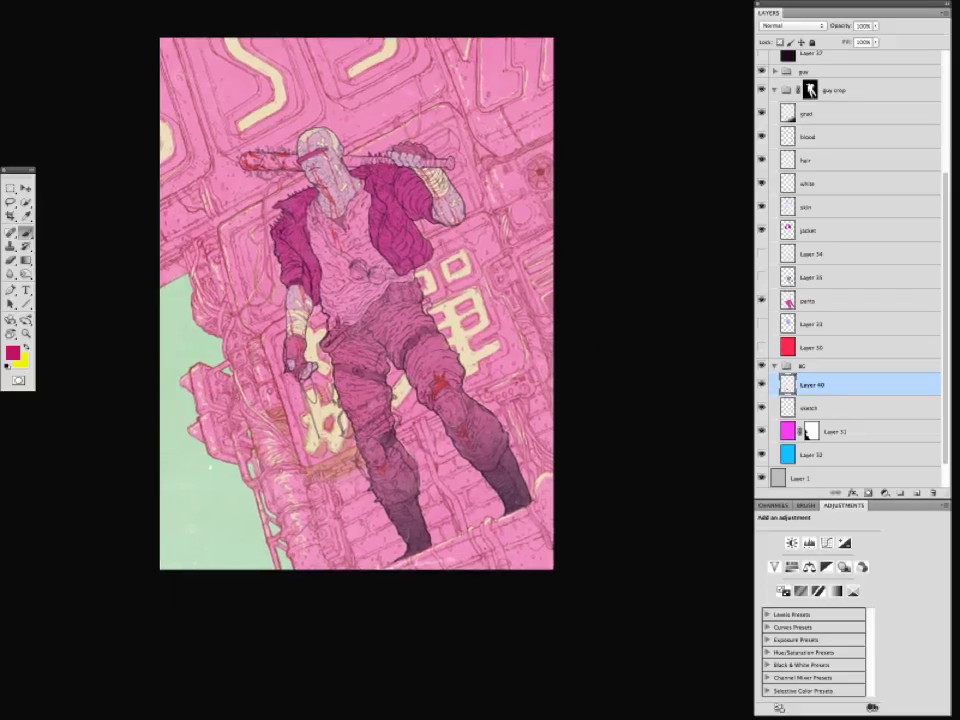
pyautogui.moveTo(218, 381); pyautogui.dragTo(227, 467)
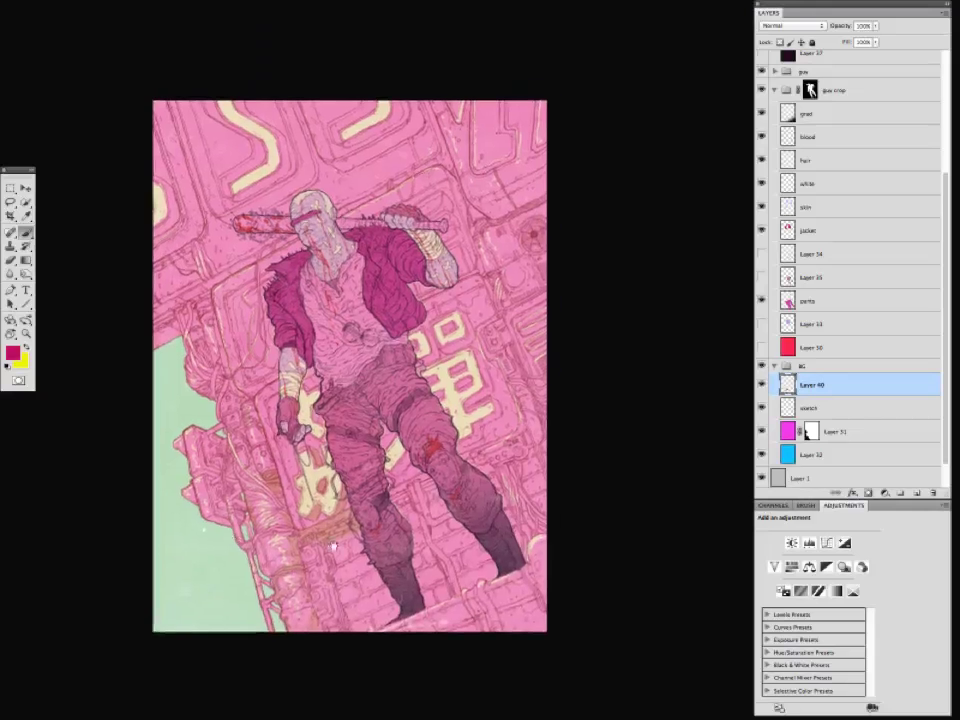
pyautogui.moveTo(268, 402); pyautogui.dragTo(263, 402)
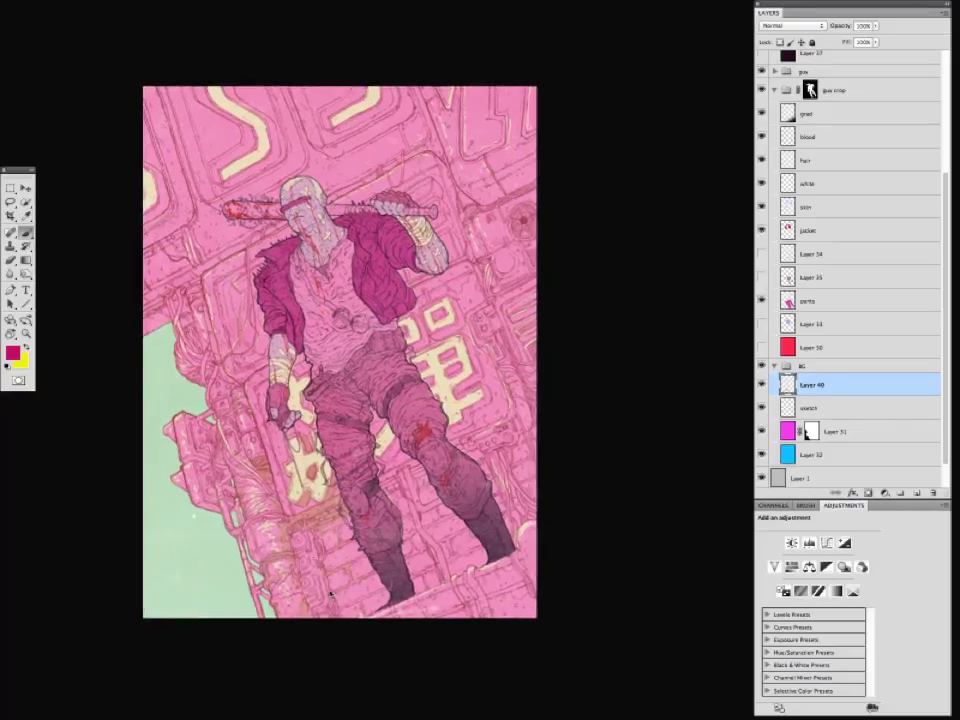
pyautogui.moveTo(332, 594); pyautogui.dragTo(305, 610)
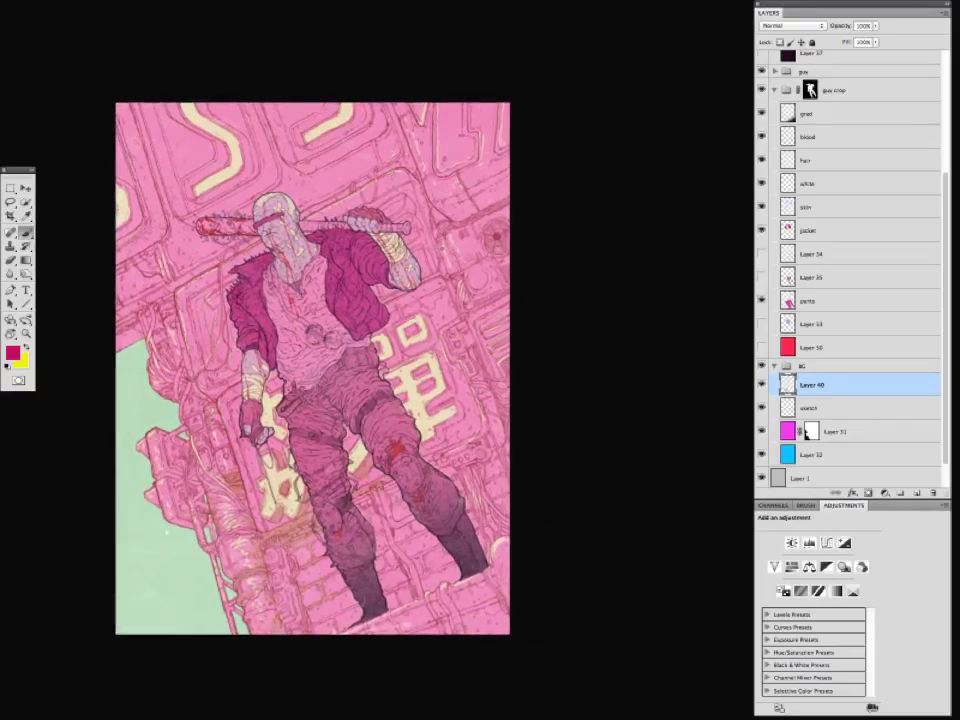
# Sample a dark reddish brown from the background artwork as the brush colour for Layer 40.
pyautogui.moveTo(179, 291); pyautogui.dragTo(168, 335)
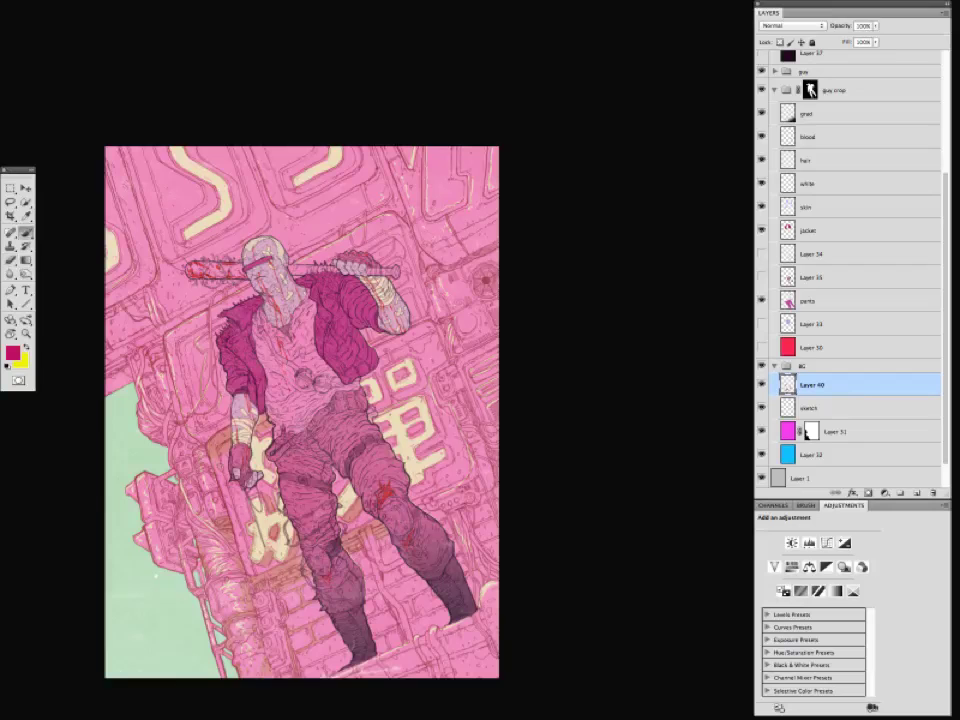
pyautogui.moveTo(164, 348); pyautogui.dragTo(180, 364)
pyautogui.click(176, 320)
pyautogui.press('b')
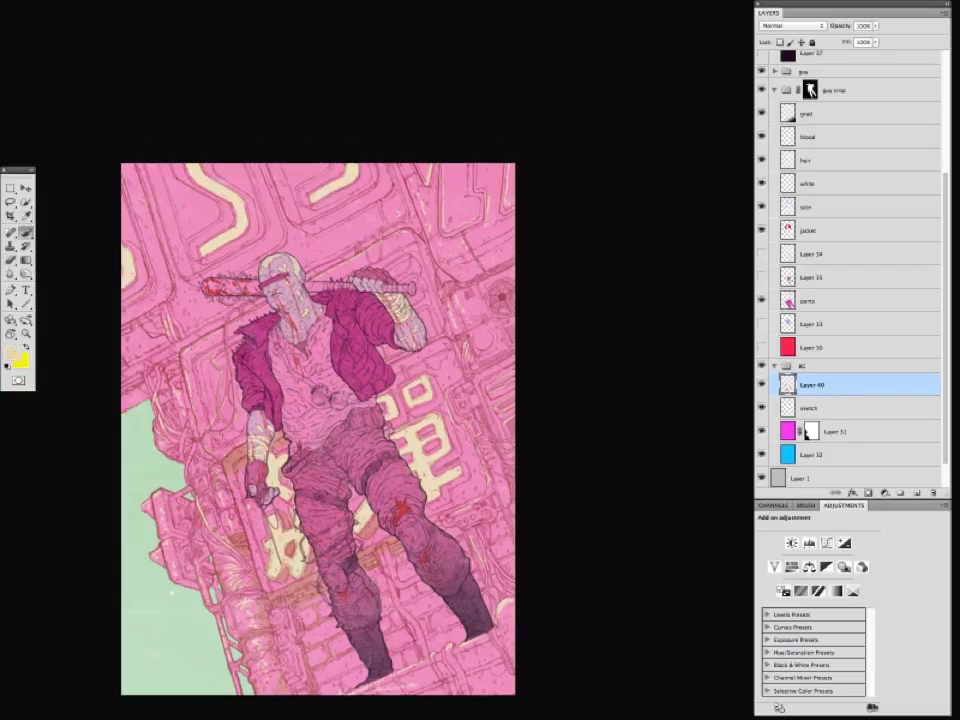
pyautogui.moveTo(226, 442); pyautogui.dragTo(235, 457)
pyautogui.keyDown('alt'); pyautogui.click(243, 470); pyautogui.keyUp('alt')
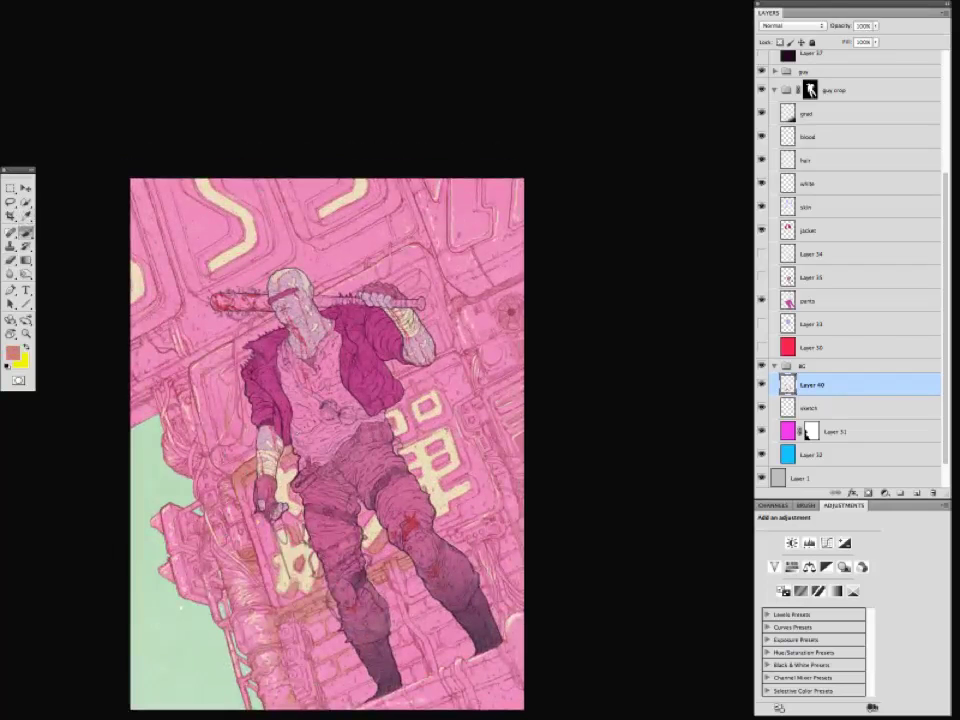
pyautogui.keyDown('alt'); pyautogui.click(252, 561); pyautogui.keyUp('alt')
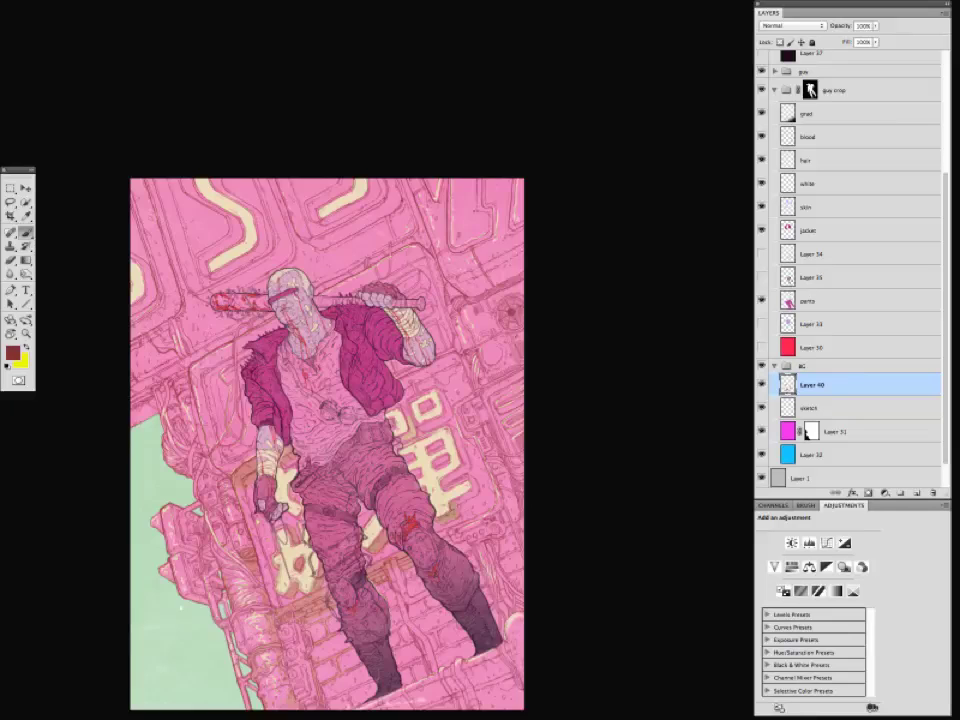
# Paint brown shading on Layer 40 along the edges of the sign panel and brickwork behind the figure.
pyautogui.press('super+minus')
pyautogui.press('super+equal')
pyautogui.moveTo(327, 444); pyautogui.dragTo(307, 438)
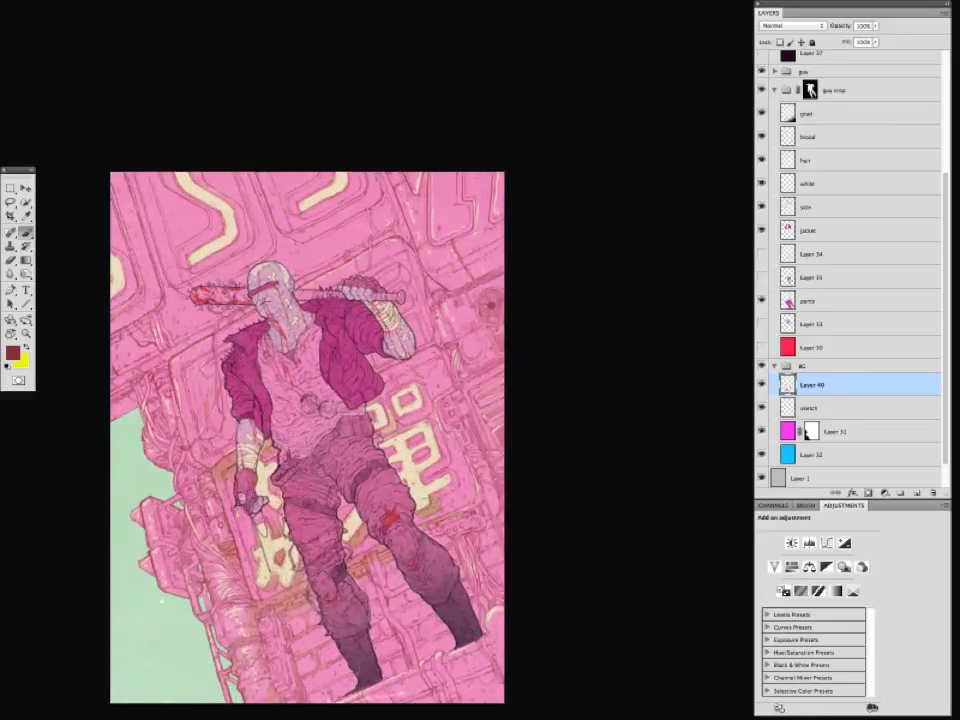
pyautogui.moveTo(426, 522); pyautogui.dragTo(481, 500)
pyautogui.moveTo(369, 602); pyautogui.dragTo(373, 590)
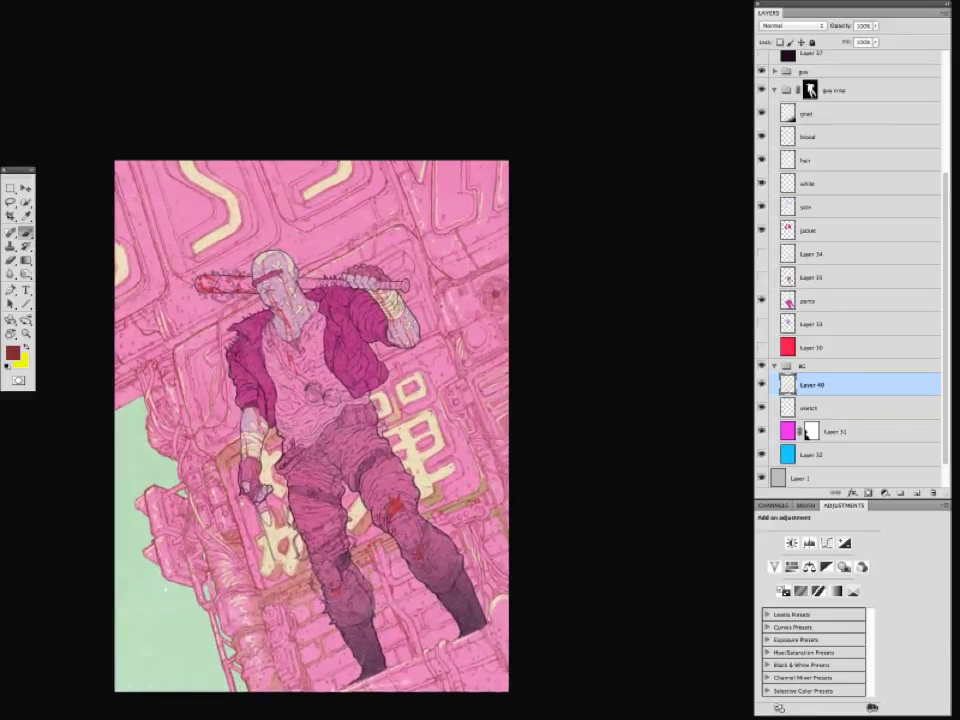
pyautogui.moveTo(128, 463); pyautogui.dragTo(155, 525)
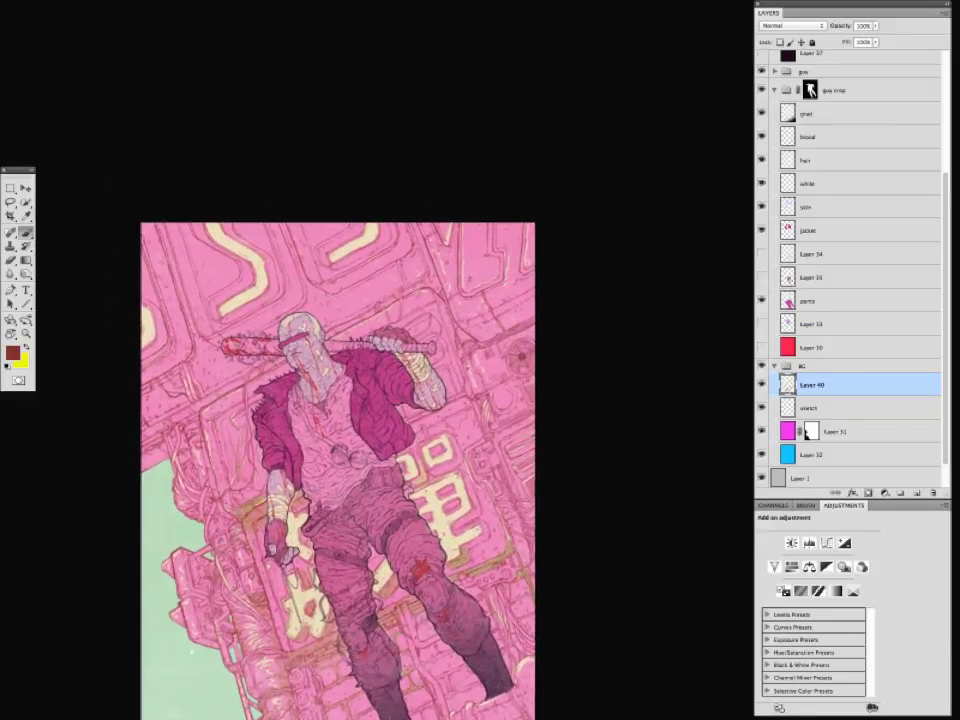
pyautogui.moveTo(161, 277); pyautogui.dragTo(180, 219)
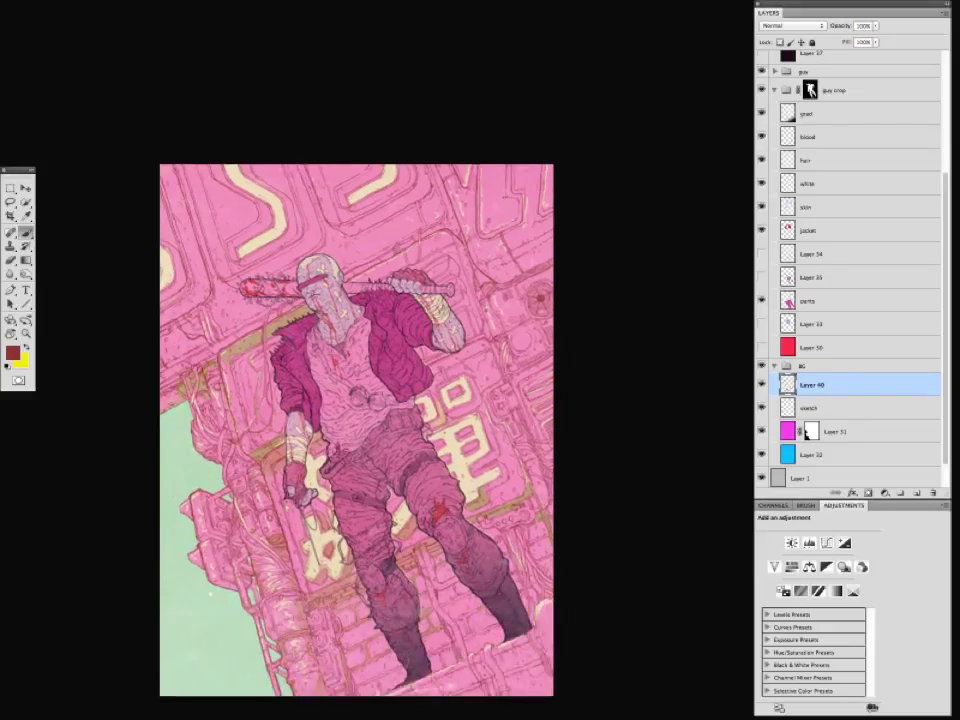
# Paint brown shading along the diagonal ledge behind the figure's shoulder and the ledge beneath his feet on Layer 40.
pyautogui.moveTo(122, 280); pyautogui.dragTo(276, 344)
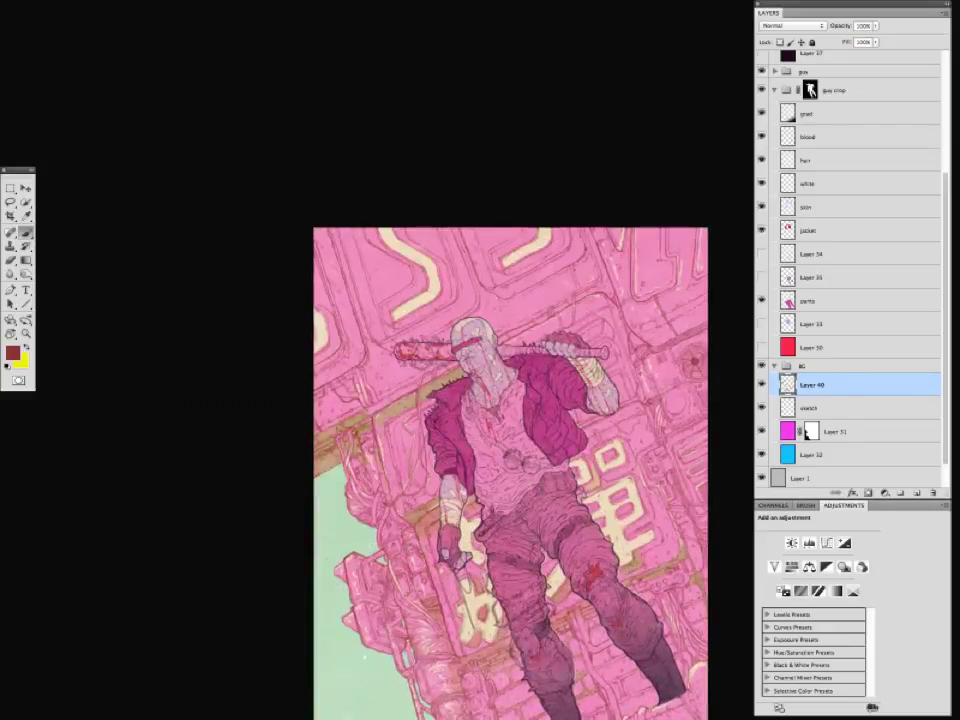
pyautogui.moveTo(361, 463); pyautogui.dragTo(233, 350)
pyautogui.moveTo(307, 477); pyautogui.dragTo(245, 452)
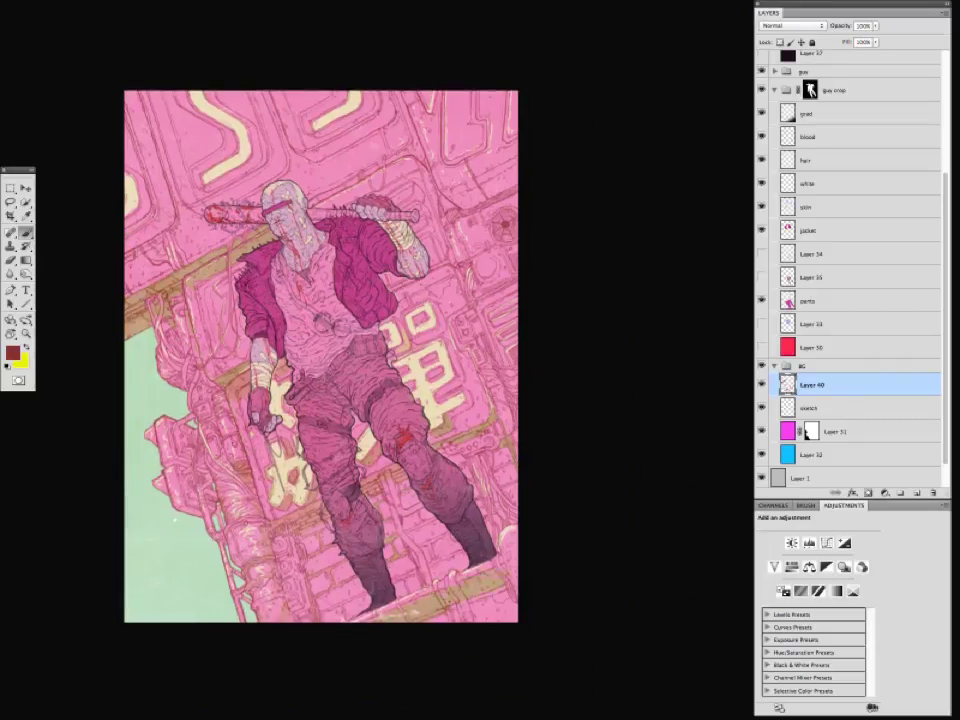
pyautogui.moveTo(322, 563); pyautogui.dragTo(318, 585)
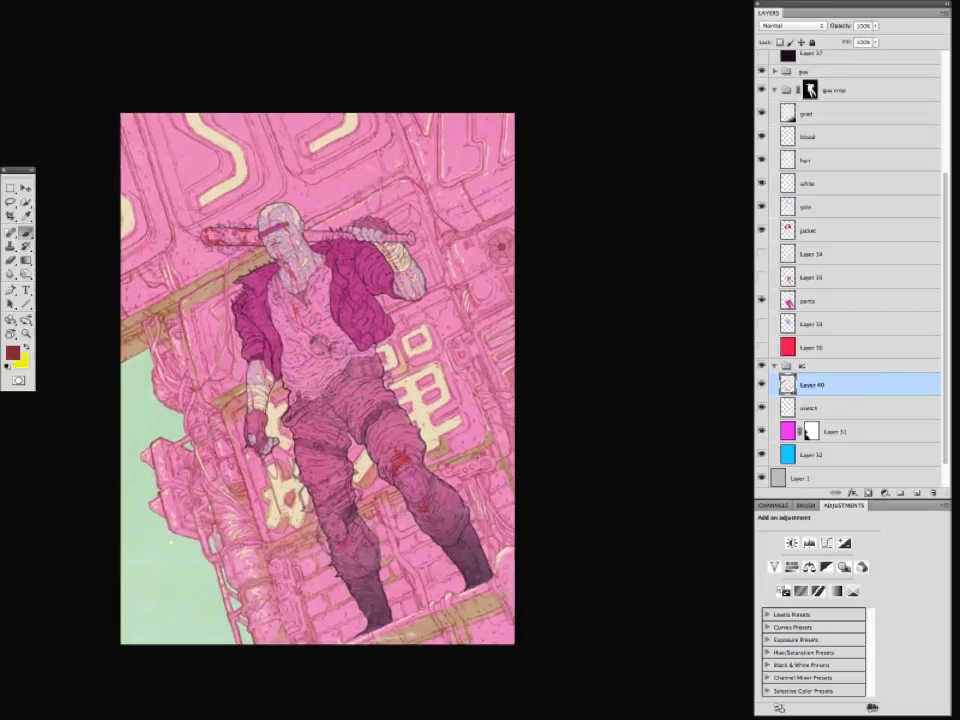
pyautogui.press('Tab')
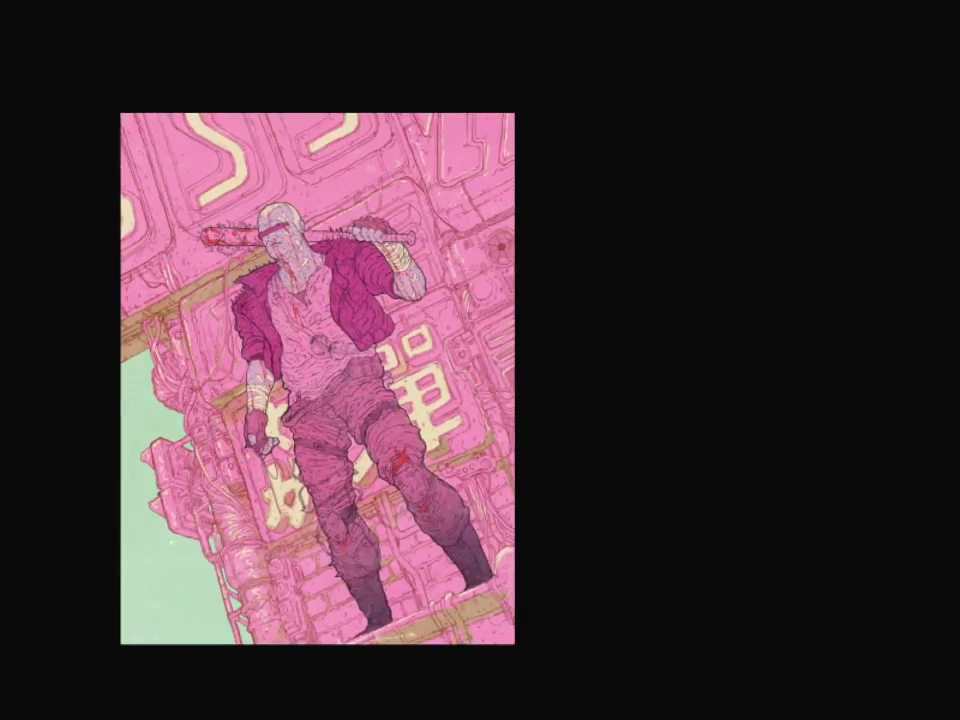
pyautogui.press('Tab')
# Darken Layer 40 with Hue/Saturation at a lightness of -10.
pyautogui.moveTo(318, 585); pyautogui.dragTo(342, 628)
pyautogui.hotkey('ctrl', 'u')
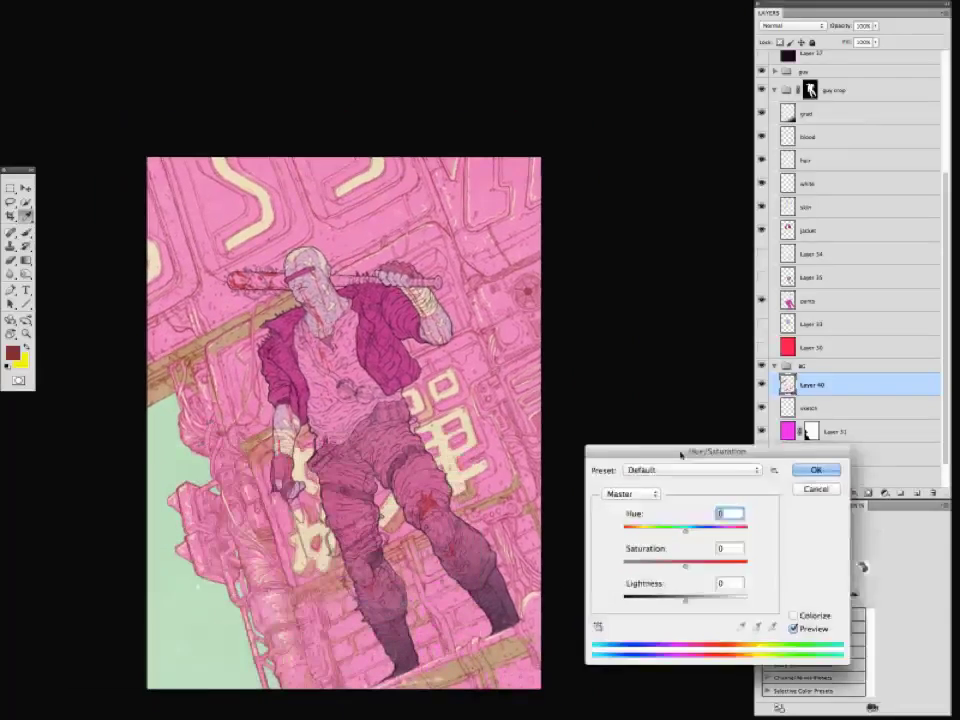
pyautogui.moveTo(681, 455); pyautogui.dragTo(691, 458)
pyautogui.moveTo(695, 598); pyautogui.dragTo(689, 606)
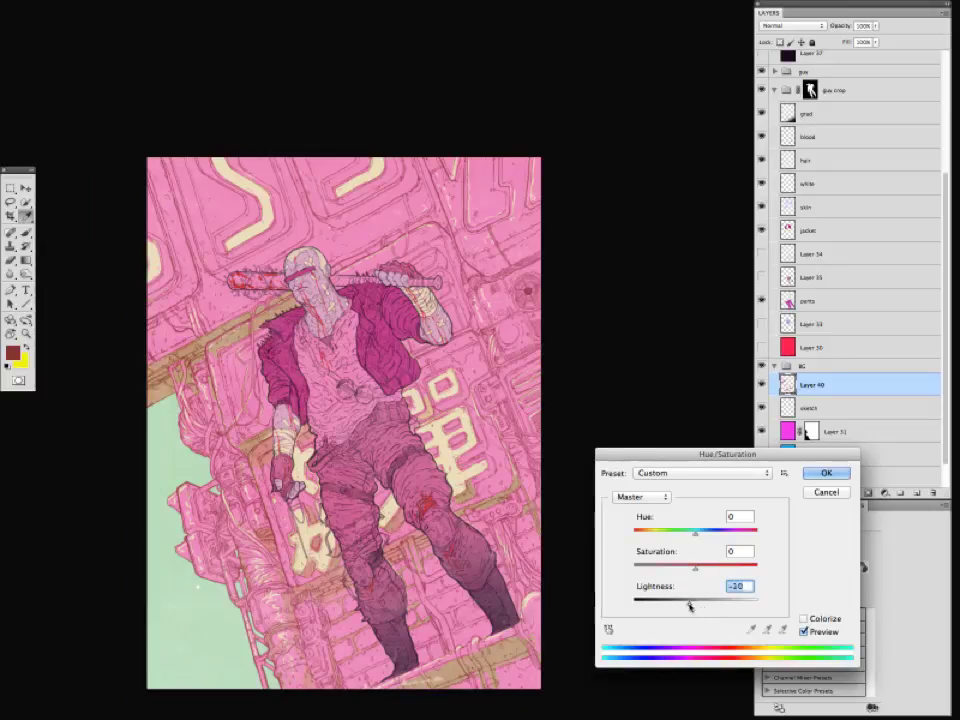
pyautogui.press('Return')
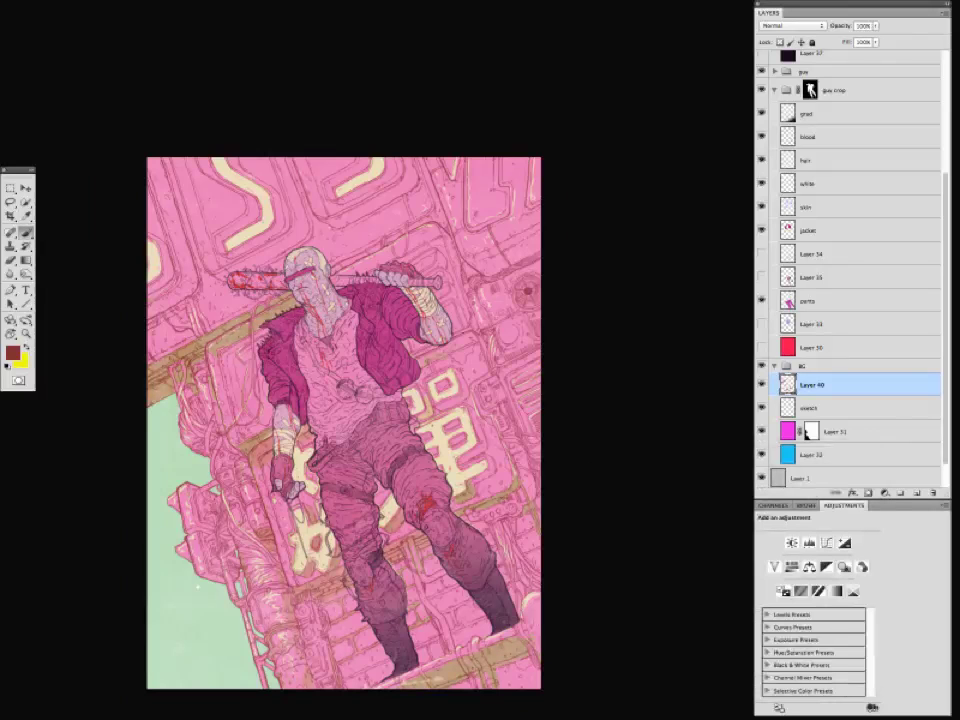
# Paint brown shading on Layer 40 into the recesses around the large lettered panels above the figure, cleaning up with the Eraser.
pyautogui.hotkey('ctrl', '-')
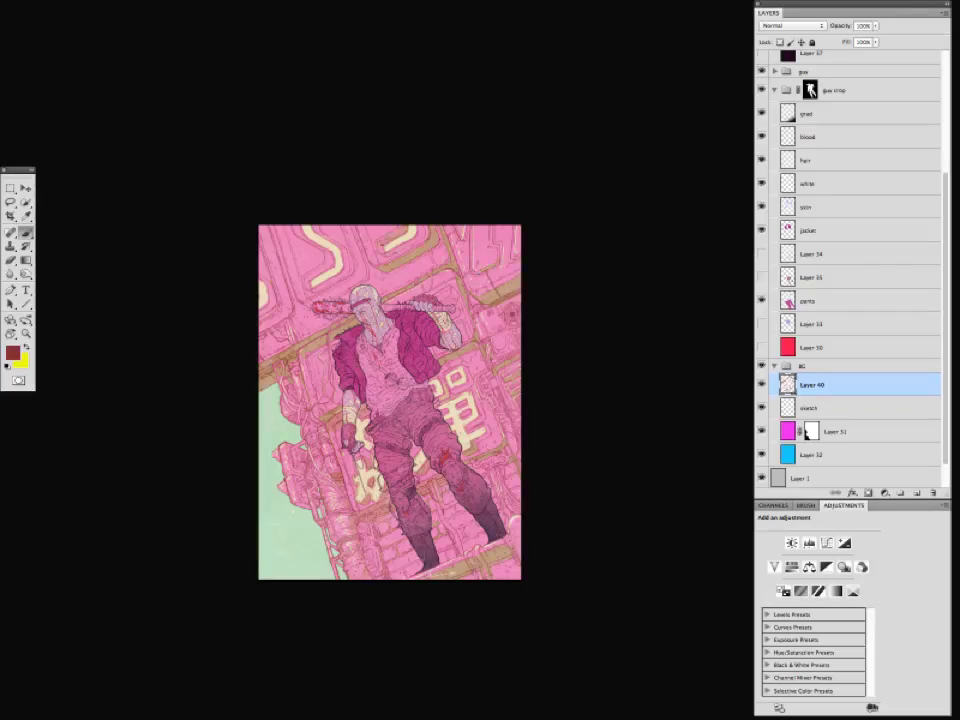
pyautogui.scroll(2, 410, 420)
pyautogui.hscroll(-2, 410, 420)
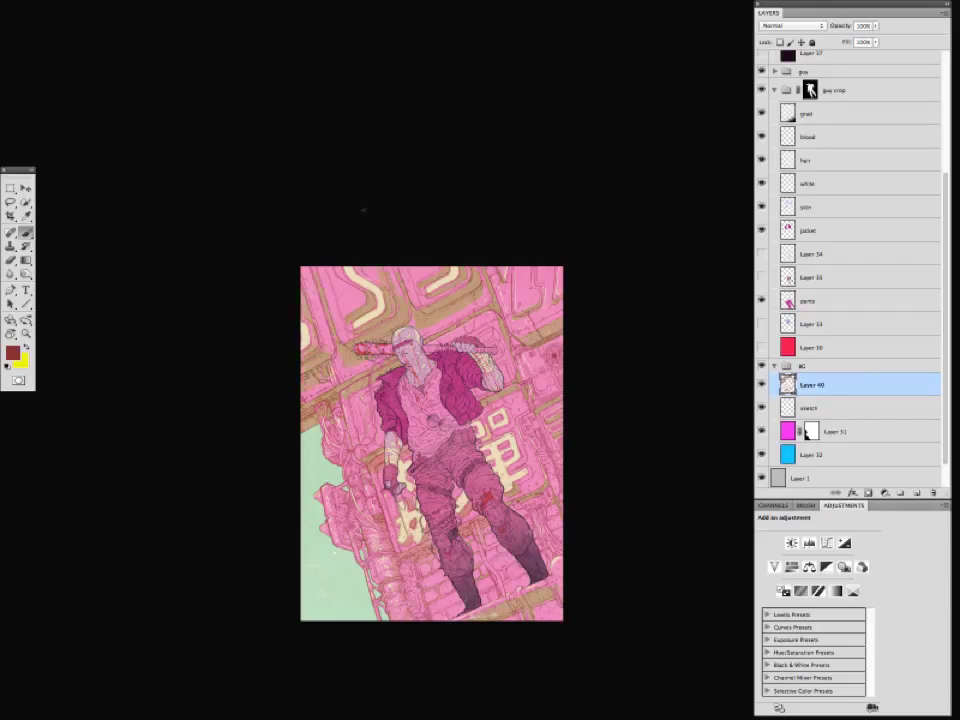
pyautogui.press('e')
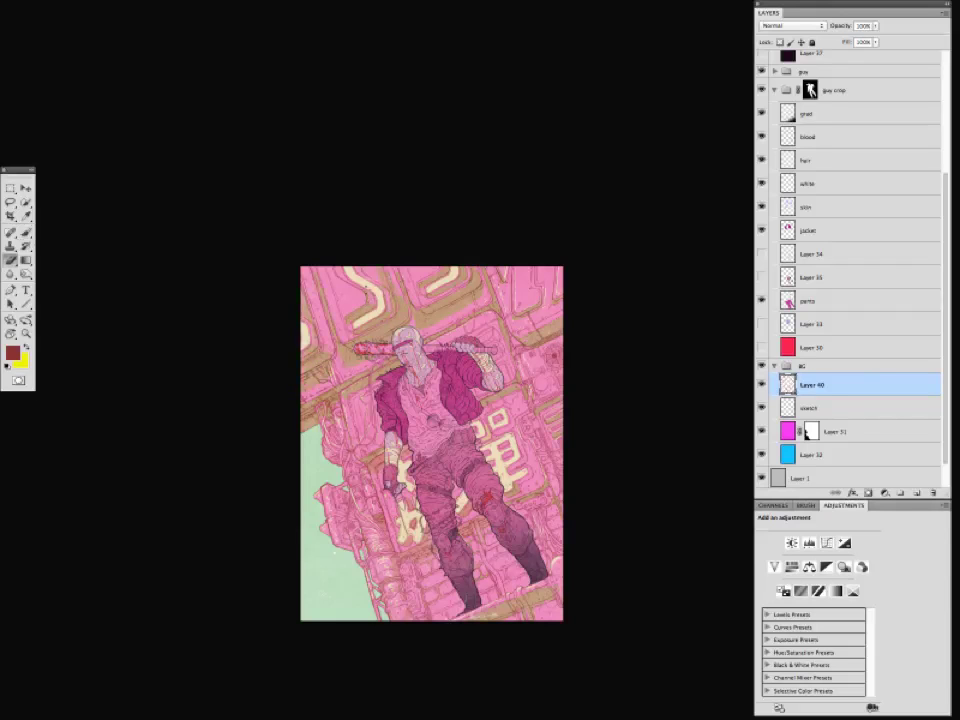
pyautogui.moveTo(268, 506); pyautogui.dragTo(262, 516)
pyautogui.press('b')
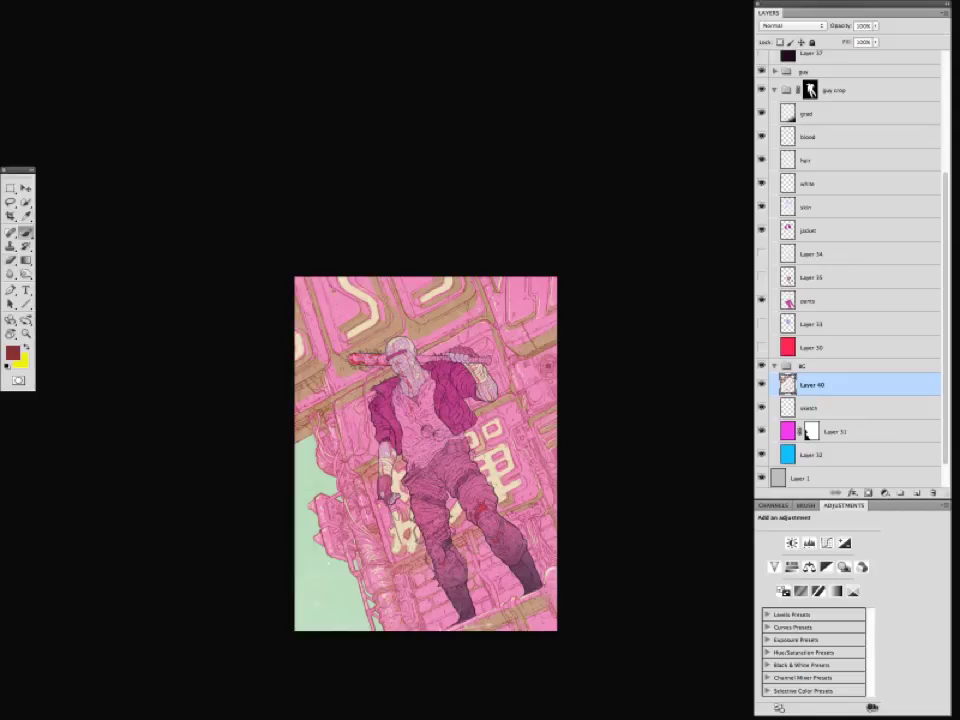
pyautogui.moveTo(591, 284); pyautogui.dragTo(587, 294)
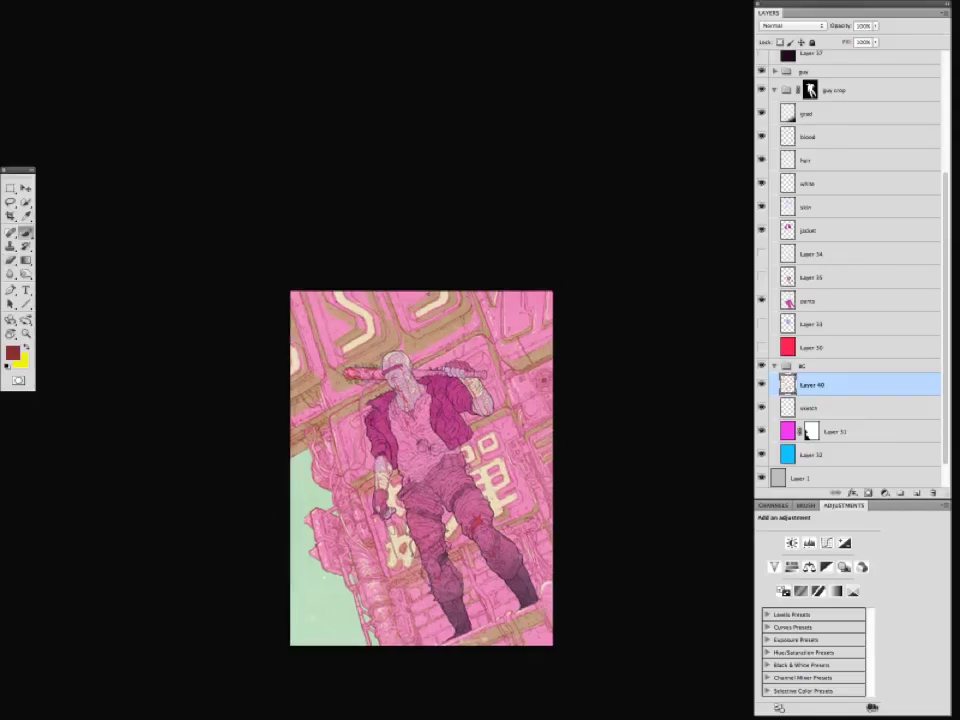
pyautogui.moveTo(269, 437); pyautogui.dragTo(276, 428)
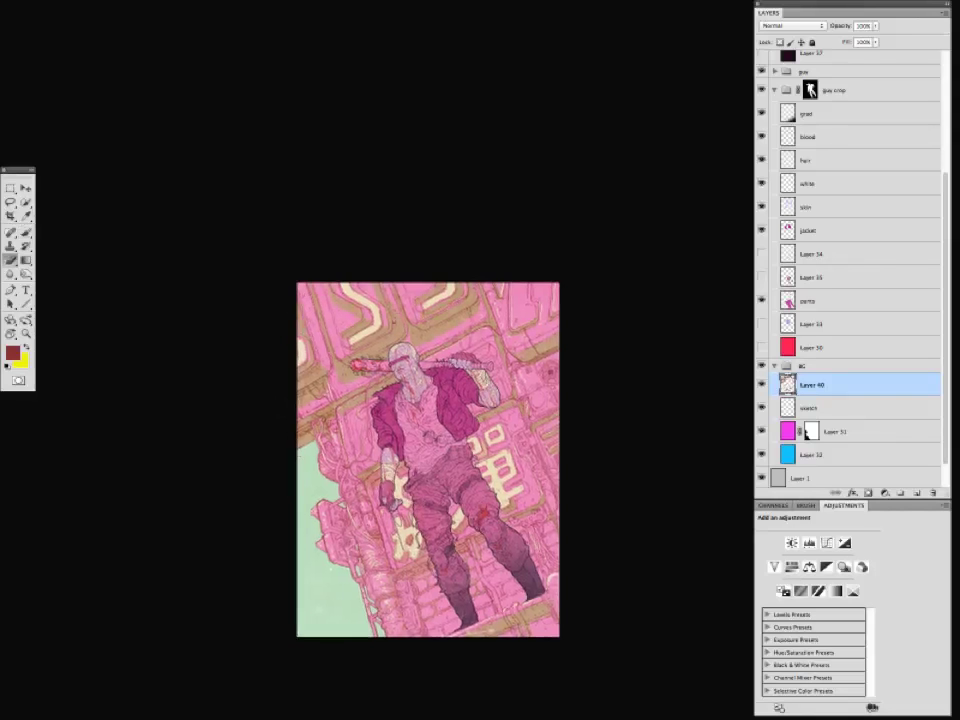
pyautogui.moveTo(428, 460); pyautogui.dragTo(424, 446)
pyautogui.press('b')
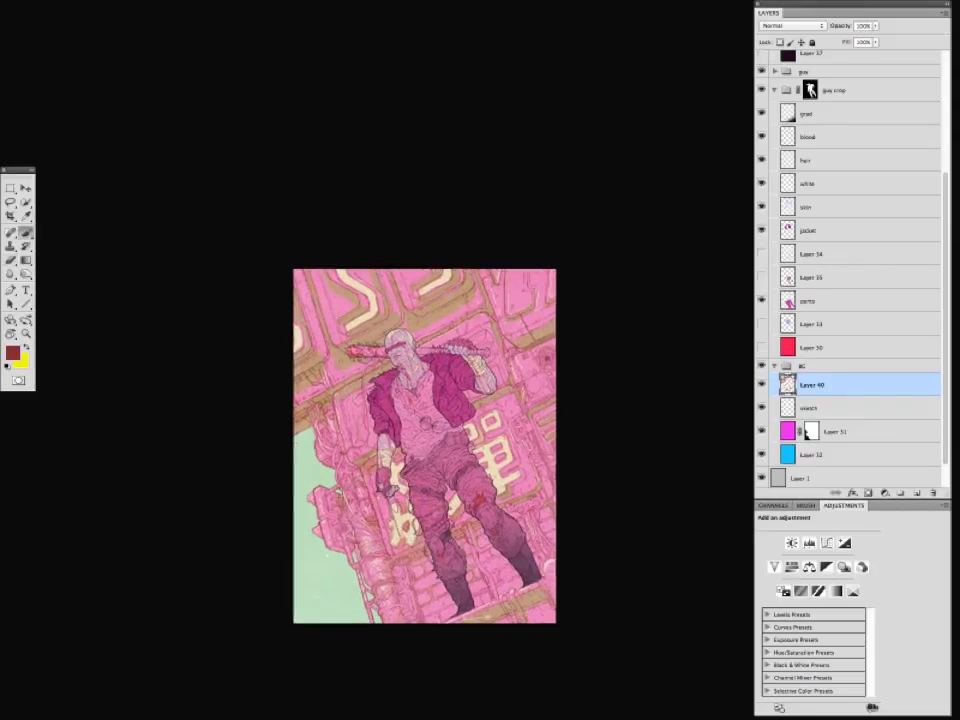
pyautogui.moveTo(346, 508); pyautogui.dragTo(251, 449)
# Set the grad layer's opacity to 85% and make Layer 40 active again.
pyautogui.click(830, 113)
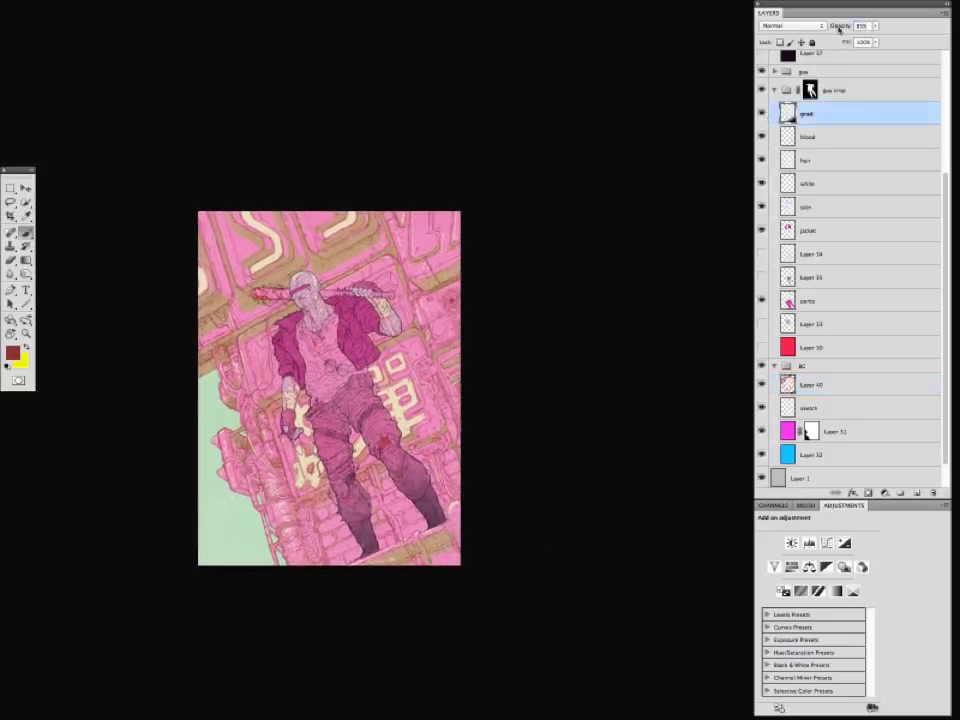
pyautogui.scroll(1, 185, 481)
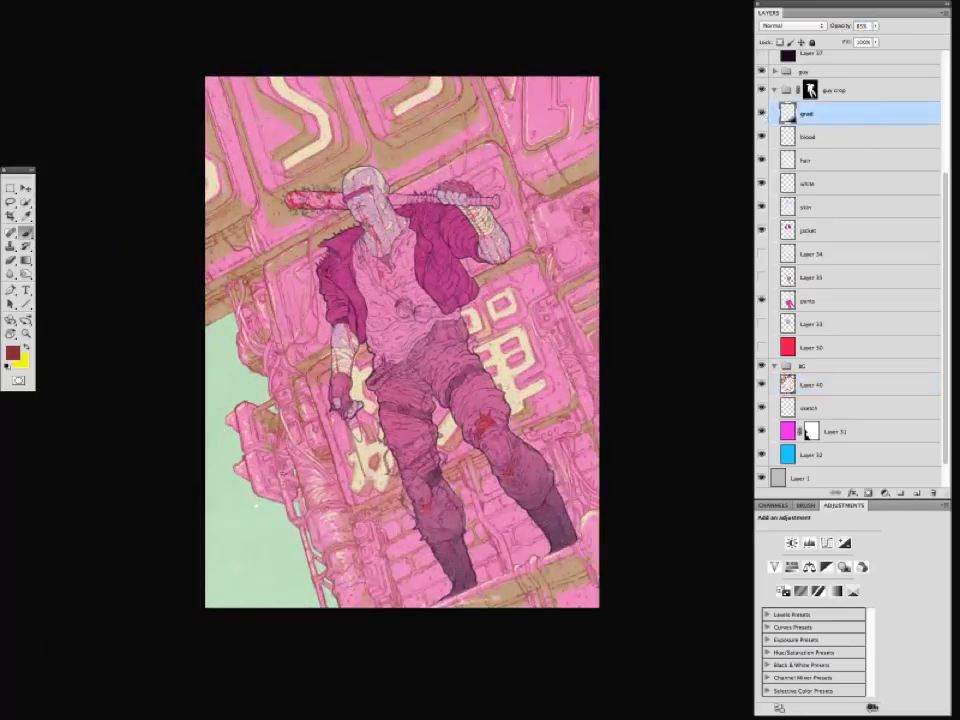
pyautogui.click(812, 384)
# Sample cream from the background sign lettering and paint light streaks over the pale green area on Layer 40.
pyautogui.hotkey('ctrl', '-')
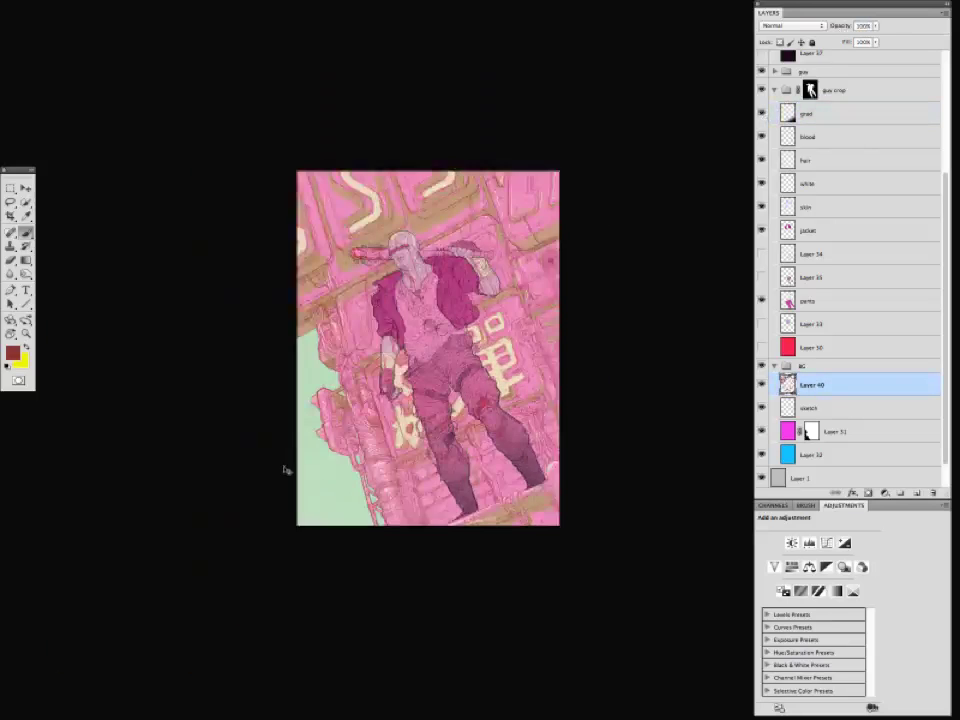
pyautogui.hotkey('ctrl', '+')
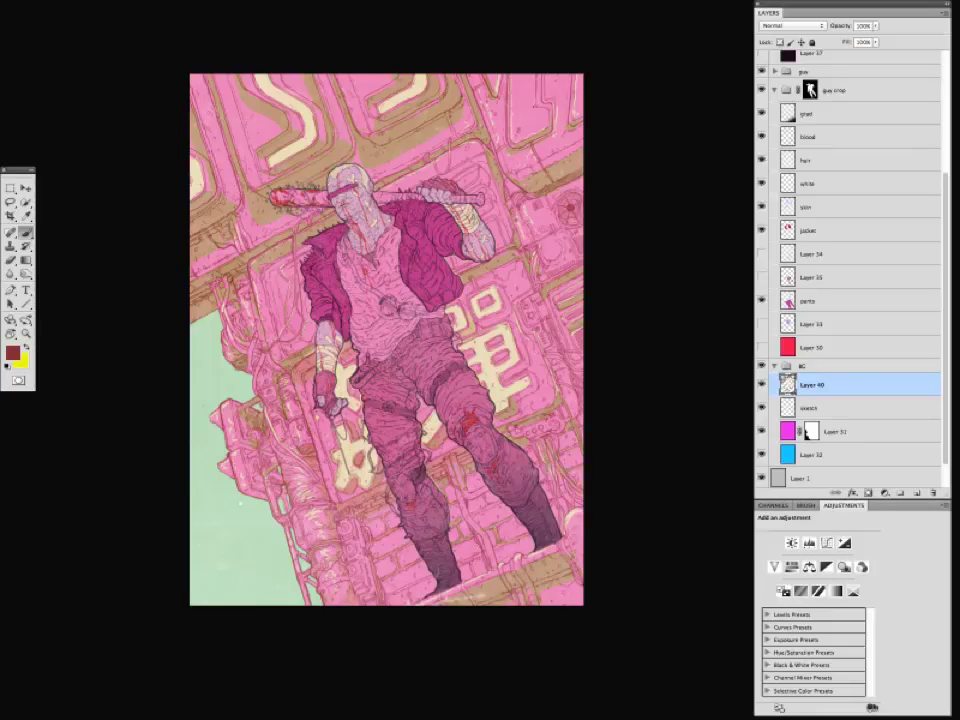
pyautogui.hotkey('ctrl', '-')
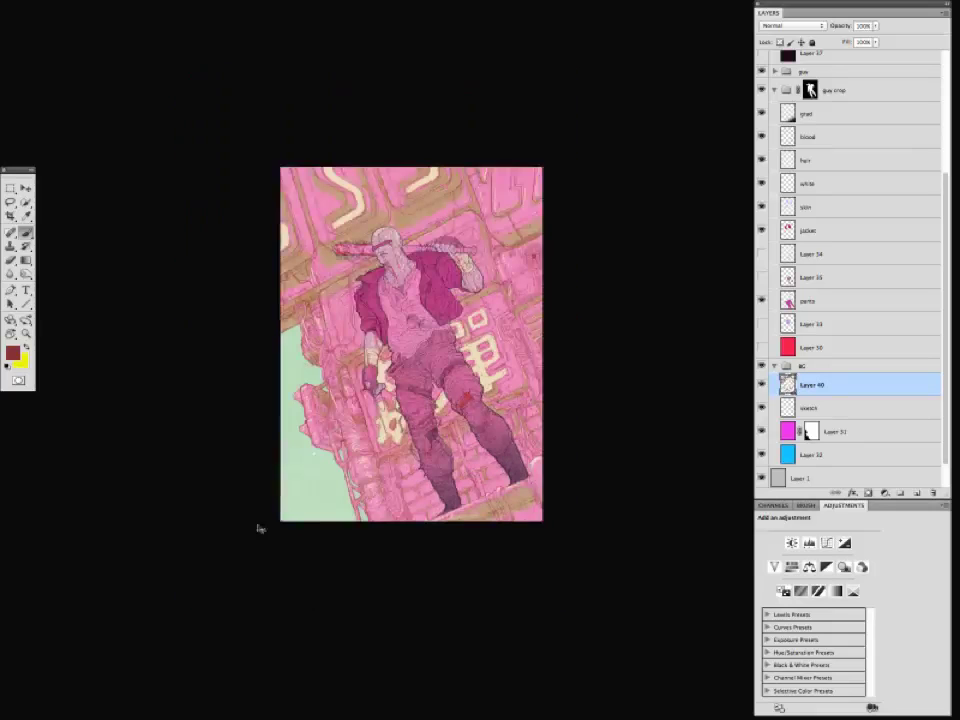
pyautogui.keyDown('alt'); pyautogui.click(388, 428); pyautogui.keyUp('alt')
pyautogui.moveTo(274, 510)
pyautogui.mouseDown()
pyautogui.moveTo(308, 485)
pyautogui.moveTo(291, 345)
pyautogui.mouseUp()
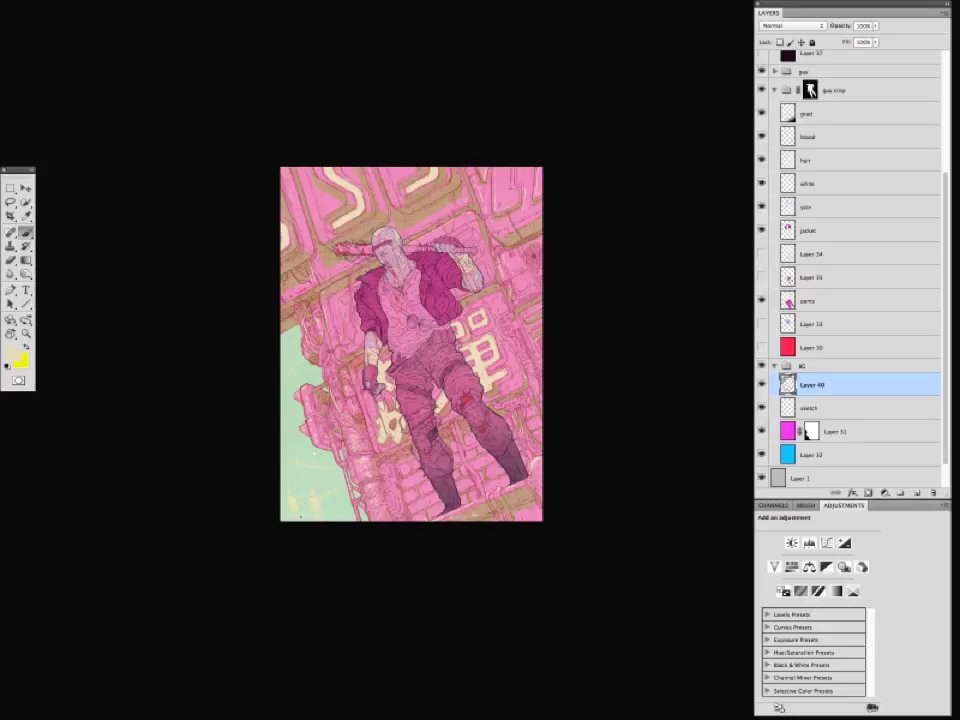
# Lasso and delete the cream marks in the green area, and brush in thinner cream streaks there.
pyautogui.press('l')
pyautogui.moveTo(284, 482)
pyautogui.mouseDown()
pyautogui.moveTo(332, 518)
pyautogui.moveTo(262, 472)
pyautogui.mouseUp()
pyautogui.press('Delete')
pyautogui.press('b')
pyautogui.scroll(2, 231, 482)
pyautogui.scroll(1, 237, 455)
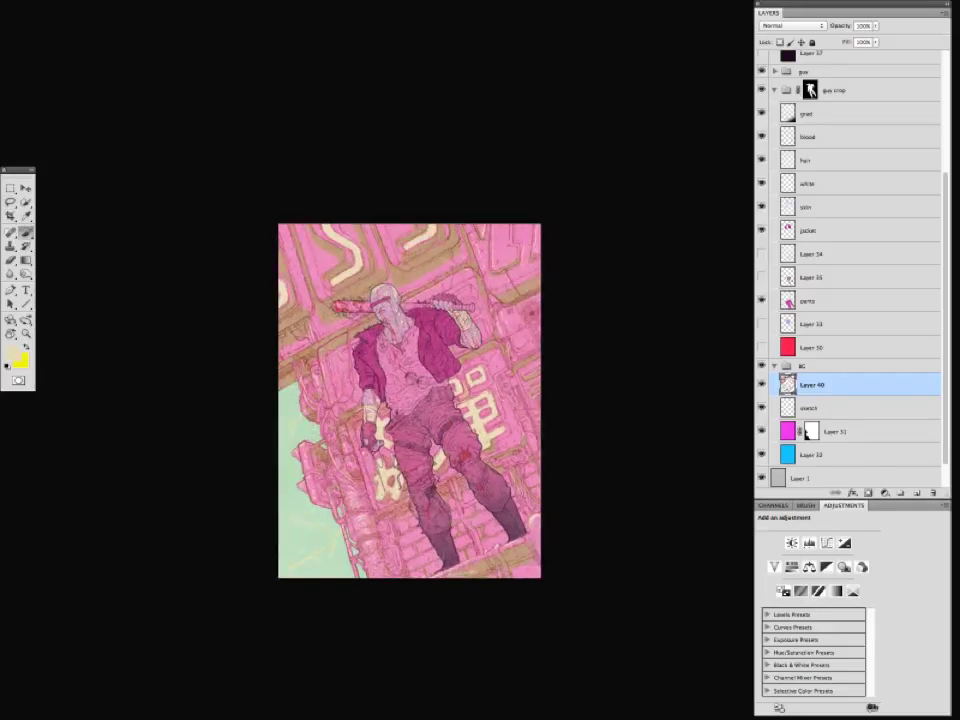
# Darken Layer 40 with Hue/Saturation at a lightness of -4.
pyautogui.hotkey('ctrl', 'u')
pyautogui.moveTo(695, 600)
pyautogui.mouseDown()
pyautogui.moveTo(670, 607)
pyautogui.moveTo(716, 604)
pyautogui.moveTo(690, 608)
pyautogui.mouseUp()
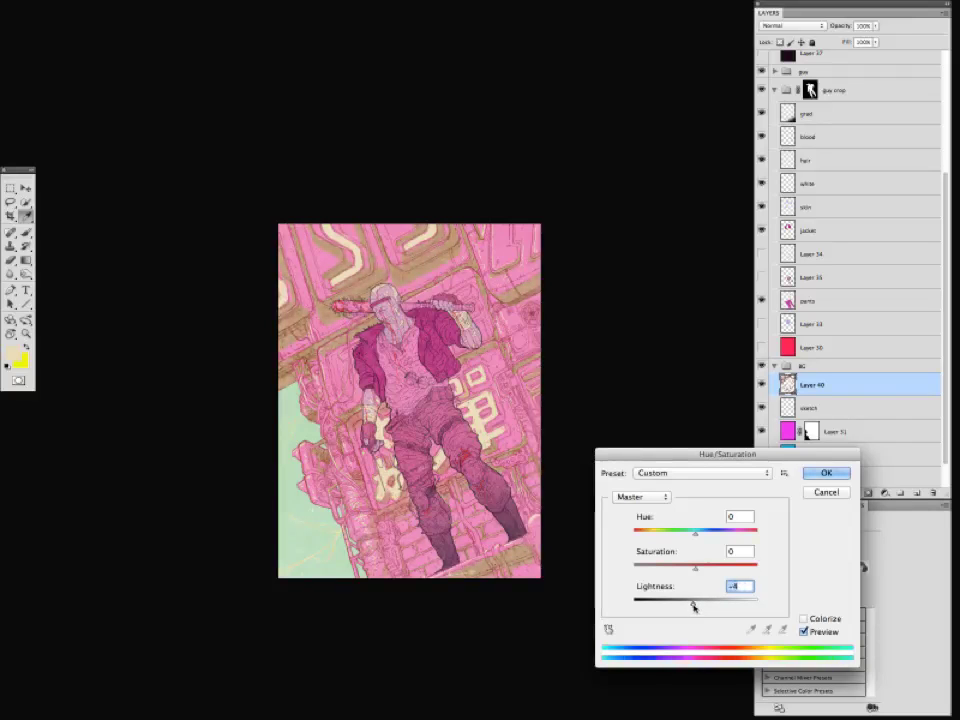
pyautogui.press('Return')
pyautogui.hotkey('ctrl', '+')
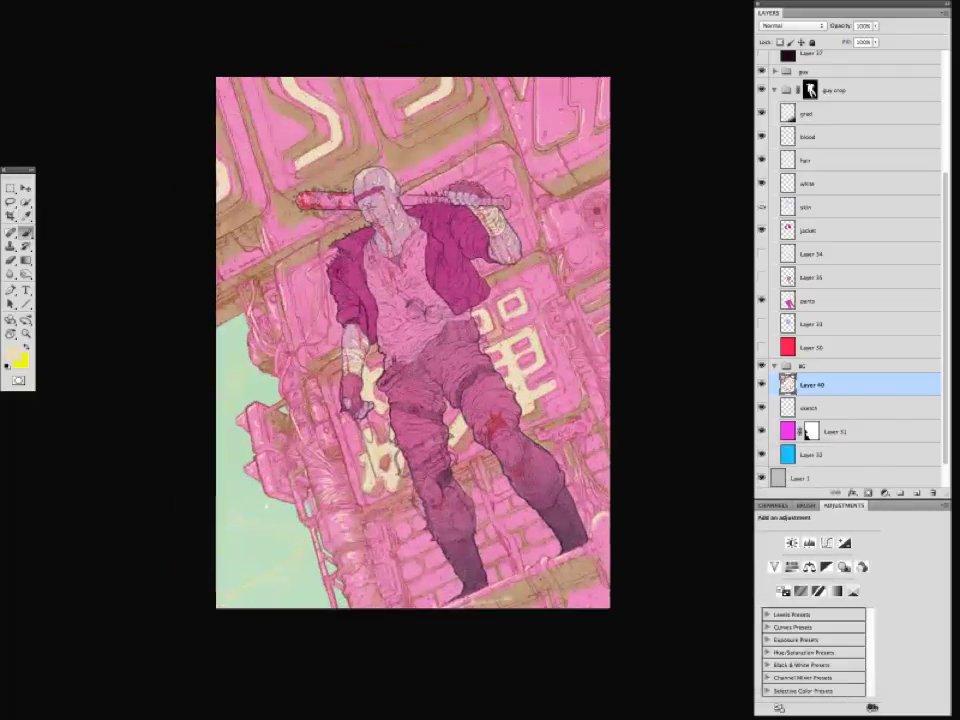
# Darken the skin layer slightly by lowering its lightness with Hue/Saturation.
pyautogui.click(806, 206)
pyautogui.hotkey('ctrl', 'u')
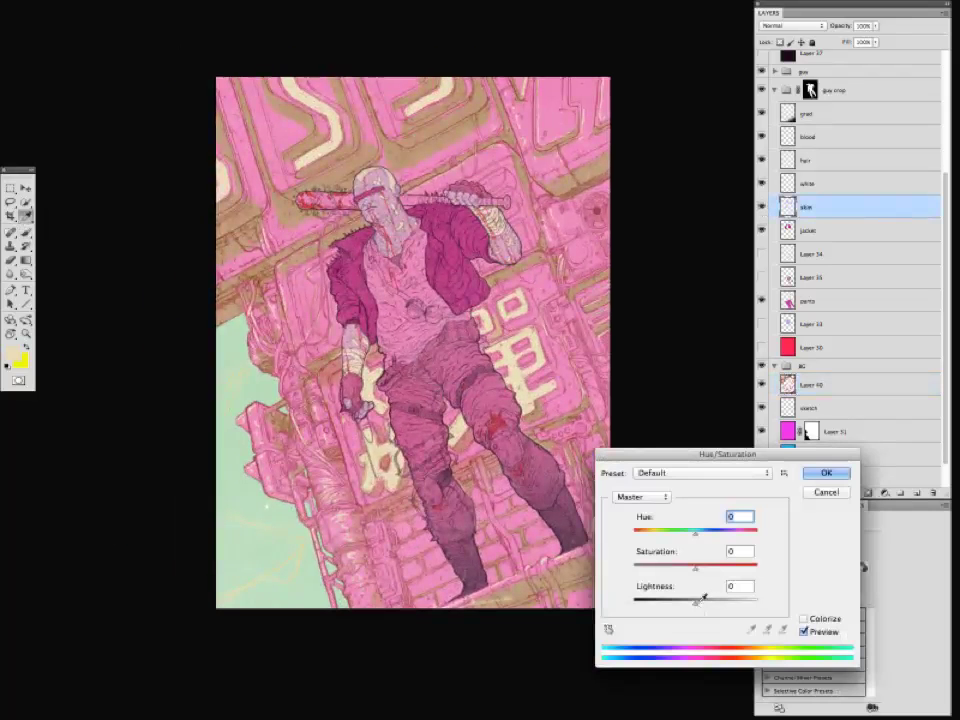
pyautogui.moveTo(703, 597)
pyautogui.mouseDown()
pyautogui.moveTo(739, 604)
pyautogui.moveTo(660, 607)
pyautogui.moveTo(690, 607)
pyautogui.mouseUp()
pyautogui.press('Return')
# Darken the masked magenta fill layer in the BG group with Hue/Saturation at a lightness of -7.
pyautogui.click(830, 431)
pyautogui.hotkey('ctrl', 'u')
pyautogui.hotkey('ctrl', '-')
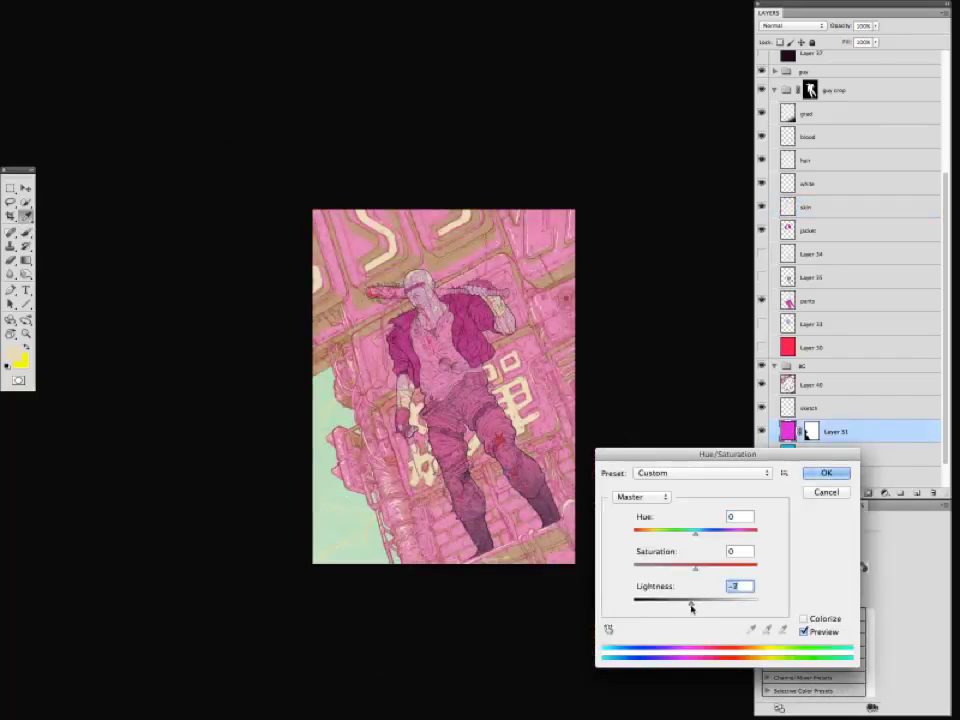
pyautogui.press('Return')
# Lasso the green area on Layer 40 and lighten its cream streaks by raising the lightness with Hue/Saturation.
pyautogui.click(811, 384)
pyautogui.press('l')
pyautogui.moveTo(330, 372)
pyautogui.mouseDown()
pyautogui.moveTo(250, 320)
pyautogui.moveTo(296, 451)
pyautogui.mouseUp()
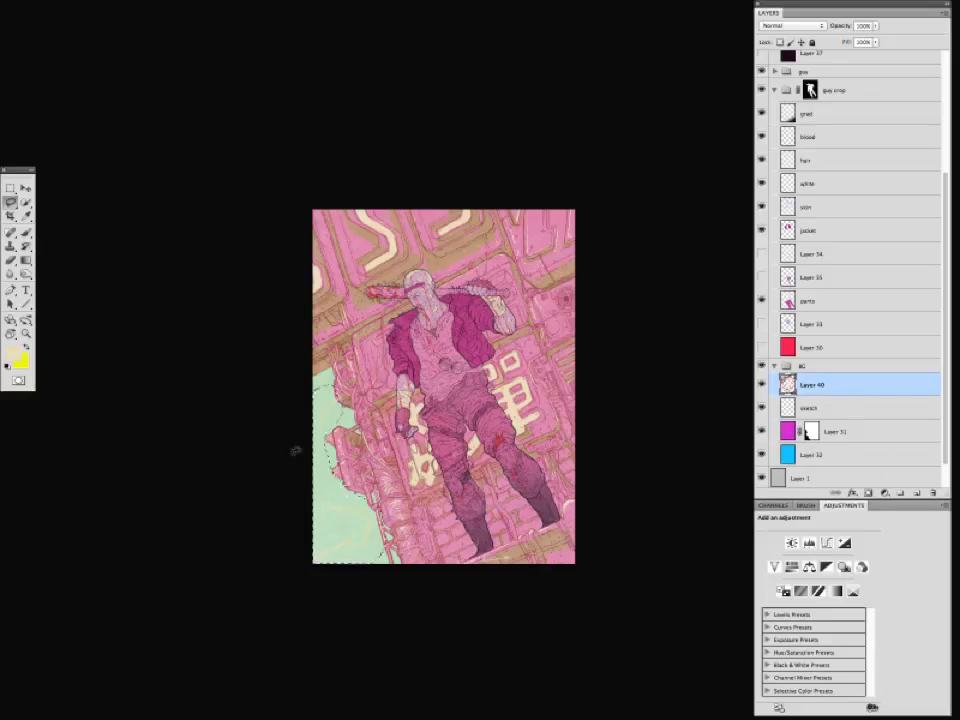
pyautogui.hotkey('ctrl', 'u')
pyautogui.moveTo(700, 606); pyautogui.dragTo(735, 606)
pyautogui.press('Return')
pyautogui.moveTo(289, 476); pyautogui.dragTo(283, 562)
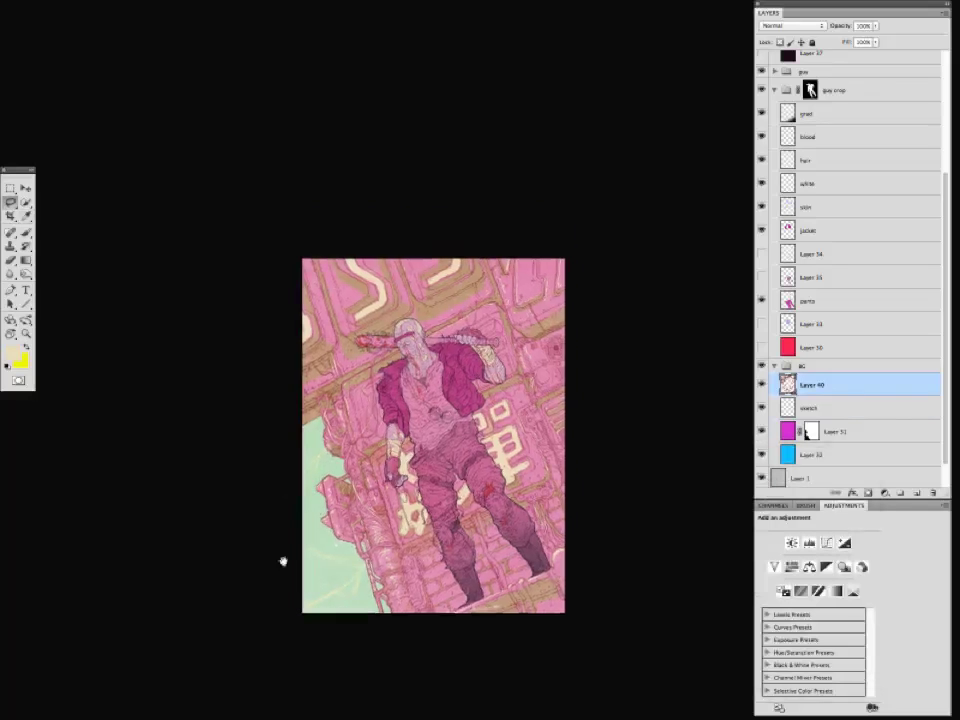
# Lower the saturation of Layer 40 to -67 with Hue/Saturation.
pyautogui.keyDown('shift'); pyautogui.click(805, 407); pyautogui.keyUp('shift')
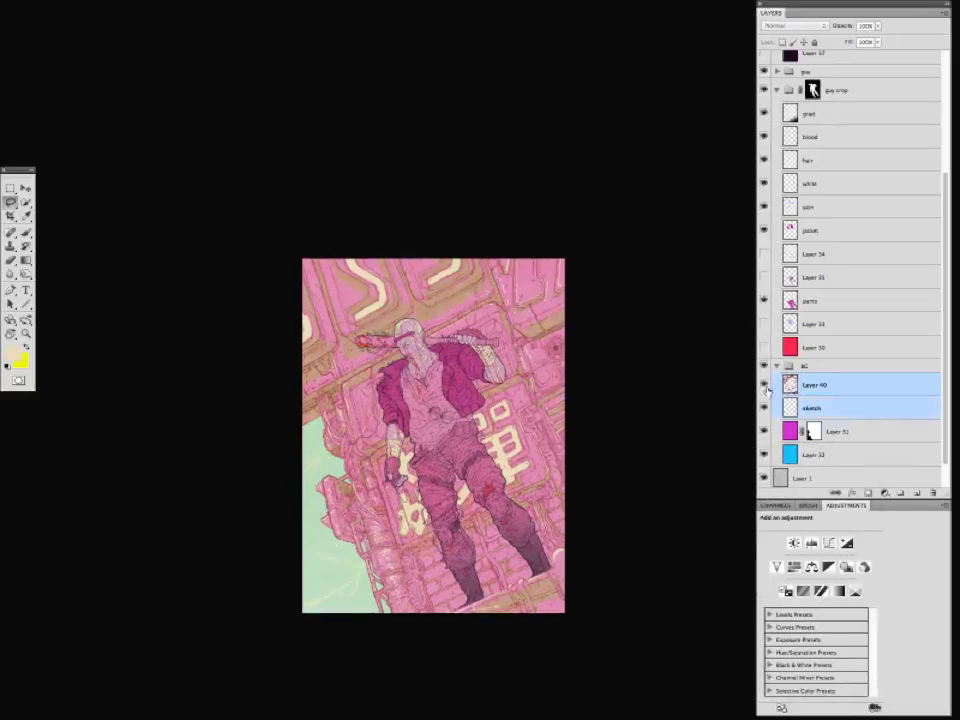
pyautogui.click(811, 384)
pyautogui.hotkey('ctrl', 'u')
pyautogui.moveTo(695, 565); pyautogui.dragTo(654, 571)
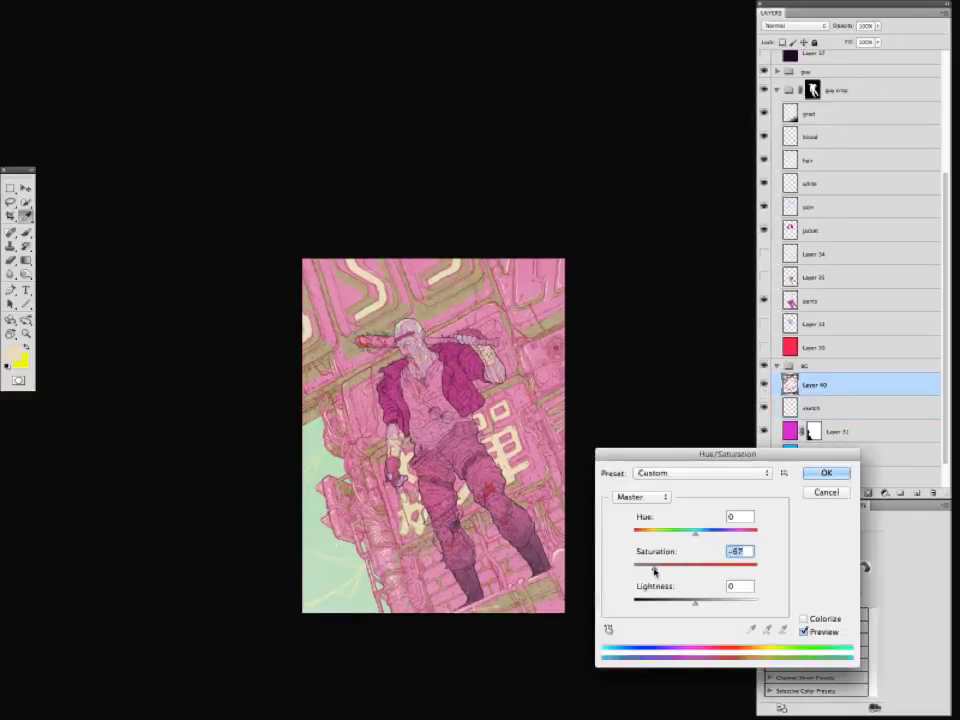
pyautogui.press('Return')
# Toggle the Curves 1 and Color Balance 1 adjustment layers, leaving Curves 1 shown and Color Balance 1 hidden.
pyautogui.scroll(5, 817, 124)
pyautogui.moveTo(764, 86); pyautogui.dragTo(765, 62)
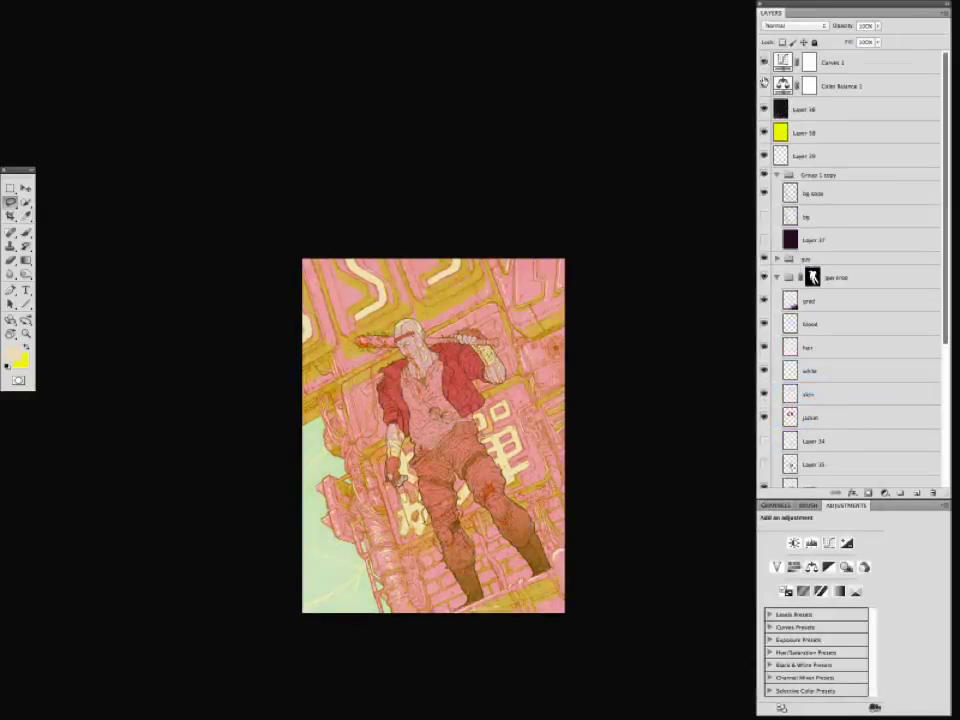
pyautogui.click(764, 86)
pyautogui.click(764, 64)
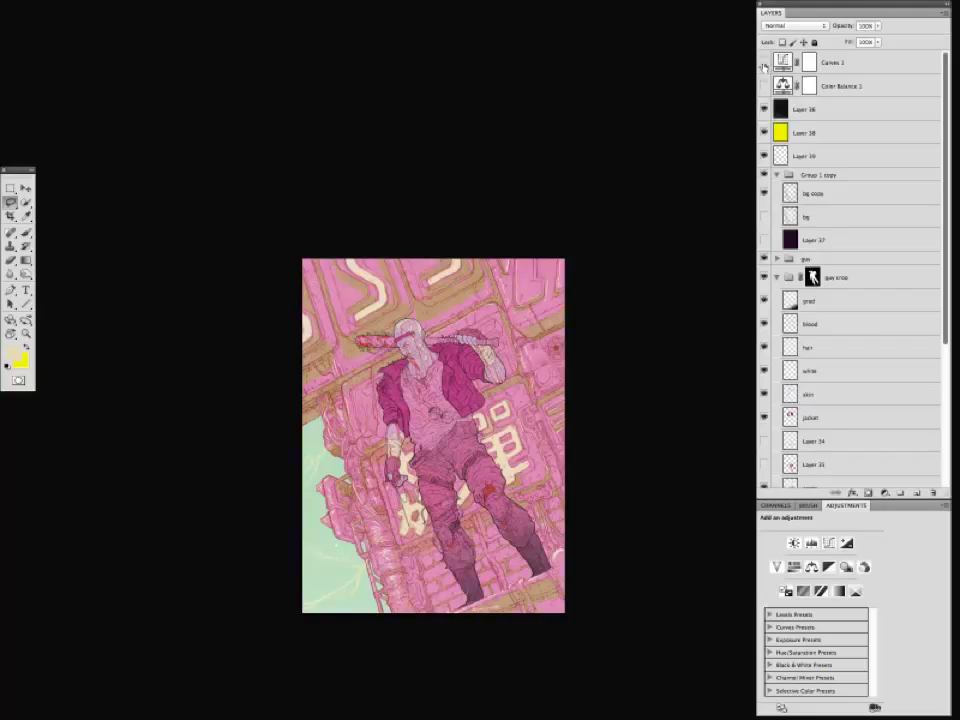
pyautogui.hotkey('ctrl', '+')
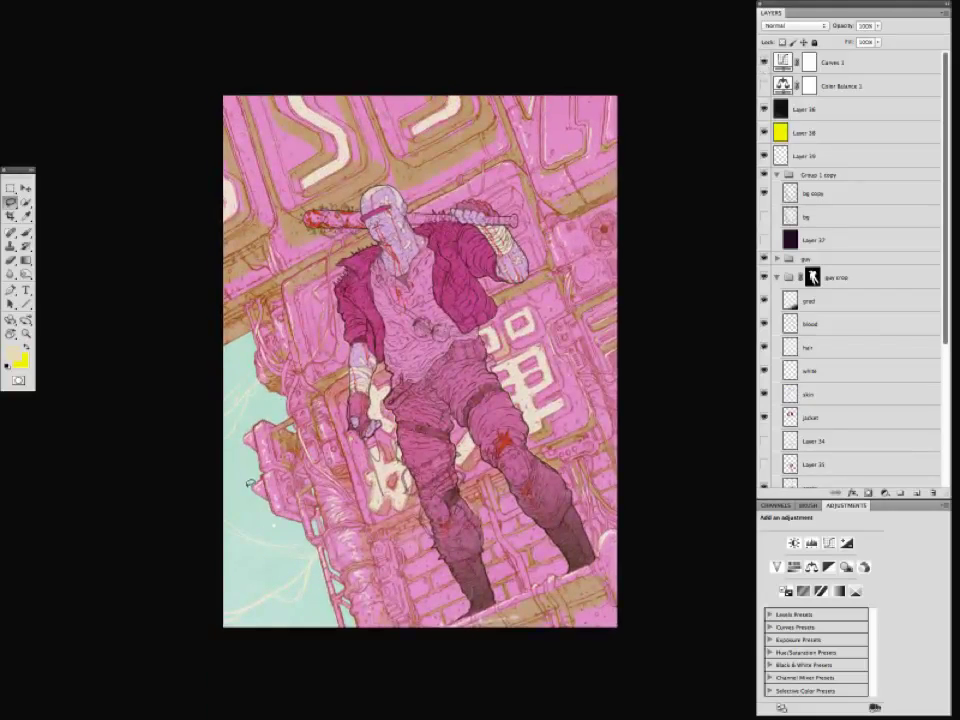
pyautogui.scroll(1, 188, 365)
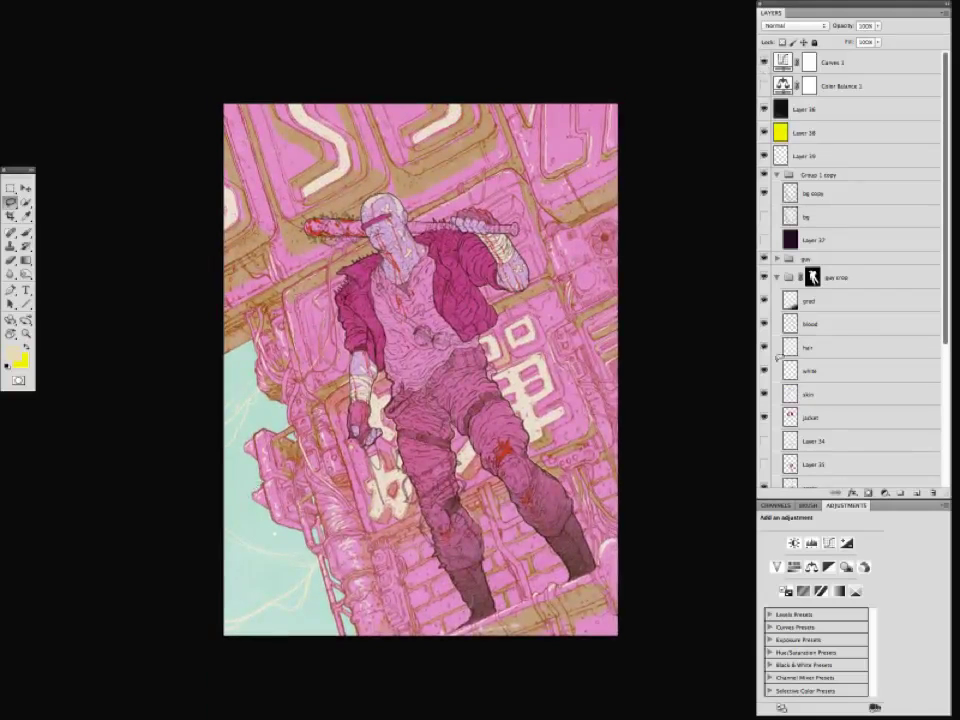
# Darken the pants layer by lowering its lightness with Hue/Saturation.
pyautogui.scroll(-4, 850, 350)
pyautogui.click(810, 394)
pyautogui.hotkey('ctrl', 'u')
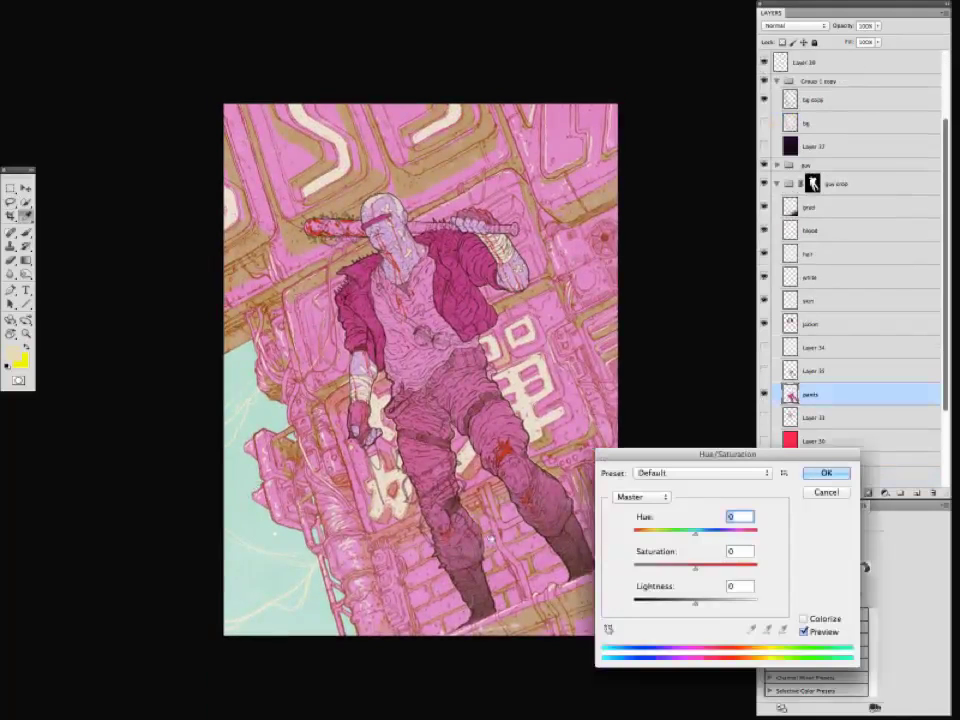
pyautogui.moveTo(695, 601); pyautogui.dragTo(675, 608)
pyautogui.press('Return')
pyautogui.press('l')
# Try showing Layer 34 and Layer 35 in the guy crop group to judge their shading on the figure.
pyautogui.click(810, 324)
pyautogui.click(765, 371)
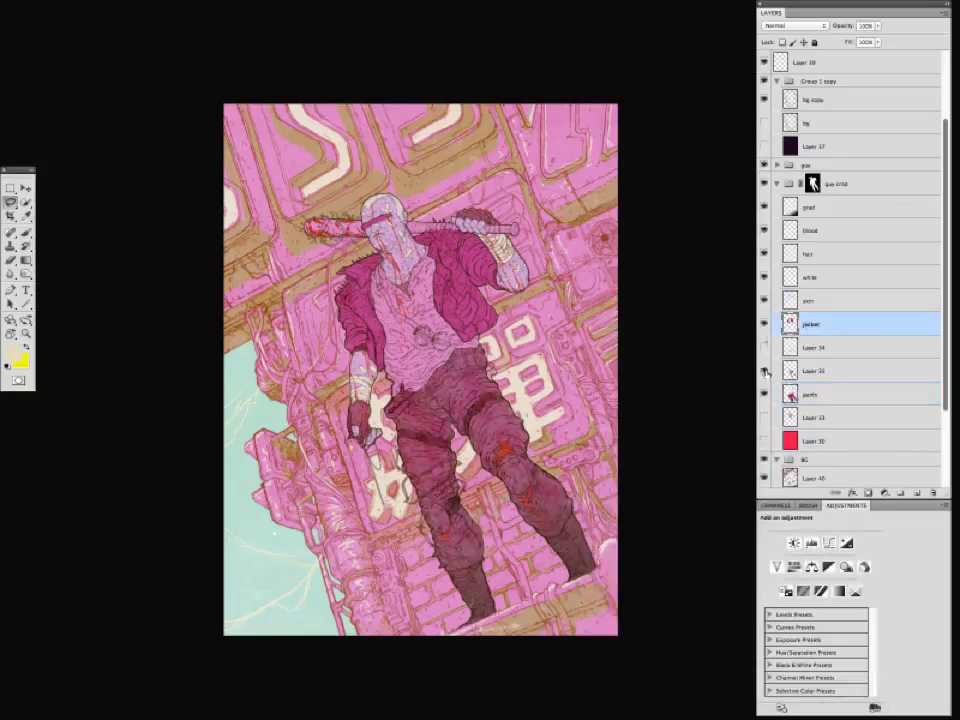
pyautogui.click(766, 372)
pyautogui.click(765, 348)
pyautogui.moveTo(215, 430); pyautogui.dragTo(184, 441)
pyautogui.press('super+minus')
pyautogui.press('super+plus')
pyautogui.moveTo(242, 516); pyautogui.dragTo(236, 479)
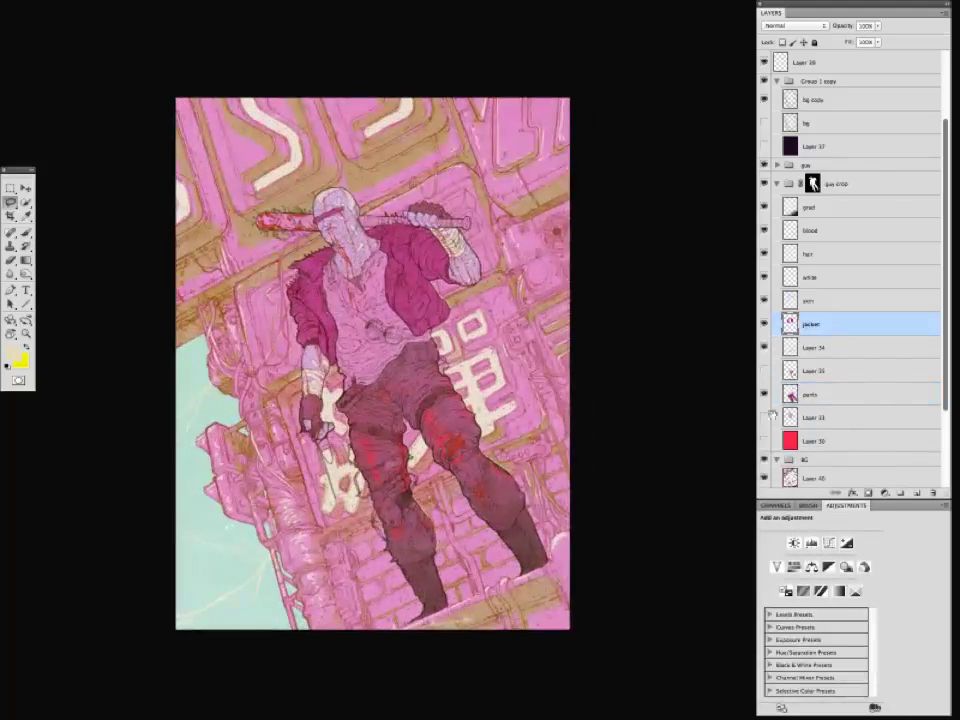
pyautogui.click(765, 371)
pyautogui.moveTo(546, 586); pyautogui.dragTo(545, 585)
pyautogui.click(765, 301)
pyautogui.click(765, 301)
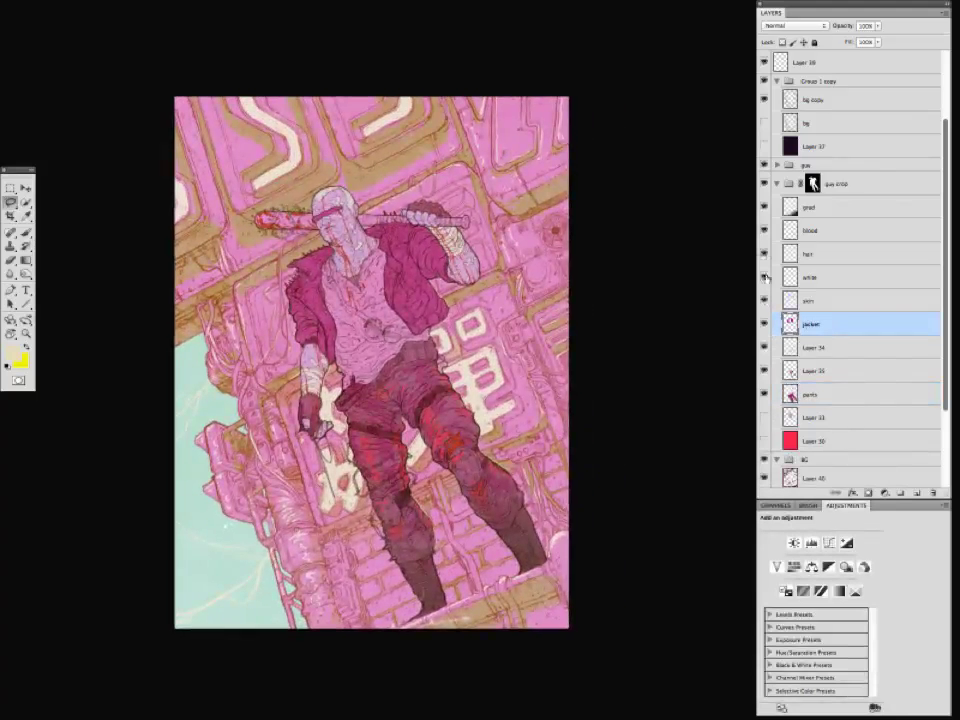
# Hide the hair layer and show Layer 33, trying it above the pants layer.
pyautogui.click(765, 254)
pyautogui.click(765, 418)
pyautogui.moveTo(792, 419); pyautogui.dragTo(791, 385)
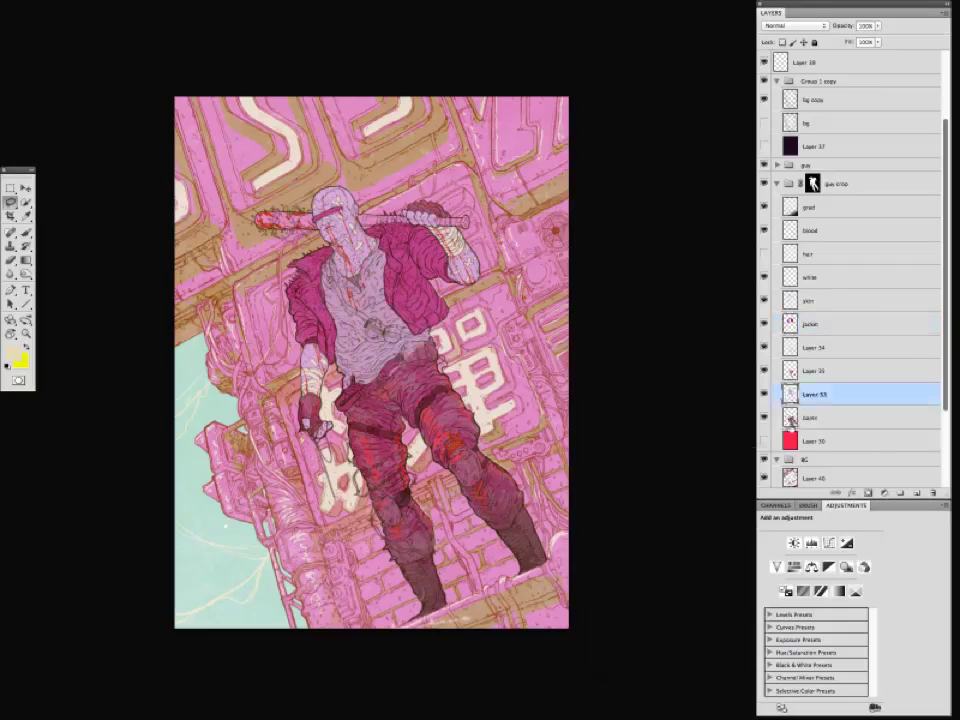
# Recolour the shirt on Layer 33 with Hue/Saturation at hue -17, saturation -38 and lightness +13.
pyautogui.hotkey('ctrl', 'u')
pyautogui.moveTo(695, 603); pyautogui.dragTo(685, 537)
pyautogui.press('super+minus')
pyautogui.moveTo(724, 567); pyautogui.dragTo(707, 567)
pyautogui.moveTo(680, 601); pyautogui.dragTo(672, 571)
pyautogui.press('super+minus')
pyautogui.press('super+plus')
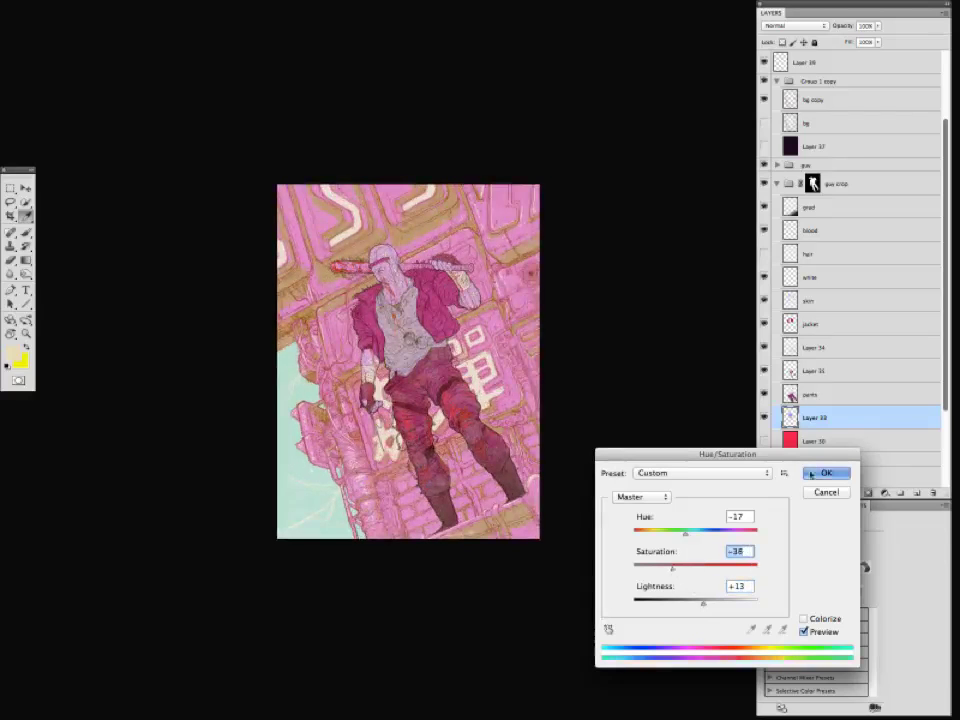
pyautogui.click(812, 474)
# Hide Layer 34 and Layer 35 in the guy crop group.
pyautogui.press('super+plus')
pyautogui.press('super+minus')
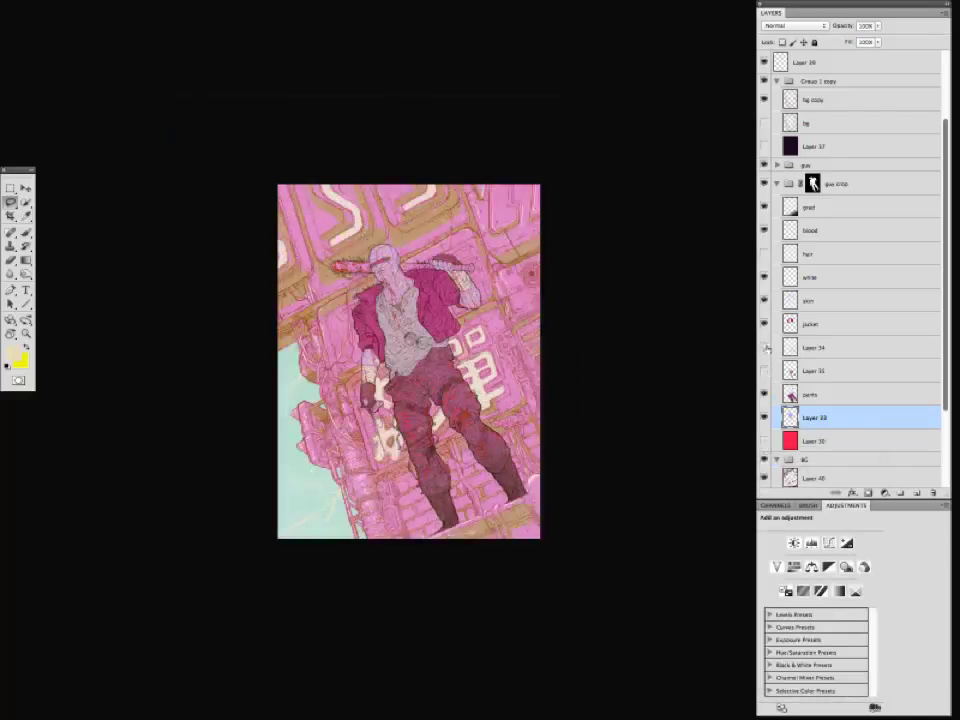
pyautogui.click(765, 349)
pyautogui.press('super+plus')
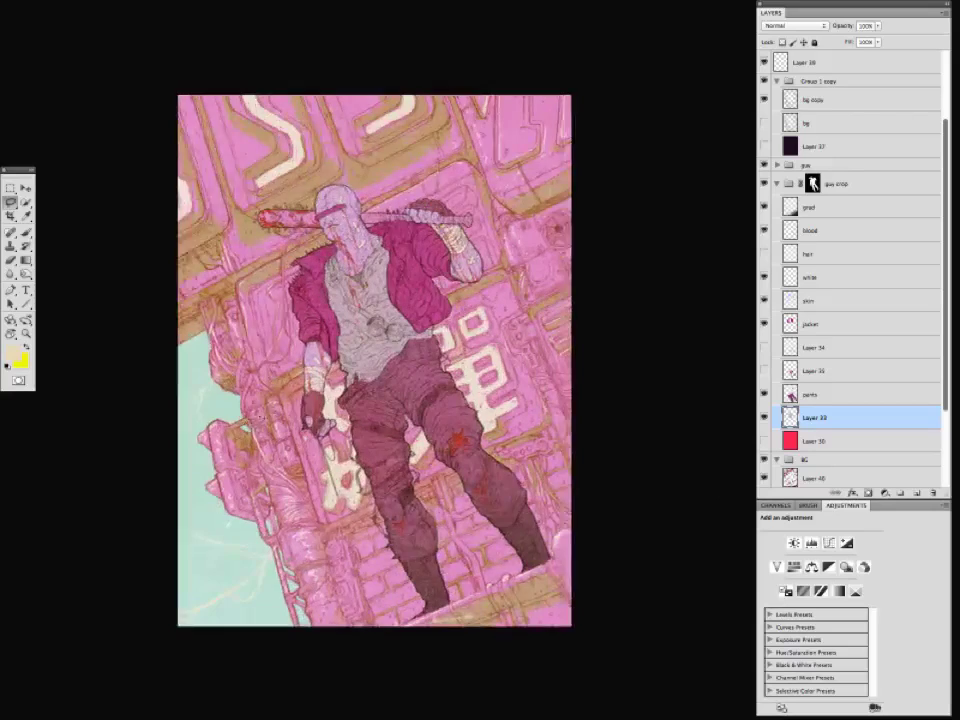
# Set the yellow fill Layer 38 to Multiply at 25% opacity.
pyautogui.press('super+minus')
pyautogui.scroll(3, 795, 133)
pyautogui.click(805, 109)
pyautogui.hotkey('shift', 'alt', 'm')
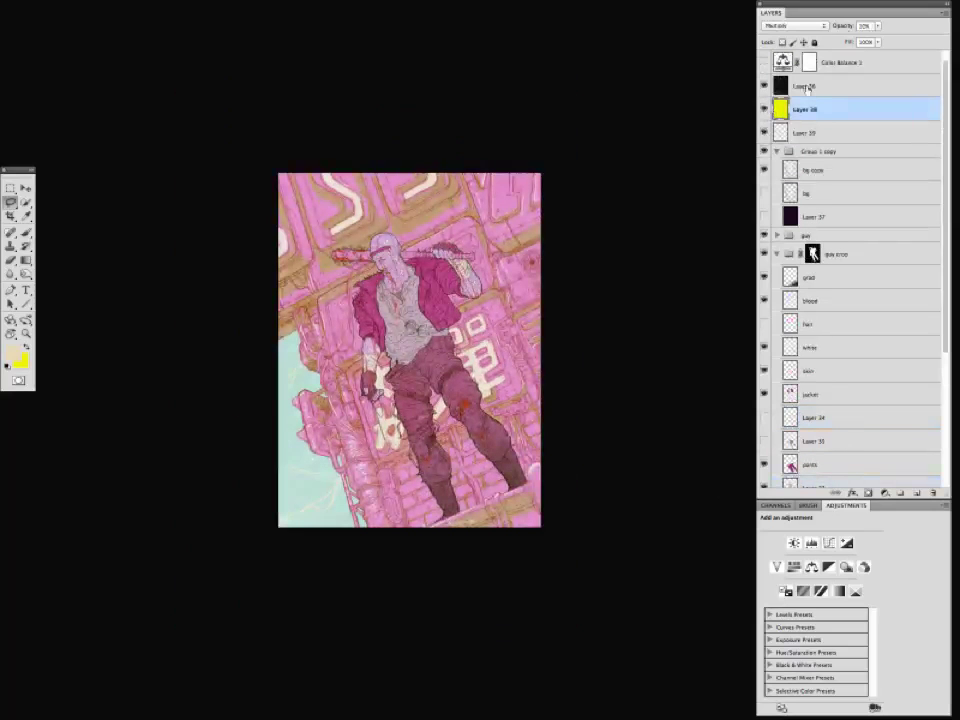
pyautogui.moveTo(838, 26); pyautogui.dragTo(846, 30)
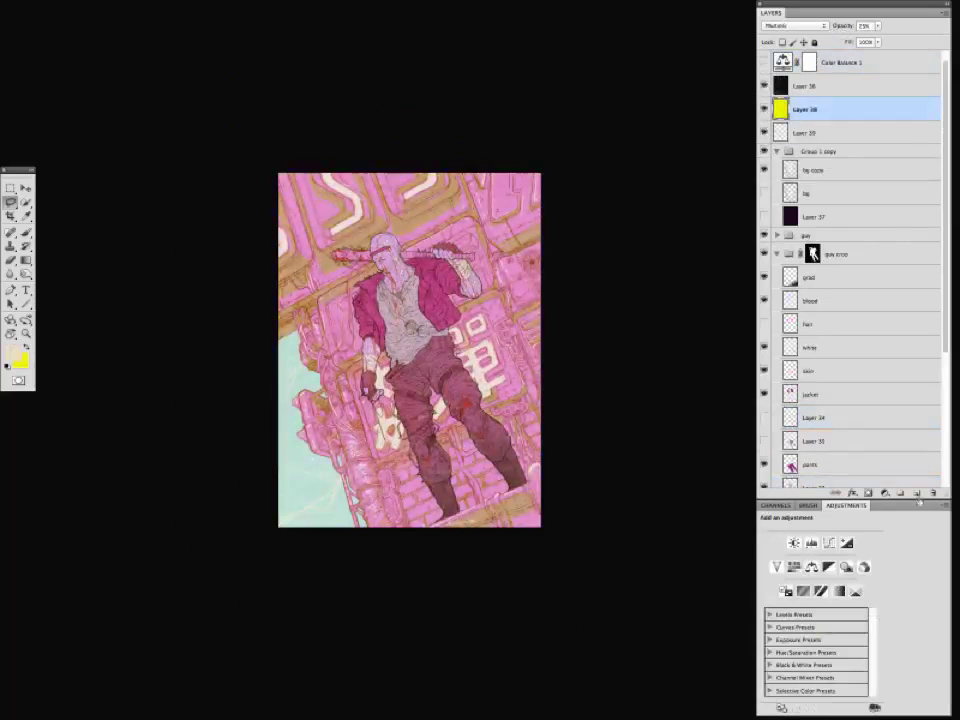
# Try painting a cream streak over the upper background on a new layer above the yellow Layer 38.
pyautogui.click(917, 493)
pyautogui.press('b')
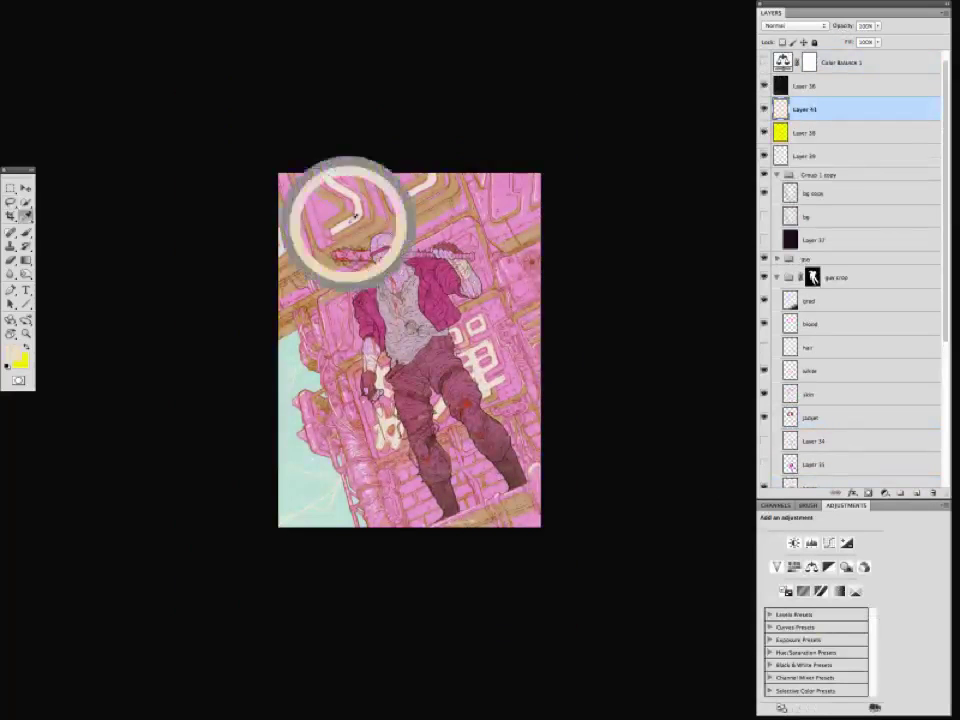
pyautogui.moveTo(309, 210); pyautogui.dragTo(279, 287)
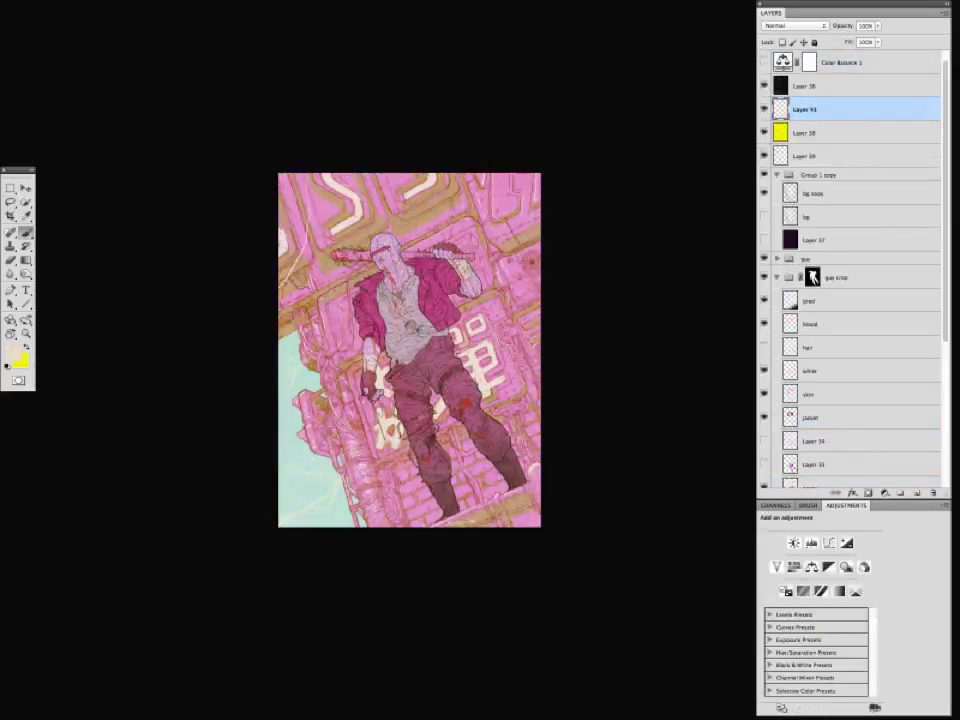
pyautogui.press('super+z')
pyautogui.press('super+=')
pyautogui.moveTo(232, 550); pyautogui.dragTo(258, 567)
pyautogui.click(764, 109)
# Adjust the opacity of the yellow Layer 38 and select the blue Layer 32 in the BG group.
pyautogui.click(805, 133)
pyautogui.moveTo(845, 30)
pyautogui.mouseDown()
pyautogui.moveTo(862, 29)
pyautogui.moveTo(846, 40)
pyautogui.mouseUp()
pyautogui.press('super+minus')
pyautogui.scroll(-5, 763, 432)
pyautogui.click(763, 432)
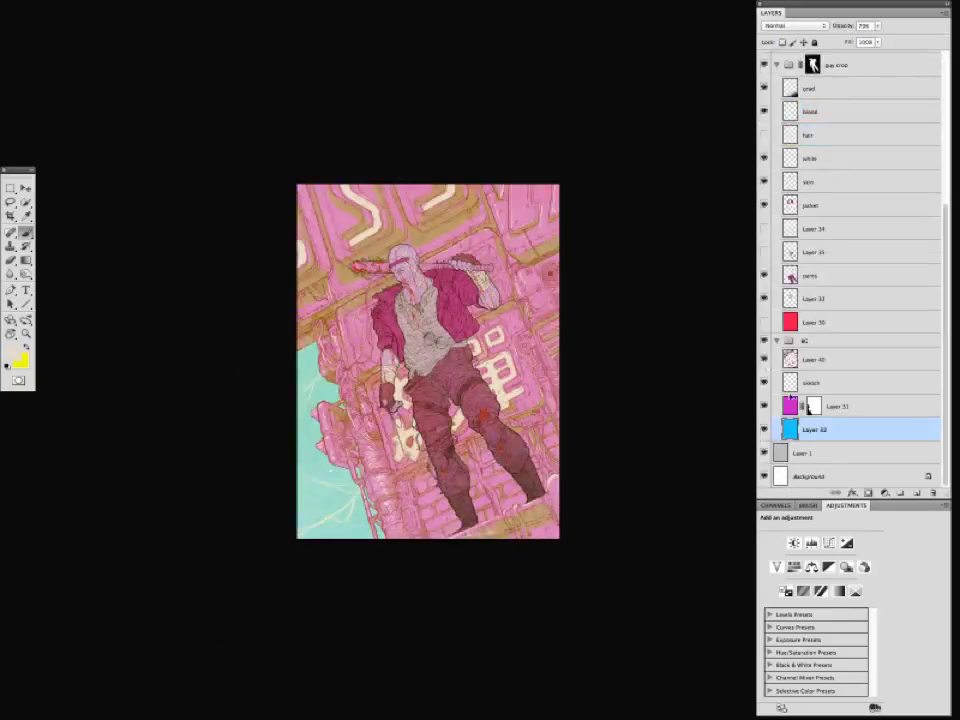
# Hide Layer 40 and paint cream shapes on the sketch layer in the background beside the man's jacket.
pyautogui.press('super+=')
pyautogui.click(785, 377)
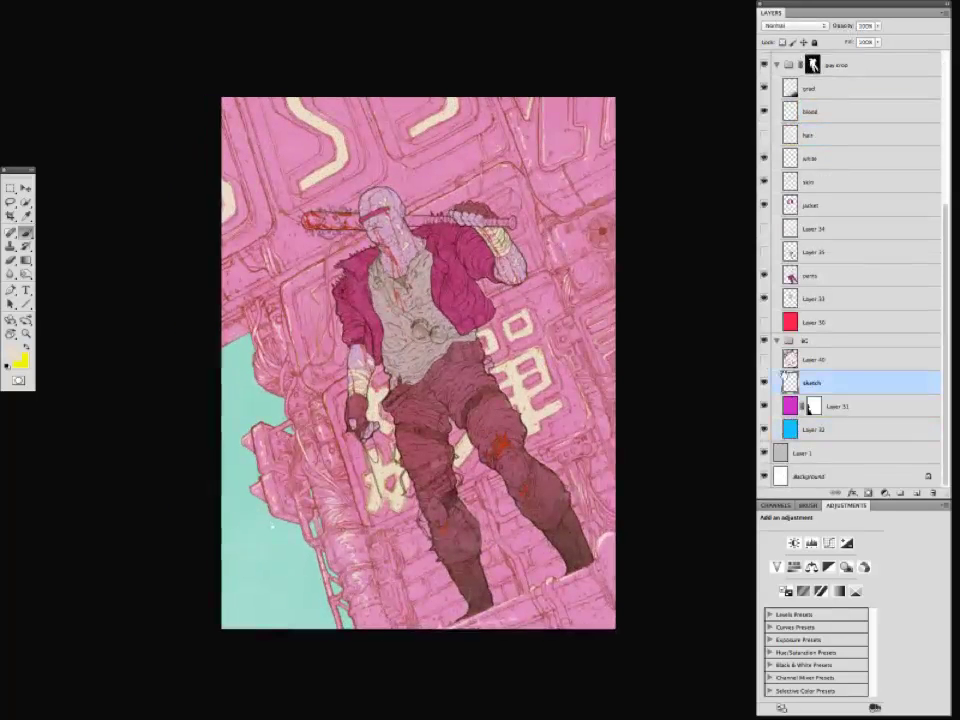
pyautogui.click(327, 343)
pyautogui.moveTo(327, 334); pyautogui.dragTo(322, 302)
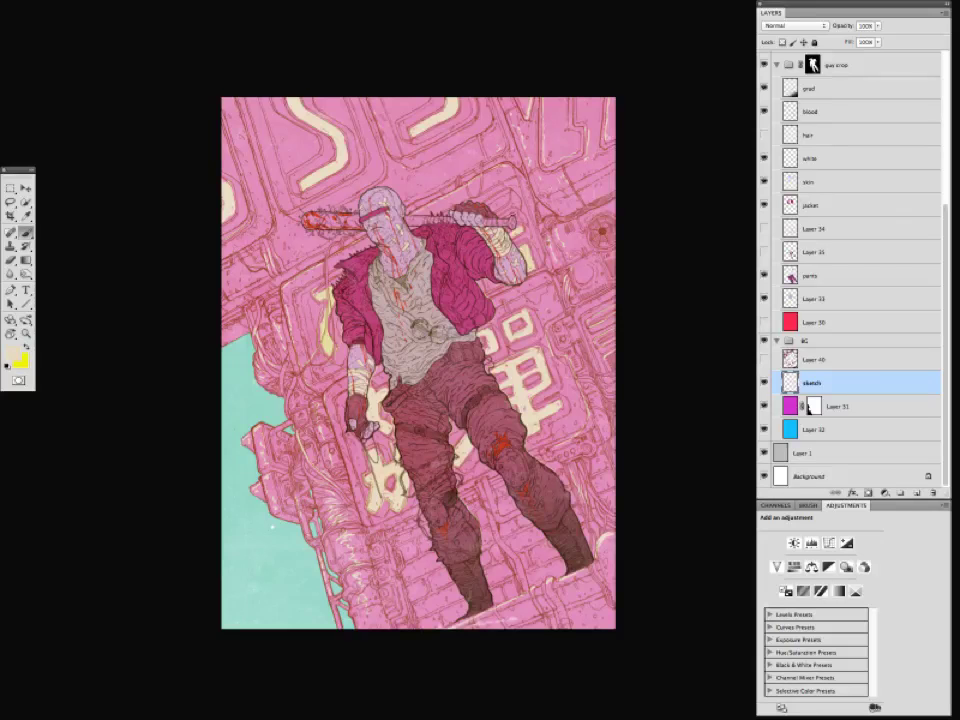
pyautogui.hotkey('ctrl', '-')
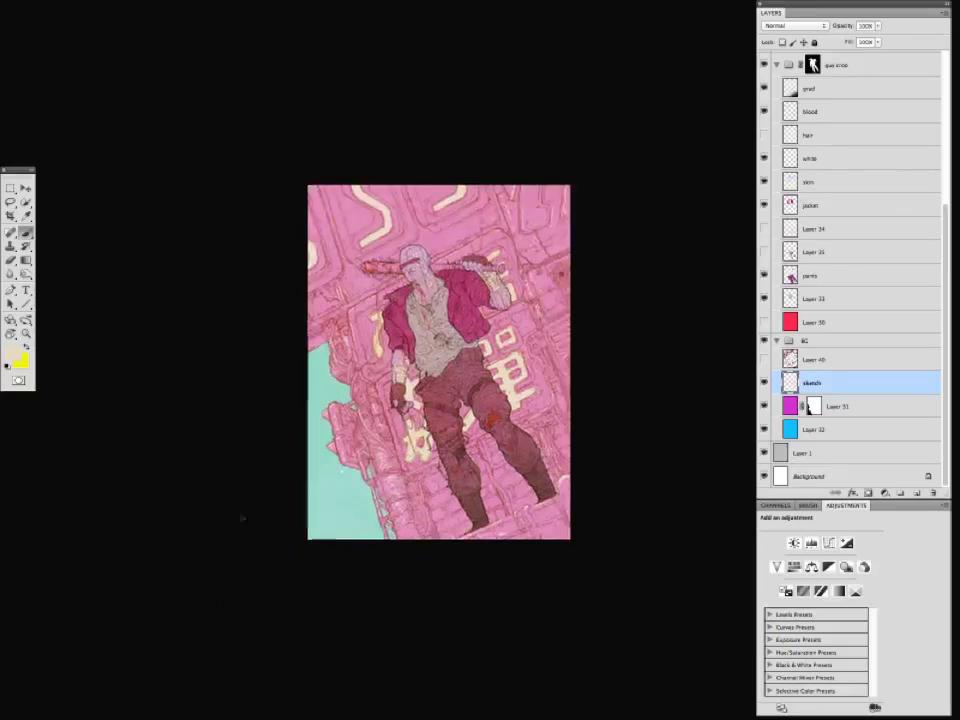
# Copy the cream streaks over the green area from Layer 40 to a new layer, keeping Layer 40 hidden.
pyautogui.press('l')
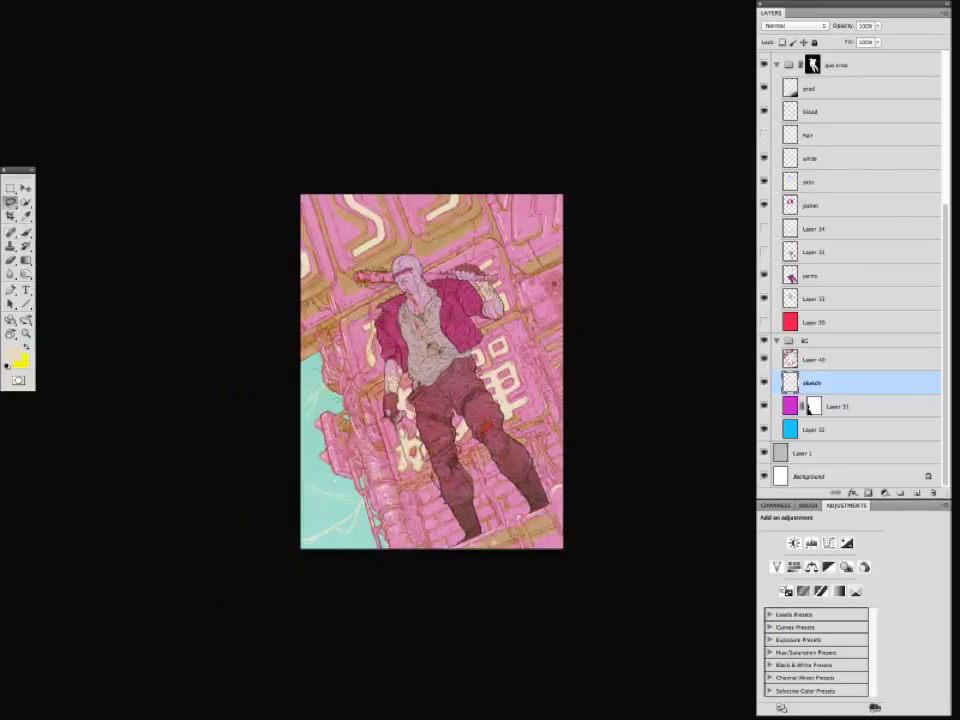
pyautogui.hotkey('ctrl', 'shift', 'alt', 'n')
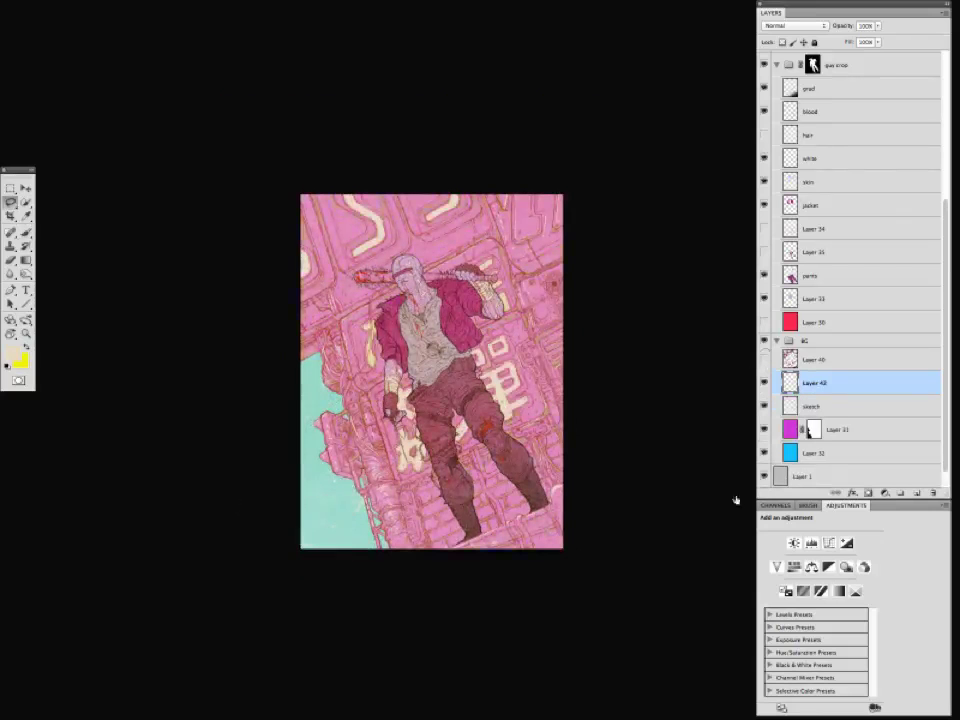
pyautogui.press('Delete')
pyautogui.hotkey('alt', ']')
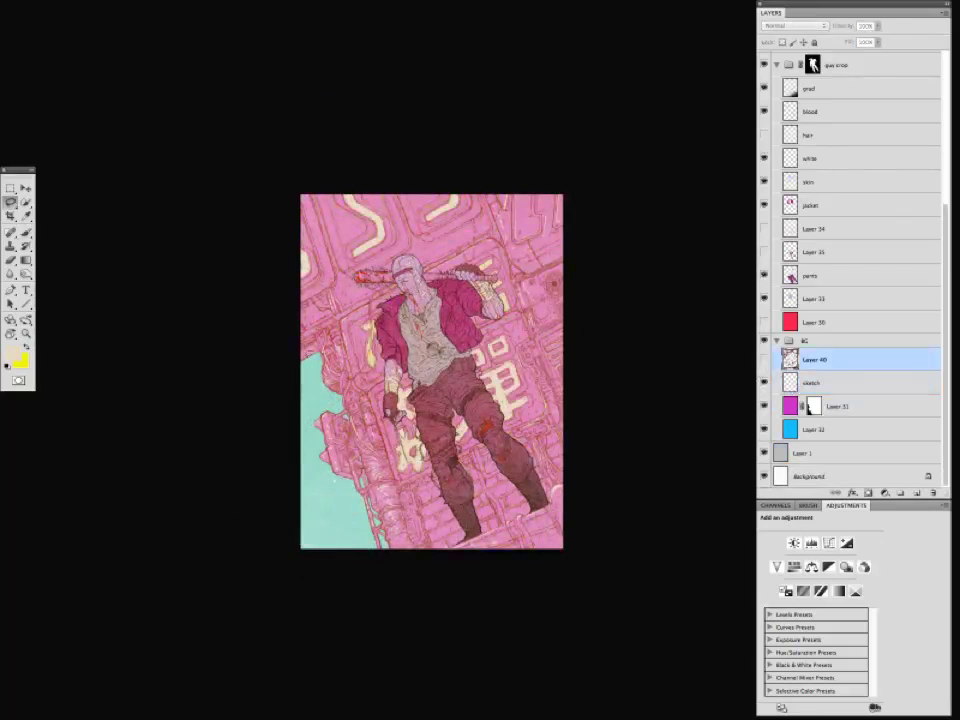
pyautogui.hotkey('ctrl', 'a')
pyautogui.hotkey('ctrl', 'j')
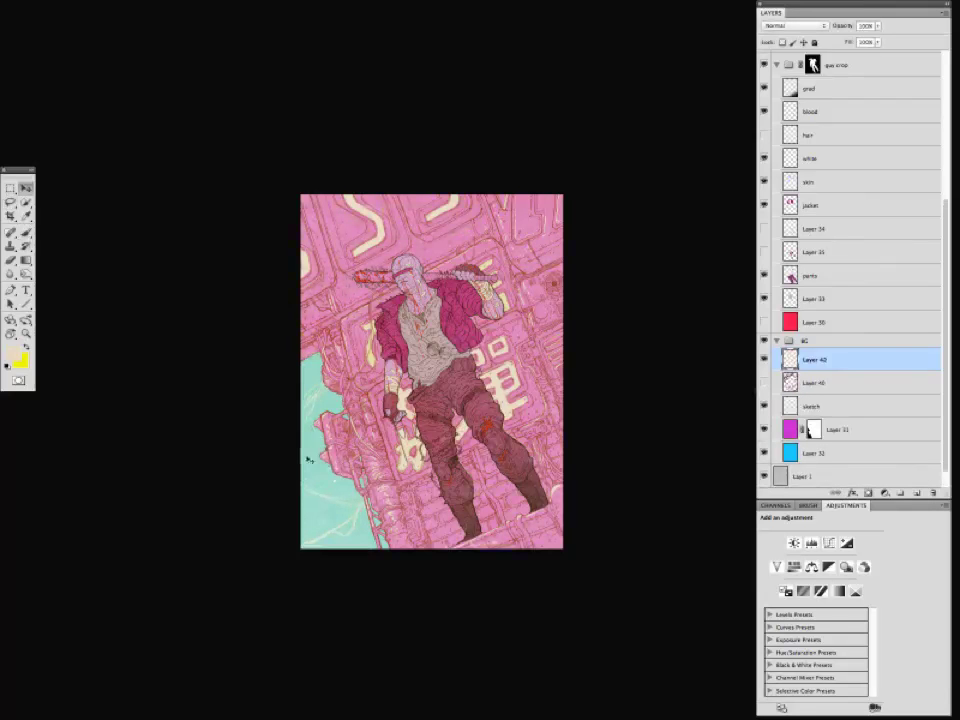
pyautogui.press('v')
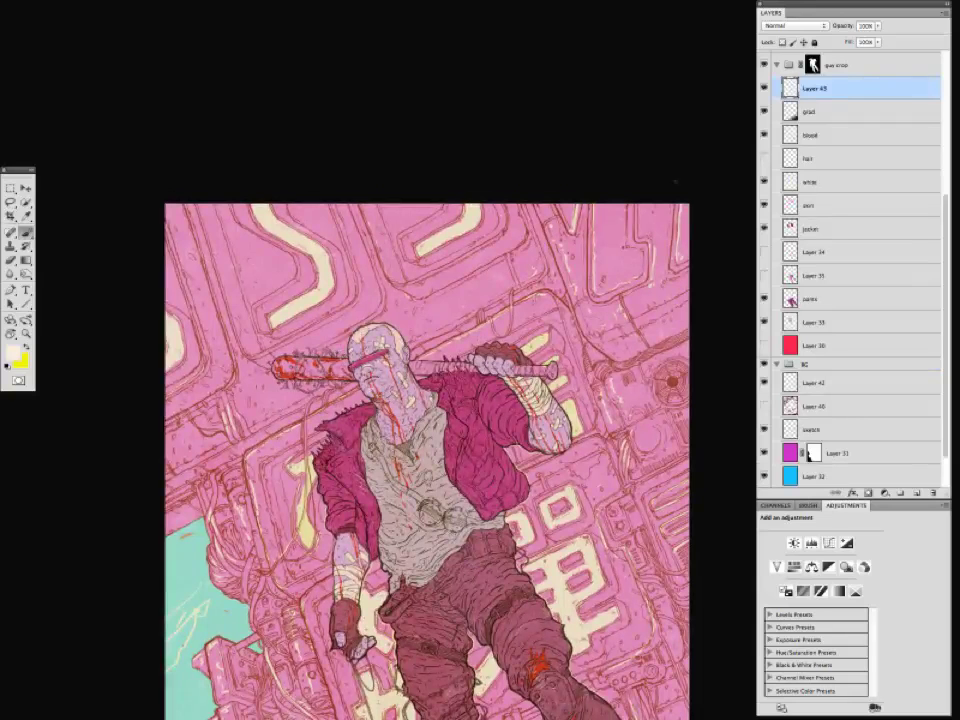
# Move the new Layer 43 below the blood layer and paint cream highlights on the figure.
pyautogui.hotkey('ctrl', '[')
pyautogui.hotkey('ctrl', '[')
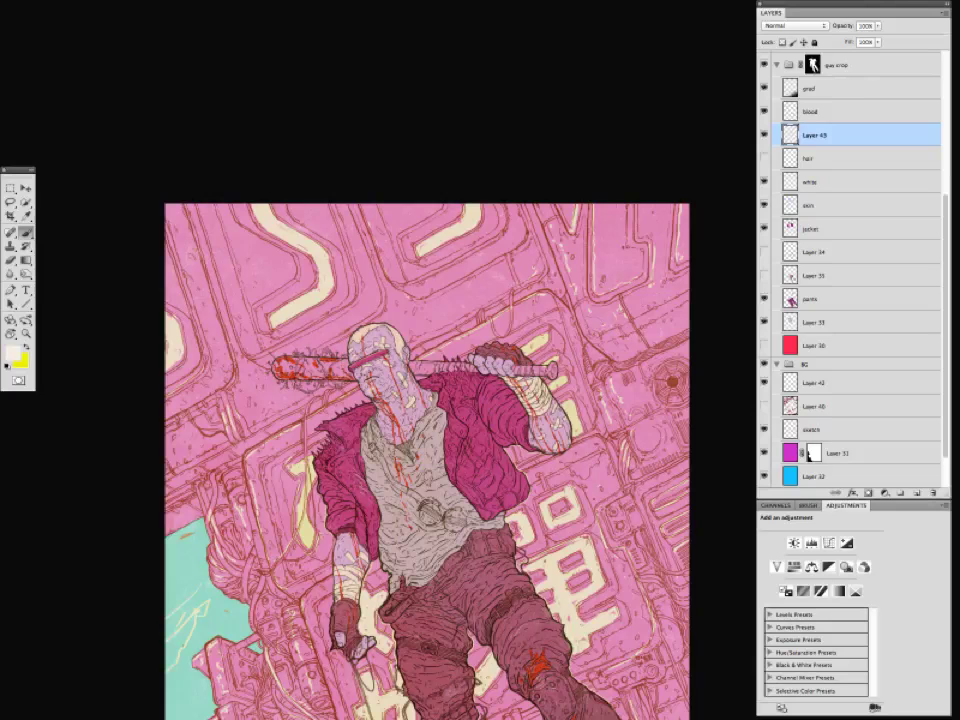
pyautogui.scroll(-3, 427, 460)
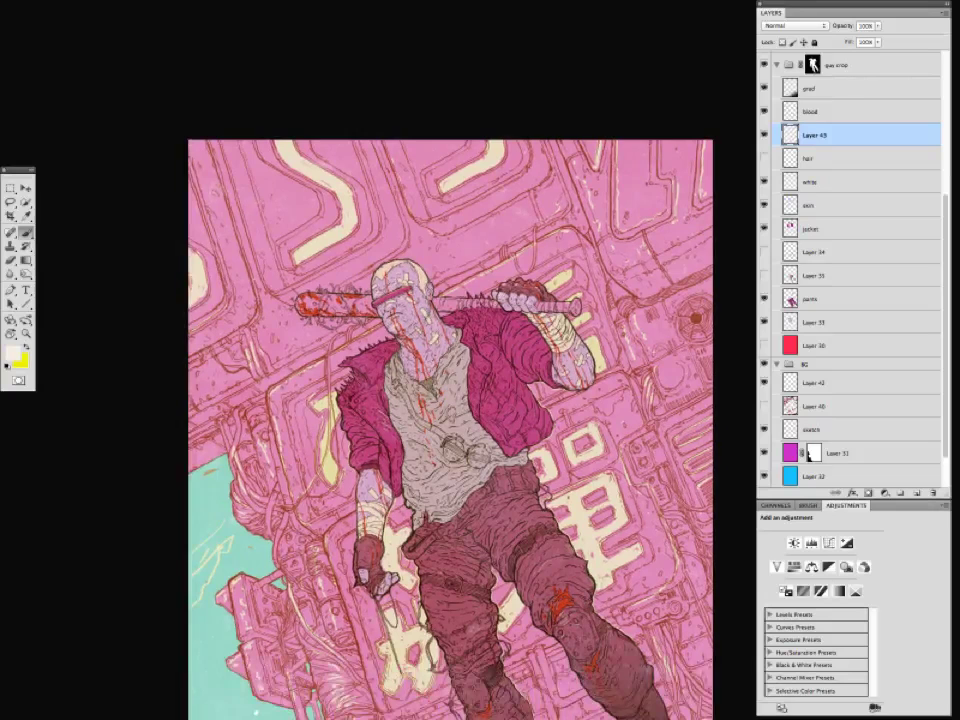
pyautogui.scroll(-3, 363, 420)
pyautogui.scroll(3, 363, 420)
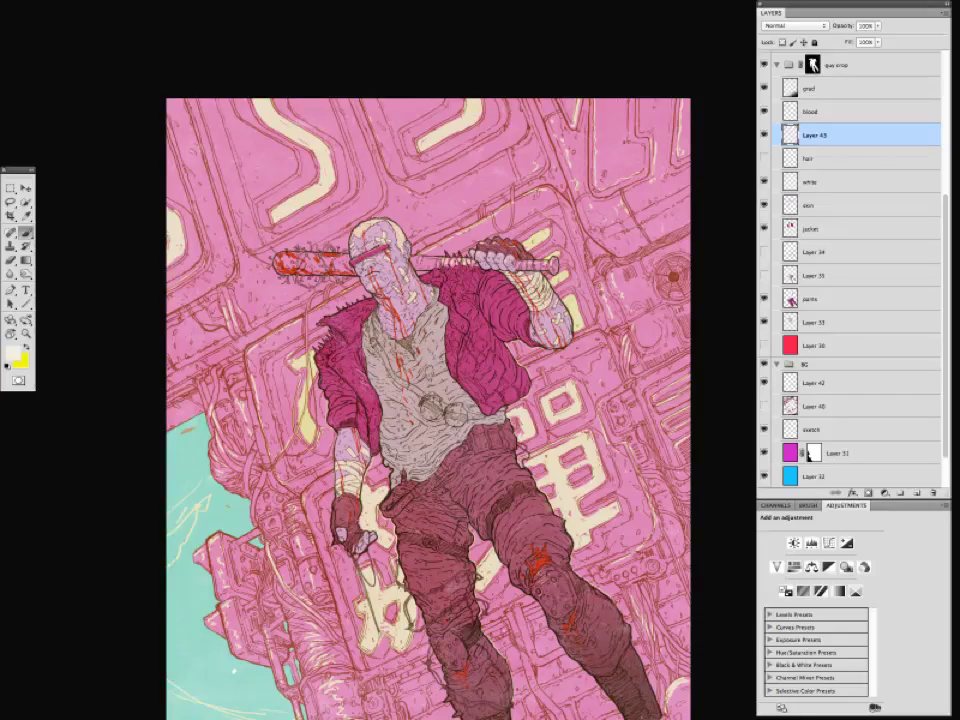
# Paint cream wrapping along the bat's handle on Layer 43.
pyautogui.moveTo(288, 332); pyautogui.dragTo(311, 371)
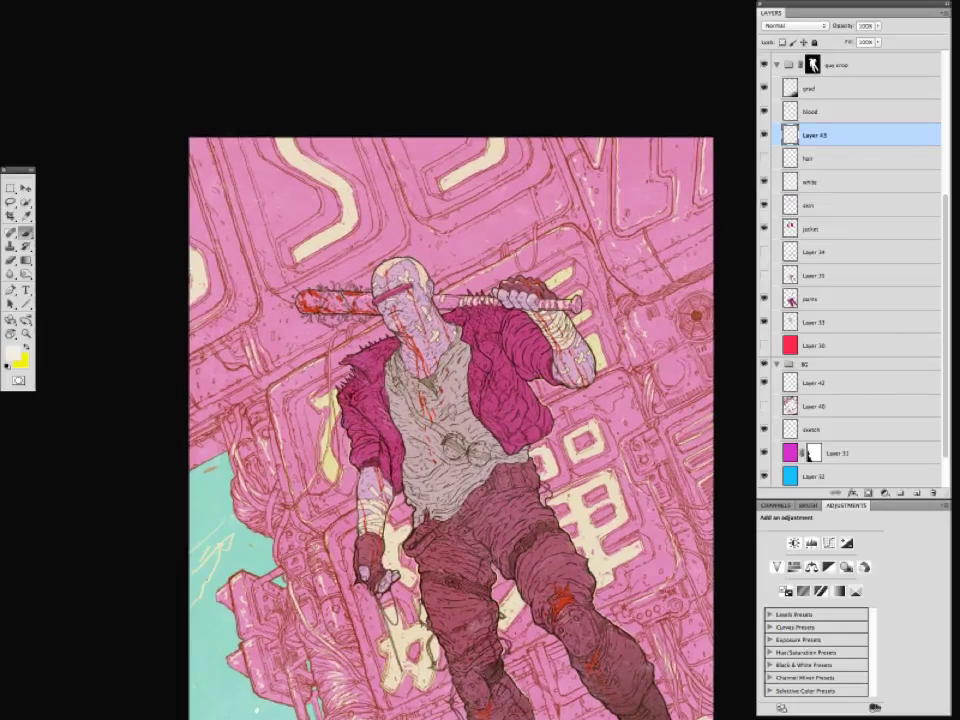
pyautogui.moveTo(445, 420); pyautogui.dragTo(439, 371)
pyautogui.moveTo(322, 453)
pyautogui.mouseDown()
pyautogui.moveTo(323, 510)
pyautogui.moveTo(324, 456)
pyautogui.mouseUp()
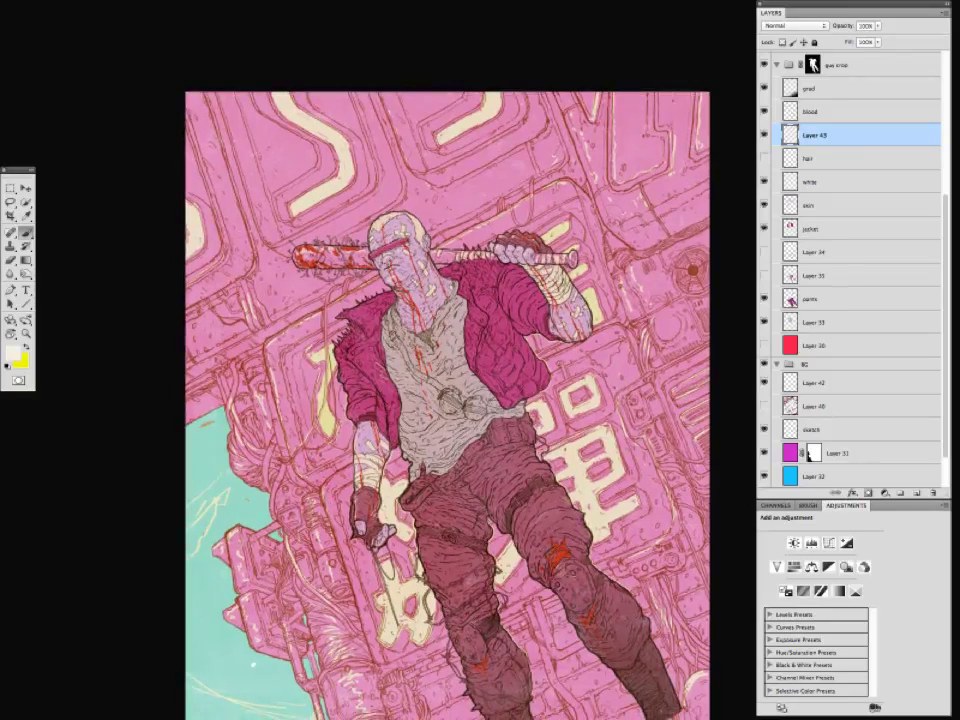
pyautogui.moveTo(253, 664); pyautogui.dragTo(222, 585)
pyautogui.press('super+minus')
pyautogui.press('super+minus')
pyautogui.press('super+plus')
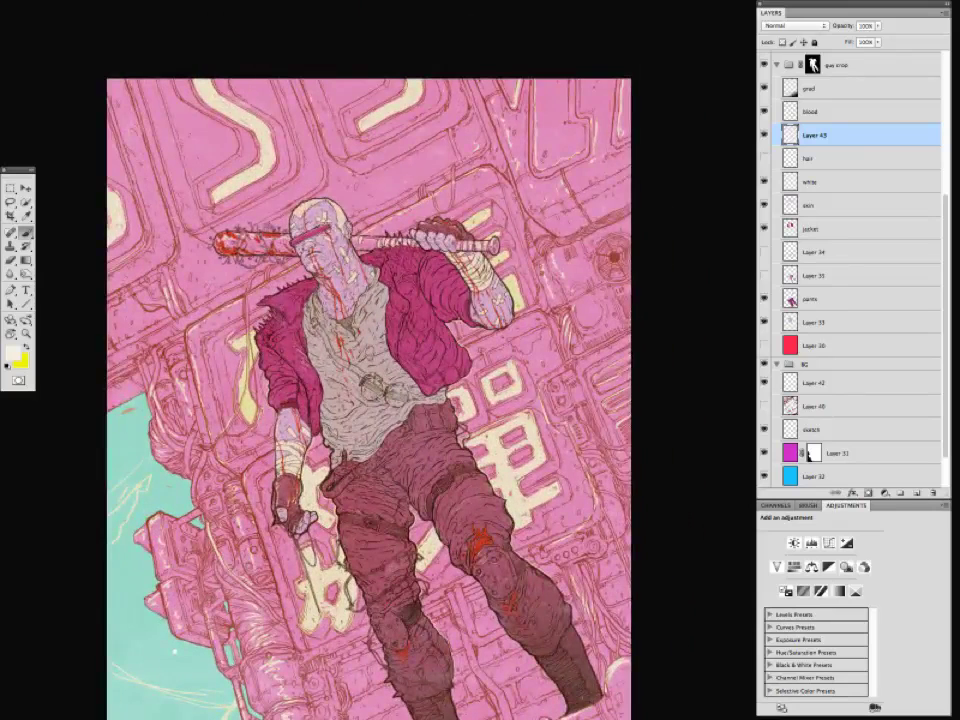
pyautogui.scroll(-3, 380, 400)
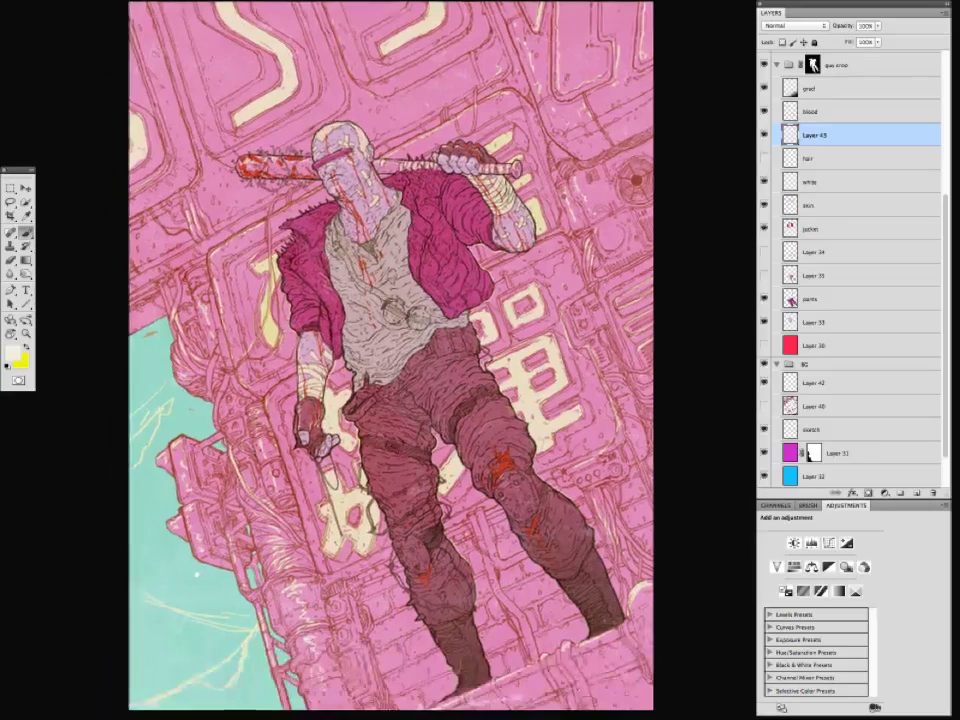
pyautogui.scroll(2, 390, 360)
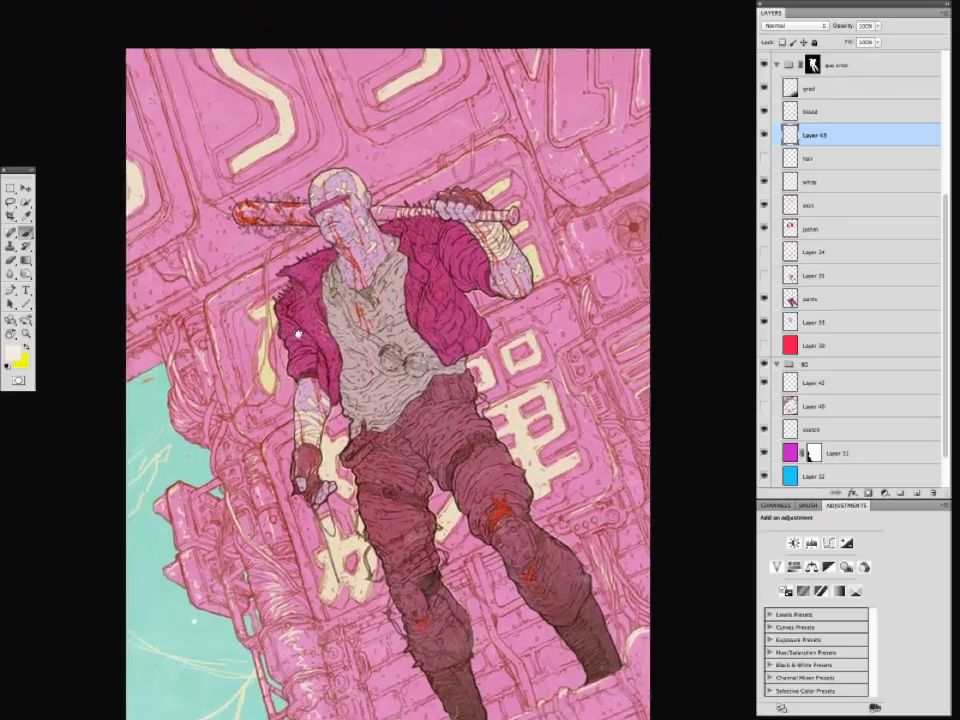
pyautogui.scroll(-2, 390, 360)
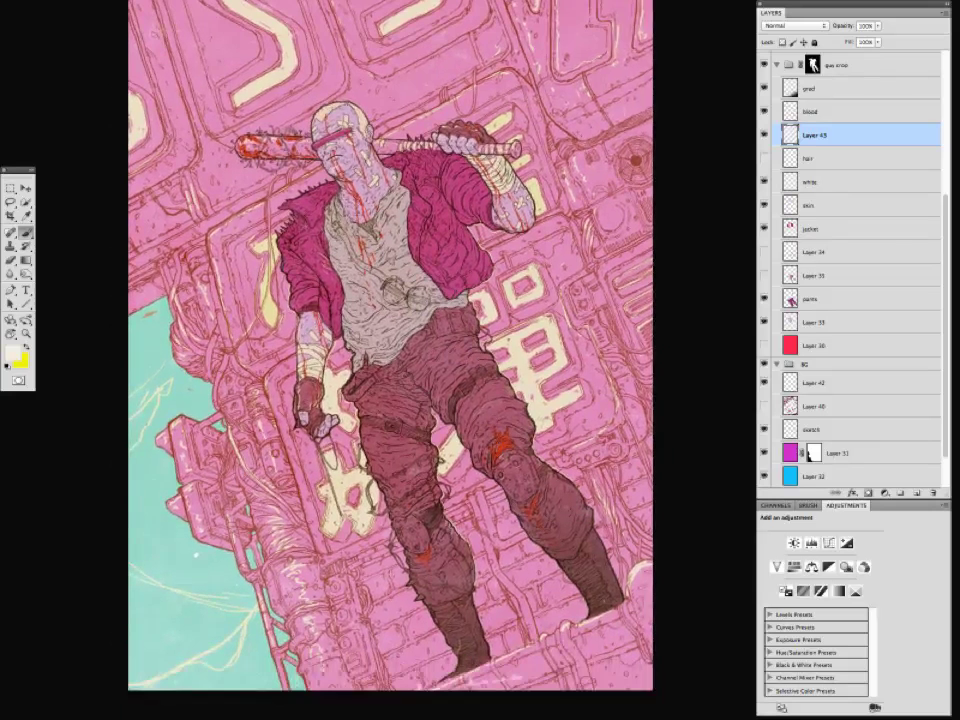
pyautogui.scroll(-1, 390, 360)
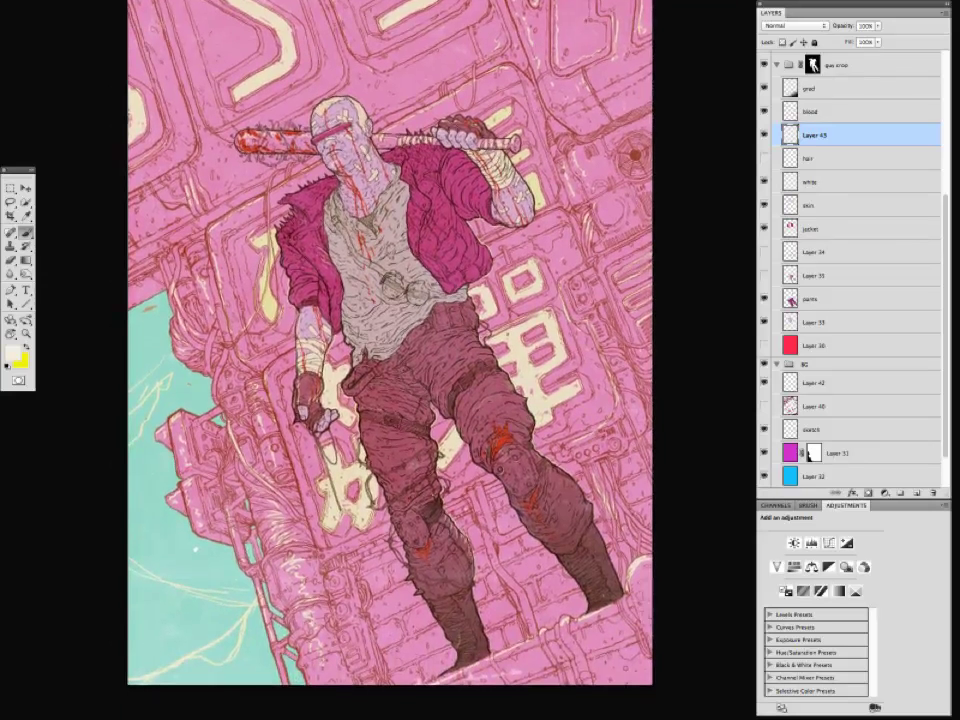
pyautogui.scroll(-2, 390, 340)
pyautogui.scroll(1, 390, 340)
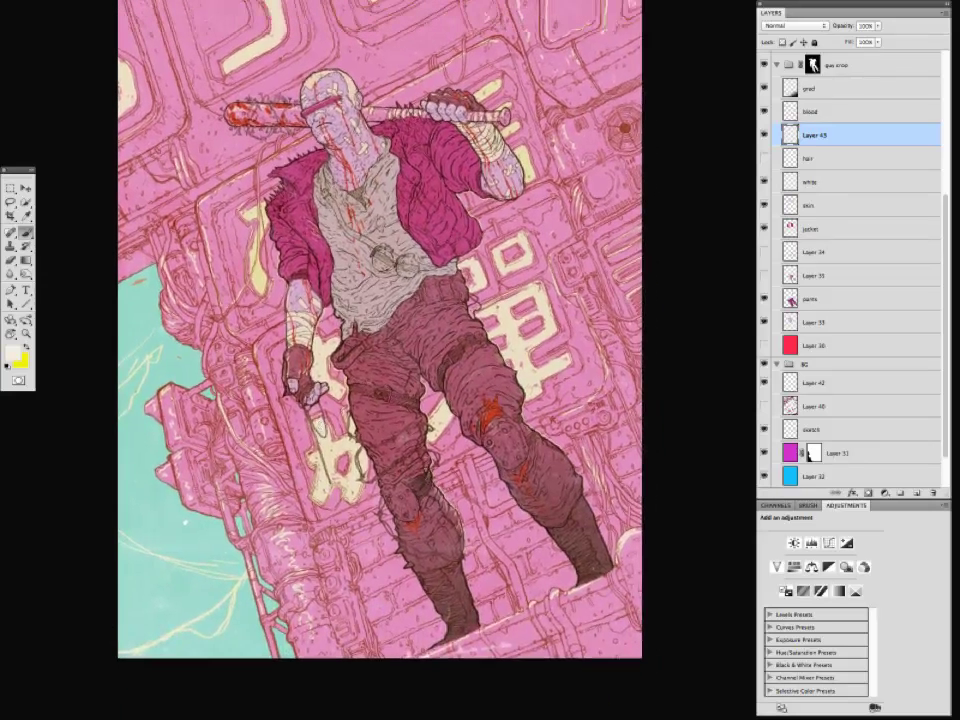
pyautogui.scroll(5, 390, 360)
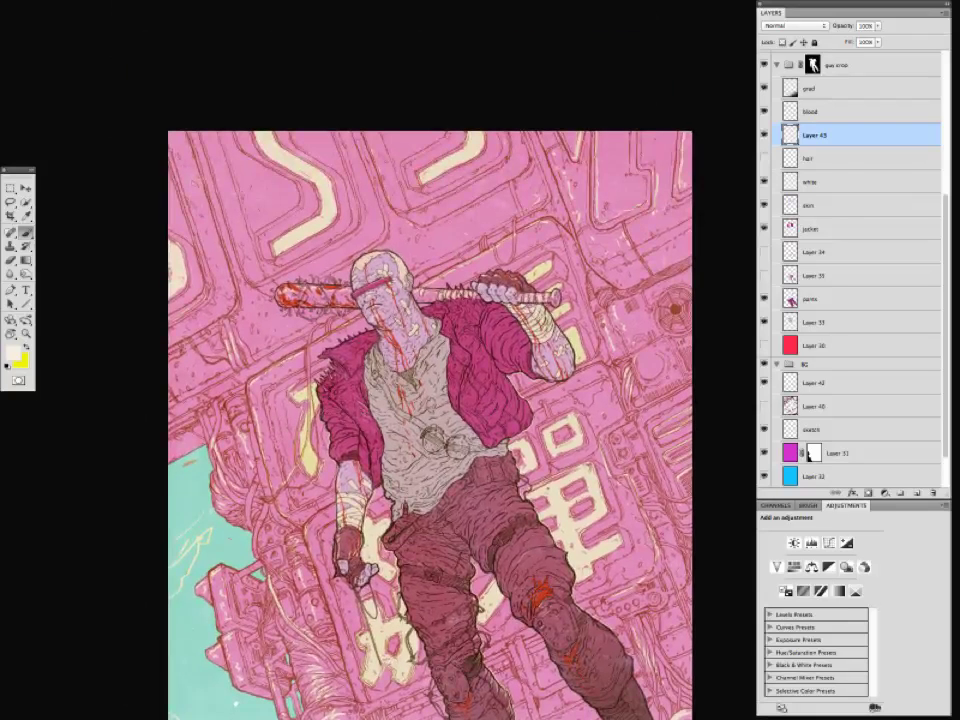
pyautogui.scroll(1, 430, 420)
pyautogui.scroll(-4, 430, 420)
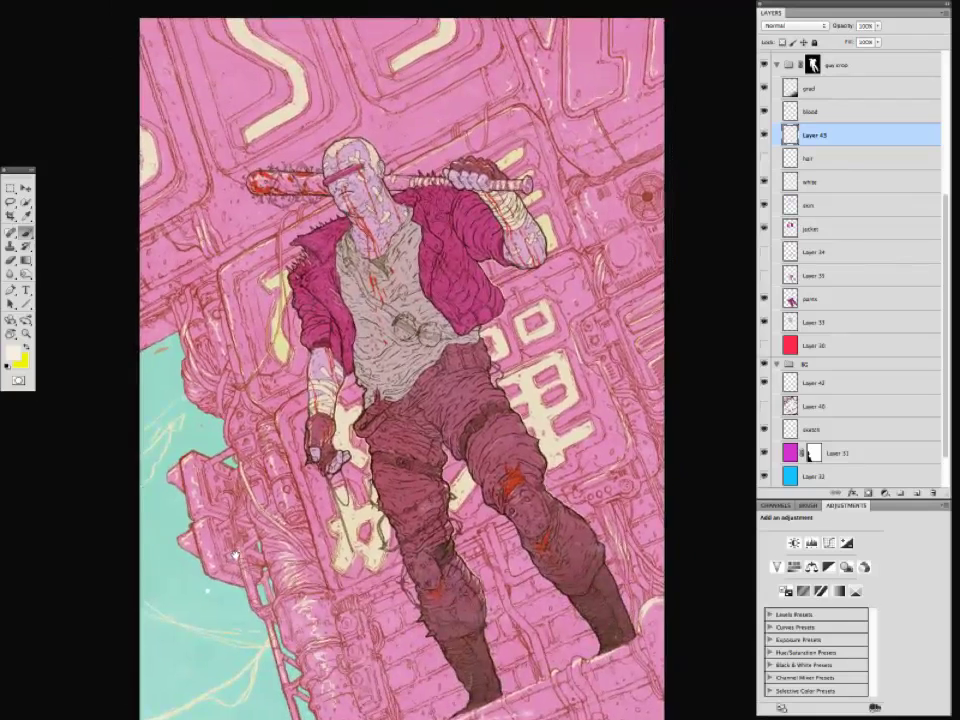
# Add a new layer above the jacket layer and pick a darker shade of the jacket's magenta.
pyautogui.click(860, 229)
pyautogui.keyDown('alt'); pyautogui.click(332, 313); pyautogui.keyUp('alt')
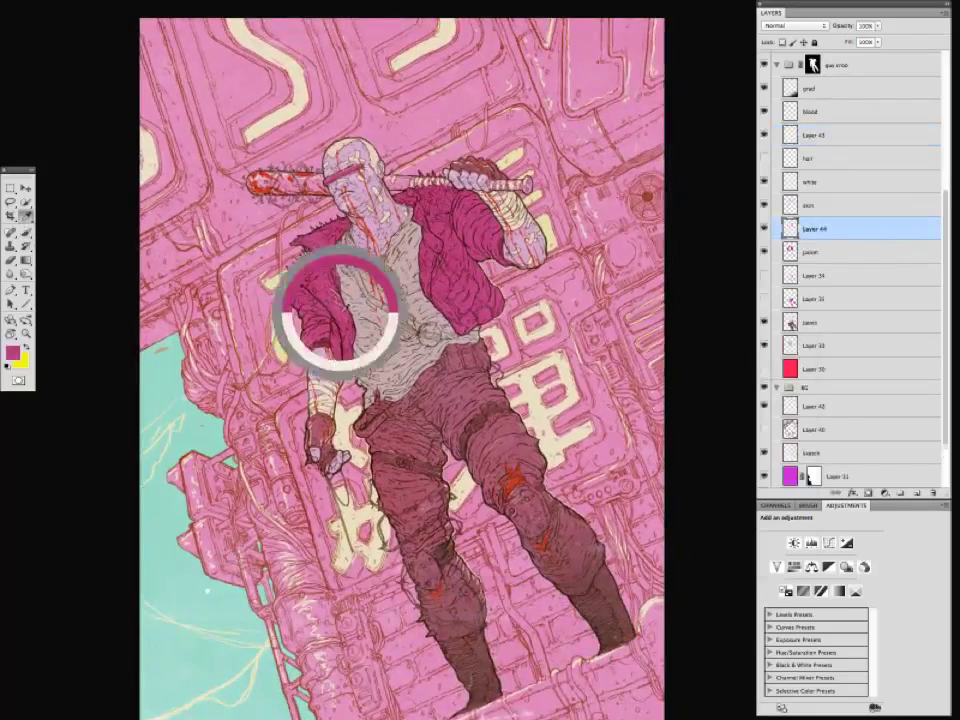
pyautogui.click(14, 352)
pyautogui.click(750, 347)
pyautogui.click(917, 493)
# Hide the adjustment layers and colour overlays at the top of the layer stack.
pyautogui.scroll(1, 408, 400)
pyautogui.scroll(1, 410, 400)
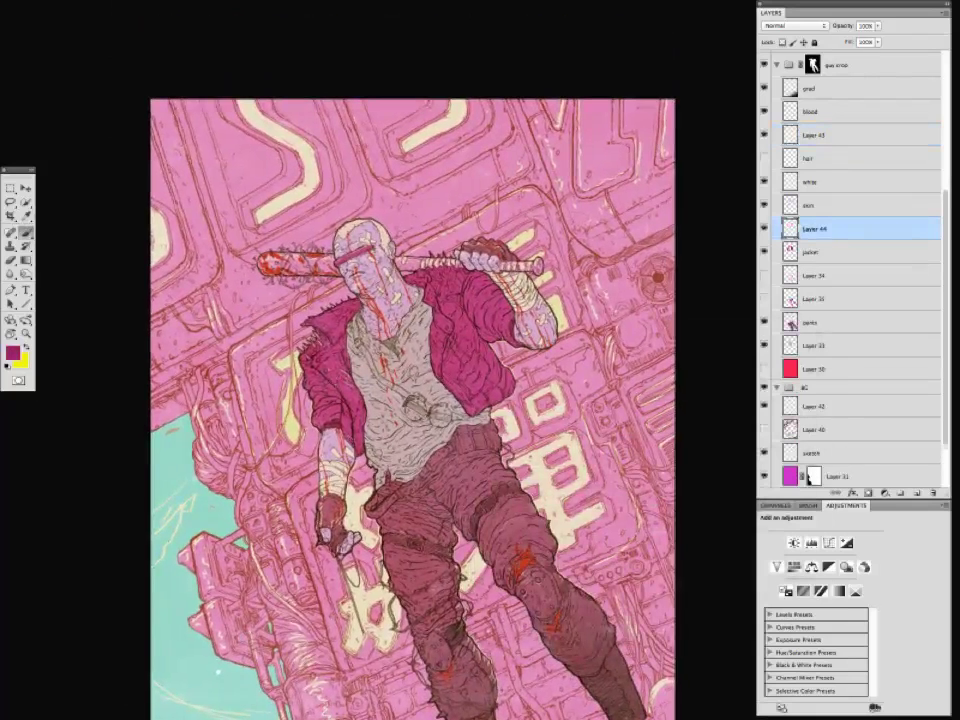
pyautogui.scroll(5, 938, 257)
pyautogui.click(764, 62)
pyautogui.scroll(-1, 350, 380)
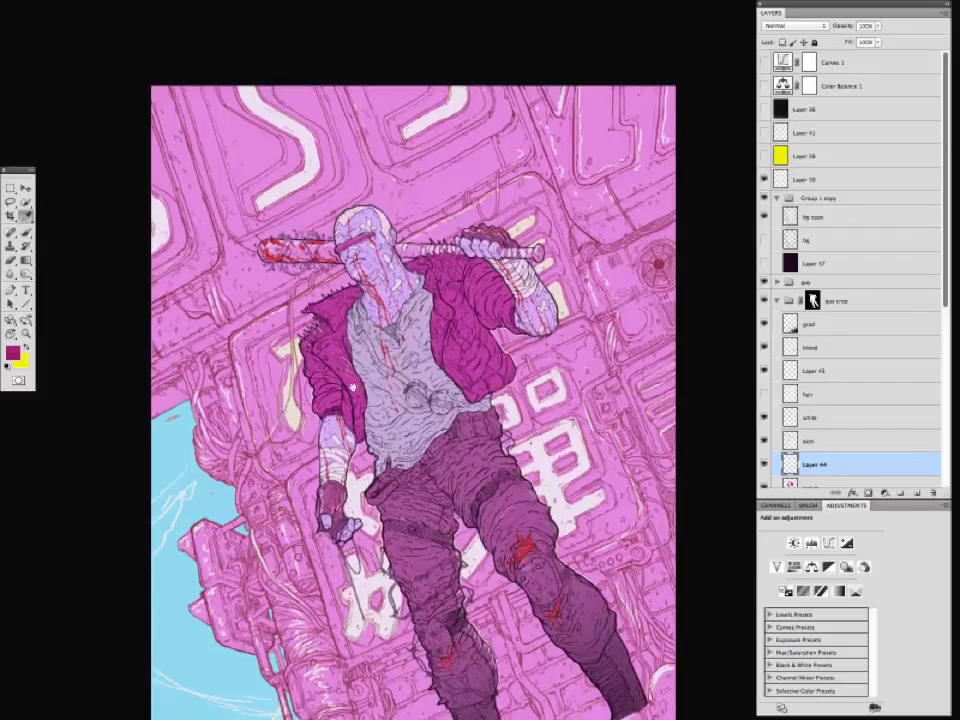
# Adjust the foreground colour to a deeper magenta-purple for shading the jacket.
pyautogui.click(15, 352)
pyautogui.click(597, 411)
pyautogui.click(750, 347)
pyautogui.press('super+minus')
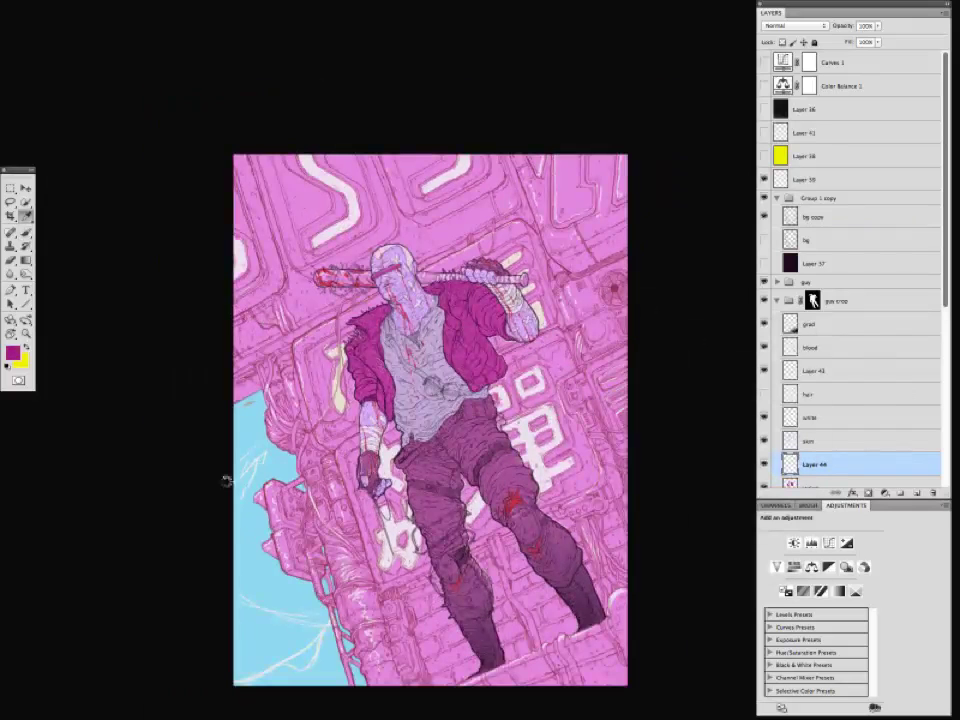
pyautogui.press('super+minus')
pyautogui.press('super+plus')
pyautogui.press('super+plus')
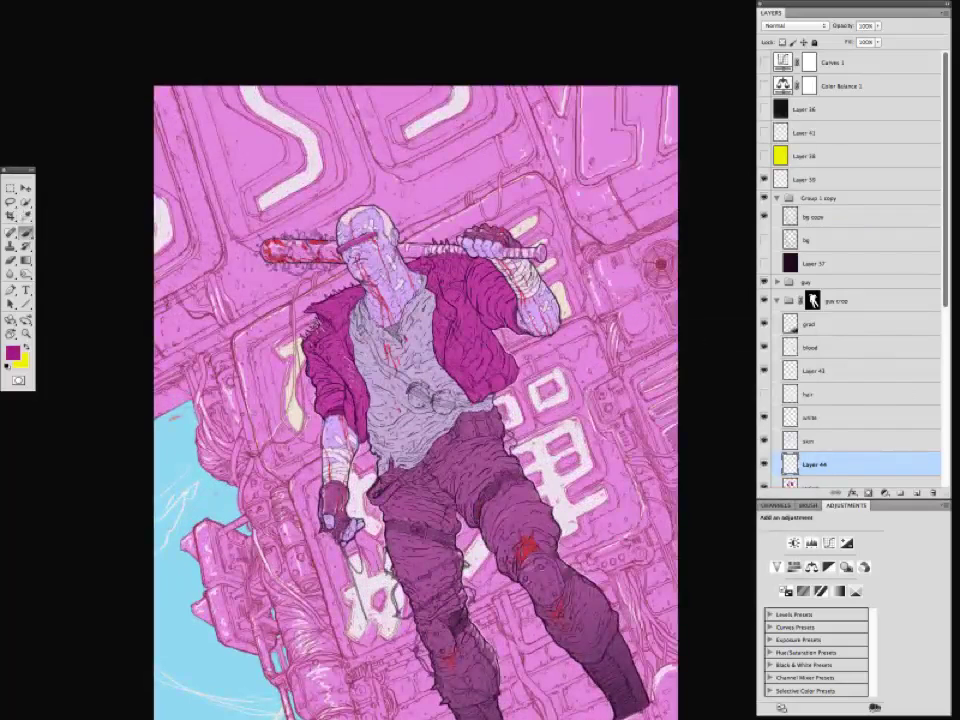
pyautogui.click(13, 353)
pyautogui.click(616, 432)
pyautogui.click(750, 347)
# Darken the foreground colour to deep purple and paint the jacket's collar and inner lining on Layer 44.
pyautogui.scroll(-2, 415, 400)
pyautogui.click(13, 353)
pyautogui.click(600, 420)
pyautogui.click(750, 347)
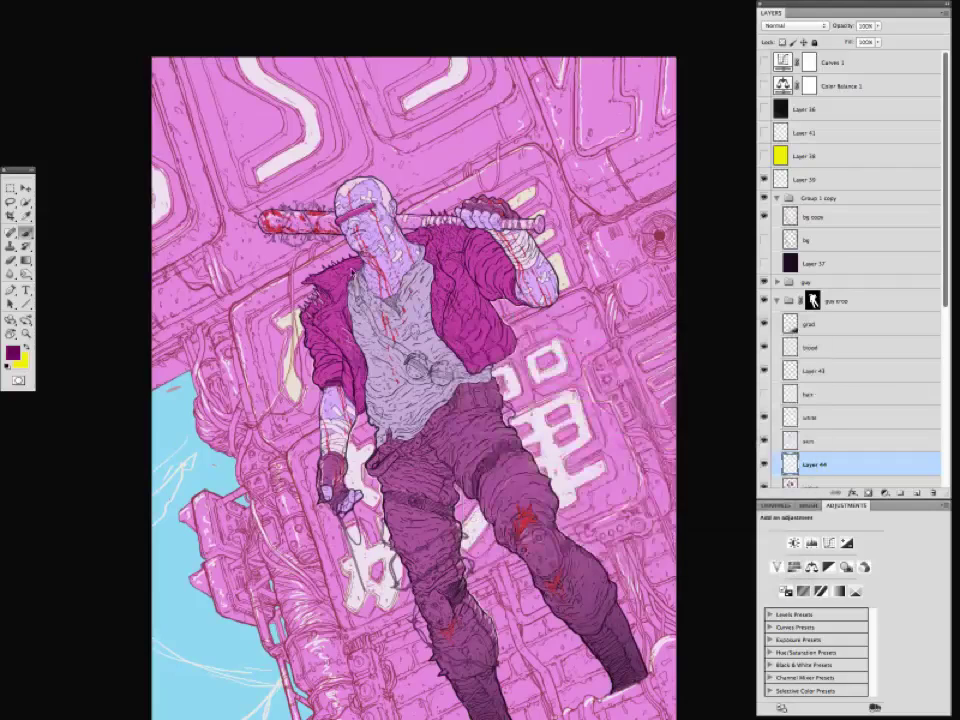
pyautogui.moveTo(262, 208); pyautogui.dragTo(246, 212)
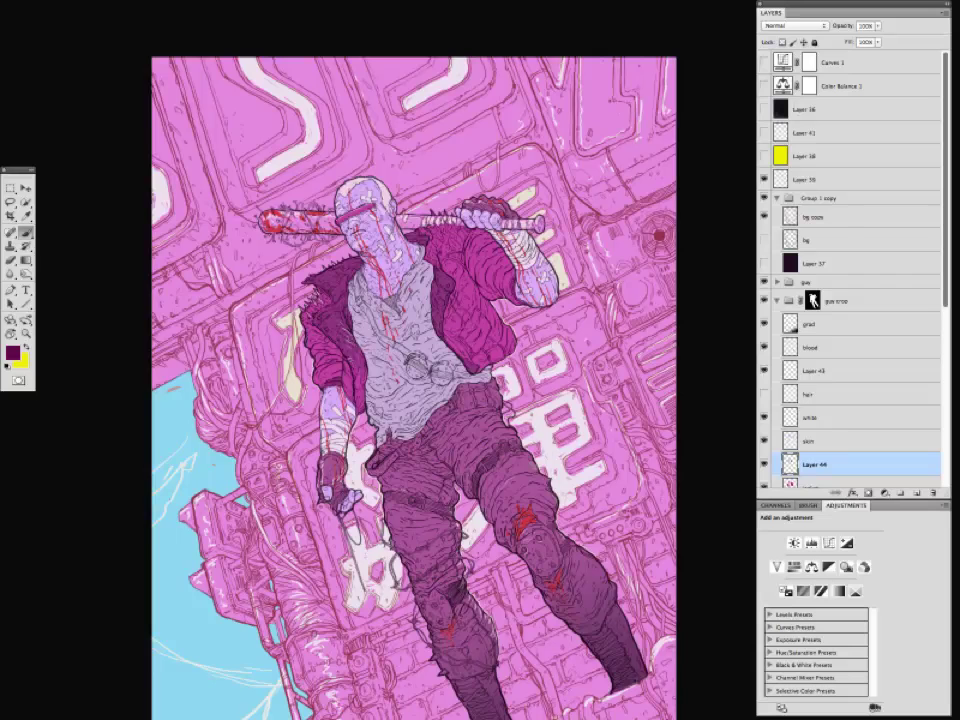
pyautogui.scroll(-1, 270, 305)
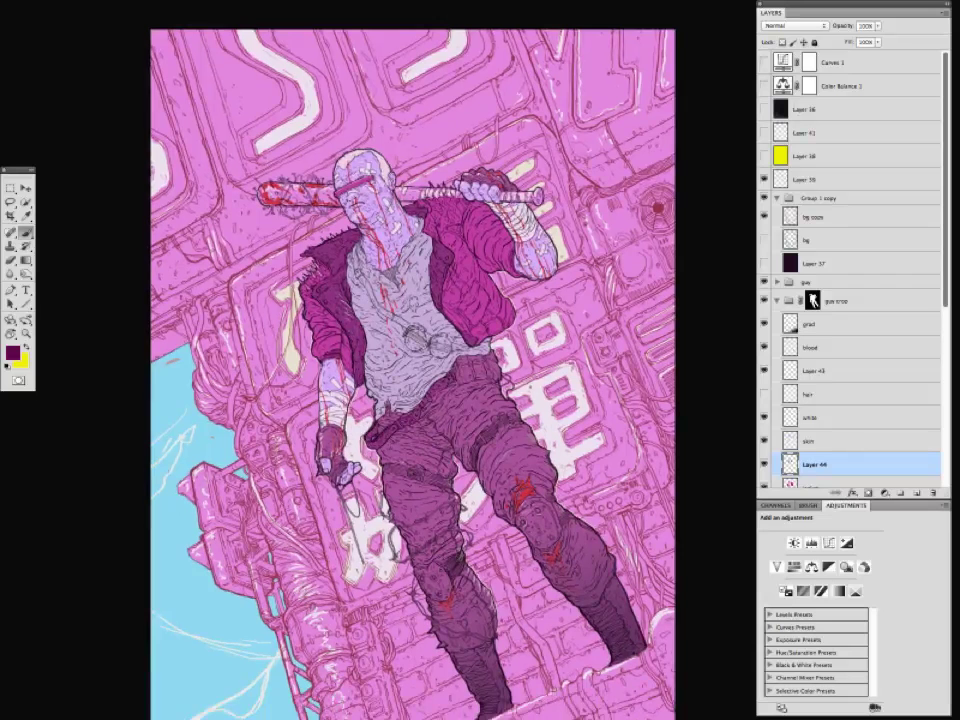
pyautogui.moveTo(217, 381); pyautogui.dragTo(198, 440)
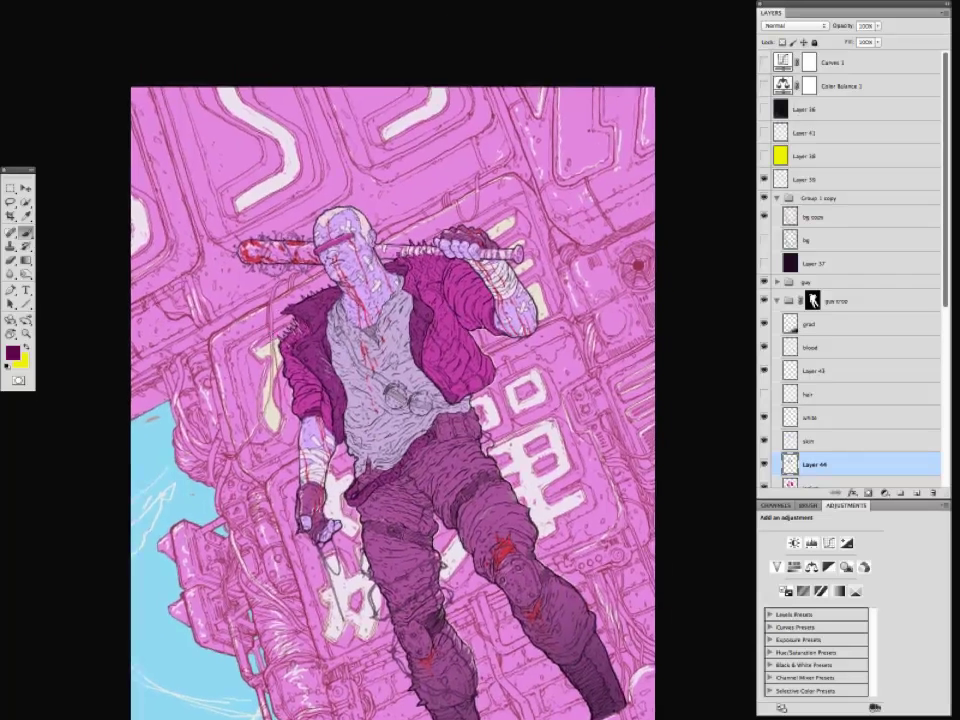
# Refine the deep purple shading along the jacket's lapels, edges and sleeves on Layer 44.
pyautogui.press('e')
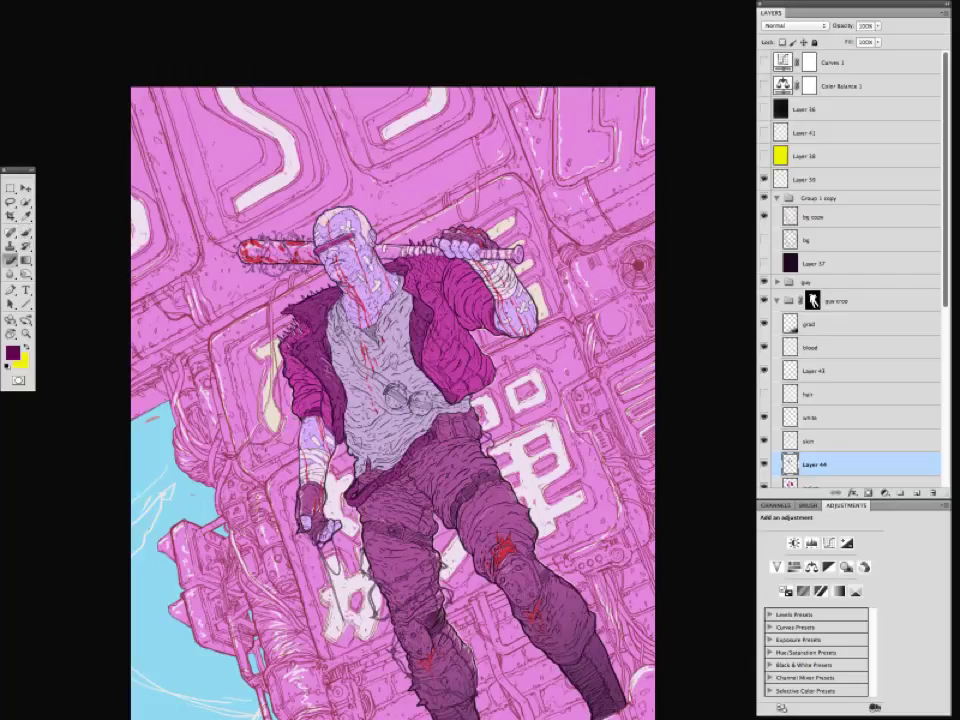
pyautogui.press('b')
pyautogui.moveTo(200, 576); pyautogui.dragTo(189, 545)
pyautogui.press('super+minus')
pyautogui.press('super+equal')
pyautogui.moveTo(291, 566); pyautogui.dragTo(250, 484)
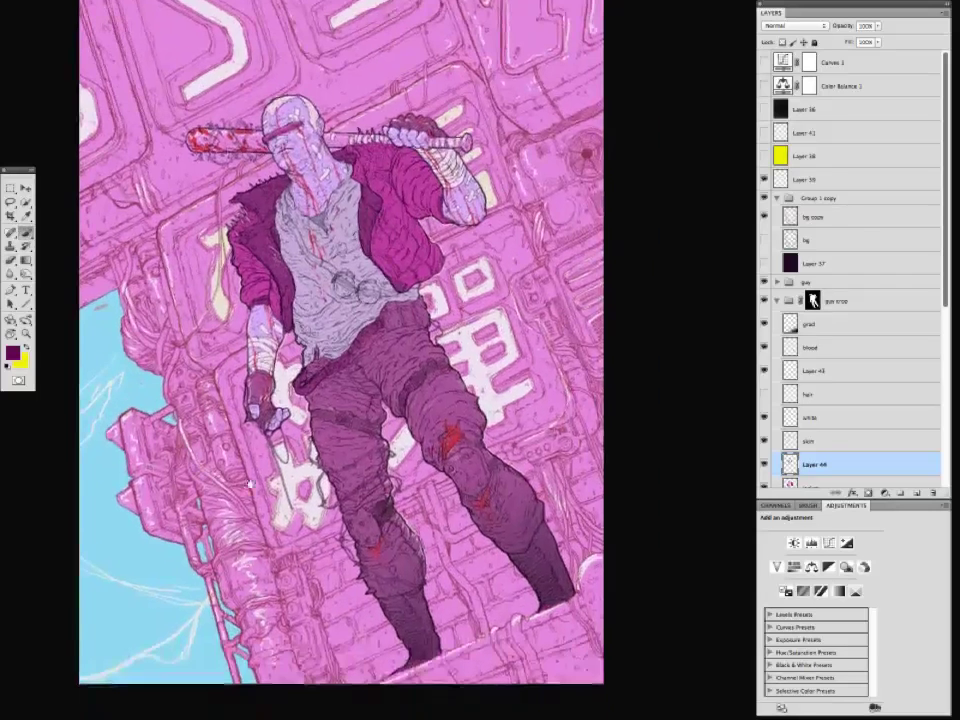
pyautogui.moveTo(286, 248)
pyautogui.mouseDown()
pyautogui.moveTo(313, 227)
pyautogui.moveTo(318, 244)
pyautogui.moveTo(298, 247)
pyautogui.moveTo(308, 229)
pyautogui.mouseUp()
pyautogui.scroll(-2, 340, 340)
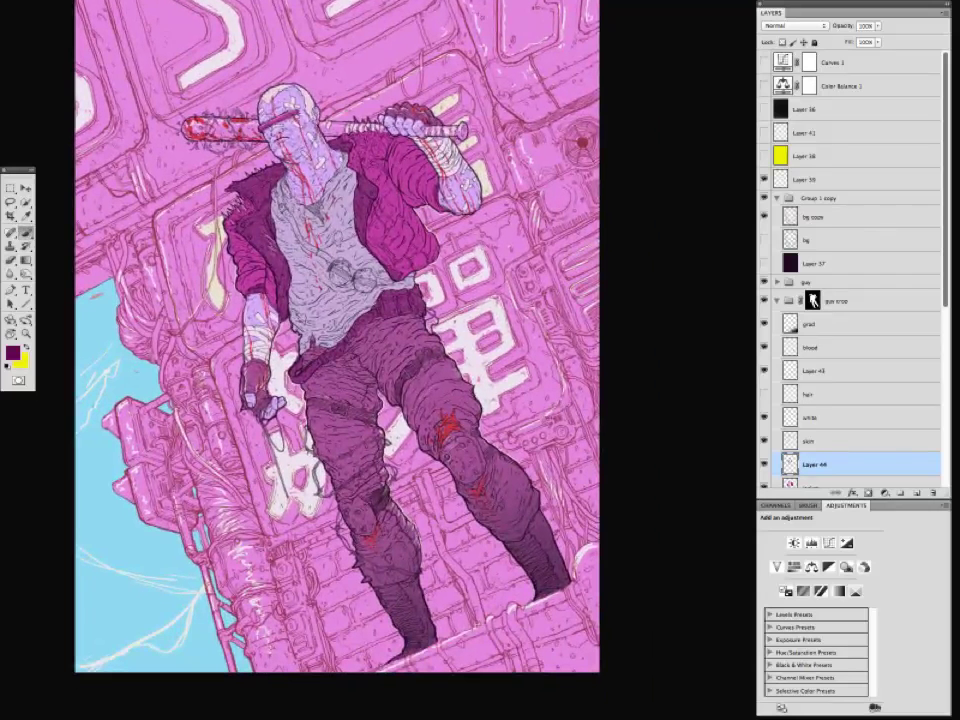
pyautogui.moveTo(186, 292)
pyautogui.mouseDown()
pyautogui.moveTo(187, 272)
pyautogui.moveTo(200, 280)
pyautogui.moveTo(183, 300)
pyautogui.moveTo(194, 304)
pyautogui.mouseUp()
pyautogui.moveTo(199, 298); pyautogui.dragTo(188, 308)
pyautogui.moveTo(302, 74); pyautogui.dragTo(304, 125)
pyautogui.moveTo(314, 125)
pyautogui.mouseDown()
pyautogui.moveTo(292, 128)
pyautogui.moveTo(308, 121)
pyautogui.moveTo(326, 134)
pyautogui.mouseUp()
pyautogui.scroll(-1, 250, 270)
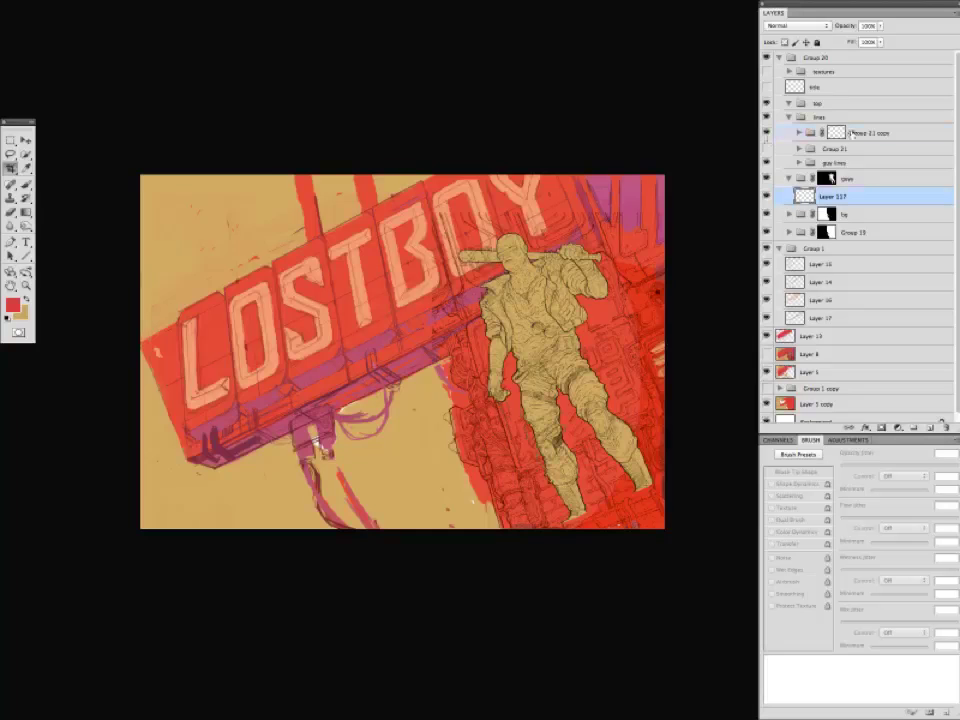
# In the LOSTBOY sign illustration, rename the Group 21 copy line-art group as "bg lines".
pyautogui.hotkey('ctrl', '0')
pyautogui.press('x')
pyautogui.press('l')
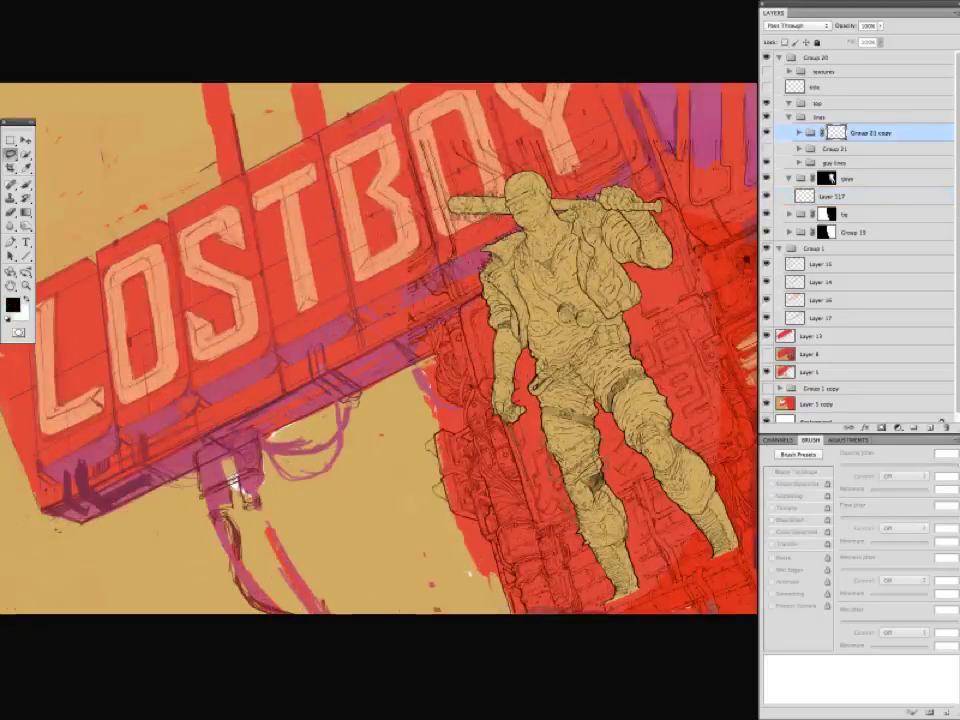
pyautogui.press('x')
pyautogui.press('BackSpace')
pyautogui.moveTo(560, 300)
pyautogui.mouseDown()
pyautogui.moveTo(512, 339)
pyautogui.moveTo(506, 306)
pyautogui.mouseUp()
pyautogui.hotkey('ctrl', '-')
pyautogui.hotkey('ctrl', '+')
pyautogui.hotkey('ctrl', '-')
pyautogui.doubleClick(861, 134)
pyautogui.write('bg lines')
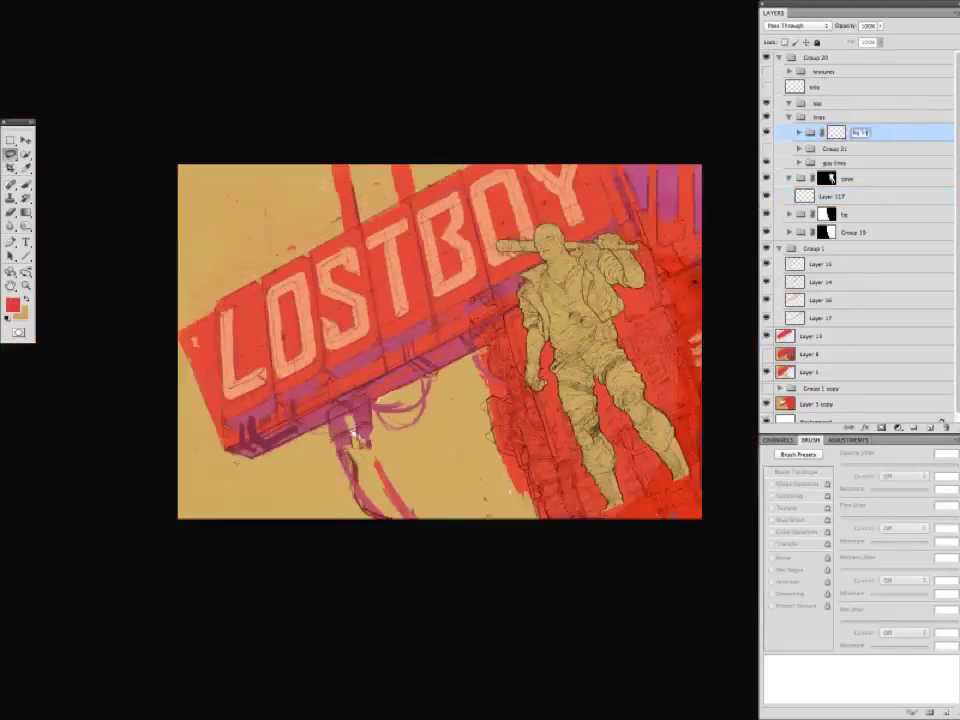
pyautogui.press('Return')
# Compare the two line layers inside the bg lines group and merge the group into a single layer.
pyautogui.hotkey('ctrl', '+')
pyautogui.moveTo(600, 330); pyautogui.dragTo(483, 315)
pyautogui.click(799, 133)
pyautogui.click(766, 151)
pyautogui.click(766, 168)
pyautogui.click(766, 151)
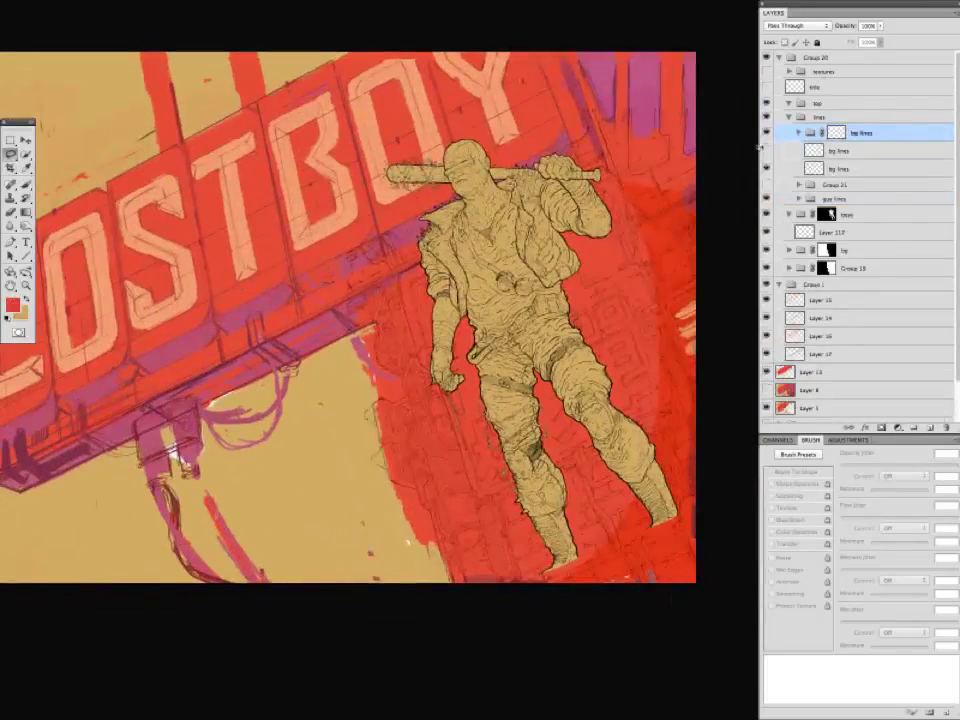
pyautogui.click(766, 168)
pyautogui.hotkey('ctrl', 'e')
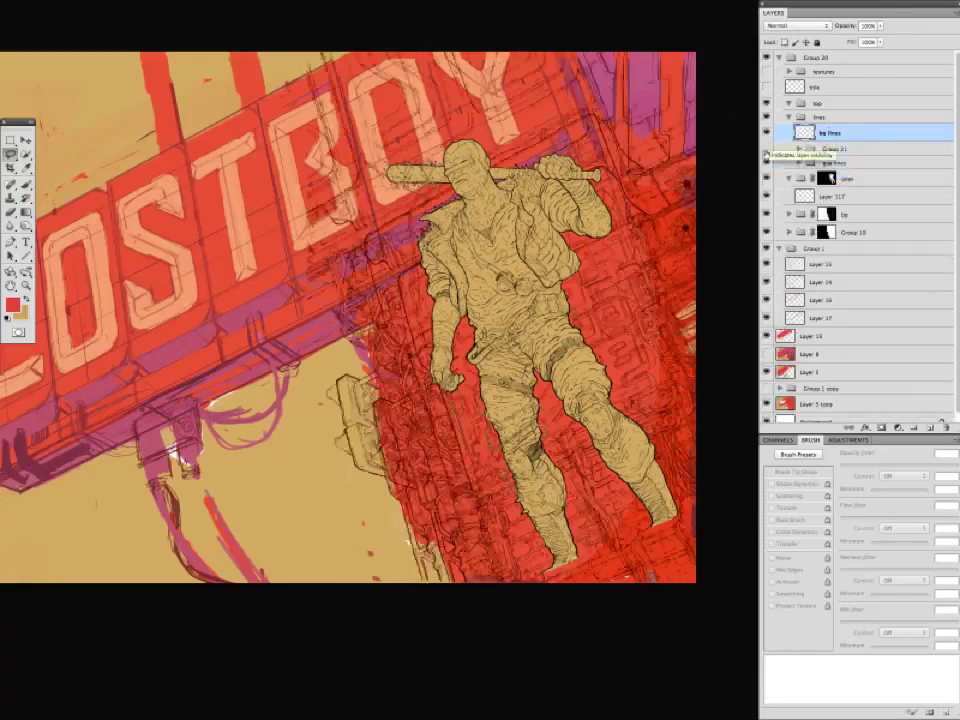
# Collapse Group 1 and merge the colour layers from Layer 13 down to Layer 5 copy into one layer.
pyautogui.moveTo(400, 300); pyautogui.dragTo(452, 310)
pyautogui.moveTo(592, 154); pyautogui.dragTo(588, 140)
pyautogui.click(779, 248)
pyautogui.click(812, 248)
pyautogui.click(766, 248)
pyautogui.click(766, 248)
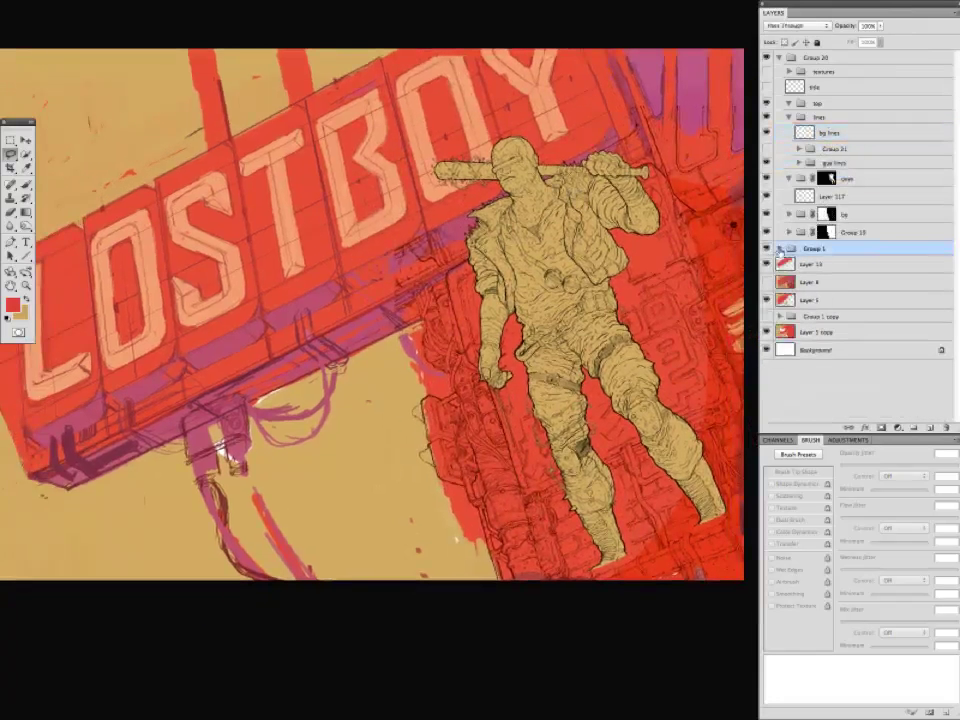
pyautogui.click(786, 266)
pyautogui.keyDown('shift'); pyautogui.click(800, 332); pyautogui.keyUp('shift')
pyautogui.hotkey('ctrl', 'e')
# Sample tan and red from the canvas and repaint the outer edge of the red machinery on Layer 13.
pyautogui.moveTo(270, 440); pyautogui.dragTo(348, 463)
pyautogui.press('b')
pyautogui.keyDown('alt'); pyautogui.click(348, 466); pyautogui.keyUp('alt')
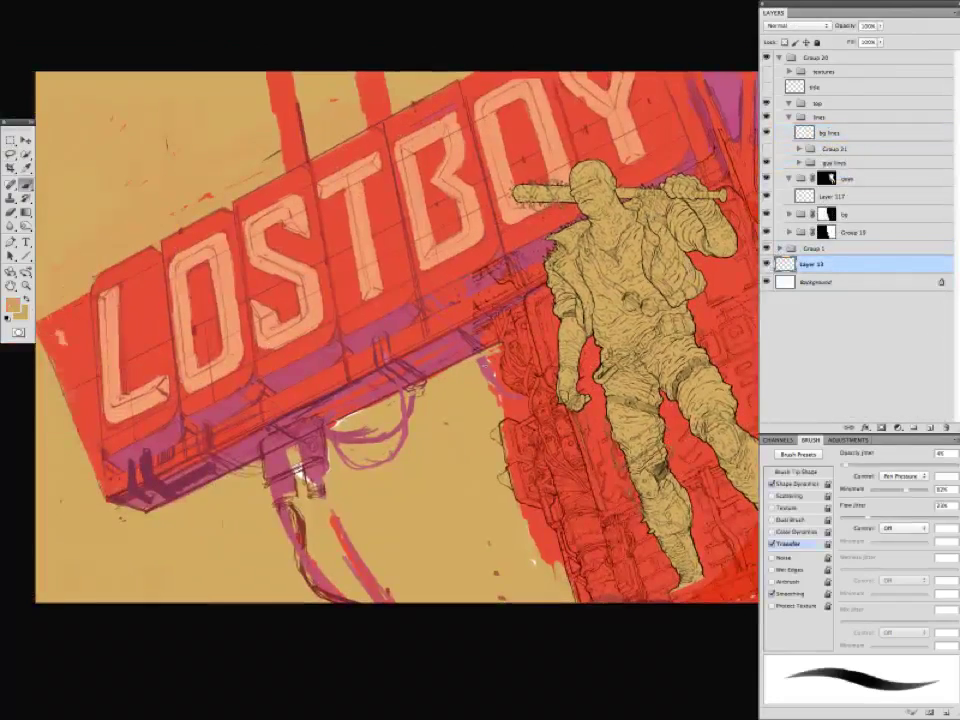
pyautogui.moveTo(503, 372)
pyautogui.mouseDown()
pyautogui.moveTo(522, 414)
pyautogui.moveTo(502, 413)
pyautogui.mouseUp()
pyautogui.moveTo(484, 356); pyautogui.dragTo(498, 372)
pyautogui.keyDown('alt'); pyautogui.click(520, 440); pyautogui.keyUp('alt')
pyautogui.moveTo(508, 426)
pyautogui.mouseDown()
pyautogui.moveTo(505, 476)
pyautogui.moveTo(562, 564)
pyautogui.mouseUp()
# Paint sampled tan beside the machinery's lower edge and touch up the red areas around the figure on Layer 13.
pyautogui.keyDown('alt'); pyautogui.click(488, 445); pyautogui.keyUp('alt')
pyautogui.moveTo(526, 514); pyautogui.dragTo(554, 574)
pyautogui.moveTo(566, 538)
pyautogui.mouseDown()
pyautogui.moveTo(584, 596)
pyautogui.moveTo(462, 552)
pyautogui.mouseUp()
pyautogui.keyDown('alt'); pyautogui.click(684, 318); pyautogui.keyUp('alt')
pyautogui.moveTo(694, 316); pyautogui.dragTo(700, 370)
pyautogui.moveTo(493, 401)
pyautogui.mouseDown()
pyautogui.moveTo(630, 396)
pyautogui.moveTo(538, 422)
pyautogui.mouseUp()
# Group Layer 13 with Group 1 and lower the opacity of the colour artwork.
pyautogui.keyDown('shift'); pyautogui.click(814, 248); pyautogui.keyUp('shift')
pyautogui.moveTo(848, 28); pyautogui.dragTo(833, 28)
pyautogui.press('super+g')
# Duplicate the bg lines layer and hide the original.
pyautogui.click(832, 133)
pyautogui.press('super+j')
pyautogui.click(767, 151)
pyautogui.press('super+plus')
pyautogui.press('super+plus')
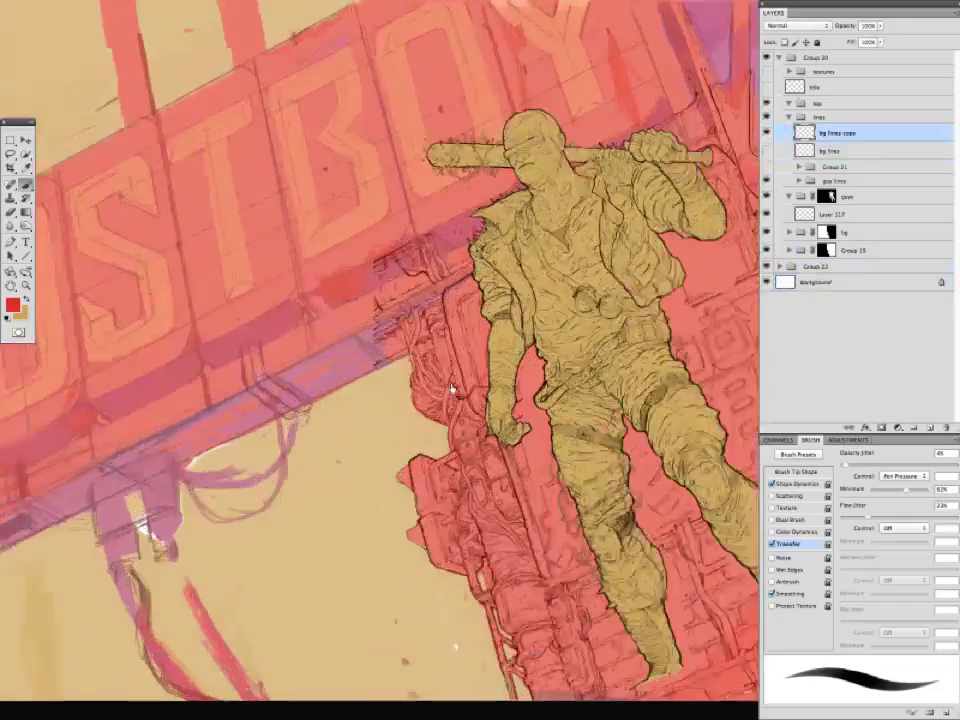
# Set up a smaller dark red brush with Transfer turned off for inking on the bg lines copy layer.
pyautogui.keyDown('alt'); pyautogui.click(441, 338); pyautogui.keyUp('alt')
pyautogui.click(772, 544)
pyautogui.press('[')
pyautogui.press('[')
pyautogui.moveTo(432, 365); pyautogui.dragTo(324, 395)
pyautogui.scroll(-3, 325, 335)
pyautogui.hscroll(2, 325, 335)
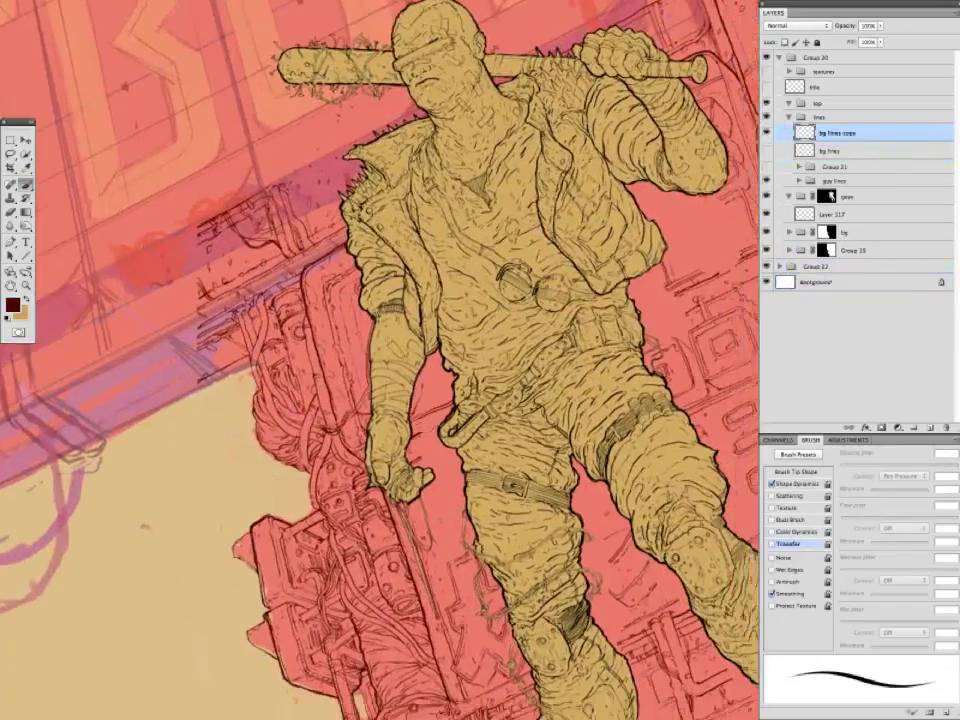
# Examine the line art of the machinery around the figure's legs and lower body.
pyautogui.press('super+minus')
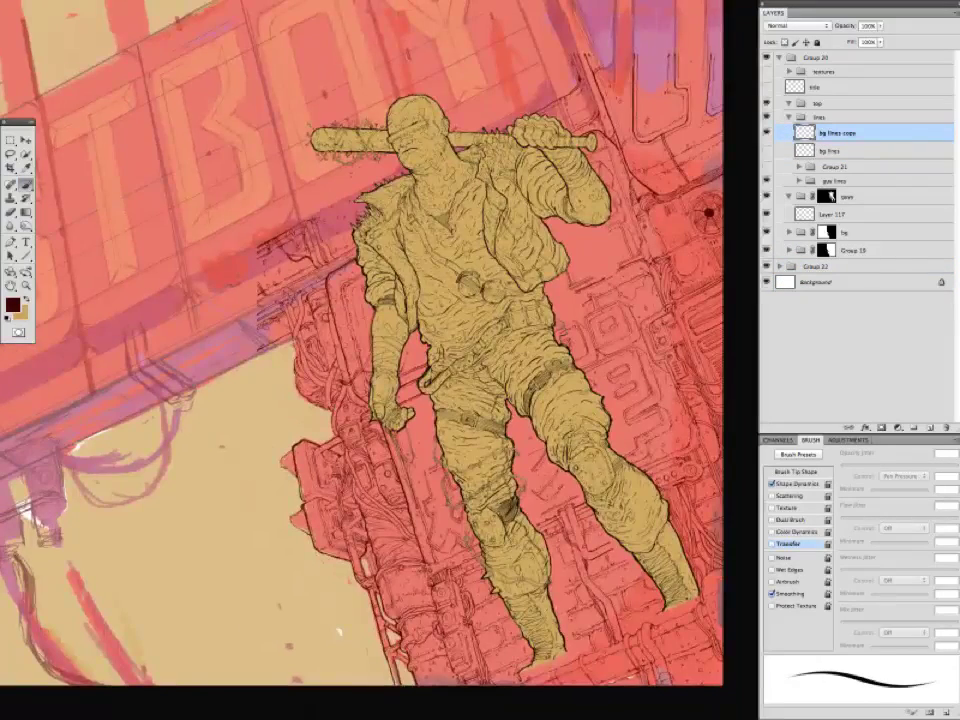
pyautogui.moveTo(416, 222); pyautogui.dragTo(413, 229)
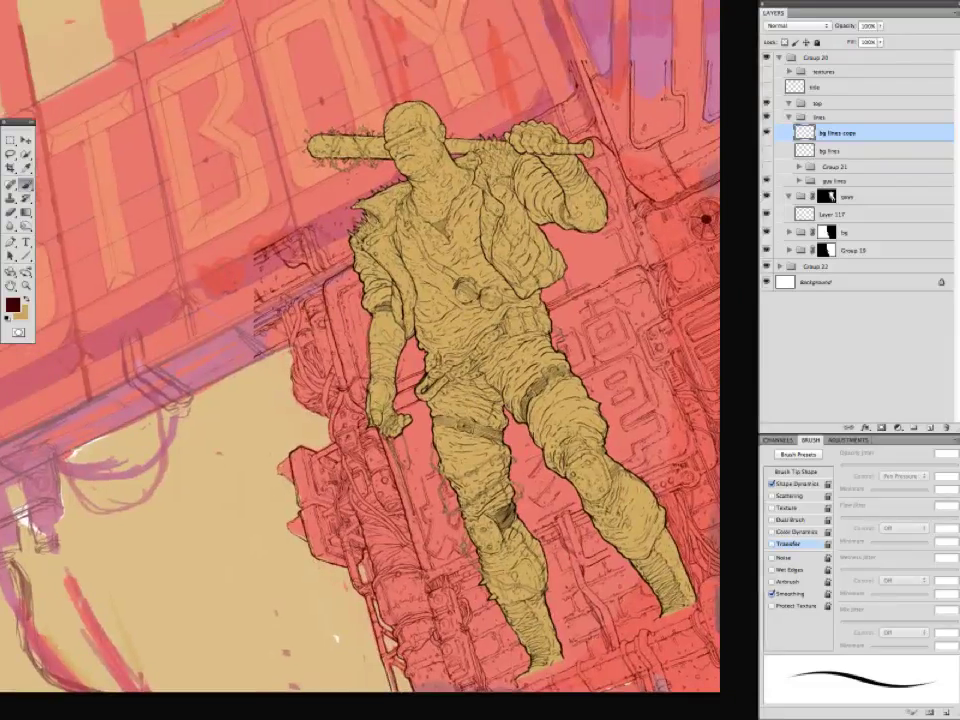
pyautogui.hscroll(3, 315, 375)
pyautogui.scroll(-1, 315, 375)
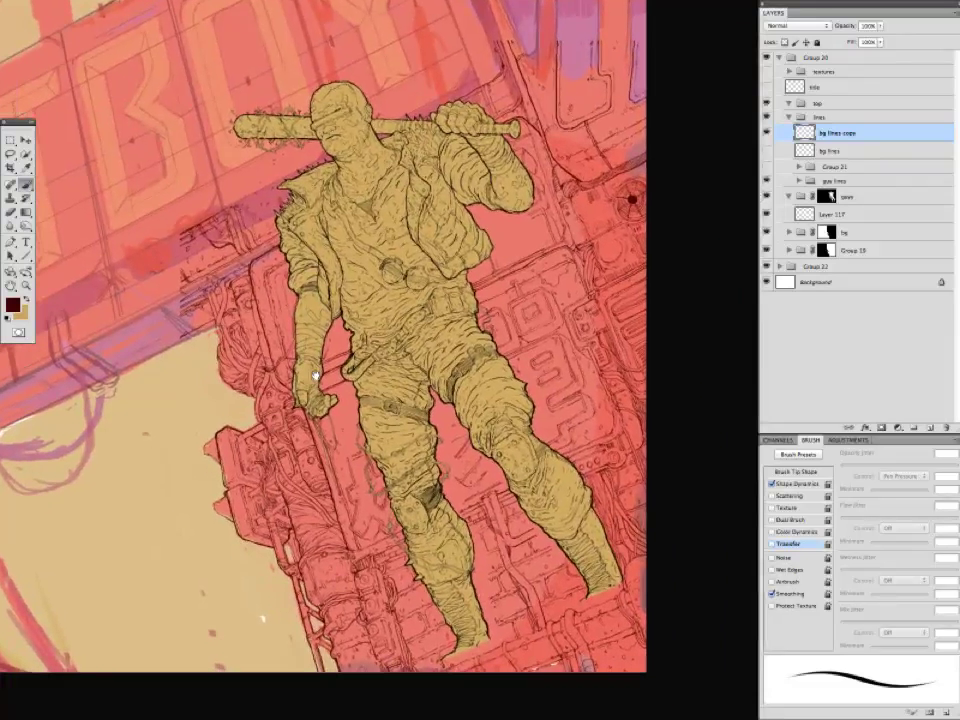
pyautogui.scroll(-2, 320, 336)
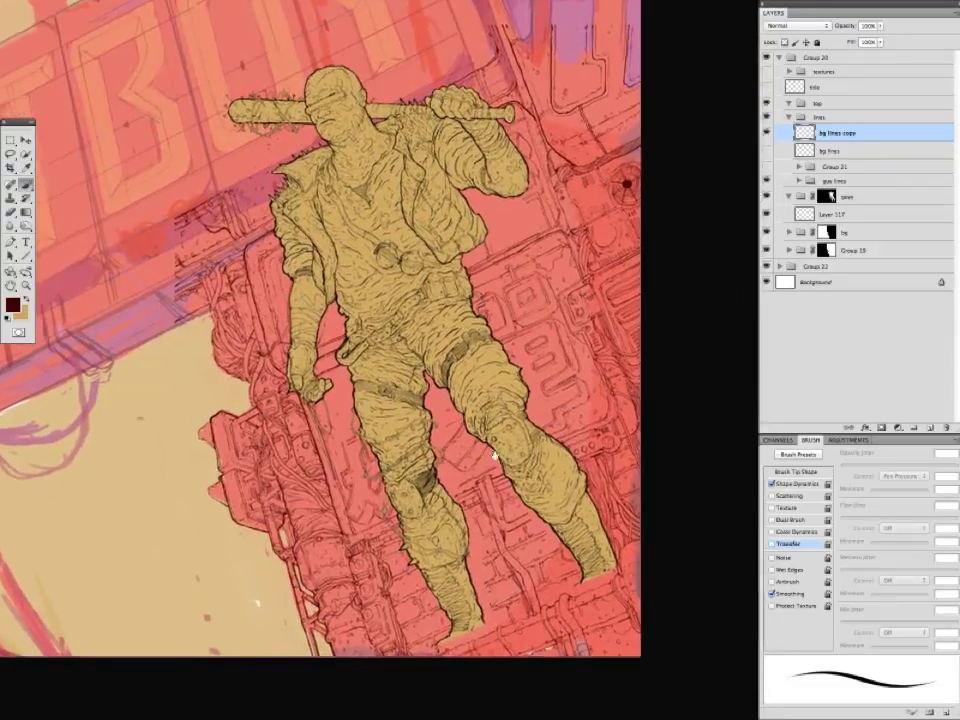
pyautogui.scroll(-2, 320, 336)
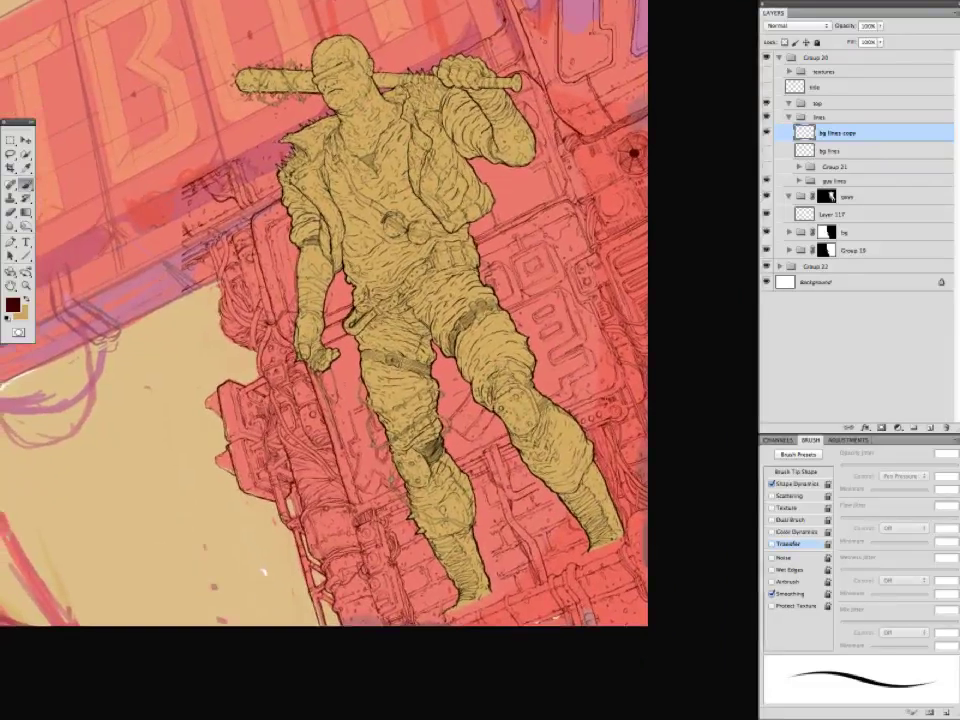
pyautogui.scroll(-3, 320, 336)
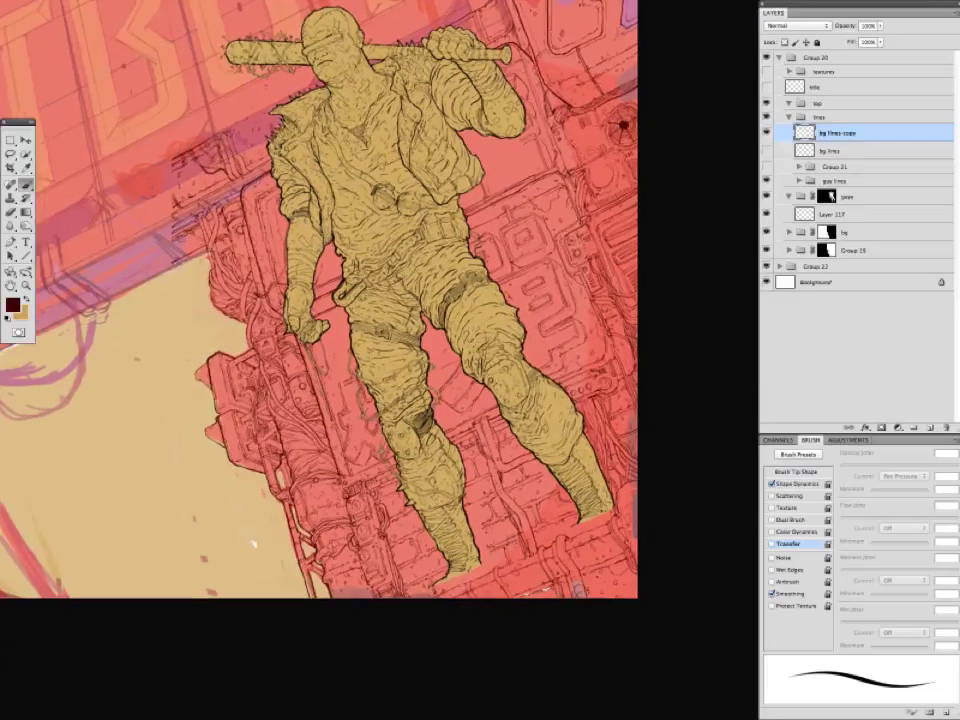
pyautogui.scroll(-1, 320, 300)
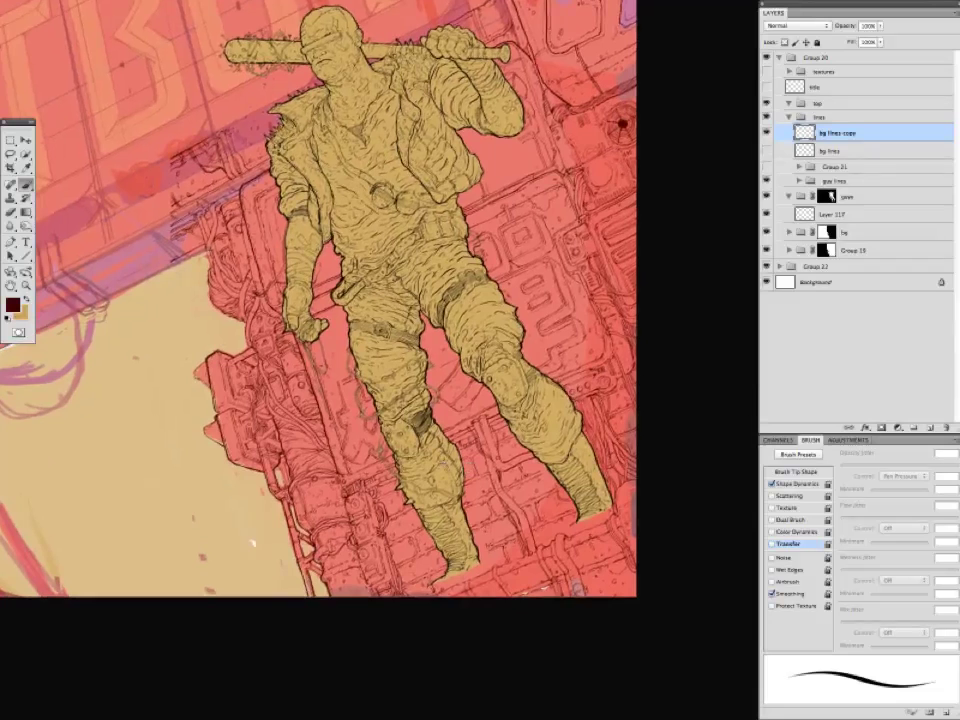
pyautogui.scroll(3, 320, 300)
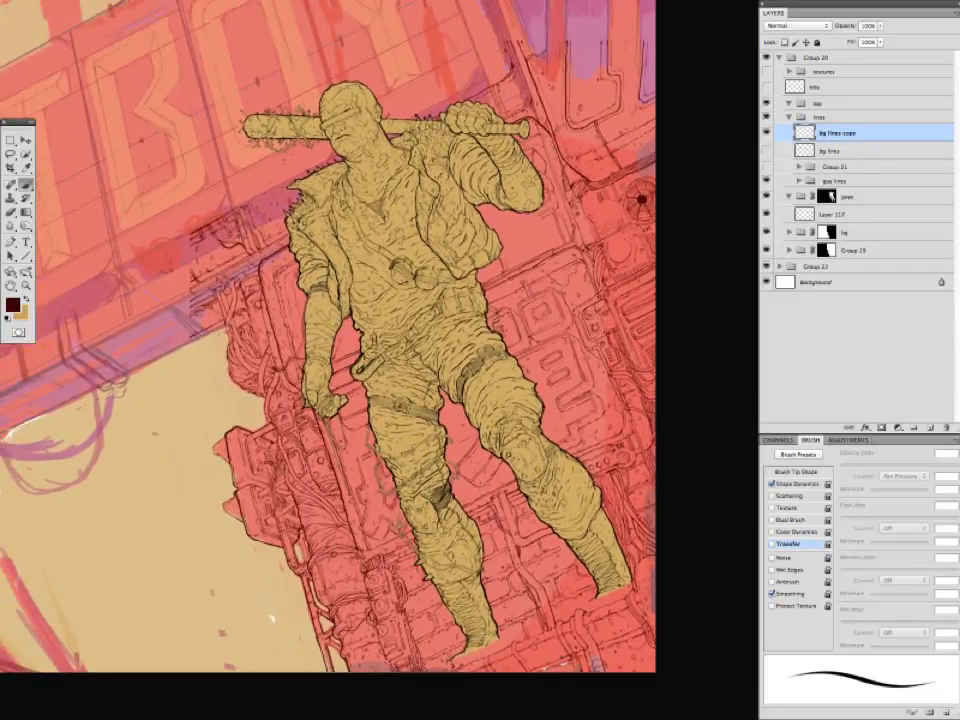
pyautogui.scroll(1, 320, 340)
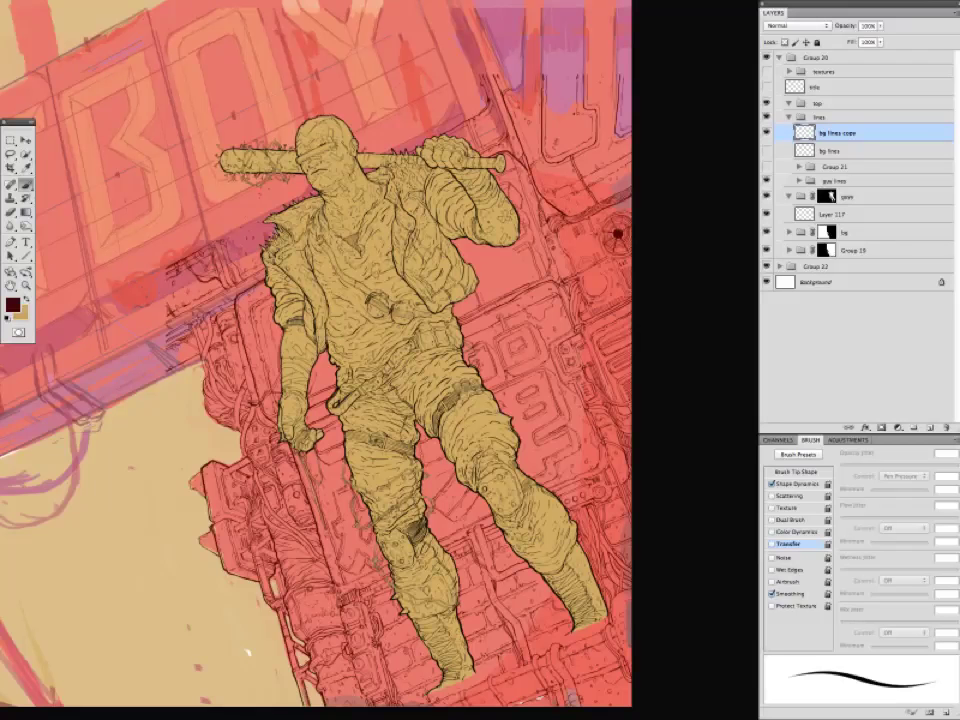
pyautogui.scroll(-1, 320, 340)
# Ink the panel details on the red machinery beside the figure's raised elbow, with a finer brush and the Eraser for corrections.
pyautogui.hotkey('ctrl', '+')
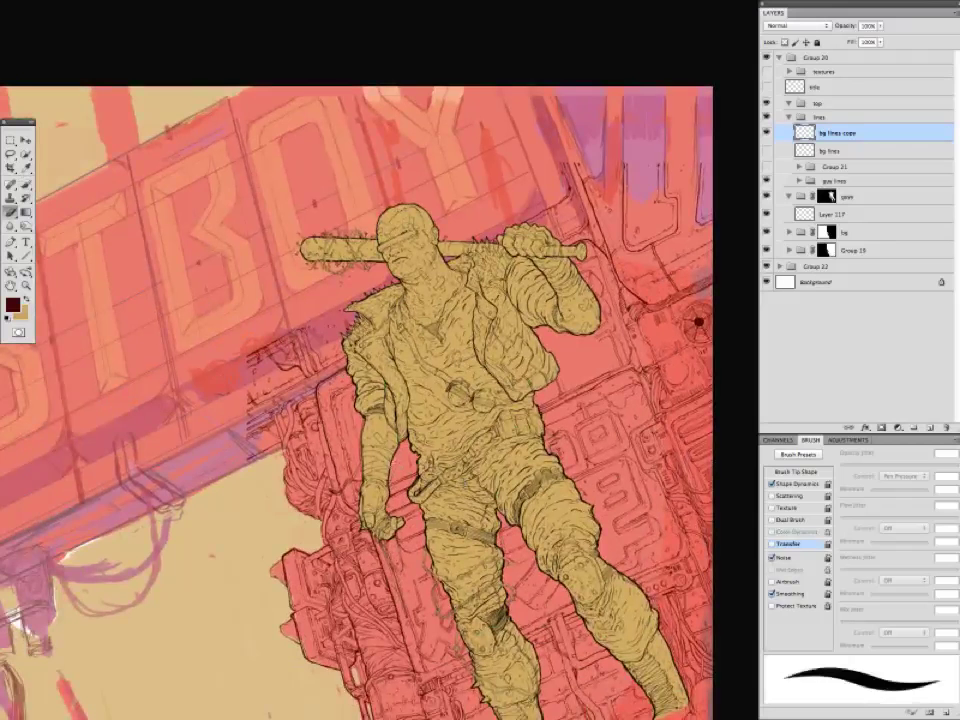
pyautogui.press('[')
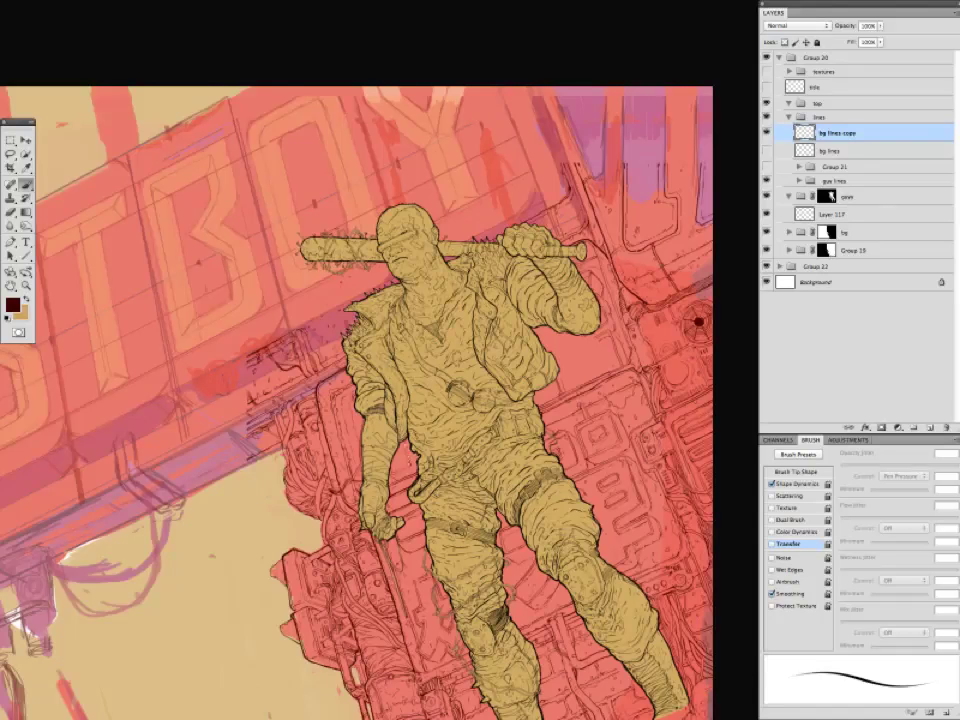
pyautogui.moveTo(370, 370); pyautogui.dragTo(344, 395)
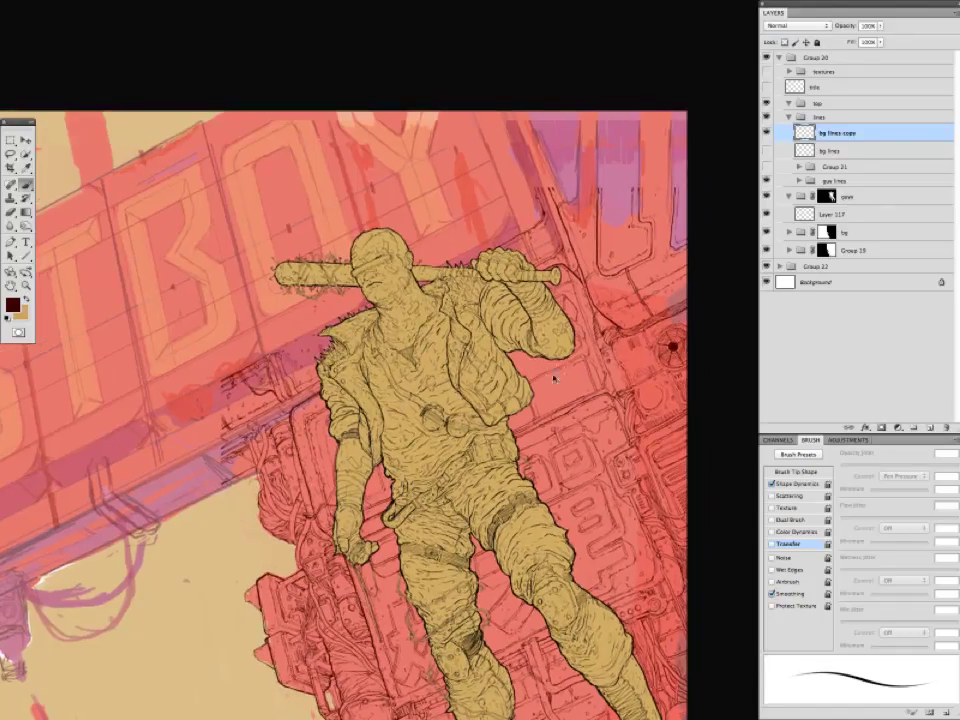
pyautogui.press('e')
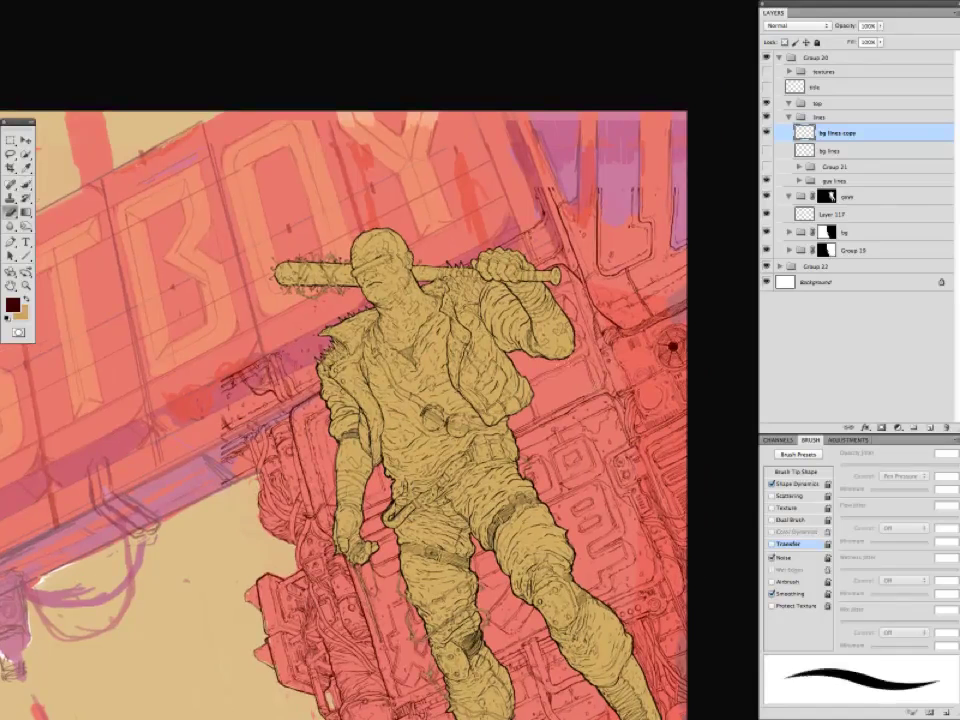
pyautogui.press('b')
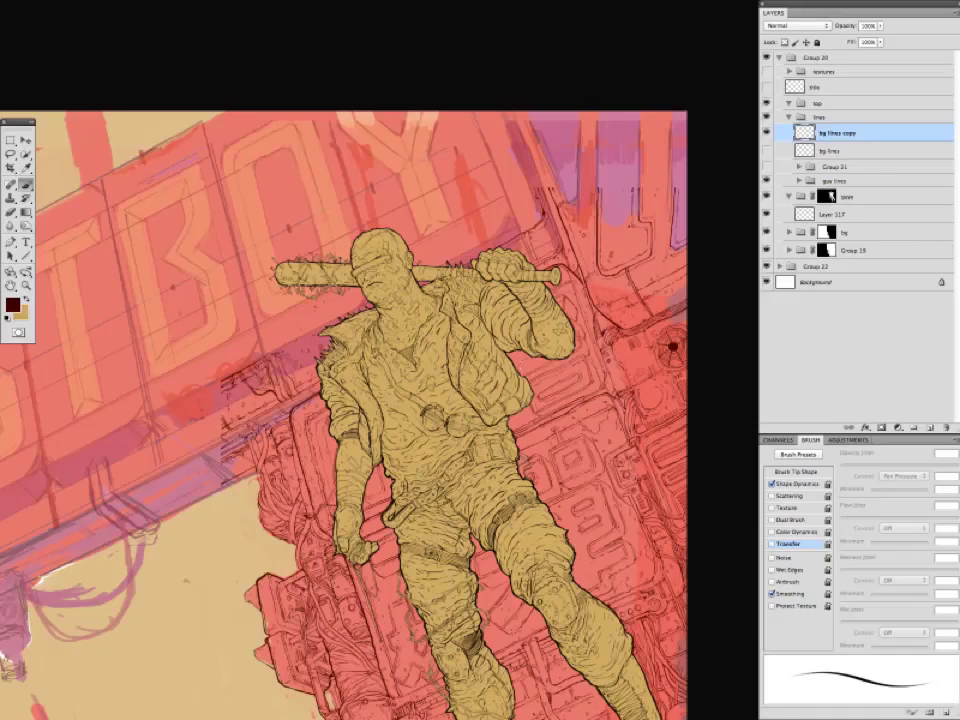
pyautogui.moveTo(297, 402); pyautogui.dragTo(300, 392)
# Ink the diagonal beam up to the canvas's top edge and outline the purple shapes in the artwork's upper-right corner.
pyautogui.moveTo(467, 182); pyautogui.dragTo(437, 450)
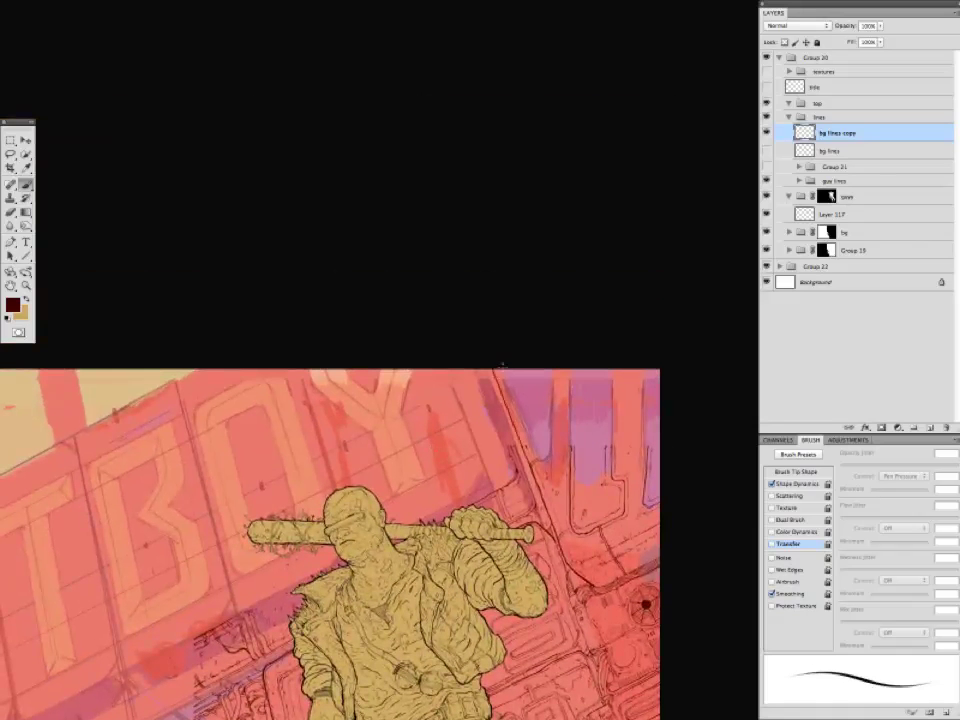
pyautogui.moveTo(502, 431); pyautogui.dragTo(499, 443)
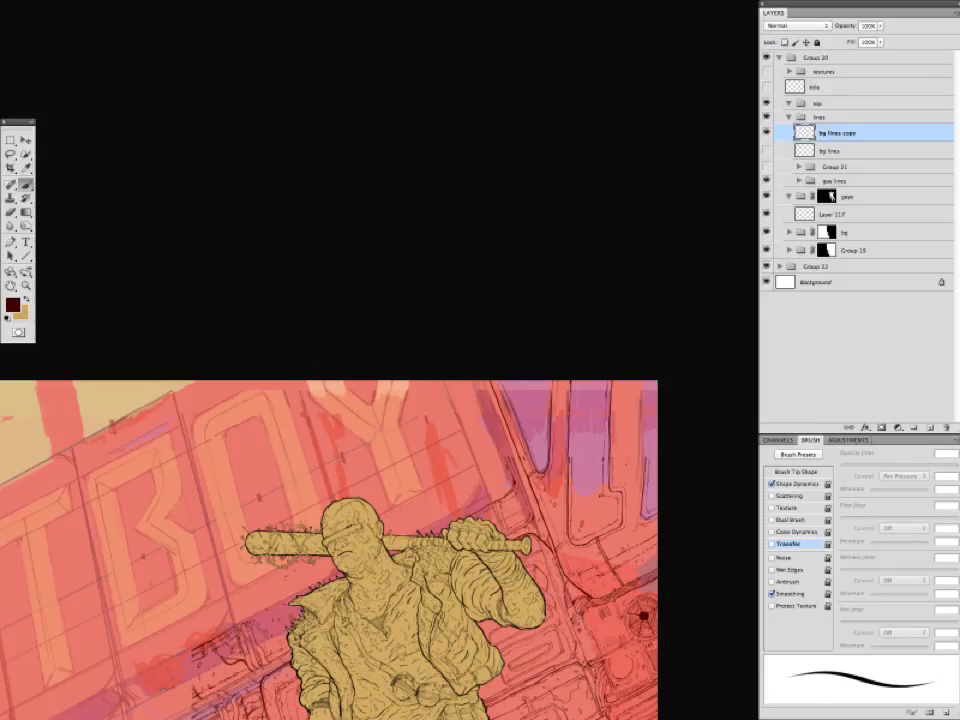
pyautogui.moveTo(432, 300); pyautogui.dragTo(403, 182)
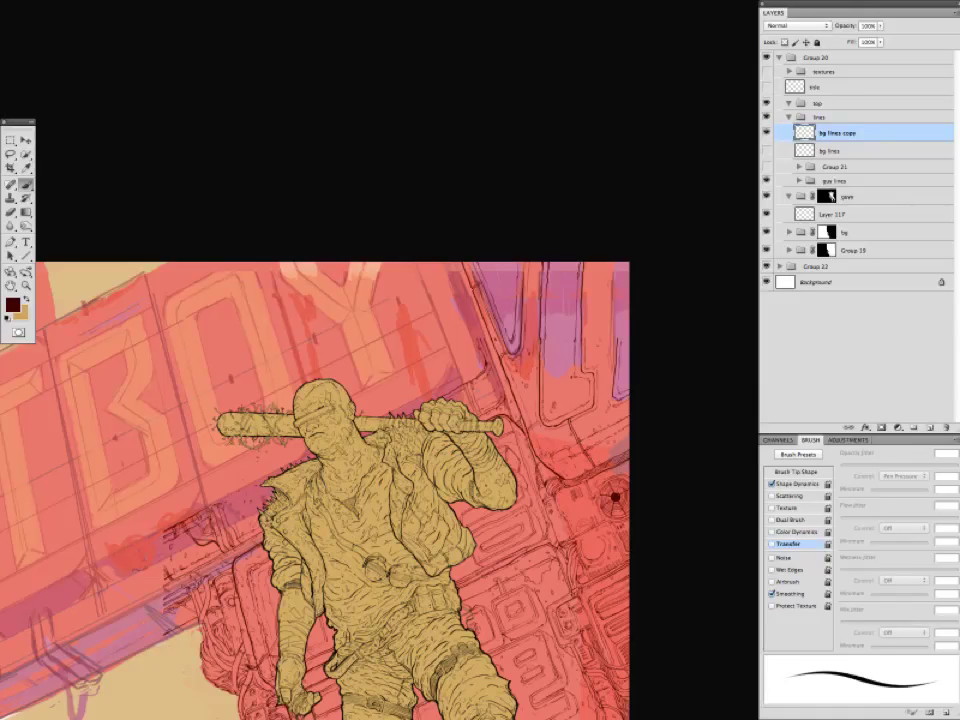
pyautogui.scroll(3, 358, 230)
pyautogui.hscroll(3, 358, 230)
pyautogui.hscroll(5, 554, 377)
pyautogui.scroll(1, 554, 377)
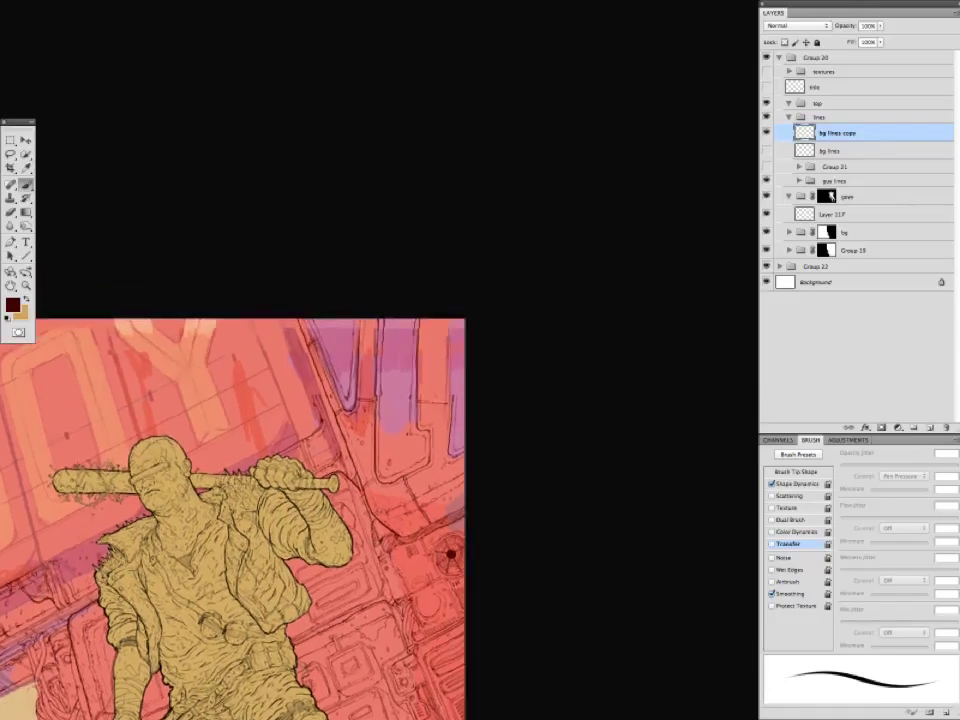
pyautogui.hscroll(-7, 554, 300)
pyautogui.scroll(-2, 554, 300)
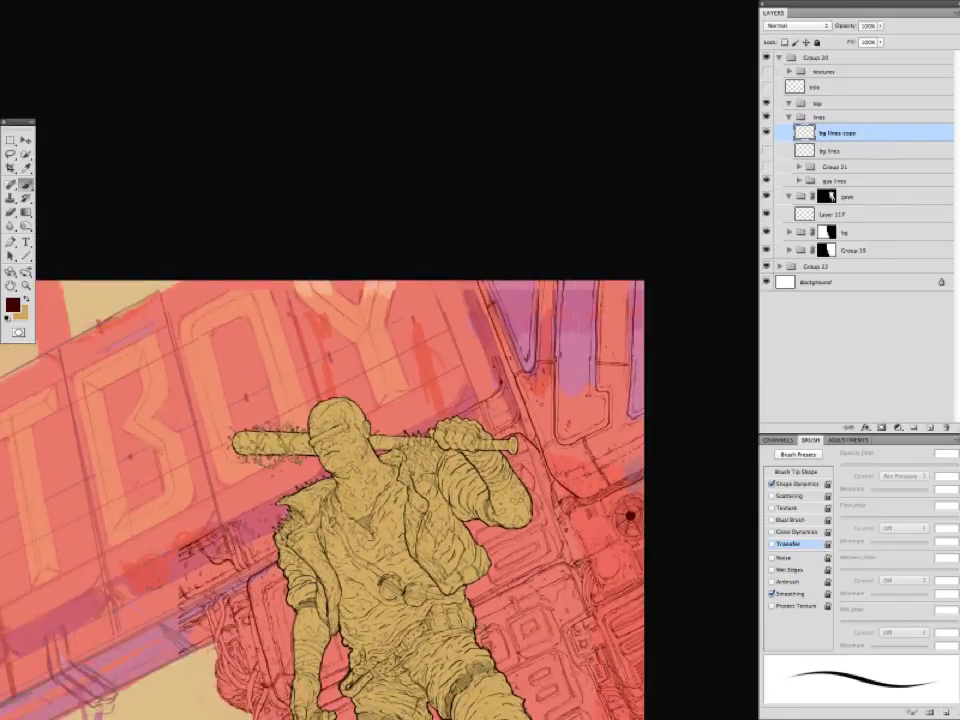
pyautogui.scroll(-5, 375, 420)
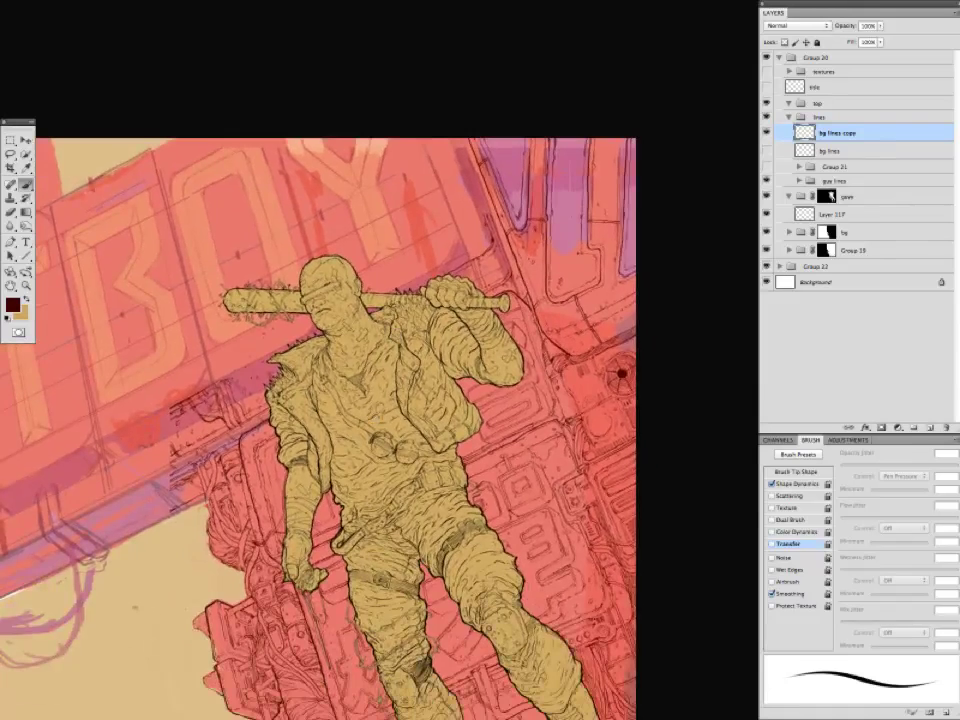
# Ink the lower edge of the sign's O panel and its purple underside beside the figure's shoulder.
pyautogui.moveTo(152, 398)
pyautogui.mouseDown()
pyautogui.moveTo(229, 396)
pyautogui.moveTo(336, 366)
pyautogui.moveTo(352, 348)
pyautogui.mouseUp()
pyautogui.press('b')
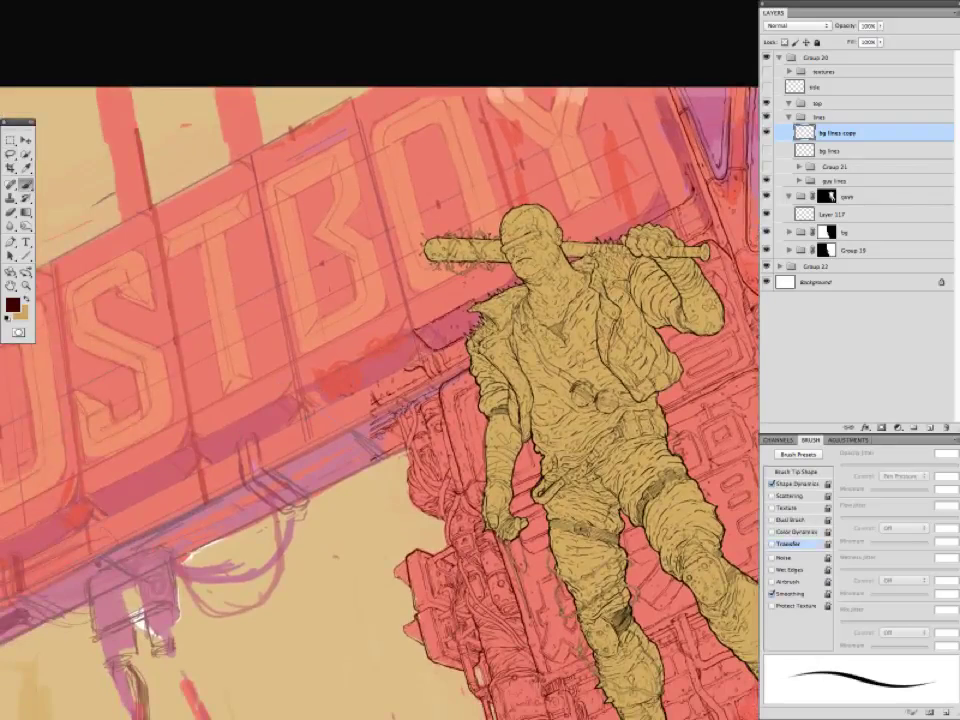
pyautogui.scroll(3, 306, 292)
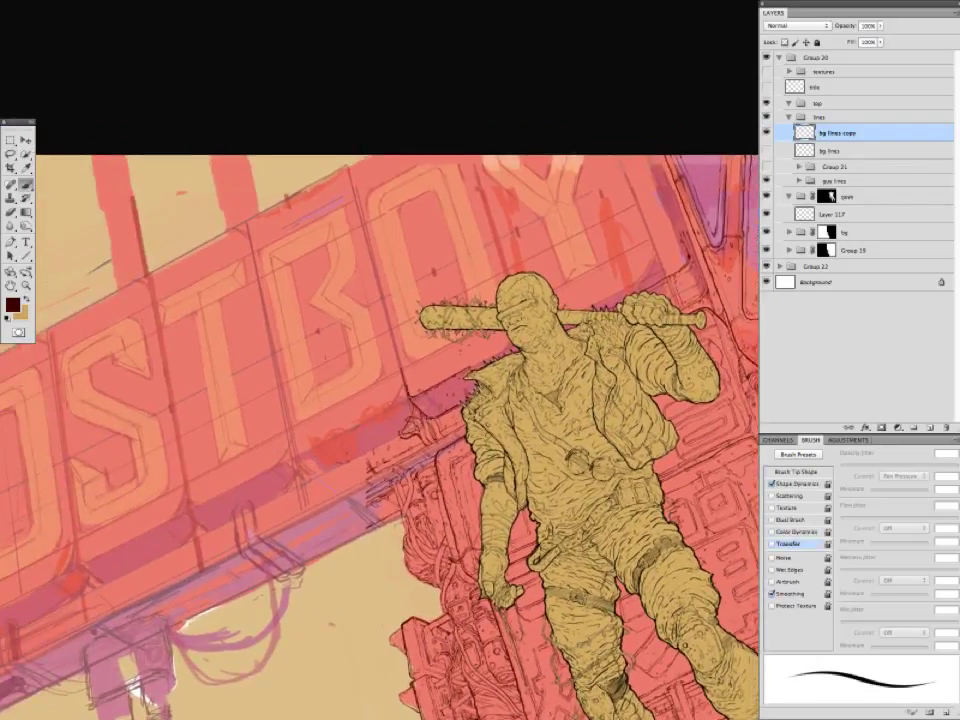
pyautogui.scroll(1, 323, 321)
pyautogui.scroll(1, 323, 321)
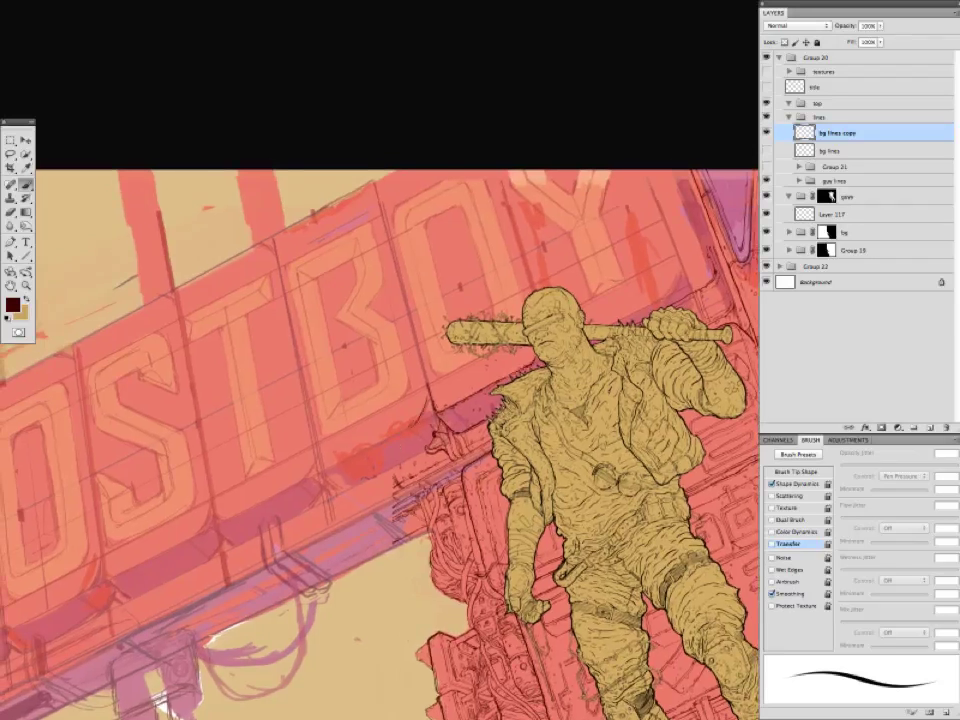
# Ink the seam between the B and O panels of the LOSTBOY sign in dark red.
pyautogui.scroll(1, 380, 444)
pyautogui.moveTo(380, 440); pyautogui.dragTo(442, 406)
pyautogui.moveTo(436, 174); pyautogui.dragTo(488, 370)
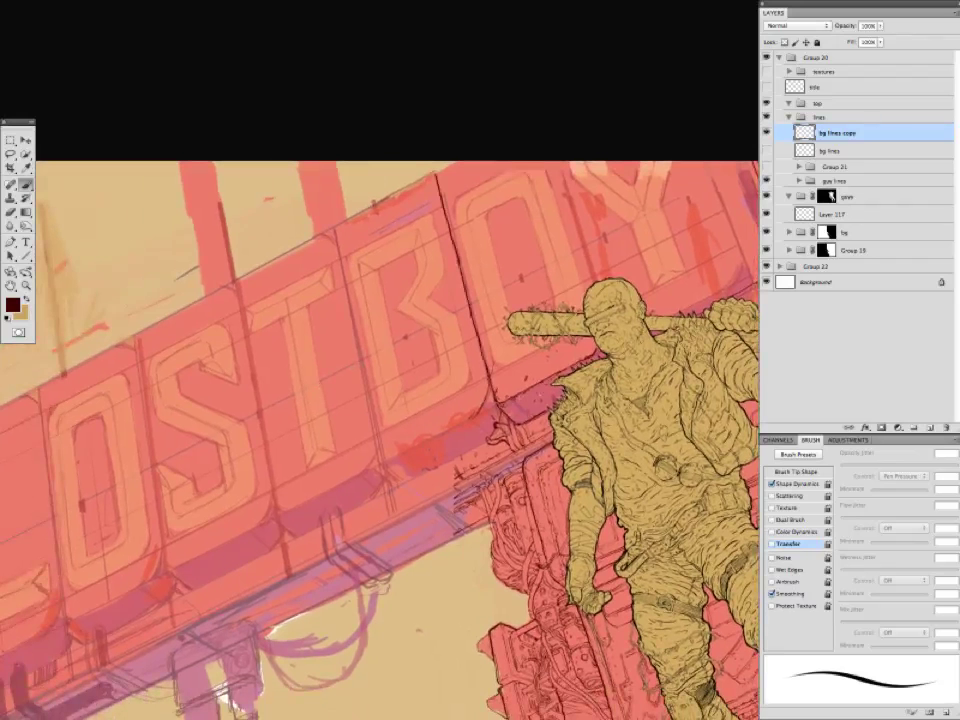
pyautogui.moveTo(356, 236); pyautogui.dragTo(354, 246)
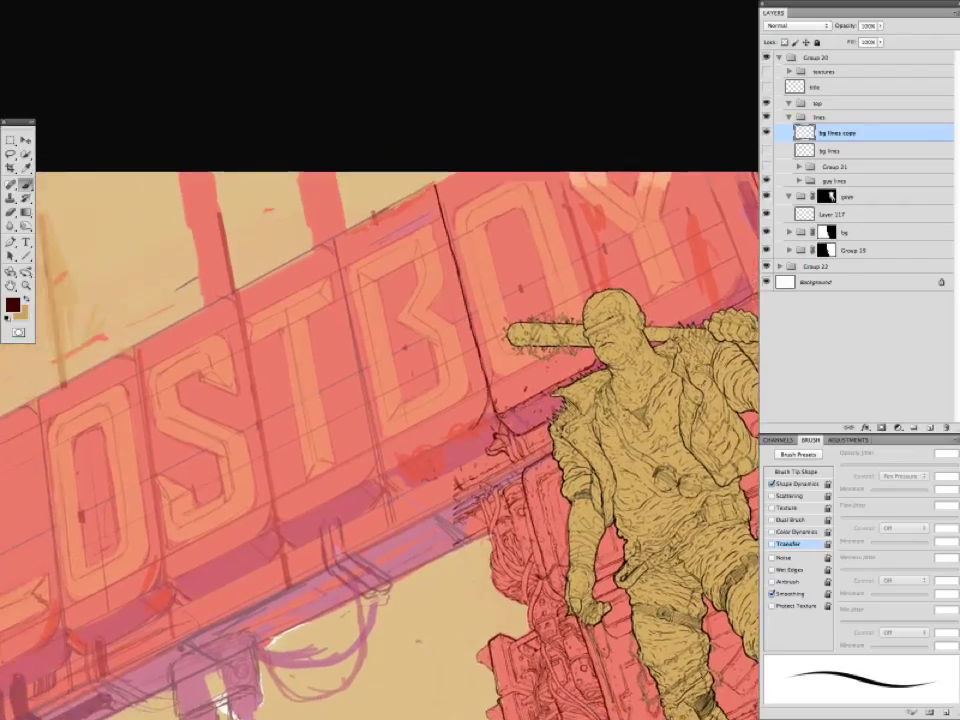
# Ink the ledge beneath the sign's B panel and the bent pipe running below it.
pyautogui.moveTo(361, 479); pyautogui.dragTo(386, 392)
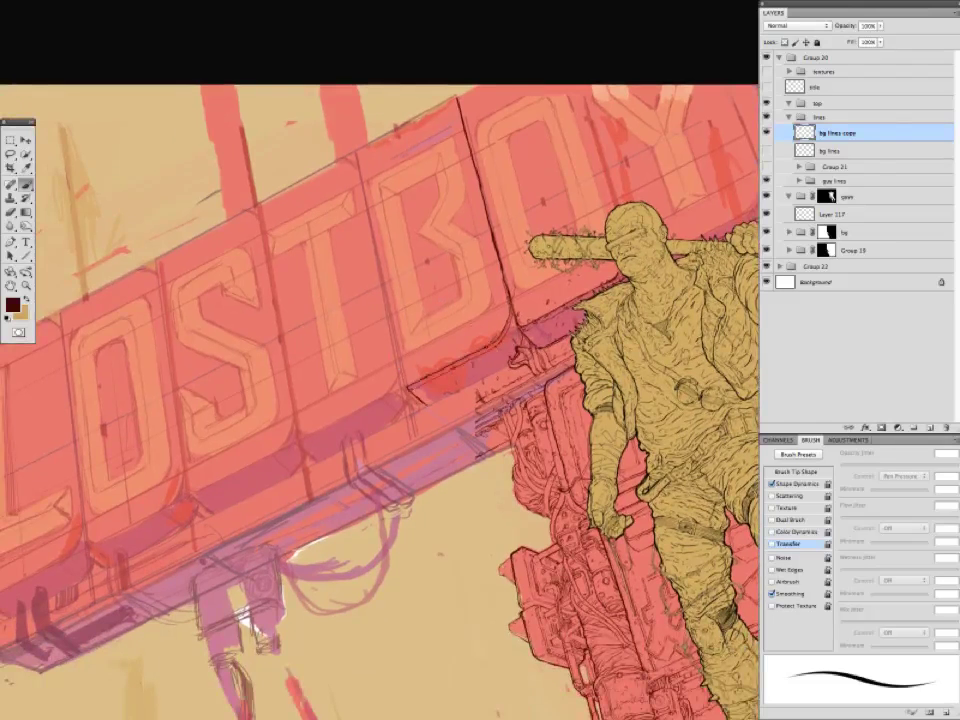
pyautogui.moveTo(380, 400); pyautogui.dragTo(355, 417)
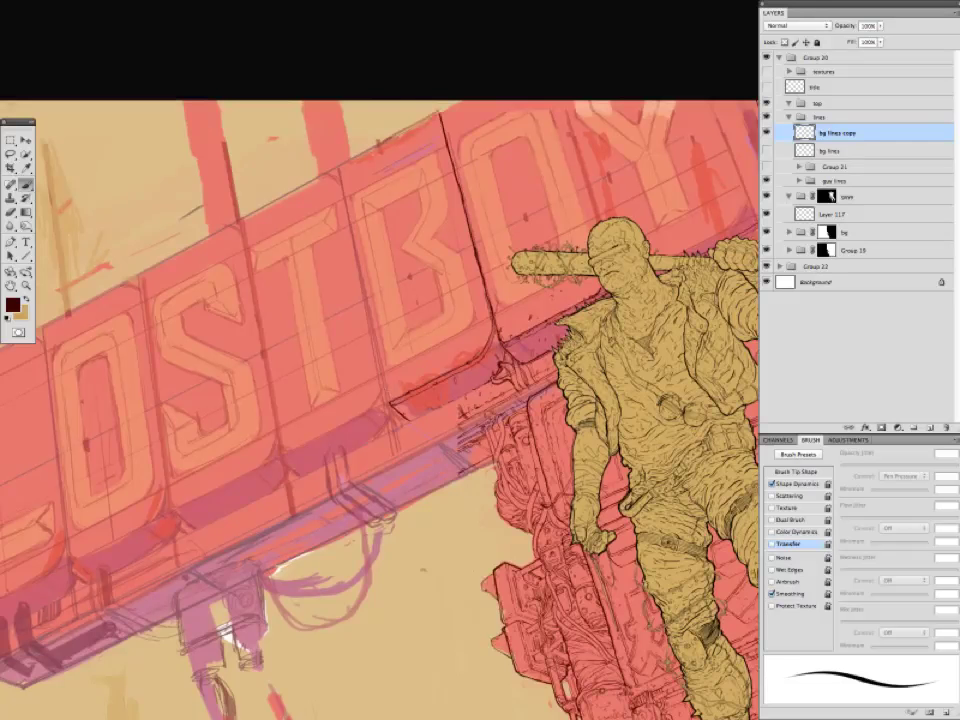
pyautogui.moveTo(322, 309); pyautogui.dragTo(300, 319)
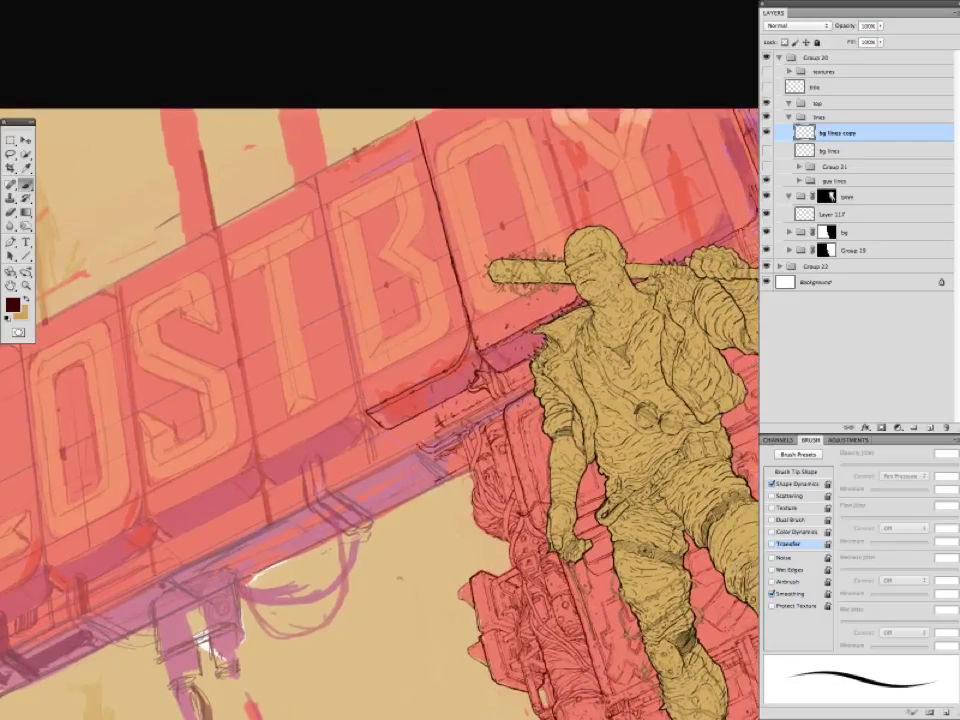
pyautogui.moveTo(284, 322); pyautogui.dragTo(339, 264)
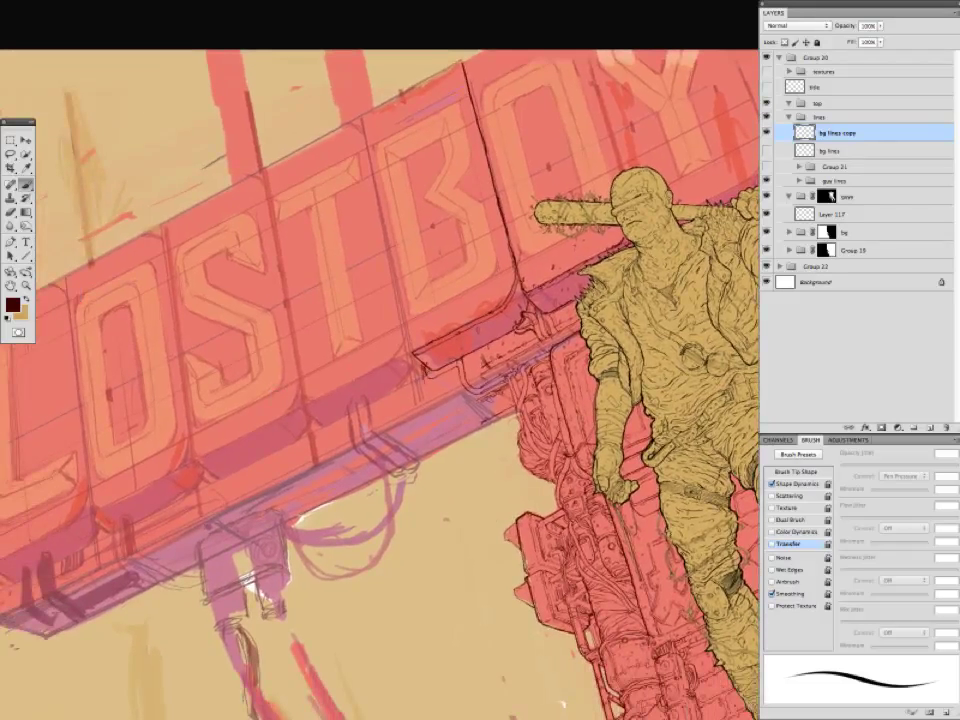
# Ink the right-hand contours of the letter B and the lower-left corner of its sign panel.
pyautogui.moveTo(323, 292); pyautogui.dragTo(325, 312)
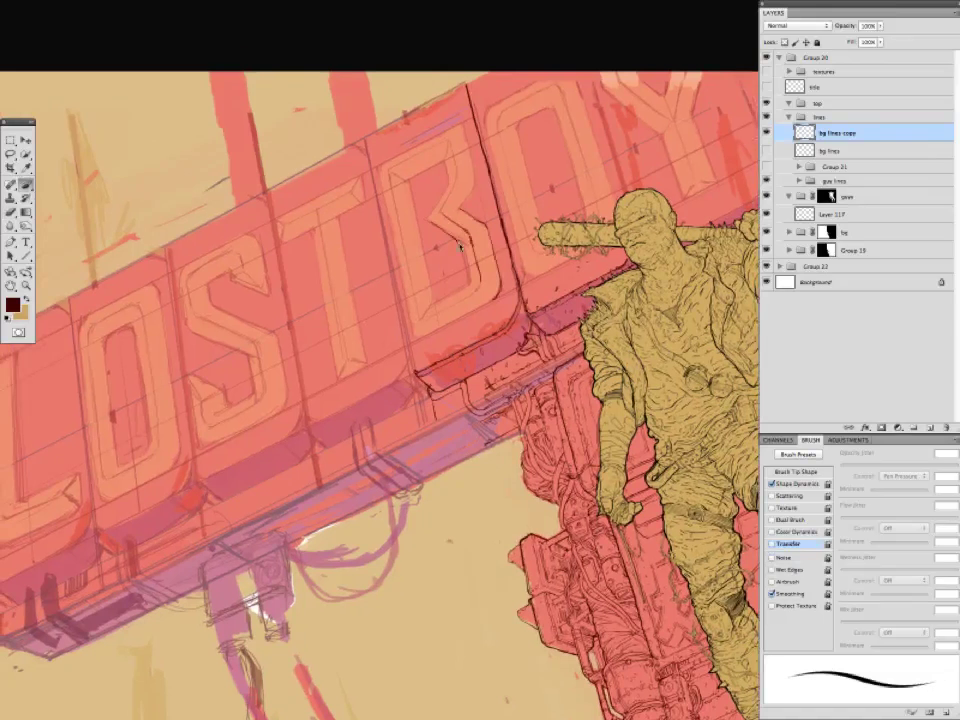
pyautogui.moveTo(336, 393); pyautogui.dragTo(314, 406)
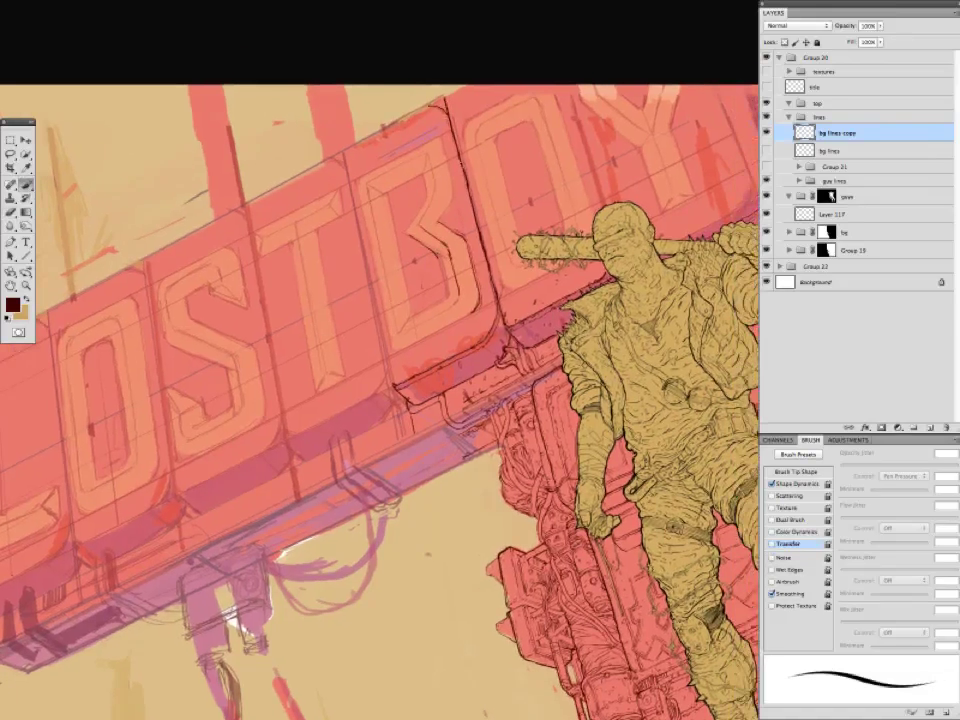
pyautogui.moveTo(344, 119); pyautogui.dragTo(366, 206)
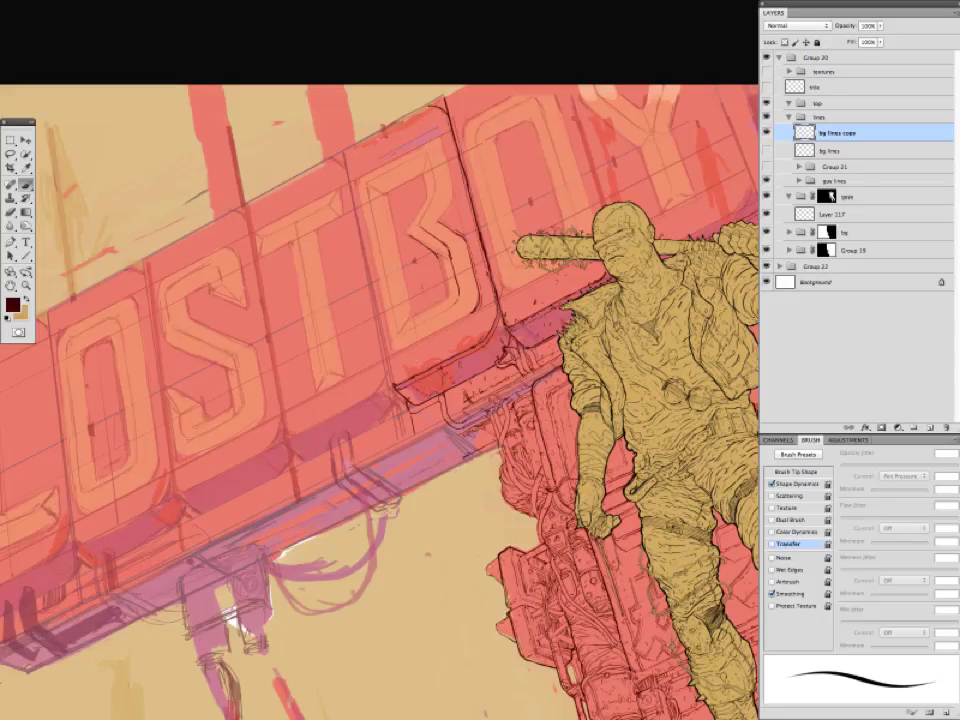
pyautogui.moveTo(320, 281); pyautogui.dragTo(313, 281)
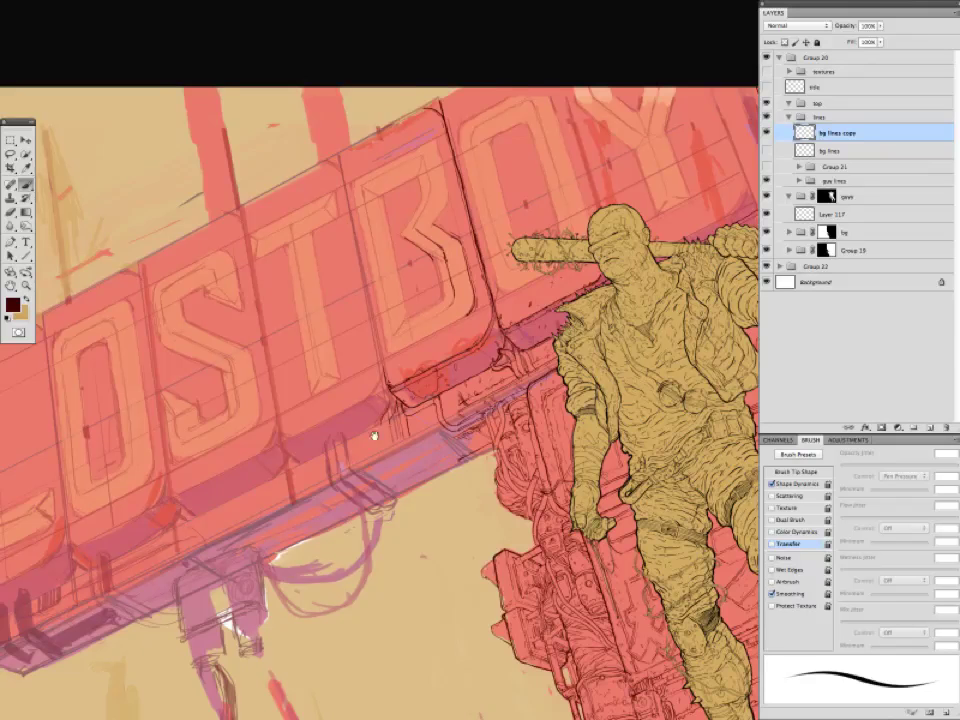
pyautogui.moveTo(373, 437)
pyautogui.mouseDown()
pyautogui.moveTo(375, 445)
pyautogui.moveTo(377, 409)
pyautogui.moveTo(380, 418)
pyautogui.mouseUp()
pyautogui.moveTo(357, 250); pyautogui.dragTo(309, 275)
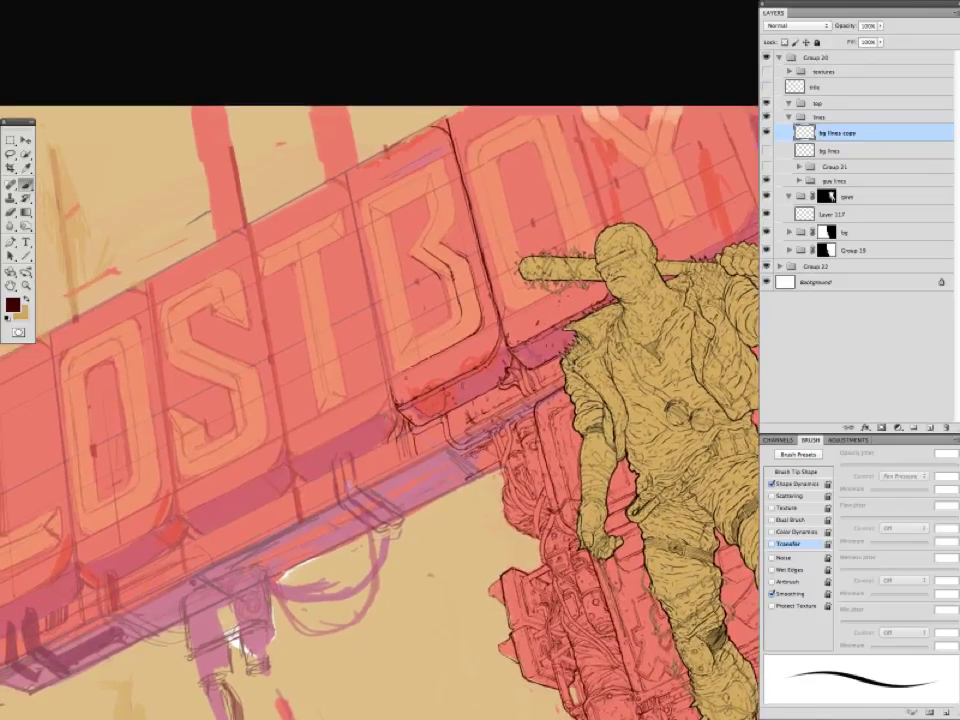
# Ink the letter B's lower bevel and the inner contour around its recessed face.
pyautogui.press('l')
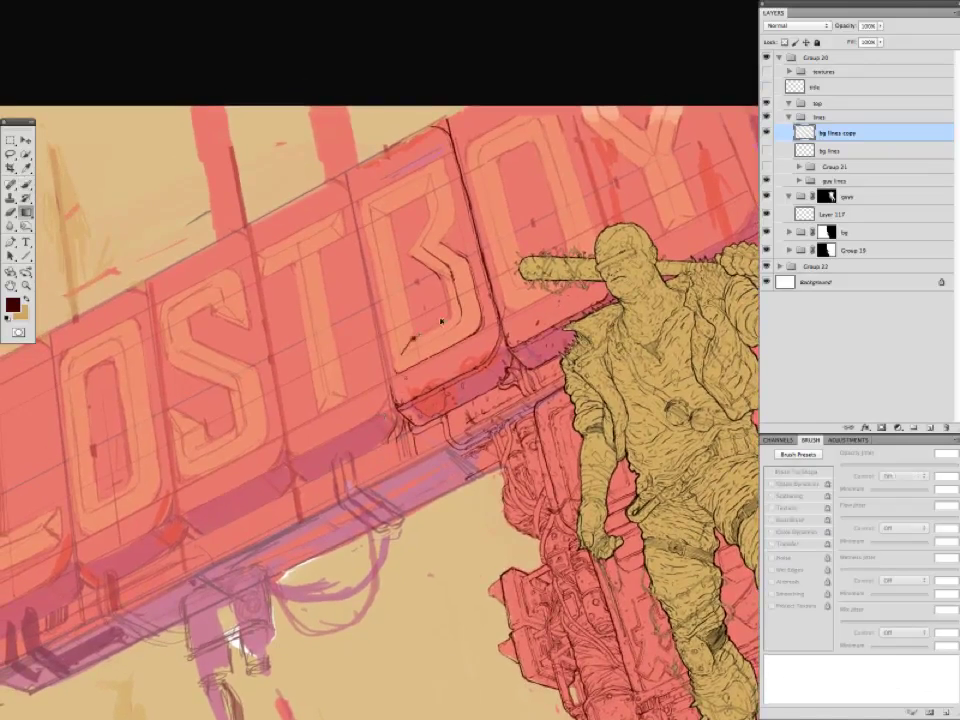
pyautogui.press('b')
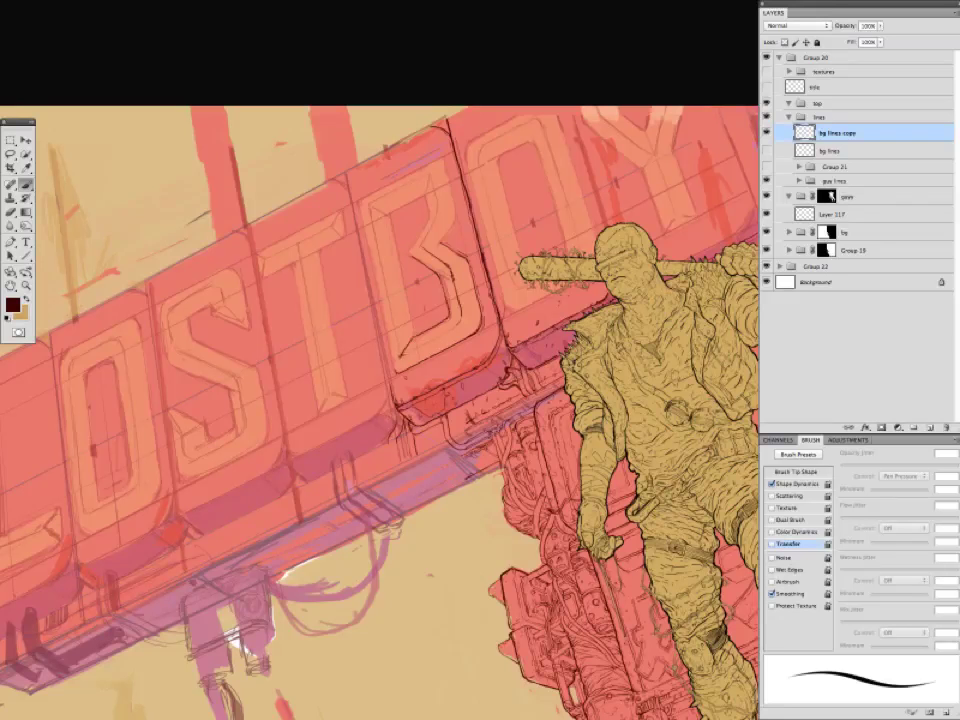
pyautogui.moveTo(389, 216); pyautogui.dragTo(407, 296)
pyautogui.moveTo(414, 336); pyautogui.dragTo(407, 297)
pyautogui.hotkey('ctrl', '-')
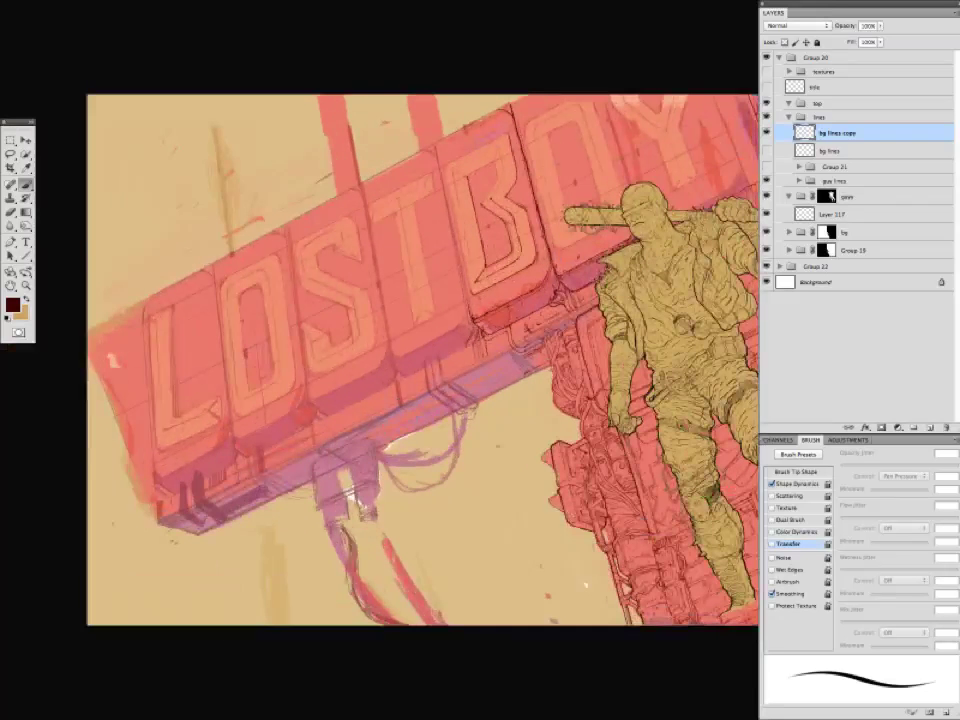
pyautogui.hotkey('ctrl', '+')
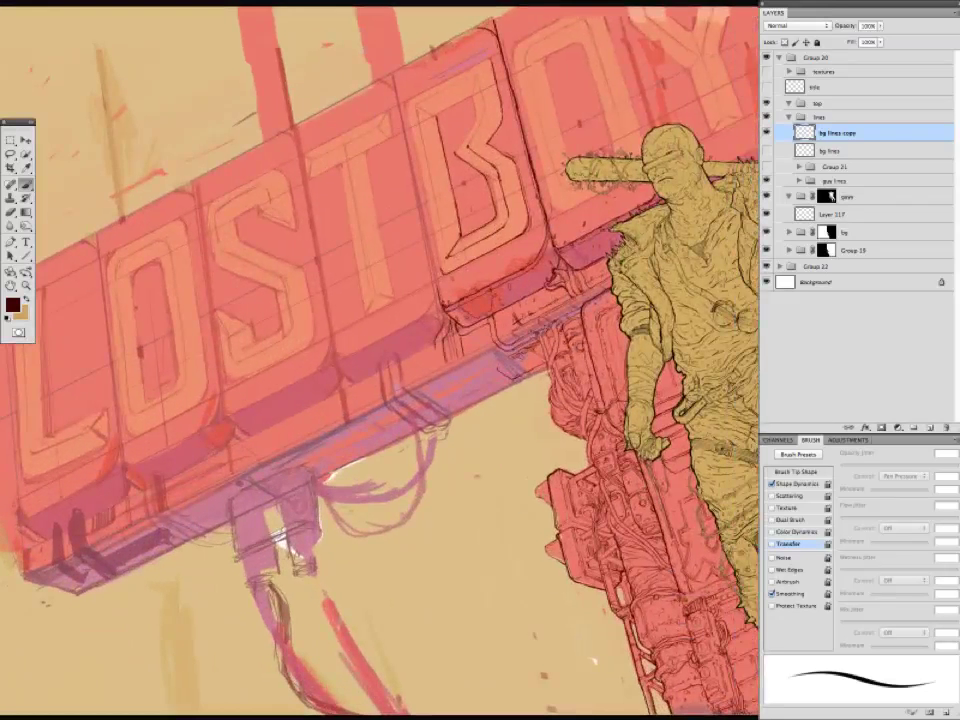
# Ink the bent pipes beneath the B panel and clean up the stray line work around them.
pyautogui.moveTo(383, 247)
pyautogui.mouseDown()
pyautogui.moveTo(347, 265)
pyautogui.moveTo(318, 300)
pyautogui.mouseUp()
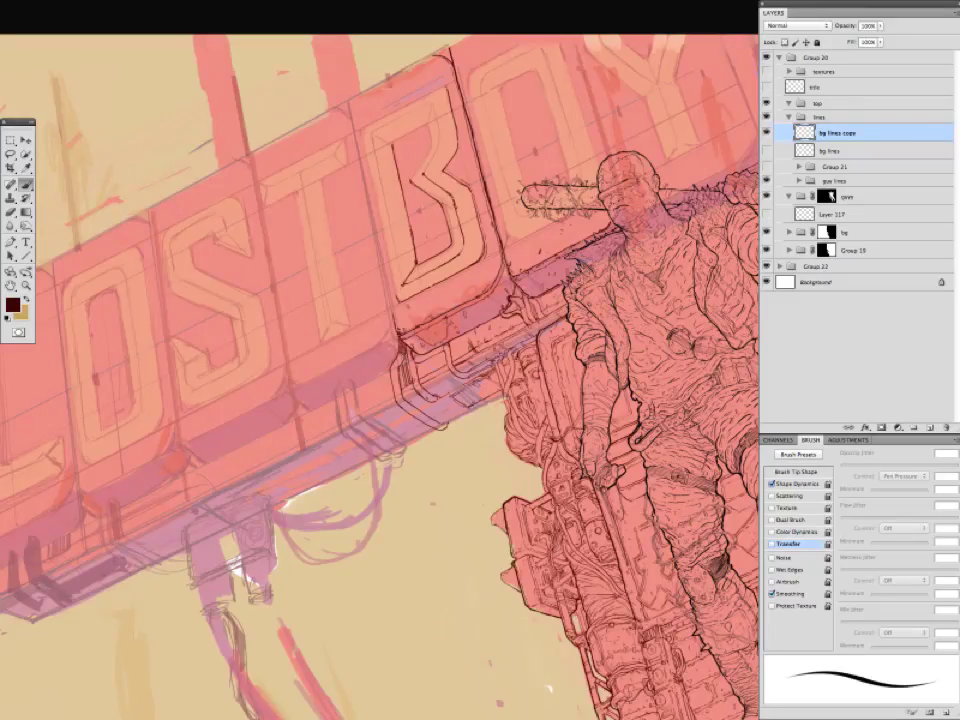
pyautogui.press('e')
pyautogui.press('super+minus')
pyautogui.press('super+plus')
pyautogui.moveTo(362, 403); pyautogui.dragTo(319, 487)
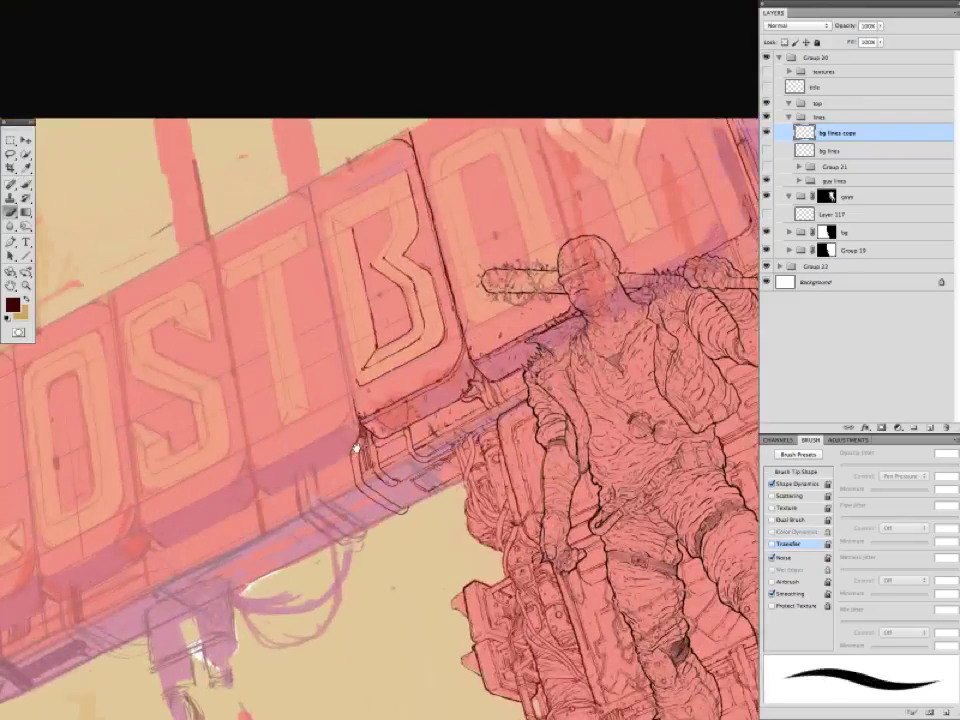
# Ink the left and upper outlines of the letter B and the bevel at its upper corner.
pyautogui.press('b')
pyautogui.moveTo(336, 232)
pyautogui.mouseDown()
pyautogui.moveTo(362, 362)
pyautogui.moveTo(380, 196)
pyautogui.moveTo(393, 190)
pyautogui.moveTo(349, 230)
pyautogui.moveTo(402, 219)
pyautogui.moveTo(385, 258)
pyautogui.mouseUp()
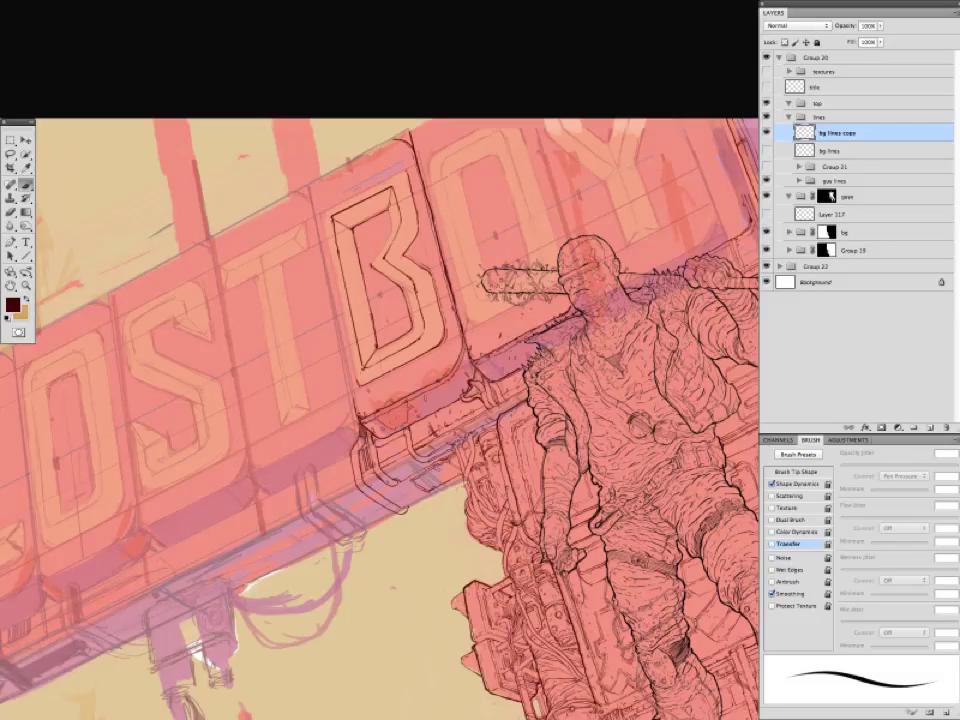
pyautogui.moveTo(293, 159)
pyautogui.mouseDown()
pyautogui.moveTo(279, 200)
pyautogui.moveTo(310, 268)
pyautogui.mouseUp()
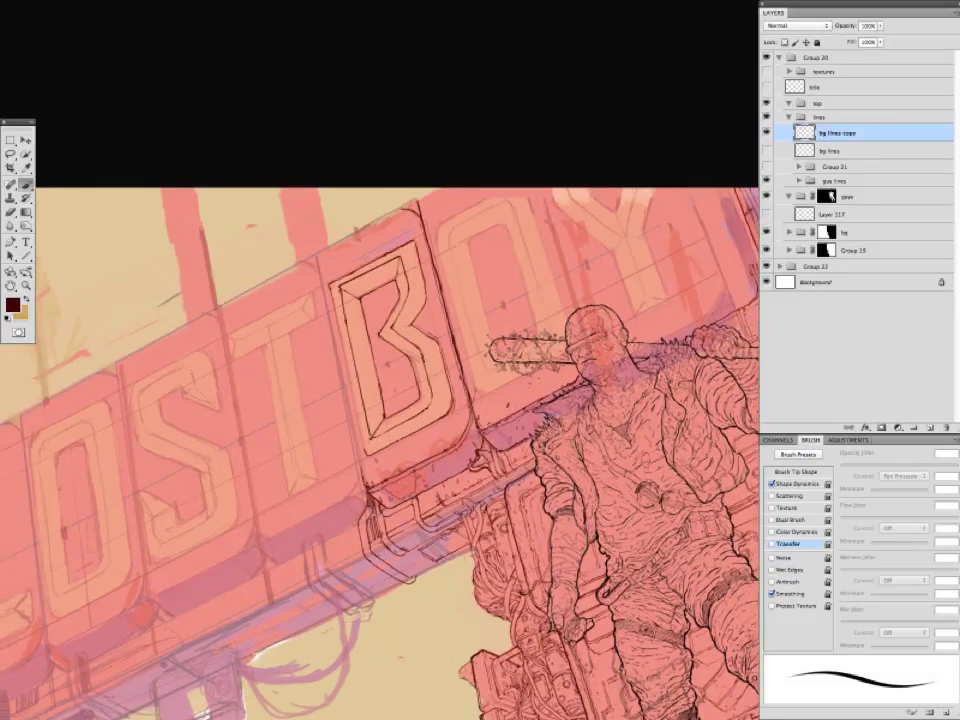
pyautogui.press('e')
pyautogui.press('b')
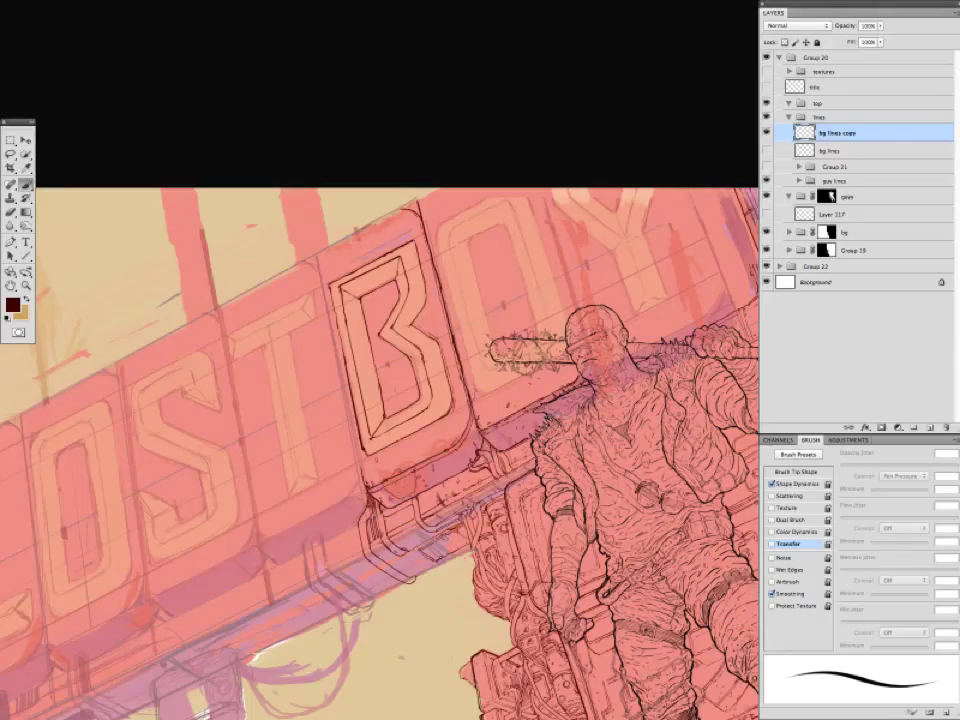
# Ink the inner outline of the sign's letter O, redoing the misplaced stroke.
pyautogui.moveTo(397, 271)
pyautogui.mouseDown()
pyautogui.moveTo(341, 392)
pyautogui.moveTo(303, 355)
pyautogui.moveTo(286, 289)
pyautogui.mouseUp()
pyautogui.hotkey('ctrl', 'z')
pyautogui.moveTo(384, 352); pyautogui.dragTo(381, 330)
pyautogui.moveTo(411, 452); pyautogui.dragTo(382, 348)
pyautogui.moveTo(299, 304)
pyautogui.mouseDown()
pyautogui.moveTo(311, 345)
pyautogui.moveTo(334, 358)
pyautogui.moveTo(354, 348)
pyautogui.mouseUp()
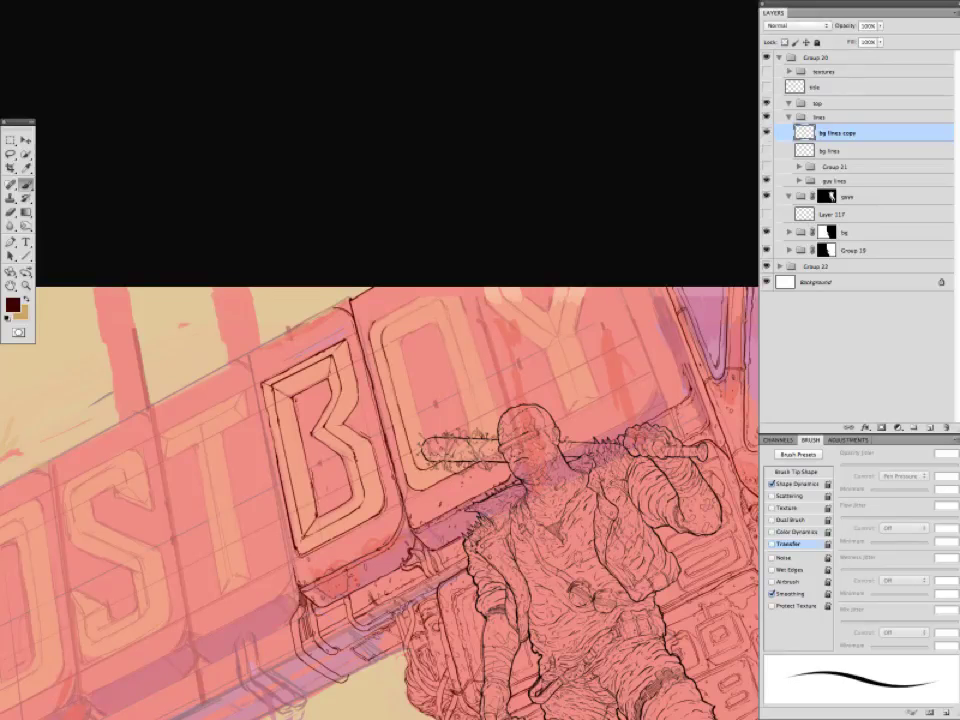
pyautogui.moveTo(380, 500); pyautogui.dragTo(360, 540)
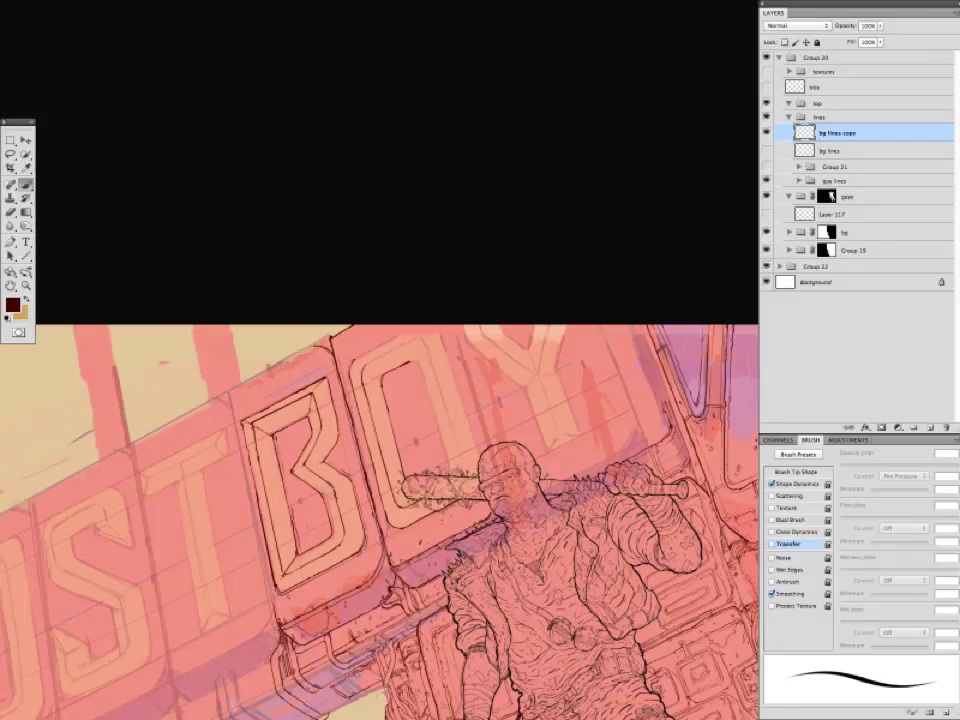
# Fade the Group 22 colour sketch and toggle the bg lines copy layer off and on to compare the line art.
pyautogui.click(816, 267)
pyautogui.moveTo(848, 26); pyautogui.dragTo(838, 27)
pyautogui.click(838, 133)
pyautogui.click(766, 133)
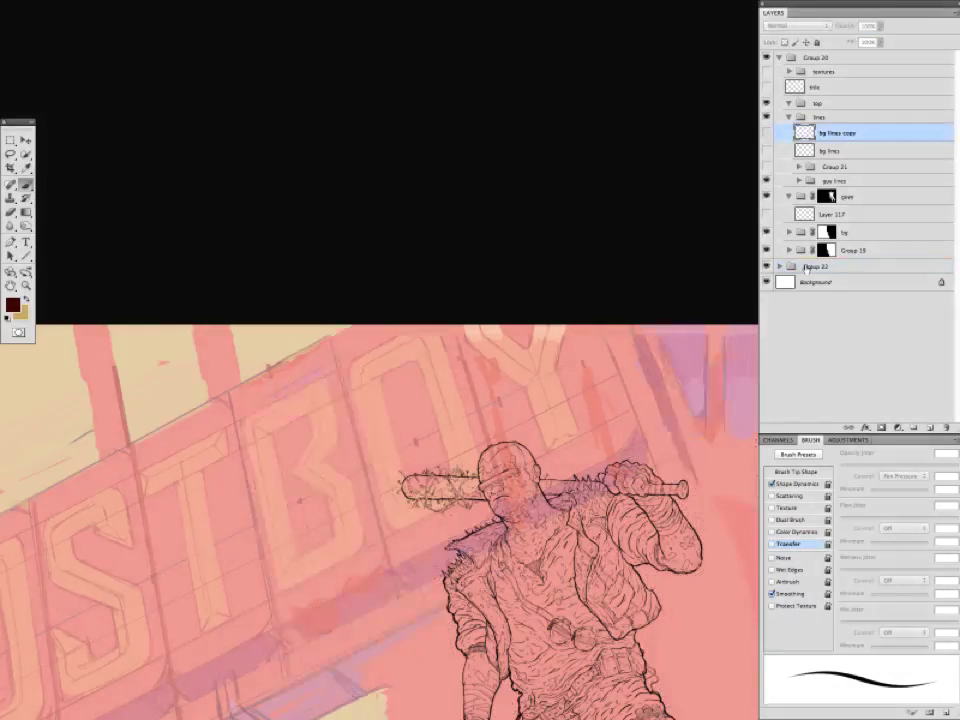
pyautogui.click(766, 133)
# Ink the outer contour of the letter O and the long straight edges of the beam beneath the LOST panels.
pyautogui.moveTo(347, 411); pyautogui.dragTo(323, 435)
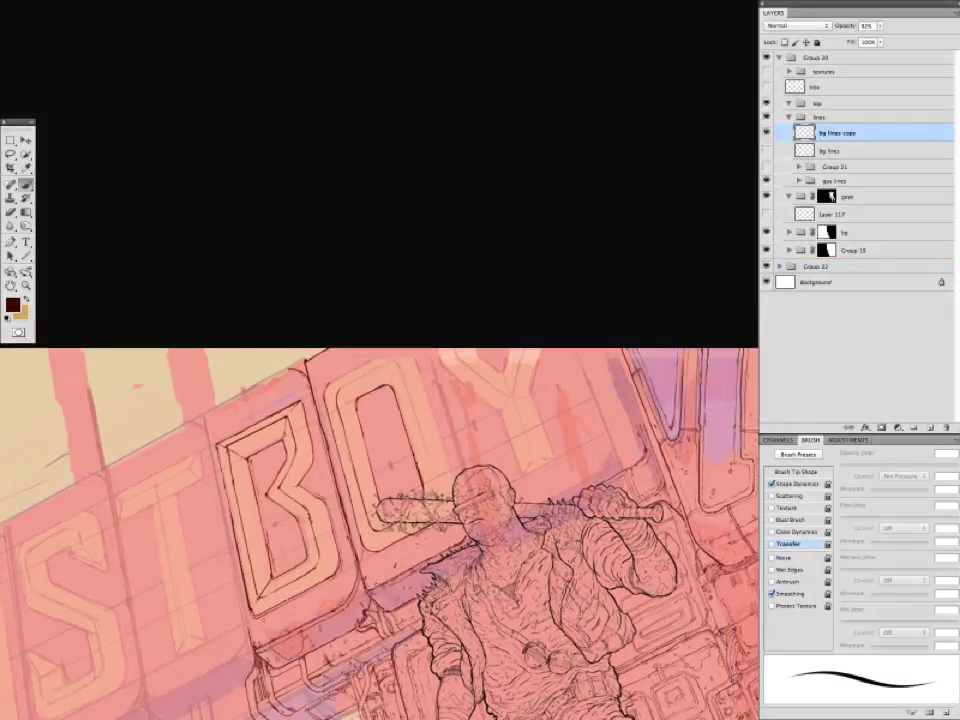
pyautogui.moveTo(333, 380)
pyautogui.mouseDown()
pyautogui.moveTo(387, 357)
pyautogui.moveTo(437, 485)
pyautogui.mouseUp()
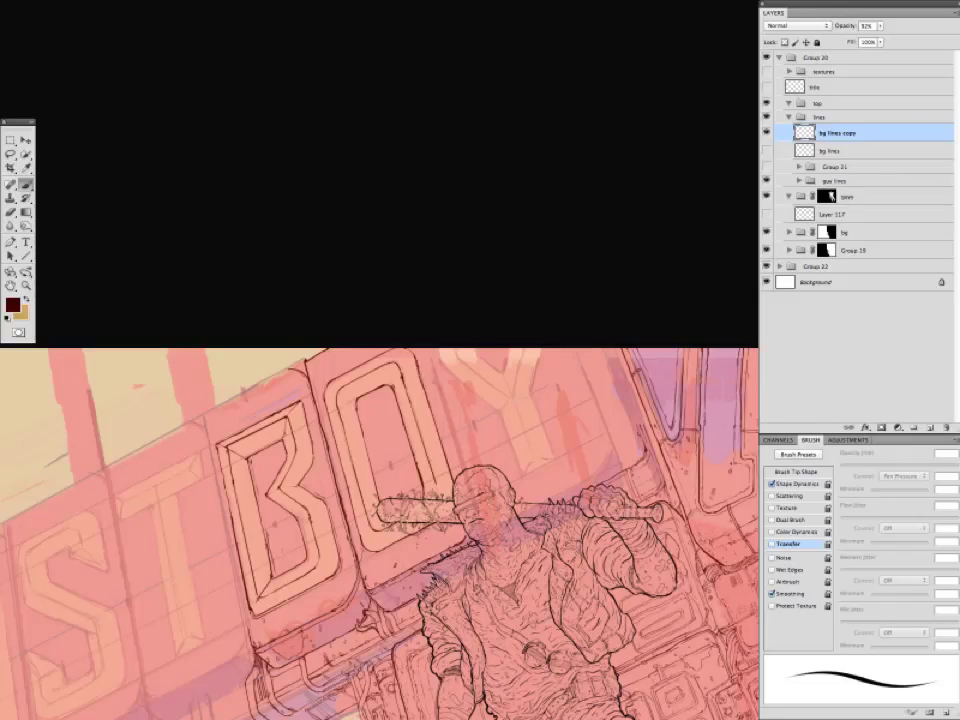
pyautogui.moveTo(170, 680); pyautogui.dragTo(430, 325)
pyautogui.moveTo(158, 529); pyautogui.dragTo(161, 514)
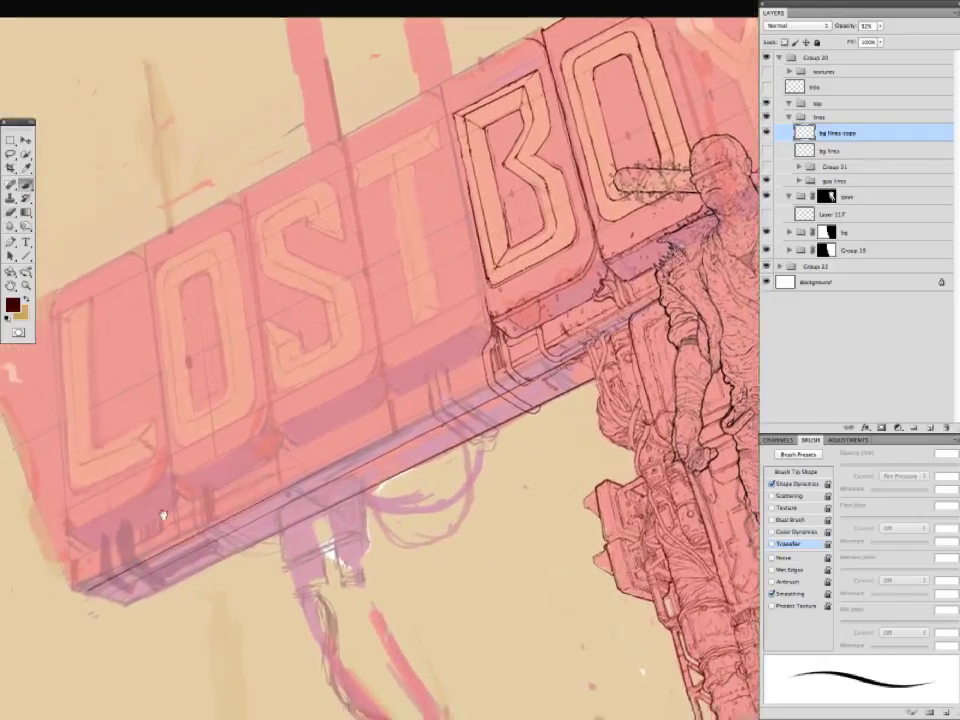
pyautogui.press('super+minus')
pyautogui.moveTo(315, 498); pyautogui.dragTo(285, 553)
pyautogui.press('super+plus')
pyautogui.moveTo(440, 412); pyautogui.dragTo(281, 598)
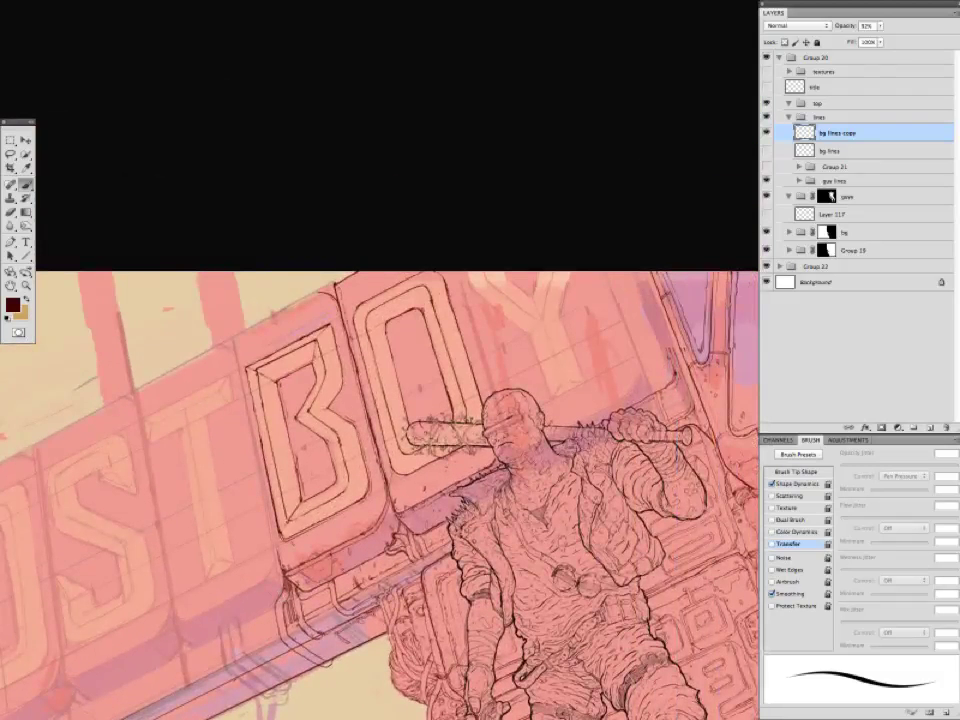
# Erase the overlapping line work where the beam passes behind the bent pipes under the B panel.
pyautogui.moveTo(305, 412); pyautogui.dragTo(296, 424)
pyautogui.moveTo(246, 543)
pyautogui.mouseDown()
pyautogui.moveTo(264, 491)
pyautogui.moveTo(328, 429)
pyautogui.mouseUp()
pyautogui.press('e')
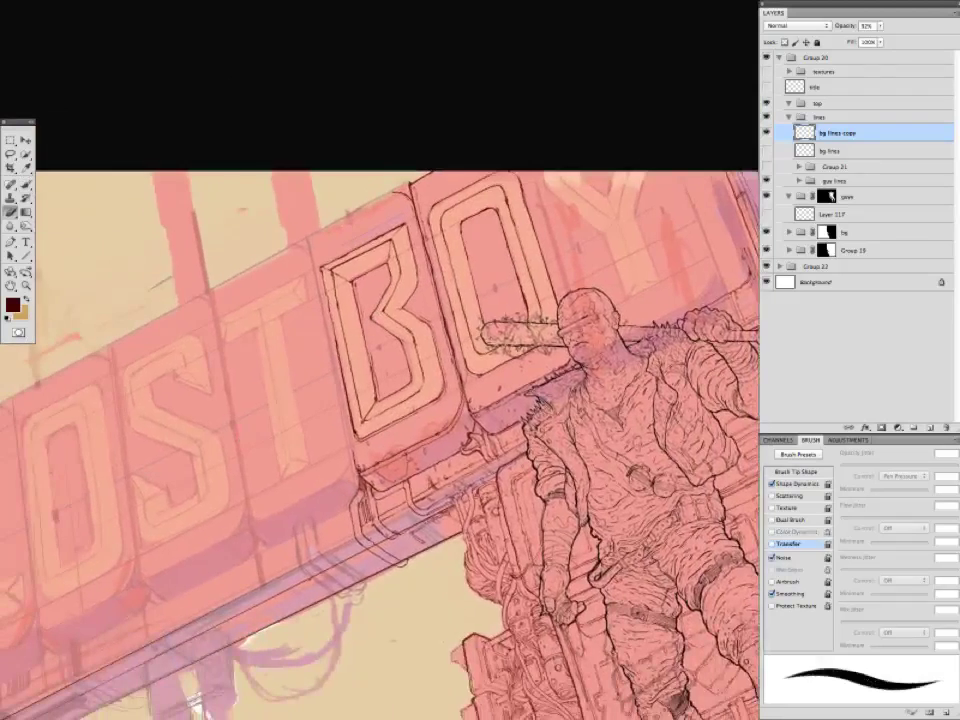
pyautogui.moveTo(372, 545); pyautogui.dragTo(384, 509)
pyautogui.press('b')
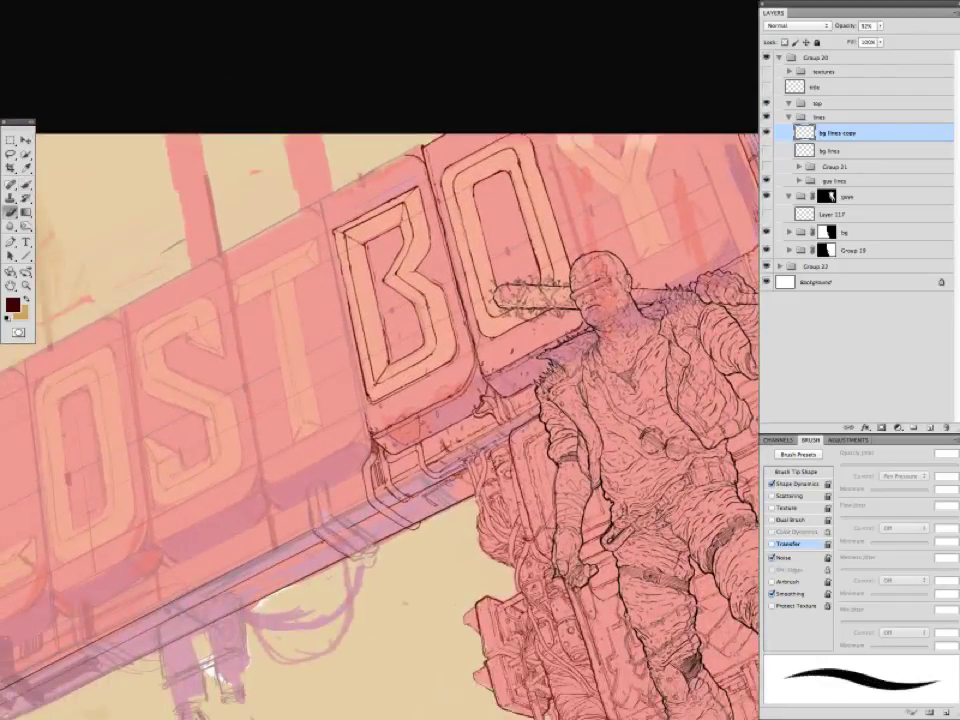
# Ink the right edge and rounded lower corner of the sign's Y panel.
pyautogui.hotkey('ctrl', '-')
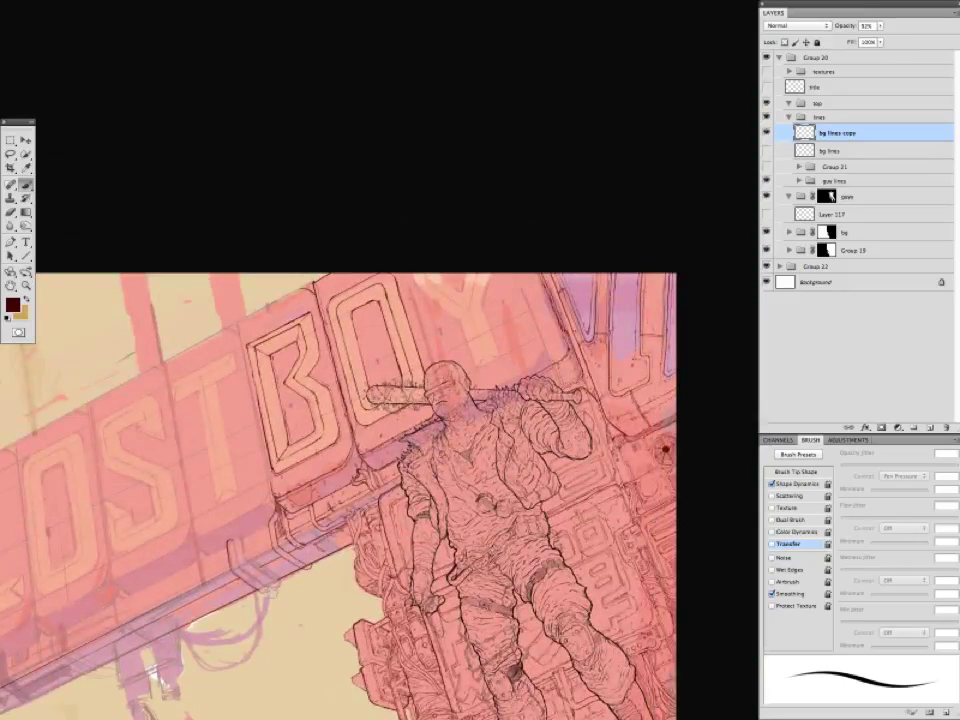
pyautogui.press('e')
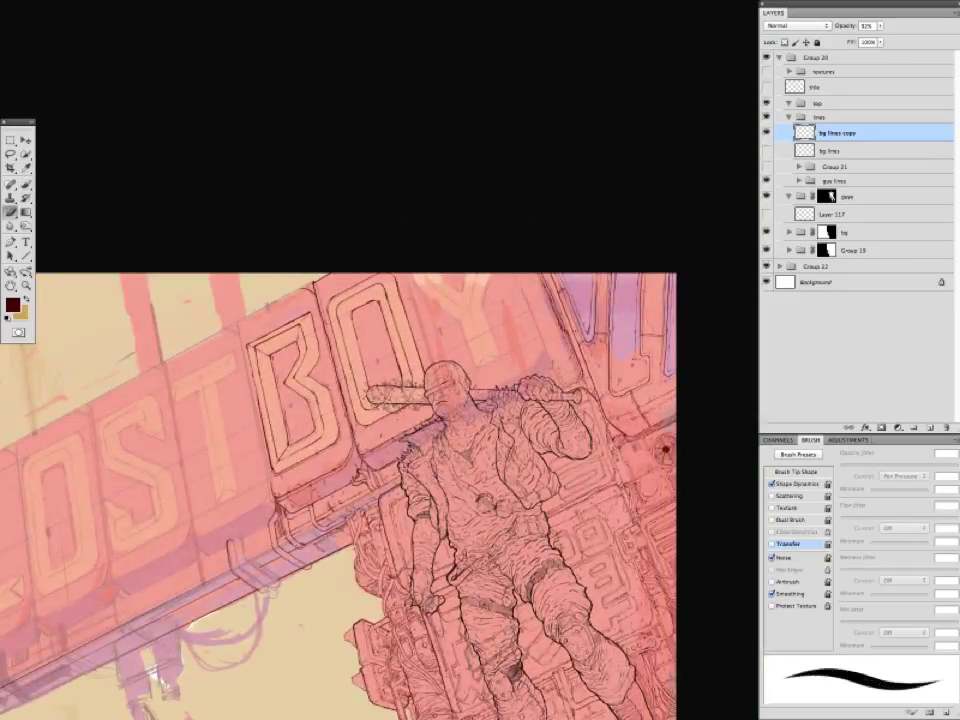
pyautogui.press('b')
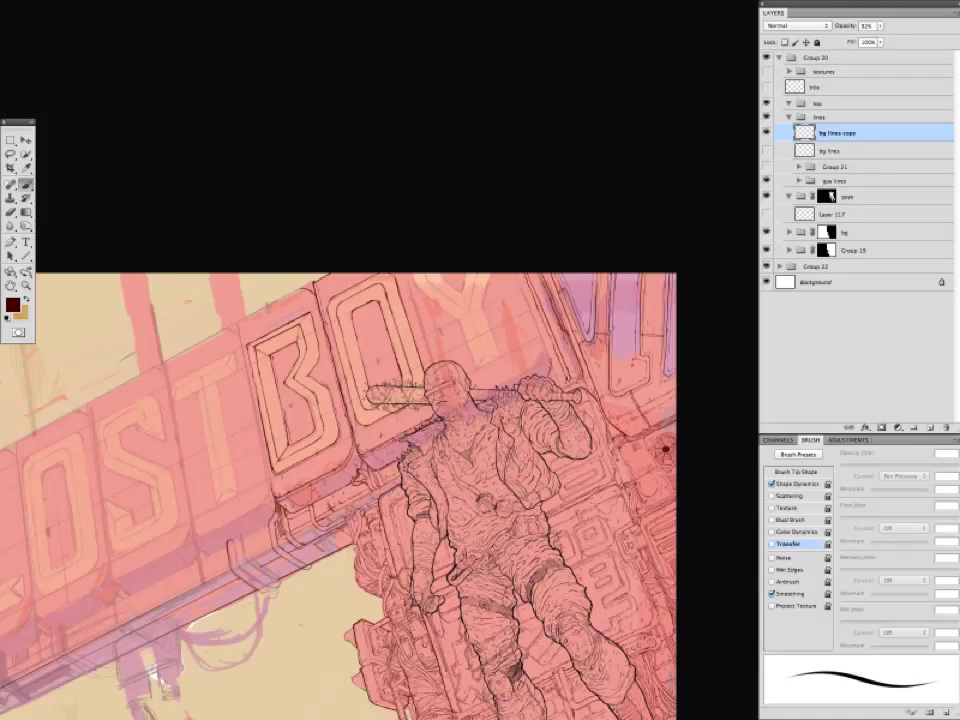
pyautogui.moveTo(517, 274); pyautogui.dragTo(551, 358)
pyautogui.hotkey('ctrl', '-')
pyautogui.hotkey('ctrl', '+')
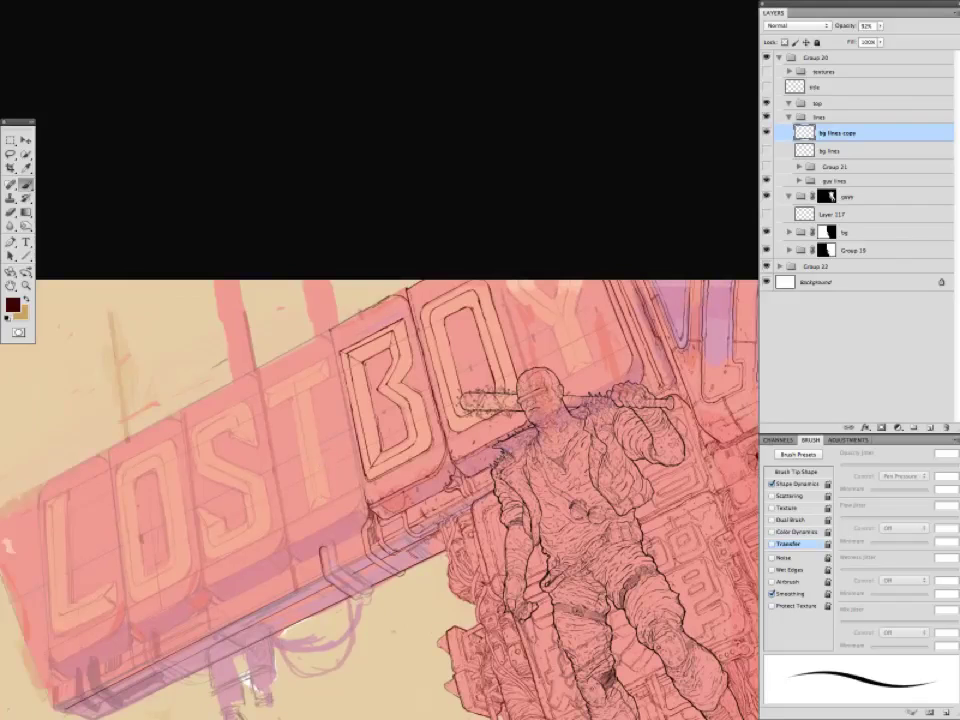
# Ink the left edge of the B panel and the first bevel lines of the letter Y.
pyautogui.moveTo(332, 336); pyautogui.dragTo(355, 448)
pyautogui.moveTo(261, 316)
pyautogui.mouseDown()
pyautogui.moveTo(272, 371)
pyautogui.moveTo(262, 313)
pyautogui.mouseUp()
pyautogui.moveTo(300, 515); pyautogui.dragTo(276, 567)
pyautogui.moveTo(417, 305); pyautogui.dragTo(376, 345)
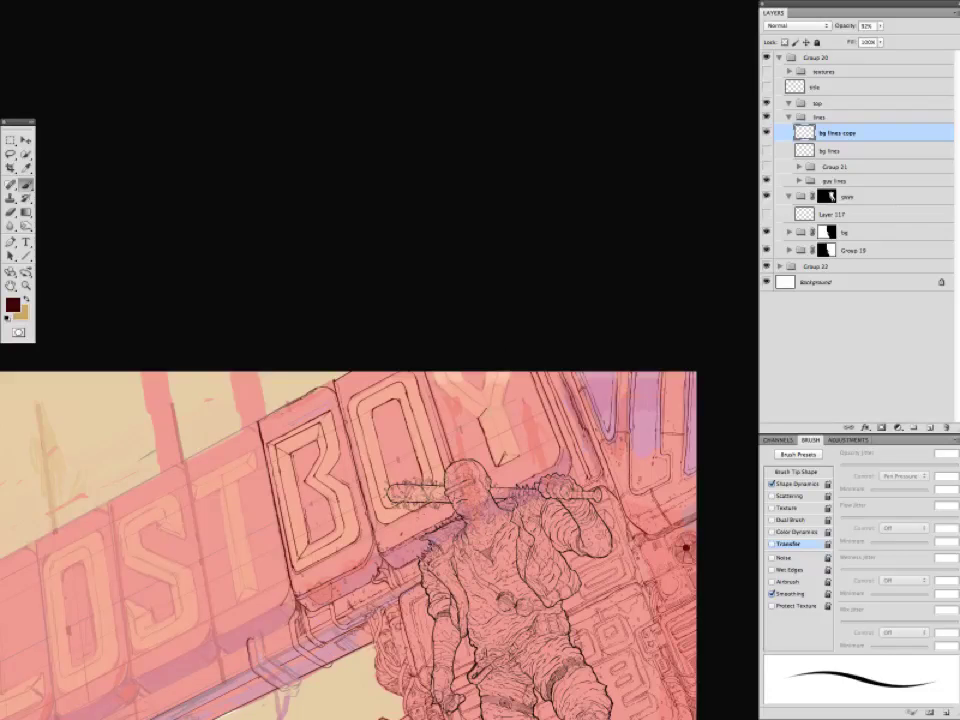
# Lower the Group 22 sketch's opacity to 44% and make bg lines copy the active layer again.
pyautogui.click(816, 267)
pyautogui.moveTo(854, 27); pyautogui.dragTo(836, 29)
pyautogui.moveTo(381, 435); pyautogui.dragTo(419, 219)
pyautogui.moveTo(266, 525); pyautogui.dragTo(257, 567)
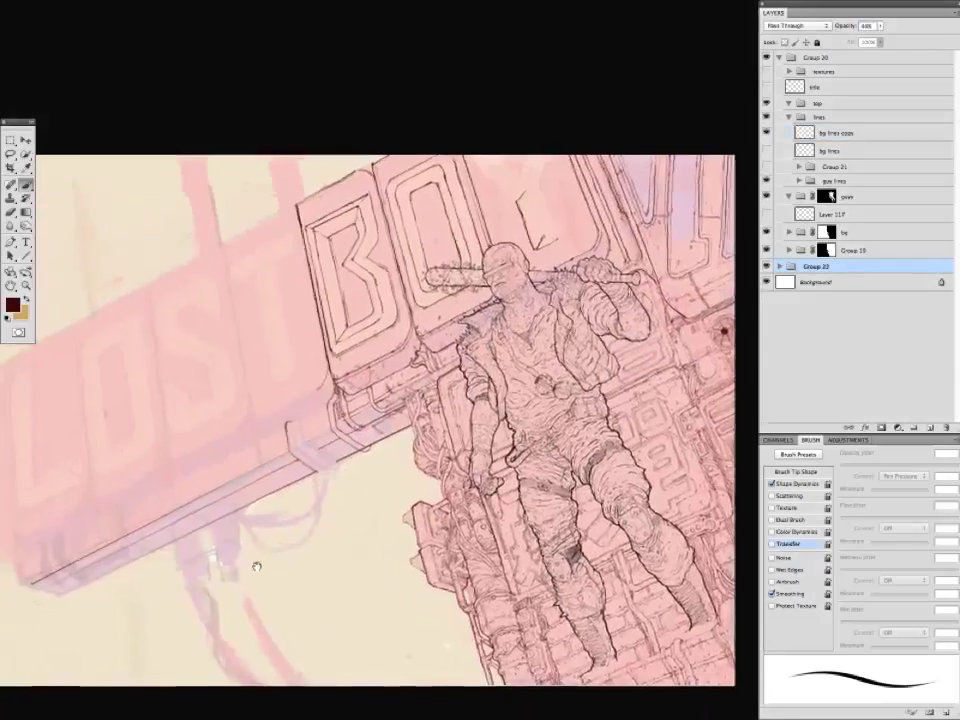
pyautogui.click(790, 133)
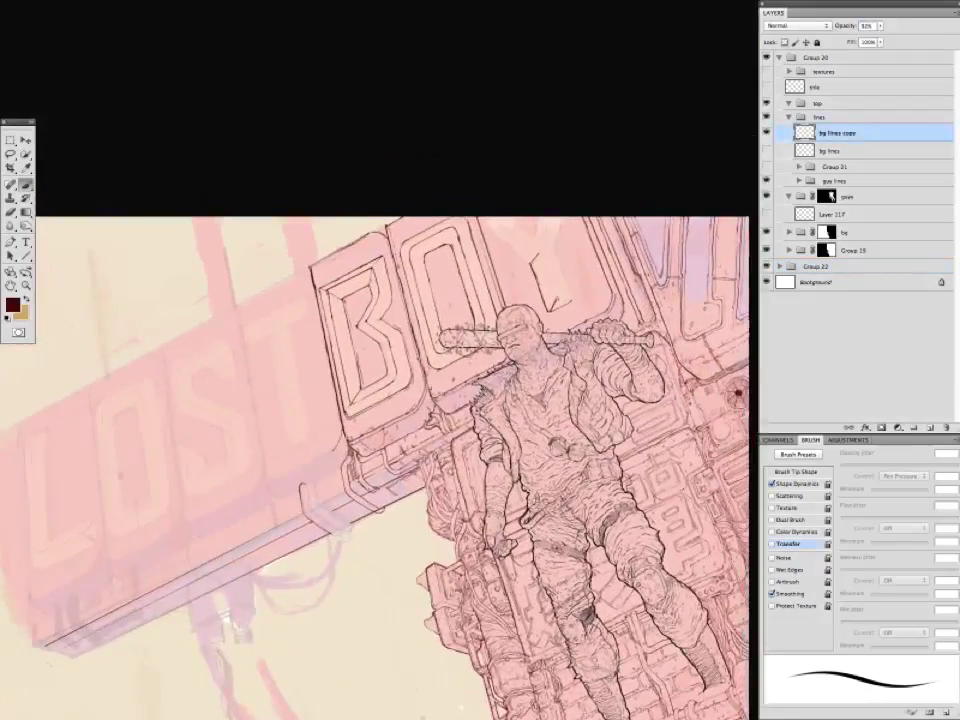
# Ink the bevel facets along the stem and fork of the letter Y above the figure's head.
pyautogui.scroll(1, 495, 380)
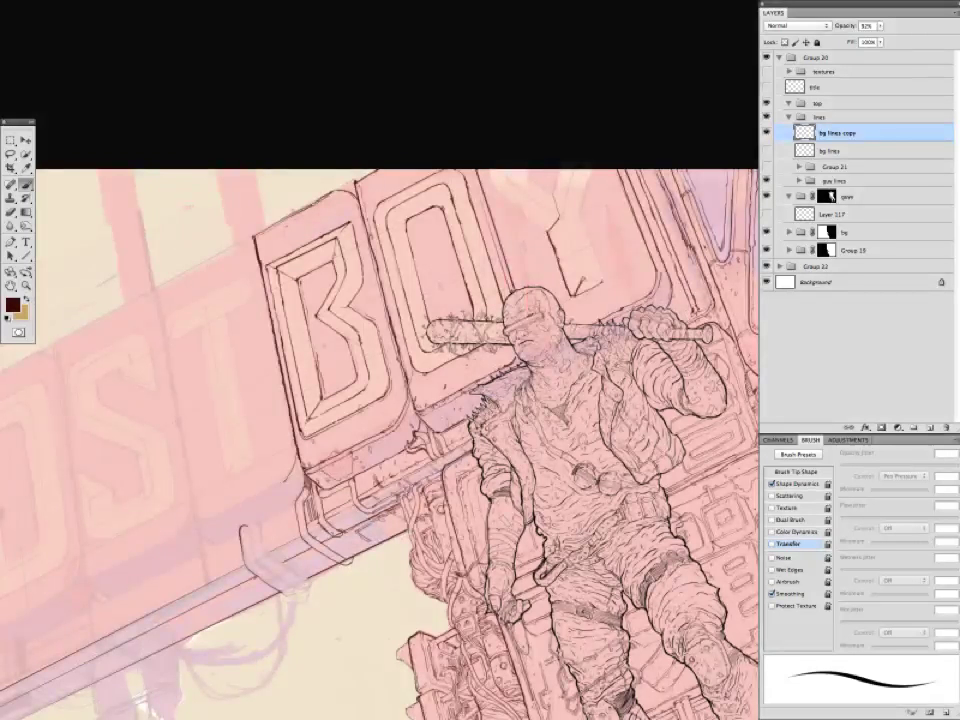
pyautogui.moveTo(561, 219); pyautogui.dragTo(583, 277)
pyautogui.moveTo(584, 277); pyautogui.dragTo(603, 283)
pyautogui.moveTo(589, 238); pyautogui.dragTo(603, 283)
pyautogui.moveTo(580, 214)
pyautogui.mouseDown()
pyautogui.moveTo(603, 279)
pyautogui.moveTo(582, 216)
pyautogui.moveTo(562, 216)
pyautogui.moveTo(593, 170)
pyautogui.mouseUp()
pyautogui.moveTo(430, 373); pyautogui.dragTo(434, 381)
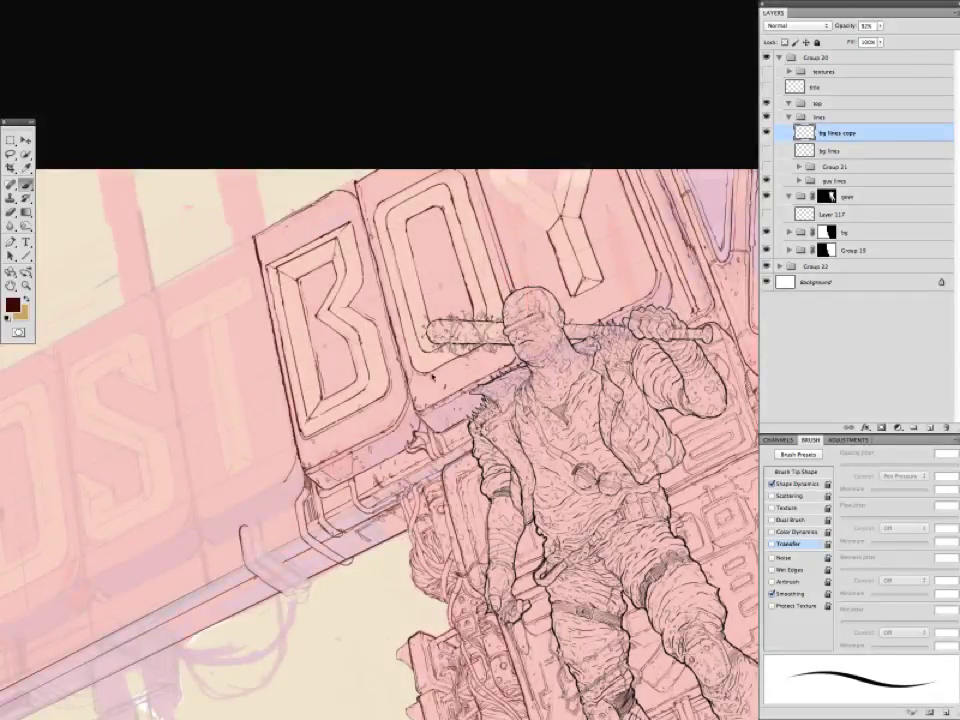
# Ink the outer left arm and remaining outline of the letter Y up to the canvas's top edge.
pyautogui.moveTo(438, 222); pyautogui.dragTo(454, 209)
pyautogui.moveTo(508, 180)
pyautogui.mouseDown()
pyautogui.moveTo(552, 214)
pyautogui.moveTo(561, 169)
pyautogui.mouseUp()
pyautogui.moveTo(507, 180)
pyautogui.mouseDown()
pyautogui.moveTo(501, 170)
pyautogui.moveTo(493, 188)
pyautogui.moveTo(547, 230)
pyautogui.moveTo(539, 225)
pyautogui.mouseUp()
pyautogui.press('e')
pyautogui.press('b')
pyautogui.moveTo(436, 290); pyautogui.dragTo(440, 295)
pyautogui.press('super+minus')
pyautogui.press('super+minus')
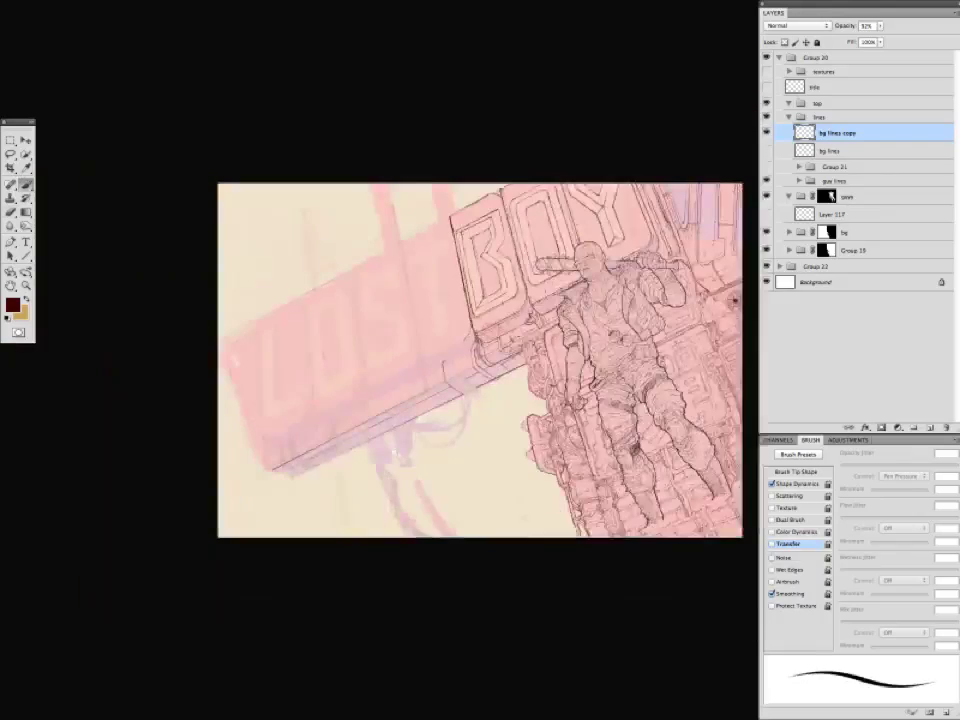
# Ink the lower edge and the long left edge of the T panel beside the B panel.
pyautogui.press('super+equal')
pyautogui.moveTo(404, 353); pyautogui.dragTo(414, 347)
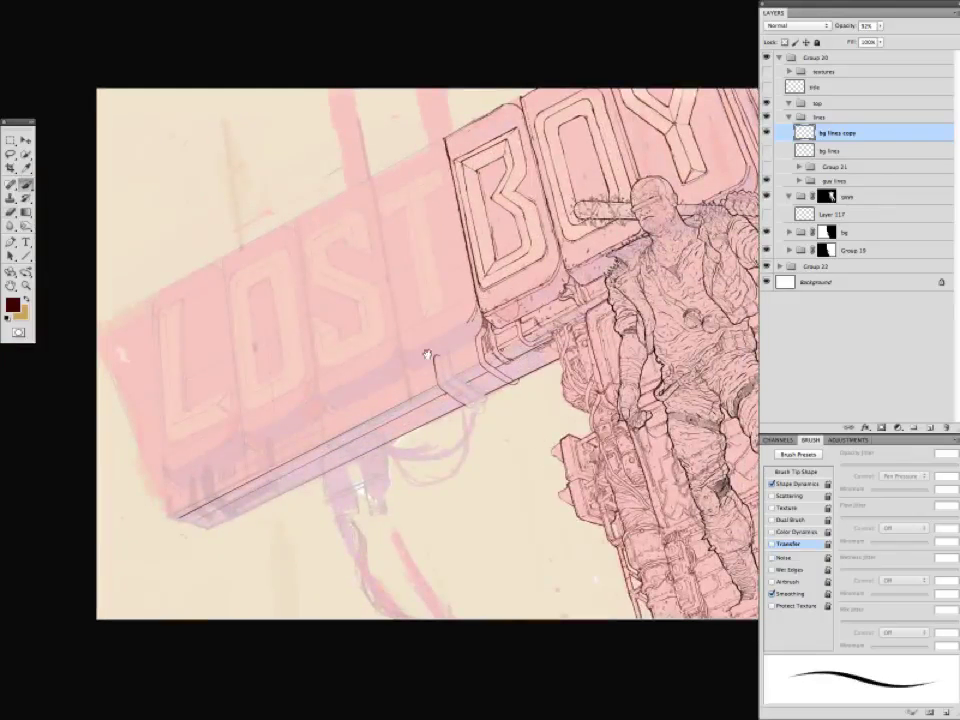
pyautogui.moveTo(420, 350); pyautogui.dragTo(471, 307)
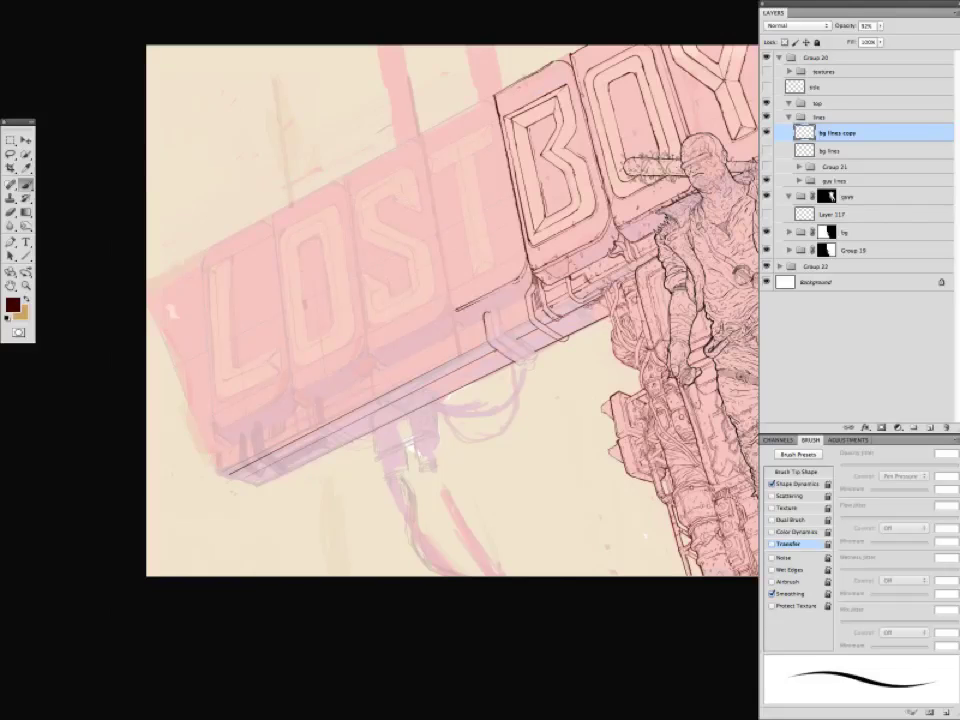
pyautogui.moveTo(350, 226); pyautogui.dragTo(318, 284)
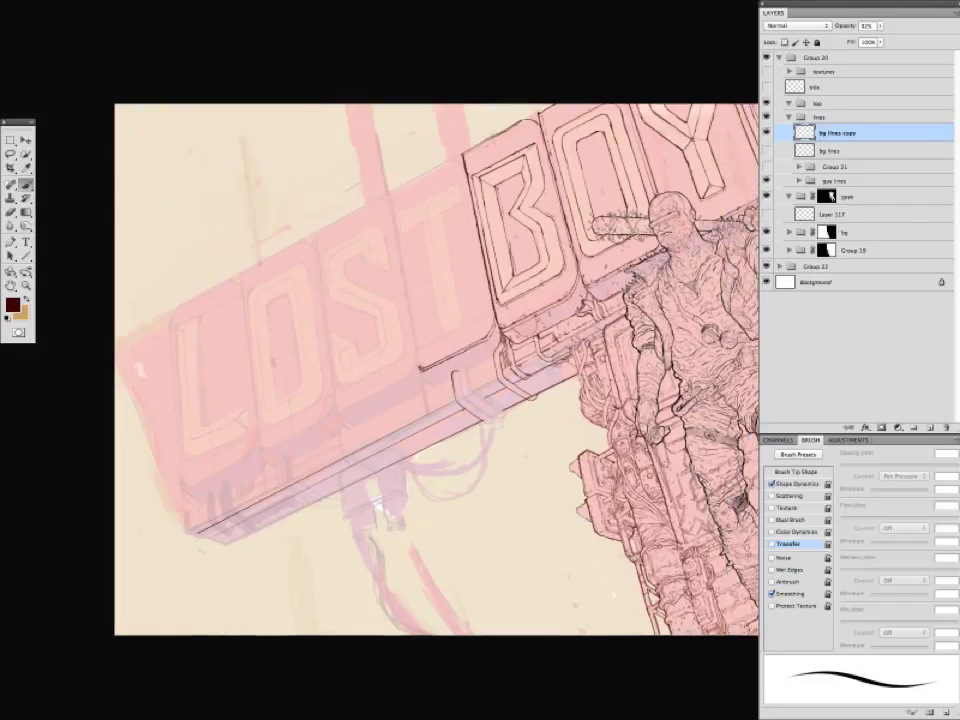
pyautogui.moveTo(420, 366); pyautogui.dragTo(392, 195)
pyautogui.moveTo(297, 181)
pyautogui.mouseDown()
pyautogui.moveTo(326, 290)
pyautogui.moveTo(365, 277)
pyautogui.mouseUp()
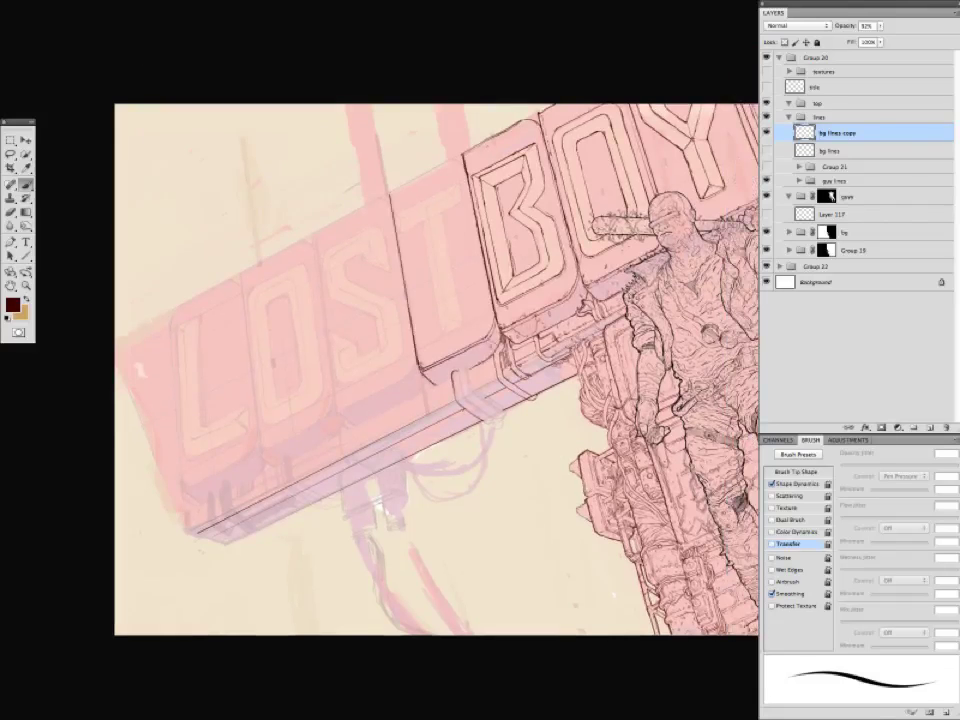
# Ink the T panel's upper edge, rounded corner and right edge, cleaning up the line ends with the Eraser.
pyautogui.press('e')
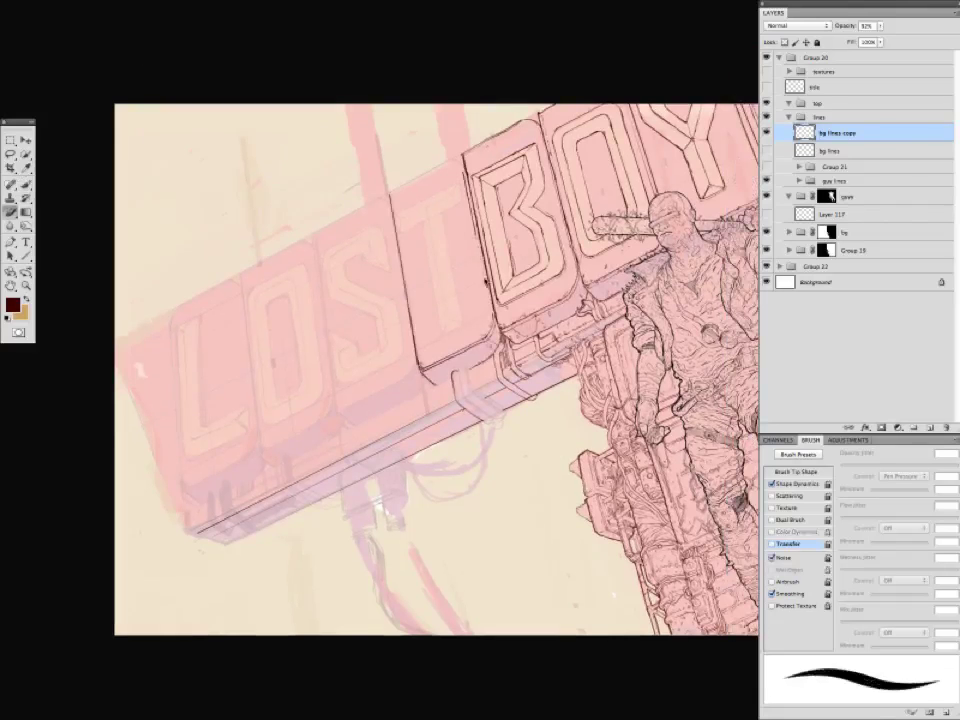
pyautogui.press('b')
pyautogui.moveTo(300, 118); pyautogui.dragTo(432, 211)
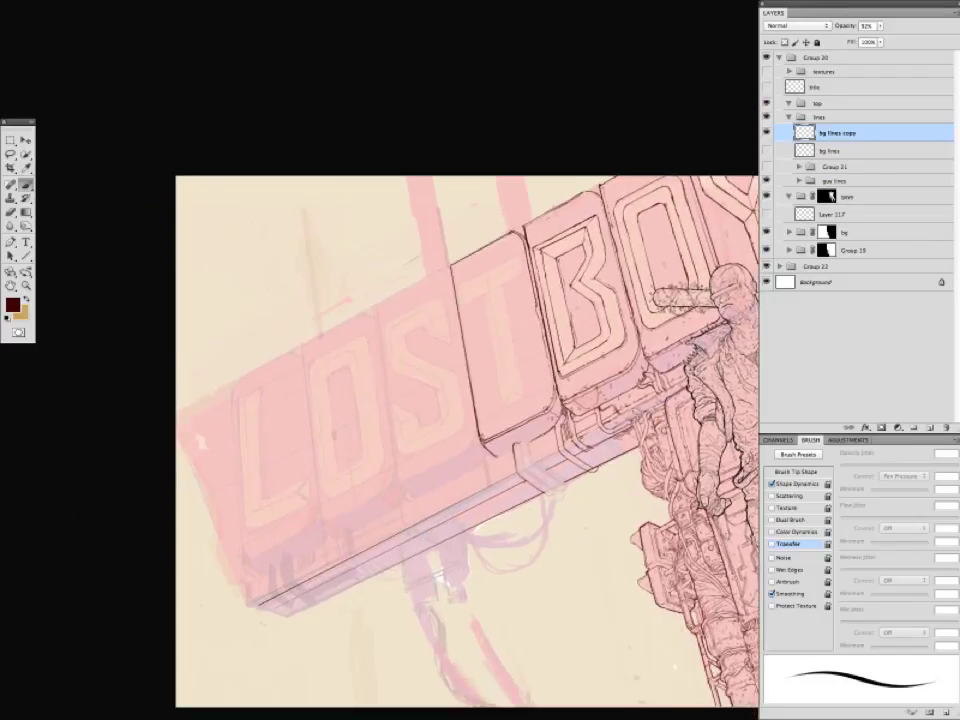
pyautogui.moveTo(399, 354); pyautogui.dragTo(240, 282)
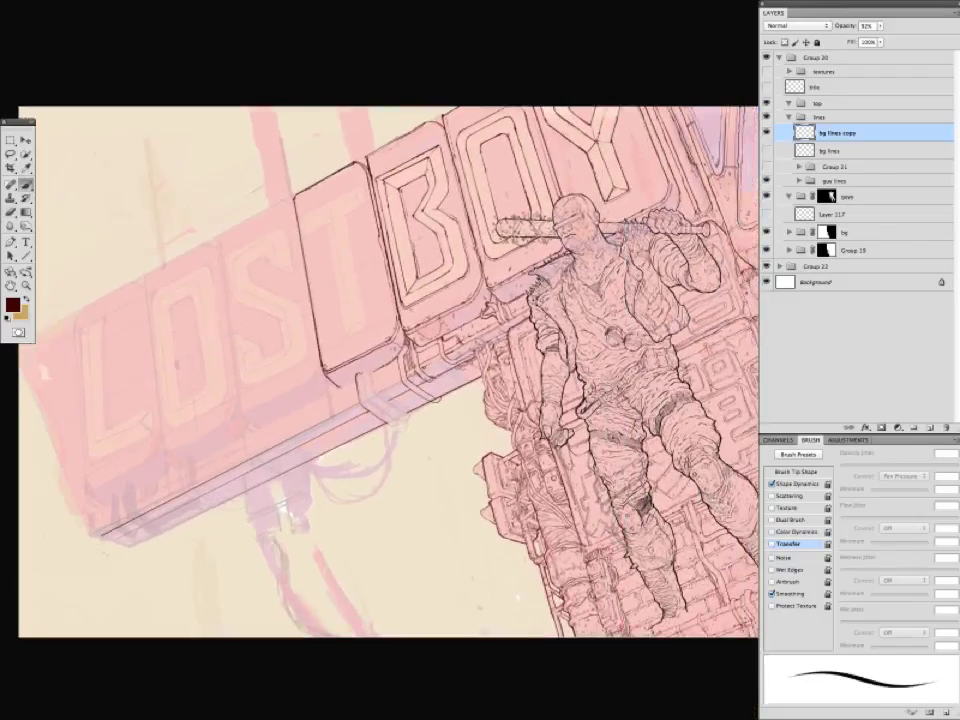
pyautogui.press('e')
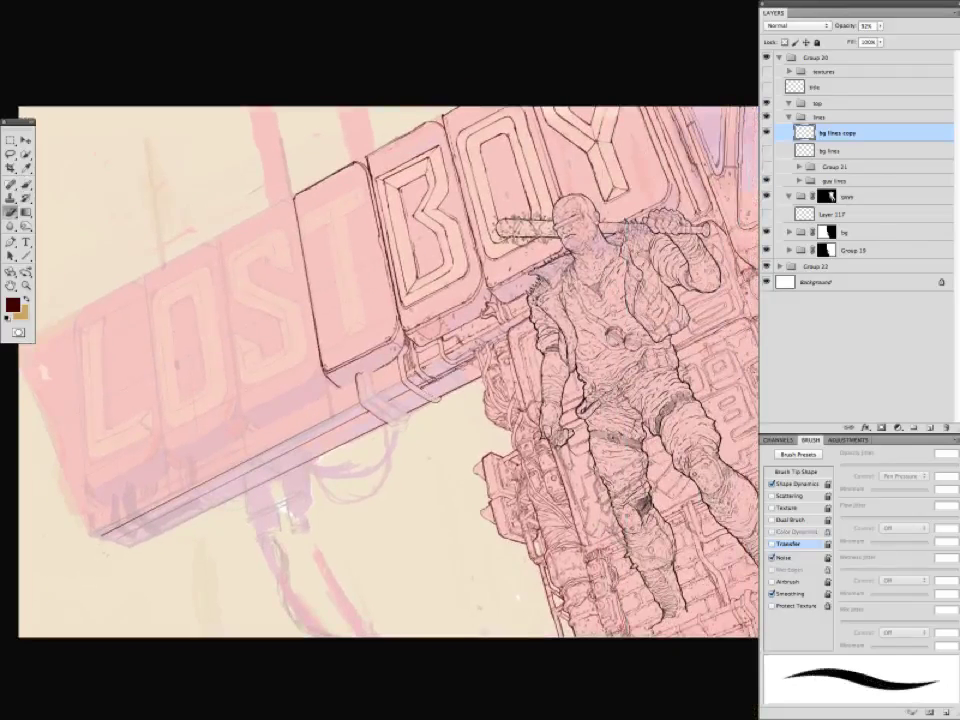
pyautogui.press('b')
pyautogui.press('e')
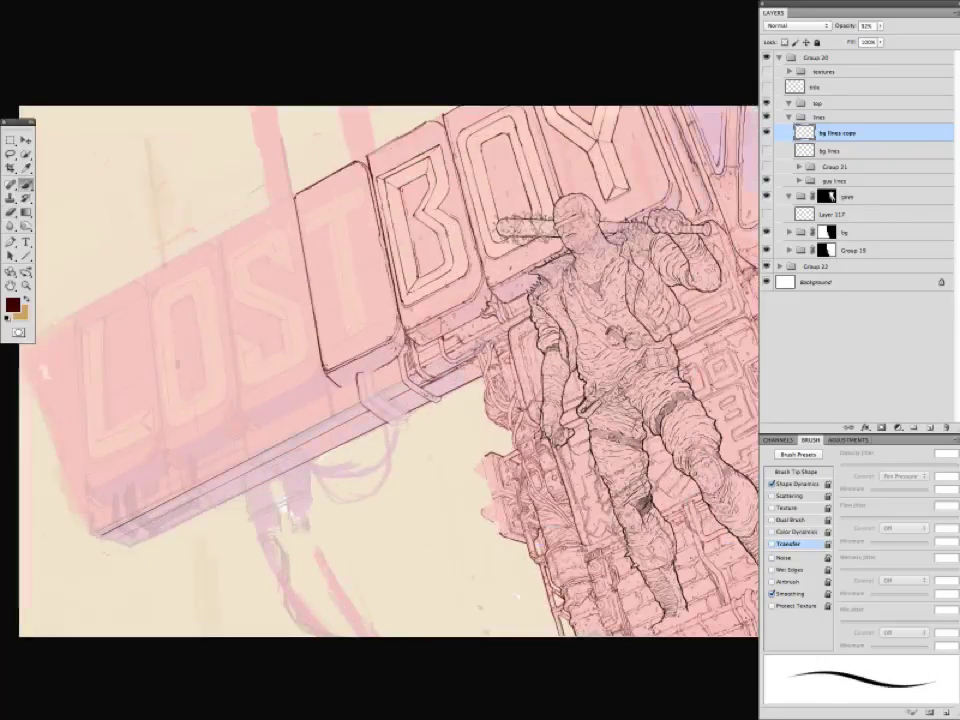
# Ink the outlines of the two pointed spikes jutting from the building's left edge below the sign.
pyautogui.press('b')
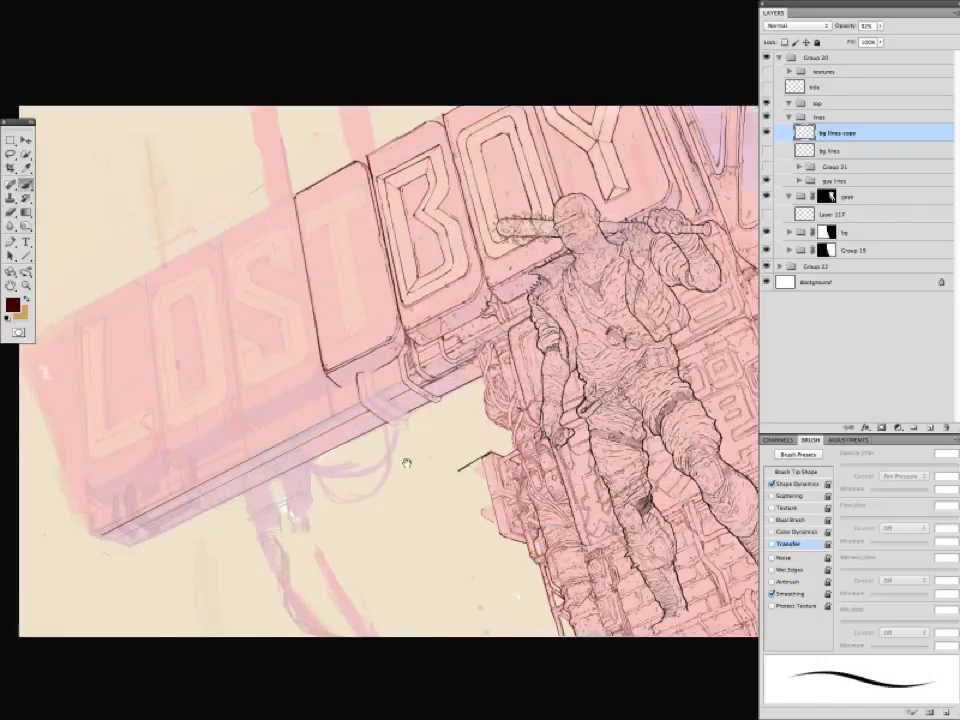
pyautogui.moveTo(405, 459); pyautogui.dragTo(360, 425)
pyautogui.hotkey('ctrl', '-')
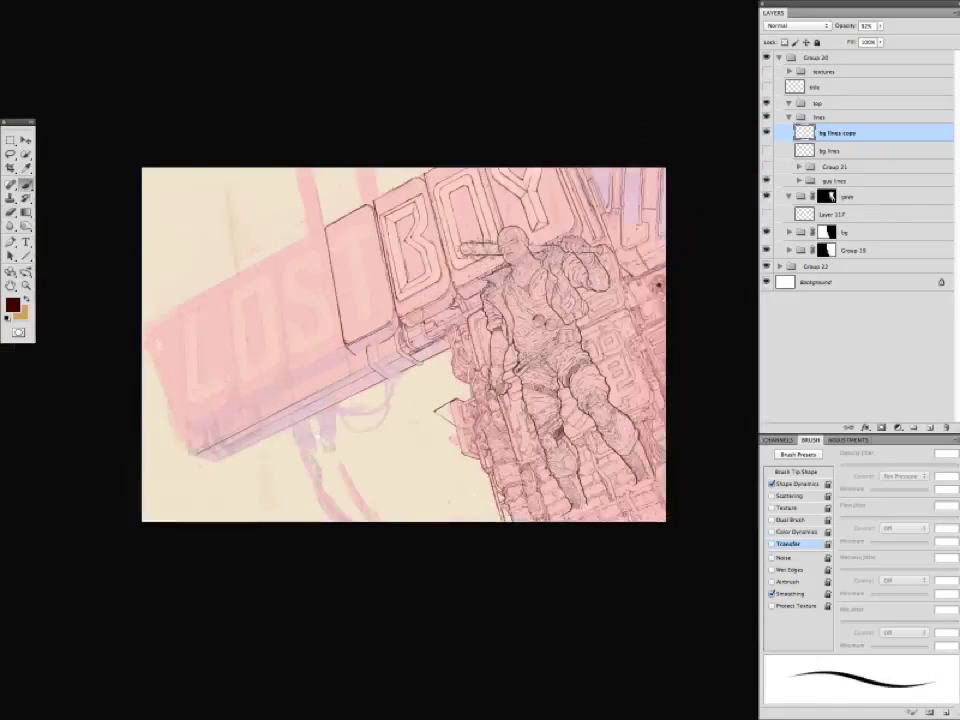
pyautogui.moveTo(442, 430); pyautogui.dragTo(457, 462)
pyautogui.hotkey('ctrl', '+')
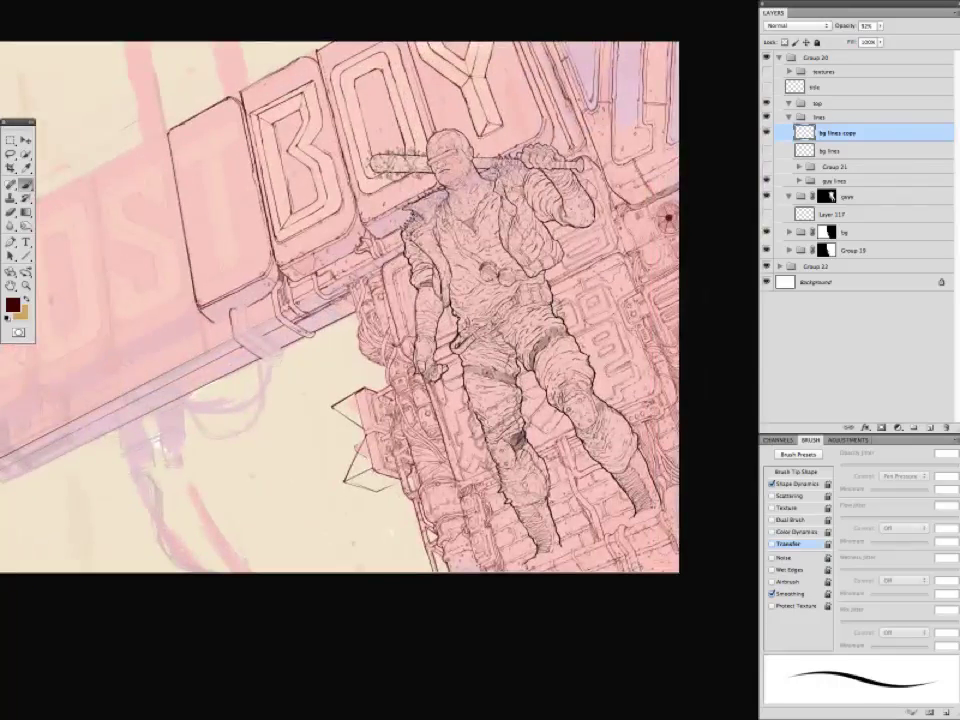
# Clean up and thicken the outlines and inner facet lines of the two spikes on the building's left edge.
pyautogui.press('e')
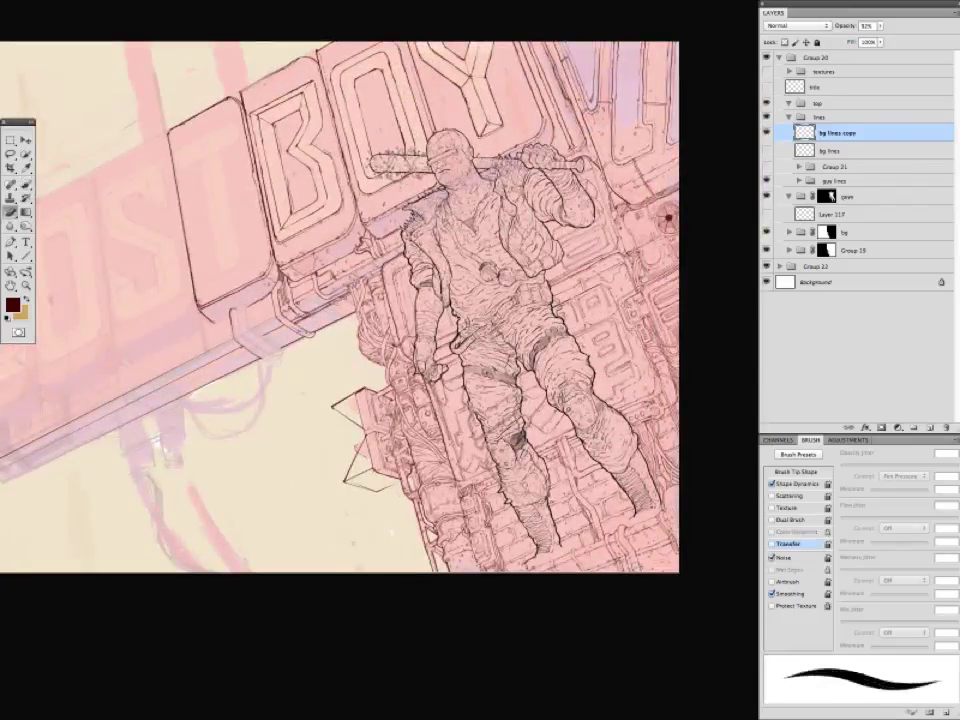
pyautogui.press('b')
pyautogui.hotkey('ctrl', '+')
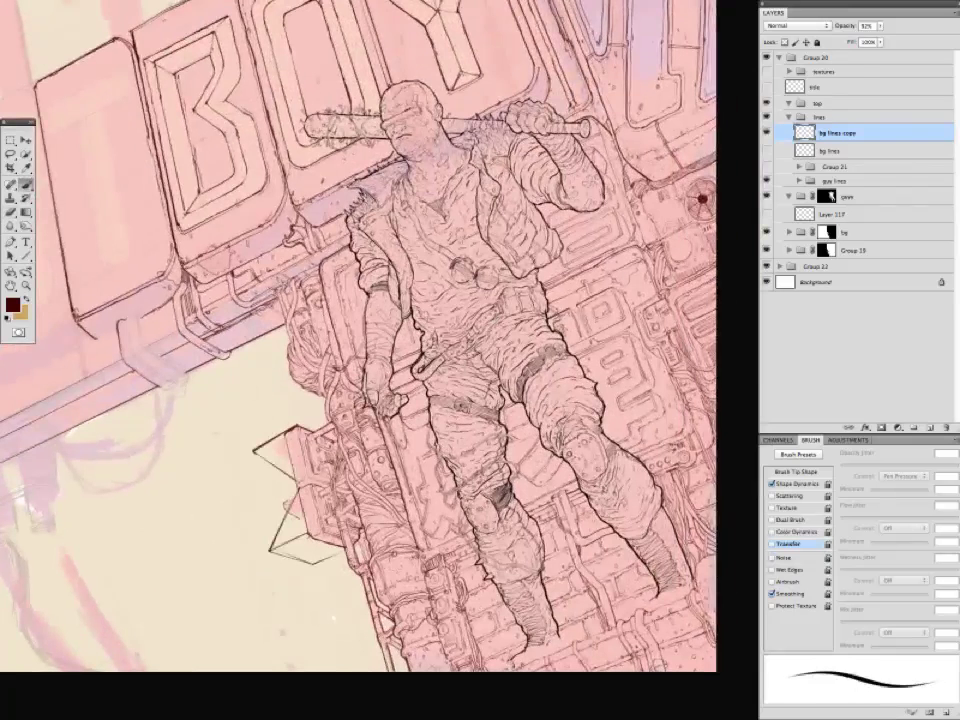
pyautogui.press('e')
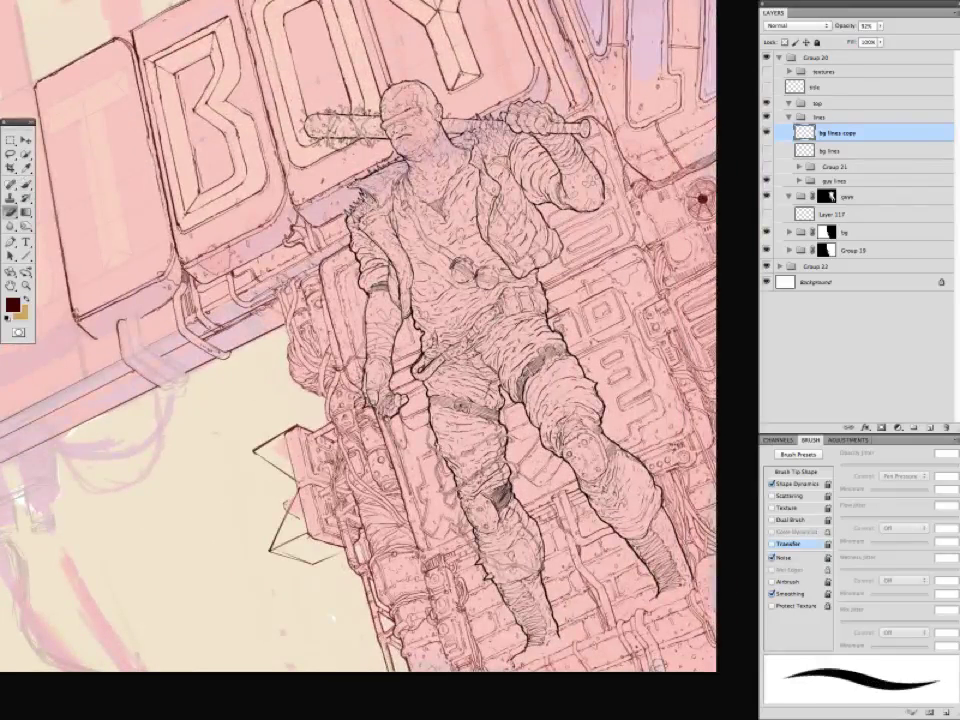
pyautogui.press('b')
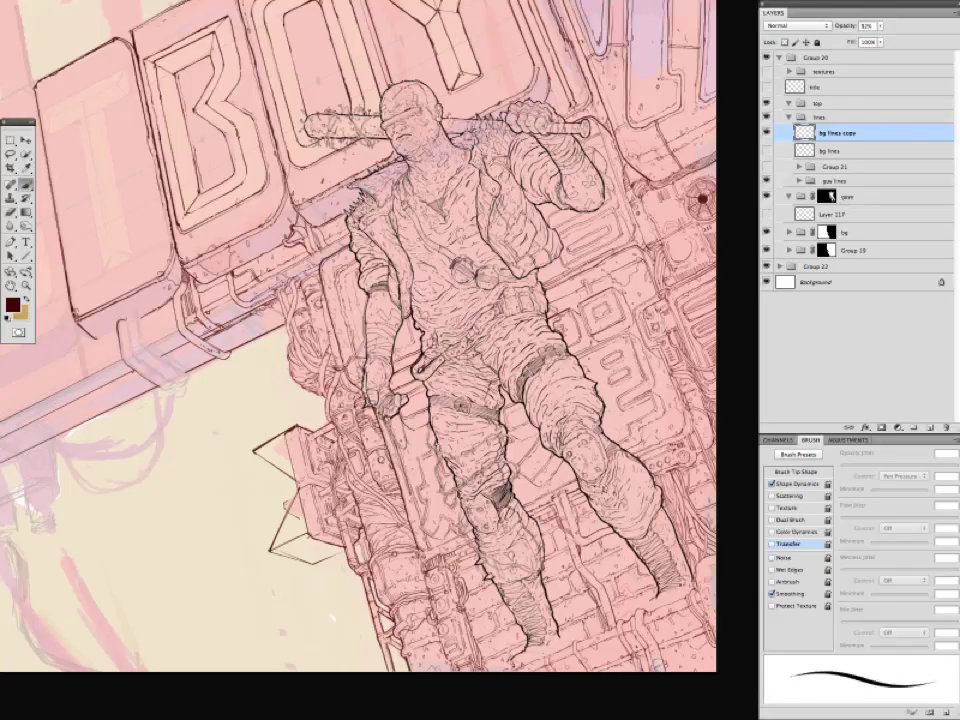
pyautogui.hotkey('ctrl', '+')
pyautogui.press('e')
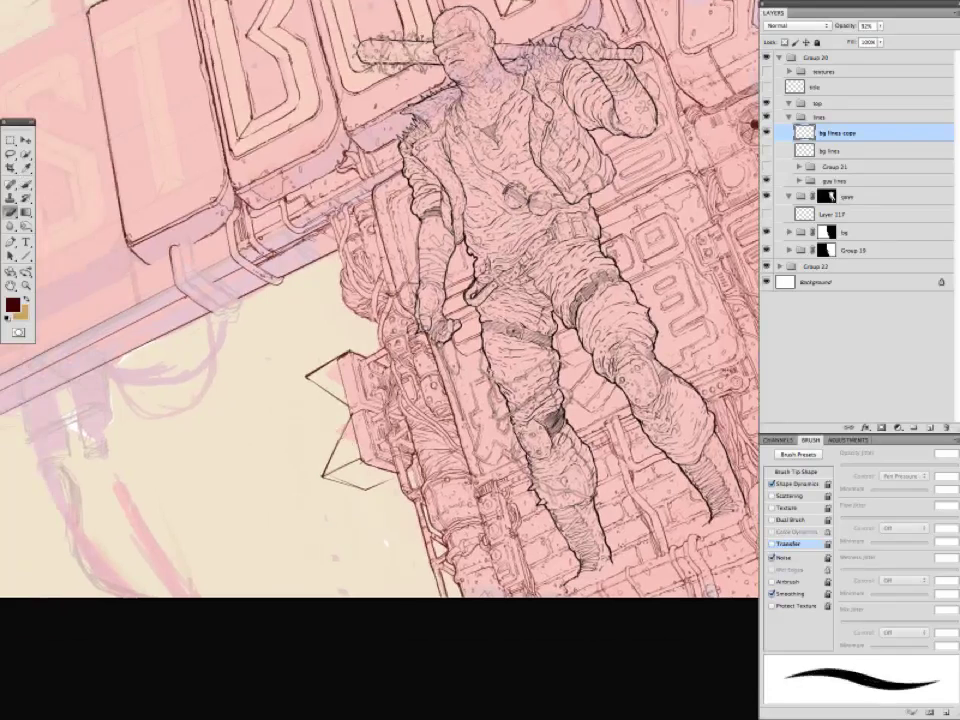
pyautogui.press('b')
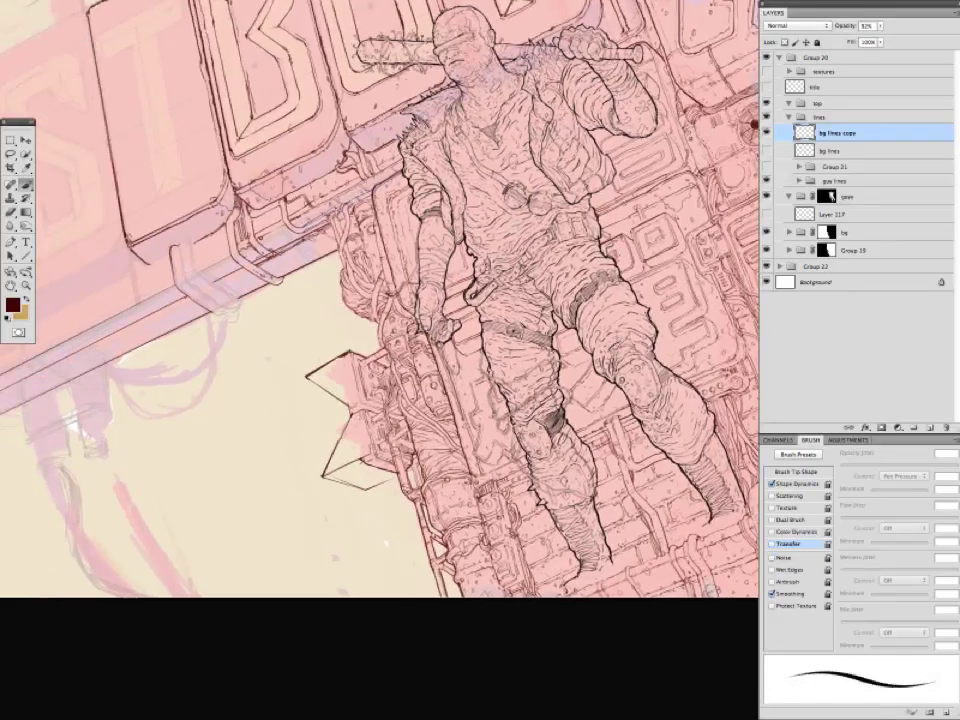
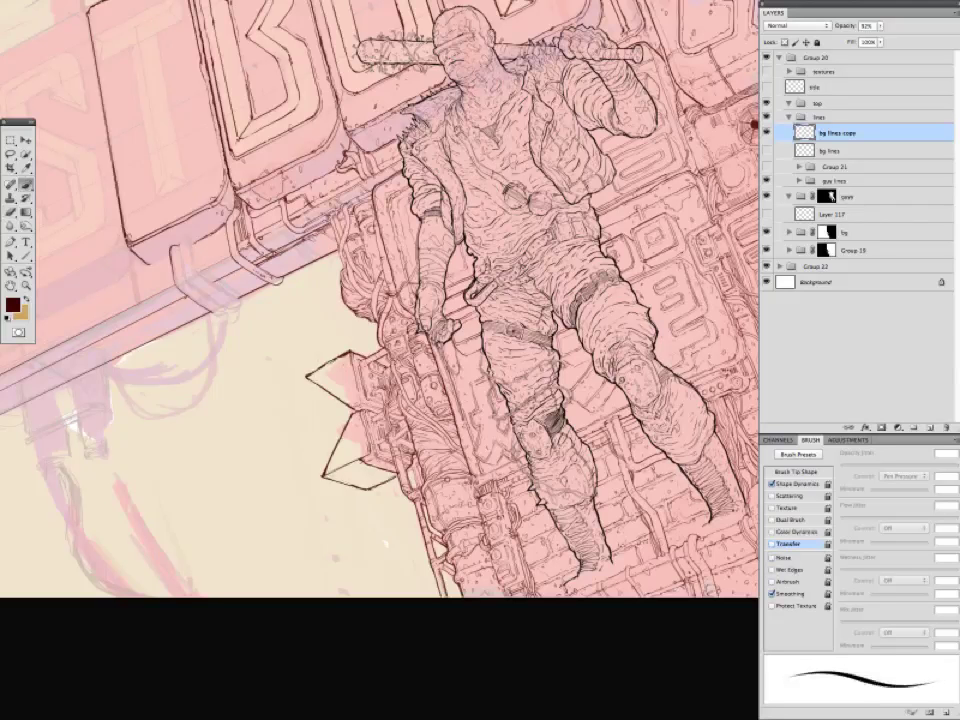
pyautogui.moveTo(370, 360); pyautogui.dragTo(400, 302)
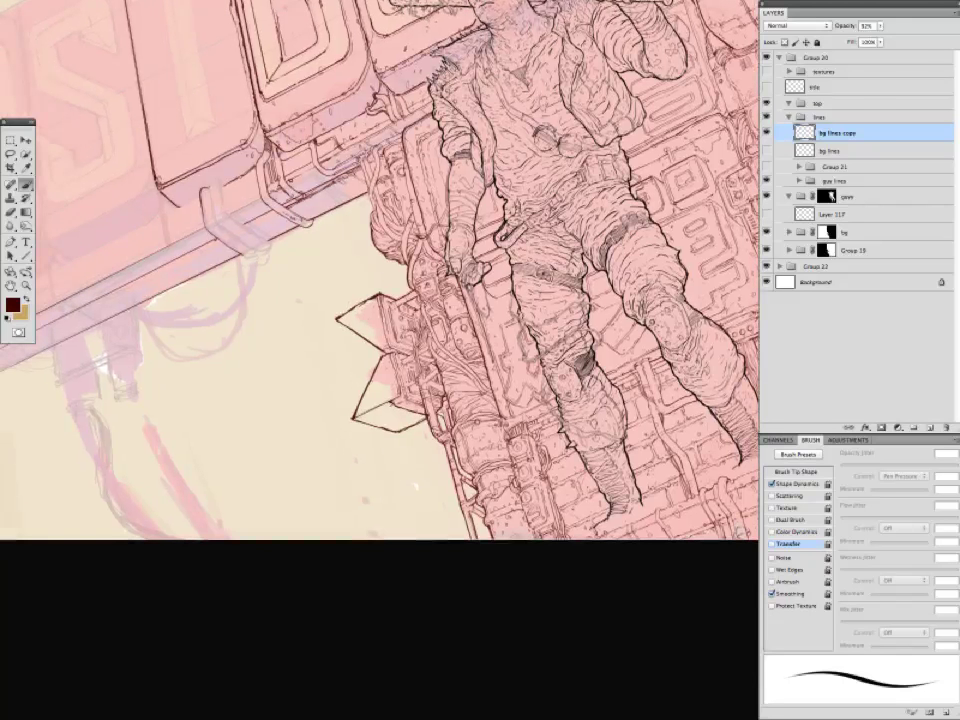
# Ink the T panel's underside thickness and the first bent pipe lines between the panel and the beam.
pyautogui.moveTo(250, 318); pyautogui.dragTo(435, 580)
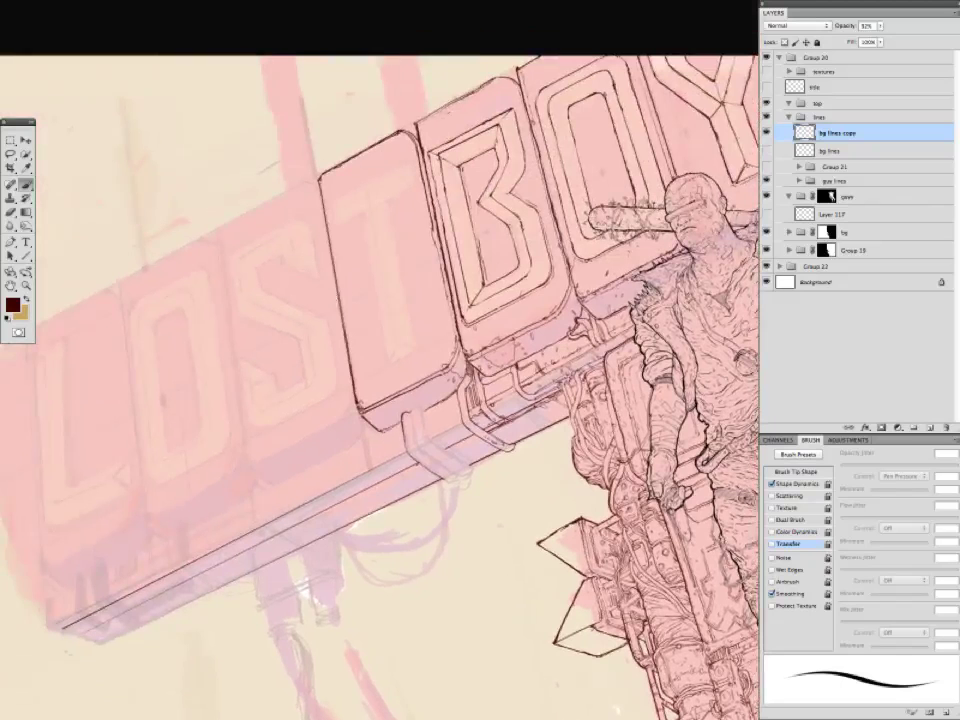
pyautogui.moveTo(362, 430); pyautogui.dragTo(359, 470)
pyautogui.moveTo(274, 327); pyautogui.dragTo(277, 353)
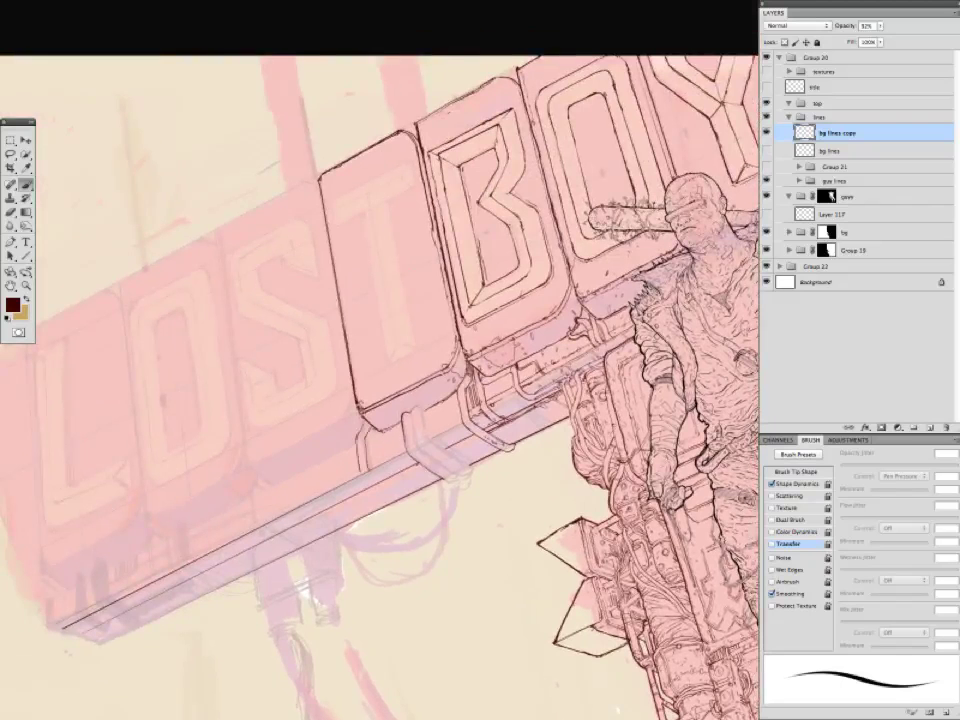
pyautogui.moveTo(423, 412); pyautogui.dragTo(428, 434)
pyautogui.moveTo(428, 440); pyautogui.dragTo(384, 508)
pyautogui.press('super+minus')
pyautogui.moveTo(318, 537); pyautogui.dragTo(261, 658)
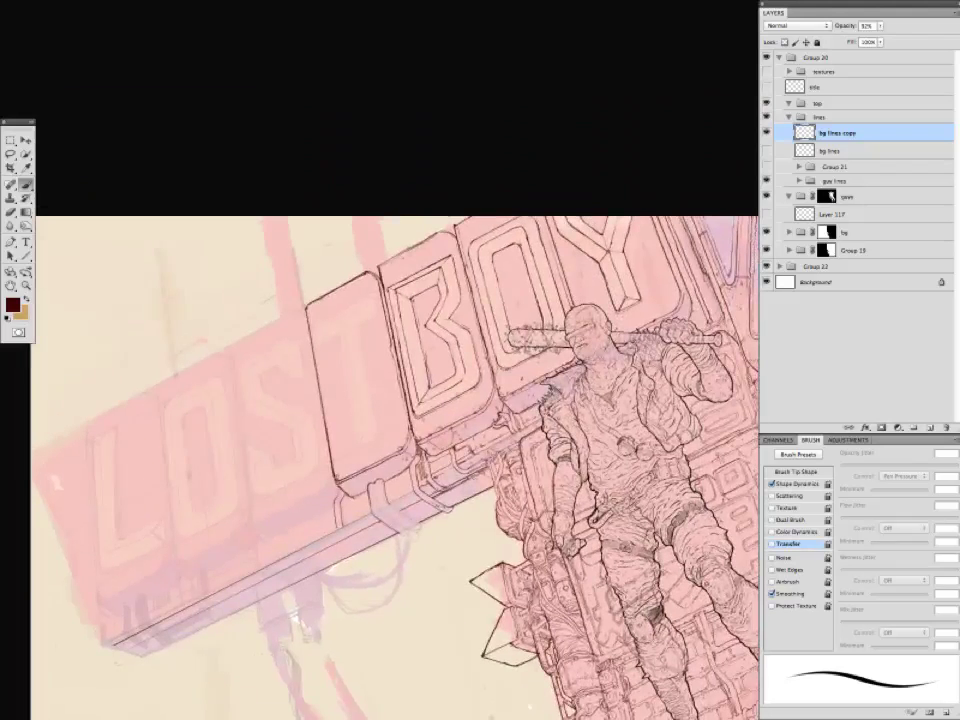
# Refine the T panel's lower edge and the bent pipe beneath it, erasing stray line ends.
pyautogui.press('e')
pyautogui.press('b')
pyautogui.moveTo(390, 334)
pyautogui.mouseDown()
pyautogui.moveTo(404, 389)
pyautogui.moveTo(403, 381)
pyautogui.mouseUp()
pyautogui.press('e')
pyautogui.moveTo(420, 440)
pyautogui.mouseDown()
pyautogui.moveTo(400, 372)
pyautogui.moveTo(427, 432)
pyautogui.moveTo(418, 382)
pyautogui.moveTo(428, 418)
pyautogui.moveTo(365, 396)
pyautogui.moveTo(383, 393)
pyautogui.mouseUp()
pyautogui.press('b')
pyautogui.moveTo(370, 322)
pyautogui.mouseDown()
pyautogui.moveTo(386, 392)
pyautogui.moveTo(375, 351)
pyautogui.mouseUp()
pyautogui.moveTo(382, 372); pyautogui.dragTo(391, 396)
pyautogui.moveTo(390, 400); pyautogui.dragTo(350, 405)
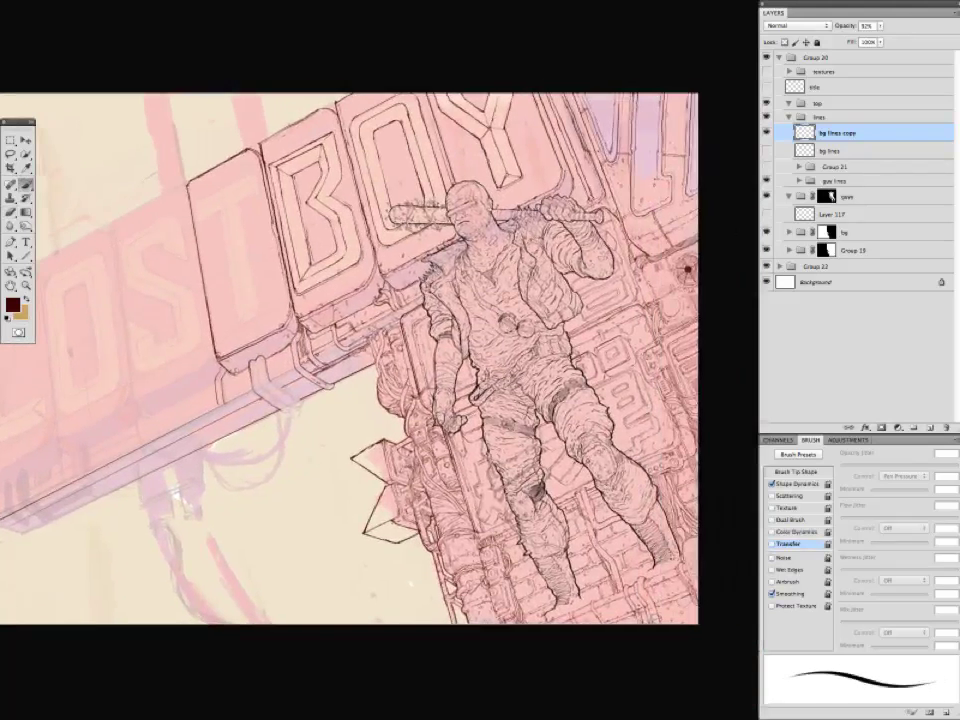
# Ink the pipe bracket wrapping over the beam below the T panel, correcting it with the Eraser.
pyautogui.press('e')
pyautogui.press('b')
pyautogui.moveTo(315, 512)
pyautogui.mouseDown()
pyautogui.moveTo(302, 504)
pyautogui.moveTo(306, 463)
pyautogui.mouseUp()
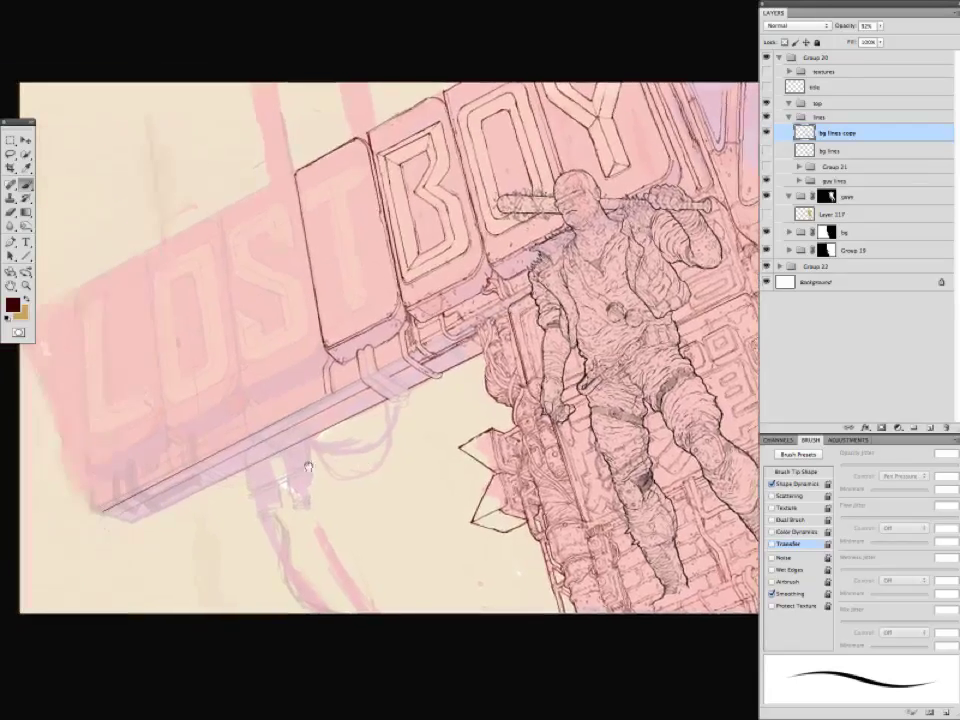
pyautogui.press('e')
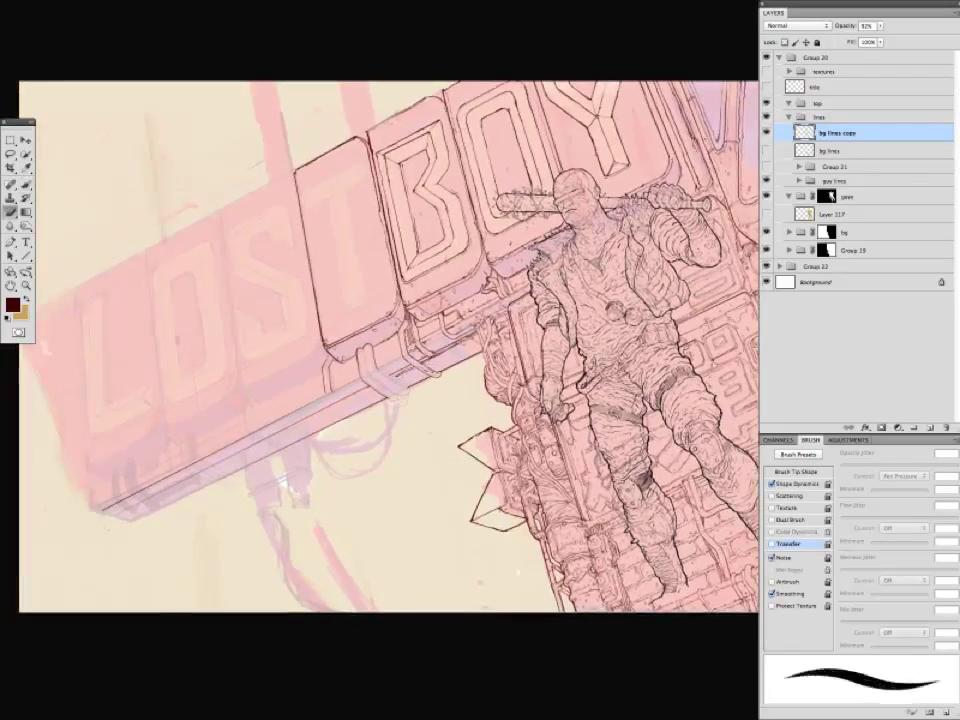
pyautogui.press('b')
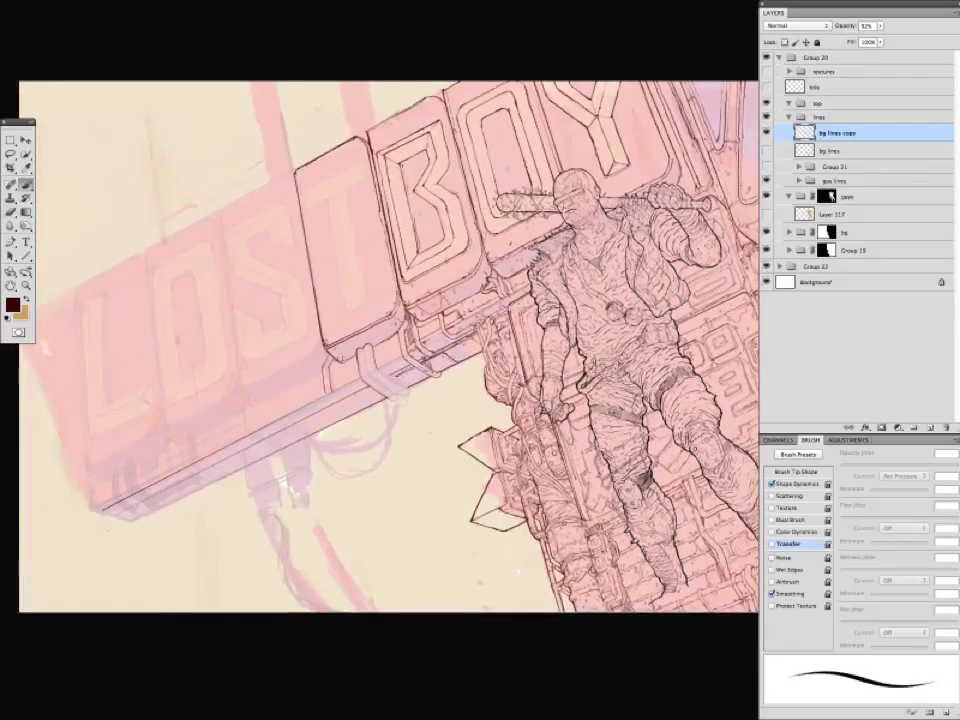
pyautogui.moveTo(336, 266); pyautogui.dragTo(341, 276)
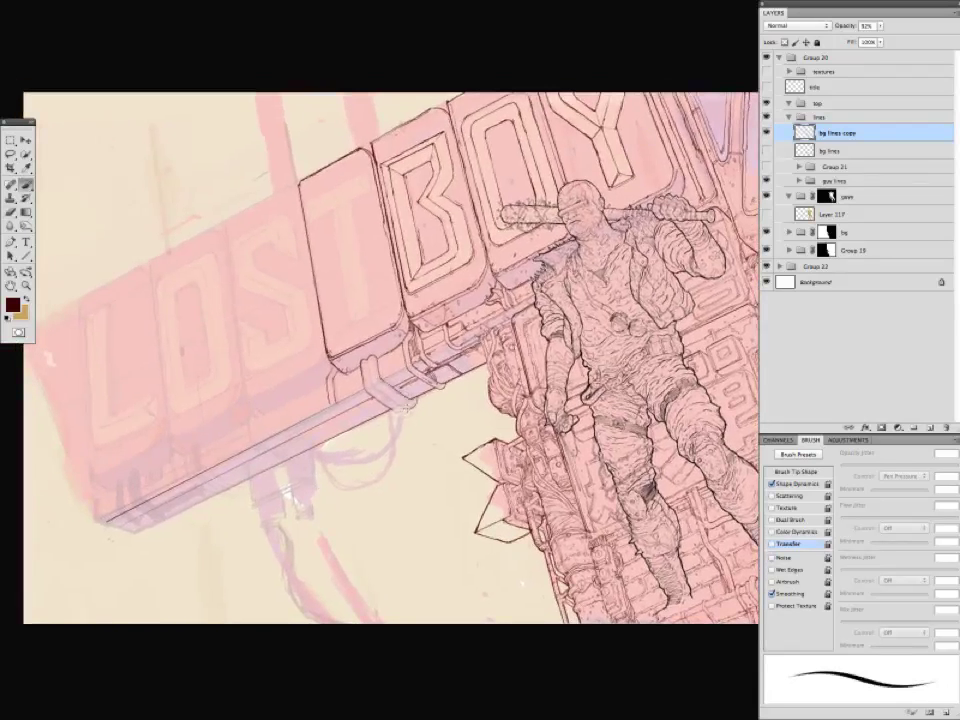
pyautogui.moveTo(388, 404); pyautogui.dragTo(408, 413)
# Finish the lower ends of the pipes crossing the beam and make bg lines copy the active layer again.
pyautogui.hotkey('ctrl', '-')
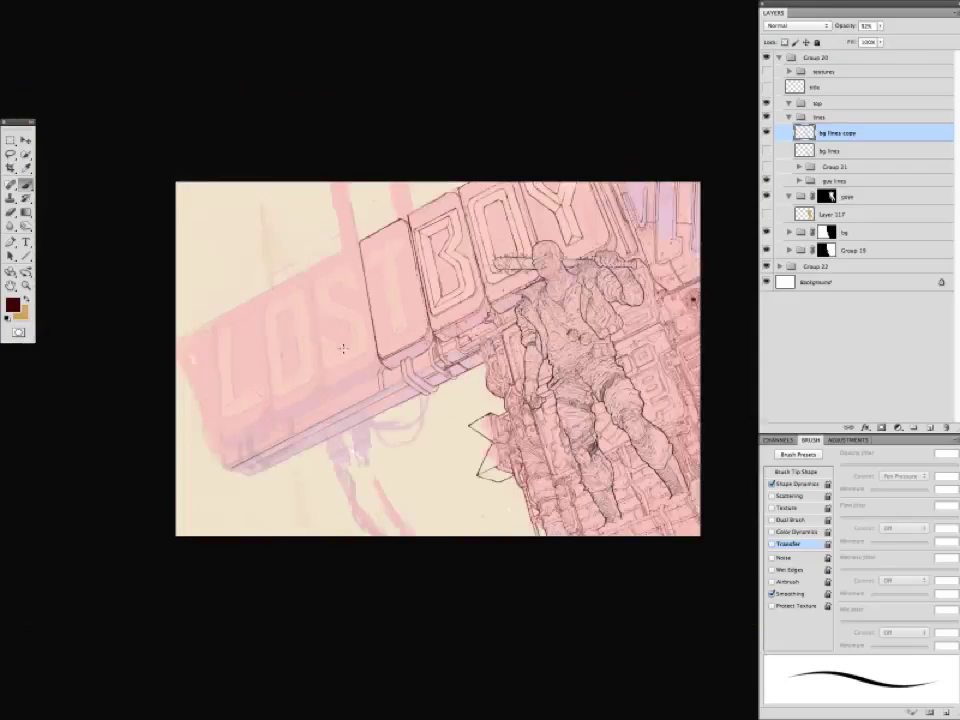
pyautogui.hotkey('ctrl', '+')
pyautogui.keyDown('ctrl'); pyautogui.click(592, 86); pyautogui.keyUp('ctrl')
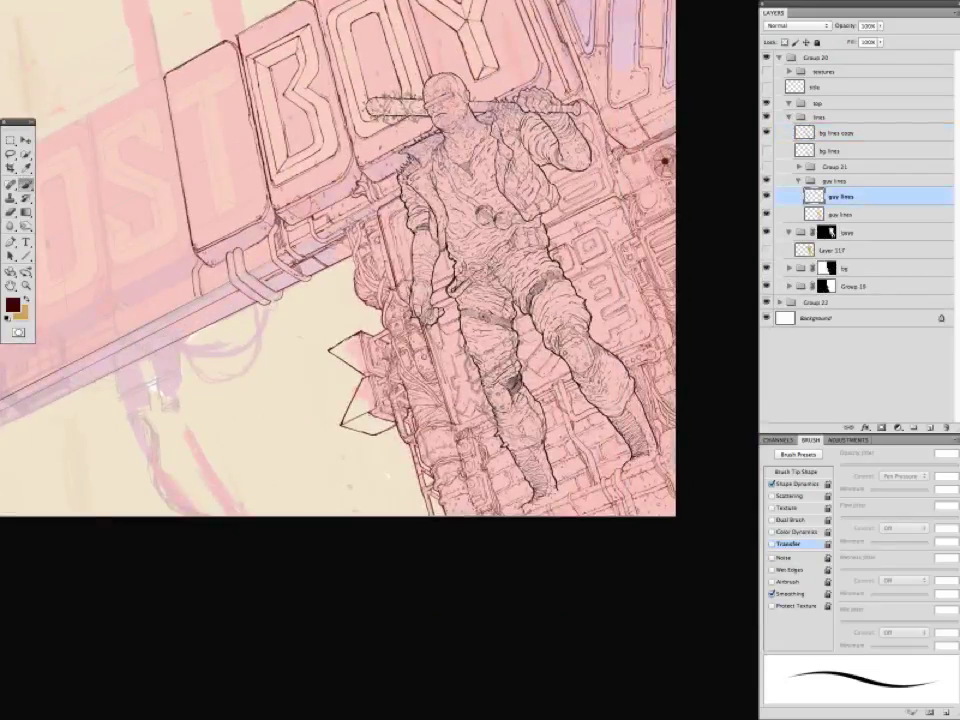
pyautogui.click(837, 133)
pyautogui.press('super+plus')
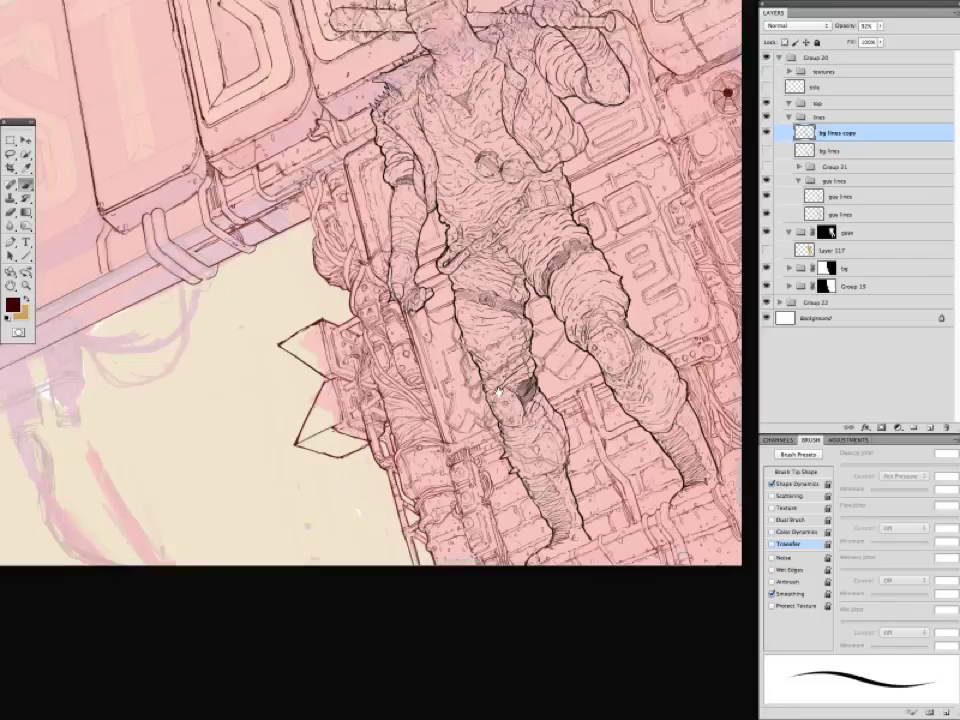
pyautogui.moveTo(420, 360)
pyautogui.mouseDown()
pyautogui.moveTo(428, 299)
pyautogui.moveTo(459, 354)
pyautogui.moveTo(509, 328)
pyautogui.moveTo(427, 348)
pyautogui.mouseUp()
pyautogui.moveTo(448, 345); pyautogui.dragTo(485, 316)
pyautogui.press('super+minus')
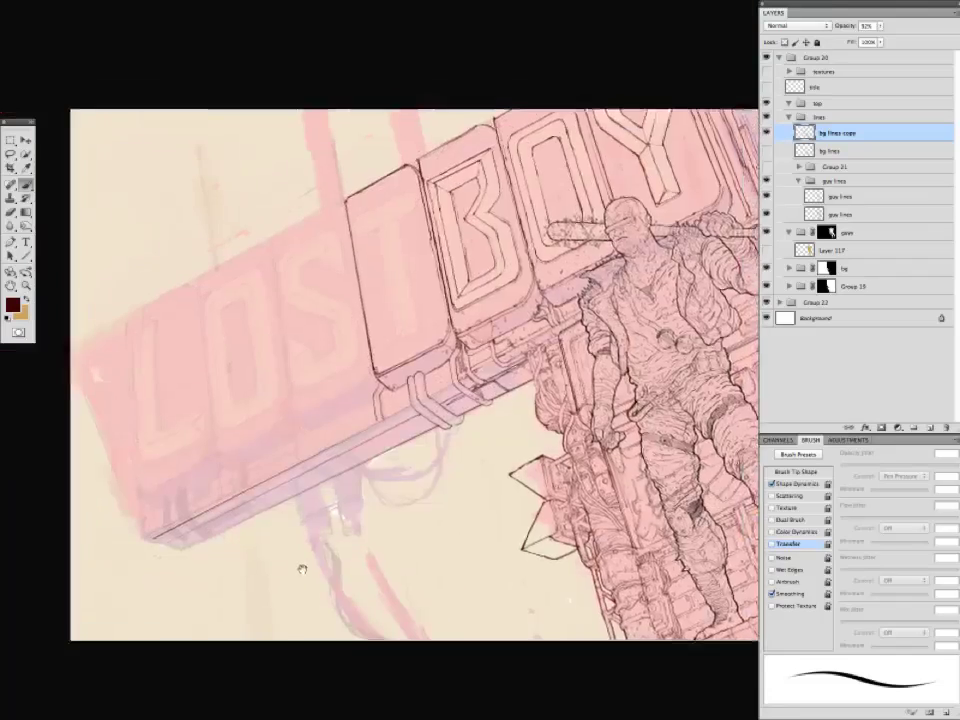
# Ink chips and pits along the T panel's edges and underside, and the crossbar lines of the letter T.
pyautogui.press('super+plus')
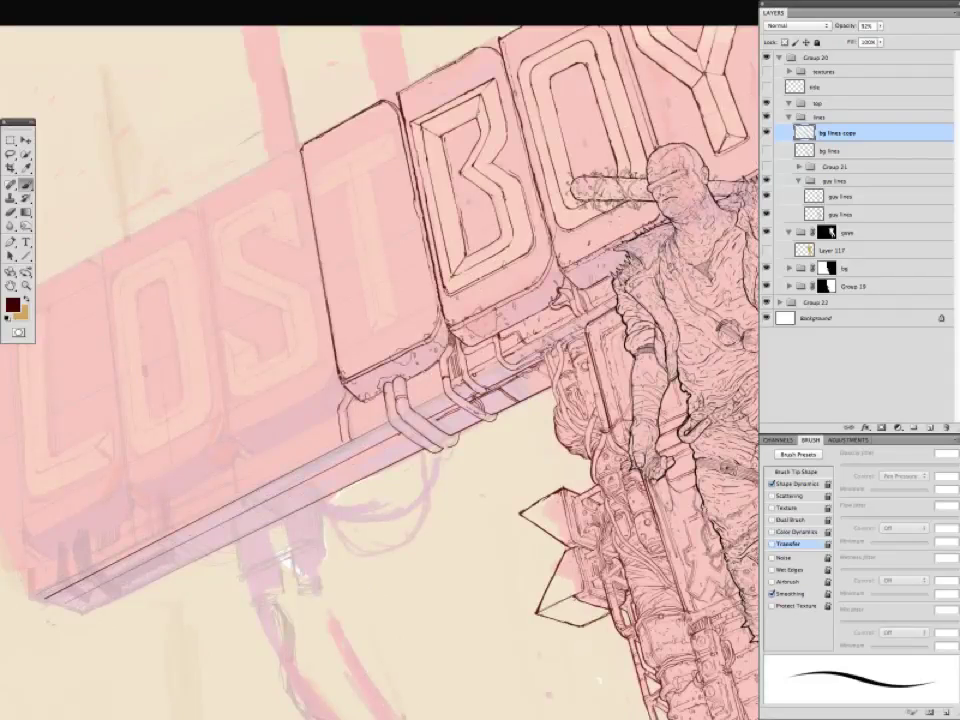
pyautogui.moveTo(578, 591); pyautogui.dragTo(599, 681)
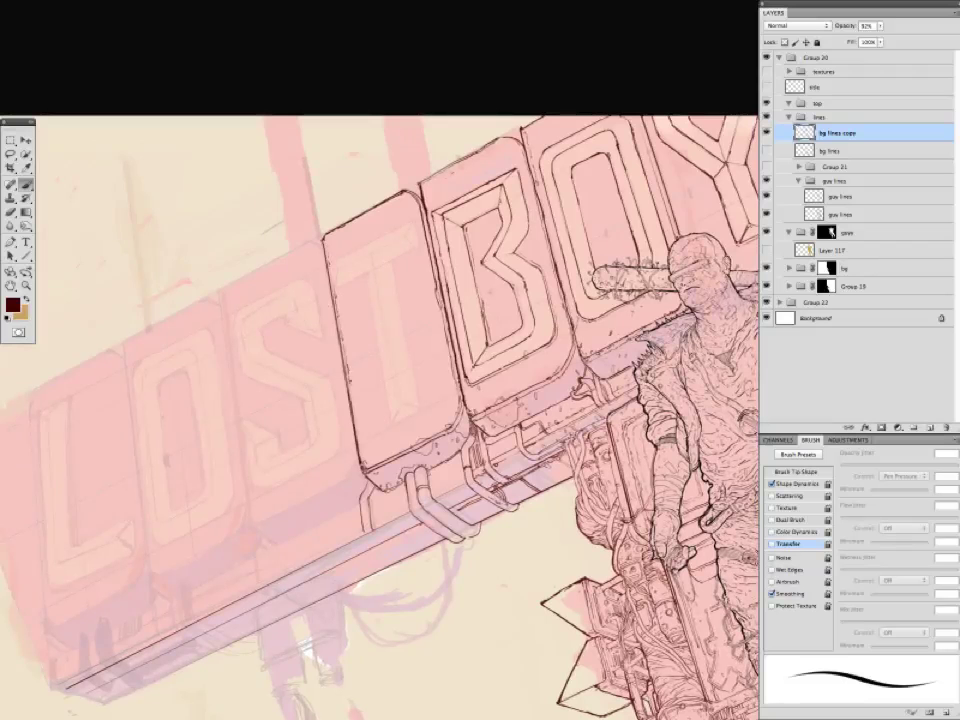
pyautogui.moveTo(265, 316); pyautogui.dragTo(276, 350)
pyautogui.moveTo(248, 198); pyautogui.dragTo(314, 163)
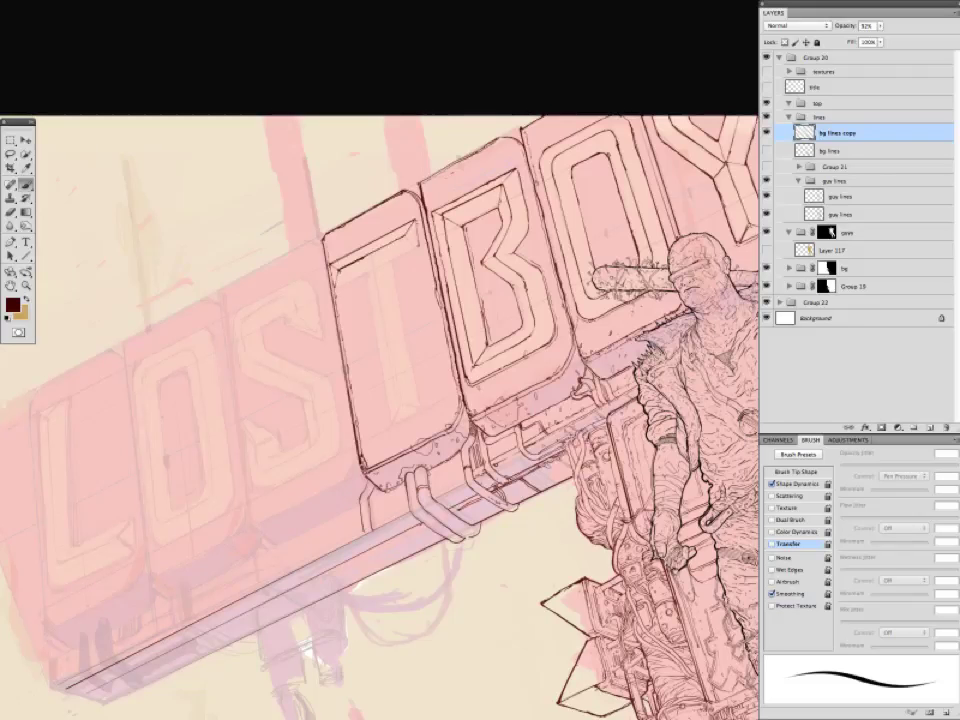
# Ink the remaining bevel lines of the letter T, including its crossbar, stem and pointed foot.
pyautogui.press('super+minus')
pyautogui.moveTo(450, 320); pyautogui.dragTo(361, 420)
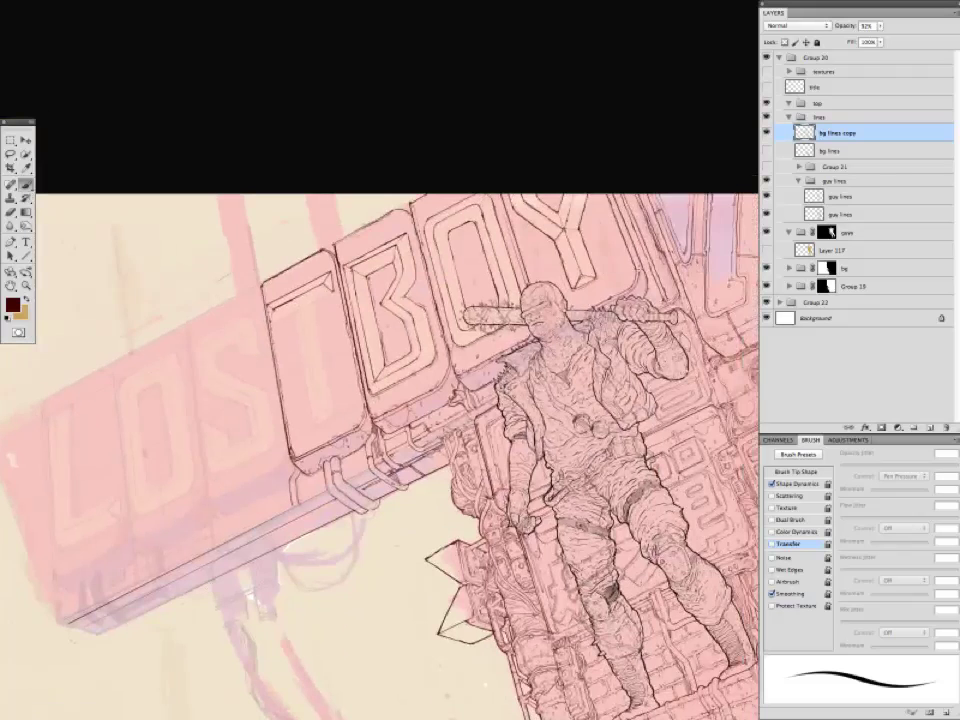
pyautogui.moveTo(614, 208)
pyautogui.mouseDown()
pyautogui.moveTo(640, 267)
pyautogui.moveTo(636, 256)
pyautogui.mouseUp()
pyautogui.moveTo(438, 432)
pyautogui.mouseDown()
pyautogui.moveTo(349, 489)
pyautogui.moveTo(369, 409)
pyautogui.moveTo(424, 424)
pyautogui.mouseUp()
pyautogui.moveTo(268, 292)
pyautogui.mouseDown()
pyautogui.moveTo(322, 277)
pyautogui.moveTo(300, 293)
pyautogui.moveTo(308, 396)
pyautogui.mouseUp()
pyautogui.moveTo(312, 292)
pyautogui.mouseDown()
pyautogui.moveTo(316, 401)
pyautogui.moveTo(334, 416)
pyautogui.mouseUp()
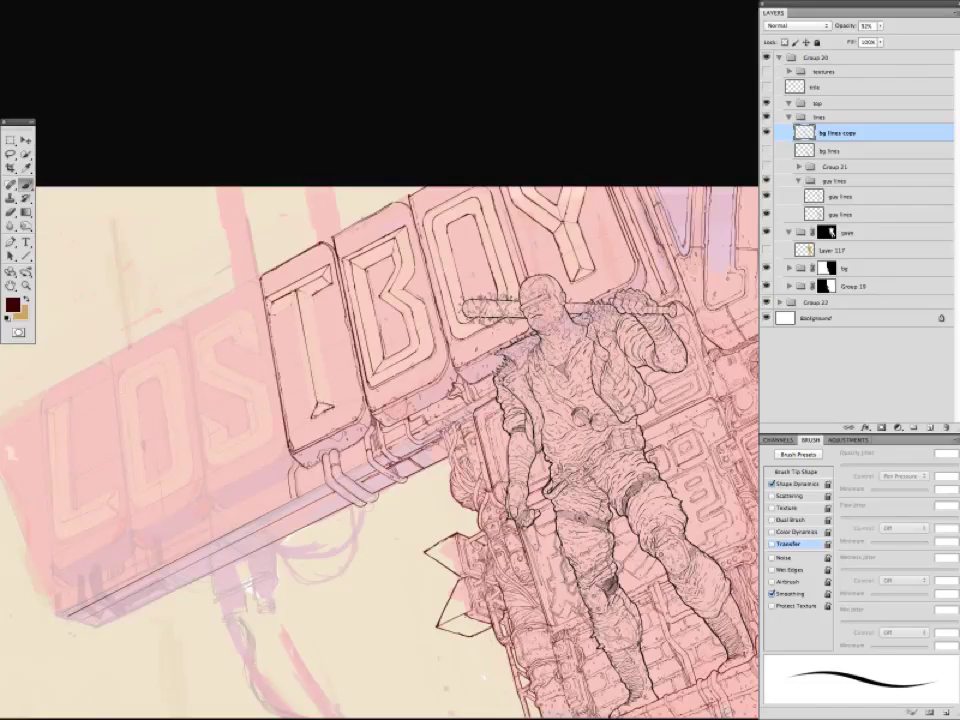
pyautogui.moveTo(305, 383); pyautogui.dragTo(290, 305)
pyautogui.hotkey('ctrl', '-')
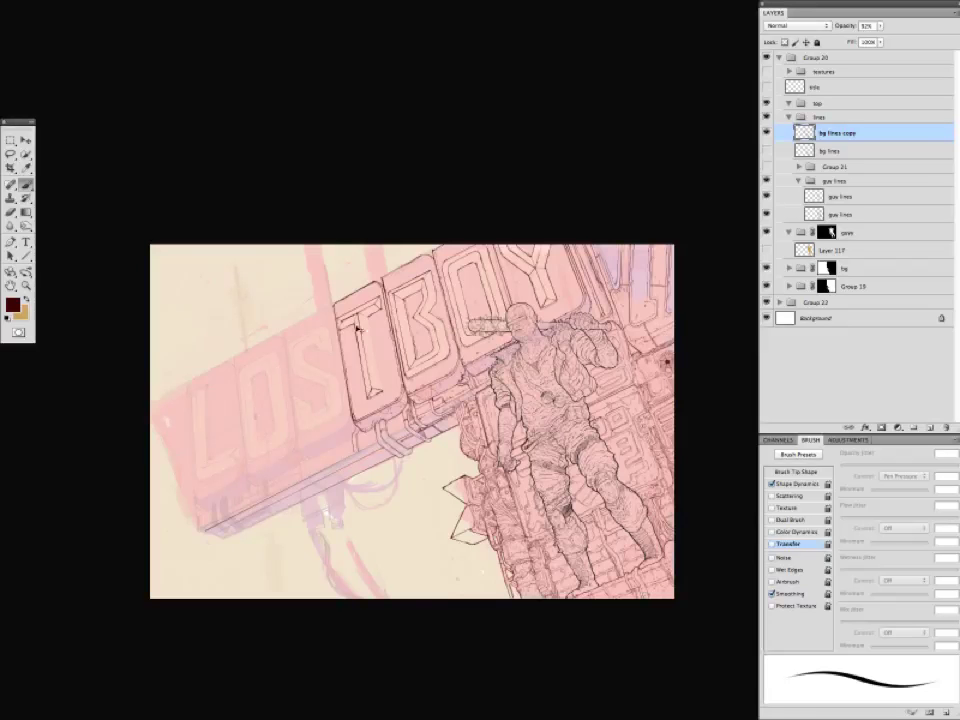
pyautogui.hotkey('ctrl', '+')
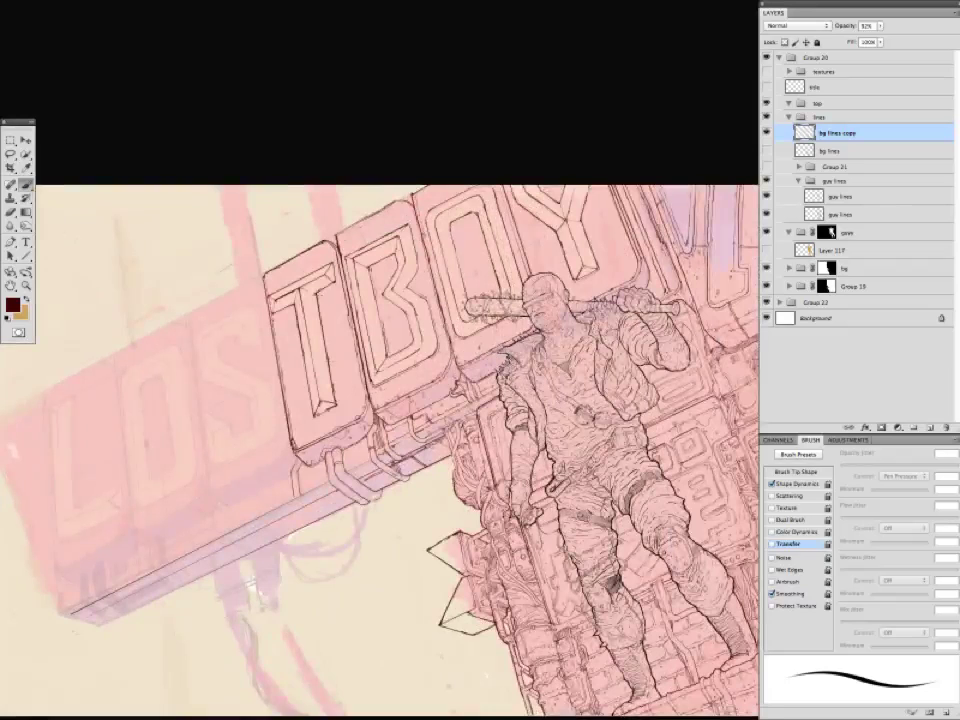
# Finish the lower end of the outer pipe wrapping the beam beneath the T panel, cleaning it with the Eraser.
pyautogui.moveTo(249, 452); pyautogui.dragTo(349, 373)
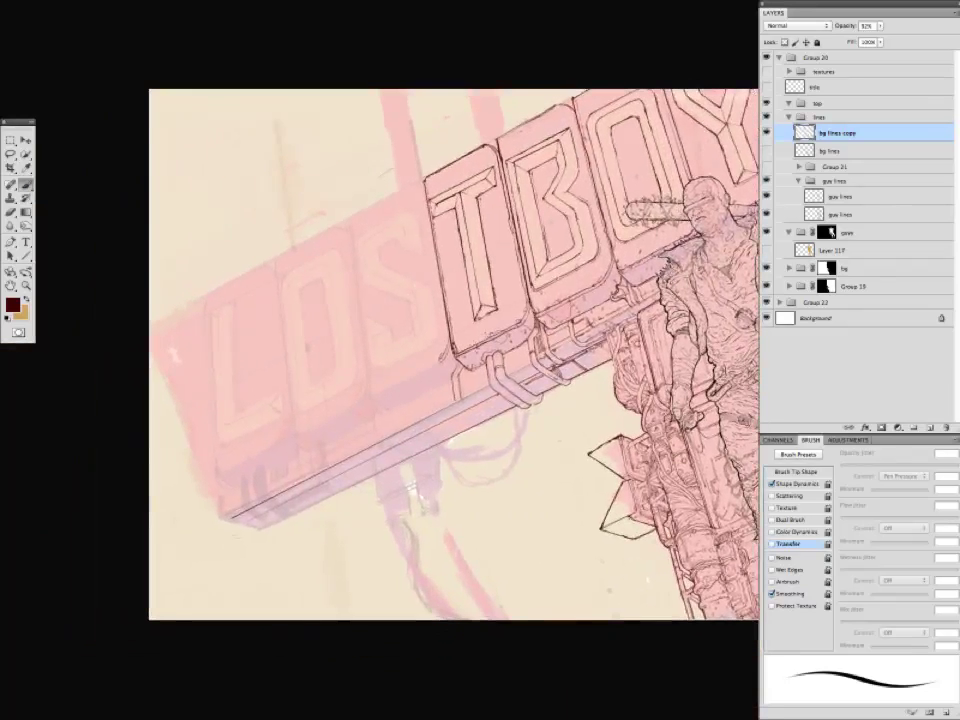
pyautogui.moveTo(356, 262); pyautogui.dragTo(380, 246)
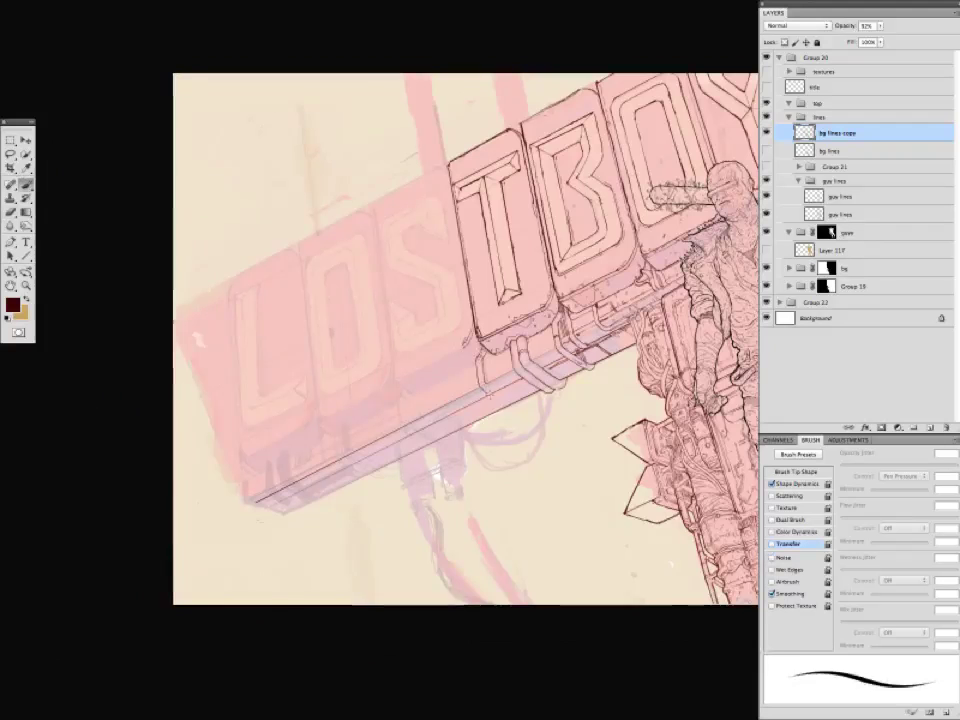
pyautogui.moveTo(372, 296); pyautogui.dragTo(392, 267)
pyautogui.moveTo(375, 415)
pyautogui.mouseDown()
pyautogui.moveTo(380, 407)
pyautogui.moveTo(372, 415)
pyautogui.mouseUp()
pyautogui.press('e')
pyautogui.press('b')
pyautogui.press('e')
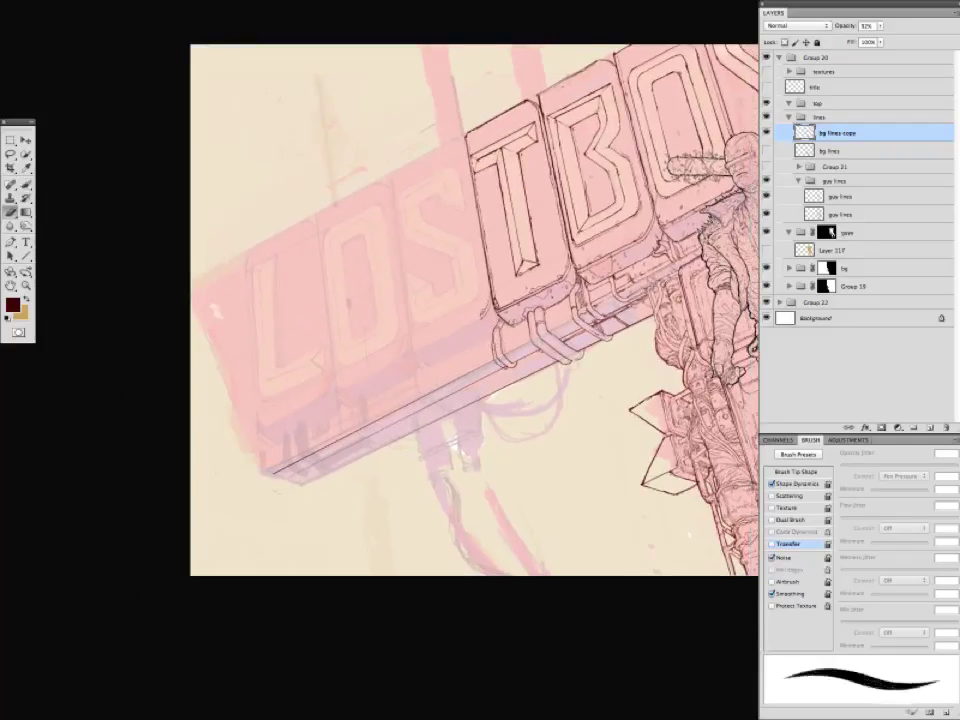
# Ink the beam's bottom edge and close its far lower end beneath the L panel.
pyautogui.press('b')
pyautogui.moveTo(305, 467)
pyautogui.mouseDown()
pyautogui.moveTo(261, 531)
pyautogui.moveTo(219, 543)
pyautogui.mouseUp()
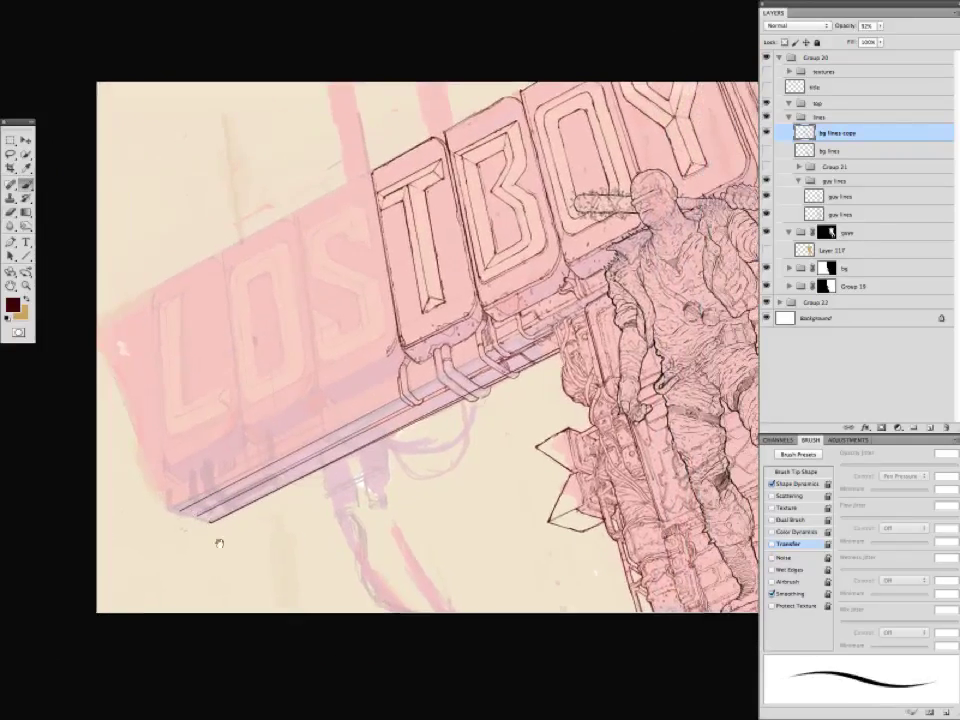
pyautogui.press('e')
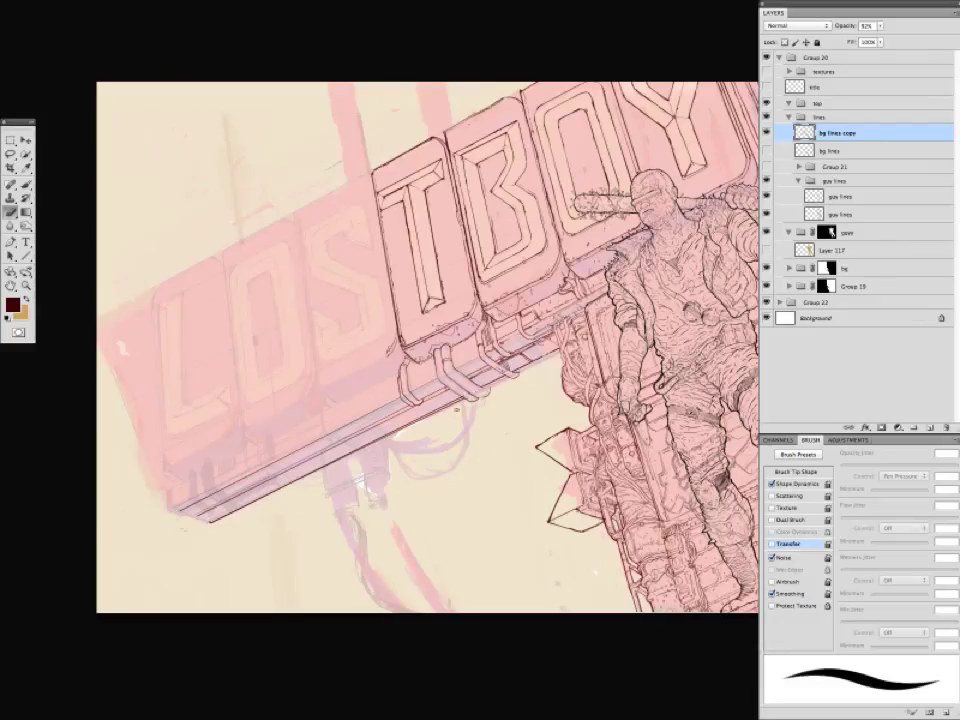
pyautogui.press('b')
pyautogui.moveTo(330, 305); pyautogui.dragTo(370, 273)
pyautogui.moveTo(300, 315); pyautogui.dragTo(262, 337)
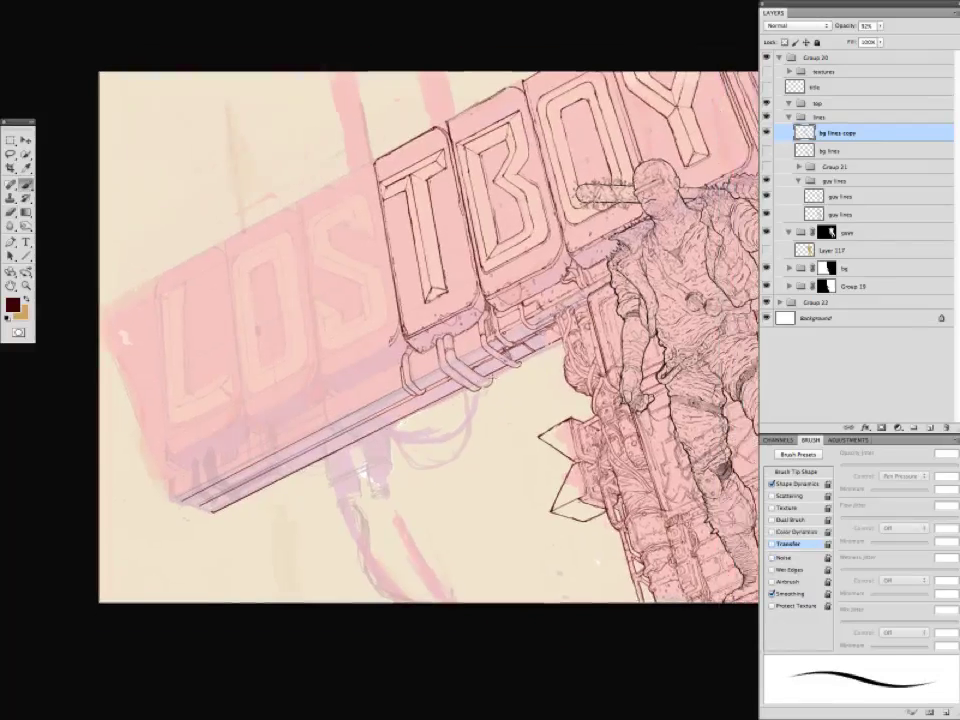
pyautogui.moveTo(462, 422); pyautogui.dragTo(525, 422)
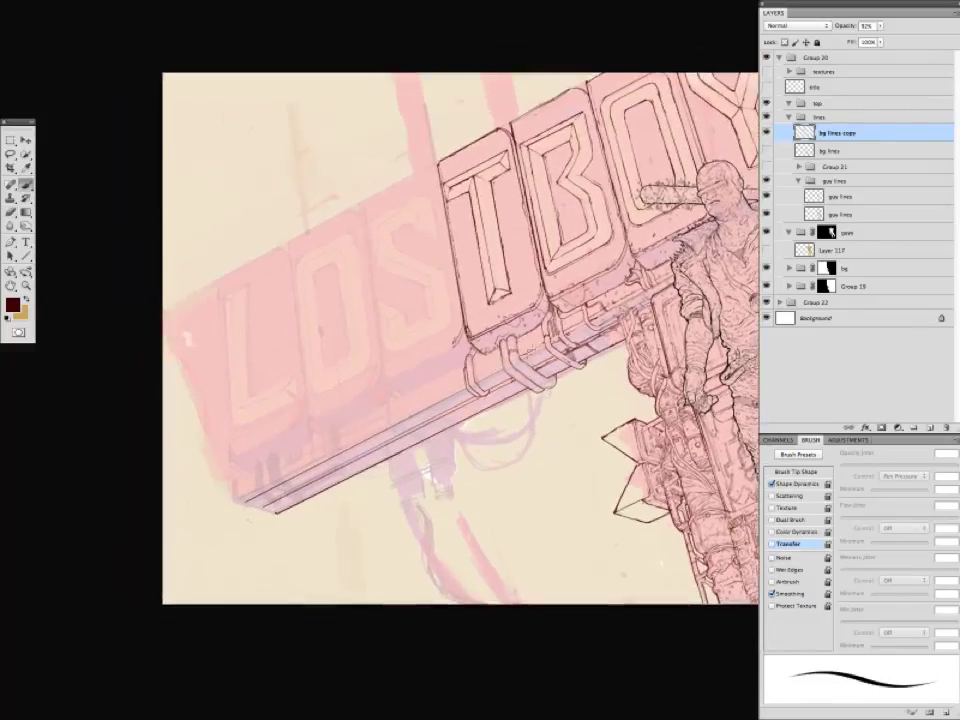
pyautogui.moveTo(393, 385); pyautogui.dragTo(465, 385)
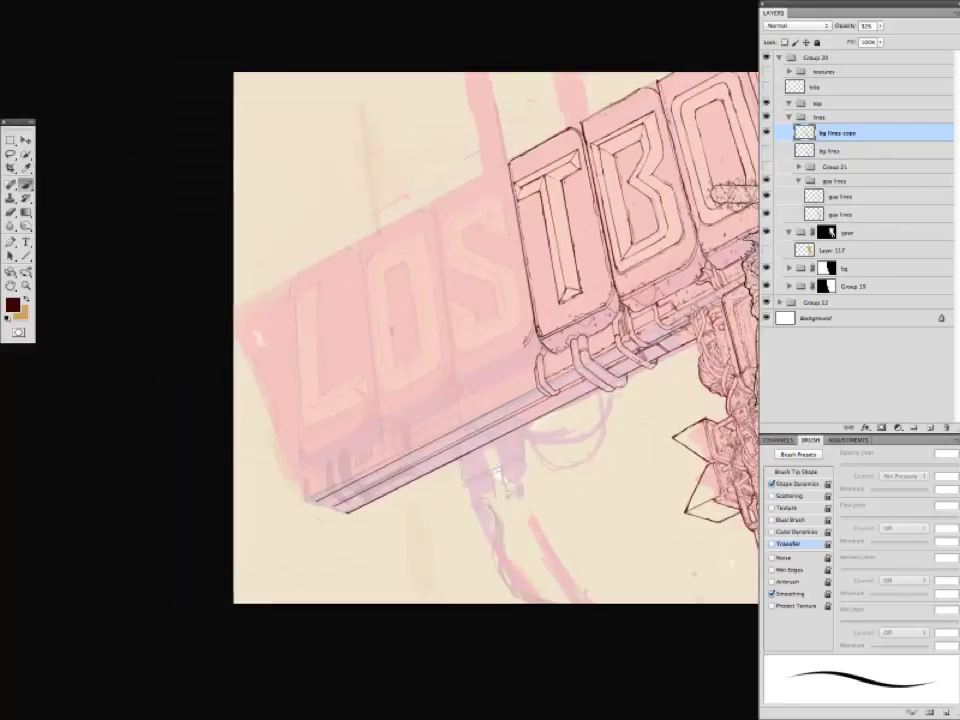
# Ink the S panel's outline with rounded corners, including its side edges, top edge and thick underside.
pyautogui.moveTo(458, 375); pyautogui.dragTo(336, 401)
pyautogui.moveTo(222, 318); pyautogui.dragTo(299, 528)
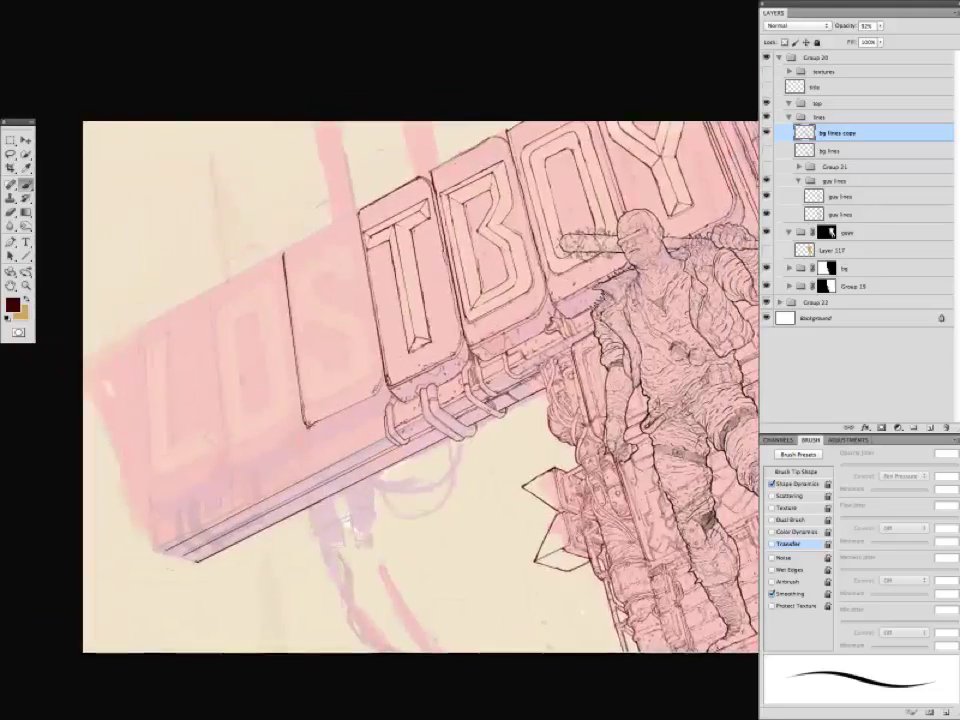
pyautogui.moveTo(308, 424); pyautogui.dragTo(375, 394)
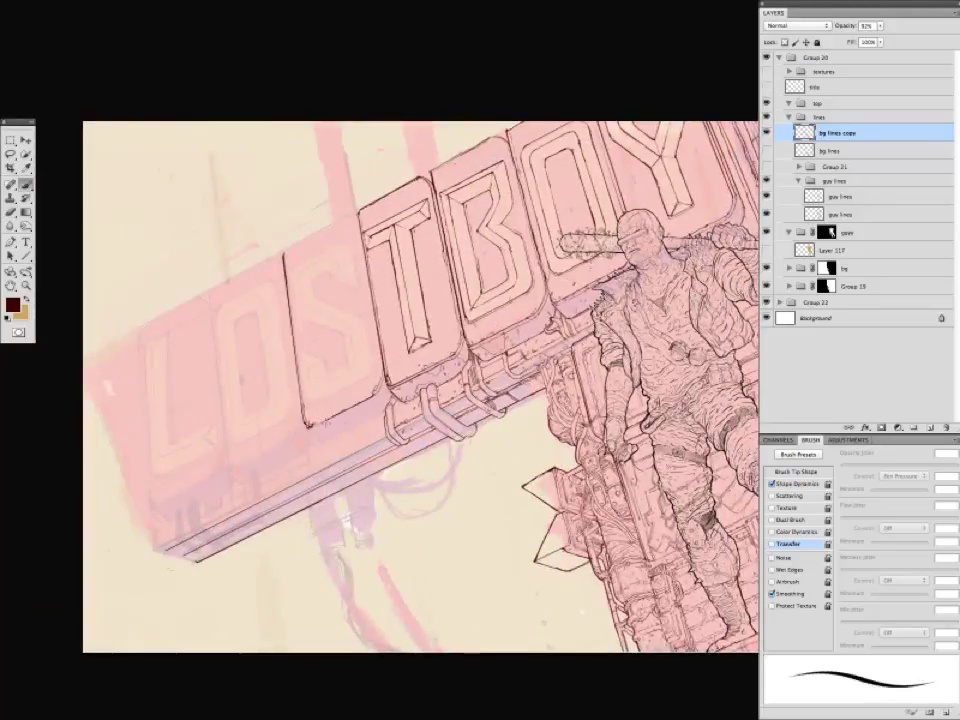
pyautogui.moveTo(312, 424); pyautogui.dragTo(373, 391)
pyautogui.moveTo(238, 328); pyautogui.dragTo(352, 362)
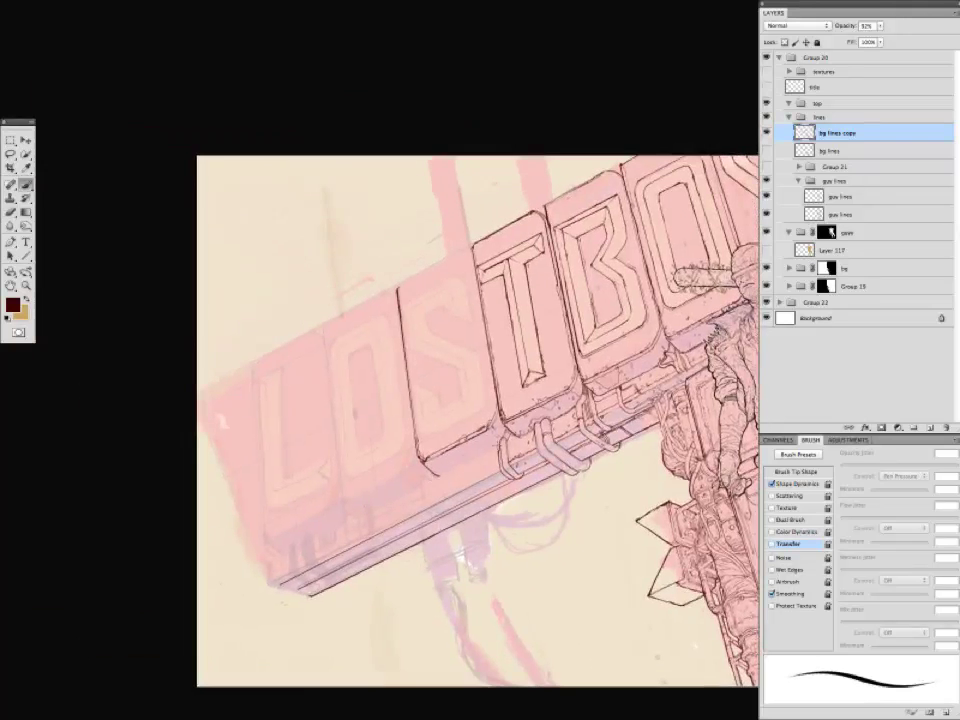
pyautogui.moveTo(435, 446); pyautogui.dragTo(326, 520)
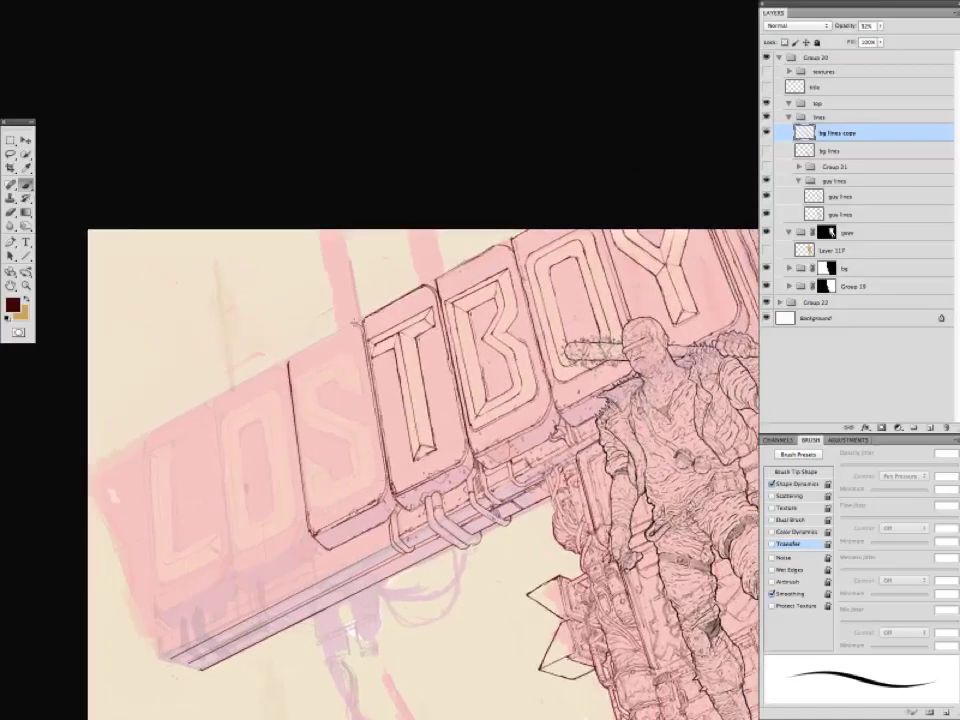
pyautogui.moveTo(273, 480); pyautogui.dragTo(422, 616)
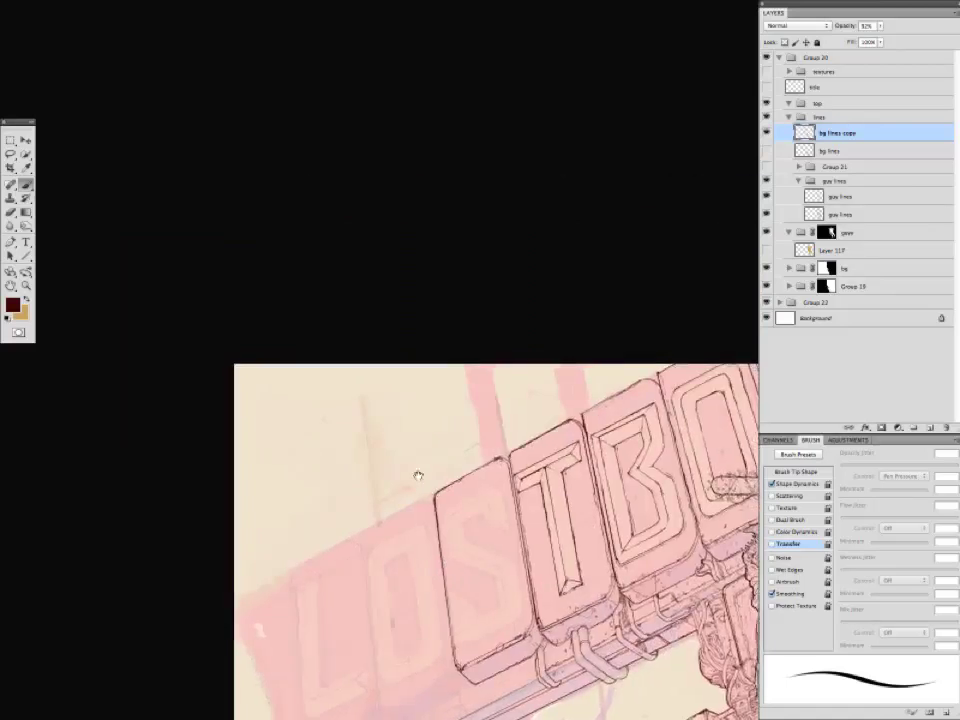
pyautogui.moveTo(418, 476); pyautogui.dragTo(318, 368)
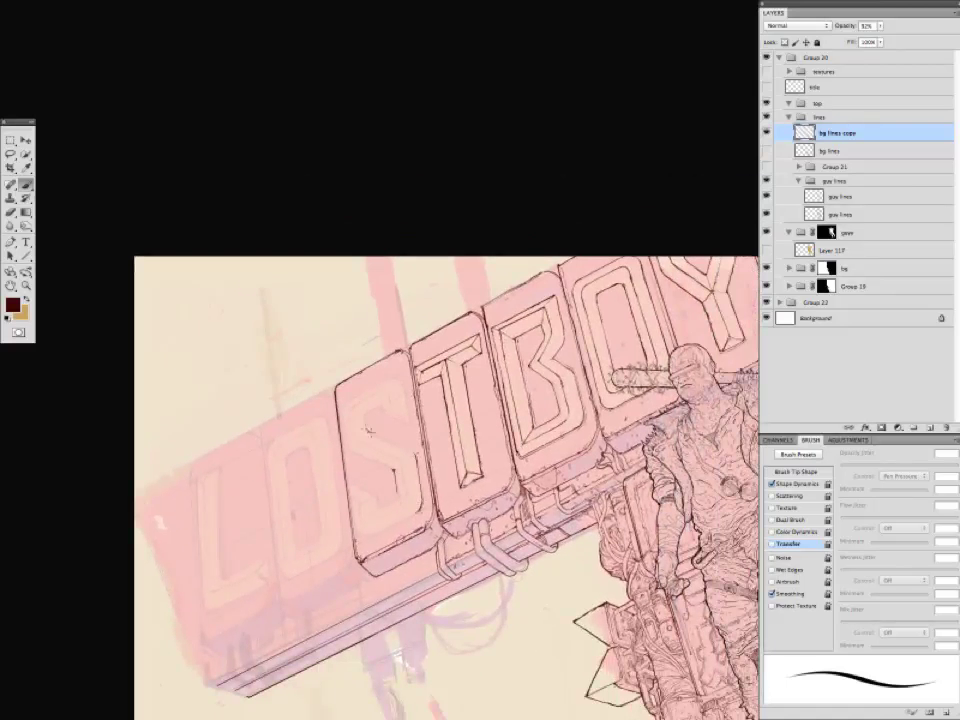
# Ink the inner and outer outlines of the letter S, with its bevelled ends.
pyautogui.moveTo(368, 430); pyautogui.dragTo(375, 456)
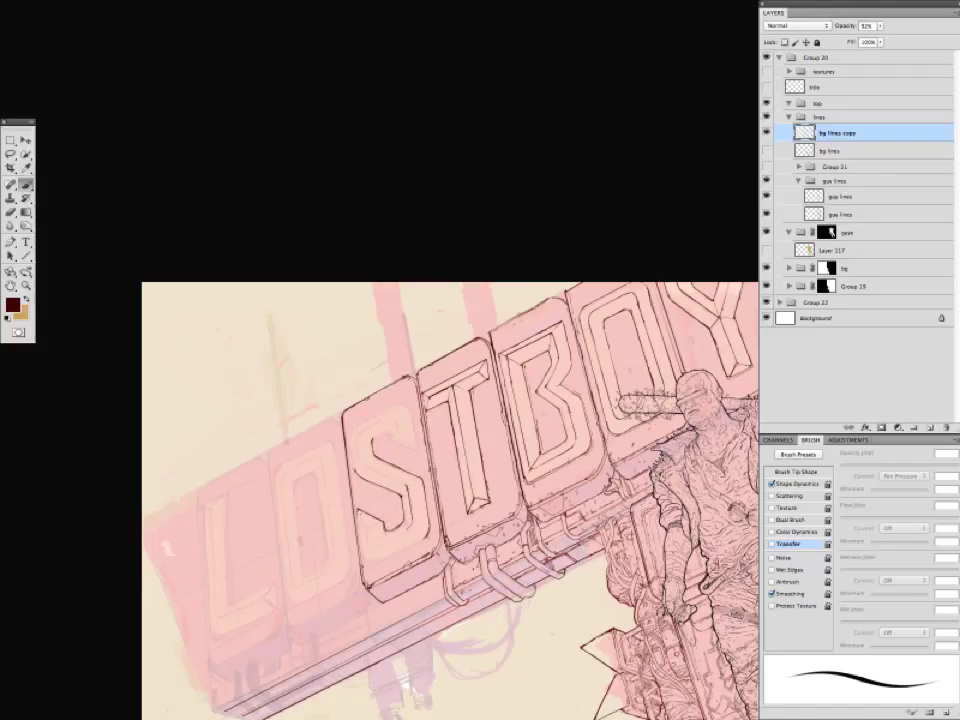
pyautogui.moveTo(270, 388)
pyautogui.mouseDown()
pyautogui.moveTo(272, 422)
pyautogui.moveTo(288, 421)
pyautogui.moveTo(279, 411)
pyautogui.moveTo(332, 456)
pyautogui.moveTo(315, 456)
pyautogui.moveTo(372, 449)
pyautogui.mouseUp()
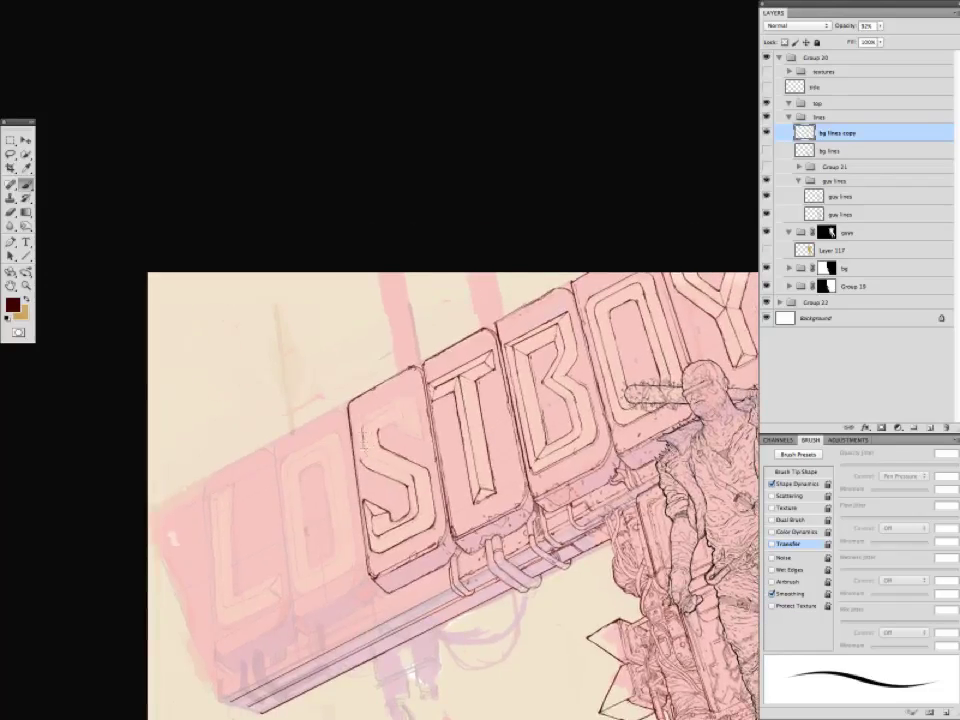
pyautogui.moveTo(354, 428); pyautogui.dragTo(362, 461)
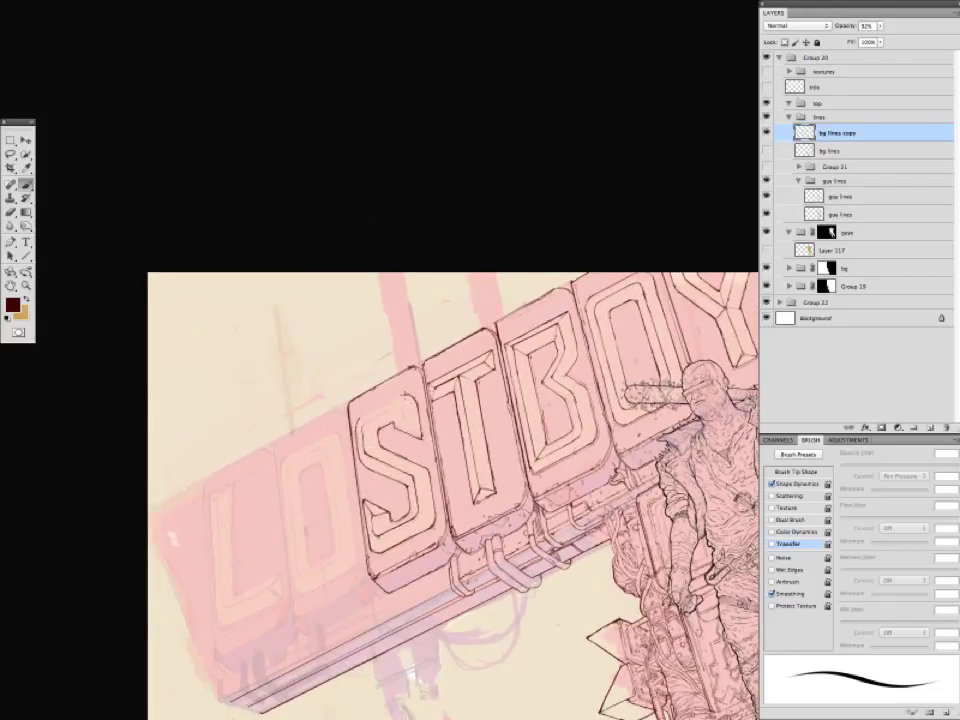
pyautogui.scroll(-1, 343, 420)
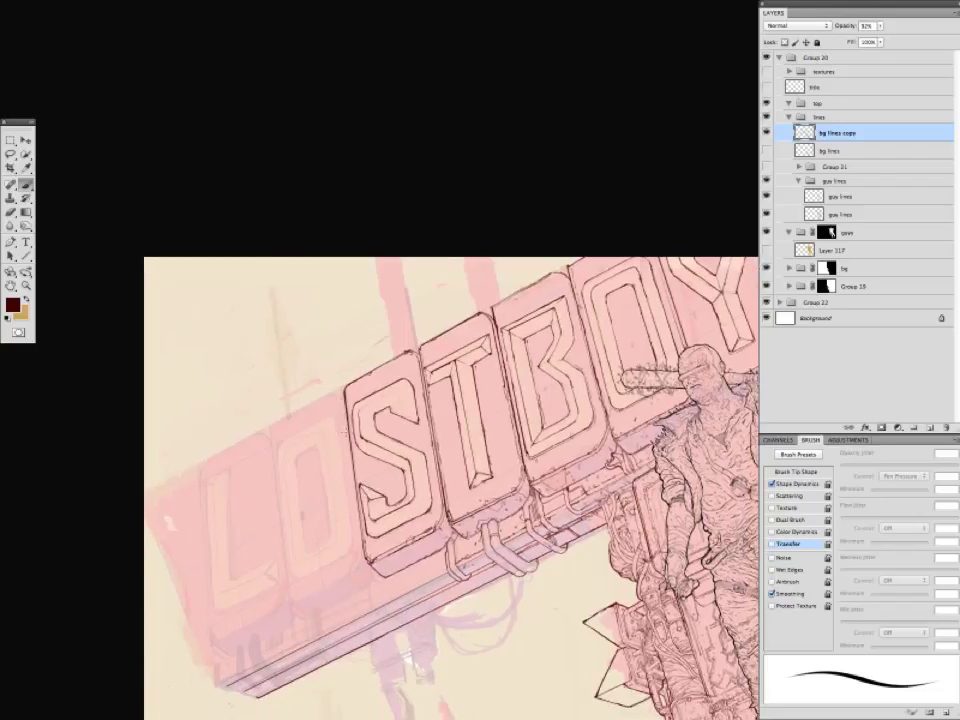
# Save the document and ink small chips and pits along the S panel's edges and underside.
pyautogui.hotkey('ctrl', 's')
pyautogui.press('Return')
pyautogui.scroll(-3, 345, 425)
pyautogui.scroll(-2, 340, 468)
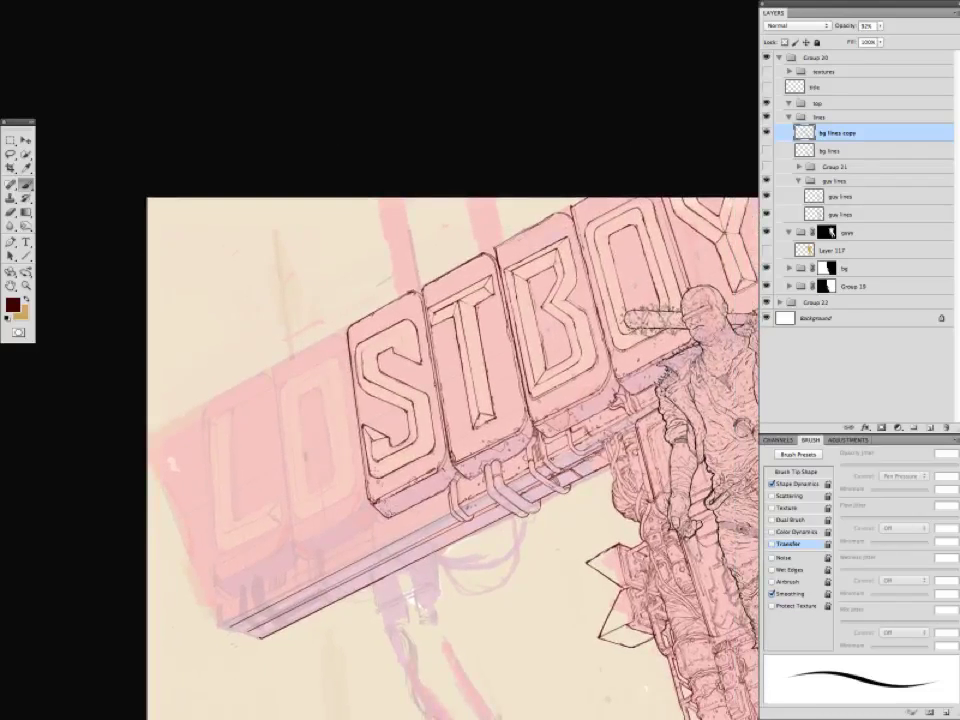
pyautogui.scroll(2, 295, 365)
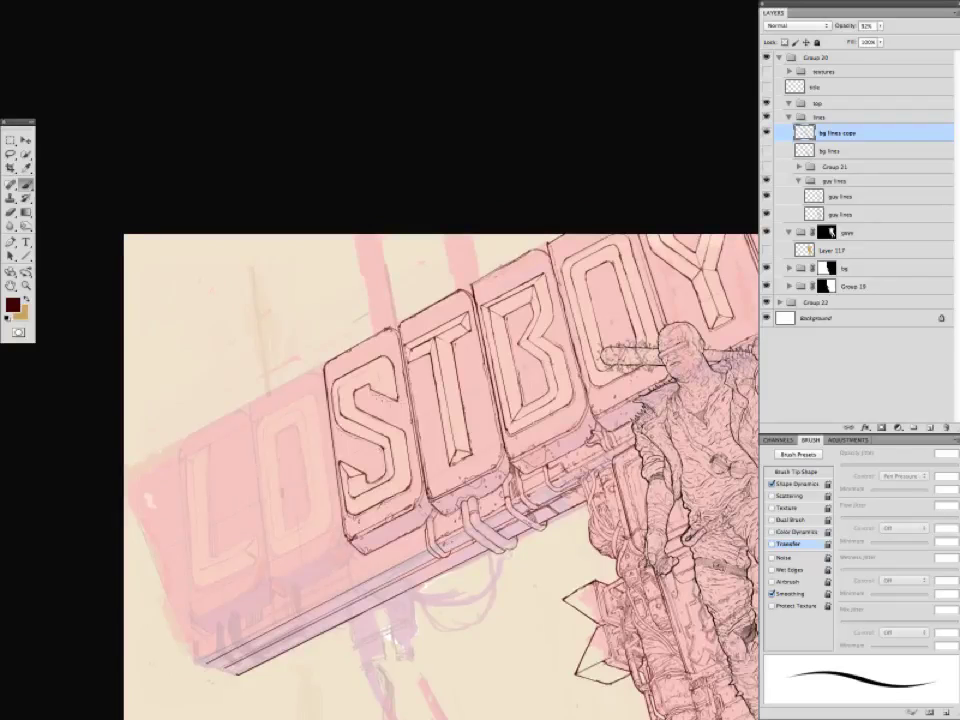
pyautogui.scroll(-3, 298, 303)
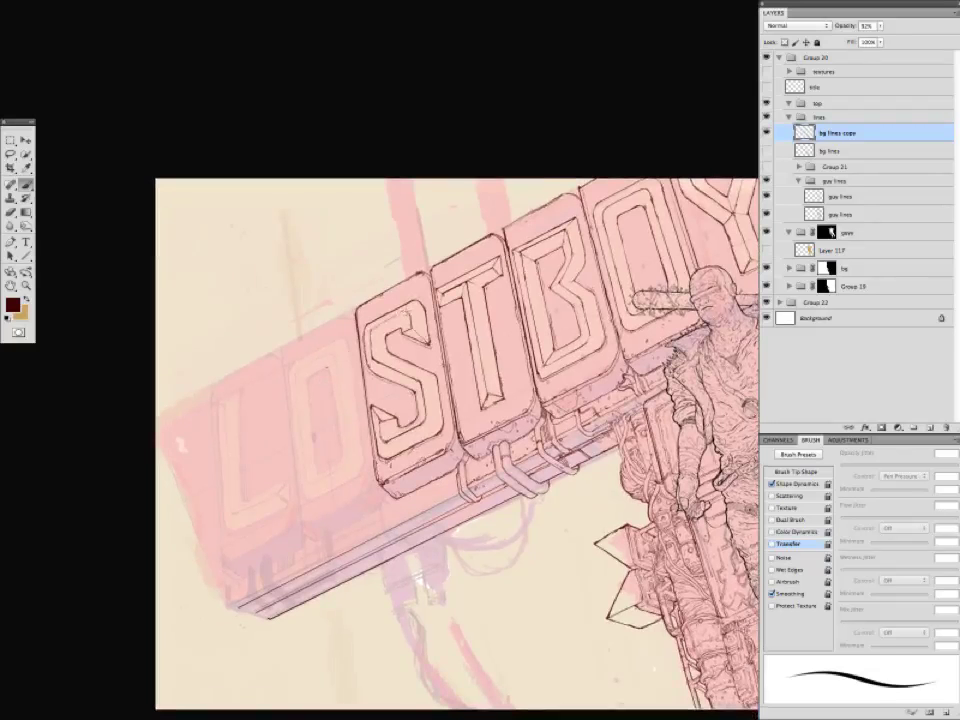
# Ink the edge facing the S, the lower edge and the bottom corner of the O panel in LOST.
pyautogui.moveTo(263, 480); pyautogui.dragTo(236, 519)
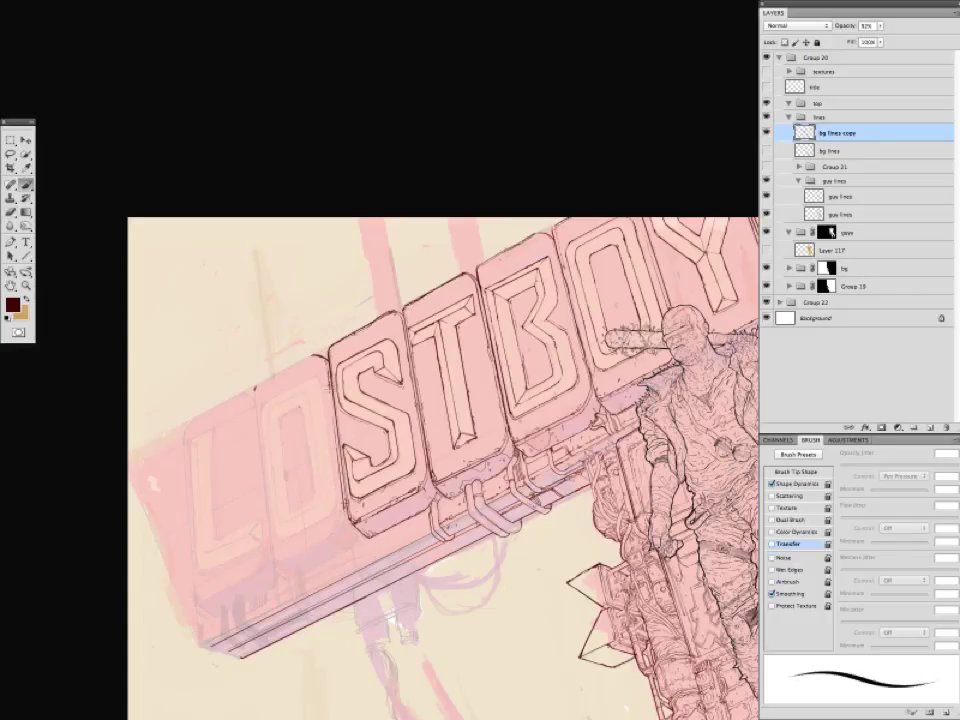
pyautogui.moveTo(317, 501); pyautogui.dragTo(371, 438)
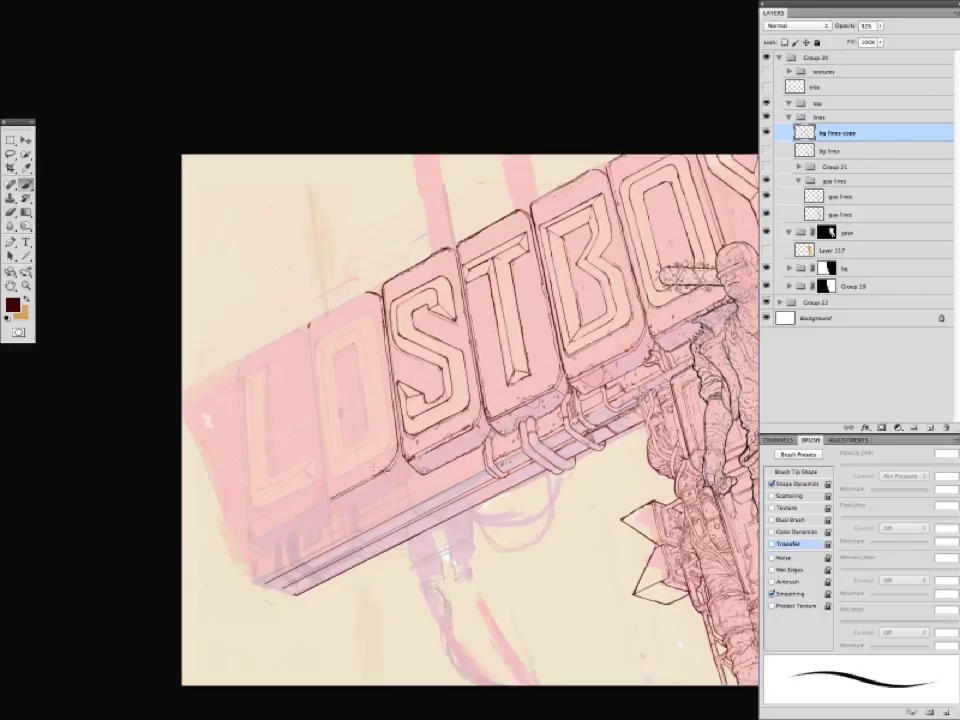
pyautogui.moveTo(372, 466); pyautogui.dragTo(356, 476)
pyautogui.moveTo(326, 525); pyautogui.dragTo(311, 510)
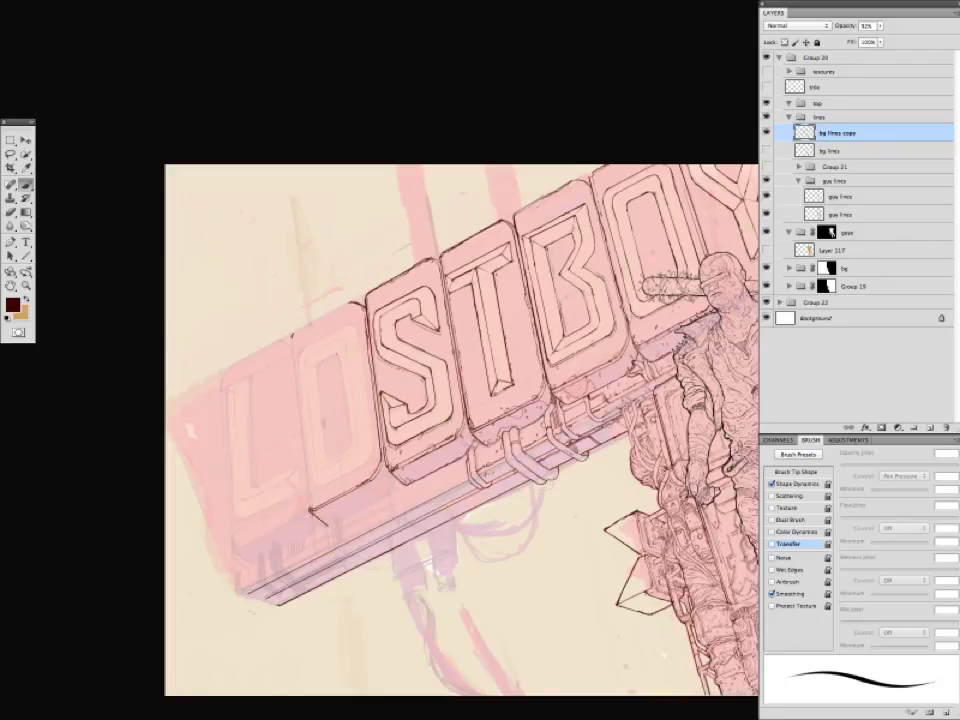
# Examine the inked sign panels and the line art around the man with the bat.
pyautogui.moveTo(534, 359); pyautogui.dragTo(188, 392)
pyautogui.press('e')
pyautogui.moveTo(384, 310)
pyautogui.mouseDown()
pyautogui.moveTo(403, 297)
pyautogui.moveTo(402, 285)
pyautogui.mouseUp()
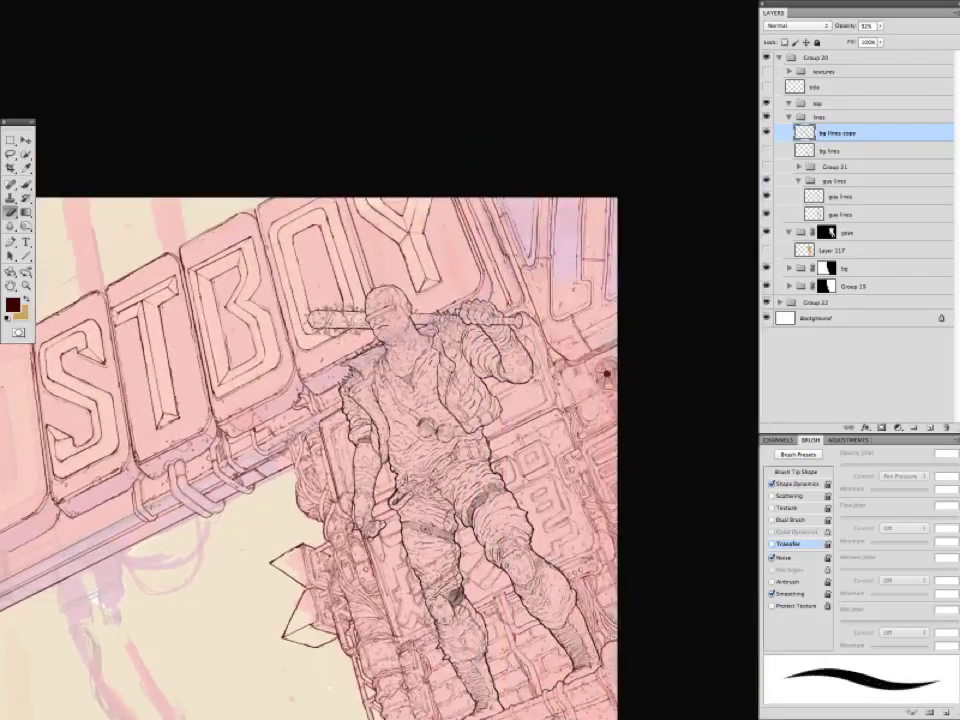
pyautogui.moveTo(406, 331); pyautogui.dragTo(430, 397)
pyautogui.moveTo(312, 441)
pyautogui.mouseDown()
pyautogui.moveTo(302, 429)
pyautogui.moveTo(283, 447)
pyautogui.mouseUp()
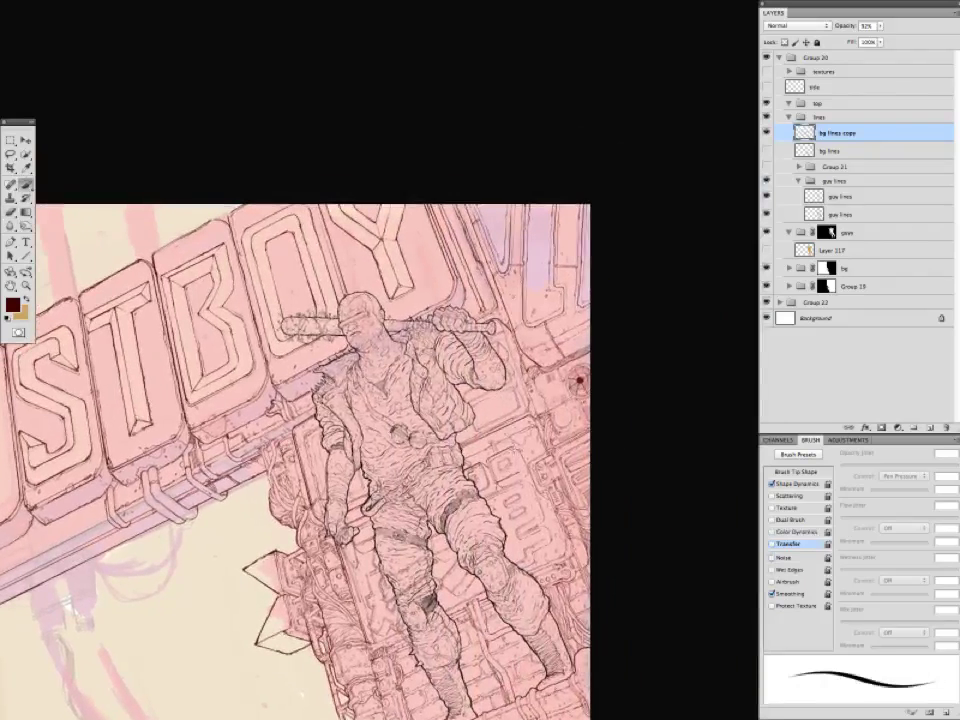
pyautogui.press('b')
pyautogui.moveTo(410, 395)
pyautogui.mouseDown()
pyautogui.moveTo(397, 298)
pyautogui.moveTo(590, 291)
pyautogui.moveTo(689, 323)
pyautogui.mouseUp()
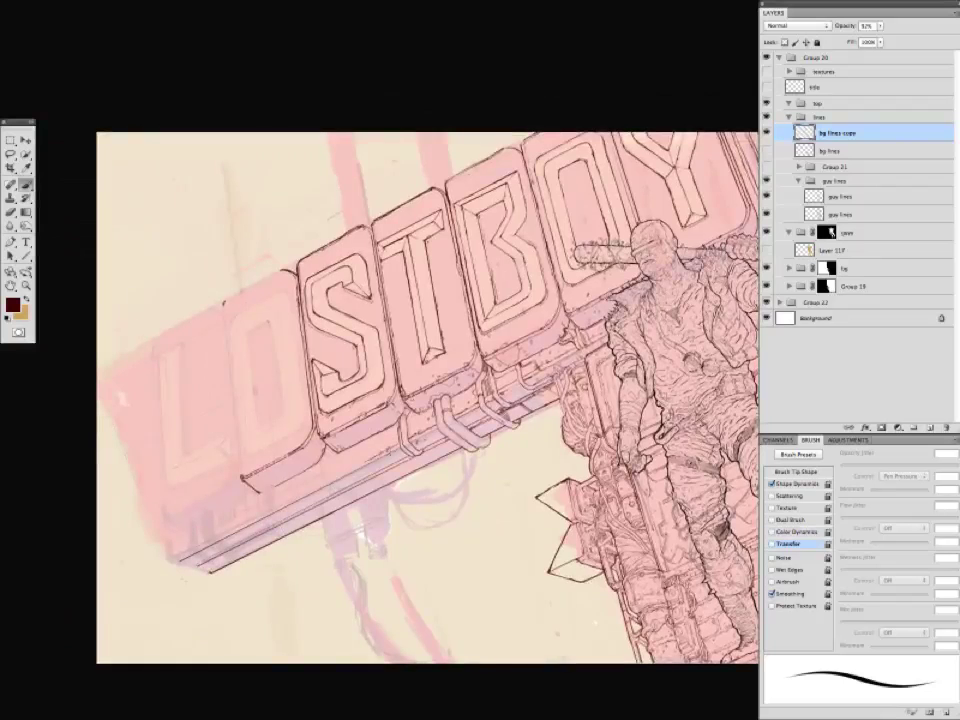
pyautogui.moveTo(371, 301); pyautogui.dragTo(283, 358)
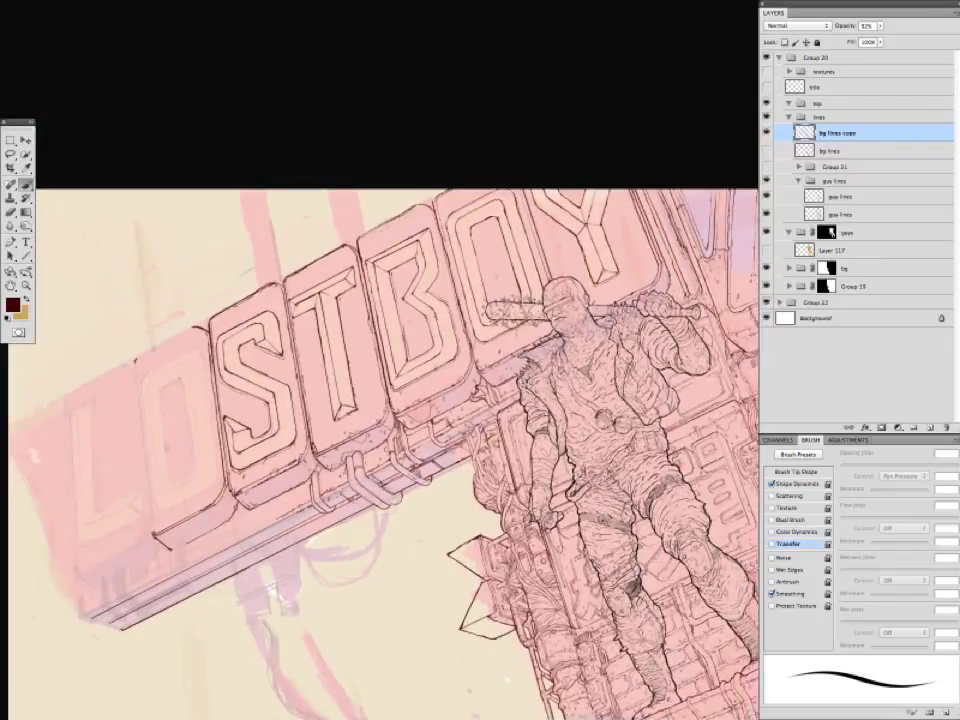
pyautogui.moveTo(400, 400); pyautogui.dragTo(359, 325)
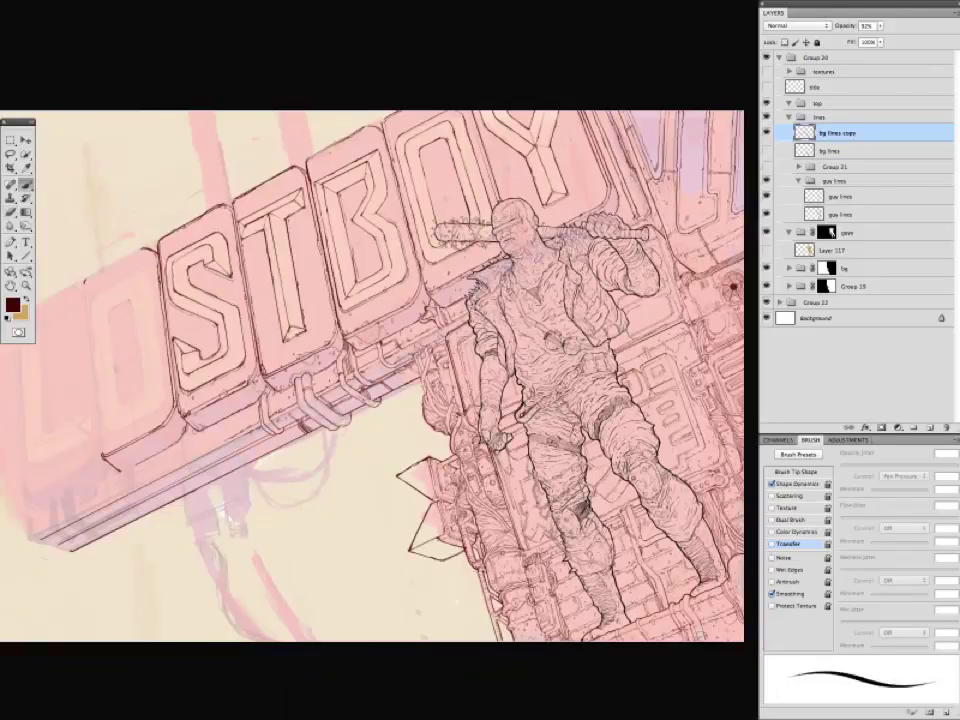
pyautogui.moveTo(375, 560)
pyautogui.mouseDown()
pyautogui.moveTo(330, 585)
pyautogui.moveTo(283, 542)
pyautogui.moveTo(292, 588)
pyautogui.mouseUp()
pyautogui.press('e')
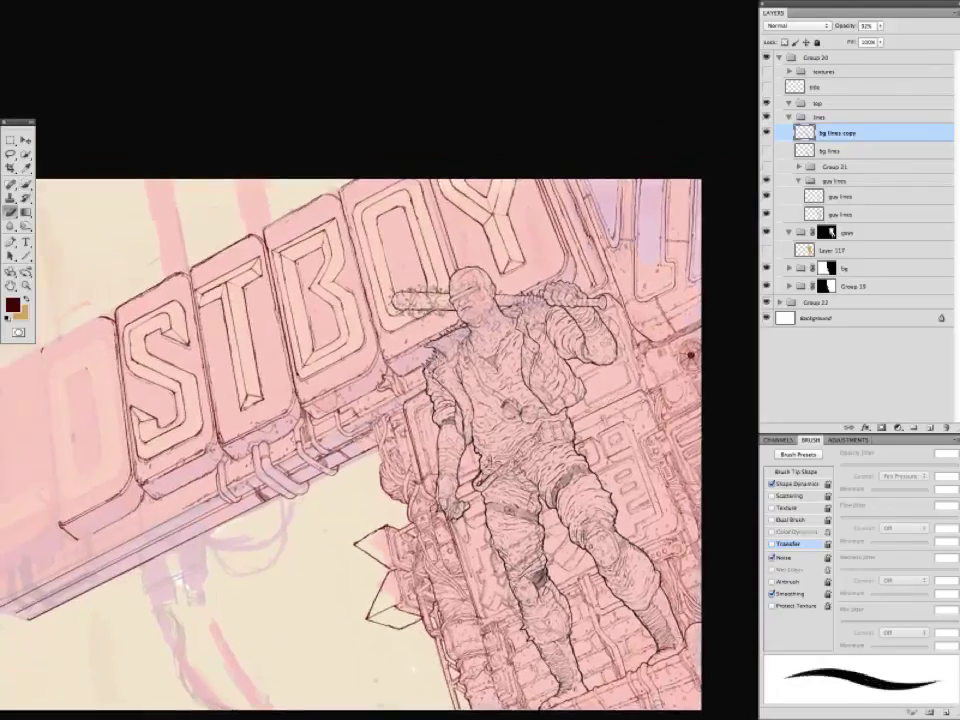
pyautogui.moveTo(617, 313); pyautogui.dragTo(555, 405)
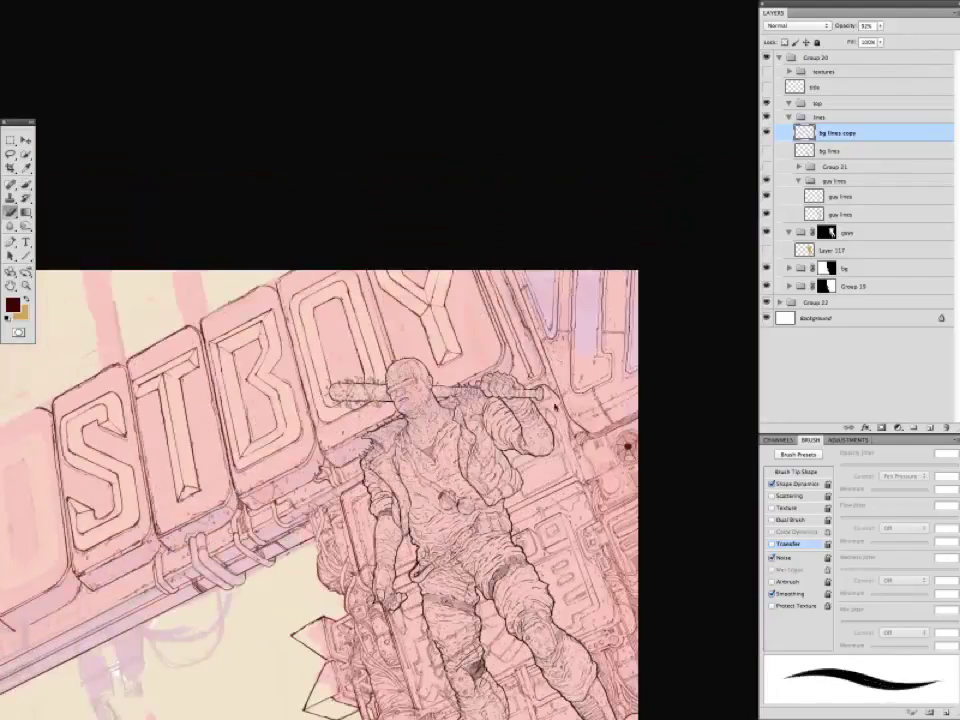
# Clean up the background panel lines beside the man's raised elbow by erasing stray marks and re-inking edges.
pyautogui.press('b')
pyautogui.hotkey('ctrl', '-')
pyautogui.hotkey('ctrl', '-')
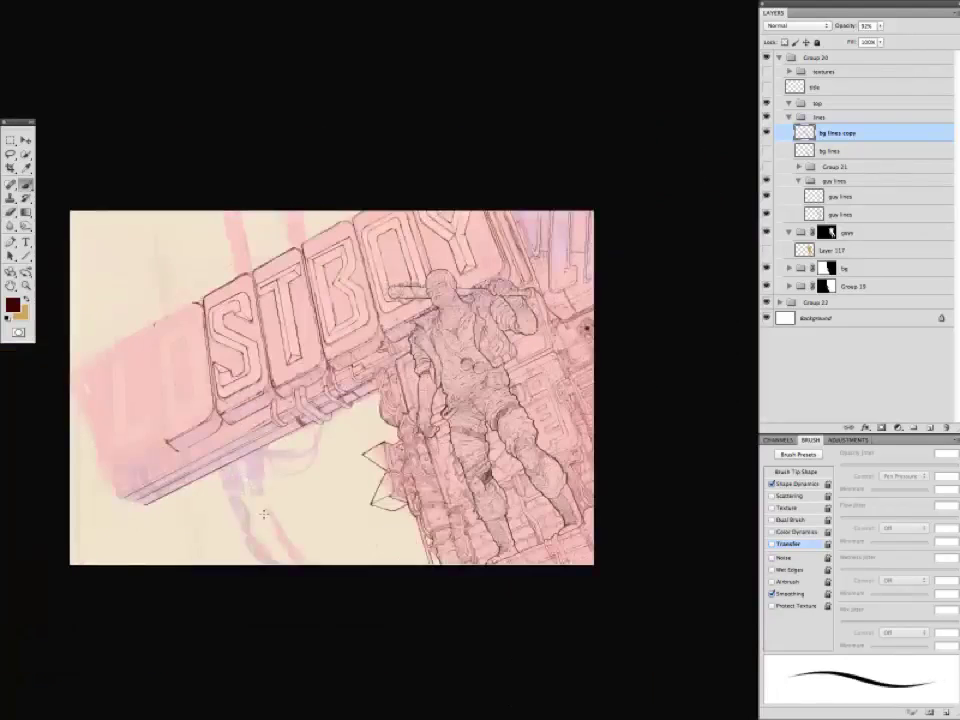
pyautogui.hotkey('ctrl', '+')
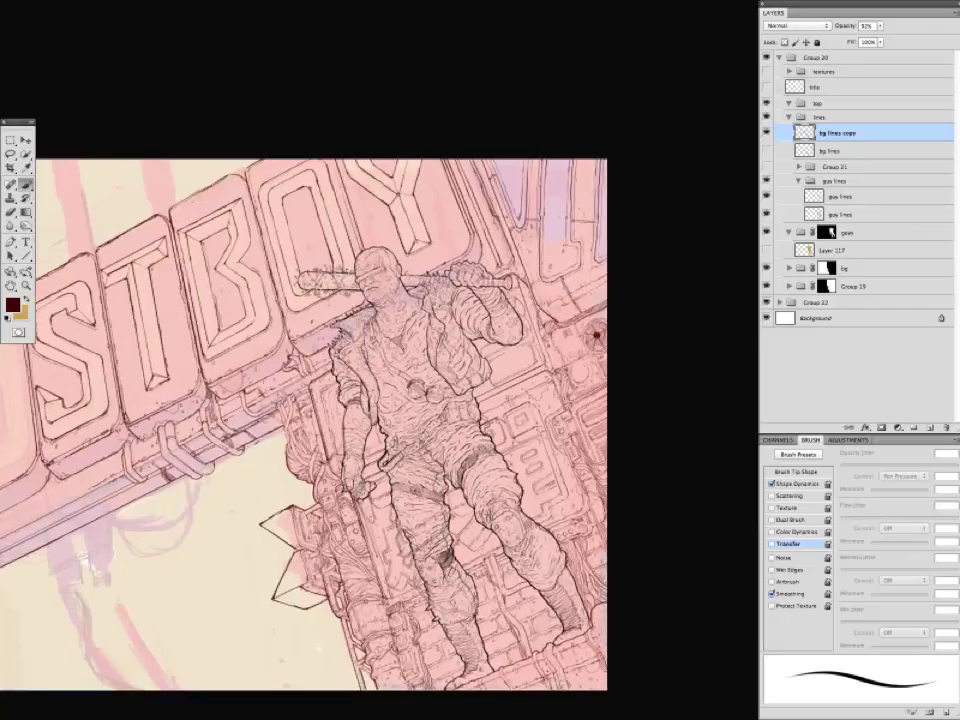
pyautogui.press('e')
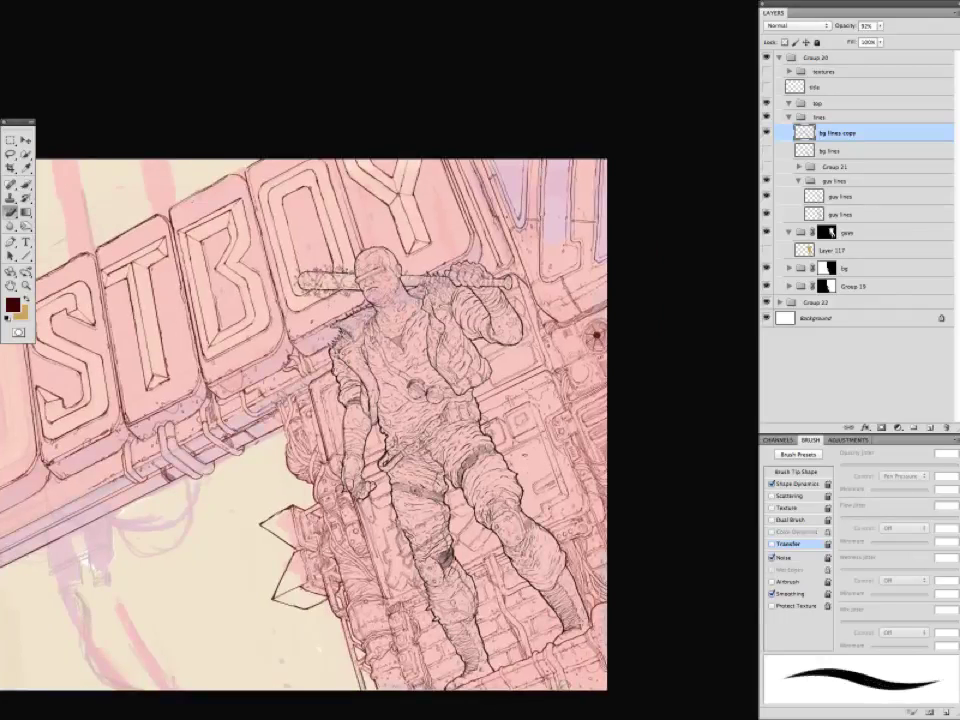
pyautogui.press('b')
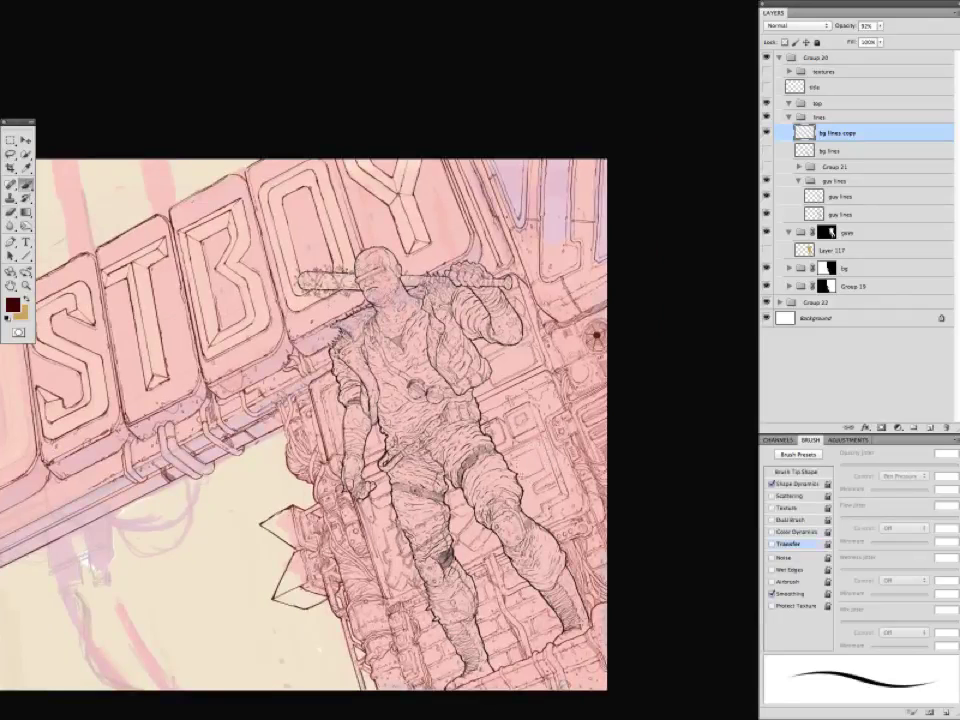
pyautogui.moveTo(518, 470); pyautogui.dragTo(540, 461)
pyautogui.moveTo(530, 460)
pyautogui.mouseDown()
pyautogui.moveTo(523, 465)
pyautogui.moveTo(531, 453)
pyautogui.mouseUp()
pyautogui.press('e')
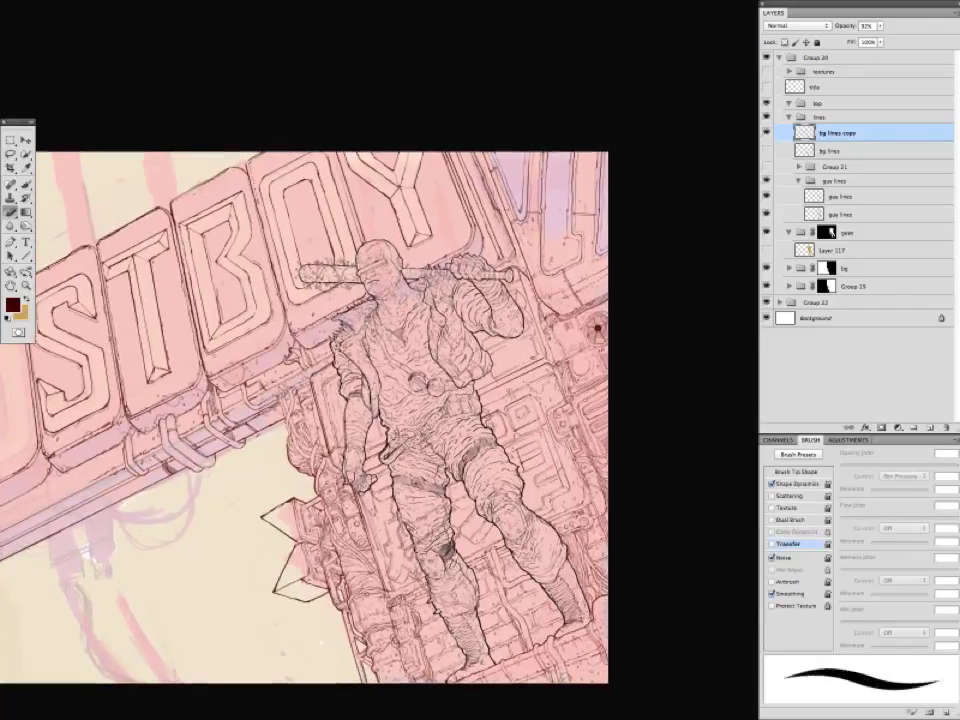
pyautogui.moveTo(535, 359); pyautogui.dragTo(534, 337)
pyautogui.press('b')
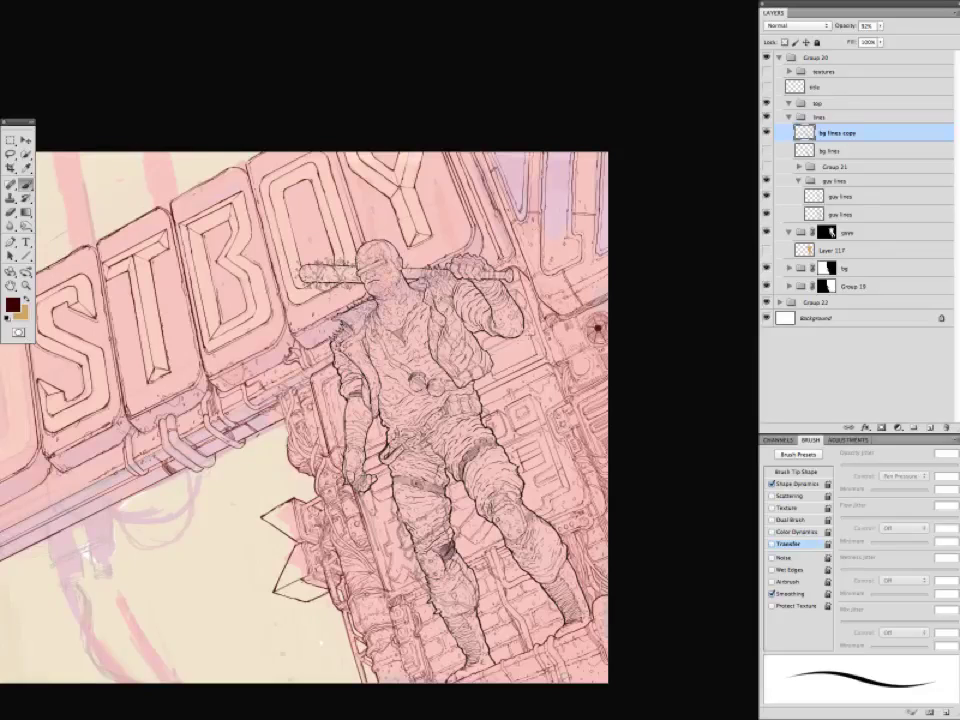
pyautogui.moveTo(238, 595)
pyautogui.mouseDown()
pyautogui.moveTo(238, 560)
pyautogui.moveTo(235, 594)
pyautogui.mouseUp()
pyautogui.press('e')
pyautogui.moveTo(523, 286); pyautogui.dragTo(542, 350)
pyautogui.press('b')
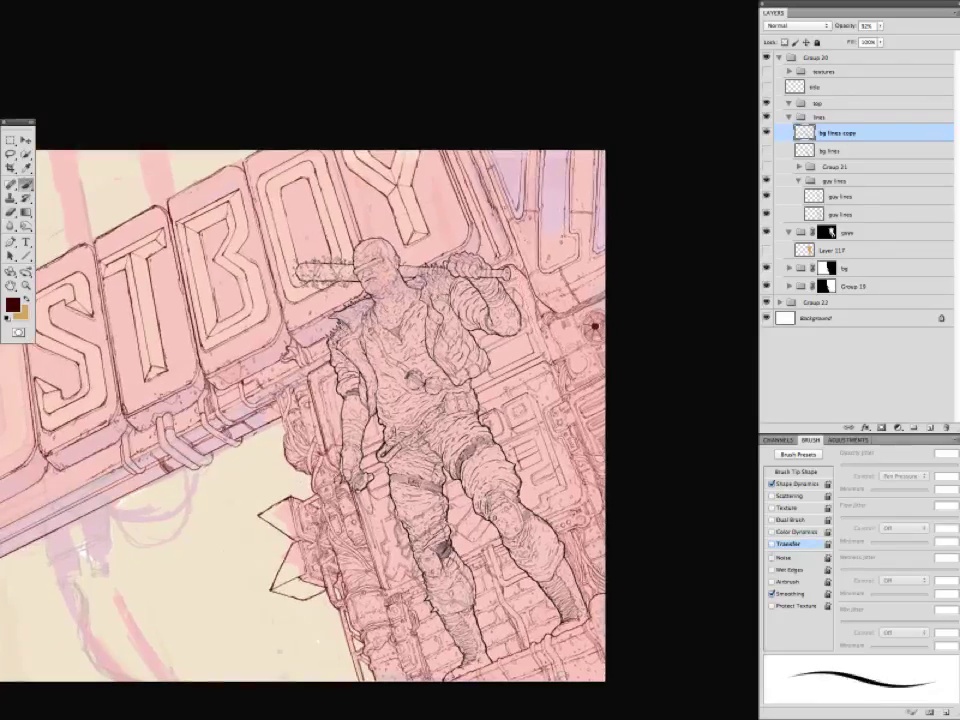
# Ink both sides of the strap looped over the ledge beneath the O panel in LOST.
pyautogui.press('super+minus')
pyautogui.moveTo(151, 563); pyautogui.dragTo(438, 551)
pyautogui.press('super+equal')
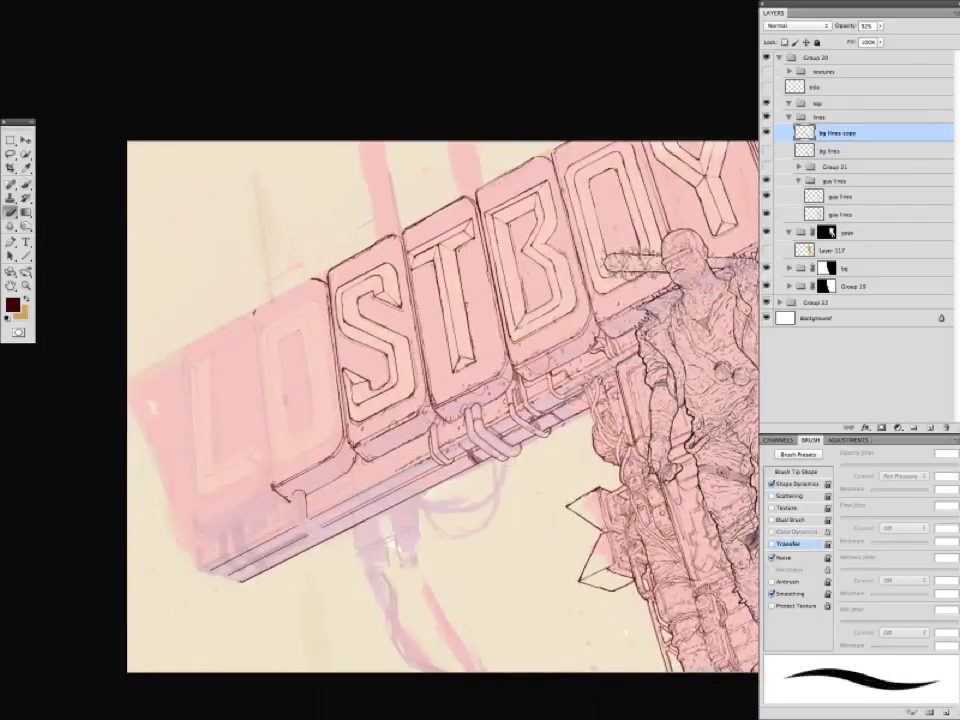
pyautogui.moveTo(222, 388); pyautogui.dragTo(192, 356)
pyautogui.press('e')
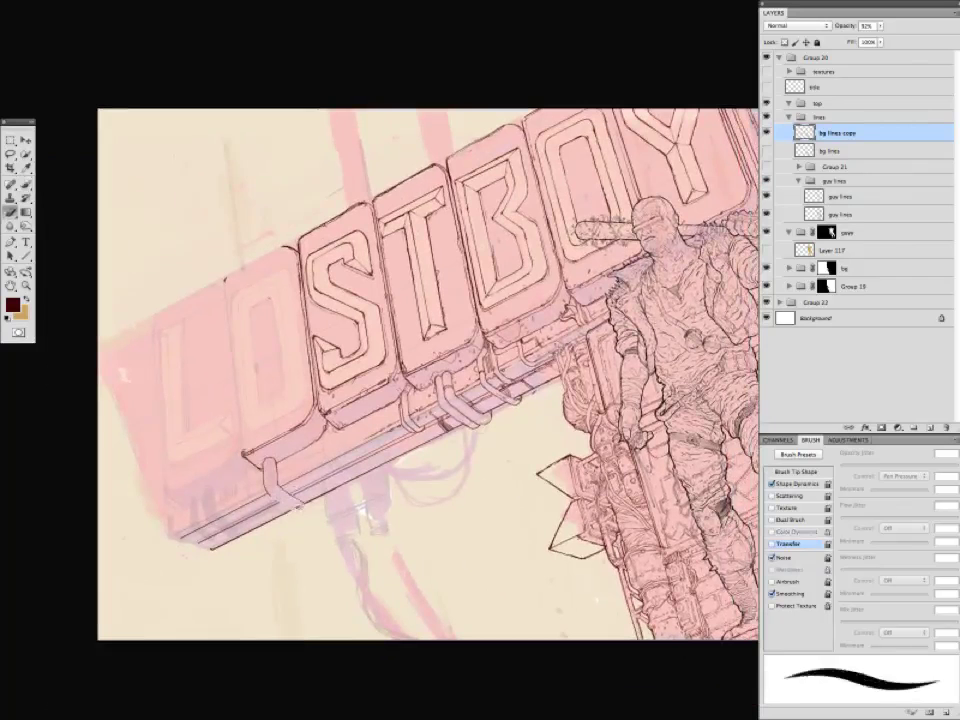
pyautogui.press('b')
pyautogui.moveTo(278, 472); pyautogui.dragTo(296, 484)
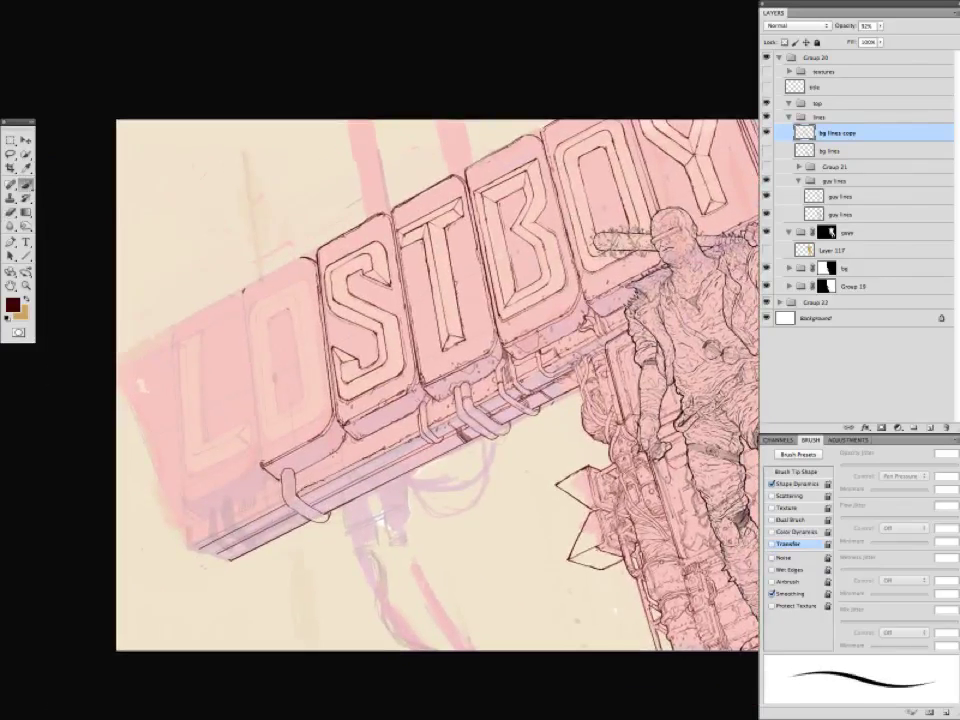
# Ink the L-facing edge and top edge of the O panel in LOST, plus the upper corner and outer edge of the L panel.
pyautogui.moveTo(289, 424); pyautogui.dragTo(280, 441)
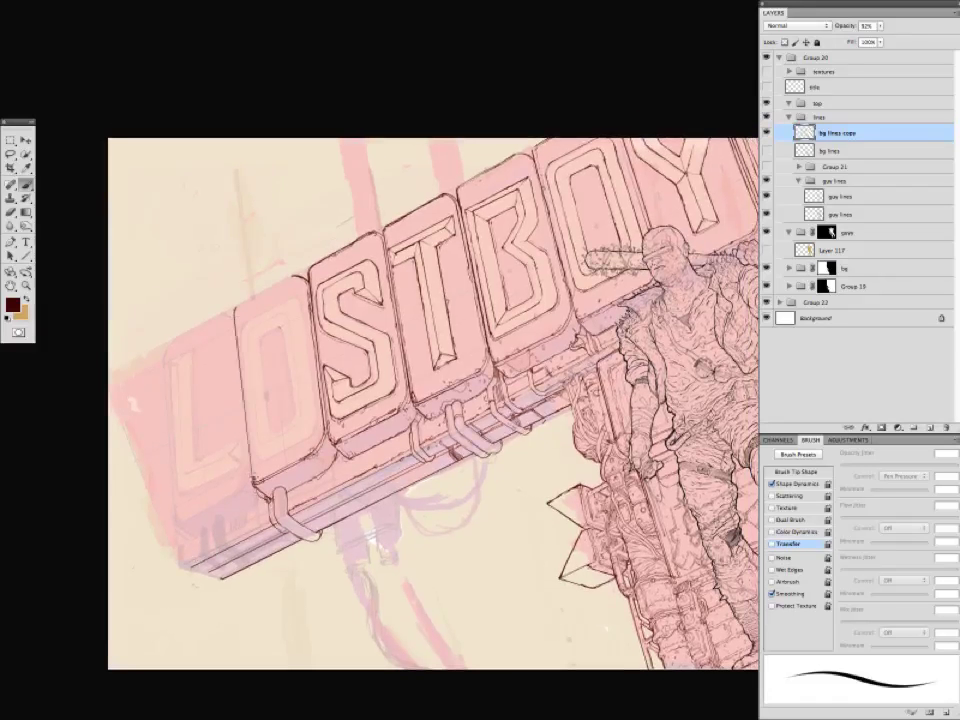
pyautogui.moveTo(188, 356); pyautogui.dragTo(192, 446)
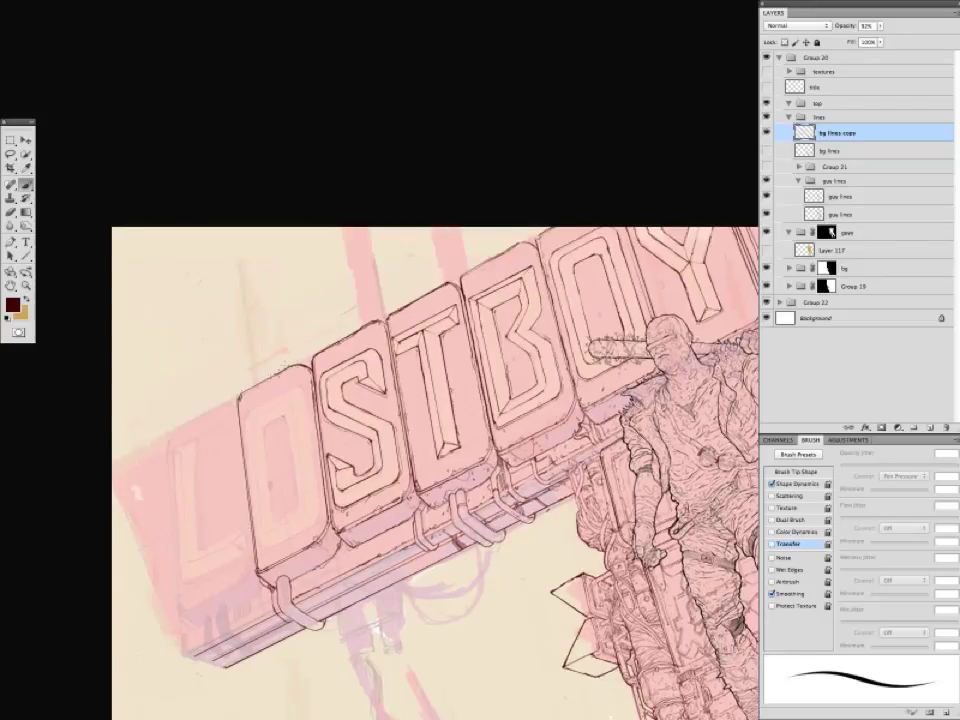
pyautogui.moveTo(226, 369); pyautogui.dragTo(280, 281)
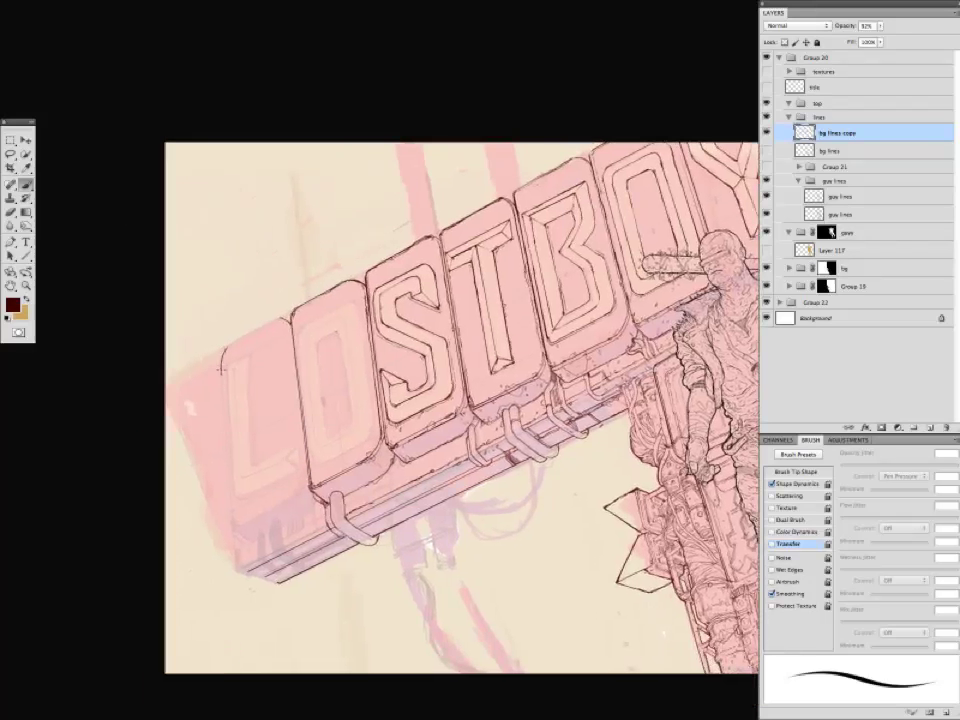
pyautogui.moveTo(217, 466)
pyautogui.mouseDown()
pyautogui.moveTo(142, 462)
pyautogui.moveTo(62, 434)
pyautogui.mouseUp()
# Ink the lower border of the O panel's face with a finer brush.
pyautogui.press('e')
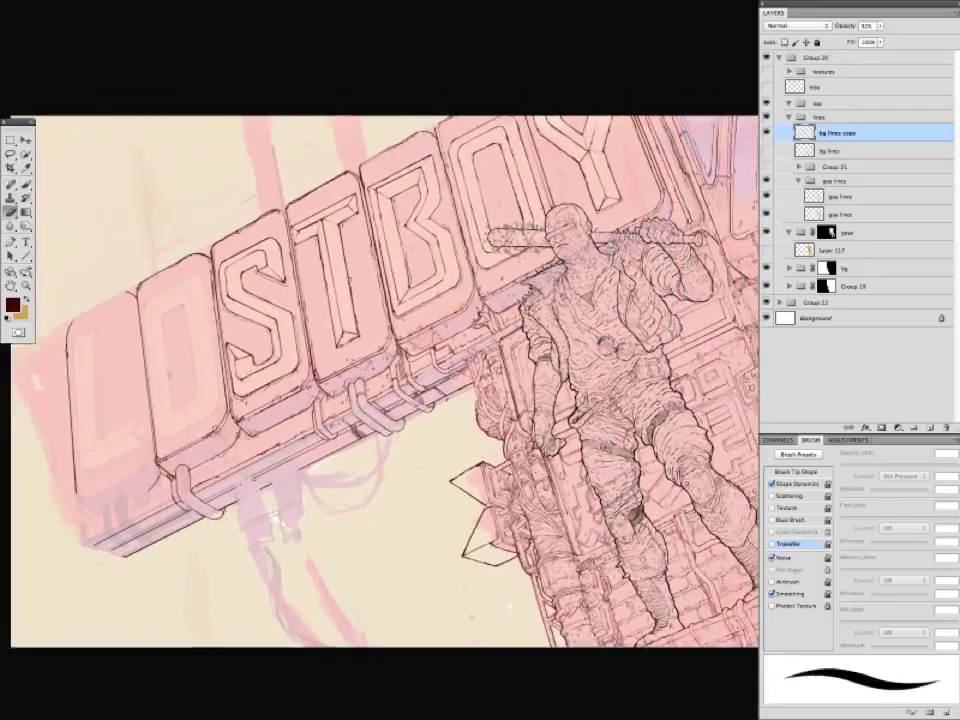
pyautogui.press('b')
pyautogui.press('[')
pyautogui.press('[')
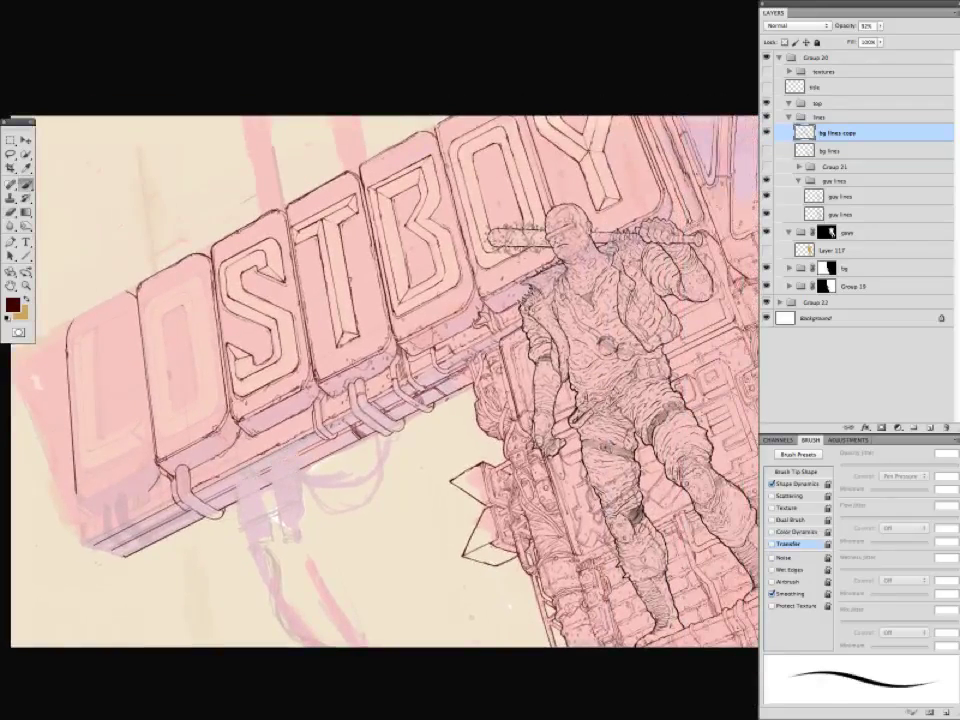
pyautogui.moveTo(322, 270); pyautogui.dragTo(382, 285)
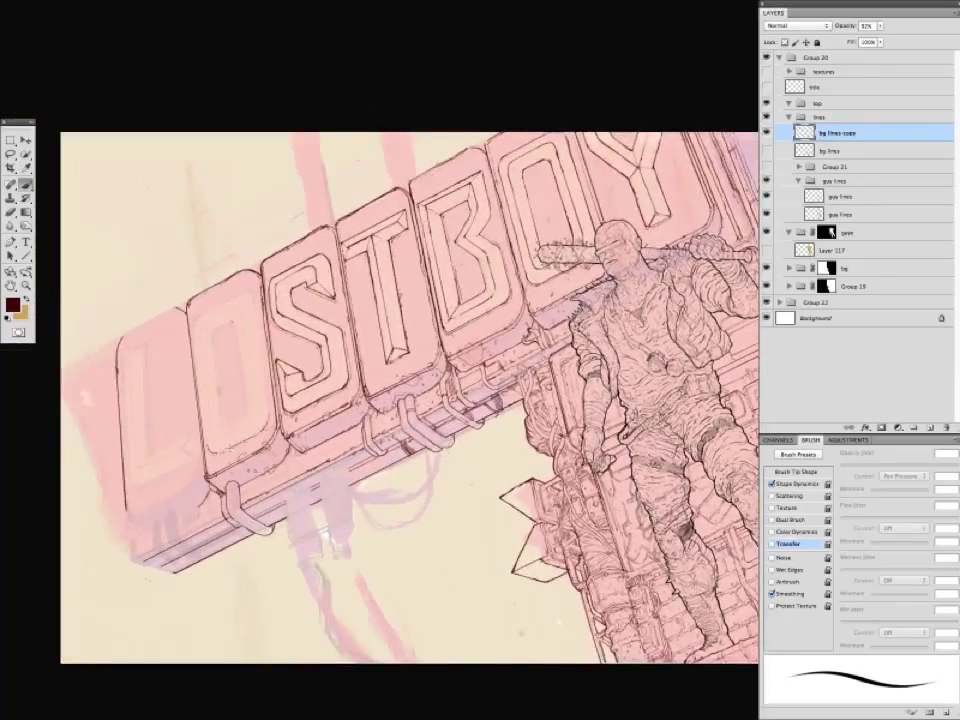
pyautogui.moveTo(190, 327); pyautogui.dragTo(241, 497)
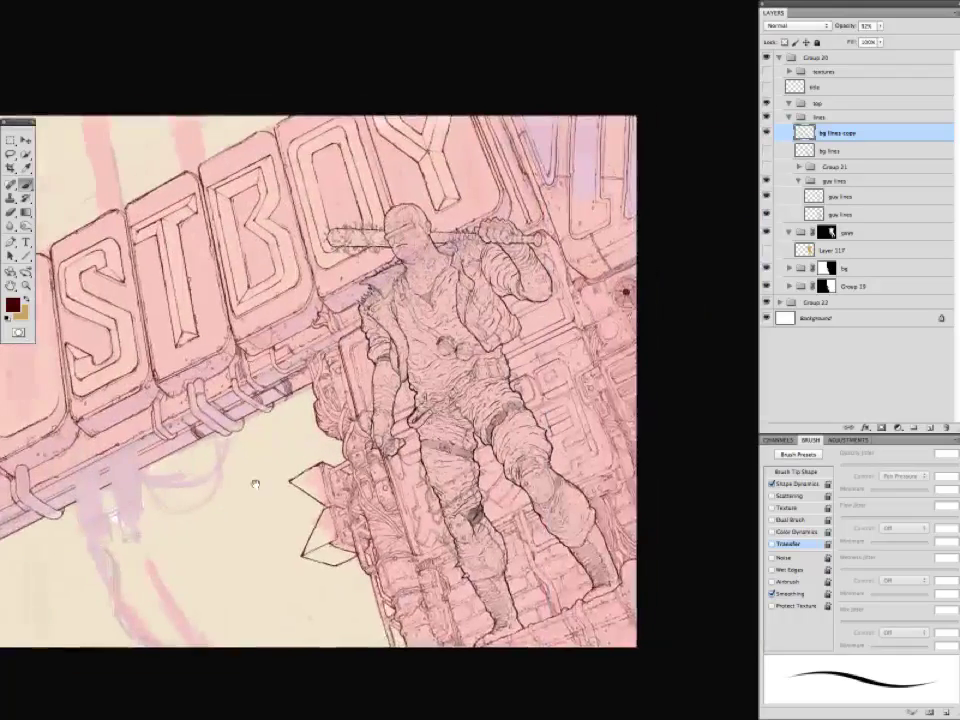
# Touch up the frame lines between the Y panel and the structure beside the man's raised arm in near-black.
pyautogui.press('e')
pyautogui.press('b')
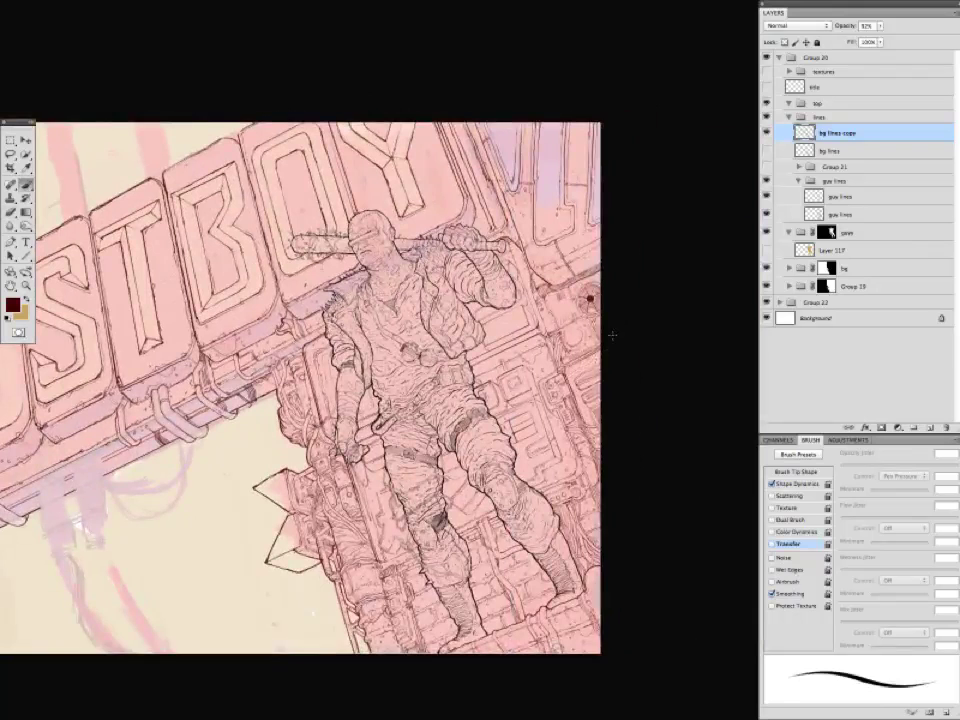
pyautogui.scroll(2, 225, 567)
pyautogui.press('l')
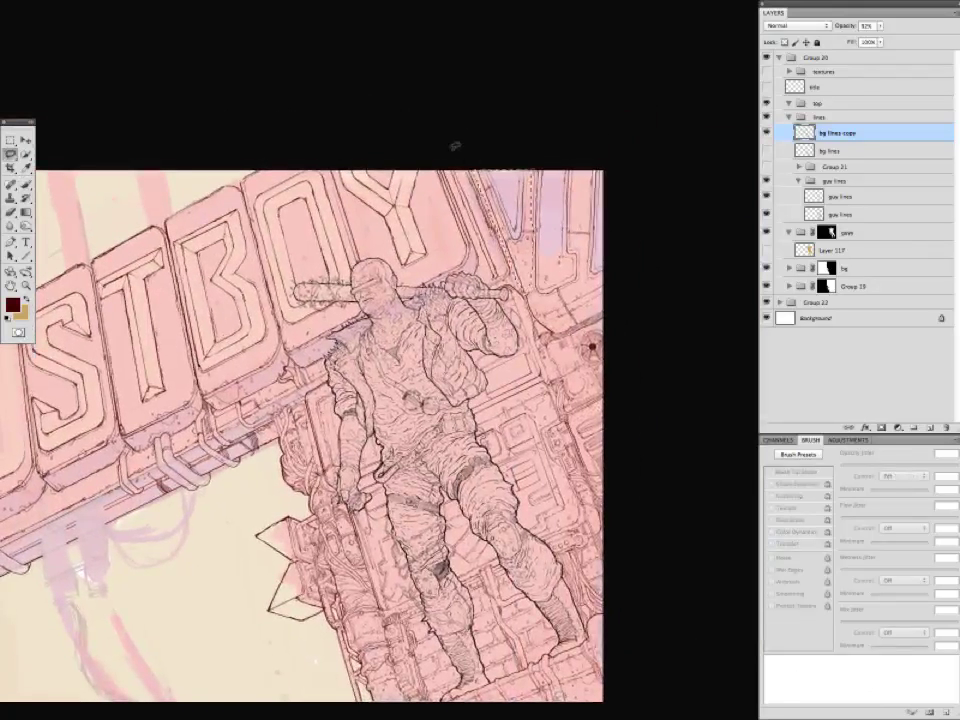
pyautogui.press('c')
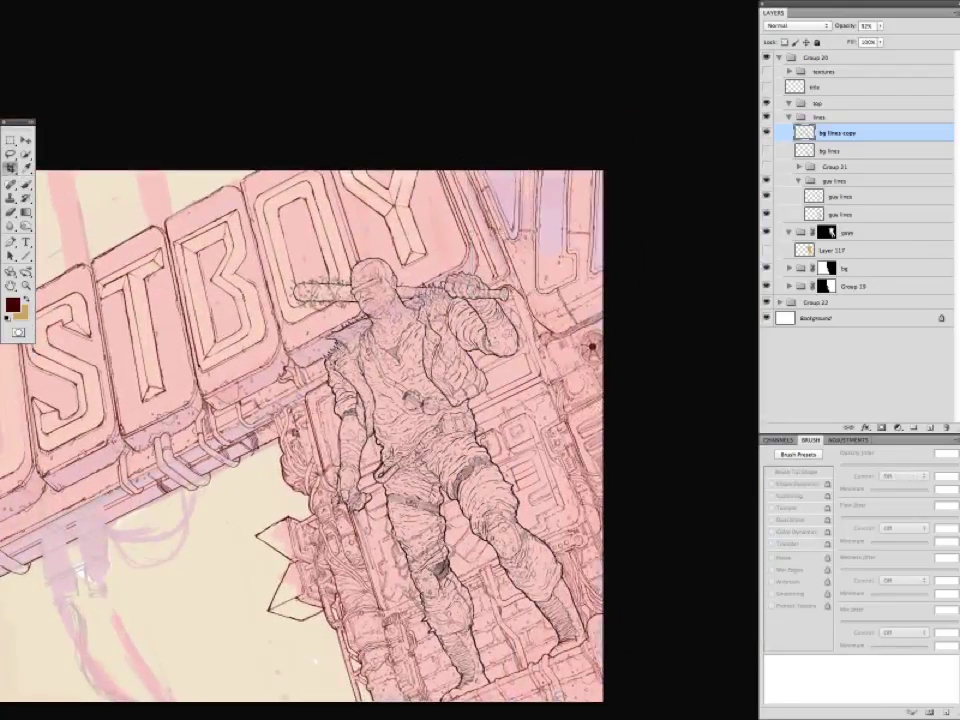
pyautogui.press('b')
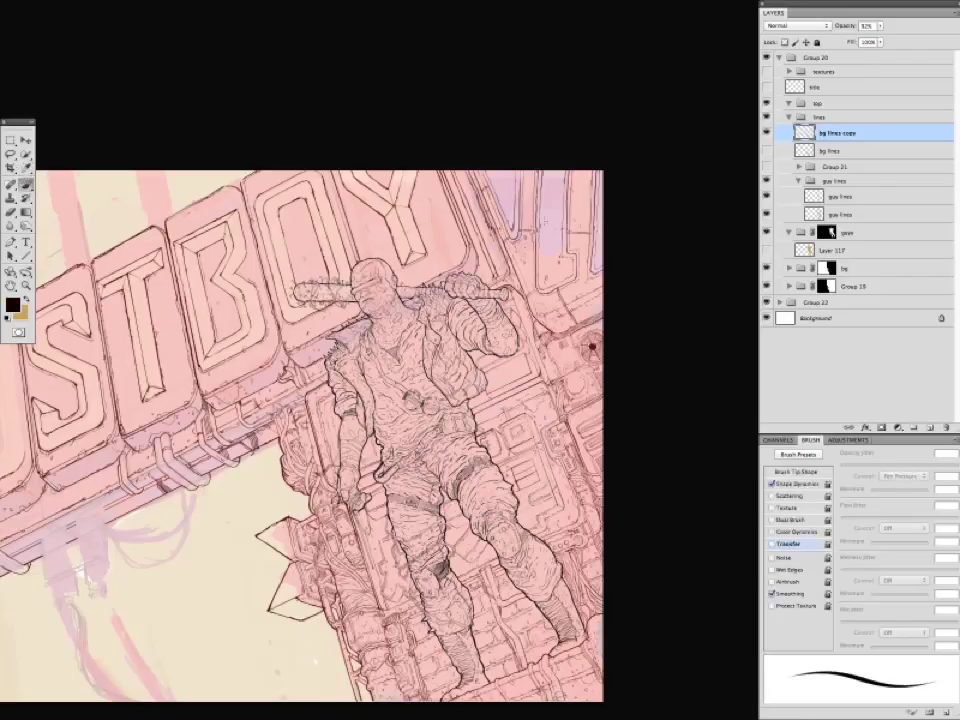
pyautogui.moveTo(275, 515)
pyautogui.mouseDown()
pyautogui.moveTo(311, 540)
pyautogui.moveTo(457, 507)
pyautogui.moveTo(346, 636)
pyautogui.mouseUp()
pyautogui.press('e')
pyautogui.press('b')
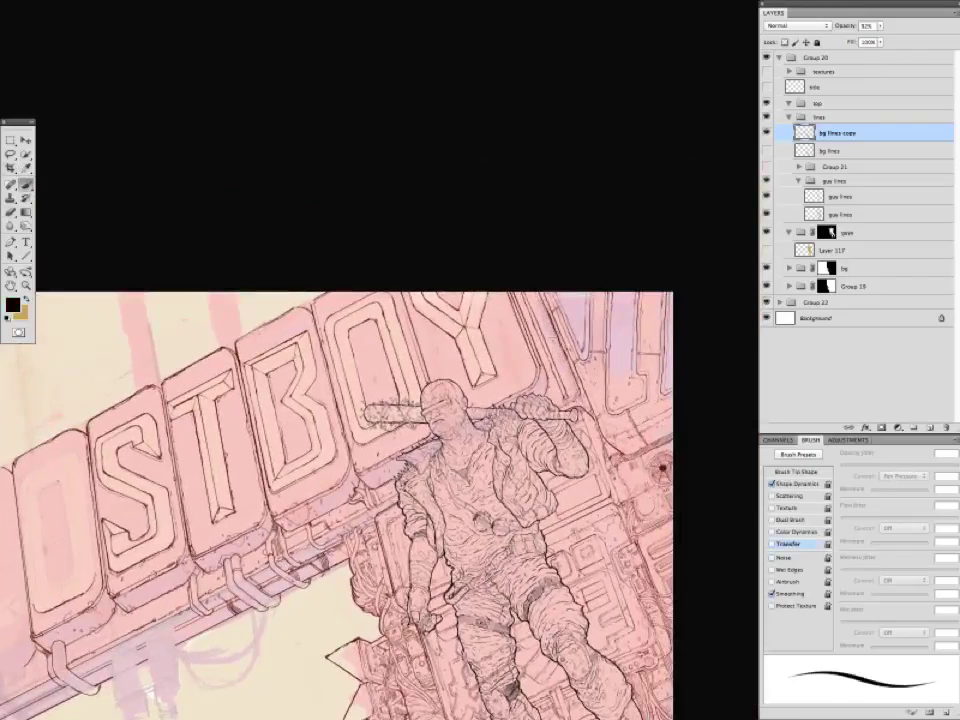
pyautogui.moveTo(420, 265); pyautogui.dragTo(405, 211)
pyautogui.moveTo(430, 272); pyautogui.dragTo(330, 267)
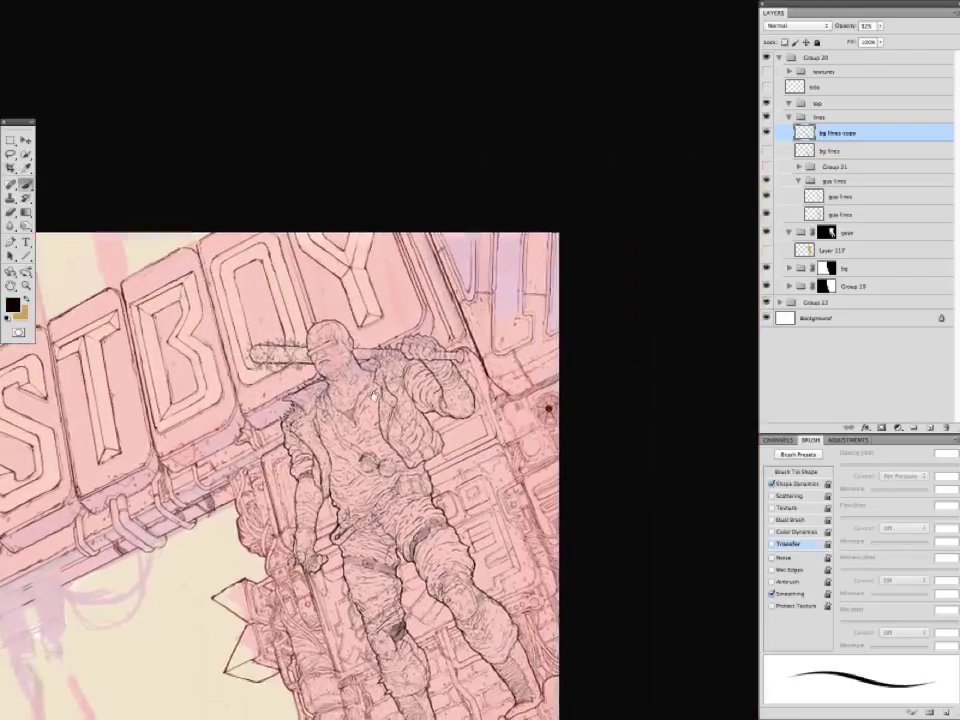
pyautogui.moveTo(570, 358); pyautogui.dragTo(858, 280)
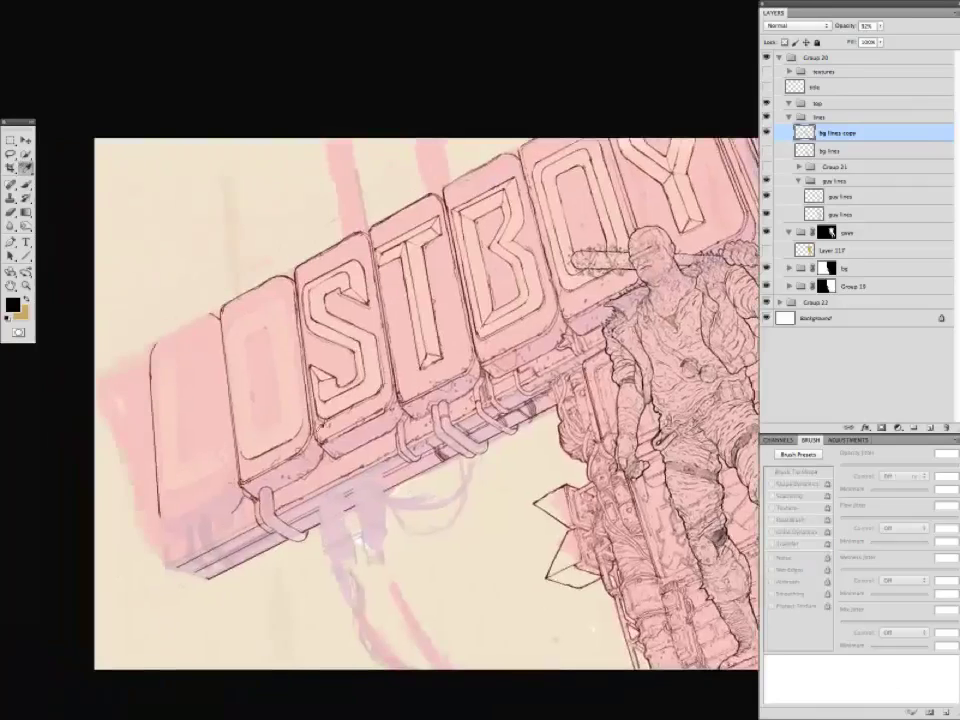
# Sample the dark red line colour and ink the L panel's lower edge and bottom corners, plus the curved cable line below the S panel.
pyautogui.keyDown('alt'); pyautogui.click(282, 294); pyautogui.keyUp('alt')
pyautogui.keyDown('alt'); pyautogui.click(424, 362); pyautogui.keyUp('alt')
pyautogui.moveTo(241, 342)
pyautogui.mouseDown()
pyautogui.moveTo(242, 374)
pyautogui.moveTo(224, 410)
pyautogui.mouseUp()
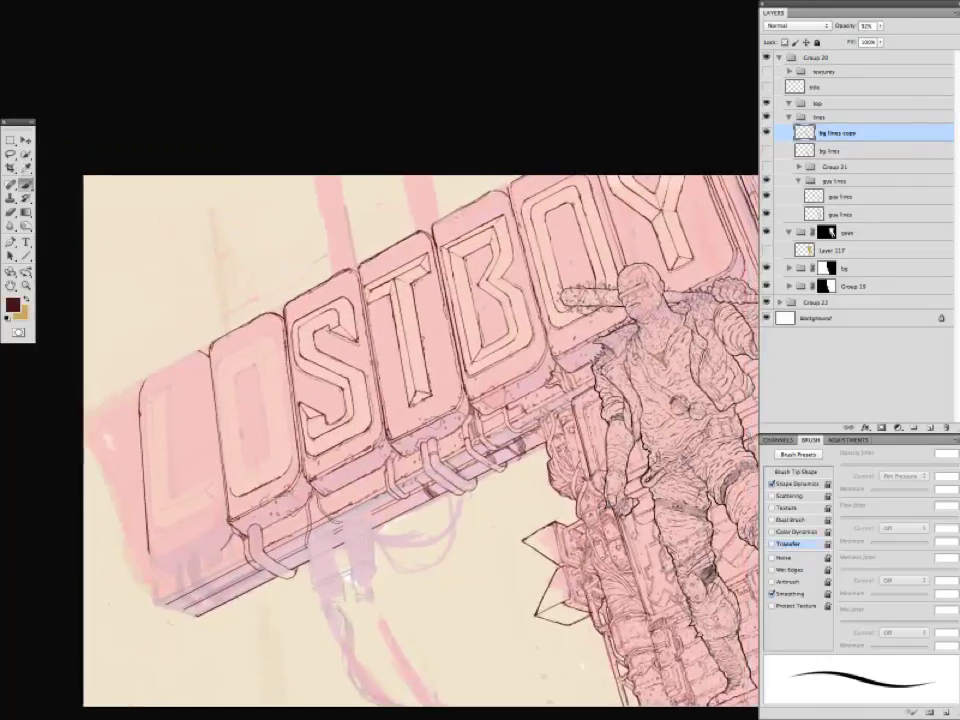
pyautogui.moveTo(193, 431); pyautogui.dragTo(264, 320)
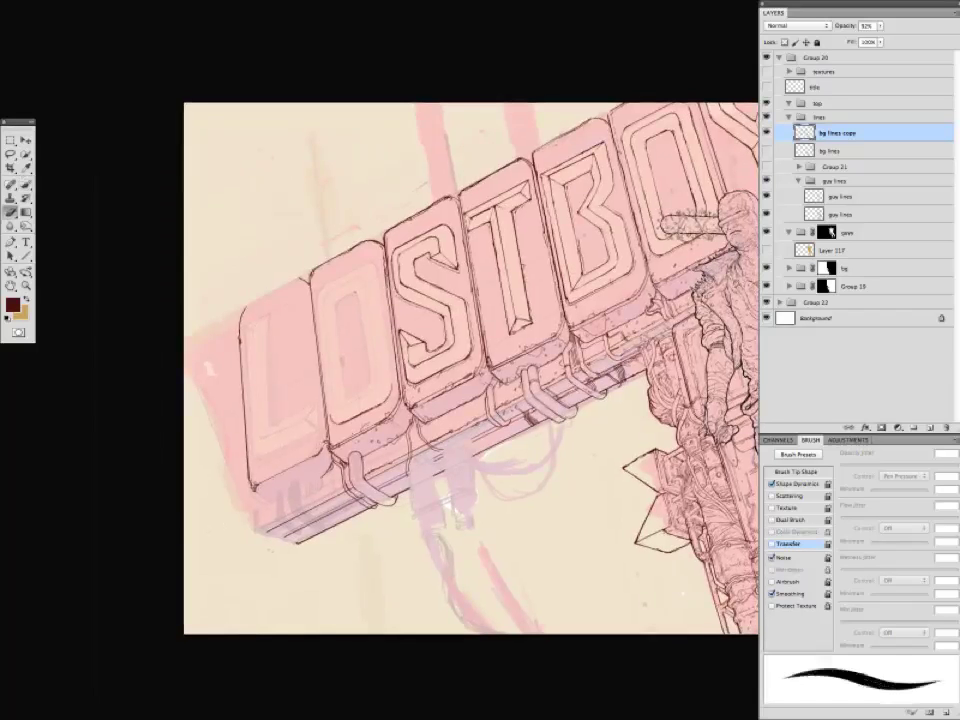
pyautogui.moveTo(242, 306); pyautogui.dragTo(229, 218)
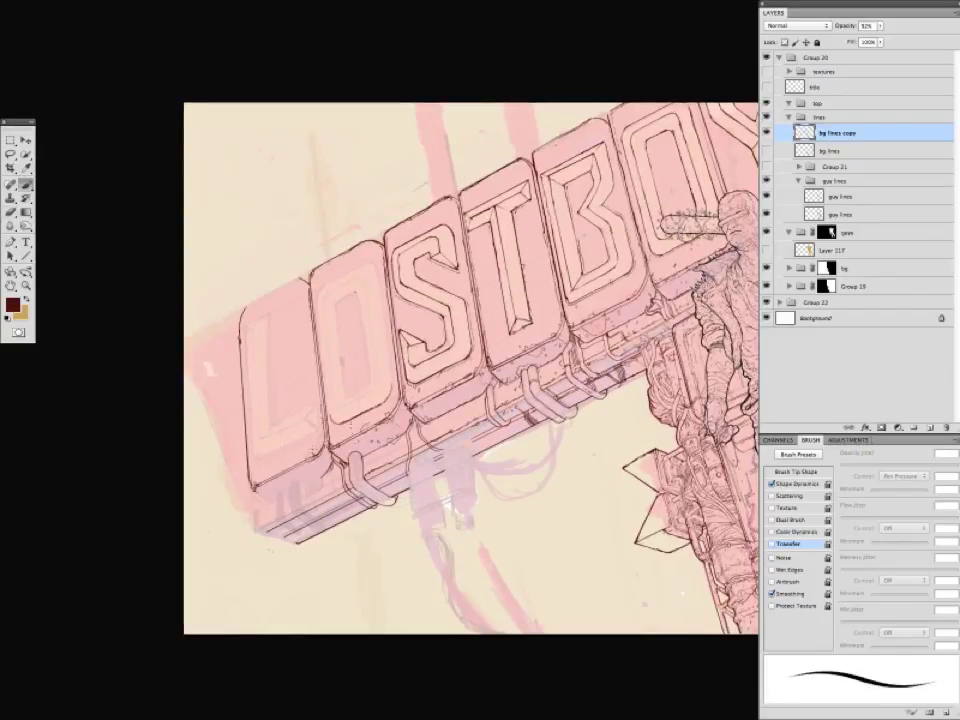
# Ink small pits along the L panel's underside, the strap looped over the ledge below it, and the beam's end.
pyautogui.moveTo(177, 359); pyautogui.dragTo(175, 371)
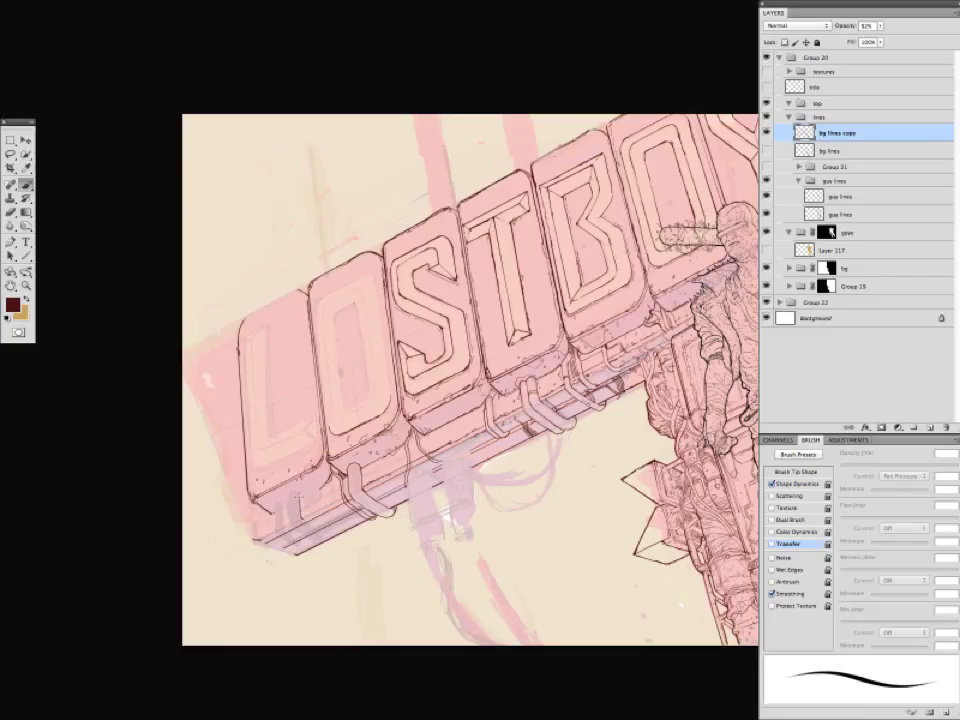
pyautogui.moveTo(210, 372); pyautogui.dragTo(188, 359)
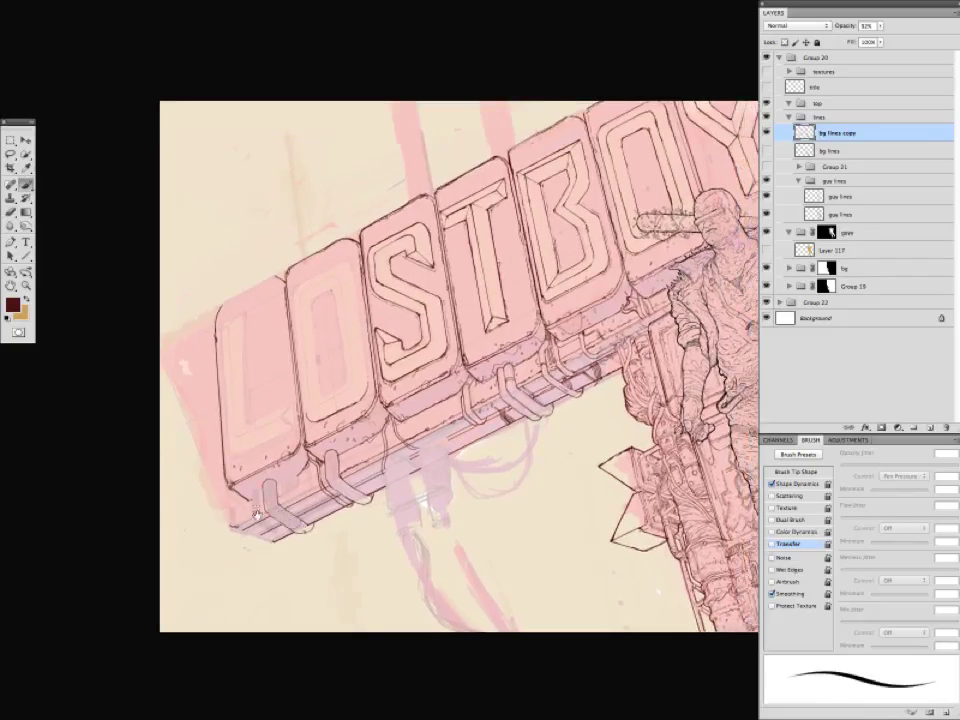
pyautogui.moveTo(192, 386); pyautogui.dragTo(185, 409)
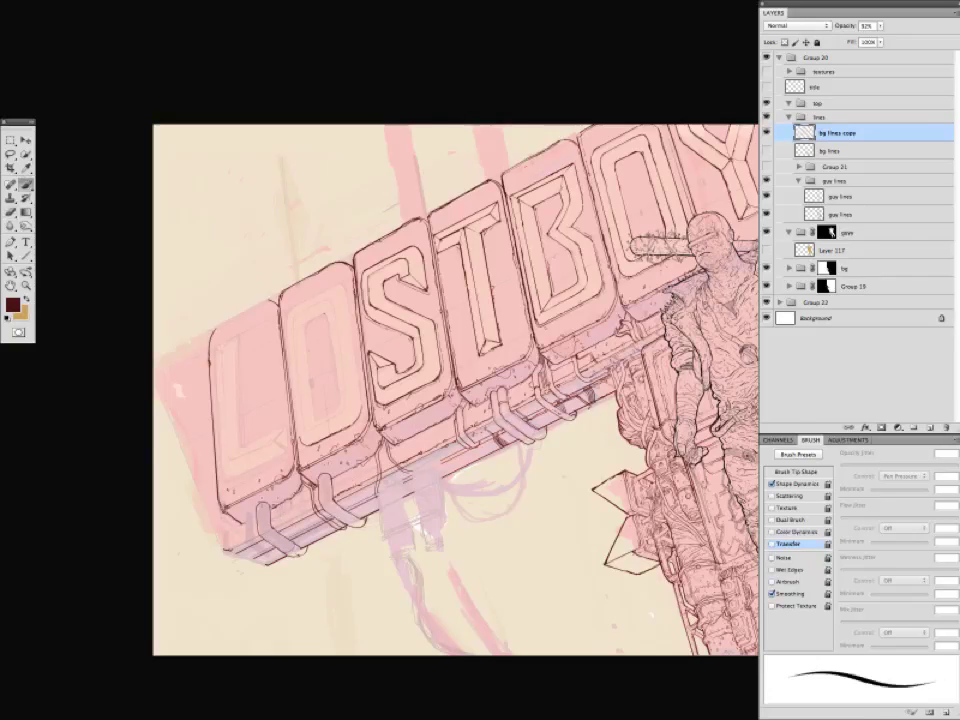
pyautogui.press('e')
pyautogui.press('b')
pyautogui.moveTo(172, 412)
pyautogui.mouseDown()
pyautogui.moveTo(195, 421)
pyautogui.moveTo(183, 412)
pyautogui.moveTo(195, 412)
pyautogui.mouseUp()
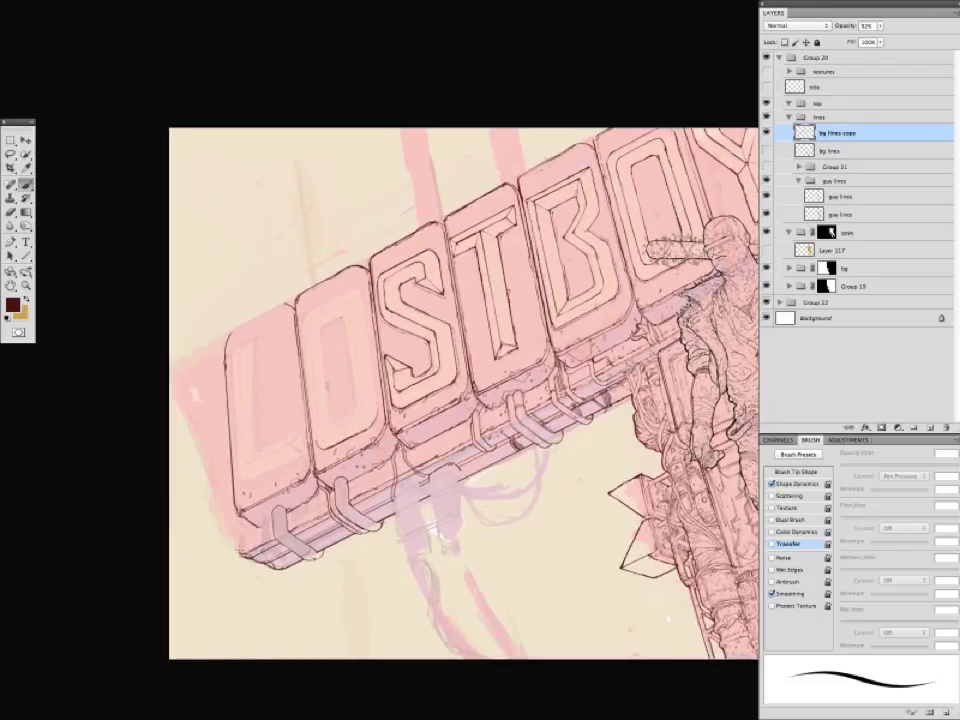
# Ink the outline of the side face at the L end of the sign, with a small bracket on its outer edge.
pyautogui.moveTo(183, 415); pyautogui.dragTo(231, 528)
pyautogui.moveTo(192, 436); pyautogui.dragTo(239, 547)
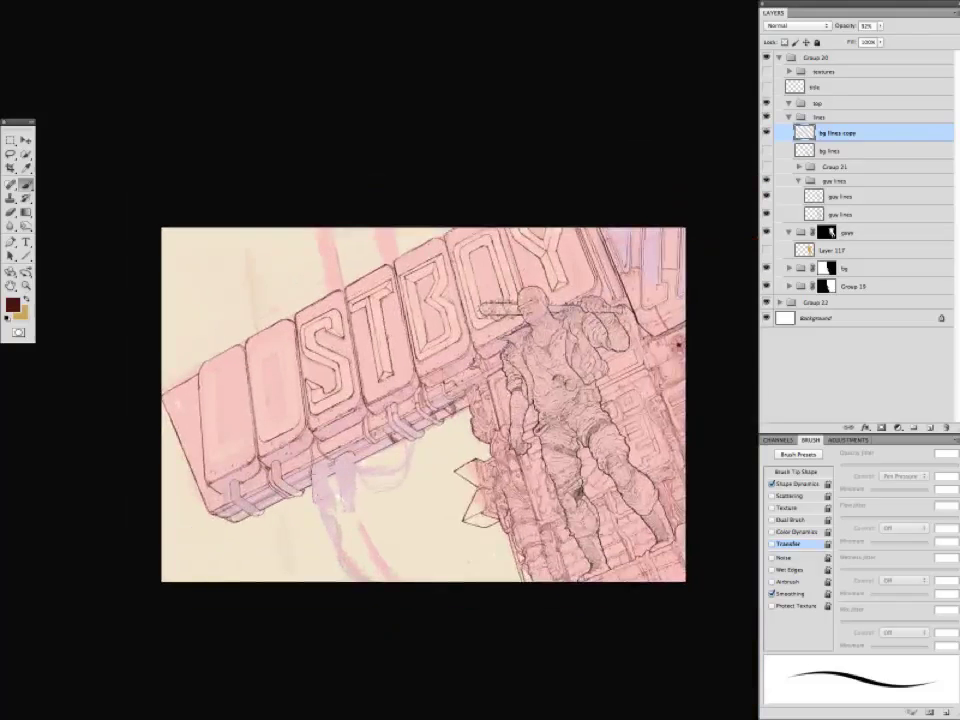
pyautogui.hotkey('ctrl', '+')
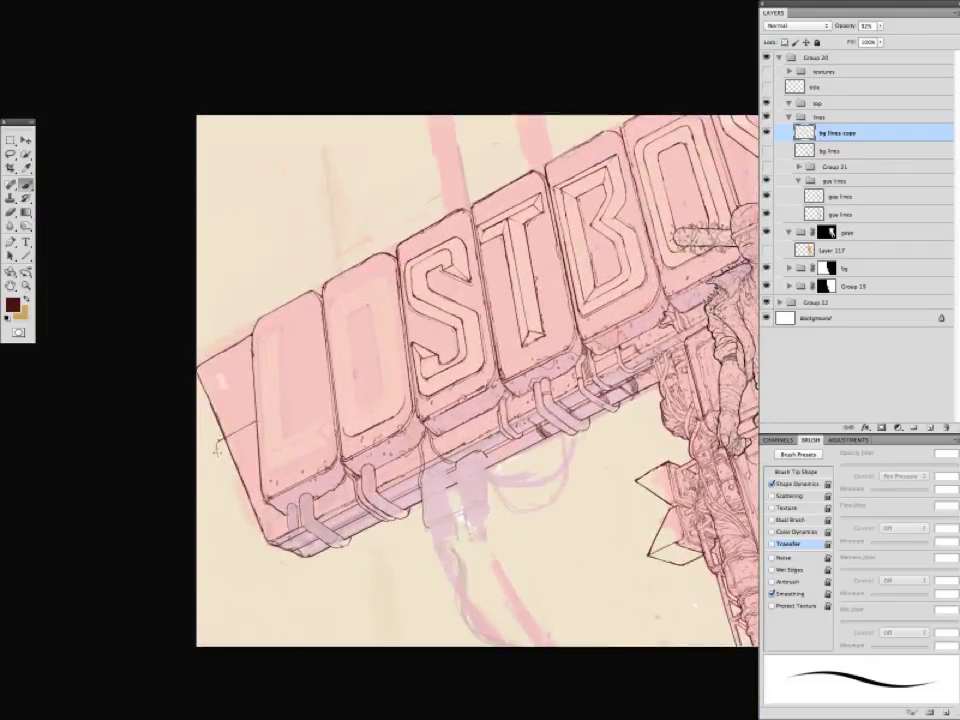
pyautogui.press('e')
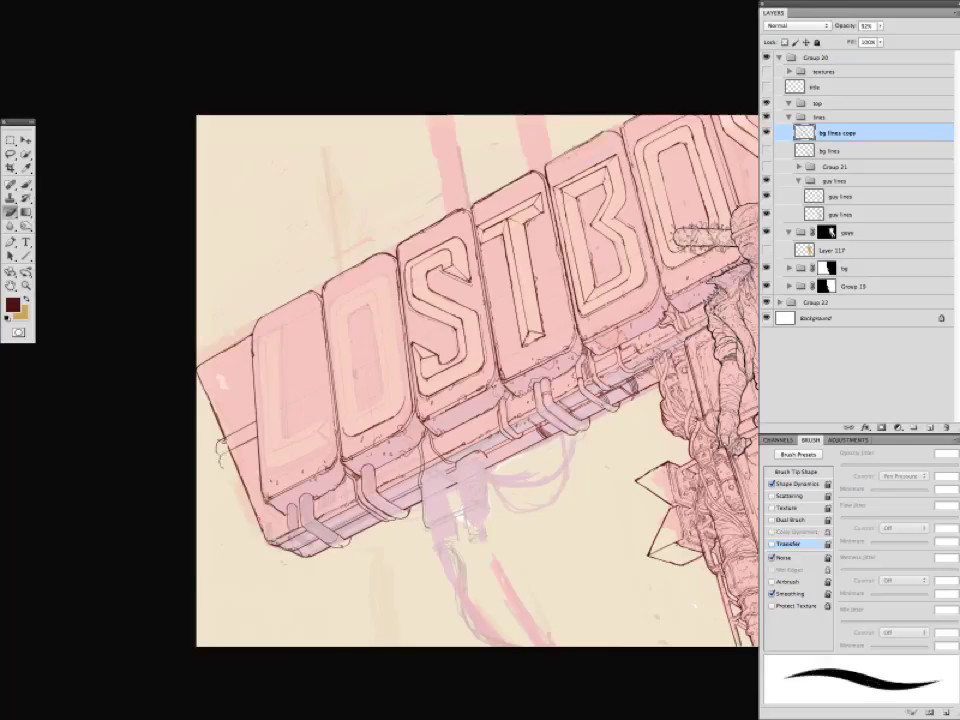
pyautogui.press('b')
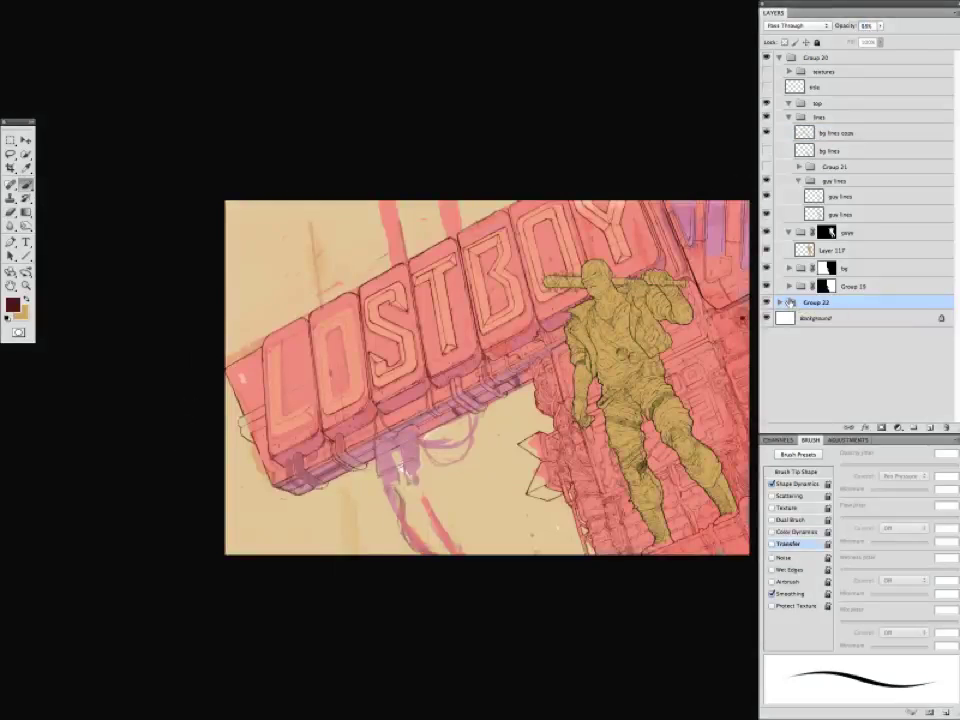
# Lower Group 22's opacity to fade the colours beneath the line art, and make the bg lines copy layer active.
pyautogui.hotkey('ctrl', '+')
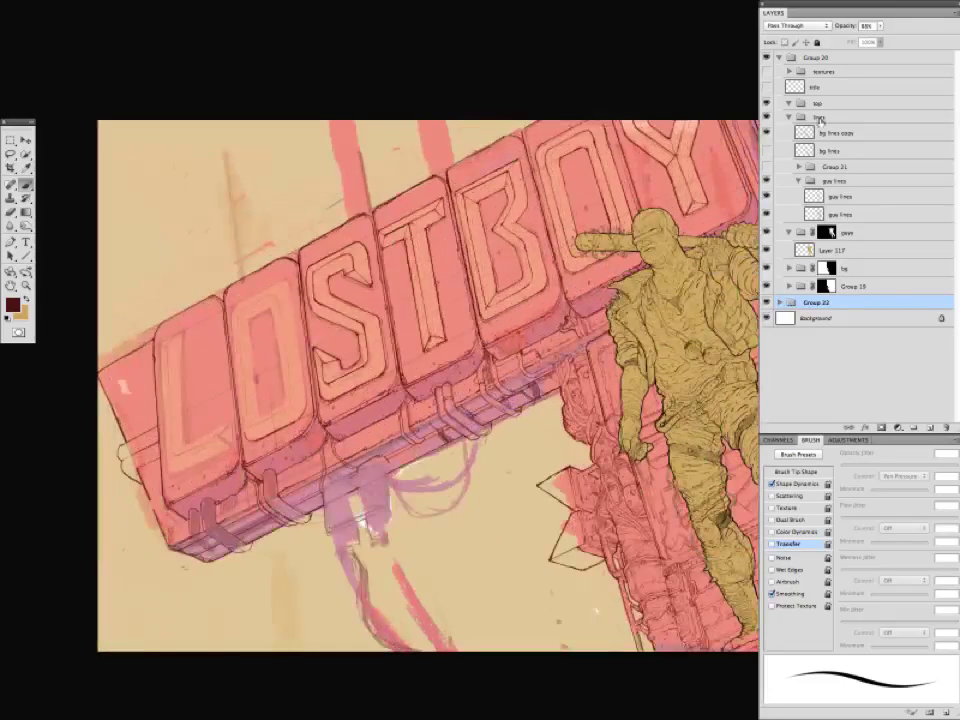
pyautogui.moveTo(845, 25); pyautogui.dragTo(830, 26)
pyautogui.hotkey('ctrl', '+')
pyautogui.click(836, 132)
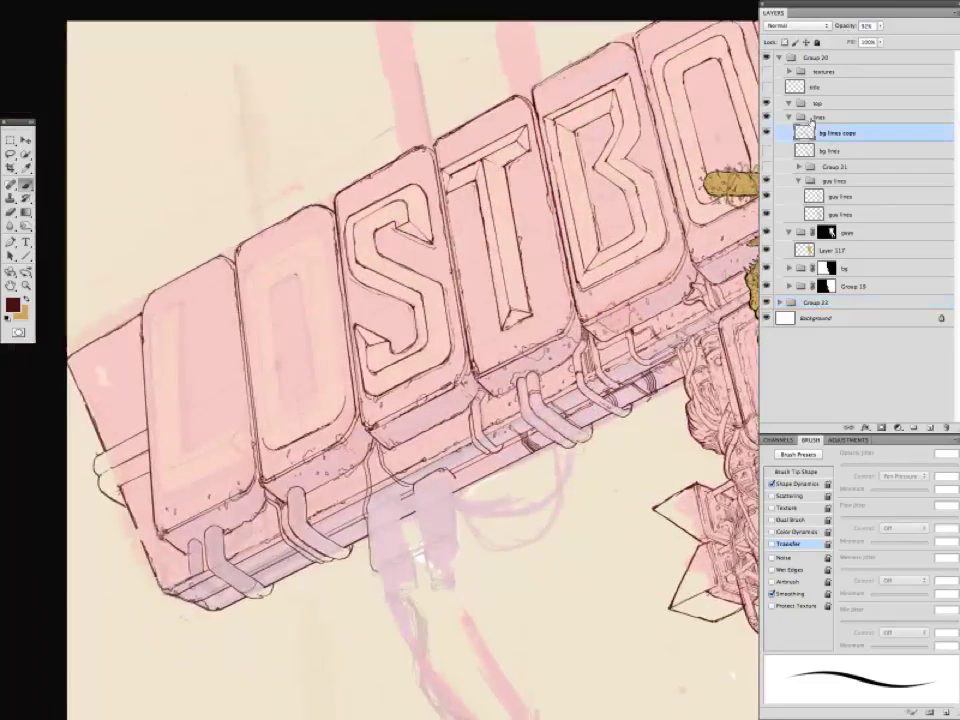
pyautogui.moveTo(698, 183); pyautogui.dragTo(826, 184)
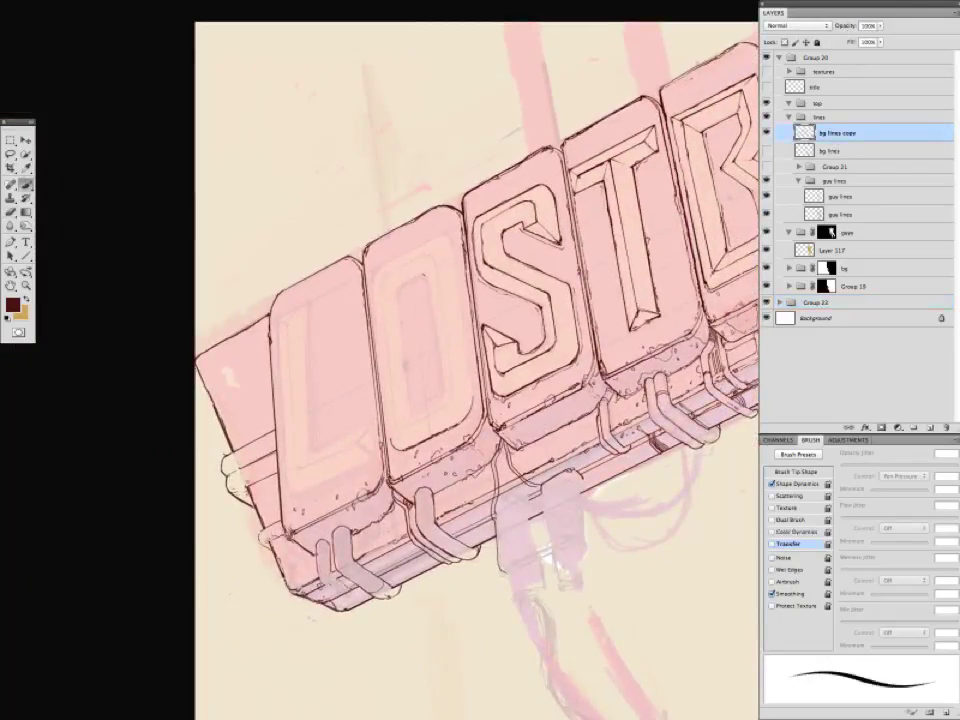
# Ink the rounded cap at the lower corner of the sign's side face and the beam end beneath the L panel.
pyautogui.press('e')
pyautogui.press('b')
pyautogui.moveTo(470, 400); pyautogui.dragTo(565, 340)
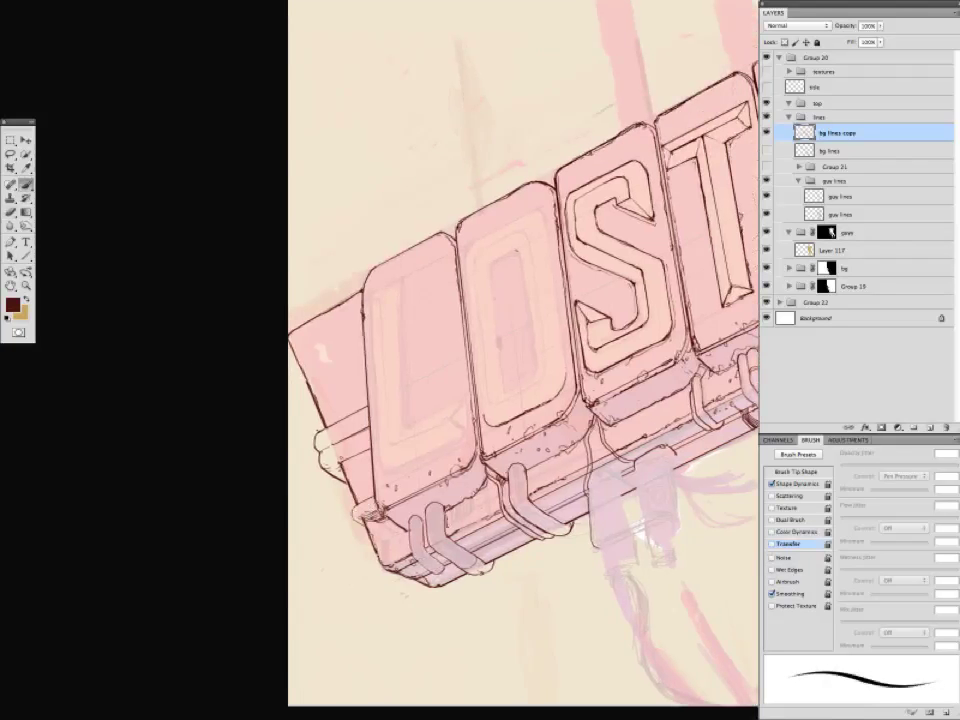
pyautogui.moveTo(337, 400); pyautogui.dragTo(312, 385)
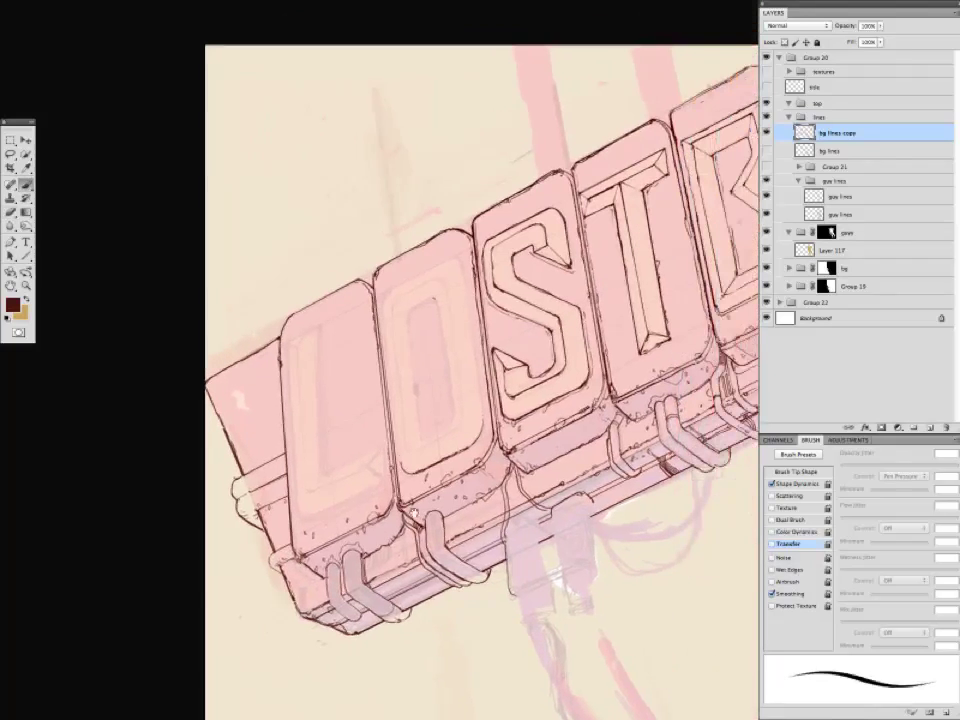
pyautogui.moveTo(275, 573); pyautogui.dragTo(284, 583)
pyautogui.moveTo(346, 590)
pyautogui.mouseDown()
pyautogui.moveTo(336, 592)
pyautogui.moveTo(343, 611)
pyautogui.mouseUp()
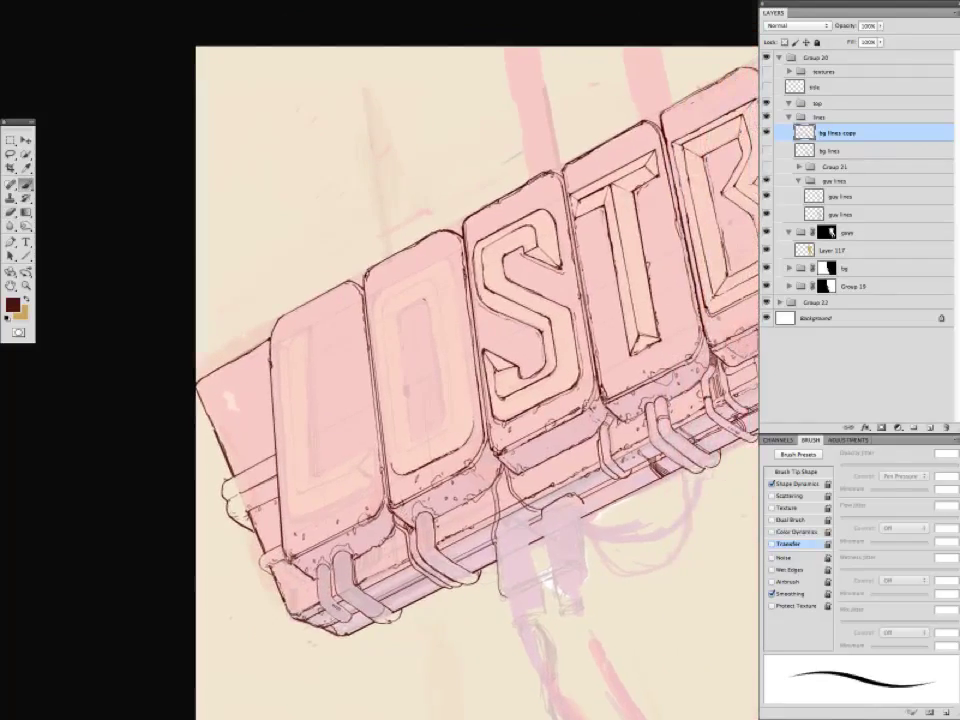
# Ink hatching on the beam's end, small pits along the side face, and a chipped patch near its upper corner.
pyautogui.moveTo(222, 455); pyautogui.dragTo(255, 468)
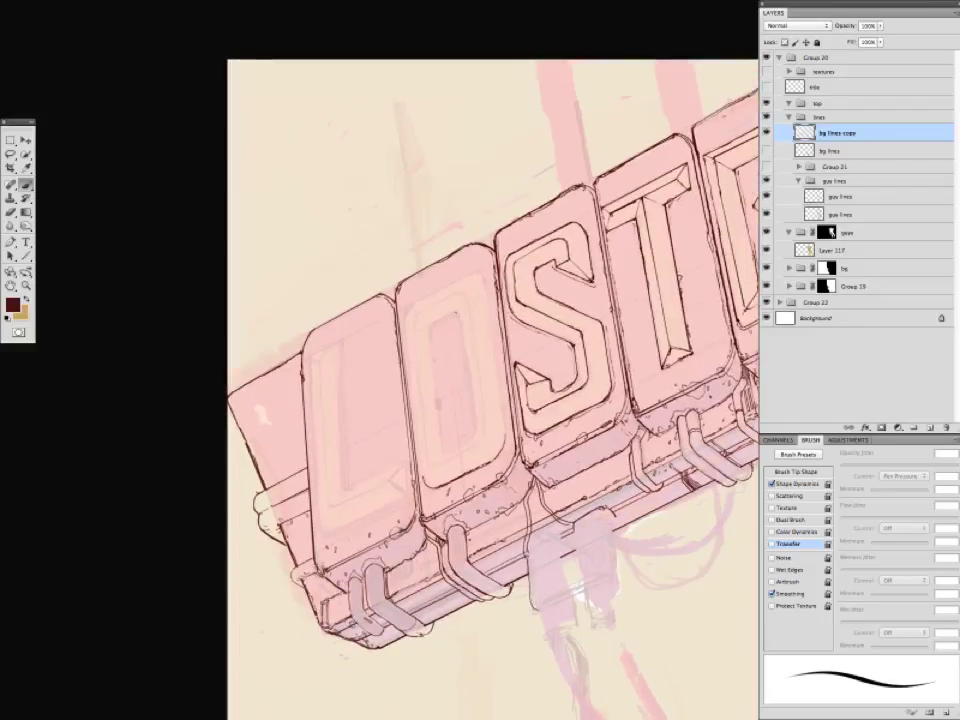
pyautogui.moveTo(243, 465); pyautogui.dragTo(272, 547)
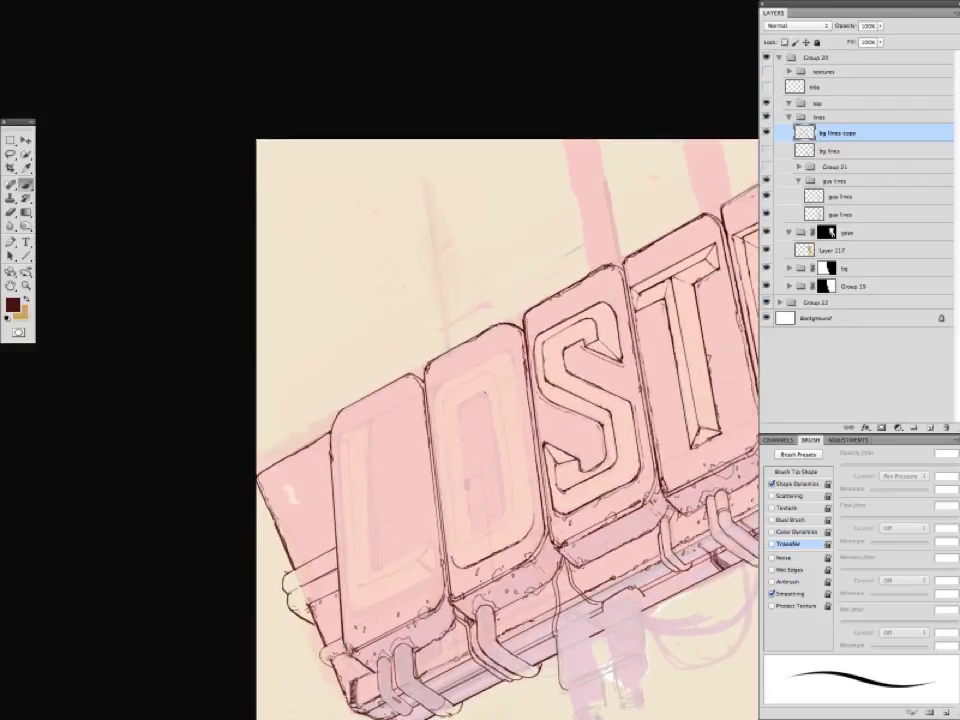
pyautogui.moveTo(283, 487); pyautogui.dragTo(294, 494)
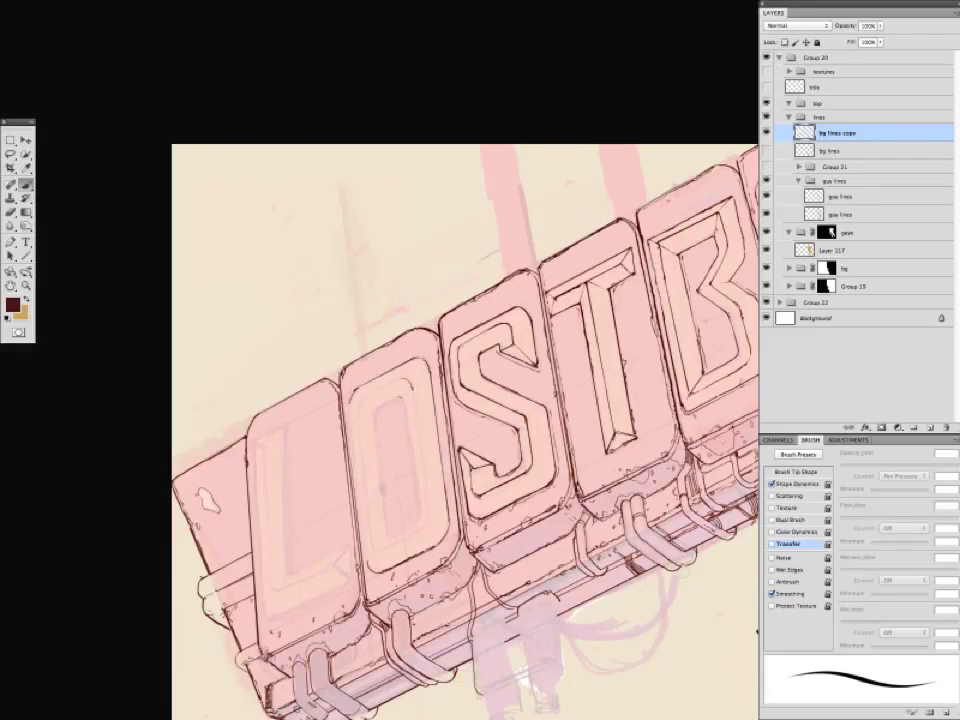
# Ink the outer outline and inner counter of the first letter O on its panel.
pyautogui.moveTo(417, 432); pyautogui.dragTo(429, 516)
pyautogui.moveTo(411, 391); pyautogui.dragTo(424, 486)
pyautogui.moveTo(344, 470); pyautogui.dragTo(373, 397)
pyautogui.moveTo(458, 447)
pyautogui.mouseDown()
pyautogui.moveTo(436, 463)
pyautogui.moveTo(509, 392)
pyautogui.mouseUp()
pyautogui.moveTo(520, 388); pyautogui.dragTo(484, 406)
pyautogui.moveTo(474, 273); pyautogui.dragTo(461, 396)
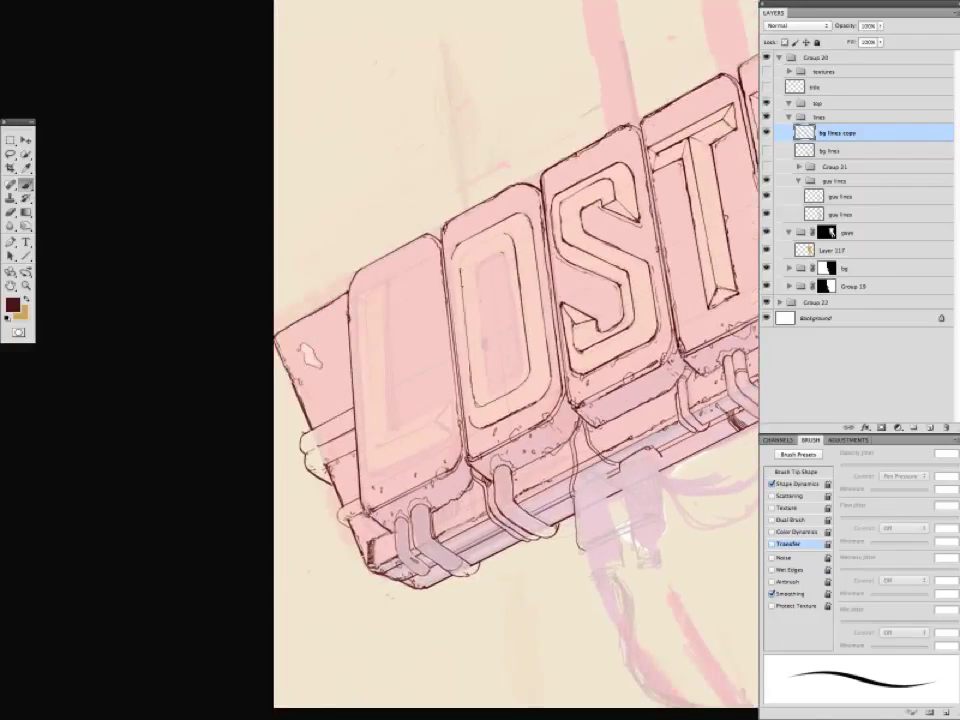
pyautogui.moveTo(465, 311); pyautogui.dragTo(468, 328)
pyautogui.moveTo(497, 258)
pyautogui.mouseDown()
pyautogui.moveTo(508, 254)
pyautogui.moveTo(491, 387)
pyautogui.mouseUp()
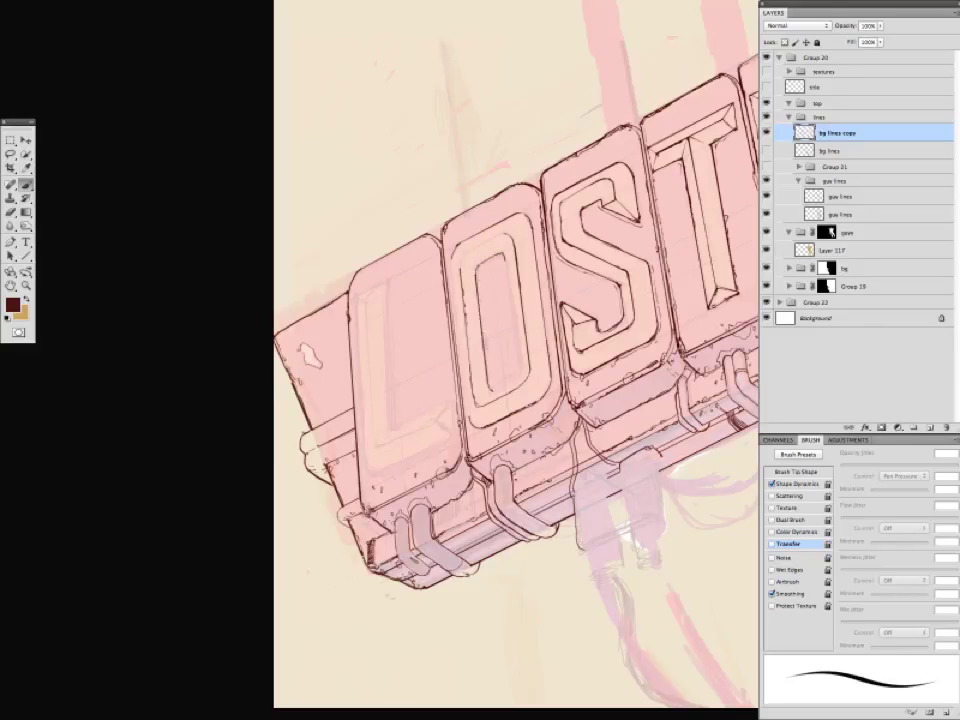
# Refine the first O's inner contour lines and add small nicks along its edges.
pyautogui.moveTo(370, 295); pyautogui.dragTo(392, 278)
pyautogui.press('e')
pyautogui.press('b')
pyautogui.scroll(1, 512, 360)
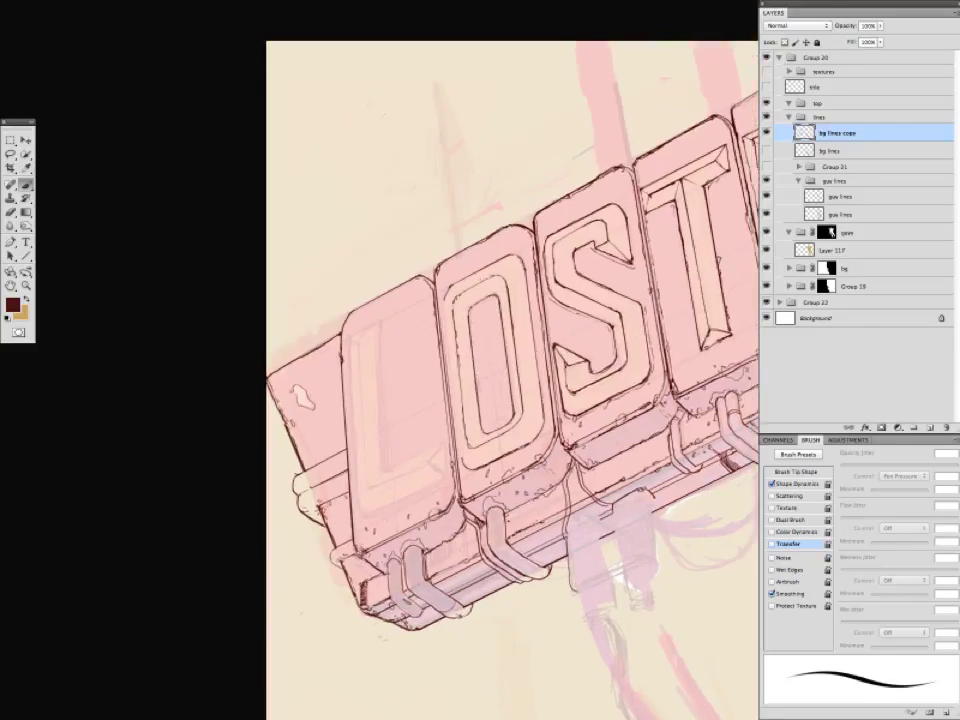
pyautogui.moveTo(463, 458); pyautogui.dragTo(444, 307)
pyautogui.moveTo(407, 396); pyautogui.dragTo(378, 340)
pyautogui.press('super+minus')
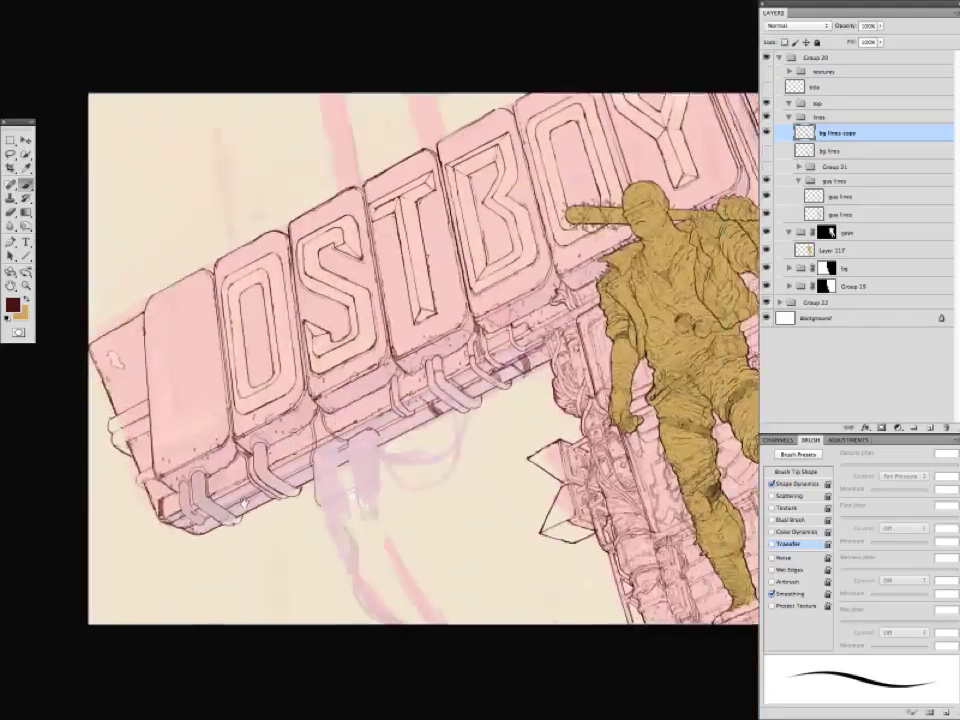
# Hide Layer 117 with the man's flat colour fill, leaving his line art visible.
pyautogui.moveTo(340, 410); pyautogui.dragTo(370, 383)
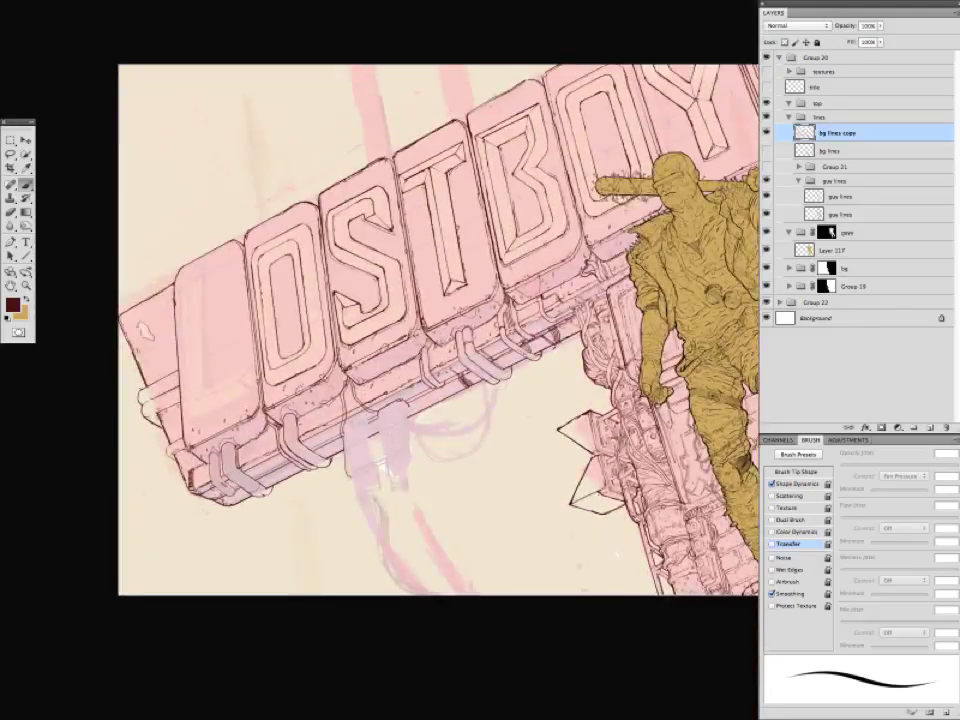
pyautogui.press('e')
pyautogui.moveTo(605, 99); pyautogui.dragTo(614, 88)
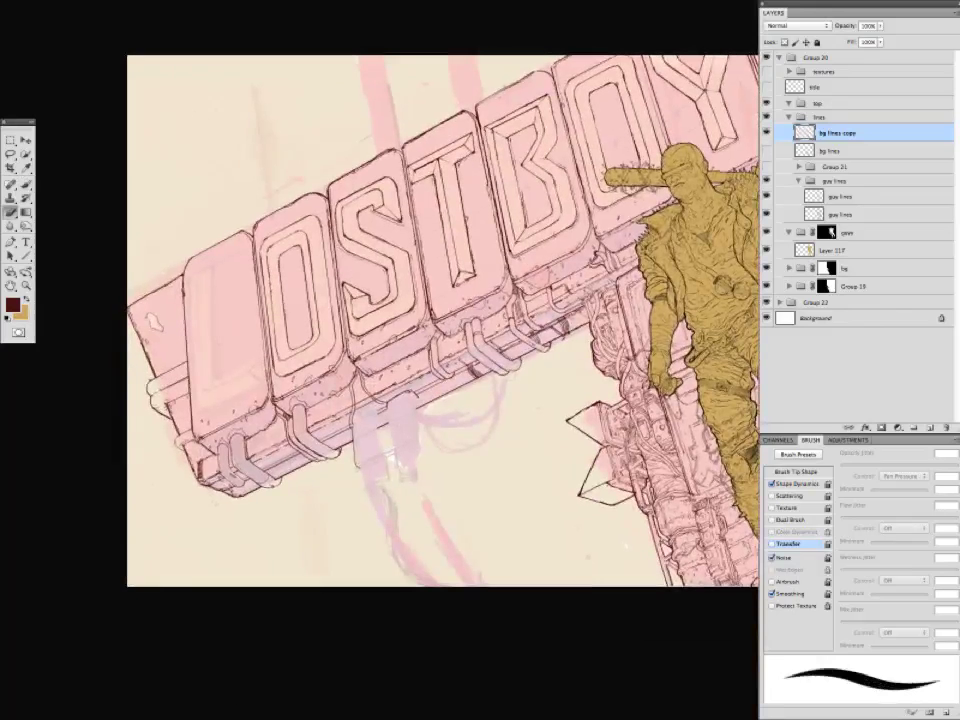
pyautogui.press('b')
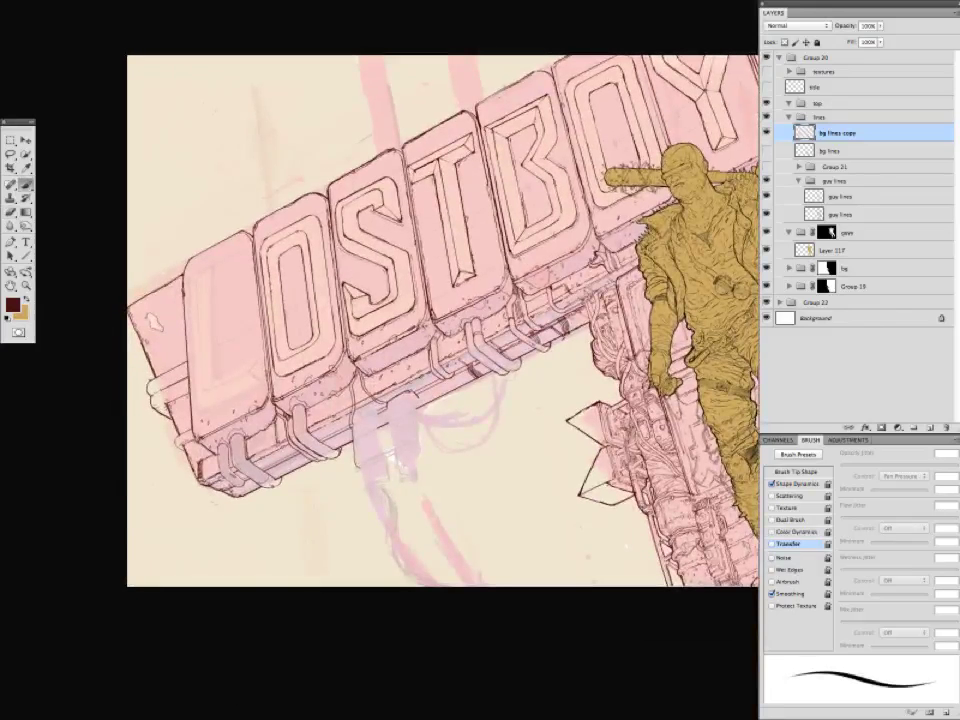
pyautogui.scroll(-4, 230, 540)
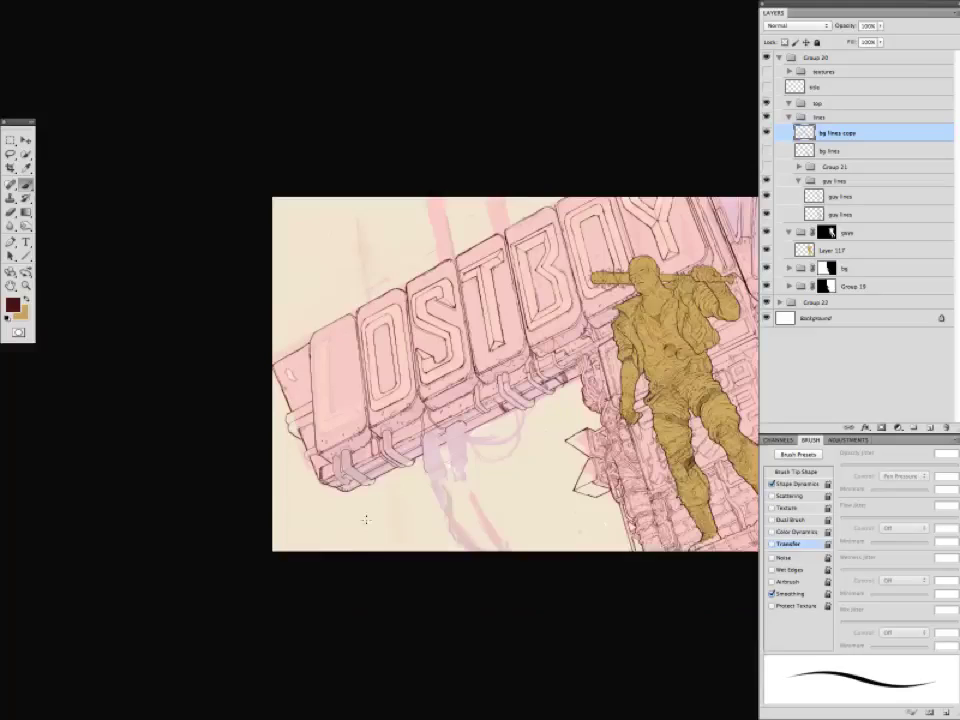
pyautogui.scroll(1, 236, 381)
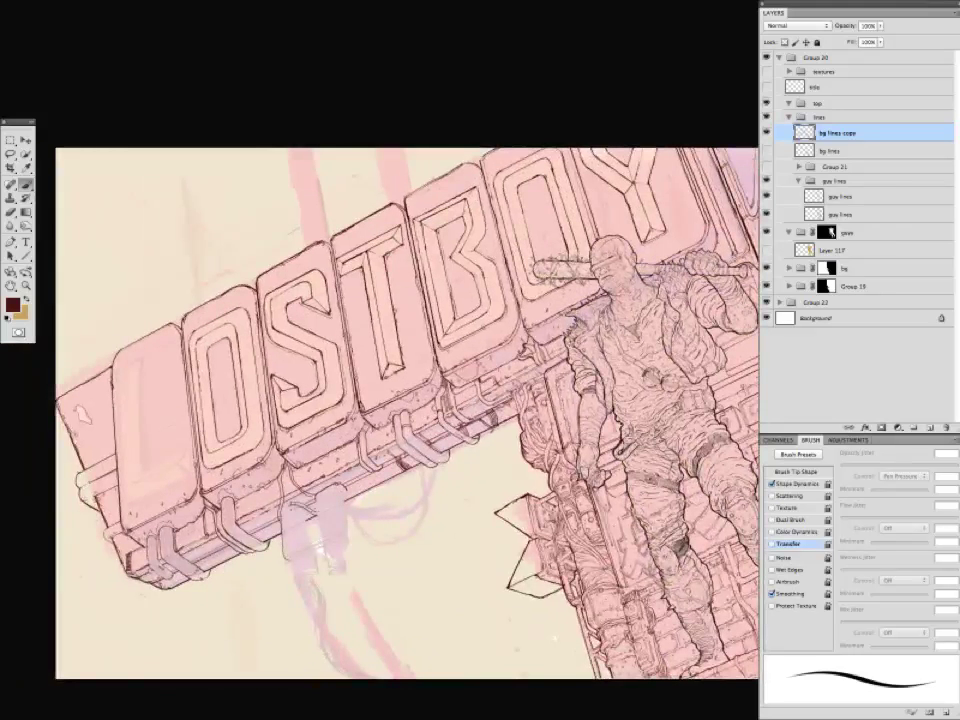
pyautogui.scroll(1, 227, 378)
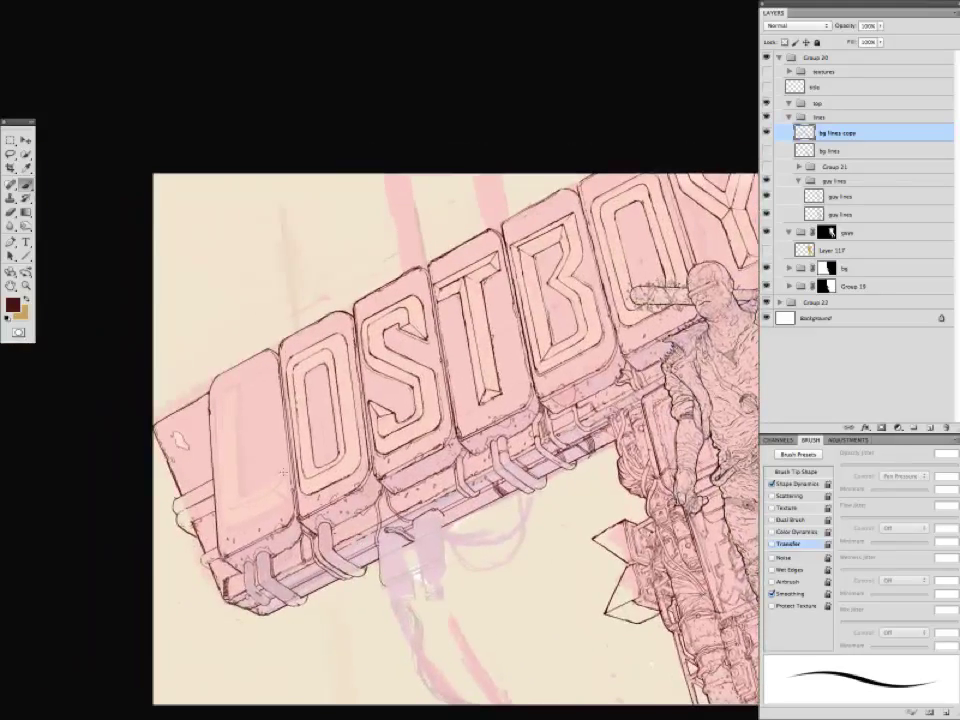
# Ink the notched end of the letter L's foot and adjust the strokes with lasso selections and Free Transform.
pyautogui.moveTo(240, 493)
pyautogui.mouseDown()
pyautogui.moveTo(281, 476)
pyautogui.moveTo(236, 486)
pyautogui.moveTo(223, 510)
pyautogui.moveTo(252, 470)
pyautogui.moveTo(242, 497)
pyautogui.moveTo(220, 461)
pyautogui.mouseUp()
pyautogui.press('l')
pyautogui.press('super+t')
pyautogui.press('Return')
pyautogui.press('super+d')
pyautogui.press('l')
pyautogui.press('super+t')
pyautogui.press('Return')
pyautogui.press('super+d')
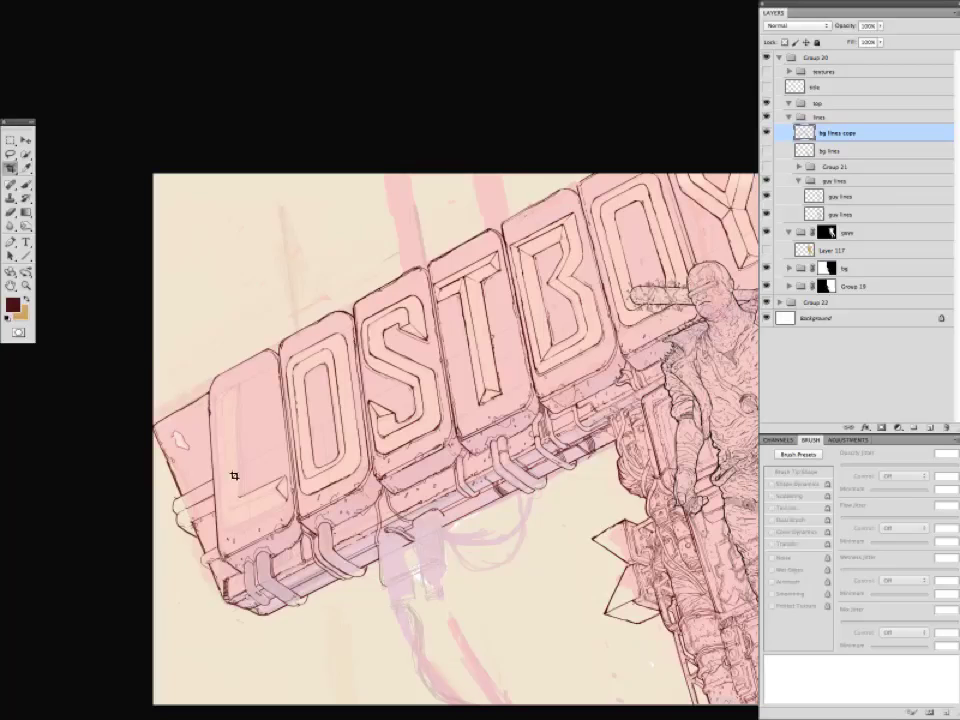
# Ink the bevelled outline of the letter L, covering its foot, stem and inner edge.
pyautogui.press('b')
pyautogui.moveTo(283, 483); pyautogui.dragTo(286, 479)
pyautogui.moveTo(237, 505); pyautogui.dragTo(275, 489)
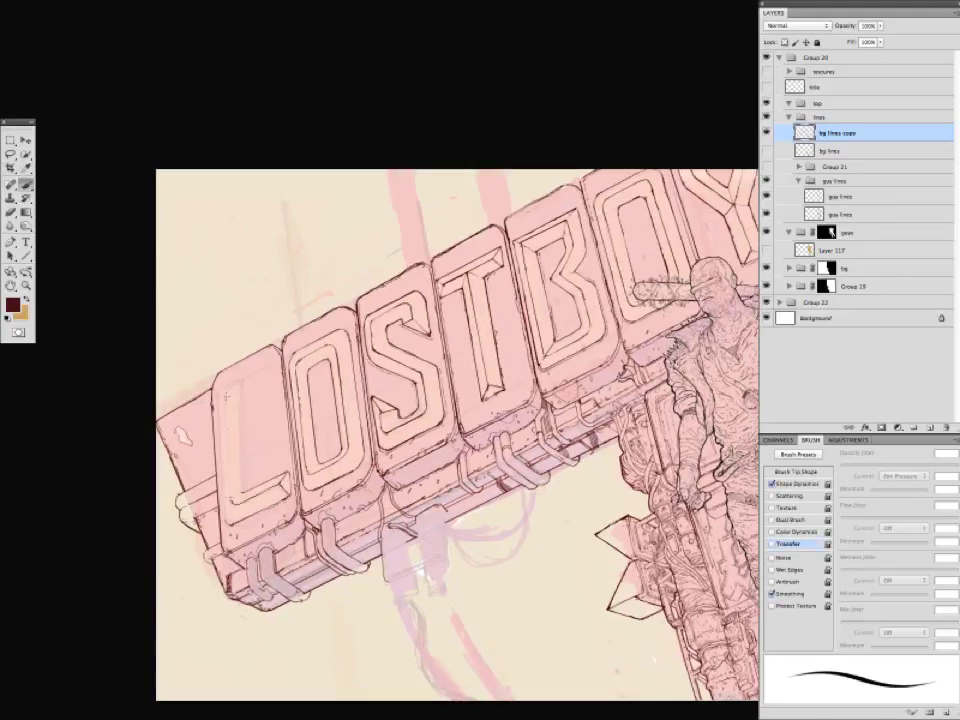
pyautogui.moveTo(228, 398); pyautogui.dragTo(232, 500)
pyautogui.moveTo(241, 418); pyautogui.dragTo(243, 490)
pyautogui.moveTo(215, 390); pyautogui.dragTo(229, 518)
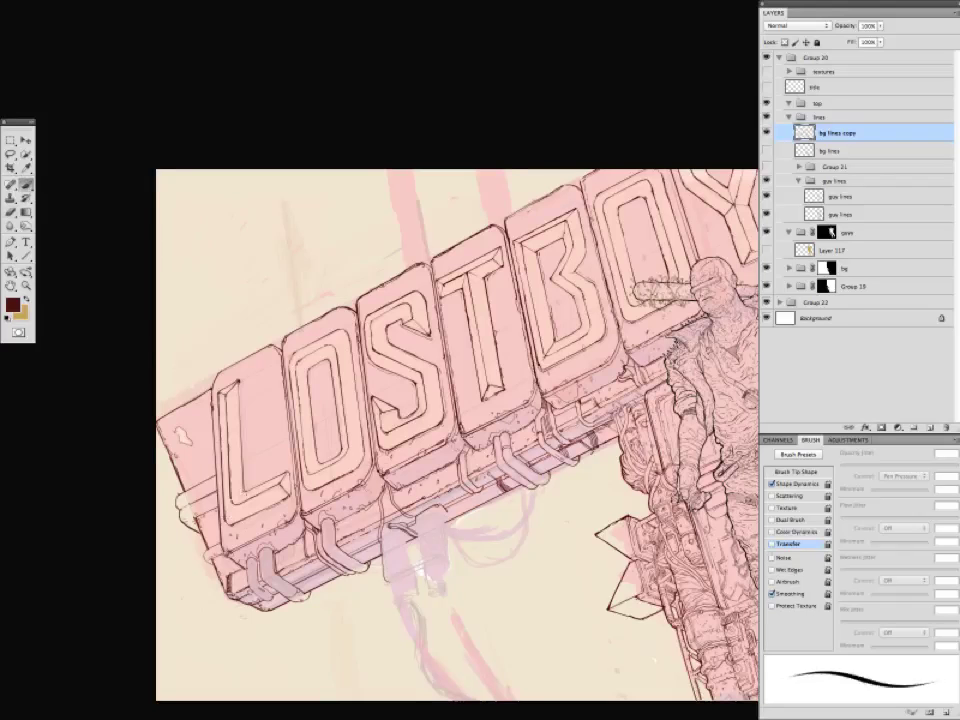
# Ink pits and bracket details on the sign's side face, plus the outline of the fixture hanging below the S panel.
pyautogui.scroll(-2, 166, 369)
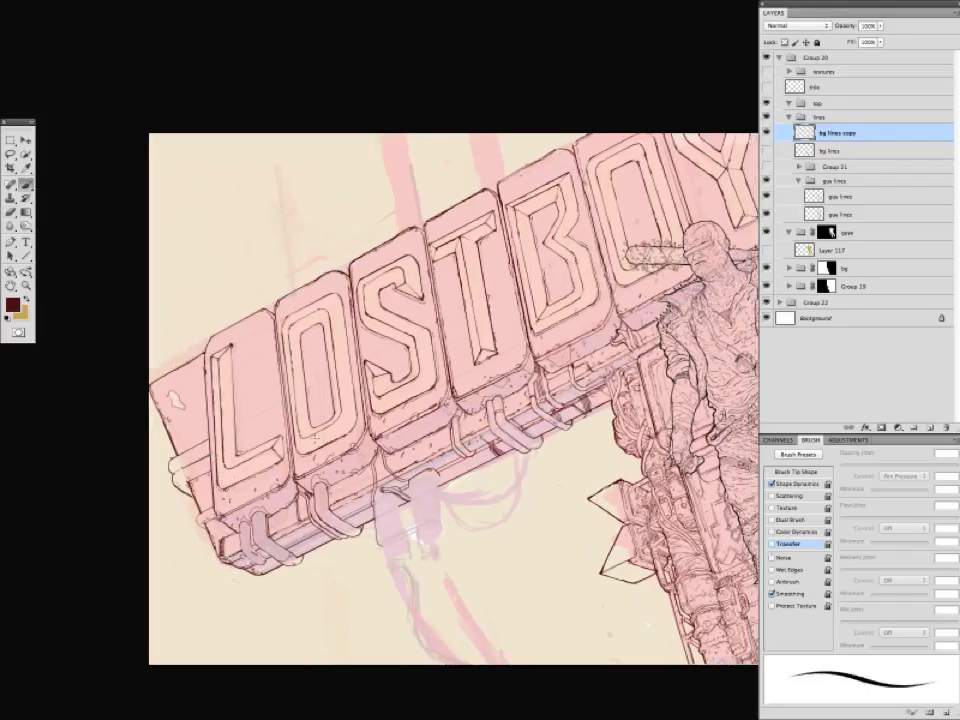
pyautogui.scroll(-1, 312, 436)
pyautogui.scroll(2, 312, 436)
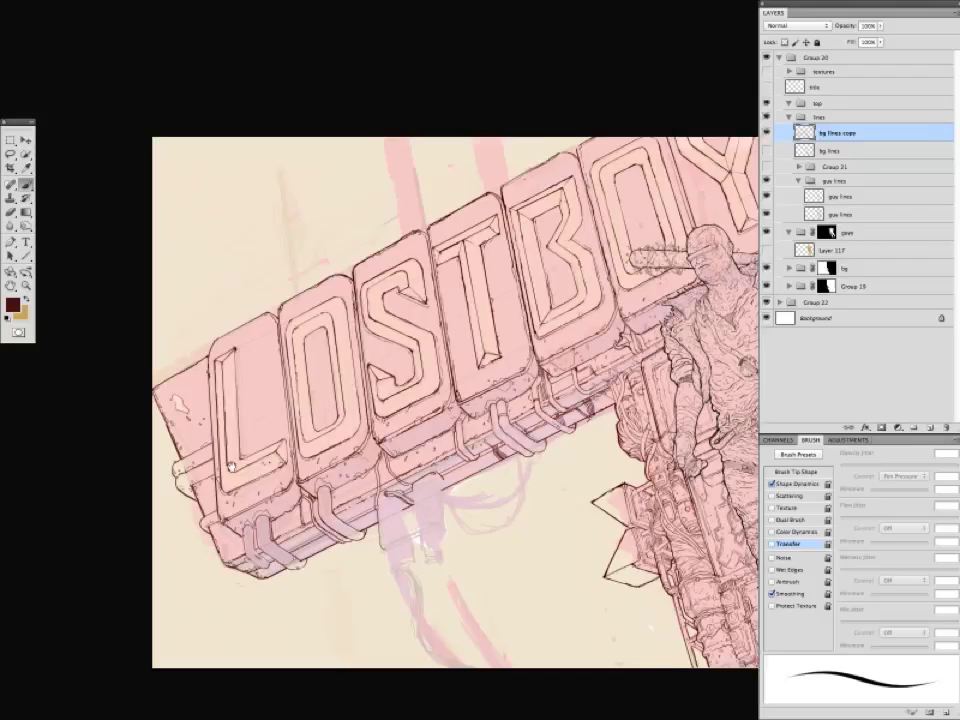
pyautogui.scroll(-2, 201, 346)
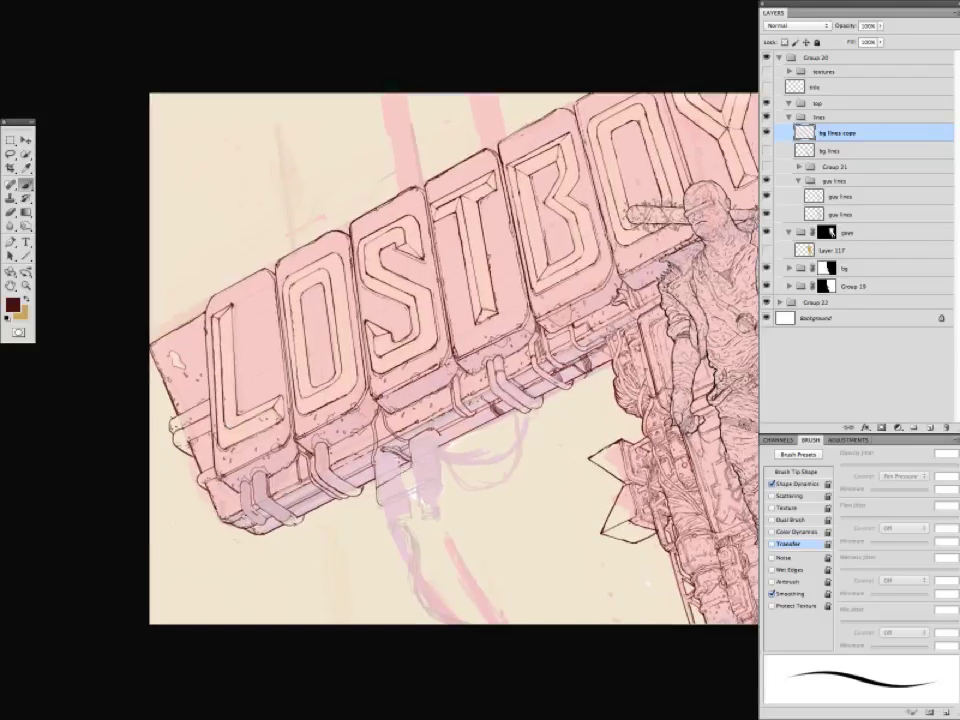
pyautogui.scroll(-1, 300, 352)
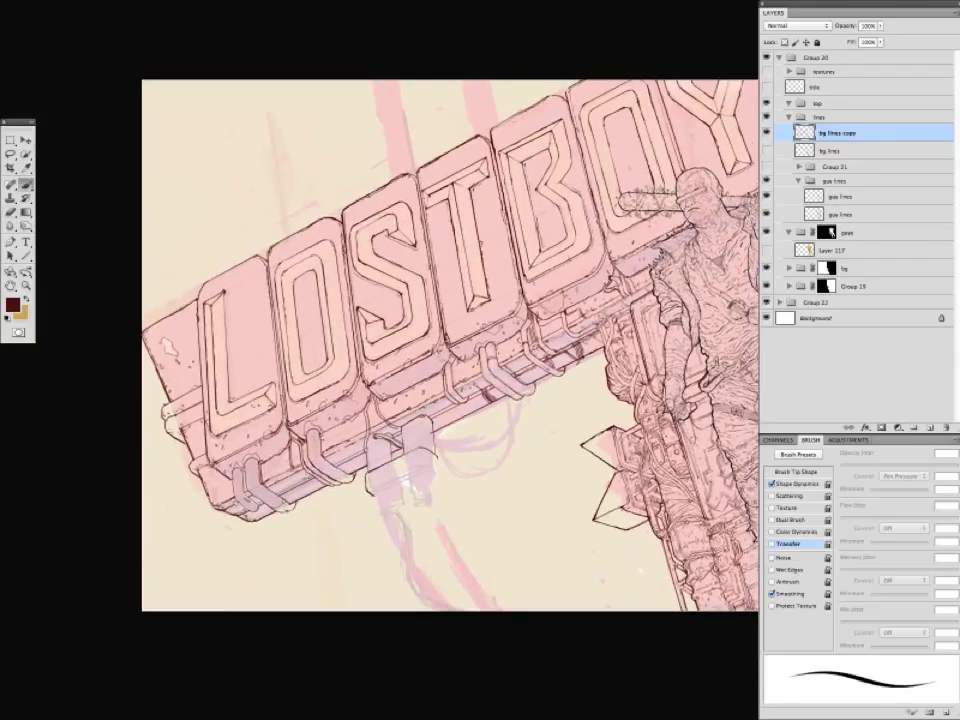
# Ink scattered pits and chips across the L panel, the side face and the neighbouring letter panels.
pyautogui.scroll(1, 182, 466)
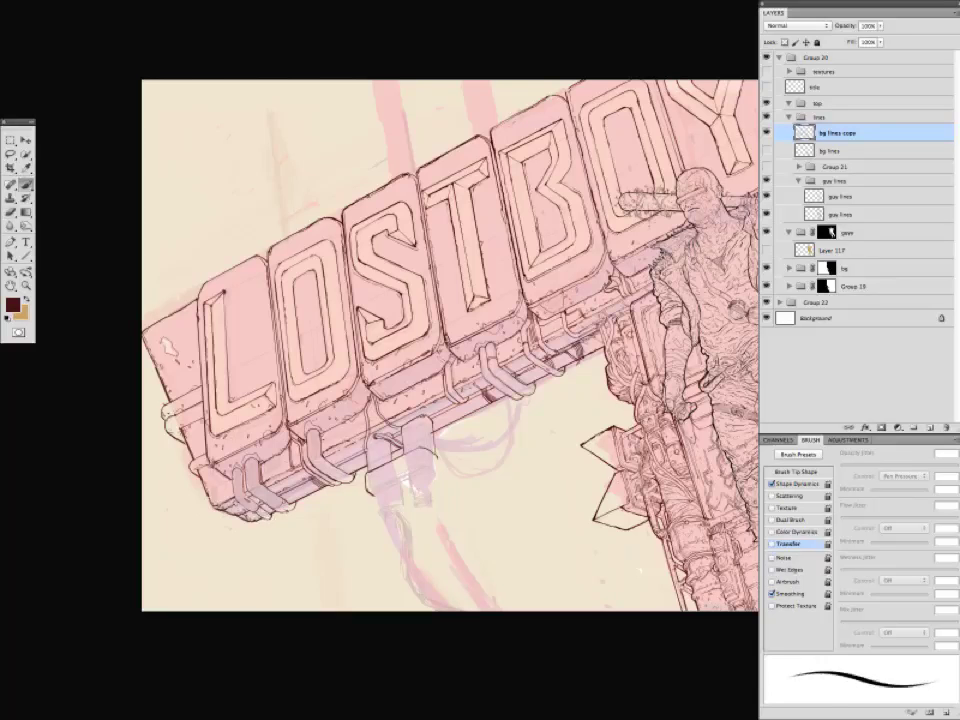
pyautogui.scroll(5, 168, 527)
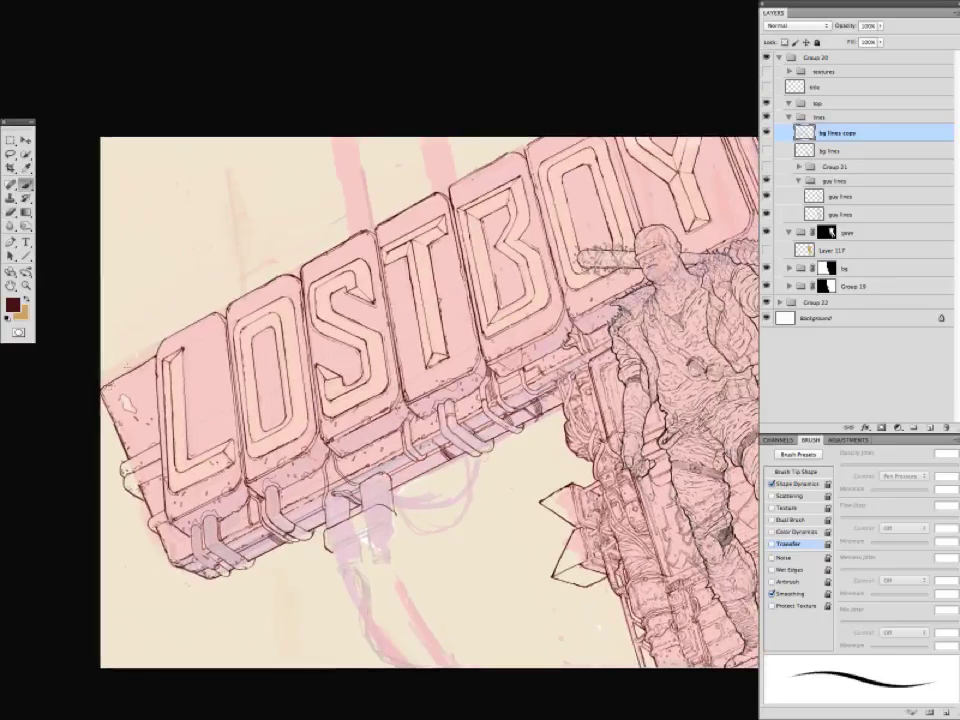
pyautogui.scroll(3, 124, 398)
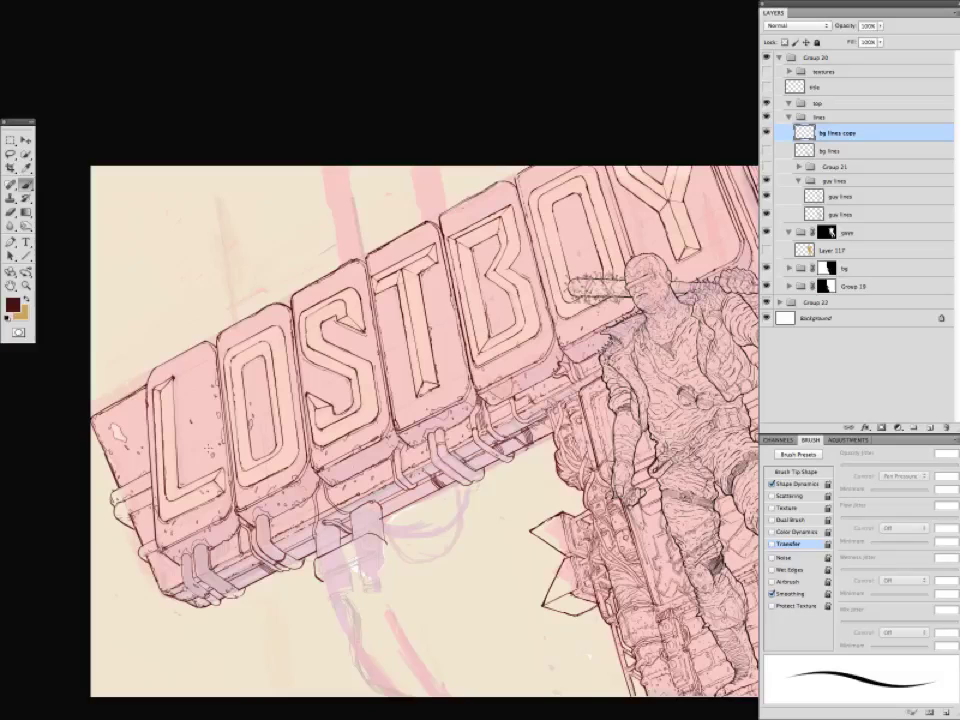
pyautogui.hotkey('ctrl', '-')
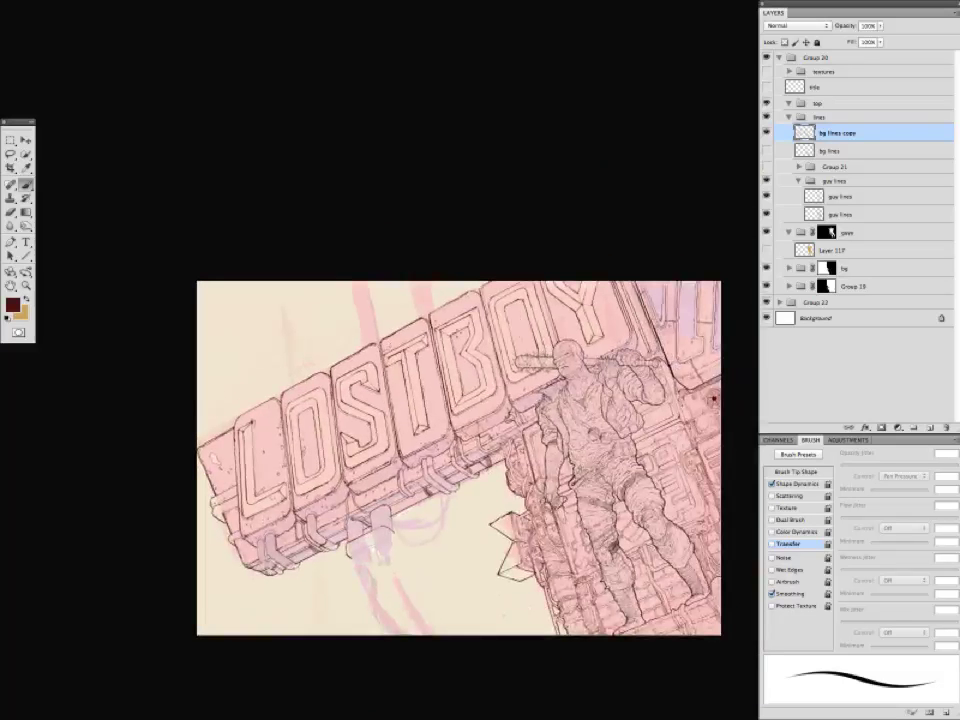
pyautogui.moveTo(308, 402); pyautogui.dragTo(277, 419)
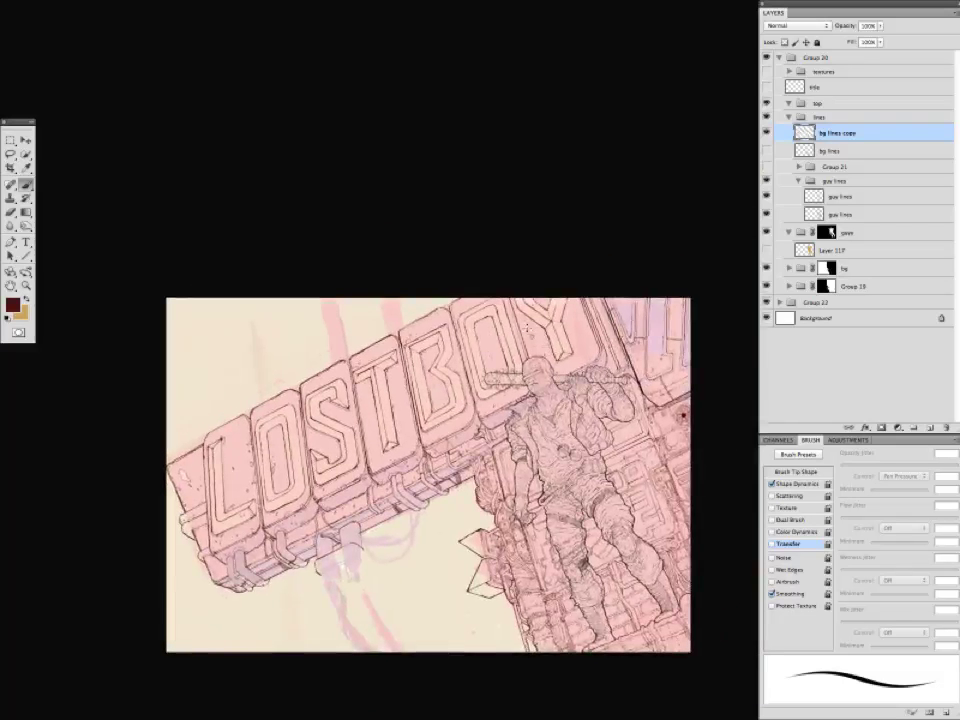
pyautogui.moveTo(210, 438); pyautogui.dragTo(215, 442)
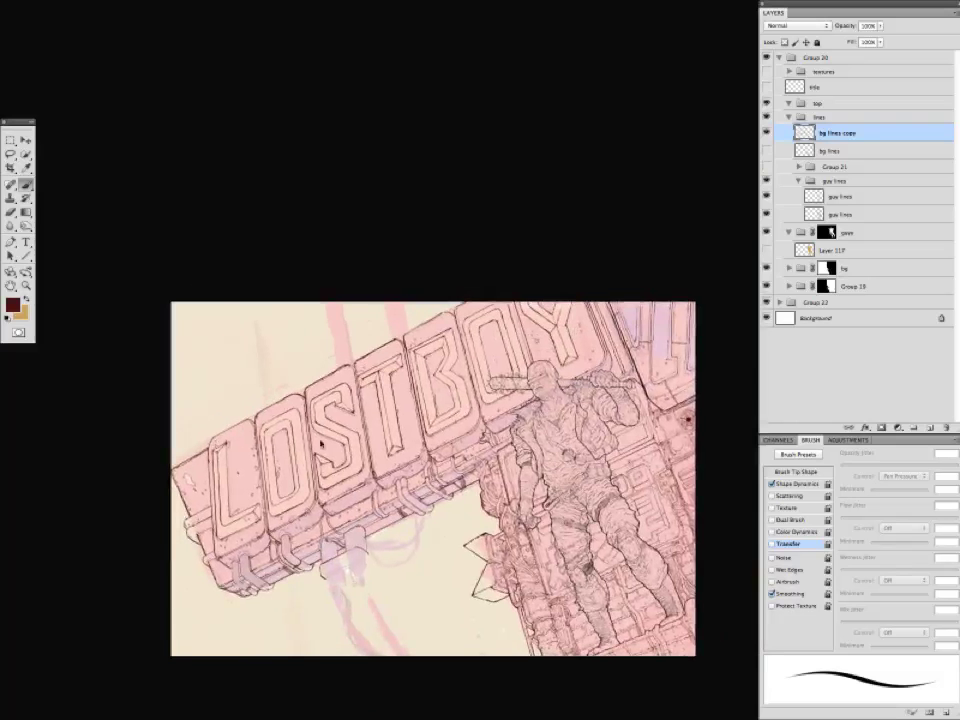
# Ink the cable and its joint hanging from the fixture below the S panel, plus the pole rising above the sign.
pyautogui.moveTo(284, 330); pyautogui.dragTo(275, 327)
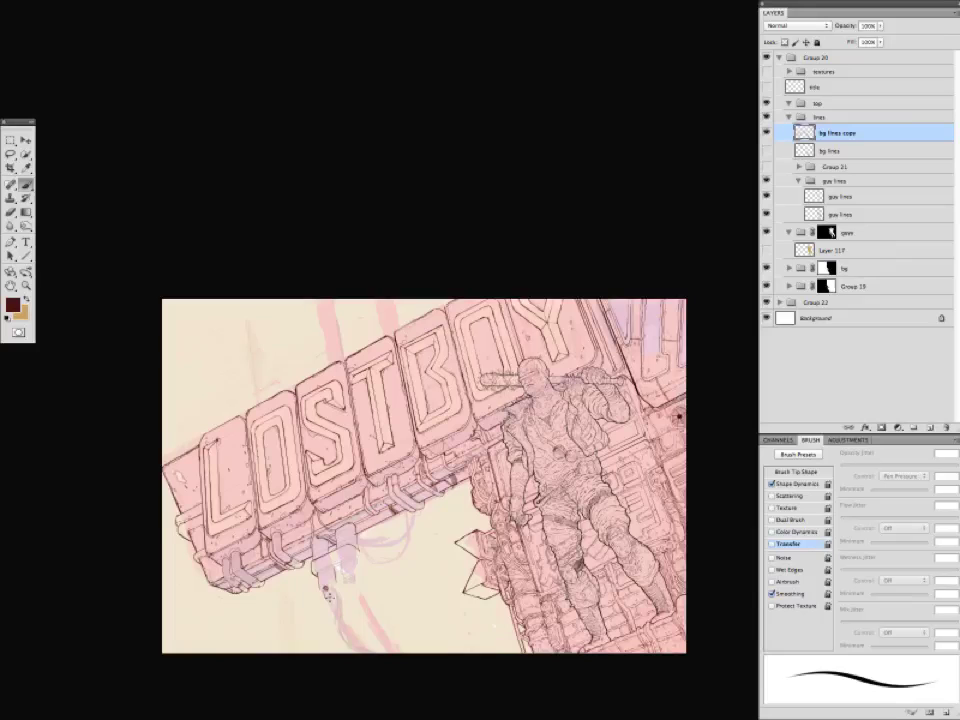
pyautogui.moveTo(246, 449); pyautogui.dragTo(238, 447)
pyautogui.moveTo(318, 588); pyautogui.dragTo(348, 648)
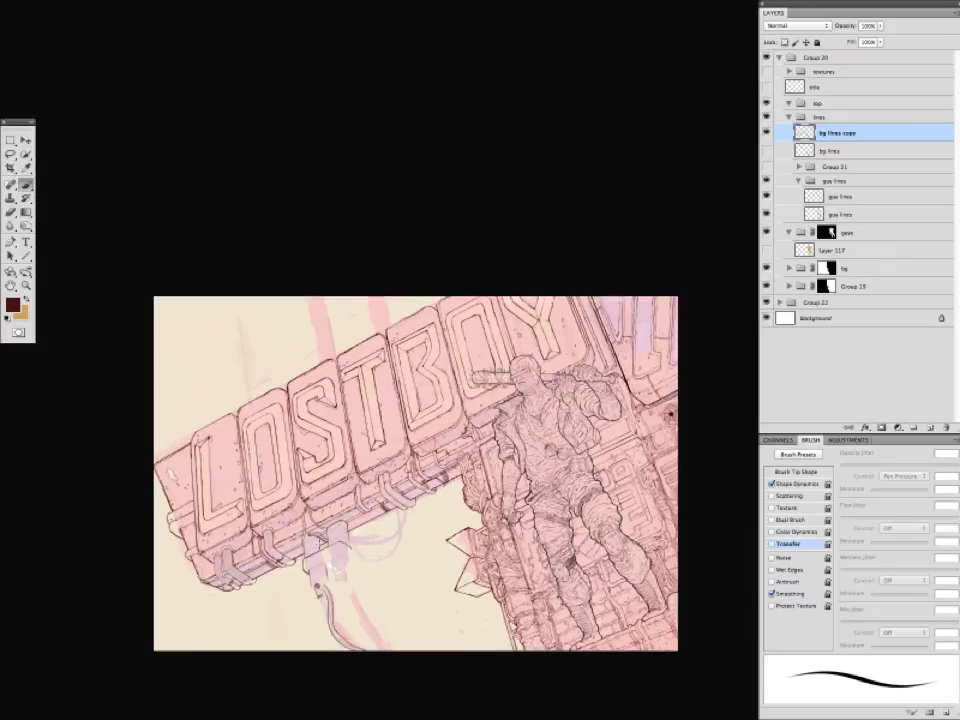
pyautogui.hotkey('ctrl', '+')
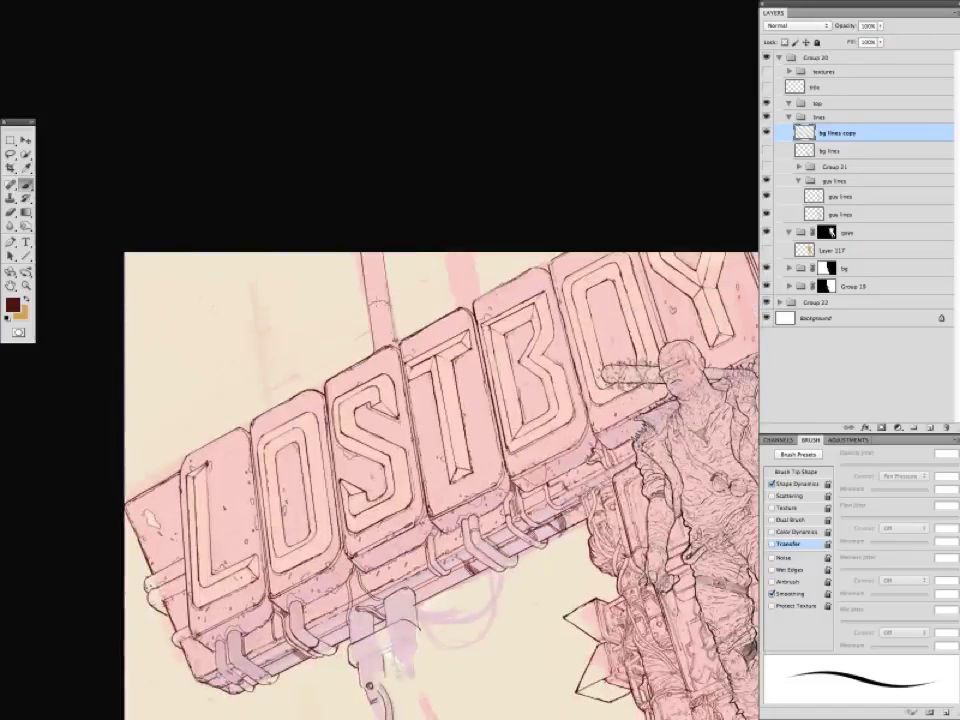
# Ink the outer curve of the cable loop drooping beneath the sign, beside the hanging fixture.
pyautogui.moveTo(347, 320); pyautogui.dragTo(322, 398)
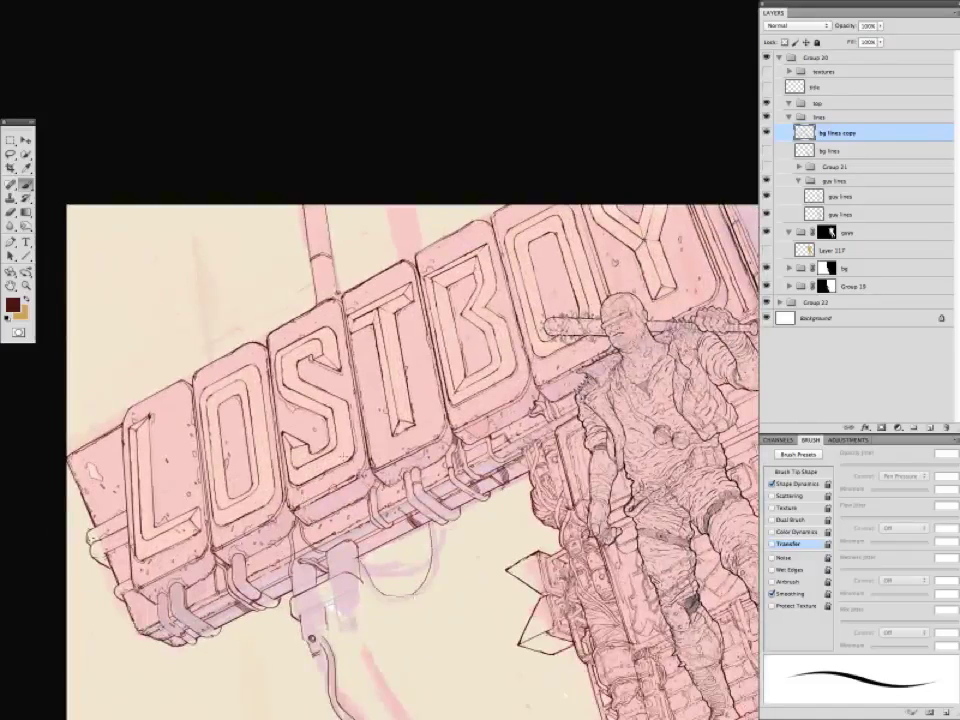
pyautogui.scroll(-3, 410, 405)
pyautogui.moveTo(374, 431)
pyautogui.mouseDown()
pyautogui.moveTo(441, 434)
pyautogui.moveTo(441, 386)
pyautogui.mouseUp()
pyautogui.moveTo(436, 400)
pyautogui.mouseDown()
pyautogui.moveTo(424, 403)
pyautogui.moveTo(428, 440)
pyautogui.mouseUp()
pyautogui.moveTo(428, 425); pyautogui.dragTo(405, 440)
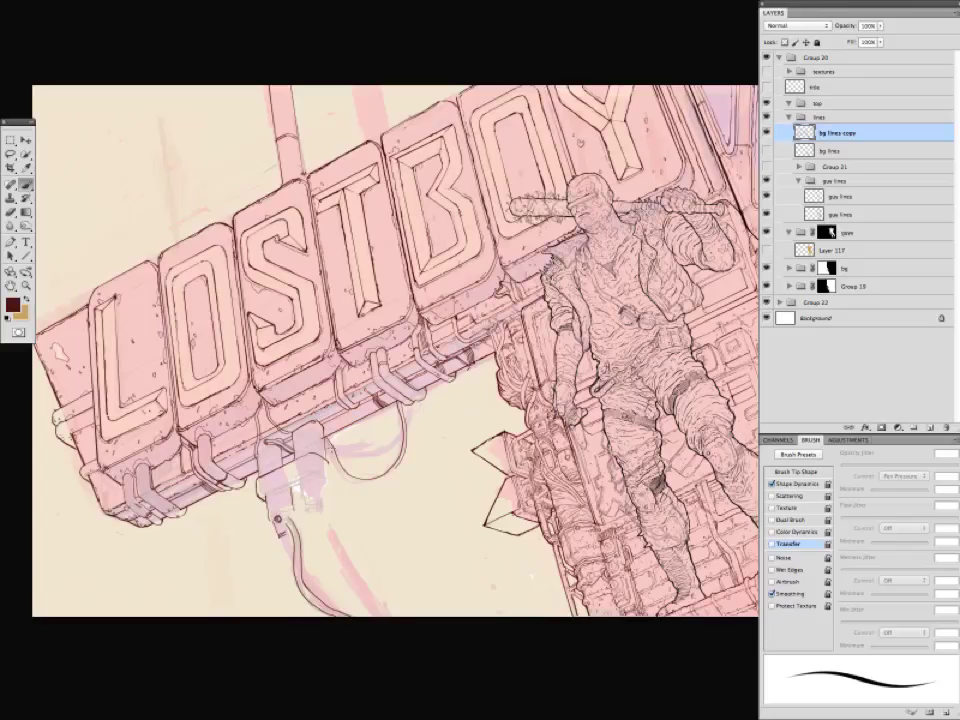
pyautogui.moveTo(254, 516); pyautogui.dragTo(244, 512)
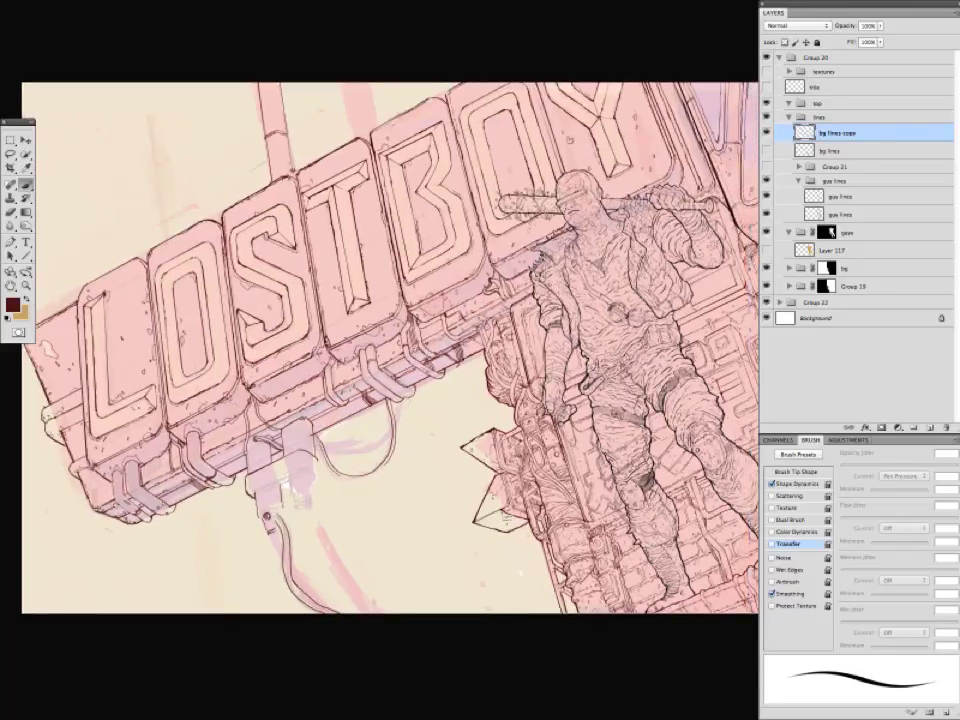
pyautogui.moveTo(603, 99); pyautogui.dragTo(581, 81)
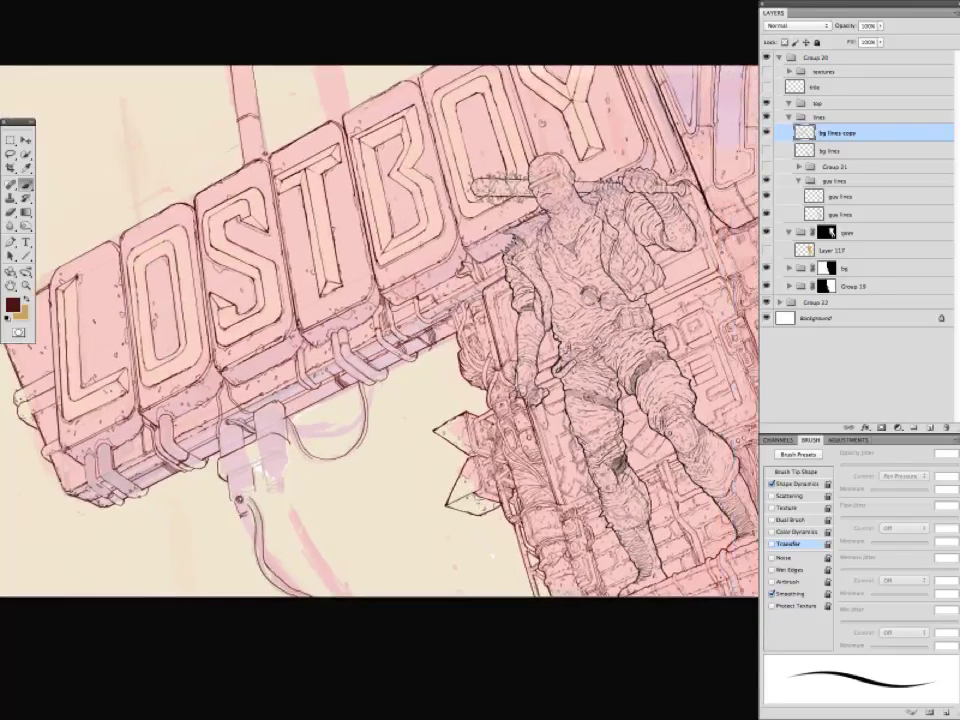
# Ink the doubled inner line of the drooping cable loop and connect its ends to the sign's underside.
pyautogui.moveTo(384, 240); pyautogui.dragTo(339, 318)
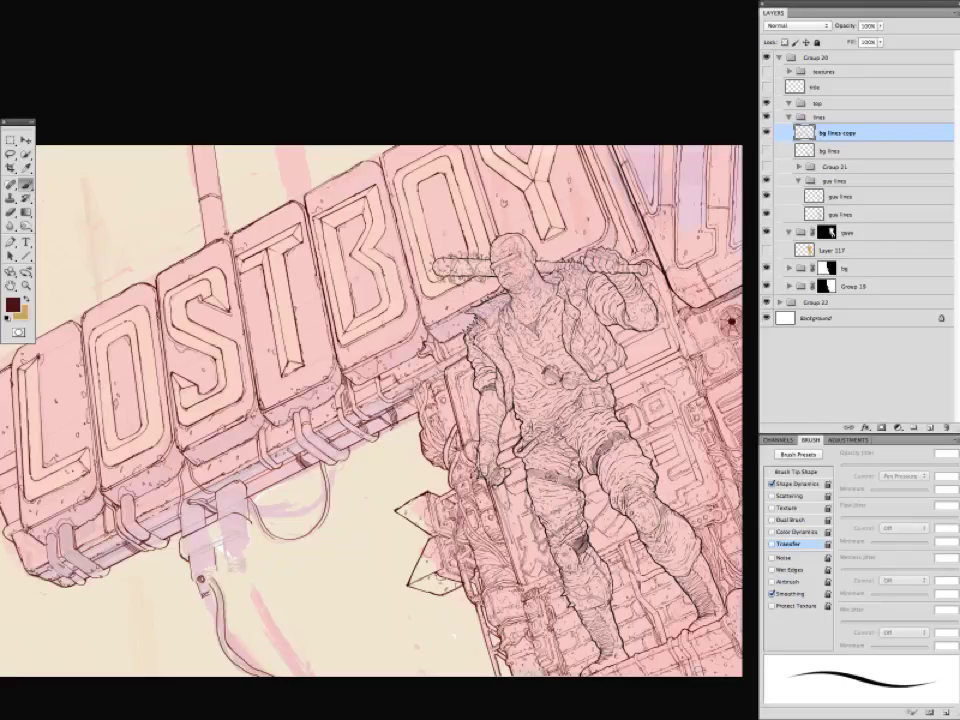
pyautogui.moveTo(339, 312); pyautogui.dragTo(399, 222)
pyautogui.moveTo(322, 369); pyautogui.dragTo(419, 395)
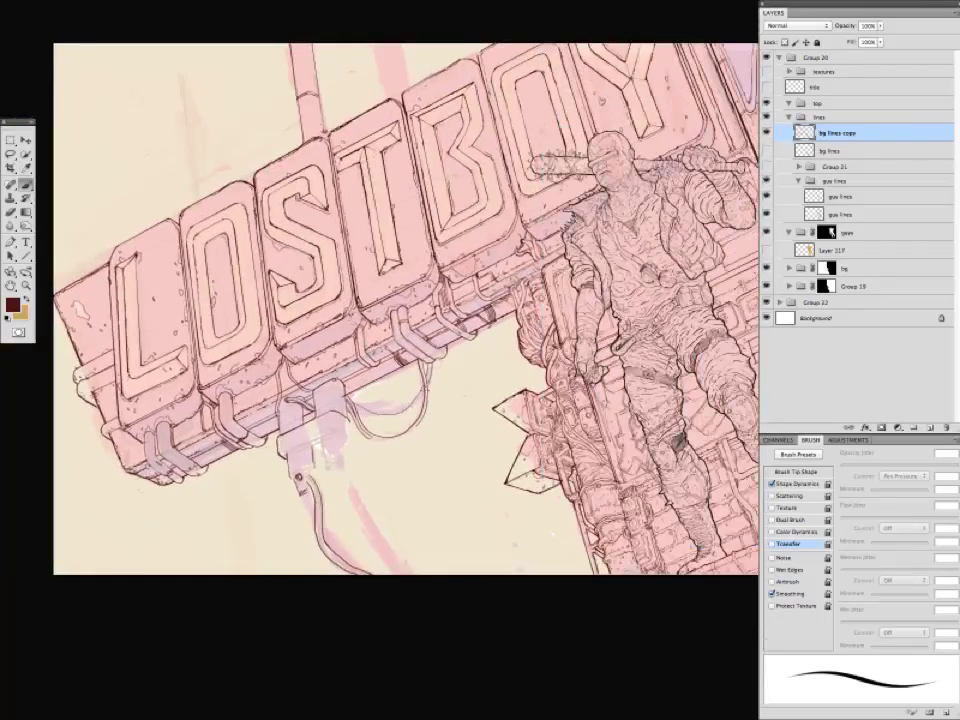
pyautogui.moveTo(315, 297); pyautogui.dragTo(282, 342)
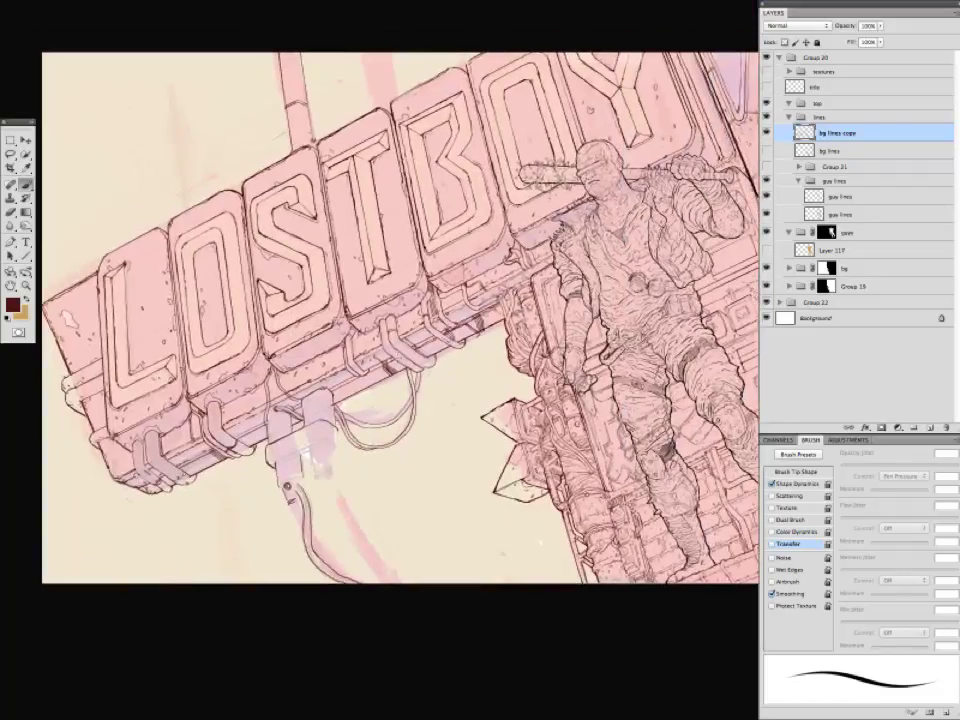
pyautogui.hotkey('ctrl', '-')
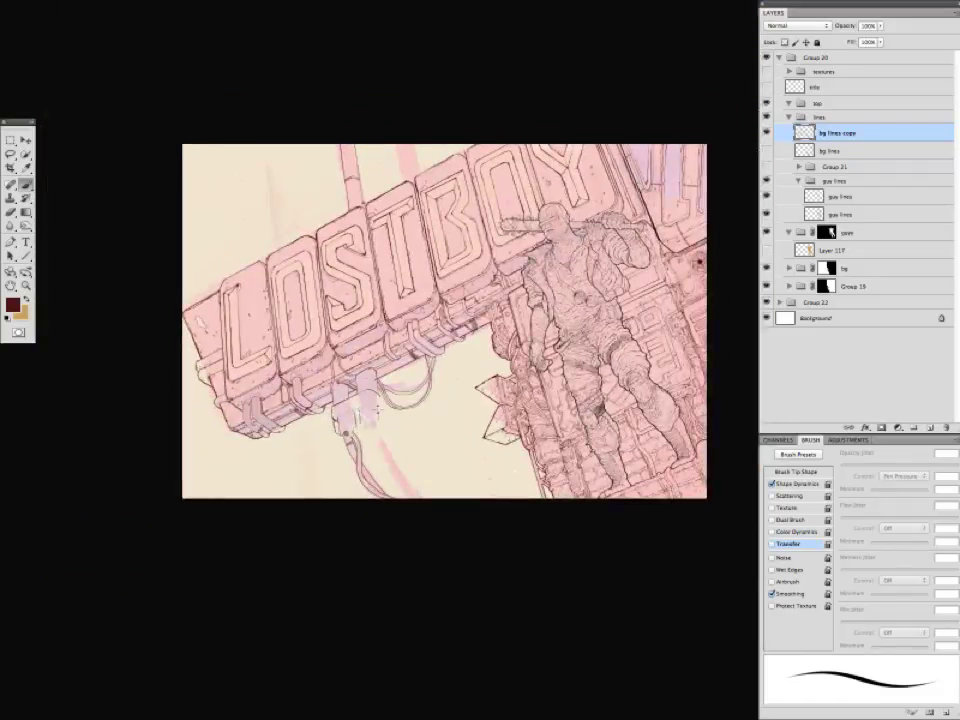
# Ink the second cable hanging from the fixture down to the canvas edge, plus the second pole above the sign.
pyautogui.scroll(-1, 284, 306)
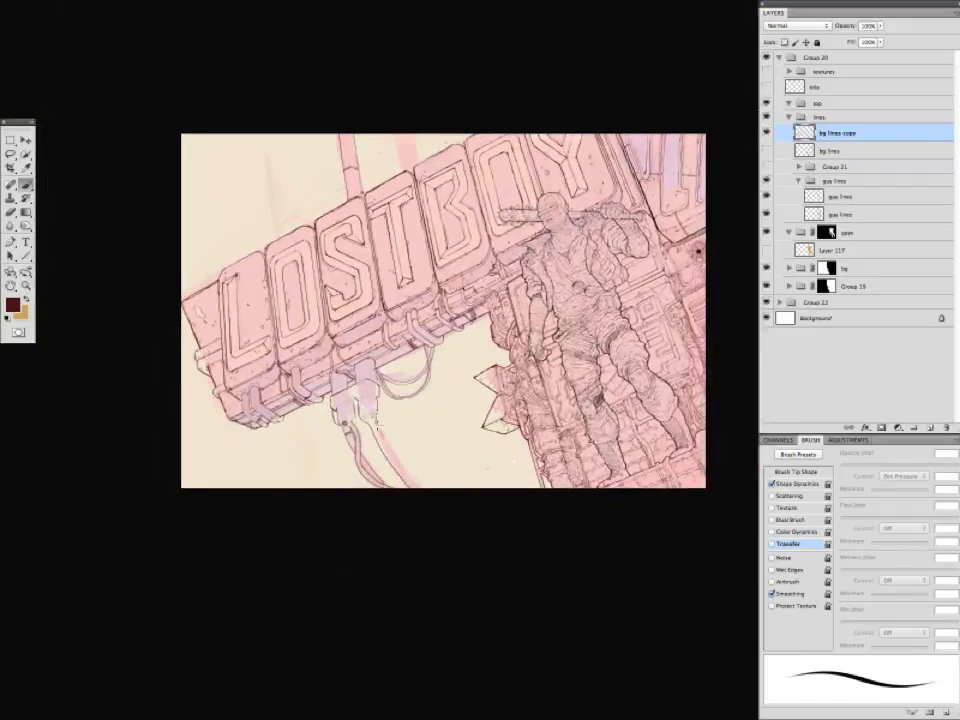
pyautogui.scroll(2, 279, 572)
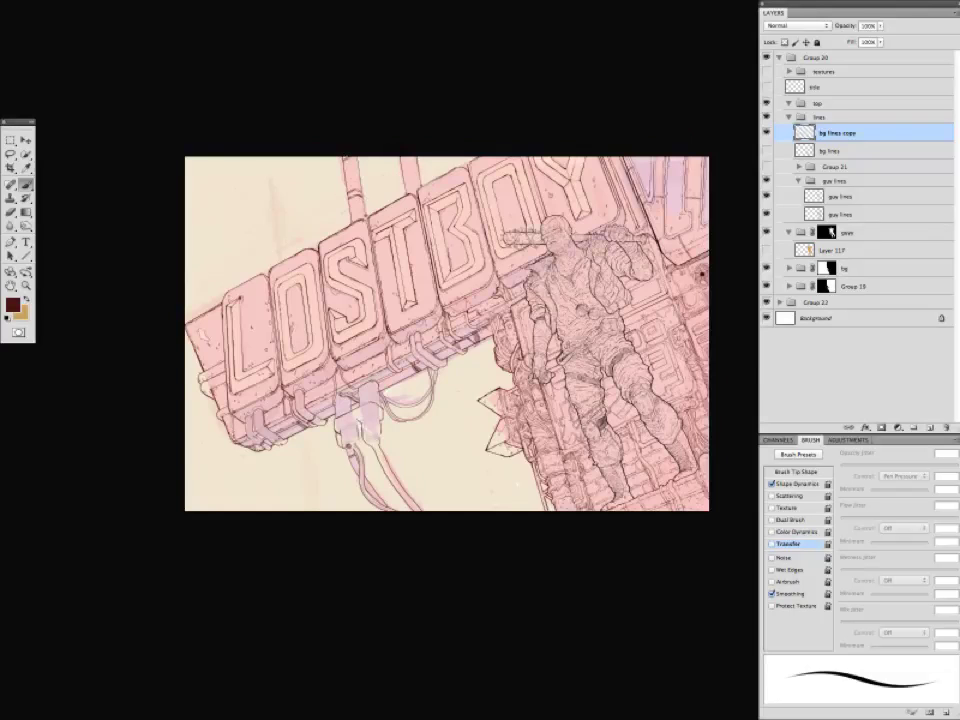
pyautogui.moveTo(146, 495); pyautogui.dragTo(172, 554)
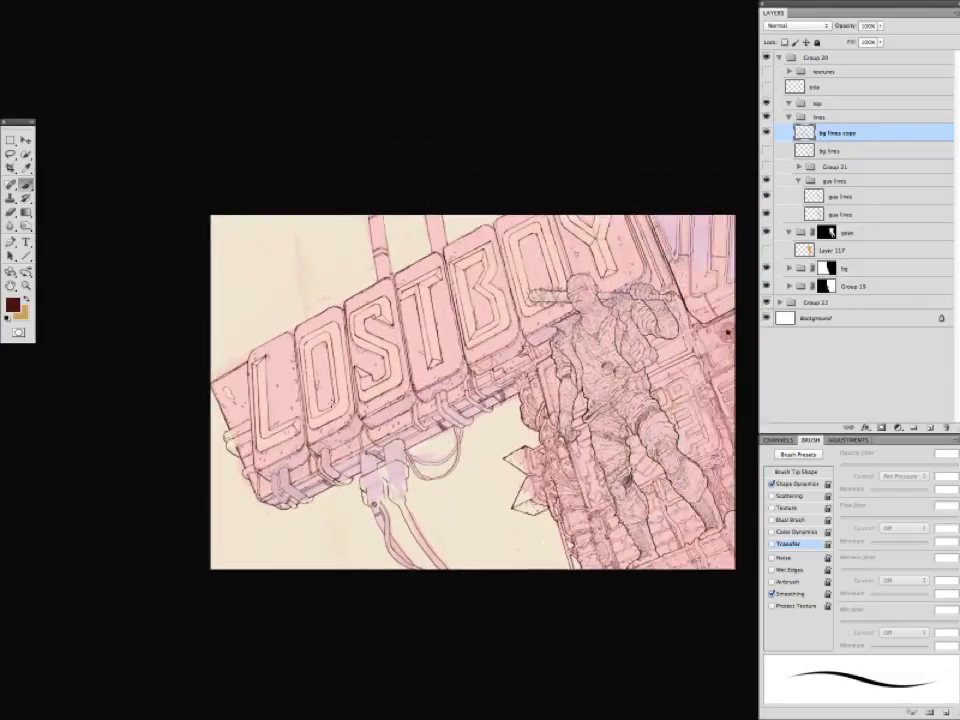
pyautogui.moveTo(247, 435); pyautogui.dragTo(254, 422)
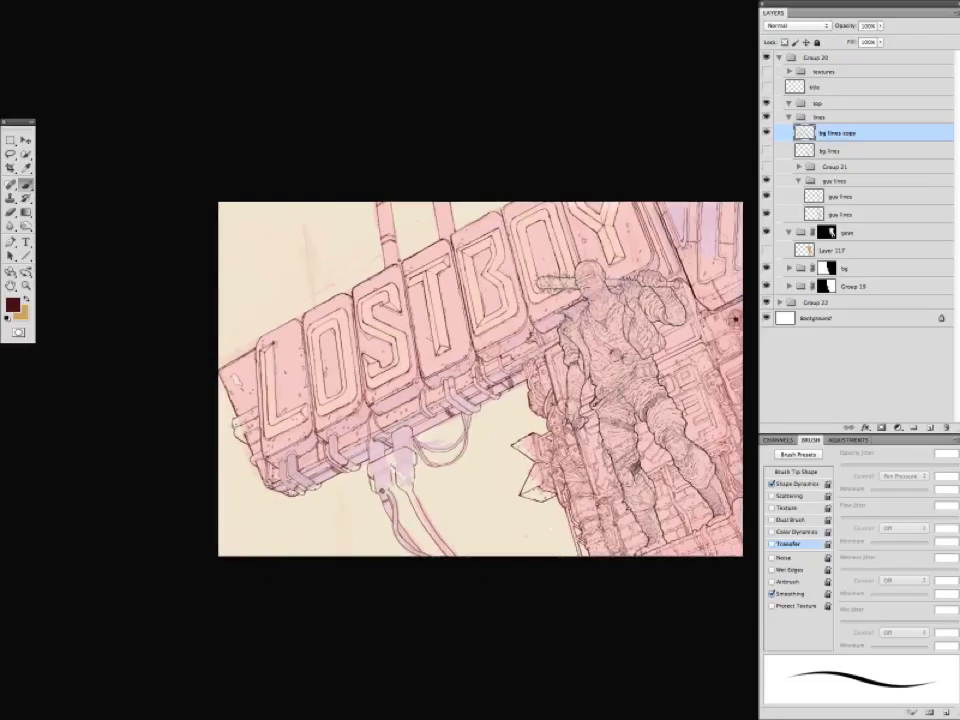
# Ink the right outline of the hanging fixture and add band details across the two poles above the sign.
pyautogui.moveTo(241, 348); pyautogui.dragTo(227, 350)
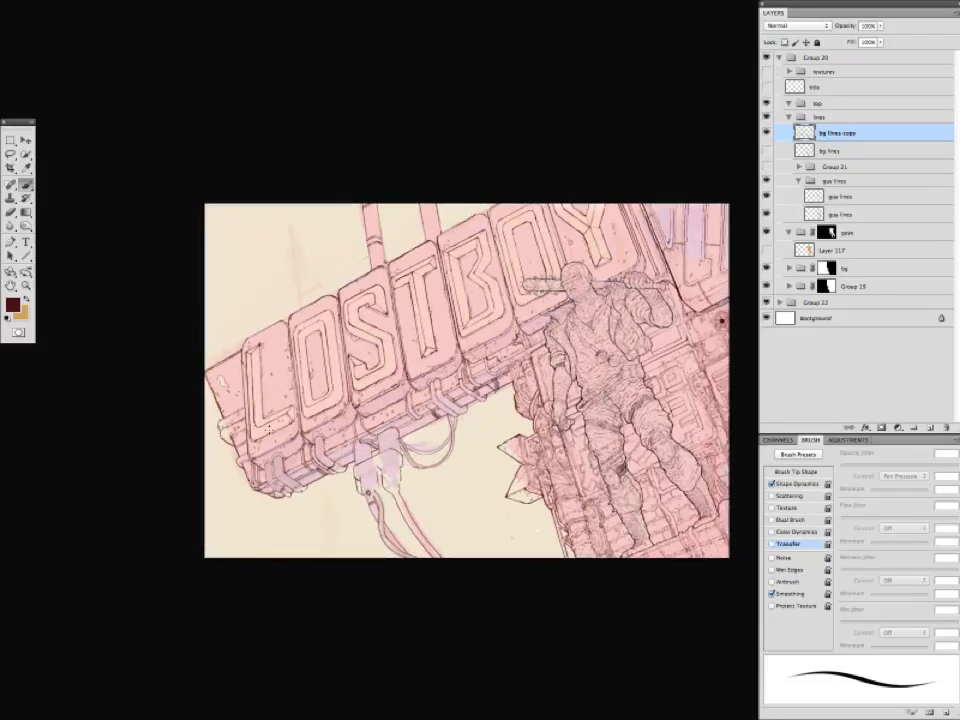
pyautogui.moveTo(391, 195); pyautogui.dragTo(355, 277)
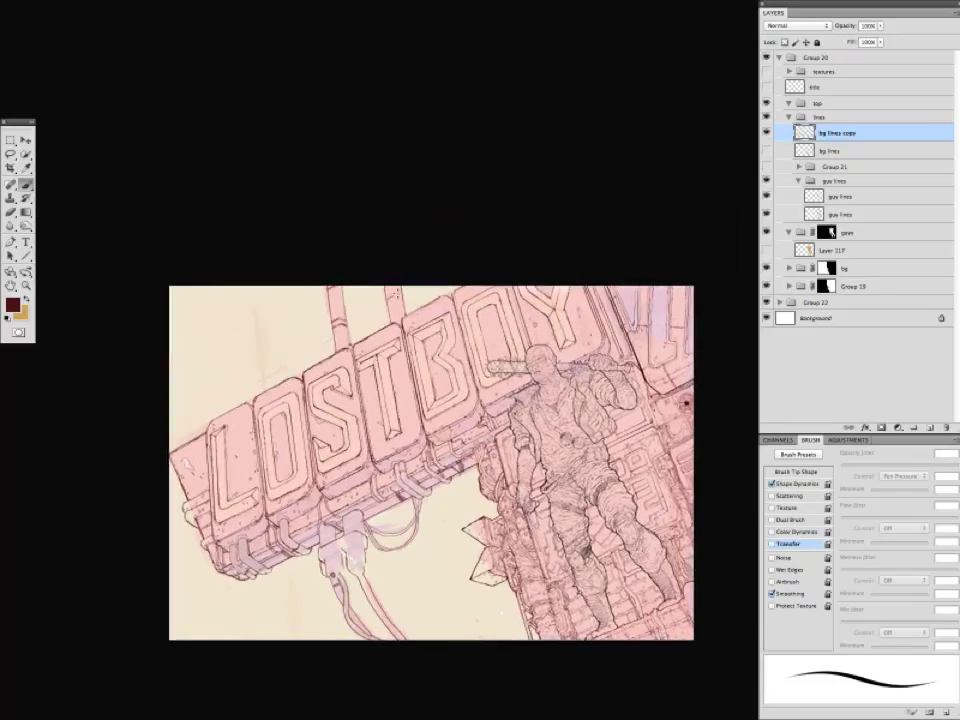
pyautogui.moveTo(292, 218); pyautogui.dragTo(282, 277)
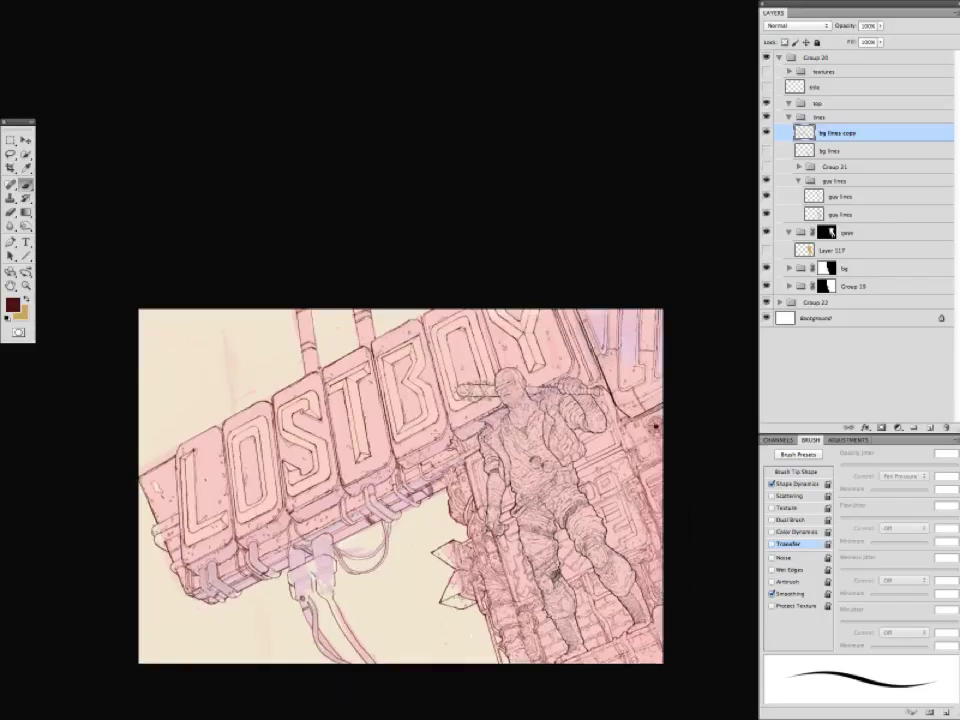
pyautogui.moveTo(340, 320); pyautogui.dragTo(301, 195)
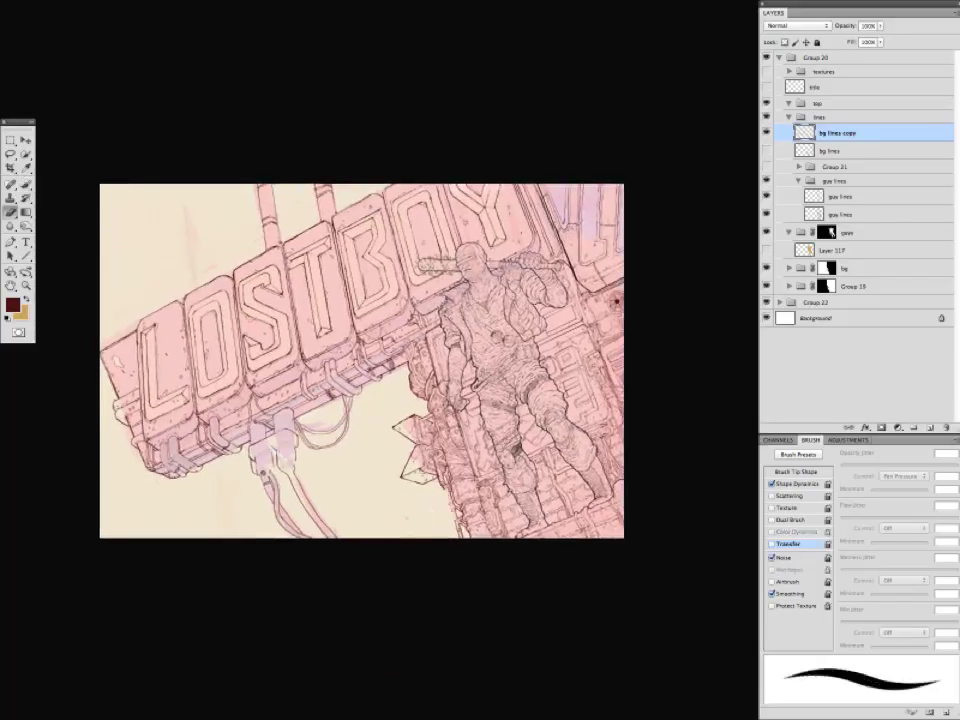
pyautogui.moveTo(340, 406); pyautogui.dragTo(320, 347)
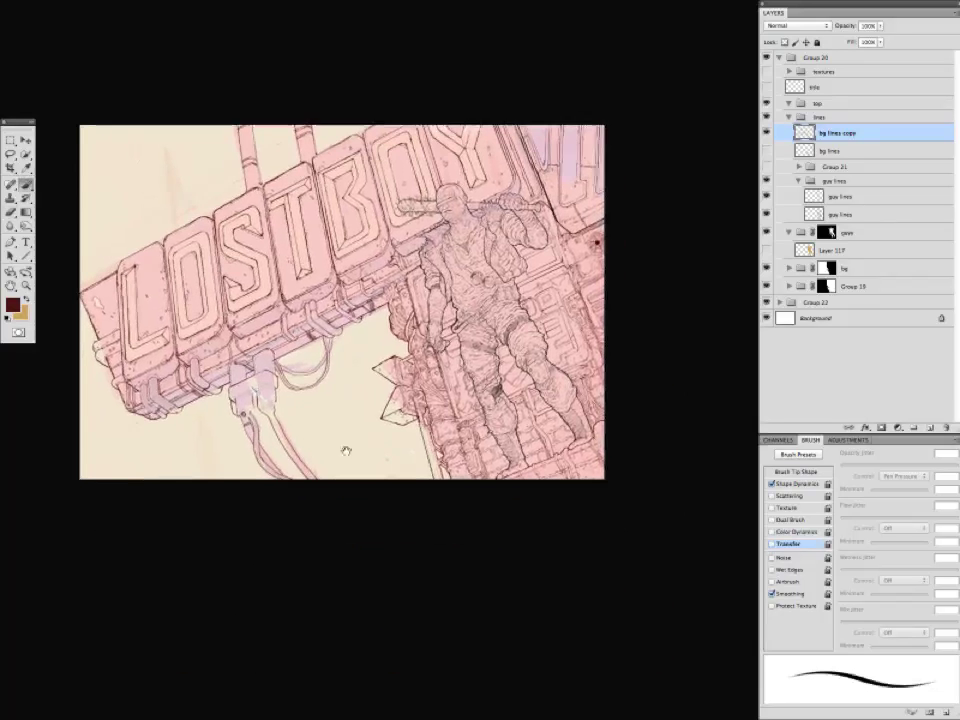
# Ink the thin vertical edge of the building below the spikes, alternating Brush and Eraser to clean the line.
pyautogui.press('e')
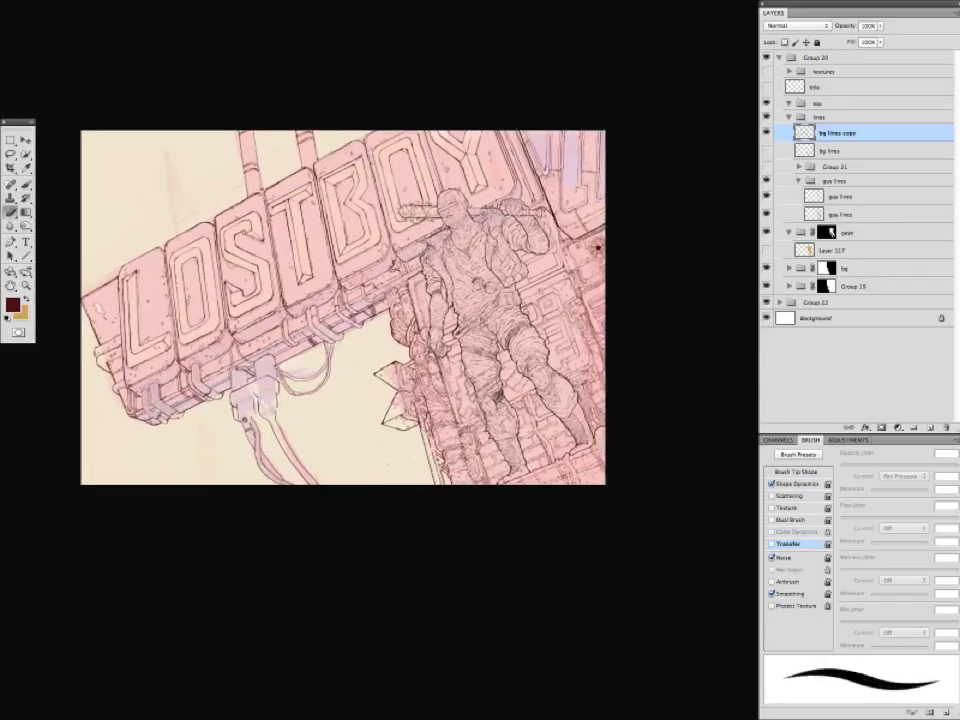
pyautogui.hotkey('ctrl', '+')
pyautogui.press('b')
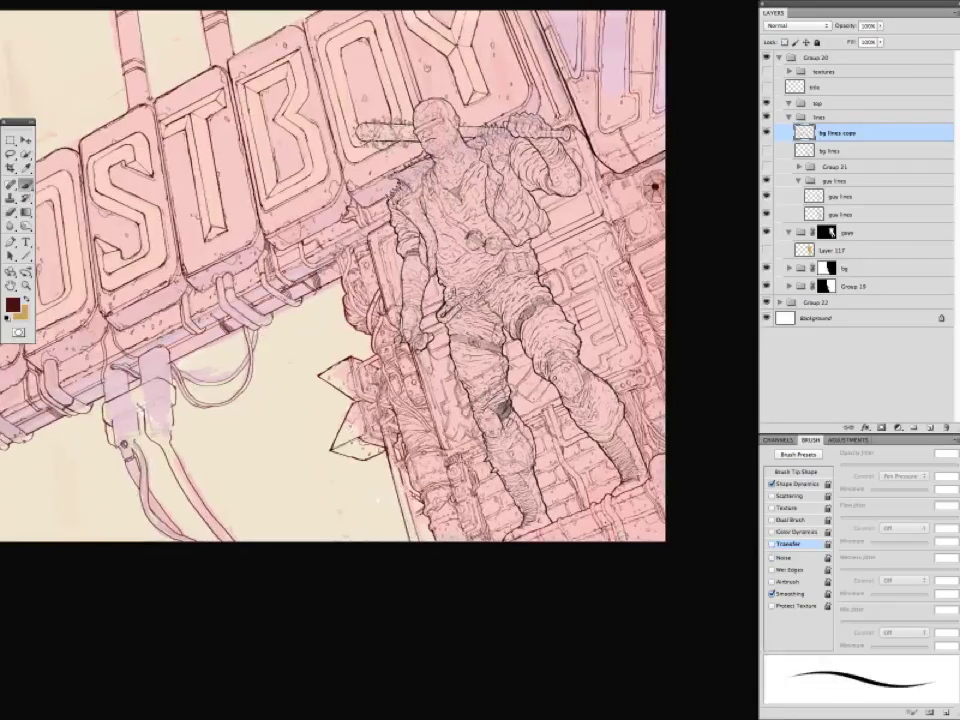
pyautogui.moveTo(655, 186); pyautogui.dragTo(647, 141)
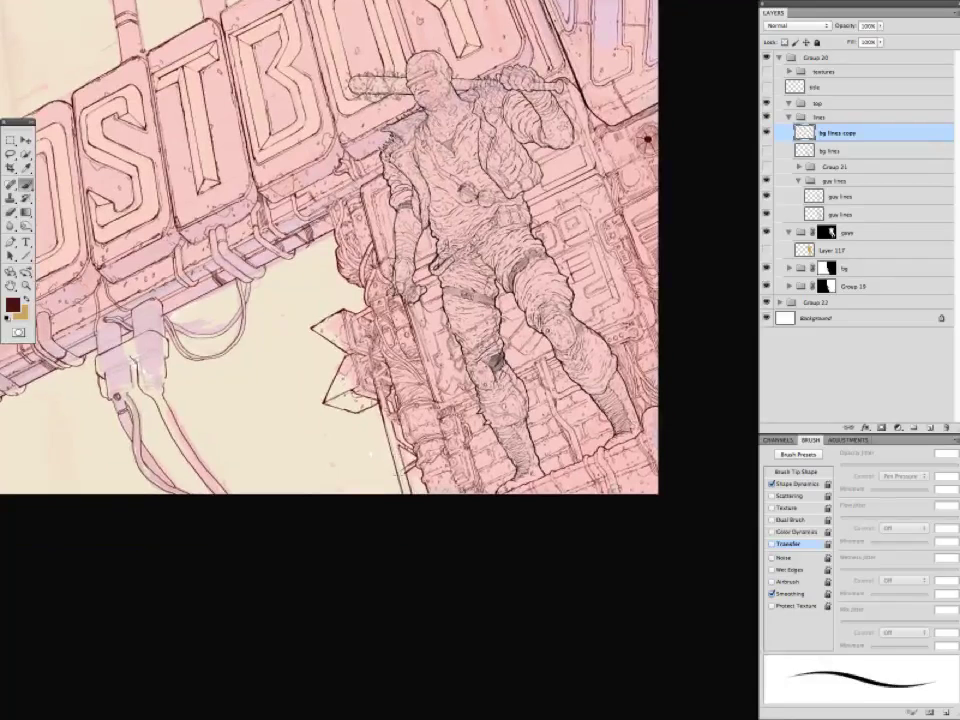
pyautogui.press('e')
pyautogui.moveTo(647, 140); pyautogui.dragTo(641, 134)
pyautogui.press('b')
pyautogui.hotkey('ctrl', '-')
pyautogui.hotkey('ctrl', '-')
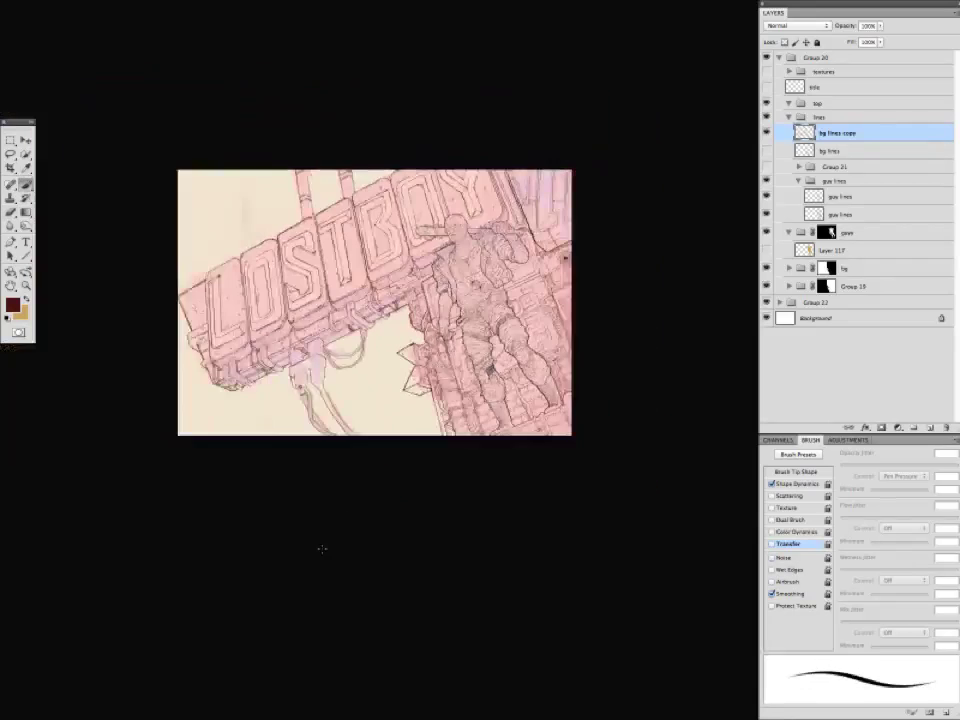
# Ink and clean up the joint details on the hanging cable and the notch between the fixture's two halves.
pyautogui.hotkey('ctrl', '+')
pyautogui.hotkey('ctrl', '+')
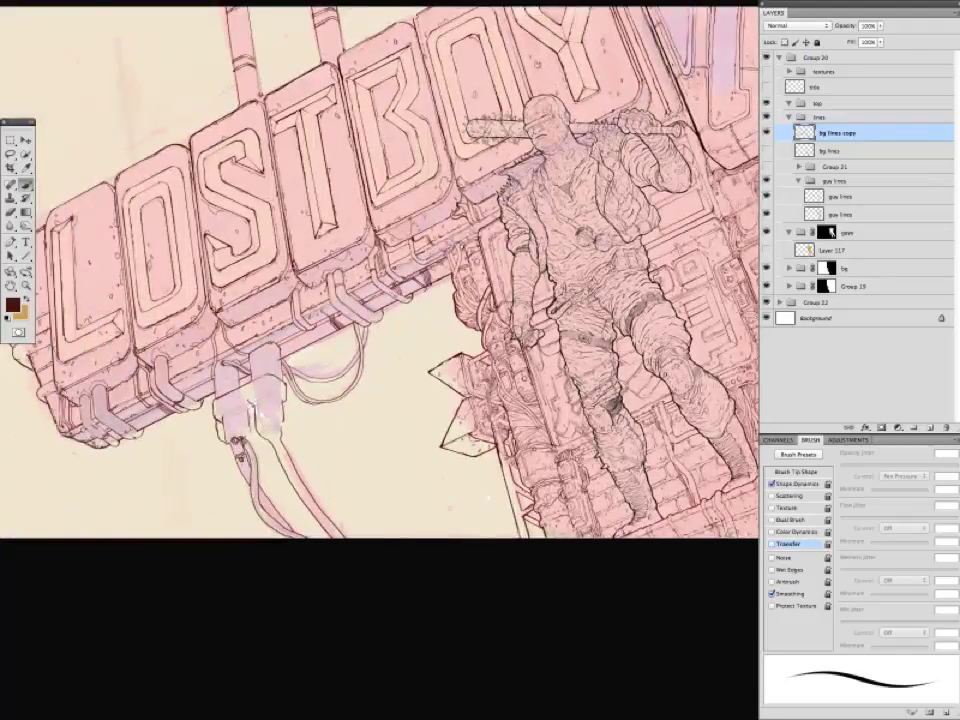
pyautogui.moveTo(600, 99); pyautogui.dragTo(630, 144)
pyautogui.press('e')
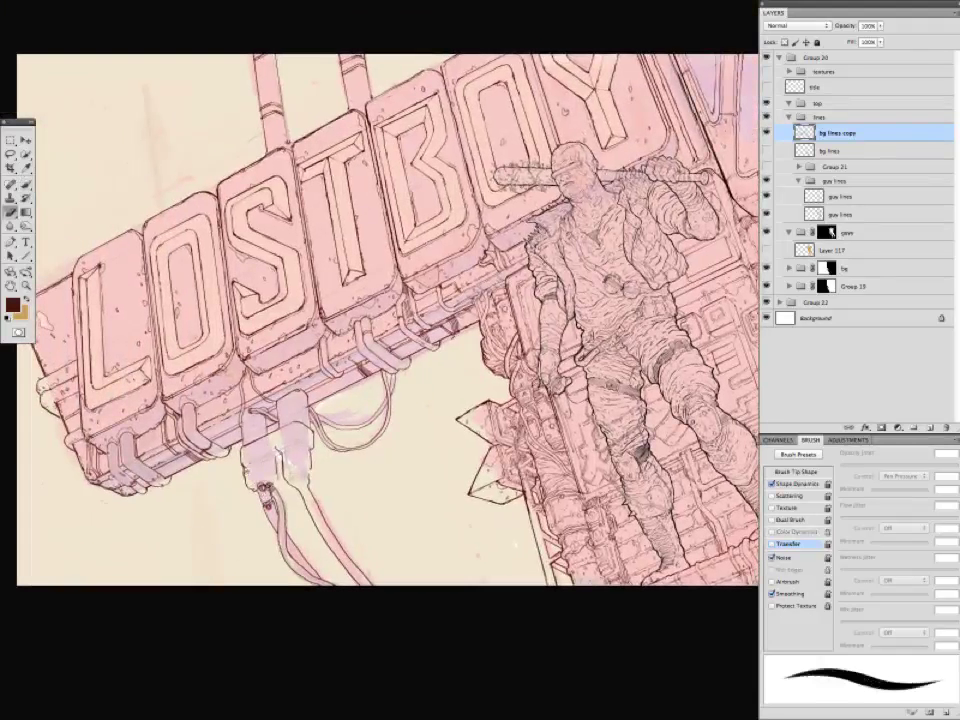
pyautogui.press('b')
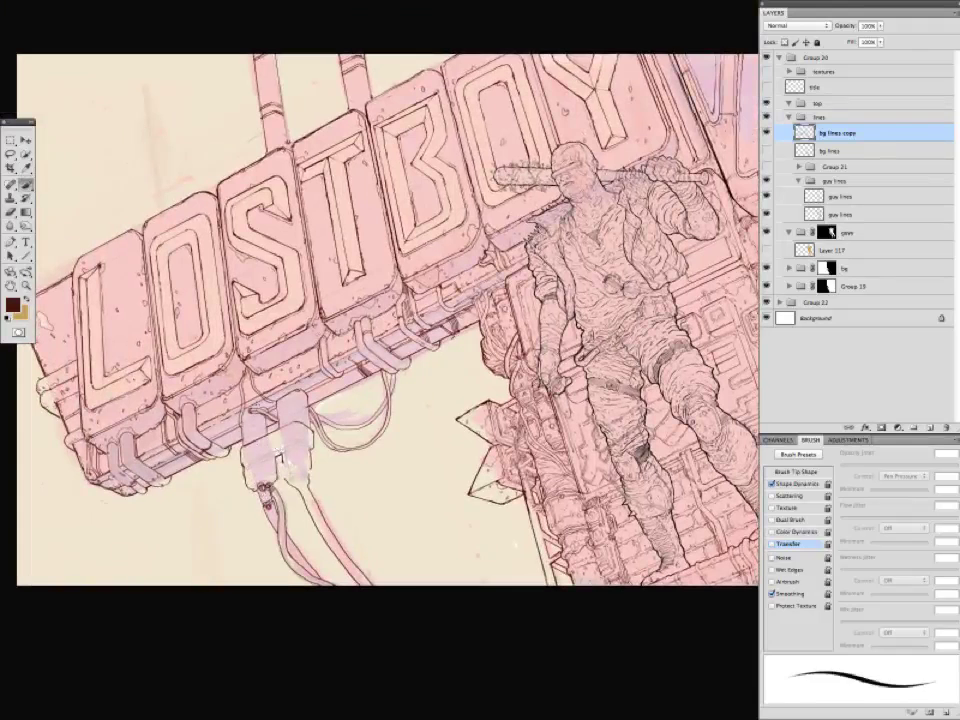
pyautogui.moveTo(200, 290); pyautogui.dragTo(232, 271)
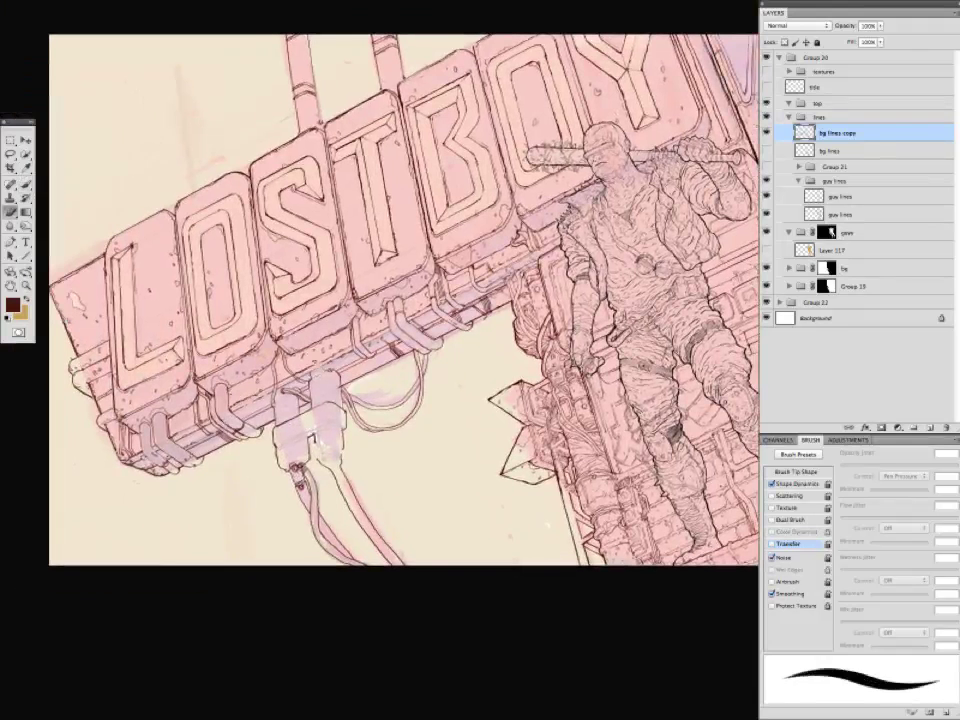
pyautogui.press('e')
pyautogui.press('b')
pyautogui.hotkey('ctrl', '-')
pyautogui.hotkey('ctrl', '-')
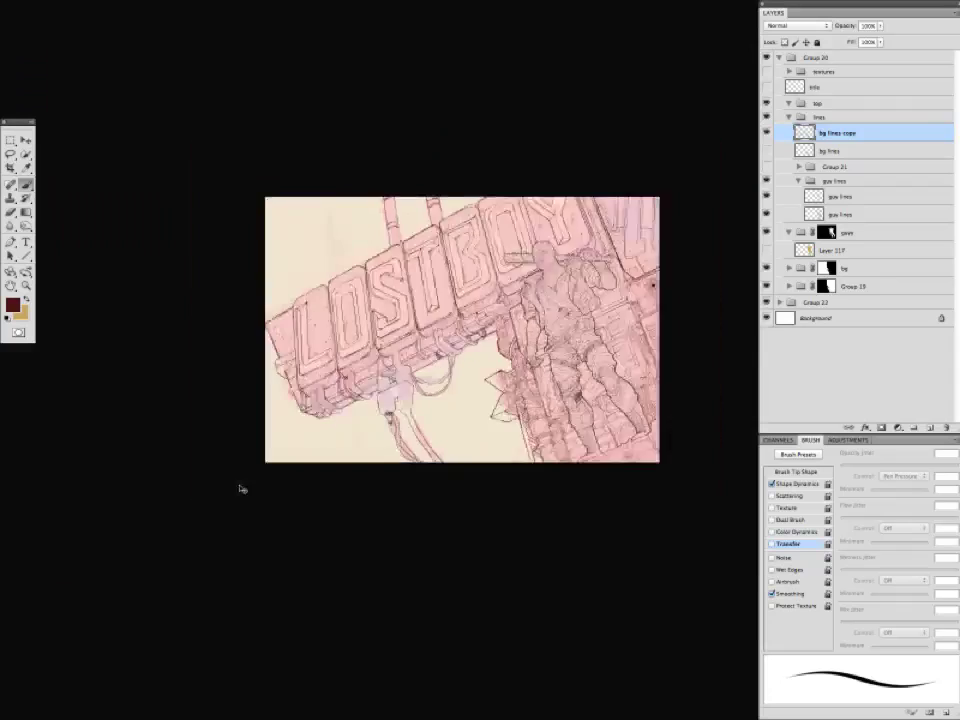
# Ink a thin cable wrapping around the left pole above the sign on the bg lines copy layer.
pyautogui.hotkey('ctrl', '+')
pyautogui.hotkey('ctrl', '+')
pyautogui.press('l')
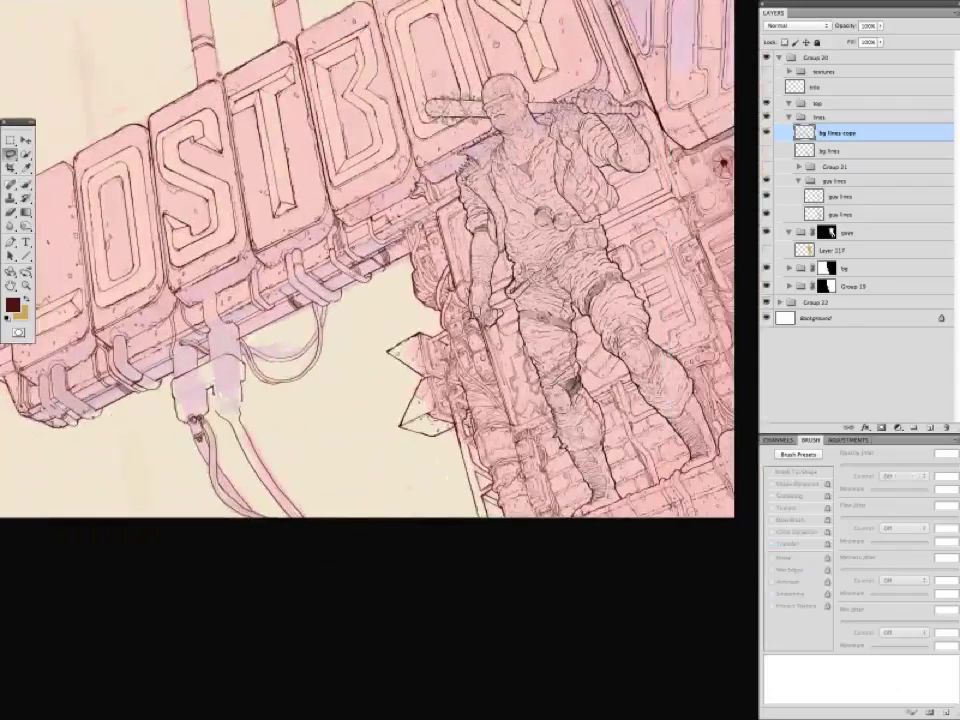
pyautogui.hotkey('ctrl', '-')
pyautogui.hotkey('ctrl', '-')
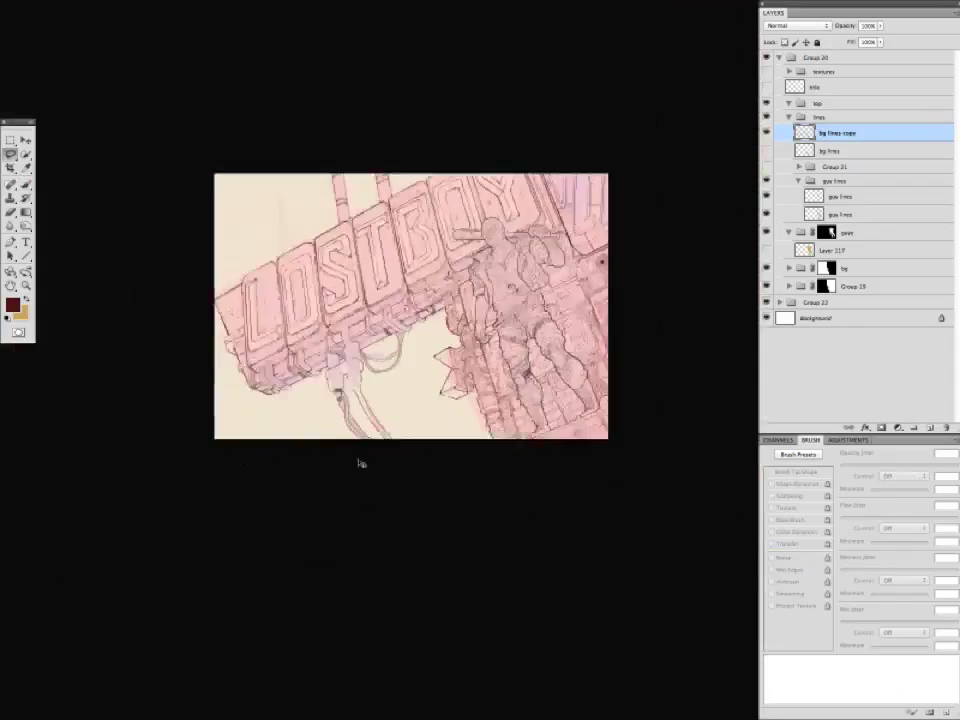
pyautogui.hotkey('ctrl', '+')
pyautogui.hotkey('ctrl', '+')
pyautogui.hotkey('ctrl', '-')
pyautogui.scroll(3, 360, 462)
pyautogui.hscroll(-3, 300, 485)
pyautogui.hotkey('ctrl', '+')
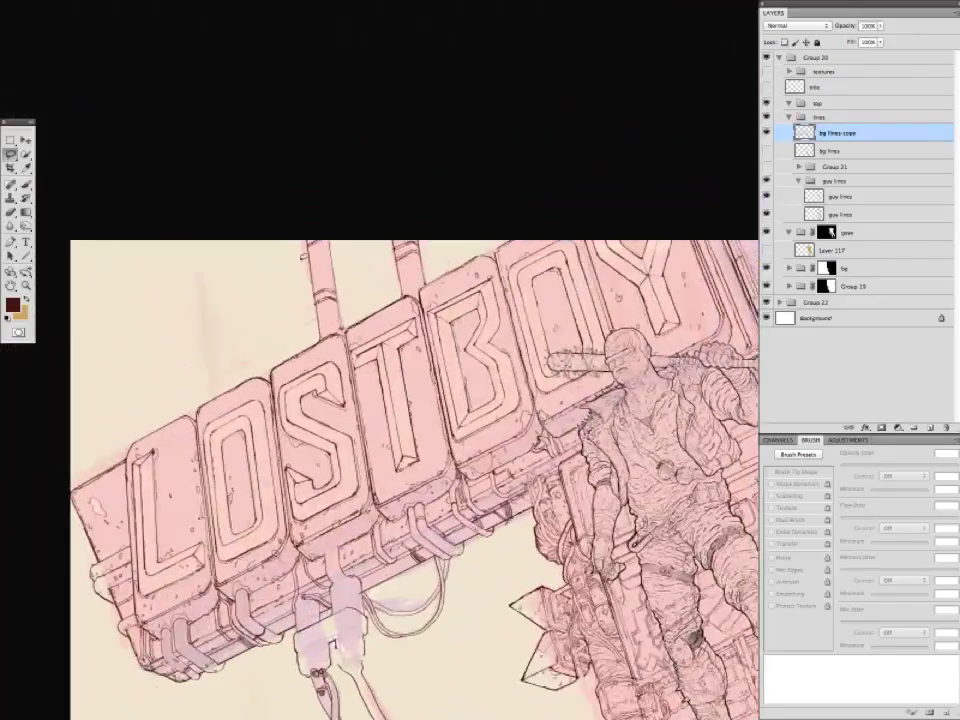
pyautogui.press('b')
pyautogui.press('b')
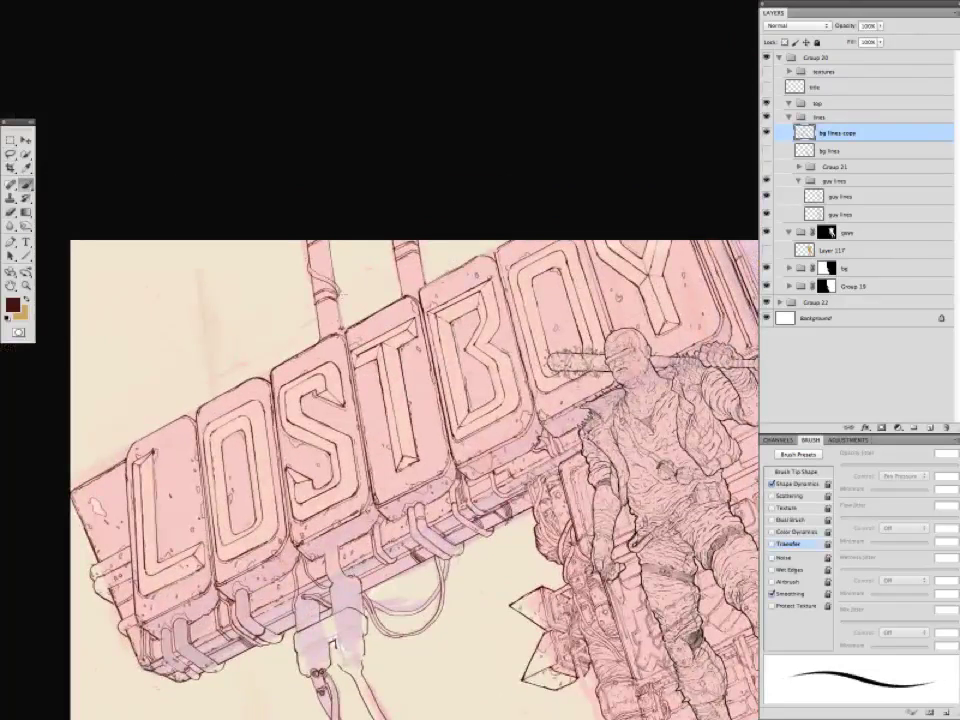
pyautogui.hotkey('ctrl', '-')
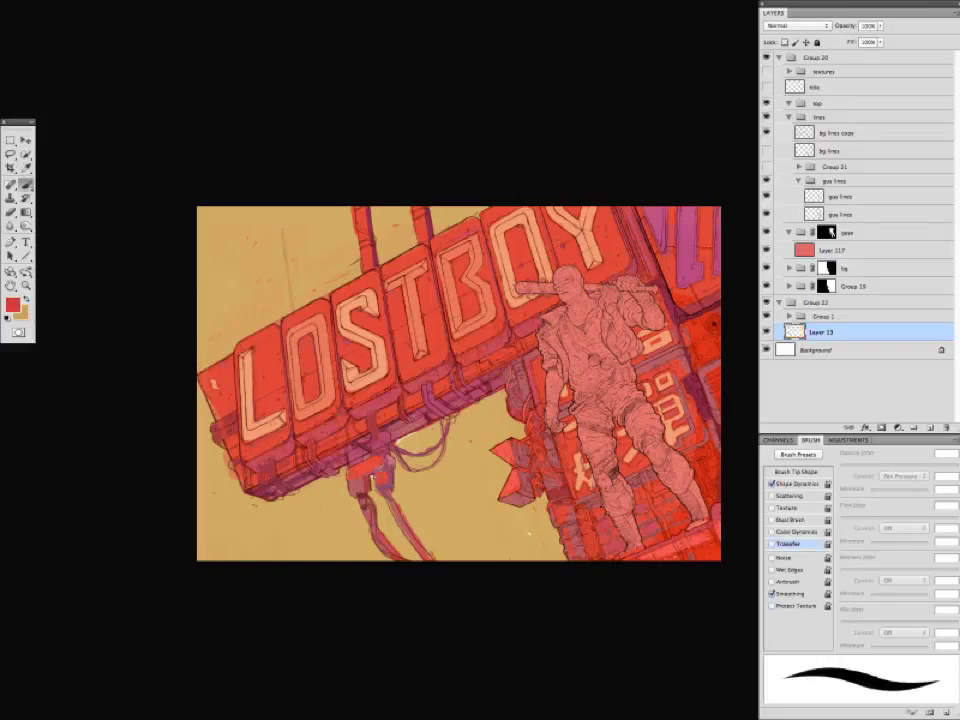
# Create a new layer at the top of Group 1 and touch up the background with reds and pinks sampled from the artwork.
pyautogui.moveTo(290, 613); pyautogui.dragTo(287, 614)
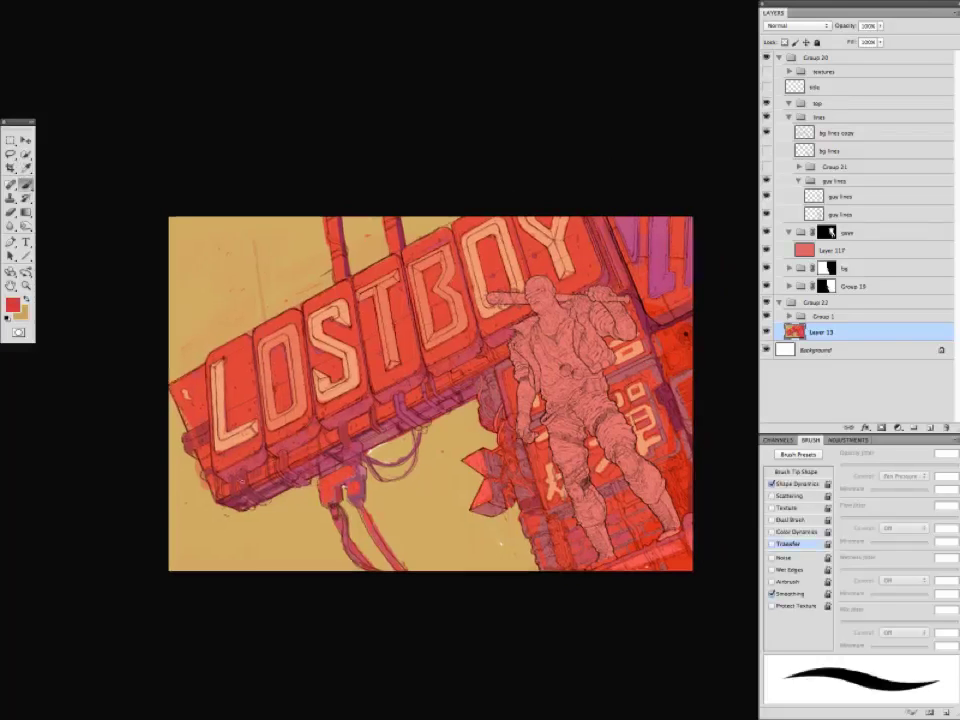
pyautogui.click(789, 316)
pyautogui.click(808, 332)
pyautogui.press('alt+shift+super+n')
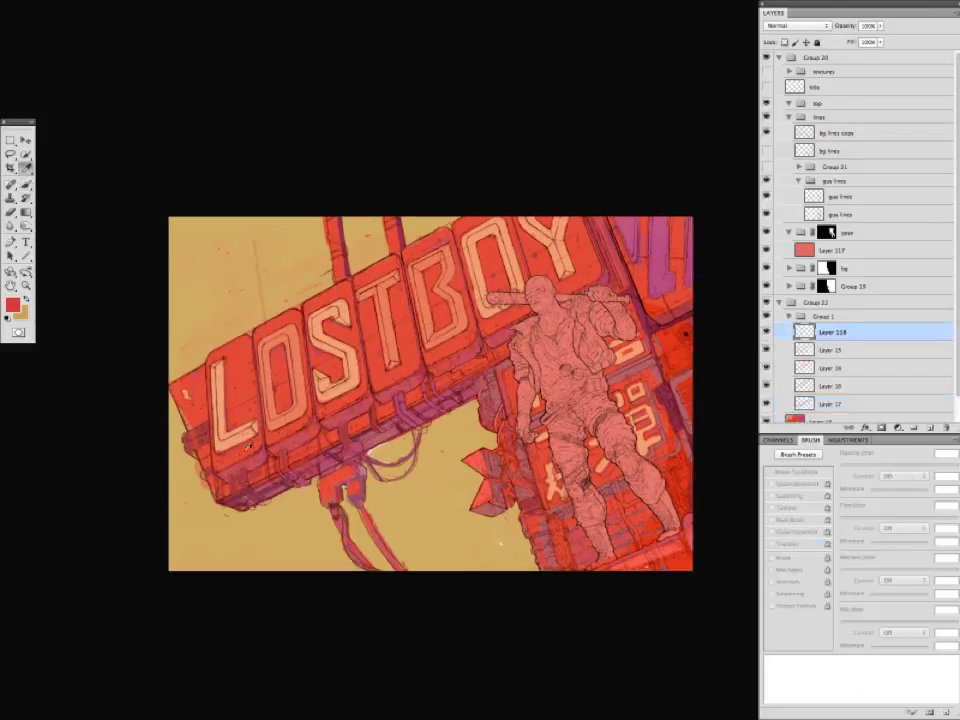
pyautogui.keyDown('alt'); pyautogui.click(325, 482); pyautogui.keyUp('alt')
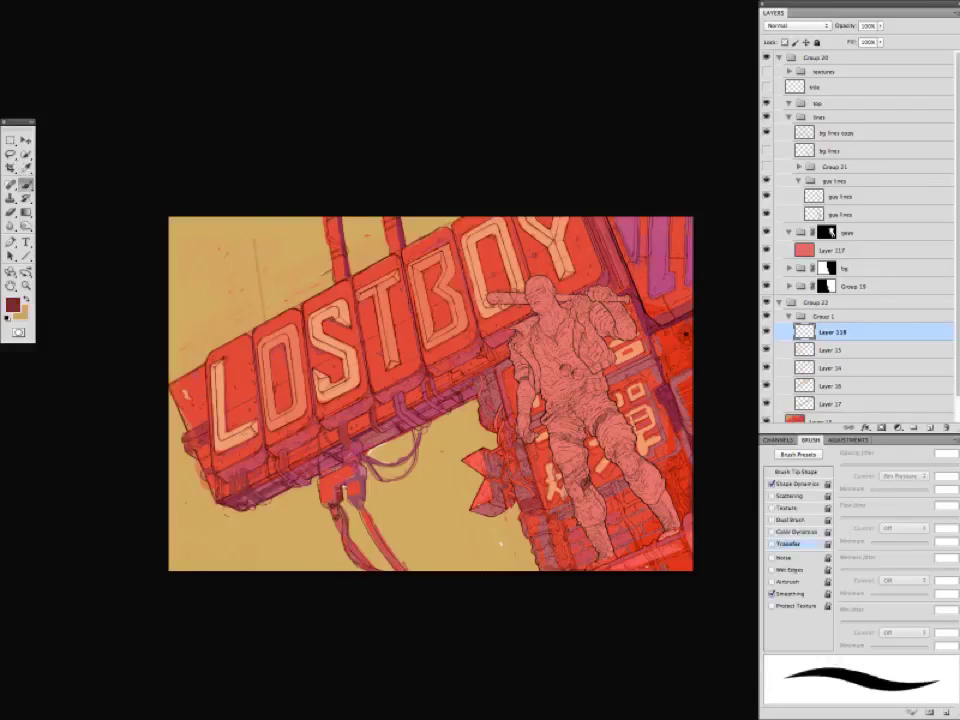
pyautogui.keyDown('alt'); pyautogui.click(255, 372); pyautogui.keyUp('alt')
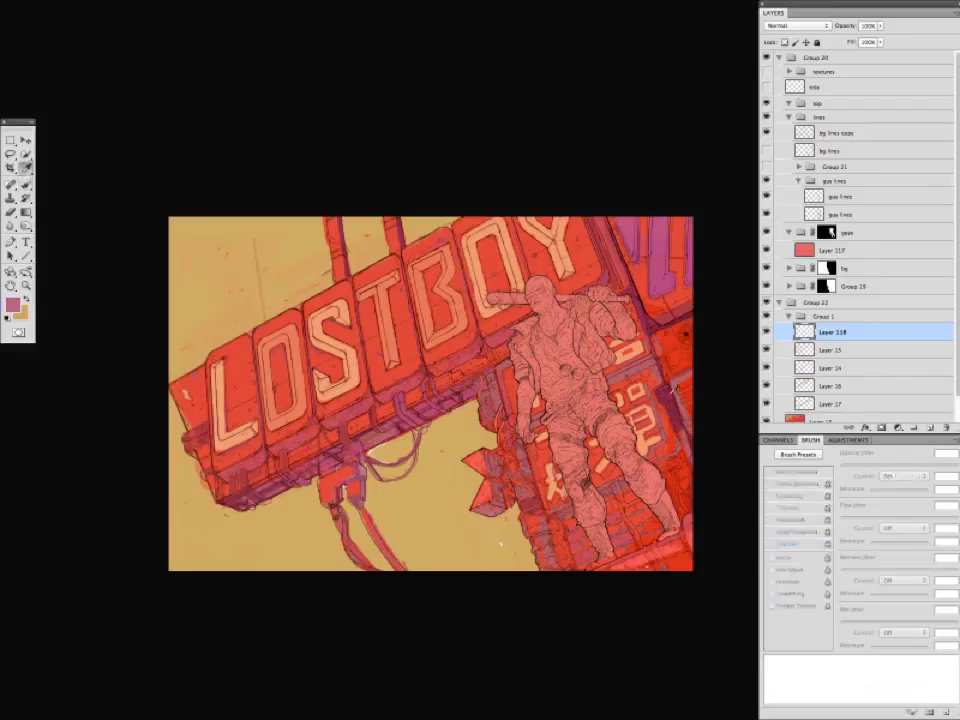
pyautogui.keyDown('alt'); pyautogui.click(504, 310); pyautogui.keyUp('alt')
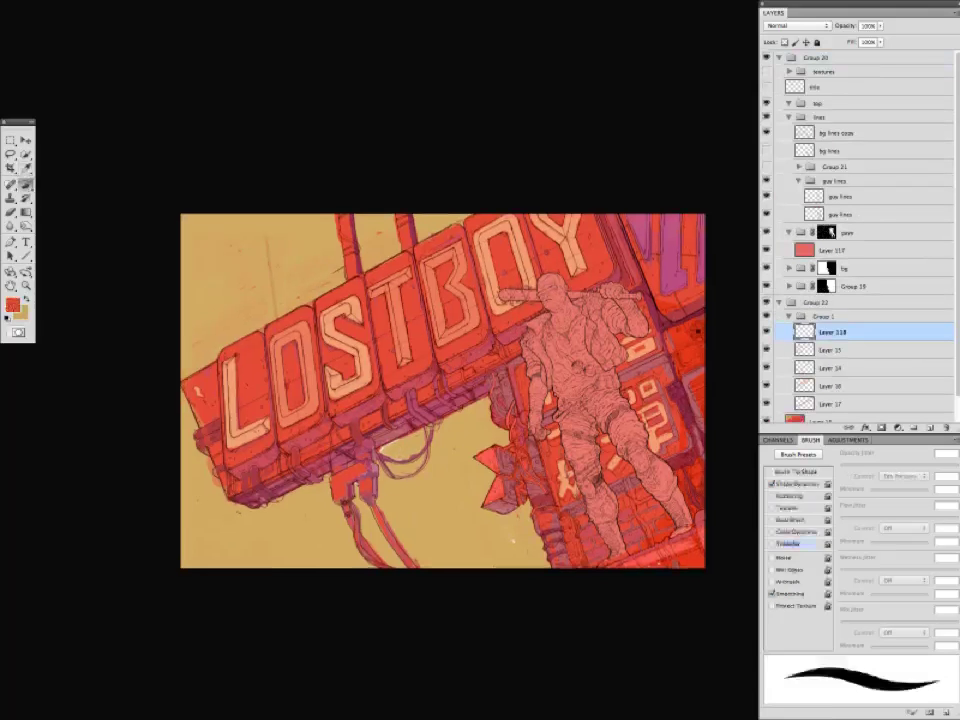
# Try sweeping pale yellow curved strokes across the sky around the sign, and undo them.
pyautogui.press('b')
pyautogui.moveTo(352, 517); pyautogui.dragTo(307, 561)
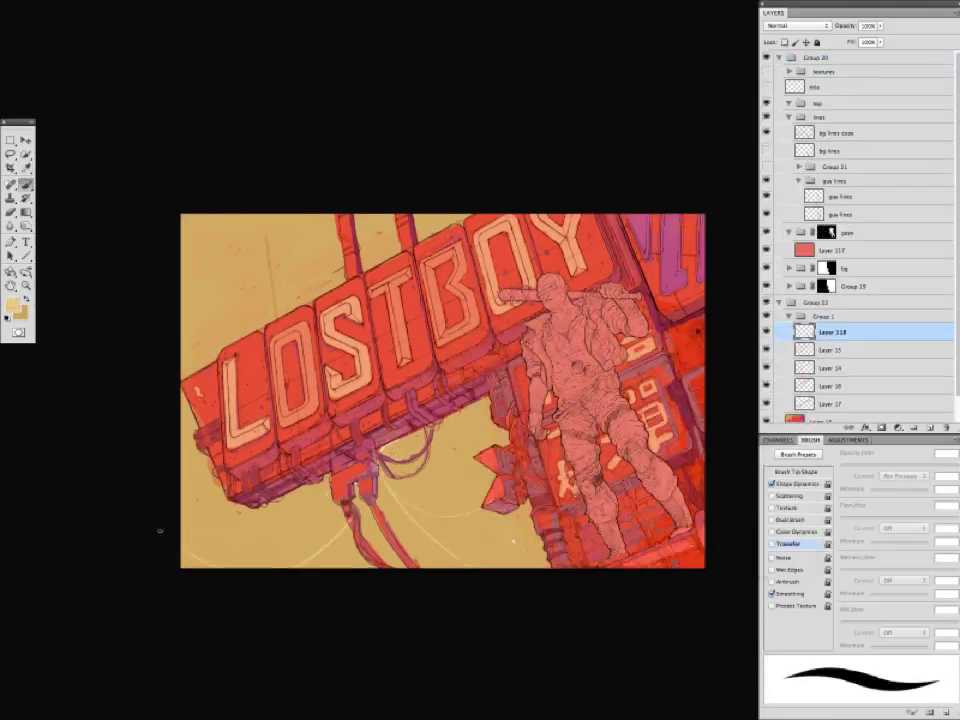
pyautogui.moveTo(357, 237); pyautogui.dragTo(133, 388)
pyautogui.press('alt+super+z')
pyautogui.press('alt+super+z')
pyautogui.press('alt+super+z')
# Touch up the building behind the man on Layer 118 with muted and crimson reds sampled from the artwork.
pyautogui.keyDown('alt'); pyautogui.click(250, 480); pyautogui.keyUp('alt')
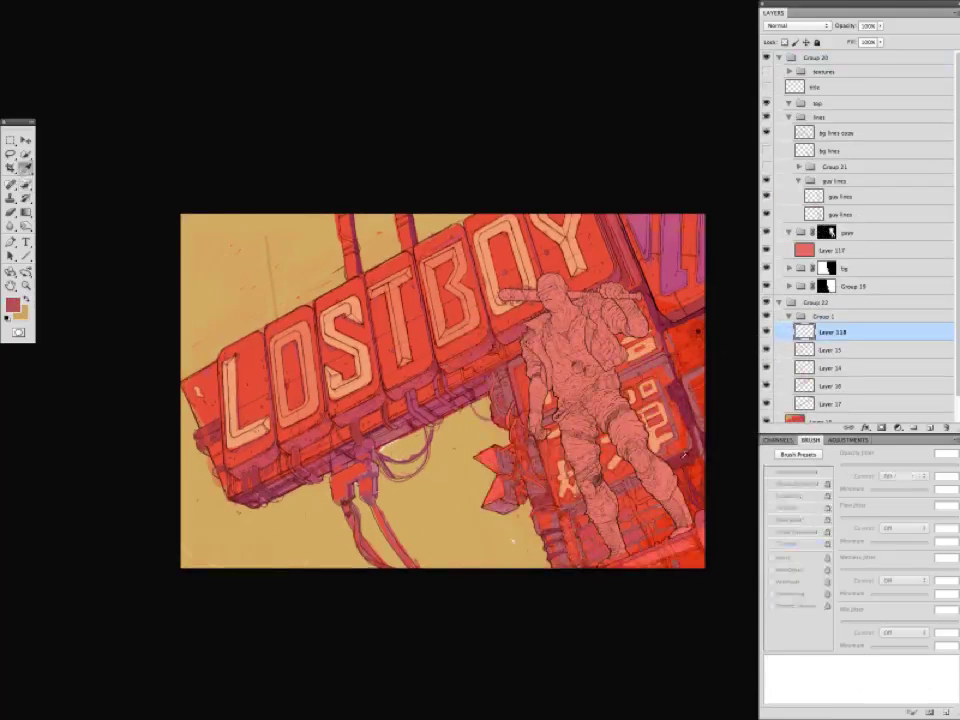
pyautogui.keyDown('alt'); pyautogui.click(503, 412); pyautogui.keyUp('alt')
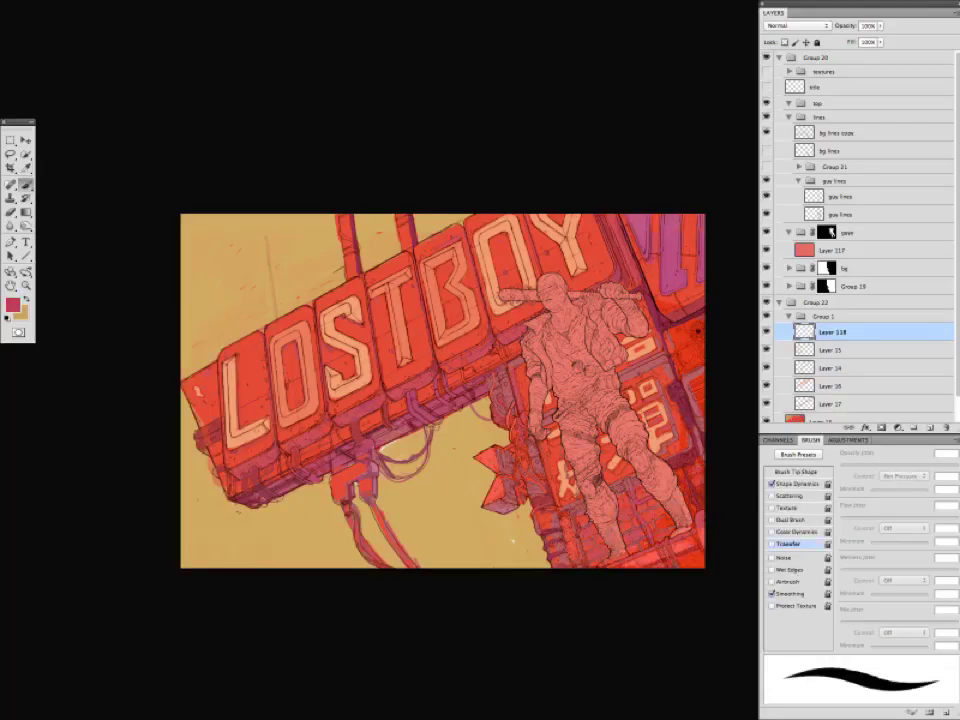
# Try colorizing the man's fill on Layer 117 with hue 334, saturation 48 and lightness -26, and undo it.
pyautogui.click(830, 250)
pyautogui.hotkey('ctrl', 'u')
pyautogui.moveTo(333, 183); pyautogui.dragTo(326, 152)
pyautogui.click(441, 202)
pyautogui.moveTo(323, 187); pyautogui.dragTo(331, 152)
pyautogui.moveTo(379, 117); pyautogui.dragTo(386, 117)
pyautogui.moveTo(318, 187); pyautogui.dragTo(317, 187)
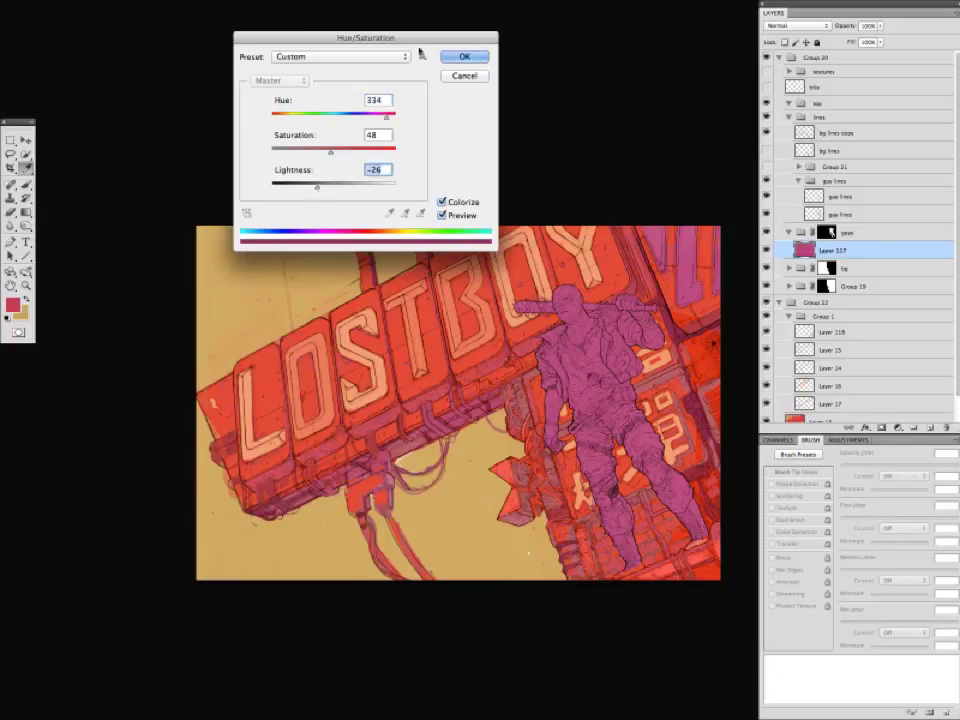
pyautogui.click(464, 57)
pyautogui.moveTo(560, 330); pyautogui.dragTo(527, 309)
pyautogui.hotkey('ctrl', 'z')
# Duplicate Layer 117 and recolour the copy to a dark crimson magenta with Hue/Saturation.
pyautogui.click(832, 250)
pyautogui.hotkey('ctrl', 'j')
pyautogui.hotkey('ctrl', 'u')
pyautogui.moveTo(333, 187); pyautogui.dragTo(356, 152)
pyautogui.moveTo(345, 187); pyautogui.dragTo(326, 187)
pyautogui.moveTo(333, 117)
pyautogui.mouseDown()
pyautogui.moveTo(360, 118)
pyautogui.moveTo(341, 117)
pyautogui.mouseUp()
pyautogui.moveTo(326, 187); pyautogui.dragTo(318, 187)
pyautogui.moveTo(341, 117); pyautogui.dragTo(321, 118)
pyautogui.press('Return')
pyautogui.press('b')
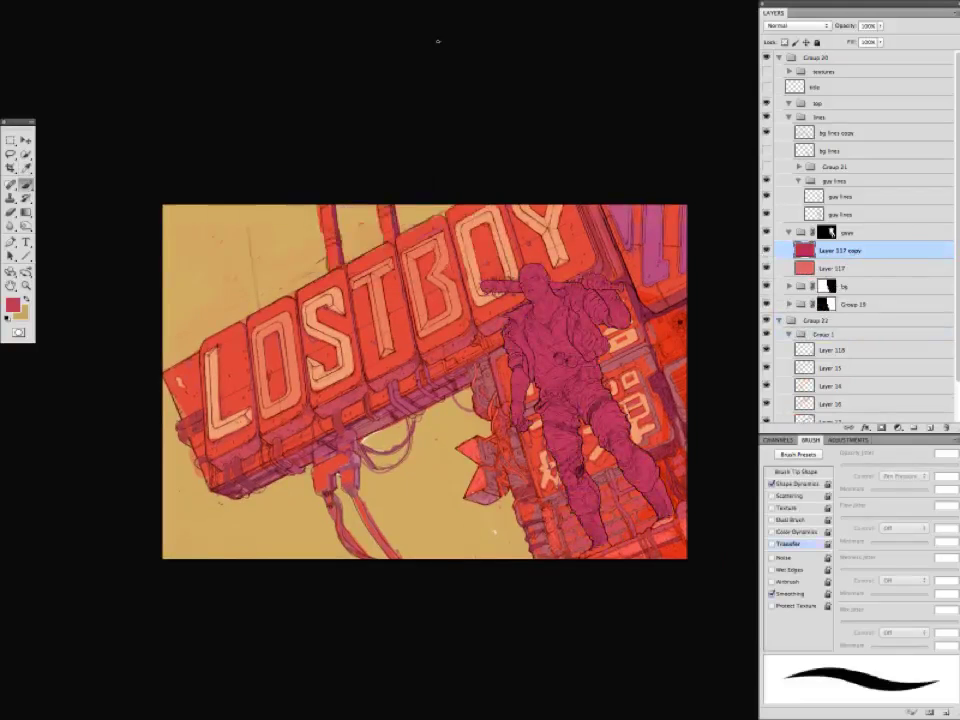
# Sample a colour from the sign and adjust the foreground colour to a pale peach.
pyautogui.keyDown('alt'); pyautogui.click(428, 300); pyautogui.keyUp('alt')
pyautogui.click(13, 305)
pyautogui.click(540, 362)
pyautogui.click(748, 347)
pyautogui.click(13, 305)
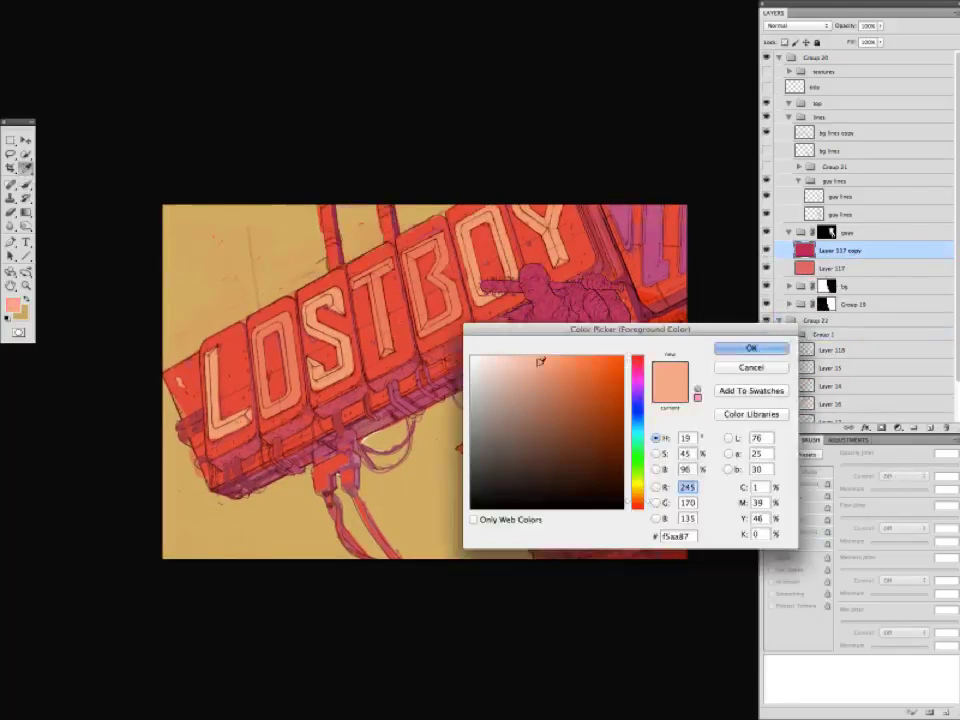
pyautogui.click(533, 361)
pyautogui.click(750, 347)
# On Layer 118, paint pale peach highlights on the O in BOY and small accents along the building's edge.
pyautogui.moveTo(957, 200); pyautogui.dragTo(957, 245)
pyautogui.click(832, 306)
pyautogui.moveTo(466, 232); pyautogui.dragTo(475, 272)
pyautogui.moveTo(475, 250)
pyautogui.mouseDown()
pyautogui.moveTo(461, 219)
pyautogui.moveTo(495, 213)
pyautogui.mouseUp()
pyautogui.moveTo(495, 213)
pyautogui.mouseDown()
pyautogui.moveTo(514, 272)
pyautogui.moveTo(500, 236)
pyautogui.mouseUp()
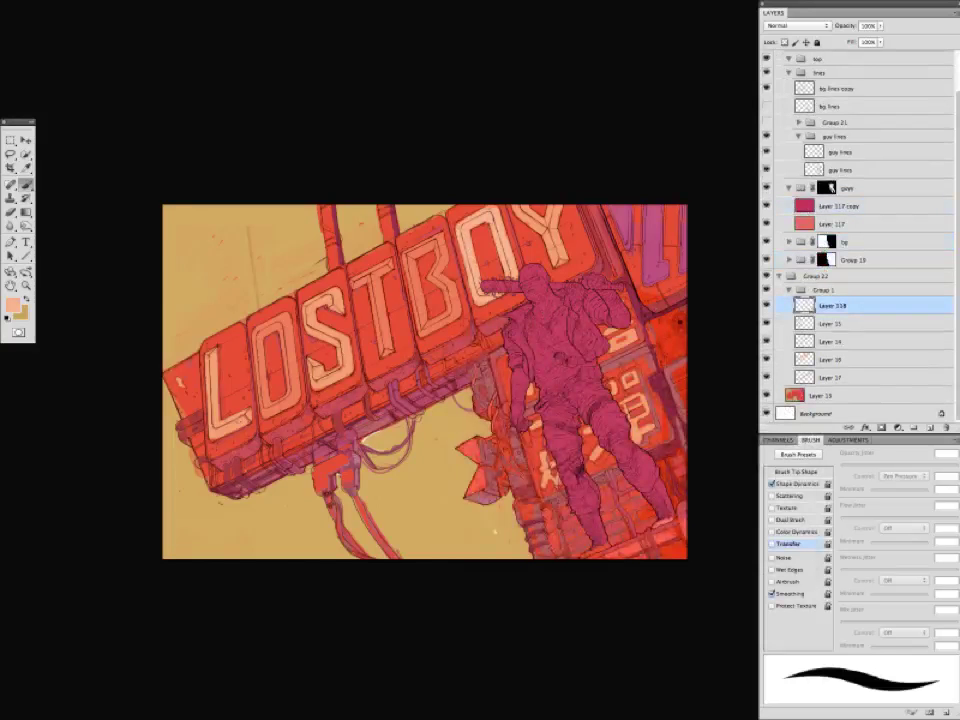
pyautogui.moveTo(247, 457); pyautogui.dragTo(243, 443)
pyautogui.moveTo(506, 267); pyautogui.dragTo(512, 294)
pyautogui.moveTo(679, 394); pyautogui.dragTo(685, 378)
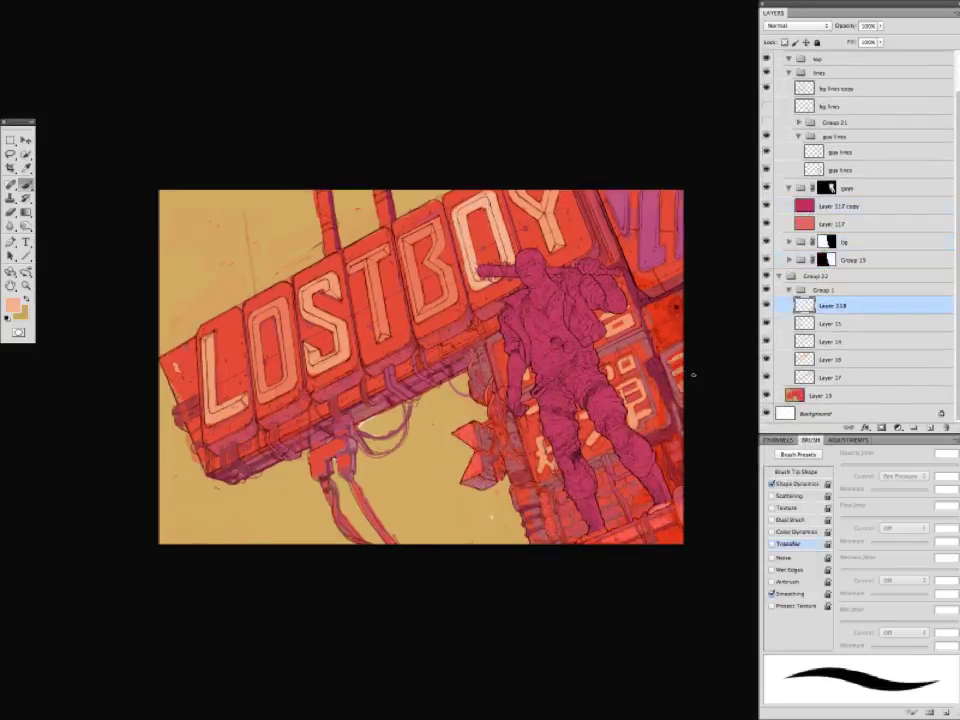
# Shade the sign's lettering and the cables beneath it with a sampled dark crimson.
pyautogui.keyDown('alt'); pyautogui.click(646, 510); pyautogui.keyUp('alt')
pyautogui.moveTo(407, 396); pyautogui.dragTo(400, 367)
pyautogui.moveTo(449, 261); pyautogui.dragTo(484, 245)
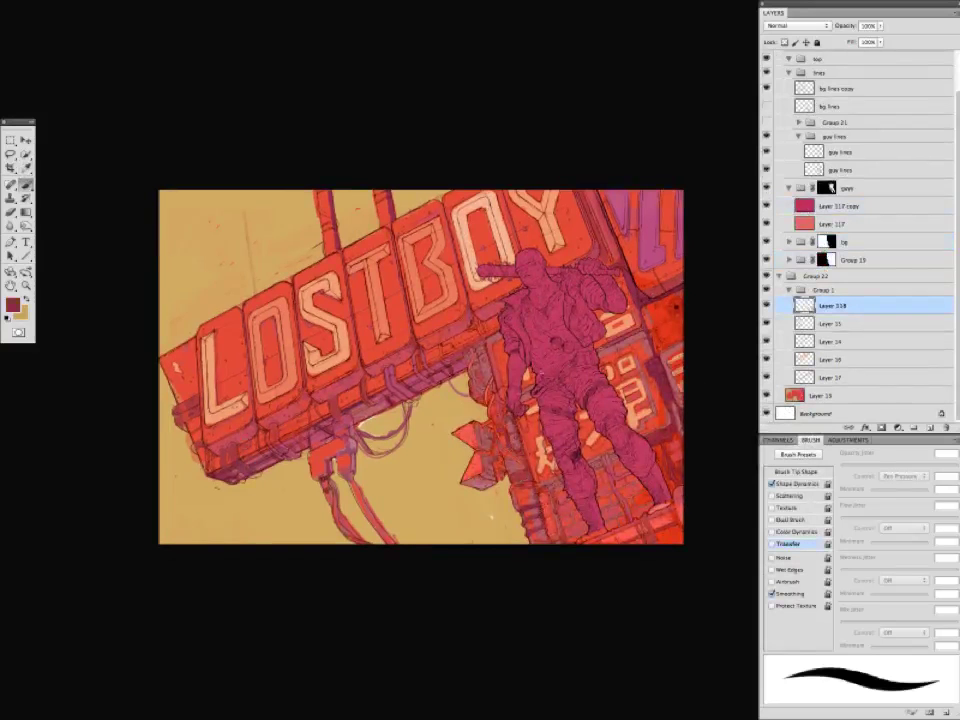
pyautogui.moveTo(390, 287)
pyautogui.mouseDown()
pyautogui.moveTo(400, 296)
pyautogui.moveTo(359, 256)
pyautogui.mouseUp()
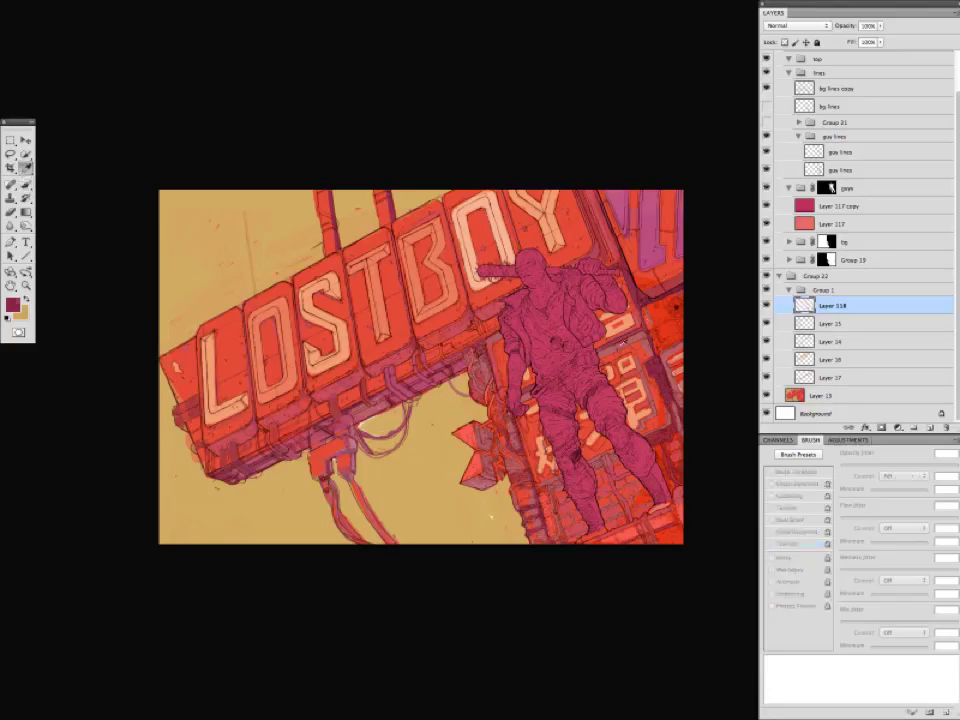
# Paint the building's panel edge to the right of the man with a sampled muted purple-pink.
pyautogui.keyDown('alt'); pyautogui.click(655, 312); pyautogui.keyUp('alt')
pyautogui.moveTo(651, 306); pyautogui.dragTo(673, 345)
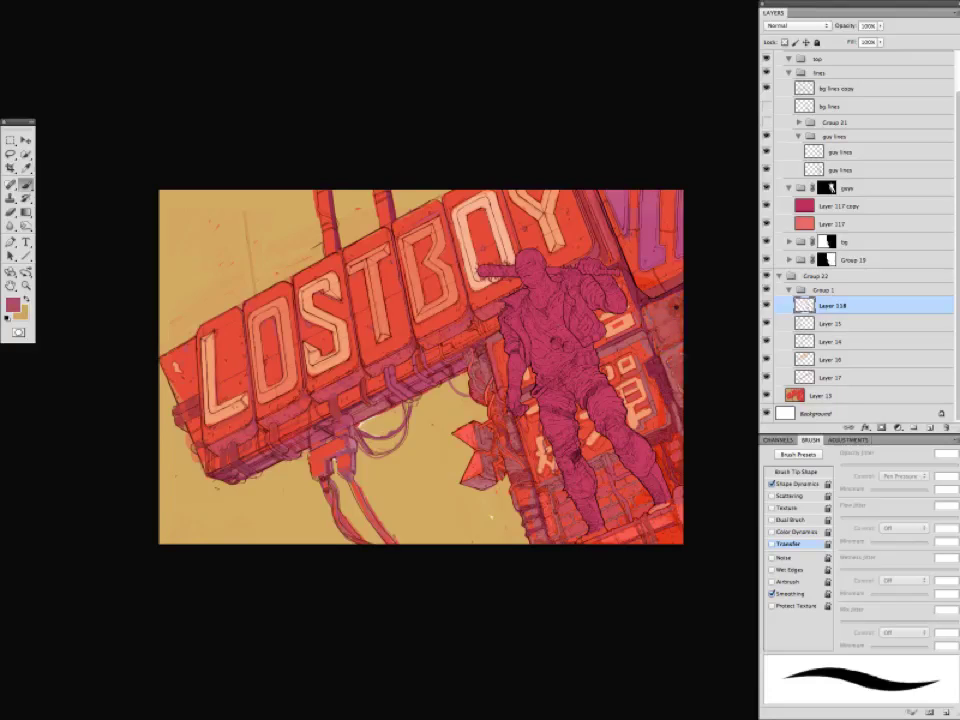
pyautogui.moveTo(417, 456); pyautogui.dragTo(391, 473)
# Touch up the building panels behind the man with sampled orange and other artwork colours, and sample a tan.
pyautogui.keyDown('alt'); pyautogui.click(630, 510); pyautogui.keyUp('alt')
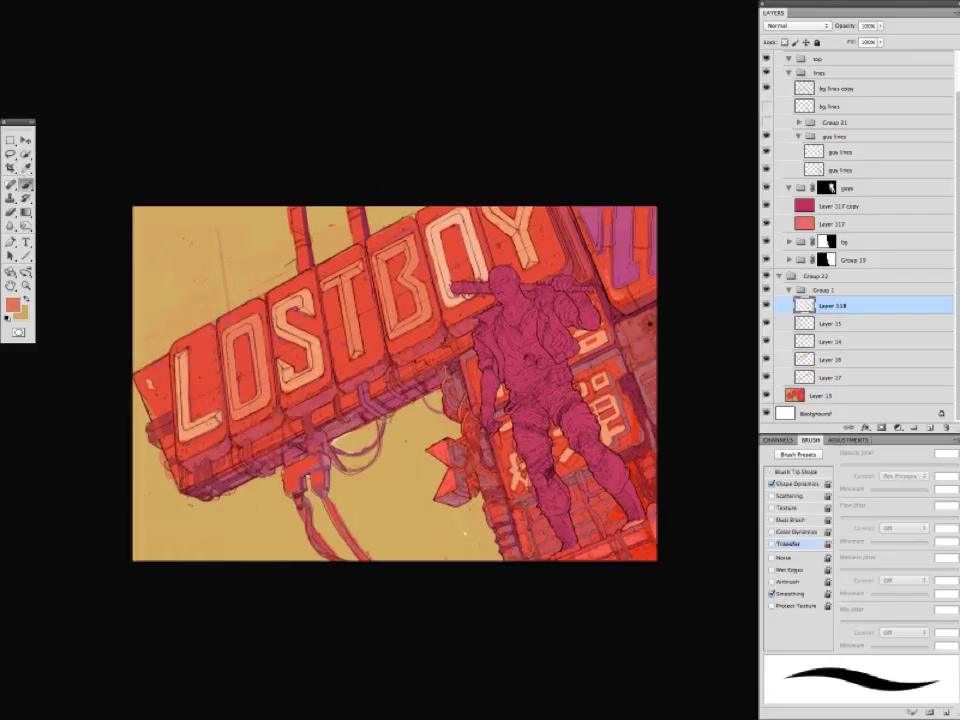
pyautogui.moveTo(480, 170); pyautogui.dragTo(462, 159)
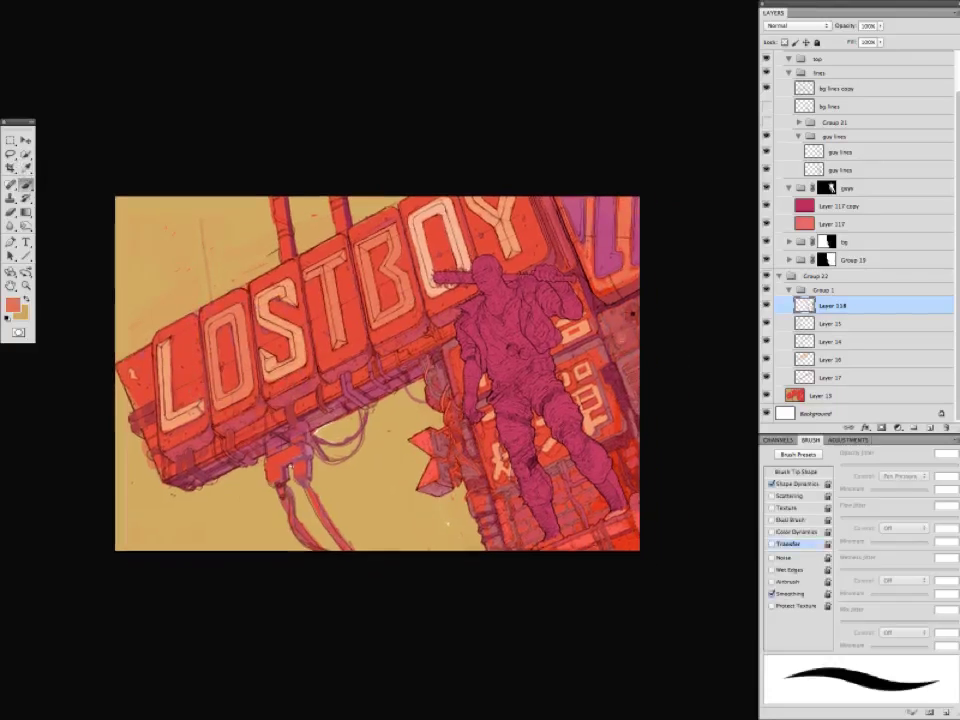
pyautogui.keyDown('alt'); pyautogui.click(582, 395); pyautogui.keyUp('alt')
pyautogui.keyDown('alt'); pyautogui.click(610, 345); pyautogui.keyUp('alt')
pyautogui.keyDown('alt'); pyautogui.click(238, 374); pyautogui.keyUp('alt')
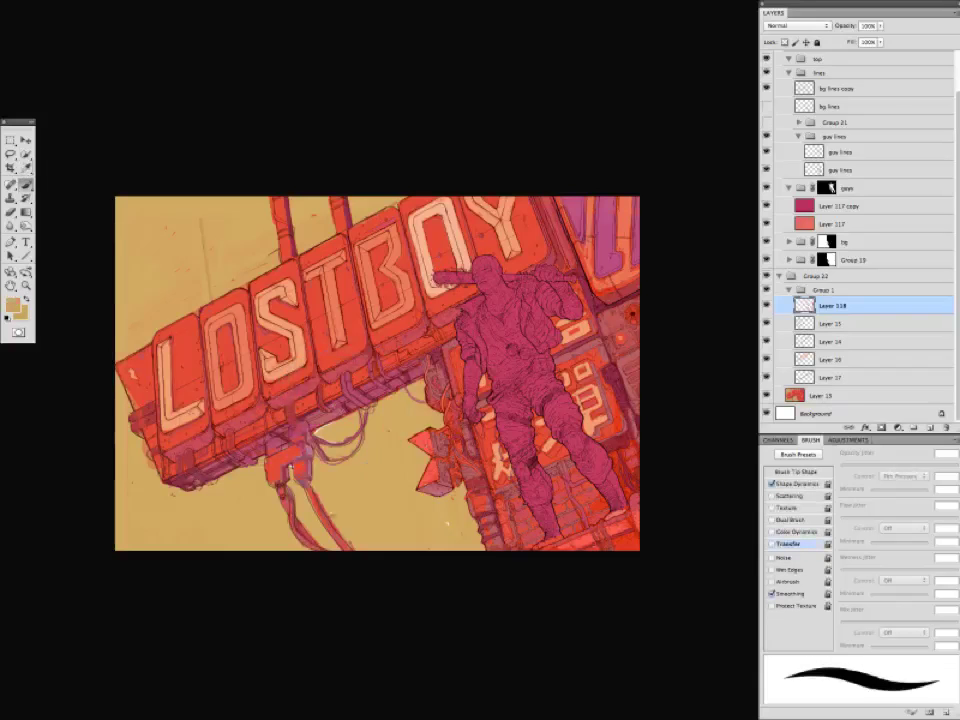
# Sample a dark red and lasso the lower building area around the man's legs for a gradient.
pyautogui.press('u')
pyautogui.press('i')
pyautogui.moveTo(316, 503); pyautogui.dragTo(296, 505)
pyautogui.click(297, 506)
pyautogui.press('l')
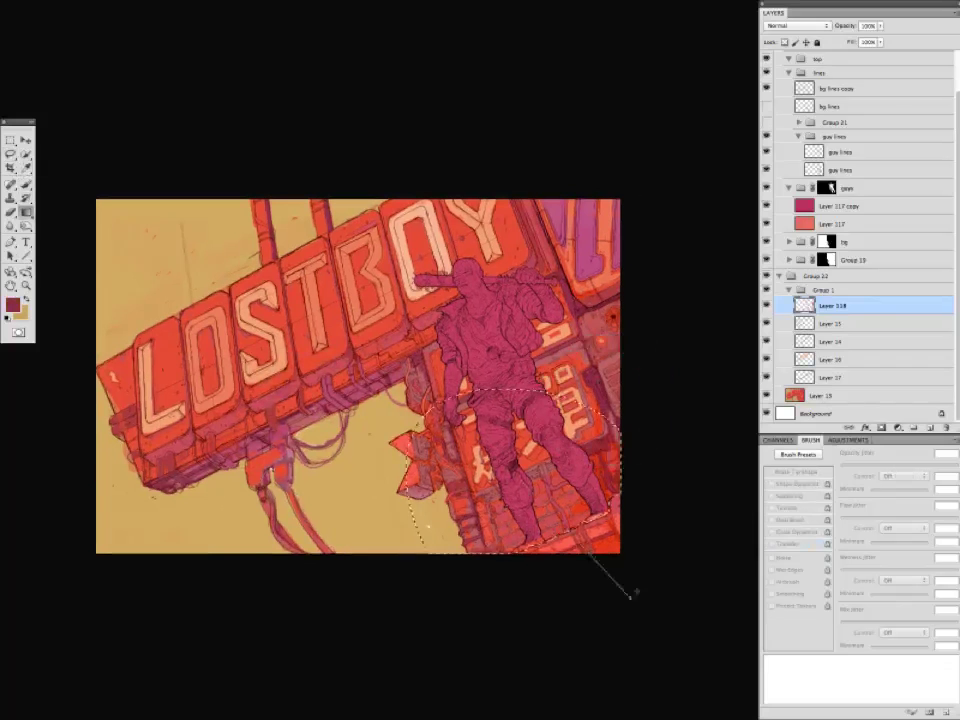
pyautogui.press('c')
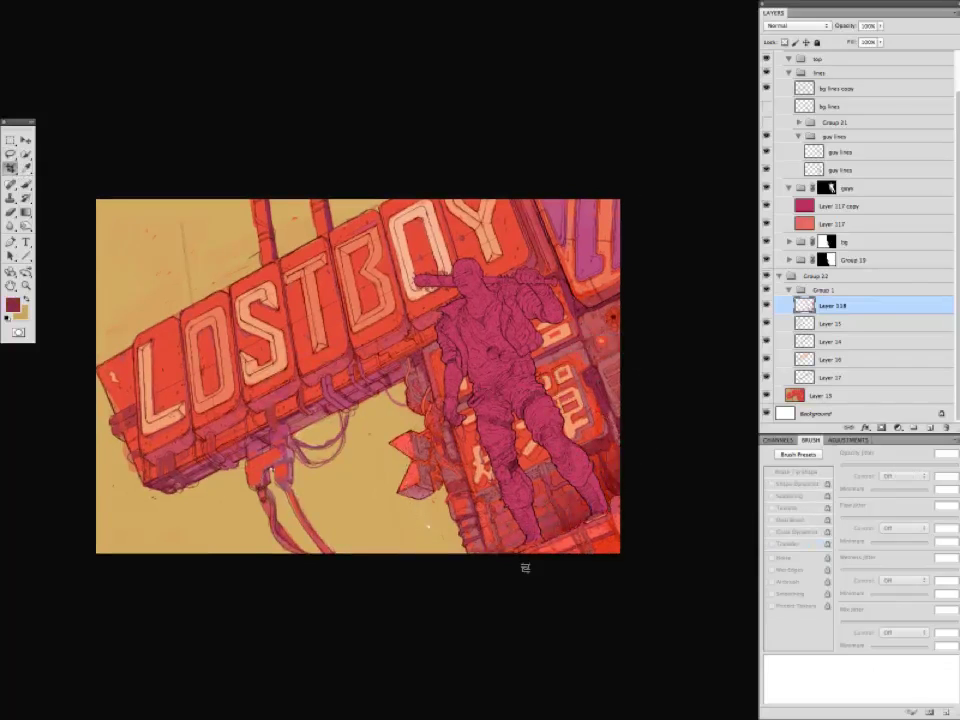
pyautogui.press('b')
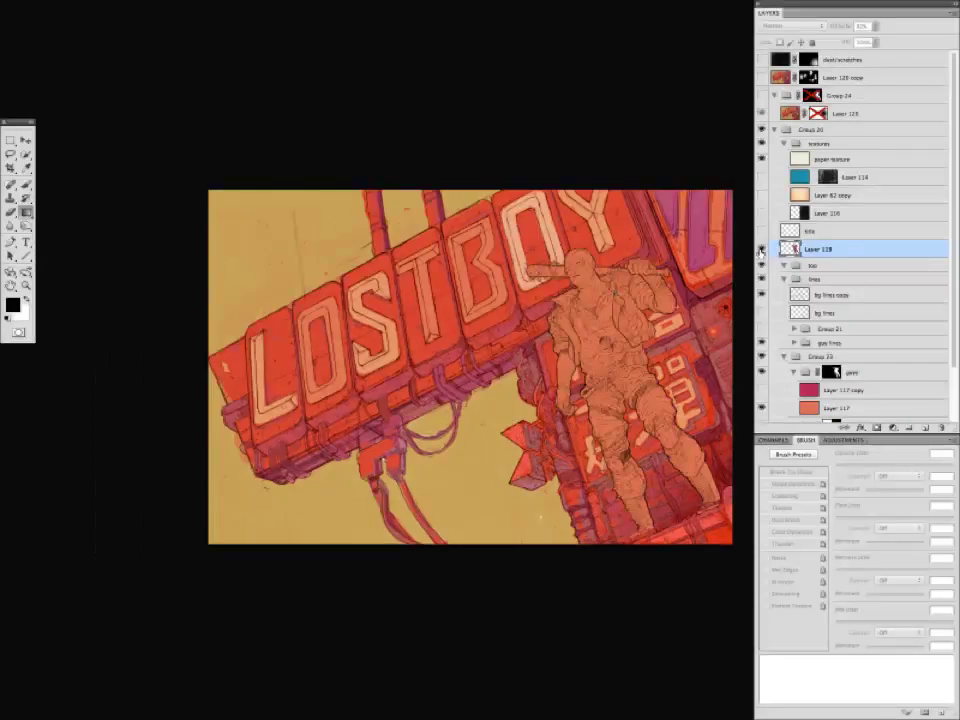
# Duplicate Layer 119 and hide both the original and its copy.
pyautogui.press('v')
pyautogui.moveTo(620, 360)
pyautogui.mouseDown()
pyautogui.moveTo(636, 370)
pyautogui.moveTo(622, 366)
pyautogui.mouseUp()
pyautogui.moveTo(830, 249)
pyautogui.mouseDown()
pyautogui.moveTo(887, 409)
pyautogui.moveTo(925, 427)
pyautogui.mouseUp()
pyautogui.click(762, 268)
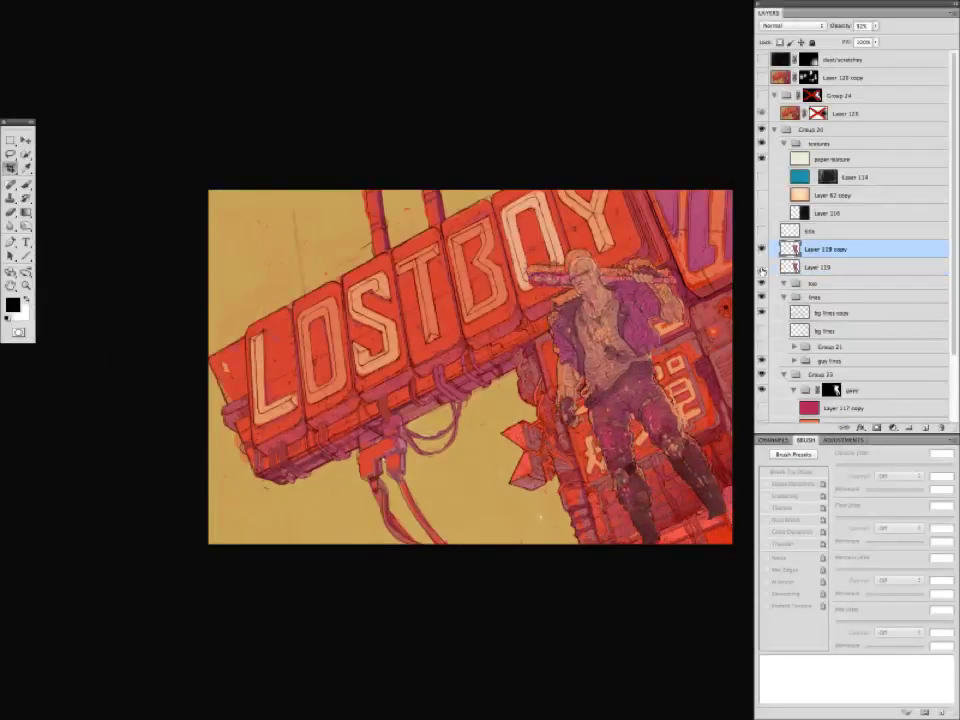
pyautogui.moveTo(640, 390); pyautogui.dragTo(585, 398)
pyautogui.press('e')
pyautogui.moveTo(366, 401)
pyautogui.mouseDown()
pyautogui.moveTo(354, 387)
pyautogui.moveTo(358, 369)
pyautogui.mouseUp()
pyautogui.click(762, 249)
# Expand the guy lines group and hide Group 22, which holds the background colours.
pyautogui.moveTo(952, 254); pyautogui.dragTo(952, 320)
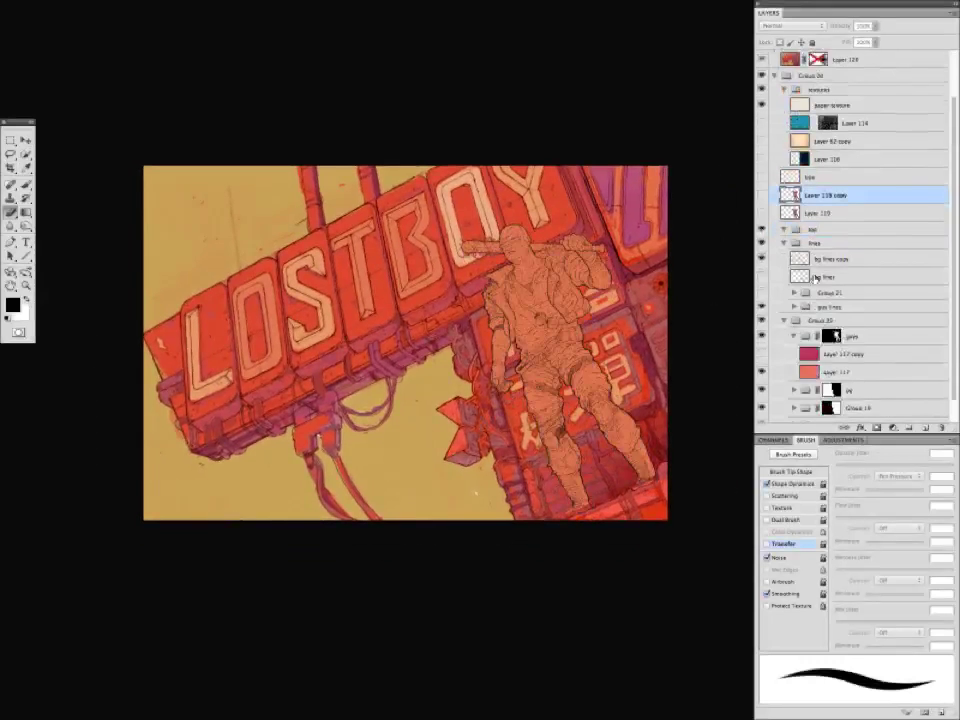
pyautogui.click(794, 280)
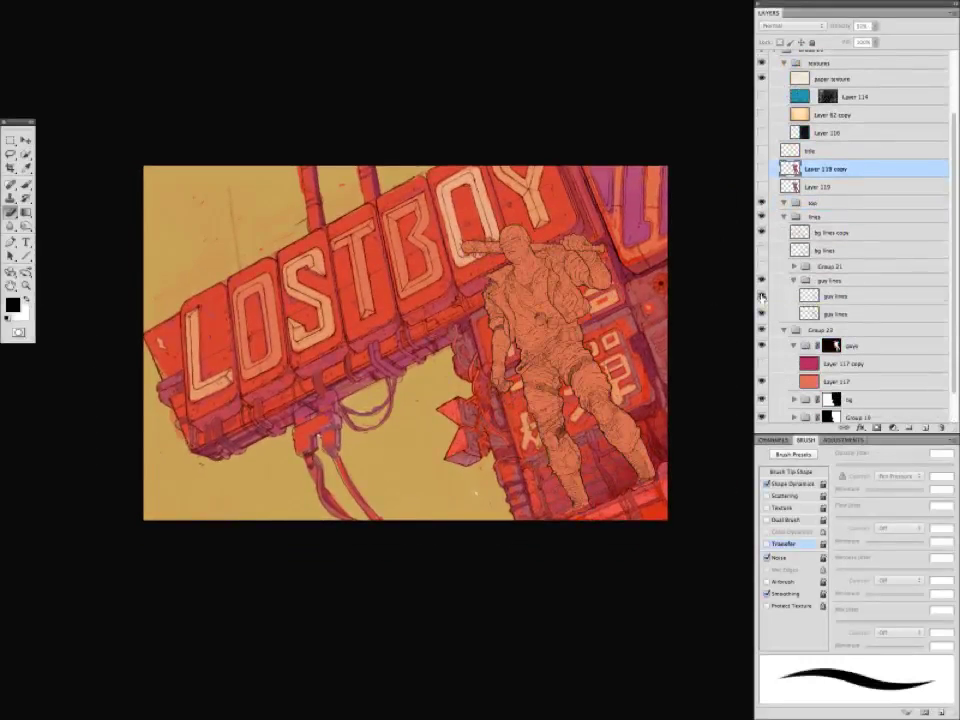
pyautogui.scroll(-1, 850, 250)
pyautogui.click(830, 397)
pyautogui.click(762, 397)
pyautogui.scroll(2, 850, 250)
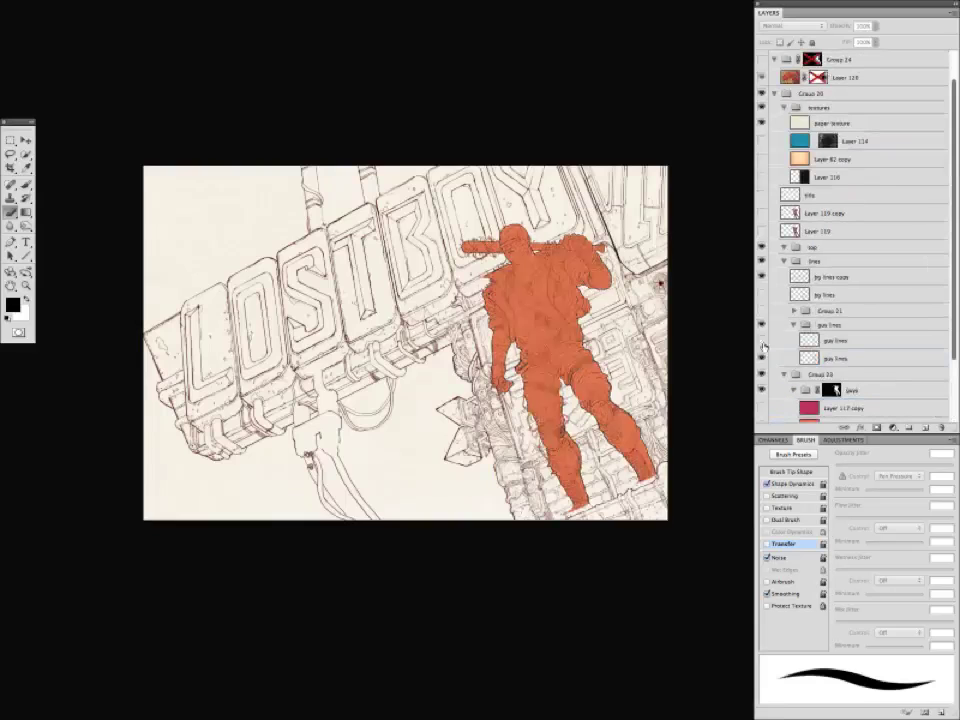
# Place the ledge lines from the artwork's lower-right corner on a new layer above the bg lines copy layer.
pyautogui.click(830, 340)
pyautogui.click(835, 277)
pyautogui.hotkey('ctrl', '+')
pyautogui.press('l')
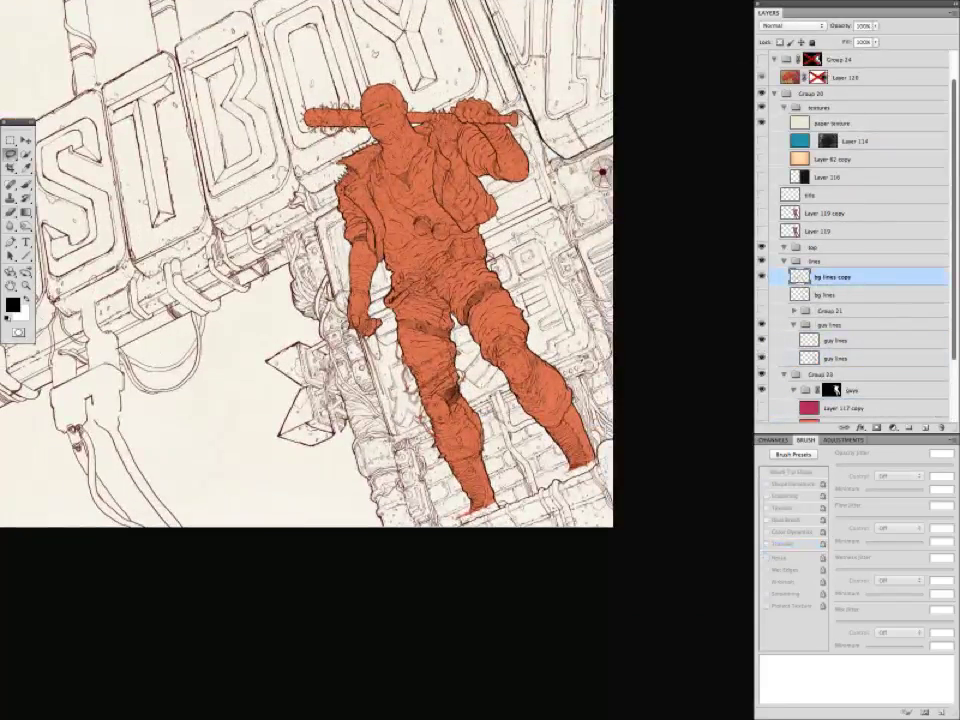
pyautogui.hotkey('ctrl', 'shift', 'alt', 'n')
pyautogui.press('m')
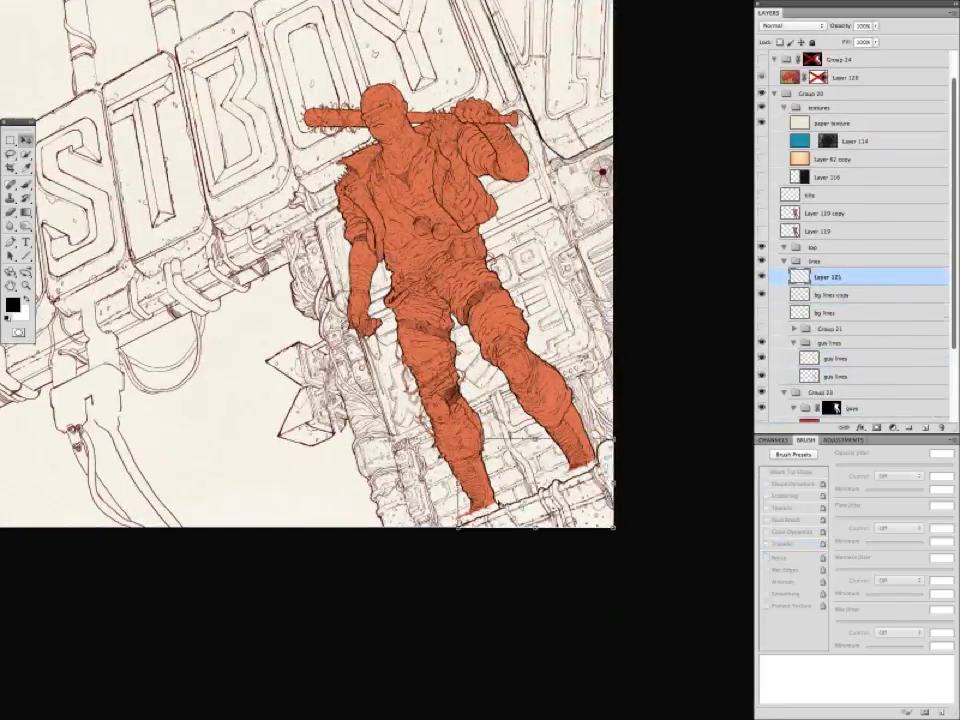
pyautogui.moveTo(610, 432); pyautogui.dragTo(418, 484)
pyautogui.press('x')
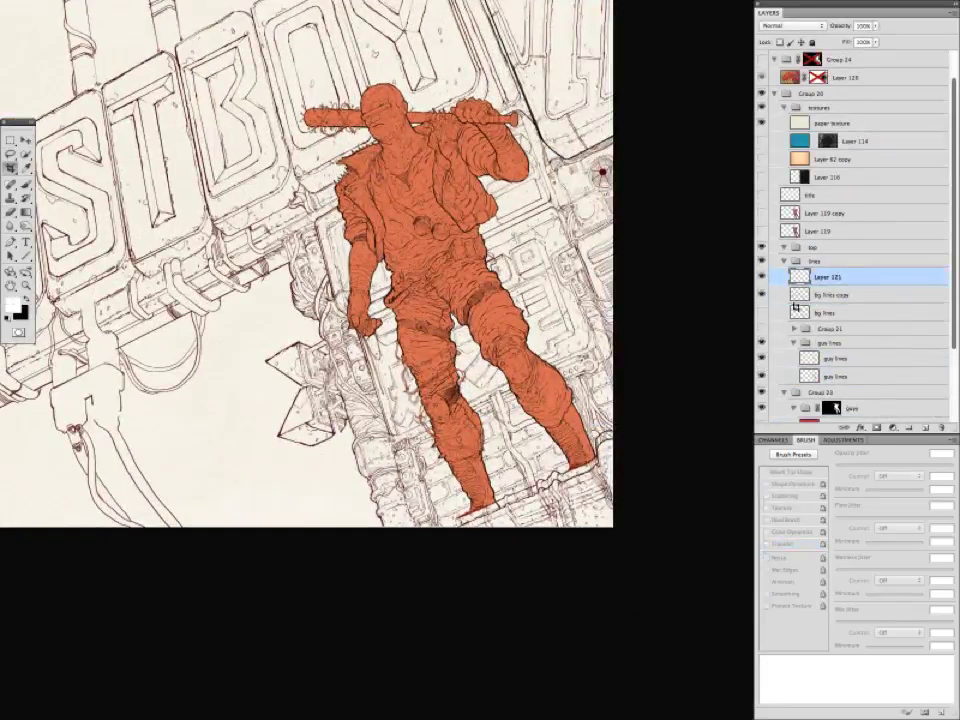
# Clean up the lines around the ledge at the figure's feet on the bg lines copy layer.
pyautogui.hotkey('ctrl', 'd')
pyautogui.hotkey('alt', '[')
pyautogui.press('l')
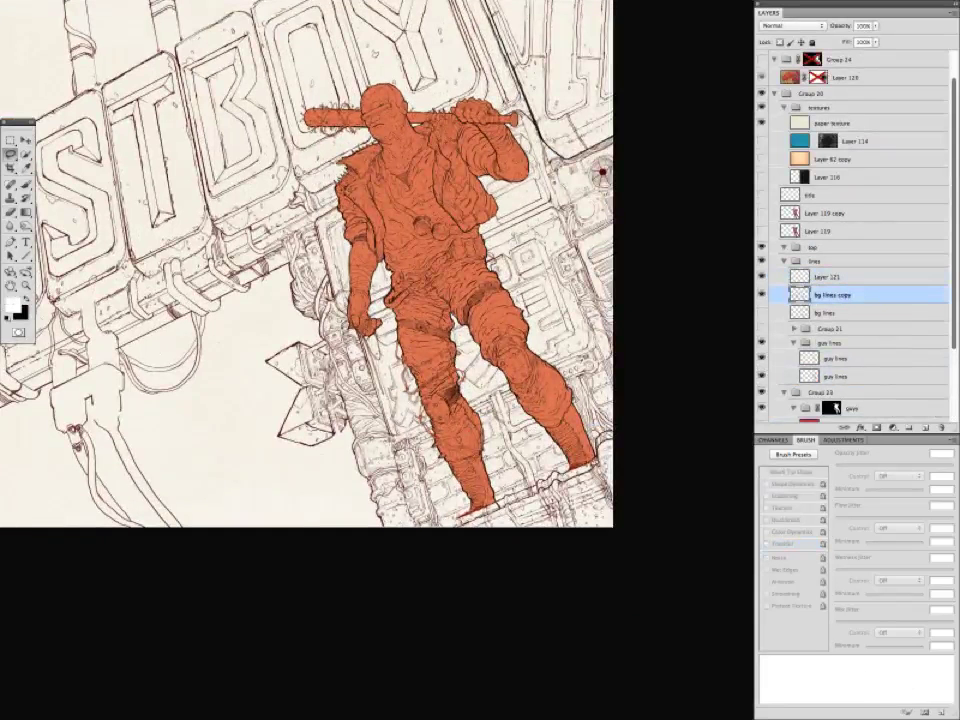
pyautogui.press('b')
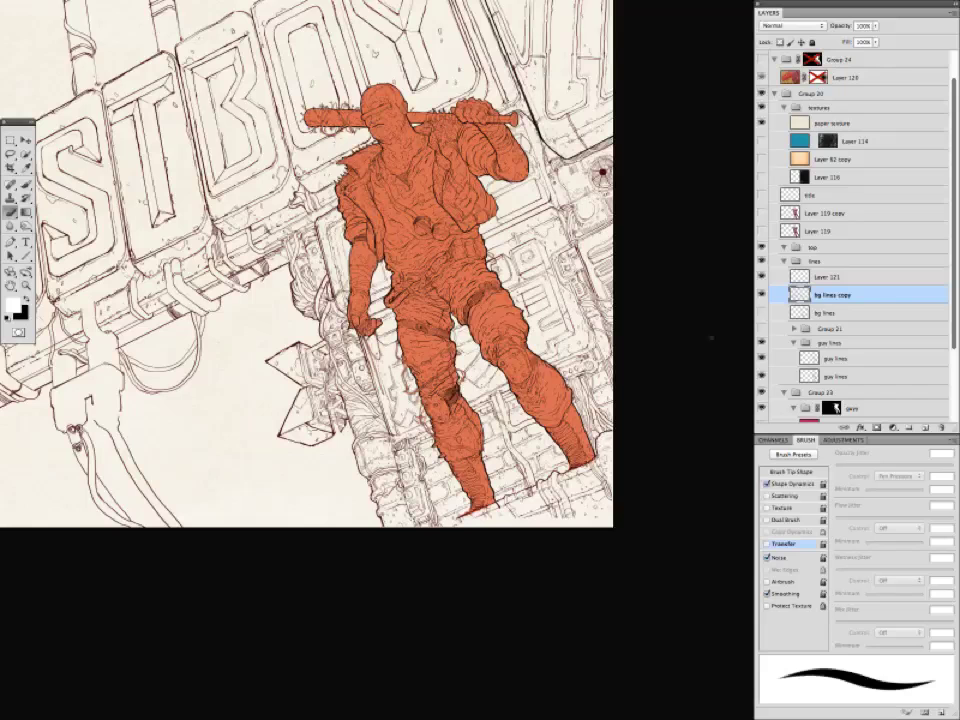
# Clean up the line art at the figure's feet on both guy lines layers in turn.
pyautogui.hotkey('alt', '[')
pyautogui.hotkey('alt', '[')
pyautogui.hotkey('alt', '[')
pyautogui.hotkey('alt', '[')
pyautogui.press('l')
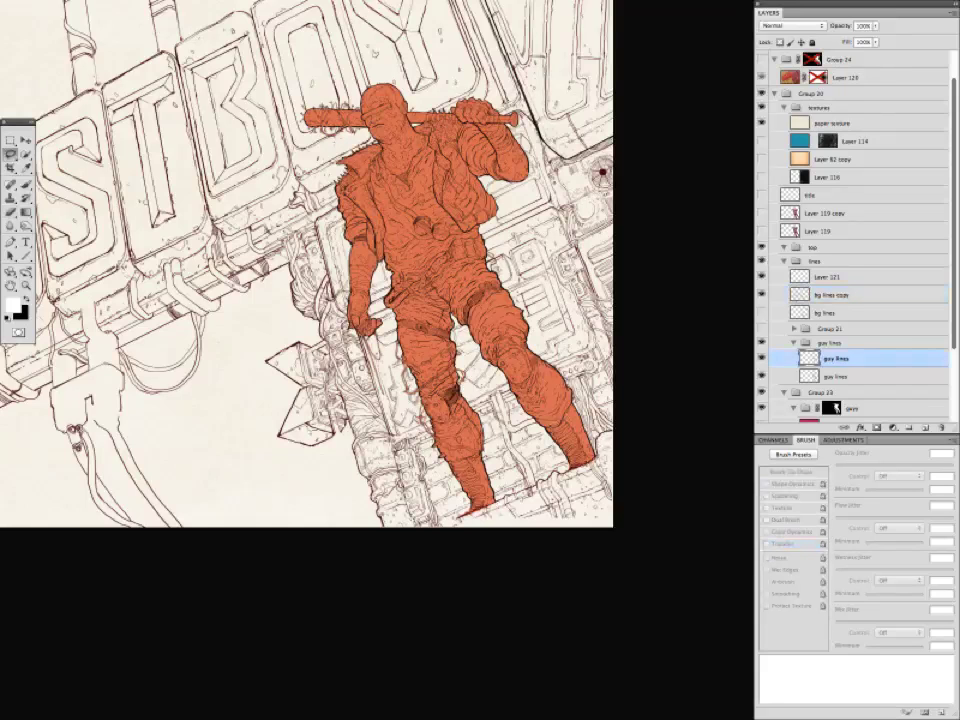
pyautogui.moveTo(410, 310)
pyautogui.mouseDown()
pyautogui.moveTo(430, 318)
pyautogui.moveTo(420, 357)
pyautogui.moveTo(445, 350)
pyautogui.moveTo(412, 312)
pyautogui.mouseUp()
pyautogui.hotkey('alt', '[')
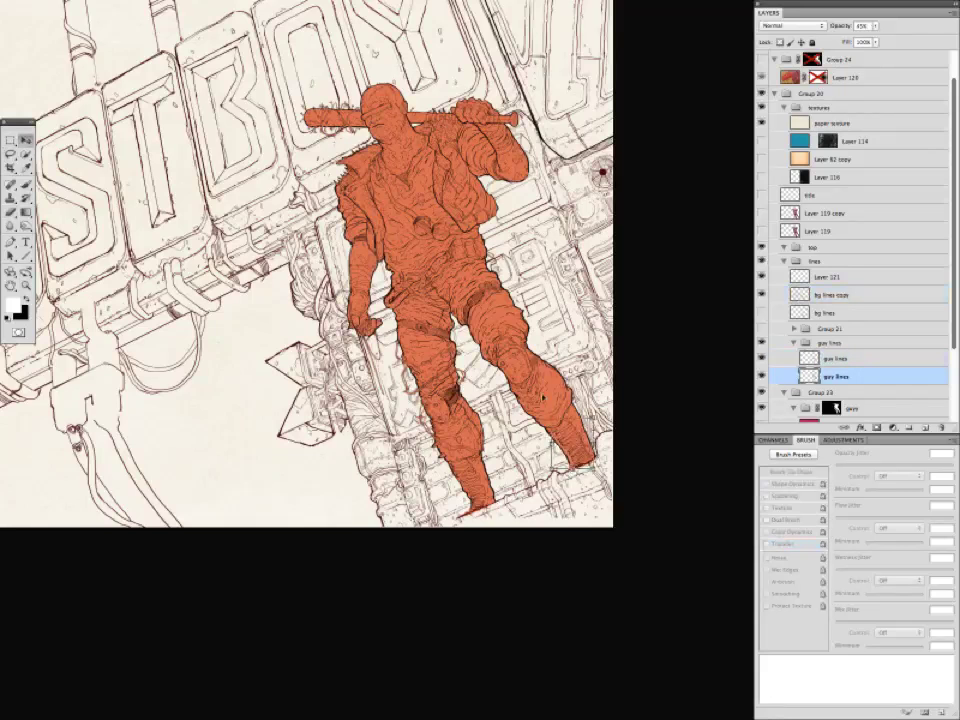
pyautogui.hotkey('ctrl', 'd')
# Sample the dark maroon line colour, use a thinner brush and redraw the ledge edge below the feet on the bg lines copy layer.
pyautogui.press('b')
pyautogui.keyDown('alt'); pyautogui.click(566, 459); pyautogui.keyUp('alt')
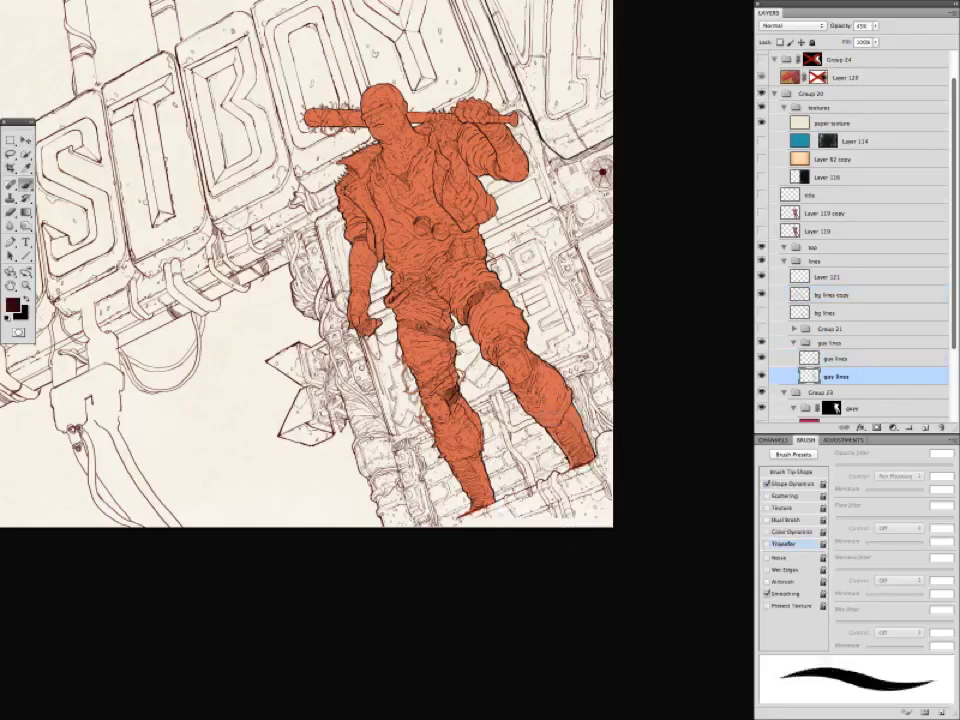
pyautogui.press('[')
pyautogui.press('[')
pyautogui.press('[')
pyautogui.press(']')
pyautogui.press('c')
pyautogui.press('b')
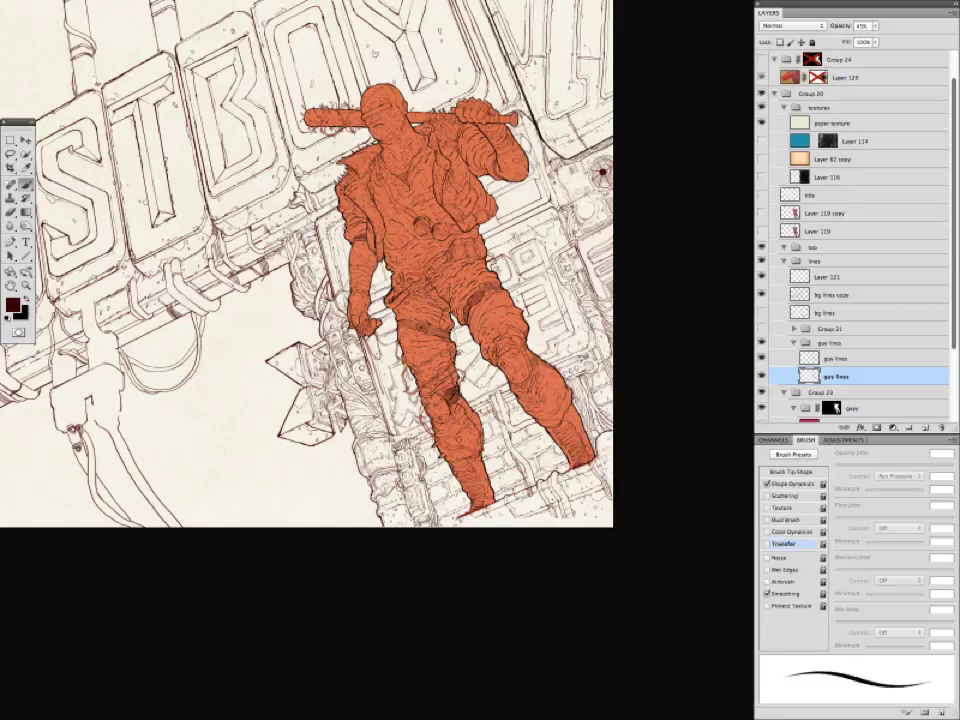
pyautogui.hotkey('alt', ']')
pyautogui.moveTo(480, 430); pyautogui.dragTo(484, 387)
pyautogui.click(802, 297)
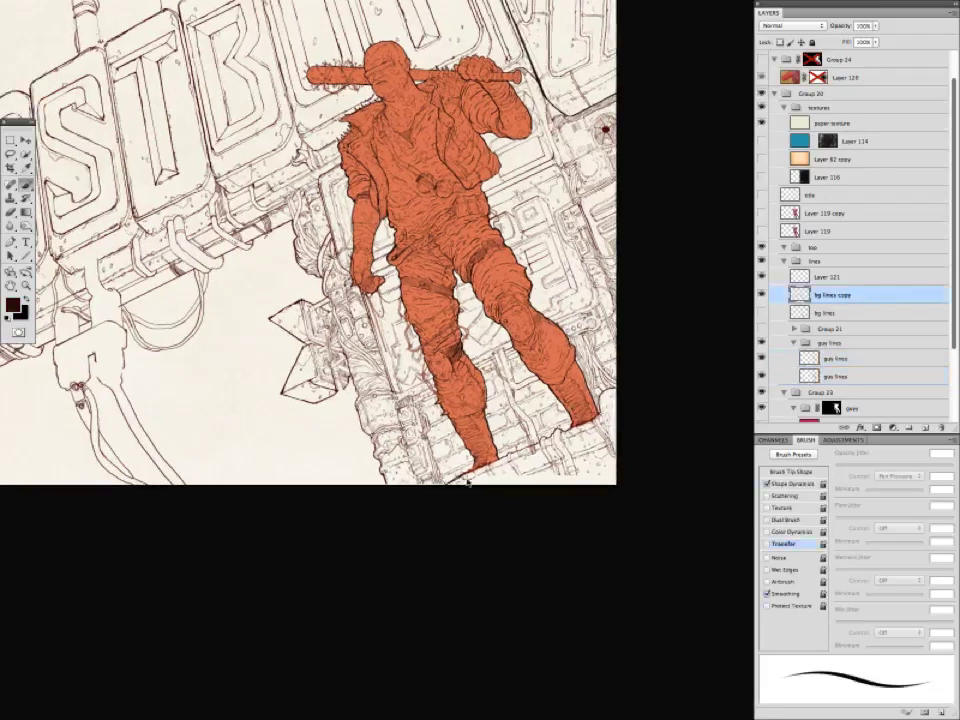
pyautogui.moveTo(417, 444); pyautogui.dragTo(513, 458)
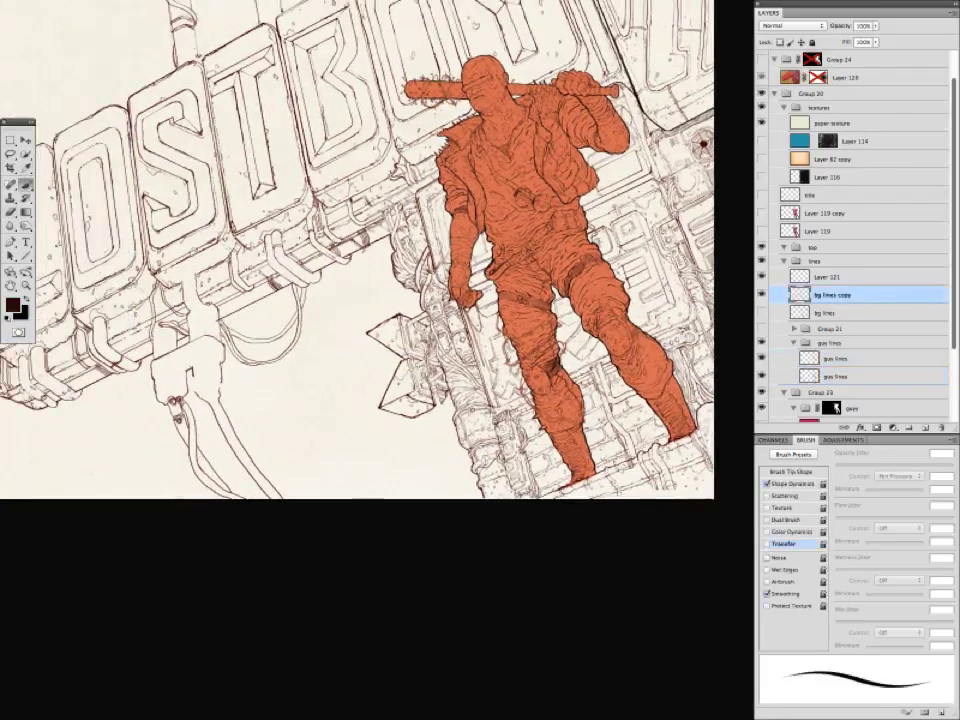
pyautogui.scroll(1, 667, 490)
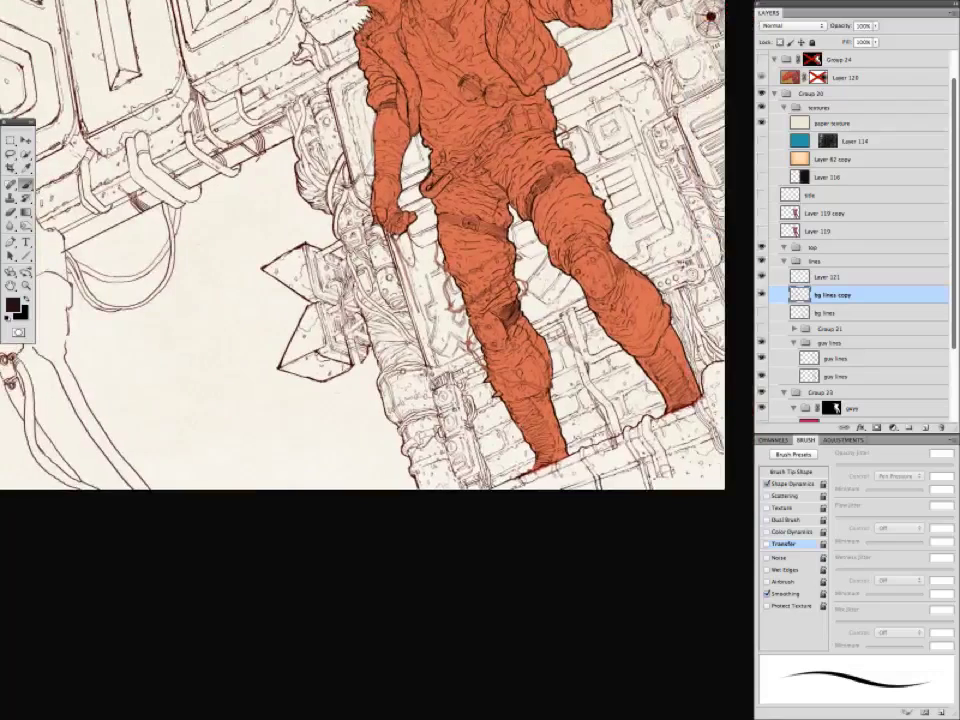
pyautogui.scroll(-1, 360, 245)
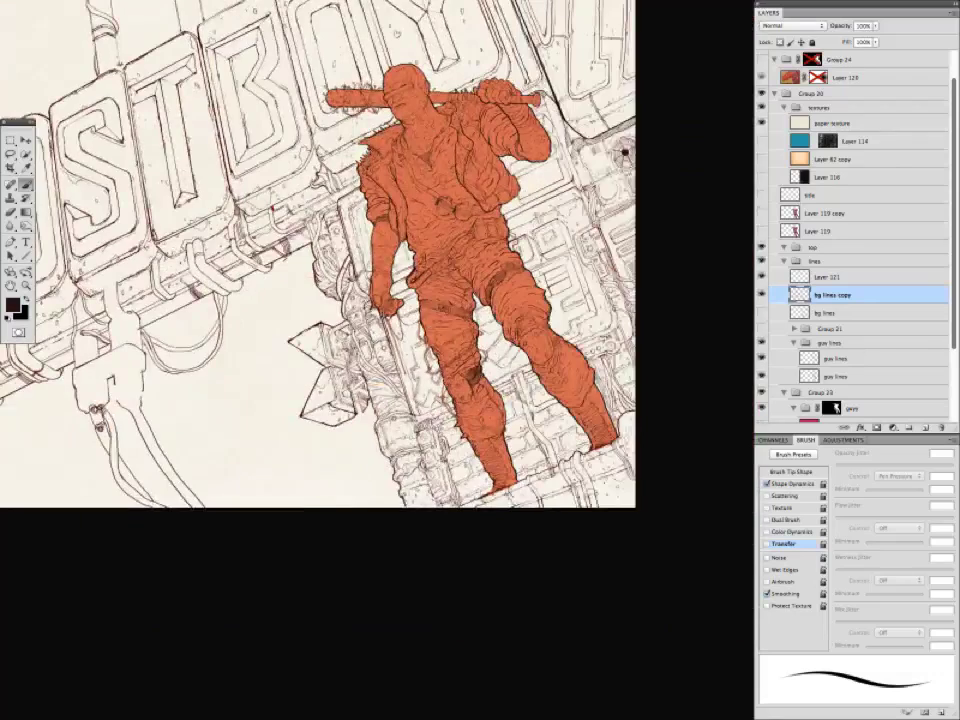
# Touch up the line art along the lower part of the LOSTBOY sign and close the second document window.
pyautogui.moveTo(390, 380)
pyautogui.mouseDown()
pyautogui.moveTo(505, 493)
pyautogui.moveTo(548, 450)
pyautogui.mouseUp()
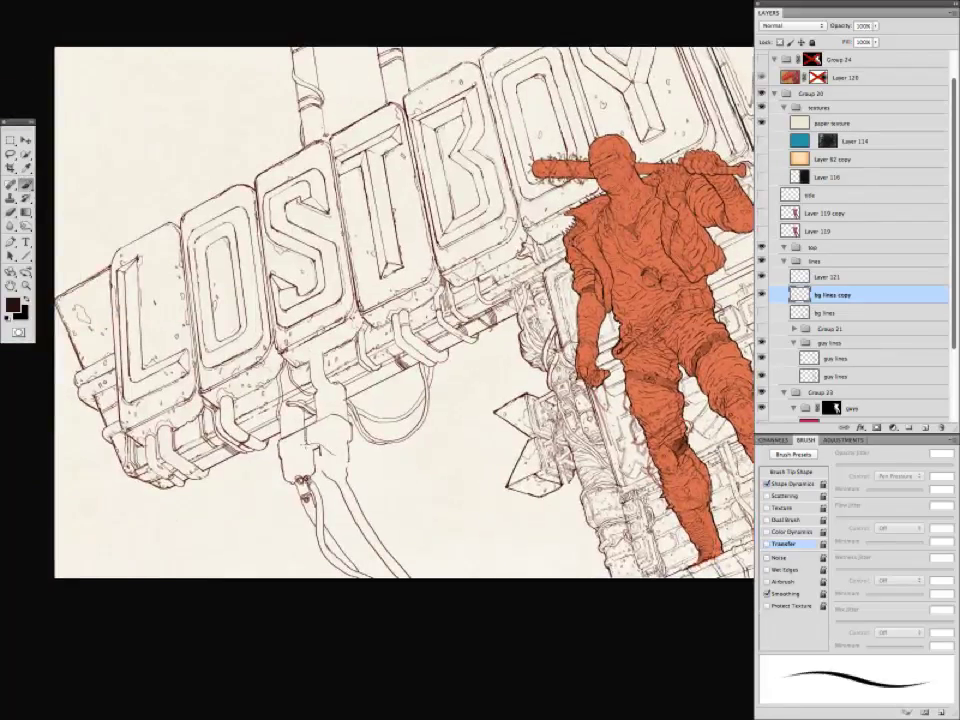
pyautogui.moveTo(228, 331); pyautogui.dragTo(224, 316)
pyautogui.moveTo(270, 368); pyautogui.dragTo(266, 364)
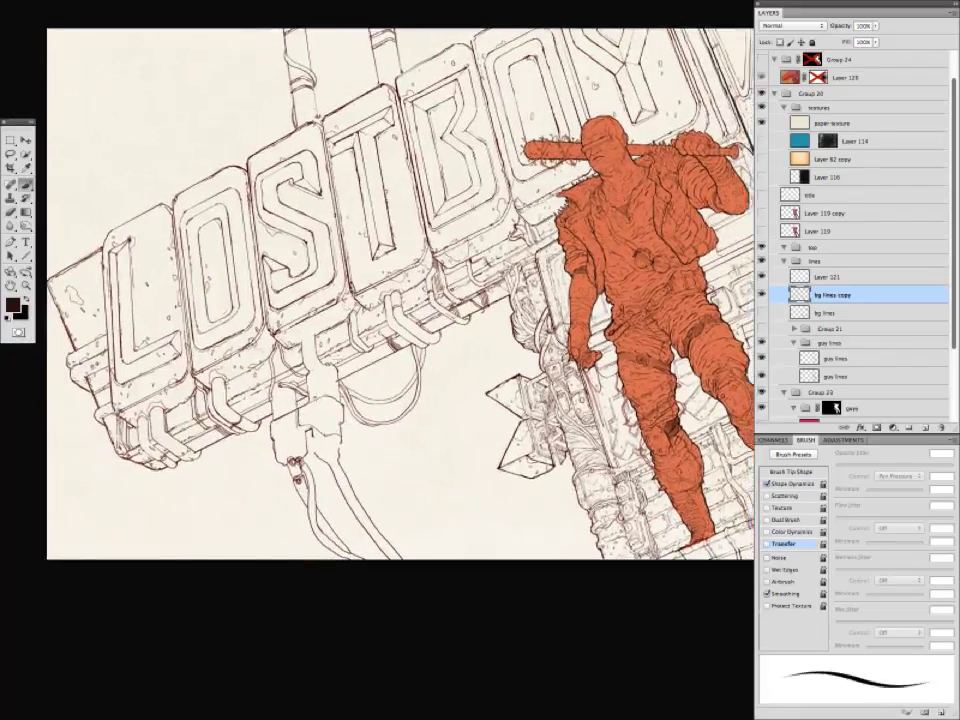
pyautogui.moveTo(252, 270); pyautogui.dragTo(260, 276)
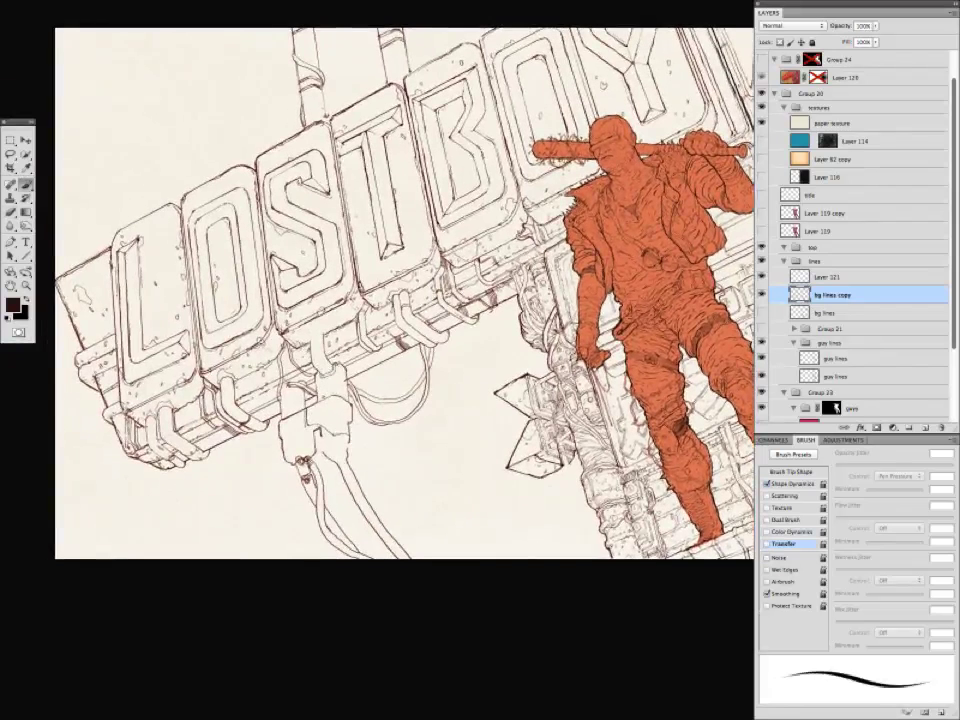
pyautogui.moveTo(246, 348); pyautogui.dragTo(255, 342)
pyautogui.moveTo(212, 291); pyautogui.dragTo(220, 297)
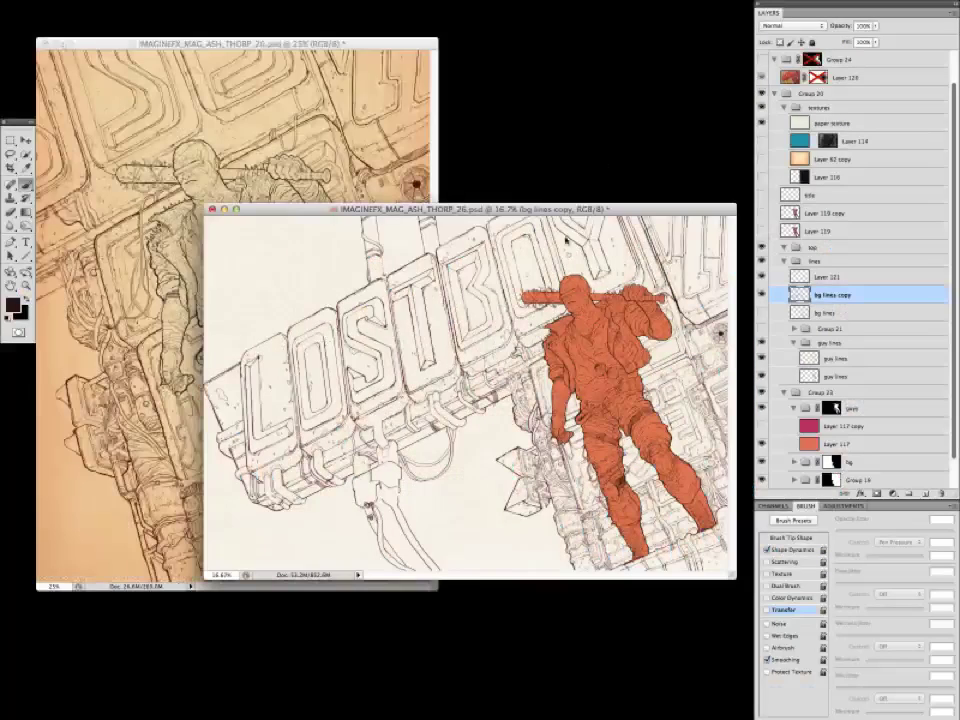
pyautogui.click(42, 43)
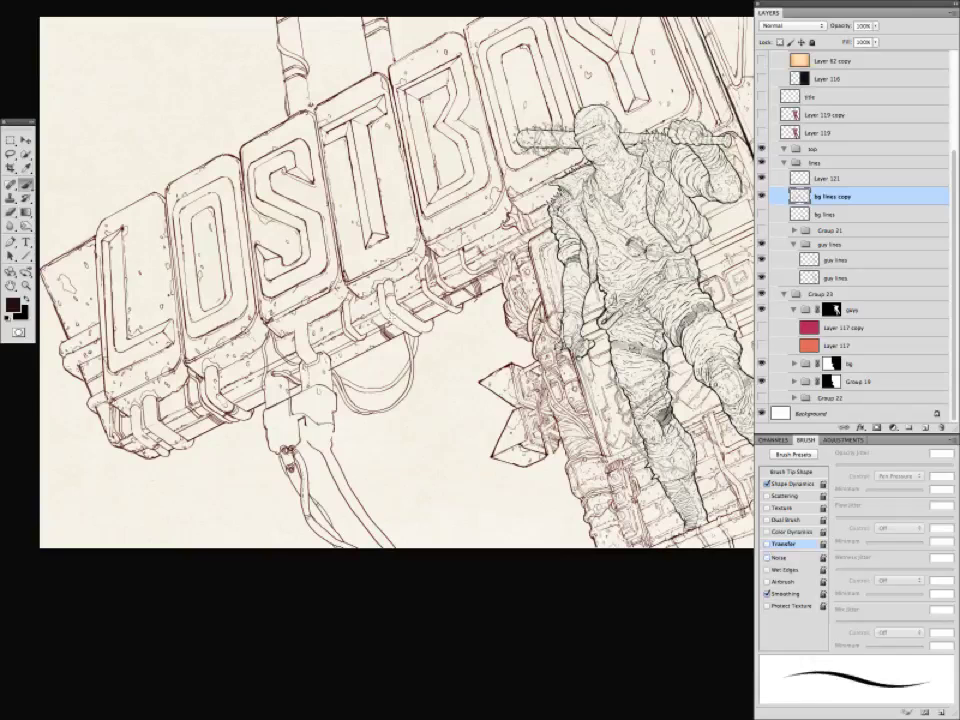
# Draw the bracket and housing edges of the junction box beneath the sign on the bg lines copy layer.
pyautogui.scroll(3, 397, 283)
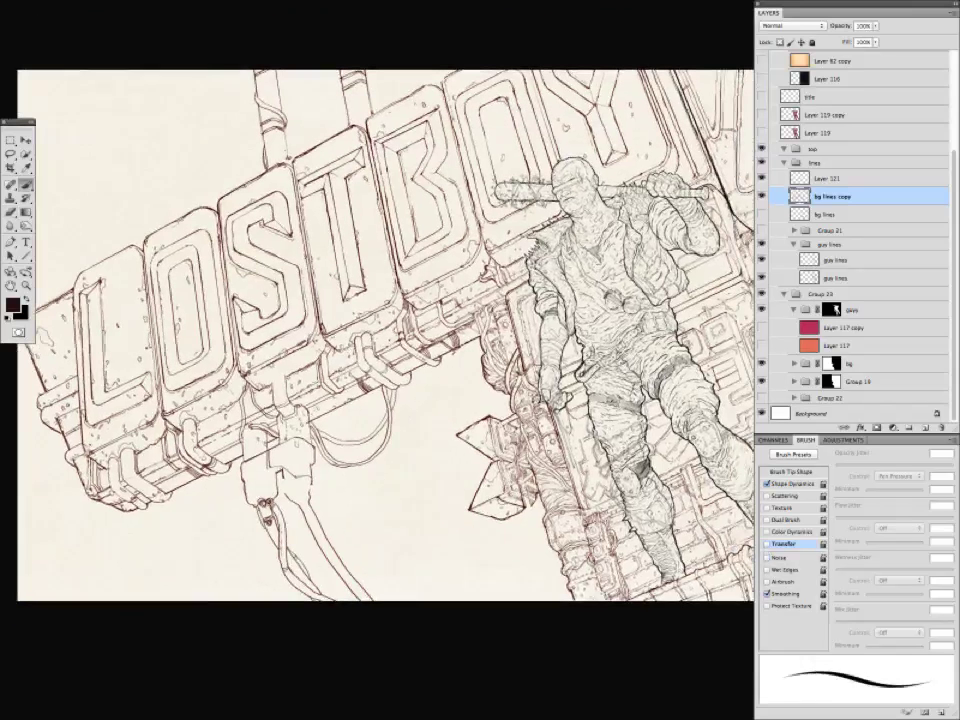
pyautogui.scroll(-2, 385, 310)
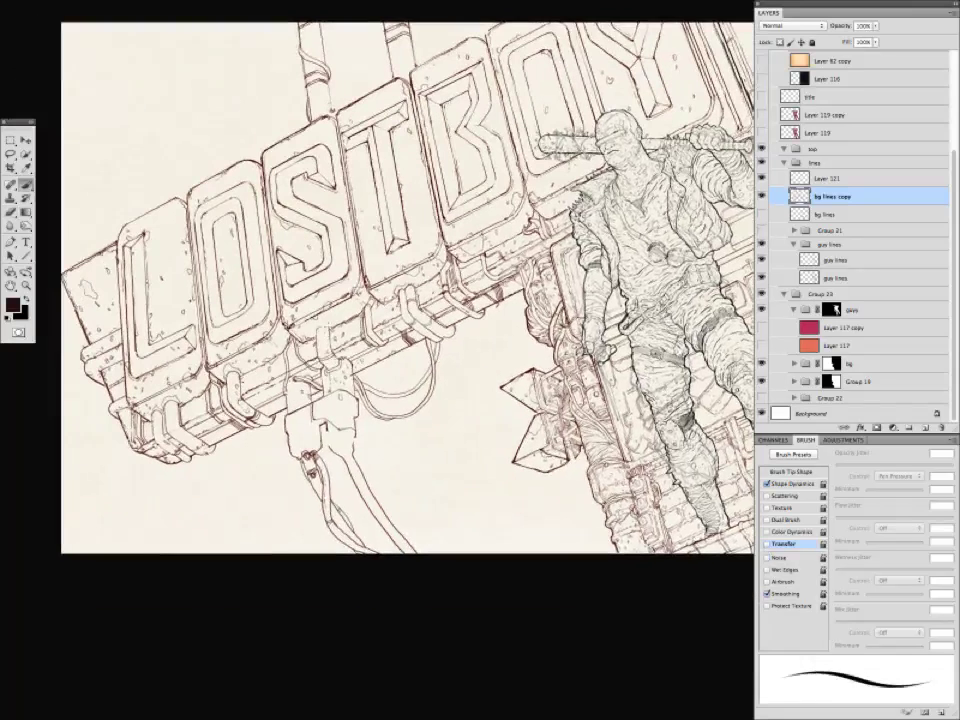
pyautogui.scroll(-2, 400, 280)
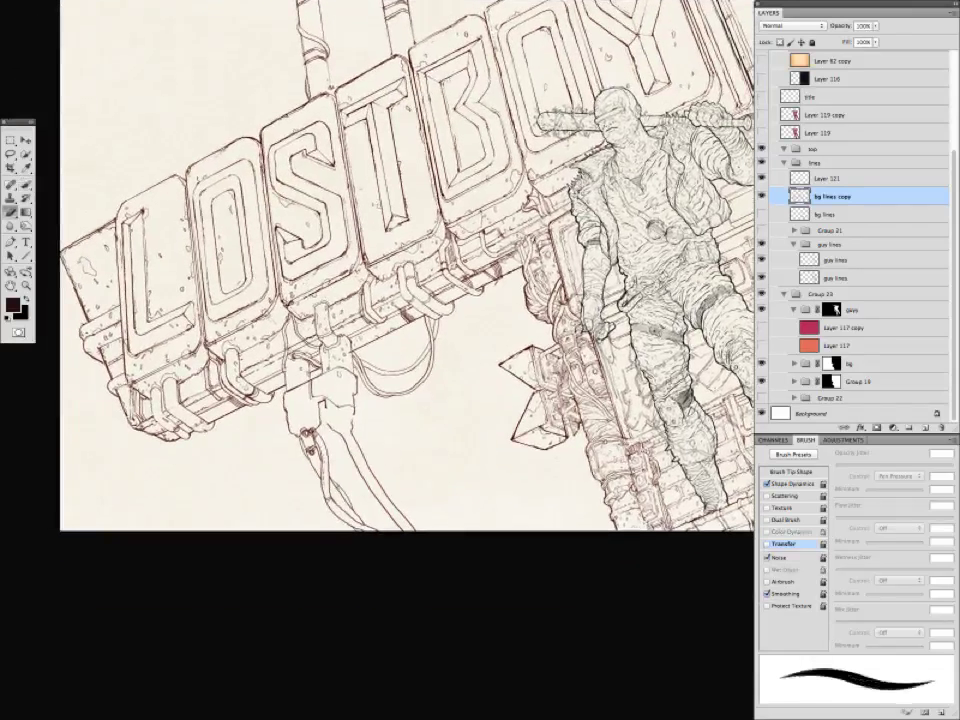
pyautogui.scroll(-2, 220, 267)
pyautogui.scroll(-1, 218, 271)
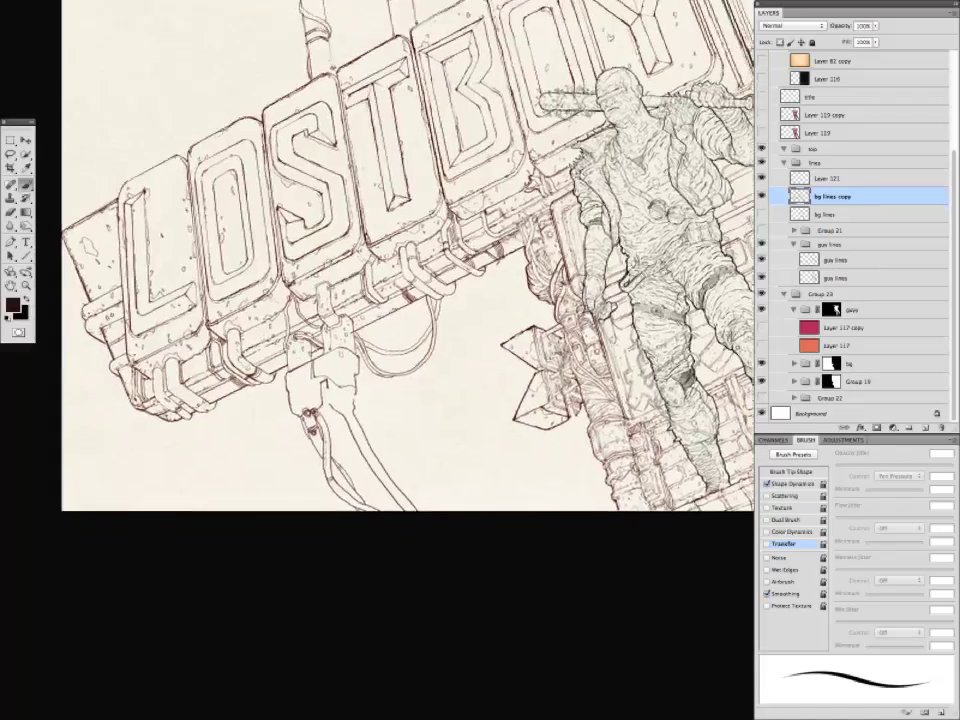
# Add bolt, speckle and cable connector details to the junction box and the cables hanging beneath the sign.
pyautogui.hscroll(-5, 360, 278)
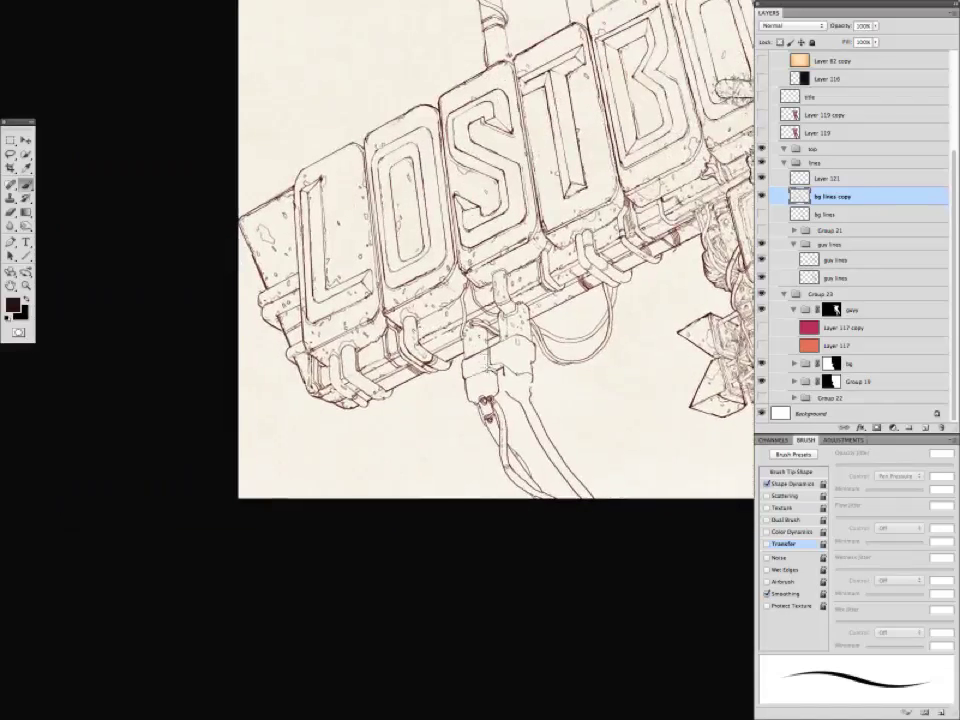
pyautogui.hscroll(3, 495, 250)
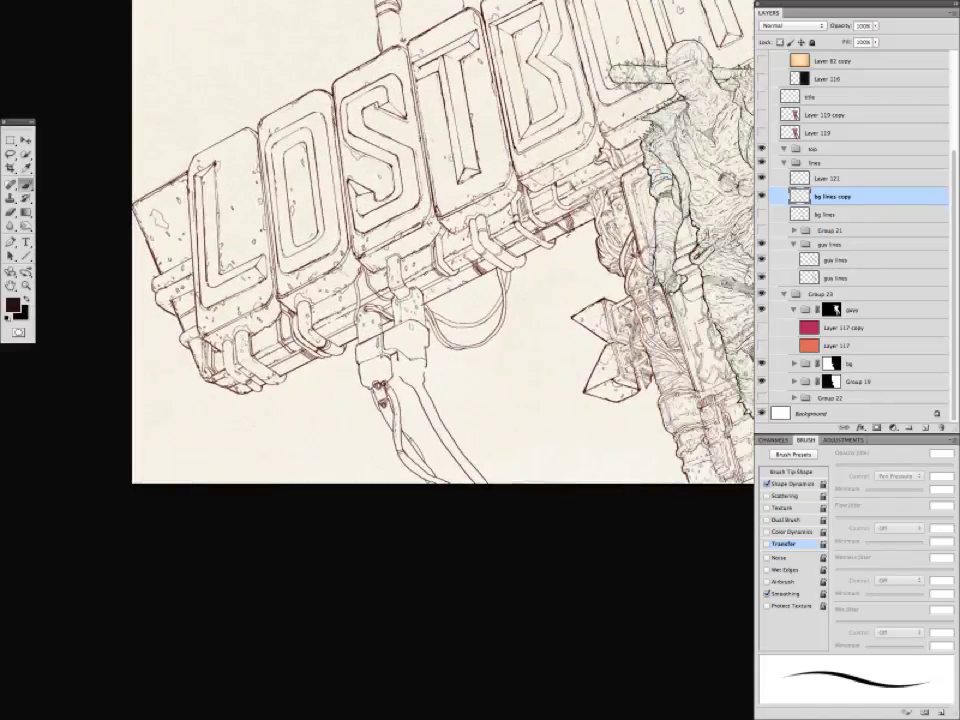
pyautogui.scroll(2, 440, 250)
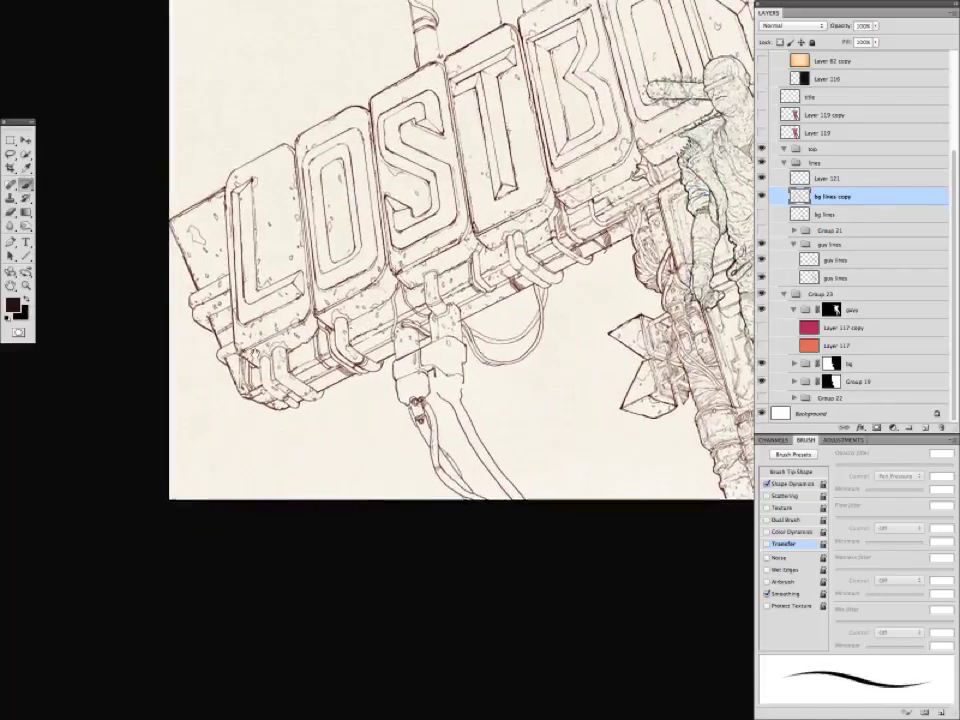
pyautogui.scroll(1, 460, 250)
pyautogui.hscroll(2, 460, 260)
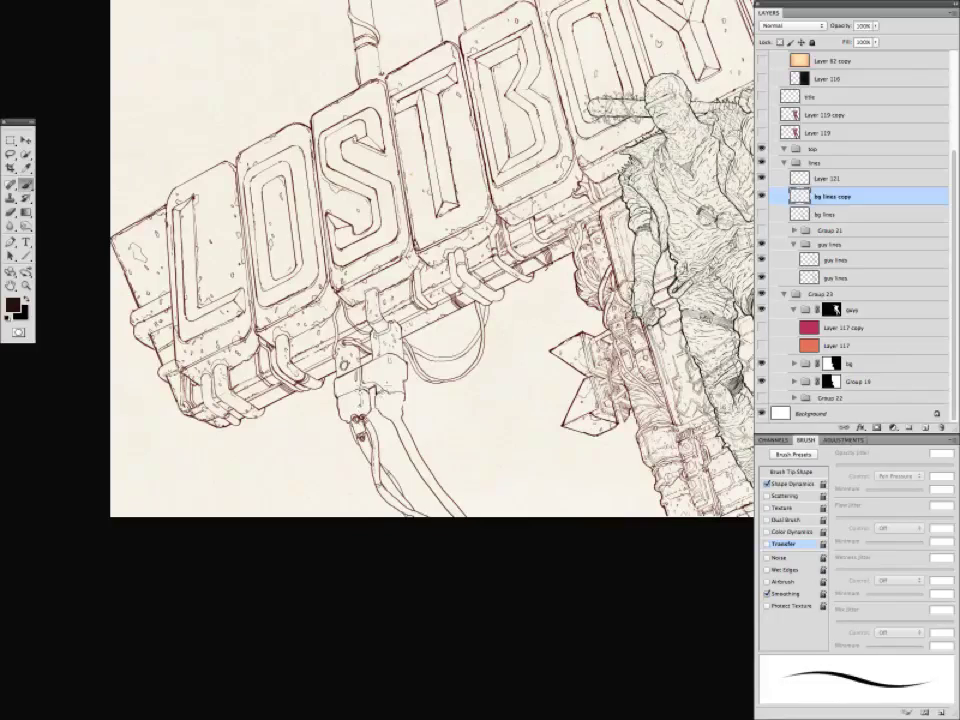
pyautogui.scroll(1, 358, 372)
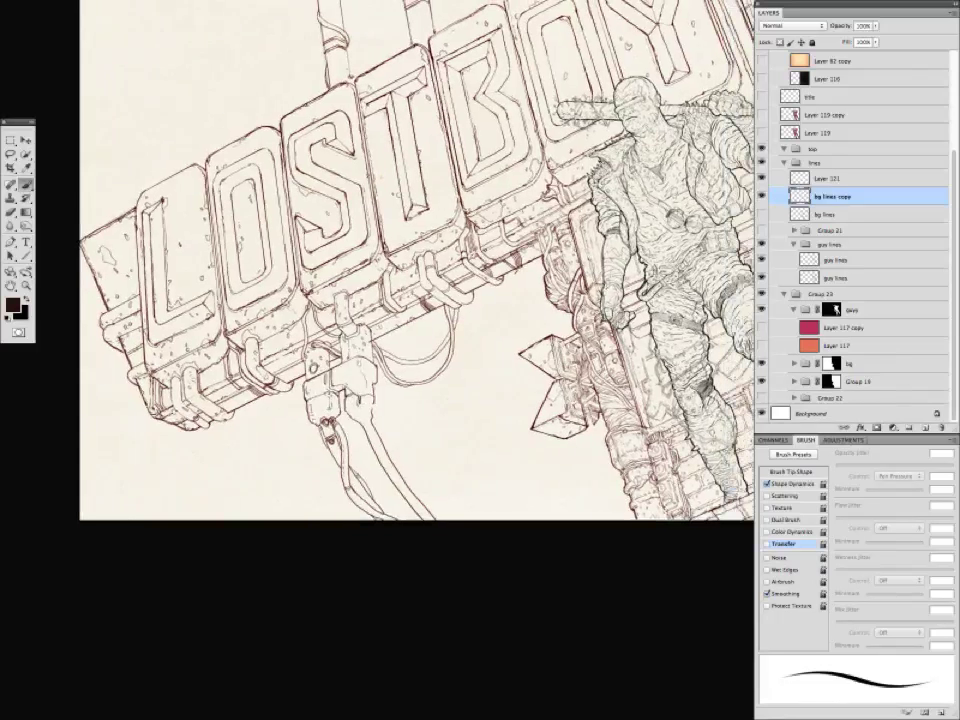
pyautogui.hscroll(1, 408, 260)
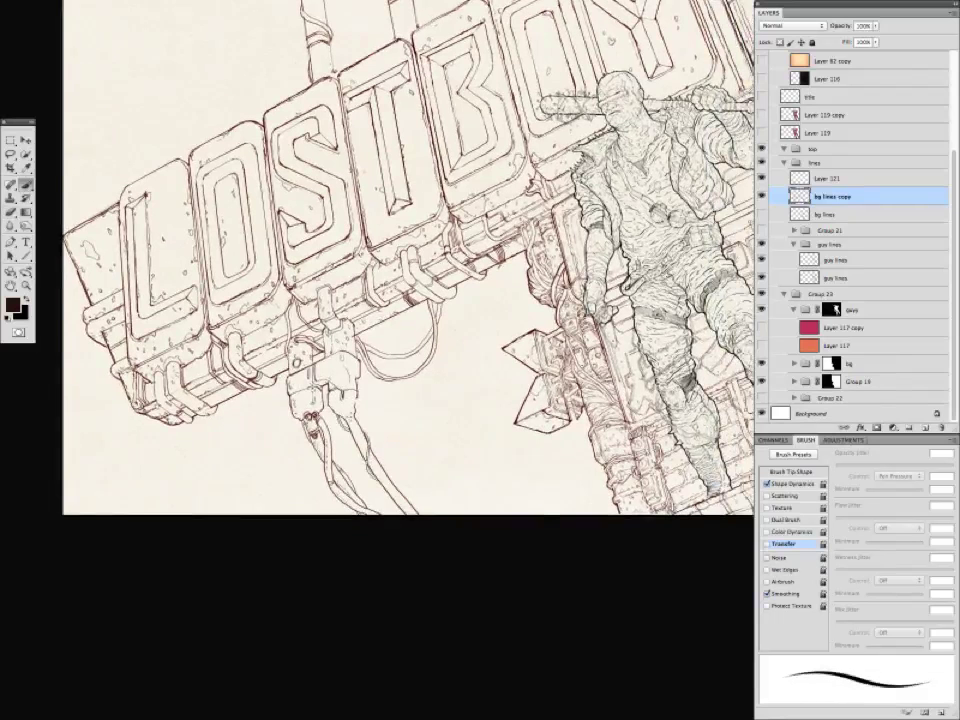
pyautogui.moveTo(350, 420); pyautogui.dragTo(350, 438)
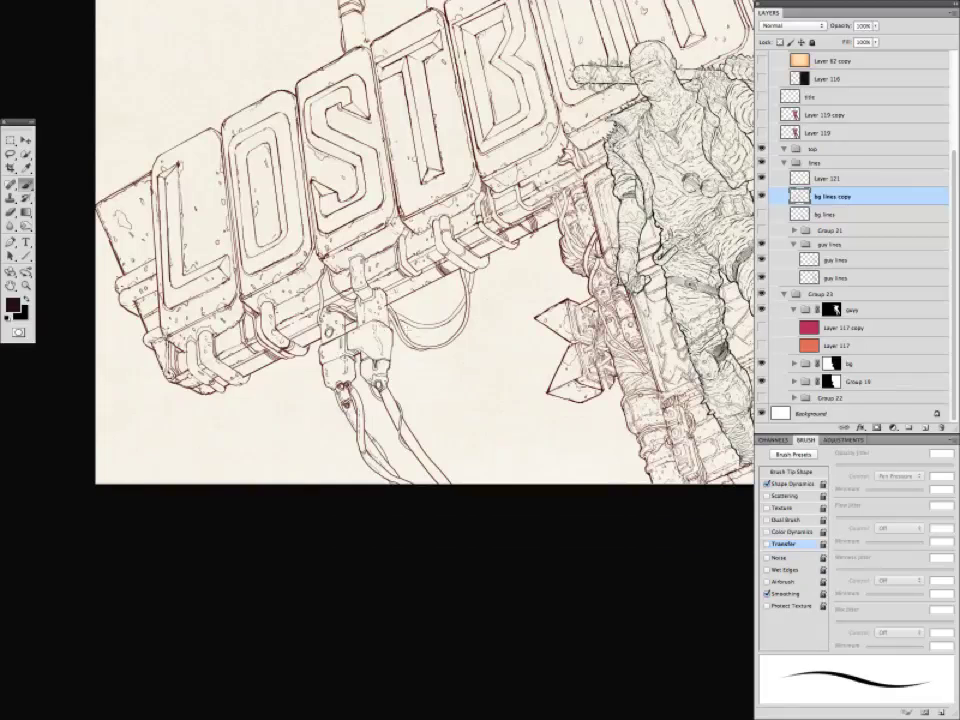
# Inspect the line art across the LOSTBOY sign, the hanging cables and the figure.
pyautogui.moveTo(275, 238); pyautogui.dragTo(448, 282)
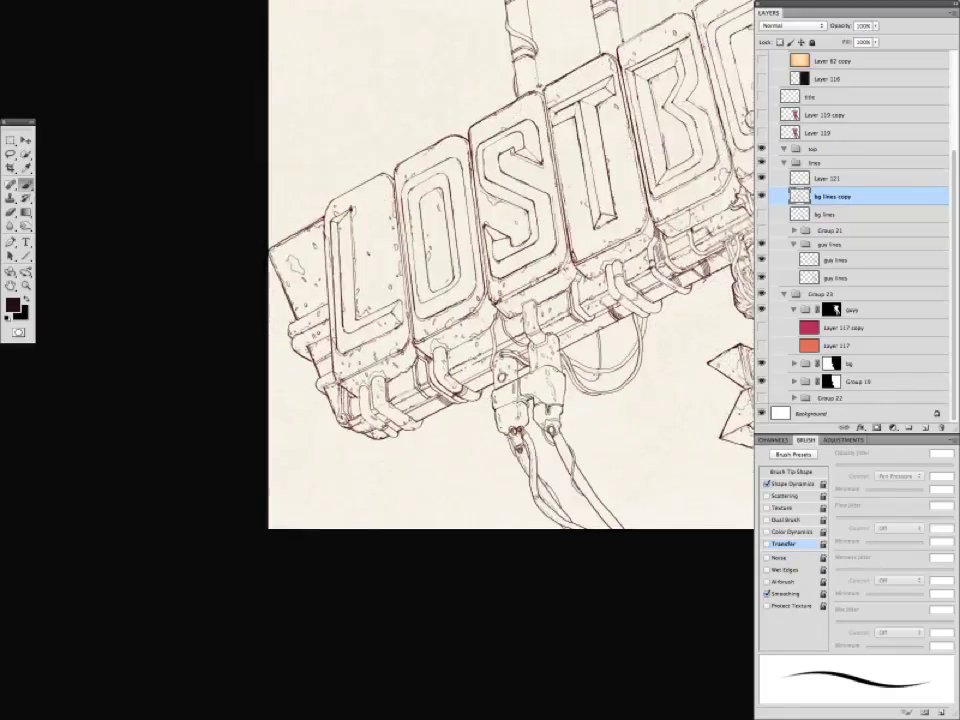
pyautogui.press('super+plus')
pyautogui.moveTo(595, 372)
pyautogui.mouseDown()
pyautogui.moveTo(268, 247)
pyautogui.moveTo(304, 256)
pyautogui.mouseUp()
pyautogui.press('super+minus')
pyautogui.moveTo(304, 256); pyautogui.dragTo(368, 447)
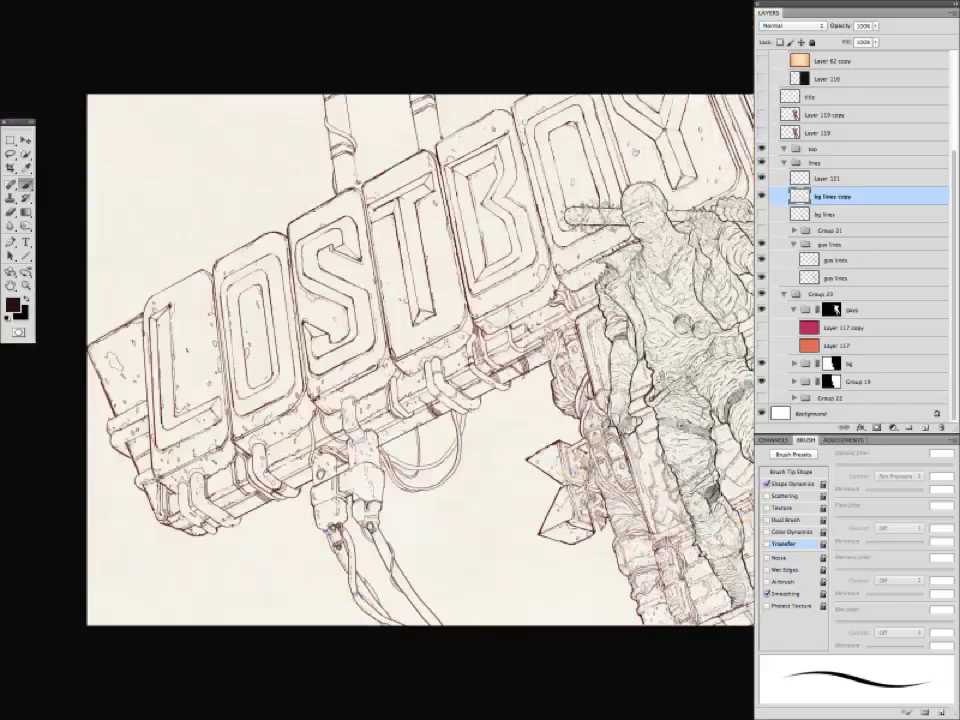
pyautogui.moveTo(193, 228); pyautogui.dragTo(300, 248)
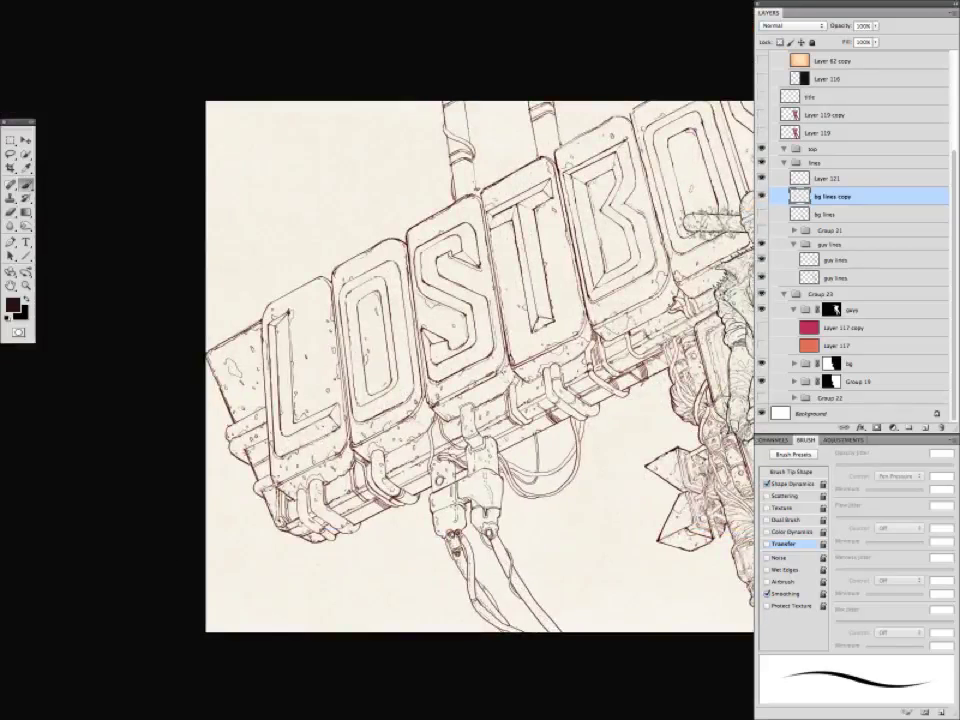
pyautogui.press('e')
pyautogui.press('b')
pyautogui.moveTo(550, 154)
pyautogui.mouseDown()
pyautogui.moveTo(541, 130)
pyautogui.moveTo(436, 310)
pyautogui.moveTo(420, 388)
pyautogui.mouseUp()
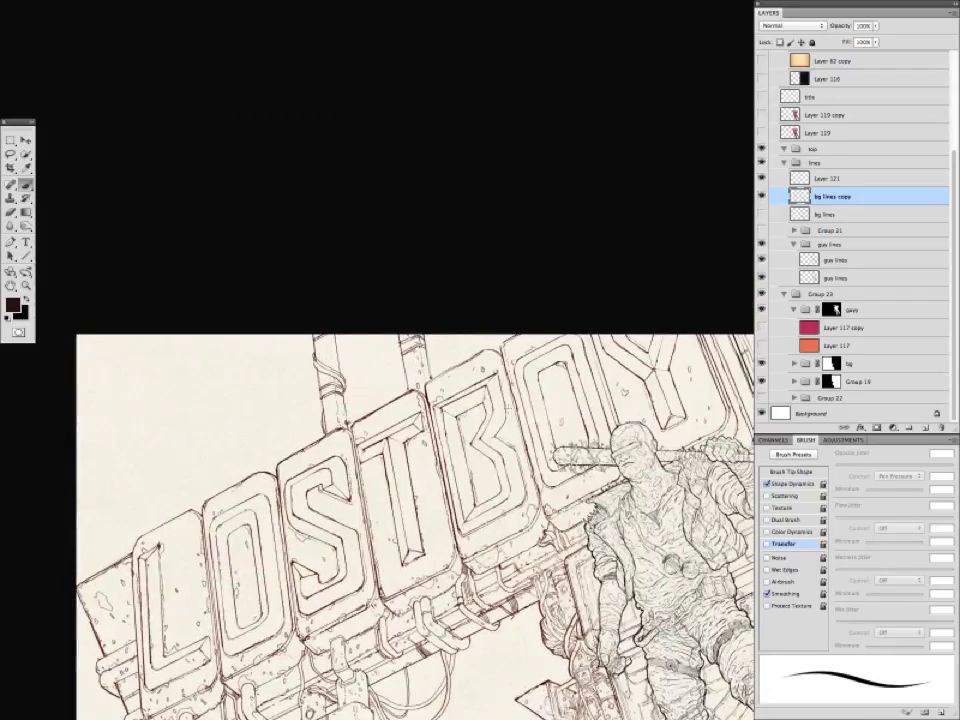
pyautogui.moveTo(378, 329); pyautogui.dragTo(384, 317)
pyautogui.hotkey('ctrl', '-')
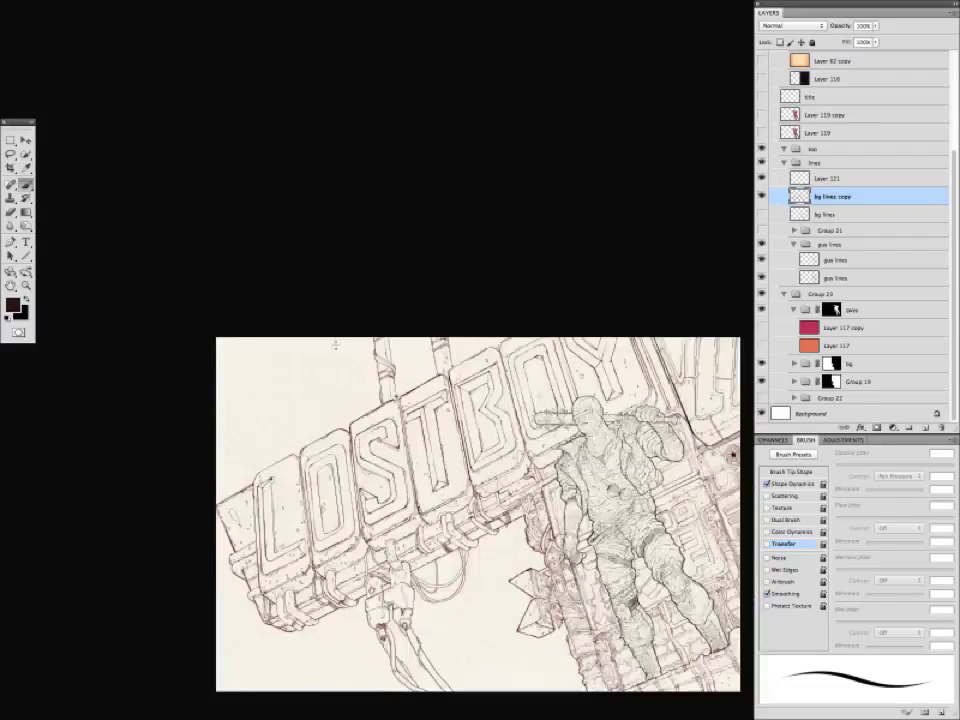
pyautogui.moveTo(331, 370); pyautogui.dragTo(272, 315)
pyautogui.click(836, 260)
pyautogui.keyDown('shift'); pyautogui.click(836, 278); pyautogui.keyUp('shift')
pyautogui.press('super+t')
pyautogui.moveTo(474, 337); pyautogui.dragTo(480, 346)
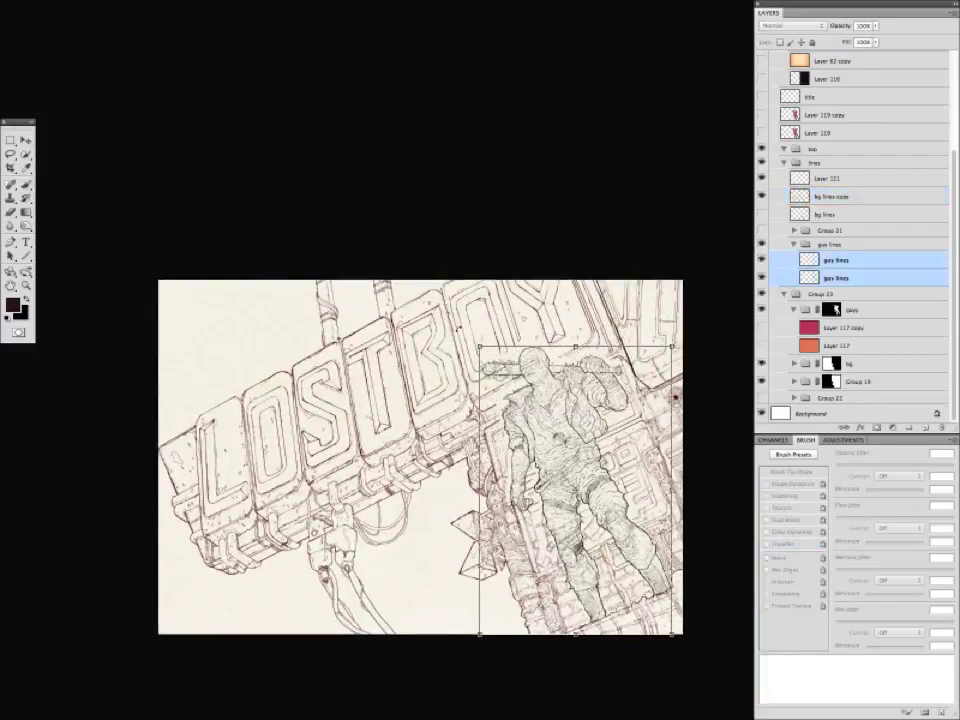
pyautogui.press('super+z')
pyautogui.press('Escape')
# Show the colour background in Group 22 and the orange Layer 117 fill, and collapse the textures group.
pyautogui.press('c')
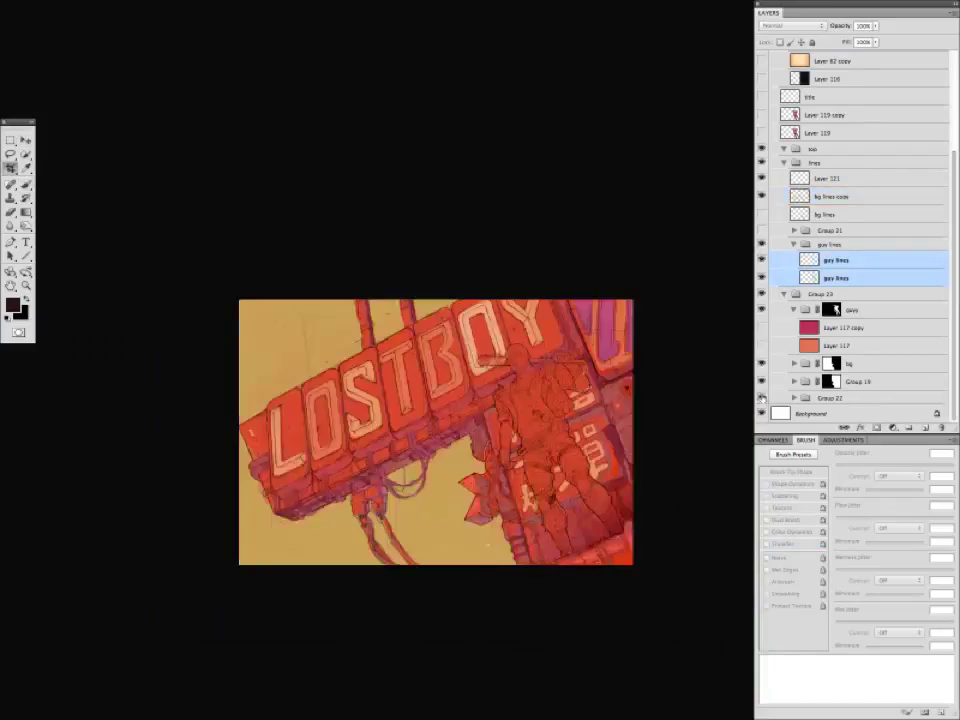
pyautogui.scroll(5, 776, 131)
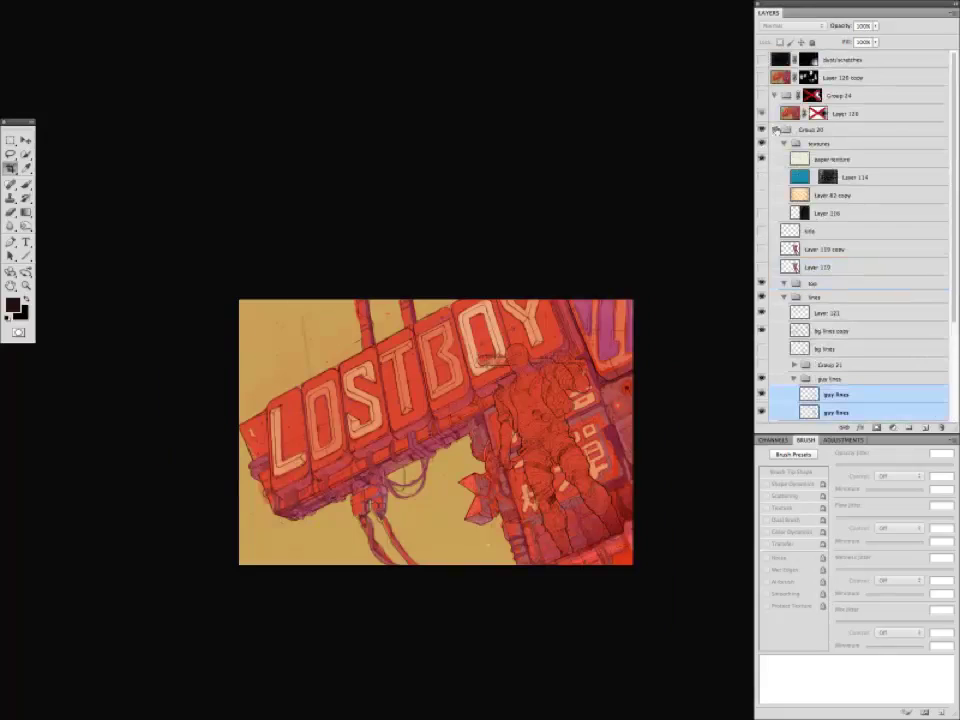
pyautogui.click(776, 131)
pyautogui.click(784, 143)
pyautogui.scroll(-2, 850, 250)
pyautogui.click(762, 355)
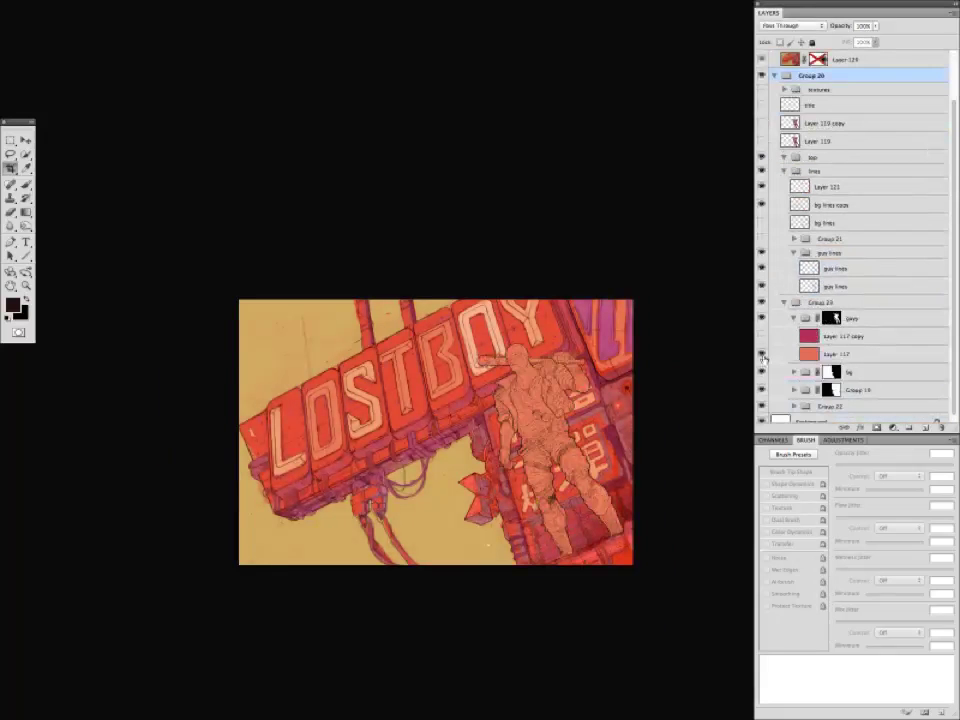
# Add a new layer above Layer 117 in the guys group and fill the figure with dark brown.
pyautogui.click(878, 355)
pyautogui.click(928, 428)
pyautogui.hotkey('ctrl', '+')
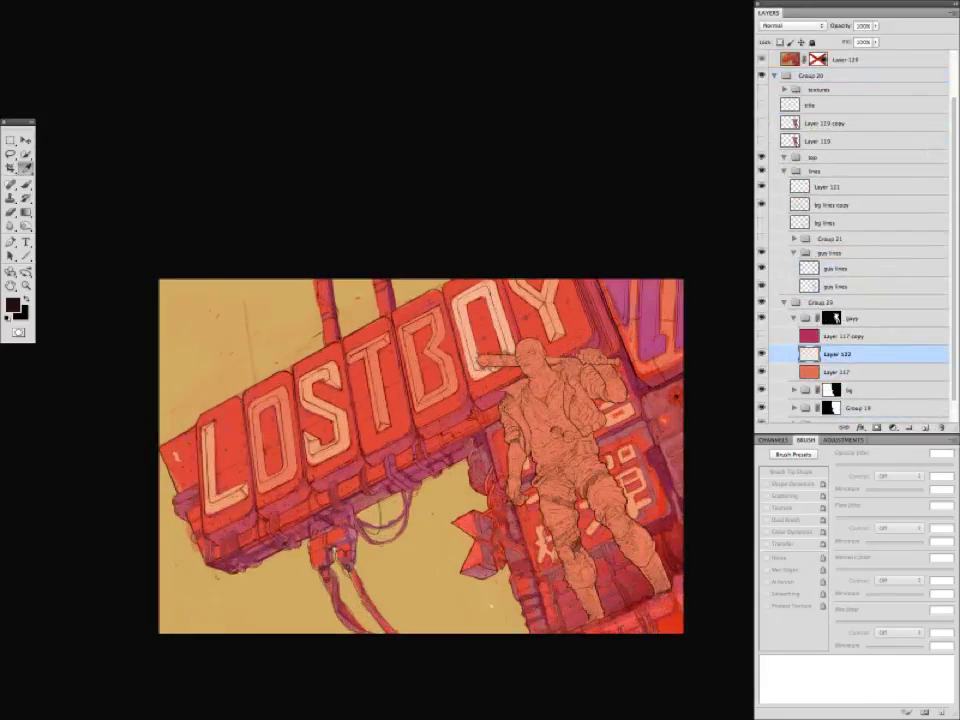
pyautogui.press('b')
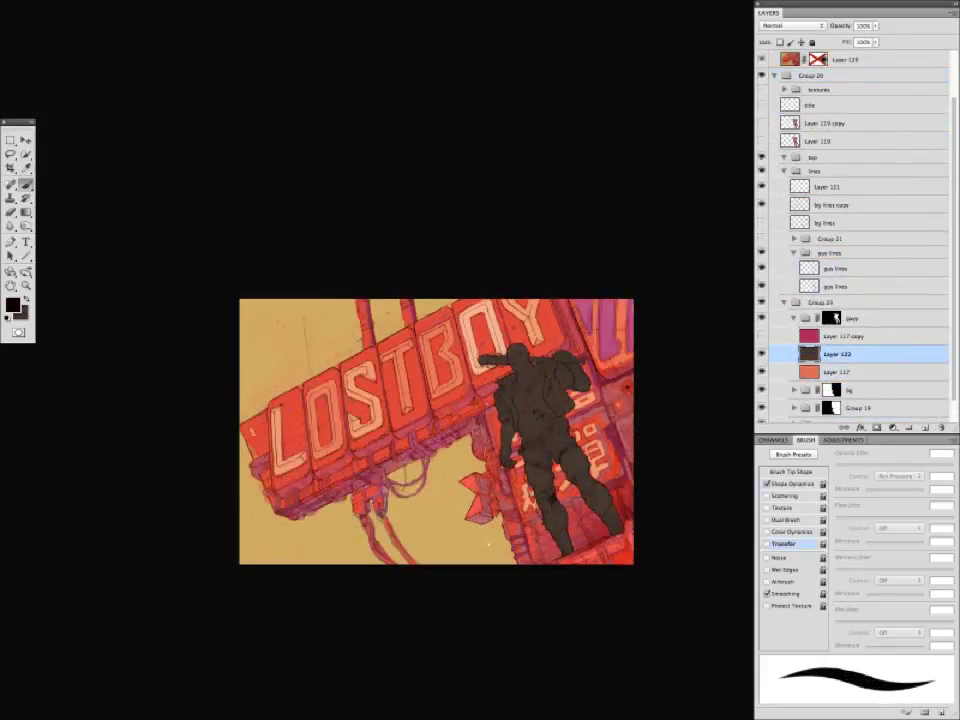
pyautogui.hotkey('ctrl', '+')
pyautogui.hotkey('ctrl', '+')
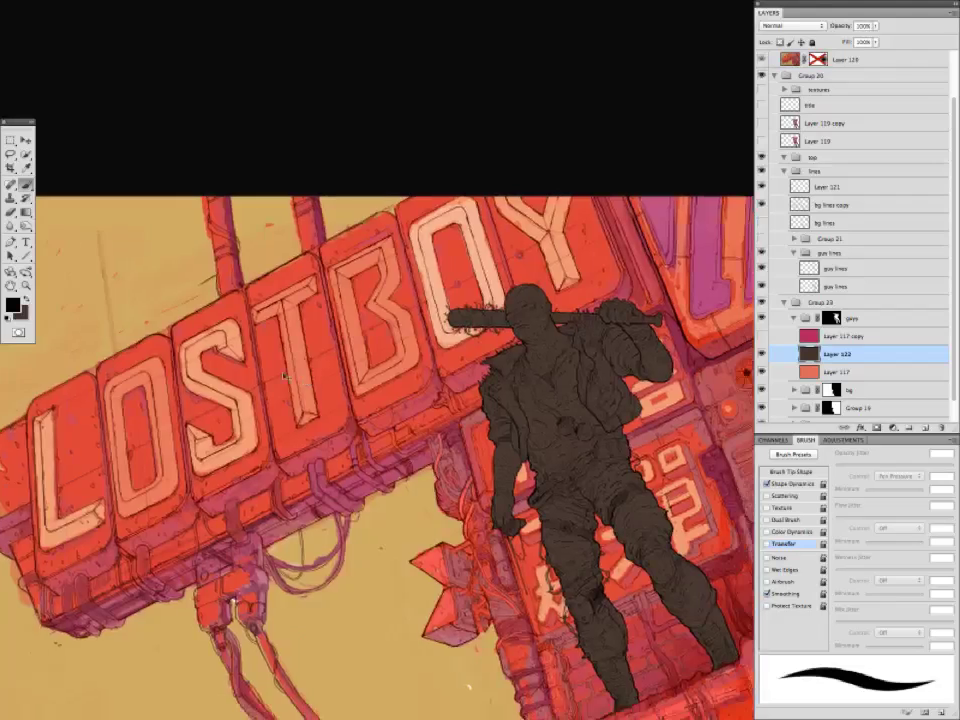
# On another new layer, paint crimson along the edges of the figure's legs and blue over the trousers with a 60 px brush.
pyautogui.hotkey('ctrl', '-')
pyautogui.click(926, 424)
pyautogui.keyDown('alt'); pyautogui.click(527, 463); pyautogui.keyUp('alt')
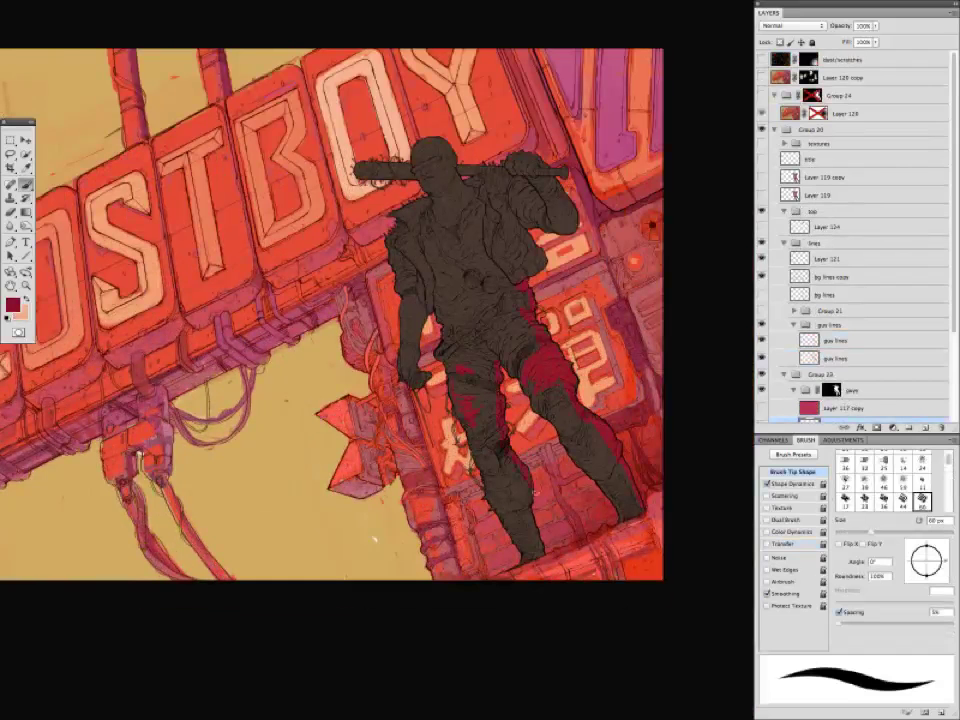
pyautogui.keyDown('alt'); pyautogui.click(616, 450); pyautogui.keyUp('alt')
pyautogui.moveTo(556, 391)
pyautogui.mouseDown()
pyautogui.moveTo(560, 403)
pyautogui.moveTo(510, 330)
pyautogui.moveTo(480, 315)
pyautogui.moveTo(470, 445)
pyautogui.mouseUp()
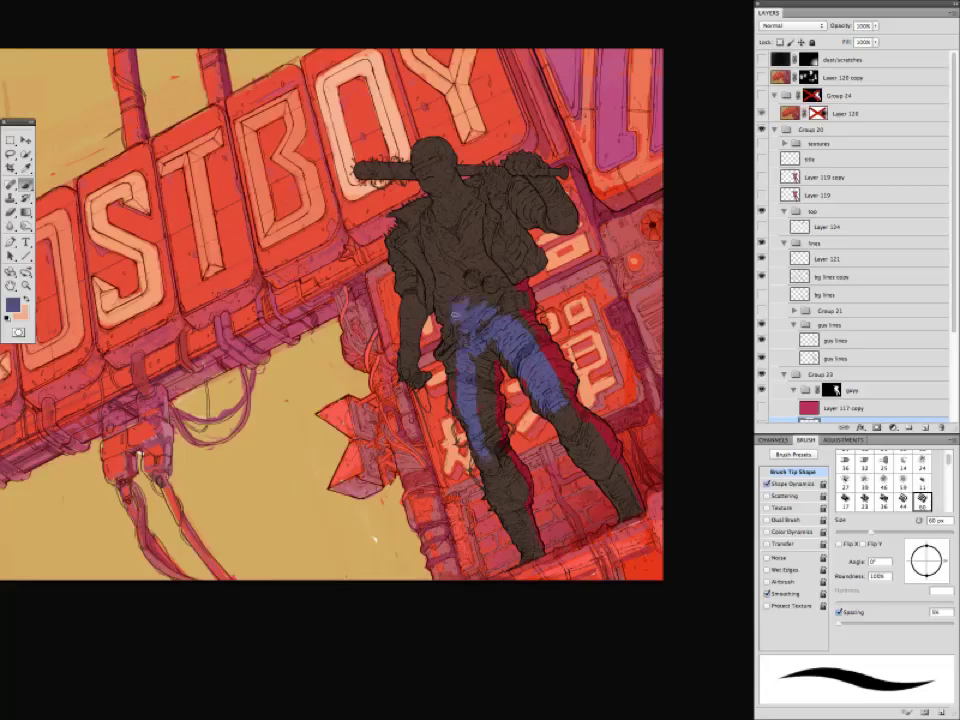
# Paint blue over the figure's torso, head, jacket and arms.
pyautogui.moveTo(465, 300)
pyautogui.mouseDown()
pyautogui.moveTo(467, 243)
pyautogui.moveTo(432, 205)
pyautogui.moveTo(424, 150)
pyautogui.mouseUp()
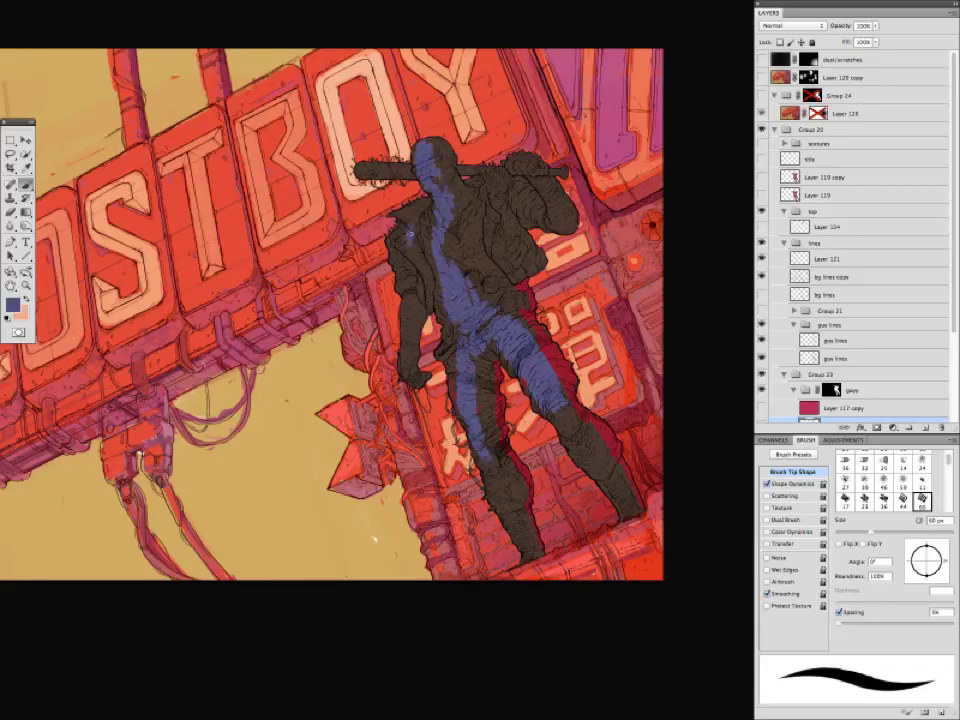
pyautogui.hotkey('ctrl', '-')
pyautogui.moveTo(498, 240); pyautogui.dragTo(537, 268)
pyautogui.moveTo(431, 280); pyautogui.dragTo(434, 370)
# Sample crimson, paint over the figure's body and clothes with a 125 px brush, and sample the dark brown.
pyautogui.press('i')
pyautogui.click(534, 367)
pyautogui.press('n')
pyautogui.press('b')
pyautogui.moveTo(513, 318); pyautogui.dragTo(528, 270)
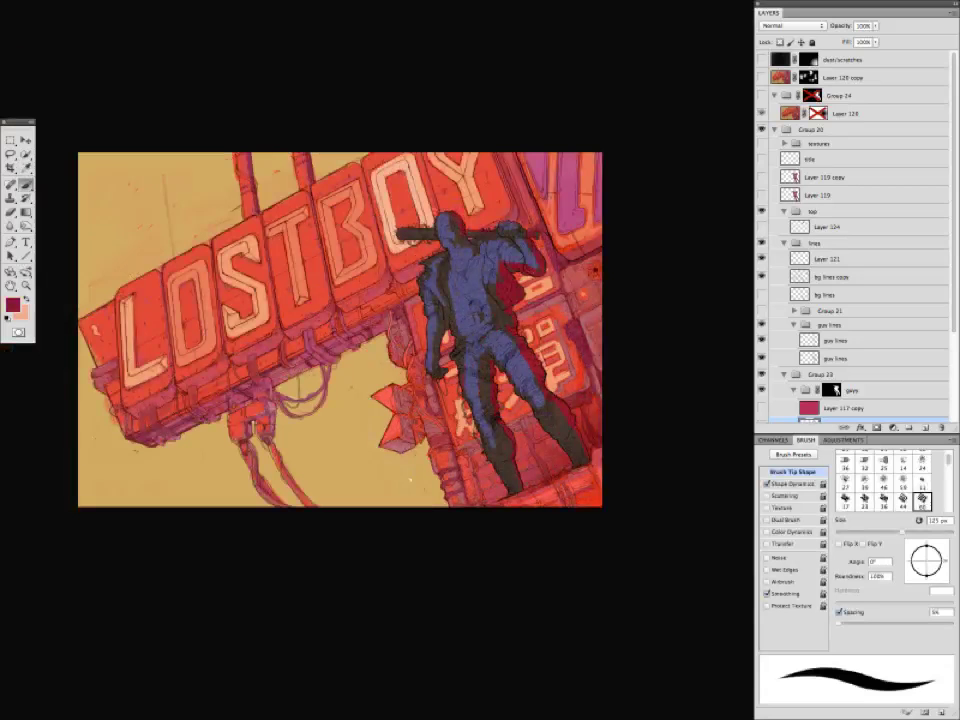
pyautogui.moveTo(490, 430)
pyautogui.mouseDown()
pyautogui.moveTo(485, 365)
pyautogui.moveTo(495, 330)
pyautogui.moveTo(455, 249)
pyautogui.moveTo(470, 230)
pyautogui.moveTo(520, 235)
pyautogui.moveTo(440, 300)
pyautogui.mouseUp()
pyautogui.press('i')
pyautogui.click(566, 413)
pyautogui.press('b')
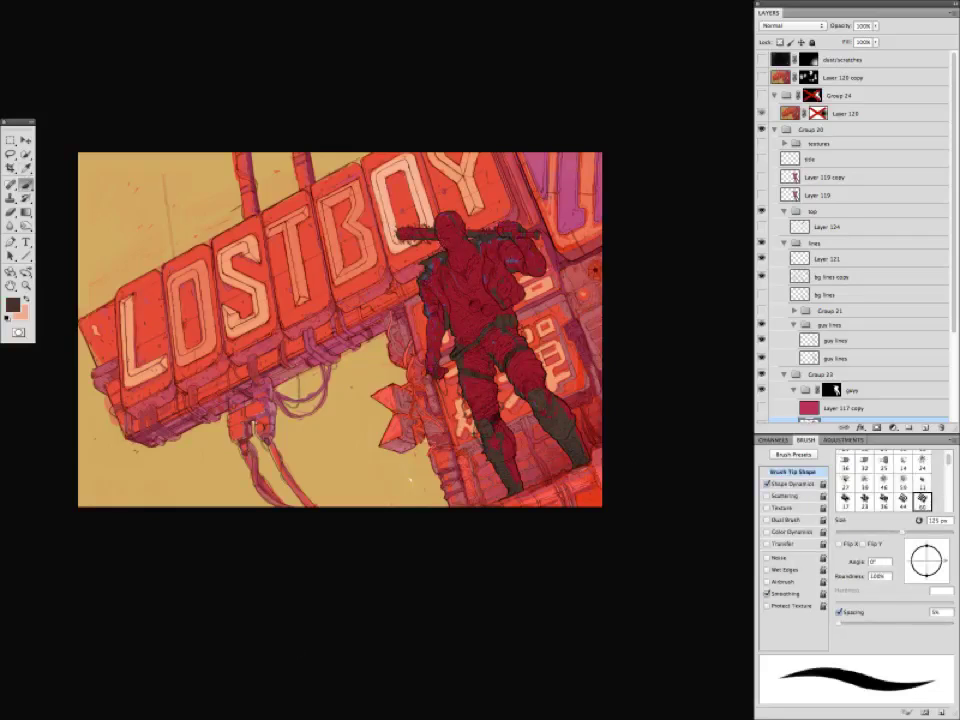
# Move Layer 119 into the guy lines group beneath the two line layers and show it.
pyautogui.moveTo(952, 309); pyautogui.dragTo(952, 397)
pyautogui.moveTo(815, 88)
pyautogui.mouseDown()
pyautogui.moveTo(808, 314)
pyautogui.moveTo(812, 246)
pyautogui.mouseUp()
pyautogui.click(762, 301)
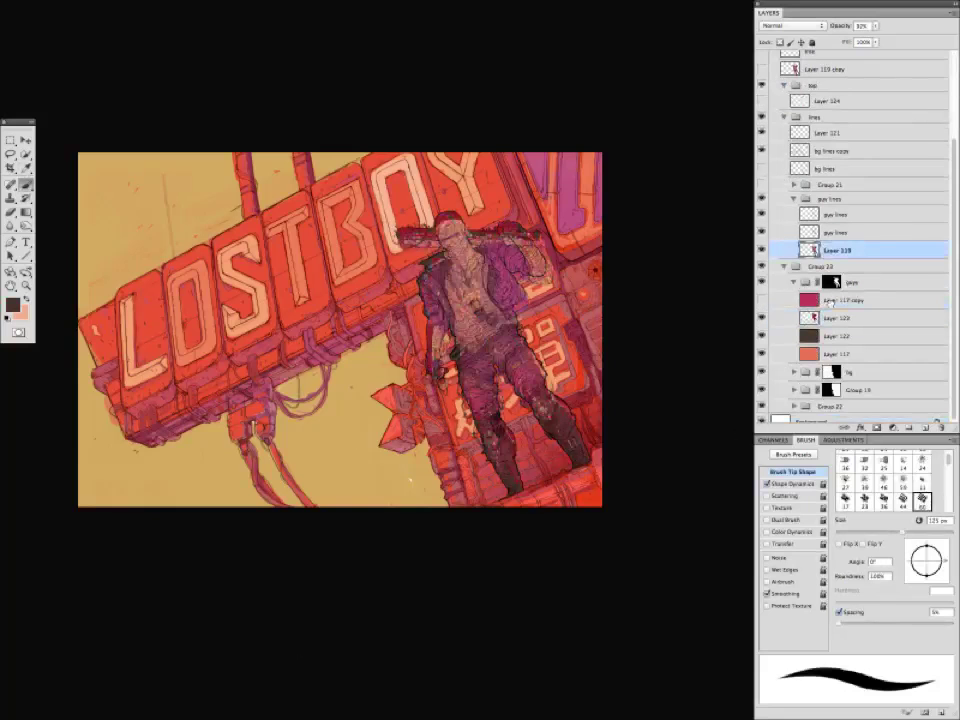
# Try to reposition the painted figure on Layer 119 over the line art.
pyautogui.hotkey('ctrl', 't')
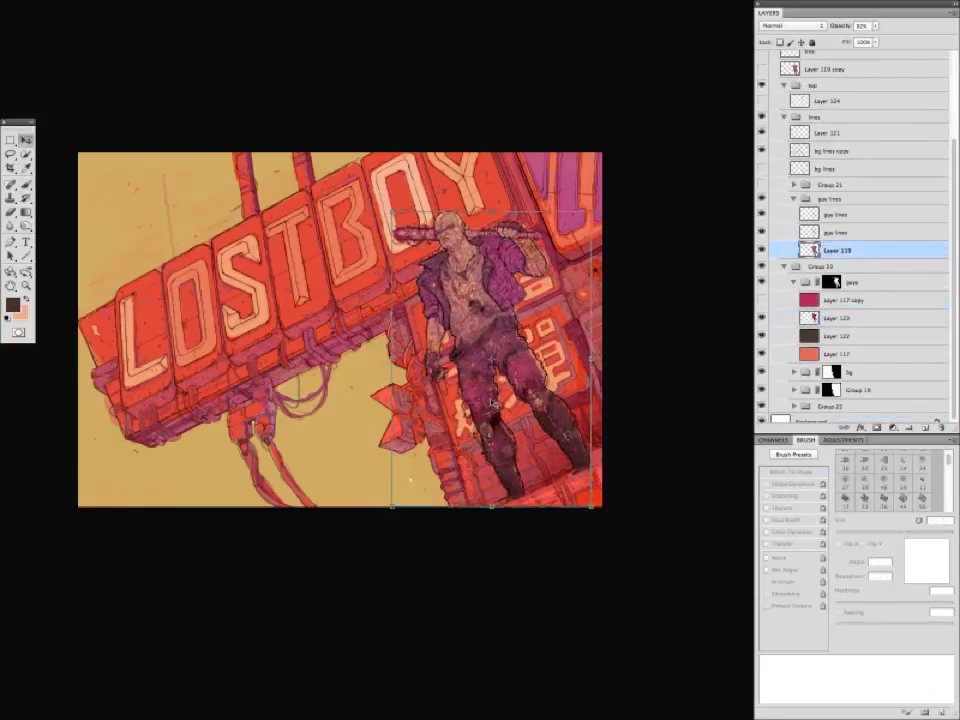
pyautogui.moveTo(357, 300); pyautogui.dragTo(350, 272)
pyautogui.press('Return')
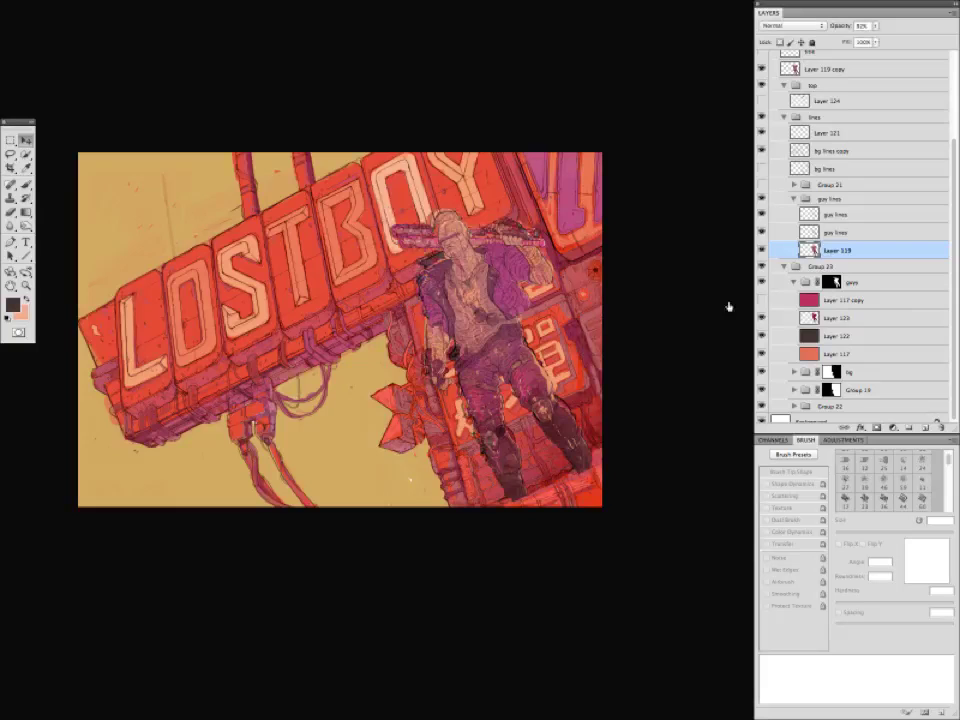
pyautogui.hotkey('ctrl', 'z')
# Align the painted figure on Layer 119 with the line art and place that layer above the guy lines group.
pyautogui.moveTo(810, 252); pyautogui.dragTo(812, 308)
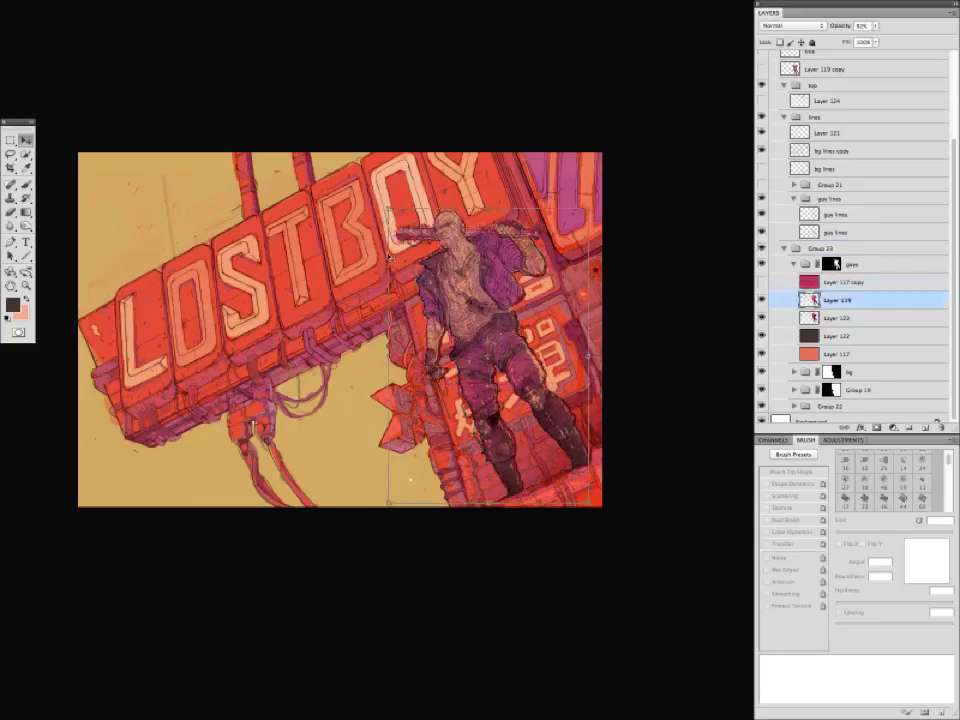
pyautogui.hotkey('ctrl', 't')
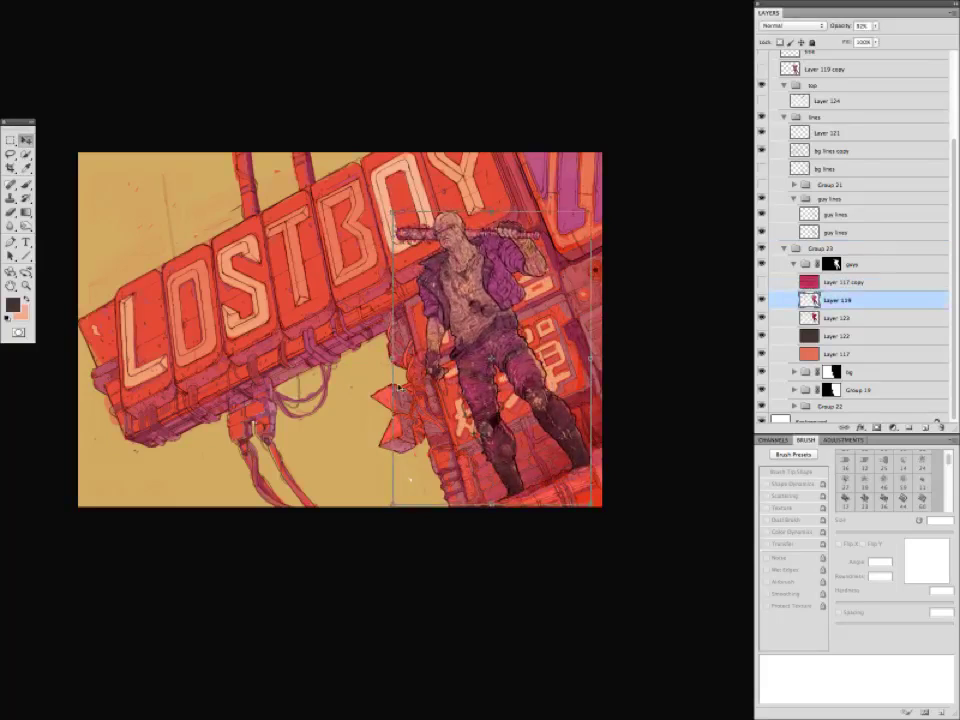
pyautogui.moveTo(812, 300); pyautogui.dragTo(808, 193)
pyautogui.press('b')
pyautogui.keyDown('alt'); pyautogui.click(490, 335); pyautogui.keyUp('alt')
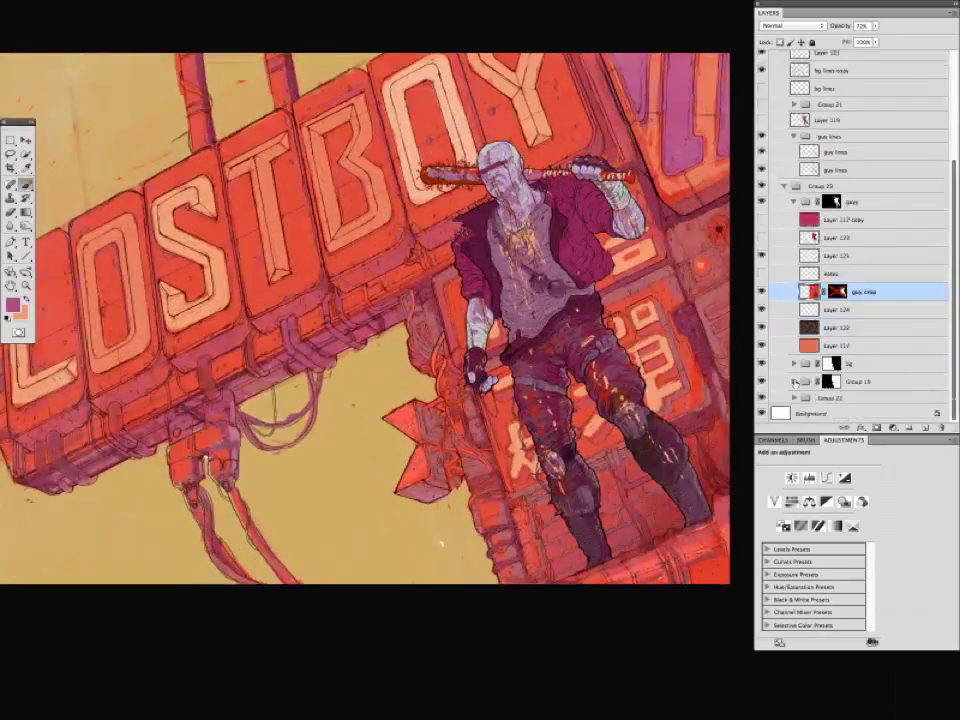
# Expand Group 22, check its paint strokes by toggling Layer 13 off and on, and select Layer 118 in Group 1.
pyautogui.click(795, 398)
pyautogui.click(818, 396)
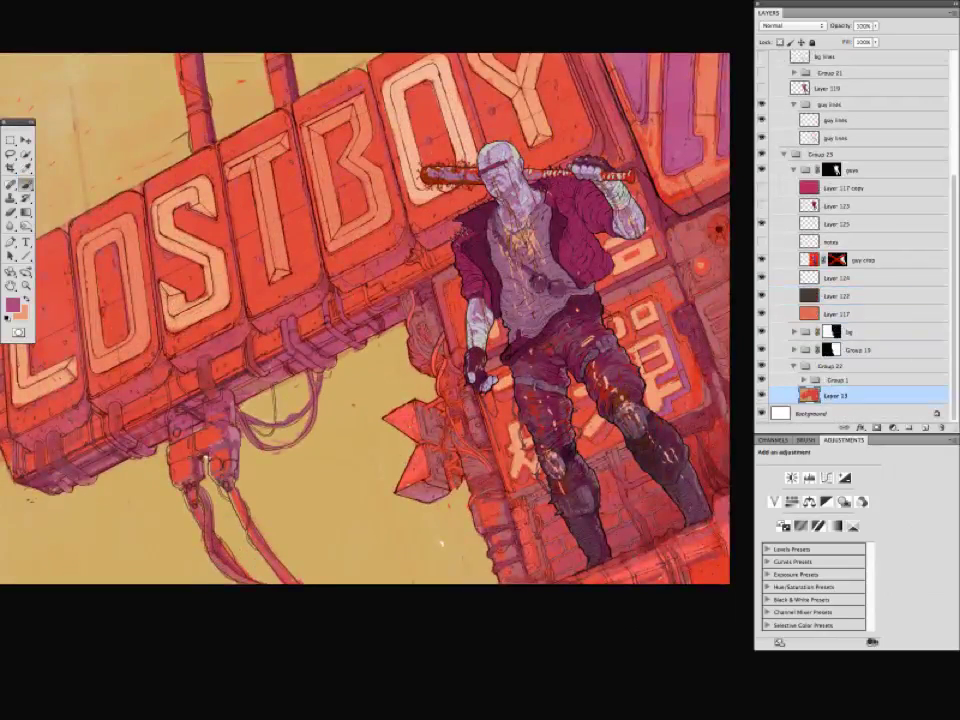
pyautogui.moveTo(440, 544); pyautogui.dragTo(418, 562)
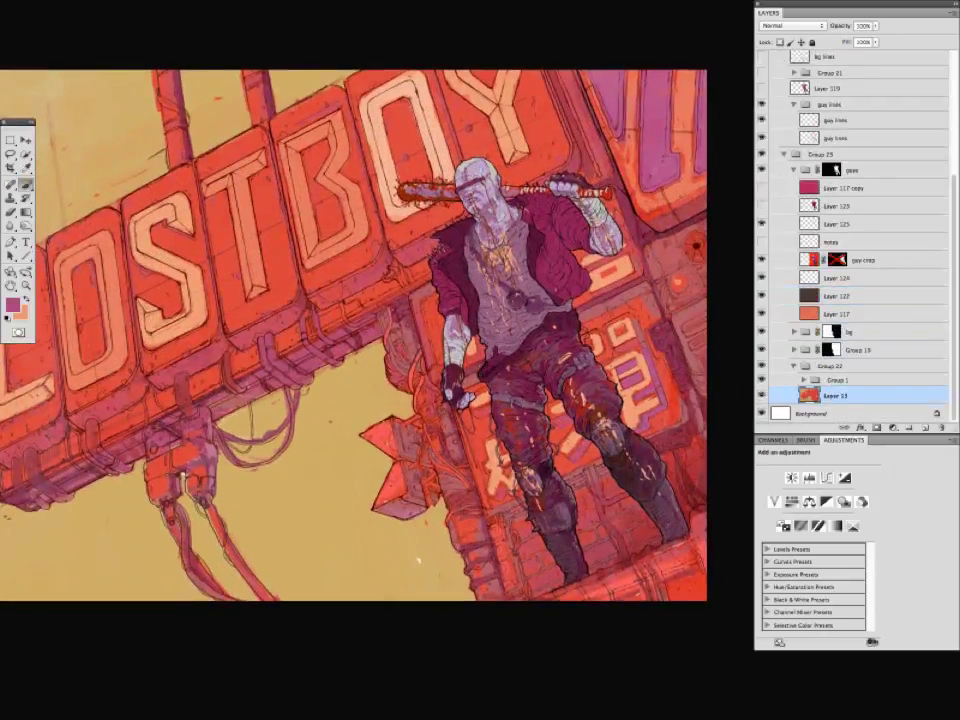
pyautogui.click(762, 397)
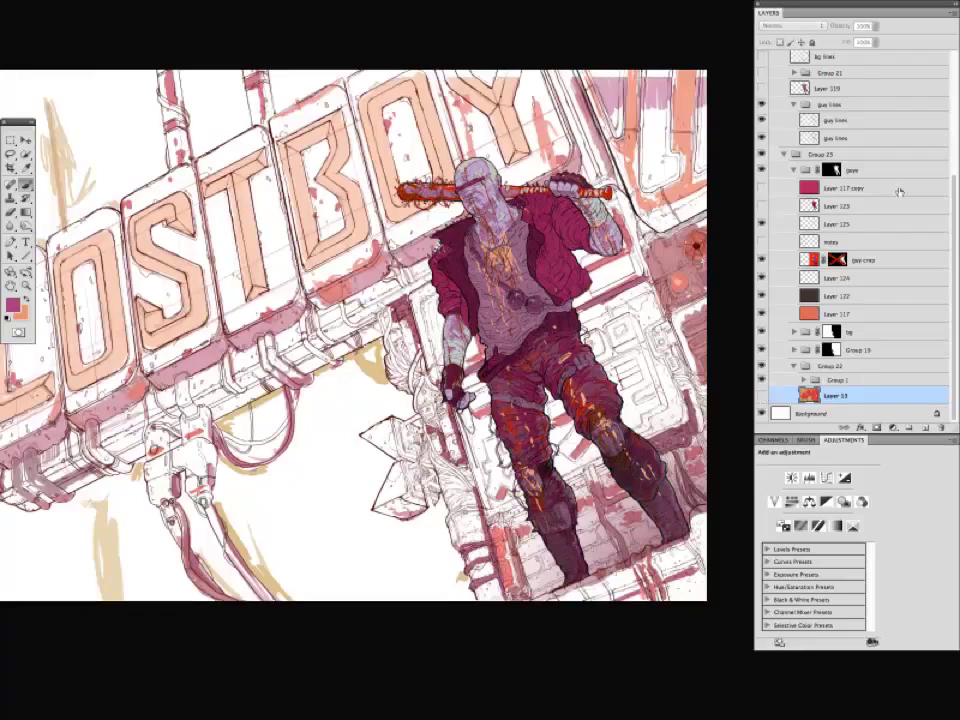
pyautogui.click(804, 380)
pyautogui.click(804, 290)
pyautogui.moveTo(953, 300); pyautogui.dragTo(953, 355)
pyautogui.click(804, 380)
pyautogui.click(847, 305)
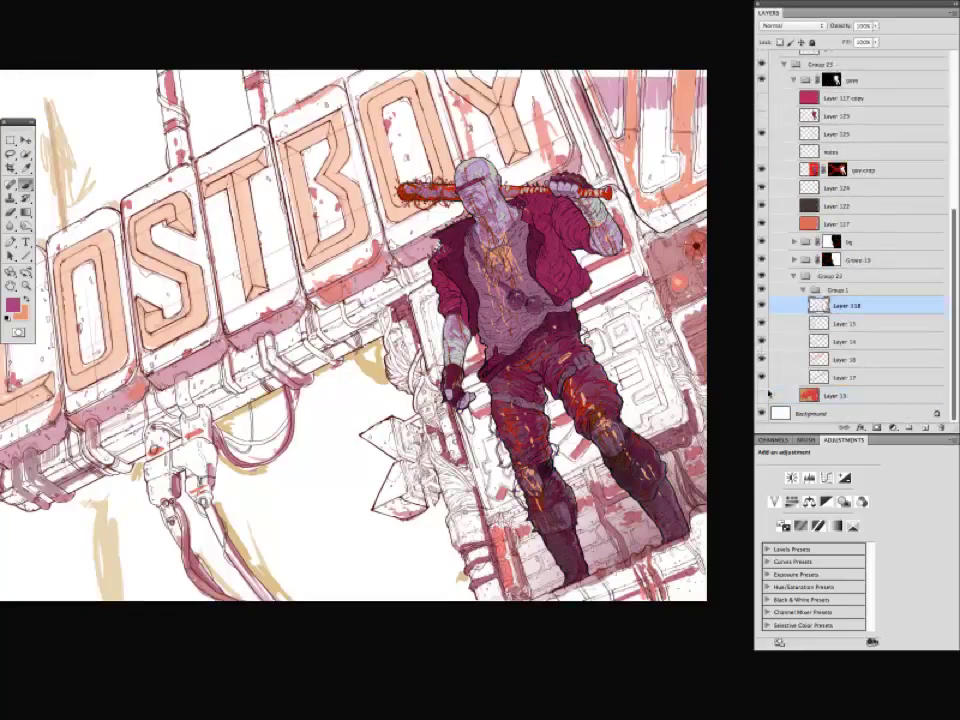
pyautogui.click(762, 396)
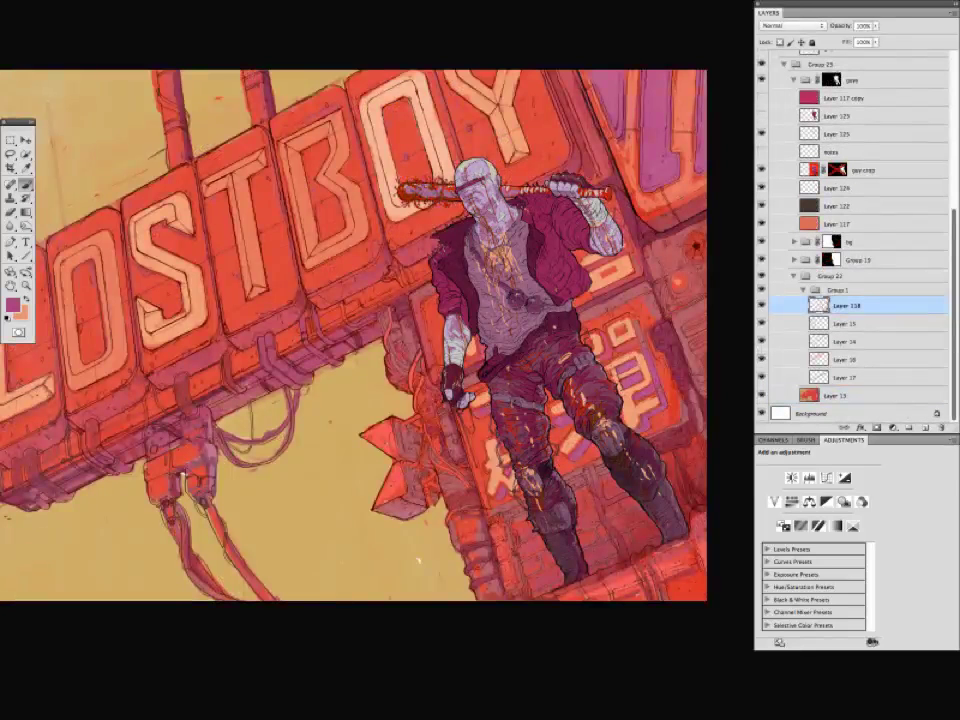
# Hide Layer 120 copy and the bg lines layer, and compare the image with and without bg lines copy.
pyautogui.moveTo(418, 562); pyautogui.dragTo(381, 600)
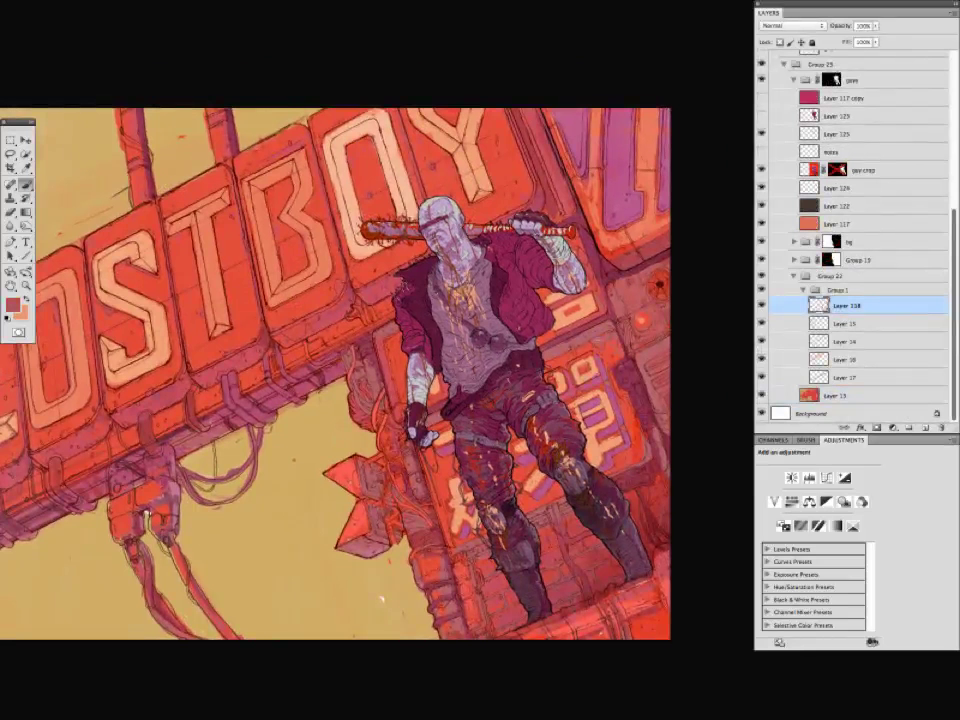
pyautogui.hotkey('ctrl', '-')
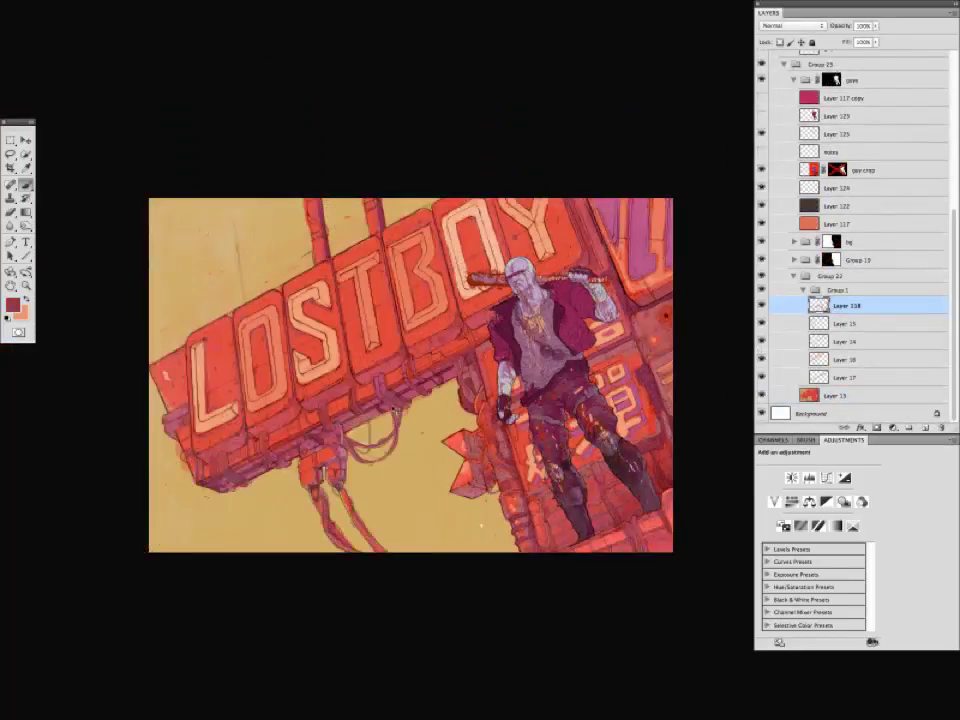
pyautogui.hotkey('ctrl', '+')
pyautogui.hotkey('ctrl', '-')
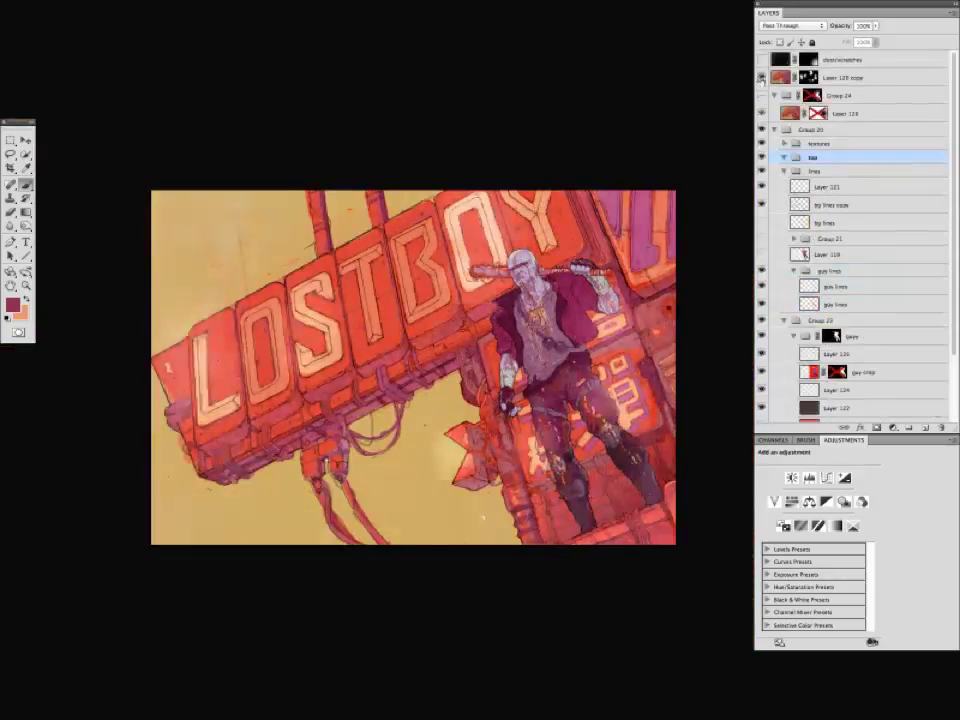
pyautogui.click(761, 77)
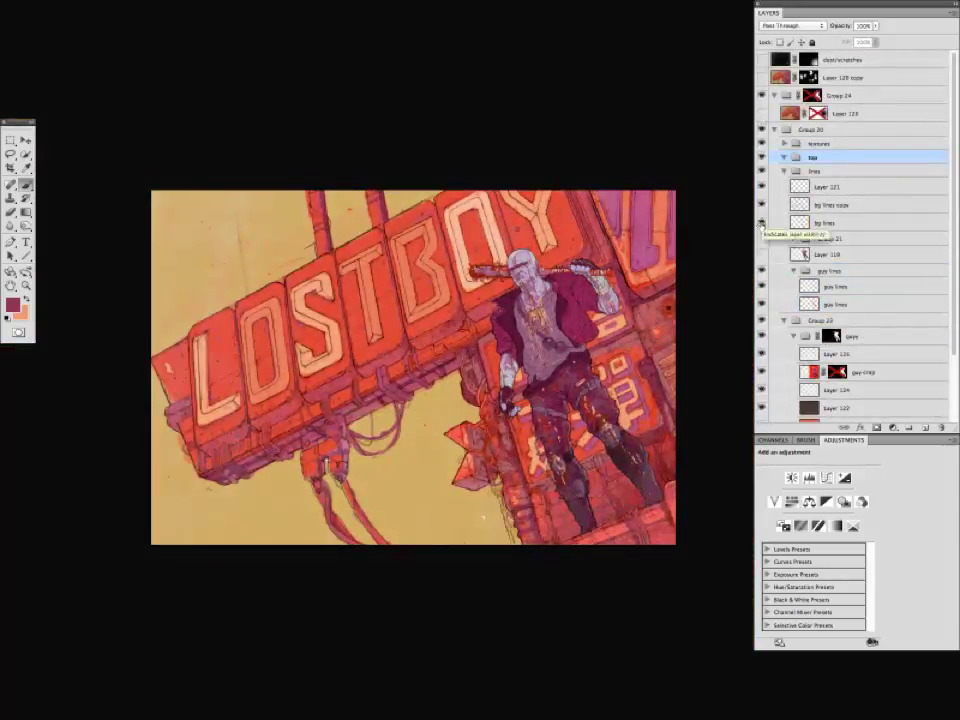
pyautogui.click(761, 223)
pyautogui.click(761, 205)
pyautogui.click(761, 205)
pyautogui.moveTo(390, 492); pyautogui.dragTo(361, 425)
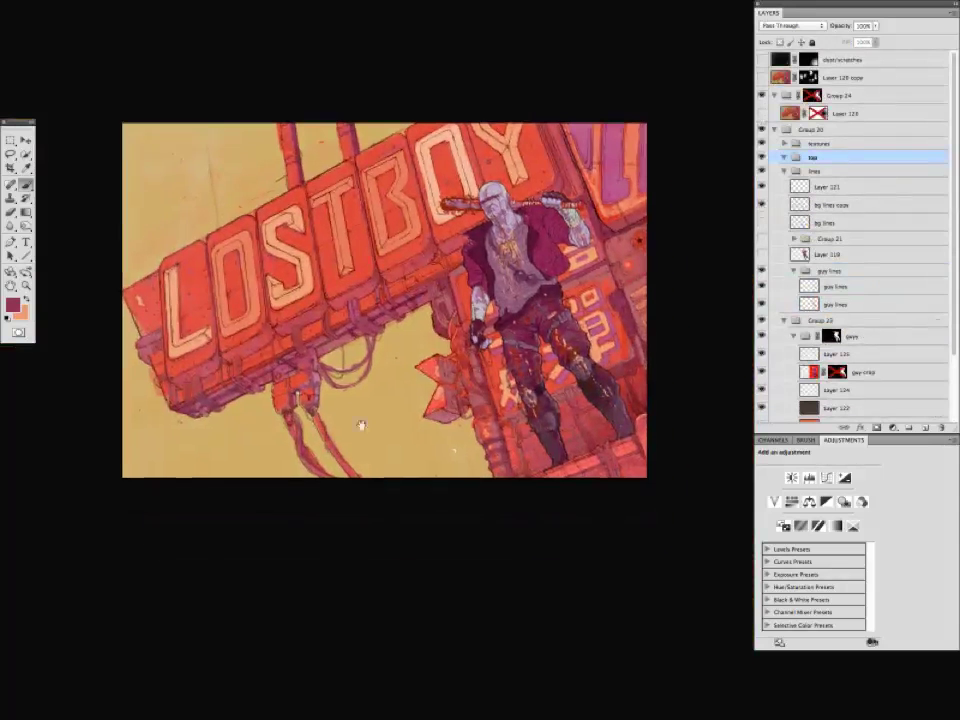
# Add a new layer above Layer 125 in the guys group and open the brush settings.
pyautogui.moveTo(954, 220); pyautogui.dragTo(954, 300)
pyautogui.click(800, 278)
pyautogui.click(925, 427)
pyautogui.press('super+plus')
pyautogui.moveTo(400, 326); pyautogui.dragTo(354, 405)
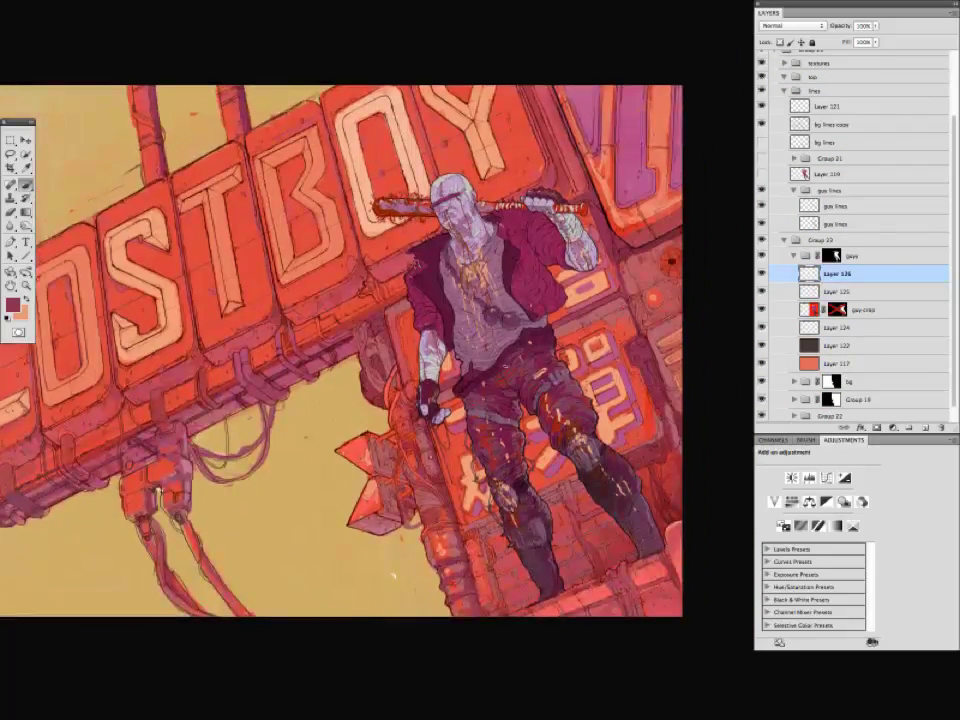
pyautogui.press('super+plus')
pyautogui.press('F5')
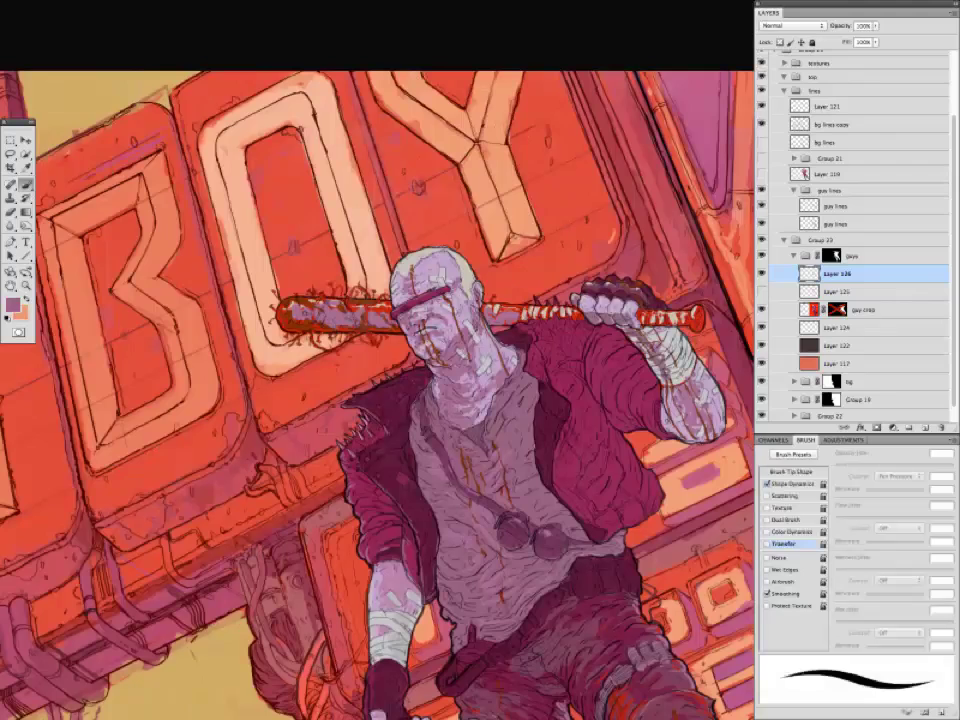
# Paint over the blood streaks on the face with sampled light and mid purple skin tones on Layer 126.
pyautogui.scroll(2, 377, 400)
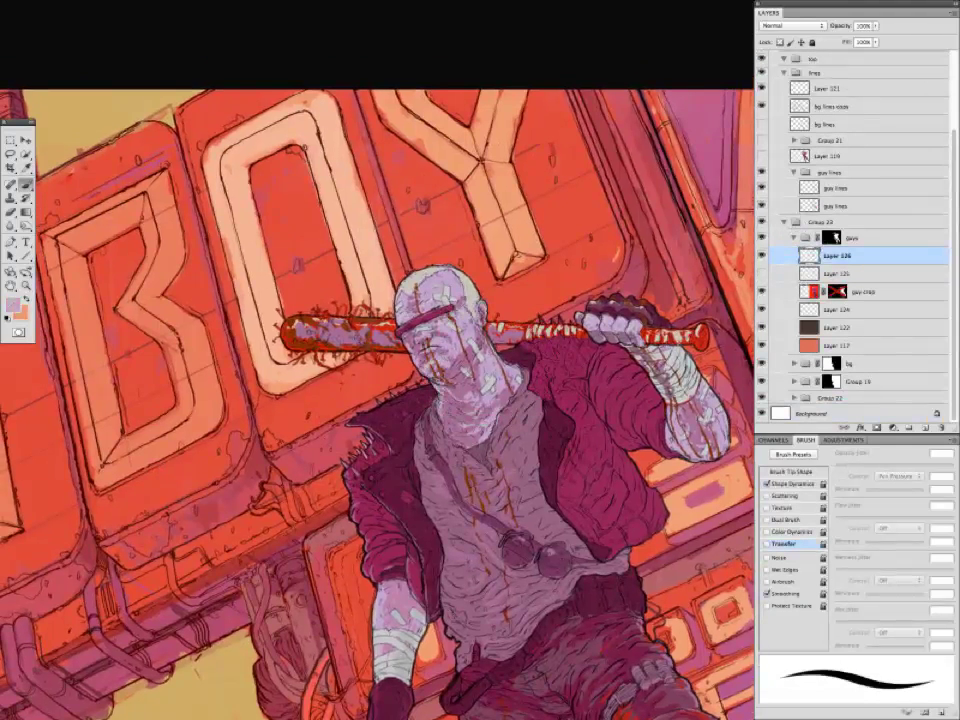
pyautogui.keyDown('alt'); pyautogui.click(385, 290); pyautogui.keyUp('alt')
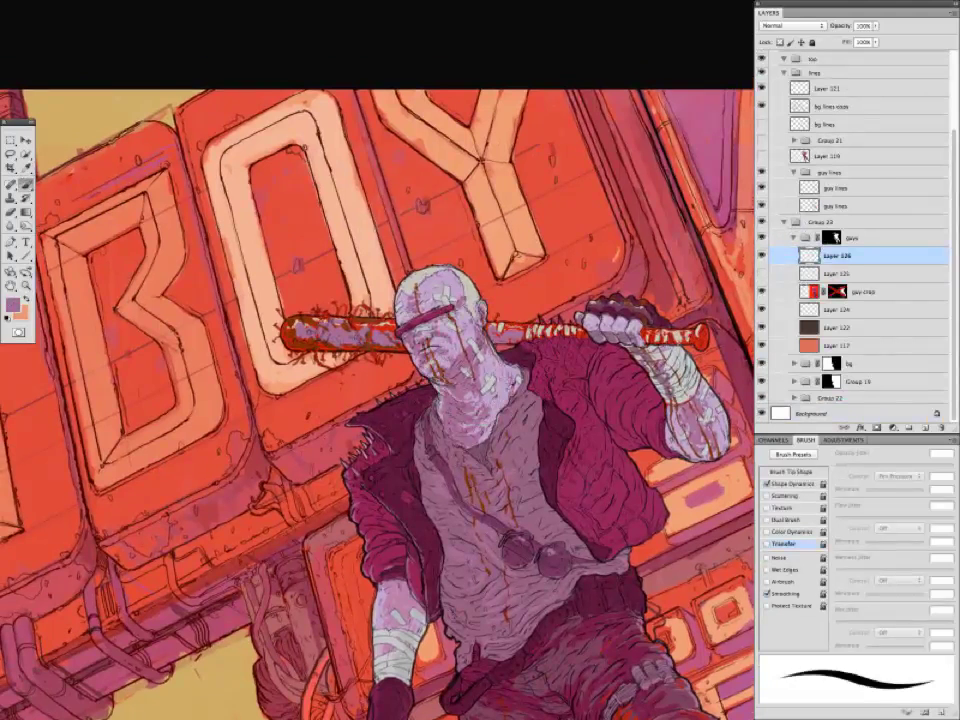
pyautogui.scroll(2, 377, 400)
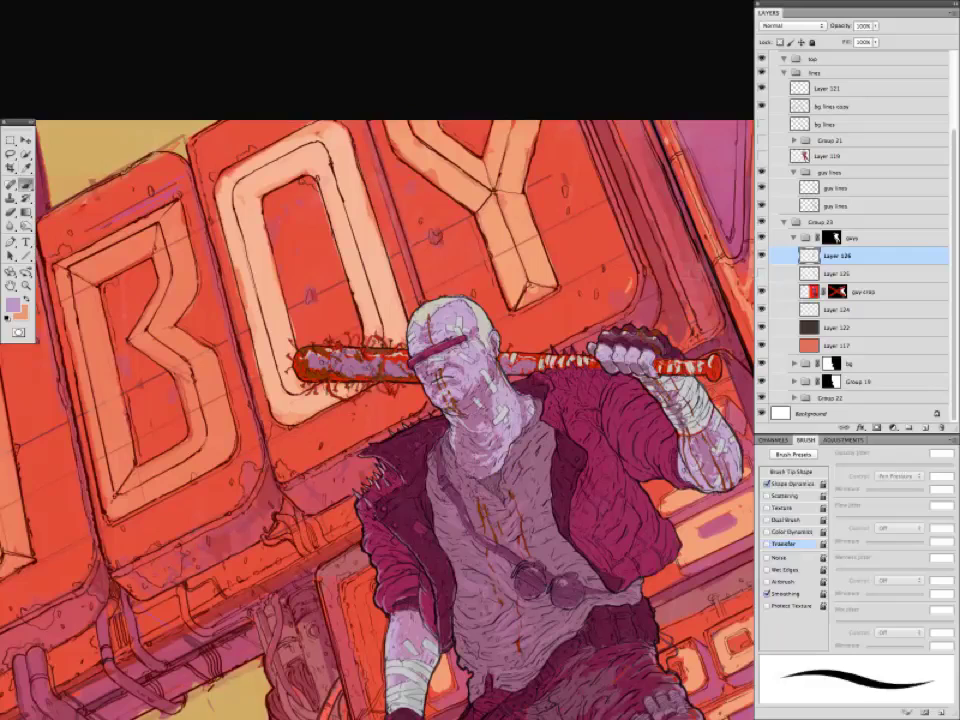
pyautogui.hscroll(-3, 440, 422)
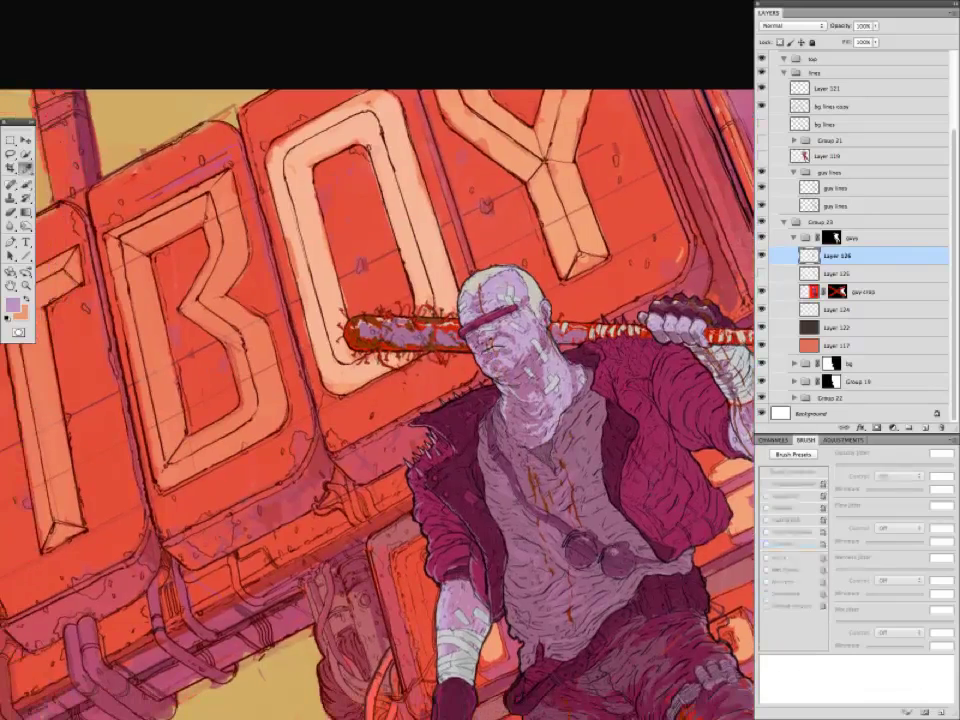
pyautogui.hscroll(-2, 440, 422)
pyautogui.scroll(-5, 440, 422)
pyautogui.scroll(5, 440, 422)
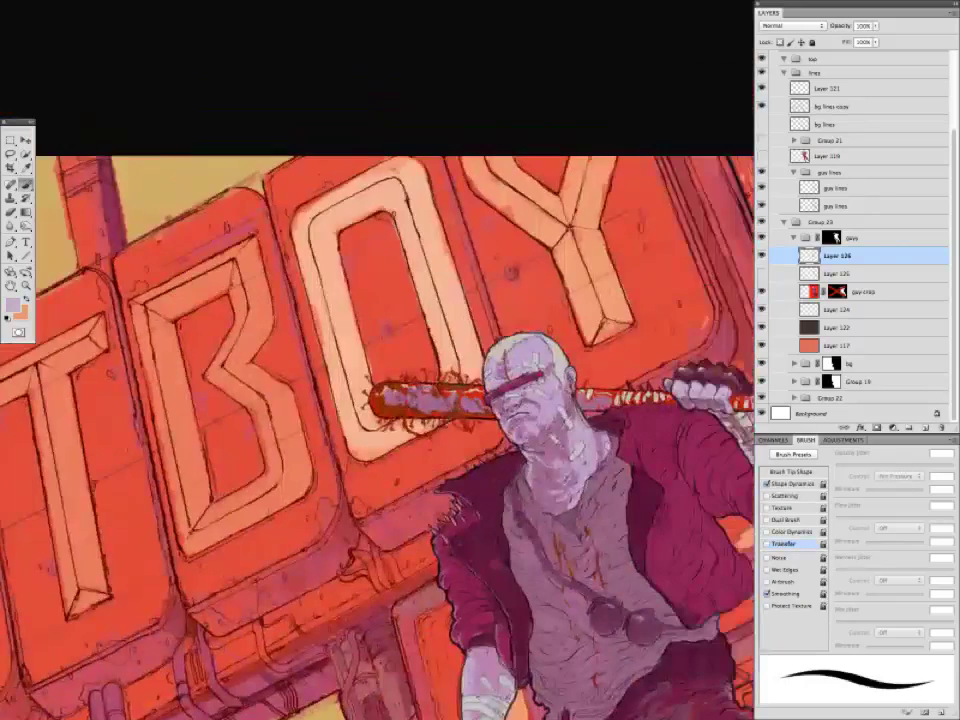
pyautogui.keyDown('alt'); pyautogui.click(526, 403); pyautogui.keyUp('alt')
pyautogui.keyDown('alt'); pyautogui.click(522, 402); pyautogui.keyUp('alt')
pyautogui.moveTo(365, 300); pyautogui.dragTo(377, 316)
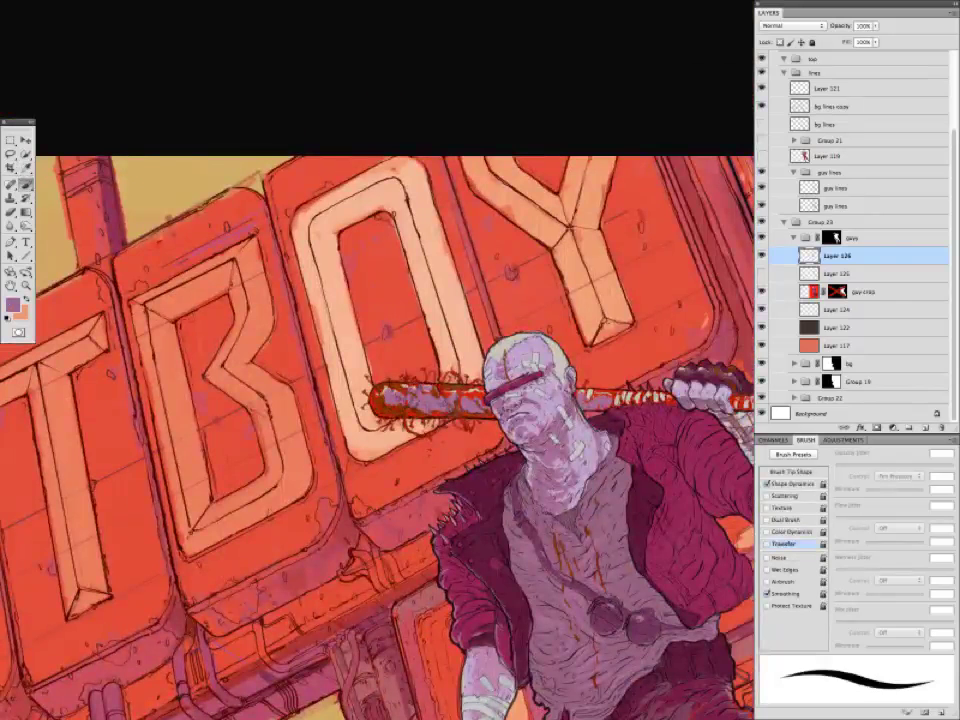
# Add a layer mask to the guy lines group and reset the painting colours to black and white.
pyautogui.scroll(2, 510, 425)
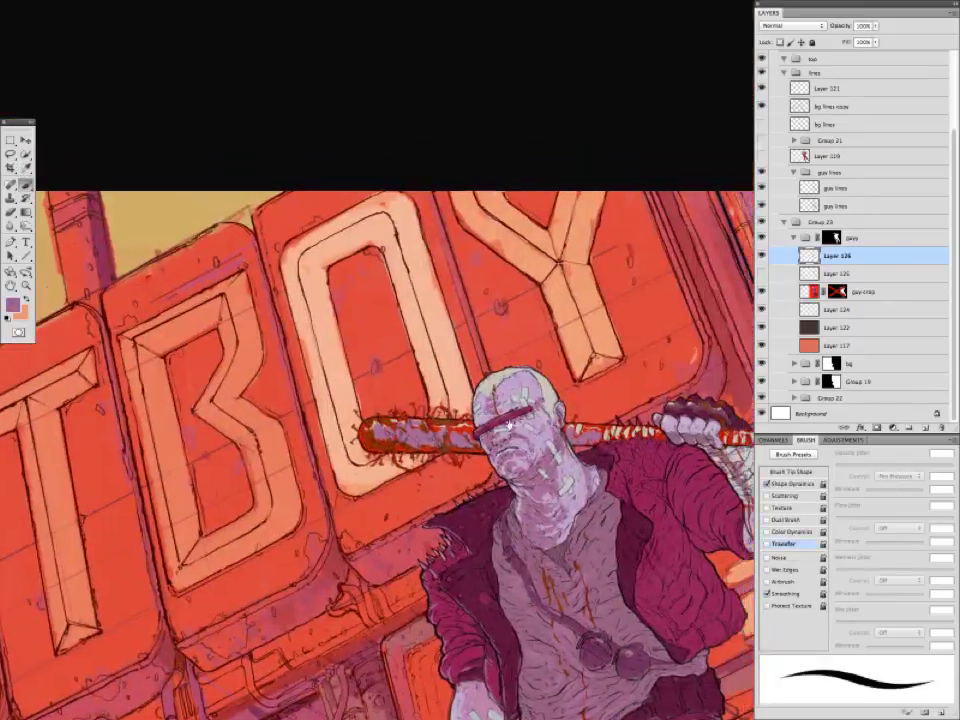
pyautogui.click(840, 172)
pyautogui.click(876, 427)
pyautogui.press('d')
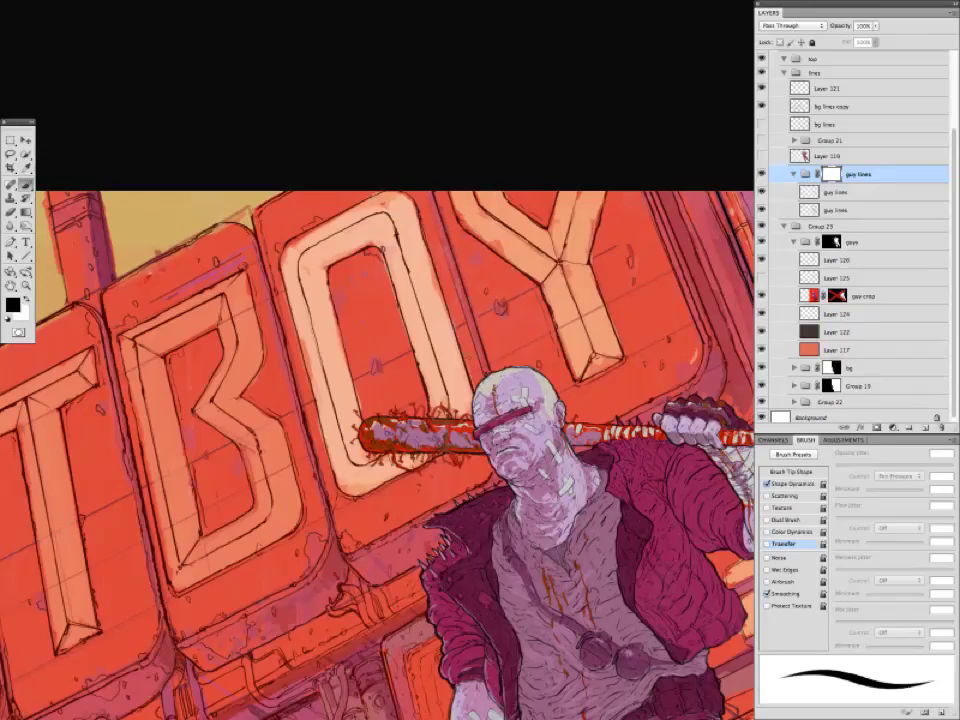
# Paint the head on Layer 126 with sampled purple skin tones and pale grey.
pyautogui.click(838, 260)
pyautogui.keyDown('alt'); pyautogui.click(535, 395); pyautogui.keyUp('alt')
pyautogui.moveTo(539, 374); pyautogui.dragTo(548, 403)
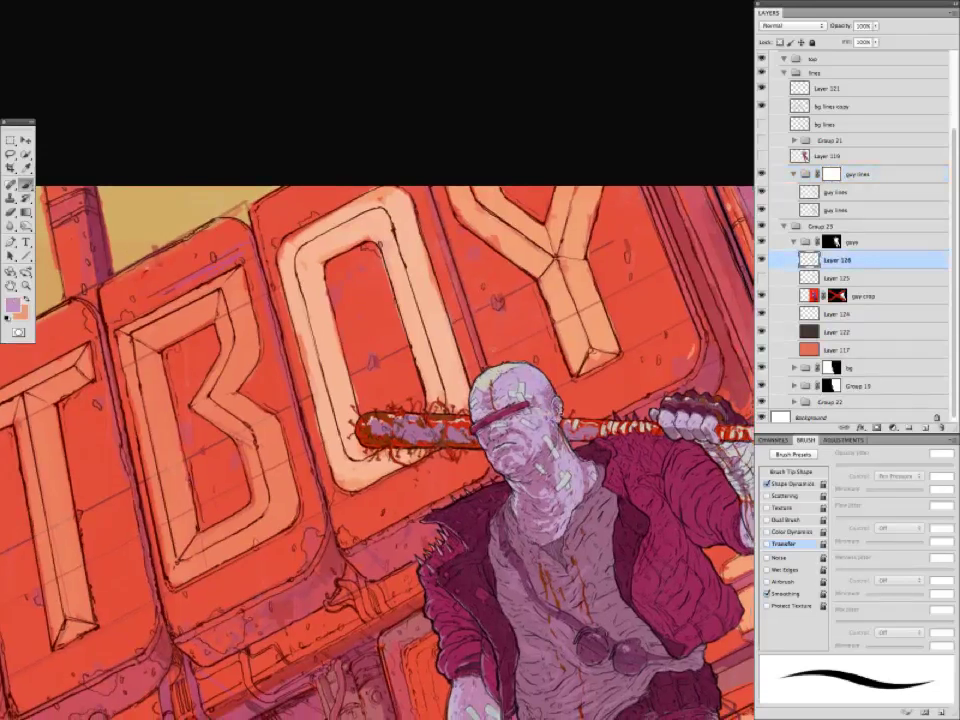
pyautogui.moveTo(490, 425); pyautogui.dragTo(501, 460)
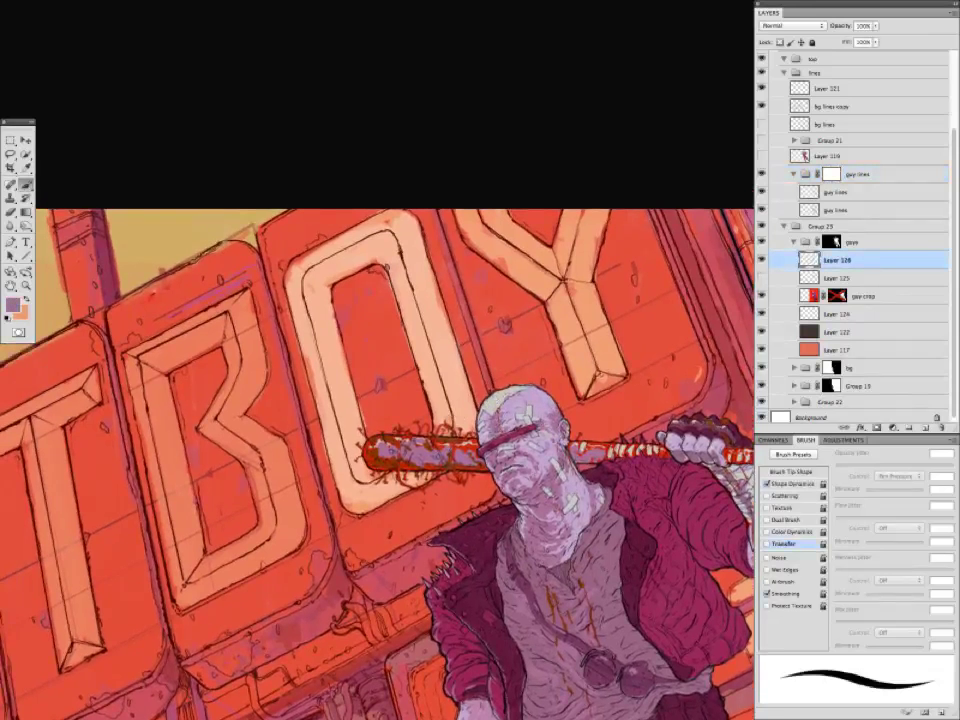
pyautogui.scroll(-3, 378, 311)
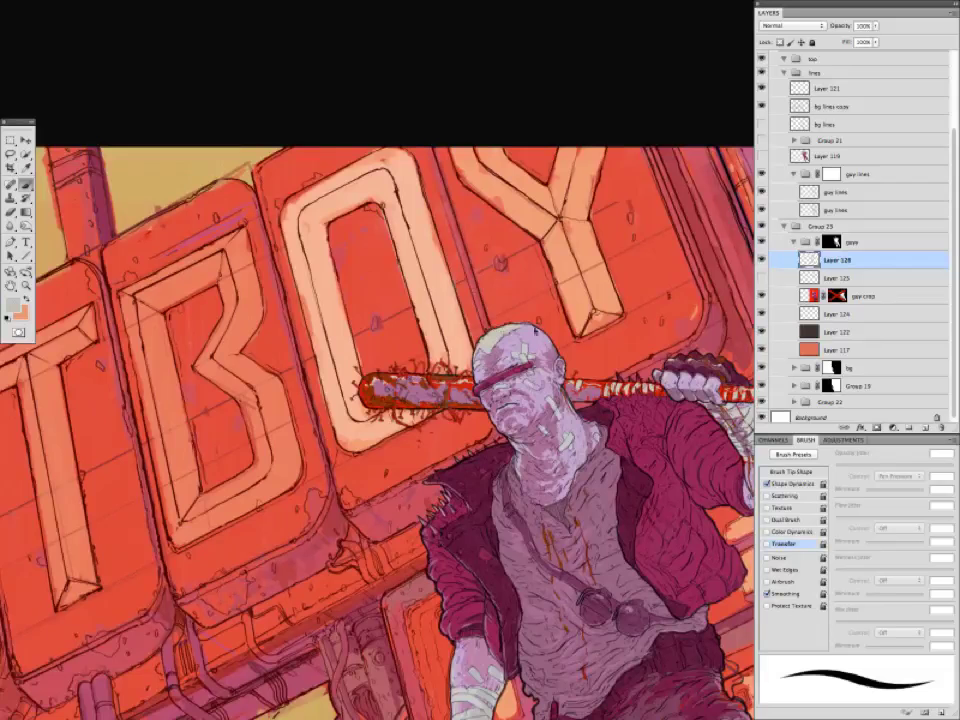
pyautogui.hscroll(3, 422, 328)
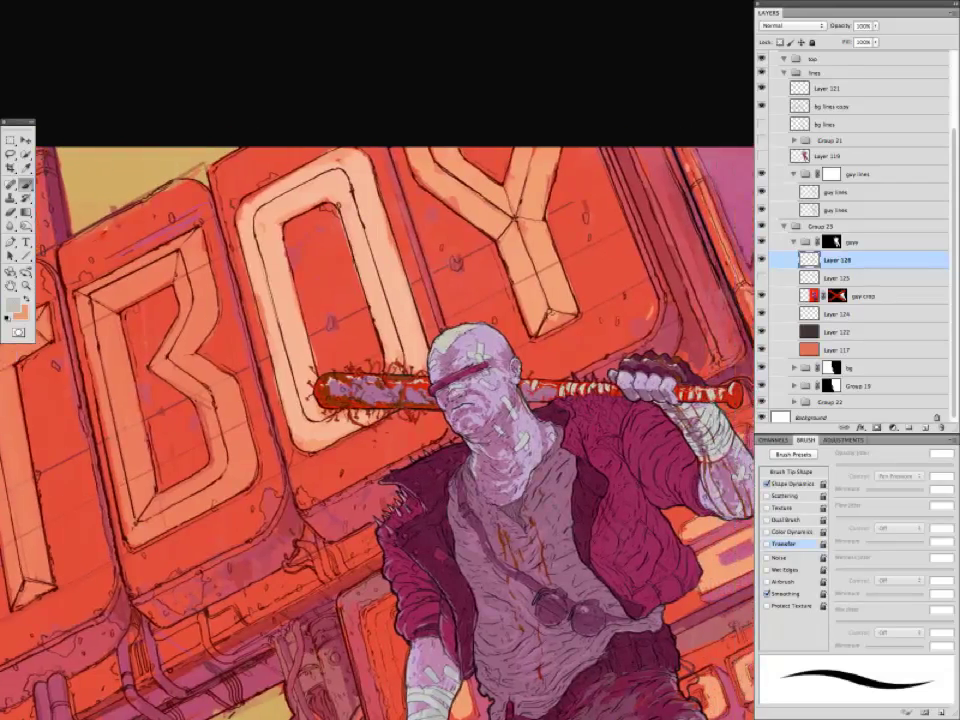
# Refine the face and eye band on Layer 126 with sampled mid, light and dark purple tones.
pyautogui.keyDown('alt'); pyautogui.click(387, 282); pyautogui.keyUp('alt')
pyautogui.scroll(1, 378, 430)
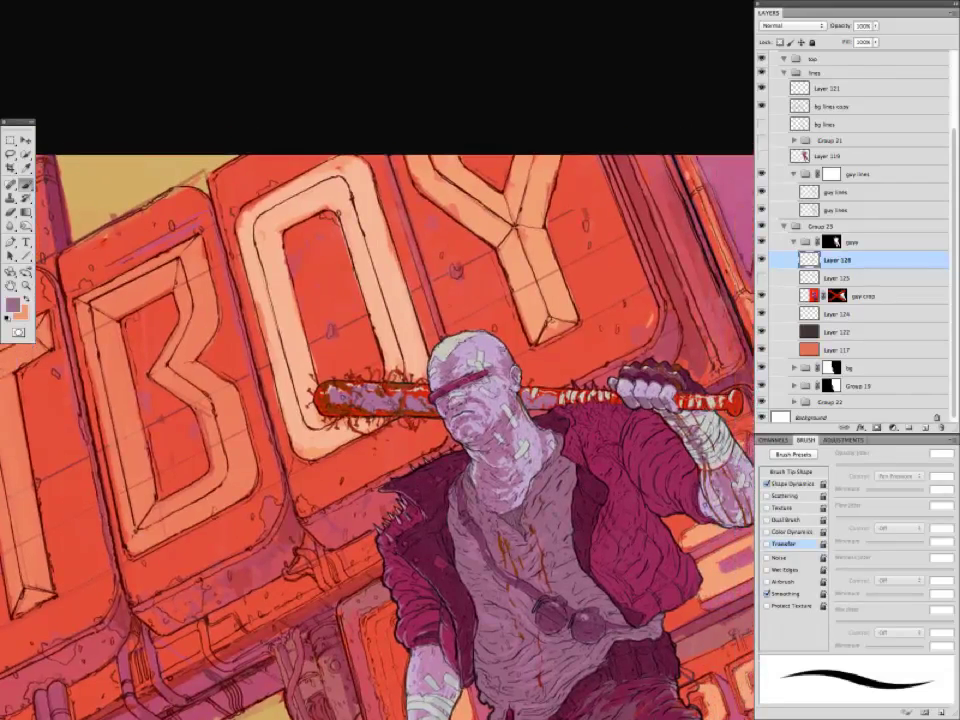
pyautogui.scroll(-2, 376, 261)
pyautogui.scroll(-2, 290, 238)
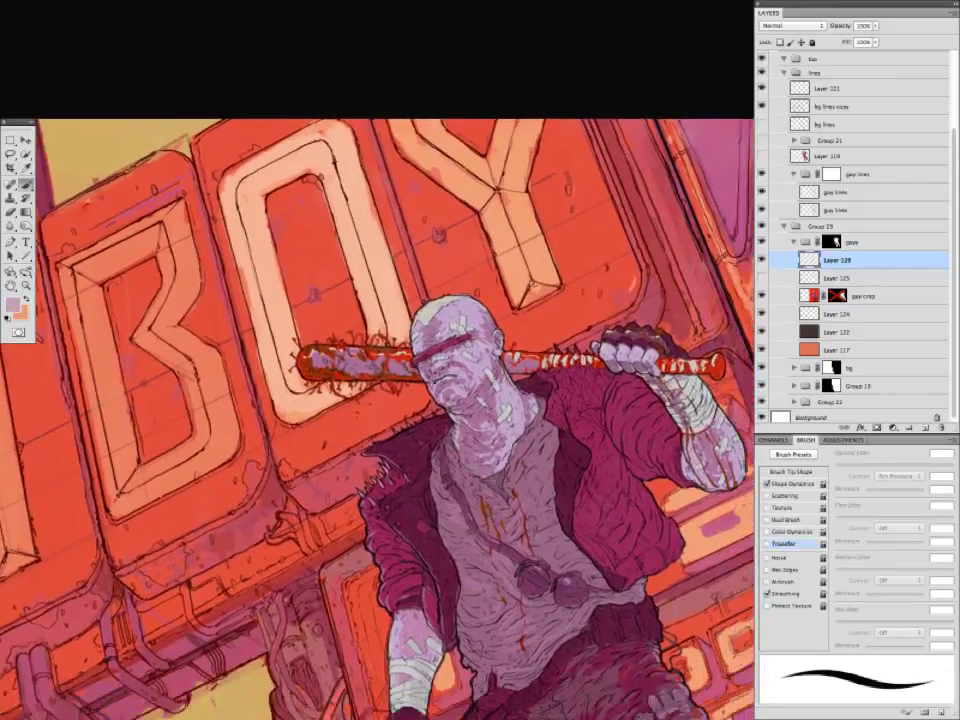
pyautogui.scroll(-2, 407, 396)
pyautogui.keyDown('alt'); pyautogui.click(407, 396); pyautogui.keyUp('alt')
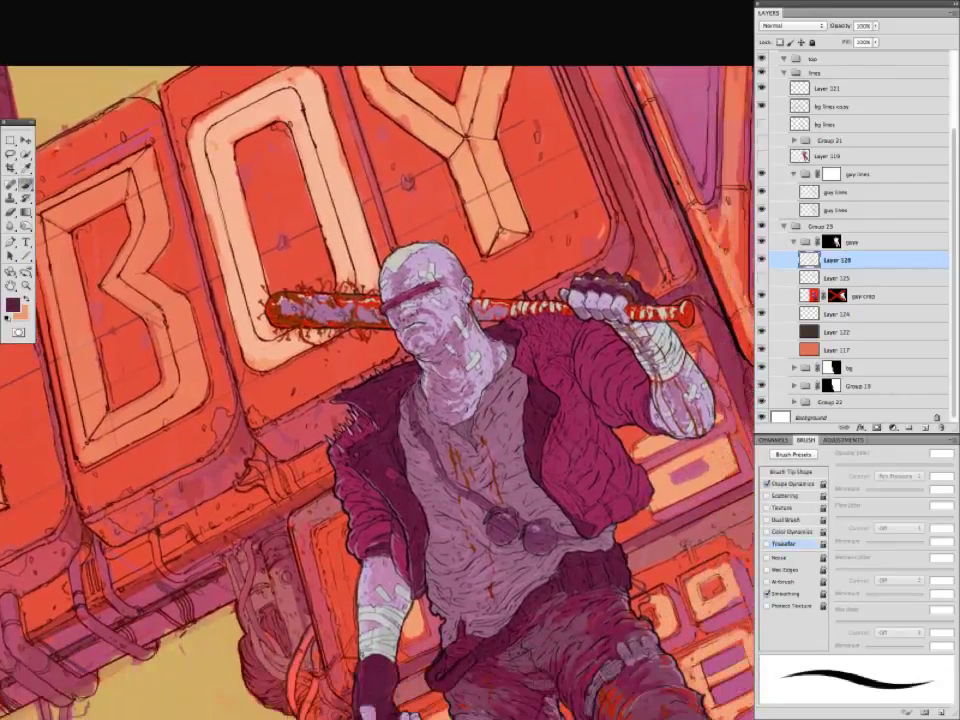
# Hide the interface panels and paint over the blood streaks on the shirt with sampled purple tones.
pyautogui.scroll(-3, 407, 396)
pyautogui.press('Tab')
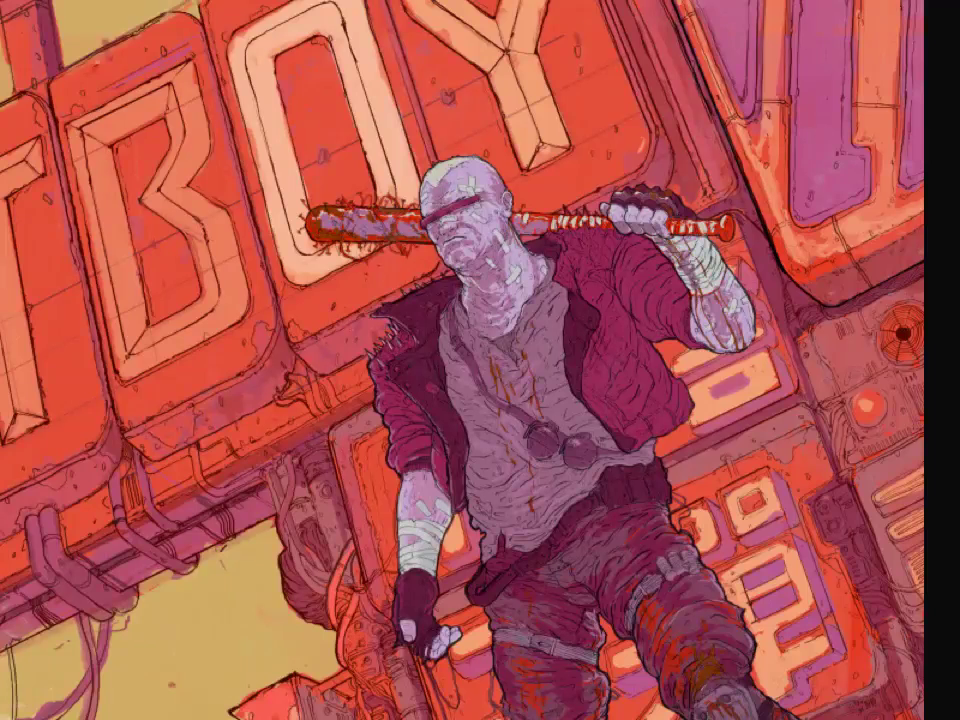
pyautogui.press('Tab')
pyautogui.press('Tab')
pyautogui.moveTo(398, 362)
pyautogui.mouseDown()
pyautogui.moveTo(354, 390)
pyautogui.moveTo(393, 502)
pyautogui.moveTo(378, 442)
pyautogui.mouseUp()
pyautogui.scroll(-1, 460, 414)
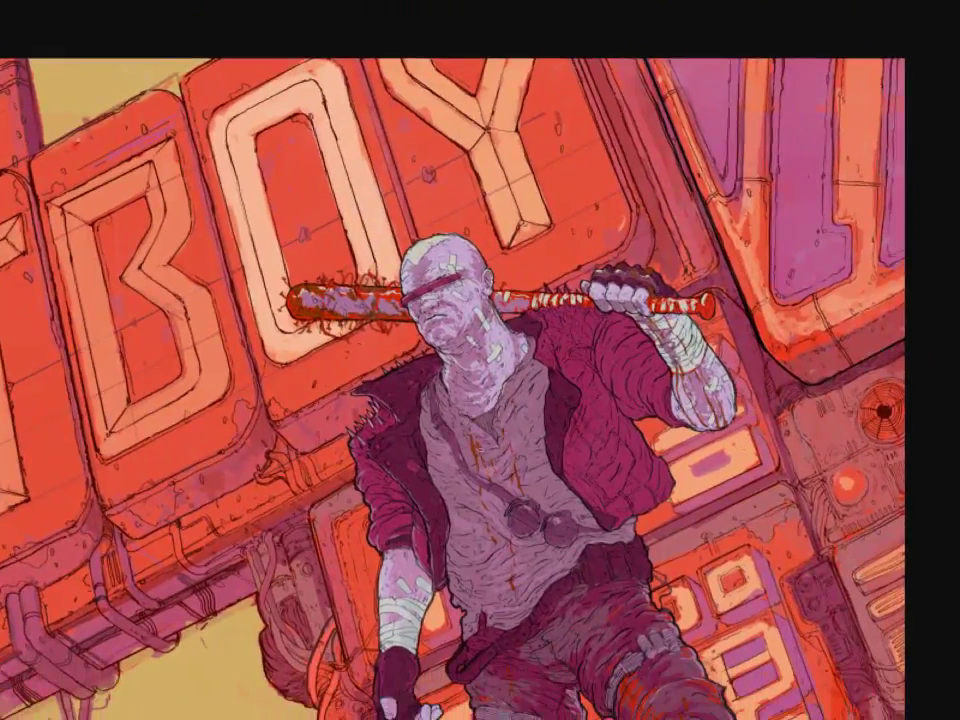
pyautogui.moveTo(475, 455); pyautogui.dragTo(507, 527)
pyautogui.keyDown('alt'); pyautogui.click(502, 354); pyautogui.keyUp('alt')
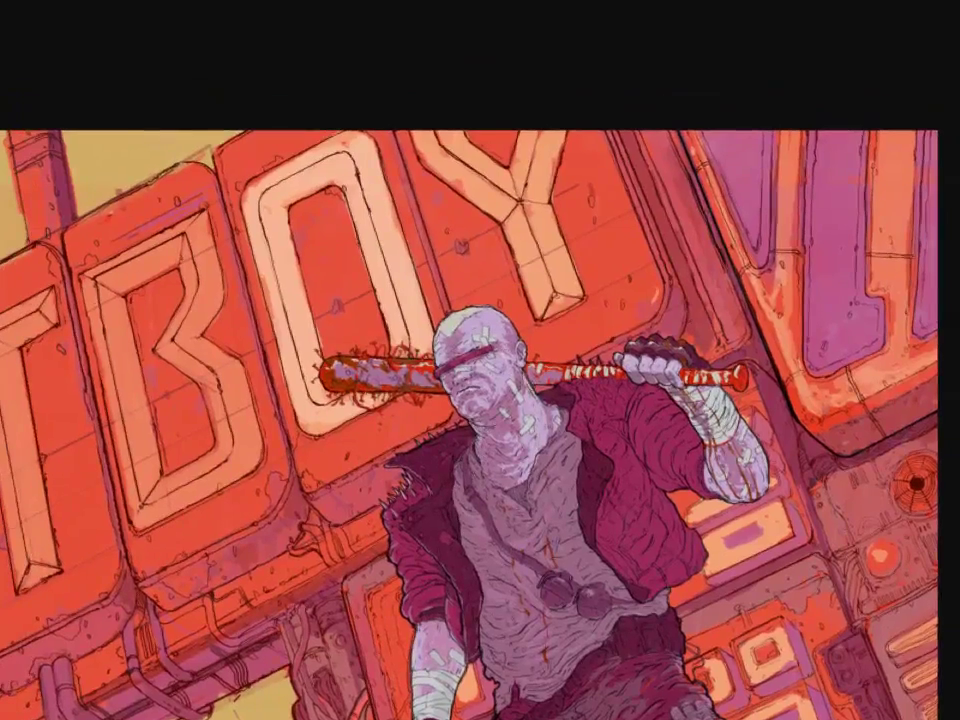
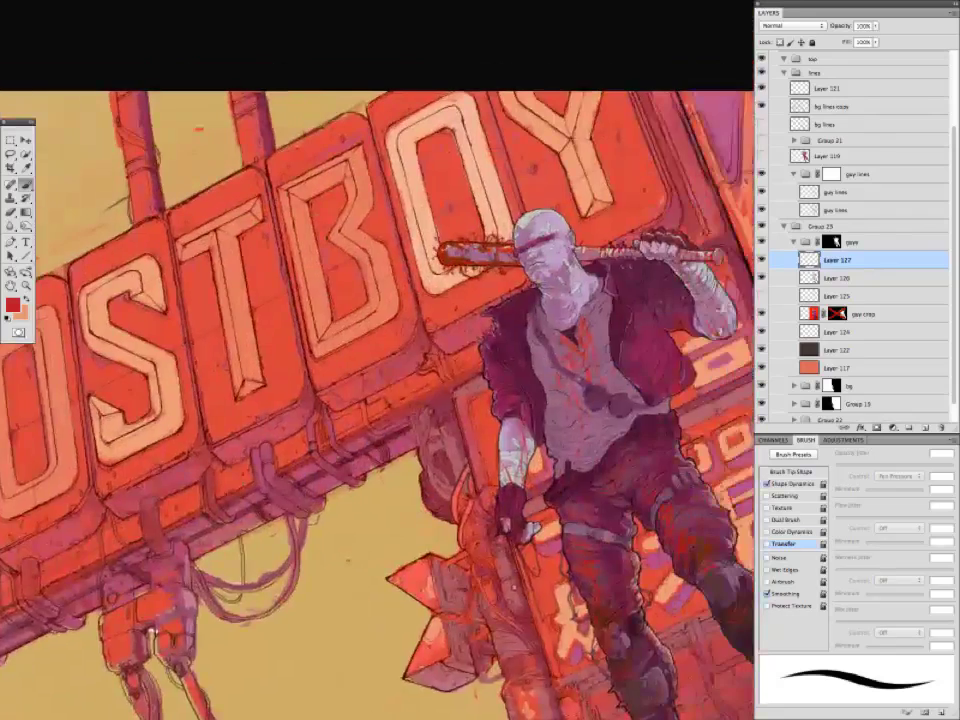
# Darken the selected blood strokes around the face on Layer 127 with Hue/Saturation.
pyautogui.scroll(-2, 855, 240)
pyautogui.keyDown('alt'); pyautogui.click(645, 354); pyautogui.keyUp('alt')
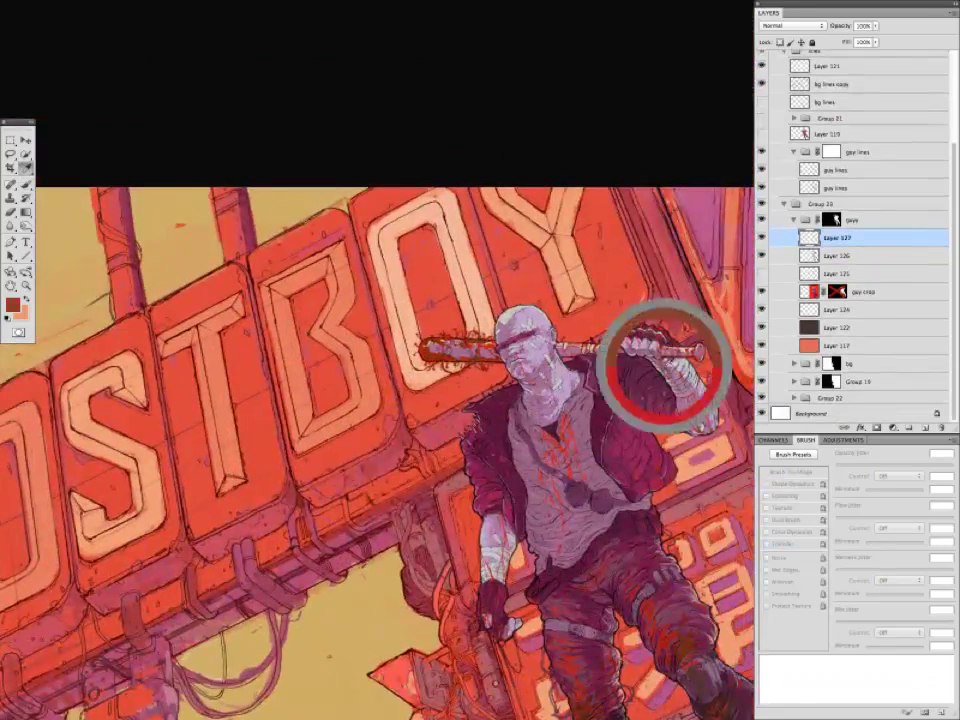
pyautogui.press('super+u')
pyautogui.moveTo(777, 501); pyautogui.dragTo(768, 501)
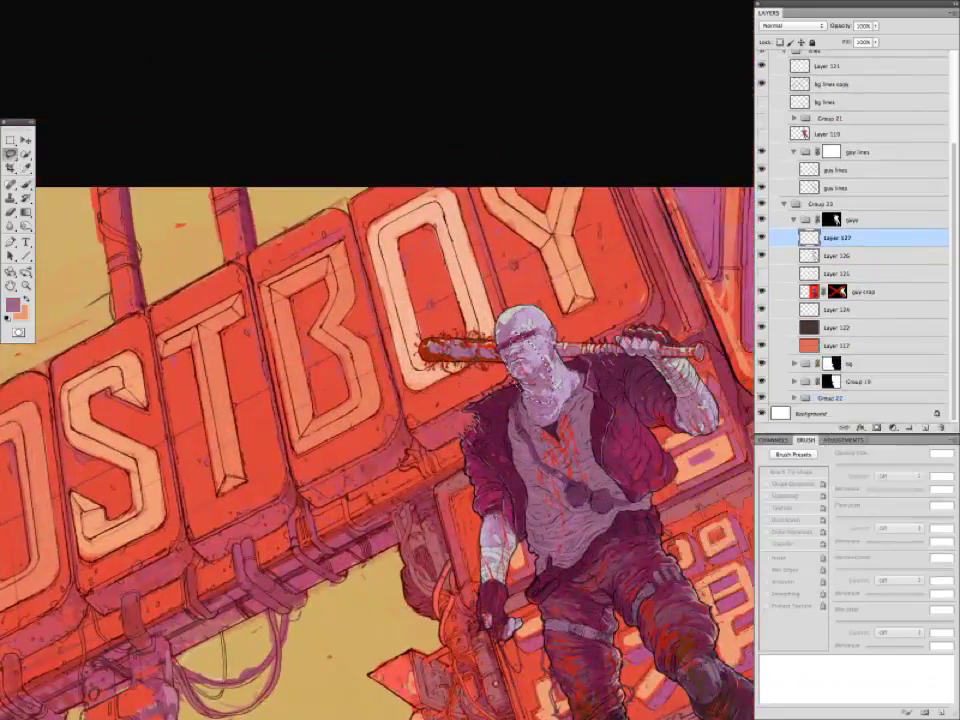
pyautogui.press('Return')
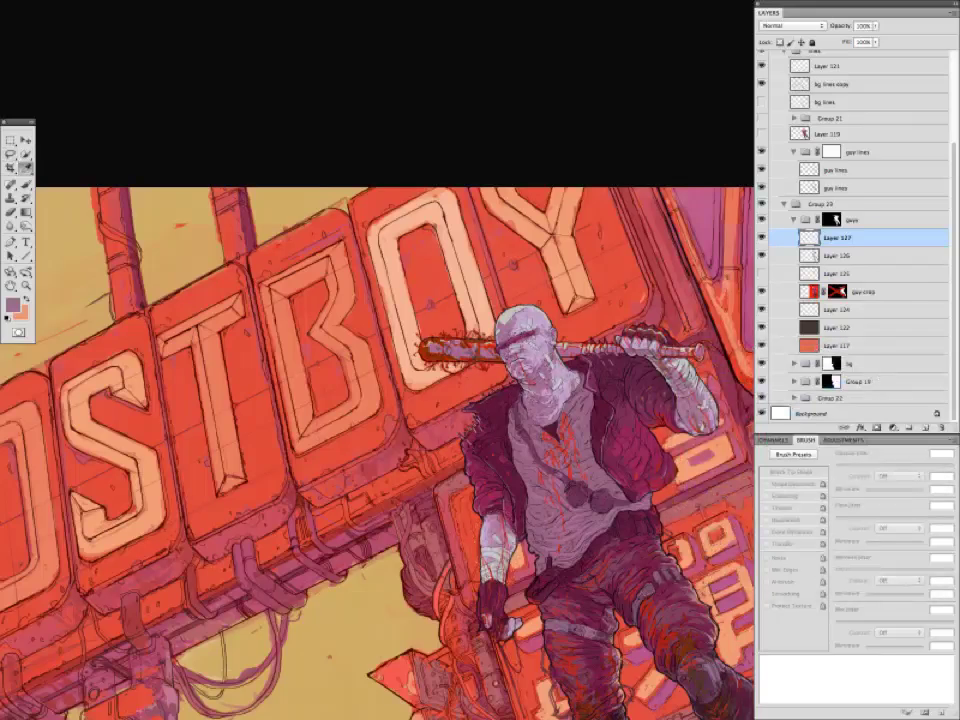
# Sample a dark red and paint thin blood streaks down the face and neck on Layer 127.
pyautogui.keyDown('alt'); pyautogui.click(388, 264); pyautogui.keyUp('alt')
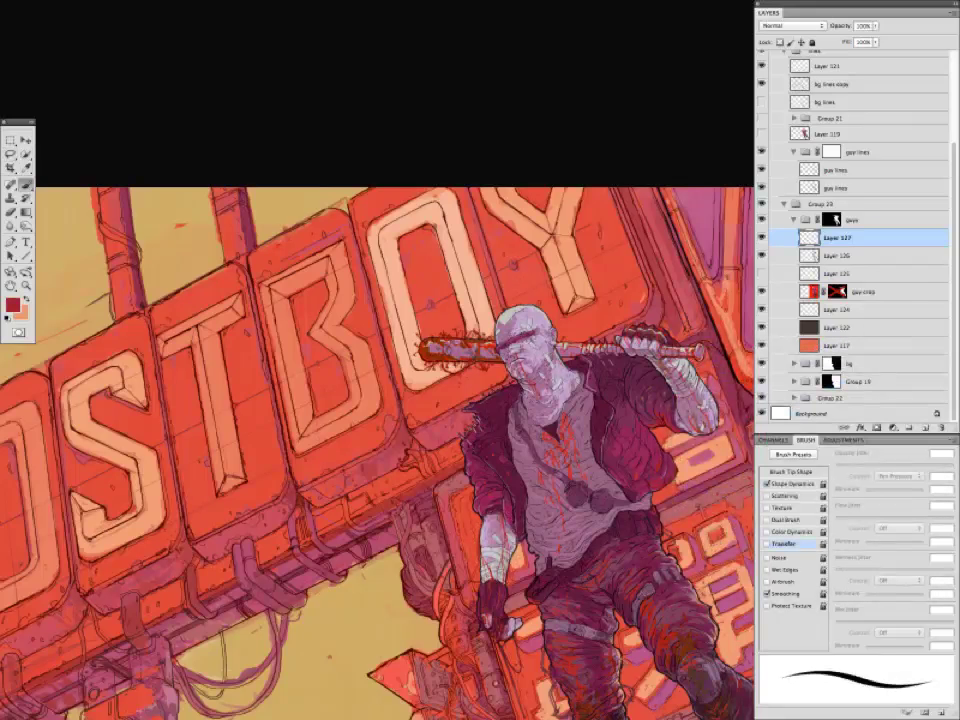
pyautogui.moveTo(388, 262); pyautogui.dragTo(363, 216)
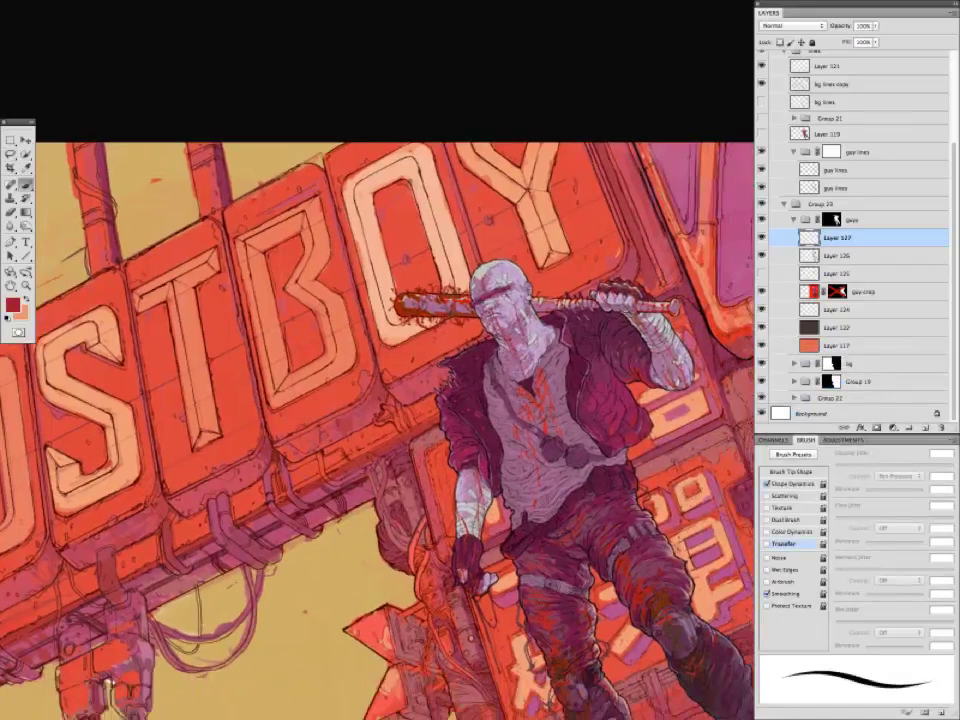
pyautogui.moveTo(388, 262); pyautogui.dragTo(386, 280)
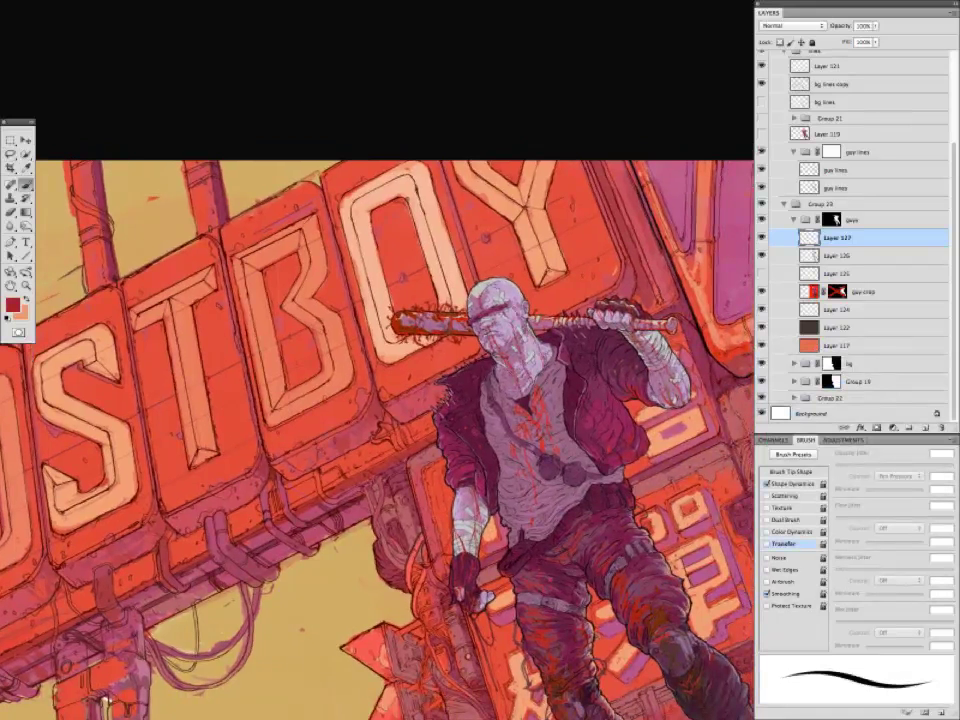
pyautogui.moveTo(386, 280); pyautogui.dragTo(374, 233)
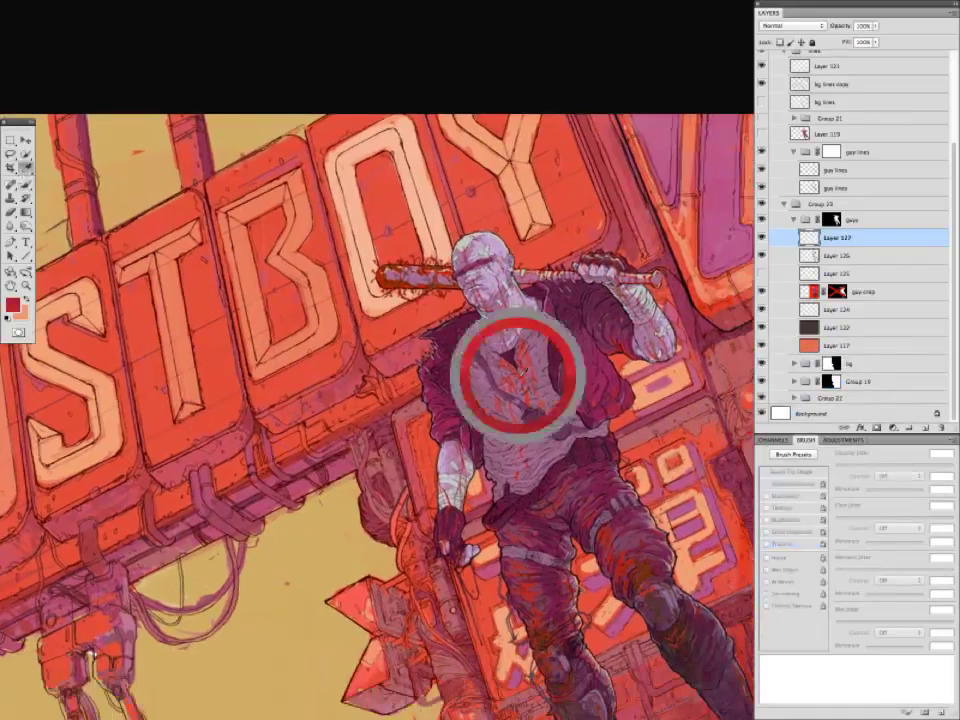
# Adjust the selected blood on the shirt with Hue/Saturation, setting saturation to +27 and lightness to +1.
pyautogui.hotkey('ctrl', 'u')
pyautogui.moveTo(779, 501); pyautogui.dragTo(774, 501)
pyautogui.moveTo(779, 467); pyautogui.dragTo(790, 467)
pyautogui.press('super+minus')
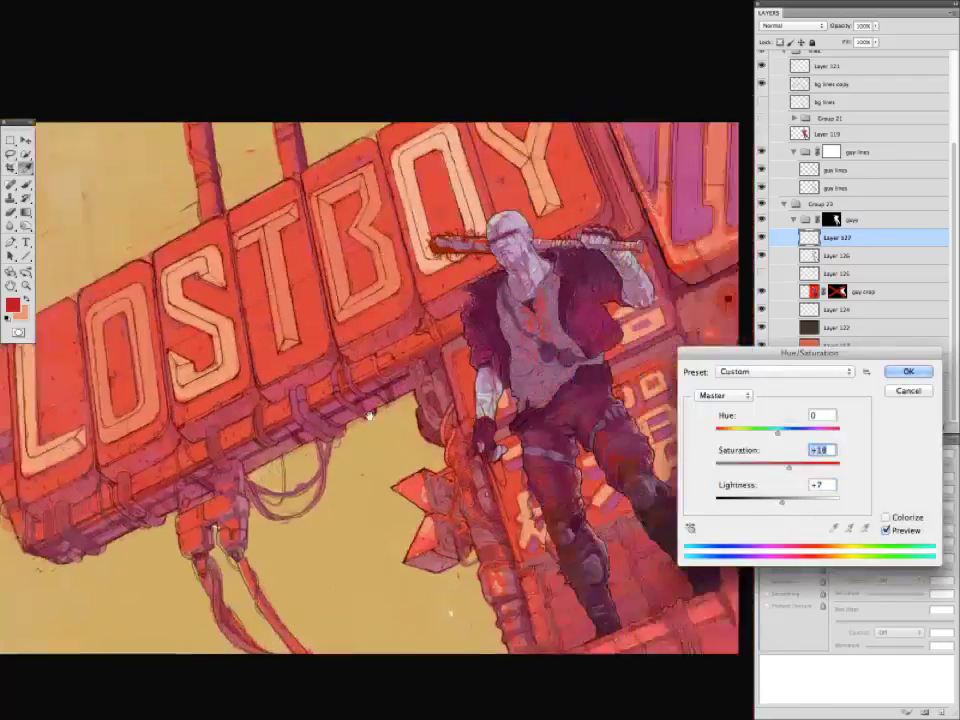
pyautogui.moveTo(620, 400); pyautogui.dragTo(574, 414)
pyautogui.moveTo(774, 502); pyautogui.dragTo(795, 467)
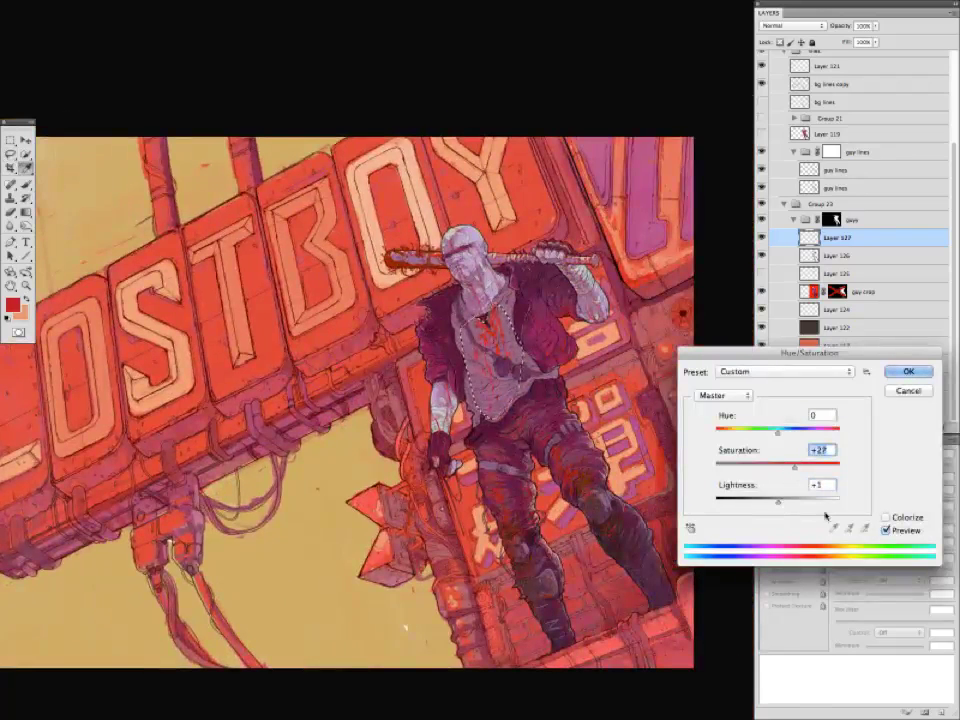
pyautogui.press('Return')
# Paint red blood streaks over the shirt, raised forearm and trousers on Layer 127.
pyautogui.press('super+plus')
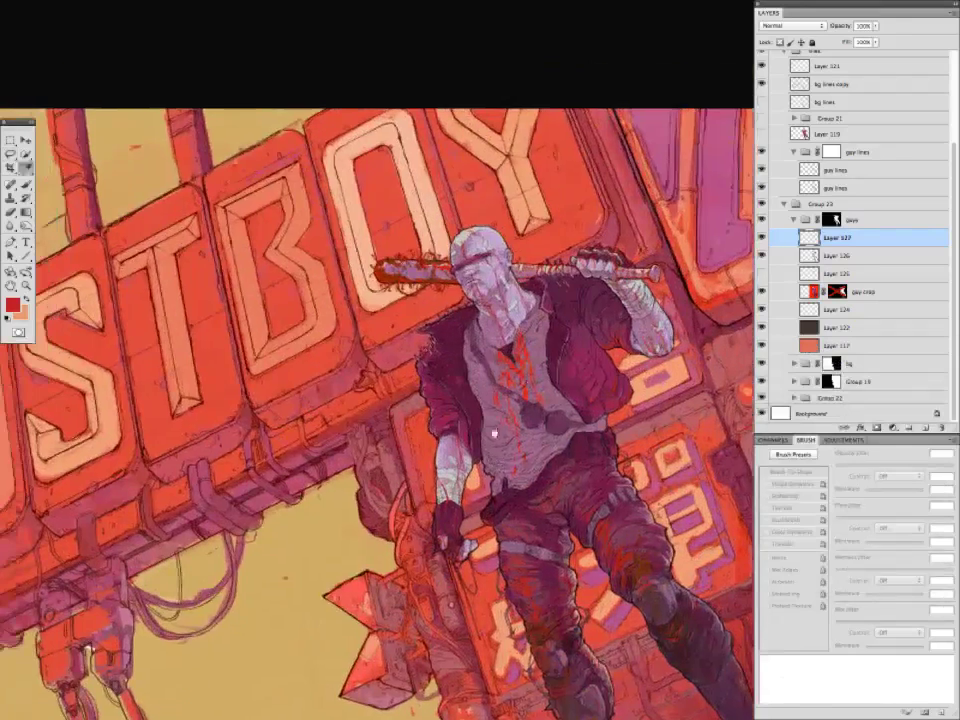
pyautogui.moveTo(480, 400); pyautogui.dragTo(490, 462)
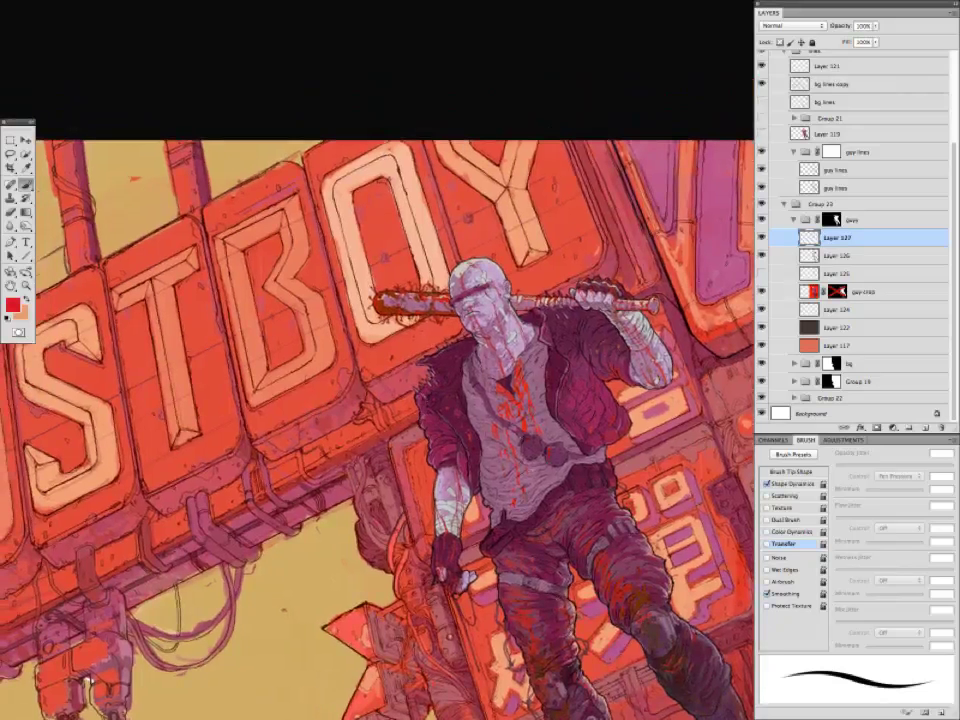
pyautogui.moveTo(480, 400); pyautogui.dragTo(450, 325)
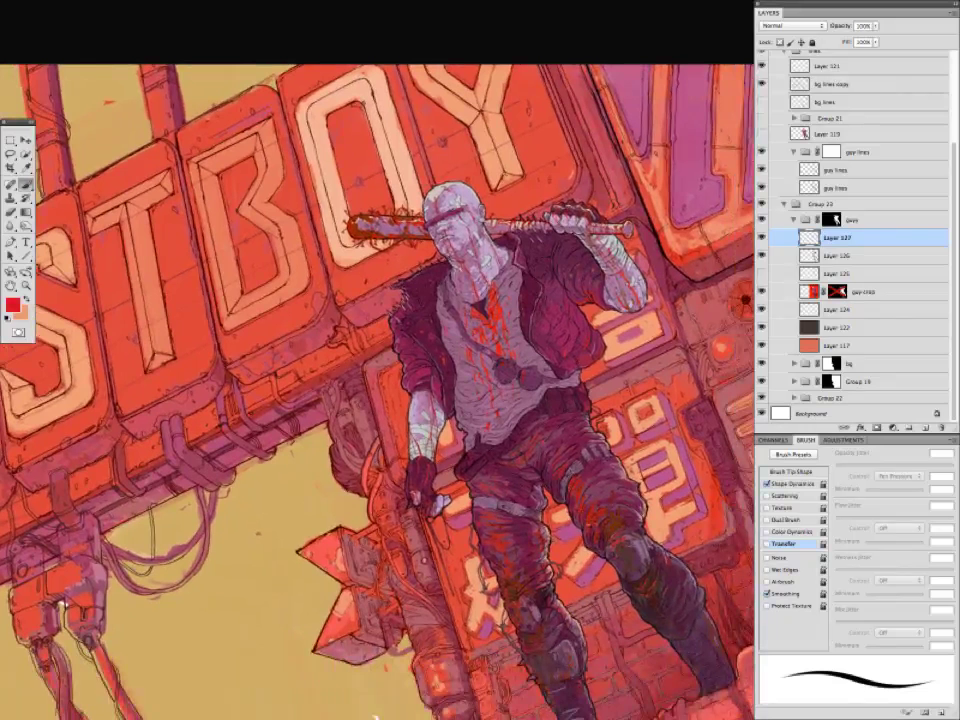
pyautogui.moveTo(560, 300); pyautogui.dragTo(544, 273)
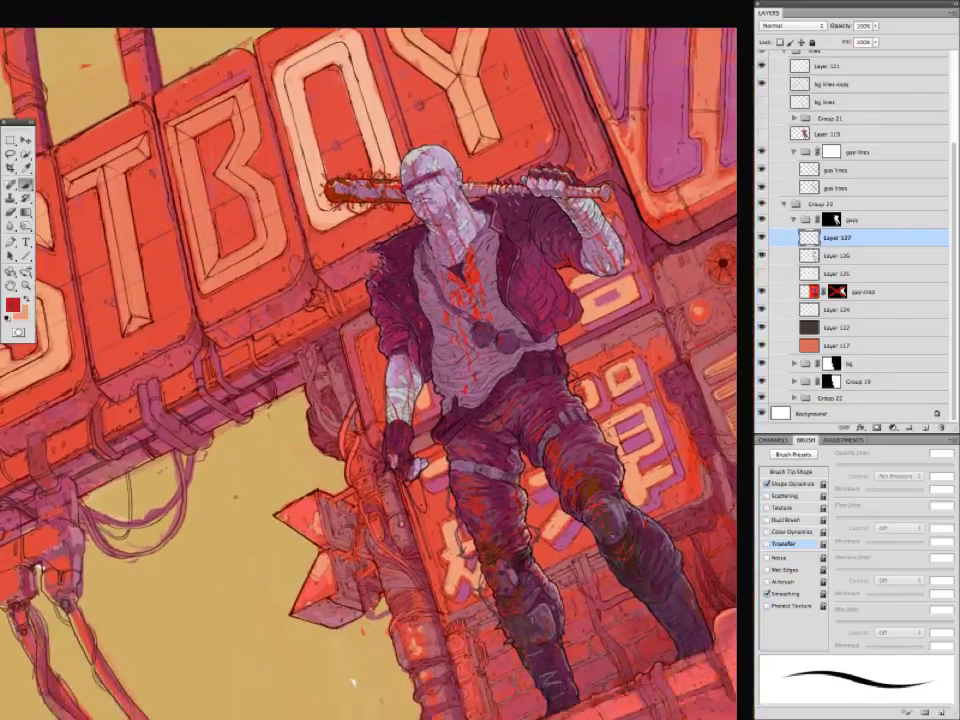
pyautogui.moveTo(352, 683); pyautogui.dragTo(316, 578)
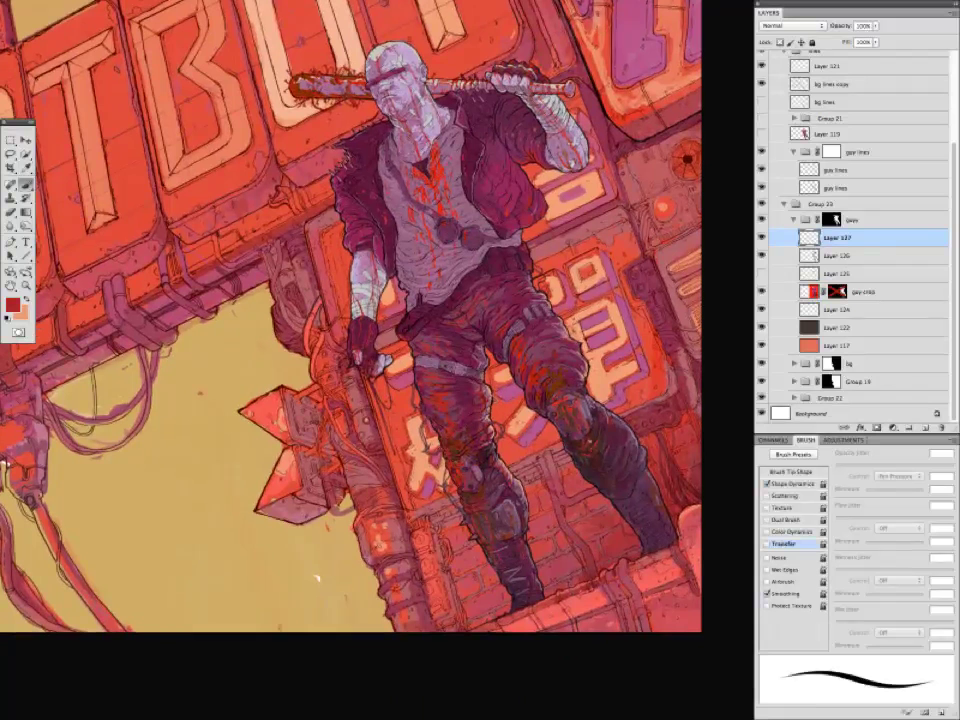
pyautogui.moveTo(316, 578); pyautogui.dragTo(342, 718)
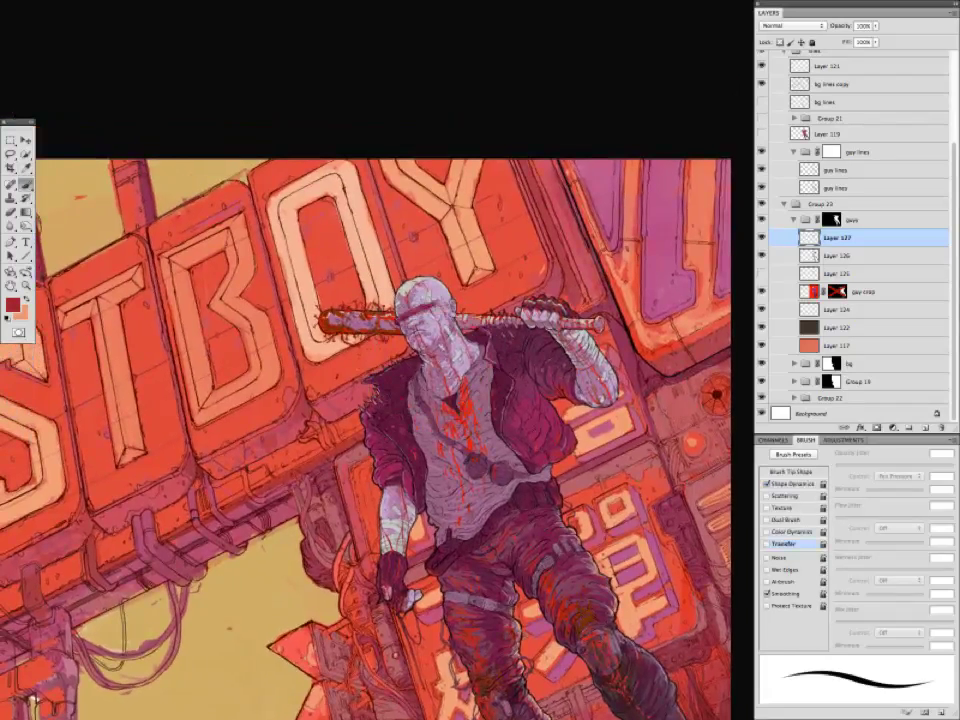
# Sample reddish-brown and purple tones from the bat and touch up its blood-stained surface on Layer 127.
pyautogui.moveTo(417, 234); pyautogui.dragTo(435, 253)
pyautogui.keyDown('alt'); pyautogui.click(395, 342); pyautogui.keyUp('alt')
pyautogui.keyDown('alt'); pyautogui.click(394, 329); pyautogui.keyUp('alt')
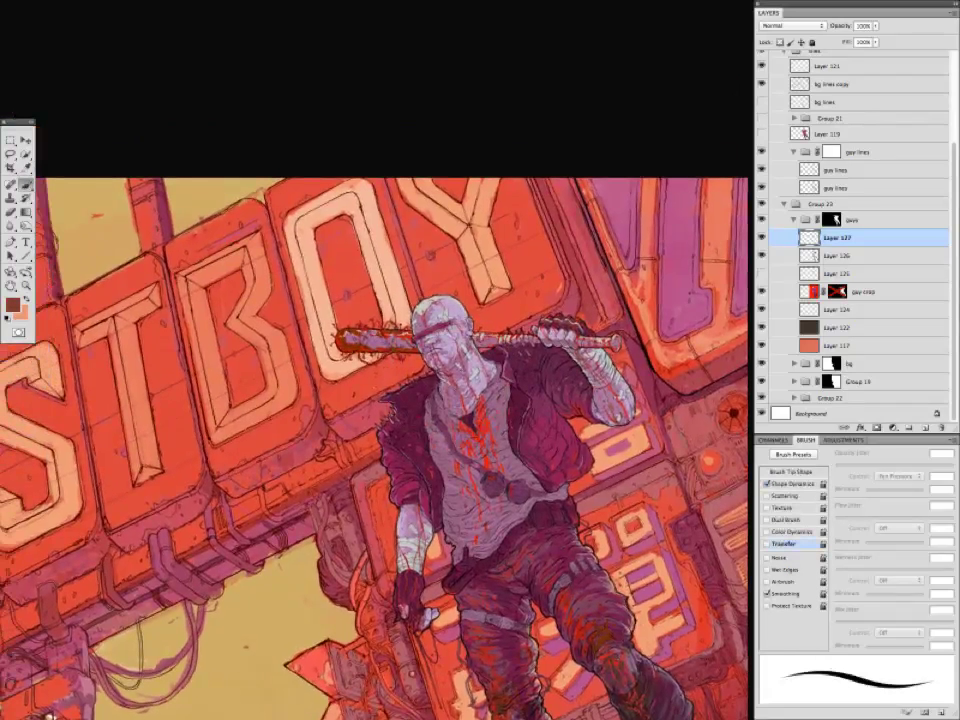
pyautogui.keyDown('alt'); pyautogui.click(285, 253); pyautogui.keyUp('alt')
pyautogui.moveTo(372, 256); pyautogui.dragTo(380, 276)
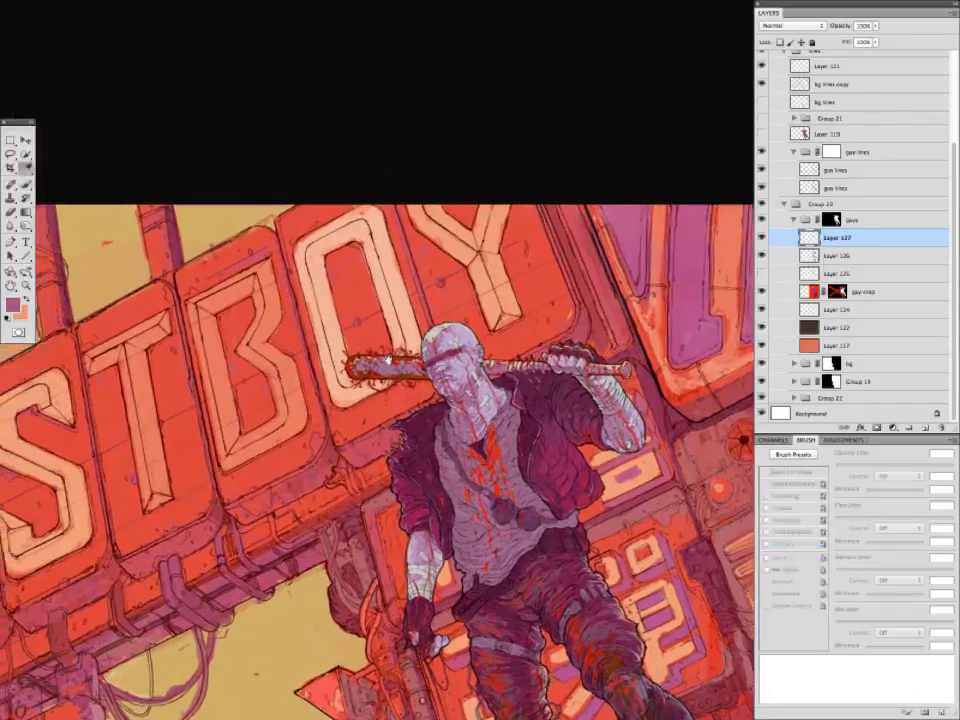
pyautogui.keyDown('alt'); pyautogui.click(384, 277); pyautogui.keyUp('alt')
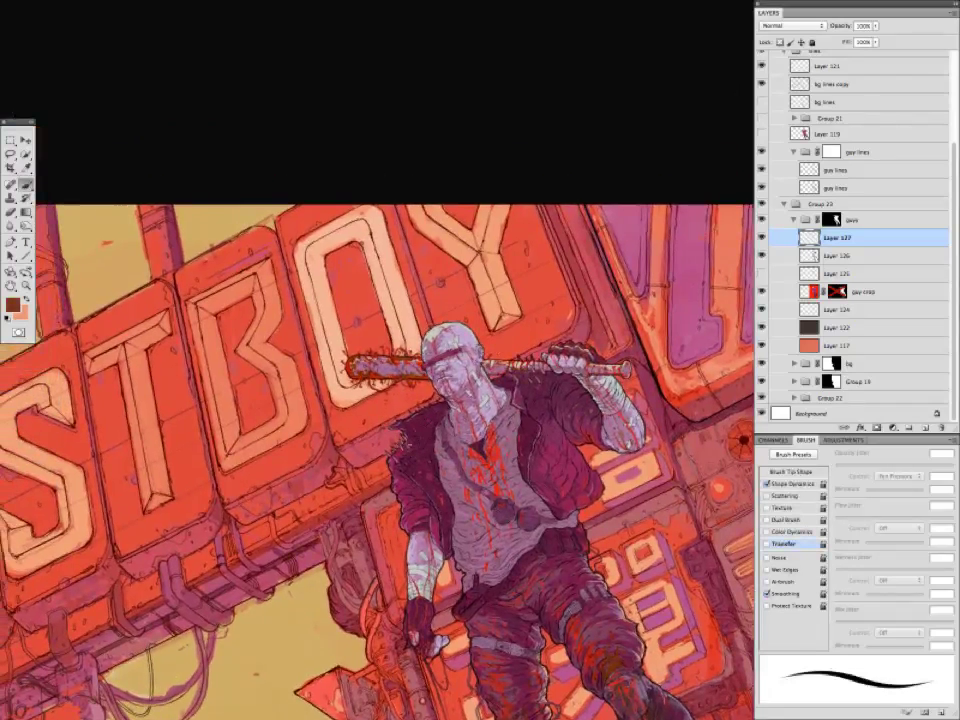
# Create a new layer above Layer 127 and paint pale purple studs over the jacket's shoulder and lapel beside the lowered arm.
pyautogui.moveTo(606, 177); pyautogui.dragTo(604, 162)
pyautogui.hotkey('ctrl', 'shift', 'alt', 'n')
pyautogui.keyDown('alt'); pyautogui.click(691, 316); pyautogui.keyUp('alt')
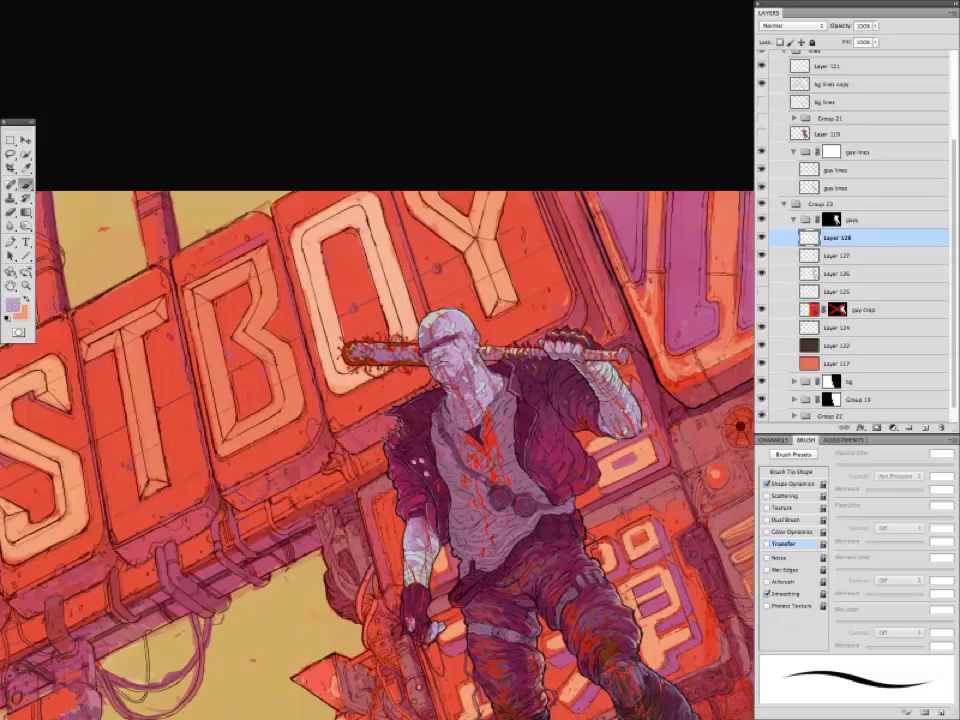
pyautogui.moveTo(416, 405); pyautogui.dragTo(462, 505)
pyautogui.hotkey('ctrl', '-')
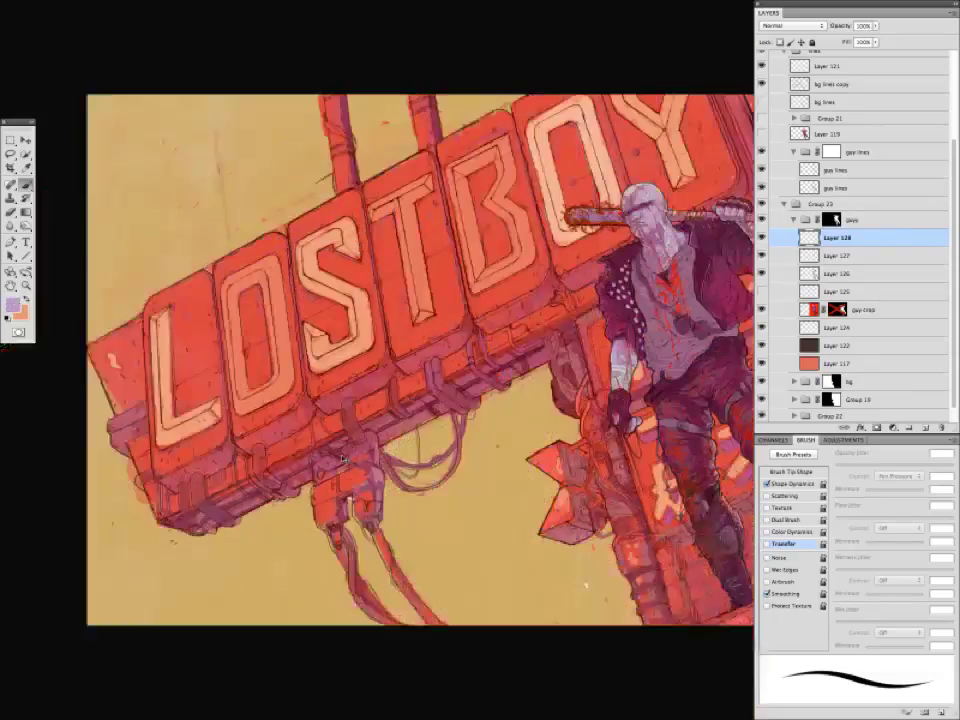
# Darken the painted jacket studs with Hue/Saturation, shifting their hue and setting saturation to +15.
pyautogui.hotkey('ctrl', 'u')
pyautogui.moveTo(800, 353); pyautogui.dragTo(285, 403)
pyautogui.moveTo(266, 517); pyautogui.dragTo(272, 517)
pyautogui.moveTo(264, 483); pyautogui.dragTo(229, 482)
pyautogui.moveTo(254, 553); pyautogui.dragTo(240, 554)
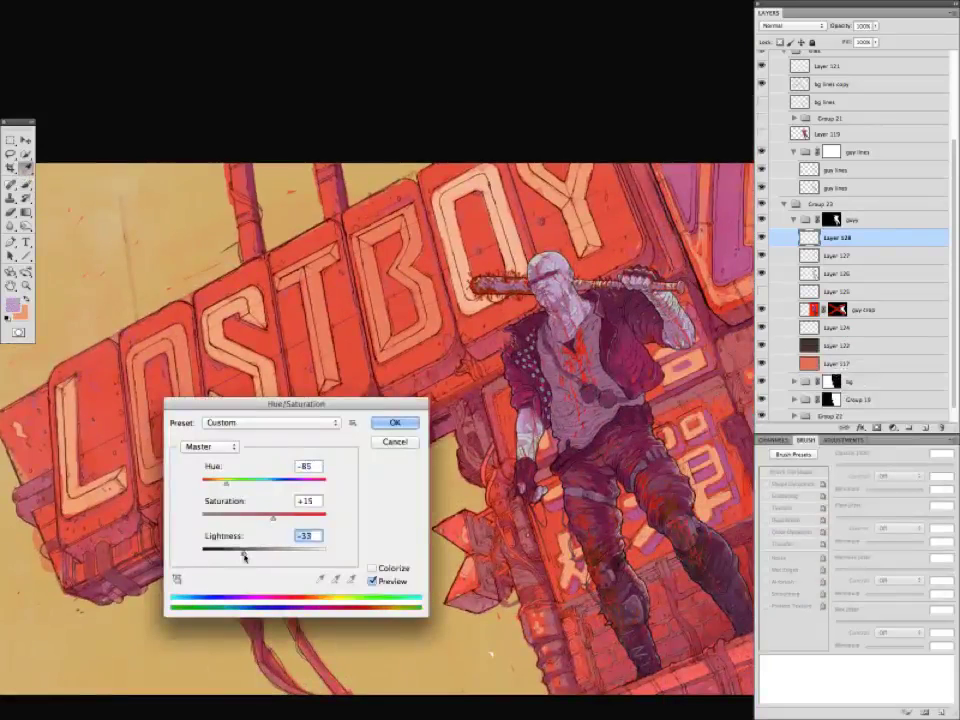
pyautogui.moveTo(229, 482); pyautogui.dragTo(269, 491)
pyautogui.moveTo(239, 553); pyautogui.dragTo(243, 553)
pyautogui.press('Return')
# Paint muted purple studs along the opposite lapel and collar of the jacket on Layer 128.
pyautogui.hotkey('ctrl', '+')
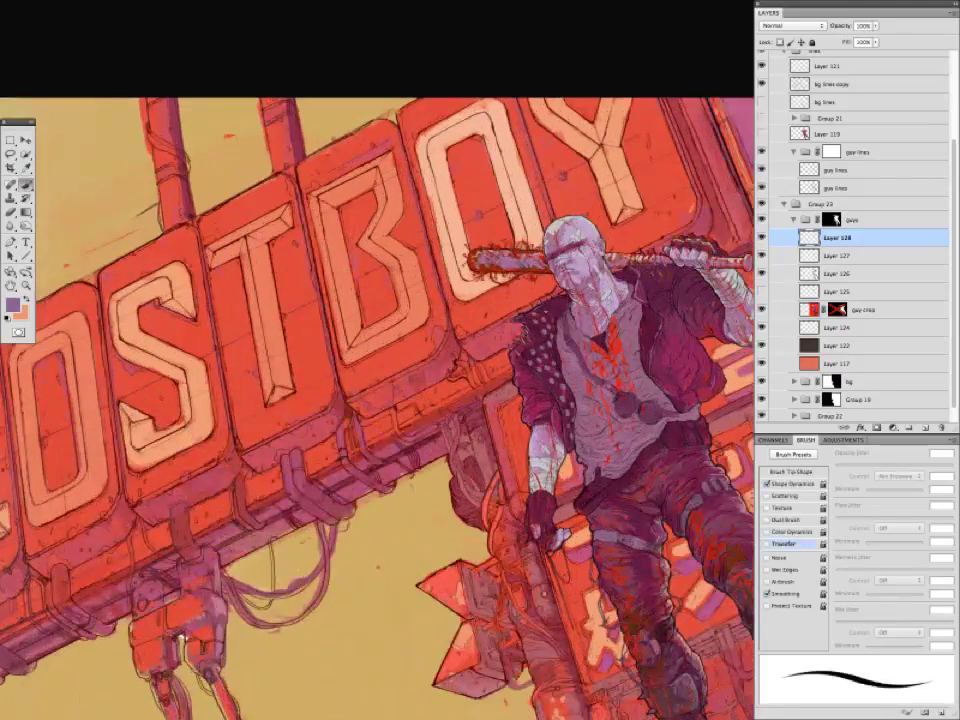
pyautogui.moveTo(553, 308)
pyautogui.mouseDown()
pyautogui.moveTo(560, 301)
pyautogui.moveTo(568, 311)
pyautogui.mouseUp()
pyautogui.moveTo(625, 295)
pyautogui.mouseDown()
pyautogui.moveTo(551, 322)
pyautogui.moveTo(561, 299)
pyautogui.moveTo(580, 359)
pyautogui.mouseUp()
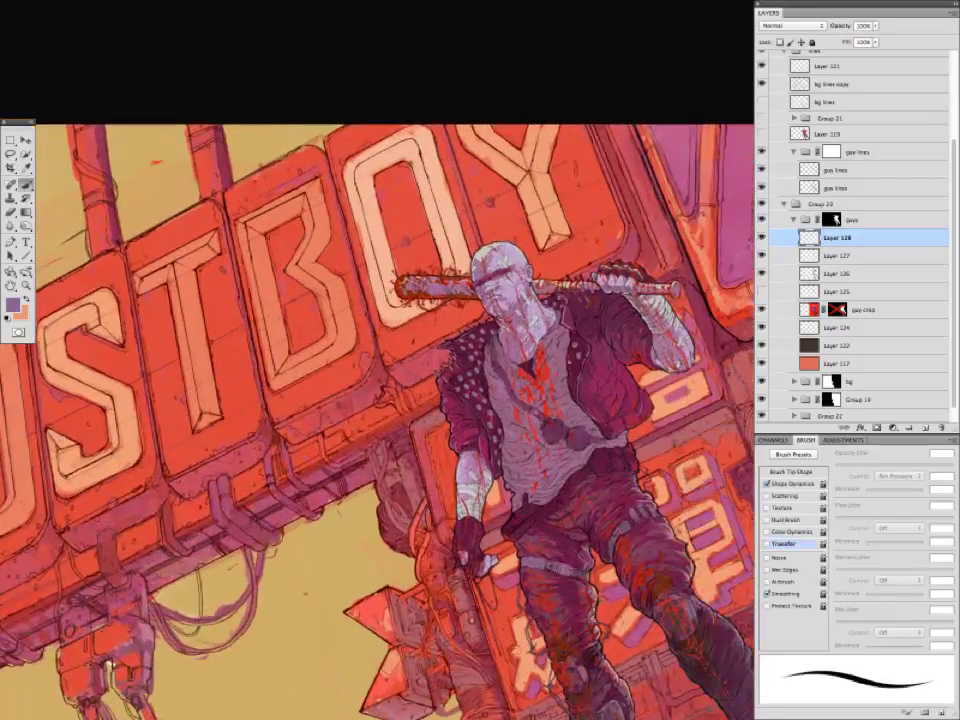
pyautogui.moveTo(354, 402); pyautogui.dragTo(313, 371)
# Create a new layer above the studs and choose a light pinkish purple for painting highlights.
pyautogui.press('super+shift+alt+n')
pyautogui.click(13, 305)
pyautogui.click(484, 364)
pyautogui.press('Return')
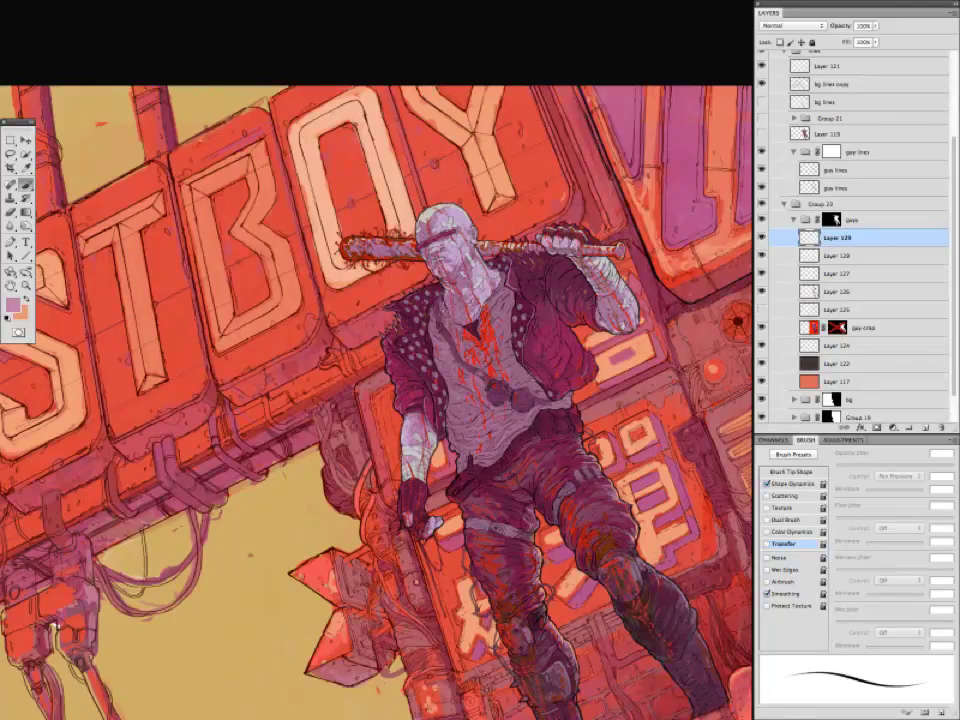
# Adjust the colour of the new highlight layer with Hue/Saturation.
pyautogui.press('super+u')
pyautogui.moveTo(189, 525); pyautogui.dragTo(213, 531)
pyautogui.press('Return')
# Sample a dark maroon from the jacket on Layer 126 and return to Layer 129 for painting.
pyautogui.scroll(-2, 364, 444)
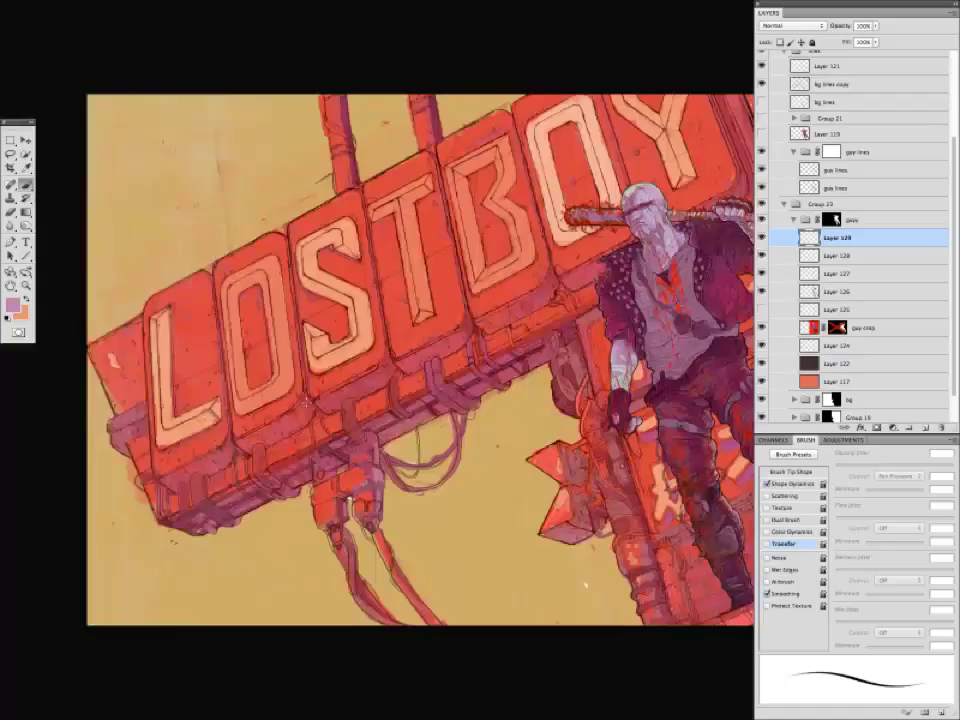
pyautogui.scroll(3, 364, 446)
pyautogui.scroll(1, 485, 370)
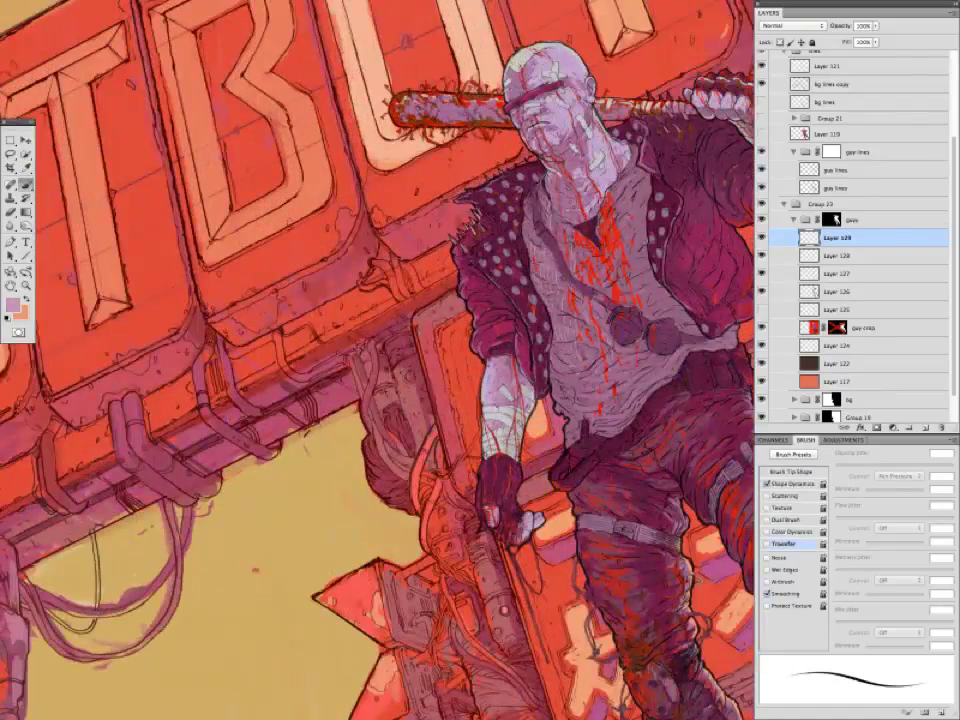
pyautogui.scroll(-1, 485, 410)
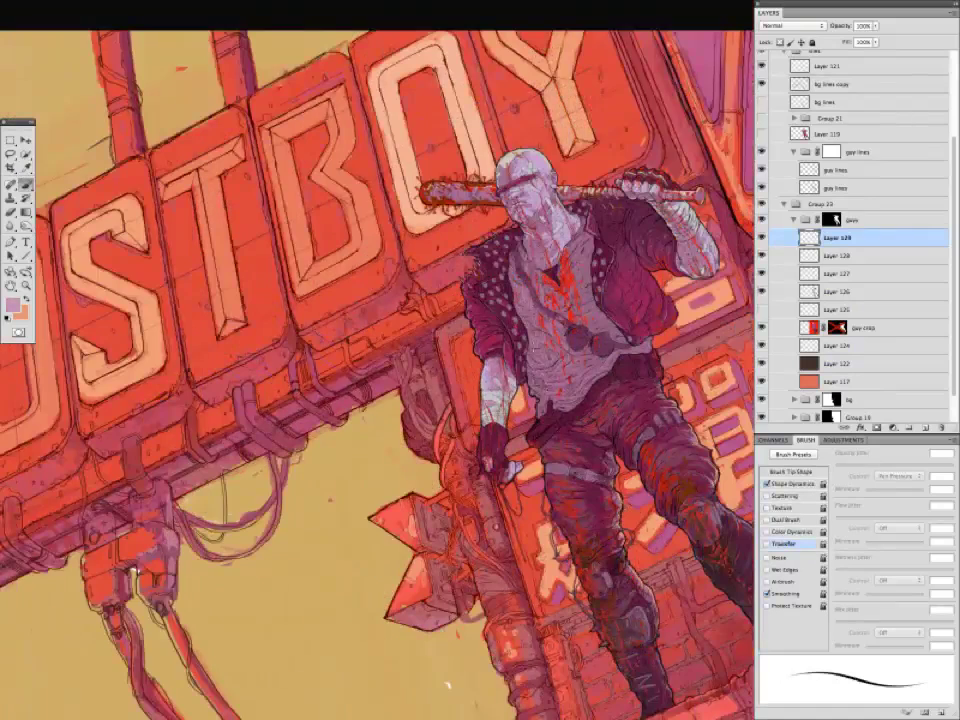
pyautogui.scroll(1, 556, 150)
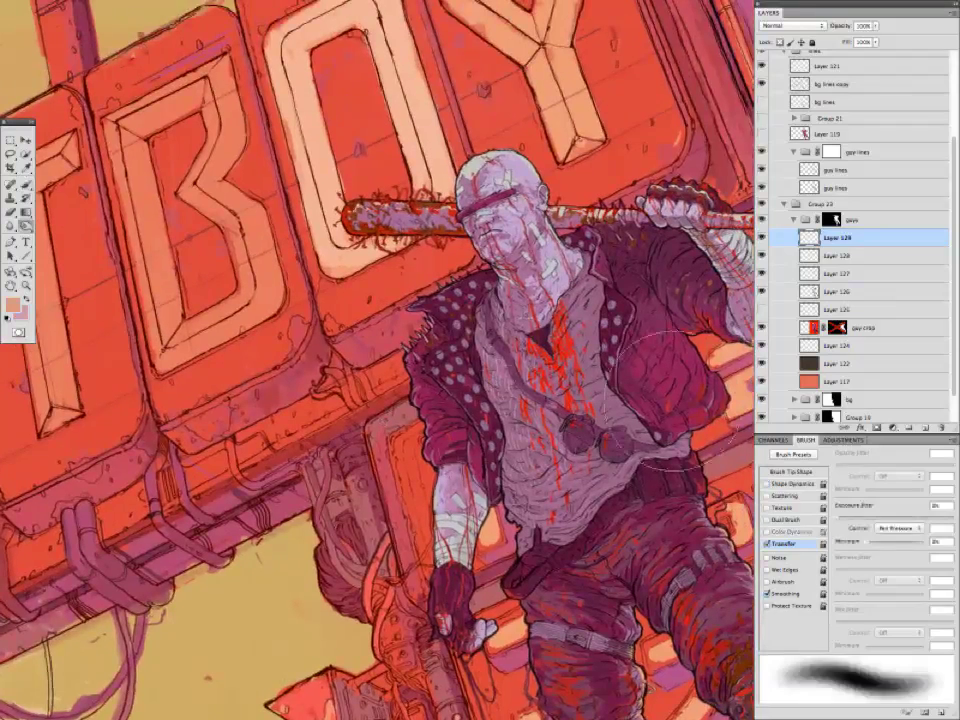
pyautogui.hotkey('alt', '[')
pyautogui.hotkey('alt', '[')
pyautogui.keyDown('alt'); pyautogui.click(492, 474); pyautogui.keyUp('alt')
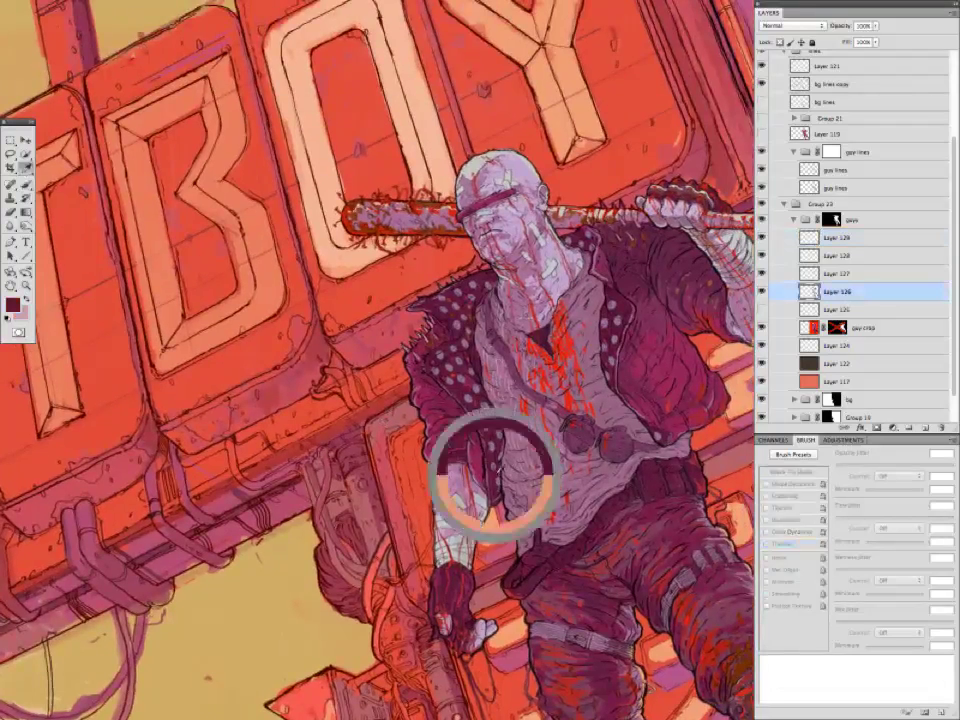
pyautogui.scroll(2, 380, 300)
pyautogui.hotkey('alt', ']')
pyautogui.hotkey('alt', ']')
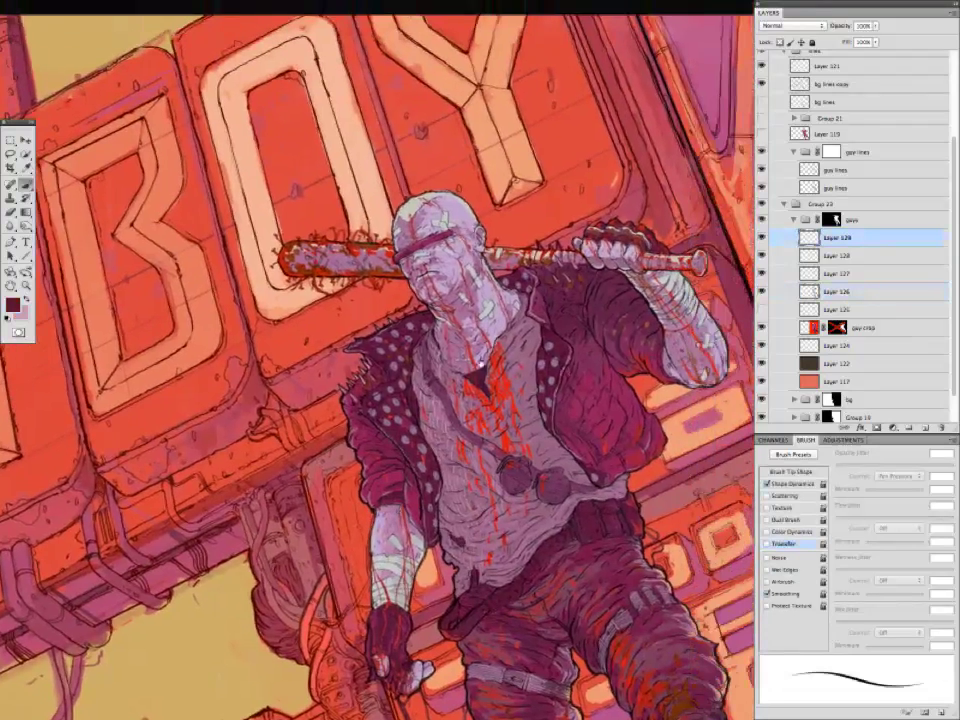
# Switch to the pale pink colour and paint fine details on the figure's shirt and jacket on Layer 129.
pyautogui.press('x')
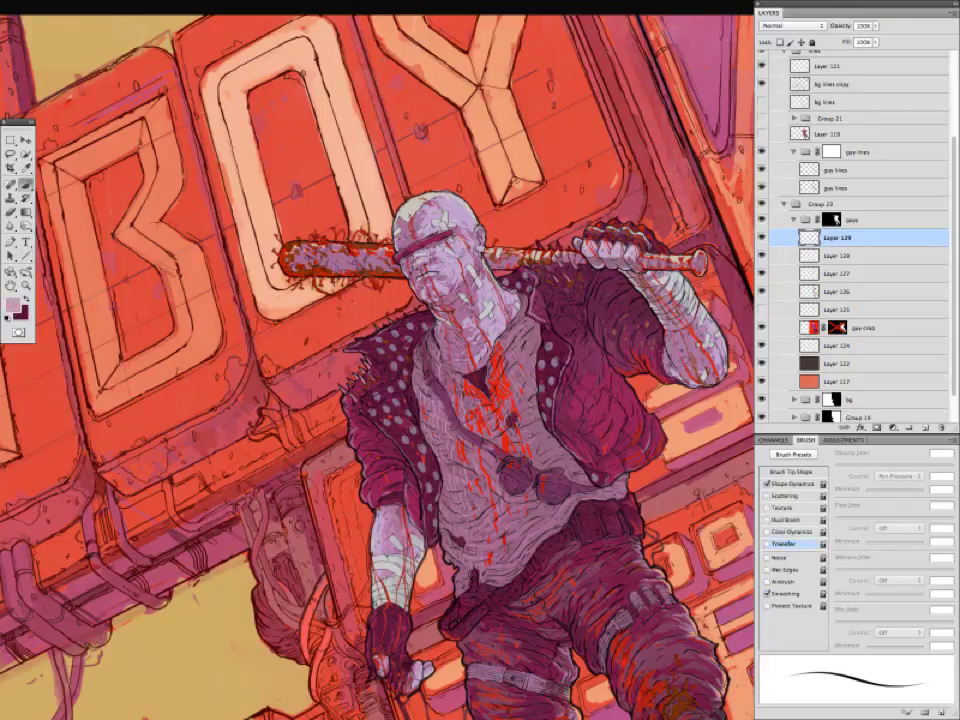
pyautogui.moveTo(378, 360); pyautogui.dragTo(362, 317)
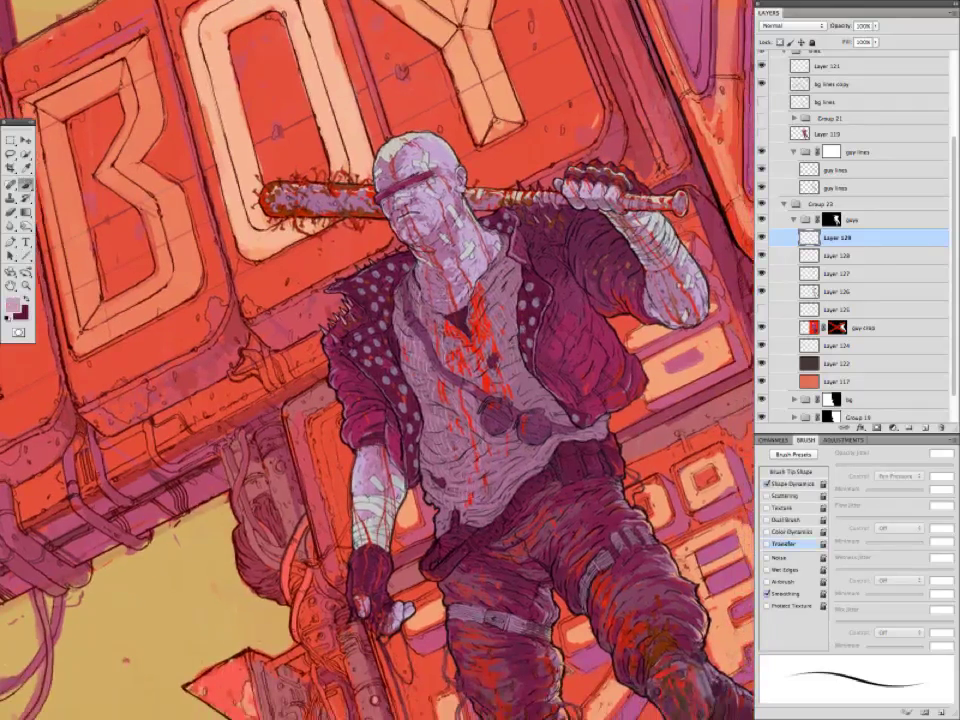
pyautogui.press('super+minus')
pyautogui.press('super+minus')
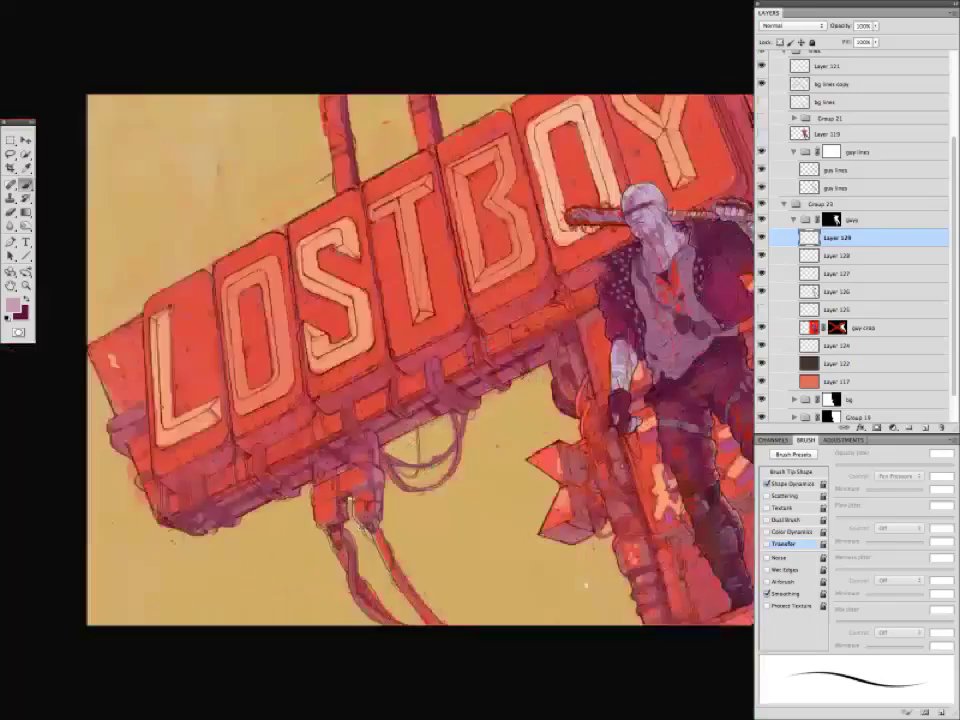
pyautogui.press('super+plus')
pyautogui.moveTo(384, 484); pyautogui.dragTo(61, 609)
pyautogui.press('super+plus')
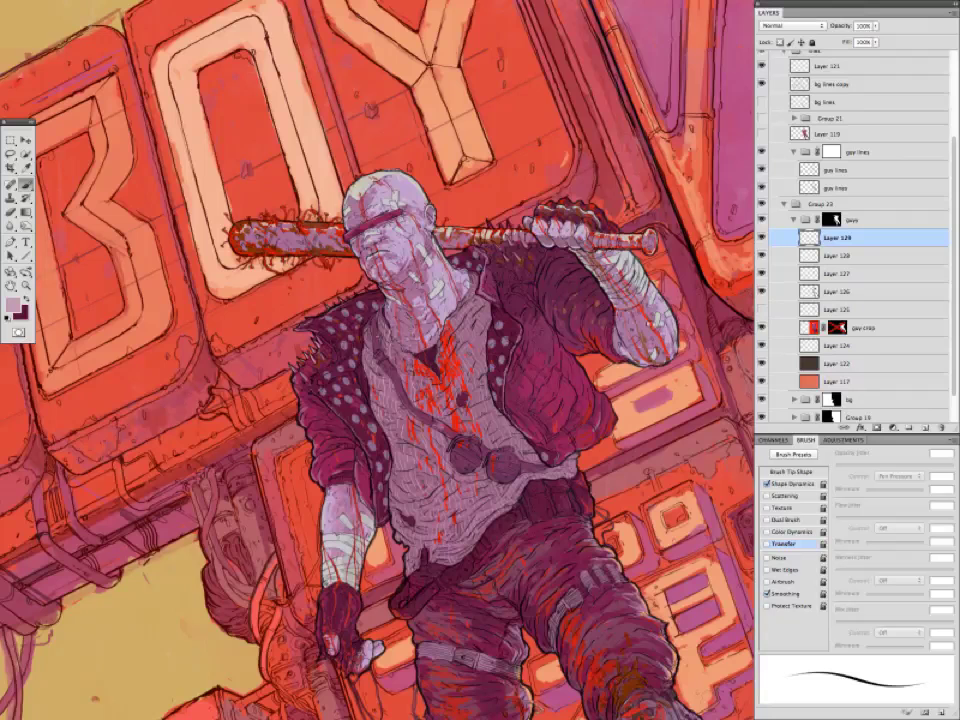
# Select Layer 126, sample a dark maroon with a larger brush, and paint over the trouser strap and folds.
pyautogui.scroll(-5, 436, 627)
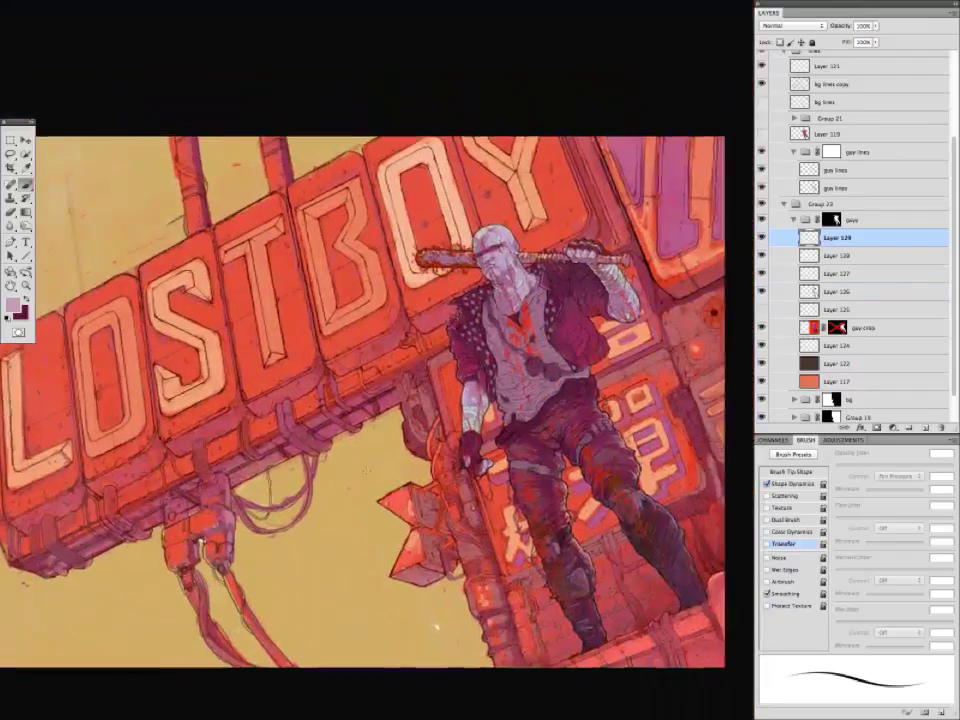
pyautogui.moveTo(436, 627); pyautogui.dragTo(422, 592)
pyautogui.keyDown('ctrl'); pyautogui.click(422, 592); pyautogui.keyUp('ctrl')
pyautogui.keyDown('alt'); pyautogui.click(422, 592); pyautogui.keyUp('alt')
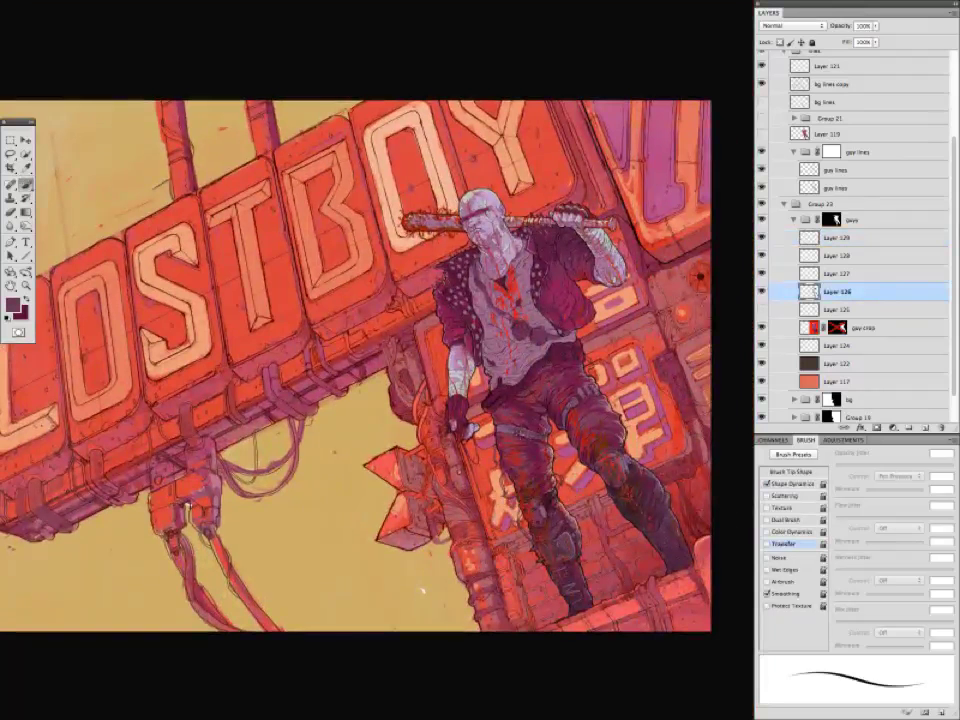
pyautogui.press(']')
pyautogui.press(']')
pyautogui.keyDown('alt'); pyautogui.click(440, 312); pyautogui.keyUp('alt')
pyautogui.moveTo(433, 300)
pyautogui.mouseDown()
pyautogui.moveTo(426, 307)
pyautogui.moveTo(435, 292)
pyautogui.mouseUp()
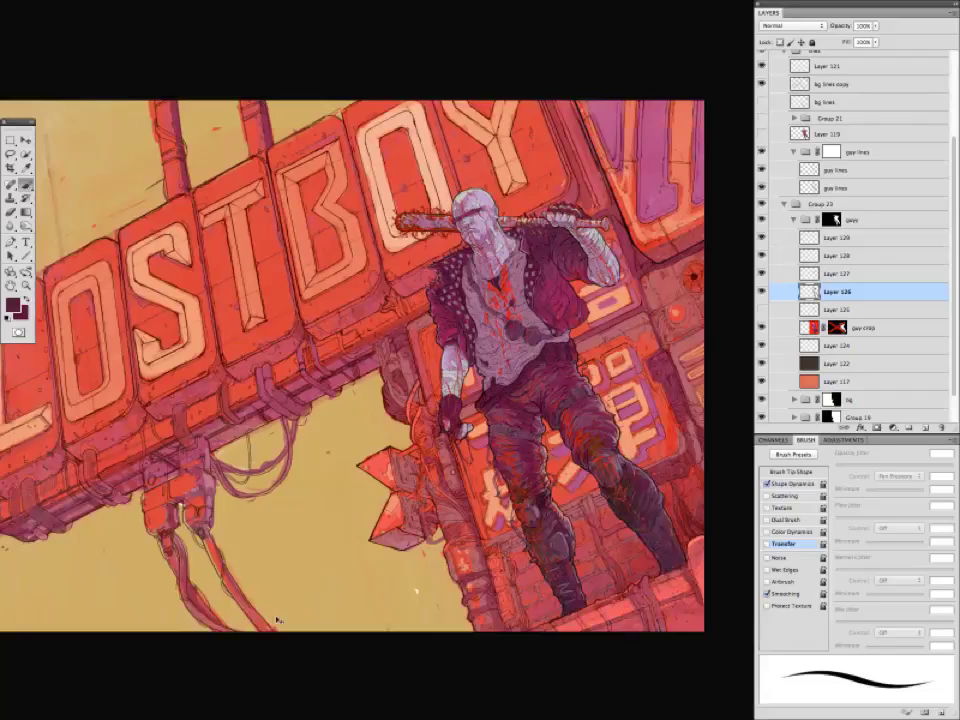
# Touch up the figure with pale grey on Layer 126 and check the artwork with the interface hidden.
pyautogui.hotkey('ctrl', '+')
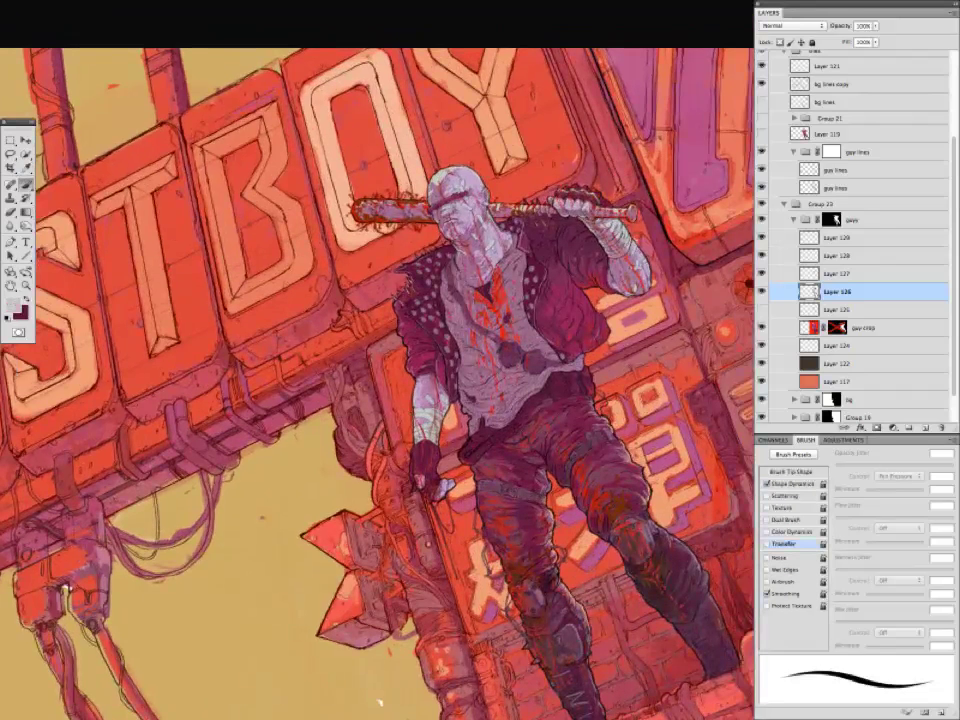
pyautogui.moveTo(465, 210); pyautogui.dragTo(445, 238)
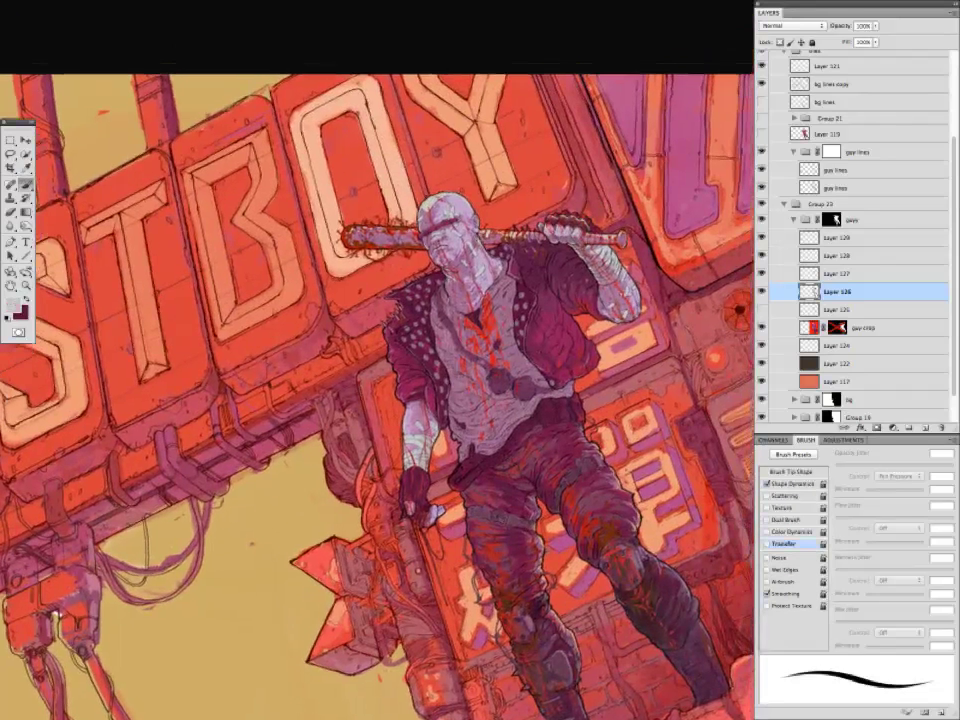
pyautogui.moveTo(300, 220); pyautogui.dragTo(296, 223)
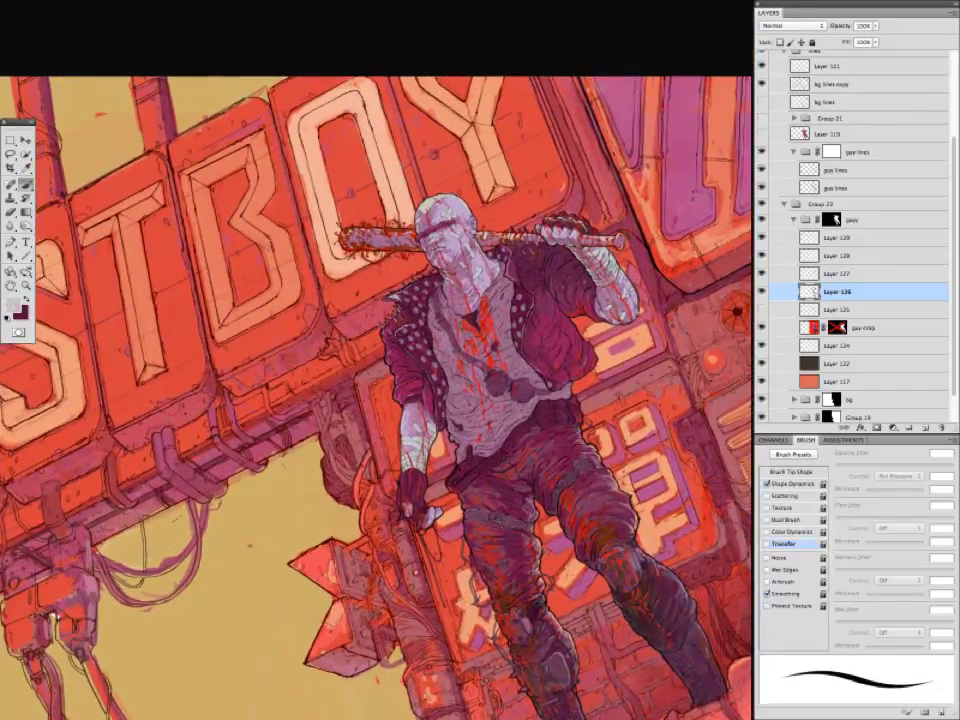
pyautogui.press('Tab')
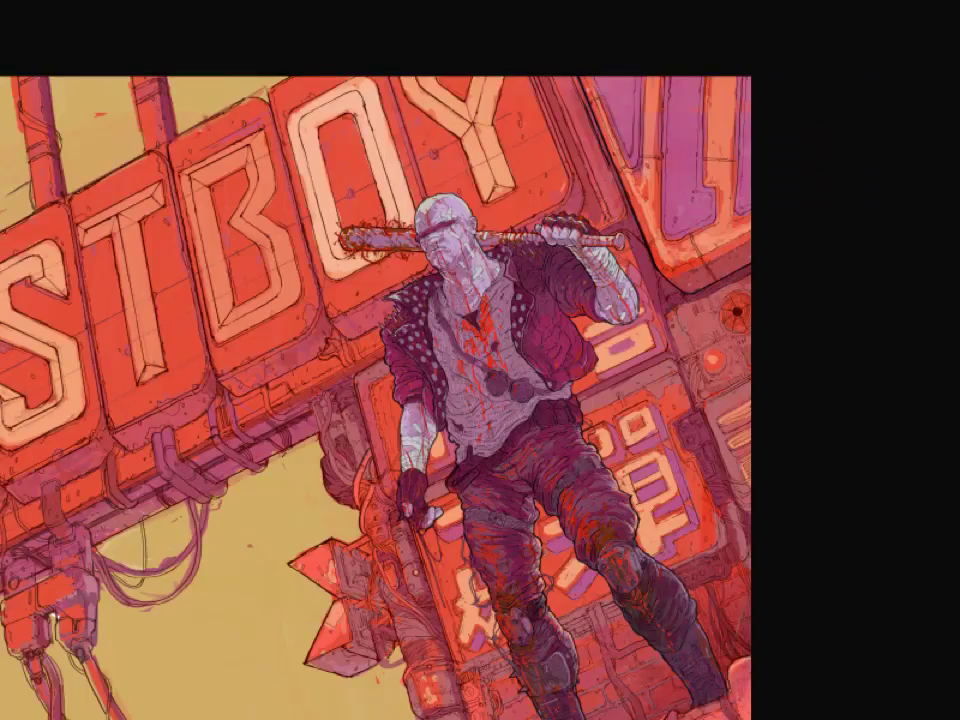
pyautogui.press('Tab')
pyautogui.moveTo(368, 399); pyautogui.dragTo(362, 406)
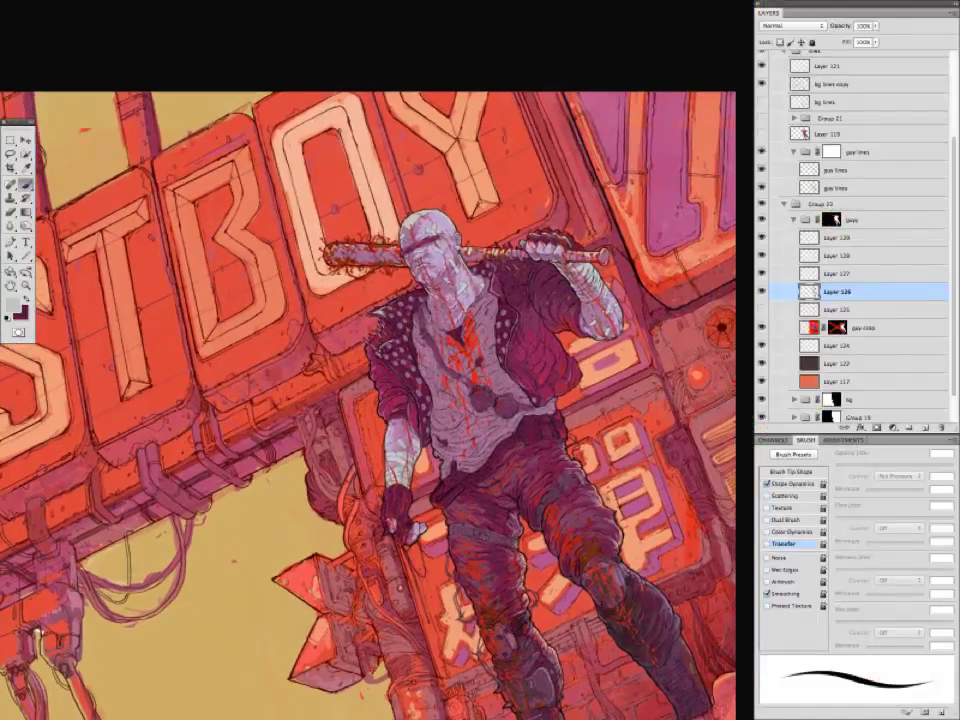
# Sample brown, maroon and red tones and refine the colouring of the trousers on Layer 126.
pyautogui.scroll(-3, 319, 500)
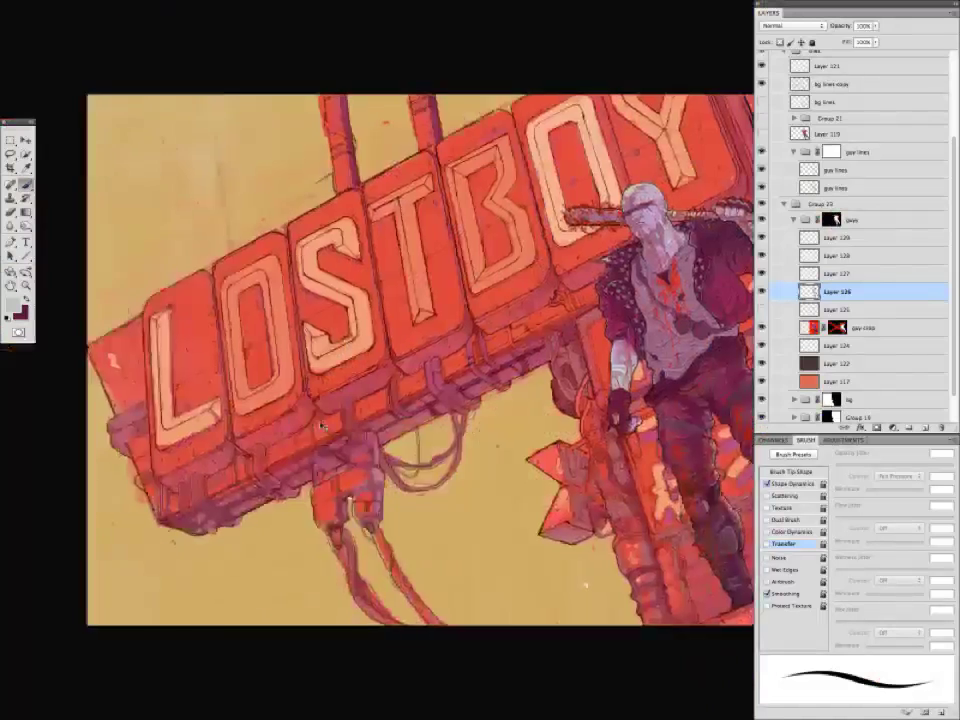
pyautogui.scroll(2, 319, 500)
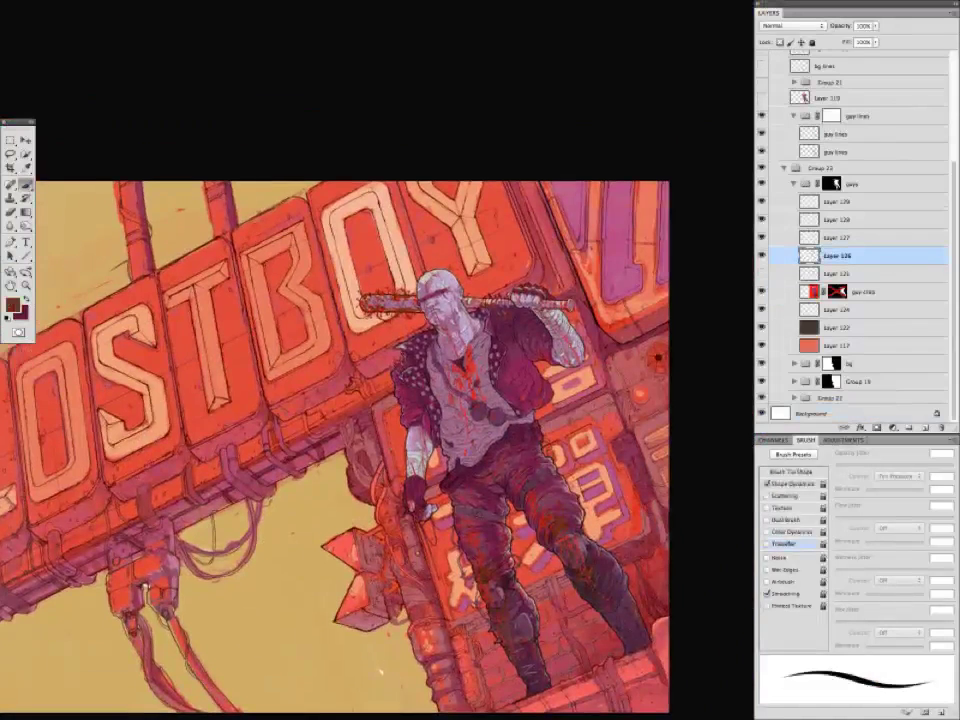
pyautogui.press('x')
pyautogui.press('x')
pyautogui.scroll(-2, 335, 447)
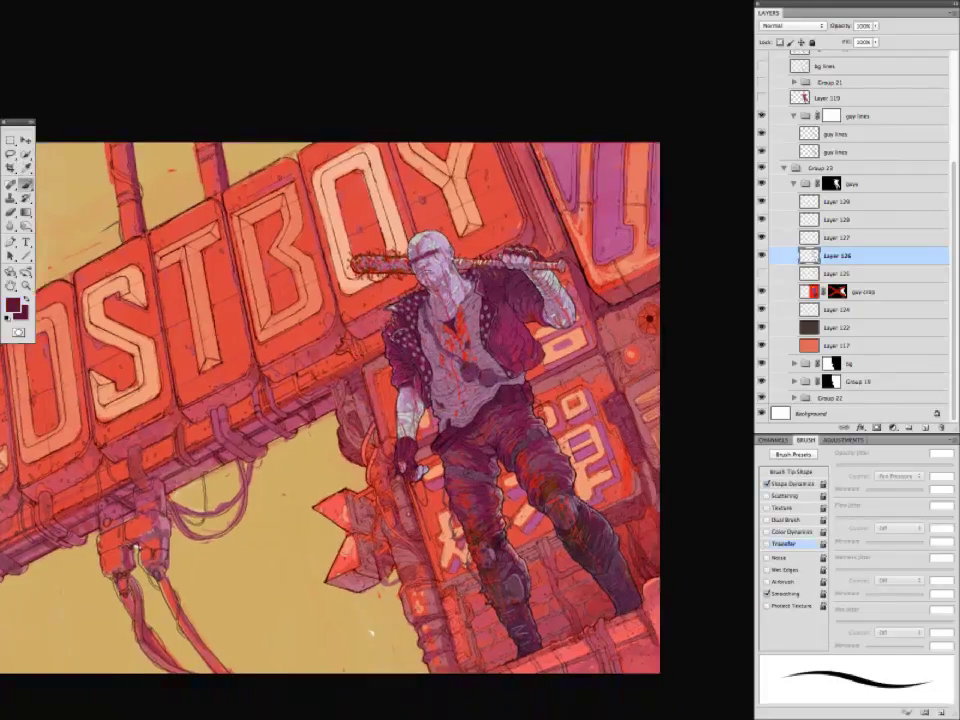
pyautogui.moveTo(557, 491); pyautogui.dragTo(542, 418)
pyautogui.press('x')
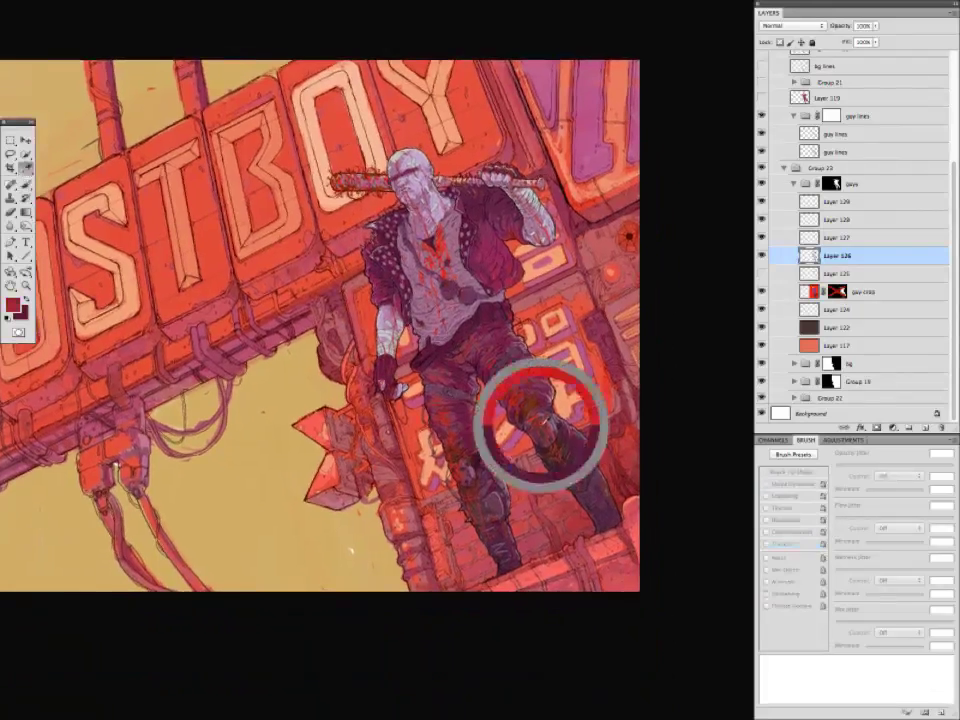
pyautogui.keyDown('ctrl'); pyautogui.click(542, 418); pyautogui.keyUp('ctrl')
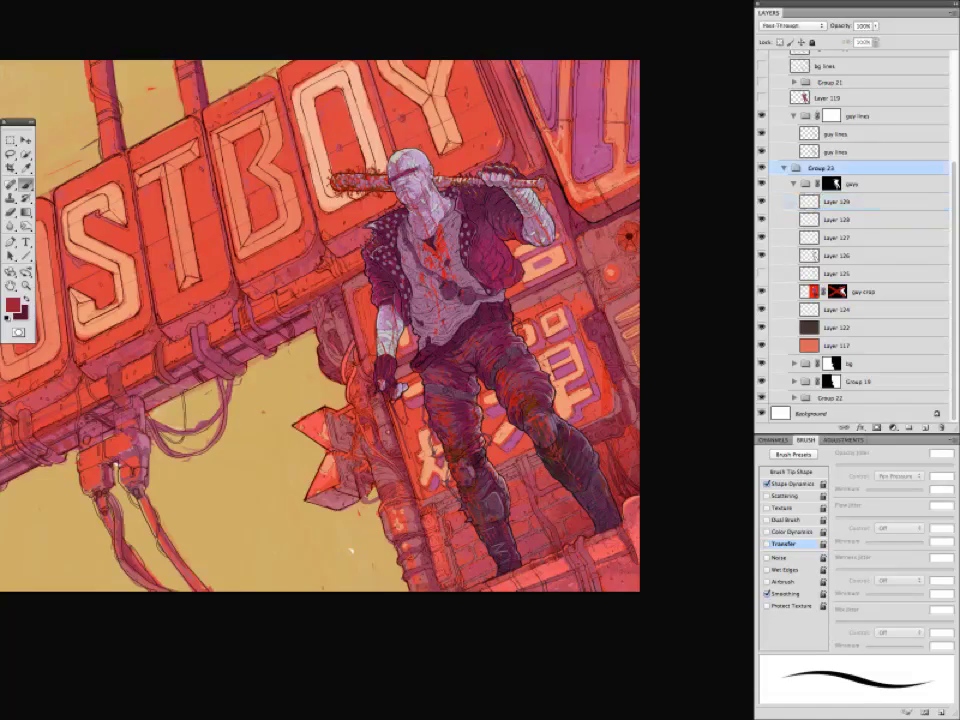
# Sample a light orange, create a new layer, and move it to the top of the stack above the textures group.
pyautogui.keyDown('alt'); pyautogui.click(546, 407); pyautogui.keyUp('alt')
pyautogui.hotkey('ctrl', 'shift', 'alt', 'n')
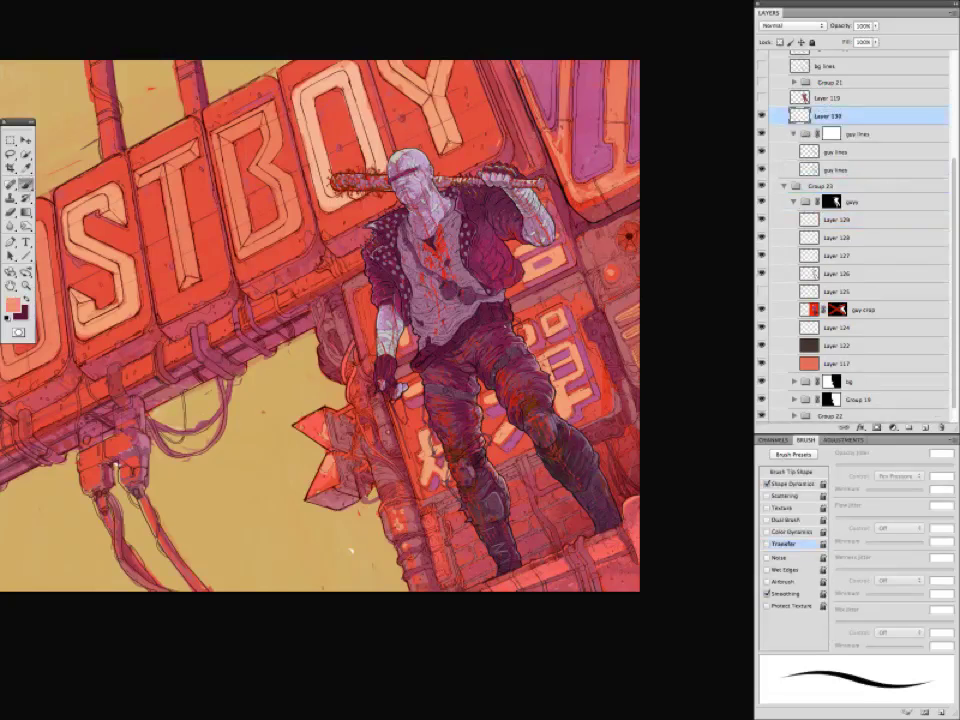
pyautogui.moveTo(360, 298); pyautogui.dragTo(362, 330)
pyautogui.scroll(3, 377, 359)
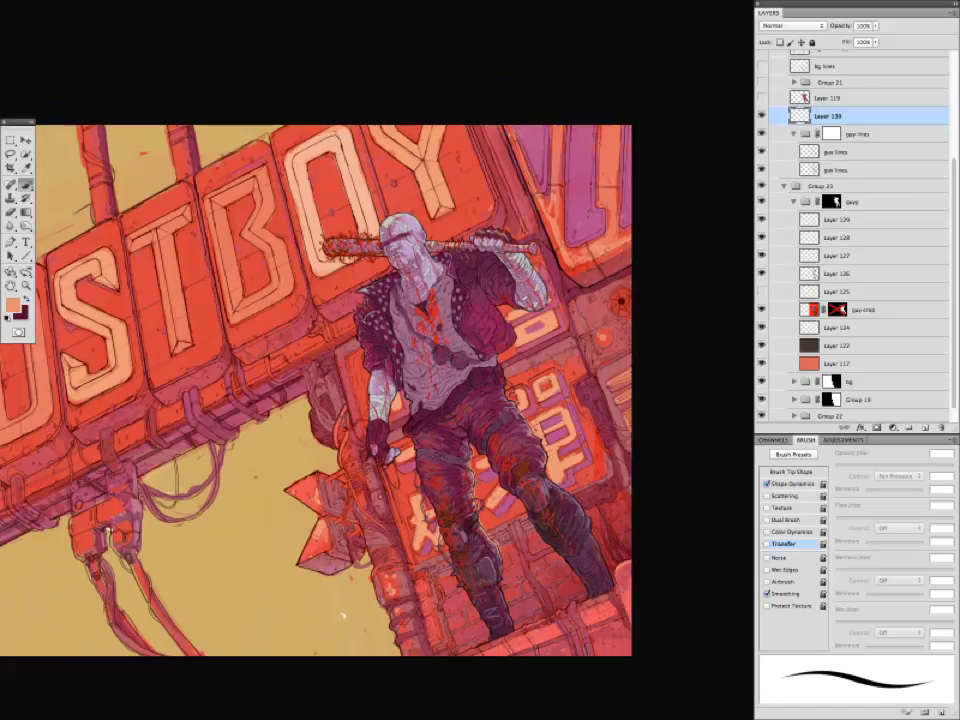
pyautogui.hotkey('ctrl', 'shift', ']')
pyautogui.hotkey('ctrl', 'shift', ']')
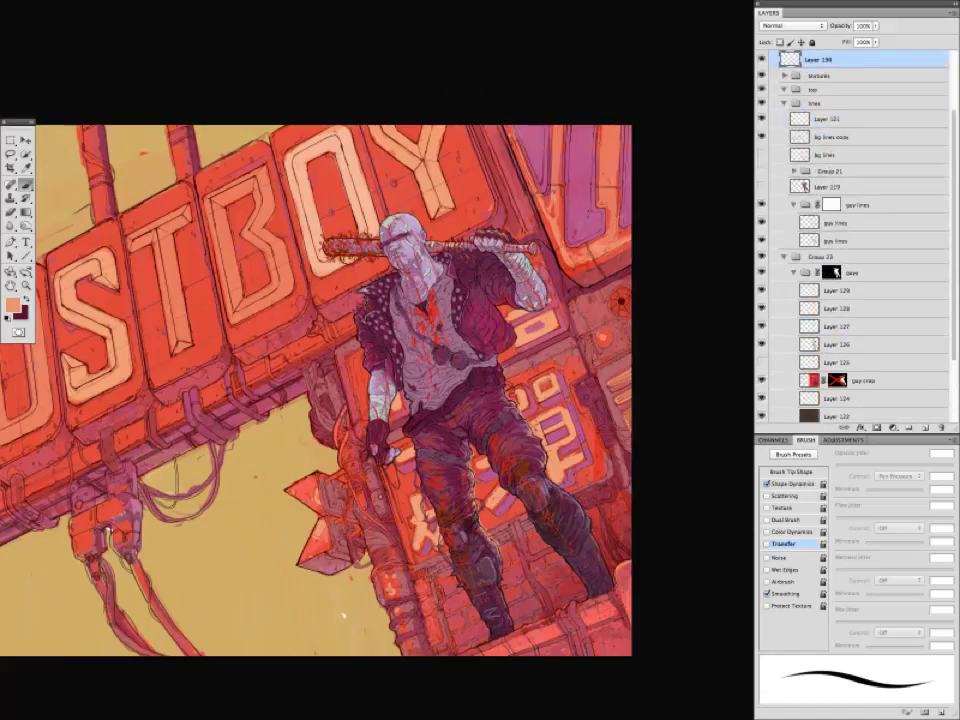
# Add light orange highlights along the figure's outline on the new top layer, cleaning up the strokes with the eraser.
pyautogui.scroll(3, 316, 400)
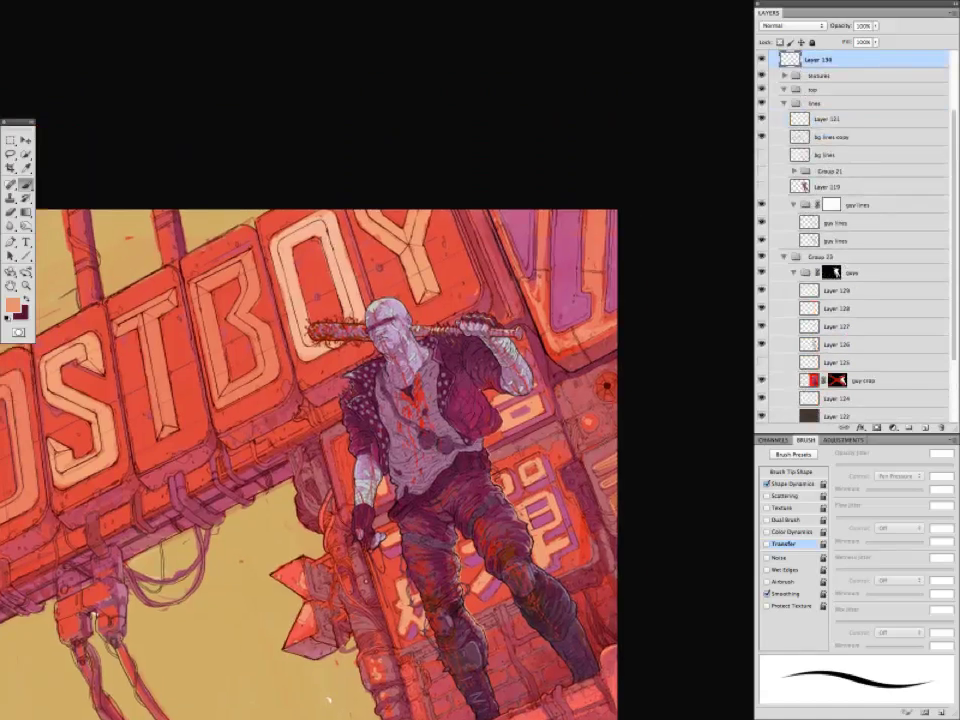
pyautogui.hscroll(-3, 310, 460)
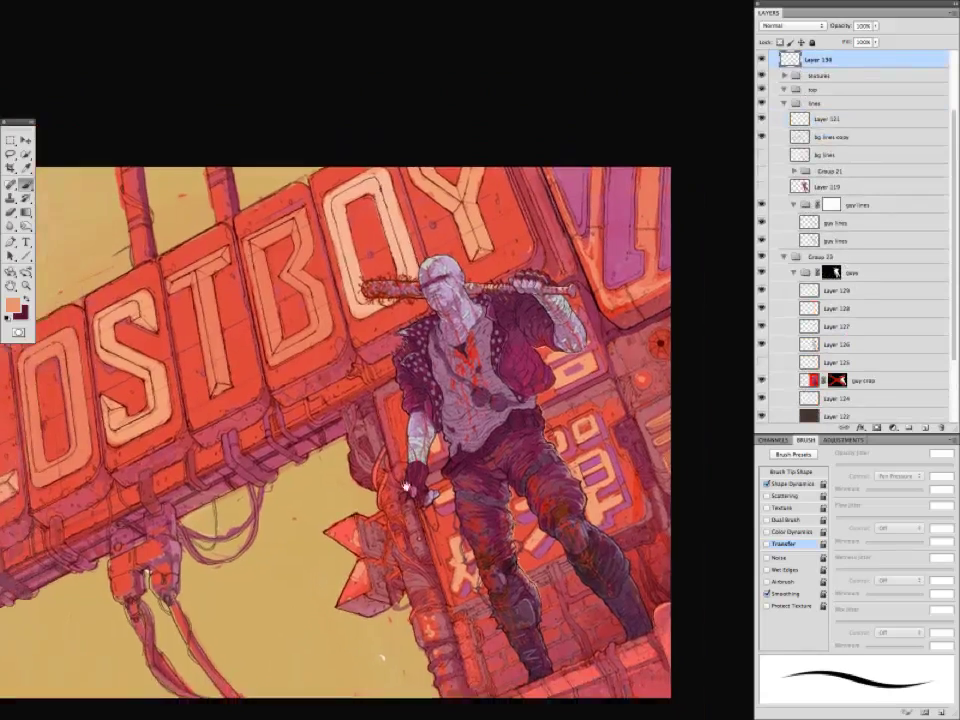
pyautogui.hscroll(1, 310, 460)
pyautogui.scroll(-2, 335, 430)
pyautogui.hscroll(2, 335, 430)
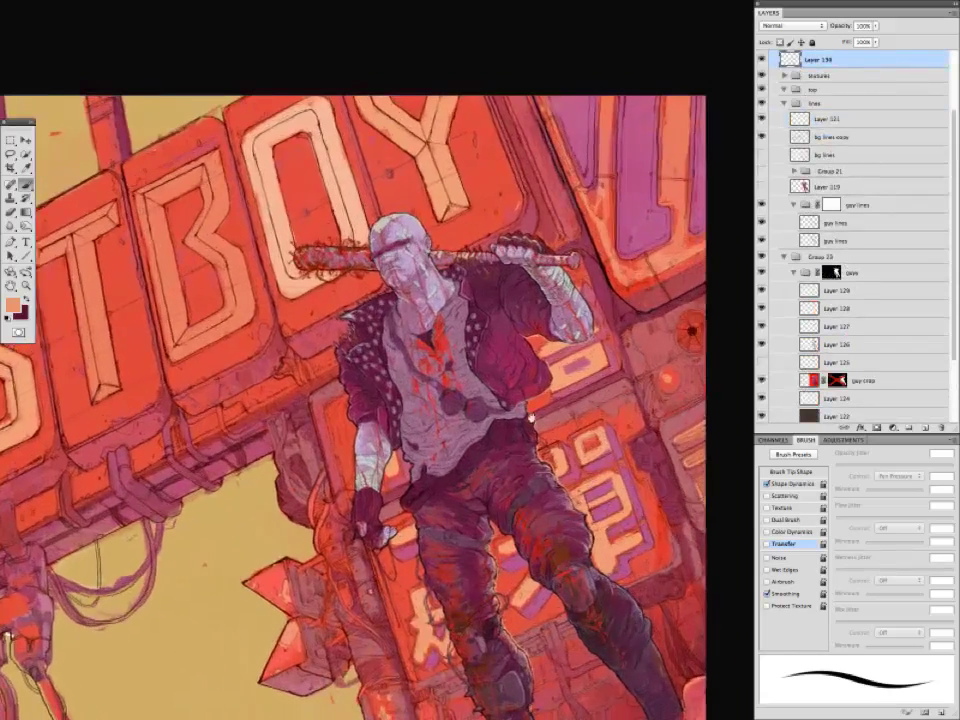
pyautogui.hscroll(2, 335, 430)
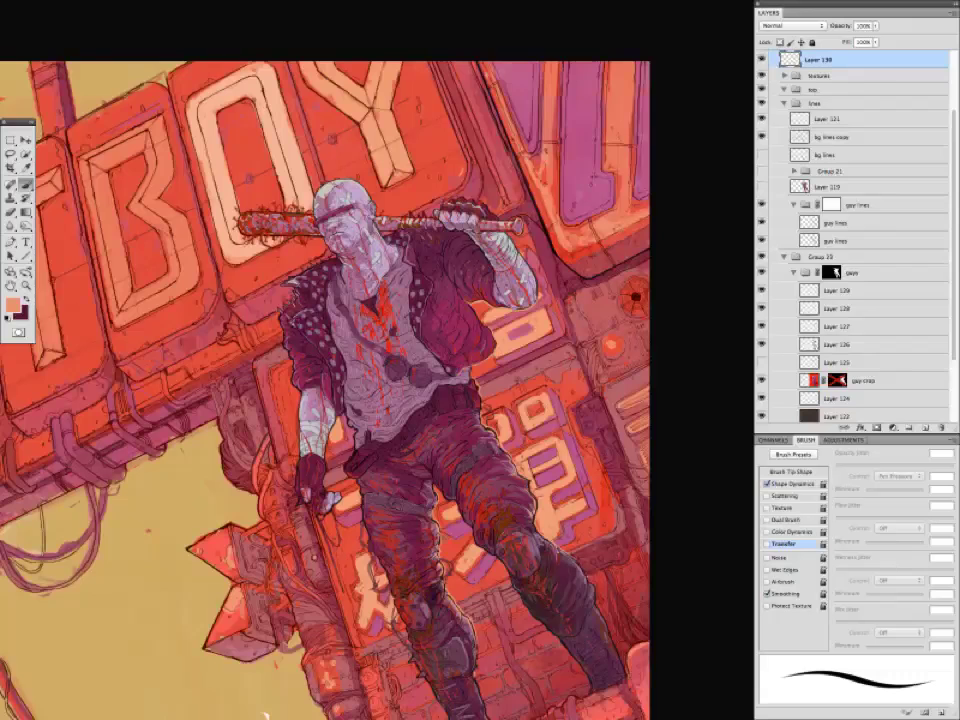
pyautogui.scroll(-2, 430, 420)
pyautogui.hscroll(2, 430, 420)
pyautogui.scroll(6, 200, 668)
pyautogui.hscroll(-4, 200, 668)
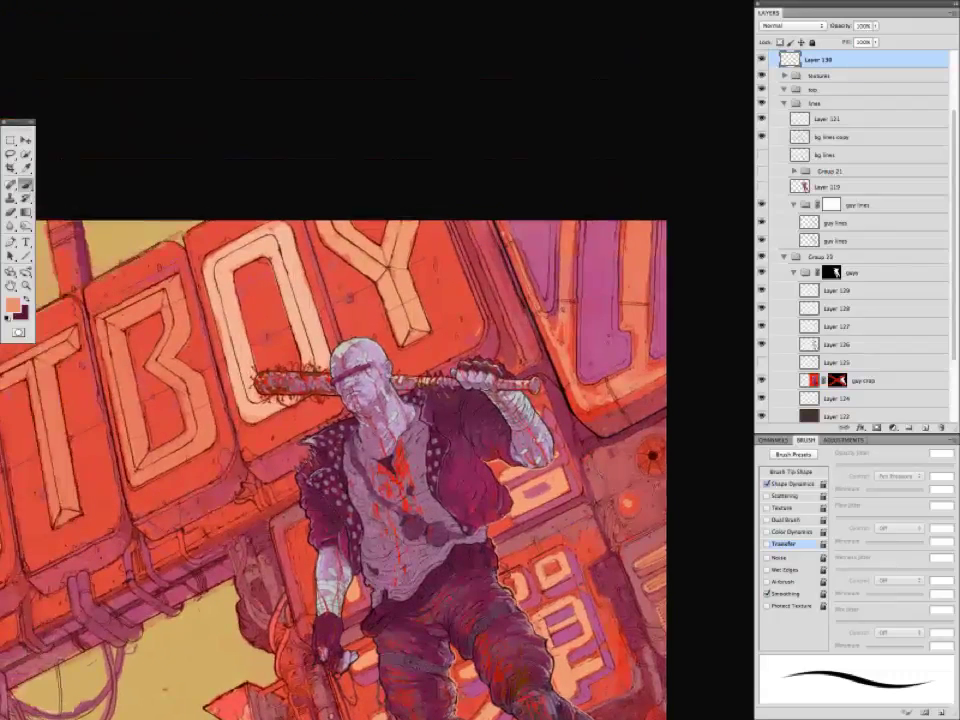
pyautogui.scroll(3, 345, 450)
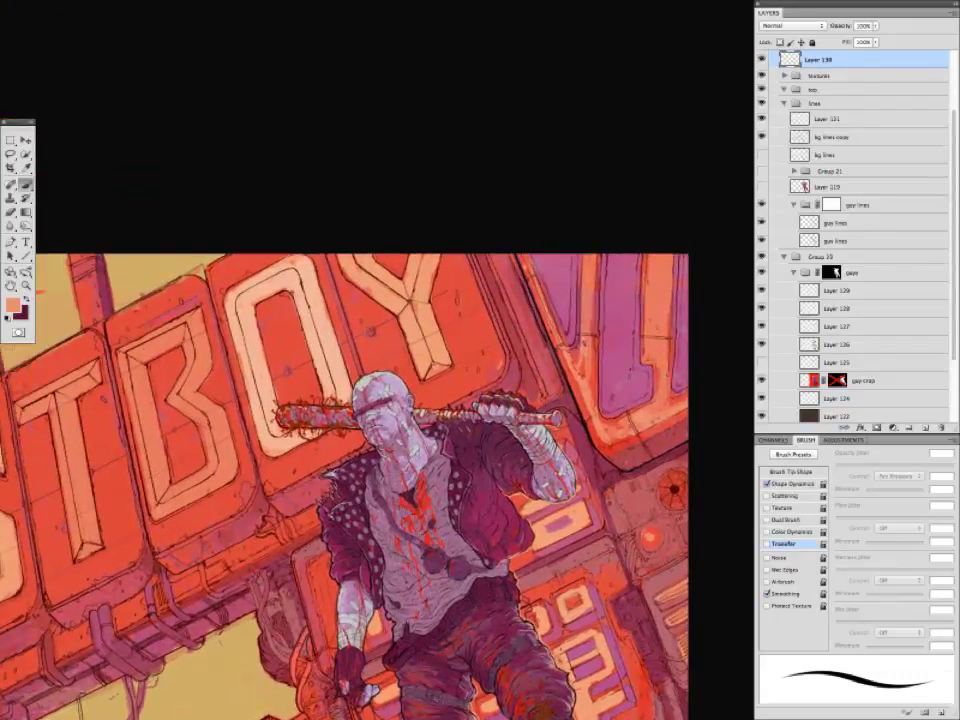
pyautogui.moveTo(354, 487)
pyautogui.mouseDown()
pyautogui.moveTo(516, 448)
pyautogui.moveTo(313, 464)
pyautogui.moveTo(384, 378)
pyautogui.mouseUp()
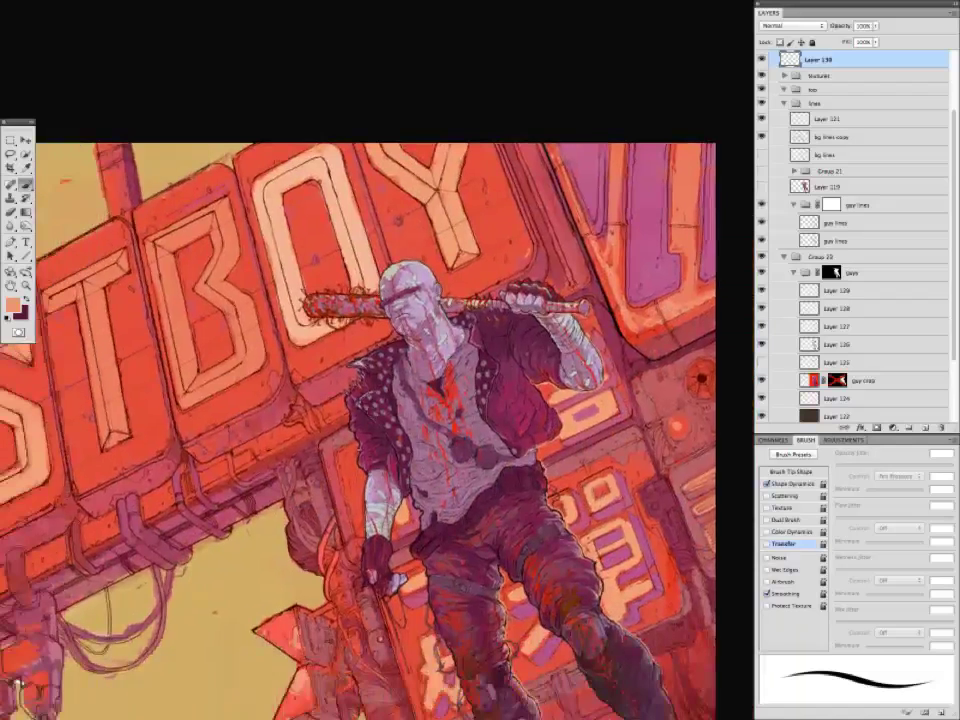
pyautogui.scroll(-2, 360, 400)
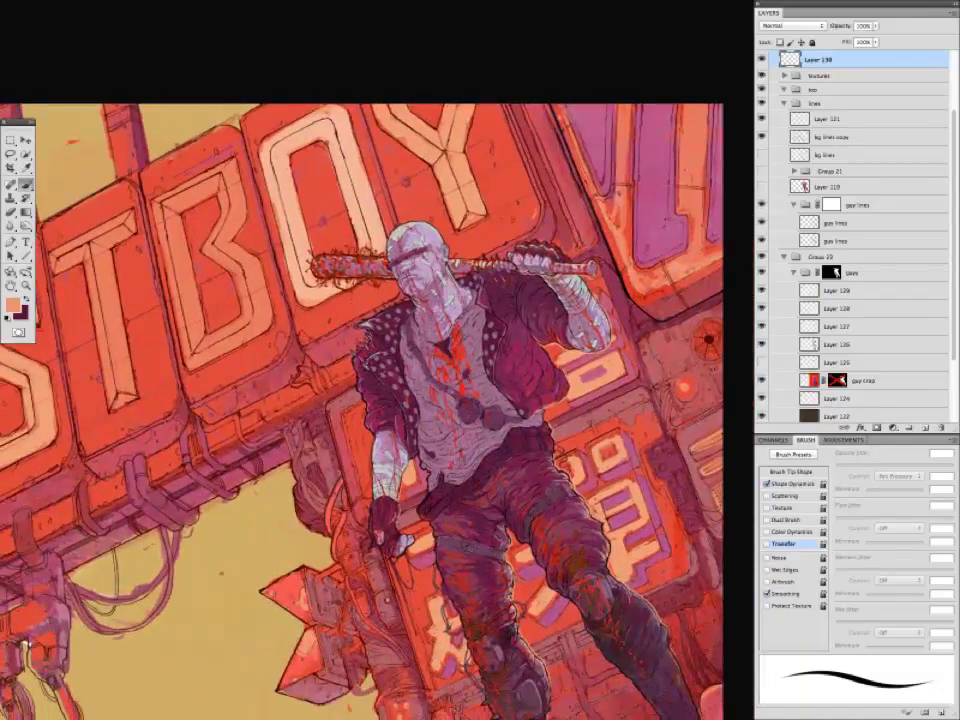
pyautogui.scroll(-1, 300, 380)
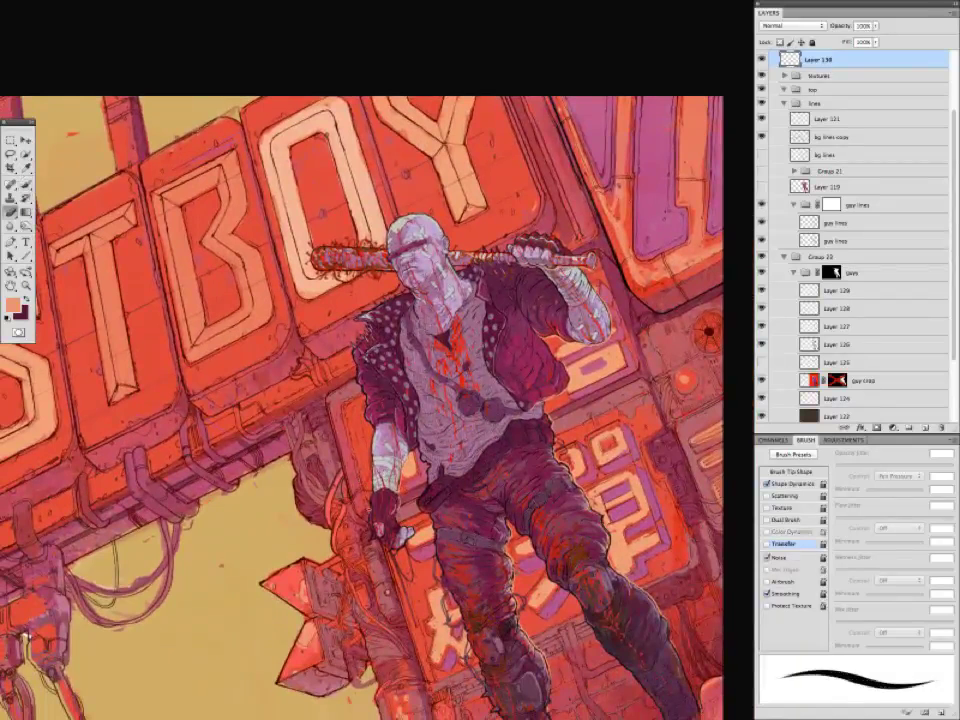
pyautogui.scroll(5, 360, 400)
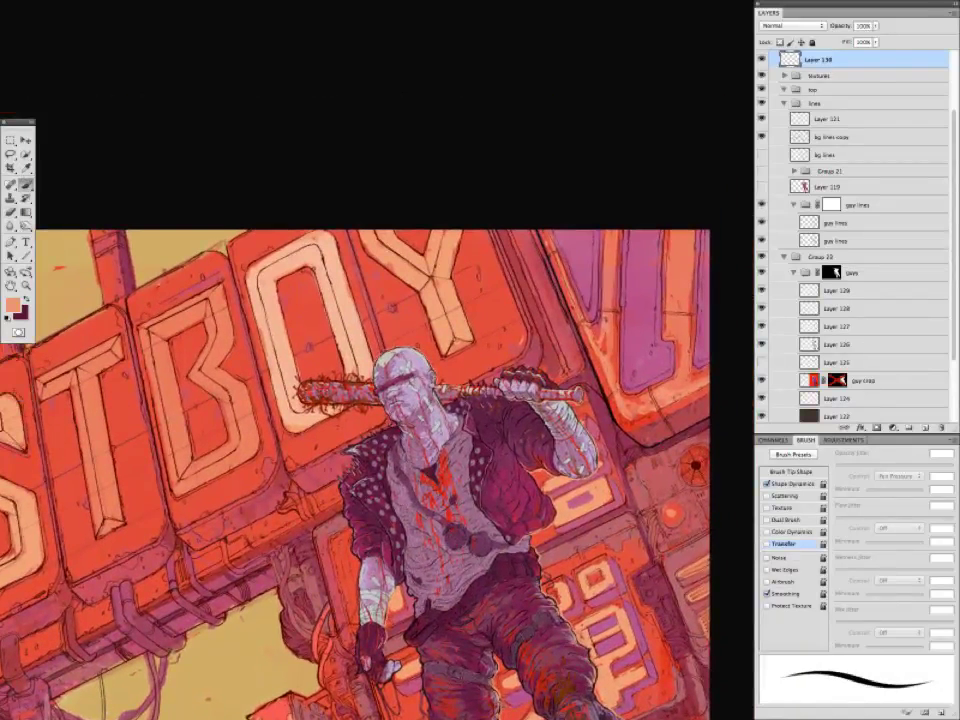
pyautogui.scroll(-6, 360, 400)
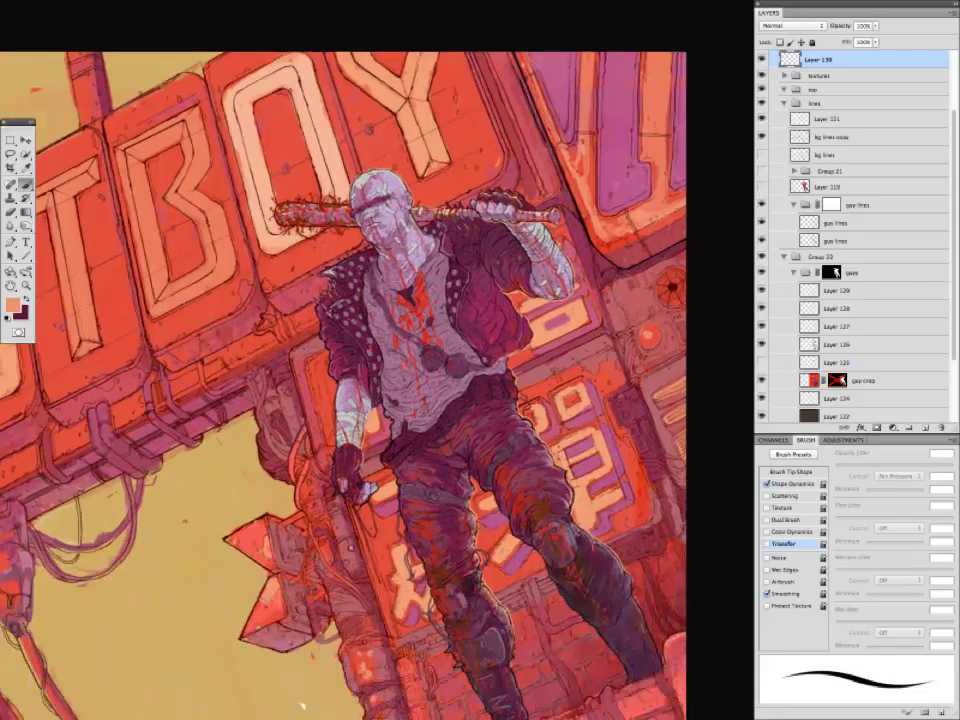
# Examine the figure against the LOSTBOY sign and the whole composition at a reduced zoom.
pyautogui.hotkey('ctrl', '-')
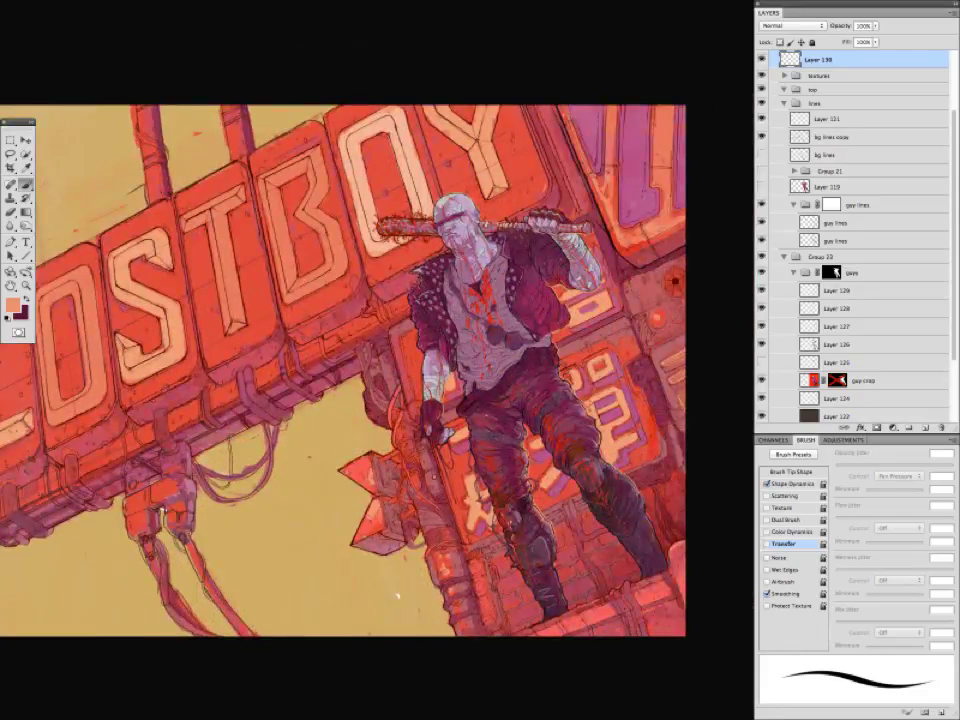
pyautogui.moveTo(397, 598)
pyautogui.mouseDown()
pyautogui.moveTo(396, 634)
pyautogui.moveTo(393, 623)
pyautogui.mouseUp()
pyautogui.hotkey('ctrl', 'g')
pyautogui.moveTo(458, 470); pyautogui.dragTo(429, 461)
pyautogui.moveTo(363, 635); pyautogui.dragTo(277, 528)
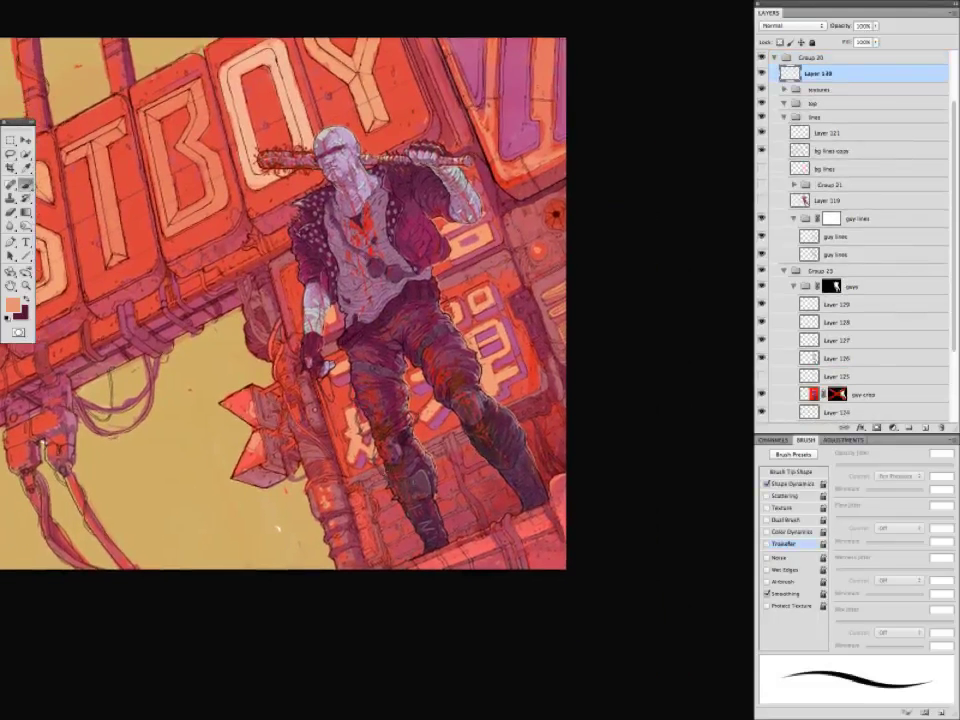
pyautogui.scroll(3, 277, 528)
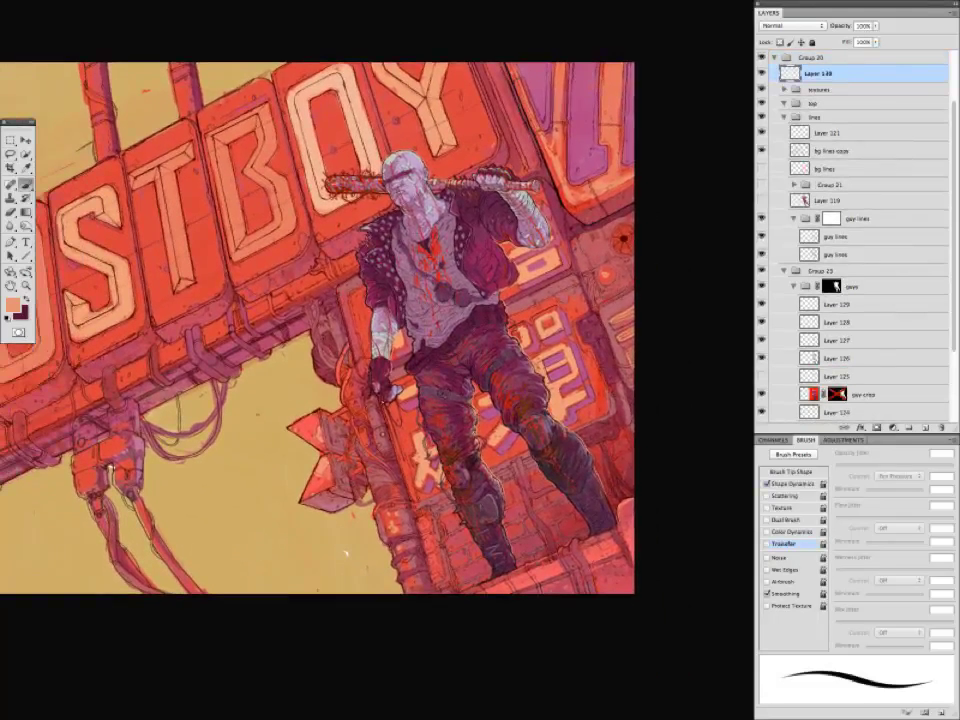
pyautogui.moveTo(346, 552); pyautogui.dragTo(386, 719)
pyautogui.scroll(1, 360, 480)
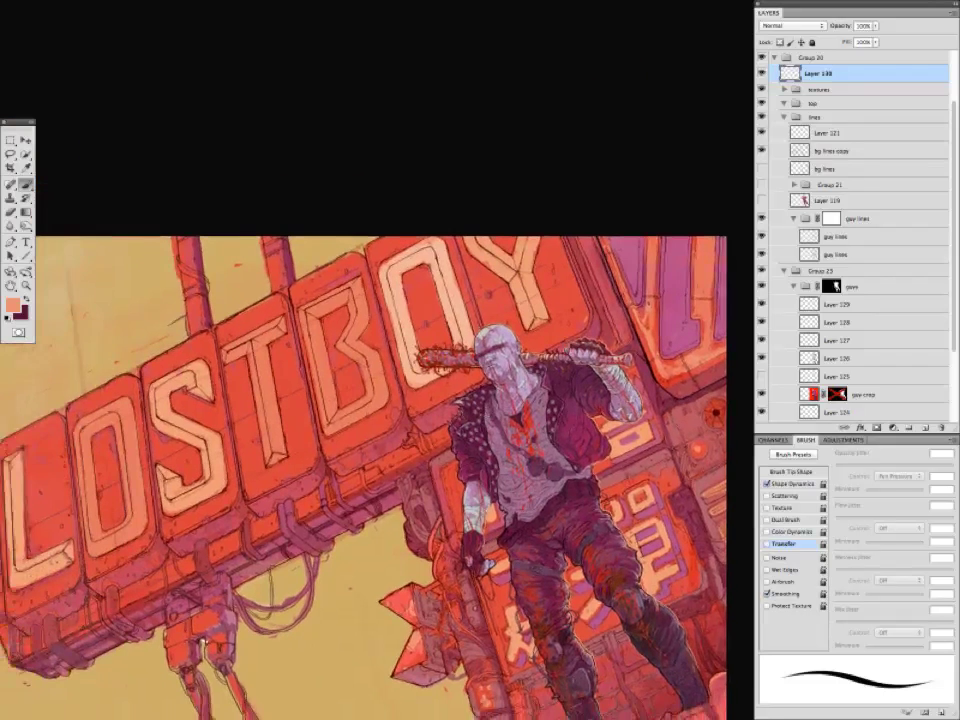
pyautogui.moveTo(359, 552); pyautogui.dragTo(336, 489)
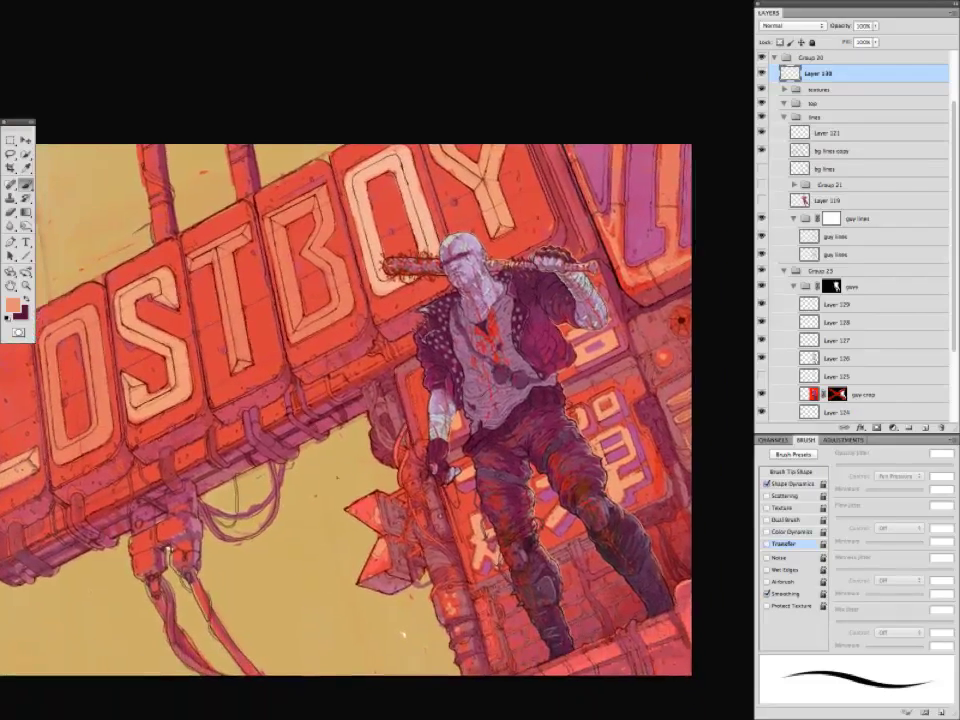
pyautogui.scroll(-2, 337, 489)
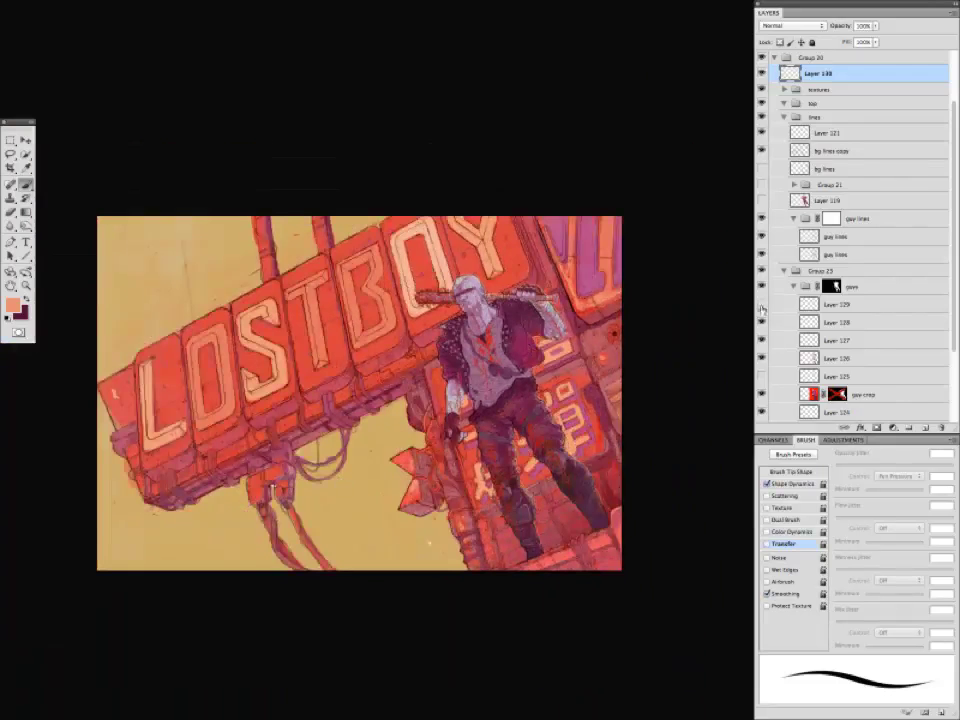
pyautogui.click(836, 340)
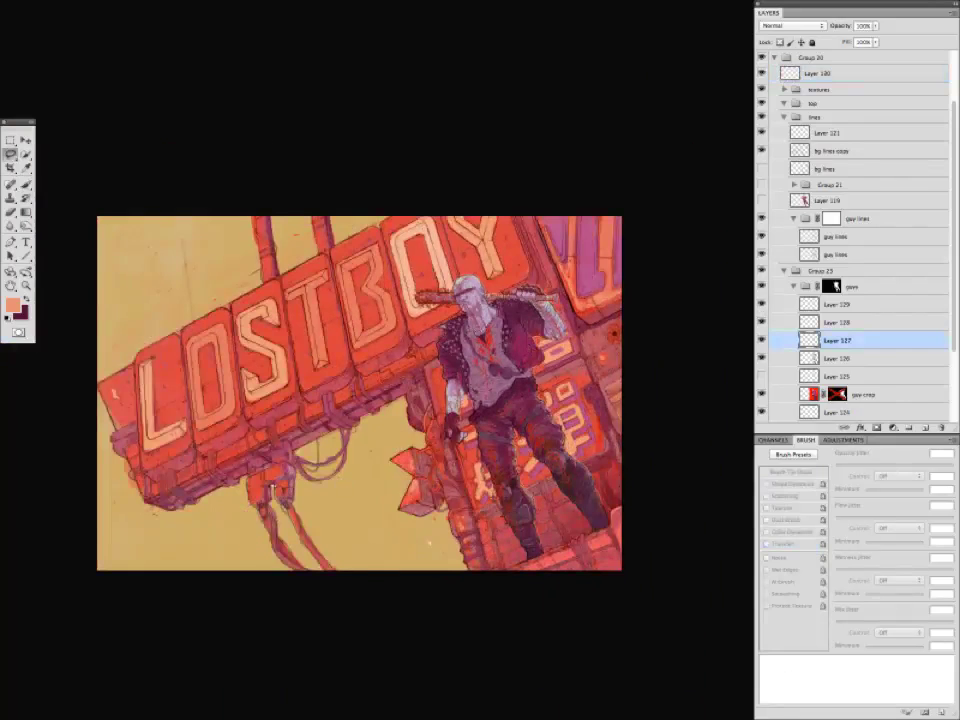
pyautogui.hotkey('ctrl', 'u')
pyautogui.moveTo(189, 527); pyautogui.dragTo(199, 531)
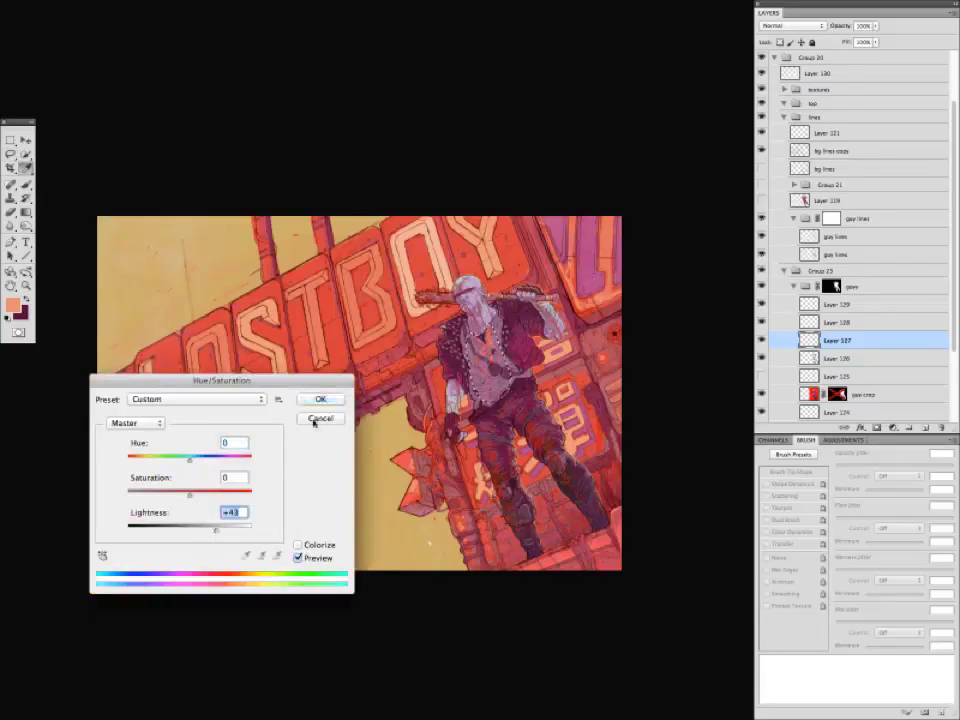
pyautogui.click(320, 418)
# Rename the new layer above the textures group as top.
pyautogui.scroll(2, 481, 377)
pyautogui.doubleClick(817, 73)
pyautogui.write('top')
pyautogui.press('Return')
# Create a new layer above Layer 126 and paint dark maroon over the red marks on the trousers with a larger brush.
pyautogui.press('b')
pyautogui.keyDown('alt'); pyautogui.click(584, 421); pyautogui.keyUp('alt')
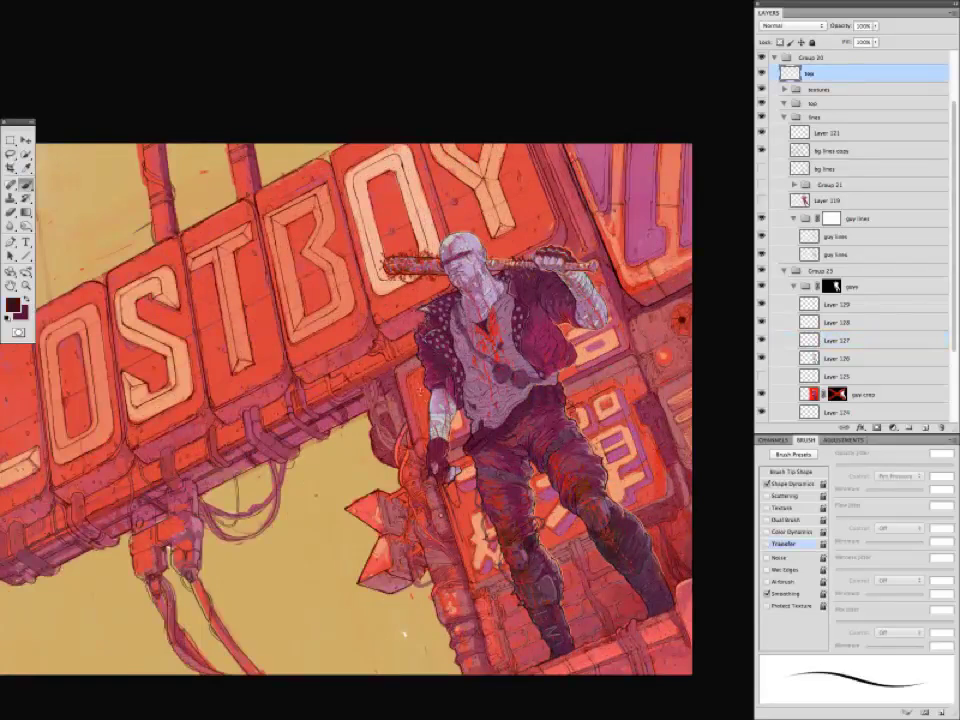
pyautogui.click(836, 358)
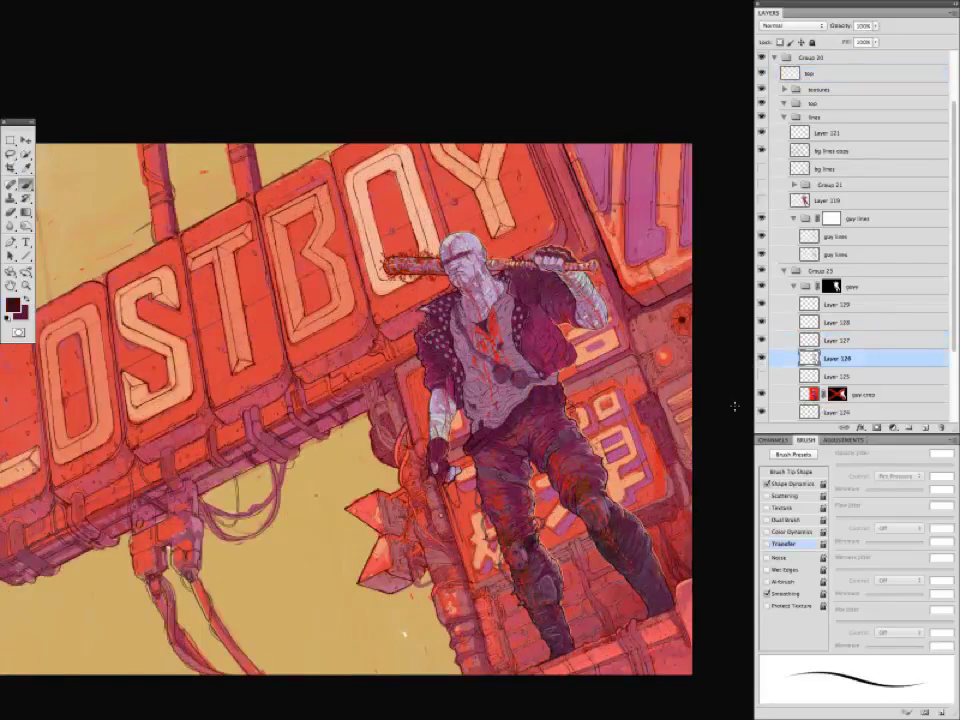
pyautogui.hotkey('ctrl', '-')
pyautogui.press(']')
pyautogui.press(']')
pyautogui.press(']')
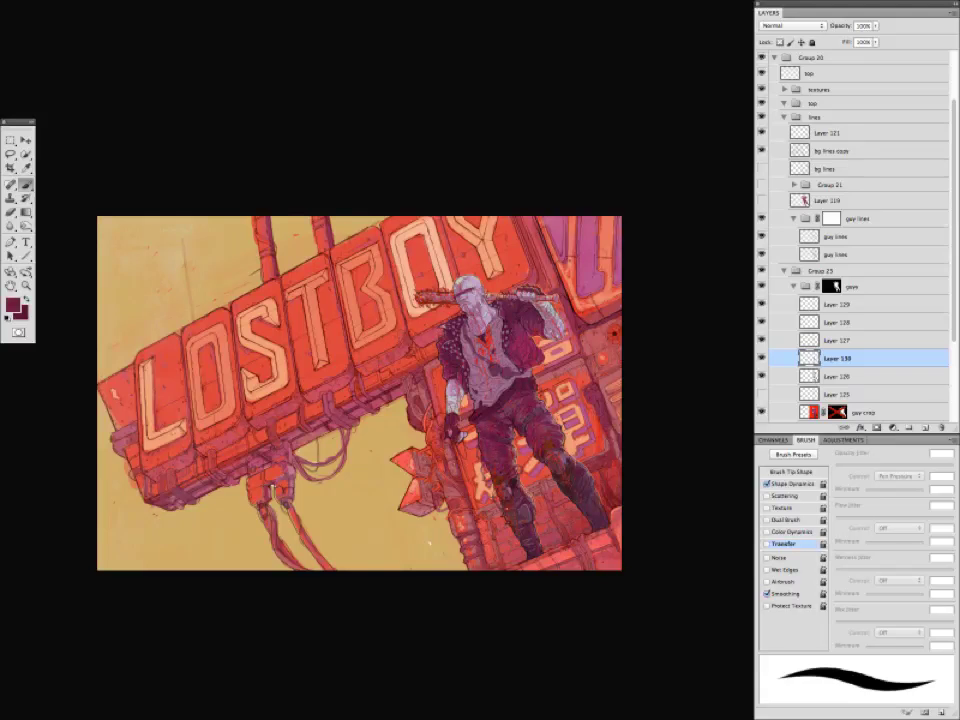
# Select the layer named top, sample a pale grey, and paint a thin highlight across the band over the figure's eyes.
pyautogui.hotkey('ctrl', '+')
pyautogui.scroll(3, 850, 200)
pyautogui.click(840, 145)
pyautogui.keyDown('alt'); pyautogui.click(494, 311); pyautogui.keyUp('alt')
pyautogui.press('[')
pyautogui.press('[')
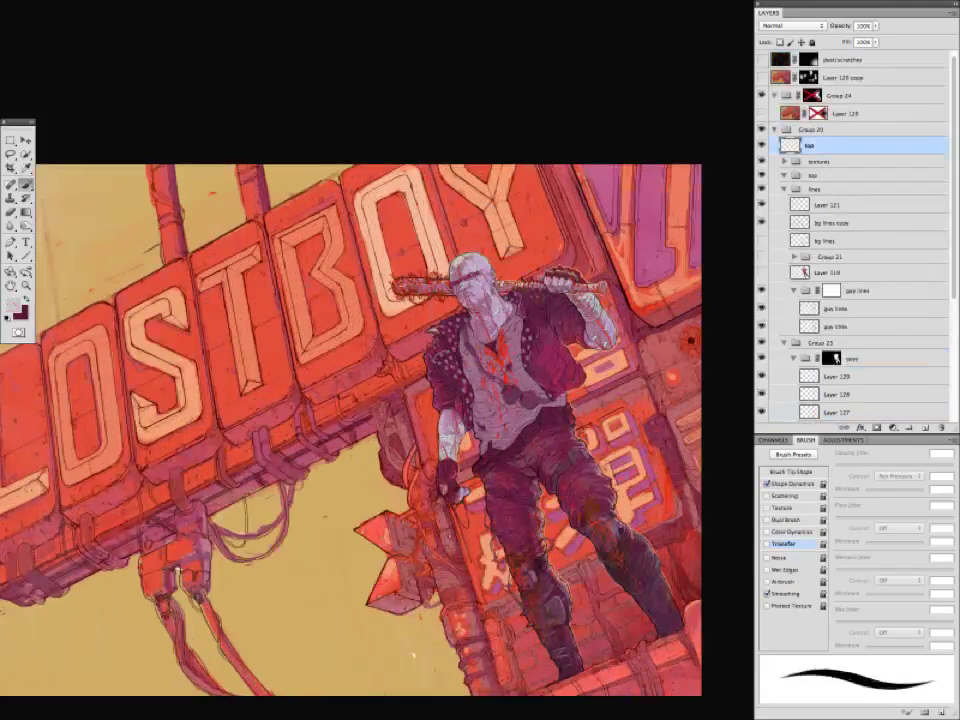
pyautogui.moveTo(462, 281); pyautogui.dragTo(475, 274)
pyautogui.moveTo(375, 428); pyautogui.dragTo(335, 384)
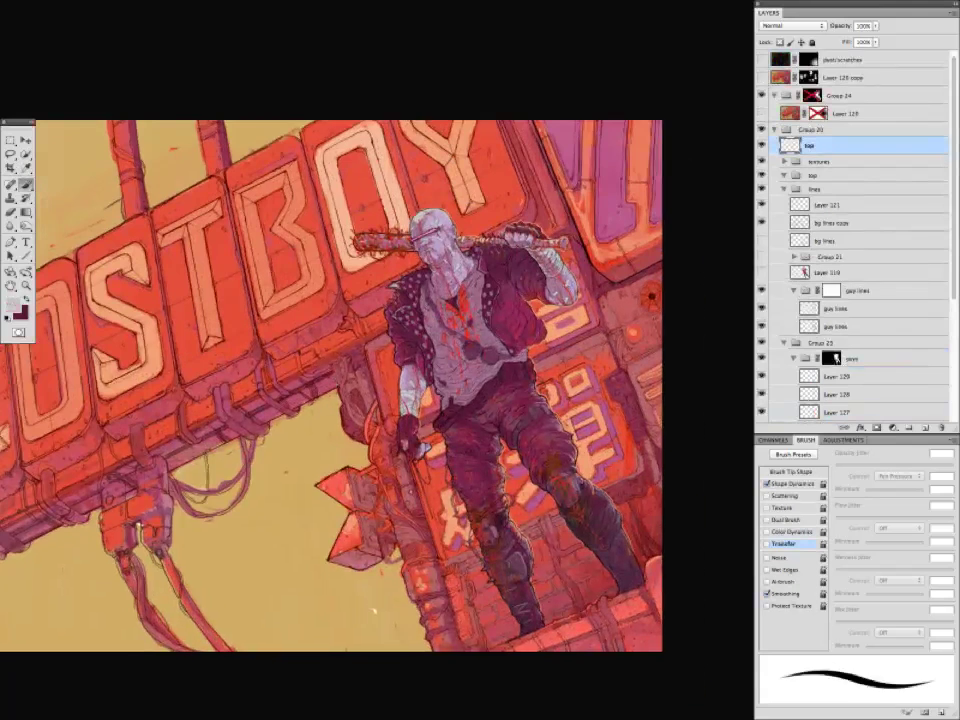
# Sample maroon, near-black and mauve tones with a smaller brush and refine the shirt hem beside the jacket.
pyautogui.hotkey('ctrl', '+')
pyautogui.hotkey('ctrl', '+')
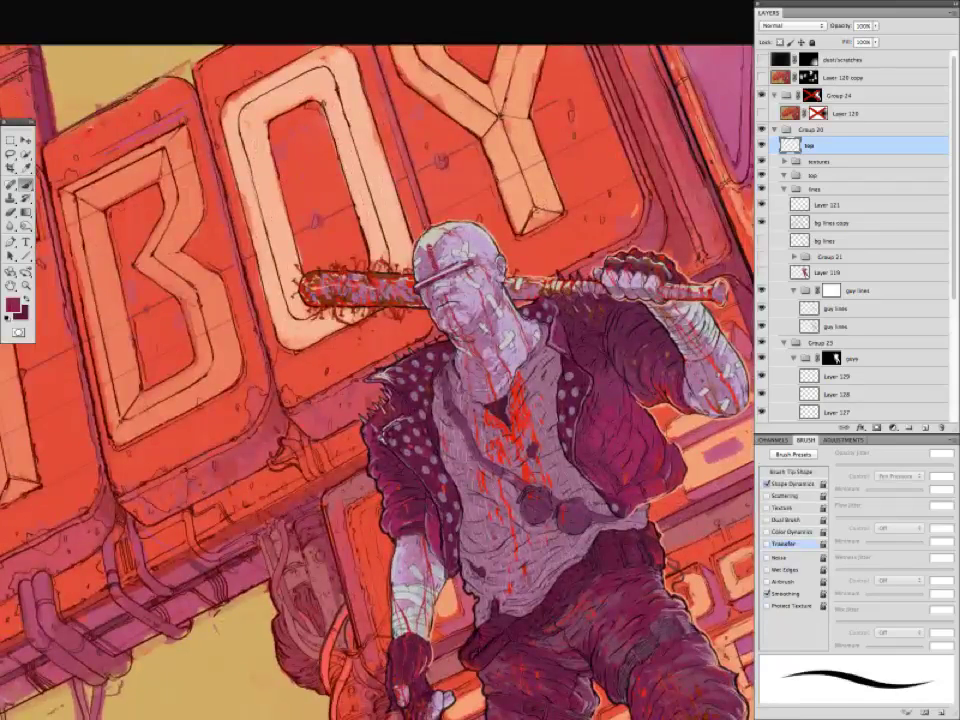
pyautogui.keyDown('alt'); pyautogui.click(643, 512); pyautogui.keyUp('alt')
pyautogui.press('[')
pyautogui.press('[')
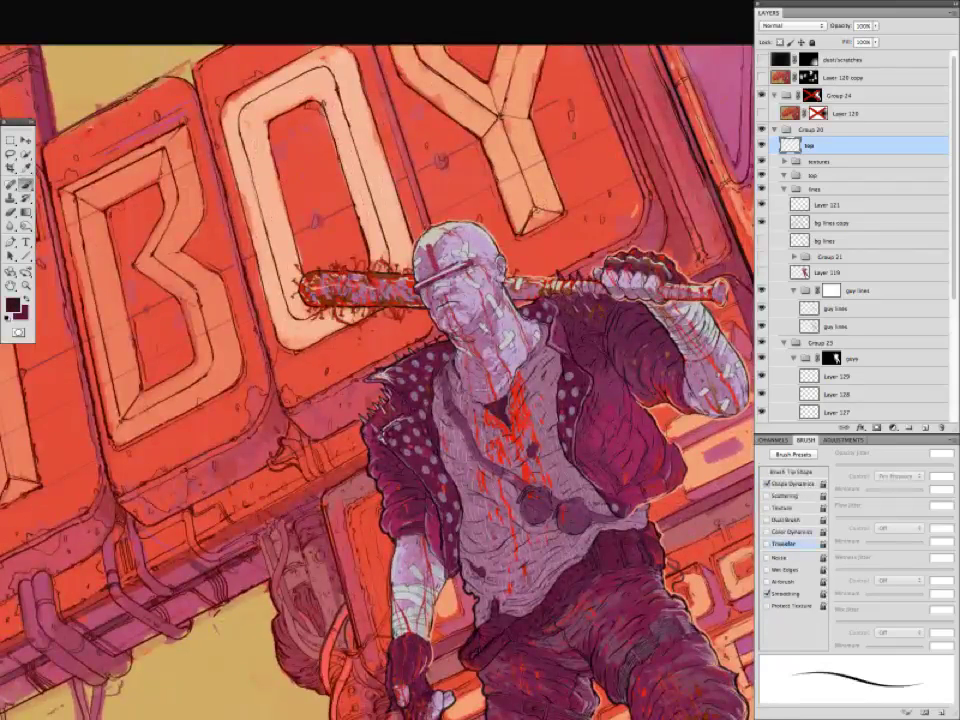
pyautogui.keyDown('alt'); pyautogui.click(643, 510); pyautogui.keyUp('alt')
pyautogui.keyDown('alt'); pyautogui.click(643, 510); pyautogui.keyUp('alt')
# Preview the illustration with the hidden colour overlay in Group 24 switched on, and compare it with the overlay off.
pyautogui.hotkey('ctrl', '-')
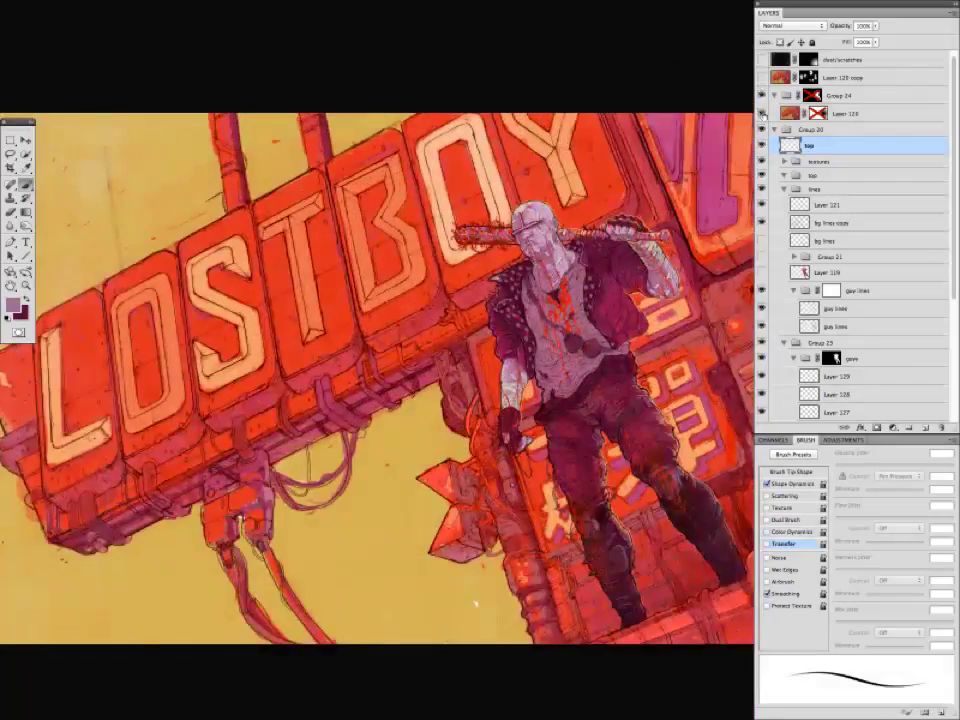
pyautogui.hotkey('ctrl', '-')
pyautogui.hotkey('ctrl', '+')
pyautogui.hotkey('ctrl', '+')
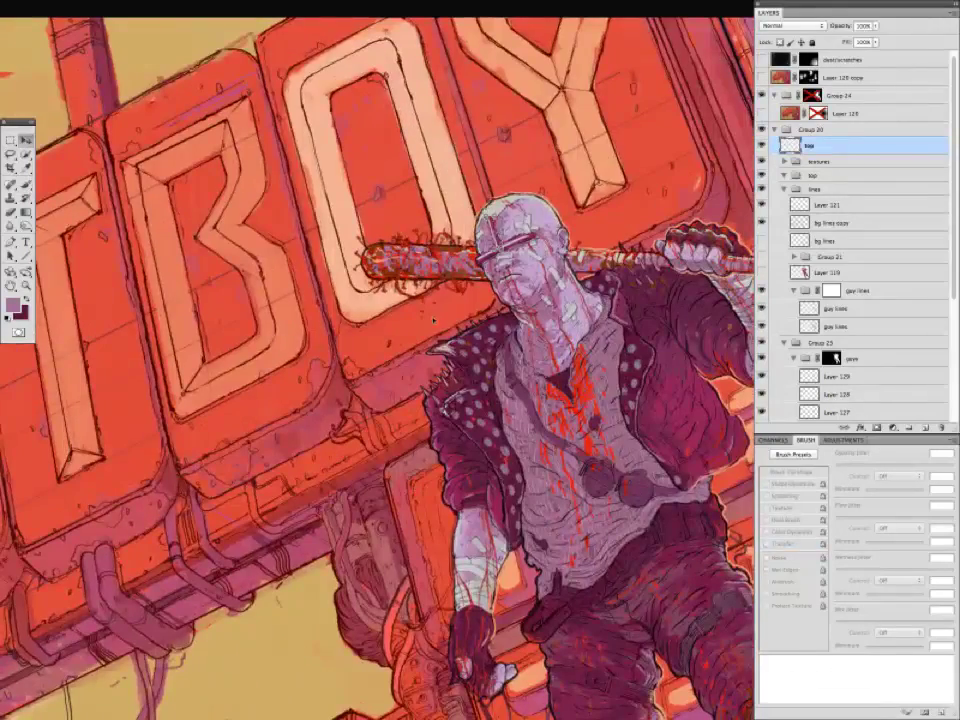
# Sample magenta and dark maroon tones and refine the band and forehead mark on the figure's head.
pyautogui.press('i')
pyautogui.click(495, 221)
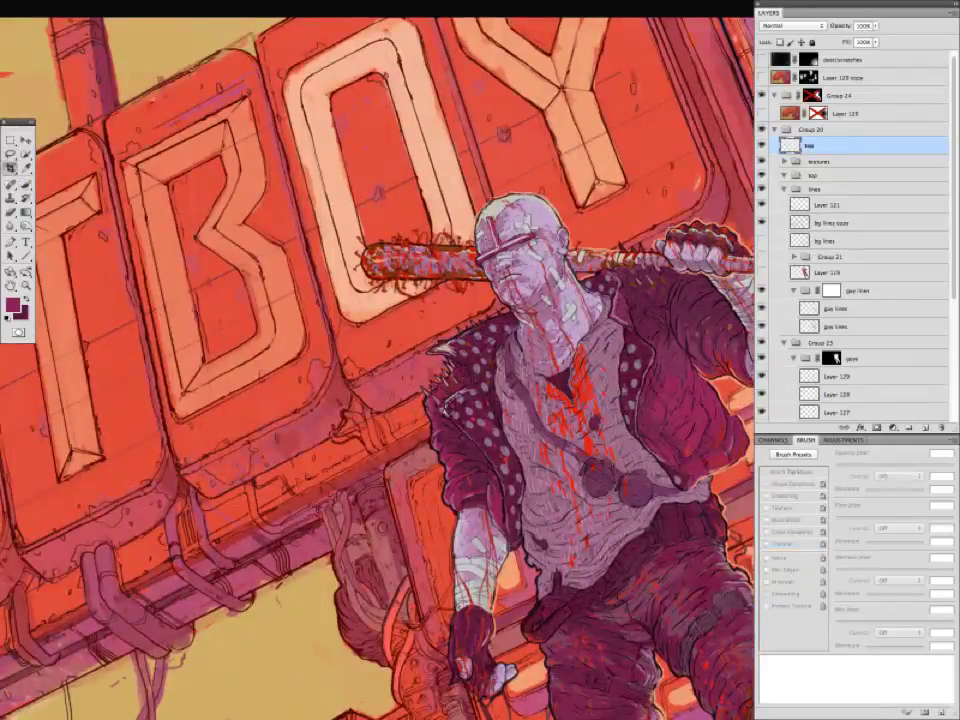
pyautogui.press('b')
pyautogui.keyDown('alt'); pyautogui.click(376, 180); pyautogui.keyUp('alt')
pyautogui.keyDown('alt'); pyautogui.click(384, 180); pyautogui.keyUp('alt')
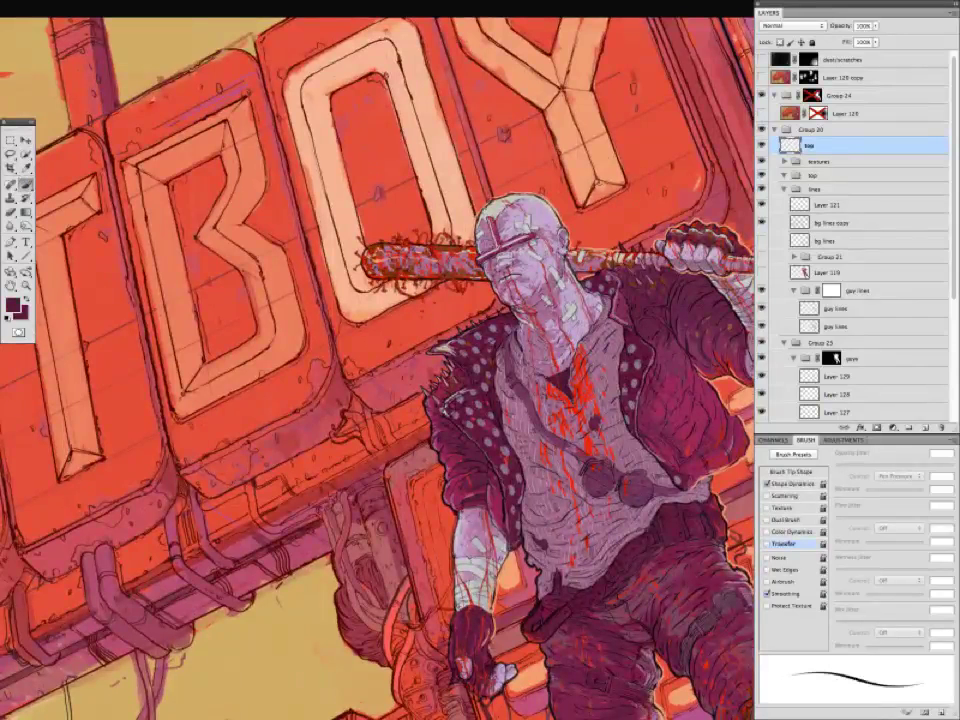
# Select Layer 127, enlarge the brush slightly, and touch up the figure's clothing with sampled red and brown tones.
pyautogui.hotkey('ctrl', '-')
pyautogui.scroll(-5, 855, 230)
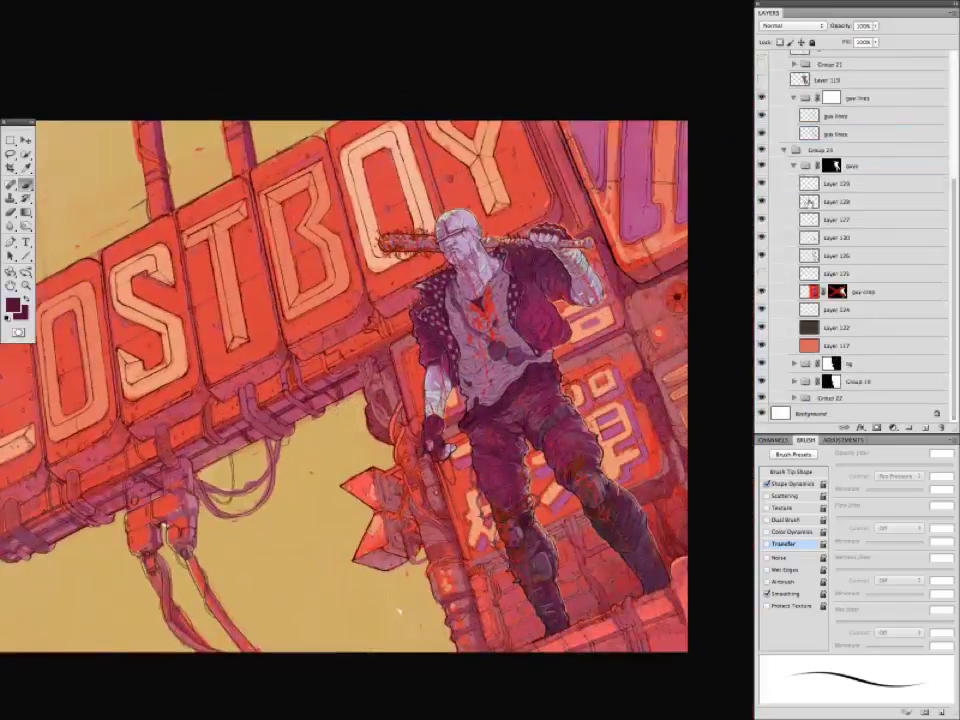
pyautogui.click(836, 183)
pyautogui.click(836, 219)
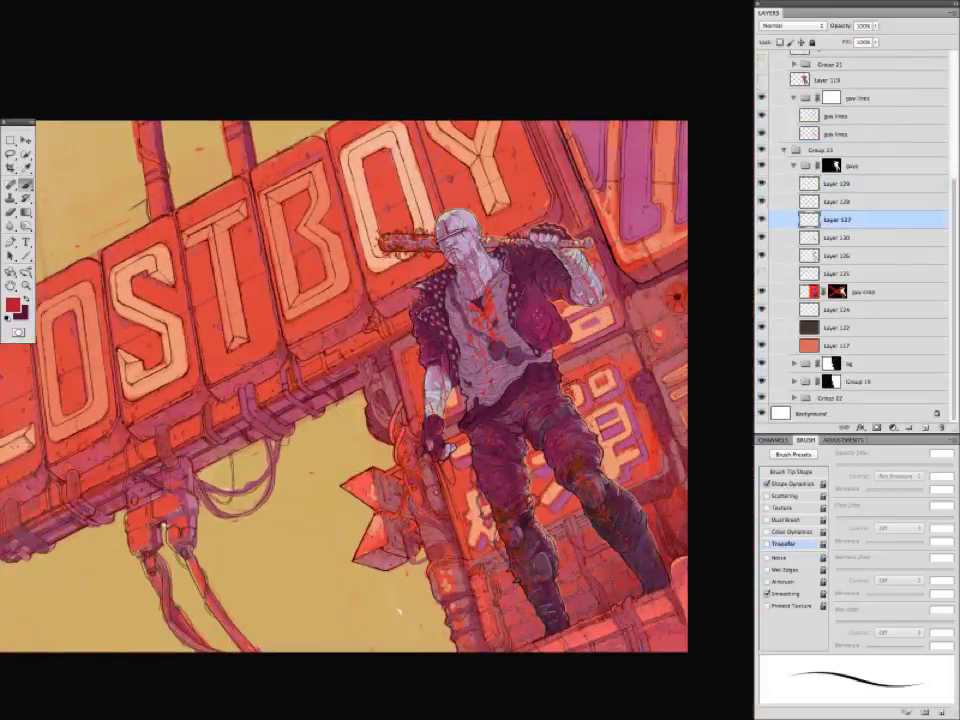
pyautogui.press(']')
pyautogui.keyDown('alt'); pyautogui.click(561, 268); pyautogui.keyUp('alt')
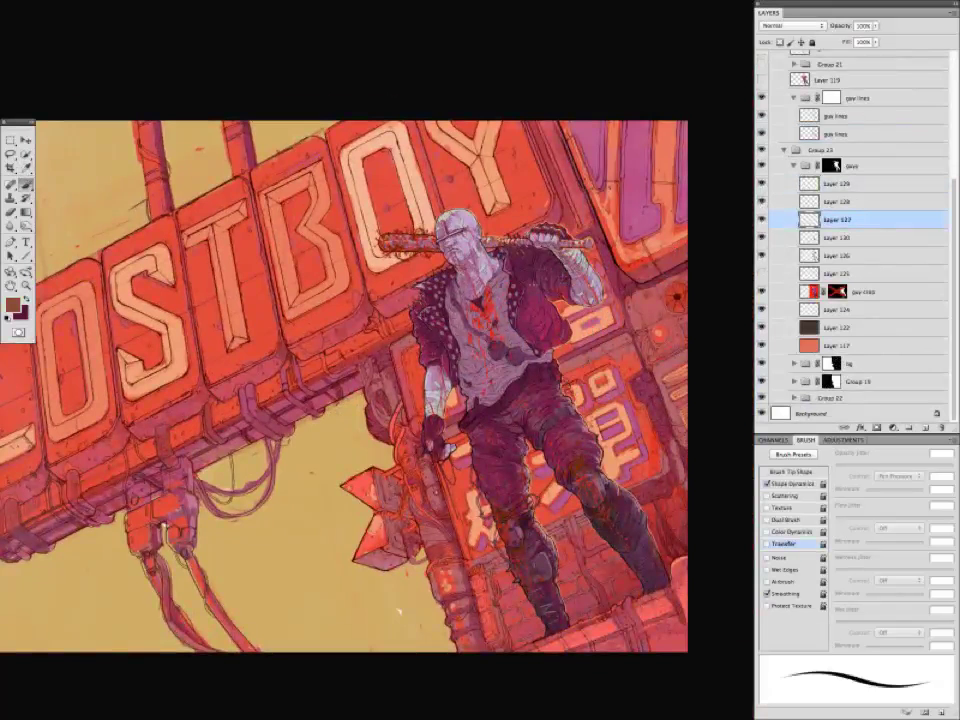
pyautogui.keyDown('alt'); pyautogui.click(475, 307); pyautogui.keyUp('alt')
# Touch up the figure on Layer 127 with sampled mauve and pale grey tones, using a slightly larger brush.
pyautogui.moveTo(439, 347); pyautogui.dragTo(421, 321)
pyautogui.press('super+plus')
pyautogui.press('super+minus')
pyautogui.keyDown('alt'); pyautogui.click(405, 345); pyautogui.keyUp('alt')
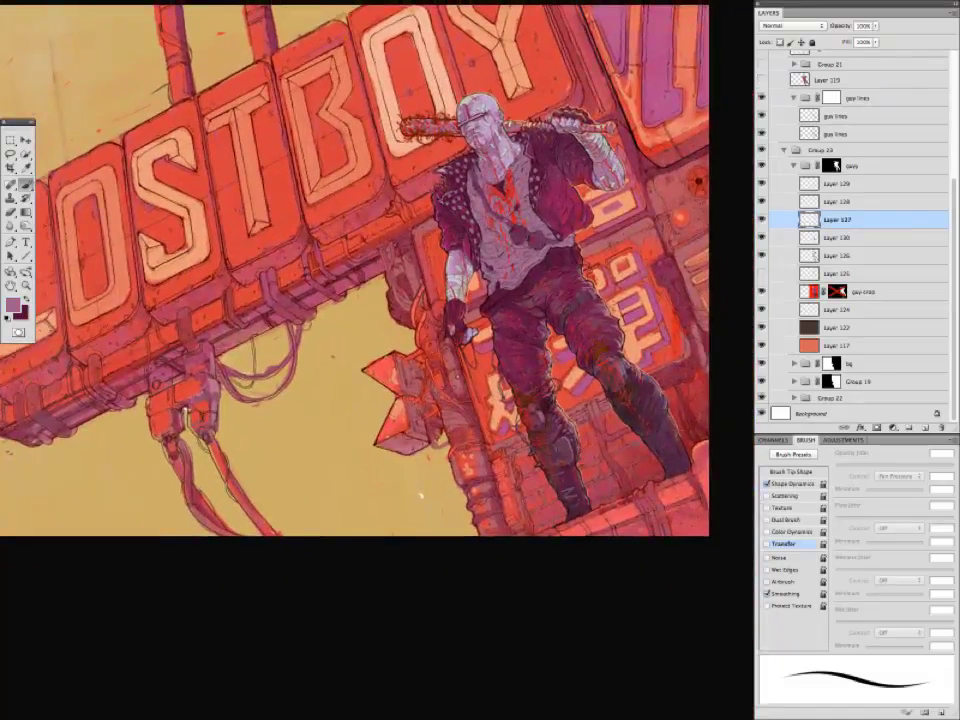
pyautogui.moveTo(421, 493); pyautogui.dragTo(438, 714)
pyautogui.press(']')
pyautogui.keyDown('alt'); pyautogui.click(389, 237); pyautogui.keyUp('alt')
pyautogui.keyDown('alt'); pyautogui.click(370, 236); pyautogui.keyUp('alt')
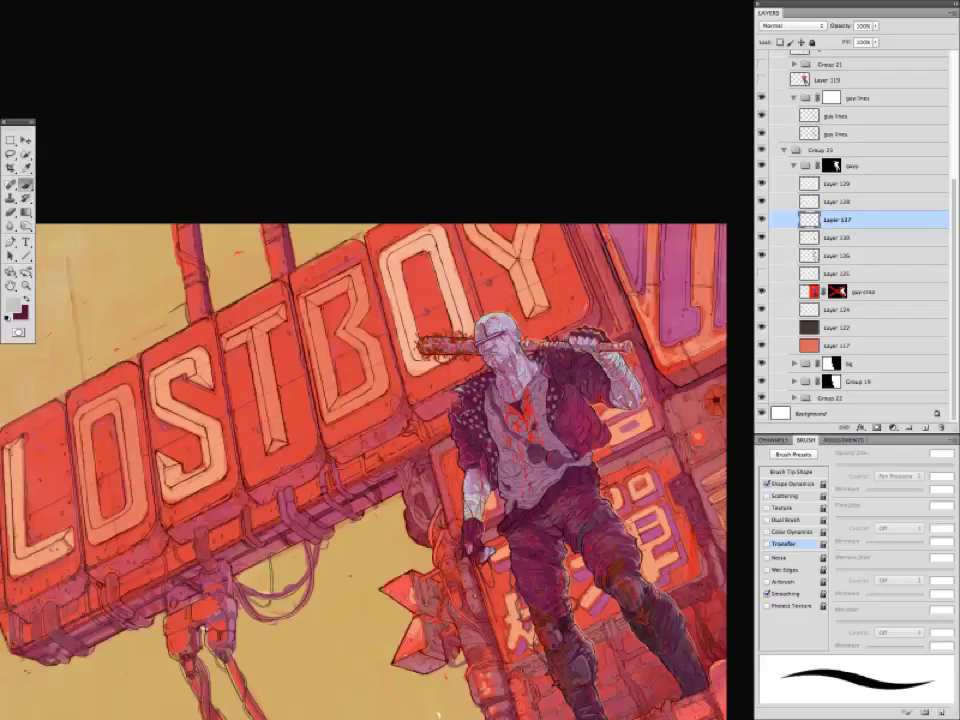
# Create a new layer above the bg group and lay a sampled peach gradient on it.
pyautogui.moveTo(407, 532); pyautogui.dragTo(411, 408)
pyautogui.press('super+minus')
pyautogui.press('super+plus')
pyautogui.click(847, 363)
pyautogui.click(925, 427)
pyautogui.keyDown('alt'); pyautogui.click(648, 385); pyautogui.keyUp('alt')
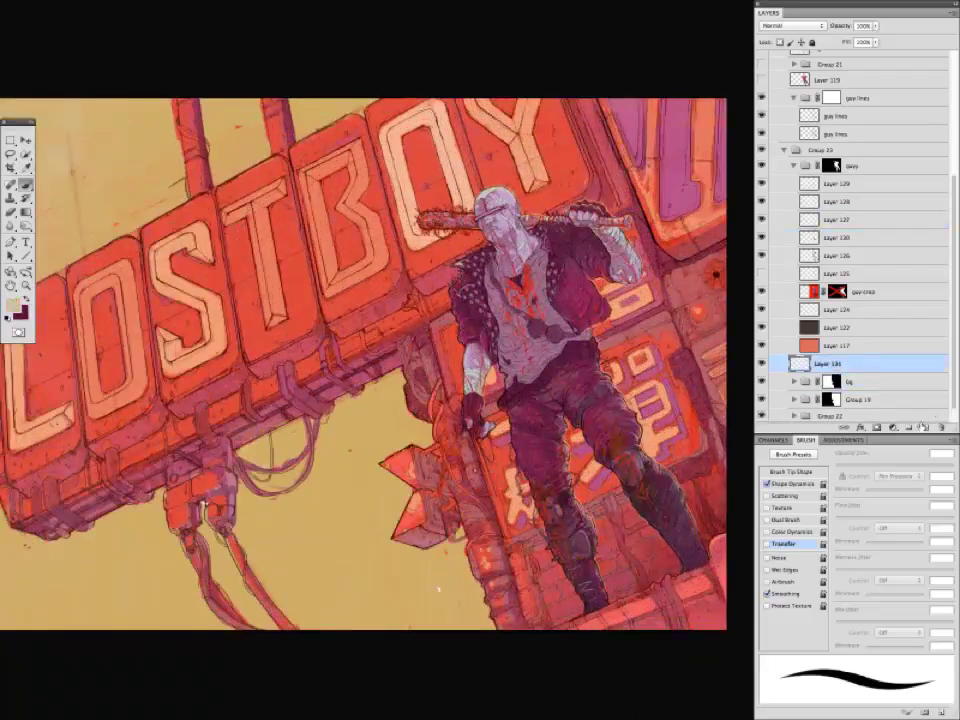
pyautogui.press('g')
pyautogui.press('super+minus')
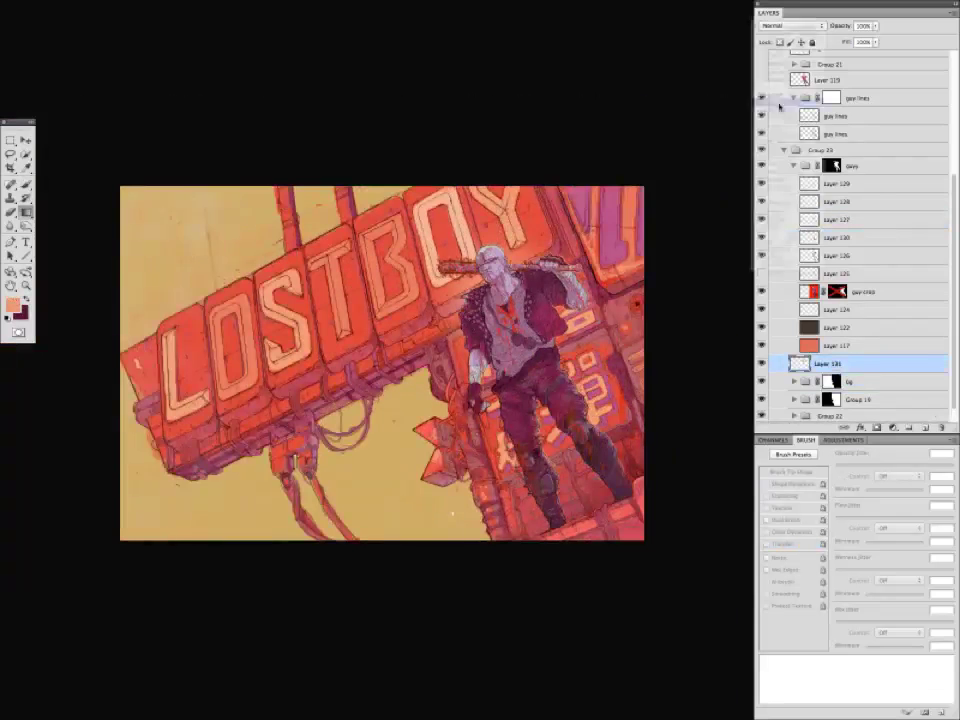
# Move Layer 131 to the top of Group 20, mask out the figure, and set it to Screen at 55% opacity.
pyautogui.moveTo(826, 363); pyautogui.dragTo(823, 60)
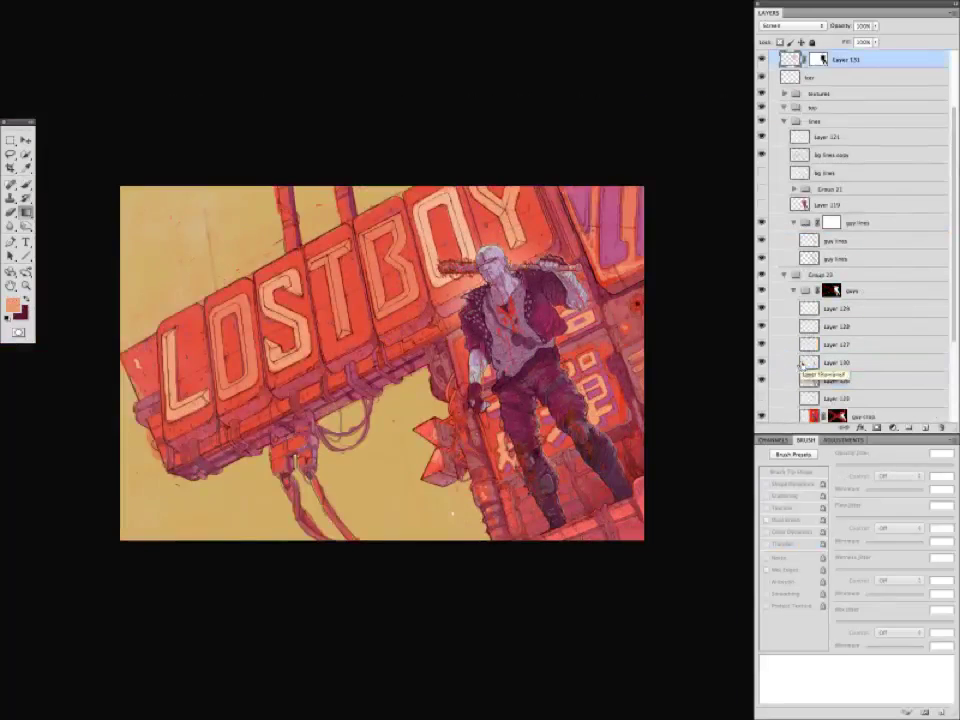
pyautogui.press('super+plus')
pyautogui.press('x')
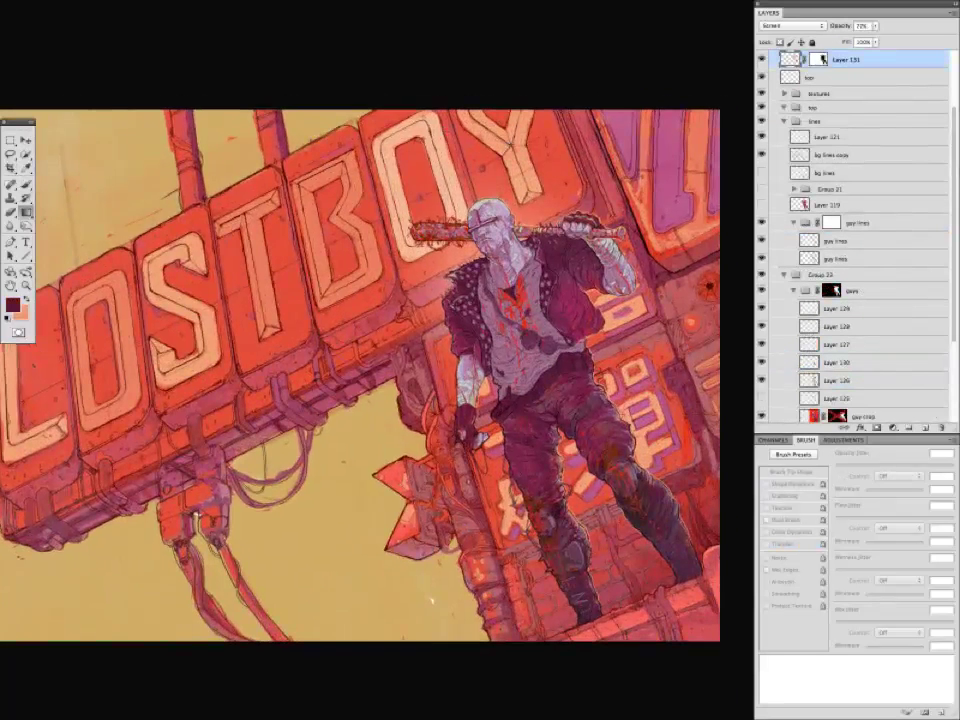
pyautogui.press('7')
pyautogui.press('2')
pyautogui.press('super+minus')
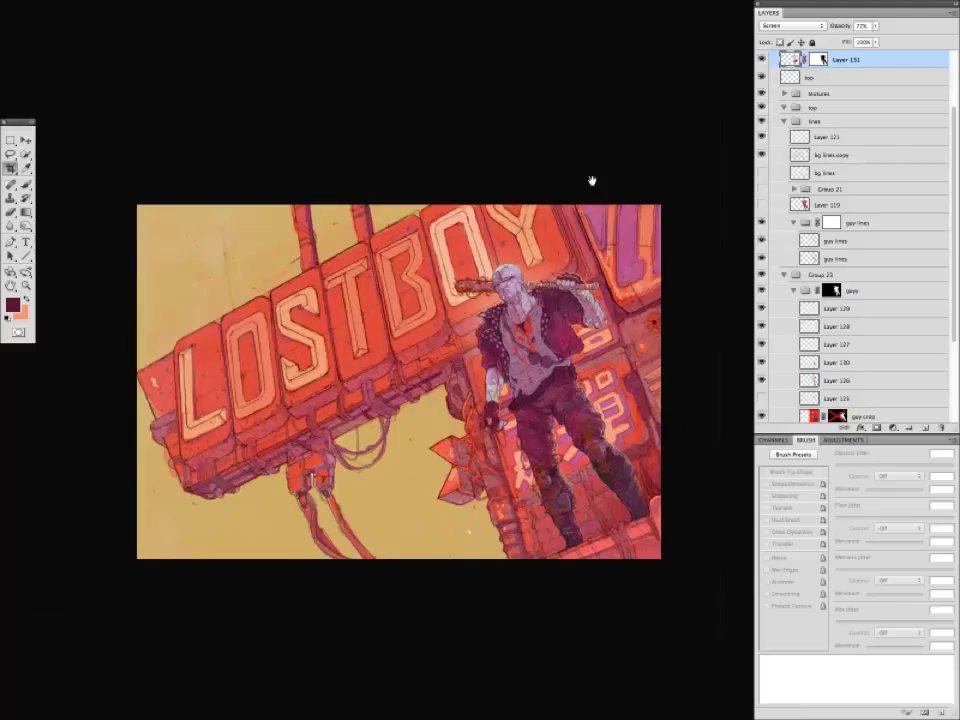
pyautogui.press('5')
pyautogui.press('5')
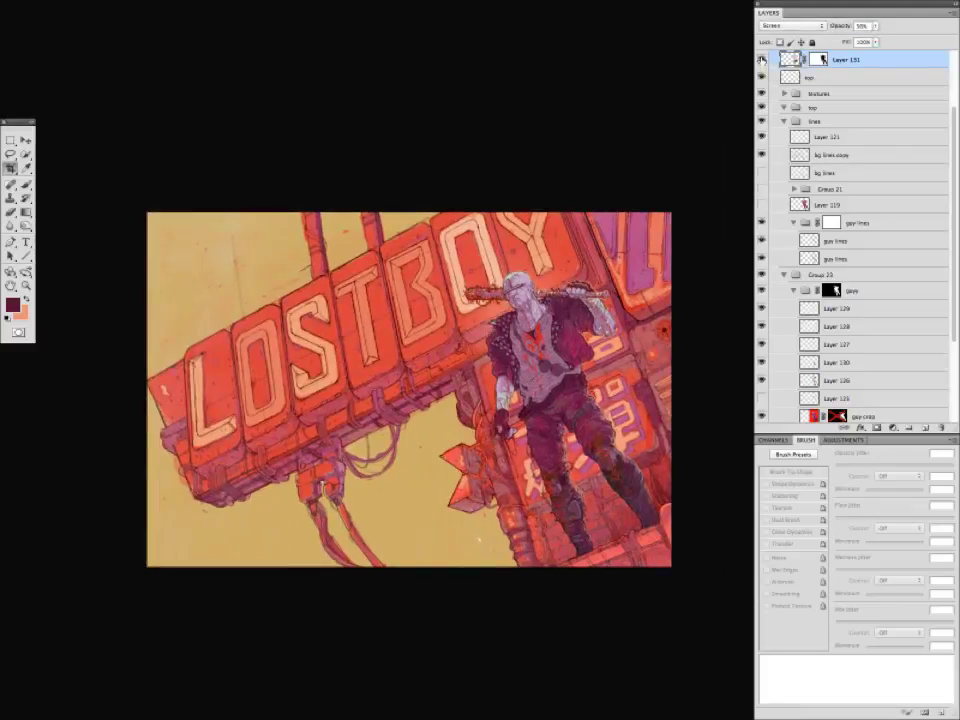
# Compare the figure with the hidden Layer 119 switched on and off.
pyautogui.click(762, 201)
pyautogui.click(762, 201)
pyautogui.click(762, 201)
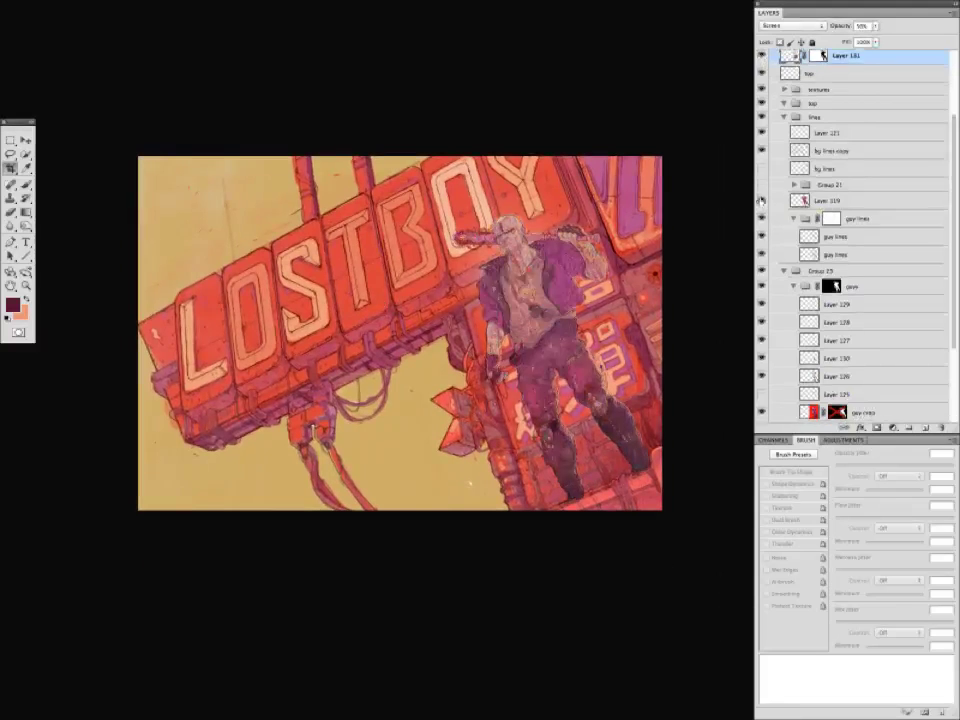
pyautogui.click(762, 201)
# Add a Levels adjustment above Layer 129 in the figure's group with white input 236, and compare the figure before and after.
pyautogui.scroll(-3, 850, 250)
pyautogui.click(845, 182)
pyautogui.click(893, 428)
pyautogui.click(830, 464)
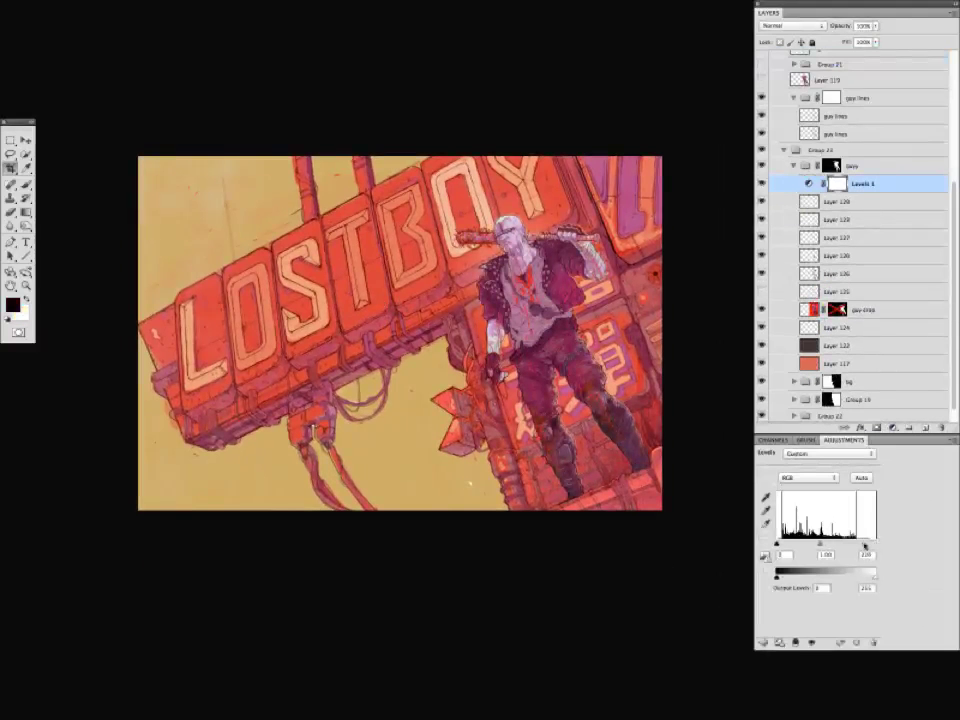
pyautogui.hotkey('ctrl', '-')
pyautogui.hotkey('ctrl', '+')
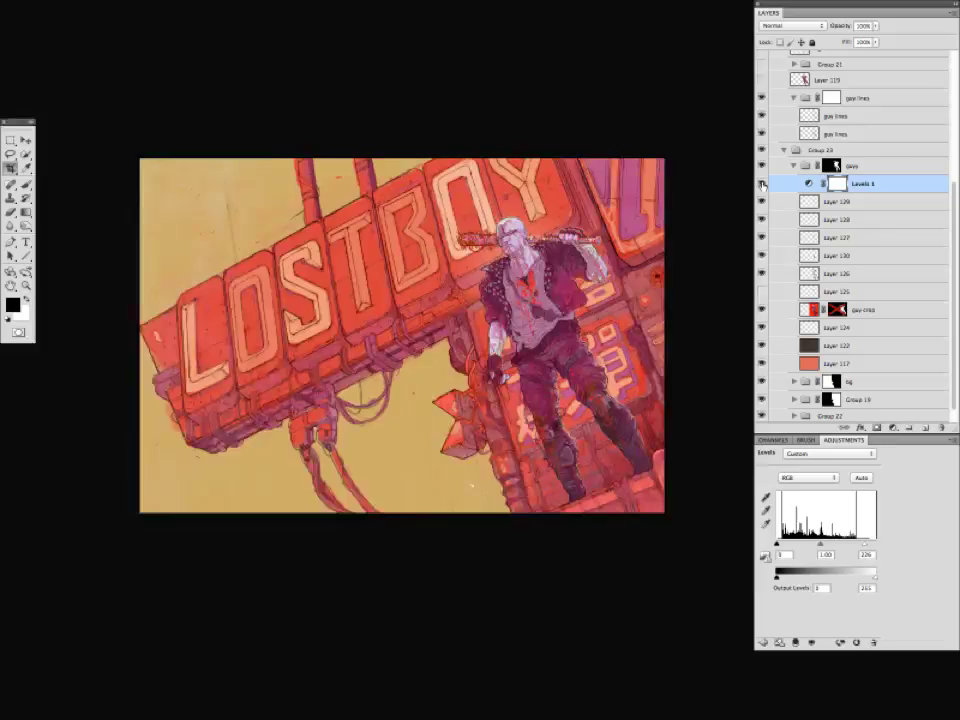
pyautogui.hotkey('ctrl', '+')
pyautogui.hotkey('ctrl', '-')
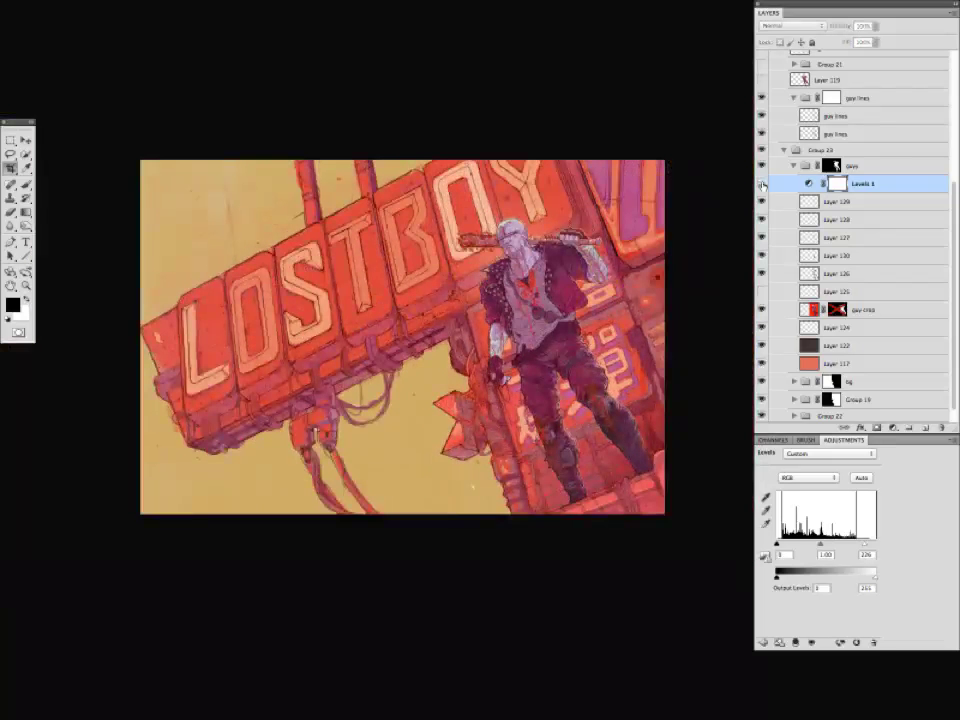
# Invert the Levels 1 mask to black and reveal the figure's upper part with a white gradient.
pyautogui.hotkey('ctrl', 'i')
pyautogui.press('g')
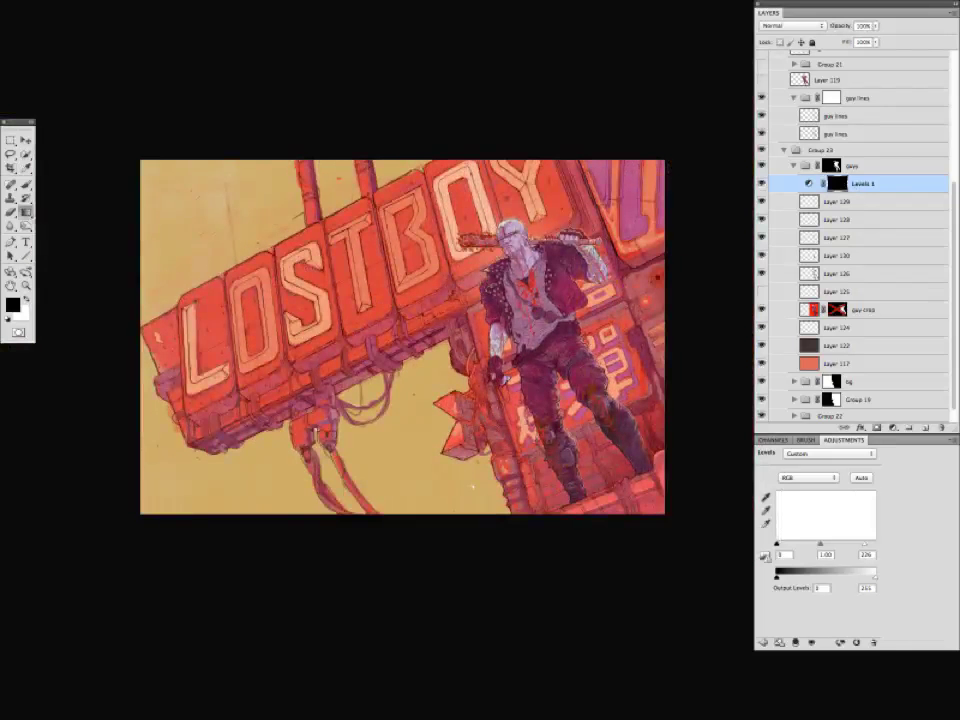
pyautogui.hotkey('ctrl', '+')
pyautogui.press('x')
pyautogui.hotkey('ctrl', '-')
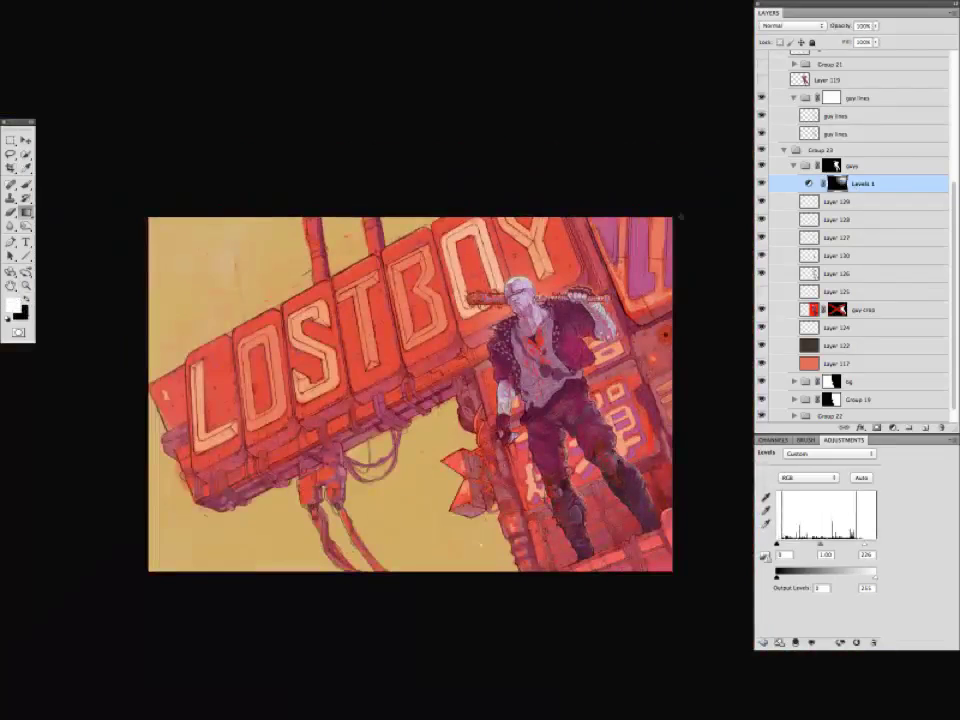
# Preview the illustration with Group 24's colour overlay, the dust/scratches layer and Layer 131 switched on and off.
pyautogui.scroll(5, 762, 145)
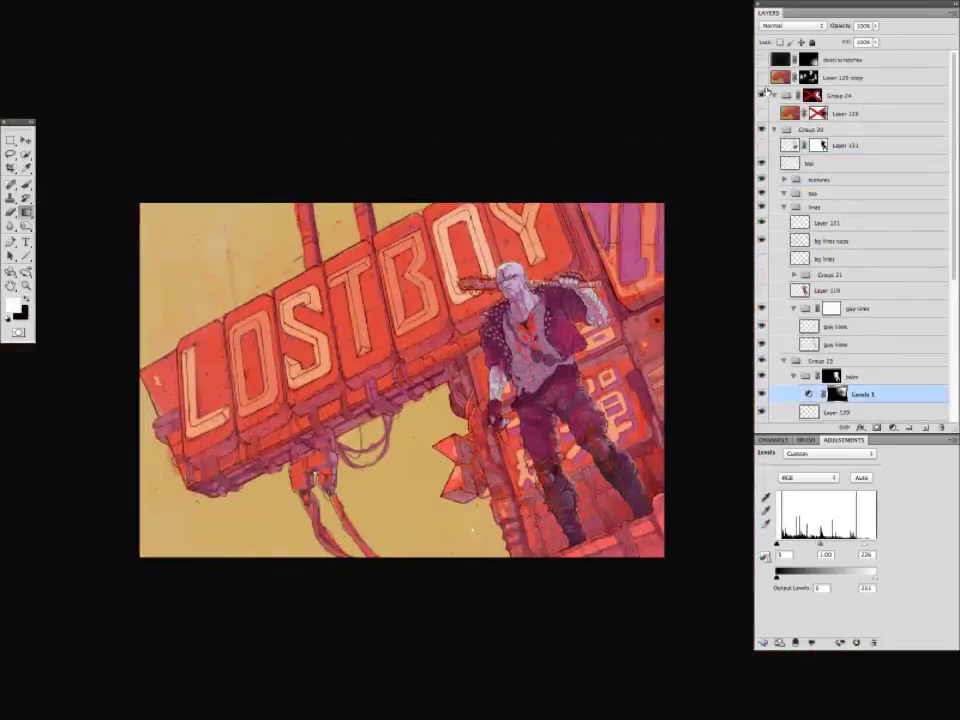
pyautogui.click(762, 113)
pyautogui.click(762, 113)
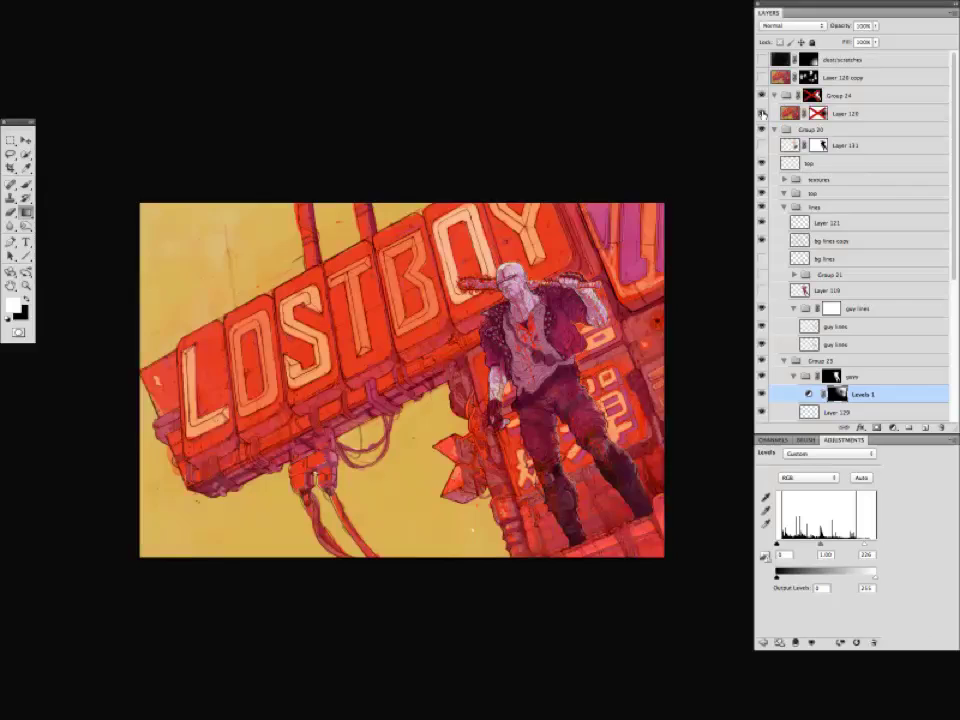
pyautogui.click(762, 113)
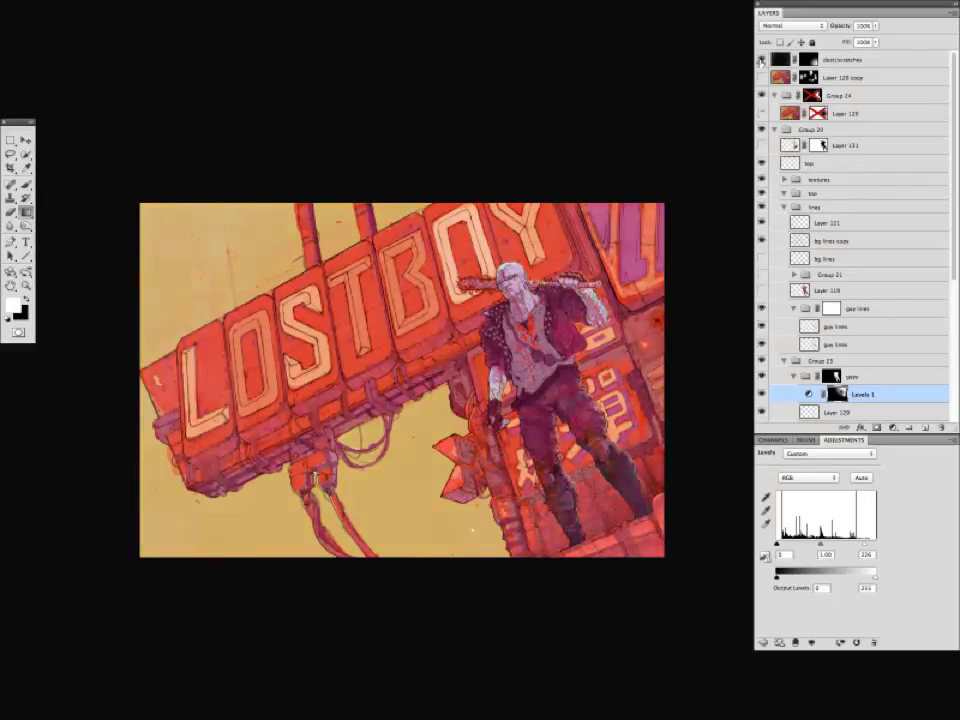
pyautogui.click(762, 113)
pyautogui.click(762, 113)
pyautogui.click(762, 147)
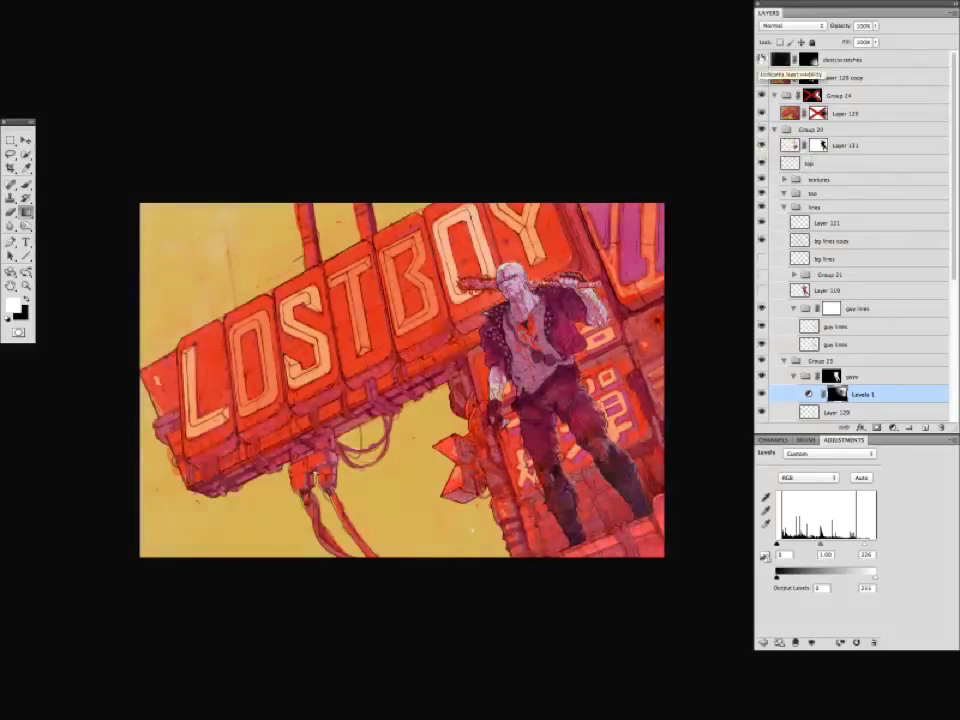
pyautogui.click(762, 147)
# Select the top layer and check the artwork with the lines group and line layers switched on and off.
pyautogui.click(790, 163)
pyautogui.click(762, 203)
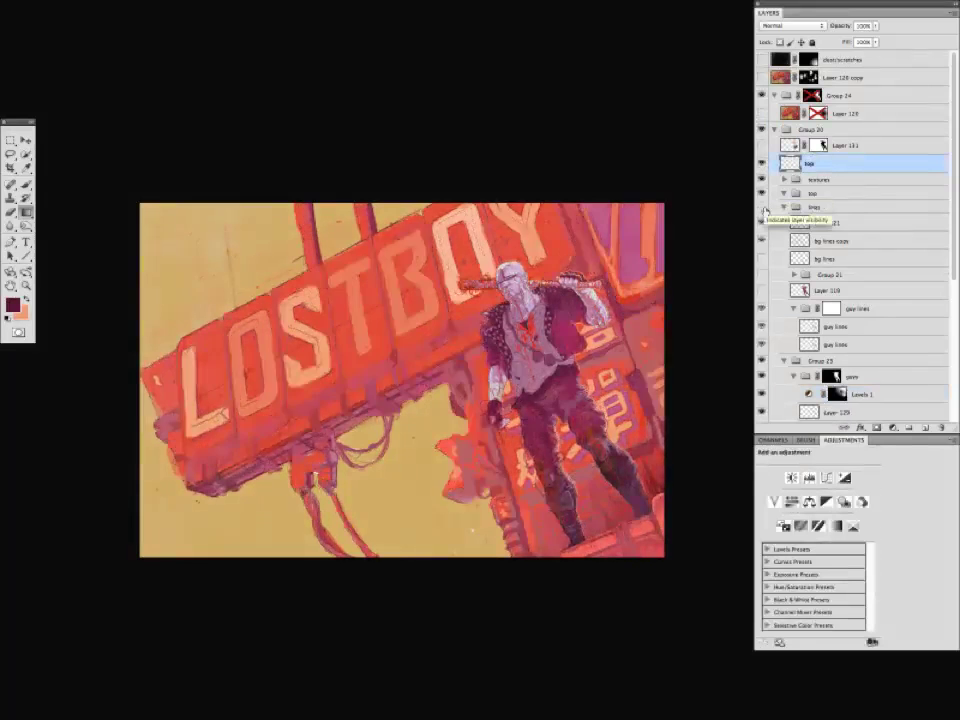
pyautogui.click(762, 208)
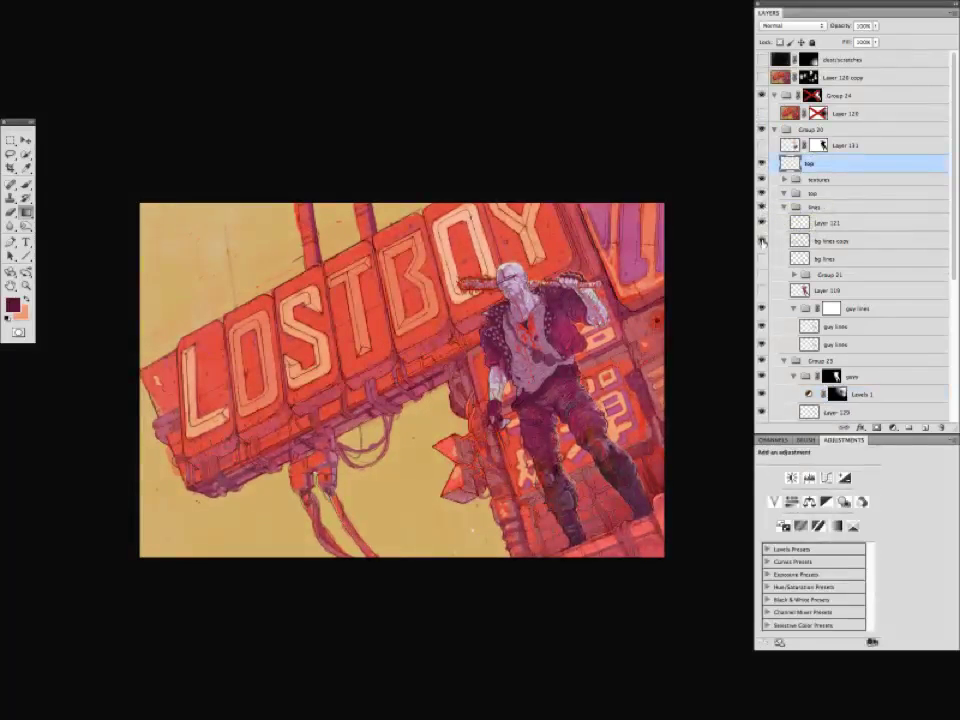
pyautogui.click(762, 290)
pyautogui.click(762, 290)
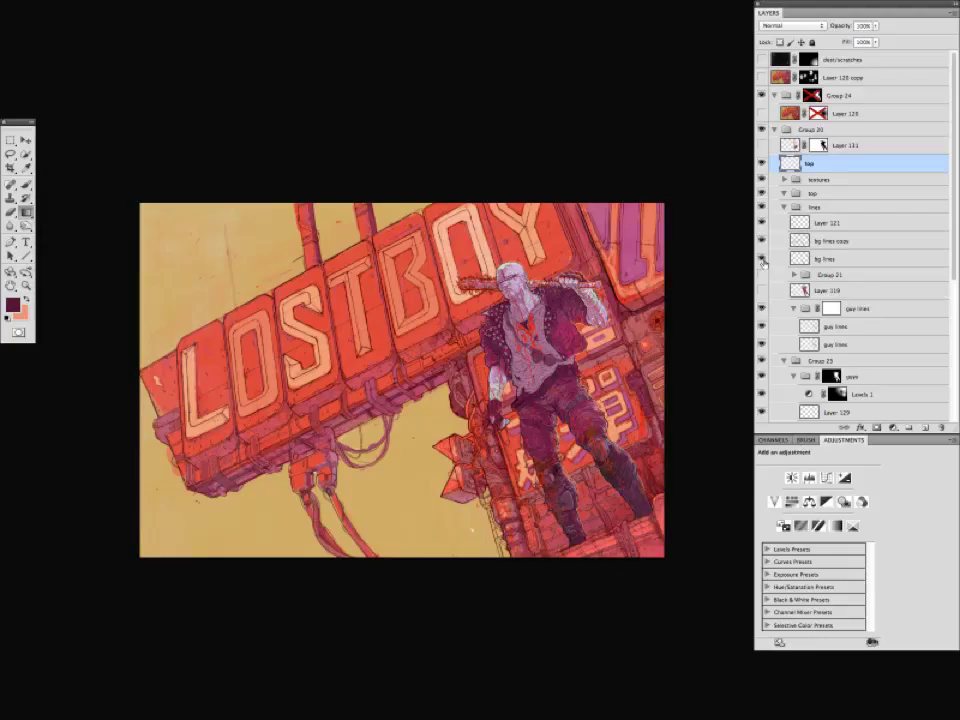
# Add a black mask to the visible bg lines layer, reveal part of it with white, and set the lower guy lines layer to 72% opacity.
pyautogui.click(845, 259)
pyautogui.keyDown('alt'); pyautogui.click(877, 427); pyautogui.keyUp('alt')
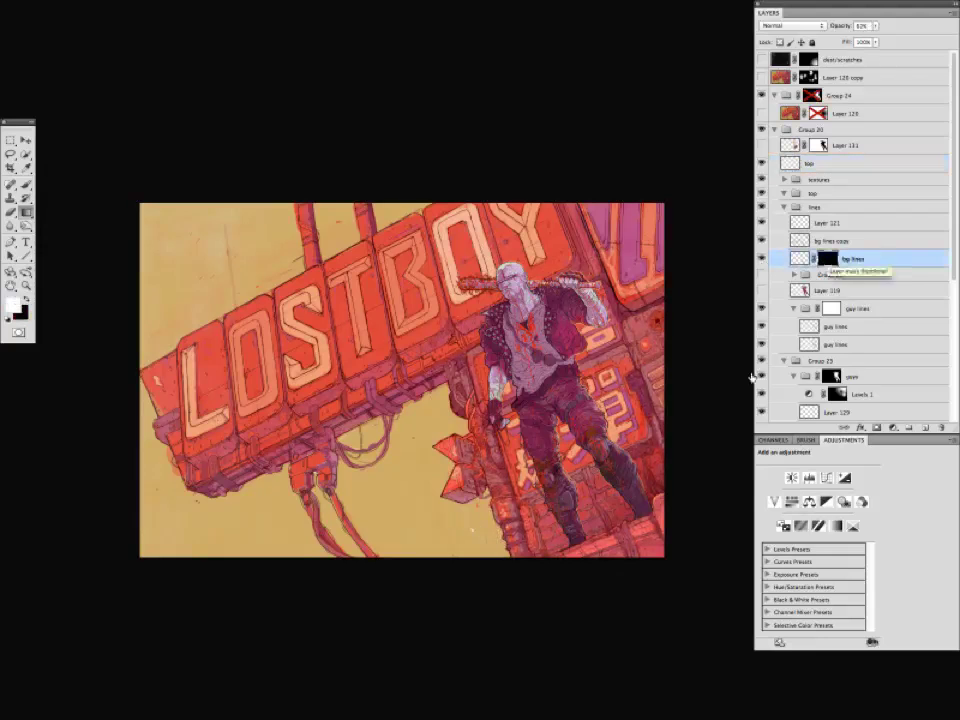
pyautogui.click(836, 344)
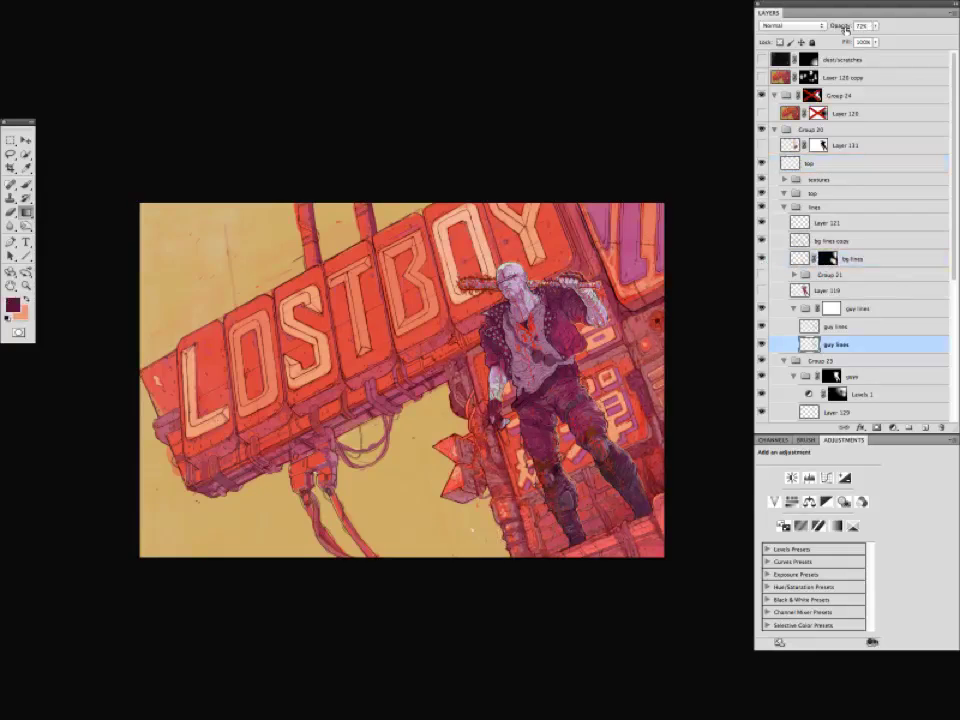
pyautogui.press('super+plus')
pyautogui.press('super+minus')
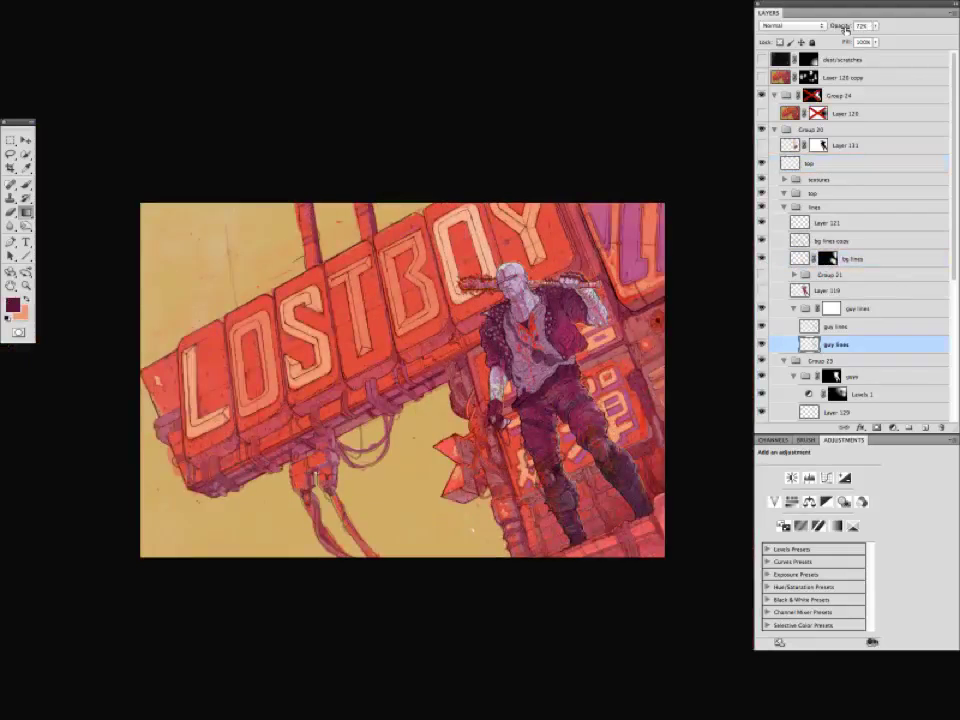
# Lay a lavender gradient on the top layer, move it into Group 24 in Screen mode, mask out the figure, and reduce its opacity.
pyautogui.click(865, 160)
pyautogui.click(790, 25)
pyautogui.click(778, 103)
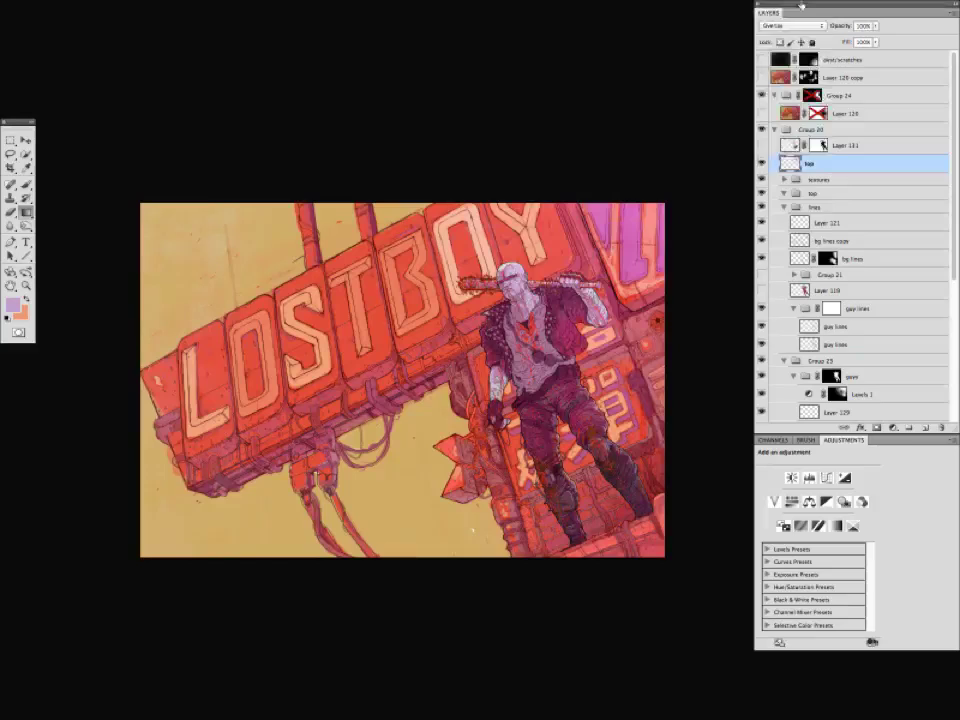
pyautogui.press('super+minus')
pyautogui.moveTo(793, 161); pyautogui.dragTo(800, 122)
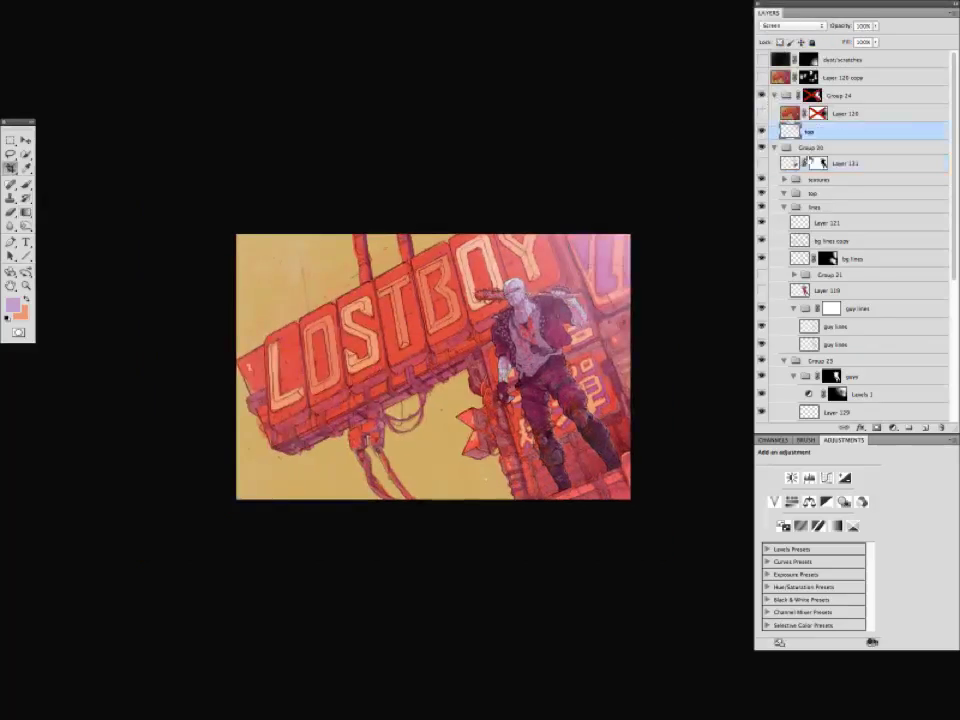
pyautogui.press('9')
# Compare the illustration with the lavender glow of the top layer switched on and off.
pyautogui.click(762, 131)
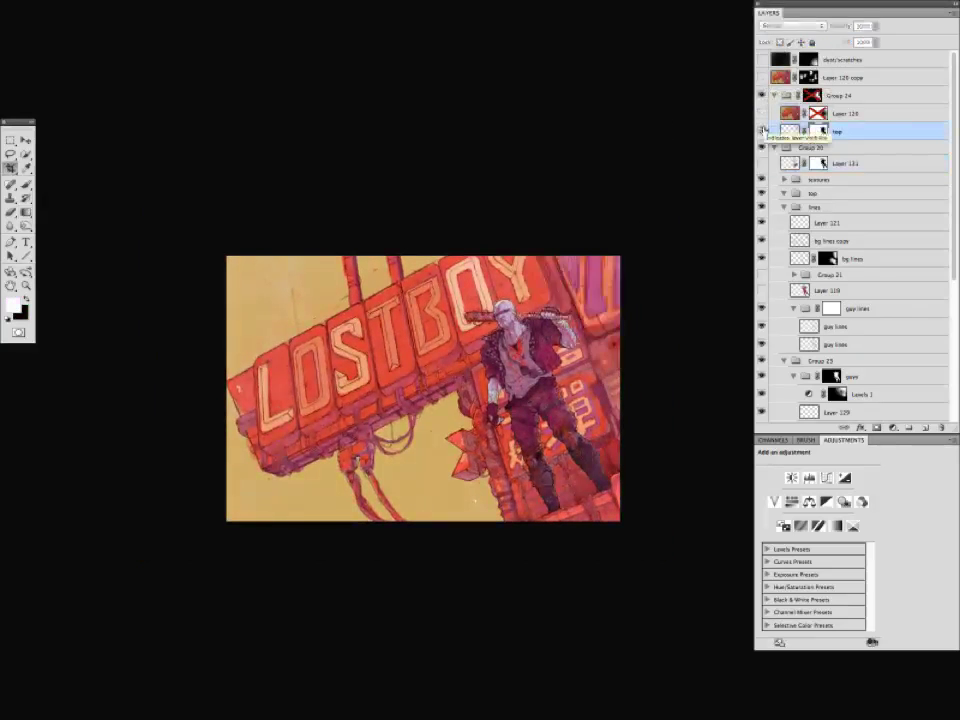
pyautogui.click(762, 131)
pyautogui.press('super+plus')
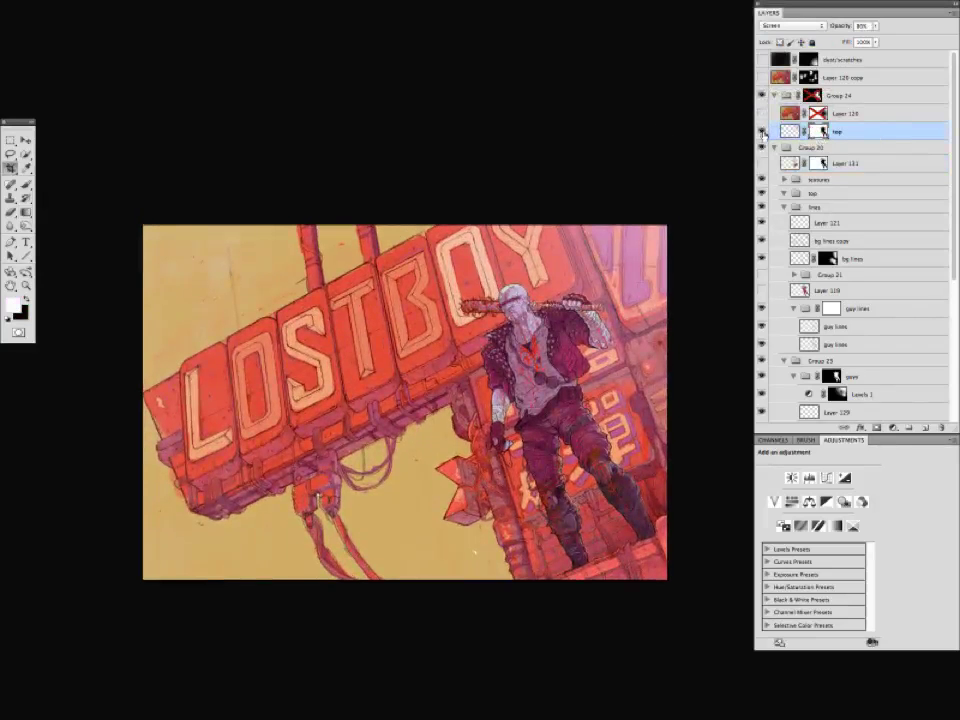
pyautogui.click(762, 131)
pyautogui.click(762, 131)
pyautogui.click(762, 131)
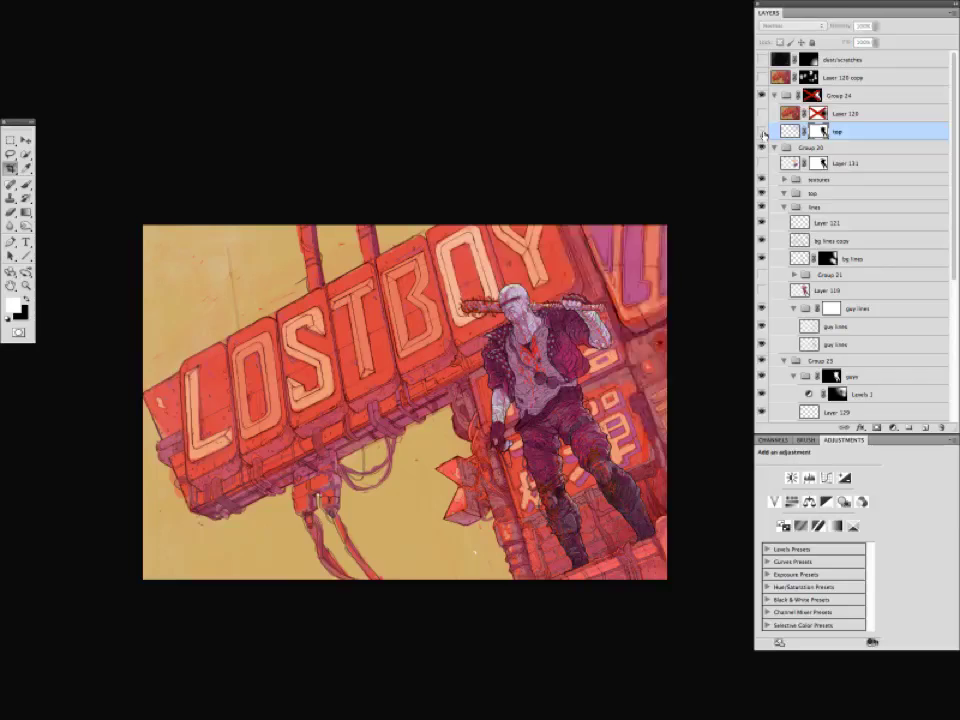
pyautogui.click(762, 131)
pyautogui.click(762, 131)
pyautogui.click(762, 131)
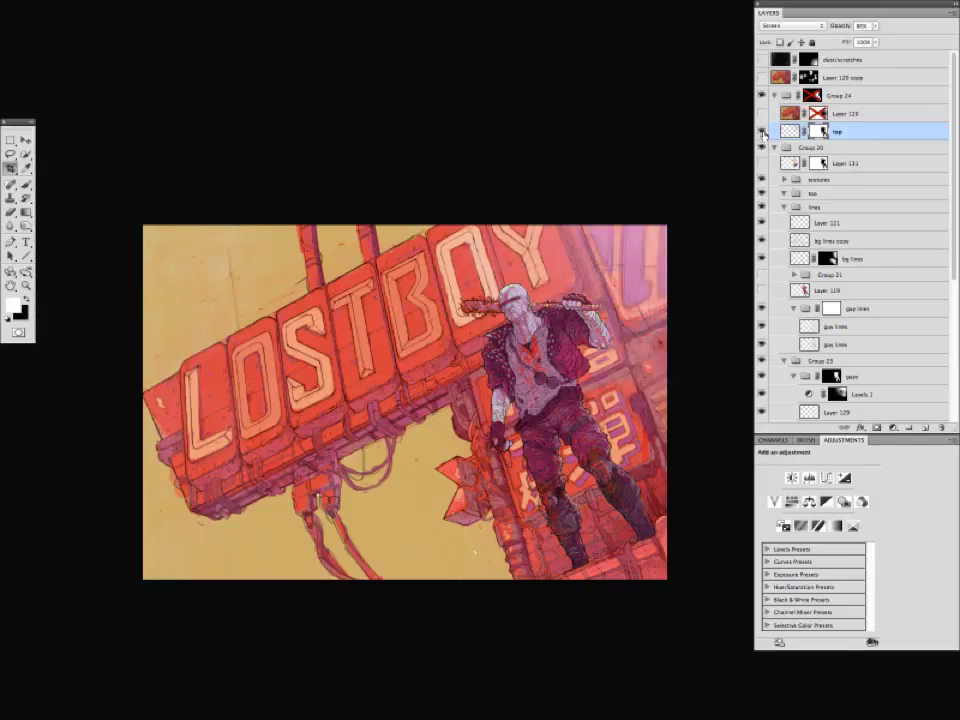
# Preview Group 24's colour overlay combined with the lavender top layer, and check each one switched off.
pyautogui.hotkey('ctrl', 'shift', 's')
pyautogui.press('Escape')
pyautogui.click(762, 113)
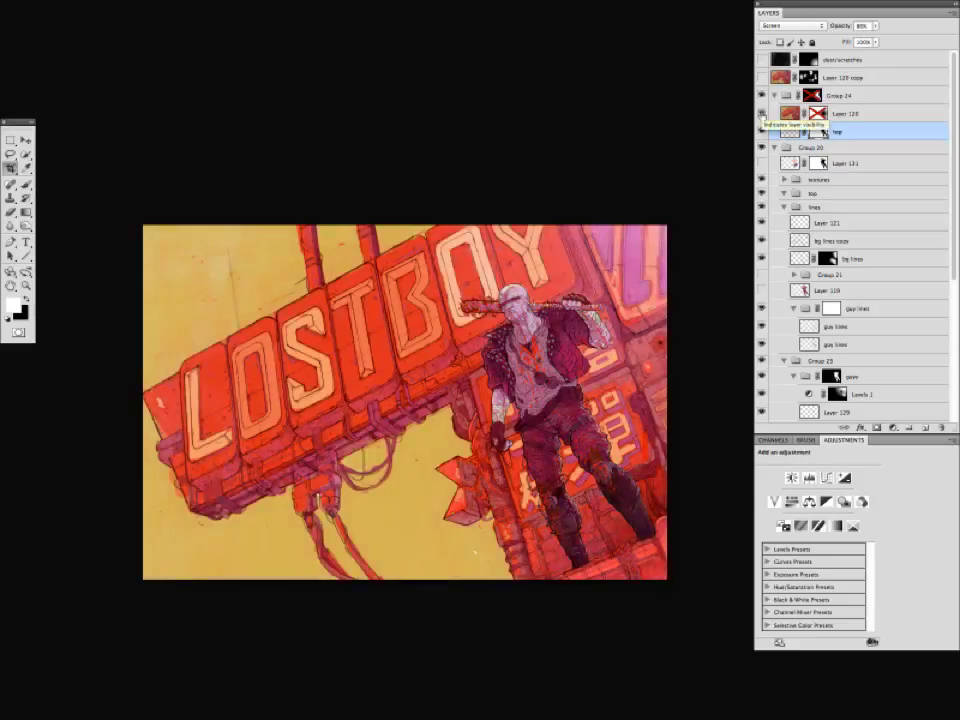
pyautogui.click(762, 113)
pyautogui.click(762, 113)
pyautogui.click(762, 113)
pyautogui.click(762, 131)
pyautogui.click(762, 131)
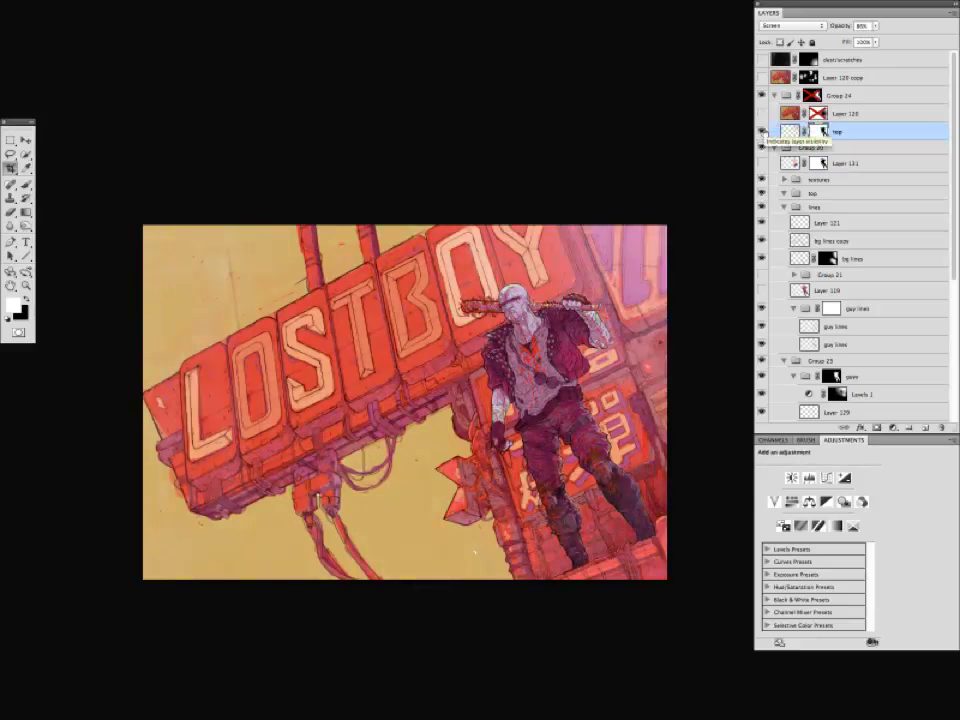
# Create a new layer above Layer 121 in the lines group, name it top, and get the brush ready with peach.
pyautogui.click(830, 222)
pyautogui.hotkey('ctrl', 'alt', 'shift', 'n')
pyautogui.hotkey('ctrl', '+')
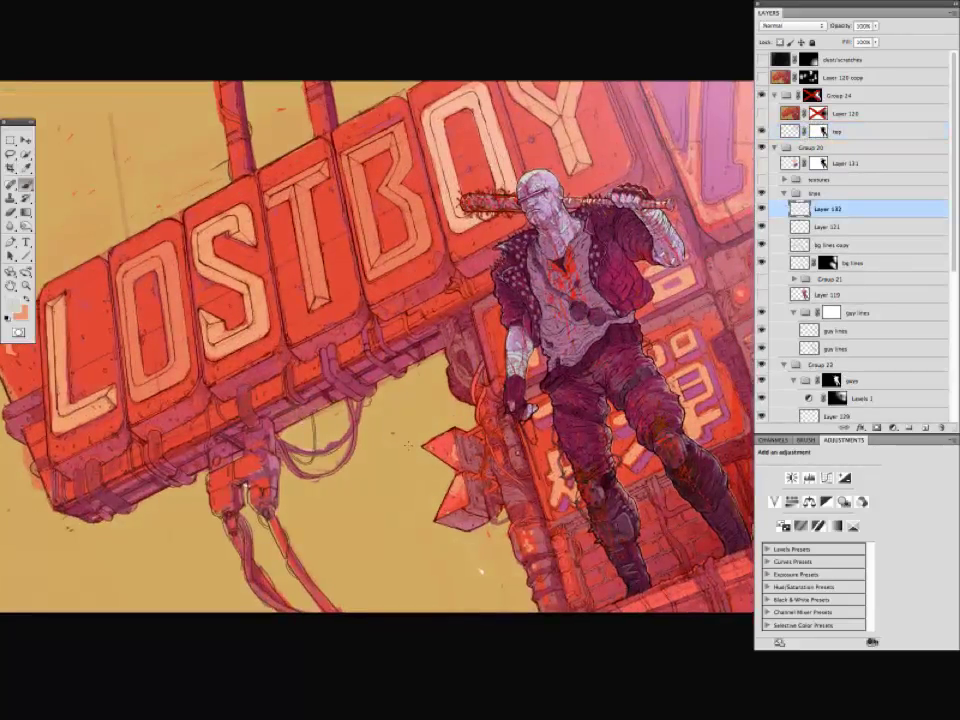
pyautogui.moveTo(407, 445); pyautogui.dragTo(397, 477)
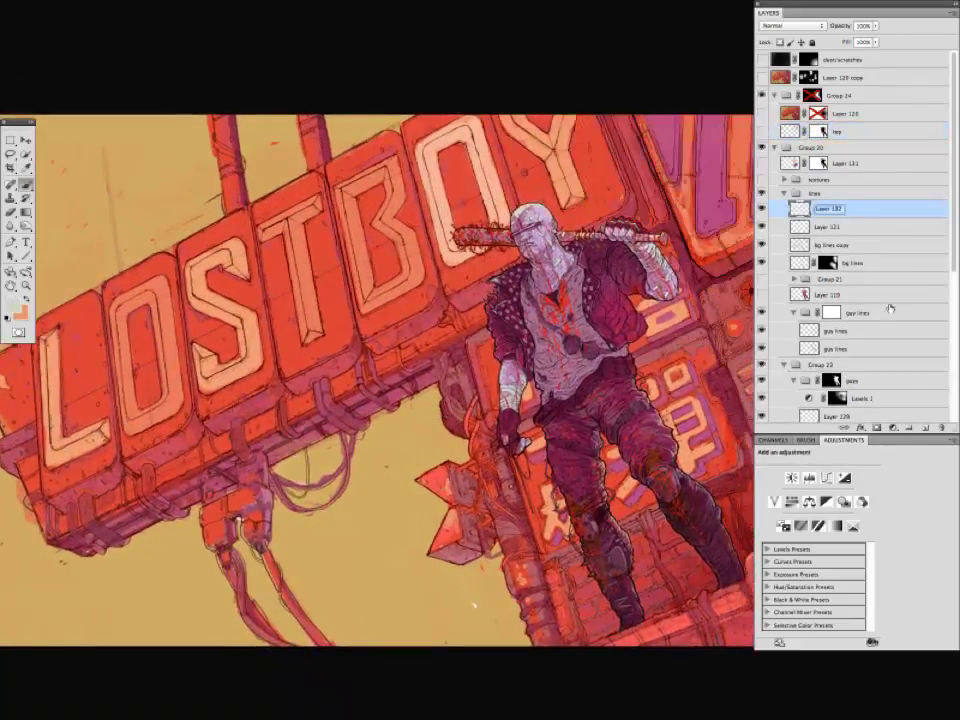
pyautogui.write('fac')
pyautogui.press('Return')
pyautogui.moveTo(475, 505); pyautogui.dragTo(430, 605)
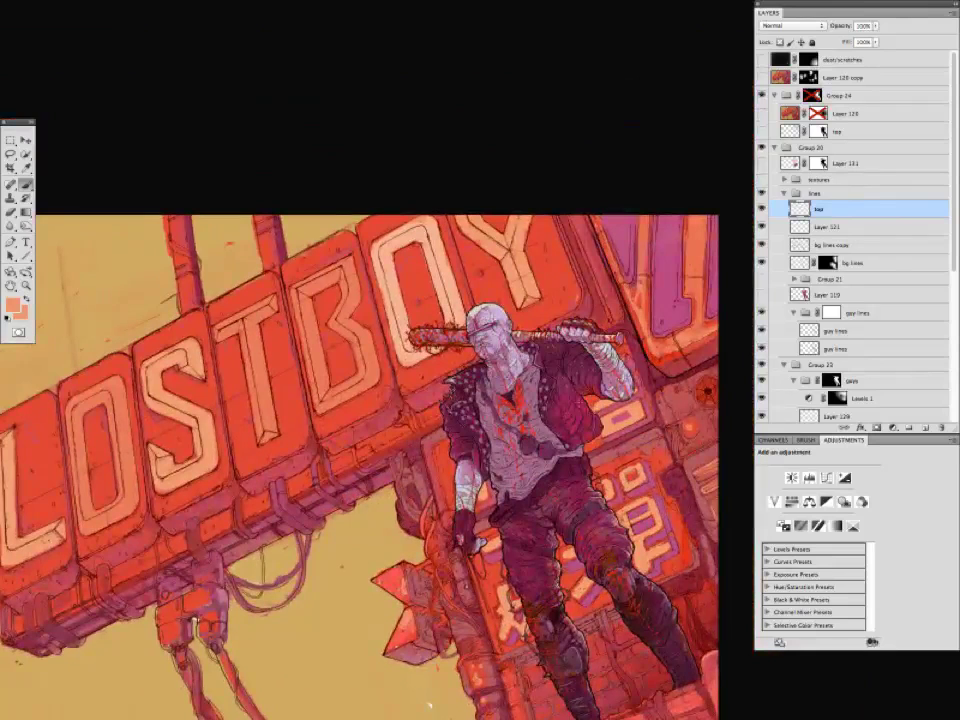
pyautogui.scroll(-3, 577, 404)
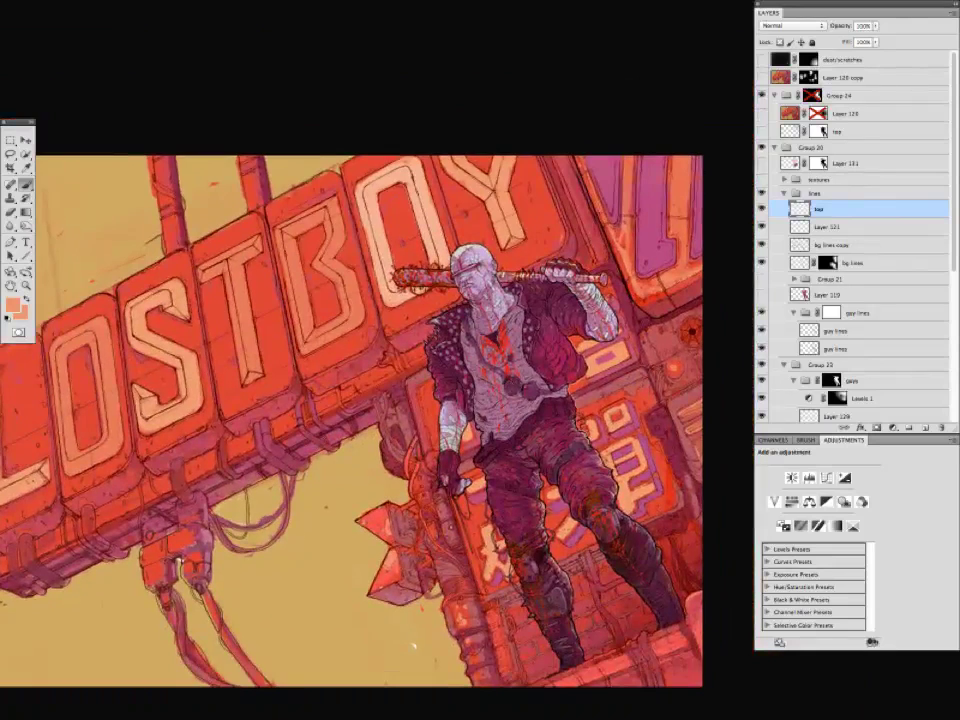
pyautogui.moveTo(412, 648); pyautogui.dragTo(398, 719)
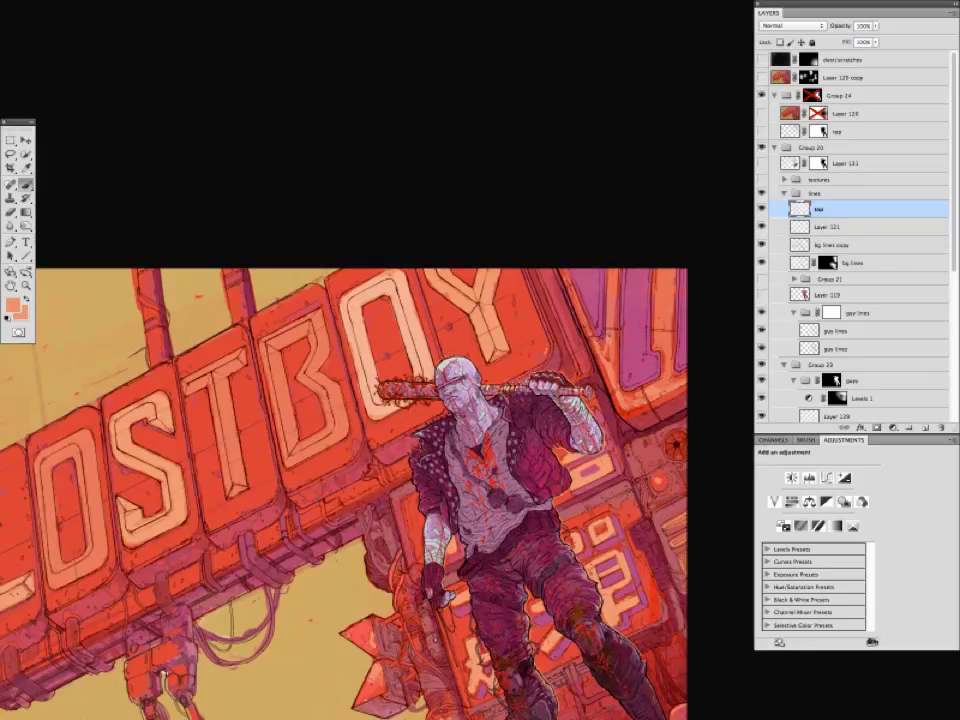
pyautogui.moveTo(435, 367); pyautogui.dragTo(447, 371)
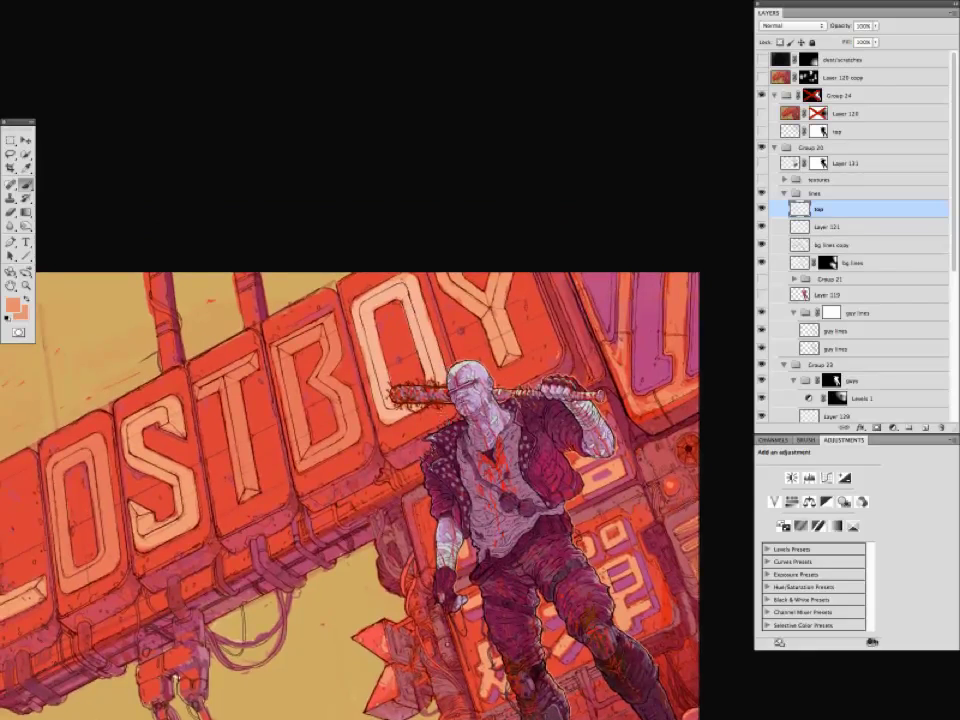
pyautogui.scroll(-3, 350, 460)
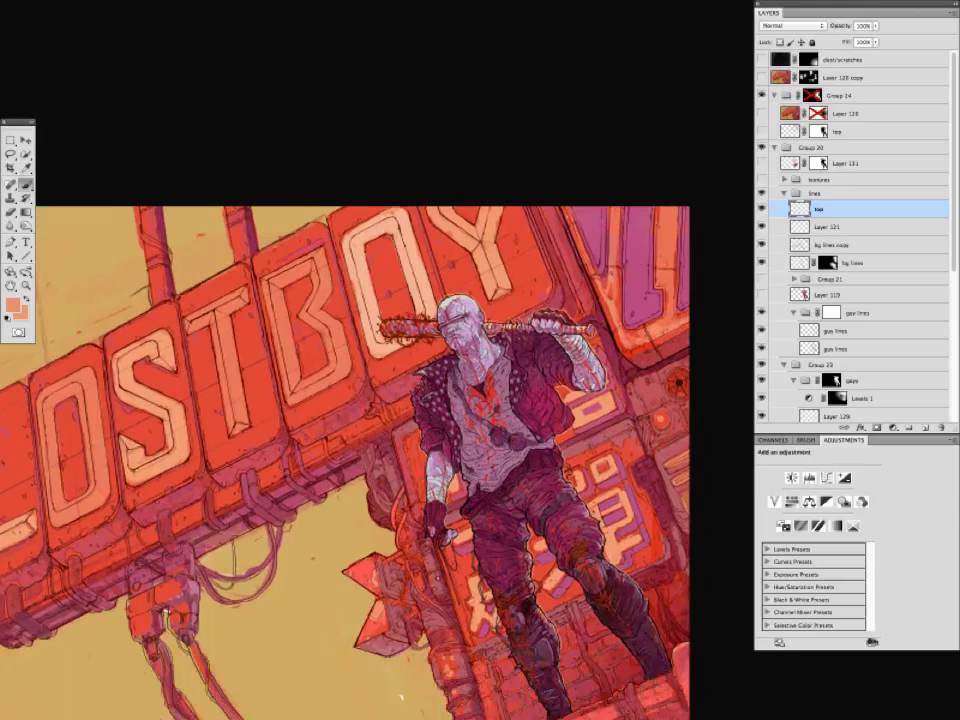
pyautogui.scroll(-3, 438, 484)
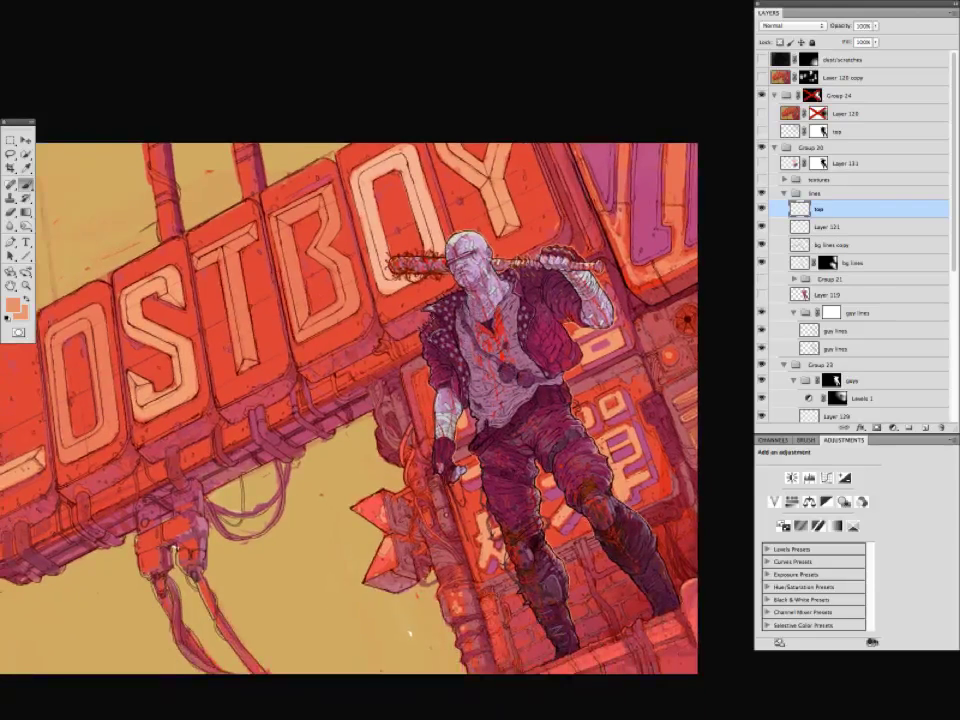
pyautogui.hscroll(2, 408, 632)
pyautogui.hotkey('ctrl', '-')
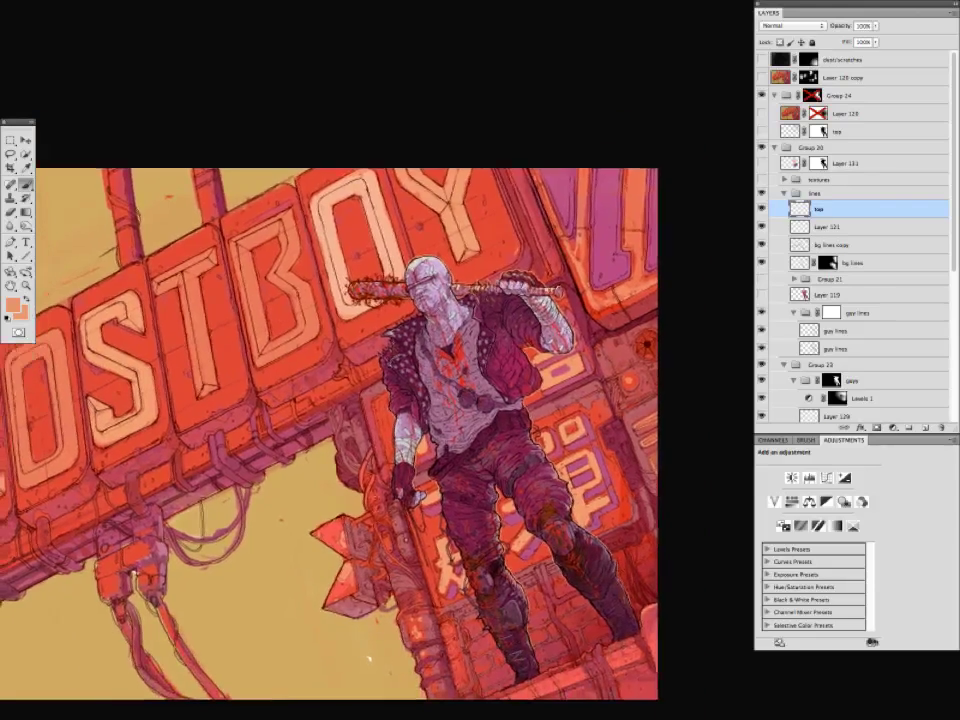
# Select Layer 118 through Layer 17 in Group 1 and compare the illustration with Layer 13 switched off and on.
pyautogui.scroll(-5, 787, 409)
pyautogui.scroll(-3, 787, 408)
pyautogui.click(838, 306)
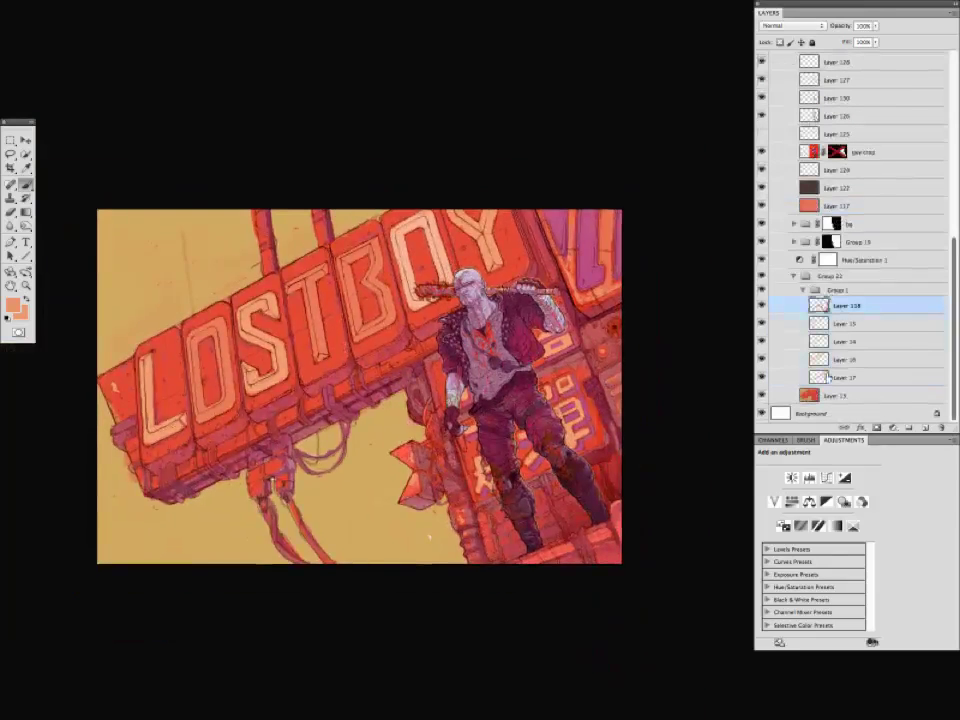
pyautogui.keyDown('shift'); pyautogui.click(832, 376); pyautogui.keyUp('shift')
pyautogui.click(762, 397)
pyautogui.click(762, 397)
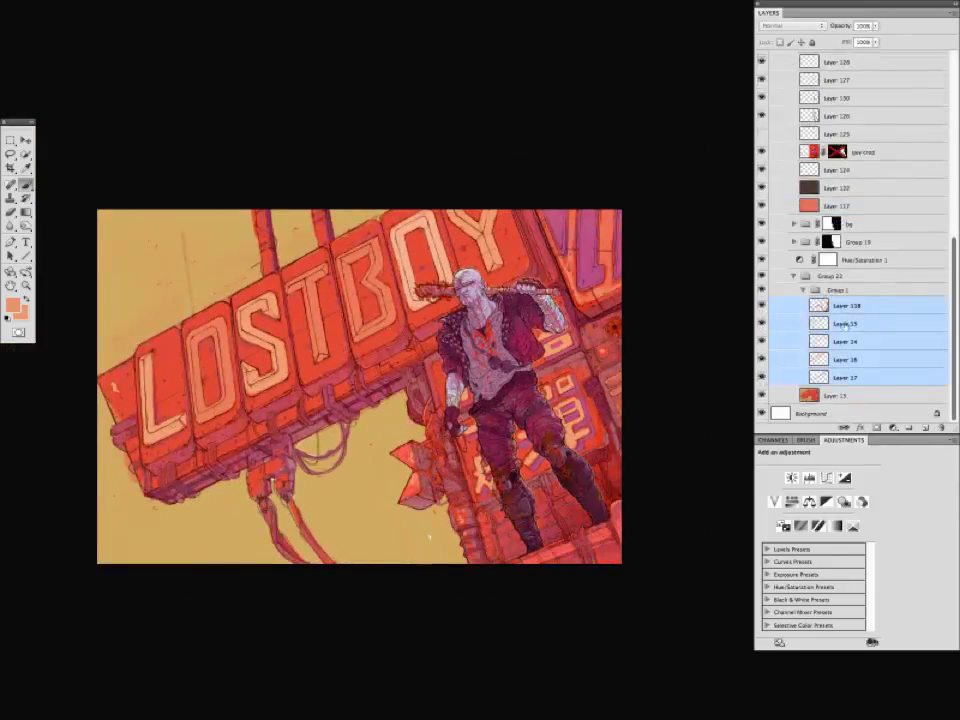
# Collapse Group 1, create a new layer above it in Group 22, and name it bg.
pyautogui.click(803, 290)
pyautogui.click(925, 427)
pyautogui.doubleClick(837, 381)
pyautogui.write('bg')
pyautogui.press('super+plus')
pyautogui.press('super+plus')
pyautogui.press('Return')
pyautogui.press('super+minus')
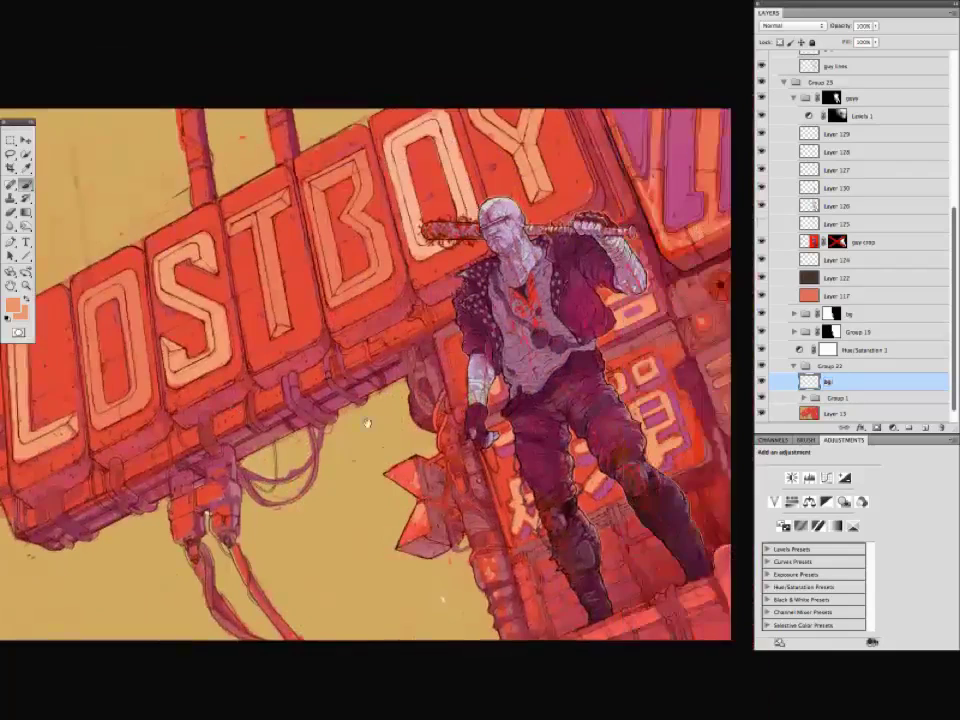
# Sample dark red and maroon from the artwork and paint shading on the sign's underside and the cables beside the figure.
pyautogui.moveTo(312, 238); pyautogui.dragTo(340, 298)
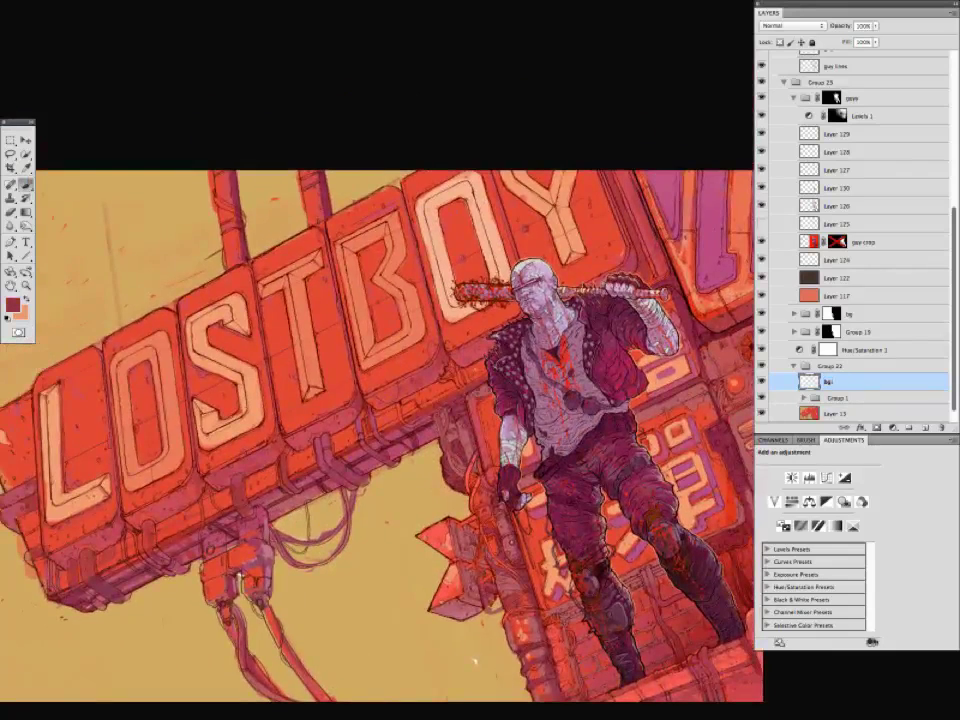
pyautogui.moveTo(460, 399); pyautogui.dragTo(420, 437)
pyautogui.moveTo(384, 410); pyautogui.dragTo(375, 390)
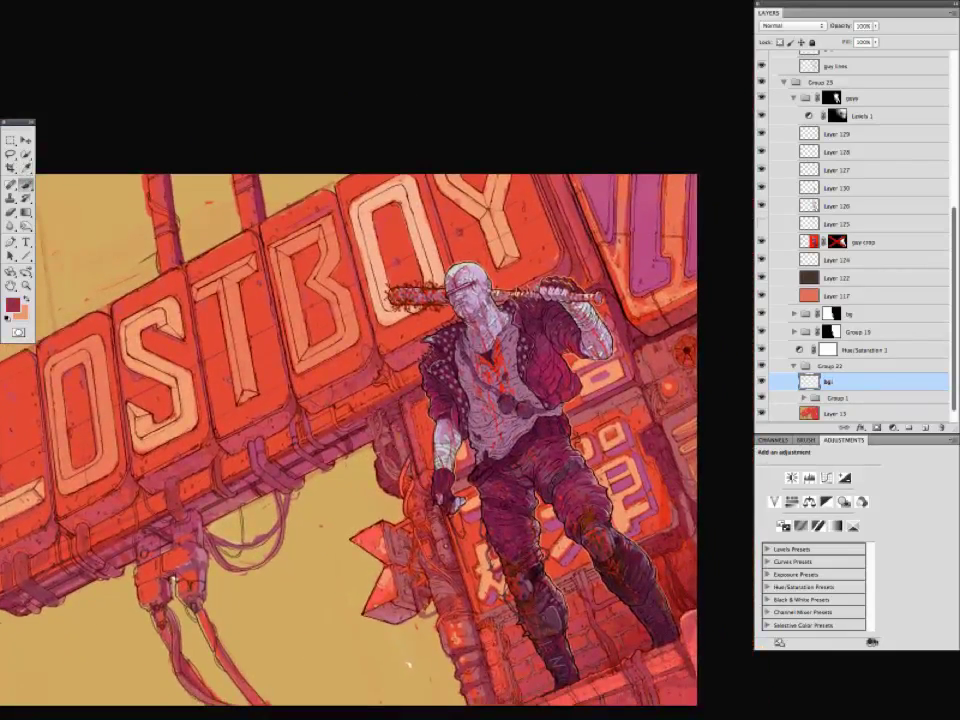
pyautogui.moveTo(296, 315); pyautogui.dragTo(292, 273)
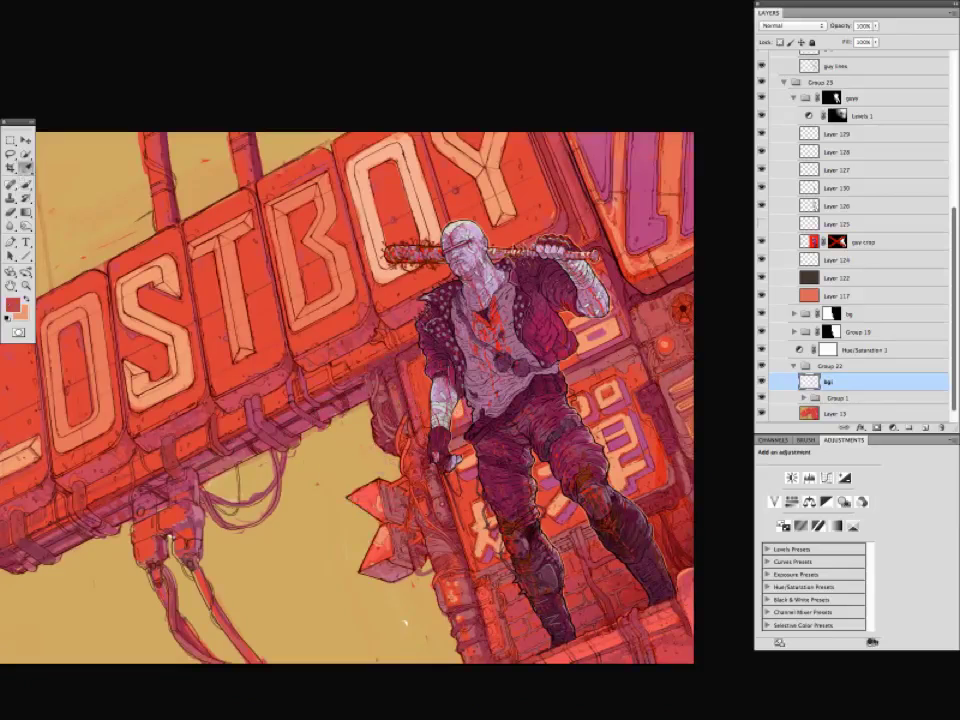
pyautogui.keyDown('alt'); pyautogui.click(396, 418); pyautogui.keyUp('alt')
pyautogui.keyDown('alt'); pyautogui.click(398, 418); pyautogui.keyUp('alt')
pyautogui.moveTo(335, 336); pyautogui.dragTo(283, 302)
pyautogui.keyDown('alt'); pyautogui.click(332, 393); pyautogui.keyUp('alt')
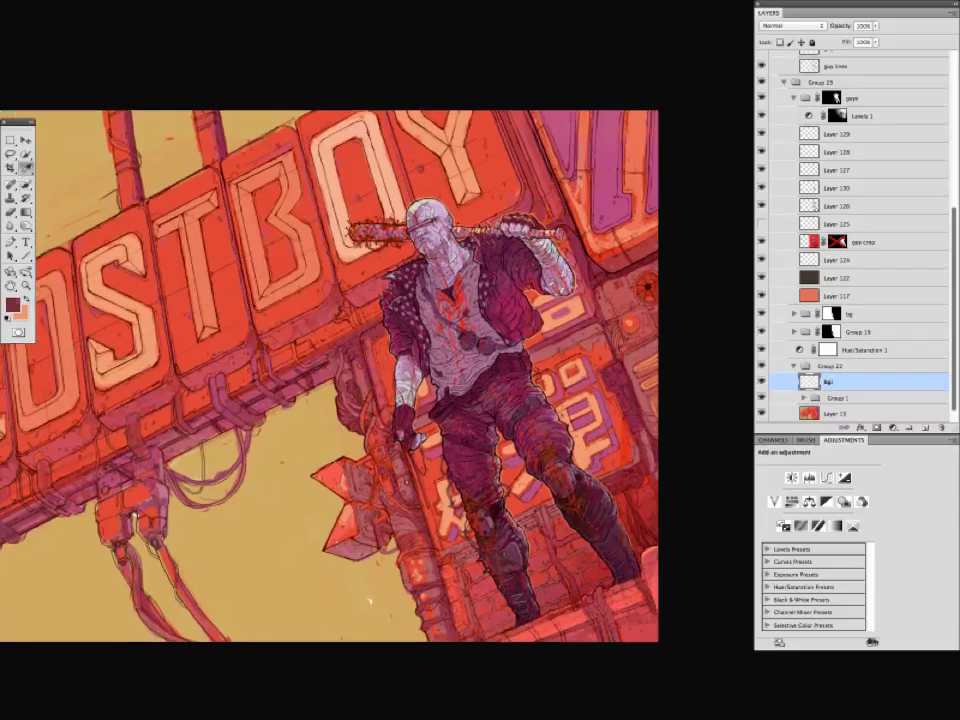
# Touch up the pipes and cable bundle next to the figure's lowered hand with sampled crimson and maroon tones.
pyautogui.keyDown('alt'); pyautogui.click(283, 302); pyautogui.keyUp('alt')
pyautogui.keyDown('alt'); pyautogui.click(364, 407); pyautogui.keyUp('alt')
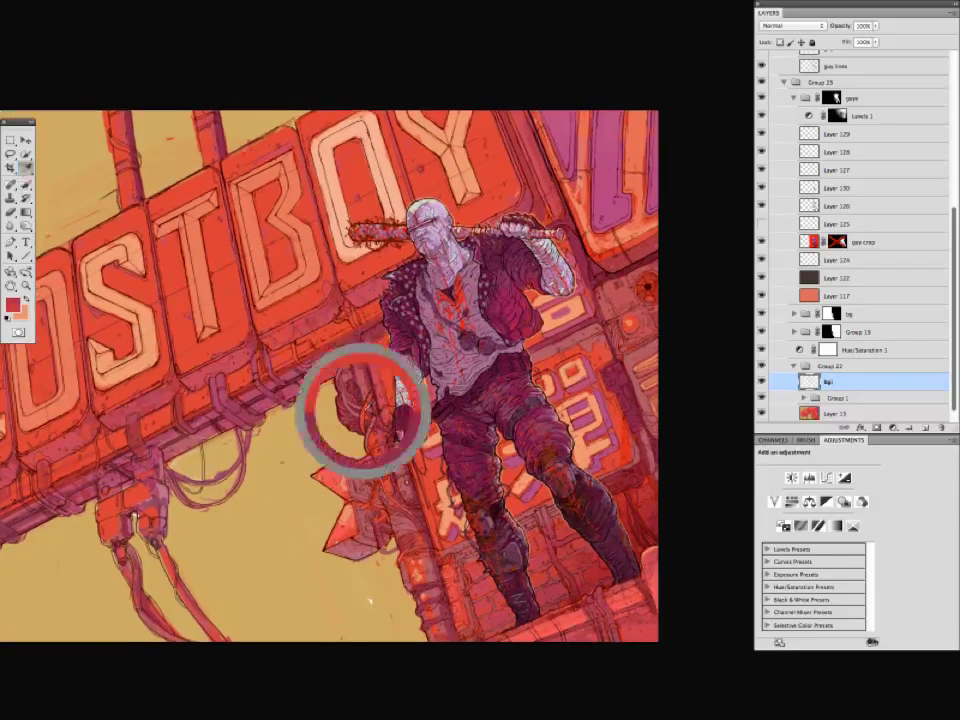
pyautogui.moveTo(302, 454)
pyautogui.mouseDown()
pyautogui.moveTo(293, 396)
pyautogui.moveTo(290, 443)
pyautogui.mouseUp()
pyautogui.keyDown('alt'); pyautogui.click(345, 370); pyautogui.keyUp('alt')
pyautogui.moveTo(345, 370); pyautogui.dragTo(339, 359)
pyautogui.keyDown('alt'); pyautogui.click(268, 272); pyautogui.keyUp('alt')
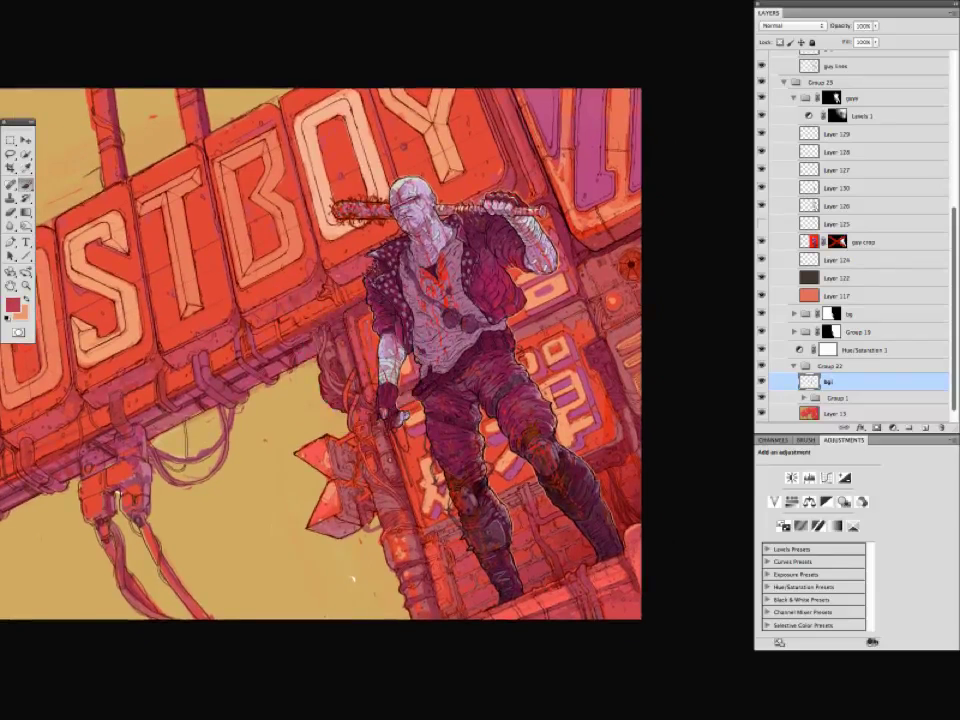
pyautogui.moveTo(352, 578); pyautogui.dragTo(414, 545)
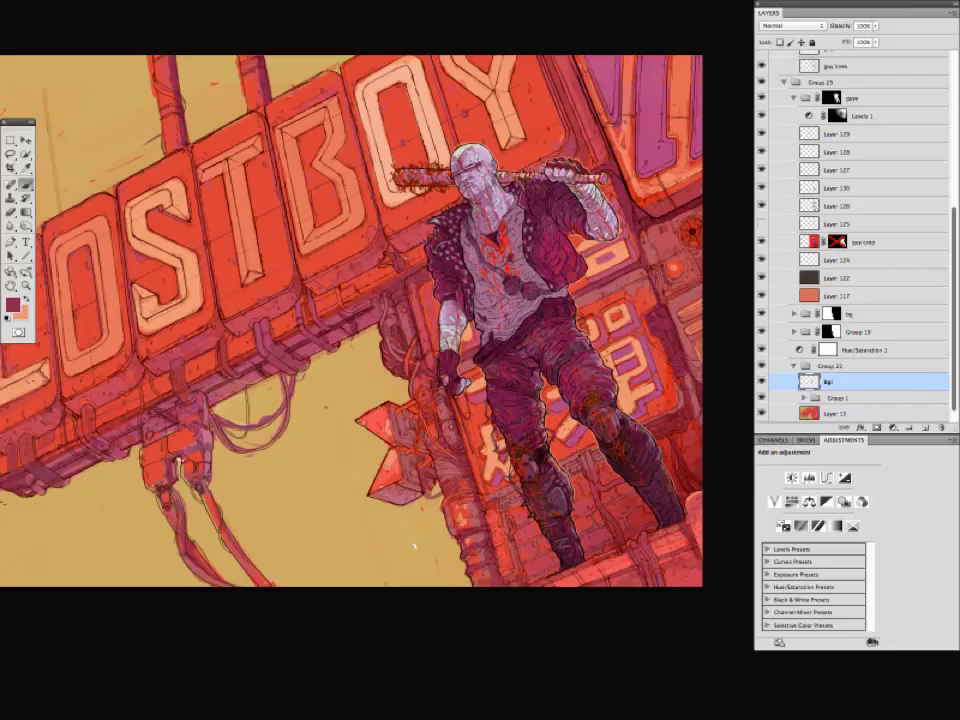
# Refine the brackets and underside beam below the LOSTBOY letters with sampled reds and crimsons on the bg layer.
pyautogui.moveTo(211, 182)
pyautogui.mouseDown()
pyautogui.moveTo(504, 345)
pyautogui.moveTo(541, 317)
pyautogui.mouseUp()
pyautogui.keyDown('alt'); pyautogui.click(482, 330); pyautogui.keyUp('alt')
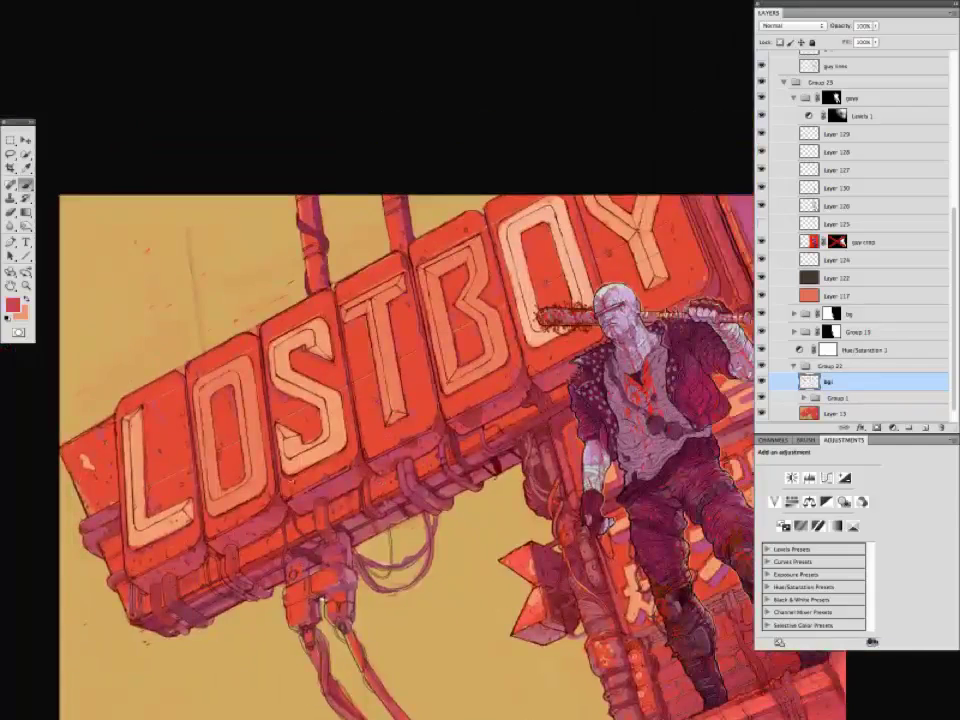
pyautogui.hotkey('ctrl', '-')
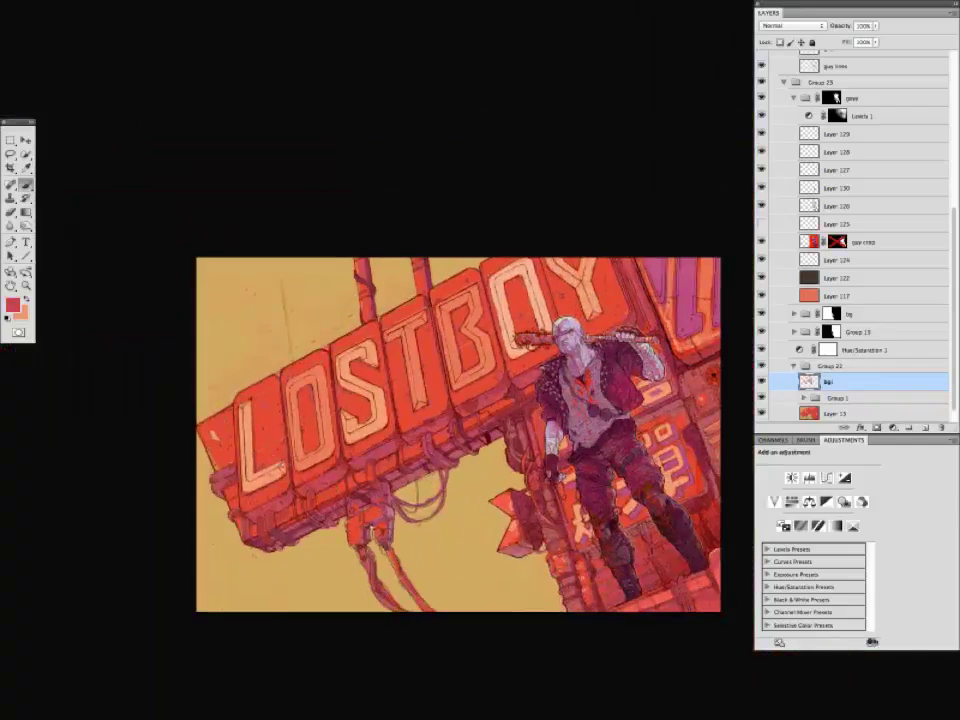
pyautogui.hotkey('ctrl', '+')
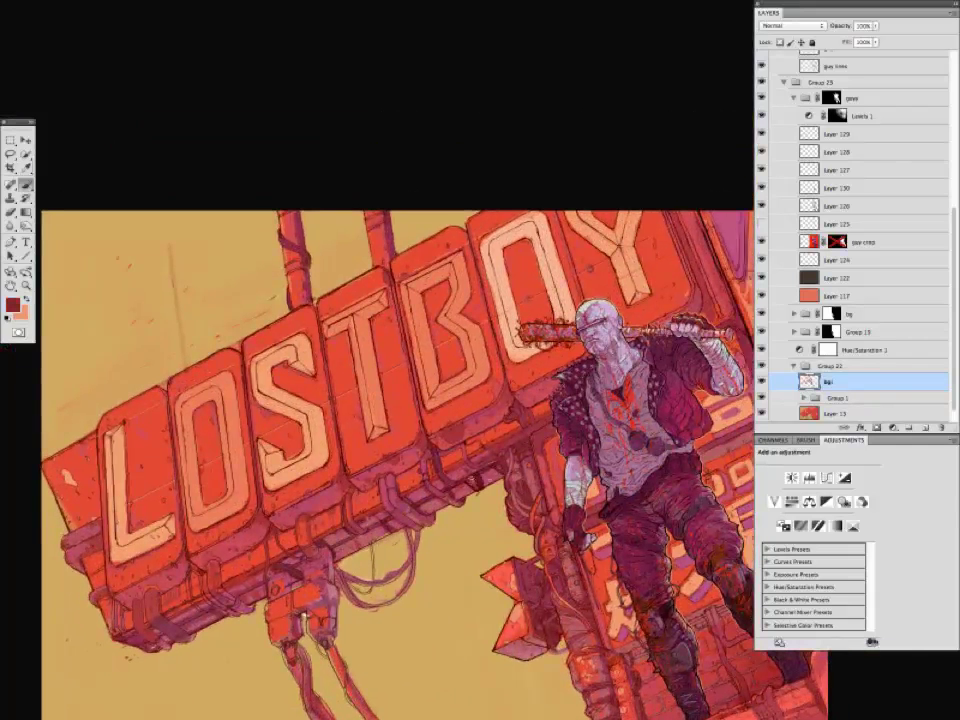
pyautogui.keyDown('alt'); pyautogui.click(475, 484); pyautogui.keyUp('alt')
pyautogui.moveTo(475, 484); pyautogui.dragTo(533, 454)
pyautogui.moveTo(467, 435)
pyautogui.mouseDown()
pyautogui.moveTo(463, 455)
pyautogui.moveTo(520, 417)
pyautogui.mouseUp()
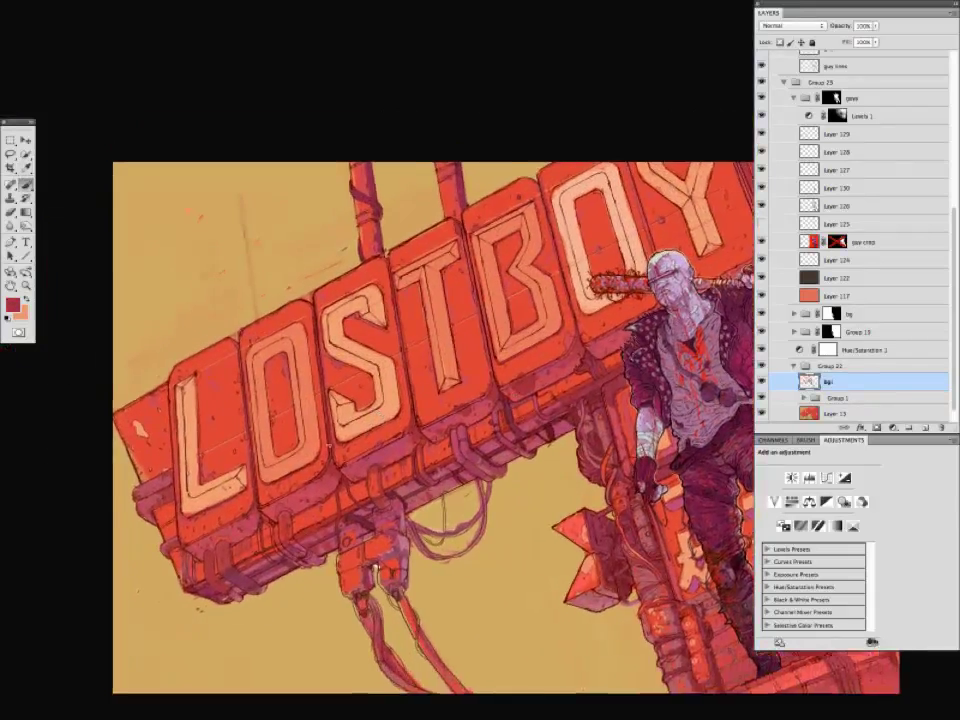
pyautogui.moveTo(400, 520); pyautogui.dragTo(450, 452)
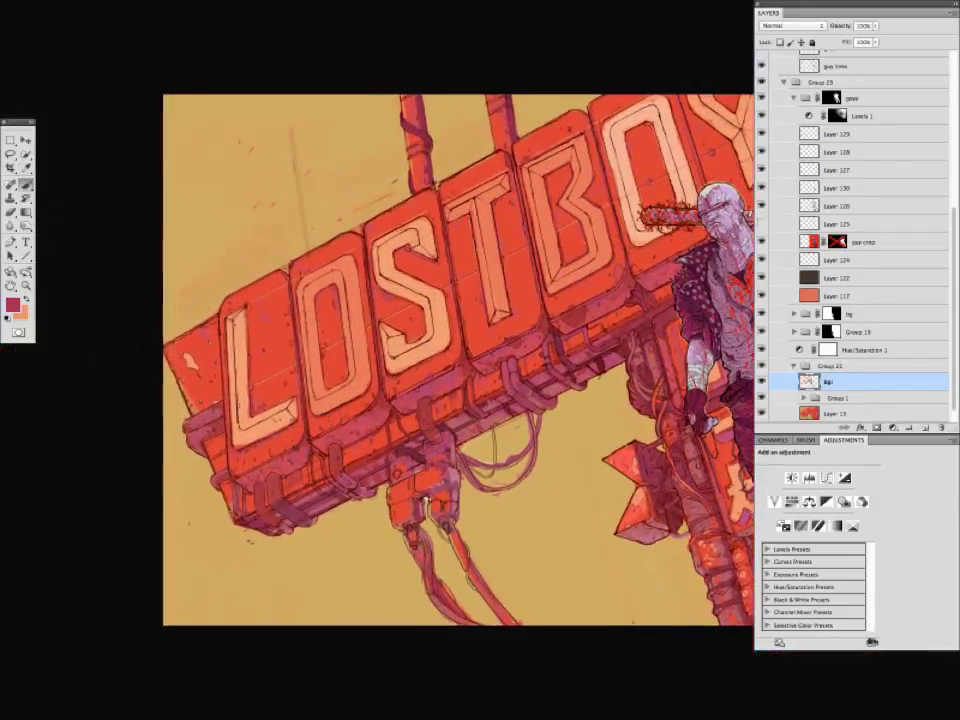
# Sample the tan background colour and paint over the stray sketch lines and specks above the sign.
pyautogui.keyDown('alt'); pyautogui.click(425, 497); pyautogui.keyUp('alt')
pyautogui.moveTo(425, 497); pyautogui.dragTo(476, 471)
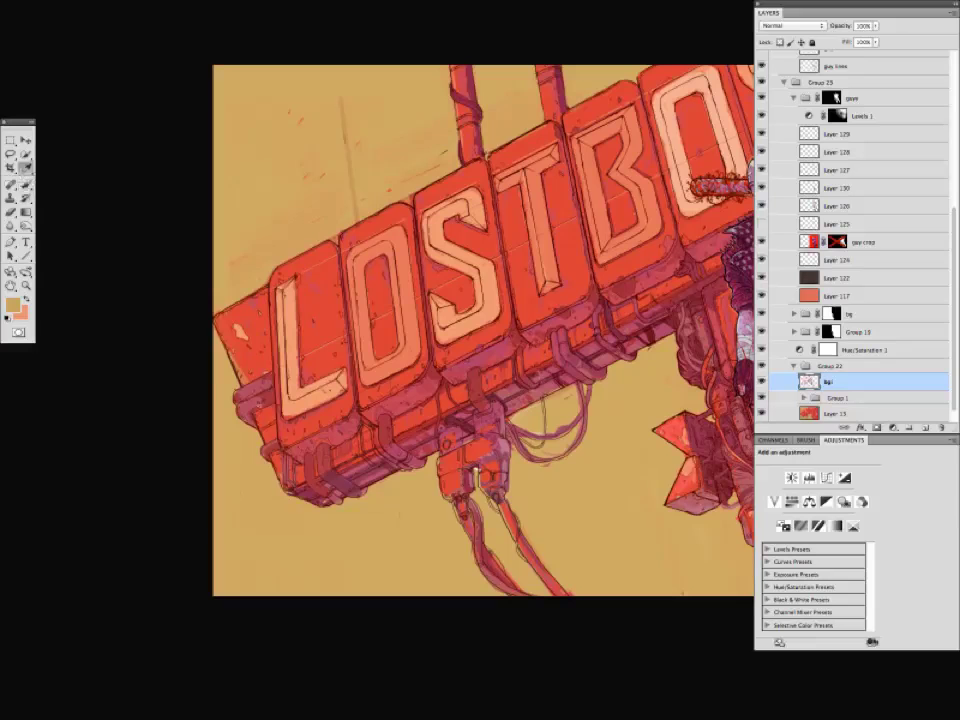
pyautogui.moveTo(221, 288); pyautogui.dragTo(257, 476)
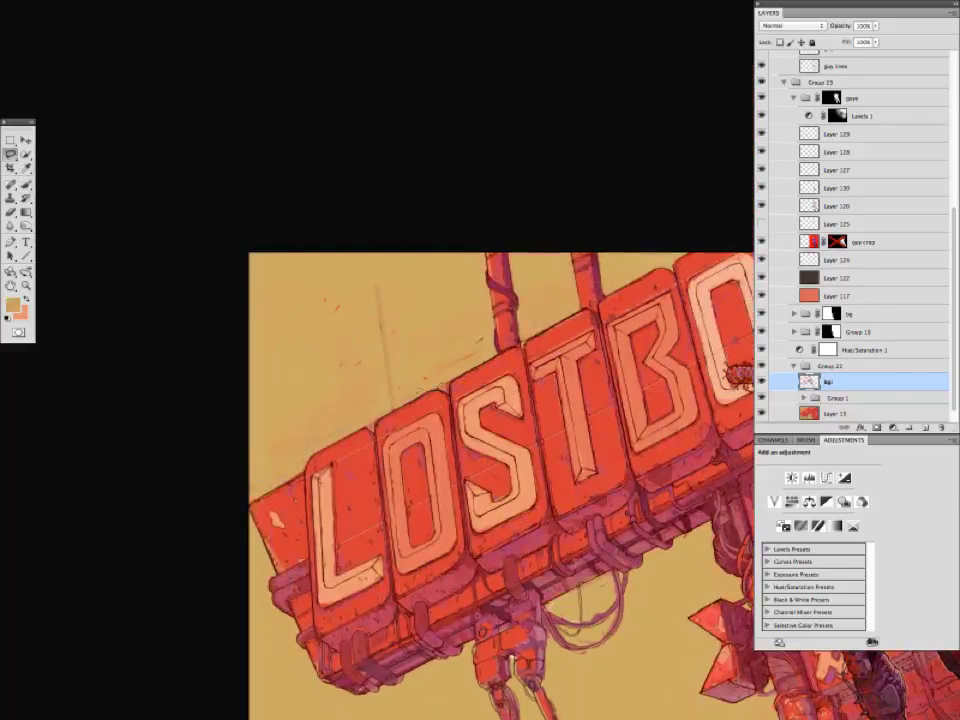
pyautogui.hotkey('ctrl', '-')
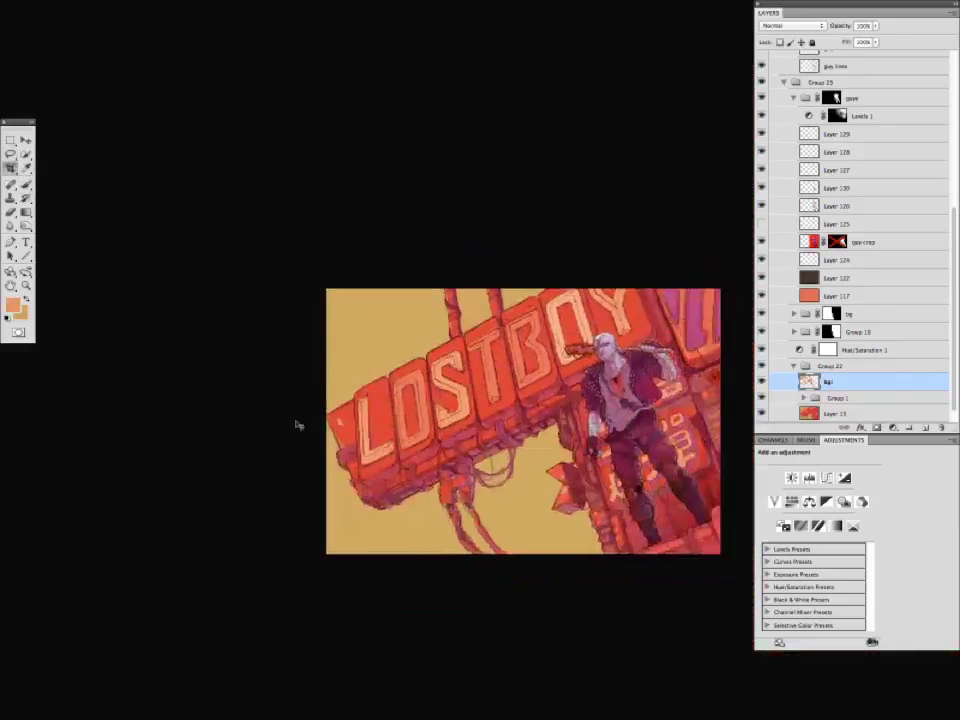
pyautogui.hotkey('ctrl', '+')
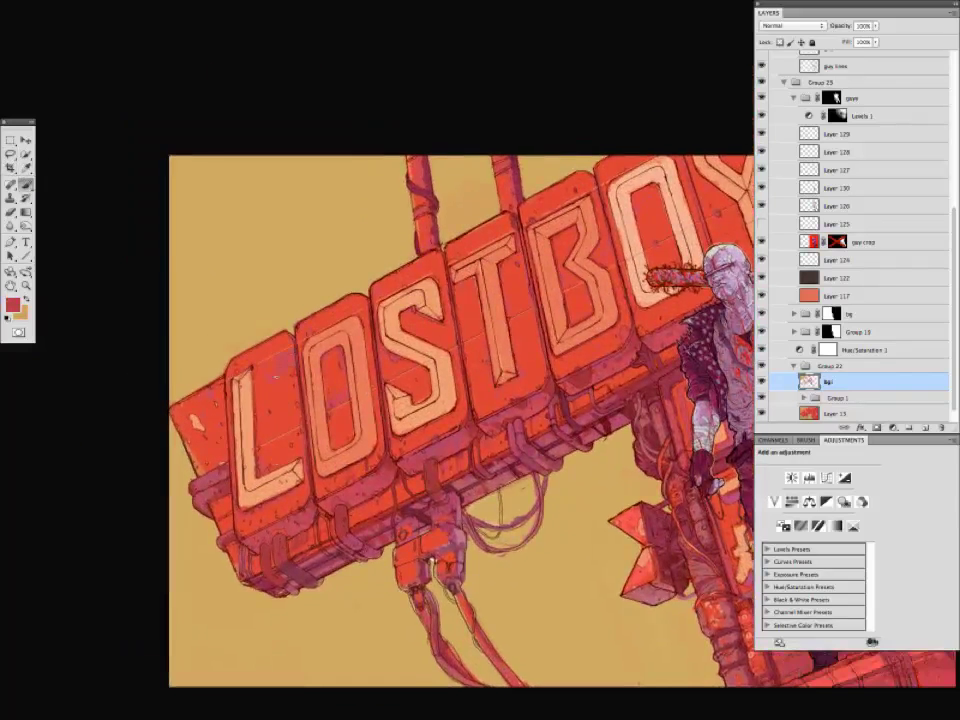
pyautogui.hotkey('ctrl', '+')
# Paint crimson and purple weathering patches on the red panels behind the L, O, S and T letters.
pyautogui.moveTo(458, 369); pyautogui.dragTo(375, 443)
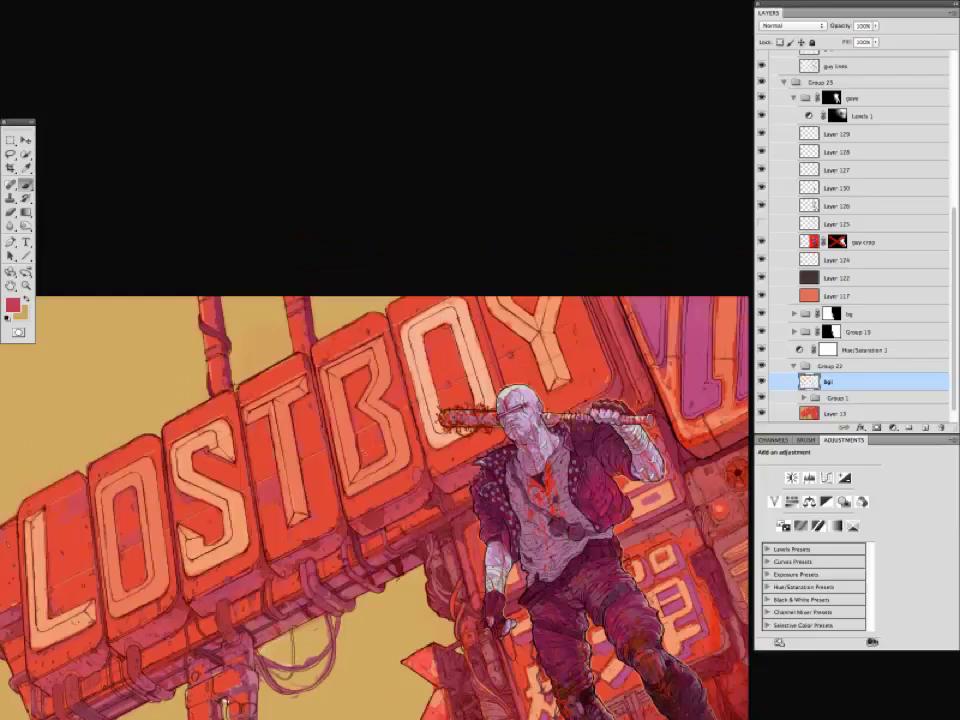
pyautogui.moveTo(444, 341); pyautogui.dragTo(518, 344)
pyautogui.moveTo(151, 518); pyautogui.dragTo(196, 352)
pyautogui.moveTo(135, 423); pyautogui.dragTo(267, 363)
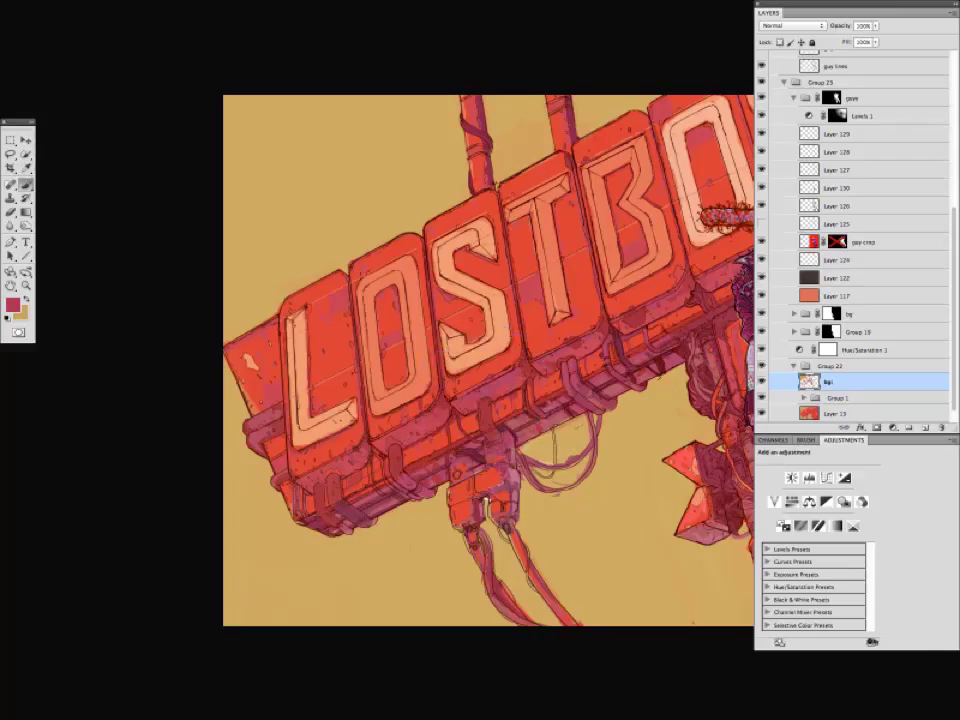
pyautogui.moveTo(397, 426); pyautogui.dragTo(282, 467)
# Sample a light peach and dab a highlight on the upper corner of the L panel.
pyautogui.keyDown('alt'); pyautogui.click(274, 471); pyautogui.keyUp('alt')
pyautogui.moveTo(227, 410); pyautogui.dragTo(298, 454)
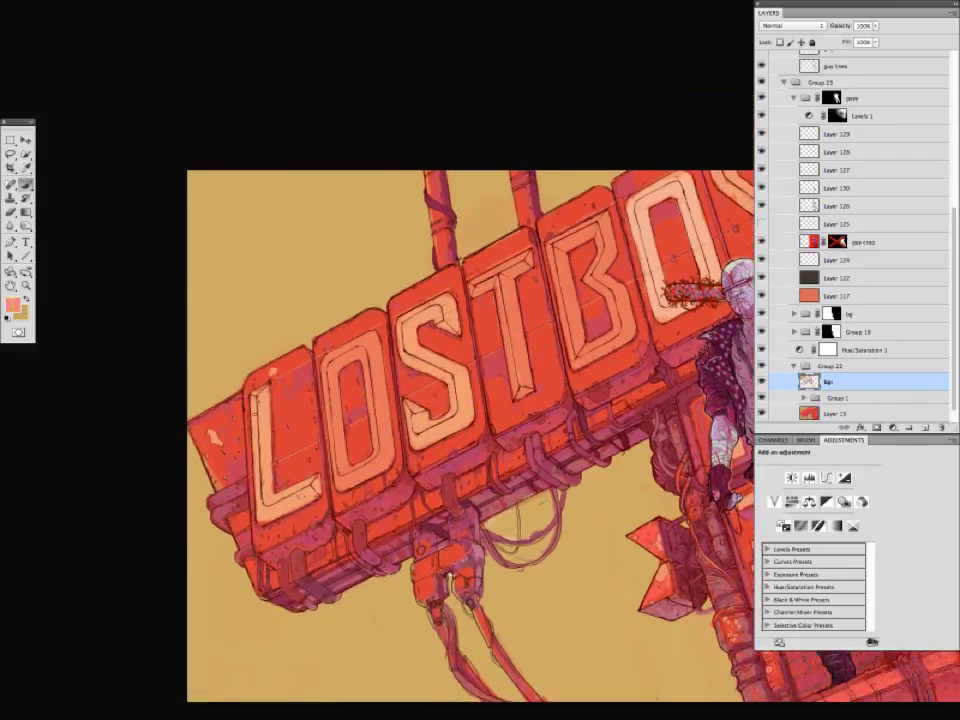
pyautogui.press('Tab')
pyautogui.press('Tab')
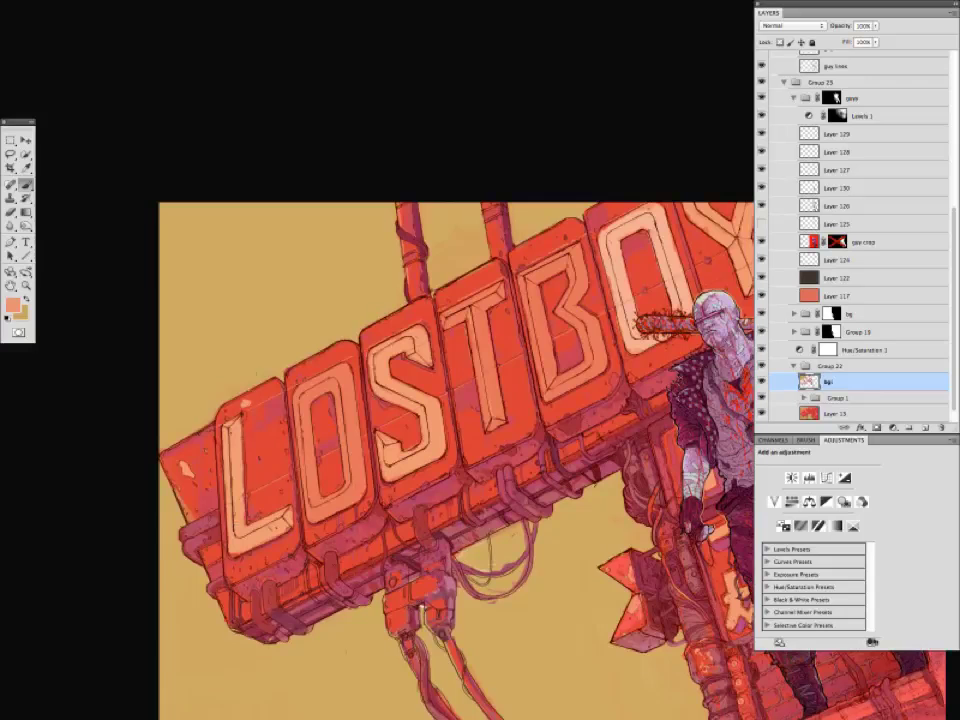
pyautogui.hotkey('ctrl', '-')
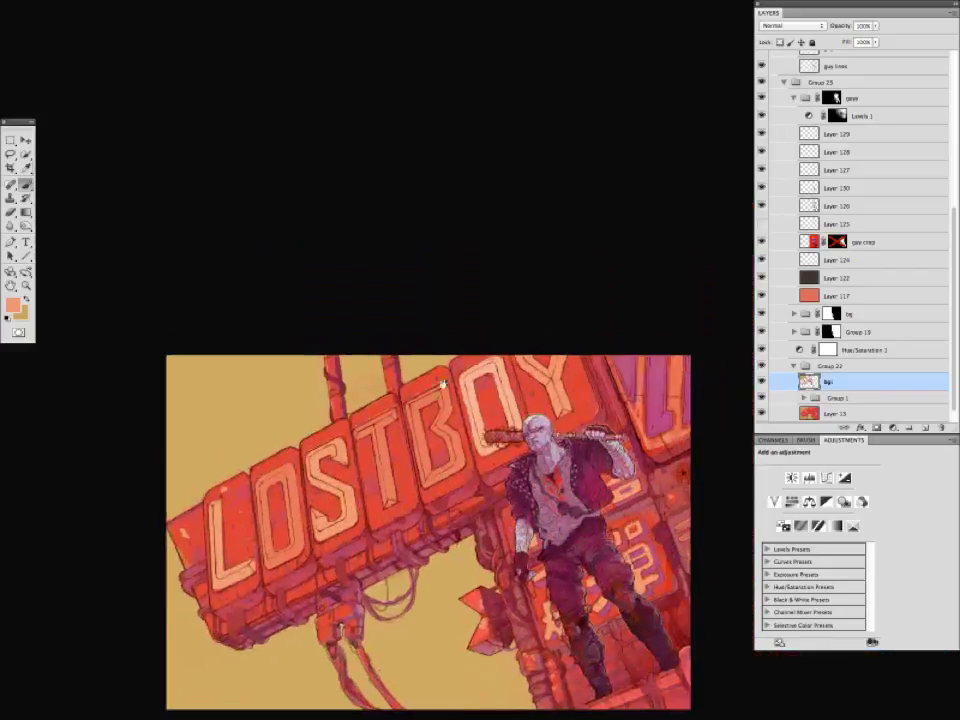
# Sample crimson and maroon and shade the sign area beside the Y, above the end of the bat.
pyautogui.keyDown('alt'); pyautogui.click(556, 388); pyautogui.keyUp('alt')
pyautogui.moveTo(590, 440); pyautogui.dragTo(591, 483)
pyautogui.keyDown('alt'); pyautogui.click(606, 455); pyautogui.keyUp('alt')
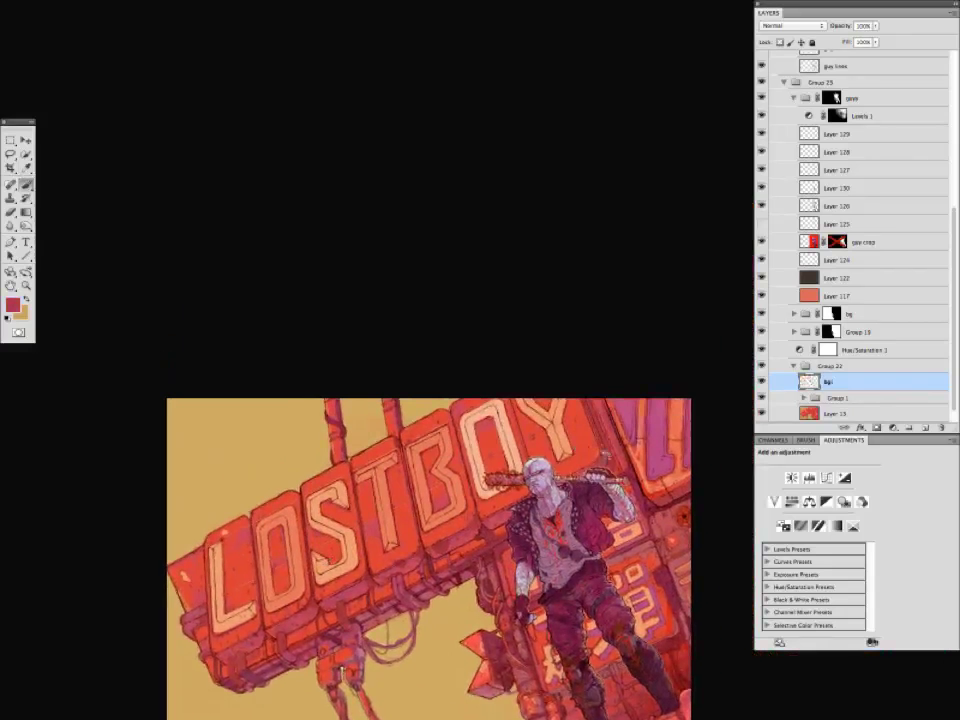
pyautogui.keyDown('alt'); pyautogui.click(606, 458); pyautogui.keyUp('alt')
pyautogui.moveTo(450, 322); pyautogui.dragTo(452, 313)
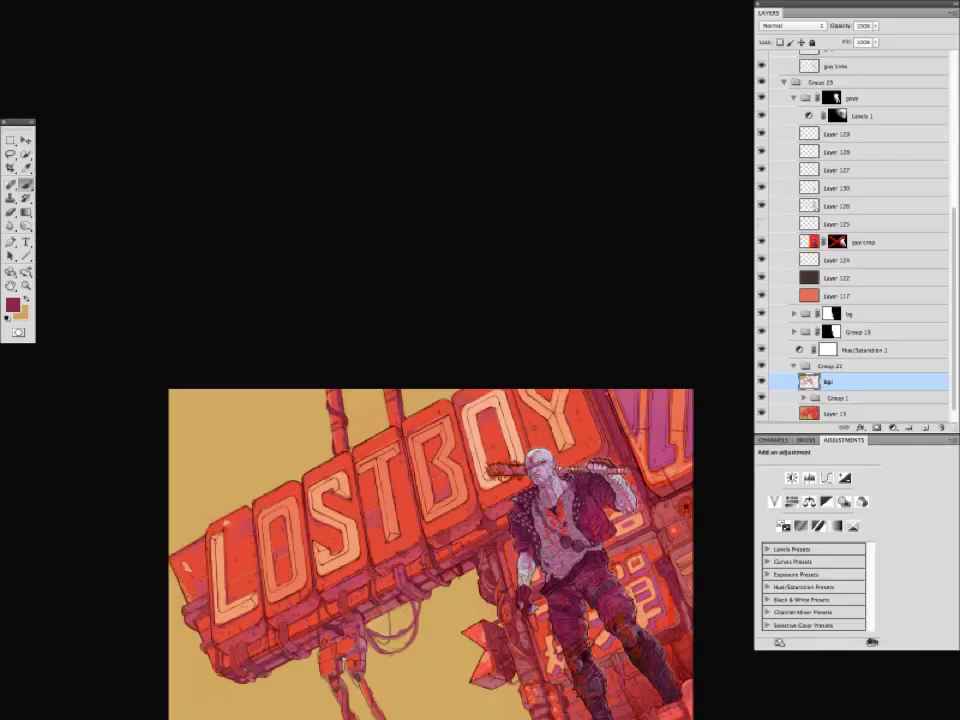
pyautogui.keyDown('alt'); pyautogui.click(606, 450); pyautogui.keyUp('alt')
# Sample crimson and rose tones and touch up the shading around the sign's L and O panels.
pyautogui.moveTo(508, 540); pyautogui.dragTo(489, 440)
pyautogui.keyDown('alt'); pyautogui.click(488, 440); pyautogui.keyUp('alt')
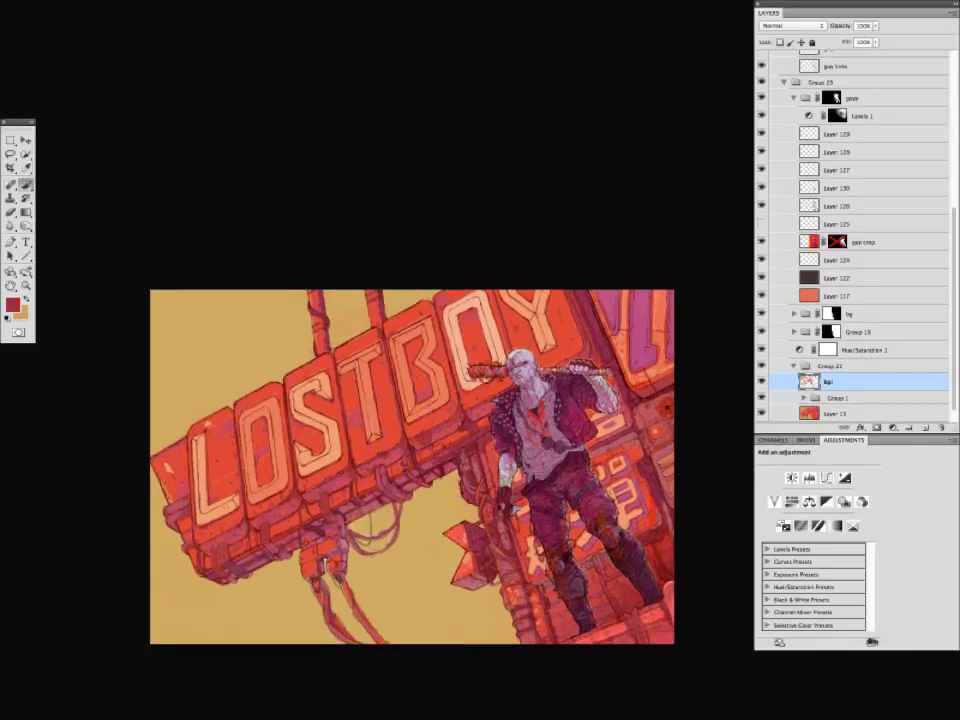
pyautogui.moveTo(612, 374)
pyautogui.mouseDown()
pyautogui.moveTo(612, 384)
pyautogui.moveTo(670, 359)
pyautogui.mouseUp()
pyautogui.keyDown('alt'); pyautogui.click(612, 388); pyautogui.keyUp('alt')
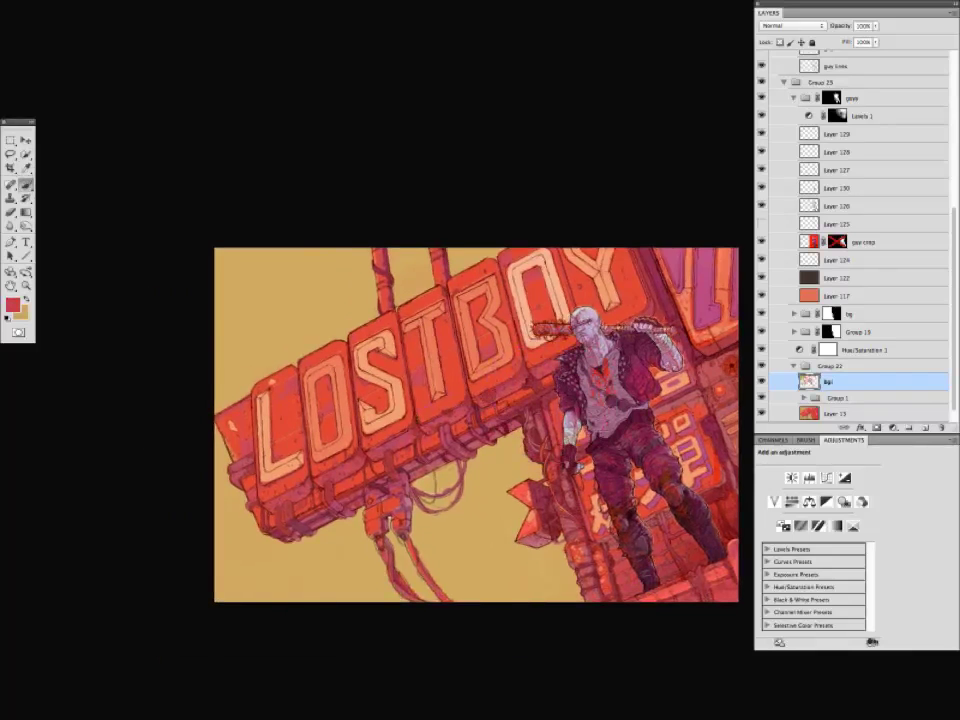
pyautogui.moveTo(515, 299); pyautogui.dragTo(475, 304)
pyautogui.keyDown('alt'); pyautogui.click(285, 364); pyautogui.keyUp('alt')
pyautogui.keyDown('alt'); pyautogui.click(300, 356); pyautogui.keyUp('alt')
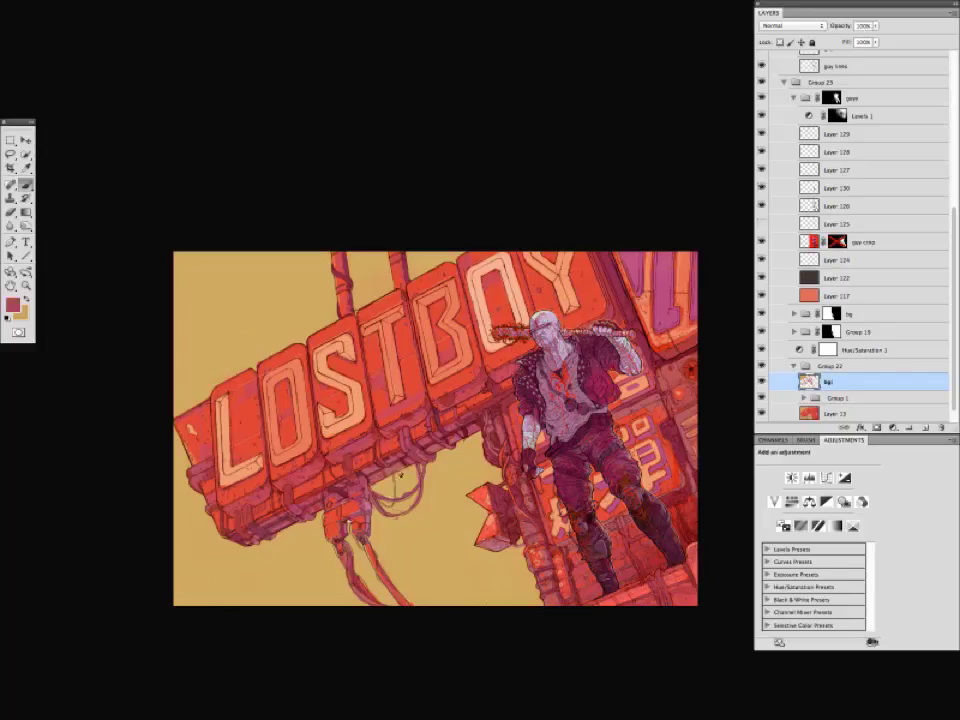
pyautogui.keyDown('alt'); pyautogui.click(294, 364); pyautogui.keyUp('alt')
# Sample maroon and red tones and shade the pipes and brackets along the sign's underside.
pyautogui.keyDown('alt'); pyautogui.click(390, 468); pyautogui.keyUp('alt')
pyautogui.moveTo(390, 468); pyautogui.dragTo(386, 461)
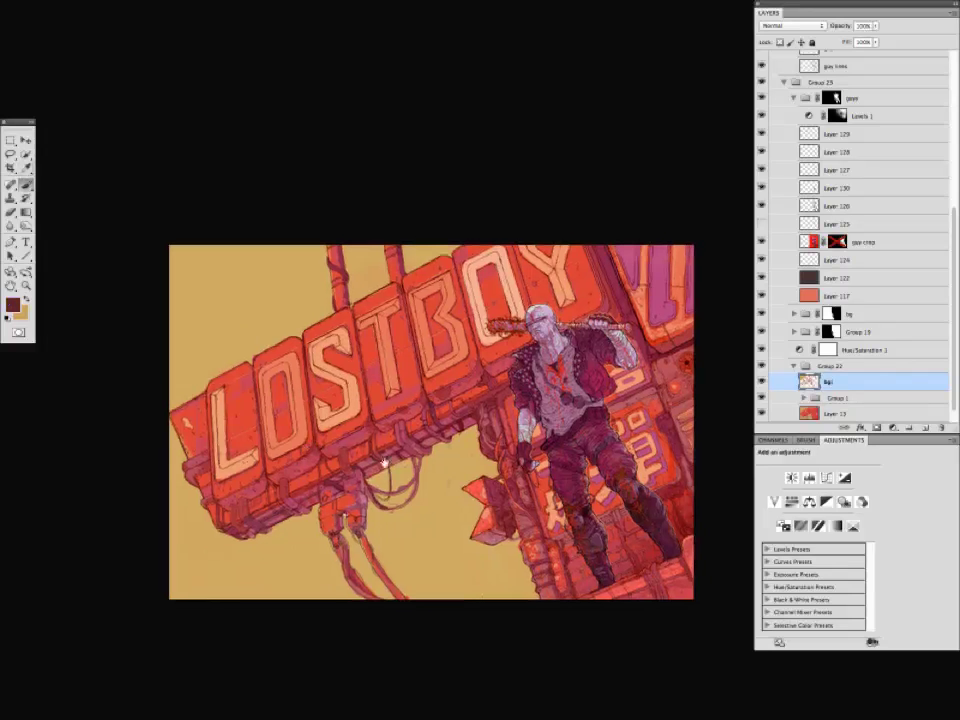
pyautogui.keyDown('alt'); pyautogui.click(386, 462); pyautogui.keyUp('alt')
pyautogui.keyDown('alt'); pyautogui.click(285, 501); pyautogui.keyUp('alt')
pyautogui.moveTo(276, 486)
pyautogui.mouseDown()
pyautogui.moveTo(281, 504)
pyautogui.moveTo(245, 521)
pyautogui.mouseUp()
pyautogui.keyDown('alt'); pyautogui.click(278, 518); pyautogui.keyUp('alt')
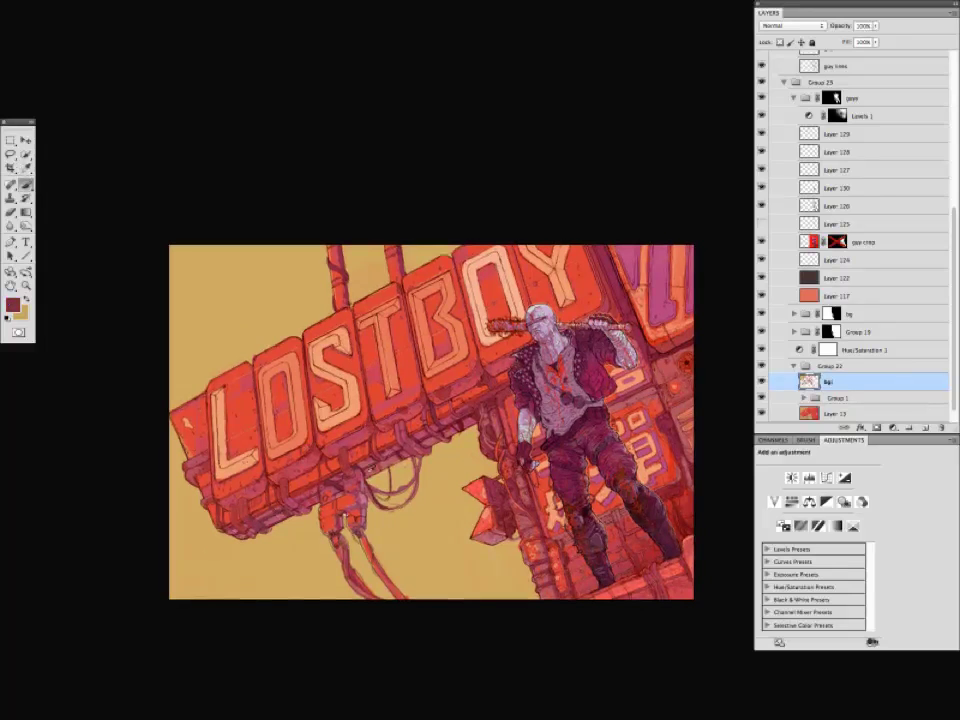
pyautogui.moveTo(181, 584); pyautogui.dragTo(454, 525)
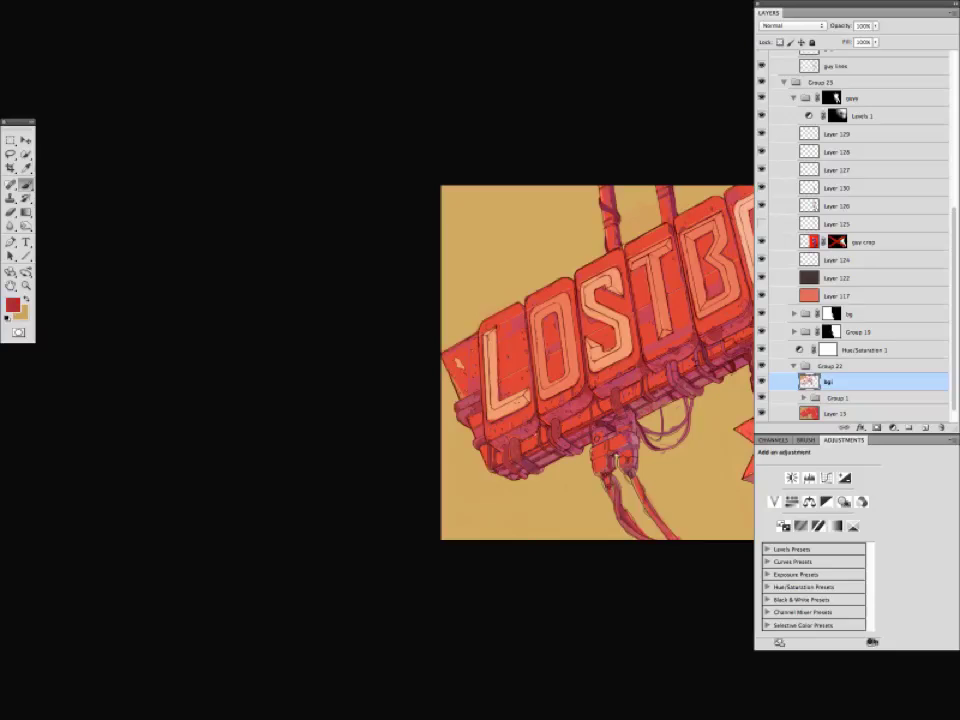
pyautogui.moveTo(530, 443); pyautogui.dragTo(350, 473)
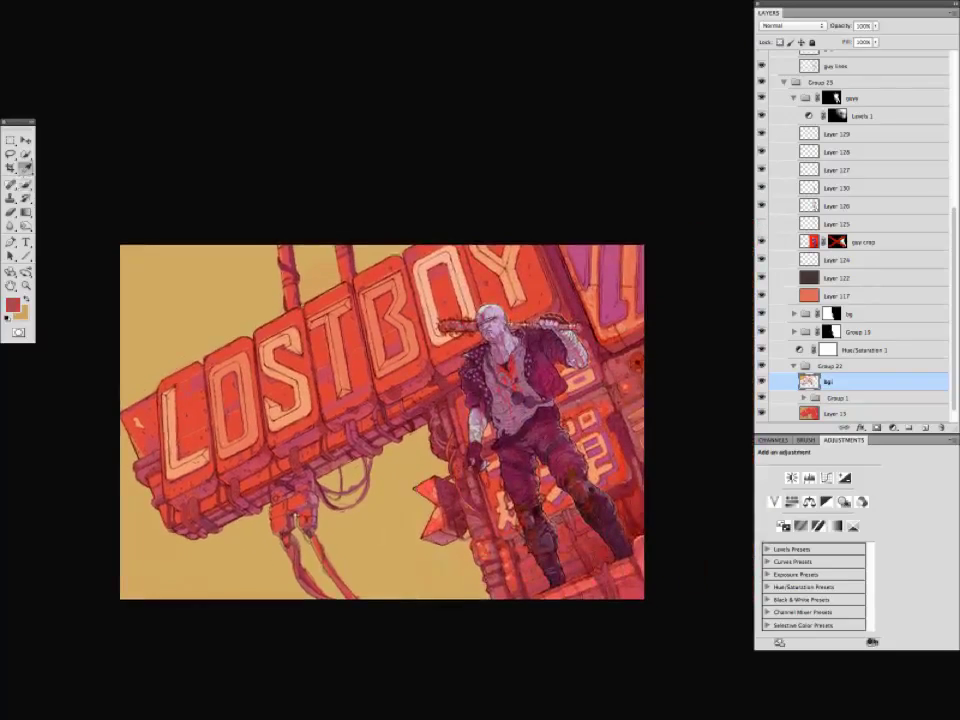
# Sample deep reds and touch up the red structure beside the figure's lower legs.
pyautogui.keyDown('alt'); pyautogui.click(585, 490); pyautogui.keyUp('alt')
pyautogui.moveTo(604, 495)
pyautogui.mouseDown()
pyautogui.moveTo(590, 508)
pyautogui.moveTo(605, 526)
pyautogui.mouseUp()
pyautogui.keyDown('alt'); pyautogui.click(602, 520); pyautogui.keyUp('alt')
pyautogui.moveTo(244, 662); pyautogui.dragTo(259, 589)
# Create a new layer and mask it with a polygonal selection covering the letter panels and the background above them.
pyautogui.hotkey('ctrl', 'shift', 'alt', 'n')
pyautogui.press('l')
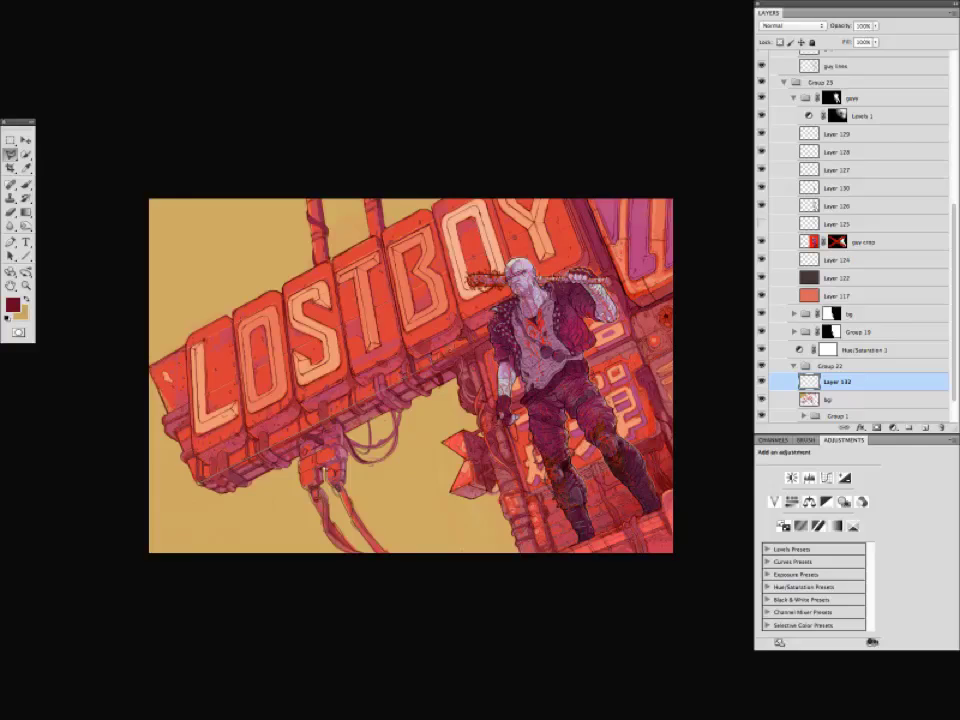
pyautogui.click(507, 183)
pyautogui.click(377, 123)
pyautogui.click(120, 218)
pyautogui.click(120, 355)
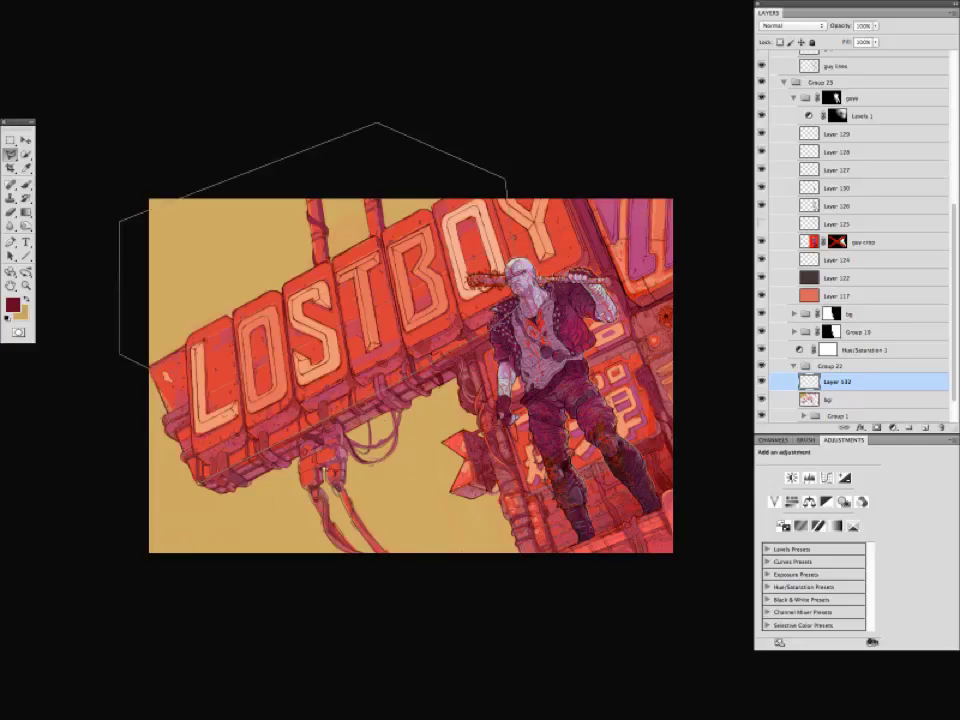
pyautogui.click(877, 427)
# Draw a short gradient on the masked layer near the sign's lower edge and sample a light peach from the lettering.
pyautogui.press('i')
pyautogui.click(286, 520)
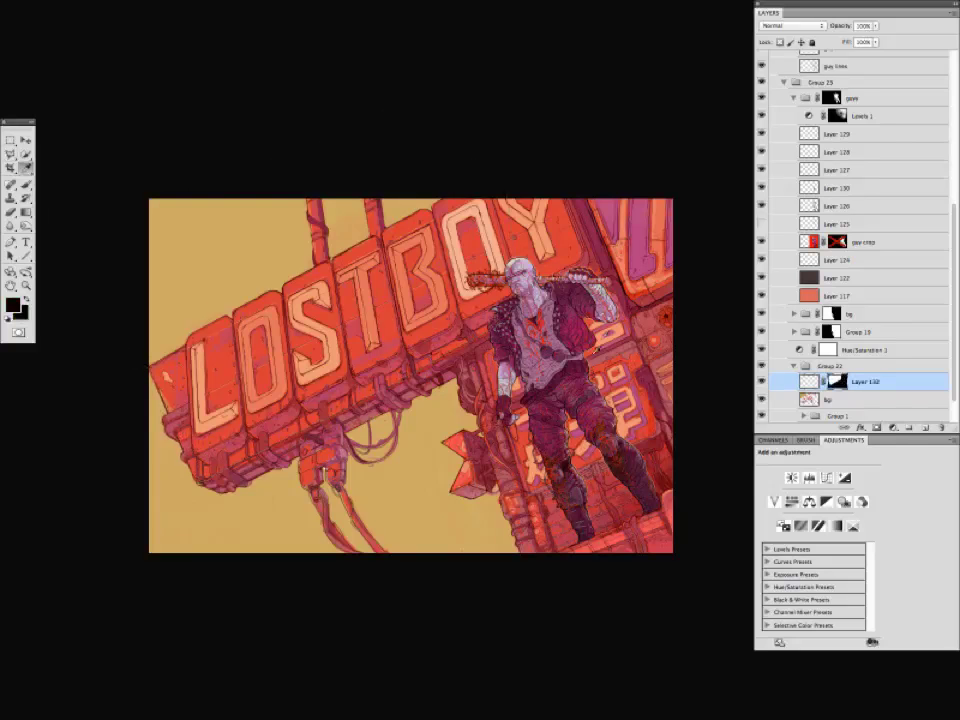
pyautogui.press('g')
pyautogui.click(809, 382)
pyautogui.moveTo(282, 471); pyautogui.dragTo(297, 490)
pyautogui.press('i')
pyautogui.click(335, 364)
pyautogui.press('g')
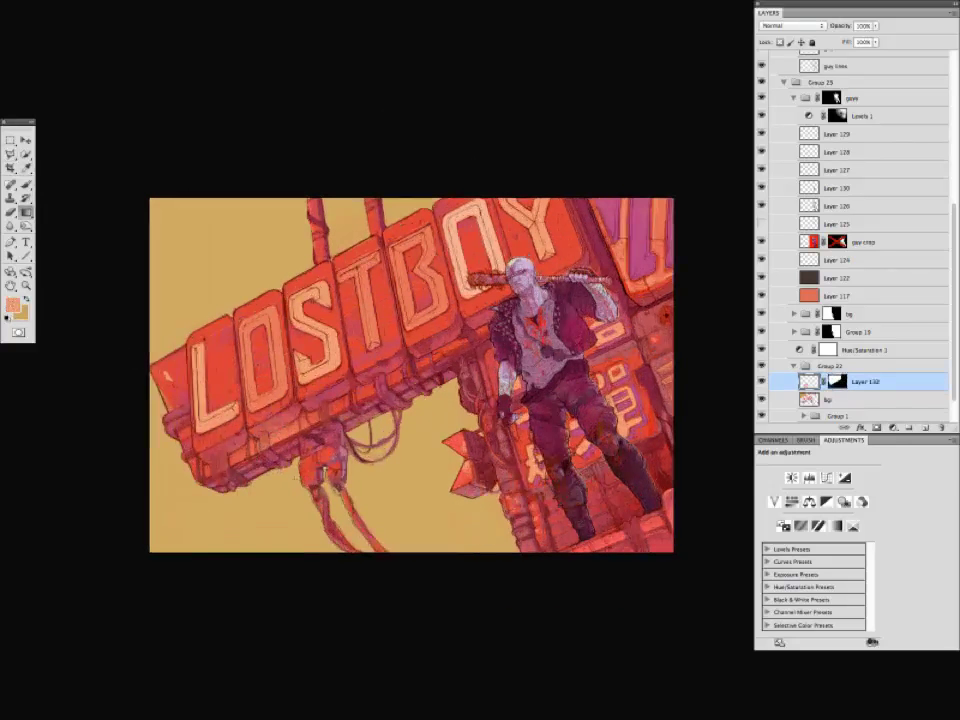
# Add a layer mask to Group 22.
pyautogui.click(836, 366)
pyautogui.click(877, 427)
pyautogui.click(13, 303)
pyautogui.press('Escape')
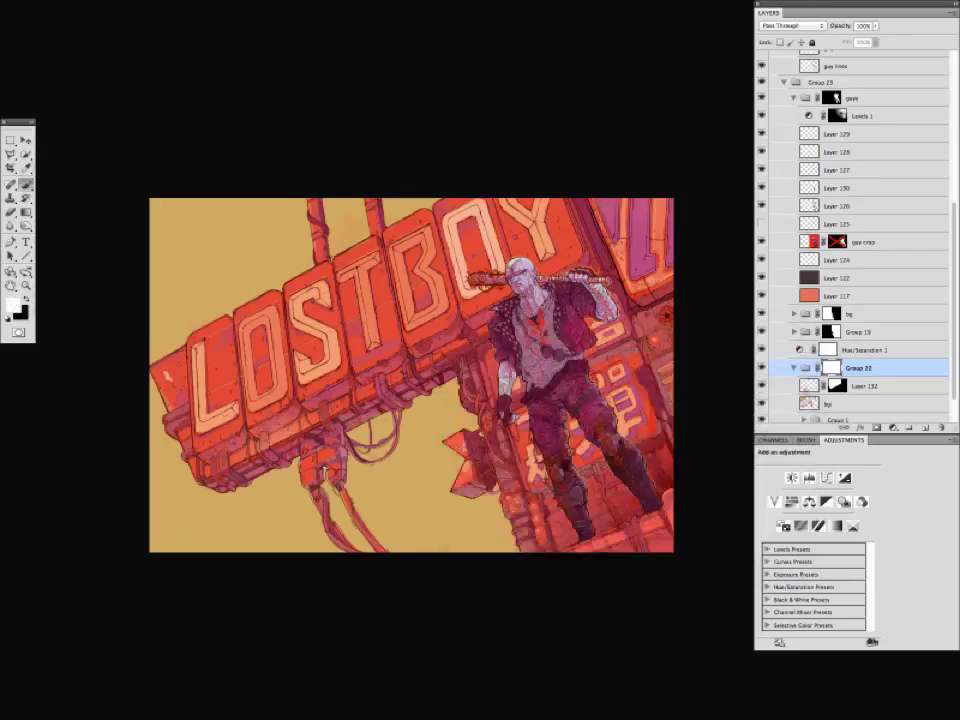
# Try moving the masked gradient layer to the bottom of Group 22 and undo the reordering.
pyautogui.moveTo(807, 389); pyautogui.dragTo(806, 419)
pyautogui.press('super+z')
pyautogui.moveTo(814, 363); pyautogui.dragTo(824, 403)
pyautogui.press('super+z')
pyautogui.click(831, 328)
pyautogui.click(761, 328)
pyautogui.click(761, 328)
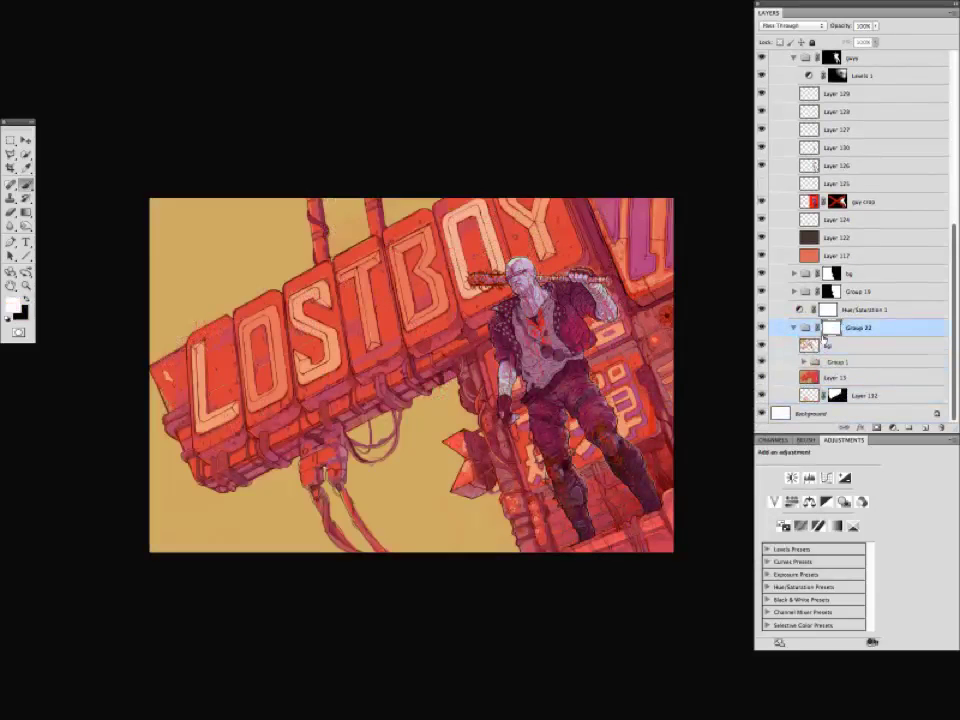
pyautogui.moveTo(822, 345); pyautogui.dragTo(819, 361)
pyautogui.moveTo(831, 345); pyautogui.dragTo(806, 376)
pyautogui.press('super+alt+z')
pyautogui.press('super+alt+z')
pyautogui.press('super+alt+z')
pyautogui.press('super+alt+z')
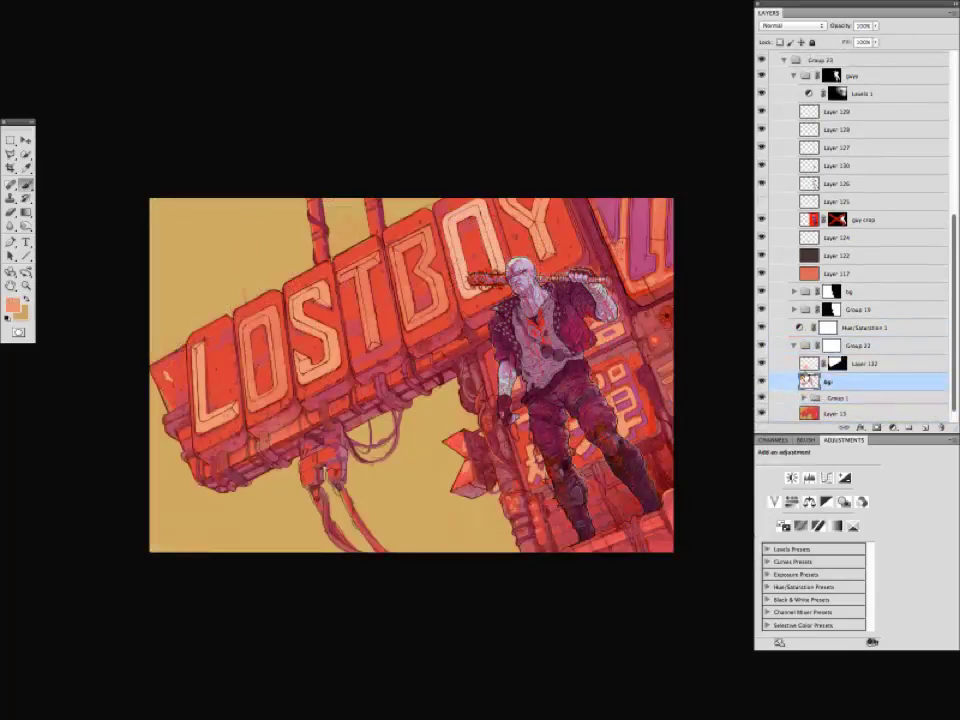
# Set Layer 140's opacity to 29% and compare the picture with Layer 140 copy and its mask switched on.
pyautogui.scroll(5, 467, 574)
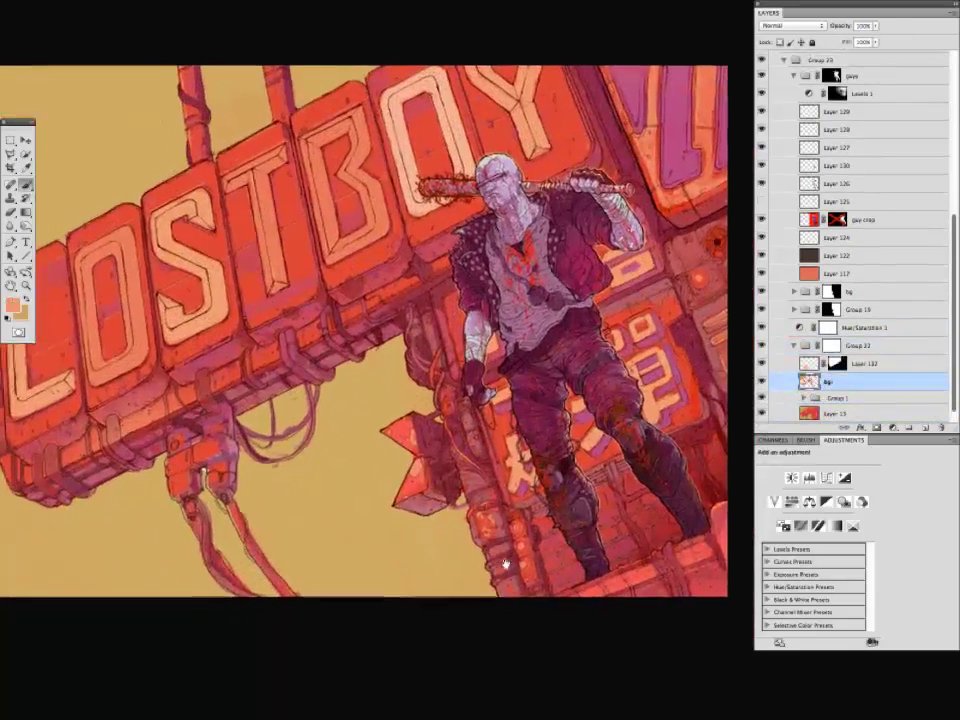
pyautogui.scroll(-5, 503, 564)
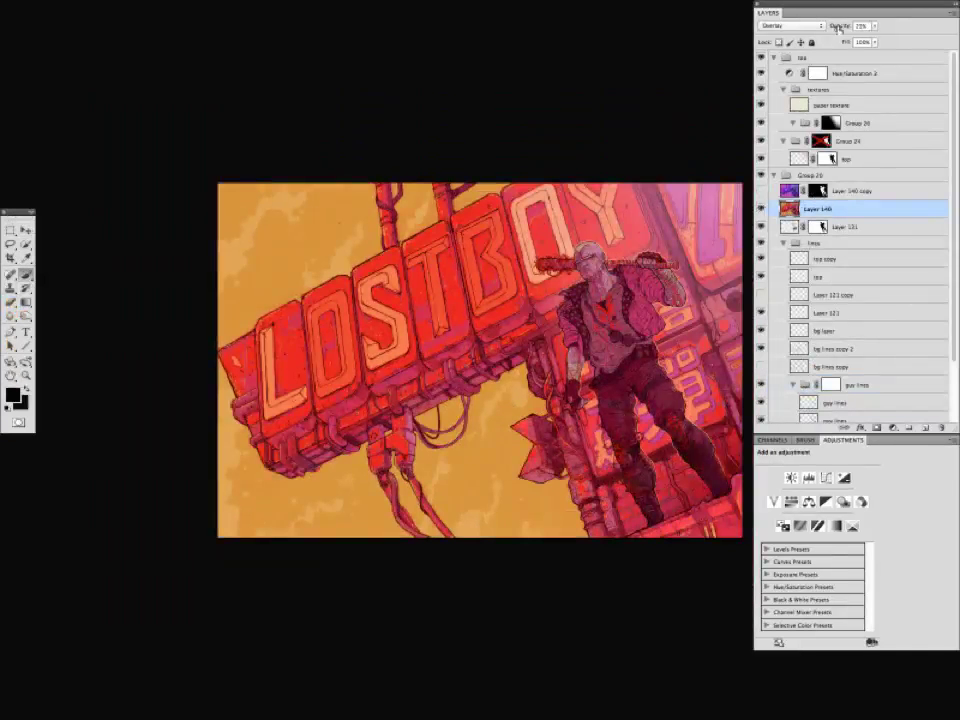
pyautogui.moveTo(838, 27); pyautogui.dragTo(842, 27)
pyautogui.click(761, 192)
pyautogui.keyDown('shift'); pyautogui.click(824, 191); pyautogui.keyUp('shift')
pyautogui.keyDown('shift'); pyautogui.click(824, 191); pyautogui.keyUp('shift')
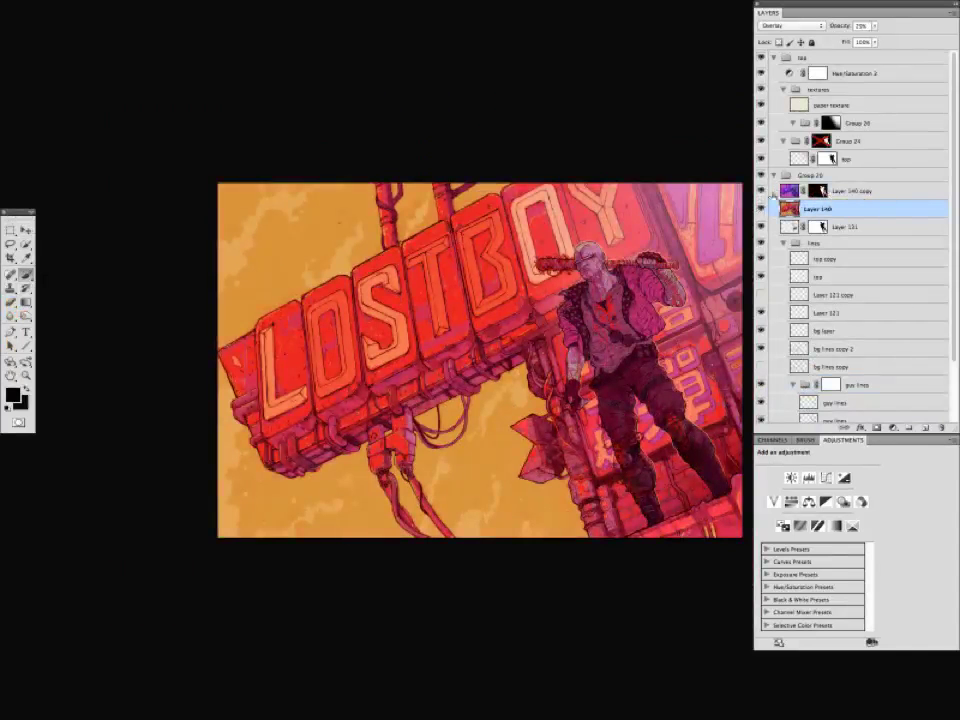
# Check the paper texture's effect and delete the masked group beneath it in the textures group.
pyautogui.click(760, 106)
pyautogui.click(761, 107)
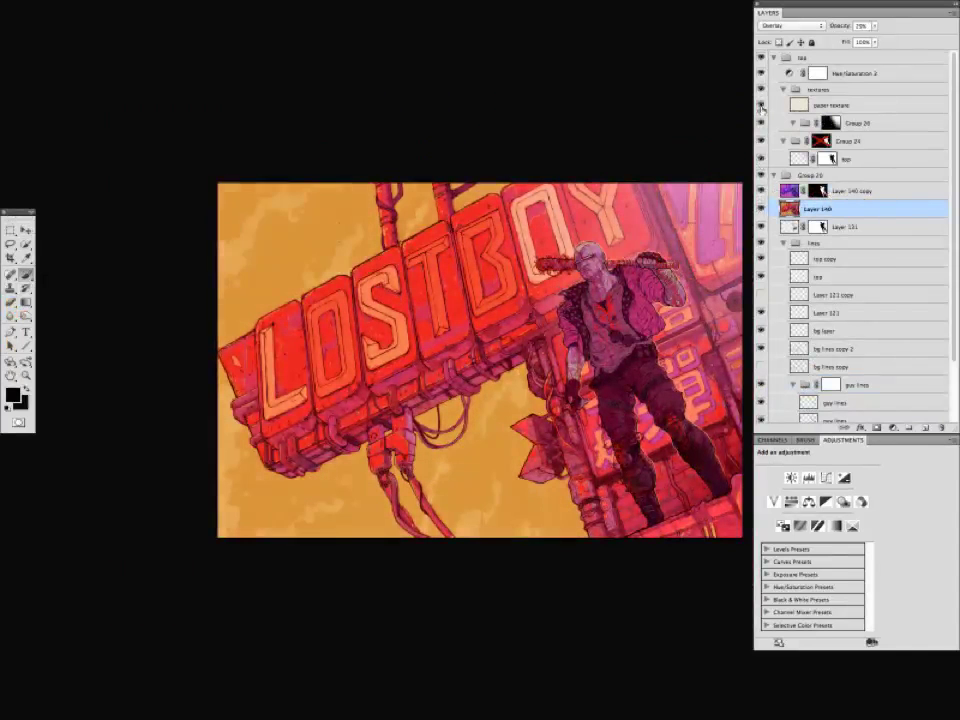
pyautogui.click(783, 90)
pyautogui.click(783, 90)
pyautogui.click(761, 123)
pyautogui.click(852, 125)
pyautogui.press('Delete')
pyautogui.press('x')
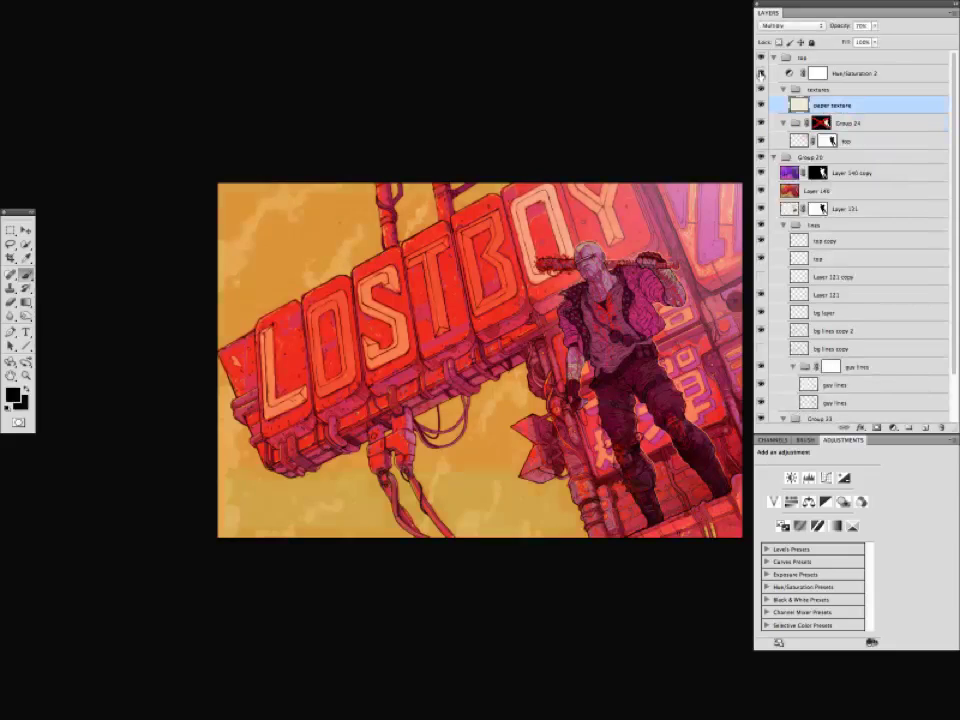
# Check the masked top layer's effect and hide Layer 140 copy.
pyautogui.click(762, 142)
pyautogui.click(762, 142)
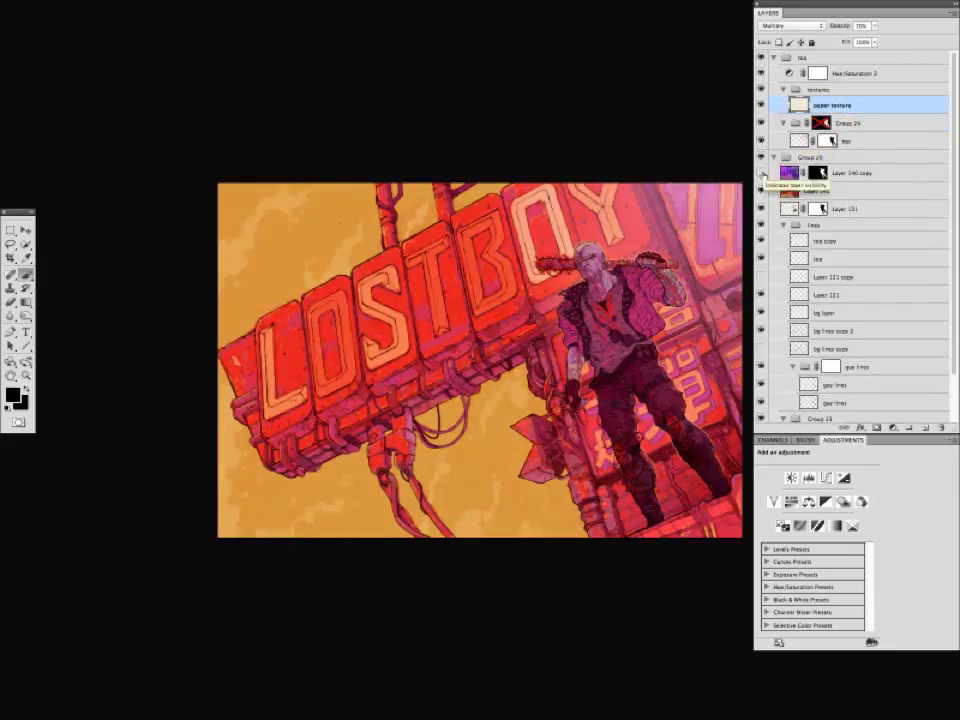
pyautogui.click(761, 173)
# Delete the hidden Layer 121 copy and bg lines copy from the lines group.
pyautogui.click(826, 276)
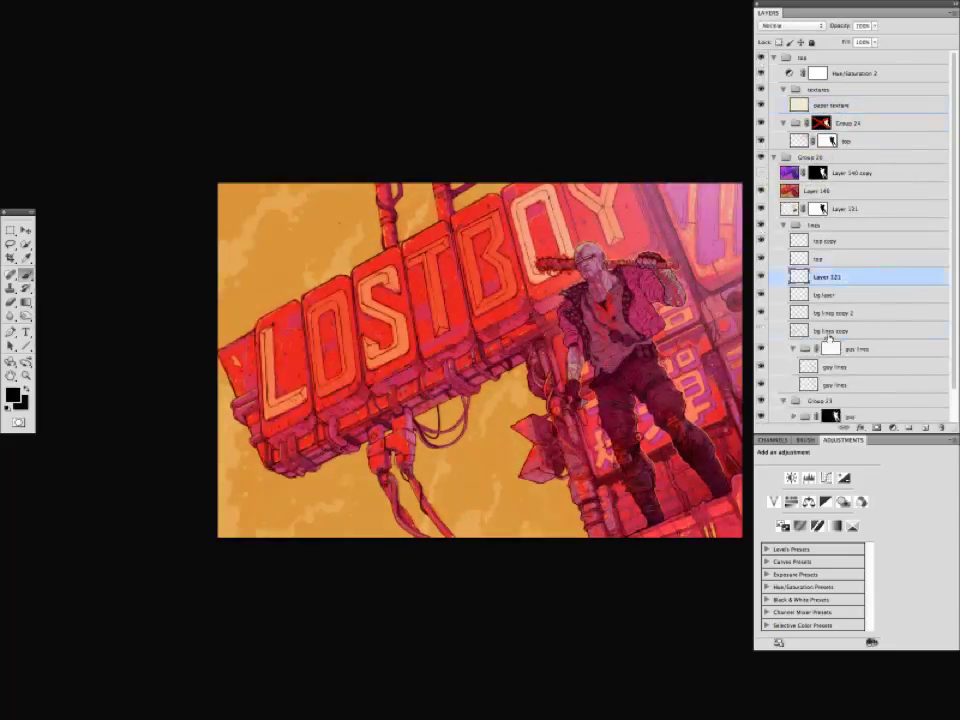
pyautogui.press('Delete')
pyautogui.click(830, 330)
pyautogui.press('Delete')
pyautogui.press('x')
pyautogui.press('x')
# Create a layer named top above Layer 140 and choose a light peach foreground colour sampled from the sign.
pyautogui.click(815, 190)
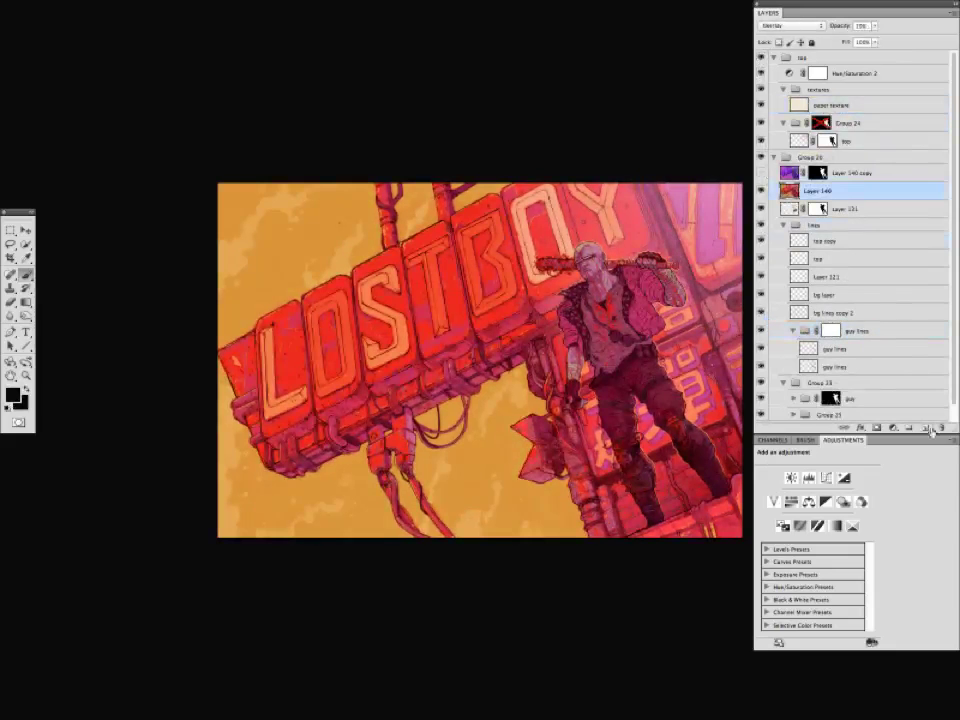
pyautogui.hotkey('ctrl', 'shift', 'alt', 'n')
pyautogui.hotkey('ctrl', '+')
pyautogui.keyDown('alt'); pyautogui.click(437, 137); pyautogui.keyUp('alt')
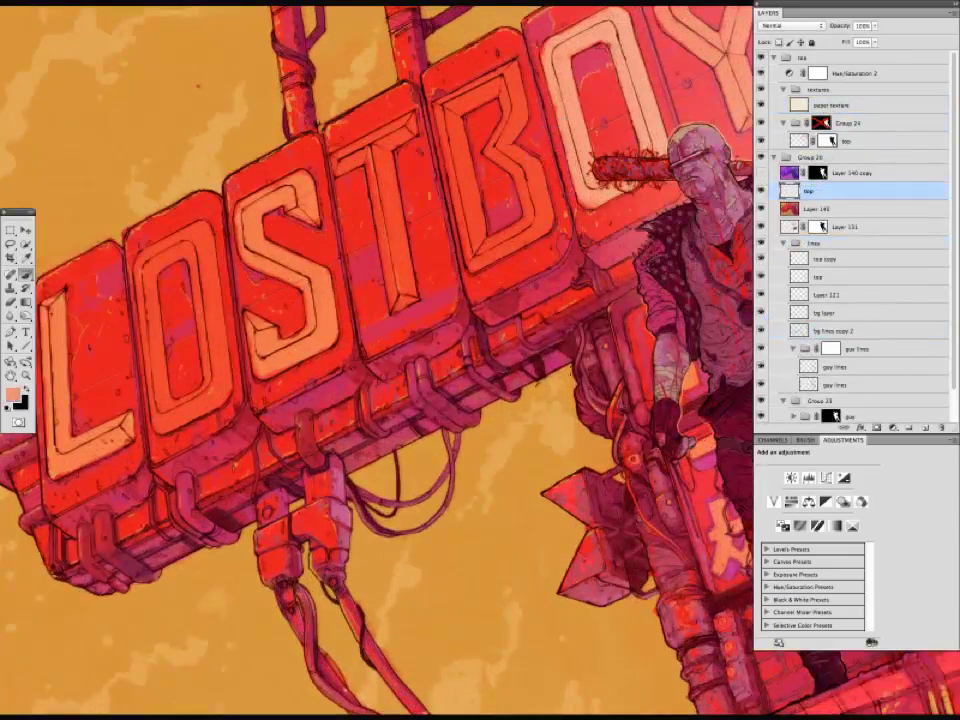
pyautogui.click(12, 394)
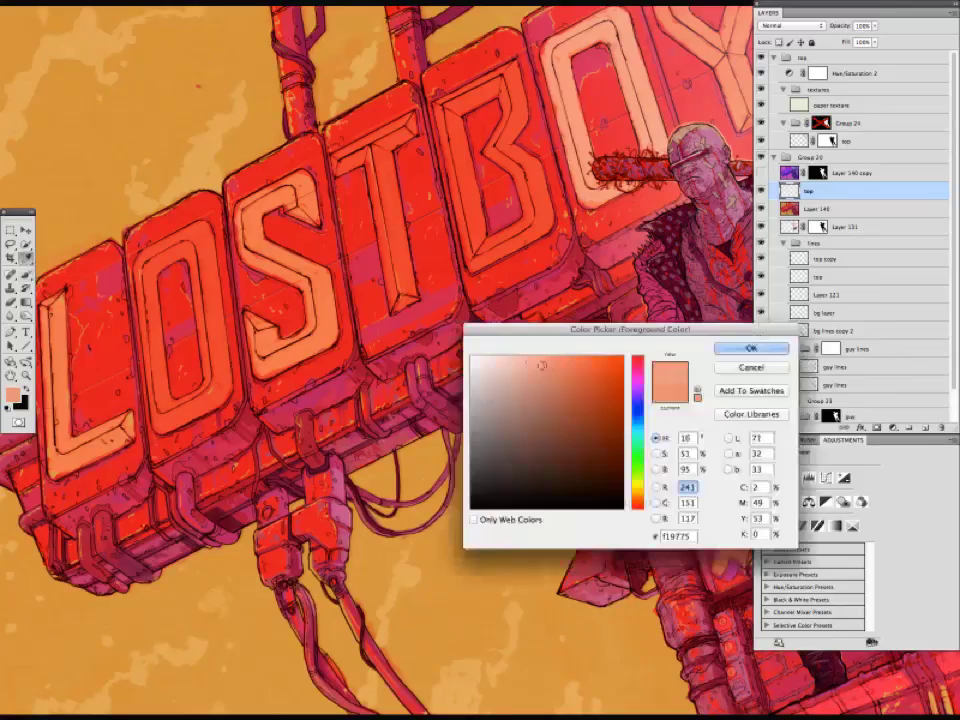
pyautogui.press('Return')
# Paint thin light peach highlights along the edges of the S, T and B panels and the pipes below.
pyautogui.moveTo(380, 284); pyautogui.dragTo(368, 256)
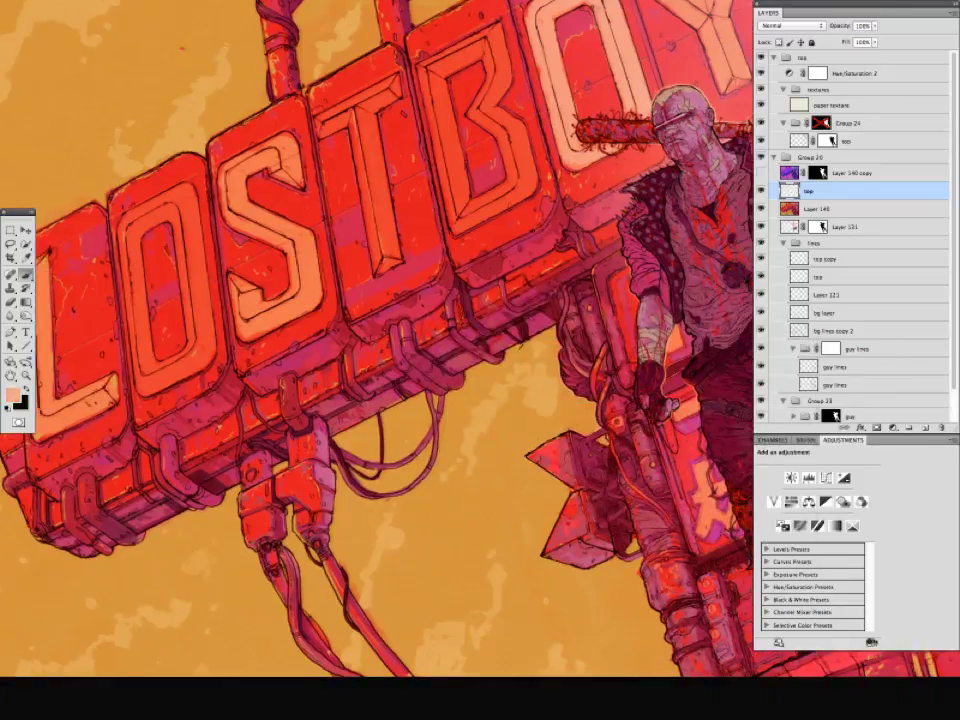
pyautogui.moveTo(368, 256); pyautogui.dragTo(333, 164)
pyautogui.moveTo(462, 446); pyautogui.dragTo(348, 409)
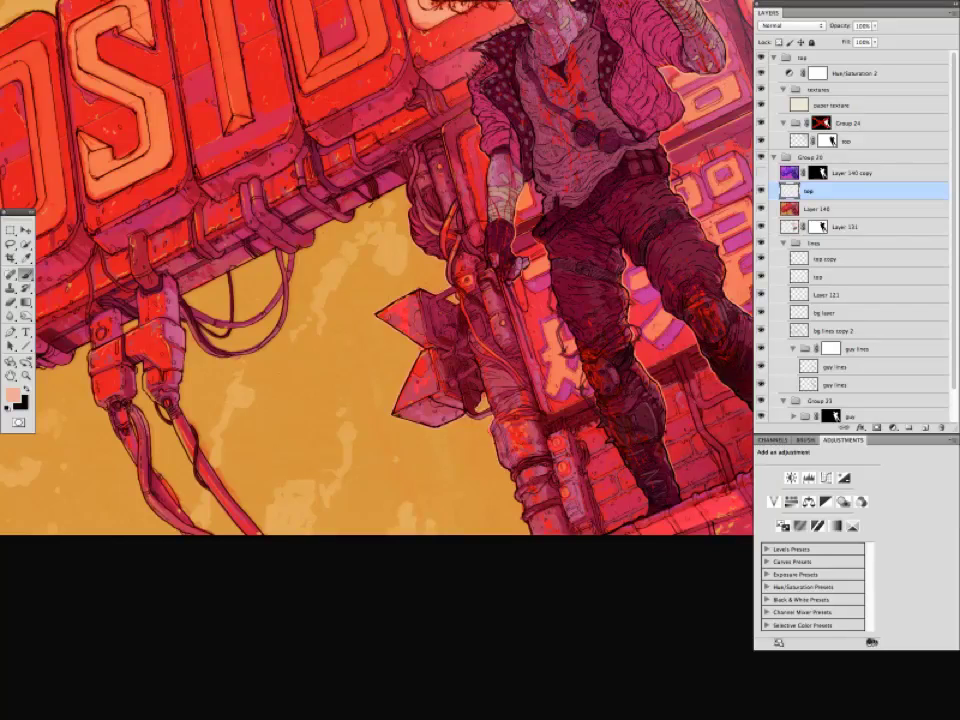
pyautogui.moveTo(384, 358); pyautogui.dragTo(374, 342)
pyautogui.moveTo(437, 27); pyautogui.dragTo(572, 227)
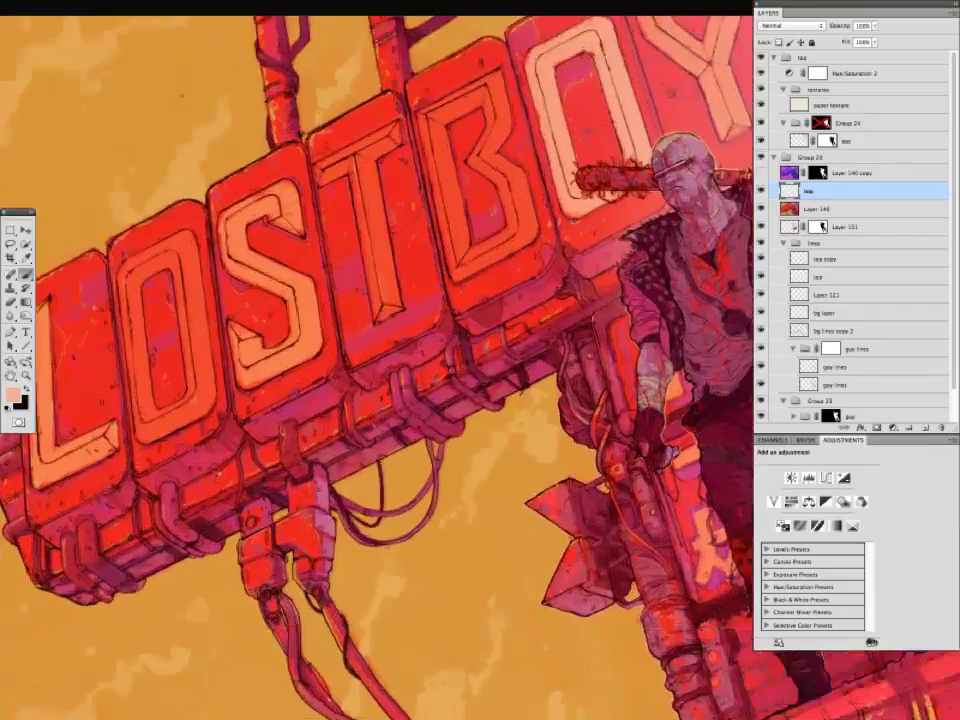
# Add light peach edge highlights to the sign's underside, its brackets and the hanging cable connectors.
pyautogui.press('super+minus')
pyautogui.press('super+plus')
pyautogui.moveTo(520, 340); pyautogui.dragTo(572, 279)
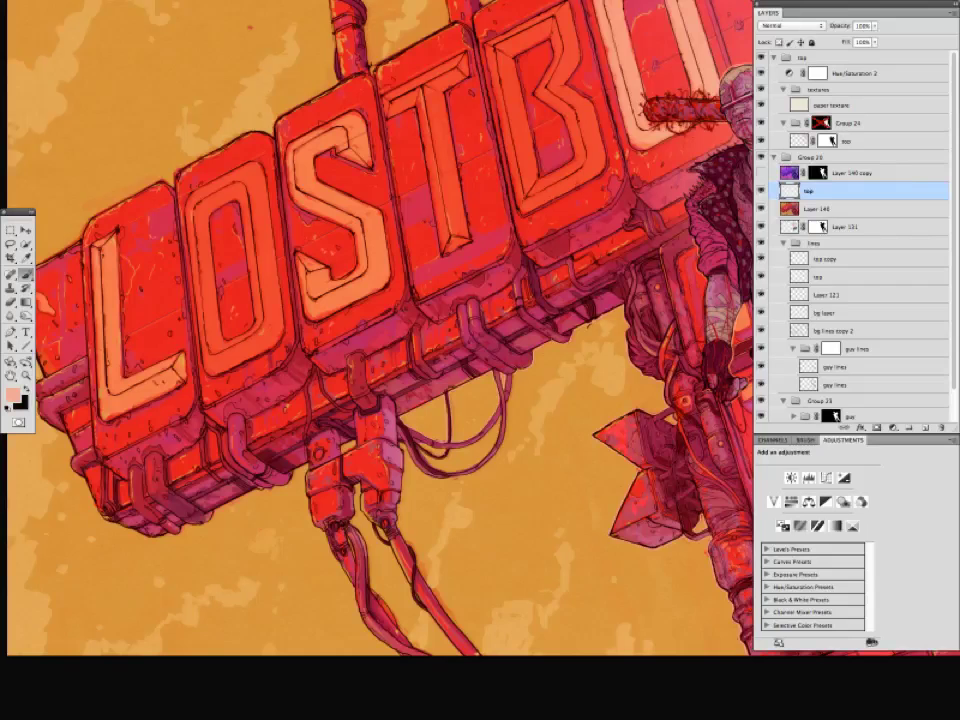
pyautogui.moveTo(380, 330); pyautogui.dragTo(405, 270)
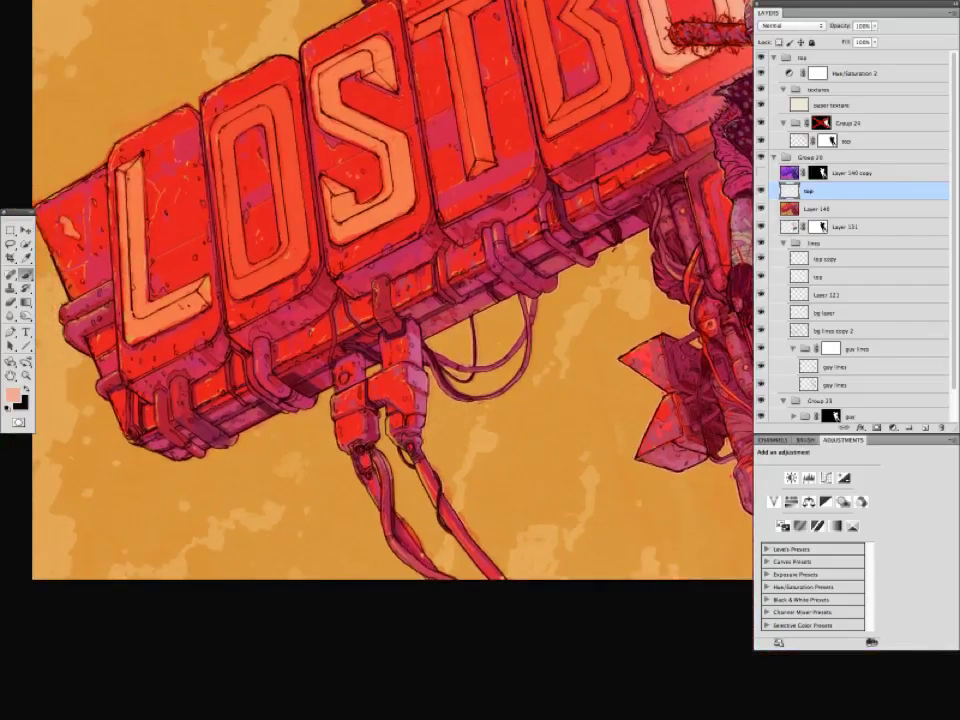
pyautogui.press('super+minus')
pyautogui.press('super+plus')
pyautogui.moveTo(339, 444); pyautogui.dragTo(346, 434)
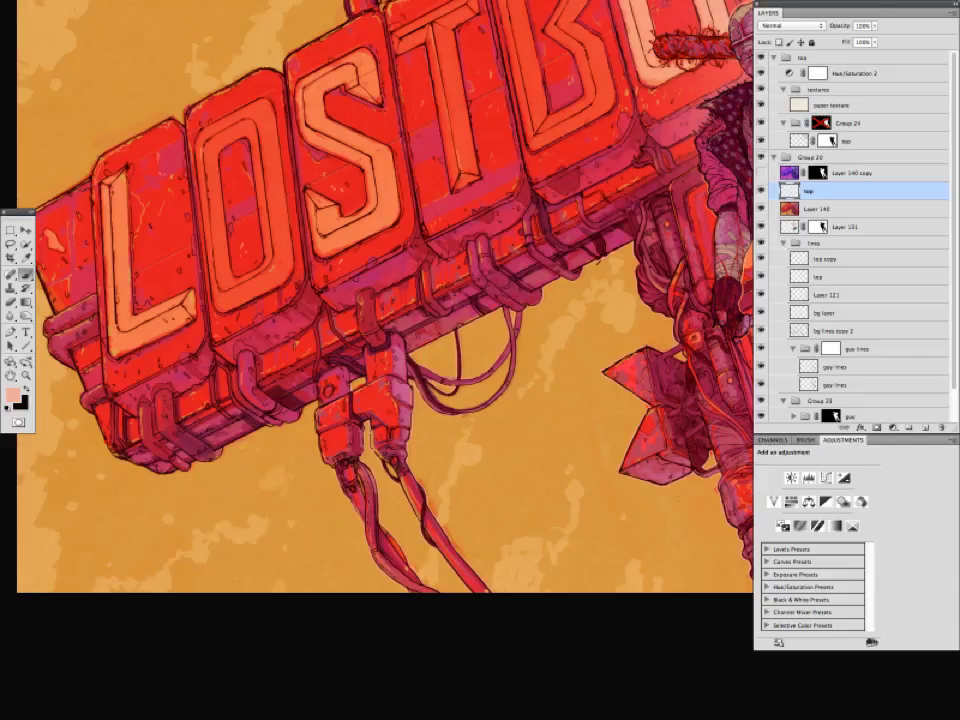
# Add light peach highlights to the edges of the L and O panels and the sign's upper rim.
pyautogui.moveTo(189, 385); pyautogui.dragTo(313, 360)
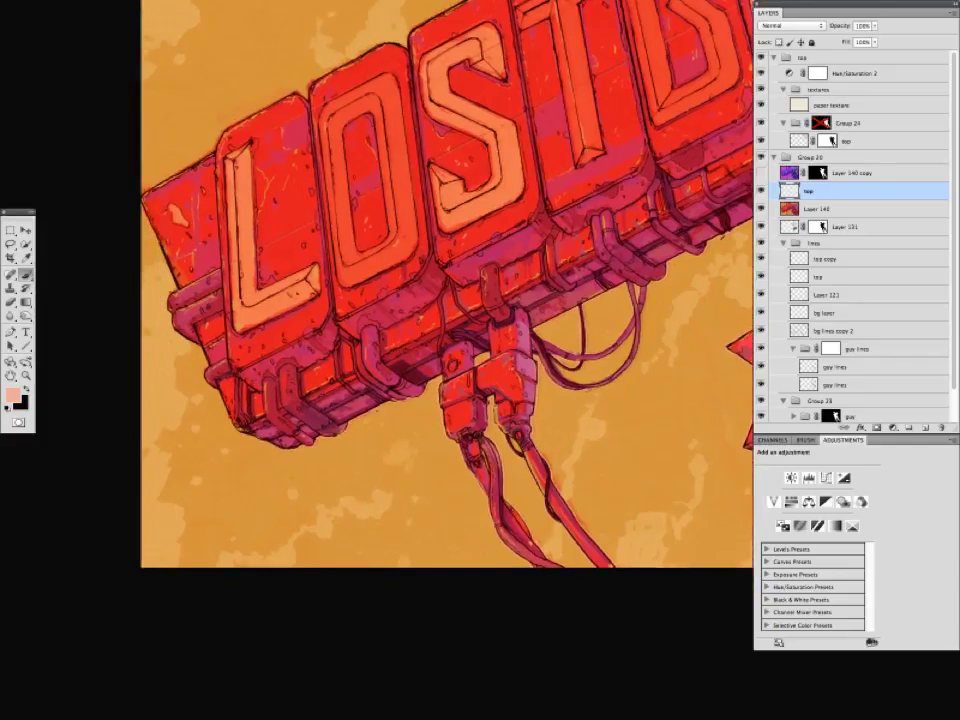
pyautogui.moveTo(400, 300); pyautogui.dragTo(544, 368)
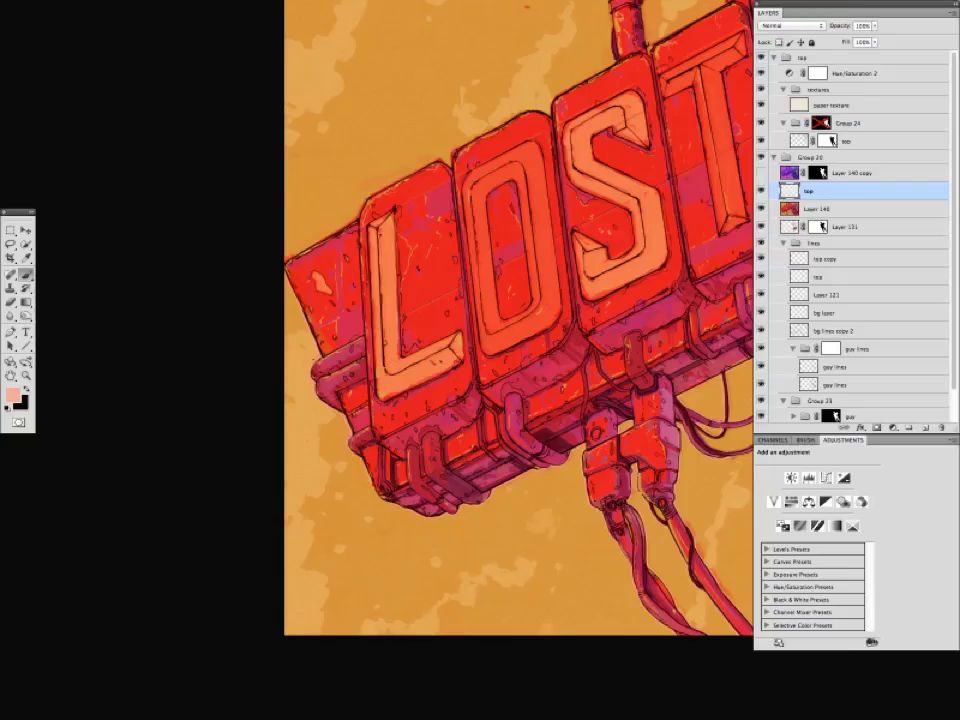
pyautogui.moveTo(500, 300); pyautogui.dragTo(508, 435)
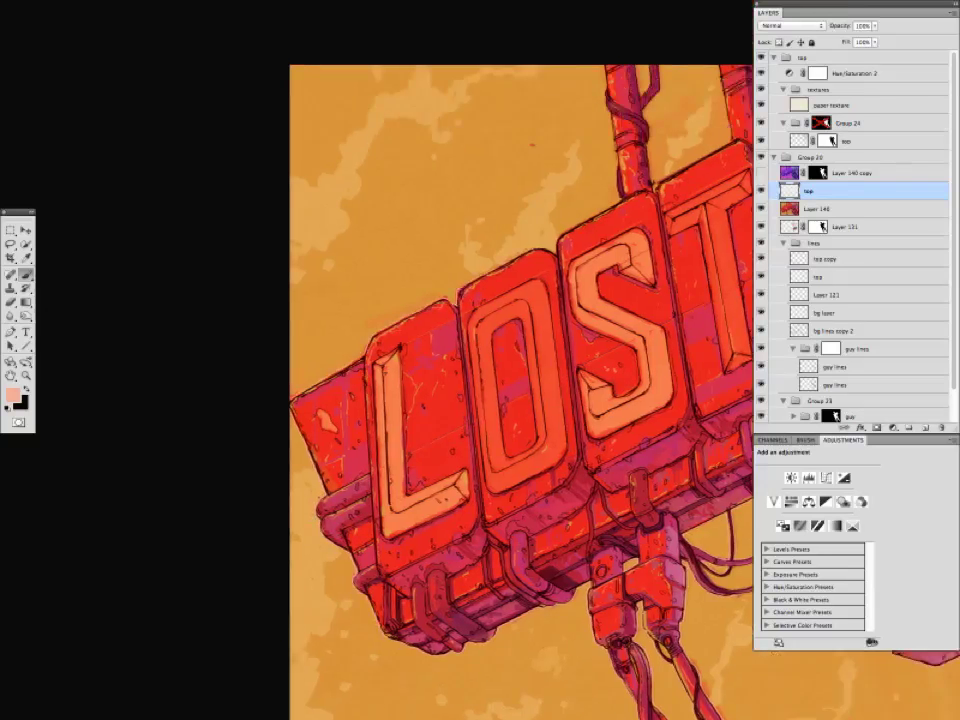
pyautogui.moveTo(468, 152); pyautogui.dragTo(370, 200)
pyautogui.moveTo(394, 149); pyautogui.dragTo(275, 232)
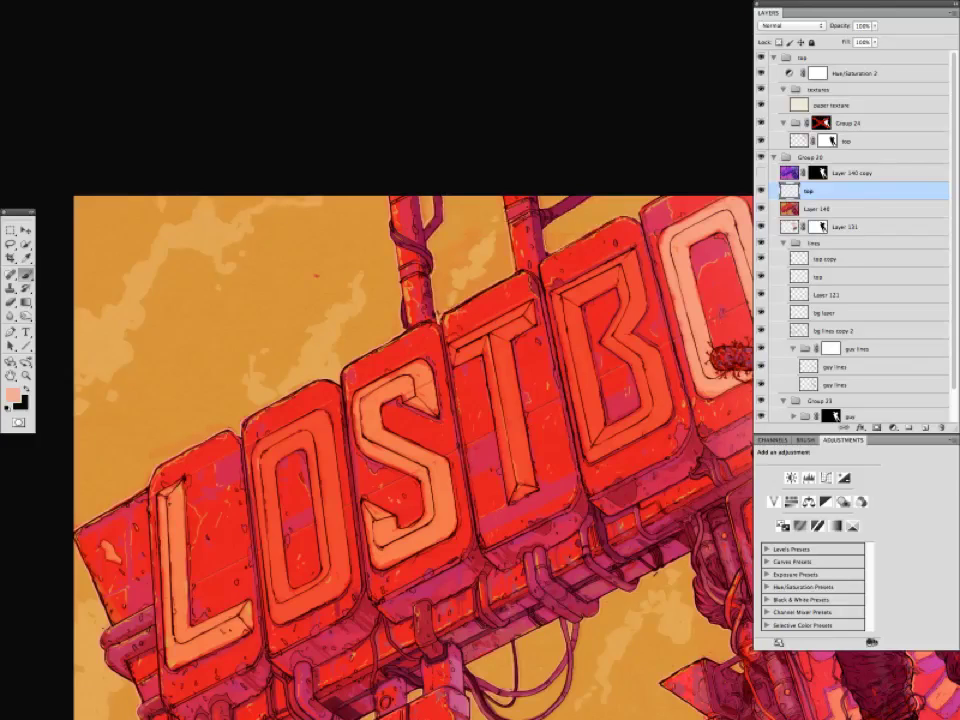
pyautogui.hotkey('ctrl', '-')
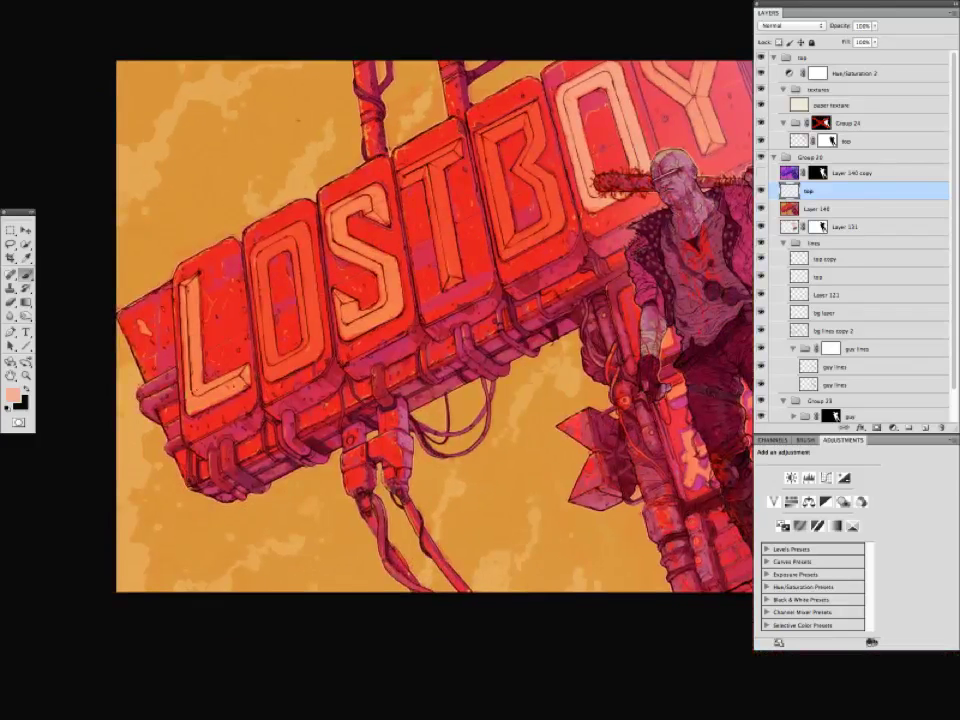
# Pick a dark maroon foreground colour sampled from the man's spotted vest for brushwork on the figure.
pyautogui.moveTo(430, 345); pyautogui.dragTo(444, 300)
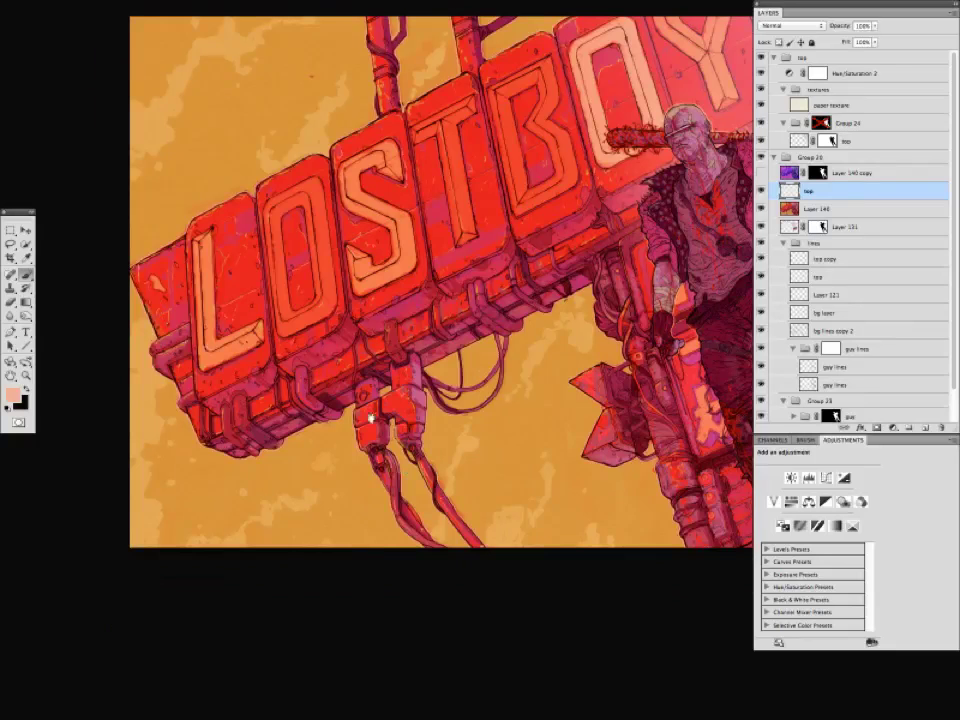
pyautogui.moveTo(500, 294); pyautogui.dragTo(373, 366)
pyautogui.moveTo(551, 418); pyautogui.dragTo(549, 430)
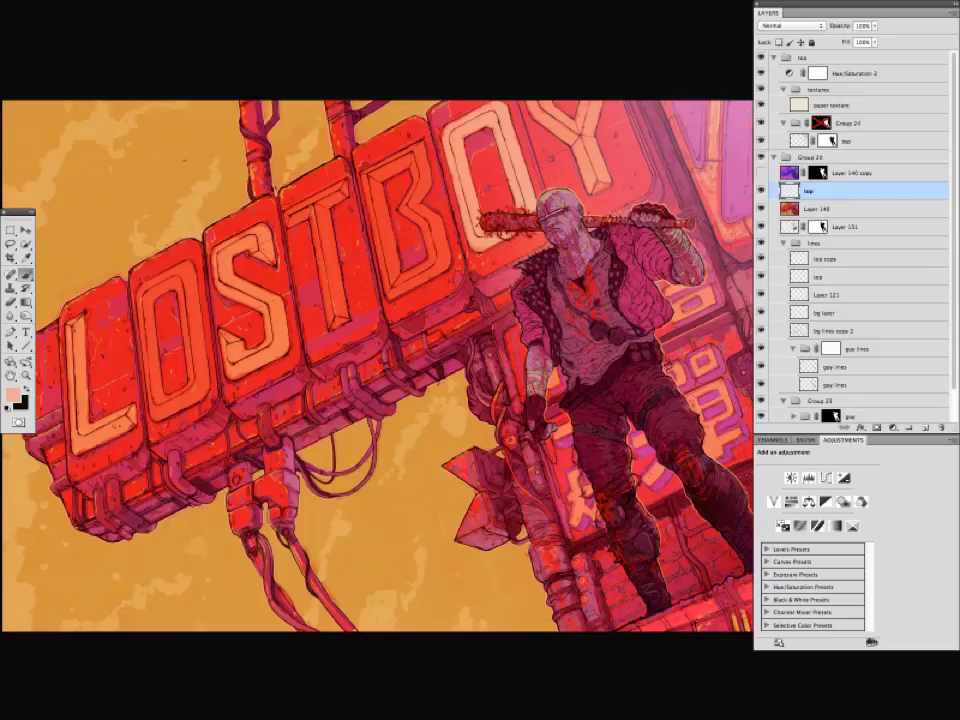
pyautogui.press('super+minus')
pyautogui.press('super+plus')
pyautogui.press('super+plus')
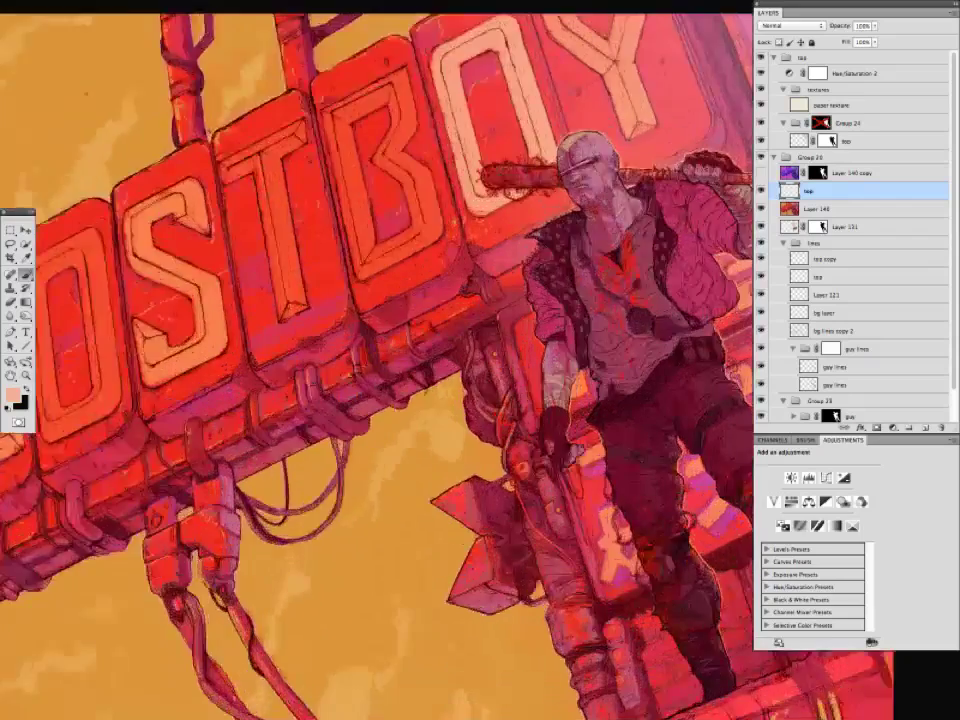
pyautogui.moveTo(572, 243); pyautogui.dragTo(480, 360)
pyautogui.press('super+plus')
pyautogui.press('super+plus')
pyautogui.keyDown('alt'); pyautogui.click(470, 345); pyautogui.keyUp('alt')
pyautogui.press('b')
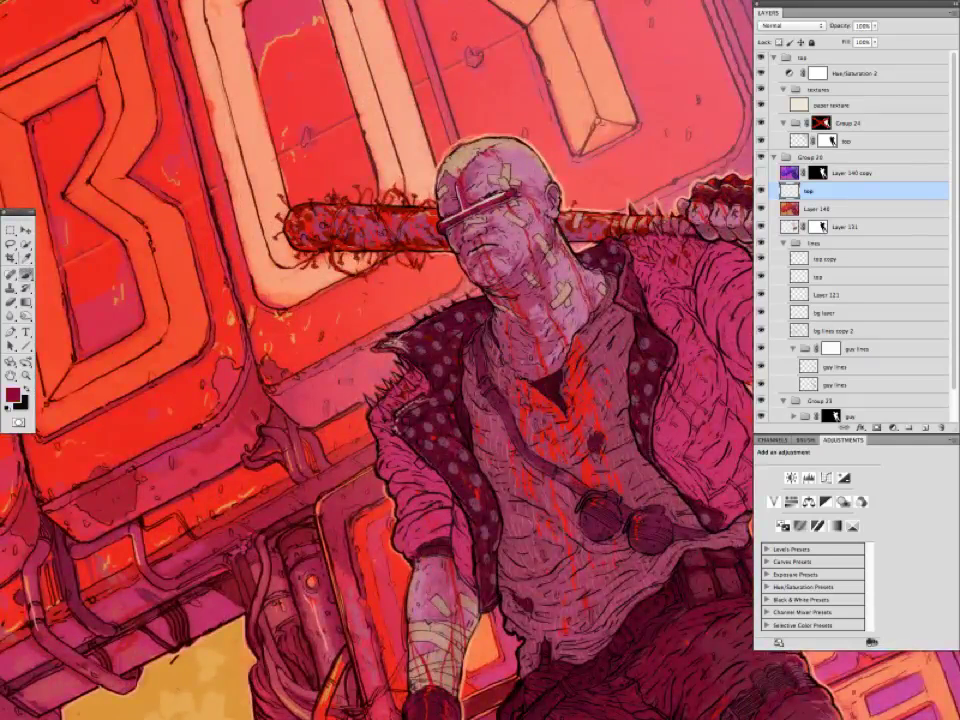
pyautogui.keyDown('alt'); pyautogui.click(462, 350); pyautogui.keyUp('alt')
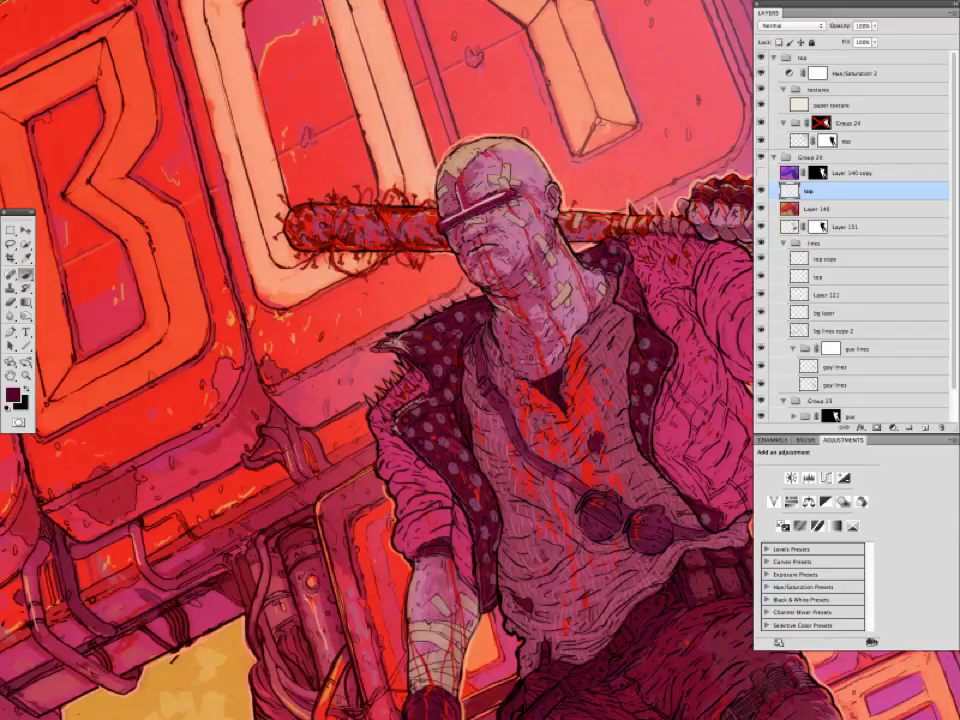
# Repaint the man's visor in crimson red on the top layer, using colours sampled around his face and bat.
pyautogui.keyDown('alt'); pyautogui.click(372, 150); pyautogui.keyUp('alt')
pyautogui.keyDown('alt'); pyautogui.click(443, 231); pyautogui.keyUp('alt')
pyautogui.keyDown('alt'); pyautogui.click(478, 210); pyautogui.keyUp('alt')
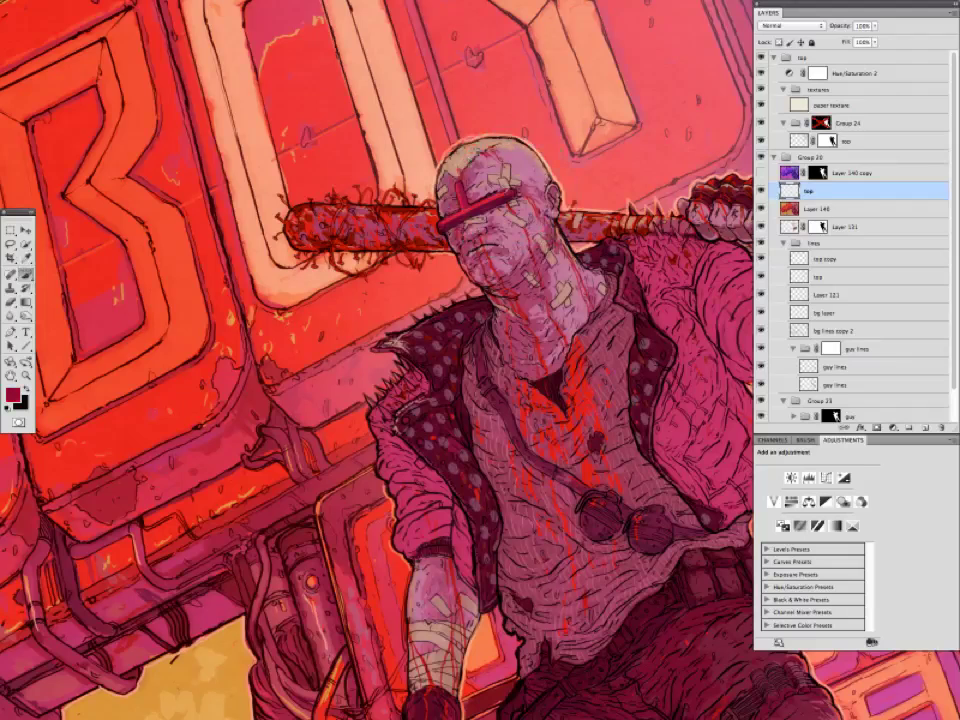
pyautogui.keyDown('alt'); pyautogui.click(464, 212); pyautogui.keyUp('alt')
pyautogui.keyDown('alt'); pyautogui.click(482, 206); pyautogui.keyUp('alt')
pyautogui.hotkey('ctrl', '-')
pyautogui.hotkey('ctrl', '-')
pyautogui.hotkey('ctrl', '-')
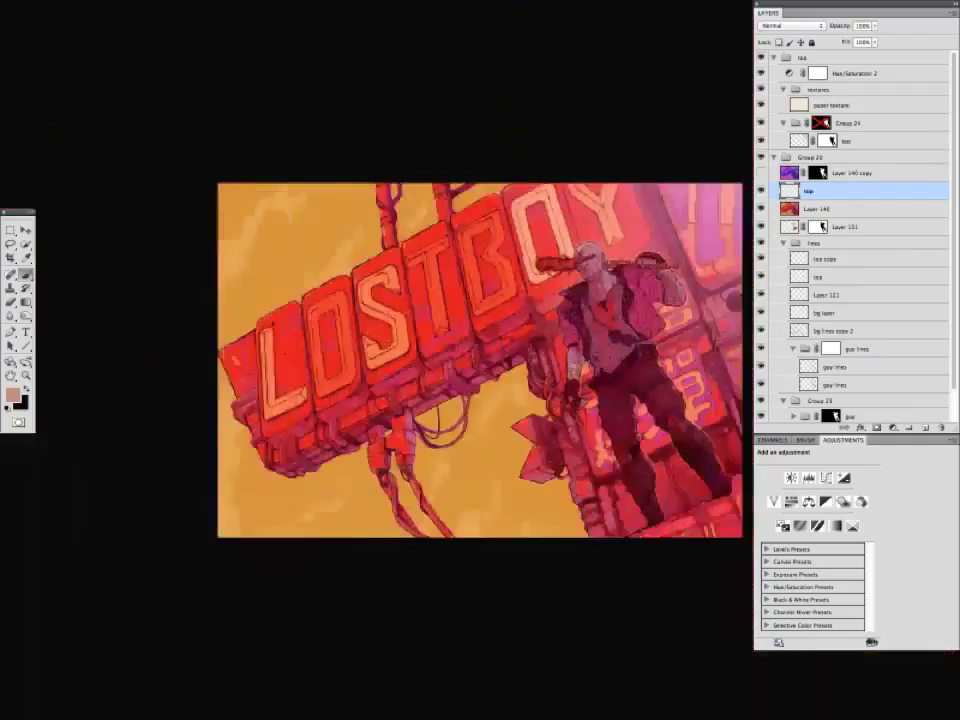
# Refine the man's visor and face with dark and light tones sampled from the artwork.
pyautogui.scroll(3, 700, 205)
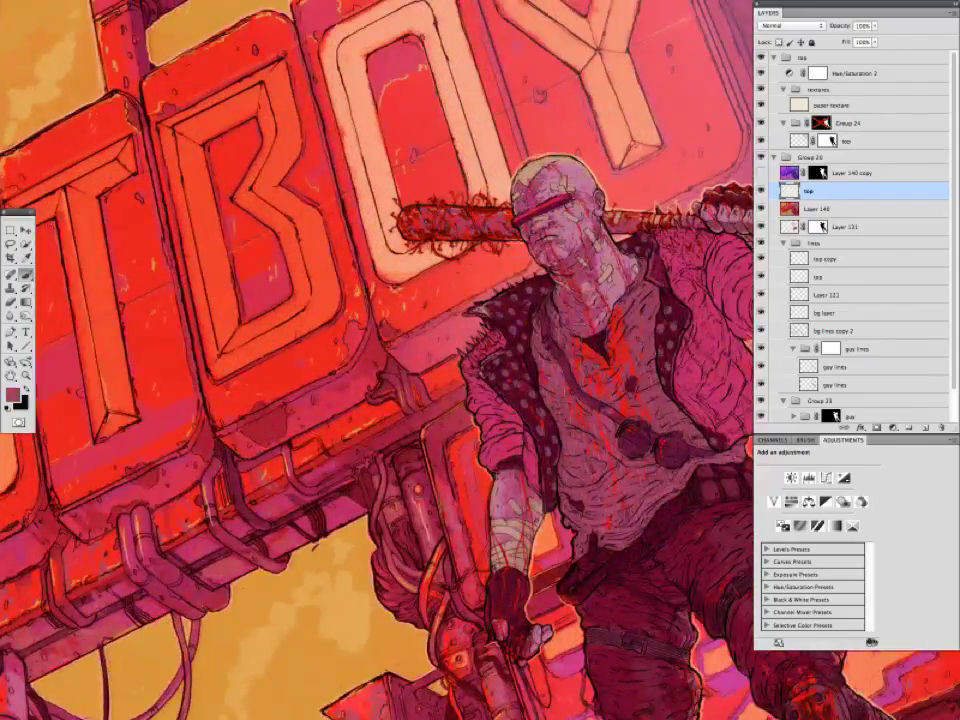
pyautogui.press('i')
pyautogui.press('b')
pyautogui.keyDown('alt'); pyautogui.click(405, 180); pyautogui.keyUp('alt')
pyautogui.moveTo(400, 155); pyautogui.dragTo(384, 180)
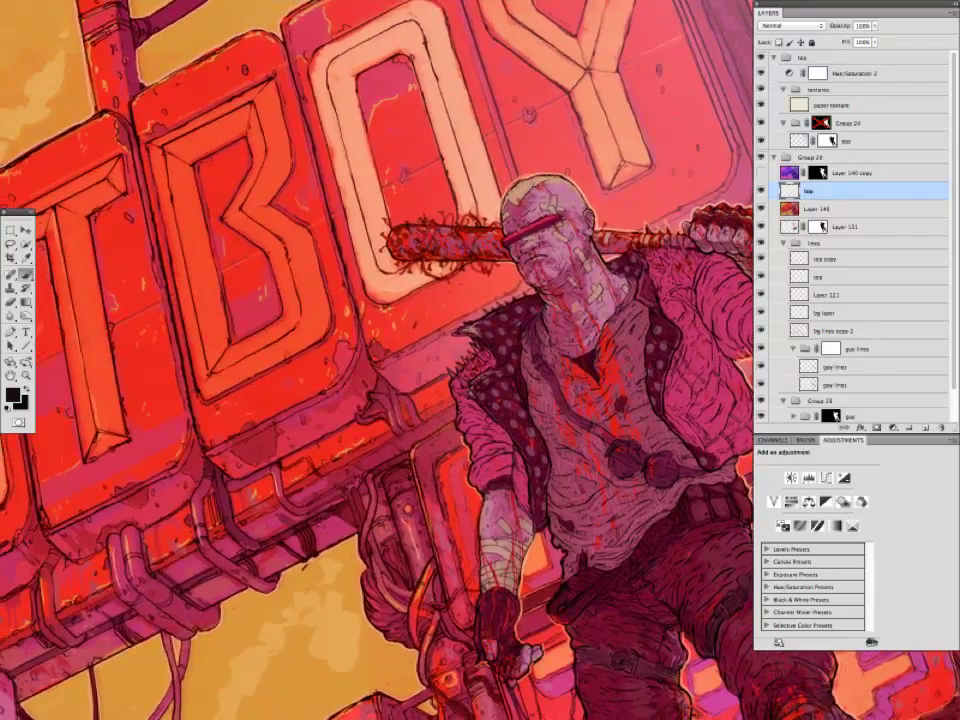
pyautogui.keyDown('alt'); pyautogui.click(20, 200); pyautogui.keyUp('alt')
pyautogui.keyDown('alt'); pyautogui.click(546, 232); pyautogui.keyUp('alt')
pyautogui.keyDown('alt'); pyautogui.click(393, 155); pyautogui.keyUp('alt')
pyautogui.keyDown('alt'); pyautogui.click(546, 232); pyautogui.keyUp('alt')
pyautogui.keyDown('alt'); pyautogui.click(393, 155); pyautogui.keyUp('alt')
# Sample a light peach and use it for small edge highlights around the man and the O panel.
pyautogui.press('super+minus')
pyautogui.press('super+minus')
pyautogui.press('super+plus')
pyautogui.press('super+plus')
pyautogui.moveTo(320, 418); pyautogui.dragTo(266, 647)
pyautogui.keyDown('alt'); pyautogui.click(283, 602); pyautogui.keyUp('alt')
pyautogui.keyDown('alt'); pyautogui.click(490, 245); pyautogui.keyUp('alt')
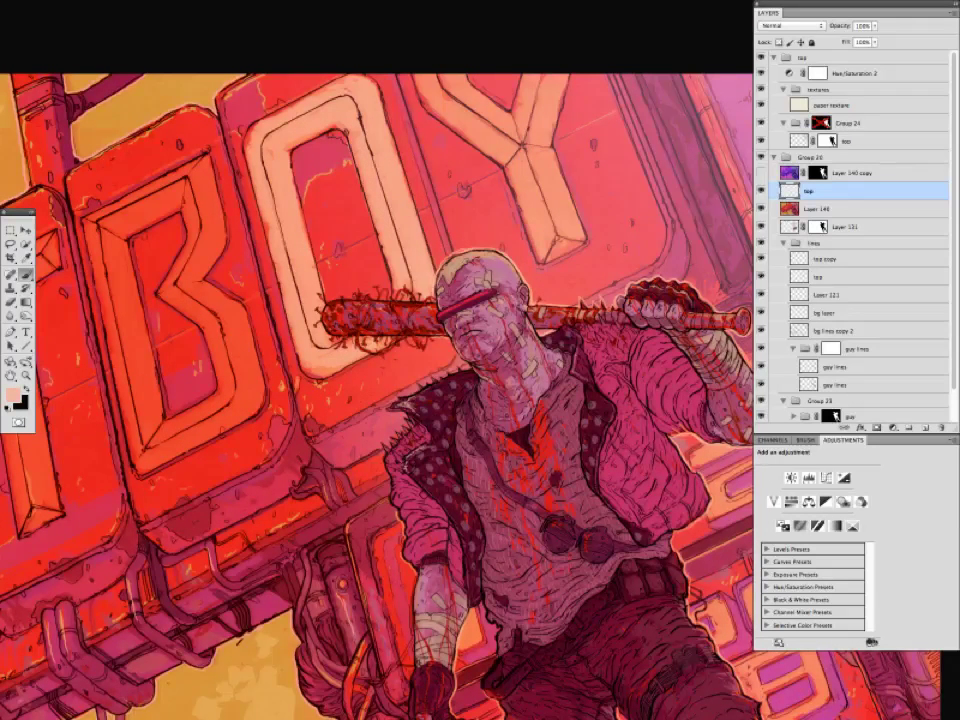
# Touch up details around the man with sampled dark maroon and dusty pink tones.
pyautogui.scroll(-2, 309, 341)
pyautogui.scroll(-3, 318, 340)
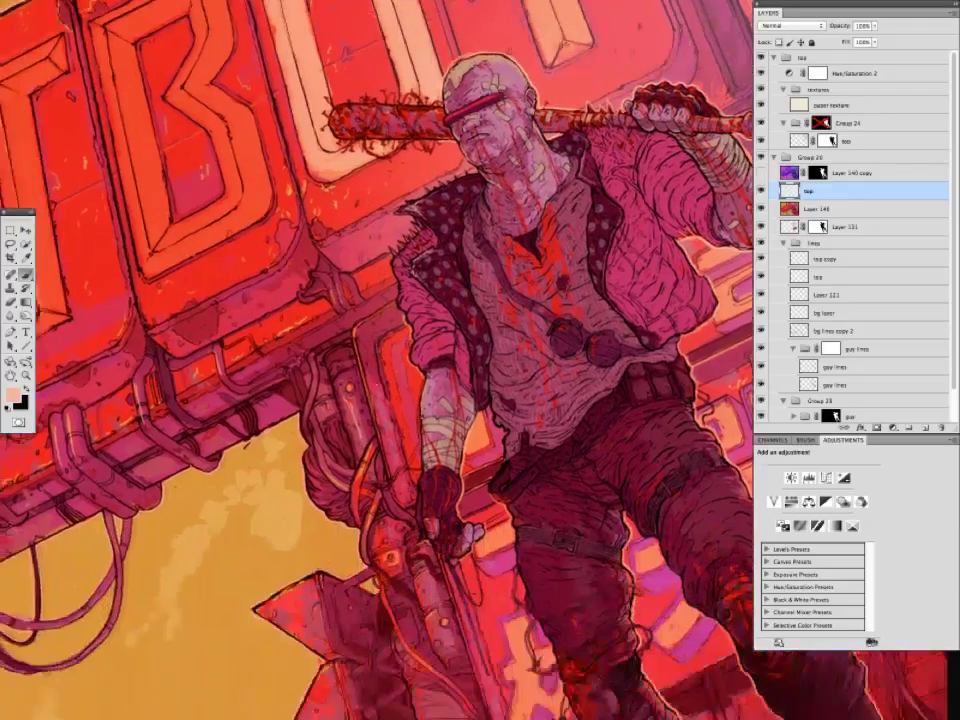
pyautogui.scroll(2, 318, 340)
pyautogui.keyDown('alt'); pyautogui.click(298, 233); pyautogui.keyUp('alt')
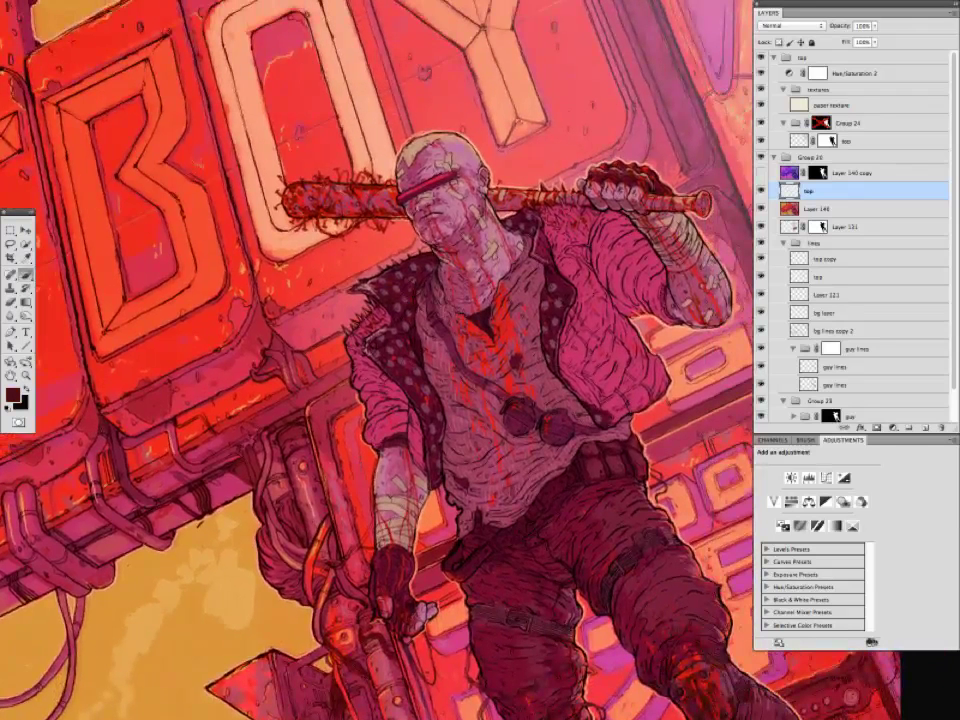
pyautogui.keyDown('alt'); pyautogui.click(362, 180); pyautogui.keyUp('alt')
pyautogui.scroll(-1, 338, 270)
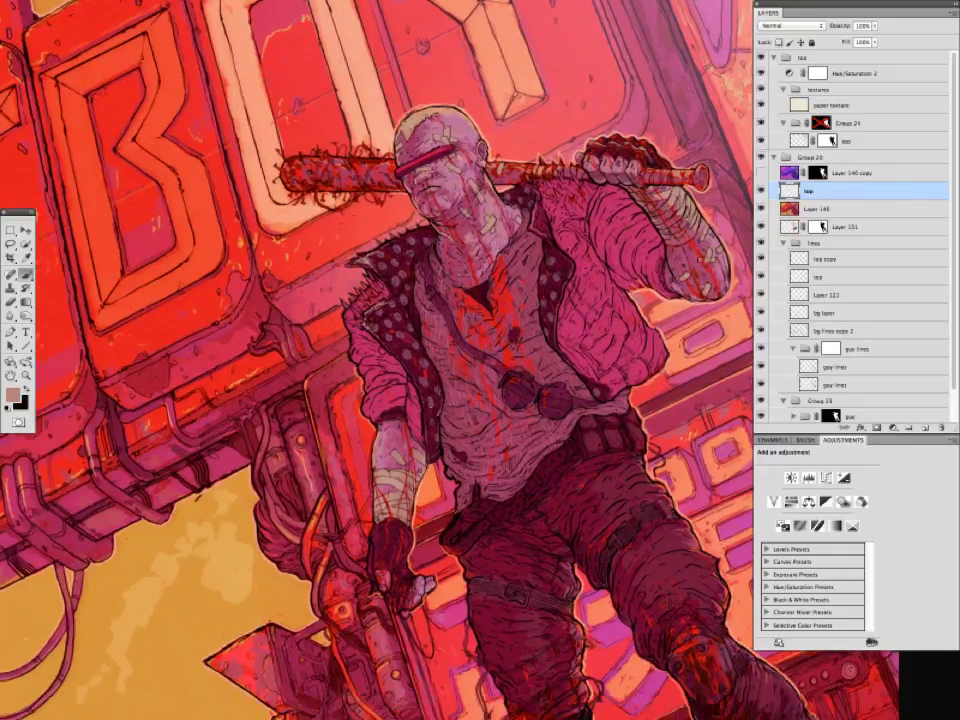
pyautogui.moveTo(220, 453); pyautogui.dragTo(105, 473)
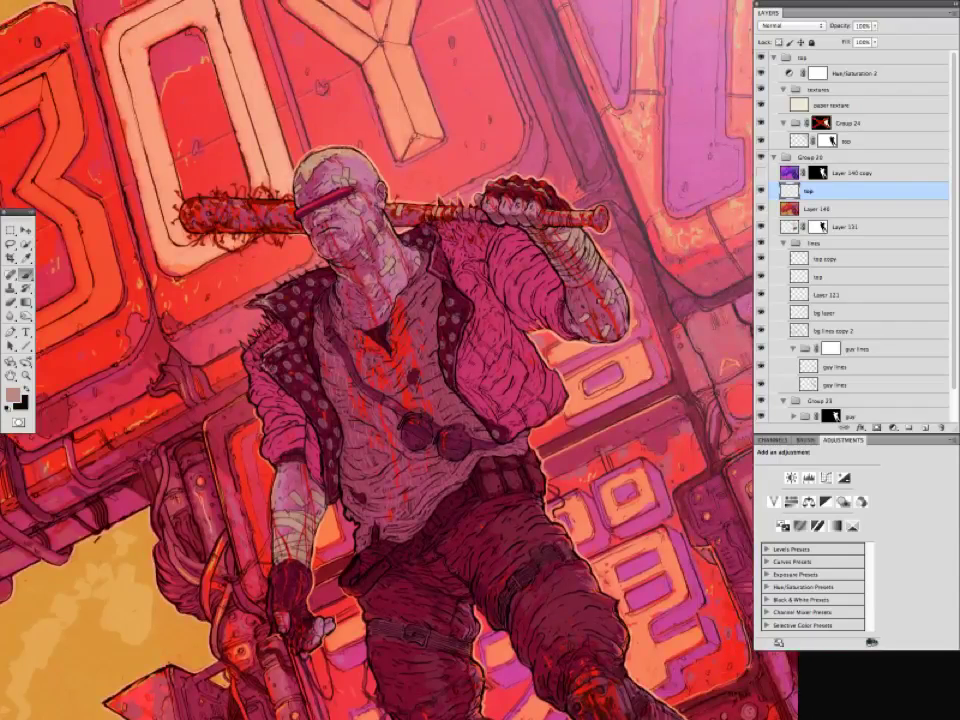
# Add light orange accents, sampled from the sign's letters, to the sign and pipe edges beside the man.
pyautogui.hotkey('ctrl', '-')
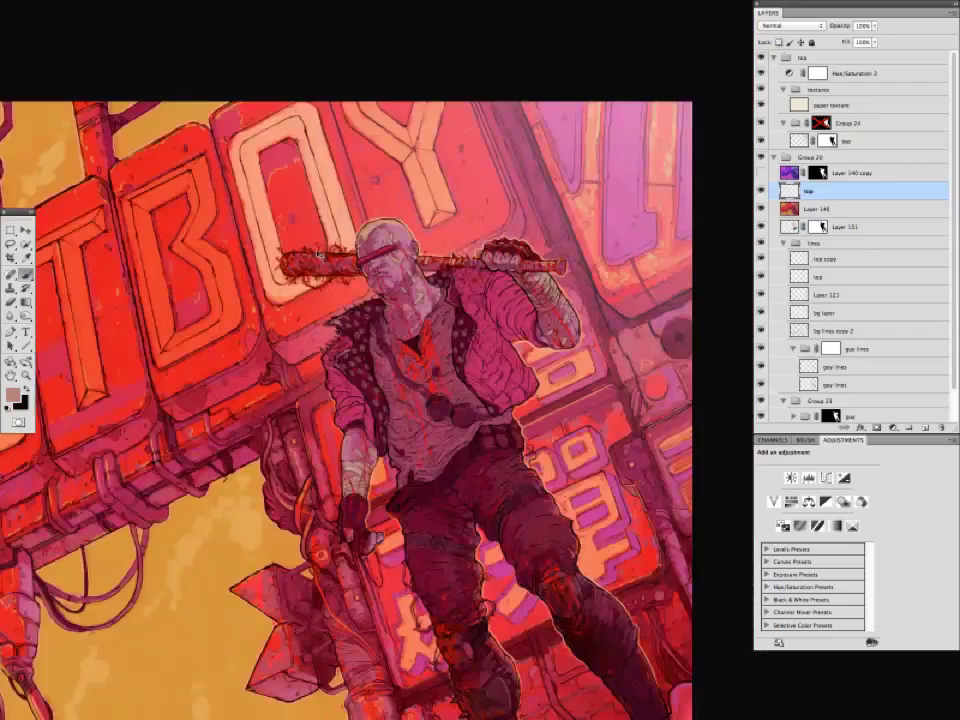
pyautogui.hotkey('ctrl', '-')
pyautogui.hotkey('ctrl', '-')
pyautogui.hotkey('ctrl', '+')
pyautogui.hotkey('ctrl', '+')
pyautogui.hotkey('ctrl', '+')
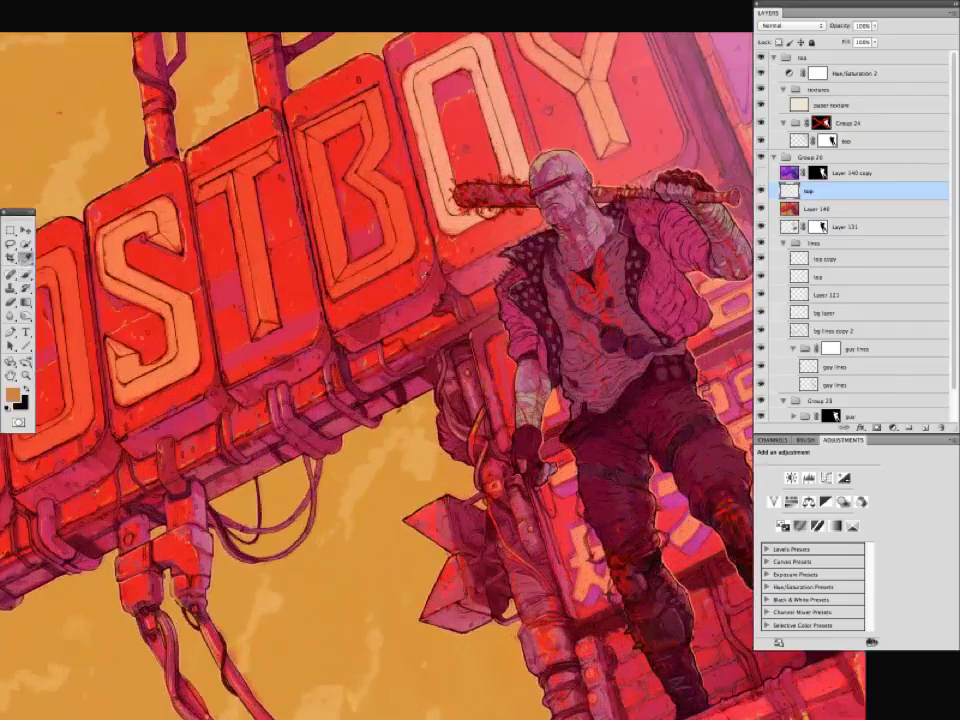
pyautogui.keyDown('alt'); pyautogui.click(318, 205); pyautogui.keyUp('alt')
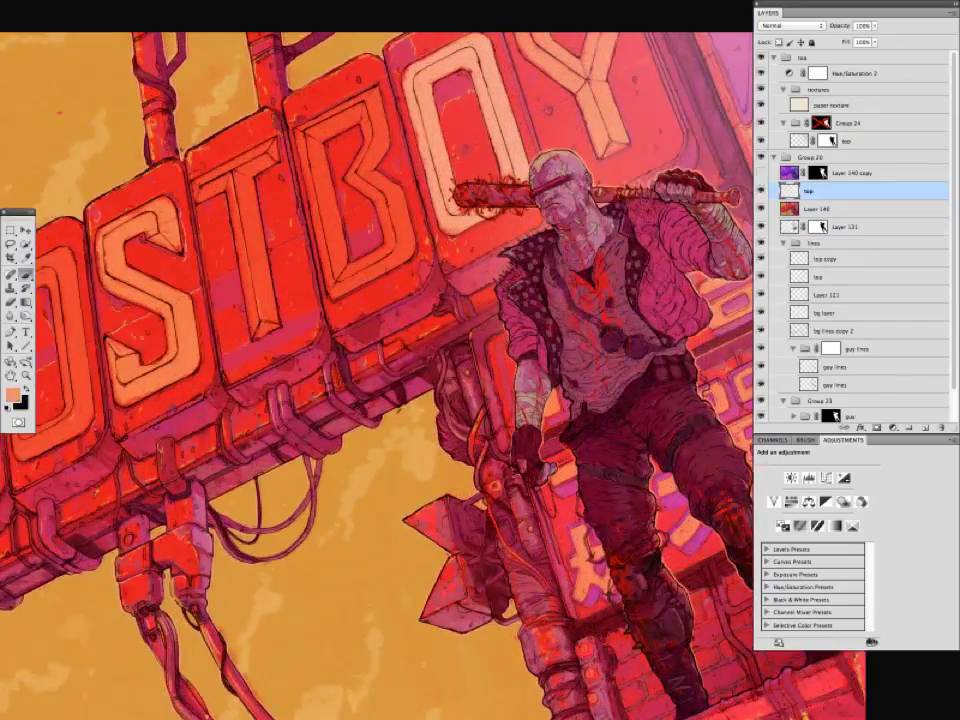
pyautogui.moveTo(394, 362); pyautogui.dragTo(361, 329)
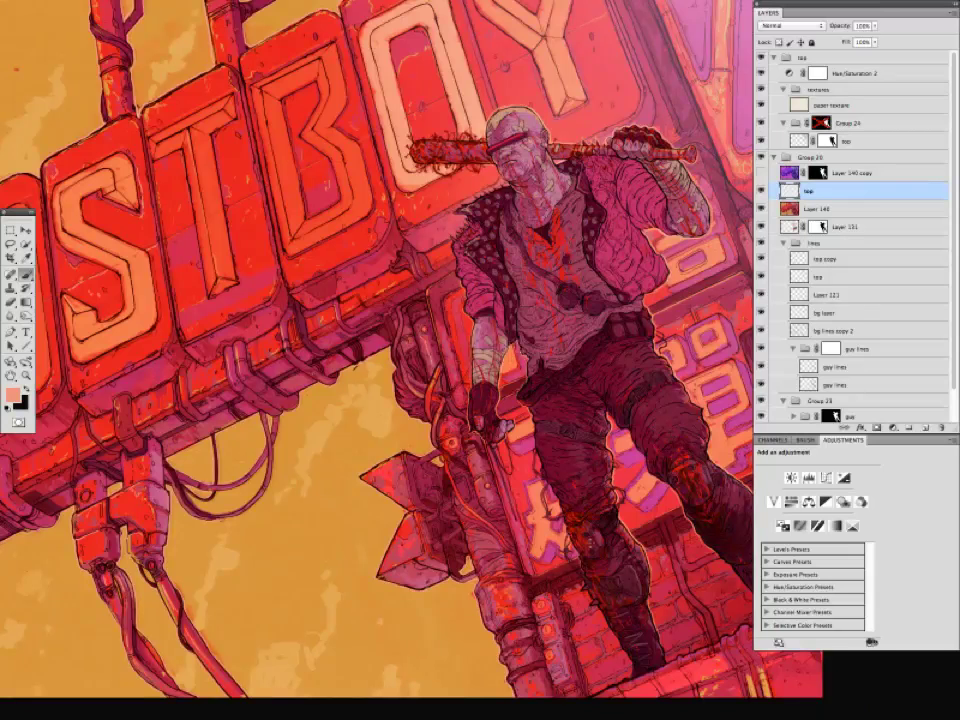
# Sample bright red from the artwork and add small red touches on the sign and around the man.
pyautogui.hotkey('ctrl', '-')
pyautogui.hotkey('ctrl', '-')
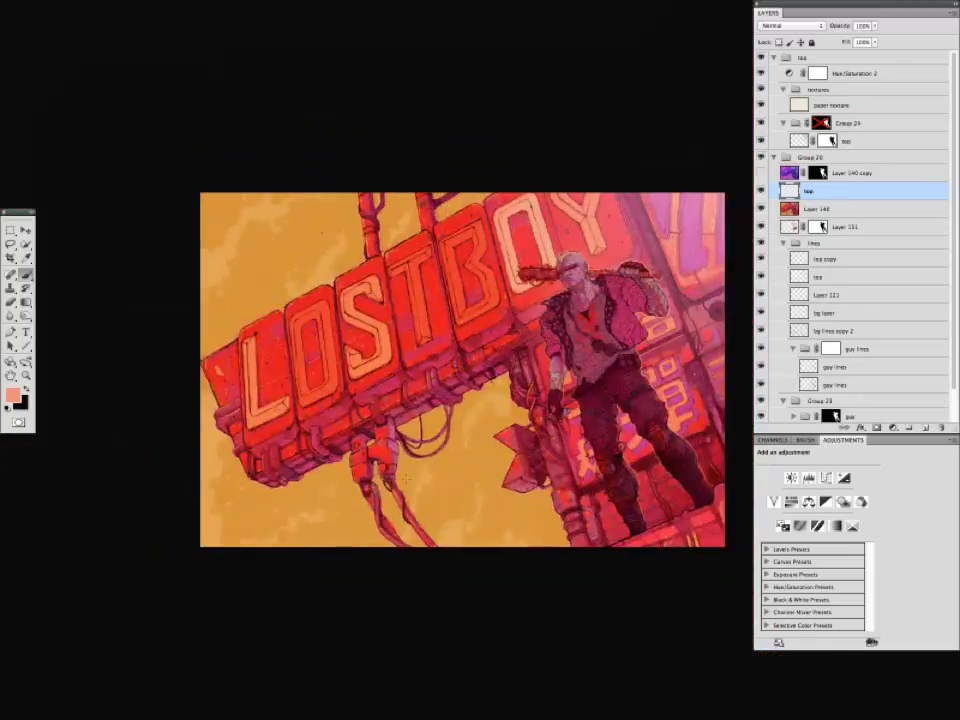
pyautogui.hotkey('ctrl', '+')
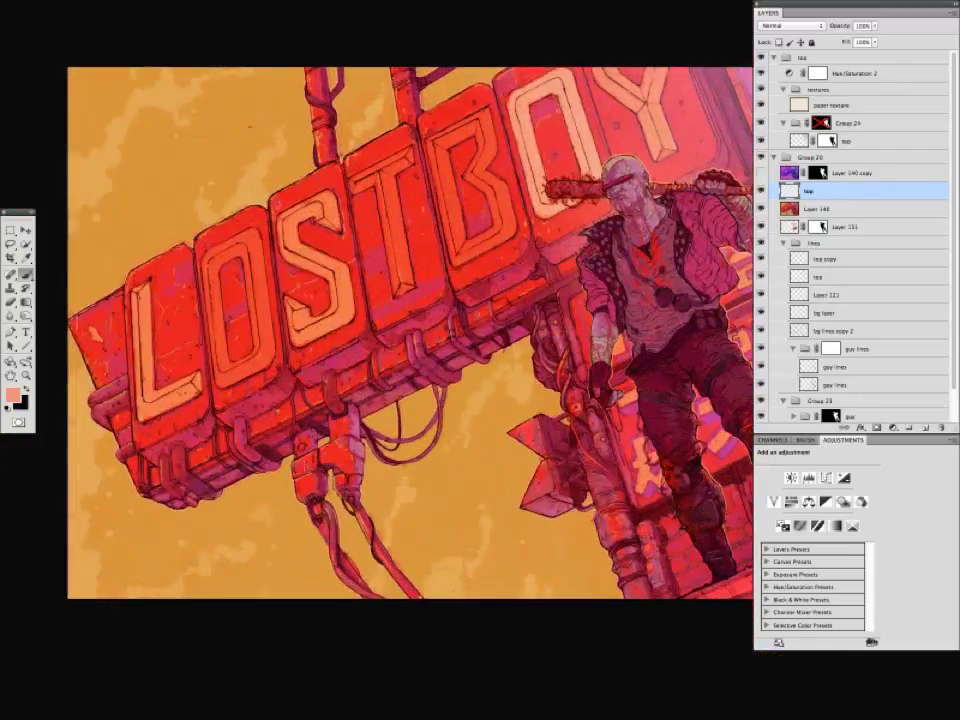
pyautogui.moveTo(255, 358); pyautogui.dragTo(229, 350)
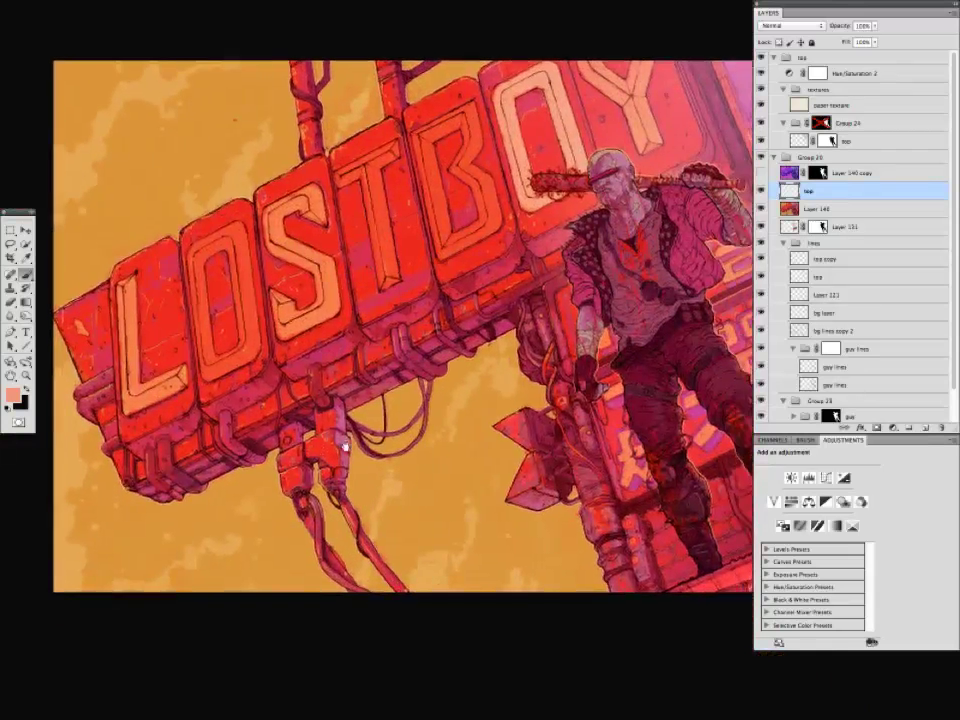
pyautogui.moveTo(344, 447); pyautogui.dragTo(304, 442)
pyautogui.keyDown('alt'); pyautogui.click(378, 340); pyautogui.keyUp('alt')
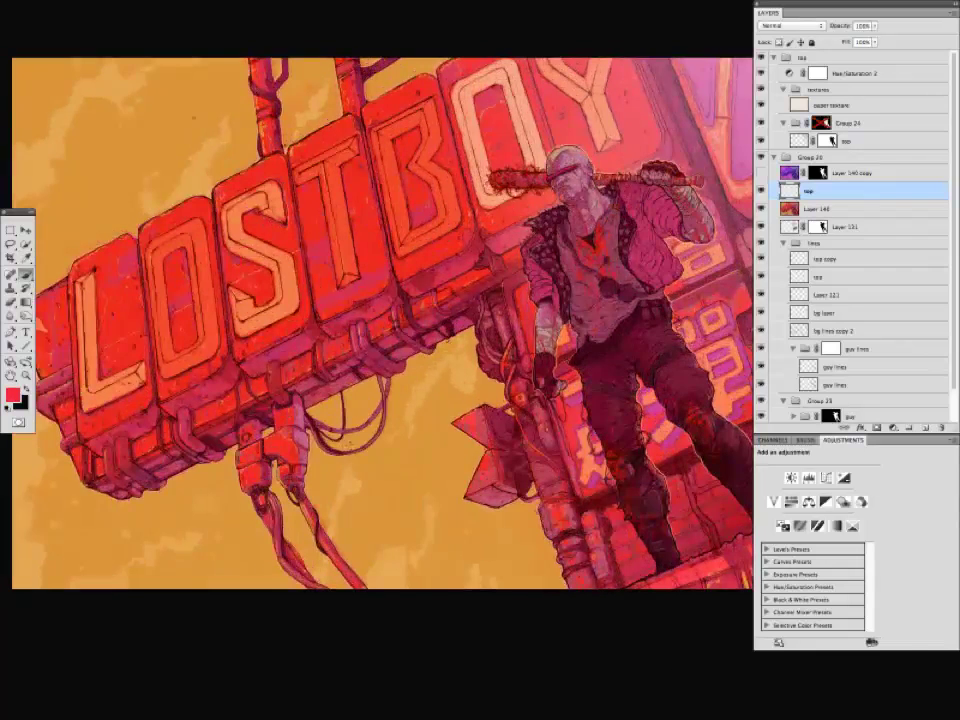
pyautogui.hotkey('ctrl', '+')
pyautogui.keyDown('alt'); pyautogui.click(488, 258); pyautogui.keyUp('alt')
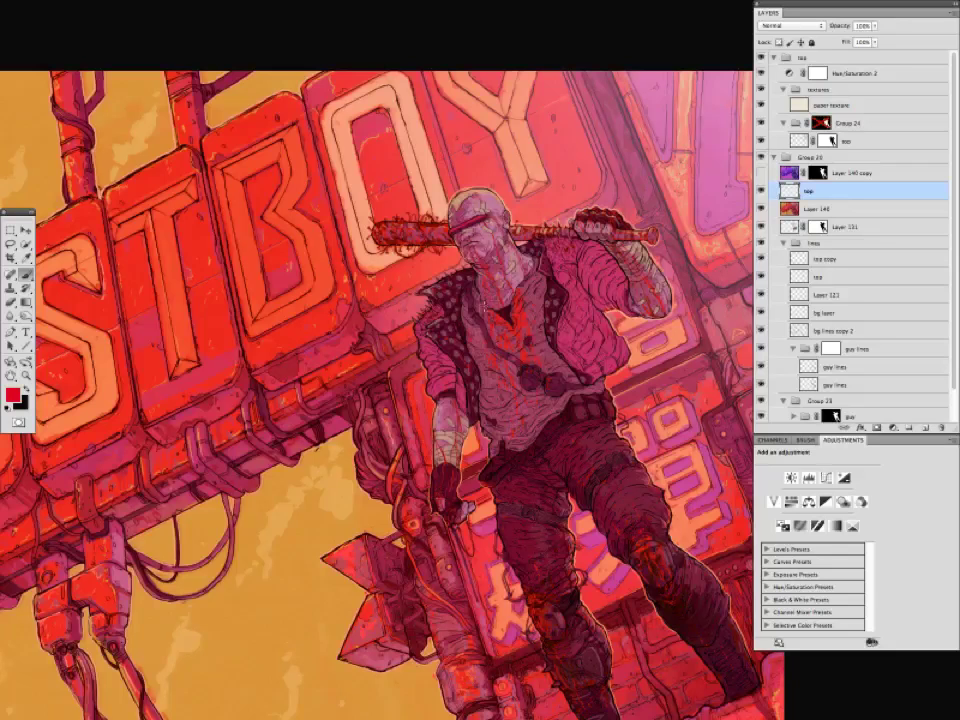
pyautogui.moveTo(410, 232); pyautogui.dragTo(388, 182)
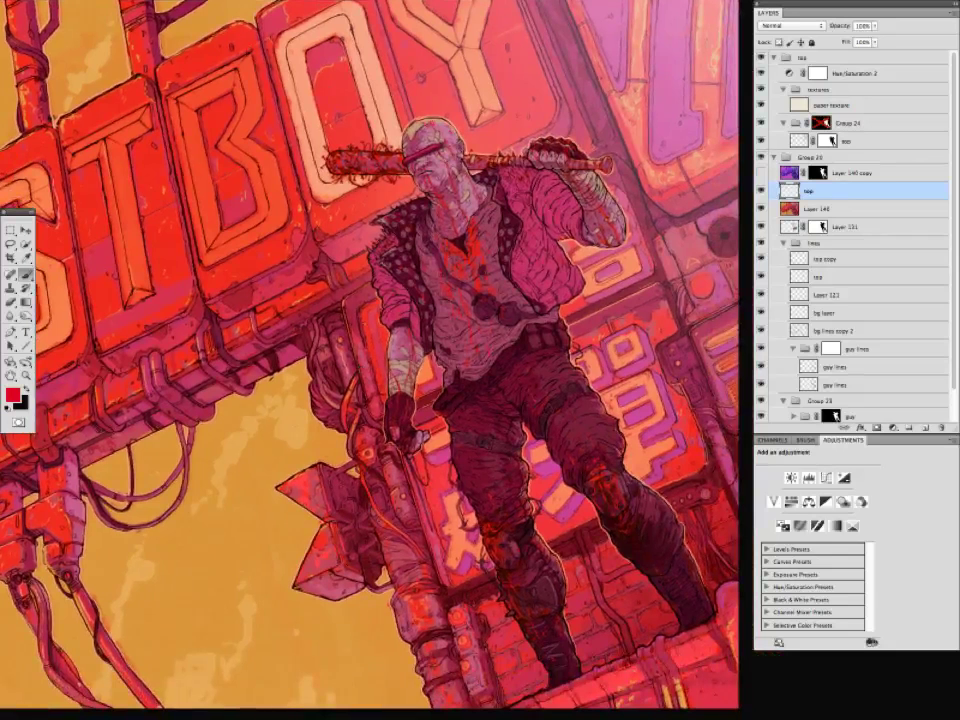
# Move Layer 140 to the very top of the layer stack and collapse the top group below it.
pyautogui.hotkey('ctrl', '0')
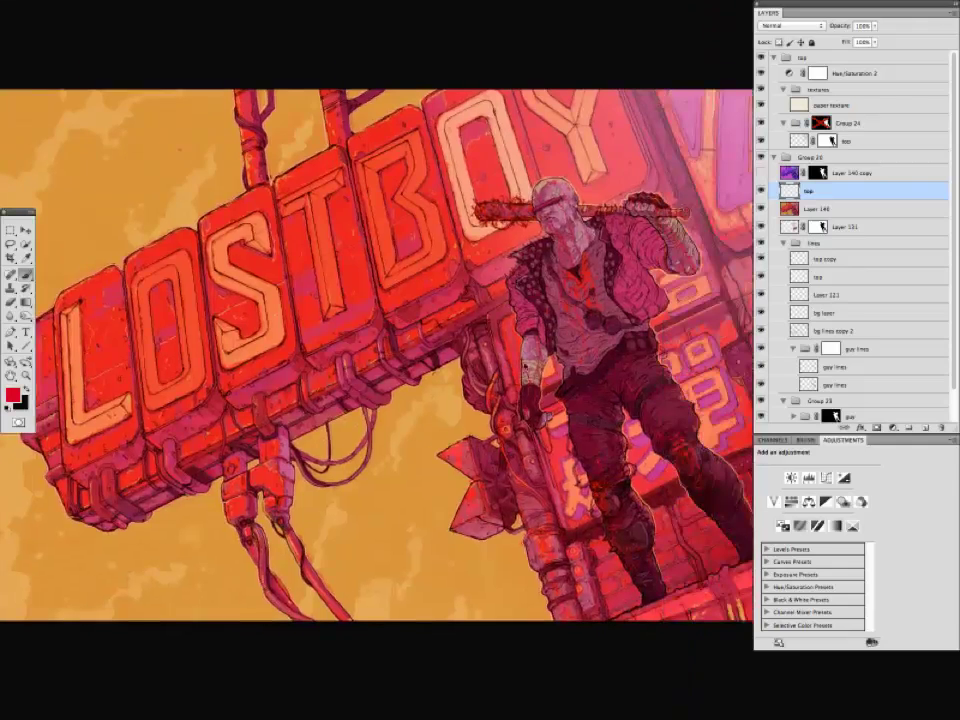
pyautogui.hotkey('ctrl', '-')
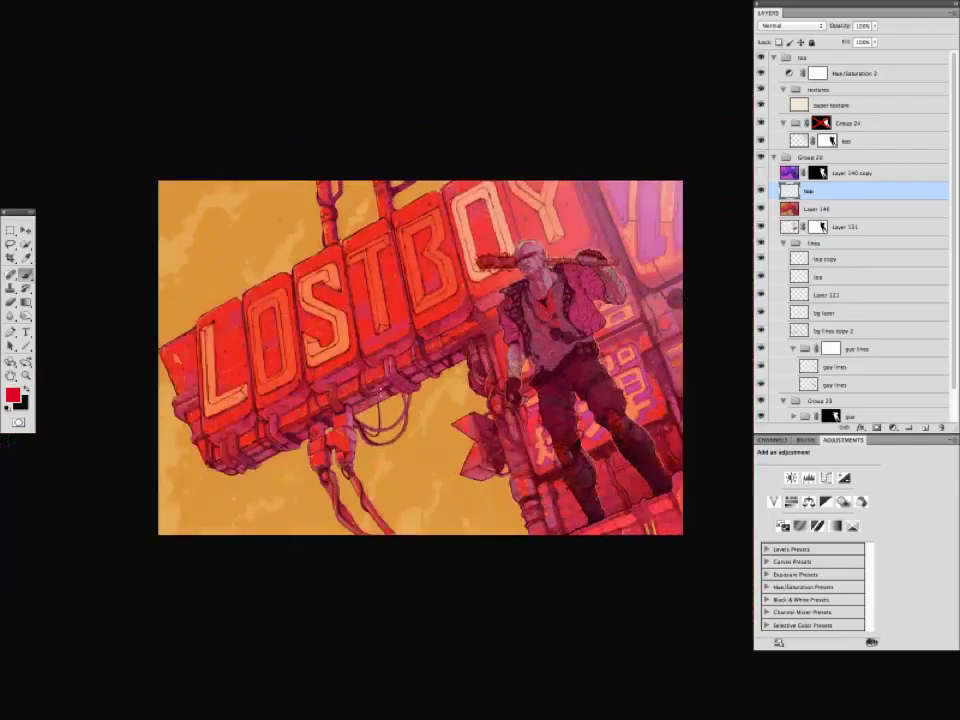
pyautogui.hotkey('ctrl', 'shift', 'alt', 'e')
pyautogui.hotkey('ctrl', '+')
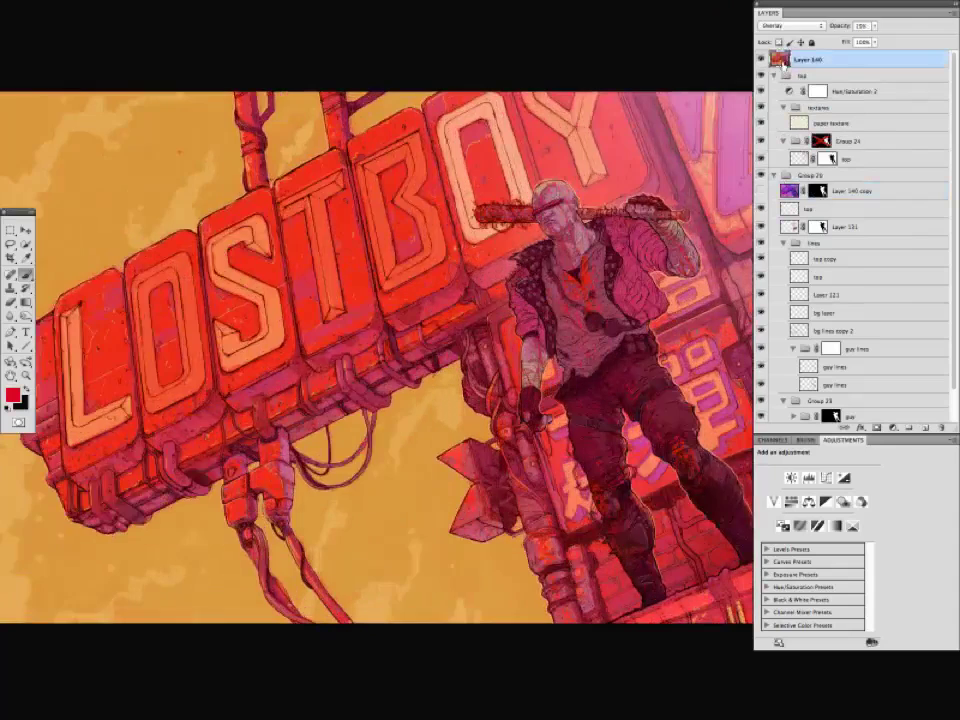
pyautogui.click(762, 60)
pyautogui.click(774, 76)
pyautogui.click(774, 90)
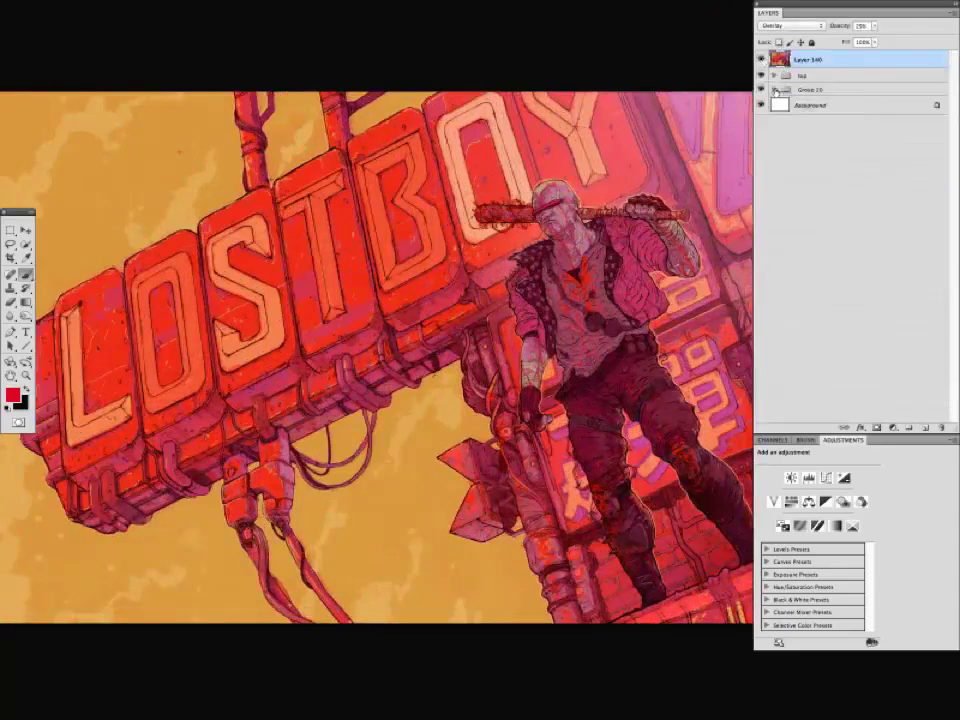
pyautogui.click(774, 90)
# Toggle the visibility of Group 23 and Group 25 to check which parts of the colouring they hold.
pyautogui.keyDown('alt'); pyautogui.click(764, 330); pyautogui.keyUp('alt')
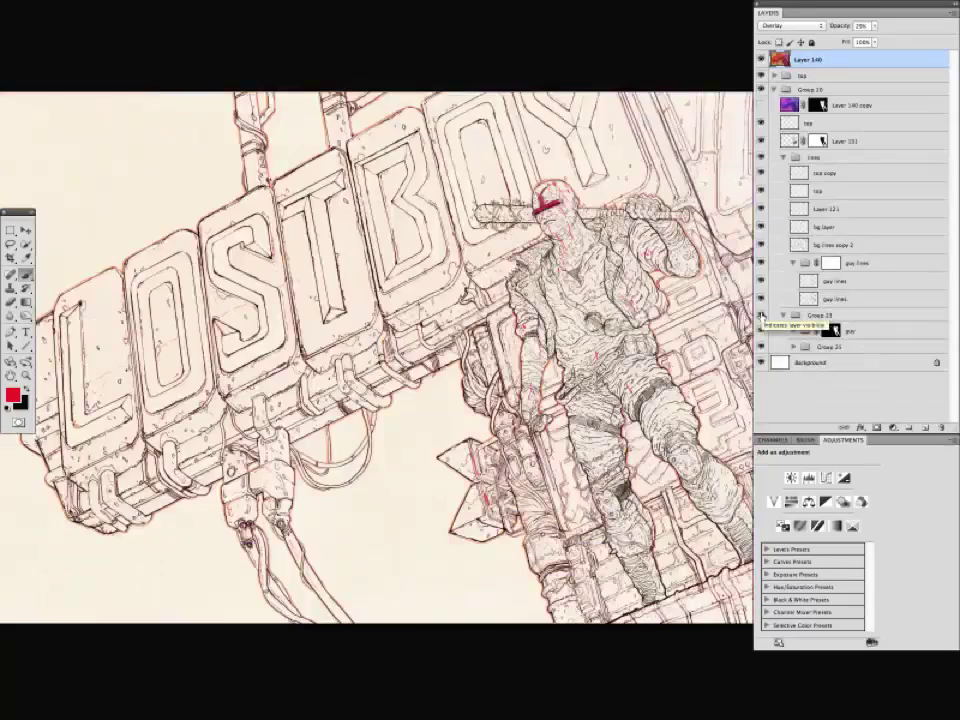
pyautogui.keyDown('alt'); pyautogui.click(764, 330); pyautogui.keyUp('alt')
pyautogui.keyDown('alt'); pyautogui.click(764, 330); pyautogui.keyUp('alt')
pyautogui.keyDown('alt'); pyautogui.click(764, 330); pyautogui.keyUp('alt')
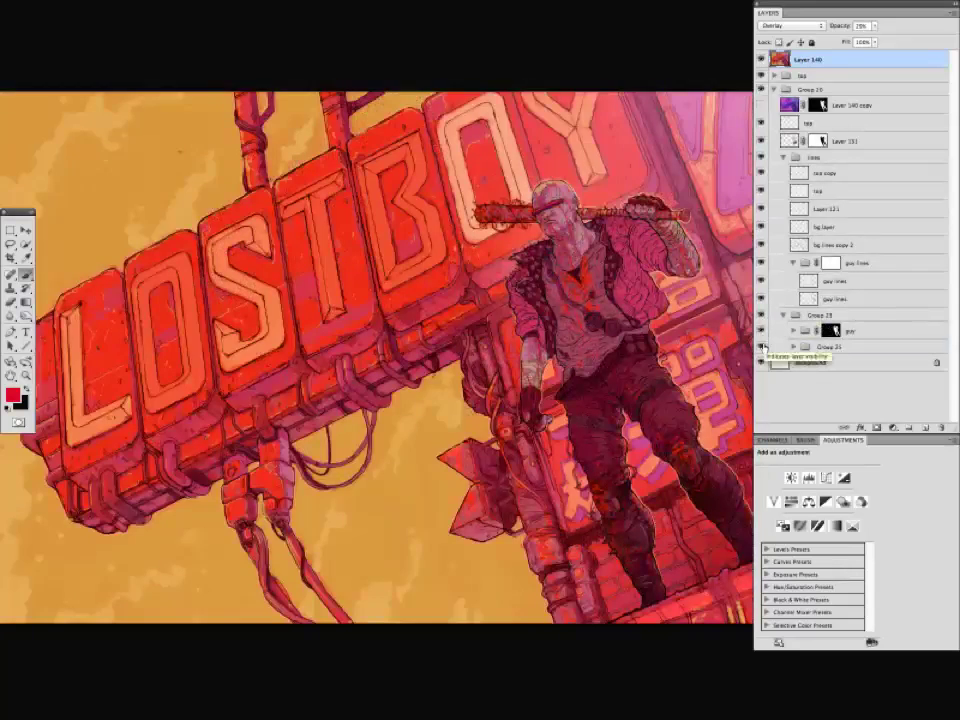
pyautogui.click(822, 346)
pyautogui.hotkey('ctrl', '-')
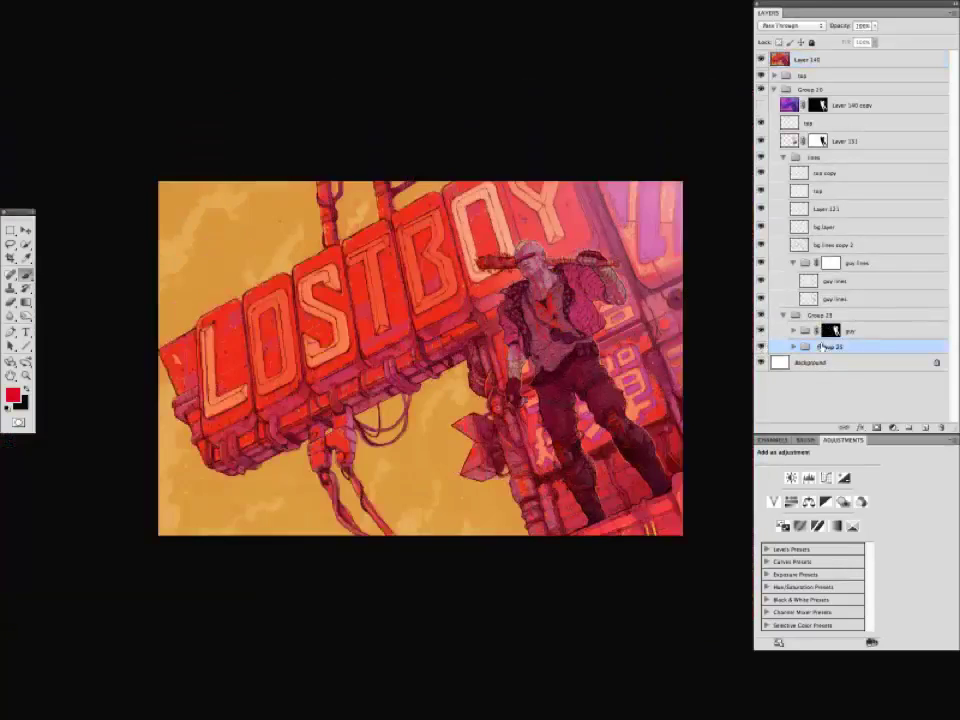
pyautogui.keyDown('alt'); pyautogui.click(761, 347); pyautogui.keyUp('alt')
pyautogui.keyDown('alt'); pyautogui.click(761, 347); pyautogui.keyUp('alt')
# Check the subgroups inside Group 23, rename that group color, and hide all panels to view the artwork alone.
pyautogui.click(794, 346)
pyautogui.click(802, 380)
pyautogui.scroll(-2, 802, 328)
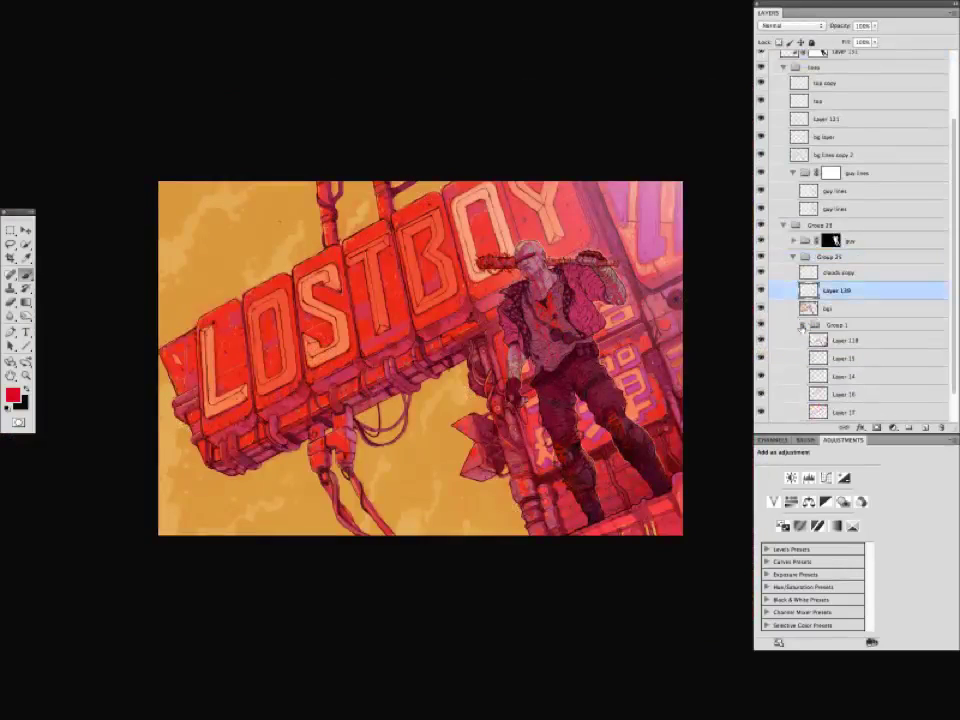
pyautogui.click(802, 326)
pyautogui.scroll(2, 780, 360)
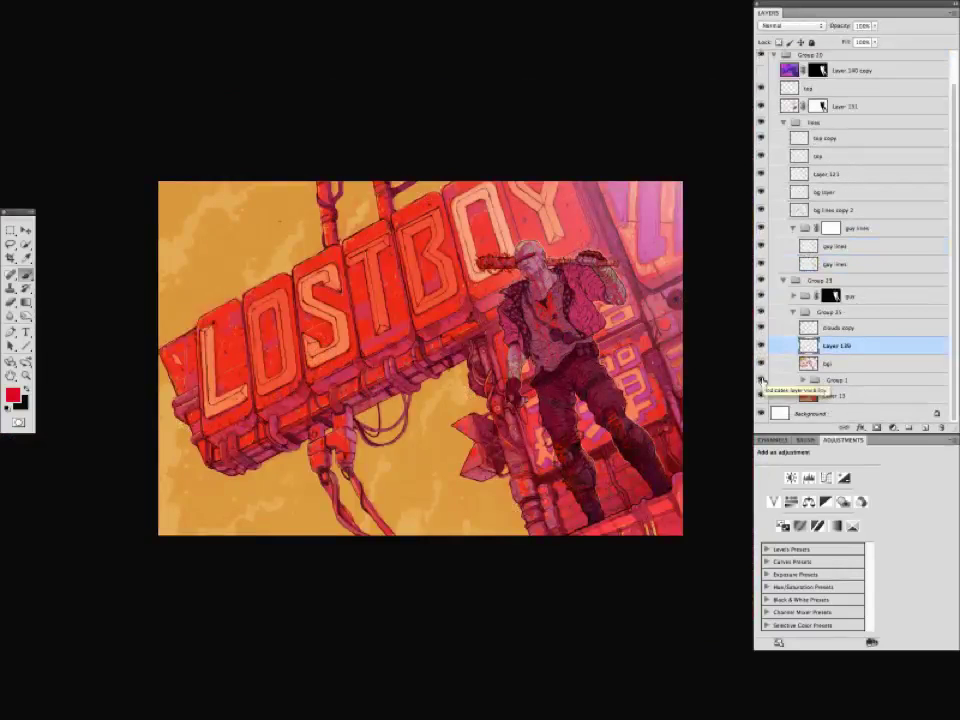
pyautogui.click(761, 297)
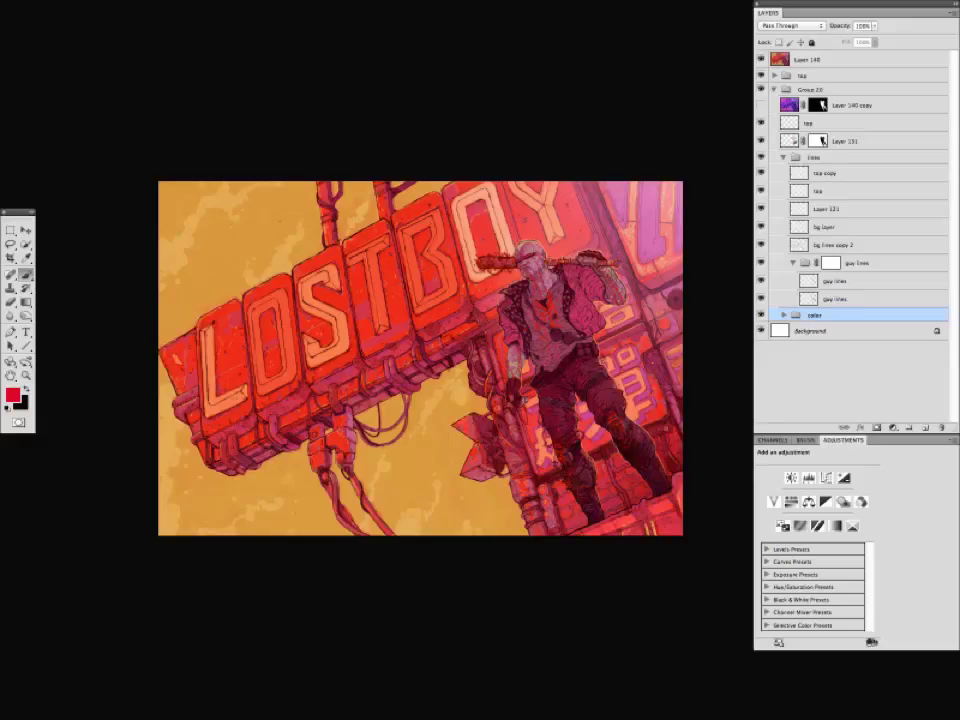
pyautogui.press('Tab')
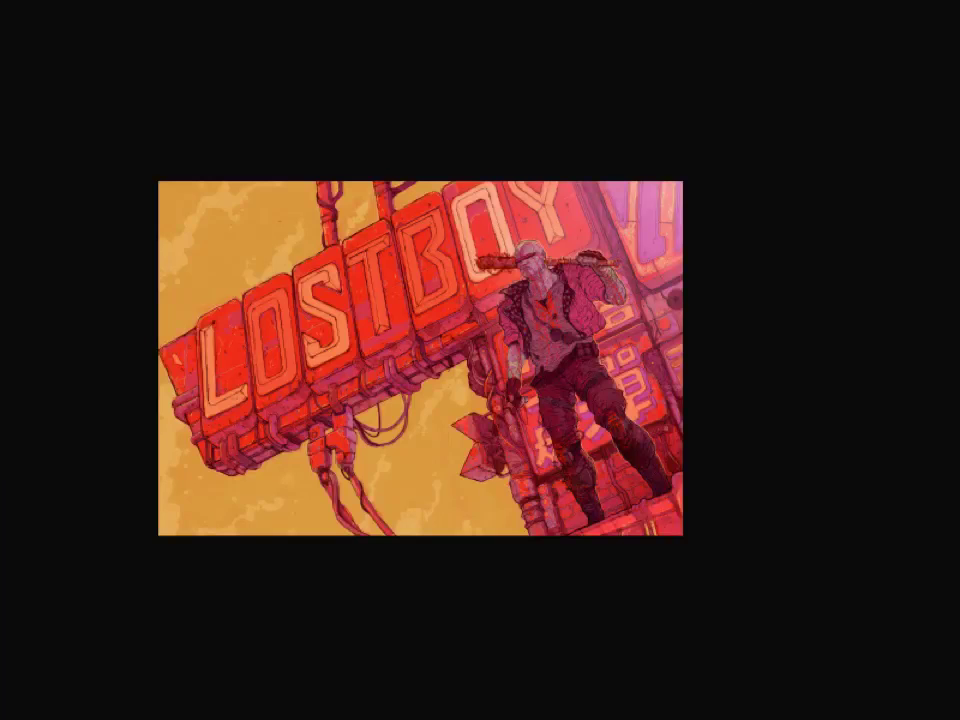
# Take both guy lines layers out of their subgroup, delete the leftover subgroup, and collapse the lines group.
pyautogui.press('Tab')
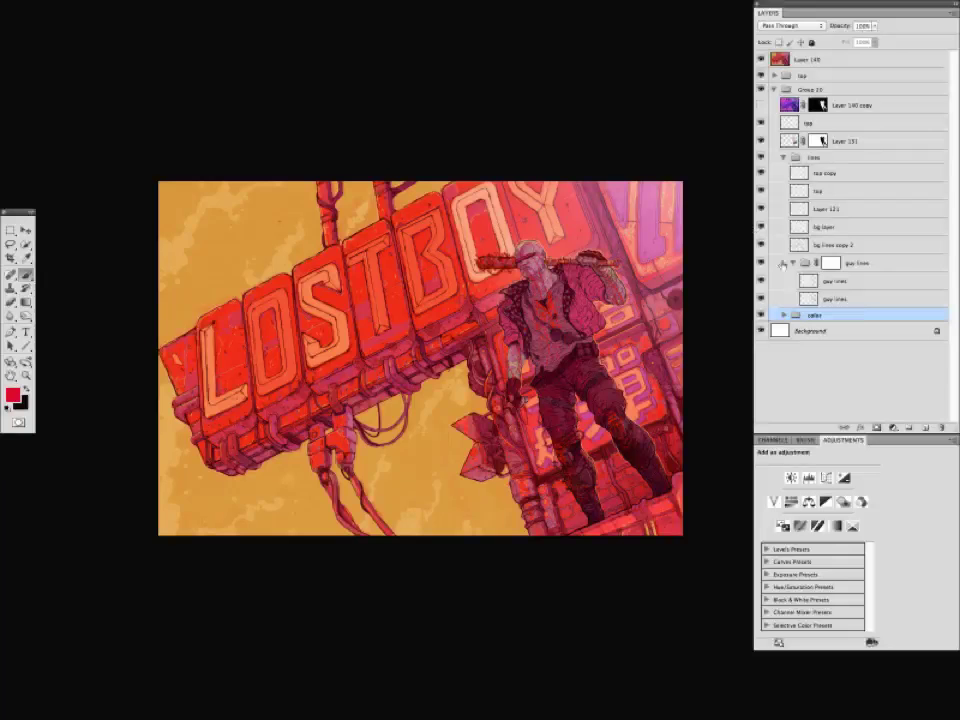
pyautogui.moveTo(832, 281); pyautogui.dragTo(814, 245)
pyautogui.click(803, 299)
pyautogui.press('Delete')
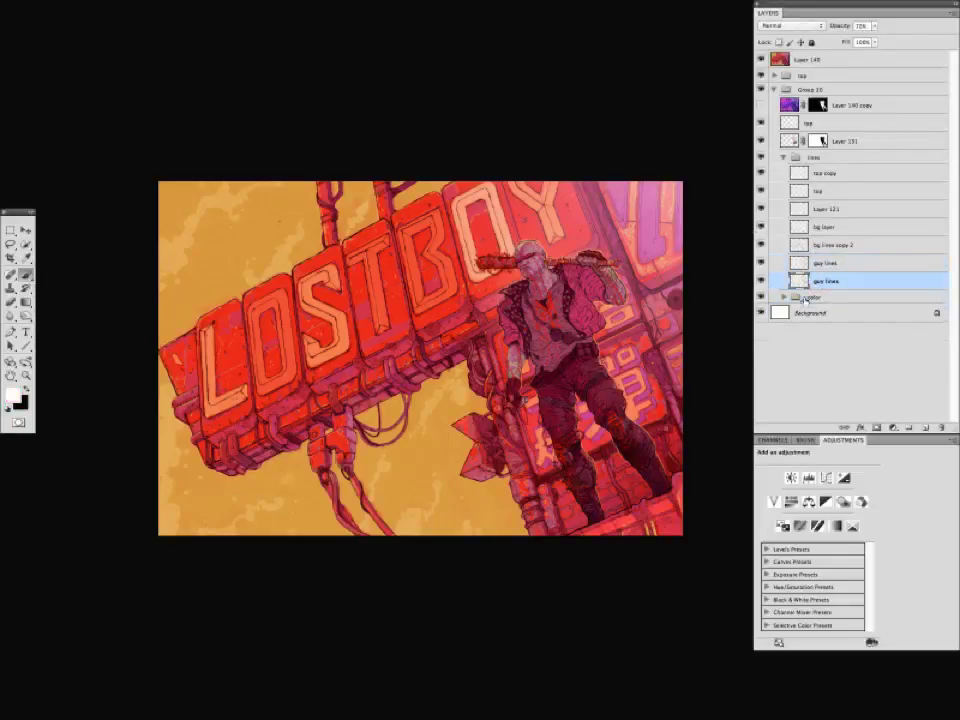
pyautogui.click(784, 157)
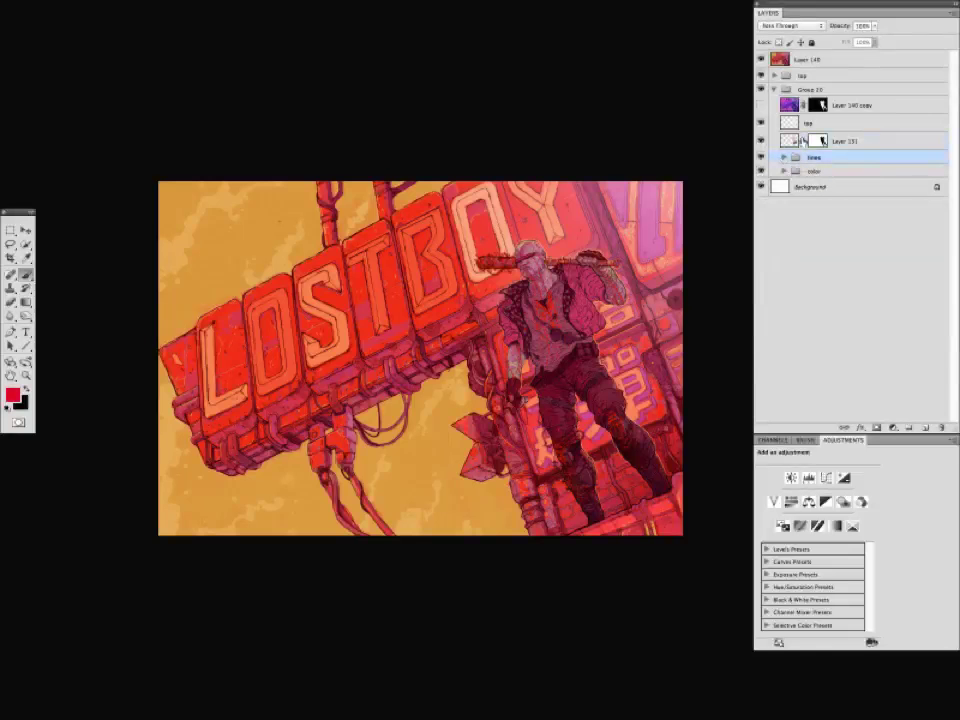
# Add a masked layer above Layer 131 with a light pink gradient behind the man, hiding Layer 131 for comparison.
pyautogui.click(803, 140)
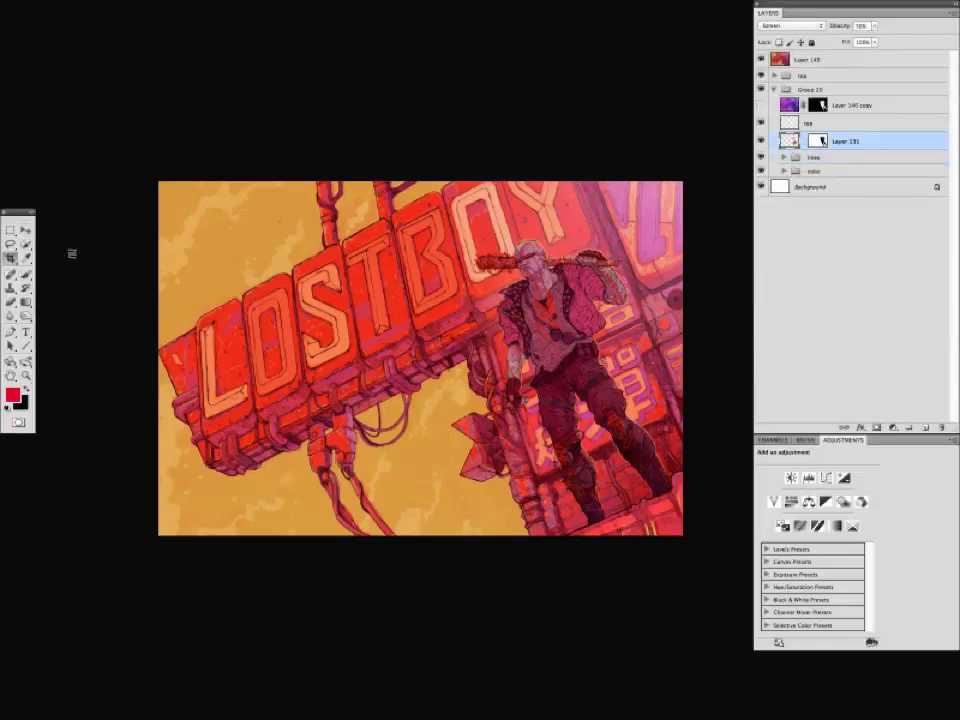
pyautogui.click(13, 394)
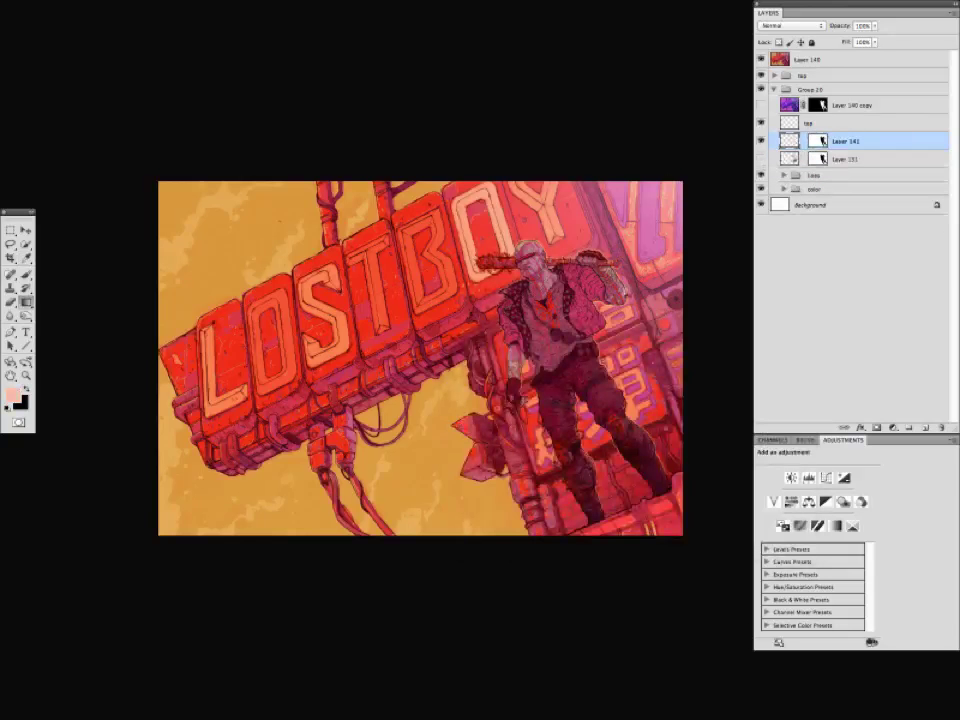
pyautogui.hotkey('ctrl', '+')
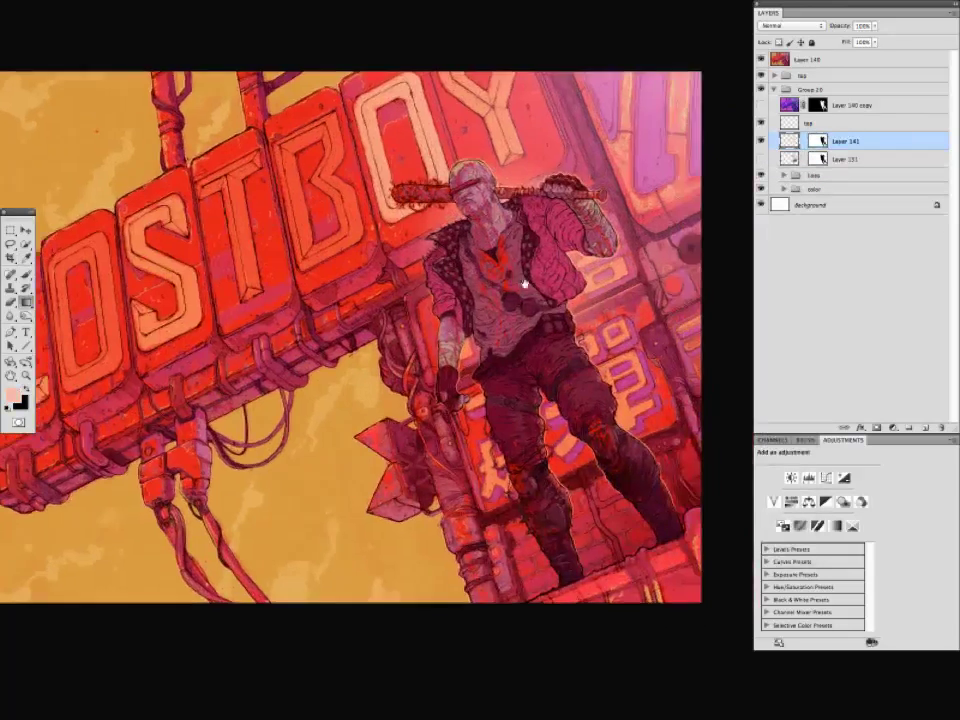
pyautogui.hotkey('ctrl', '-')
# Stamp the visible artwork without Layer 140 into a new layer above the top group and apply Lens Blur with radius 15.
pyautogui.click(805, 61)
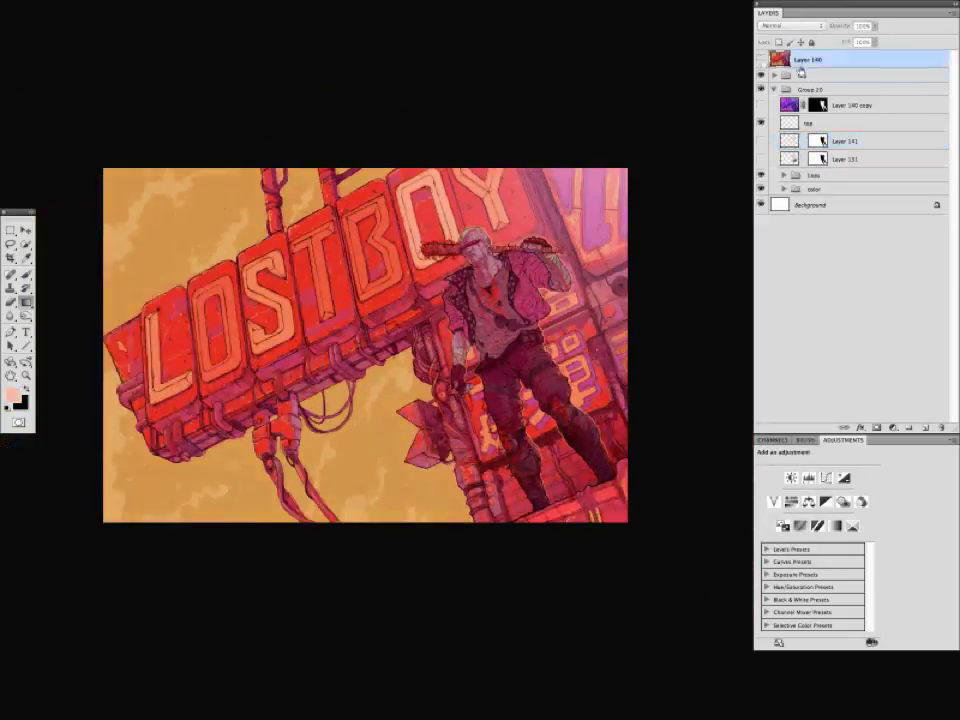
pyautogui.click(801, 74)
pyautogui.hotkey('ctrl', 'alt', 'shift', 'e')
pyautogui.hotkey('ctrl', 'alt', 'f')
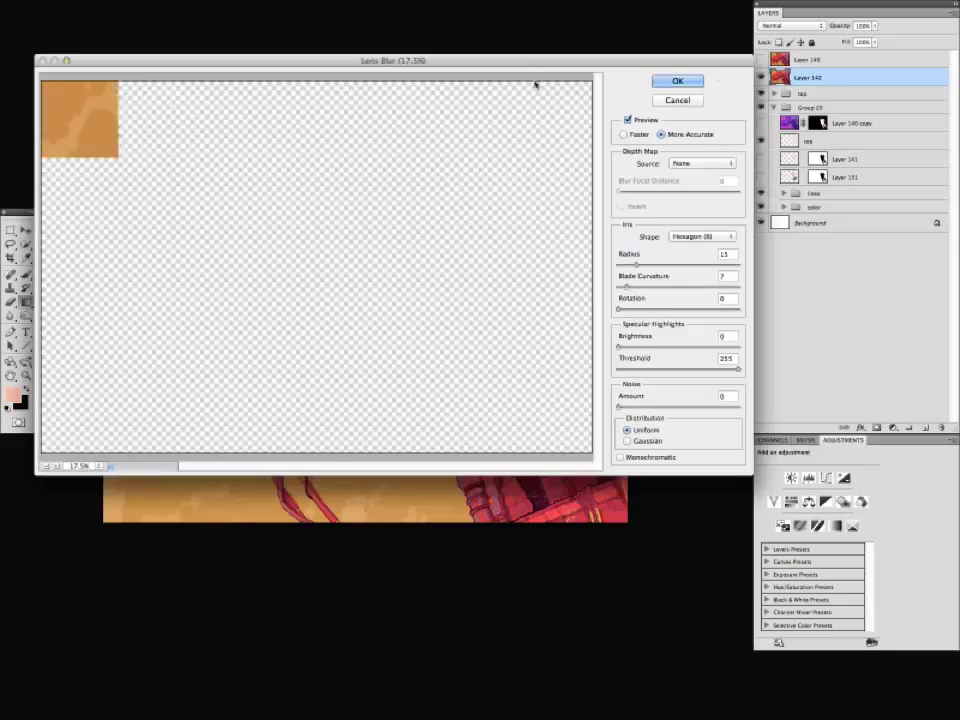
pyautogui.click(677, 81)
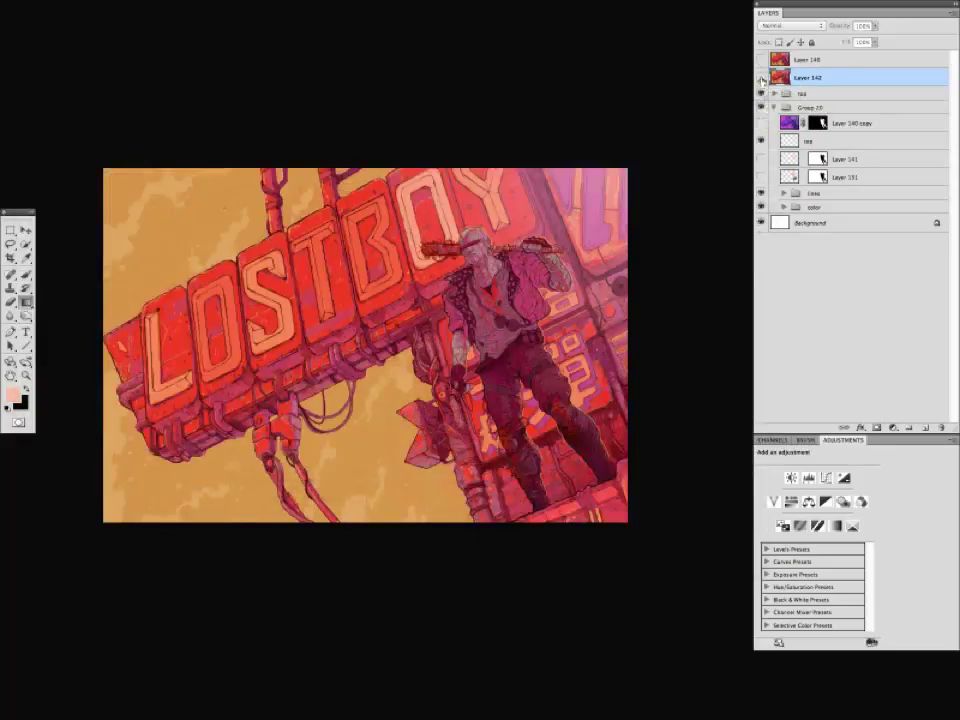
# Mask the blurred Layer 142, try Lighten blending, and settle on Screen at about 50% opacity.
pyautogui.click(790, 25)
pyautogui.click(782, 92)
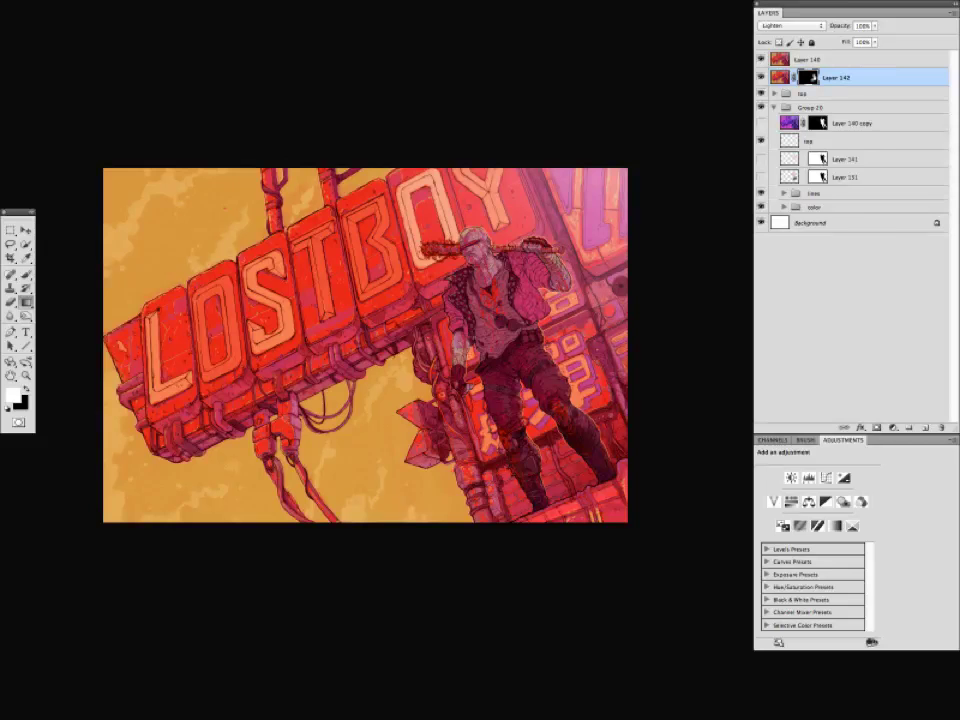
pyautogui.press('super+=')
pyautogui.click(761, 77)
pyautogui.click(761, 77)
pyautogui.click(784, 26)
pyautogui.click(783, 35)
pyautogui.moveTo(839, 27); pyautogui.dragTo(824, 28)
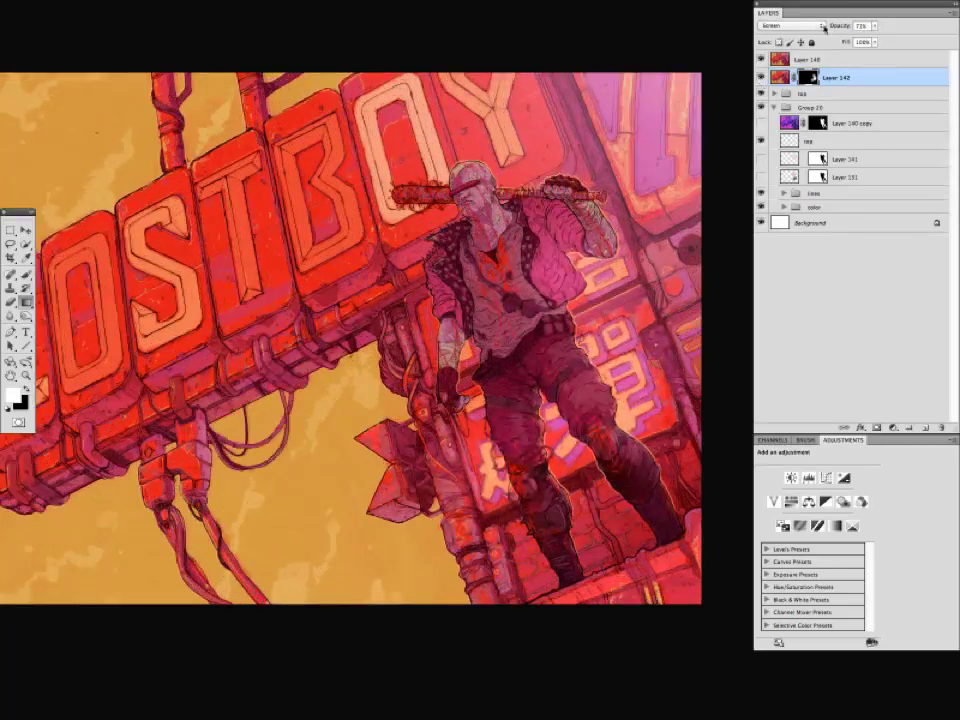
# Reveal the blurred glow on more of the sign and building with white gradients on Layer 142's mask.
pyautogui.press('super+minus')
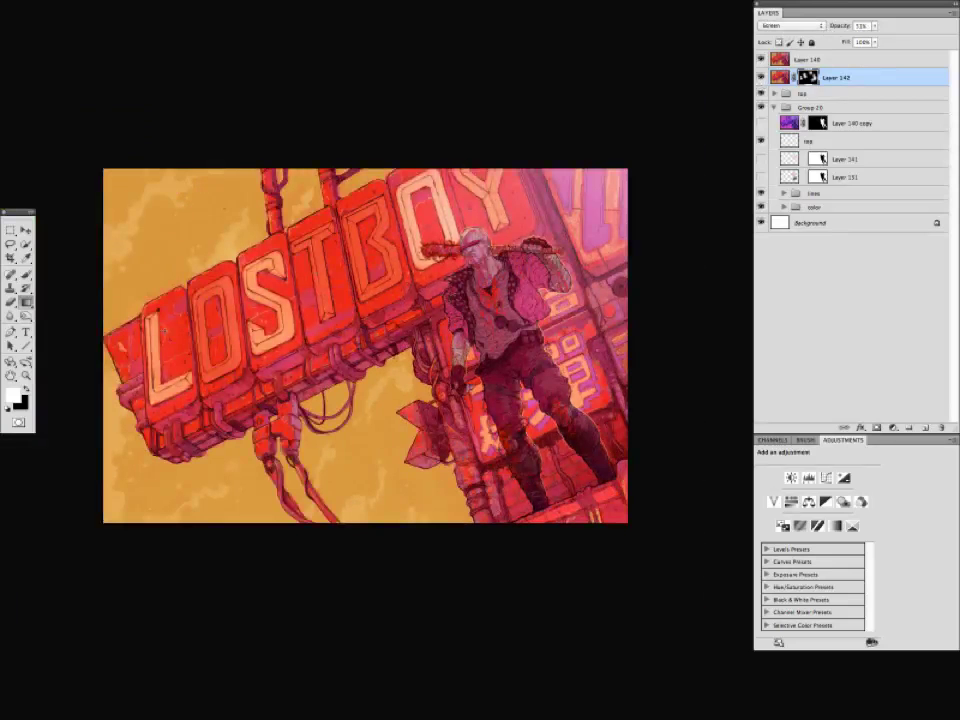
pyautogui.moveTo(629, 336); pyautogui.dragTo(614, 345)
pyautogui.moveTo(598, 364); pyautogui.dragTo(630, 343)
pyautogui.moveTo(444, 400); pyautogui.dragTo(428, 409)
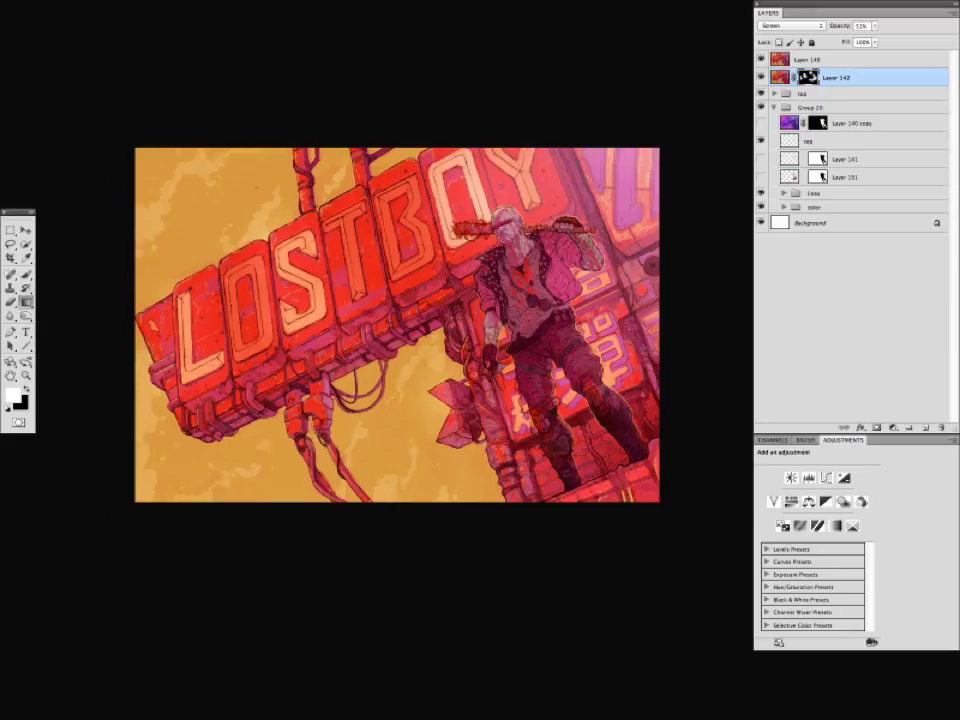
# Add a black-filled layer at the top of the stack with 4.80% uniform monochromatic noise and set it to Screen.
pyautogui.hotkey('ctrl', '+')
pyautogui.hotkey('ctrl', 'shift', 'alt', 'n')
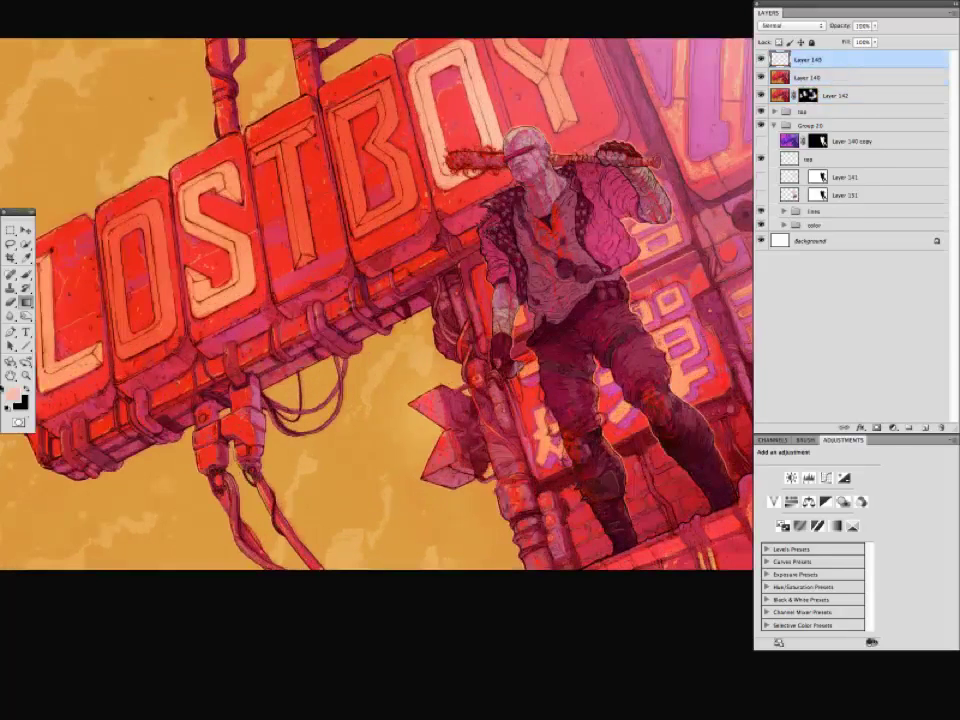
pyautogui.hotkey('ctrl', 'BackSpace')
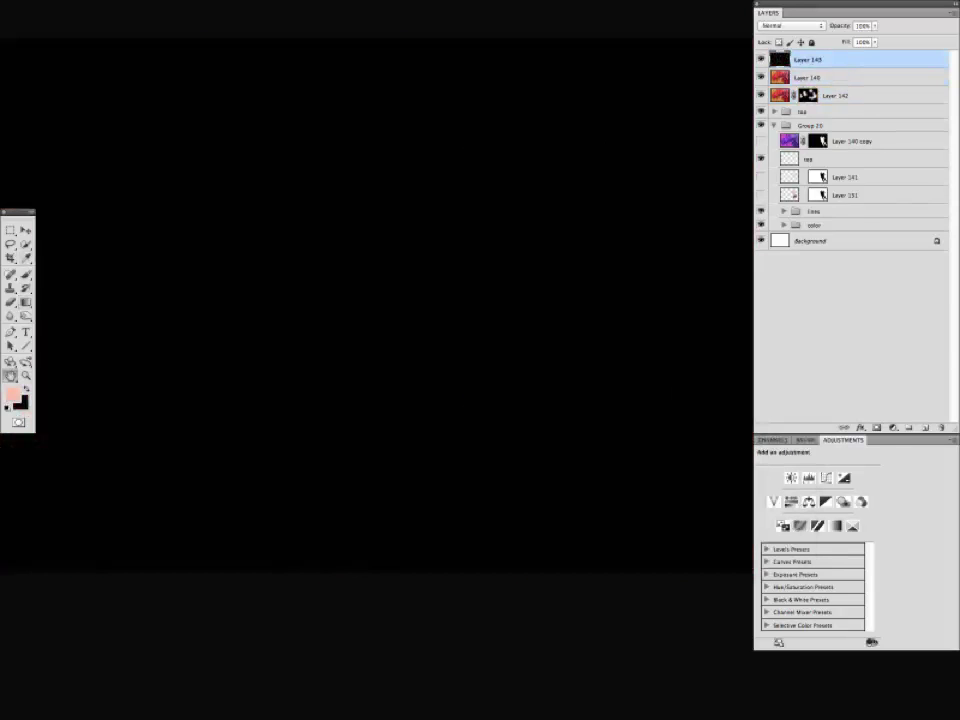
pyautogui.hotkey('ctrl', 'alt', 'f')
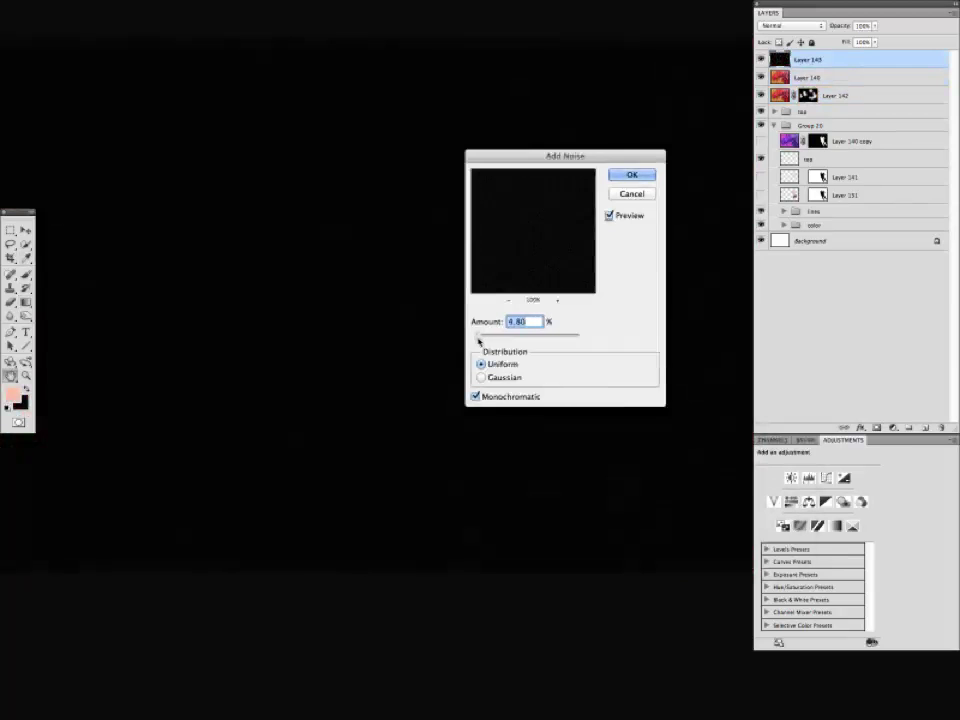
pyautogui.click(632, 175)
pyautogui.click(790, 25)
pyautogui.click(781, 103)
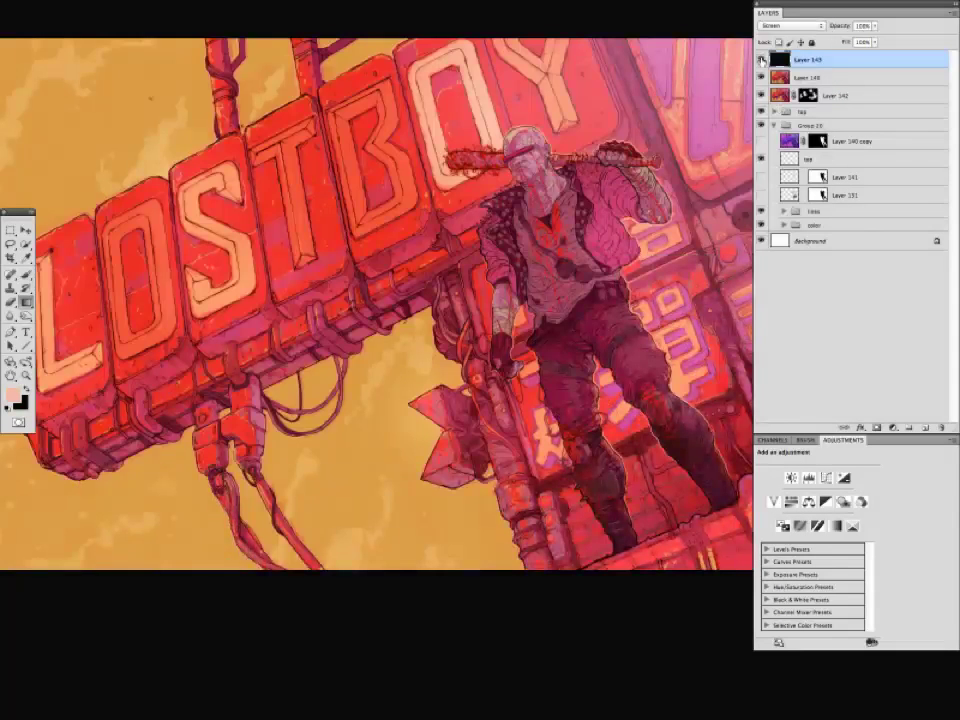
# Move the paper texture layer out of the textures group to above Layer 140 and set its opacity to about 75%.
pyautogui.hotkey('ctrl', '-')
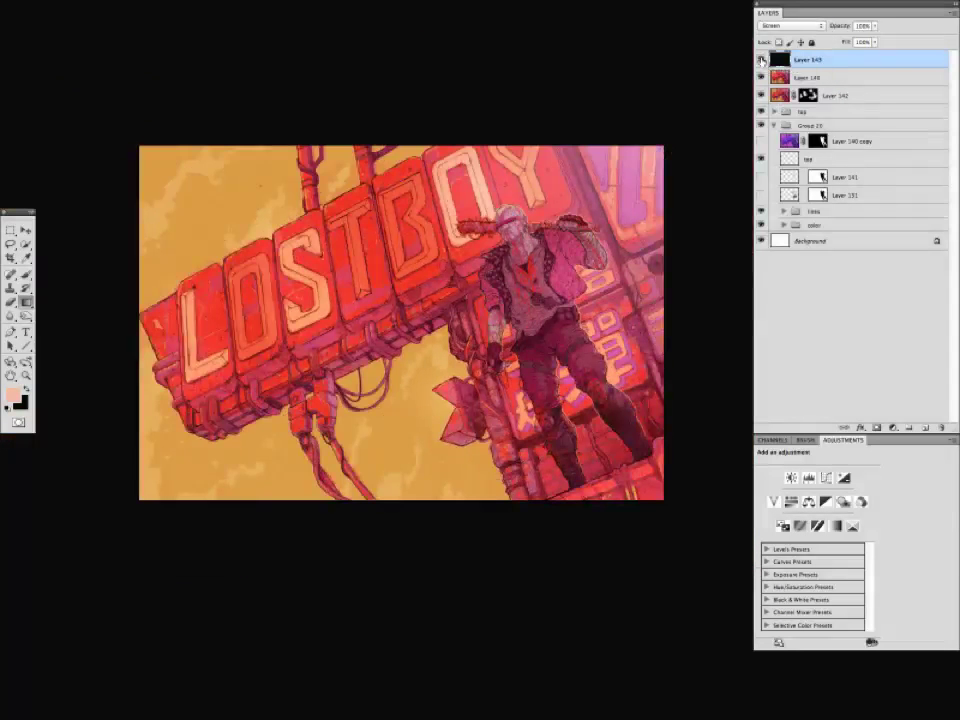
pyautogui.hotkey('ctrl', '+')
pyautogui.hotkey('ctrl', '+')
pyautogui.hotkey('ctrl', '+')
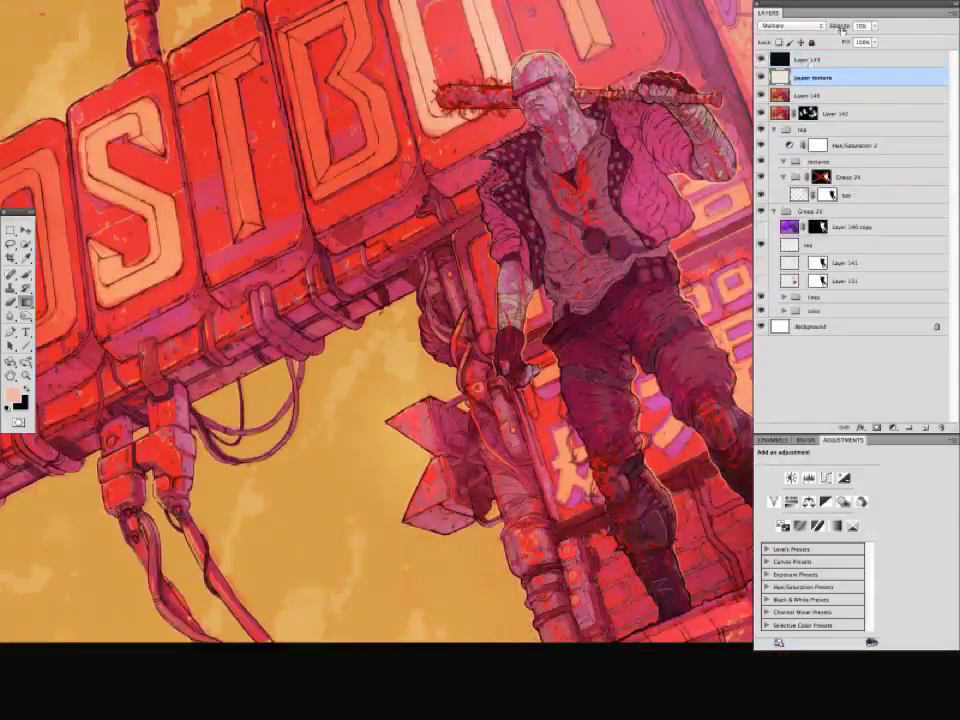
pyautogui.moveTo(842, 30); pyautogui.dragTo(850, 30)
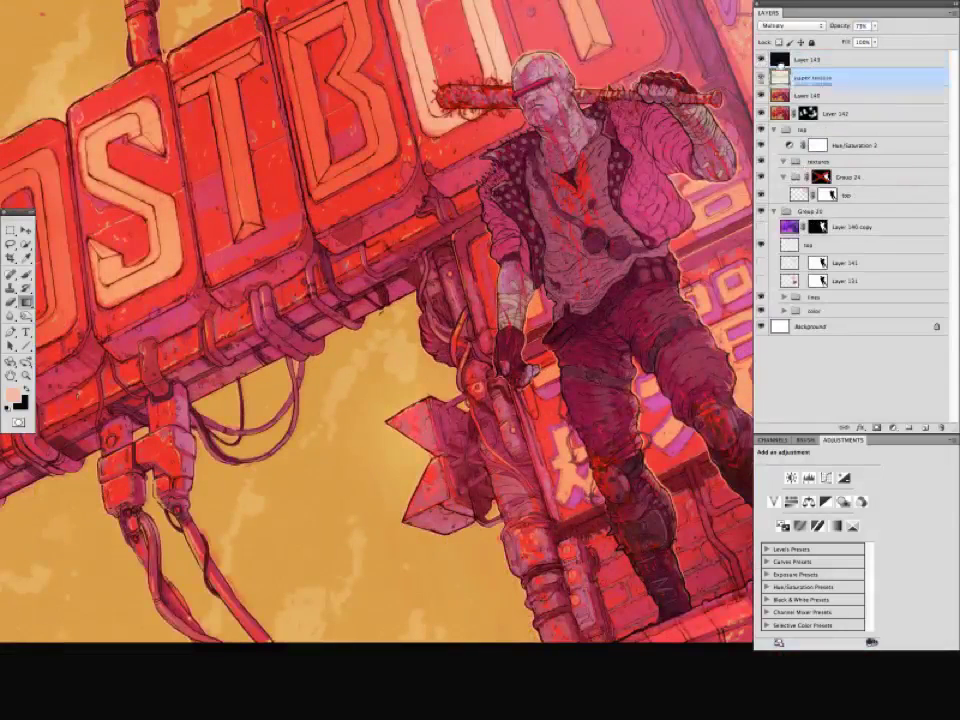
# Collapse Group 24 and toggle the Hue/Saturation 2 adjustment to check its effect on the whole artwork.
pyautogui.click(783, 177)
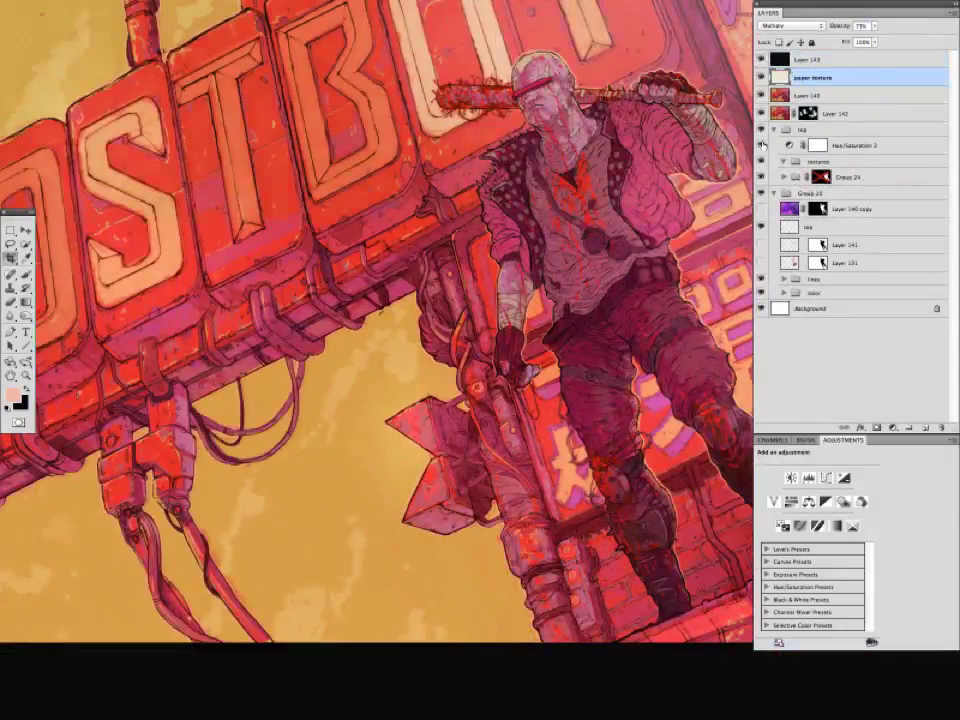
pyautogui.hotkey('ctrl', '-')
pyautogui.hotkey('ctrl', '-')
pyautogui.click(761, 146)
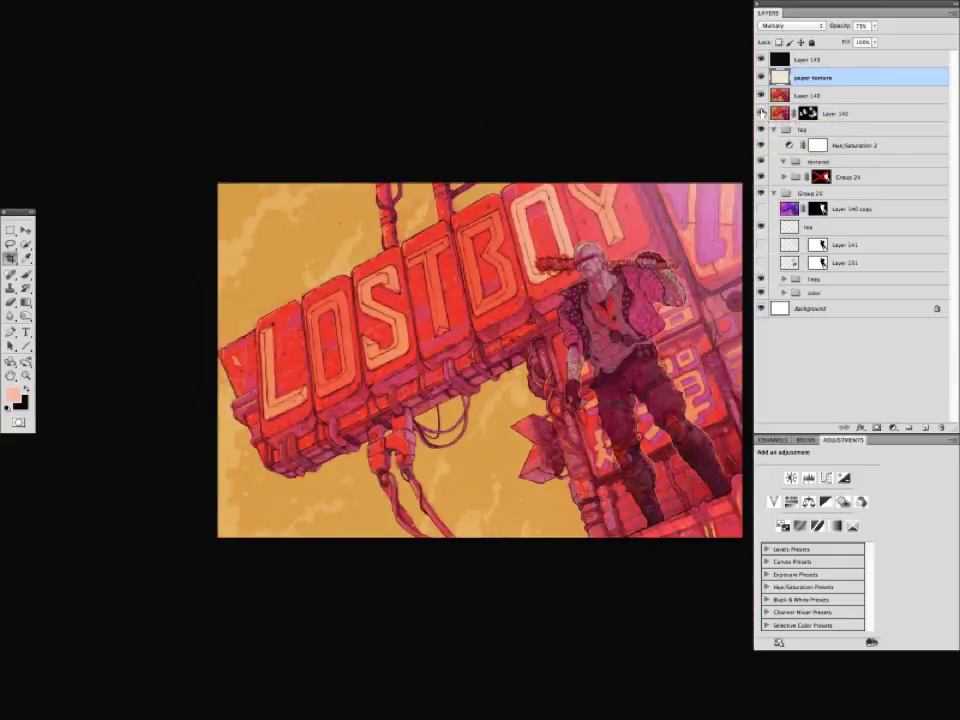
# Put Layer 142 in its own group and give the group a mask in the man's shape.
pyautogui.click(836, 114)
pyautogui.hotkey('ctrl', 'g')
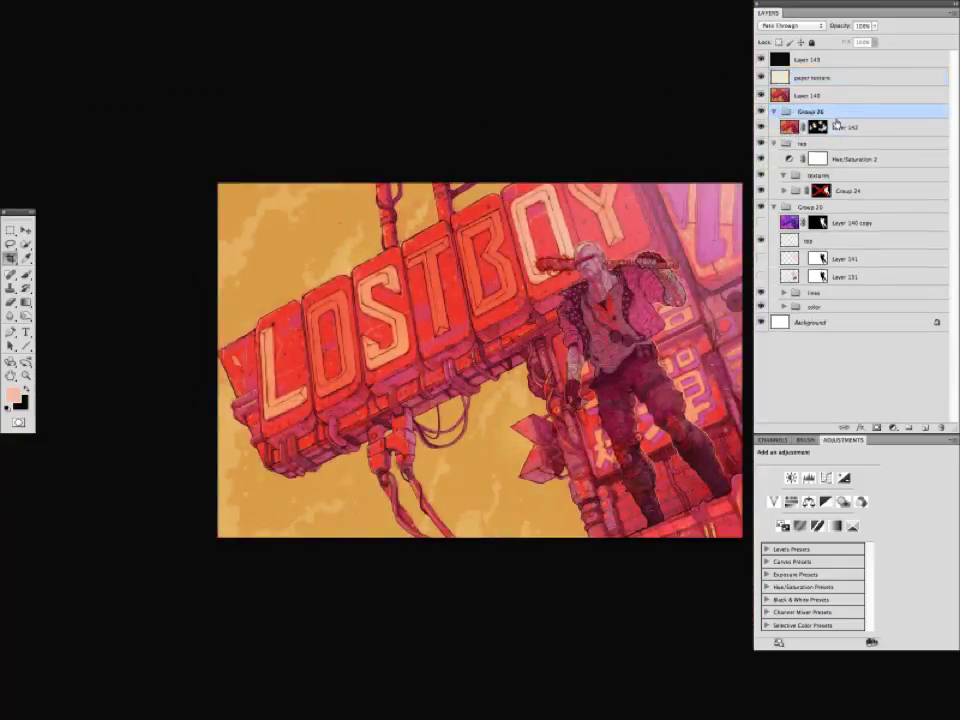
pyautogui.click(893, 427)
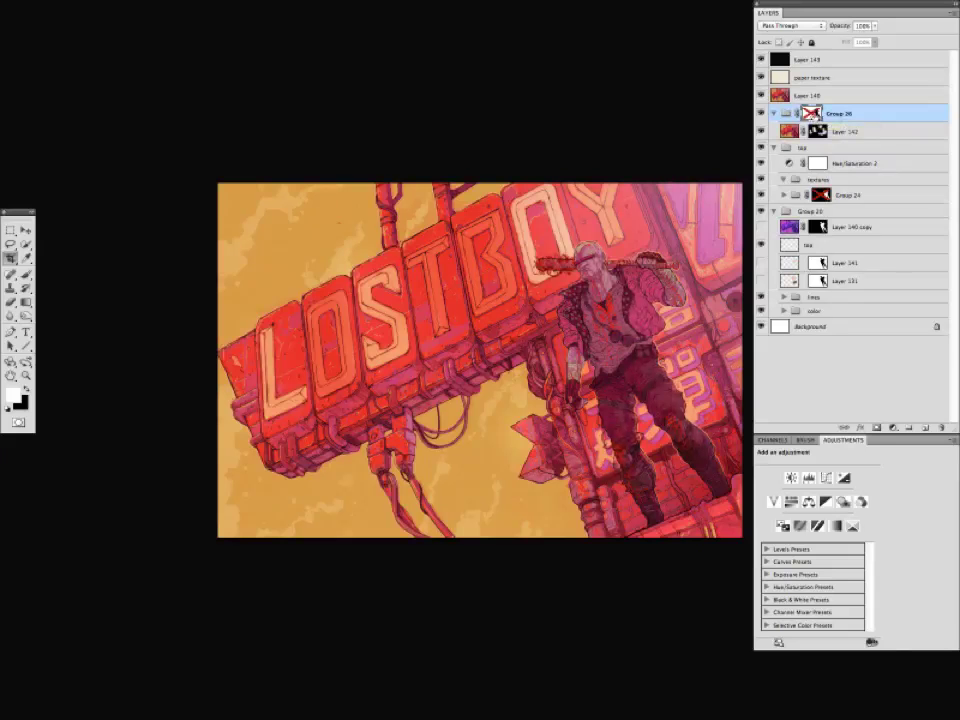
# Compare the artwork with and without Layer 142 and Layer 140, leaving Layer 142 hidden.
pyautogui.hscroll(3, 503, 95)
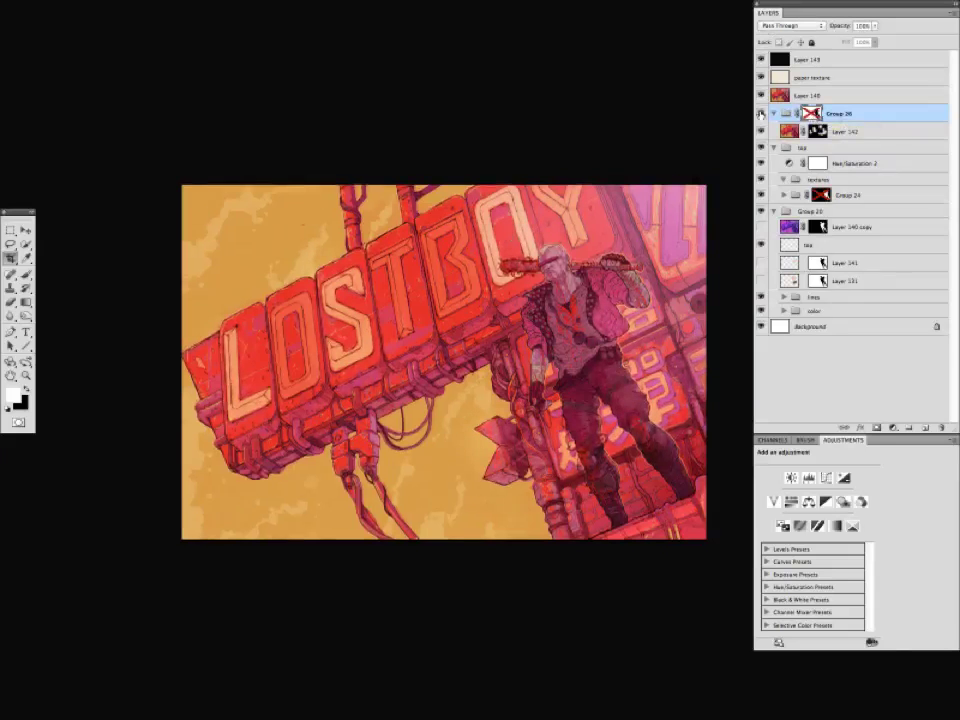
pyautogui.hscroll(1, 559, 142)
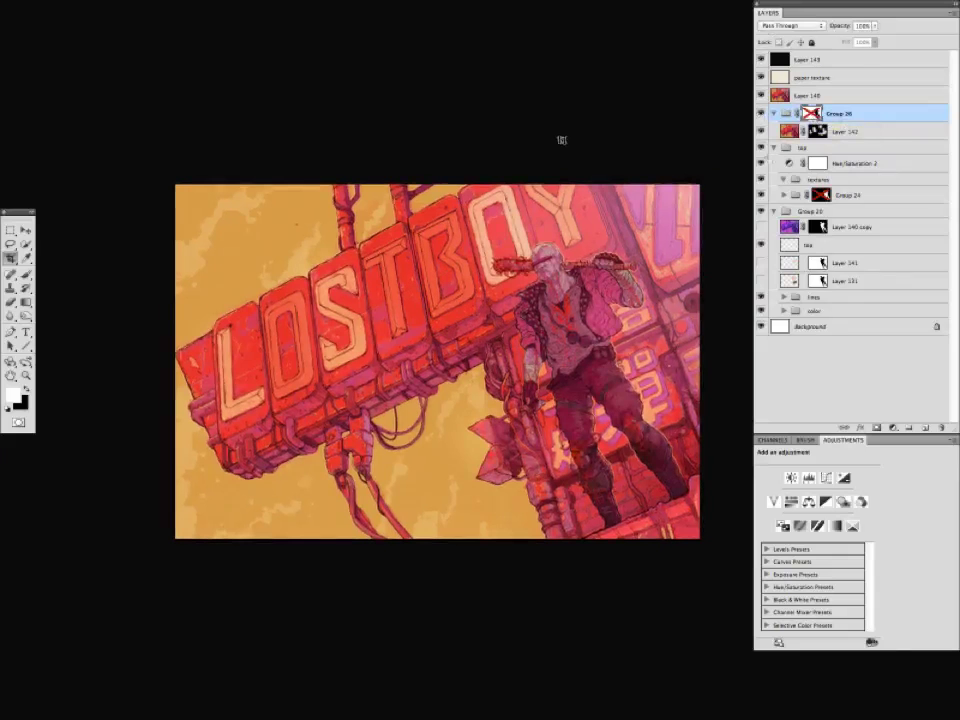
pyautogui.click(761, 132)
pyautogui.click(761, 132)
pyautogui.click(761, 132)
pyautogui.click(761, 132)
pyautogui.click(761, 132)
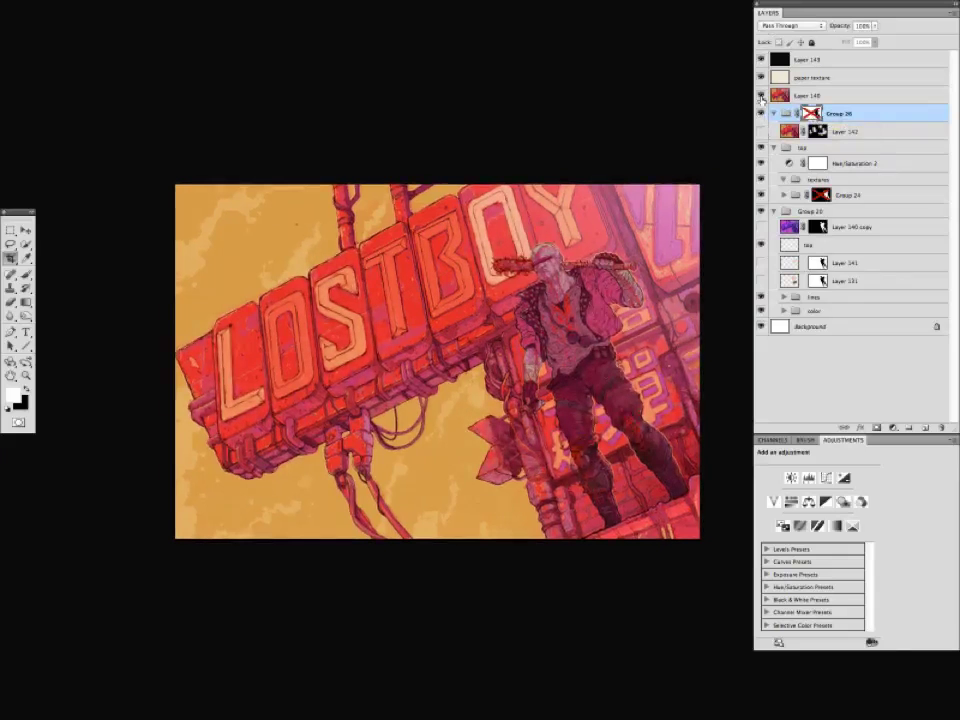
pyautogui.click(762, 98)
pyautogui.click(762, 98)
pyautogui.click(762, 98)
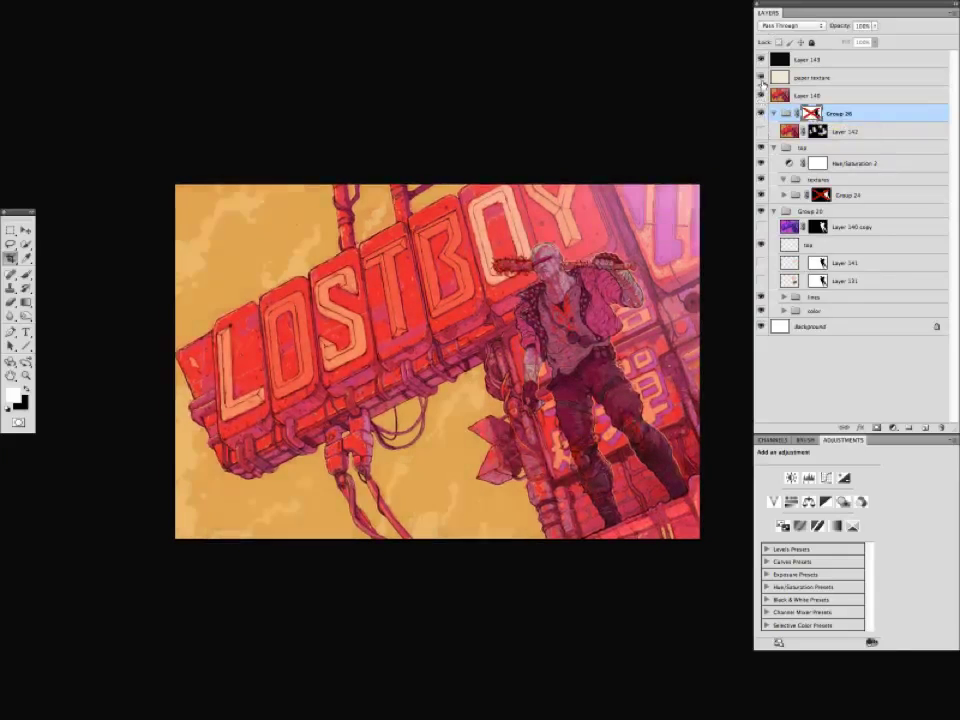
# Duplicate the Layer 143 noise layer to try a stronger grain over the artwork.
pyautogui.hotkey('ctrl', '+')
pyautogui.hotkey('ctrl', '+')
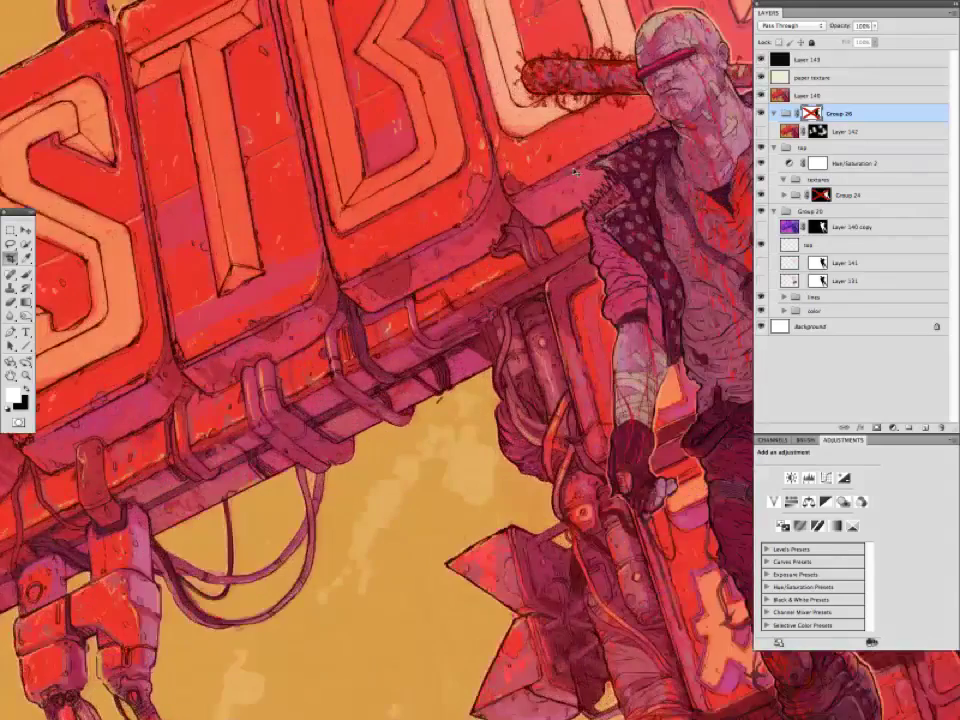
pyautogui.hotkey('ctrl', '-')
pyautogui.click(805, 60)
pyautogui.hotkey('ctrl', 'j')
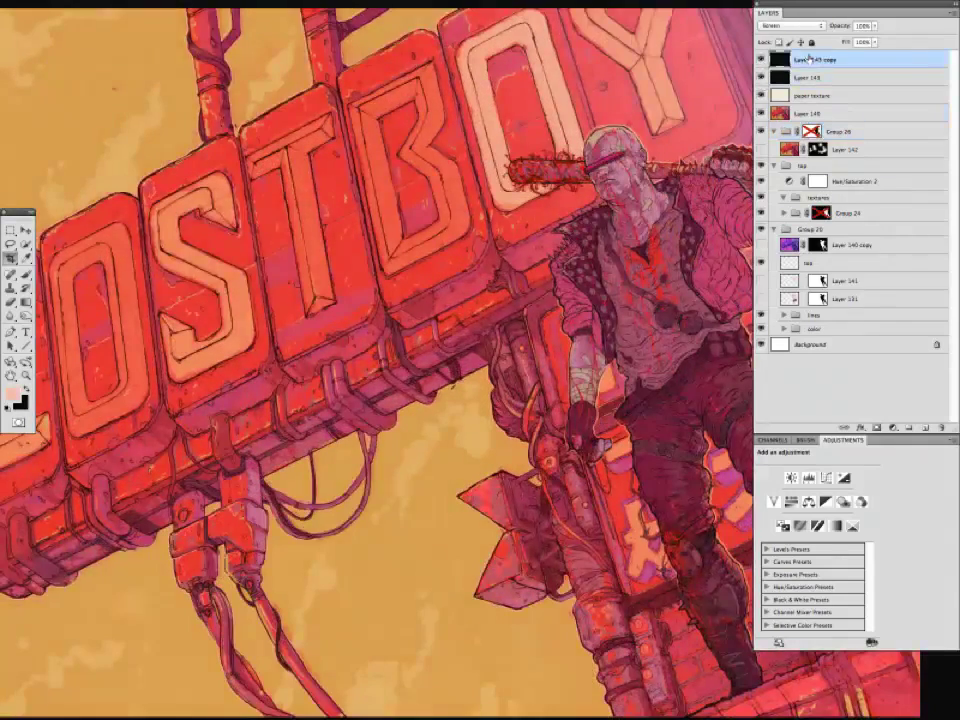
pyautogui.hotkey('ctrl', '-')
pyautogui.hotkey('ctrl', '-')
pyautogui.hotkey('ctrl', '+')
pyautogui.hotkey('ctrl', '-')
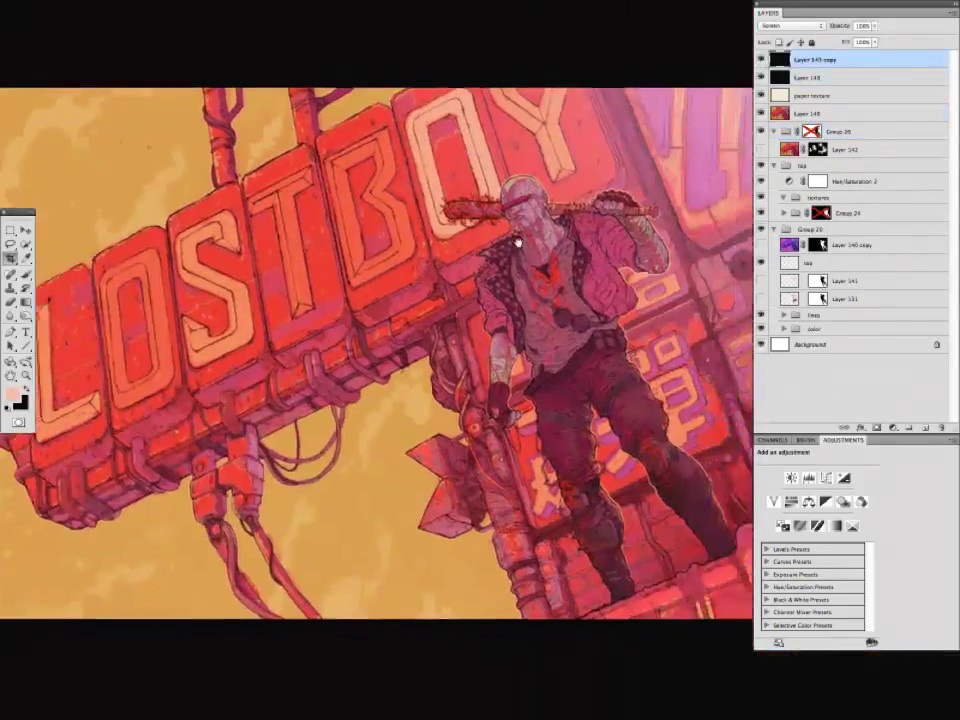
# Hide and delete the duplicated noise layer, and switch the document to the windowed screen mode.
pyautogui.click(761, 61)
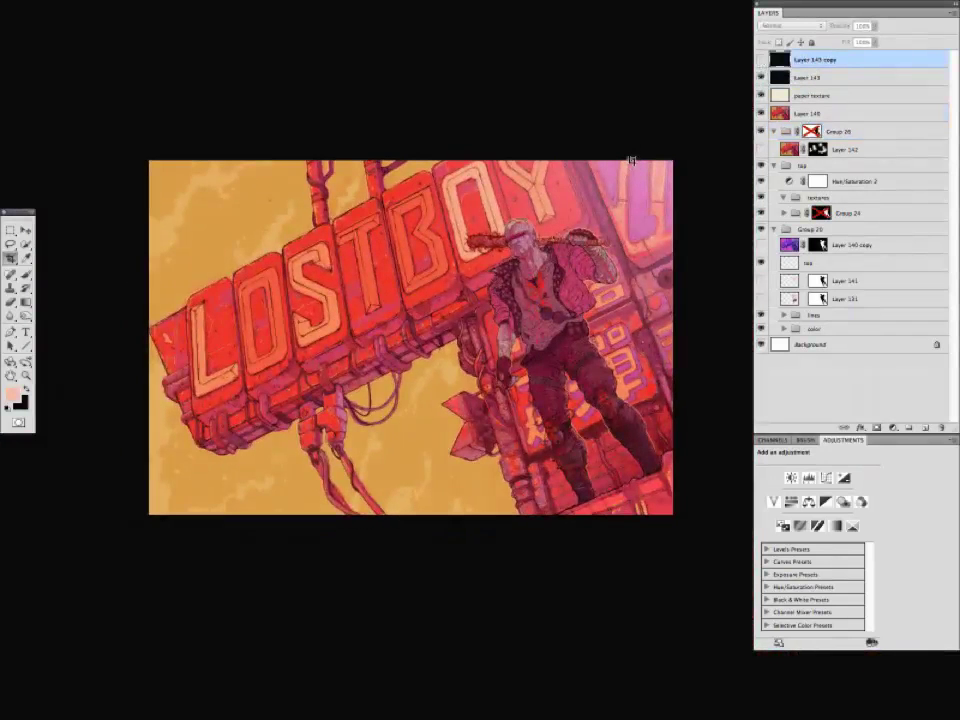
pyautogui.press('f')
pyautogui.press('f')
pyautogui.press('Delete')
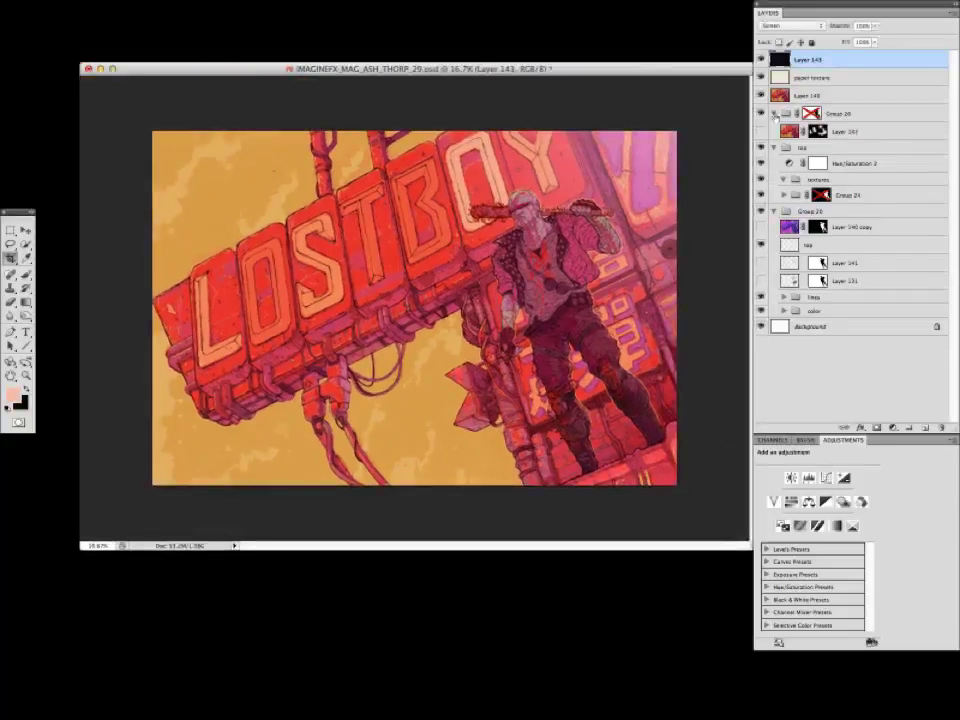
# Delete Group 26 with Layer 142 and the textures group, and expand Group 24.
pyautogui.click(779, 131)
pyautogui.press('Delete')
pyautogui.press('Delete')
pyautogui.click(789, 146)
pyautogui.press('Delete')
pyautogui.click(784, 146)
# Toggle the visibility of the top layer inside Group 24 to check what it adds to the artwork.
pyautogui.click(761, 164)
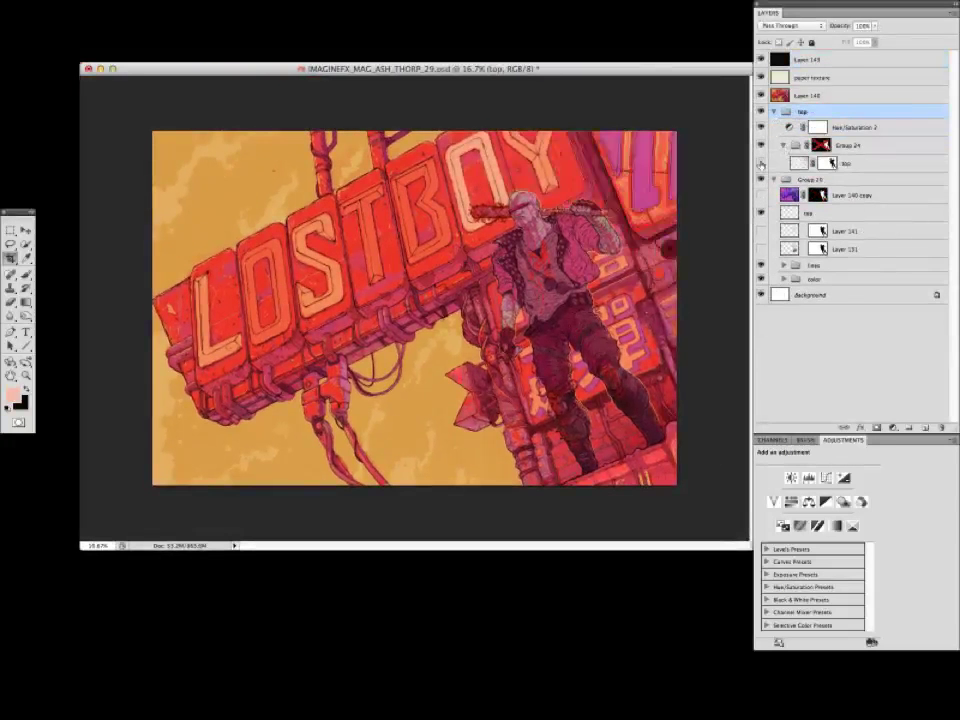
pyautogui.click(761, 164)
pyautogui.click(761, 164)
pyautogui.click(761, 164)
pyautogui.click(762, 165)
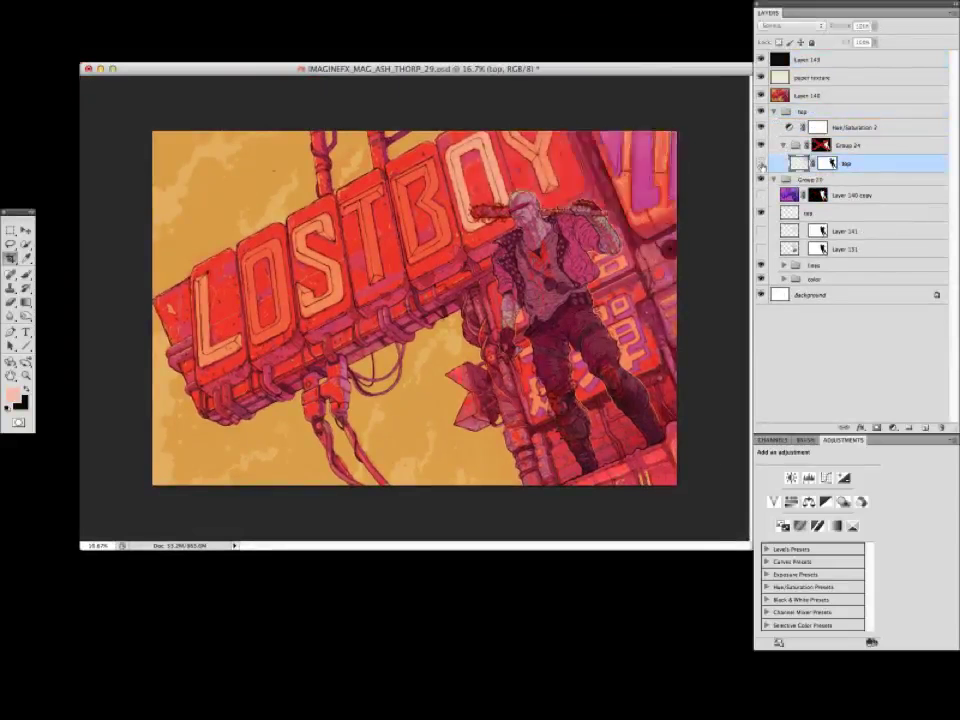
# Delete Layer 140 copy and Layer 141 from Group 20, show Layer 131, and return to full-screen mode.
pyautogui.click(790, 195)
pyautogui.press('Delete')
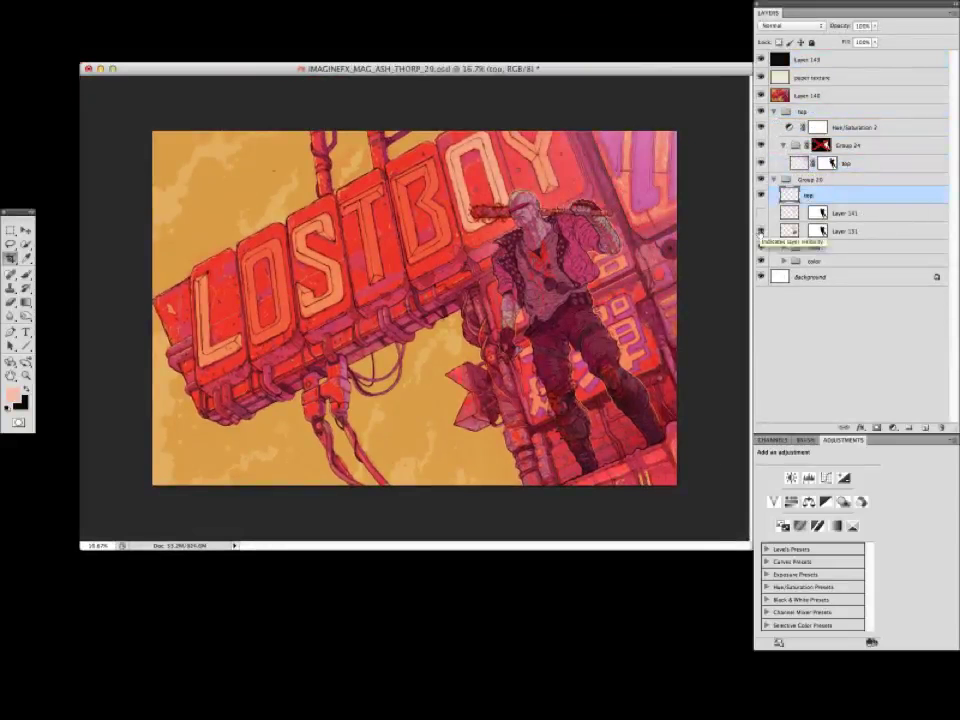
pyautogui.press('f')
pyautogui.press('super+minus')
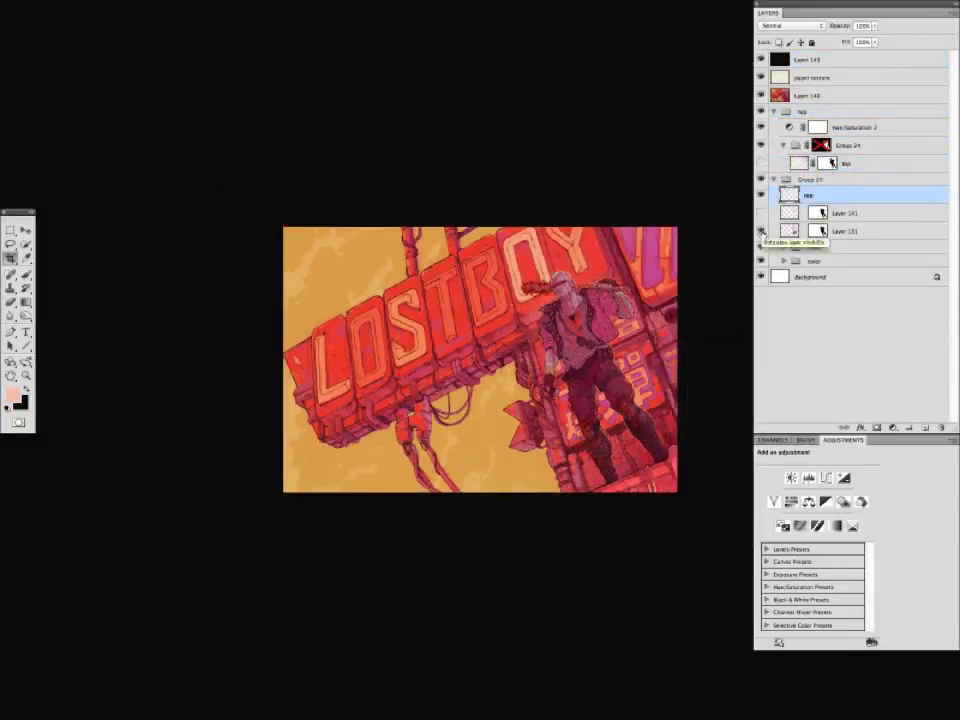
pyautogui.click(790, 213)
pyautogui.press('Delete')
# Check the contents of the color group, and collapse both it and Group 20.
pyautogui.click(784, 244)
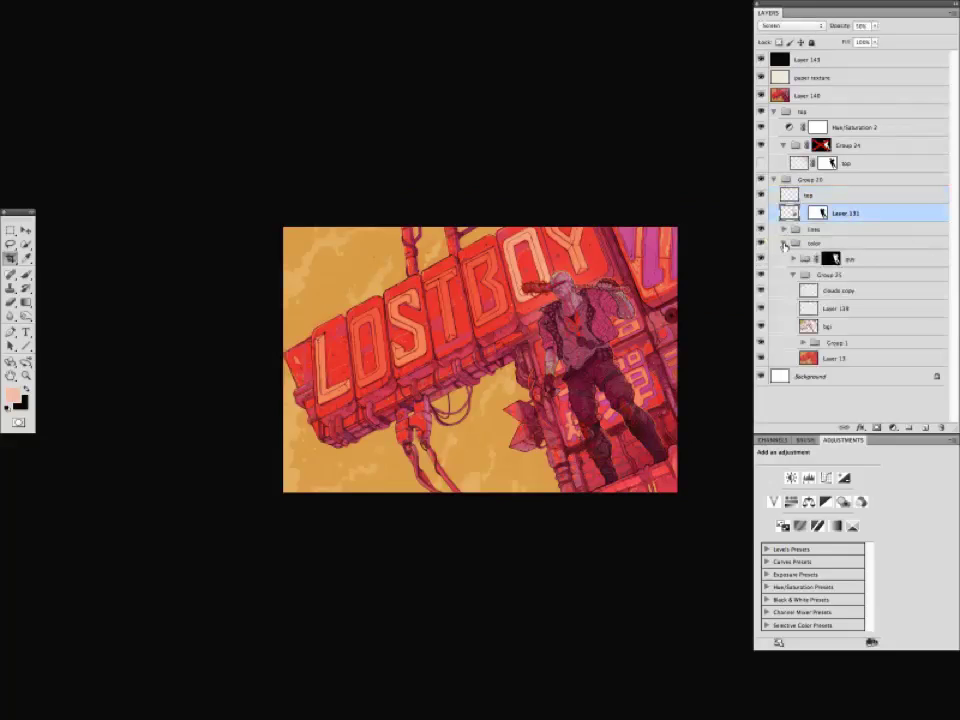
pyautogui.click(784, 244)
pyautogui.click(773, 179)
pyautogui.press('super+plus')
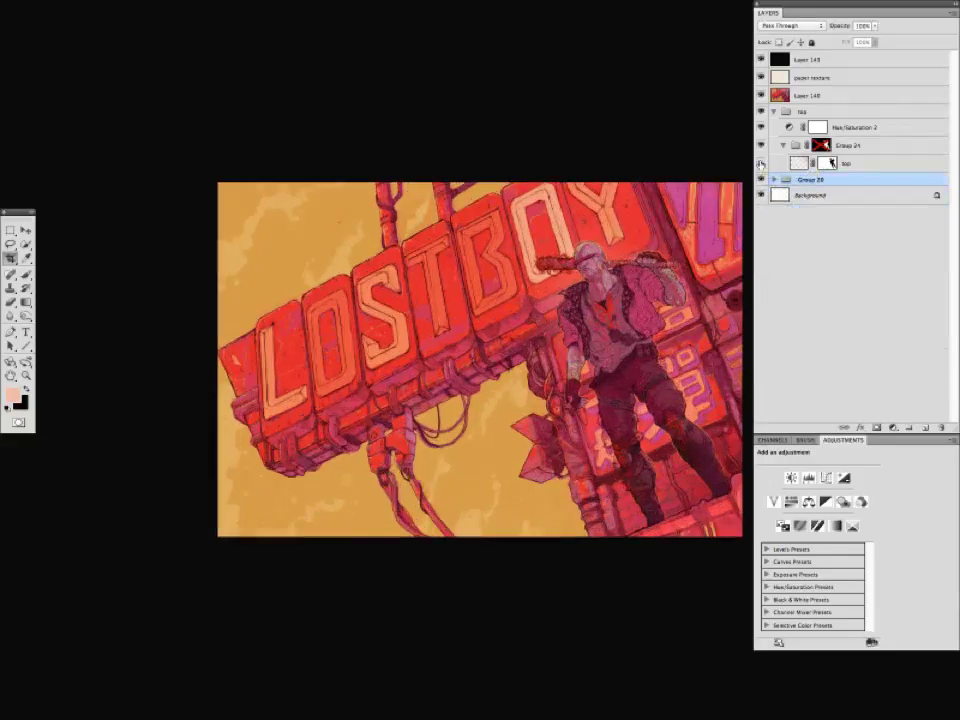